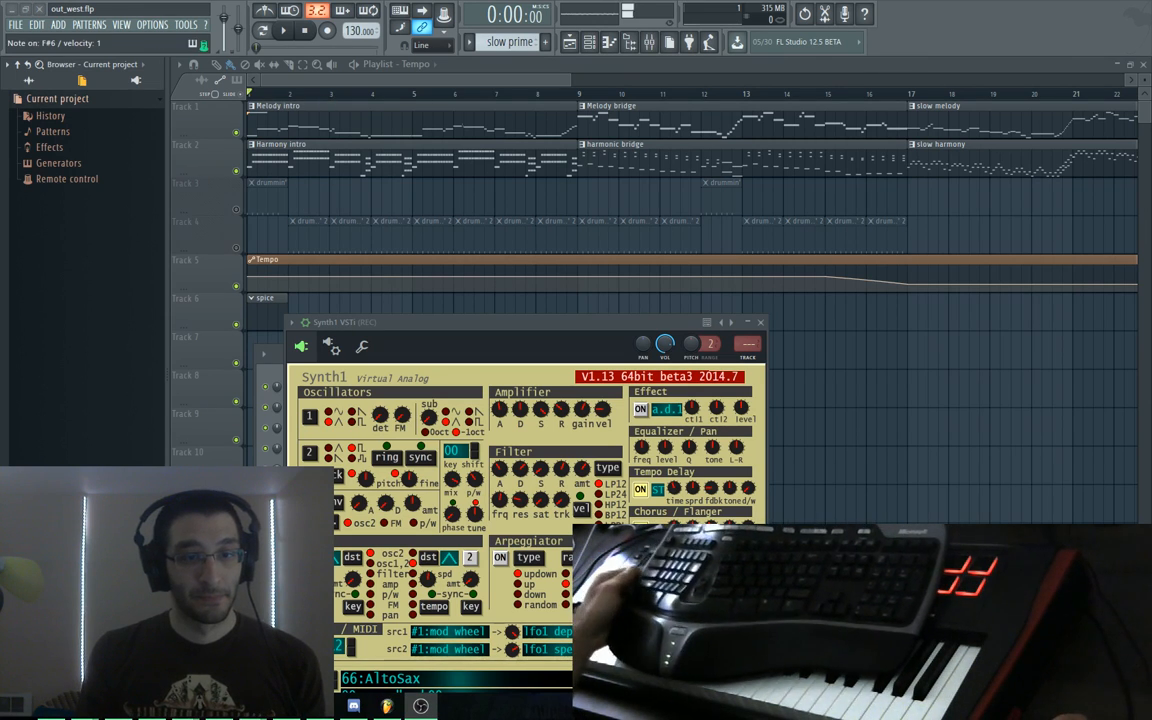
Replace 'working on stuff' with the Bot Land music, lights and offline announcement, dropping the old link text
{"action": "key", "text": "alt+Tab"}
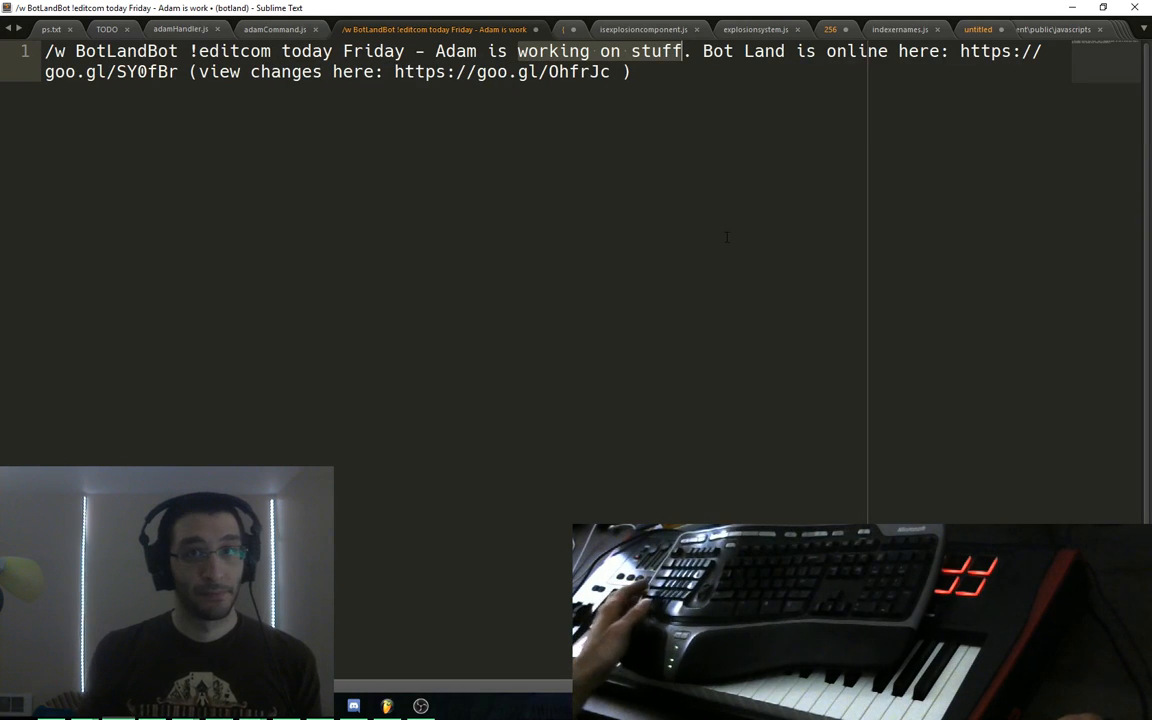
{"action": "left_click", "coordinate": [747, 237]}
{"action": "key", "text": "ctrl+u"}
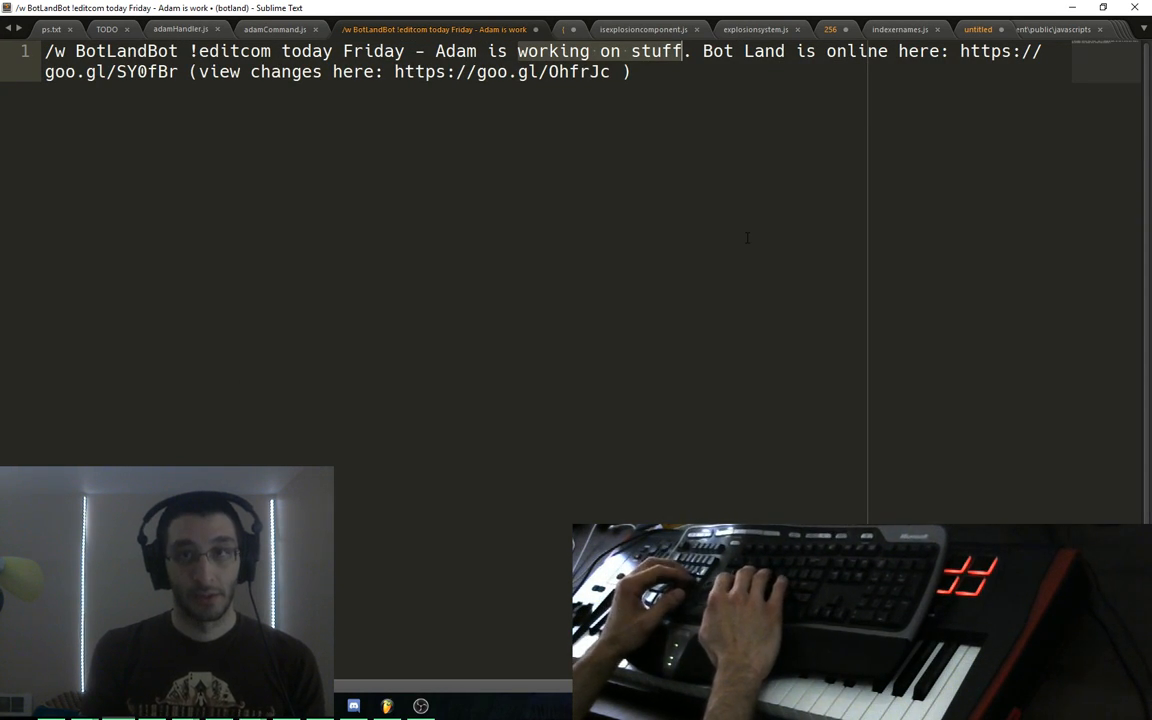
{"action": "type", "text": "working on the mus"}
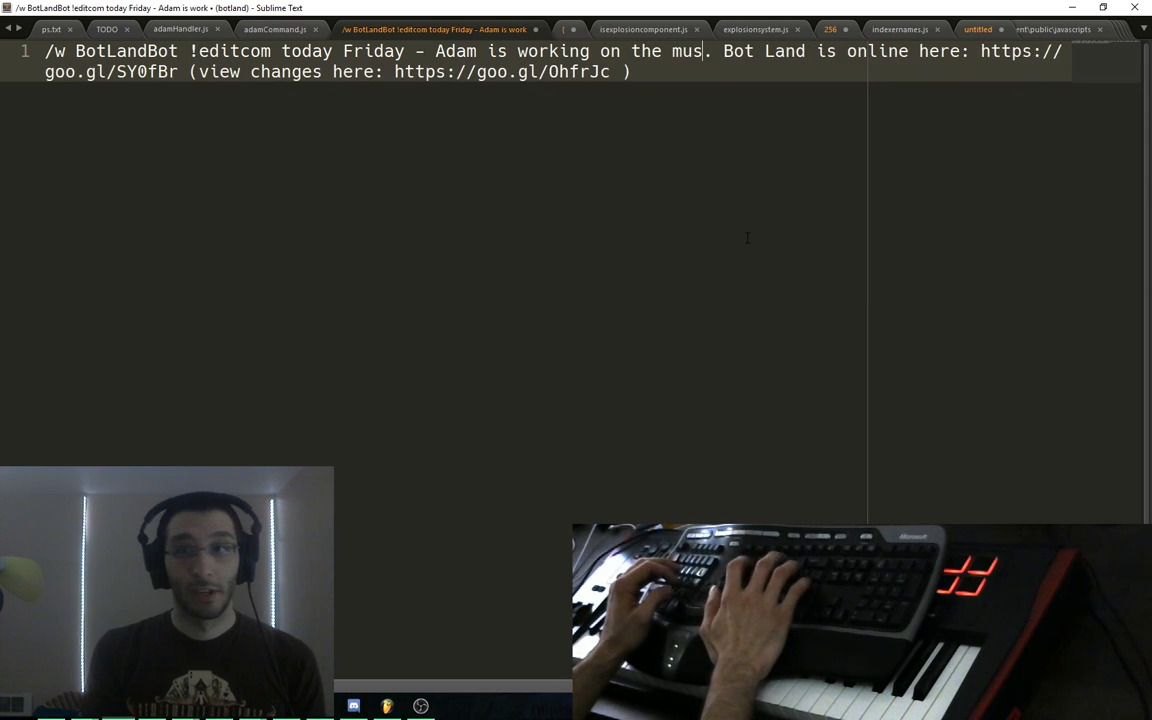
{"action": "type", "text": "ic for Bot La"}
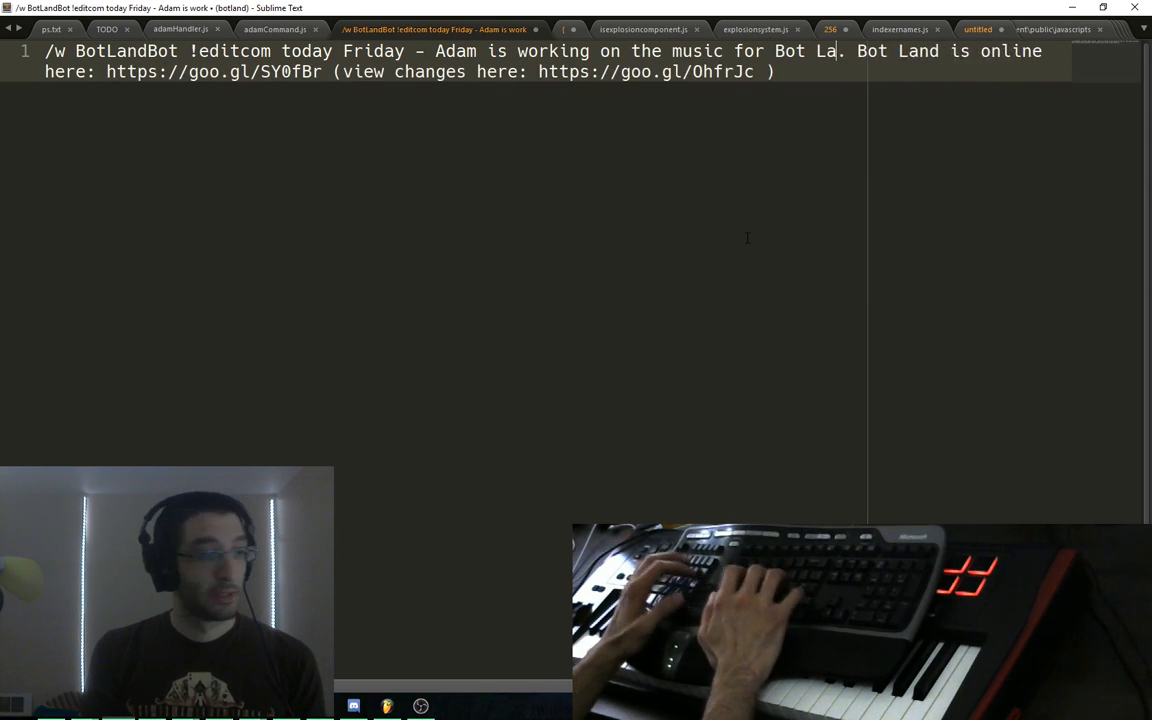
{"action": "type", "text": "nd"}
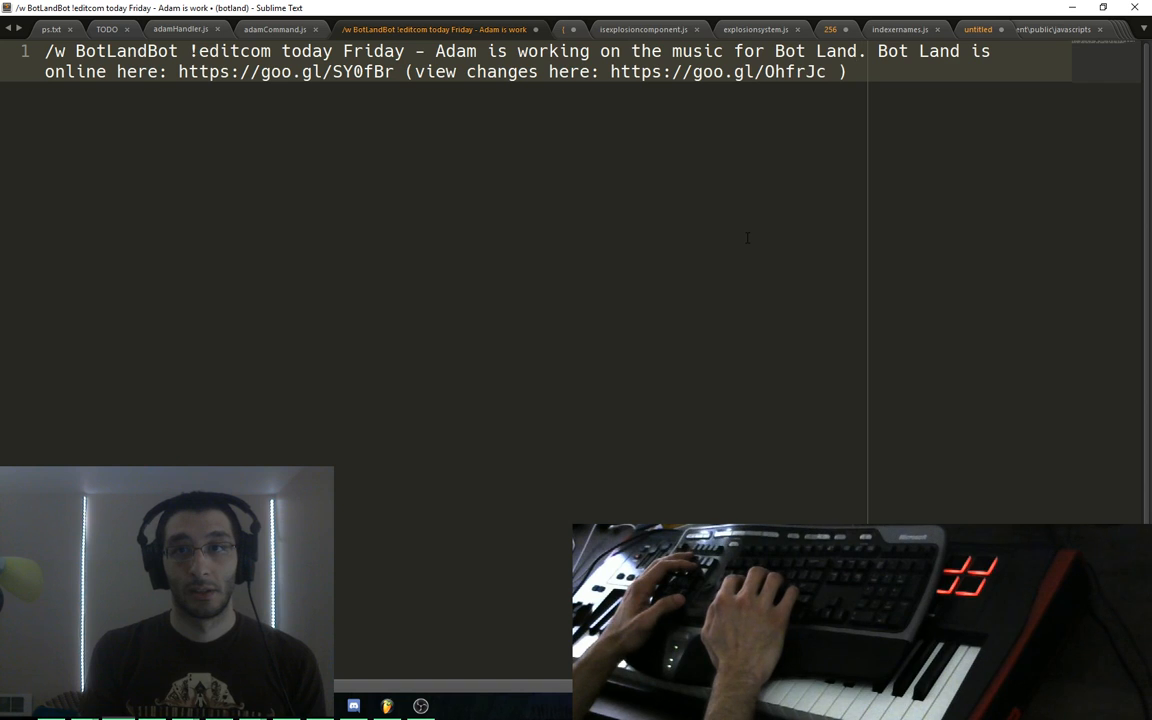
{"action": "type", "text": "0"}
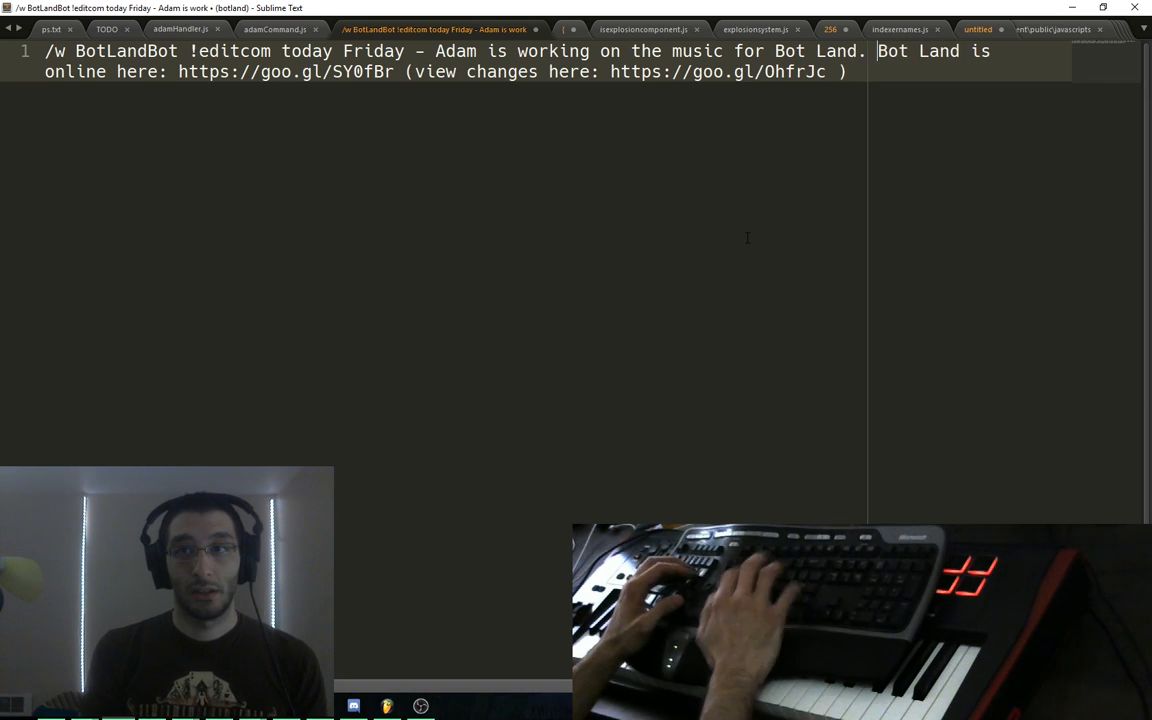
{"action": "type", "text": " stream will likely be"}
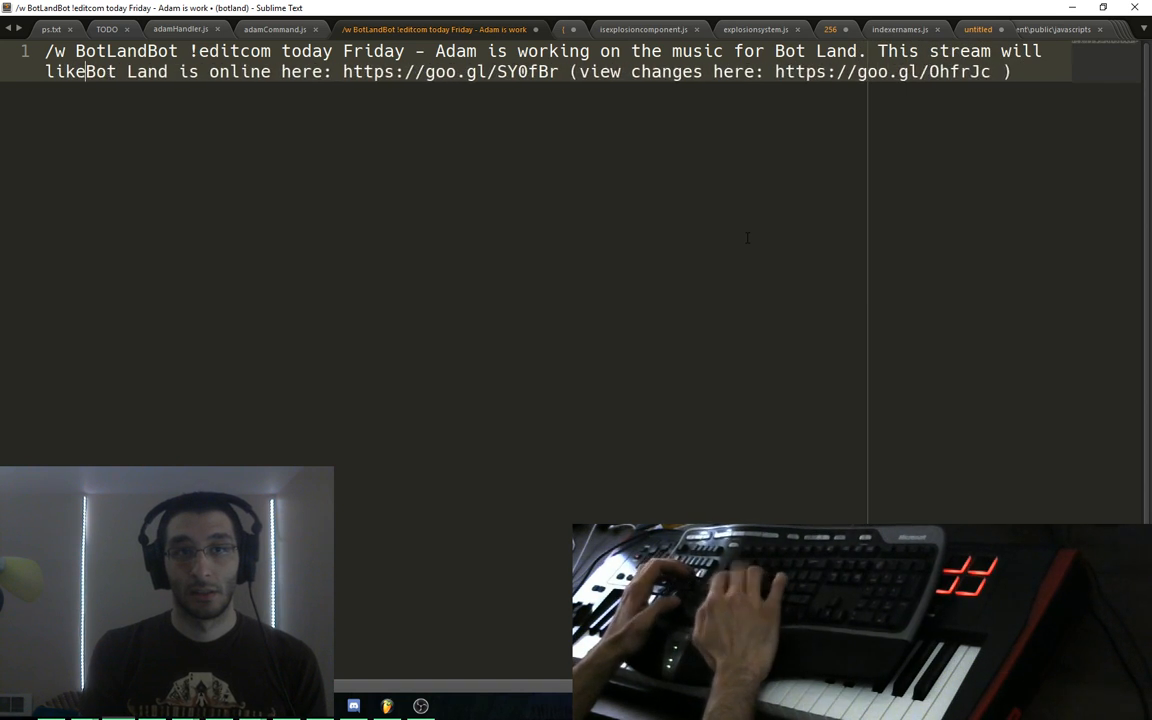
{"action": "type", "text": " relatively repeti"}
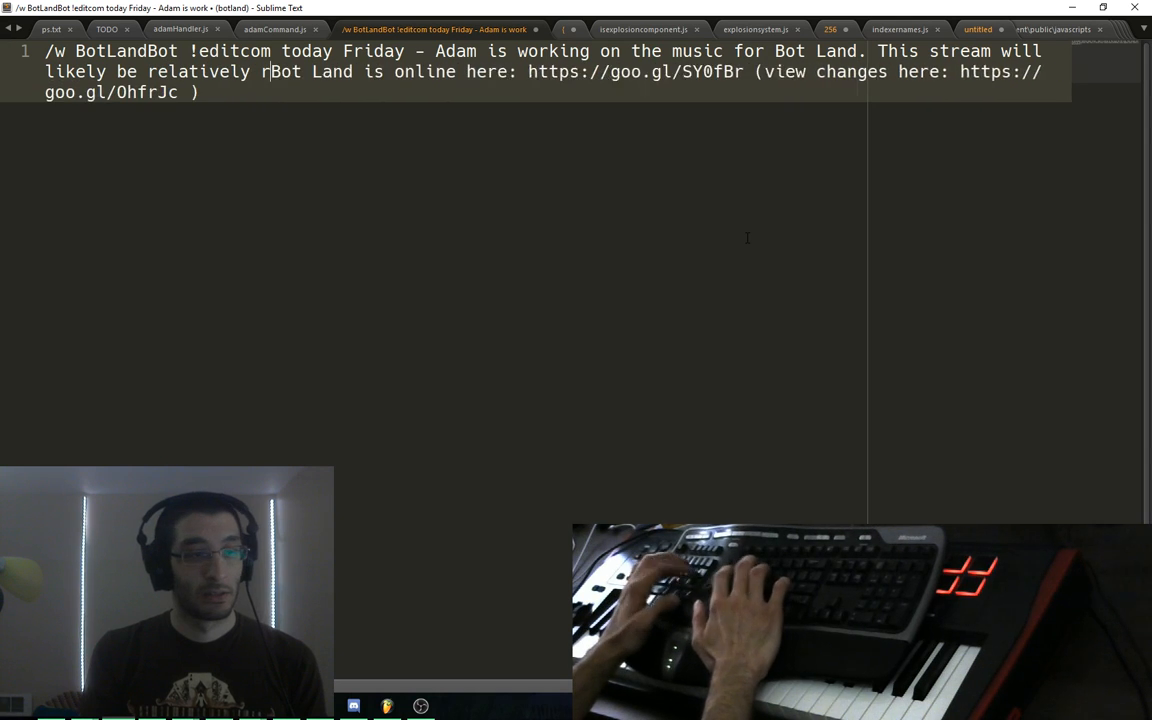
{"action": "type", "text": "tive. L"}
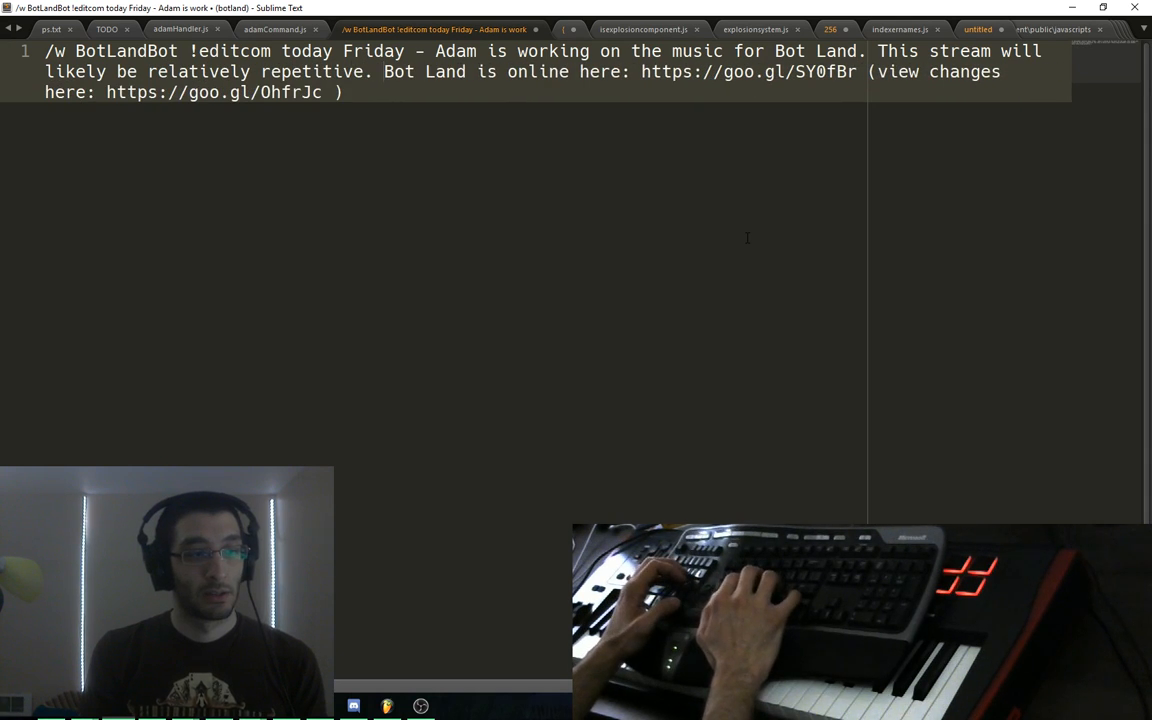
{"action": "type", "text": "ights "}
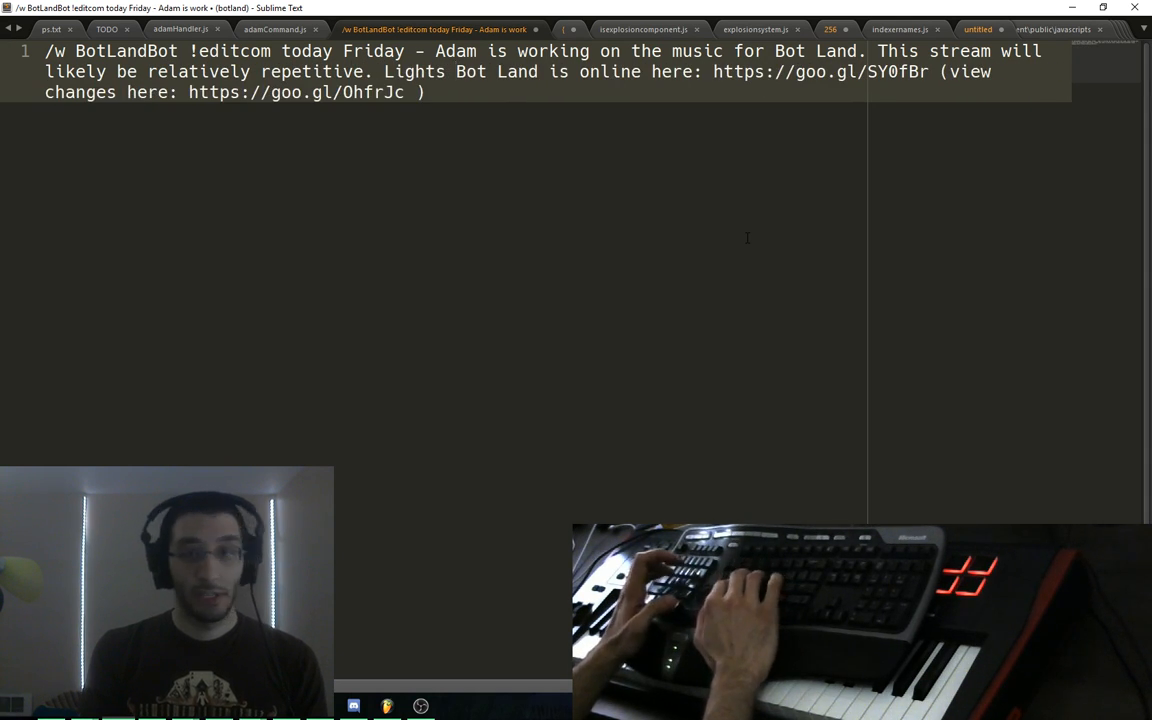
{"action": "type", "text": "only cost 10 "}
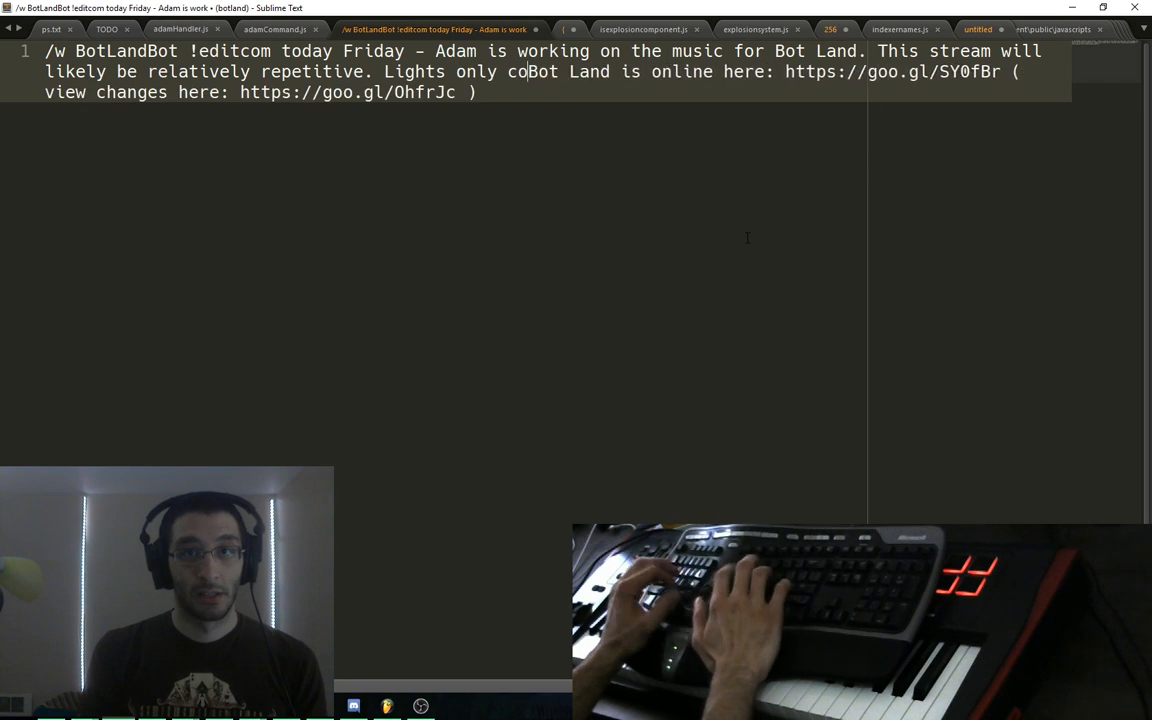
{"action": "type", "text": "points today (!"}
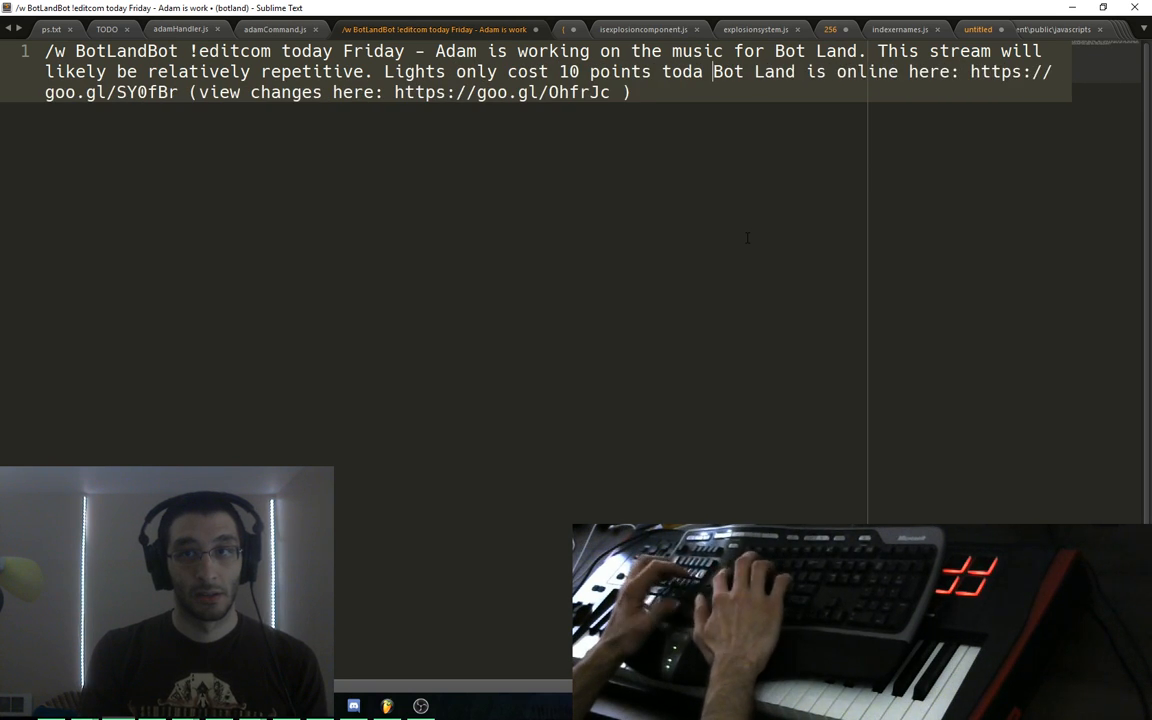
{"action": "type", "text": "buylight"}
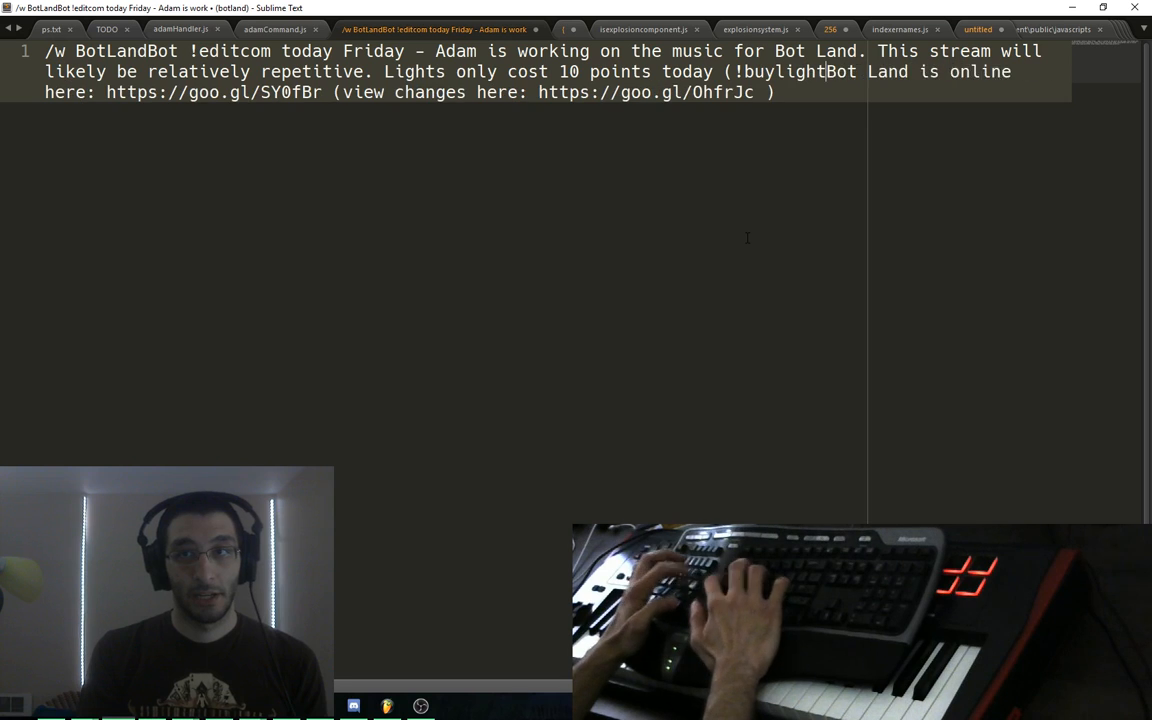
{"action": "type", "text": "s). Bot Land is not online."}
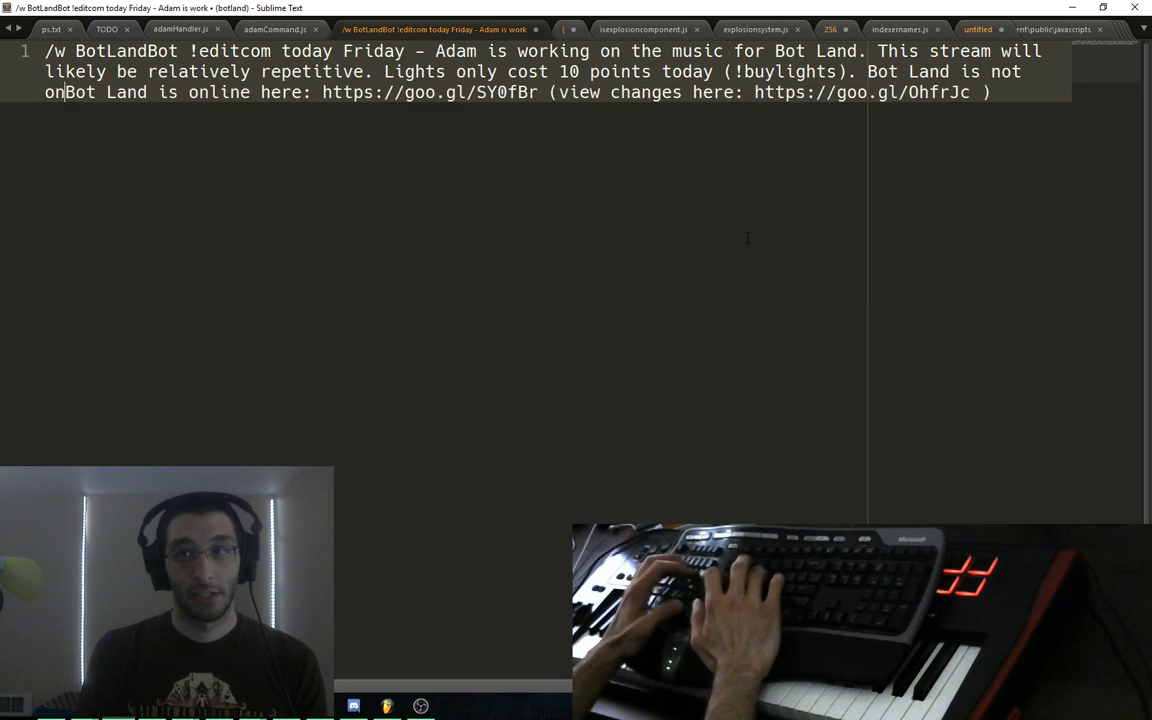
{"action": "key", "text": "shift+End"}
{"action": "key", "text": "BackSpace"}
{"action": "key", "text": "BackSpace"}
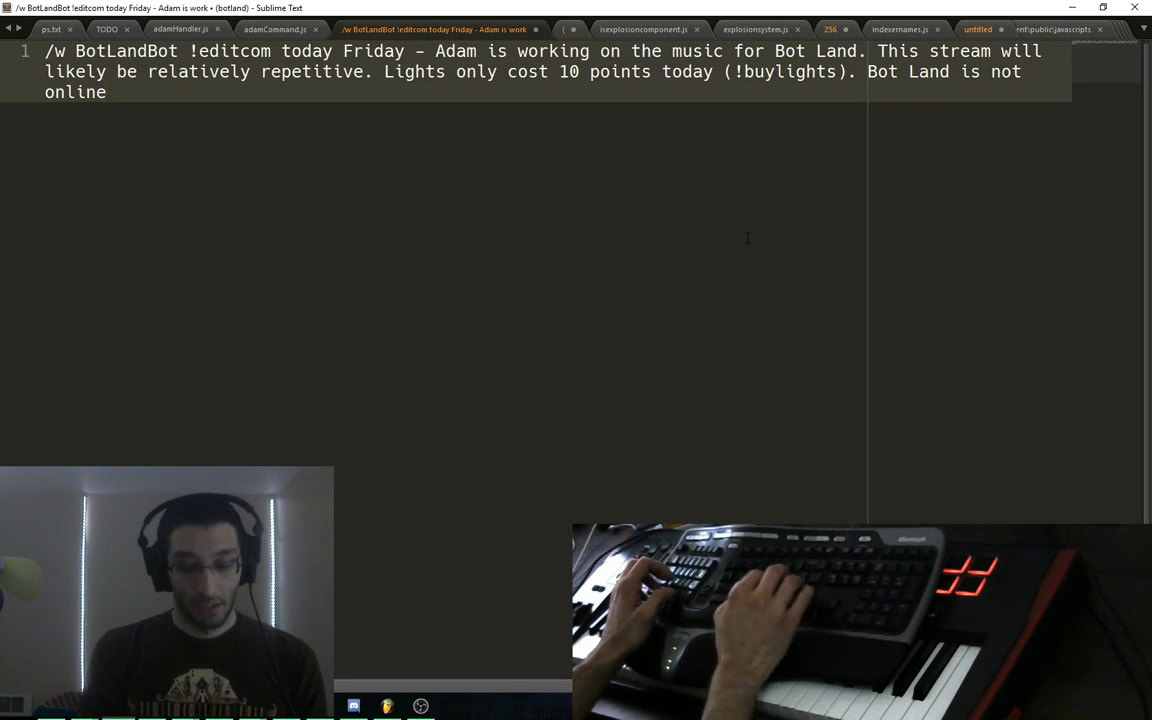
{"action": "type", "text": "."}
Close the announcement tab without saving and bring the FL Studio project back up
{"action": "key", "text": "ctrl+a"}
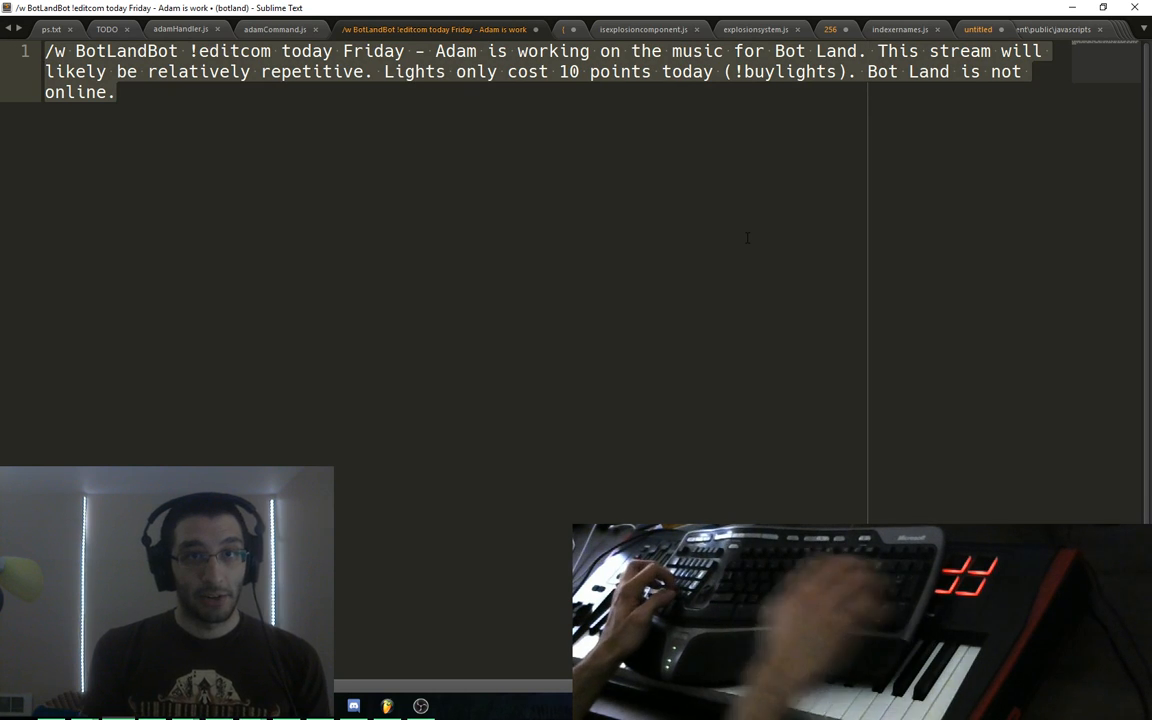
{"action": "key", "text": "alt+Tab"}
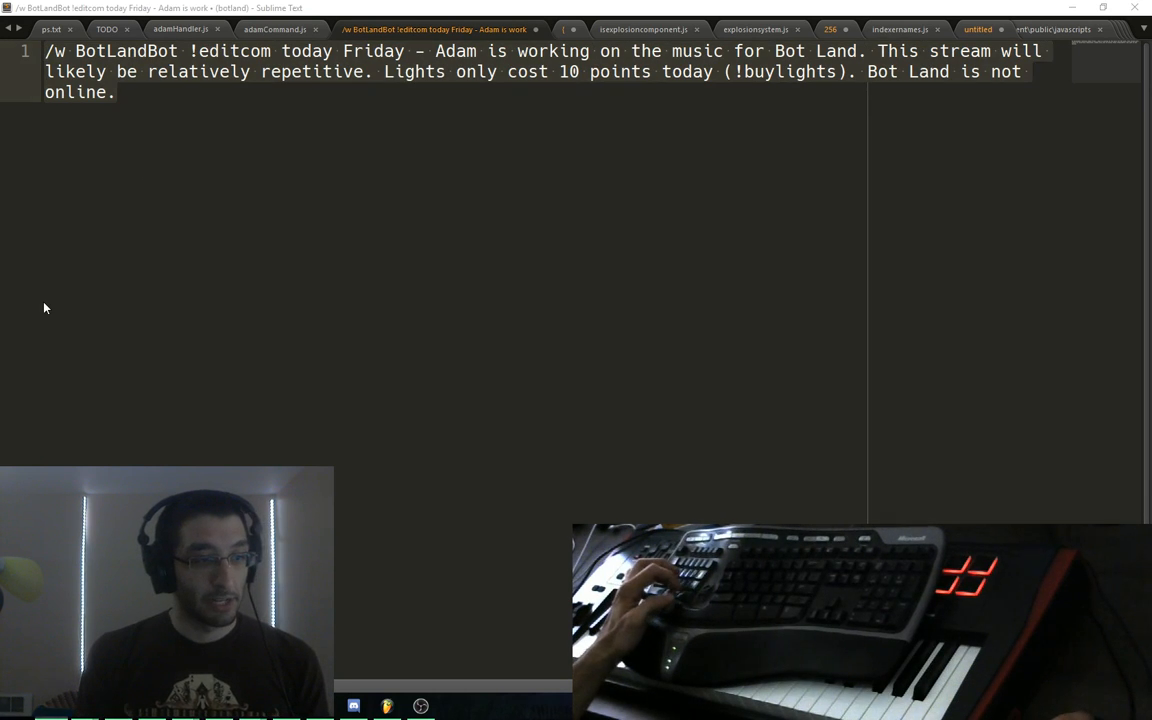
{"action": "left_click", "coordinate": [421, 234]}
{"action": "left_click", "coordinate": [422, 234]}
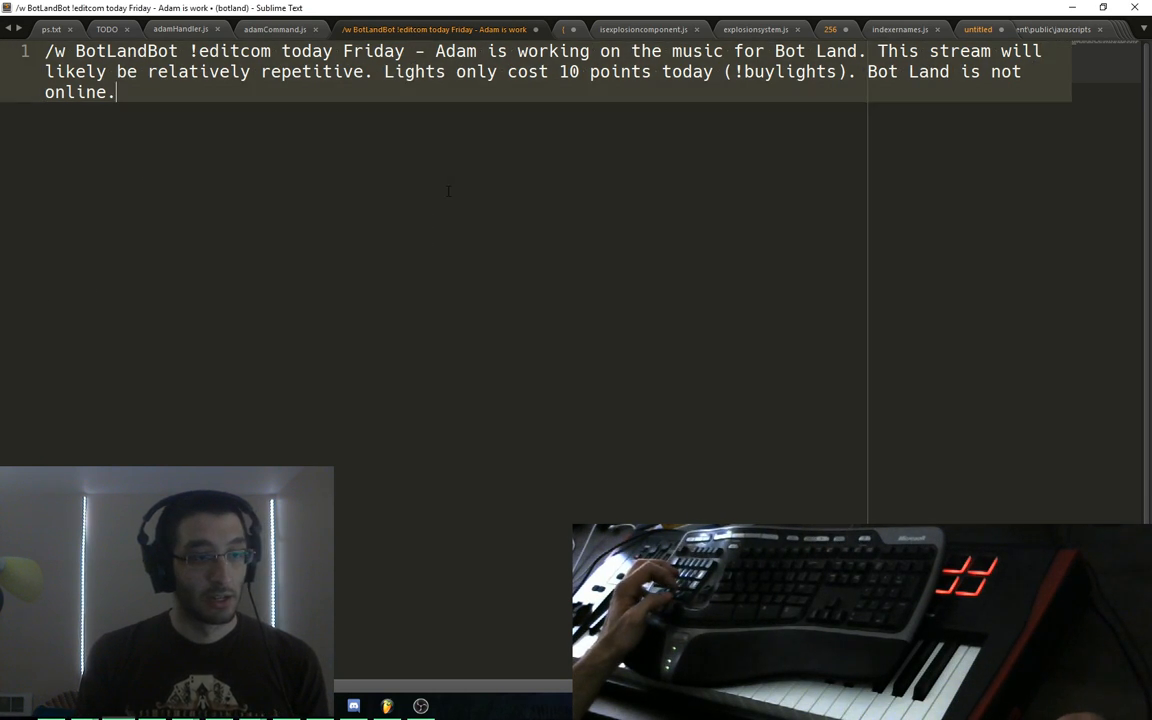
{"action": "key", "text": "ctrl+w"}
{"action": "key", "text": "n"}
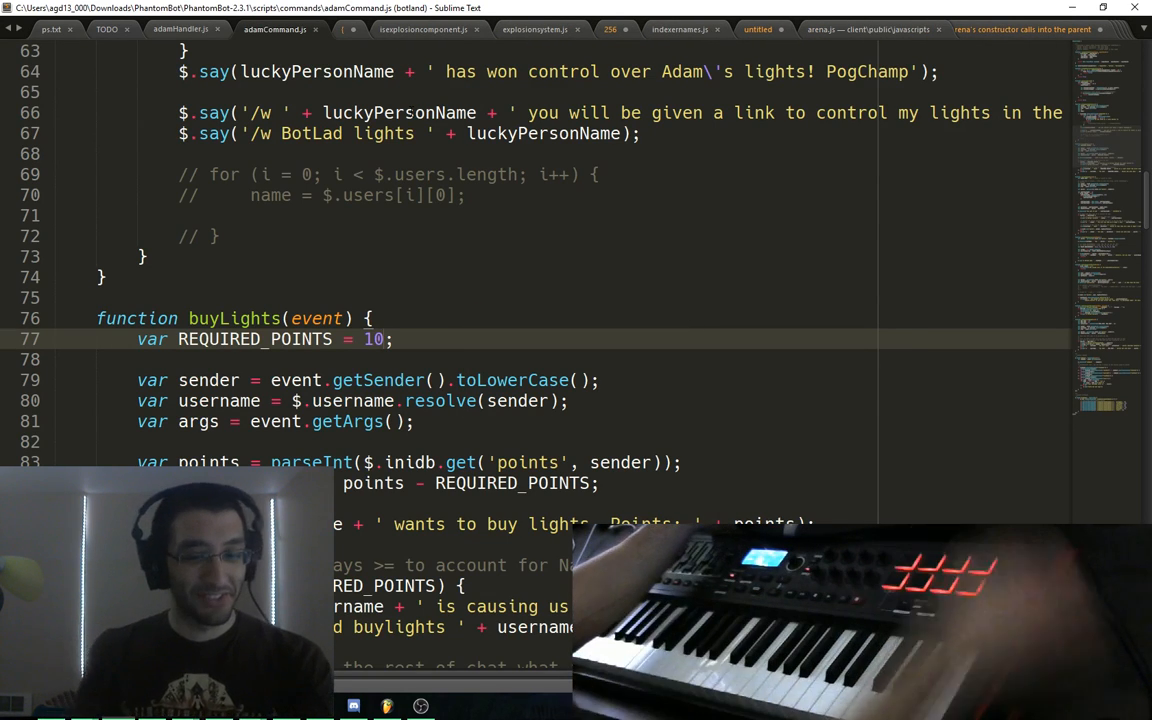
{"action": "key", "text": "alt+Tab"}
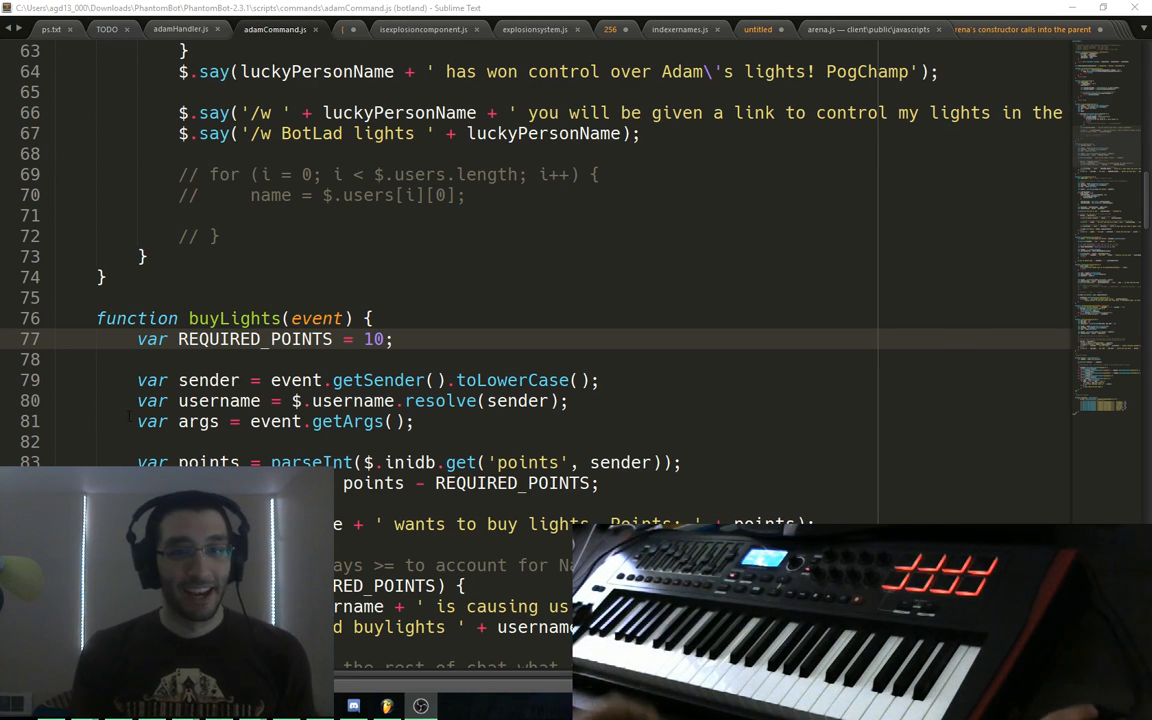
{"action": "left_click", "coordinate": [395, 706]}
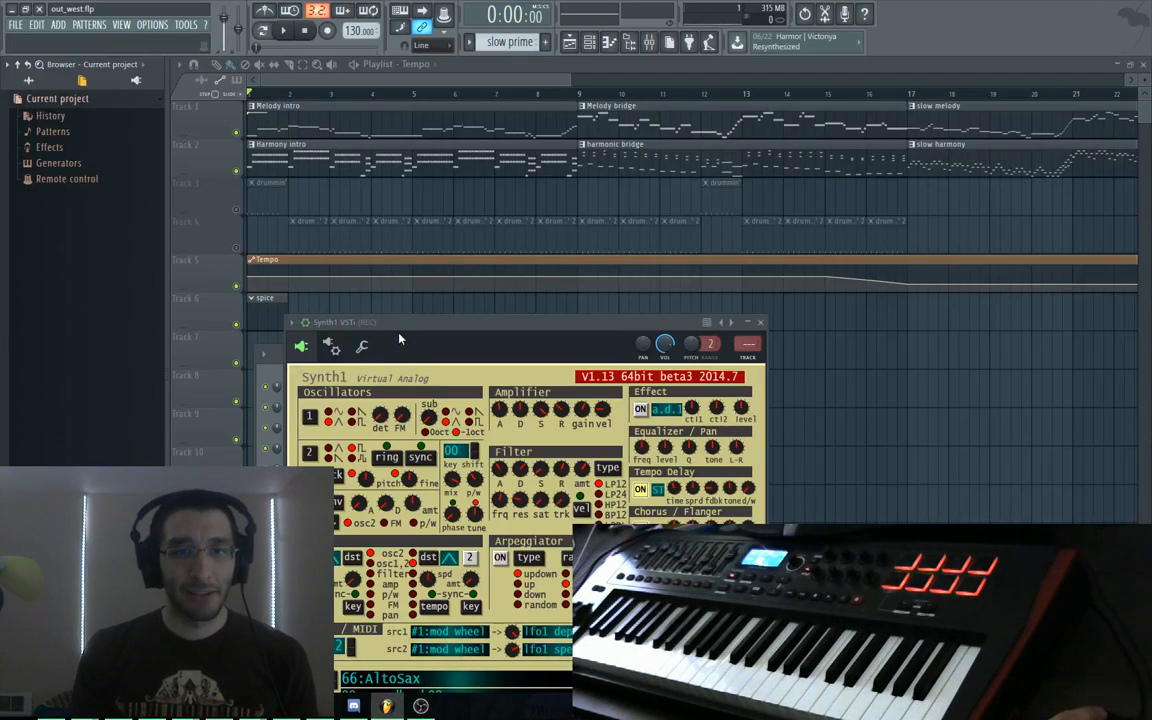
Move the Synth1 window up out of the way, then start a blank document in Sublime Text
{"action": "left_click_drag", "start_coordinate": [398, 340], "coordinate": [553, 316]}
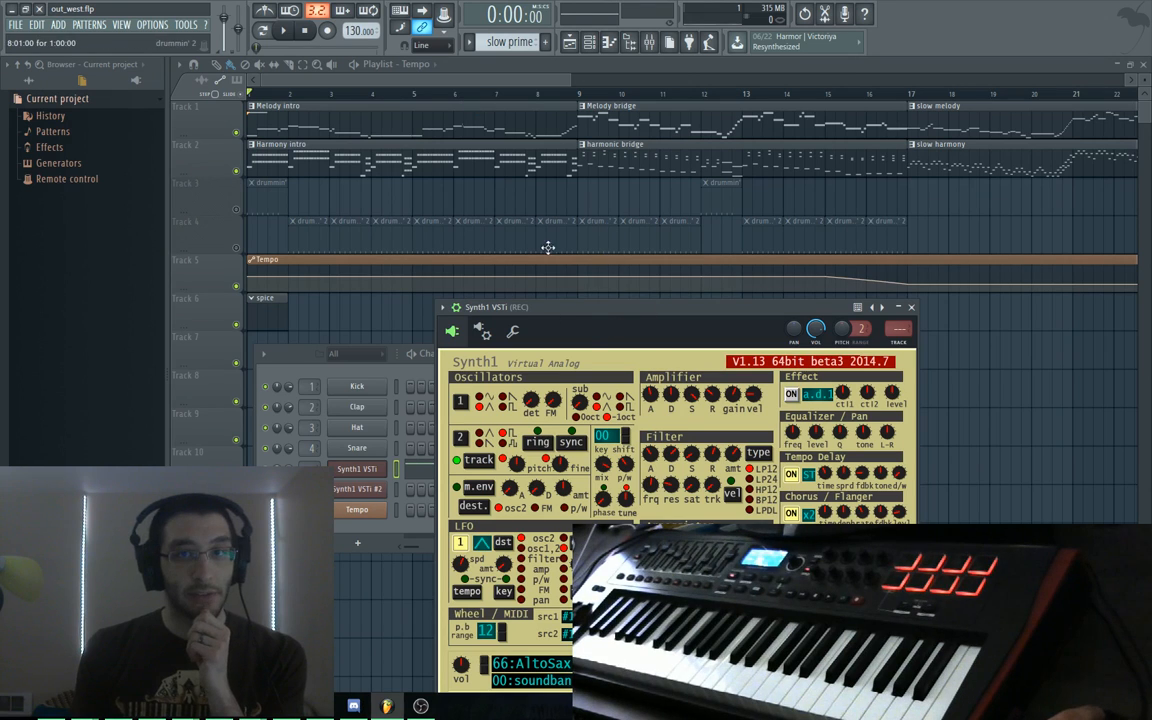
{"action": "left_click_drag", "start_coordinate": [571, 310], "coordinate": [436, 111]}
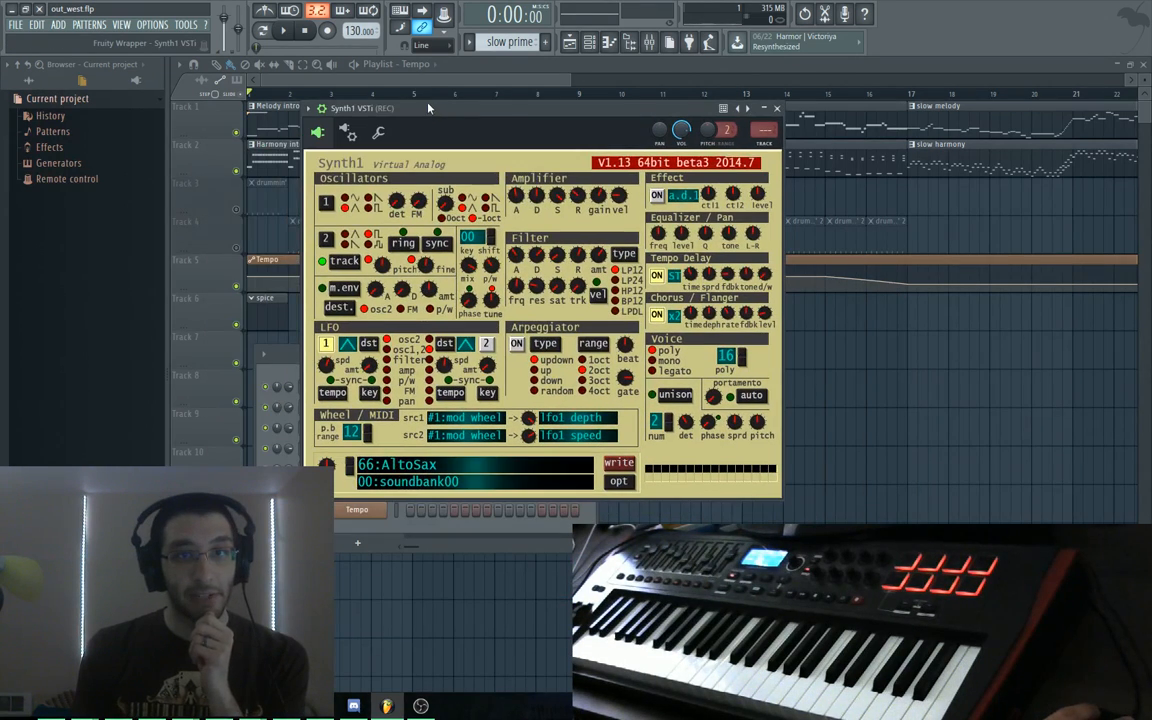
{"action": "left_click_drag", "start_coordinate": [515, 81], "coordinate": [399, 81]}
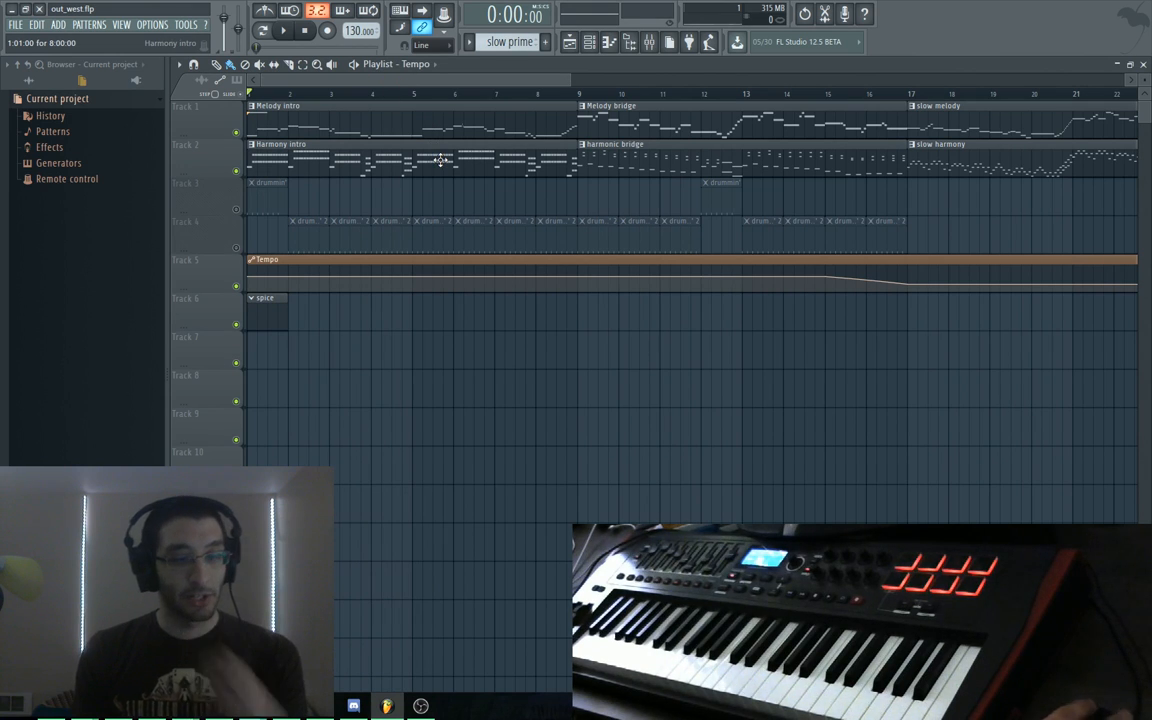
{"action": "key", "text": "alt+Tab"}
{"action": "key", "text": "ctrl+n"}
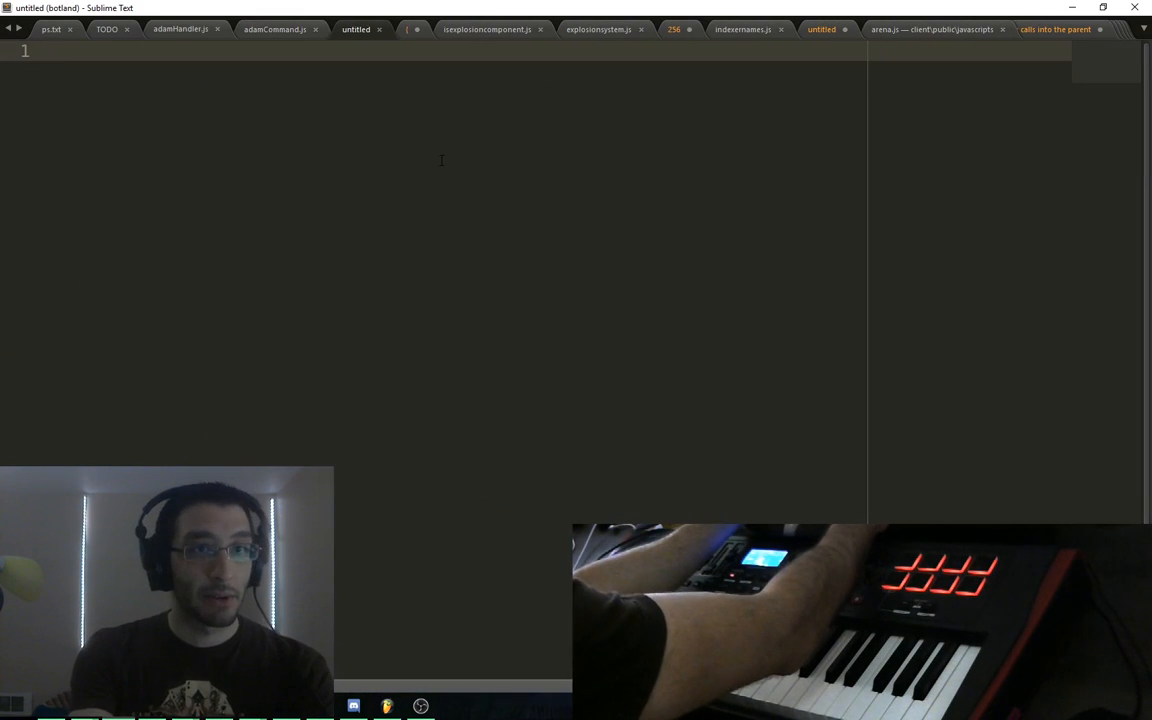
Write a 'Today's goals:' list starting with '* Try to make the music more fitting', then return to FL Studio
{"action": "type", "text": "Today's goals:"}
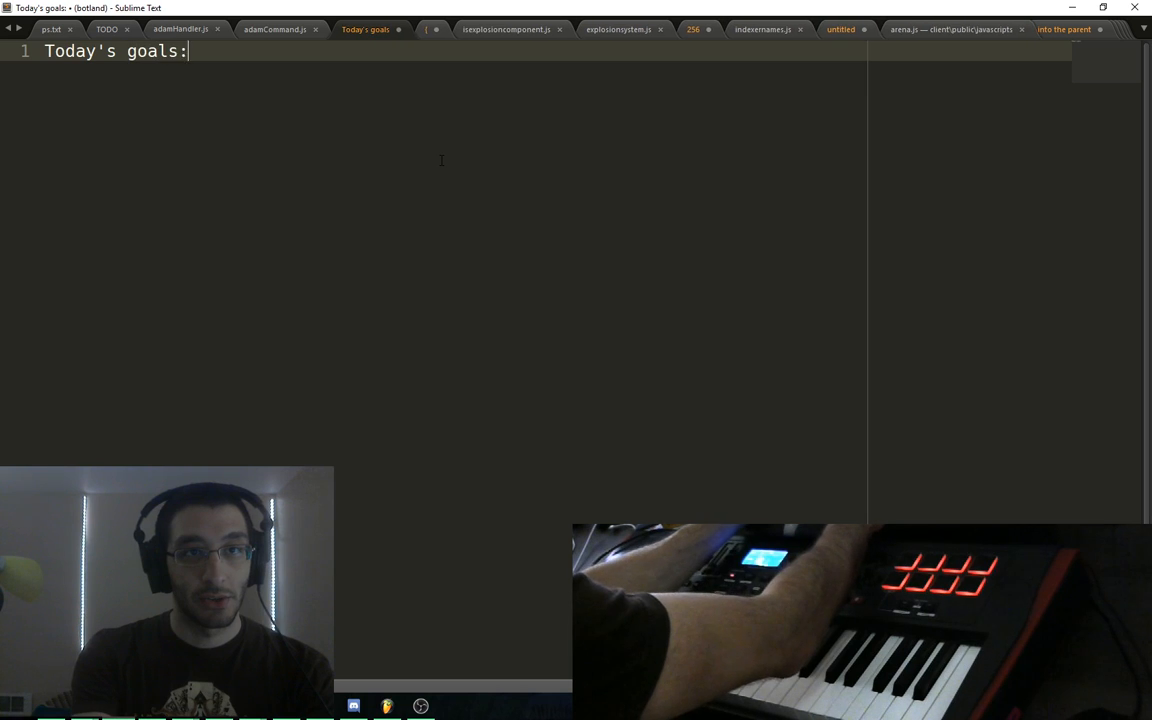
{"action": "key", "text": "Return"}
{"action": "key", "text": "Tab"}
{"action": "type", "text": "* Try to make the music"}
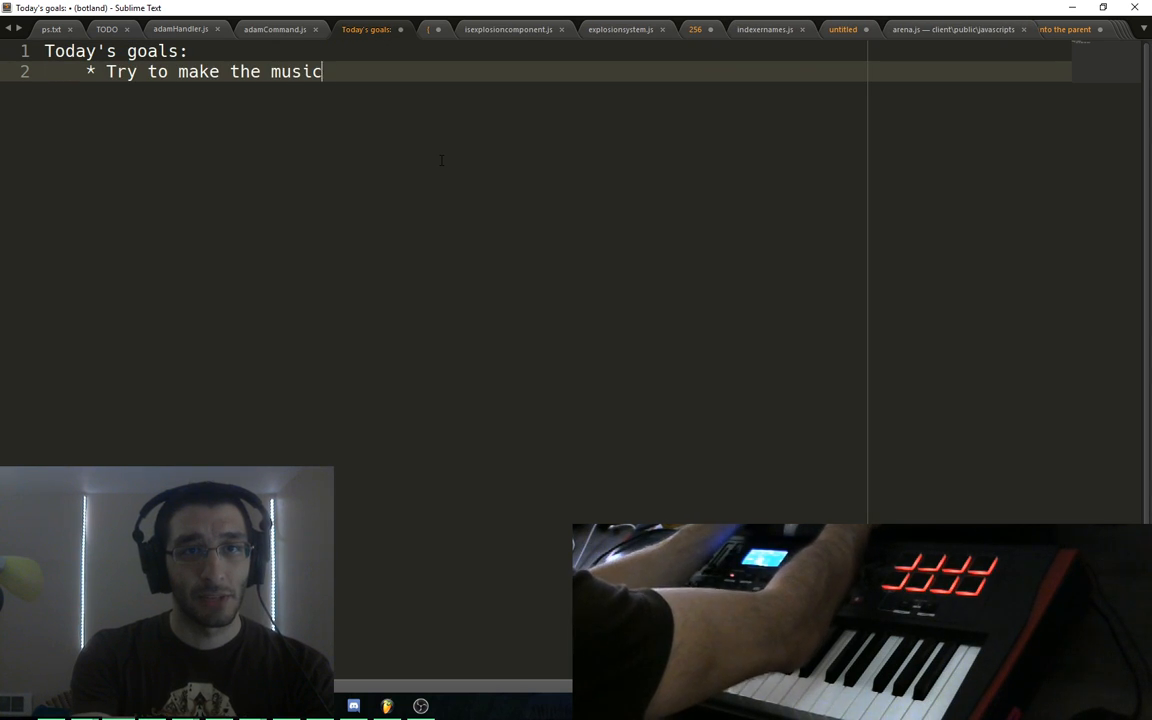
{"action": "type", "text": " more f"}
{"action": "key", "text": "BackSpace"}
{"action": "type", "text": "more fitting"}
{"action": "key", "text": "Return"}
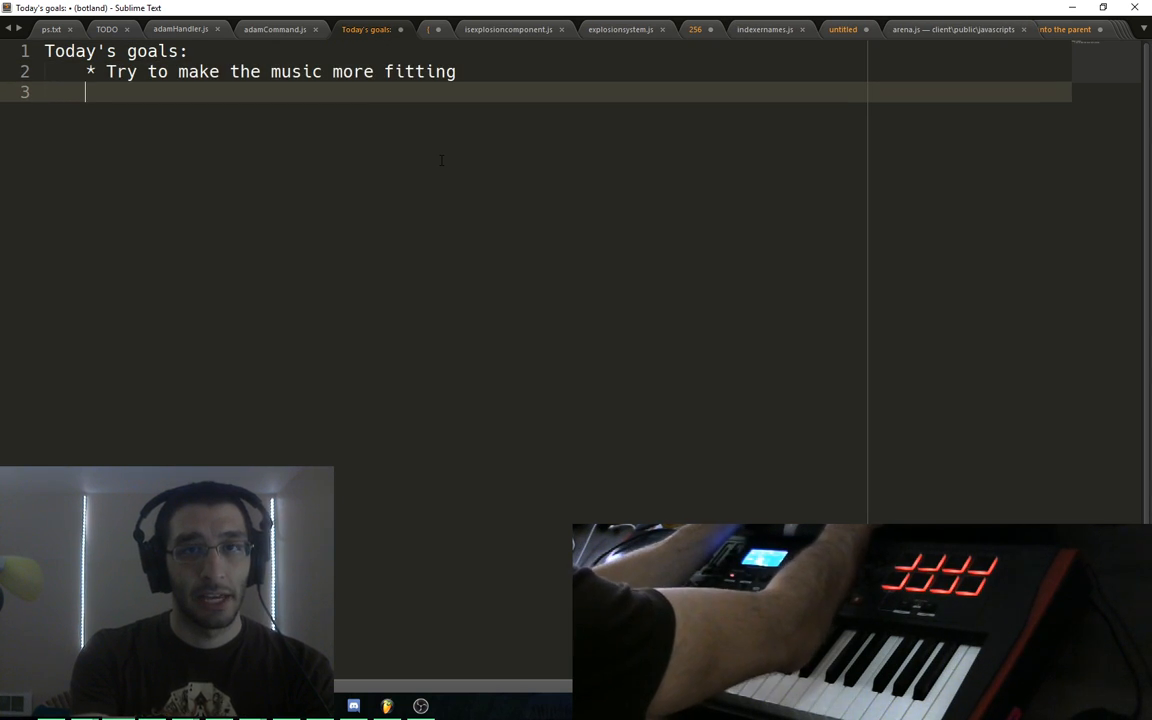
{"action": "type", "text": "*"}
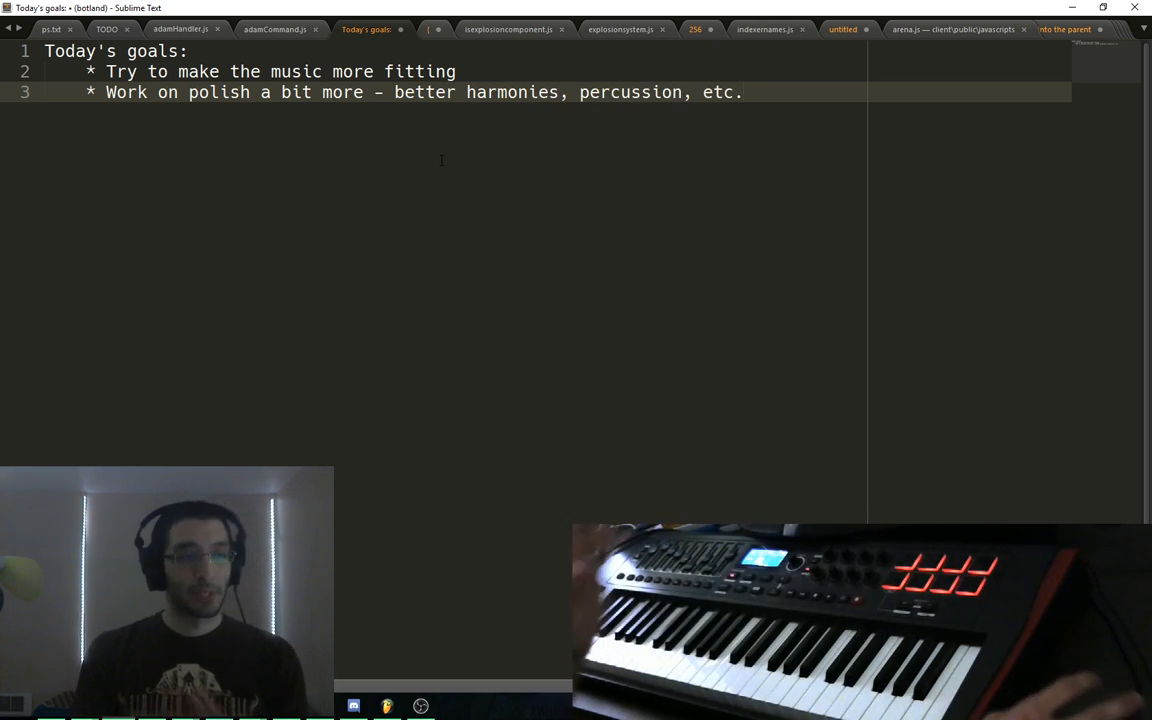
{"action": "left_click", "coordinate": [388, 707]}
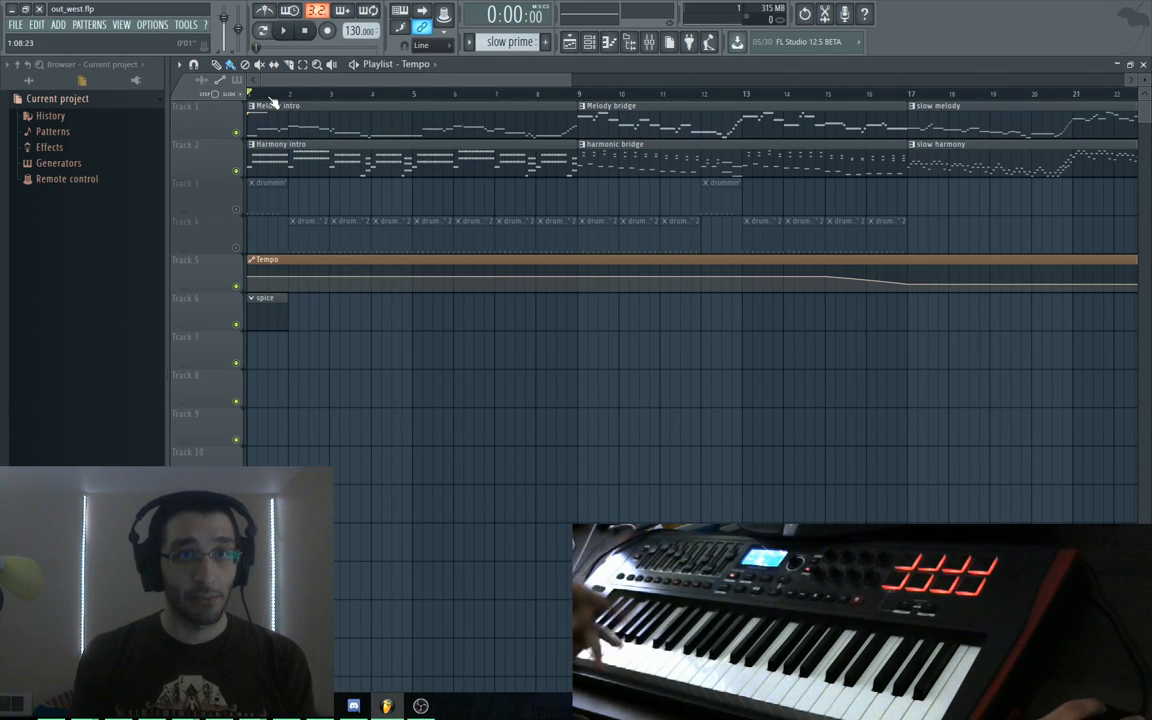
Play out_west.flp, stop it, and reload out_west.flp from Recent projects
{"action": "key", "text": "space"}
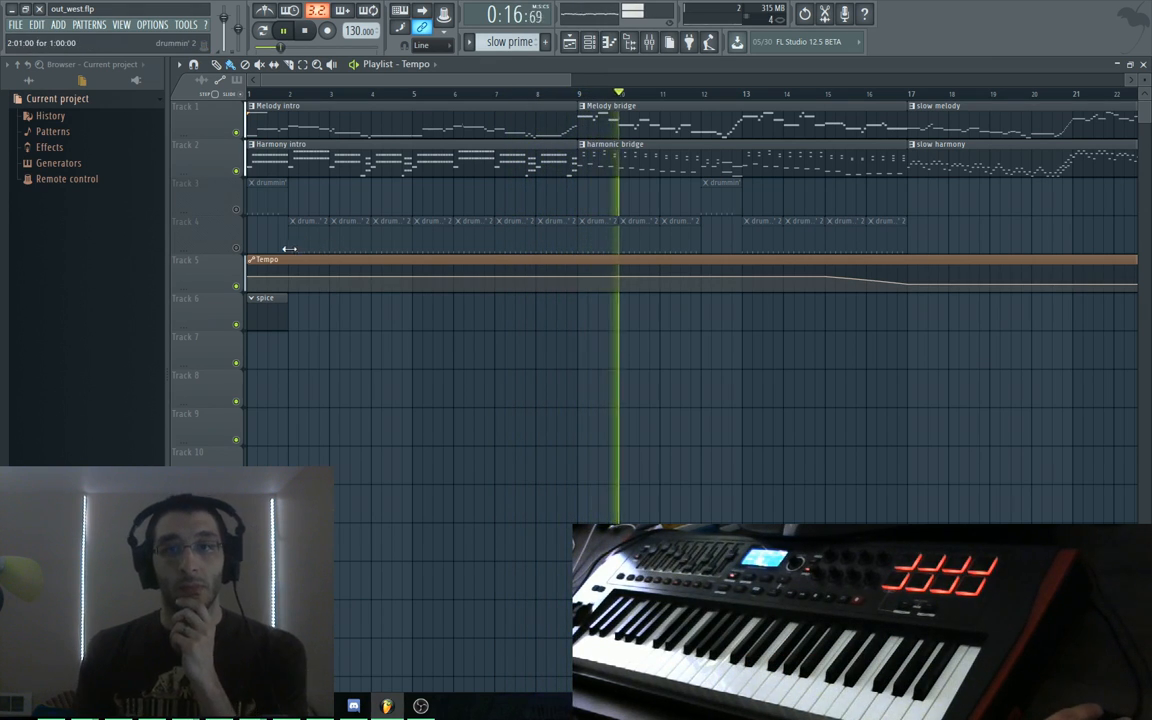
{"action": "key", "text": "space"}
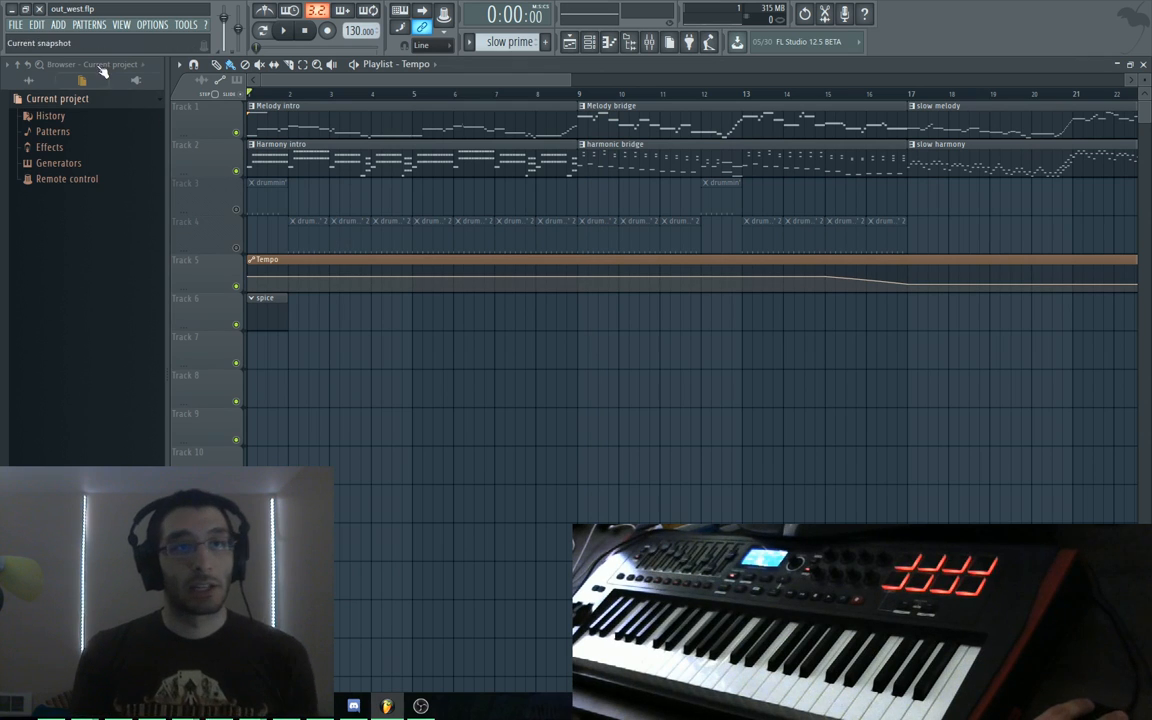
{"action": "left_click", "coordinate": [15, 24]}
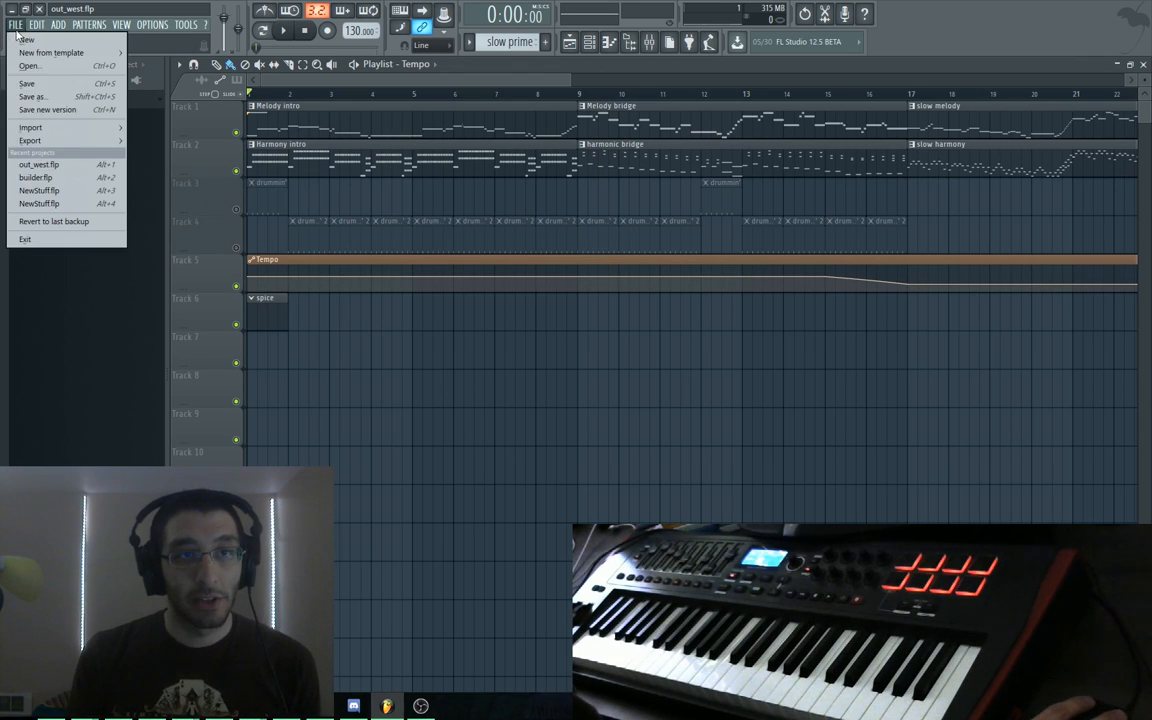
{"action": "left_click", "coordinate": [38, 165]}
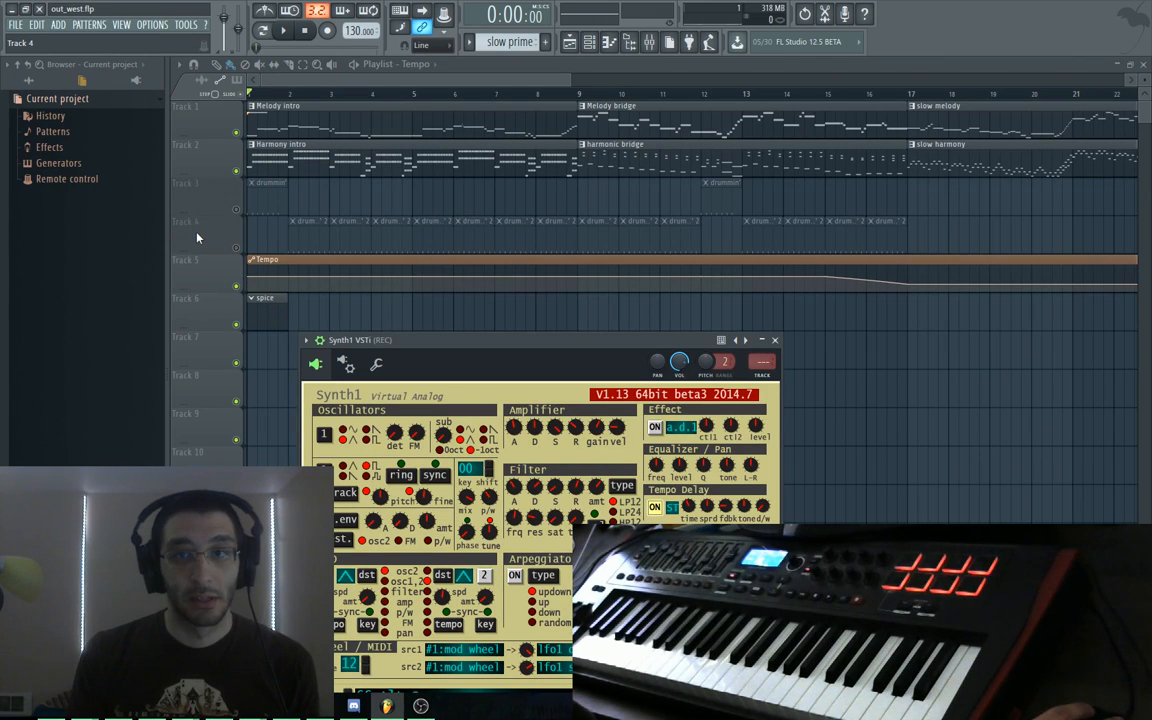
Load builder.flp, stop playback, and inspect the two D#2 notes in the drums pattern's Kick piano roll
{"action": "left_click", "coordinate": [16, 24]}
{"action": "left_click", "coordinate": [40, 165]}
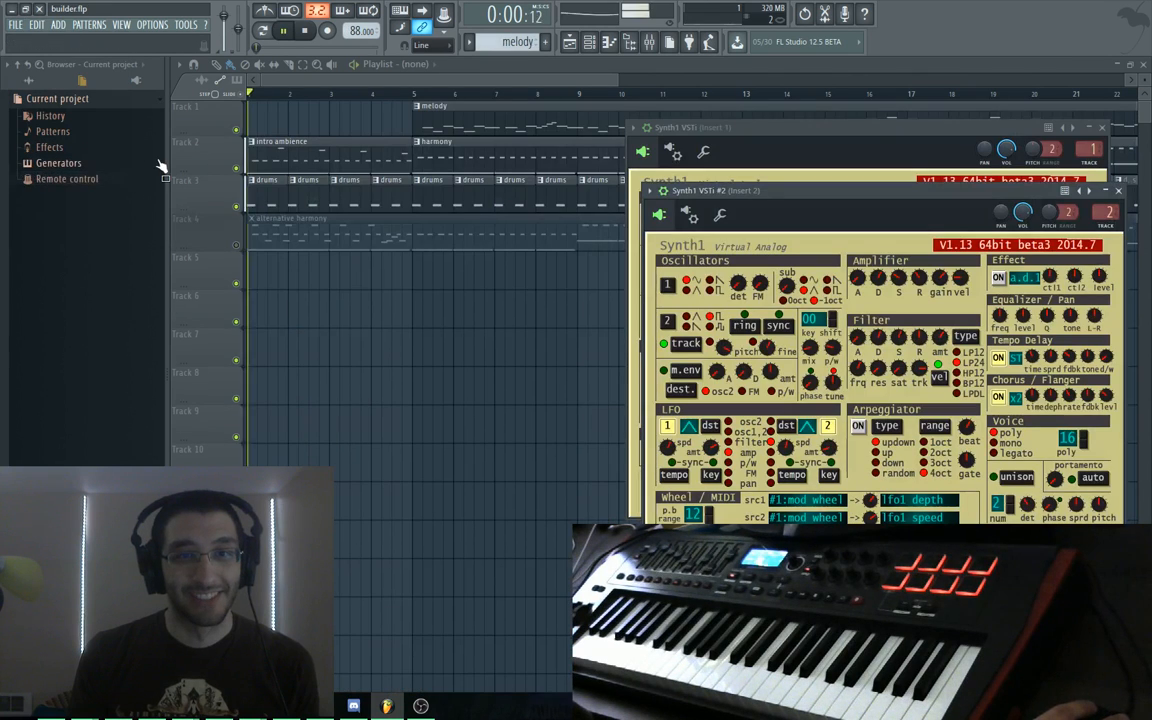
{"action": "key", "text": "space"}
{"action": "left_click", "coordinate": [194, 197]}
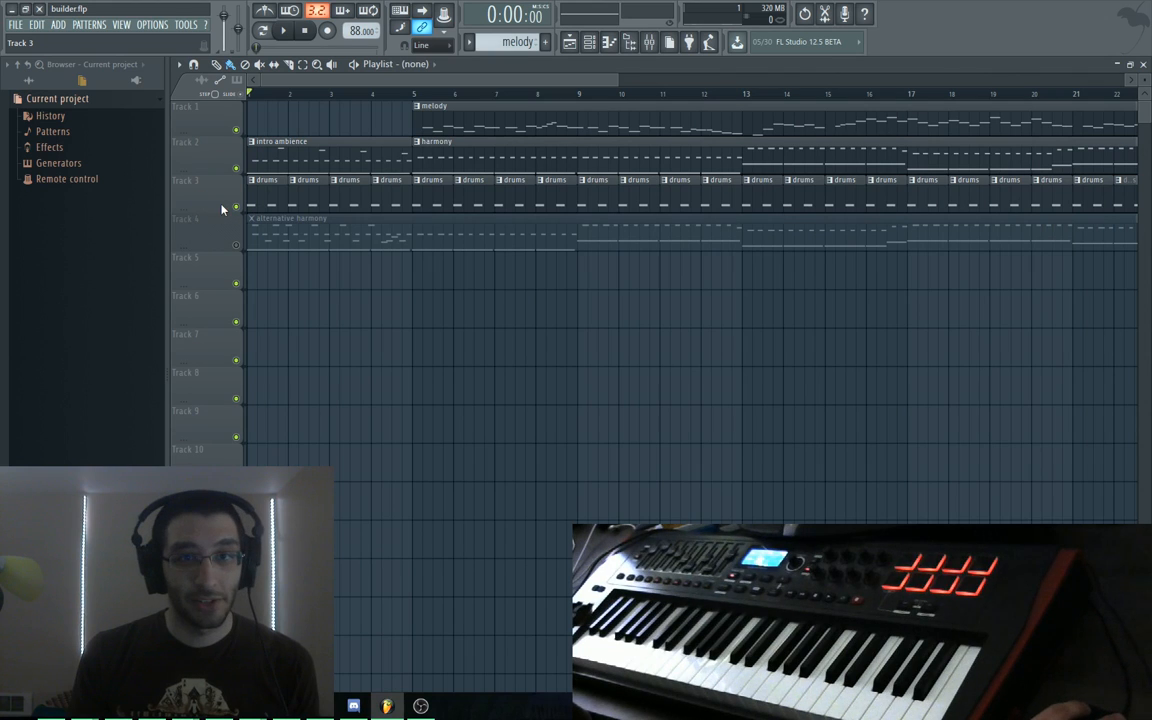
{"action": "double_click", "coordinate": [252, 188]}
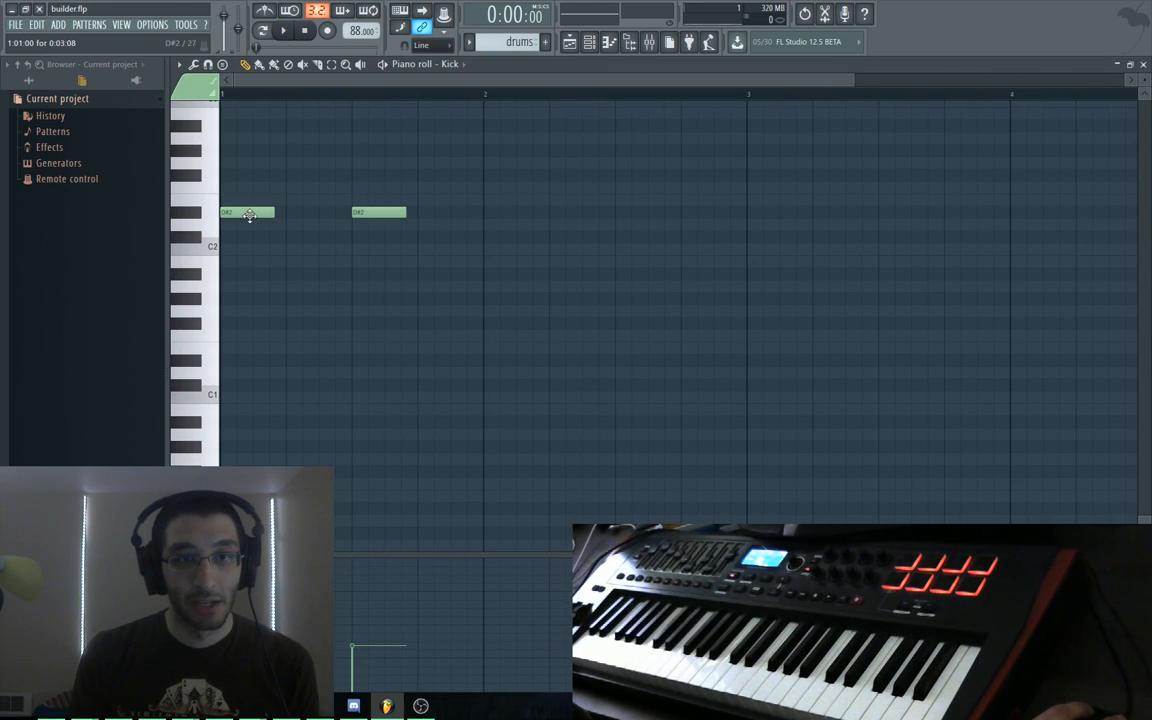
{"action": "double_click", "coordinate": [250, 218]}
{"action": "key", "text": "Escape"}
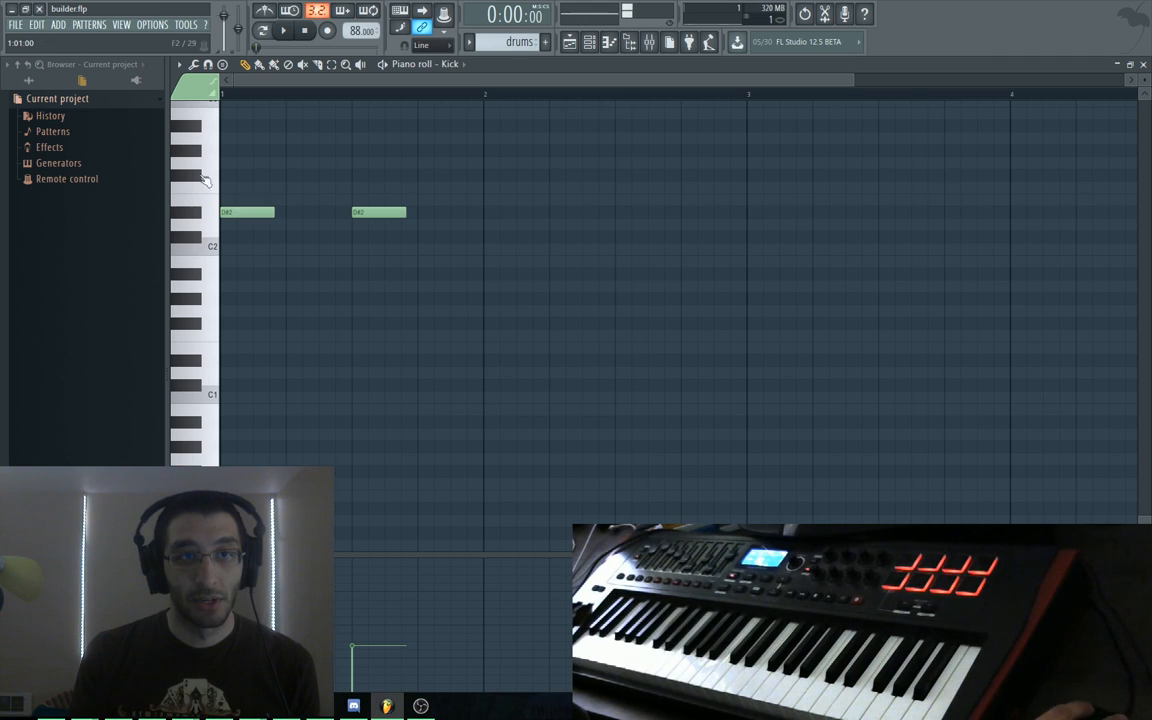
Switch back to out_west.flp, discarding the unsaved changes to builder.flp
{"action": "left_click", "coordinate": [17, 26]}
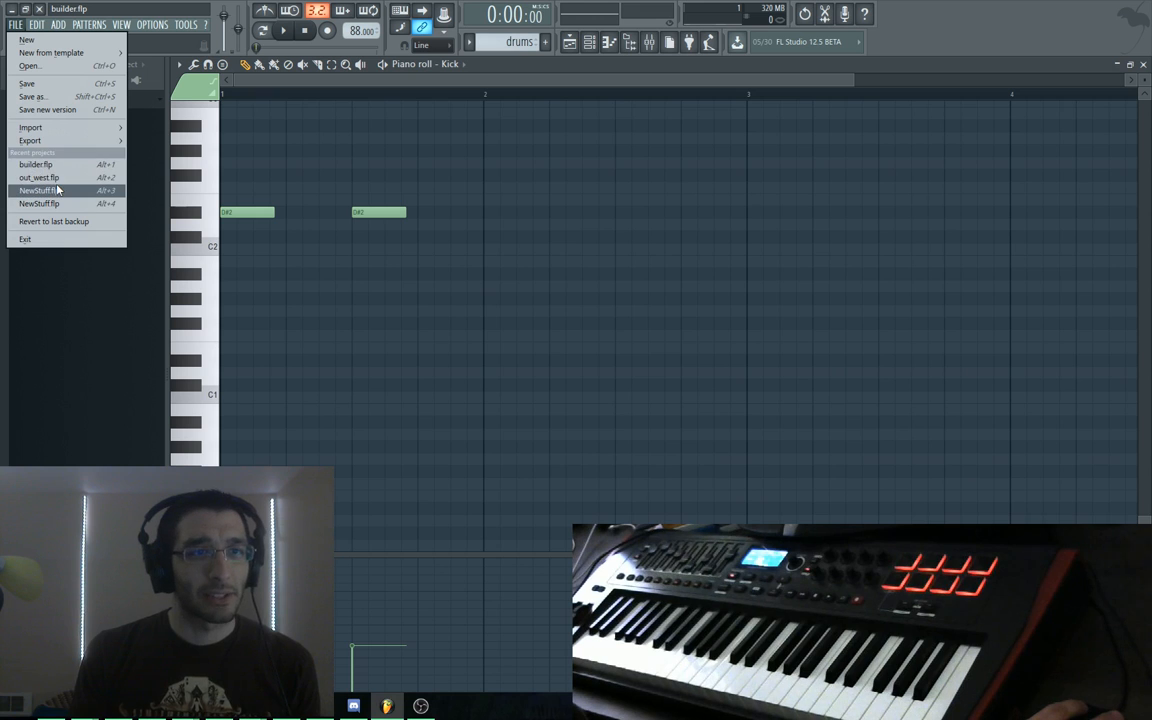
{"action": "left_click", "coordinate": [55, 178]}
{"action": "left_click", "coordinate": [600, 387]}
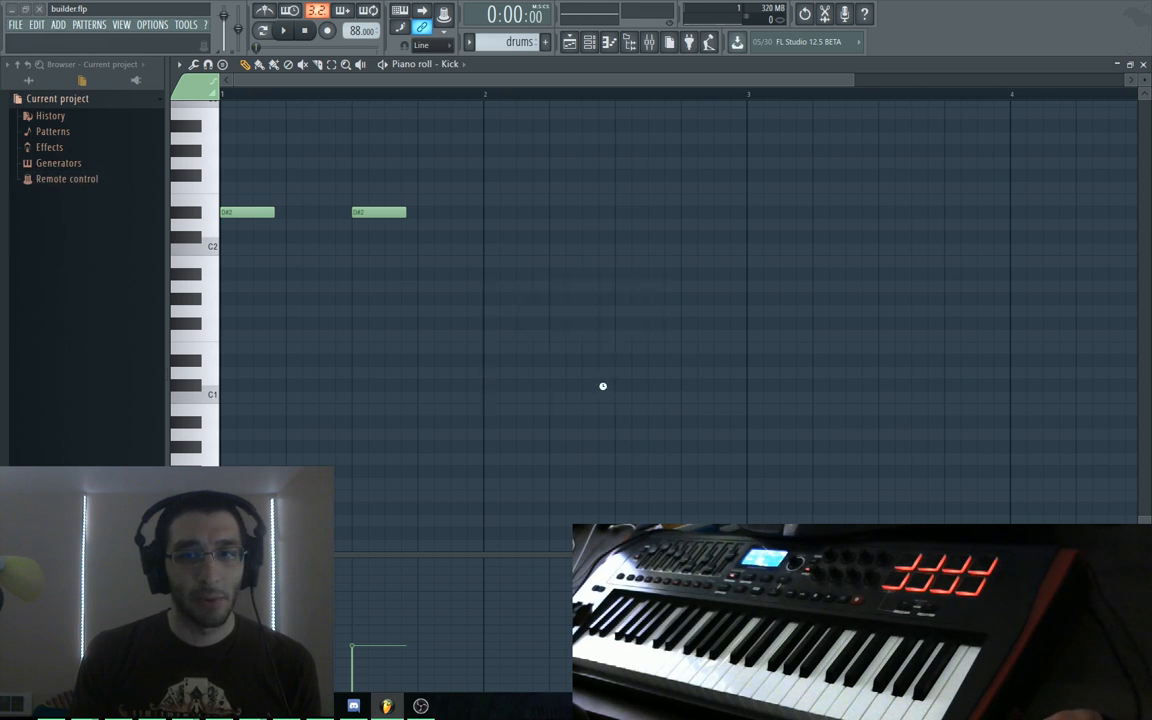
Place a stray Tempo automation clip on Track 7, then reload out_west.flp from Recent projects
{"action": "left_click_drag", "start_coordinate": [326, 286], "coordinate": [346, 186]}
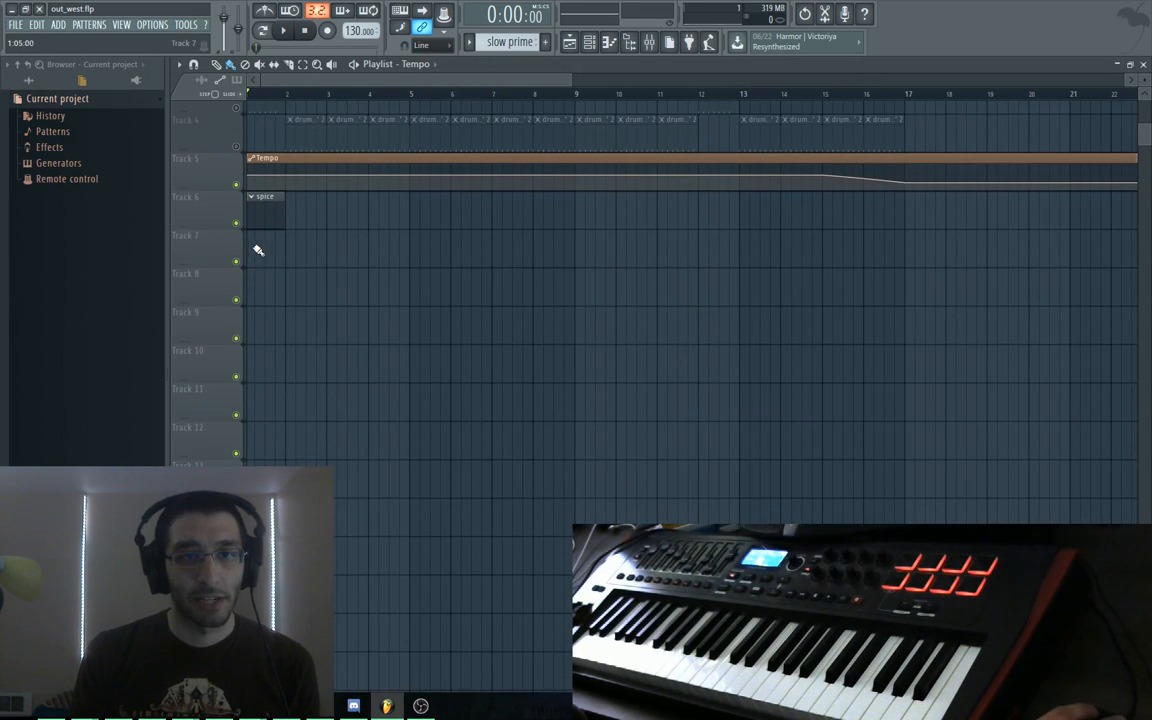
{"action": "left_click", "coordinate": [259, 246]}
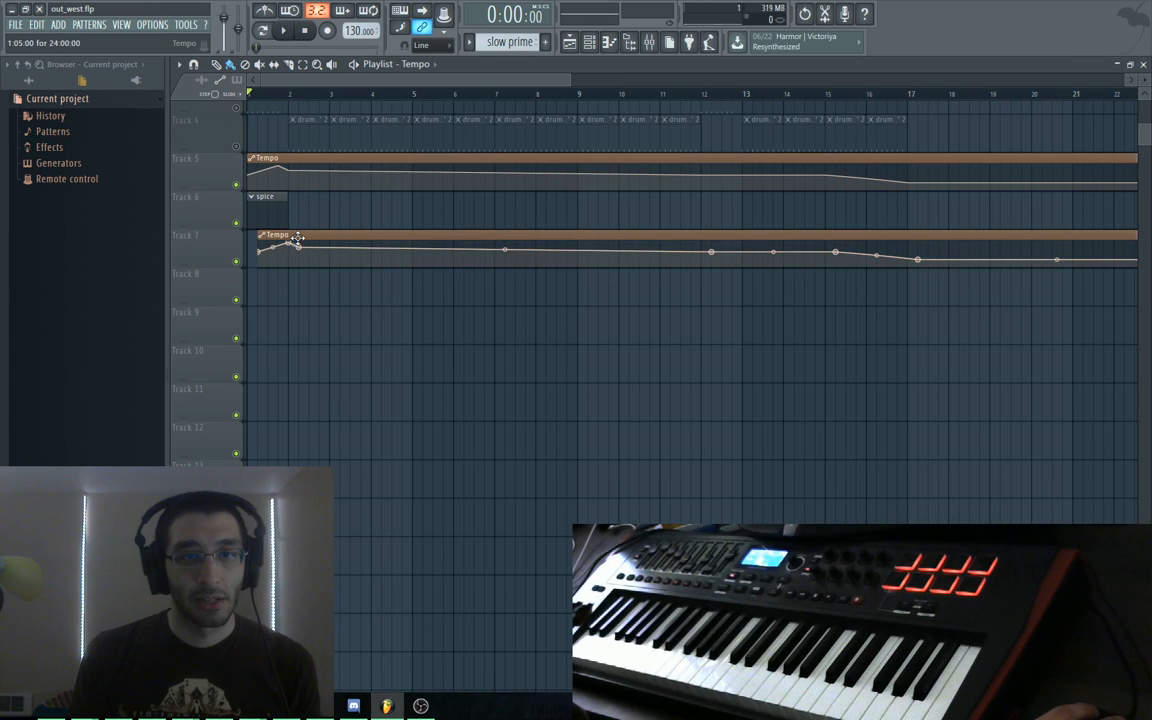
{"action": "left_click", "coordinate": [15, 24]}
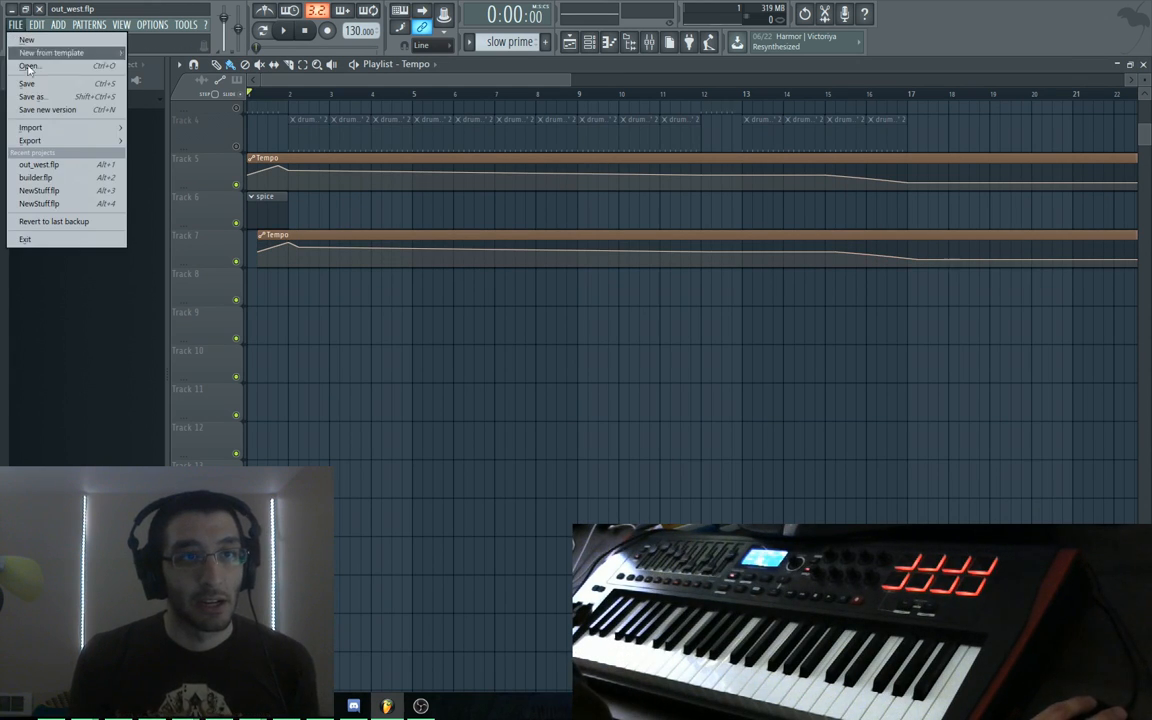
{"action": "left_click", "coordinate": [66, 166]}
Reload without saving, close Synth1, and create a new pattern named 'test drums'
{"action": "left_click", "coordinate": [588, 387]}
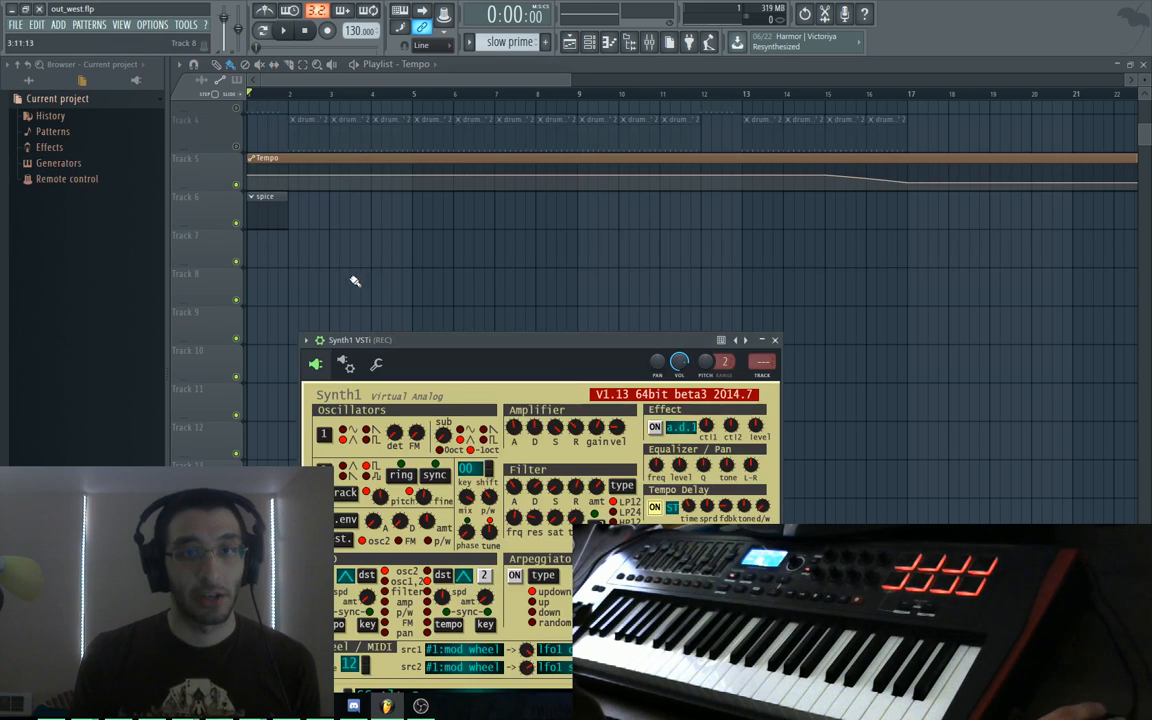
{"action": "key", "text": "Escape"}
{"action": "scroll", "coordinate": [400, 280], "scroll_direction": "up", "scroll_amount": 2}
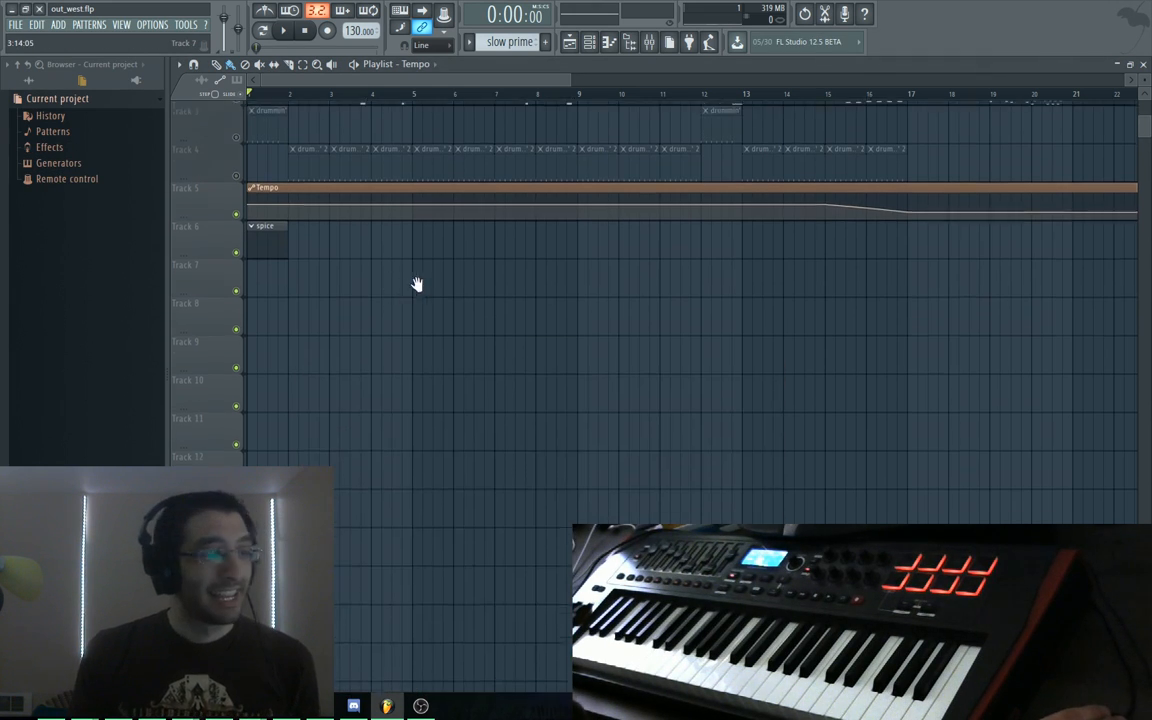
{"action": "left_click", "coordinate": [543, 43]}
{"action": "type", "text": "test"}
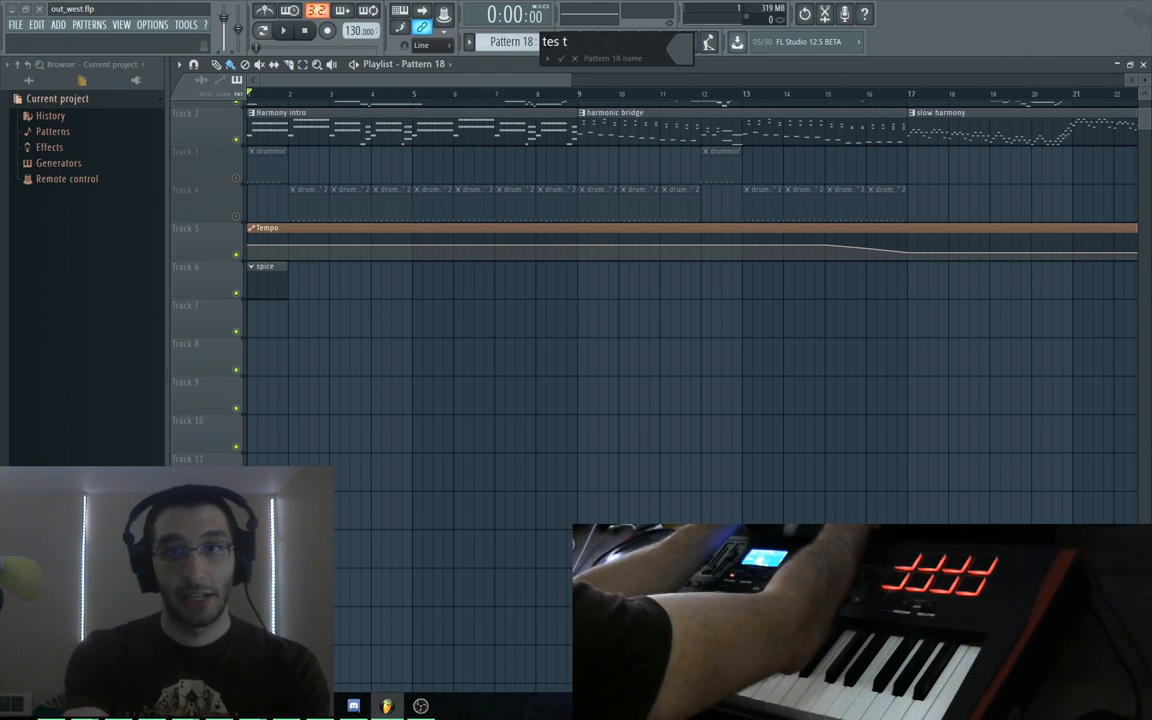
{"action": "type", "text": " drums"}
{"action": "key", "text": "Return"}
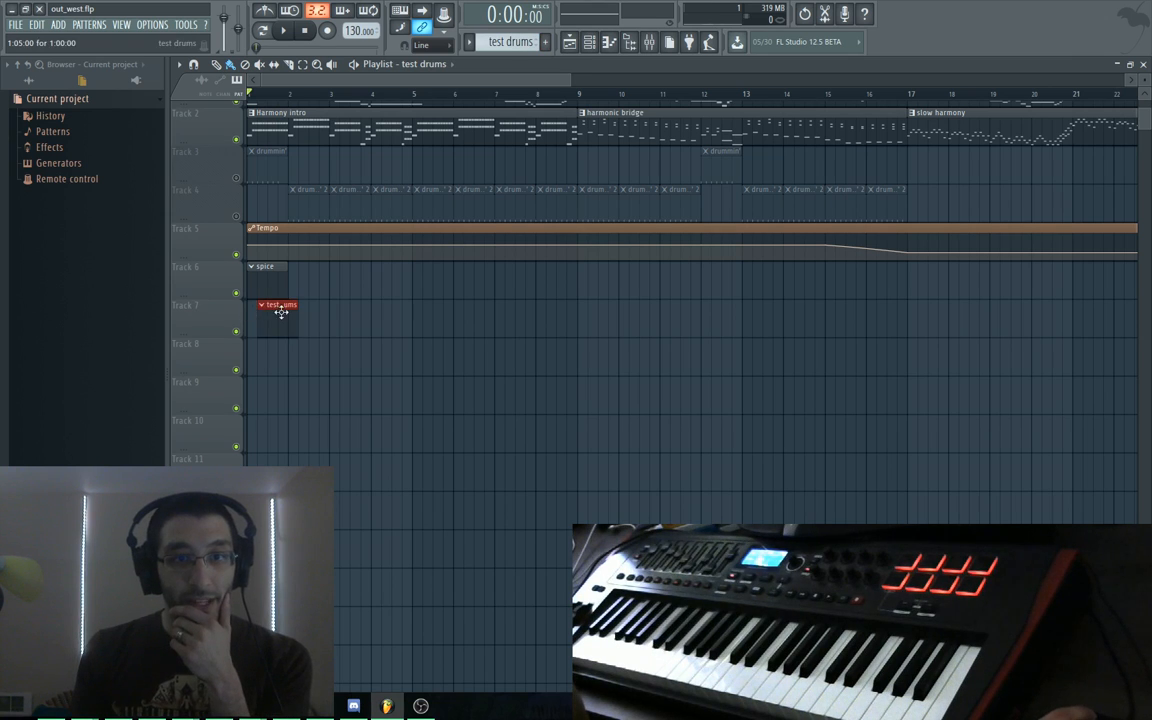
Place 'test drums' on Track 7 and record a single D#2 note in its Kick piano roll
{"action": "double_click", "coordinate": [263, 316]}
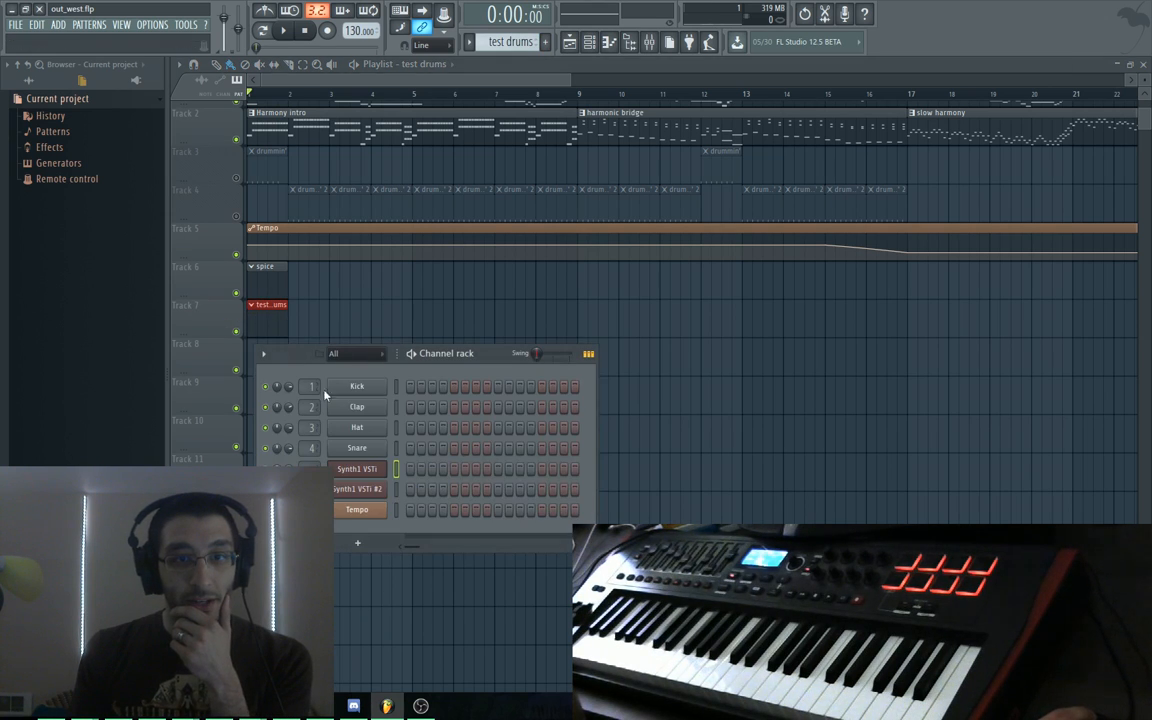
{"action": "right_click", "coordinate": [395, 387]}
{"action": "left_click", "coordinate": [420, 388]}
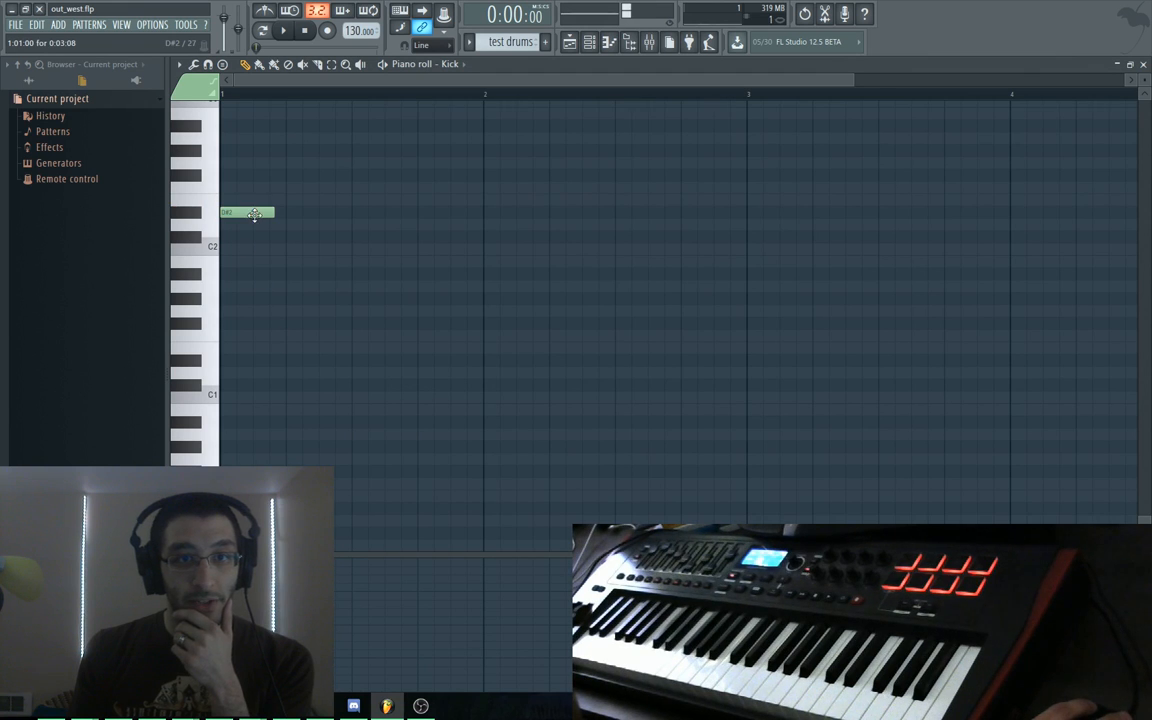
{"action": "key", "text": "space"}
{"action": "key", "text": "space"}
{"action": "key", "text": "space"}
{"action": "key", "text": "space"}
{"action": "key", "text": "space"}
{"action": "key", "text": "space"}
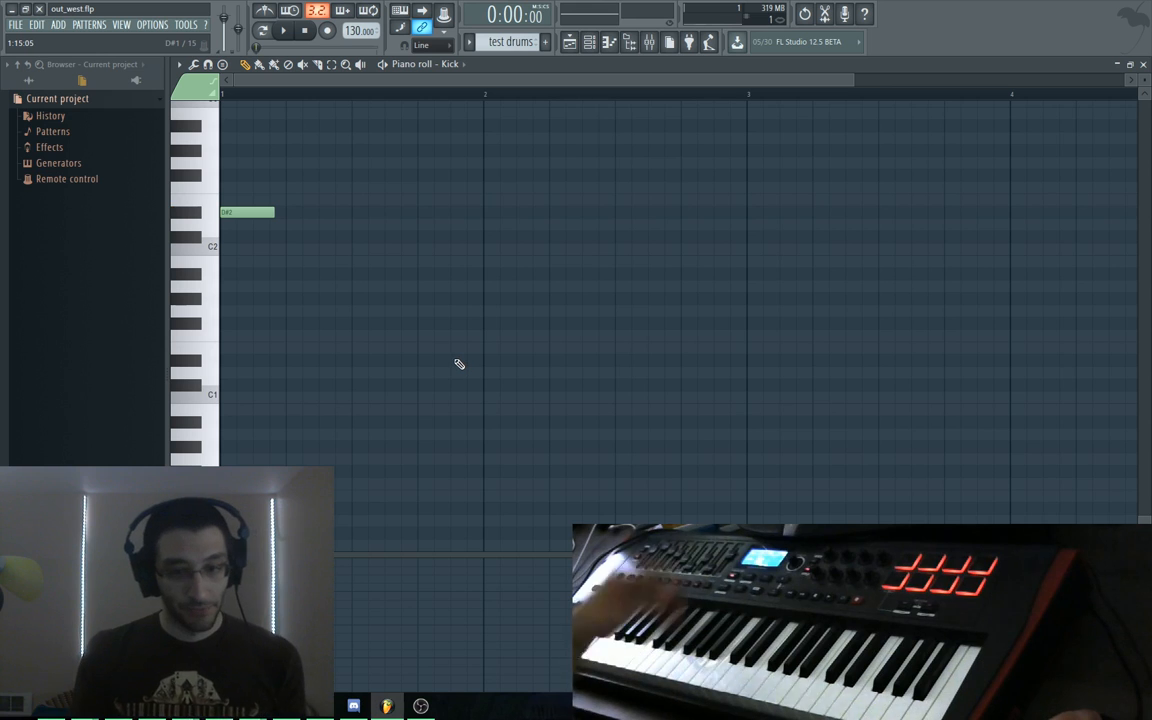
{"action": "key", "text": "F6"}
{"action": "key", "text": "F6"}
{"action": "key", "text": "F5"}
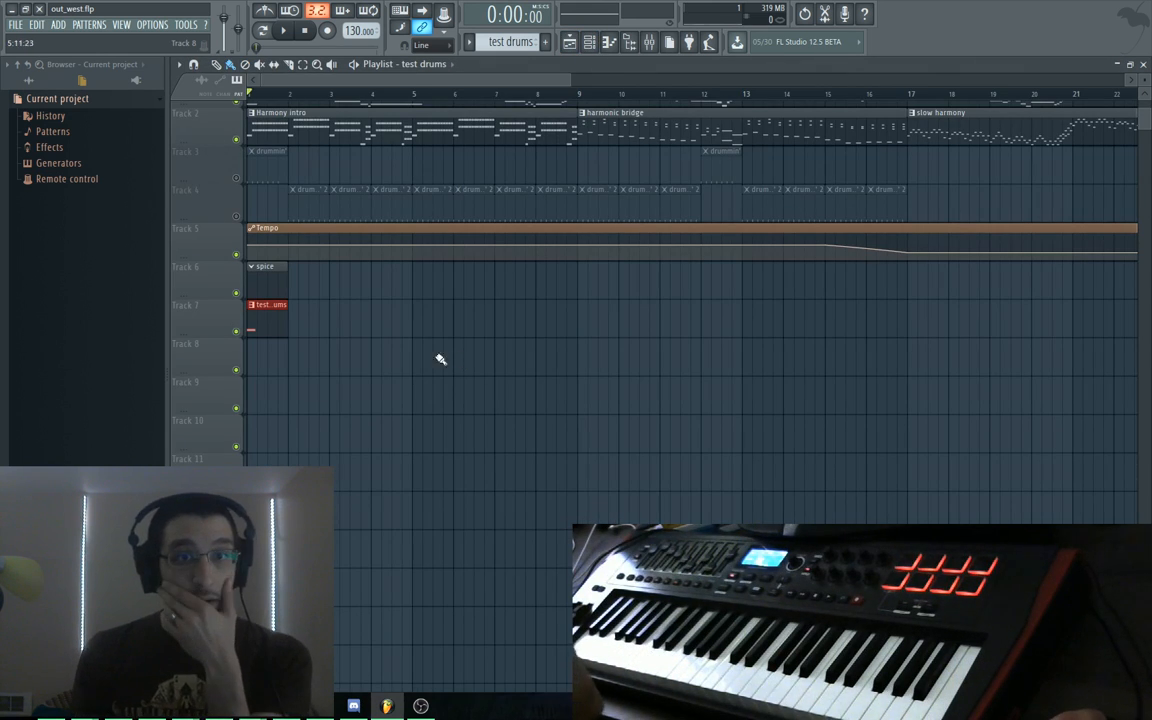
Mute the test drums clip on Track 7 and play the song with Track 3 and 4 drums unmuted
{"action": "left_click", "coordinate": [237, 331]}
{"action": "left_click", "coordinate": [236, 216]}
{"action": "left_click", "coordinate": [236, 178]}
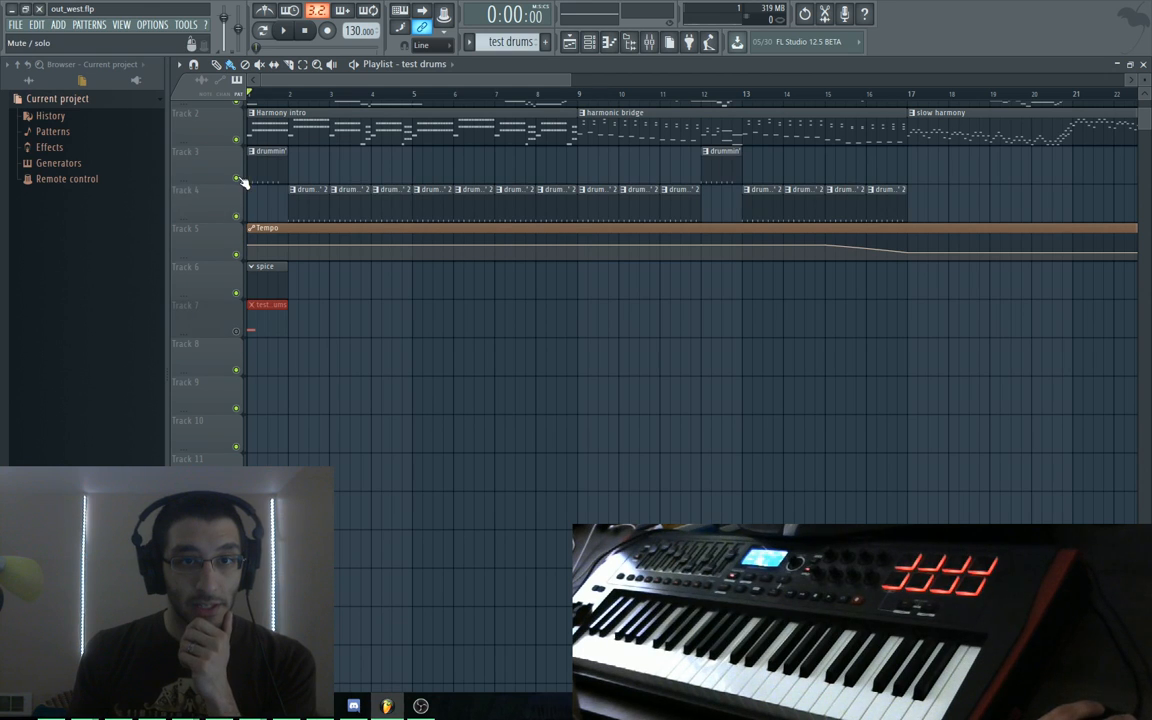
{"action": "key", "text": "space"}
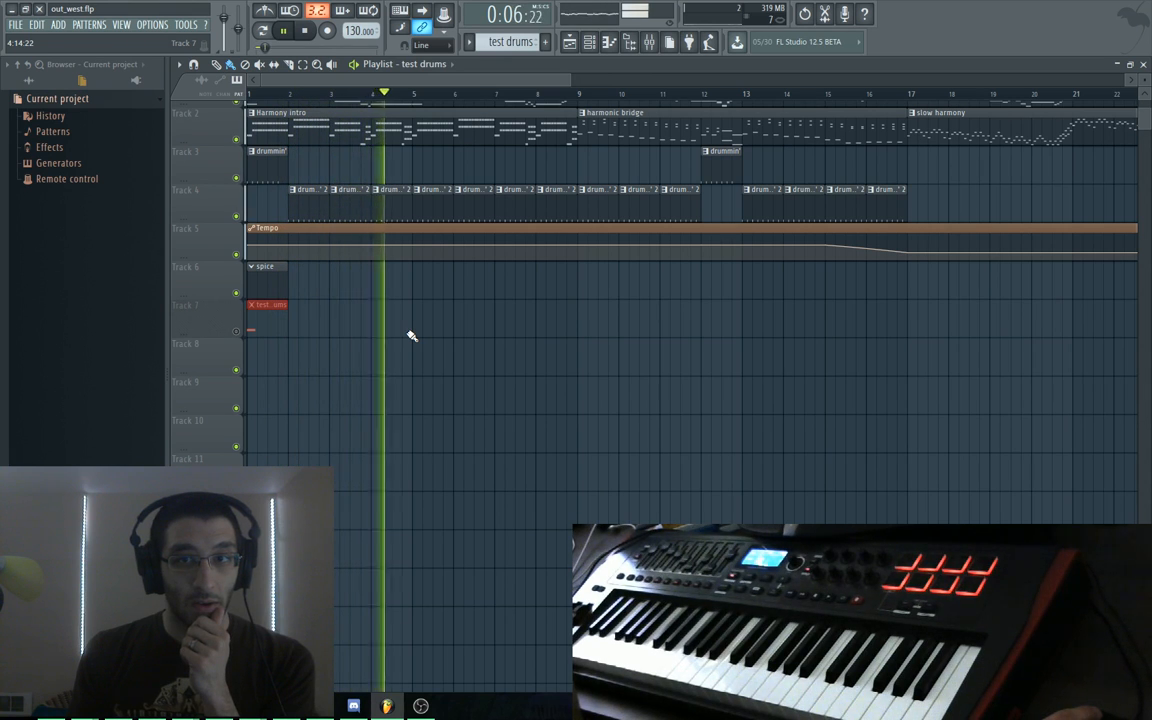
{"action": "key", "text": "space"}
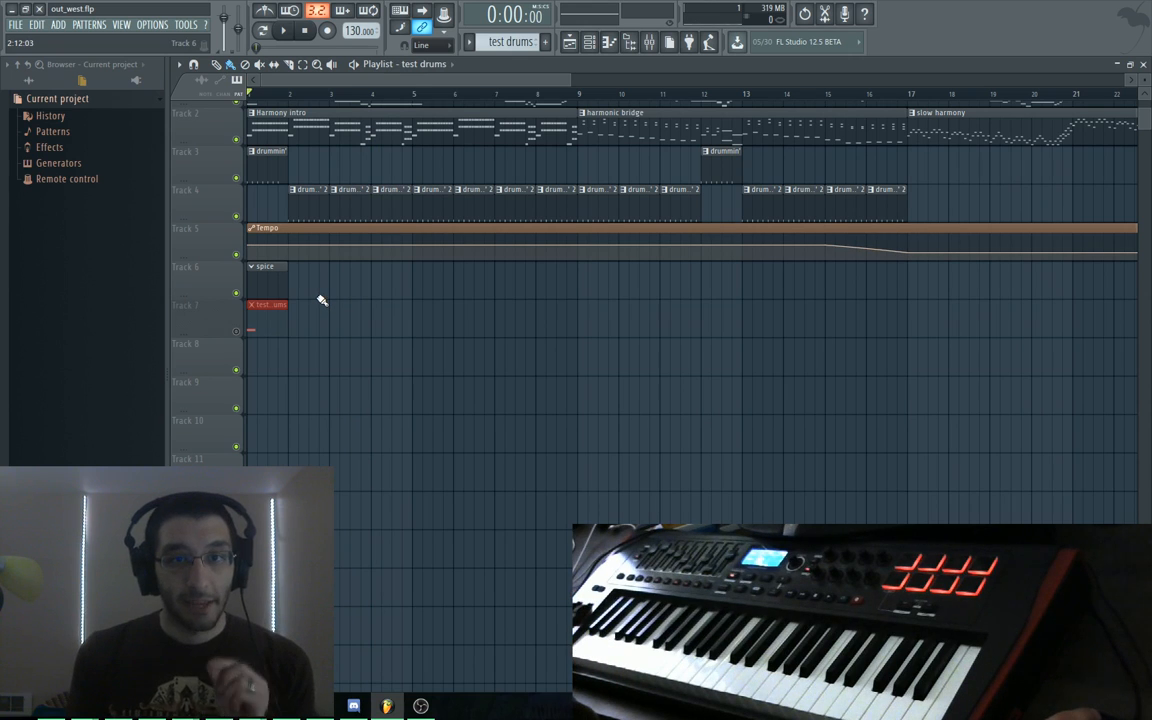
{"action": "mouse_move", "coordinate": [298, 255]}
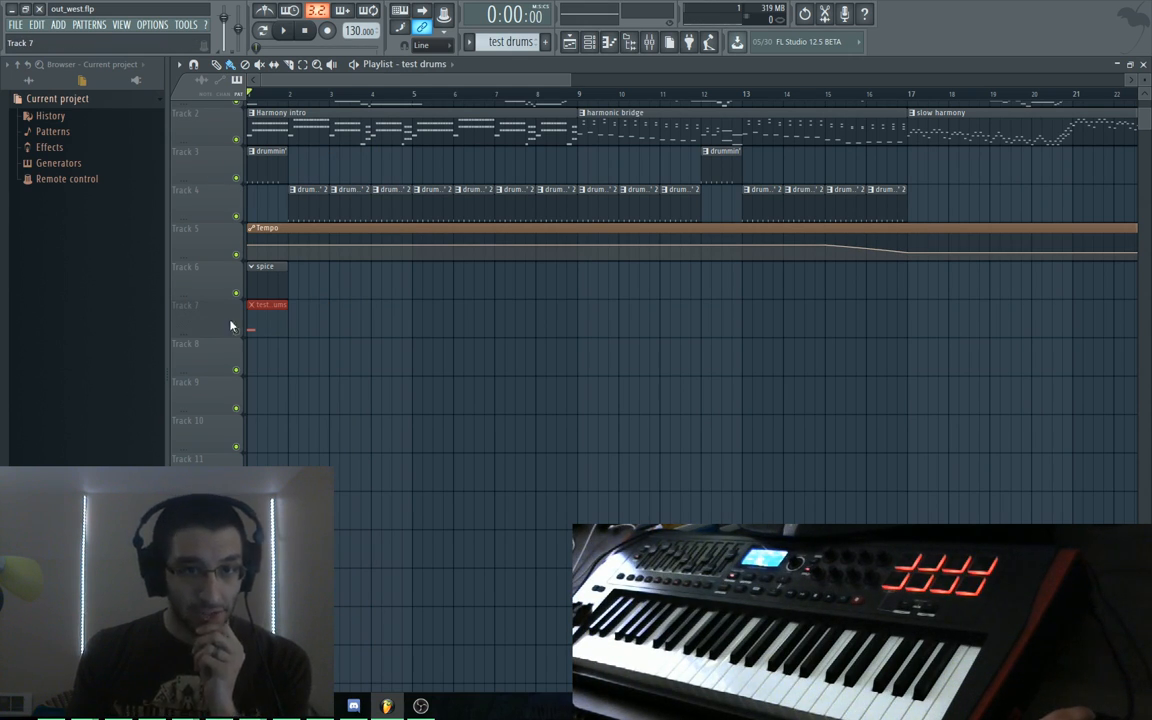
Mute the drum clips on Tracks 3 and 4 and open Synth1 VSTi from the channel rack
{"action": "left_click", "coordinate": [237, 216]}
{"action": "left_click", "coordinate": [237, 178]}
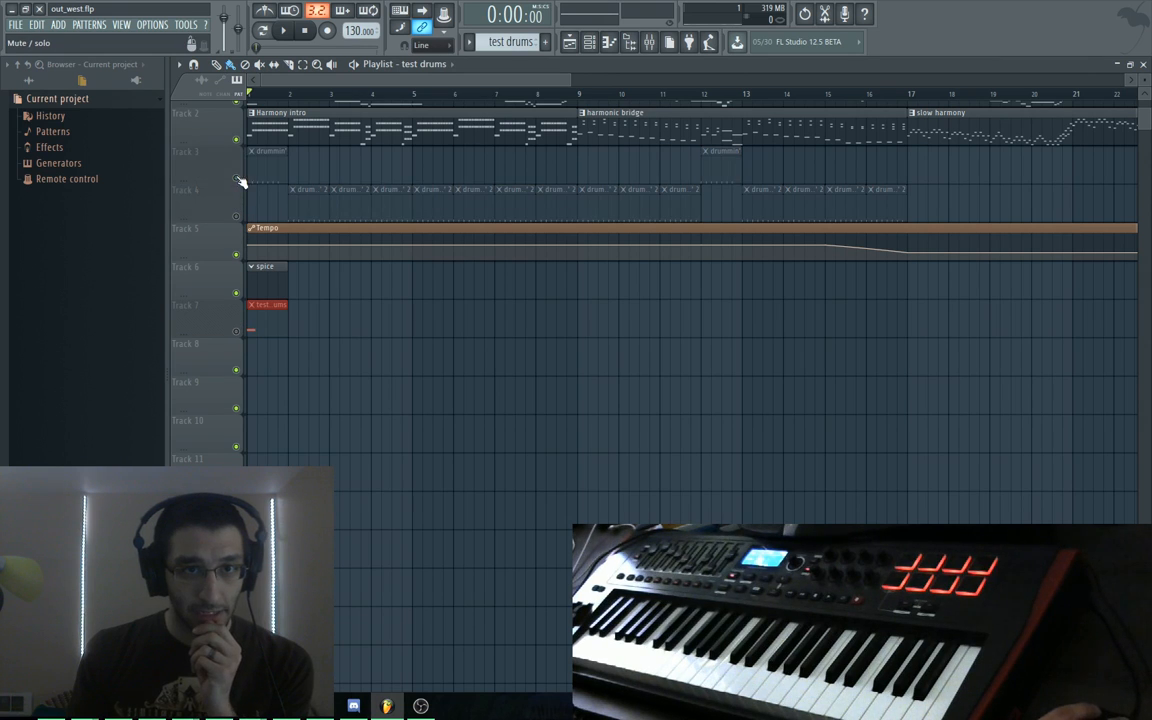
{"action": "scroll", "coordinate": [399, 349], "scroll_direction": "up", "scroll_amount": 1}
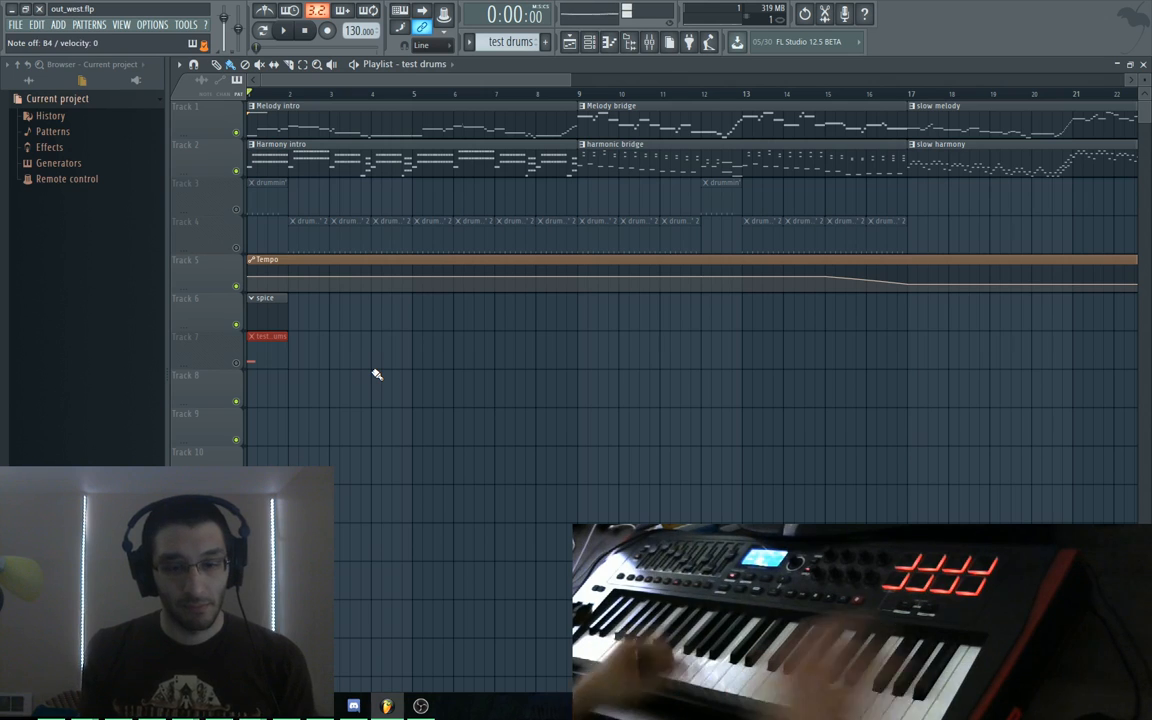
{"action": "key", "text": "F7"}
{"action": "key", "text": "F7"}
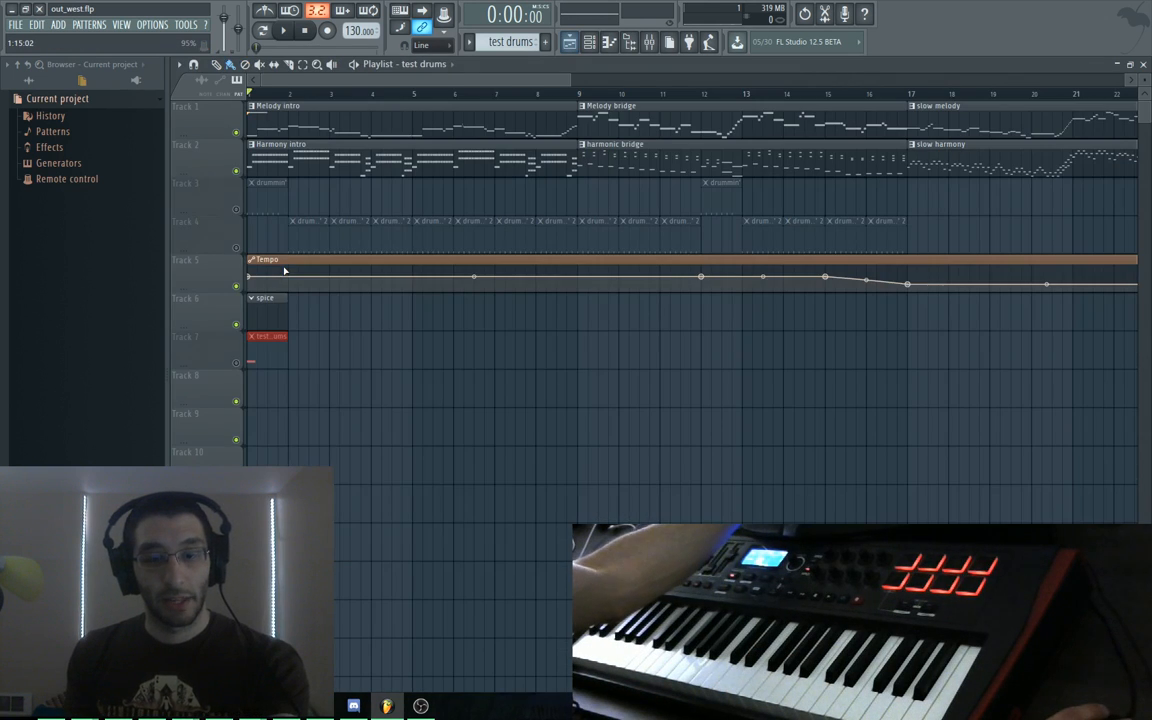
{"action": "key", "text": "F6"}
{"action": "left_click", "coordinate": [362, 469]}
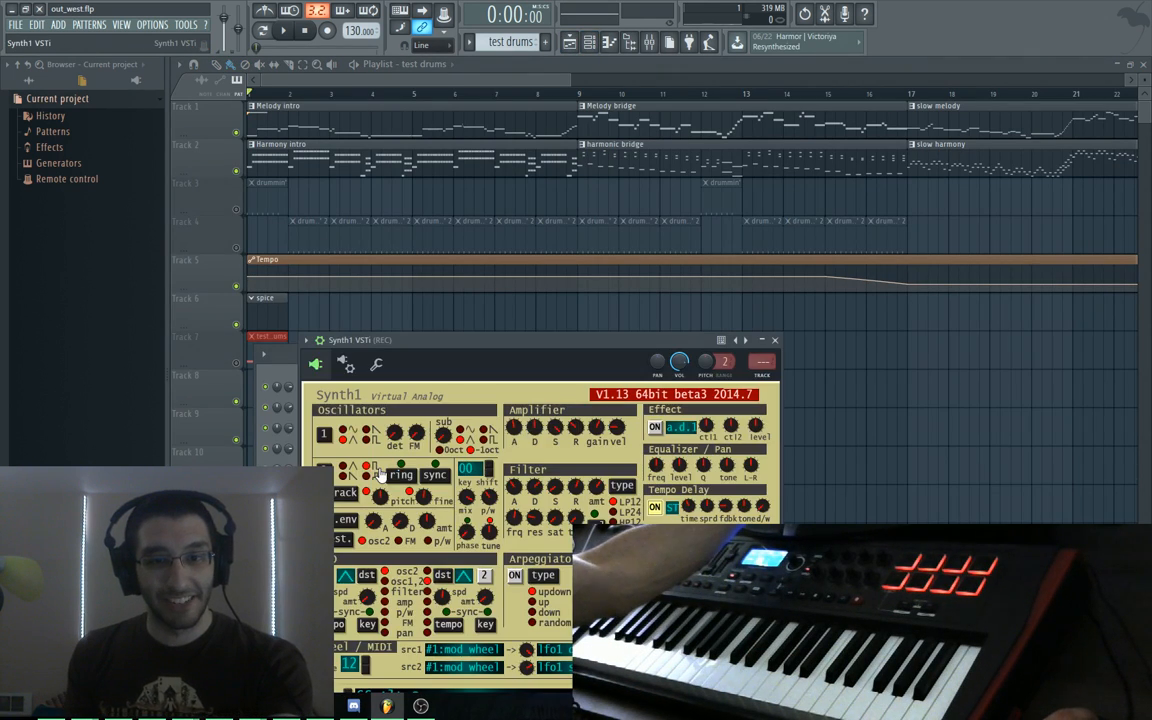
Move the Synth1 panel up and left and hide the playlist to reveal the Kick piano roll
{"action": "left_click_drag", "start_coordinate": [418, 347], "coordinate": [666, 193]}
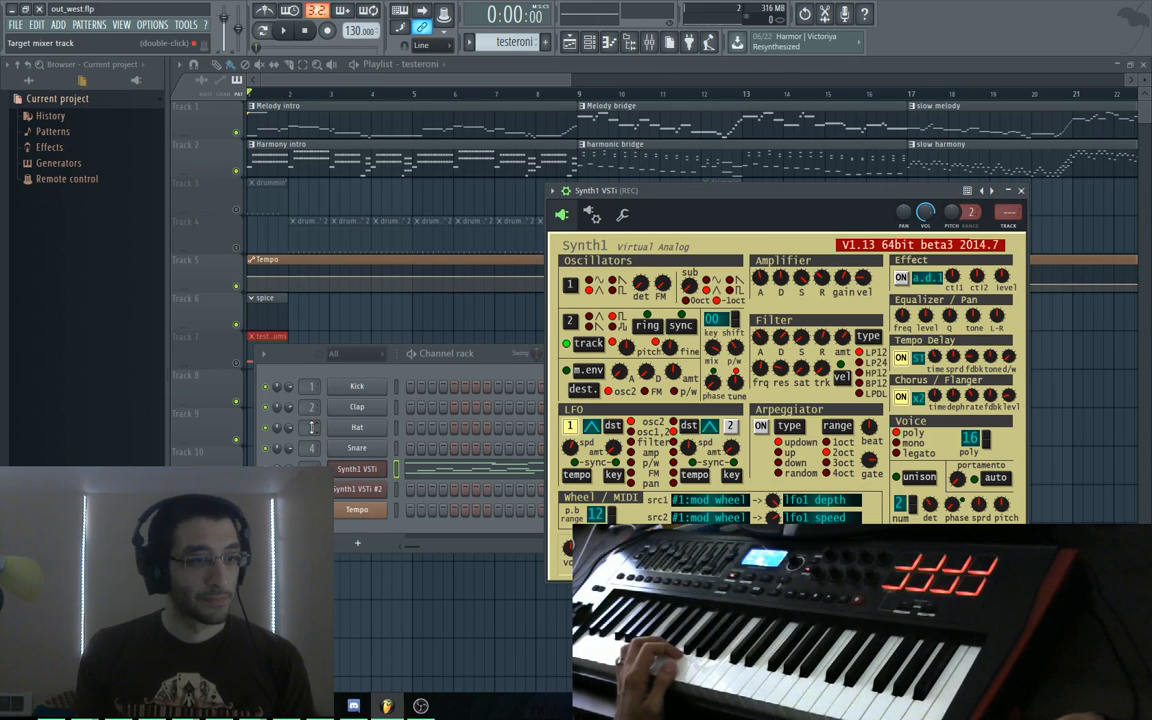
{"action": "left_click_drag", "start_coordinate": [596, 189], "coordinate": [588, 120]}
{"action": "left_click", "coordinate": [577, 74]}
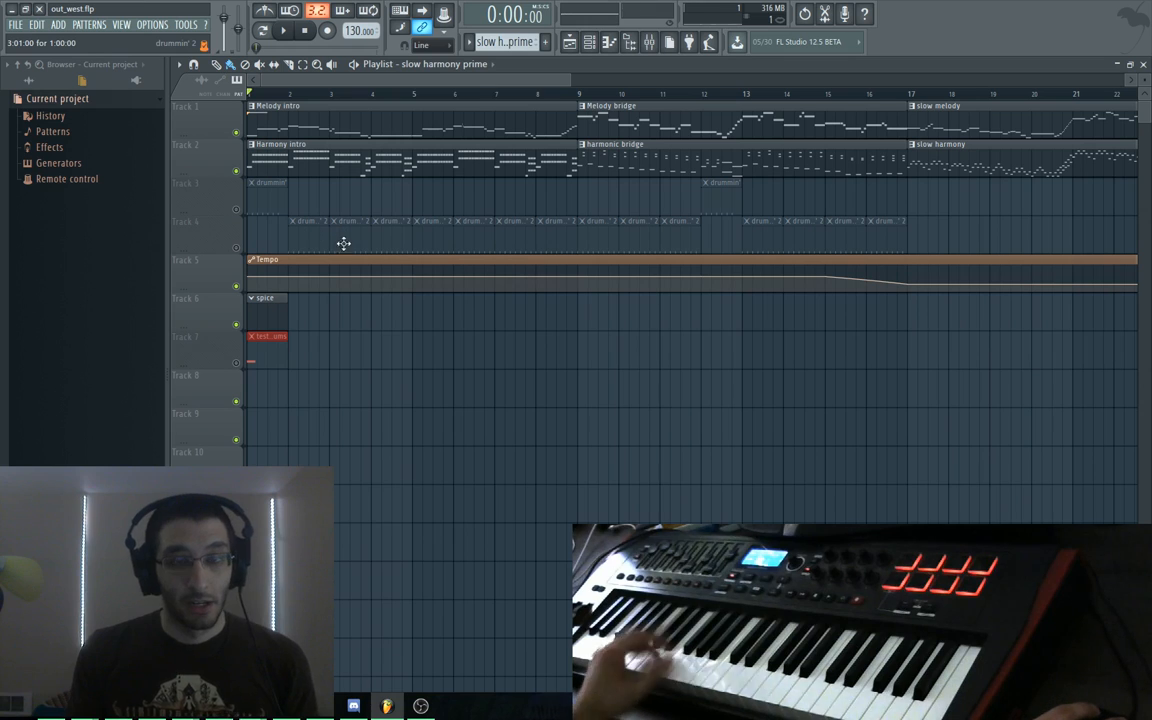
{"action": "key", "text": "F5"}
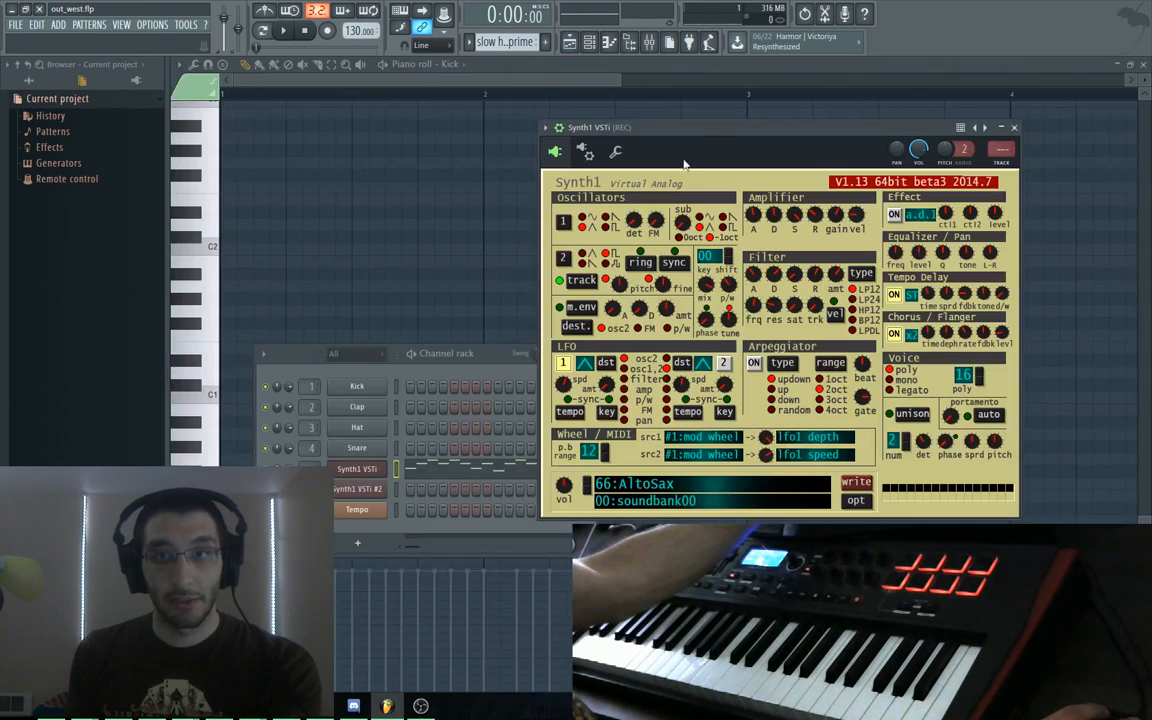
{"action": "left_click_drag", "start_coordinate": [628, 127], "coordinate": [448, 101]}
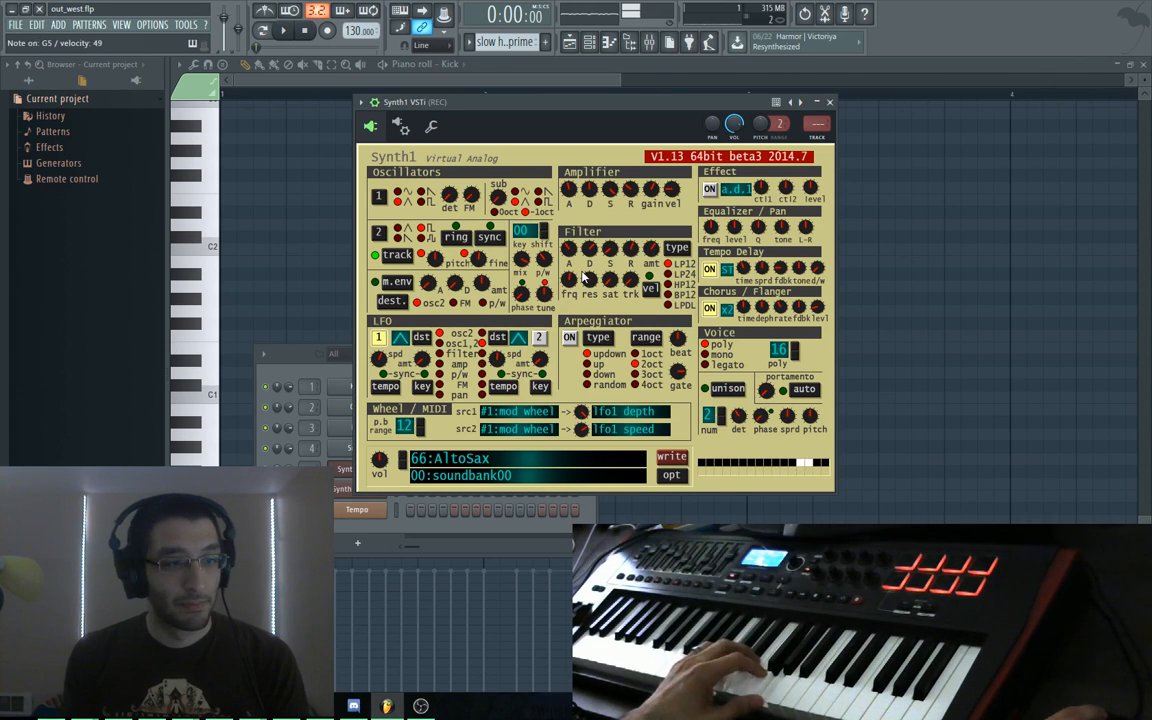
{"action": "left_click", "coordinate": [471, 66]}
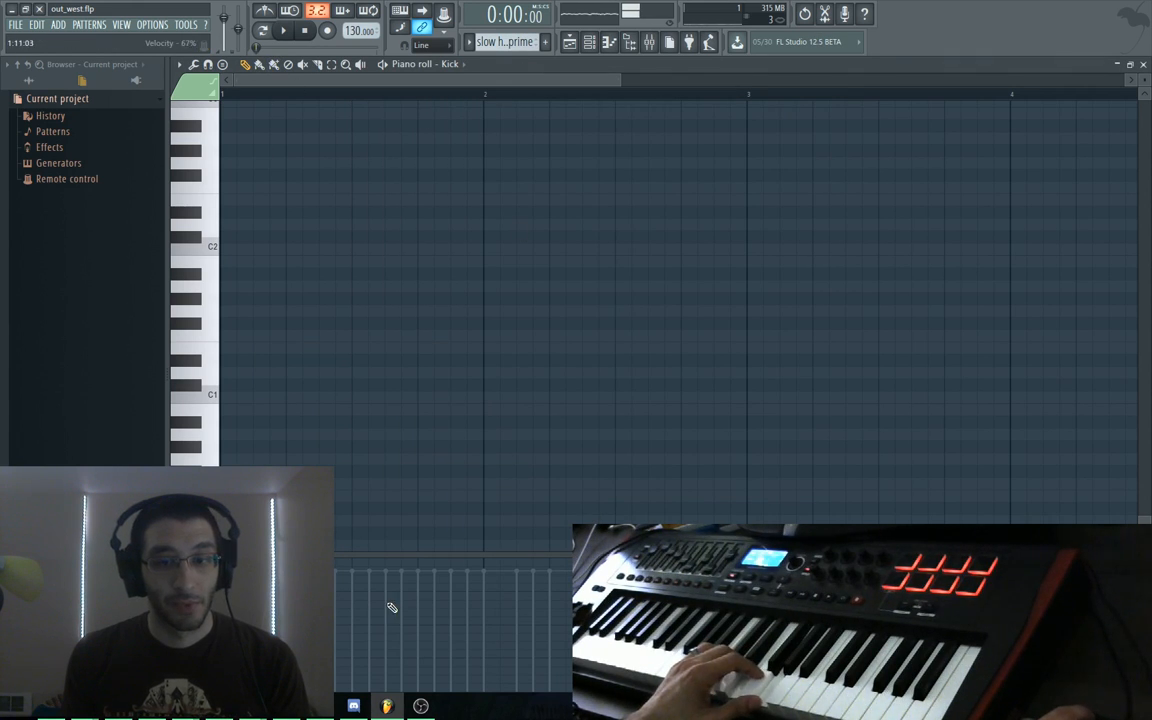
Reopen Synth1 VSTi from the channel rack over the Kick piano roll, keeping the playlist closed
{"action": "key", "text": "F6"}
{"action": "key", "text": "F5"}
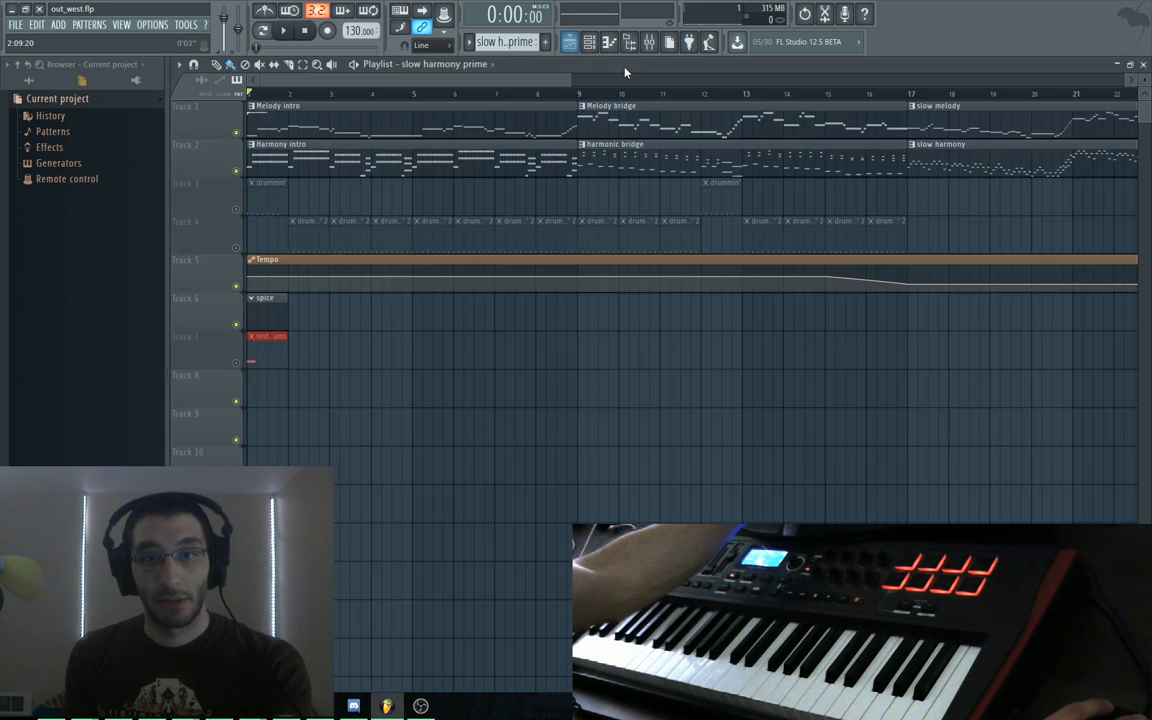
{"action": "key", "text": "F5"}
{"action": "left_click", "coordinate": [370, 469]}
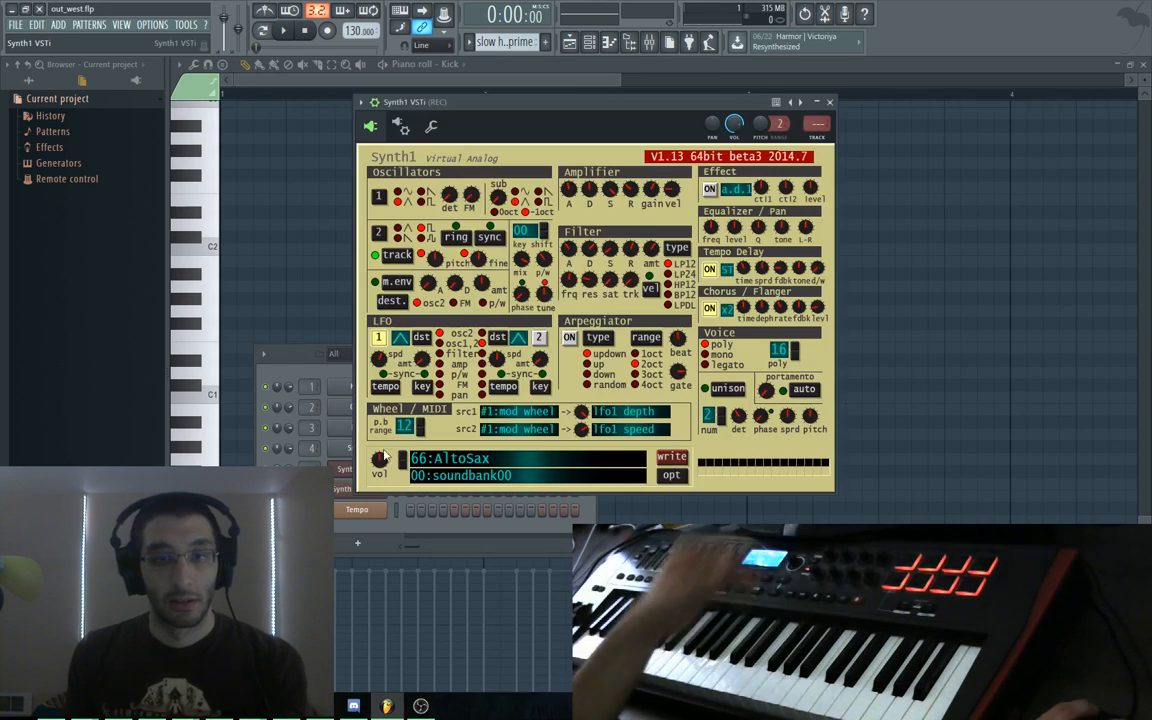
{"action": "left_click_drag", "start_coordinate": [496, 102], "coordinate": [451, 87]}
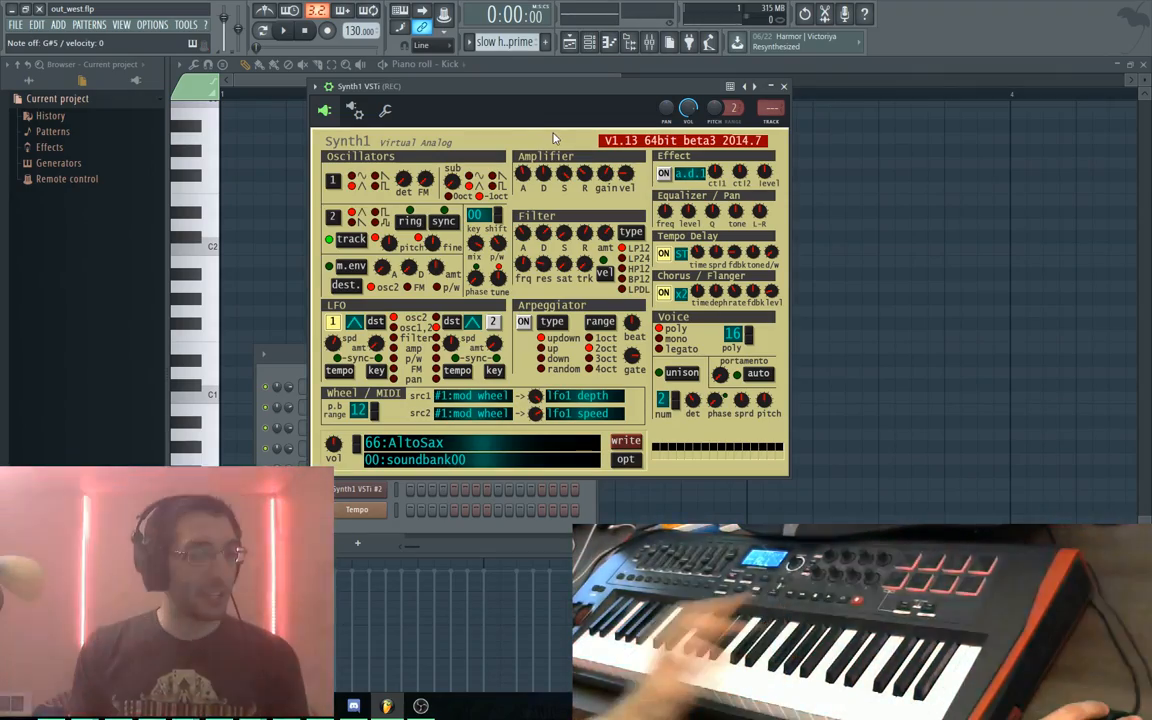
{"action": "left_click_drag", "start_coordinate": [462, 94], "coordinate": [482, 101]}
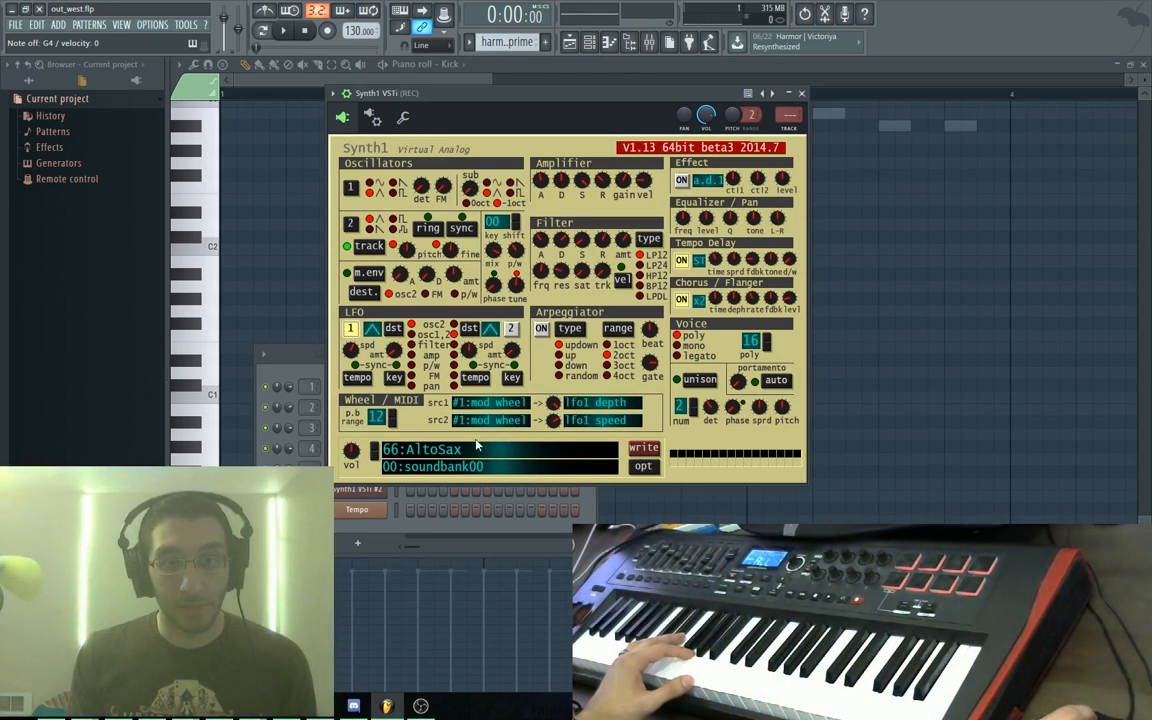
Show Synth1's list of all 128 soundbank00 programs, with 66:AltoSax still current
{"action": "left_click", "coordinate": [408, 452]}
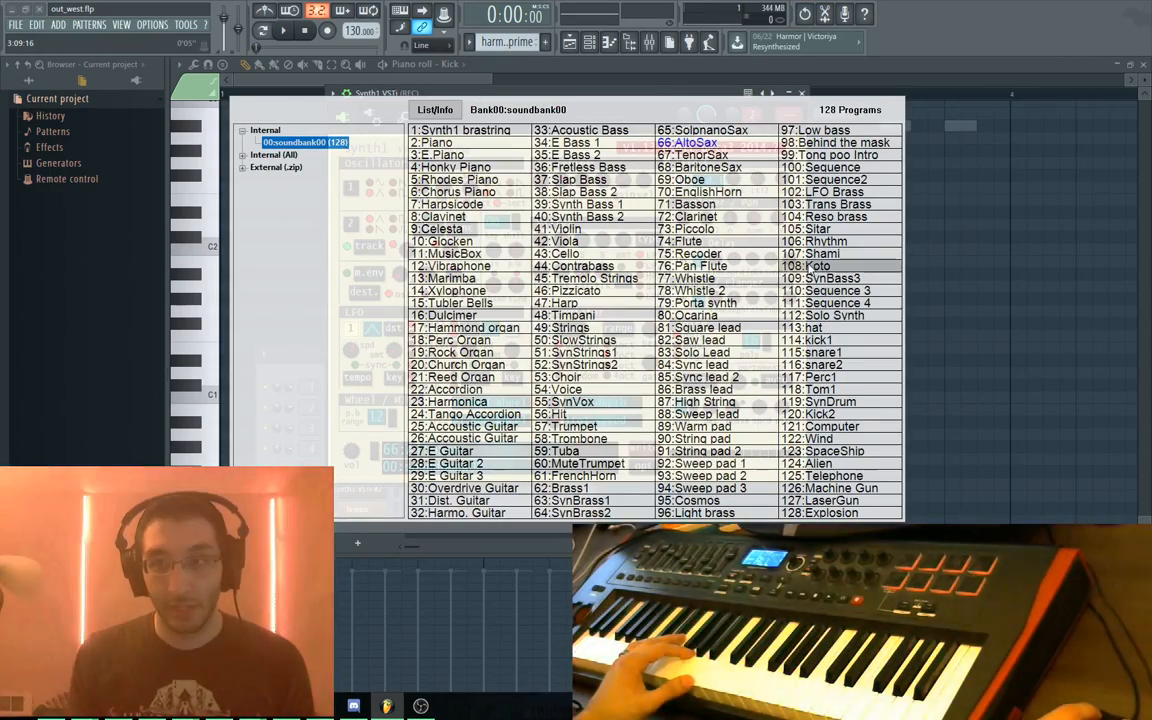
Try the 108:Koto preset, then switch Synth1 to 105:Sitar
{"action": "left_click", "coordinate": [800, 266]}
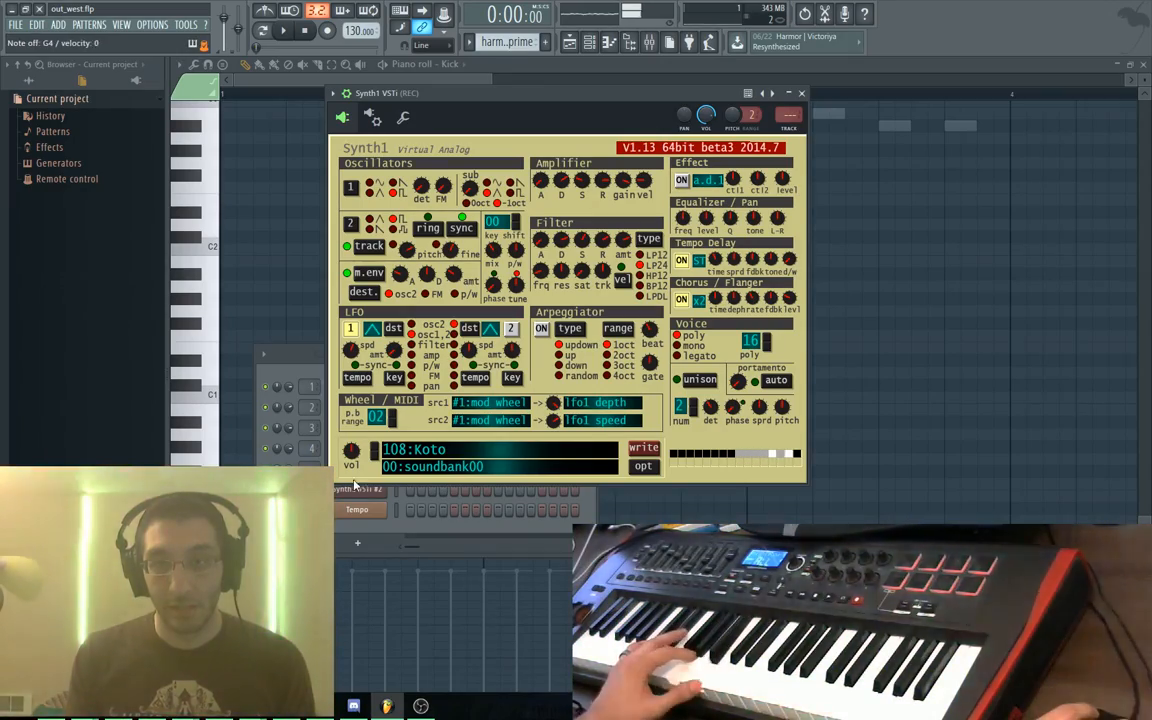
{"action": "left_click", "coordinate": [396, 453]}
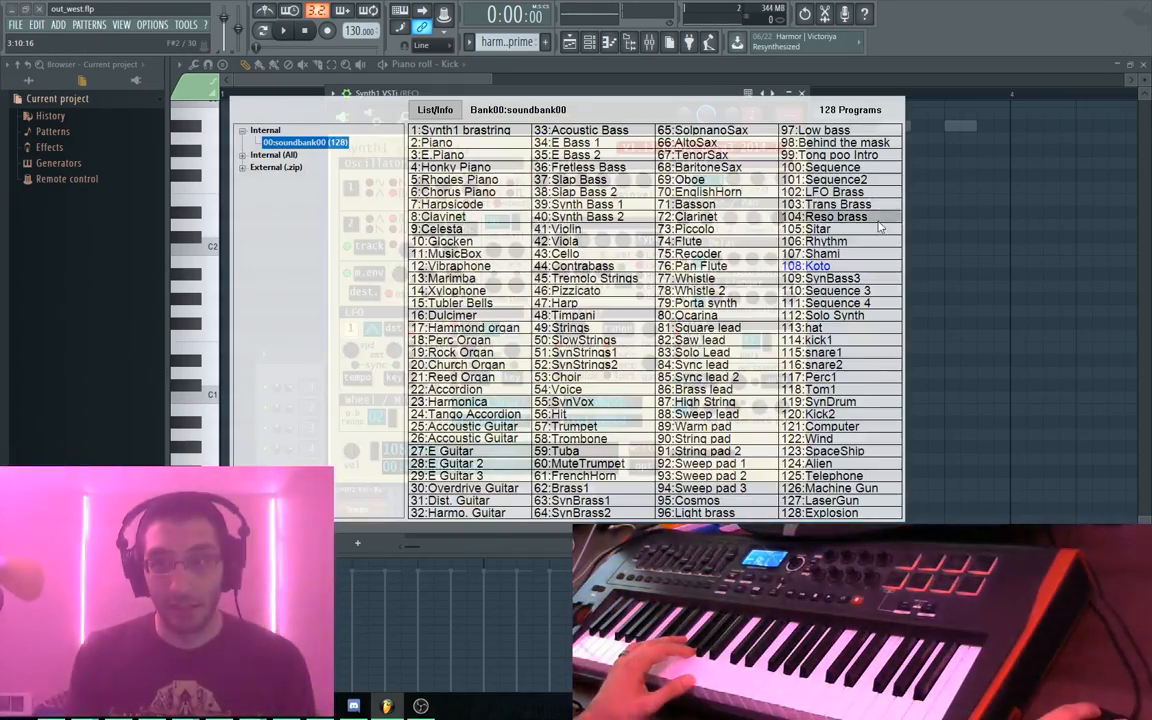
{"action": "left_click", "coordinate": [868, 230]}
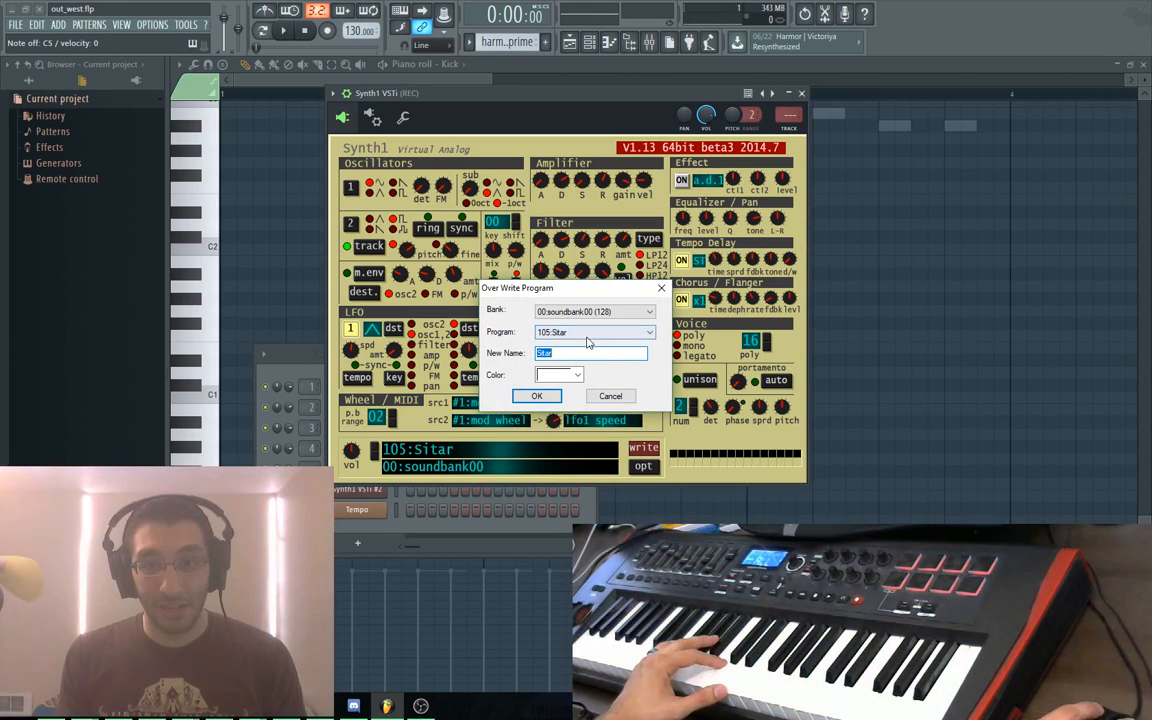
Browse the overwrite dialog's Program and Bank lists, keep soundbank00, and cancel without saving
{"action": "left_click", "coordinate": [585, 338]}
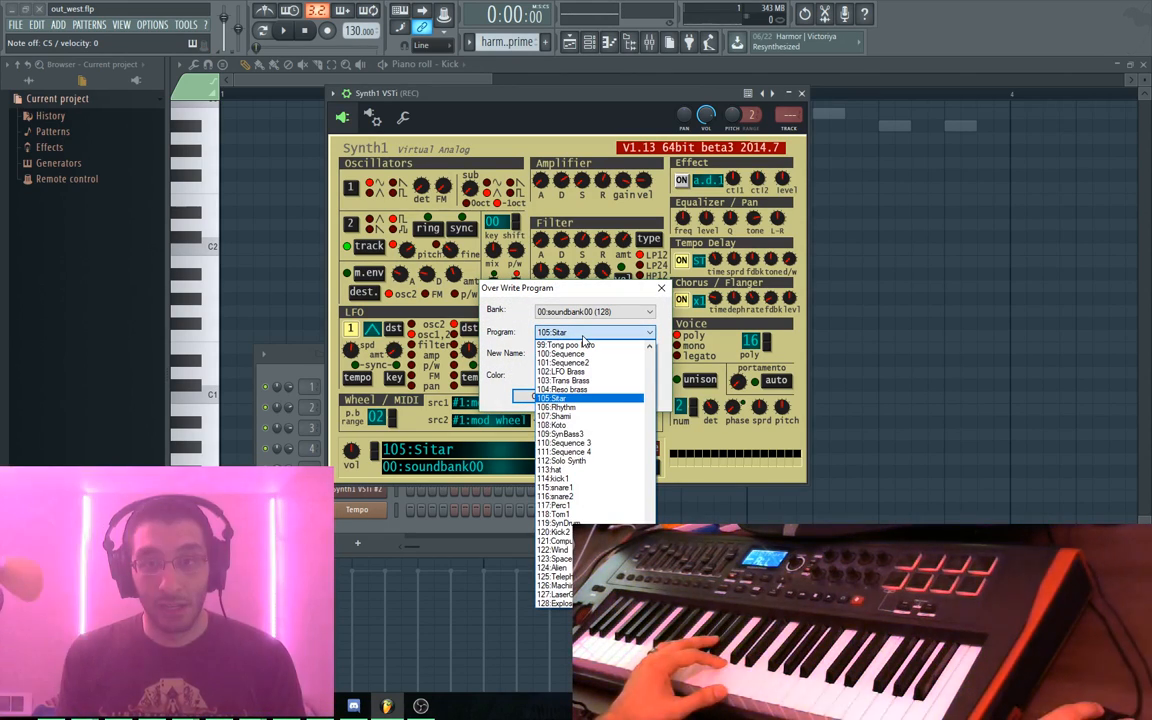
{"action": "scroll", "coordinate": [604, 407], "scroll_direction": "up", "scroll_amount": 20}
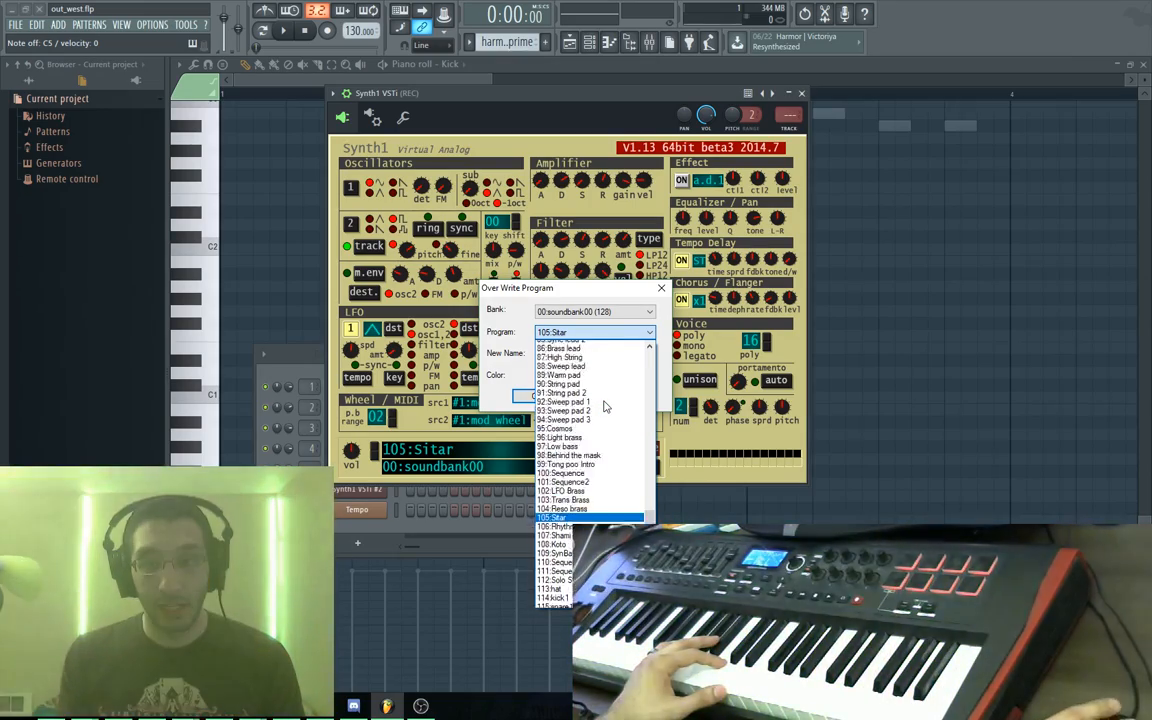
{"action": "scroll", "coordinate": [604, 407], "scroll_direction": "up", "scroll_amount": 8}
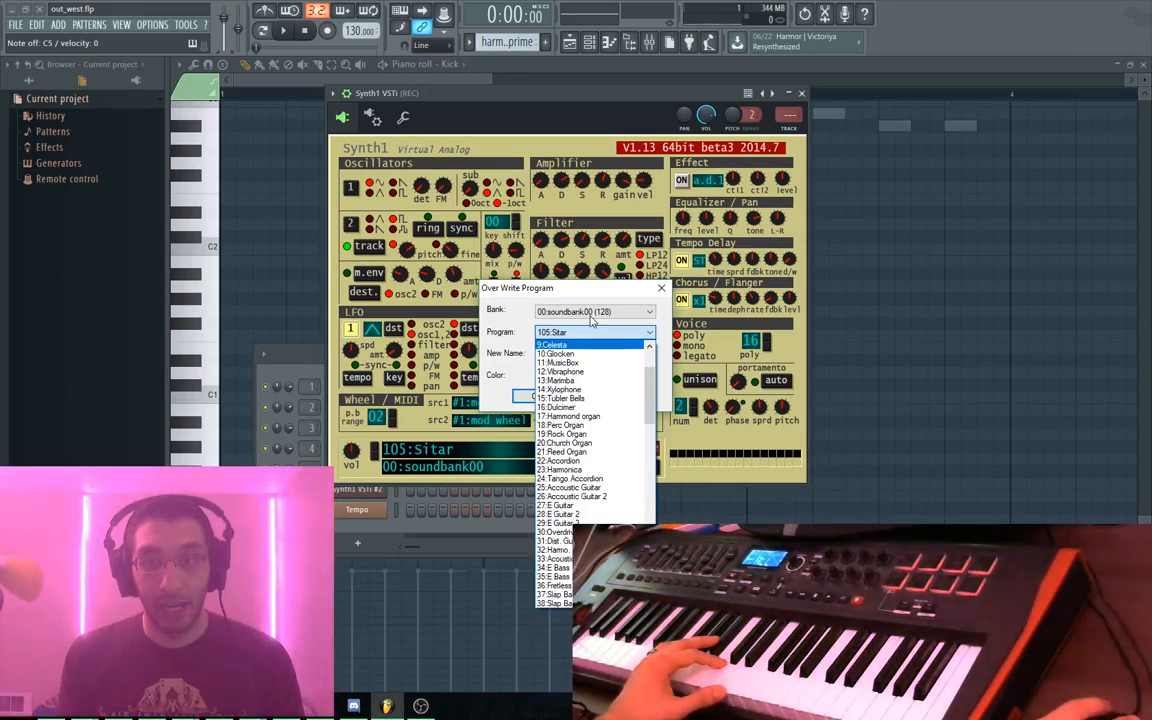
{"action": "left_click", "coordinate": [597, 312]}
{"action": "scroll", "coordinate": [613, 365], "scroll_direction": "down", "scroll_amount": 20}
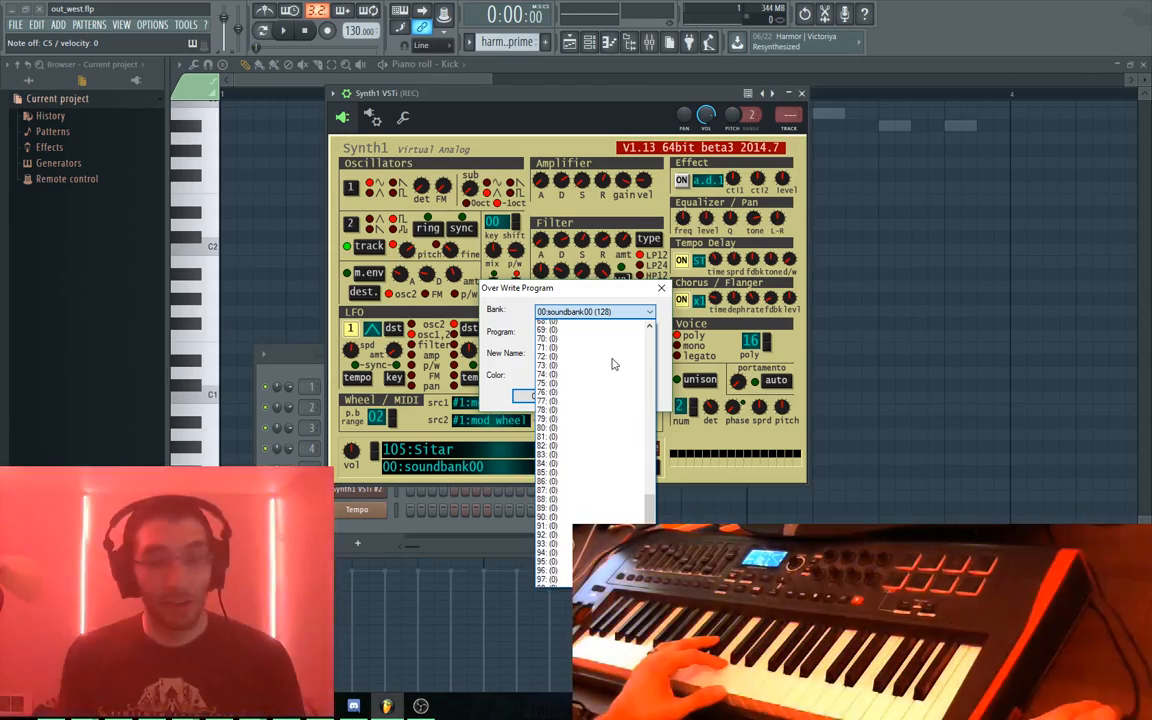
{"action": "scroll", "coordinate": [613, 365], "scroll_direction": "up", "scroll_amount": 20}
{"action": "scroll", "coordinate": [613, 364], "scroll_direction": "up", "scroll_amount": 2}
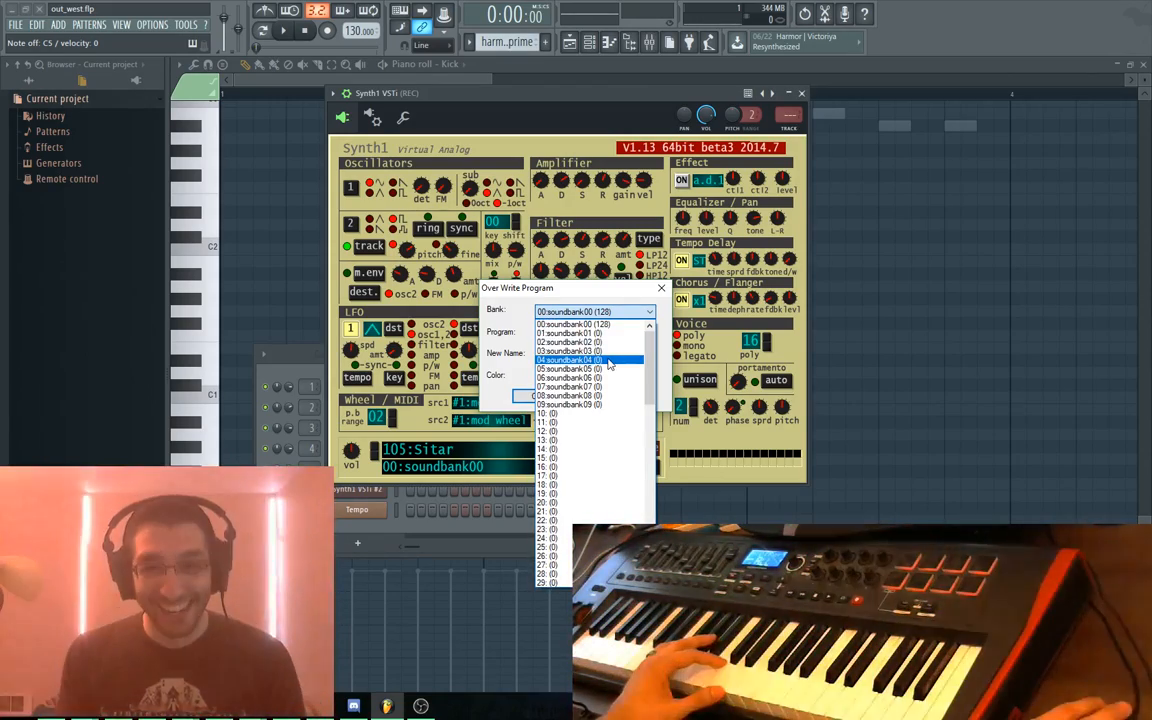
{"action": "left_click", "coordinate": [592, 312]}
{"action": "left_click", "coordinate": [602, 397]}
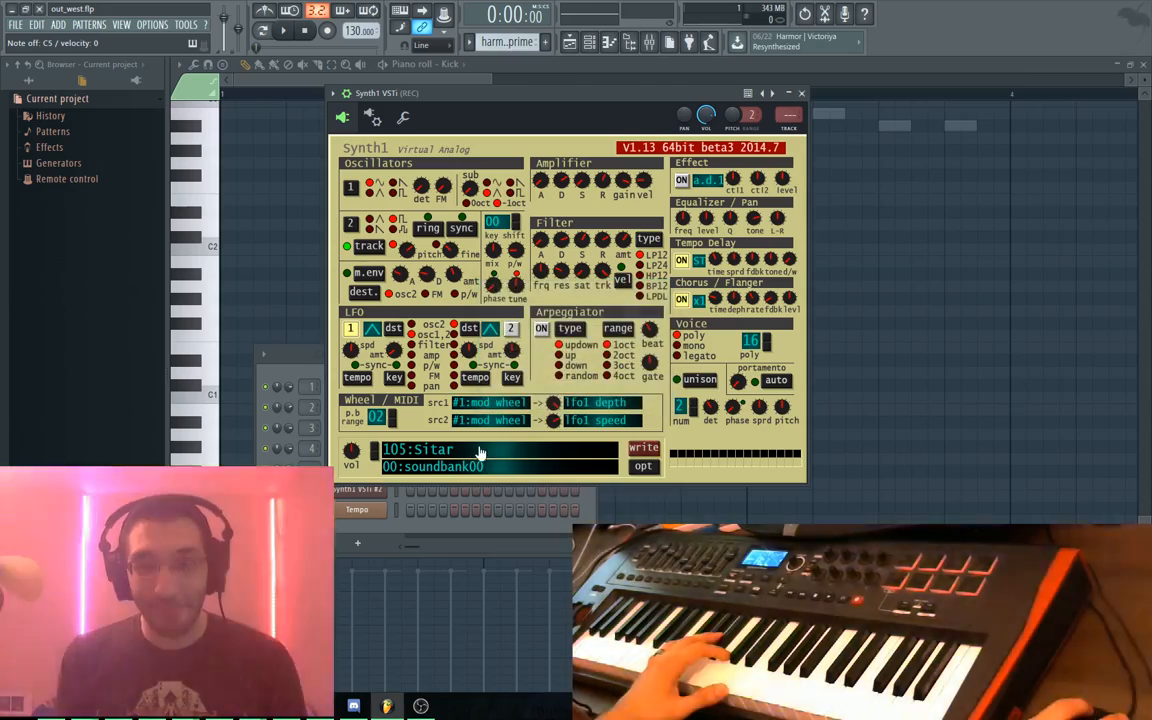
Expand Internal (All) and browse soundbank01 to soundbank03, ending on soundbank01
{"action": "left_click", "coordinate": [402, 450]}
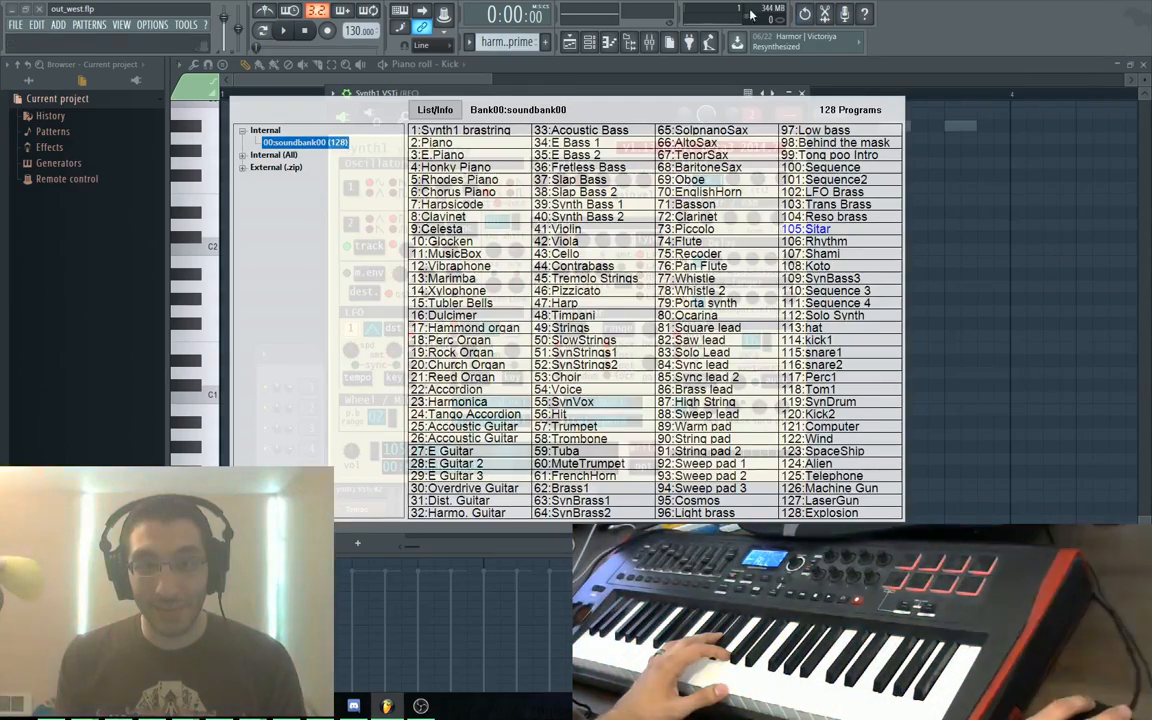
{"action": "left_click", "coordinate": [253, 158]}
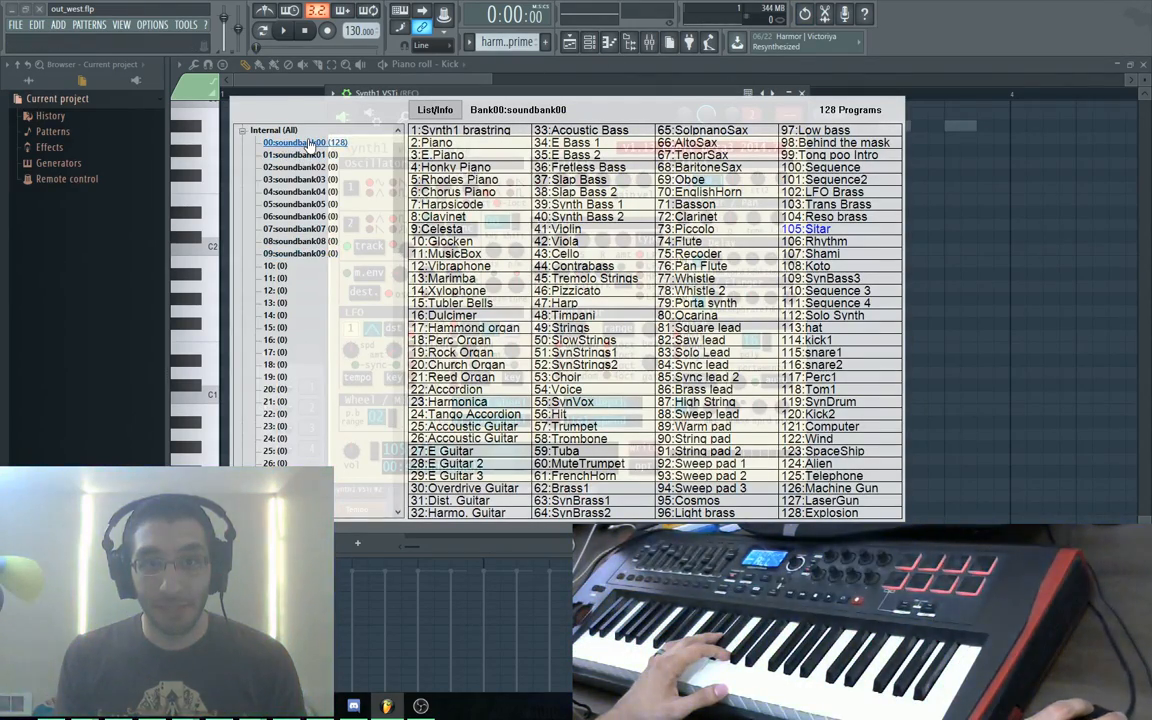
{"action": "left_click", "coordinate": [300, 154]}
{"action": "left_click", "coordinate": [313, 179]}
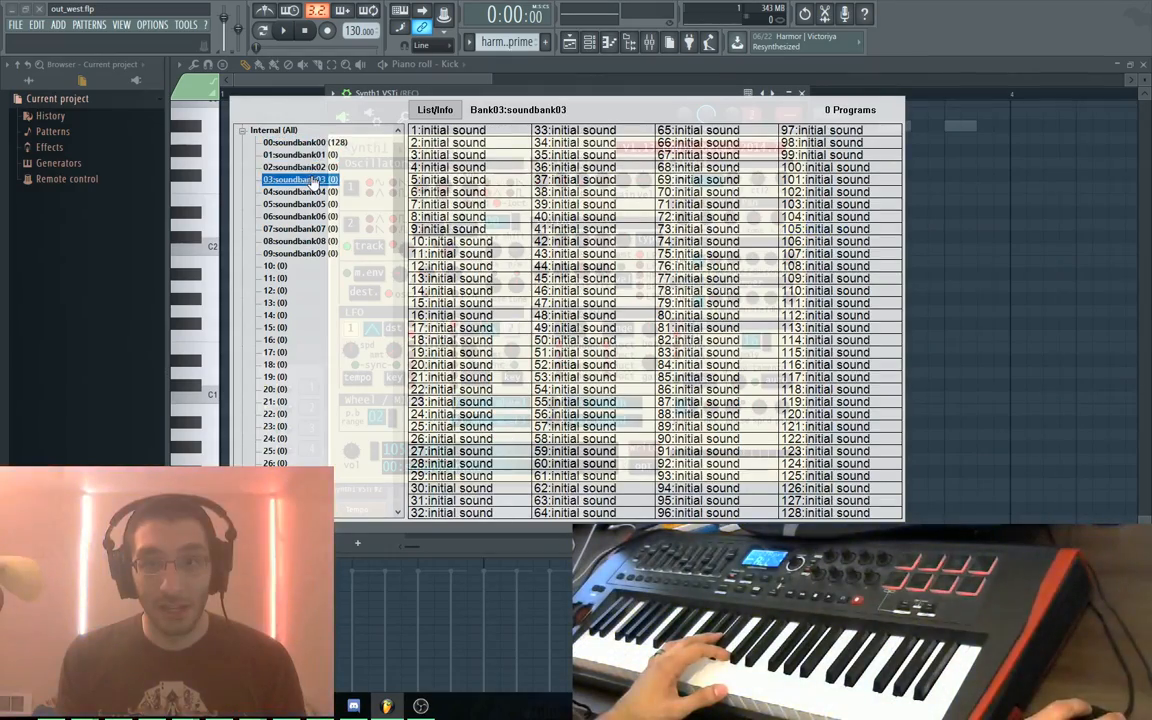
{"action": "left_click", "coordinate": [313, 168]}
{"action": "left_click", "coordinate": [314, 155]}
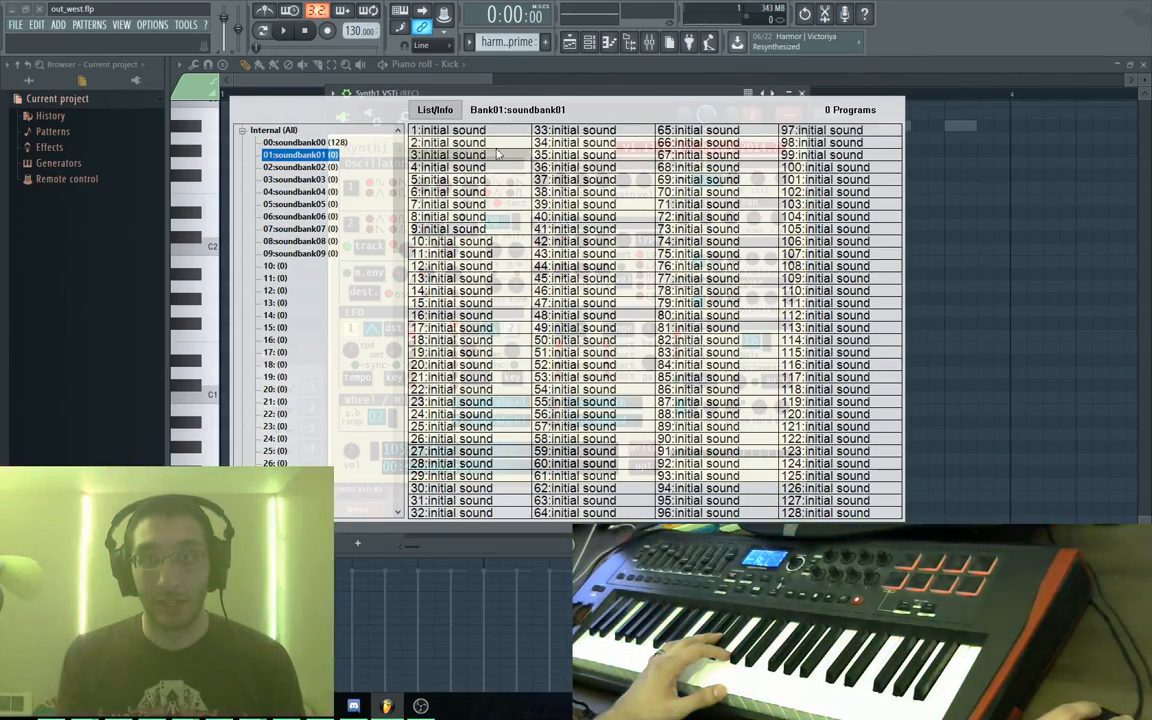
Try 2:initial sound and 3:initial sound, then load 1:initial sound
{"action": "left_click", "coordinate": [472, 144]}
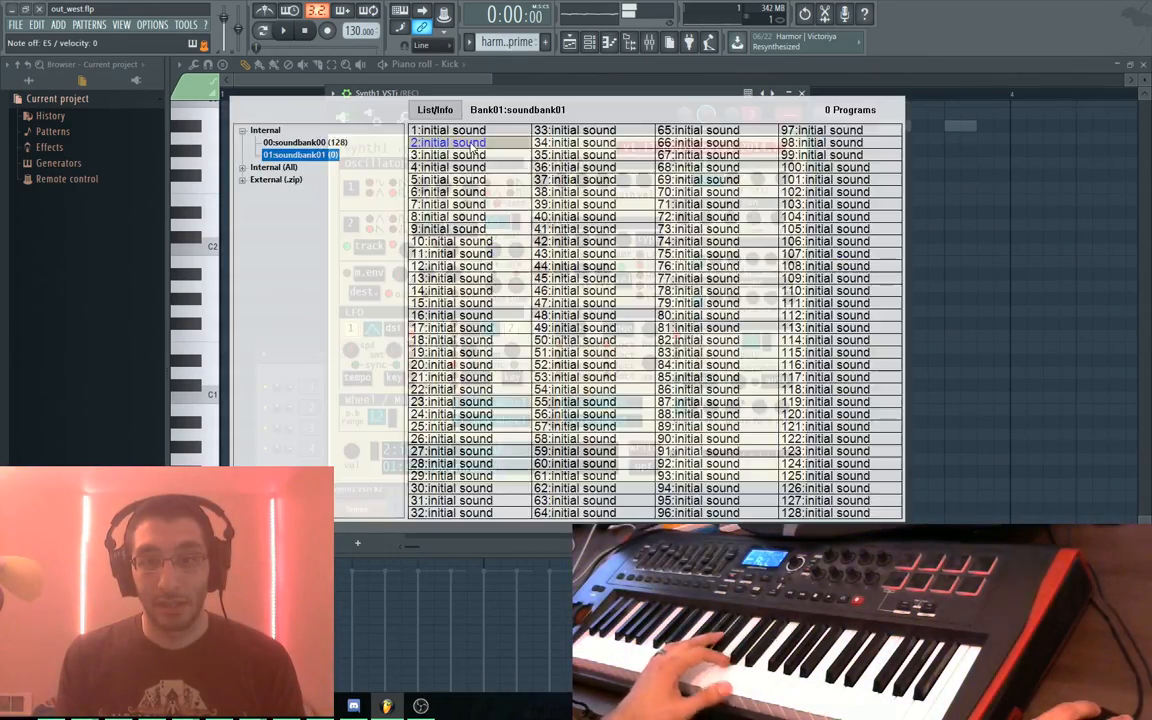
{"action": "left_click", "coordinate": [470, 155]}
{"action": "left_click", "coordinate": [503, 457]}
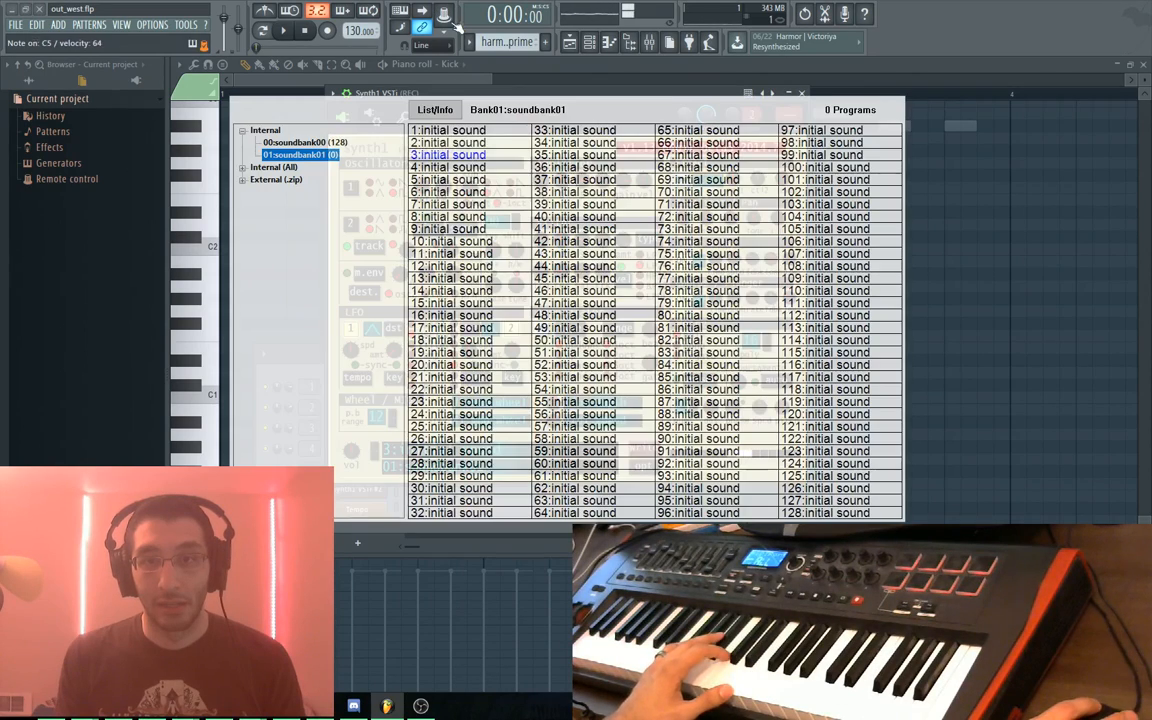
{"action": "left_click", "coordinate": [440, 122]}
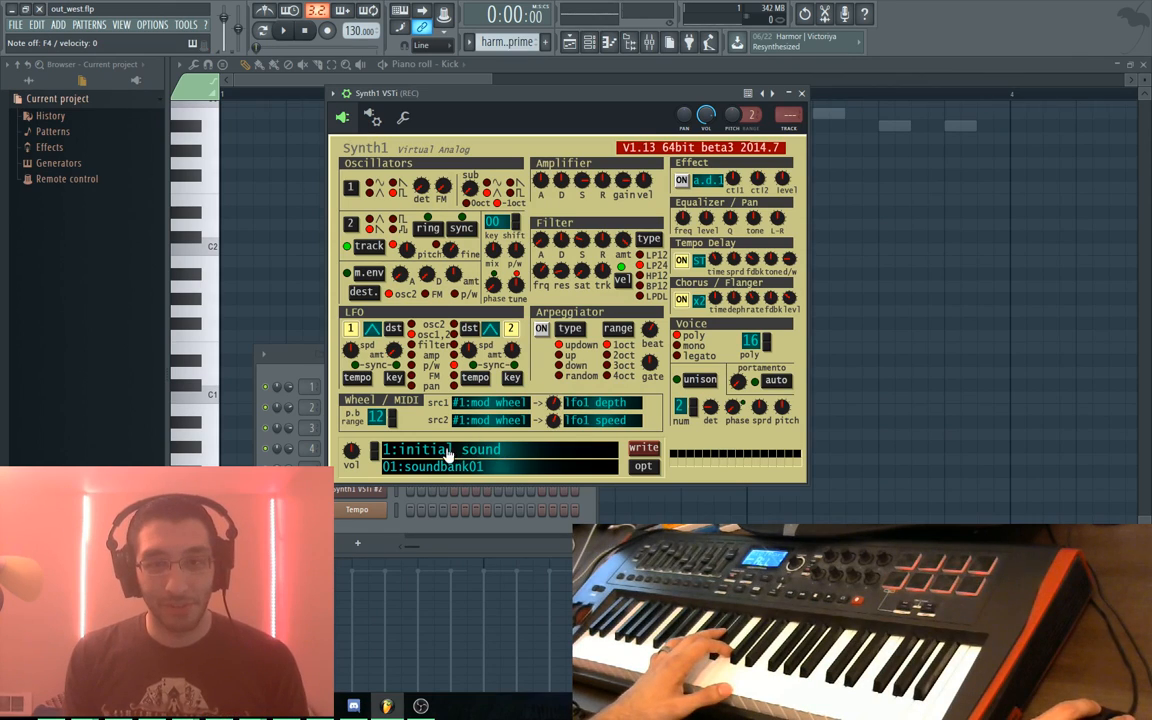
Revisit soundbank00, then open the write dialog with soundbank01 as the destination bank
{"action": "left_click", "coordinate": [479, 466]}
{"action": "left_click", "coordinate": [300, 142]}
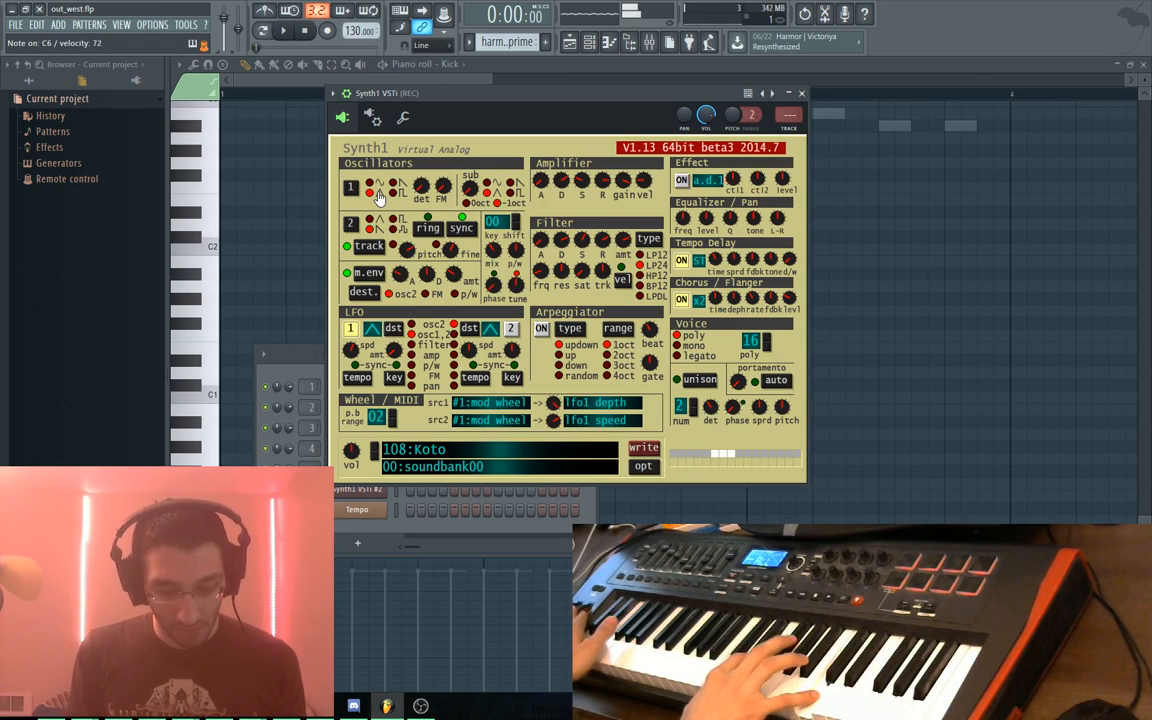
{"action": "left_click", "coordinate": [643, 447]}
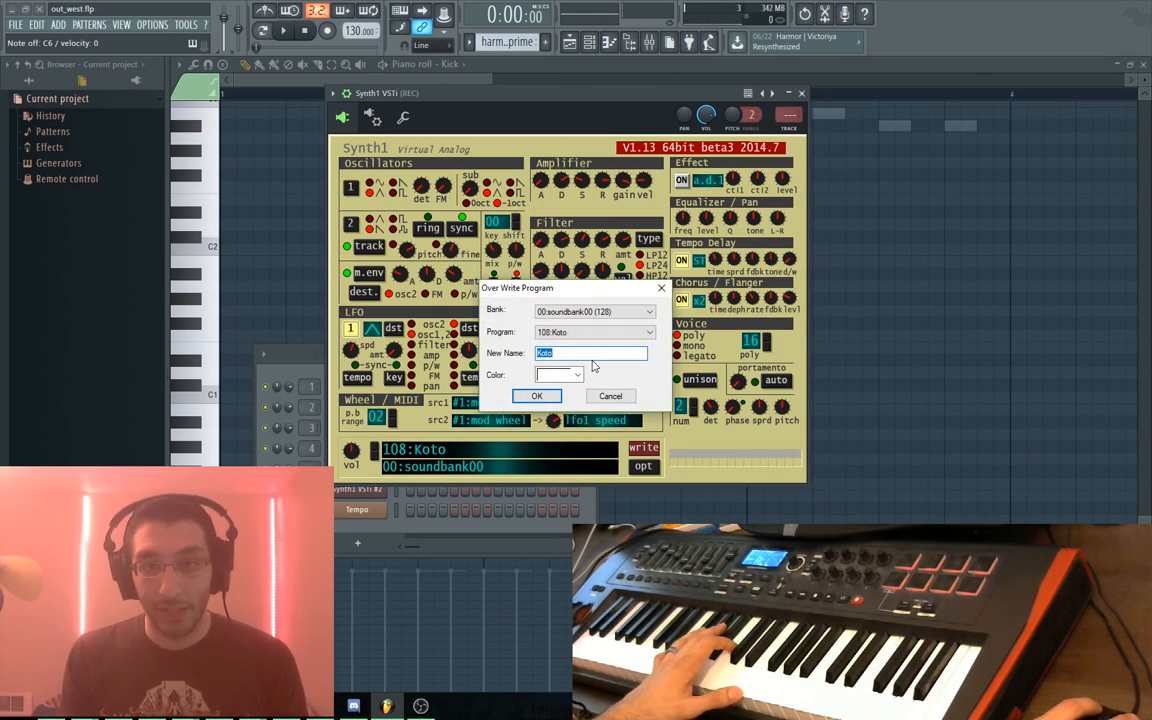
{"action": "left_click", "coordinate": [590, 311]}
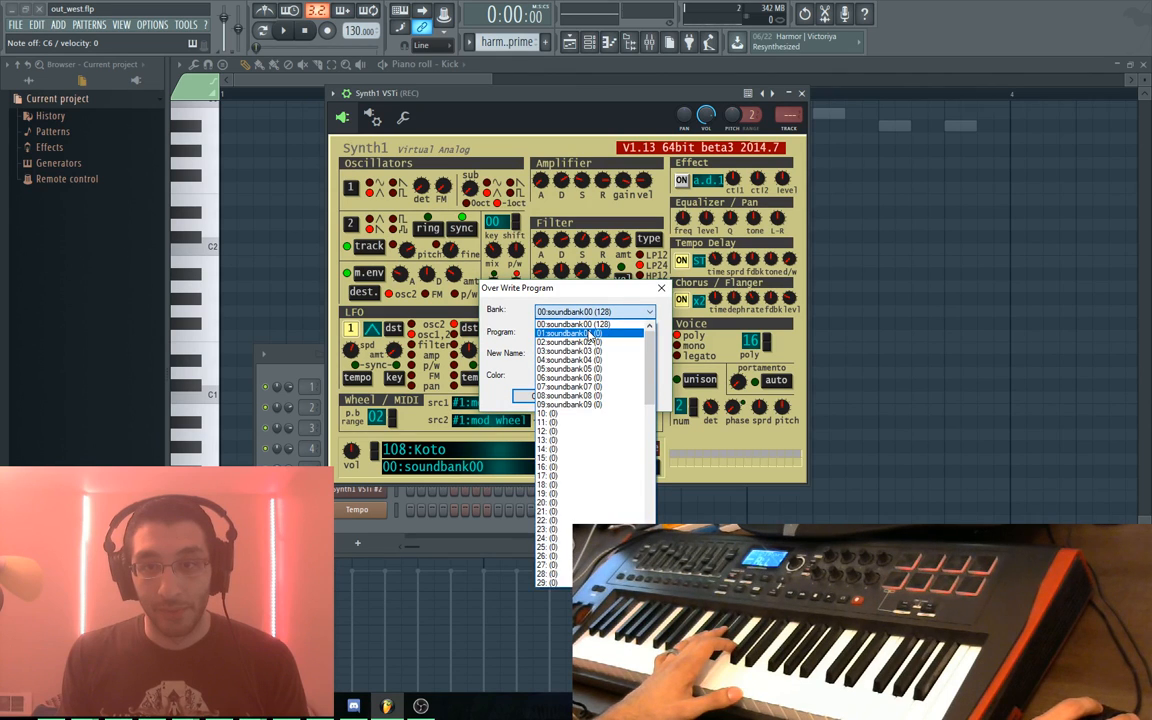
{"action": "left_click", "coordinate": [589, 331]}
{"action": "left_click", "coordinate": [589, 333]}
{"action": "scroll", "coordinate": [590, 353], "scroll_direction": "up", "scroll_amount": 10}
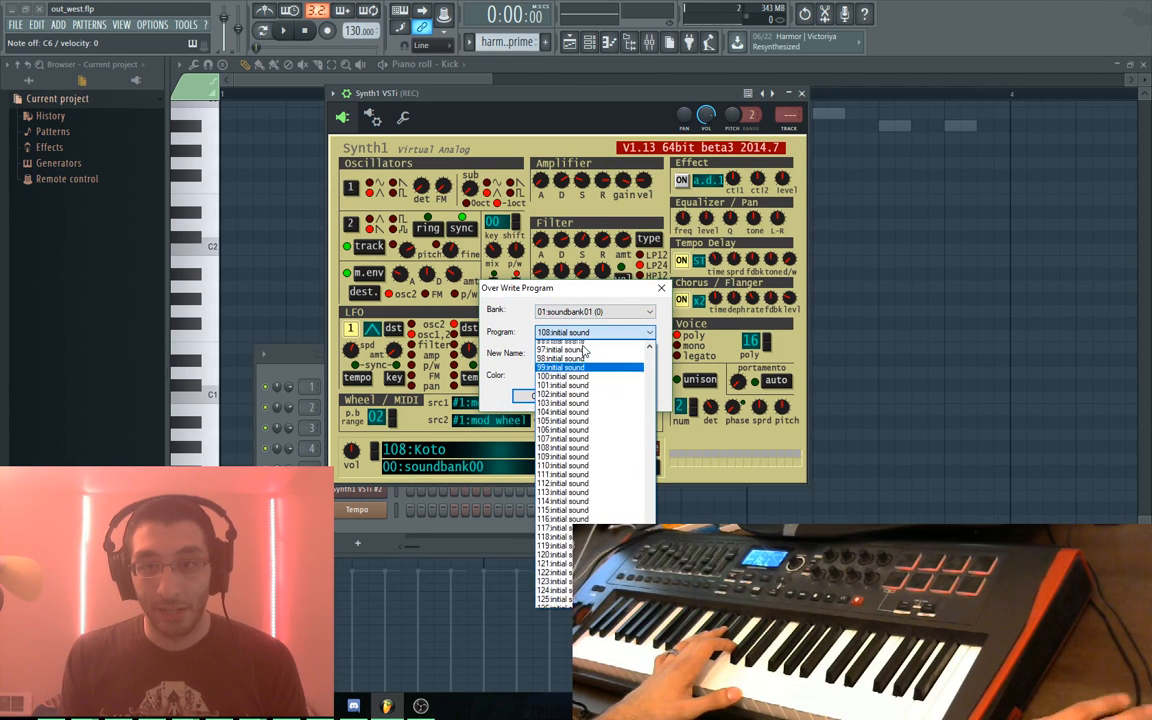
{"action": "scroll", "coordinate": [590, 353], "scroll_direction": "up", "scroll_amount": 17}
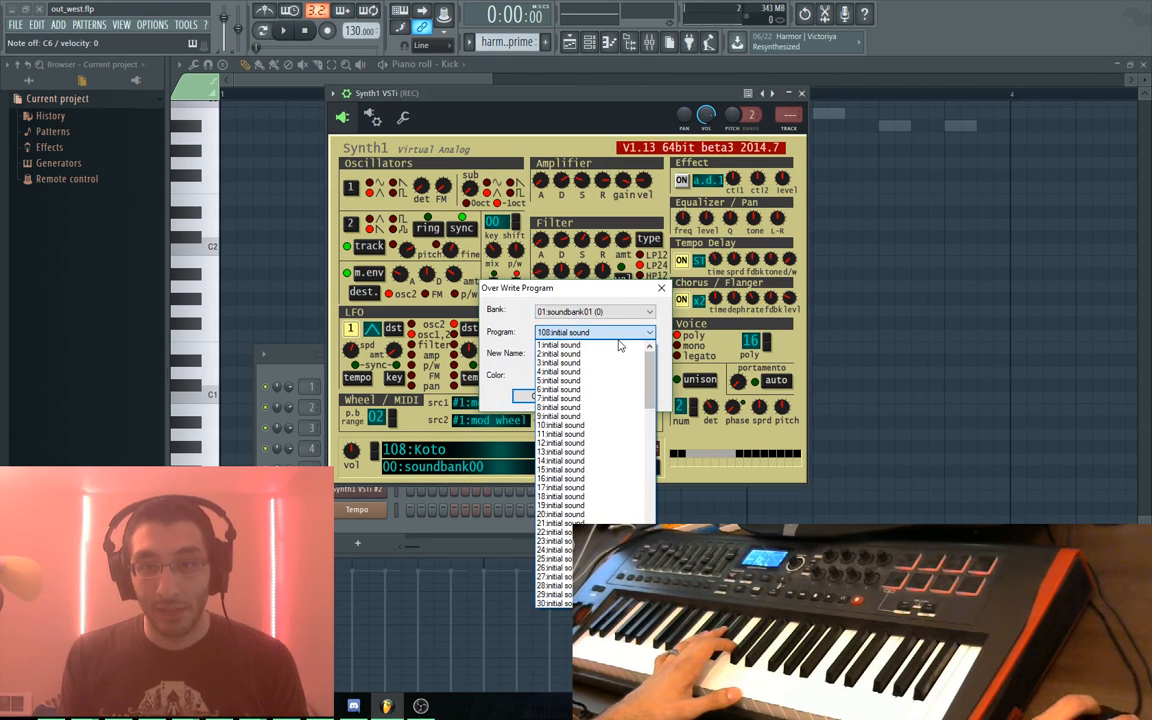
Save the sound to program slot 1 as 'testeroni' with a salmon colour
{"action": "left_click", "coordinate": [619, 345]}
{"action": "left_click", "coordinate": [560, 374]}
{"action": "left_click", "coordinate": [558, 384]}
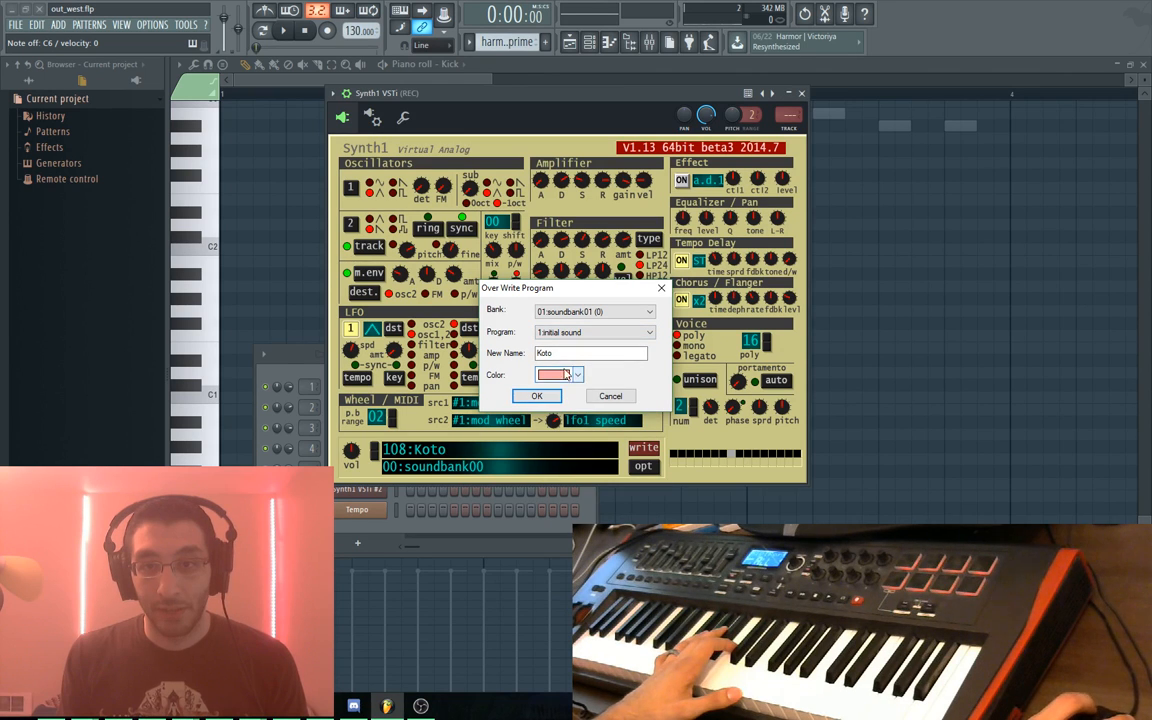
{"action": "type", "text": "testeroni"}
{"action": "key", "text": "Return"}
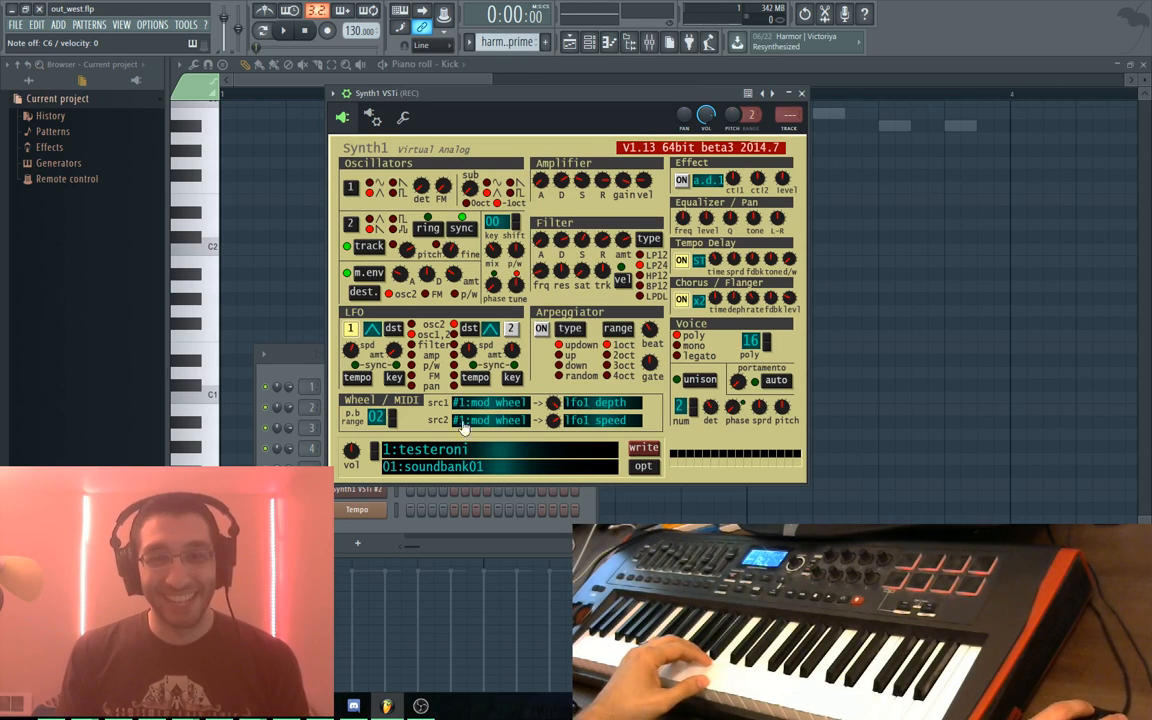
{"action": "left_click", "coordinate": [411, 455]}
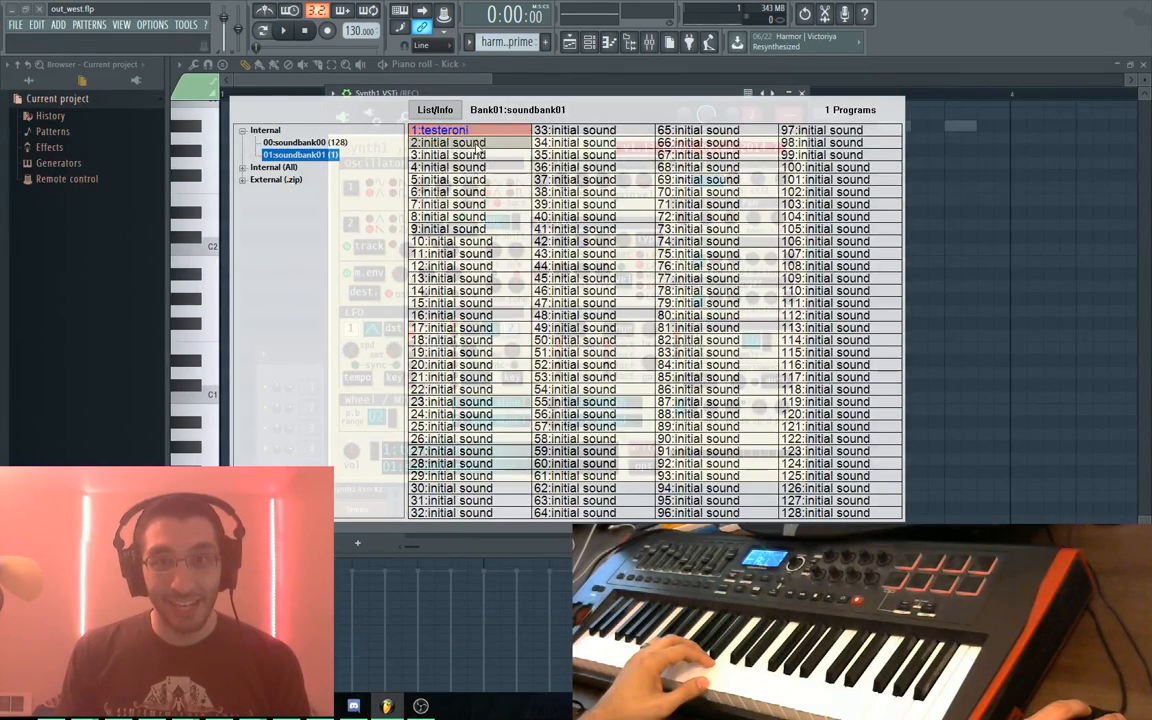
Check 2:initial sound and testeroni in soundbank01, then load 66:AltoSax from soundbank00
{"action": "left_click", "coordinate": [319, 146]}
{"action": "left_click", "coordinate": [320, 156]}
{"action": "left_click", "coordinate": [438, 142]}
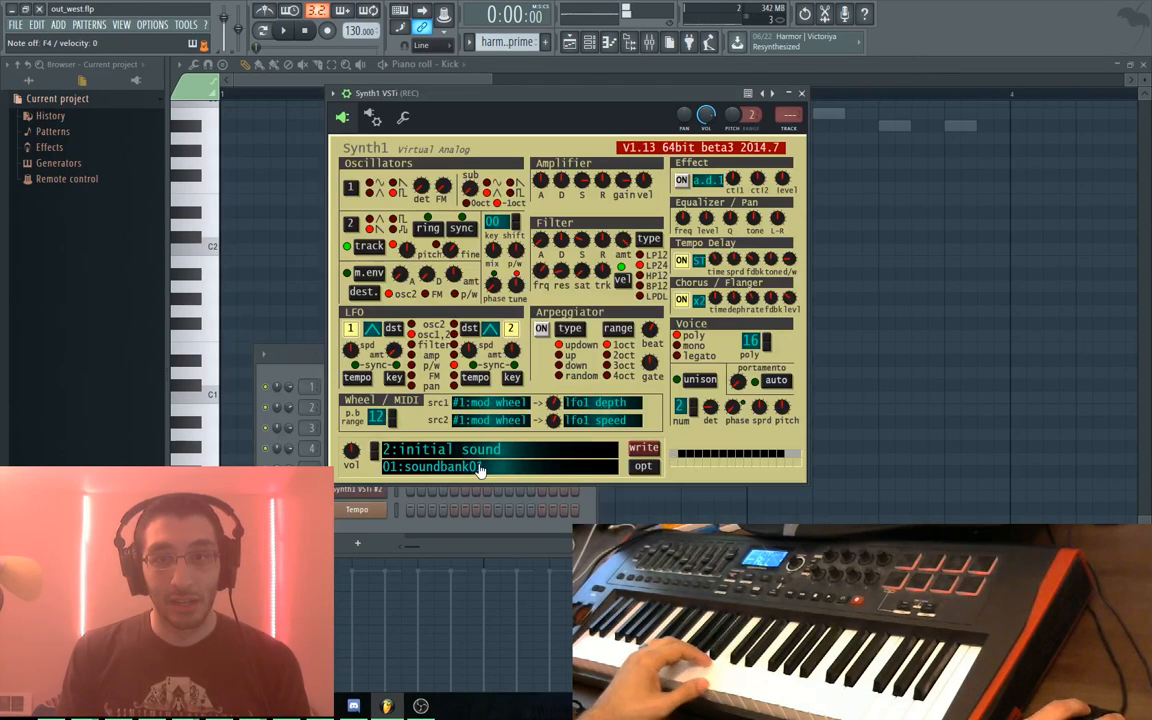
{"action": "left_click", "coordinate": [374, 456]}
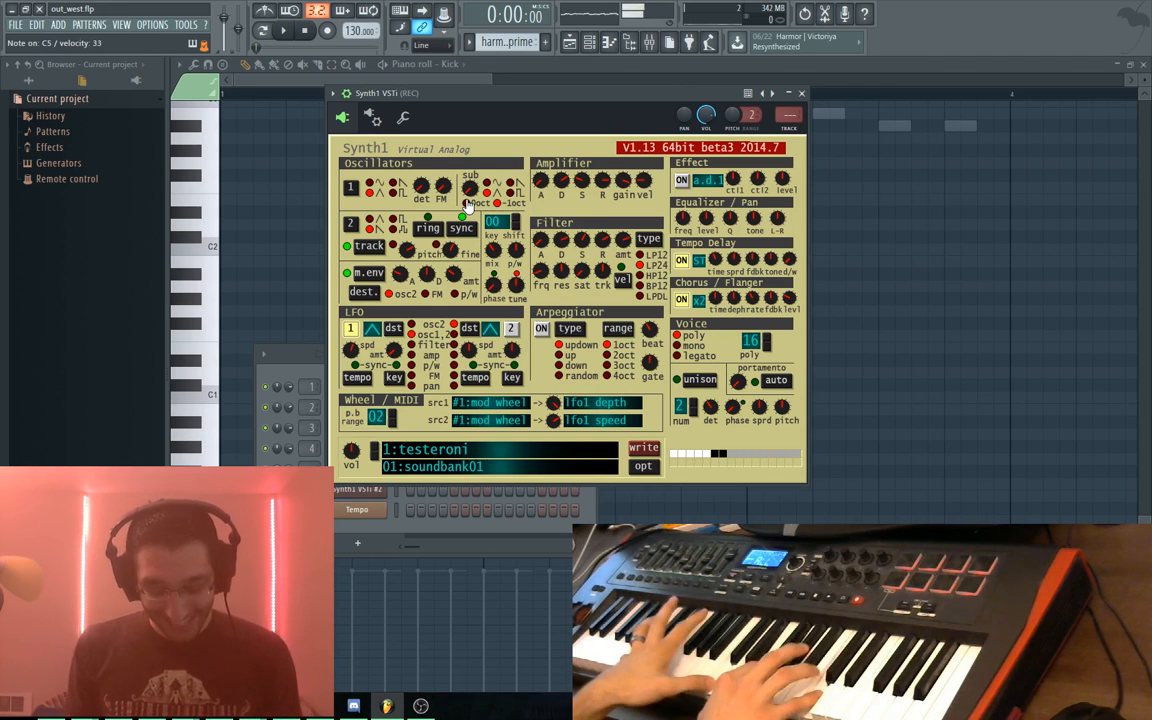
{"action": "left_click", "coordinate": [400, 451]}
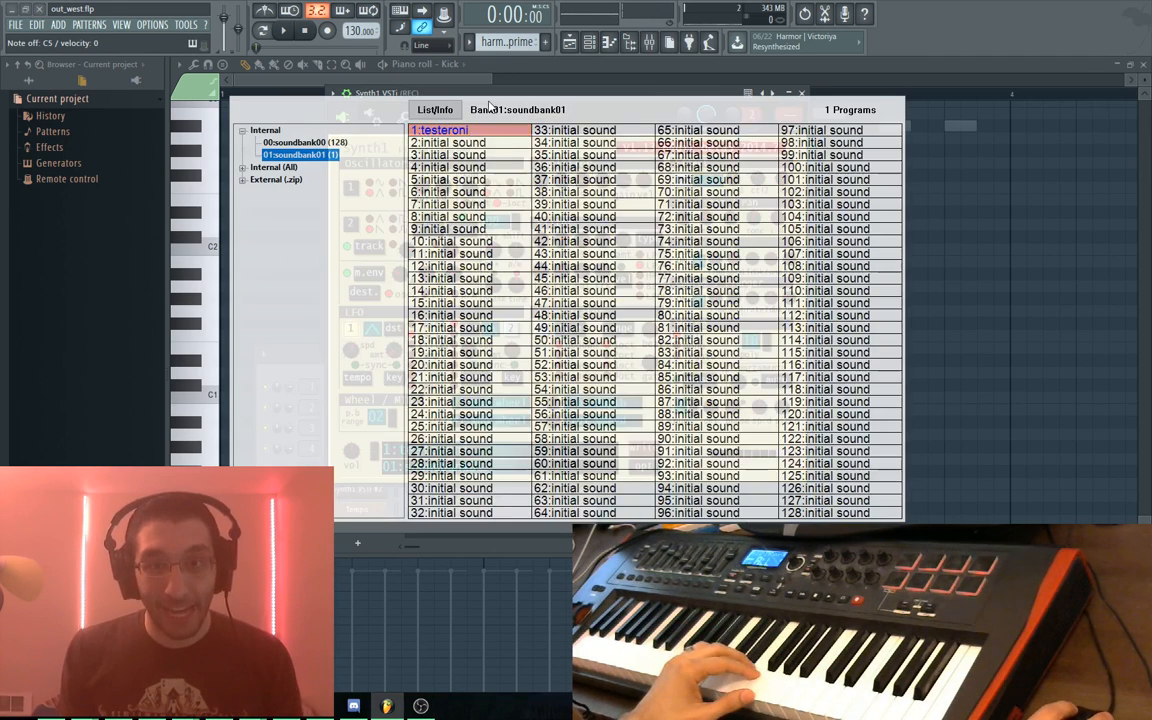
{"action": "left_click", "coordinate": [302, 142]}
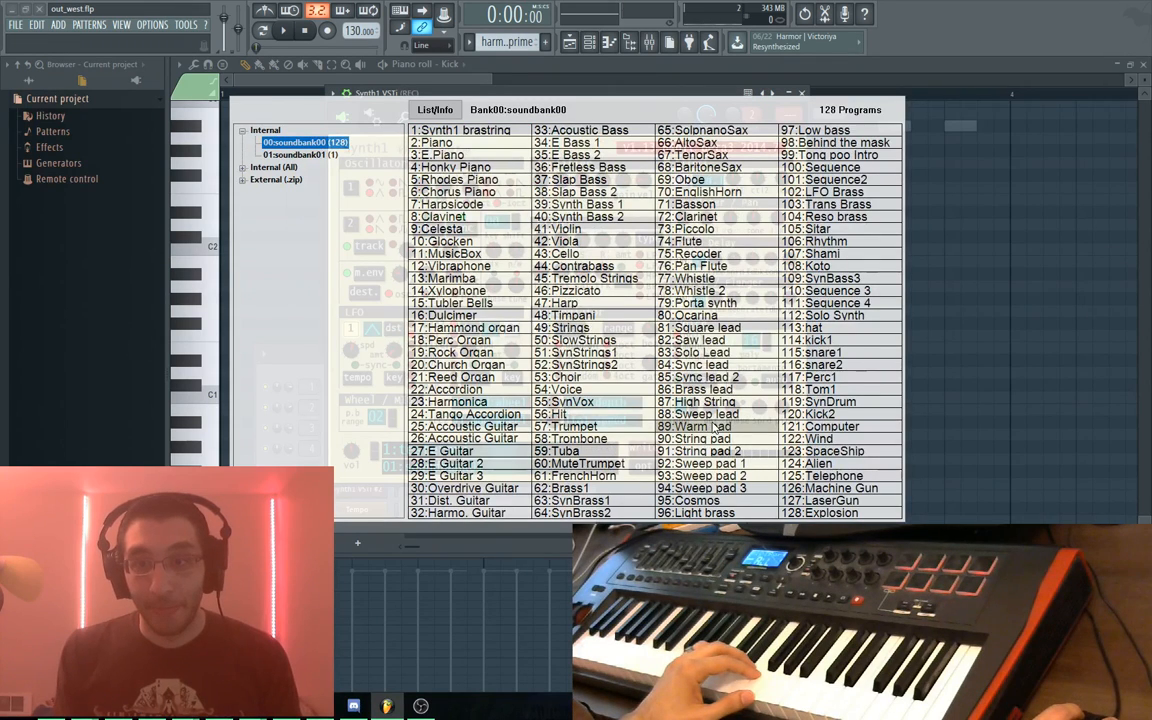
{"action": "left_click", "coordinate": [705, 142]}
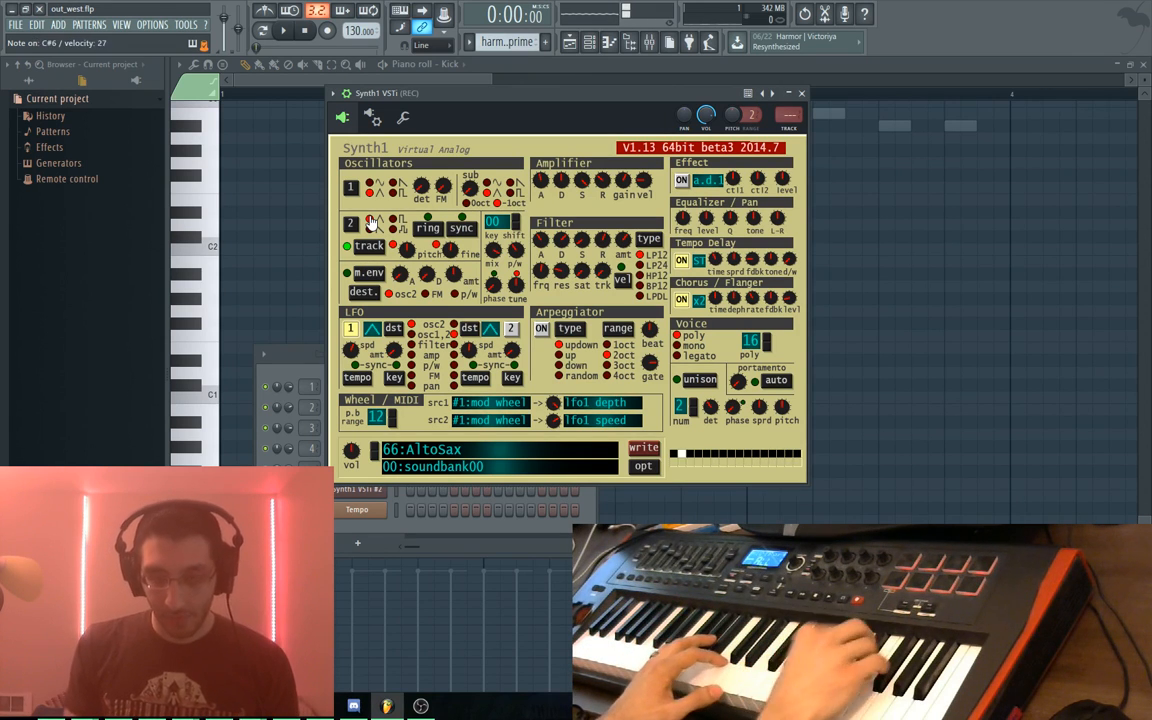
Overwrite soundbank01 slot 1:testeroni with the current sound as 'triangle harmony' in light cyan
{"action": "left_click", "coordinate": [634, 456]}
{"action": "left_click", "coordinate": [586, 333]}
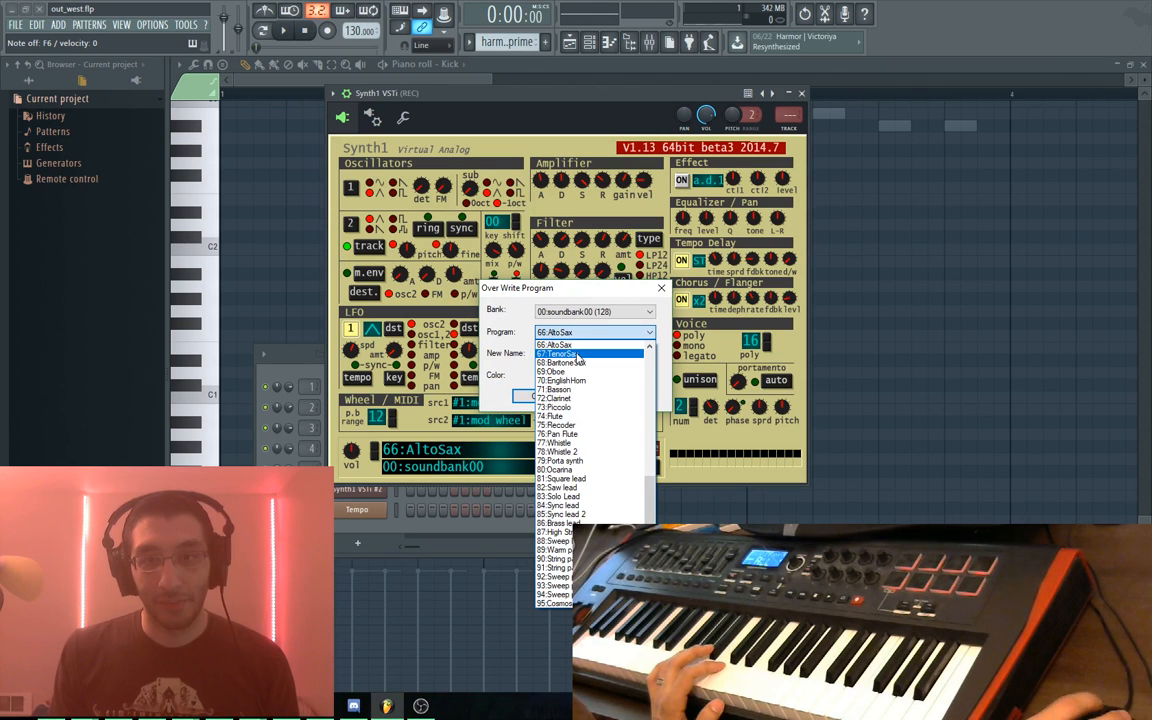
{"action": "left_click", "coordinate": [585, 312]}
{"action": "left_click", "coordinate": [585, 333]}
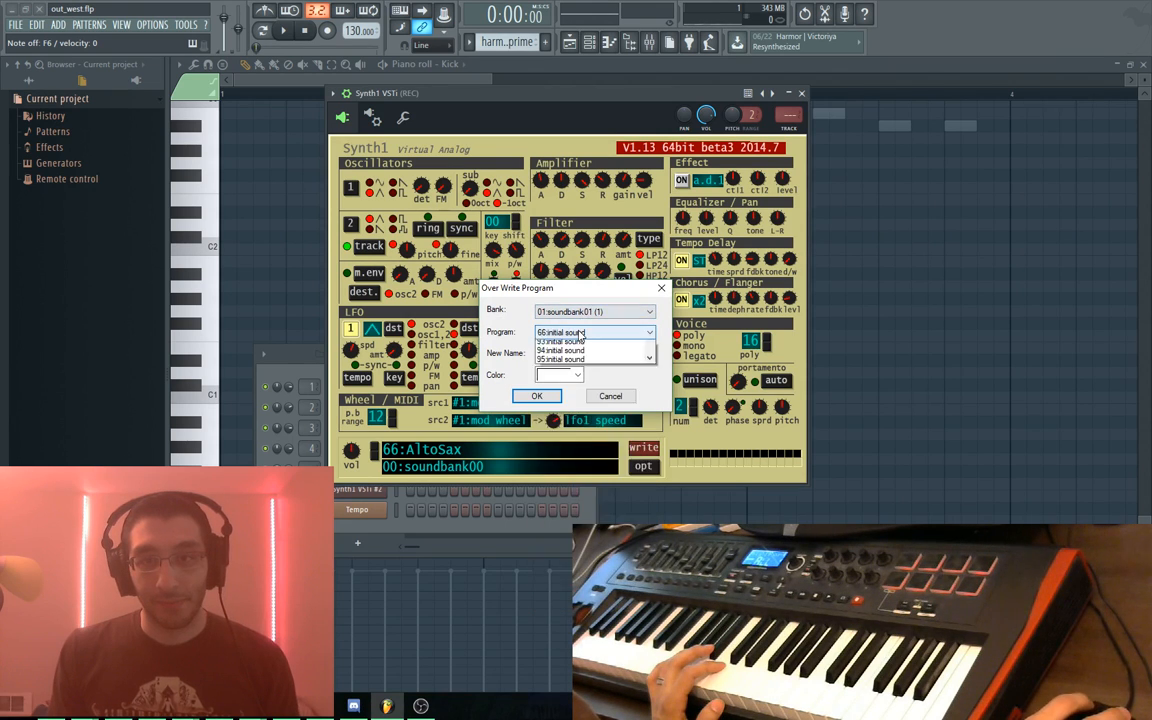
{"action": "left_click", "coordinate": [588, 332]}
{"action": "scroll", "coordinate": [630, 400], "scroll_direction": "up", "scroll_amount": 2}
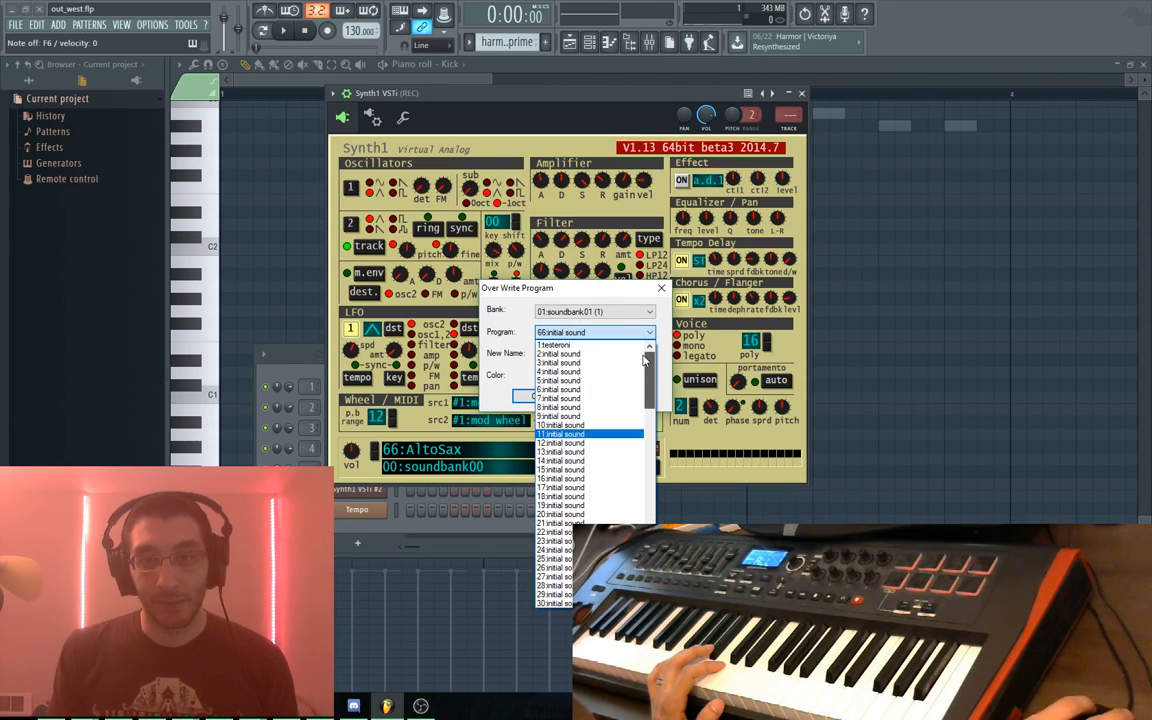
{"action": "left_click", "coordinate": [572, 349]}
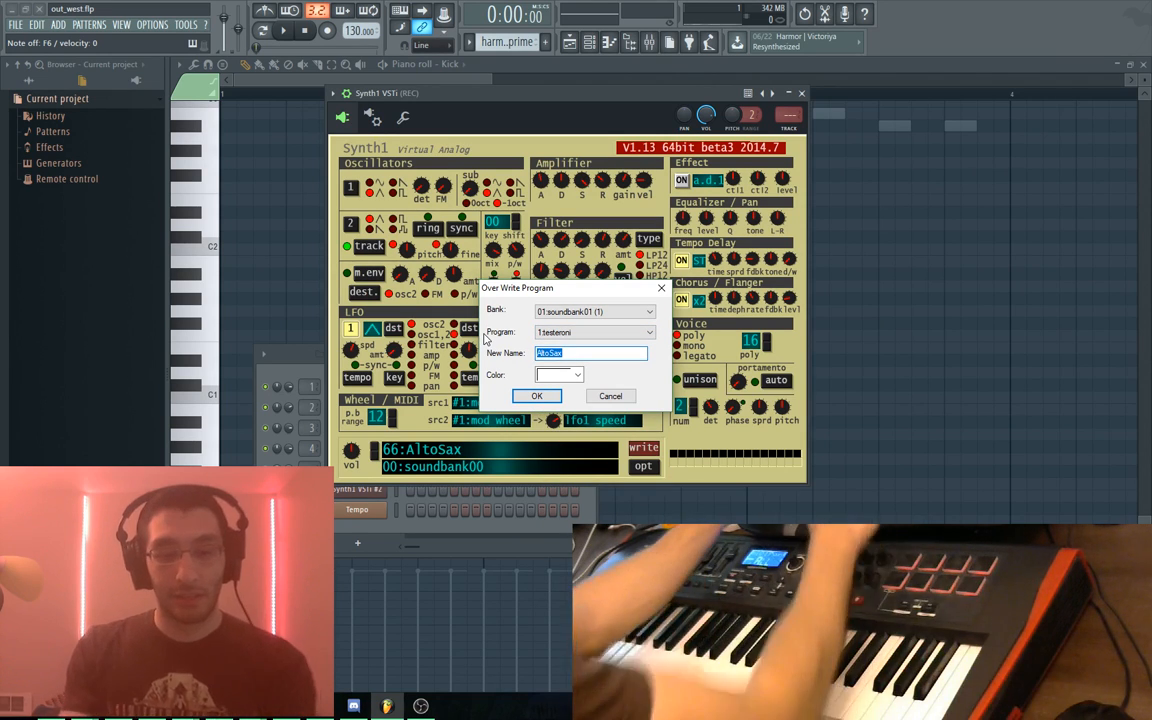
{"action": "type", "text": "tri"}
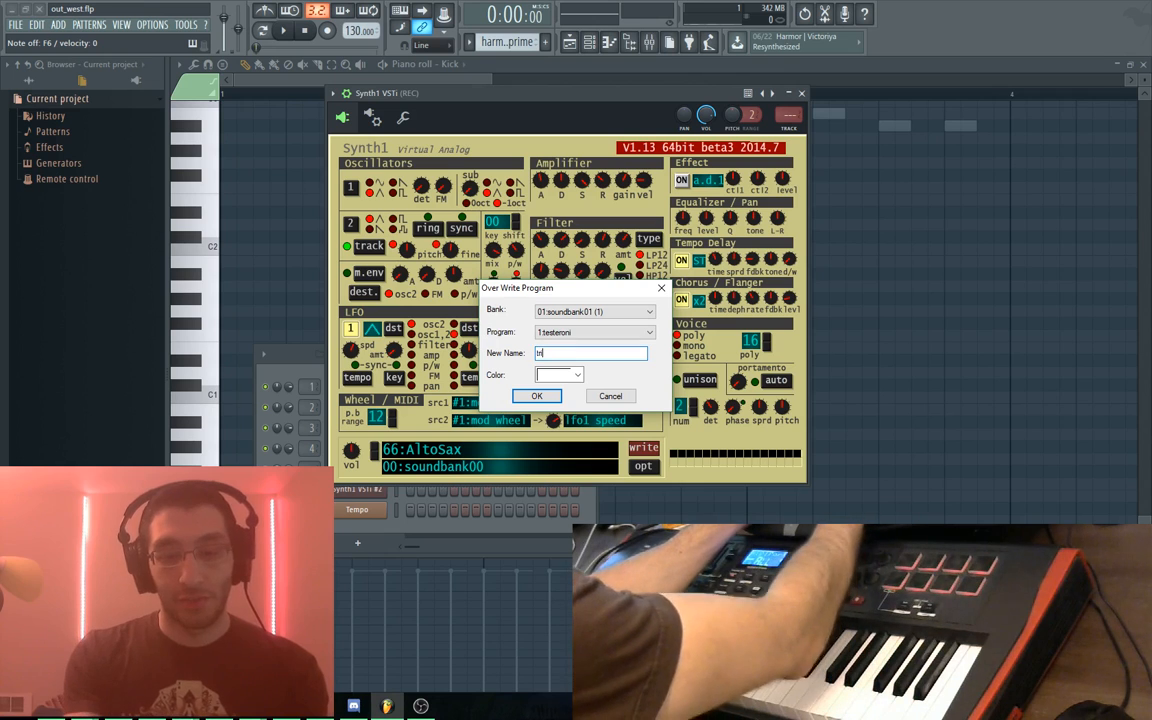
{"action": "type", "text": "angle "}
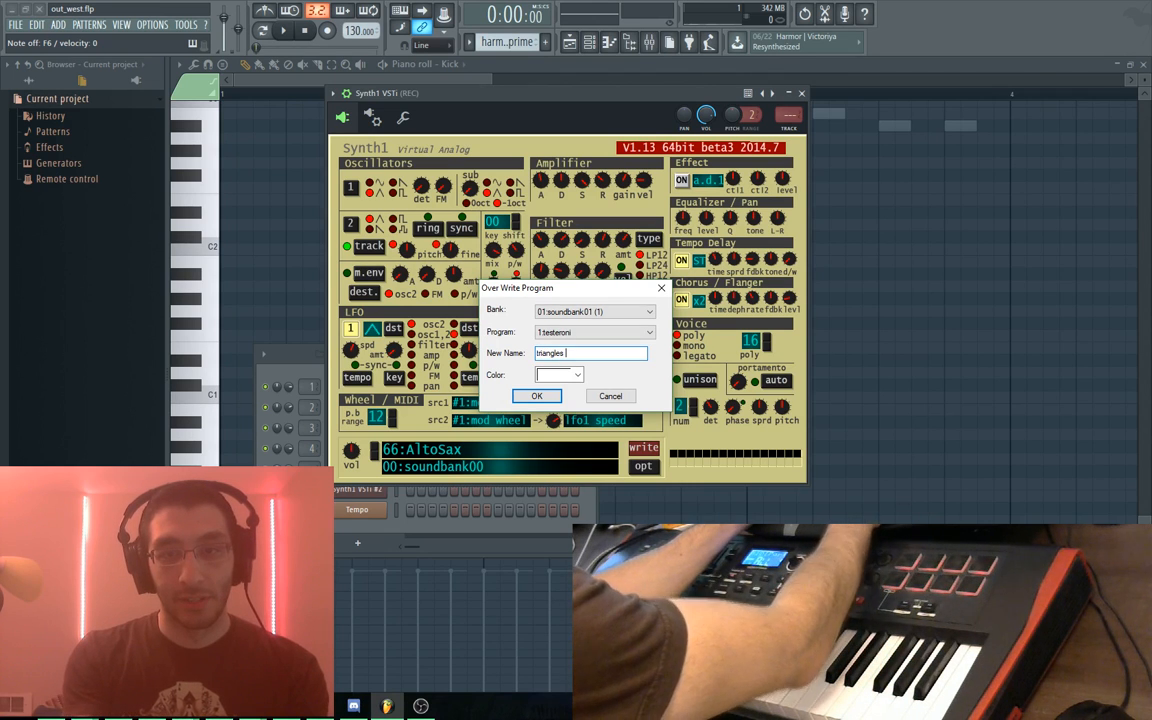
{"action": "type", "text": "harmony"}
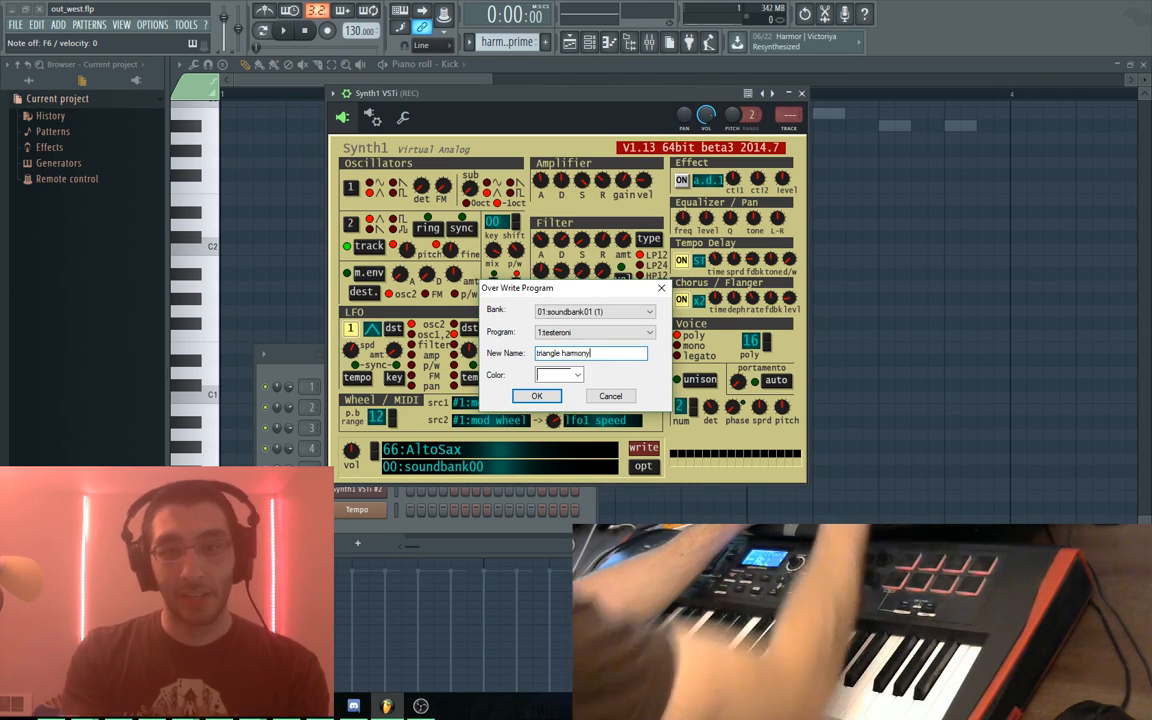
{"action": "left_click", "coordinate": [560, 375]}
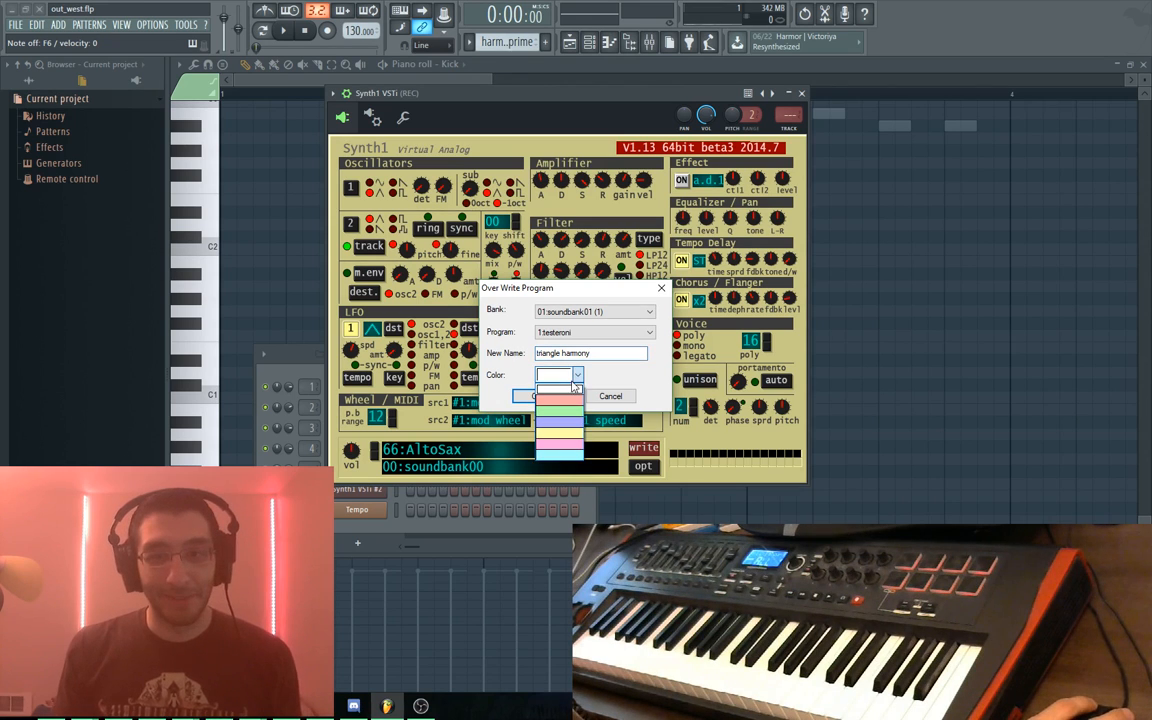
{"action": "left_click", "coordinate": [550, 404]}
{"action": "left_click", "coordinate": [537, 396]}
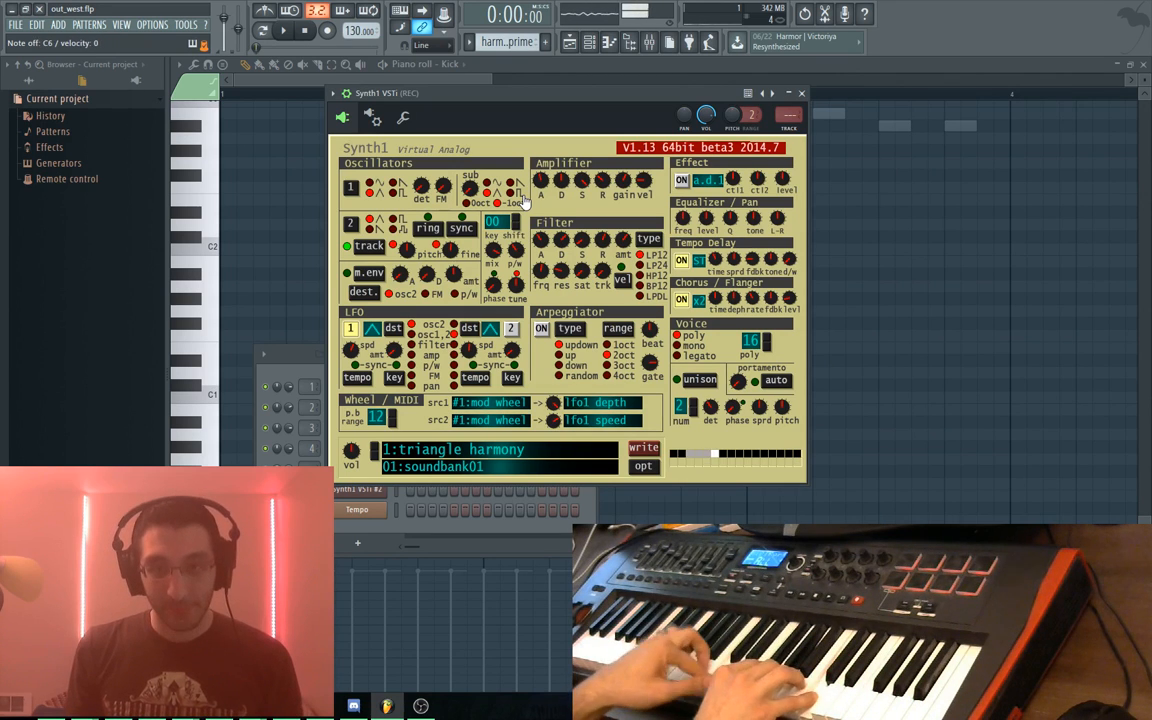
Play and stop the piano roll pattern, then switch to the Playlist
{"action": "left_click", "coordinate": [498, 67]}
{"action": "key", "text": "space"}
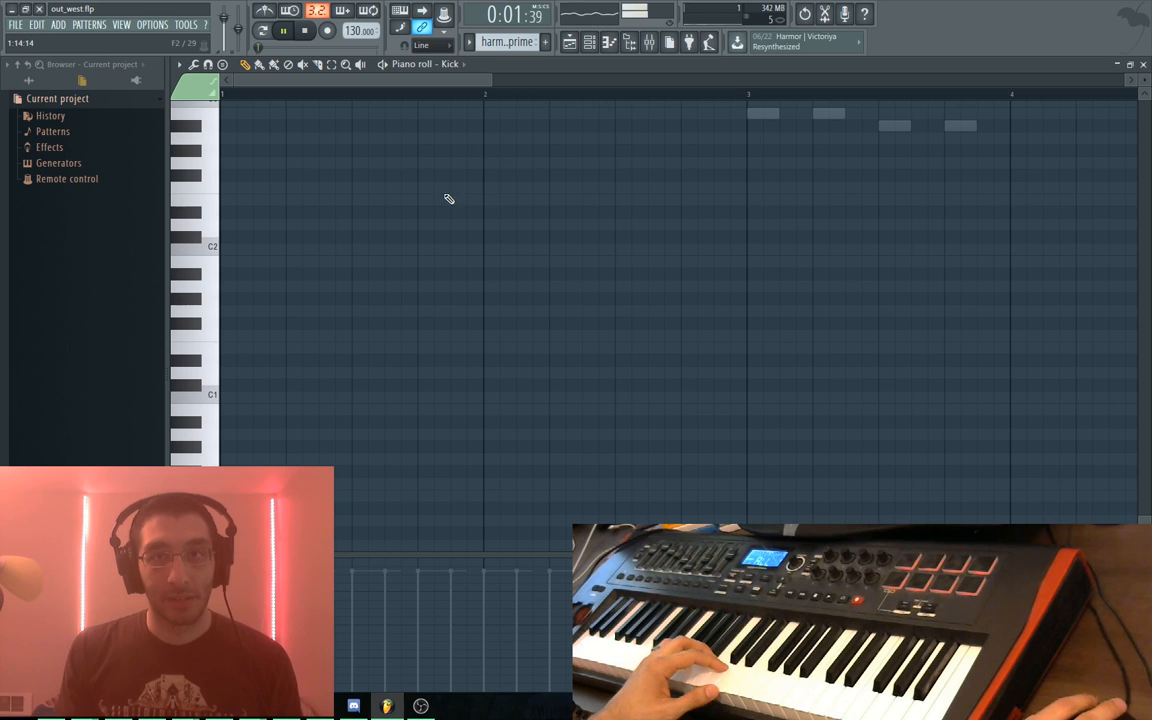
{"action": "scroll", "coordinate": [591, 458], "scroll_direction": "up", "scroll_amount": 6}
{"action": "key", "text": "space"}
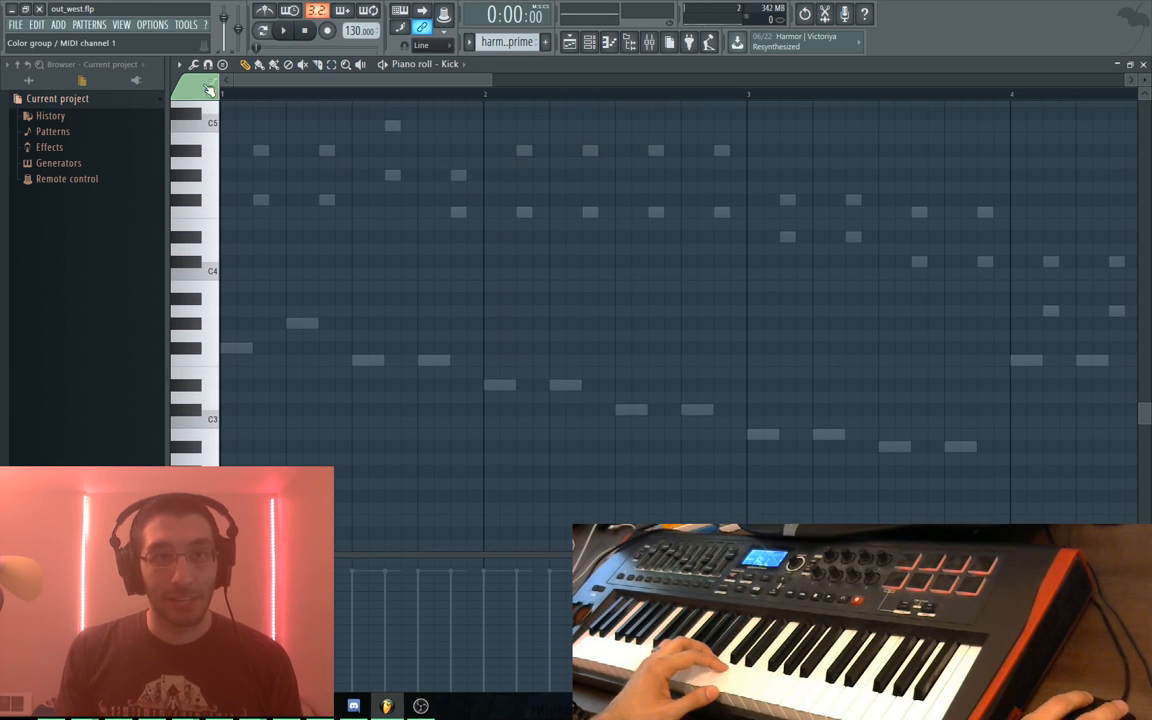
{"action": "key", "text": "F5"}
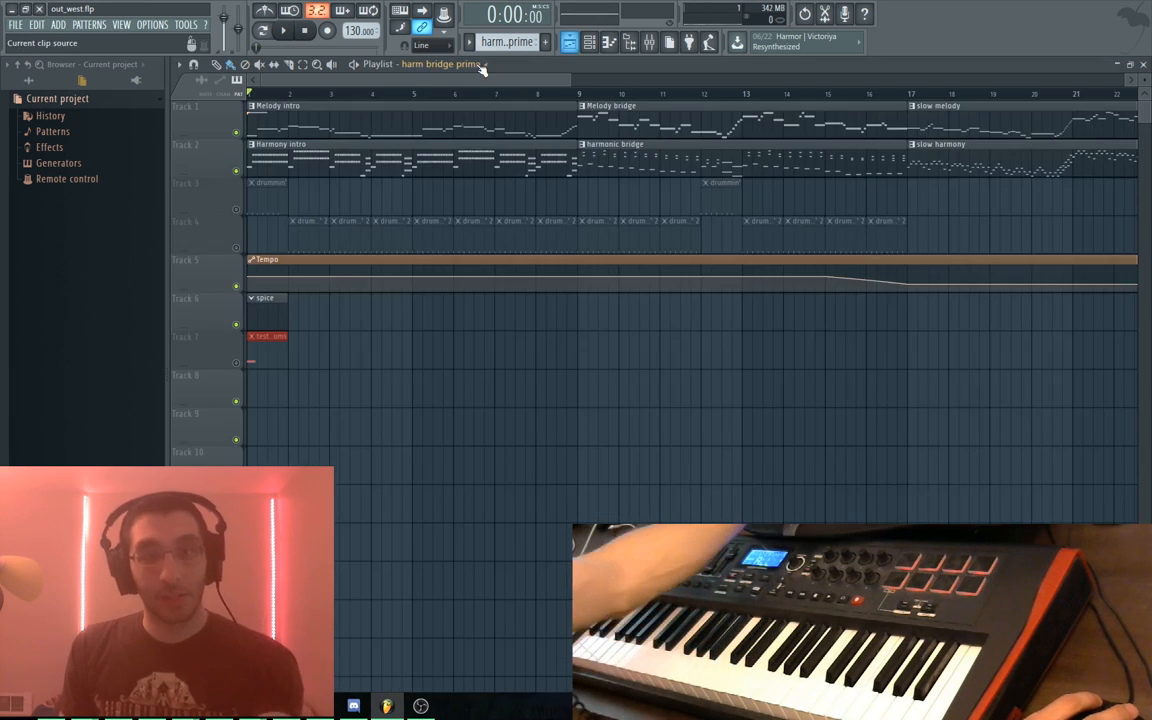
Open the Melody intro clip, audition the A#6 note at bar 1, and play it back
{"action": "double_click", "coordinate": [297, 126]}
{"action": "left_click_drag", "start_coordinate": [301, 149], "coordinate": [427, 311]}
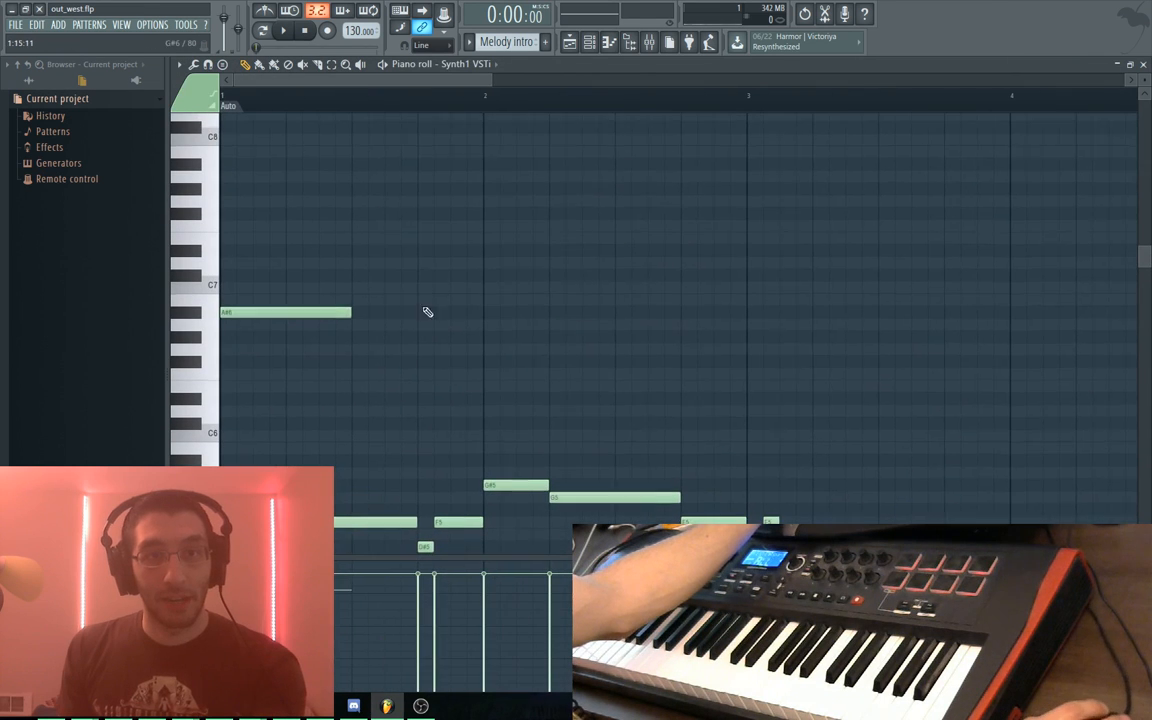
{"action": "left_click", "coordinate": [307, 305]}
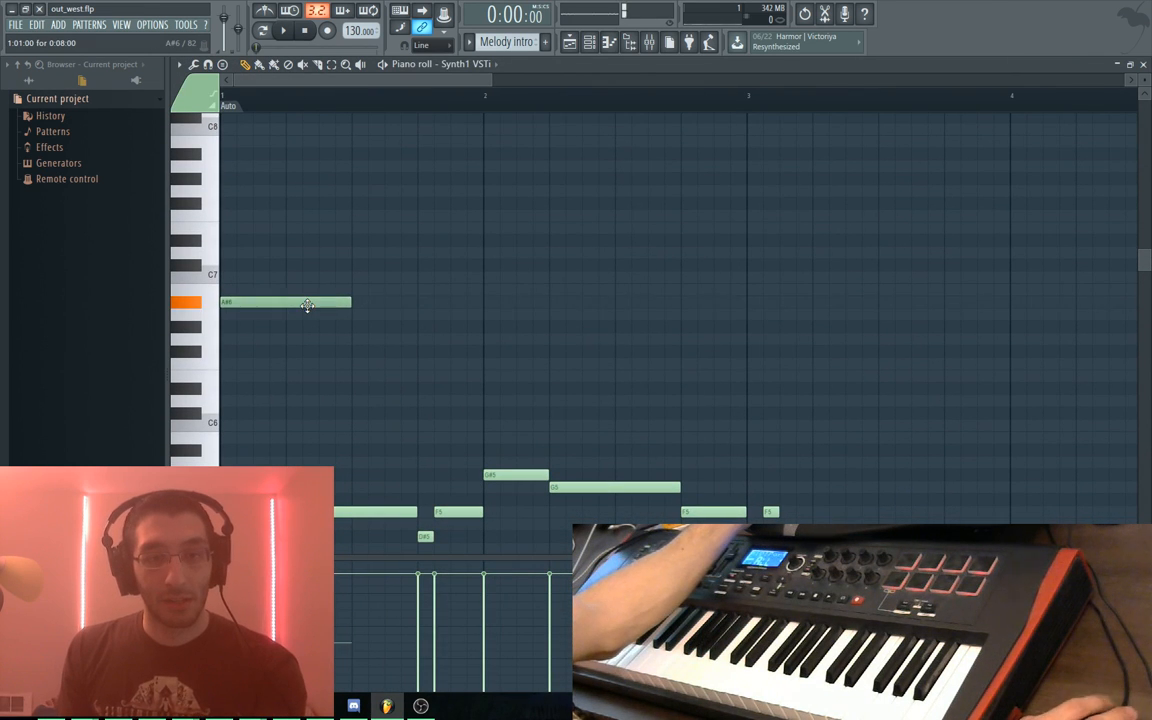
{"action": "key", "text": "space"}
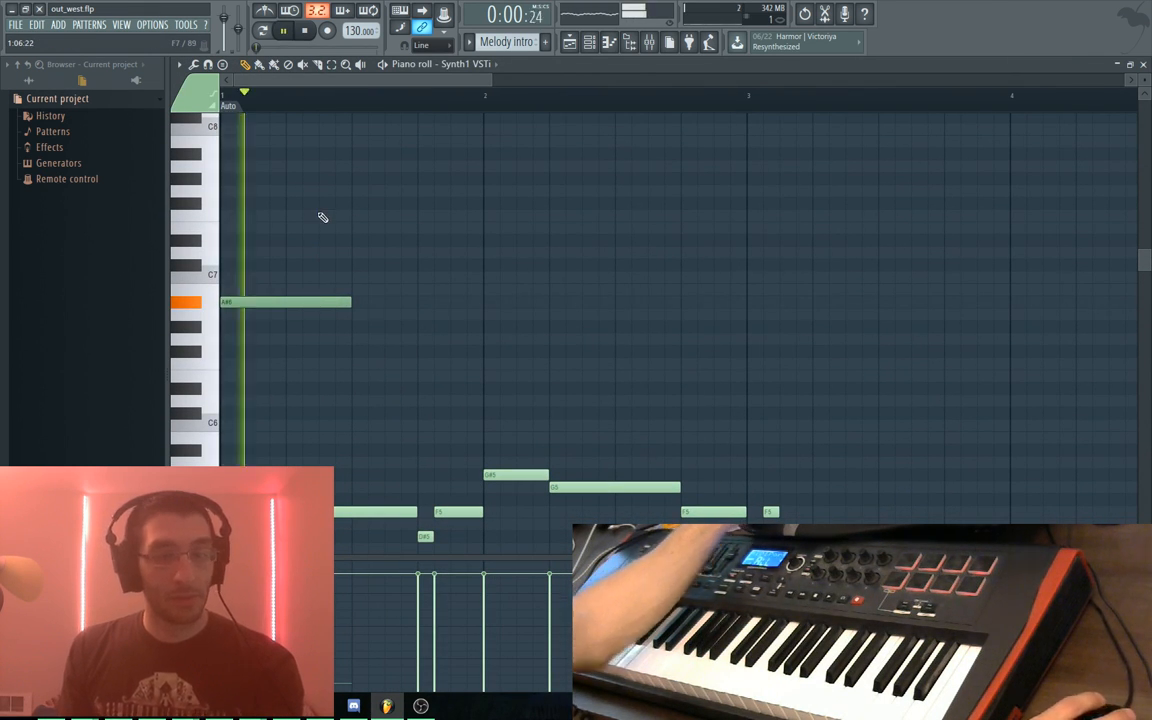
{"action": "key", "text": "space"}
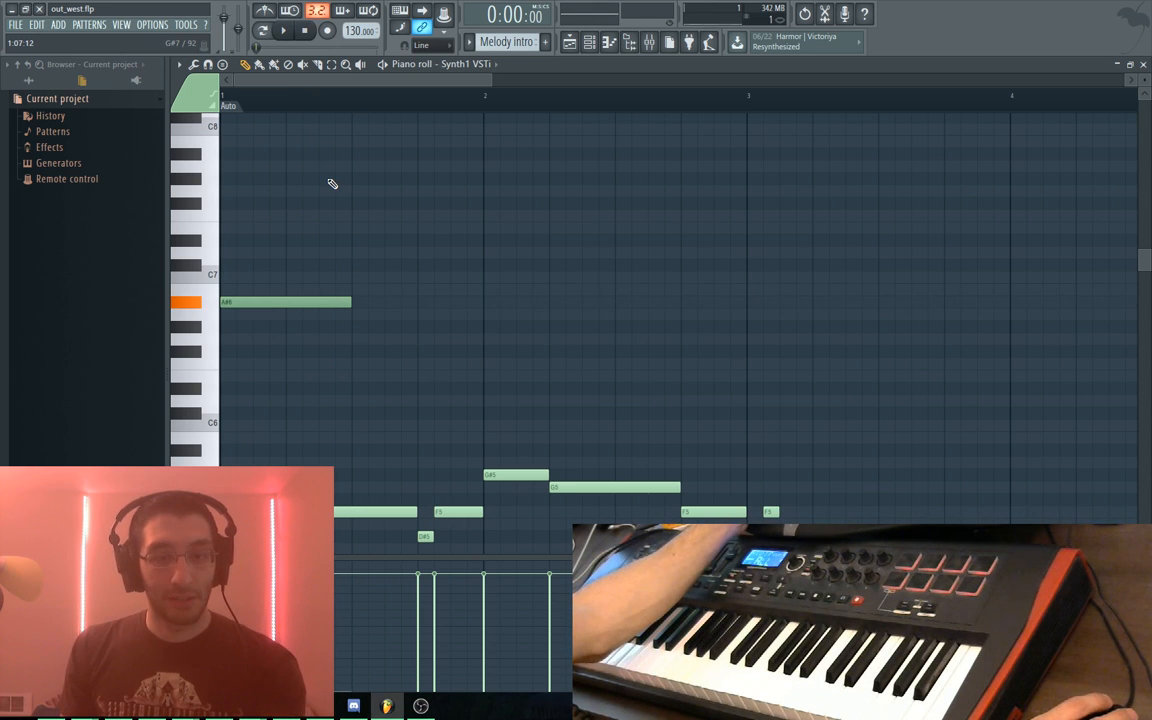
{"action": "scroll", "coordinate": [362, 280], "scroll_direction": "down", "scroll_amount": 2}
{"action": "key", "text": "space"}
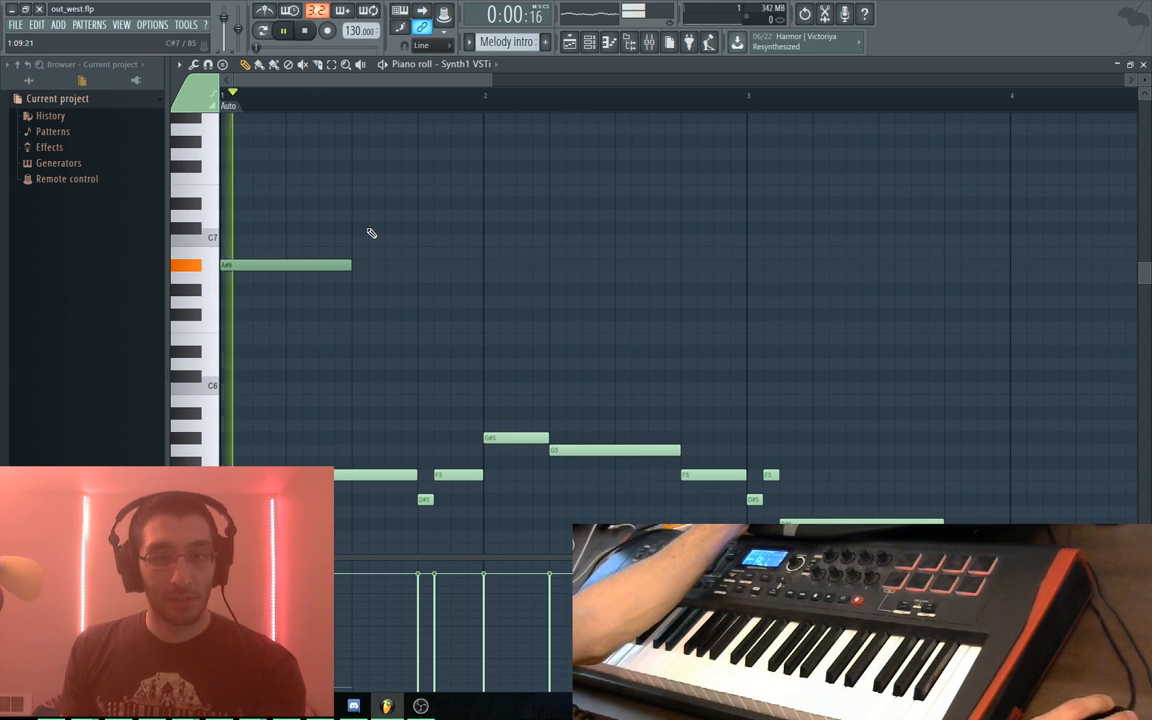
{"action": "scroll", "coordinate": [372, 275], "scroll_direction": "down", "scroll_amount": 1}
{"action": "key", "text": "space"}
{"action": "scroll", "coordinate": [372, 275], "scroll_direction": "down", "scroll_amount": 2}
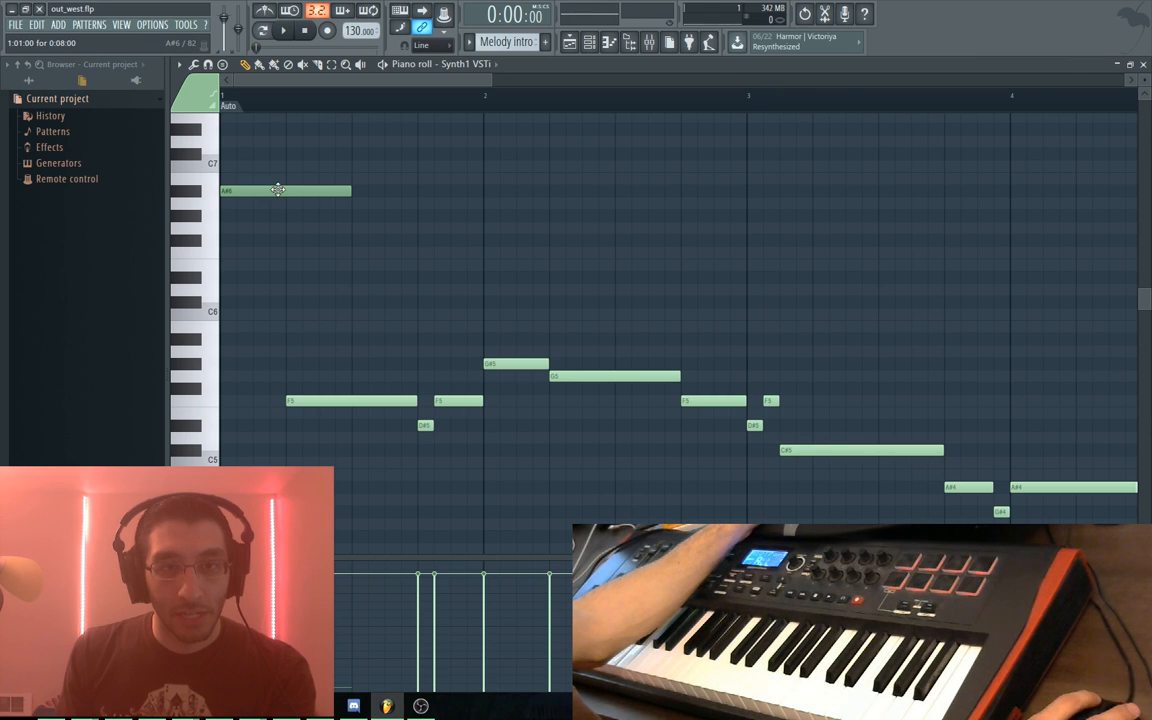
Play the Melody intro pattern a few more times, then return to the Playlist
{"action": "key", "text": "space"}
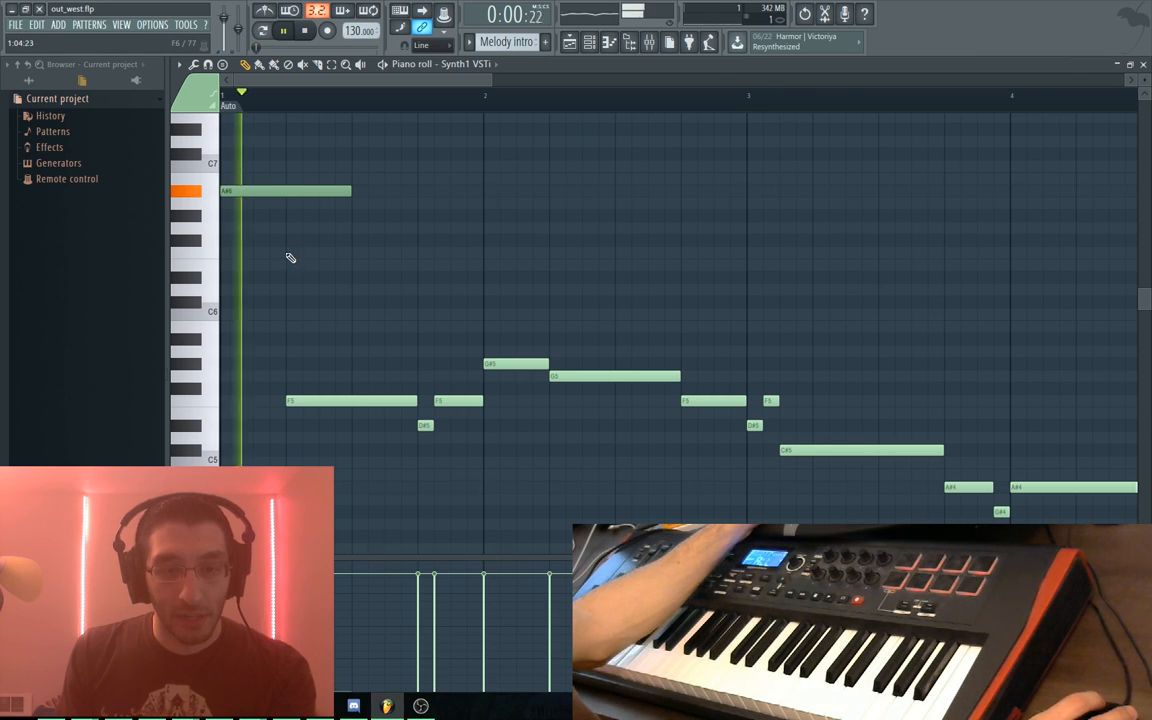
{"action": "key", "text": "space"}
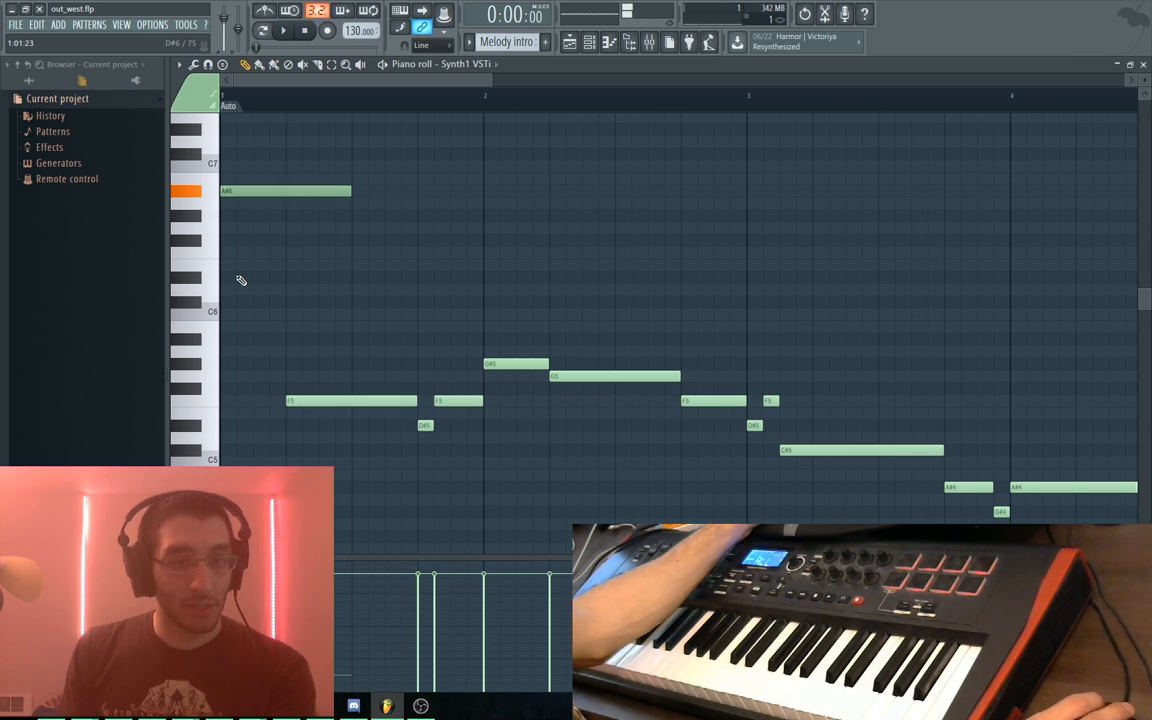
{"action": "key", "text": "space"}
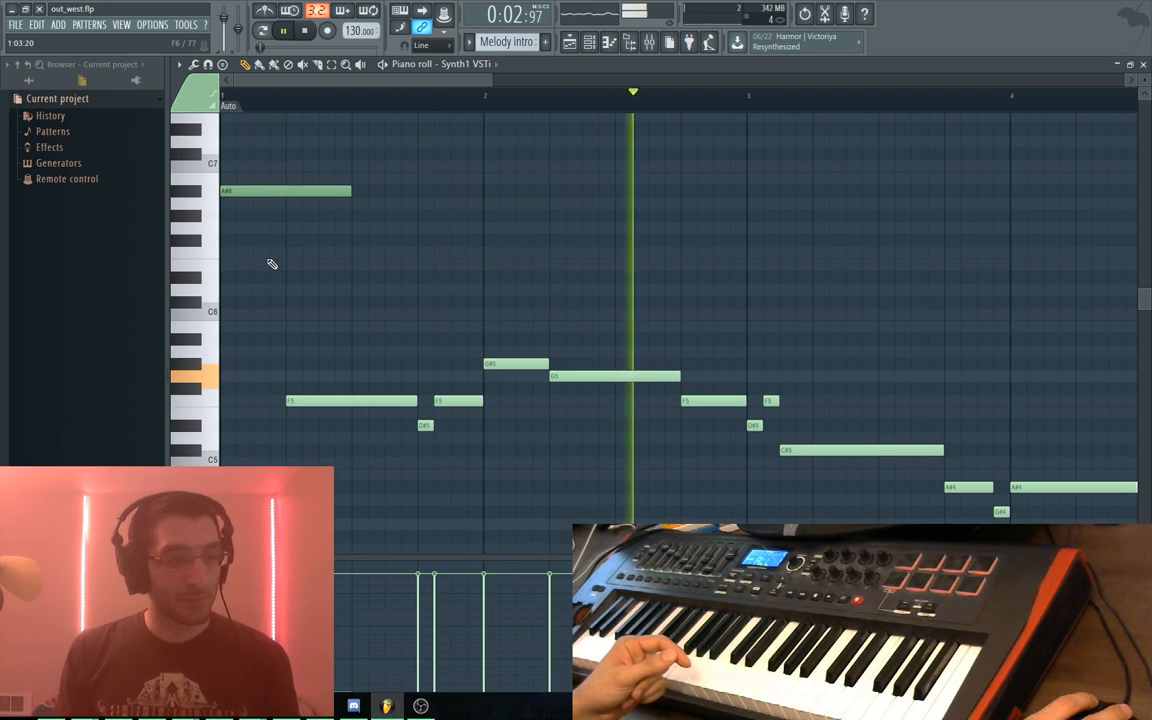
{"action": "key", "text": "space"}
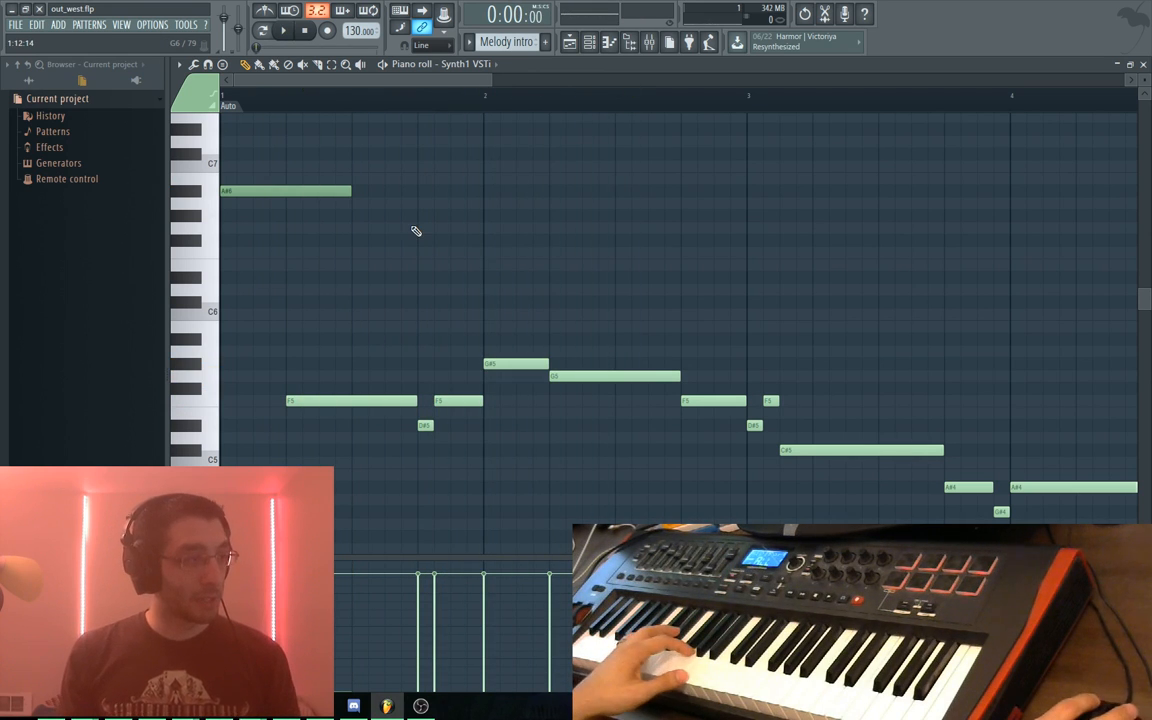
{"action": "key", "text": "space"}
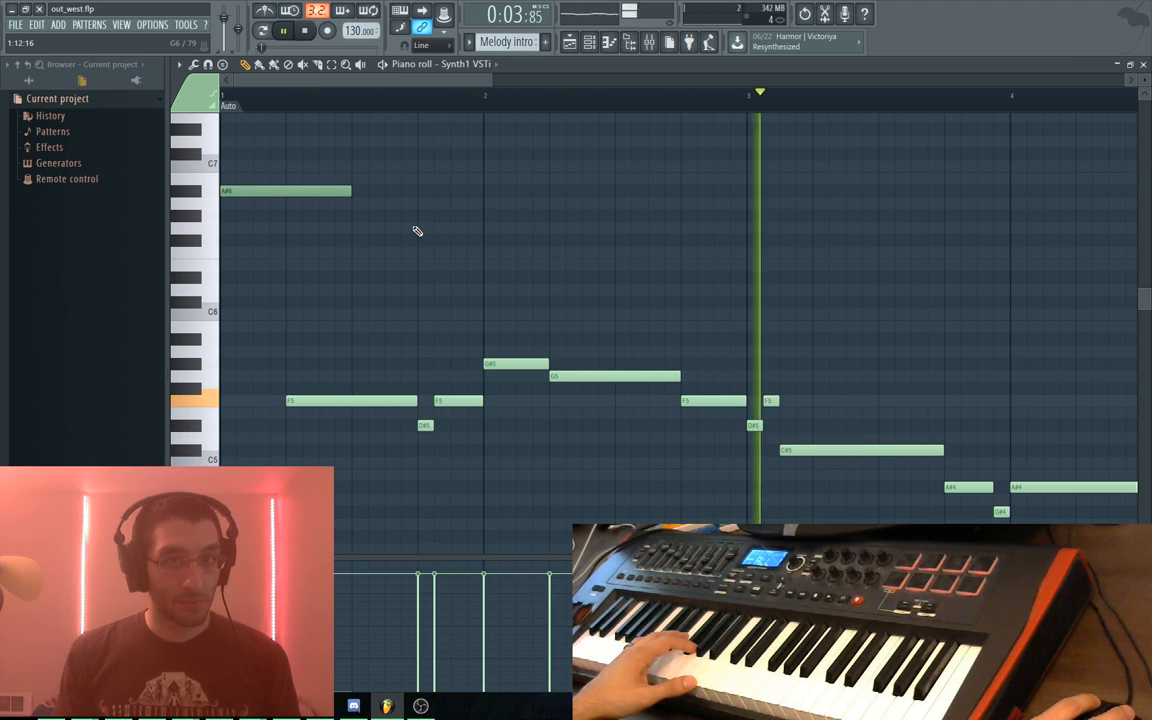
{"action": "key", "text": "space"}
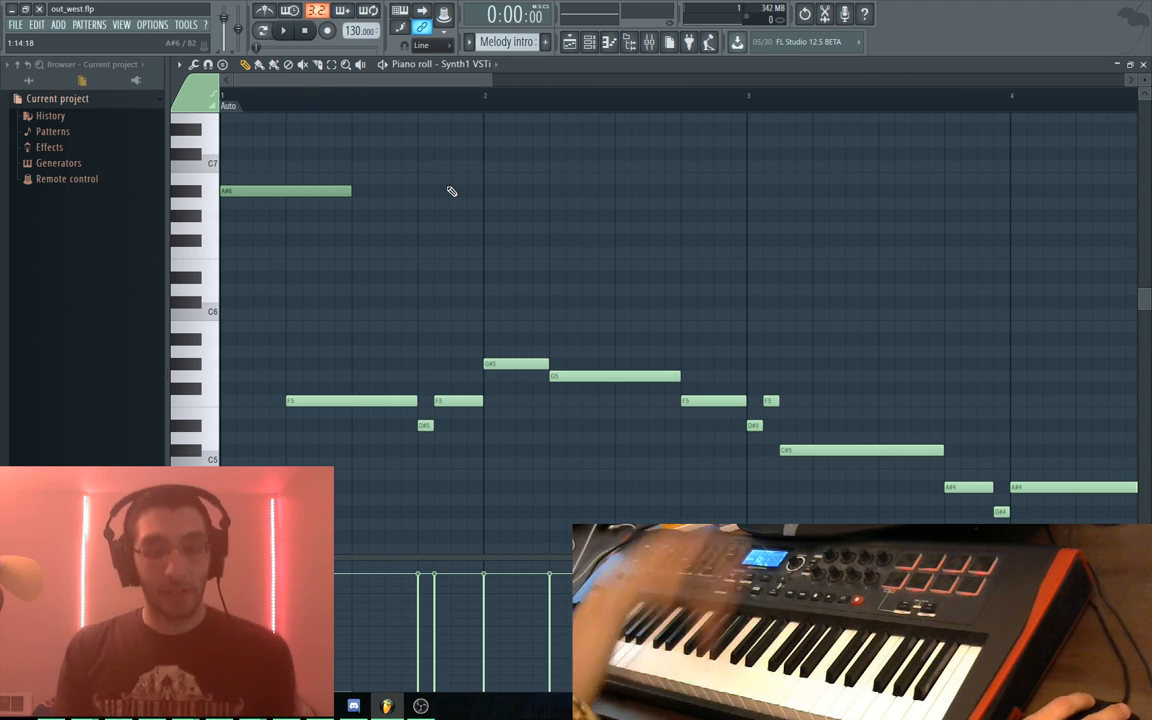
{"action": "key", "text": "F5"}
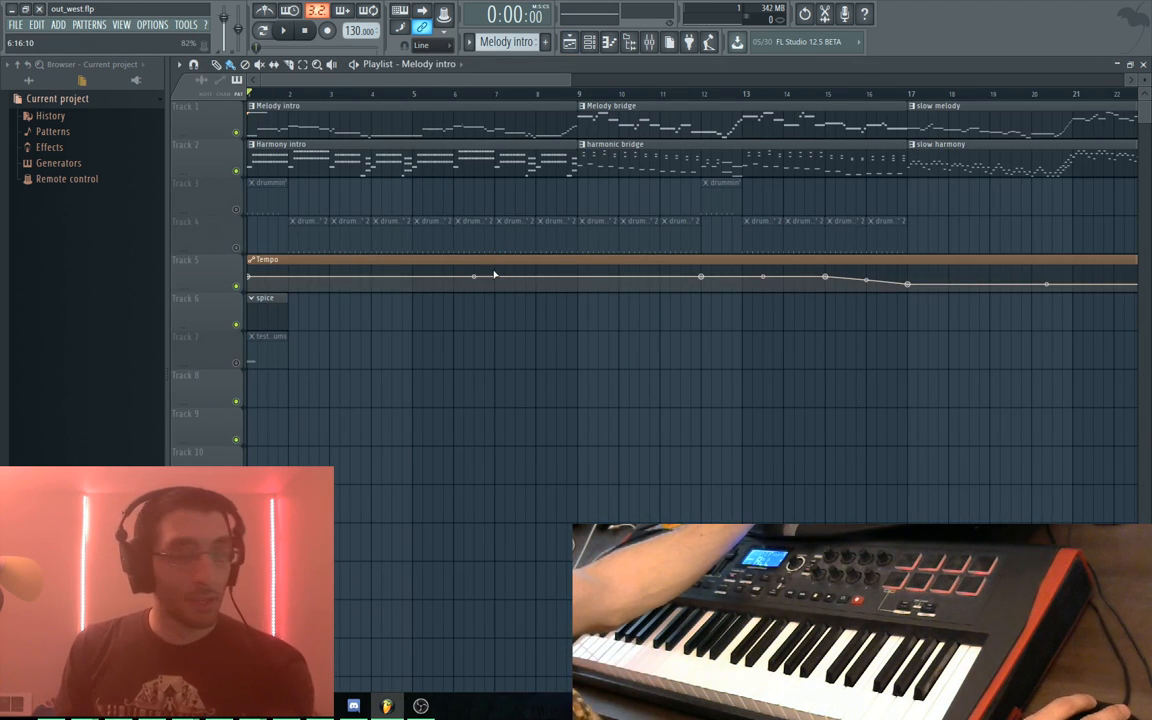
Open Harmony intro, inspect Synth1 VSTi #2's Rhodes Piano patch, then return to the Melody intro notes
{"action": "double_click", "coordinate": [259, 168]}
{"action": "key", "text": "F6"}
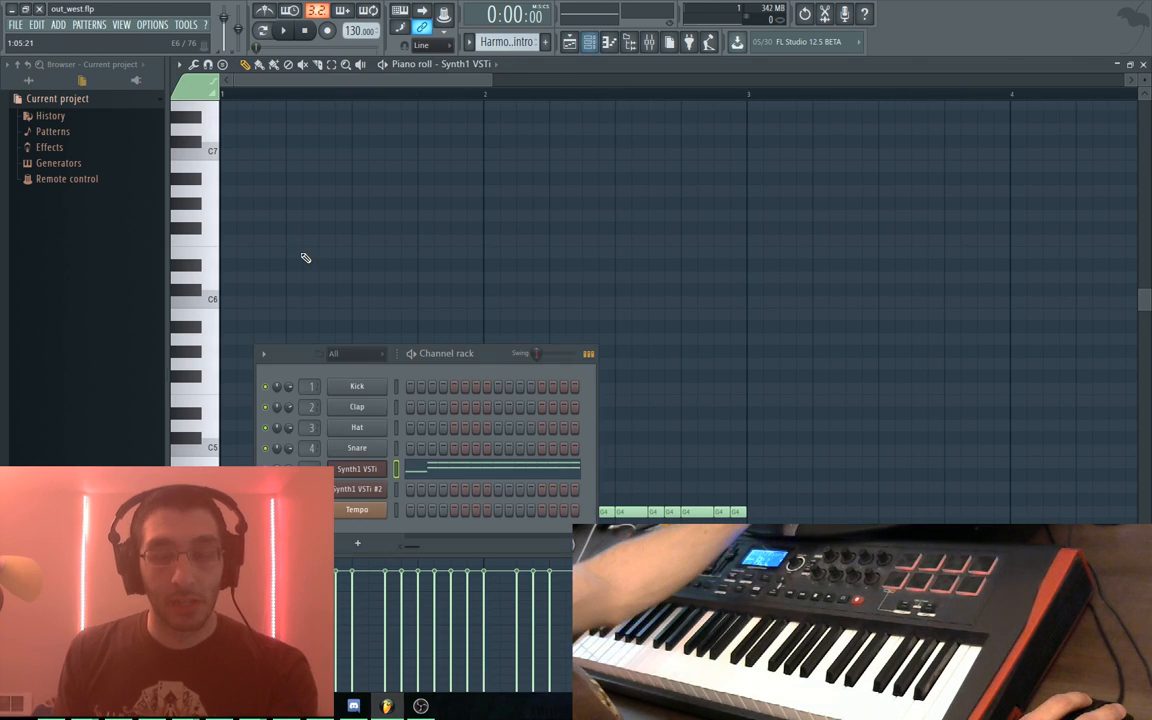
{"action": "left_click", "coordinate": [373, 491]}
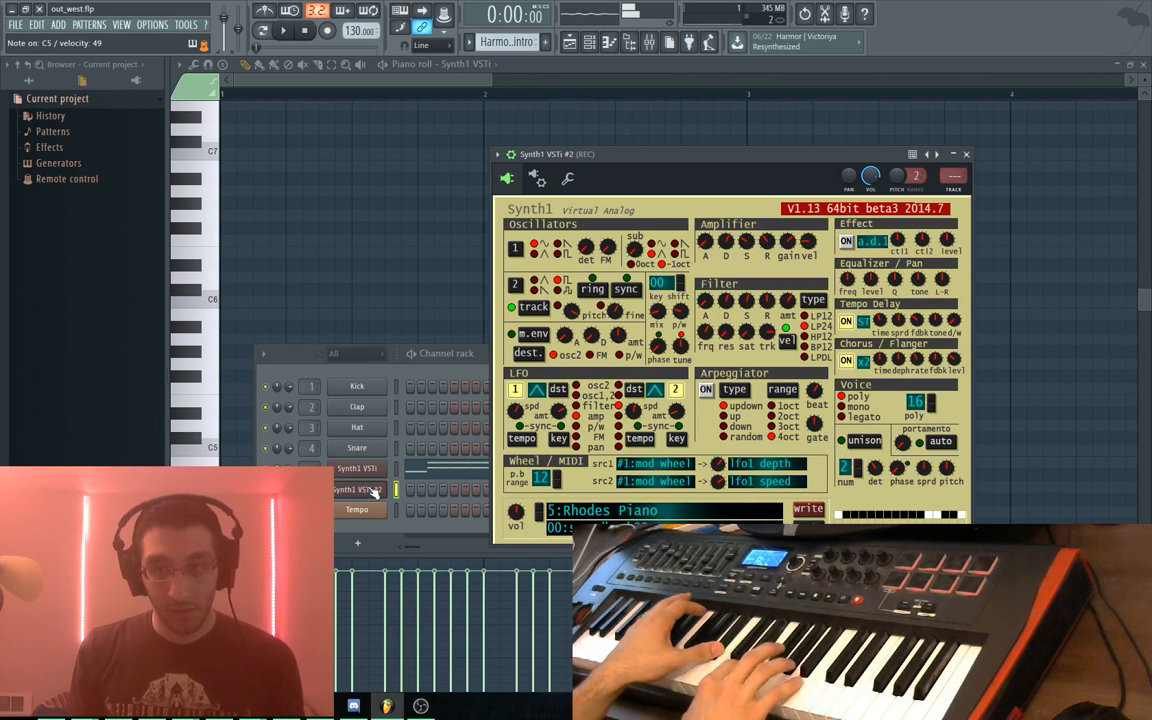
{"action": "key", "text": "KP_Add"}
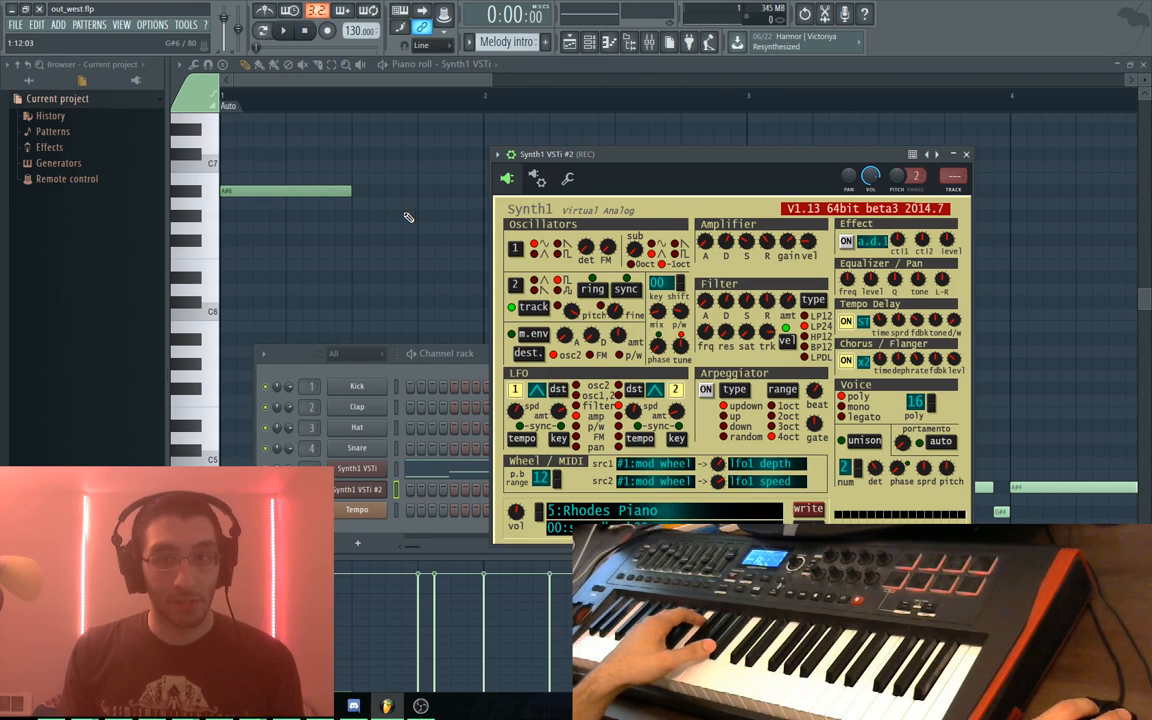
{"action": "left_click_drag", "start_coordinate": [602, 161], "coordinate": [547, 145]}
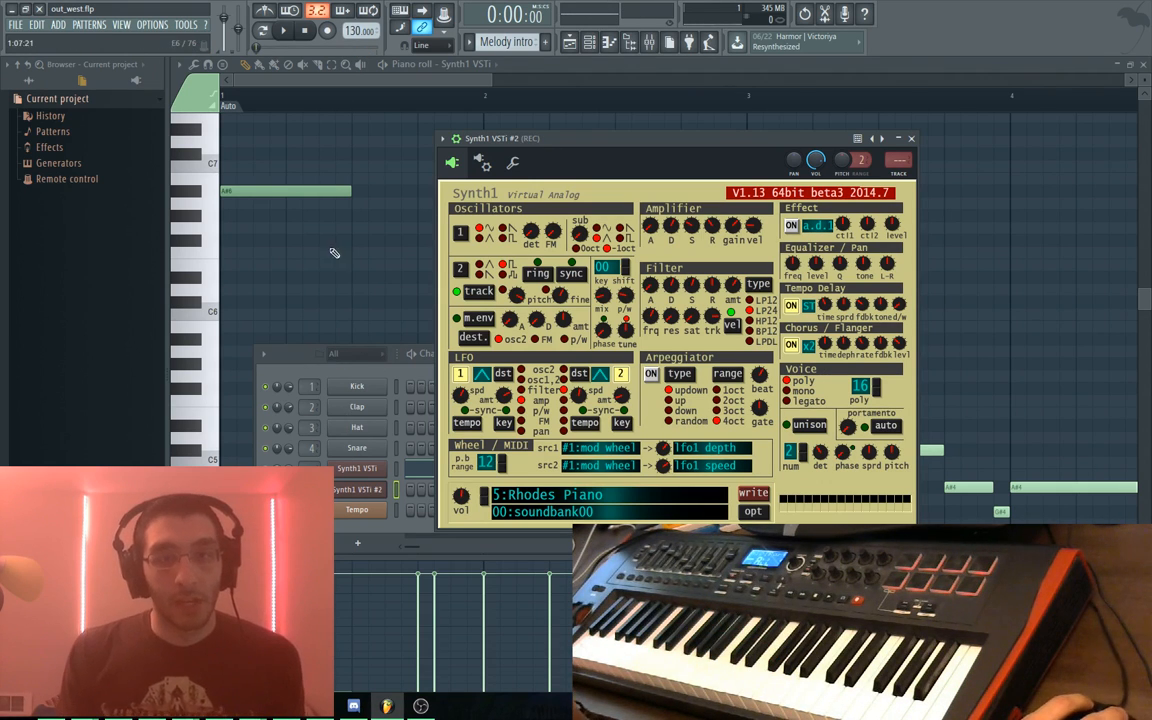
{"action": "left_click", "coordinate": [468, 64]}
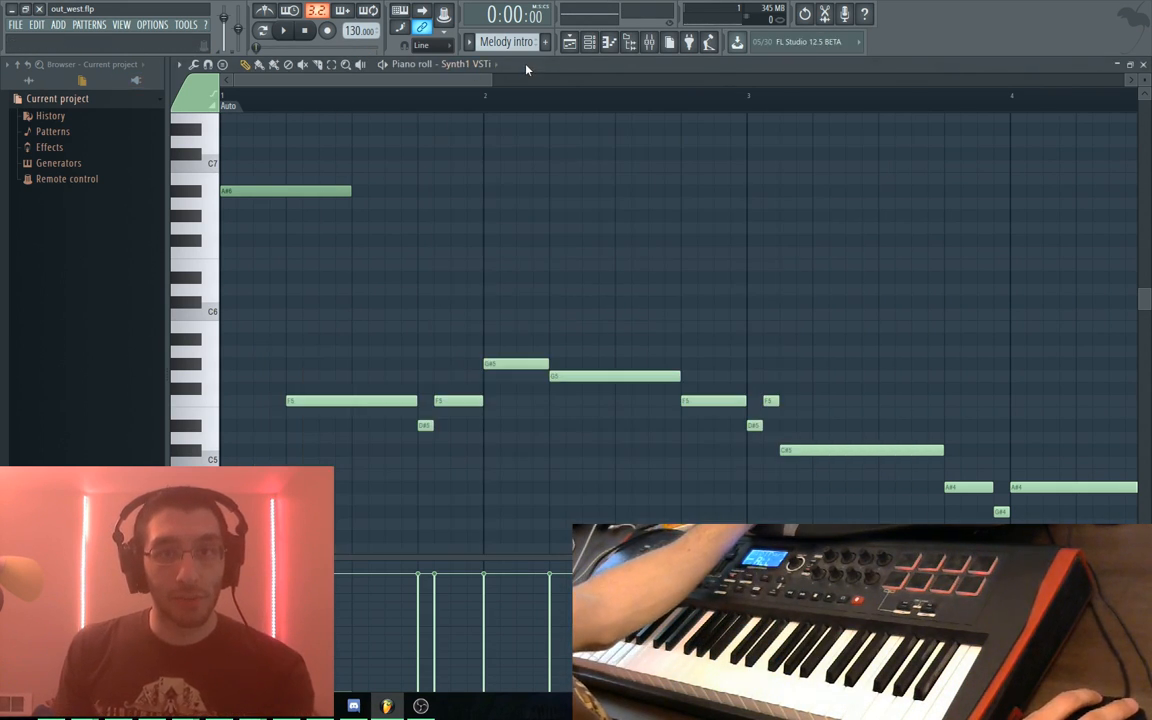
Cut all Harmony intro notes and paste them onto the Synth1 VSTi #2 target channel
{"action": "key", "text": "F5"}
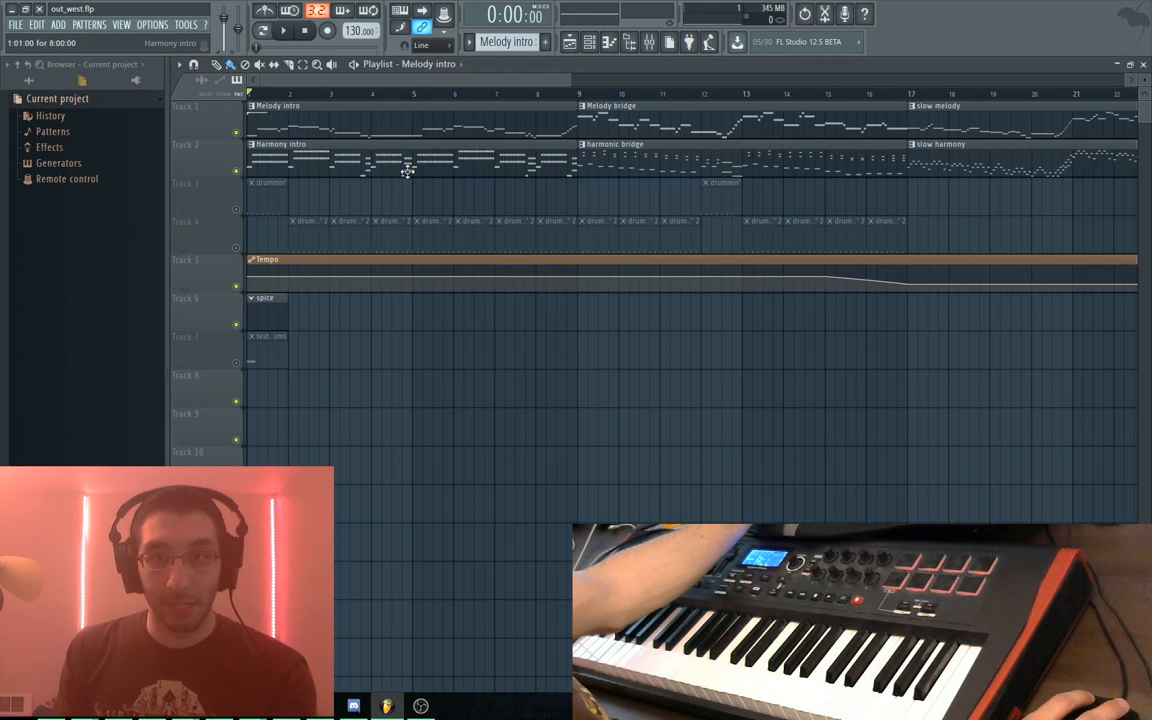
{"action": "double_click", "coordinate": [297, 160]}
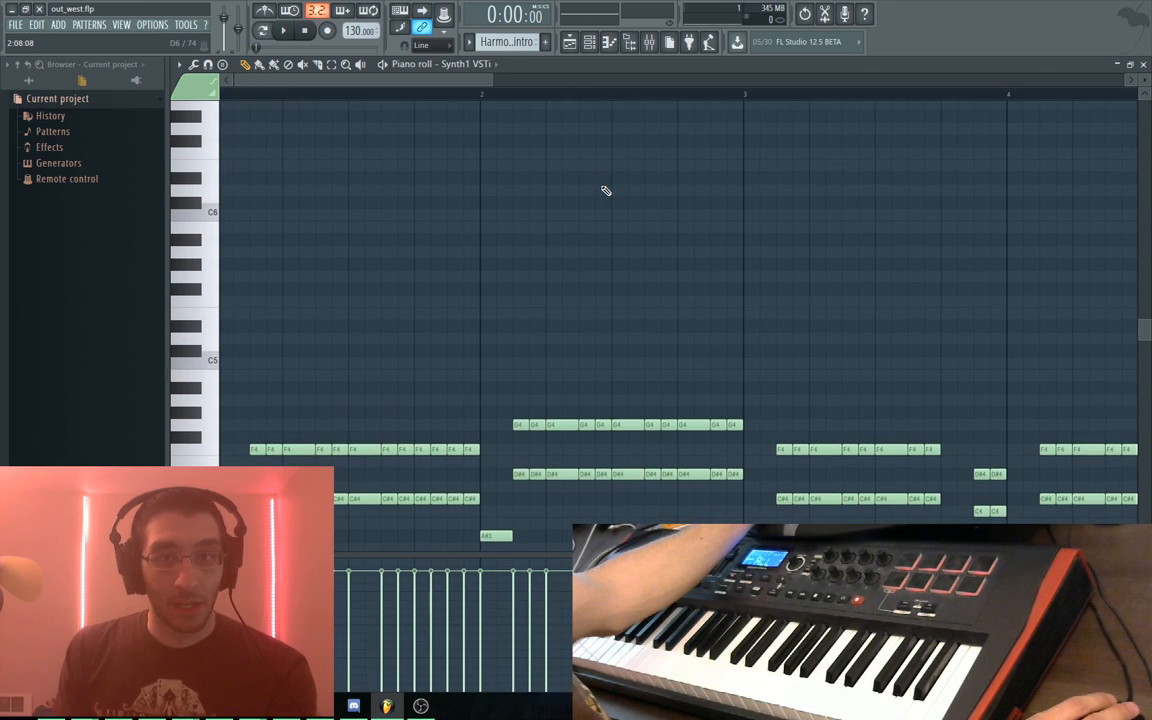
{"action": "key", "text": "ctrl+a"}
{"action": "key", "text": "ctrl+x"}
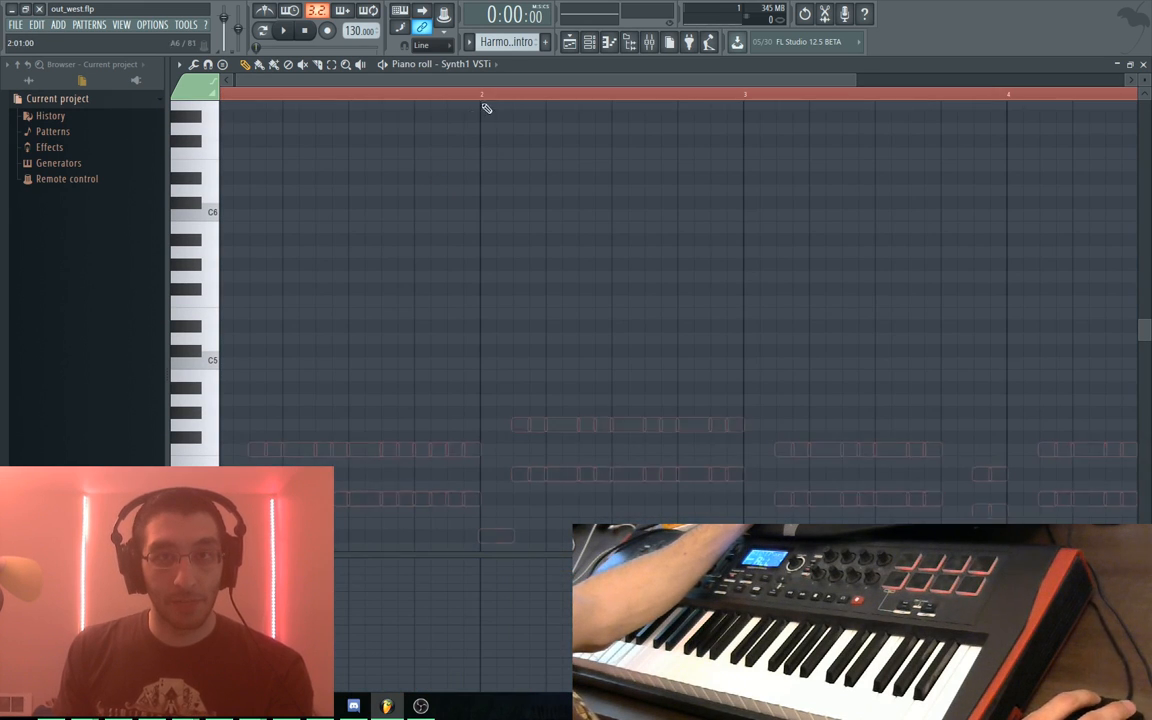
{"action": "left_click", "coordinate": [495, 66]}
{"action": "left_click", "coordinate": [478, 180]}
{"action": "key", "text": "ctrl+v"}
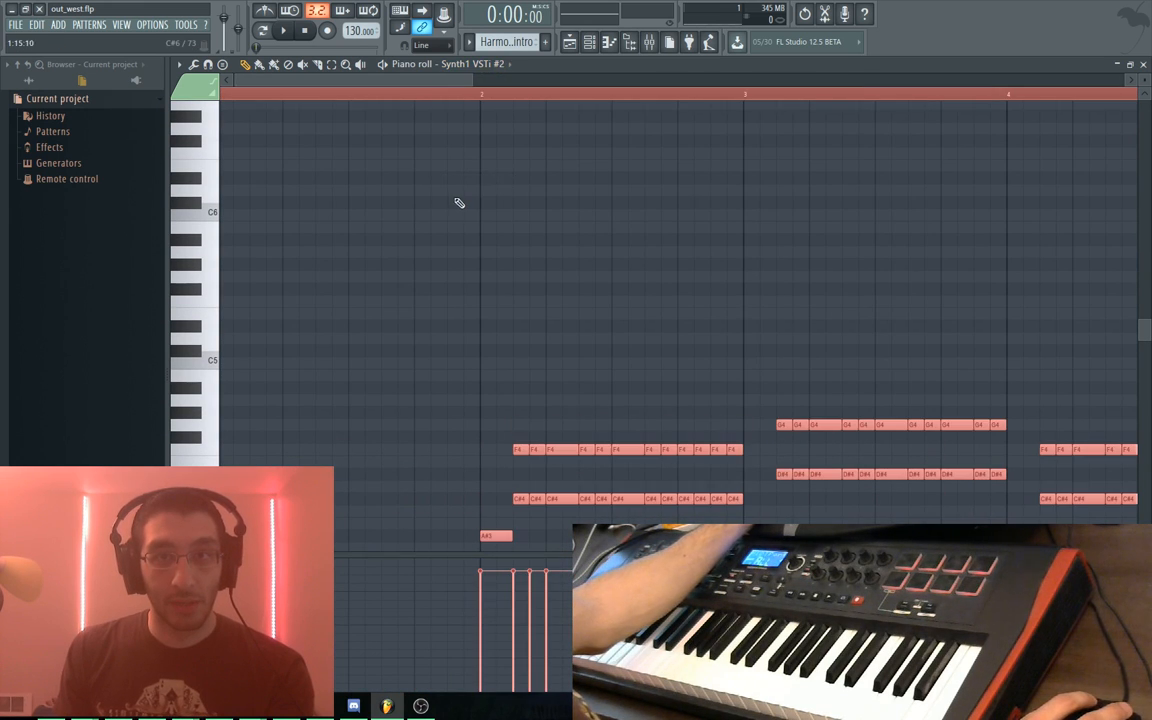
Load the 1:triangle harmony preset from soundbank01 on Synth1 VSTi #2
{"action": "key", "text": "F5"}
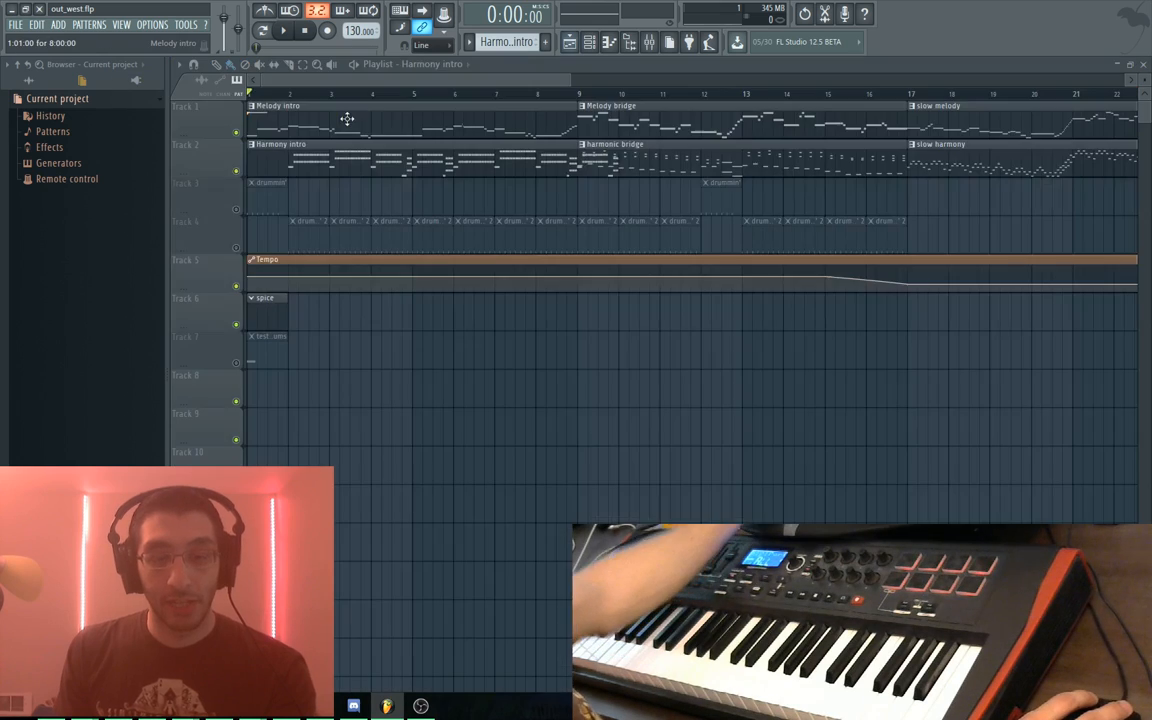
{"action": "double_click", "coordinate": [347, 144]}
{"action": "key", "text": "F5"}
{"action": "key", "text": "F6"}
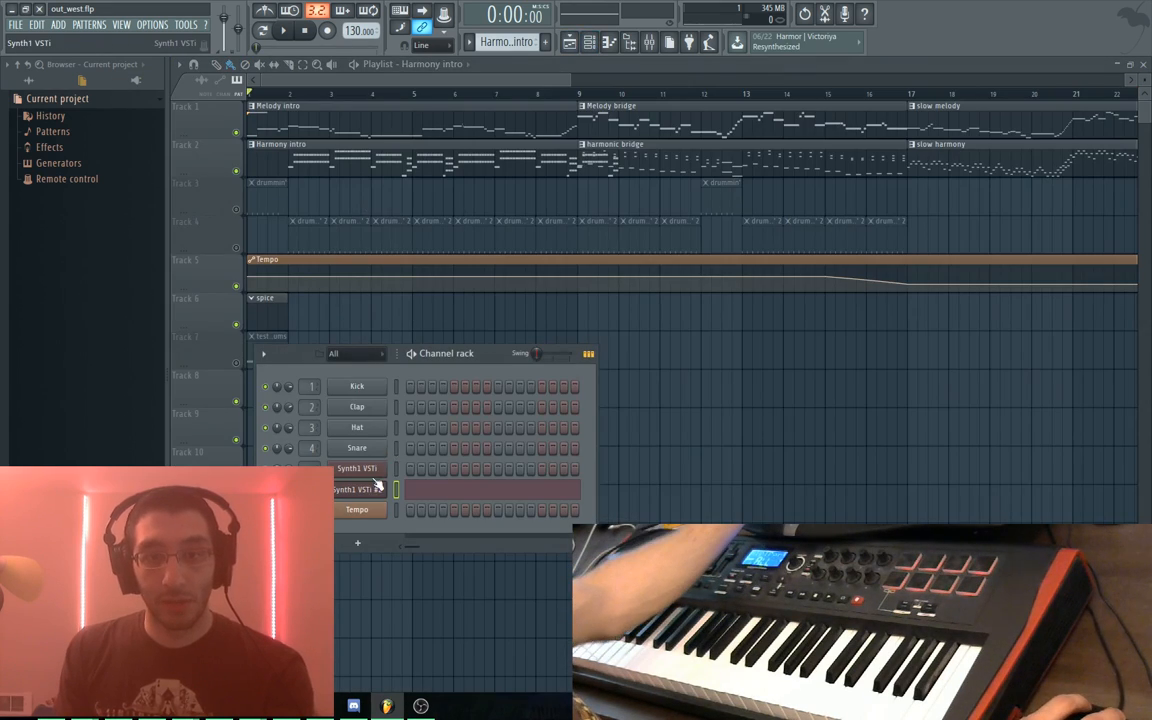
{"action": "left_click", "coordinate": [372, 490]}
{"action": "left_click", "coordinate": [522, 511]}
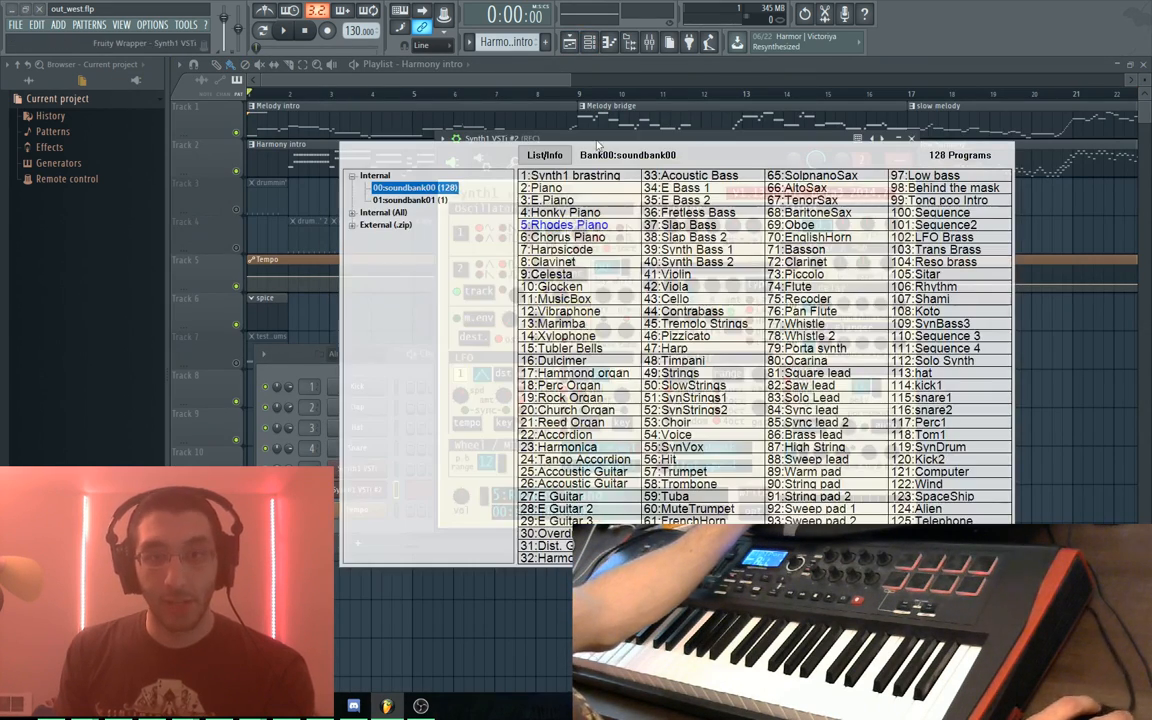
{"action": "left_click", "coordinate": [410, 200]}
{"action": "left_click", "coordinate": [576, 181]}
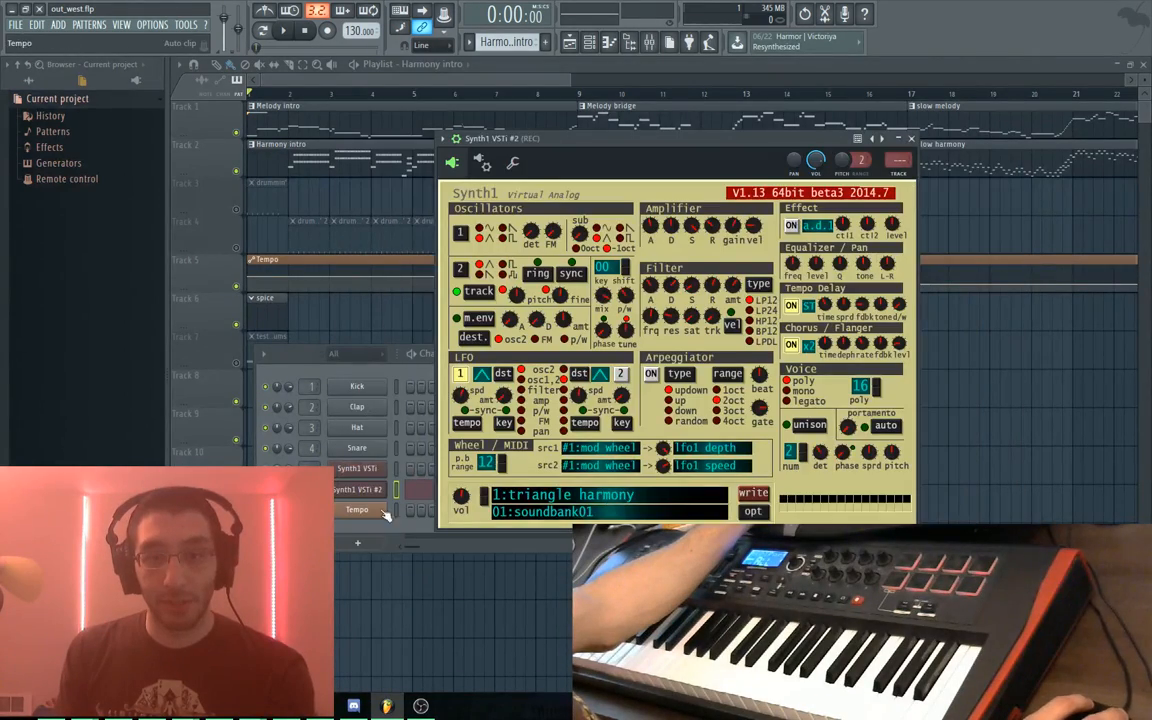
Load 66:AltoSax from soundbank00 on Synth1 VSTi and play the song to listen
{"action": "left_click", "coordinate": [370, 469]}
{"action": "left_click", "coordinate": [432, 459]}
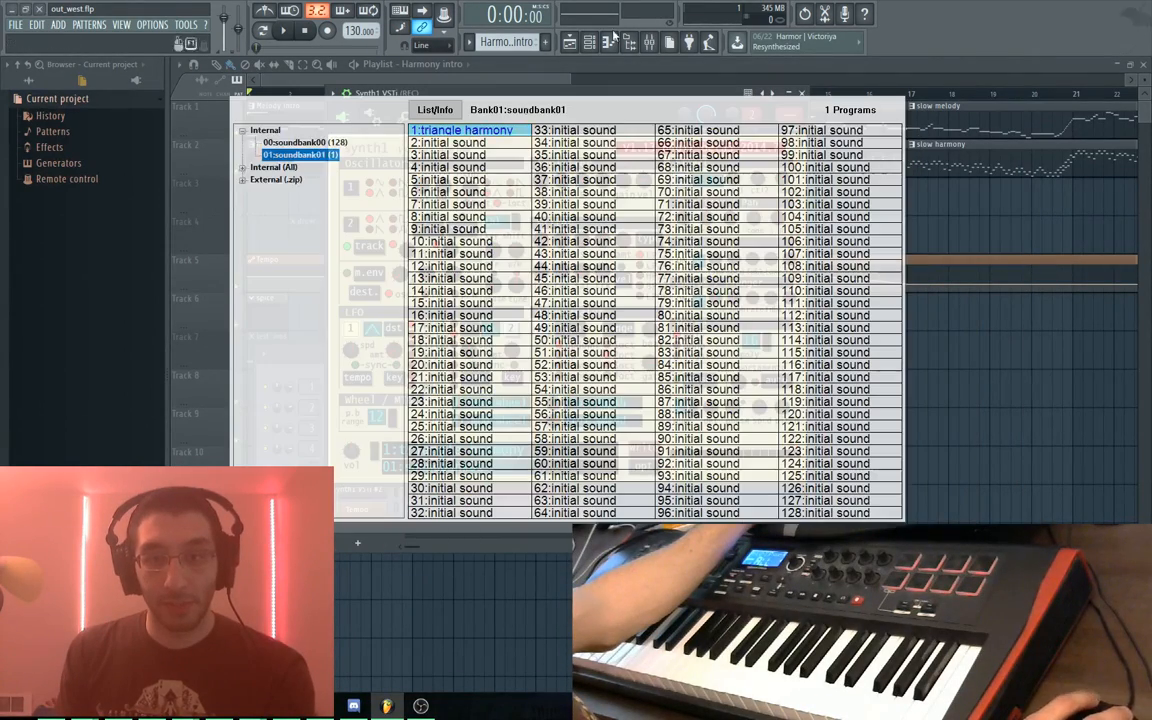
{"action": "left_click", "coordinate": [305, 143]}
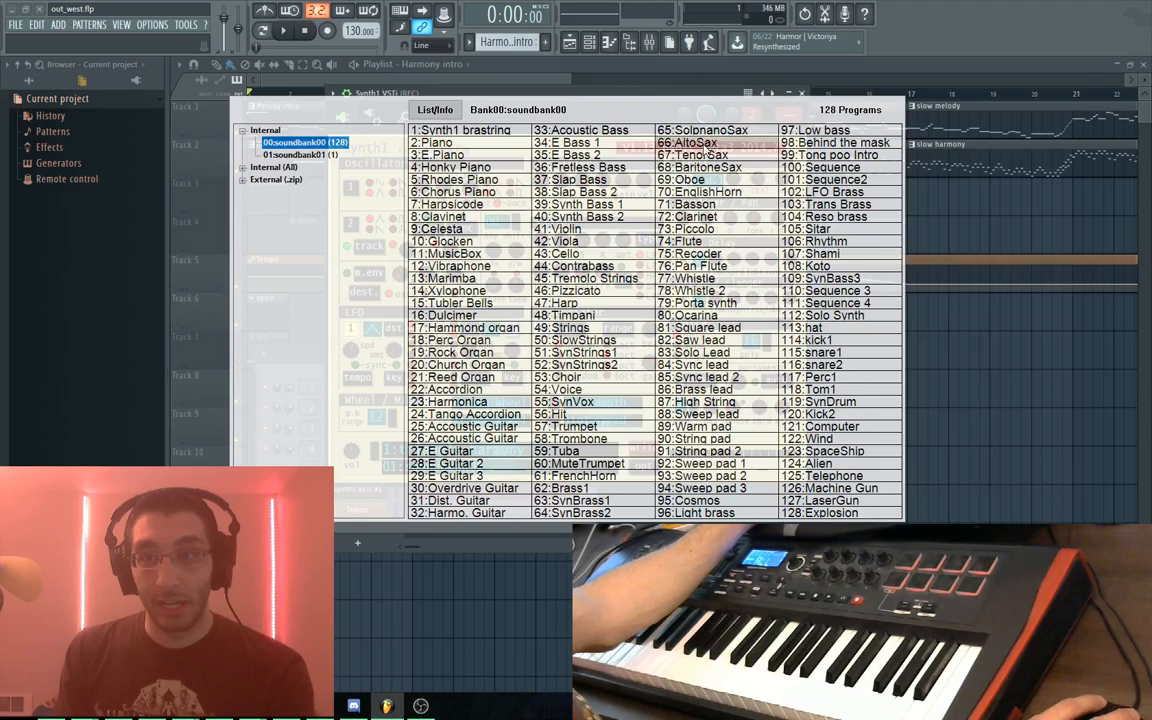
{"action": "left_click", "coordinate": [700, 144]}
{"action": "key", "text": "space"}
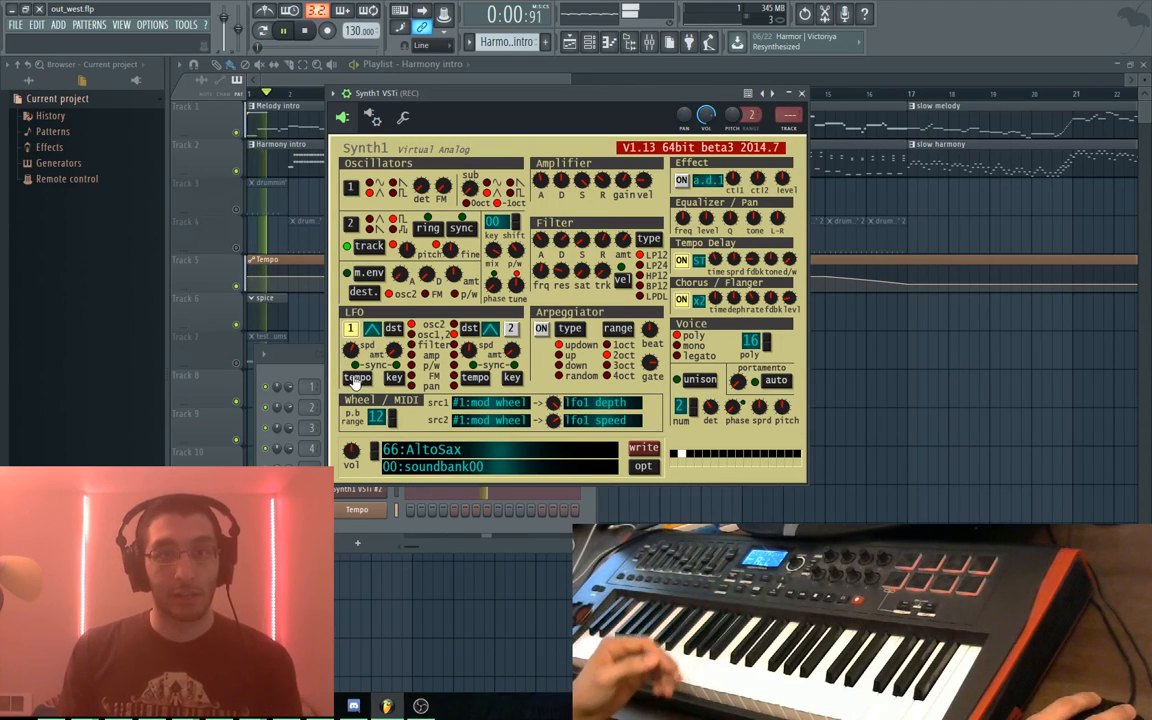
{"action": "key", "text": "space"}
{"action": "left_click", "coordinate": [283, 163]}
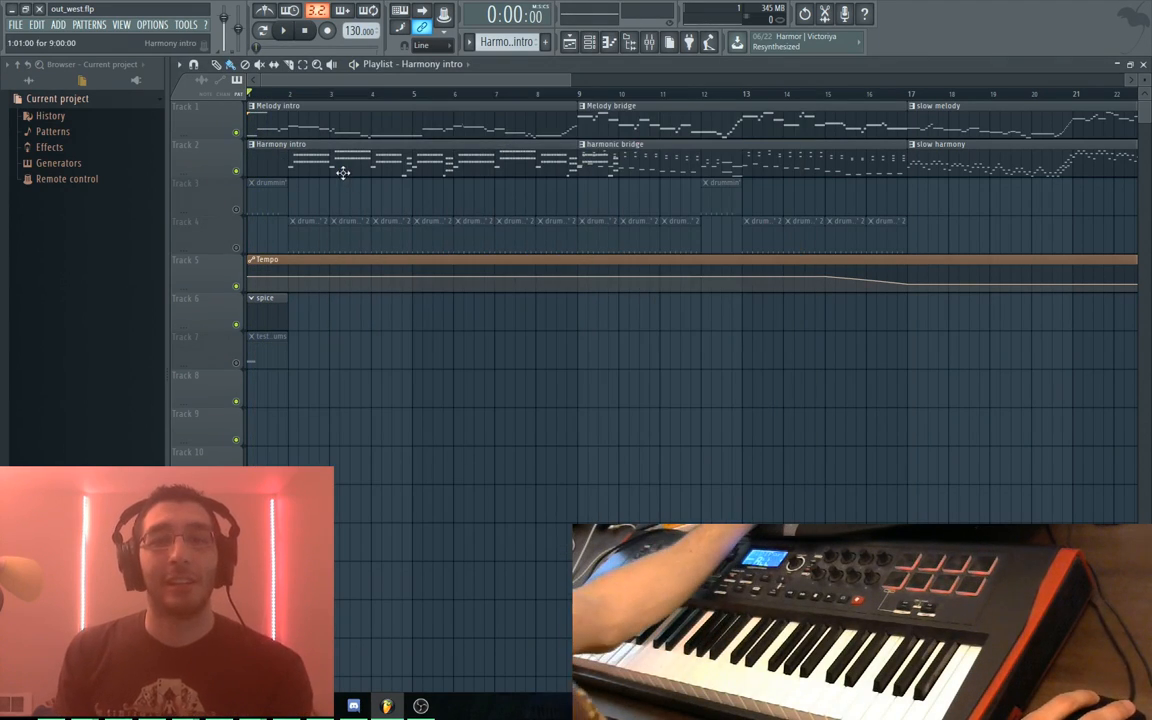
Shift all Harmony intro notes one bar earlier to bar 1, check the timing, and close the piano roll
{"action": "double_click", "coordinate": [342, 172]}
{"action": "key", "text": "ctrl+a"}
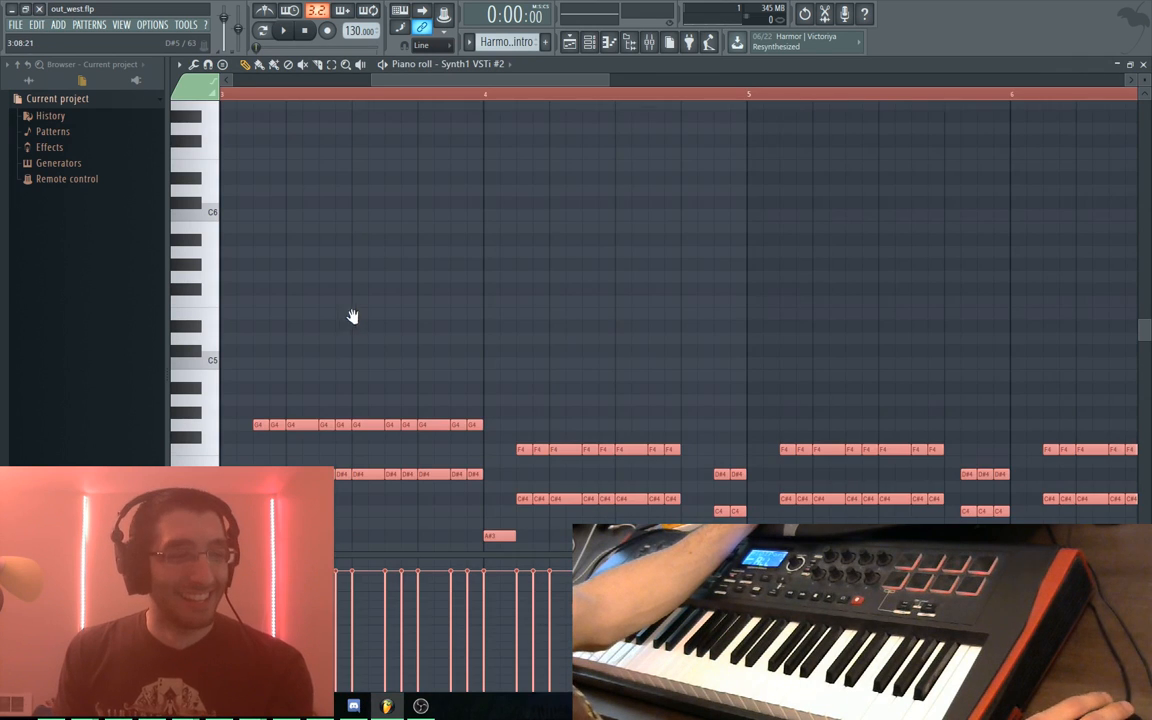
{"action": "left_click_drag", "start_coordinate": [352, 316], "coordinate": [475, 278]}
{"action": "mouse_move", "coordinate": [318, 245]}
{"action": "left_mouse_down"}
{"action": "mouse_move", "coordinate": [440, 235]}
{"action": "mouse_move", "coordinate": [713, 170]}
{"action": "left_mouse_up"}
{"action": "left_click_drag", "start_coordinate": [506, 386], "coordinate": [243, 386]}
{"action": "key", "text": "space"}
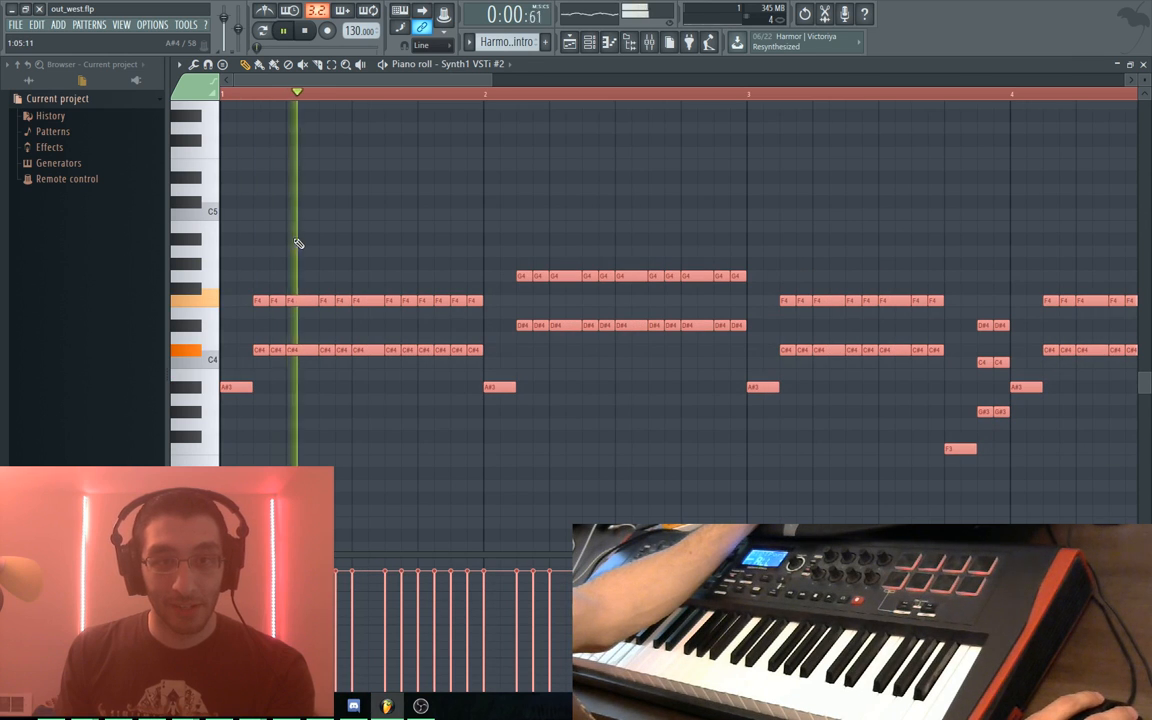
{"action": "key", "text": "space"}
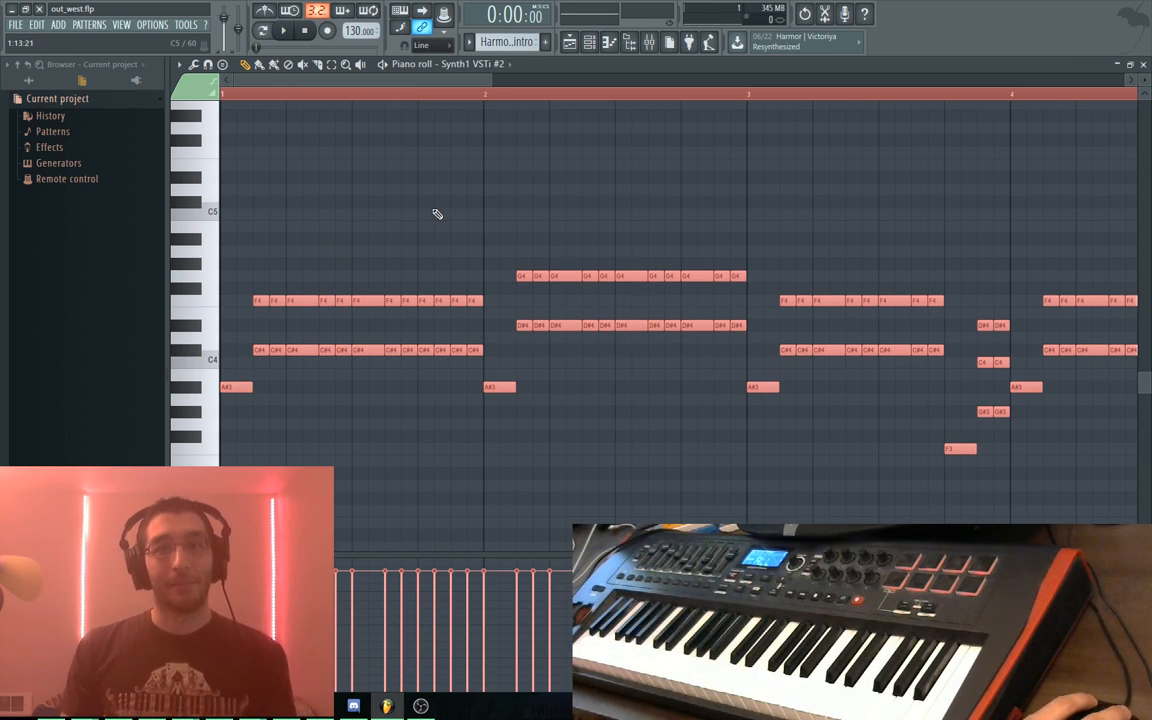
{"action": "left_click", "coordinate": [569, 42]}
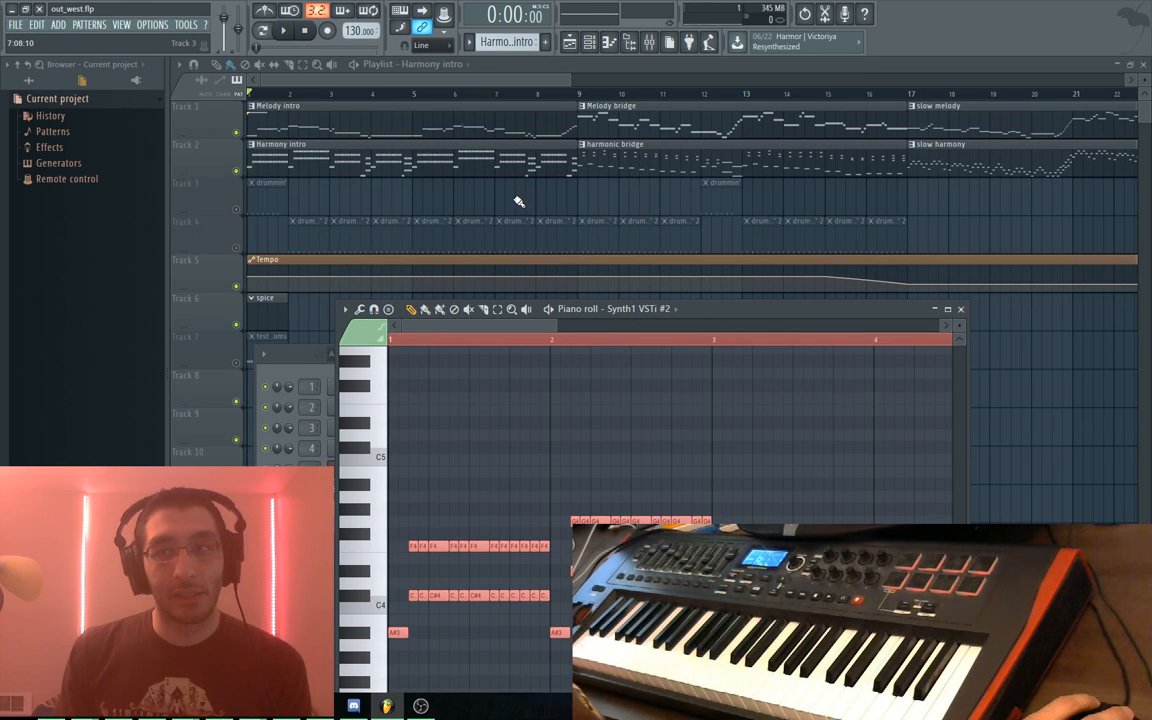
{"action": "left_click_drag", "start_coordinate": [713, 315], "coordinate": [619, 180]}
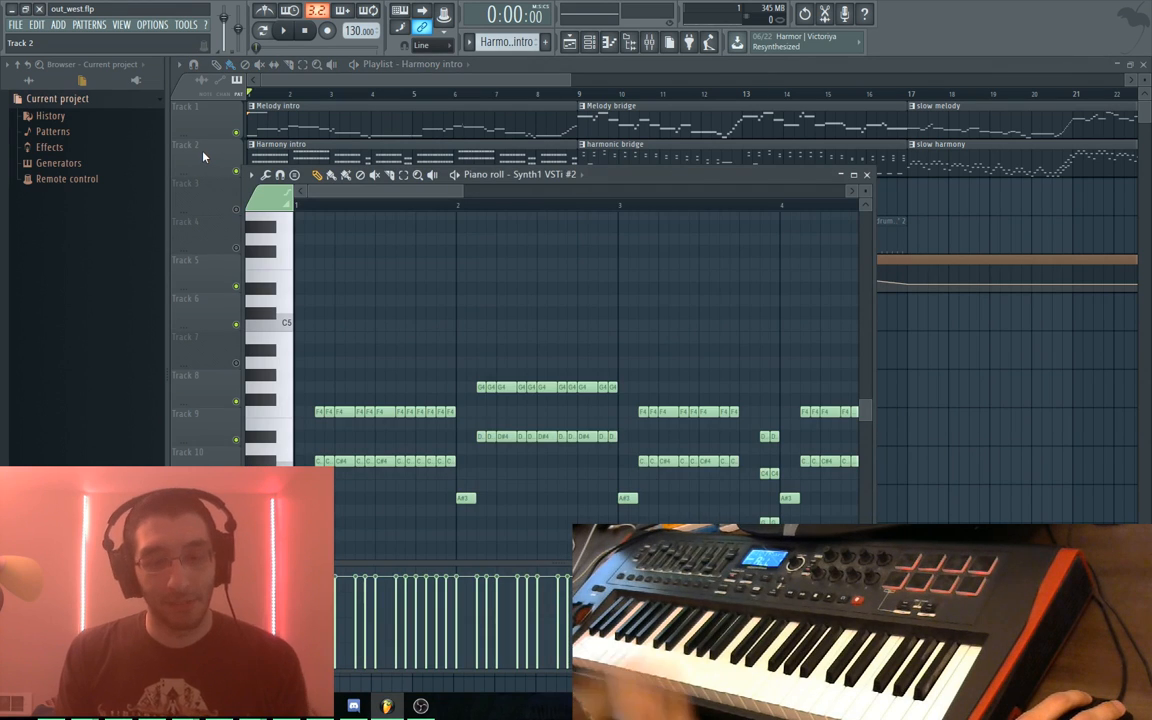
{"action": "key", "text": "F7"}
{"action": "key", "text": "F7"}
Load 66:AltoSax from soundbank00 on Synth1 VSTi #2, then return to the Playlist
{"action": "key", "text": "F6"}
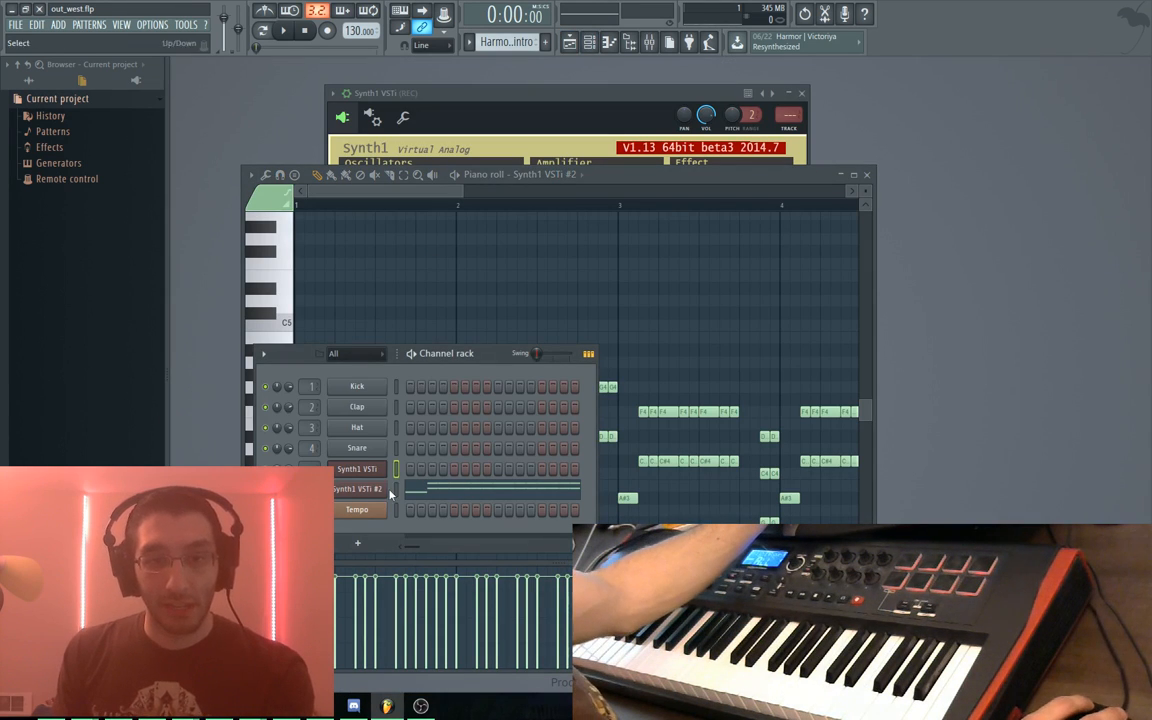
{"action": "left_click", "coordinate": [377, 488]}
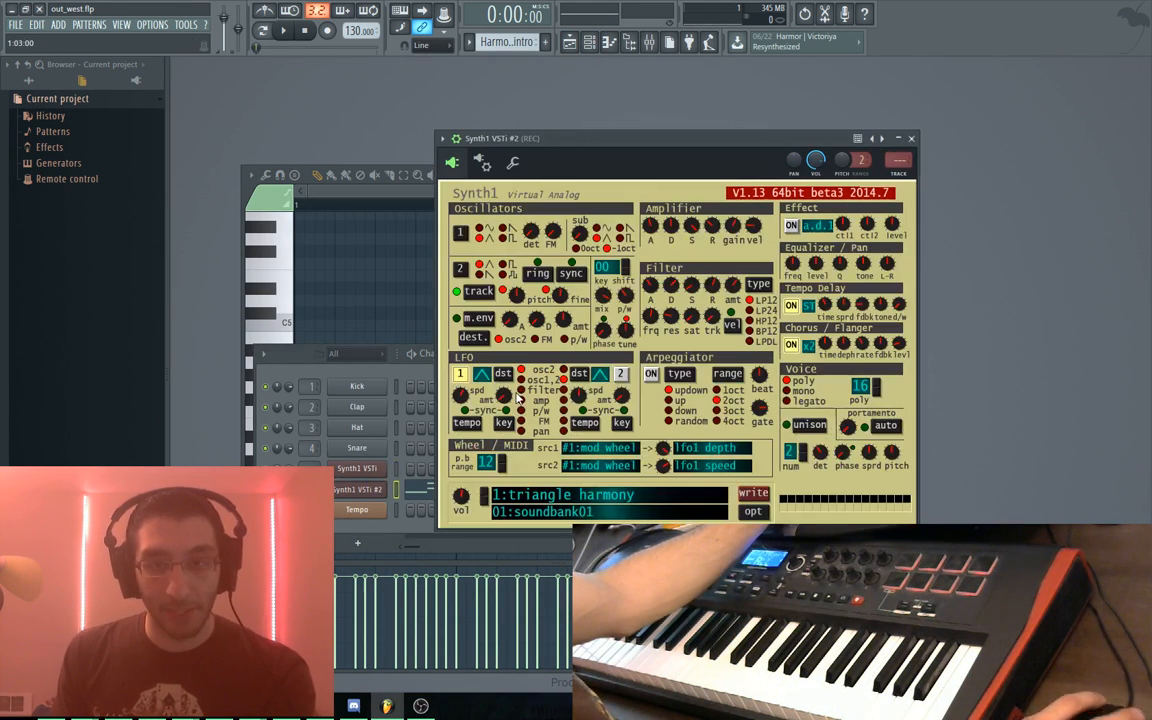
{"action": "left_click", "coordinate": [583, 487]}
{"action": "left_click", "coordinate": [412, 187]}
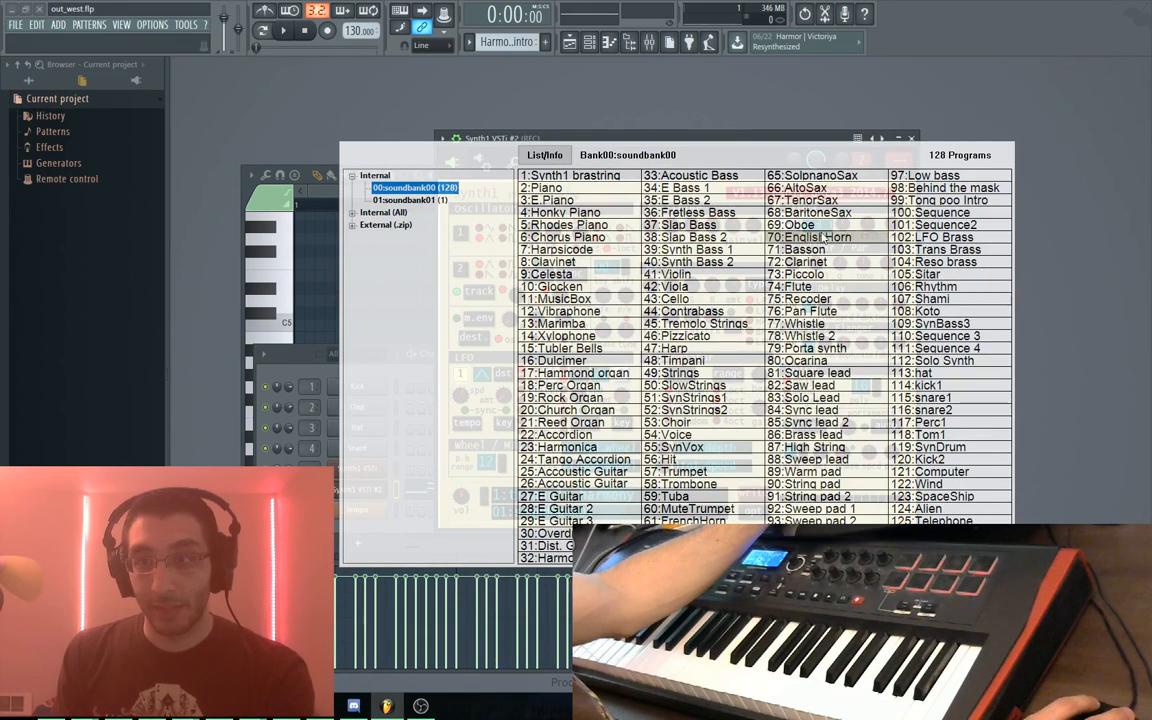
{"action": "left_click", "coordinate": [815, 190]}
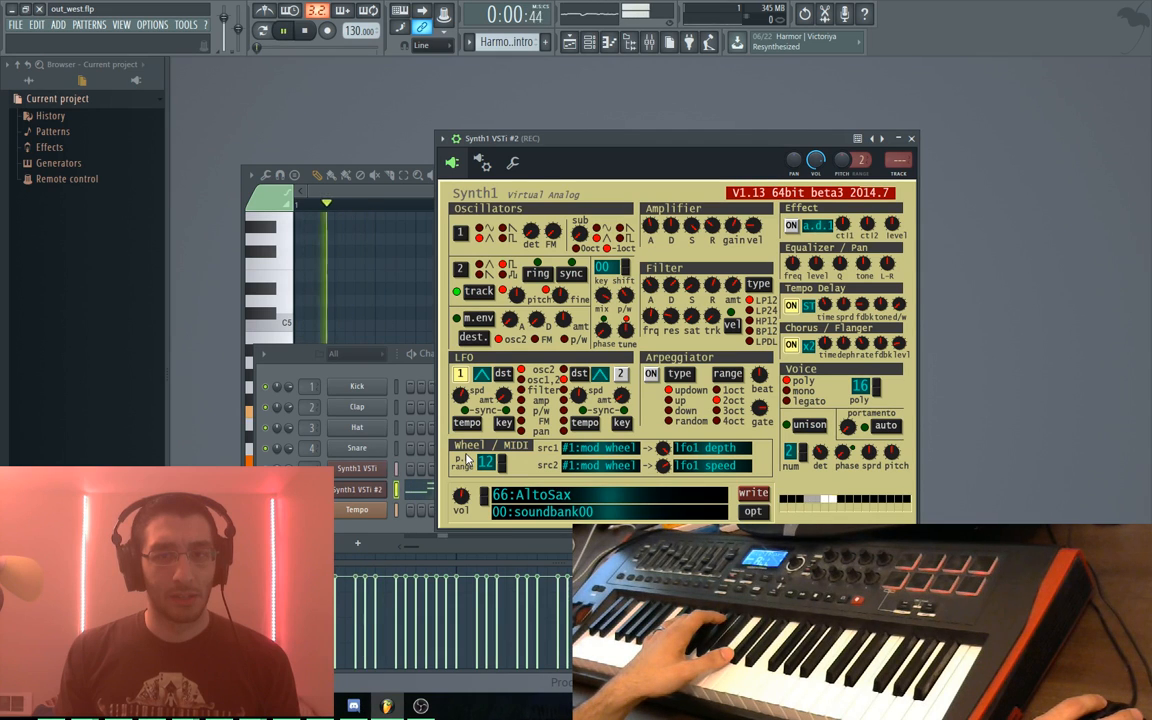
{"action": "key", "text": "space"}
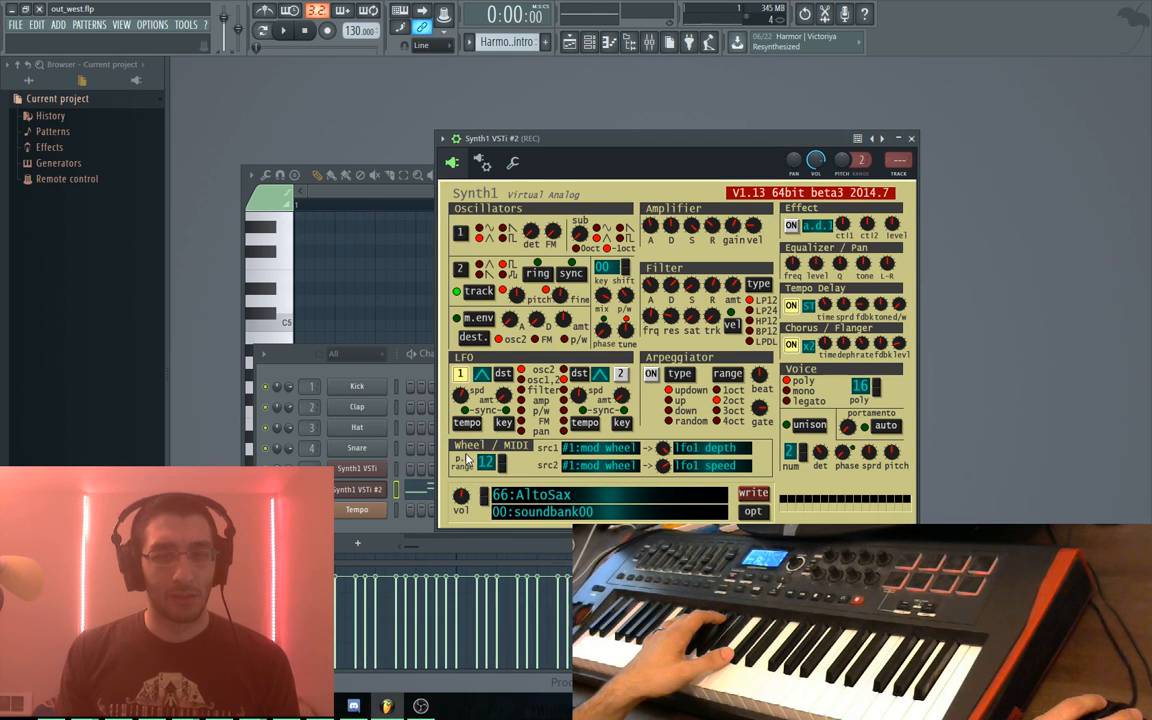
{"action": "left_click", "coordinate": [419, 488]}
{"action": "left_click", "coordinate": [419, 488]}
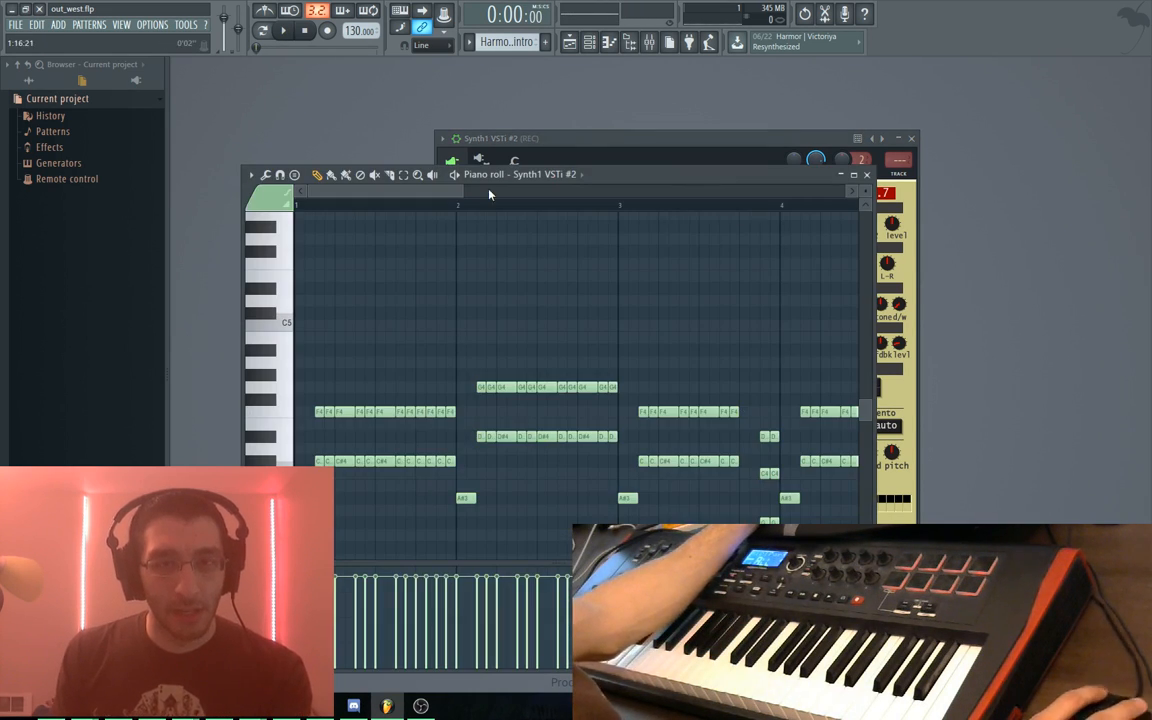
{"action": "key", "text": "F6"}
{"action": "key", "text": "F5"}
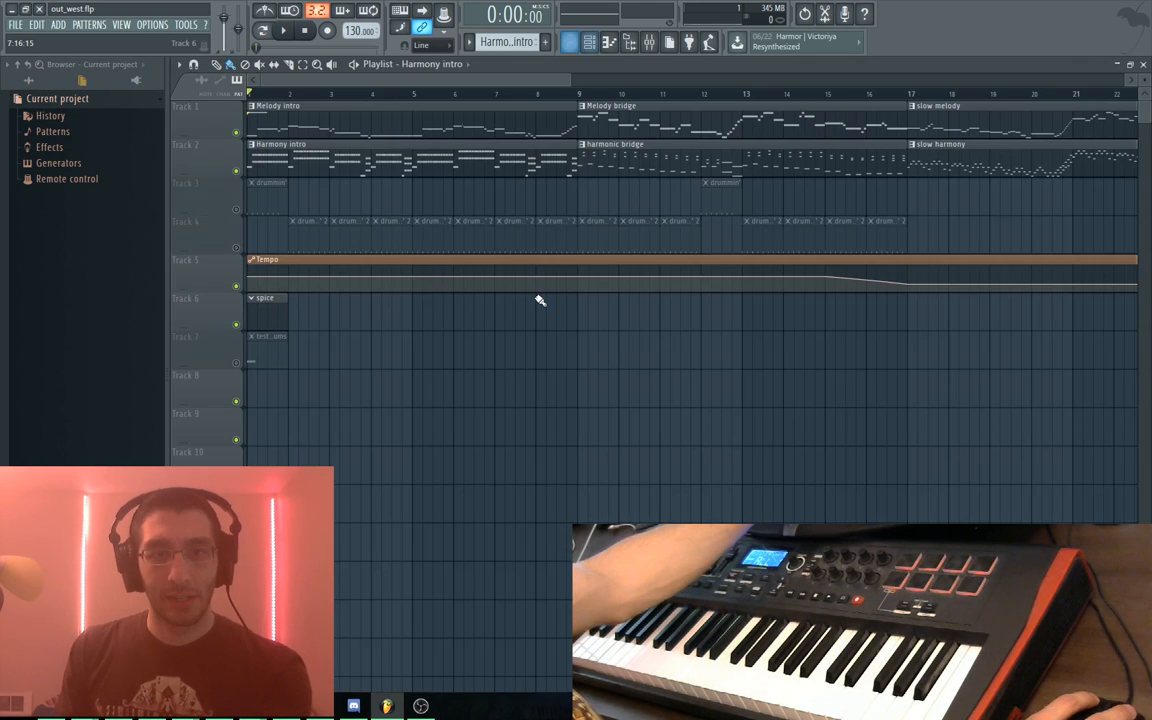
Paste the Harmony intro notes onto Synth1 VSTi, play them back, and open the mixer with F9
{"action": "double_click", "coordinate": [287, 157]}
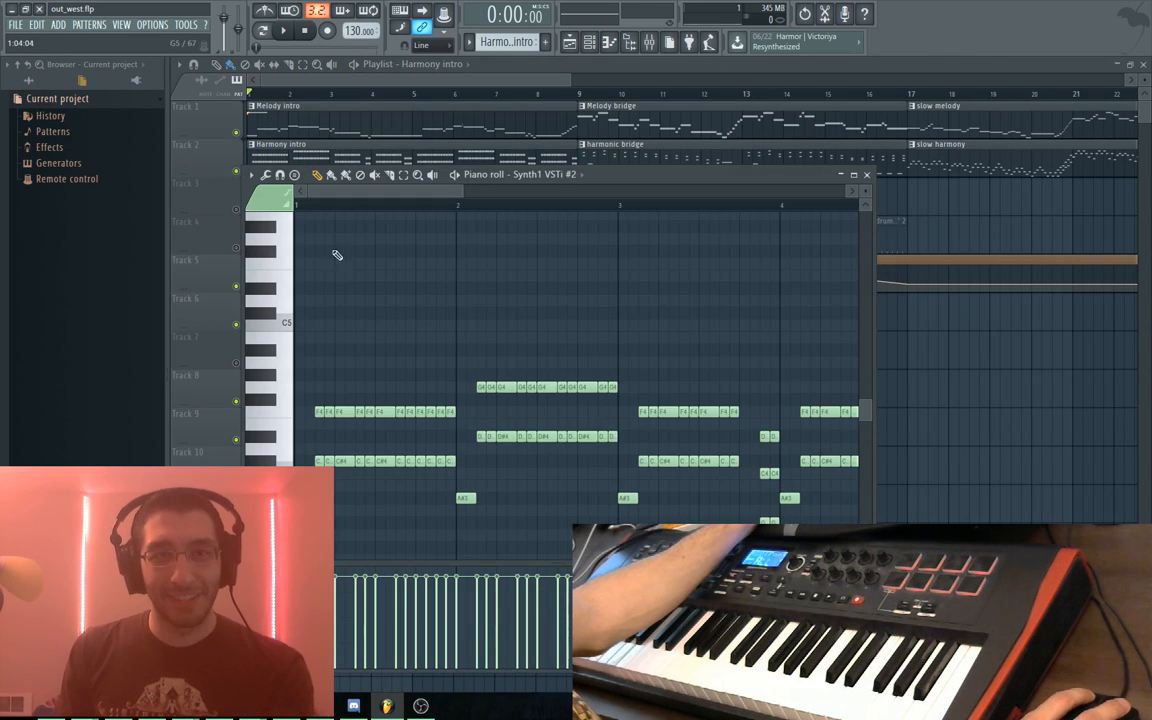
{"action": "key", "text": "ctrl+a"}
{"action": "left_click", "coordinate": [545, 174]}
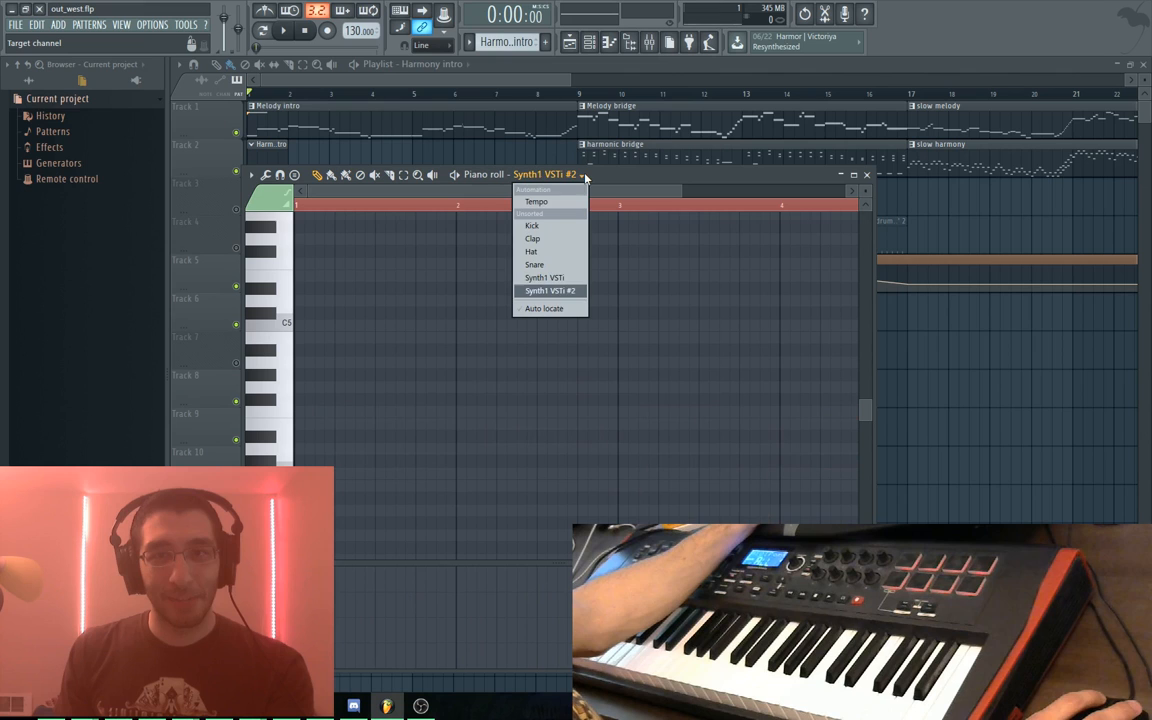
{"action": "left_click", "coordinate": [550, 279]}
{"action": "key", "text": "ctrl+v"}
{"action": "key", "text": "space"}
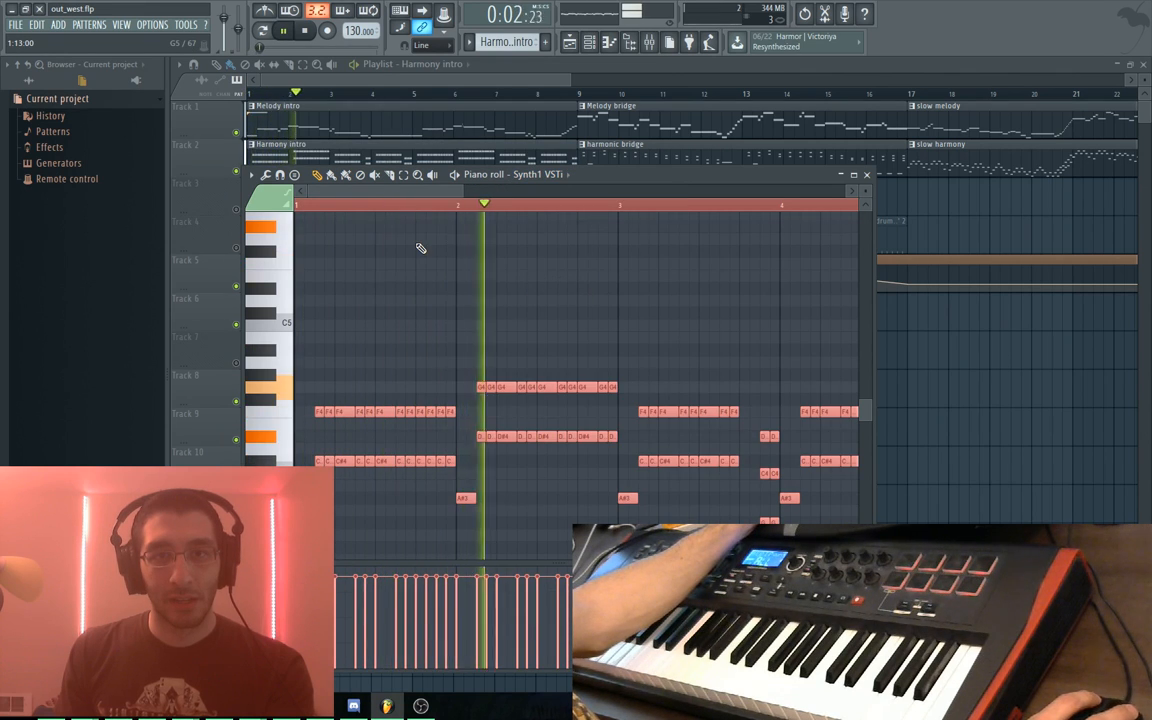
{"action": "key", "text": "space"}
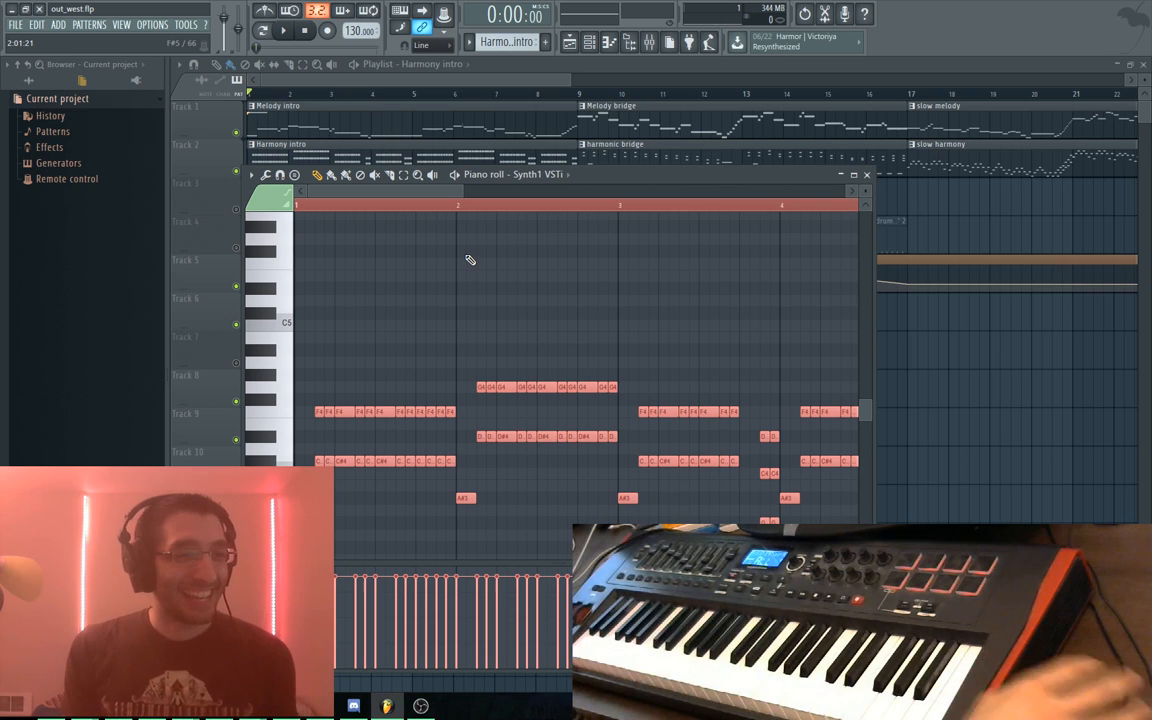
{"action": "key", "text": "space"}
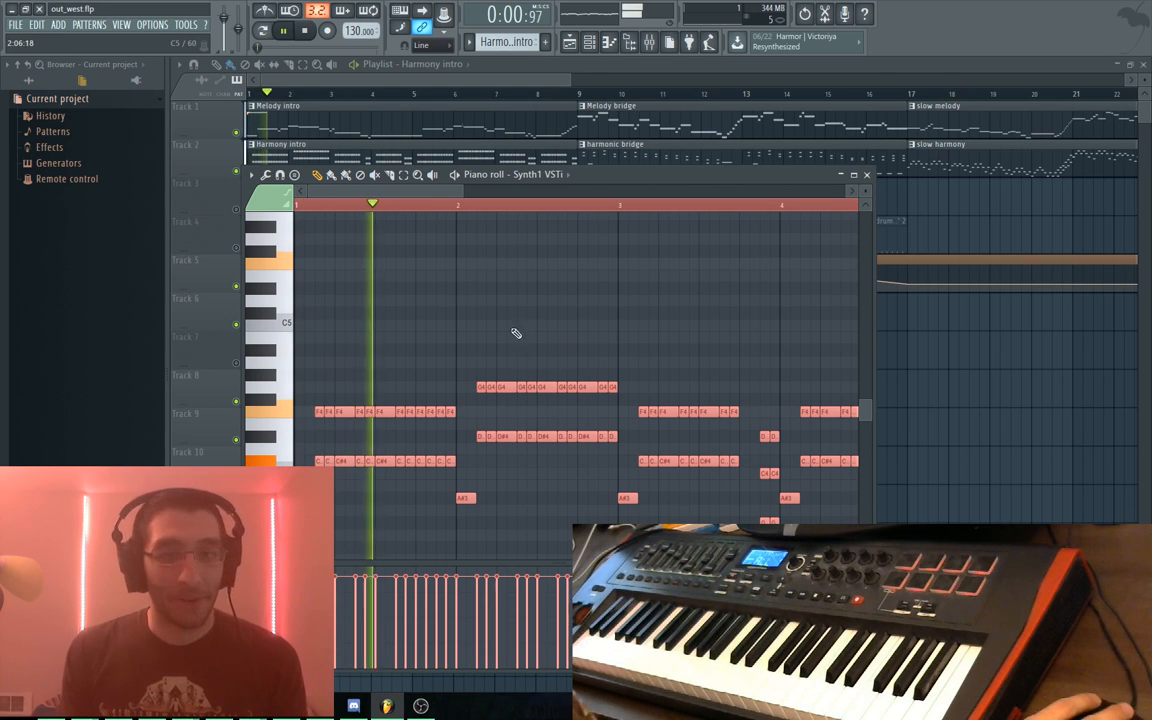
{"action": "key", "text": "space"}
{"action": "key", "text": "F9"}
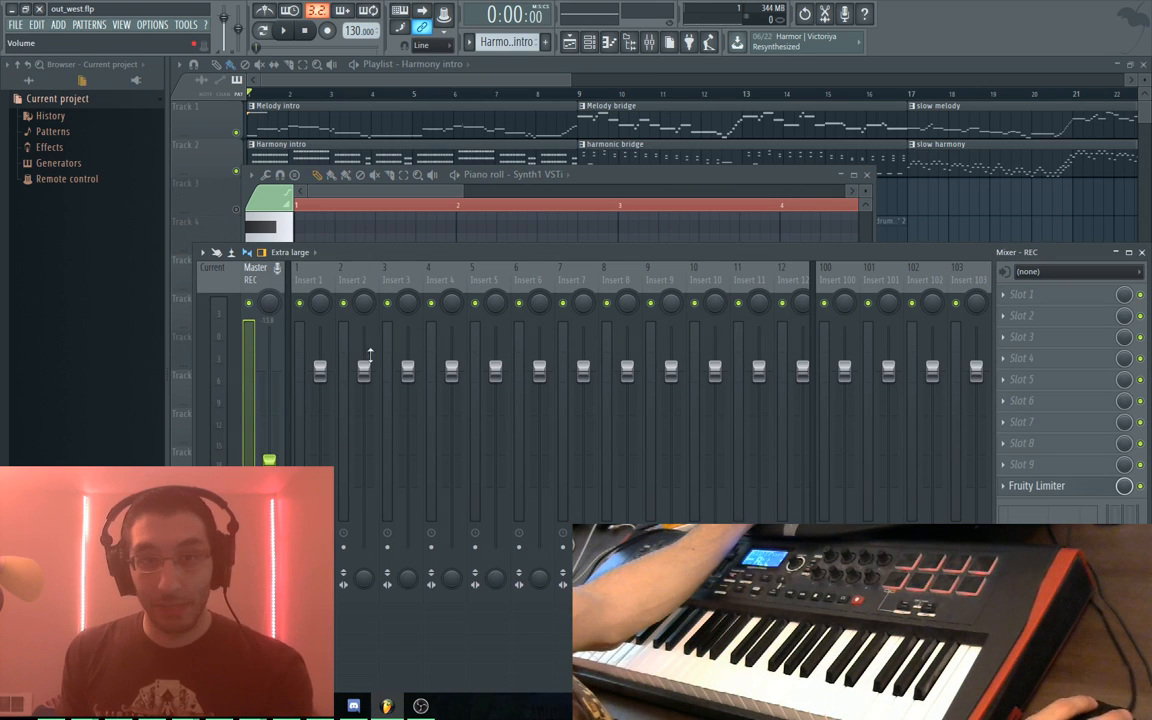
Select mixer inserts 1 and 2 in turn, then the Master track
{"action": "left_click", "coordinate": [312, 284]}
{"action": "left_click", "coordinate": [356, 281]}
{"action": "left_click", "coordinate": [319, 281]}
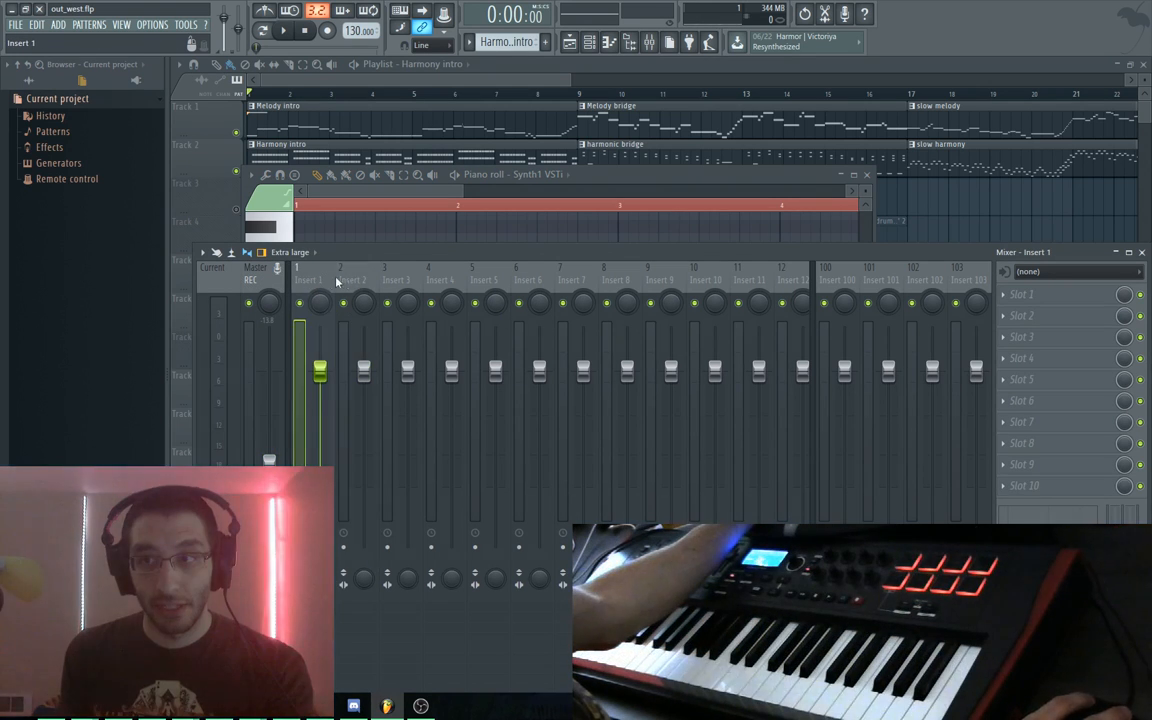
{"action": "left_click", "coordinate": [350, 281]}
{"action": "left_click", "coordinate": [251, 281]}
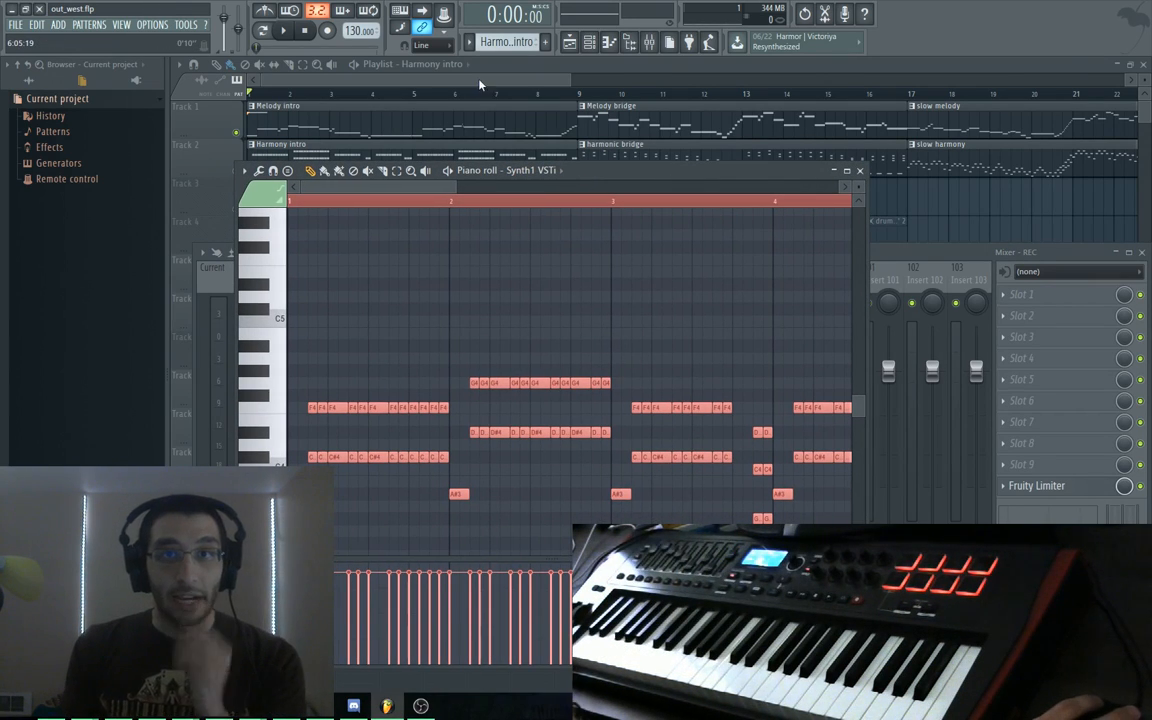
Cut the harmony notes and paste them into the piano roll of Synth1 VSTi #2
{"action": "key", "text": "ctrl+x"}
{"action": "left_click", "coordinate": [562, 173]}
{"action": "left_click", "coordinate": [547, 287]}
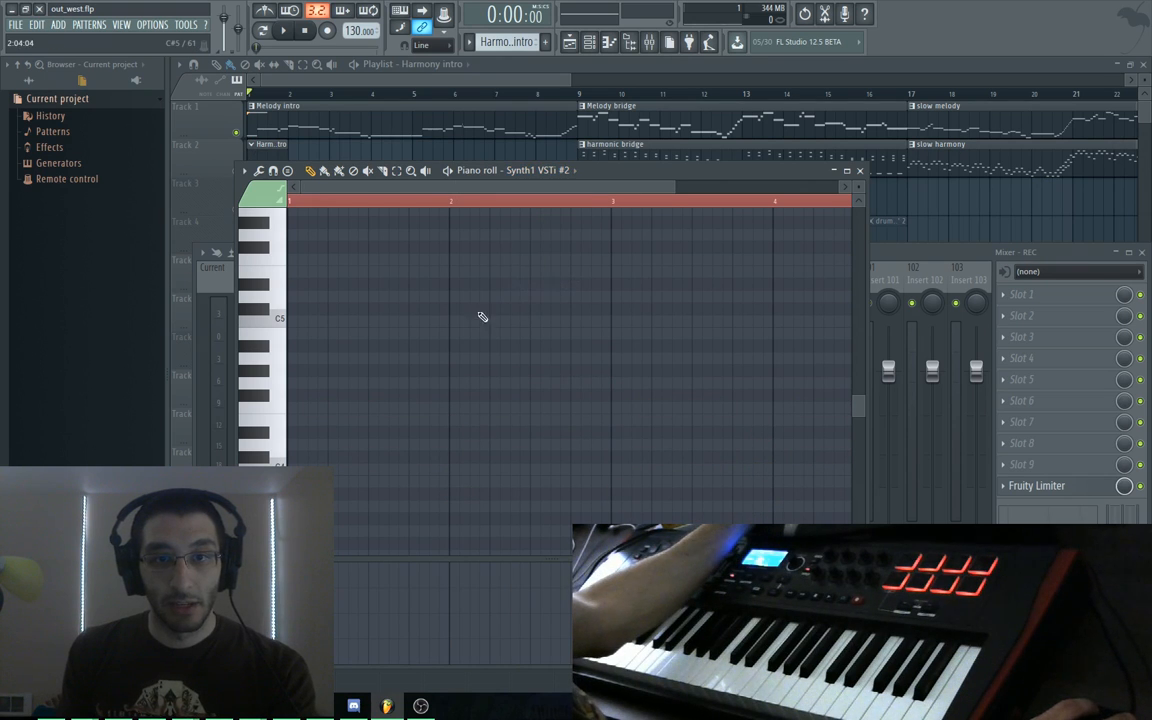
{"action": "key", "text": "ctrl+v"}
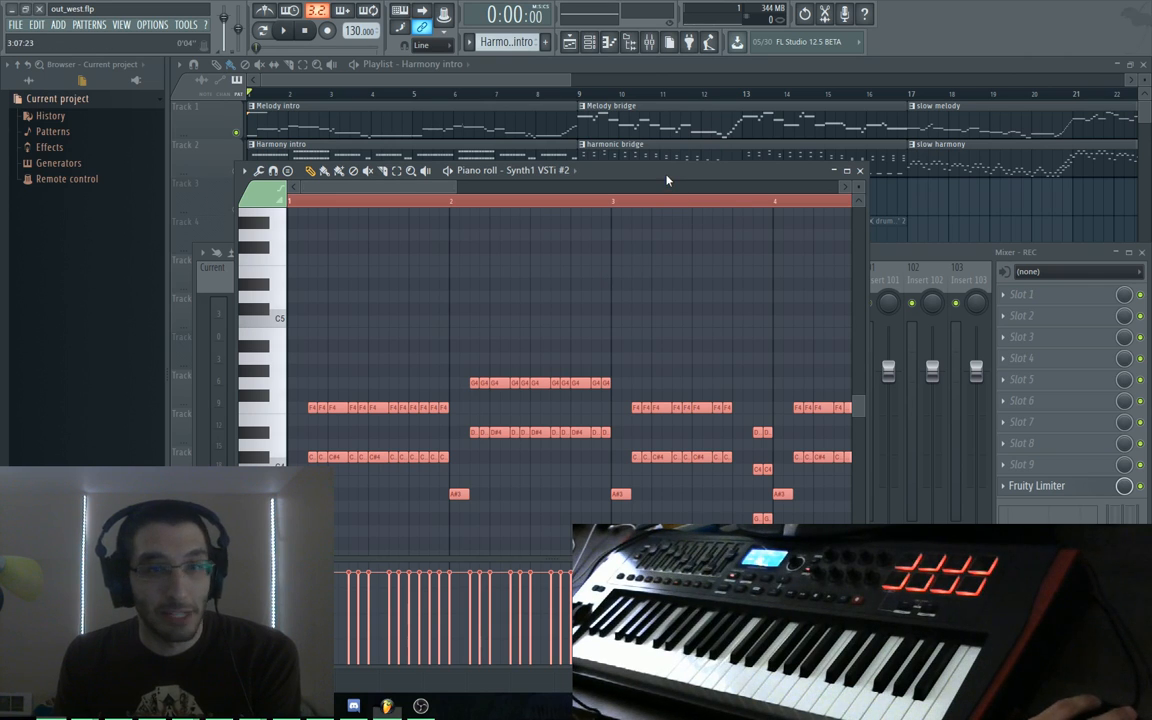
Audition the moved notes, then bring the Harmony intro playlist to the front
{"action": "left_click_drag", "start_coordinate": [667, 180], "coordinate": [670, 163]}
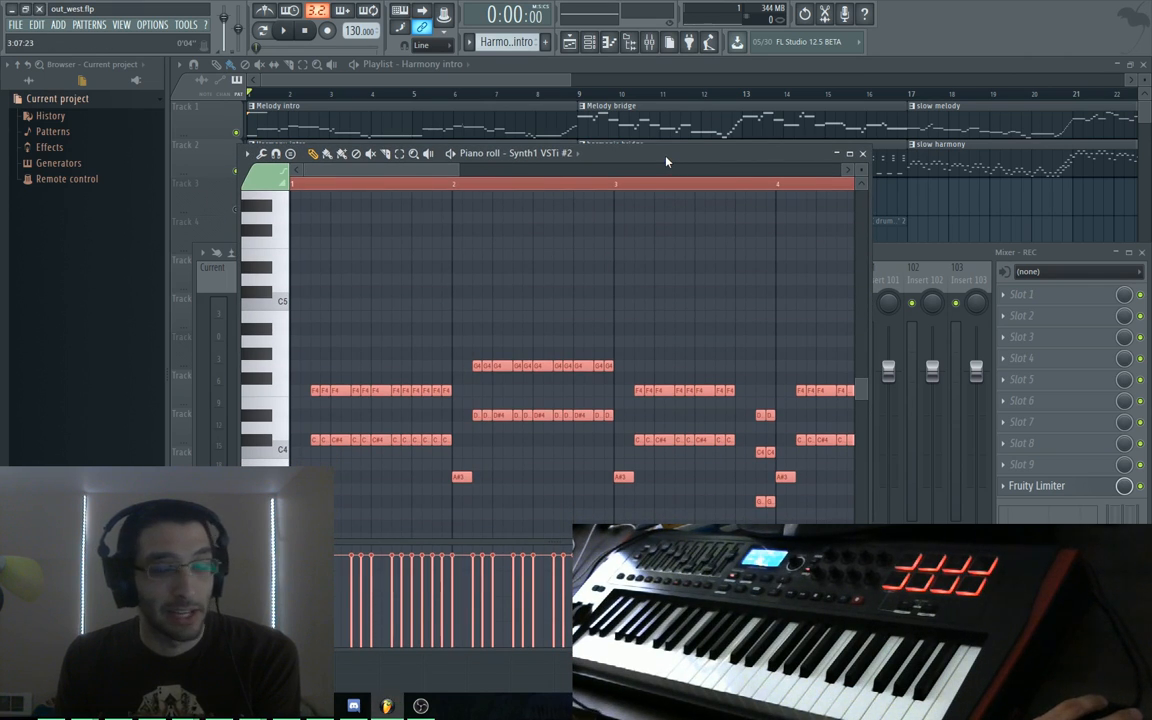
{"action": "key", "text": "space"}
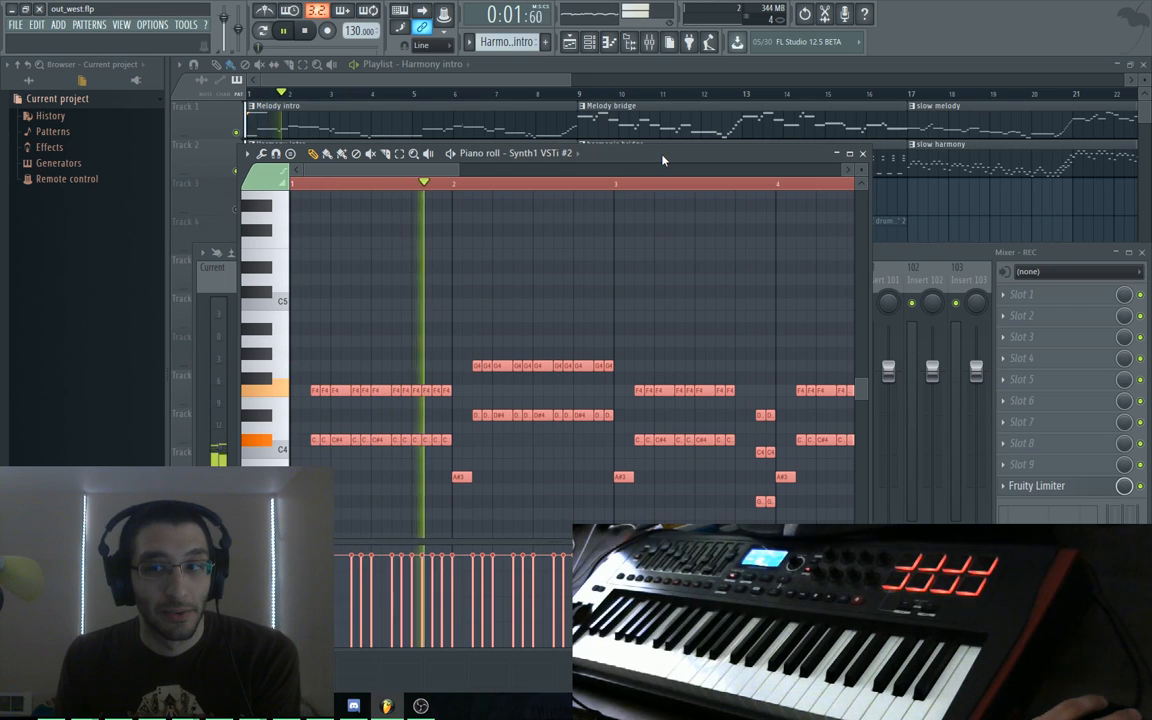
{"action": "key", "text": "space"}
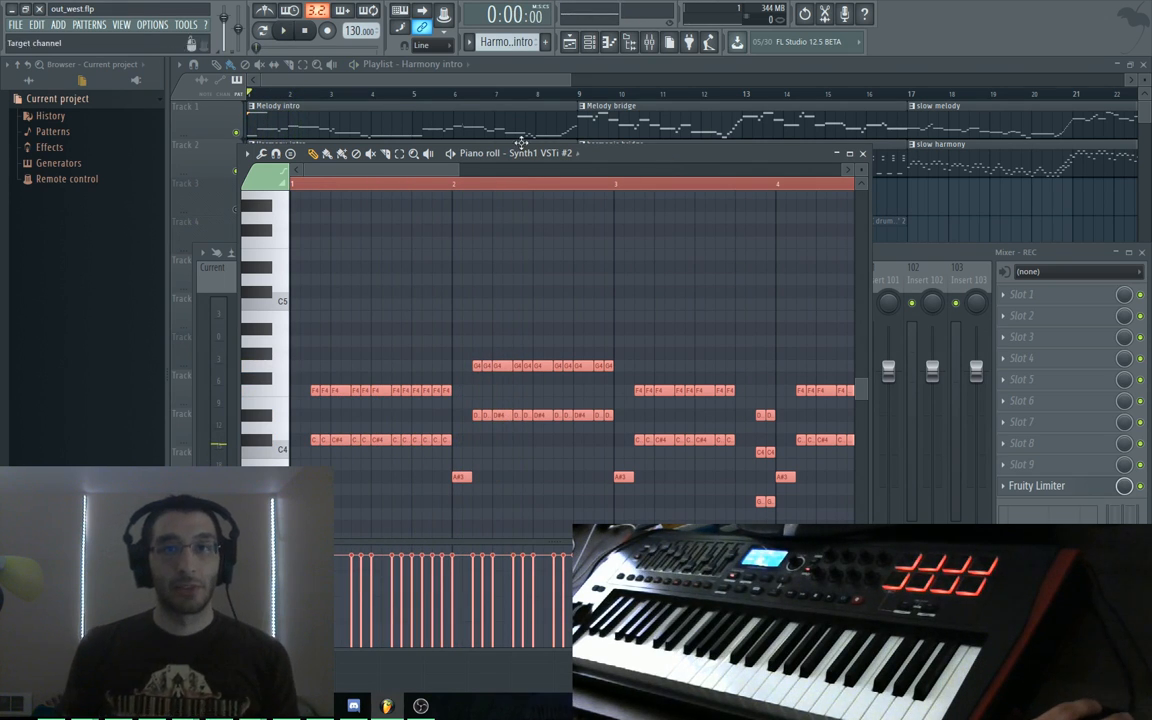
{"action": "left_click", "coordinate": [480, 64]}
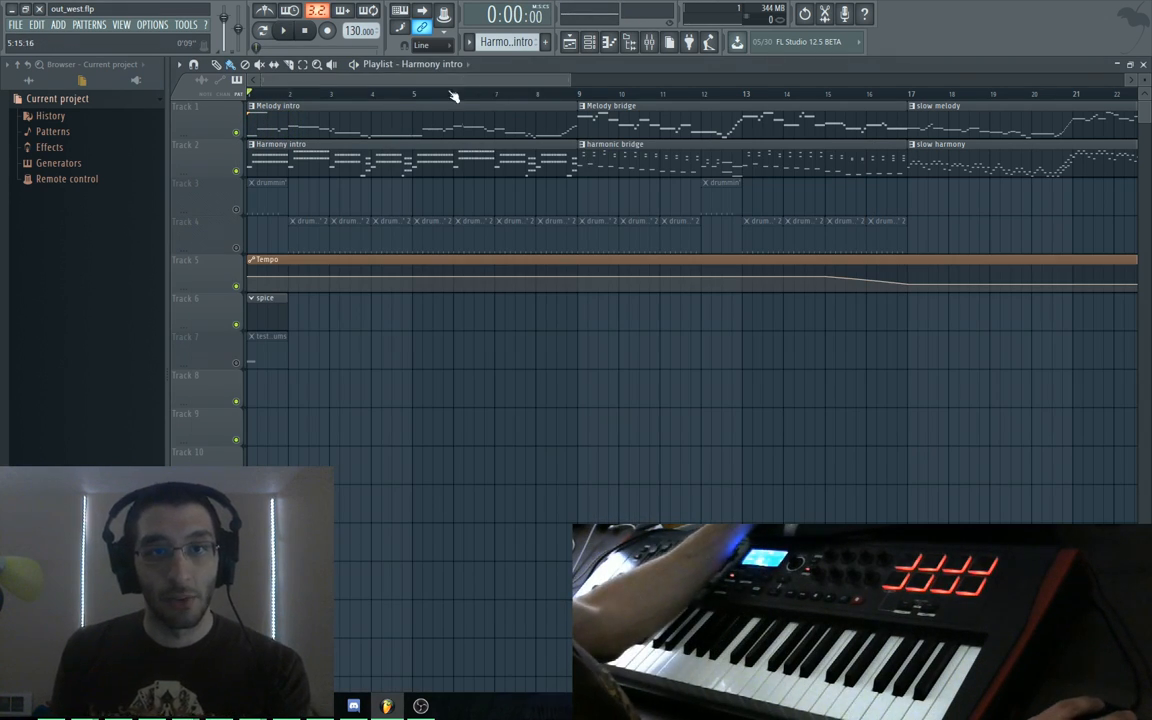
Remove the stray Harmony intro clip from Track 8 and create a new pattern named 'testing stuff'
{"action": "left_click", "coordinate": [256, 382]}
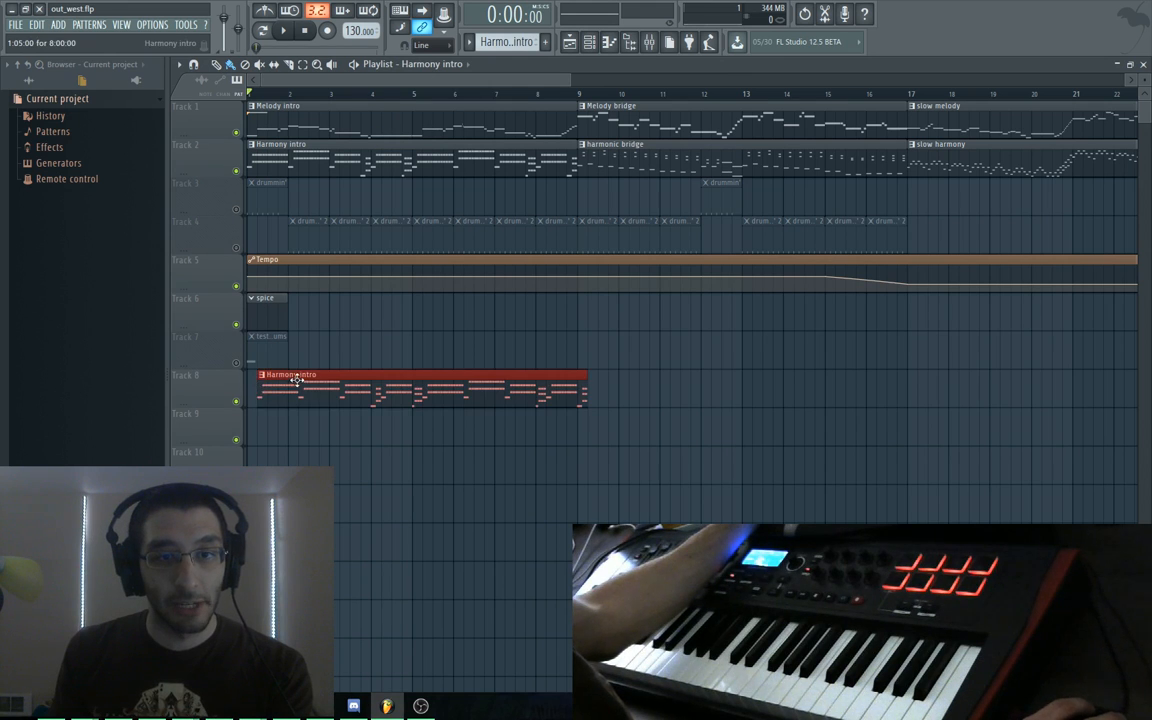
{"action": "right_click", "coordinate": [298, 381]}
{"action": "left_click", "coordinate": [546, 43]}
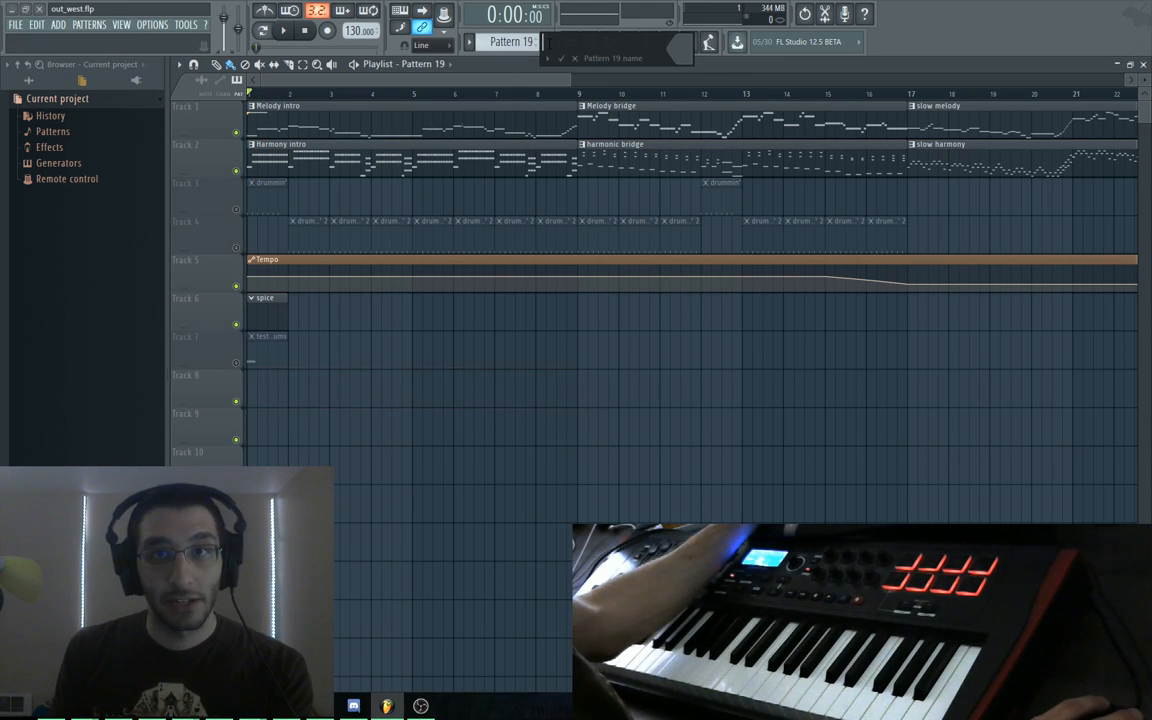
{"action": "type", "text": "testing"}
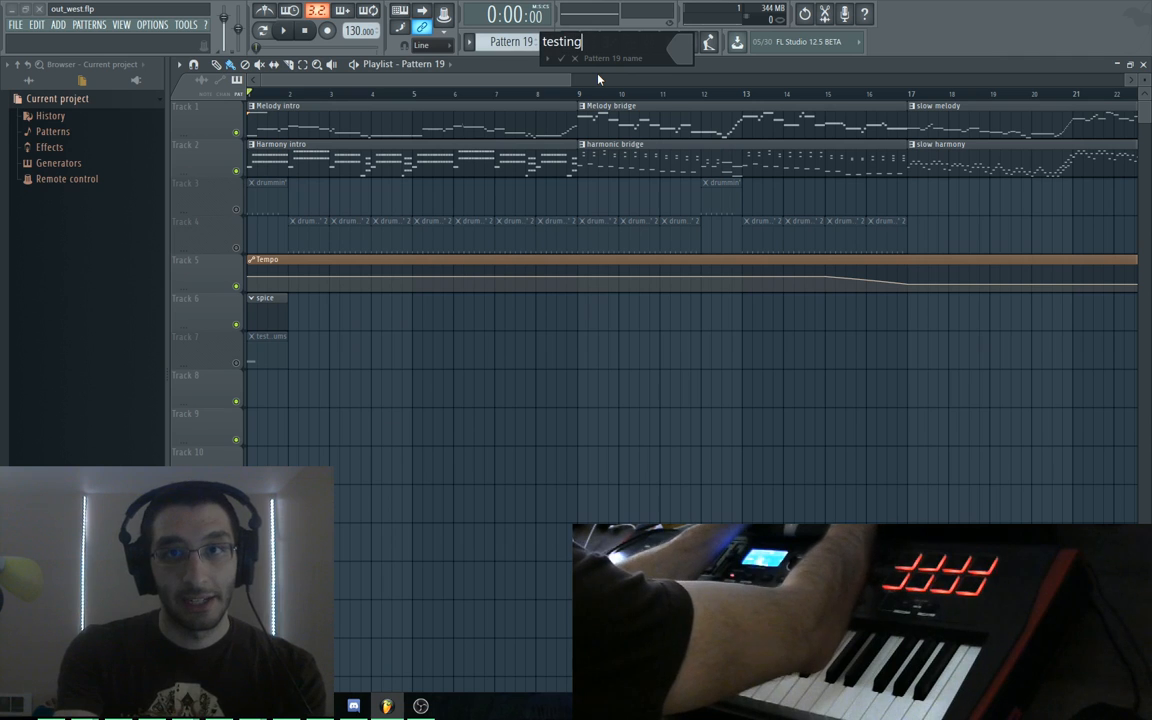
{"action": "type", "text": " stuff"}
{"action": "key", "text": "Return"}
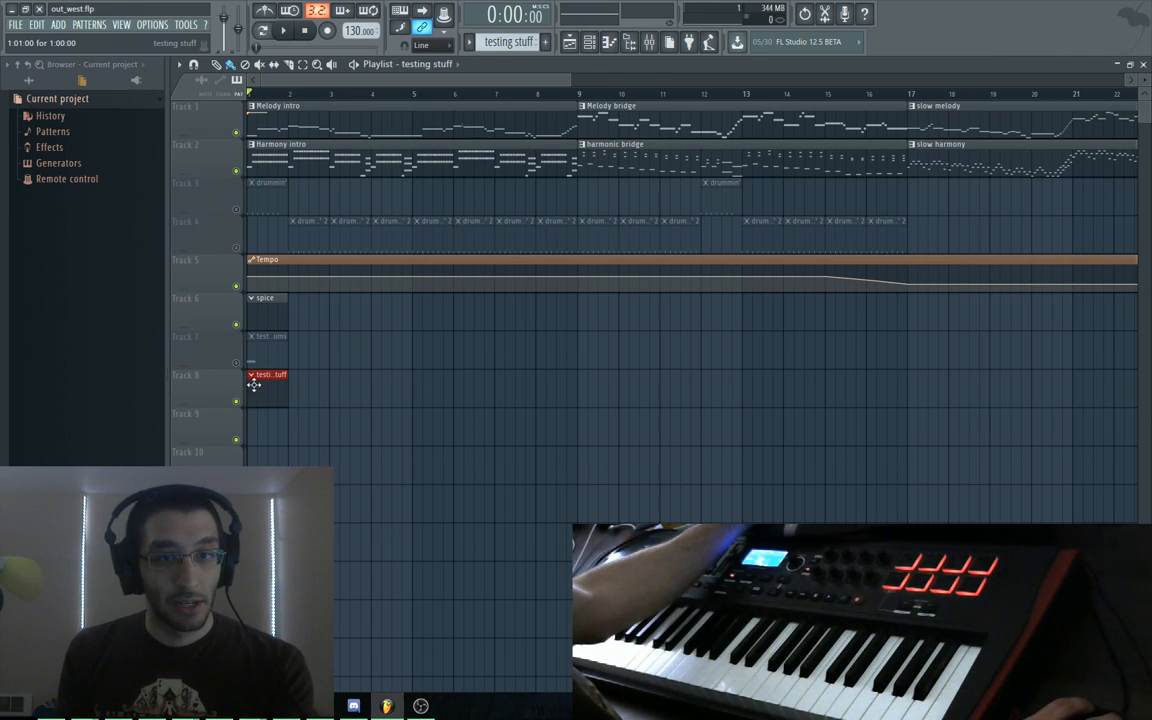
Add a new Synth1 VSTi instrument to the channel rack from the plugin browser
{"action": "key", "text": "F6"}
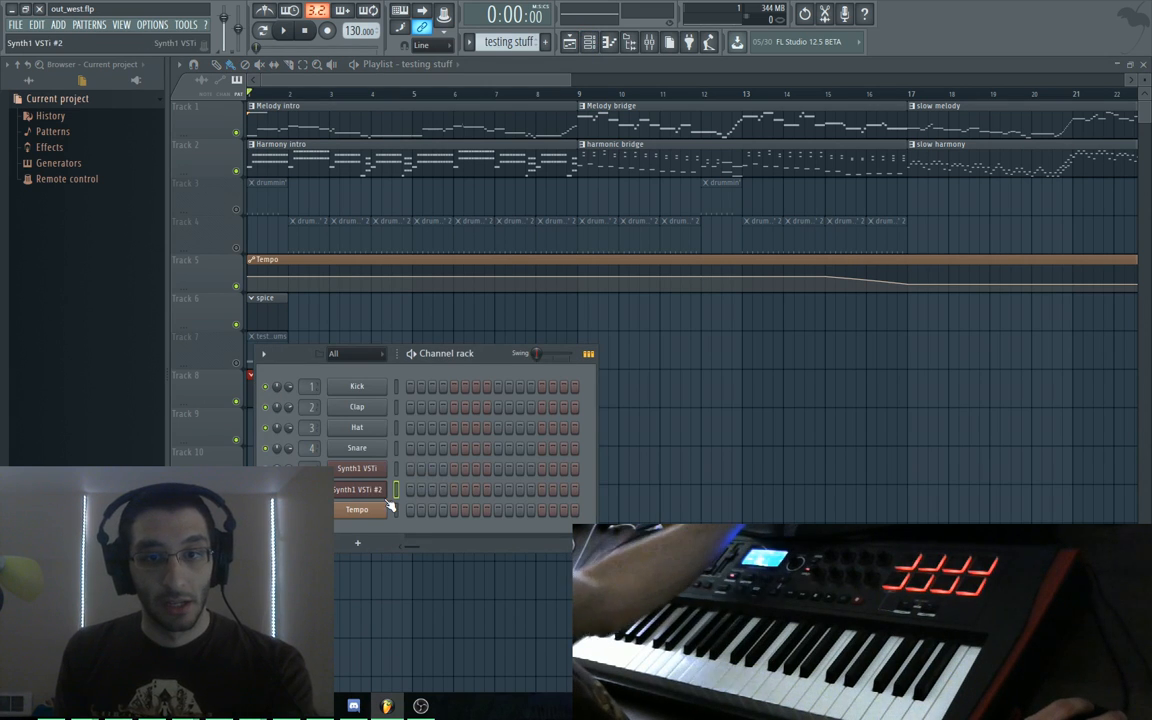
{"action": "left_click", "coordinate": [357, 543]}
{"action": "mouse_move", "coordinate": [369, 514]}
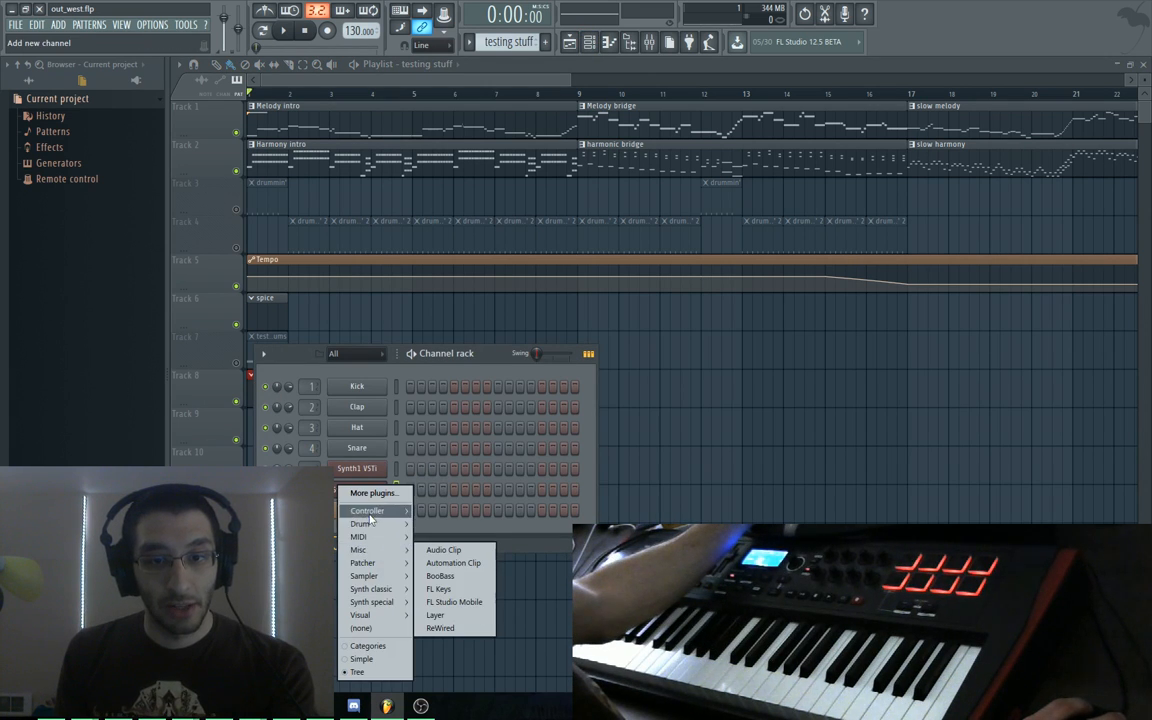
{"action": "left_click", "coordinate": [372, 493]}
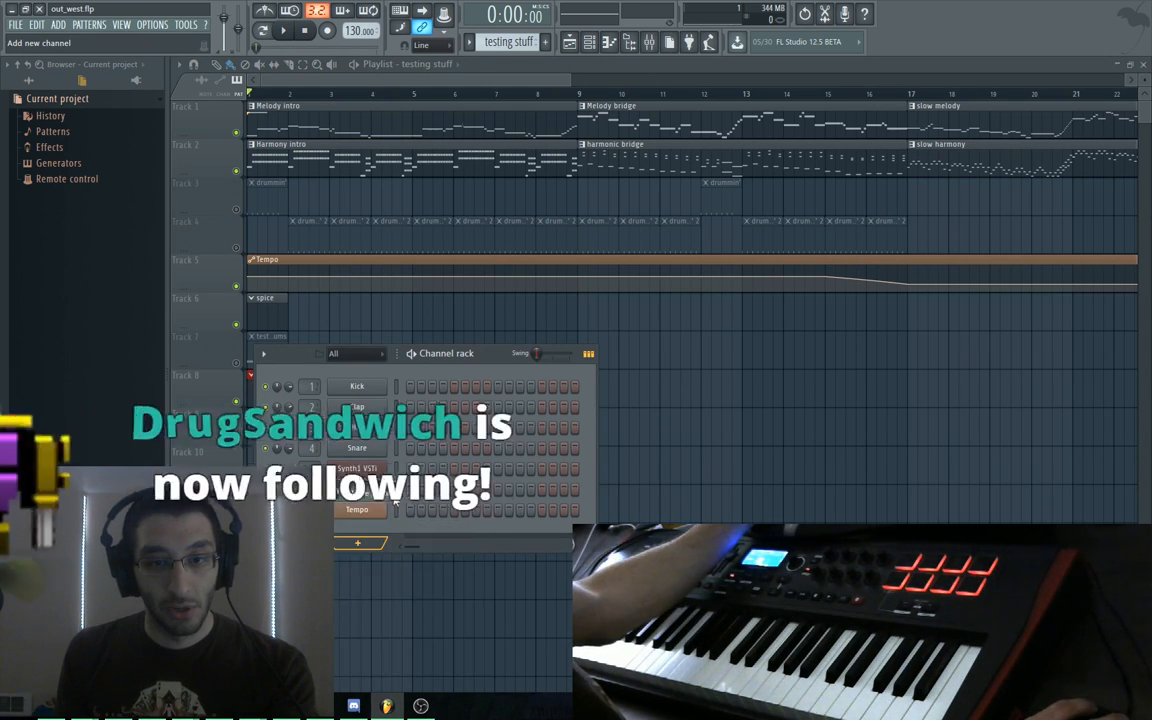
{"action": "type", "text": "synth"}
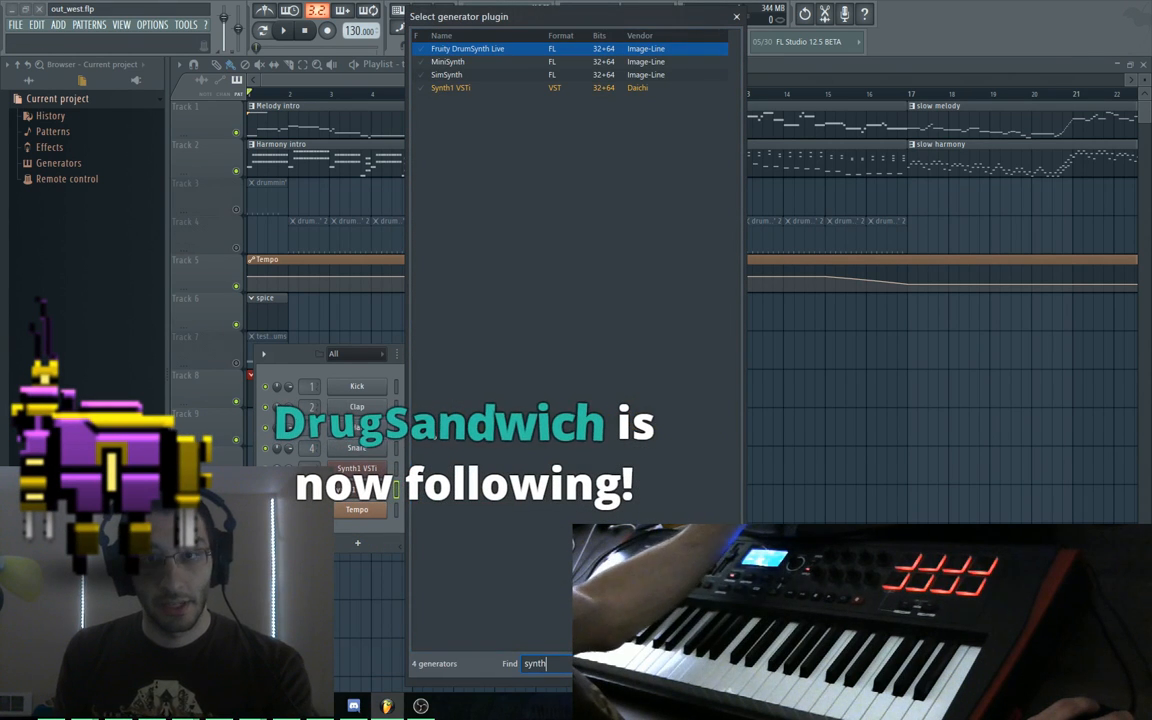
{"action": "key", "text": "Down"}
{"action": "key", "text": "Down"}
{"action": "key", "text": "Down"}
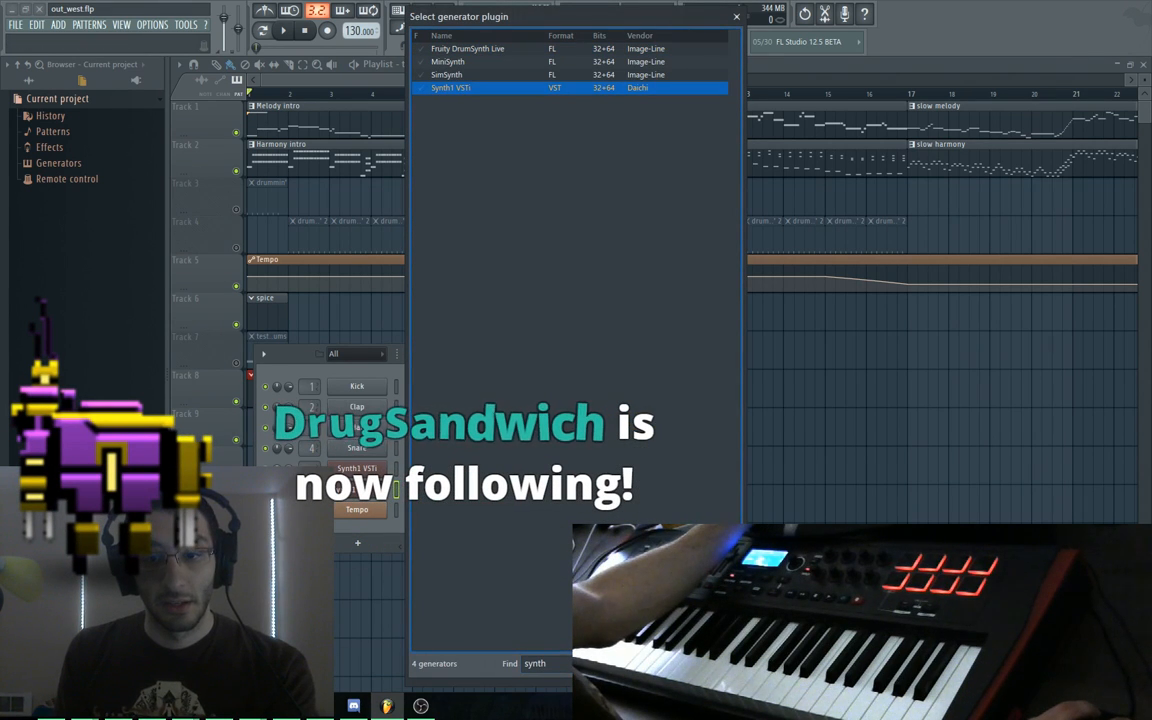
{"action": "double_click", "coordinate": [507, 88]}
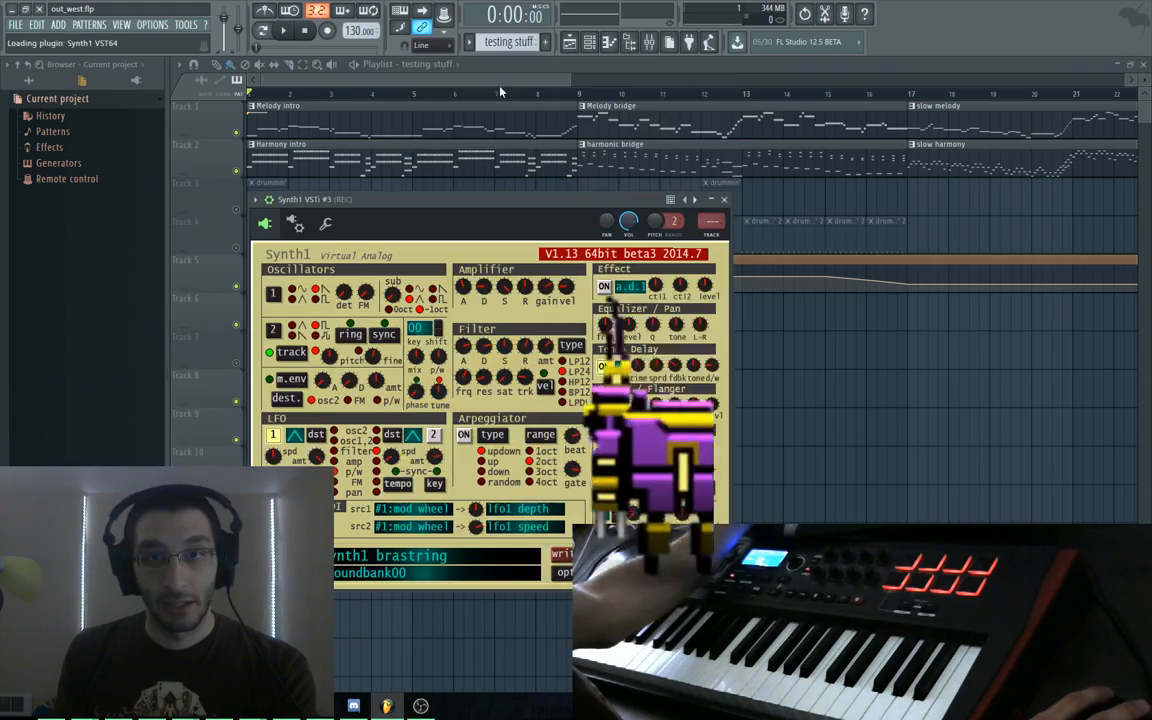
Load the 1:triangle harmony preset from soundbank01 into the new Synth1 instance
{"action": "left_click_drag", "start_coordinate": [467, 202], "coordinate": [584, 94]}
{"action": "left_click", "coordinate": [475, 445]}
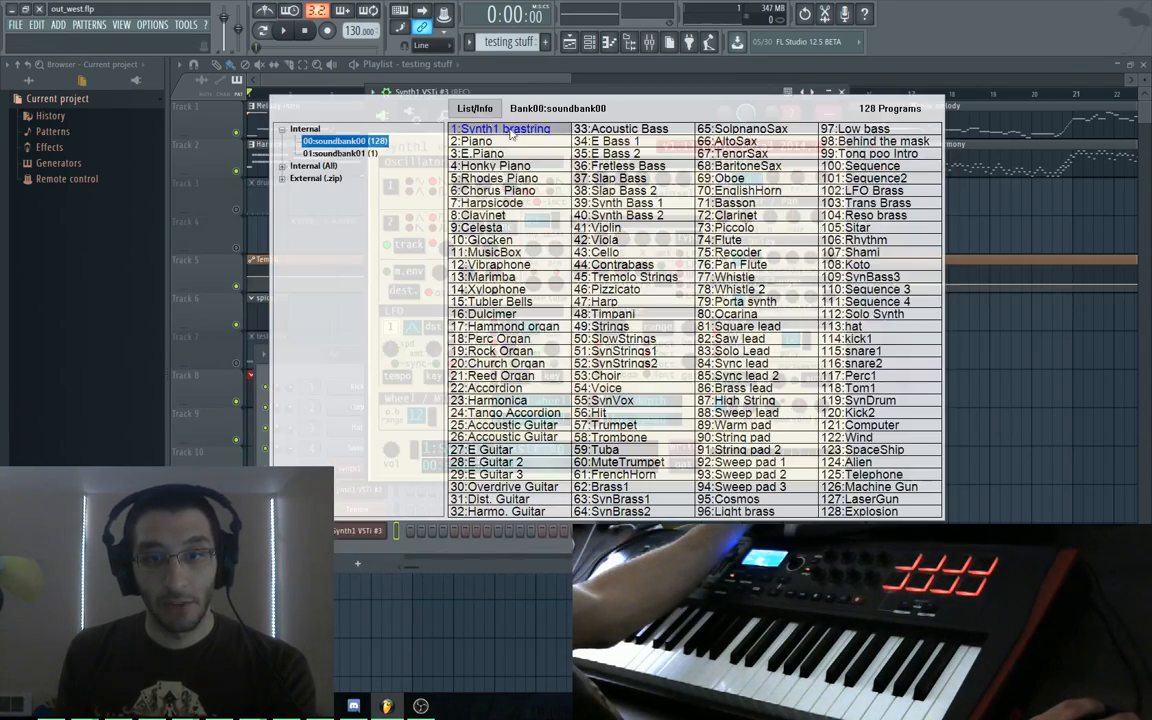
{"action": "left_click", "coordinate": [337, 155]}
{"action": "left_click", "coordinate": [495, 129]}
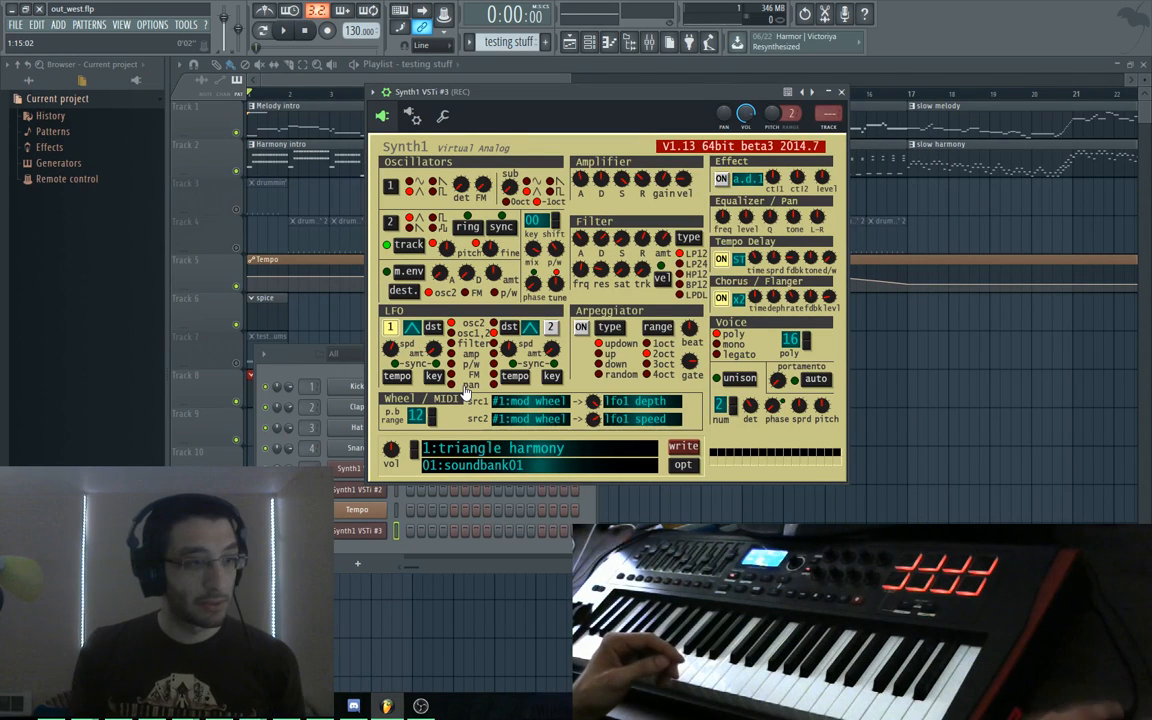
Audition the new synth, then switch the active pattern to testeroni
{"action": "key", "text": "space"}
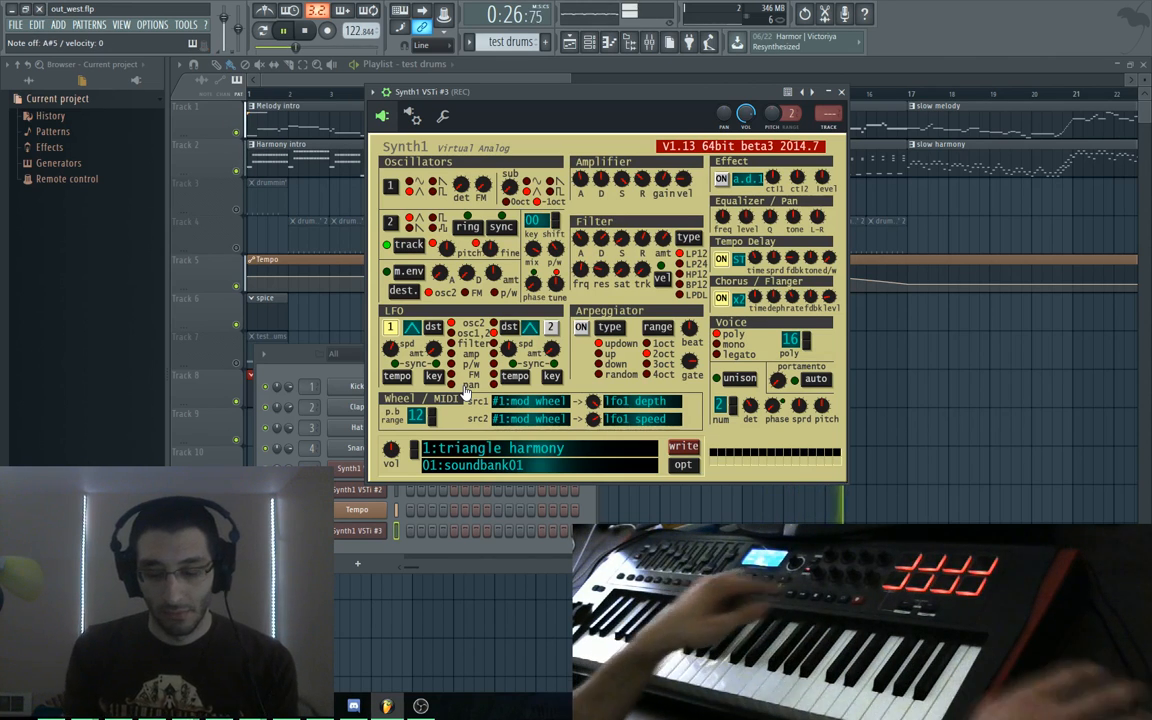
{"action": "key", "text": "space"}
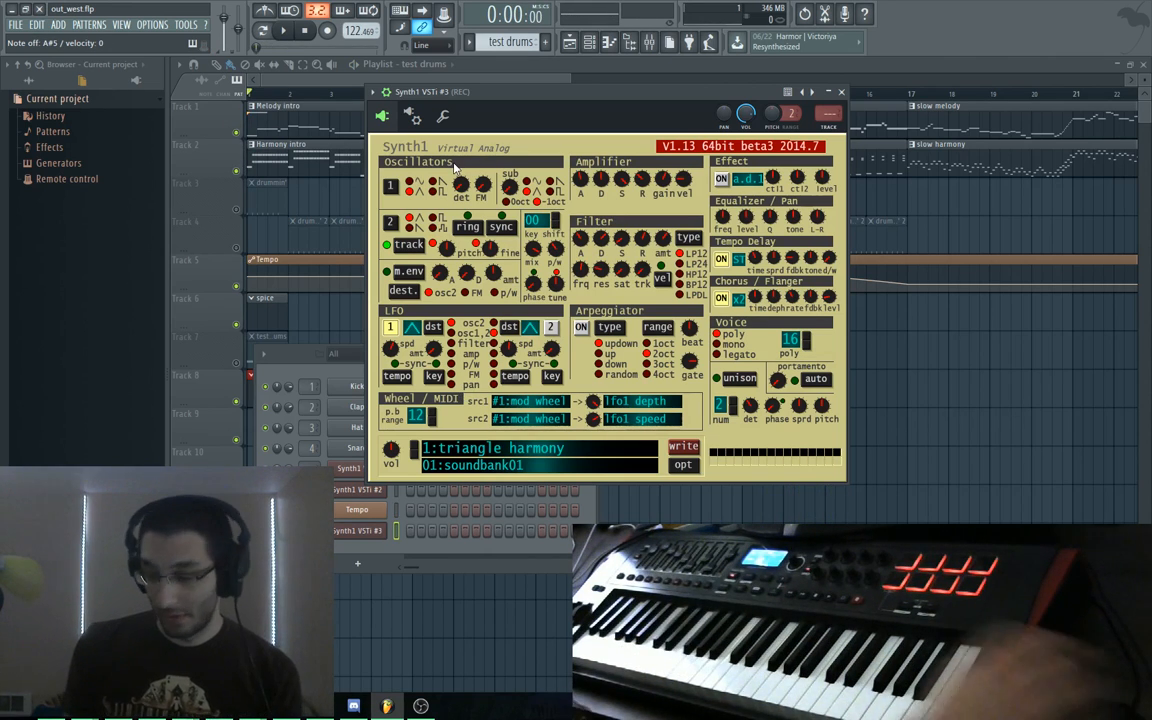
{"action": "key", "text": "KP_Add"}
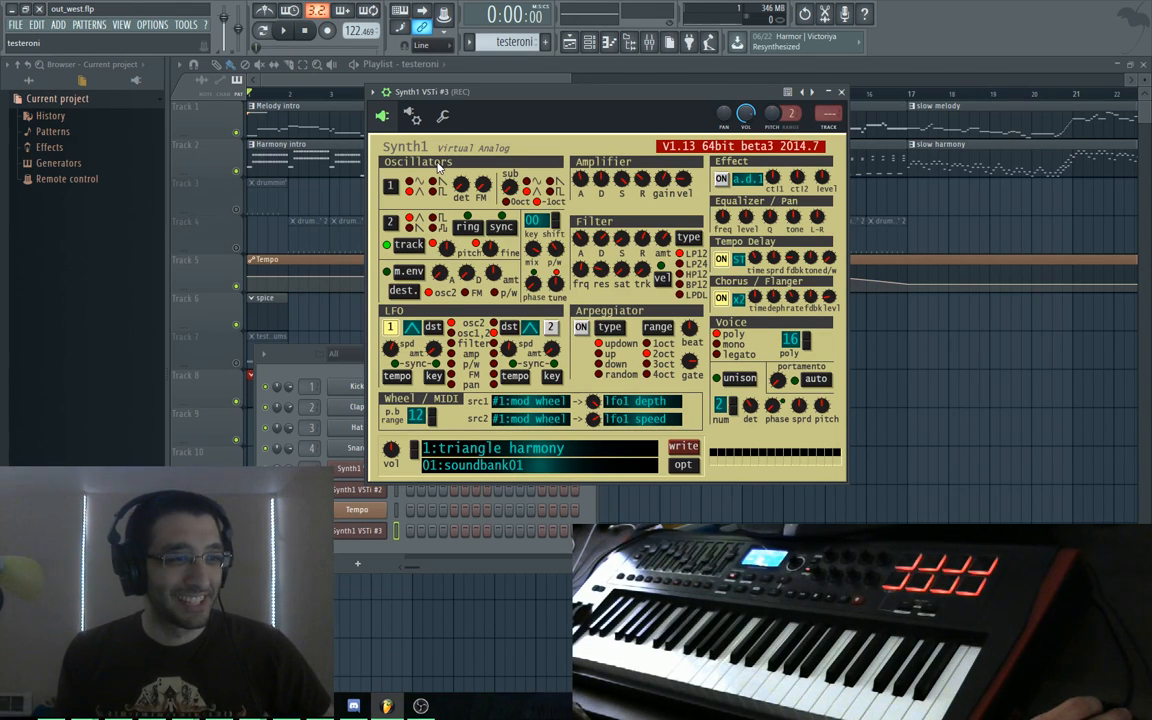
Close the Synth1 window and bring the channel rack back over the playlist
{"action": "left_click_drag", "start_coordinate": [510, 92], "coordinate": [500, 100]}
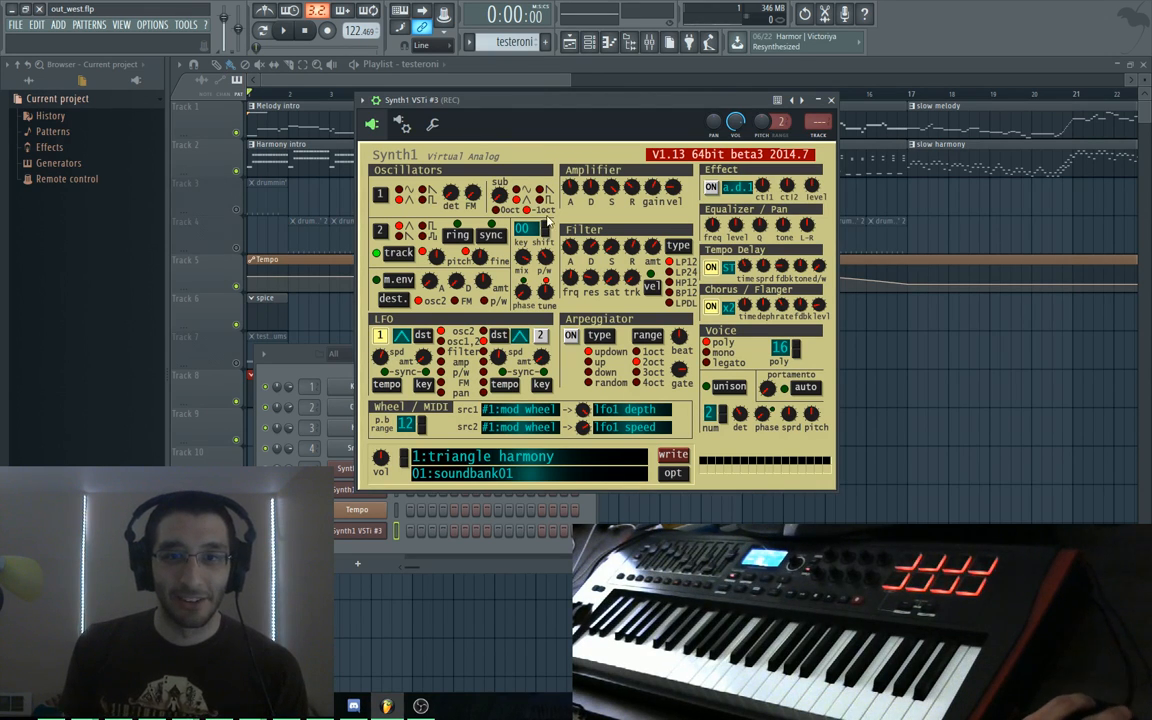
{"action": "left_click", "coordinate": [216, 388]}
{"action": "key", "text": "F6"}
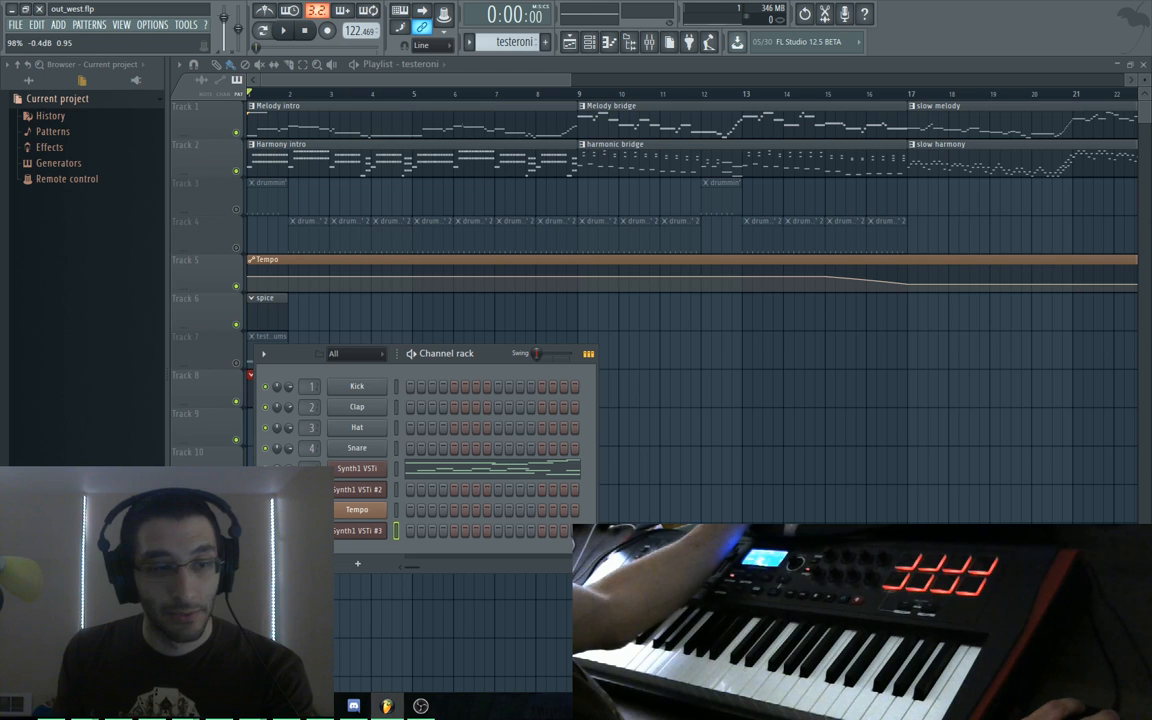
Play the song through, then close the channel rack and scroll down to Track 8's testing stuff clip
{"action": "key", "text": "space"}
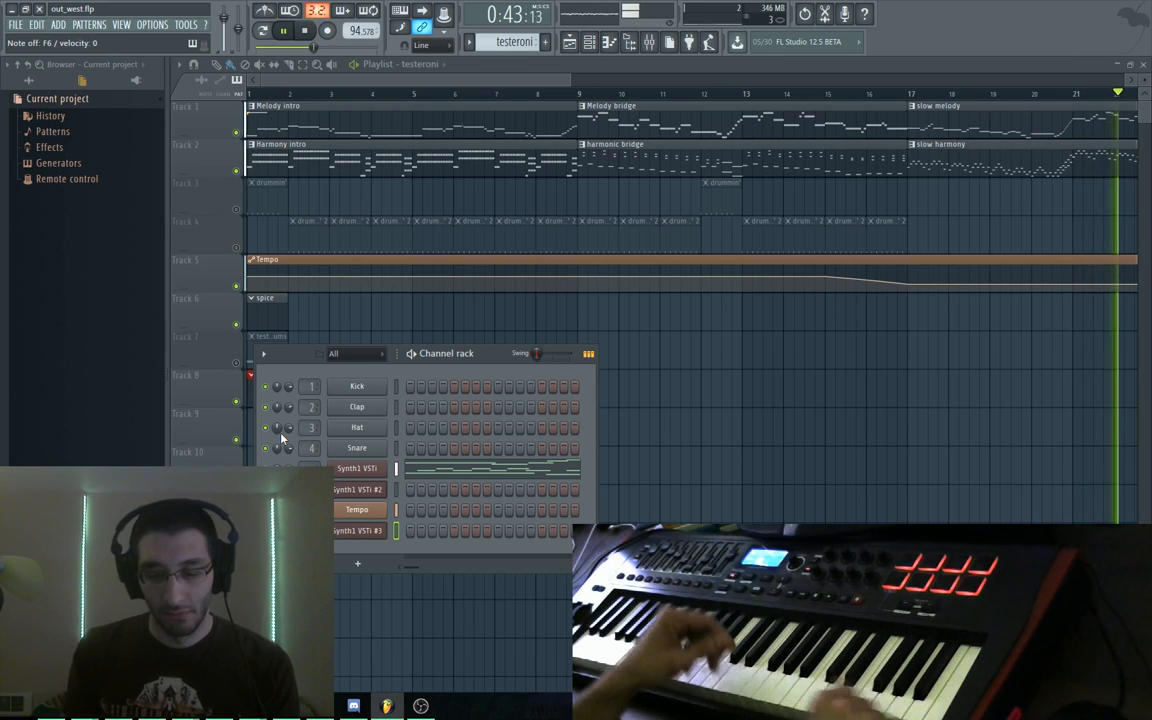
{"action": "key", "text": "space"}
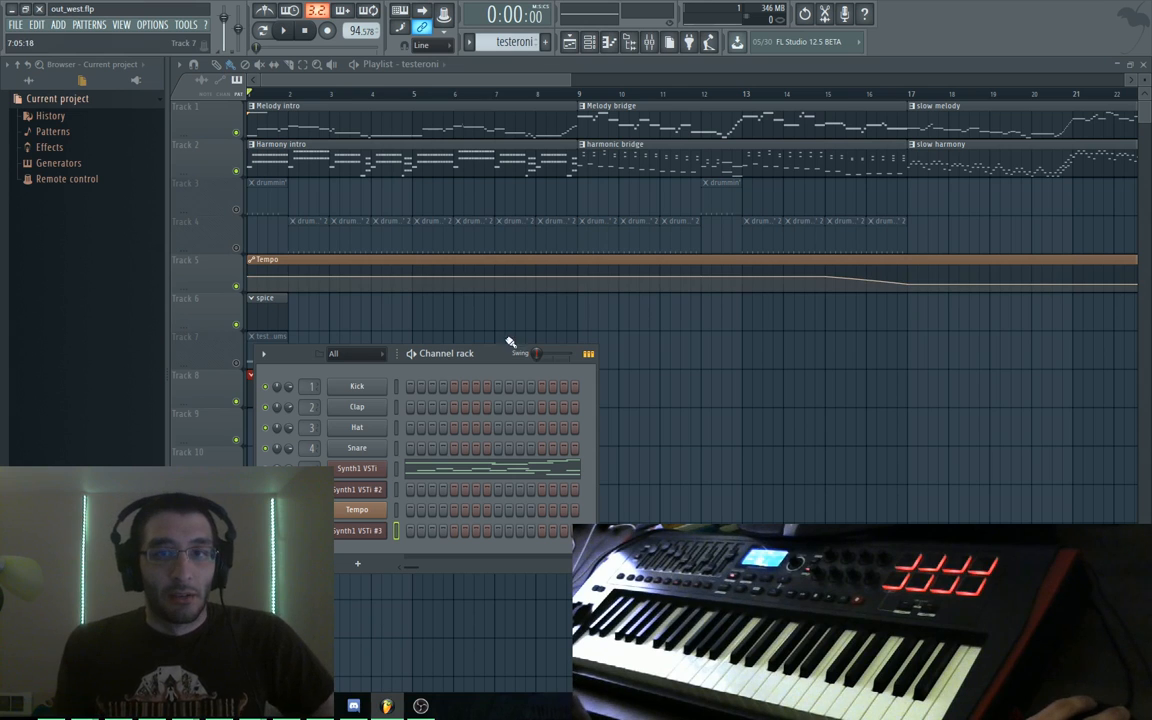
{"action": "key", "text": "space"}
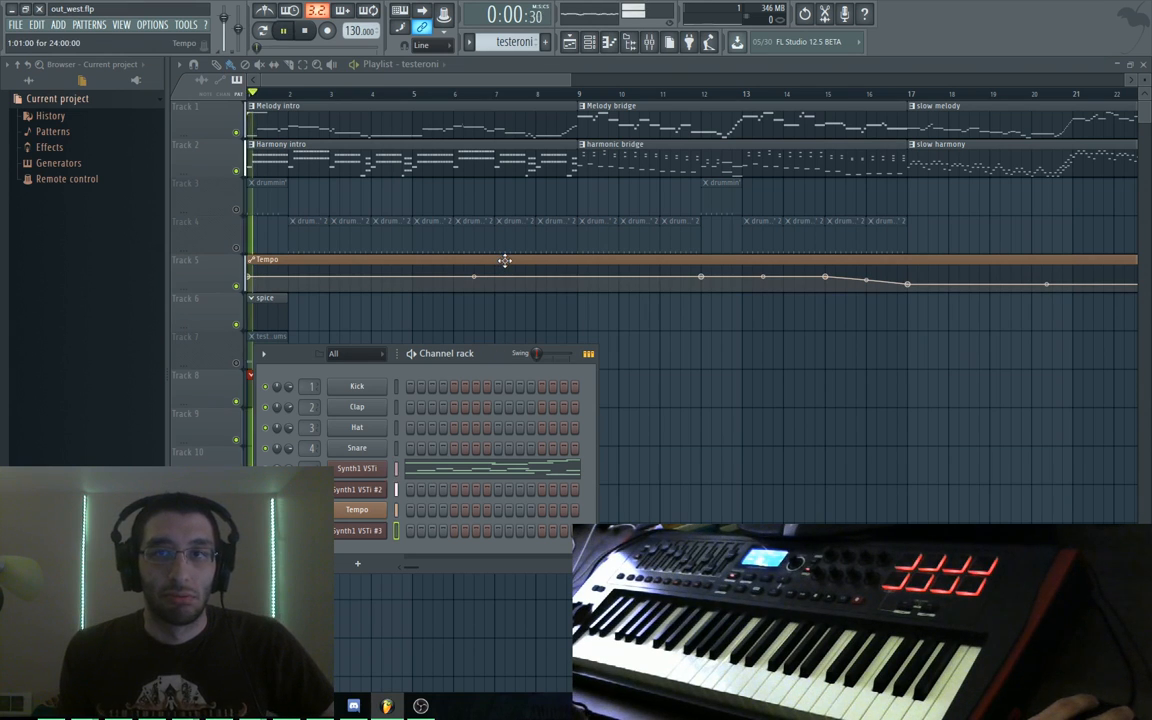
{"action": "key", "text": "space"}
{"action": "key", "text": "F6"}
{"action": "scroll", "coordinate": [470, 280], "scroll_direction": "down", "scroll_amount": 2}
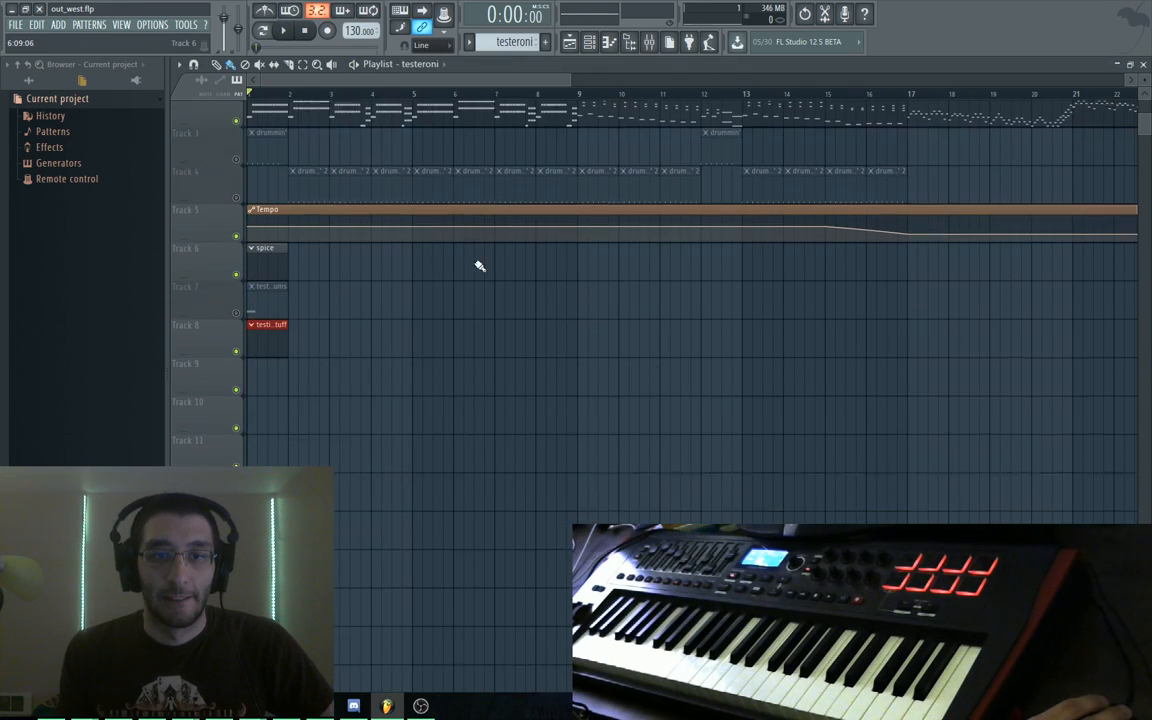
Make testing stuff the active pattern and open Synth1 VSTi #3's piano roll
{"action": "double_click", "coordinate": [256, 334]}
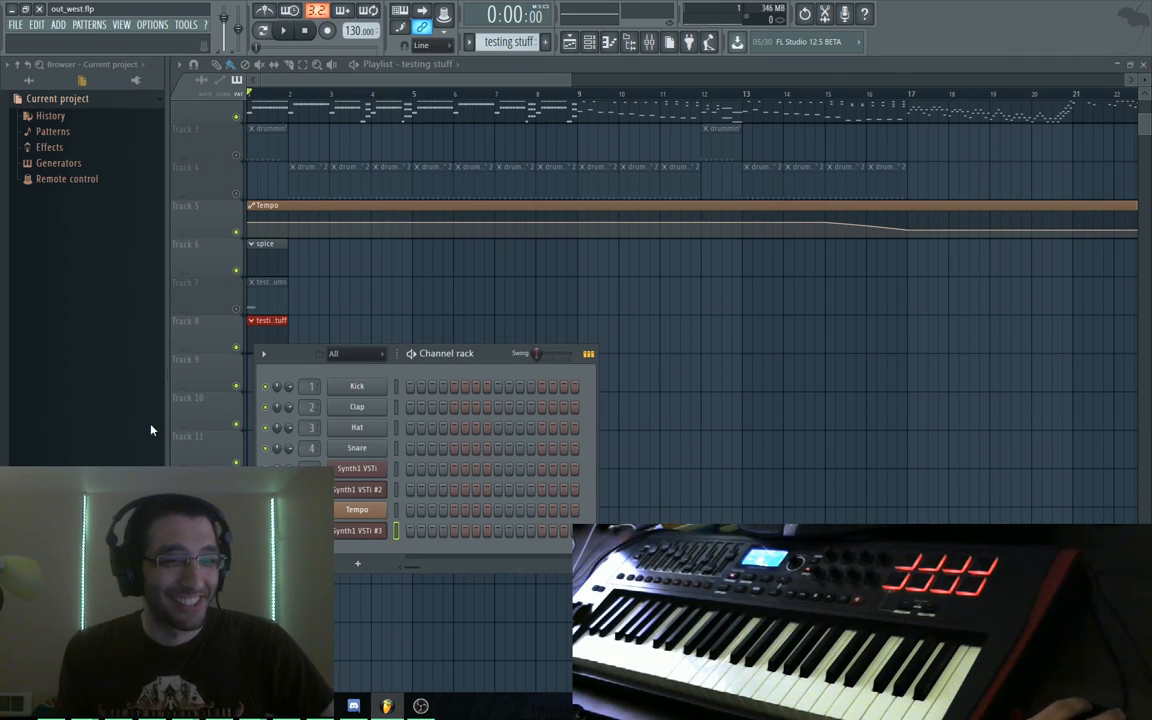
{"action": "right_click", "coordinate": [367, 531]}
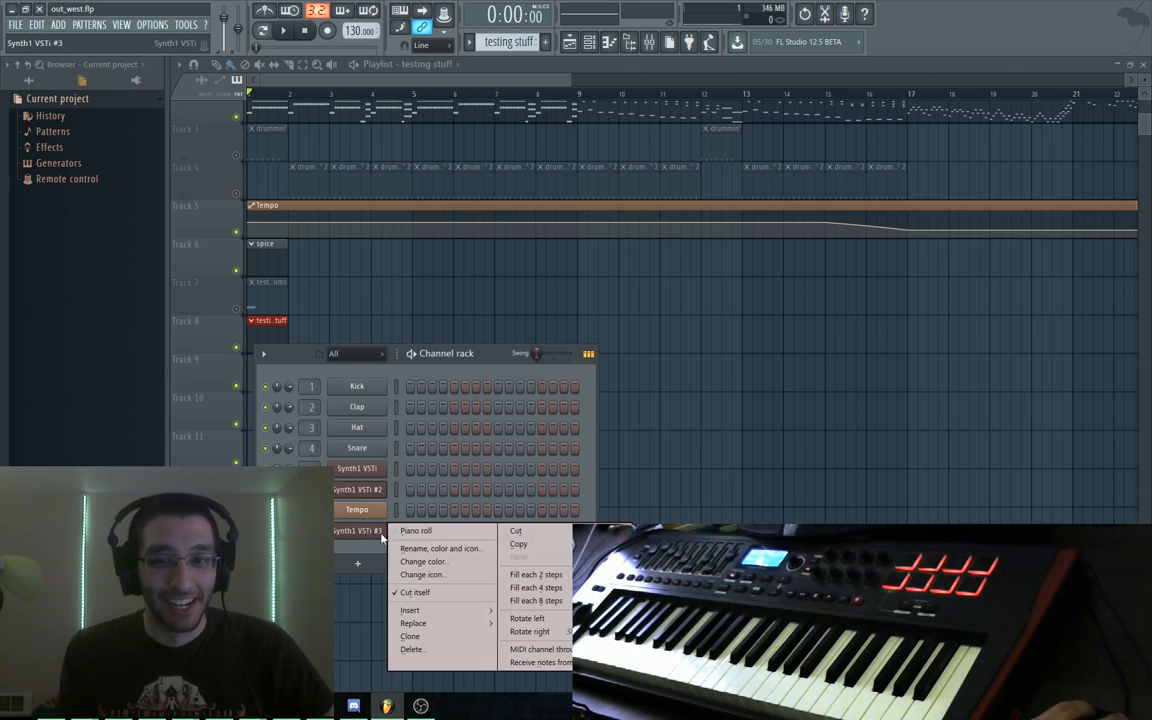
{"action": "left_click", "coordinate": [412, 531]}
{"action": "left_click", "coordinate": [607, 141]}
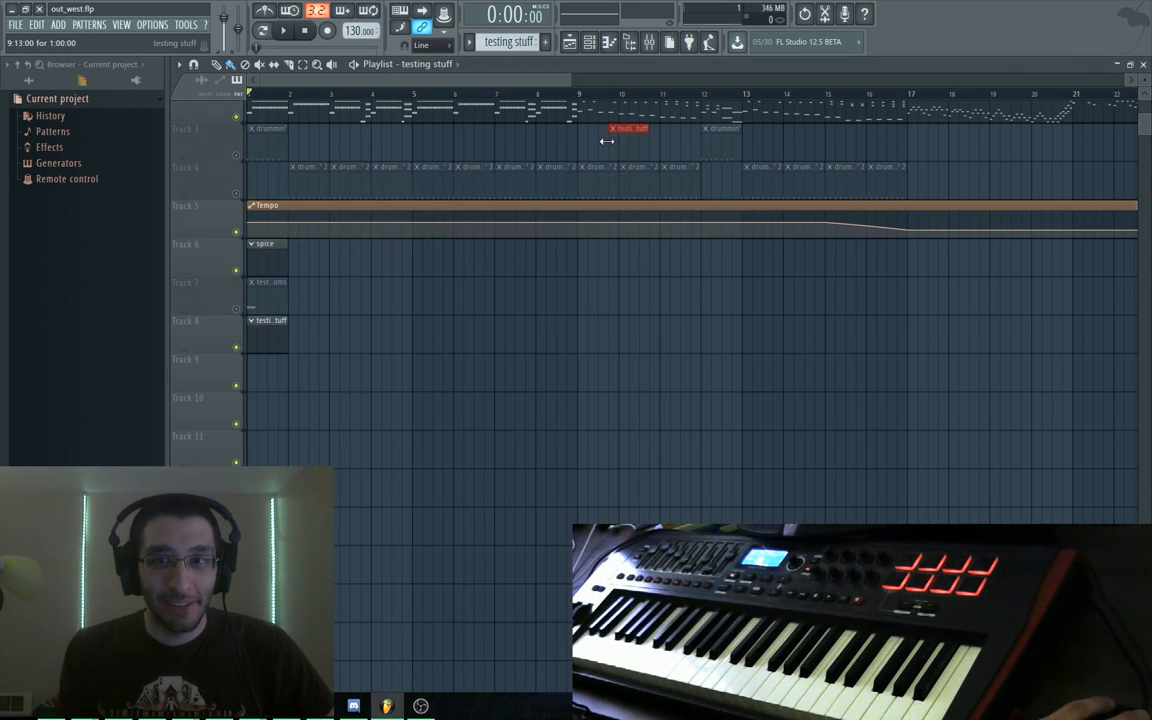
Reopen the channel rack from the testing stuff clip and bring up Synth1 VSTi #3's piano roll again
{"action": "double_click", "coordinate": [272, 333]}
{"action": "left_click_drag", "start_coordinate": [484, 355], "coordinate": [489, 333]}
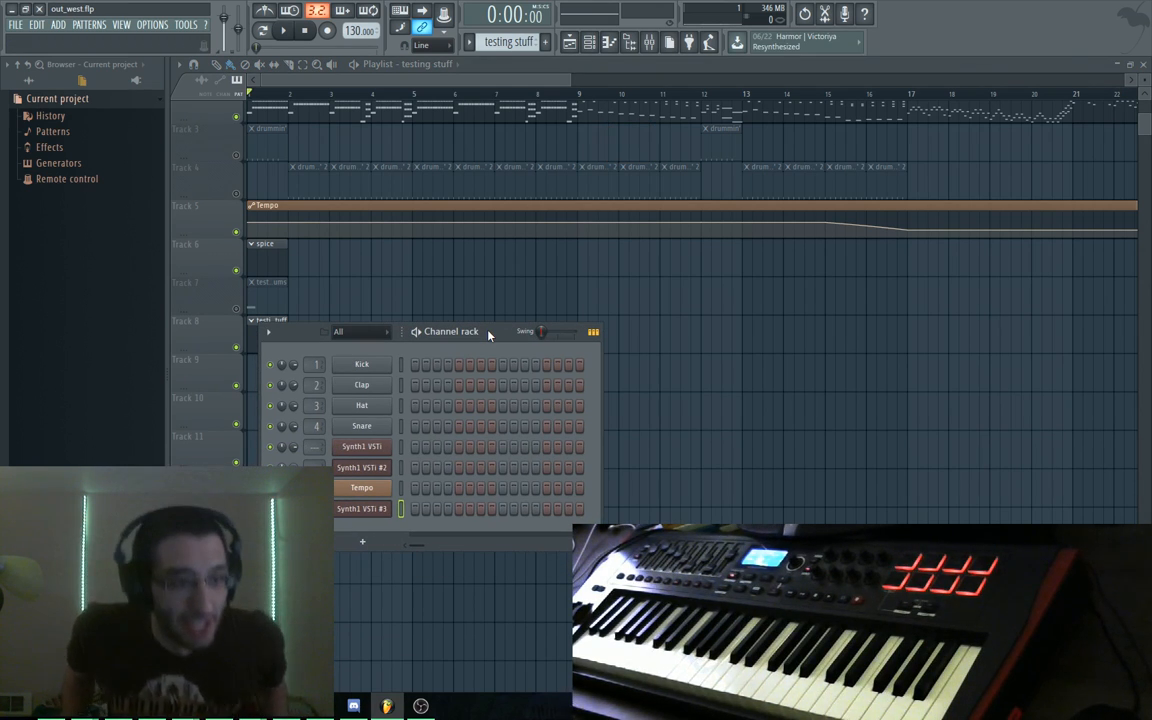
{"action": "right_click", "coordinate": [364, 512]}
{"action": "left_click", "coordinate": [365, 514]}
{"action": "left_click", "coordinate": [359, 512]}
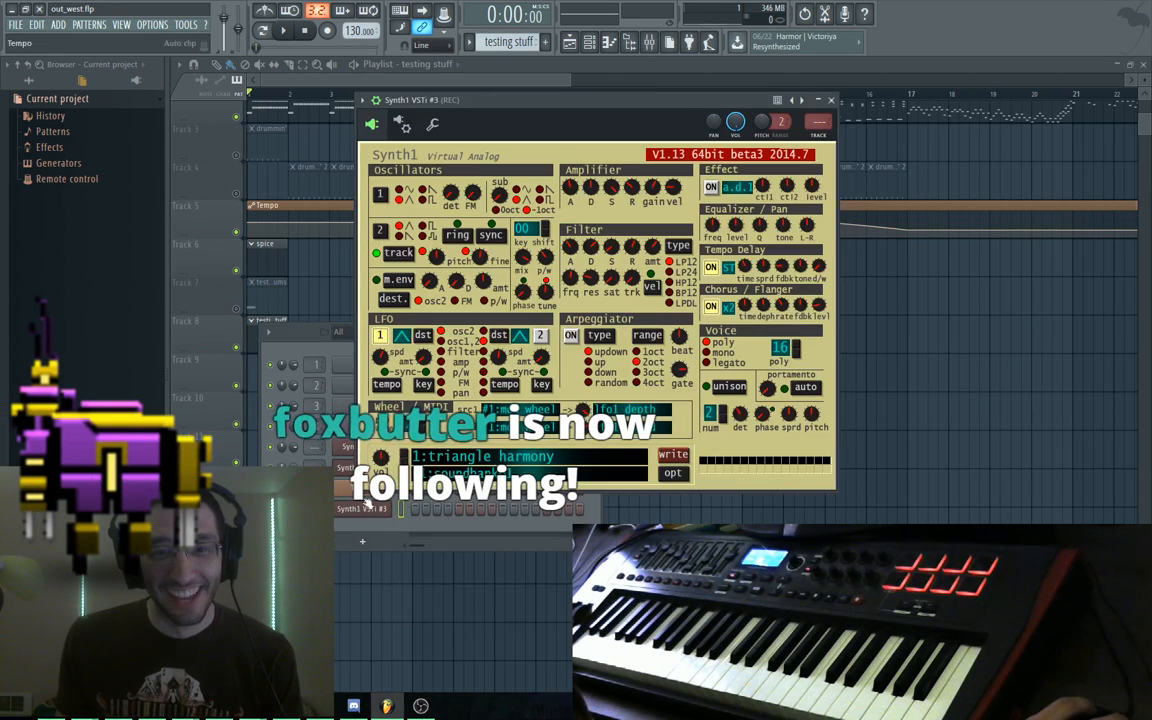
{"action": "right_click", "coordinate": [366, 512]}
{"action": "left_click", "coordinate": [397, 512]}
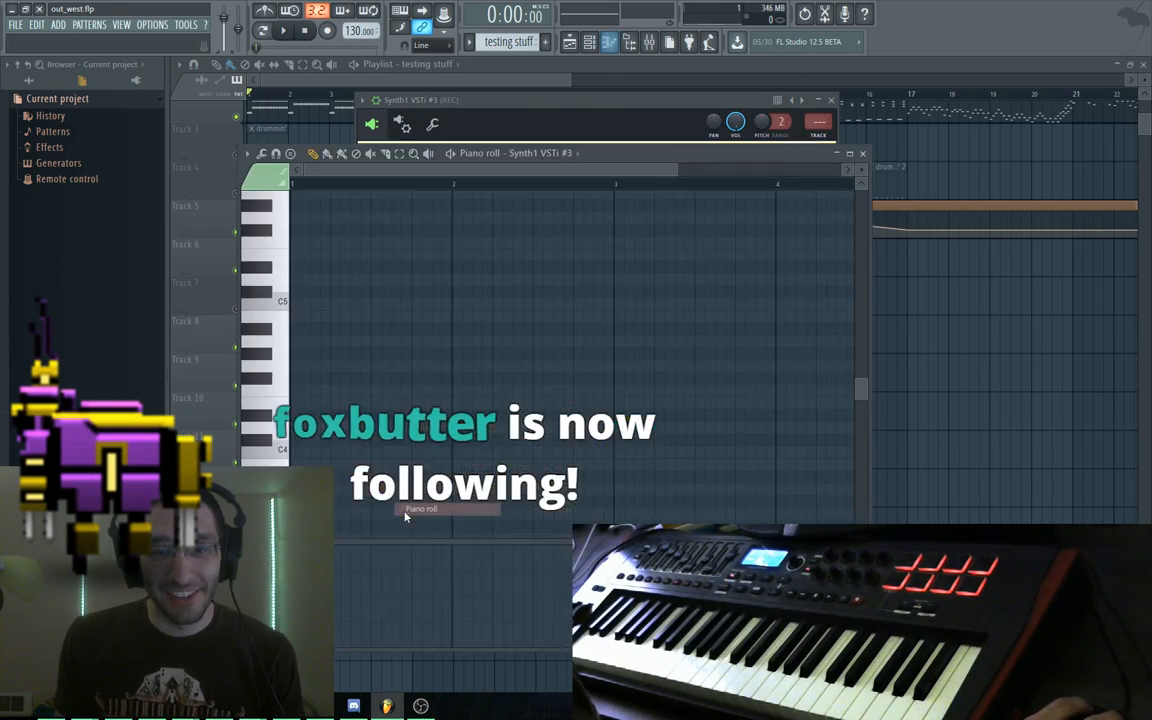
Delete the C#5 note from Synth1 VSTi #3's piano roll, close all windows, and show the channel rack
{"action": "left_click_drag", "start_coordinate": [620, 152], "coordinate": [576, 72]}
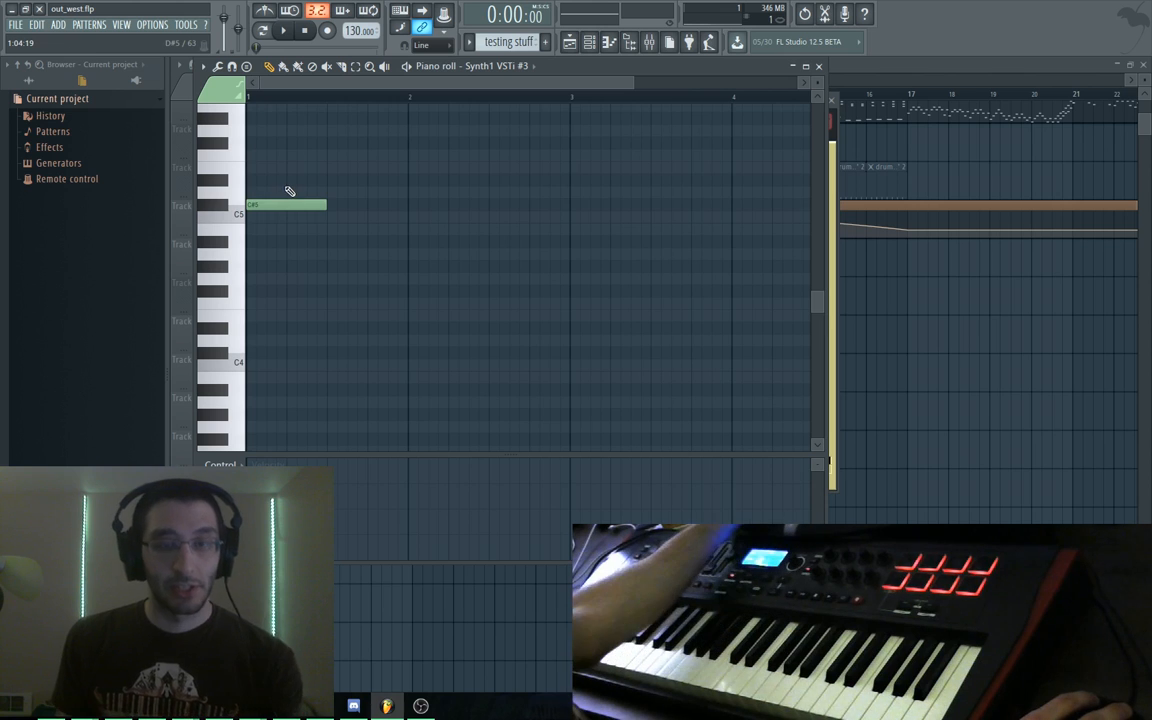
{"action": "right_click", "coordinate": [322, 206]}
{"action": "left_click_drag", "start_coordinate": [572, 68], "coordinate": [702, 121]}
{"action": "key", "text": "F12"}
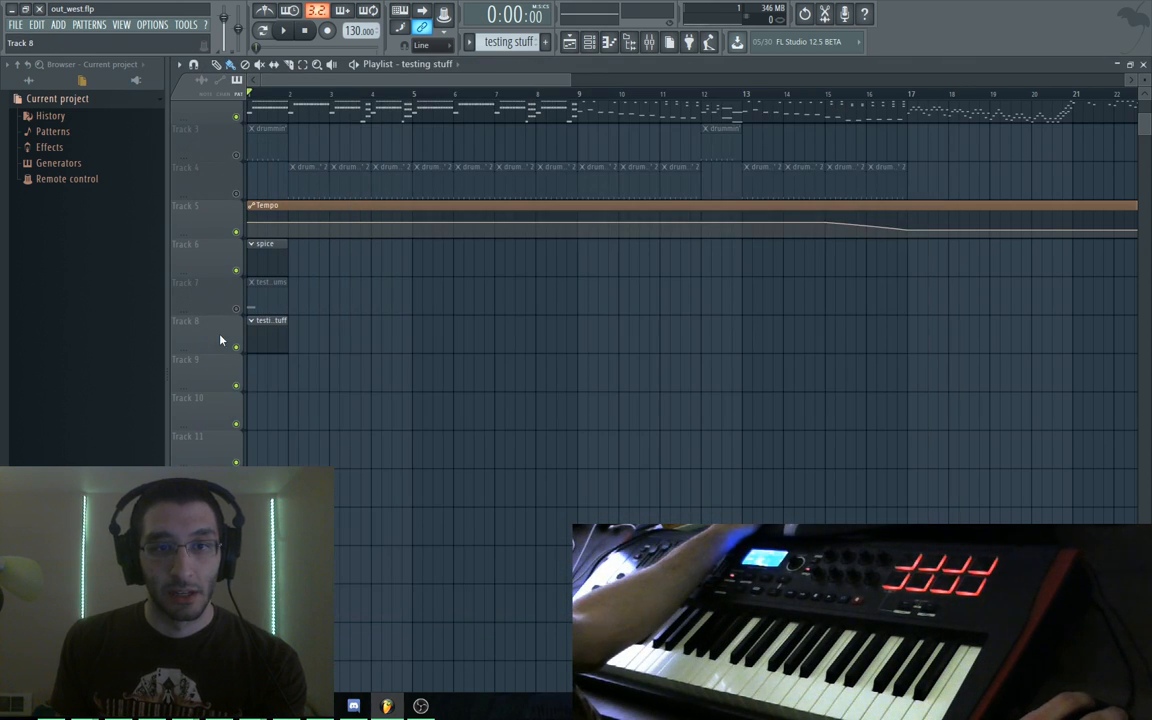
{"action": "key", "text": "F6"}
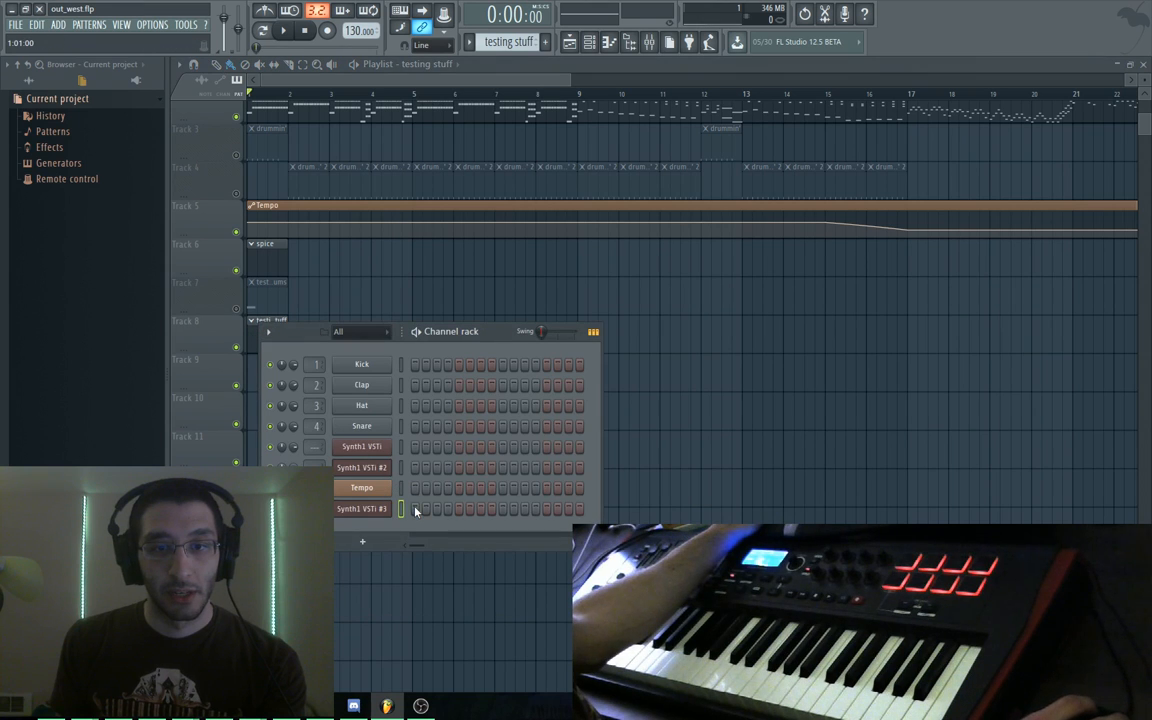
Add a note on Synth1 VSTi #3's first step and raise it to about C5, auditioning it
{"action": "left_click", "coordinate": [417, 510]}
{"action": "right_click", "coordinate": [375, 506]}
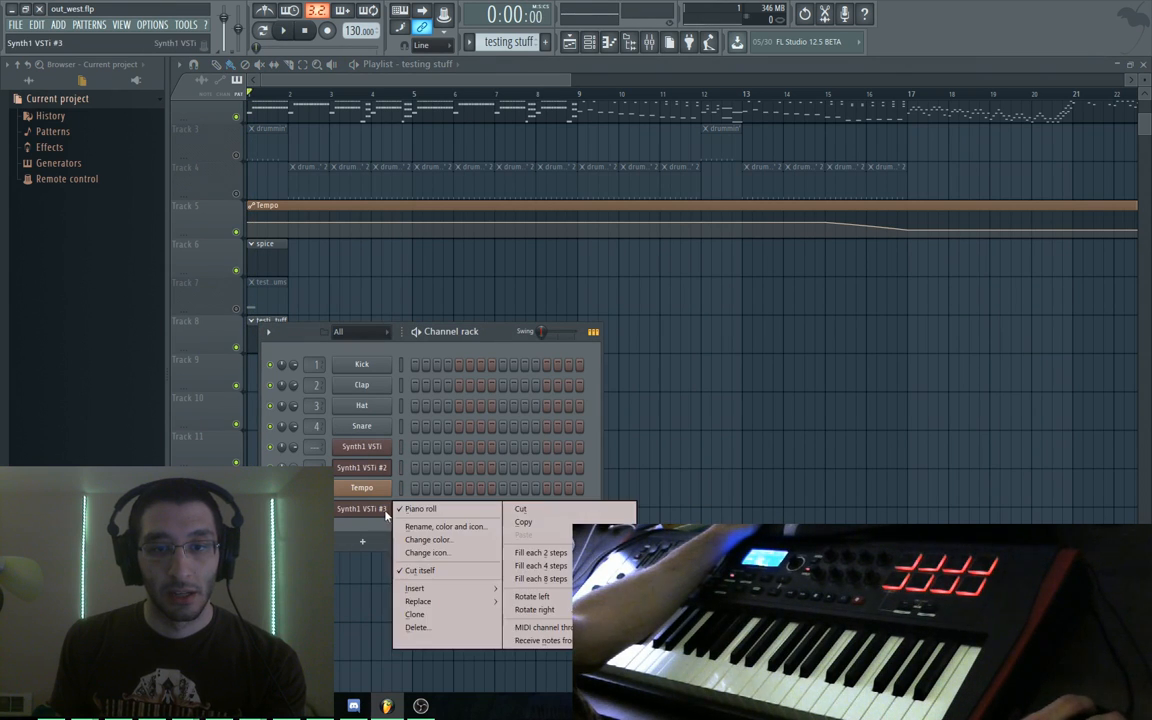
{"action": "left_click", "coordinate": [405, 509]}
{"action": "left_click_drag", "start_coordinate": [389, 309], "coordinate": [376, 270]}
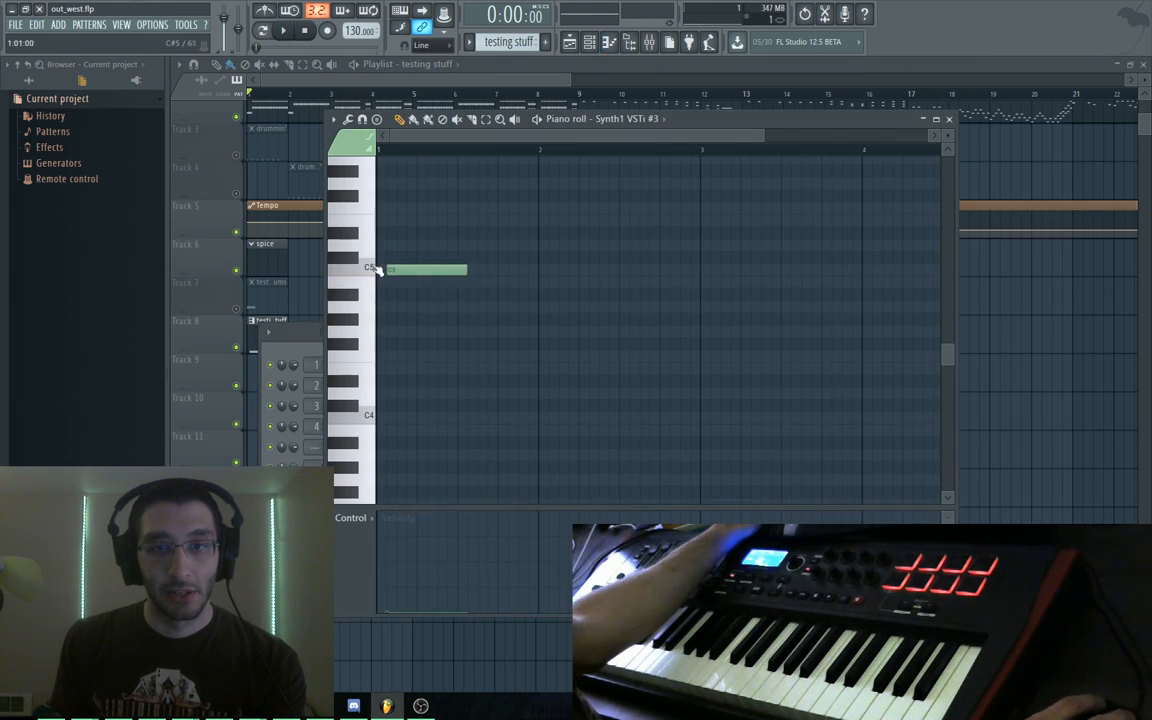
{"action": "key", "text": "space"}
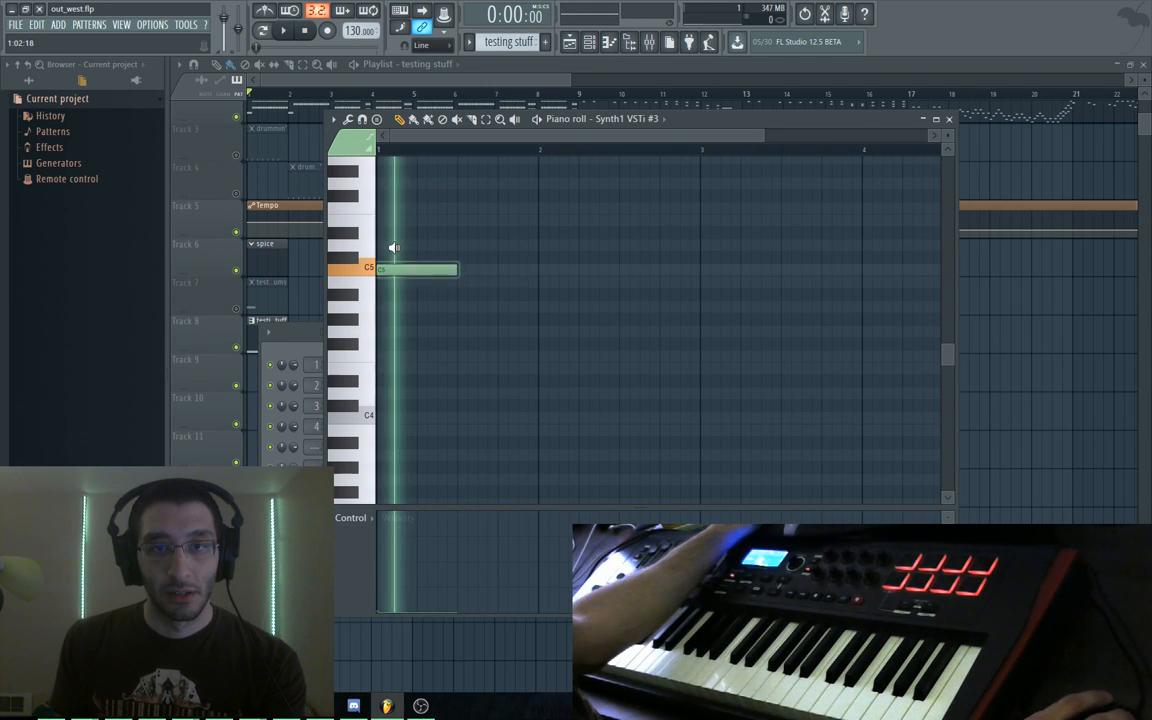
{"action": "key", "text": "space"}
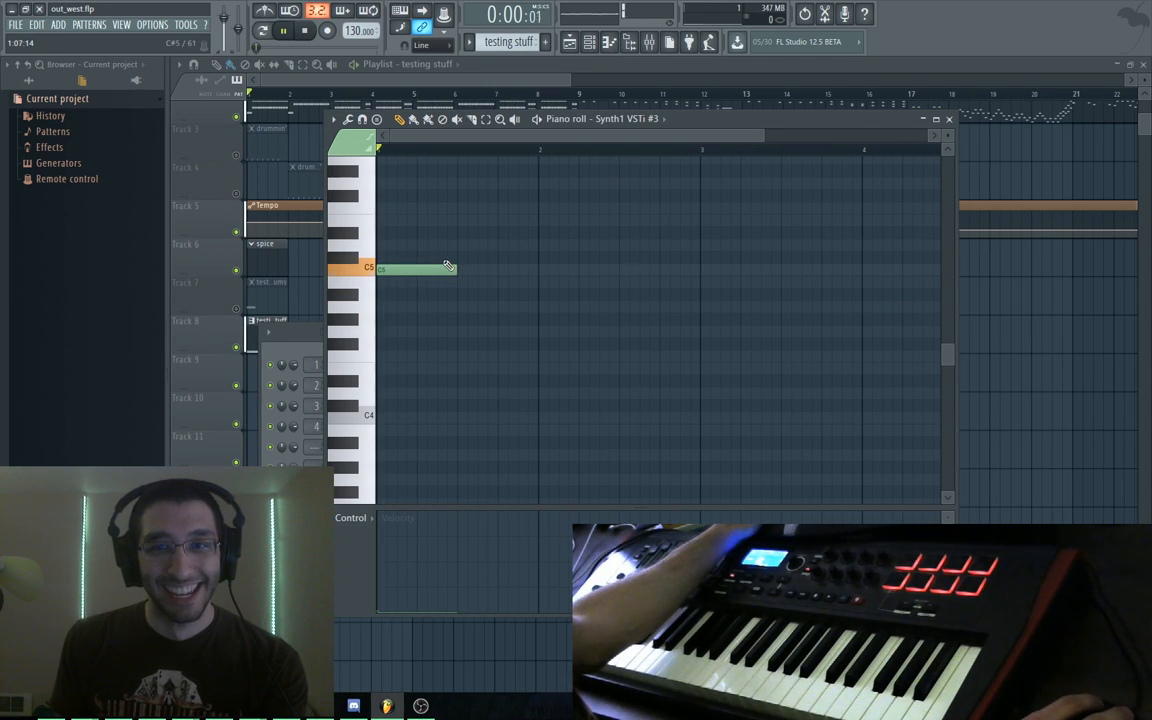
{"action": "key", "text": "space"}
Settle the note on A#4, try a second note at F5, then delete it
{"action": "mouse_move", "coordinate": [427, 270]}
{"action": "left_mouse_down"}
{"action": "mouse_move", "coordinate": [424, 234]}
{"action": "mouse_move", "coordinate": [447, 278]}
{"action": "mouse_move", "coordinate": [446, 257]}
{"action": "left_mouse_up"}
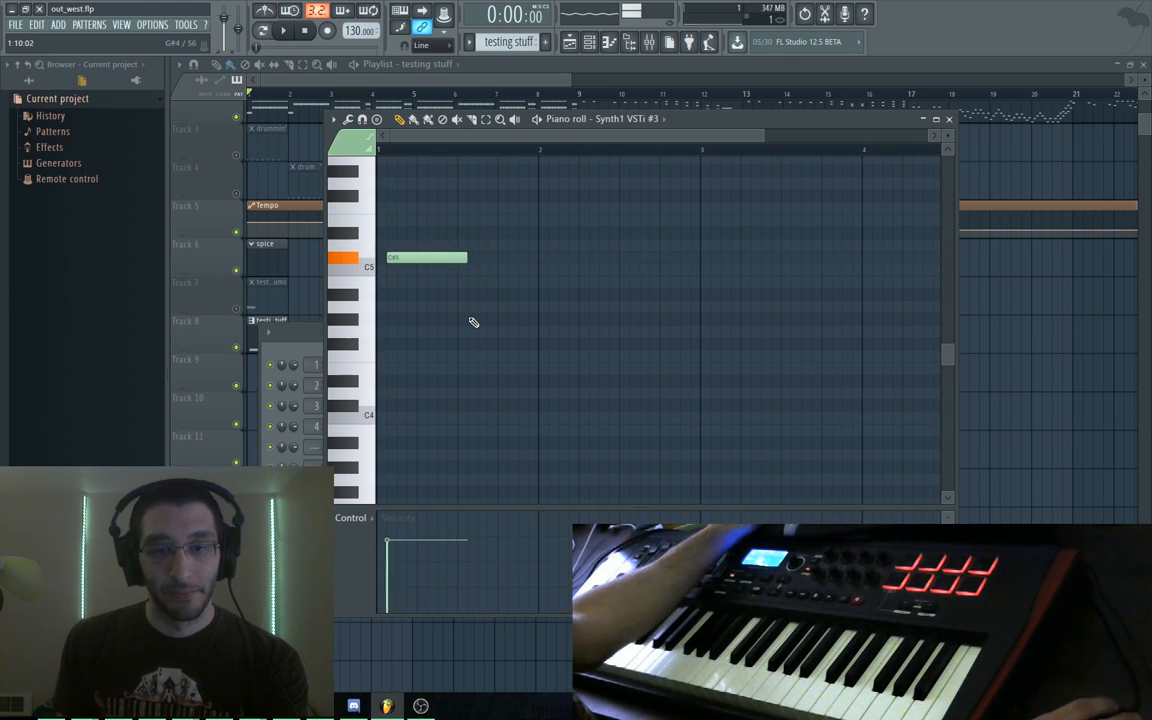
{"action": "left_click_drag", "start_coordinate": [442, 254], "coordinate": [419, 301]}
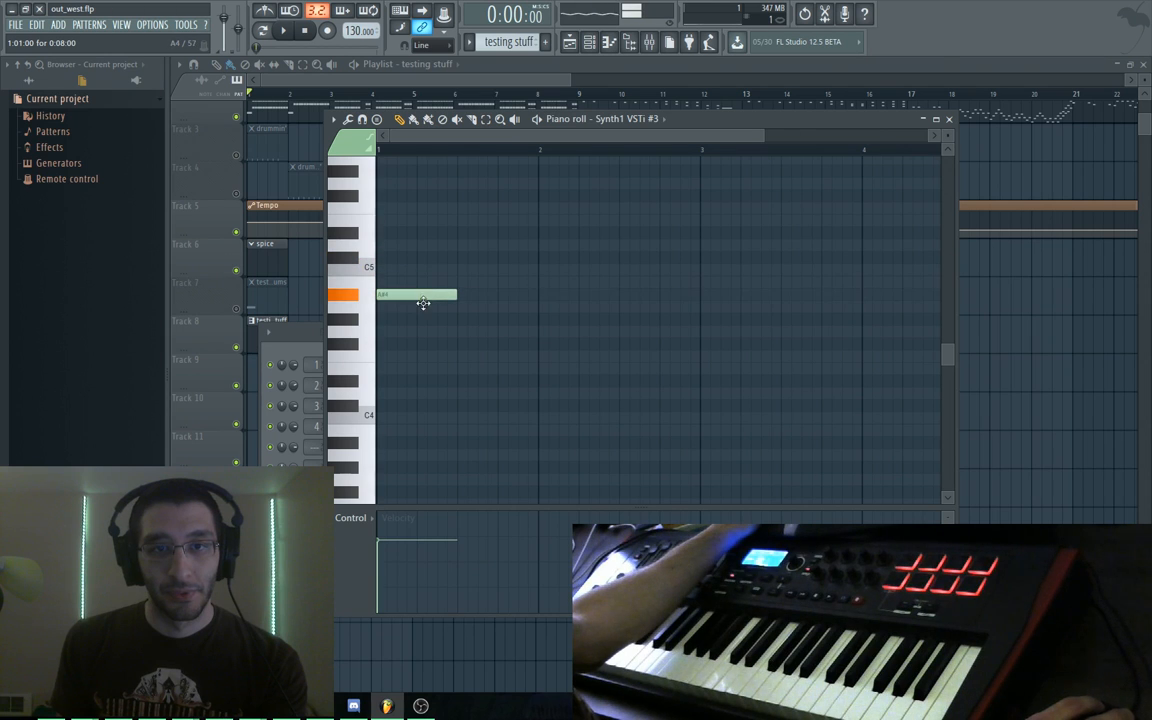
{"action": "left_click", "coordinate": [440, 197]}
{"action": "left_click_drag", "start_coordinate": [465, 200], "coordinate": [465, 280]}
{"action": "key", "text": "space"}
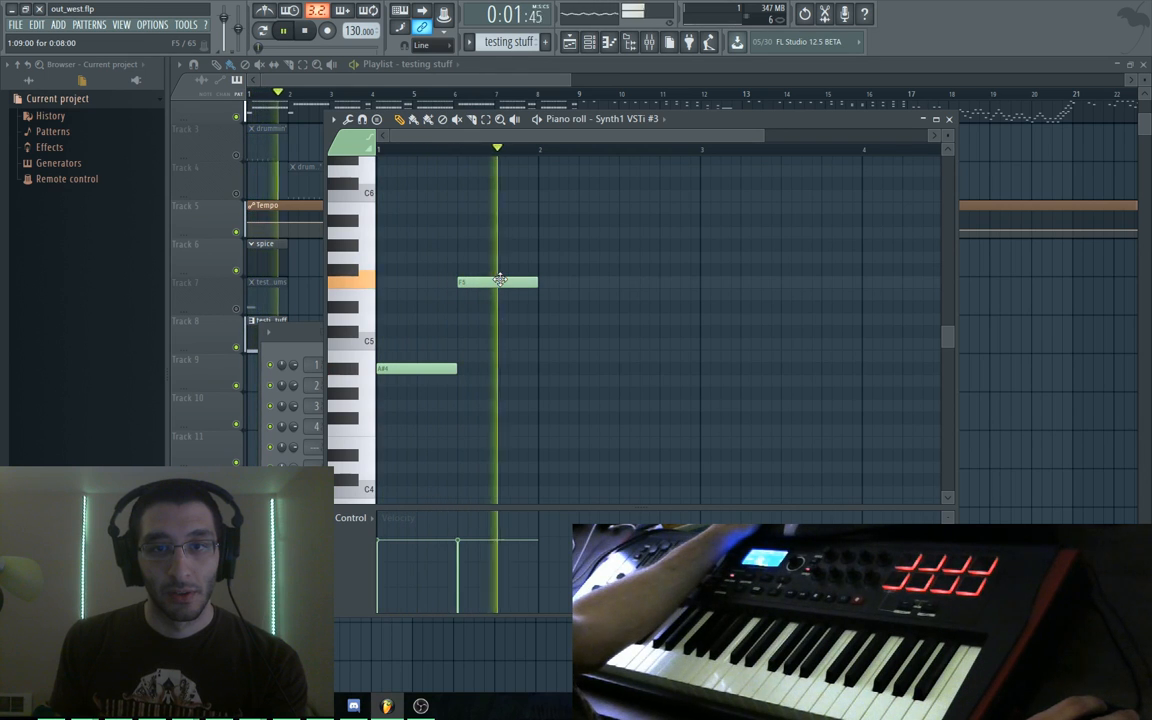
{"action": "key", "text": "space"}
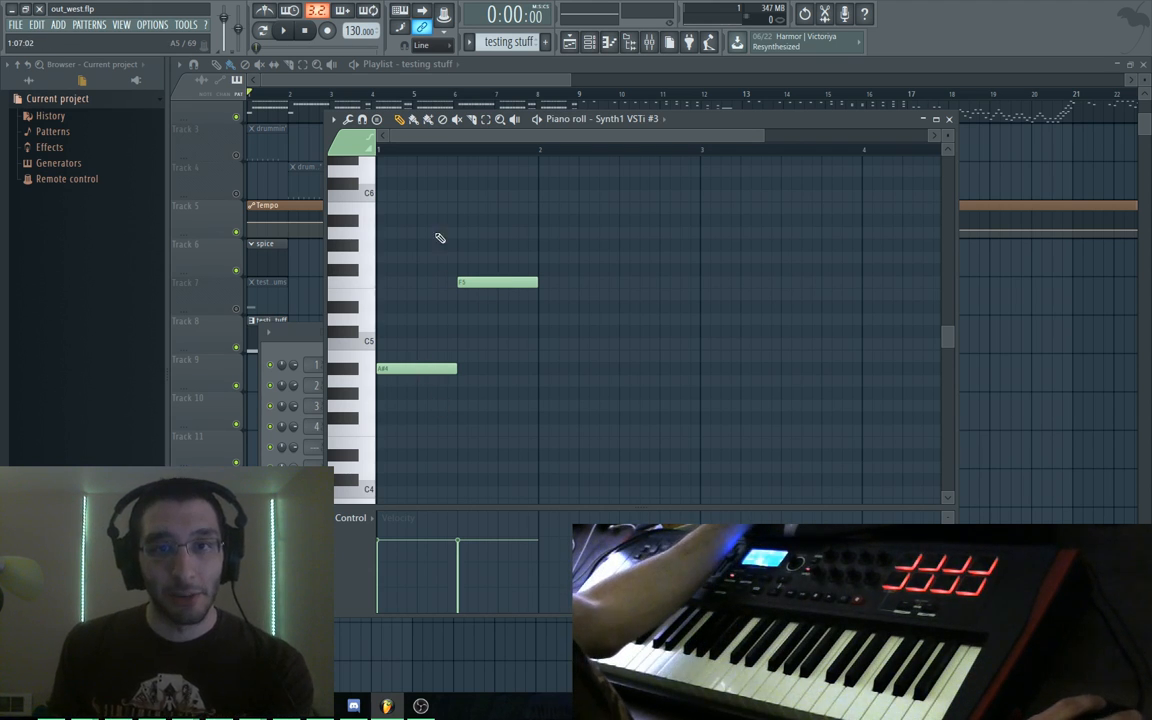
{"action": "right_click", "coordinate": [471, 286]}
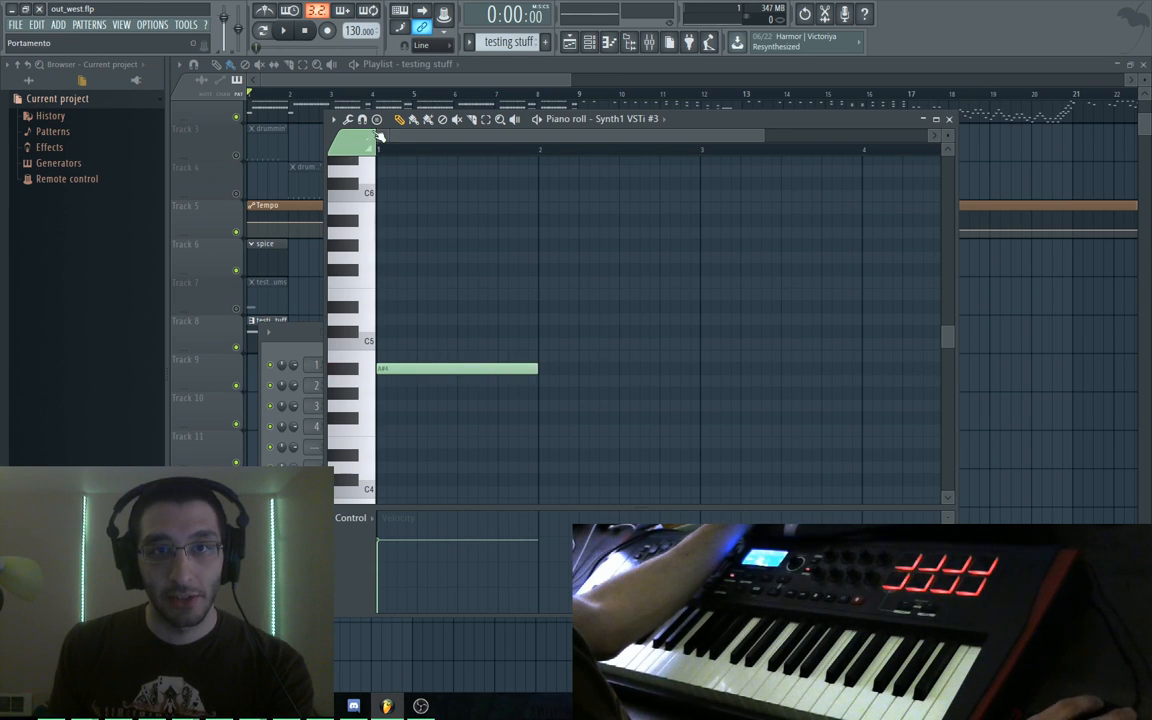
Chop the long A#4 note with the piano roll's Chop tool, turning Time mul for finer slices
{"action": "left_click", "coordinate": [333, 120]}
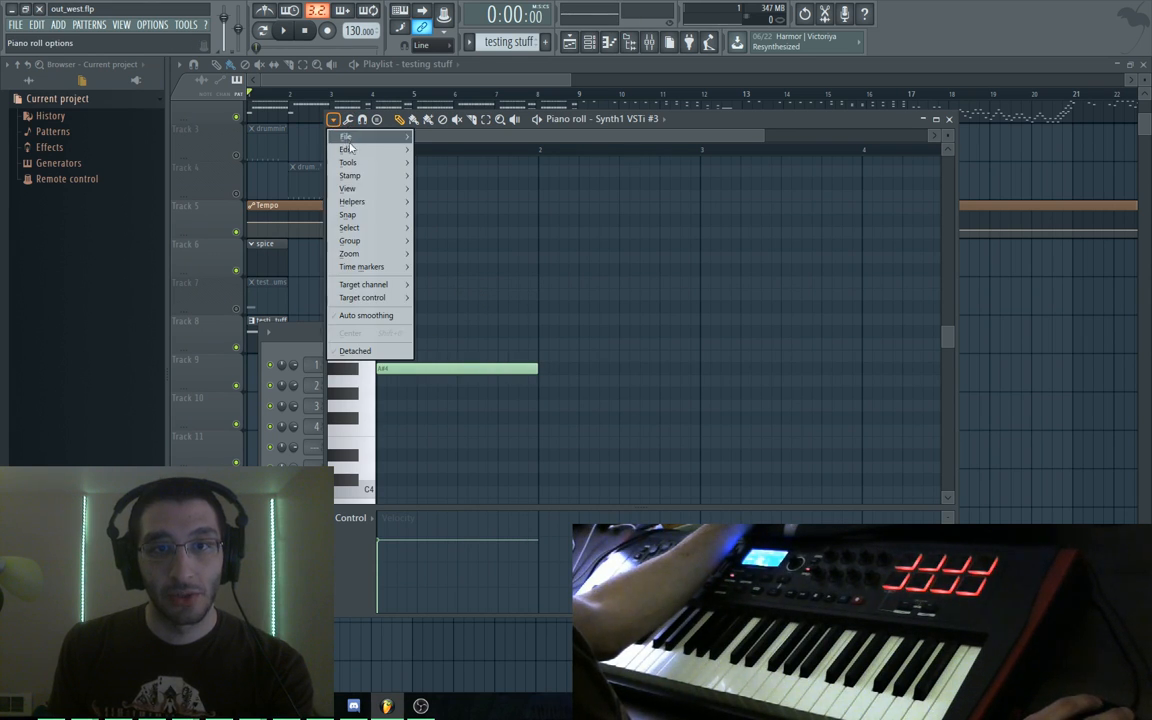
{"action": "mouse_move", "coordinate": [360, 150]}
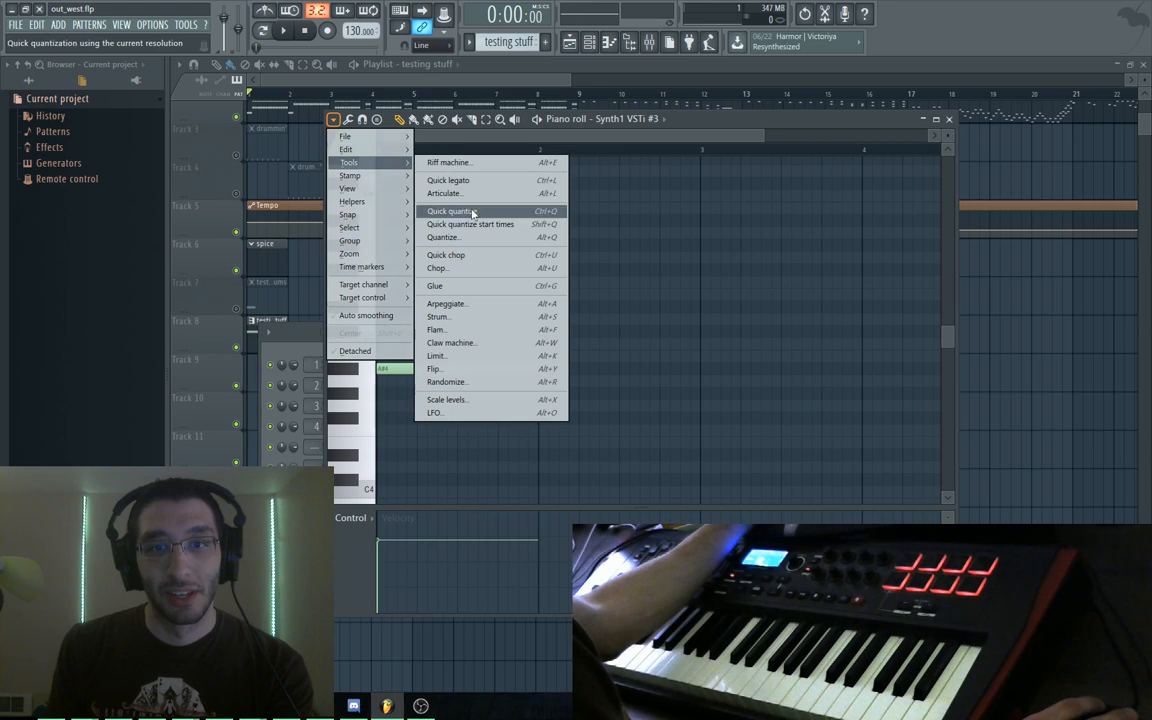
{"action": "left_click", "coordinate": [497, 272]}
{"action": "left_click_drag", "start_coordinate": [590, 258], "coordinate": [658, 179]}
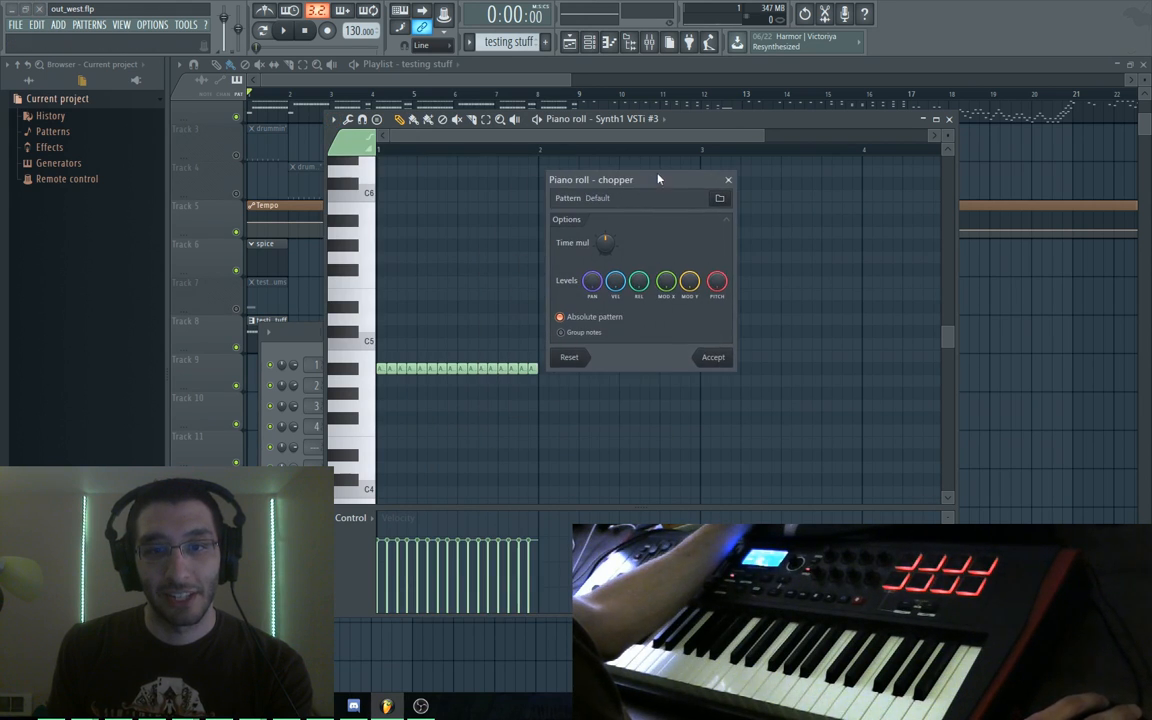
{"action": "left_click_drag", "start_coordinate": [605, 243], "coordinate": [605, 288]}
{"action": "left_click_drag", "start_coordinate": [605, 243], "coordinate": [605, 231]}
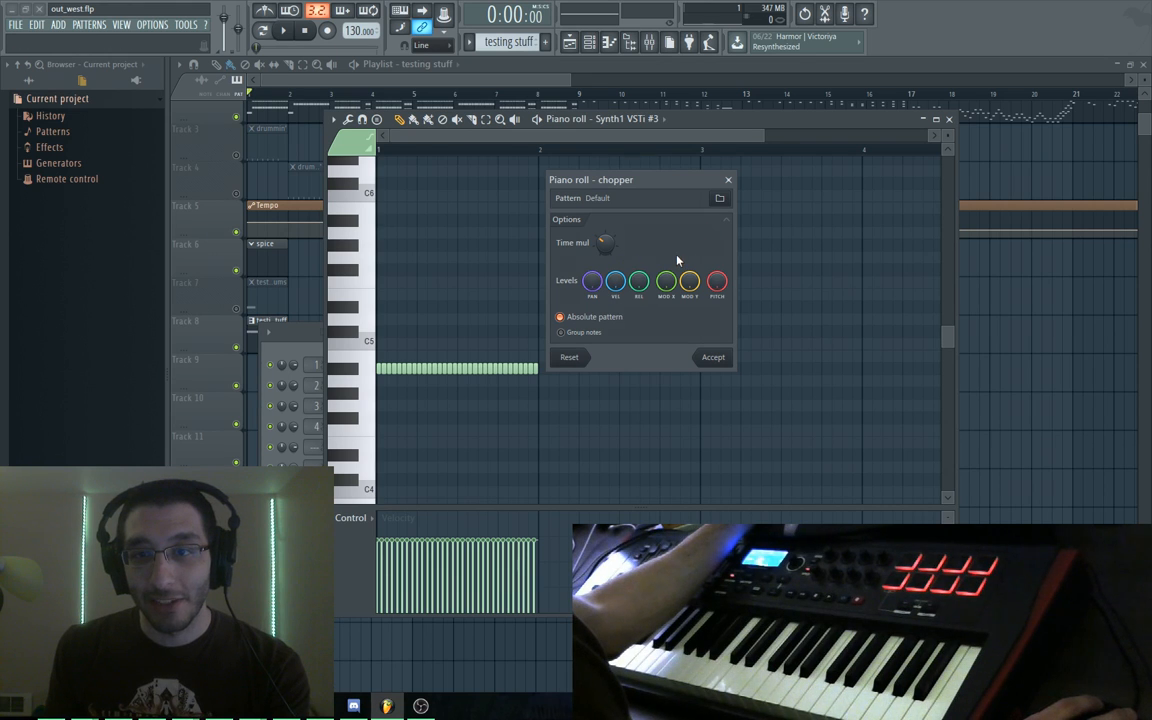
{"action": "left_click", "coordinate": [721, 199]}
Load the Arpeggios > Main 'minor.fsc' chop pattern to make the slices a three-pitch minor arpeggio
{"action": "scroll", "coordinate": [774, 335], "scroll_direction": "down", "scroll_amount": 7}
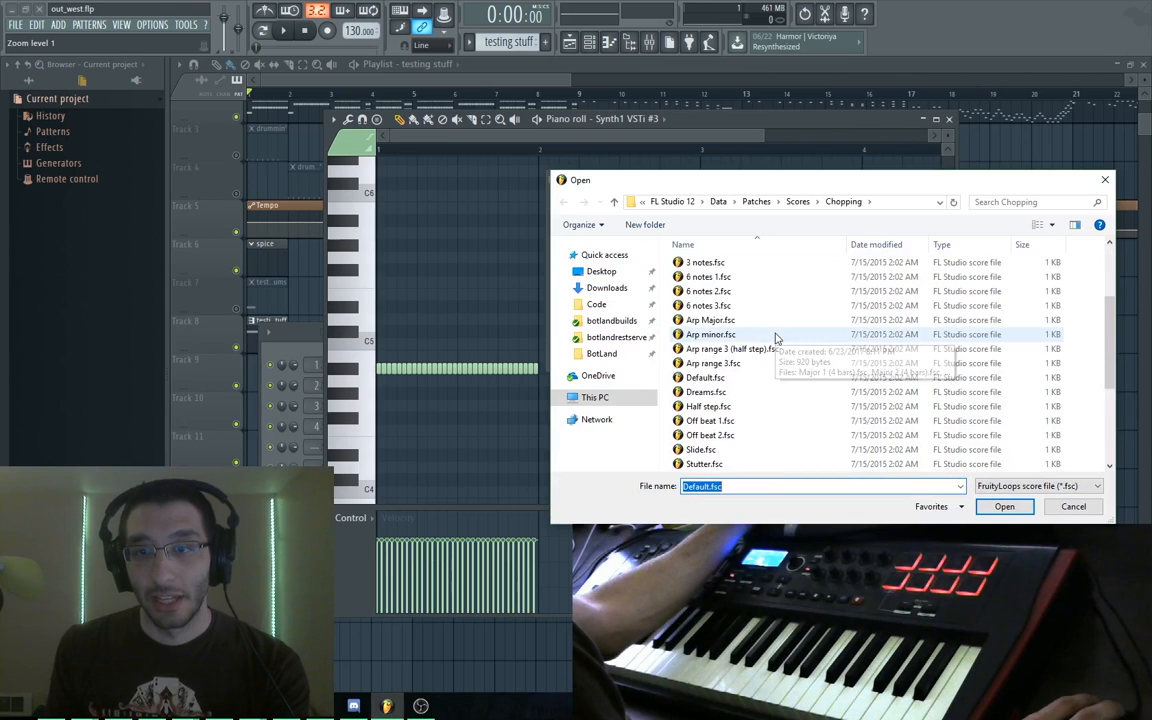
{"action": "scroll", "coordinate": [774, 335], "scroll_direction": "up", "scroll_amount": 8}
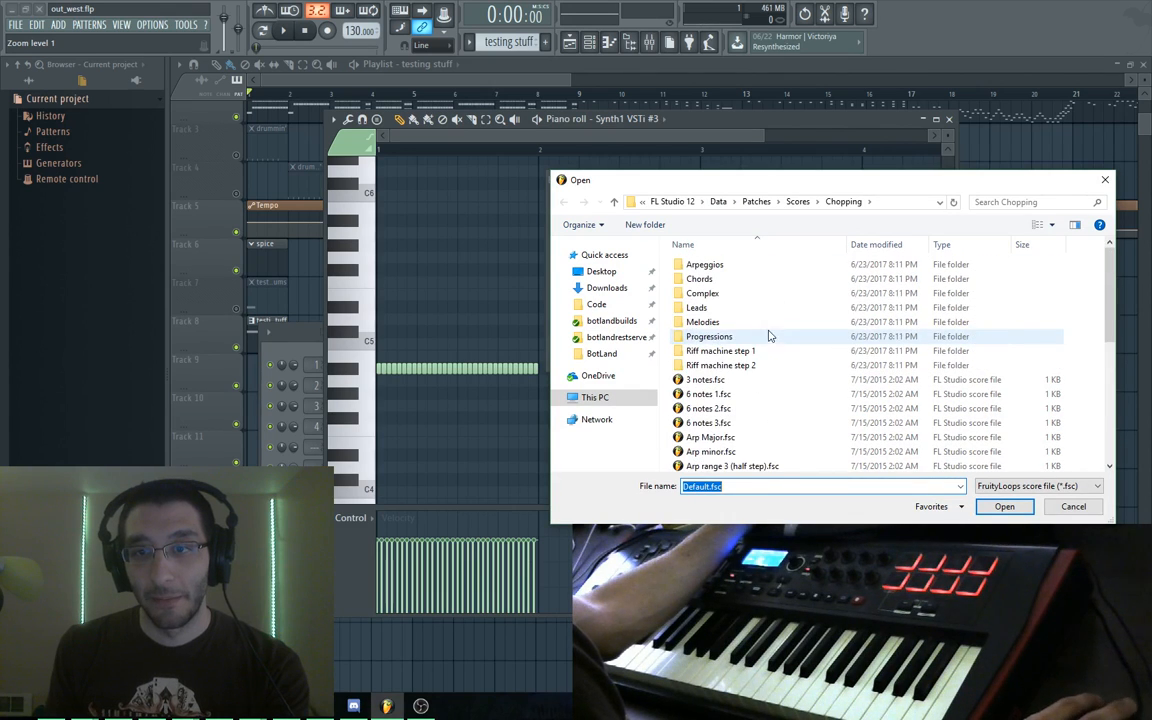
{"action": "double_click", "coordinate": [711, 282]}
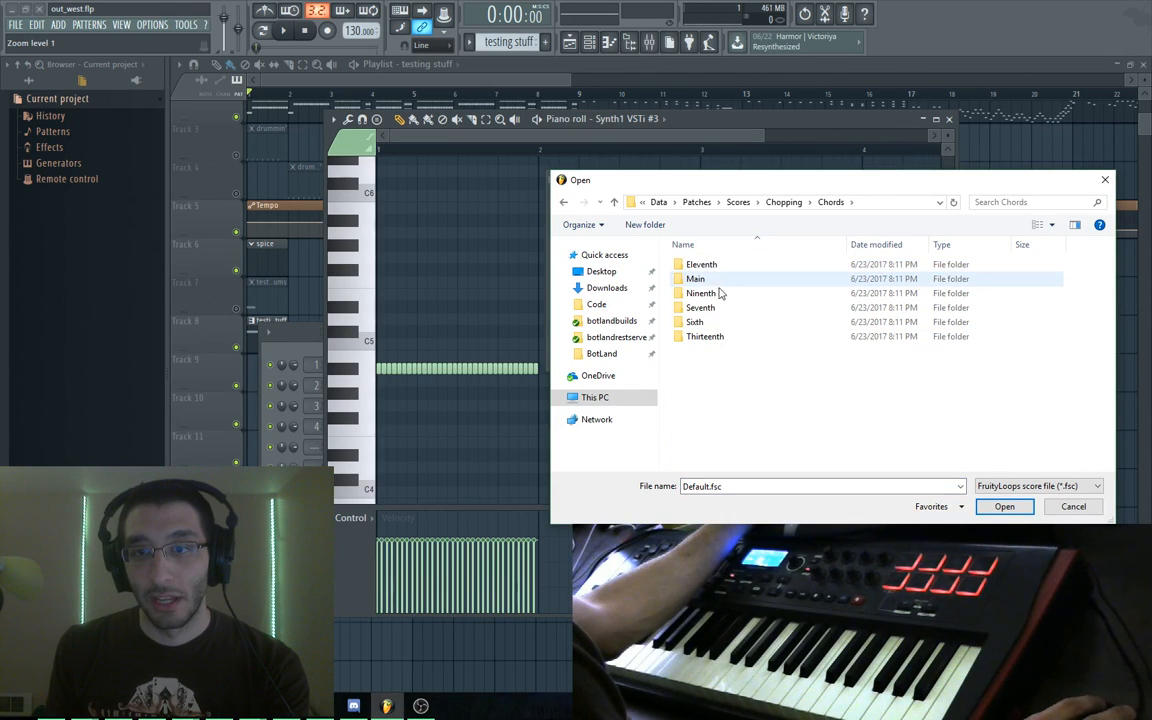
{"action": "key", "text": "BackSpace"}
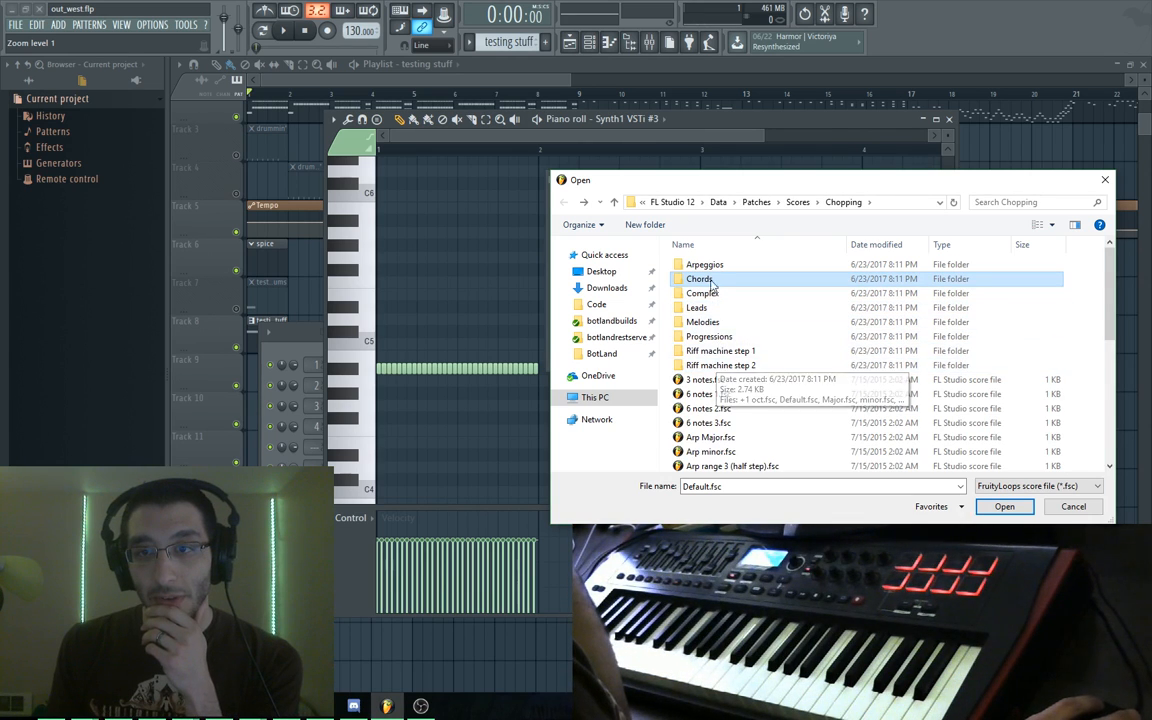
{"action": "left_click", "coordinate": [711, 266]}
{"action": "double_click", "coordinate": [711, 266]}
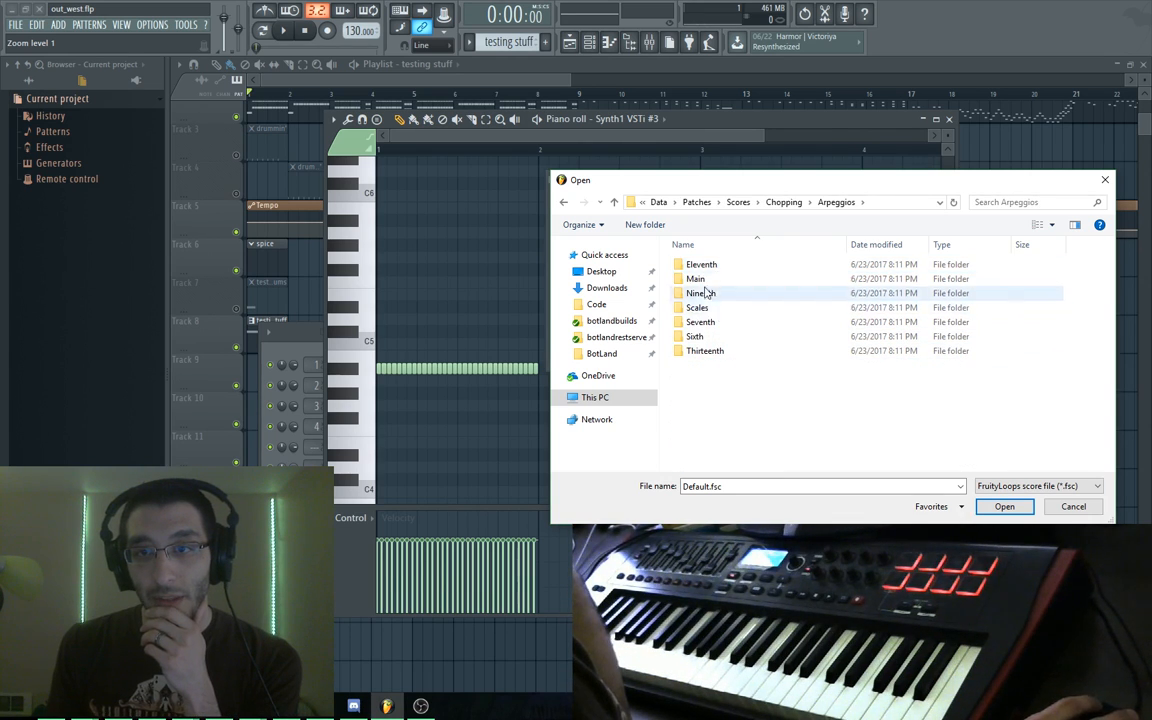
{"action": "double_click", "coordinate": [704, 281]}
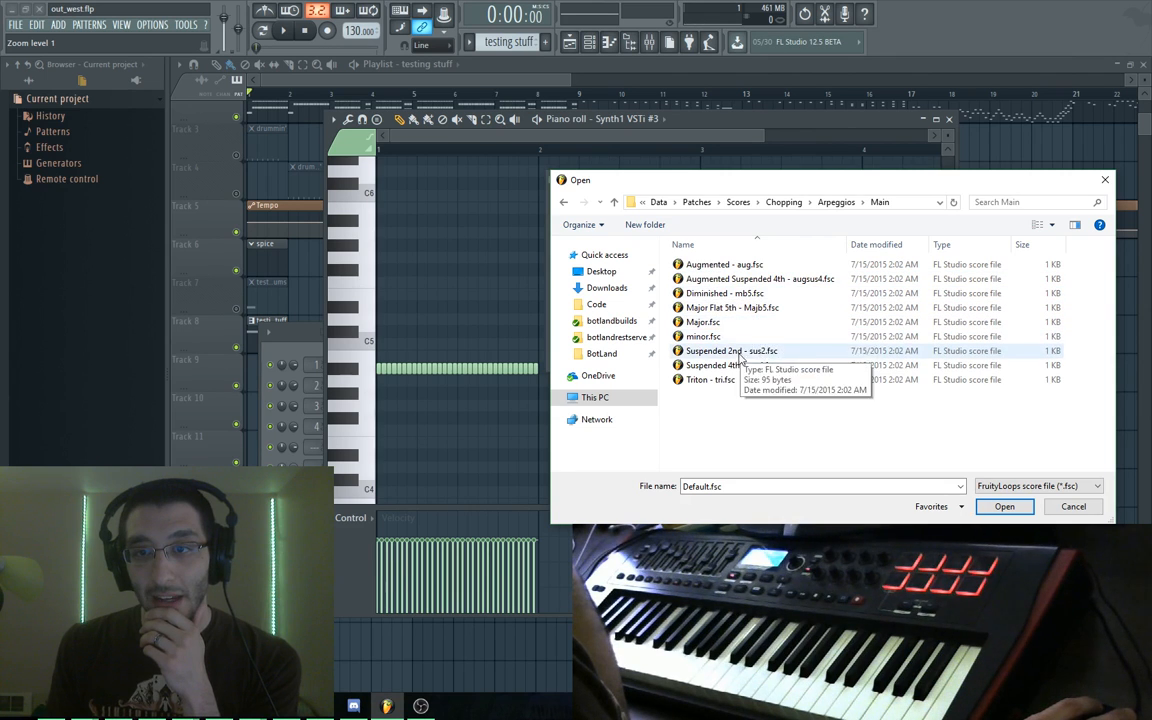
{"action": "double_click", "coordinate": [705, 336]}
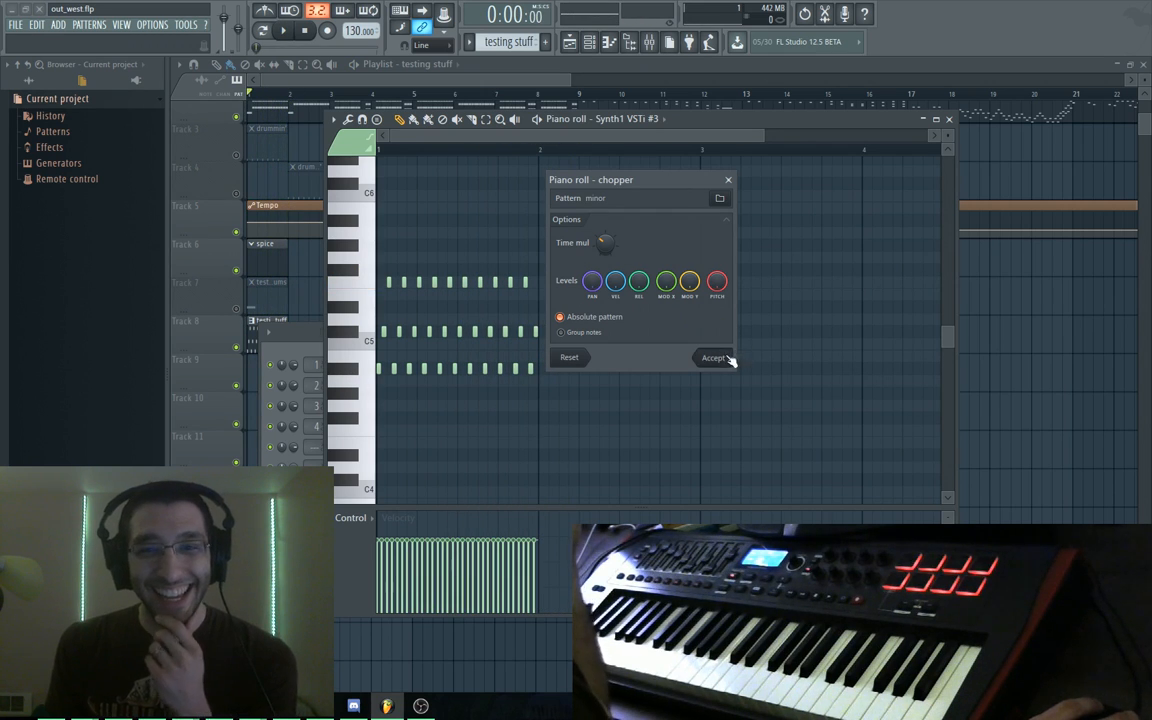
Accept the minor arpeggio chop and add a bar-long D#5 note at the start of bar 2
{"action": "left_click", "coordinate": [713, 357]}
{"action": "left_click", "coordinate": [544, 328]}
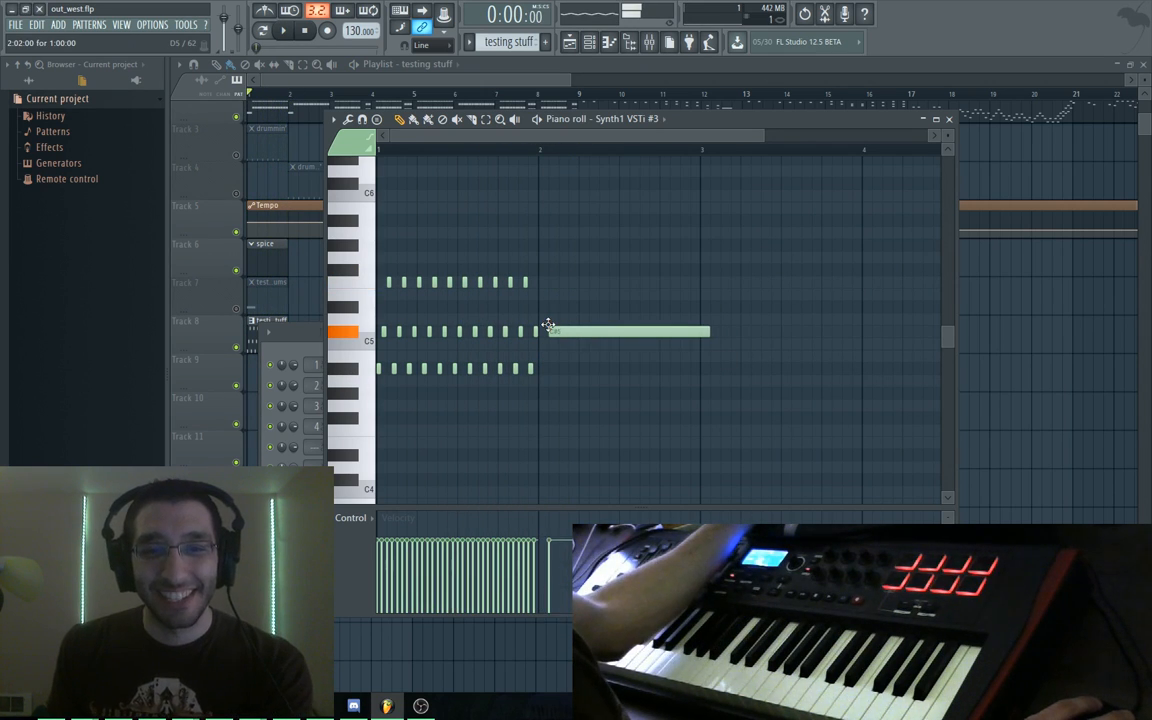
{"action": "left_click_drag", "start_coordinate": [547, 341], "coordinate": [541, 302]}
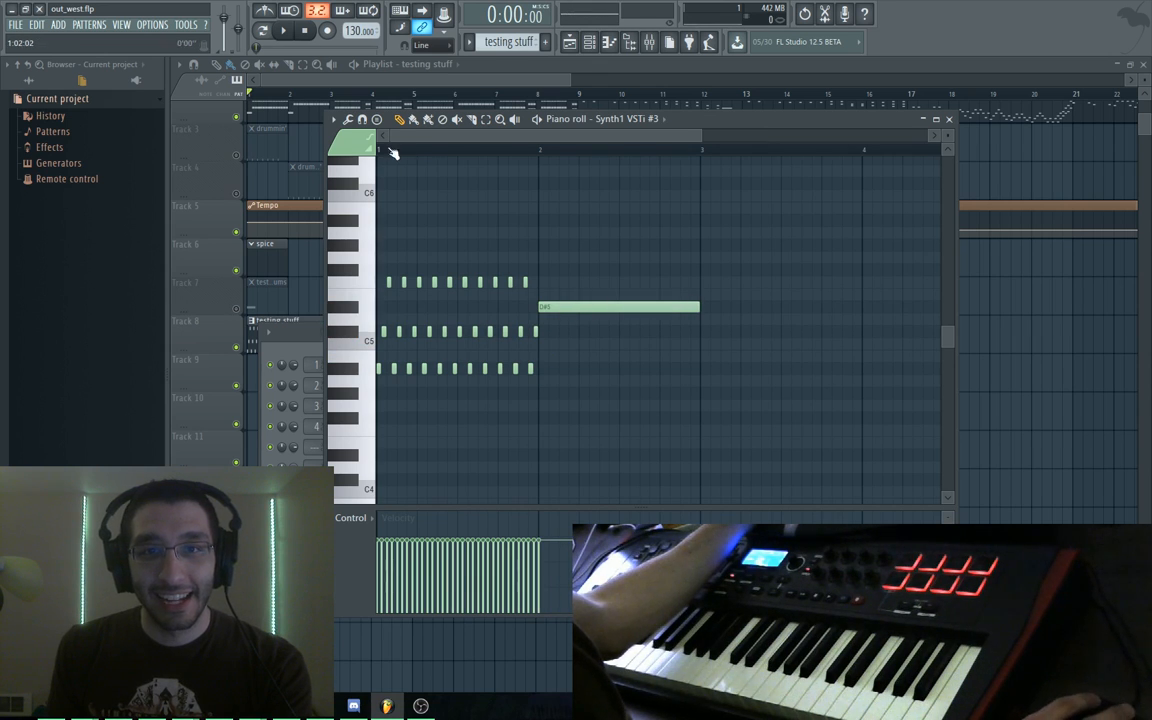
{"action": "left_click", "coordinate": [334, 119]}
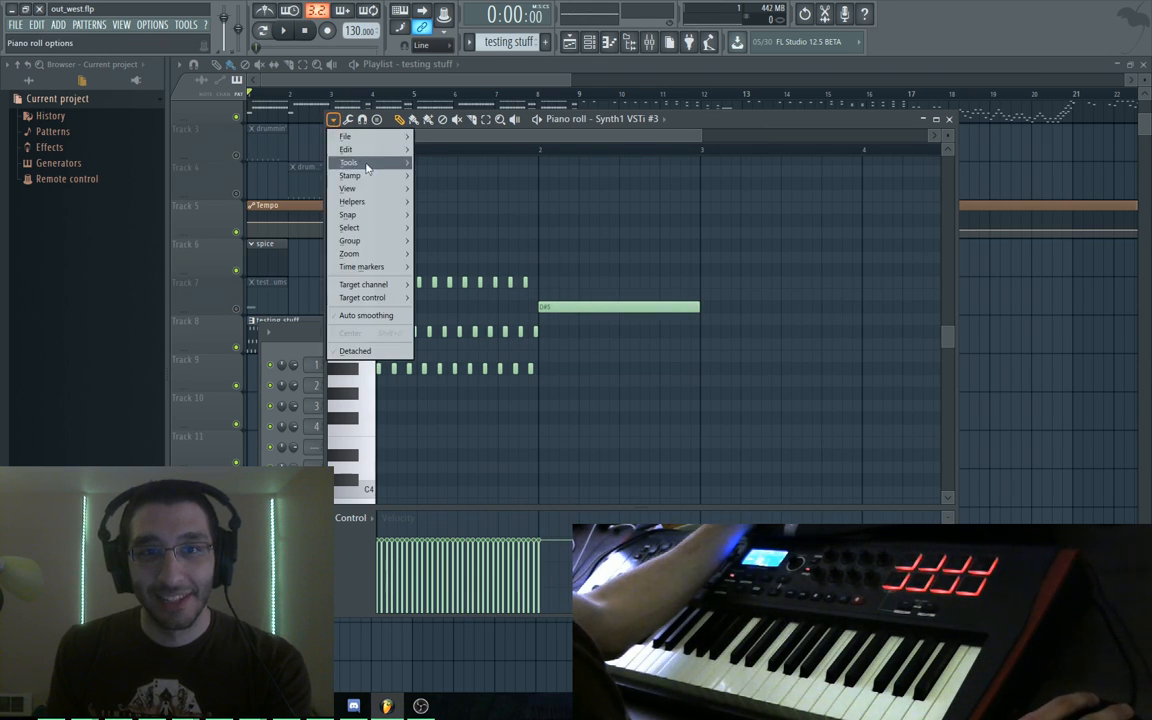
Try a quick chop on the D#5 note, then undo it
{"action": "mouse_move", "coordinate": [350, 162]}
{"action": "left_click", "coordinate": [473, 254]}
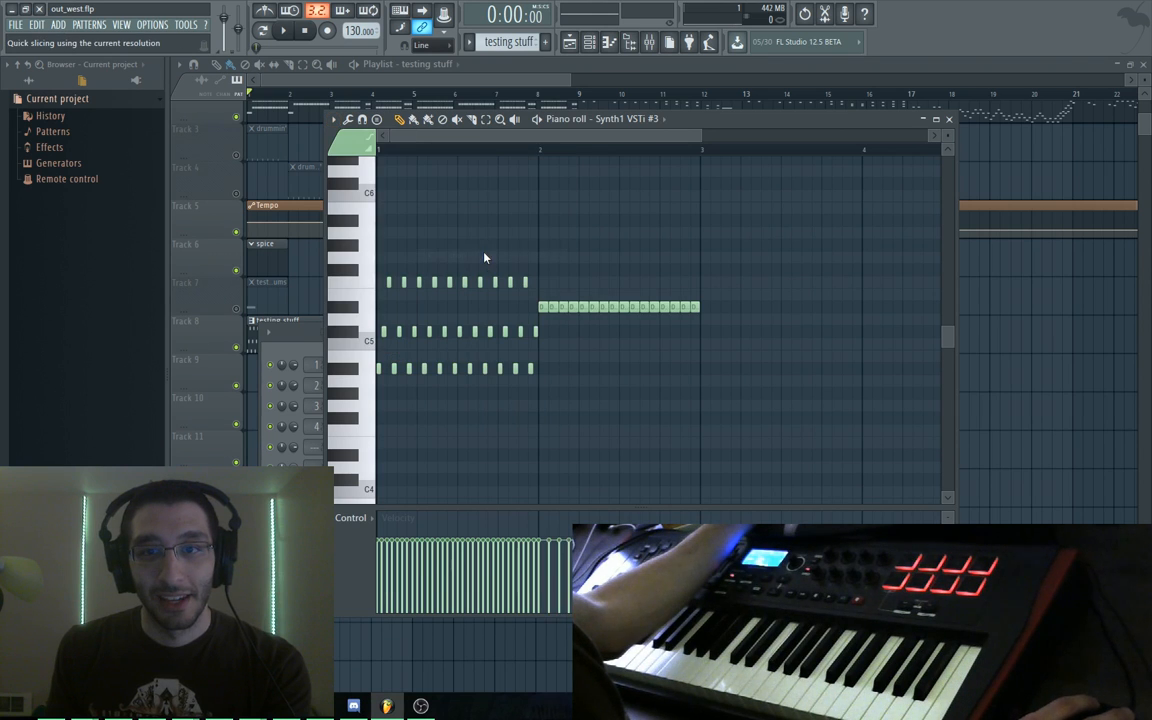
{"action": "key", "text": "ctrl+z"}
Chop the D#5 note with the Major.fsc arpeggio pattern and accept it
{"action": "left_click", "coordinate": [334, 119]}
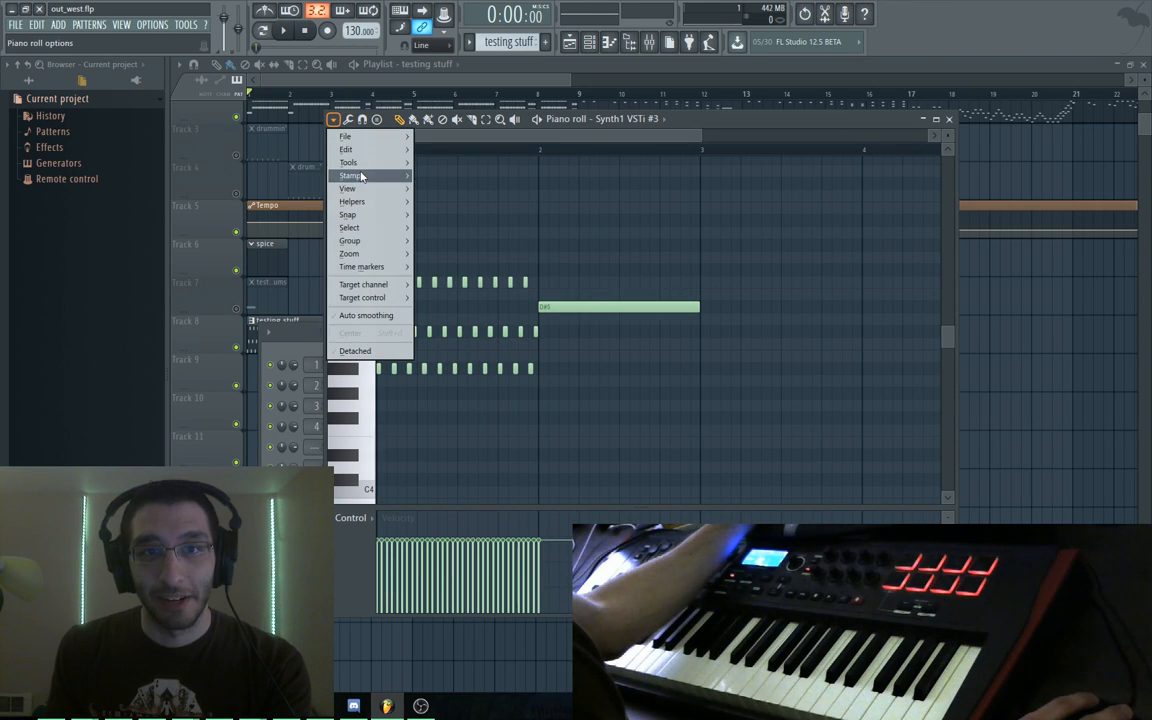
{"action": "mouse_move", "coordinate": [350, 162]}
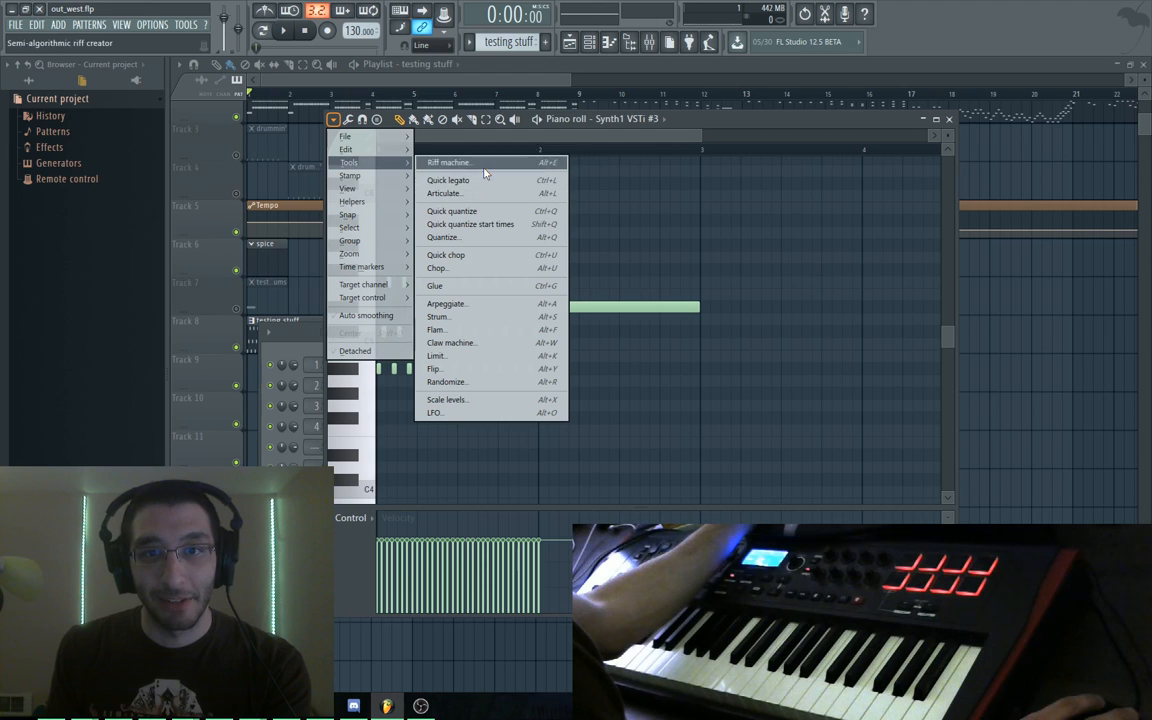
{"action": "left_click", "coordinate": [483, 270]}
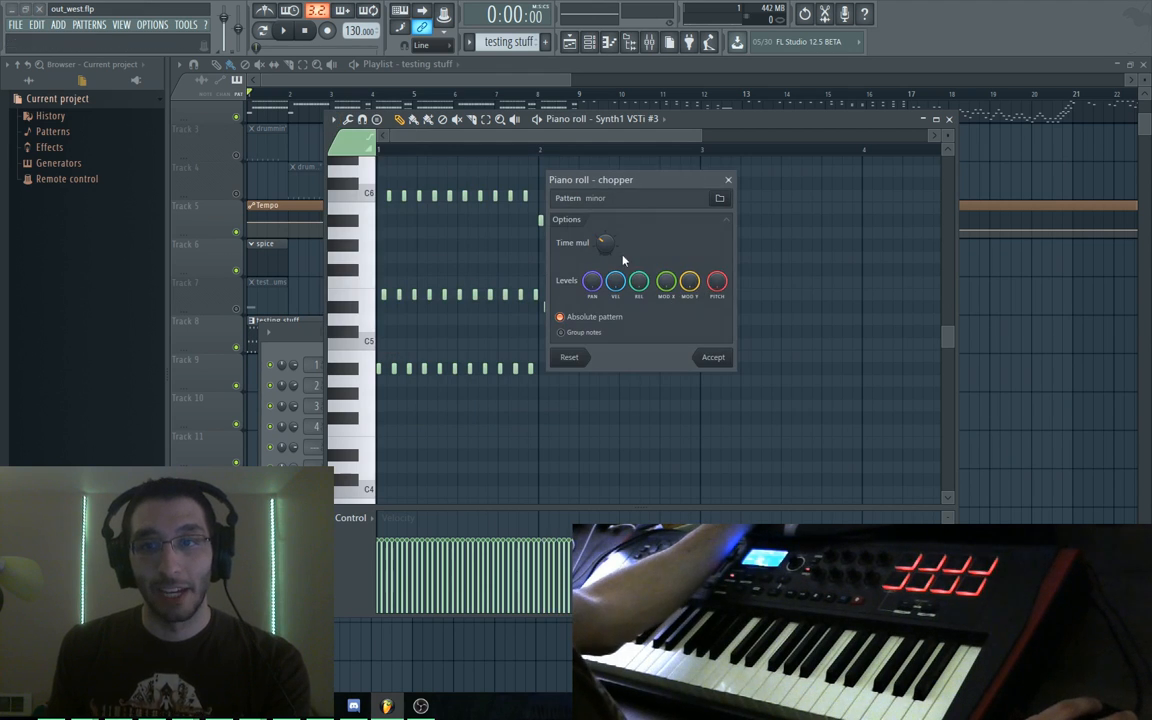
{"action": "left_click_drag", "start_coordinate": [633, 176], "coordinate": [830, 173]}
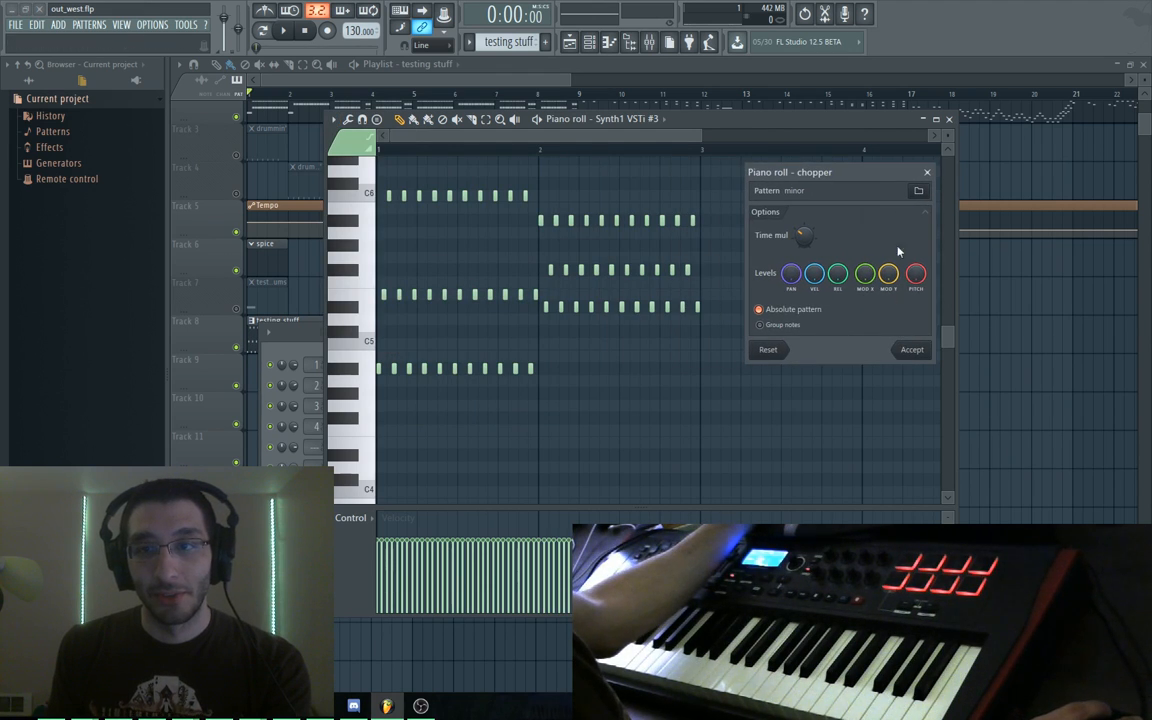
{"action": "left_click", "coordinate": [918, 193]}
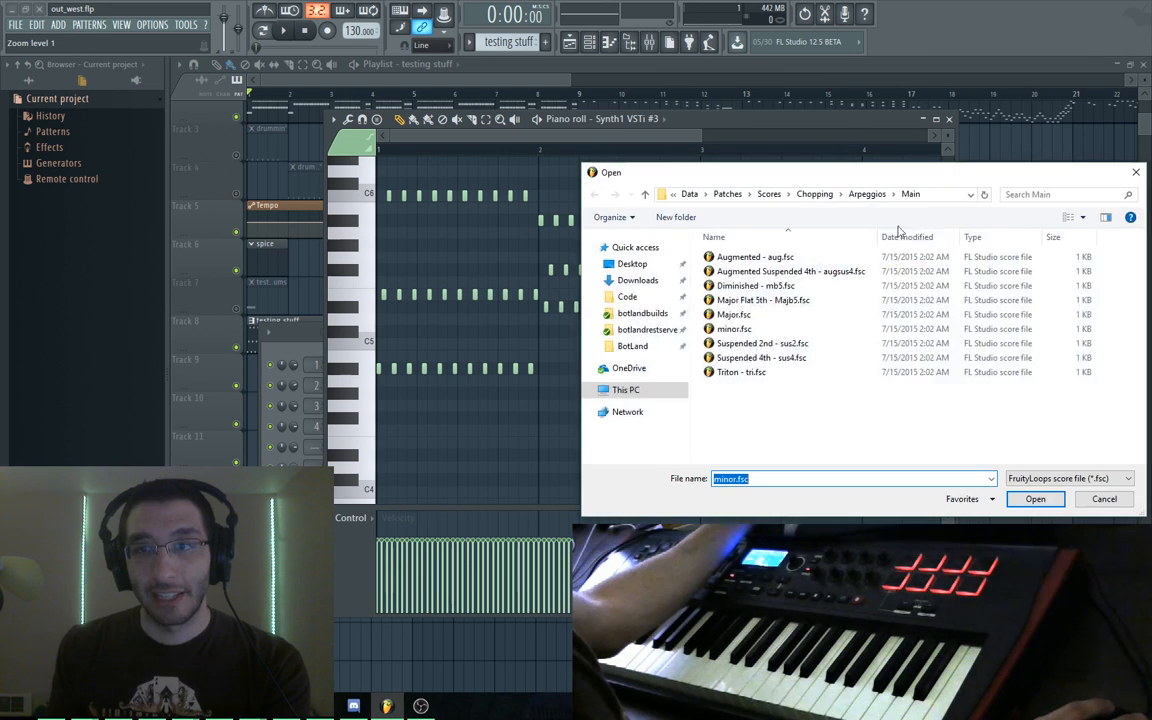
{"action": "left_click", "coordinate": [760, 309]}
{"action": "double_click", "coordinate": [760, 309]}
{"action": "left_click", "coordinate": [912, 349]}
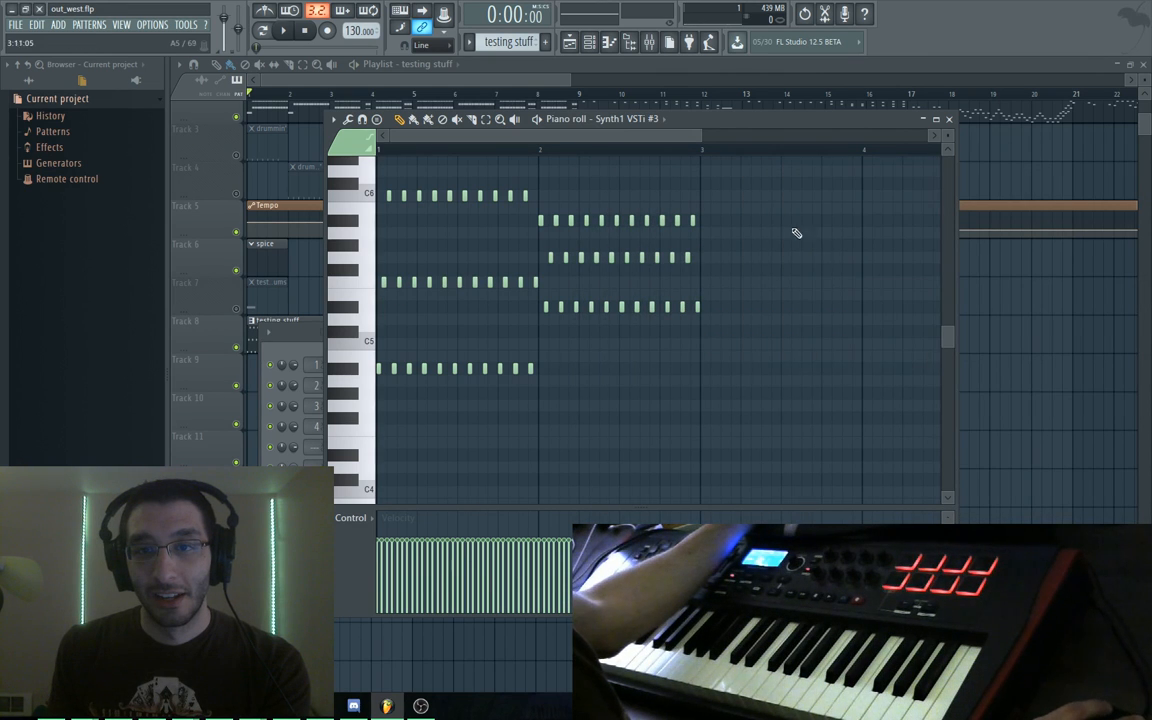
Play back the arpeggios and select all the notes
{"action": "key", "text": "space"}
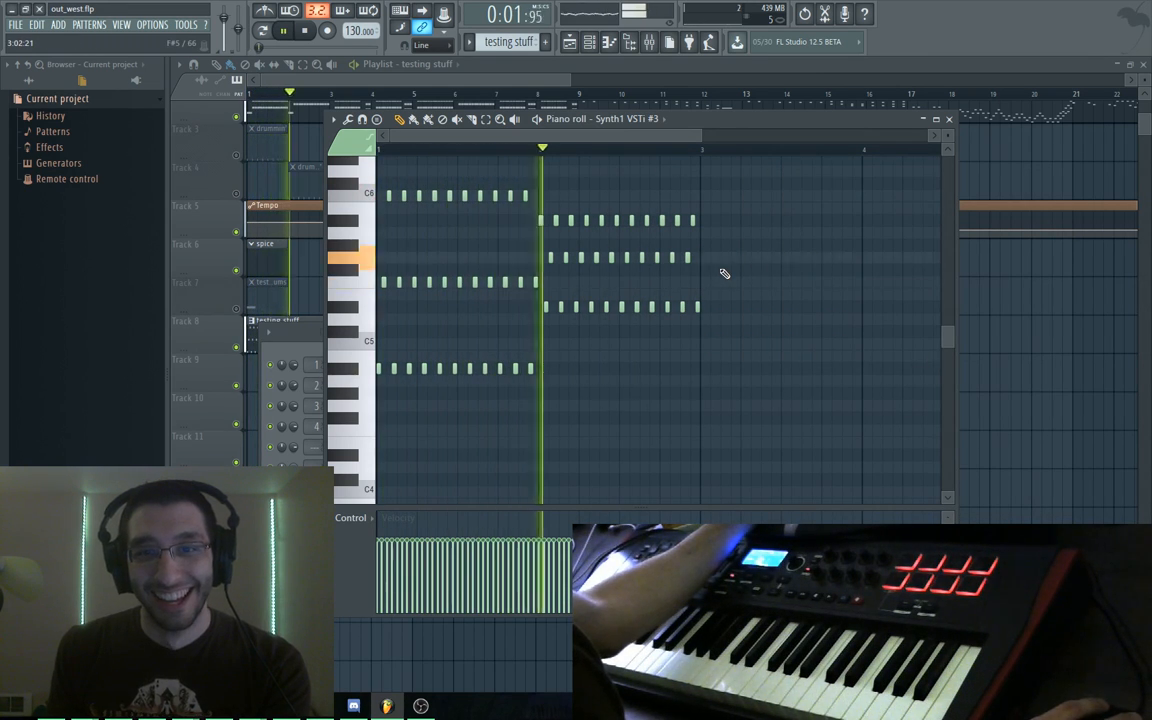
{"action": "key", "text": "space"}
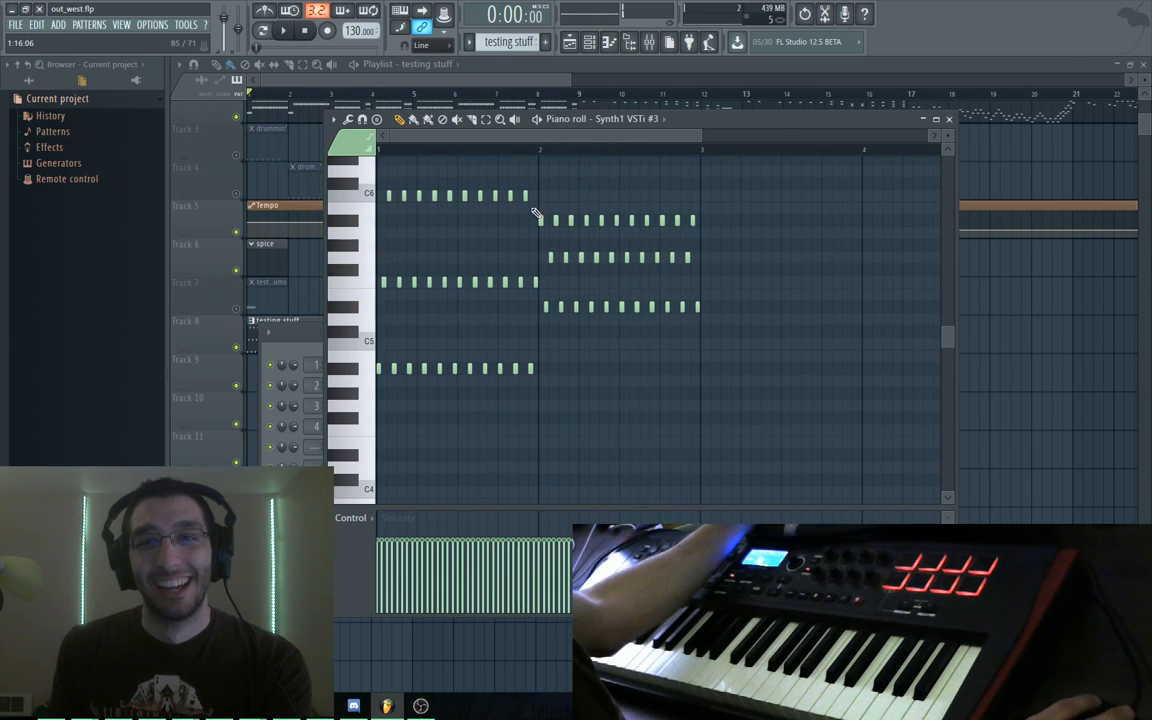
{"action": "left_click_drag", "start_coordinate": [688, 174], "coordinate": [698, 361]}
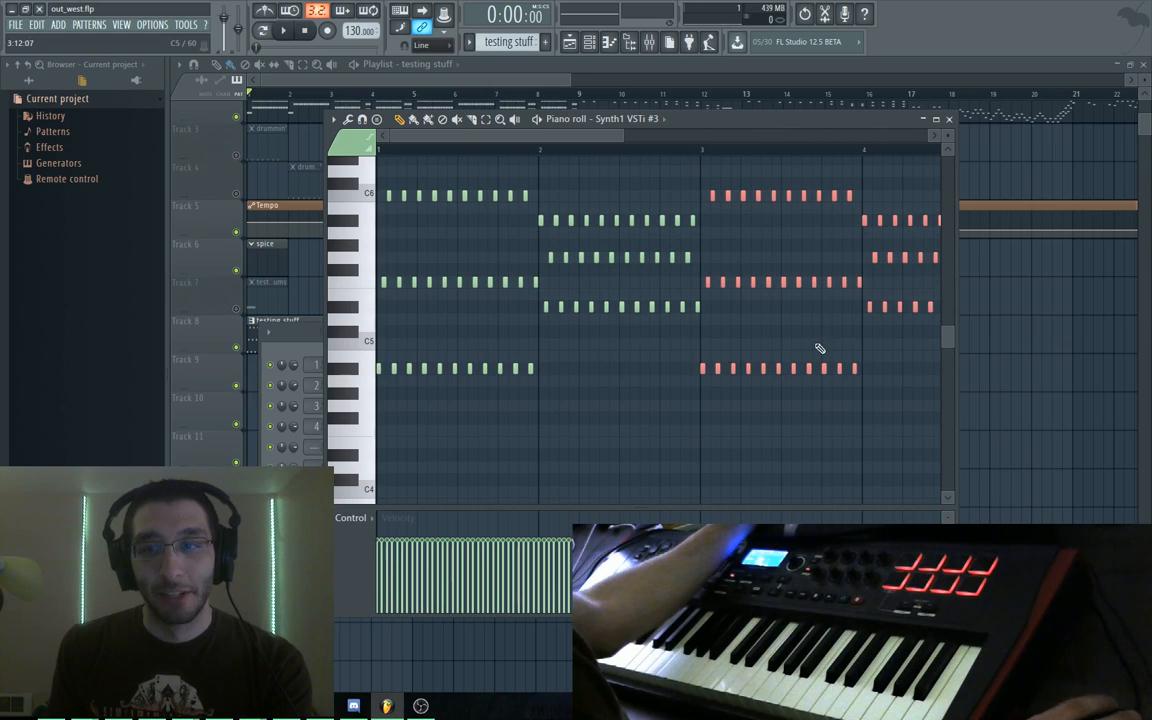
Bring the later bars into view, deselect, and play back the chopped arpeggios
{"action": "left_click_drag", "start_coordinate": [818, 411], "coordinate": [540, 416]}
{"action": "left_click", "coordinate": [593, 358], "text": "ctrl"}
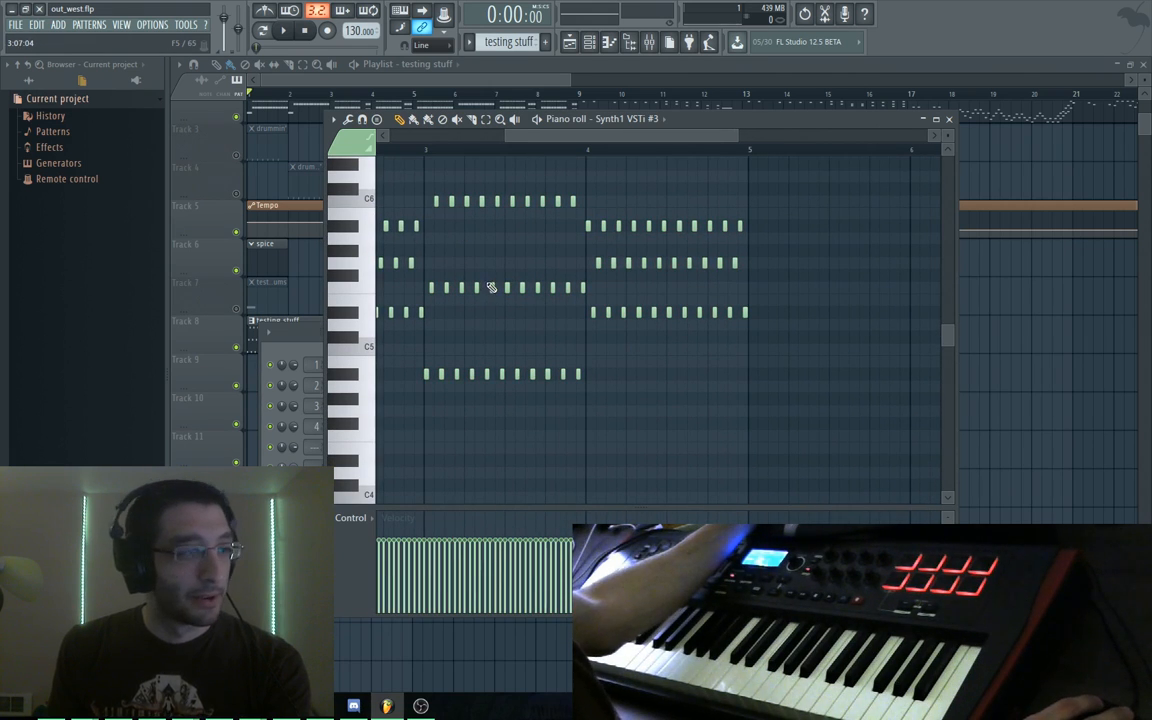
{"action": "key", "text": "space"}
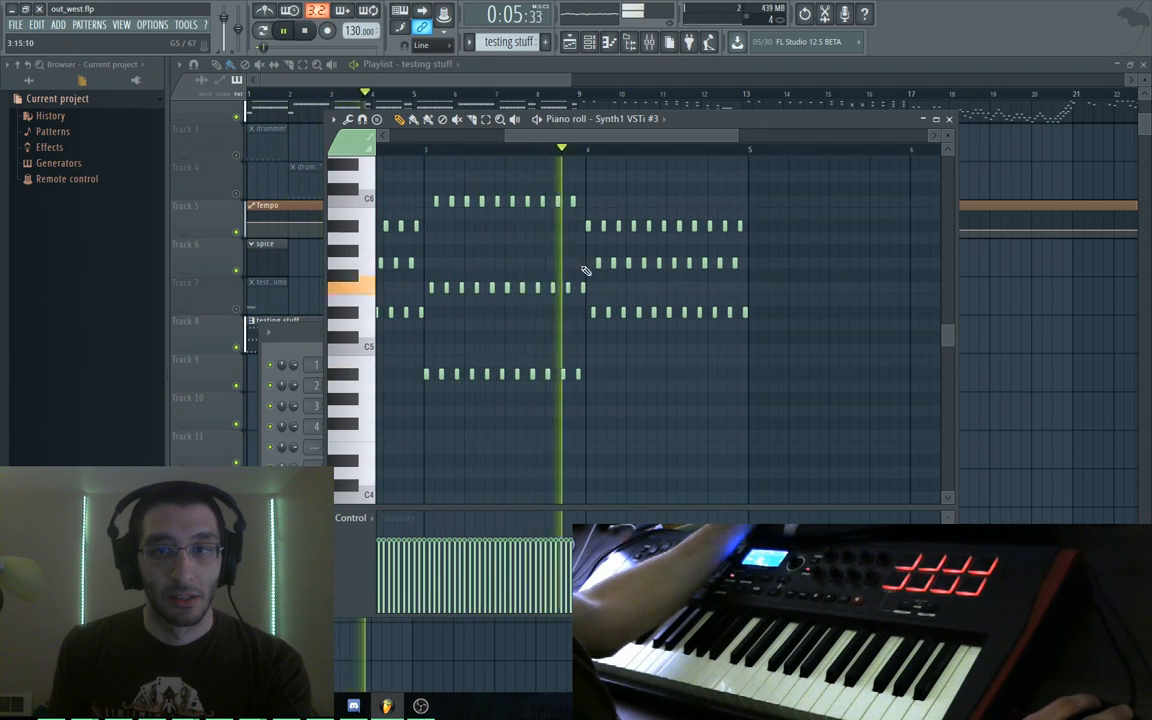
{"action": "key", "text": "space"}
Box-select every chopped arpeggio note and delete them all
{"action": "scroll", "coordinate": [599, 342], "scroll_direction": "down", "scroll_amount": 4}
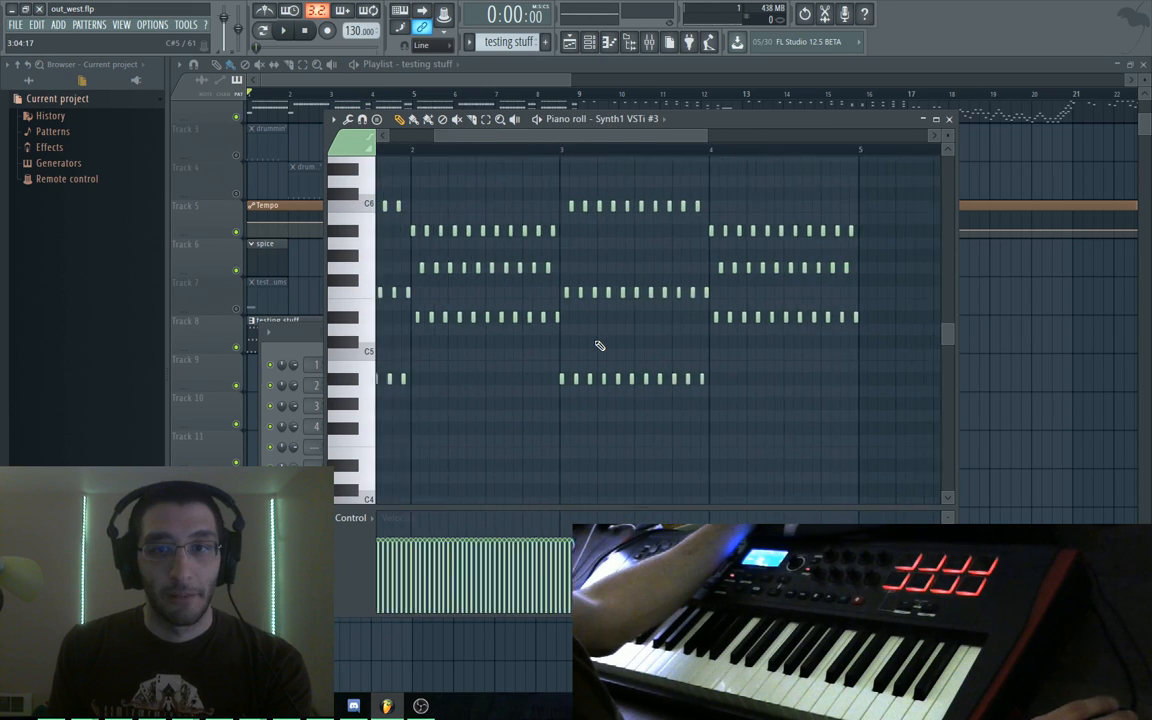
{"action": "left_click_drag", "start_coordinate": [770, 430], "coordinate": [380, 175]}
{"action": "key", "text": "Delete"}
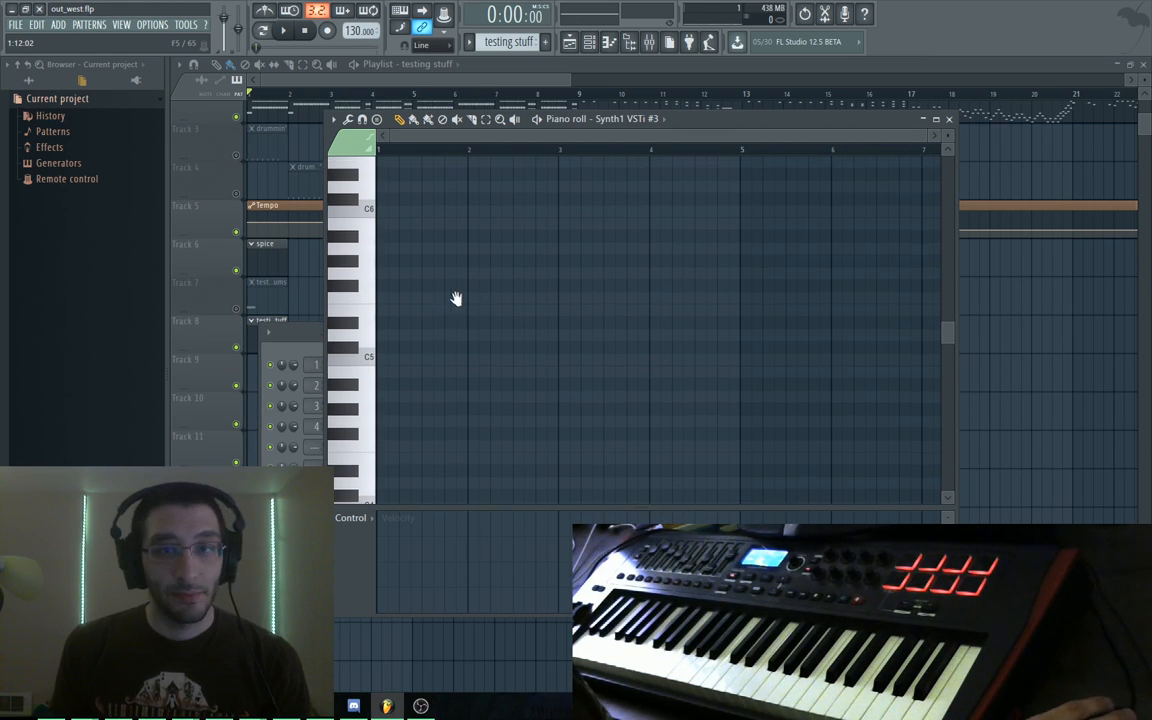
Draw the riff notes A#4, C#5, F5 and C#5 with the pencil
{"action": "left_click", "coordinate": [396, 313]}
{"action": "left_click_drag", "start_coordinate": [394, 313], "coordinate": [381, 360]}
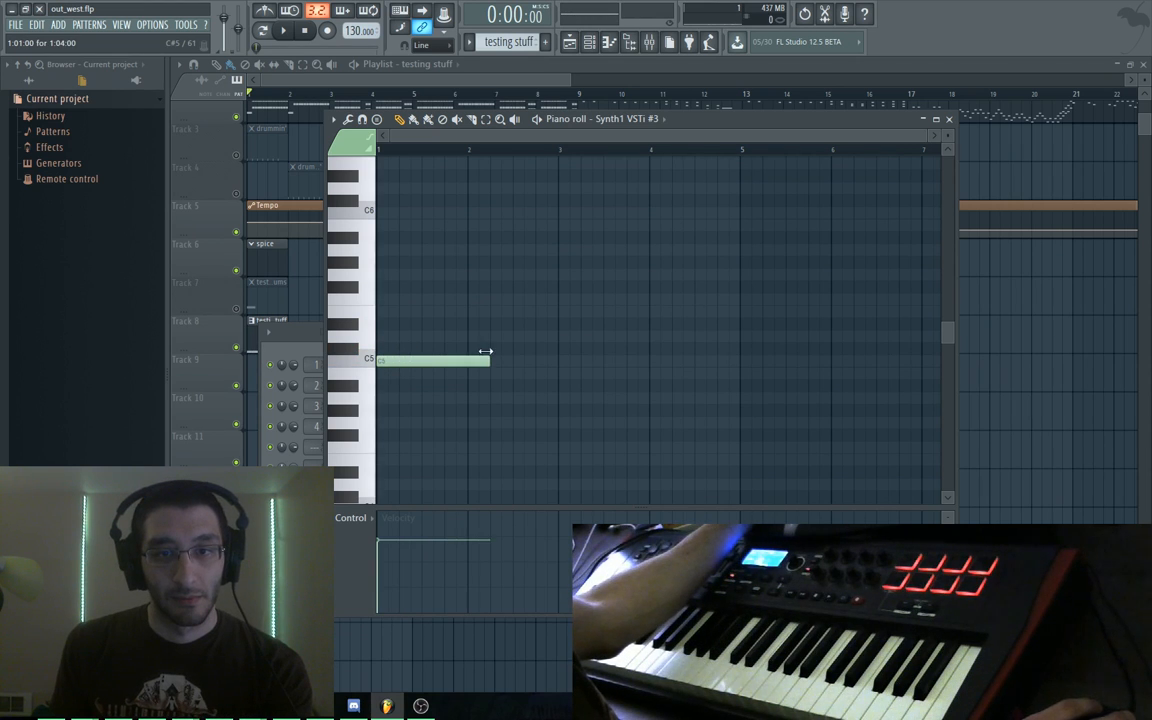
{"action": "left_click_drag", "start_coordinate": [519, 364], "coordinate": [447, 386]}
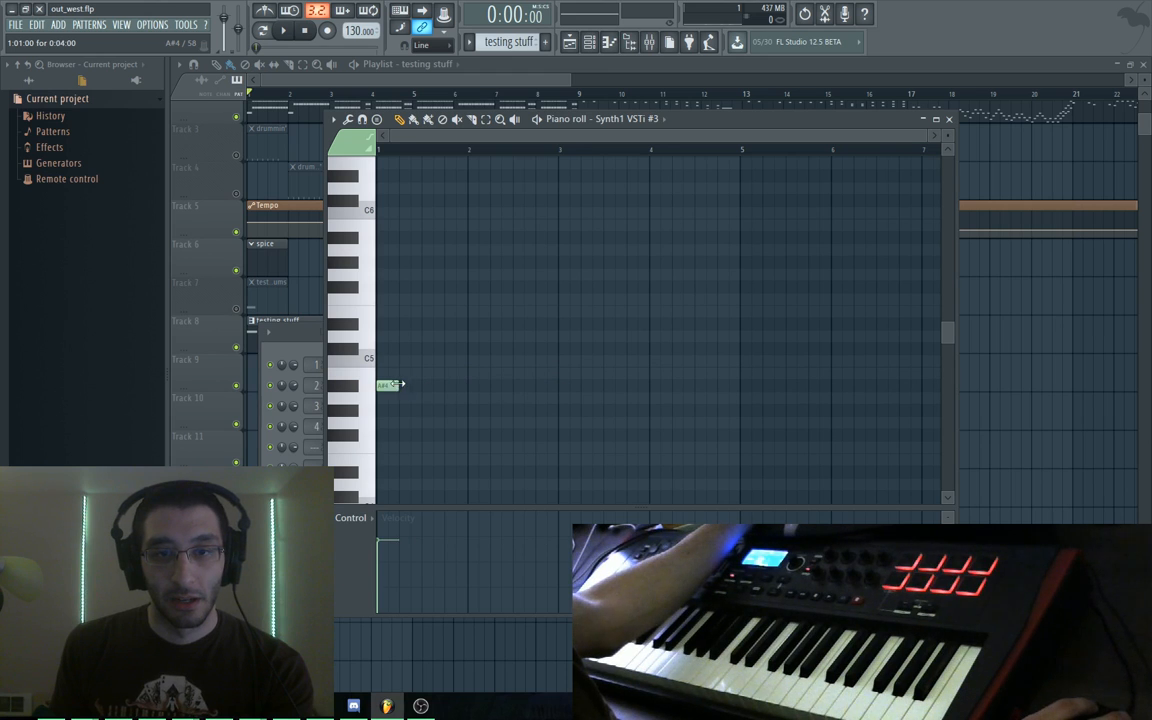
{"action": "left_click", "coordinate": [401, 347]}
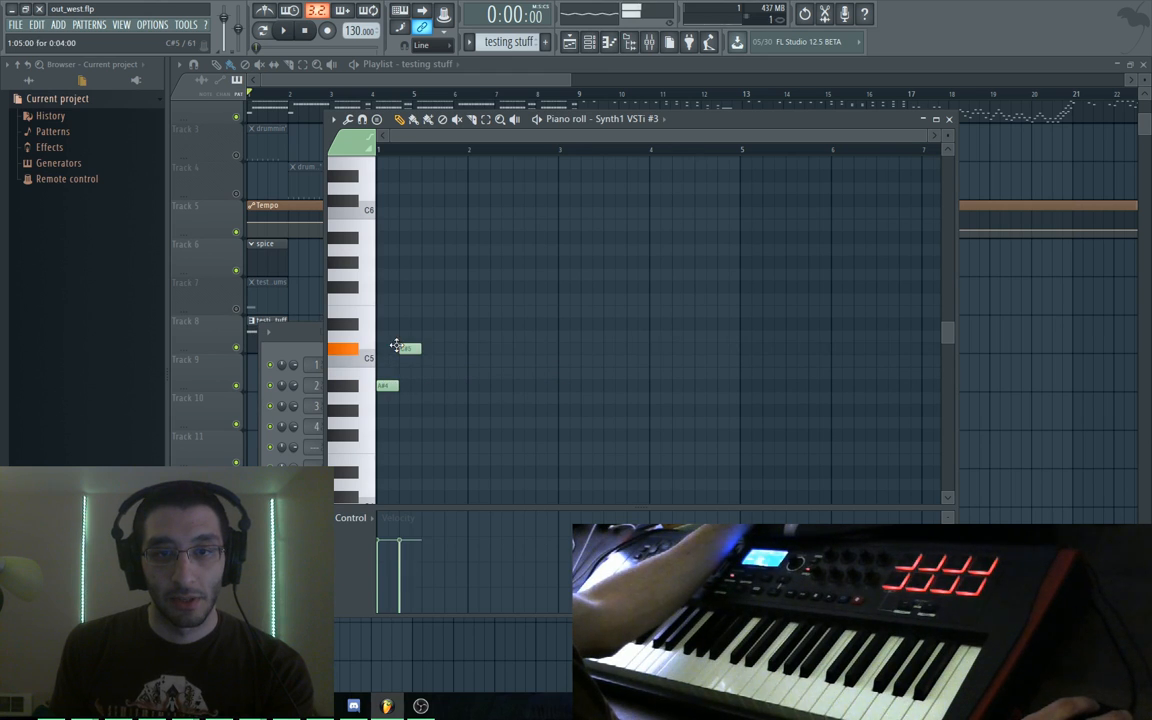
{"action": "left_click", "coordinate": [428, 299]}
{"action": "left_click", "coordinate": [452, 237]}
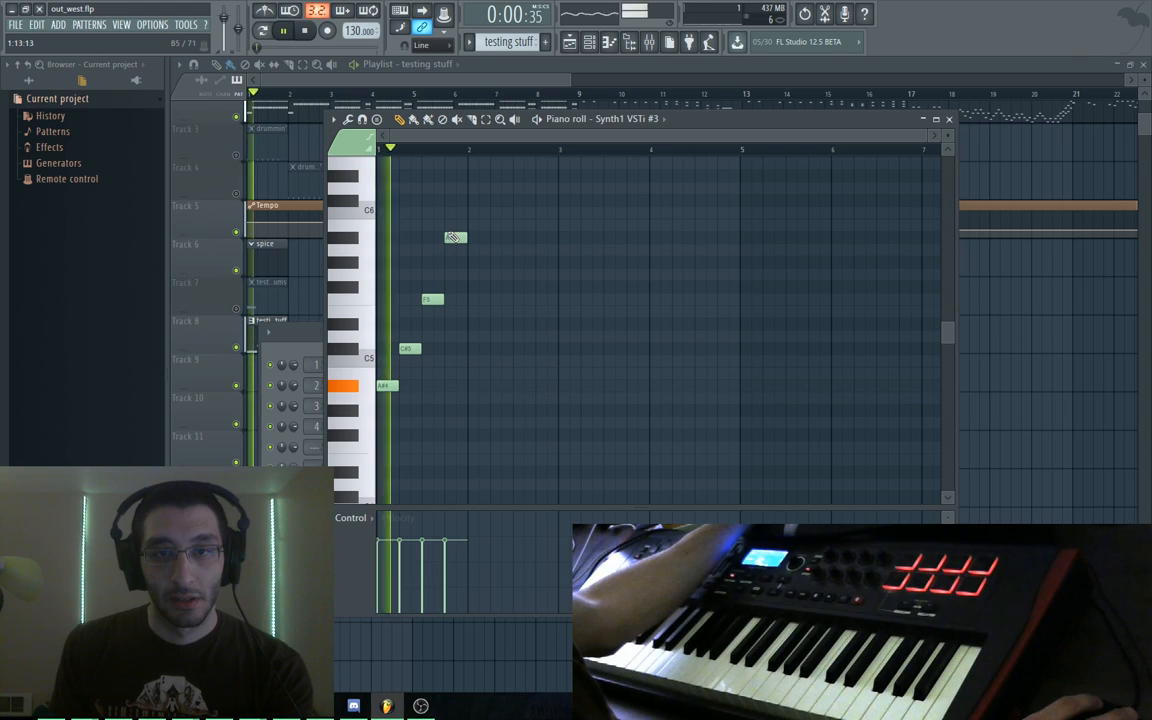
{"action": "right_click", "coordinate": [453, 237]}
{"action": "right_click", "coordinate": [432, 299]}
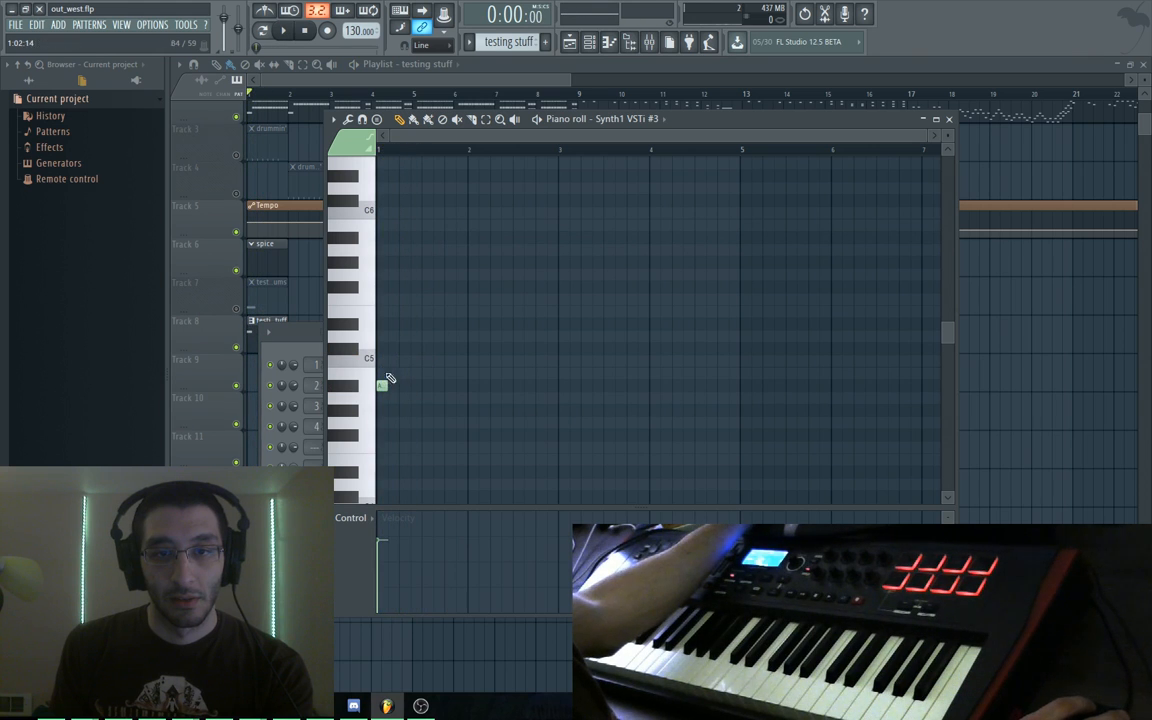
{"action": "left_click", "coordinate": [386, 356]}
{"action": "left_click", "coordinate": [404, 299]}
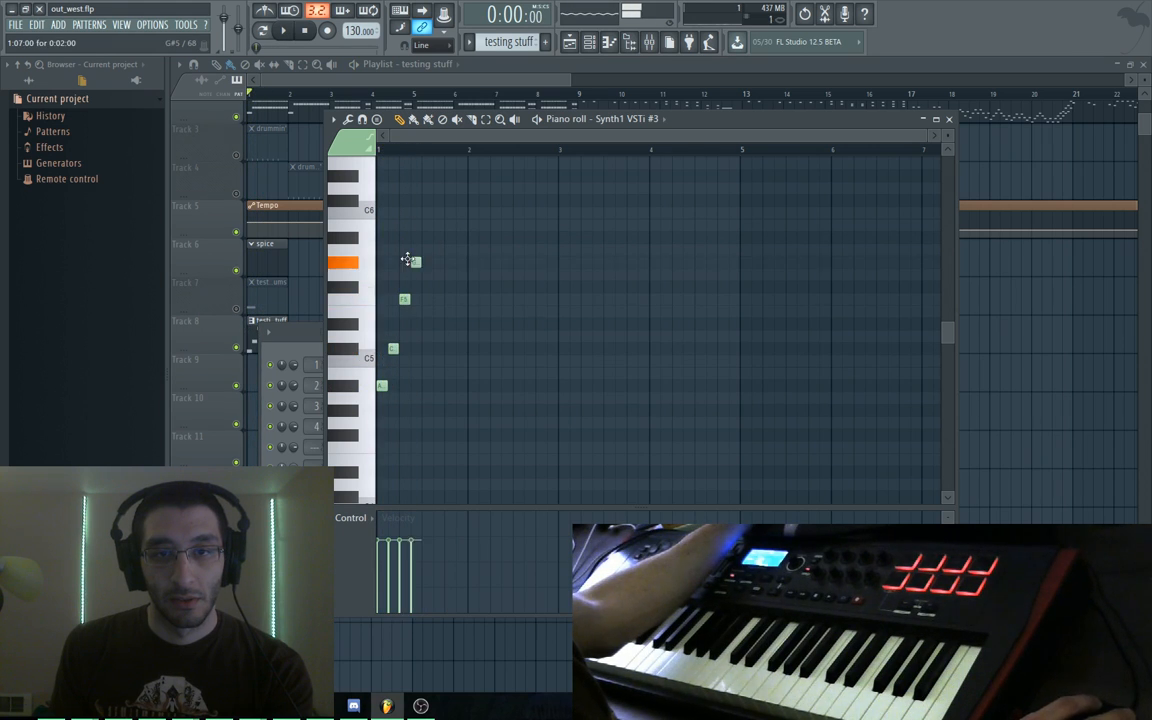
{"action": "left_click", "coordinate": [416, 348]}
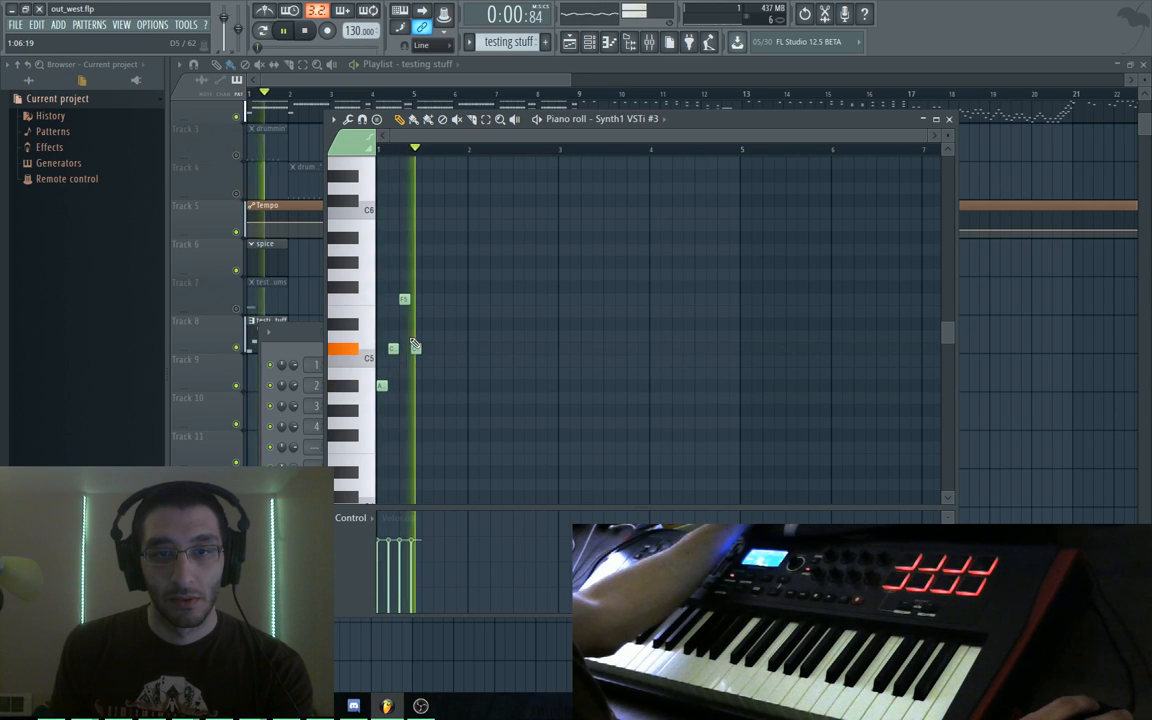
Box-select the four riff notes and shrink them to 50% of their length
{"action": "scroll", "coordinate": [426, 369], "scroll_direction": "up", "scroll_amount": 3}
{"action": "scroll", "coordinate": [426, 369], "scroll_direction": "up", "scroll_amount": 2}
{"action": "left_click_drag", "start_coordinate": [559, 312], "coordinate": [627, 291]}
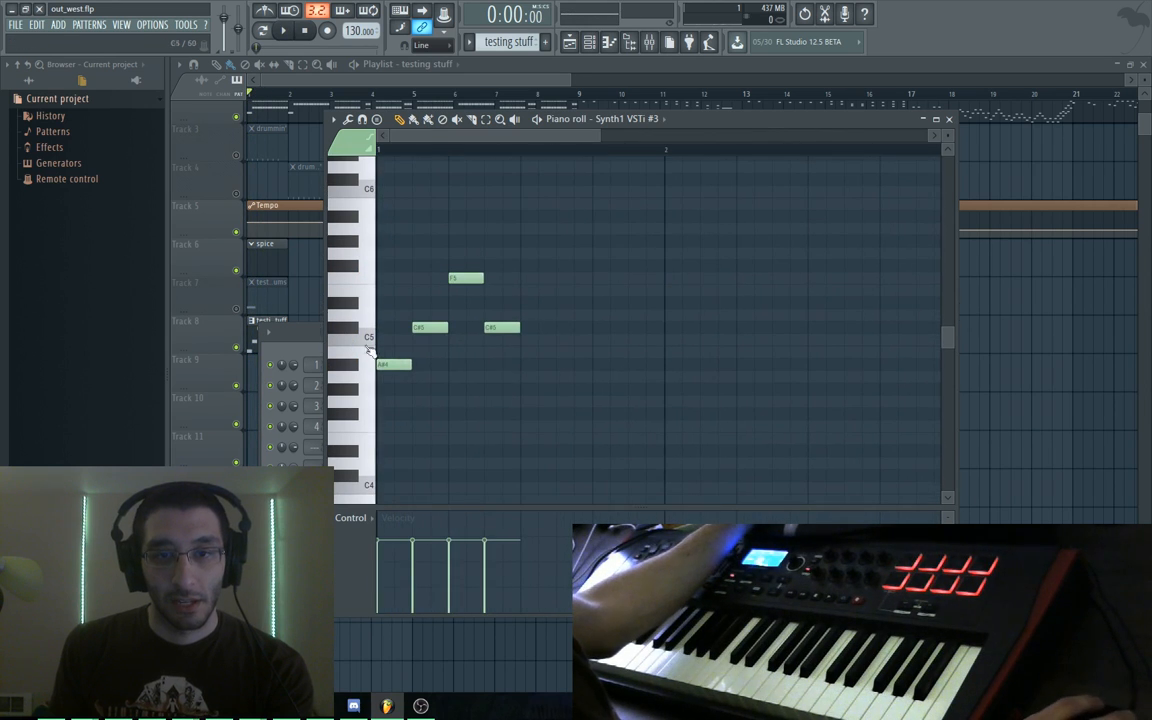
{"action": "left_click_drag", "start_coordinate": [604, 237], "coordinate": [386, 374]}
{"action": "left_click_drag", "start_coordinate": [557, 327], "coordinate": [467, 320]}
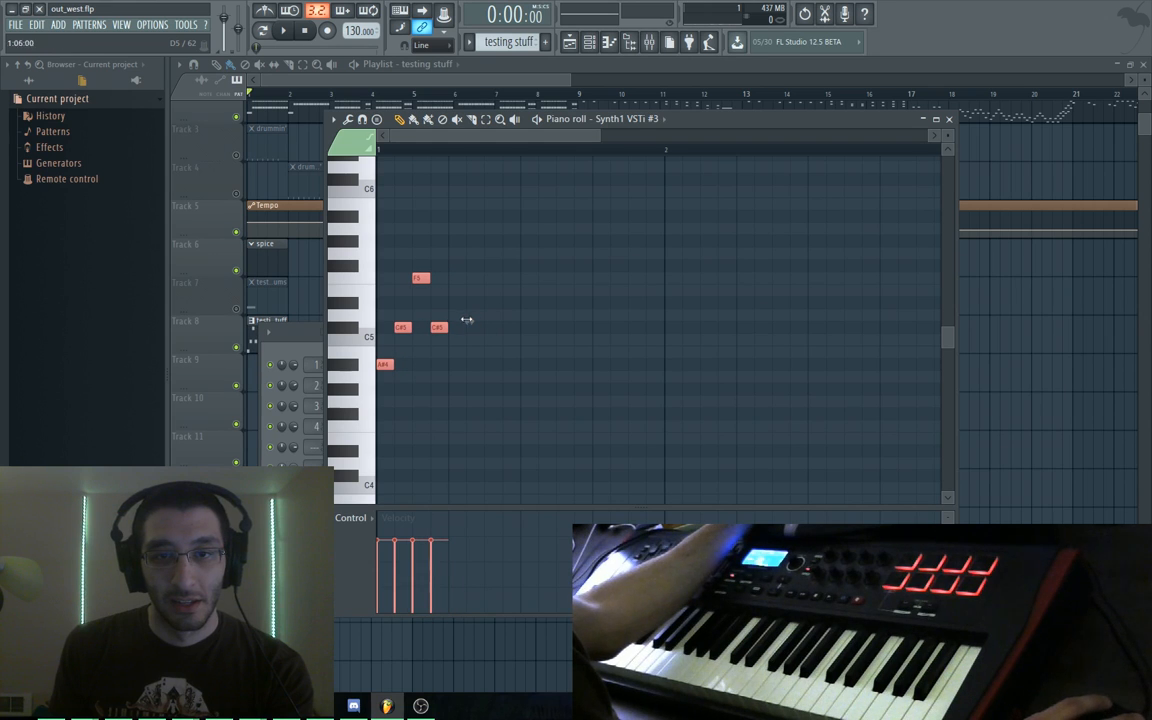
{"action": "right_click", "coordinate": [540, 278]}
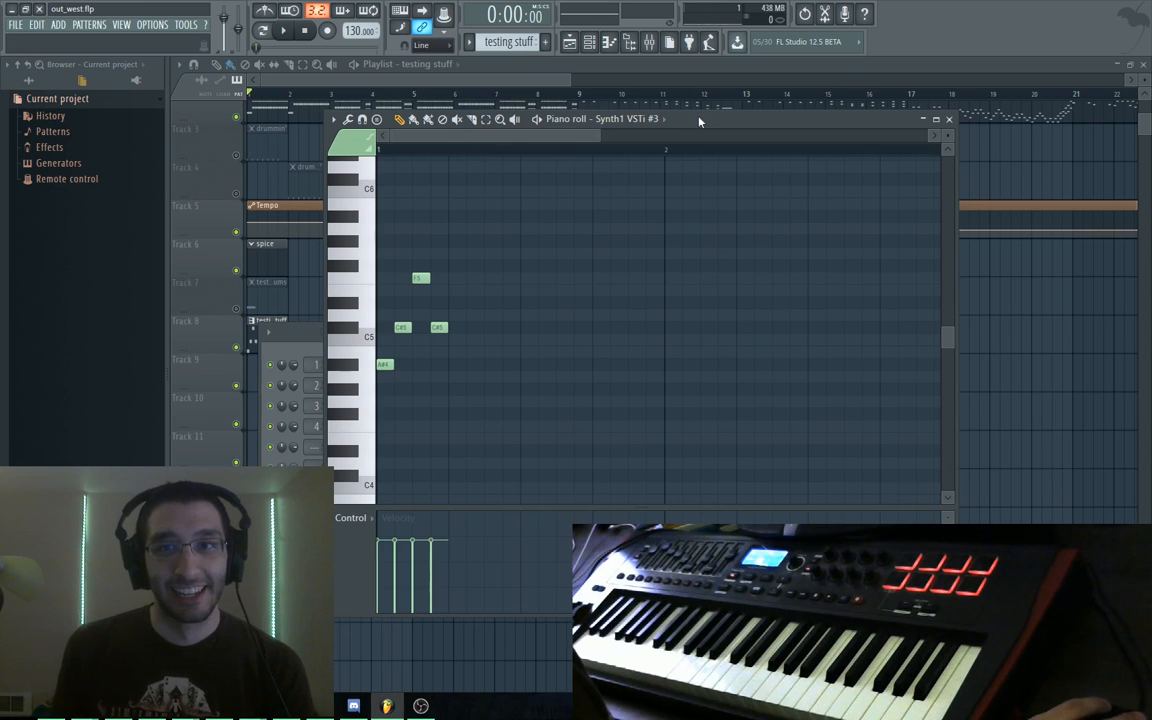
Audition the riff and rearrange the piano roll over the Channel rack
{"action": "left_click_drag", "start_coordinate": [699, 121], "coordinate": [647, 99]}
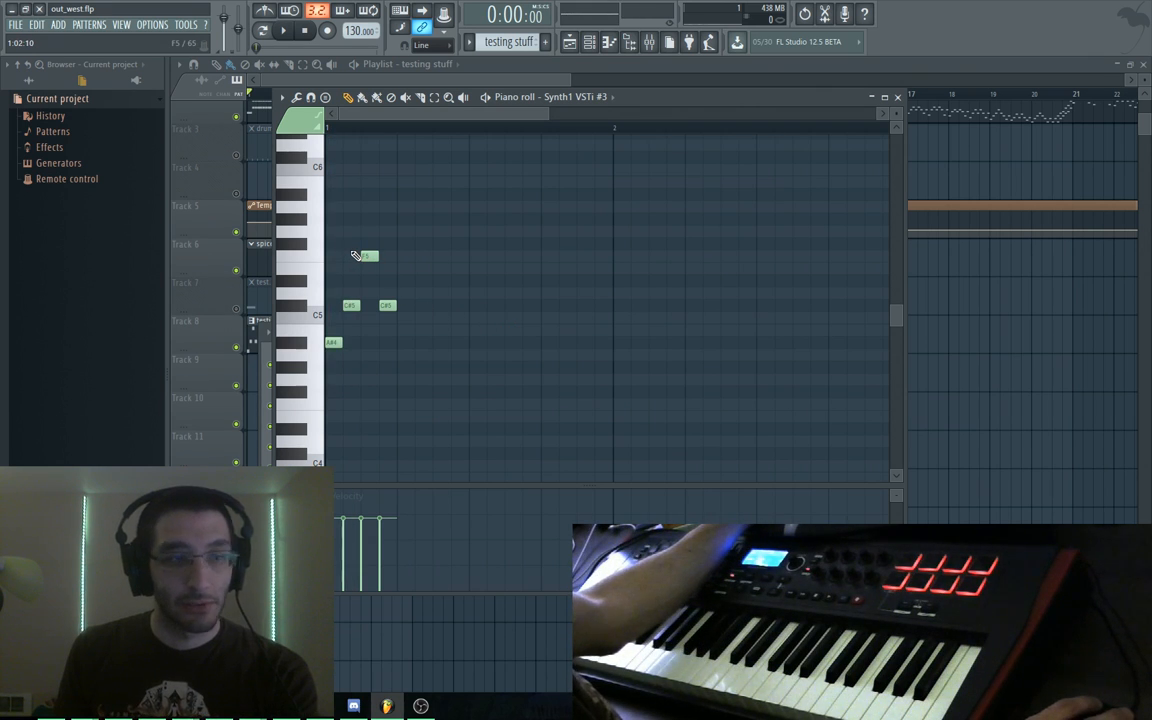
{"action": "key", "text": "space"}
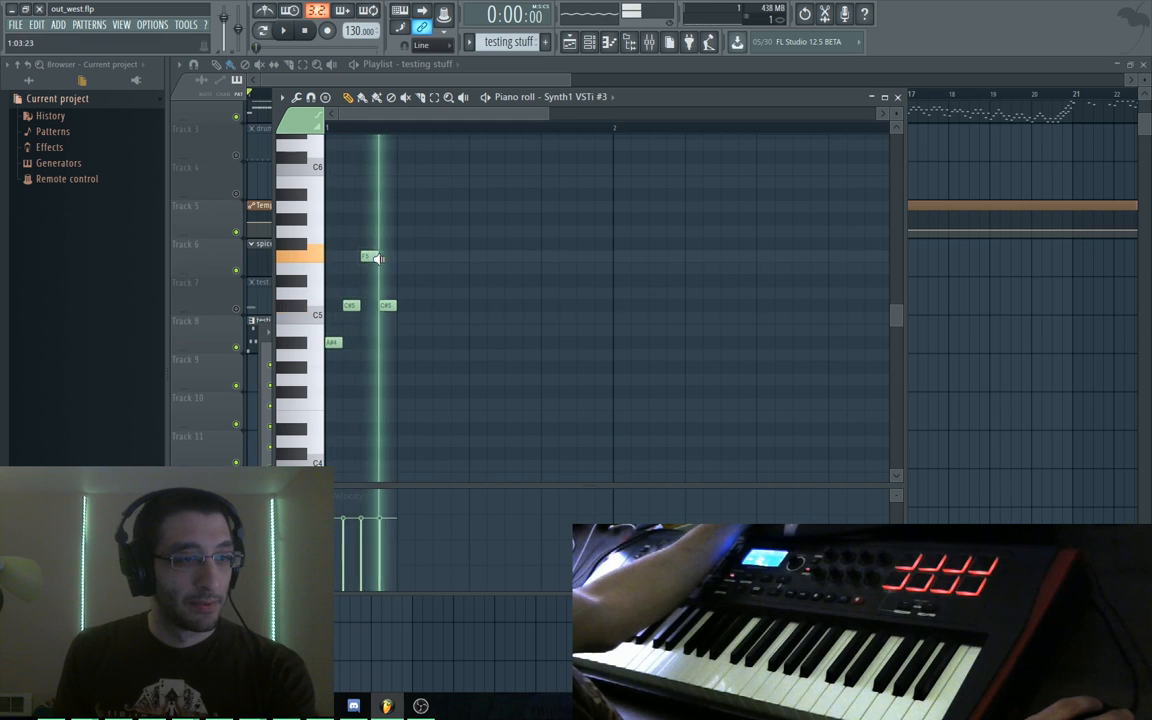
{"action": "key", "text": "space"}
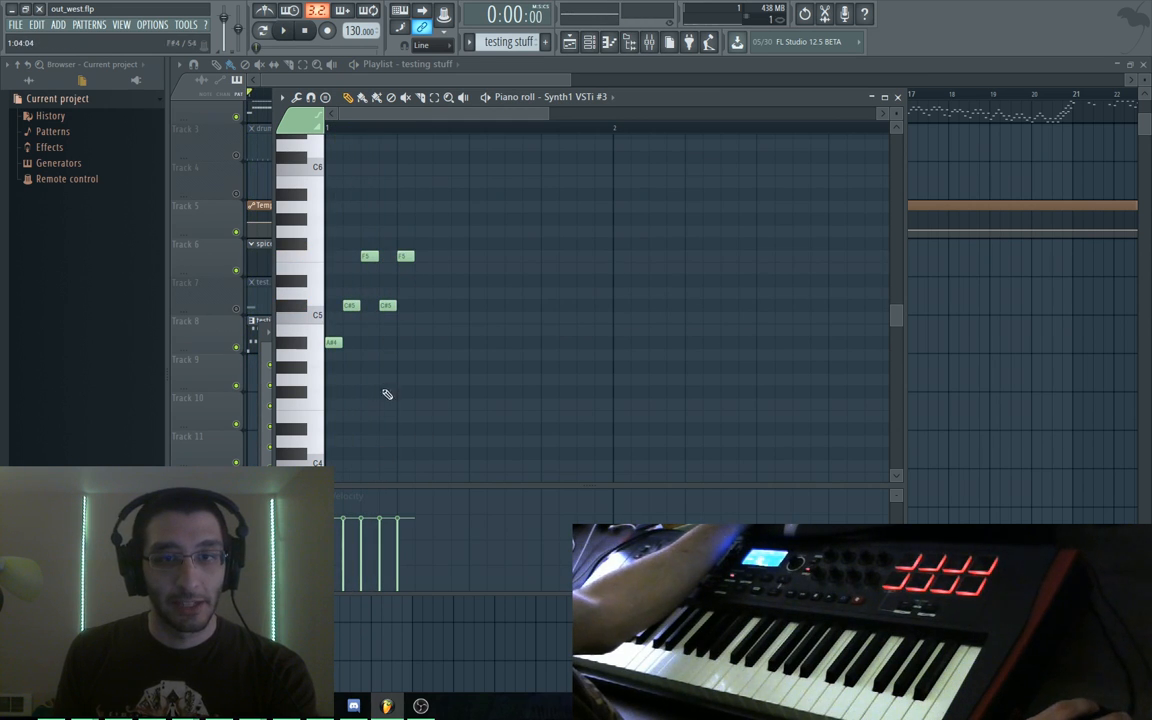
{"action": "left_click_drag", "start_coordinate": [560, 96], "coordinate": [719, 107]}
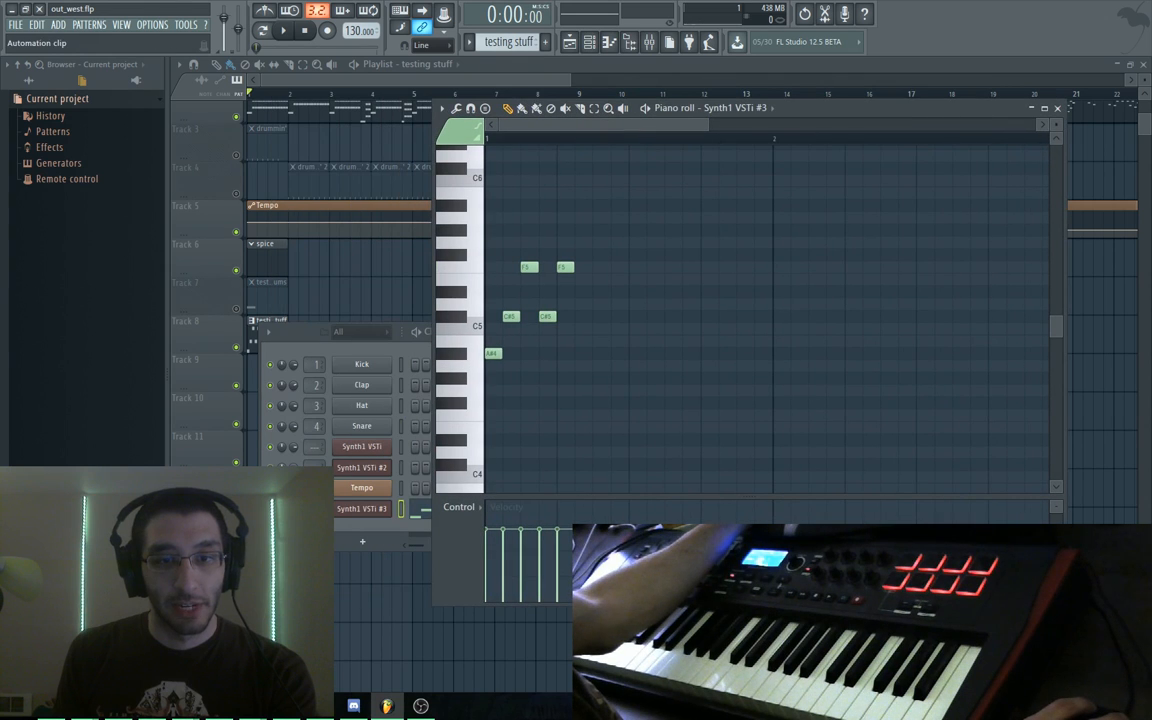
{"action": "left_click", "coordinate": [293, 509]}
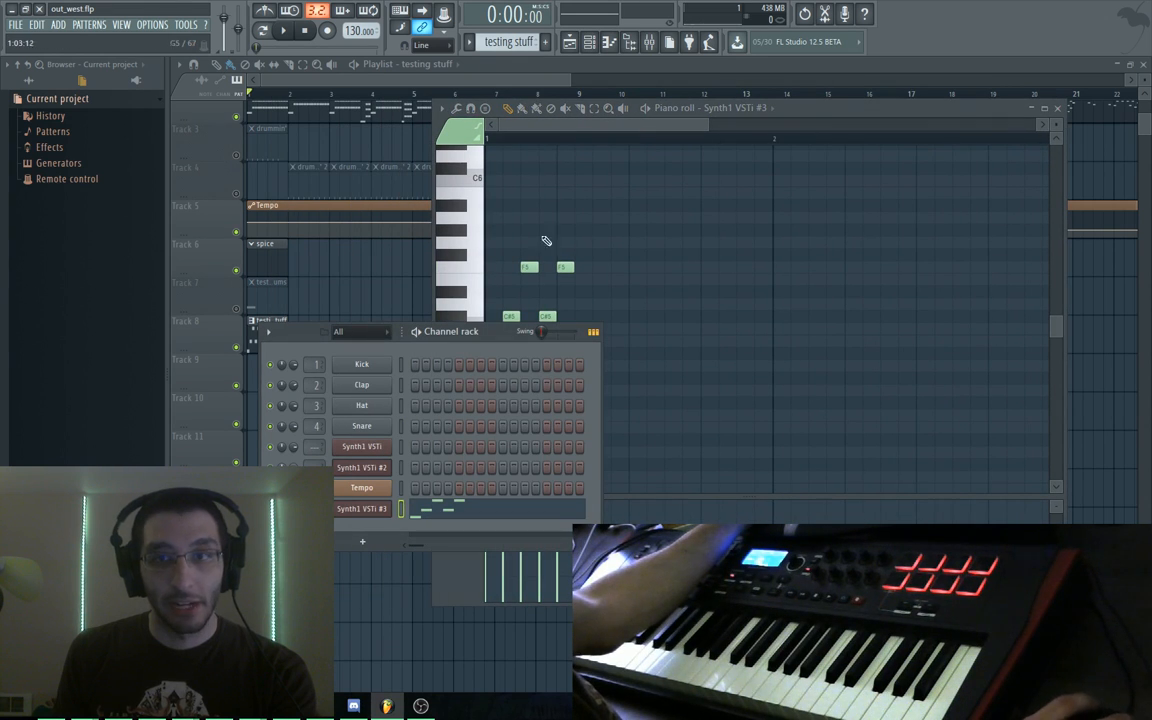
{"action": "left_click_drag", "start_coordinate": [783, 121], "coordinate": [576, 88]}
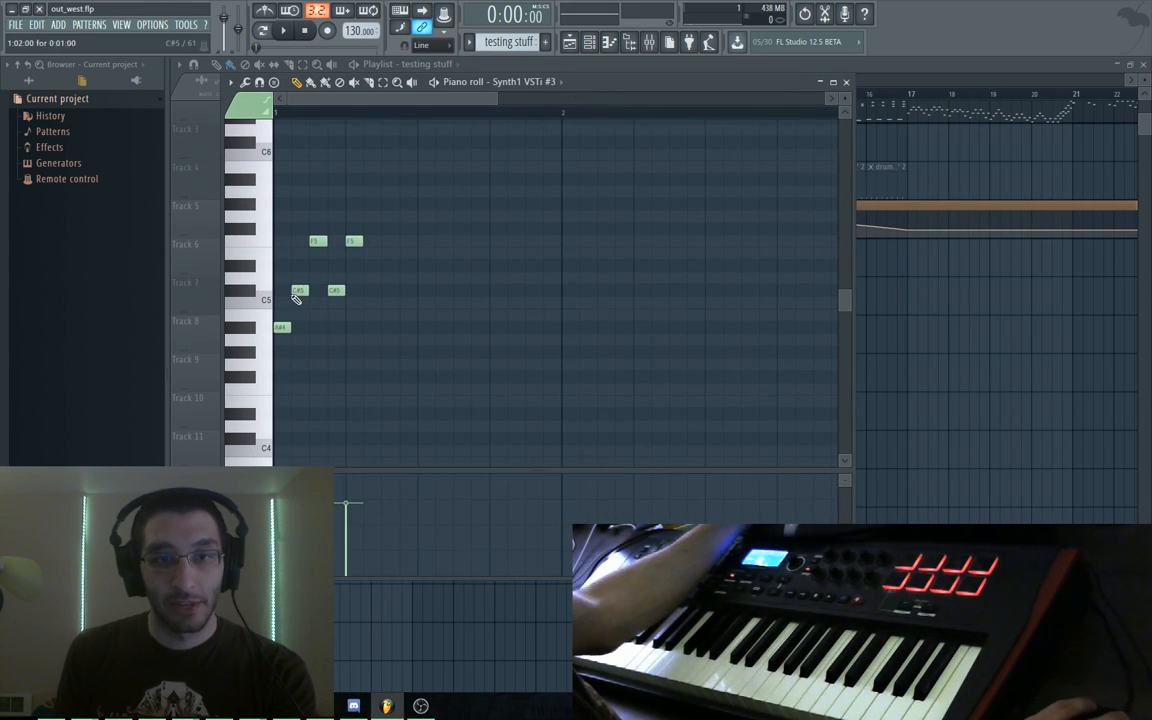
Try a high A#5 note, then delete the C#6 and middle F5 while auditioning
{"action": "left_click_drag", "start_coordinate": [280, 278], "coordinate": [357, 277]}
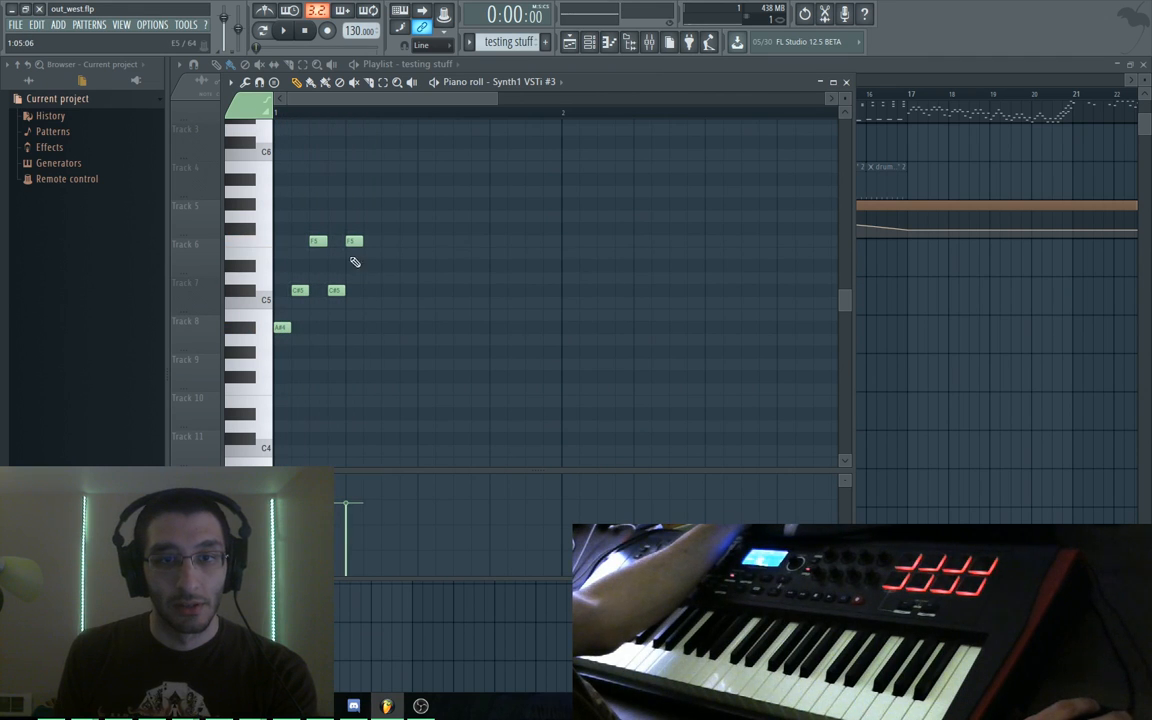
{"action": "left_click", "coordinate": [361, 176]}
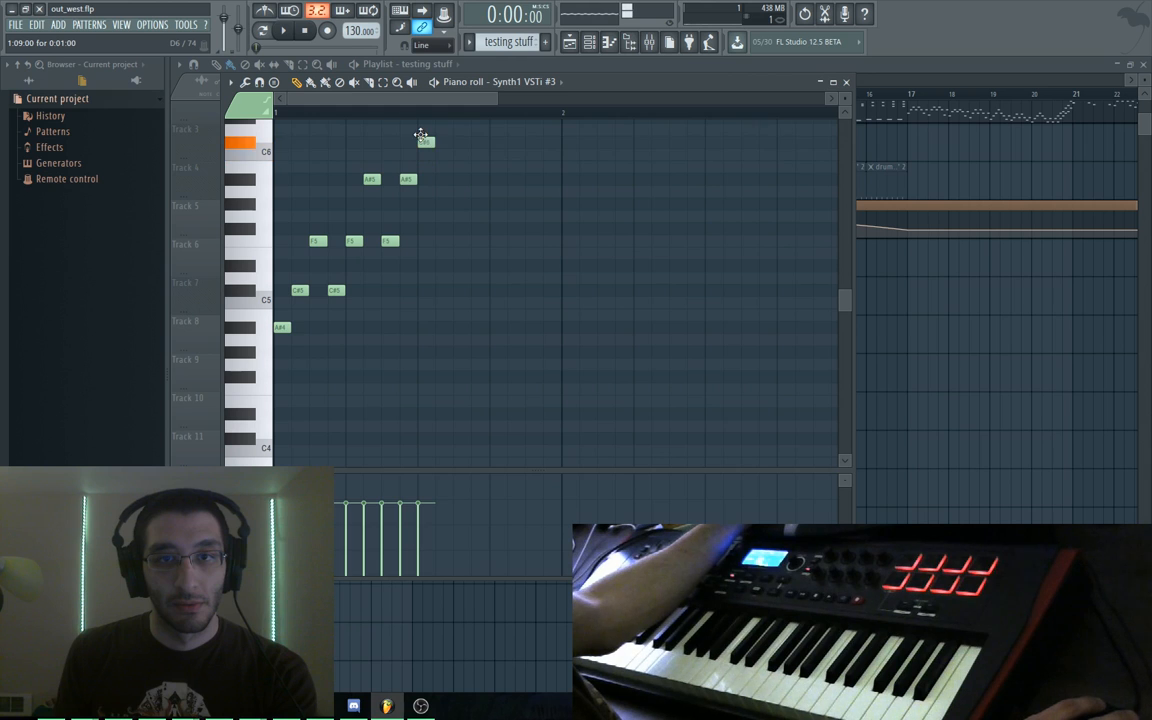
{"action": "key", "text": "space"}
{"action": "key", "text": "space"}
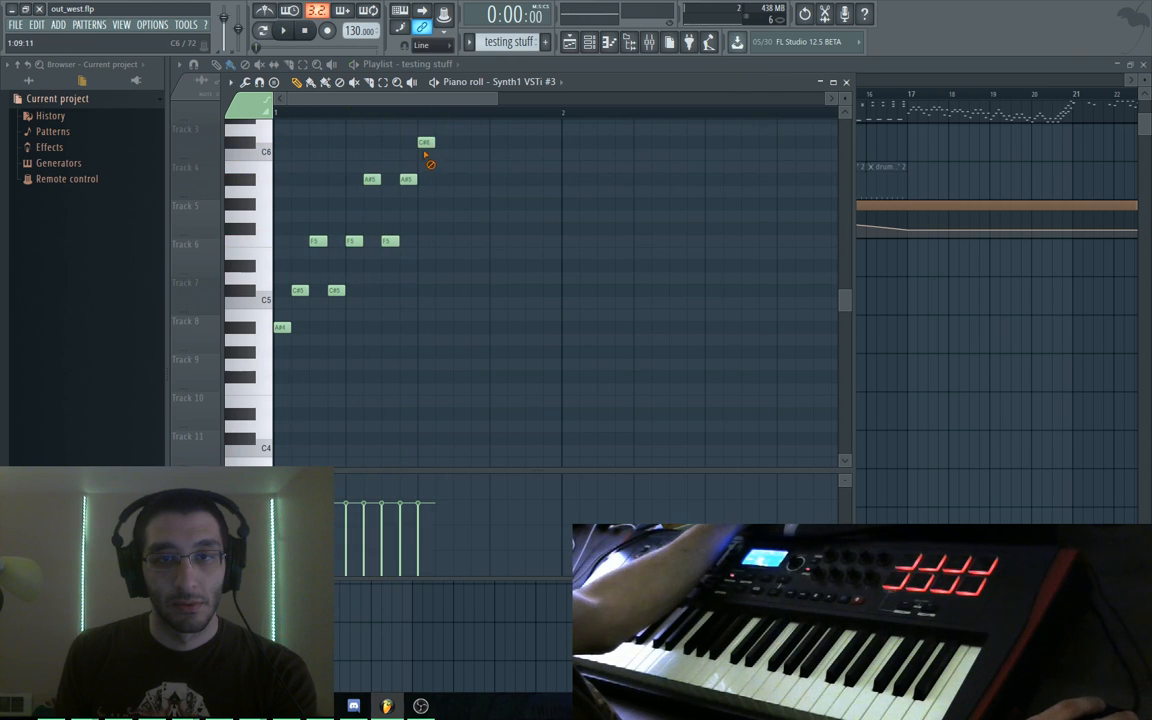
{"action": "key", "text": "space"}
{"action": "right_click", "coordinate": [426, 142]}
{"action": "key", "text": "space"}
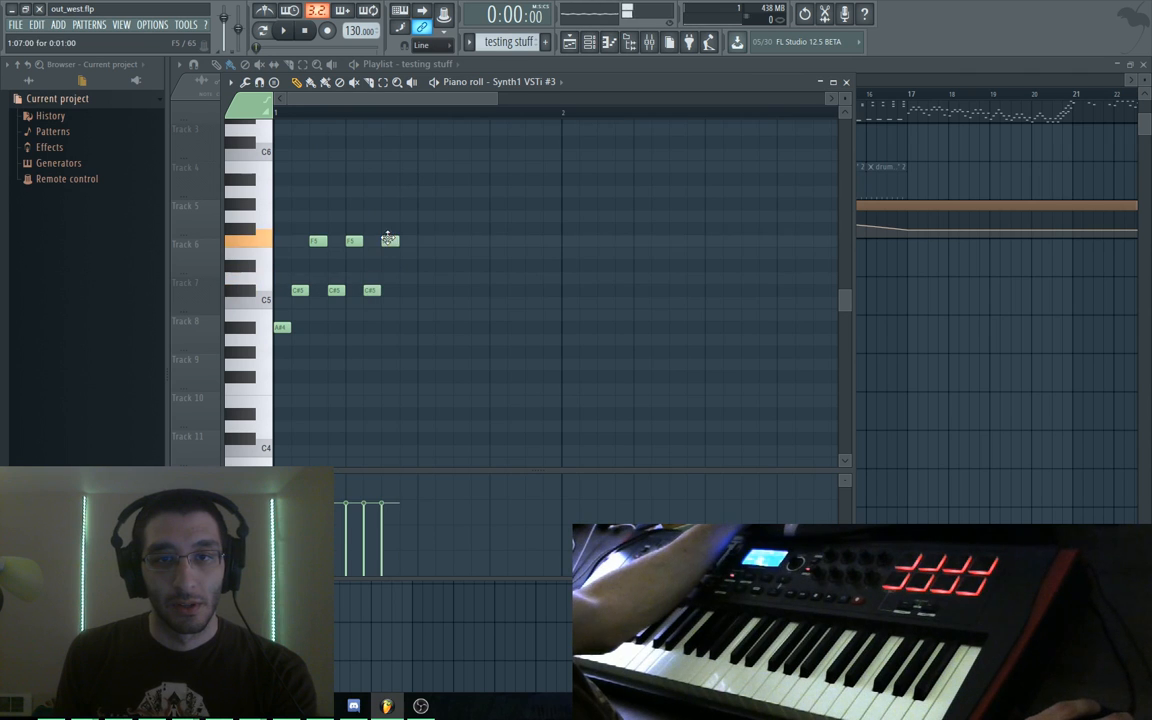
{"action": "left_click_drag", "start_coordinate": [407, 291], "coordinate": [408, 290]}
{"action": "key", "text": "space"}
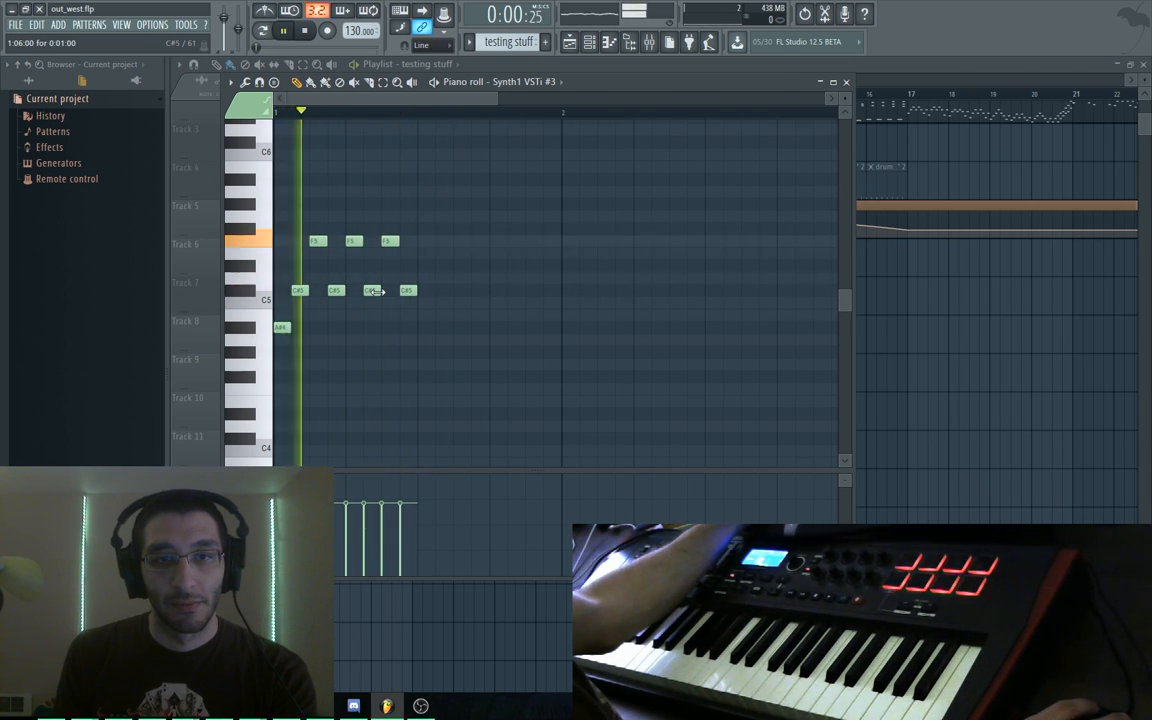
{"action": "key", "text": "space"}
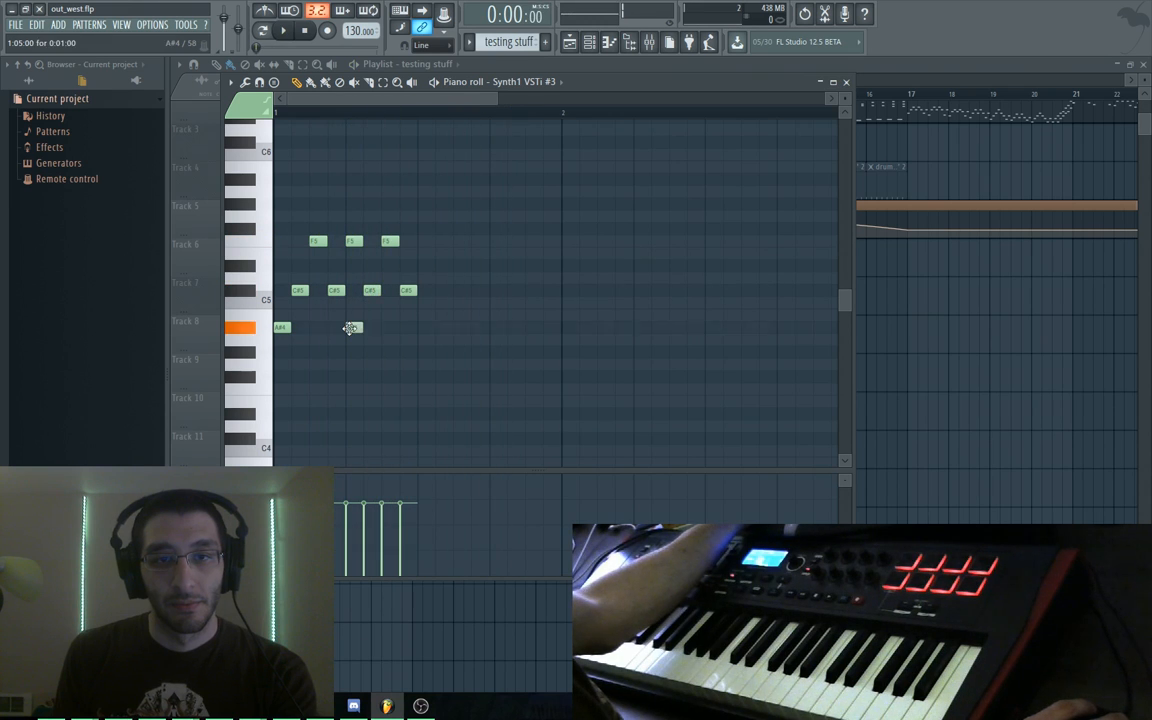
{"action": "right_click", "coordinate": [349, 247]}
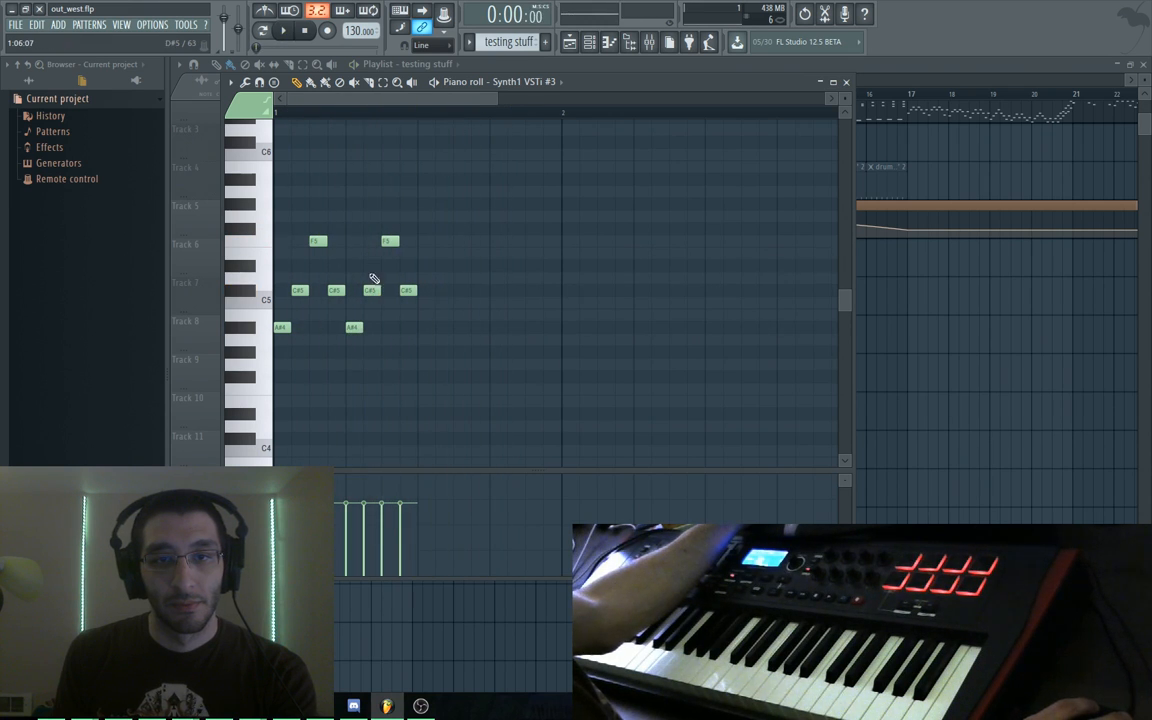
{"action": "key", "text": "space"}
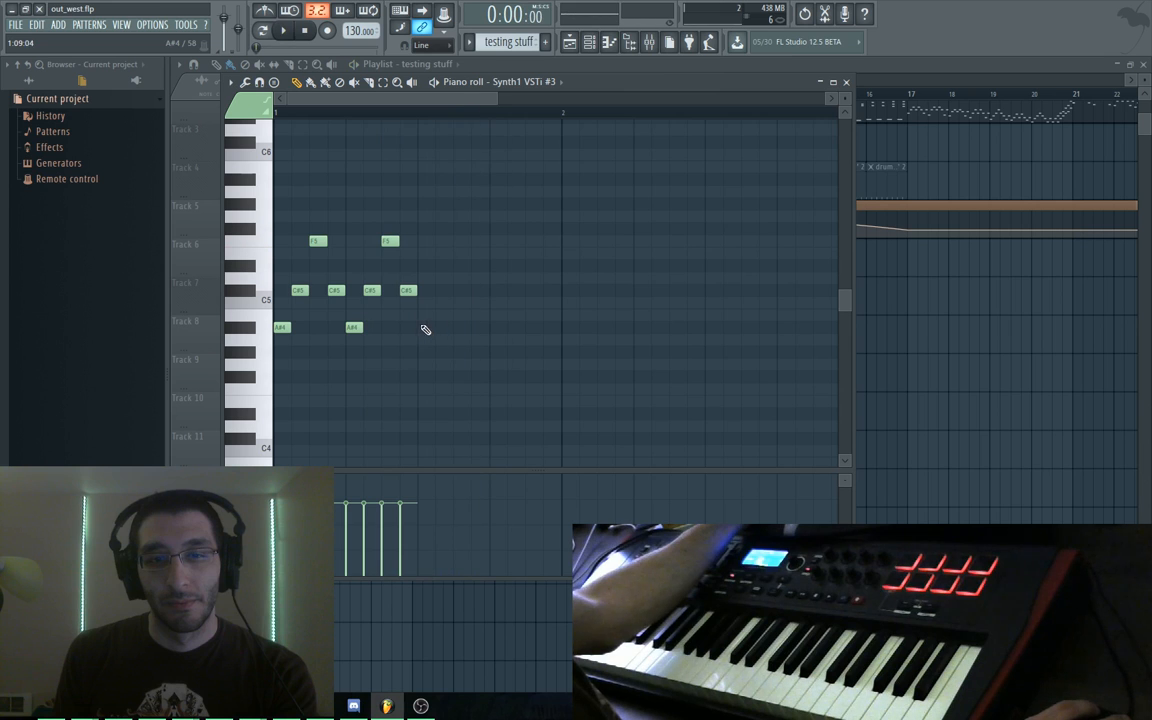
Select the half-bar figure and duplicate it with Ctrl+B to fill bar 1
{"action": "left_click", "coordinate": [460, 316]}
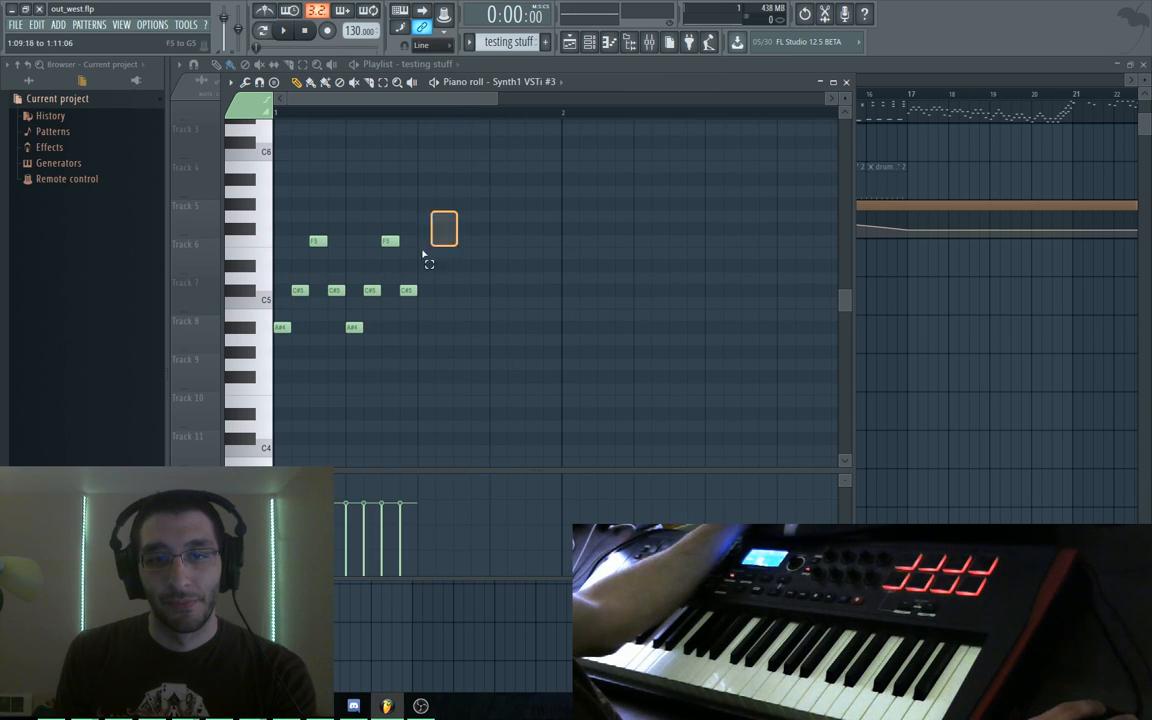
{"action": "key", "text": "ctrl+a"}
{"action": "key", "text": "ctrl+b"}
{"action": "key", "text": "space"}
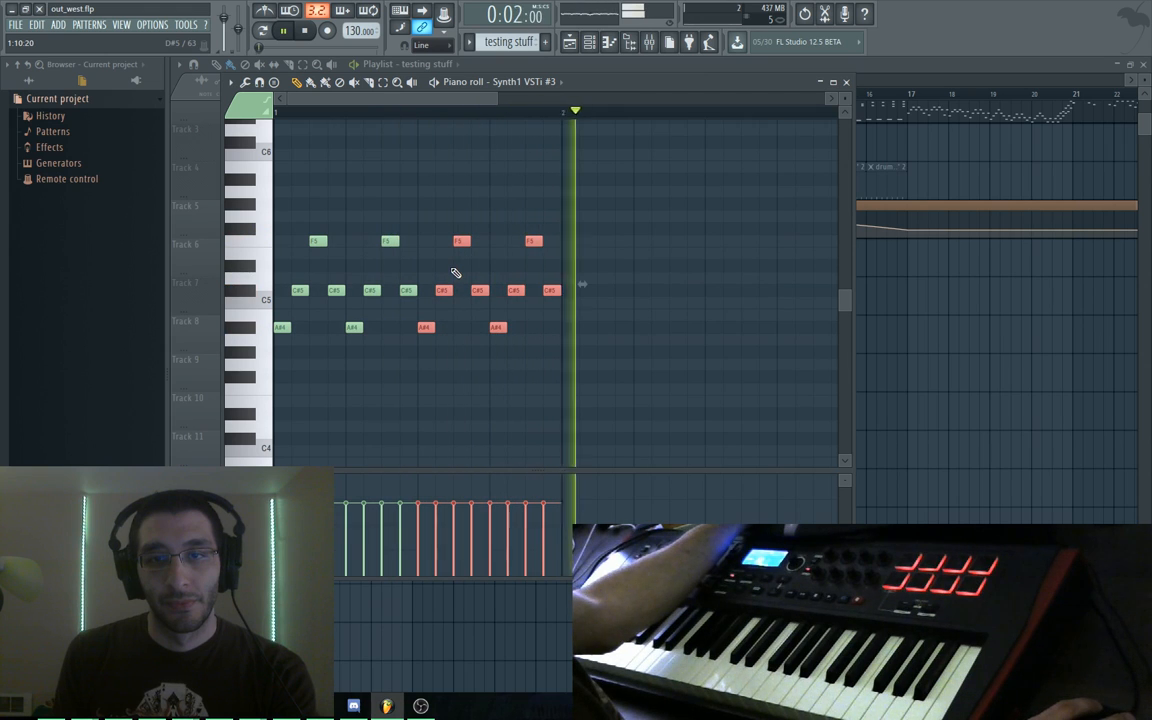
{"action": "key", "text": "space"}
{"action": "key", "text": "ctrl+d"}
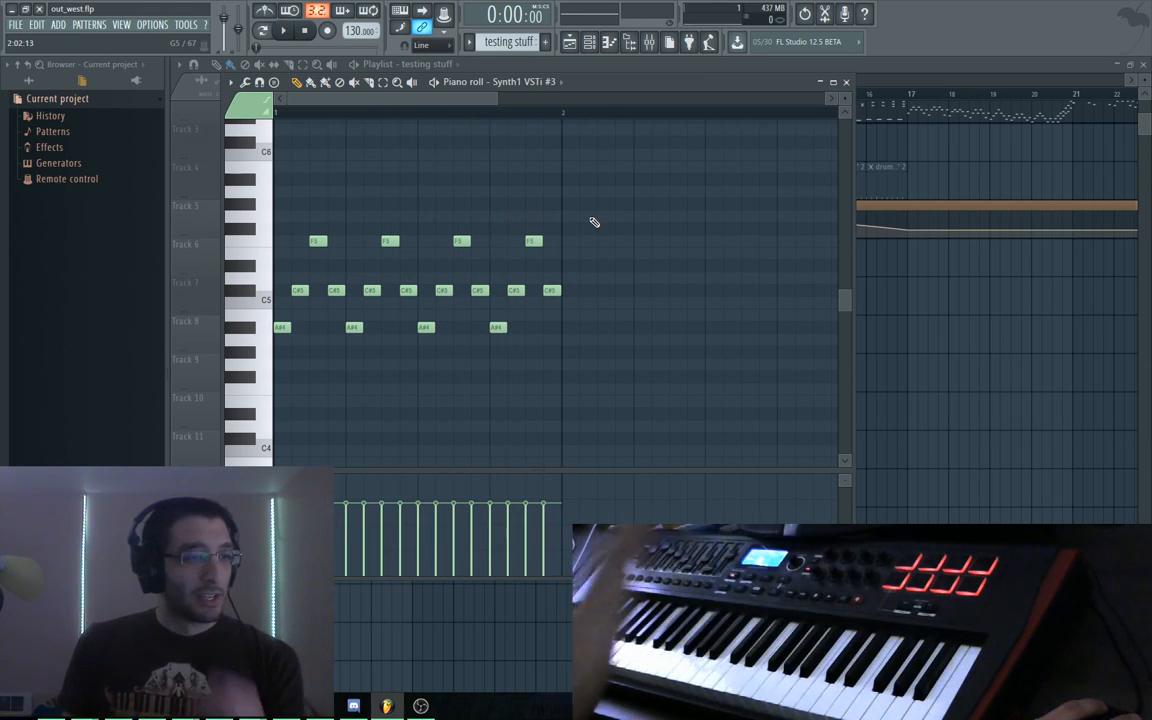
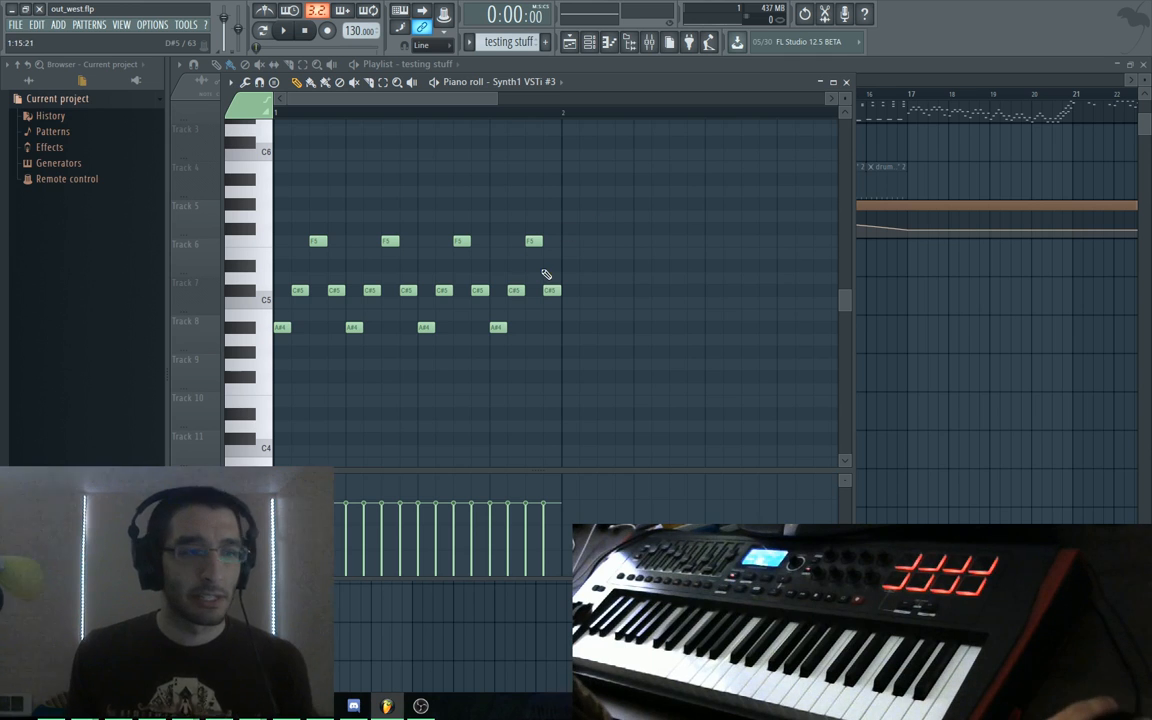
Bring the piano roll to the front and play the bar-1 melody
{"action": "left_click", "coordinate": [574, 65]}
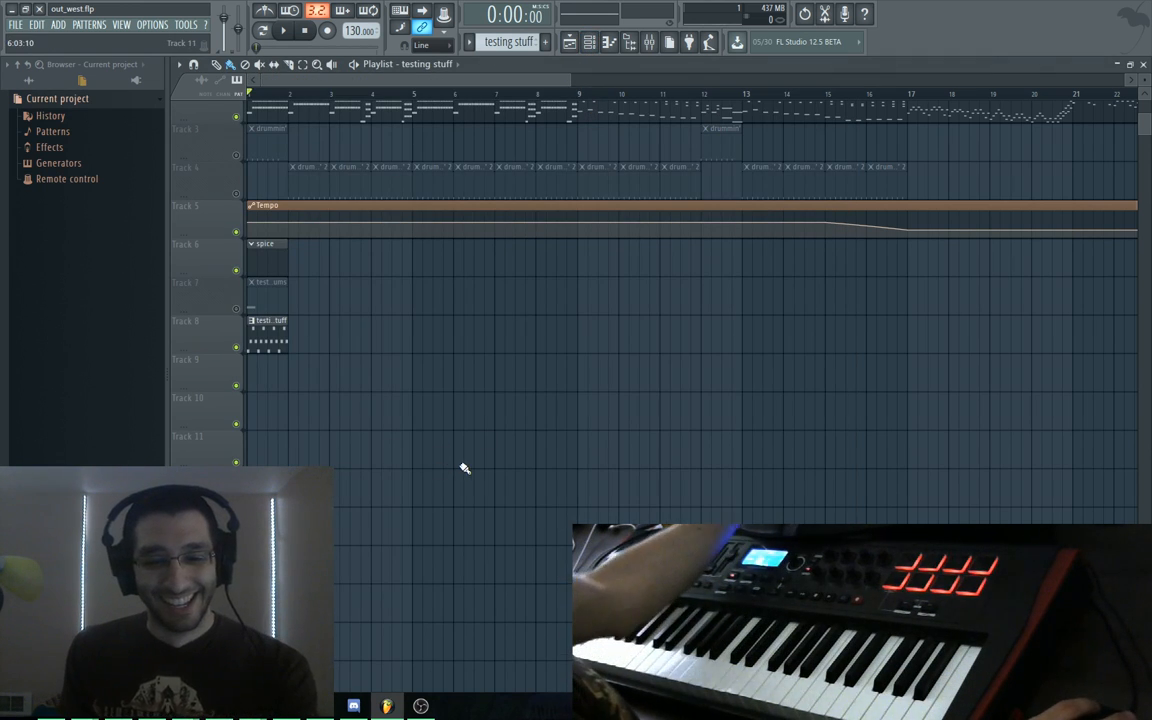
{"action": "key", "text": "F6"}
{"action": "key", "text": "F6"}
{"action": "key", "text": "F5"}
{"action": "key", "text": "space"}
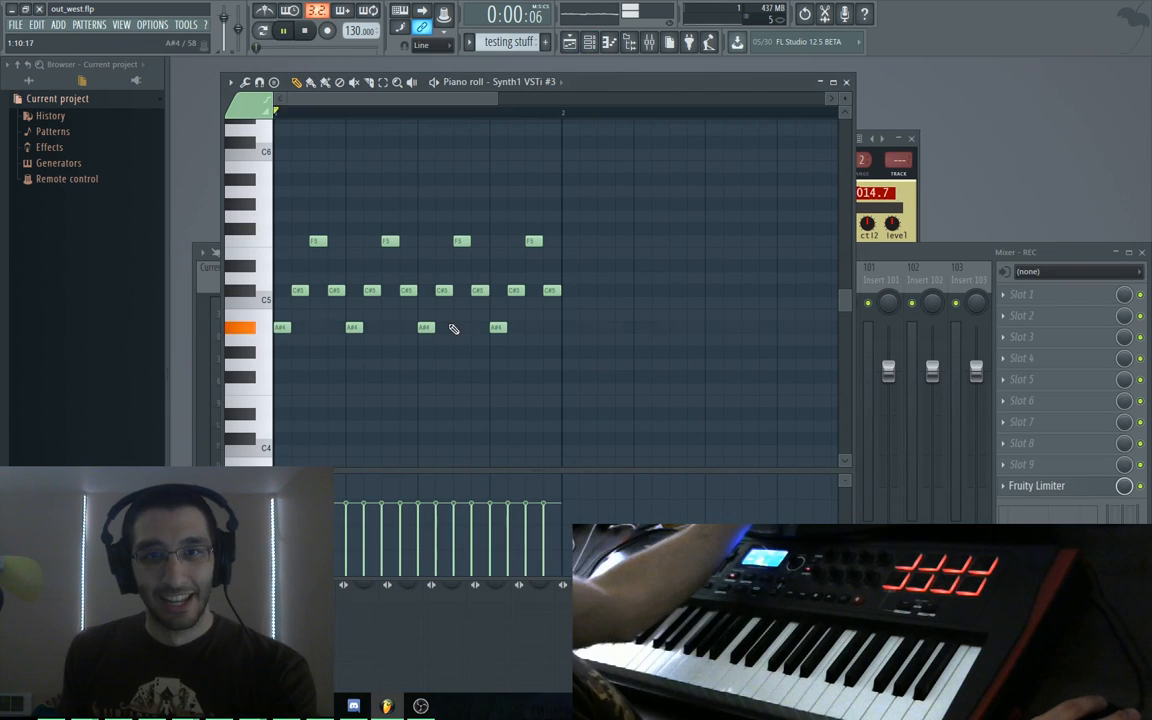
{"action": "key", "text": "space"}
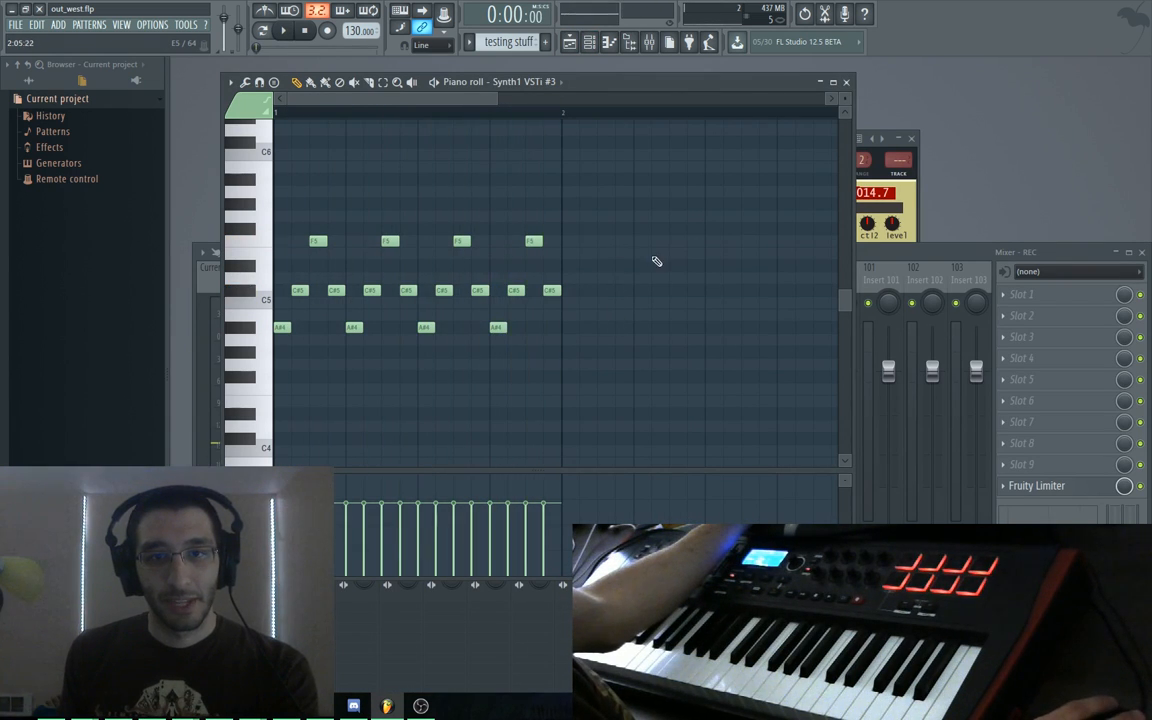
Duplicate all bar-1 notes into bar 2 with Ctrl+B and maximize the piano roll
{"action": "middle_click", "coordinate": [658, 259]}
{"action": "left_click_drag", "start_coordinate": [660, 164], "coordinate": [370, 338]}
{"action": "key", "text": "ctrl+a"}
{"action": "key", "text": "ctrl+b"}
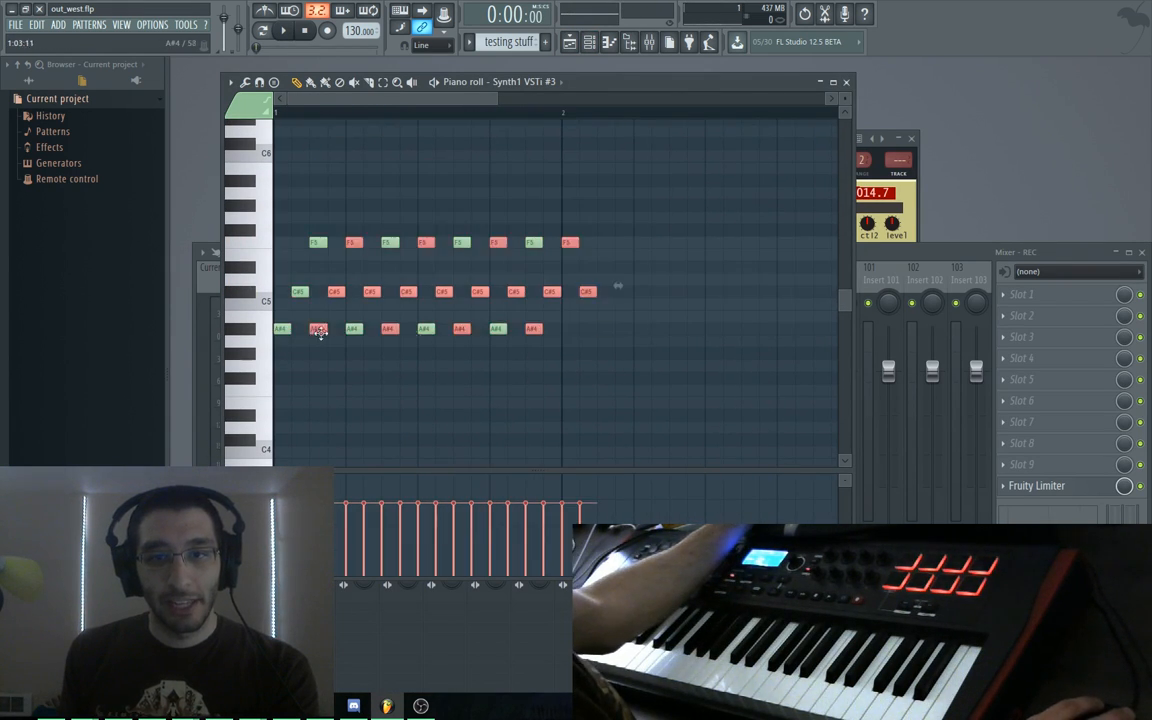
{"action": "left_click_drag", "start_coordinate": [600, 367], "coordinate": [420, 343]}
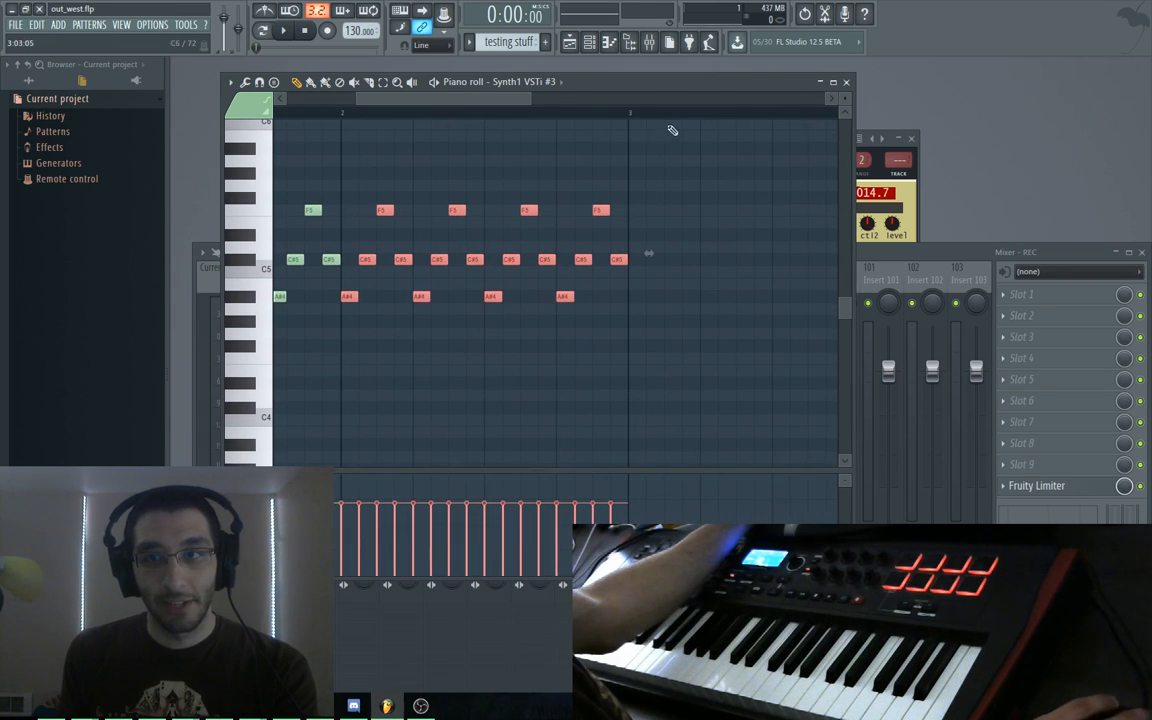
{"action": "double_click", "coordinate": [676, 84]}
{"action": "left_click_drag", "start_coordinate": [355, 322], "coordinate": [380, 335]}
{"action": "left_click", "coordinate": [380, 335], "text": "ctrl"}
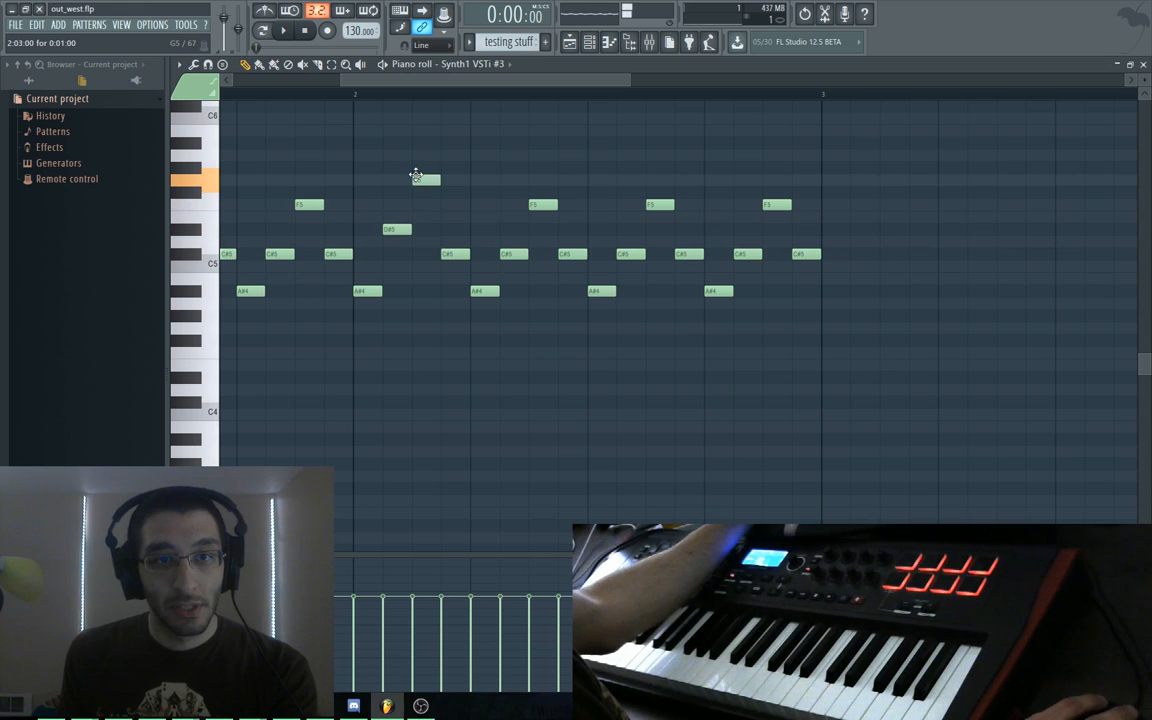
Delete the six trailing notes at the end of bar 2 and select the G5 and D#5 notes
{"action": "left_click_drag", "start_coordinate": [491, 167], "coordinate": [897, 324]}
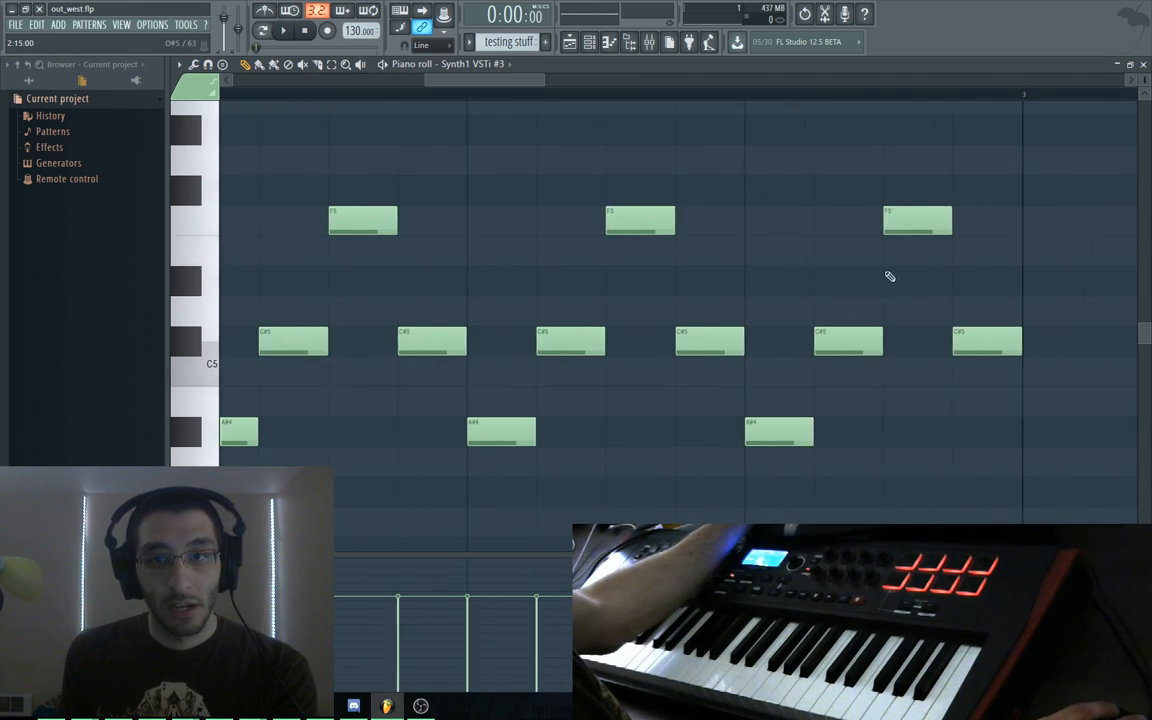
{"action": "right_click", "coordinate": [515, 208]}
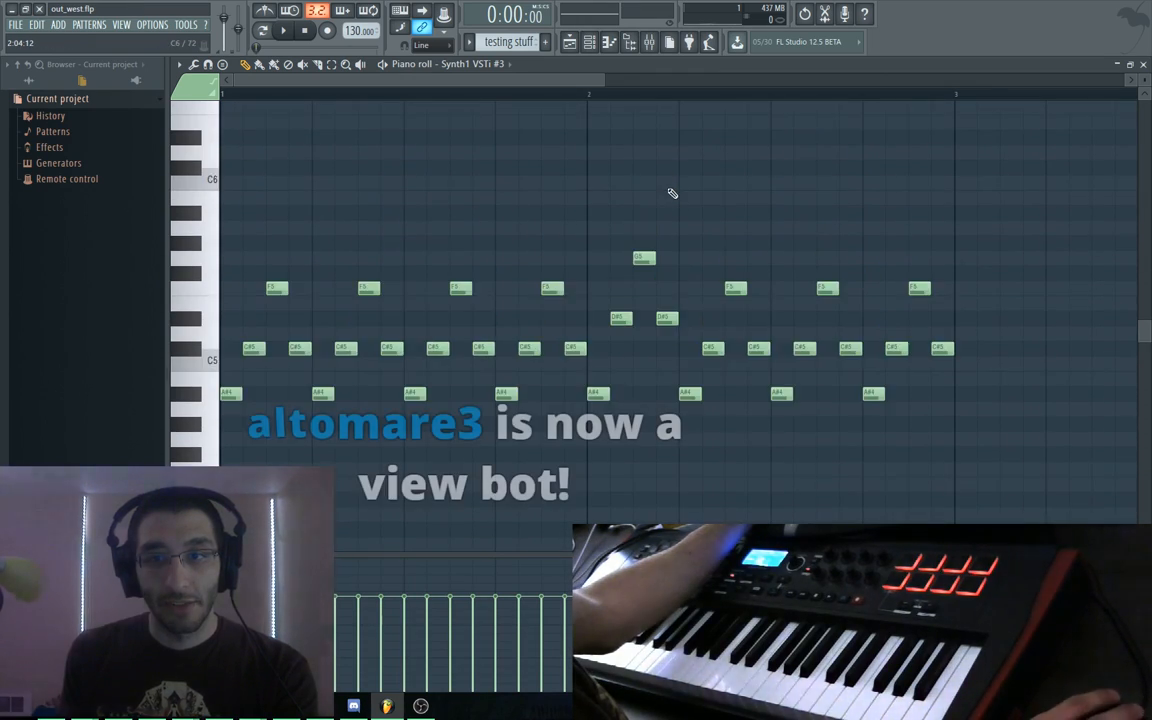
{"action": "scroll", "coordinate": [674, 190], "scroll_direction": "down", "scroll_amount": 1}
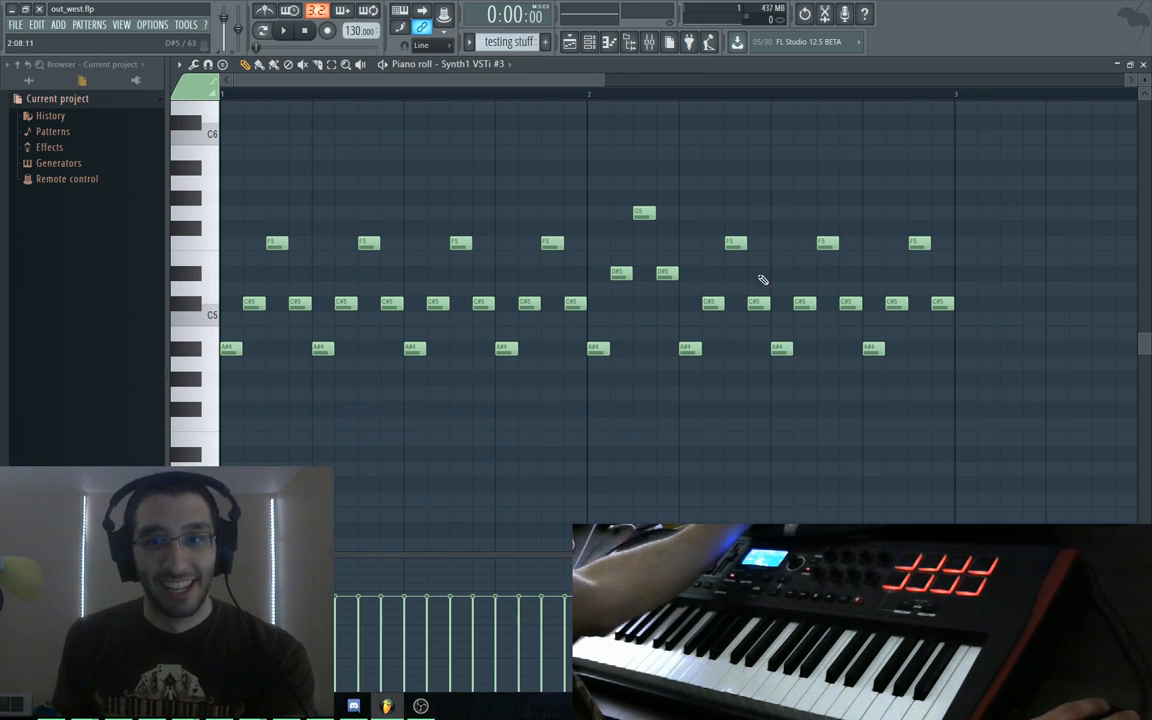
{"action": "left_click_drag", "start_coordinate": [972, 197], "coordinate": [707, 386]}
{"action": "key", "text": "Delete"}
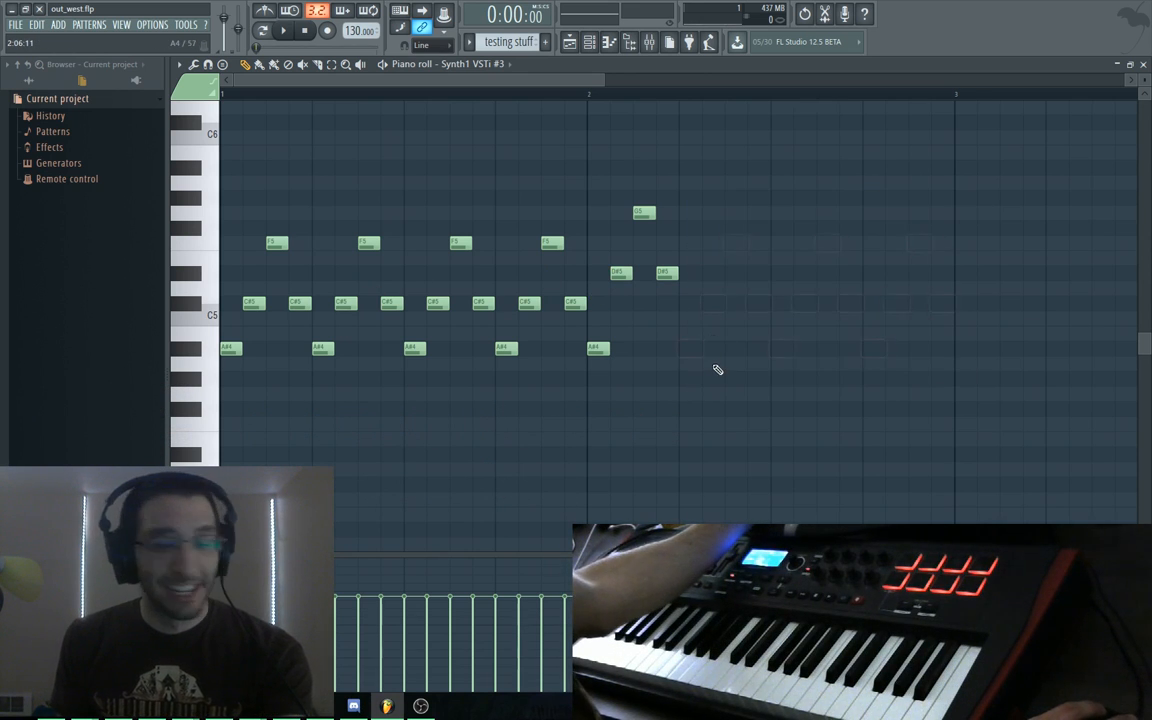
{"action": "left_click_drag", "start_coordinate": [714, 177], "coordinate": [871, 348]}
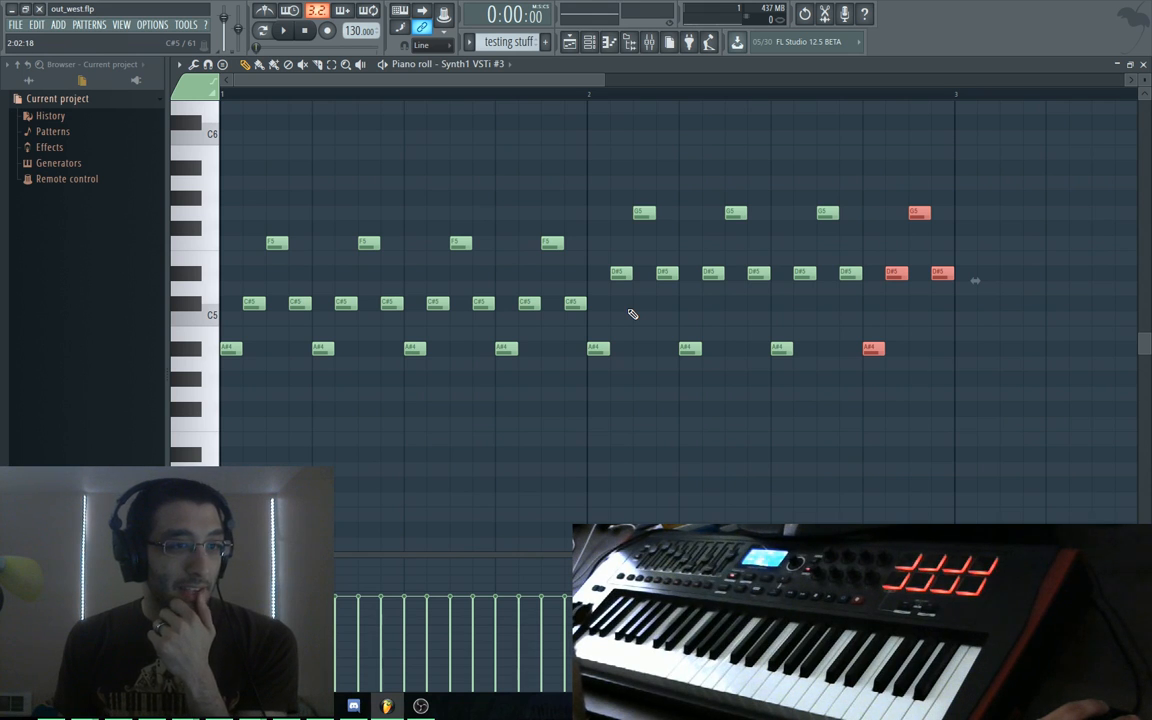
Try a trial G5 note, remove it again, and play back the melody
{"action": "left_click", "coordinate": [924, 430]}
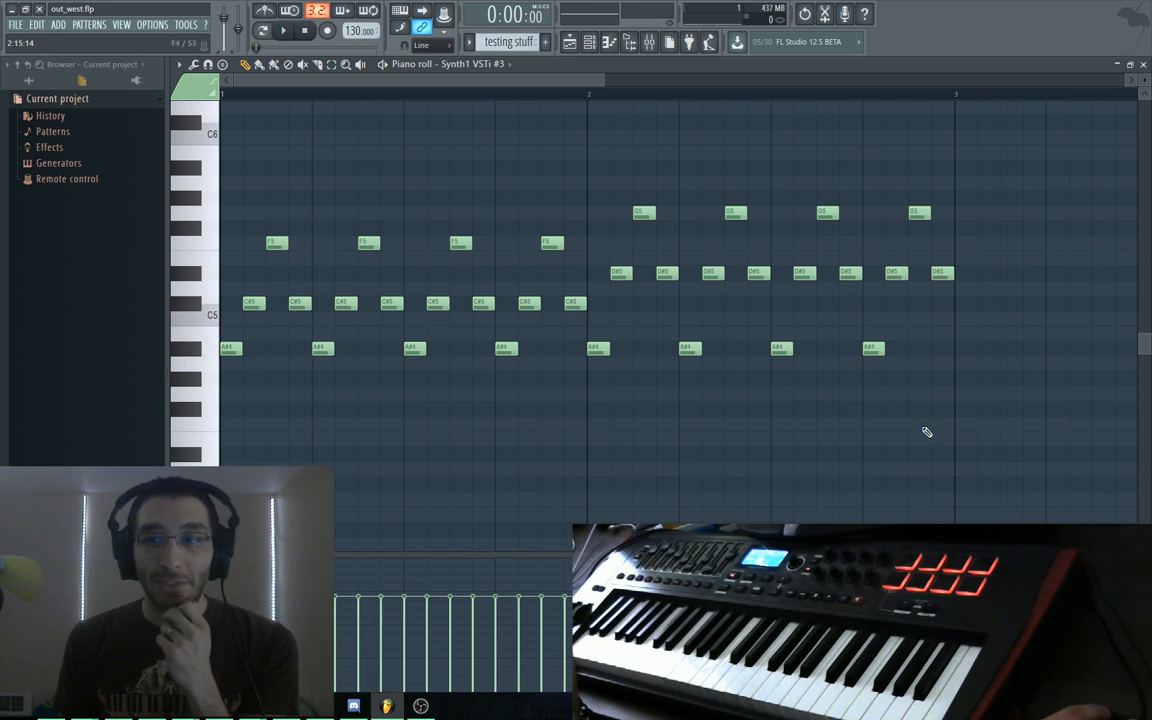
{"action": "left_click_drag", "start_coordinate": [922, 411], "coordinate": [813, 435]}
{"action": "mouse_move", "coordinate": [575, 231]}
{"action": "left_mouse_down"}
{"action": "mouse_move", "coordinate": [525, 255]}
{"action": "mouse_move", "coordinate": [557, 225]}
{"action": "mouse_move", "coordinate": [278, 404]}
{"action": "mouse_move", "coordinate": [228, 392]}
{"action": "left_mouse_up"}
{"action": "right_click", "coordinate": [559, 226]}
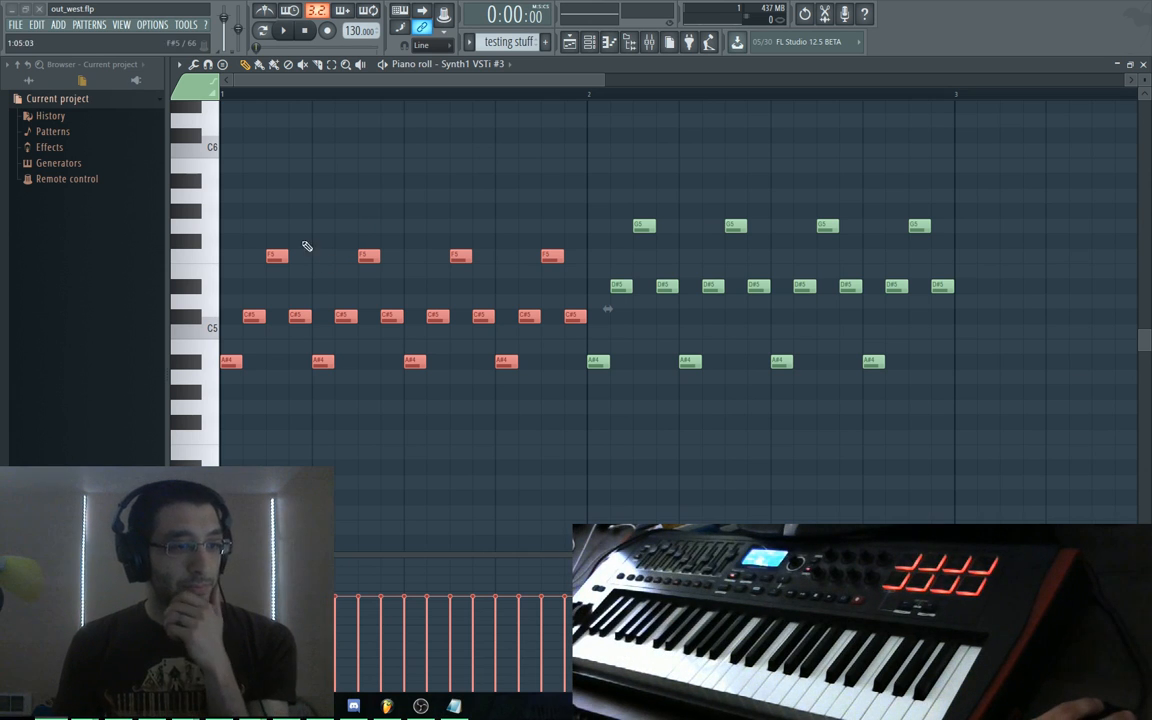
{"action": "key", "text": "space"}
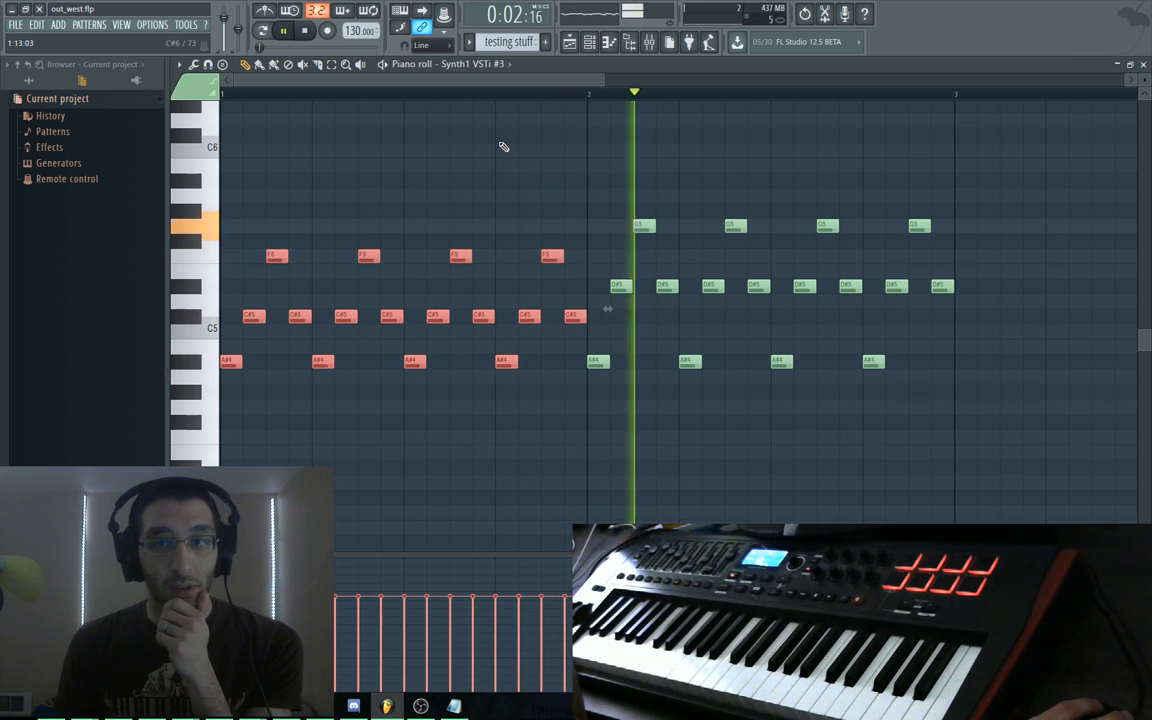
{"action": "key", "text": "space"}
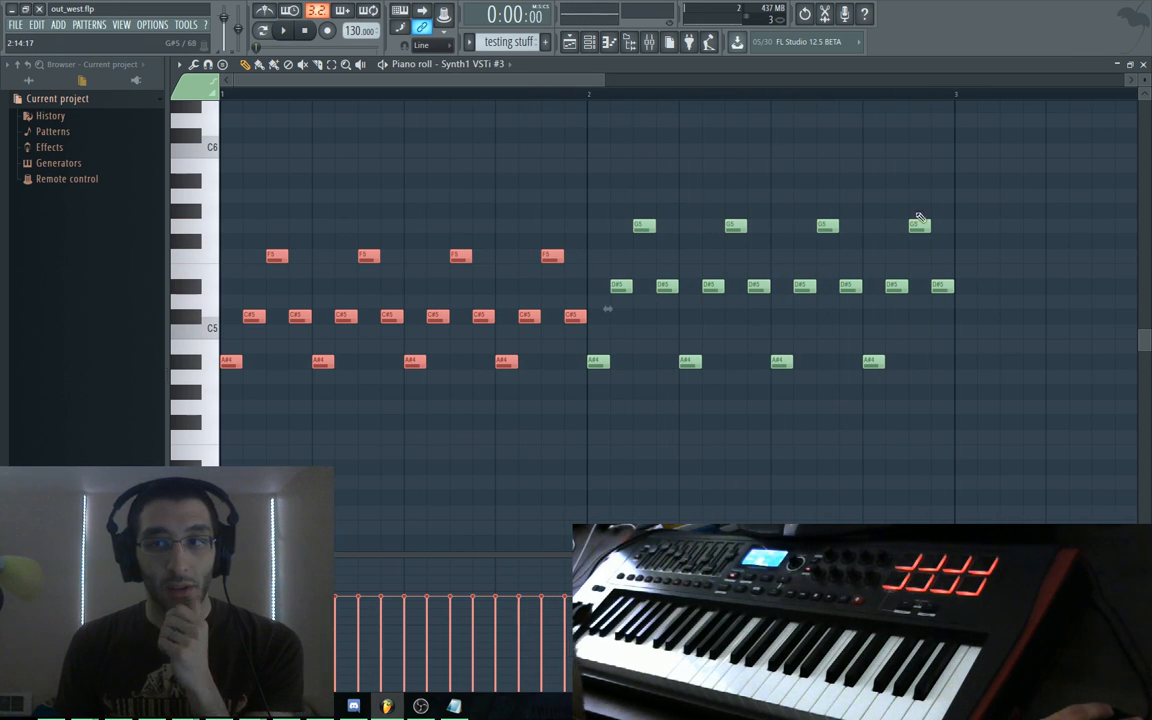
Copy the bar-1 F5, C#5 and A#4 phrase into bar 3
{"action": "left_click", "coordinate": [972, 175], "text": "ctrl"}
{"action": "left_click_drag", "start_coordinate": [584, 219], "coordinate": [963, 347]}
{"action": "left_click_drag", "start_coordinate": [998, 172], "coordinate": [438, 153]}
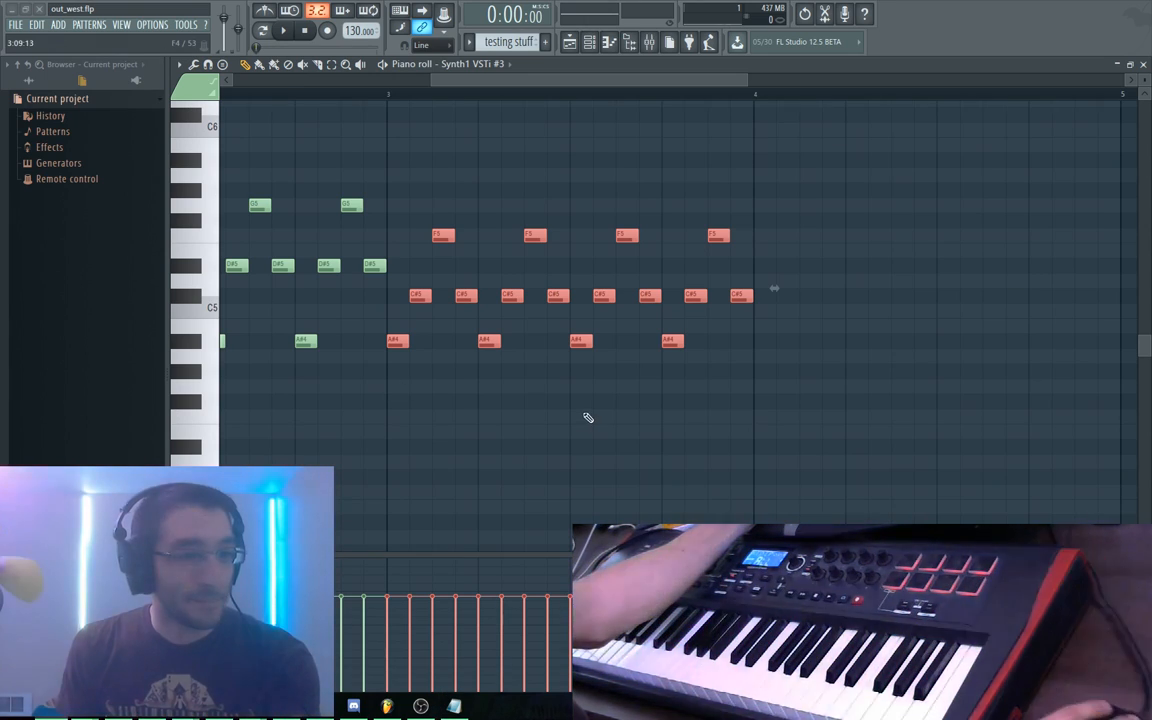
Remove bar 3's two C#5 notes, add an A#5 note, and delete the twelve notes after it
{"action": "left_click_drag", "start_coordinate": [407, 278], "coordinate": [433, 299]}
{"action": "right_click", "coordinate": [415, 297]}
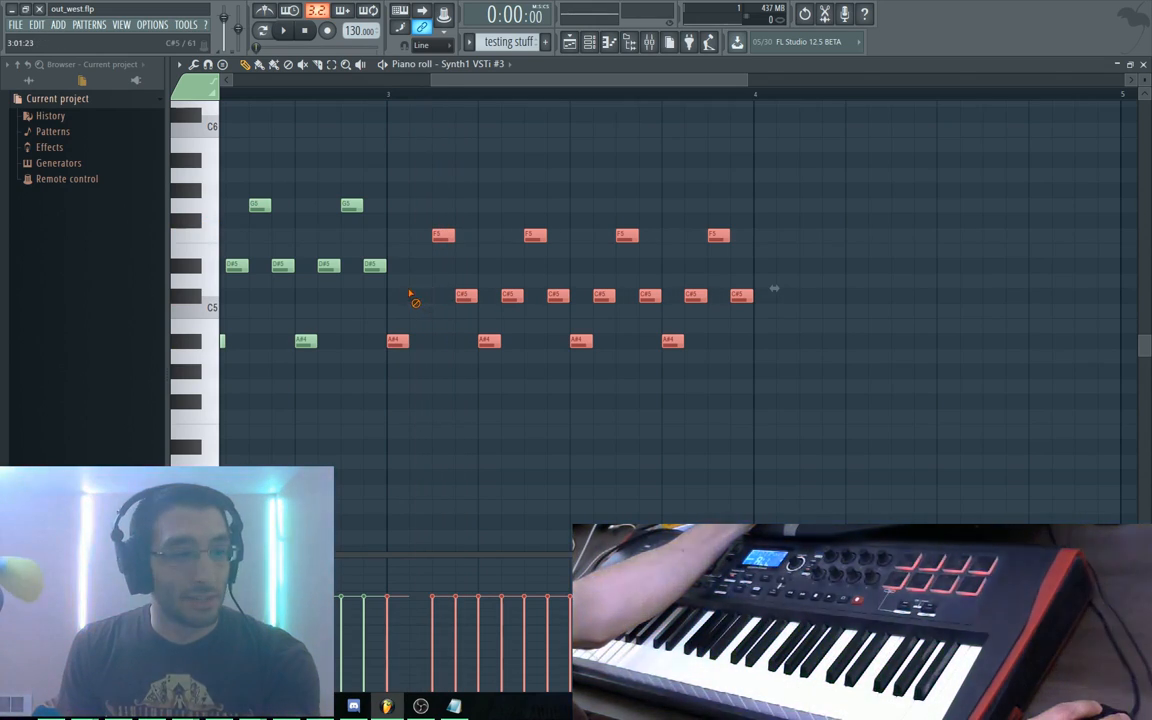
{"action": "right_click", "coordinate": [465, 296]}
{"action": "mouse_move", "coordinate": [441, 238]}
{"action": "left_mouse_down"}
{"action": "mouse_move", "coordinate": [419, 268]}
{"action": "mouse_move", "coordinate": [444, 236]}
{"action": "mouse_move", "coordinate": [425, 287]}
{"action": "mouse_move", "coordinate": [428, 232]}
{"action": "left_mouse_up"}
{"action": "left_click", "coordinate": [460, 218], "text": "ctrl"}
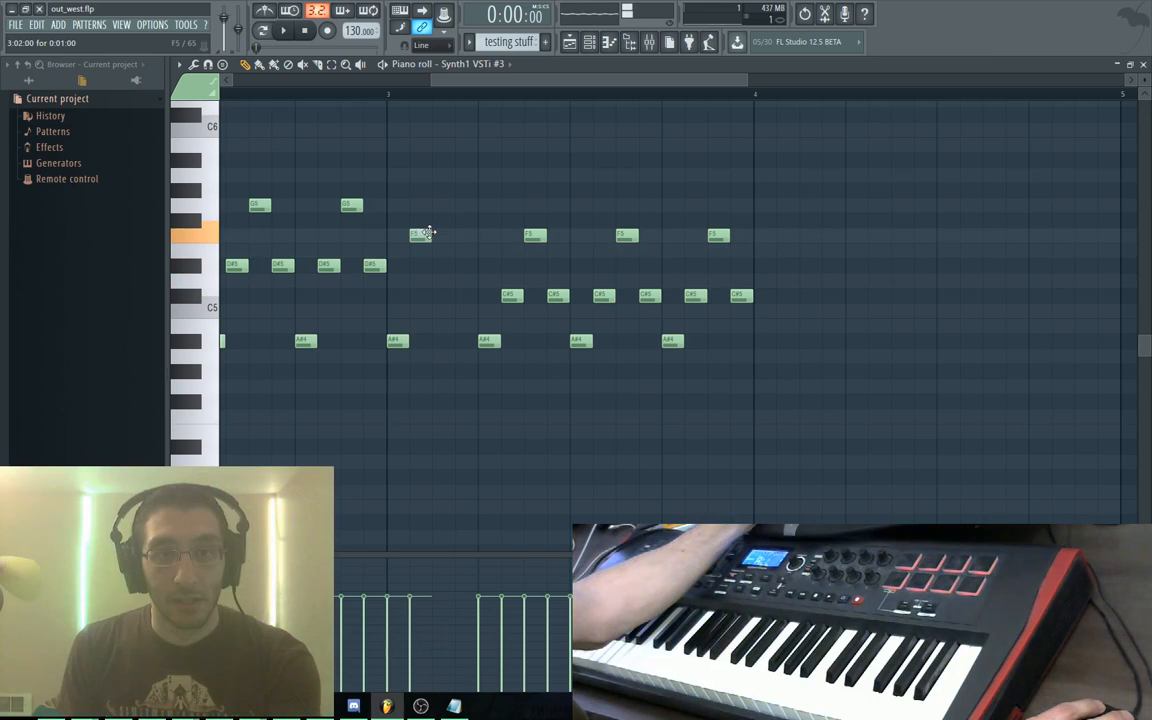
{"action": "left_click", "coordinate": [436, 175]}
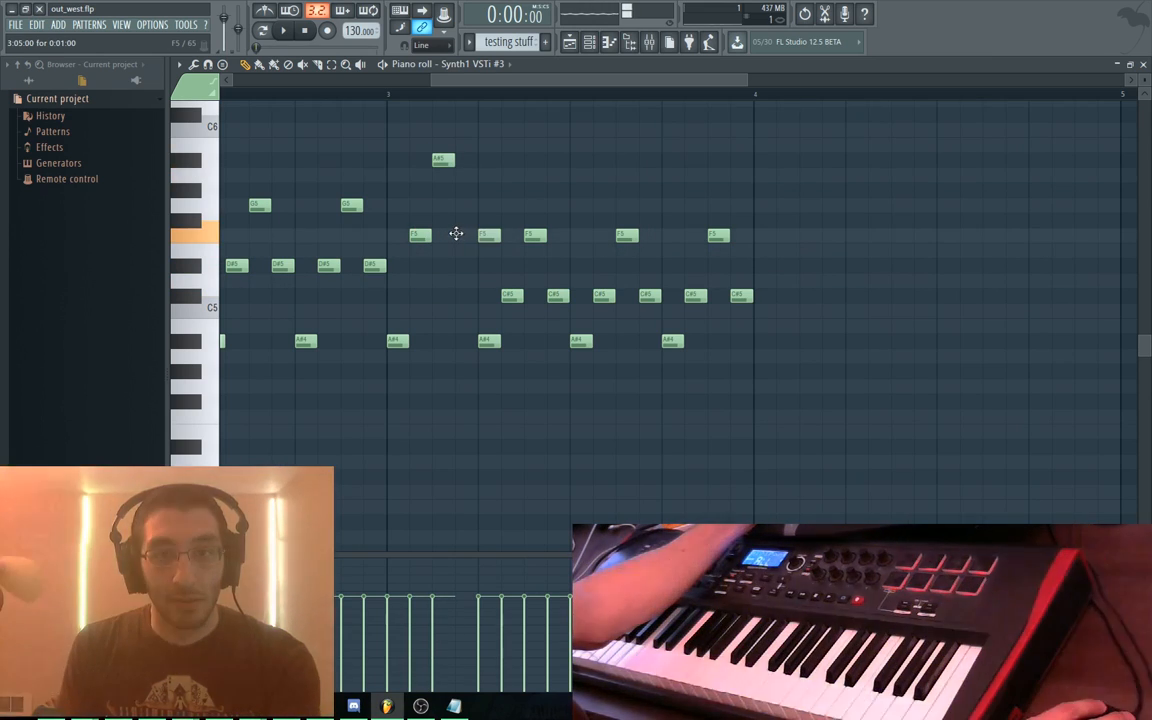
{"action": "left_click_drag", "start_coordinate": [484, 194], "coordinate": [807, 378]}
{"action": "key", "text": "Delete"}
Copy the A#5, F5, F5 and A#4 notes one beat right and return playback to bar 1
{"action": "left_click_drag", "start_coordinate": [481, 121], "coordinate": [389, 346]}
{"action": "left_click", "coordinate": [398, 342]}
{"action": "left_click_drag", "start_coordinate": [490, 146], "coordinate": [490, 337]}
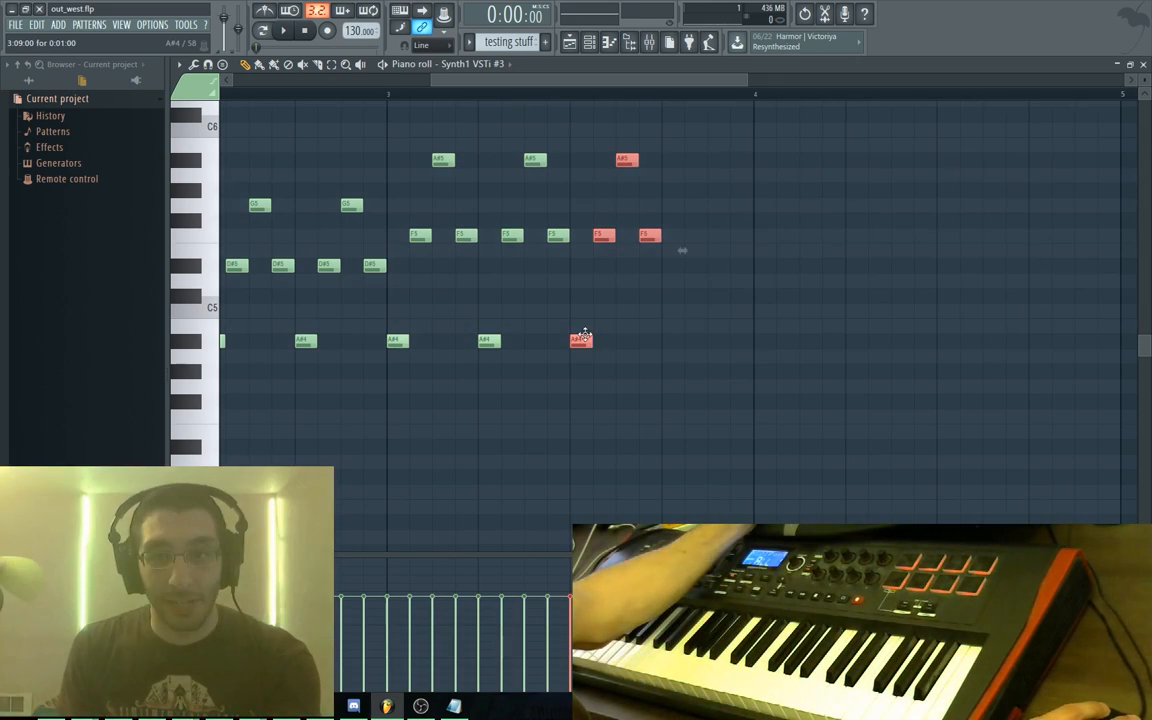
{"action": "left_click_drag", "start_coordinate": [584, 336], "coordinate": [674, 342]}
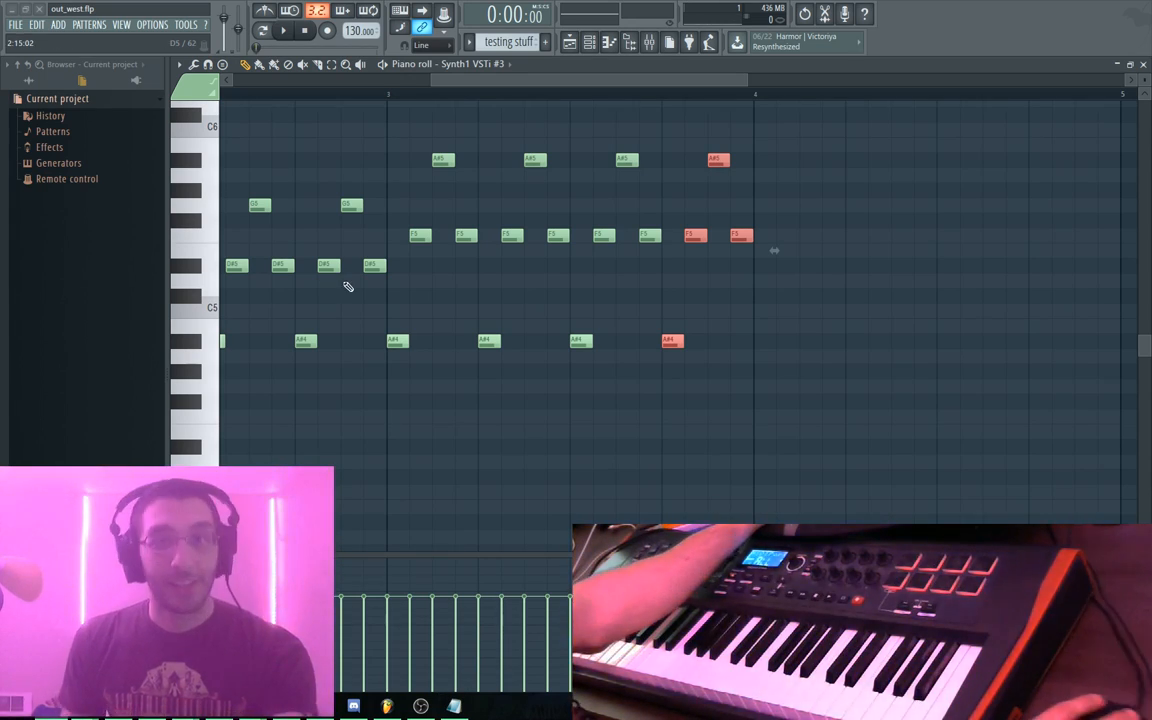
{"action": "scroll", "coordinate": [500, 100], "scroll_direction": "left", "scroll_amount": 5}
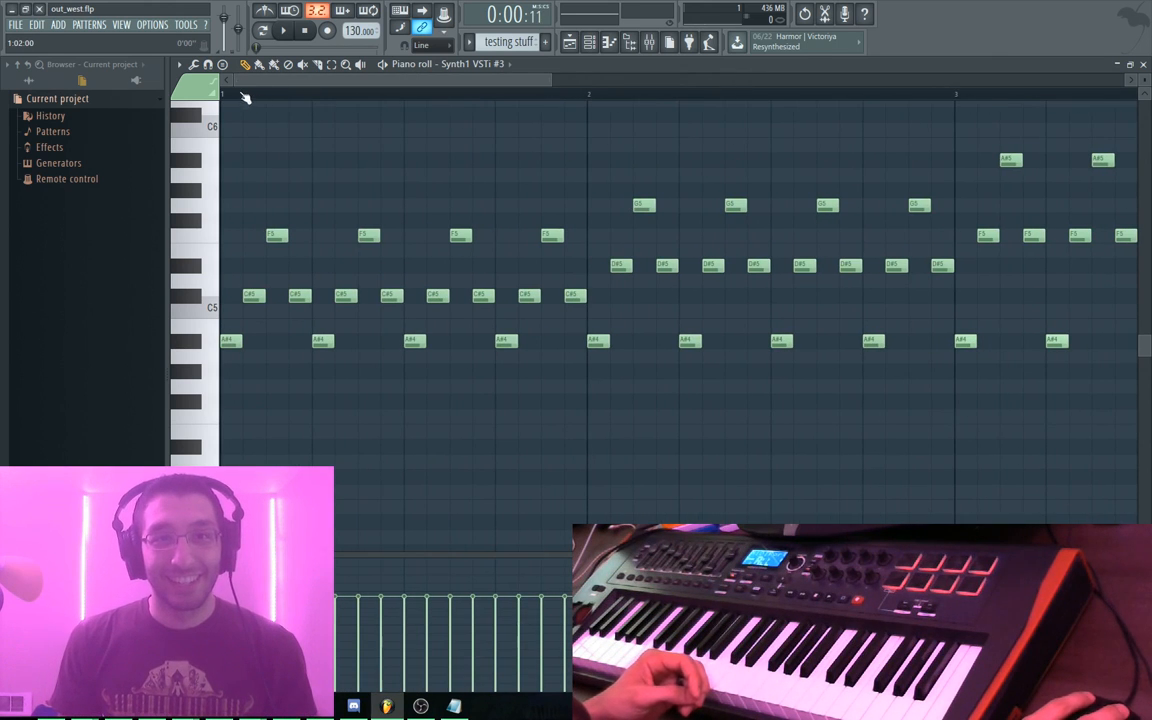
{"action": "left_click_drag", "start_coordinate": [242, 95], "coordinate": [221, 95]}
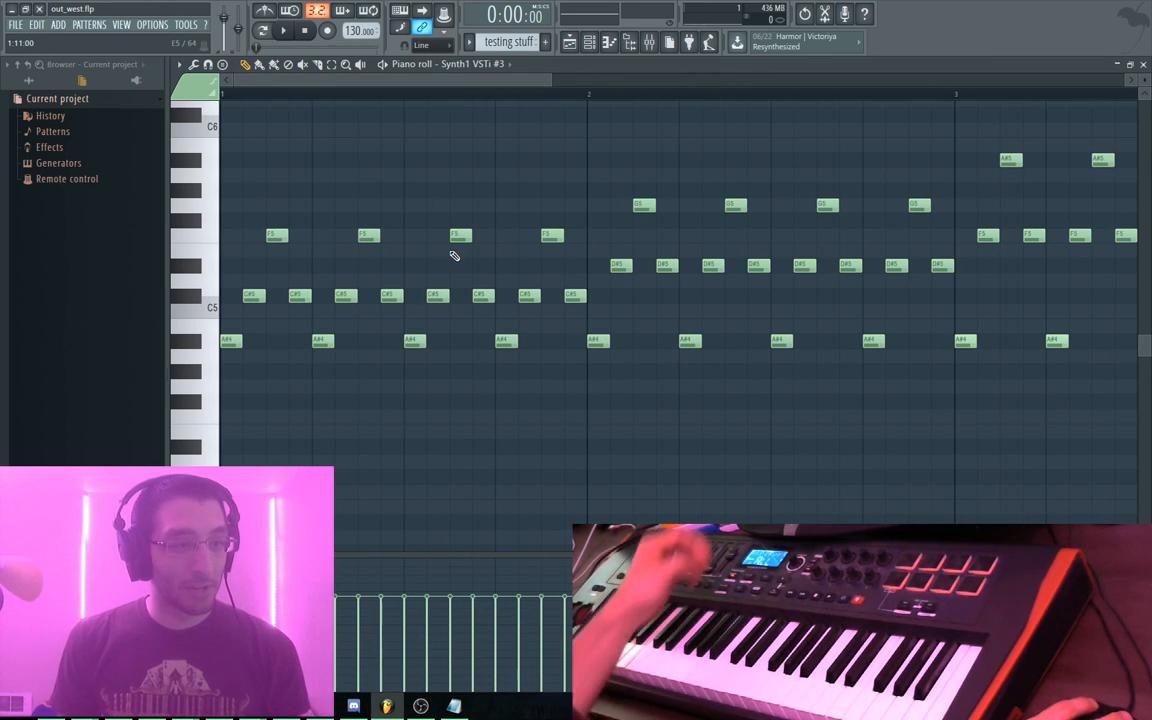
Run the bl command in the command prompt to start the Bot Land servers
{"action": "mouse_move", "coordinate": [253, 706]}
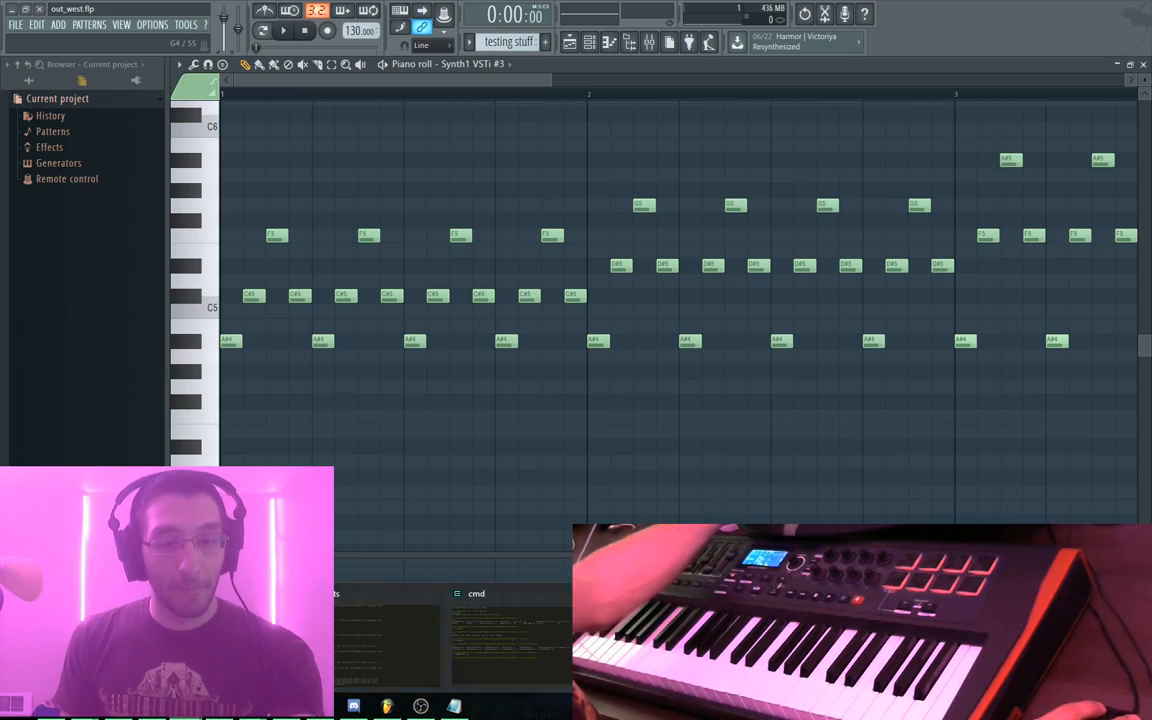
{"action": "left_click", "coordinate": [516, 636]}
{"action": "type", "text": "bl"}
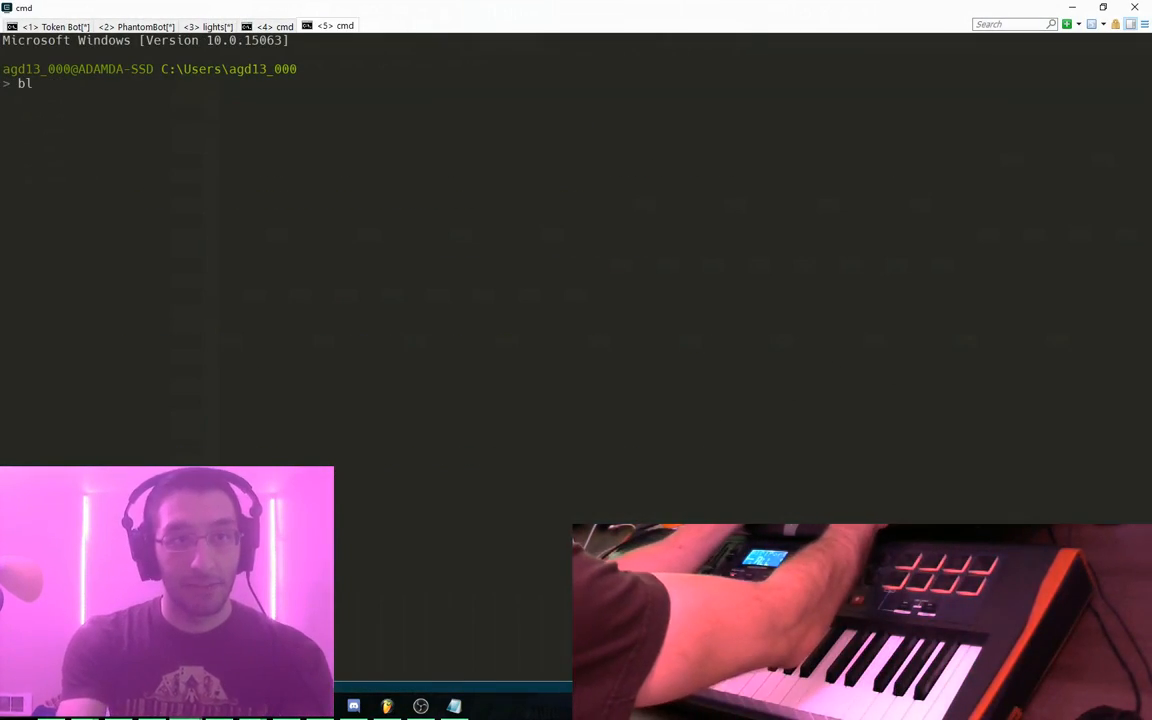
{"action": "key", "text": "Return"}
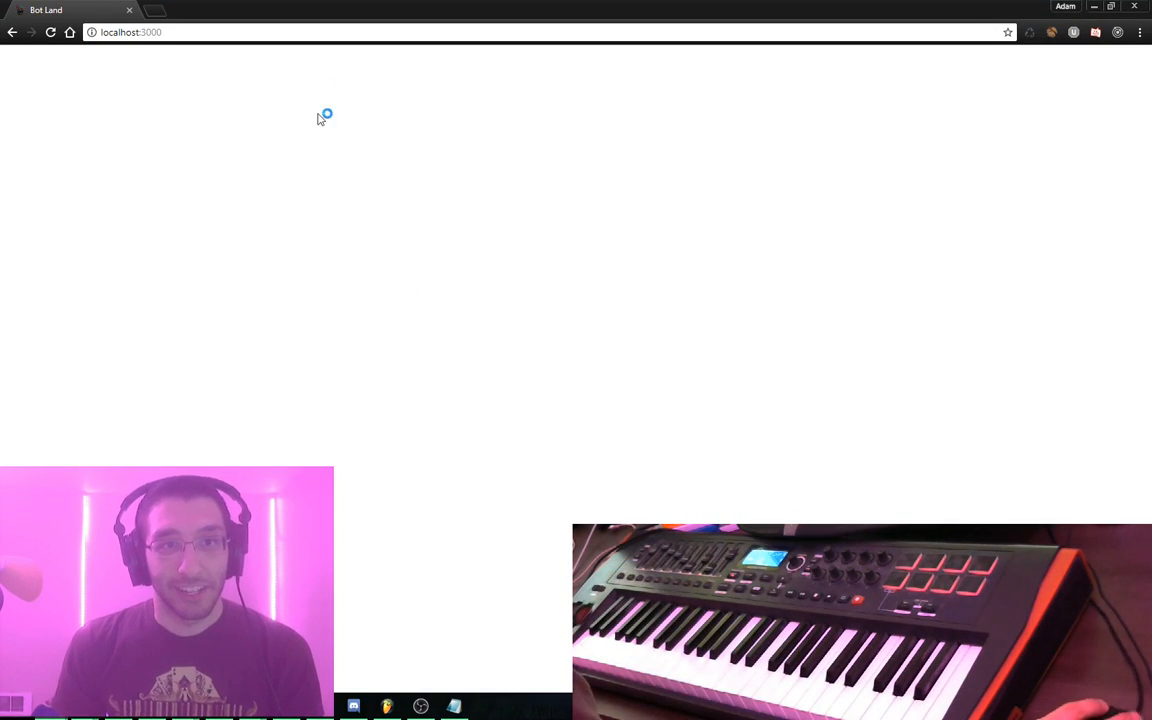
Restart the client static watch console by stopping its job and running gulp watch
{"action": "left_click", "coordinate": [253, 706]}
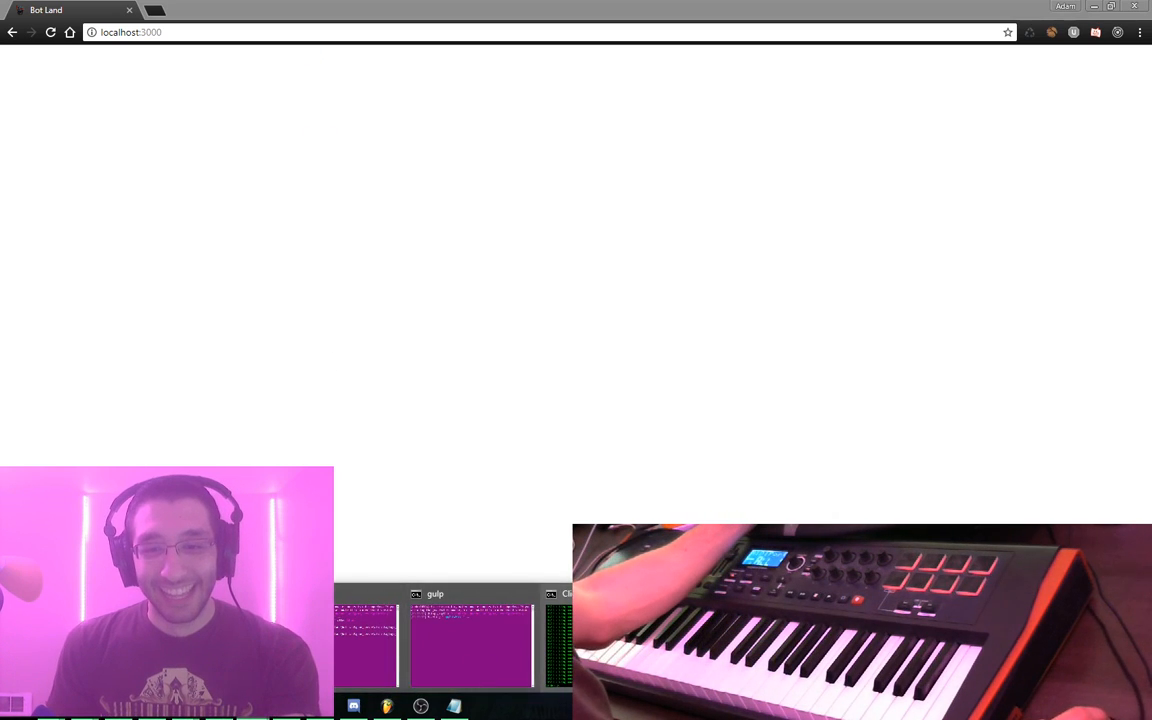
{"action": "left_click", "coordinate": [740, 645]}
{"action": "key", "text": "ctrl+c"}
{"action": "key", "text": "ctrl+c"}
{"action": "key", "text": "Return"}
{"action": "type", "text": "gulp watch"}
{"action": "key", "text": "Return"}
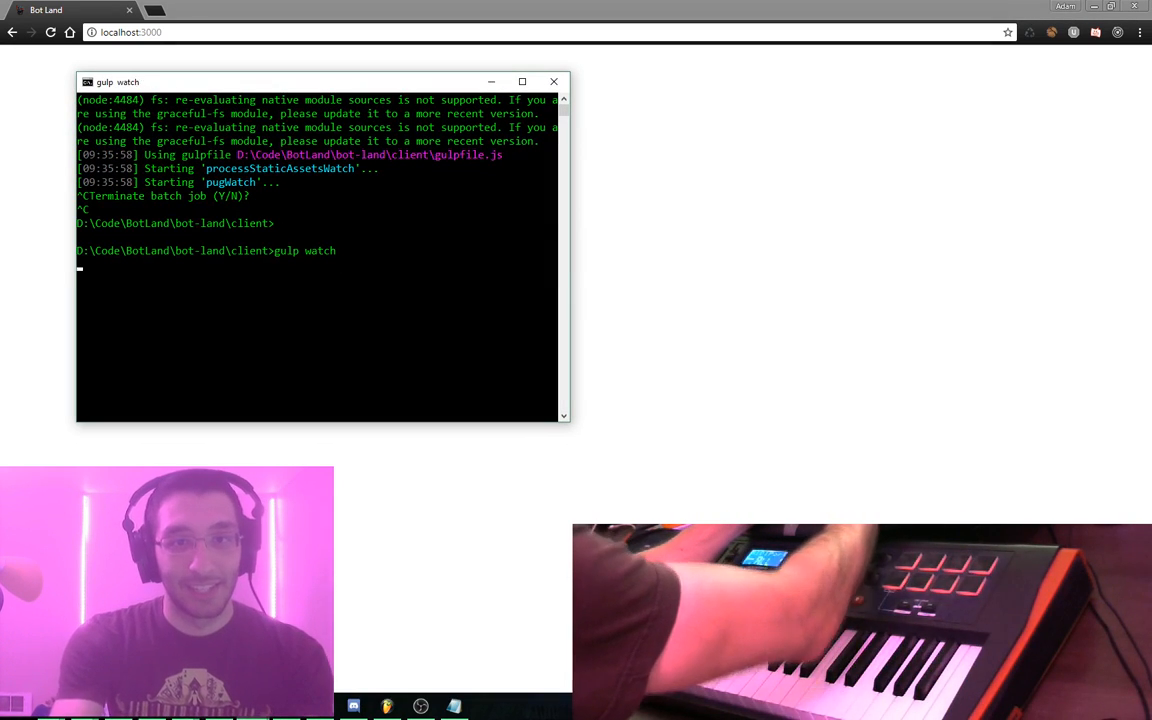
Log in to Bot Land and test the defense against Mixed bag AI bots
{"action": "left_click", "coordinate": [849, 463]}
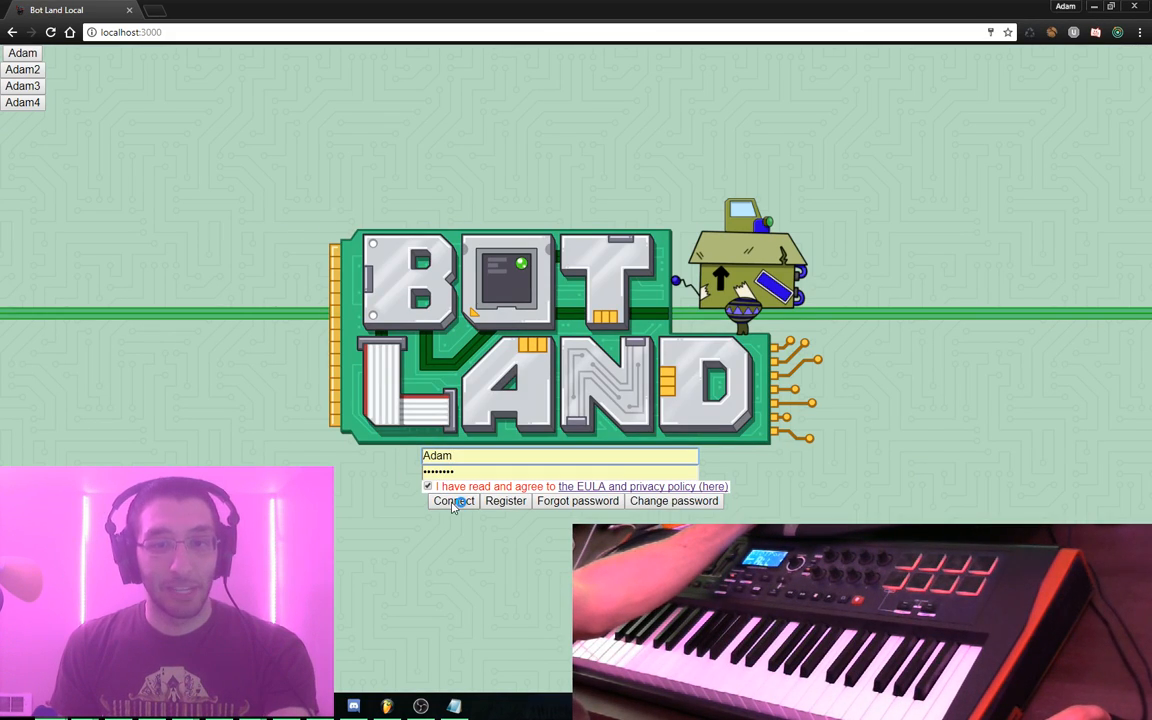
{"action": "left_click", "coordinate": [453, 501]}
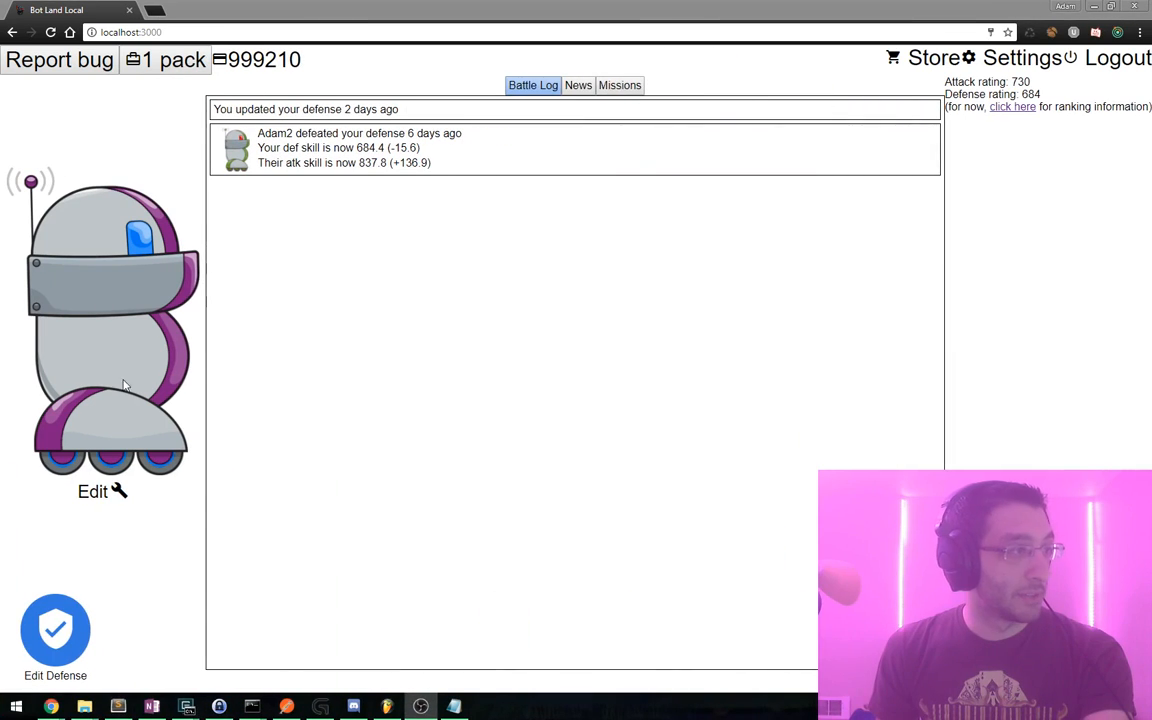
{"action": "left_click", "coordinate": [326, 448]}
{"action": "left_click", "coordinate": [58, 632]}
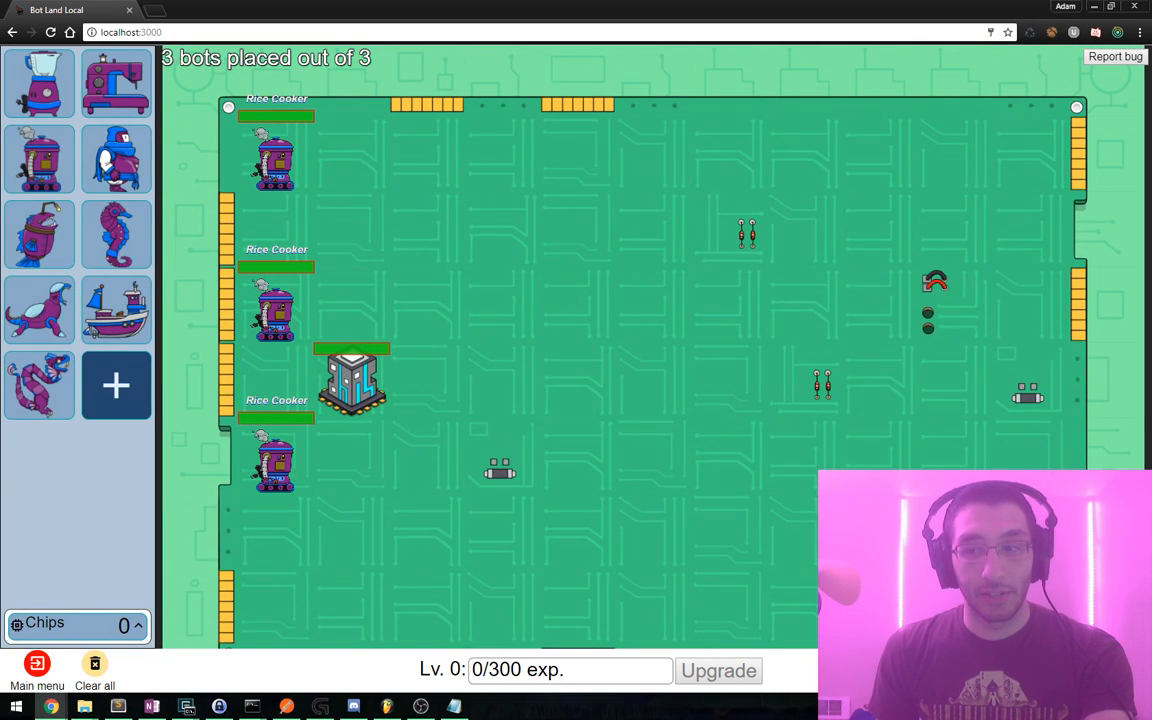
{"action": "left_click", "coordinate": [1110, 670]}
{"action": "left_click", "coordinate": [155, 670]}
{"action": "left_click", "coordinate": [128, 640]}
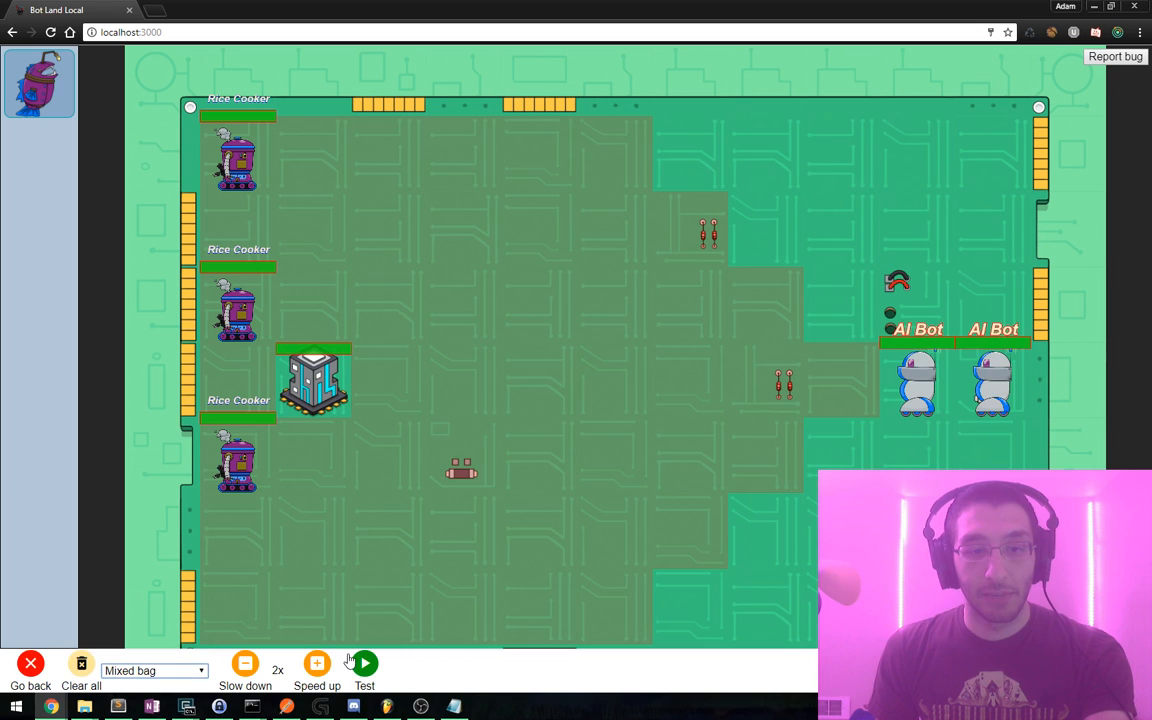
{"action": "left_click", "coordinate": [364, 664]}
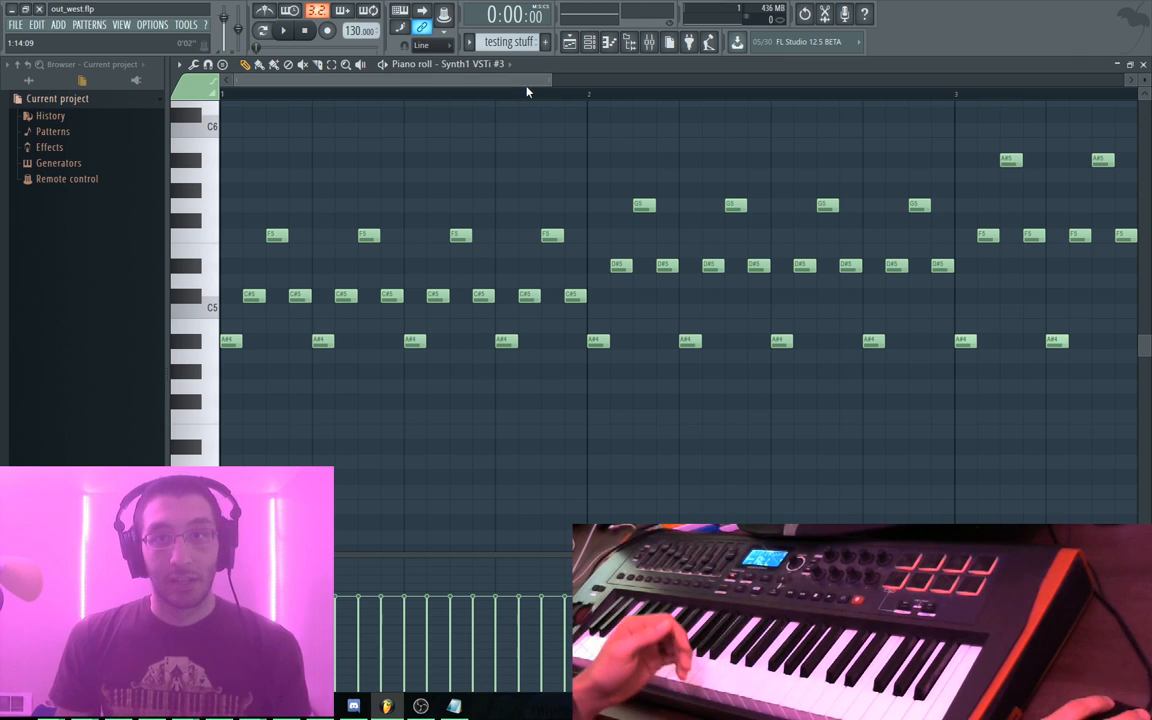
Lower bar 4's closing notes to C#5 and F5, then switch to the test drums pattern
{"action": "key", "text": "space"}
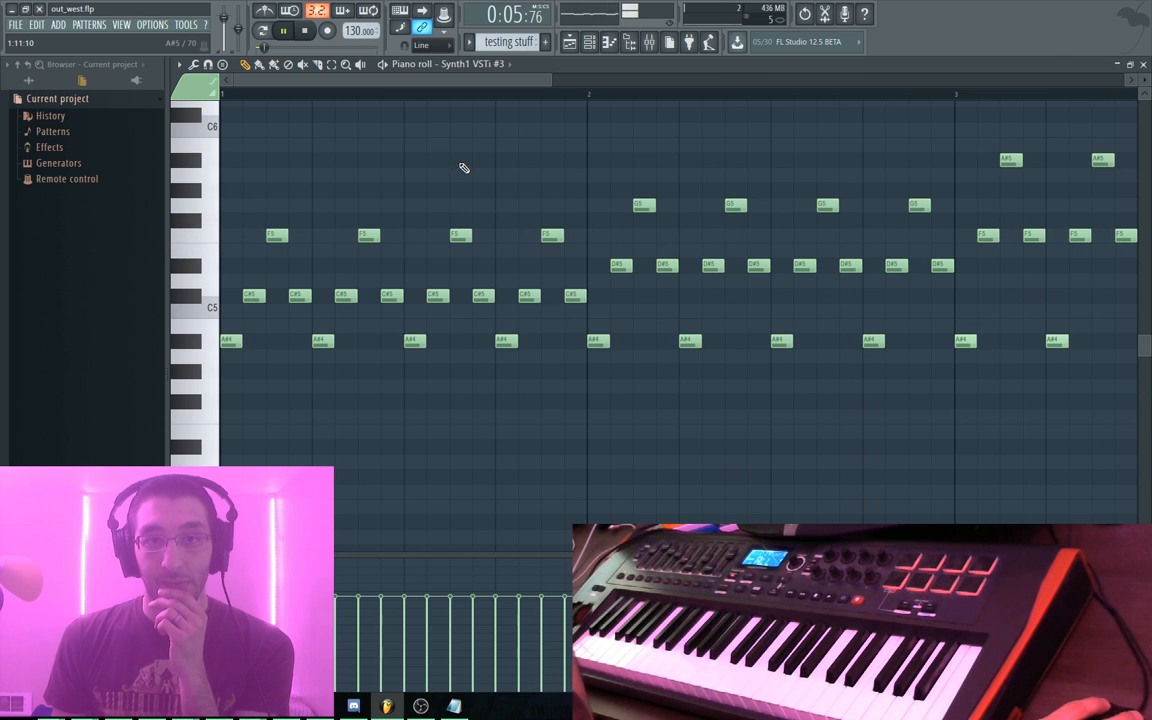
{"action": "left_click_drag", "start_coordinate": [968, 400], "coordinate": [497, 372]}
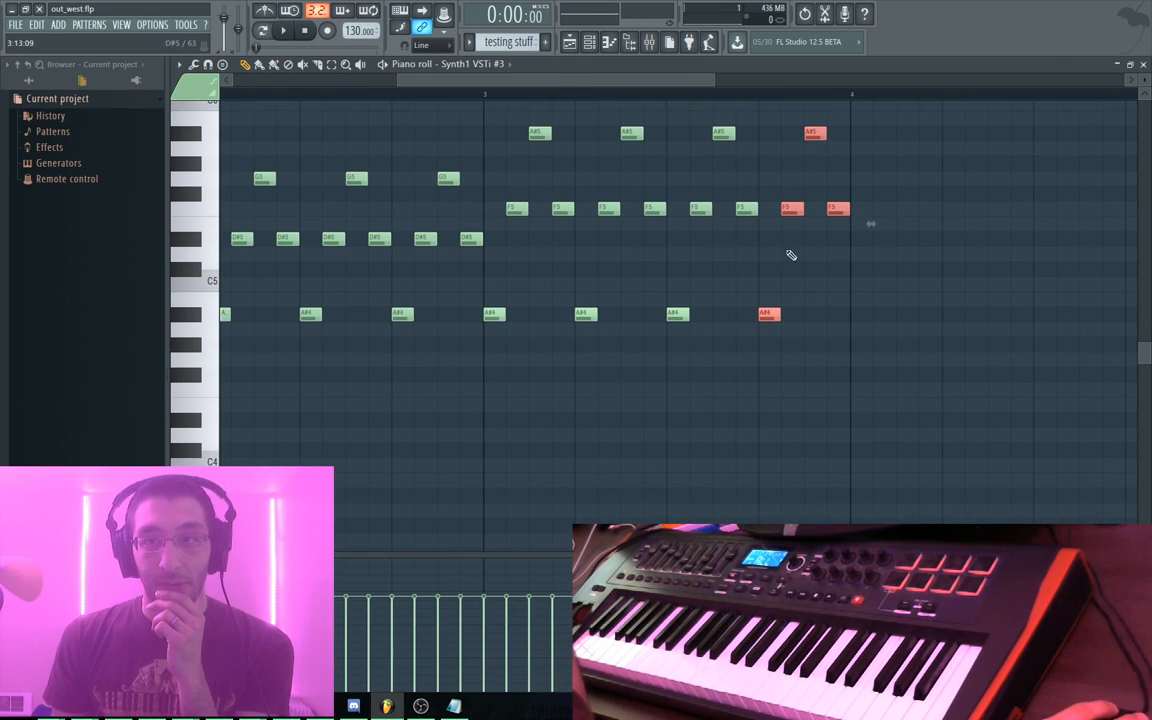
{"action": "left_click_drag", "start_coordinate": [803, 227], "coordinate": [790, 284]}
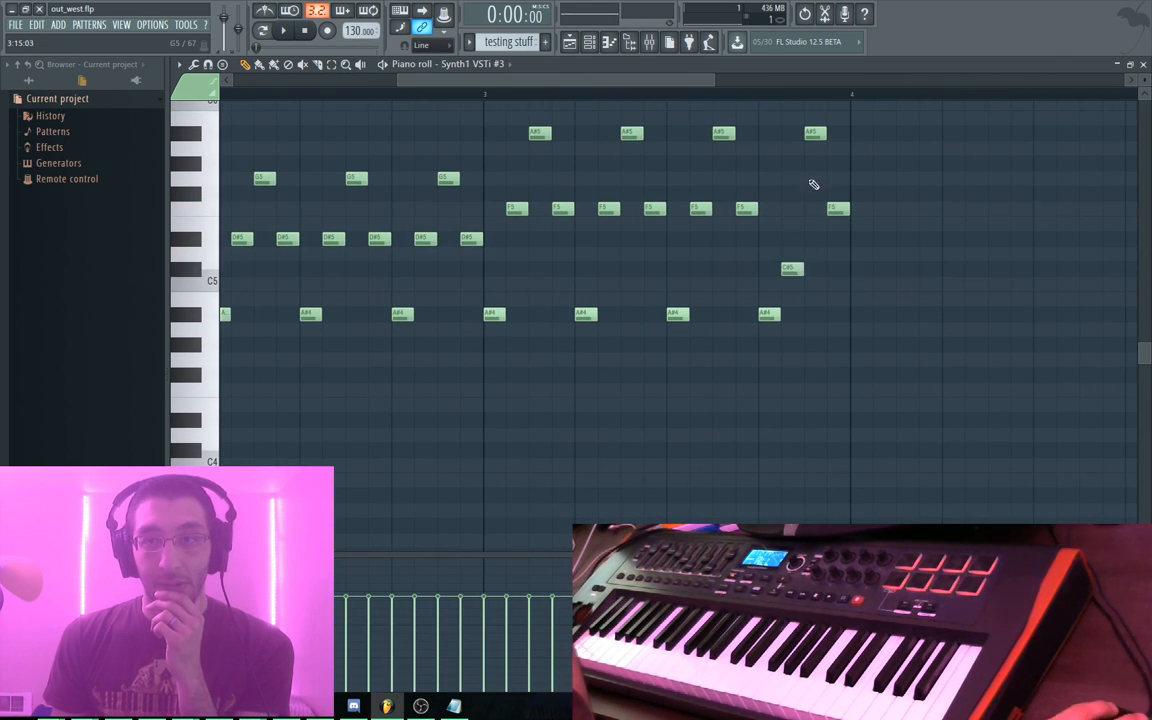
{"action": "left_click_drag", "start_coordinate": [813, 136], "coordinate": [813, 215]}
{"action": "left_click_drag", "start_coordinate": [827, 262], "coordinate": [826, 267]}
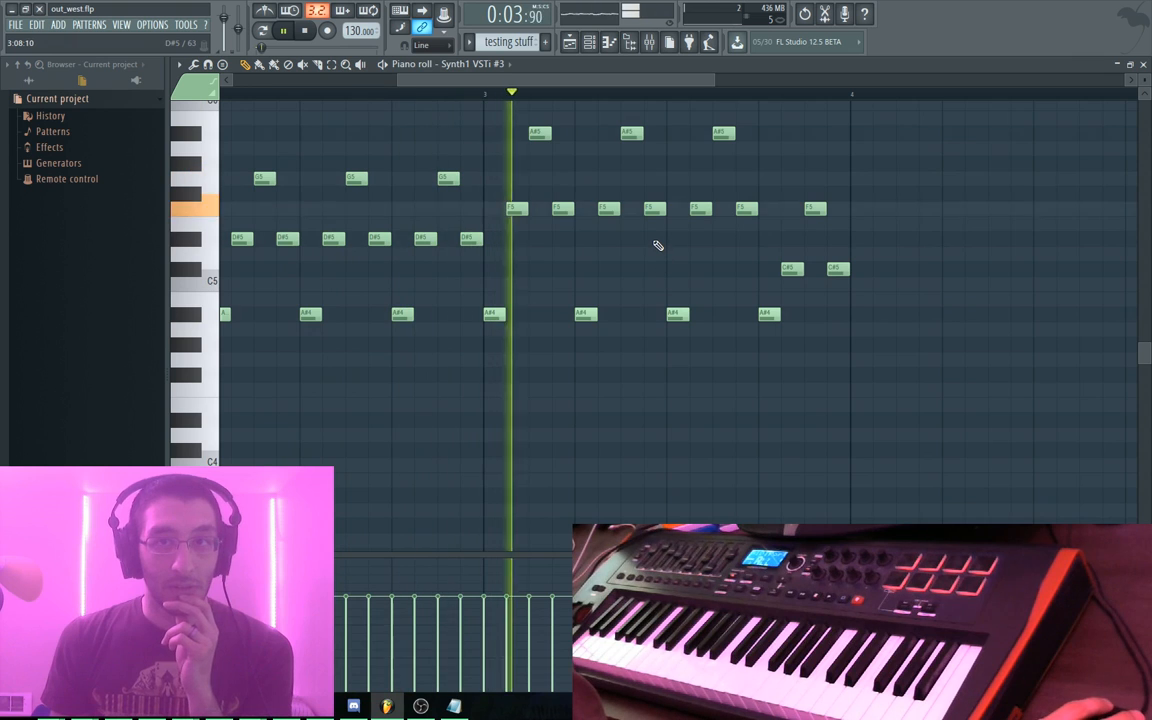
{"action": "key", "text": "space"}
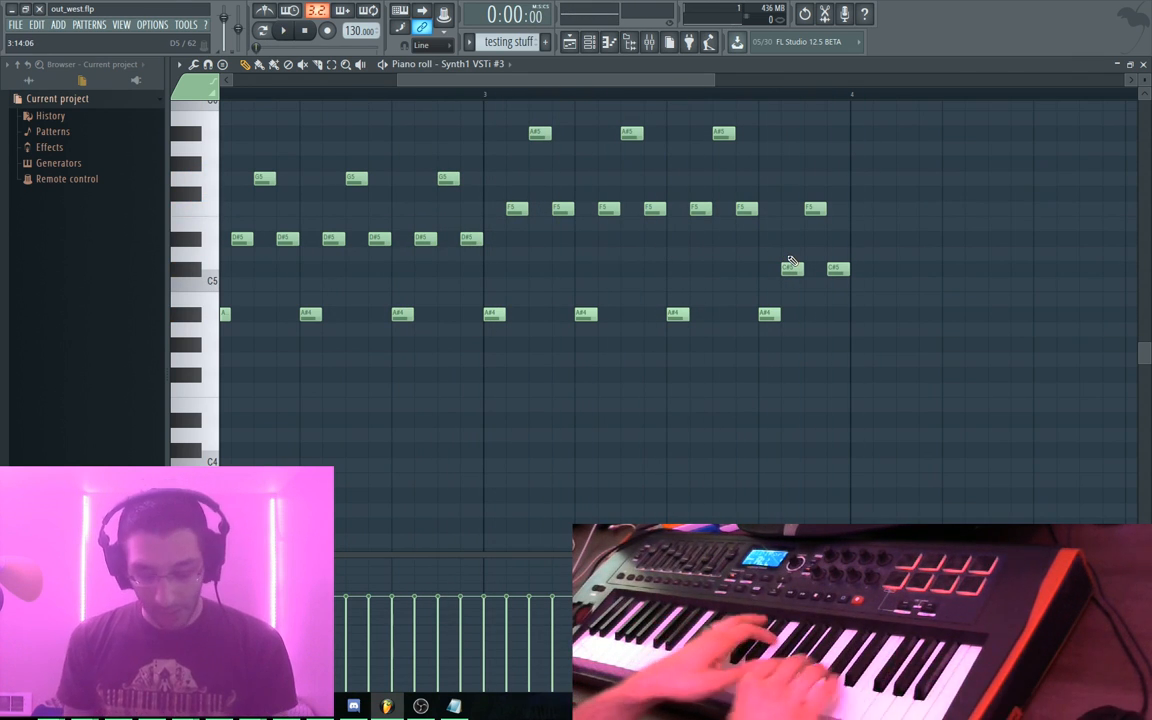
{"action": "key", "text": "KP_Add"}
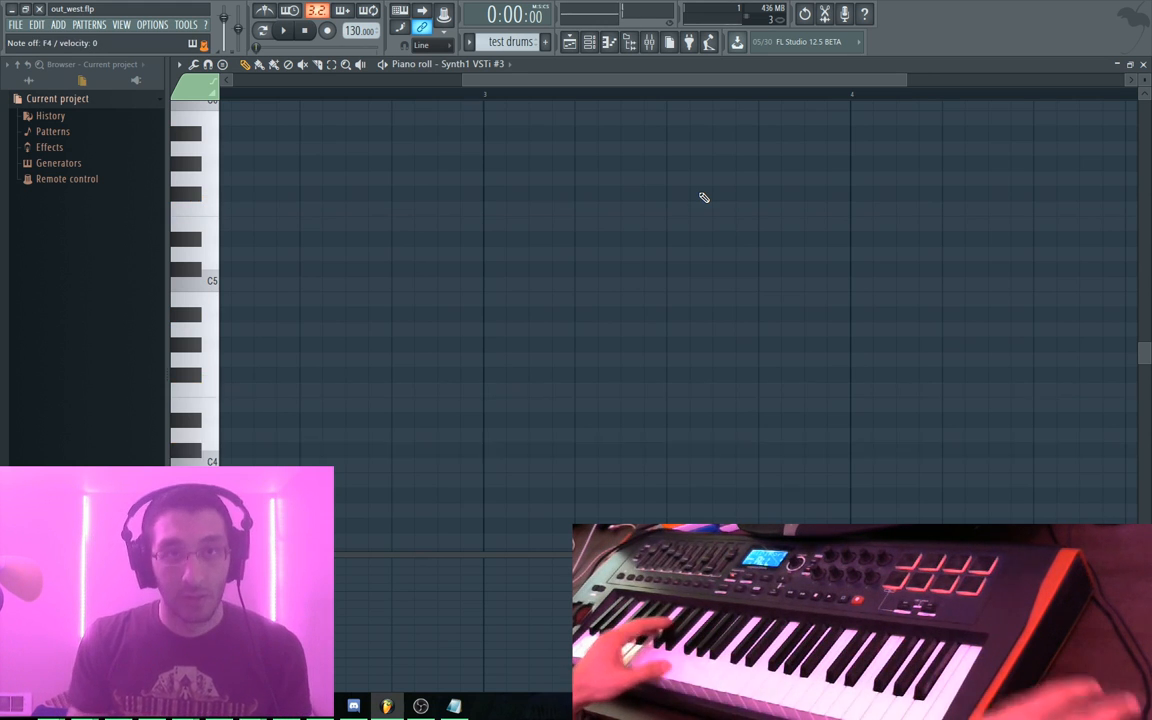
Check Synth1 VSTi settings, play the testeroni pattern, and bring up the playlist arrangement
{"action": "key", "text": "F6"}
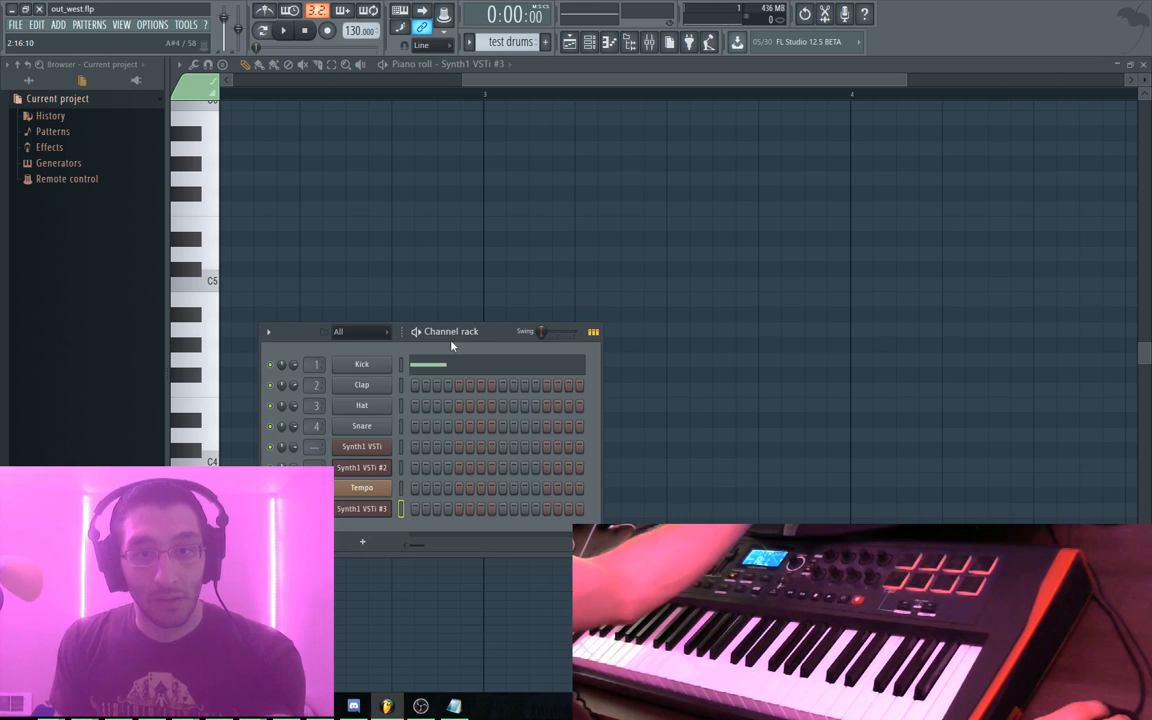
{"action": "left_click", "coordinate": [362, 447]}
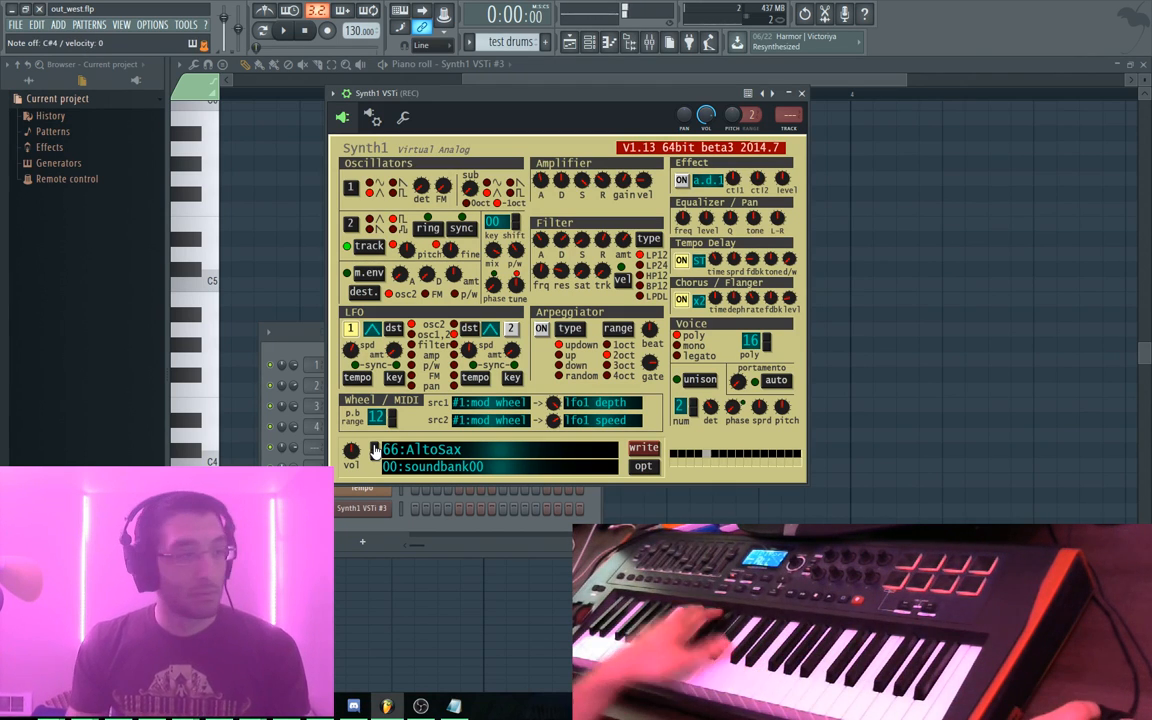
{"action": "key", "text": "plus"}
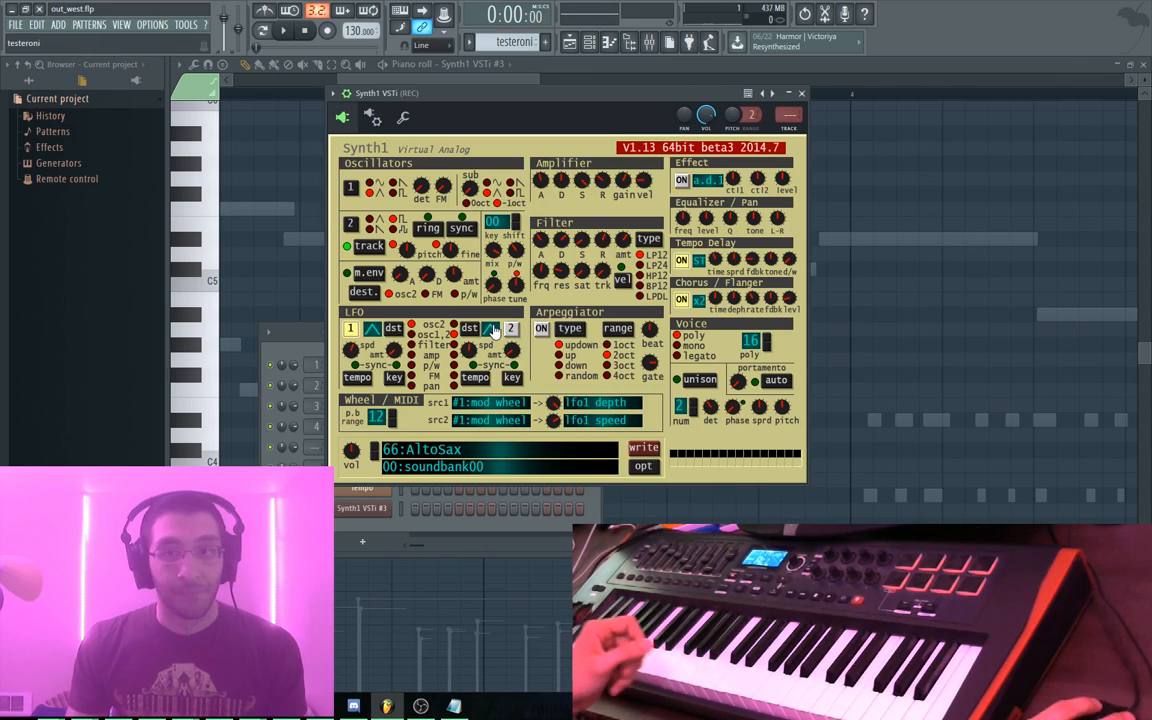
{"action": "left_click", "coordinate": [514, 86]}
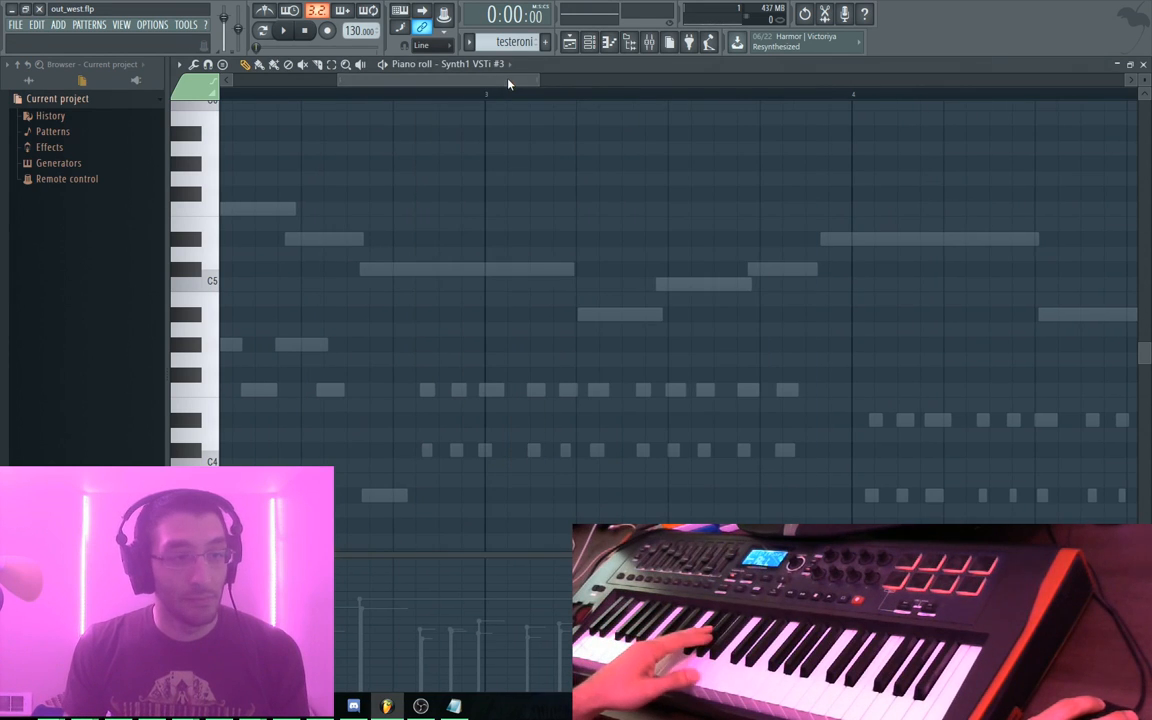
{"action": "key", "text": "space"}
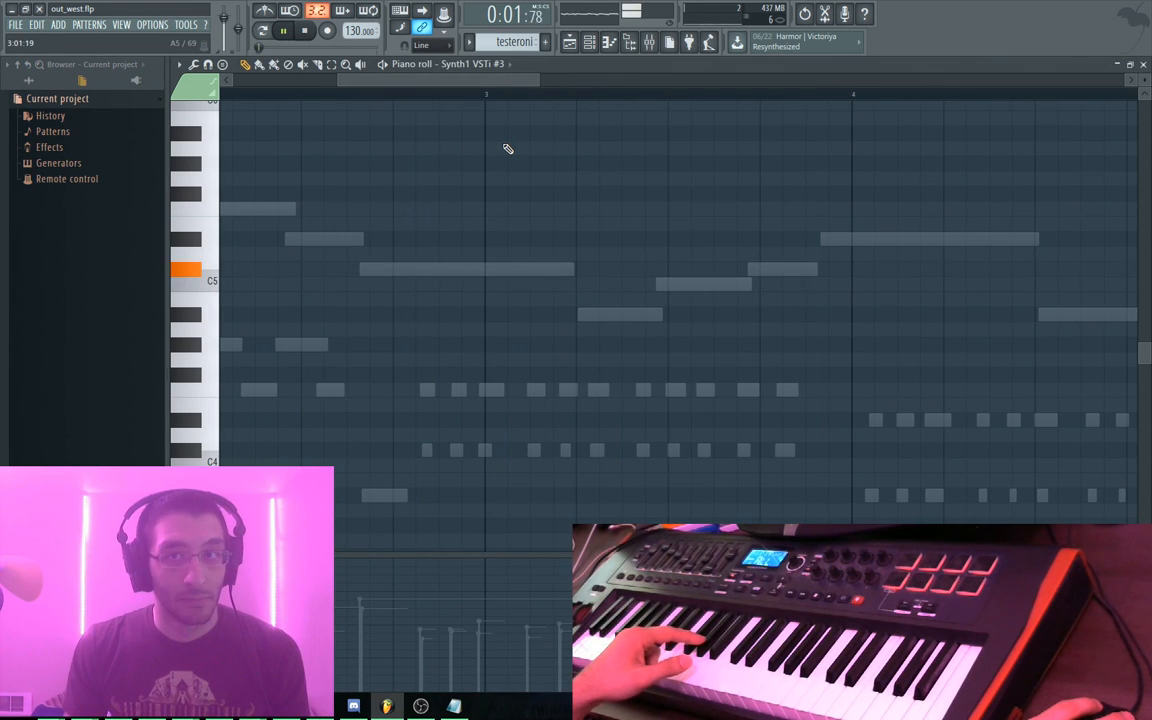
{"action": "key", "text": "F6"}
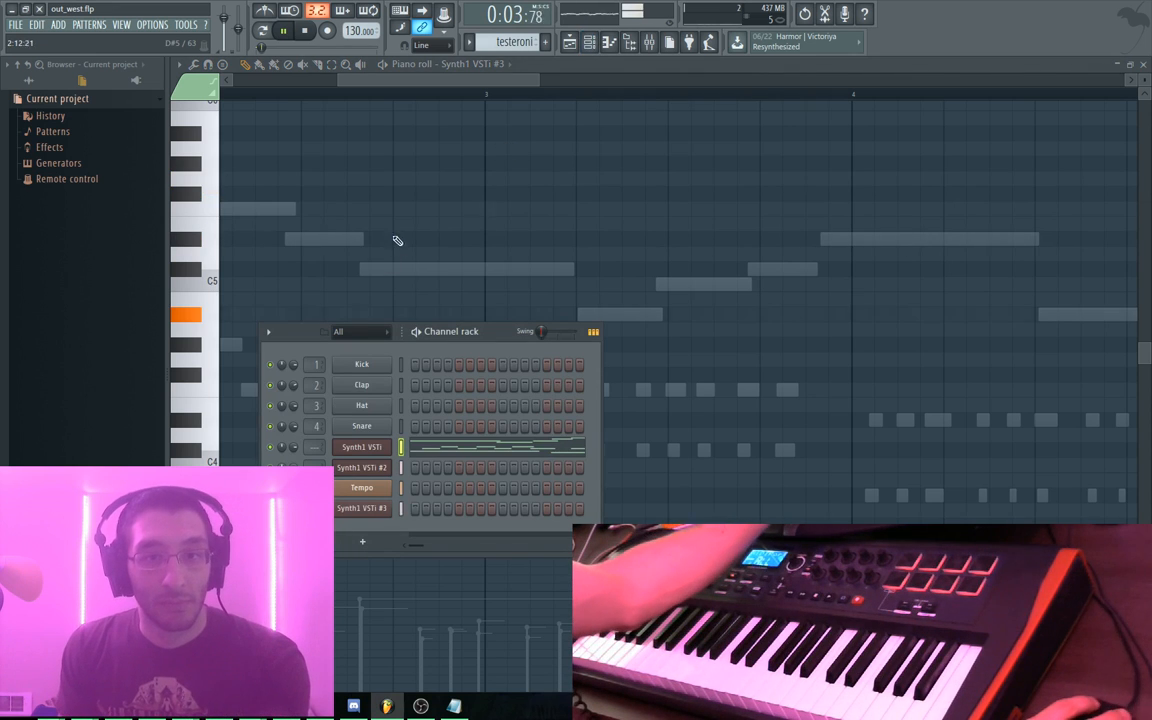
{"action": "key", "text": "space"}
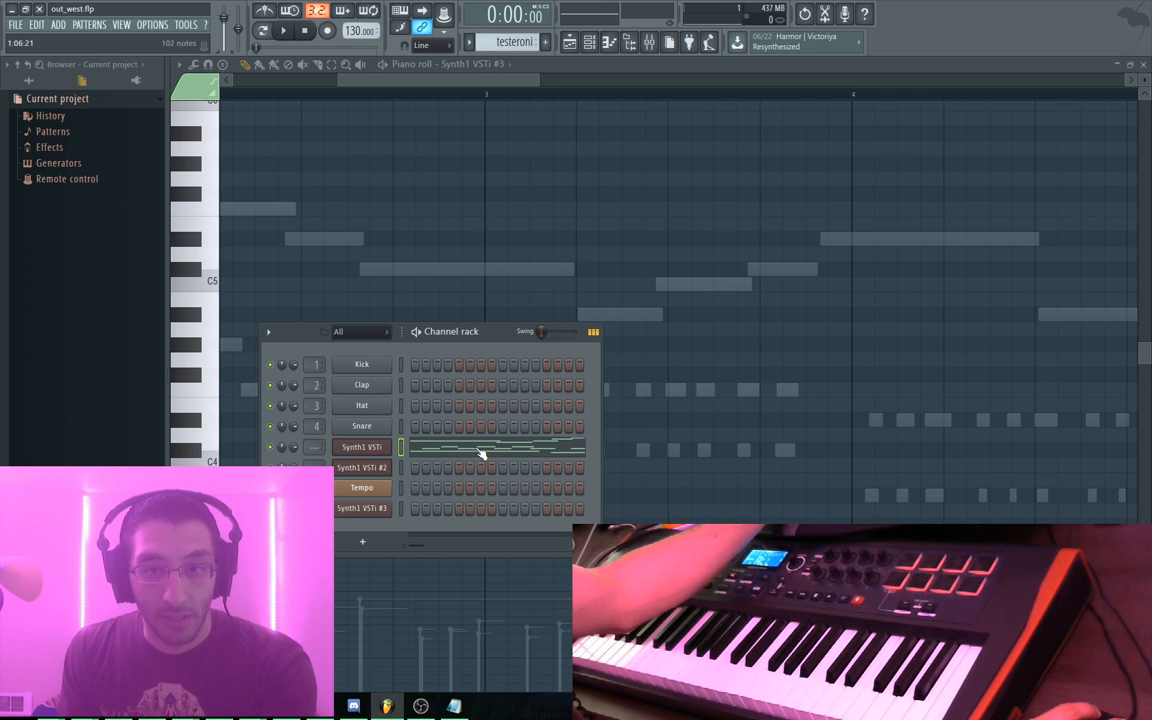
{"action": "key", "text": "F5"}
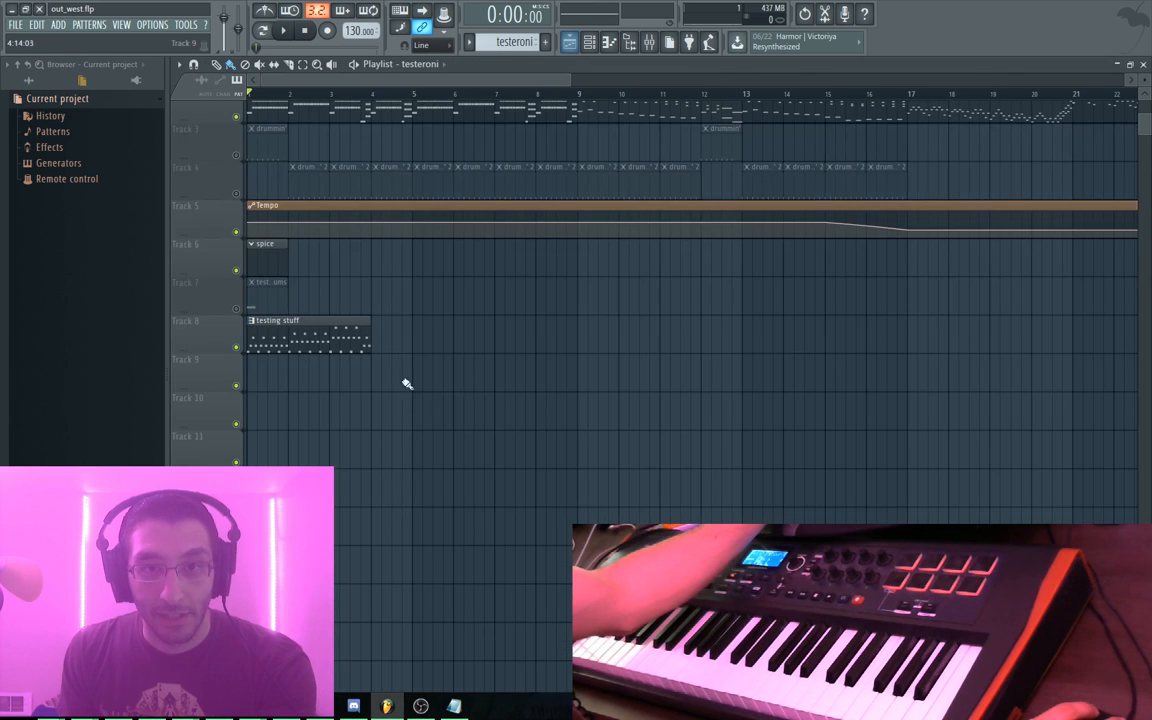
Open the testing stuff pattern and copy the A#4 note down to a lower pitch
{"action": "double_click", "coordinate": [327, 342]}
{"action": "left_click_drag", "start_coordinate": [812, 357], "coordinate": [528, 421]}
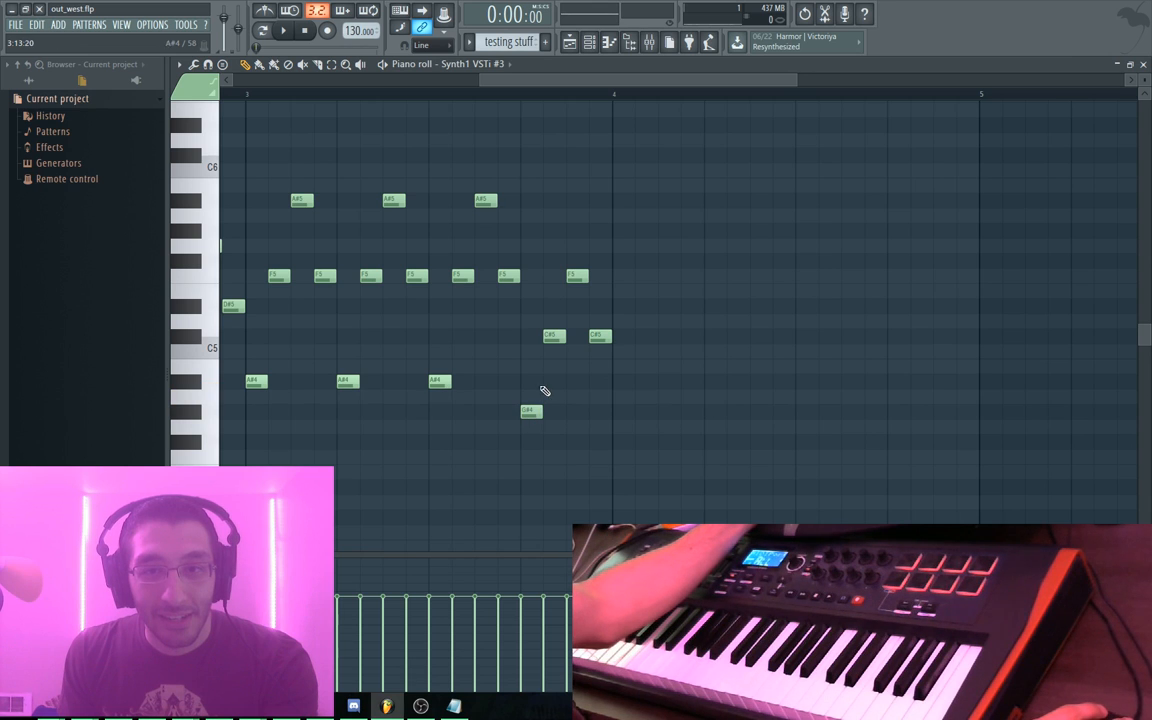
{"action": "left_click_drag", "start_coordinate": [525, 407], "coordinate": [528, 395]}
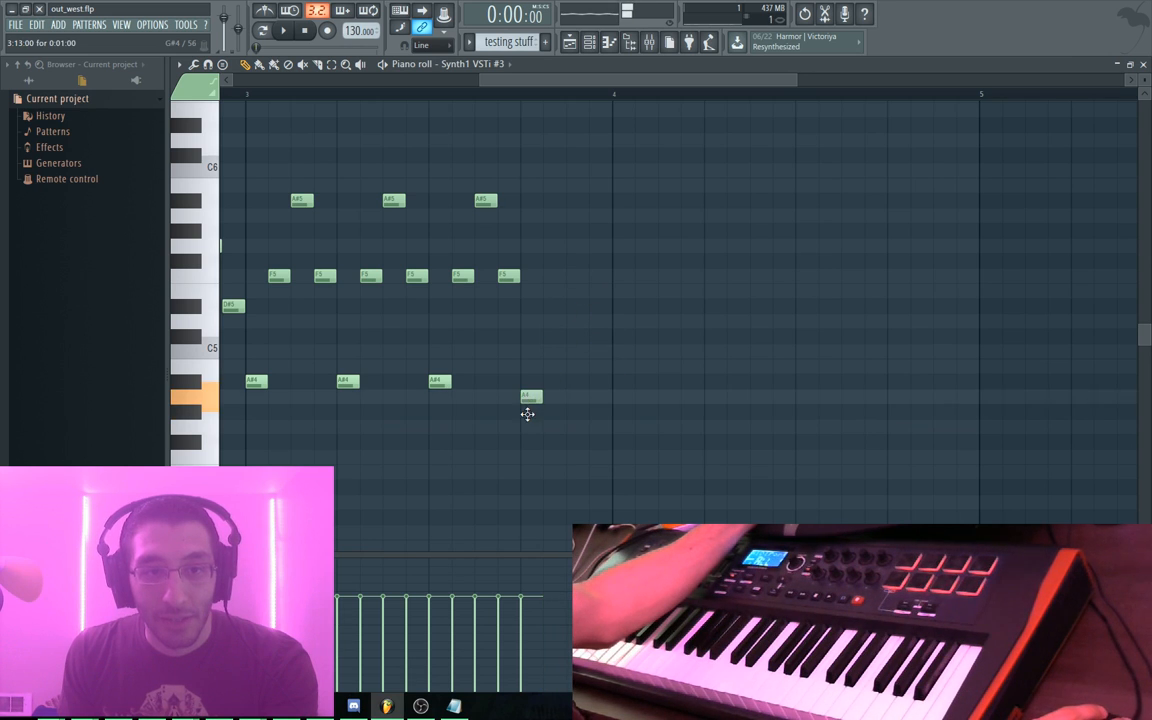
{"action": "key", "text": "space"}
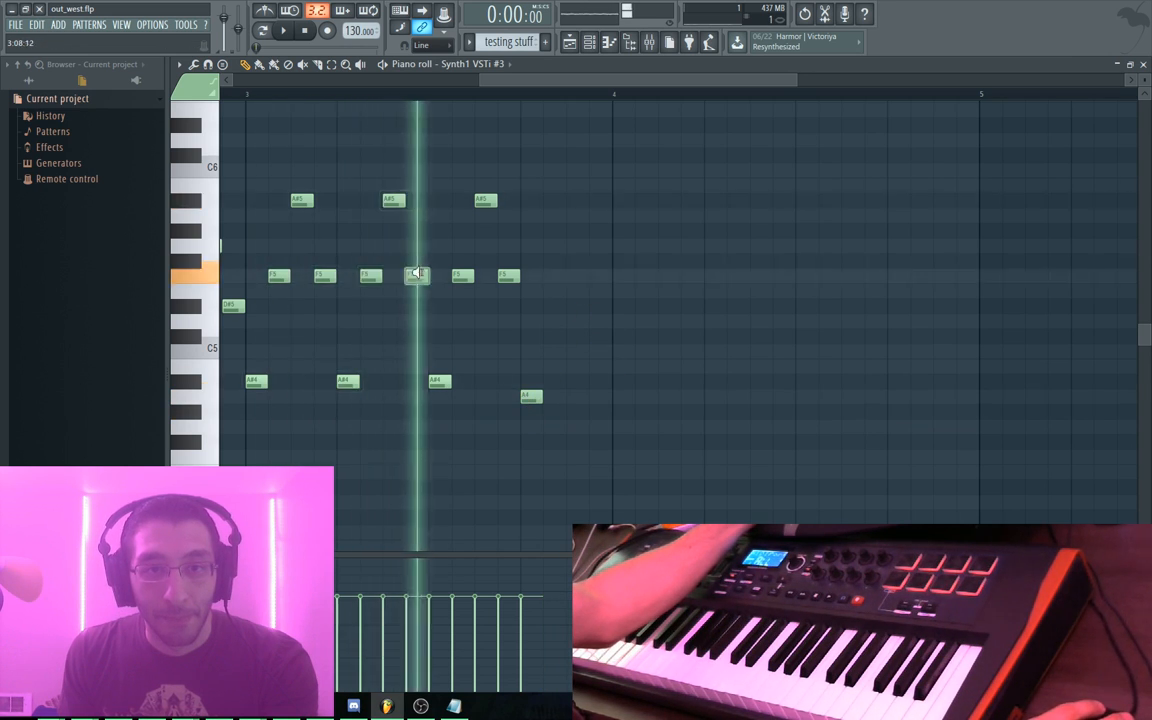
{"action": "key", "text": "space"}
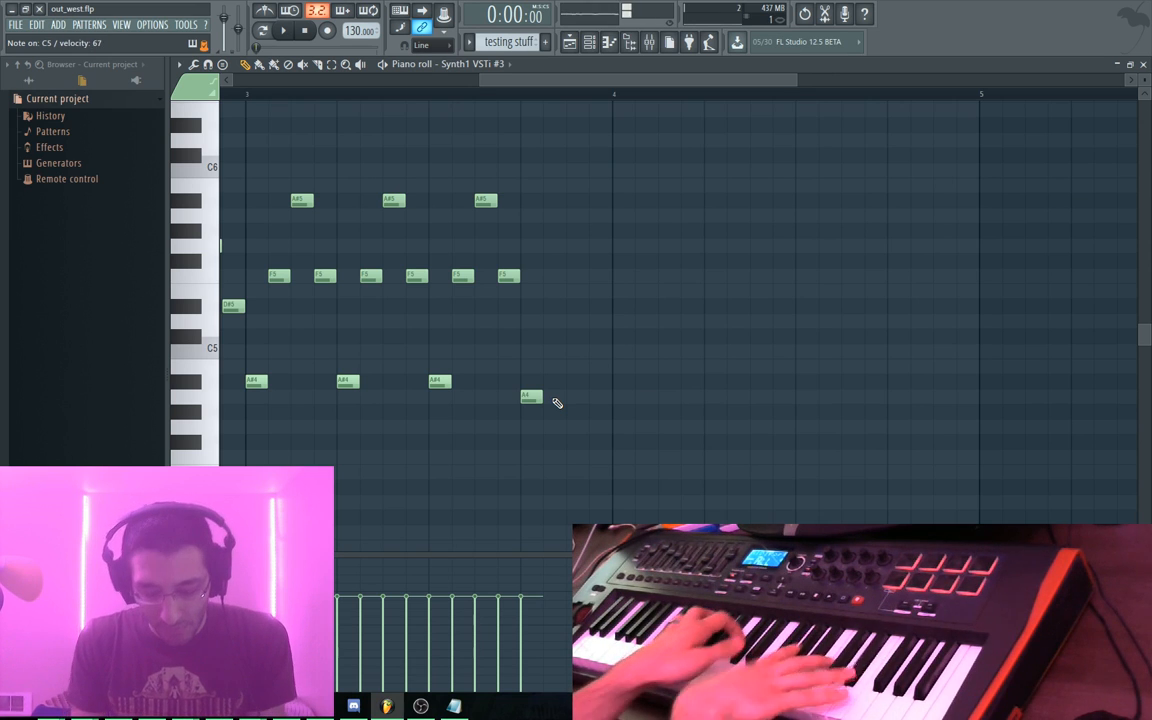
Move that note to F#4 and add C5 notes at 3:14 and 3:16
{"action": "left_click_drag", "start_coordinate": [529, 399], "coordinate": [528, 446]}
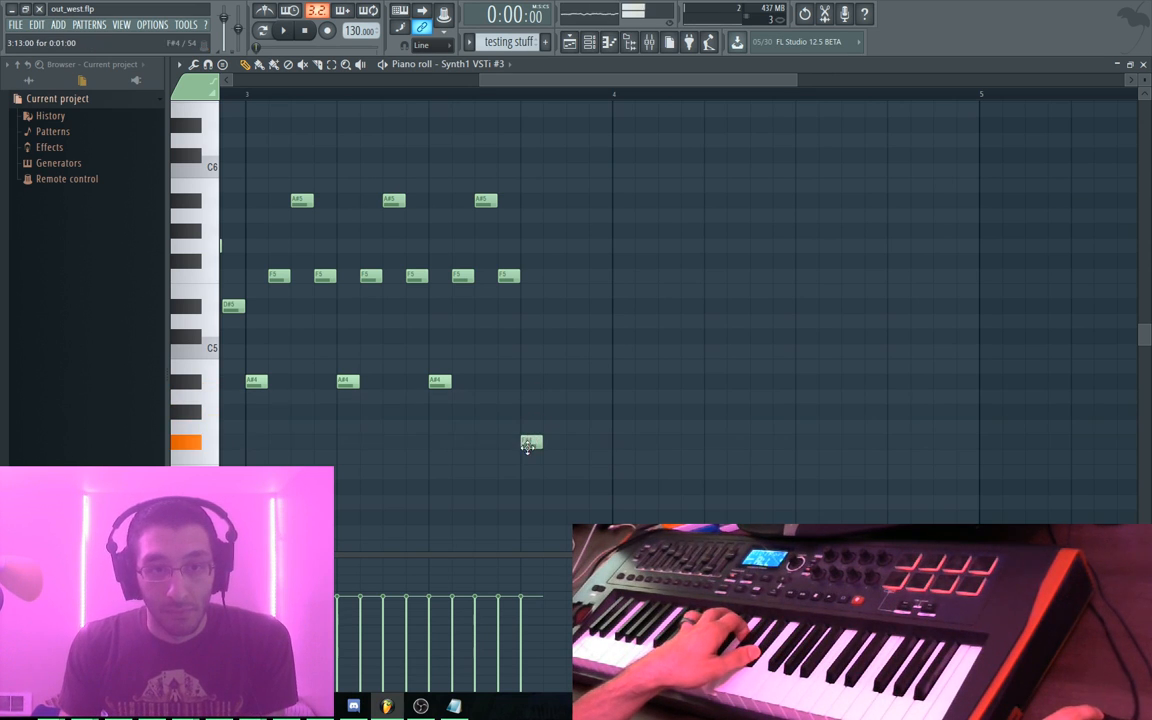
{"action": "left_click_drag", "start_coordinate": [548, 348], "coordinate": [533, 344]}
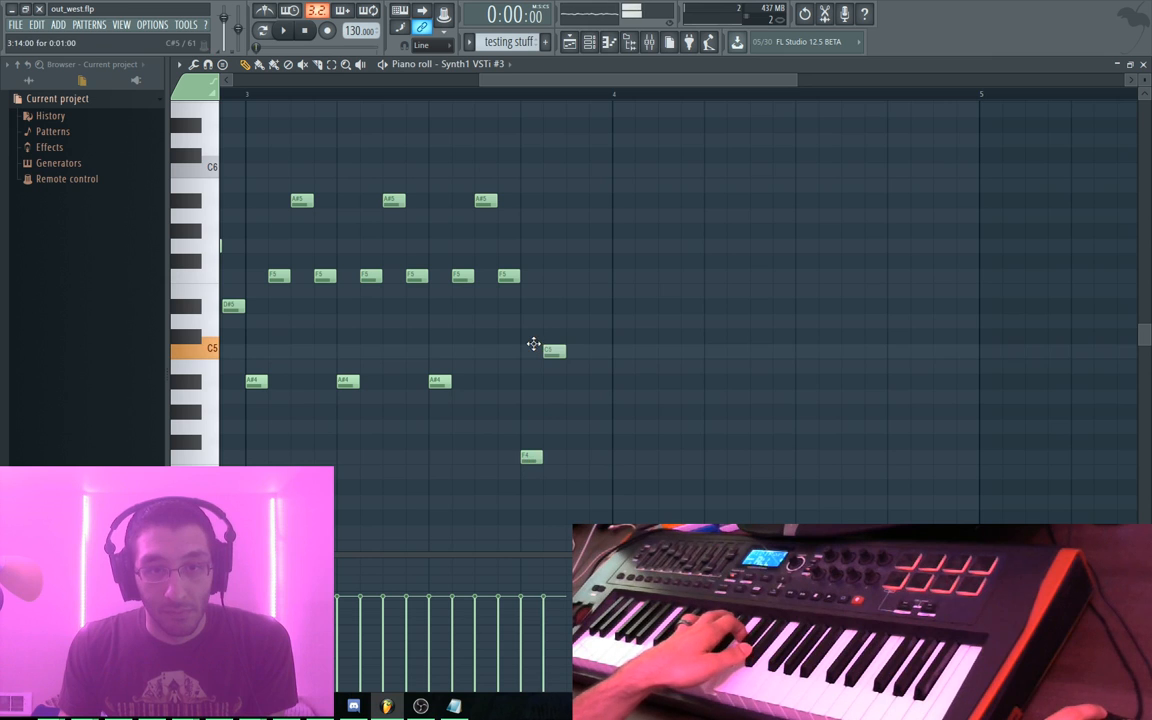
{"action": "left_click", "coordinate": [591, 346]}
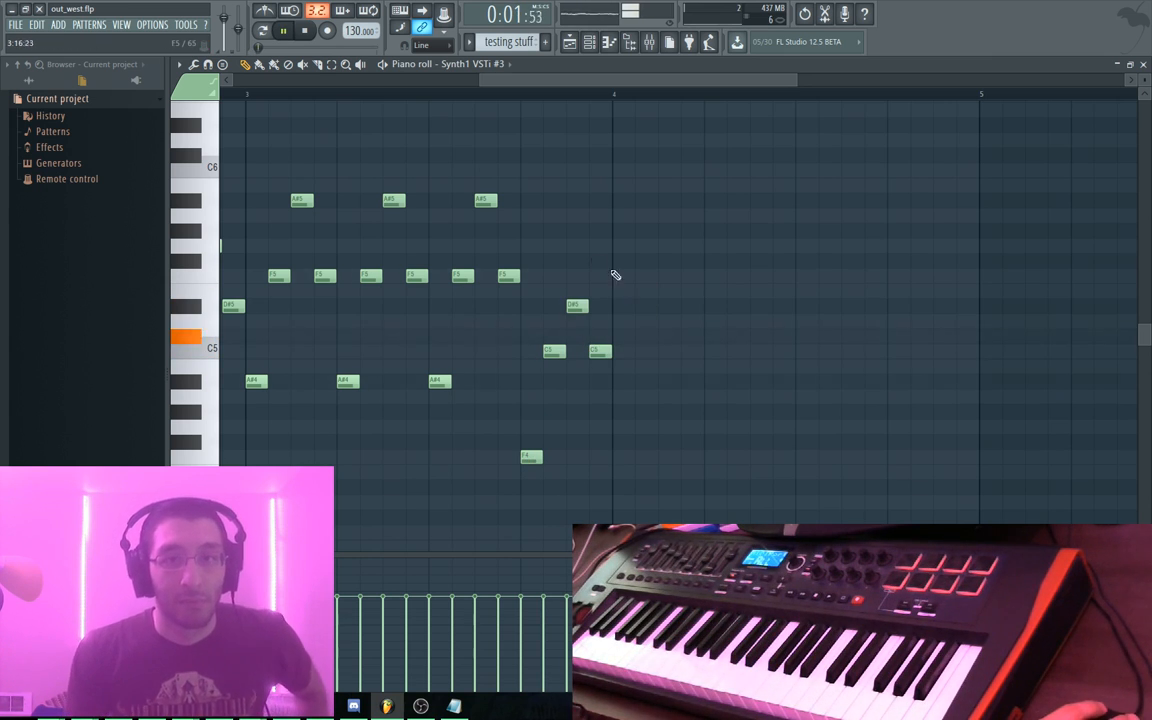
{"action": "left_click_drag", "start_coordinate": [564, 82], "coordinate": [596, 113]}
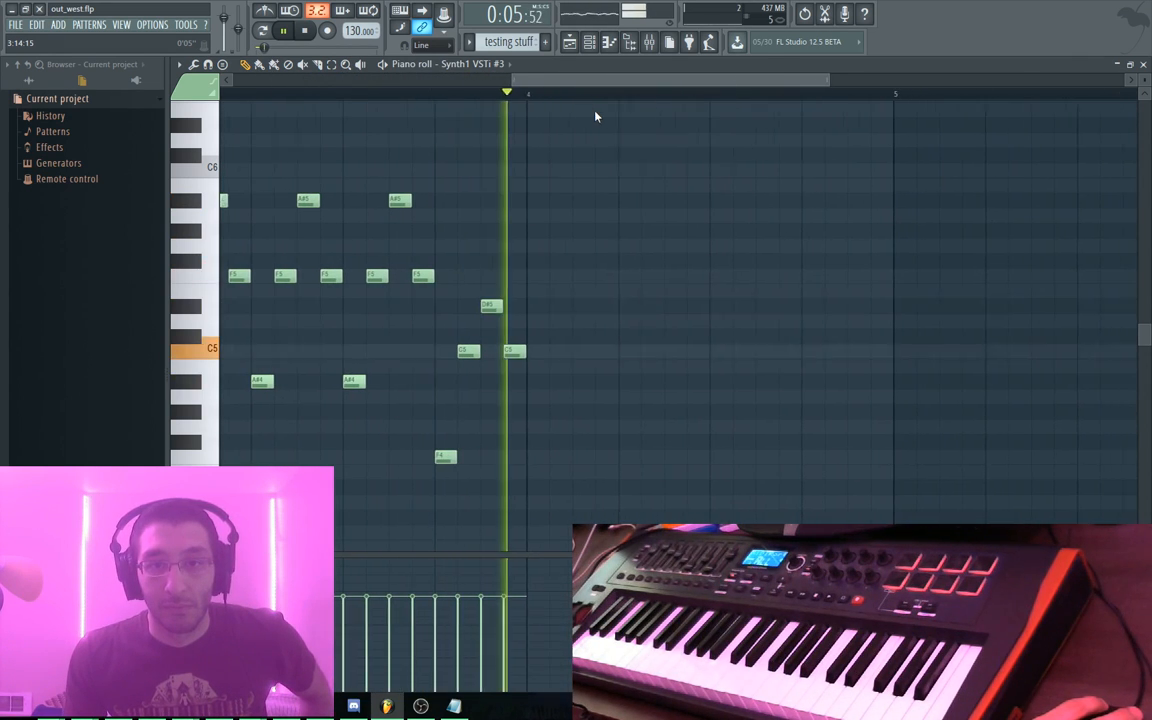
{"action": "key", "text": "space"}
{"action": "left_click_drag", "start_coordinate": [476, 208], "coordinate": [591, 216]}
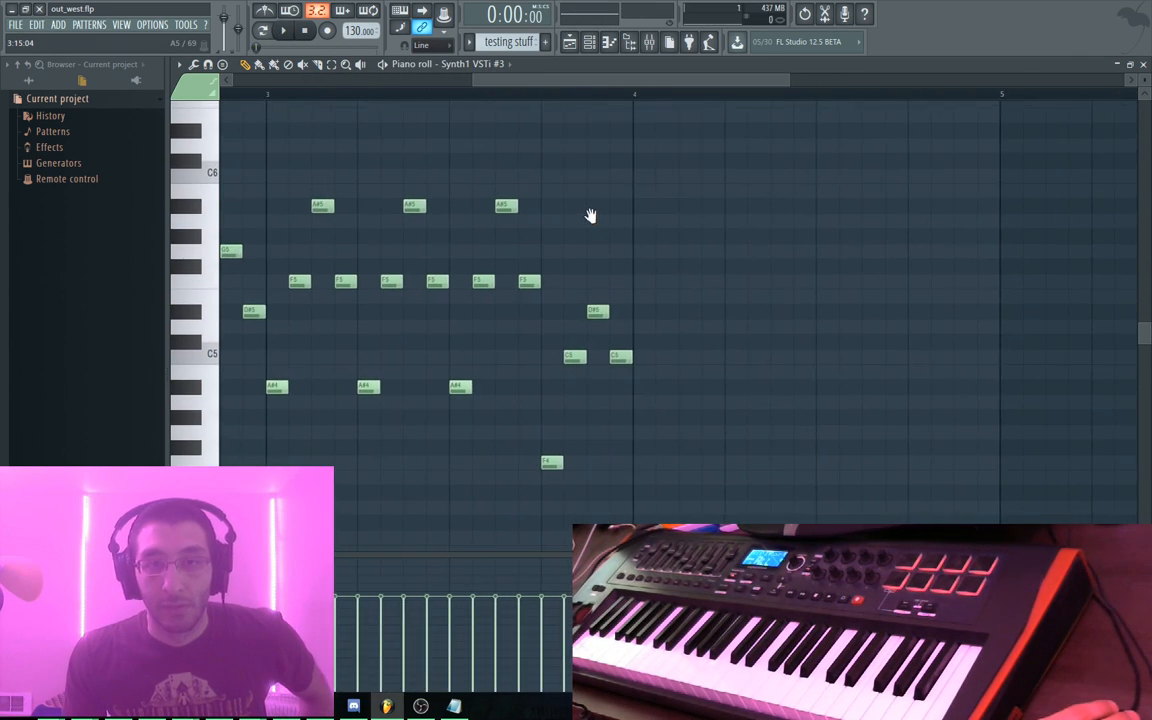
{"action": "left_click_drag", "start_coordinate": [310, 184], "coordinate": [760, 161]}
{"action": "mouse_move", "coordinate": [504, 173]}
{"action": "left_mouse_down"}
{"action": "mouse_move", "coordinate": [689, 167]}
{"action": "mouse_move", "coordinate": [355, 167]}
{"action": "mouse_move", "coordinate": [717, 165]}
{"action": "mouse_move", "coordinate": [547, 200]}
{"action": "mouse_move", "coordinate": [222, 372]}
{"action": "left_mouse_up"}
{"action": "left_click_drag", "start_coordinate": [990, 370], "coordinate": [434, 353]}
Paste the phrase into bar 4 and play back the whole melody
{"action": "key", "text": "ctrl+v"}
{"action": "key", "text": "space"}
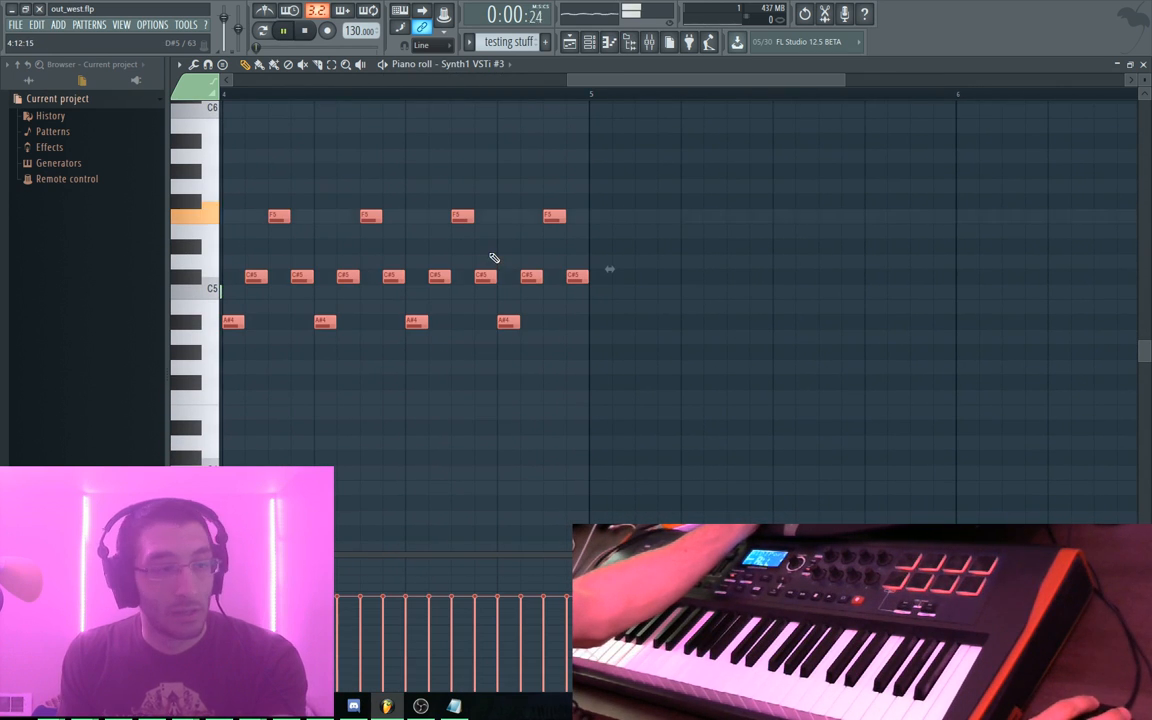
{"action": "right_click", "coordinate": [582, 174], "text": "ctrl"}
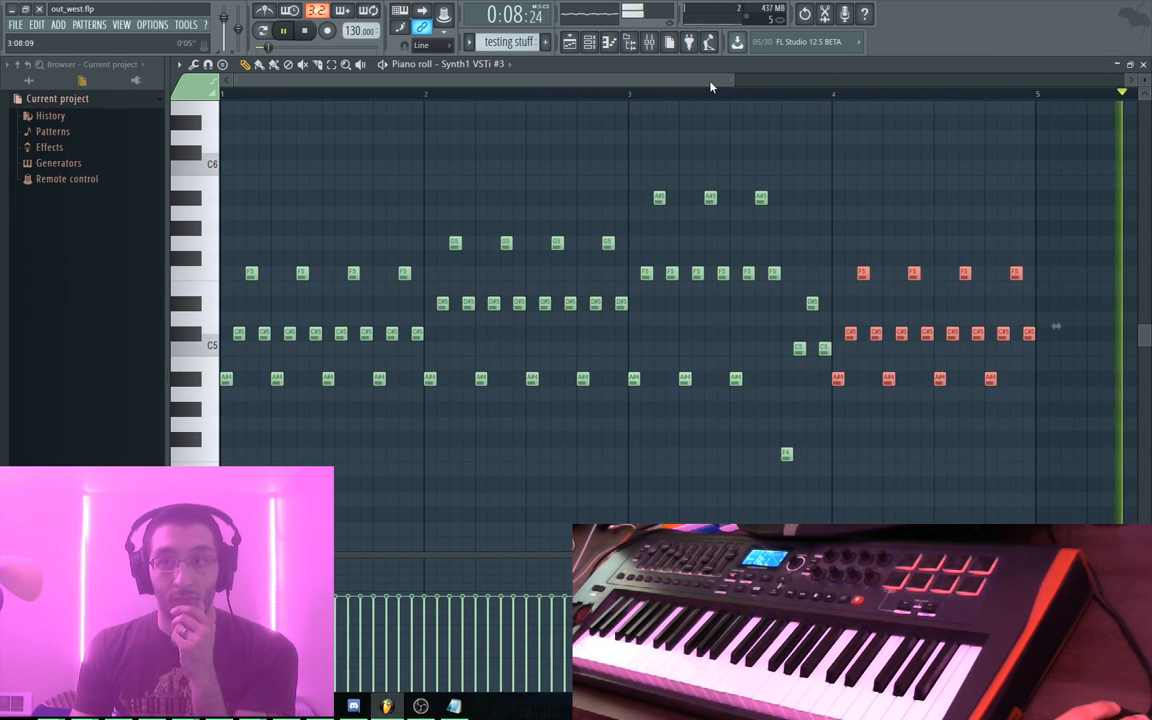
{"action": "key", "text": "space"}
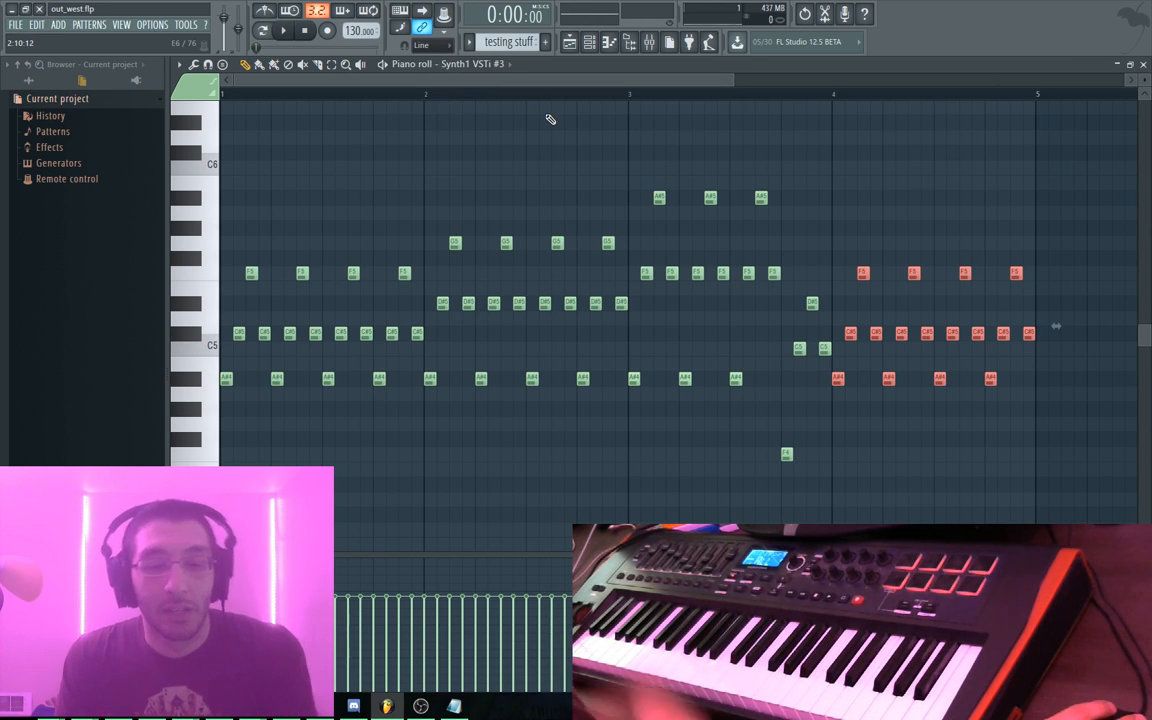
Slide the red testing stuff clip on Track 8 to start at bar 5, then open the goals notes
{"action": "key", "text": "F5"}
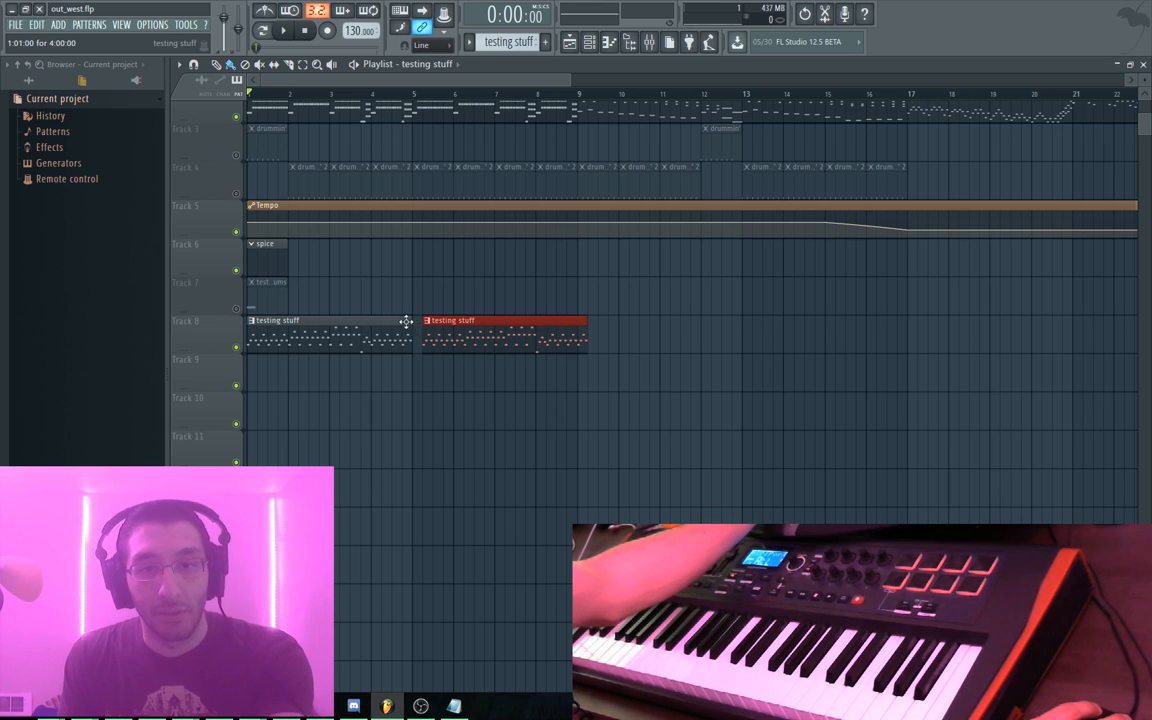
{"action": "left_click_drag", "start_coordinate": [455, 324], "coordinate": [445, 326]}
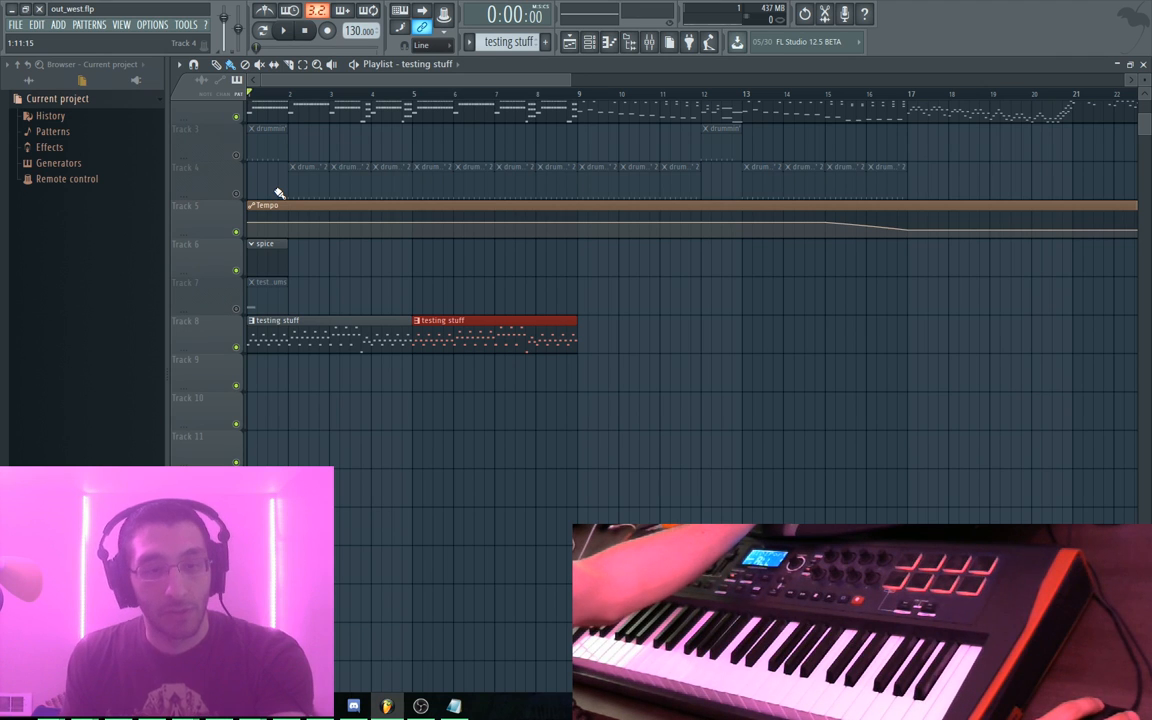
{"action": "key", "text": "alt+Tab"}
{"action": "key", "text": "Up"}
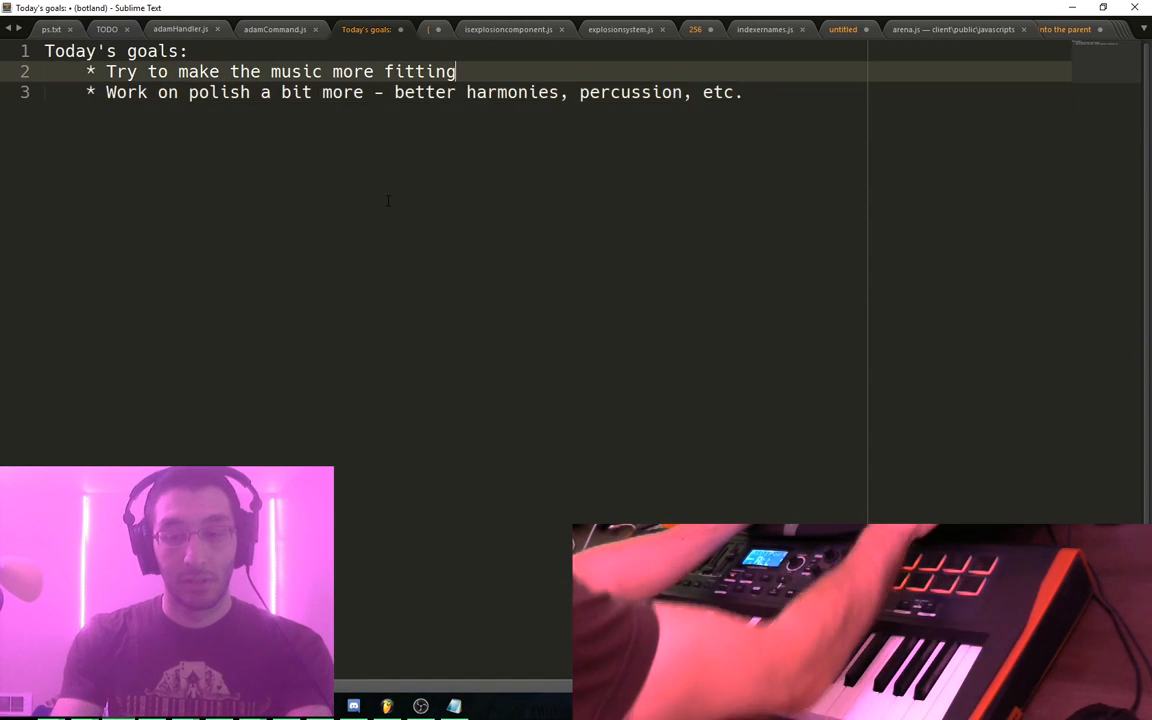
Add the indented sub-line 'Try some of the post-processing effects' under the music goal, then return to FL Studio
{"action": "key", "text": "Return"}
{"action": "key", "text": "Tab"}
{"action": "type", "text": "Try some of the "}
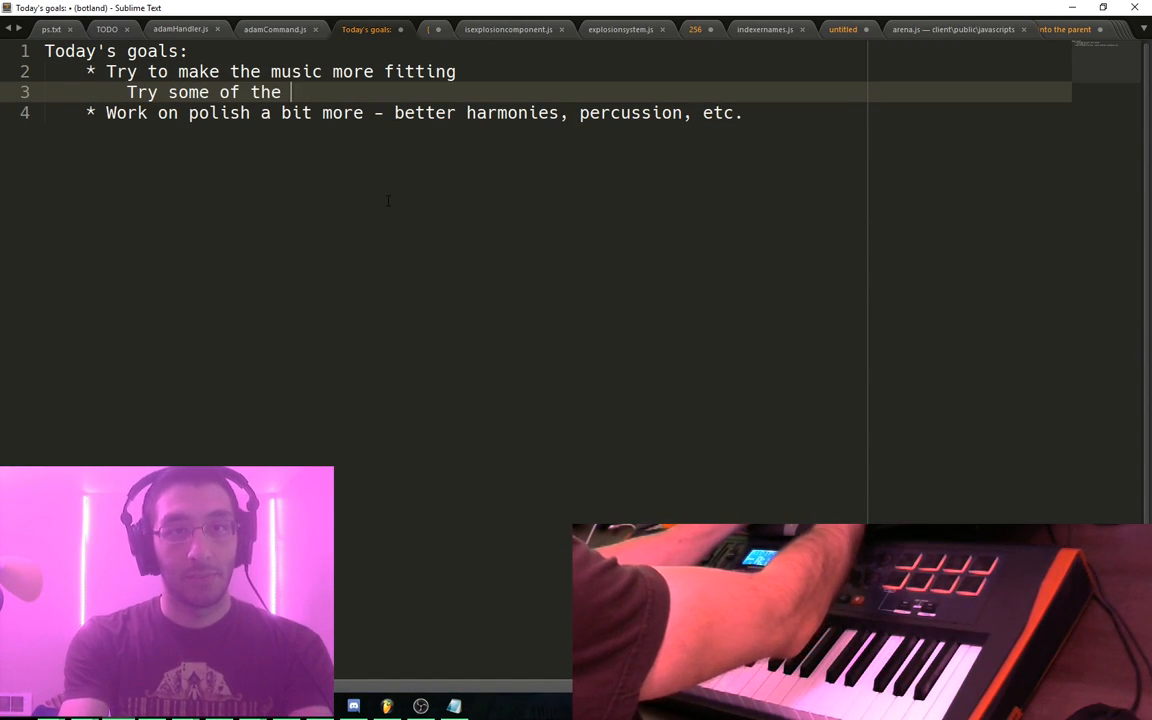
{"action": "type", "text": "post-processing effects ("}
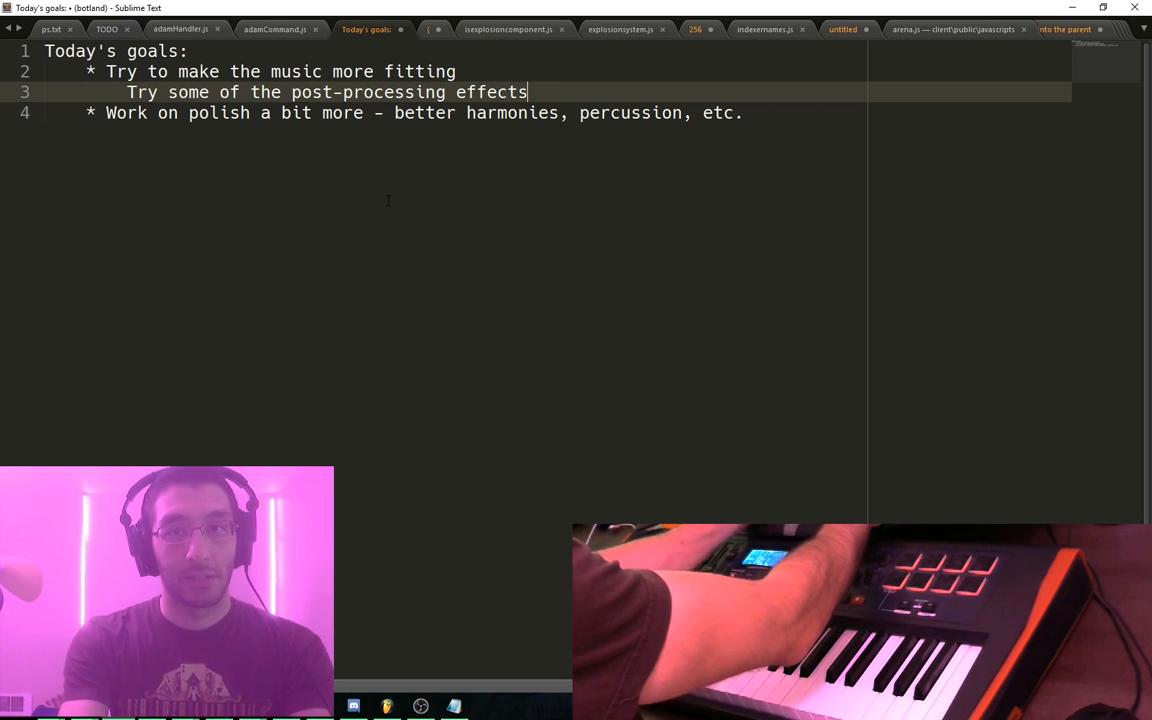
{"action": "key", "text": "BackSpace"}
{"action": "key", "text": "BackSpace"}
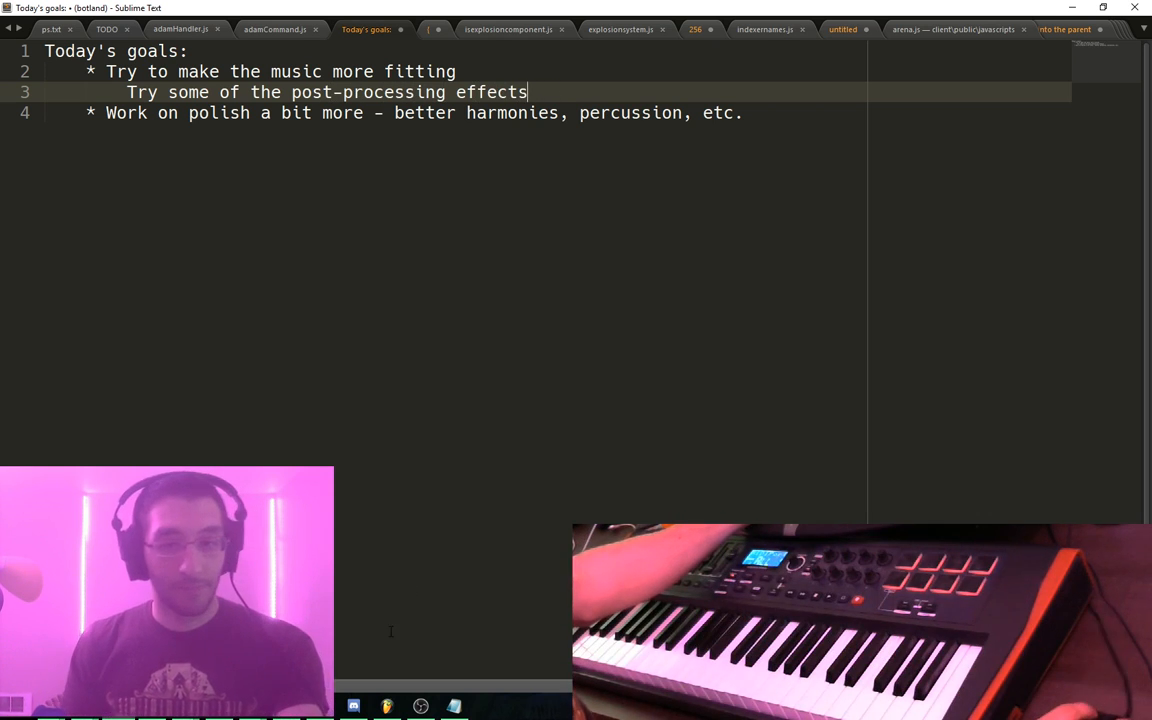
{"action": "key", "text": "alt+Tab"}
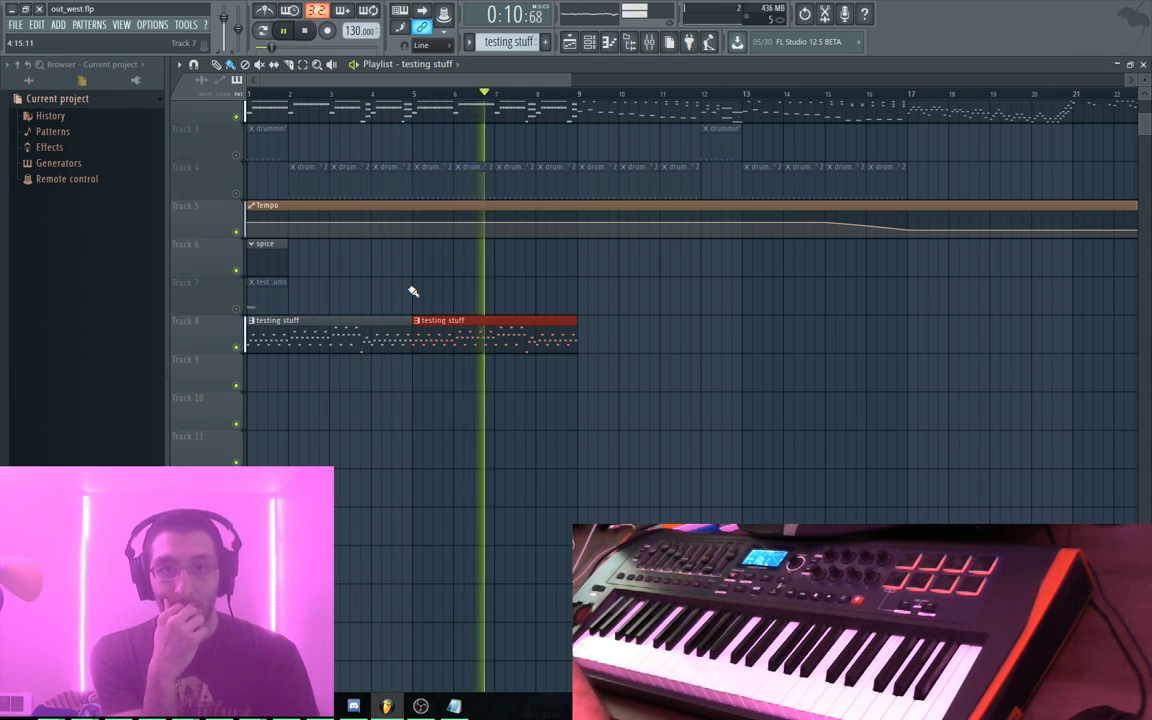
Unmute and re-mute the Track 4 drum clips while listening, then stop playback
{"action": "left_click", "coordinate": [237, 194]}
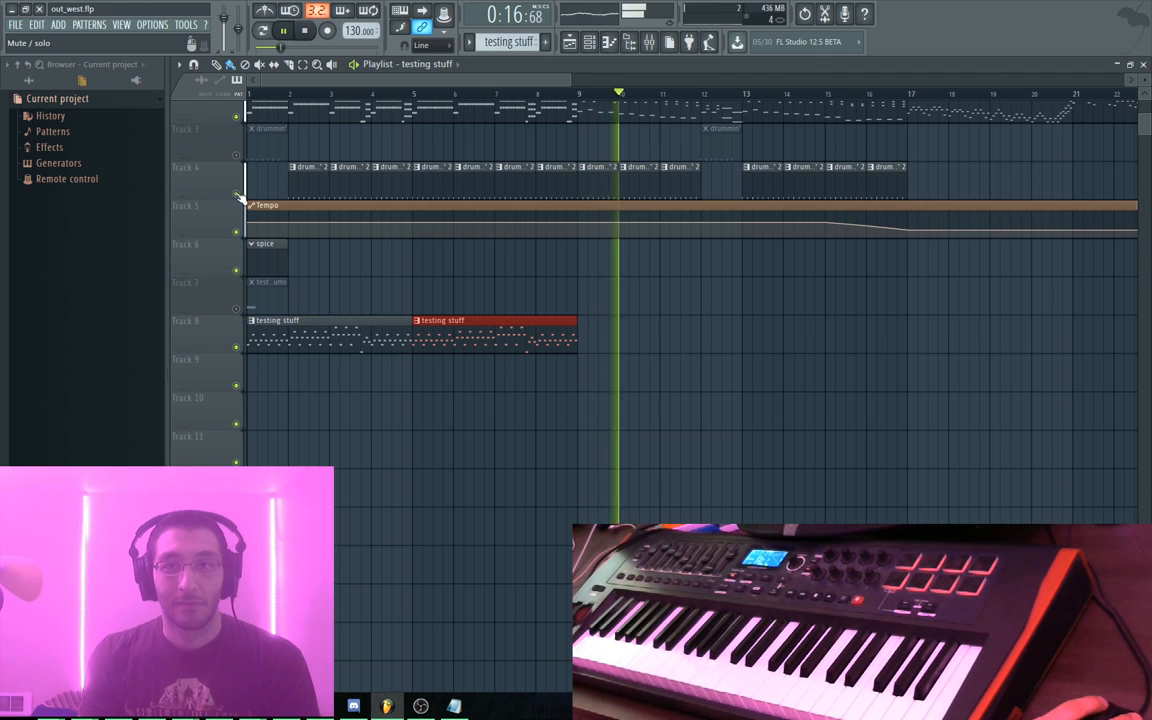
{"action": "left_click", "coordinate": [237, 194]}
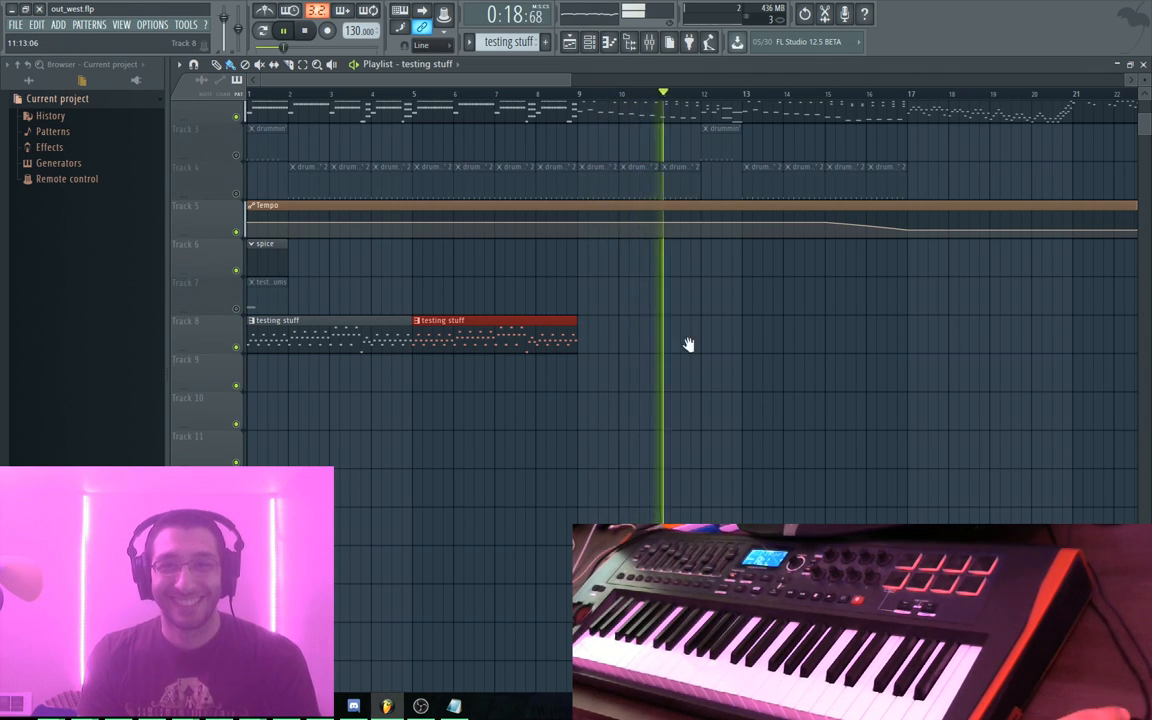
{"action": "left_click_drag", "start_coordinate": [689, 342], "coordinate": [550, 435]}
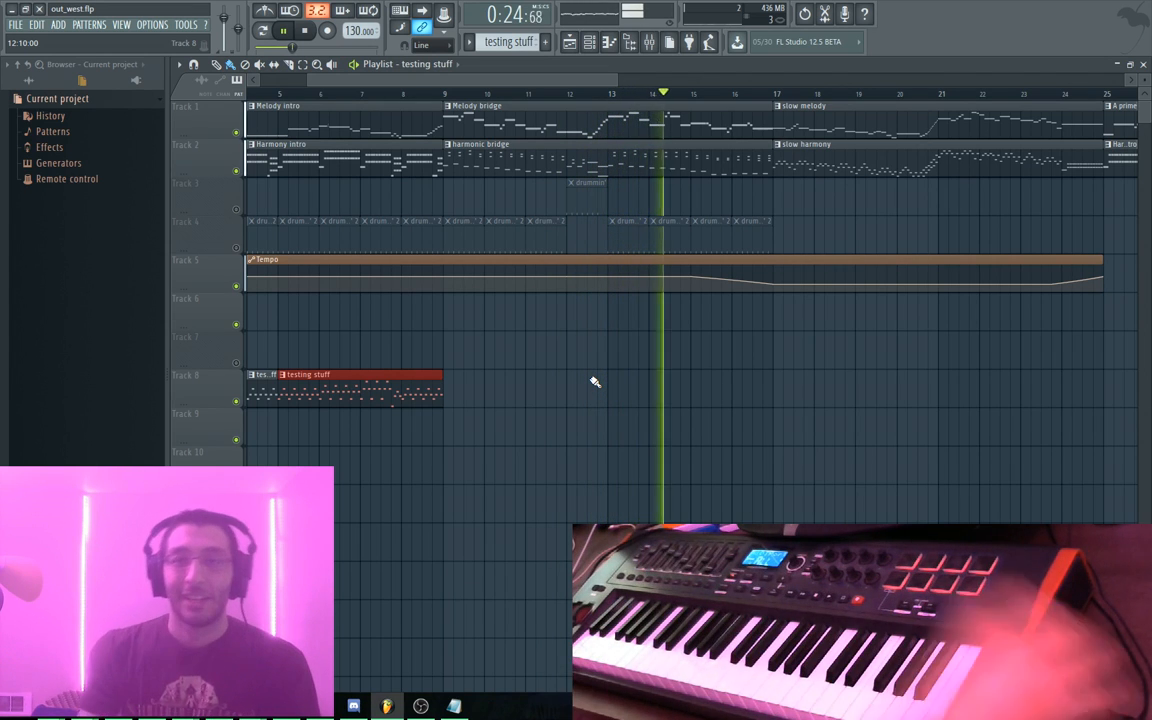
{"action": "key", "text": "space"}
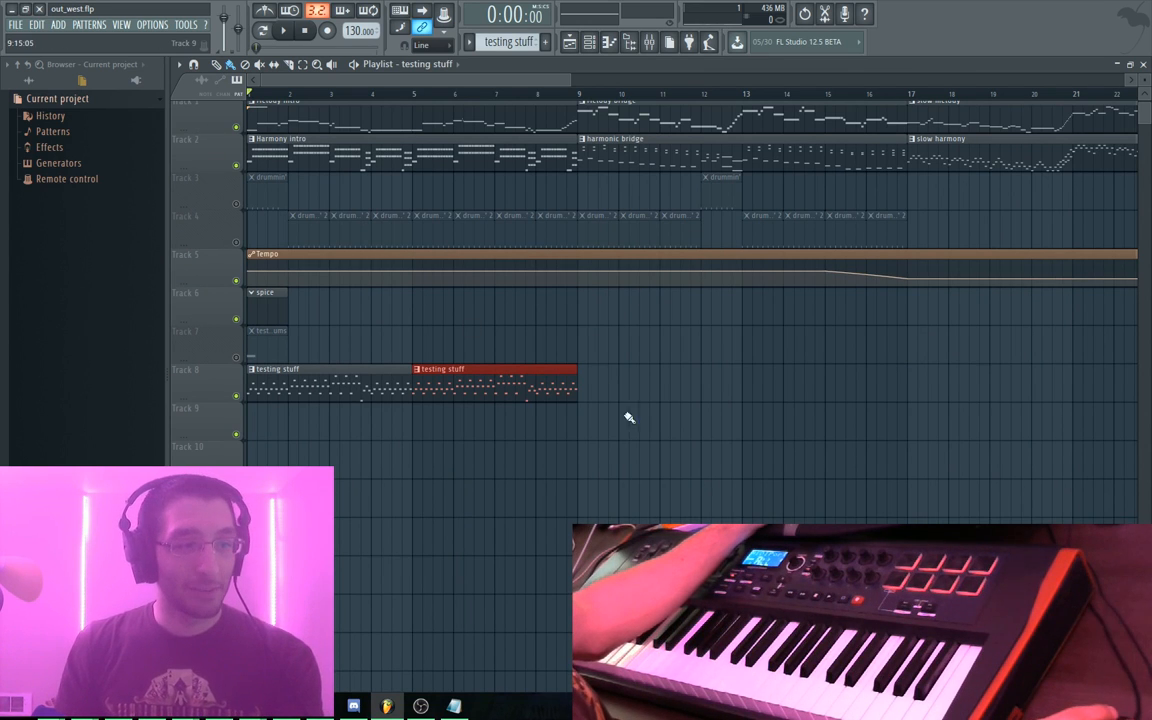
Bring up the Channel rack and open the Synth1 VSTi panel showing the 66:AltoSax patch
{"action": "scroll", "coordinate": [660, 450], "scroll_direction": "up", "scroll_amount": 1}
{"action": "key", "text": "F6"}
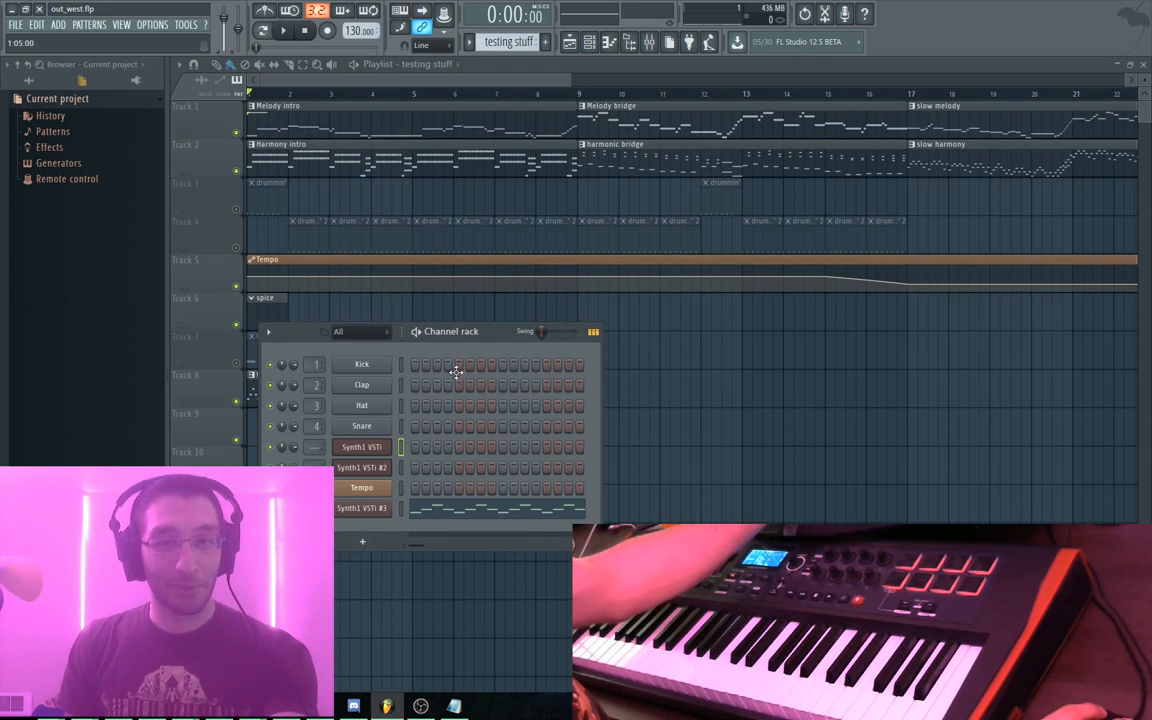
{"action": "key", "text": "F7"}
{"action": "key", "text": "F7"}
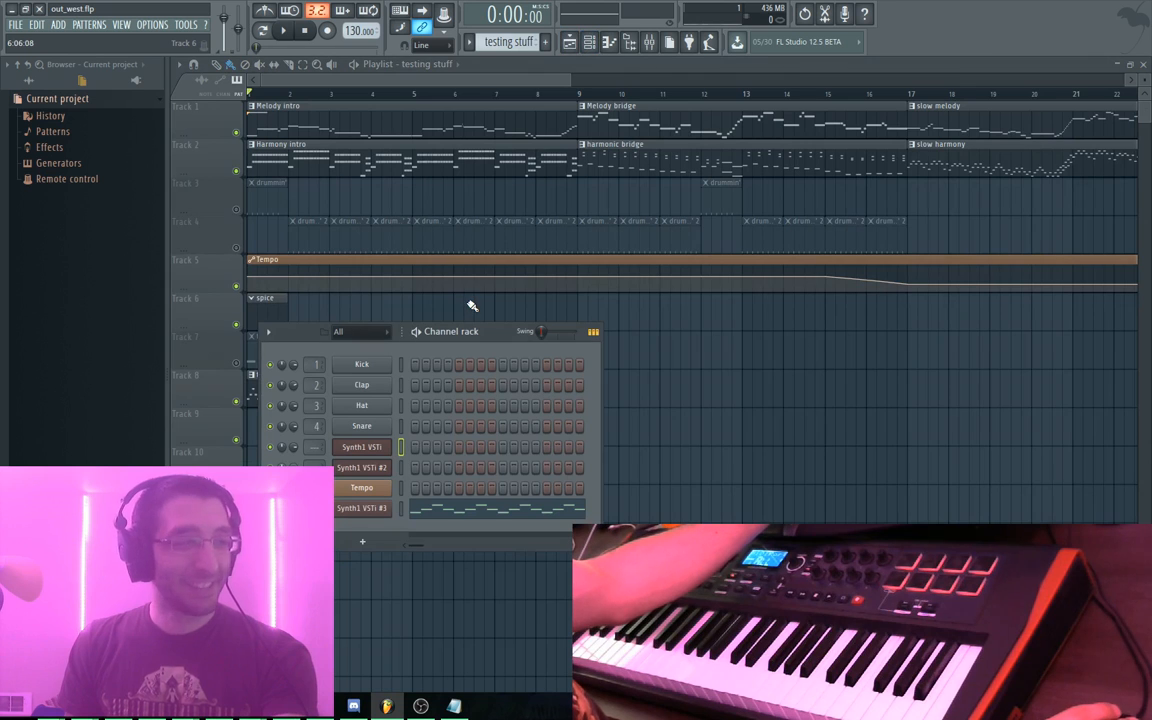
{"action": "left_click_drag", "start_coordinate": [497, 333], "coordinate": [509, 265]}
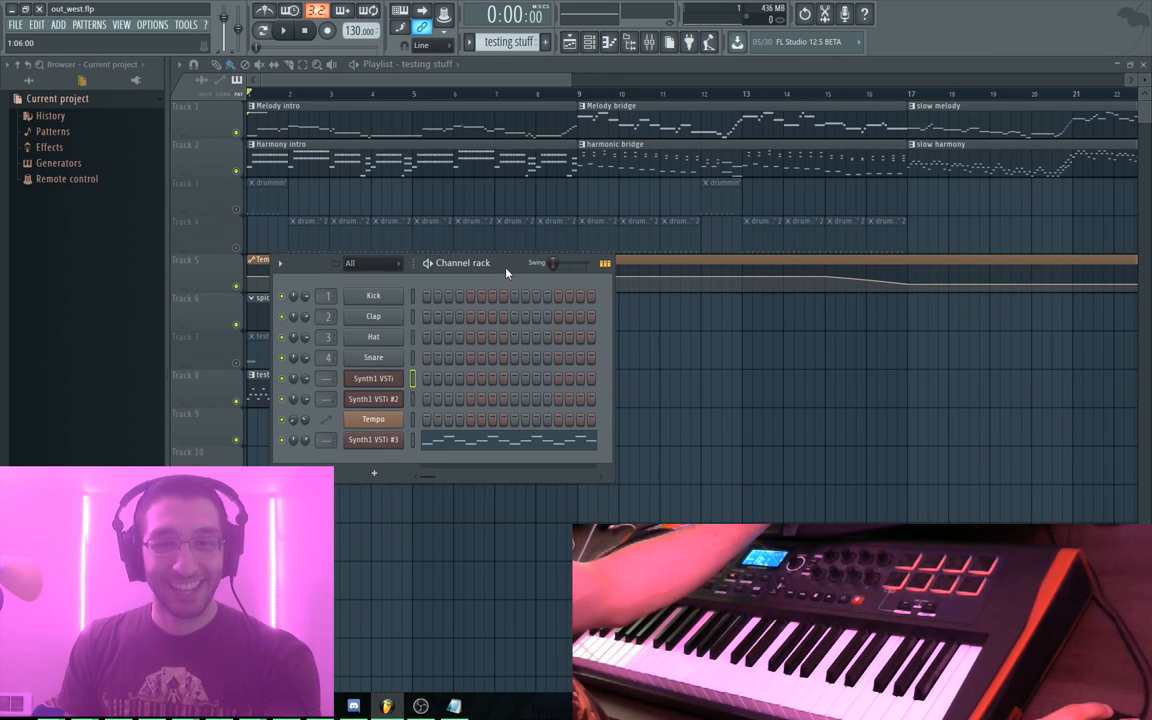
{"action": "left_click", "coordinate": [388, 382]}
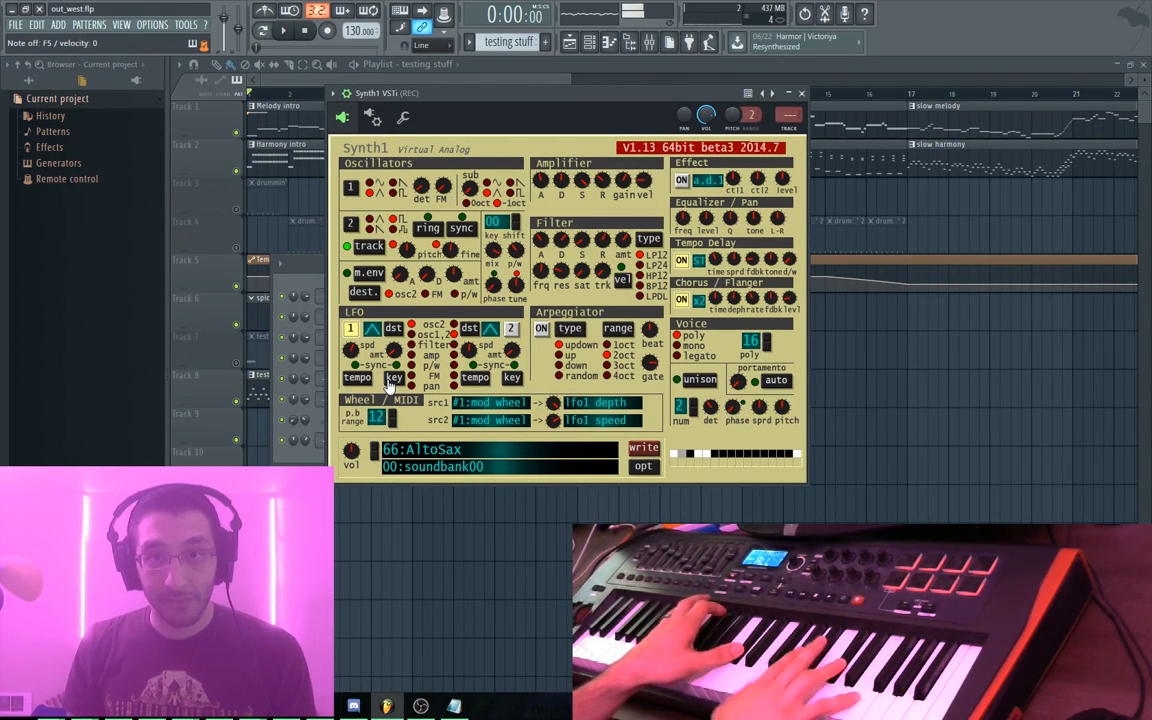
Change Synth1's osc2 waveform and set effect ctl1 to 77 and ctl2 to about 28
{"action": "left_click", "coordinate": [392, 222]}
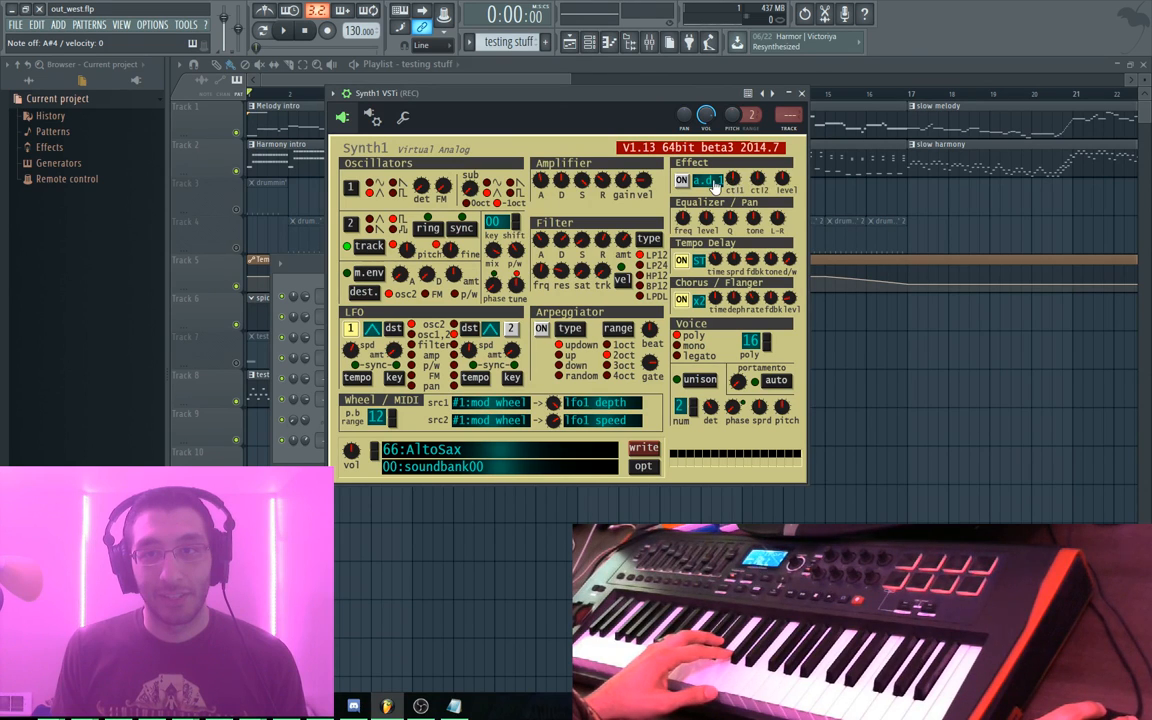
{"action": "left_click_drag", "start_coordinate": [735, 187], "coordinate": [750, 175]}
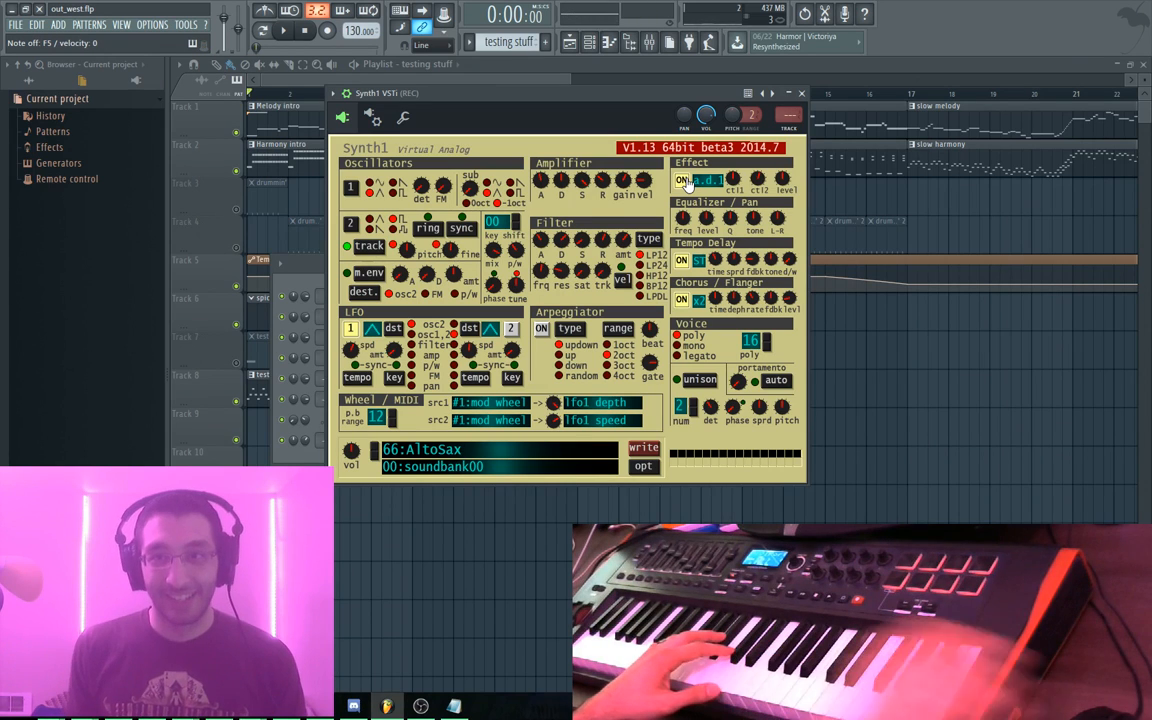
{"action": "left_click_drag", "start_coordinate": [771, 181], "coordinate": [777, 219]}
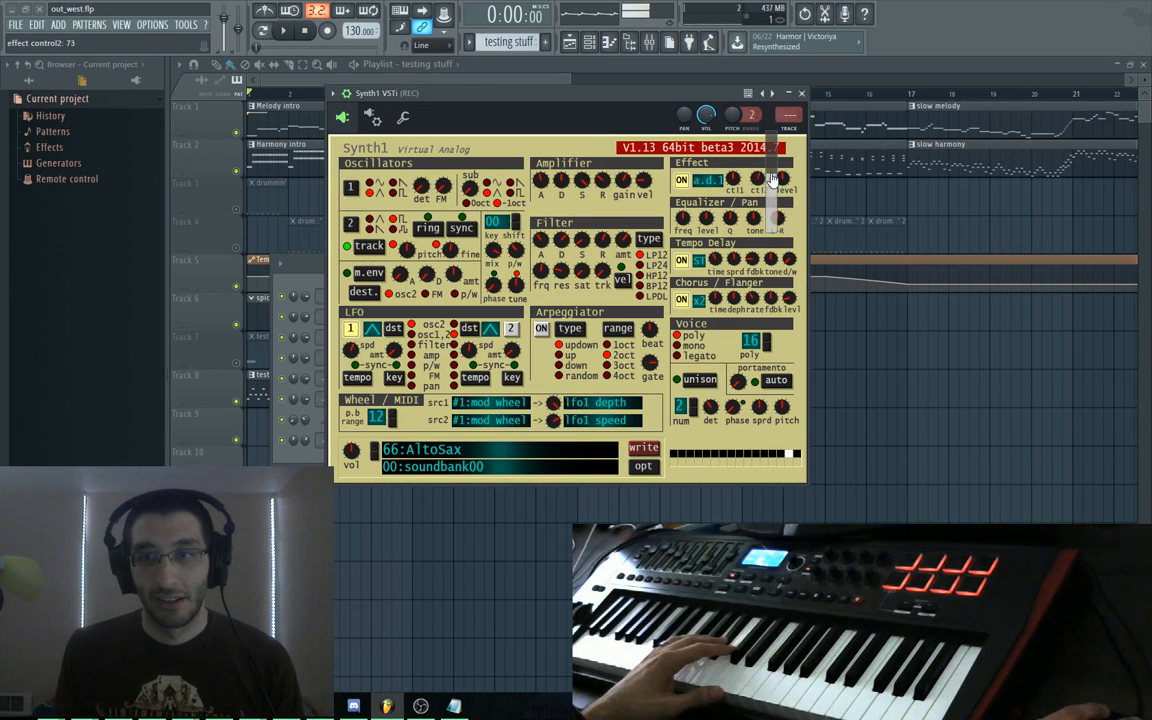
{"action": "left_click_drag", "start_coordinate": [772, 226], "coordinate": [773, 226]}
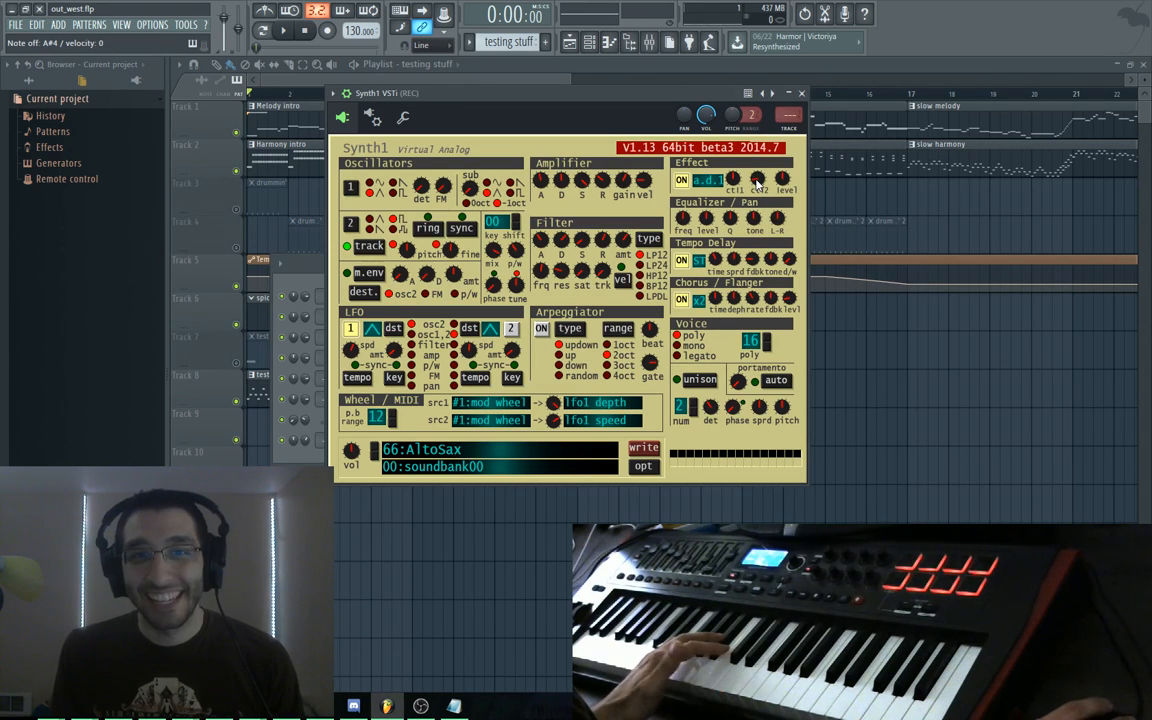
Check the wrapper's settings tabs, then set Synth1's effect ctl1 to 51
{"action": "left_click", "coordinate": [374, 117]}
{"action": "left_click", "coordinate": [406, 117]}
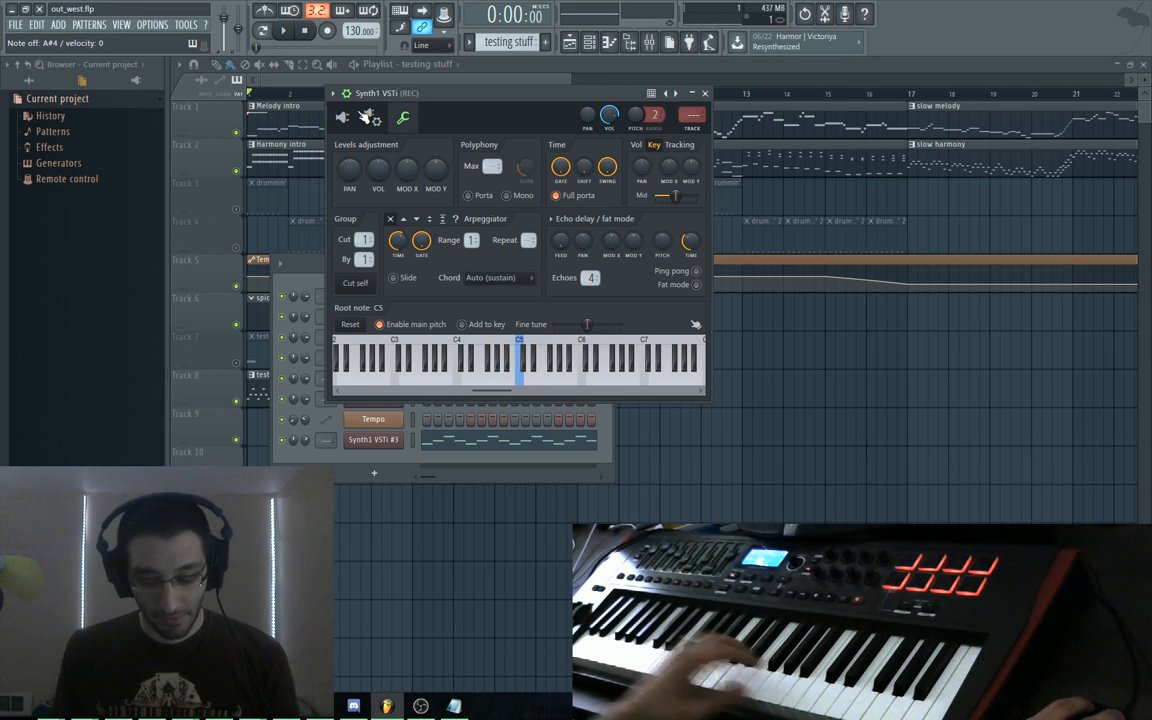
{"action": "left_click", "coordinate": [342, 117]}
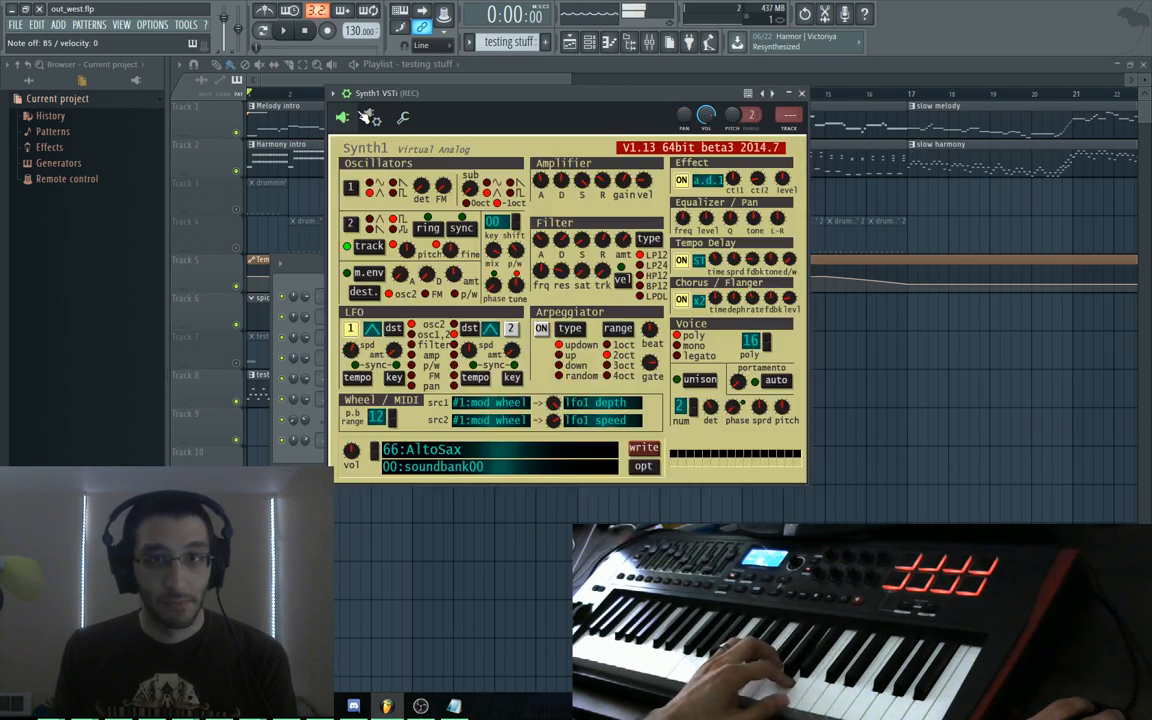
{"action": "left_click_drag", "start_coordinate": [752, 186], "coordinate": [772, 211]}
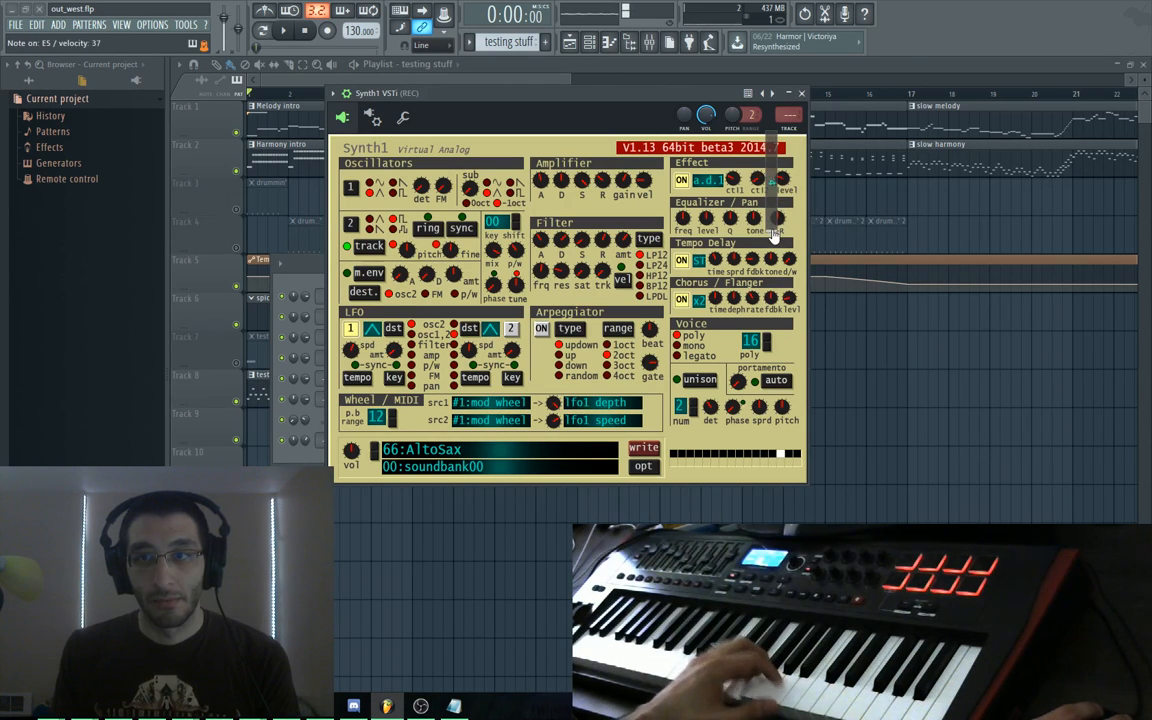
{"action": "left_click_drag", "start_coordinate": [736, 183], "coordinate": [752, 211]}
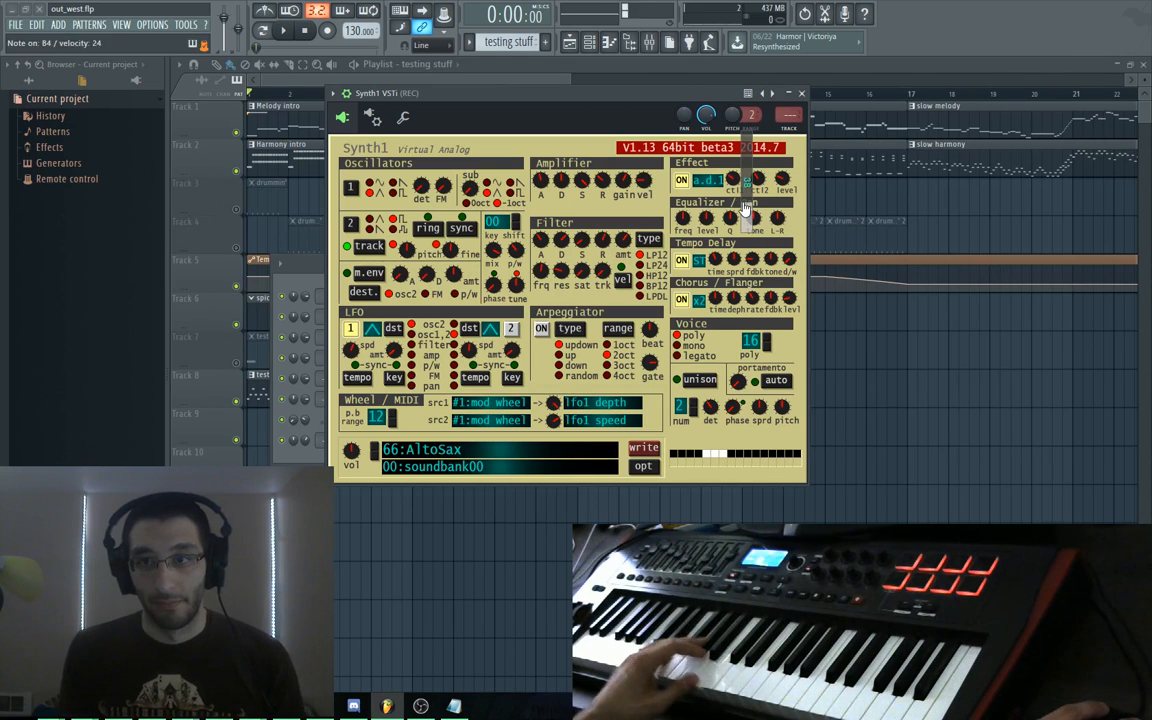
{"action": "left_click_drag", "start_coordinate": [744, 207], "coordinate": [744, 199]}
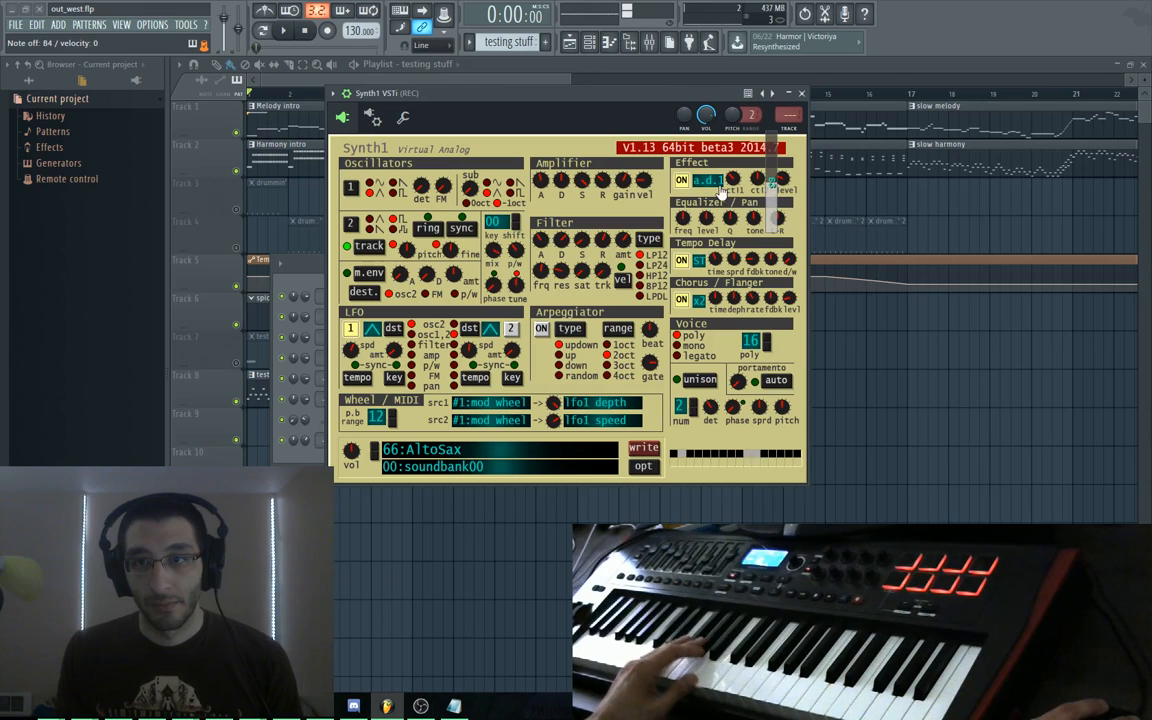
Change Synth1's effect type to a.d.2, then to d.d
{"action": "left_click", "coordinate": [716, 183]}
{"action": "left_click", "coordinate": [748, 157]}
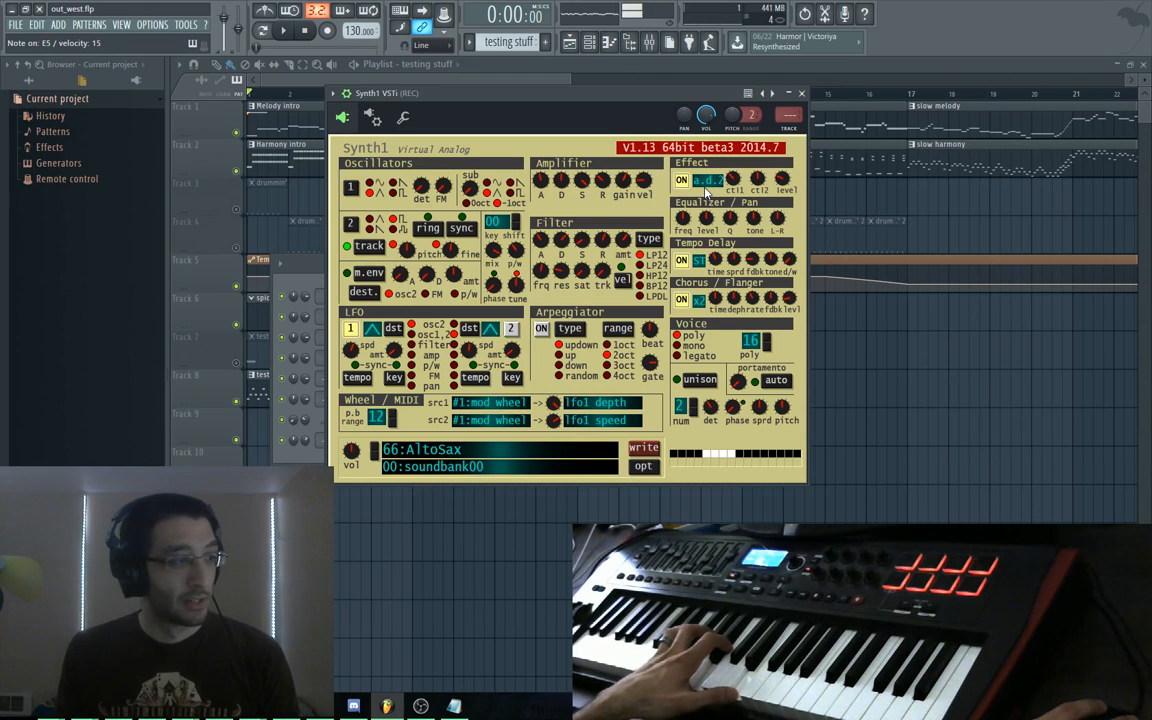
{"action": "left_click", "coordinate": [707, 187]}
{"action": "left_click", "coordinate": [745, 177]}
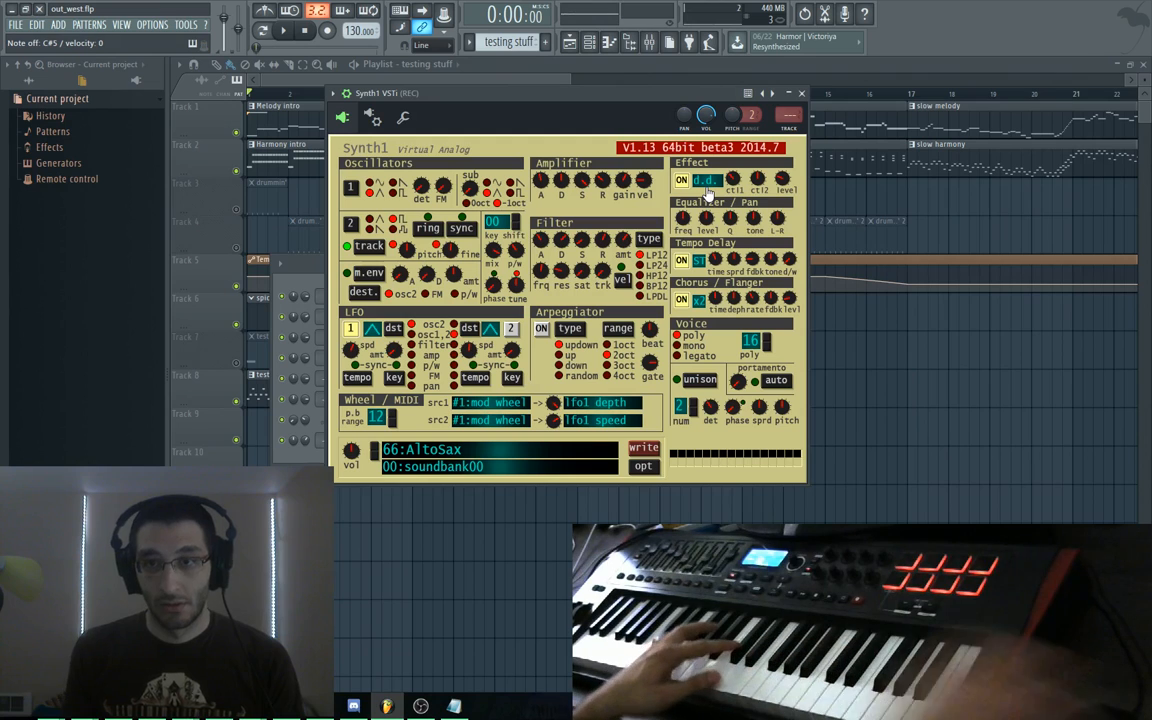
{"action": "left_click", "coordinate": [726, 186]}
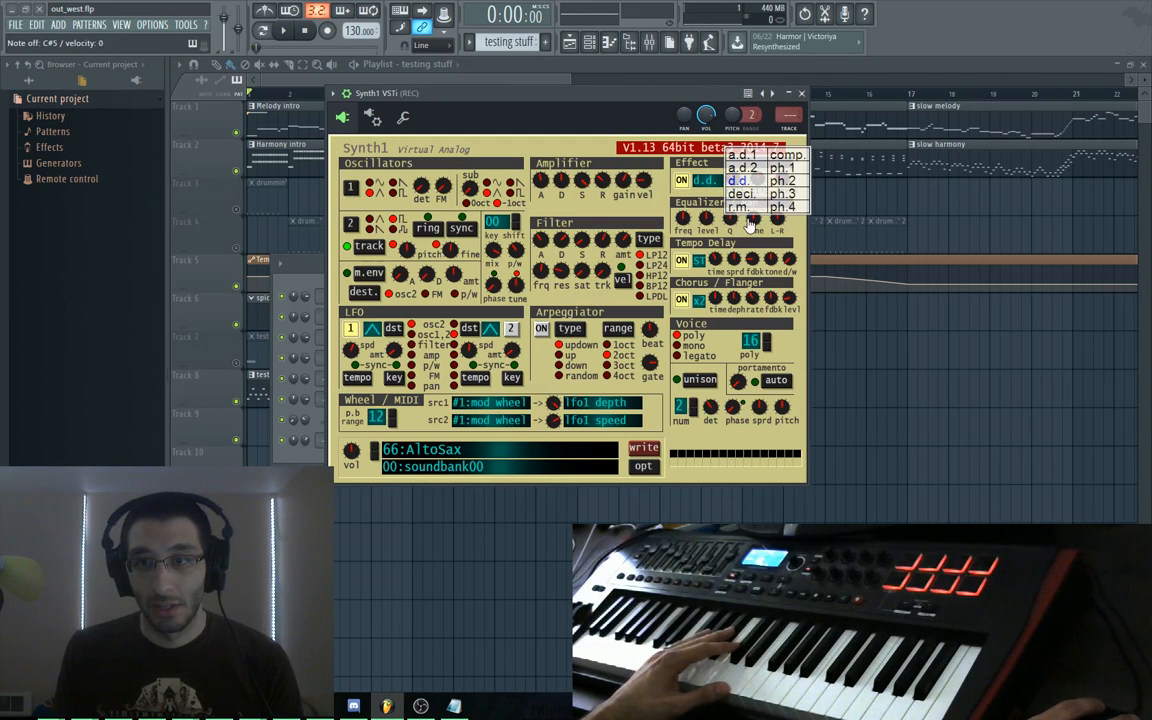
Try another effect type, raise effect ctl1 to 110, switch to r.m., and select the test drums pattern
{"action": "left_click", "coordinate": [708, 186]}
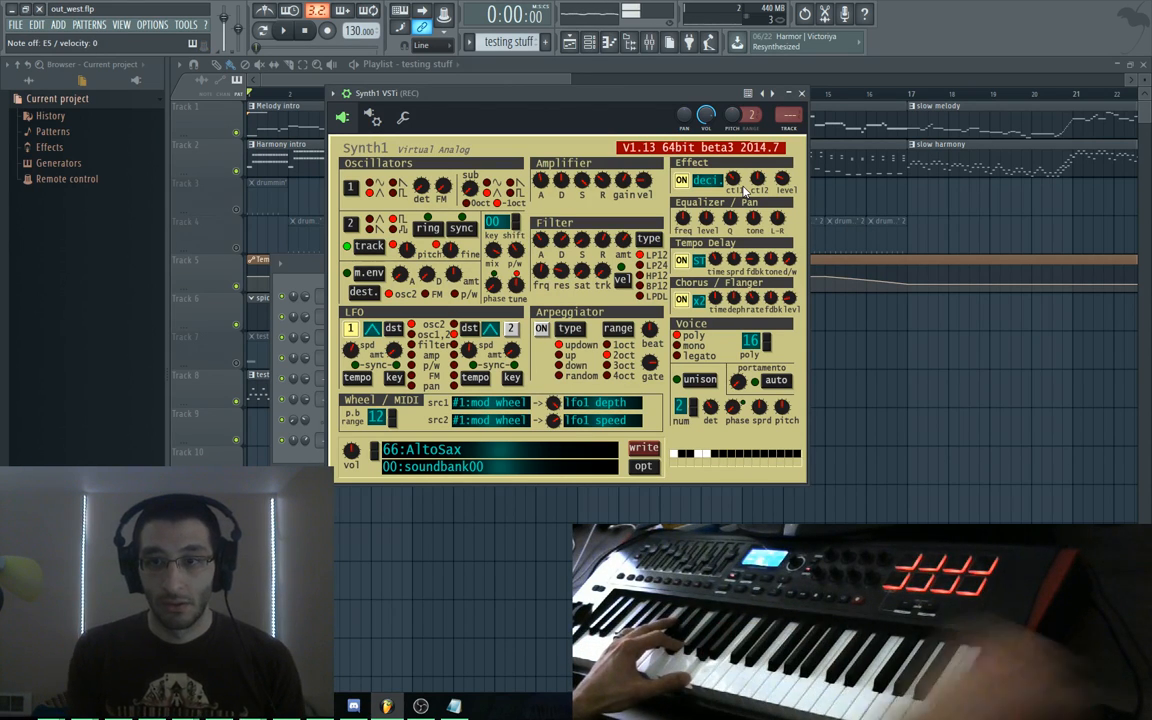
{"action": "left_click_drag", "start_coordinate": [736, 182], "coordinate": [748, 222]}
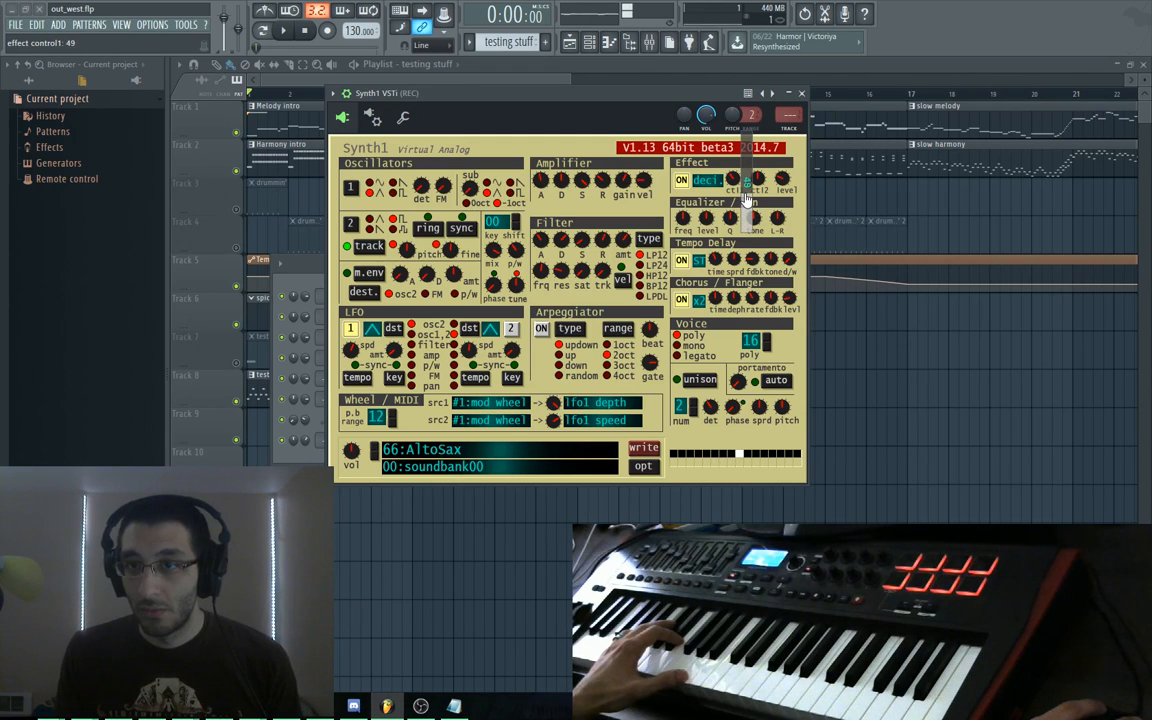
{"action": "left_click_drag", "start_coordinate": [753, 157], "coordinate": [750, 150]}
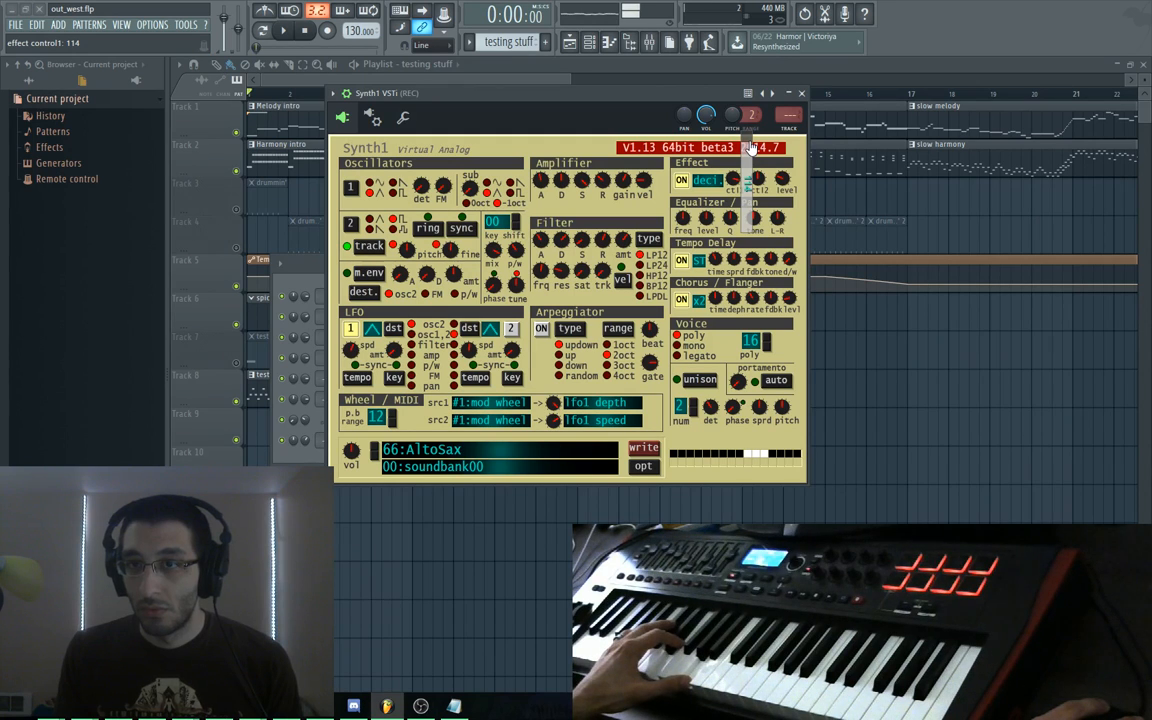
{"action": "left_click", "coordinate": [709, 186]}
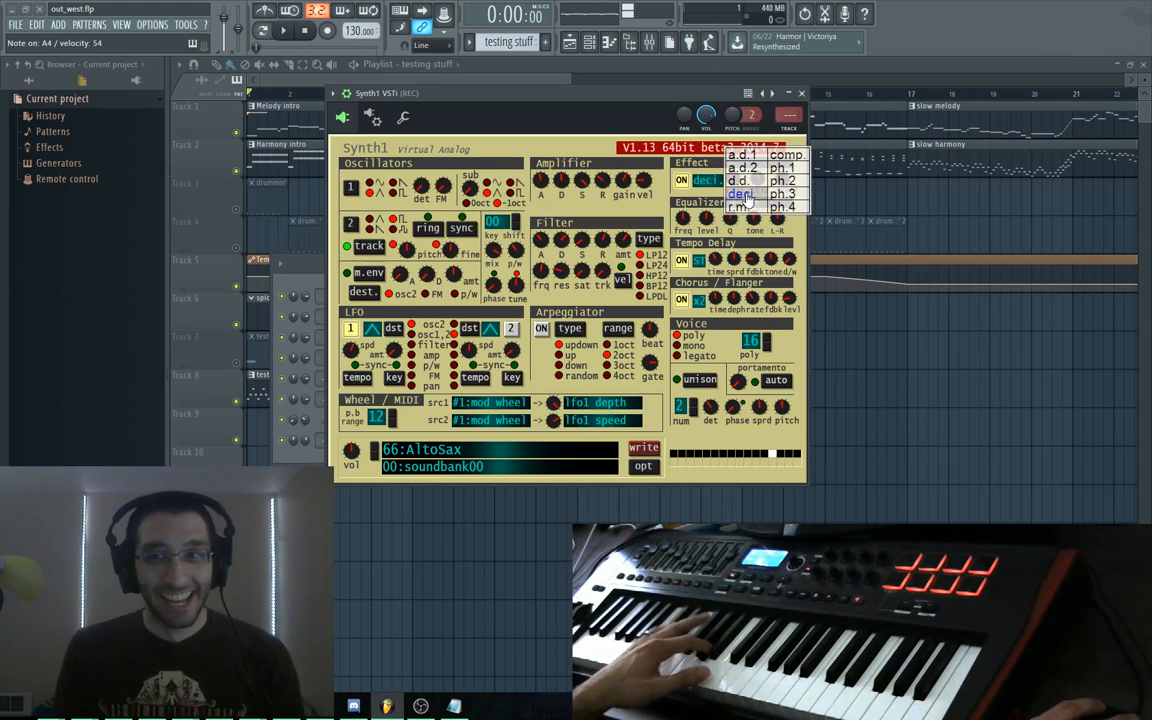
{"action": "left_click", "coordinate": [708, 187]}
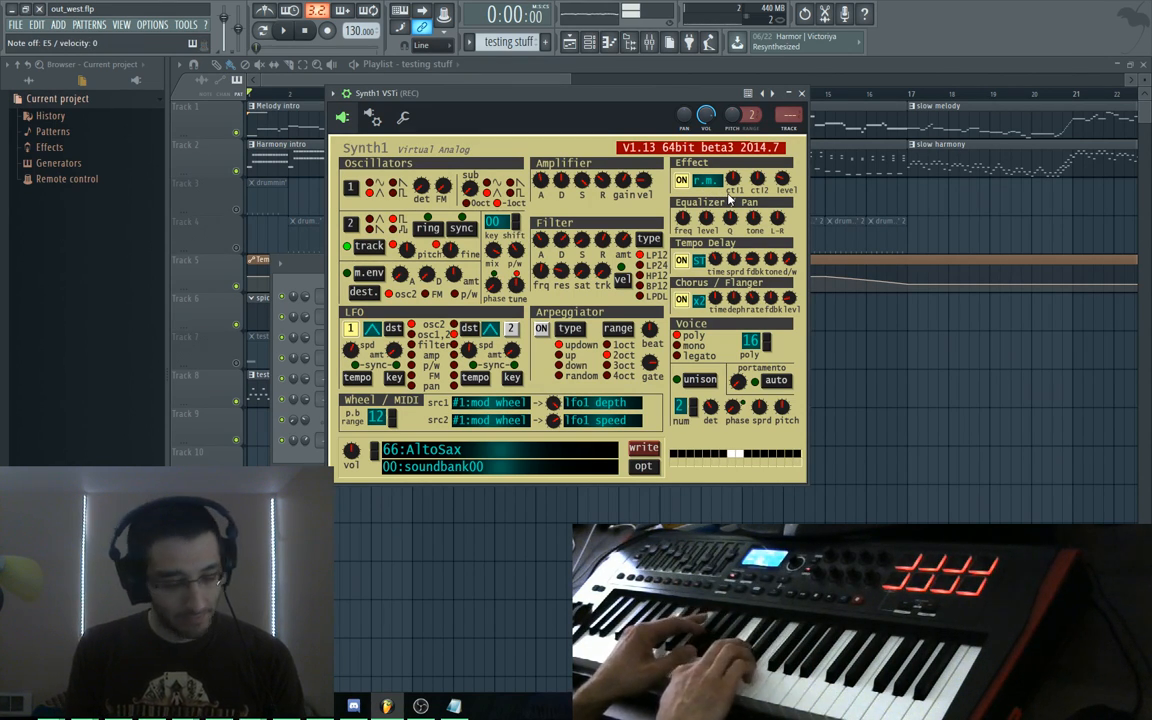
{"action": "key", "text": "KP_Add"}
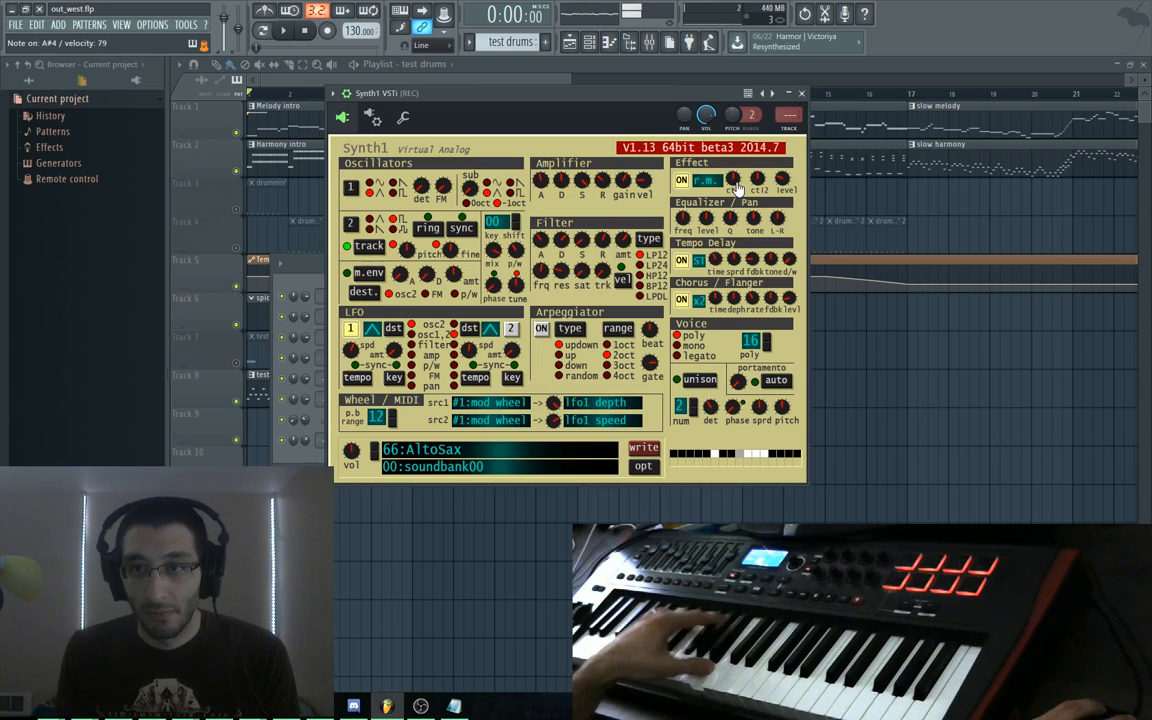
Set Synth1's effect ctl2 to 85 and change the effect type to comp
{"action": "left_click_drag", "start_coordinate": [756, 184], "coordinate": [798, 182]}
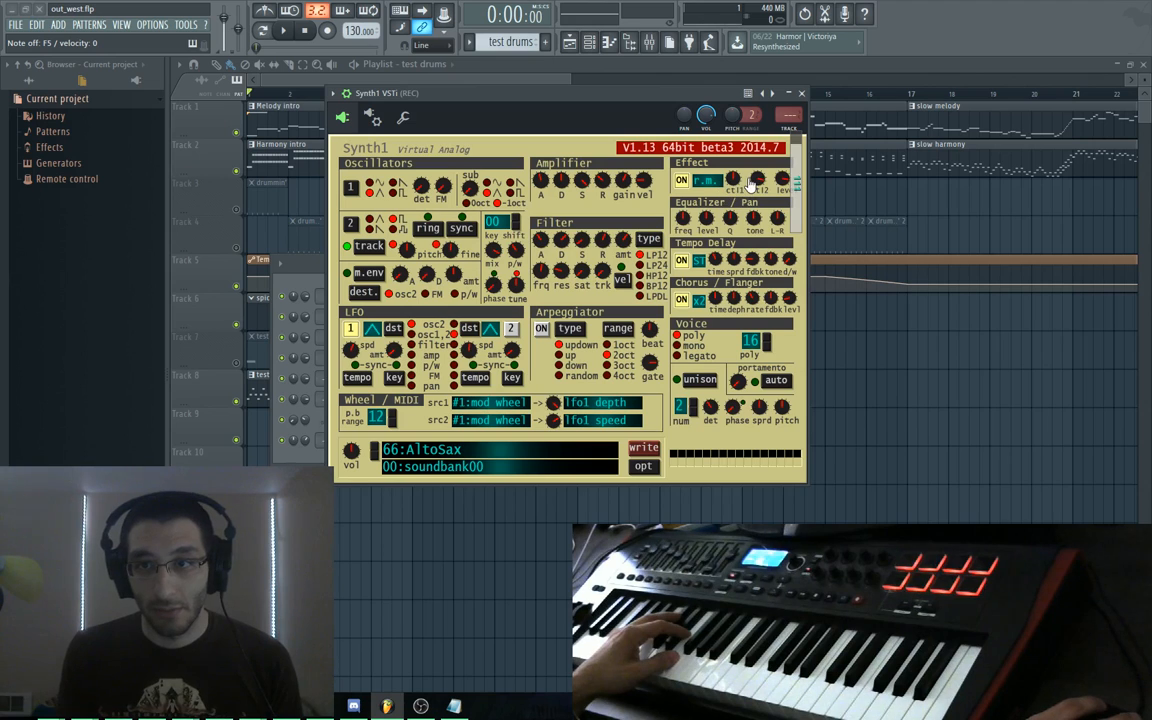
{"action": "left_click_drag", "start_coordinate": [754, 184], "coordinate": [798, 165]}
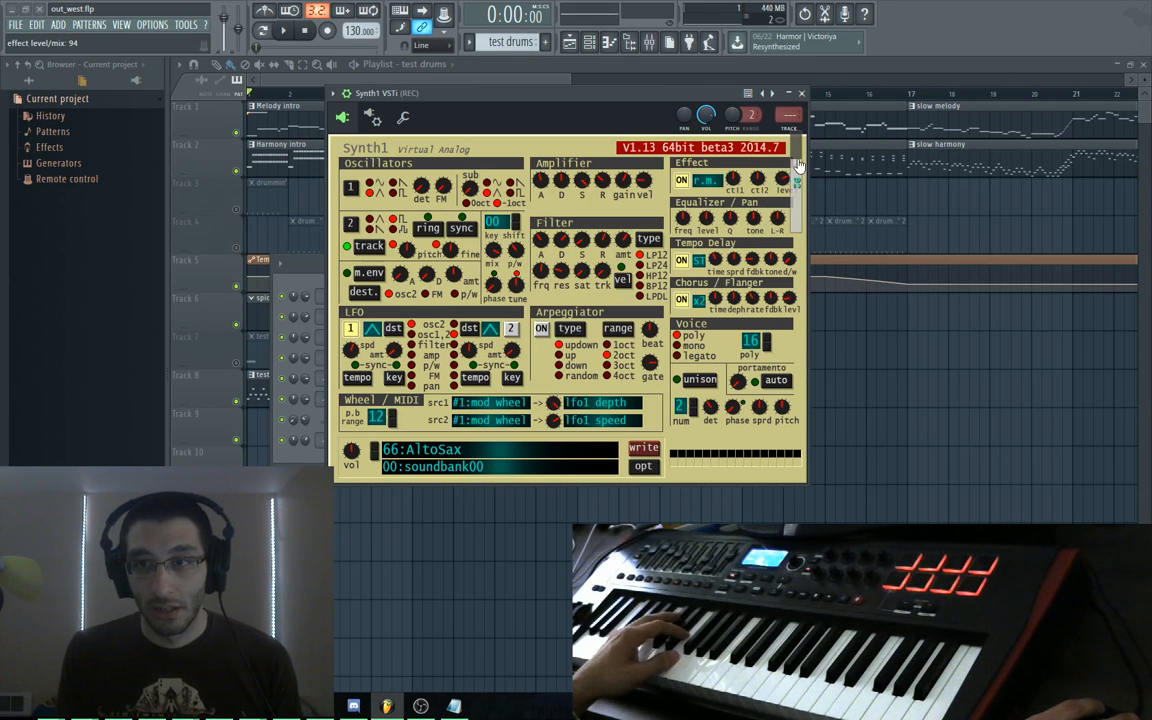
{"action": "left_click", "coordinate": [706, 180]}
{"action": "left_click", "coordinate": [710, 178]}
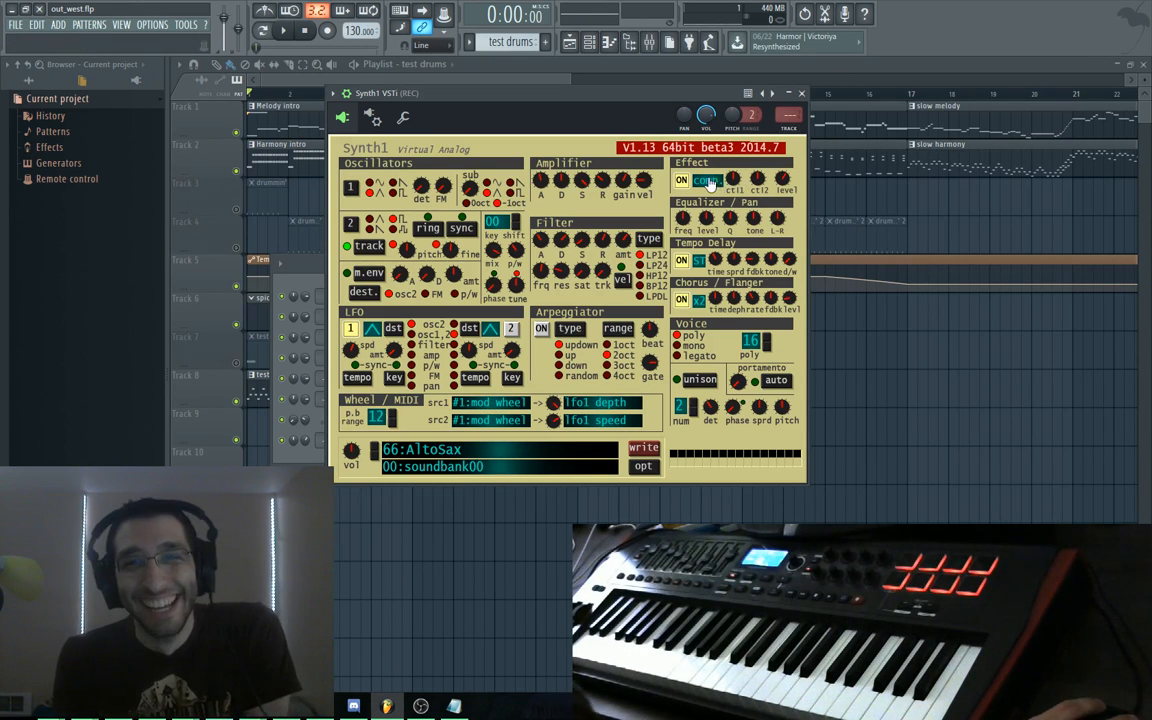
Switch Synth1's effect to ph.1, raise ctl1 to 88, settle on ph.2, and go to the next pattern
{"action": "left_click", "coordinate": [706, 180]}
{"action": "left_click", "coordinate": [783, 168]}
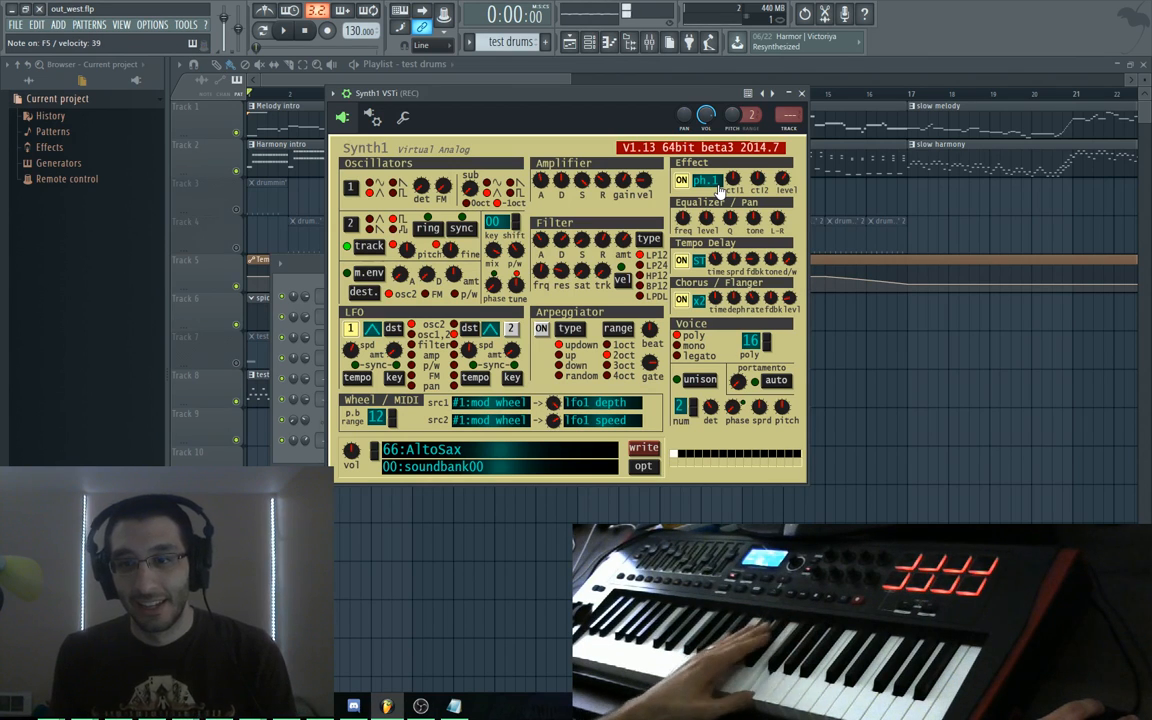
{"action": "mouse_move", "coordinate": [737, 184]}
{"action": "left_mouse_down"}
{"action": "mouse_move", "coordinate": [746, 163]}
{"action": "mouse_move", "coordinate": [748, 189]}
{"action": "left_mouse_up"}
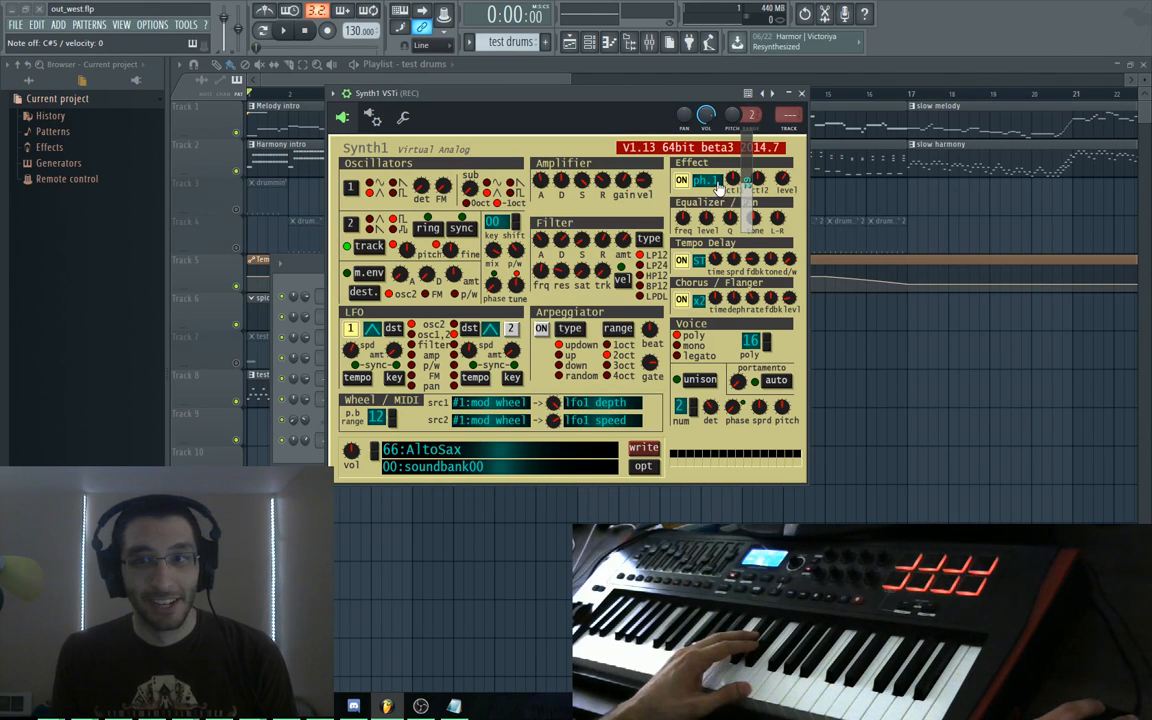
{"action": "left_click", "coordinate": [718, 187]}
{"action": "left_click", "coordinate": [789, 182]}
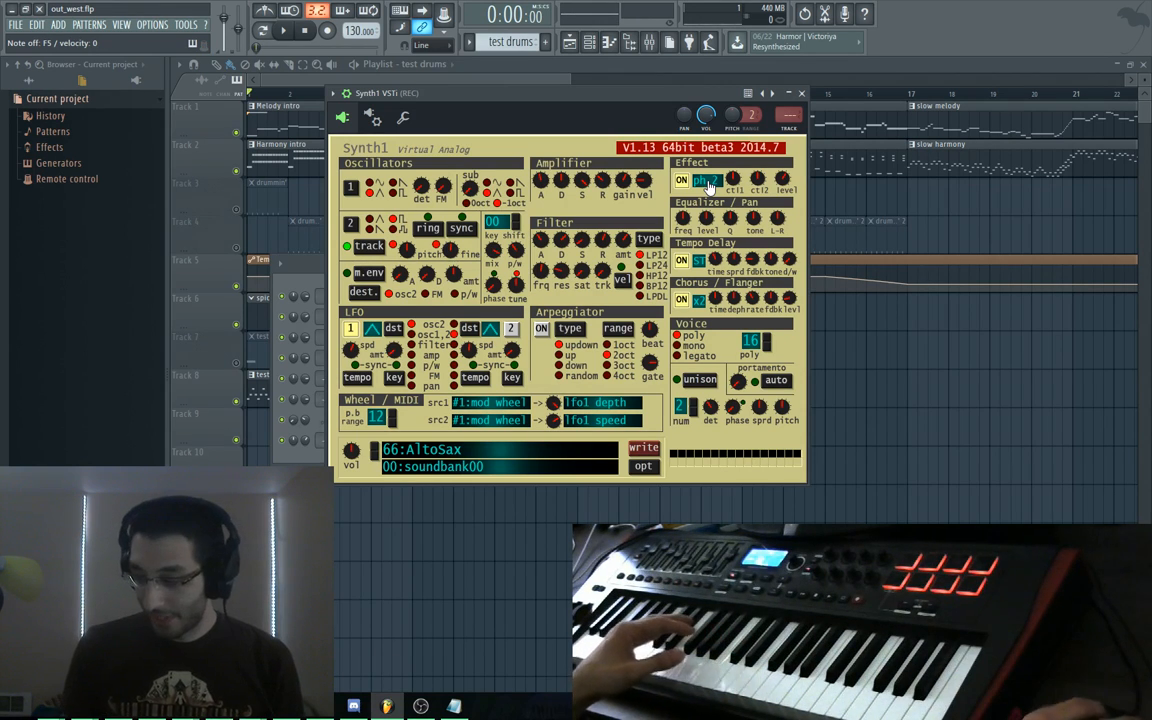
{"action": "left_click", "coordinate": [710, 187]}
{"action": "left_click", "coordinate": [789, 183]}
{"action": "left_click", "coordinate": [710, 187]}
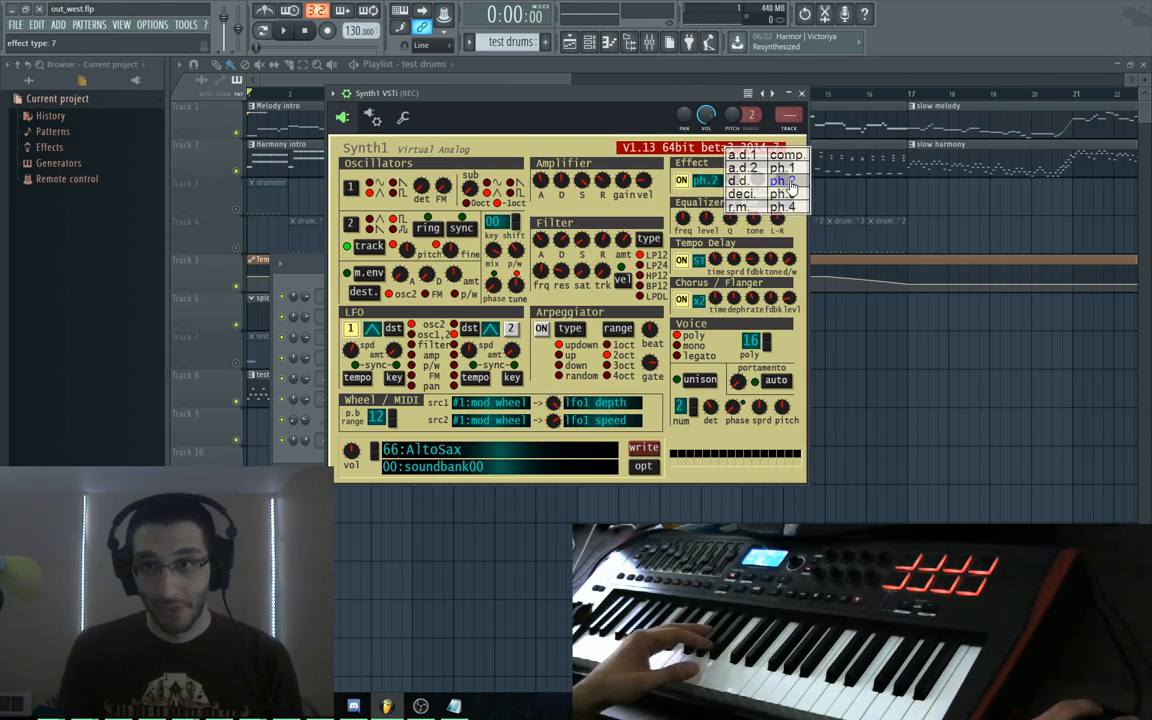
{"action": "left_click", "coordinate": [789, 184]}
{"action": "key", "text": "KP_Add"}
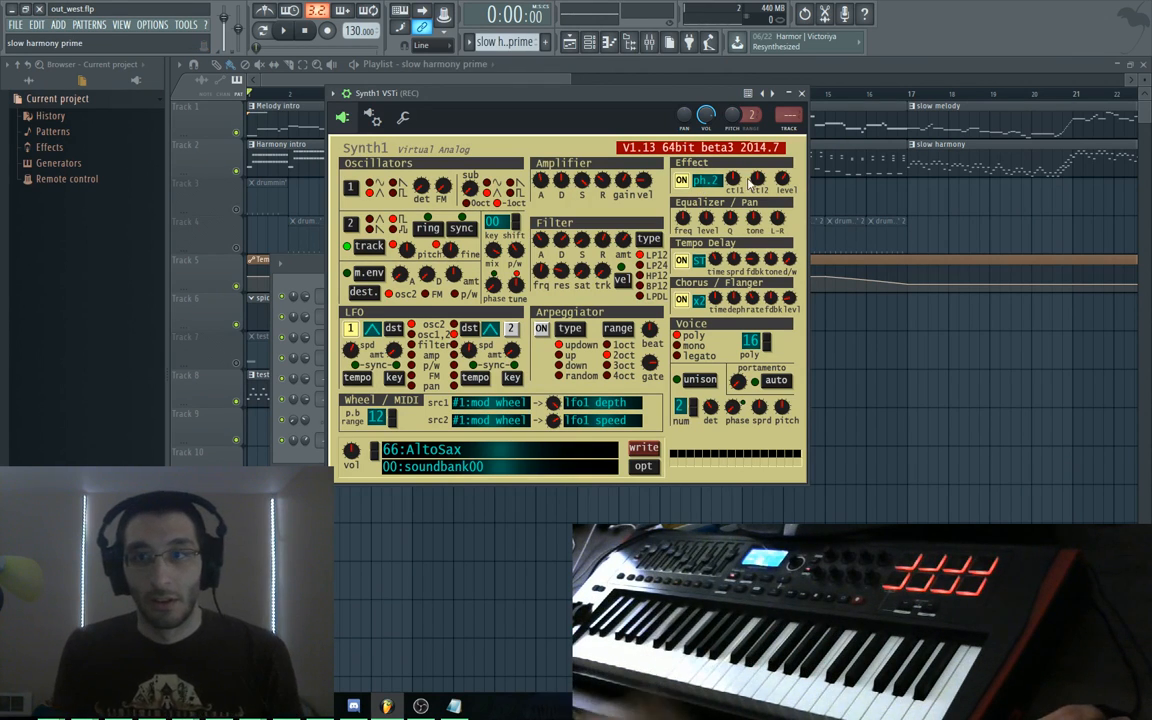
Change the effect type to ph.3 then ph.4, reposition the Synth1 window, and play the song
{"action": "left_click", "coordinate": [702, 181]}
{"action": "left_click", "coordinate": [801, 195]}
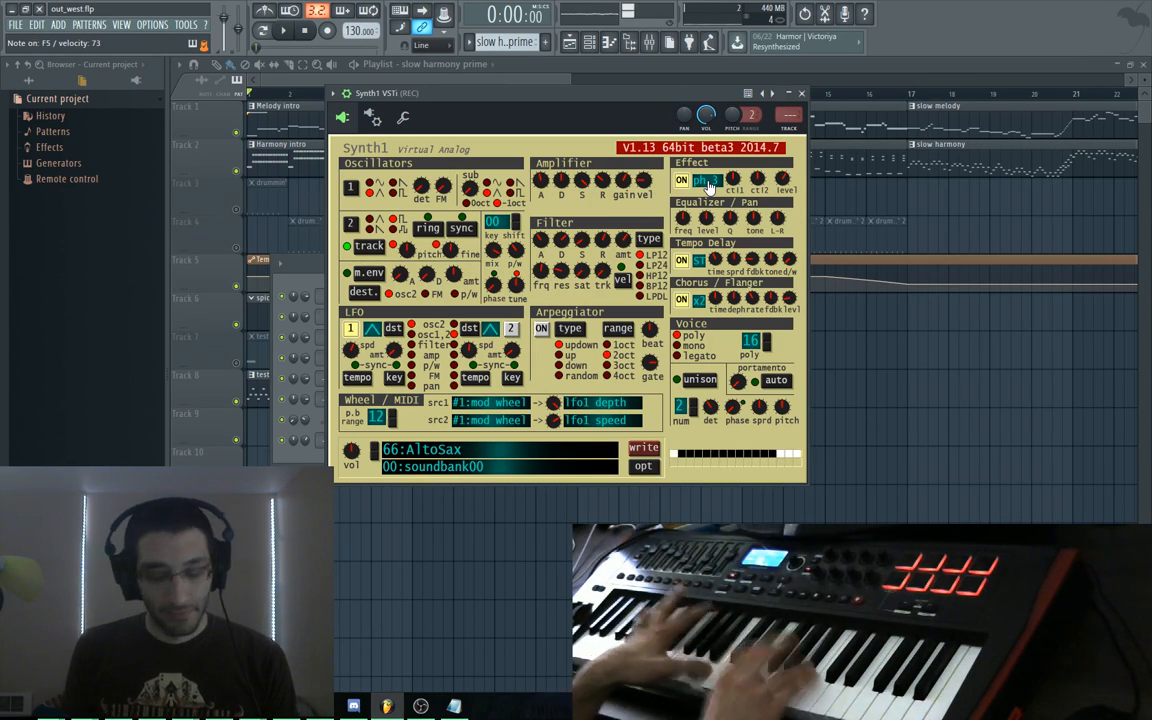
{"action": "left_click", "coordinate": [707, 183]}
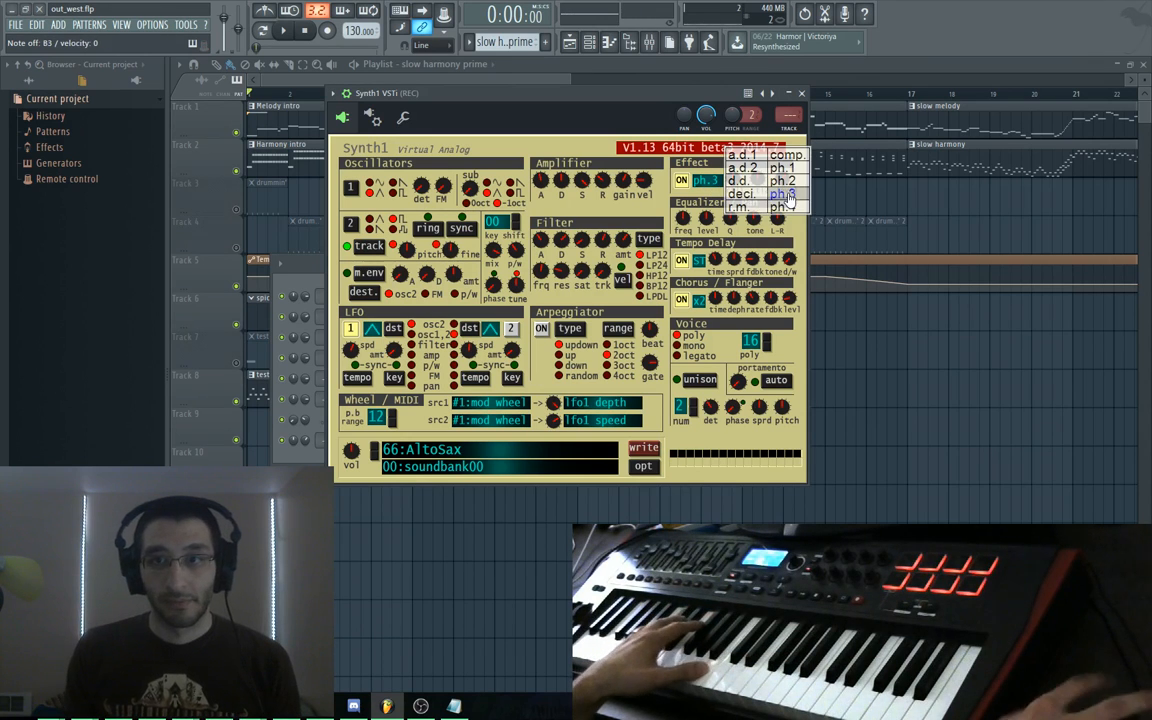
{"action": "left_click", "coordinate": [707, 185]}
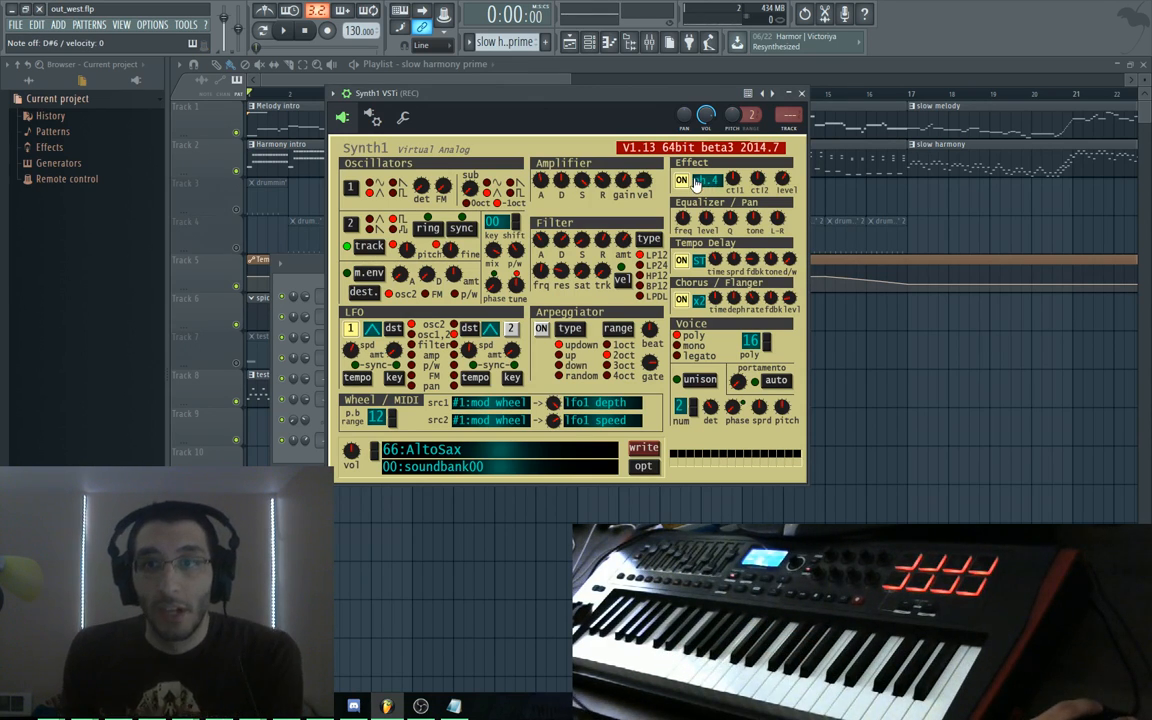
{"action": "left_click_drag", "start_coordinate": [490, 100], "coordinate": [538, 154]}
{"action": "key", "text": "space"}
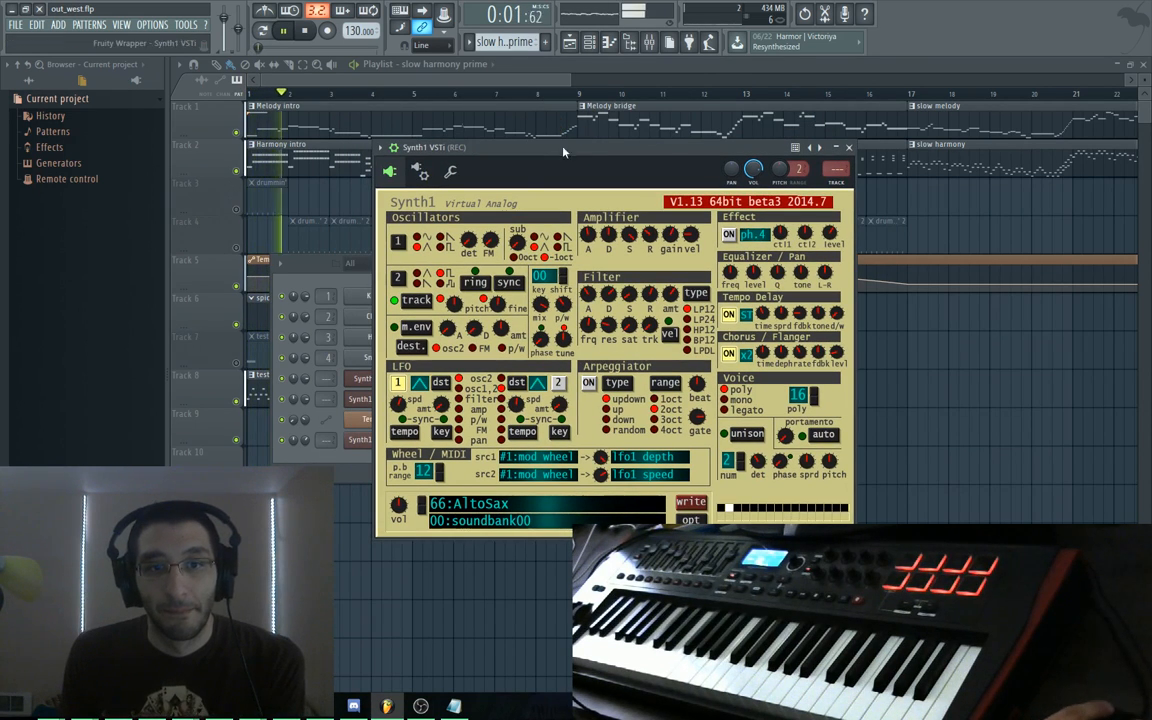
Close Synth1, set a channel's volume to about 54%, stop playback, and move the Channel rack off Track 8
{"action": "key", "text": "F12"}
{"action": "key", "text": "F6"}
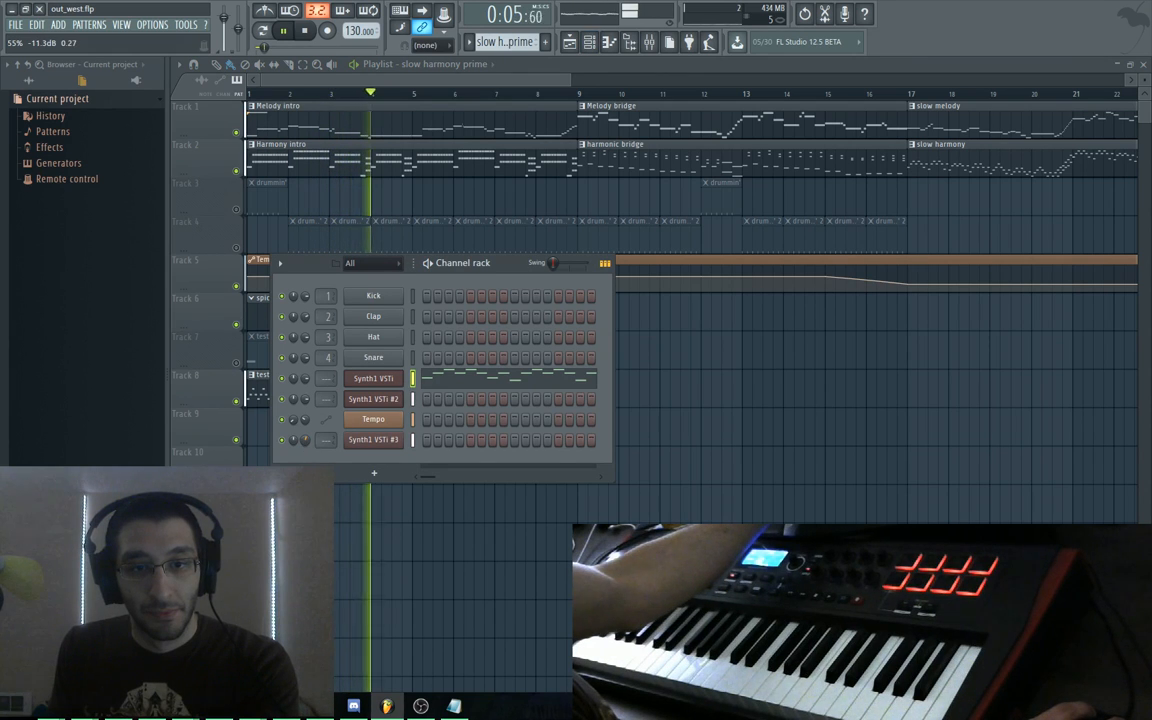
{"action": "left_click_drag", "start_coordinate": [307, 446], "coordinate": [307, 470]}
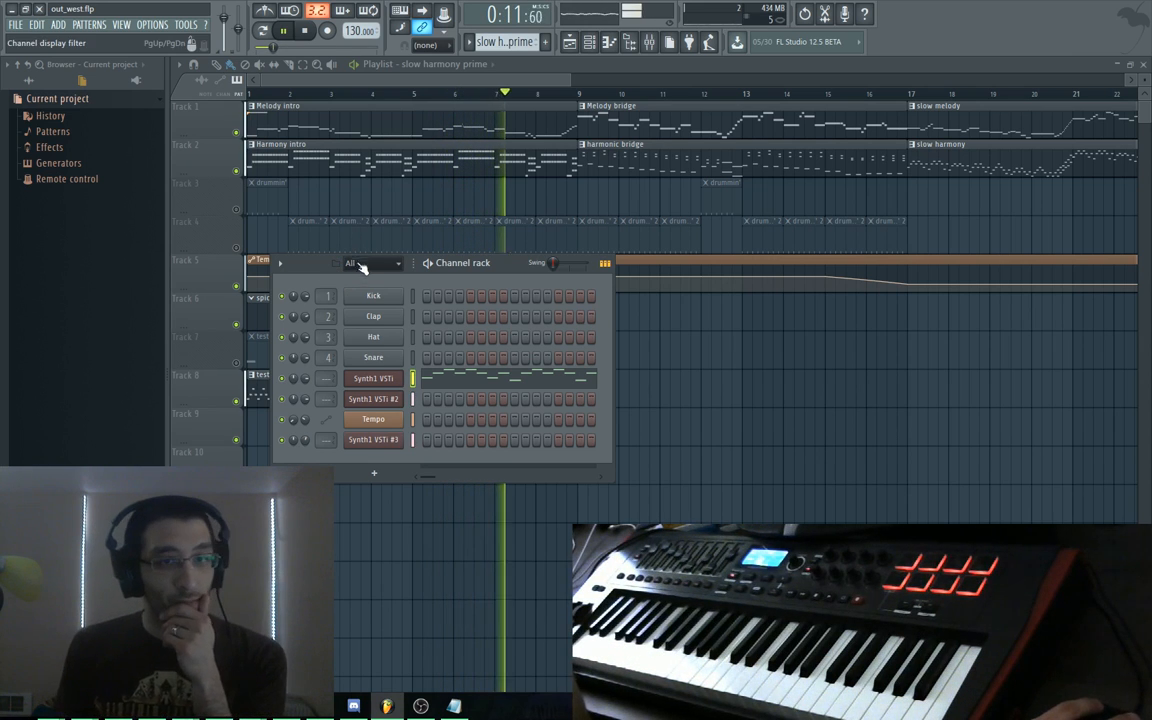
{"action": "left_click_drag", "start_coordinate": [318, 270], "coordinate": [348, 373]}
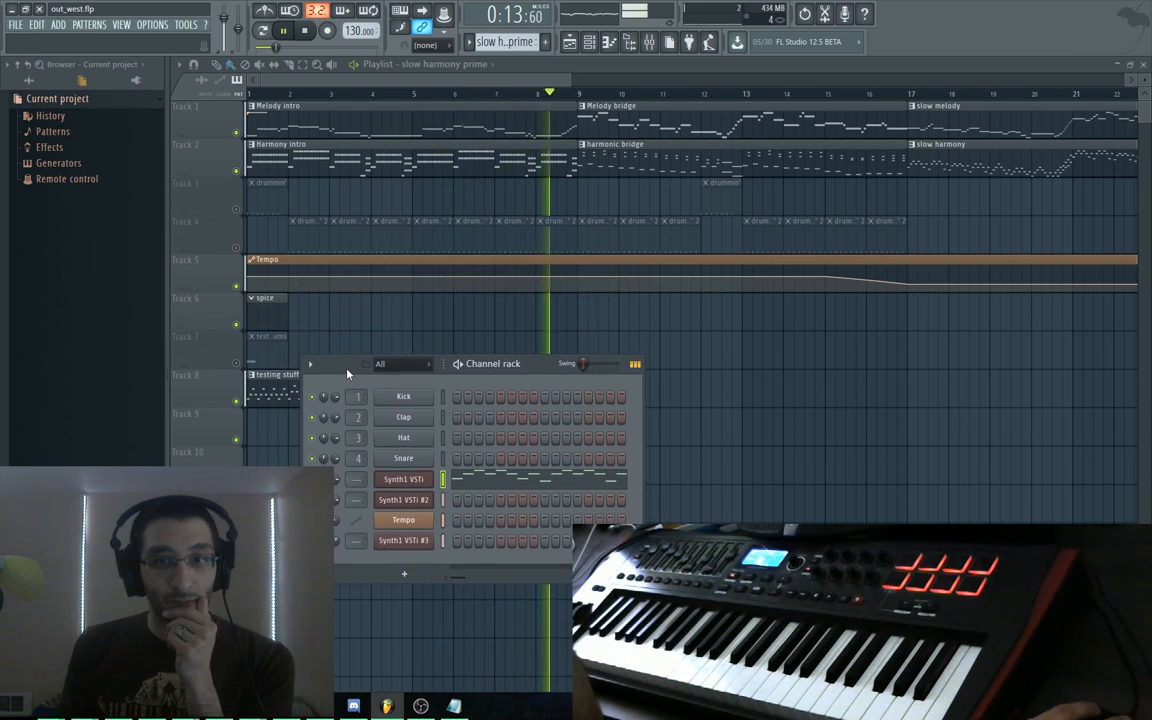
{"action": "key", "text": "space"}
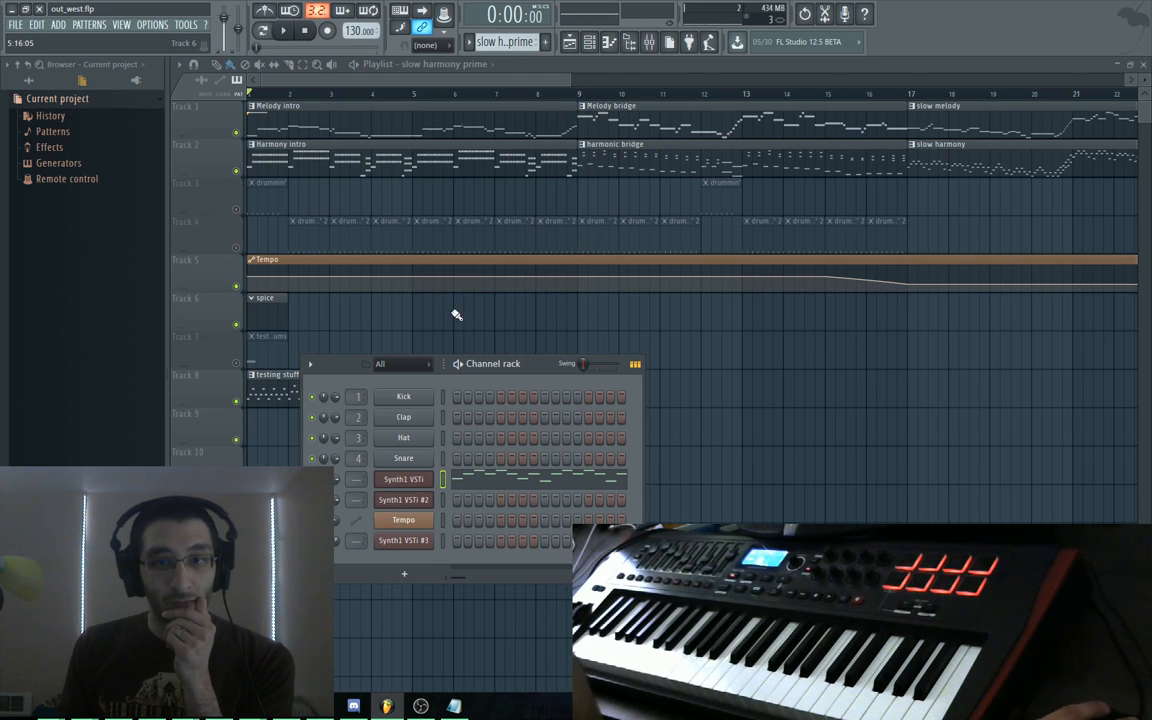
{"action": "left_click_drag", "start_coordinate": [357, 365], "coordinate": [381, 457]}
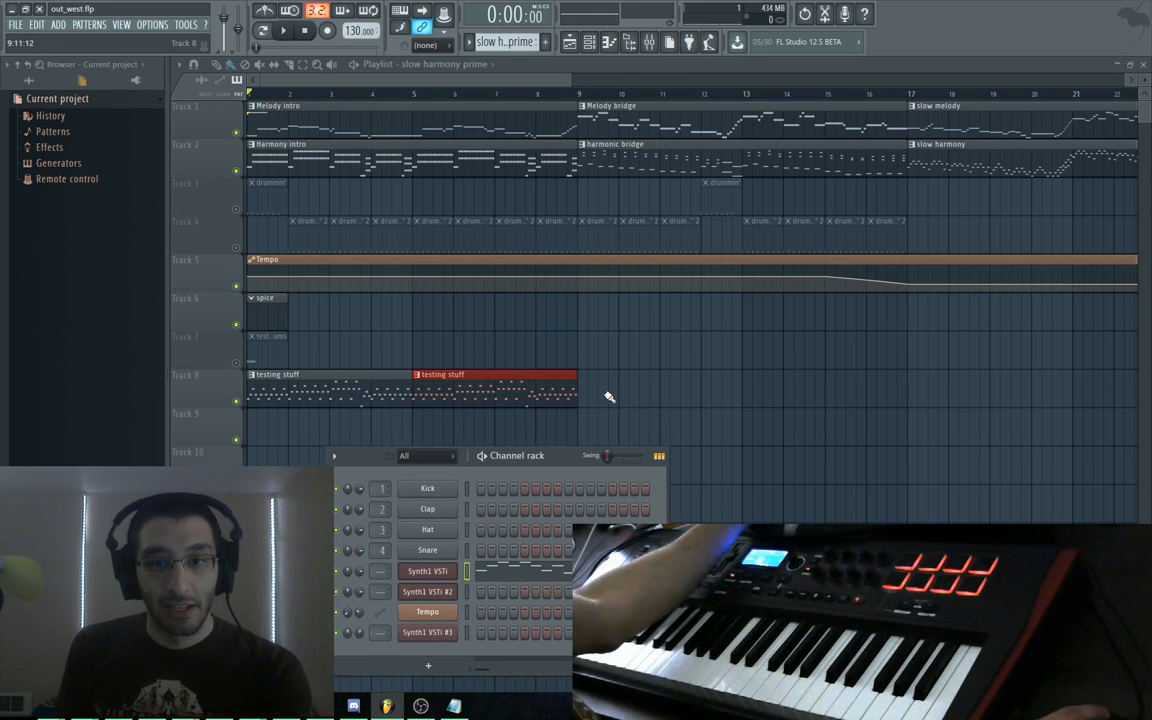
Create a new pattern named 'testing stuff 2'
{"action": "left_click", "coordinate": [545, 41]}
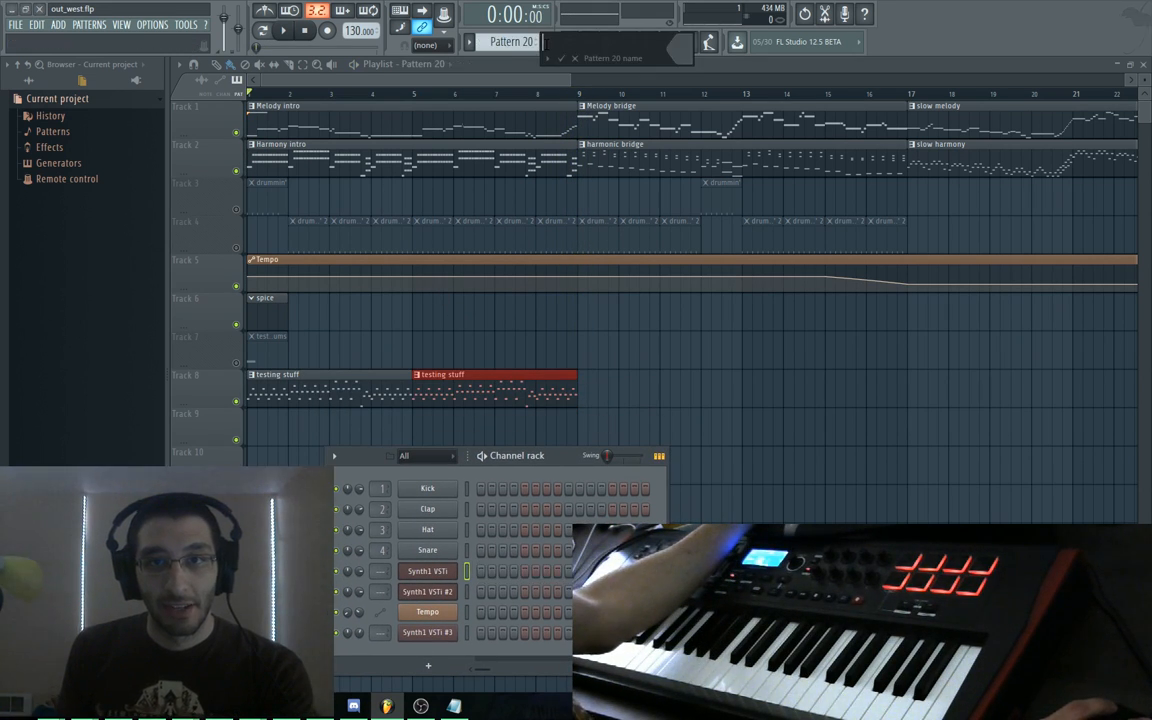
{"action": "type", "text": "testing stuff 2"}
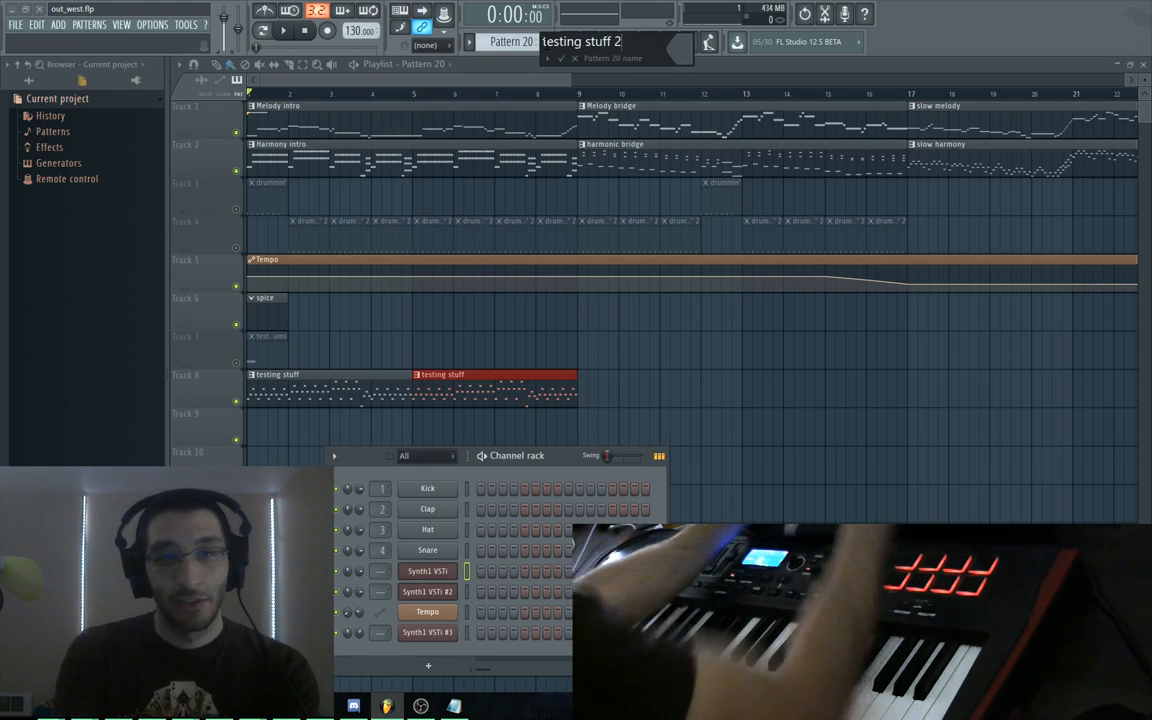
{"action": "key", "text": "Return"}
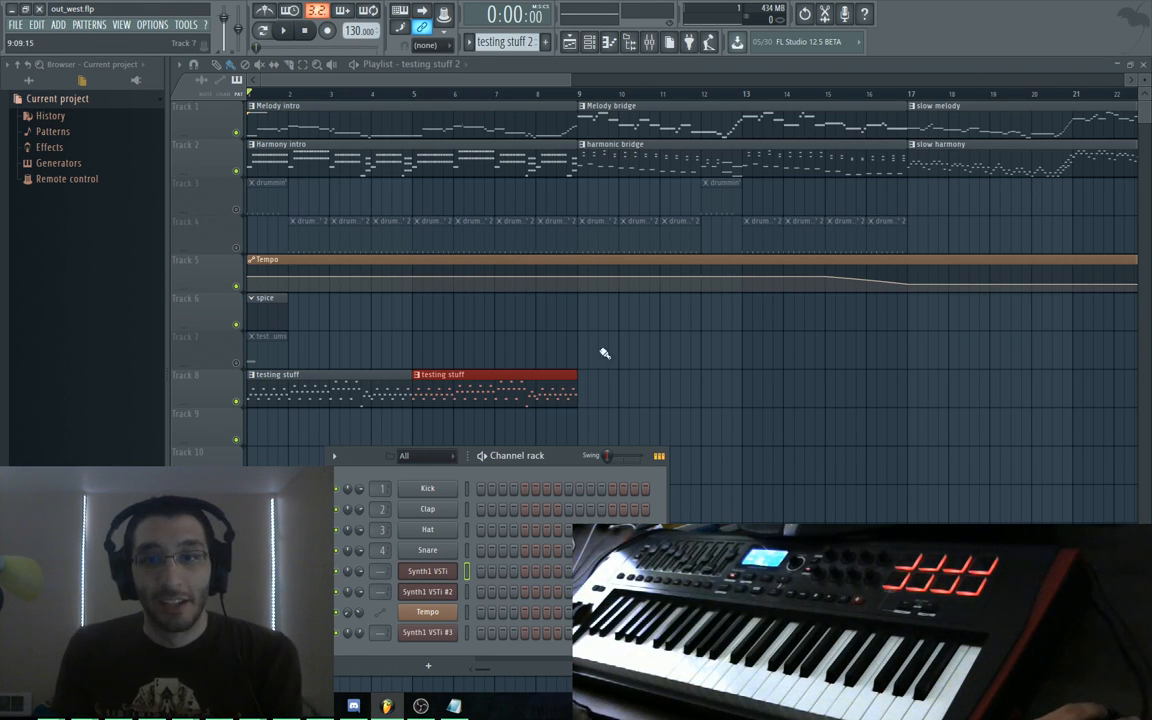
Place the testing stuff 2 clip on Track 9 at bar 9
{"action": "left_click", "coordinate": [583, 416]}
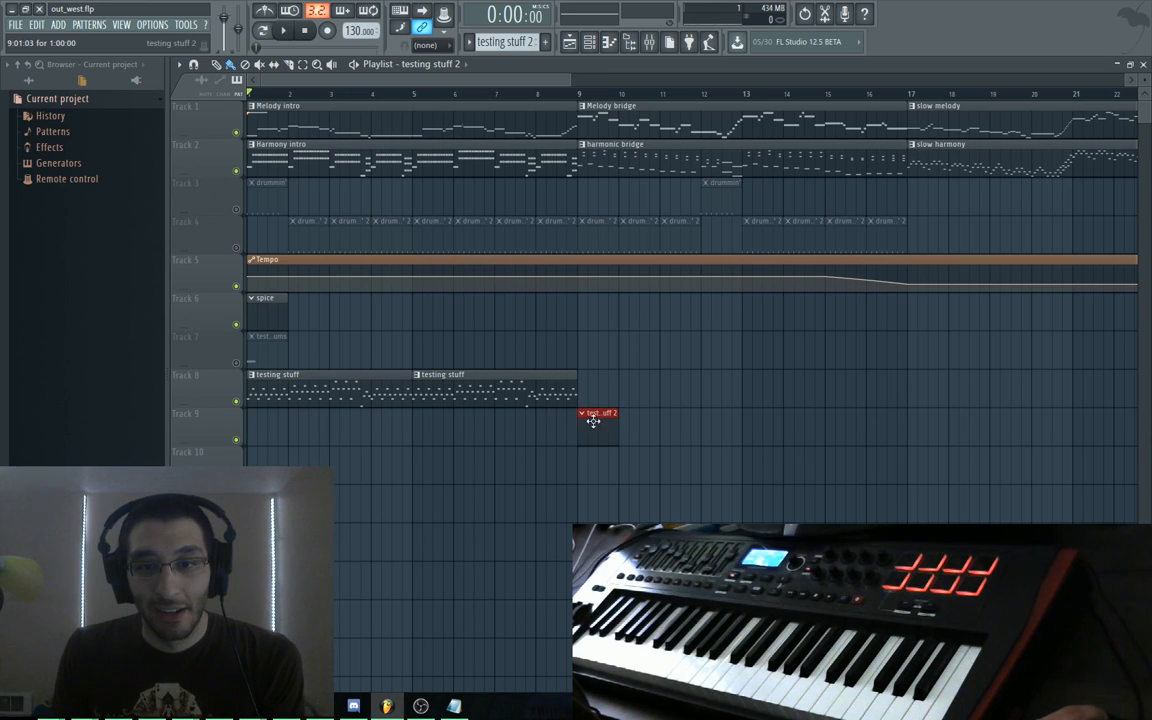
{"action": "left_click_drag", "start_coordinate": [591, 419], "coordinate": [599, 373]}
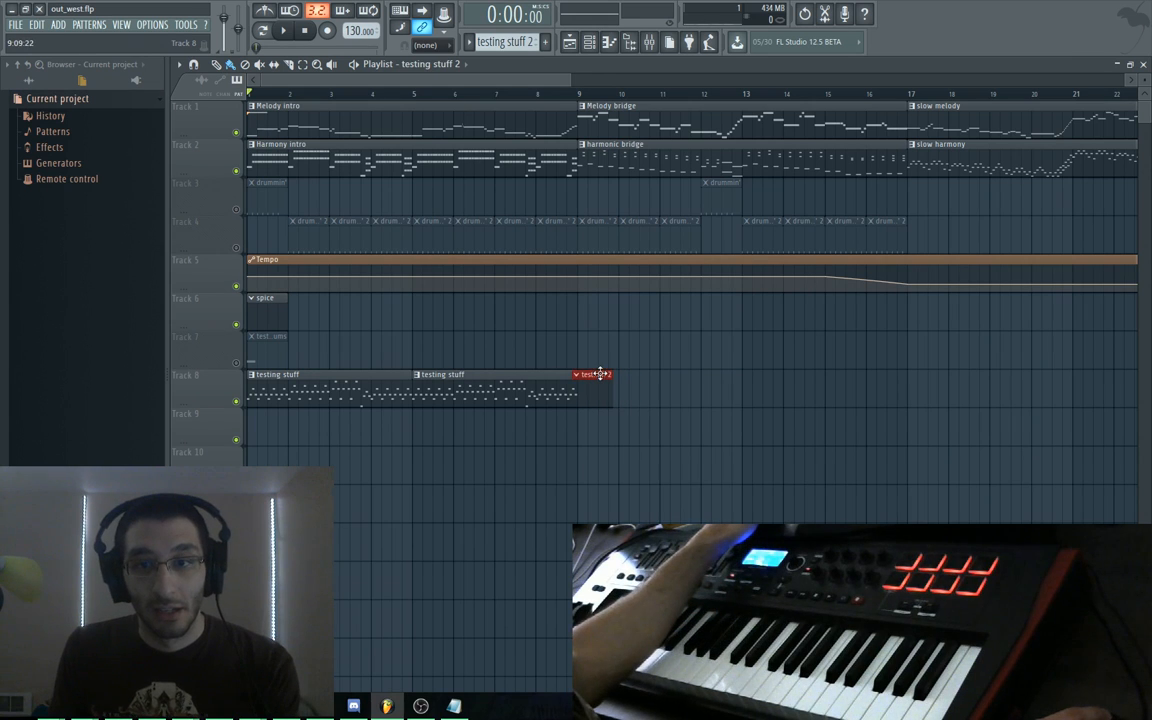
{"action": "right_click", "coordinate": [600, 380]}
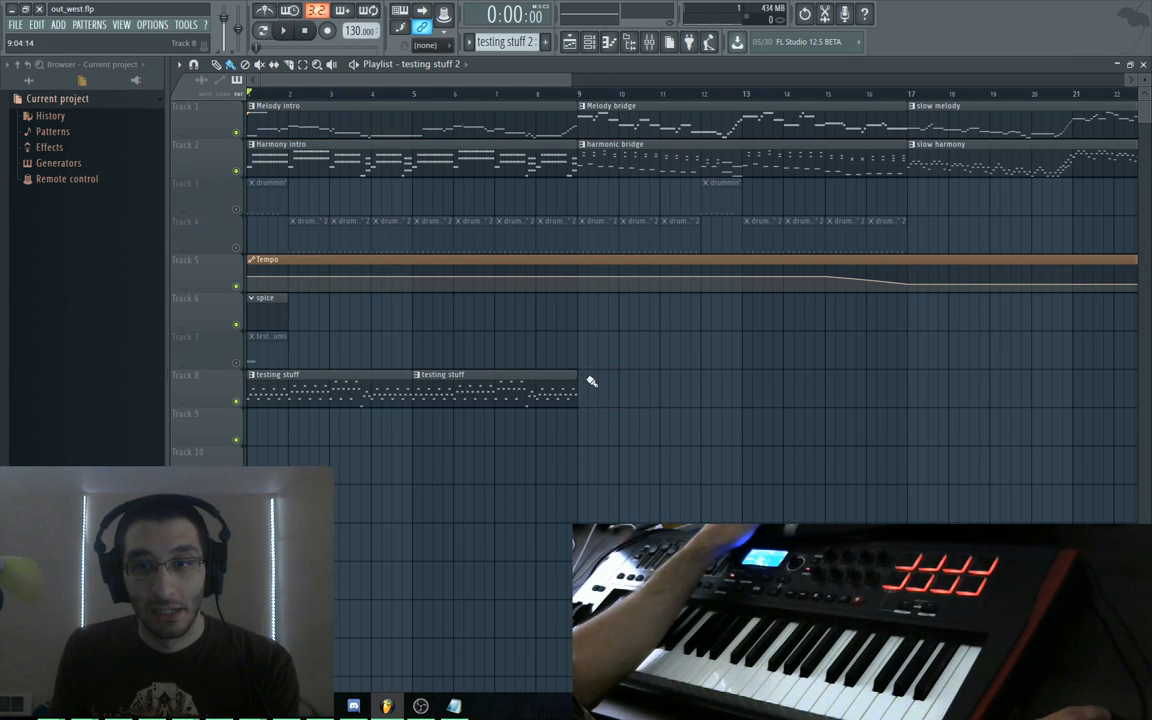
{"action": "left_click", "coordinate": [591, 381]}
{"action": "left_click_drag", "start_coordinate": [590, 385], "coordinate": [599, 419]}
{"action": "scroll", "coordinate": [600, 419], "scroll_direction": "up", "scroll_amount": 6}
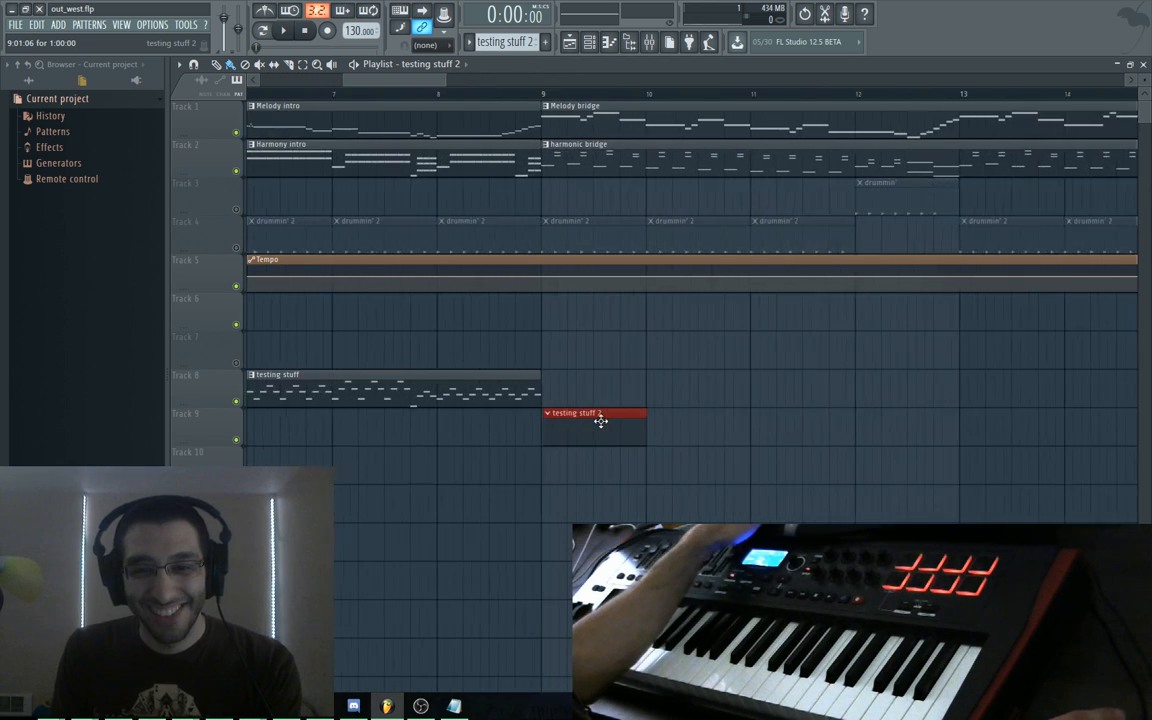
Remove the testing stuff 2 clips from Track 9 after bar 9
{"action": "left_click_drag", "start_coordinate": [494, 422], "coordinate": [491, 420]}
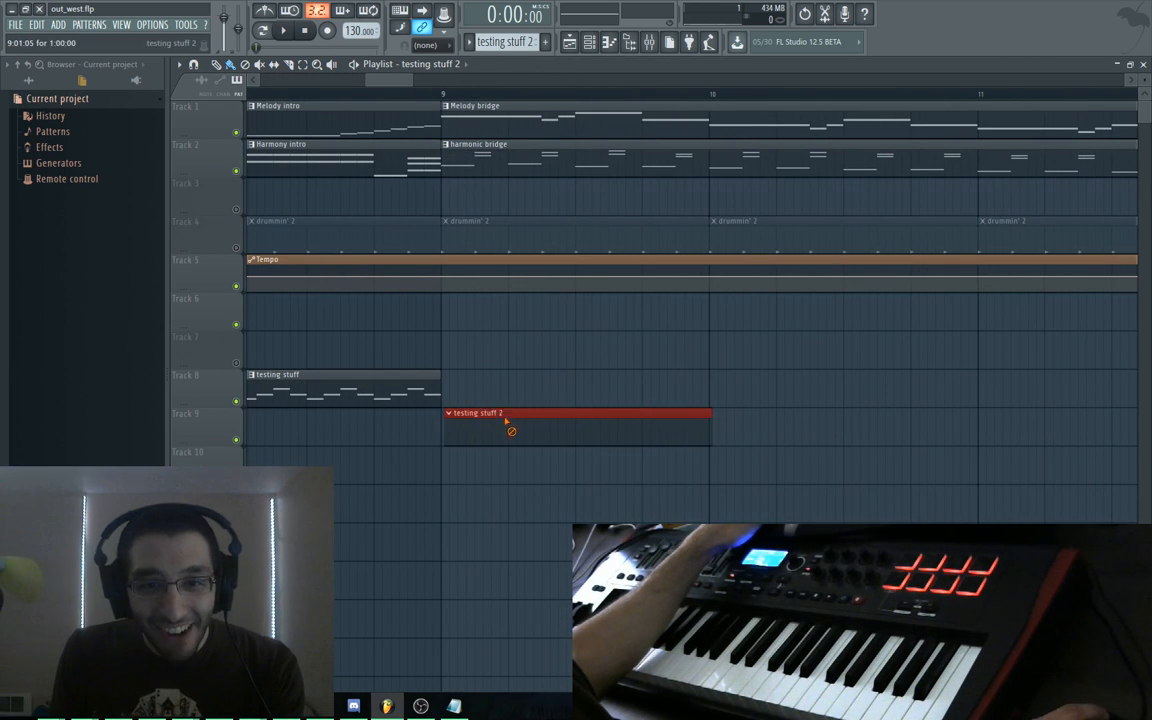
{"action": "right_click", "coordinate": [506, 424]}
{"action": "left_click", "coordinate": [452, 416]}
{"action": "right_click", "coordinate": [456, 416]}
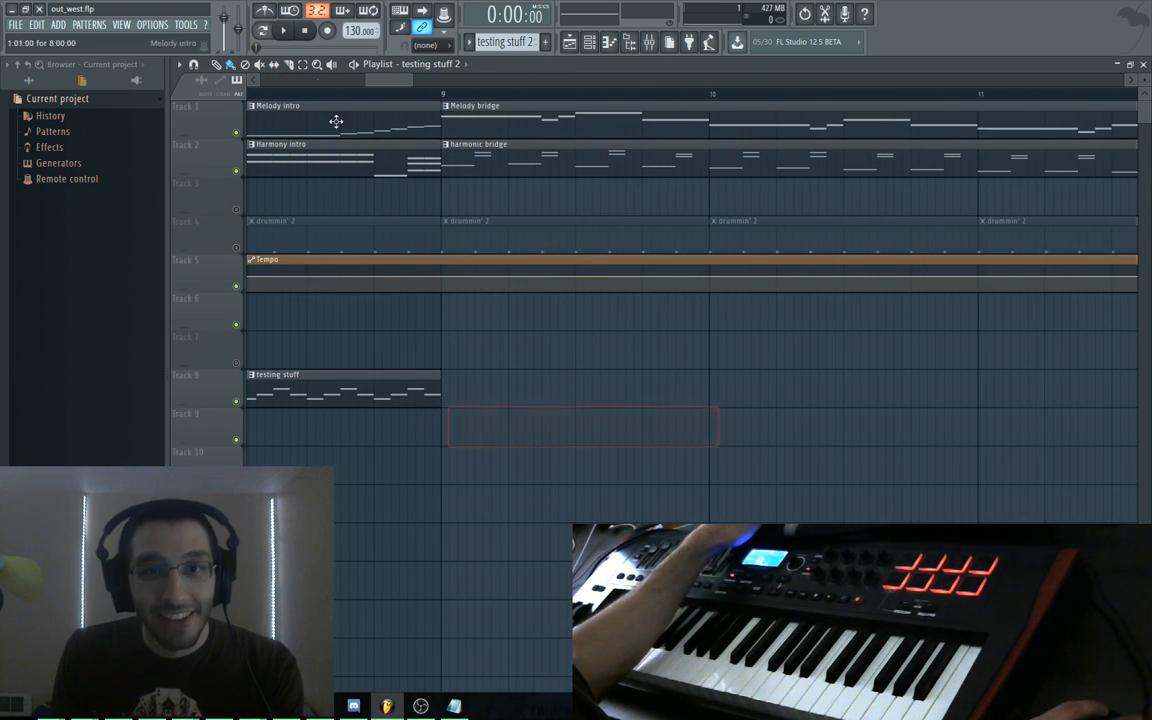
Check the Slice tool and Playlist Snap options, then place and delete a test clip on Track 8
{"action": "left_click", "coordinate": [276, 65]}
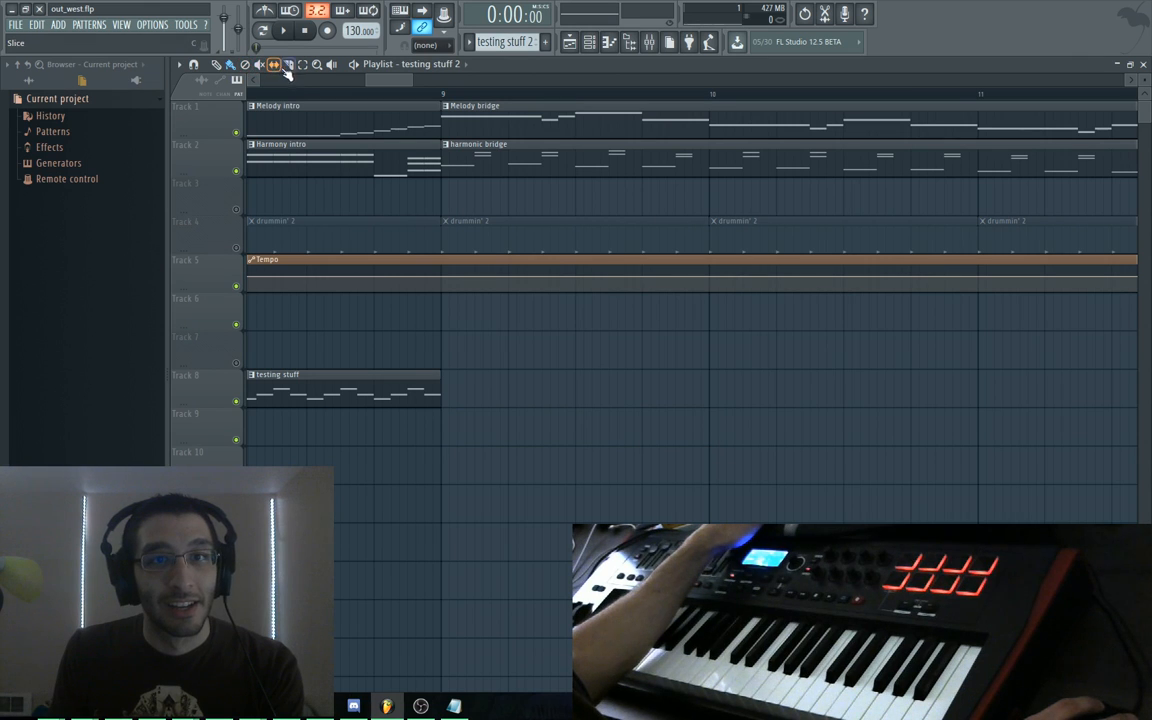
{"action": "left_click", "coordinate": [179, 65]}
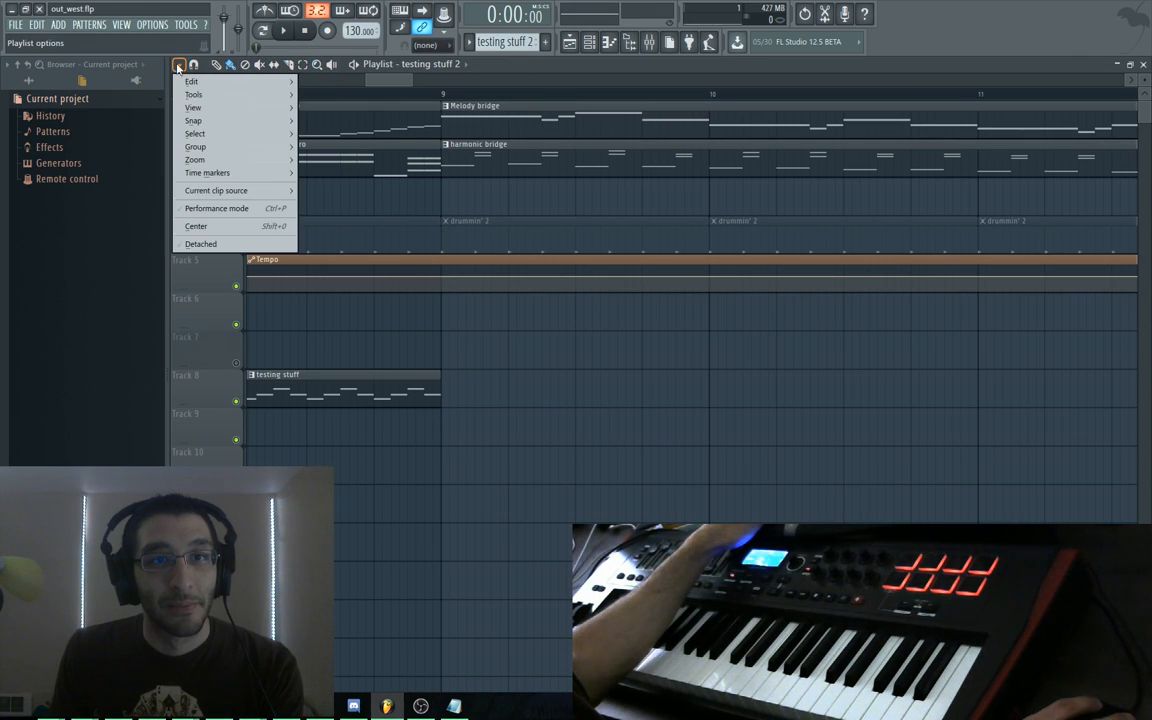
{"action": "mouse_move", "coordinate": [192, 81]}
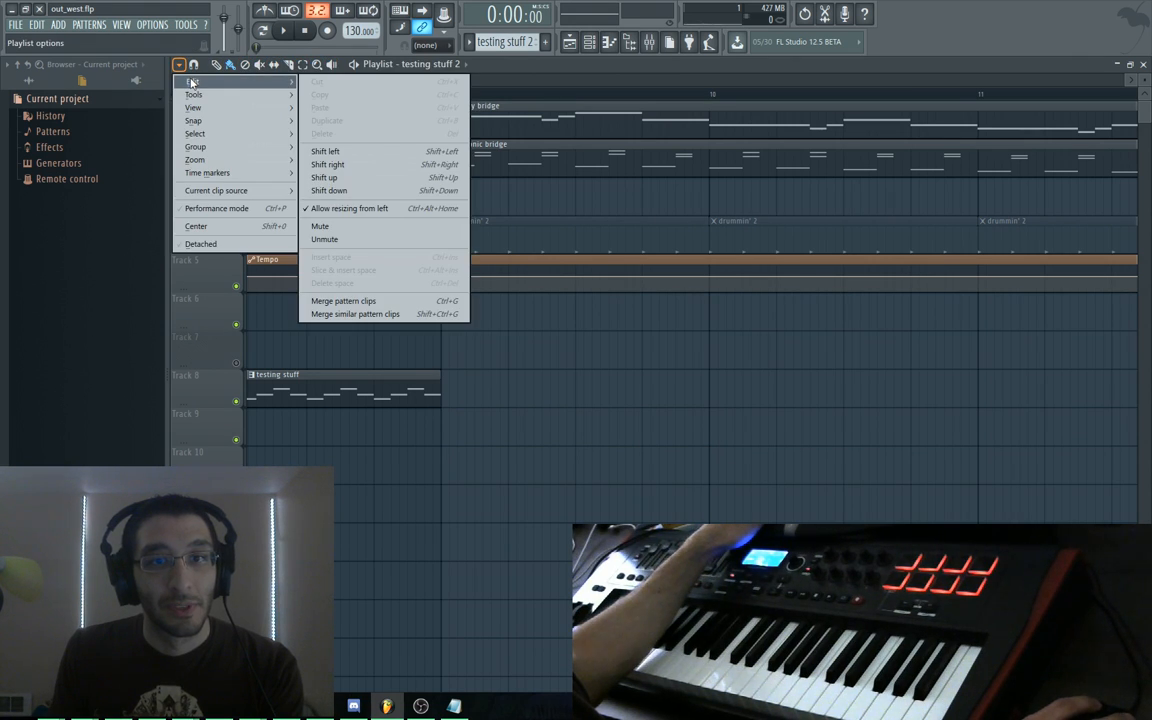
{"action": "mouse_move", "coordinate": [209, 109]}
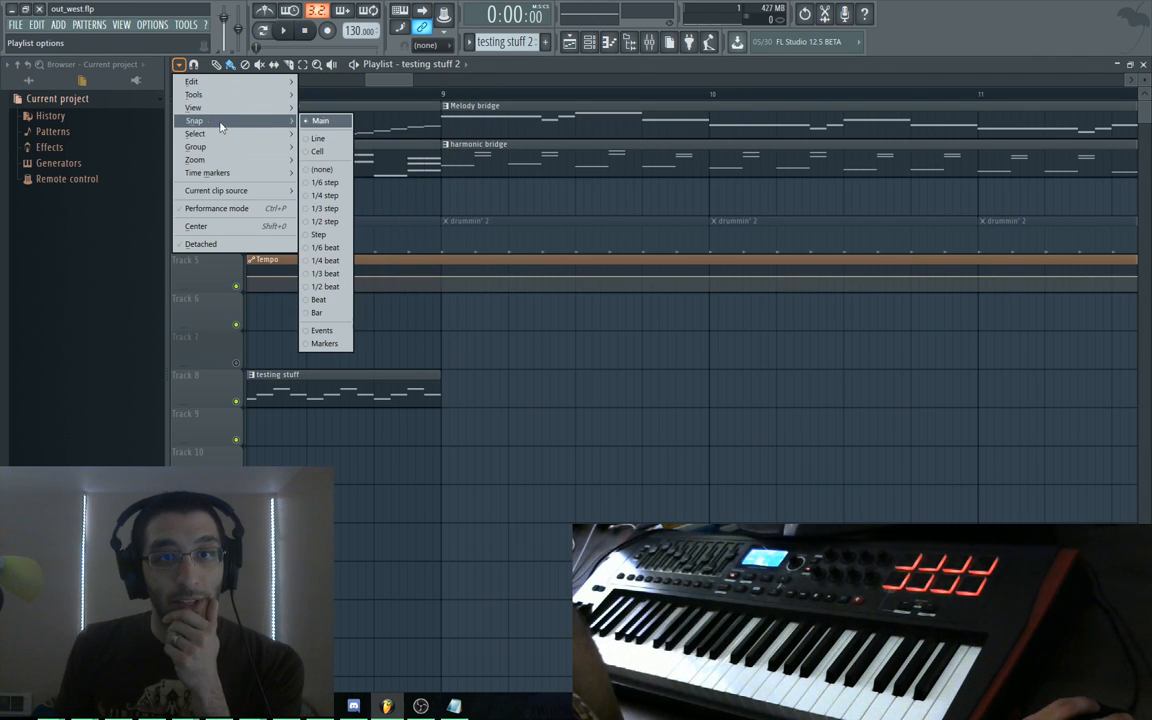
{"action": "left_click", "coordinate": [461, 394]}
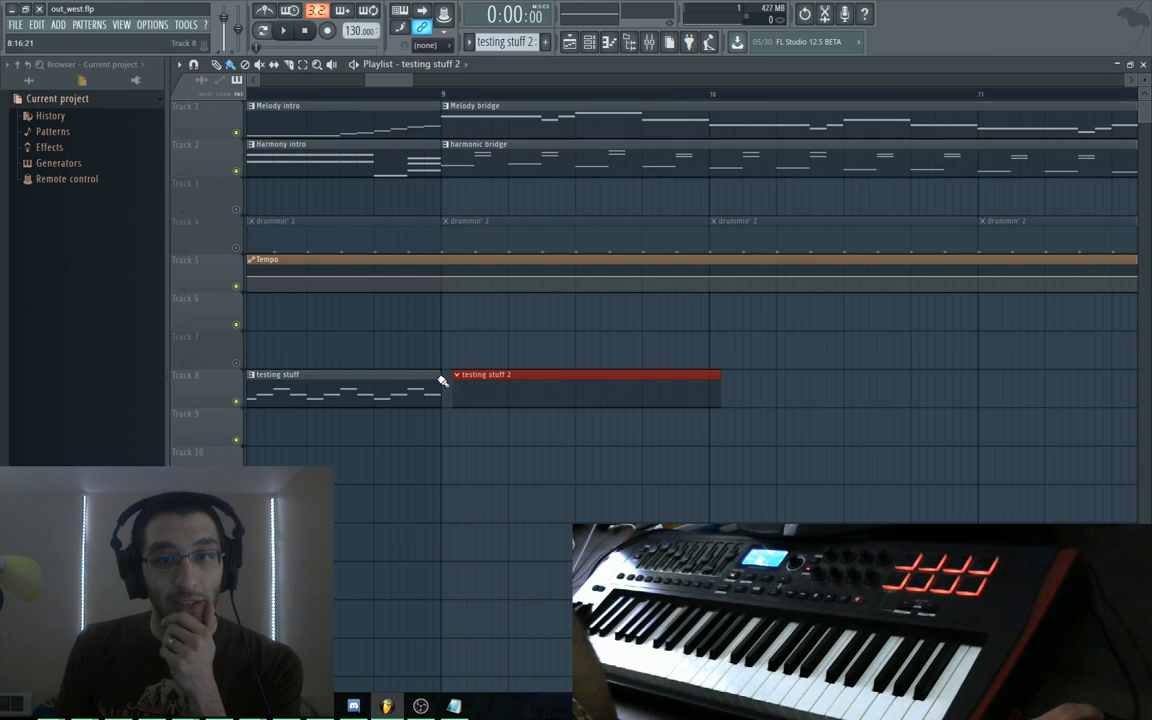
{"action": "left_click_drag", "start_coordinate": [496, 381], "coordinate": [528, 381]}
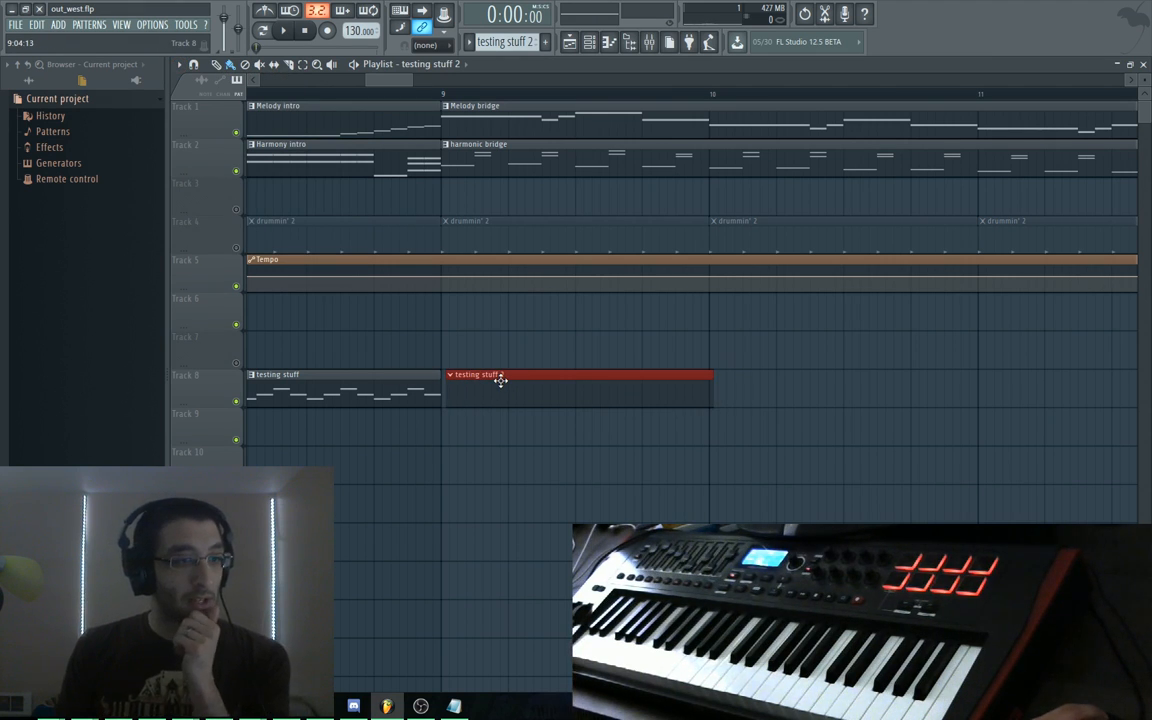
{"action": "right_click", "coordinate": [524, 391]}
Scroll and zoom the playlist back to bar 1 of the arrangement
{"action": "scroll", "coordinate": [600, 440], "scroll_direction": "left", "scroll_amount": 3}
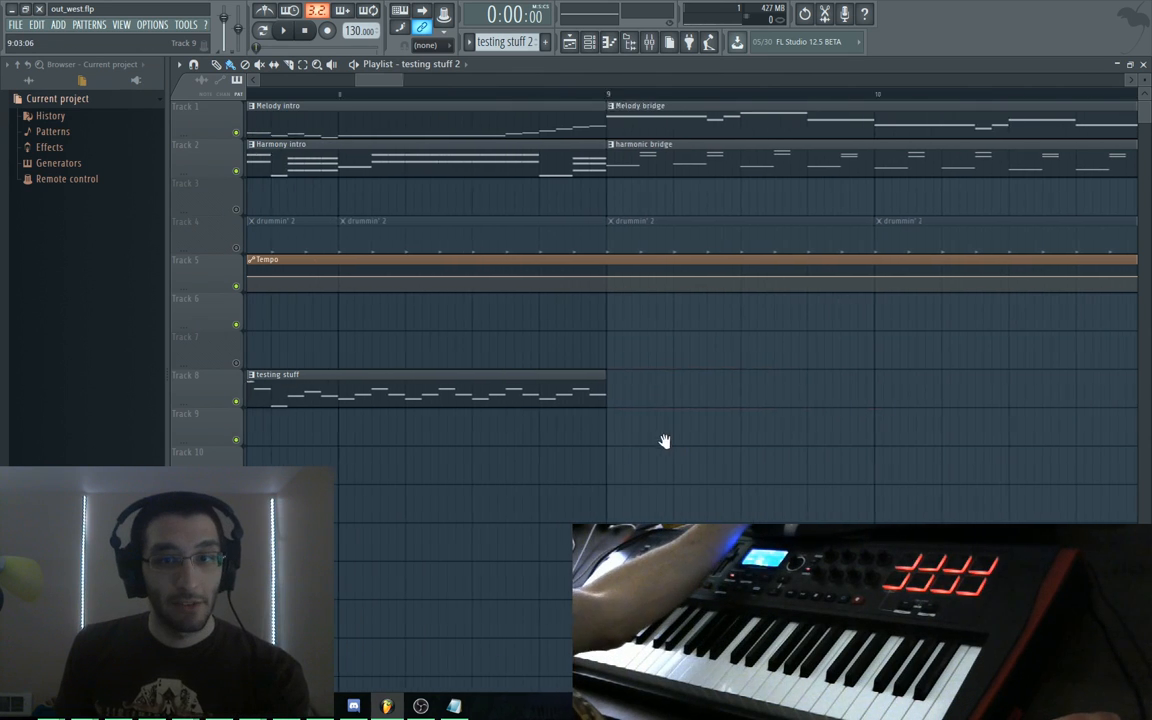
{"action": "left_click_drag", "start_coordinate": [665, 441], "coordinate": [746, 445]}
{"action": "left_click_drag", "start_coordinate": [360, 460], "coordinate": [619, 445]}
{"action": "left_click_drag", "start_coordinate": [308, 420], "coordinate": [564, 472]}
{"action": "scroll", "coordinate": [492, 453], "scroll_direction": "down", "scroll_amount": 3}
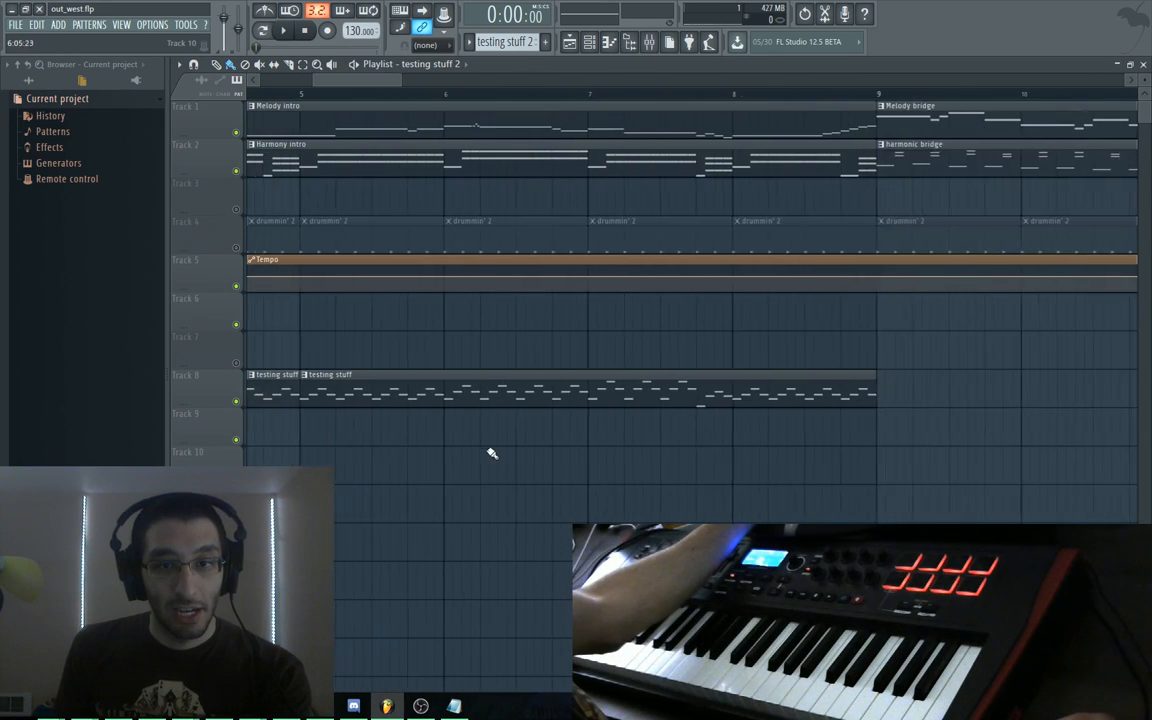
{"action": "scroll", "coordinate": [391, 437], "scroll_direction": "down", "scroll_amount": 4}
{"action": "left_click_drag", "start_coordinate": [317, 437], "coordinate": [404, 407]}
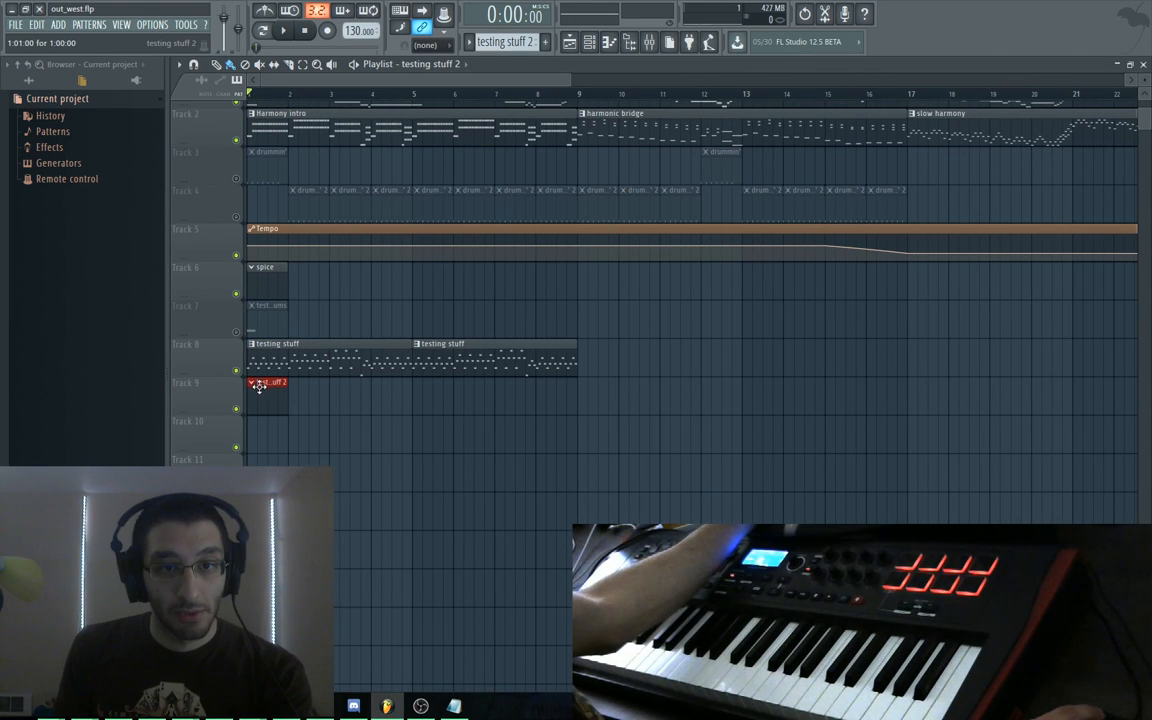
Move testing stuff 2 to bar 9 on Track 8 and open Synth1 VSTi #3's piano roll
{"action": "left_click_drag", "start_coordinate": [259, 386], "coordinate": [597, 344]}
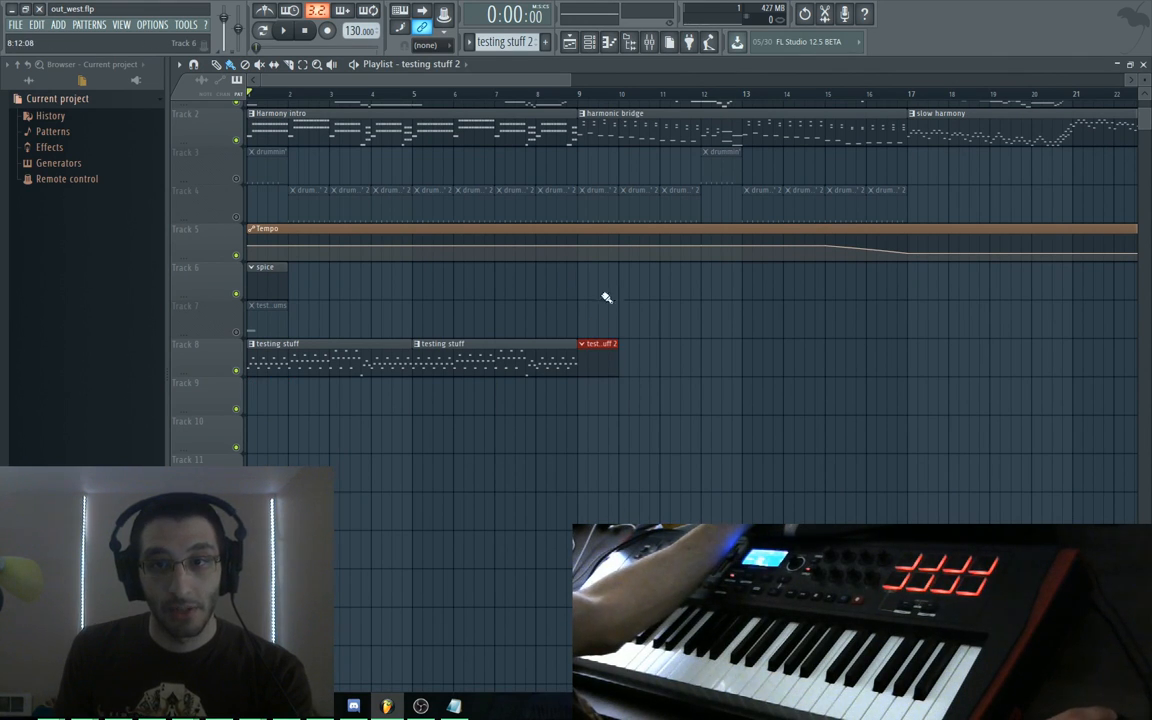
{"action": "key", "text": "F6"}
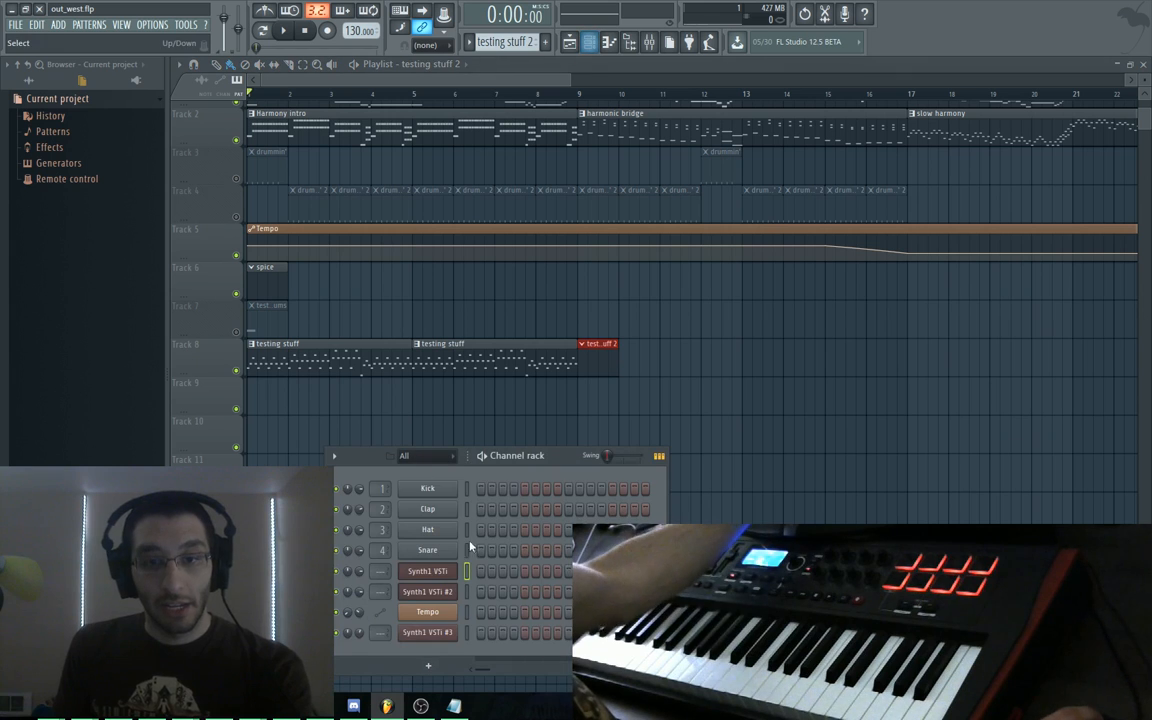
{"action": "left_click", "coordinate": [438, 633]}
{"action": "right_click", "coordinate": [446, 637]}
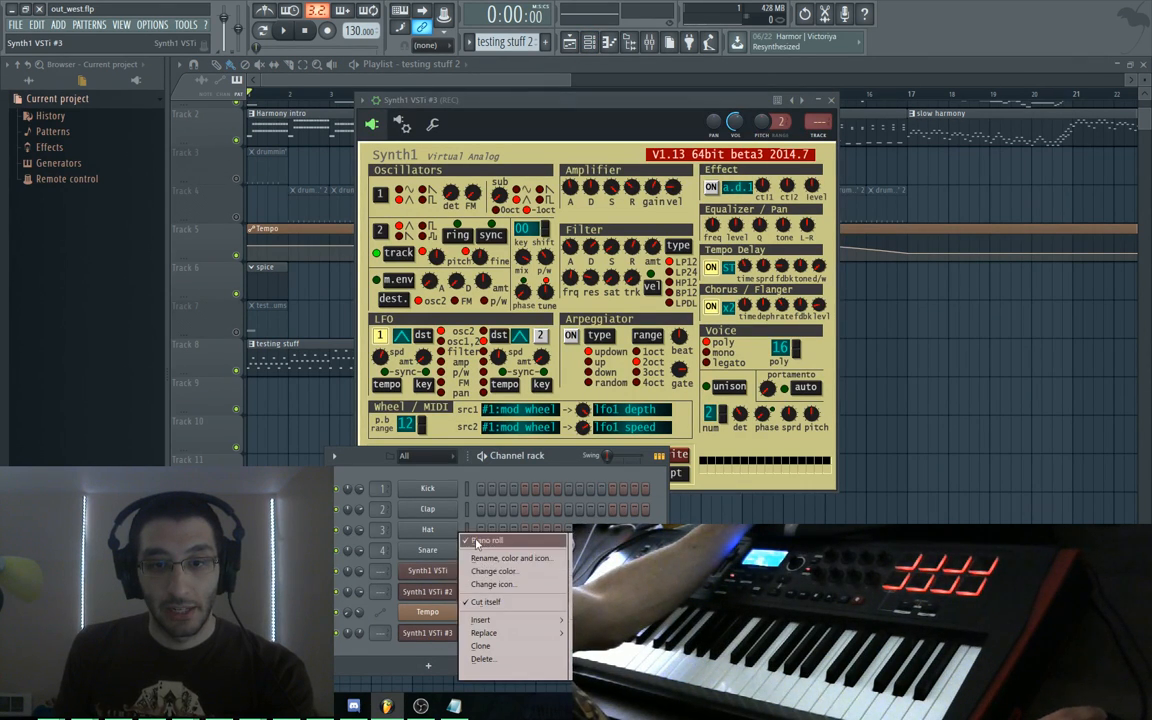
{"action": "left_click", "coordinate": [477, 543]}
{"action": "right_click", "coordinate": [438, 635]}
{"action": "left_click", "coordinate": [487, 540]}
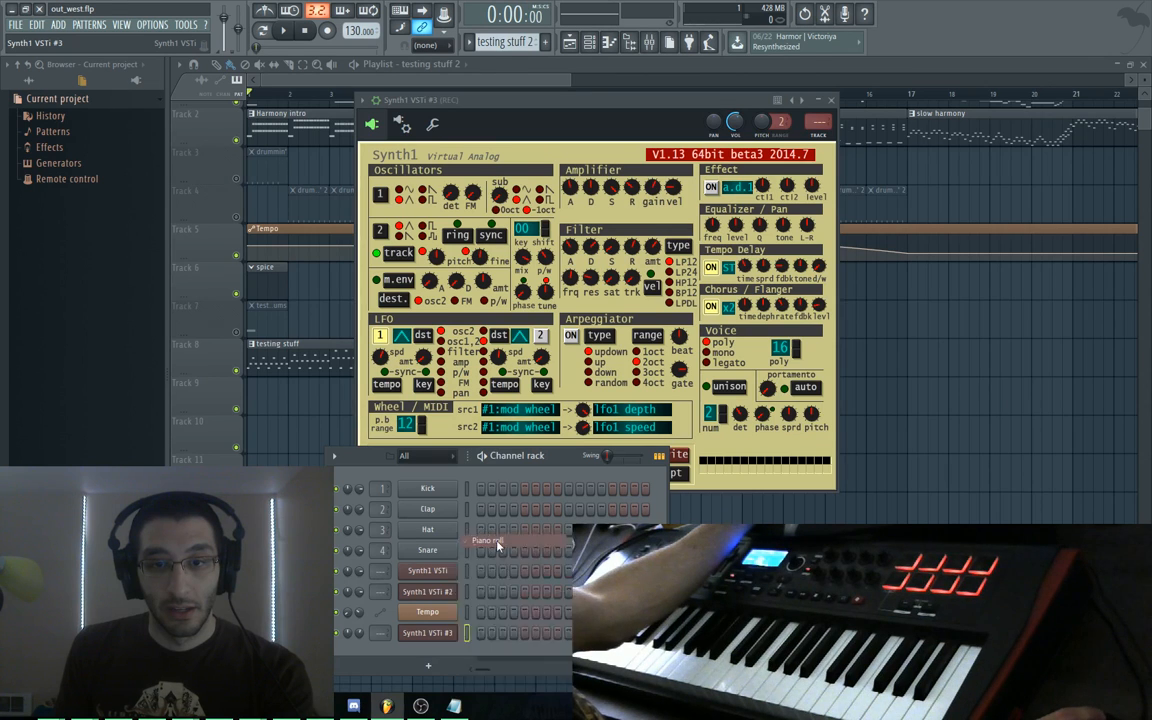
Stop playback, float the piano roll window lower down, and mute the clips on tracks 2, 6 and 8
{"action": "key", "text": "space"}
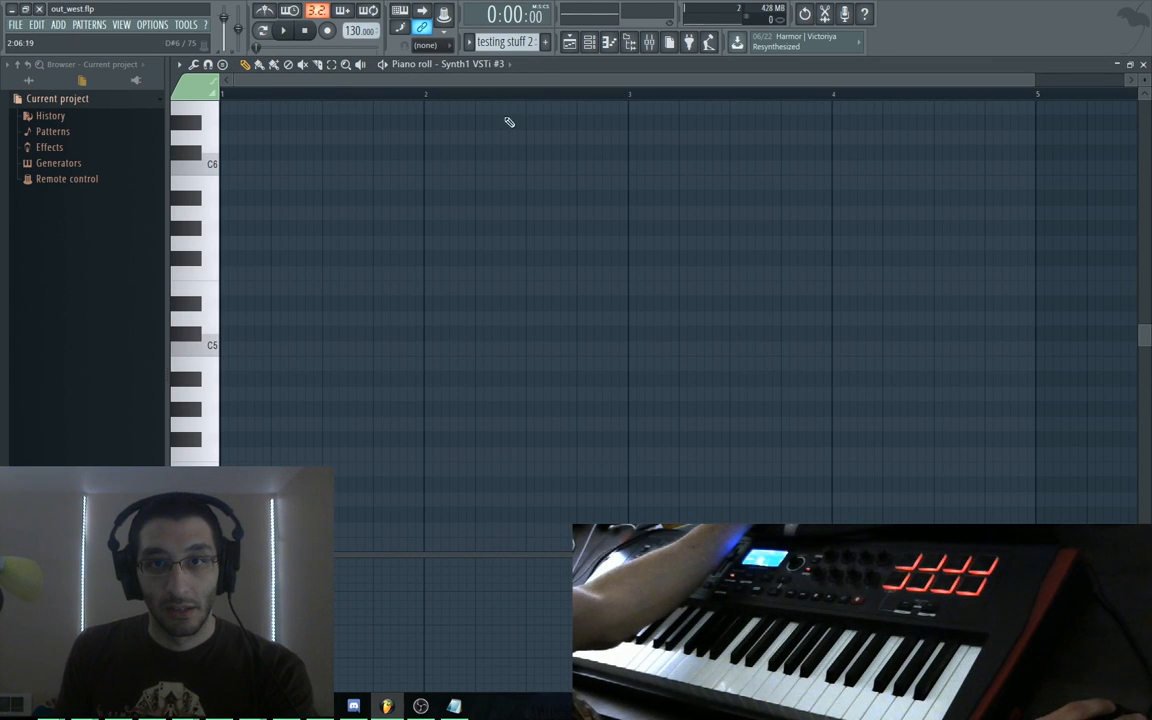
{"action": "double_click", "coordinate": [535, 67]}
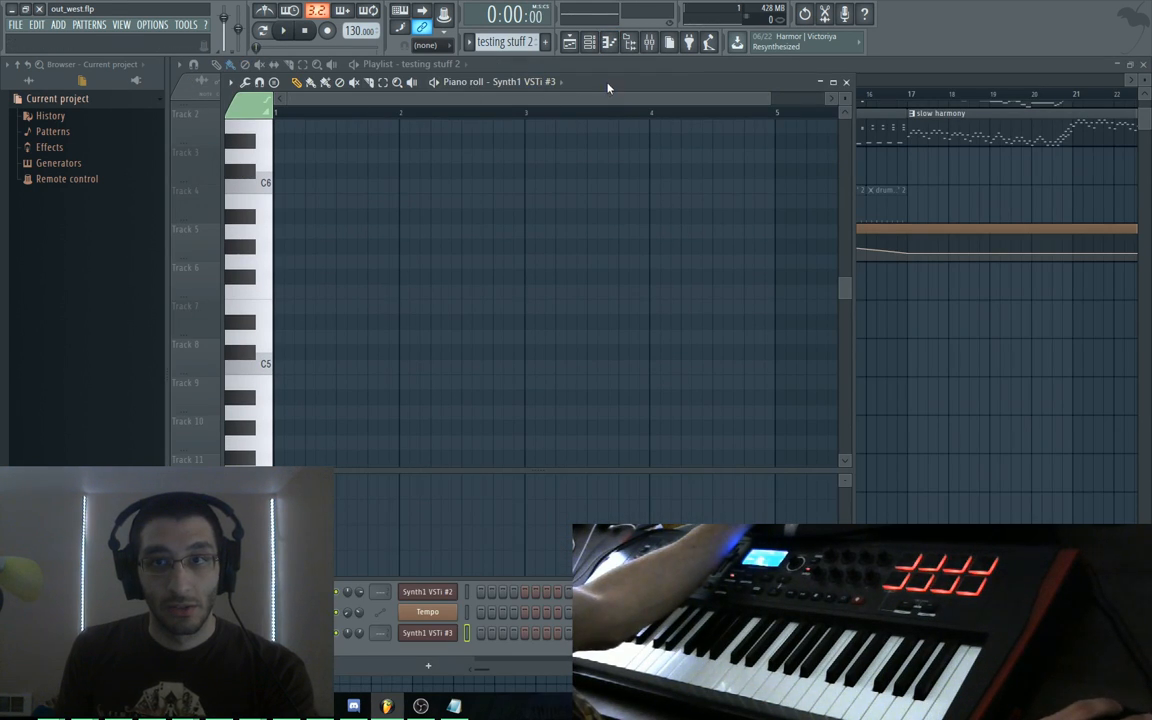
{"action": "left_click_drag", "start_coordinate": [607, 88], "coordinate": [658, 405]}
{"action": "left_click_drag", "start_coordinate": [545, 82], "coordinate": [557, 83]}
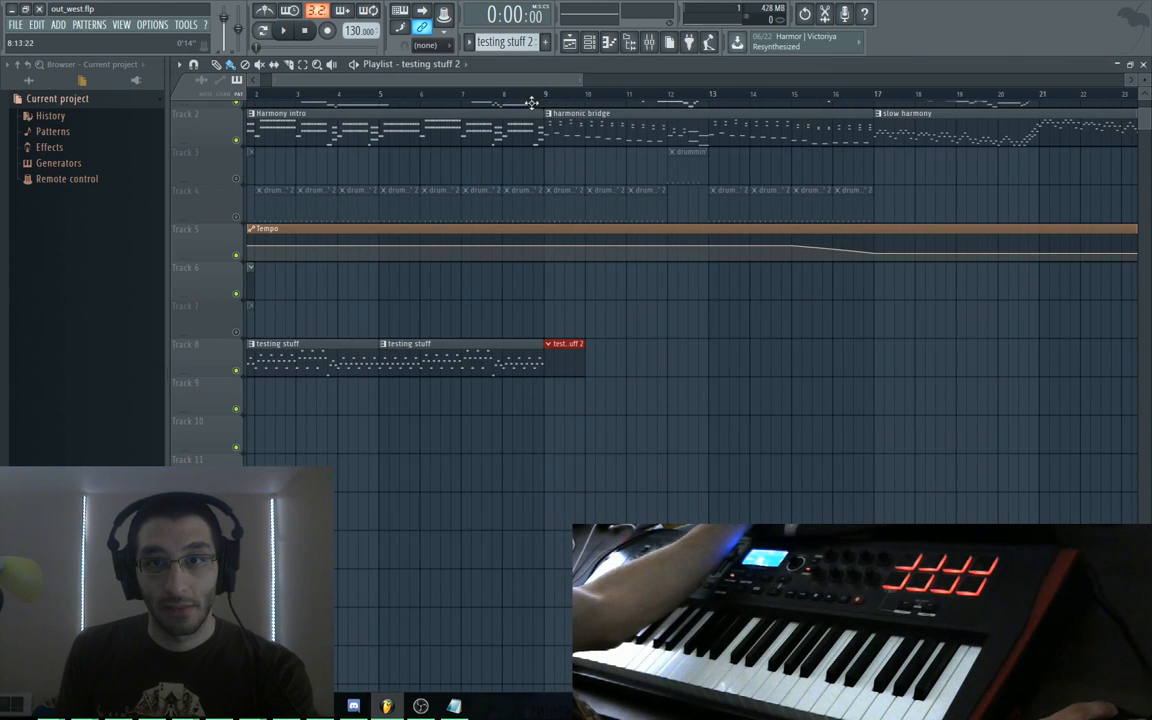
{"action": "key", "text": "alt+m"}
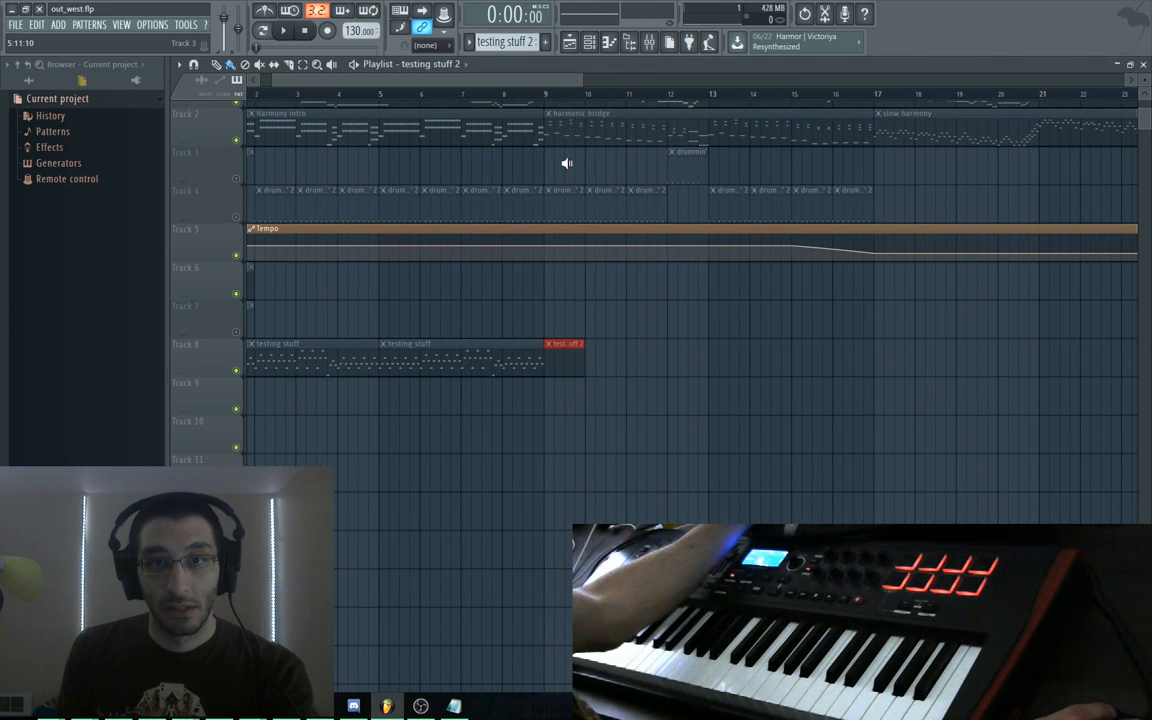
Unmute the clips on tracks 2, 6 and 8 and clear the time selection
{"action": "left_click_drag", "start_coordinate": [380, 165], "coordinate": [568, 170]}
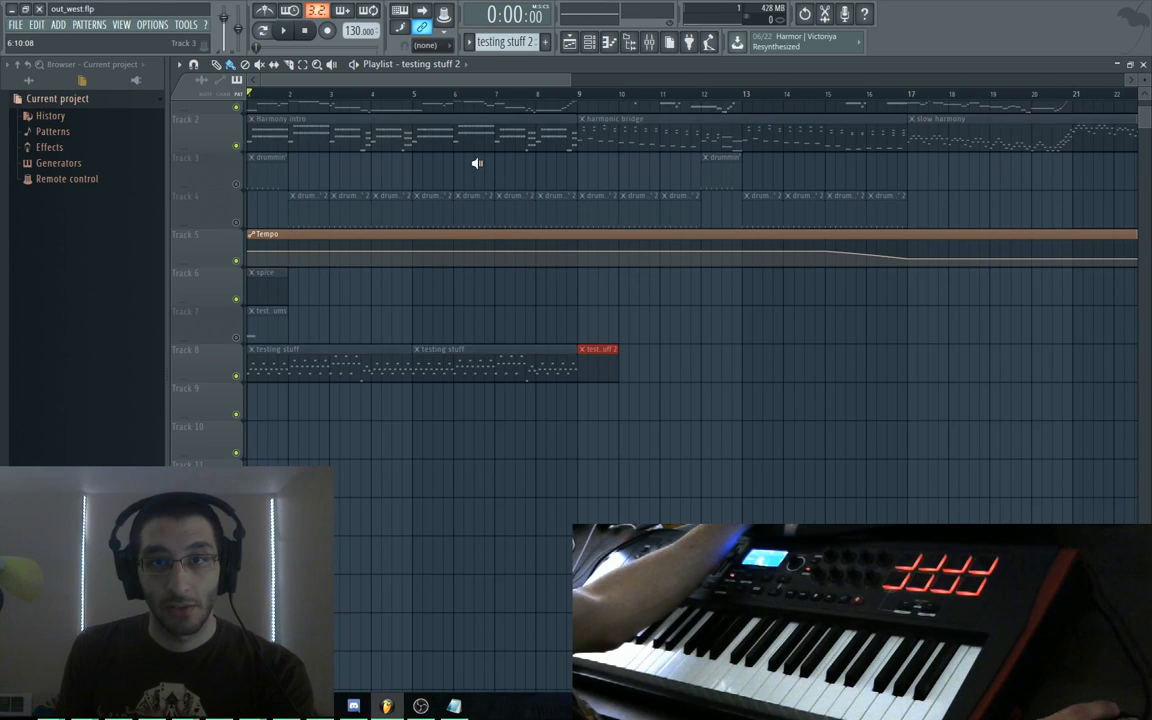
{"action": "key", "text": "alt+m"}
{"action": "left_click_drag", "start_coordinate": [486, 95], "coordinate": [505, 103]}
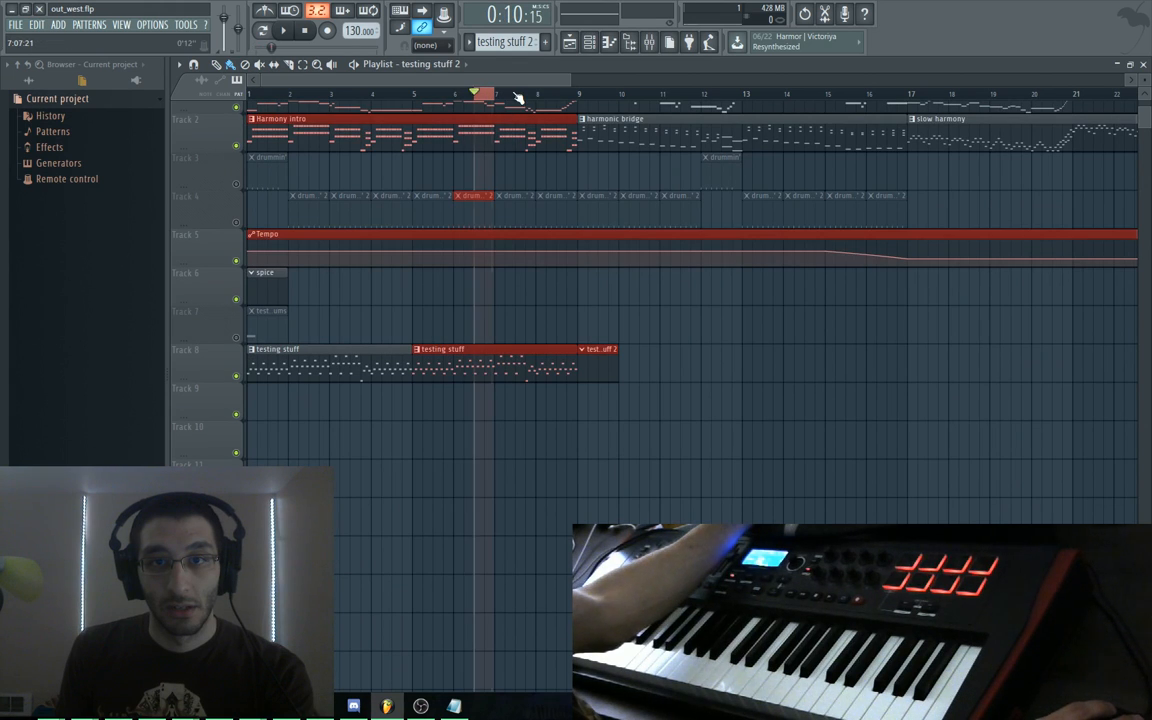
{"action": "left_click", "coordinate": [516, 95]}
Play the song from bar 8, then open the testing stuff 2 clip with the Synth1 VSTi #3 instrument and mixer
{"action": "left_click", "coordinate": [563, 101]}
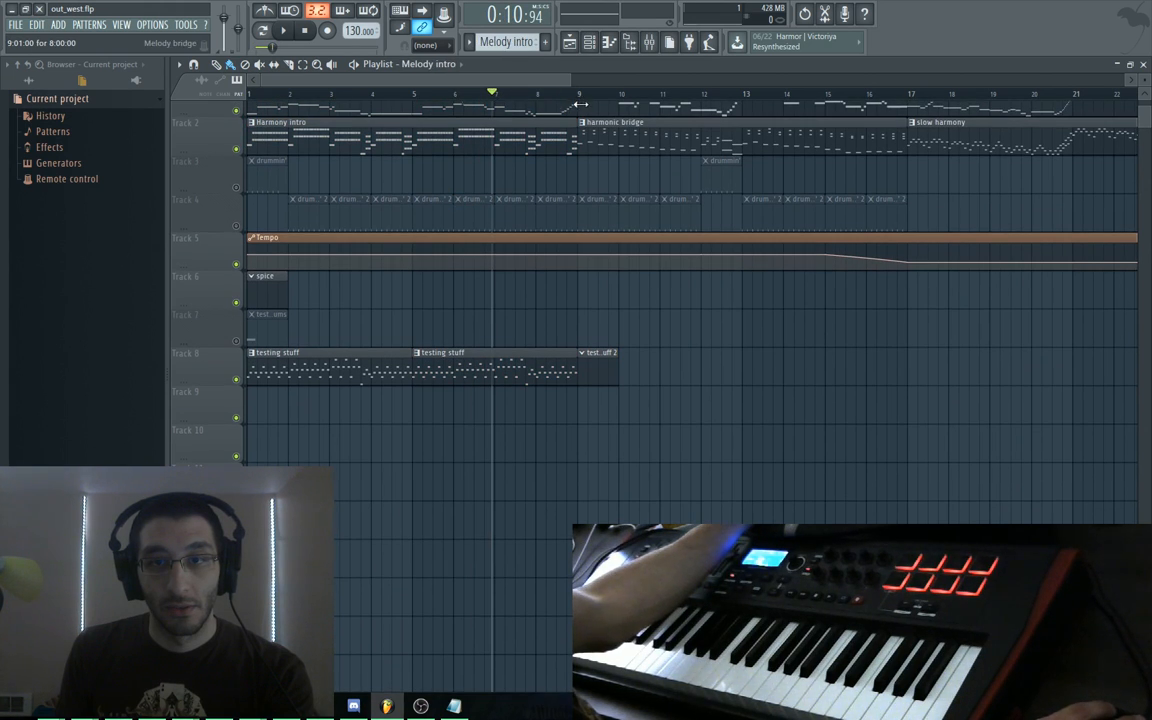
{"action": "left_click", "coordinate": [540, 95]}
{"action": "key", "text": "space"}
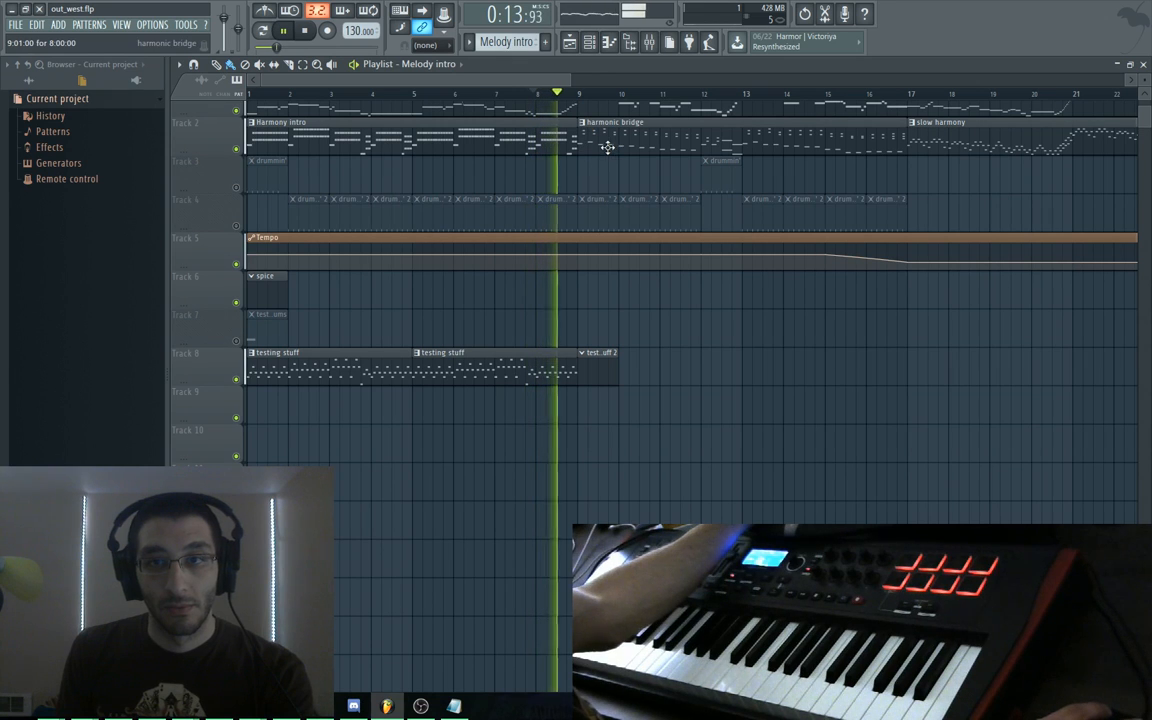
{"action": "key", "text": "space"}
{"action": "double_click", "coordinate": [595, 367]}
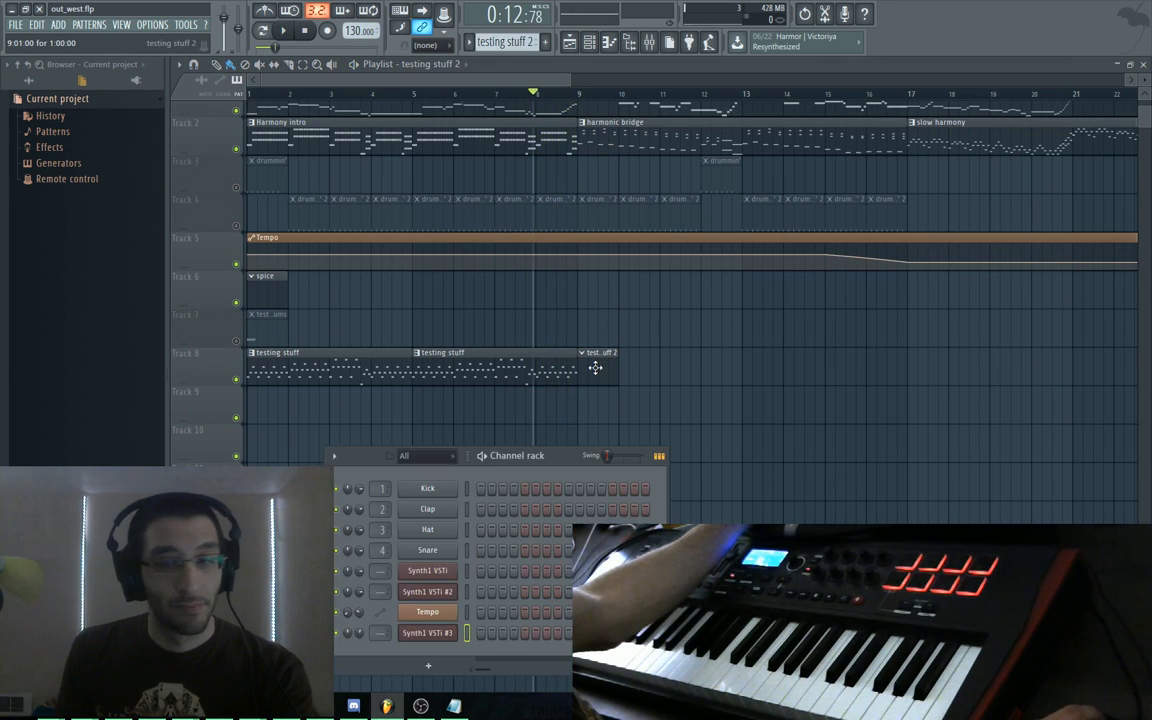
{"action": "left_click", "coordinate": [449, 637]}
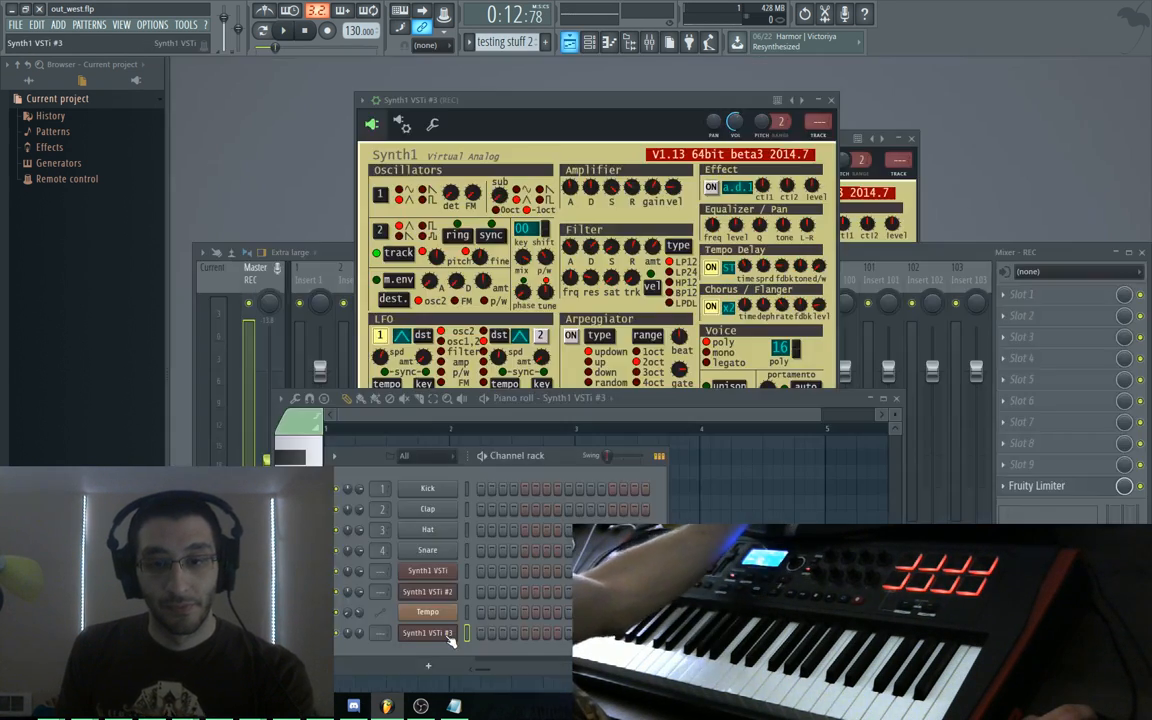
Bring up the Synth1 VSTi #3 window and maximise its piano roll, leaving snap on Main
{"action": "left_click", "coordinate": [449, 637]}
{"action": "left_click", "coordinate": [447, 638]}
{"action": "left_click_drag", "start_coordinate": [850, 401], "coordinate": [901, 109]}
{"action": "double_click", "coordinate": [901, 109]}
{"action": "scroll", "coordinate": [504, 342], "scroll_direction": "up", "scroll_amount": 3}
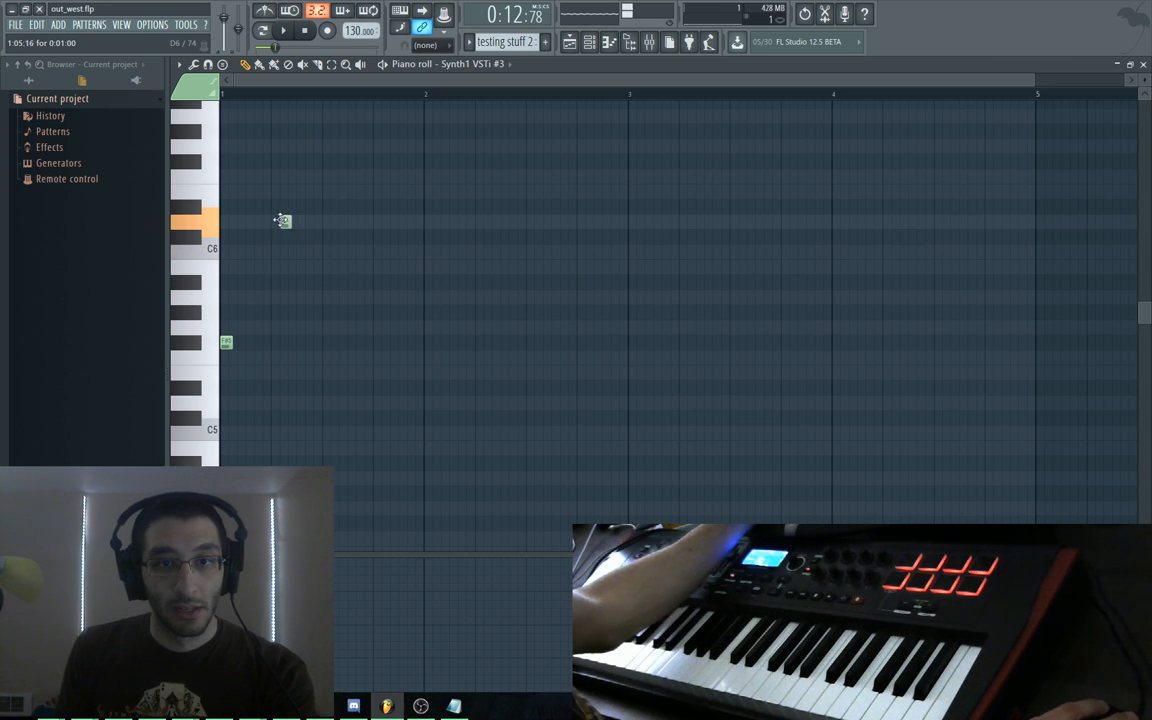
{"action": "left_click", "coordinate": [209, 66]}
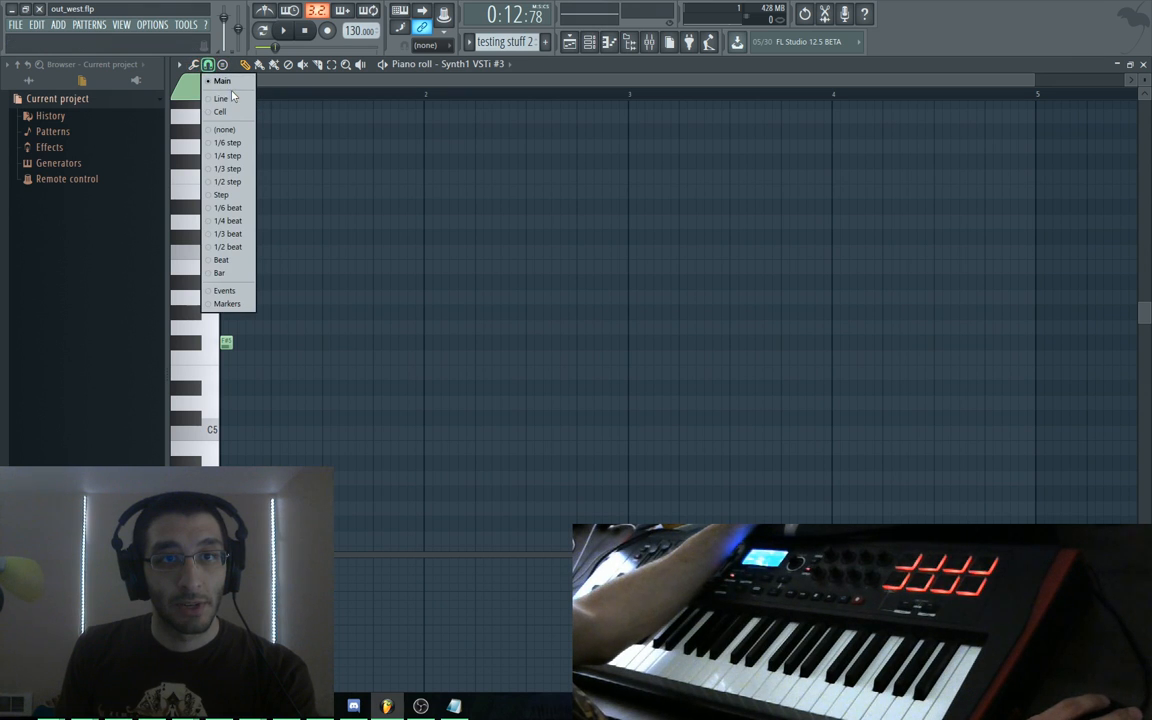
{"action": "left_click", "coordinate": [228, 84]}
{"action": "scroll", "coordinate": [280, 240], "scroll_direction": "up", "scroll_amount": 6}
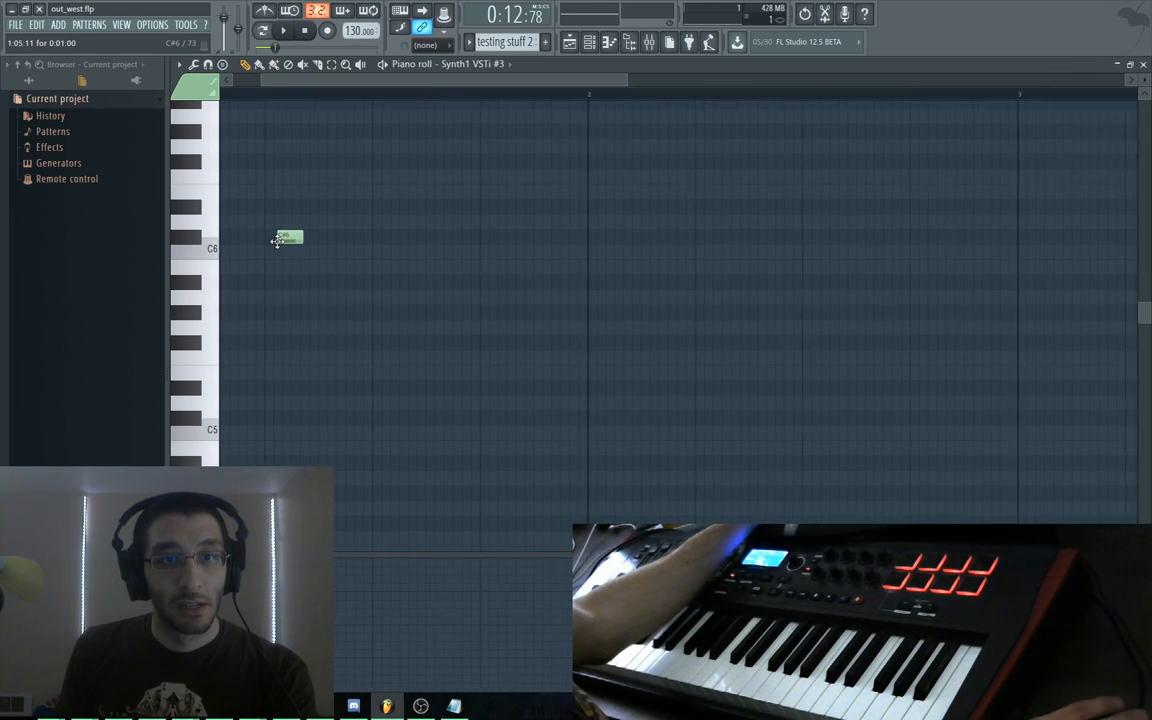
Try trial notes around C6, D6 and D#6, delete them, and pan back to the F#5 note
{"action": "left_click_drag", "start_coordinate": [518, 293], "coordinate": [695, 308]}
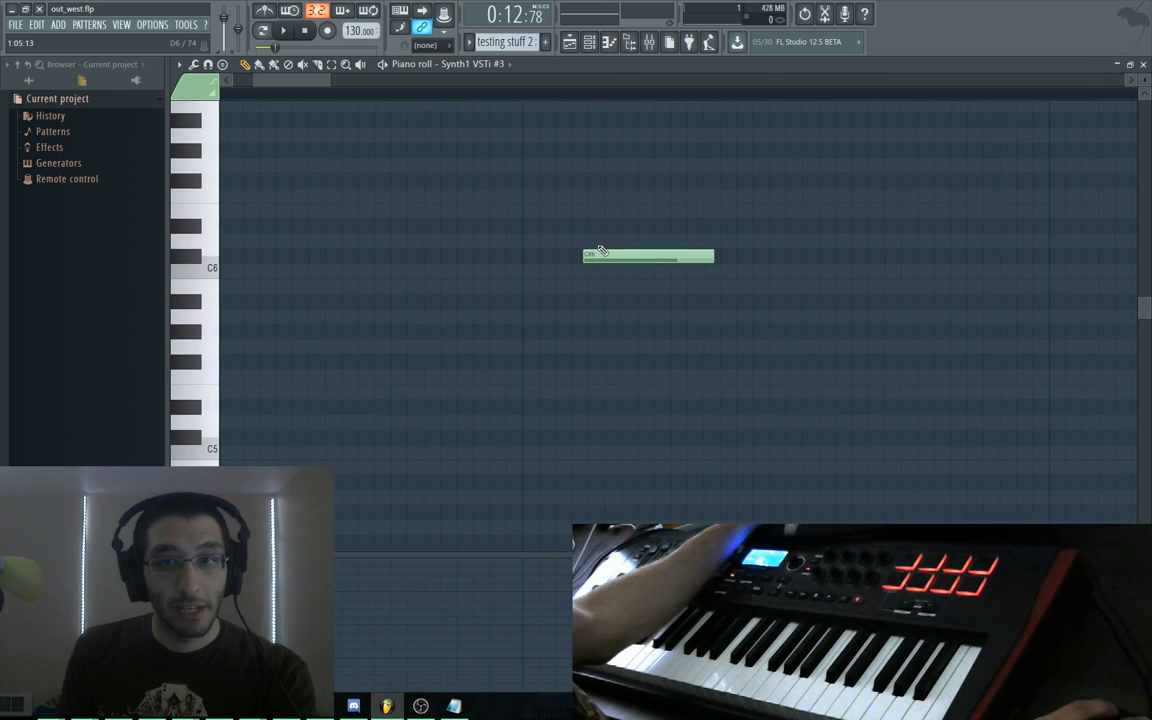
{"action": "left_click", "coordinate": [602, 241]}
{"action": "right_click", "coordinate": [607, 260]}
{"action": "right_click", "coordinate": [610, 244]}
{"action": "left_click", "coordinate": [590, 238]}
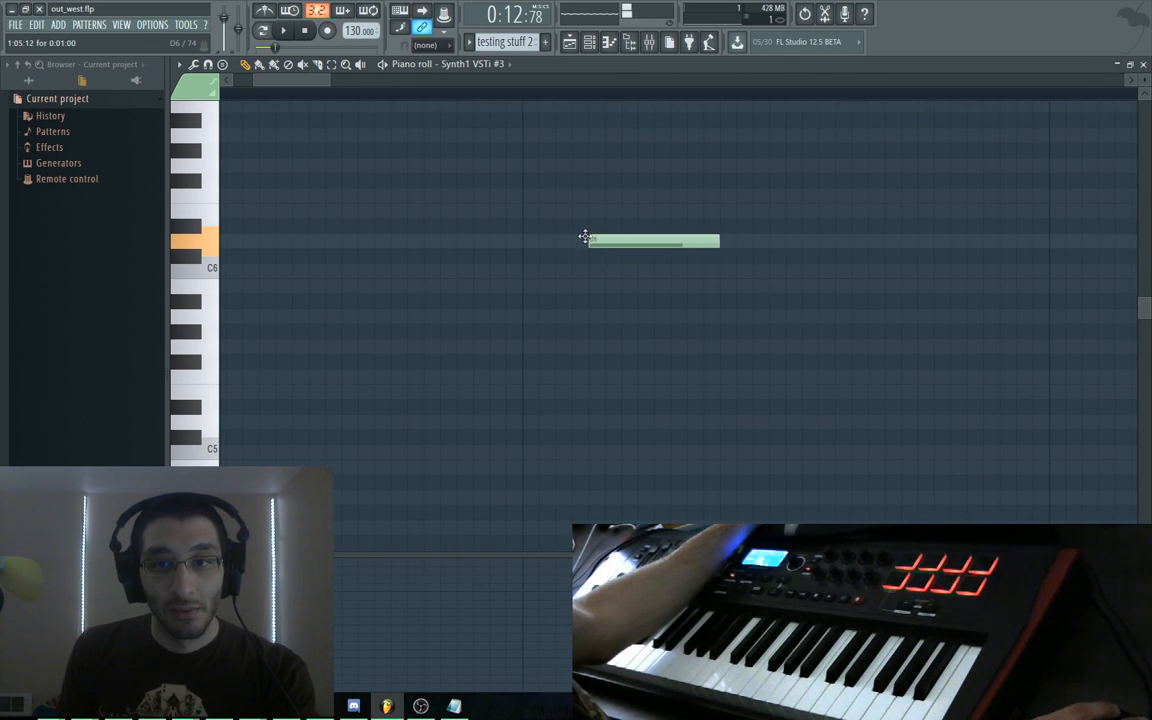
{"action": "left_click_drag", "start_coordinate": [561, 231], "coordinate": [275, 232]}
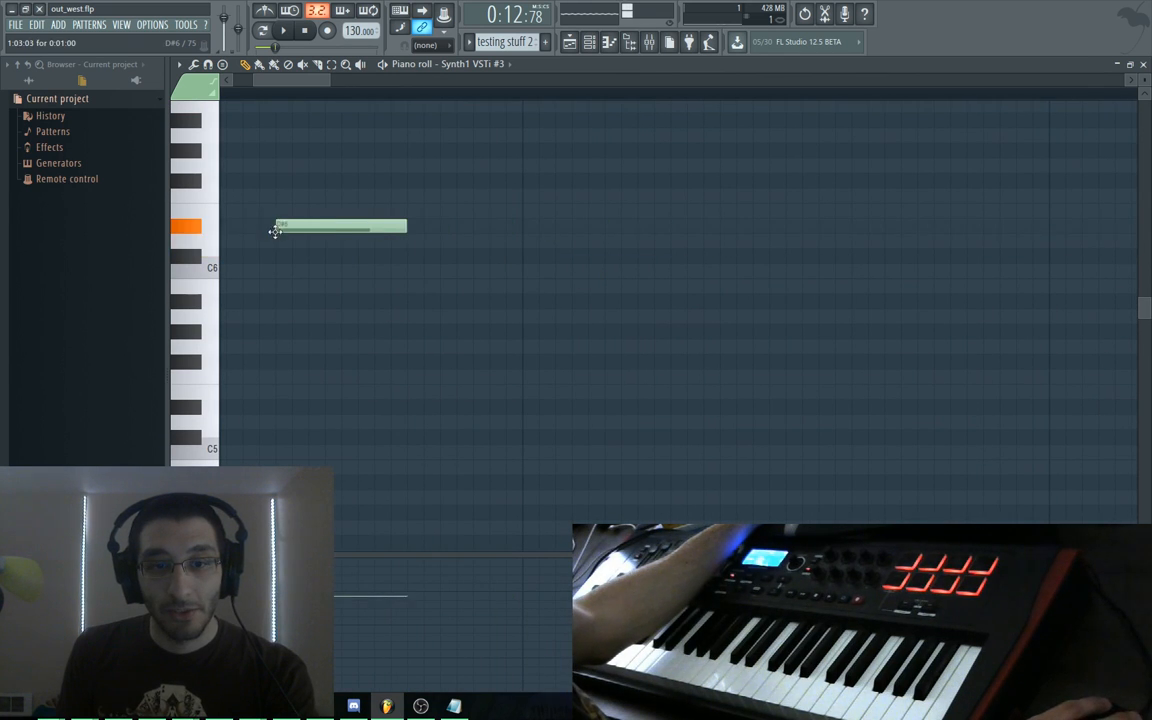
{"action": "right_click", "coordinate": [325, 230]}
{"action": "left_click_drag", "start_coordinate": [334, 280], "coordinate": [480, 294]}
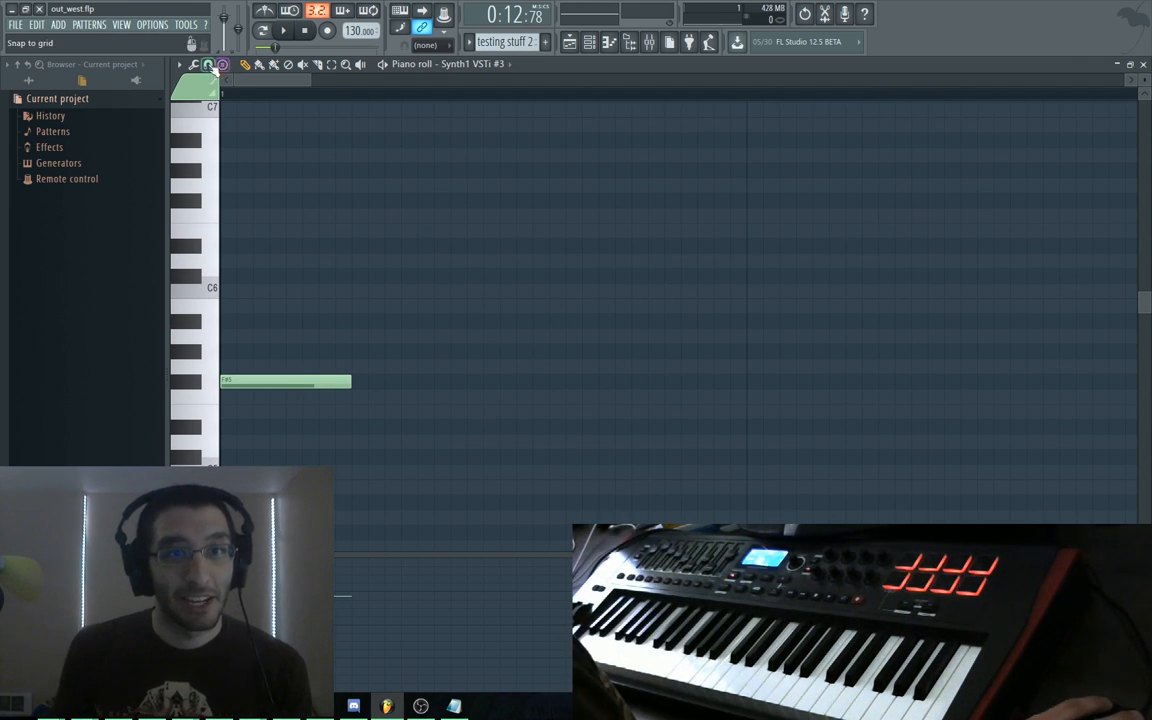
Set the piano roll's note snapping to Line
{"action": "left_click", "coordinate": [193, 65]}
{"action": "left_click", "coordinate": [193, 67]}
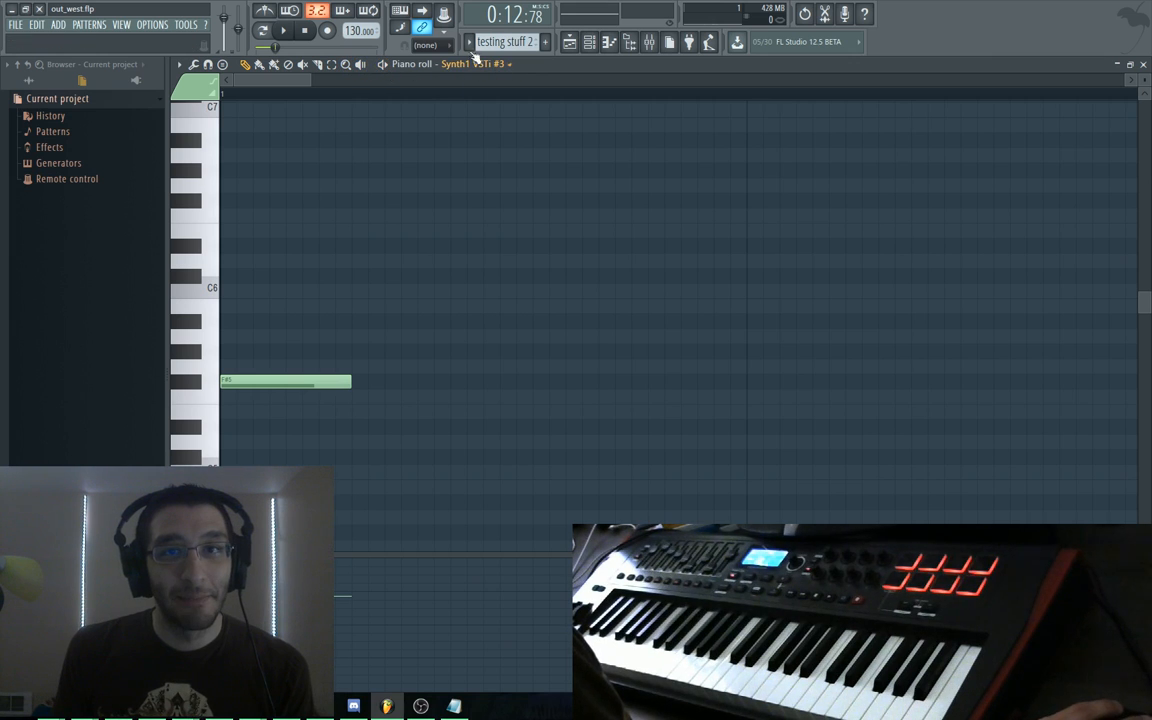
{"action": "left_click", "coordinate": [440, 46]}
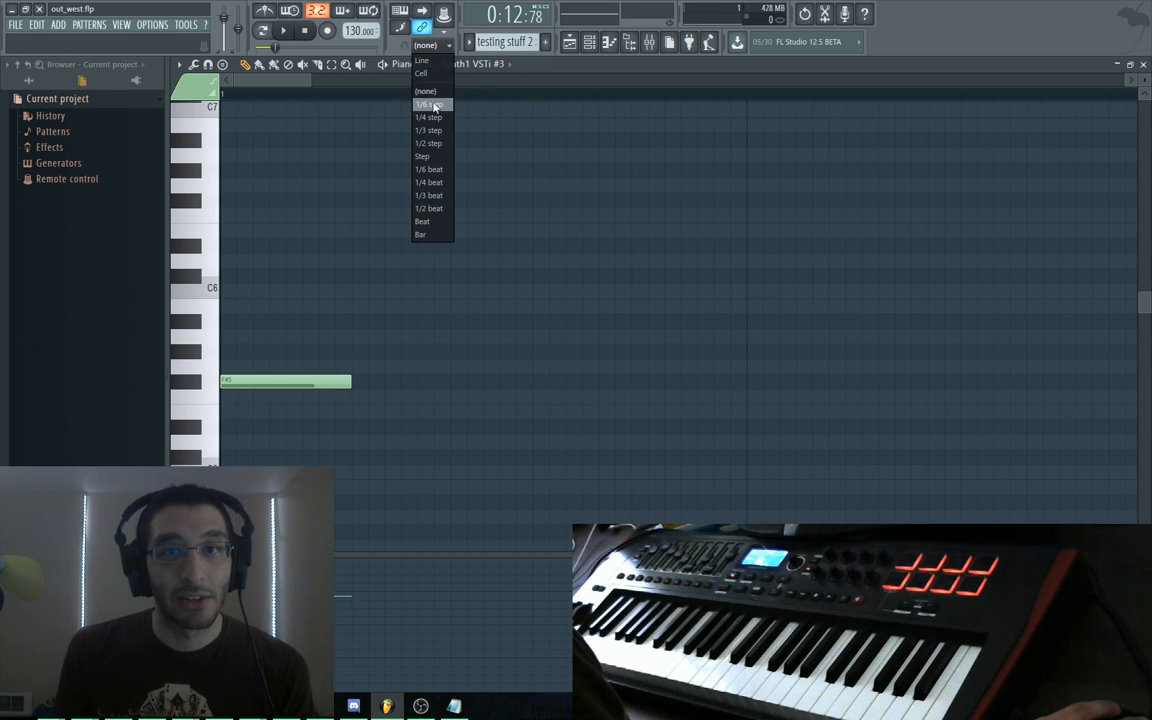
{"action": "left_click", "coordinate": [422, 60]}
Place a trial C6 note, delete it, and adjust the zoom
{"action": "mouse_move", "coordinate": [300, 347]}
{"action": "left_mouse_down"}
{"action": "mouse_move", "coordinate": [254, 298]}
{"action": "mouse_move", "coordinate": [444, 297]}
{"action": "mouse_move", "coordinate": [396, 298]}
{"action": "mouse_move", "coordinate": [545, 334]}
{"action": "left_mouse_up"}
{"action": "right_click", "coordinate": [545, 334]}
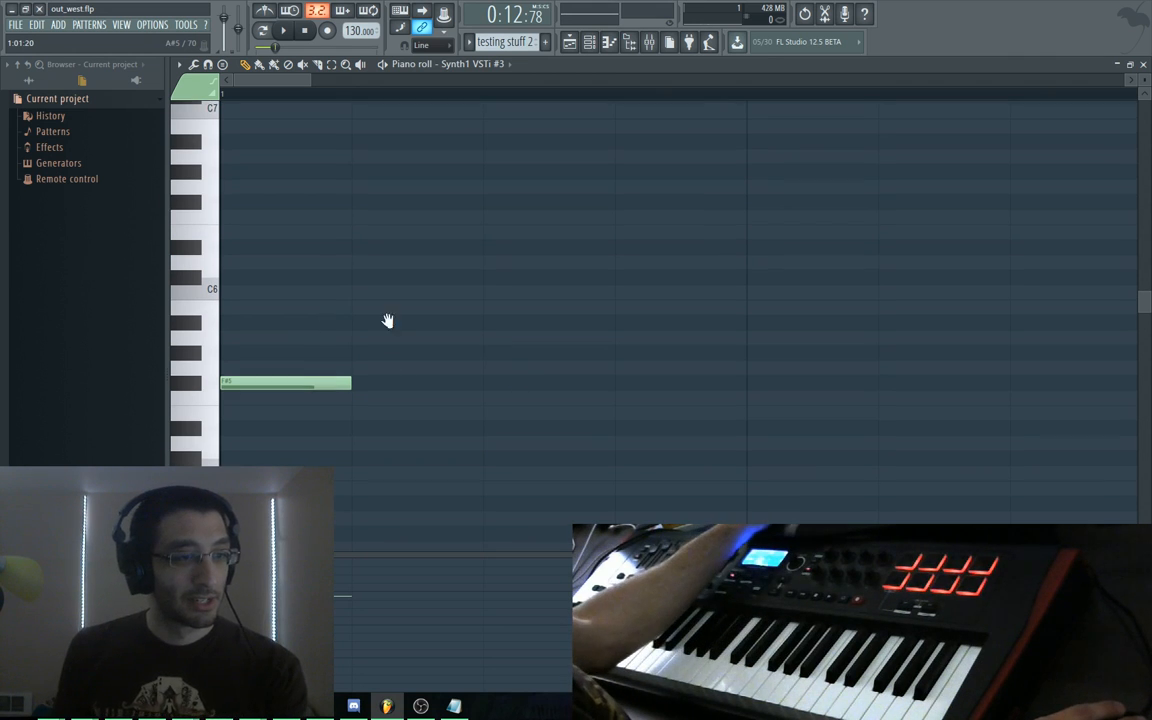
{"action": "scroll", "coordinate": [405, 340], "scroll_direction": "up", "scroll_amount": 1}
{"action": "scroll", "coordinate": [420, 358], "scroll_direction": "down", "scroll_amount": 5}
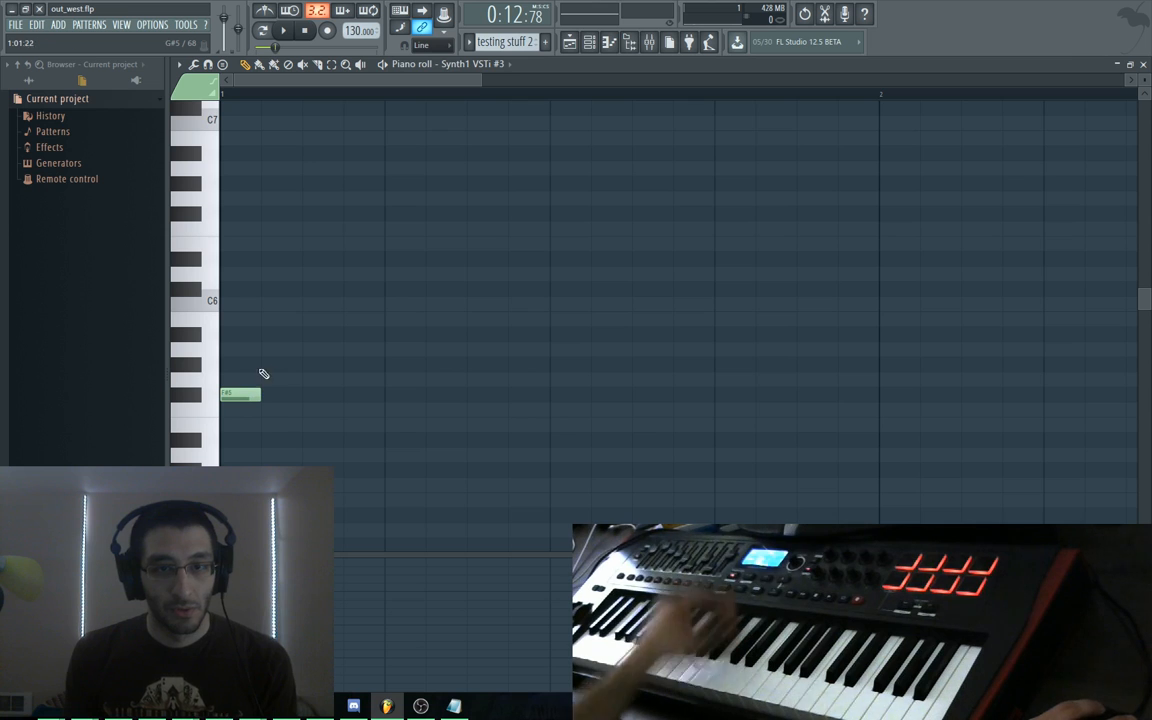
Add A#5 and C#6 notes after the opening F#5, auditioning the pattern between entries
{"action": "key", "text": "space"}
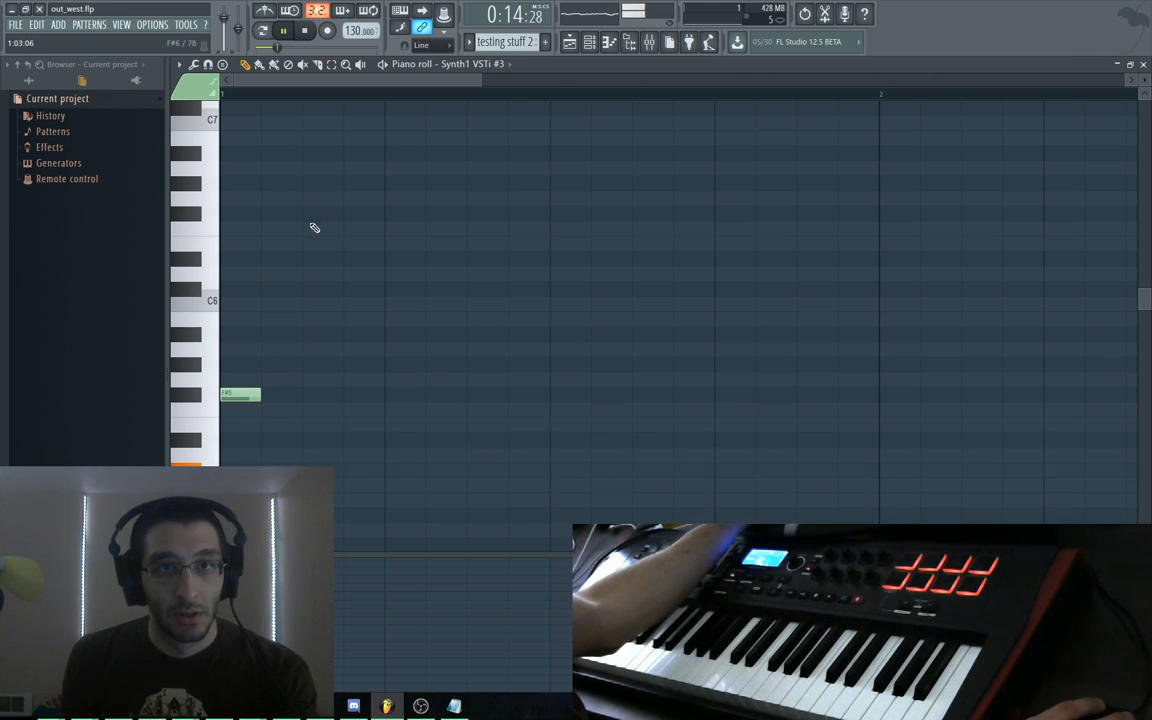
{"action": "key", "text": "space"}
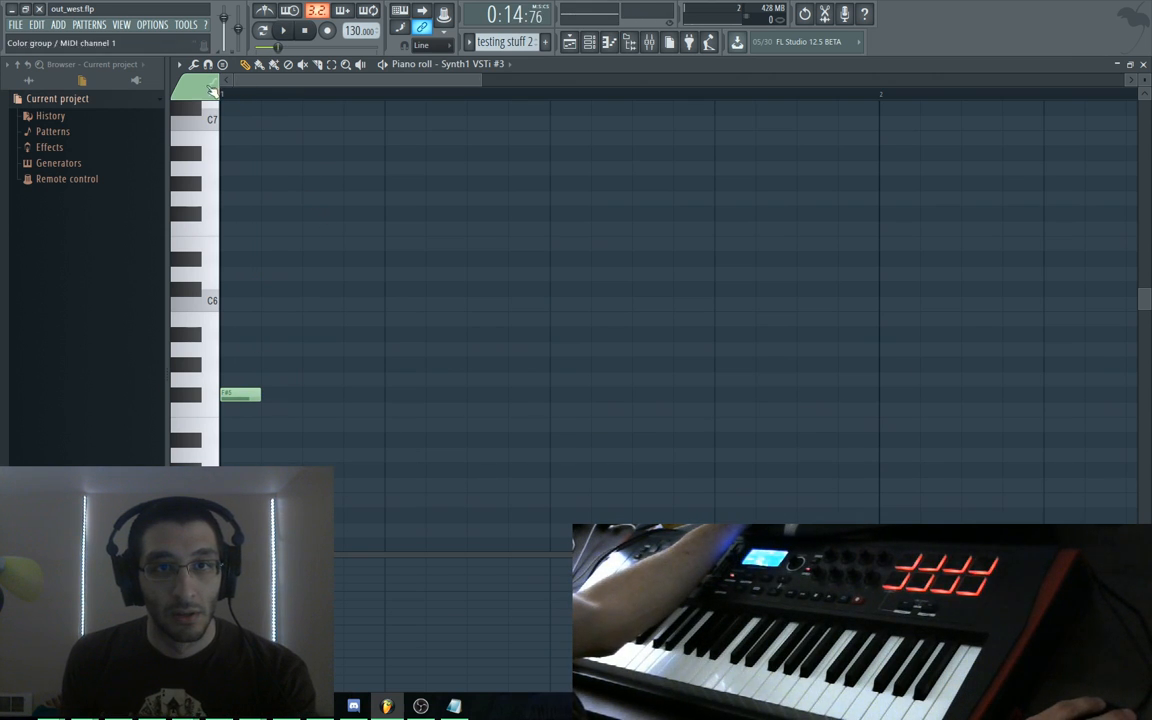
{"action": "key", "text": "space"}
{"action": "key", "text": "space"}
{"action": "left_click_drag", "start_coordinate": [258, 362], "coordinate": [260, 331]}
{"action": "key", "text": "space"}
{"action": "key", "text": "space"}
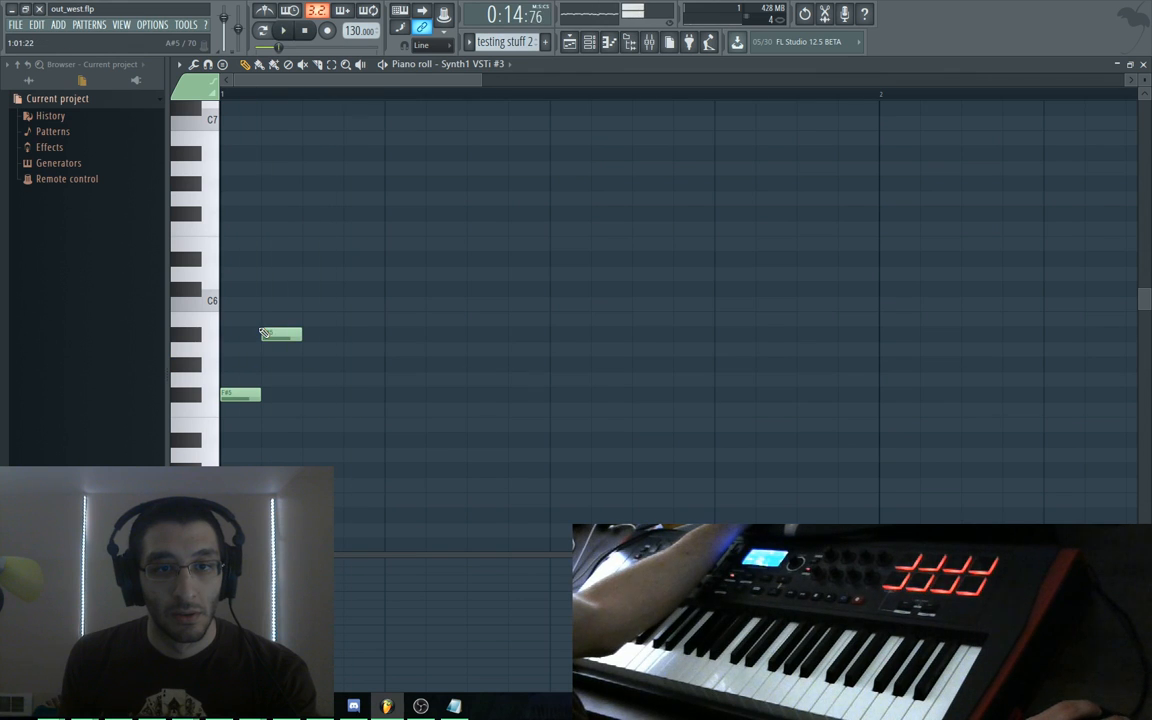
{"action": "key", "text": "space"}
{"action": "key", "text": "space"}
{"action": "left_click", "coordinate": [306, 289]}
{"action": "key", "text": "space"}
Add an F#5 and two A#5 notes further along bar 1, then play it back
{"action": "key", "text": "space"}
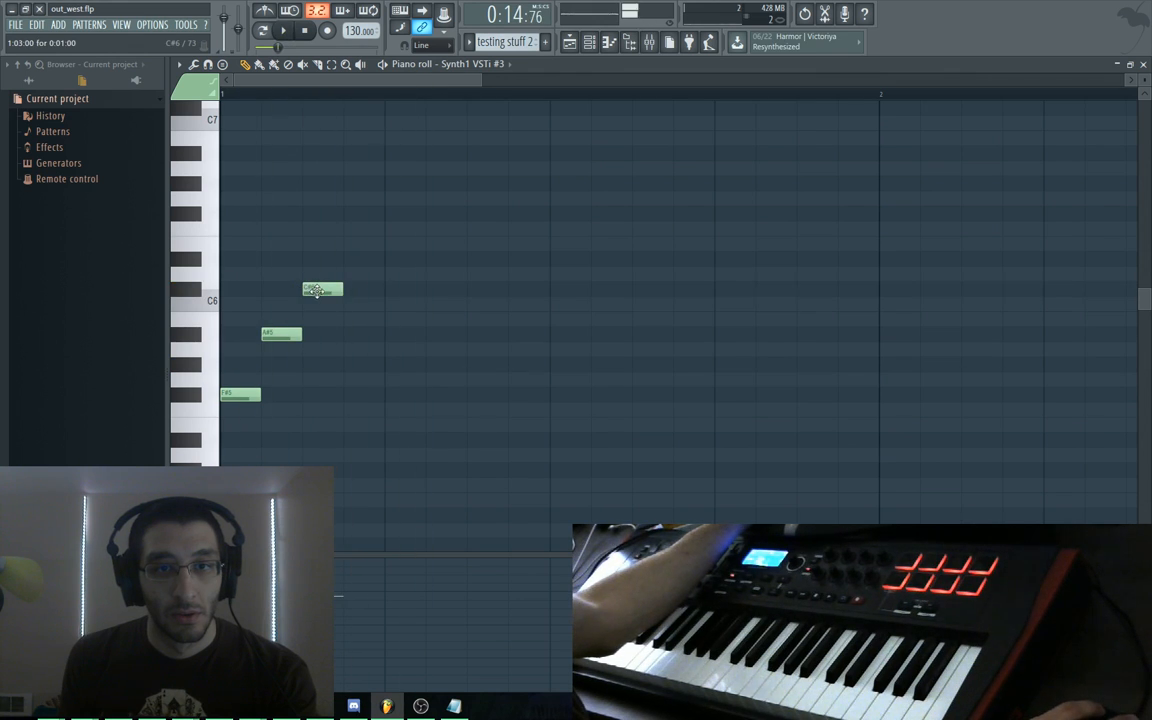
{"action": "key", "text": "space"}
{"action": "key", "text": "space"}
{"action": "left_click_drag", "start_coordinate": [392, 380], "coordinate": [391, 395]}
{"action": "key", "text": "space"}
{"action": "key", "text": "space"}
{"action": "left_click", "coordinate": [428, 335]}
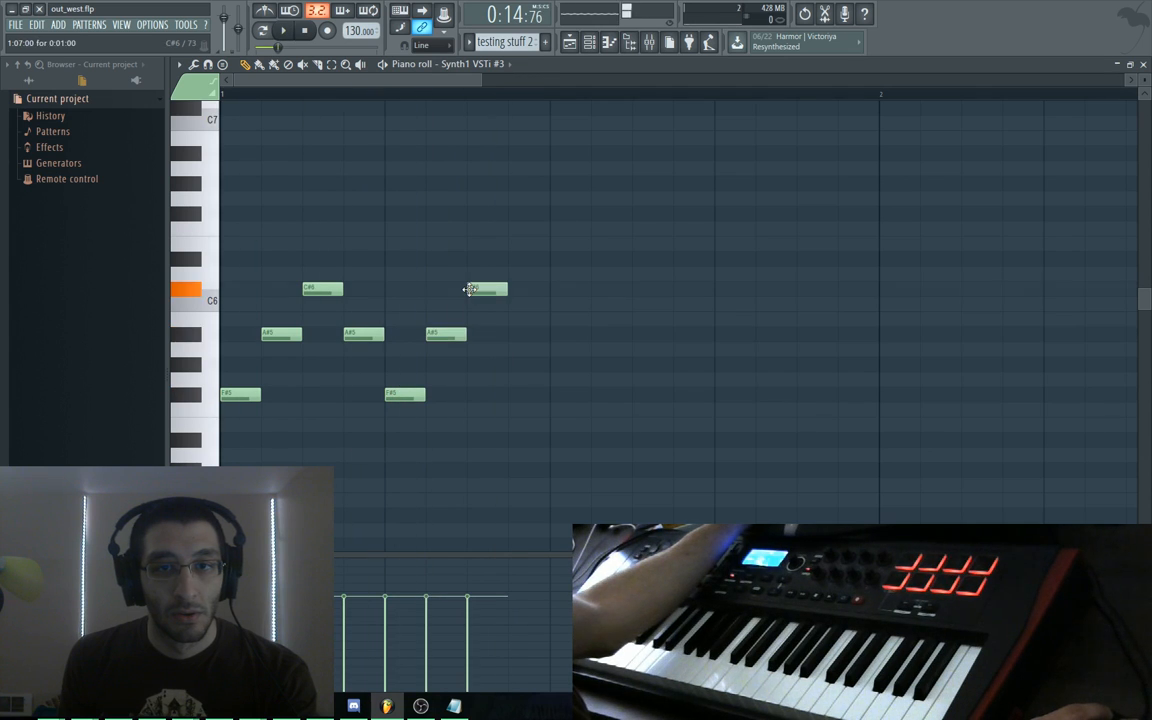
{"action": "left_click", "coordinate": [510, 334]}
{"action": "key", "text": "space"}
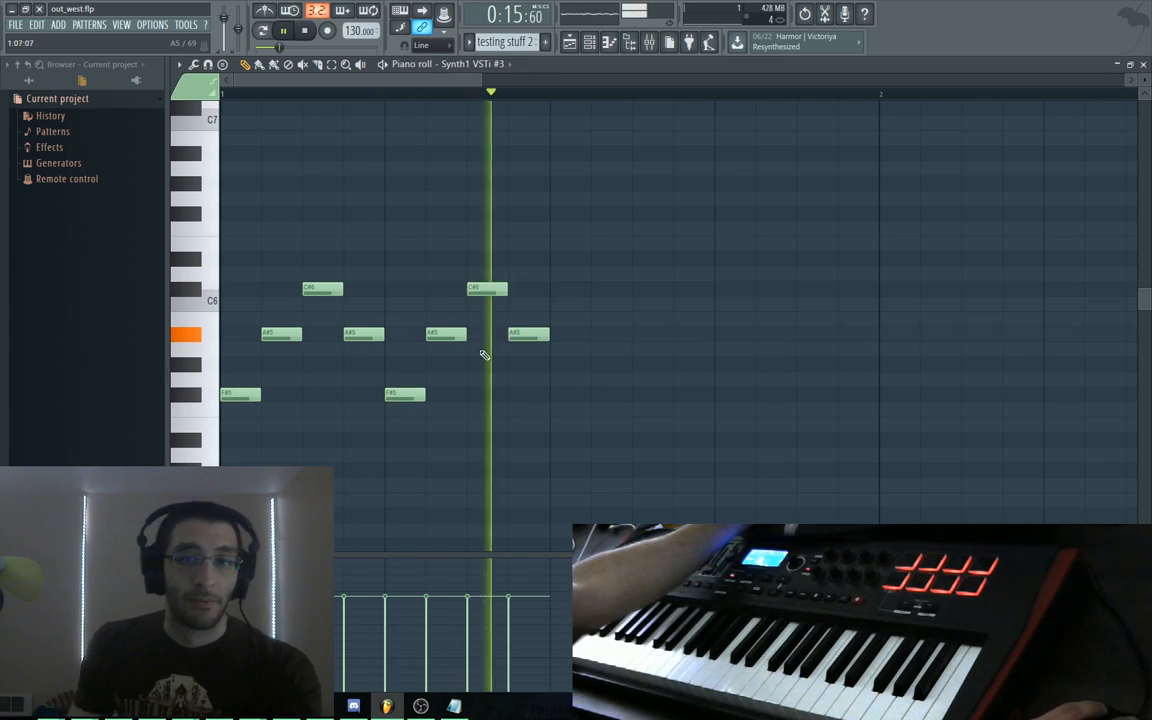
{"action": "key", "text": "space"}
Finish bar 1 with F5, G#5 and two C6 notes, plus an F#6 note, and audition
{"action": "key", "text": "ctrl+a"}
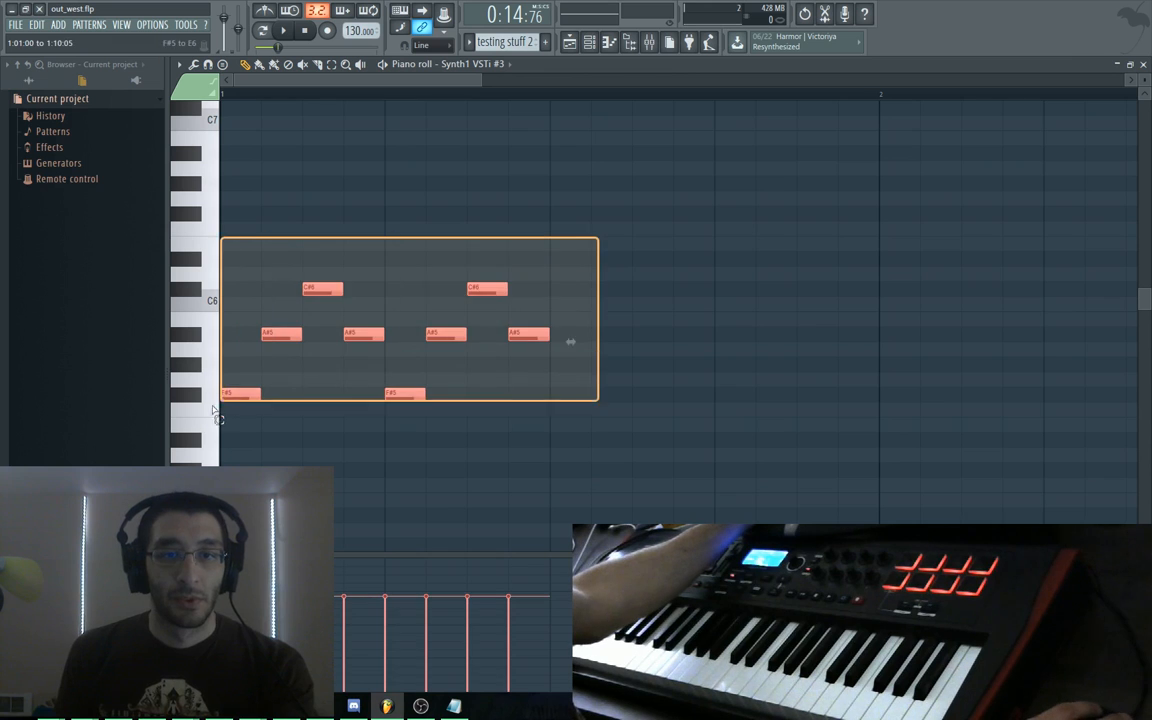
{"action": "left_click", "coordinate": [481, 420]}
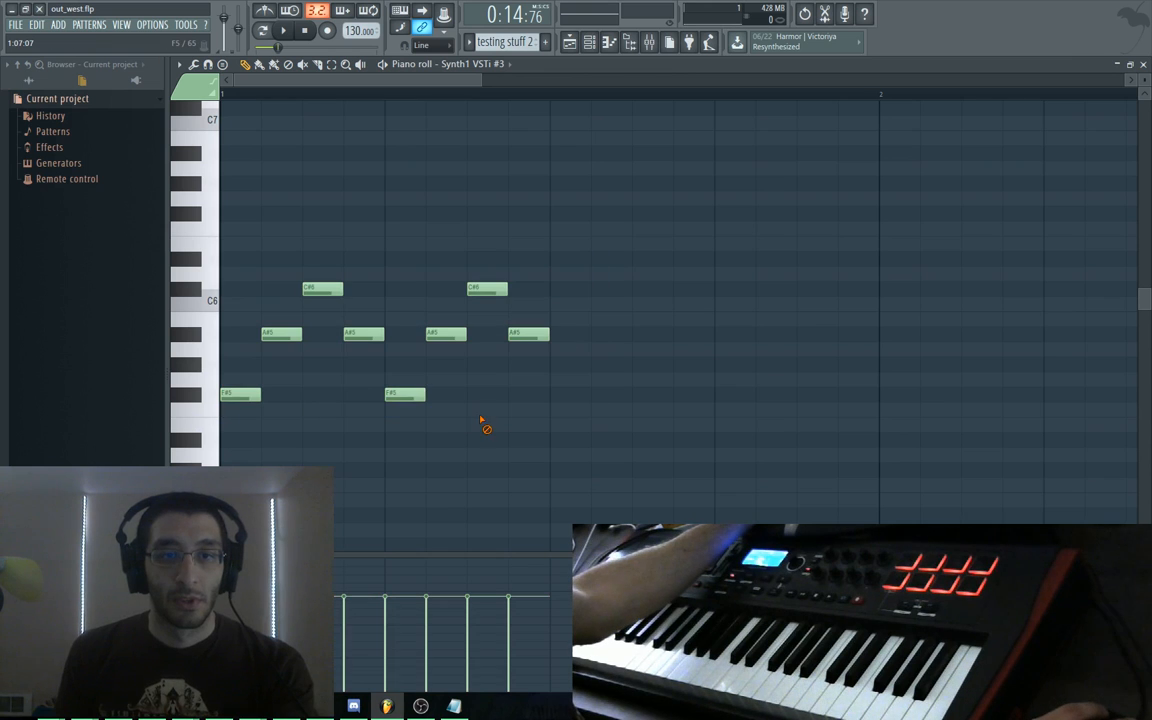
{"action": "left_click", "coordinate": [552, 427]}
{"action": "left_click_drag", "start_coordinate": [549, 436], "coordinate": [551, 408]}
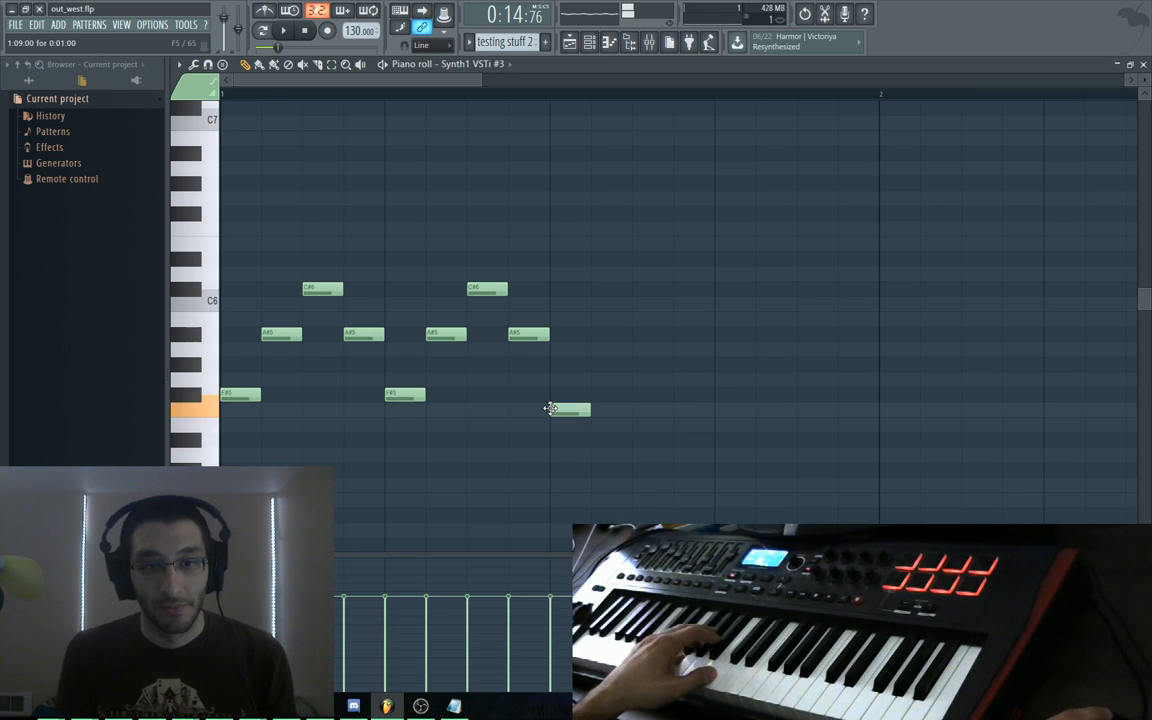
{"action": "left_click_drag", "start_coordinate": [590, 352], "coordinate": [592, 375]}
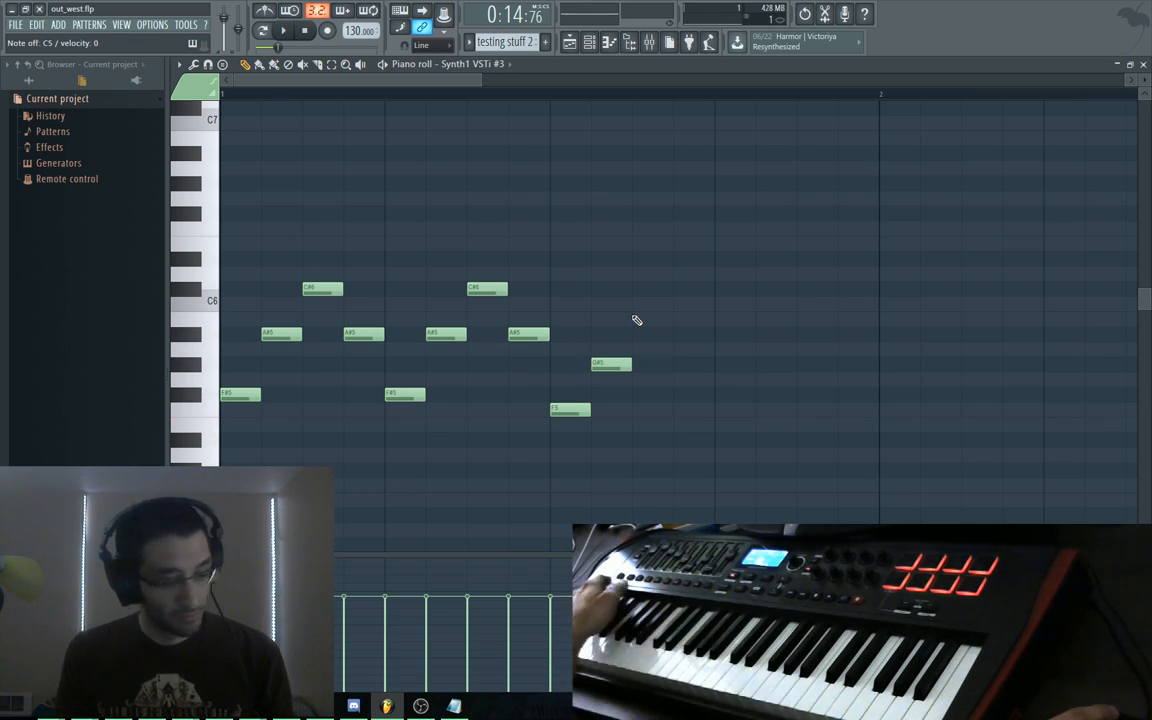
{"action": "left_click_drag", "start_coordinate": [633, 318], "coordinate": [639, 303]}
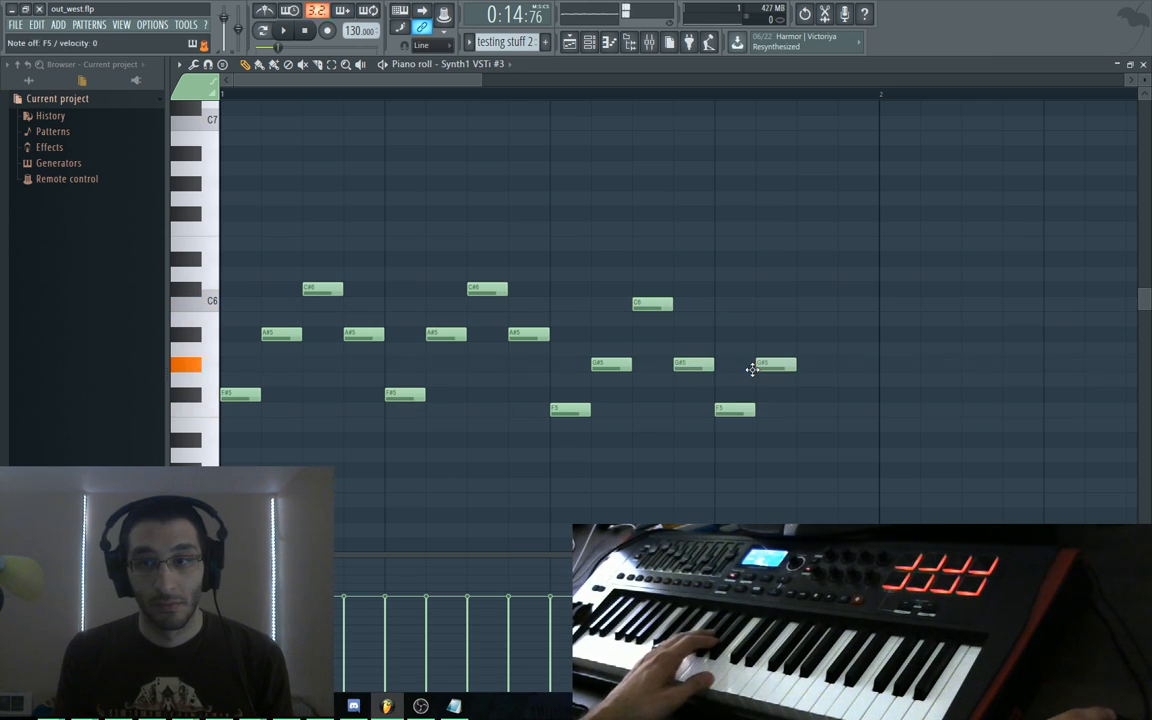
{"action": "left_click_drag", "start_coordinate": [798, 366], "coordinate": [788, 301]}
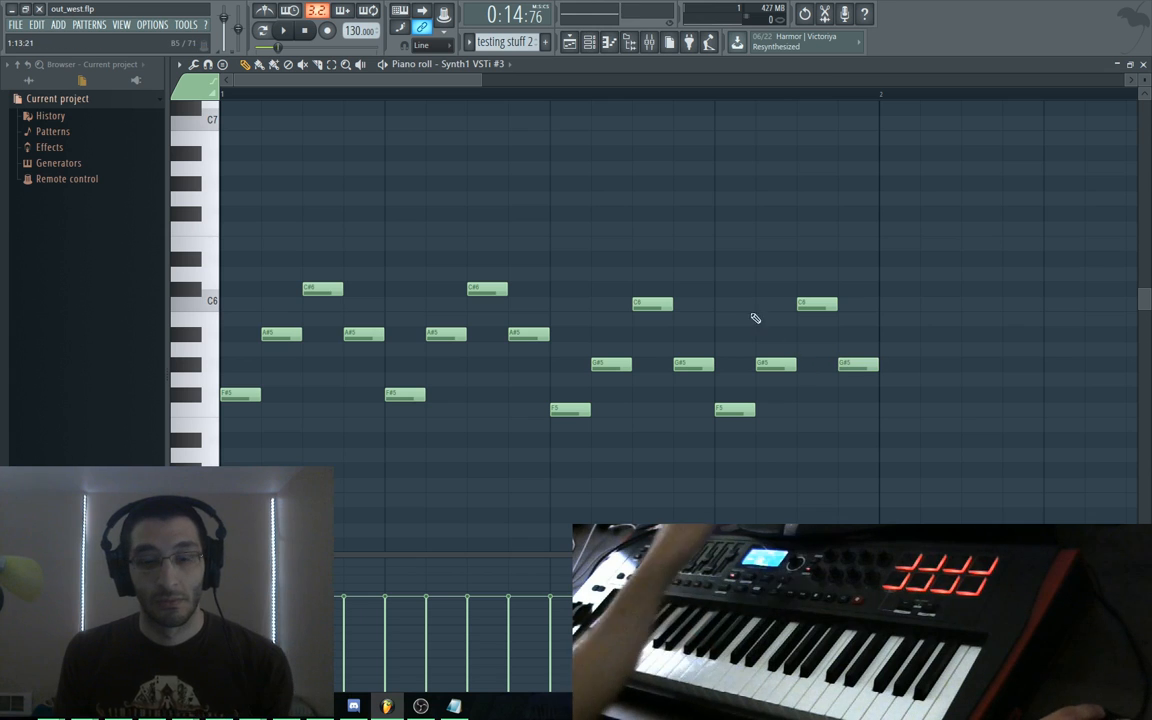
{"action": "key", "text": "space"}
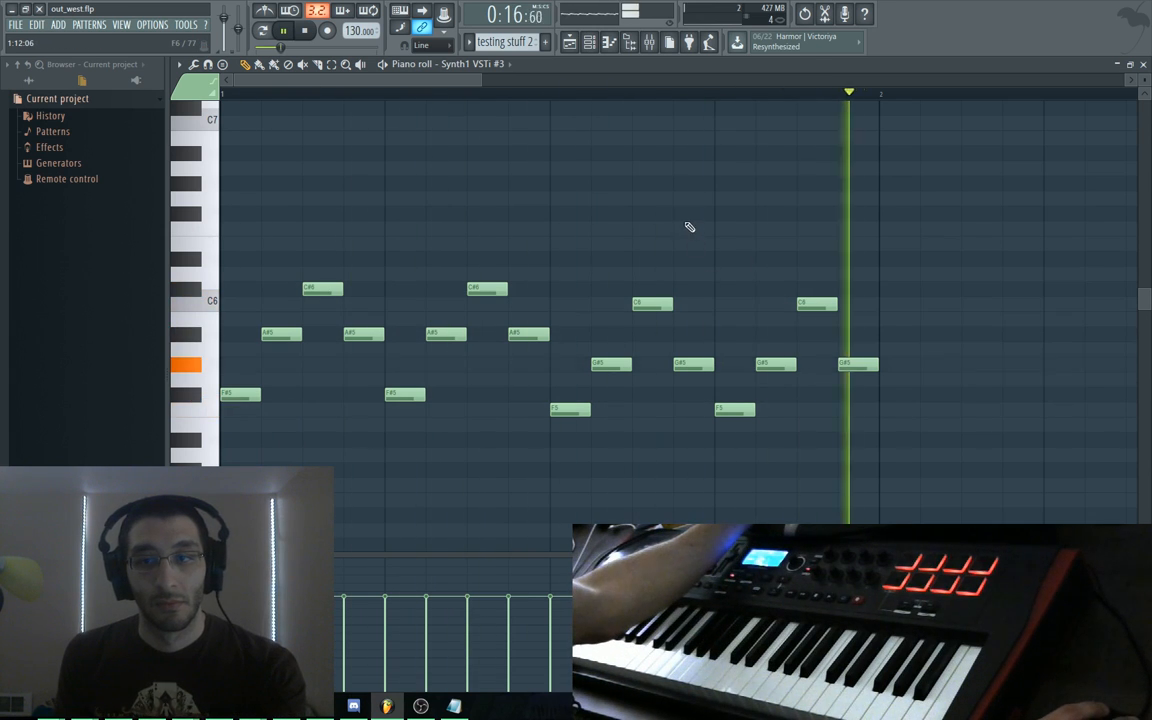
{"action": "key", "text": "space"}
{"action": "left_click", "coordinate": [583, 213]}
{"action": "mouse_move", "coordinate": [605, 223]}
{"action": "left_mouse_down"}
{"action": "mouse_move", "coordinate": [581, 180]}
{"action": "mouse_move", "coordinate": [638, 188]}
{"action": "mouse_move", "coordinate": [440, 200]}
{"action": "mouse_move", "coordinate": [348, 174]}
{"action": "mouse_move", "coordinate": [681, 190]}
{"action": "left_mouse_up"}
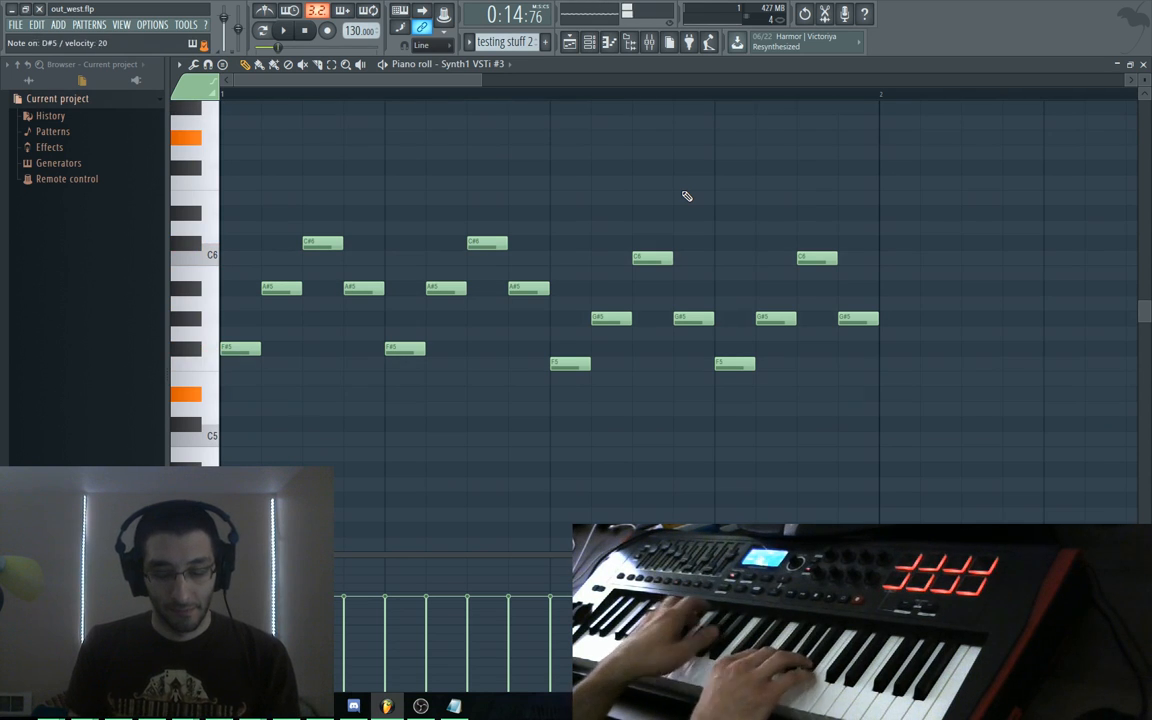
Add F5, A#5 and F5 notes across bar 2, then play the melody back
{"action": "left_click", "coordinate": [890, 393]}
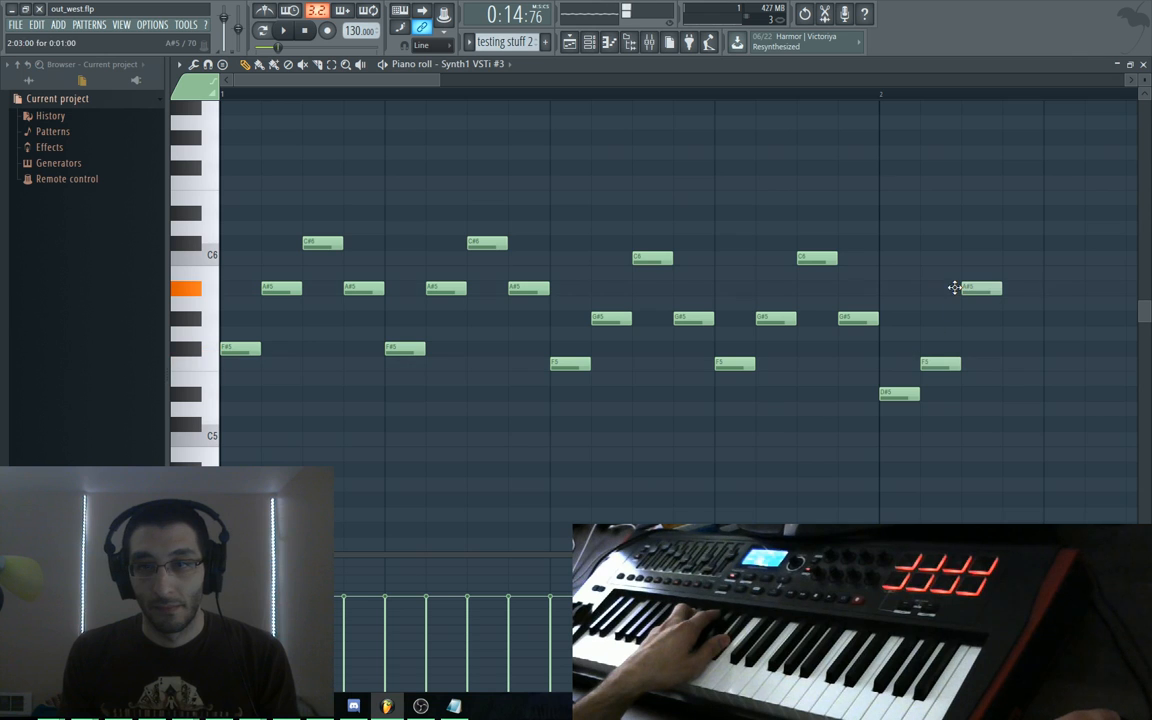
{"action": "left_click_drag", "start_coordinate": [999, 383], "coordinate": [727, 306]}
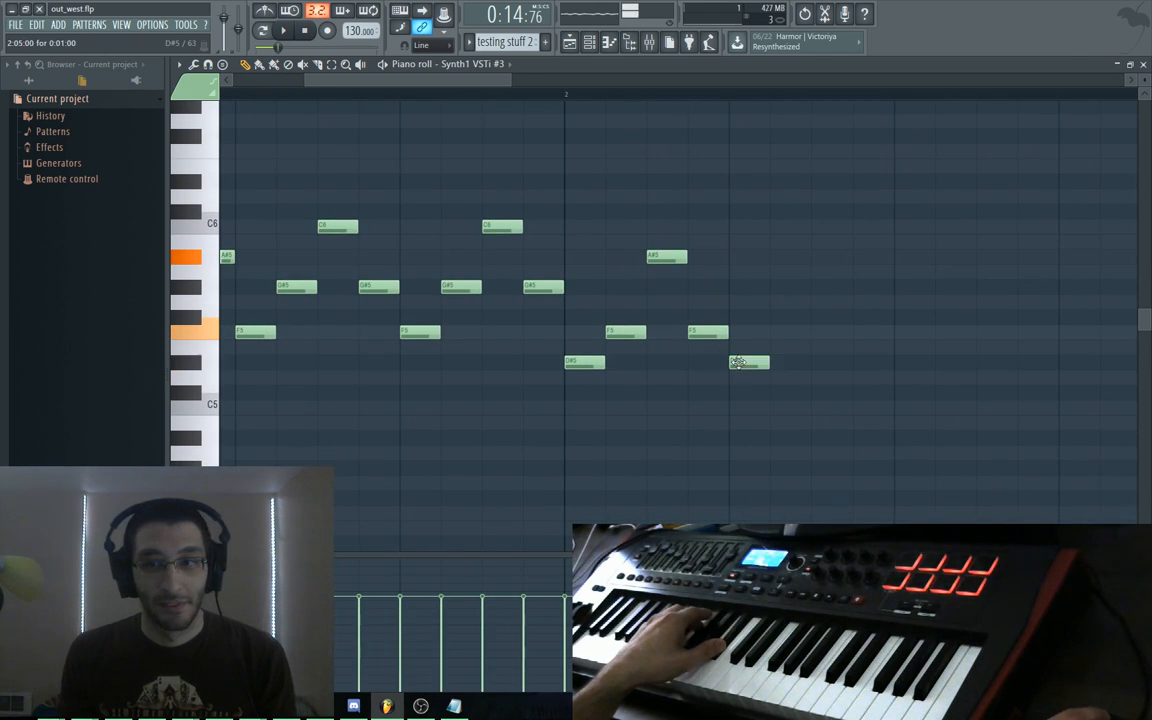
{"action": "left_click", "coordinate": [815, 256]}
{"action": "left_click", "coordinate": [862, 332]}
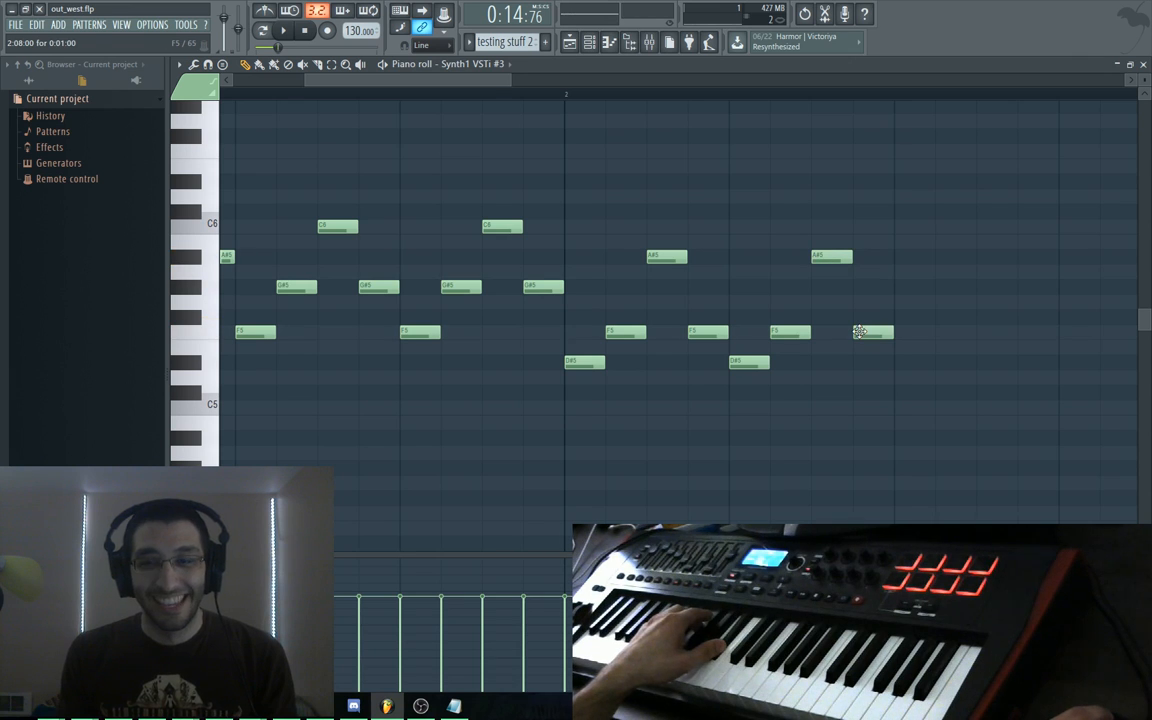
{"action": "left_click_drag", "start_coordinate": [846, 293], "coordinate": [755, 288]}
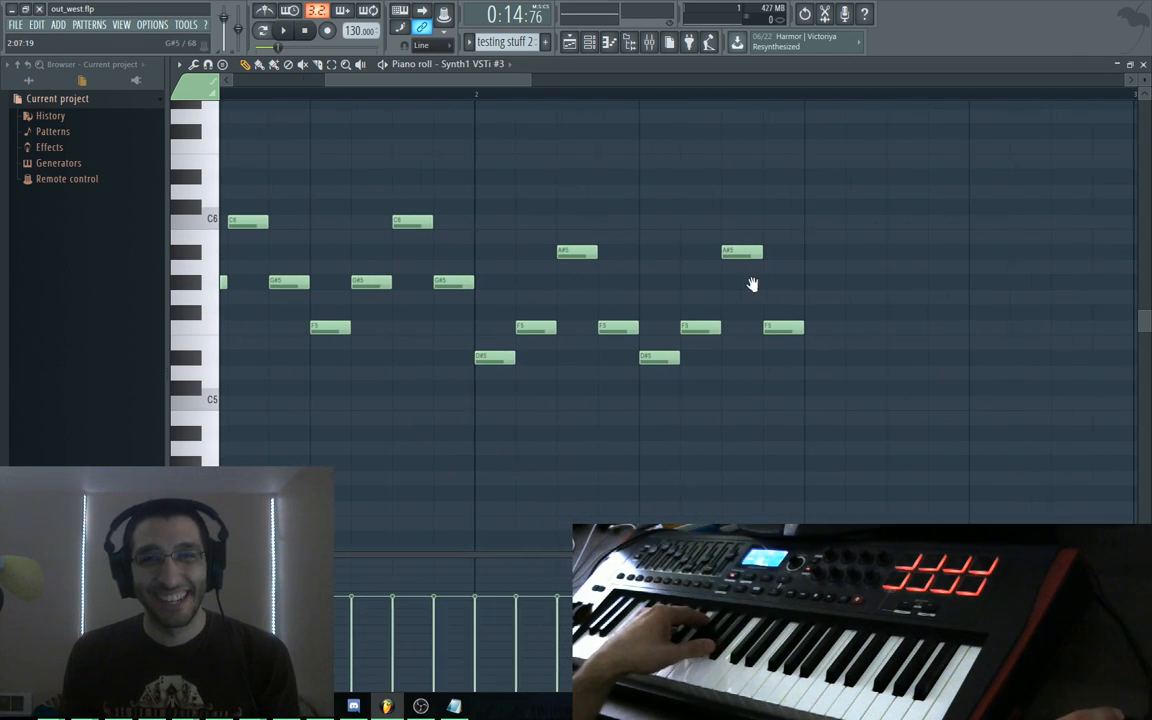
{"action": "key", "text": "space"}
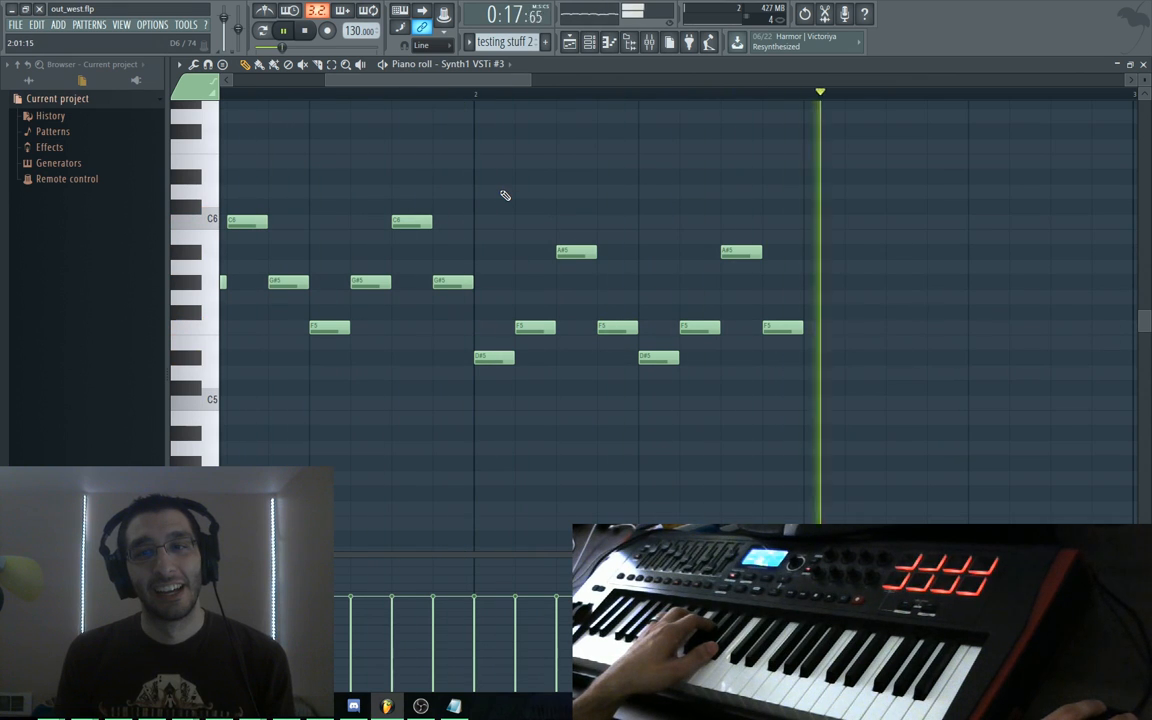
{"action": "key", "text": "space"}
{"action": "left_click_drag", "start_coordinate": [437, 204], "coordinate": [998, 243]}
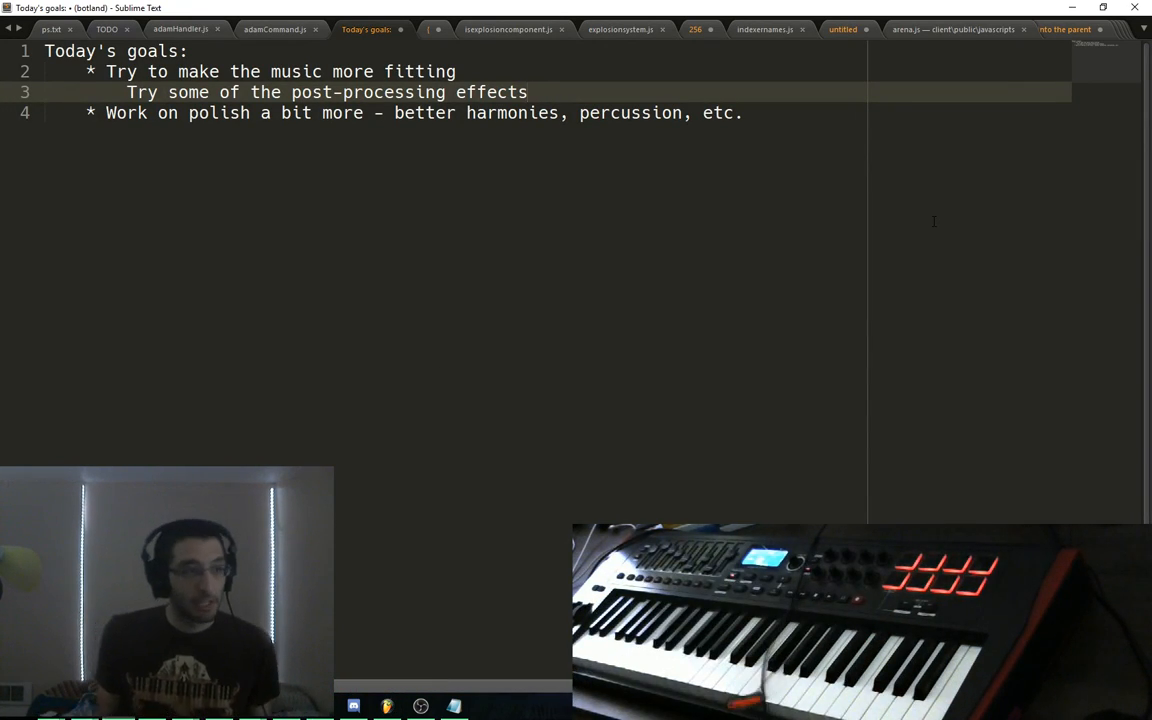
In a new file, write a musical-experience title with bullets on piano lessons, composition and music theory
{"action": "key", "text": "ctrl+n"}
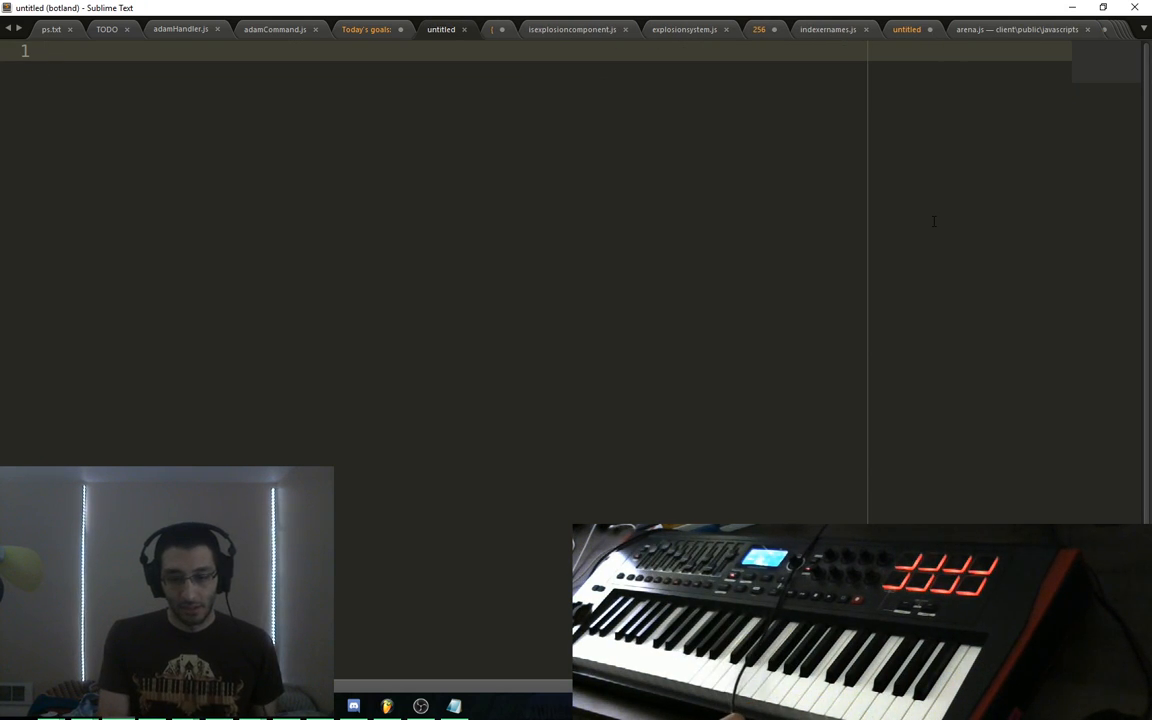
{"action": "type", "text": "Adam's music"}
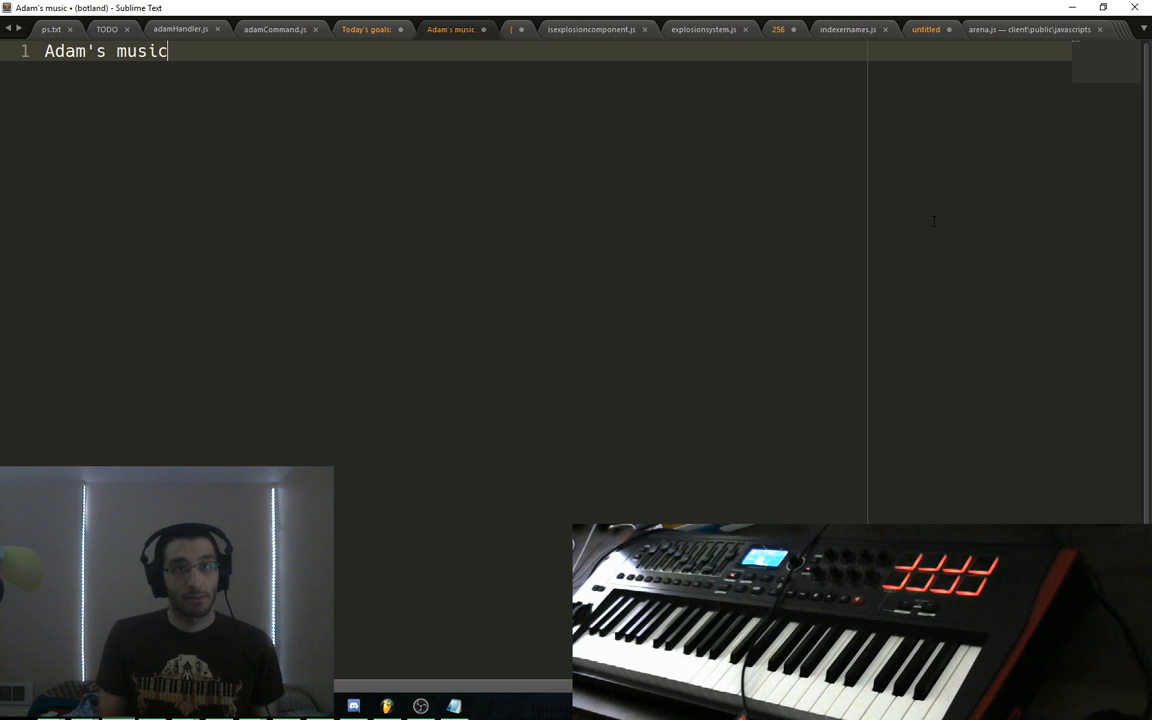
{"action": "type", "text": "al experi"}
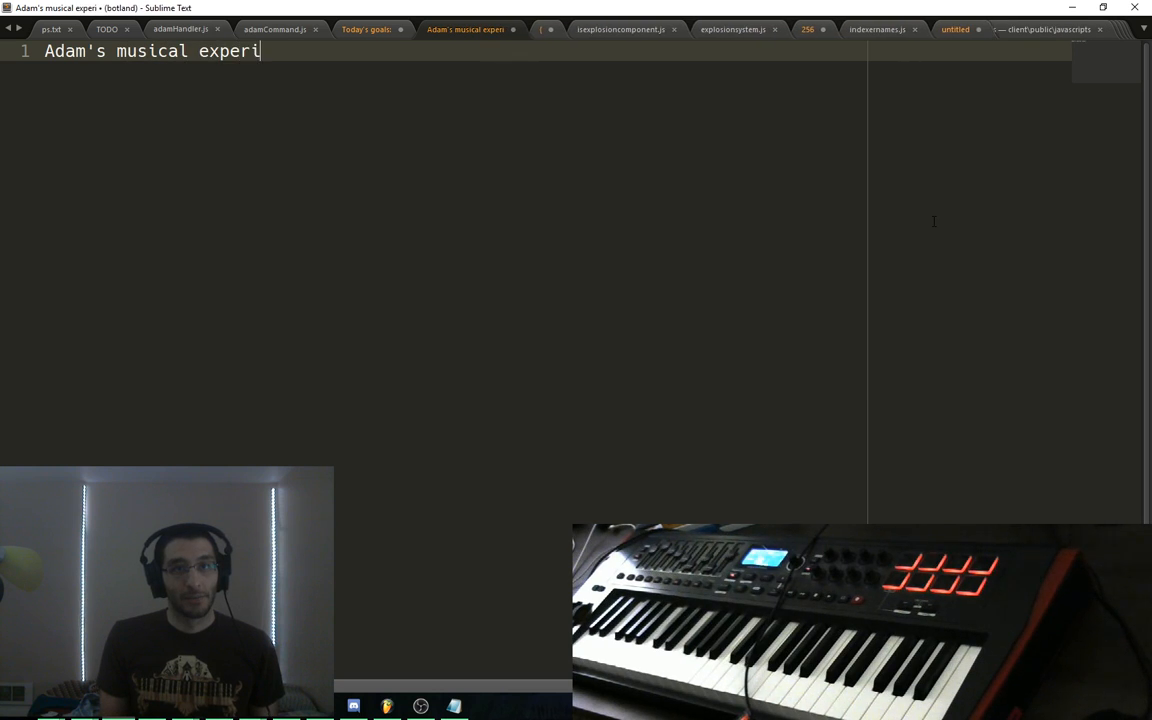
{"action": "type", "text": "ence:"}
{"action": "key", "text": "Return"}
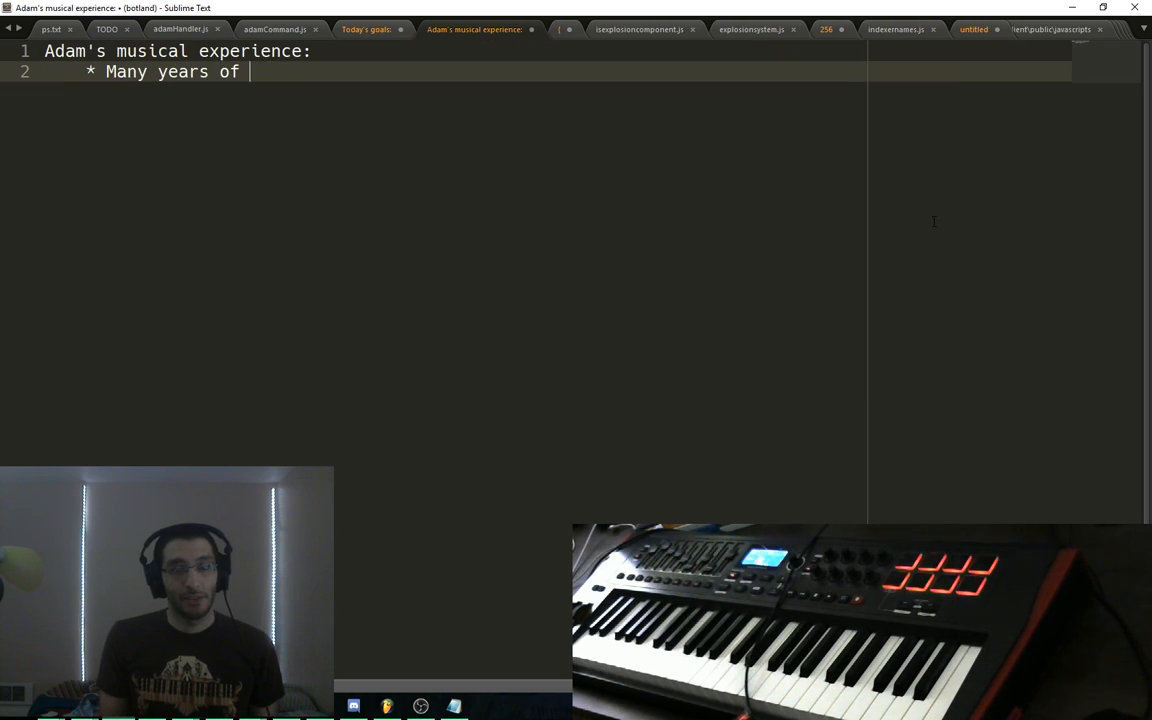
{"action": "type", "text": "* Many years of piano lessons"}
{"action": "key", "text": "Return"}
{"action": "type", "text": "*"}
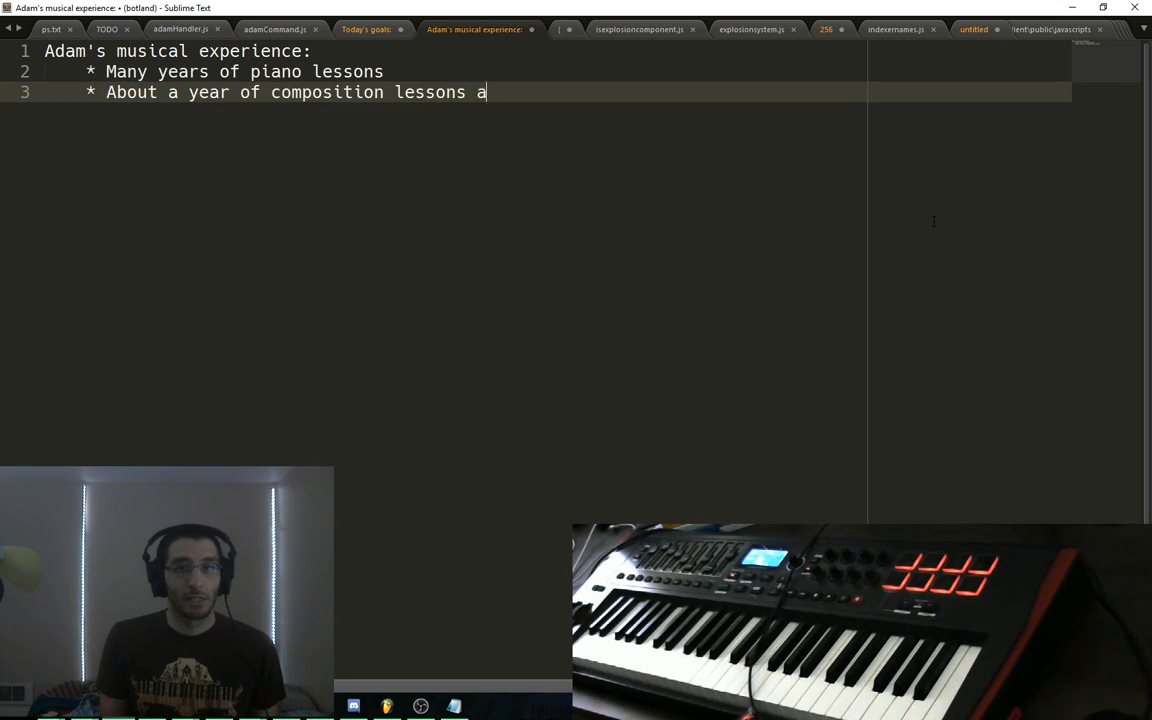
{"action": "type", "text": "hool"}
{"action": "key", "text": "Return"}
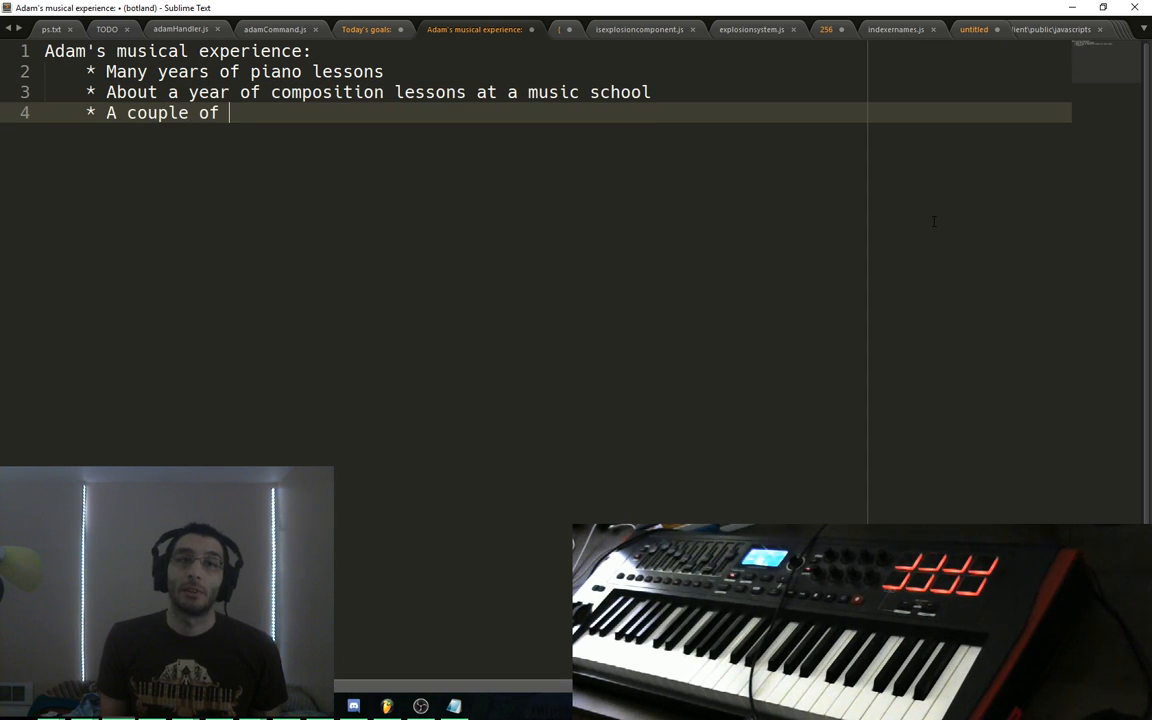
{"action": "type", "text": "* A couple of semesters of music t"}
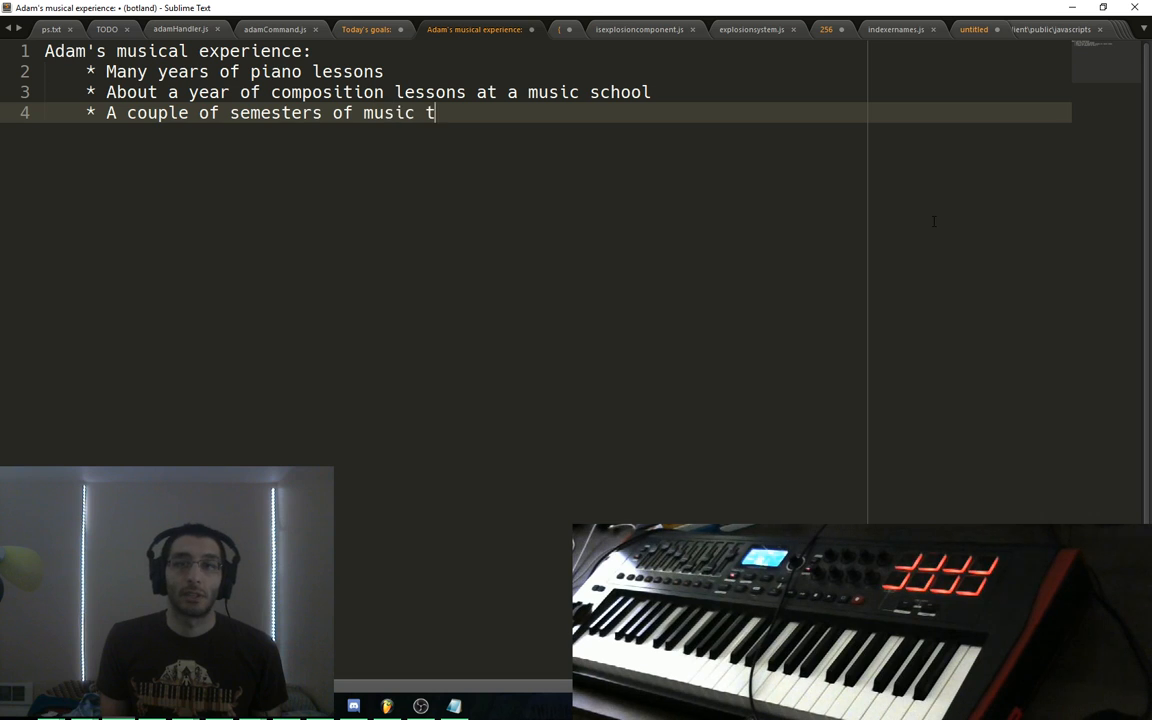
{"action": "type", "text": "heory"}
{"action": "key", "text": "Return"}
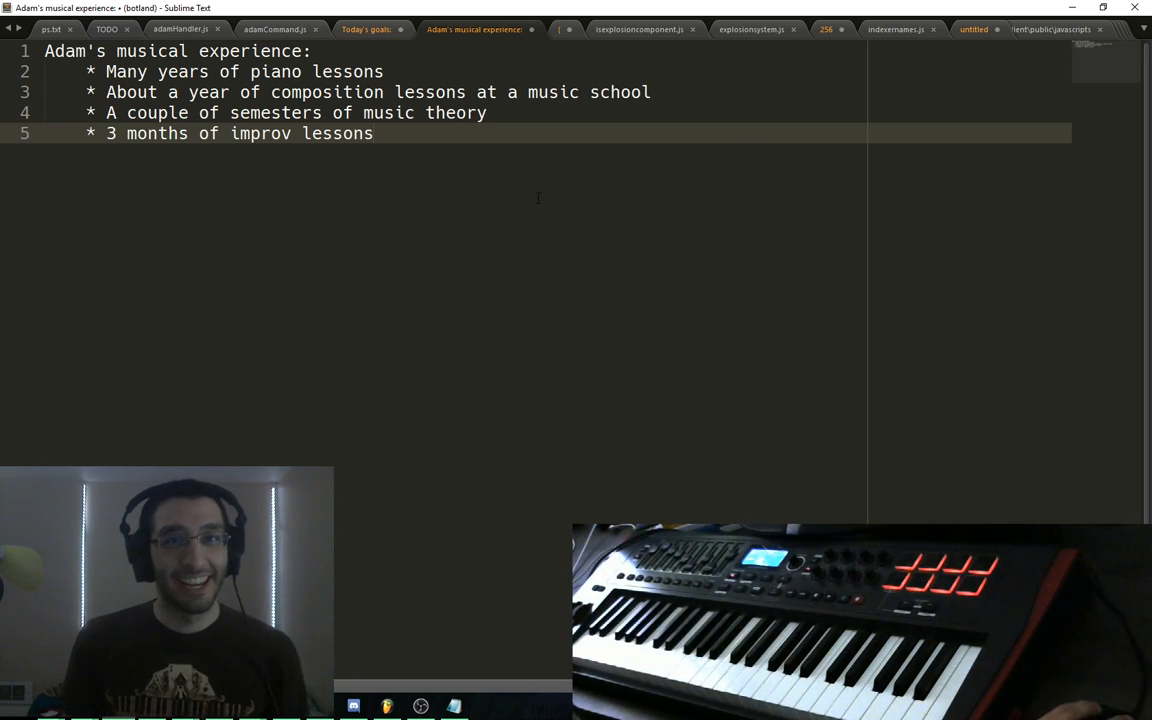
Switch to the Today's goals note, then bring FL Studio back to the front
{"action": "key", "text": "ctrl+Page_Up"}
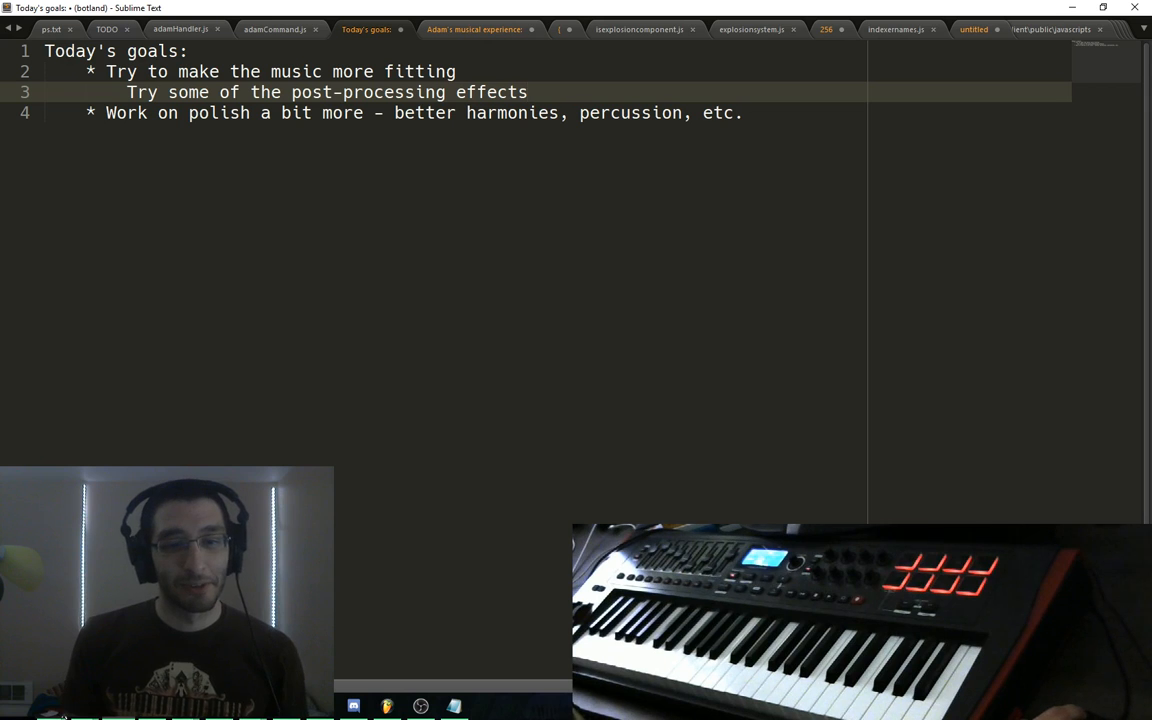
{"action": "left_click", "coordinate": [385, 705]}
{"action": "scroll", "coordinate": [500, 249], "scroll_direction": "up", "scroll_amount": 1}
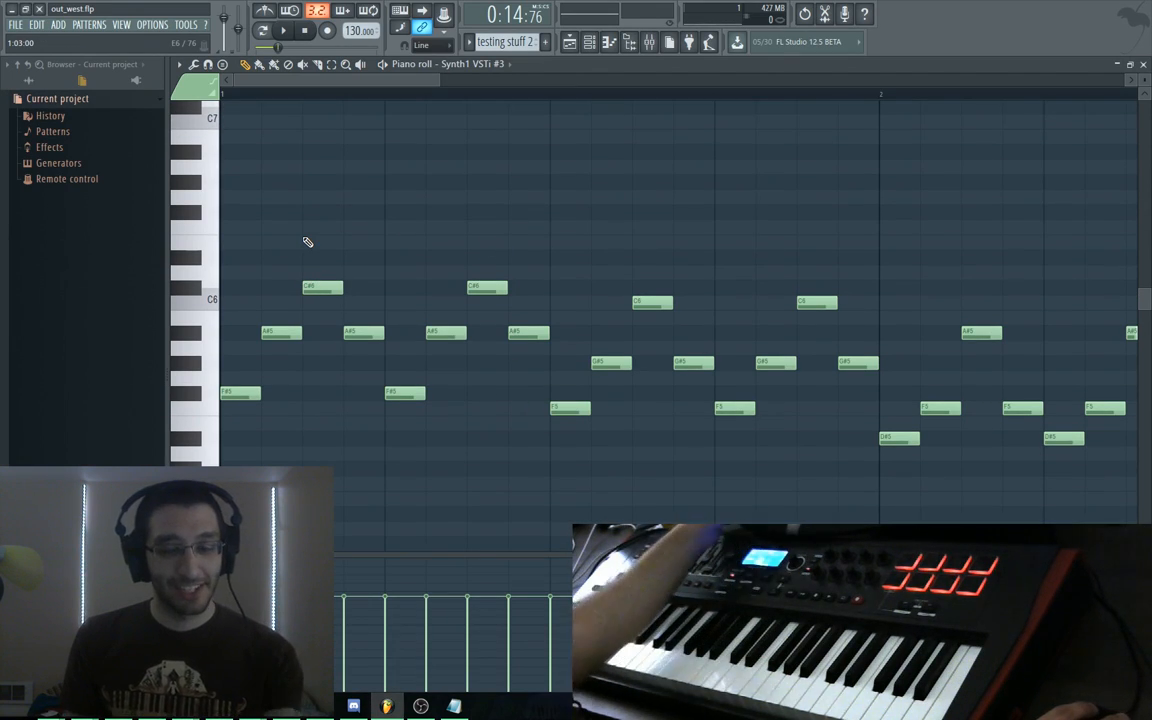
Play the melody, then raise its first note from F#5 to A#5
{"action": "key", "text": "space"}
{"action": "key", "text": "space"}
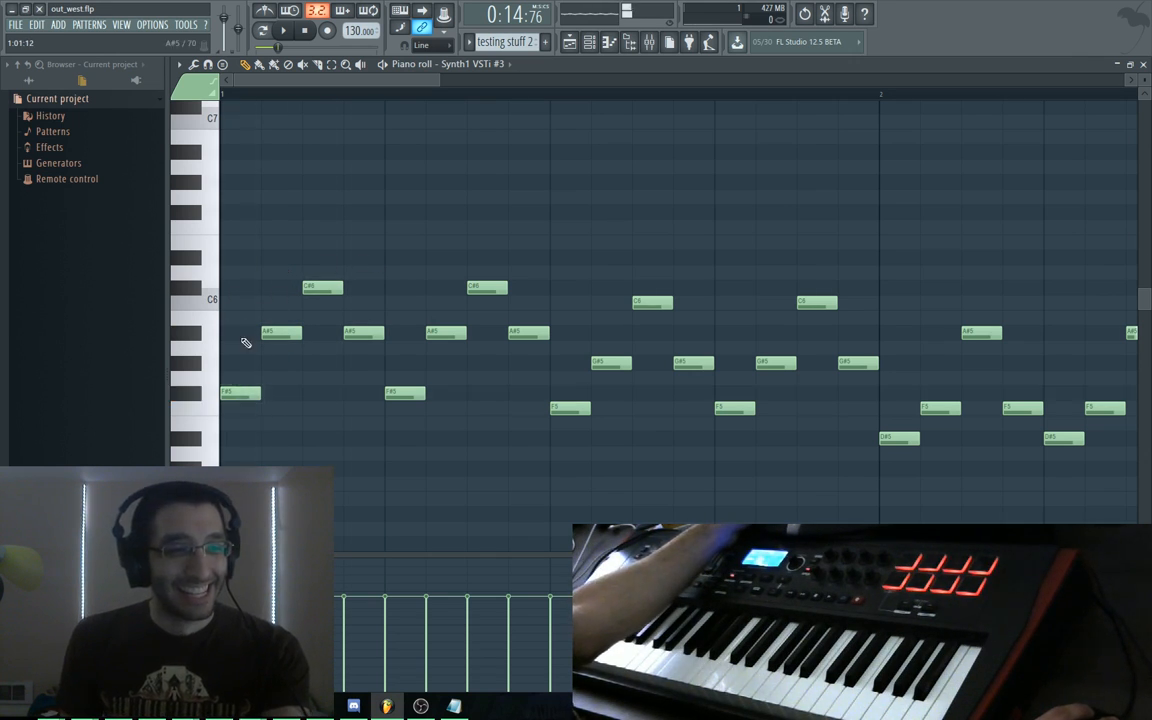
{"action": "key", "text": "space"}
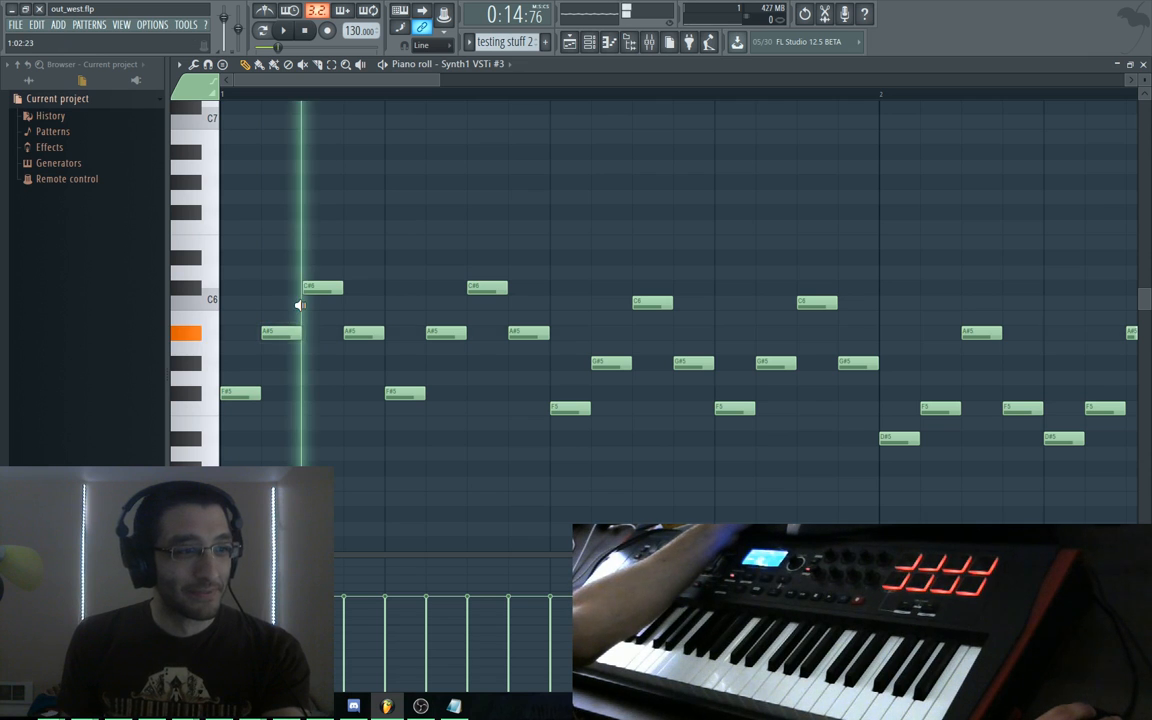
{"action": "key", "text": "space"}
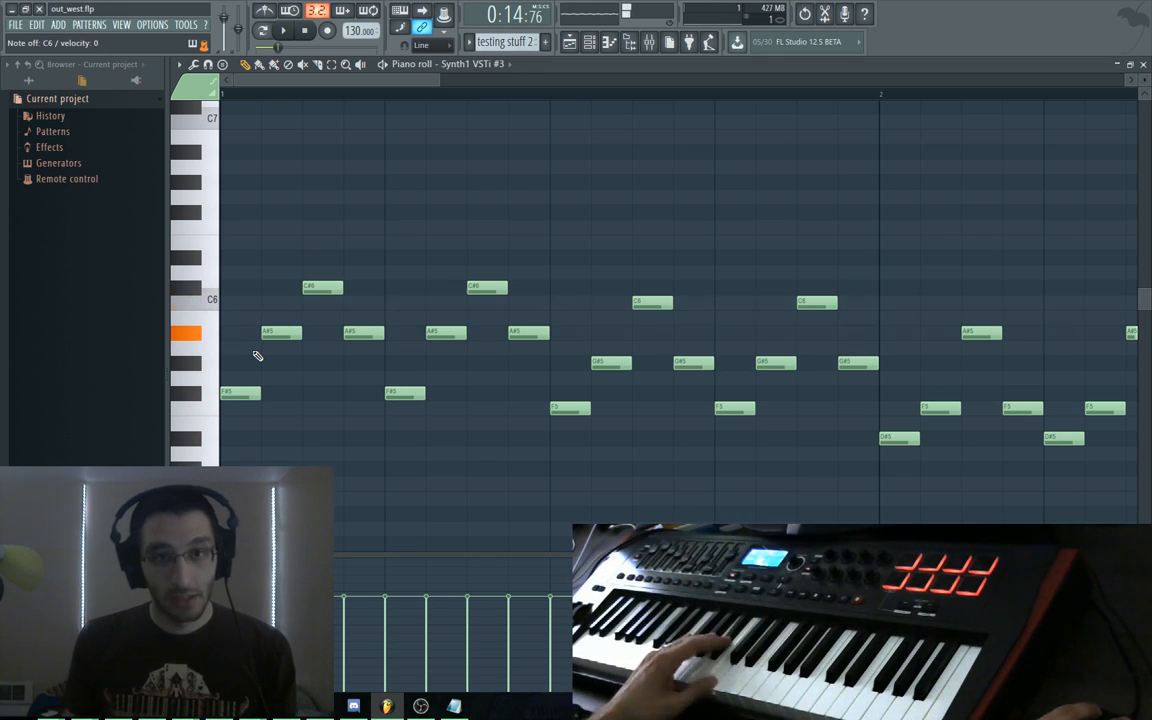
{"action": "mouse_move", "coordinate": [236, 389]}
{"action": "left_mouse_down"}
{"action": "mouse_move", "coordinate": [240, 330]}
{"action": "mouse_move", "coordinate": [268, 300]}
{"action": "mouse_move", "coordinate": [318, 337]}
{"action": "mouse_move", "coordinate": [342, 288]}
{"action": "left_mouse_up"}
Draw a long E6 note to bar 3, then delete most of the melody's notes
{"action": "scroll", "coordinate": [424, 274], "scroll_direction": "down", "scroll_amount": 3}
{"action": "left_click_drag", "start_coordinate": [357, 243], "coordinate": [1015, 467]}
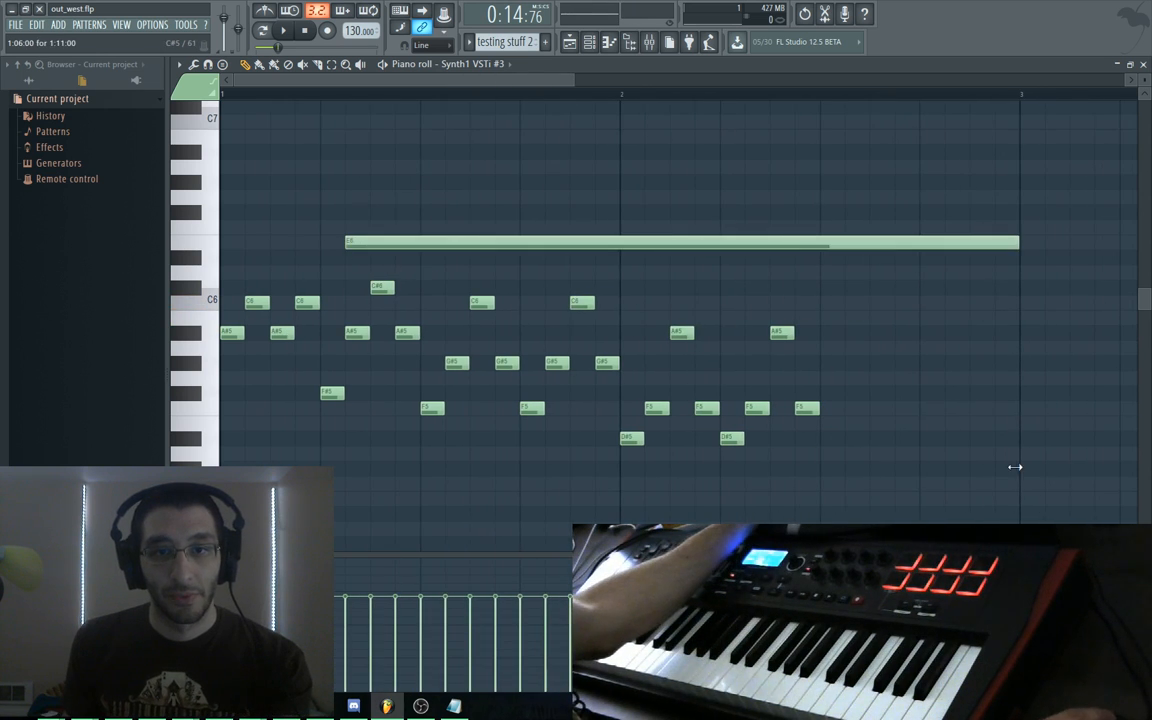
{"action": "left_click_drag", "start_coordinate": [1085, 113], "coordinate": [324, 445]}
{"action": "key", "text": "Delete"}
Add a note and duplicate the alternating A#5/C6 figure into four pairs, then play it
{"action": "left_click", "coordinate": [356, 275]}
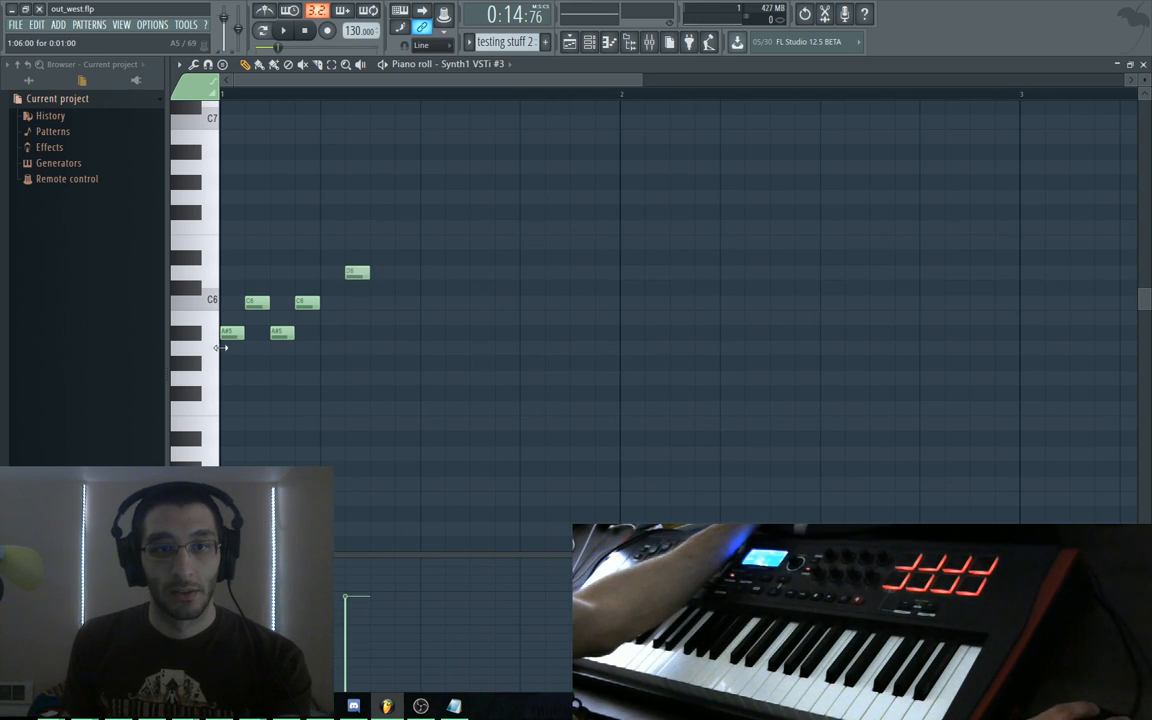
{"action": "key", "text": "ctrl+a"}
{"action": "key", "text": "ctrl+b"}
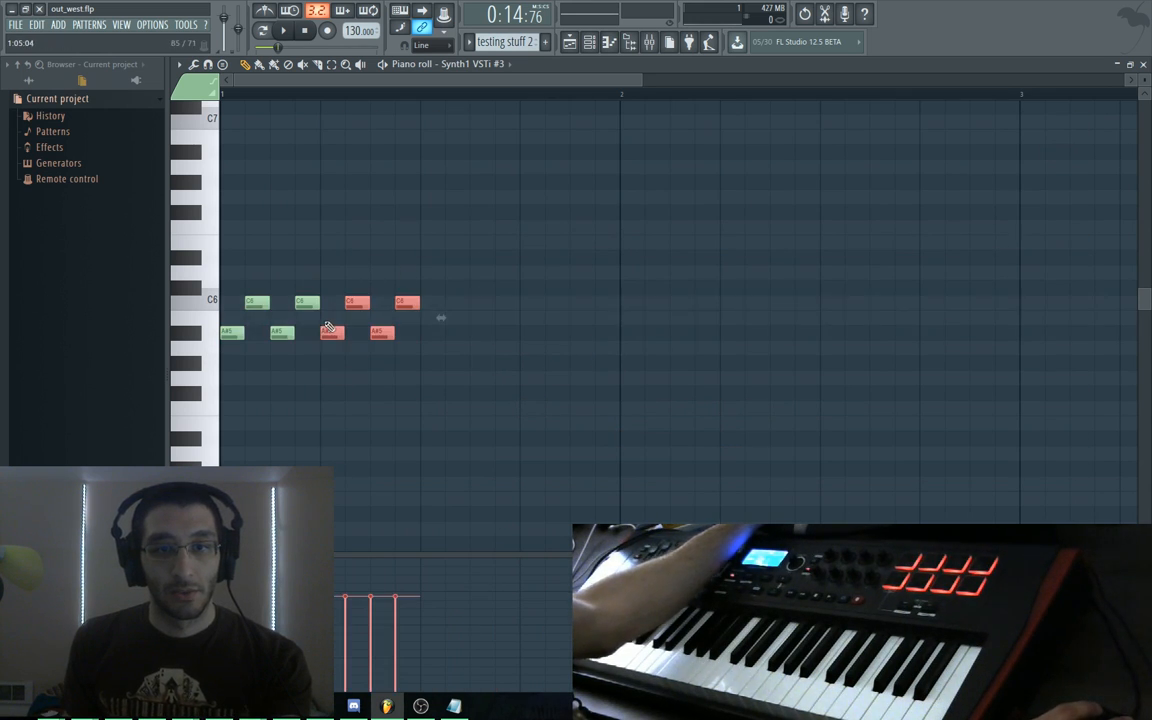
{"action": "key", "text": "space"}
{"action": "key", "text": "space"}
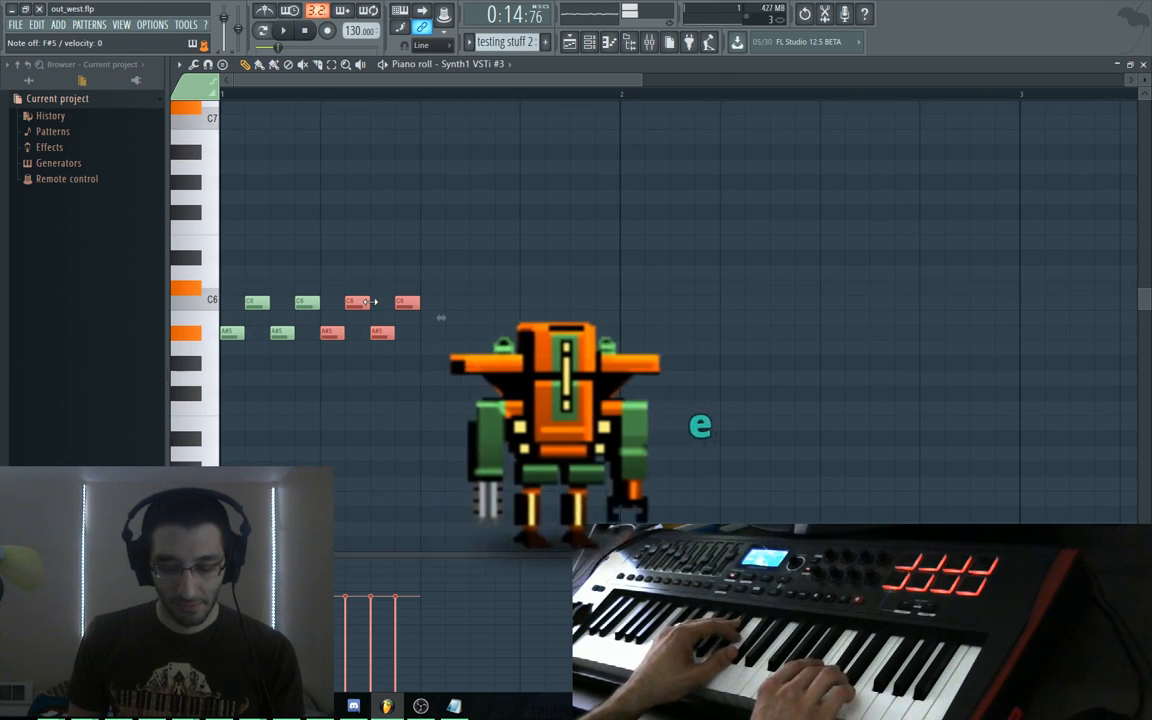
Shift the eight notes one step later, add a C6 at bar 1, and remove a stray note
{"action": "left_click_drag", "start_coordinate": [442, 268], "coordinate": [258, 342]}
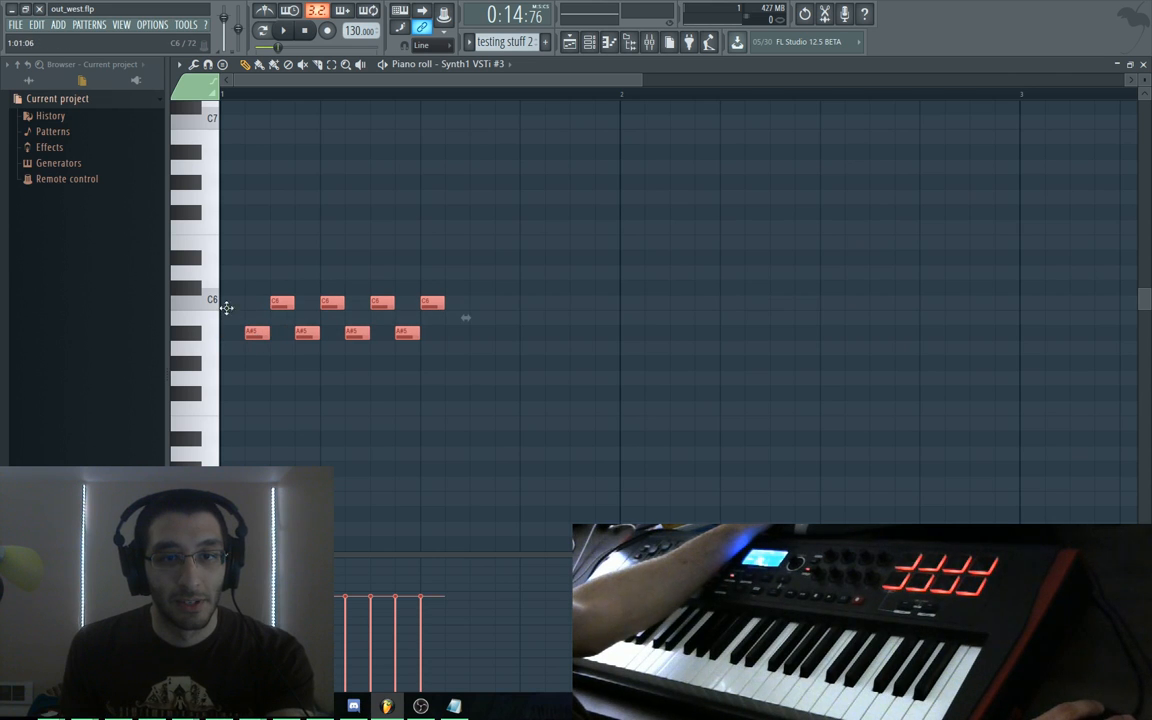
{"action": "left_click", "coordinate": [229, 306]}
{"action": "left_click_drag", "start_coordinate": [464, 267], "coordinate": [231, 365]}
{"action": "left_click_drag", "start_coordinate": [255, 319], "coordinate": [530, 362]}
{"action": "right_click", "coordinate": [257, 306]}
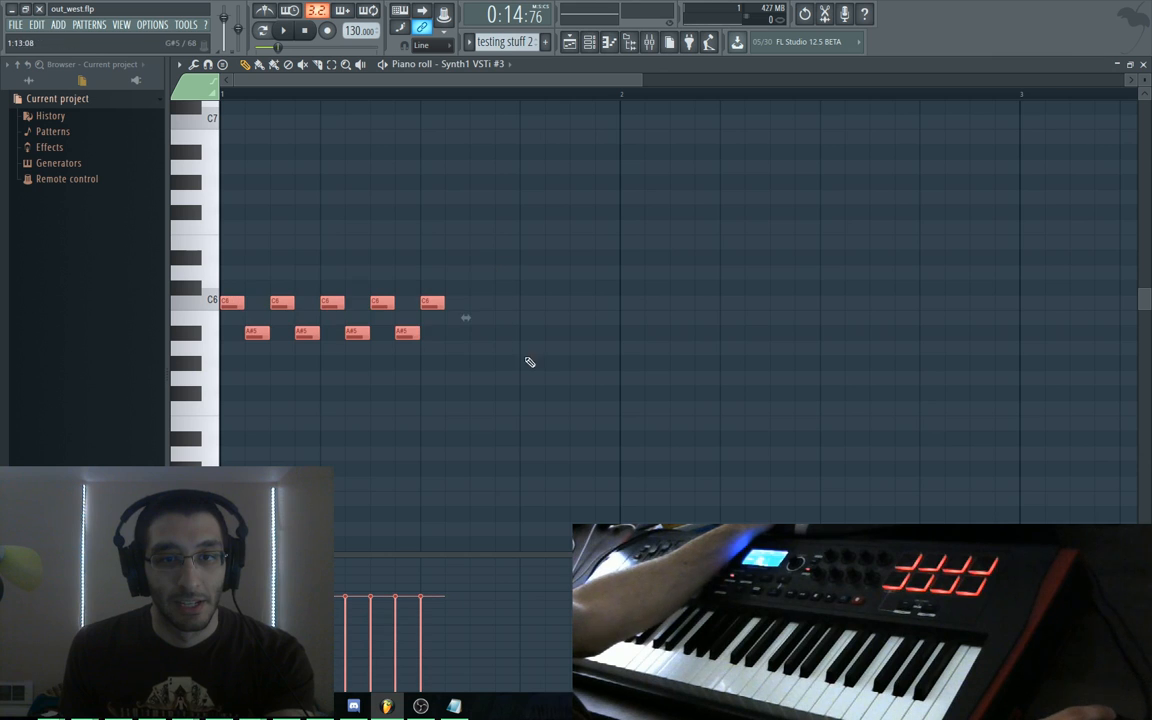
Raise the notes a semitone, move the figure to beat 1, then erase the notes
{"action": "left_click_drag", "start_coordinate": [333, 301], "coordinate": [338, 279]}
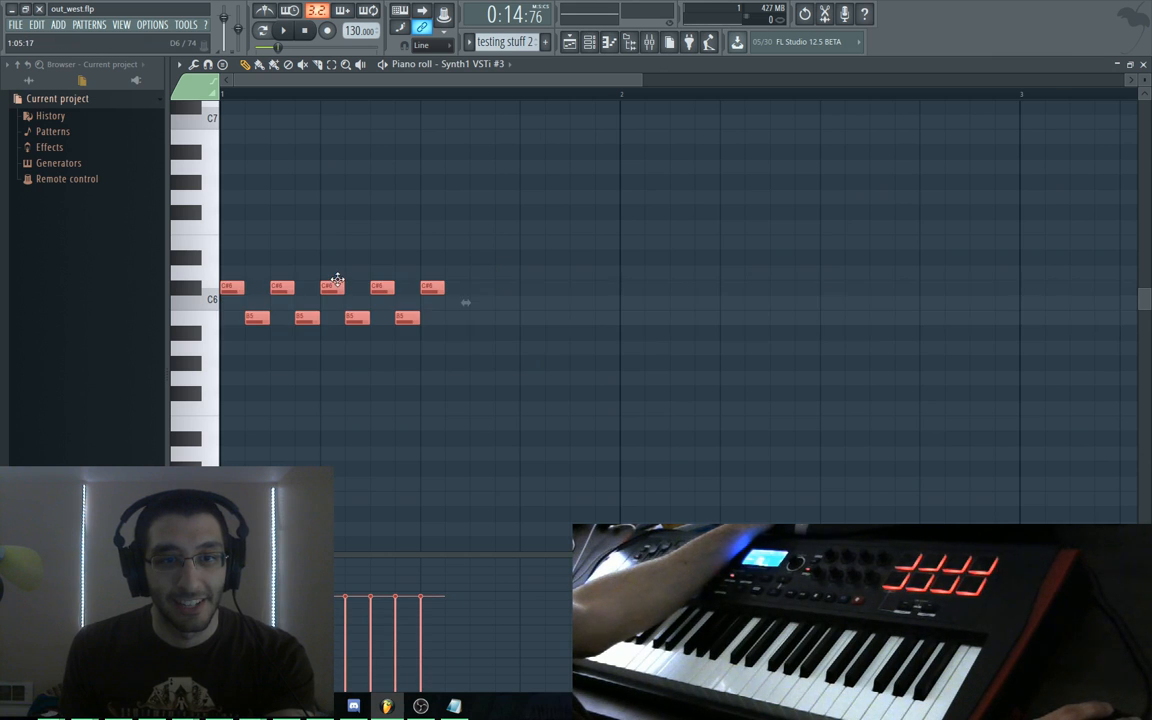
{"action": "mouse_move", "coordinate": [470, 325]}
{"action": "left_mouse_down"}
{"action": "mouse_move", "coordinate": [244, 324]}
{"action": "mouse_move", "coordinate": [257, 265]}
{"action": "mouse_move", "coordinate": [380, 257]}
{"action": "left_mouse_up"}
{"action": "left_click", "coordinate": [233, 266]}
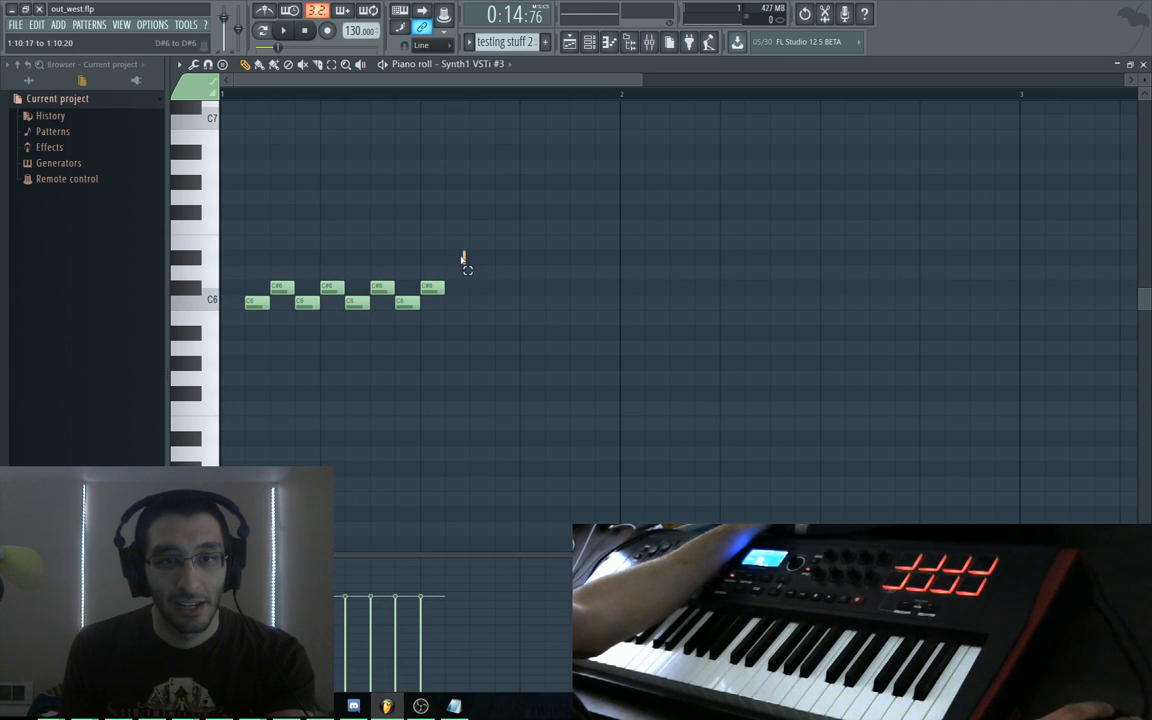
{"action": "key", "text": "ctrl+a"}
{"action": "left_click_drag", "start_coordinate": [268, 295], "coordinate": [243, 295]}
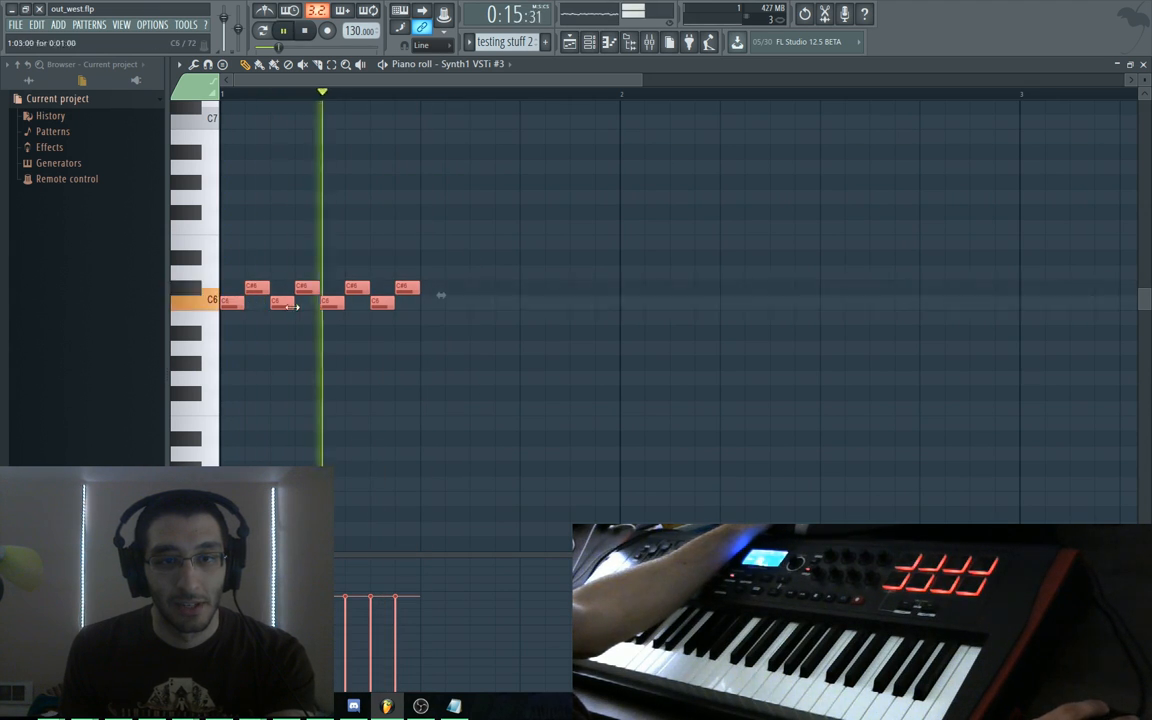
{"action": "key", "text": "space"}
{"action": "right_click", "coordinate": [412, 319]}
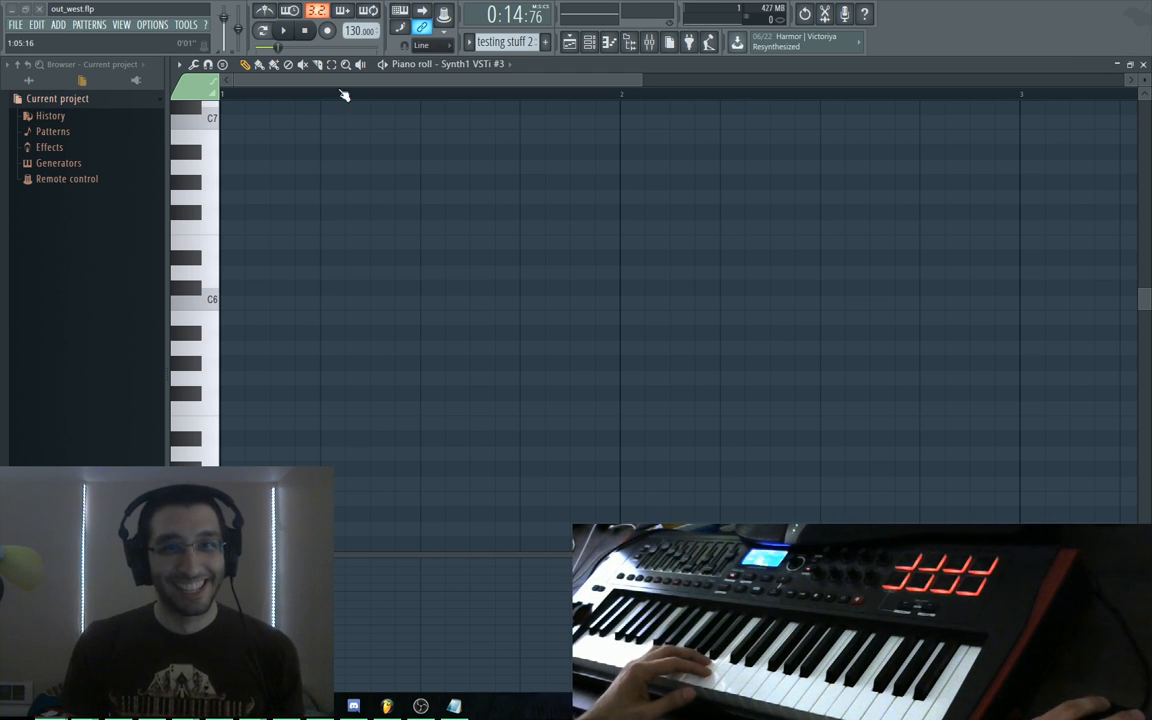
Play and stop the testing stuff melody, then switch to the Playlist with F5
{"action": "key", "text": "space"}
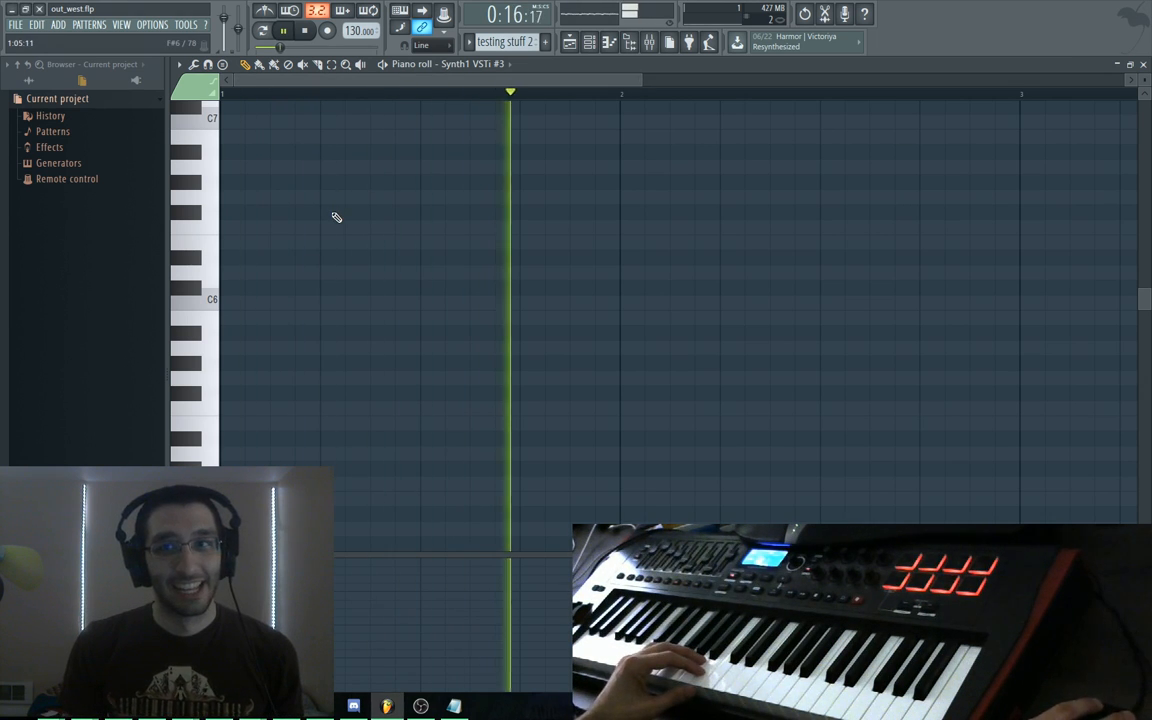
{"action": "key", "text": "space"}
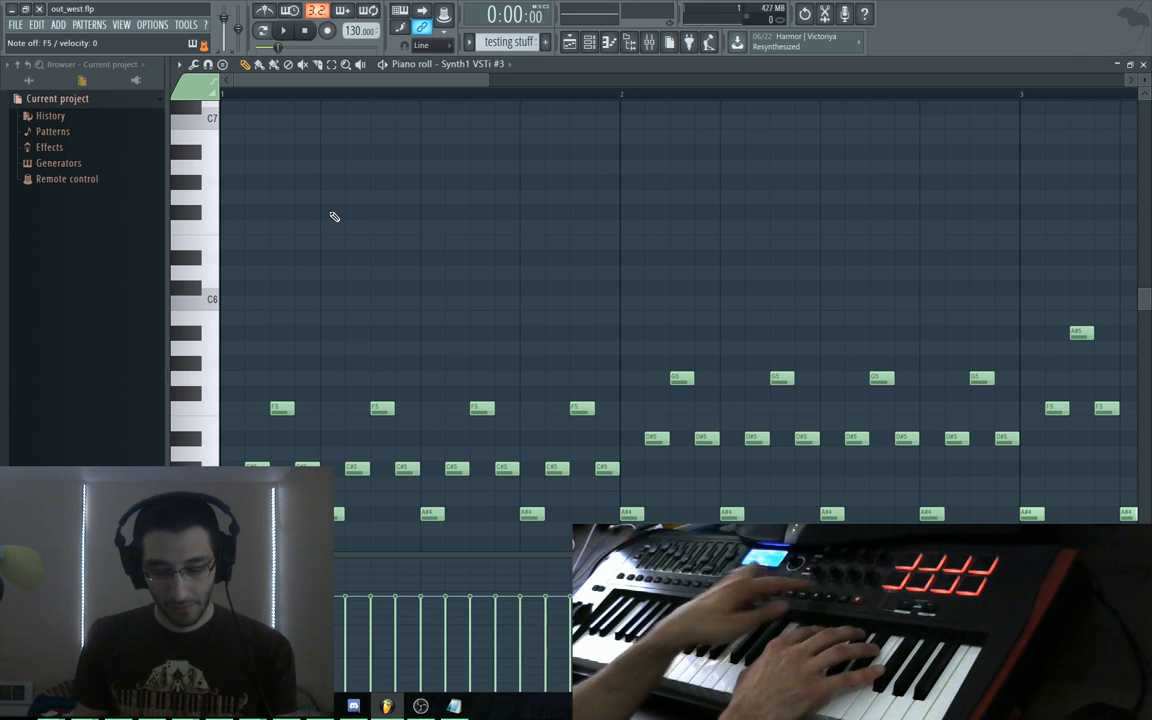
{"action": "key", "text": "space"}
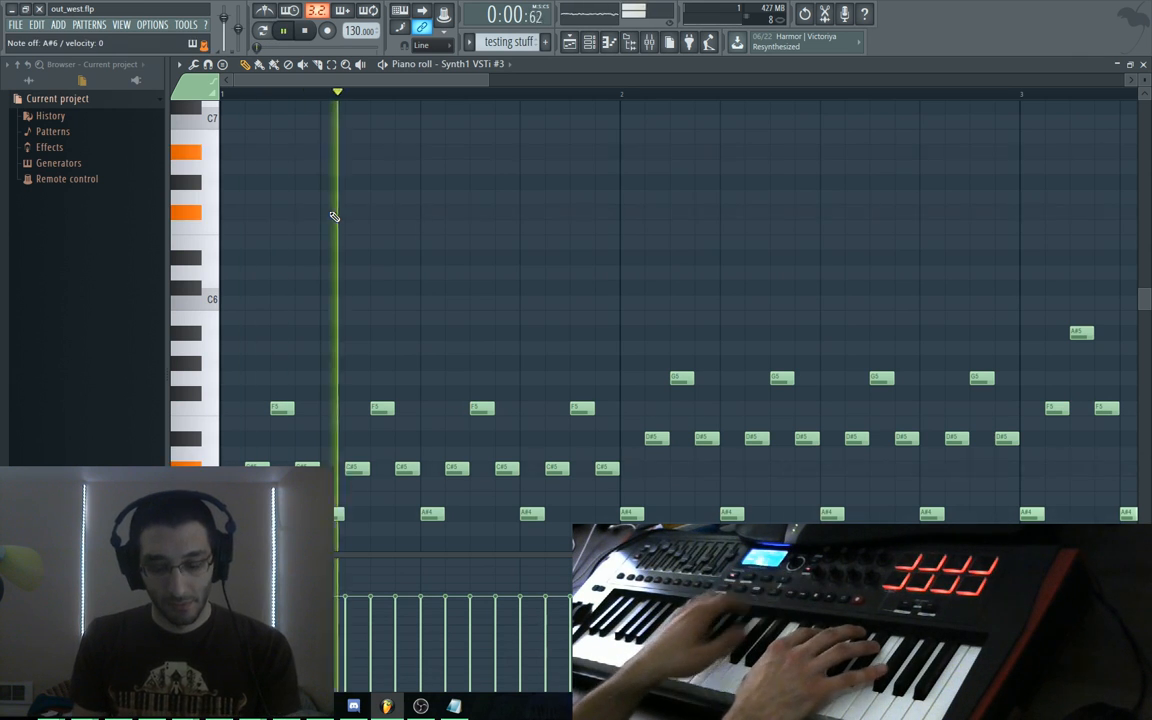
{"action": "key", "text": "space"}
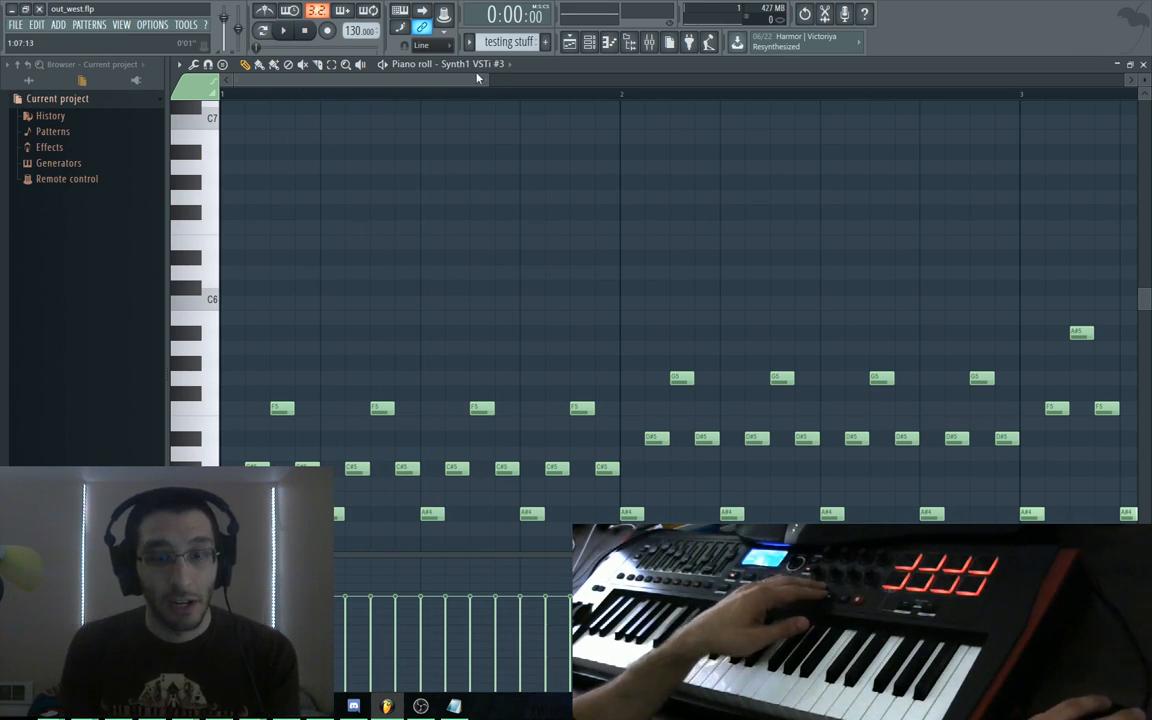
{"action": "key", "text": "F5"}
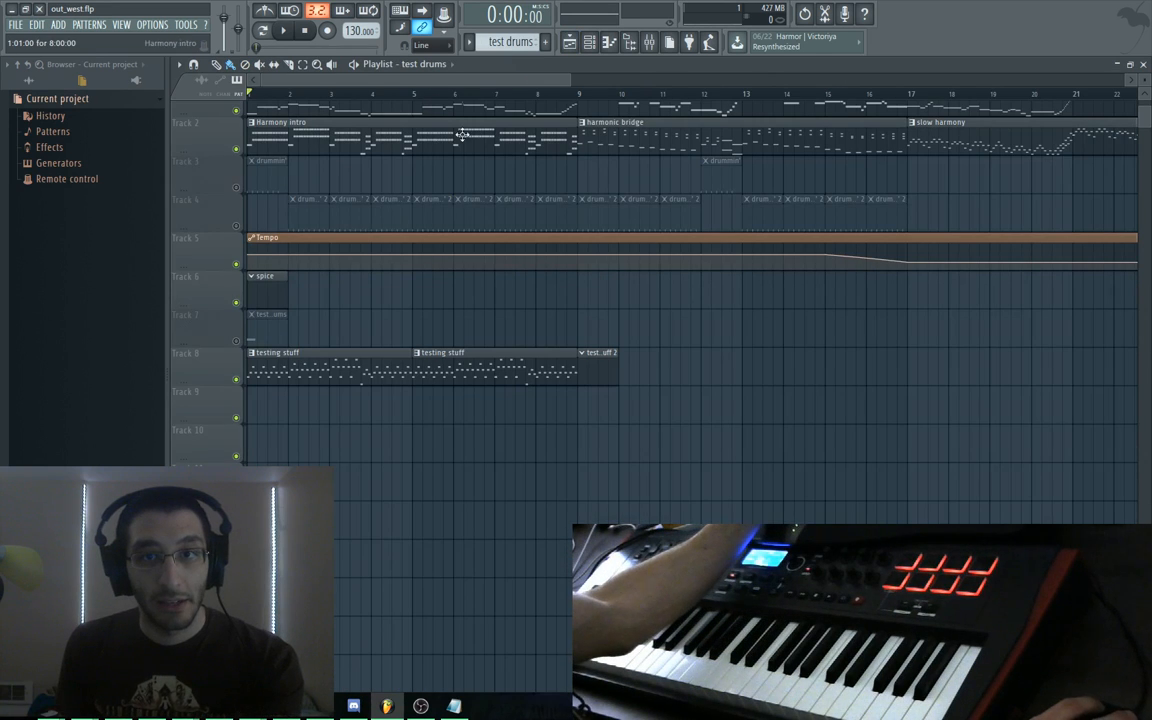
Preview the arrangement from bar 9, advance to the next pattern, restart, then stop playback
{"action": "left_click", "coordinate": [575, 87]}
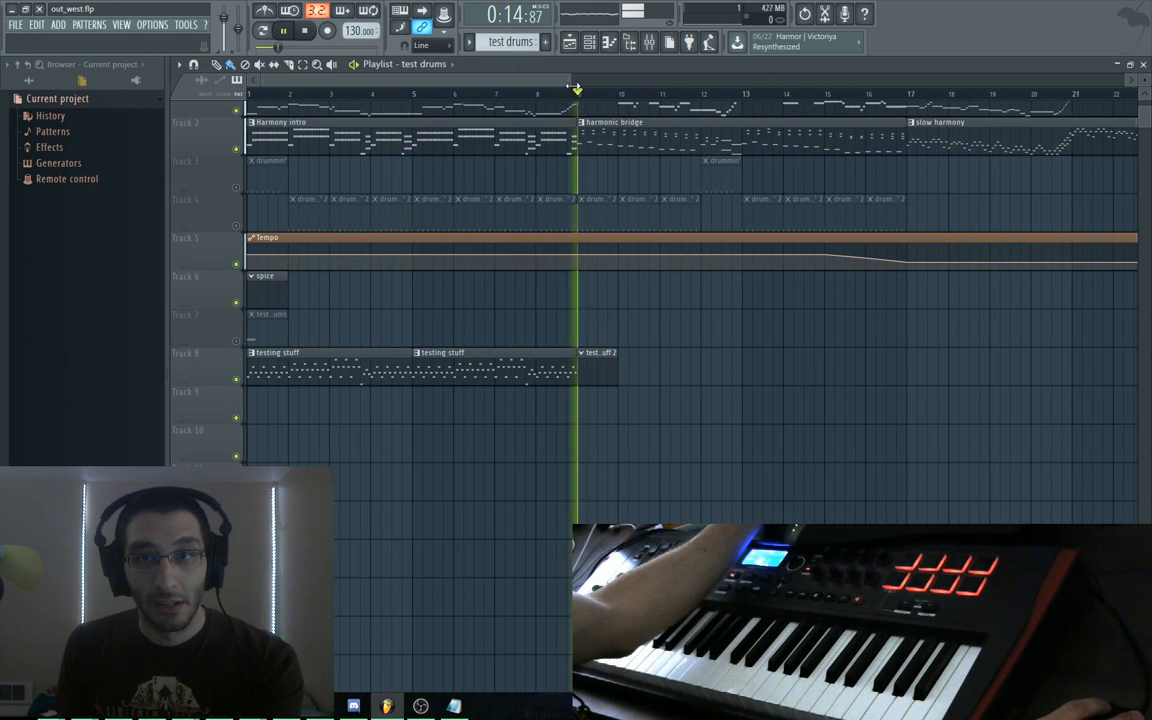
{"action": "key", "text": "space"}
{"action": "key", "text": "space"}
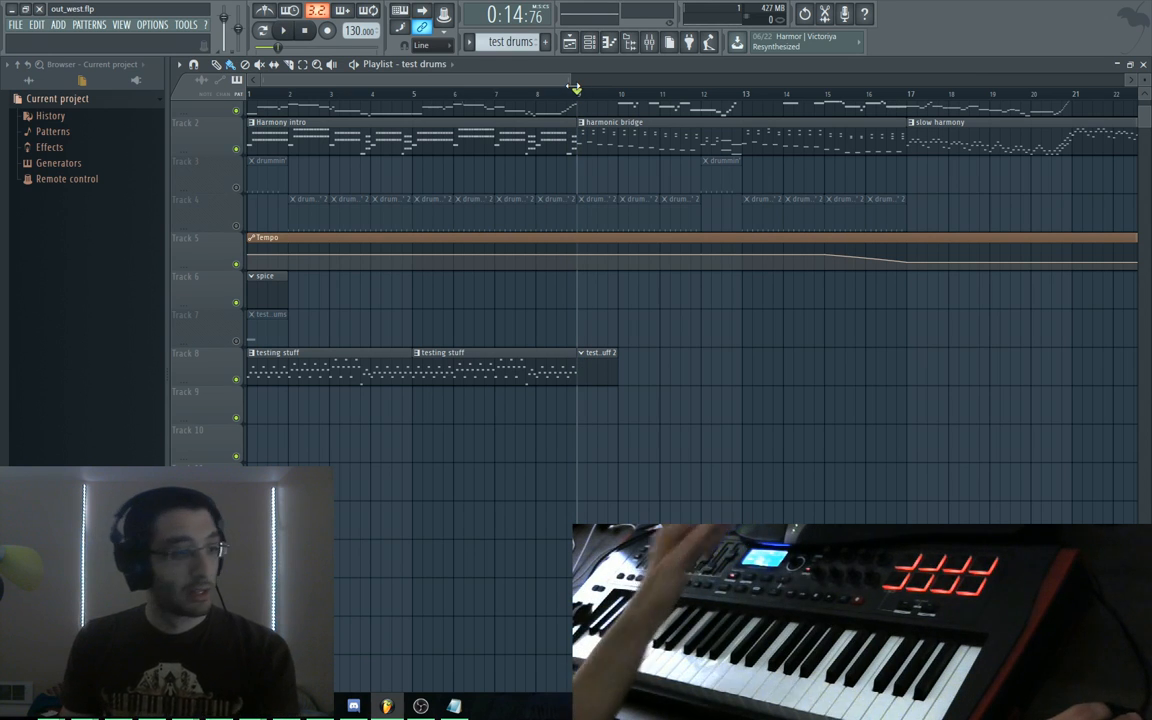
{"action": "key", "text": "KP_Add"}
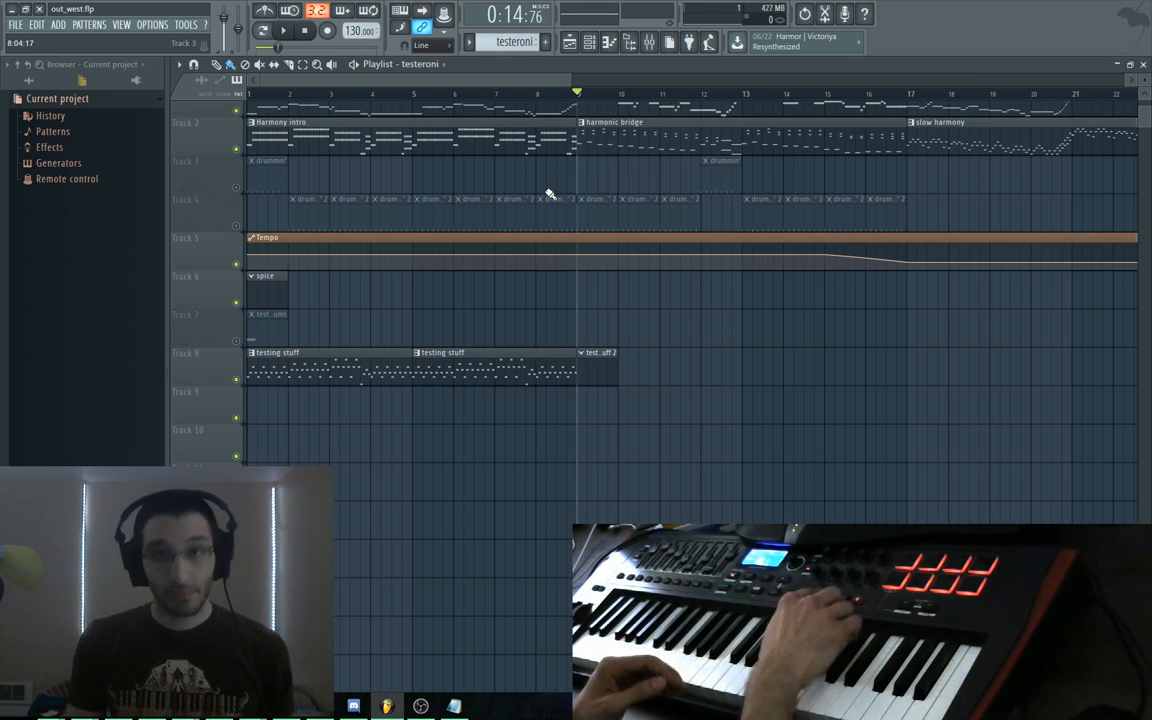
{"action": "key", "text": "space"}
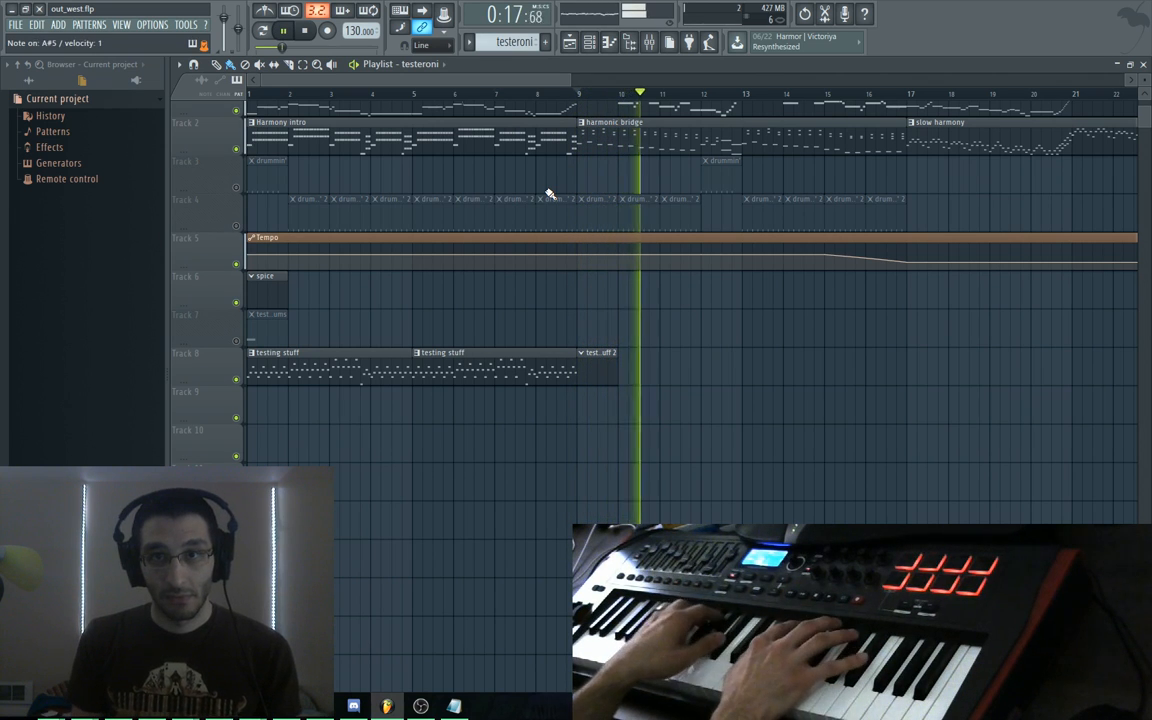
{"action": "key", "text": "space"}
{"action": "key", "text": "space"}
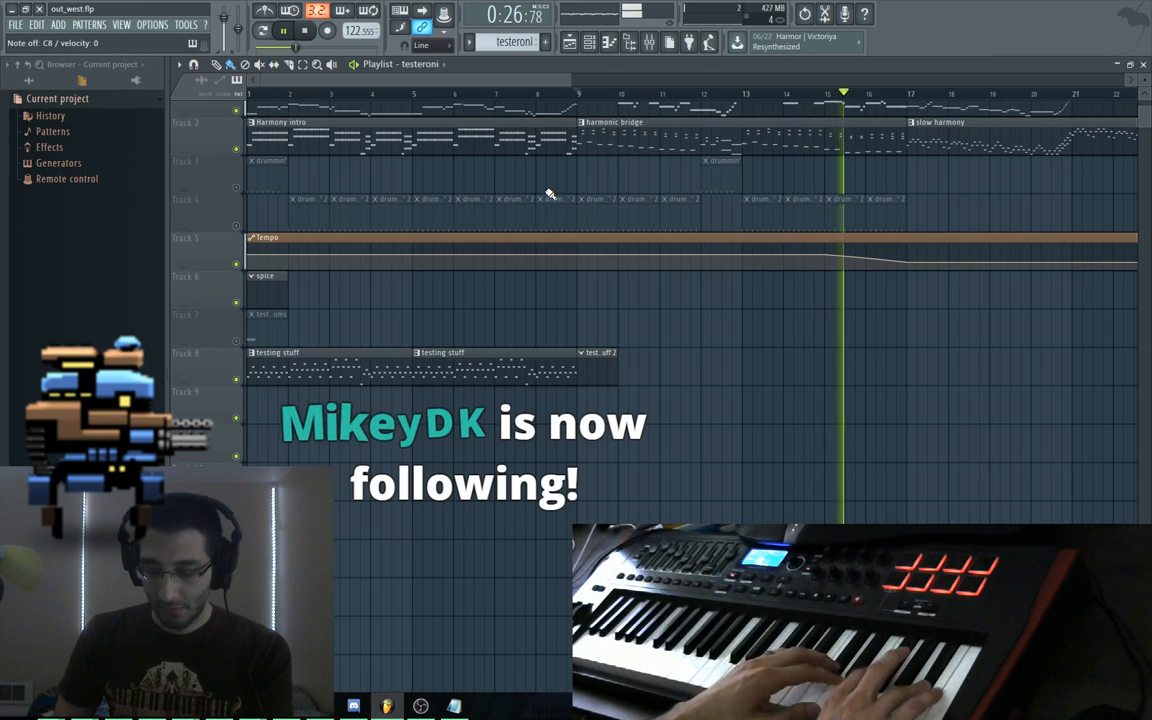
{"action": "key", "text": "space"}
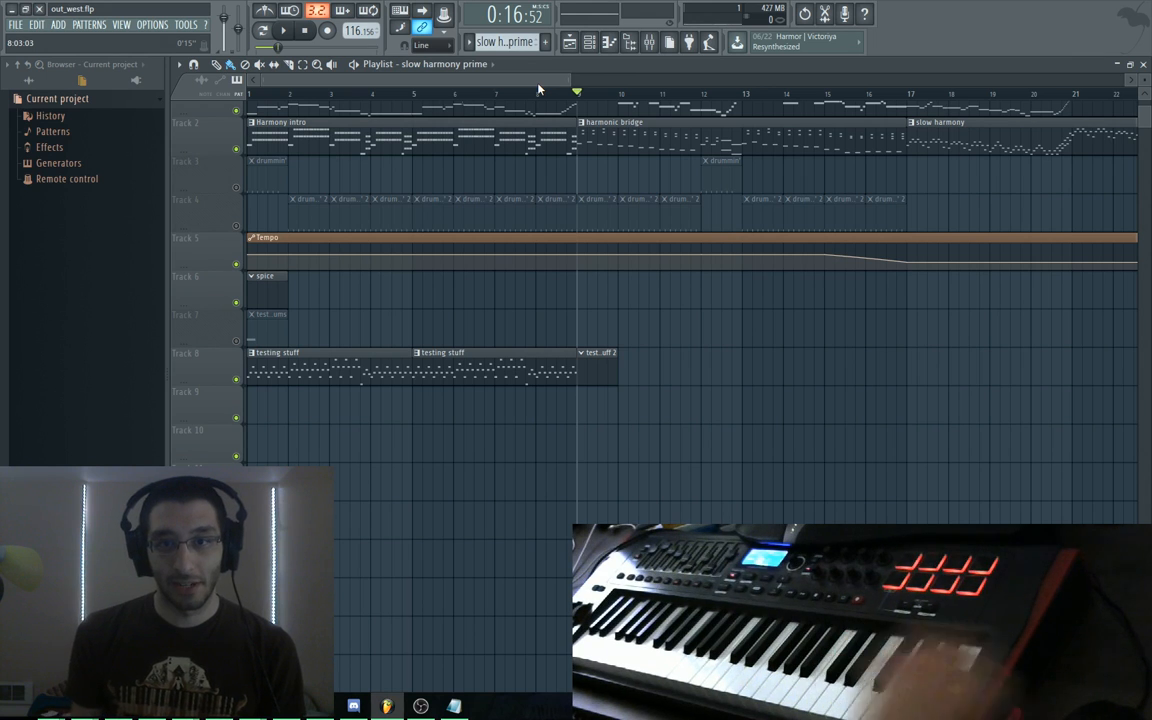
Check Track 8's options, bring up the Channel rack, and pan the playlist toward later bars
{"action": "right_click", "coordinate": [214, 369]}
{"action": "left_click", "coordinate": [201, 364]}
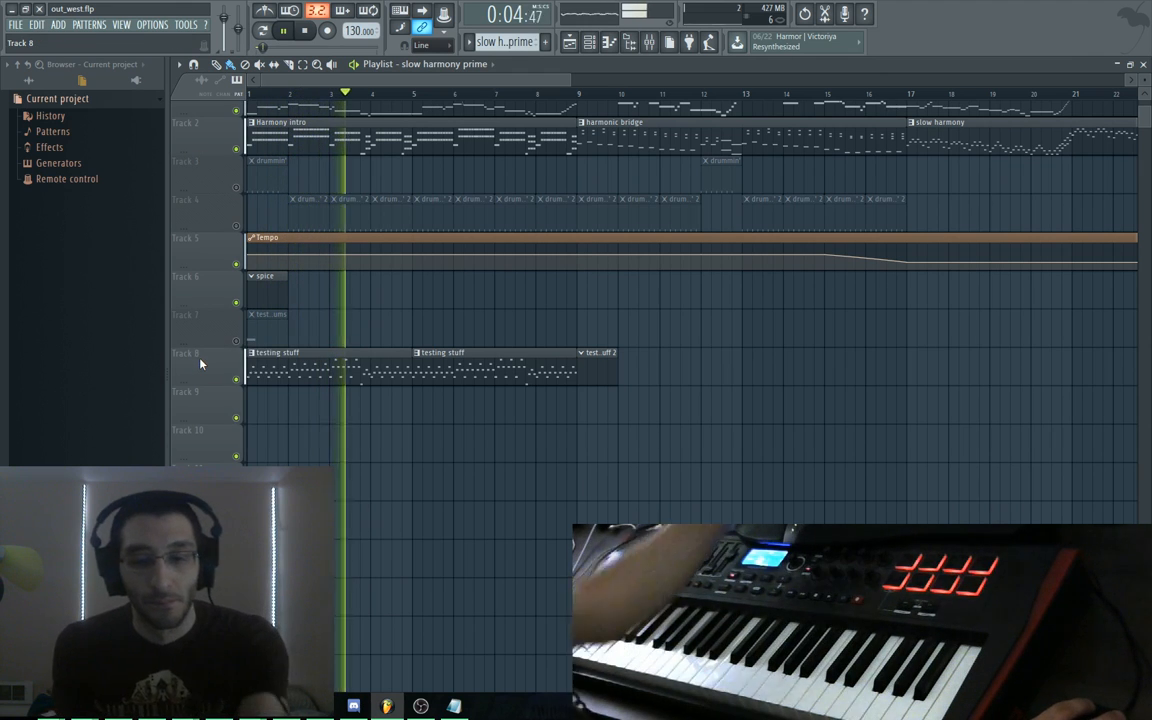
{"action": "key", "text": "F6"}
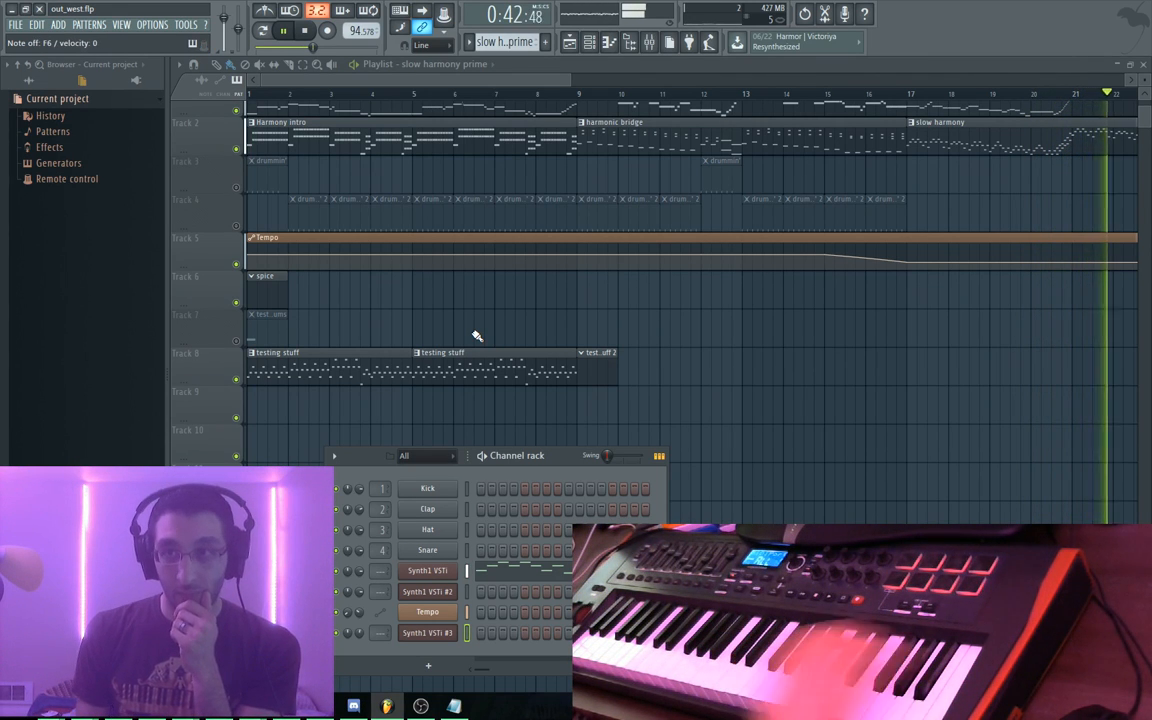
{"action": "left_click_drag", "start_coordinate": [858, 336], "coordinate": [312, 383]}
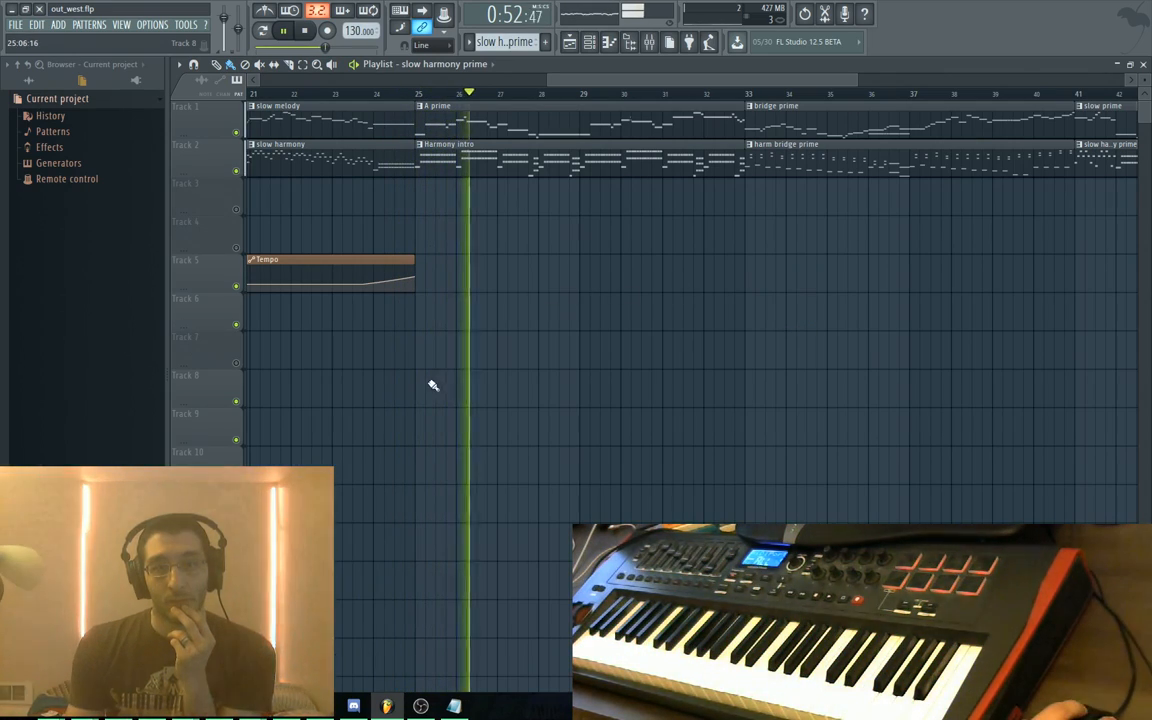
Paint 'testing stuff' clips on Track 8 at bars 29 and 25
{"action": "scroll", "coordinate": [566, 360], "scroll_direction": "left", "scroll_amount": 10}
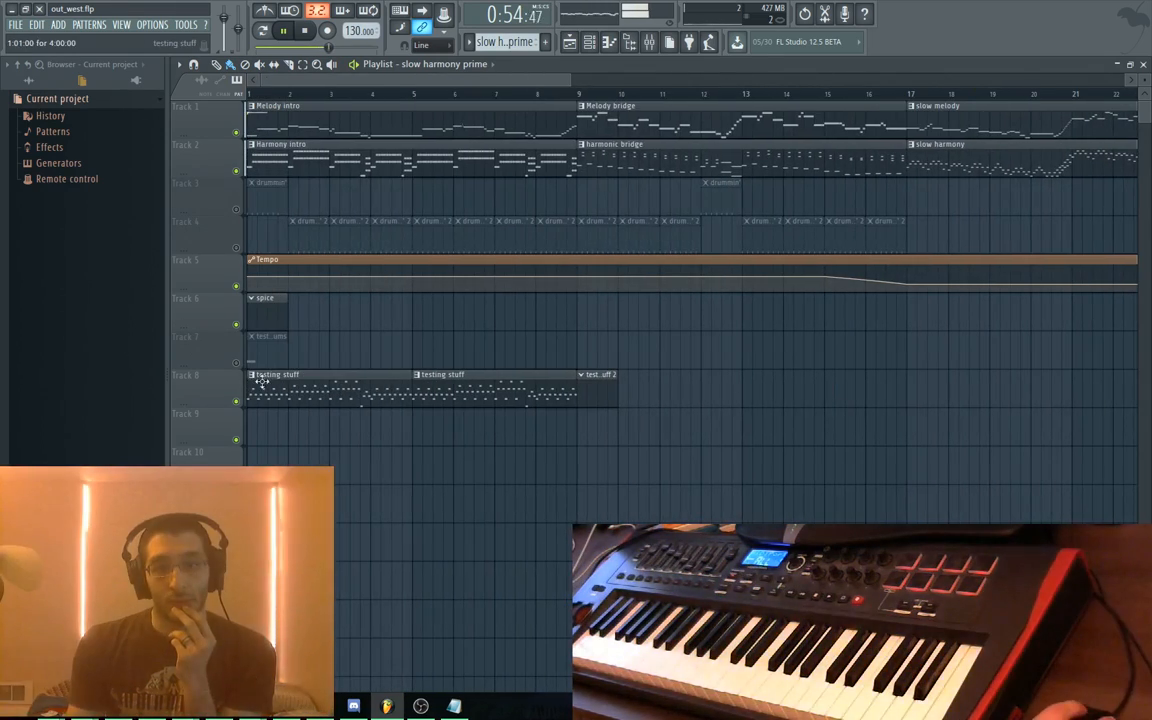
{"action": "scroll", "coordinate": [822, 374], "scroll_direction": "right", "scroll_amount": 8}
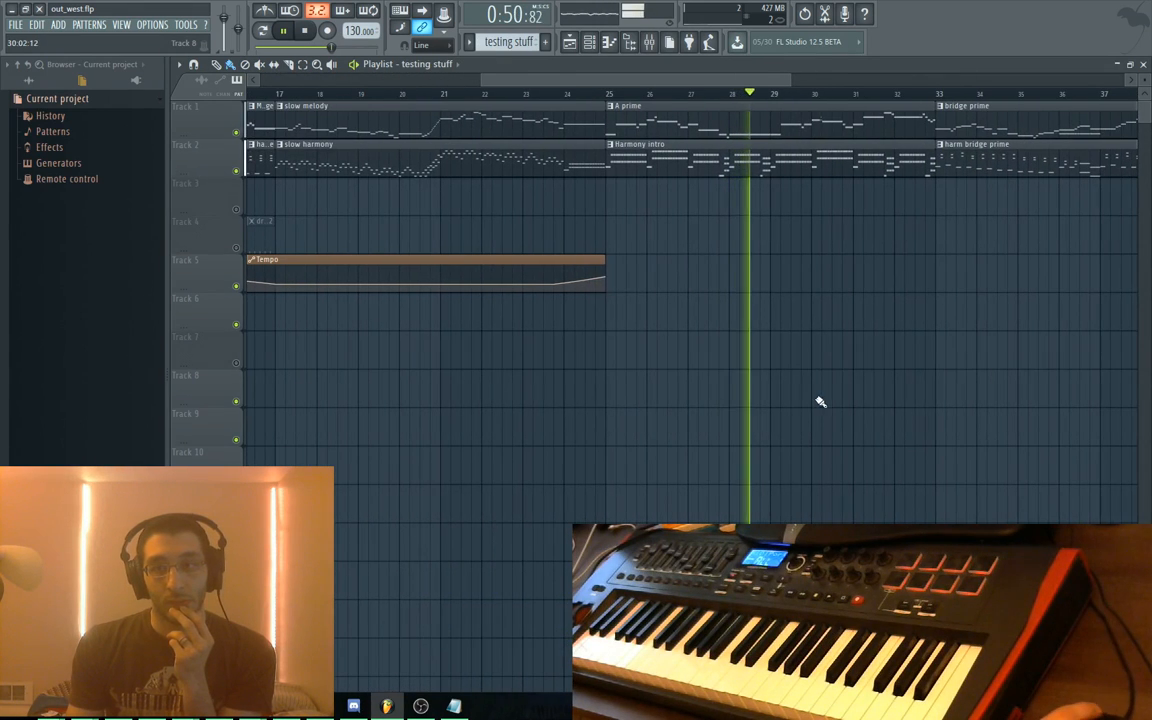
{"action": "left_click", "coordinate": [797, 391]}
{"action": "left_click_drag", "start_coordinate": [823, 385], "coordinate": [800, 383]}
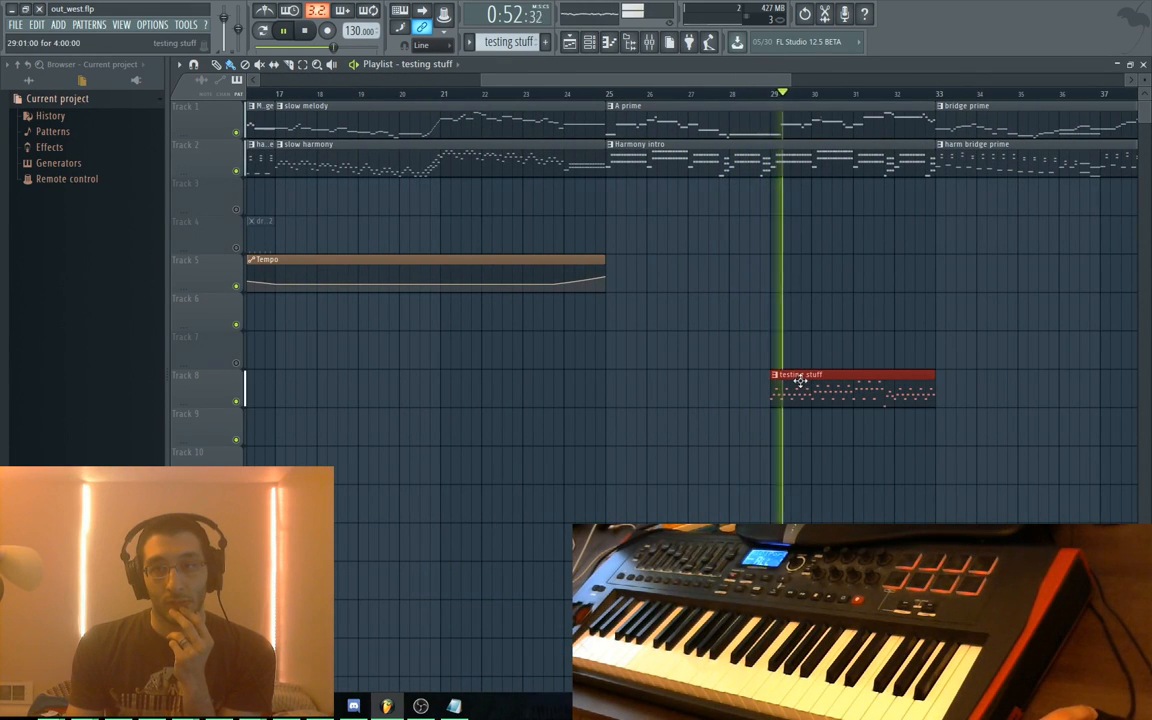
{"action": "left_click", "coordinate": [613, 380]}
Pan the playlist back until bar 1 is in view
{"action": "scroll", "coordinate": [648, 334], "scroll_direction": "right", "scroll_amount": 4}
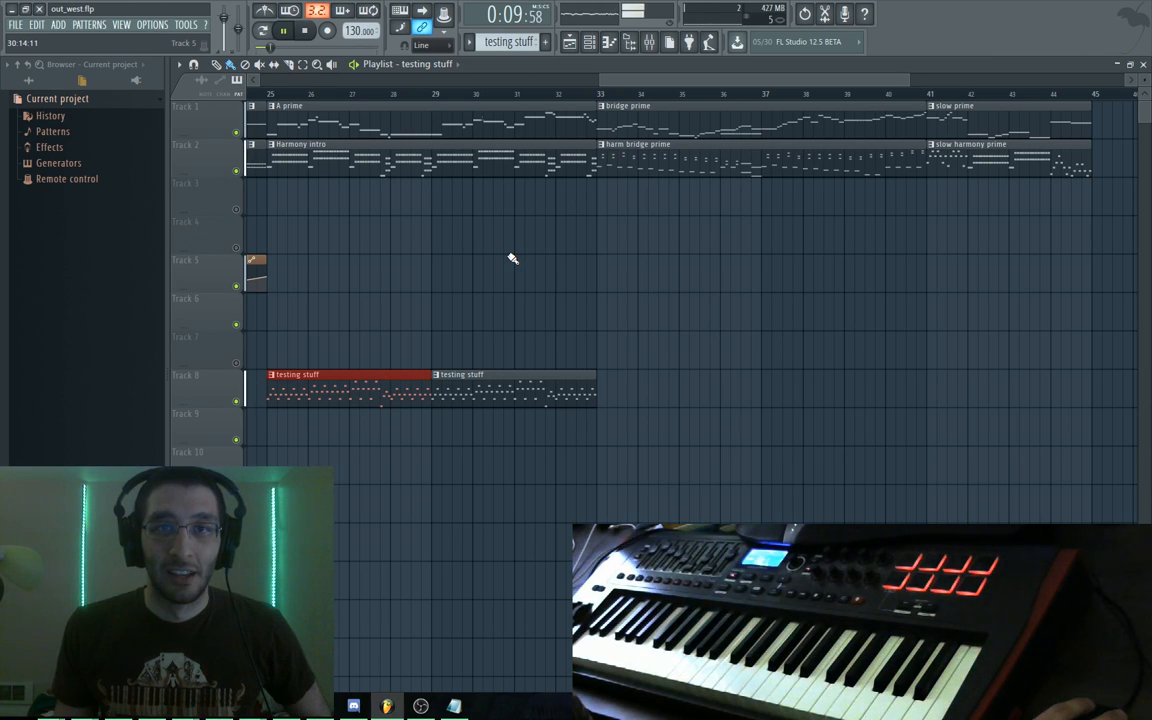
{"action": "left_click_drag", "start_coordinate": [400, 243], "coordinate": [836, 288]}
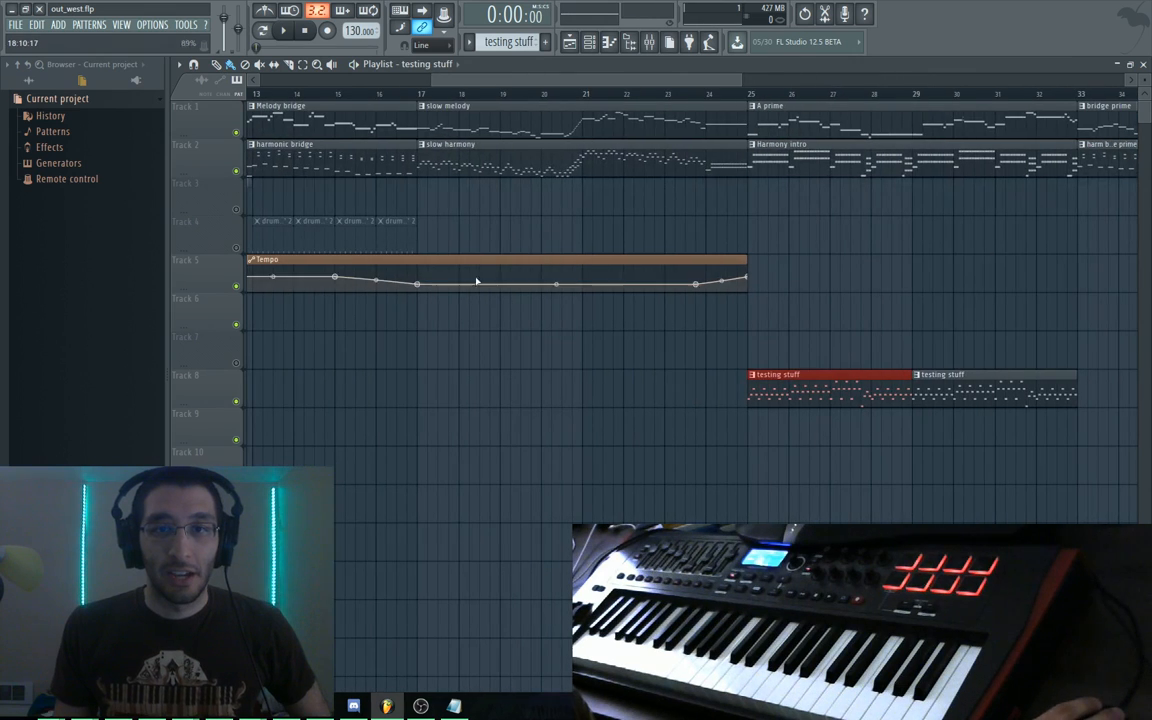
{"action": "left_click_drag", "start_coordinate": [478, 278], "coordinate": [838, 381]}
{"action": "left_click_drag", "start_coordinate": [621, 344], "coordinate": [802, 365]}
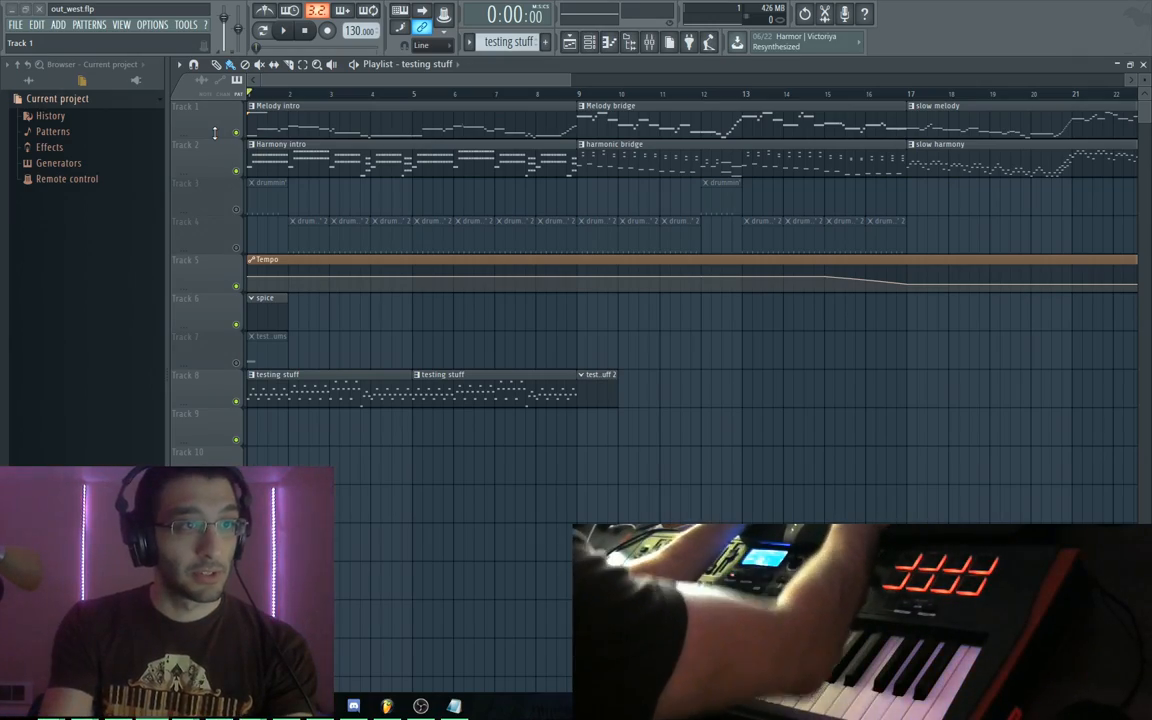
In OneNote, highlight the 'Easiest way' paragraph under linking channels to the mixer, then minimize
{"action": "key", "text": "alt+Tab"}
{"action": "scroll", "coordinate": [555, 118], "scroll_direction": "down", "scroll_amount": 10}
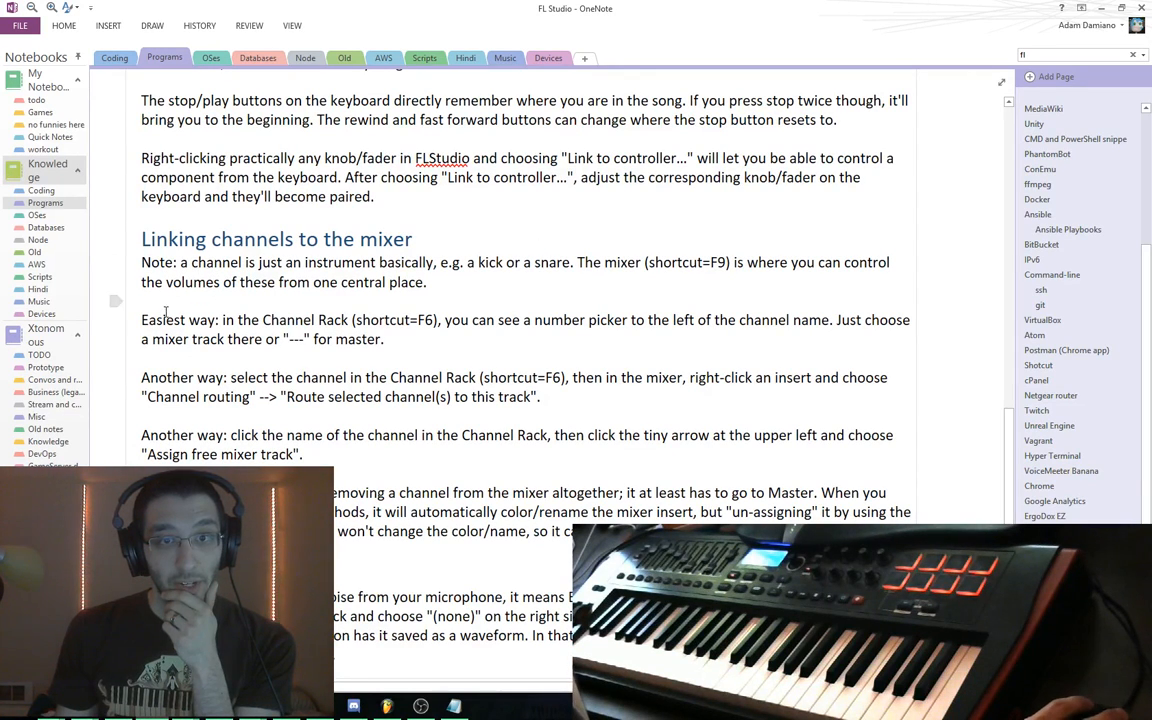
{"action": "left_click_drag", "start_coordinate": [520, 320], "coordinate": [815, 321]}
{"action": "left_click_drag", "start_coordinate": [695, 340], "coordinate": [432, 350]}
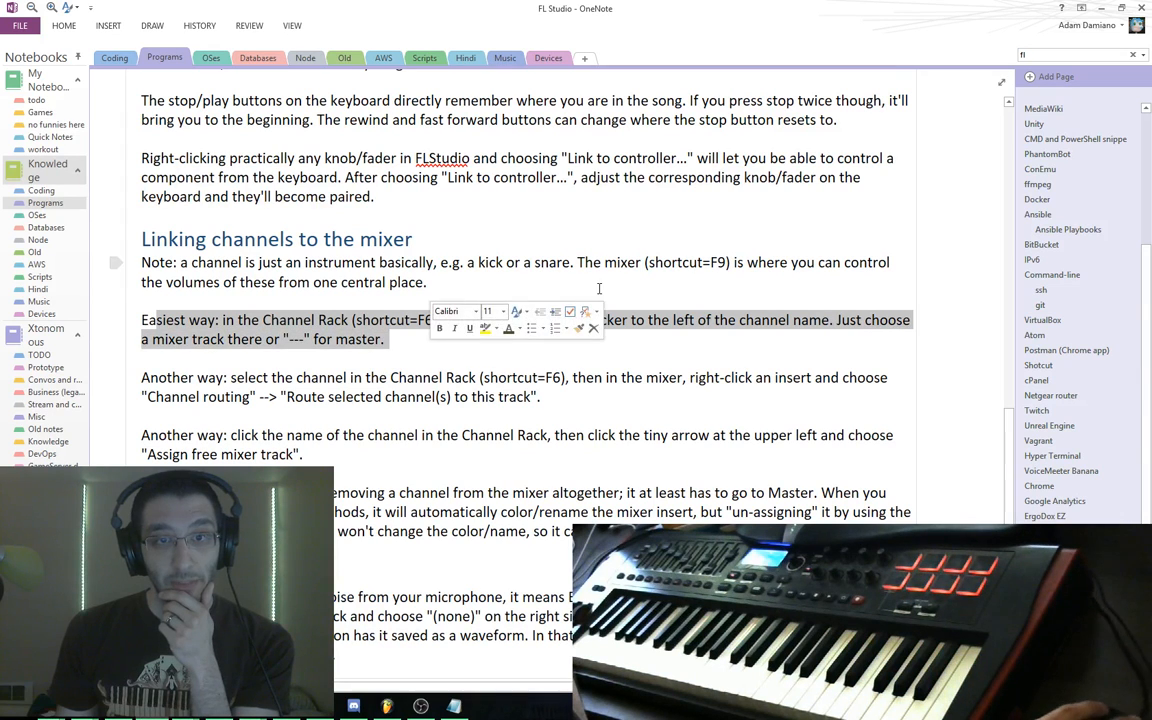
{"action": "left_click", "coordinate": [1104, 9]}
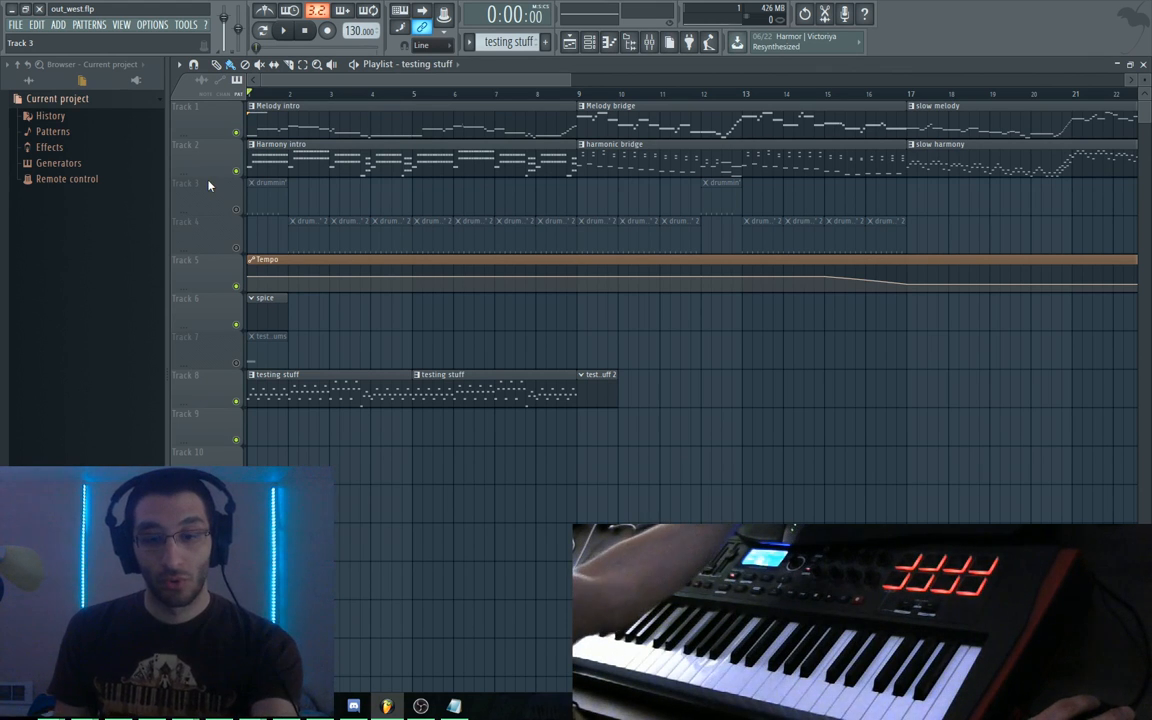
Bring up the Channel rack and Mixer, moving both higher on screen
{"action": "key", "text": "F6"}
{"action": "left_click_drag", "start_coordinate": [540, 458], "coordinate": [506, 223]}
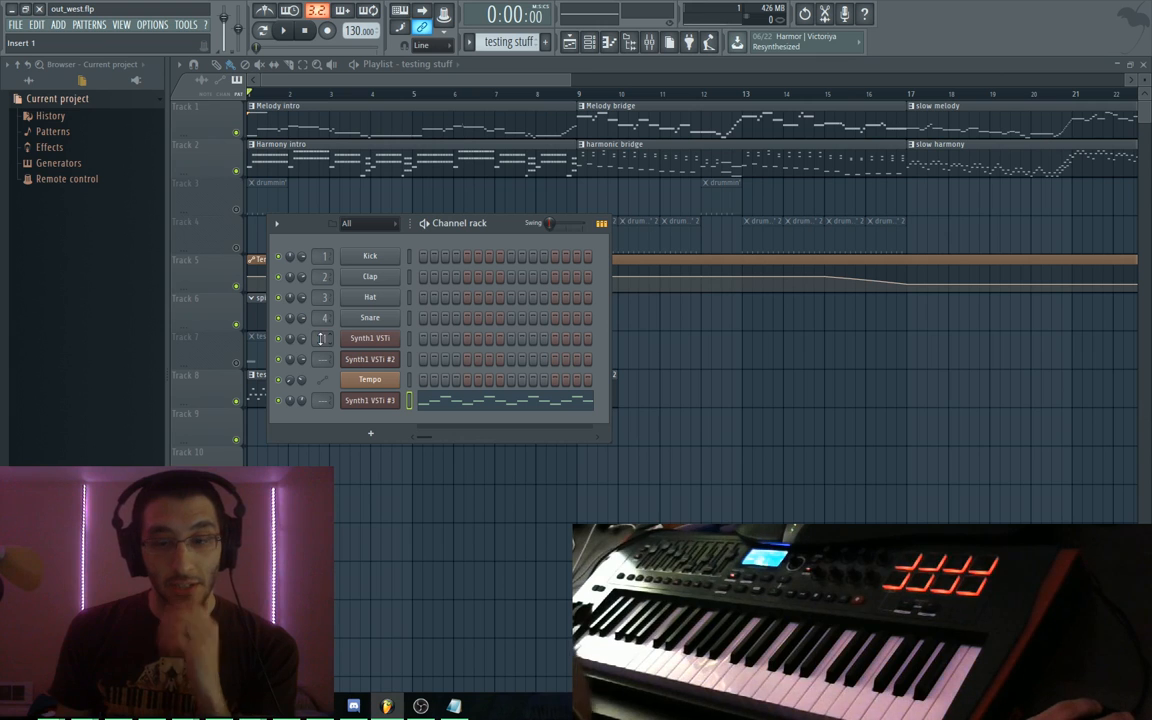
{"action": "key", "text": "F9"}
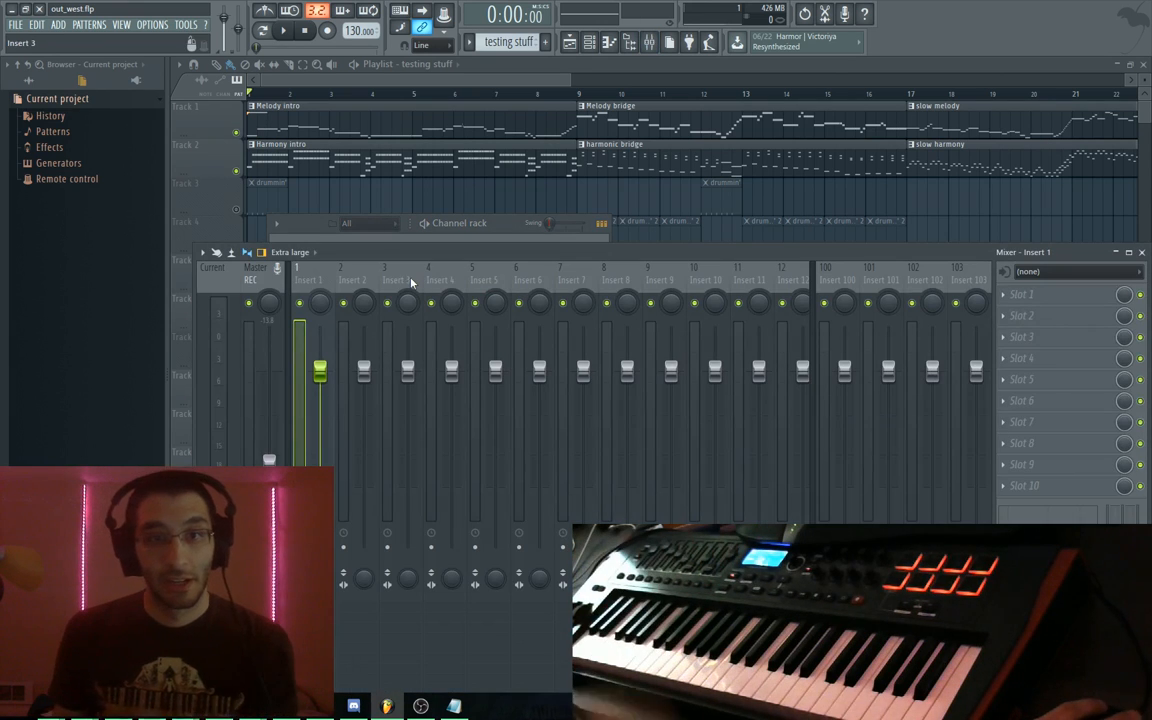
{"action": "left_click_drag", "start_coordinate": [981, 250], "coordinate": [959, 153]}
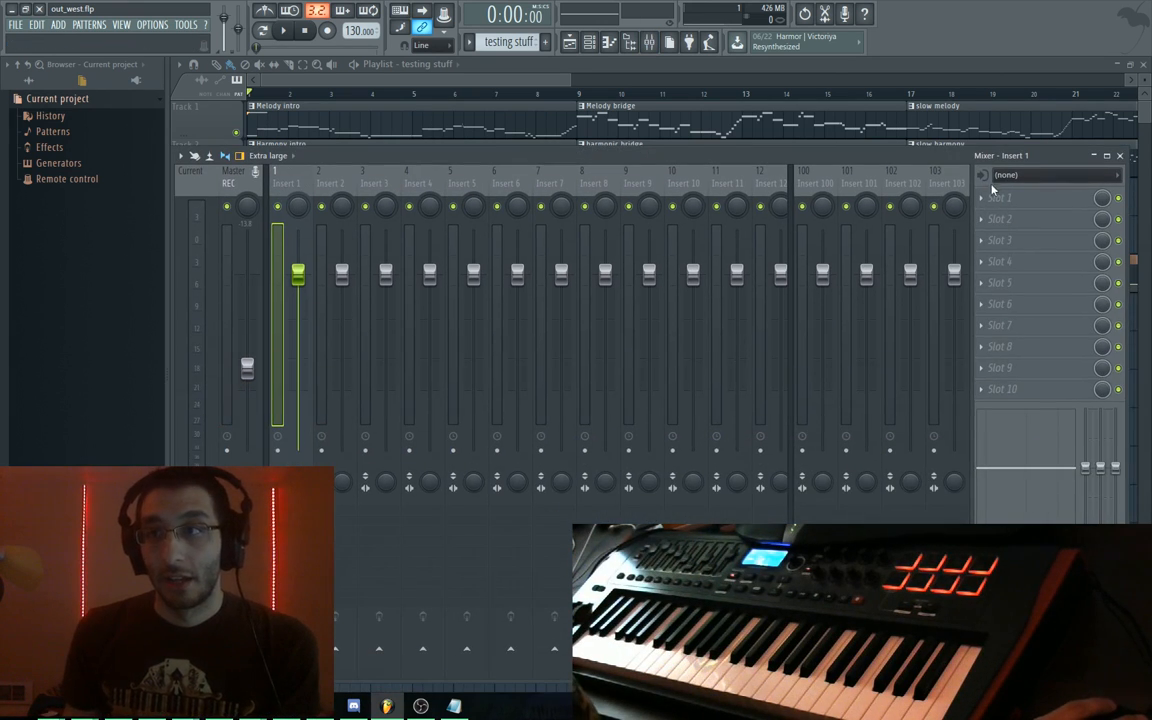
Load Fruity Convolver from Delay reverb into Insert 1's first effect slot
{"action": "left_click", "coordinate": [995, 197]}
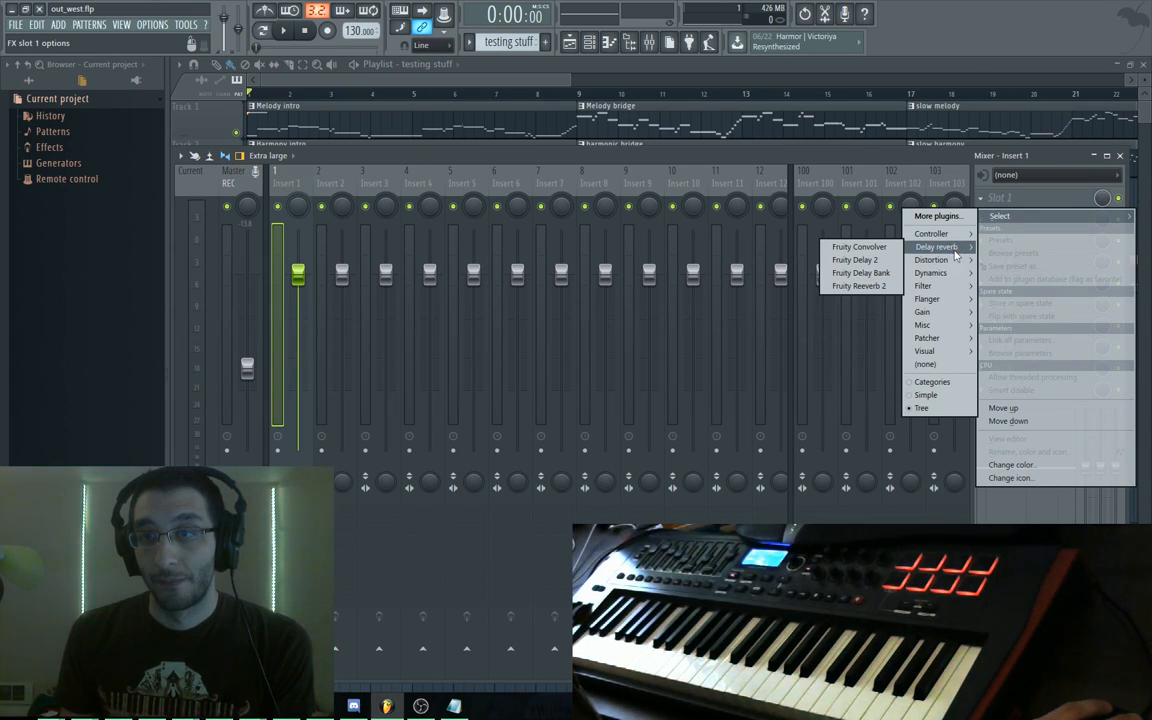
{"action": "mouse_move", "coordinate": [955, 262]}
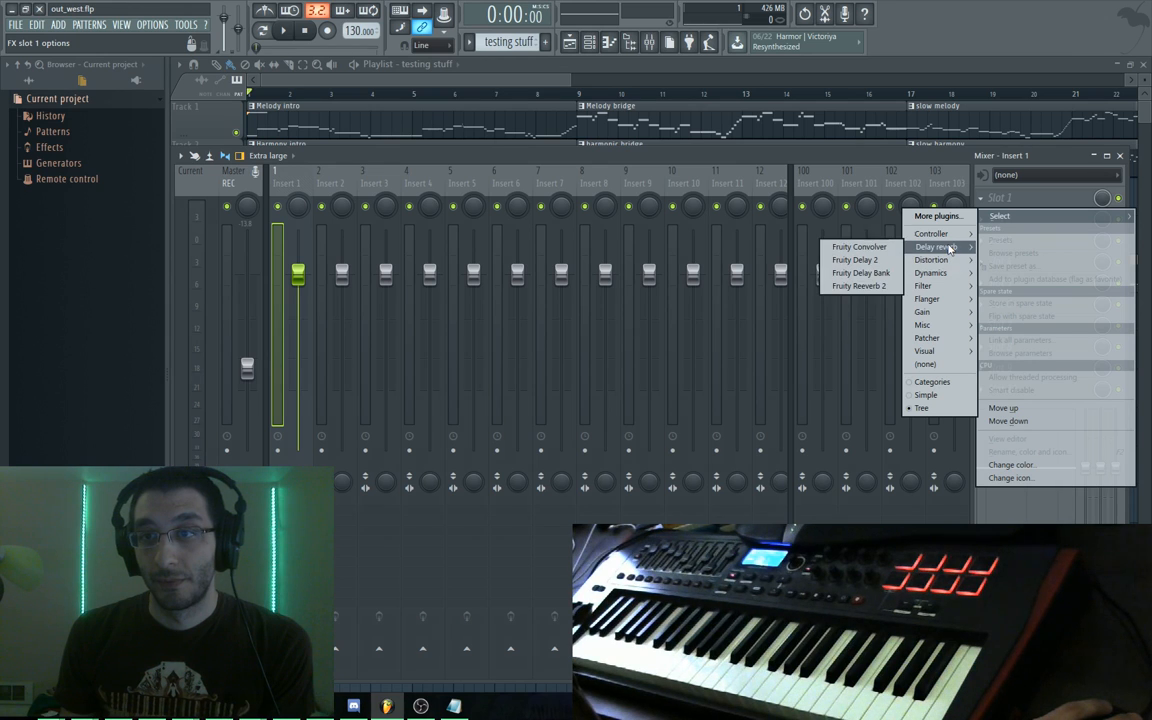
{"action": "left_click", "coordinate": [860, 246]}
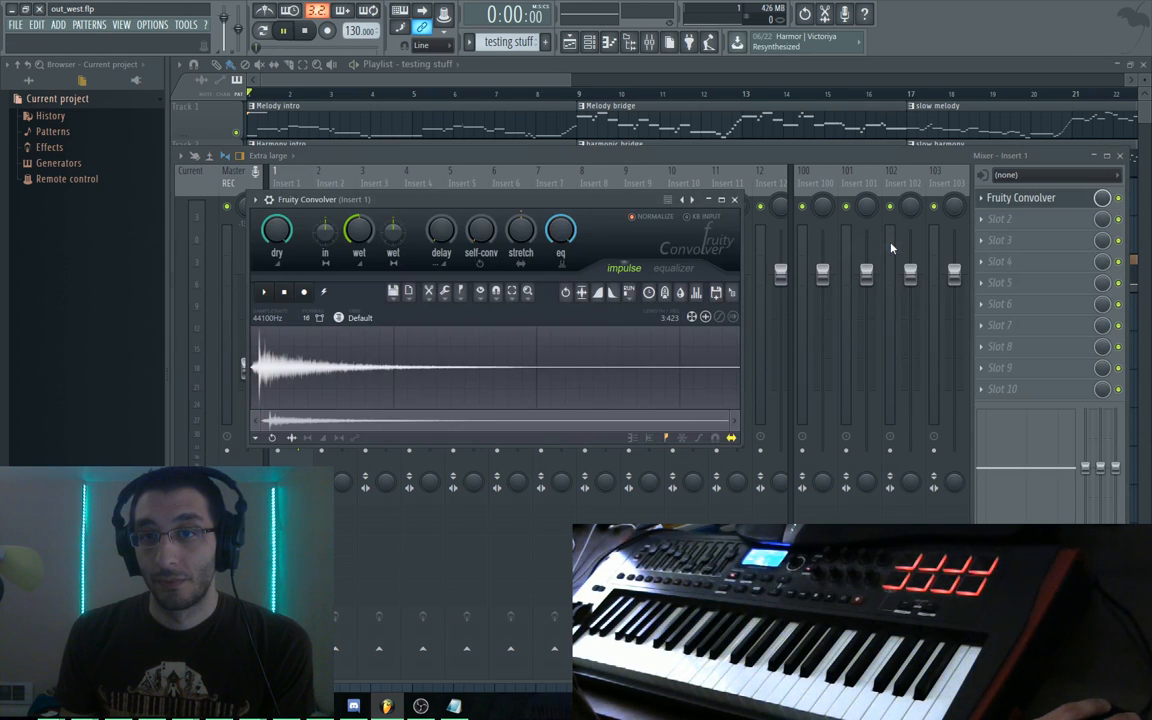
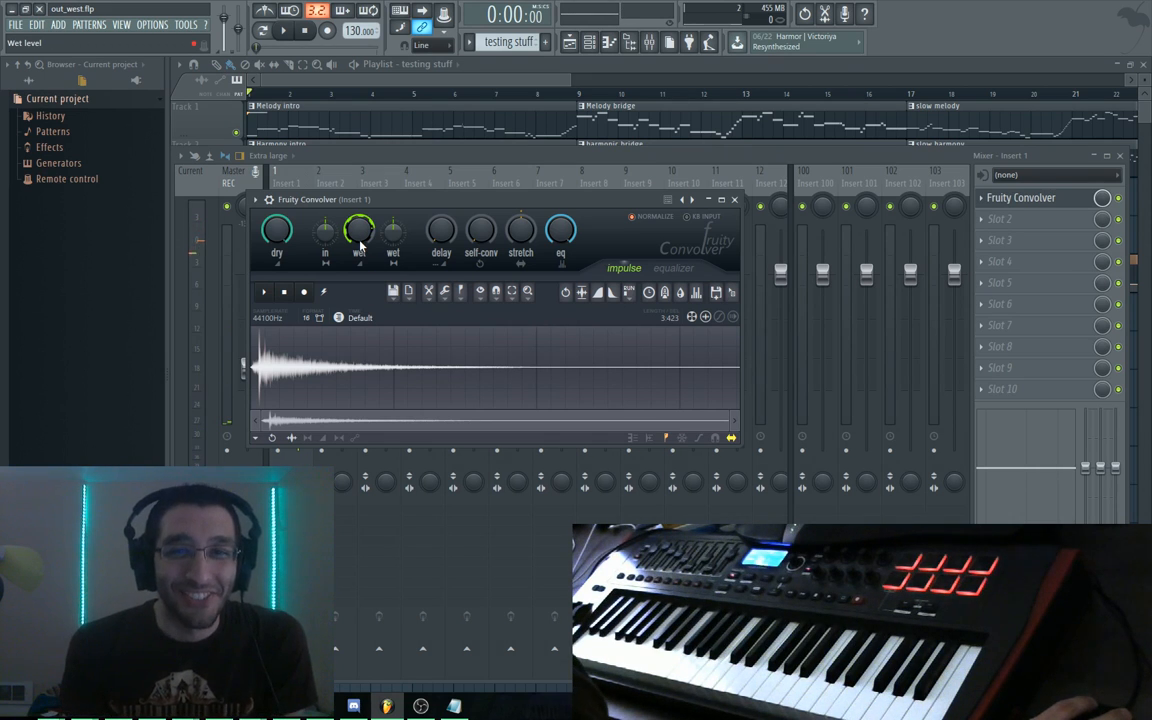
Nudge the Fruity Convolver's wet level, stop playback, and reposition the Mixer
{"action": "left_click_drag", "start_coordinate": [360, 232], "coordinate": [360, 230]}
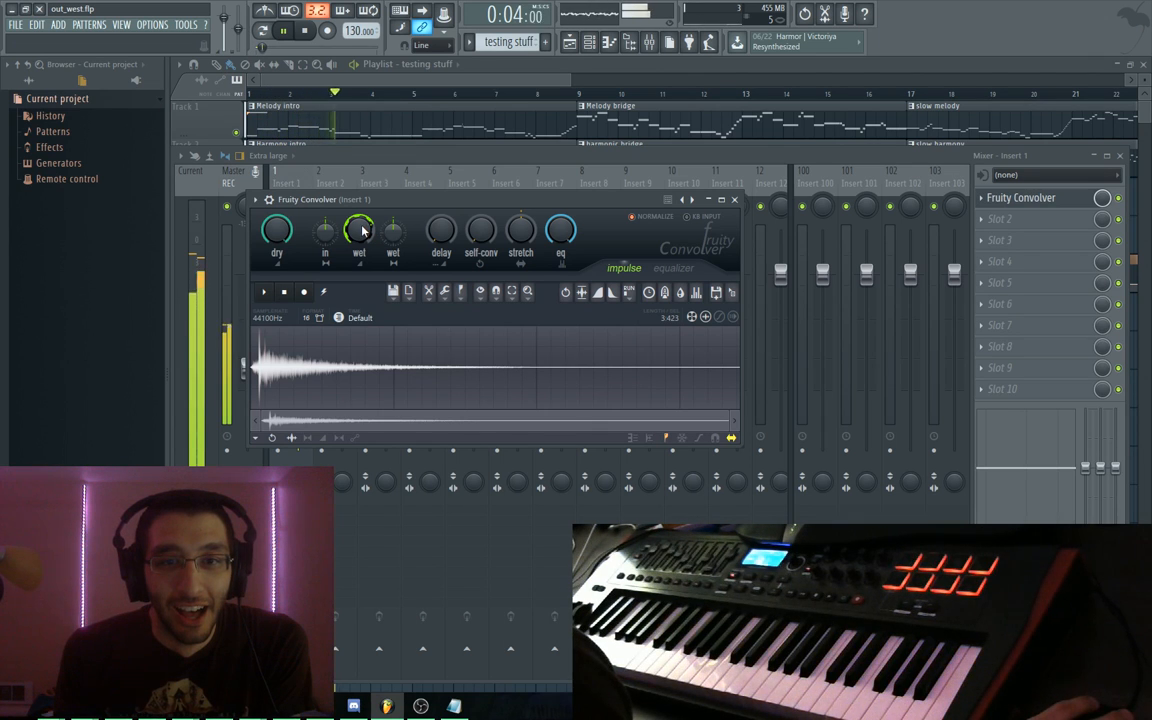
{"action": "key", "text": "space"}
{"action": "left_click_drag", "start_coordinate": [409, 156], "coordinate": [437, 173]}
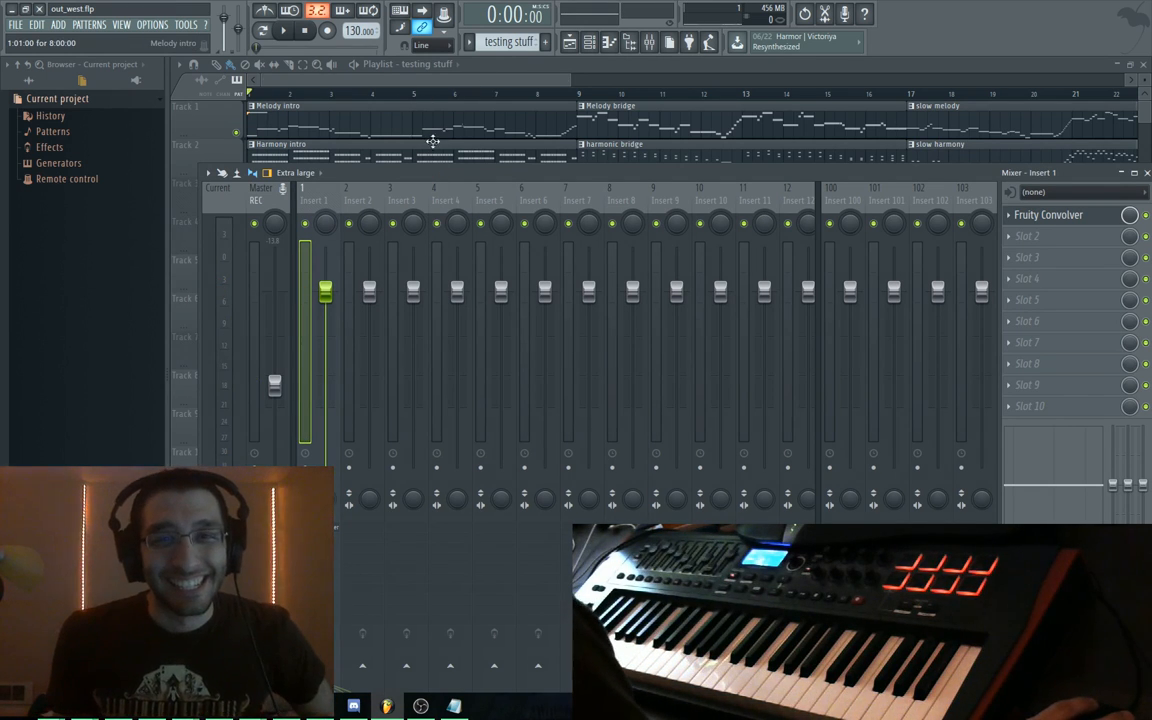
Bring up the playlist, Channel rack and Mixer, and audition the song with Insert 1's Convolver open
{"action": "left_click_drag", "start_coordinate": [428, 174], "coordinate": [436, 183]}
{"action": "left_click", "coordinate": [438, 61]}
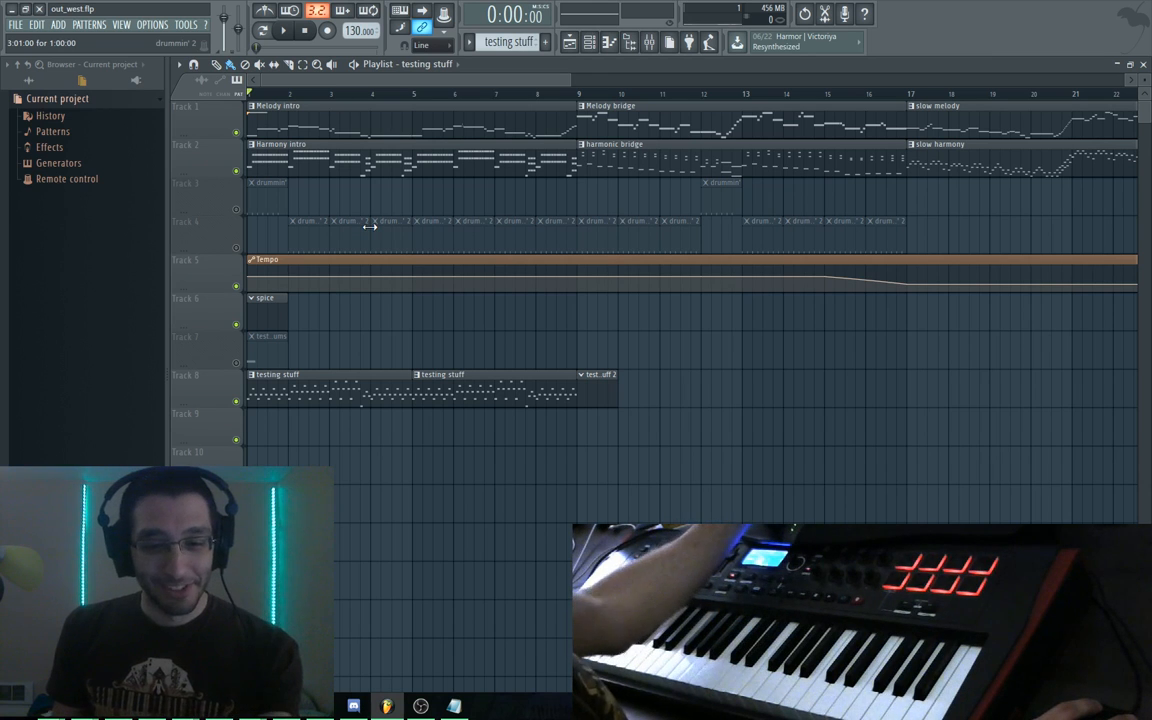
{"action": "key", "text": "F6"}
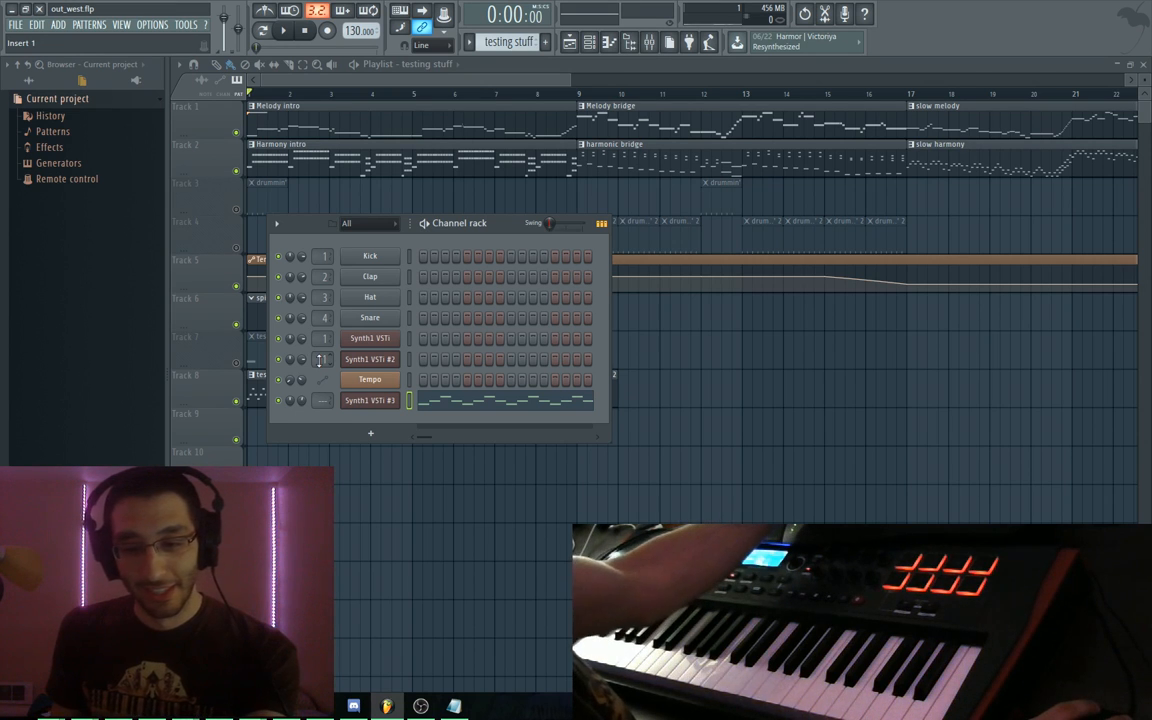
{"action": "key", "text": "F9"}
{"action": "key", "text": "space"}
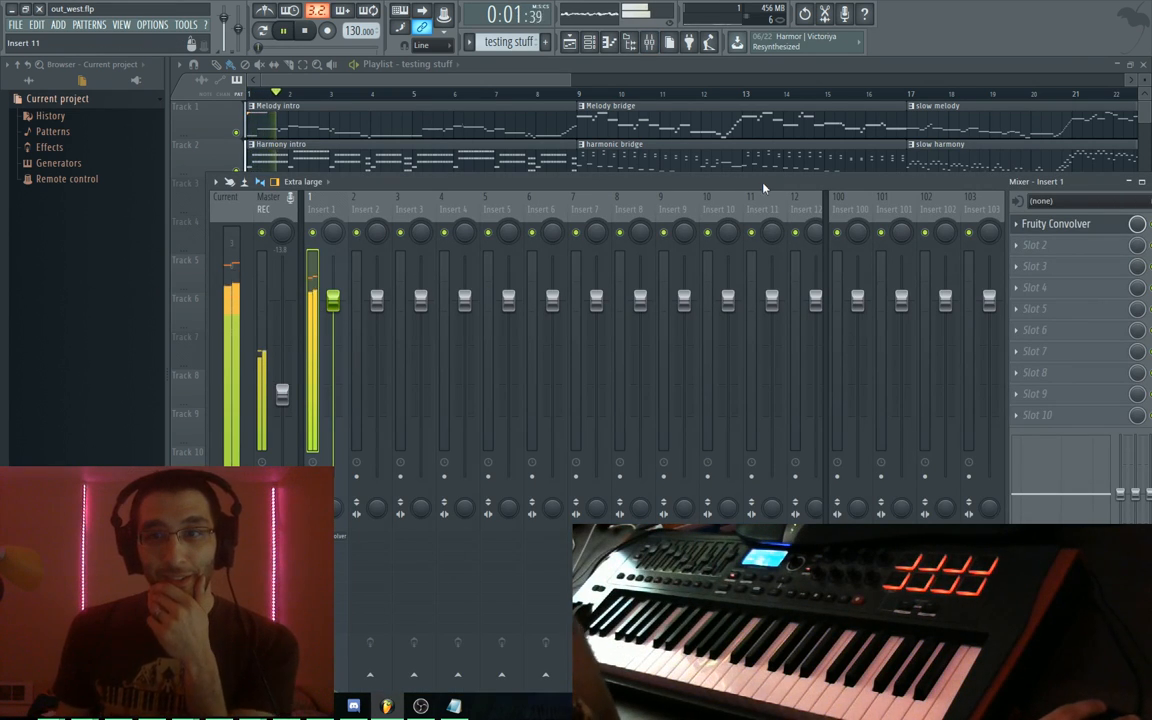
{"action": "key", "text": "space"}
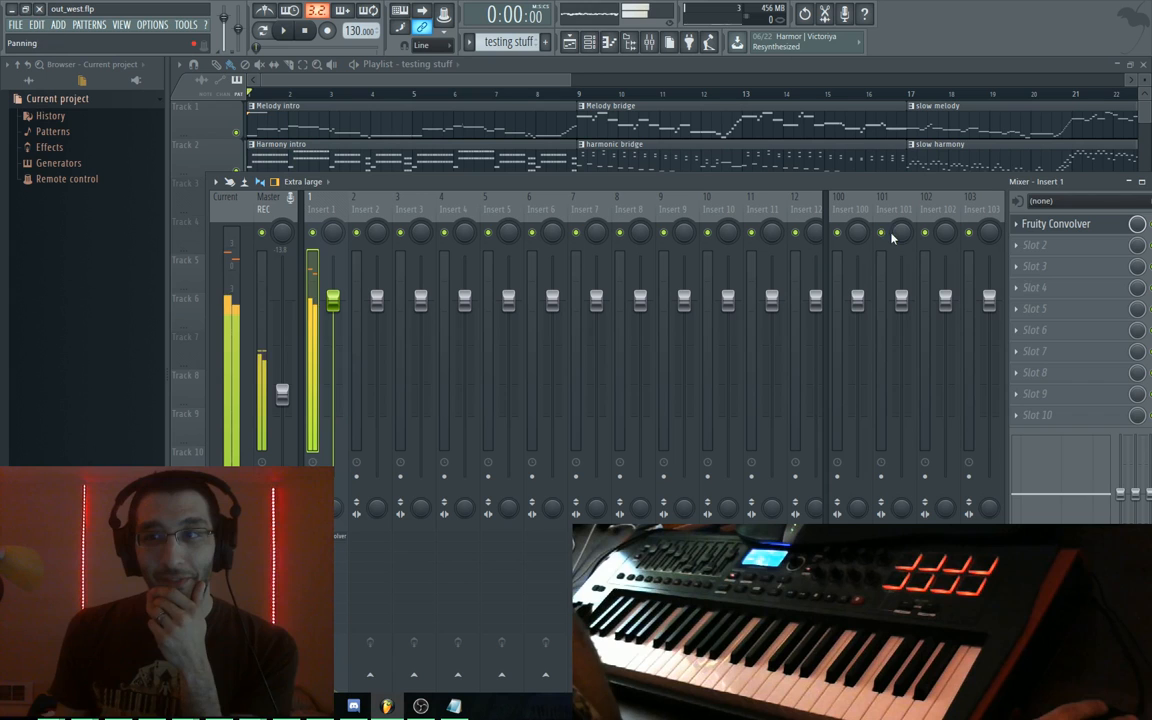
{"action": "left_click", "coordinate": [1050, 226]}
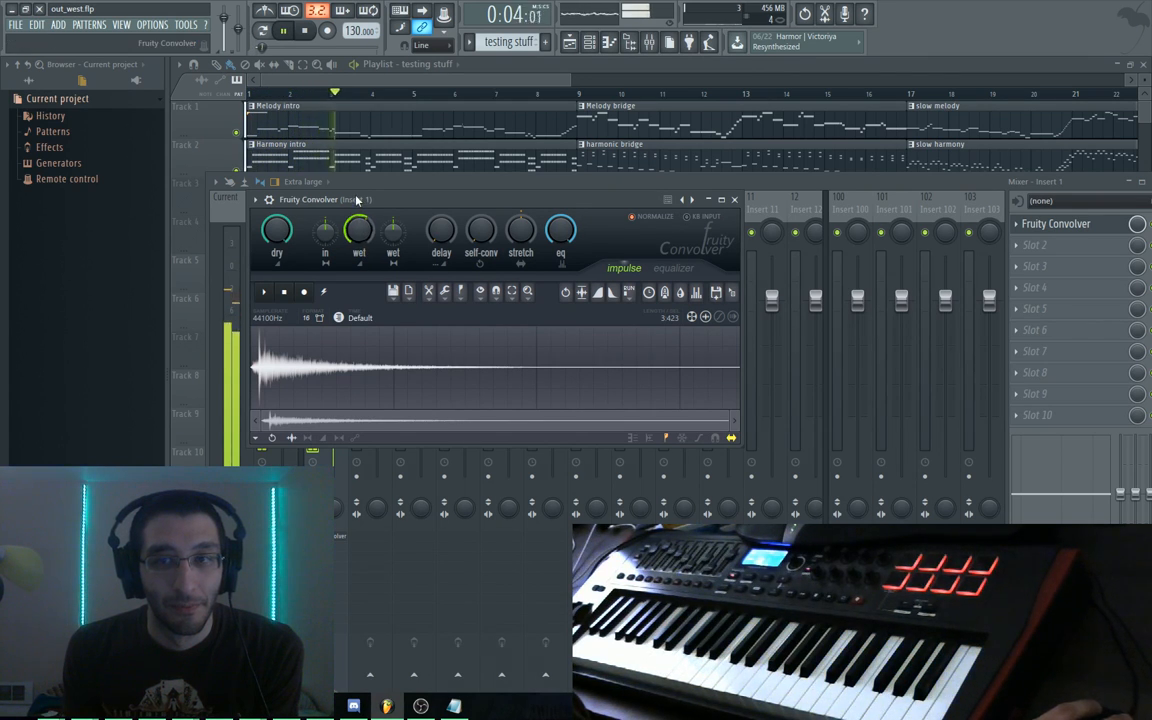
{"action": "key", "text": "space"}
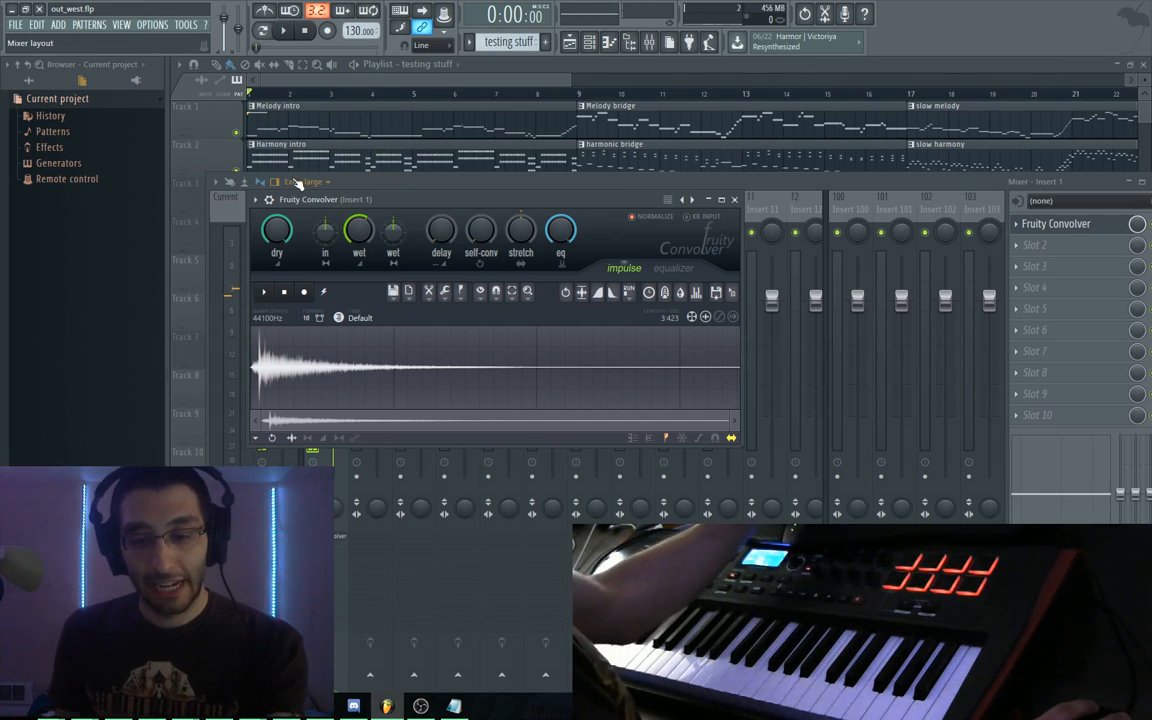
Route Synth1 VSTi #3 to mixer track 2 in the Channel rack
{"action": "key", "text": "F6"}
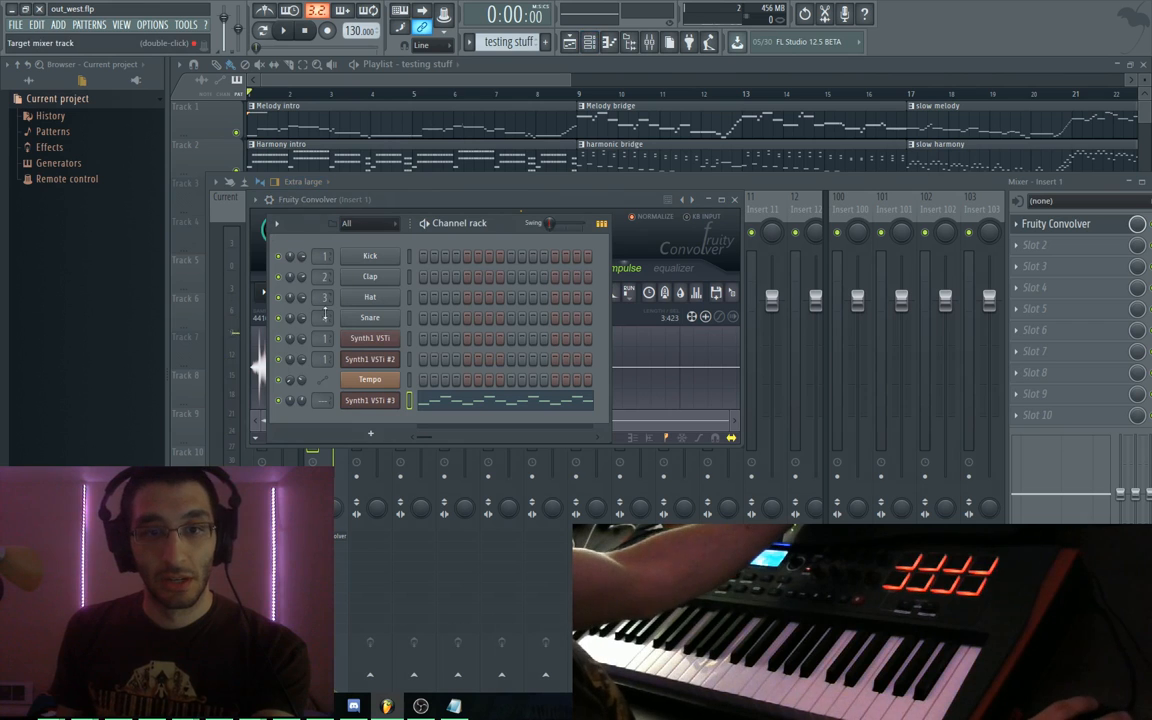
{"action": "scroll", "coordinate": [326, 398], "scroll_direction": "up", "scroll_amount": 2}
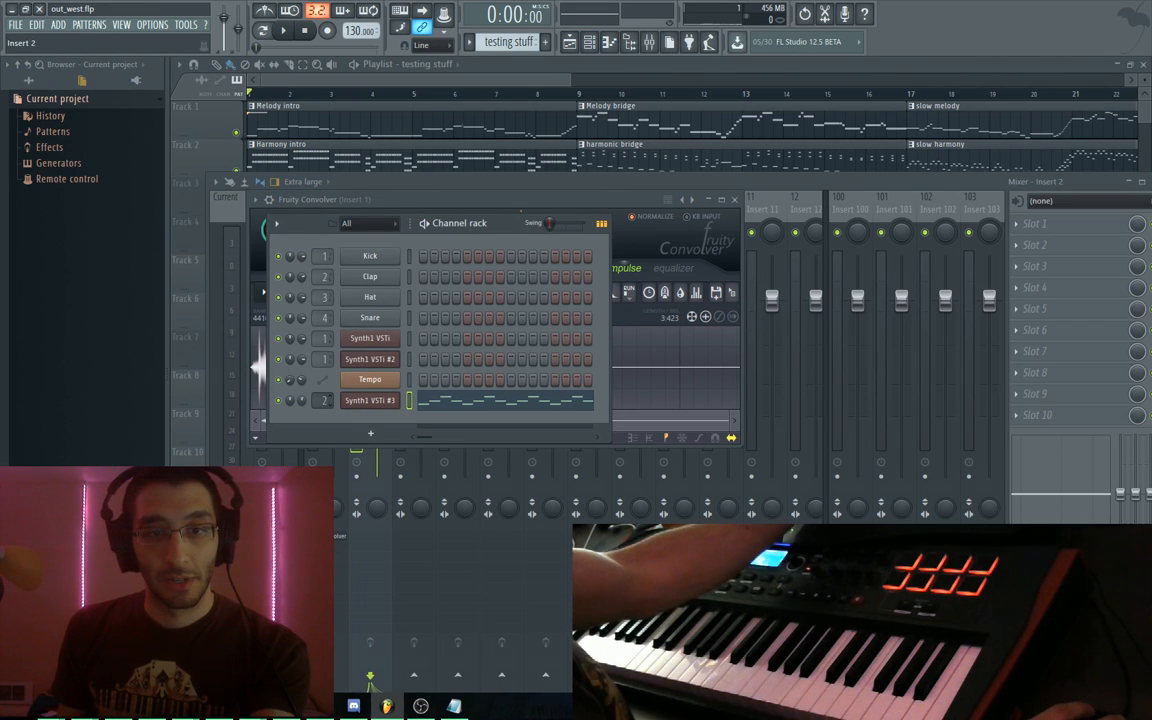
{"action": "left_click", "coordinate": [537, 181]}
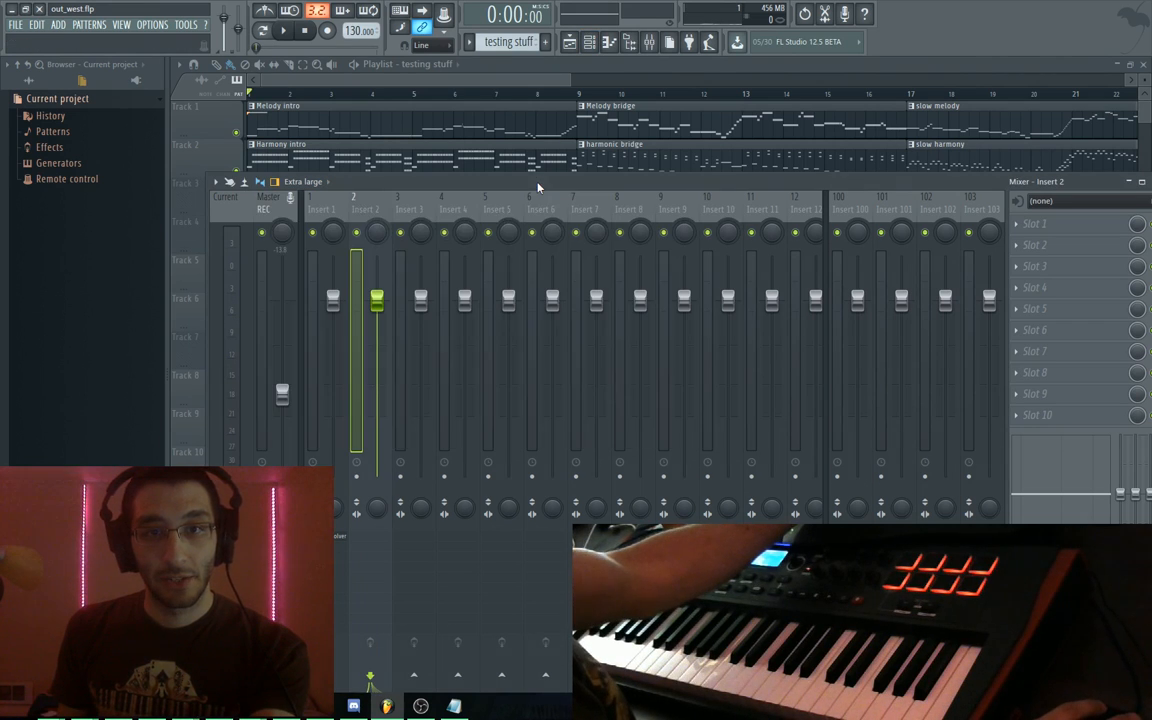
Switch off Insert 1's Fruity Convolver and audition the track without it
{"action": "left_click", "coordinate": [348, 245]}
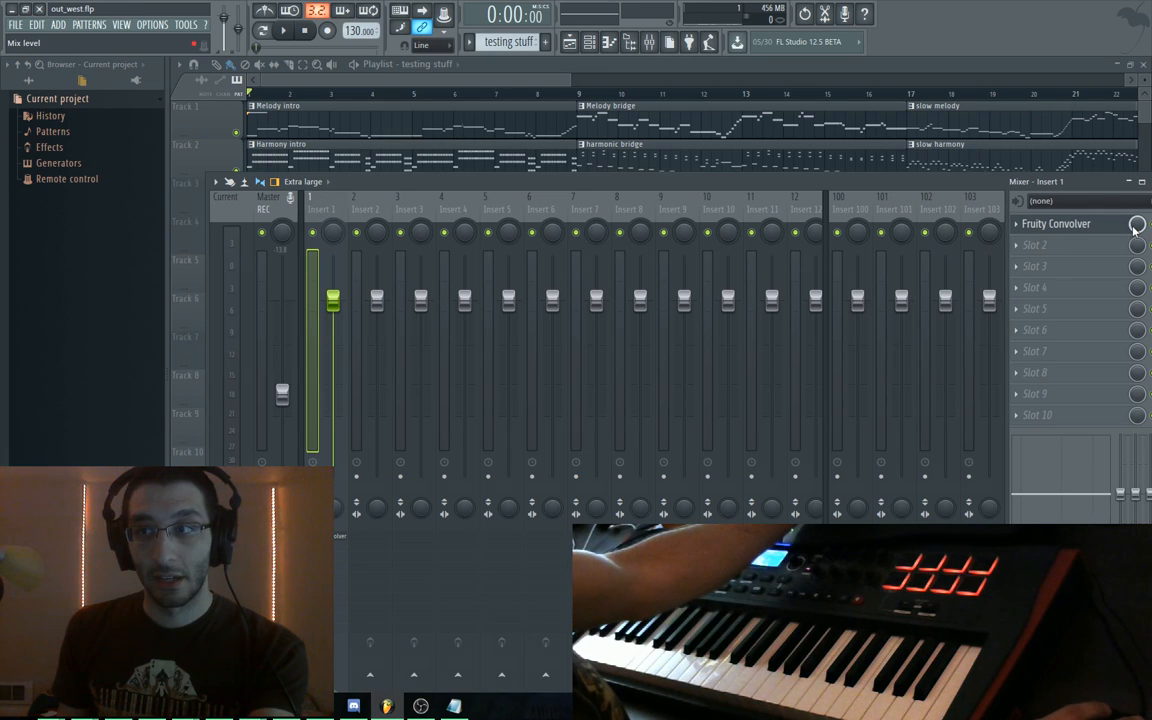
{"action": "left_click_drag", "start_coordinate": [938, 181], "coordinate": [898, 104]}
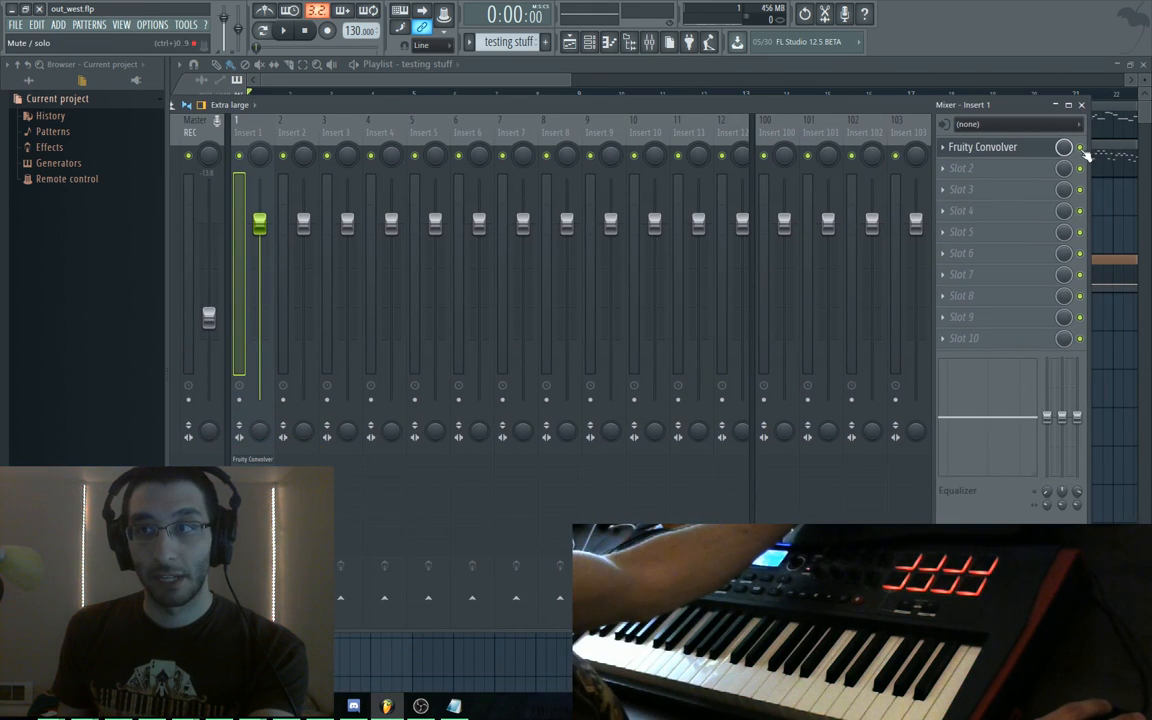
{"action": "left_click", "coordinate": [1081, 149]}
{"action": "key", "text": "space"}
{"action": "key", "text": "space"}
{"action": "left_click_drag", "start_coordinate": [343, 108], "coordinate": [358, 111]}
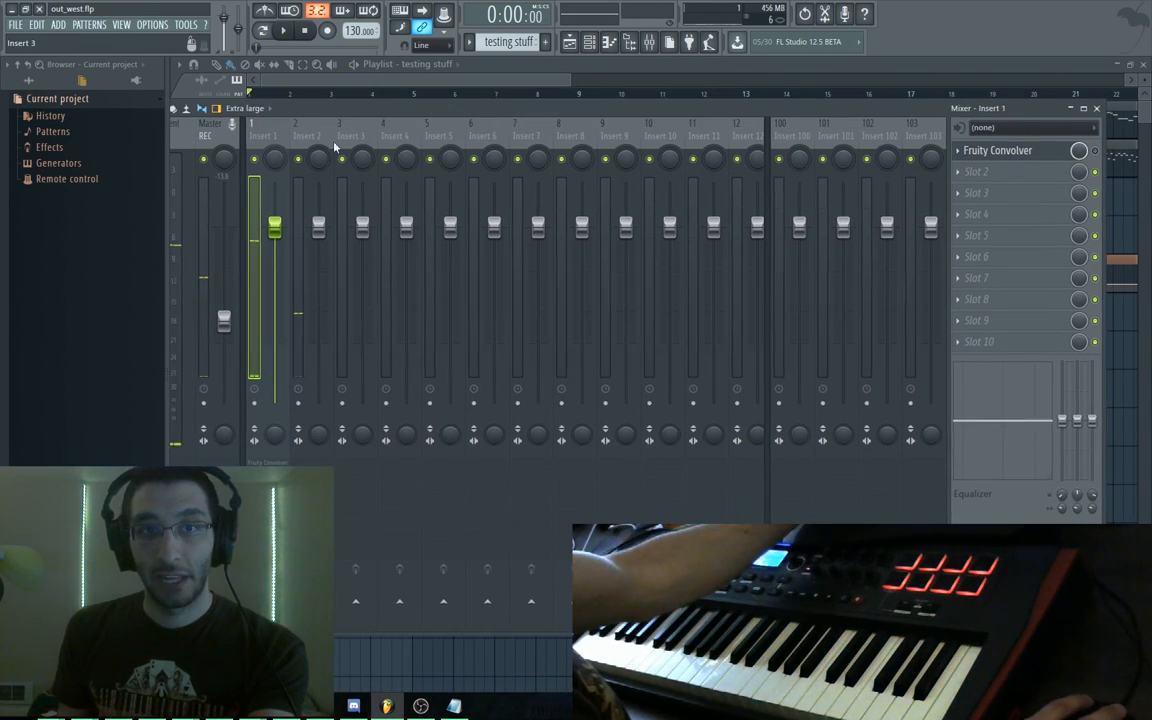
Load Fruity Convolver into Insert 2's first effect slot and listen to it
{"action": "left_click", "coordinate": [318, 150]}
{"action": "left_click", "coordinate": [975, 151]}
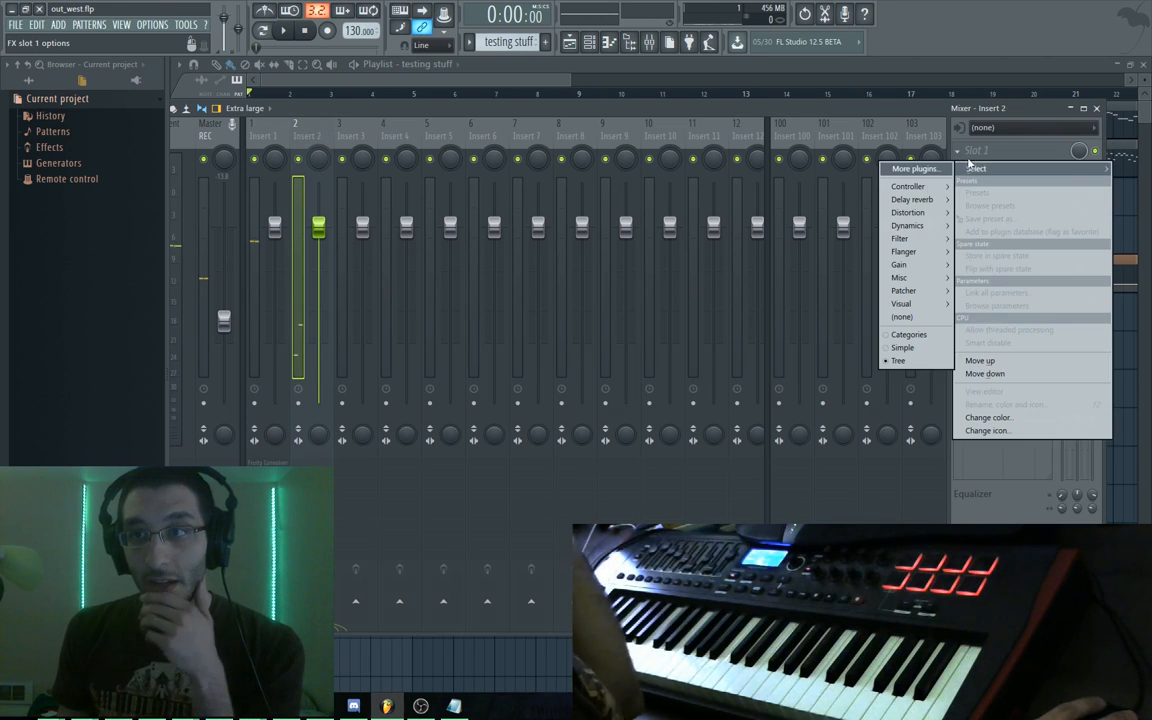
{"action": "mouse_move", "coordinate": [938, 201]}
{"action": "left_click", "coordinate": [840, 196]}
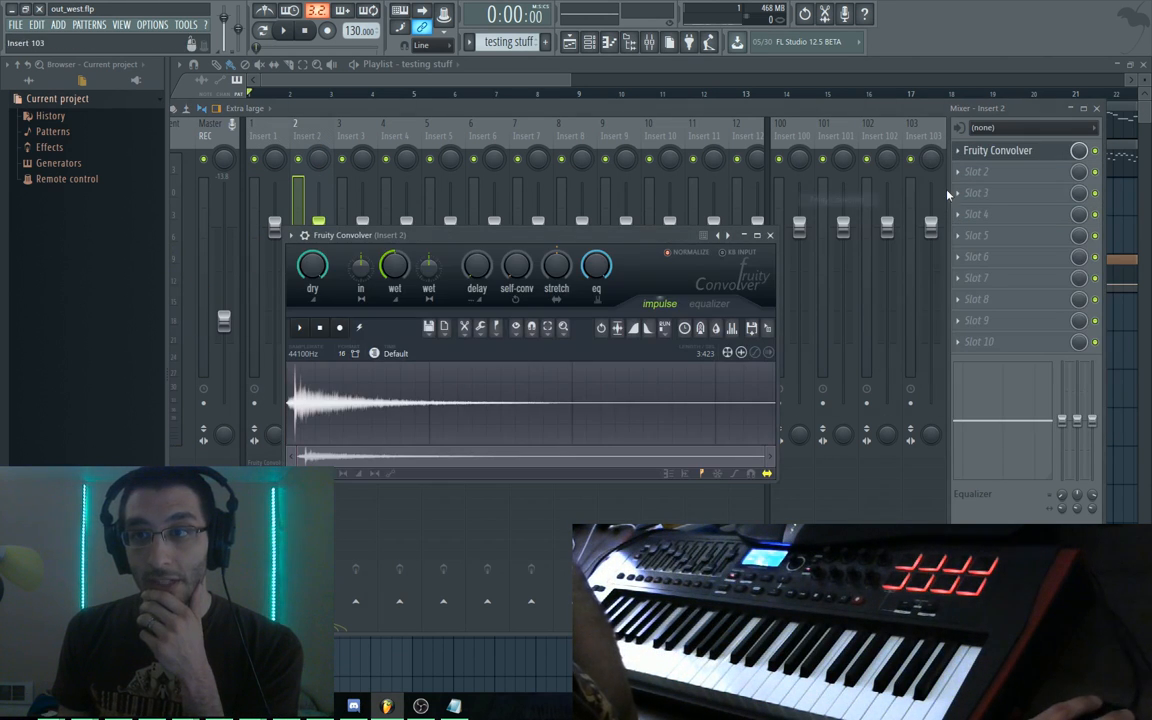
{"action": "key", "text": "space"}
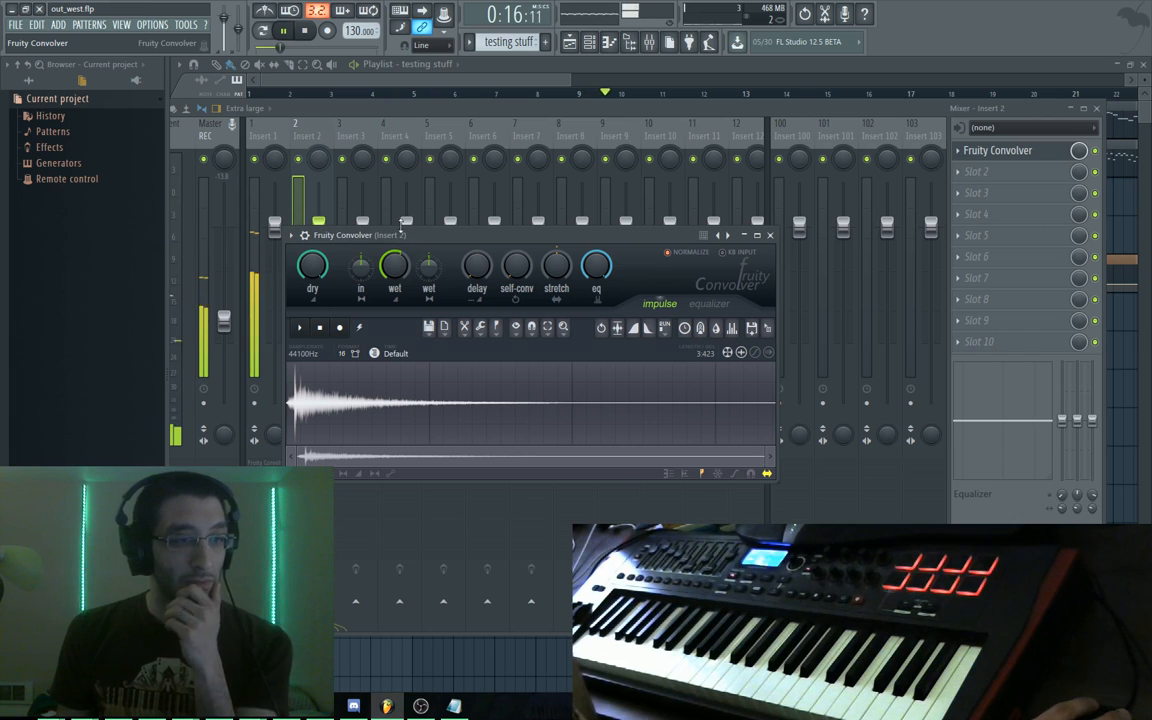
{"action": "key", "text": "space"}
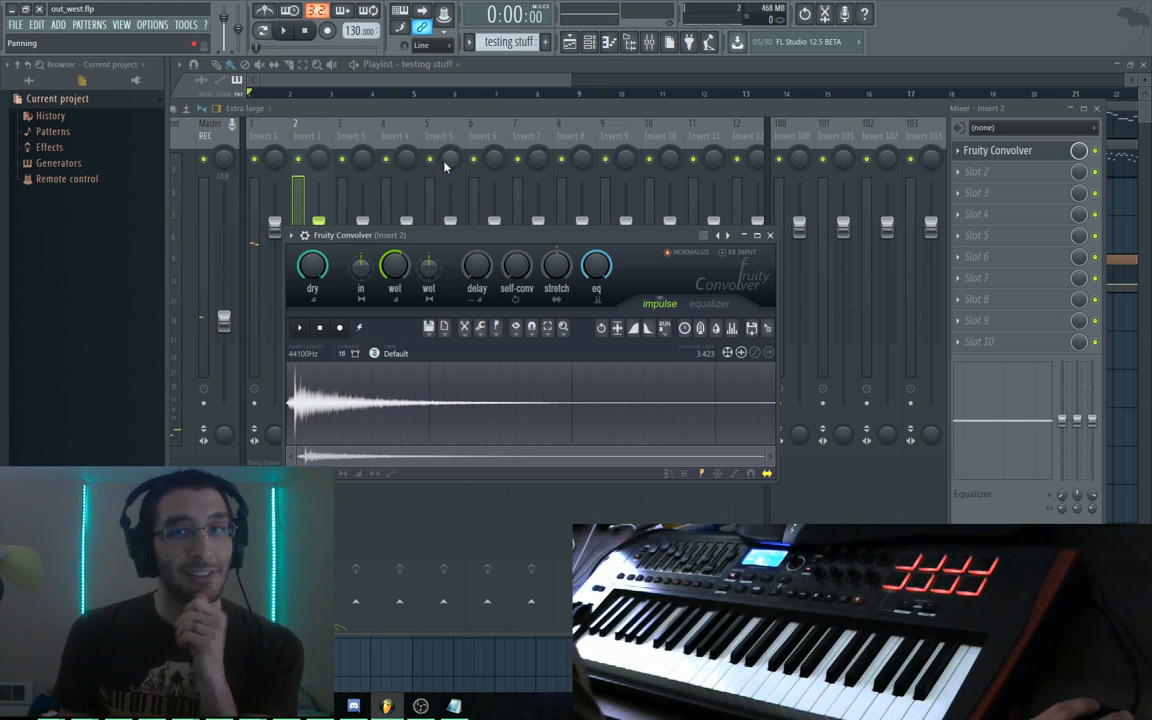
Open Insert 1's Fruity Convolver and play to compare
{"action": "left_click", "coordinate": [272, 140]}
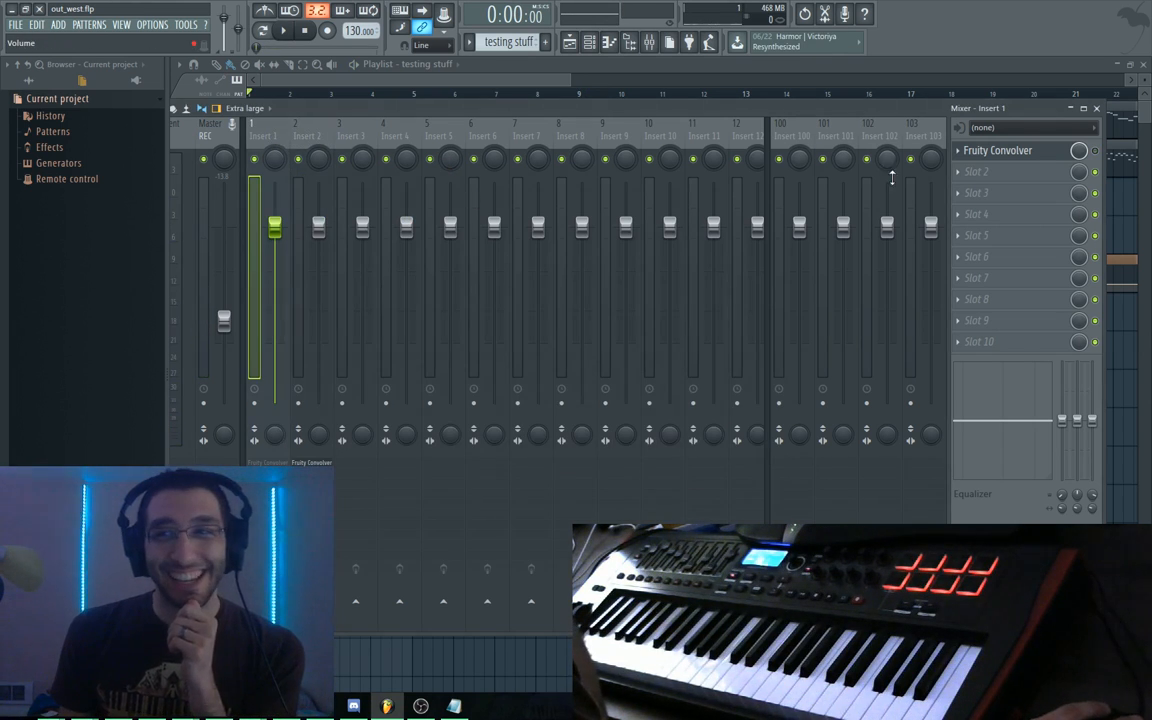
{"action": "left_click", "coordinate": [990, 150]}
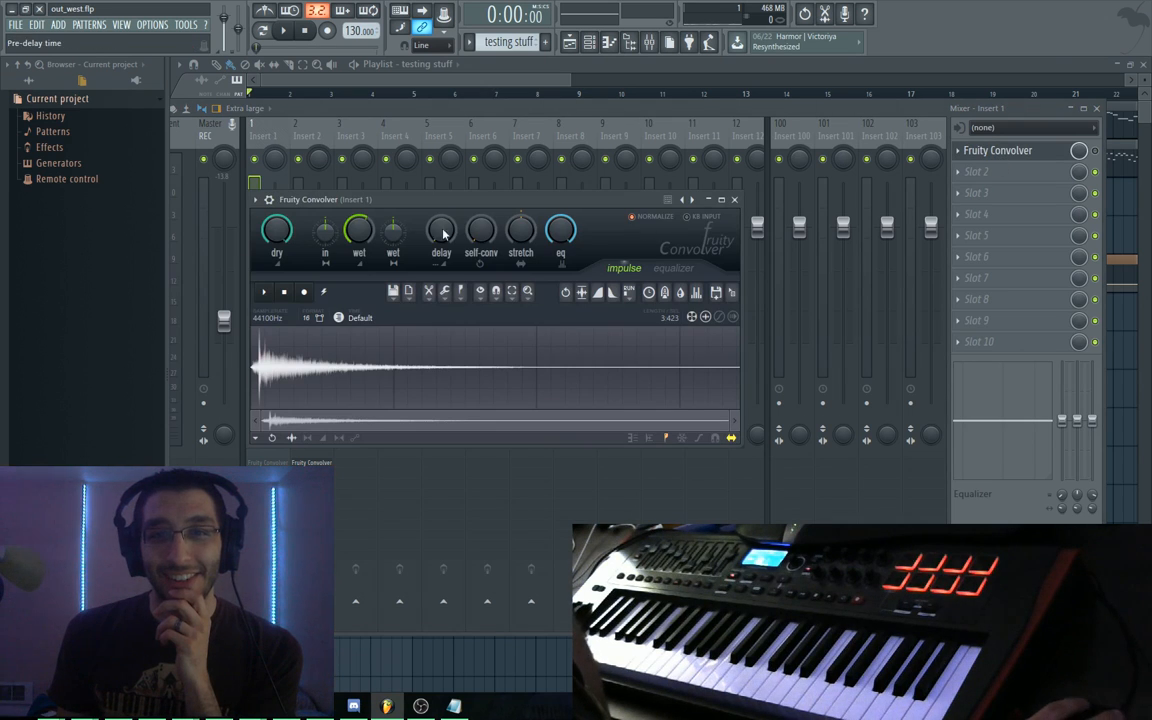
{"action": "key", "text": "space"}
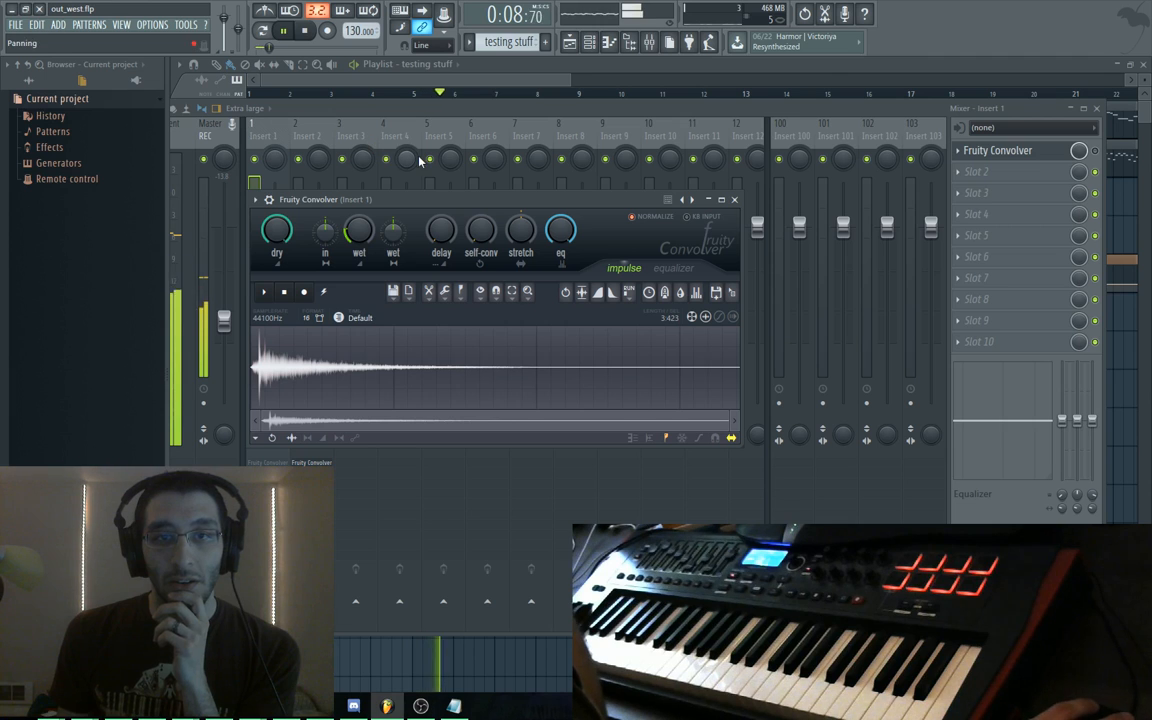
{"action": "key", "text": "space"}
Load Fruity Blood Overdrive into Insert 1's second slot and audition it
{"action": "left_click", "coordinate": [957, 171]}
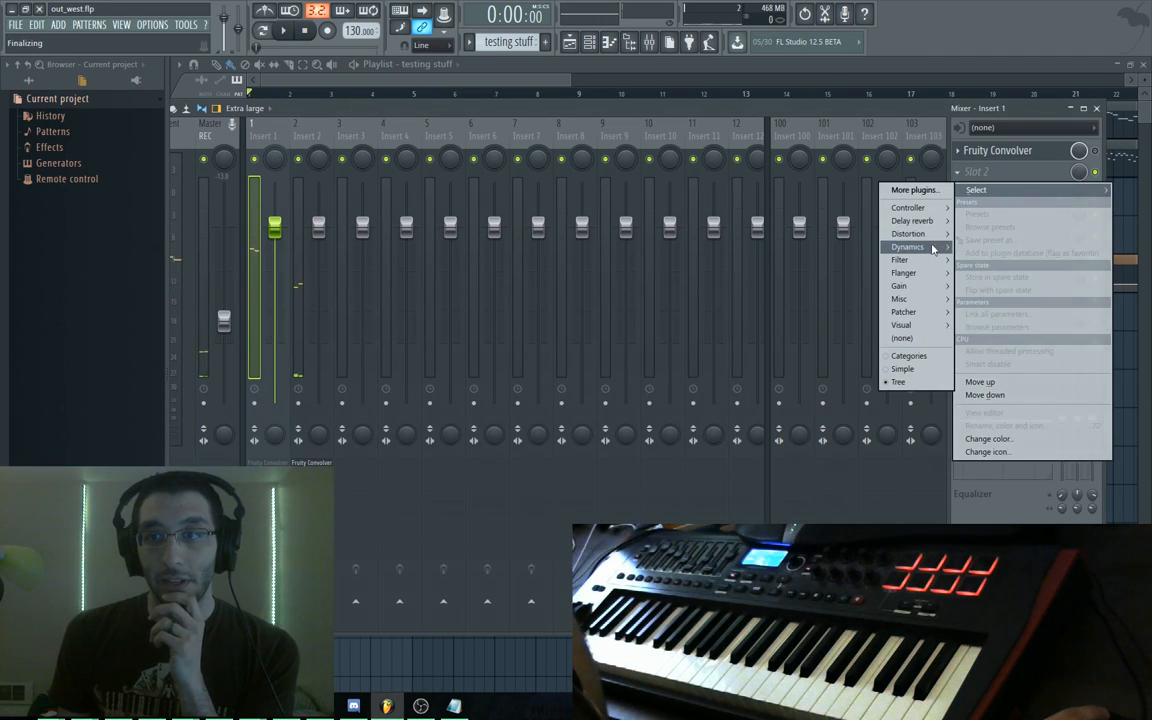
{"action": "mouse_move", "coordinate": [927, 229]}
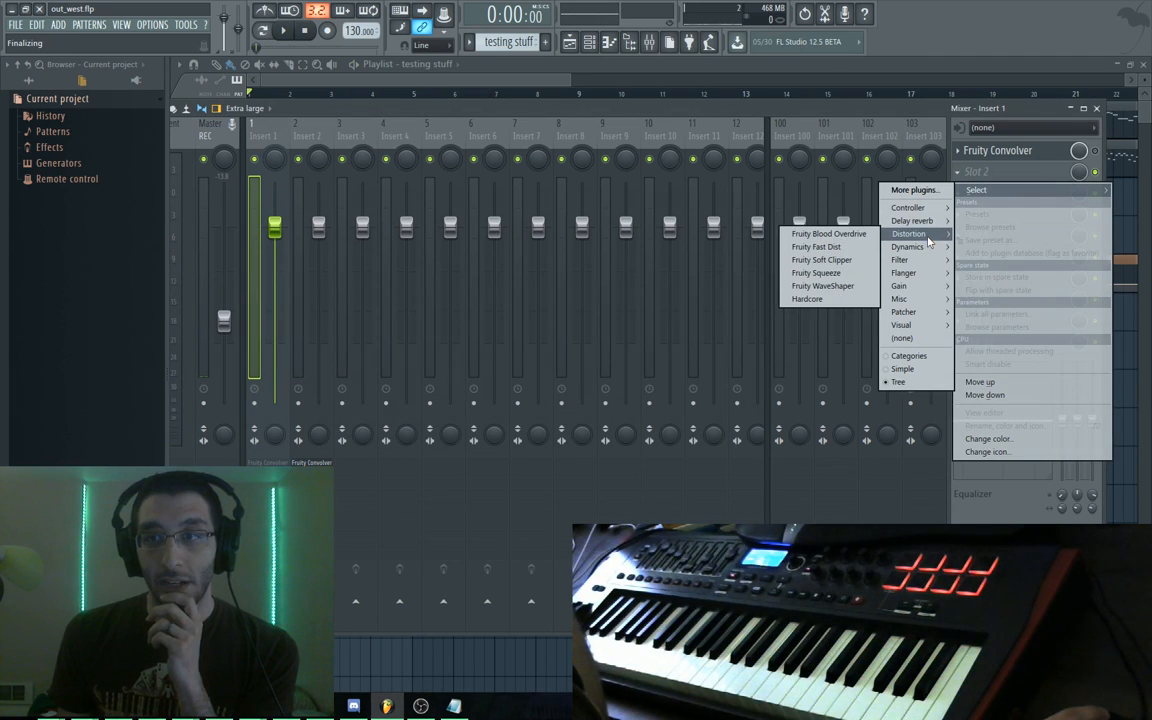
{"action": "left_click", "coordinate": [829, 234]}
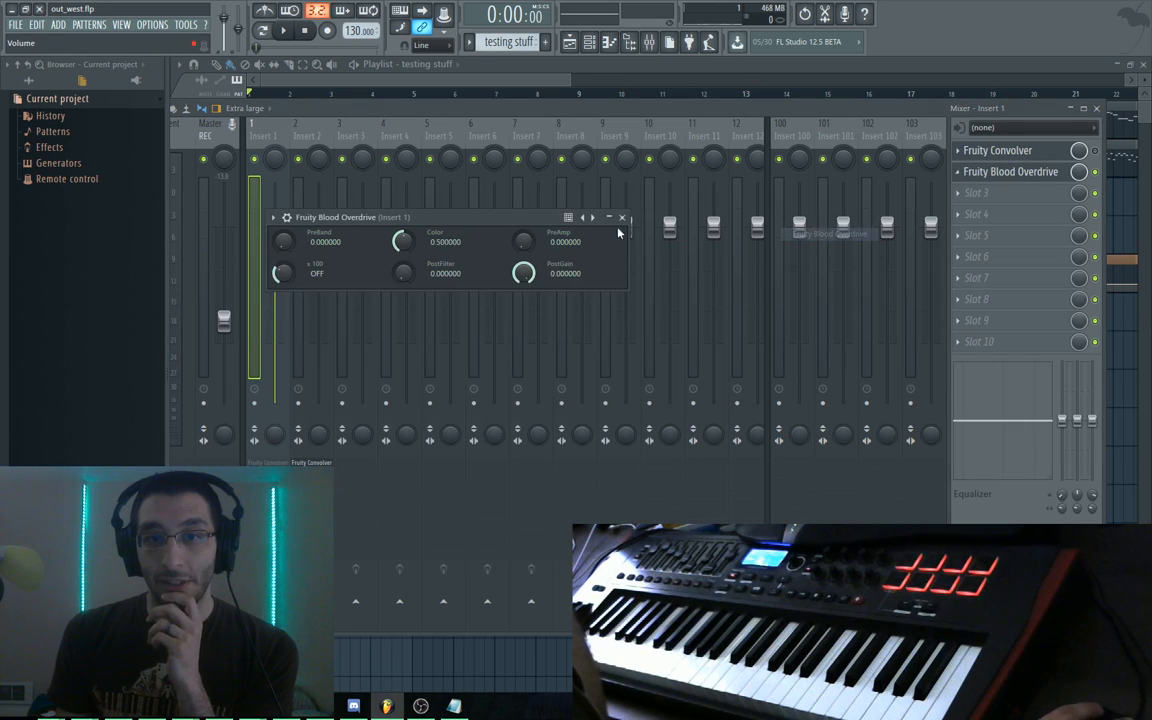
{"action": "key", "text": "space"}
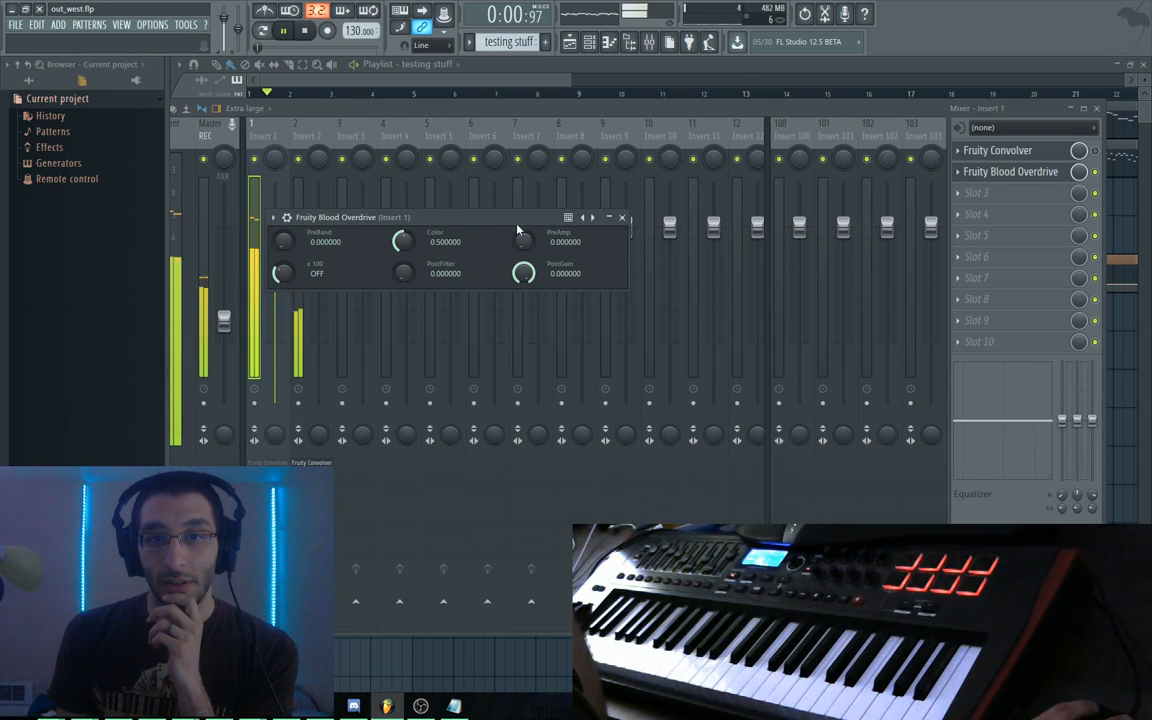
{"action": "key", "text": "space"}
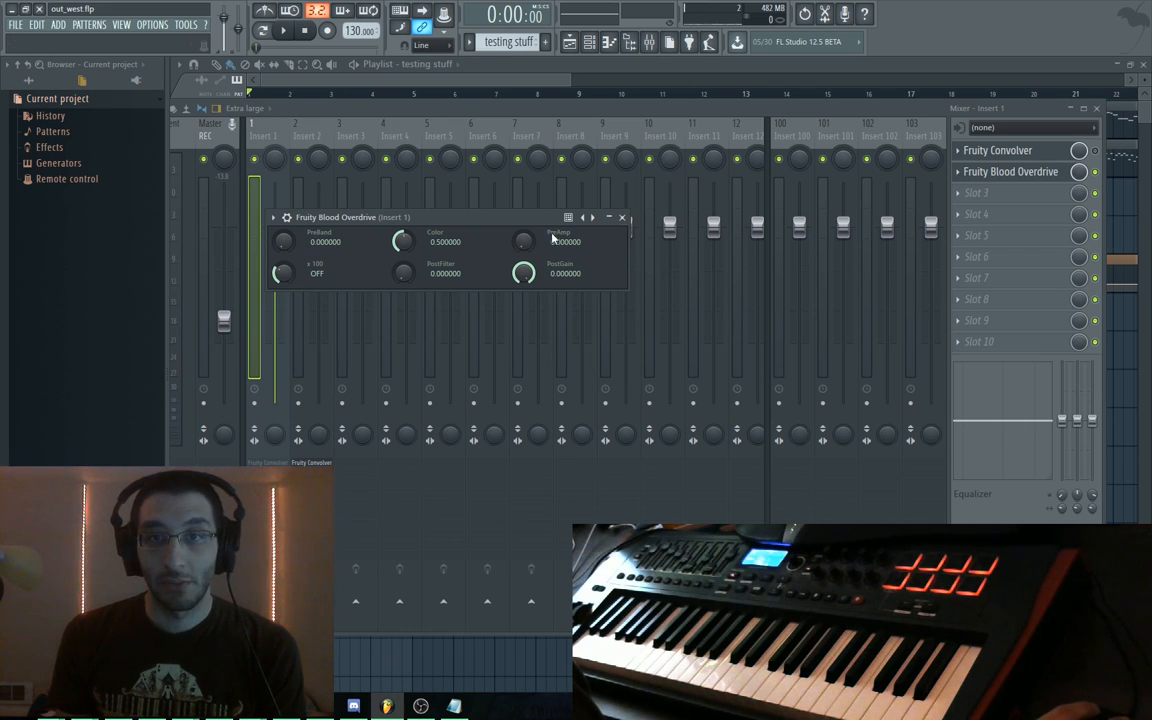
{"action": "left_click_drag", "start_coordinate": [530, 225], "coordinate": [558, 188]}
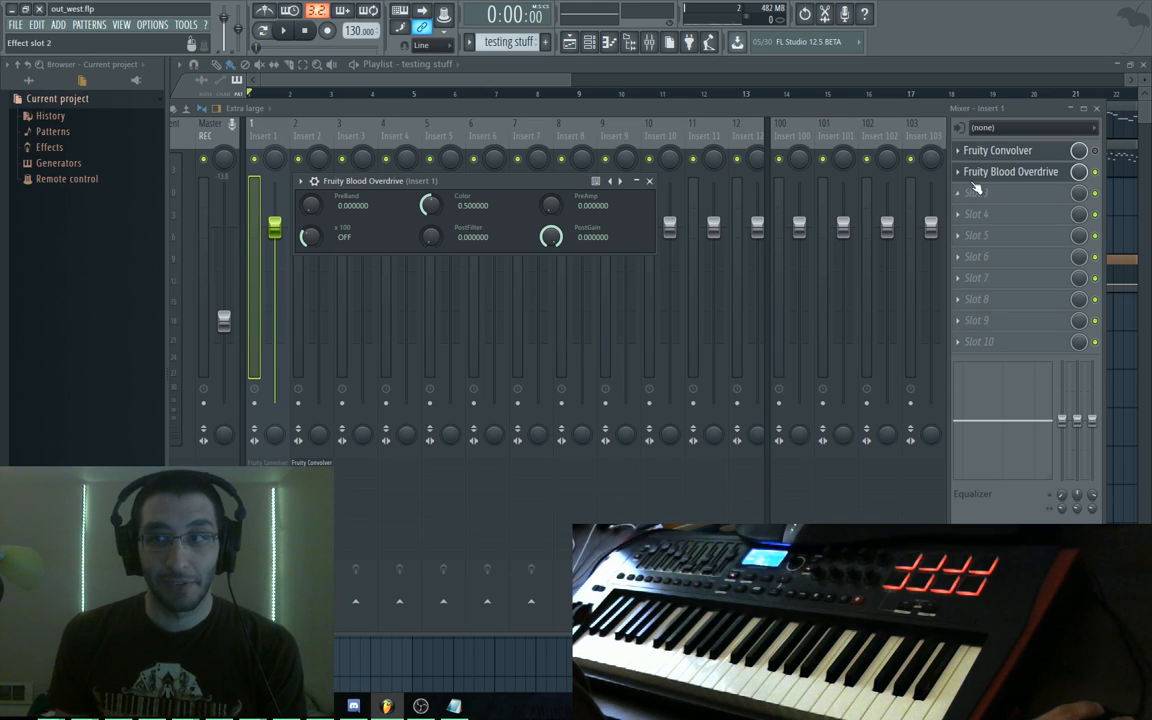
Replace the Blood Overdrive with Fruity Compressor and close the compressor window
{"action": "left_click", "coordinate": [972, 176]}
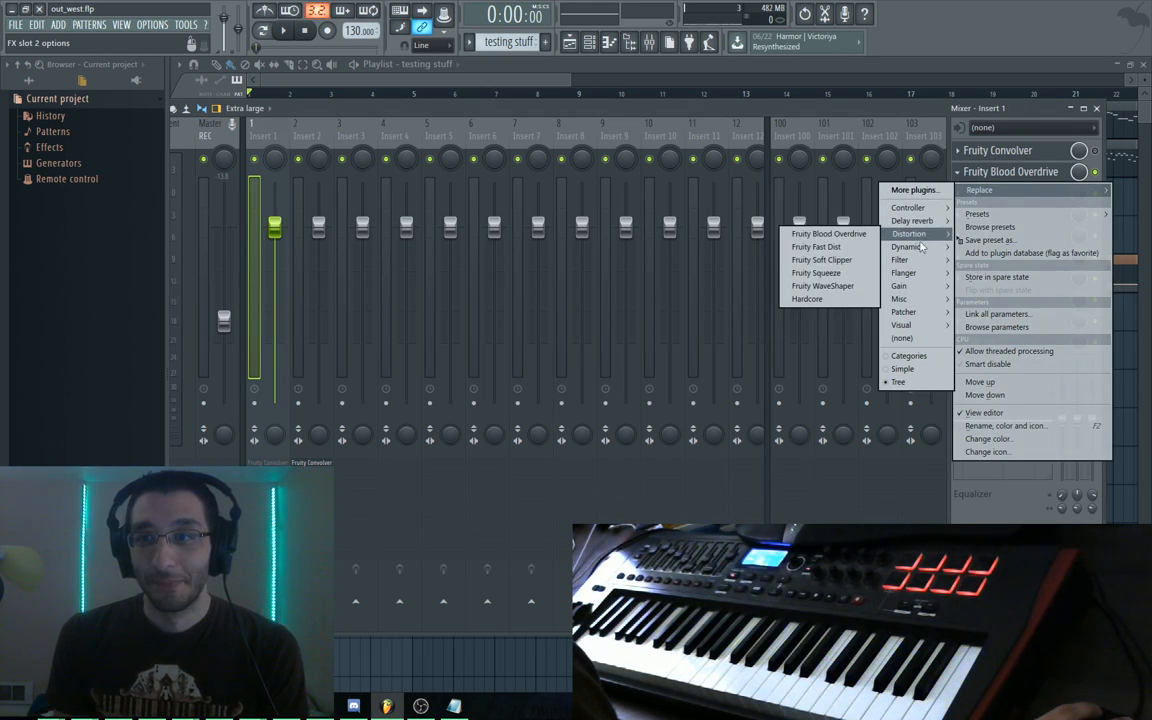
{"action": "mouse_move", "coordinate": [921, 248]}
{"action": "left_click", "coordinate": [810, 247]}
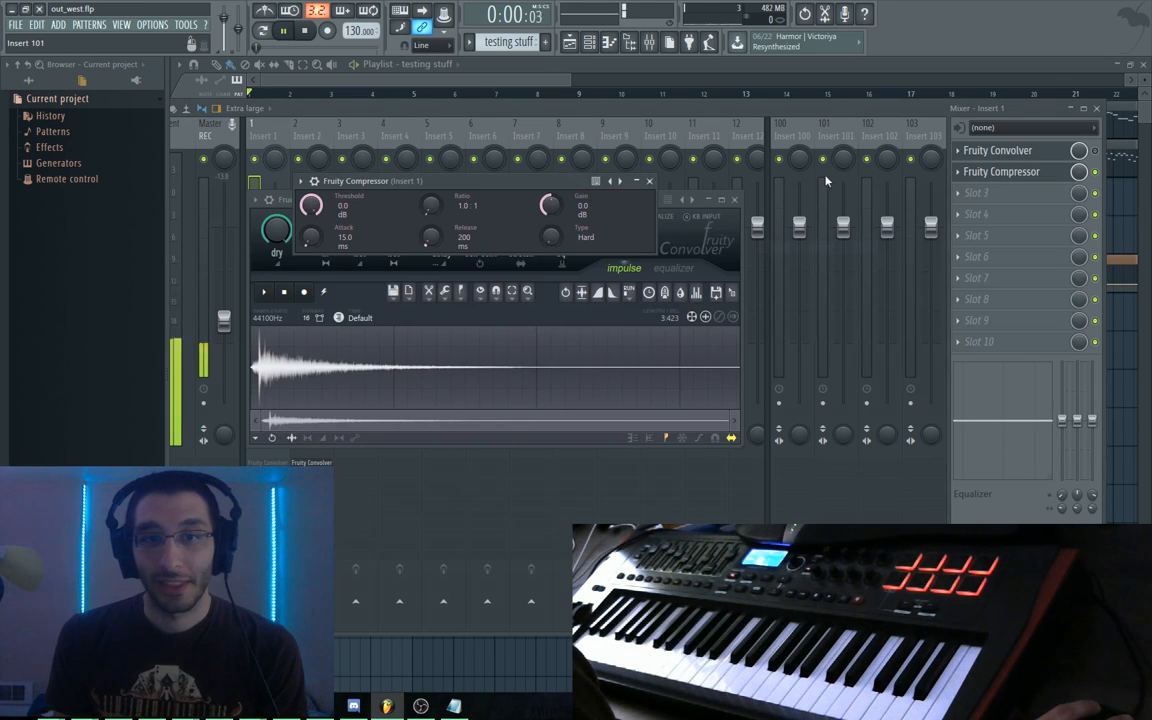
{"action": "left_click", "coordinate": [965, 175]}
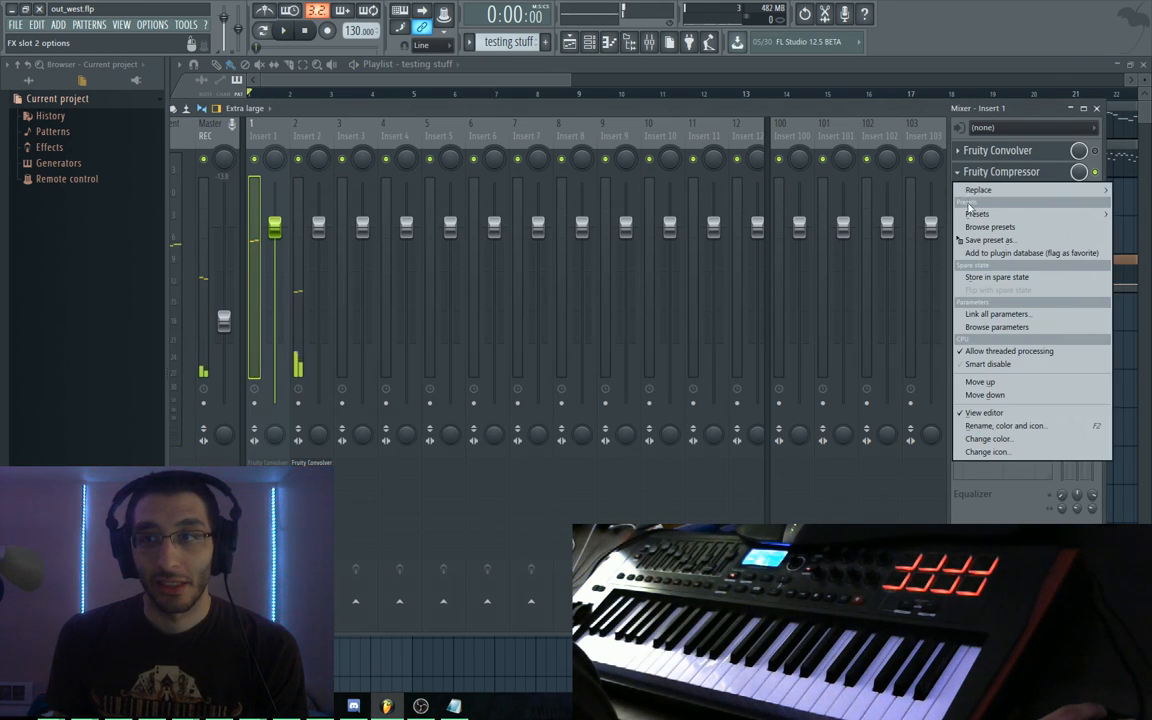
{"action": "key", "text": "Escape"}
{"action": "left_click", "coordinate": [975, 172]}
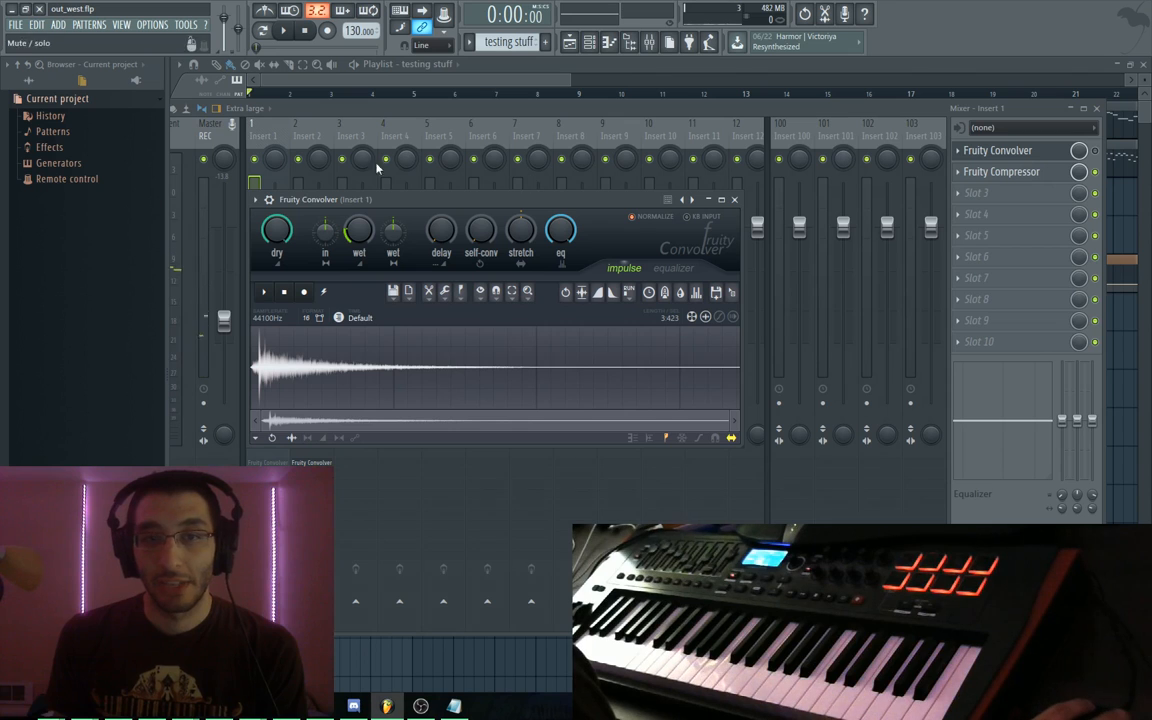
Browse the Convolver's presets, then toggle the Fruity Compressor's window on and off
{"action": "left_click", "coordinate": [257, 201]}
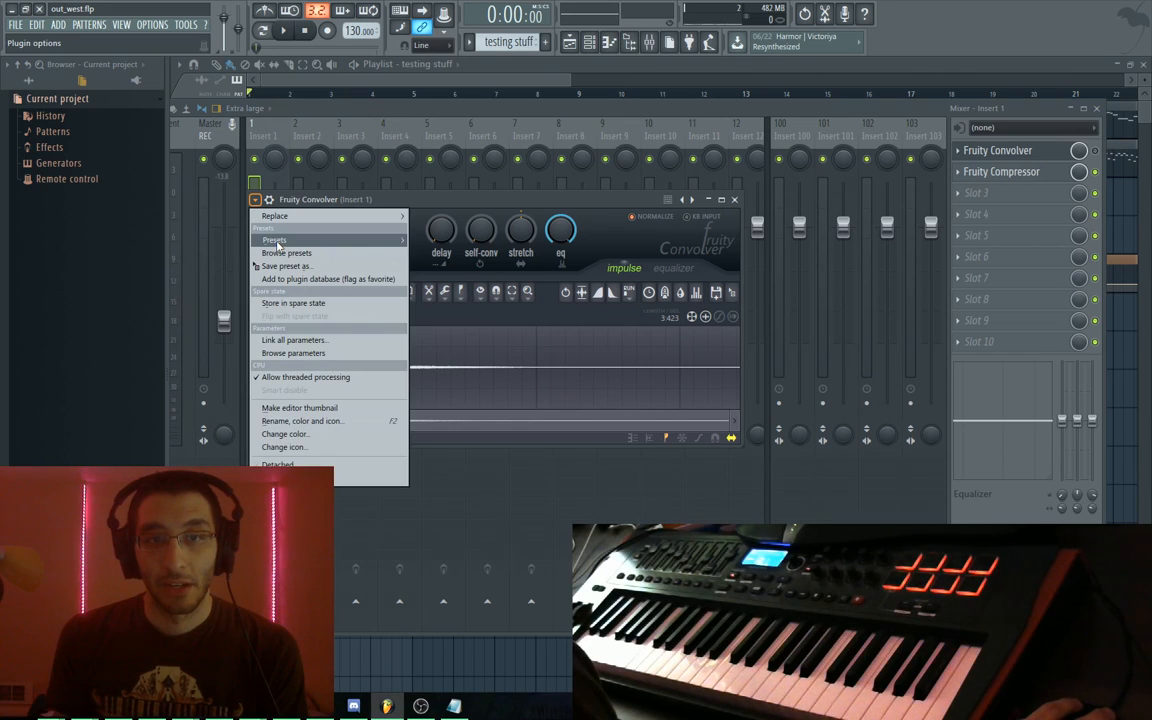
{"action": "mouse_move", "coordinate": [278, 244]}
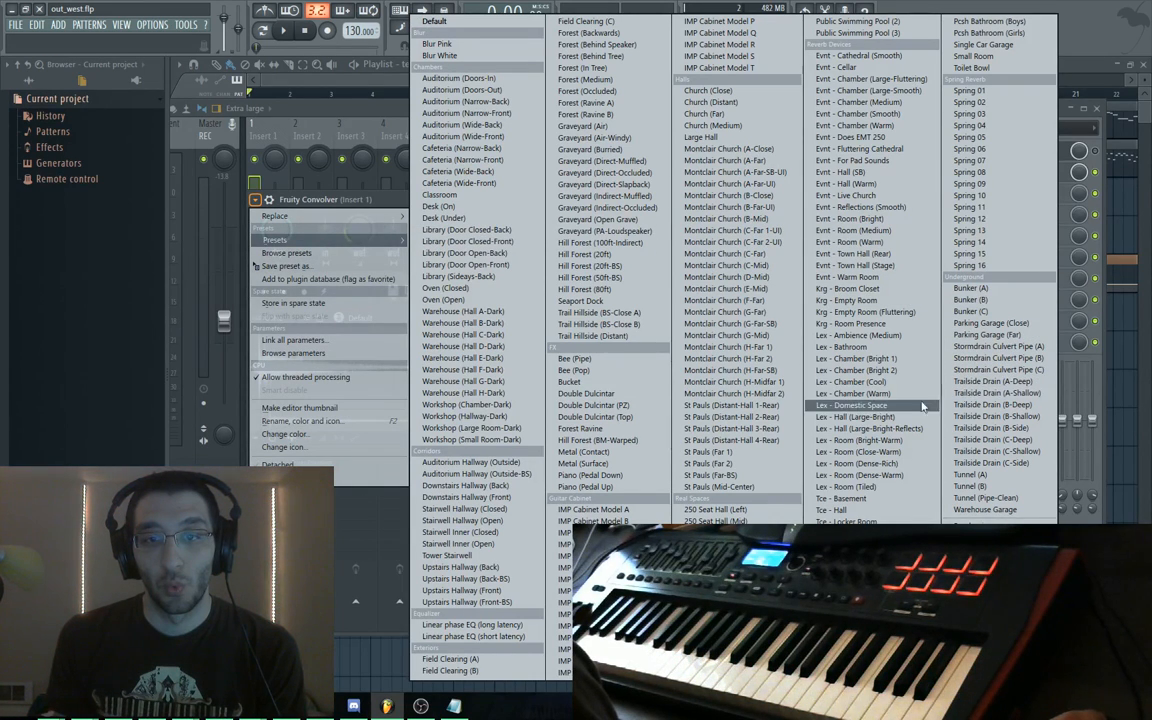
{"action": "left_click", "coordinate": [507, 428]}
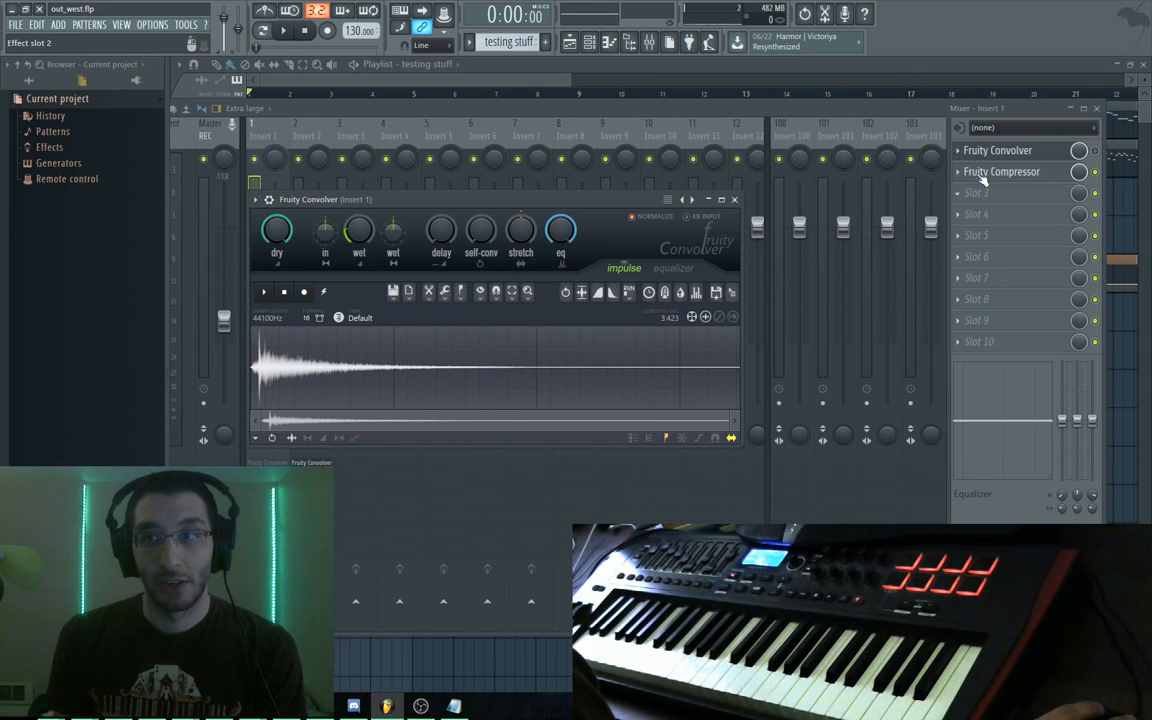
{"action": "left_click", "coordinate": [1045, 177]}
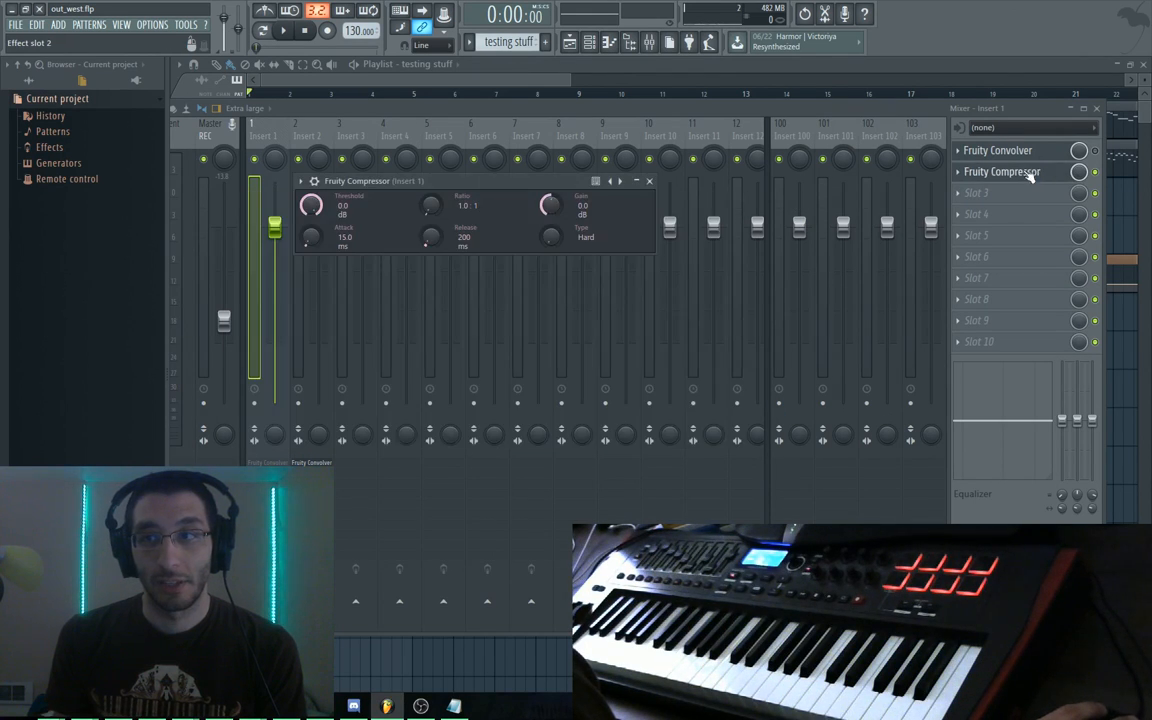
{"action": "left_click", "coordinate": [1028, 176]}
{"action": "left_click", "coordinate": [1010, 176]}
{"action": "left_click", "coordinate": [988, 175]}
Remove Fruity Compressor from Insert 1's second slot via Replace > (none)
{"action": "left_click", "coordinate": [959, 172]}
{"action": "mouse_move", "coordinate": [978, 190]}
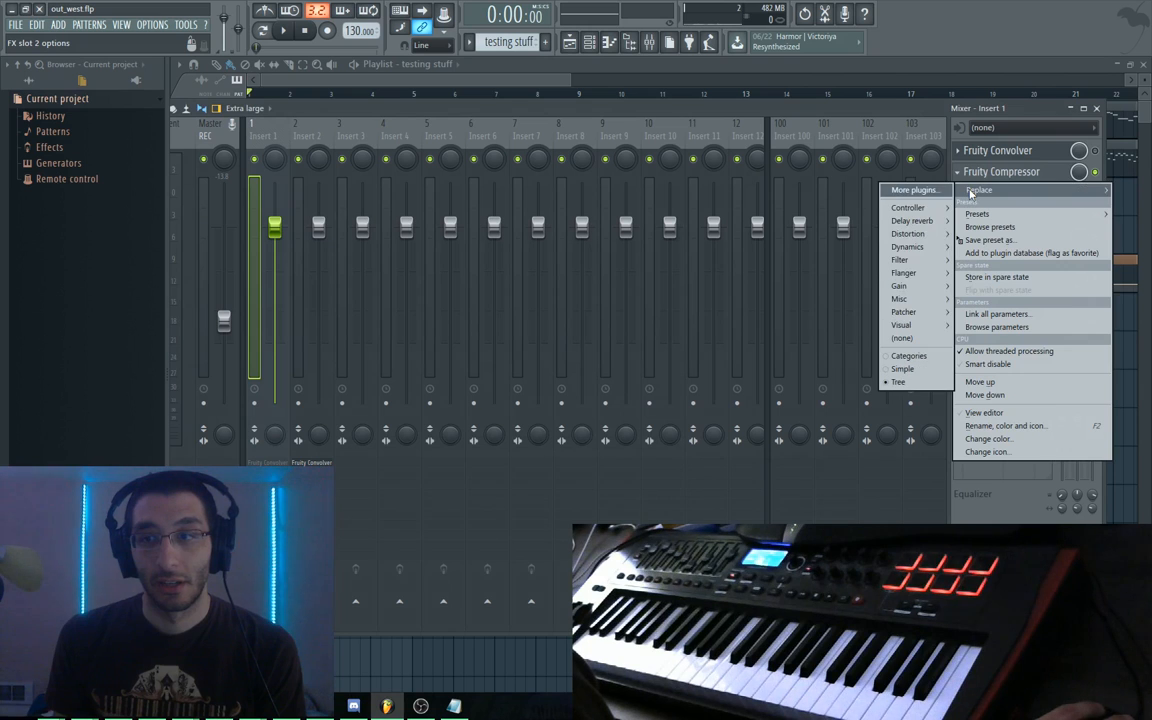
{"action": "left_click", "coordinate": [903, 338]}
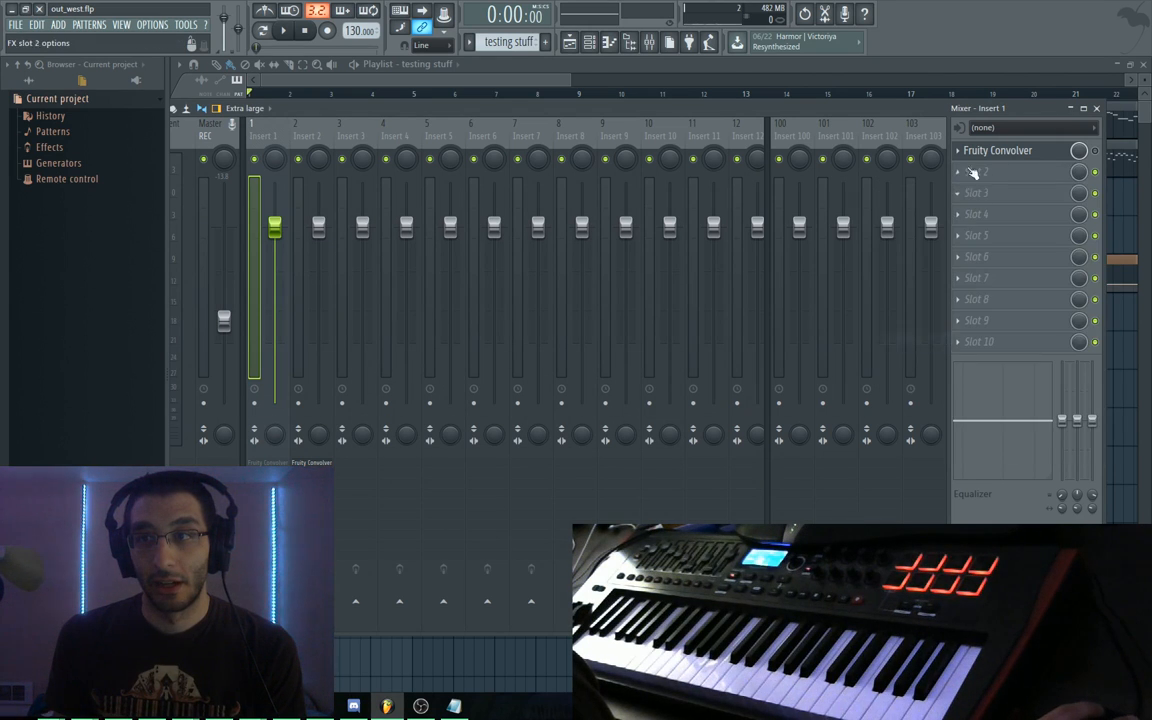
{"action": "left_click", "coordinate": [961, 151]}
{"action": "left_click", "coordinate": [976, 155]}
{"action": "left_click", "coordinate": [961, 151]}
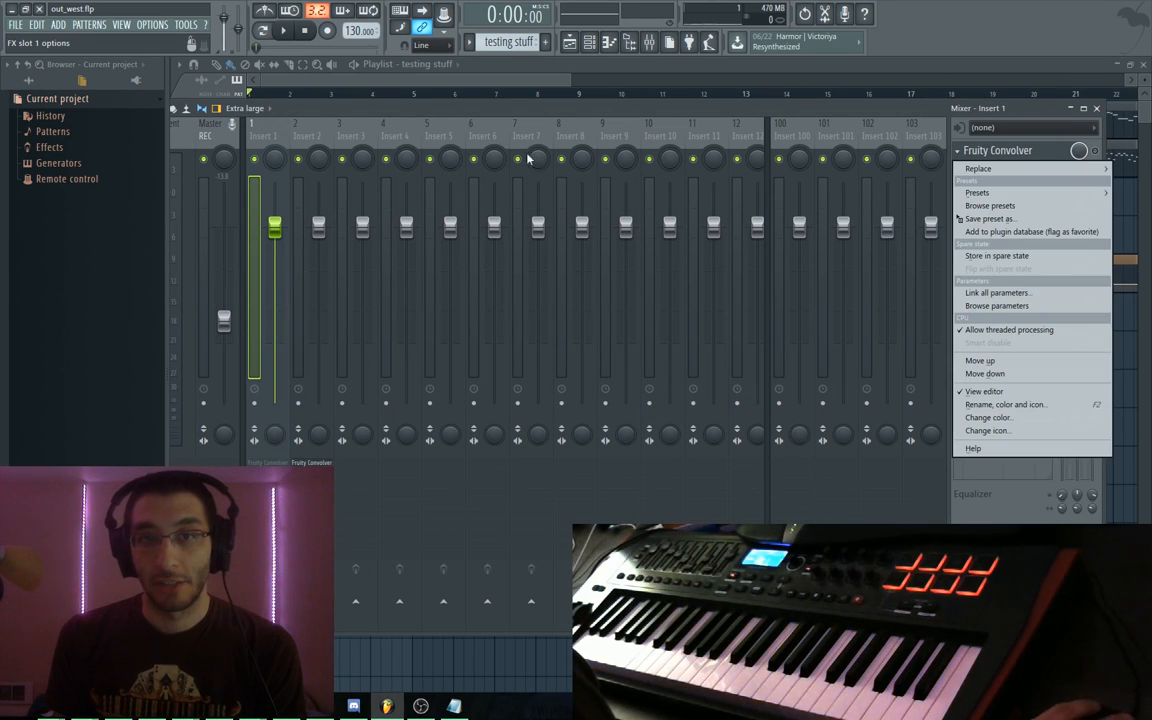
{"action": "left_click", "coordinate": [951, 139]}
Step the Convolver through White Noise and auditorium_doors impulses while playing
{"action": "left_click", "coordinate": [1018, 152]}
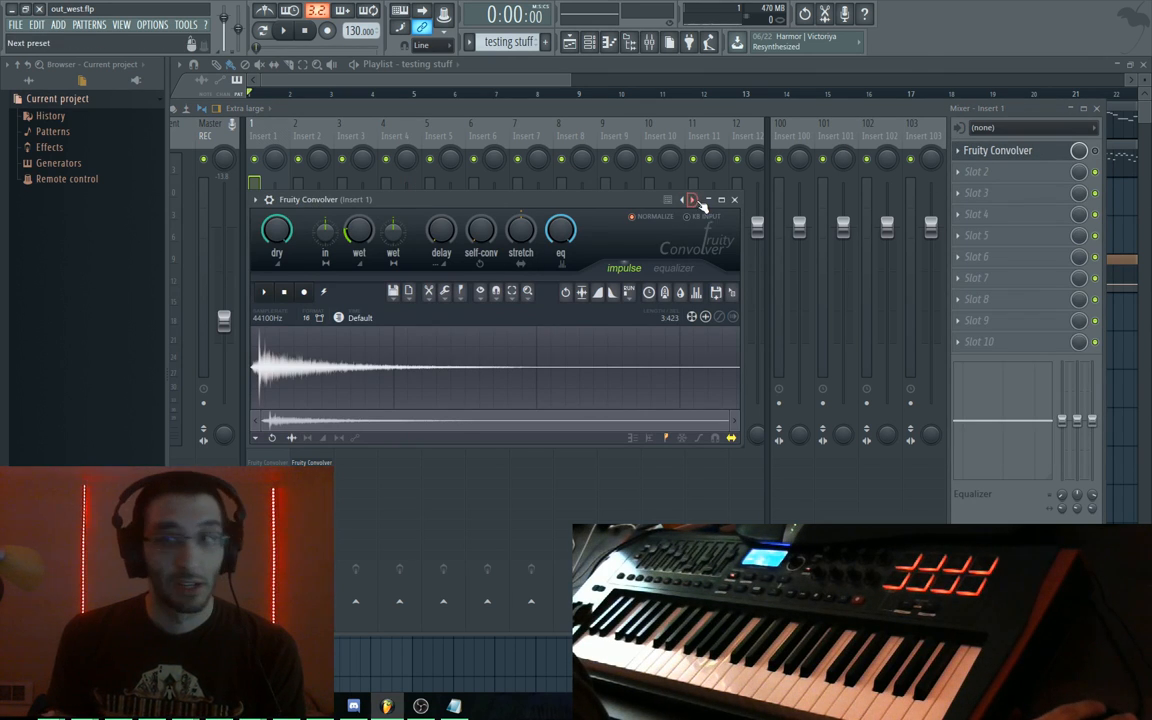
{"action": "left_click", "coordinate": [692, 199]}
{"action": "key", "text": "space"}
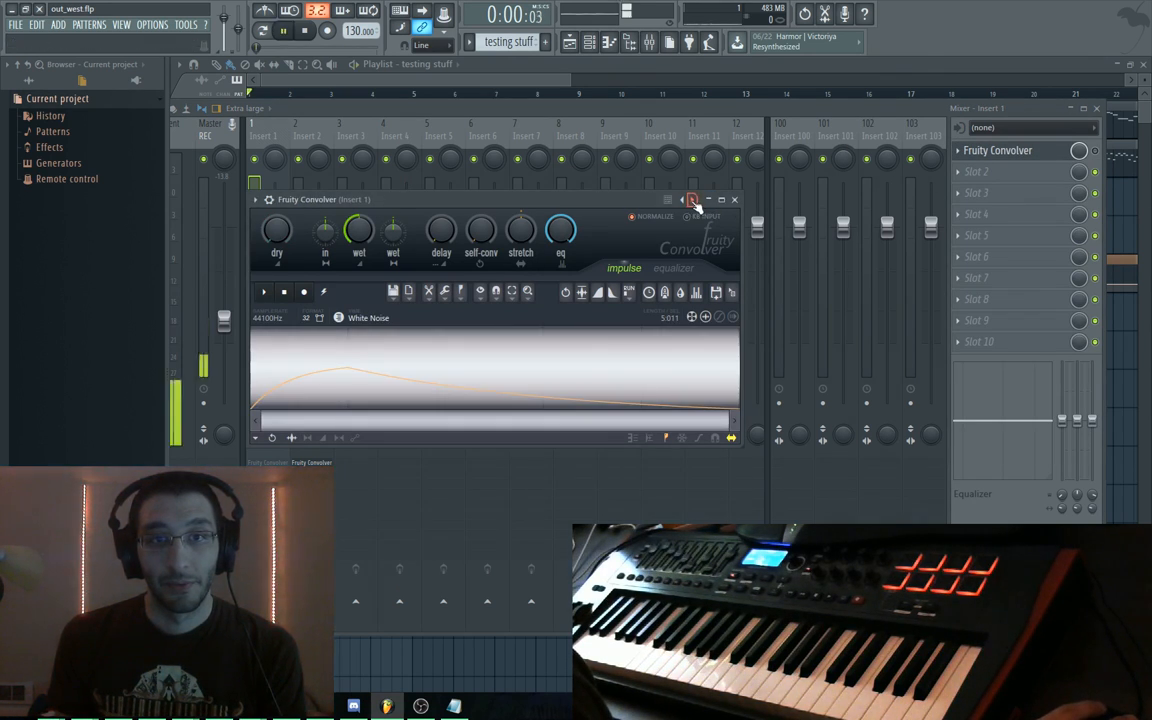
{"action": "left_click", "coordinate": [693, 200]}
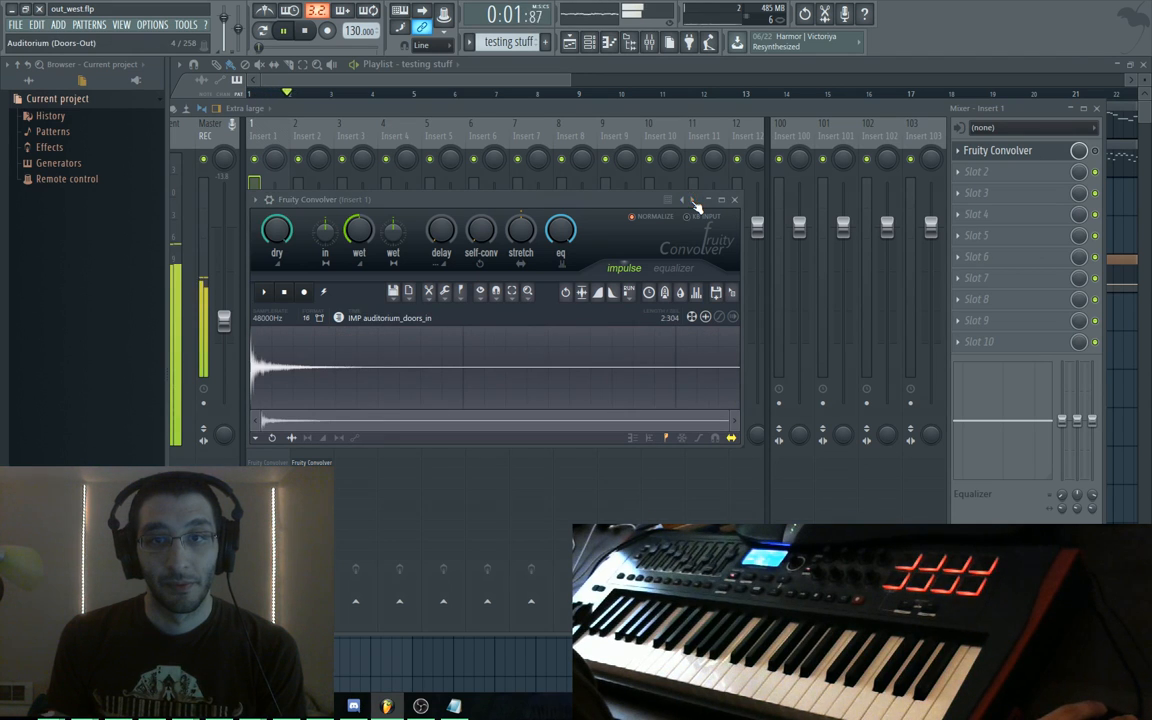
{"action": "left_click", "coordinate": [692, 200]}
{"action": "key", "text": "space"}
Try the Metal (Contact) preset, then settle on Bunker (A) for the Convolver
{"action": "left_click", "coordinate": [256, 199]}
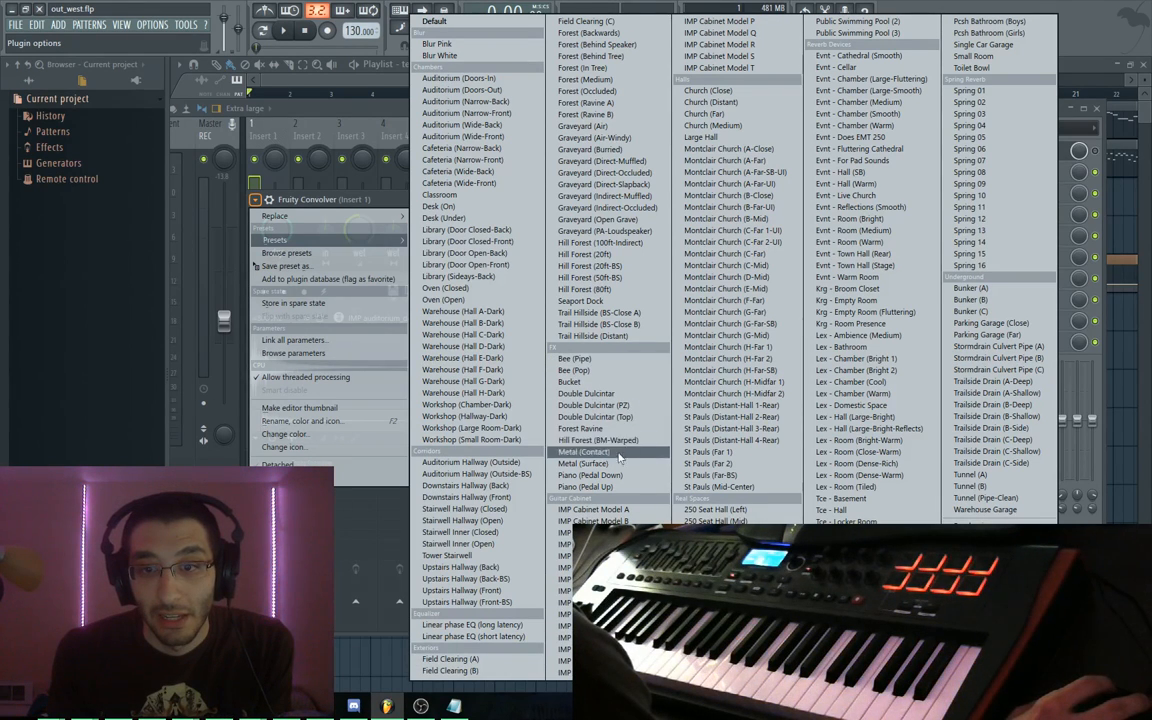
{"action": "left_click", "coordinate": [586, 452]}
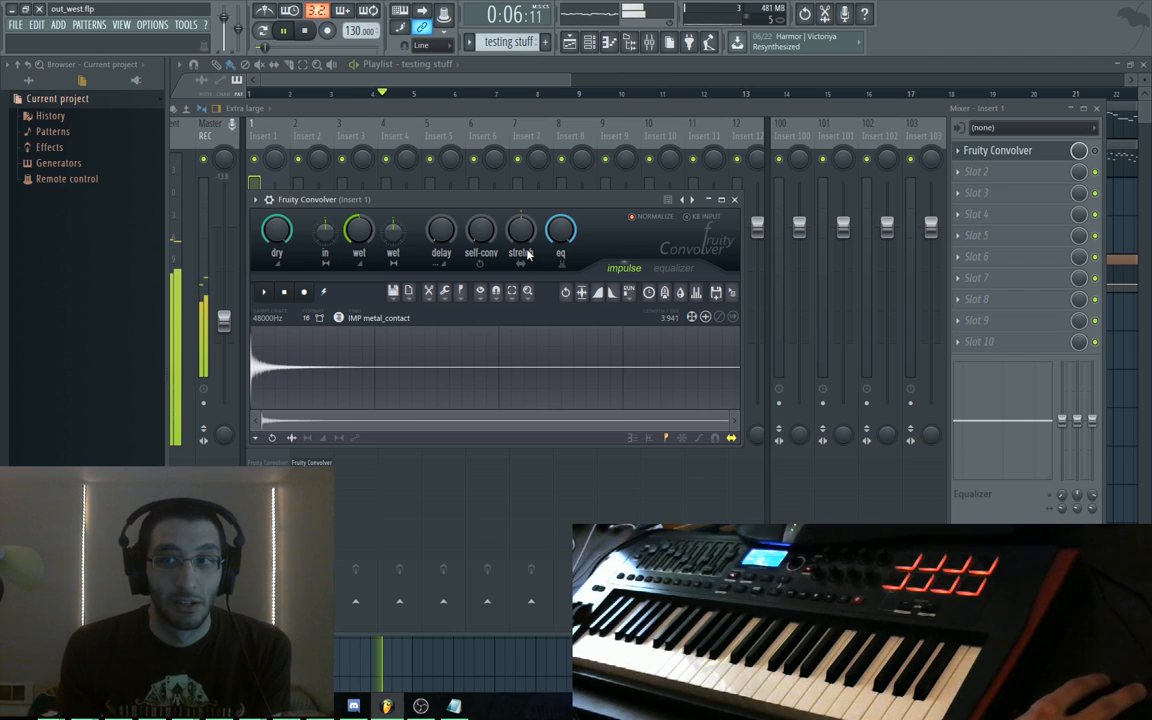
{"action": "key", "text": "space"}
{"action": "left_click", "coordinate": [268, 200]}
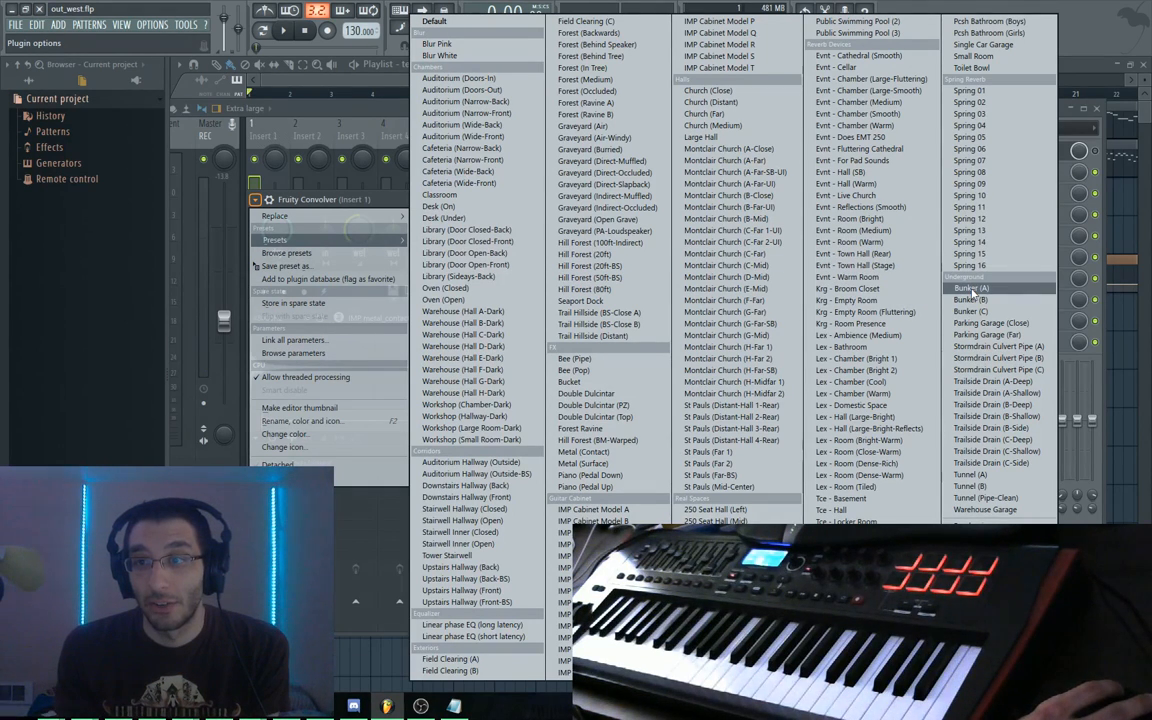
{"action": "left_click", "coordinate": [971, 289]}
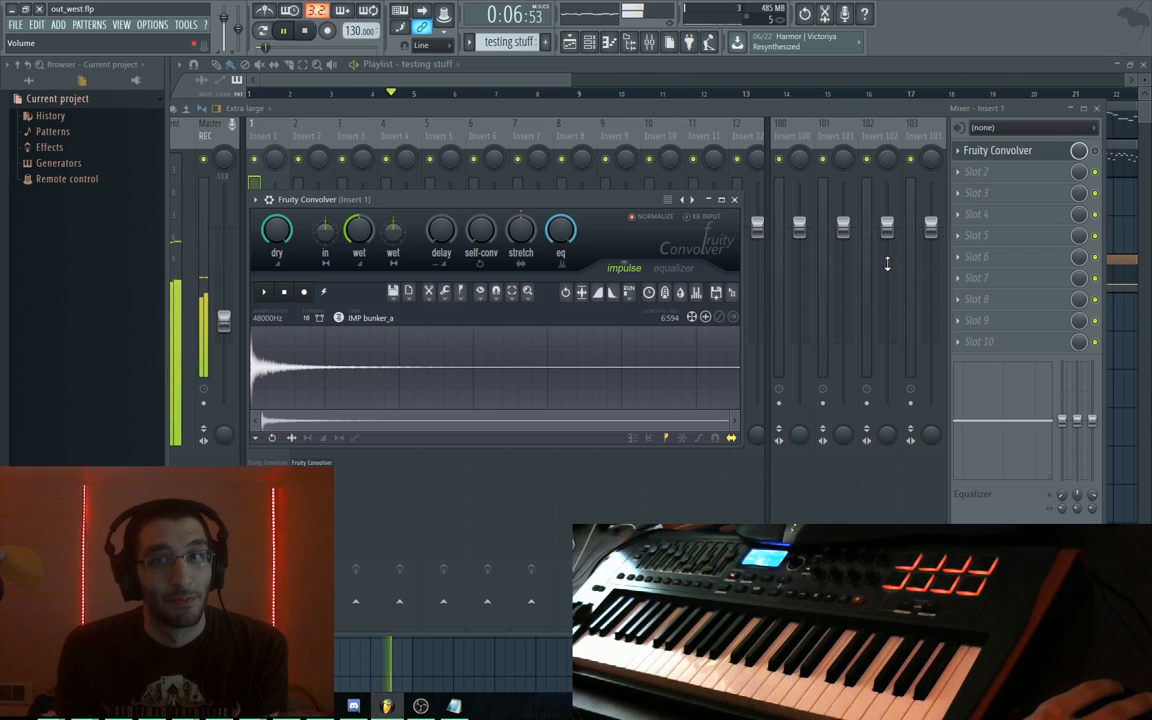
{"action": "key", "text": "space"}
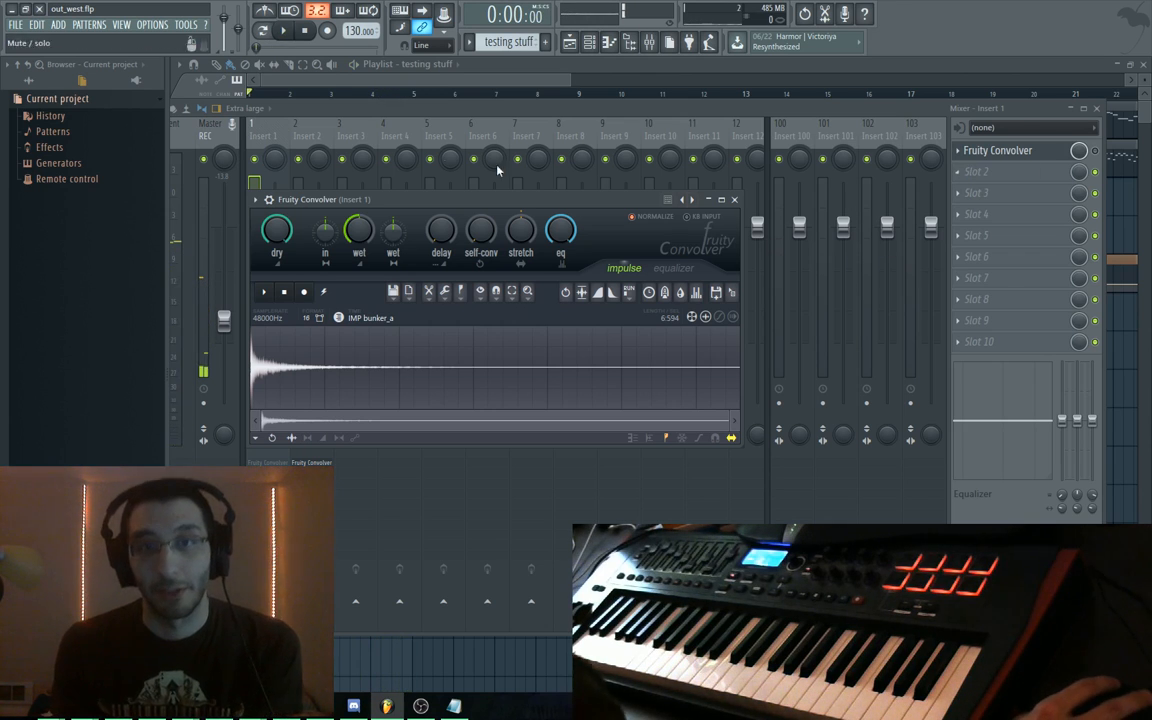
Audition Insert 2's Fruity Convolver, then close its window
{"action": "left_click", "coordinate": [310, 138]}
{"action": "left_click", "coordinate": [1005, 151]}
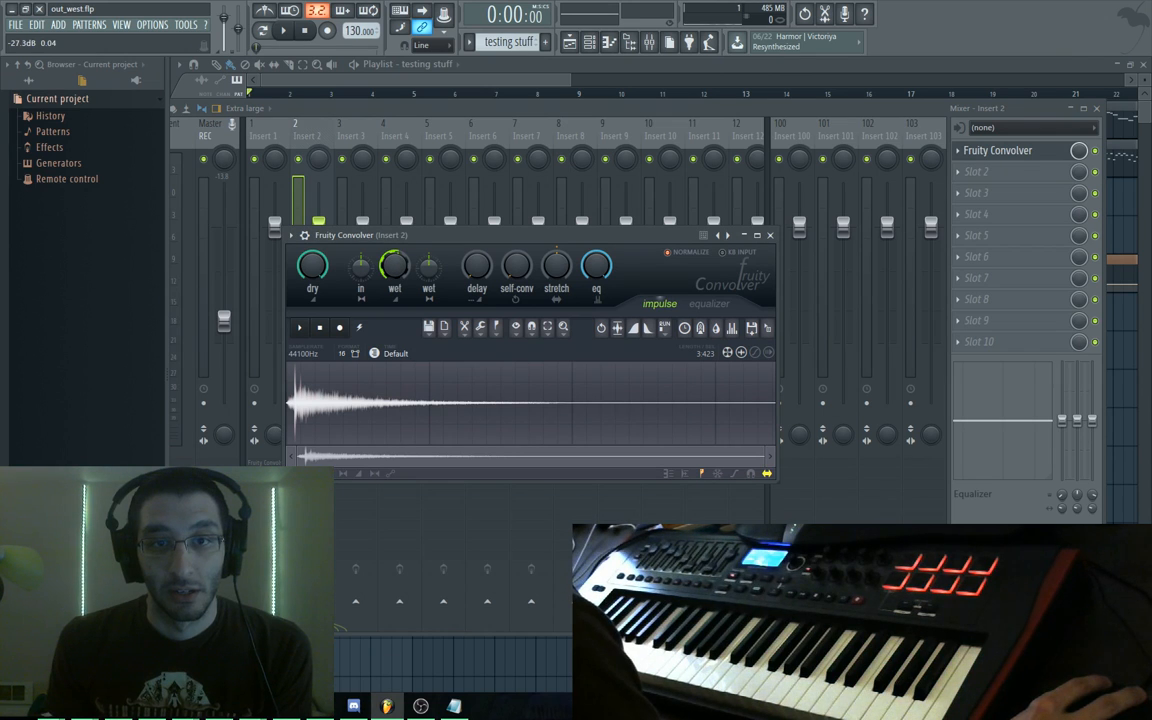
{"action": "key", "text": "space"}
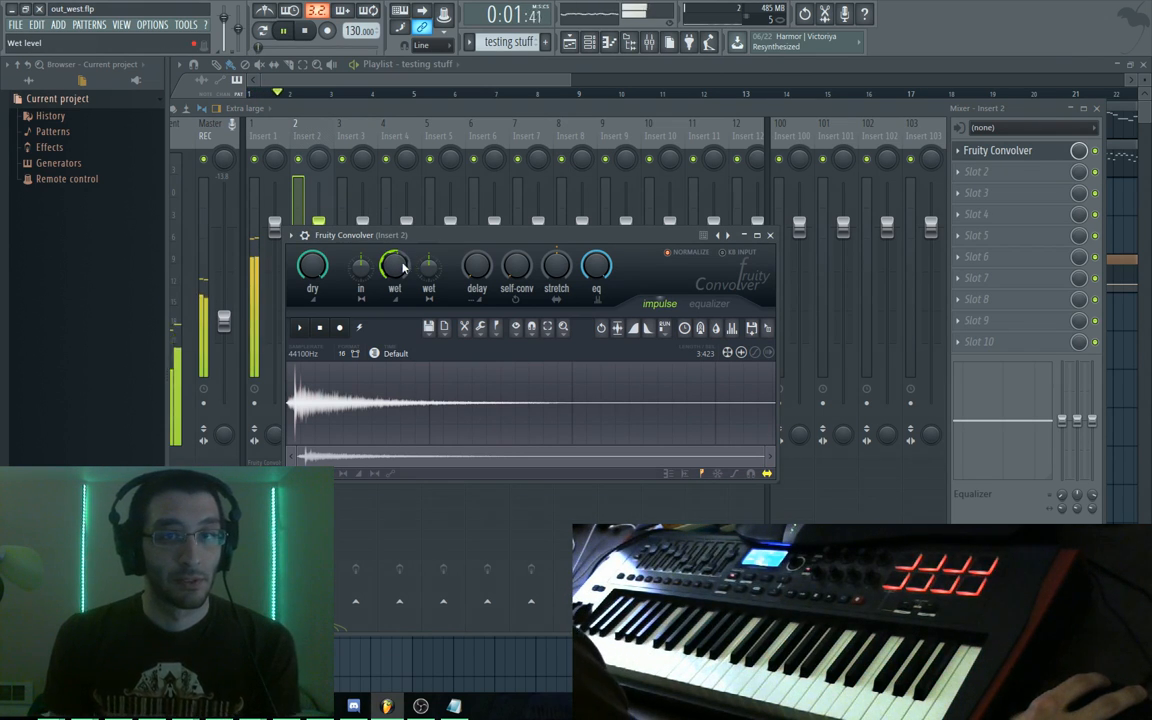
{"action": "key", "text": "space"}
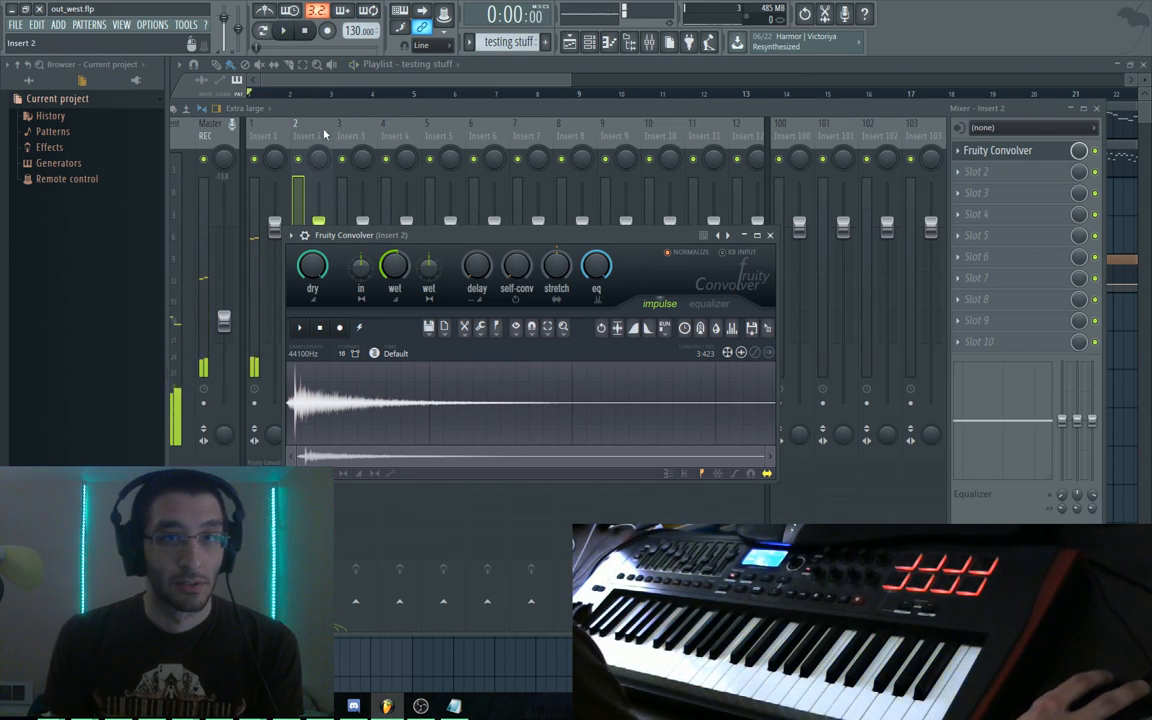
{"action": "key", "text": "Escape"}
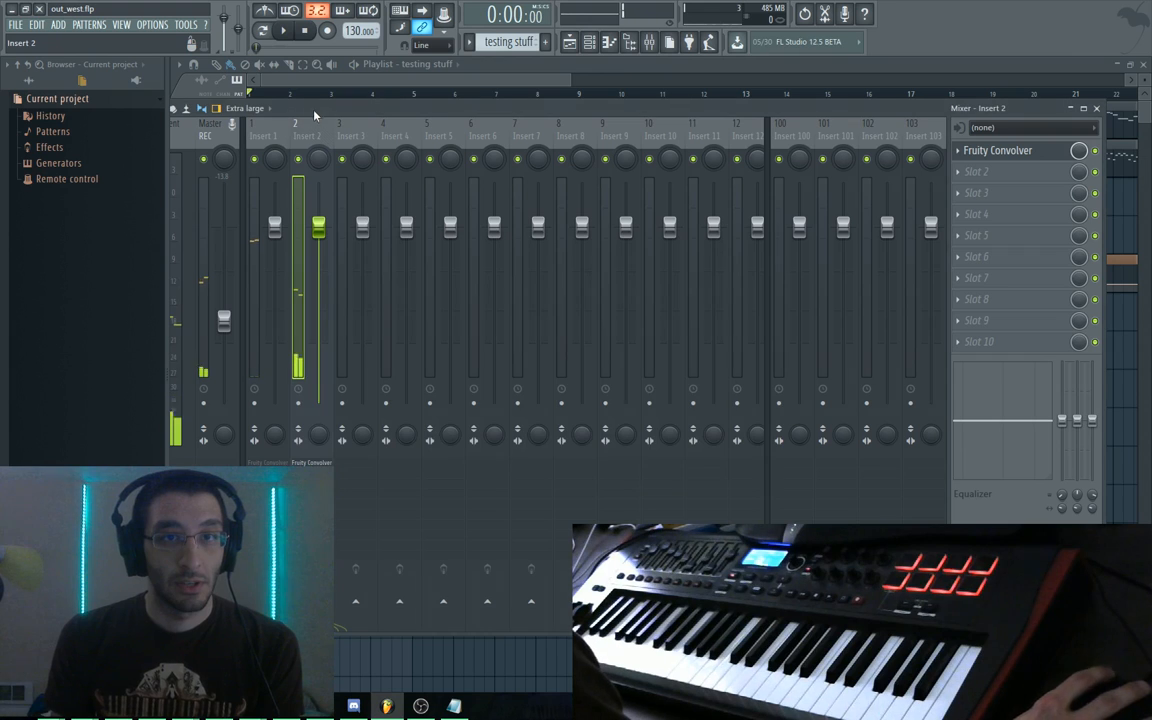
Select Insert 1, play briefly, and open its Convolver slot's options
{"action": "left_click", "coordinate": [268, 145]}
{"action": "left_click", "coordinate": [961, 150]}
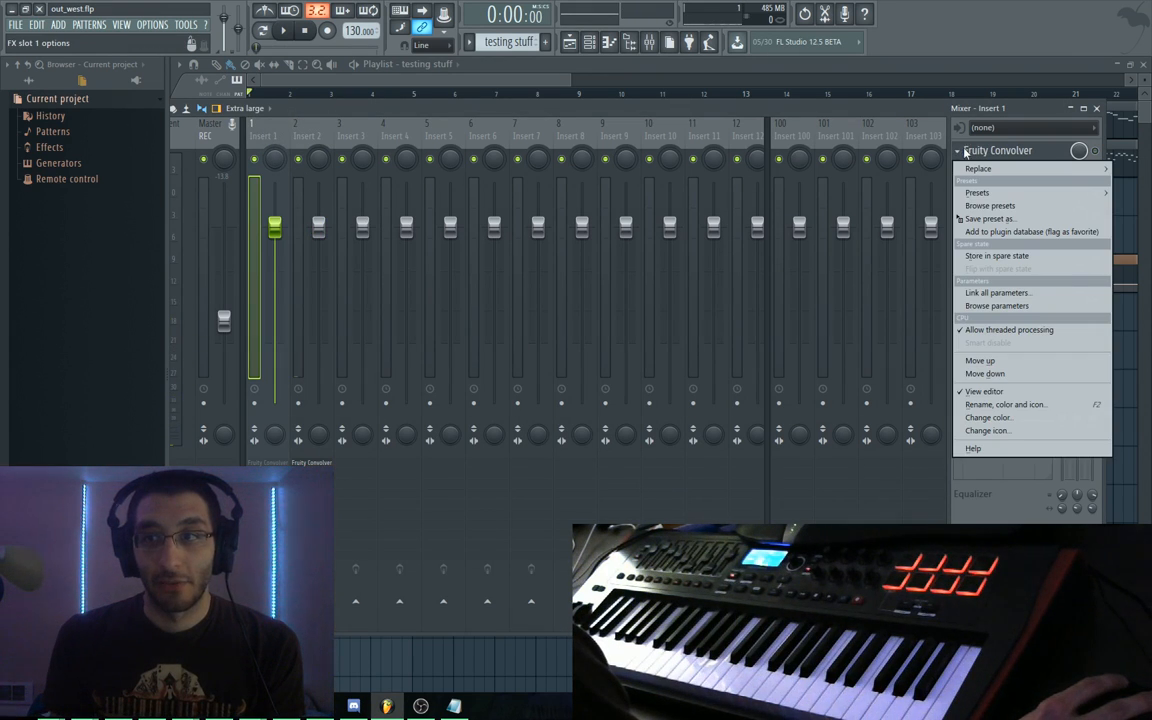
{"action": "key", "text": "space"}
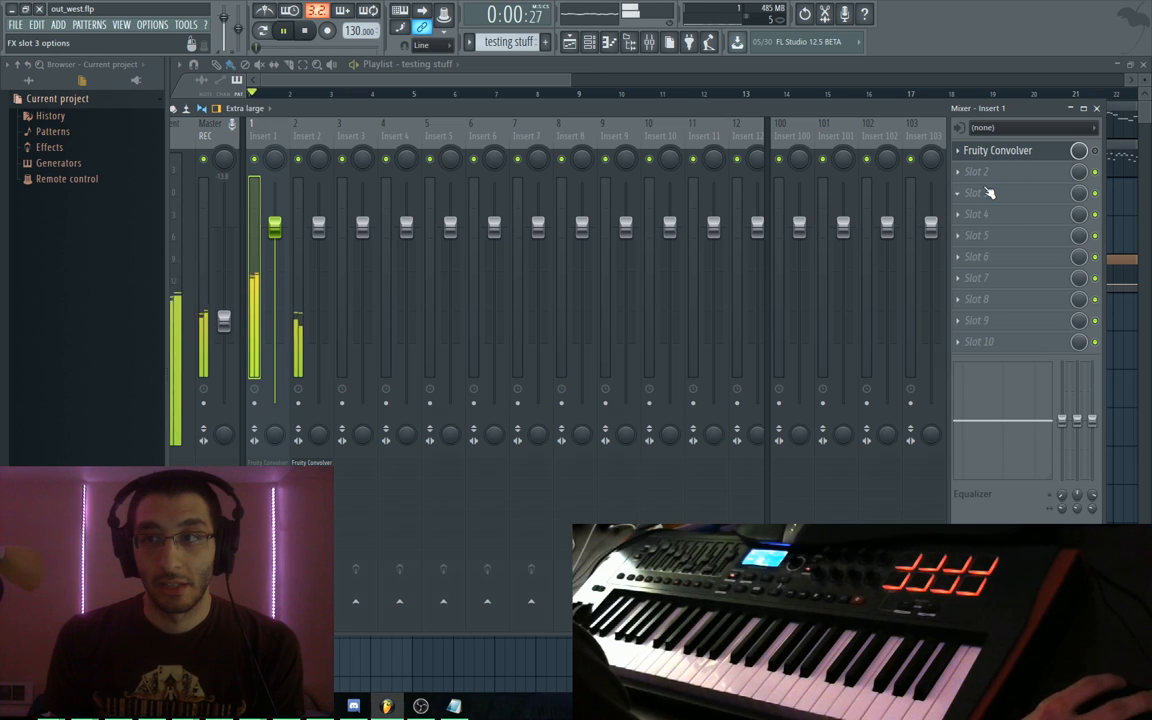
{"action": "key", "text": "space"}
{"action": "key", "text": "space"}
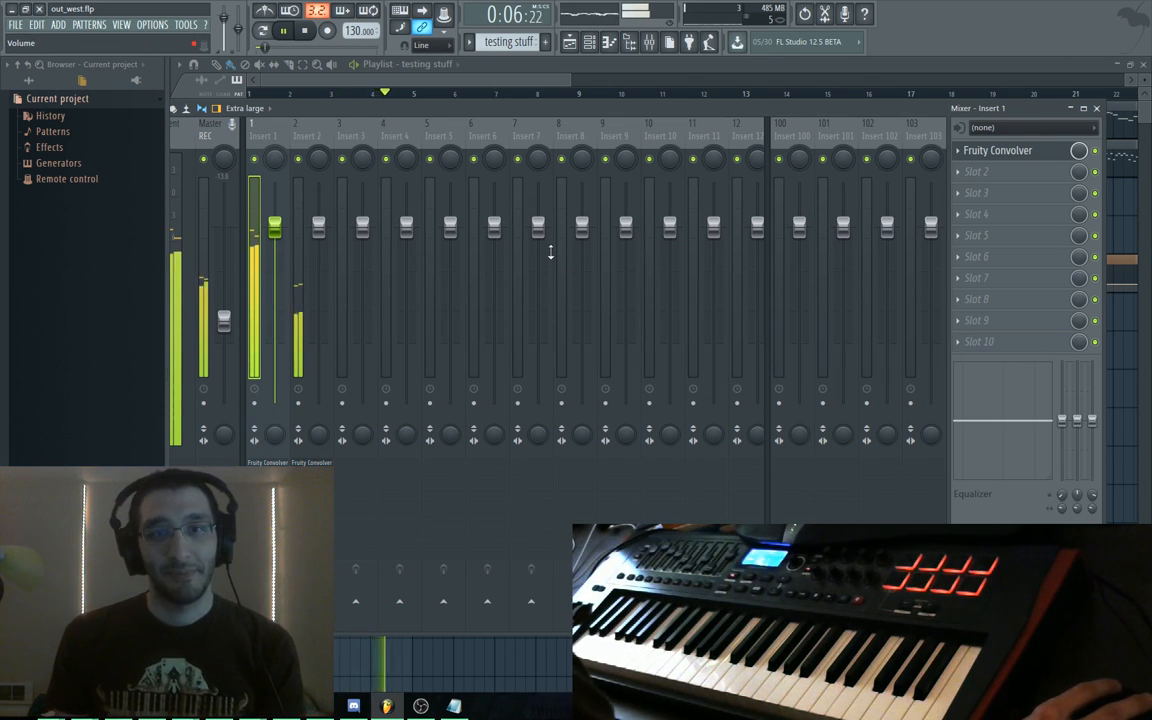
{"action": "key", "text": "space"}
{"action": "left_click", "coordinate": [968, 158]}
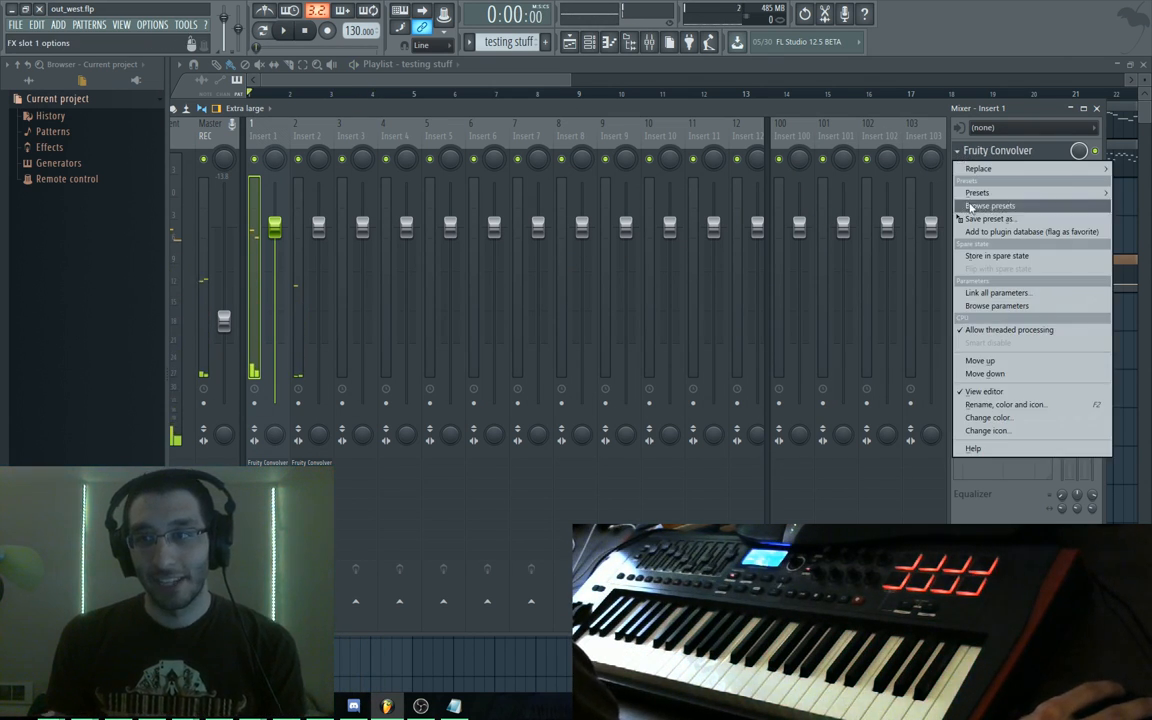
{"action": "mouse_move", "coordinate": [977, 168]}
{"action": "mouse_move", "coordinate": [919, 227]}
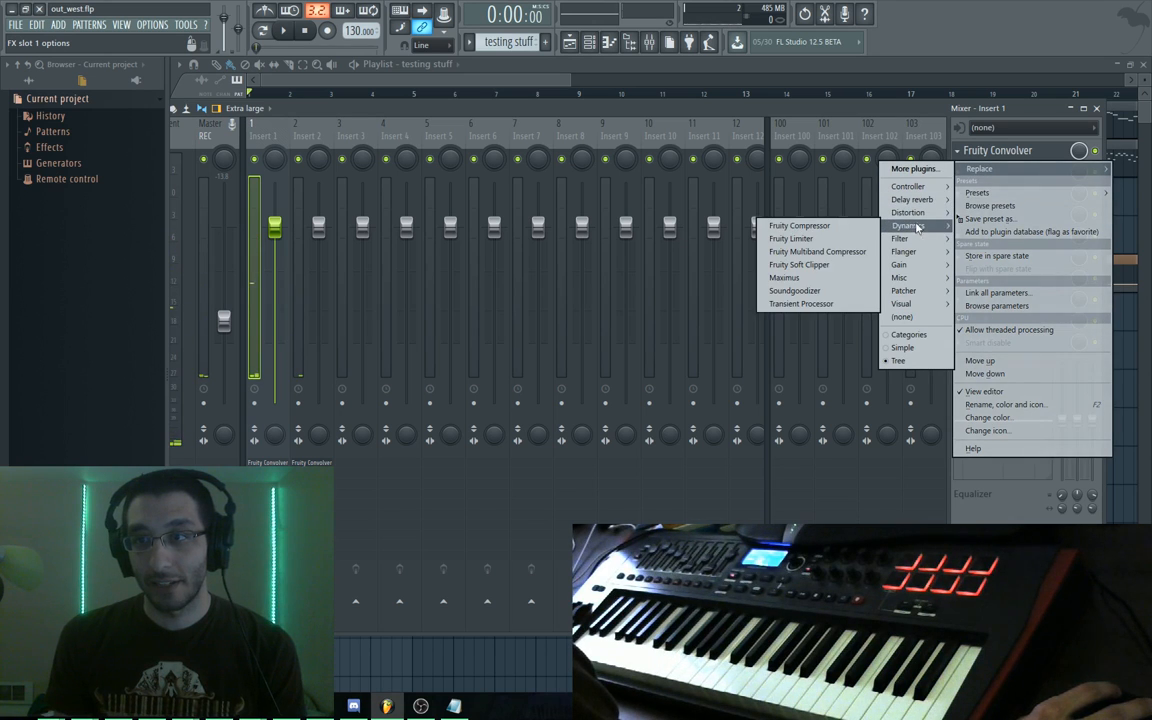
{"action": "left_click", "coordinate": [805, 240]}
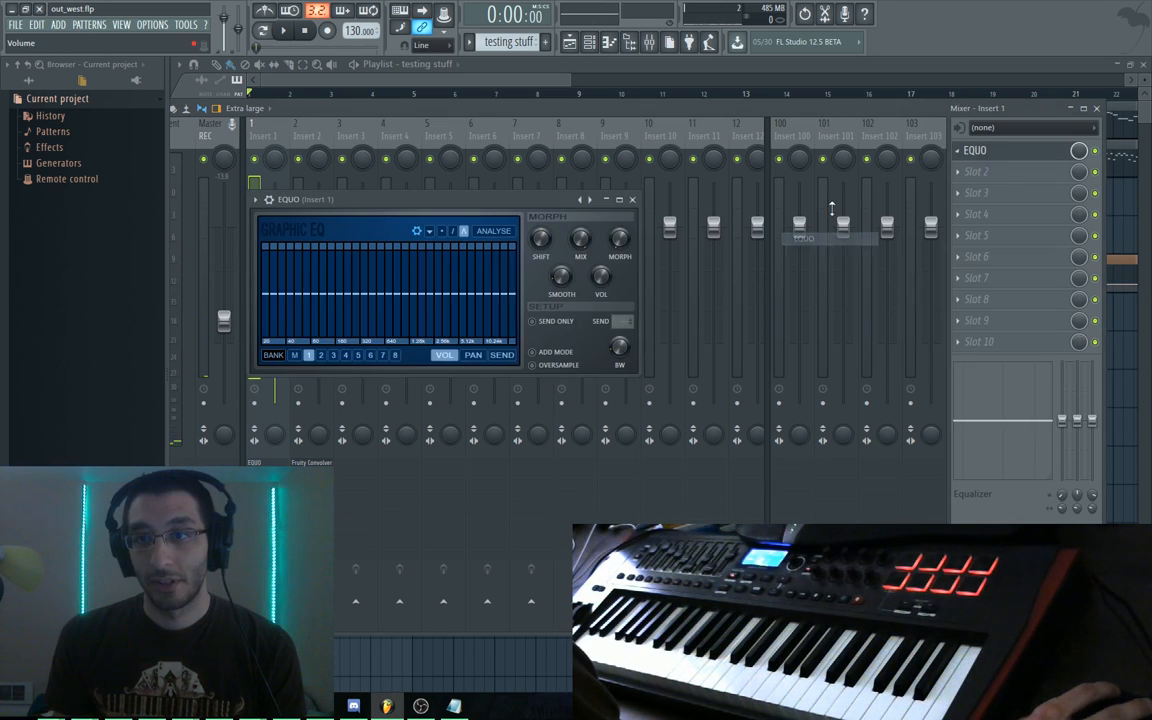
{"action": "key", "text": "space"}
{"action": "left_click_drag", "start_coordinate": [512, 201], "coordinate": [602, 184]}
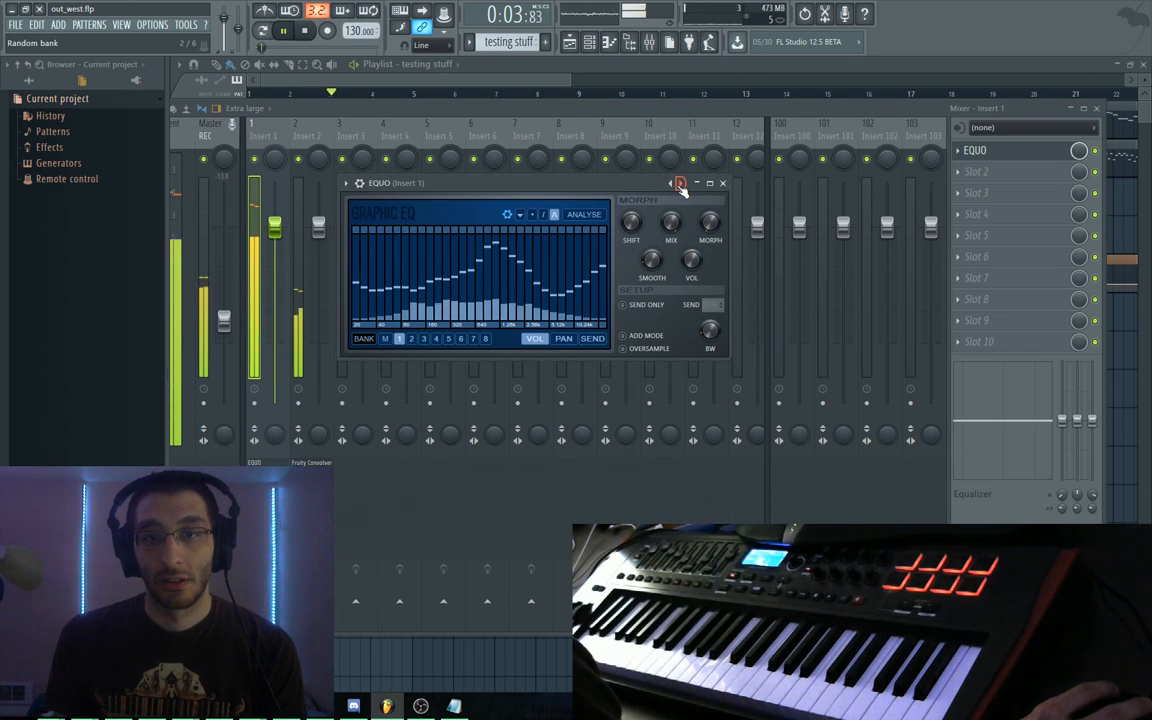
{"action": "left_click", "coordinate": [681, 184]}
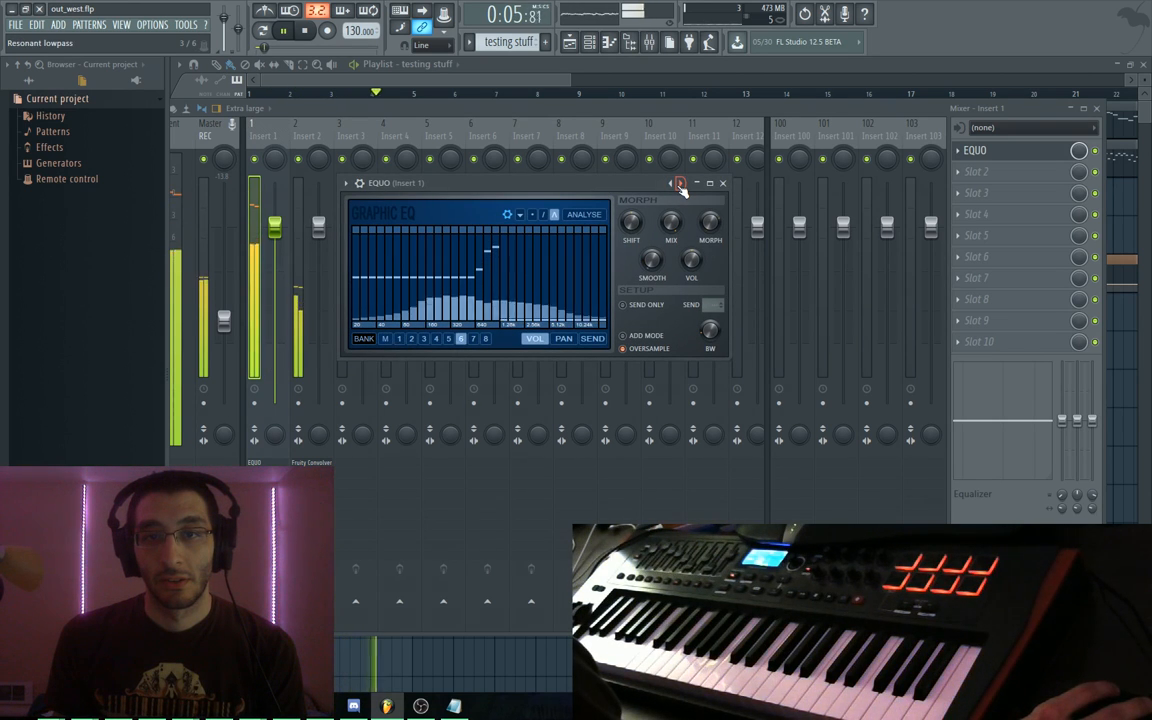
{"action": "left_click", "coordinate": [681, 184]}
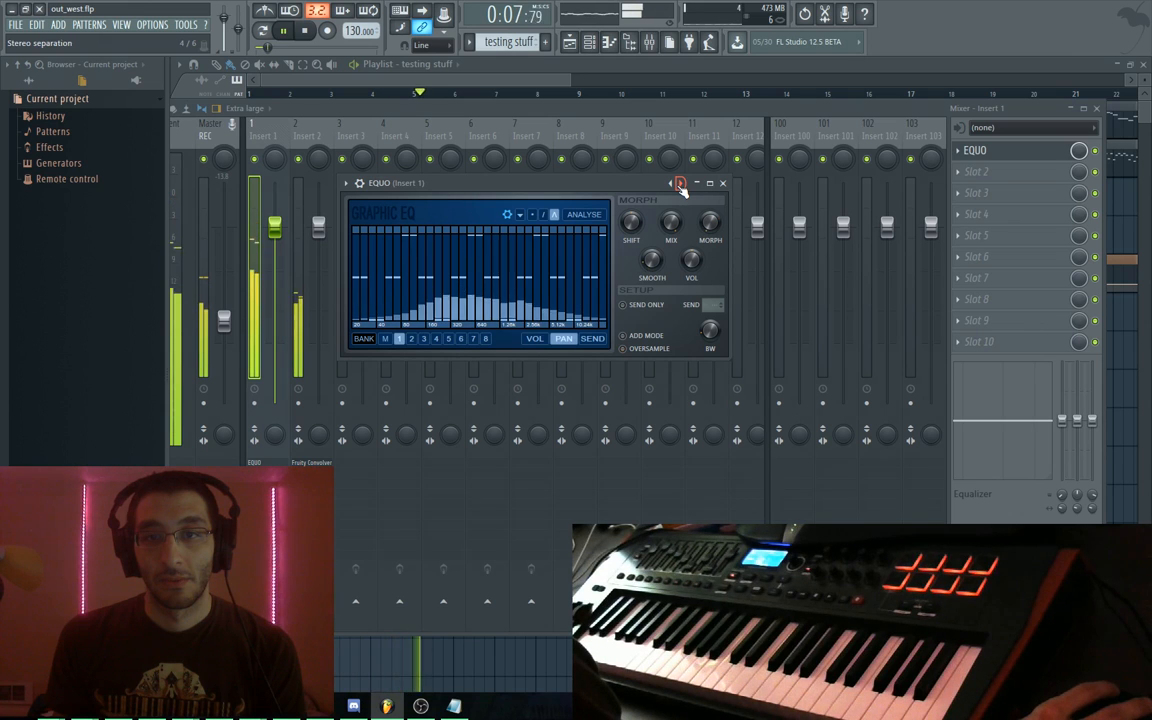
{"action": "left_click", "coordinate": [681, 184]}
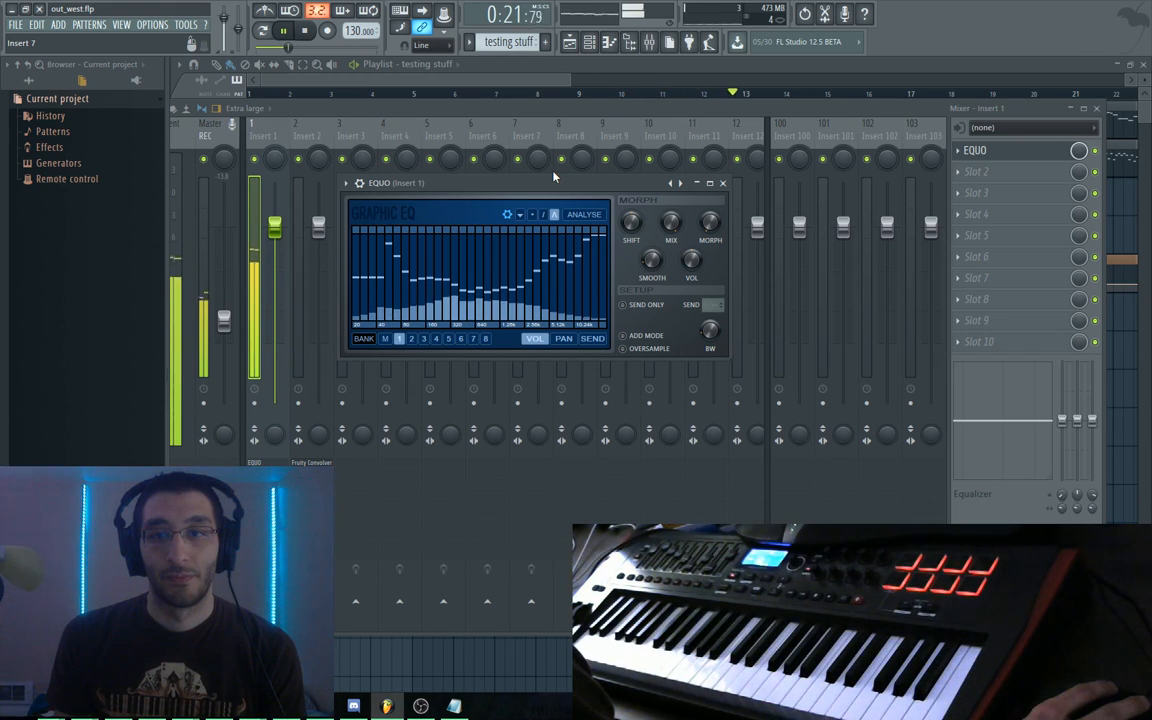
{"action": "key", "text": "space"}
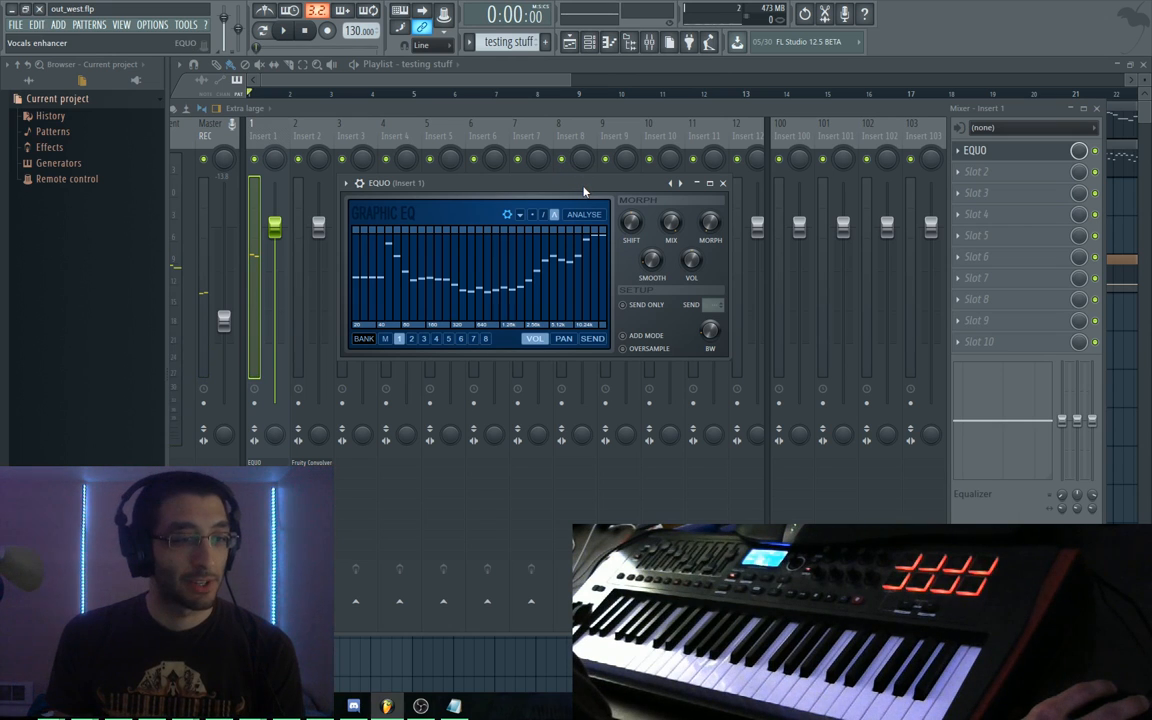
{"action": "key", "text": "space"}
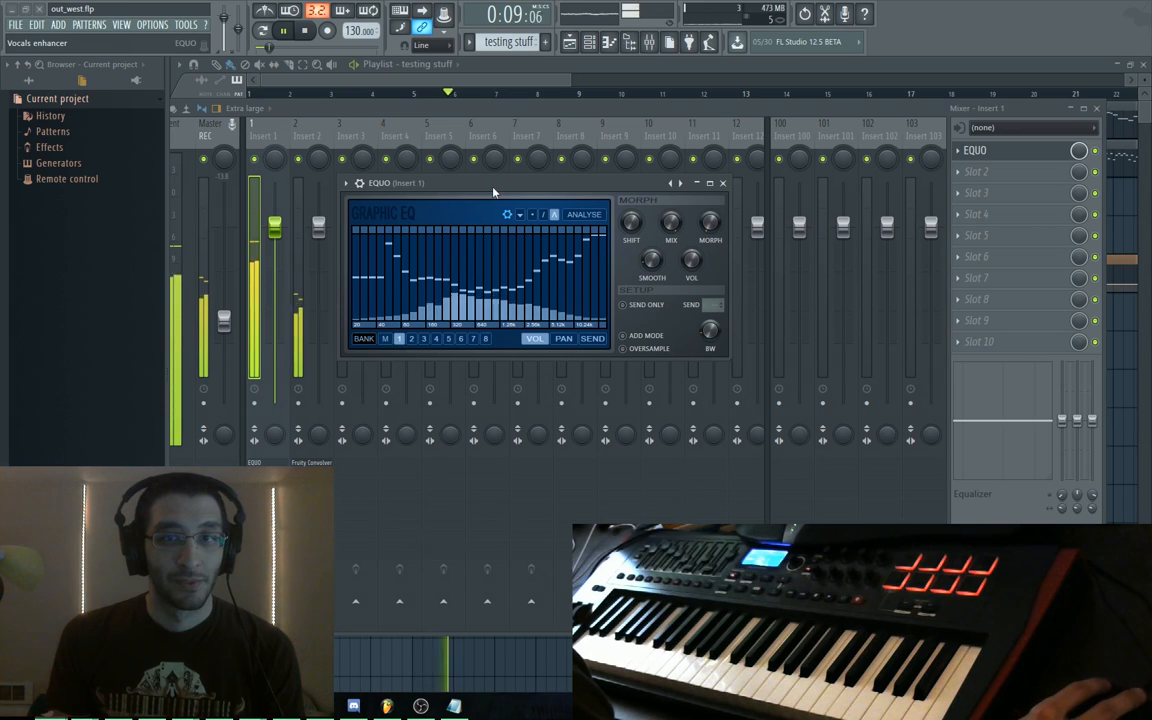
{"action": "left_click_drag", "start_coordinate": [493, 192], "coordinate": [500, 194]}
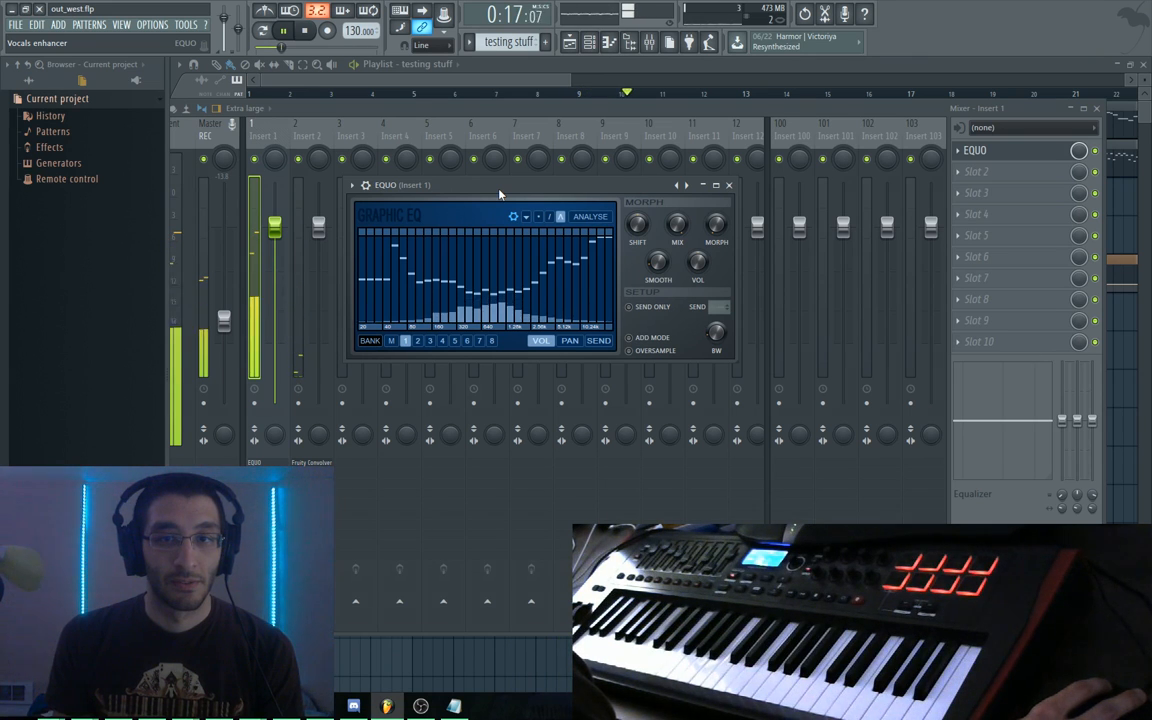
{"action": "left_click_drag", "start_coordinate": [499, 191], "coordinate": [486, 200]}
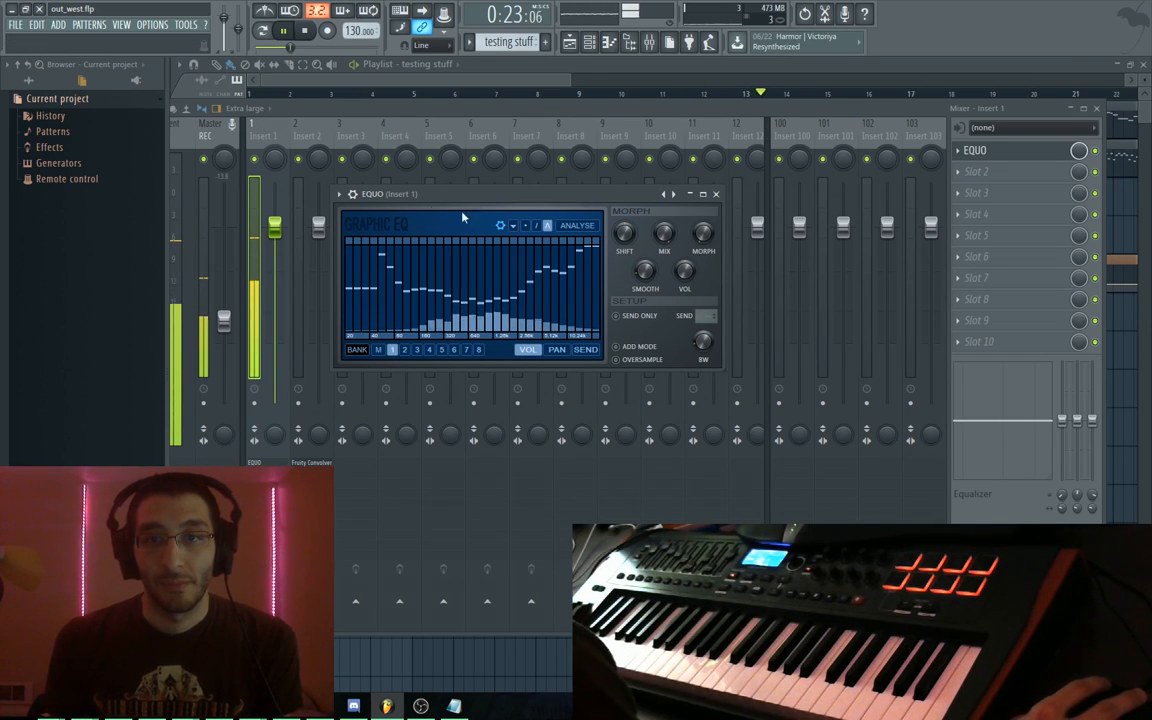
Look through EQUO's plugin options and stop playback
{"action": "left_click", "coordinate": [339, 196]}
{"action": "mouse_move", "coordinate": [360, 234]}
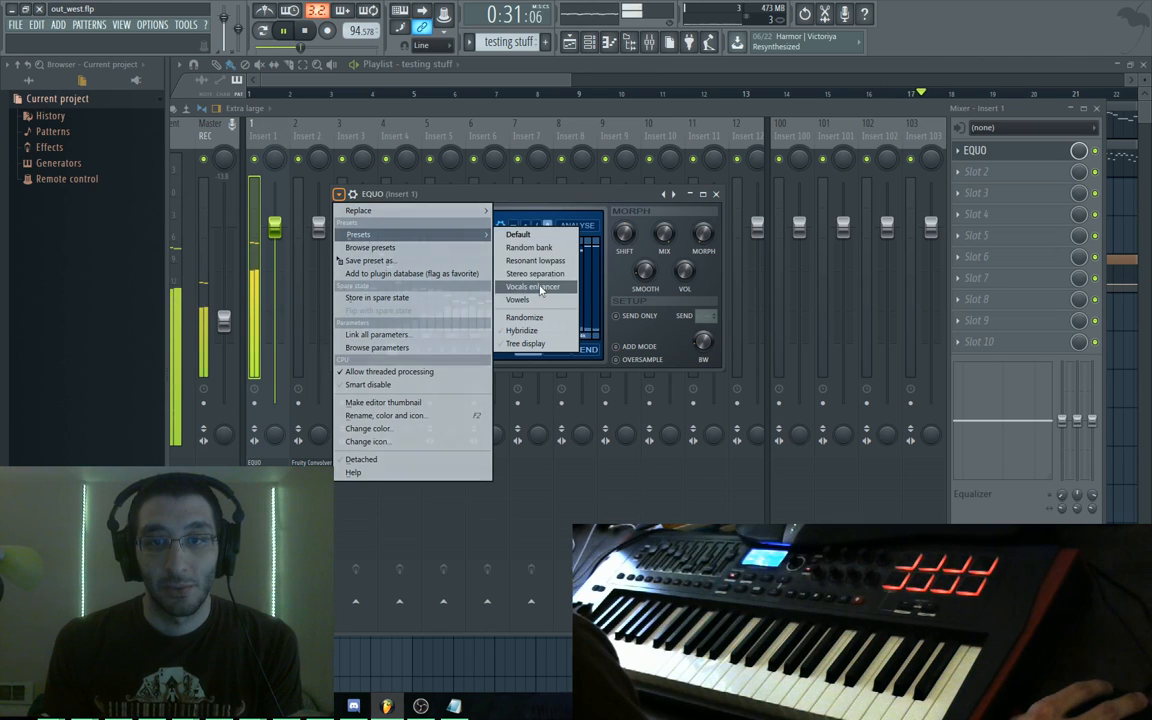
{"action": "left_click", "coordinate": [546, 196]}
{"action": "key", "text": "space"}
Flip EQUO between Vowels and Vocals enhancer presets, ending on Vocals enhancer
{"action": "left_click", "coordinate": [342, 197]}
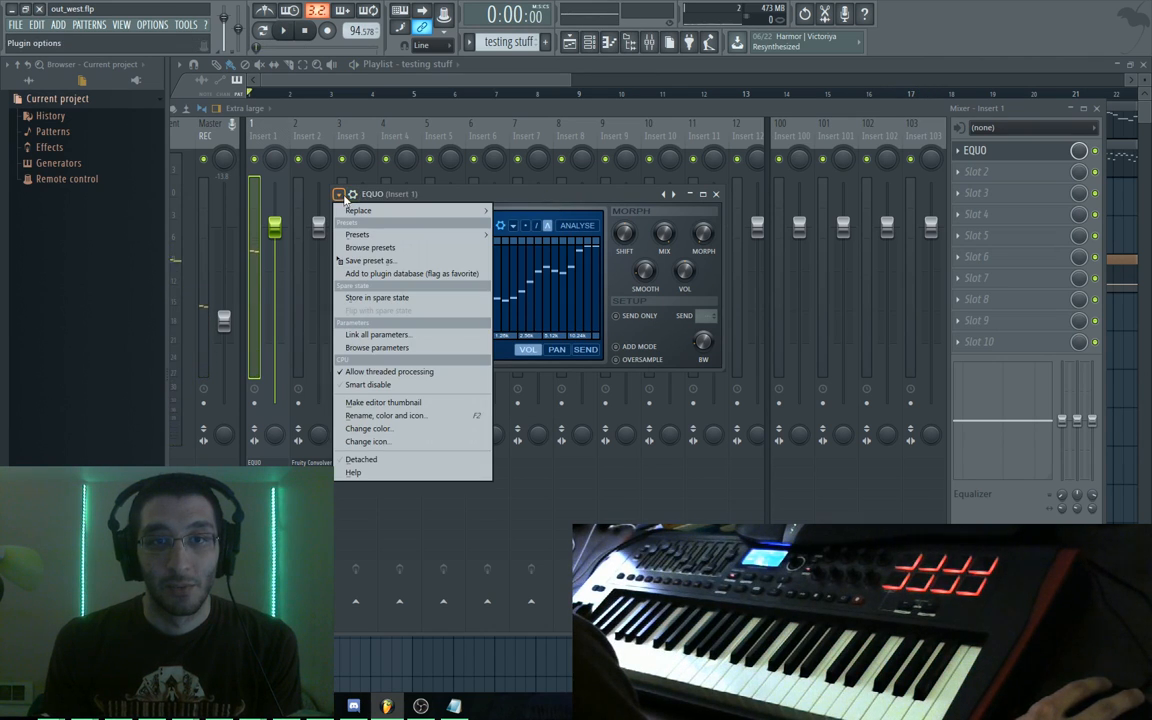
{"action": "left_click", "coordinate": [675, 196]}
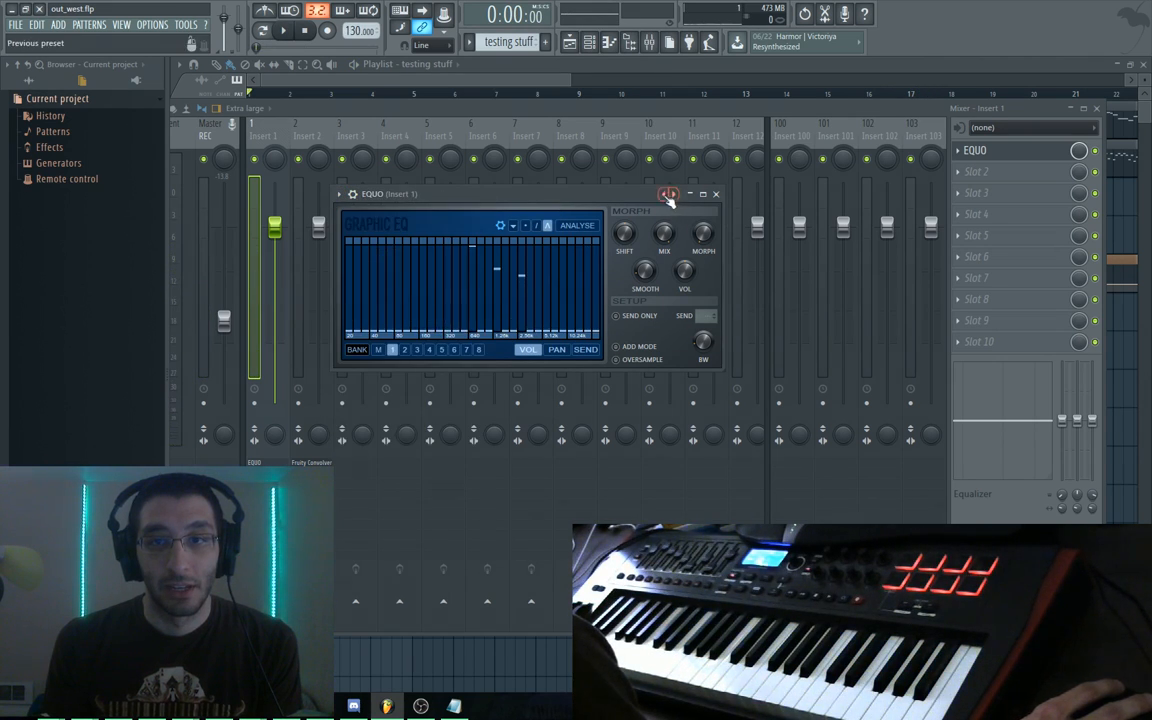
{"action": "left_click", "coordinate": [666, 195]}
{"action": "left_click", "coordinate": [673, 196]}
{"action": "left_click", "coordinate": [665, 195]}
{"action": "left_click", "coordinate": [674, 197]}
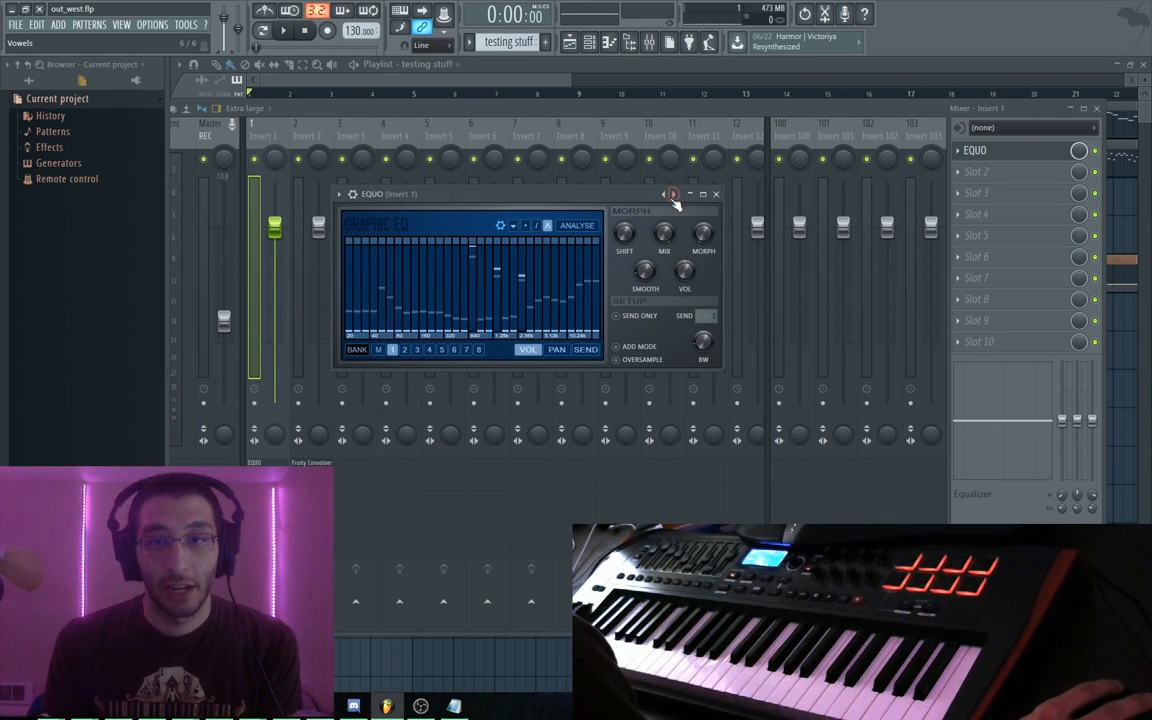
{"action": "left_click", "coordinate": [665, 195]}
{"action": "left_click", "coordinate": [340, 194]}
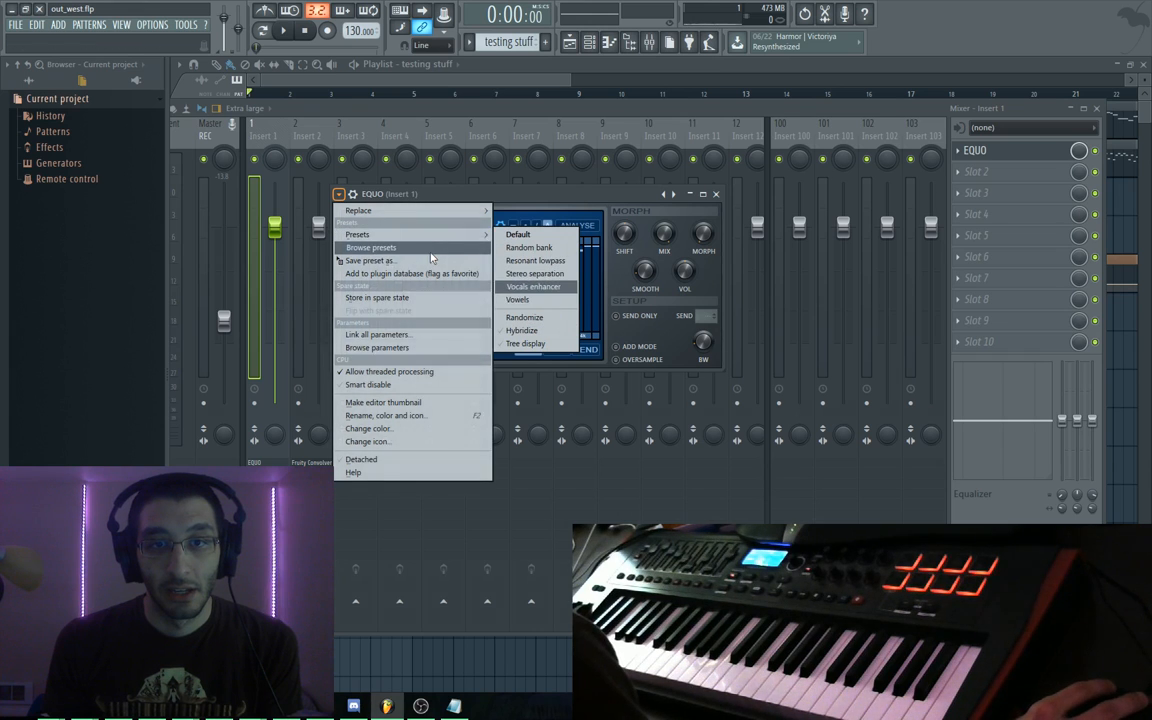
Show EQUO's presets in the browser and compare Vowels with Vocals enhancer by ear
{"action": "left_click", "coordinate": [533, 287]}
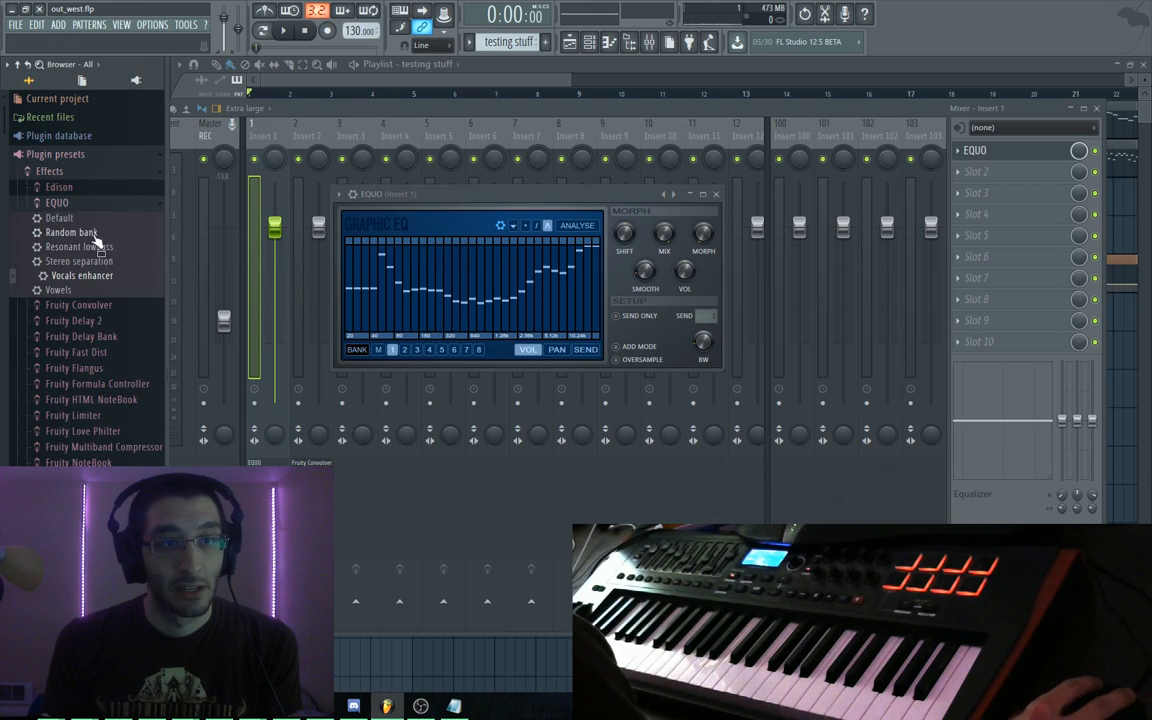
{"action": "left_click", "coordinate": [675, 198]}
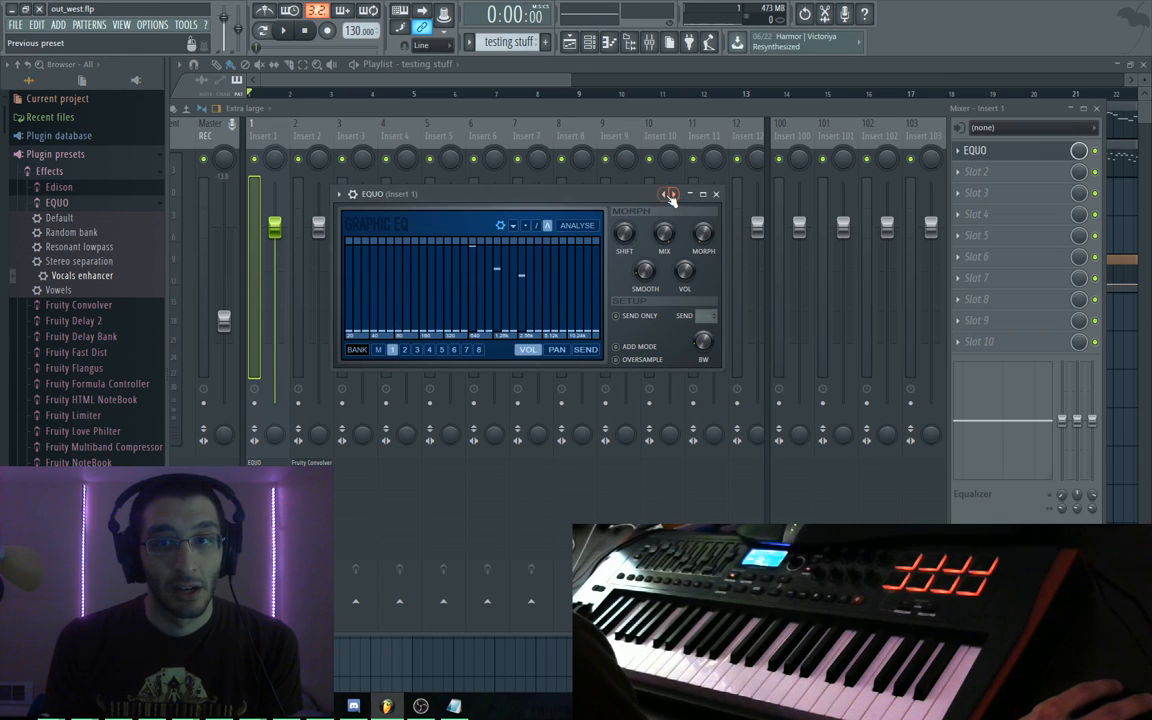
{"action": "left_click", "coordinate": [668, 195]}
{"action": "left_click", "coordinate": [678, 200]}
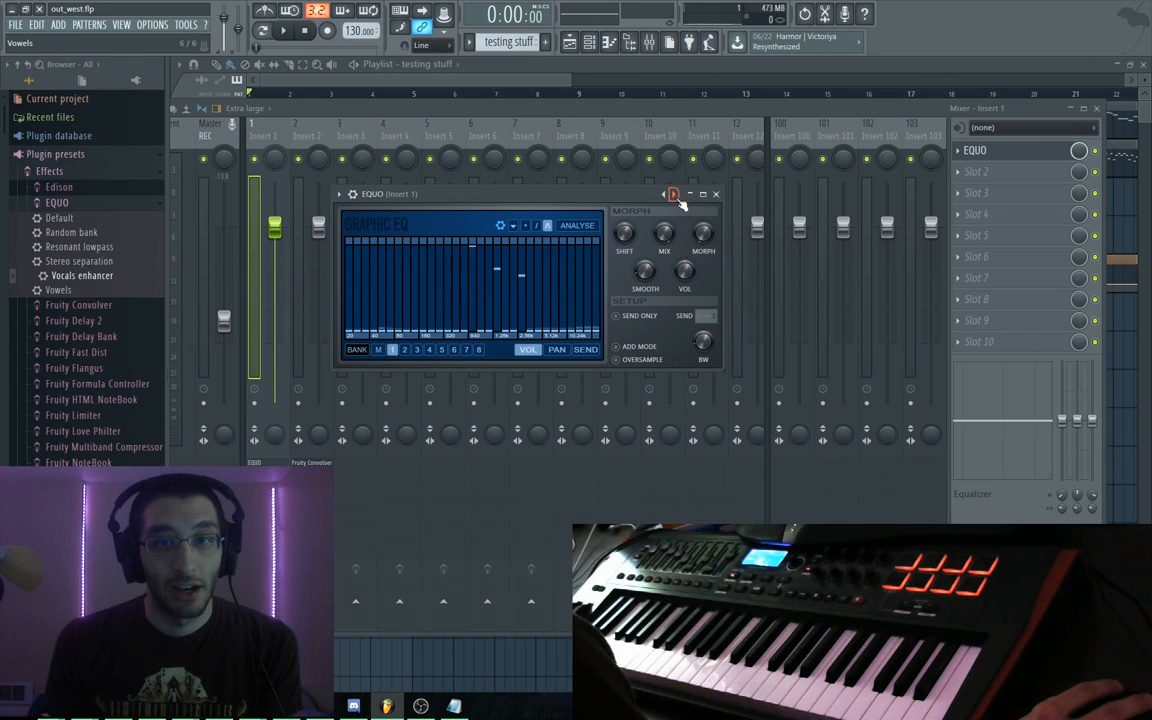
{"action": "left_click", "coordinate": [672, 198]}
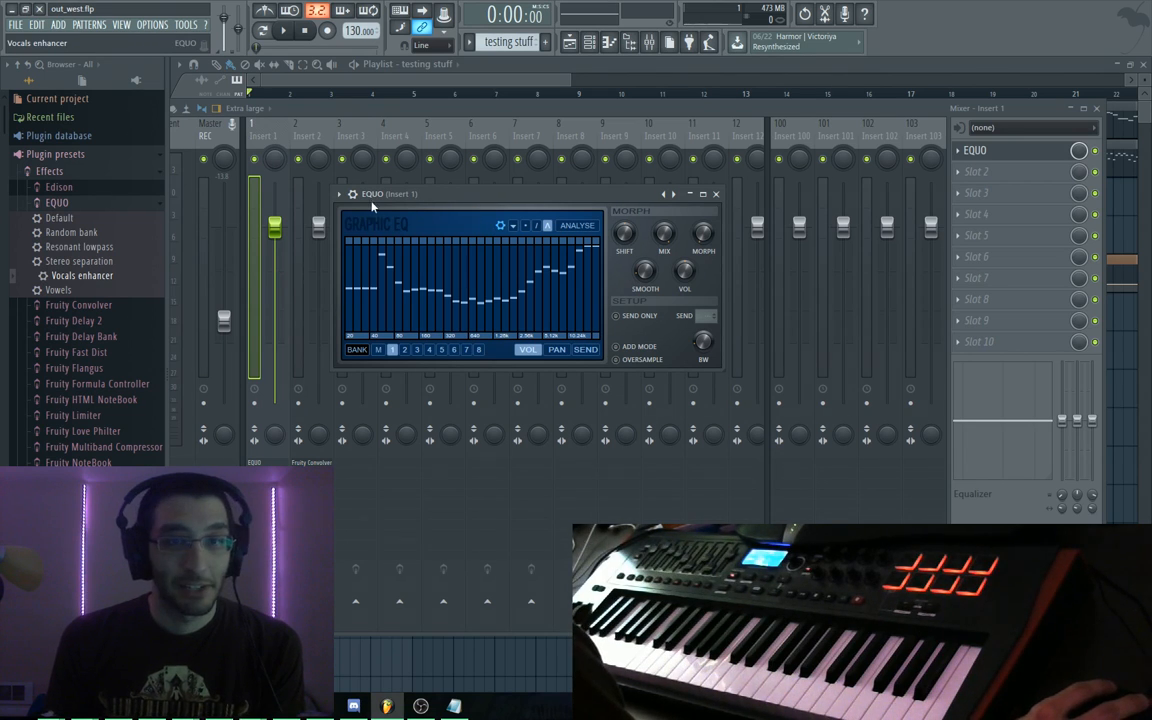
{"action": "left_click_drag", "start_coordinate": [457, 201], "coordinate": [436, 193]}
{"action": "key", "text": "space"}
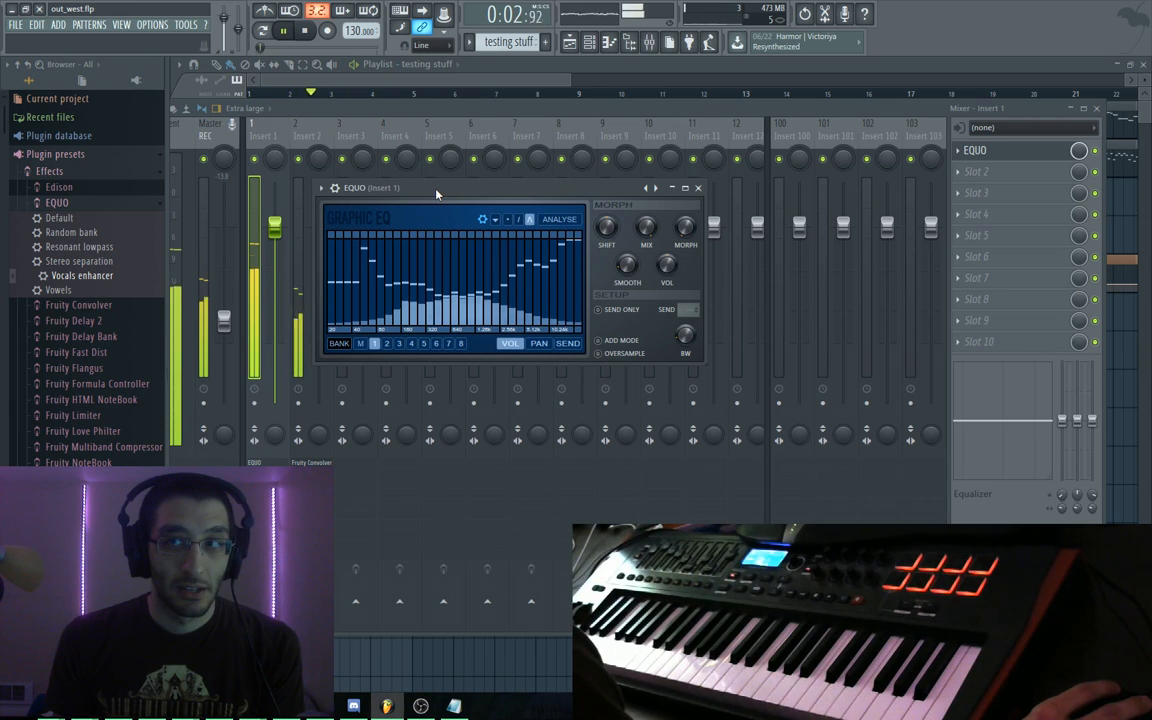
{"action": "key", "text": "space"}
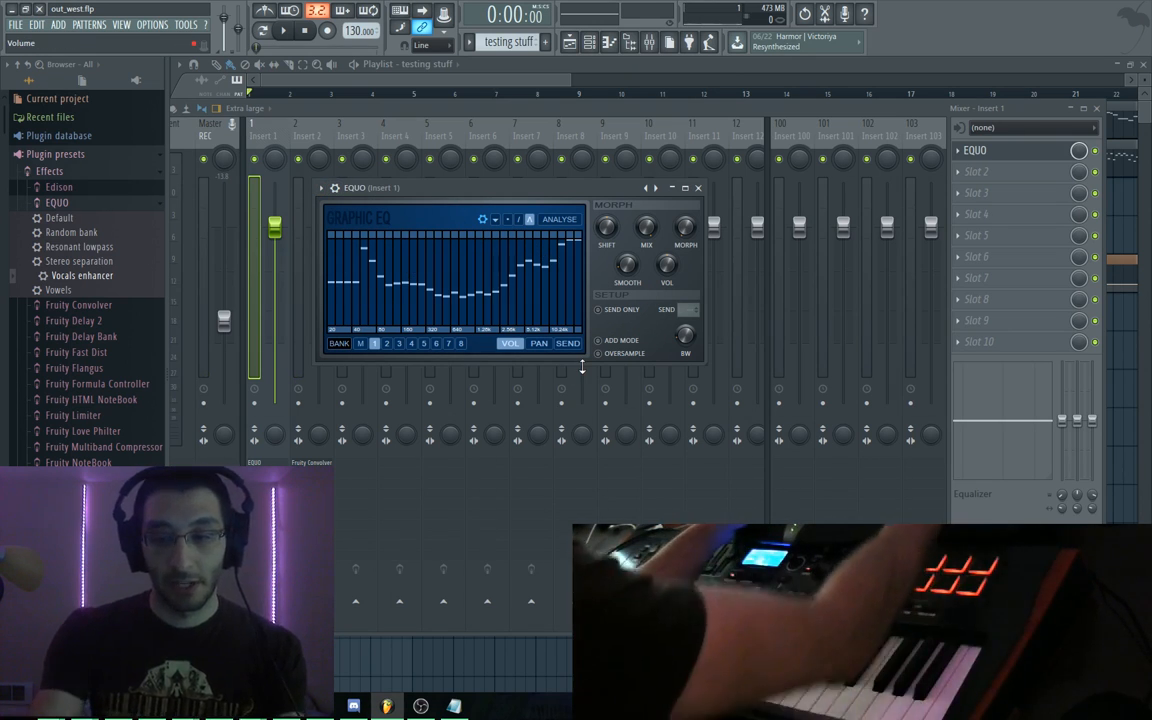
Load Vowels, then step through Default to Random bank while playing
{"action": "left_click", "coordinate": [322, 188]}
{"action": "mouse_move", "coordinate": [340, 232]}
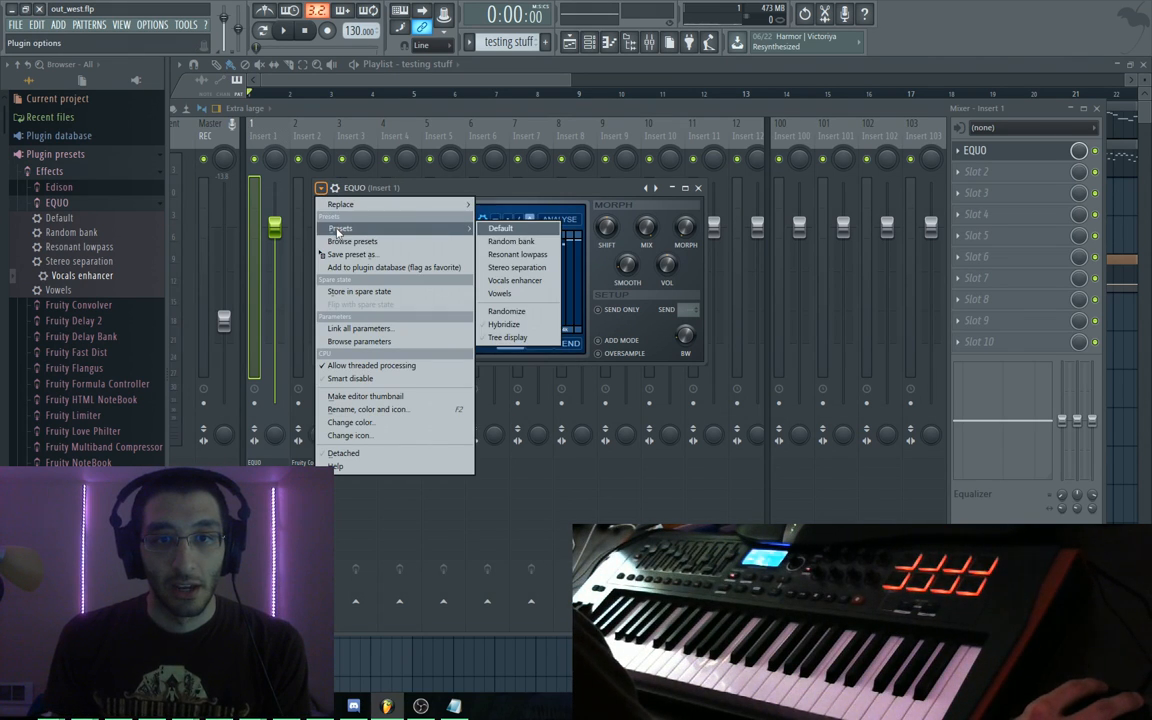
{"action": "left_click", "coordinate": [656, 190]}
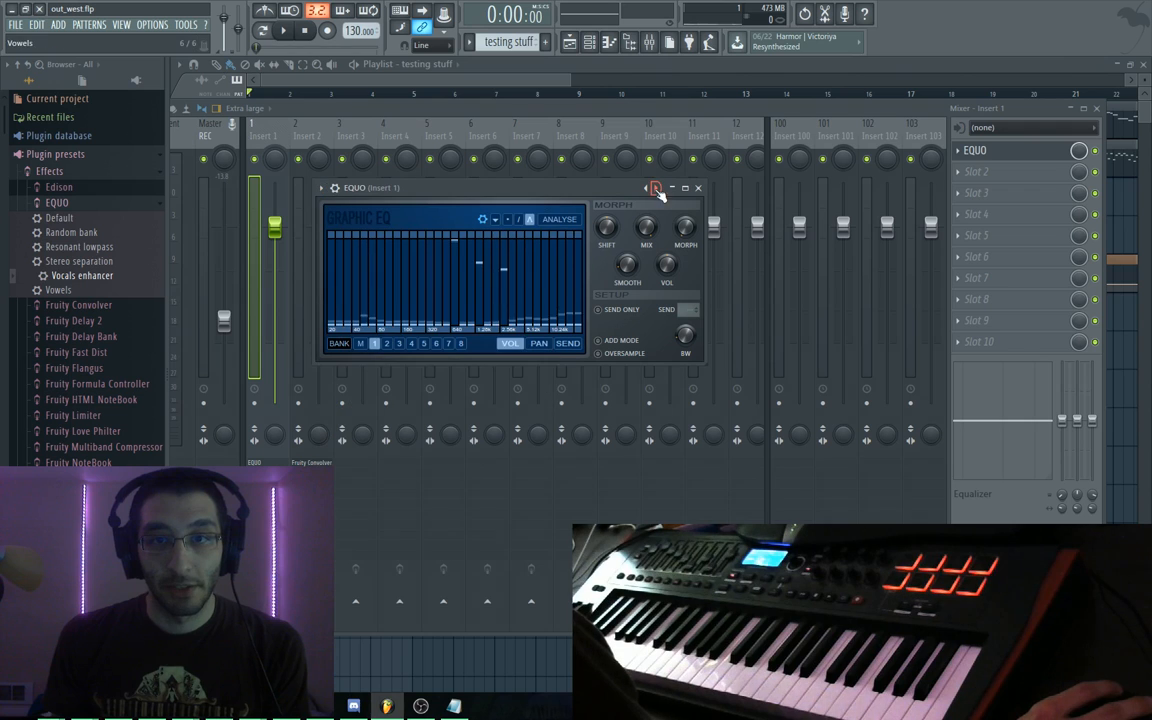
{"action": "left_click", "coordinate": [322, 188]}
{"action": "mouse_move", "coordinate": [373, 207]}
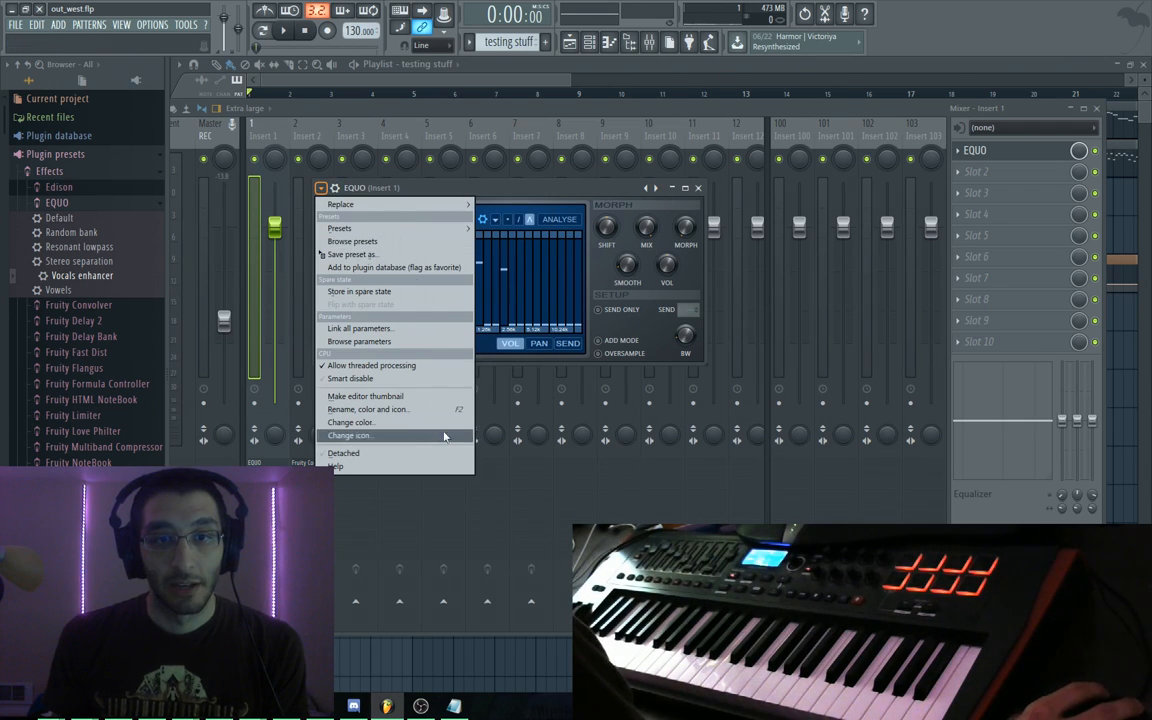
{"action": "left_click", "coordinate": [490, 167]}
{"action": "key", "text": "space"}
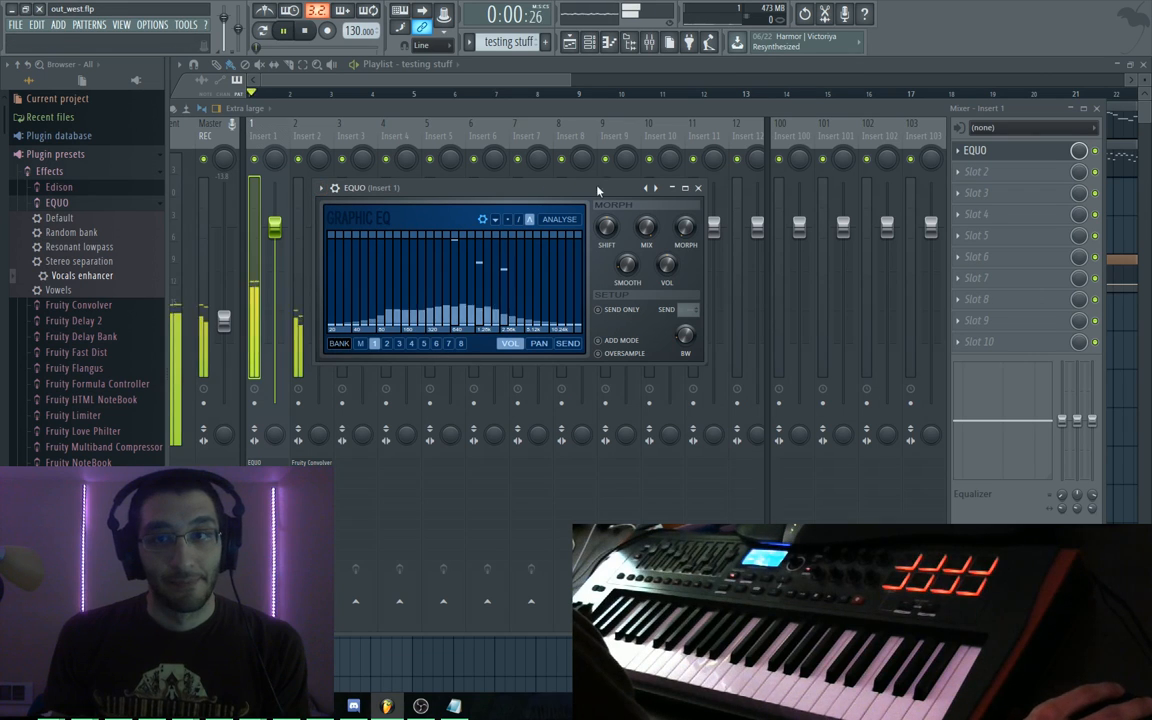
{"action": "left_click", "coordinate": [656, 190]}
{"action": "left_click", "coordinate": [656, 190]}
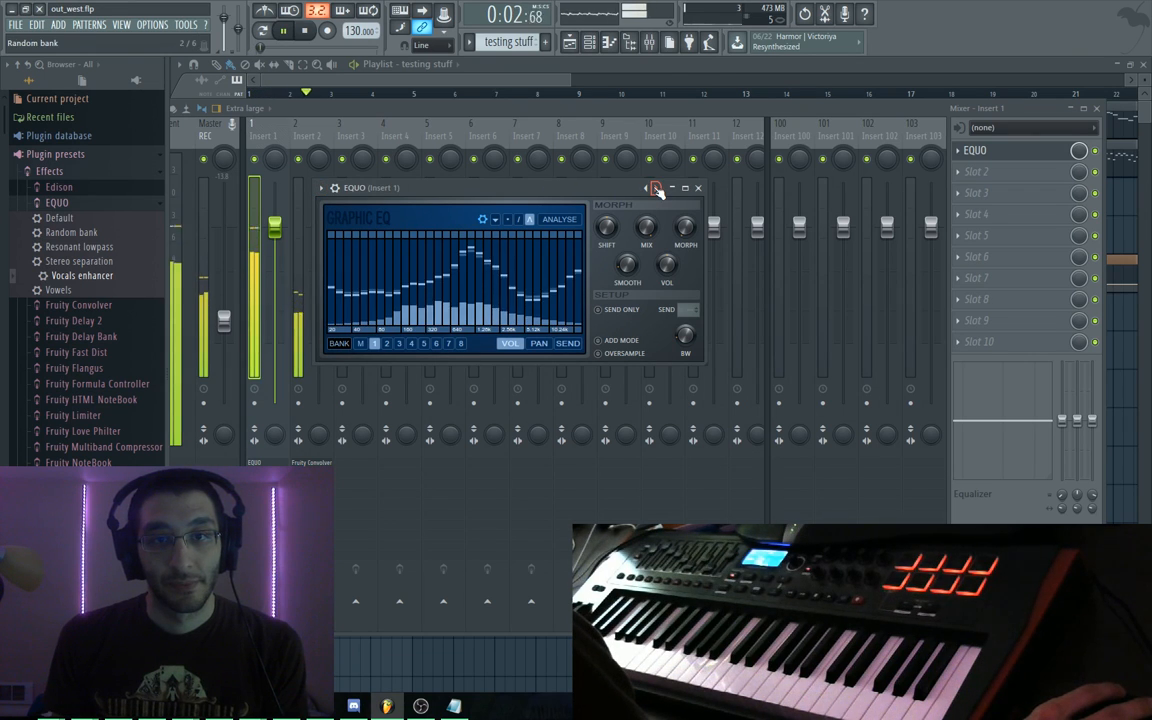
Draw a rising EQUO curve, level bands 11–23, drop the low bands, and audition
{"action": "mouse_move", "coordinate": [549, 305]}
{"action": "left_mouse_down"}
{"action": "mouse_move", "coordinate": [560, 249]}
{"action": "mouse_move", "coordinate": [509, 252]}
{"action": "mouse_move", "coordinate": [442, 301]}
{"action": "mouse_move", "coordinate": [329, 326]}
{"action": "mouse_move", "coordinate": [383, 322]}
{"action": "mouse_move", "coordinate": [560, 251]}
{"action": "mouse_move", "coordinate": [515, 250]}
{"action": "mouse_move", "coordinate": [527, 318]}
{"action": "mouse_move", "coordinate": [437, 296]}
{"action": "mouse_move", "coordinate": [346, 237]}
{"action": "mouse_move", "coordinate": [473, 308]}
{"action": "mouse_move", "coordinate": [557, 318]}
{"action": "mouse_move", "coordinate": [563, 275]}
{"action": "mouse_move", "coordinate": [527, 252]}
{"action": "mouse_move", "coordinate": [542, 243]}
{"action": "mouse_move", "coordinate": [419, 273]}
{"action": "mouse_move", "coordinate": [440, 300]}
{"action": "mouse_move", "coordinate": [480, 258]}
{"action": "mouse_move", "coordinate": [505, 290]}
{"action": "mouse_move", "coordinate": [385, 287]}
{"action": "mouse_move", "coordinate": [350, 265]}
{"action": "mouse_move", "coordinate": [360, 255]}
{"action": "mouse_move", "coordinate": [393, 263]}
{"action": "mouse_move", "coordinate": [352, 253]}
{"action": "mouse_move", "coordinate": [411, 278]}
{"action": "mouse_move", "coordinate": [385, 305]}
{"action": "mouse_move", "coordinate": [515, 290]}
{"action": "mouse_move", "coordinate": [470, 240]}
{"action": "mouse_move", "coordinate": [500, 232]}
{"action": "mouse_move", "coordinate": [474, 283]}
{"action": "mouse_move", "coordinate": [502, 323]}
{"action": "mouse_move", "coordinate": [480, 290]}
{"action": "mouse_move", "coordinate": [400, 310]}
{"action": "mouse_move", "coordinate": [520, 285]}
{"action": "mouse_move", "coordinate": [510, 305]}
{"action": "mouse_move", "coordinate": [380, 257]}
{"action": "mouse_move", "coordinate": [571, 268]}
{"action": "mouse_move", "coordinate": [440, 320]}
{"action": "mouse_move", "coordinate": [550, 322]}
{"action": "mouse_move", "coordinate": [358, 325]}
{"action": "mouse_move", "coordinate": [520, 290]}
{"action": "mouse_move", "coordinate": [435, 283]}
{"action": "mouse_move", "coordinate": [340, 300]}
{"action": "mouse_move", "coordinate": [410, 250]}
{"action": "left_mouse_up"}
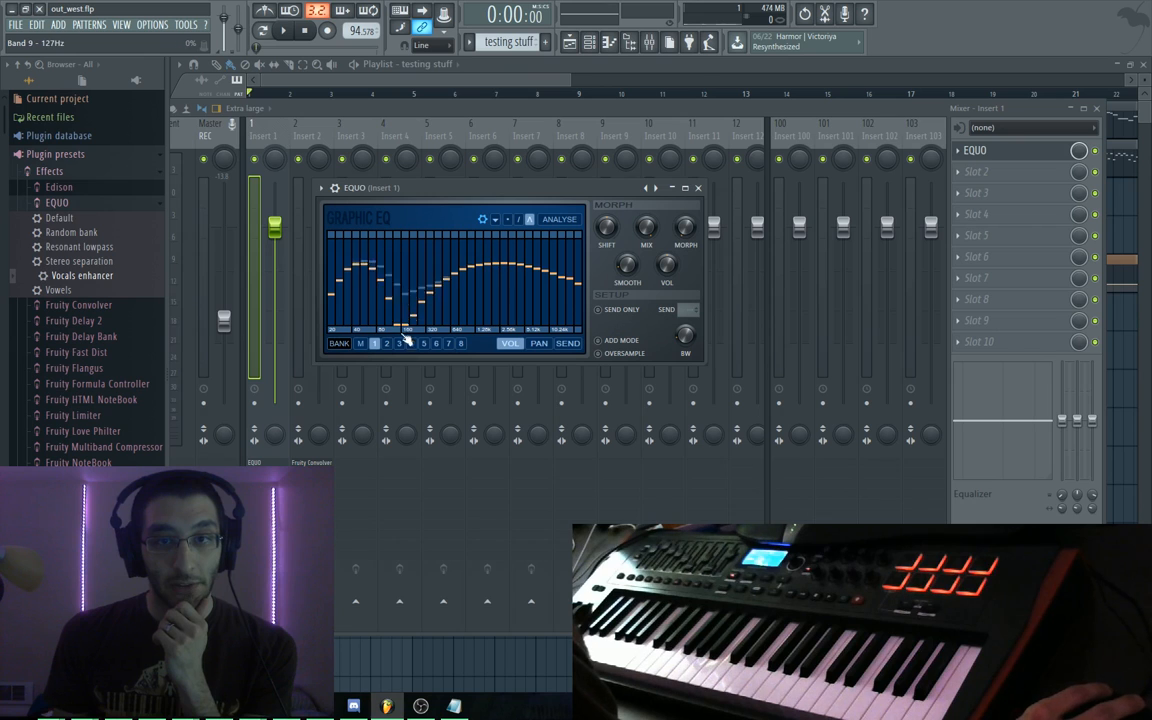
{"action": "left_click_drag", "start_coordinate": [422, 252], "coordinate": [582, 251]}
{"action": "key", "text": "space"}
{"action": "mouse_move", "coordinate": [482, 255]}
{"action": "left_mouse_down"}
{"action": "mouse_move", "coordinate": [432, 329]}
{"action": "mouse_move", "coordinate": [352, 337]}
{"action": "left_mouse_up"}
{"action": "key", "text": "space"}
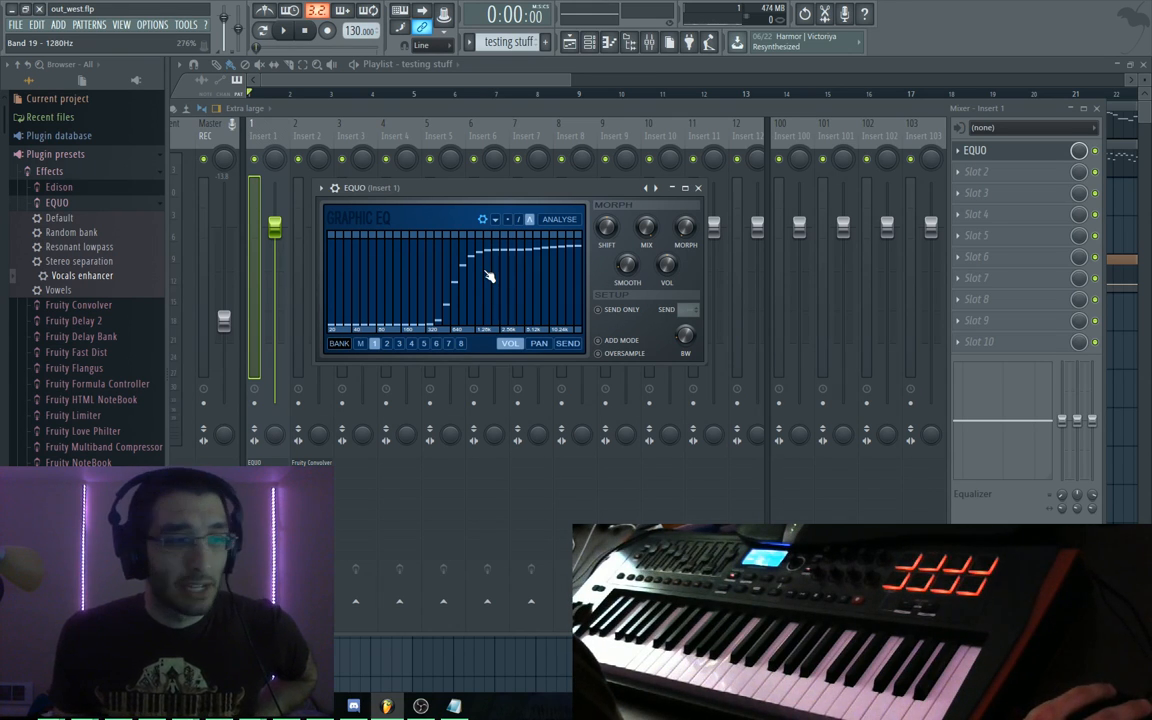
{"action": "key", "text": "space"}
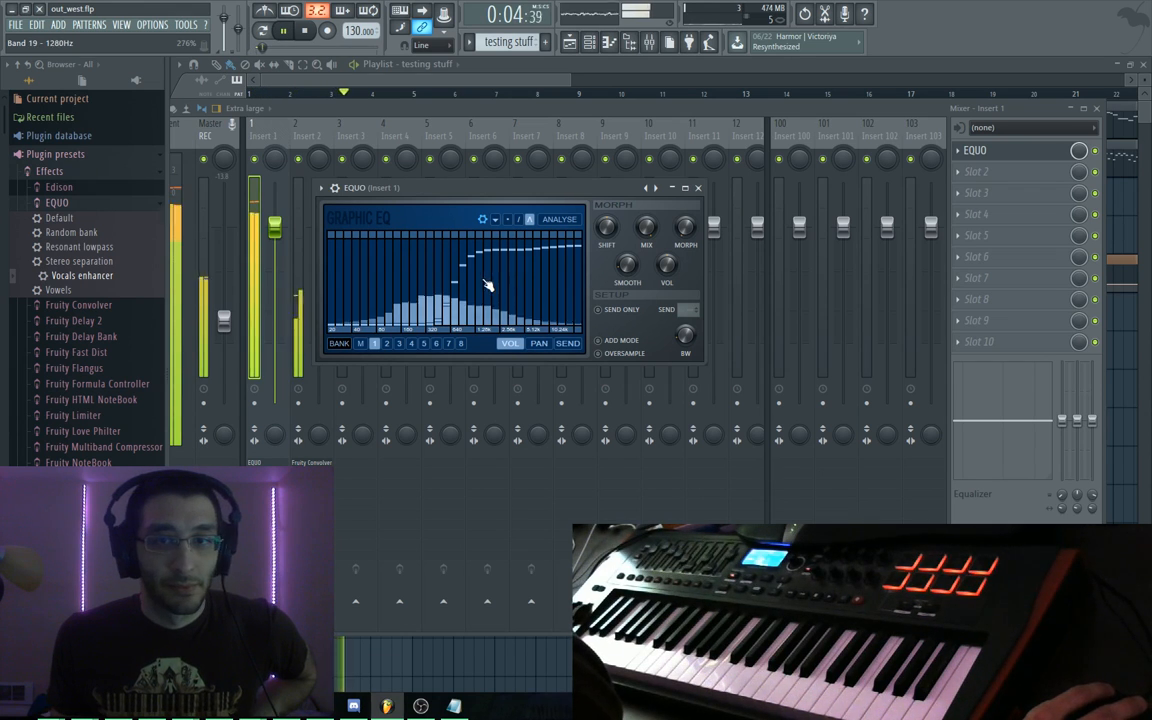
{"action": "key", "text": "space"}
Cycle EQUO through Stereo separation, Random bank and Default presets, landing on Vowels
{"action": "left_click", "coordinate": [655, 189]}
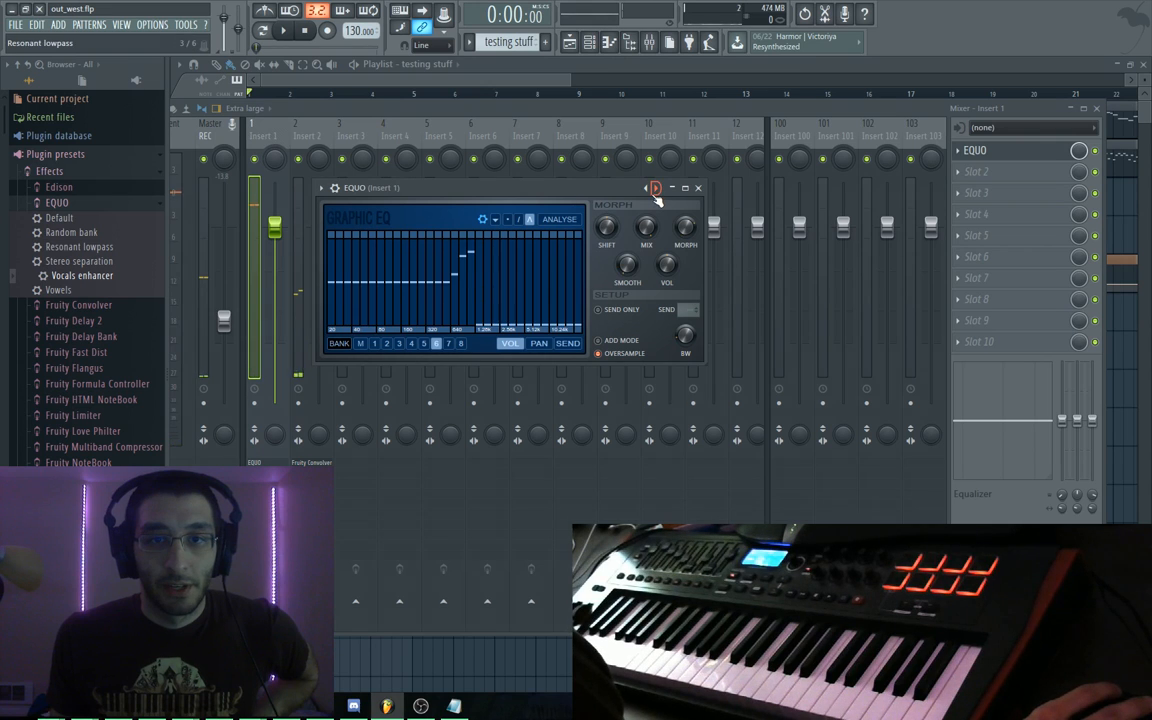
{"action": "left_click", "coordinate": [645, 189]}
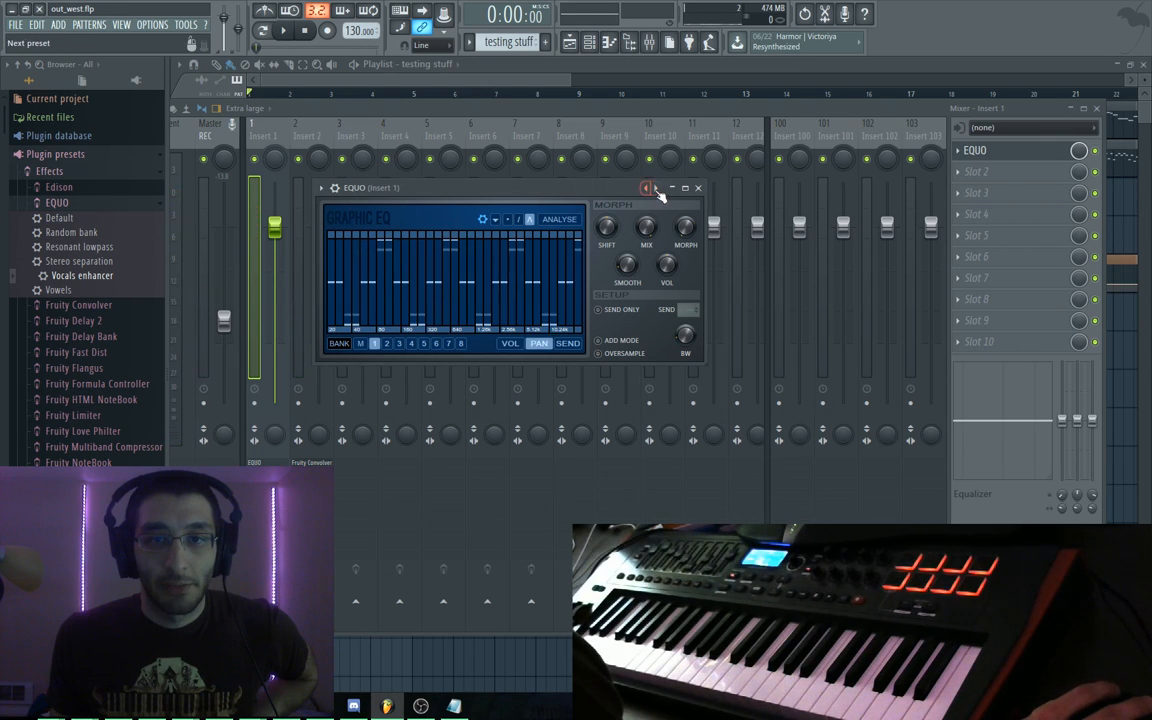
{"action": "left_click", "coordinate": [657, 189]}
{"action": "left_click", "coordinate": [657, 189]}
{"action": "left_click", "coordinate": [657, 189]}
{"action": "left_click", "coordinate": [657, 189]}
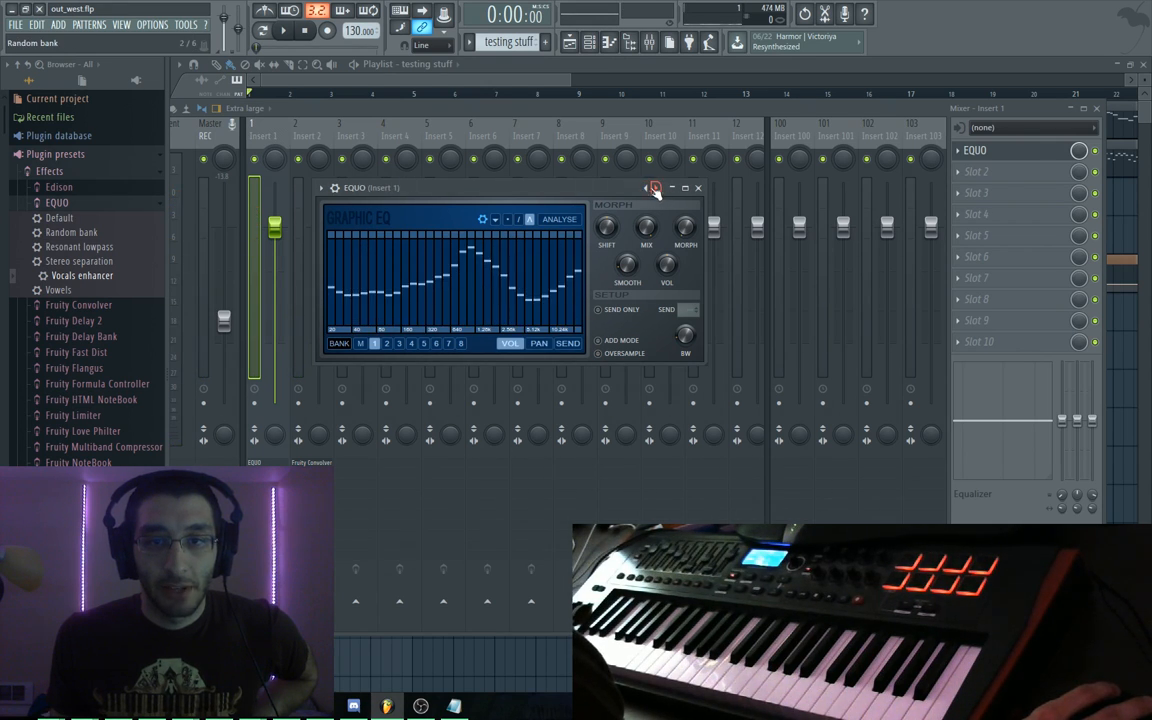
{"action": "left_click", "coordinate": [646, 189]}
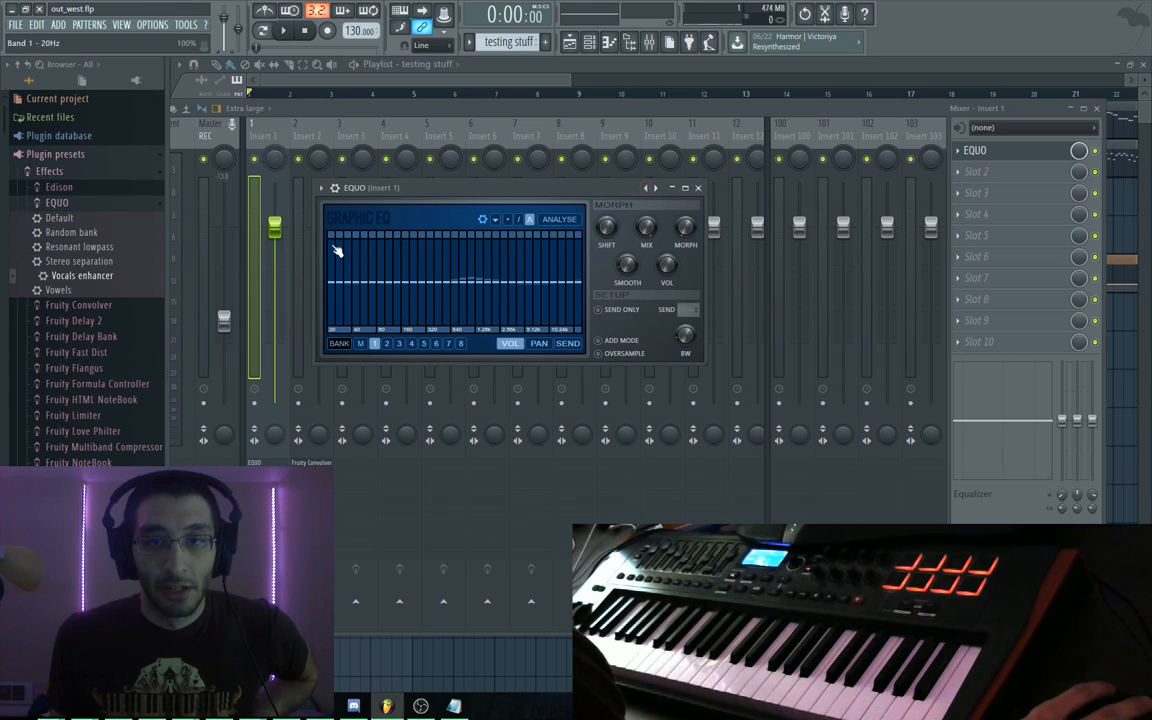
{"action": "left_click", "coordinate": [656, 189]}
{"action": "left_click", "coordinate": [656, 189]}
{"action": "left_click", "coordinate": [656, 189]}
{"action": "left_click", "coordinate": [656, 189]}
{"action": "left_click", "coordinate": [656, 189]}
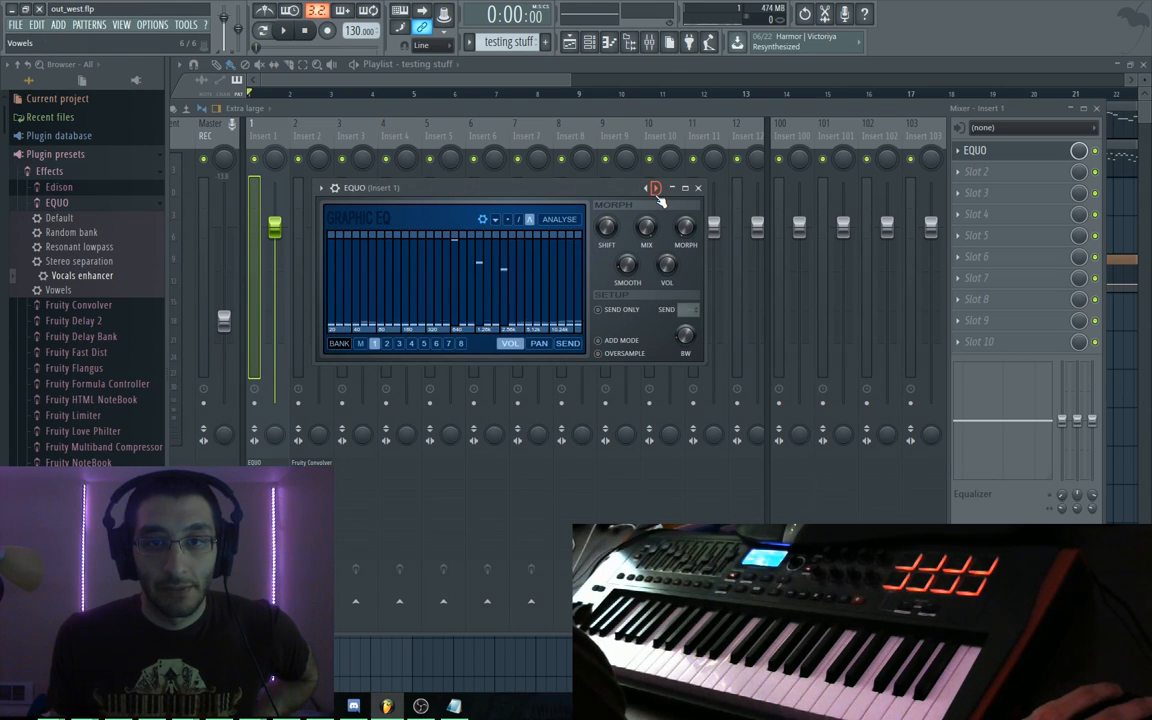
{"action": "left_click", "coordinate": [656, 189]}
Pick Default from EQUO's preset list, then cycle round to Random bank
{"action": "left_click", "coordinate": [320, 188]}
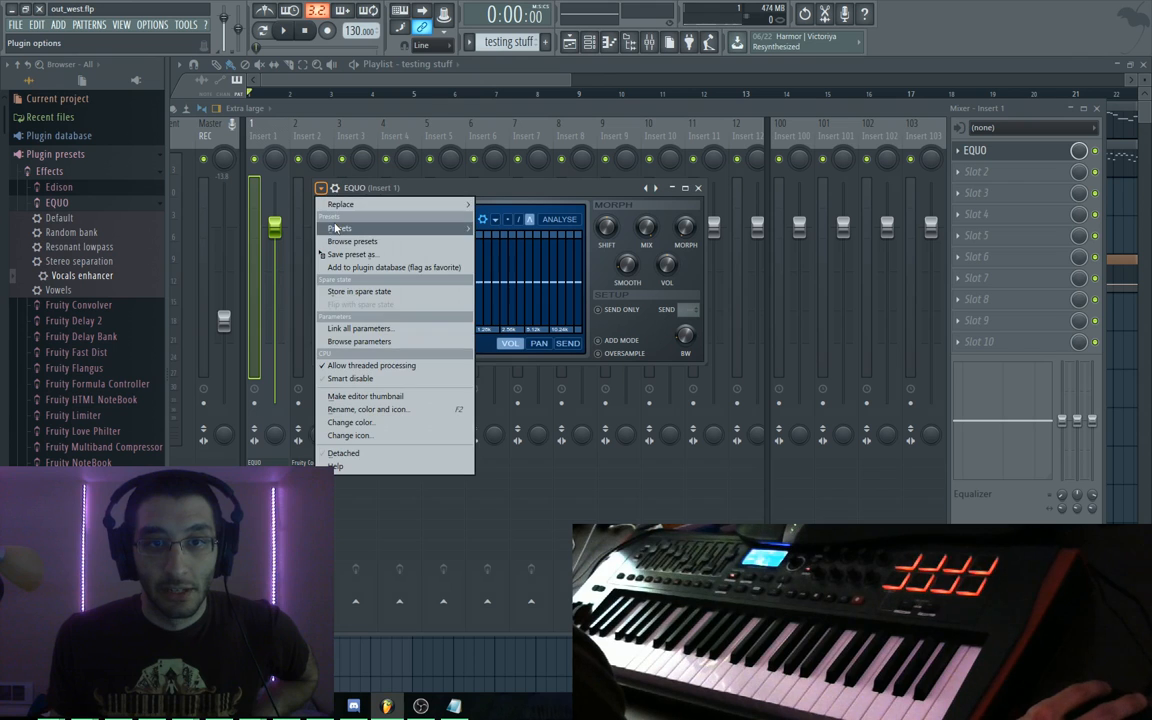
{"action": "mouse_move", "coordinate": [400, 228]}
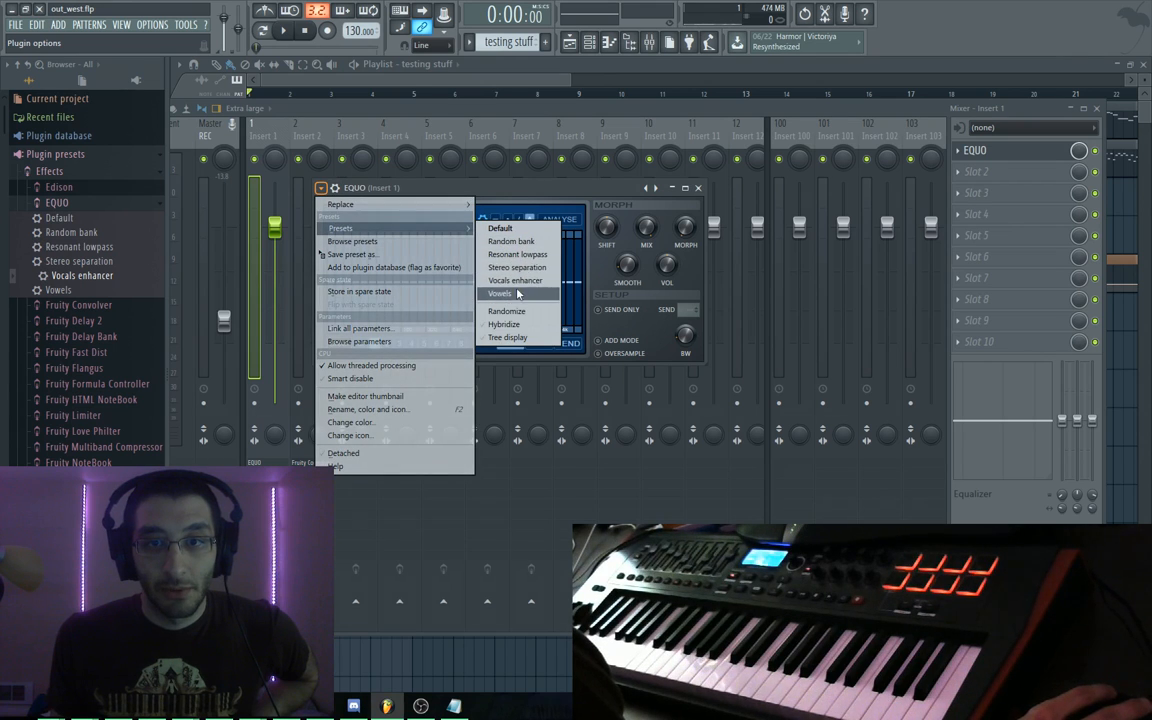
{"action": "left_click", "coordinate": [500, 228]}
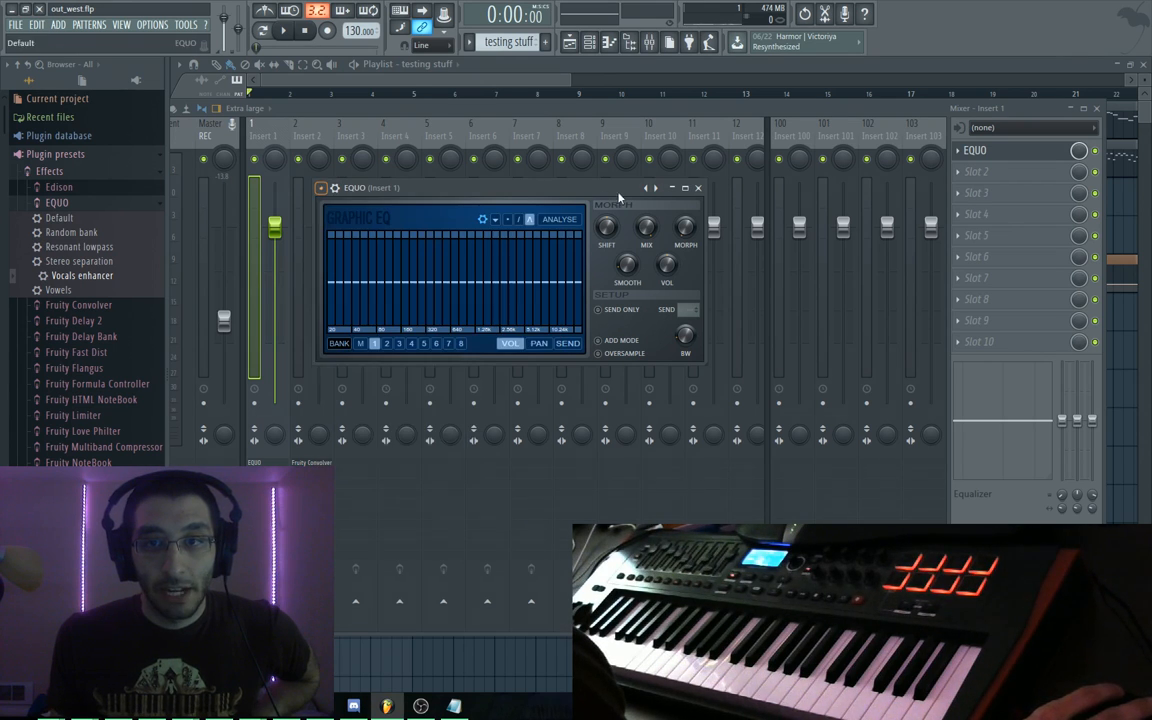
{"action": "left_click", "coordinate": [656, 189]}
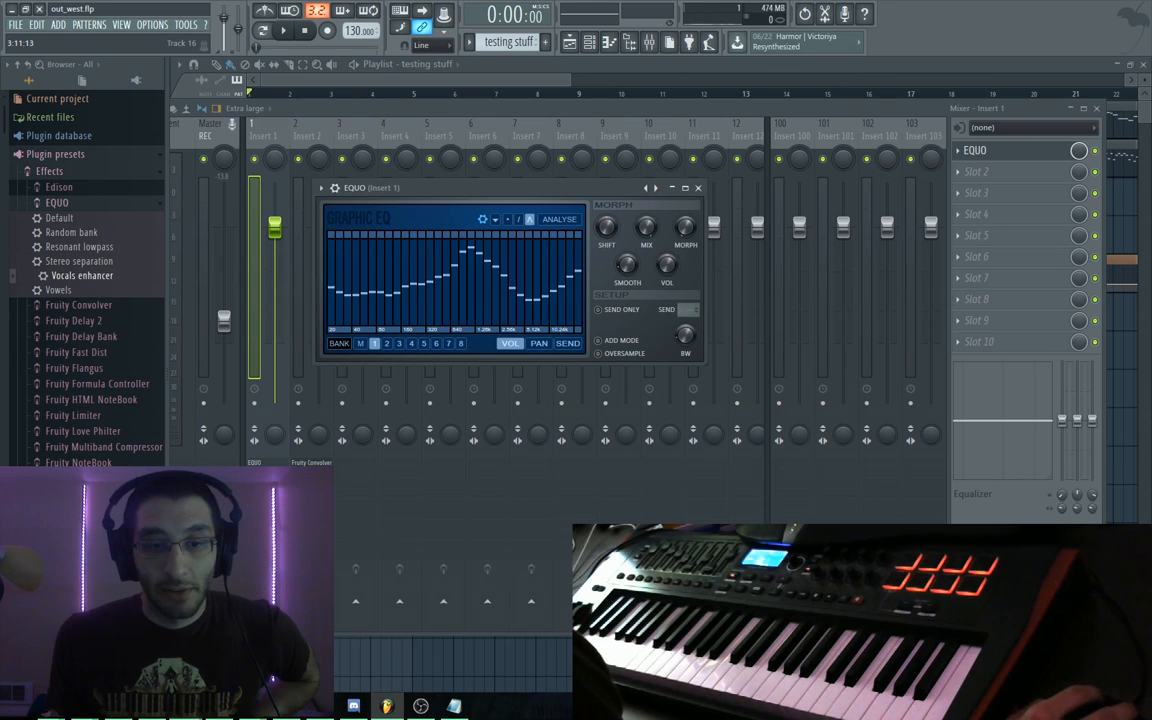
{"action": "left_click", "coordinate": [656, 189]}
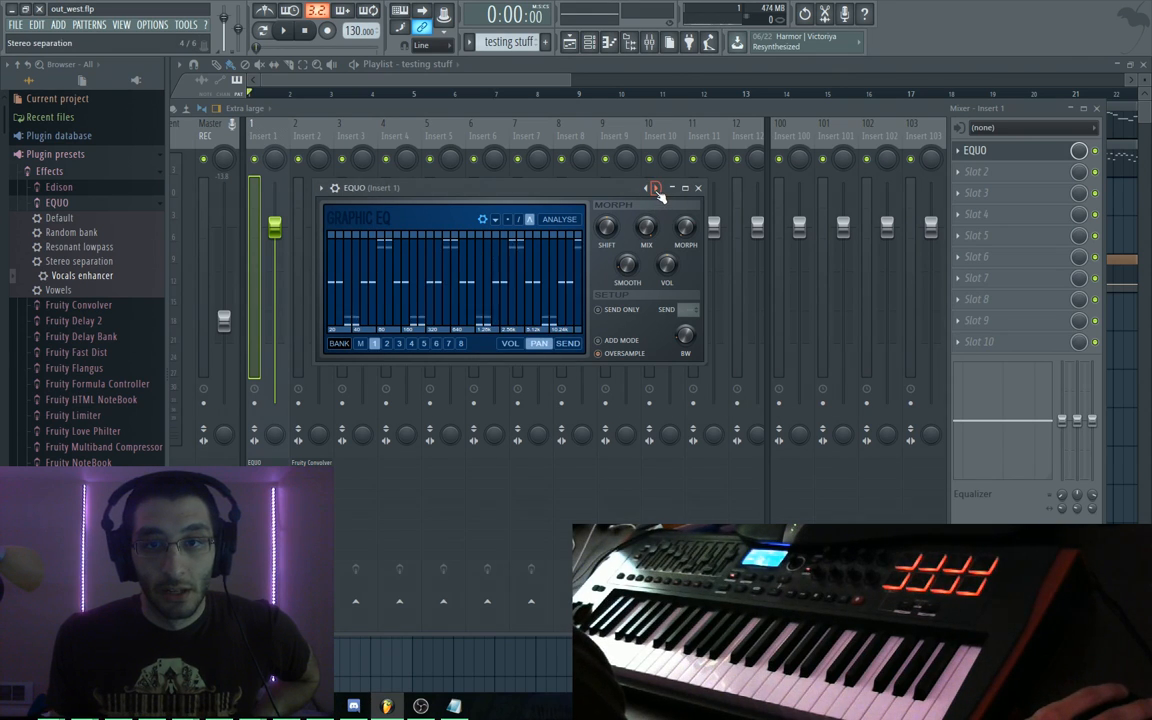
{"action": "left_click", "coordinate": [656, 189]}
{"action": "left_click", "coordinate": [656, 189]}
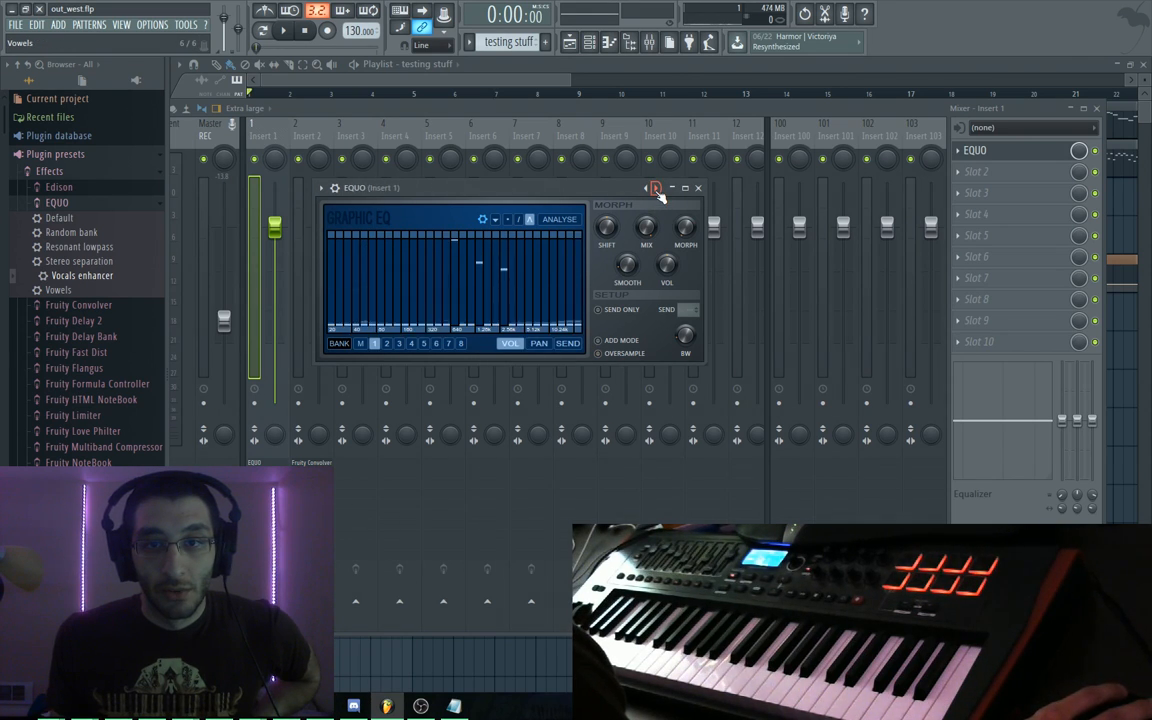
{"action": "left_click", "coordinate": [656, 189]}
{"action": "left_click", "coordinate": [656, 189]}
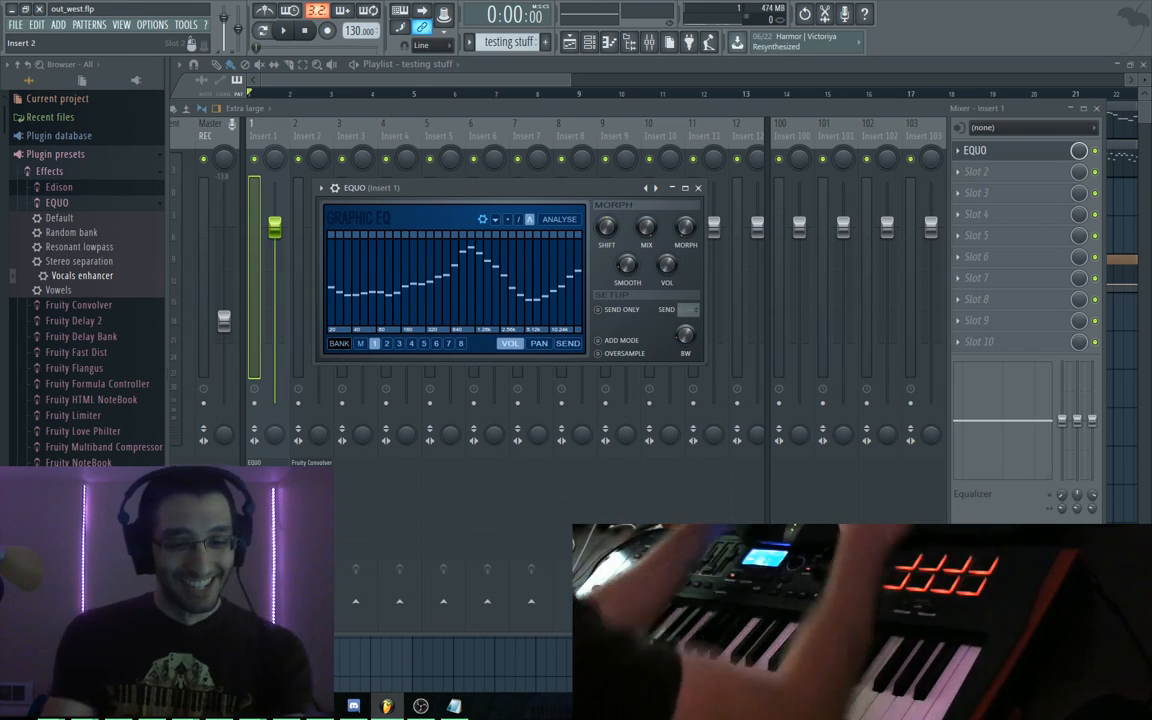
Paste a session screenshot into Paint, then load Vocals enhancer from EQUO's preset list
{"action": "key", "text": "ctrl+v"}
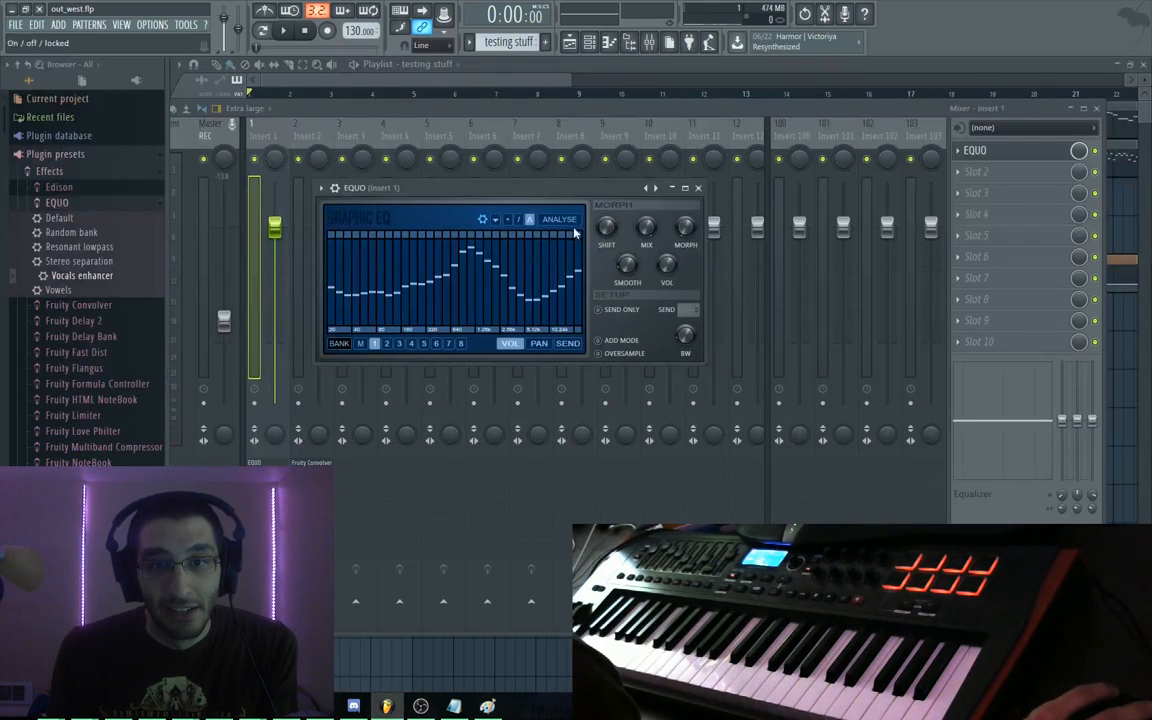
{"action": "left_click", "coordinate": [656, 188]}
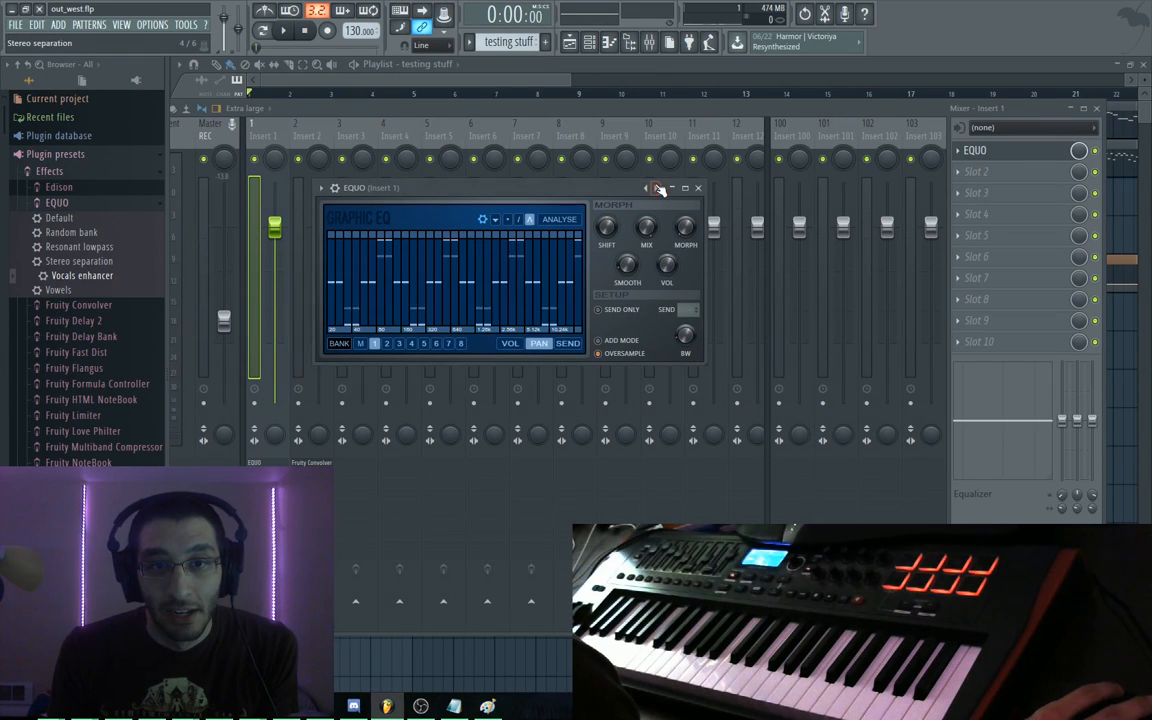
{"action": "left_click", "coordinate": [656, 188]}
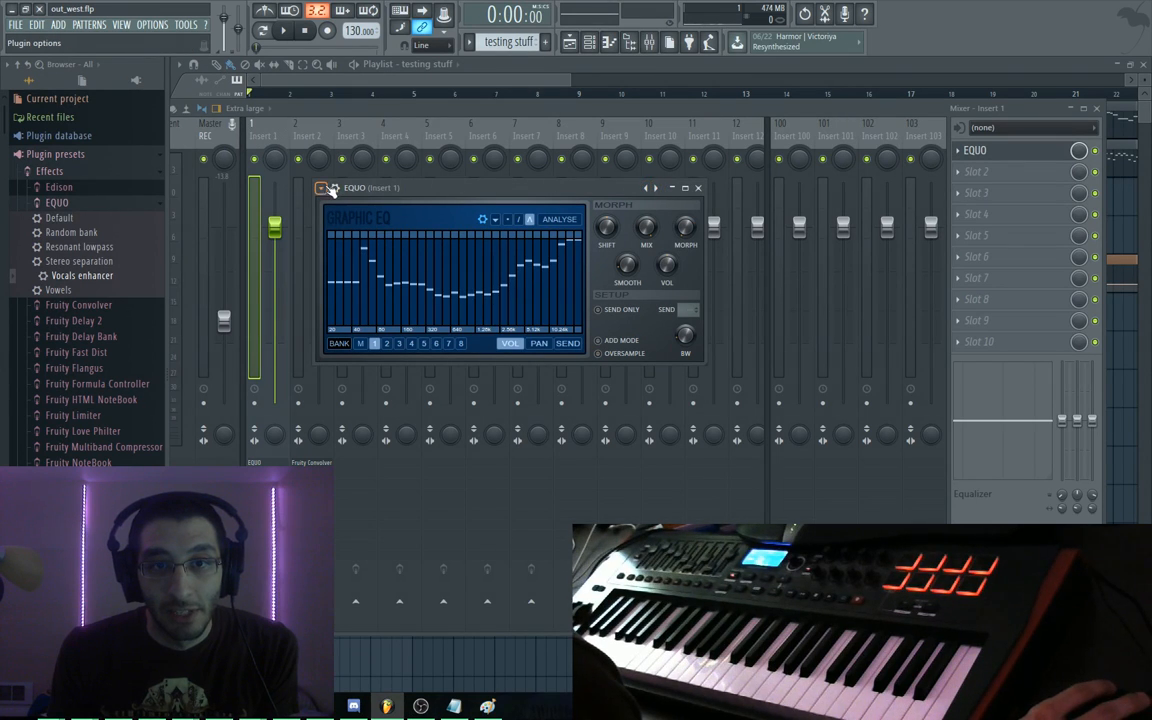
{"action": "left_click", "coordinate": [324, 188]}
{"action": "mouse_move", "coordinate": [440, 228]}
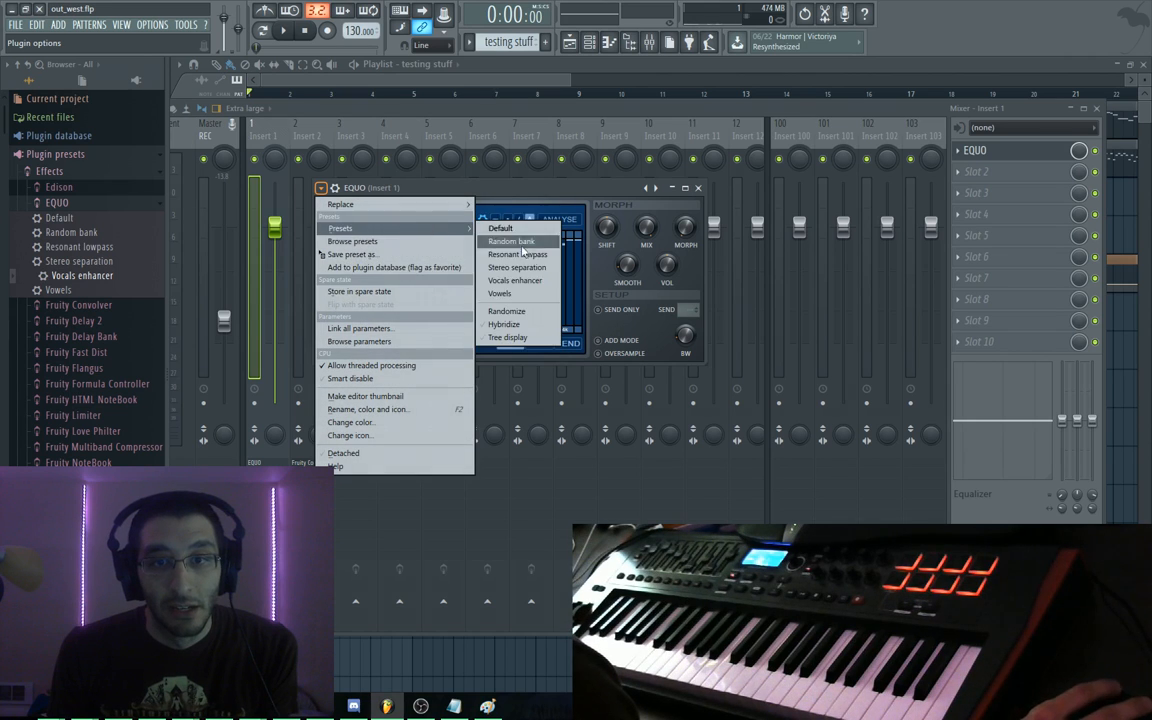
{"action": "left_click", "coordinate": [514, 280]}
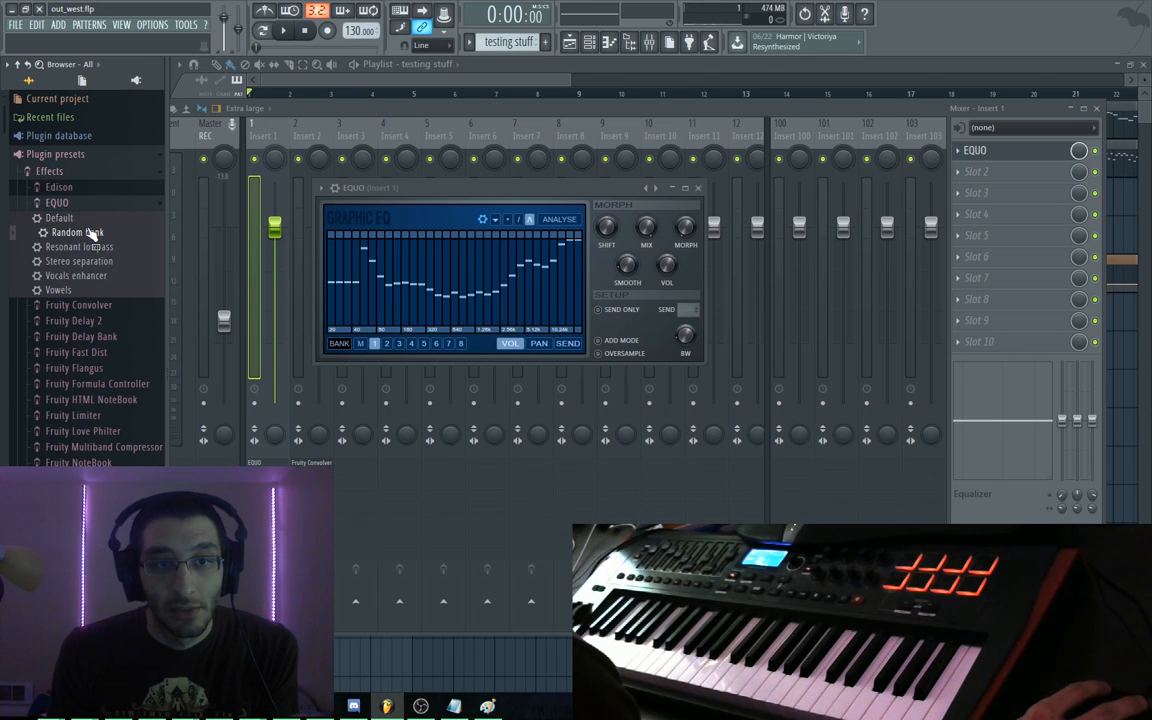
{"action": "left_click_drag", "start_coordinate": [90, 239], "coordinate": [453, 278]}
{"action": "left_click_drag", "start_coordinate": [80, 247], "coordinate": [460, 257]}
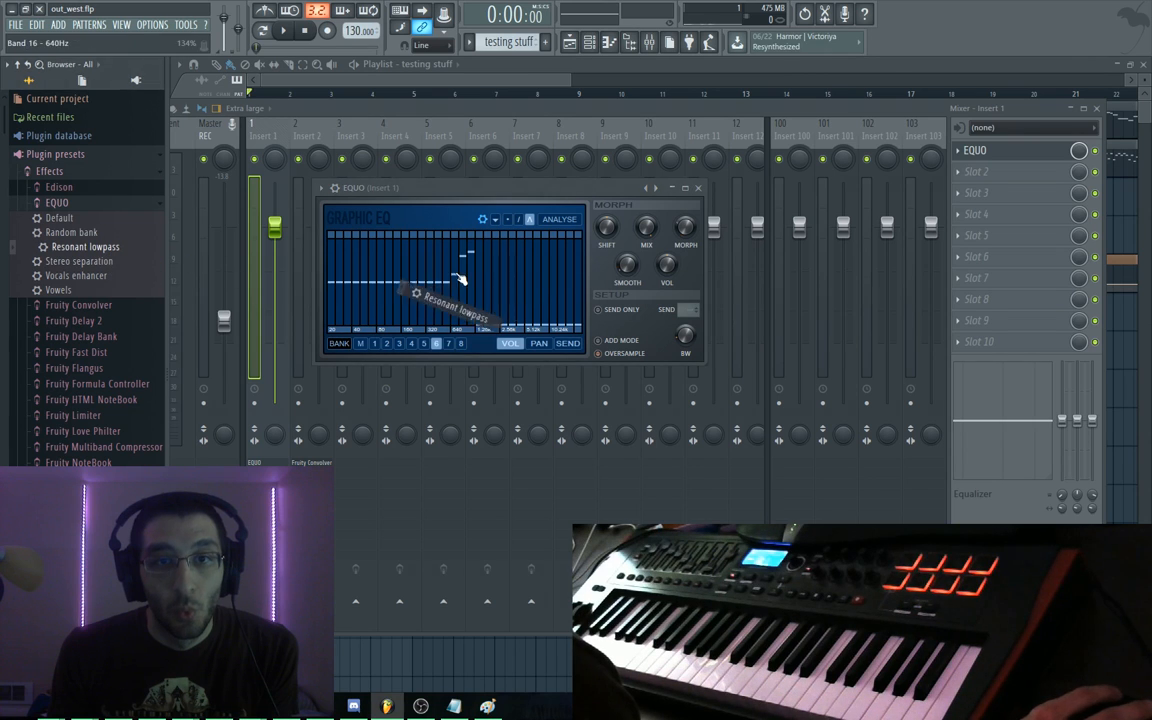
{"action": "left_click_drag", "start_coordinate": [93, 258], "coordinate": [400, 288]}
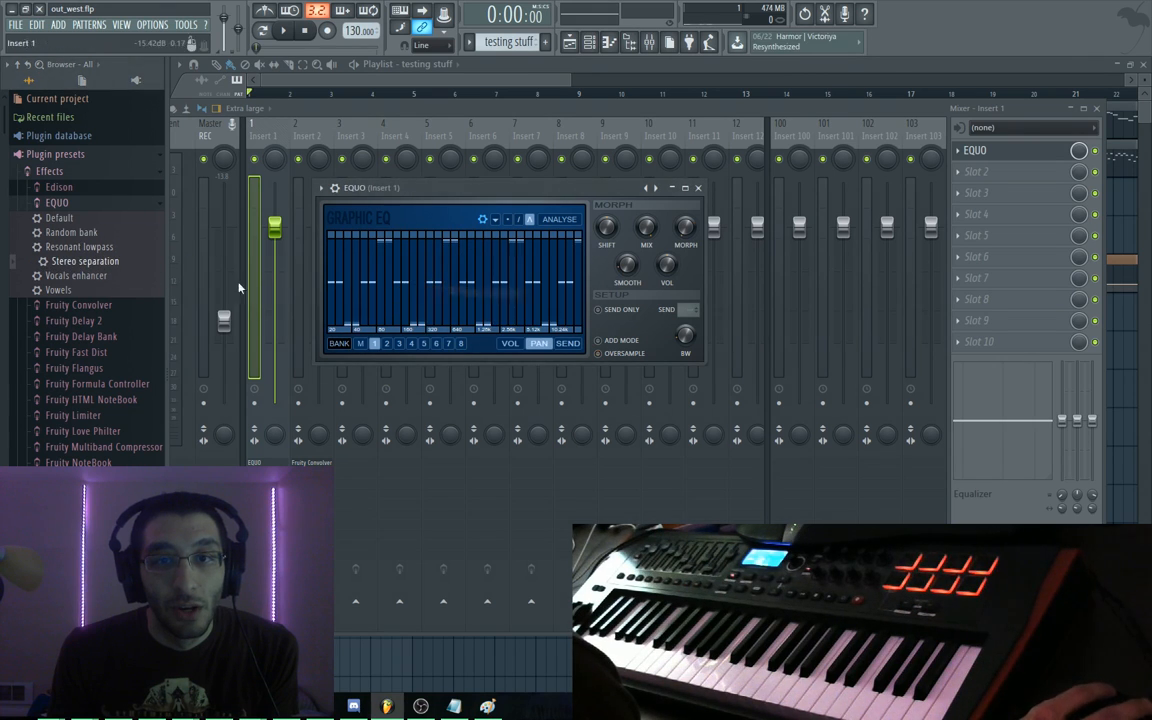
{"action": "left_click_drag", "start_coordinate": [100, 276], "coordinate": [458, 273]}
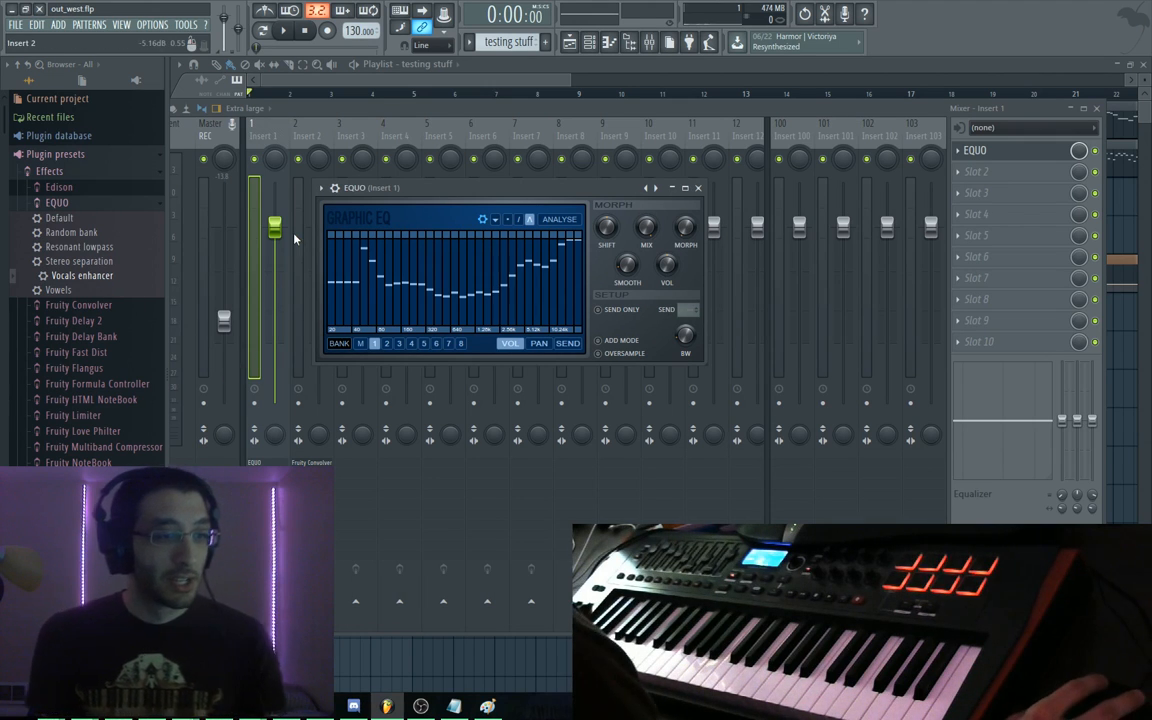
{"action": "key", "text": "space"}
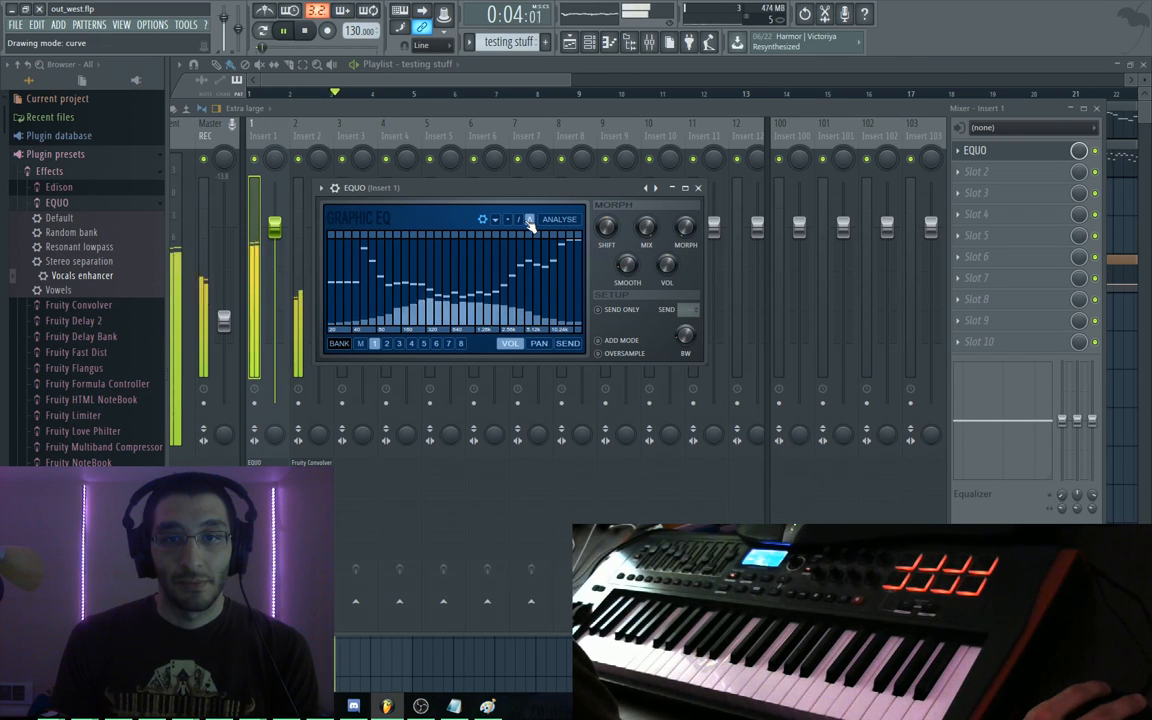
{"action": "key", "text": "space"}
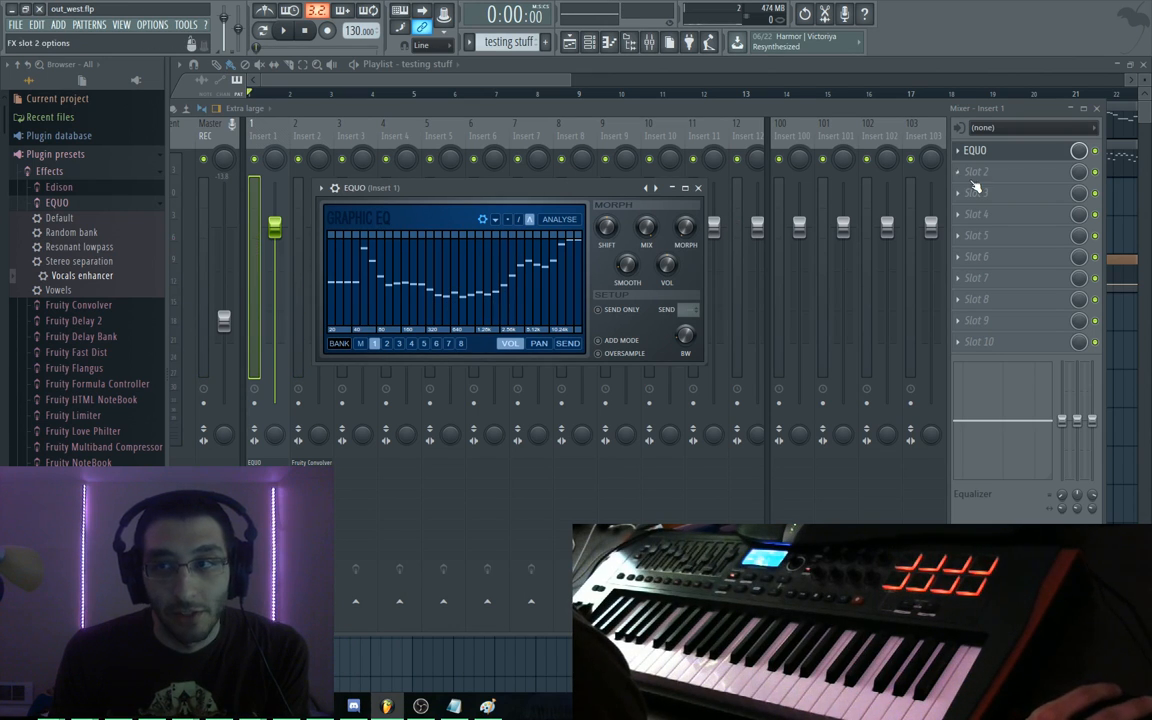
Play the song while toggling EQUO's bypass on Insert 1 to compare with and without it
{"action": "key", "text": "space"}
{"action": "left_click", "coordinate": [1096, 152]}
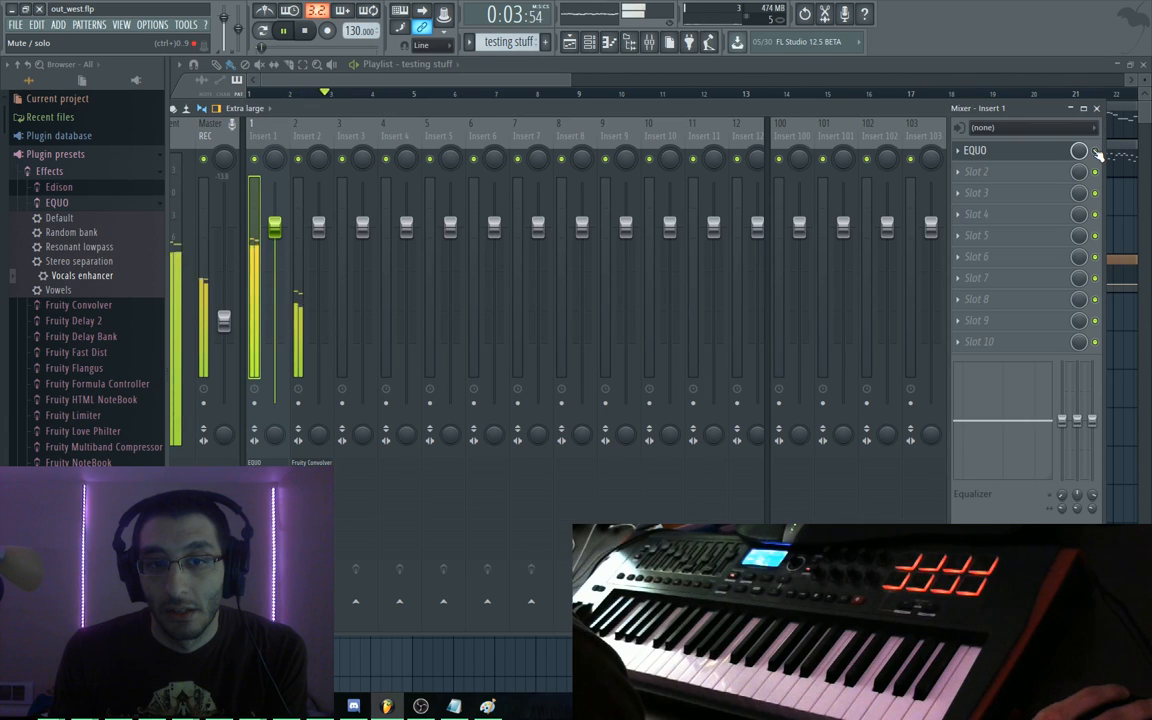
{"action": "left_click", "coordinate": [1096, 152]}
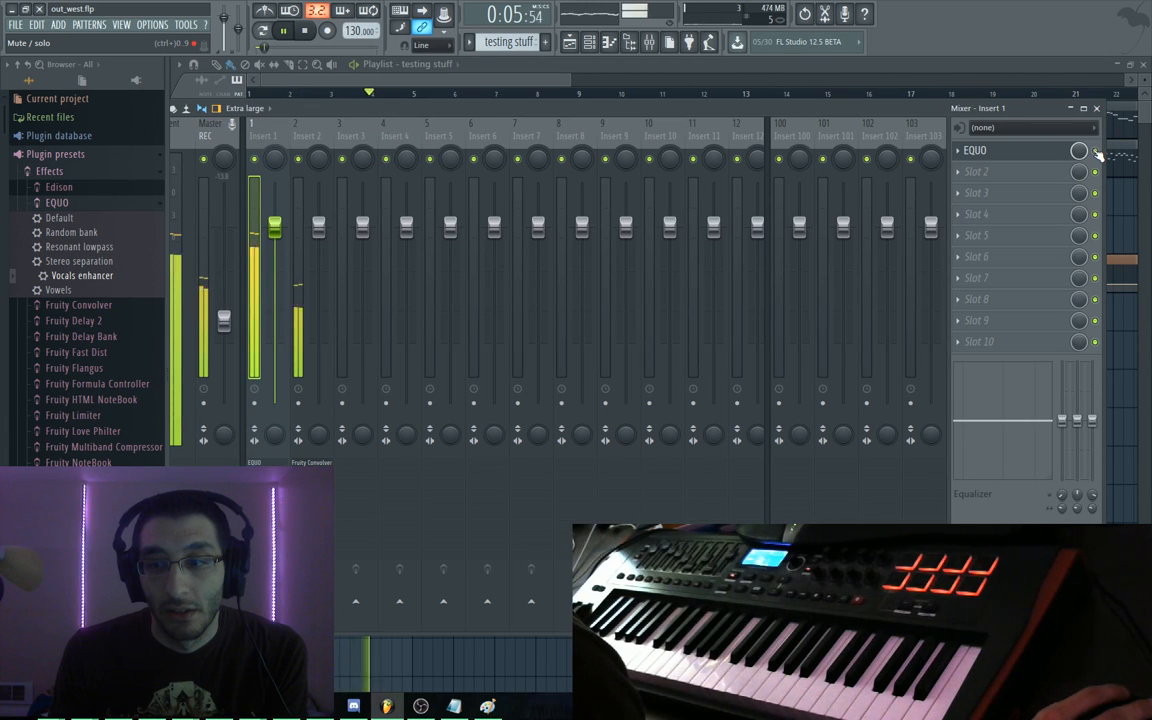
{"action": "key", "text": "space"}
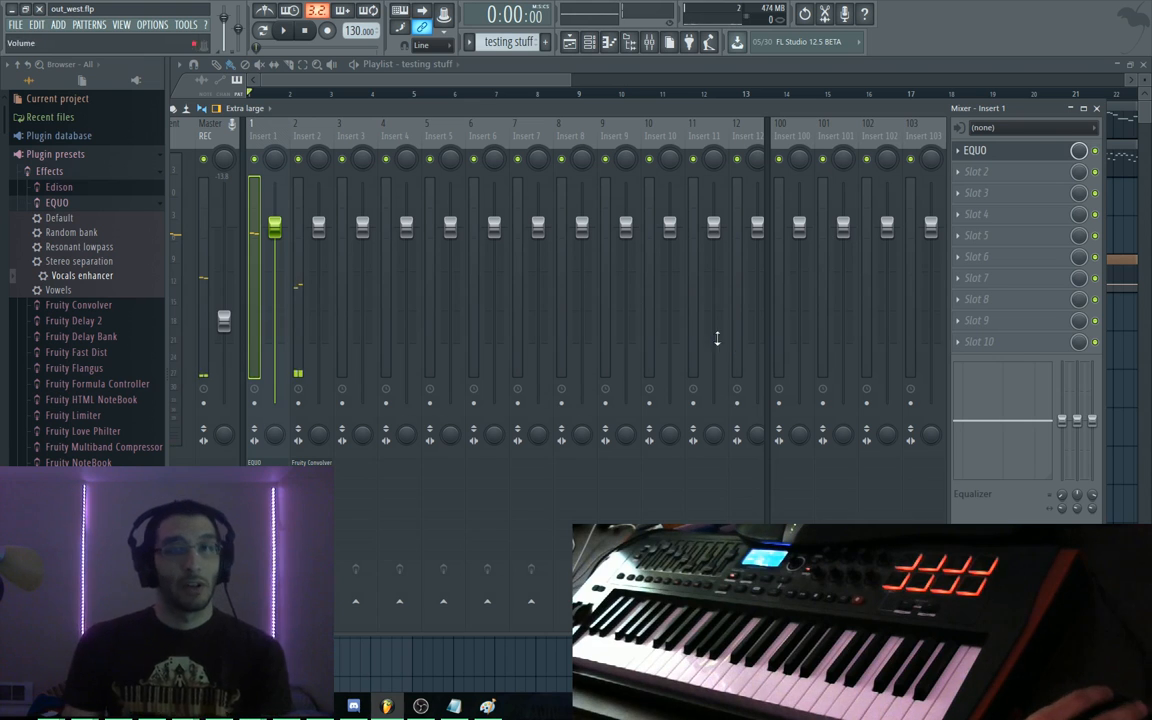
Load Fruity Chorus into Insert 1's second effect slot and play it back
{"action": "left_click_drag", "start_coordinate": [416, 110], "coordinate": [468, 104]}
{"action": "key", "text": "F9"}
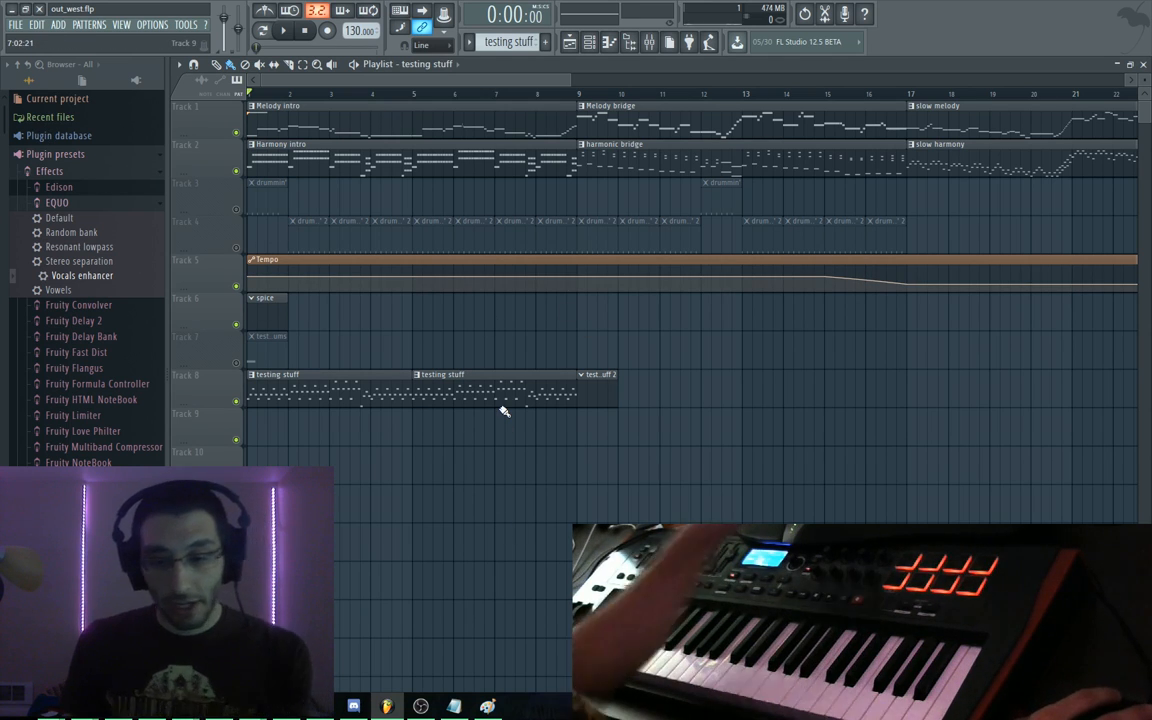
{"action": "key", "text": "F9"}
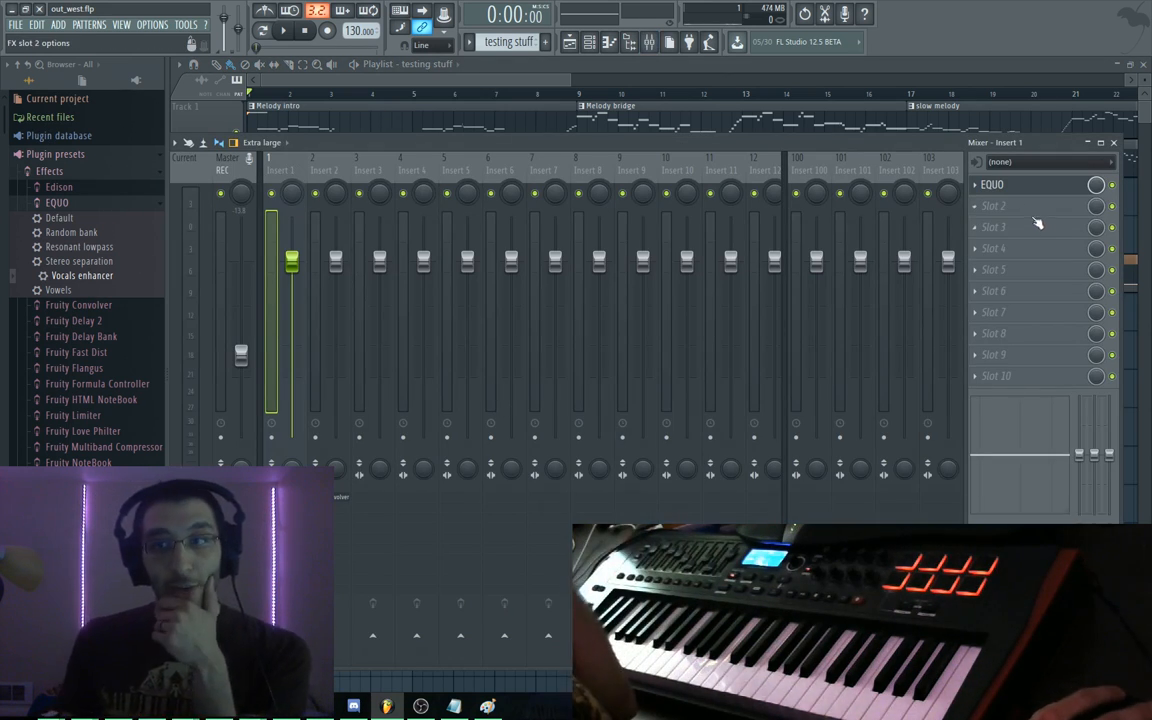
{"action": "left_click", "coordinate": [995, 206]}
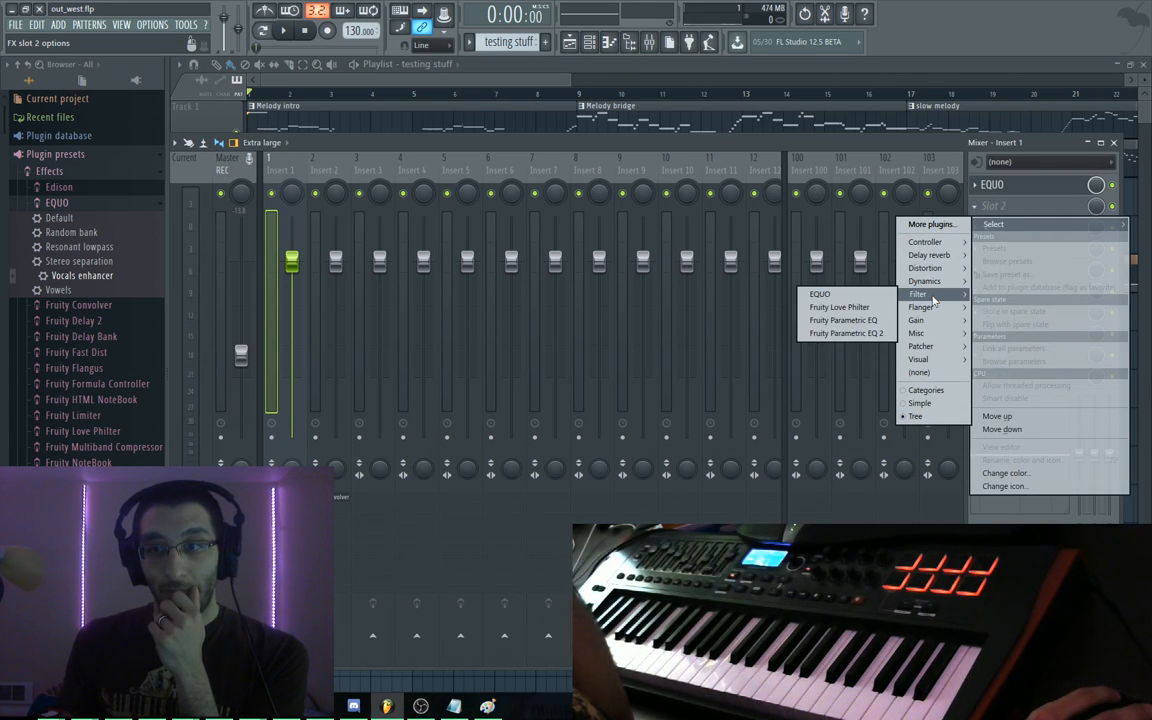
{"action": "left_click", "coordinate": [858, 307]}
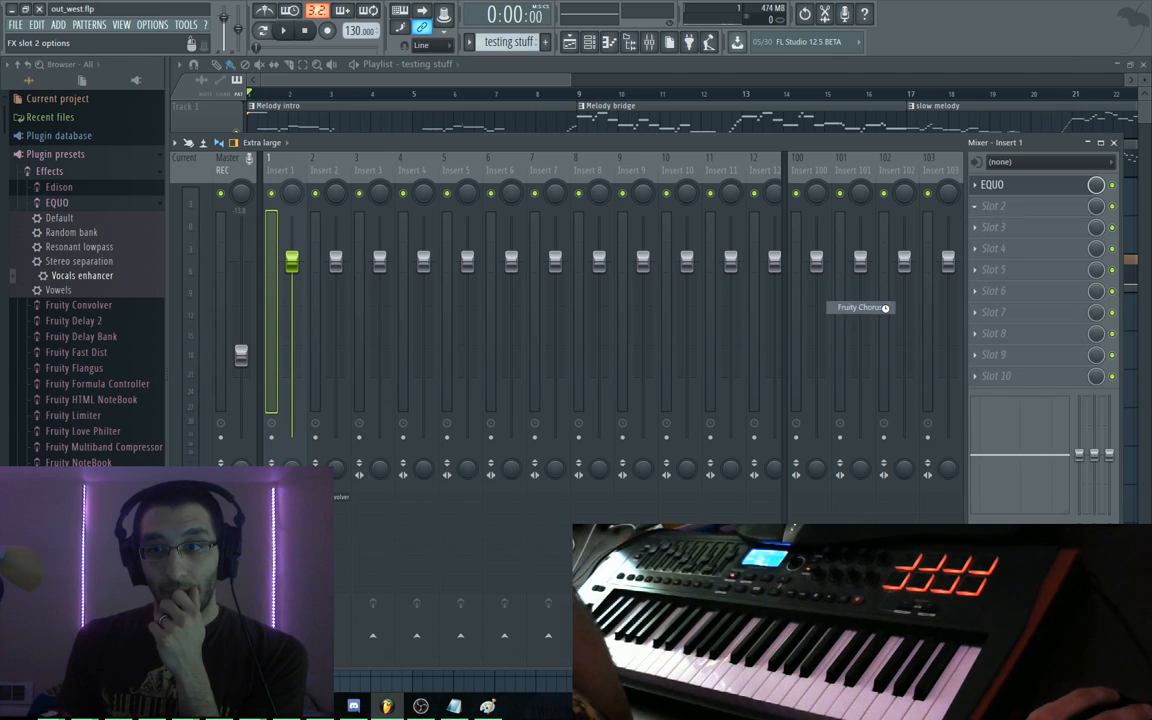
{"action": "left_click", "coordinate": [1028, 212]}
{"action": "key", "text": "space"}
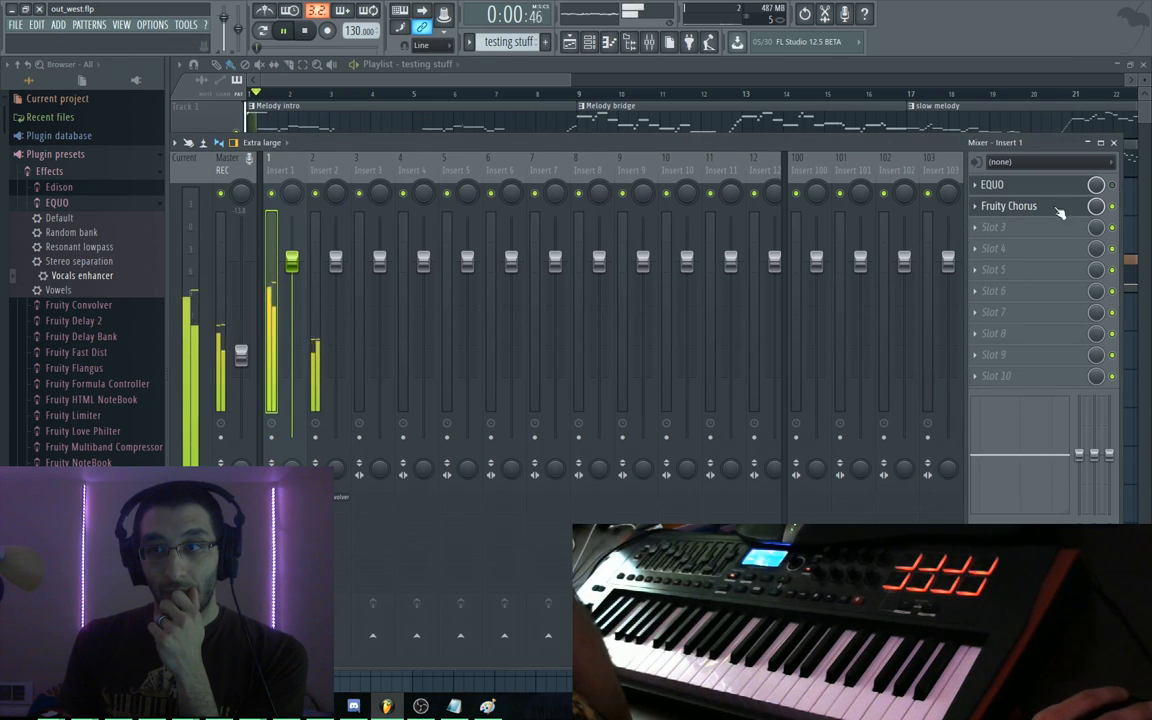
{"action": "key", "text": "space"}
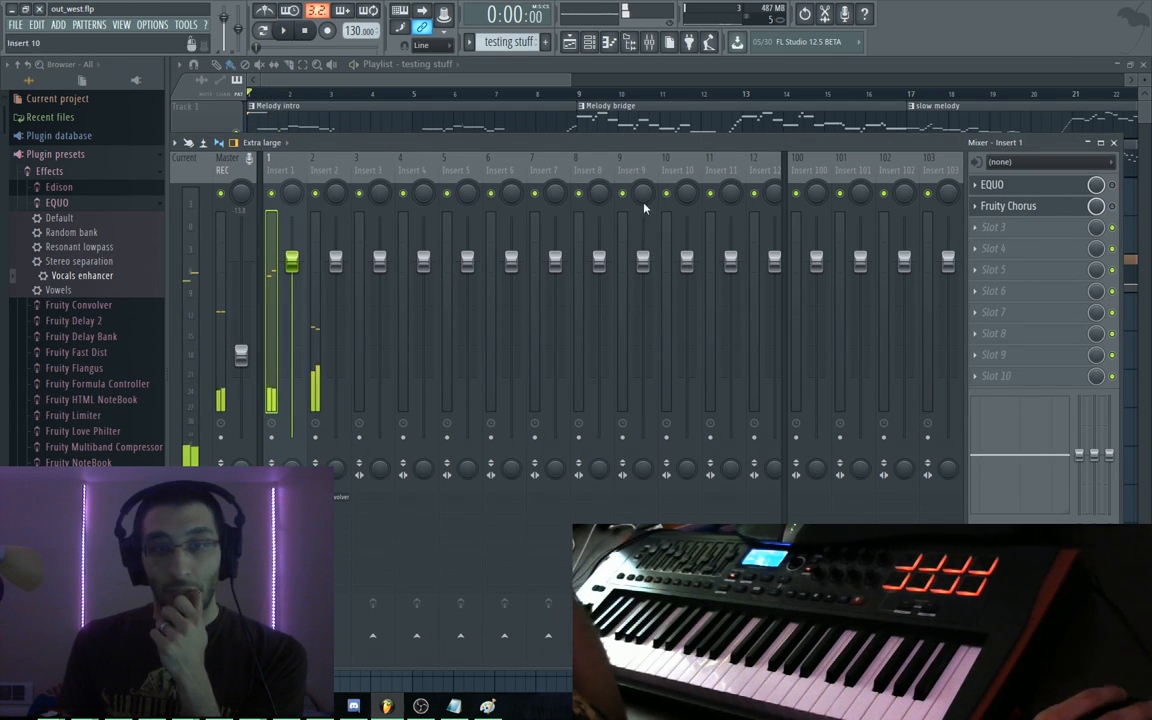
Open EQUO and audition its presets during playback, cycling past Vocals enhancer round to Default
{"action": "left_click", "coordinate": [992, 184]}
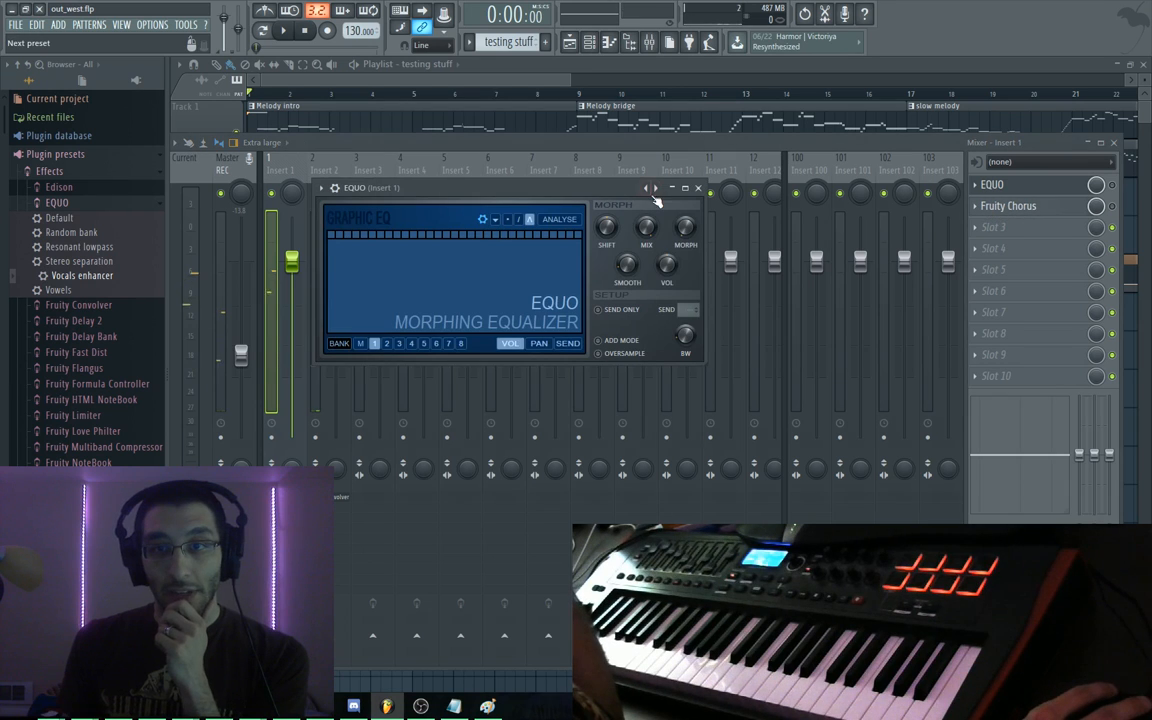
{"action": "key", "text": "space"}
{"action": "left_click", "coordinate": [657, 190]}
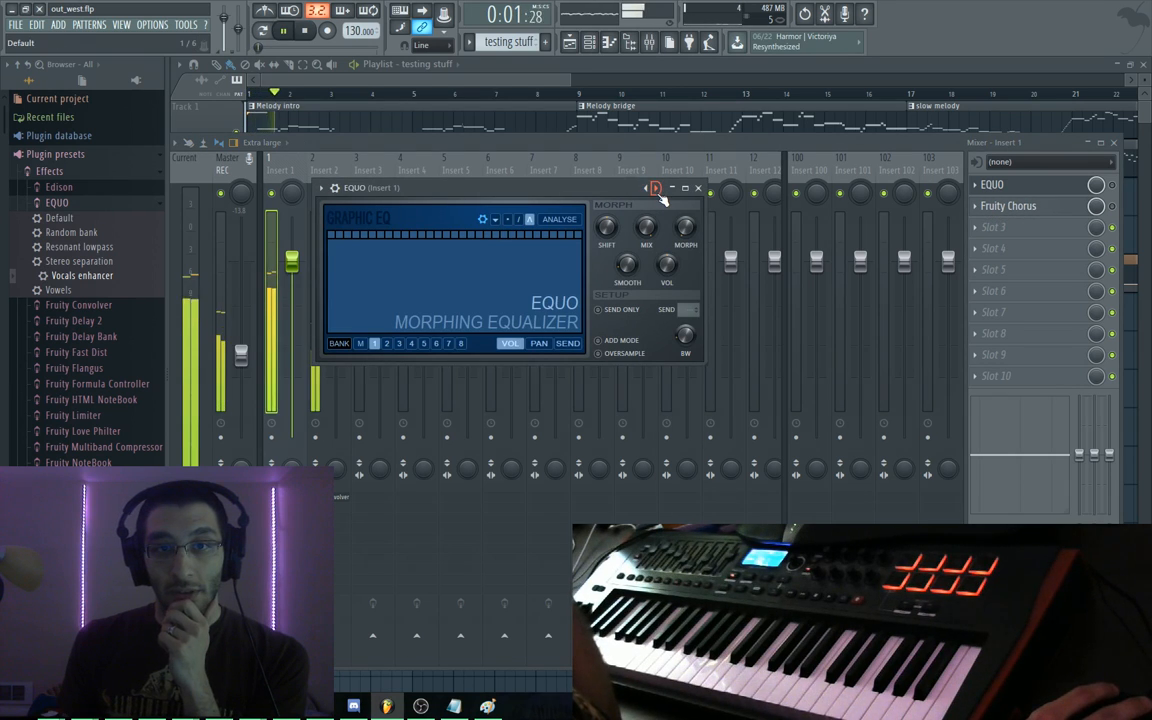
{"action": "left_click", "coordinate": [658, 191]}
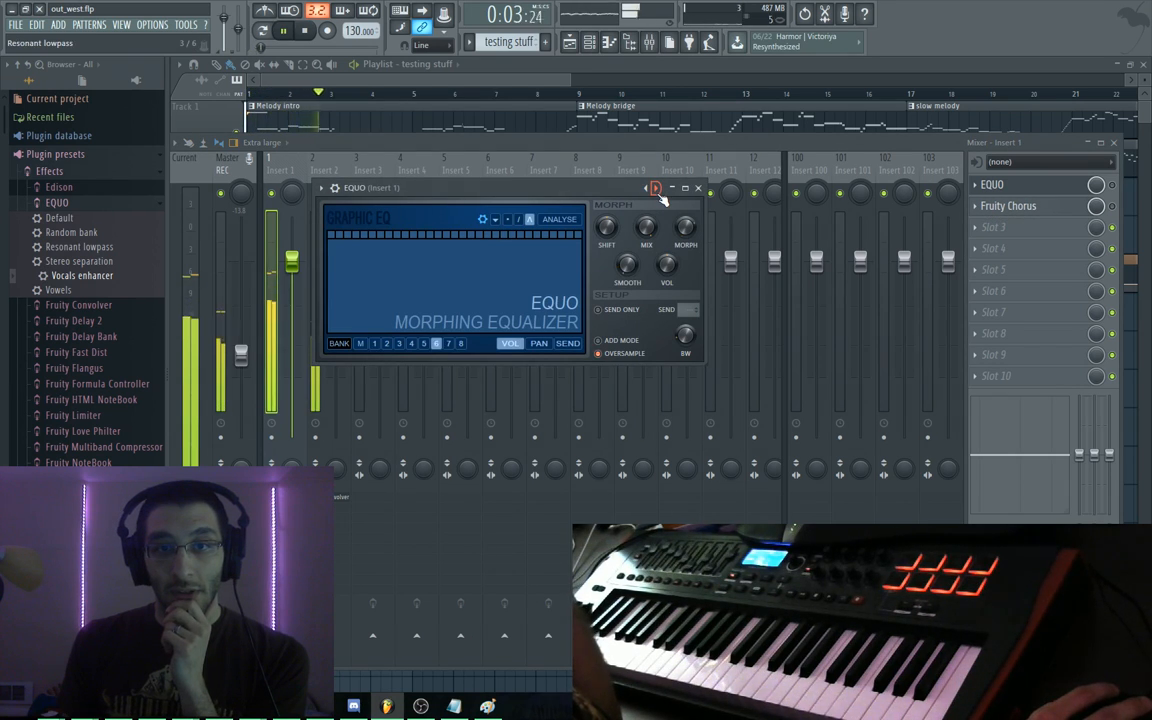
{"action": "left_click", "coordinate": [658, 191]}
{"action": "left_click", "coordinate": [658, 191]}
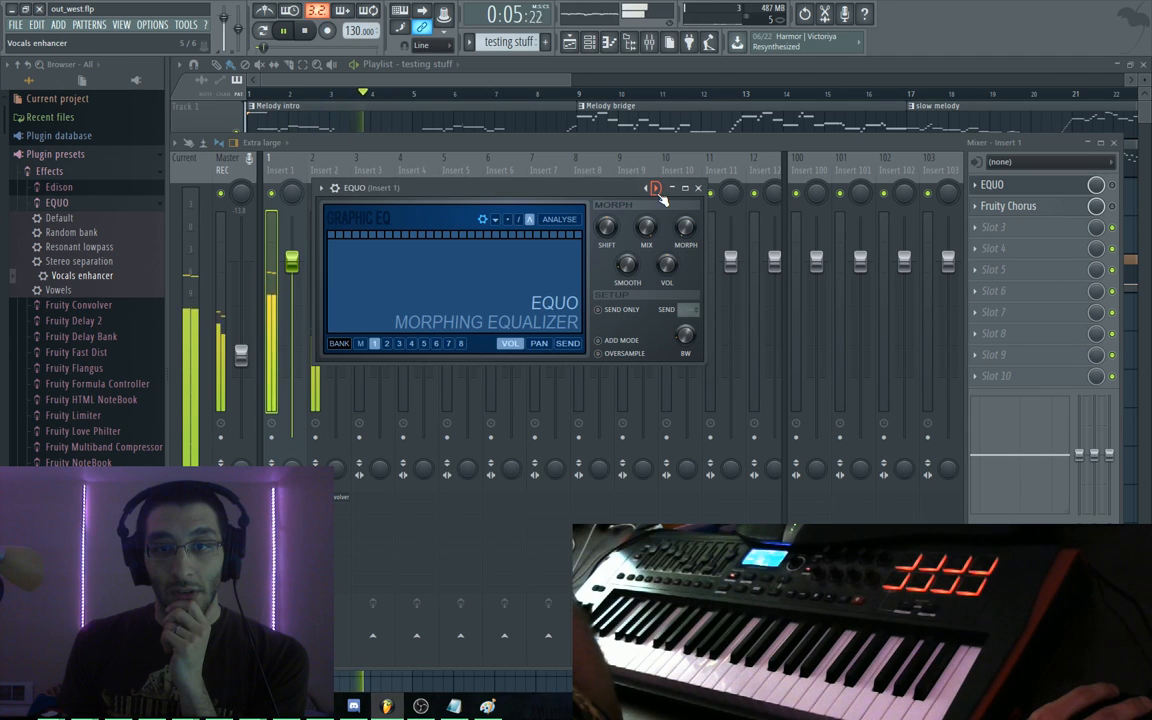
{"action": "left_click", "coordinate": [658, 191]}
{"action": "left_click", "coordinate": [658, 191]}
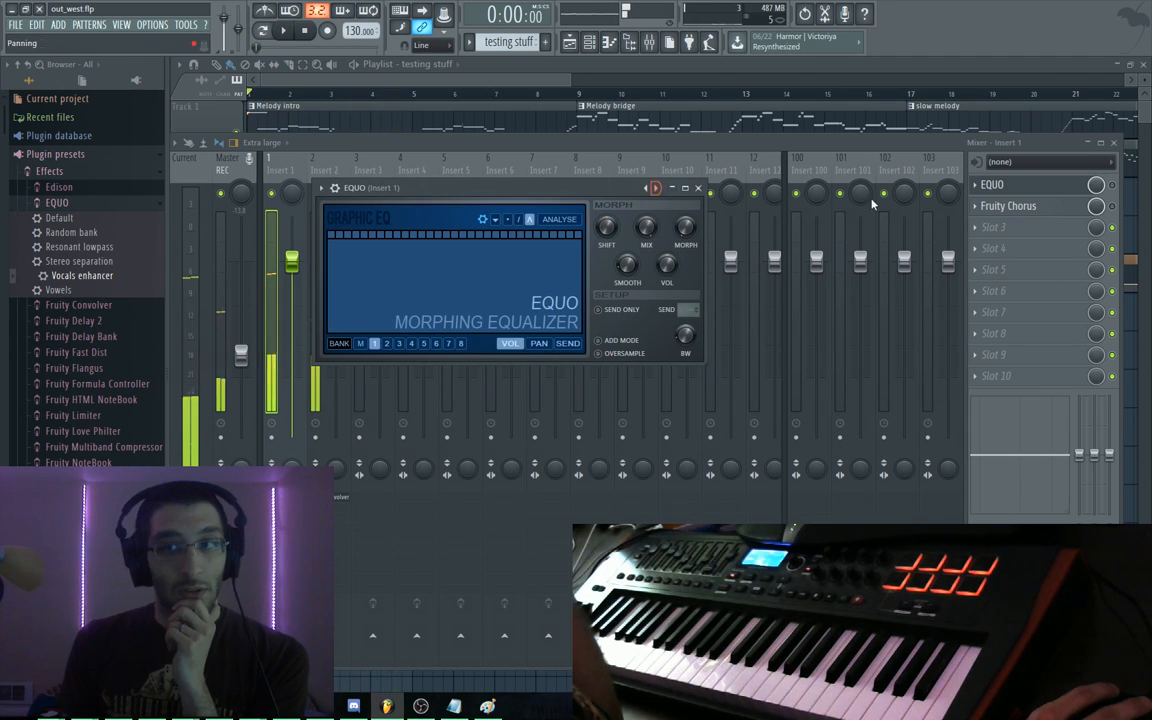
{"action": "key", "text": "space"}
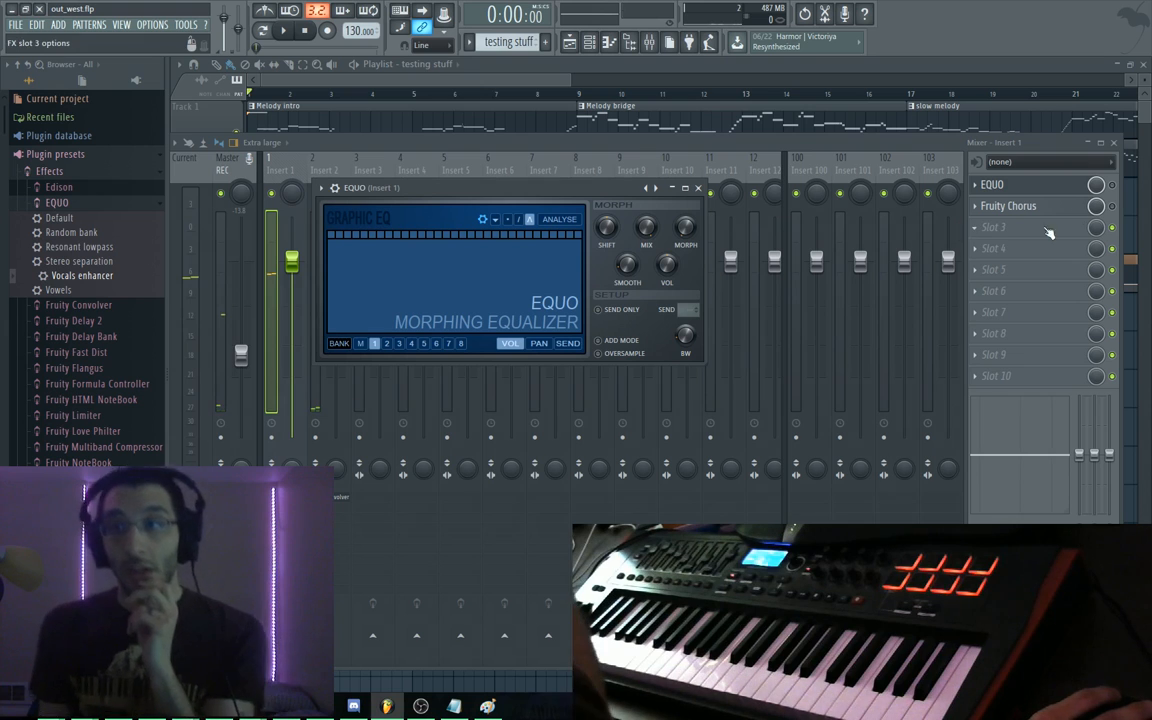
Re-enable Fruity Chorus and briefly check its settings while playing
{"action": "left_click", "coordinate": [1112, 208]}
{"action": "key", "text": "space"}
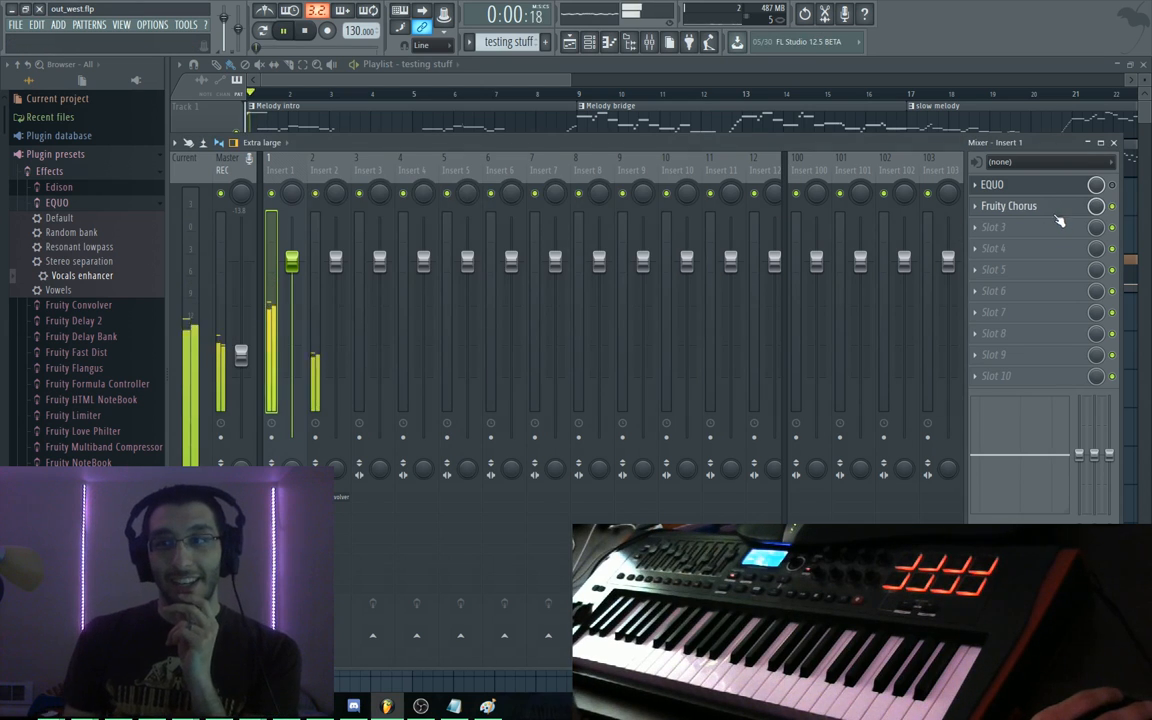
{"action": "left_click", "coordinate": [1034, 206]}
{"action": "left_click", "coordinate": [1047, 211]}
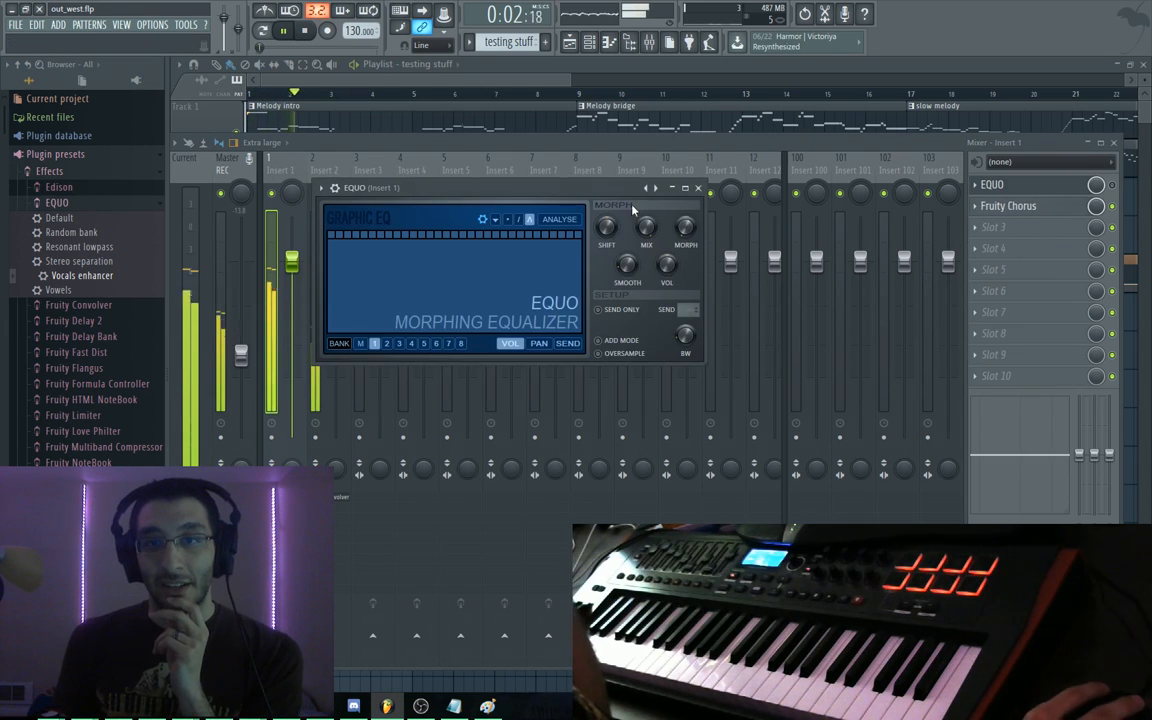
Step EQUO through more presets from Resonant lowpass onward, then stop playback
{"action": "left_click", "coordinate": [655, 188]}
{"action": "left_click", "coordinate": [657, 189]}
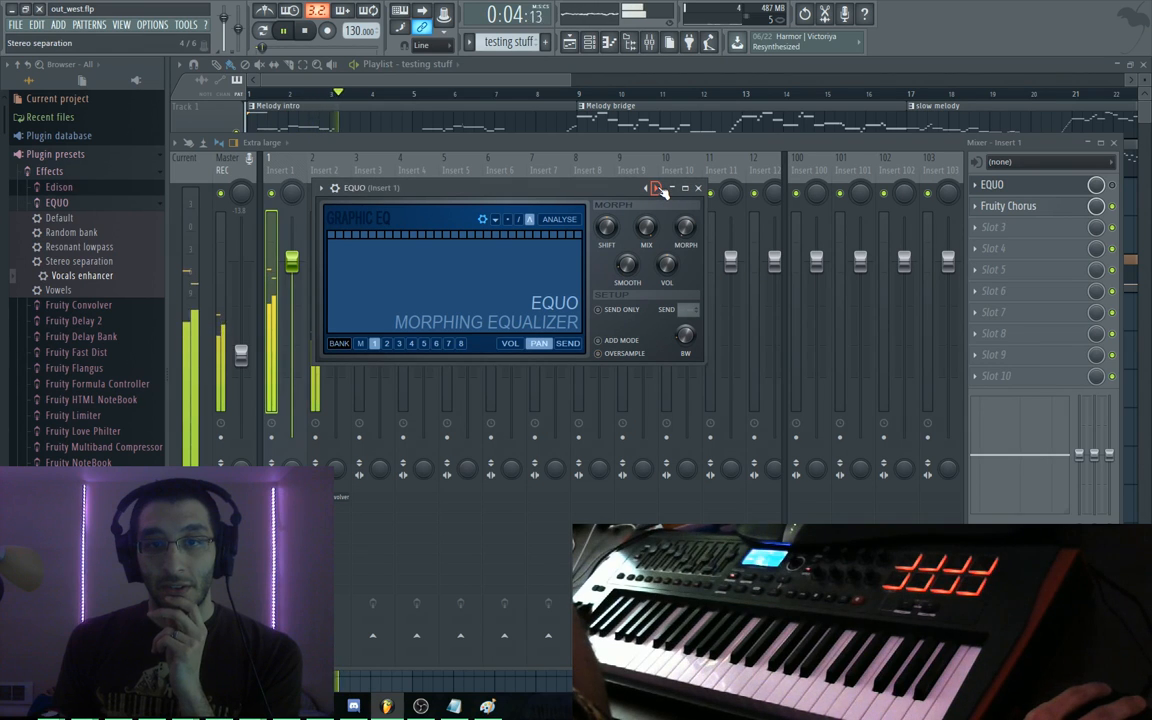
{"action": "left_click", "coordinate": [657, 189]}
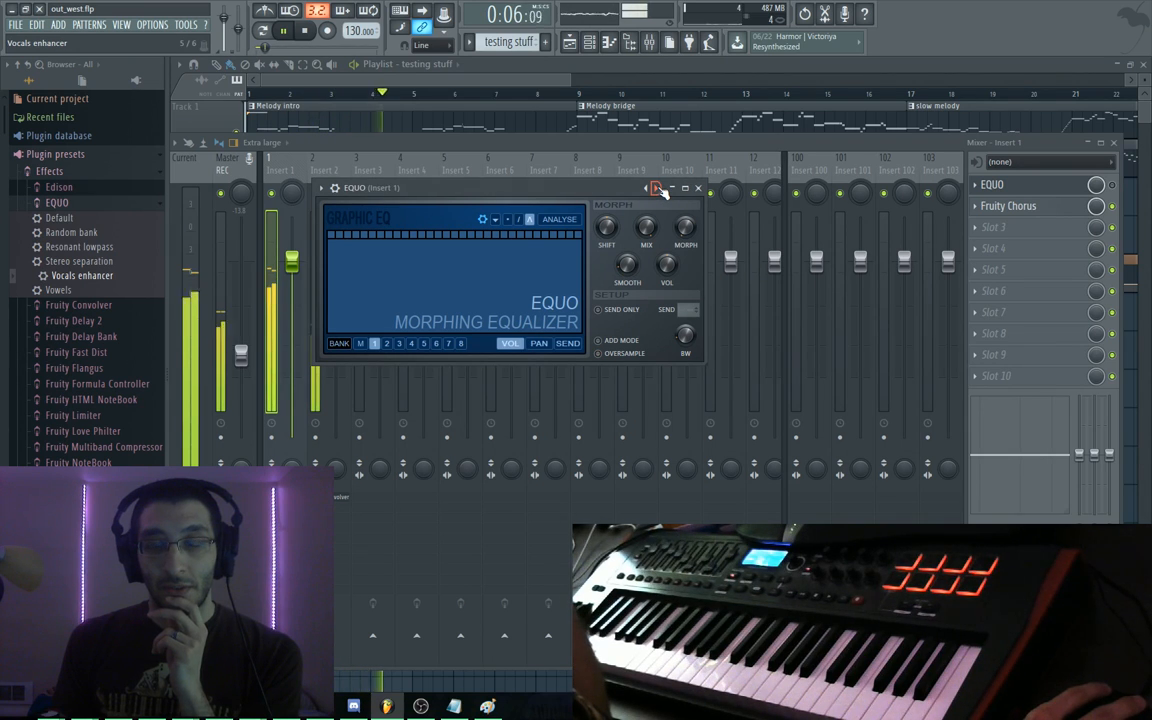
{"action": "left_click", "coordinate": [657, 189]}
{"action": "left_click", "coordinate": [657, 189]}
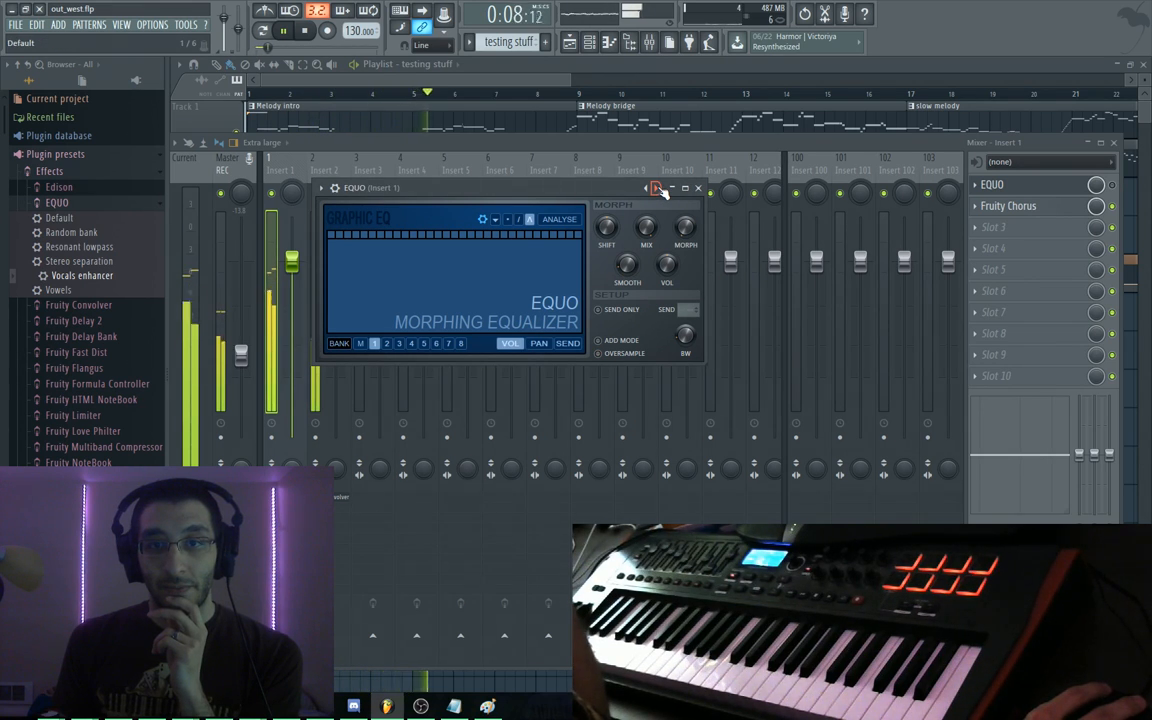
{"action": "left_click", "coordinate": [657, 189]}
{"action": "left_click", "coordinate": [657, 189]}
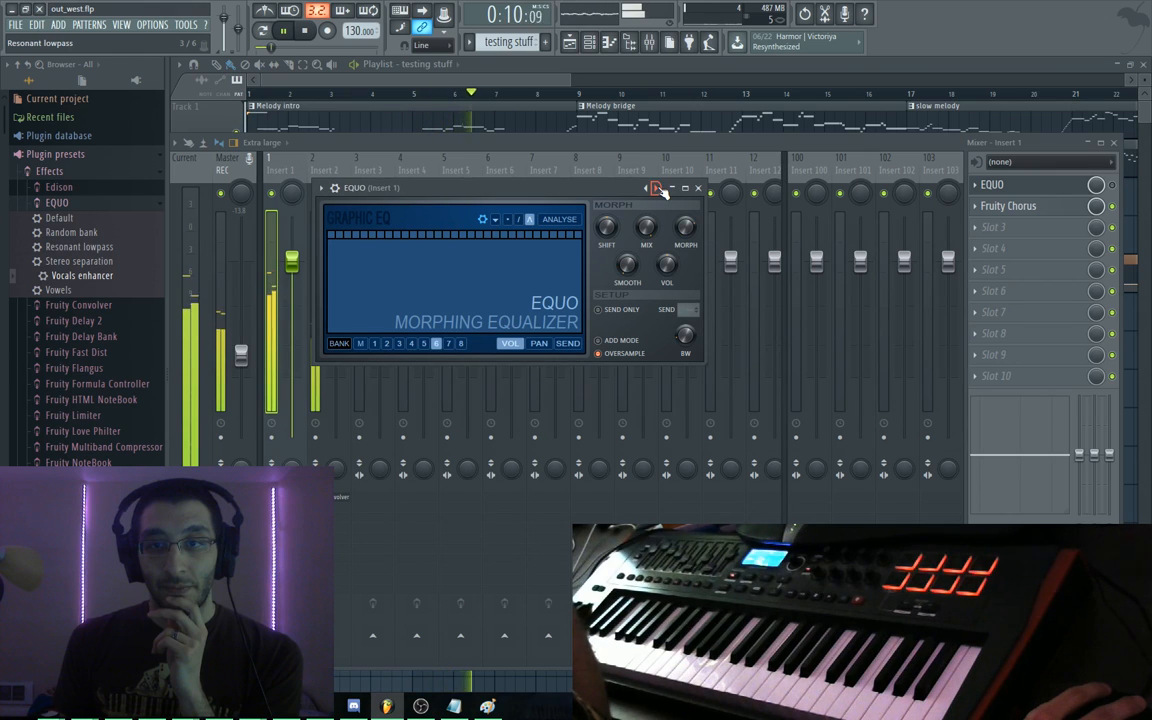
{"action": "left_click", "coordinate": [657, 189]}
{"action": "left_click", "coordinate": [657, 189]}
{"action": "left_click", "coordinate": [657, 189]}
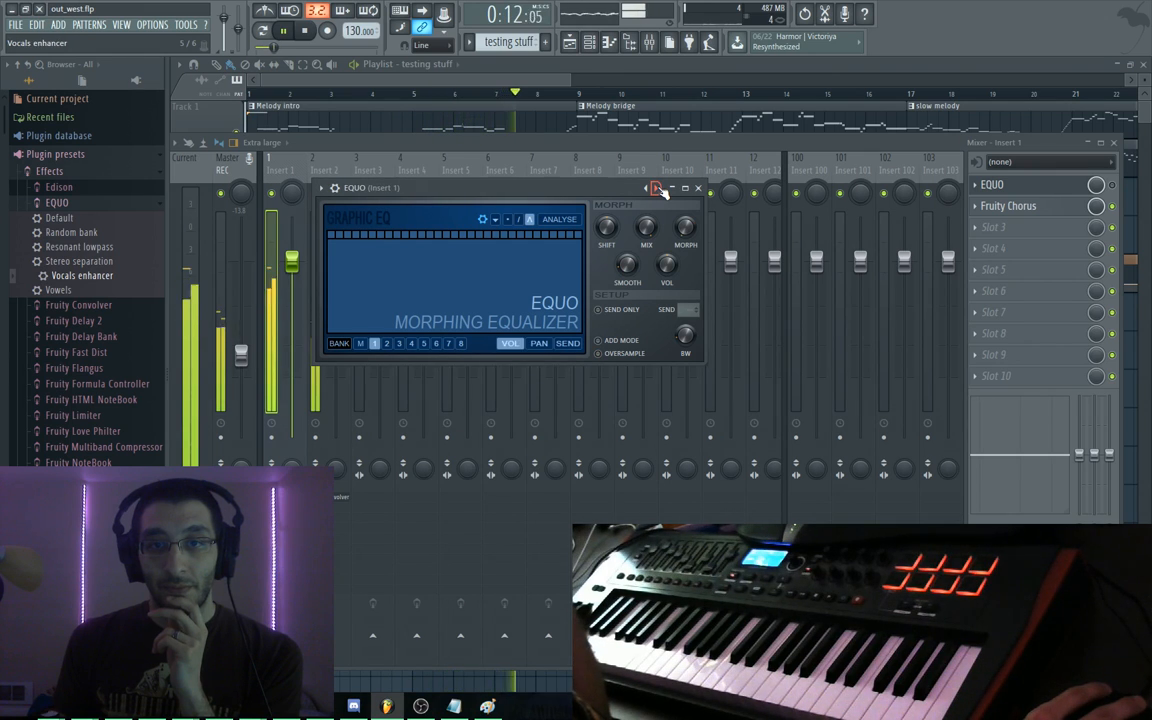
{"action": "left_click", "coordinate": [657, 189]}
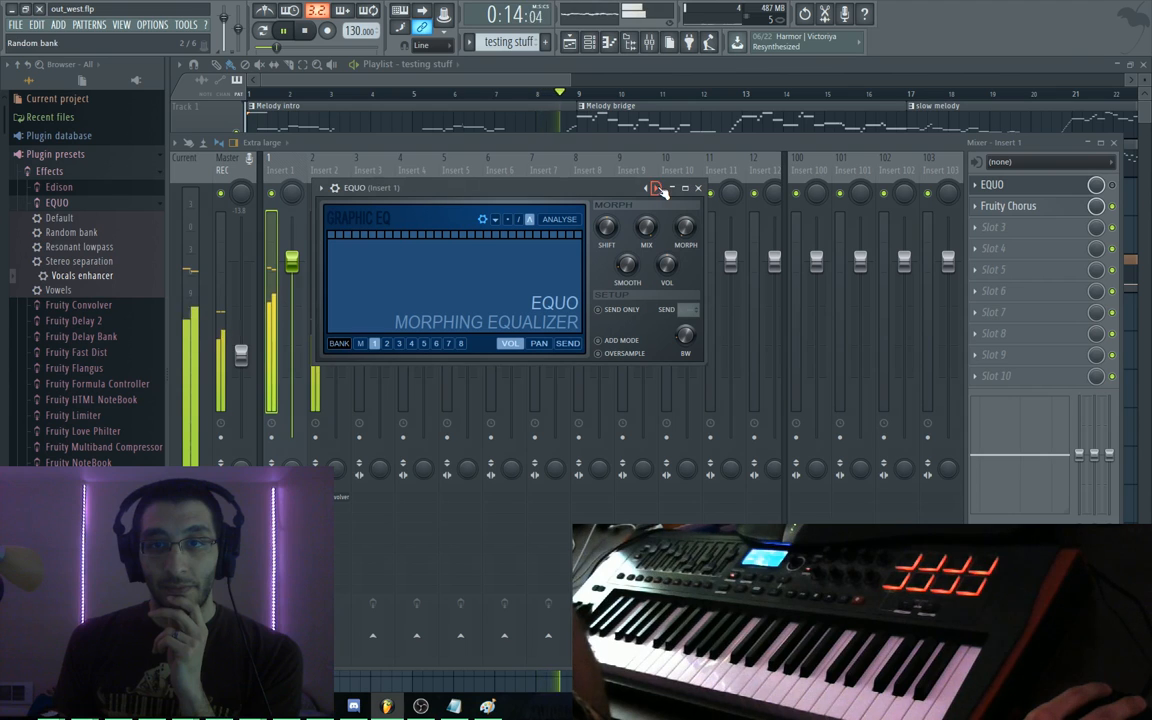
{"action": "left_click", "coordinate": [659, 190]}
{"action": "key", "text": "space"}
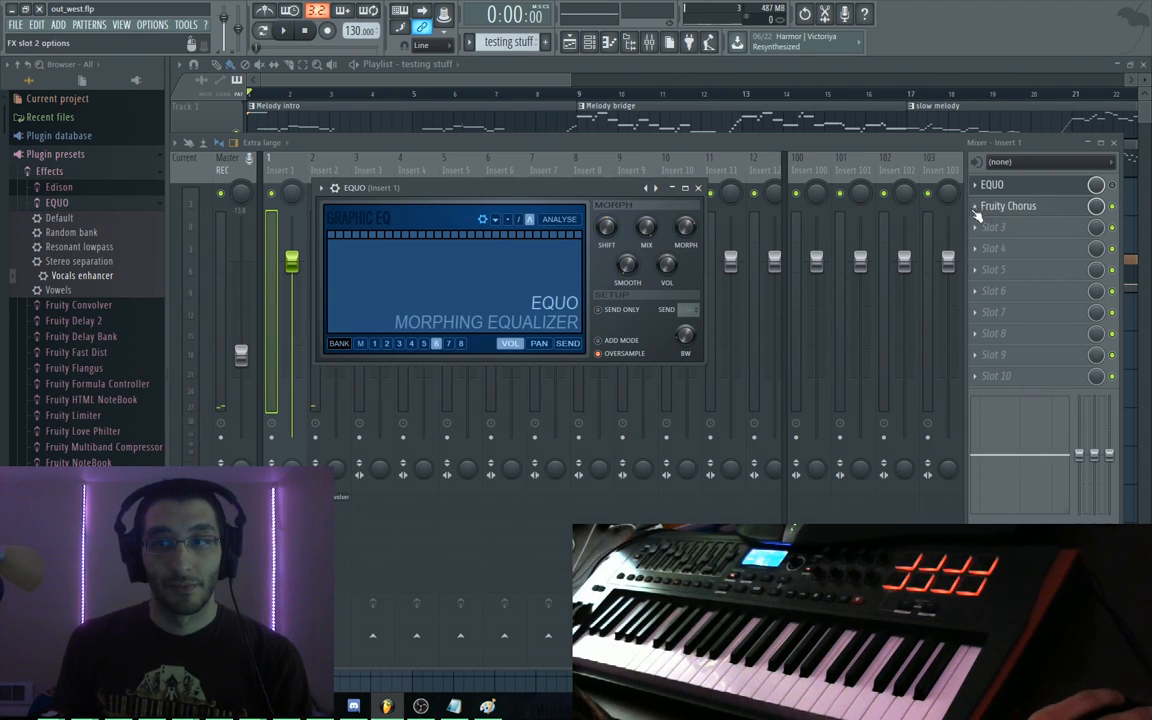
Replace Fruity Chorus in slot 2 with Effector and sweep its XY pad during playback
{"action": "left_click", "coordinate": [976, 206]}
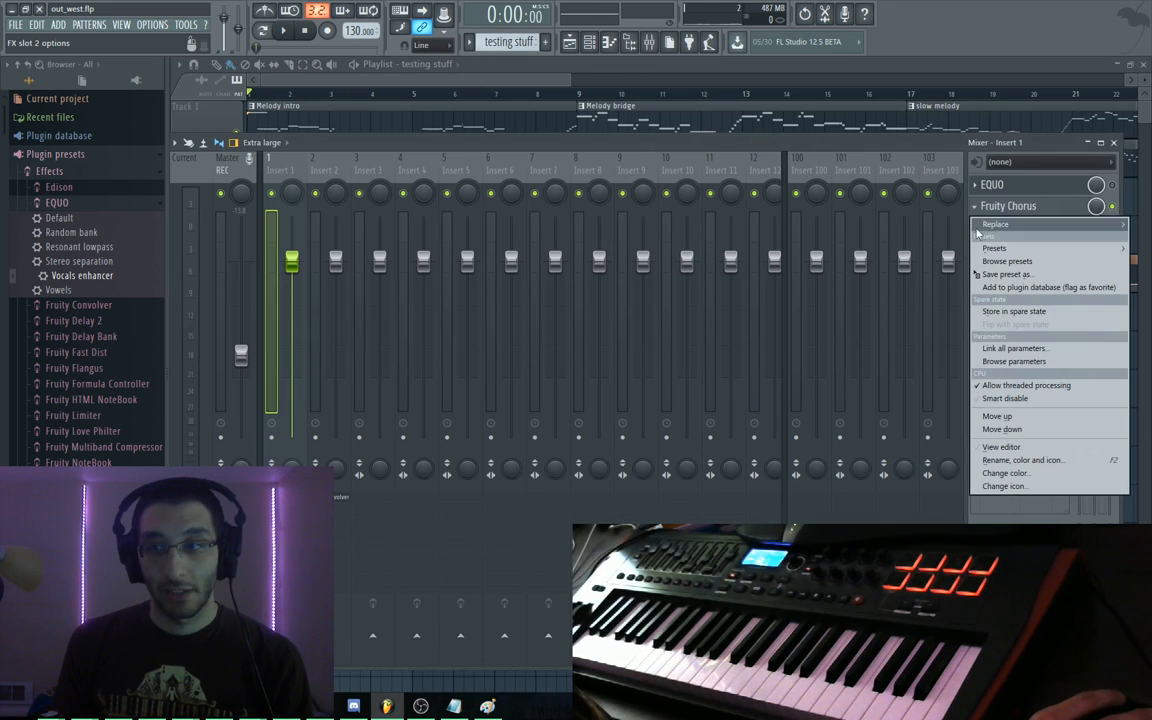
{"action": "mouse_move", "coordinate": [1008, 224]}
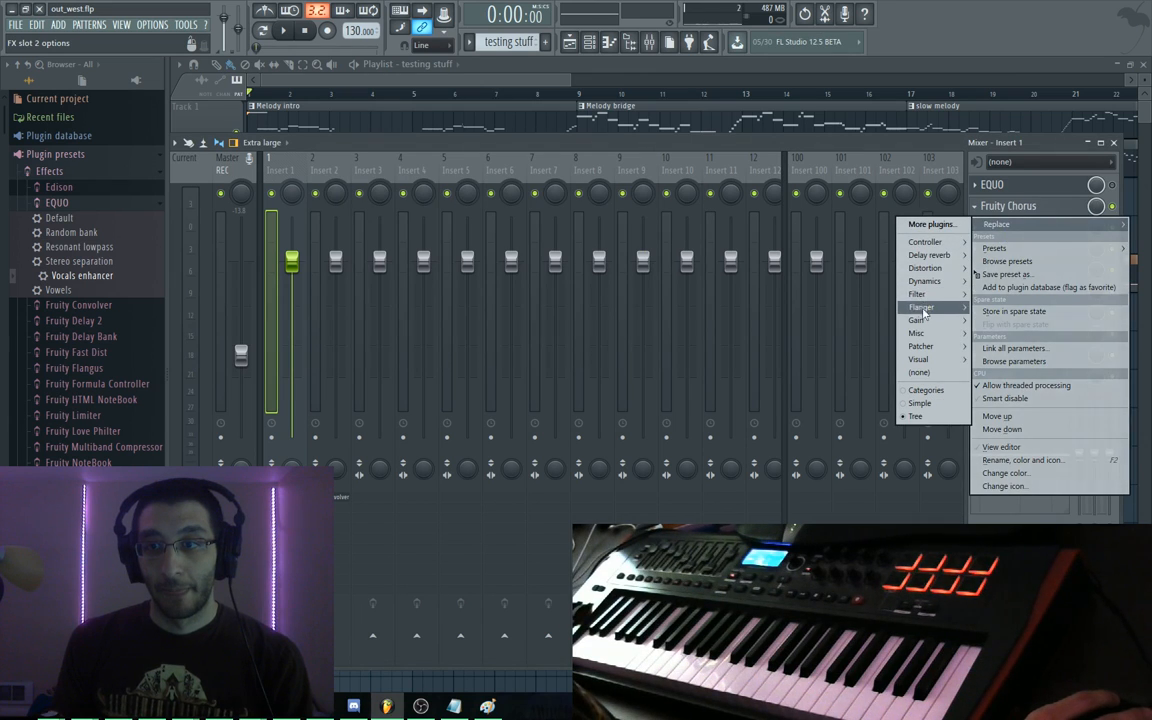
{"action": "mouse_move", "coordinate": [924, 322]}
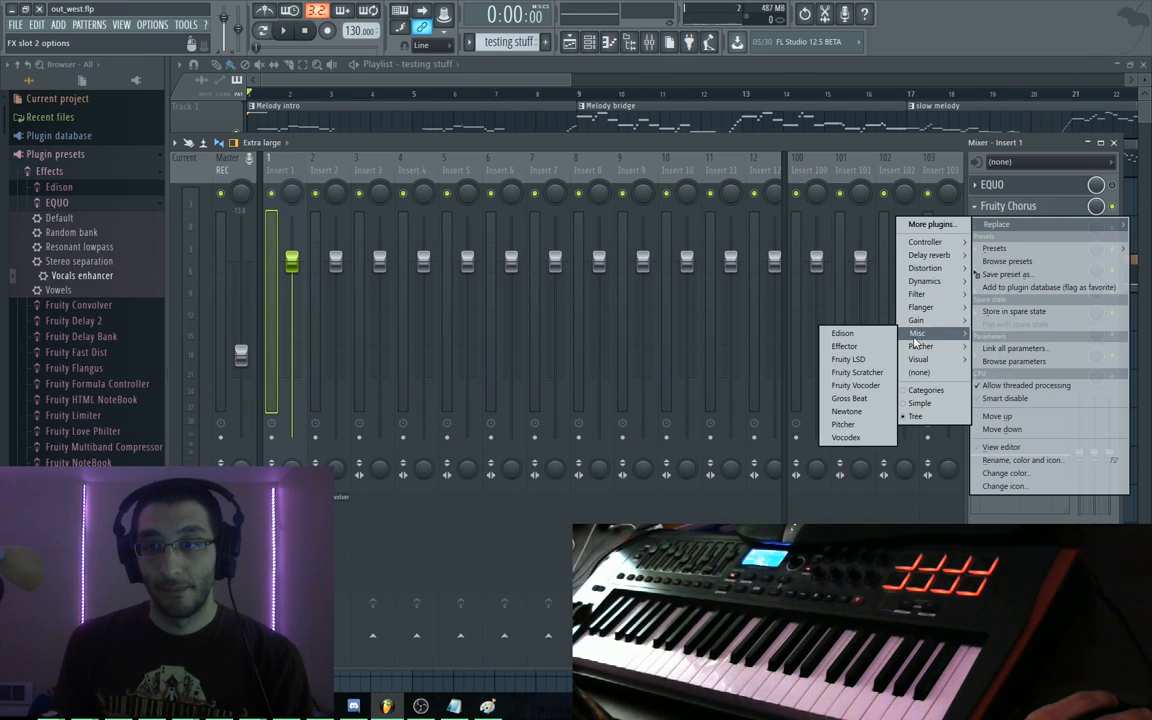
{"action": "left_click", "coordinate": [844, 346]}
{"action": "key", "text": "space"}
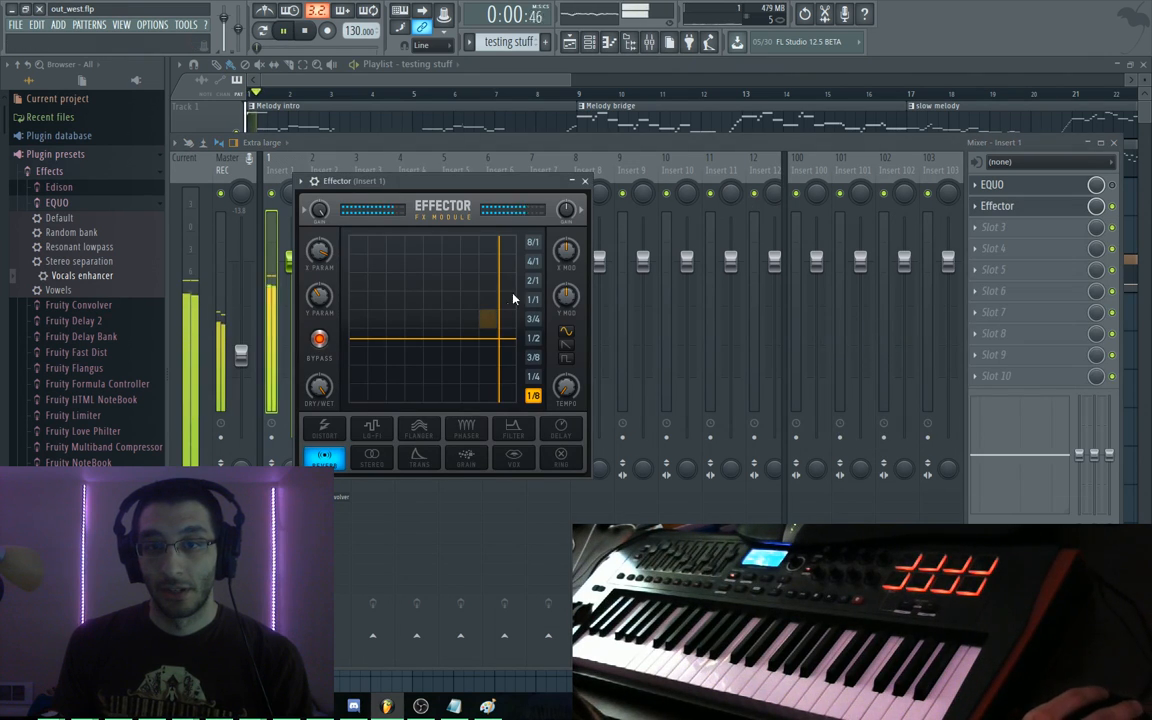
{"action": "left_click_drag", "start_coordinate": [513, 298], "coordinate": [408, 244]}
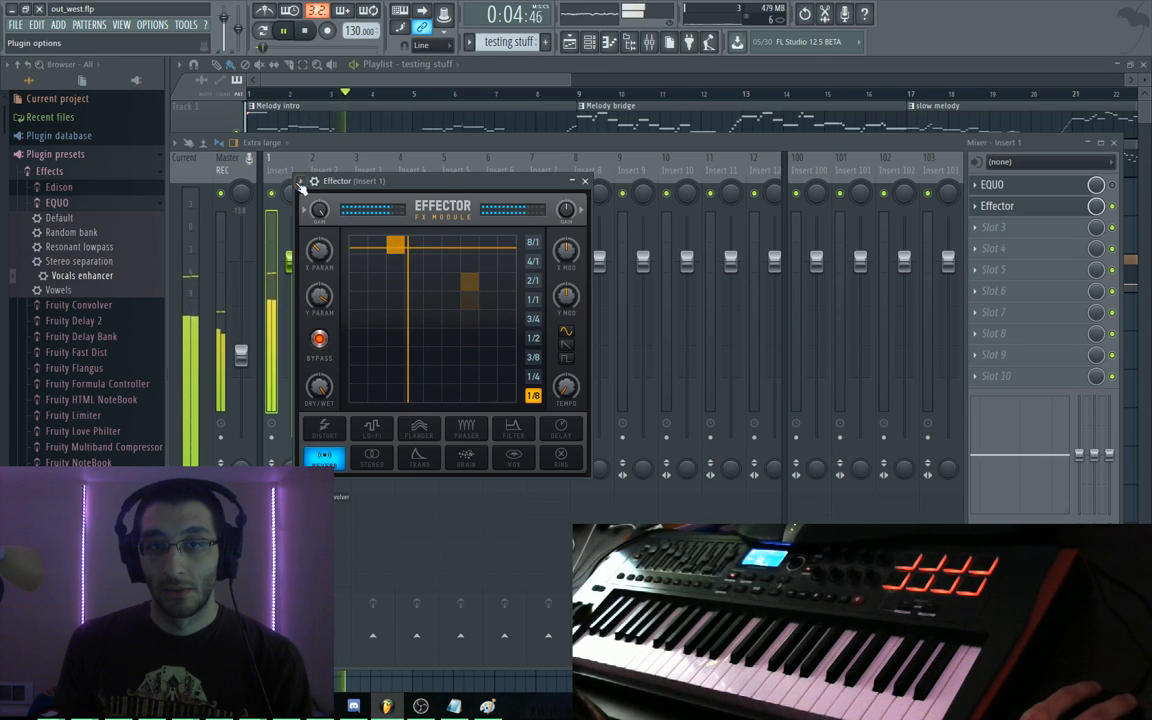
Randomize all of Effector's parameters and move its XY position back to the centre
{"action": "left_click", "coordinate": [300, 183]}
{"action": "mouse_move", "coordinate": [430, 221]}
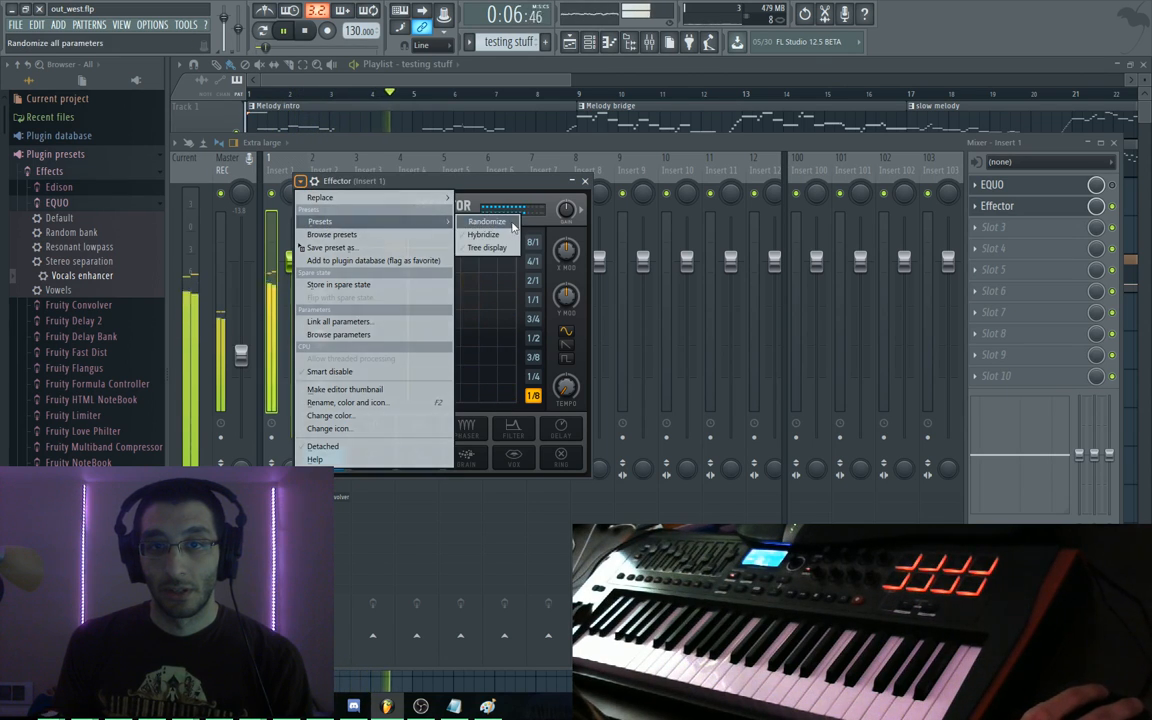
{"action": "left_click", "coordinate": [510, 226]}
{"action": "left_click_drag", "start_coordinate": [404, 225], "coordinate": [432, 338]}
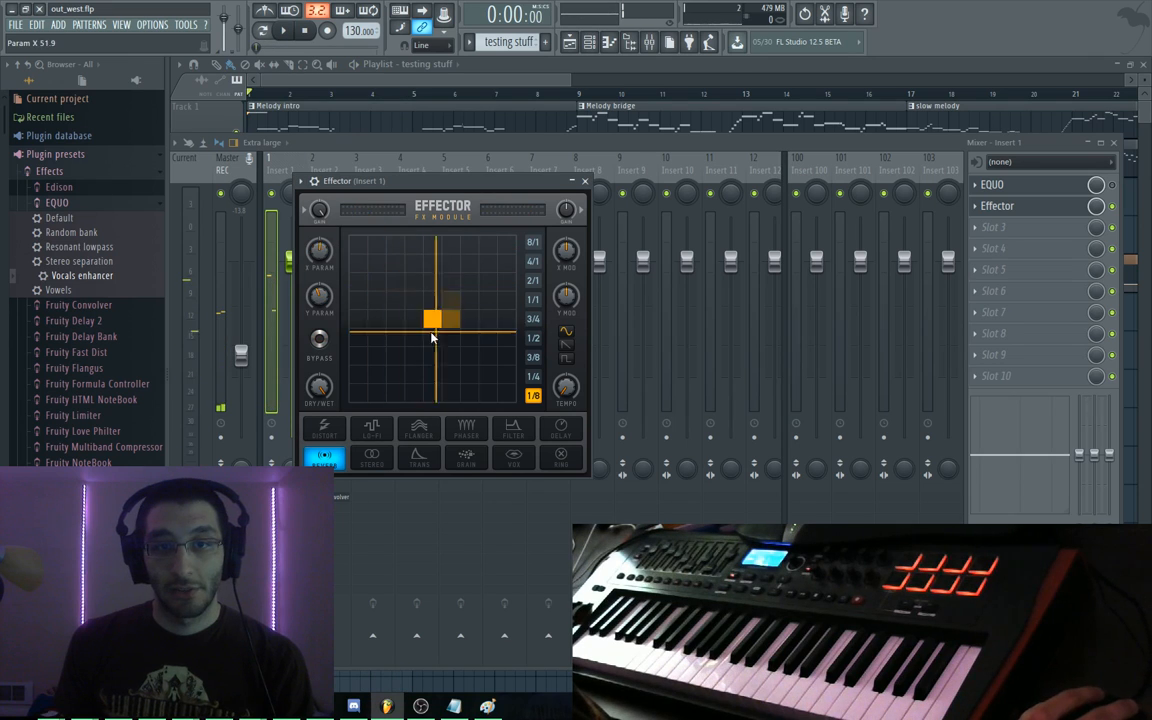
Replace Effector in Insert 1's second slot with Fruity LSD
{"action": "left_click", "coordinate": [997, 205]}
{"action": "left_click", "coordinate": [975, 206]}
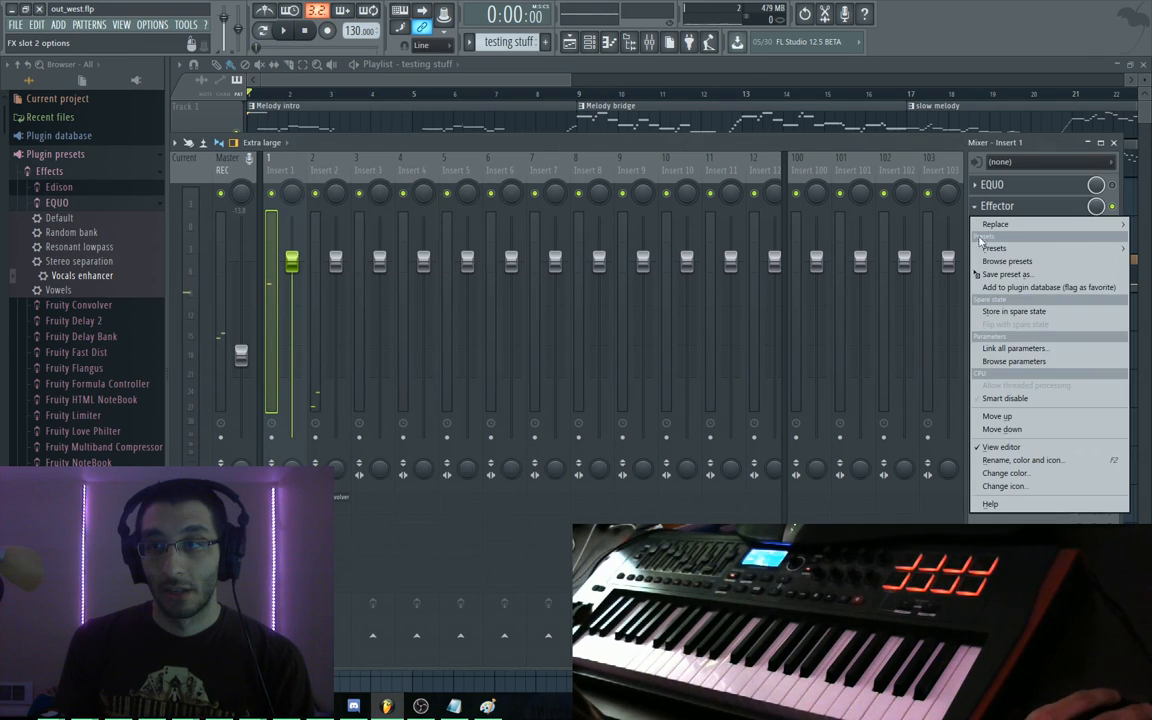
{"action": "mouse_move", "coordinate": [990, 228]}
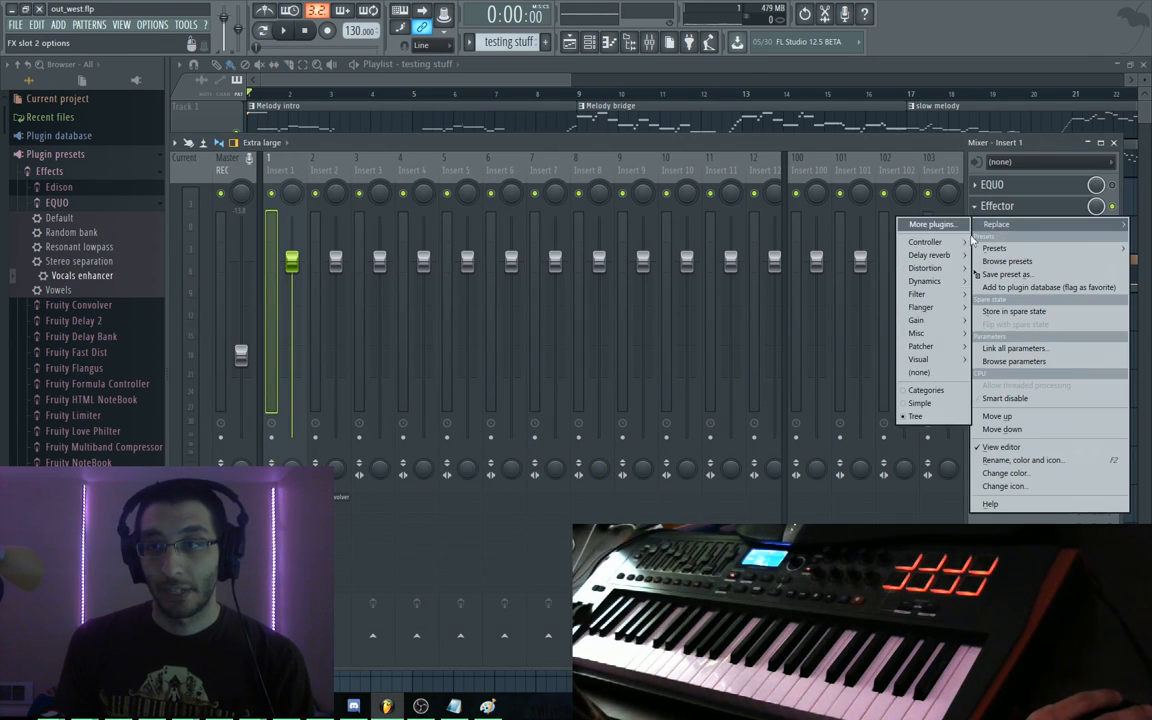
{"action": "mouse_move", "coordinate": [924, 338]}
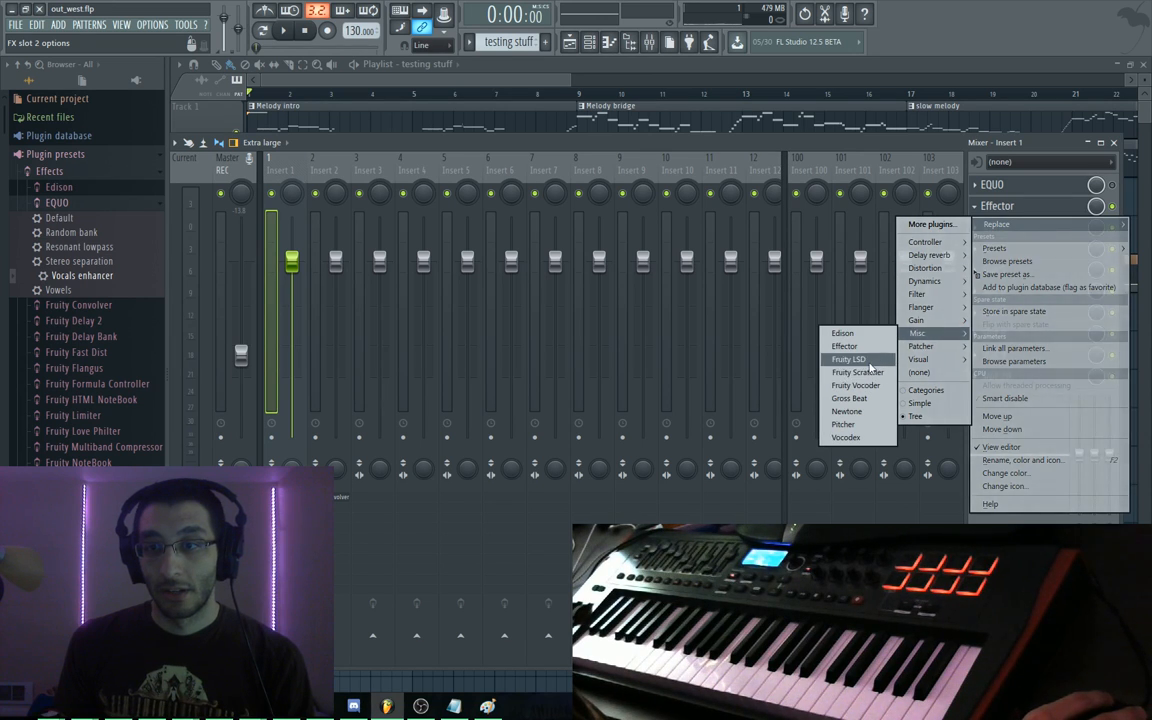
{"action": "left_click", "coordinate": [866, 361]}
Play the song and apply a preset option to Fruity LSD
{"action": "key", "text": "space"}
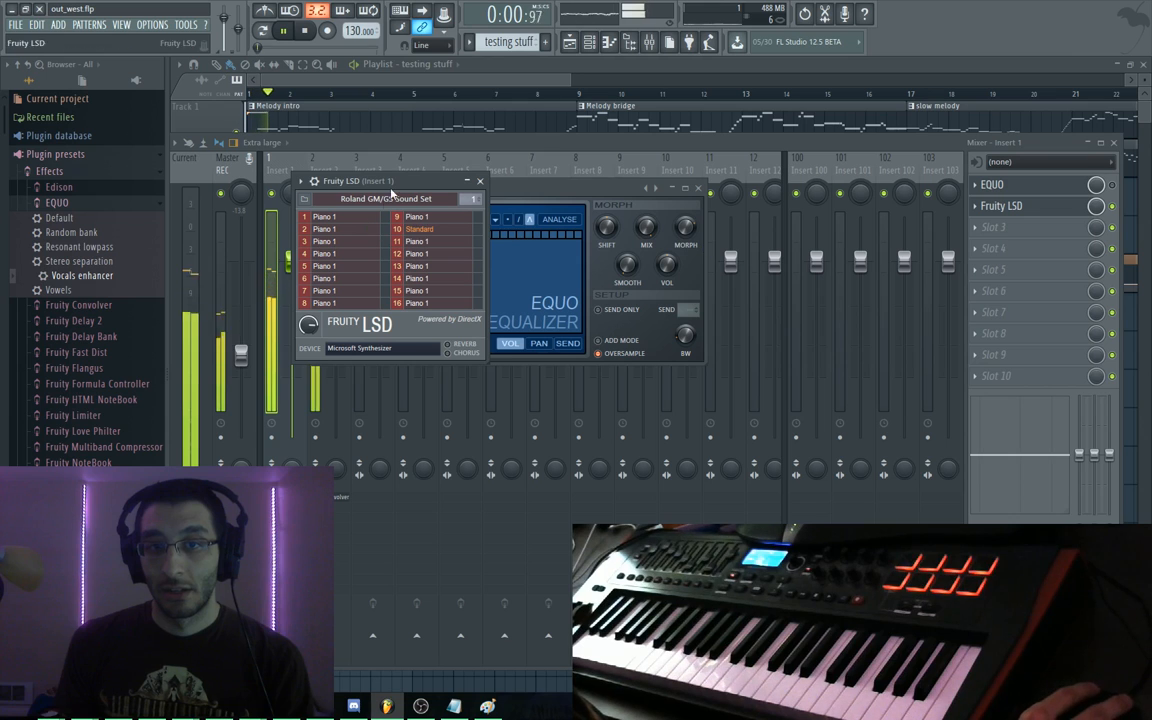
{"action": "left_click", "coordinate": [300, 183]}
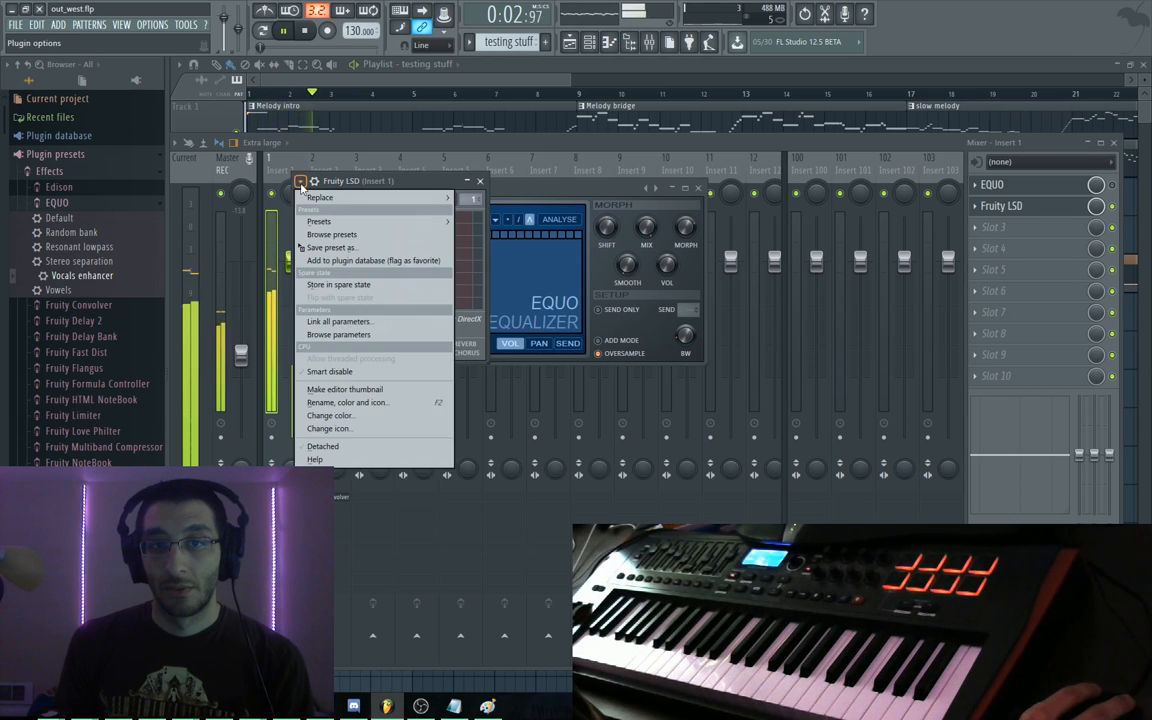
{"action": "left_click", "coordinate": [300, 183]}
{"action": "left_click", "coordinate": [300, 183]}
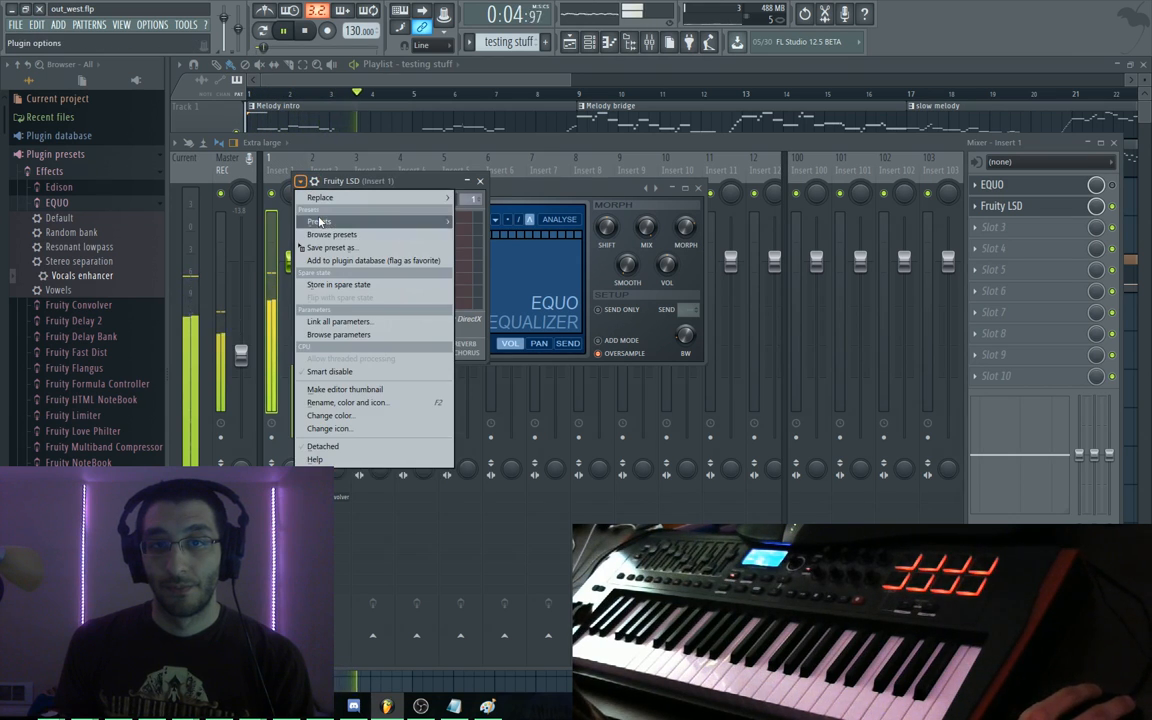
{"action": "mouse_move", "coordinate": [318, 221]}
{"action": "left_click", "coordinate": [470, 232]}
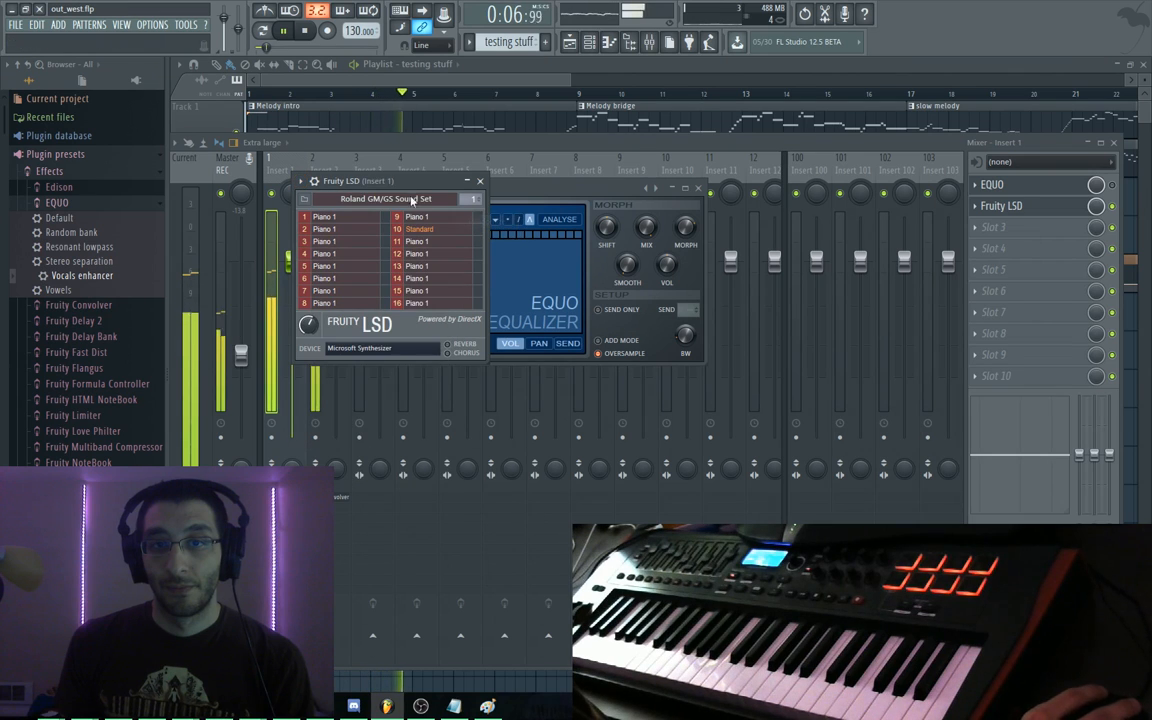
{"action": "key", "text": "space"}
Bypass Fruity LSD, re-enable EQUO, then remove Fruity LSD to leave slot 2 empty
{"action": "left_click", "coordinate": [975, 210]}
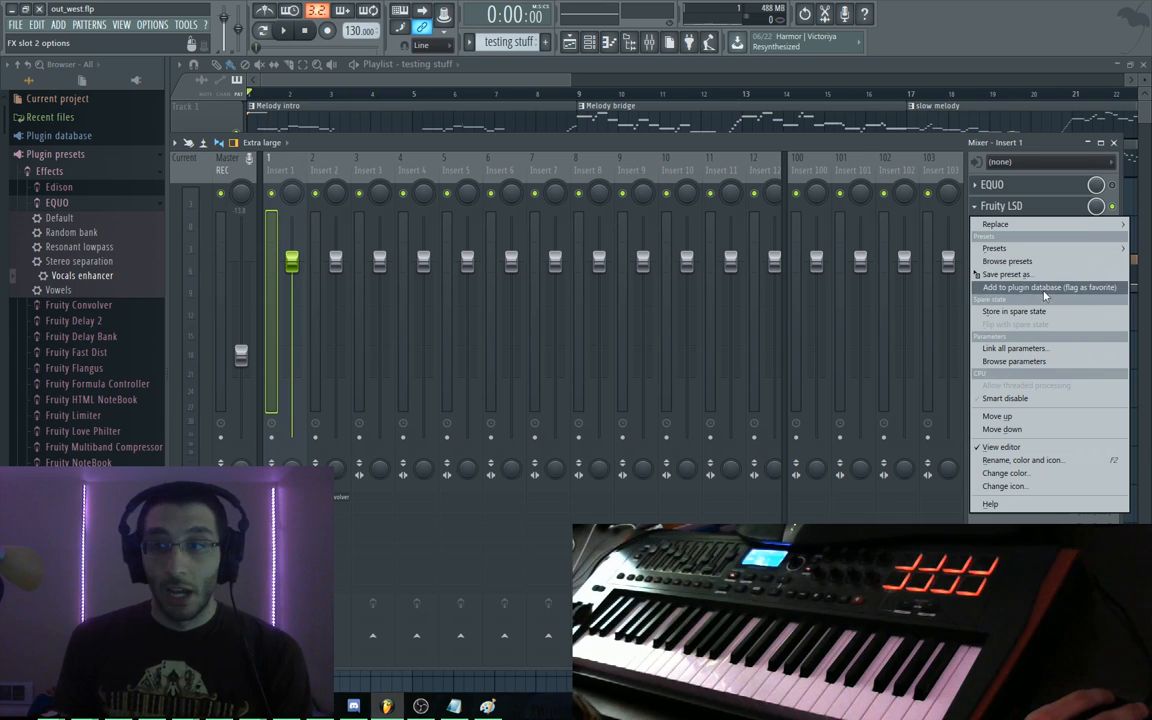
{"action": "mouse_move", "coordinate": [1000, 248]}
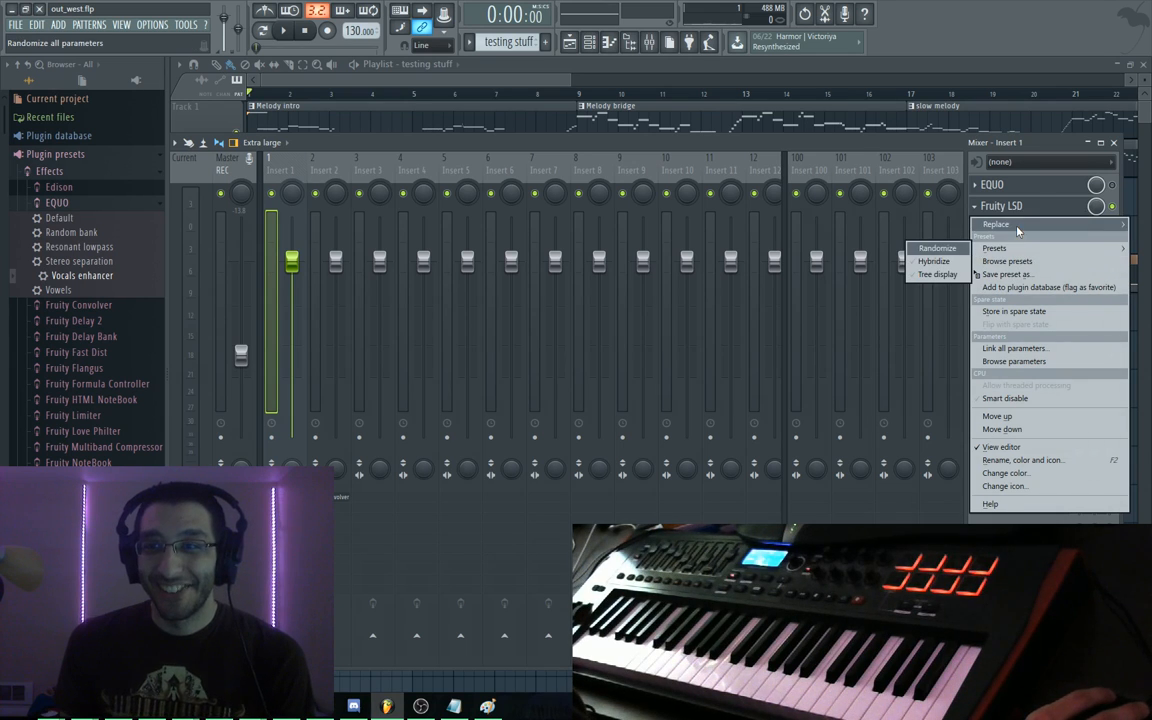
{"action": "mouse_move", "coordinate": [1018, 228]}
{"action": "mouse_move", "coordinate": [920, 334]}
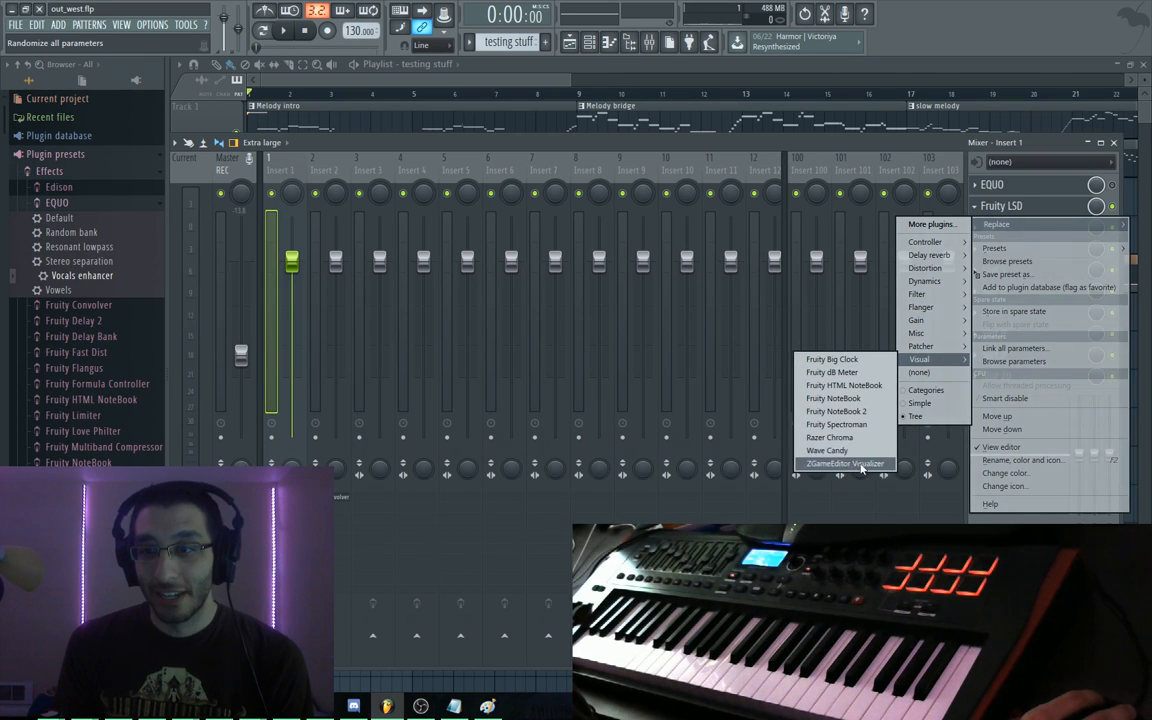
{"action": "left_click", "coordinate": [1084, 207]}
{"action": "left_click", "coordinate": [1112, 206]}
{"action": "left_click", "coordinate": [1112, 185]}
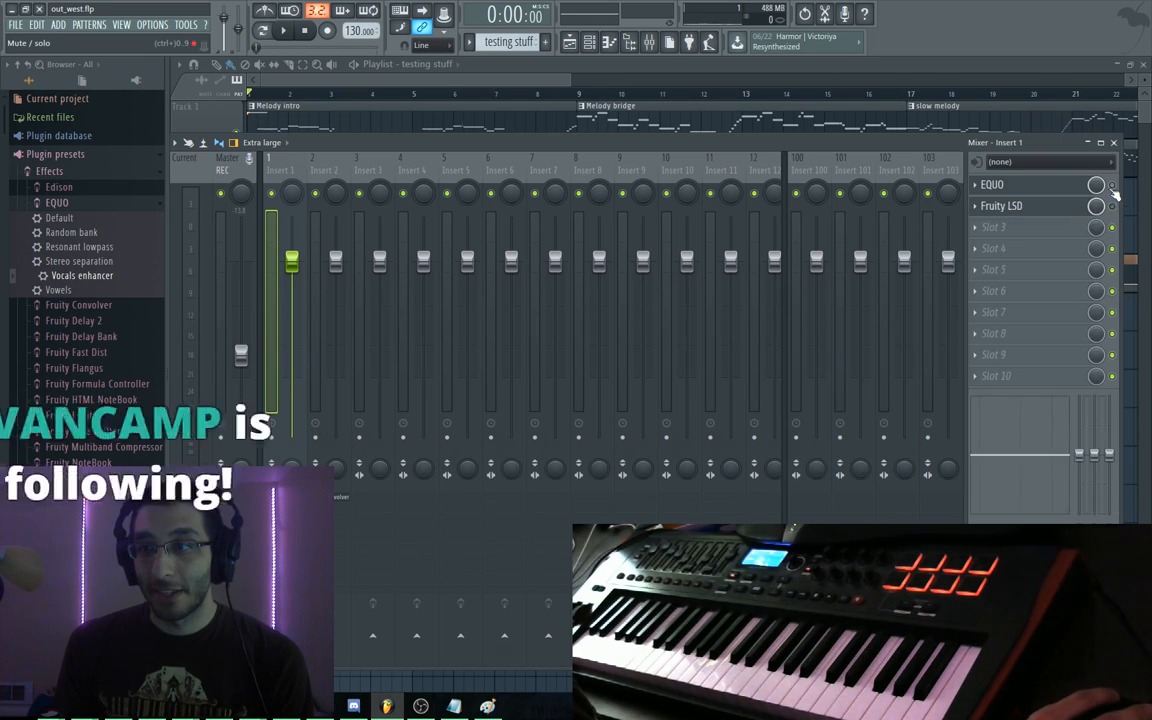
{"action": "left_click", "coordinate": [1002, 187]}
{"action": "left_click", "coordinate": [976, 207]}
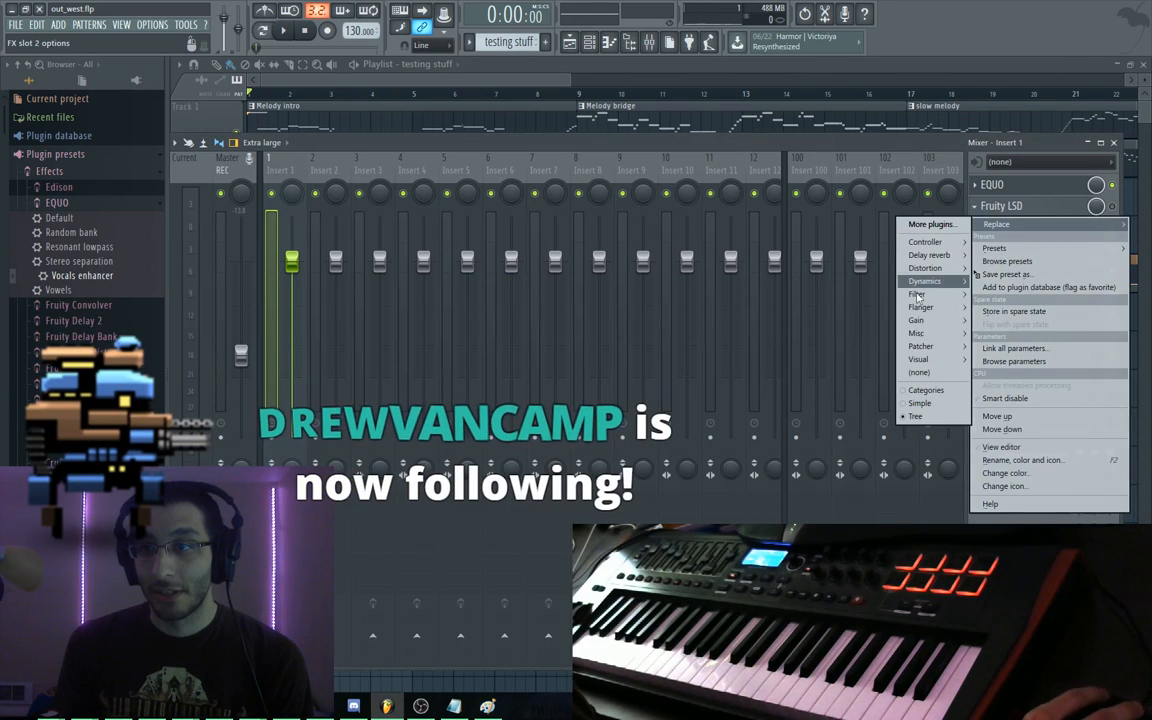
{"action": "left_click", "coordinate": [919, 372]}
Replay the song a few times and close the mixer to show the full playlist
{"action": "key", "text": "space"}
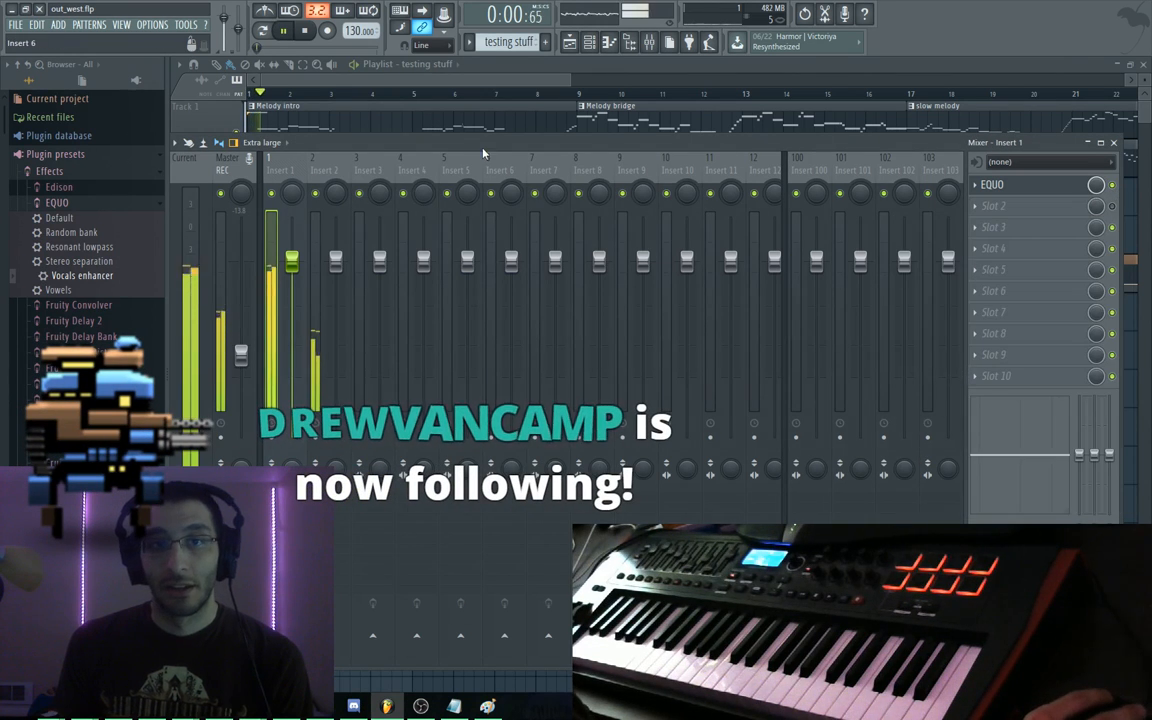
{"action": "key", "text": "space"}
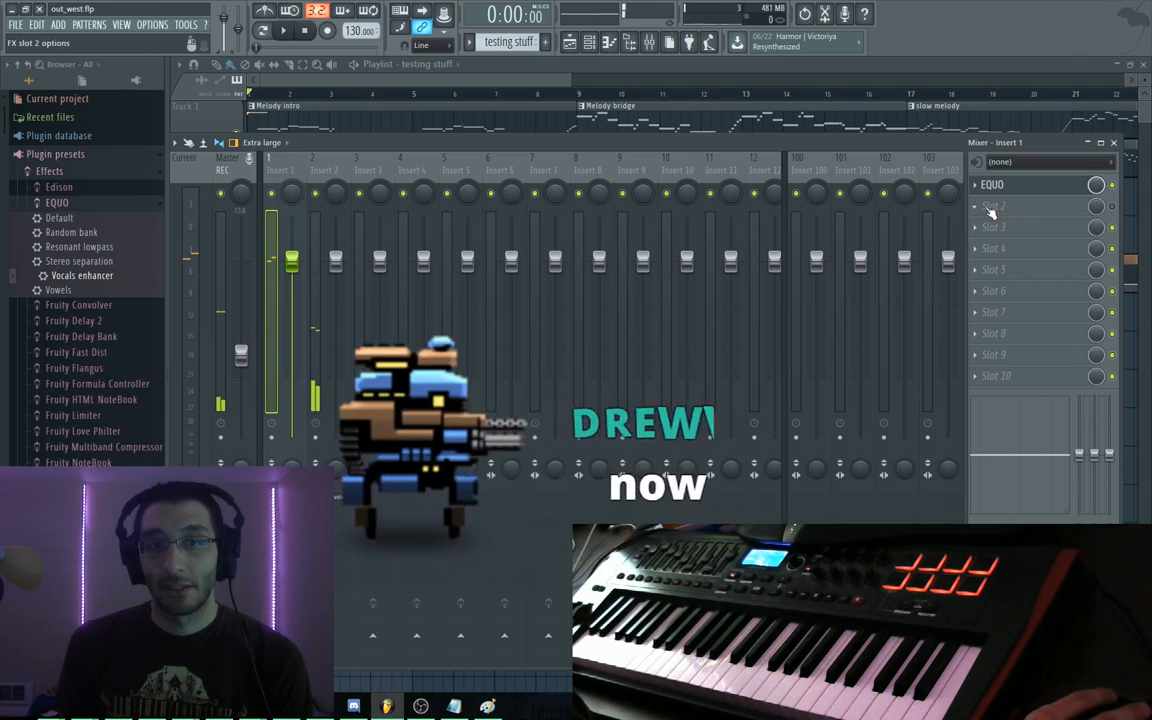
{"action": "key", "text": "space"}
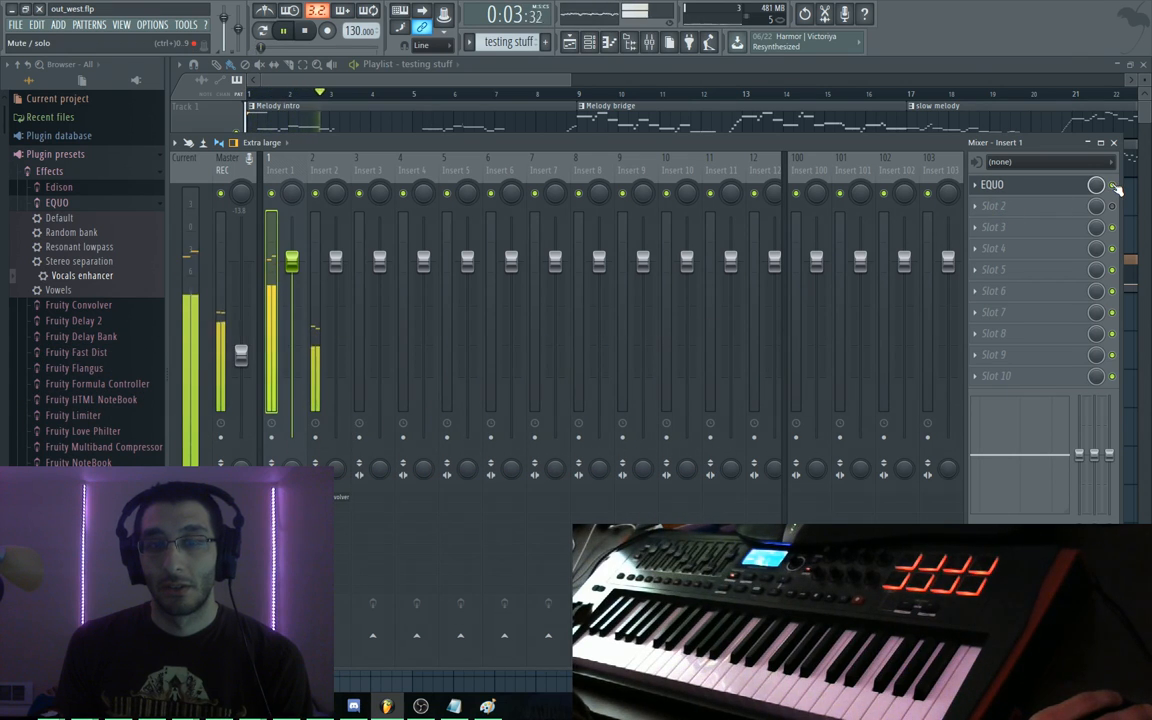
{"action": "key", "text": "space"}
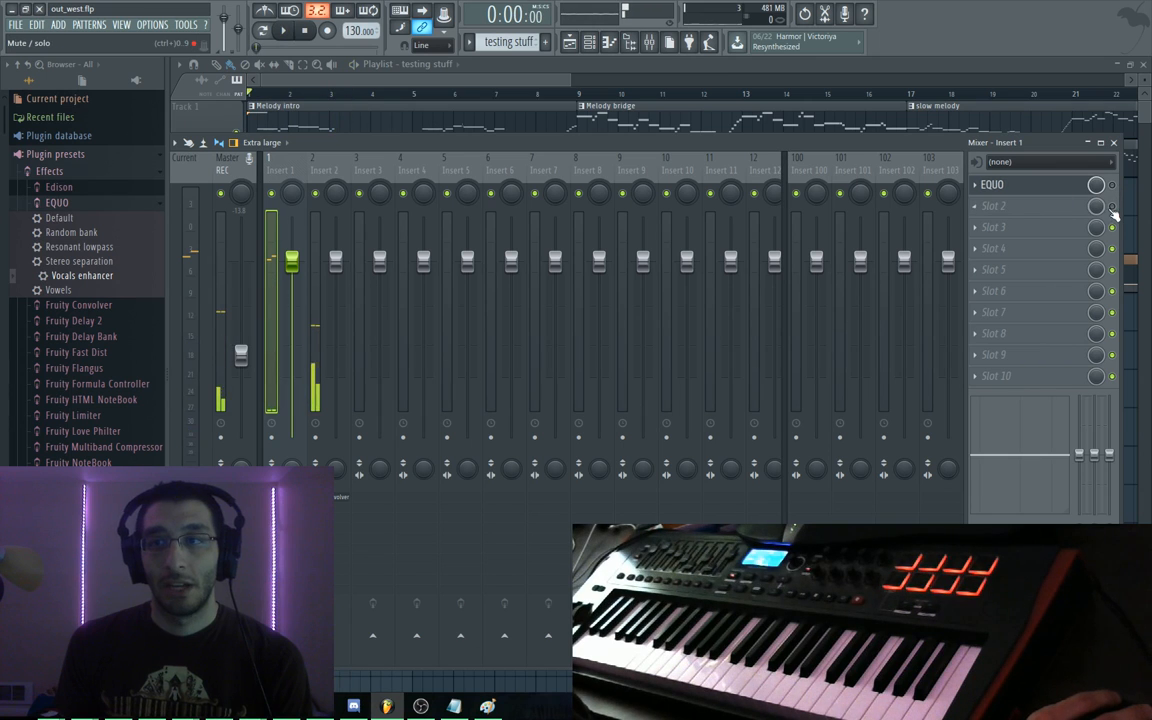
{"action": "key", "text": "space"}
{"action": "key", "text": "F9"}
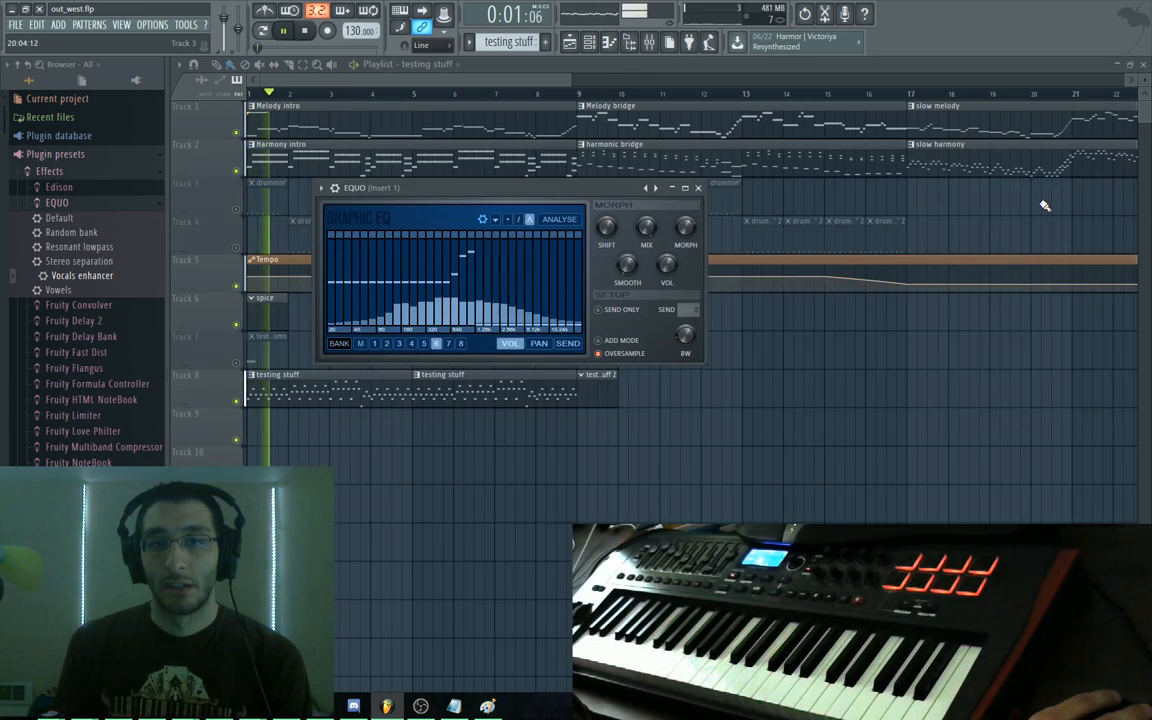
{"action": "key", "text": "space"}
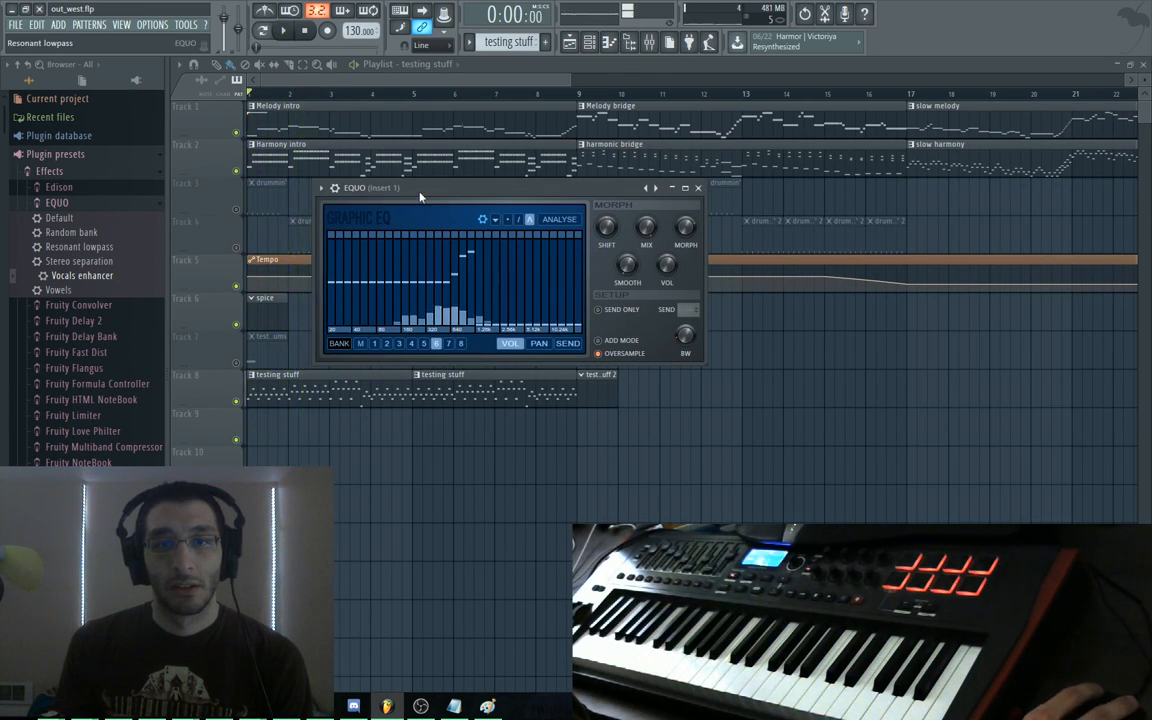
Switch EQUO to its previous preset, play it, close the EQUO window and minimize FL Studio
{"action": "left_click", "coordinate": [648, 188]}
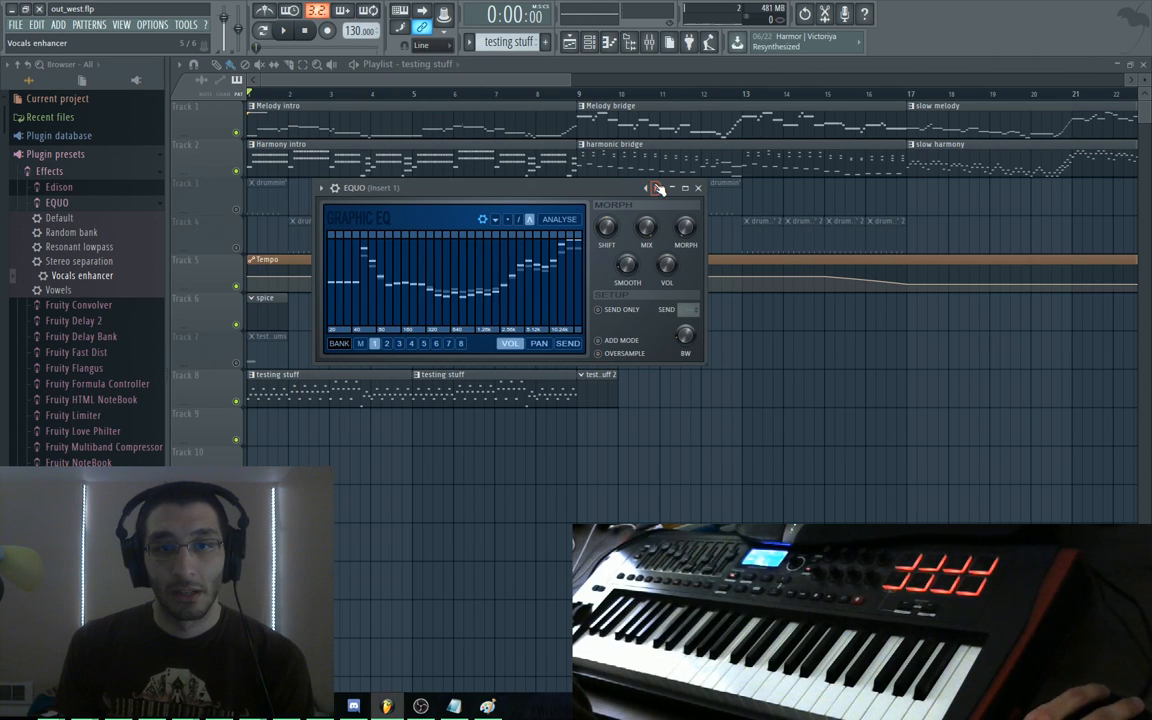
{"action": "key", "text": "space"}
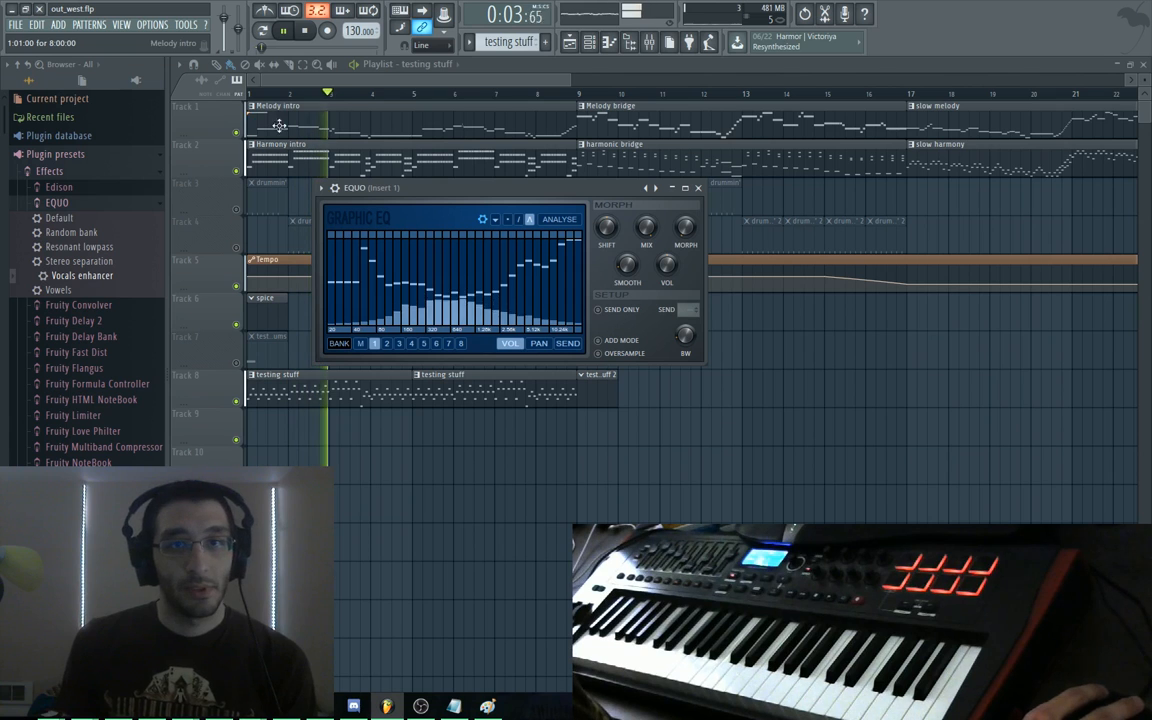
{"action": "left_click", "coordinate": [451, 84]}
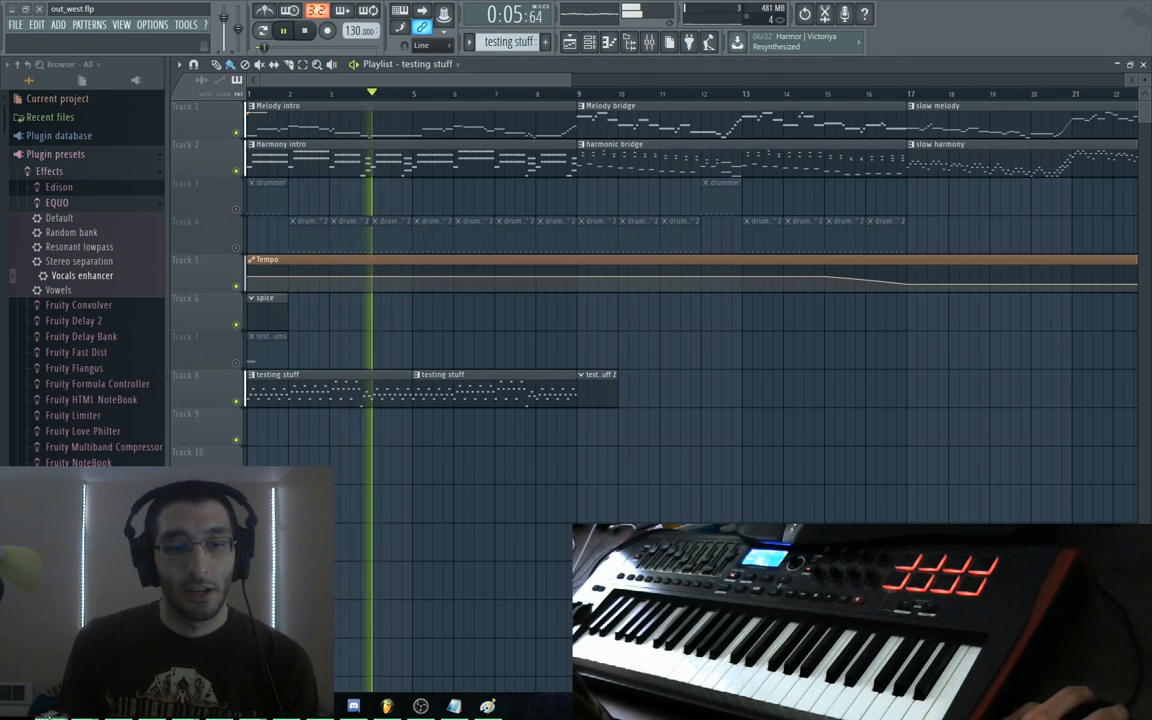
{"action": "left_click", "coordinate": [14, 9]}
Reload the Bot Land game page in Chrome and return to FL Studio
{"action": "left_click", "coordinate": [51, 32]}
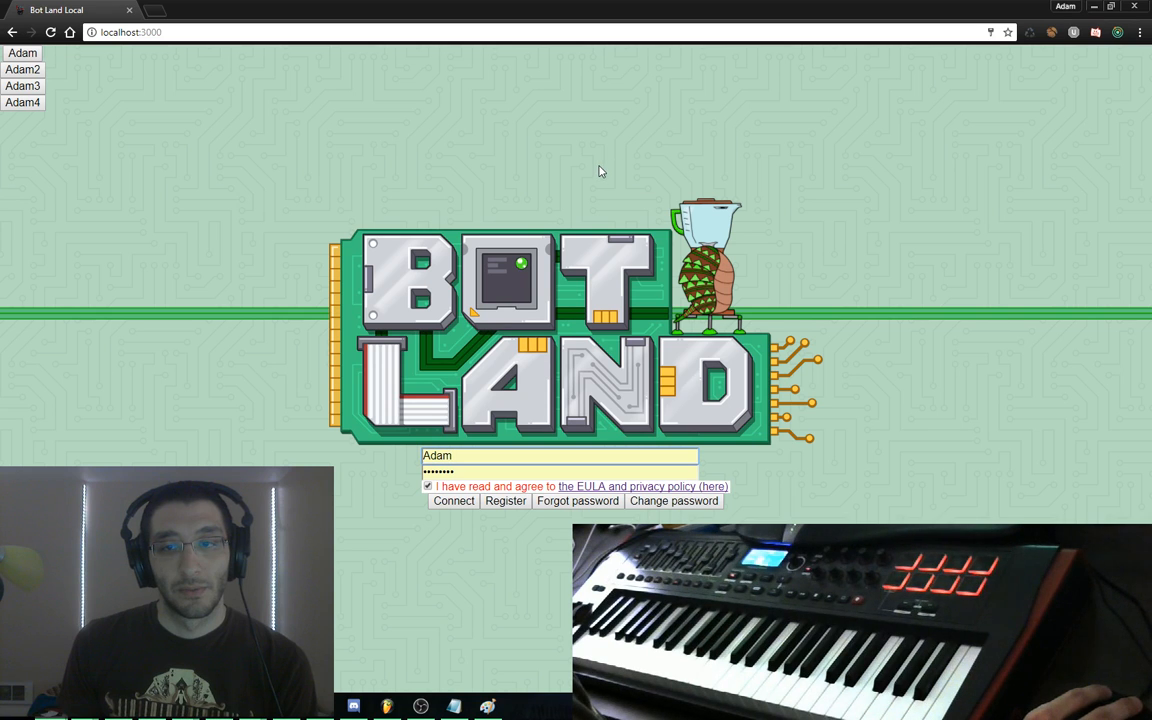
{"action": "left_click", "coordinate": [386, 705]}
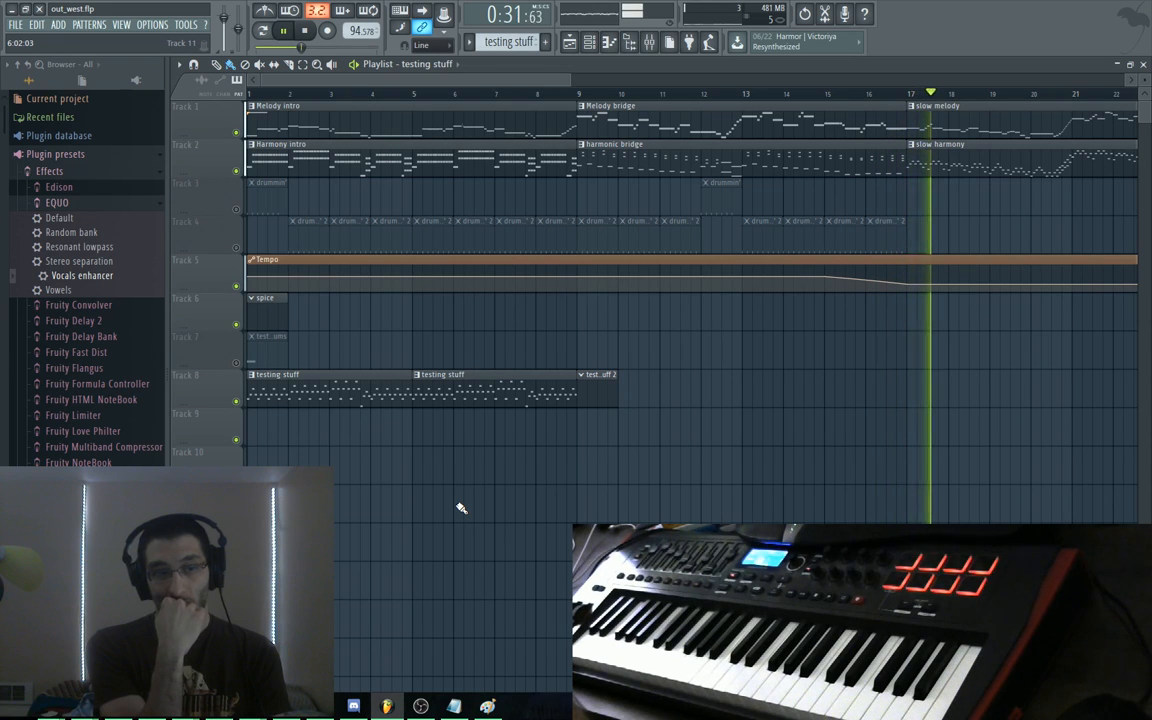
Stop FL Studio playback and switch to the Today's goals notes in Sublime Text
{"action": "key", "text": "space"}
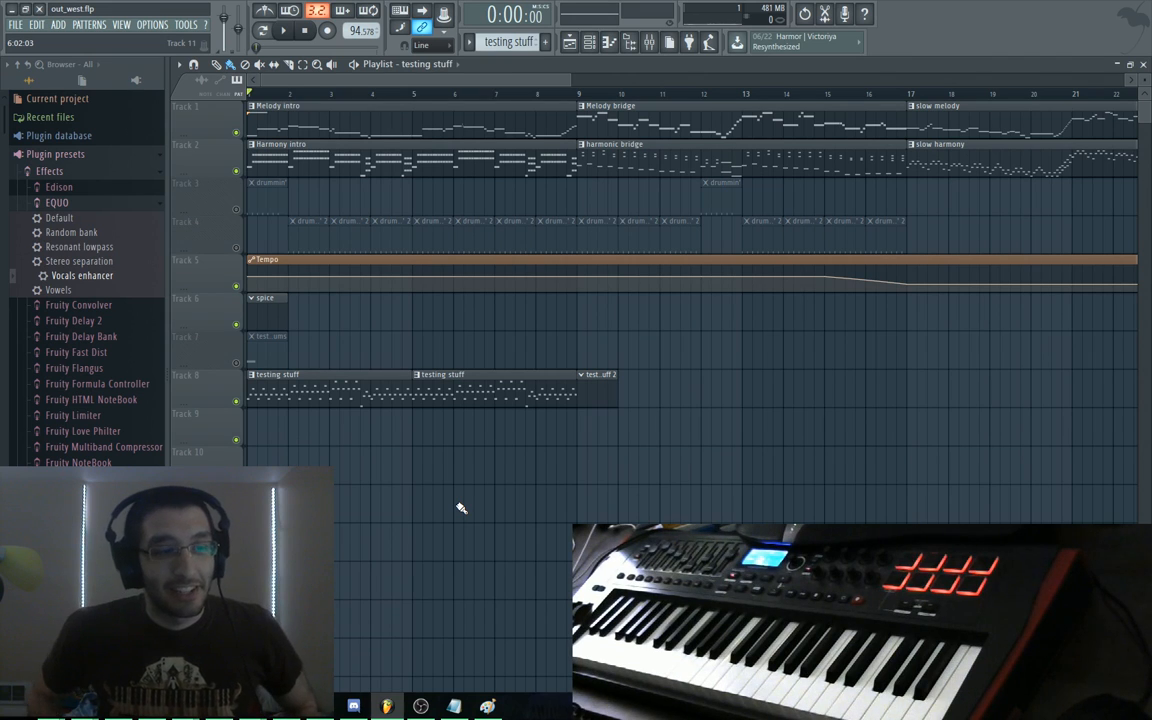
{"action": "key", "text": "alt+Tab"}
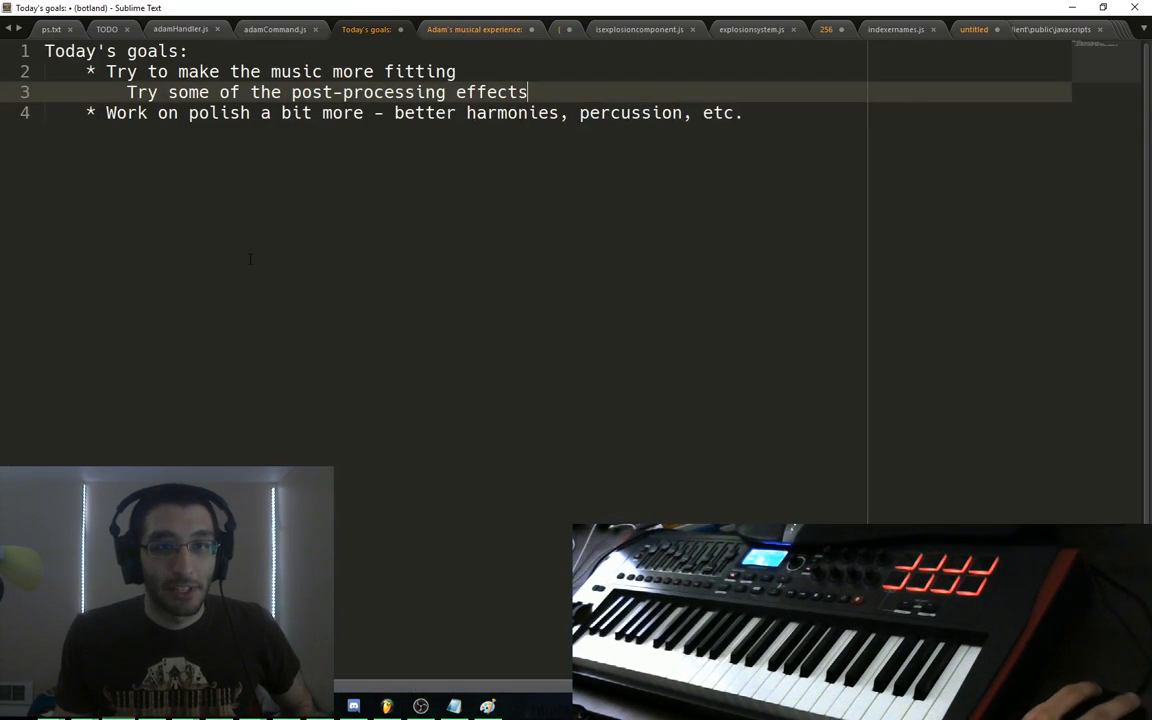
Read through the goals list, highlighting the polish goal line, then return to FL Studio
{"action": "left_click_drag", "start_coordinate": [52, 67], "coordinate": [818, 205]}
{"action": "left_click", "coordinate": [818, 205]}
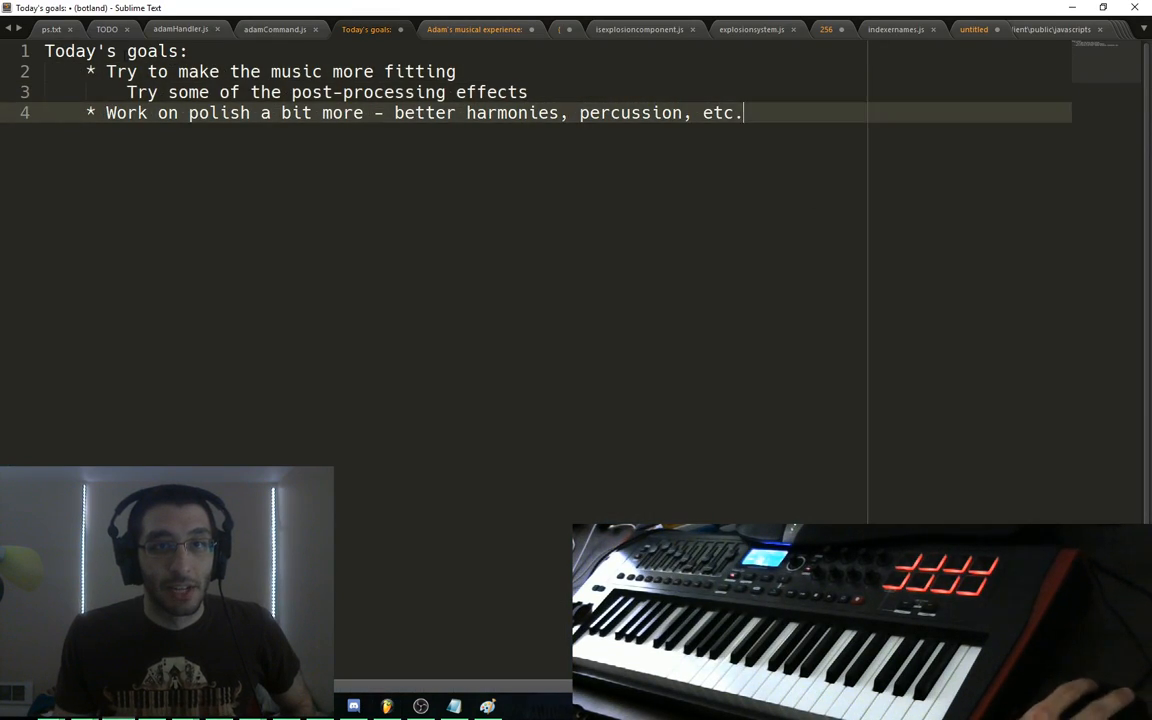
{"action": "left_click_drag", "start_coordinate": [107, 73], "coordinate": [769, 172]}
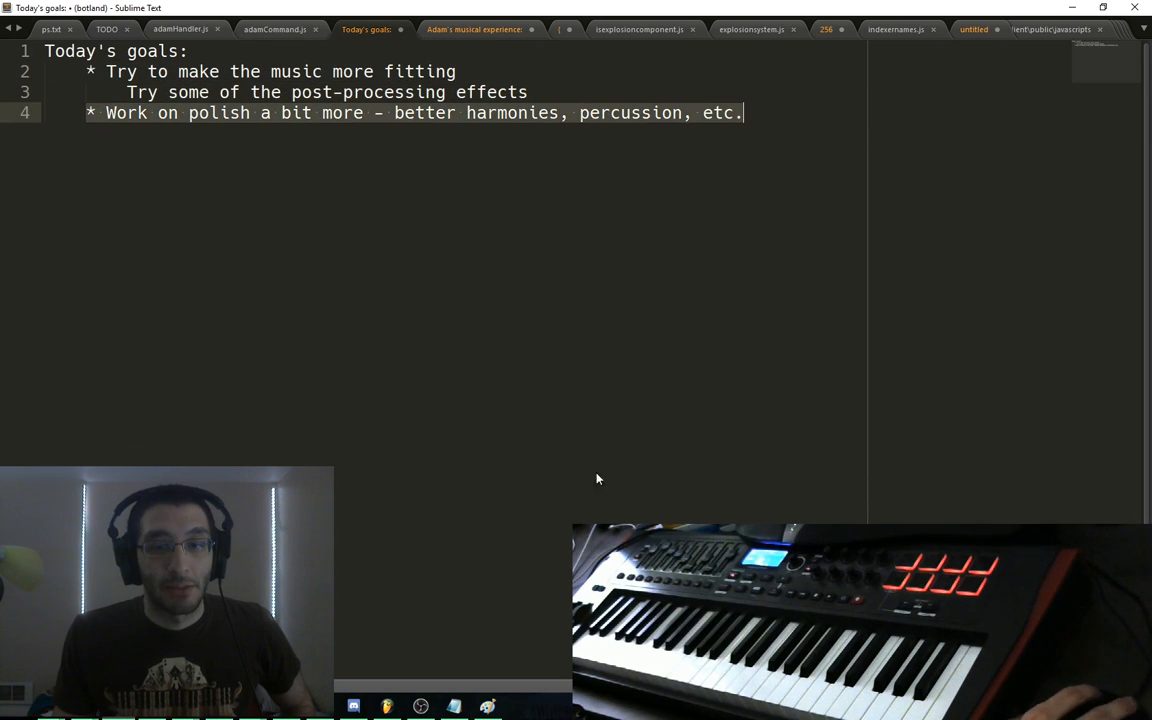
{"action": "left_click", "coordinate": [389, 705]}
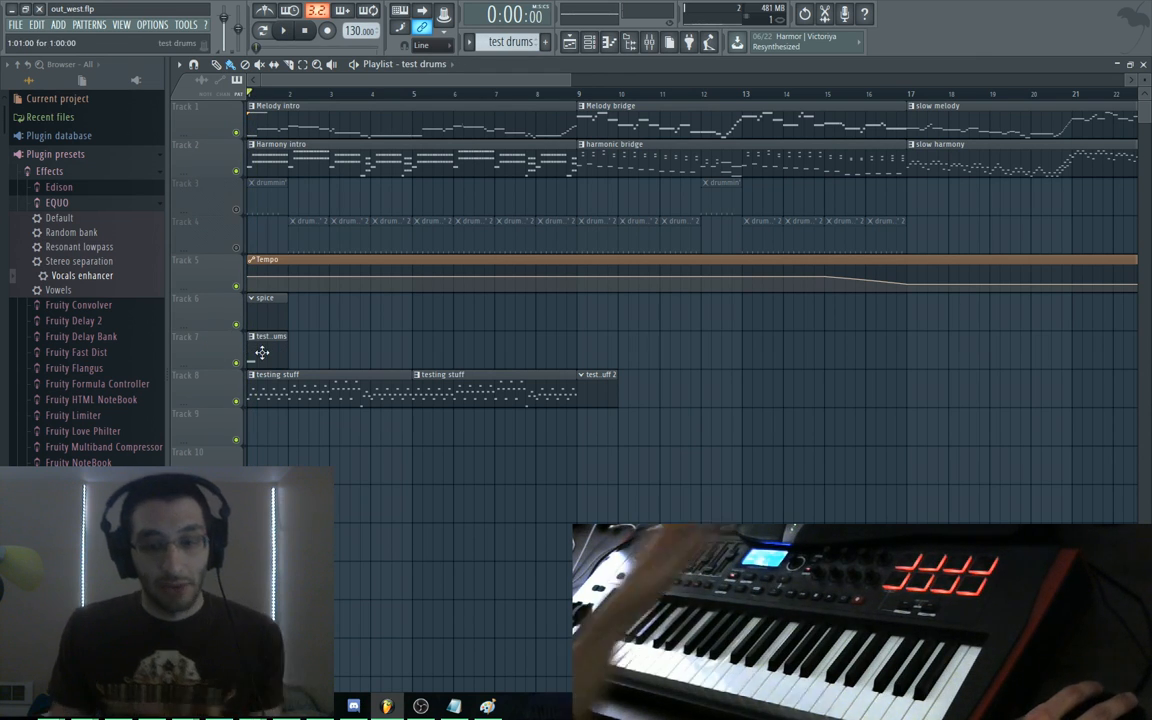
Open the Kick channel in the piano roll and add a second kick note in bar 1
{"action": "key", "text": "F6"}
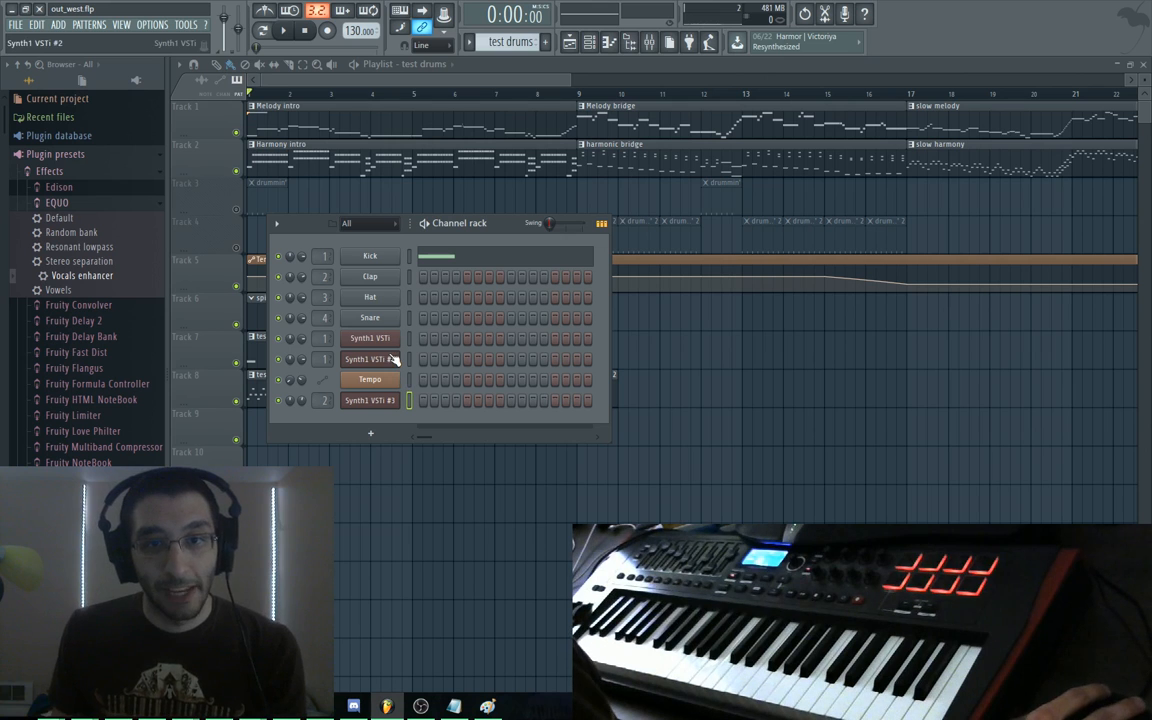
{"action": "right_click", "coordinate": [378, 260]}
{"action": "left_click", "coordinate": [410, 236]}
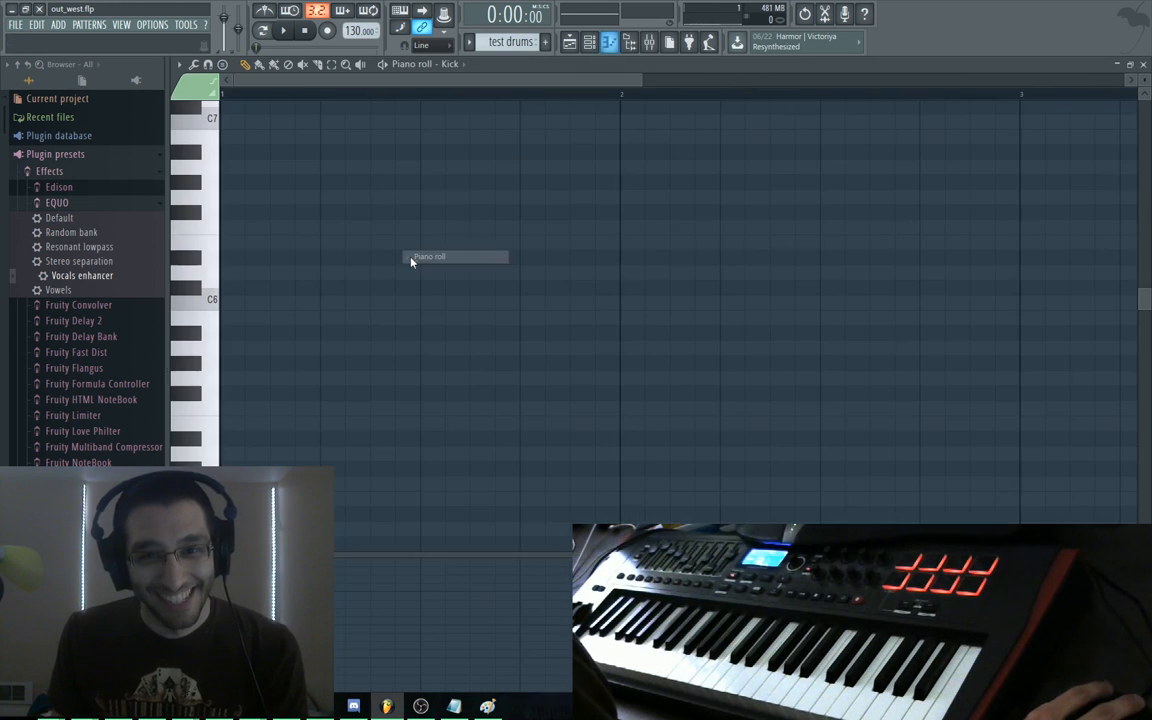
{"action": "scroll", "coordinate": [398, 290], "scroll_direction": "down", "scroll_amount": 10}
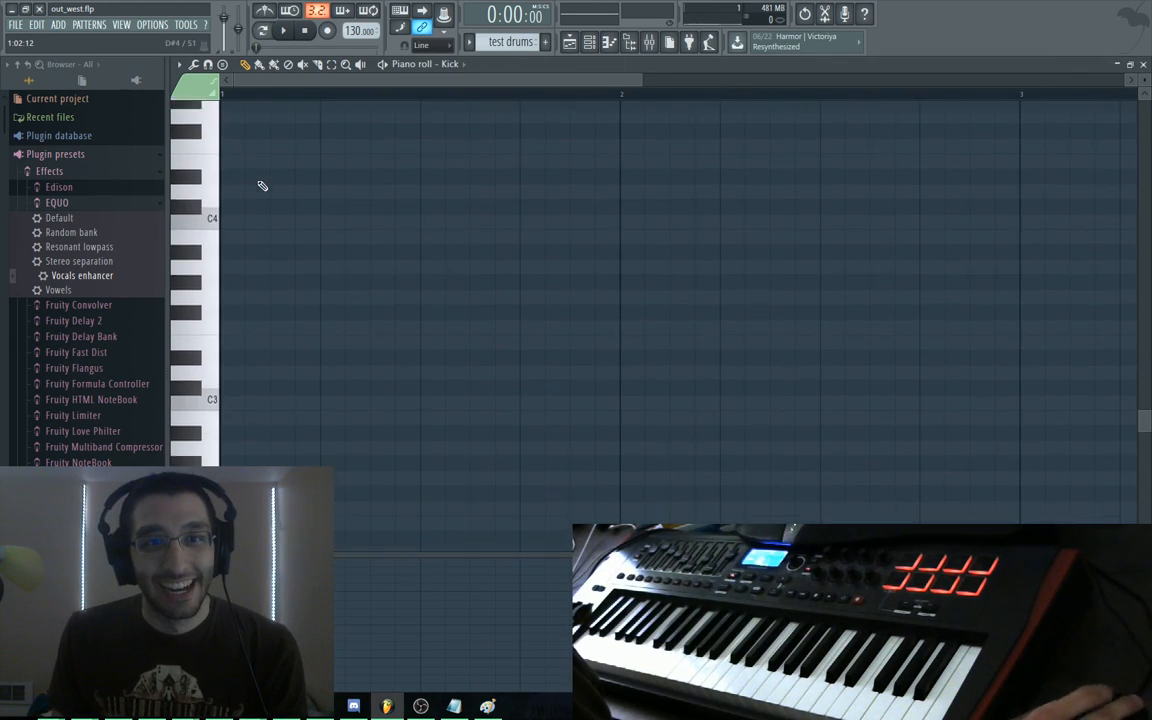
{"action": "scroll", "coordinate": [262, 186], "scroll_direction": "down", "scroll_amount": 3}
{"action": "left_click", "coordinate": [275, 302]}
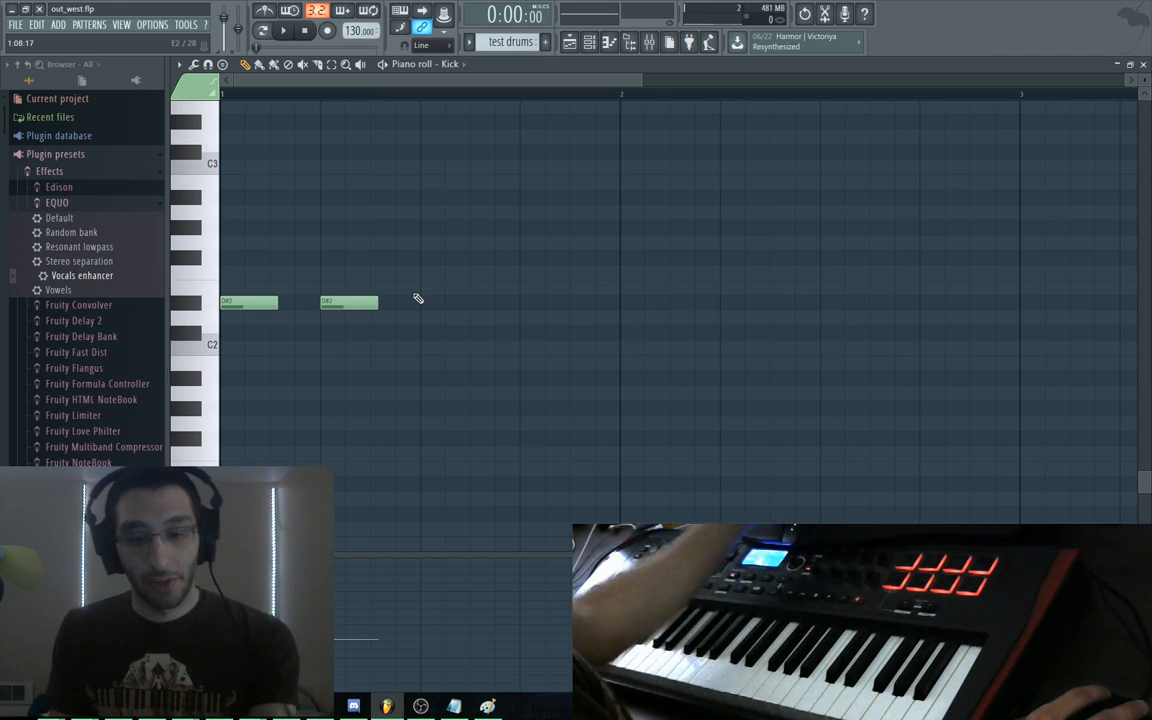
Place D#2 kicks on beats 1 and 3 of bars 1 and 2, then audition the pattern
{"action": "key", "text": "F6"}
{"action": "key", "text": "F5"}
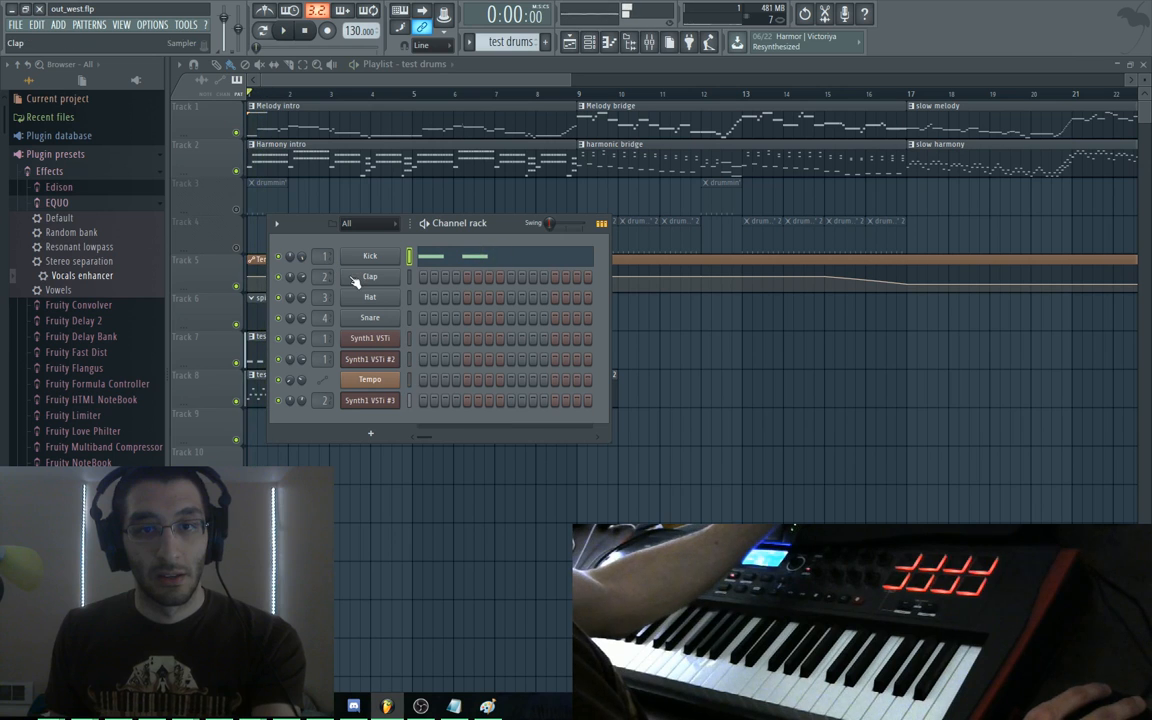
{"action": "left_click", "coordinate": [496, 258]}
{"action": "left_click_drag", "start_coordinate": [355, 302], "coordinate": [456, 302]}
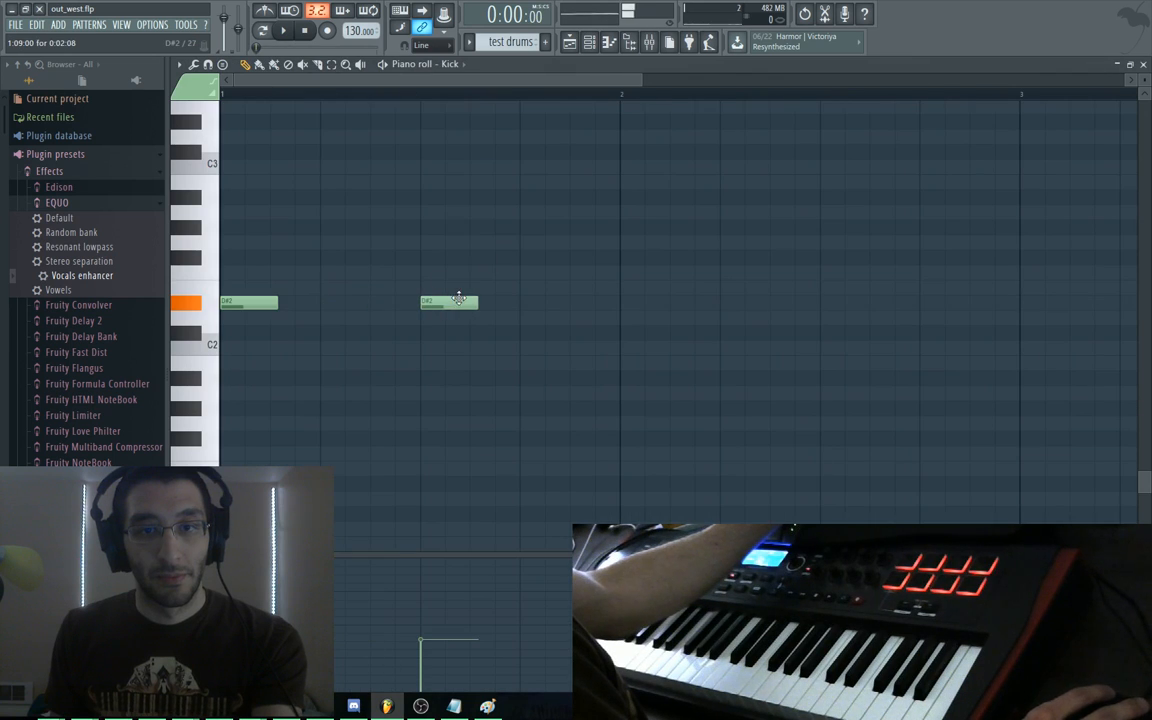
{"action": "left_click", "coordinate": [640, 303]}
{"action": "left_click_drag", "start_coordinate": [779, 303], "coordinate": [831, 303]}
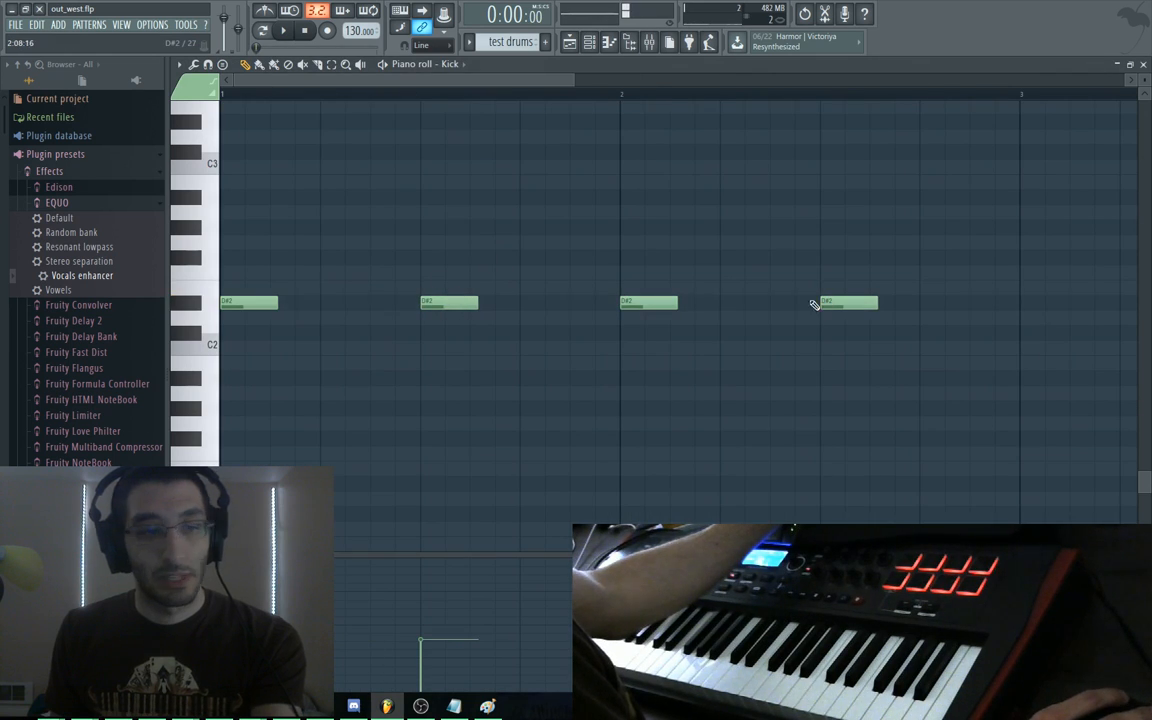
{"action": "key", "text": "space"}
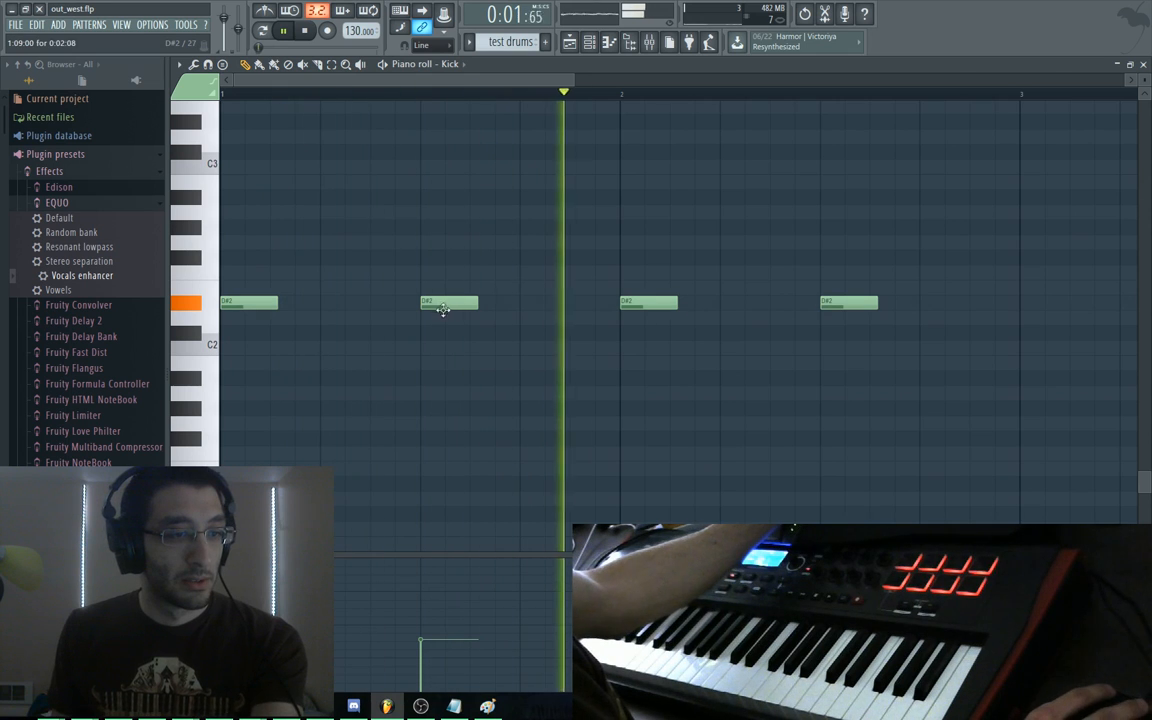
{"action": "key", "text": "space"}
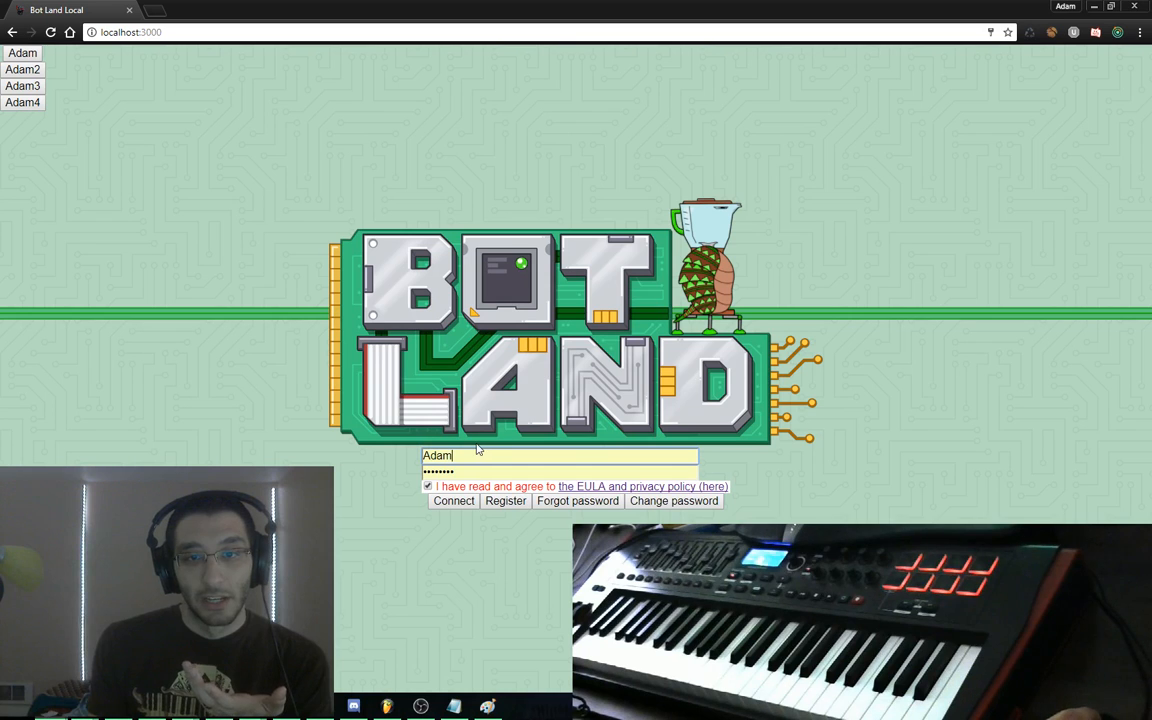
Log into Bot Land, open builder.flp in FL Studio, and open the Sea Monster bot's blueprint
{"action": "double_click", "coordinate": [477, 452]}
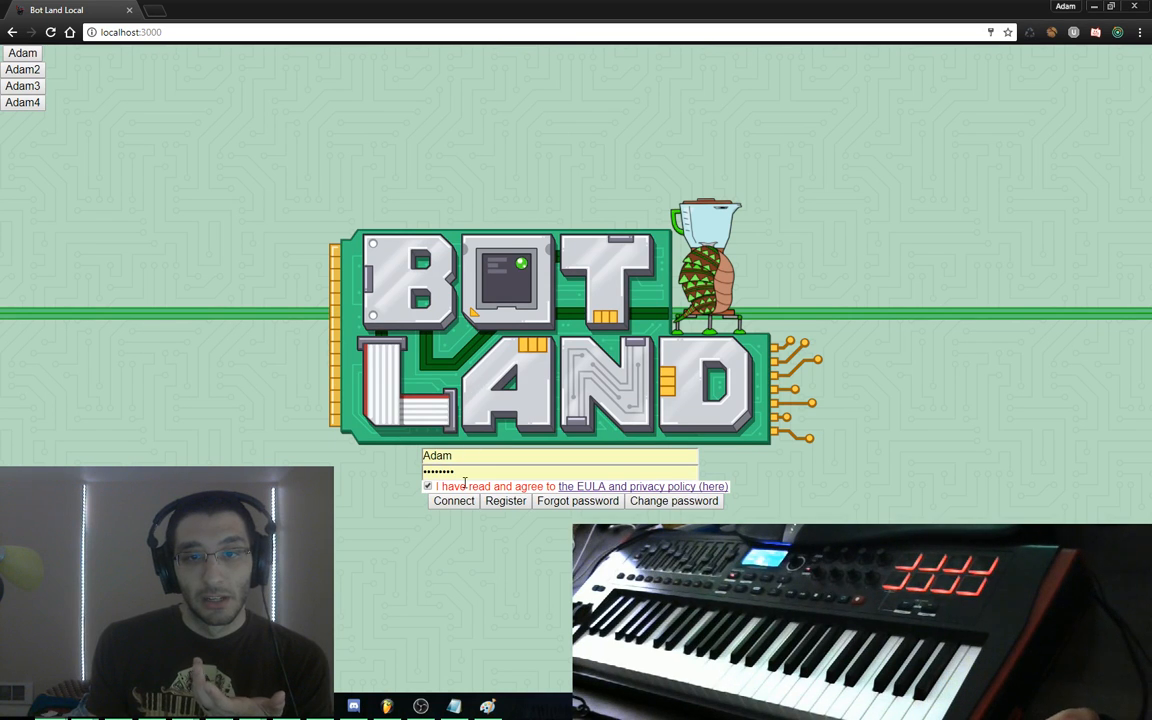
{"action": "left_click", "coordinate": [455, 501]}
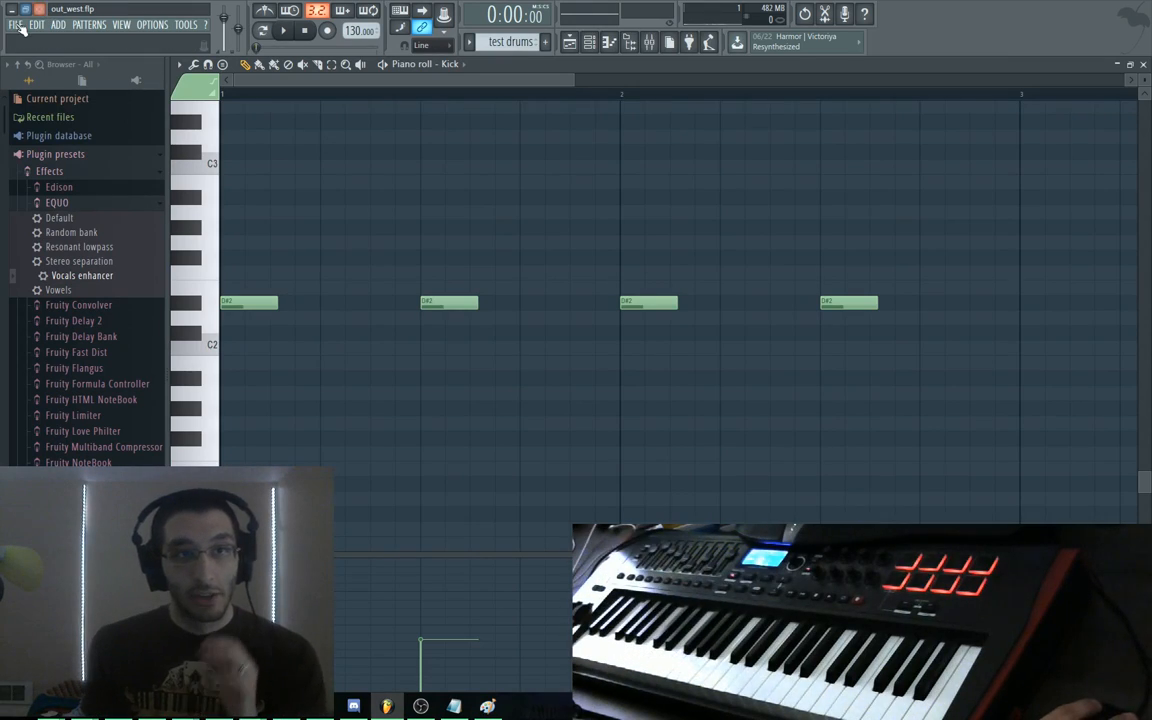
{"action": "left_click", "coordinate": [16, 25]}
{"action": "left_click", "coordinate": [45, 174]}
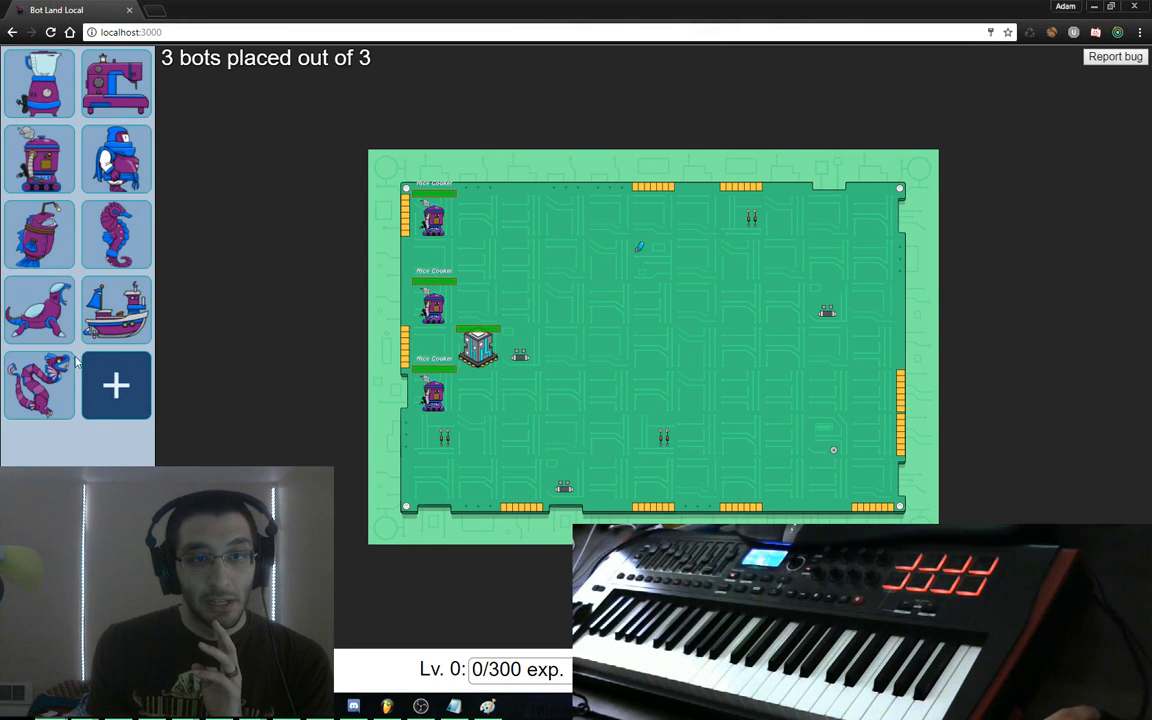
{"action": "left_click", "coordinate": [70, 325]}
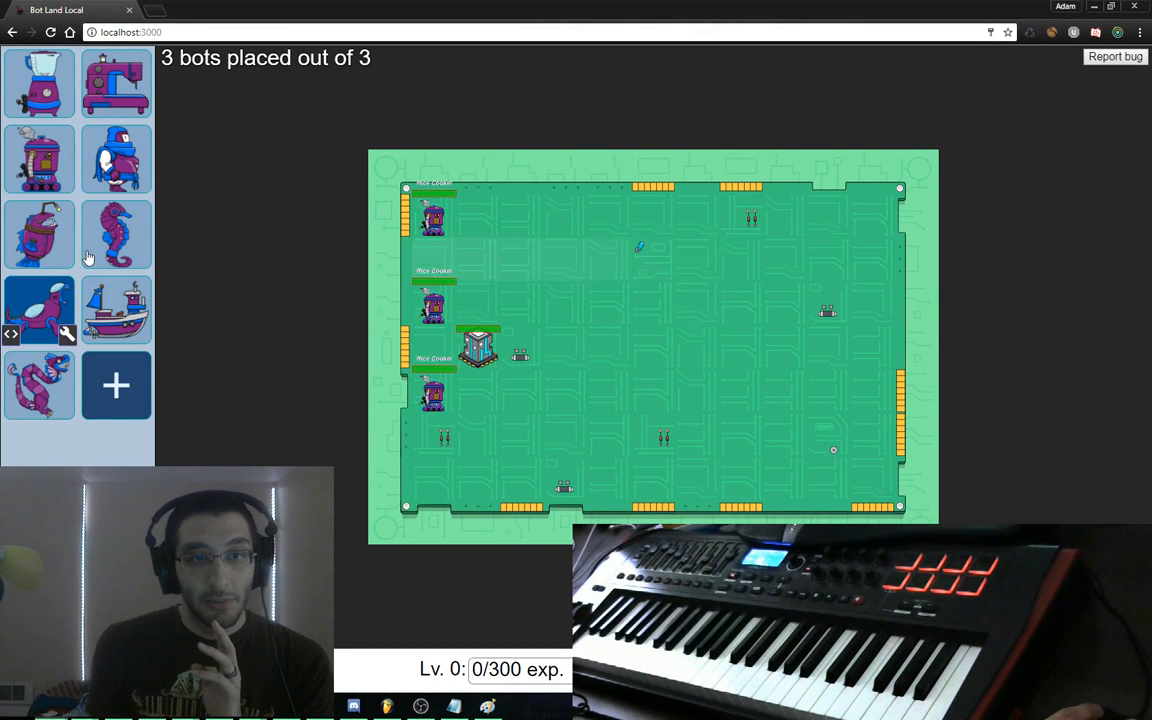
{"action": "left_click", "coordinate": [67, 336]}
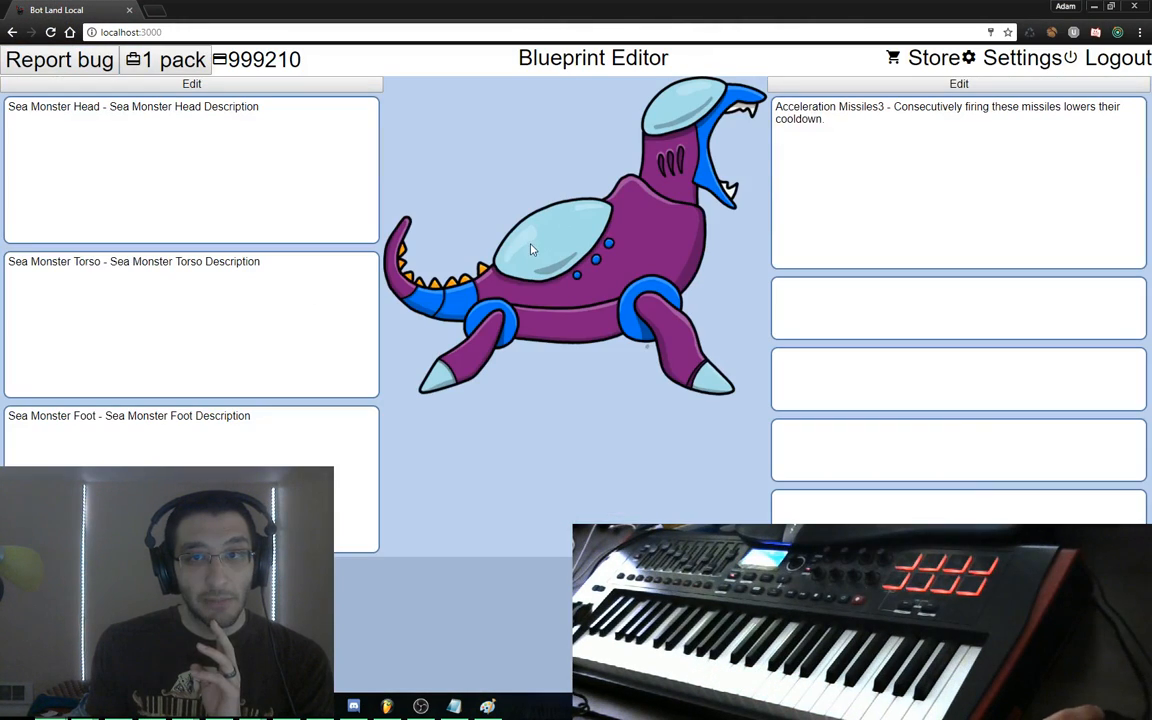
Back in the Bot Land blueprint, remove Acceleration Missiles3 from the first slot
{"action": "left_click", "coordinate": [388, 706]}
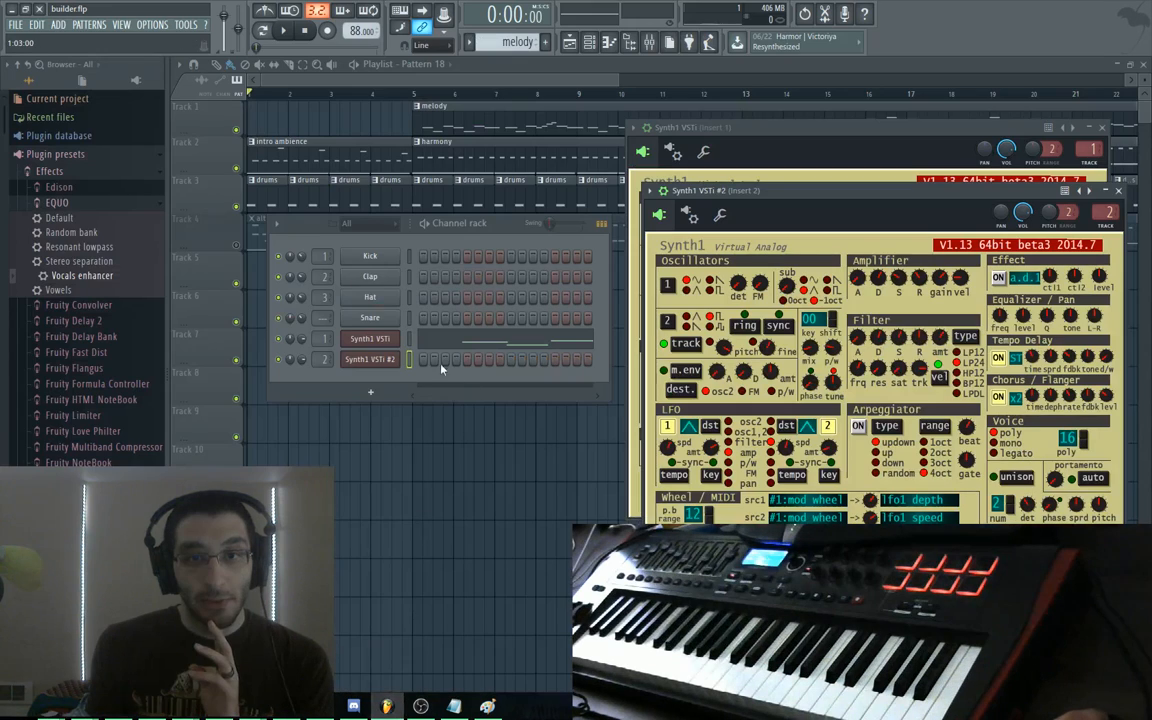
{"action": "key", "text": "alt+Tab"}
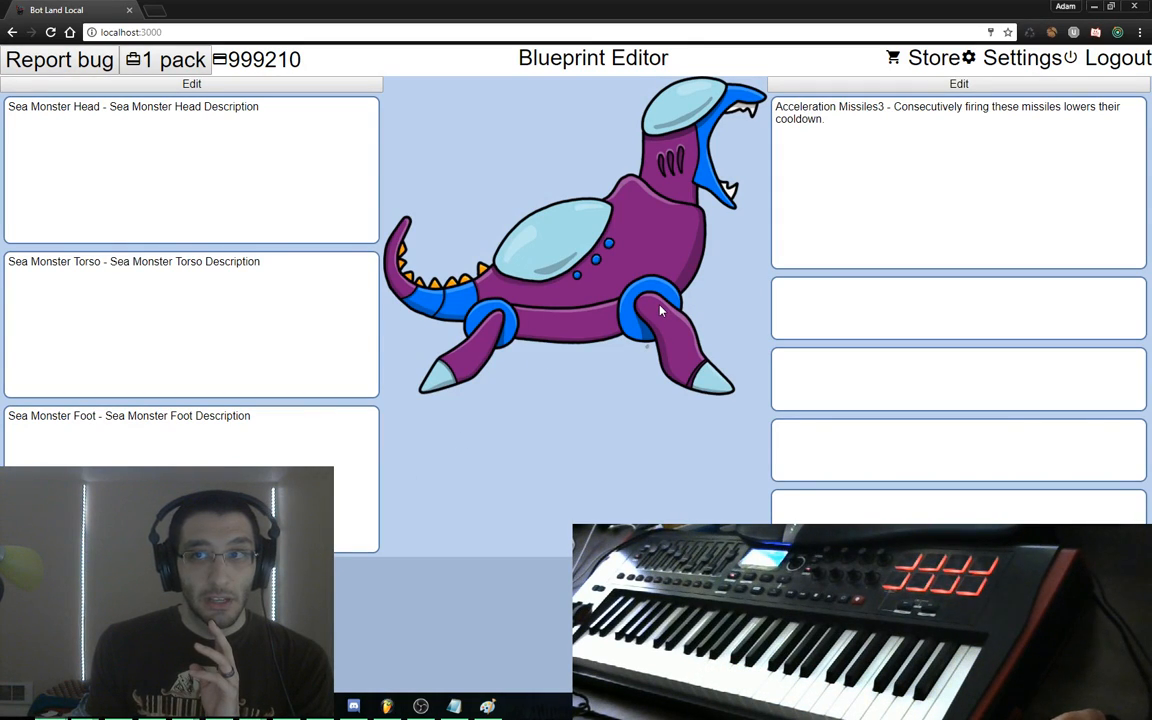
{"action": "left_click", "coordinate": [905, 84]}
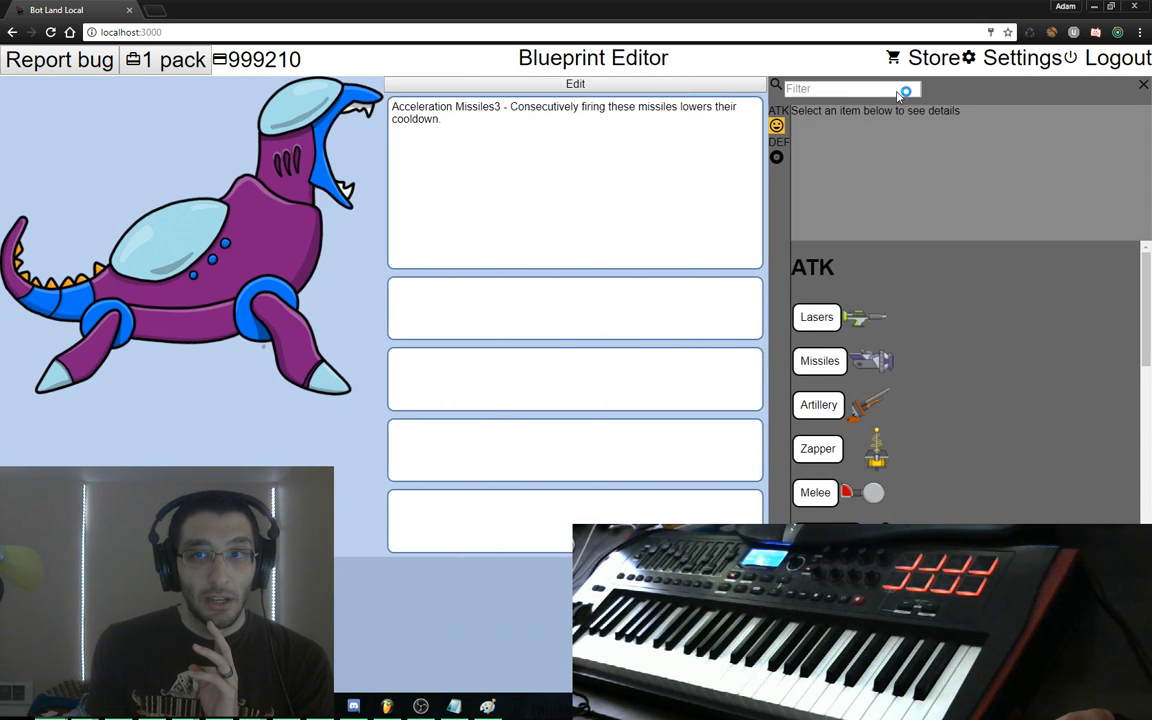
{"action": "scroll", "coordinate": [935, 360], "scroll_direction": "down", "scroll_amount": 5}
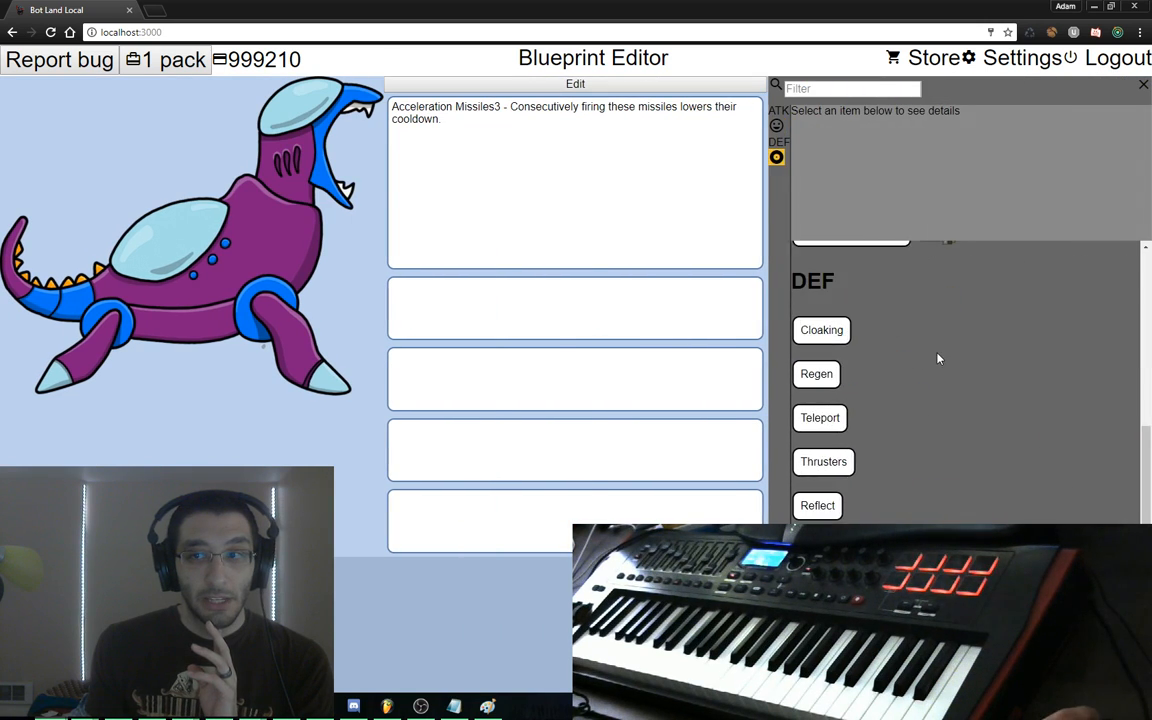
{"action": "scroll", "coordinate": [935, 360], "scroll_direction": "up", "scroll_amount": 5}
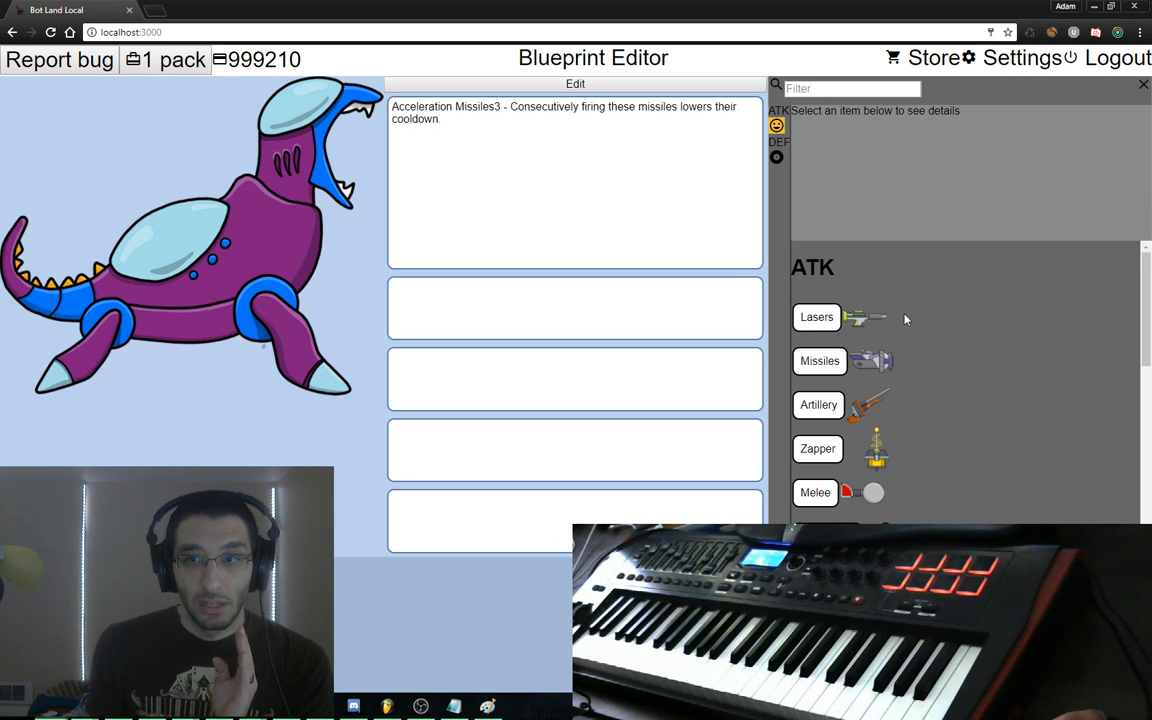
{"action": "left_click_drag", "start_coordinate": [658, 226], "coordinate": [504, 226]}
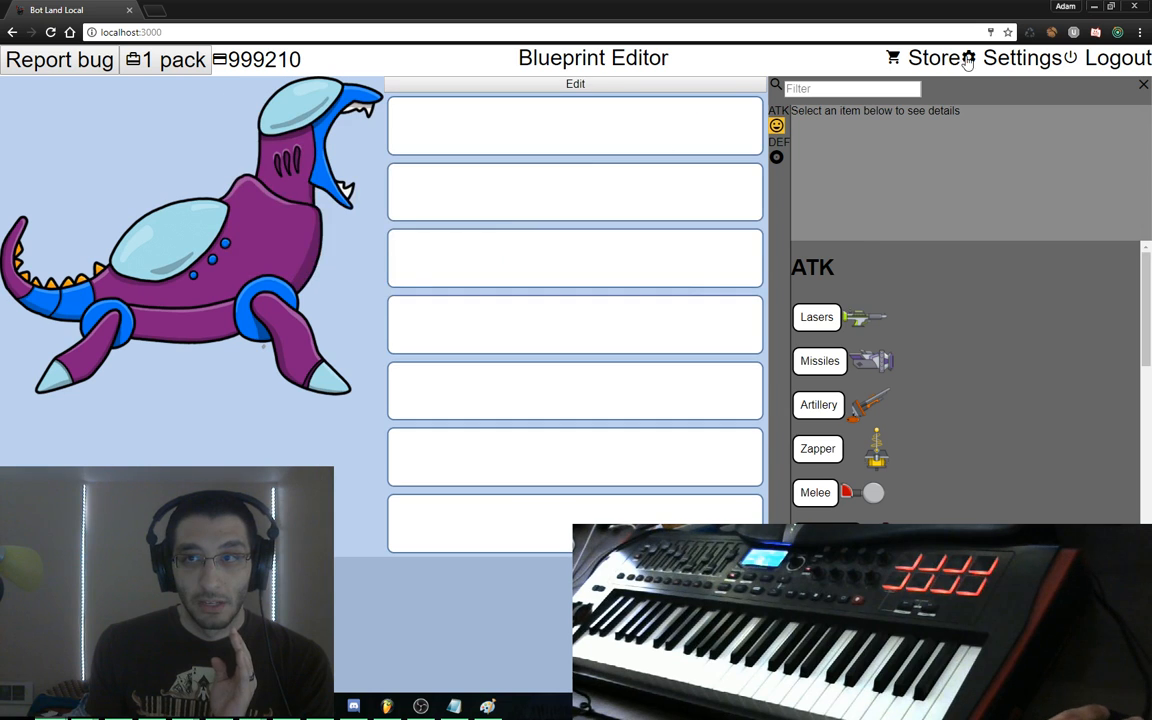
Lower the game's master volume to 18 in the sound settings
{"action": "left_click", "coordinate": [967, 62]}
{"action": "left_click_drag", "start_coordinate": [461, 358], "coordinate": [402, 365]}
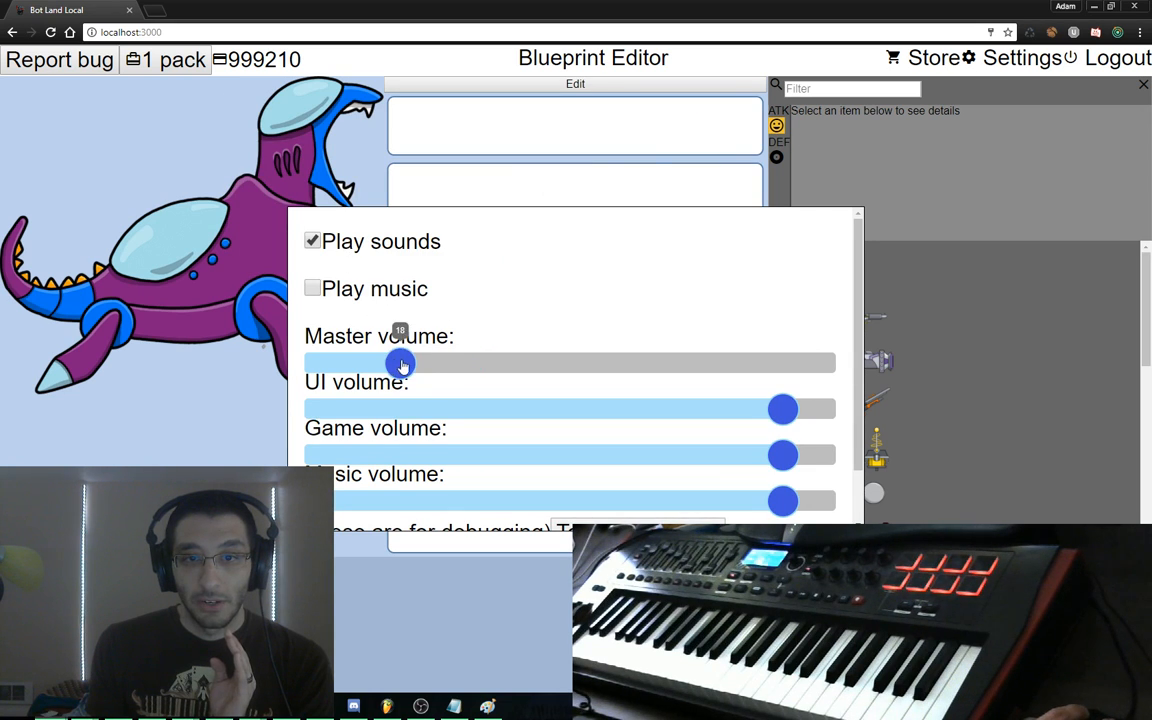
{"action": "key", "text": "Escape"}
Try Lasers 3 and Missiles 2 in slots 1 and 2, remove both, then return to FL Studio
{"action": "left_click", "coordinate": [808, 316]}
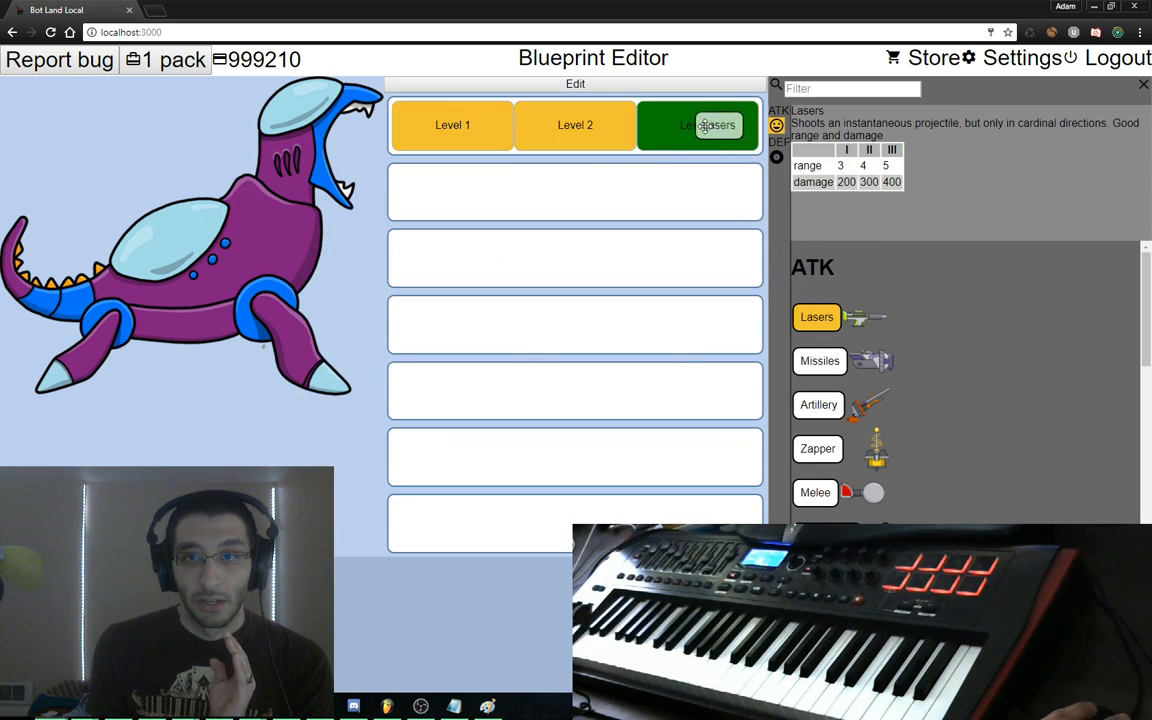
{"action": "left_click", "coordinate": [700, 123]}
{"action": "left_click", "coordinate": [819, 361]}
{"action": "left_click", "coordinate": [576, 306]}
{"action": "left_click_drag", "start_coordinate": [533, 197], "coordinate": [338, 127]}
{"action": "left_click", "coordinate": [537, 154]}
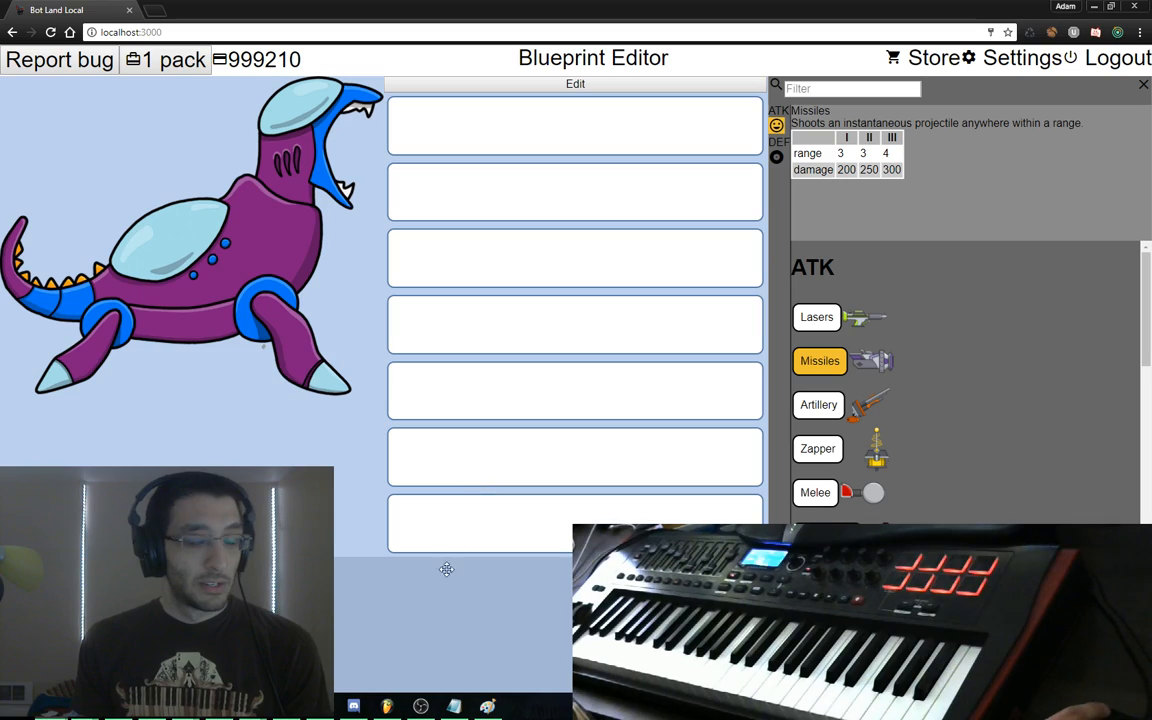
{"action": "left_click", "coordinate": [390, 707]}
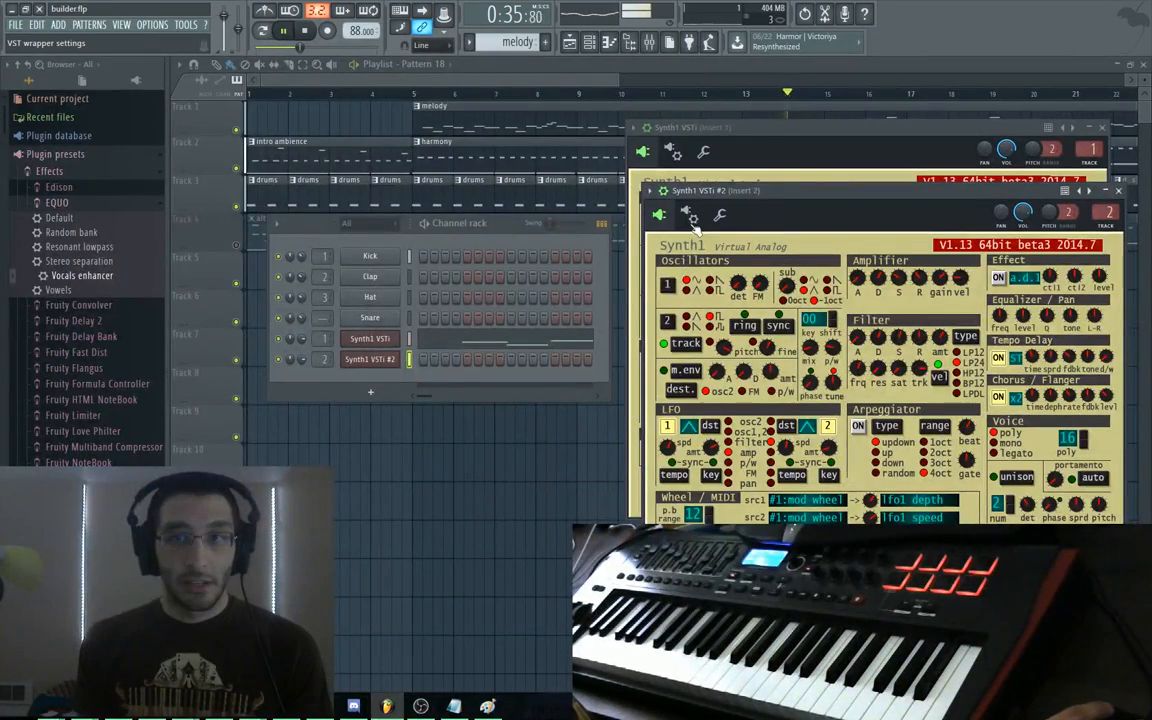
Stop playback and load the recent project out_west.flp from the File menu
{"action": "left_click_drag", "start_coordinate": [590, 83], "coordinate": [515, 84]}
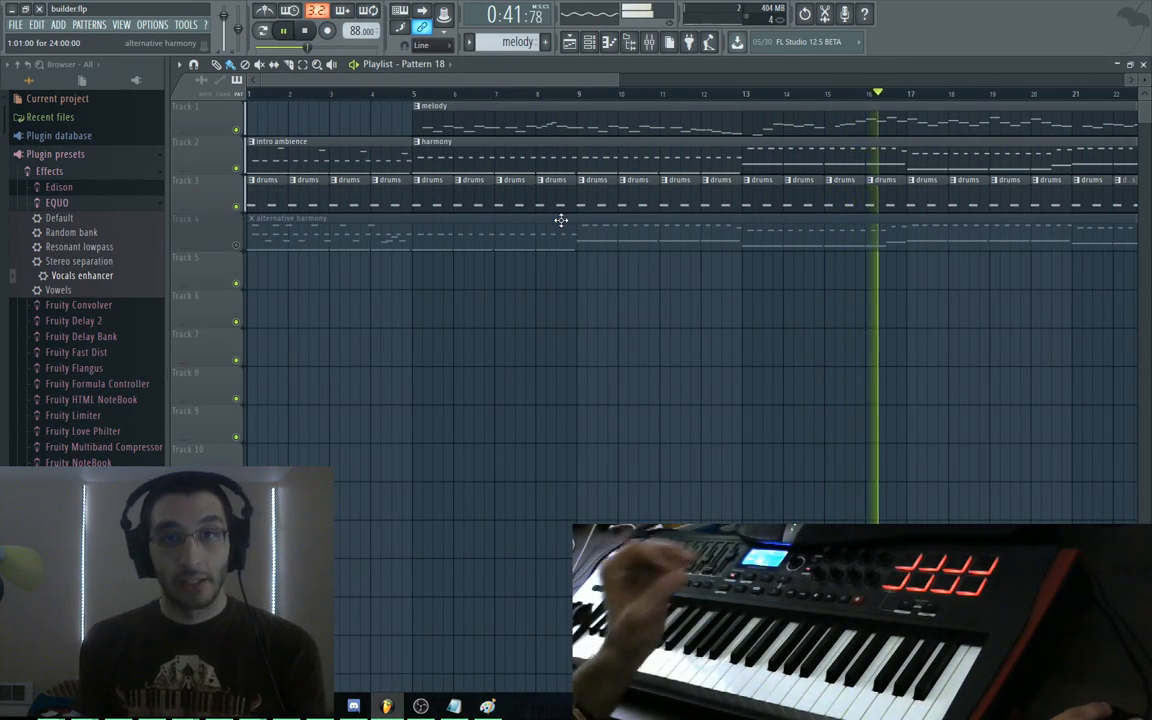
{"action": "key", "text": "space"}
{"action": "left_click", "coordinate": [36, 24]}
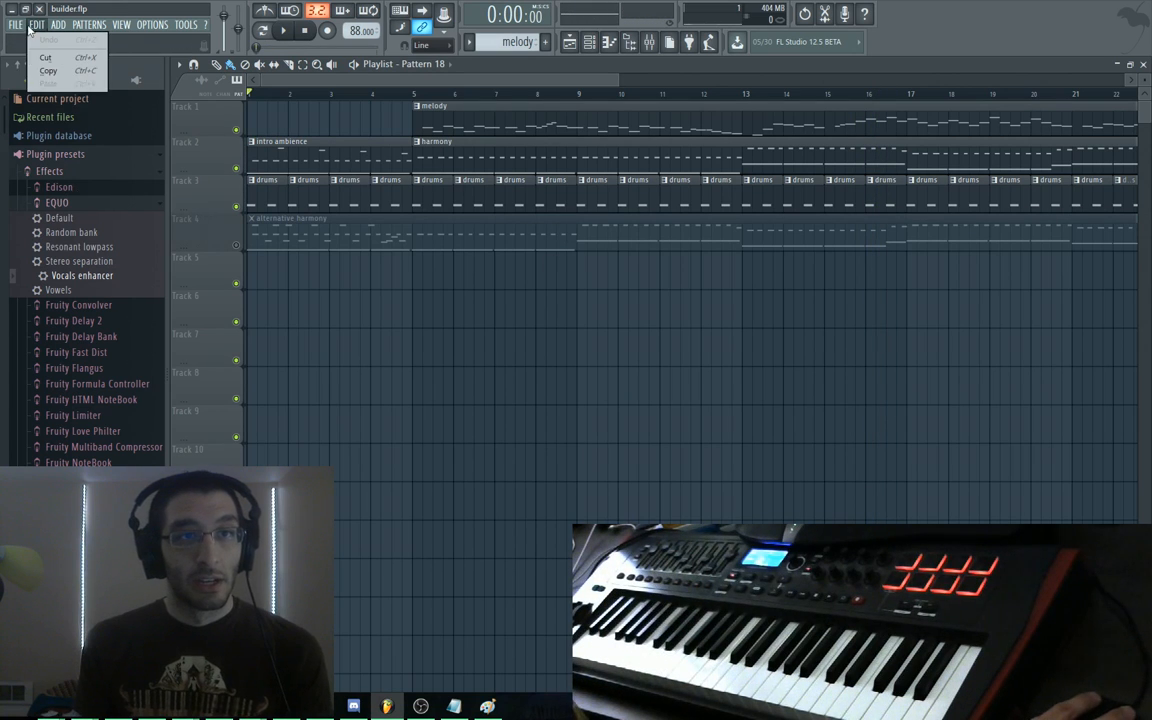
{"action": "mouse_move", "coordinate": [16, 26]}
{"action": "left_click", "coordinate": [40, 177]}
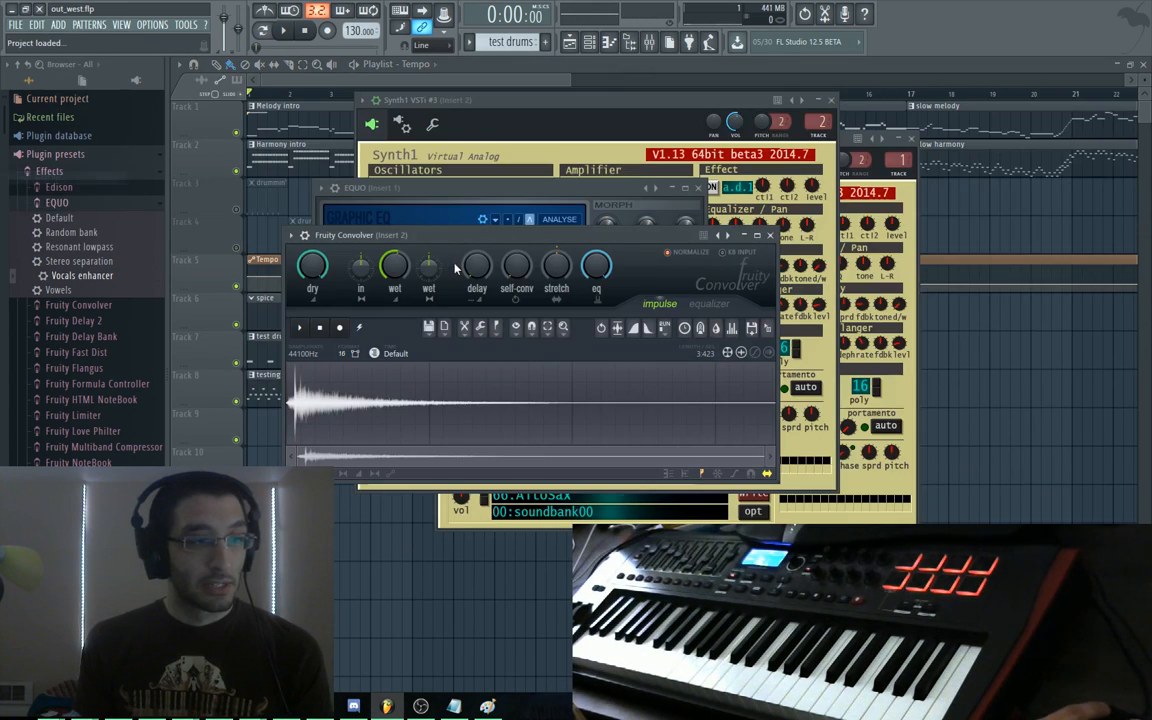
Play out_west briefly, stop it, and bring its playlist to the front
{"action": "key", "text": "space"}
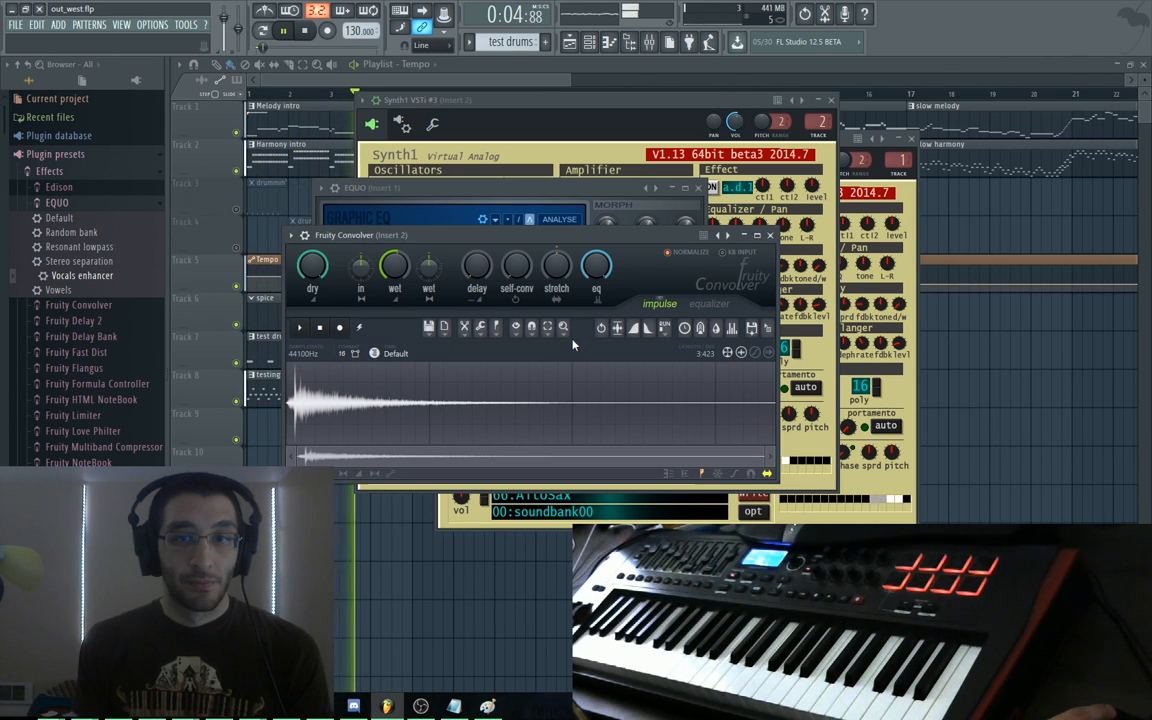
{"action": "key", "text": "space"}
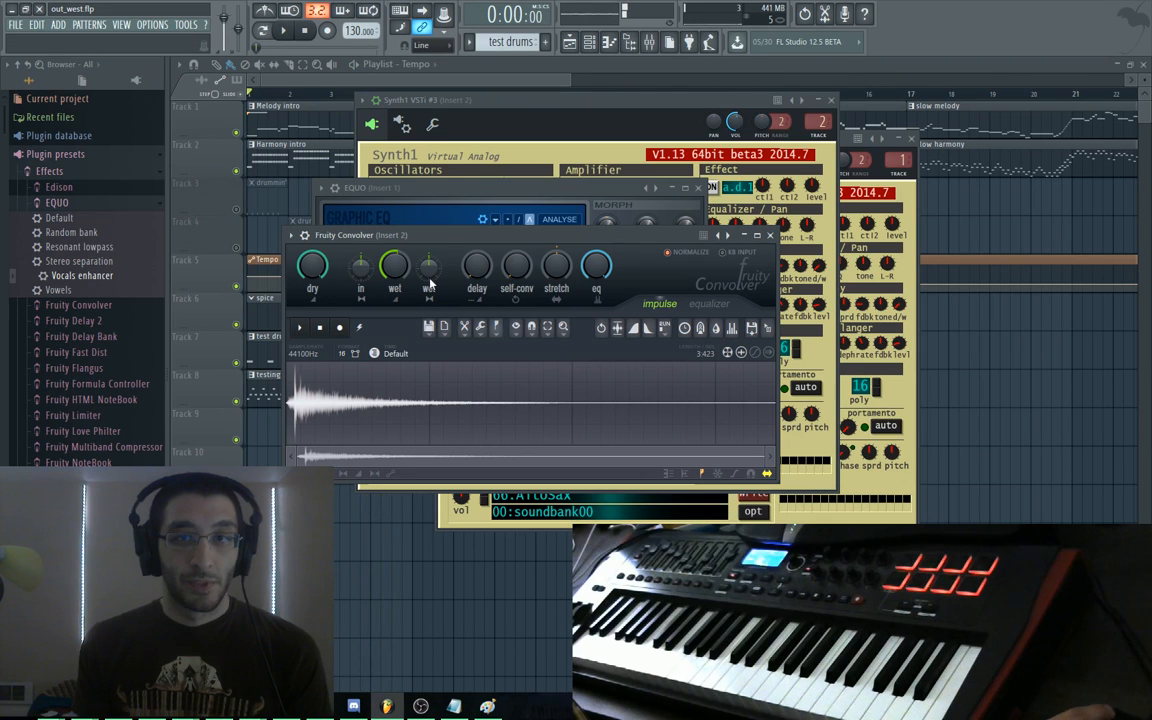
{"action": "left_click_drag", "start_coordinate": [497, 99], "coordinate": [488, 127]}
{"action": "left_click", "coordinate": [473, 79]}
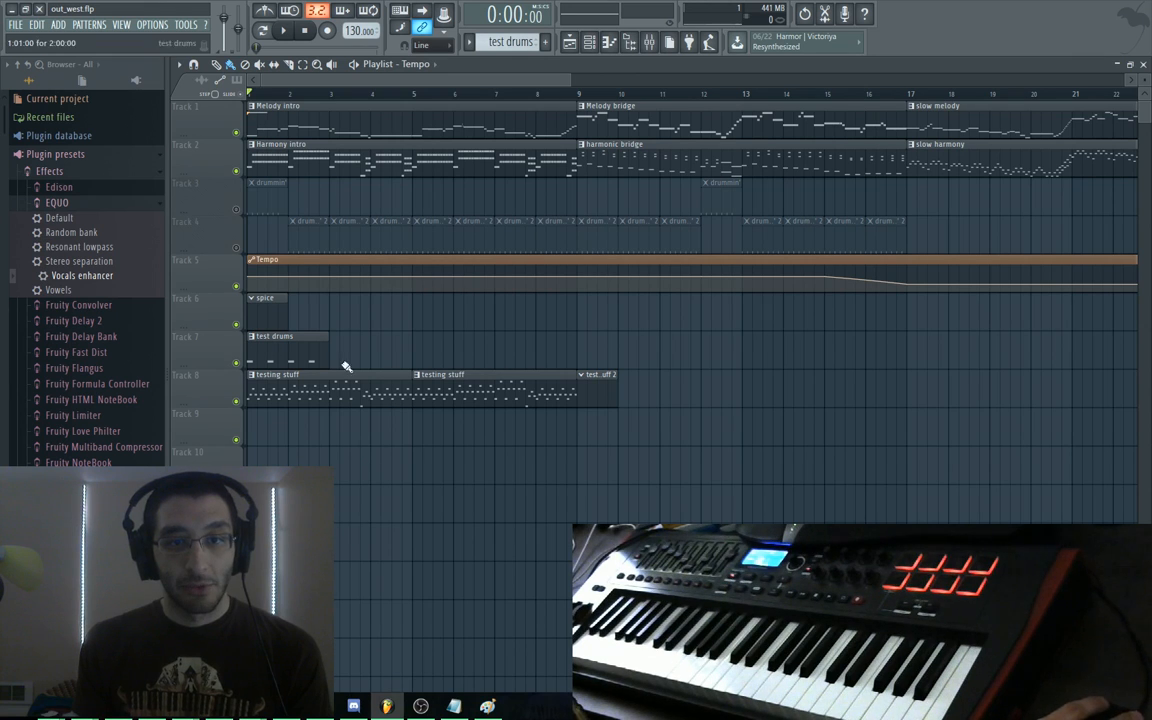
Play the song, then inspect the test drums clip's notes and close the editor
{"action": "key", "text": "space"}
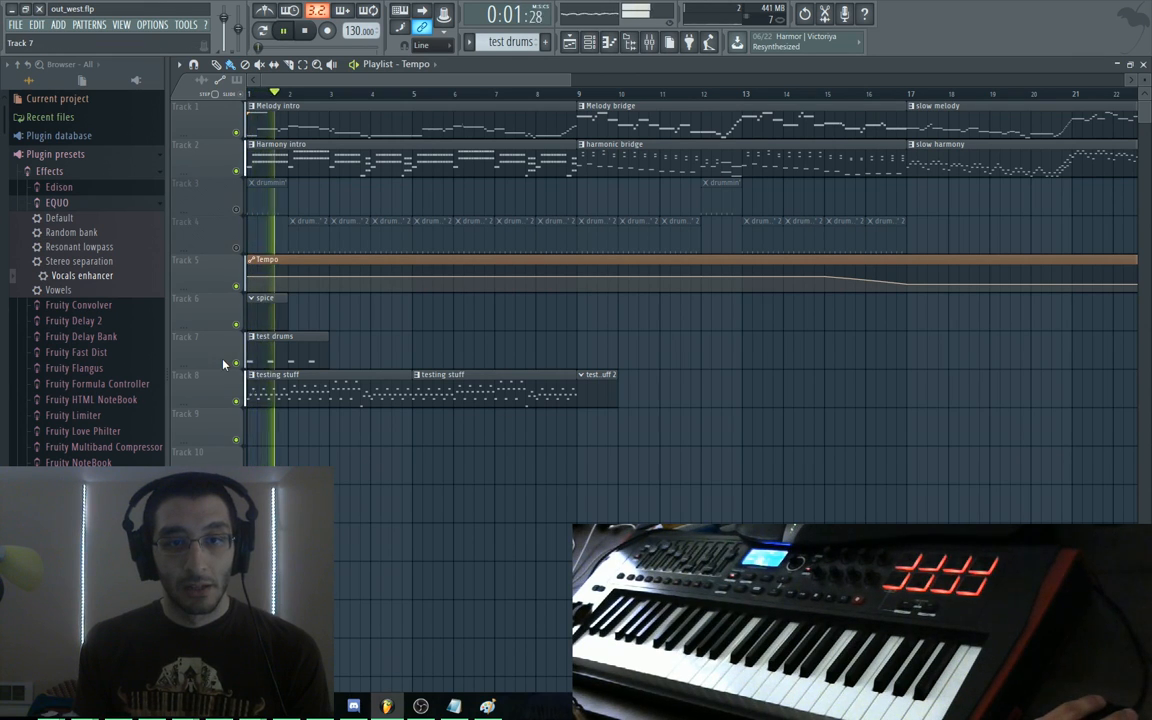
{"action": "key", "text": "space"}
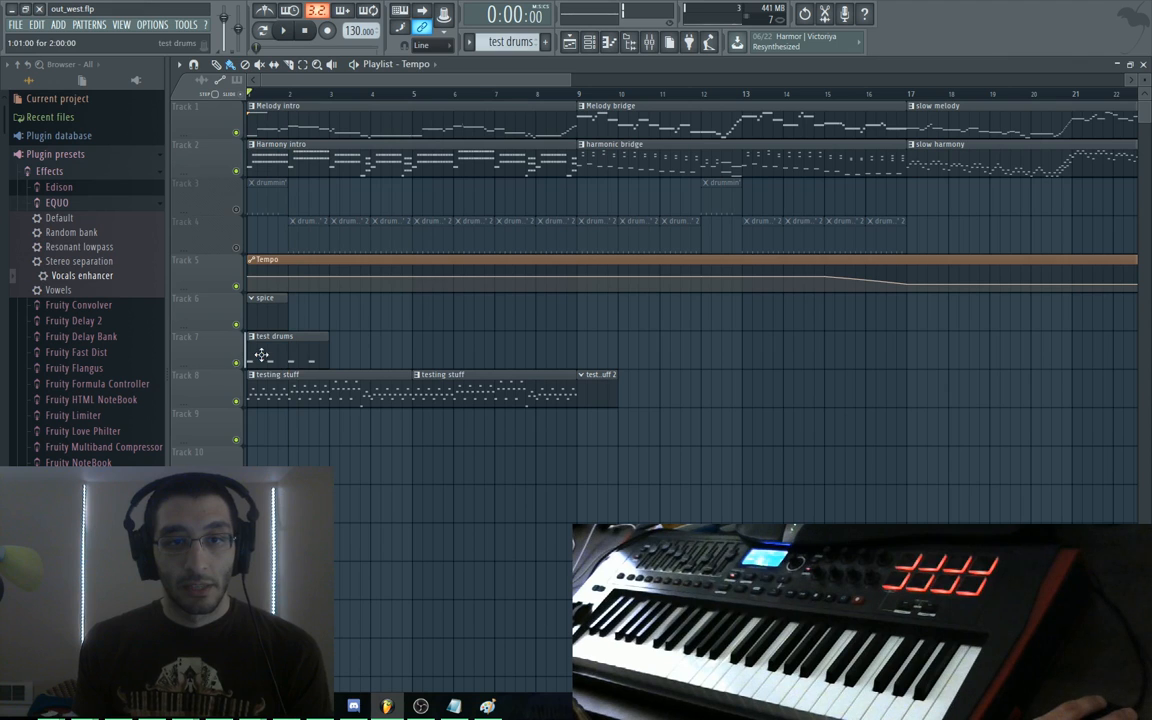
{"action": "double_click", "coordinate": [269, 360]}
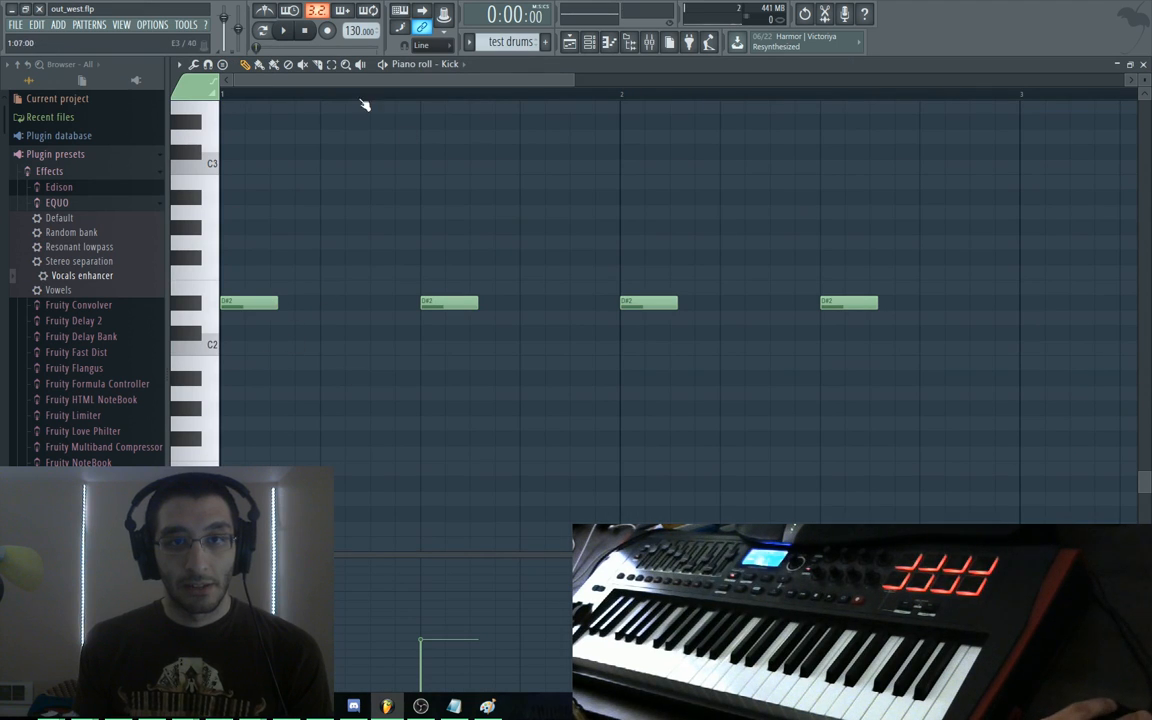
{"action": "key", "text": "Escape"}
{"action": "key", "text": "Escape"}
Mute the test drums track, unmute Tracks 3 and 4, and listen to the old drums
{"action": "left_click", "coordinate": [235, 363]}
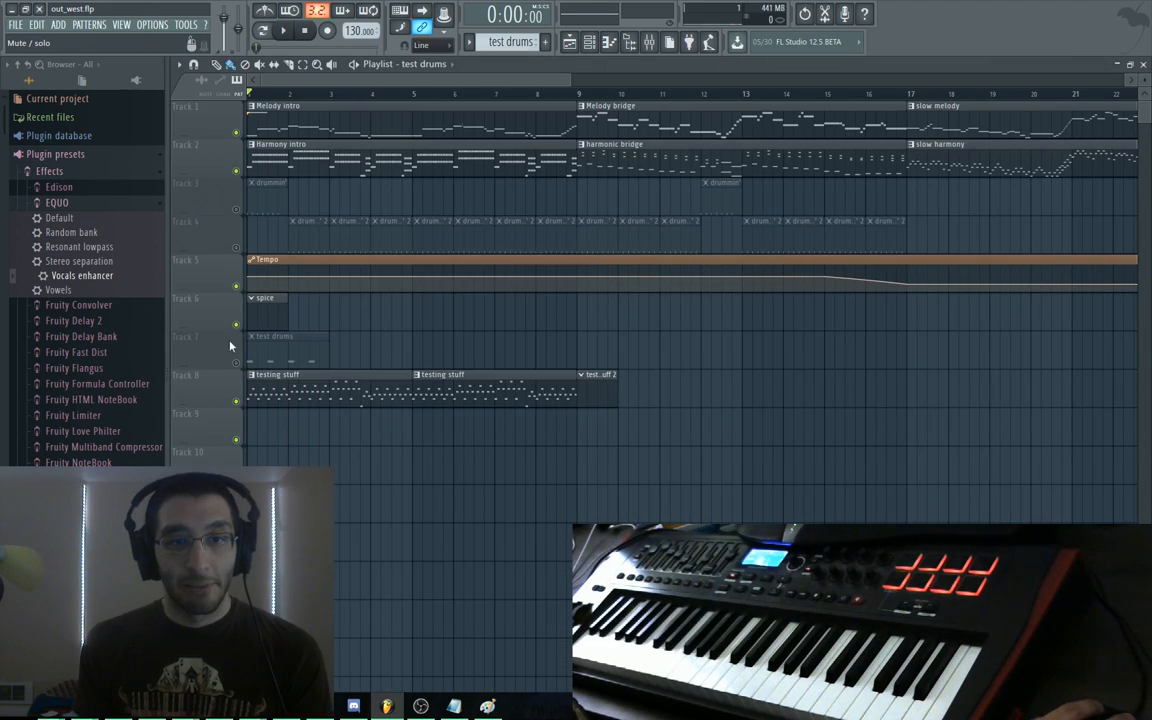
{"action": "left_click", "coordinate": [236, 210]}
{"action": "left_click", "coordinate": [237, 248]}
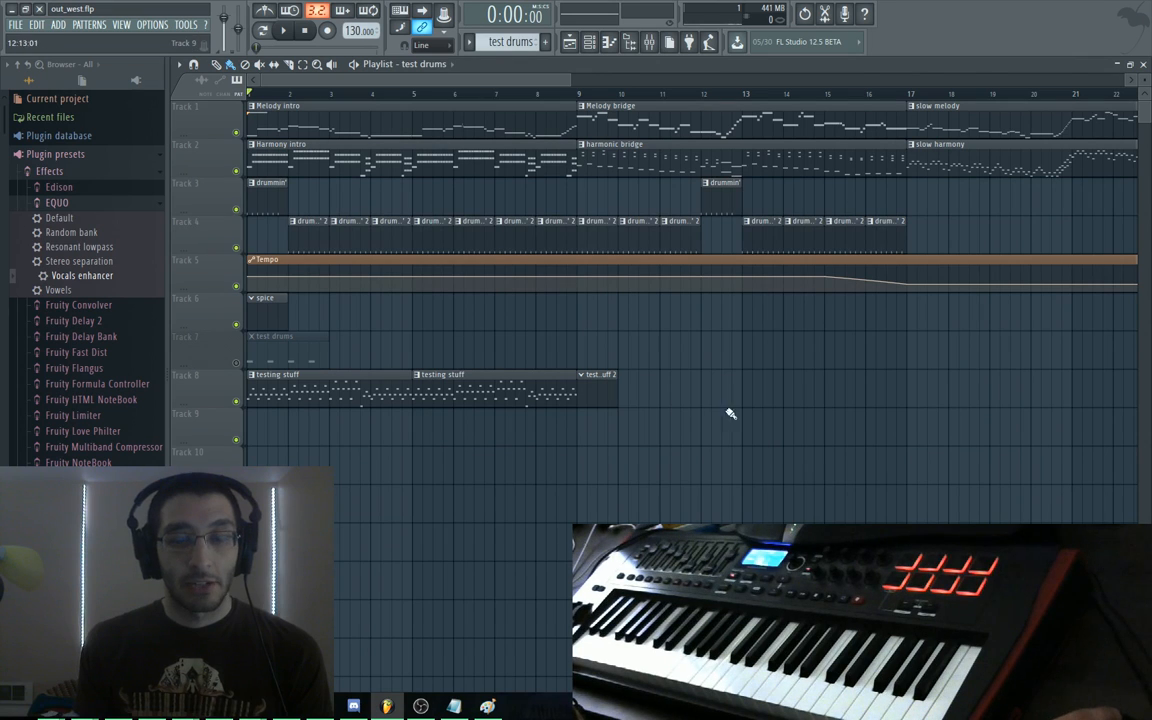
{"action": "key", "text": "space"}
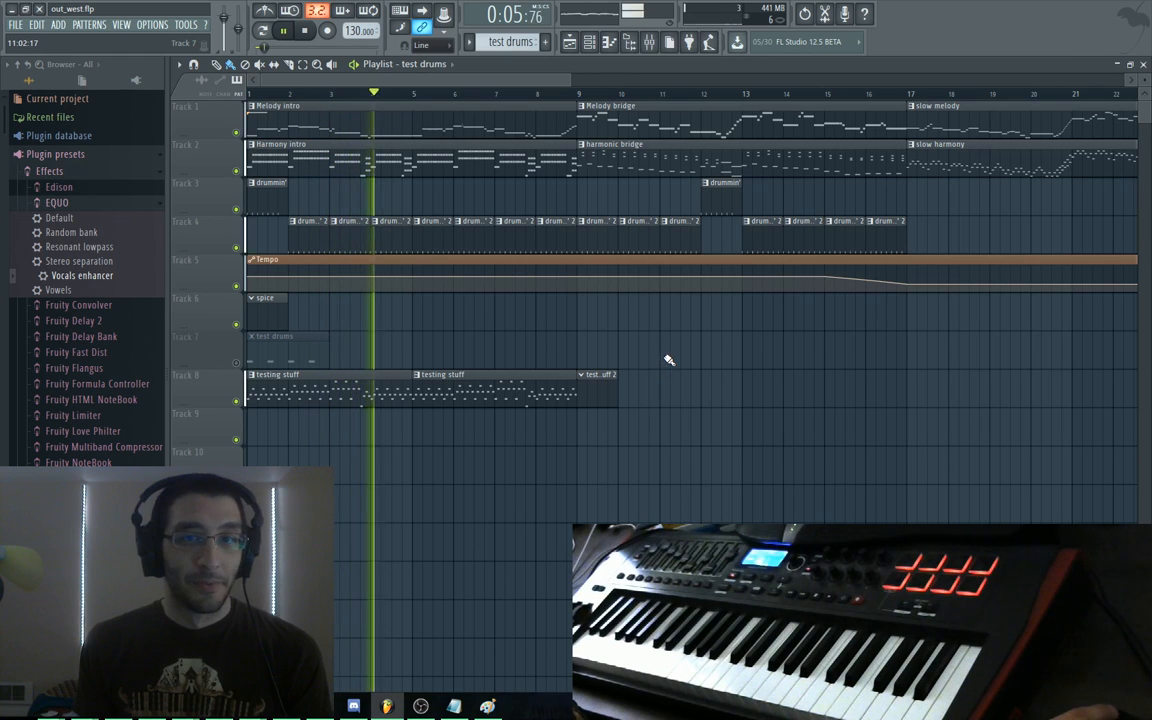
{"action": "key", "text": "space"}
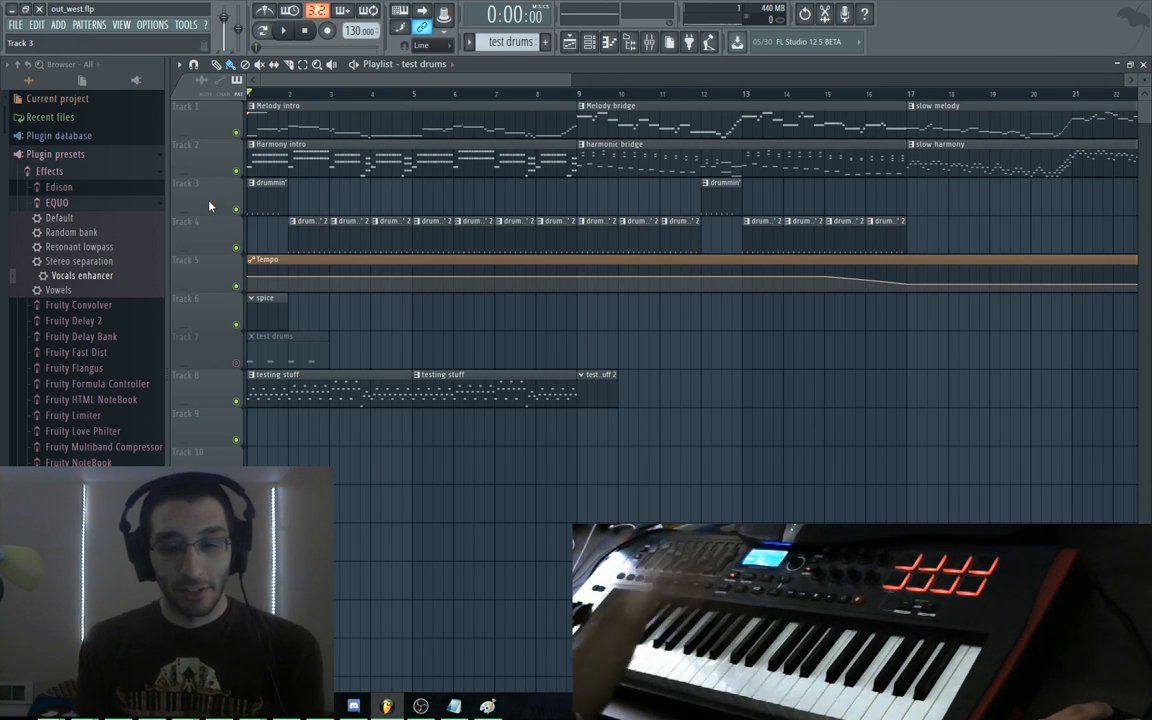
Show the channel rack, play and stop the song, and nudge the rack down
{"action": "key", "text": "F6"}
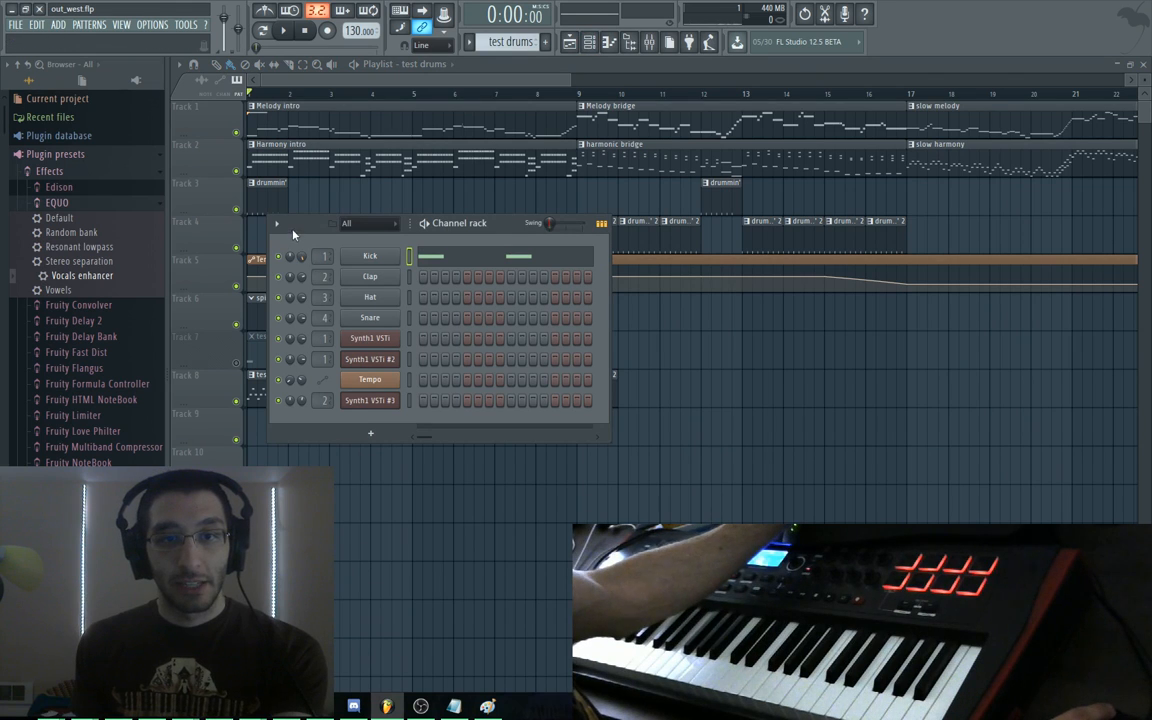
{"action": "key", "text": "space"}
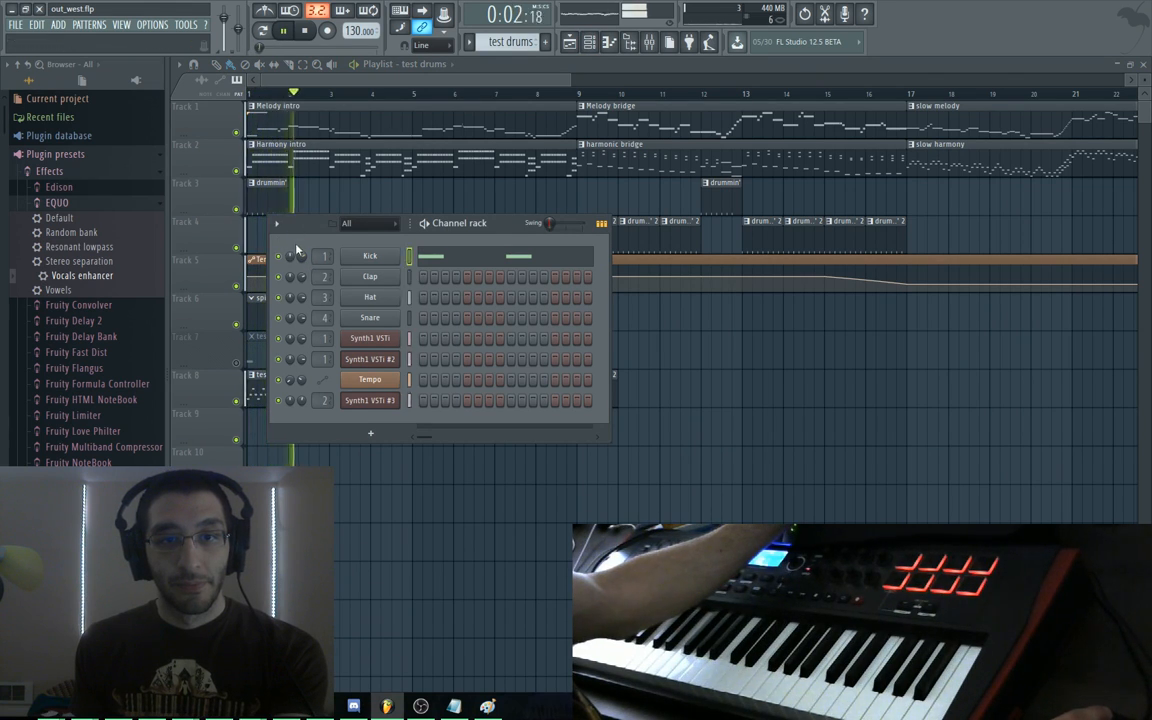
{"action": "key", "text": "space"}
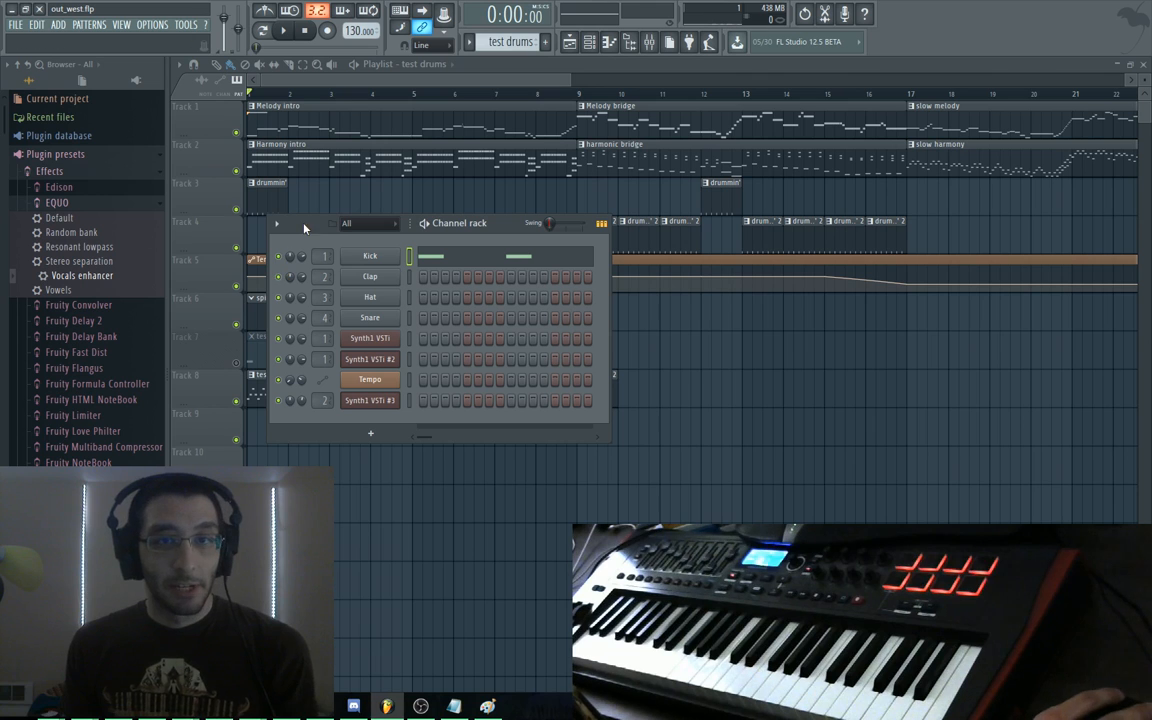
{"action": "left_click_drag", "start_coordinate": [420, 223], "coordinate": [424, 237]}
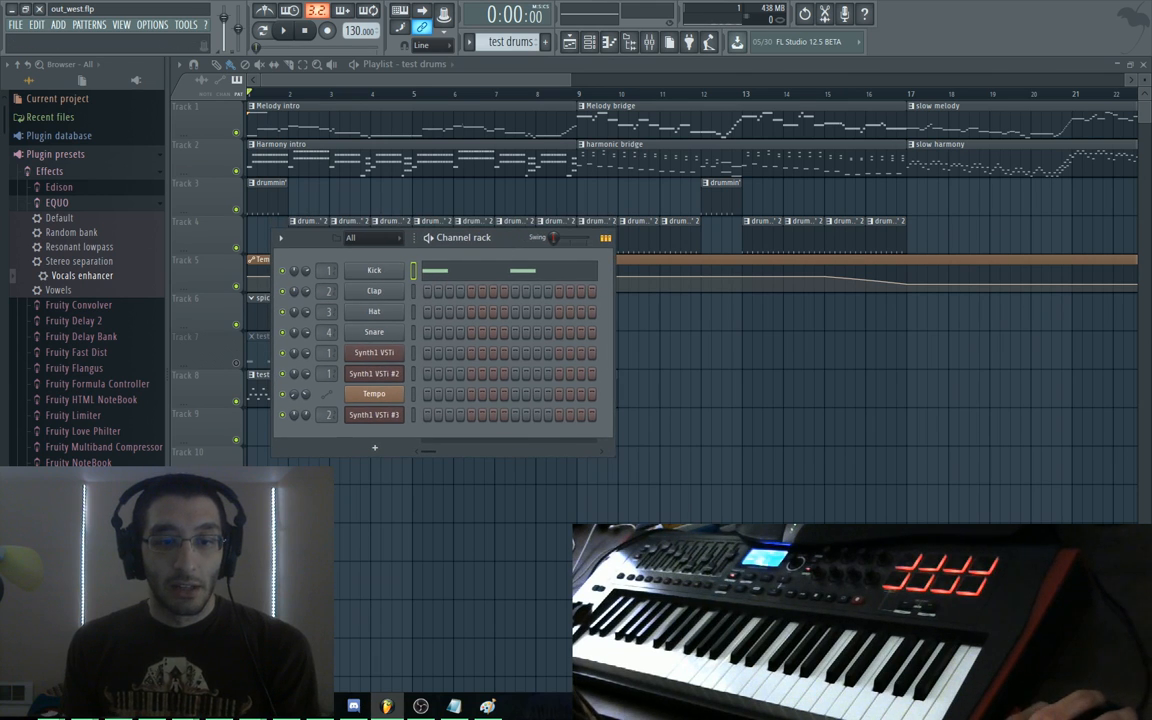
Add the line 'builder has too much bass apparently' to the Sublime Text goals note, then return to FL Studio
{"action": "key", "text": "alt+Tab"}
{"action": "left_click", "coordinate": [540, 277]}
{"action": "key", "text": "Return"}
{"action": "key", "text": "Return"}
{"action": "key", "text": "Return"}
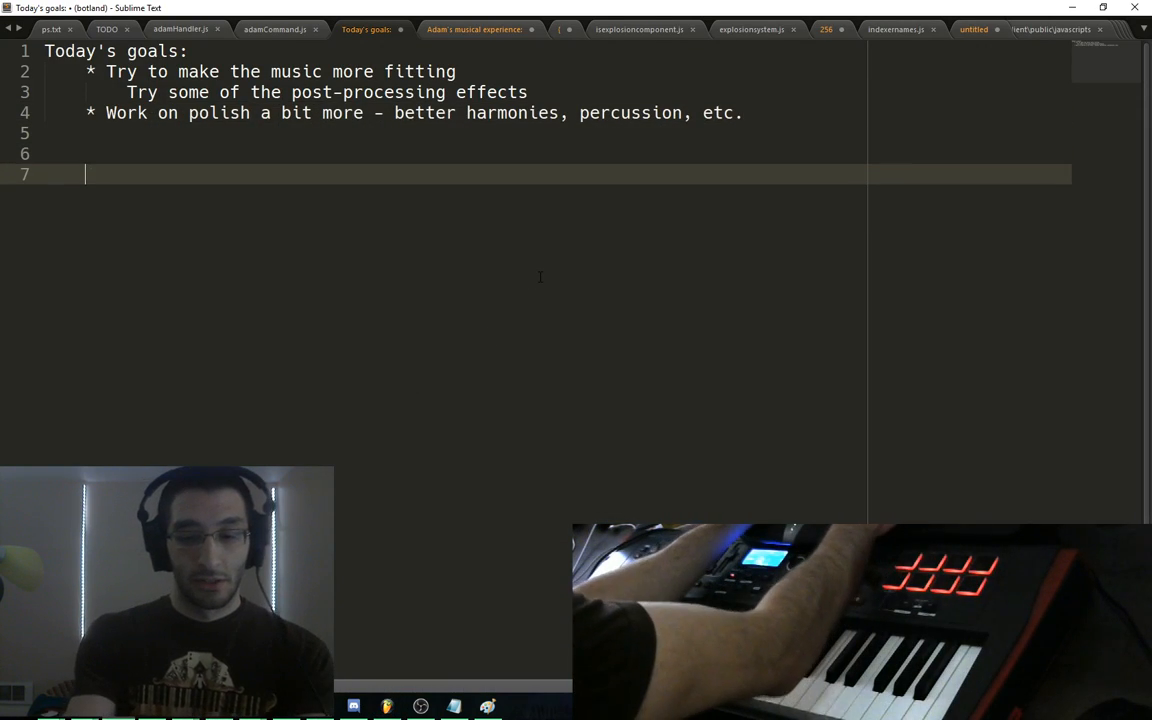
{"action": "type", "text": "builer"}
{"action": "key", "text": "BackSpace"}
{"action": "type", "text": "de"}
{"action": "key", "text": "BackSpace"}
{"action": "key", "text": "BackSpace"}
{"action": "key", "text": "BackSpace"}
{"action": "type", "text": "der has "}
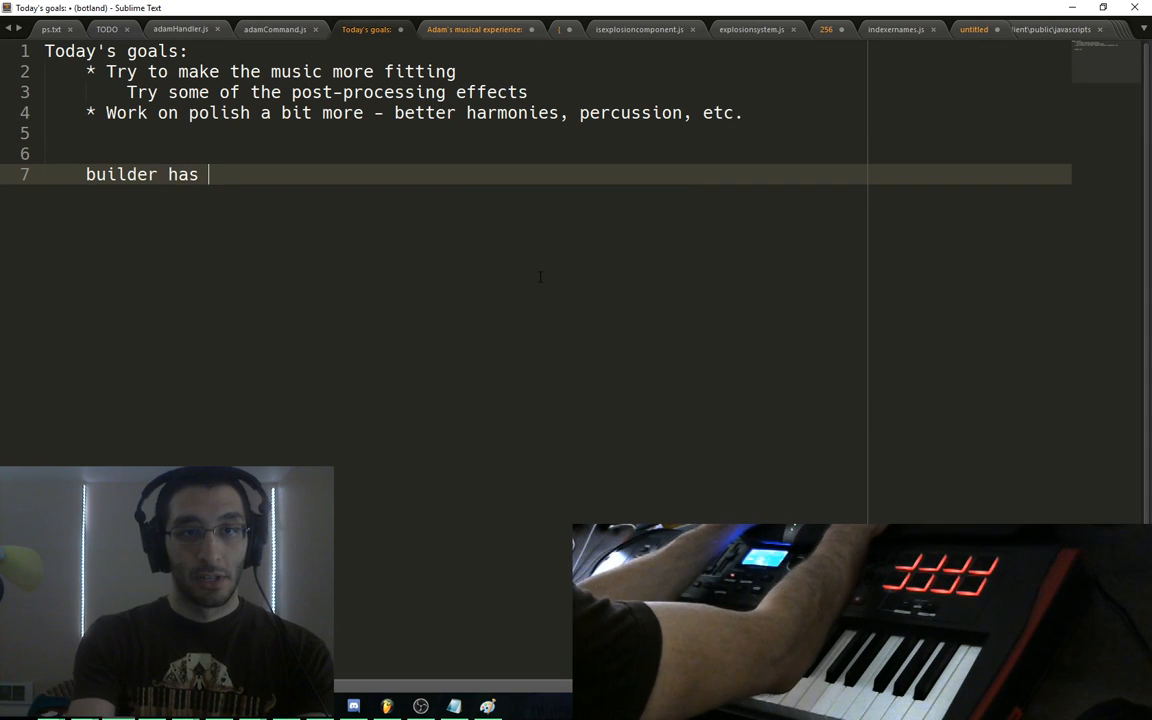
{"action": "type", "text": "too much bass apparently"}
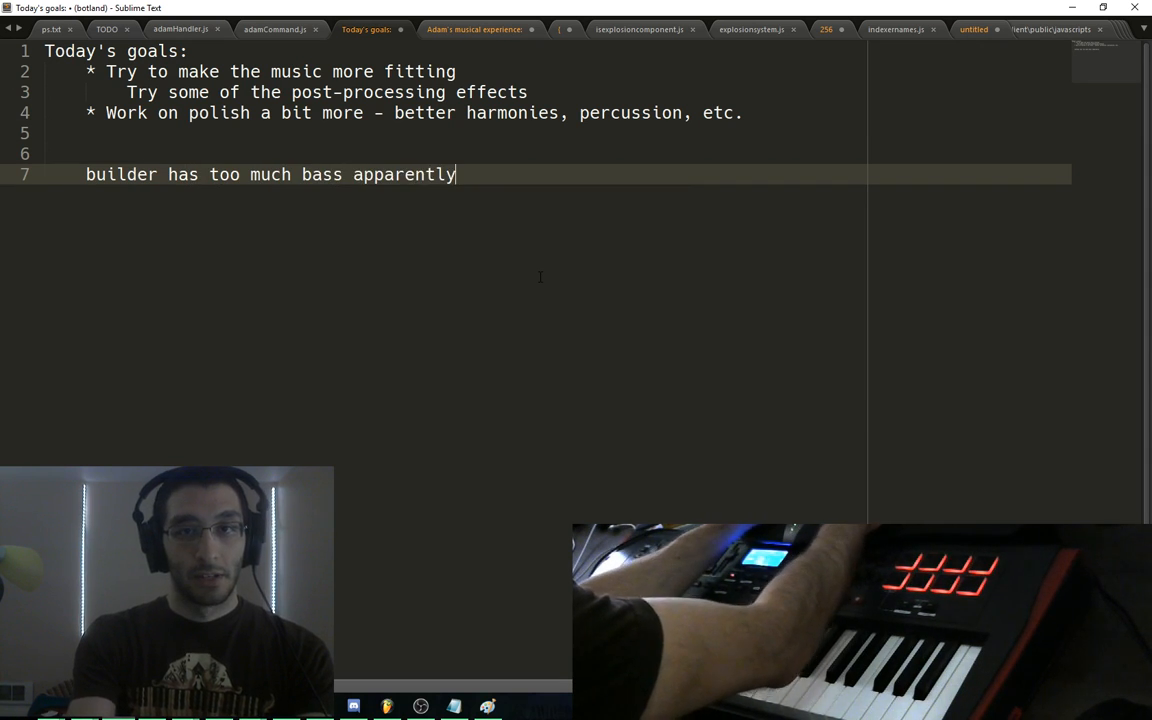
{"action": "key", "text": "alt+Tab"}
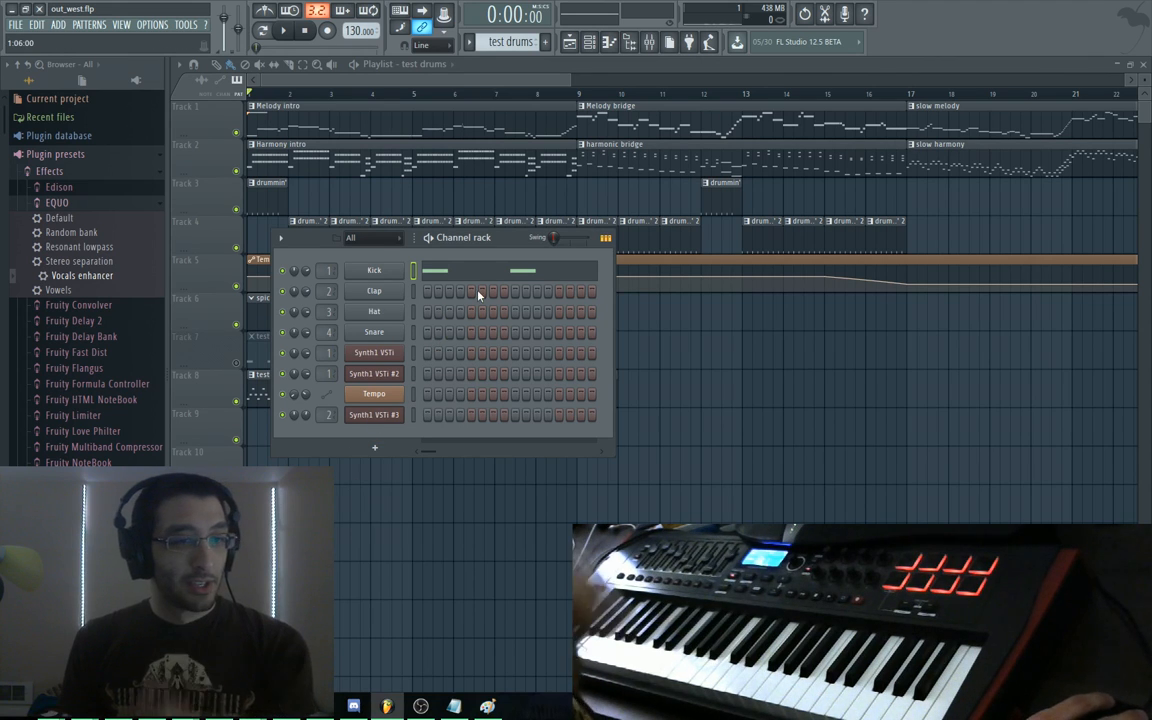
Move and close the channel rack, then play and stop the out_west song
{"action": "left_click_drag", "start_coordinate": [503, 245], "coordinate": [520, 327]}
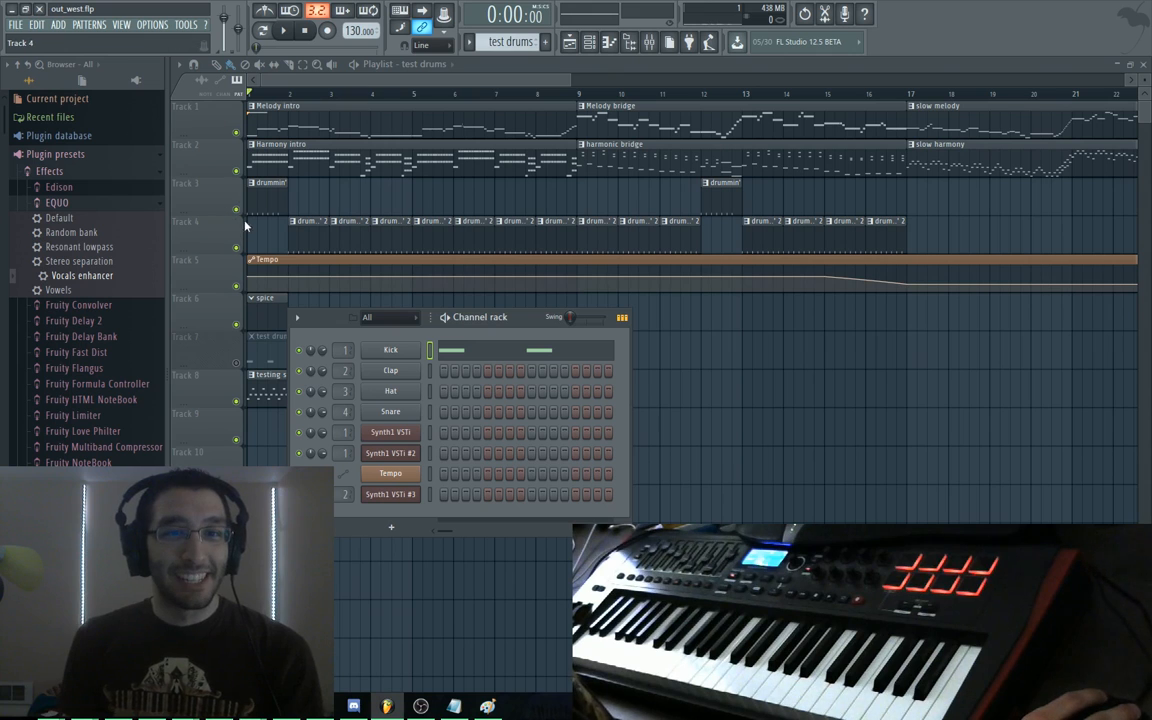
{"action": "key", "text": "F6"}
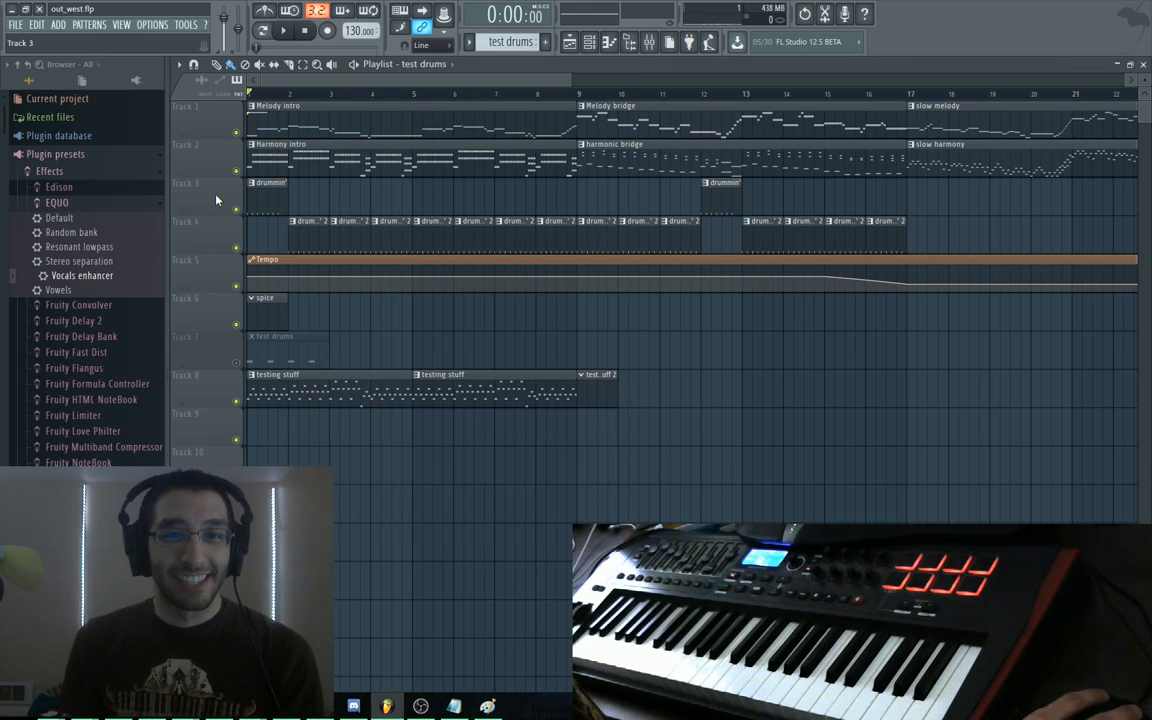
{"action": "key", "text": "space"}
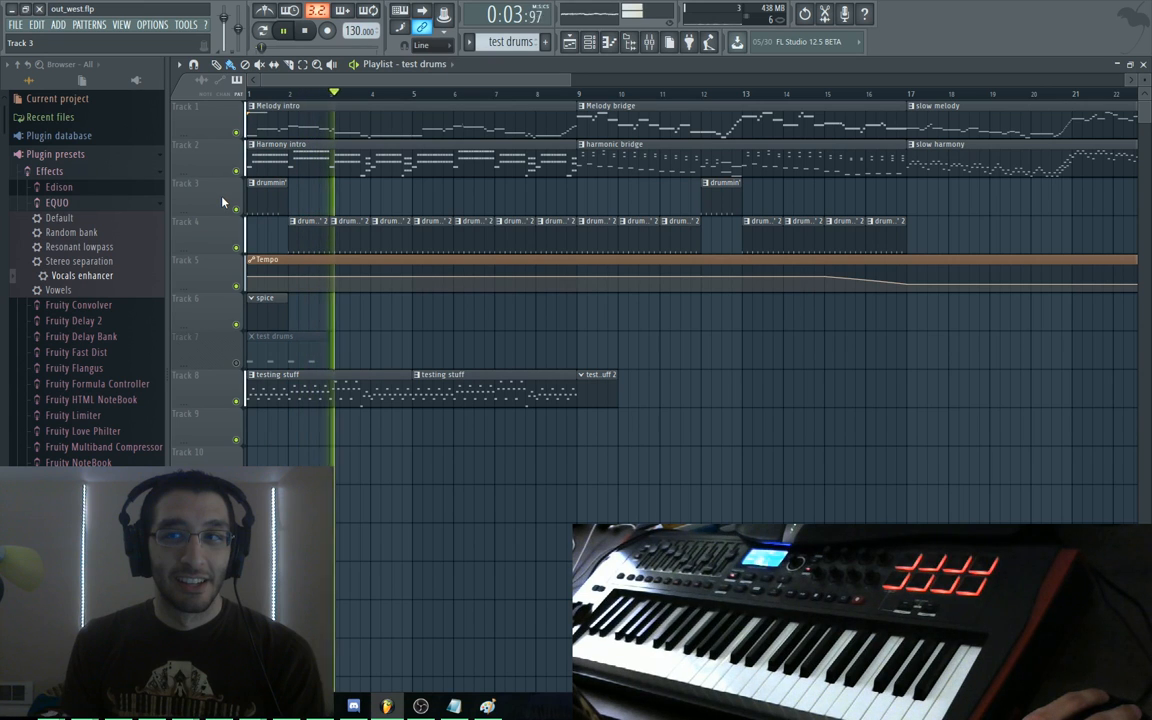
{"action": "key", "text": "space"}
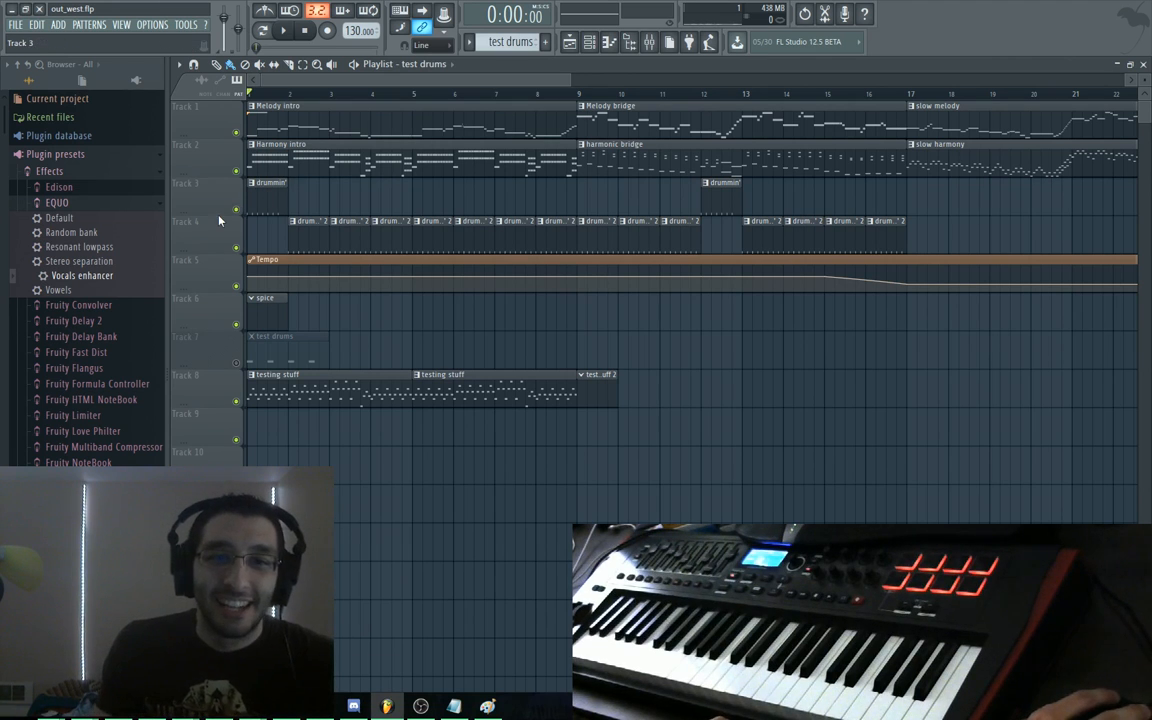
Inspect the drummin' pattern, then delete the fourth kick note in the test drums clip
{"action": "double_click", "coordinate": [276, 194]}
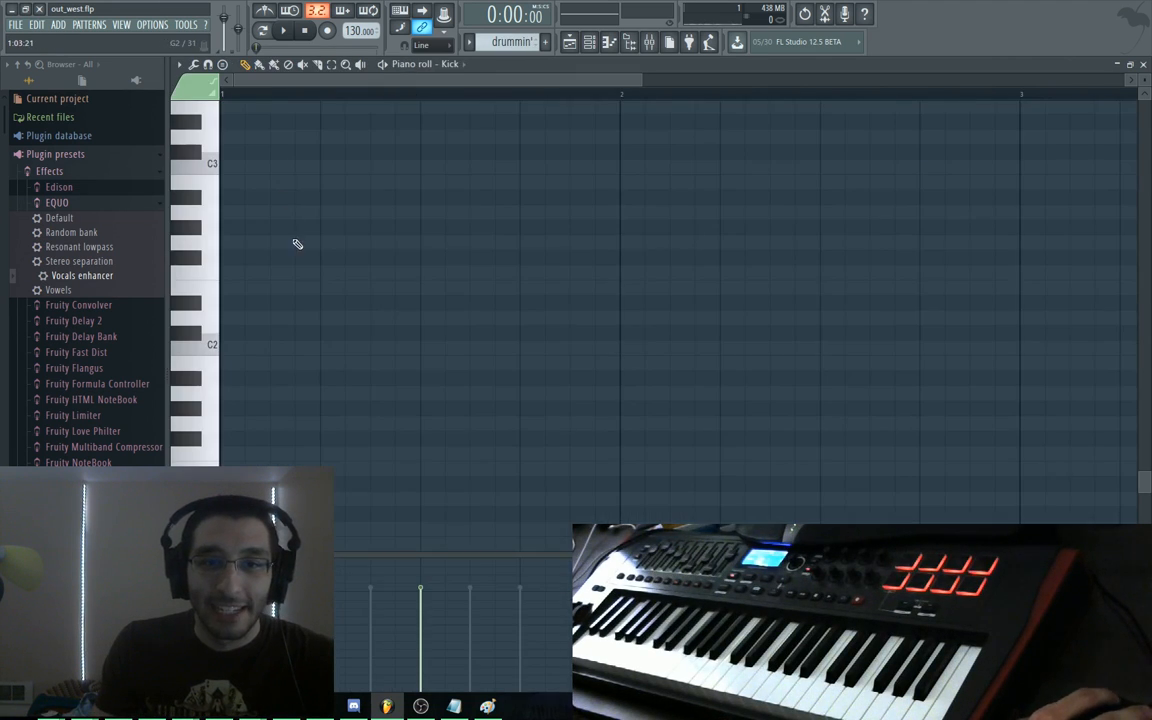
{"action": "key", "text": "Escape"}
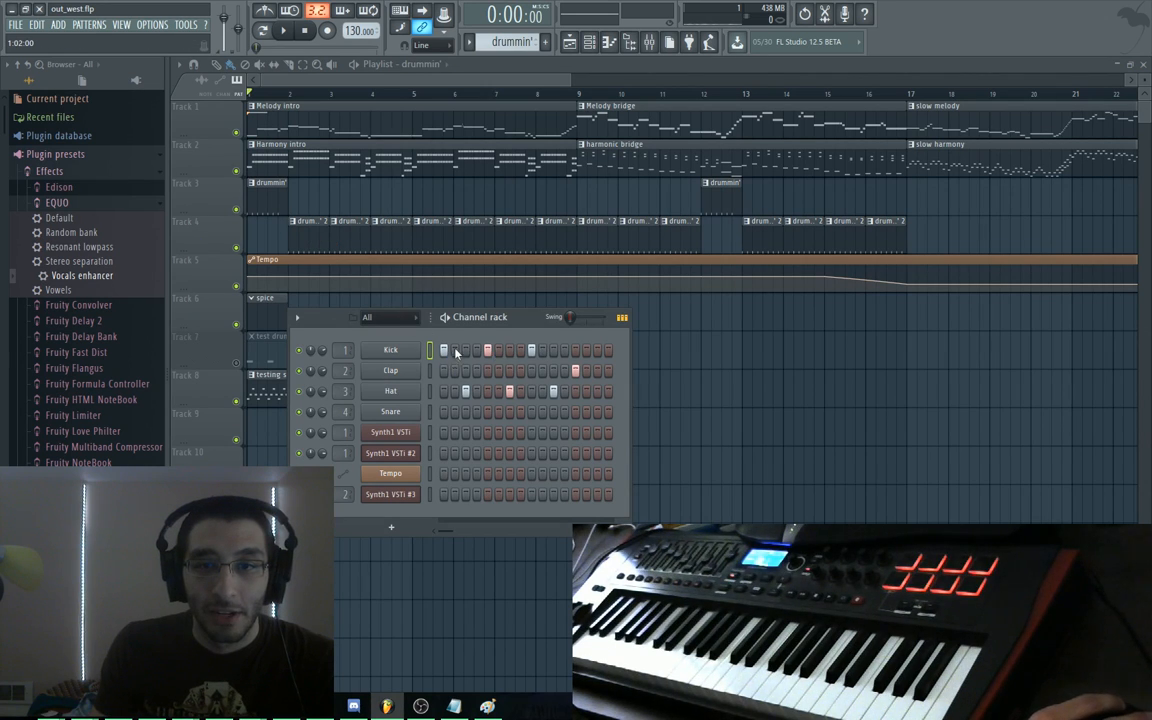
{"action": "key", "text": "F6"}
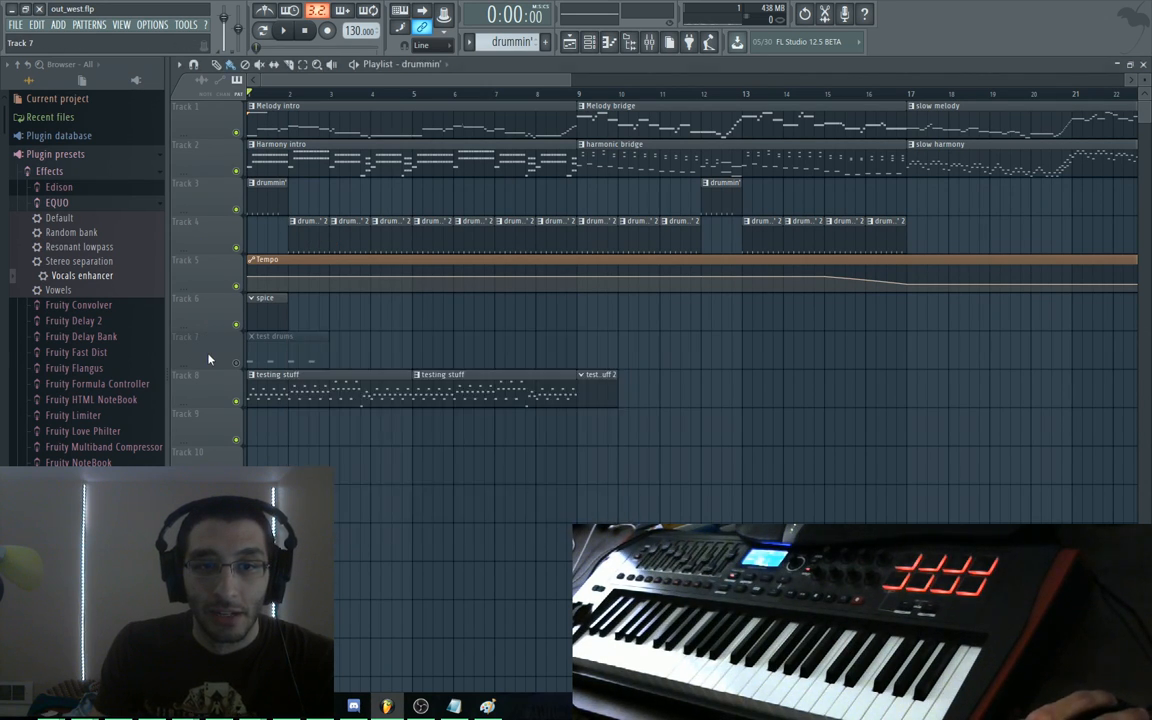
{"action": "left_click", "coordinate": [237, 363]}
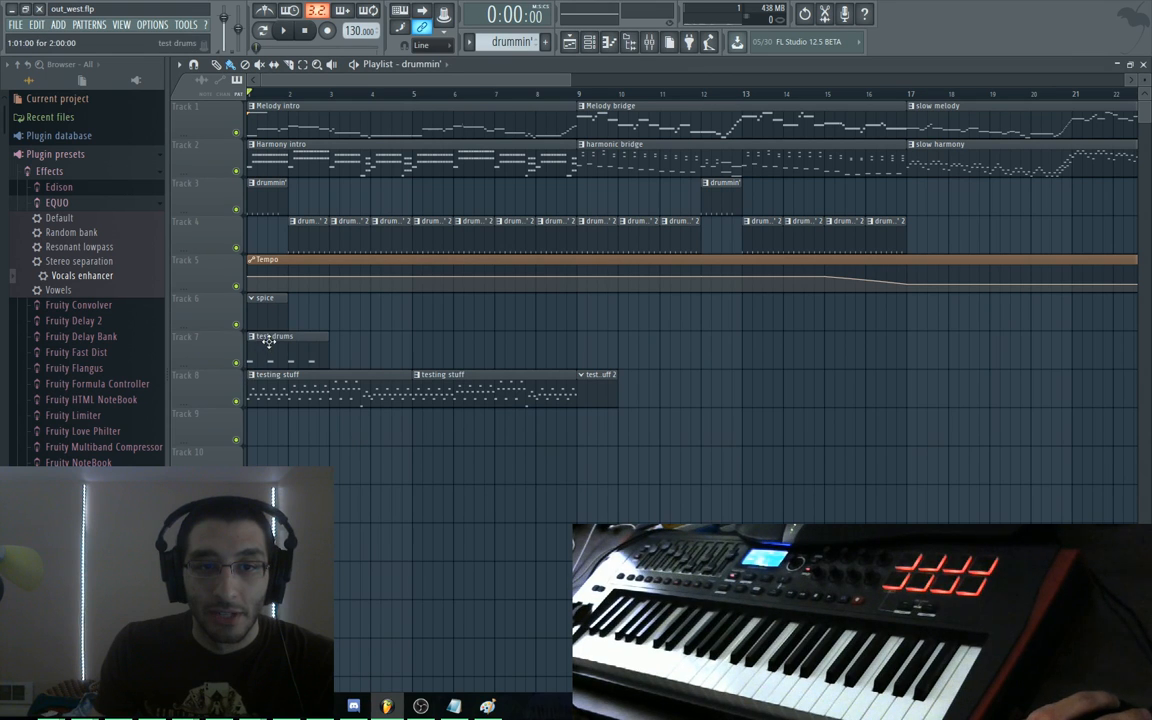
{"action": "double_click", "coordinate": [257, 352]}
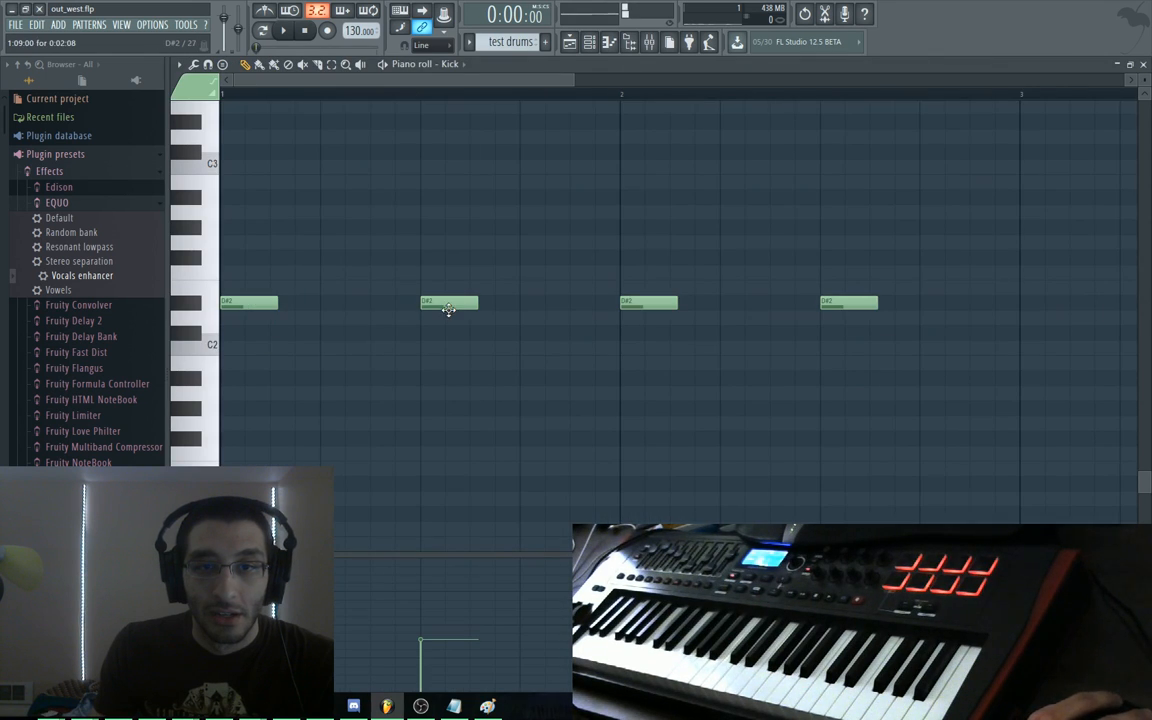
{"action": "right_click", "coordinate": [849, 302]}
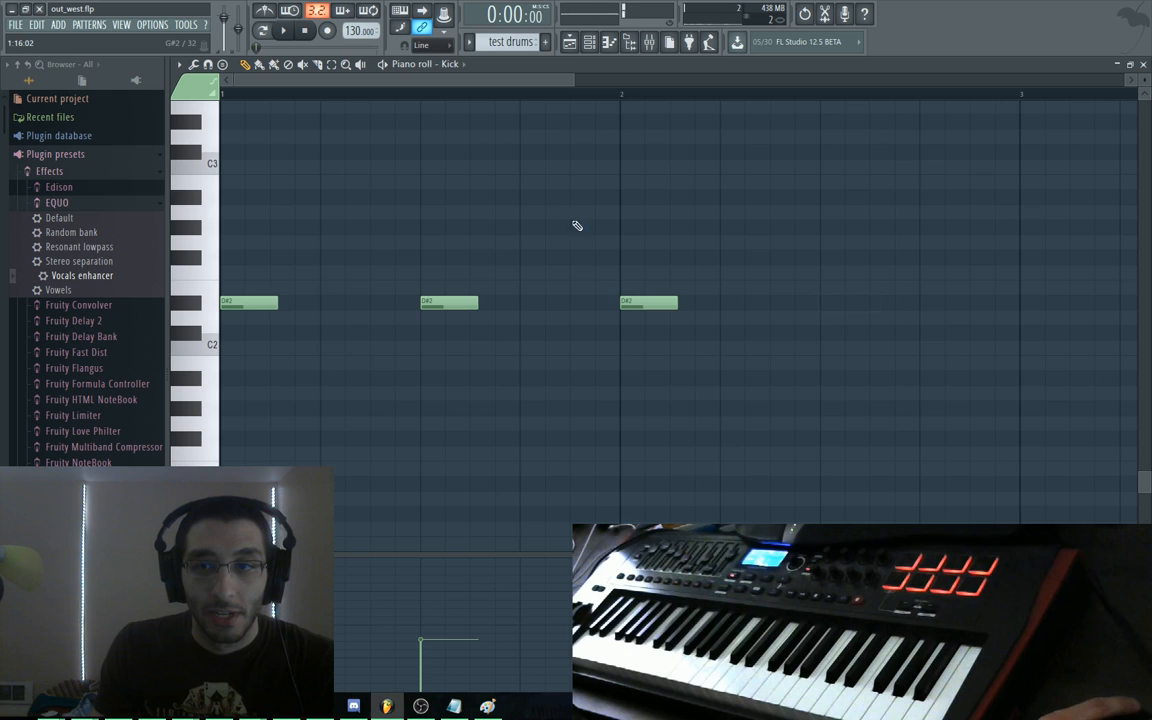
Float the note editor and review the drummin' 2 pattern's steps in the channel rack
{"action": "double_click", "coordinate": [563, 65]}
{"action": "left_click", "coordinate": [204, 362]}
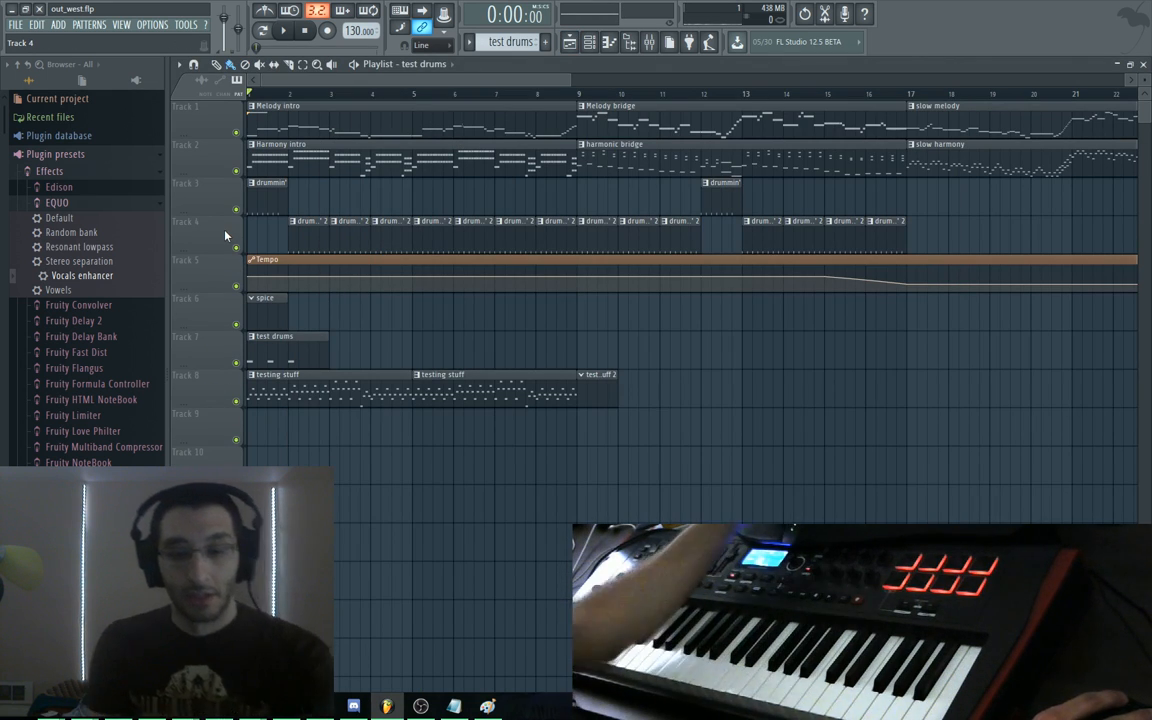
{"action": "key", "text": "F6"}
{"action": "left_click", "coordinate": [198, 239]}
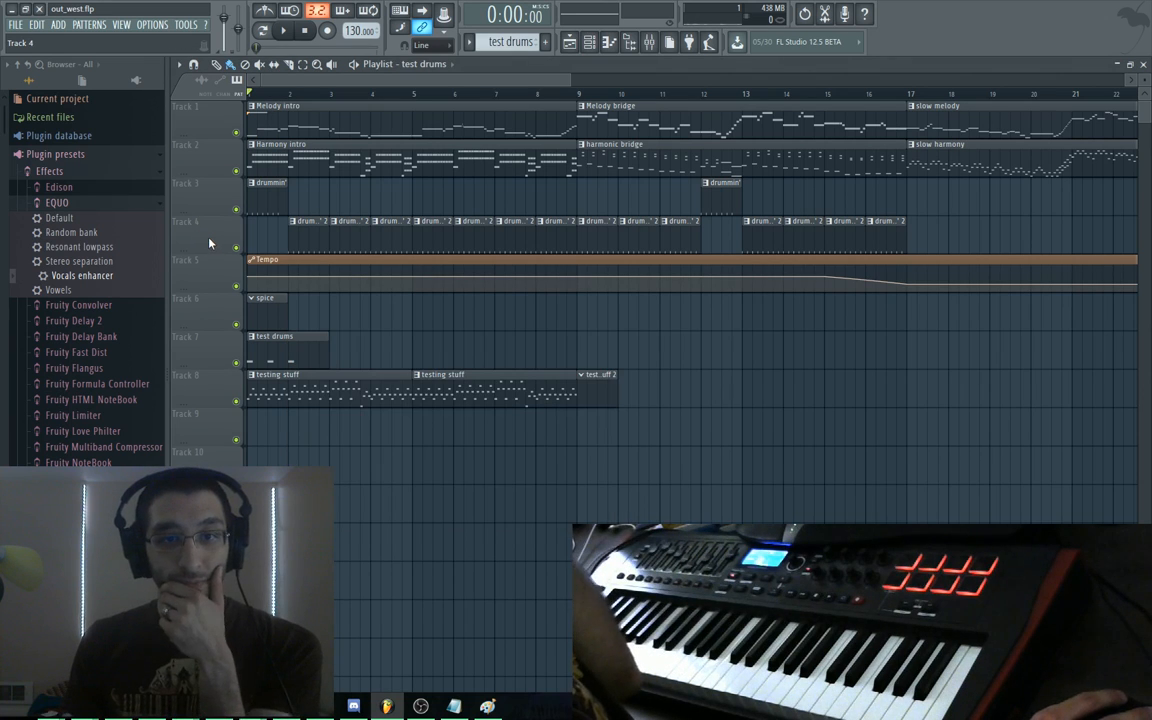
{"action": "key", "text": "F6"}
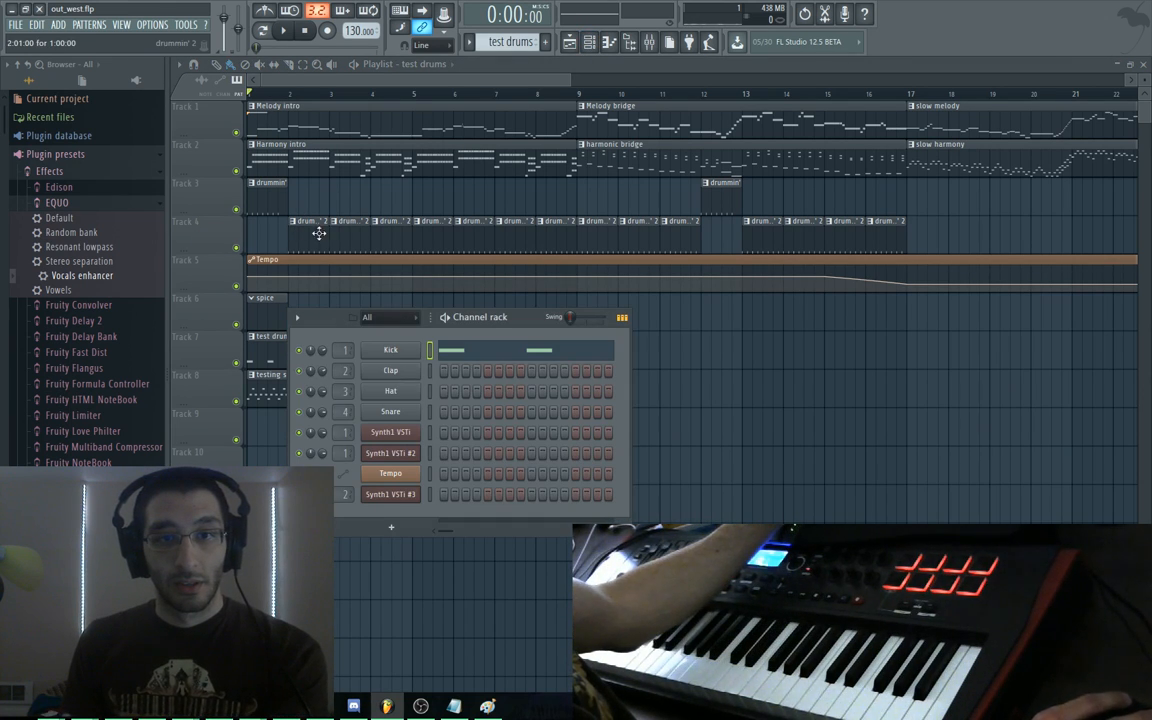
{"action": "left_click", "coordinate": [319, 233]}
{"action": "key", "text": "F6"}
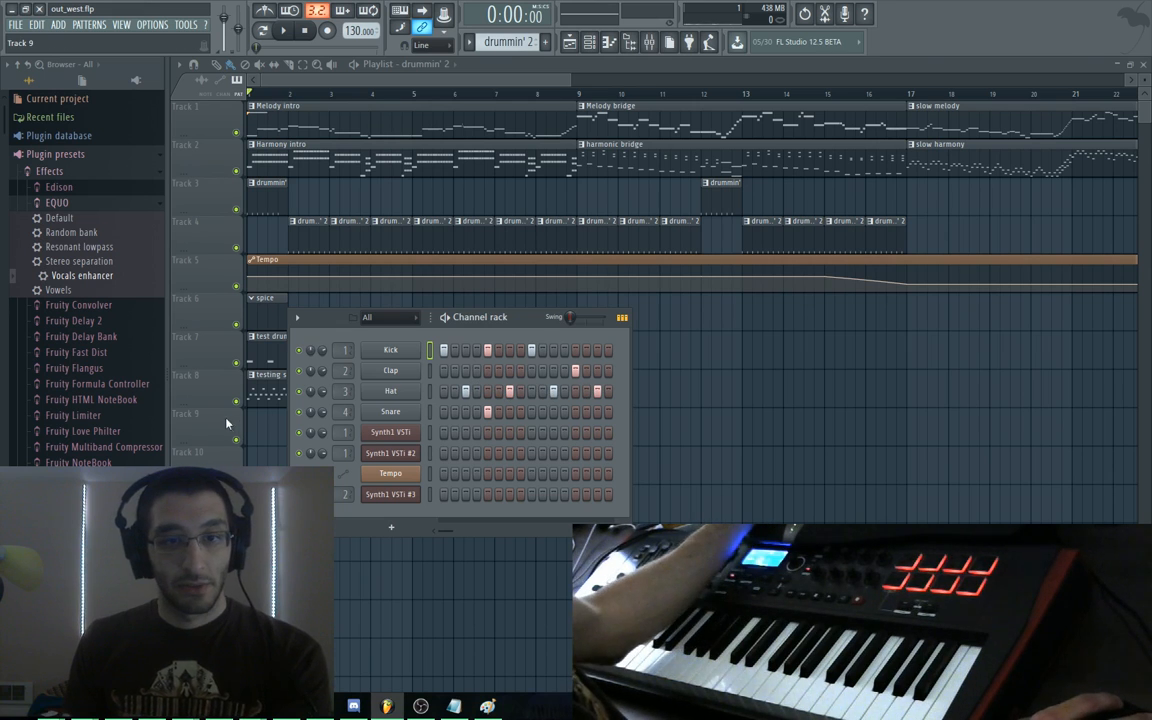
{"action": "key", "text": "F6"}
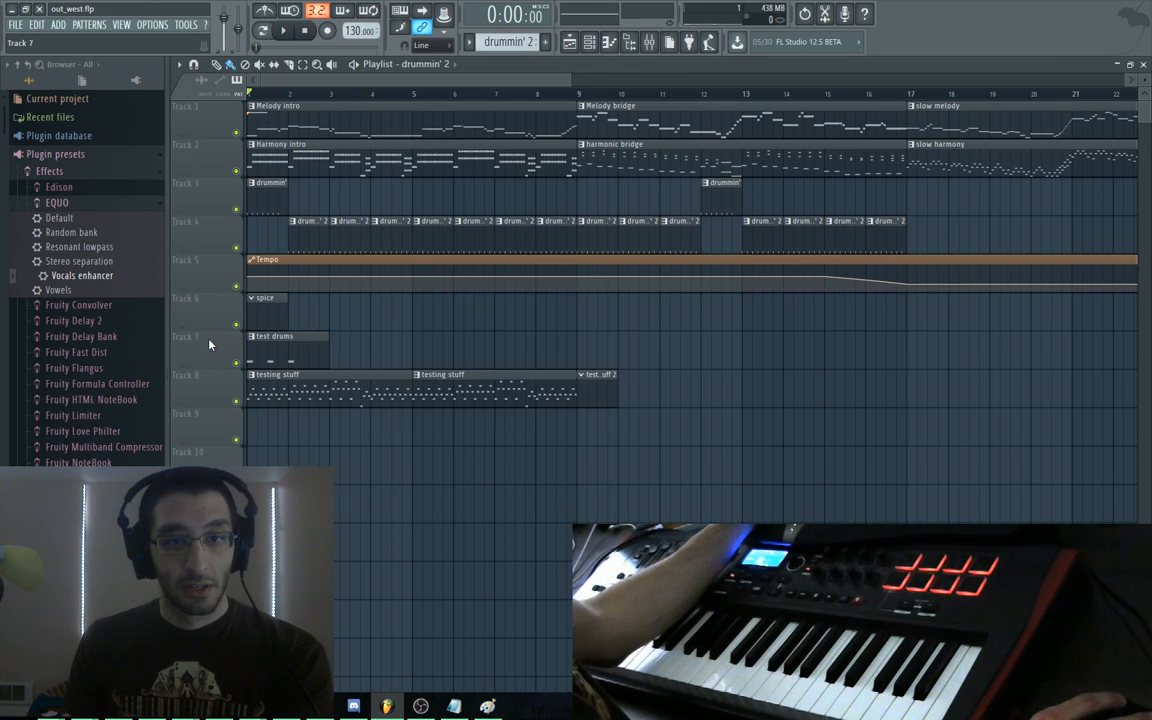
Add a hat hit on the last step and move the second and third kick notes earlier
{"action": "double_click", "coordinate": [262, 345]}
{"action": "key", "text": "Escape"}
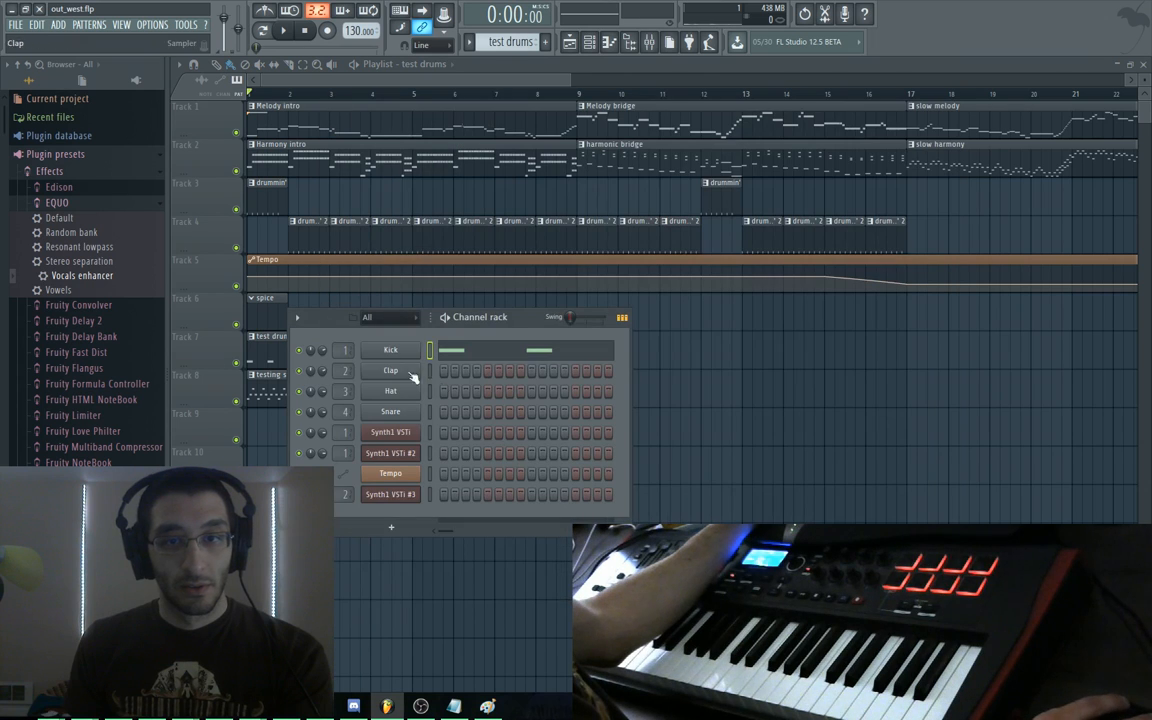
{"action": "left_click", "coordinate": [597, 393]}
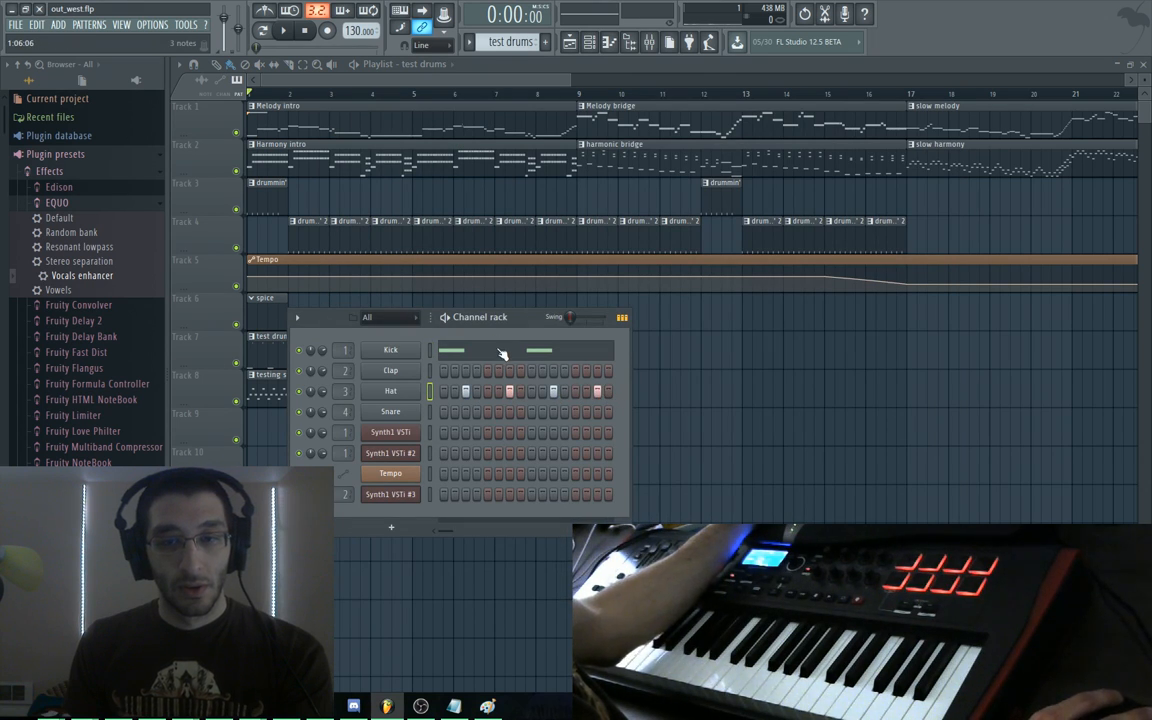
{"action": "left_click", "coordinate": [506, 357]}
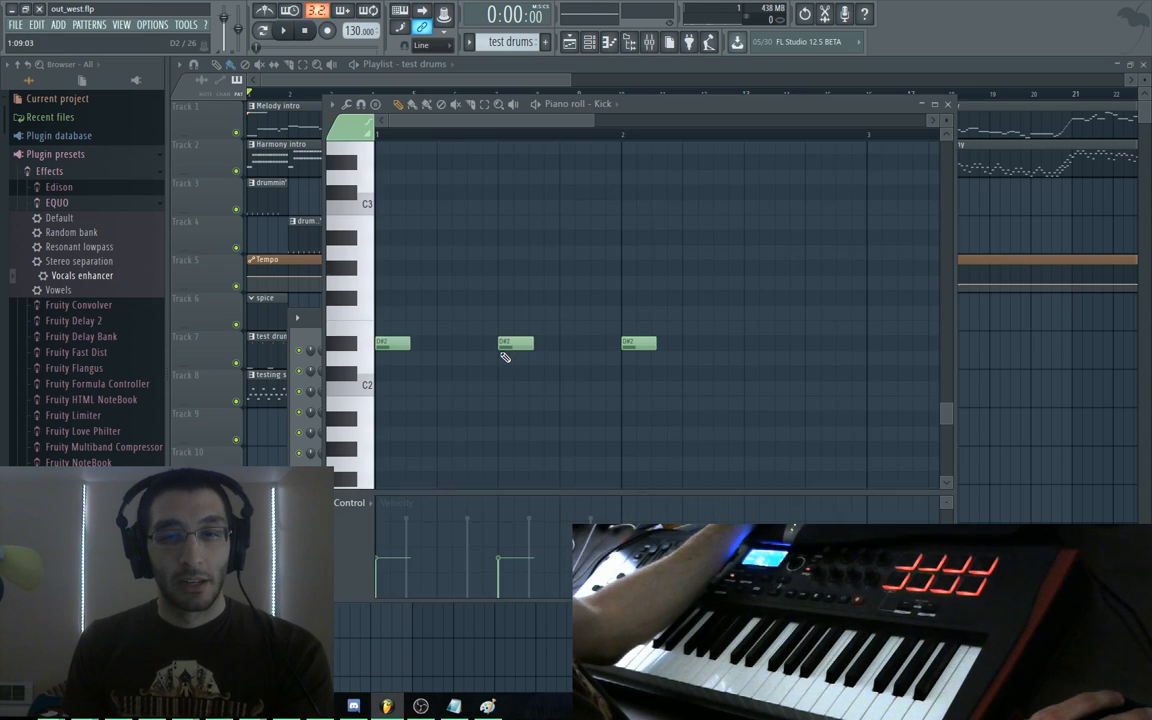
{"action": "left_click_drag", "start_coordinate": [508, 344], "coordinate": [452, 342]}
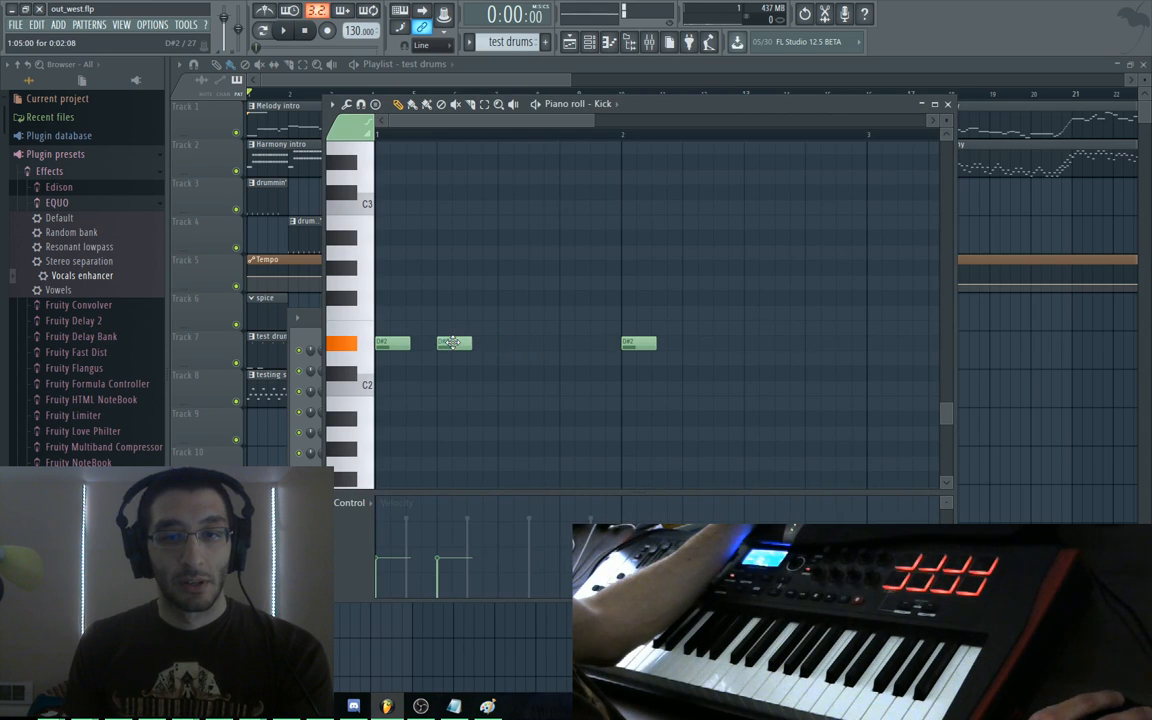
{"action": "left_click_drag", "start_coordinate": [638, 337], "coordinate": [516, 344]}
{"action": "key", "text": "Escape"}
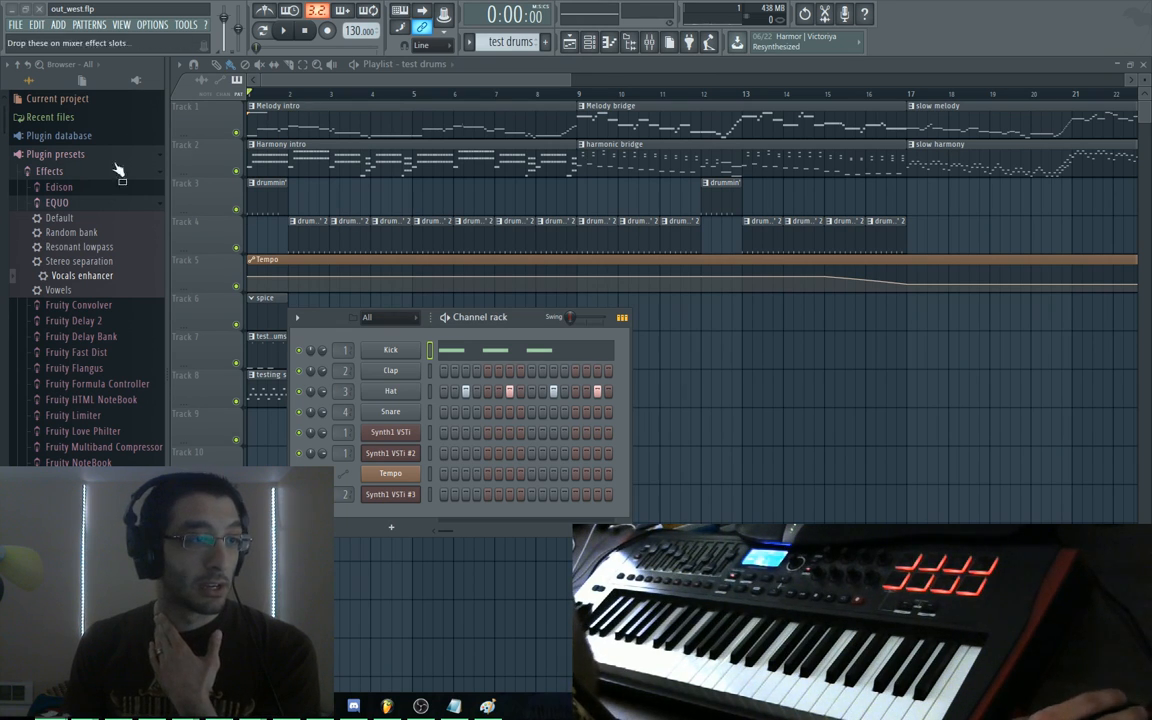
Play the arrangement, then paste the viewer's bitcrushing and fast feedback delay tip into the goals note
{"action": "left_click", "coordinate": [279, 80]}
{"action": "key", "text": "space"}
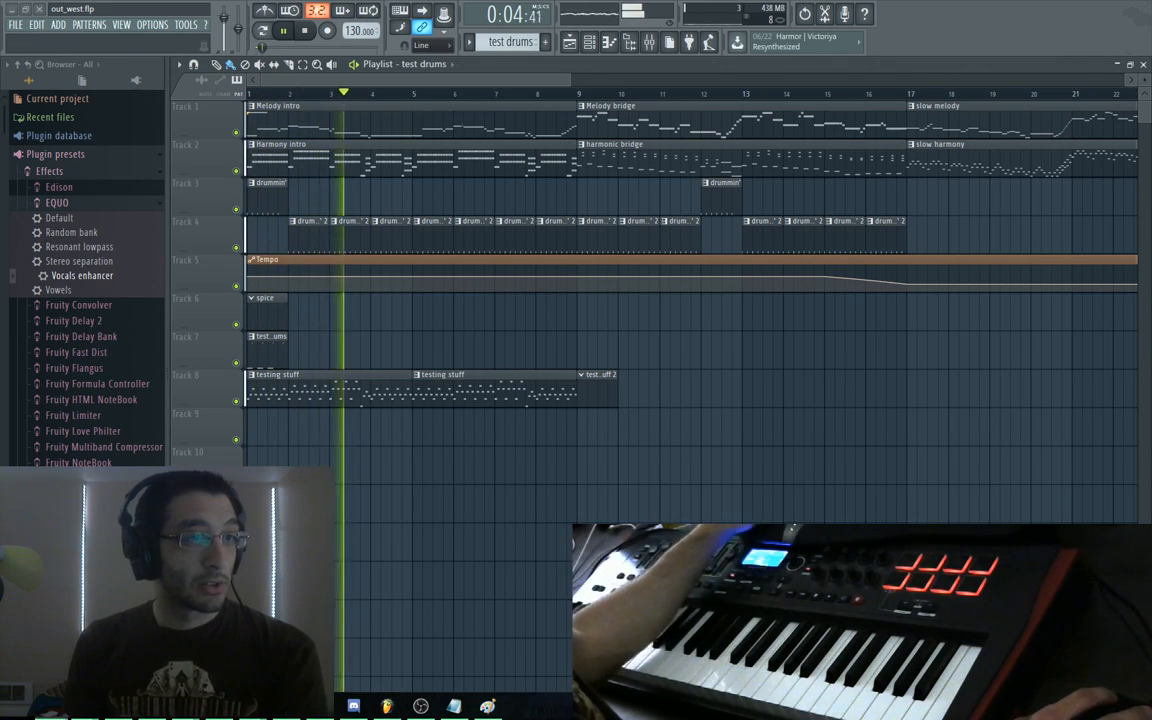
{"action": "key", "text": "alt+Tab"}
{"action": "key", "text": "Return"}
{"action": "key", "text": "Return"}
{"action": "key", "text": "Return"}
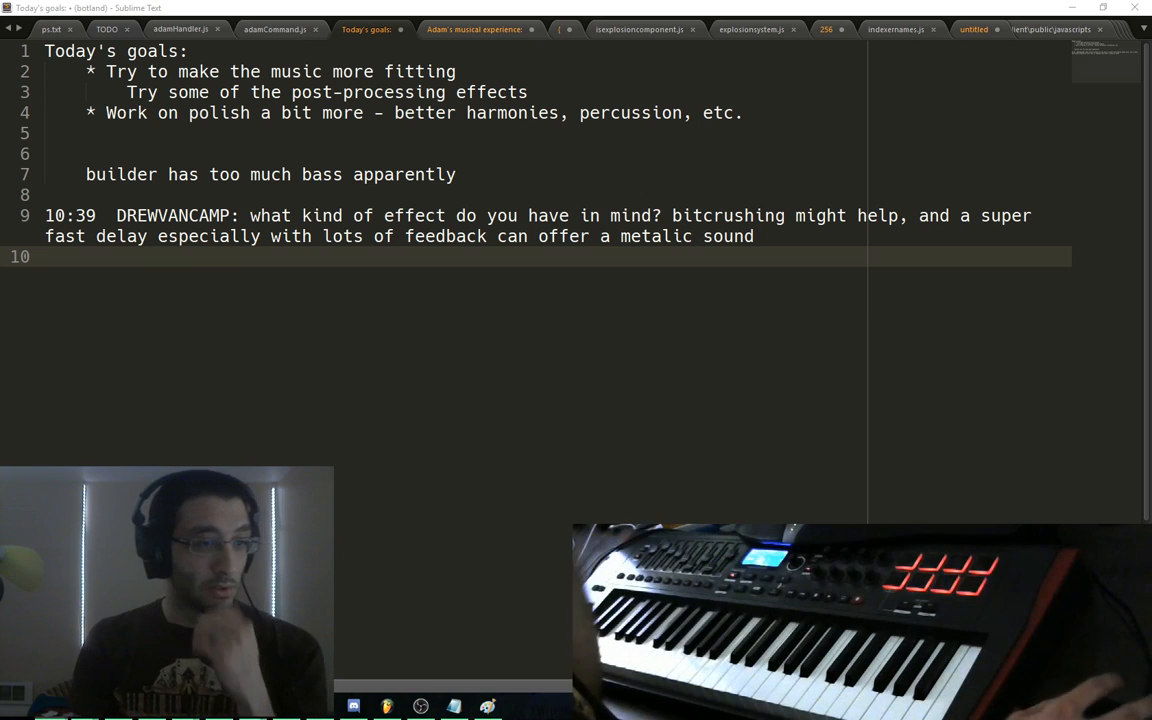
Return from the Sublime Text notes to FL Studio's out_west playlist
{"action": "left_click", "coordinate": [387, 706]}
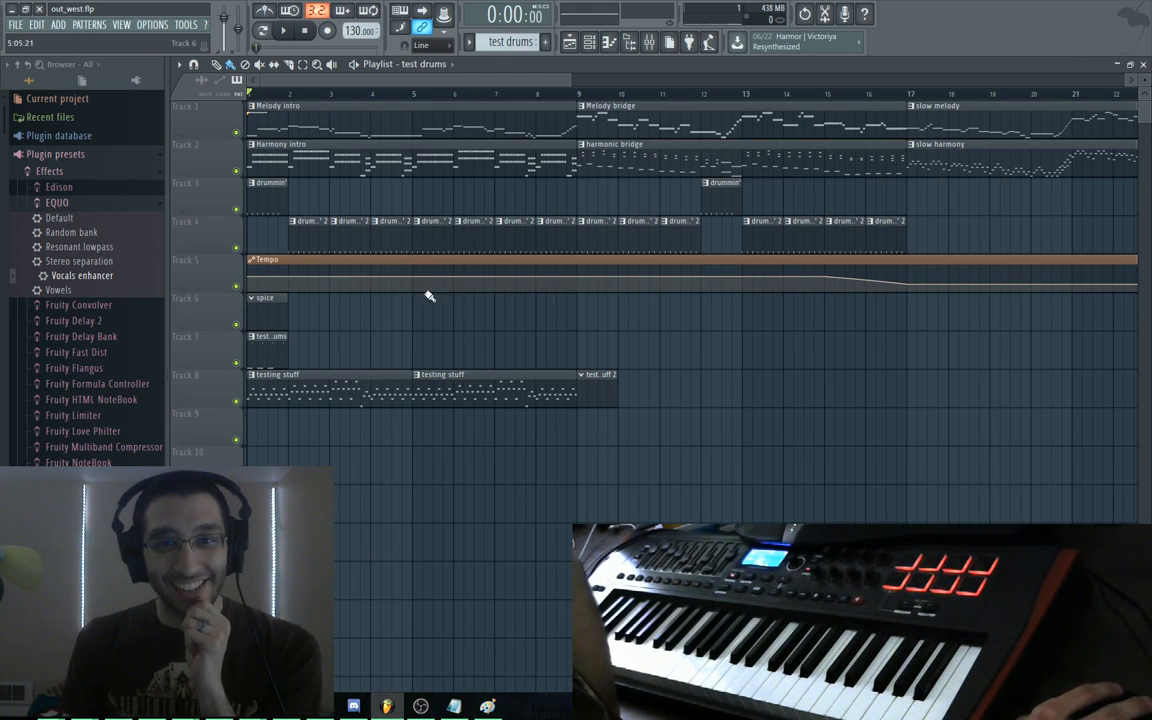
Mute the old drum clips on Tracks 3 and 4
{"action": "double_click", "coordinate": [263, 333]}
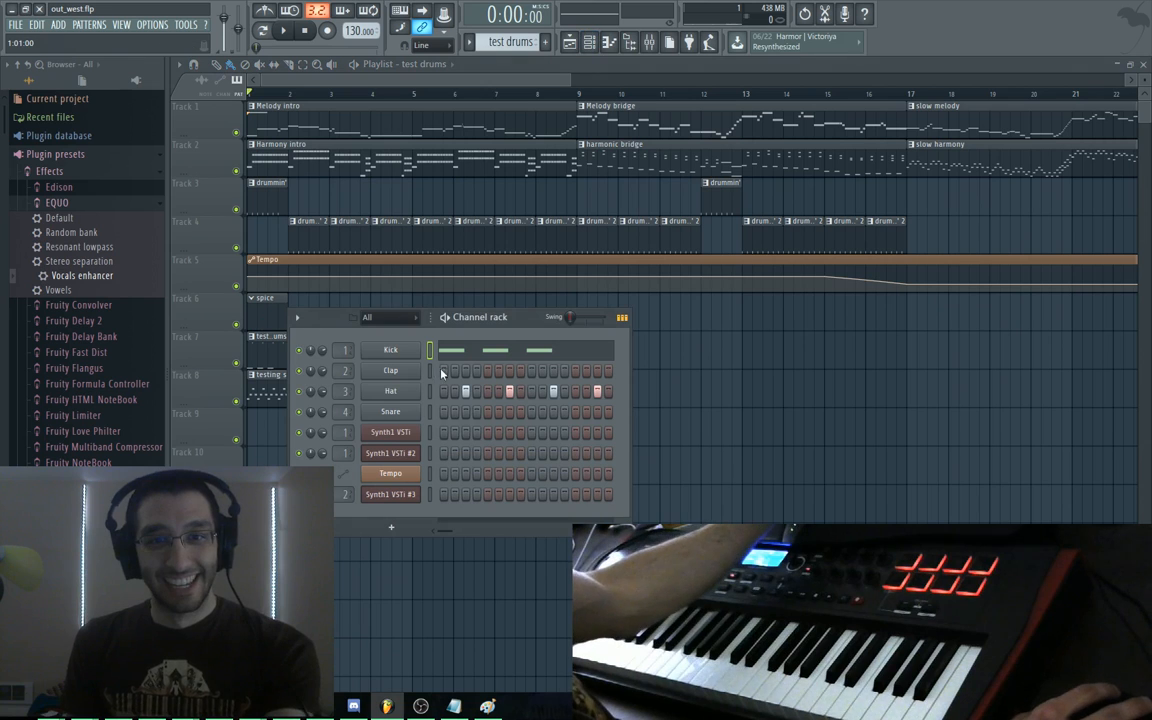
{"action": "left_click", "coordinate": [236, 209]}
{"action": "left_click", "coordinate": [236, 247]}
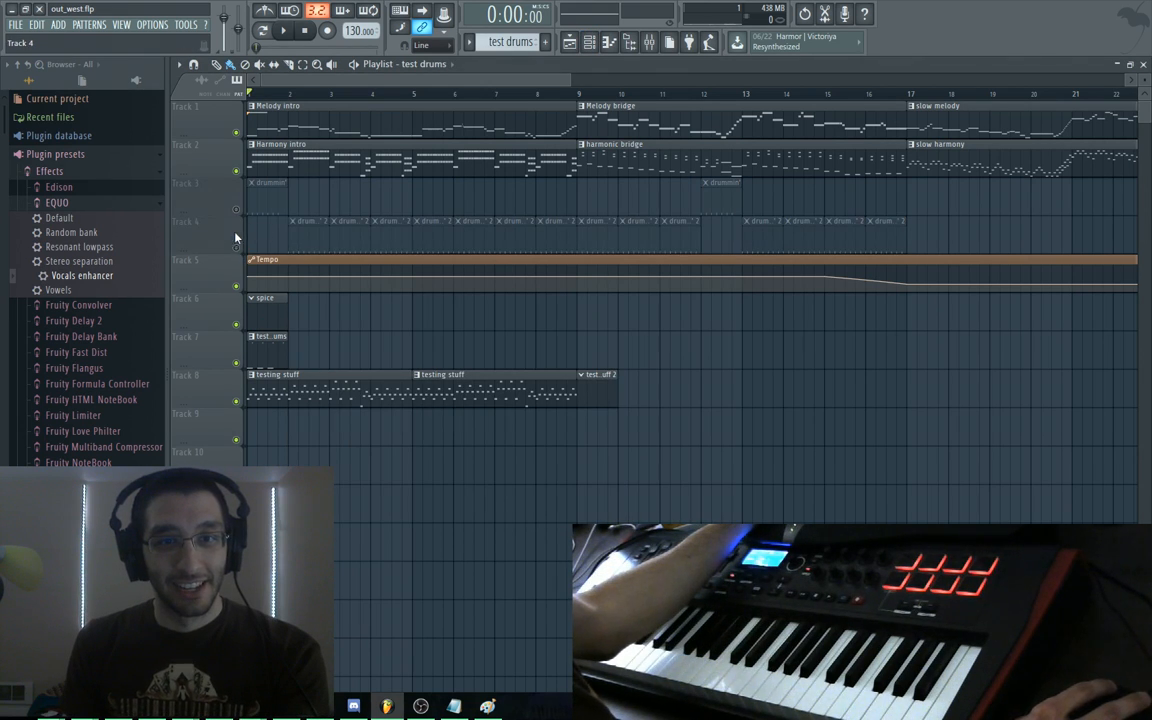
{"action": "key", "text": "F5"}
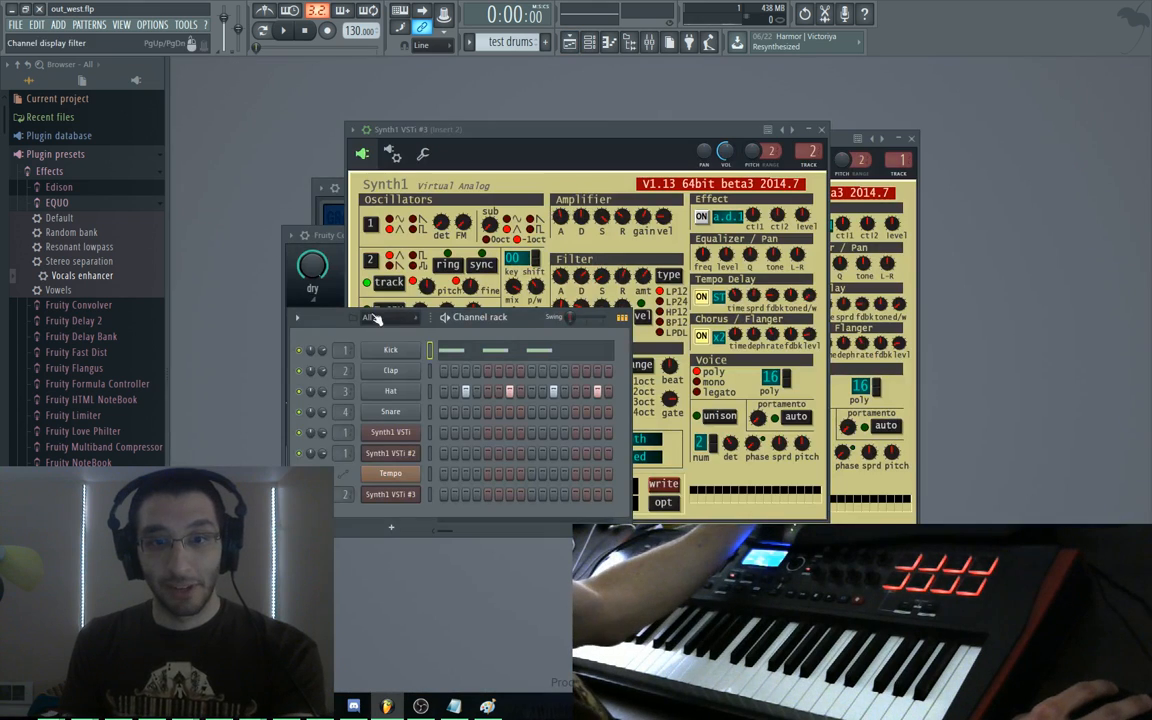
{"action": "key", "text": "F5"}
{"action": "key", "text": "F6"}
Inspect the drummin' 2 kick notes beside the step sequencer, then close both windows
{"action": "double_click", "coordinate": [217, 237]}
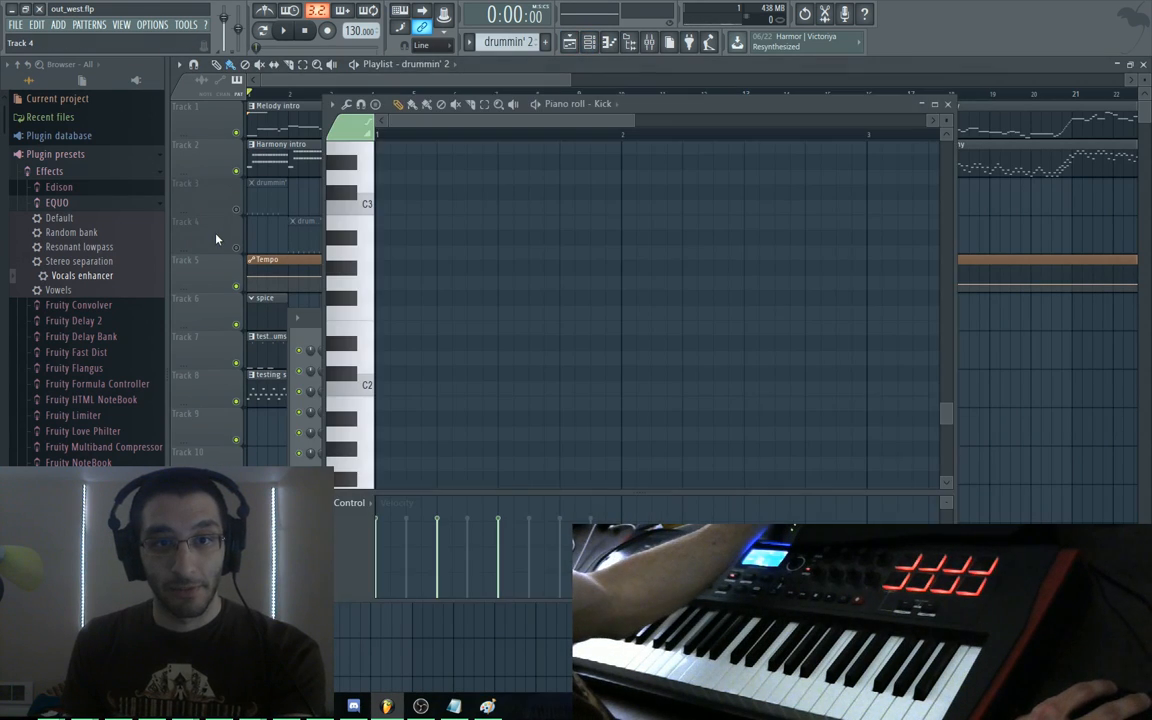
{"action": "left_click", "coordinate": [218, 236]}
{"action": "key", "text": "F7"}
{"action": "left_click_drag", "start_coordinate": [654, 110], "coordinate": [834, 133]}
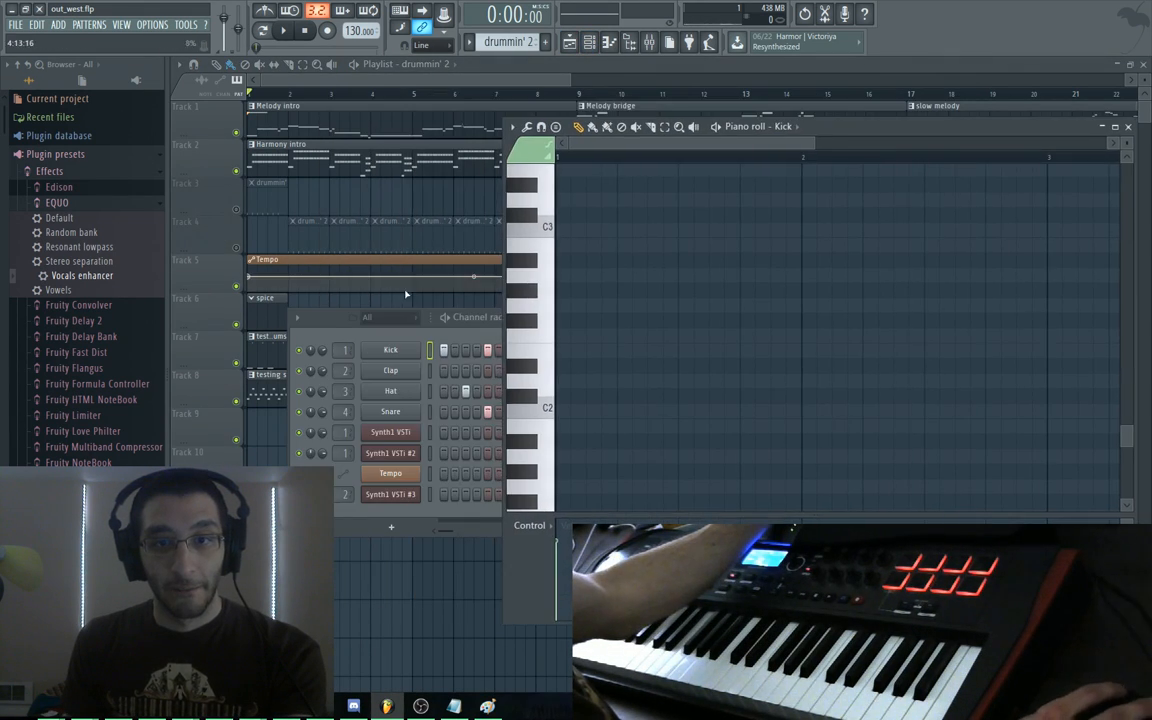
{"action": "left_click_drag", "start_coordinate": [344, 321], "coordinate": [318, 256]}
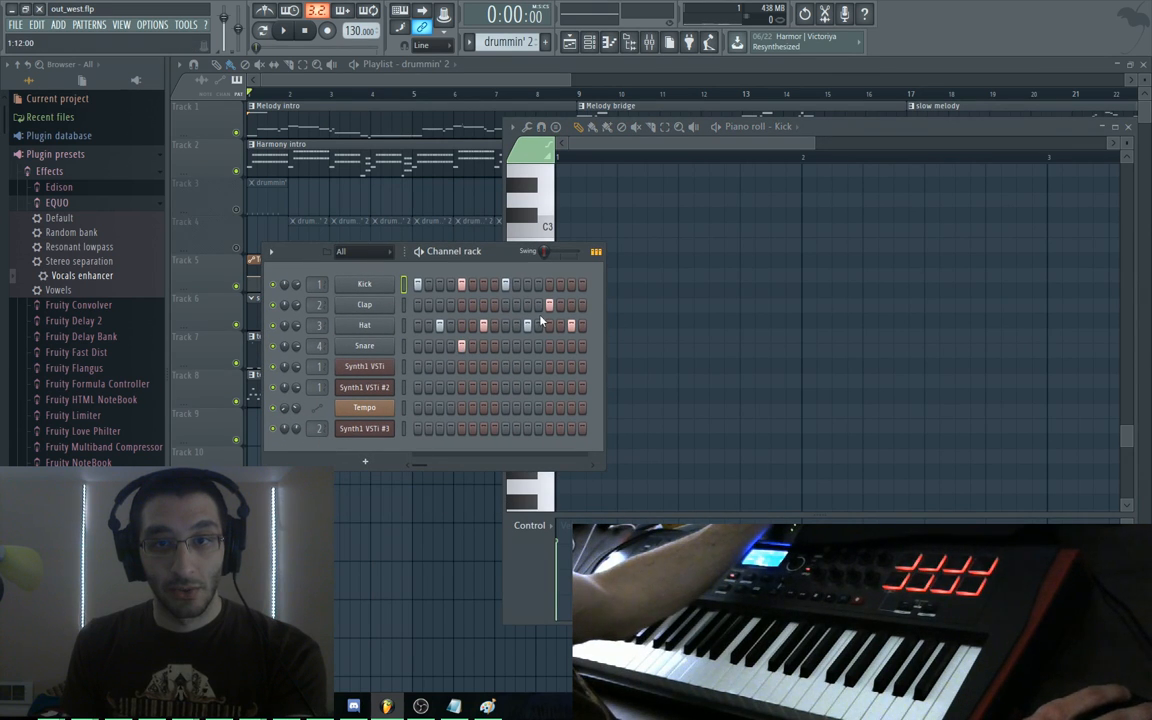
{"action": "key", "text": "F12"}
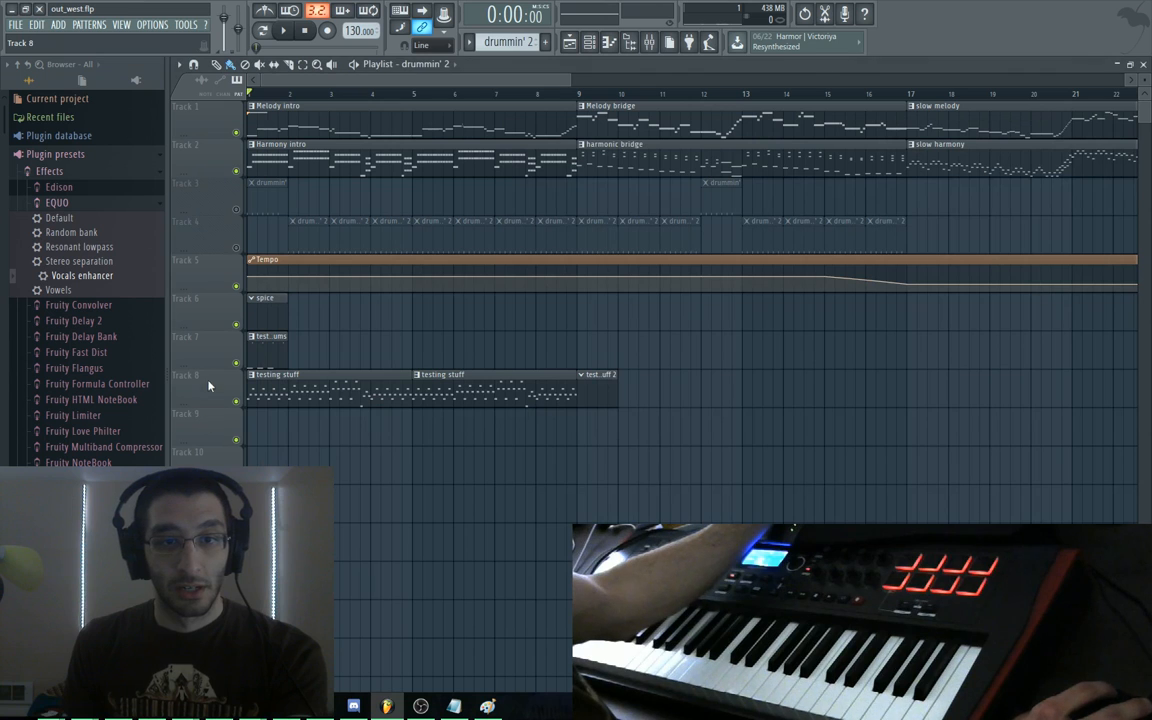
Select the test drums pattern, show its steps in the channel rack, and play it
{"action": "right_click", "coordinate": [206, 343]}
{"action": "left_click", "coordinate": [197, 342]}
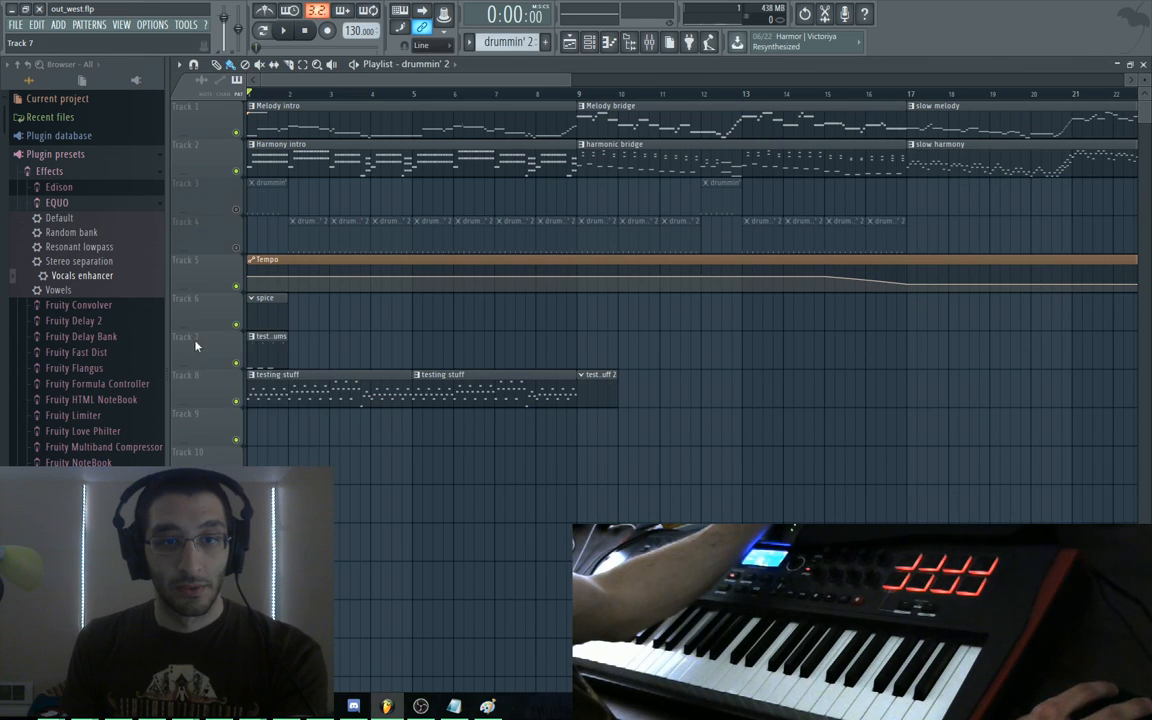
{"action": "key", "text": "F5"}
{"action": "key", "text": "F5"}
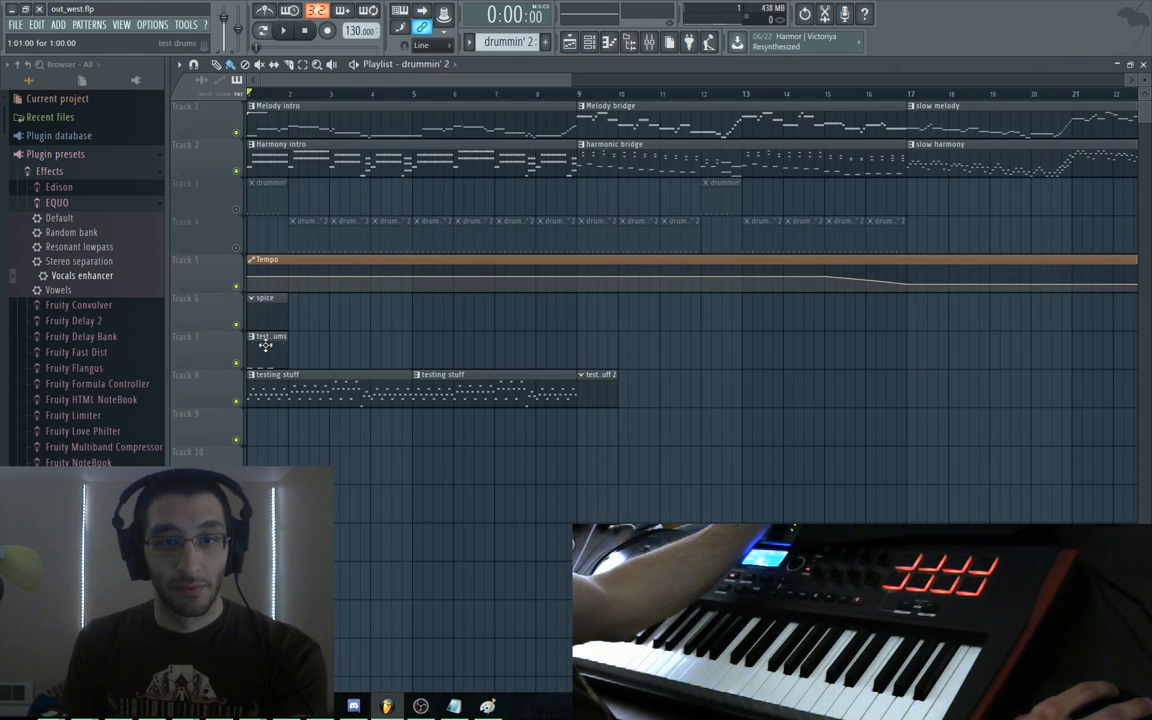
{"action": "left_click", "coordinate": [262, 343]}
{"action": "key", "text": "F6"}
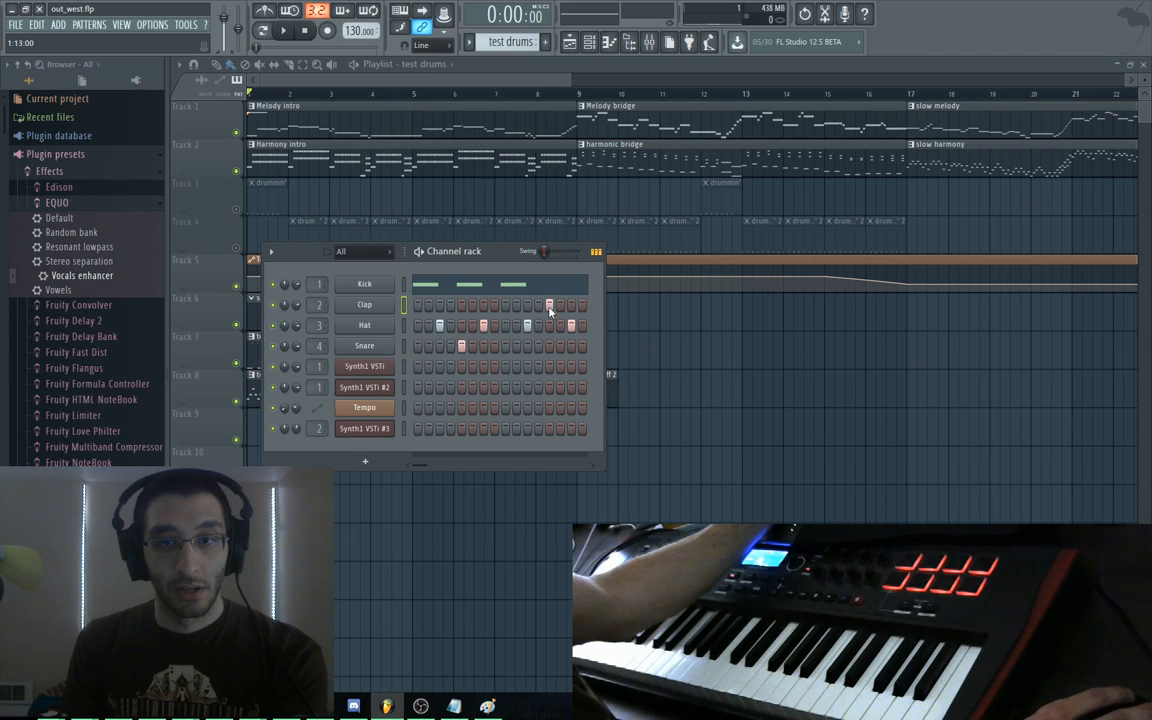
{"action": "key", "text": "space"}
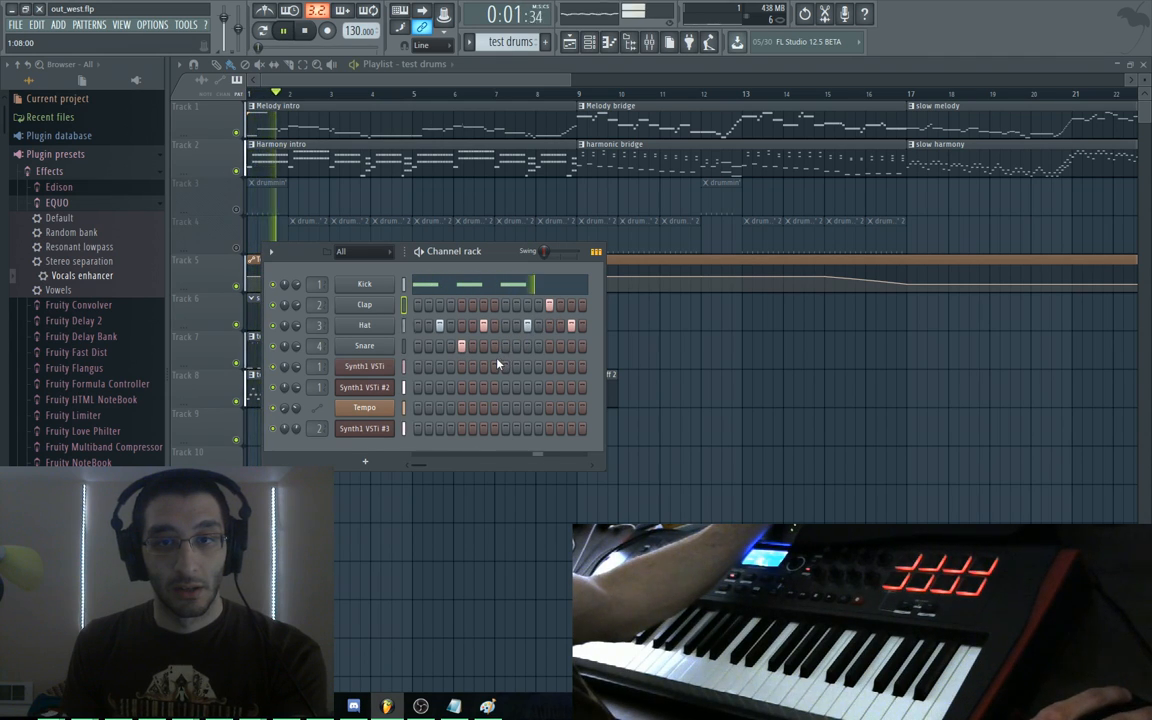
{"action": "key", "text": "space"}
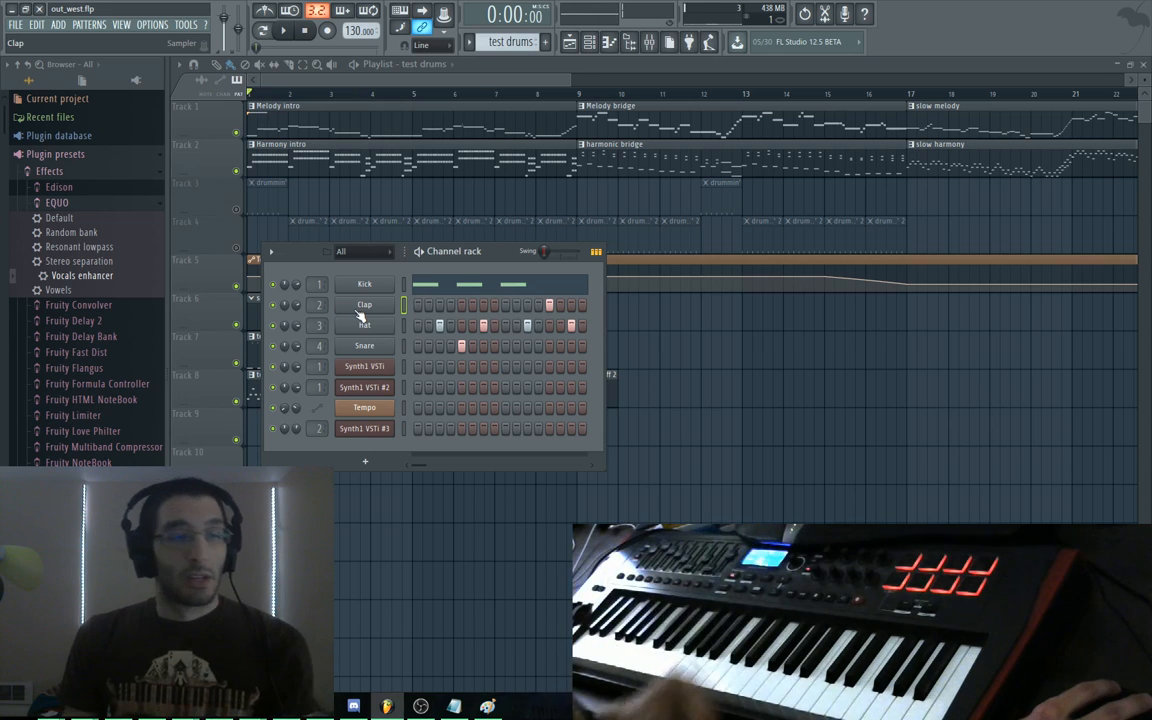
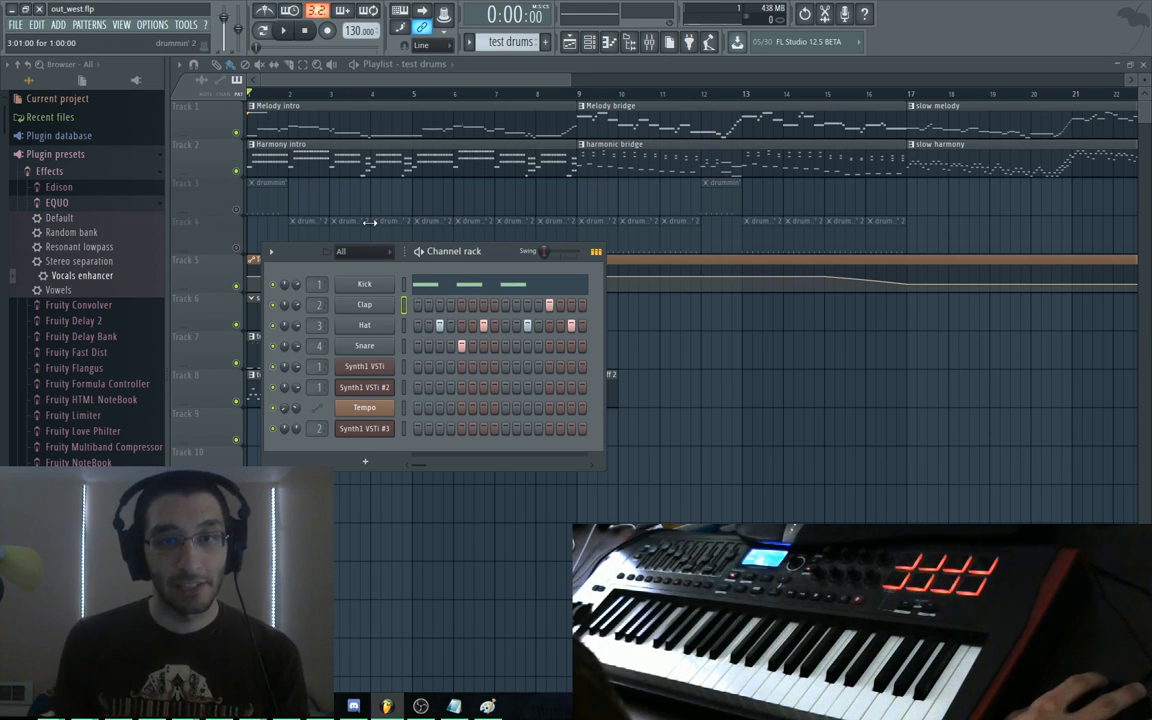
Nudge the channel rack, start playback, and open the Hat channel's sample settings
{"action": "left_click_drag", "start_coordinate": [318, 254], "coordinate": [334, 260]}
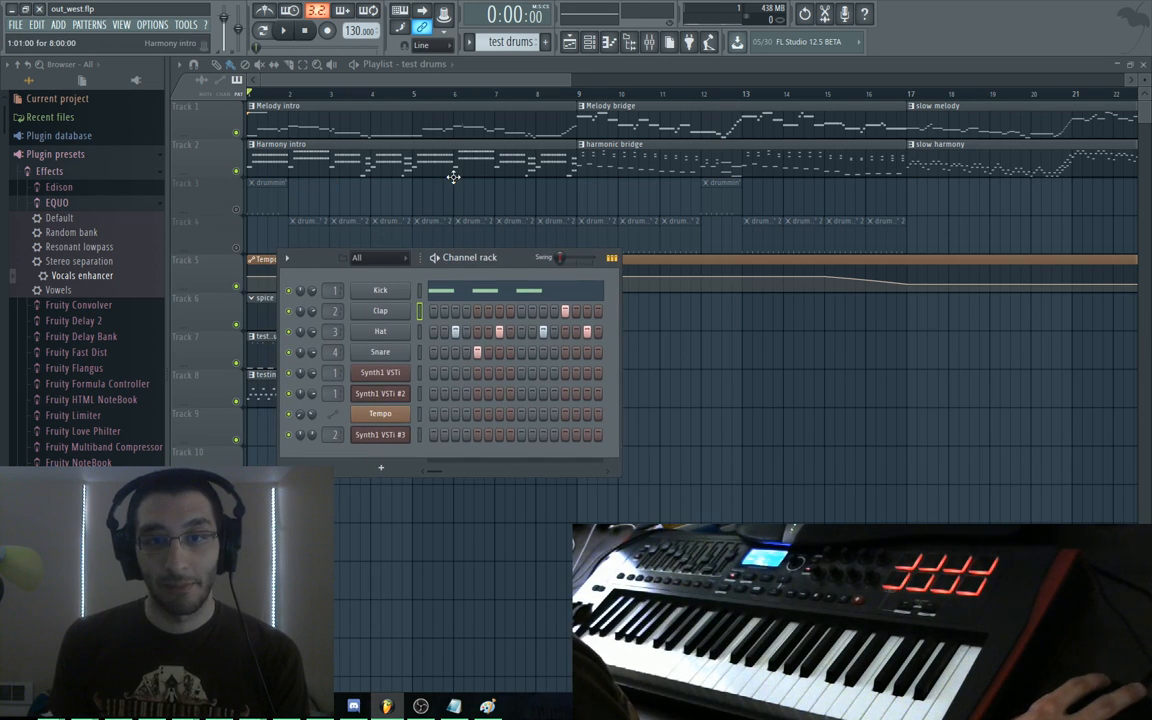
{"action": "key", "text": "space"}
{"action": "key", "text": "space"}
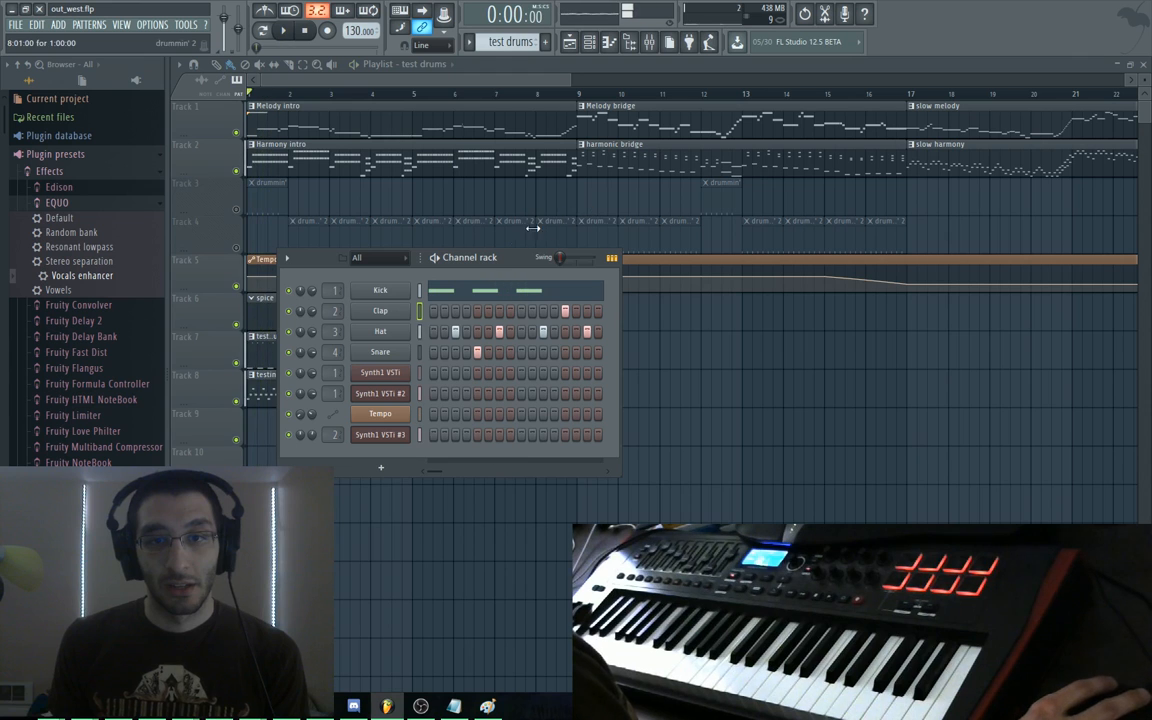
{"action": "left_click", "coordinate": [385, 331]}
Move the Hat settings aside and maximize the browser's bitcrushing search results
{"action": "left_click_drag", "start_coordinate": [460, 212], "coordinate": [803, 263]}
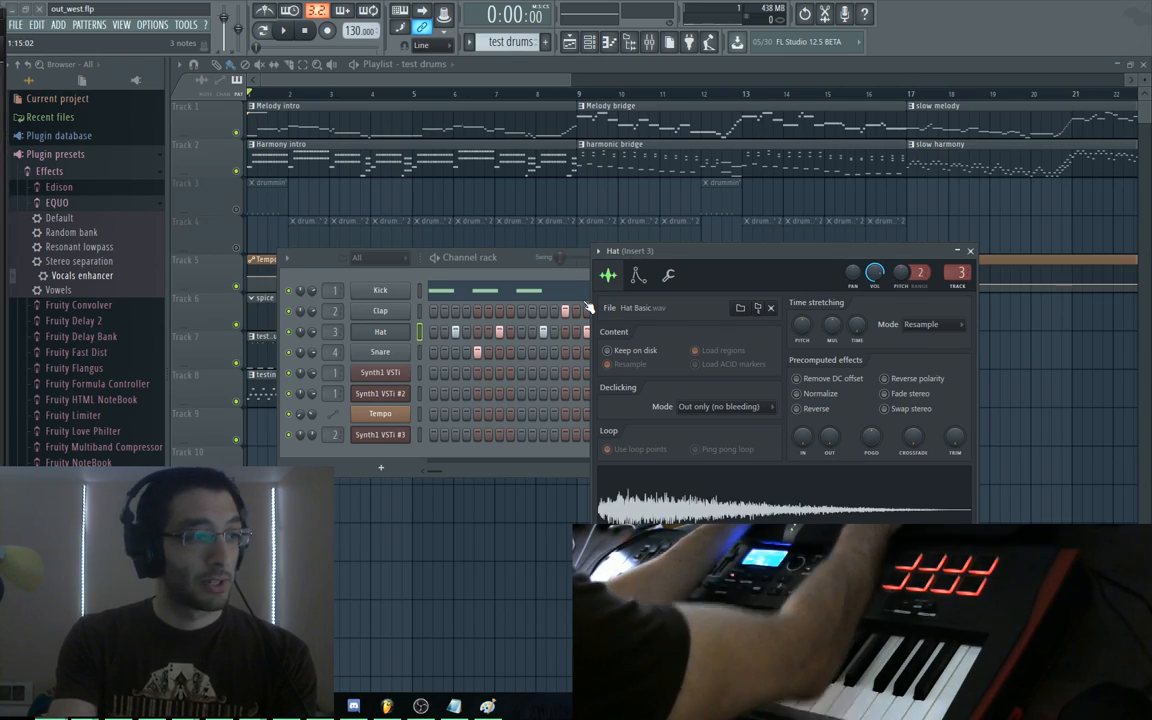
{"action": "key", "text": "alt+Tab"}
{"action": "key", "text": "super+Up"}
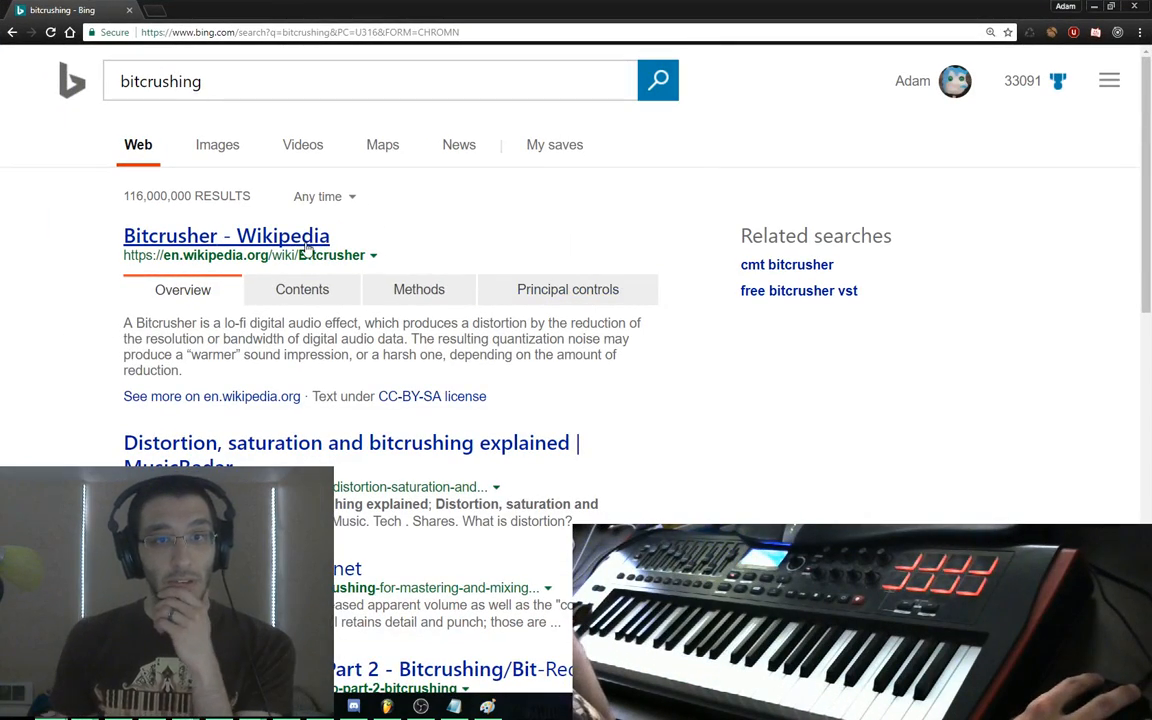
Read the Bitcrusher Wikipedia article down to its Examples section, then open a new tab
{"action": "left_click", "coordinate": [268, 236]}
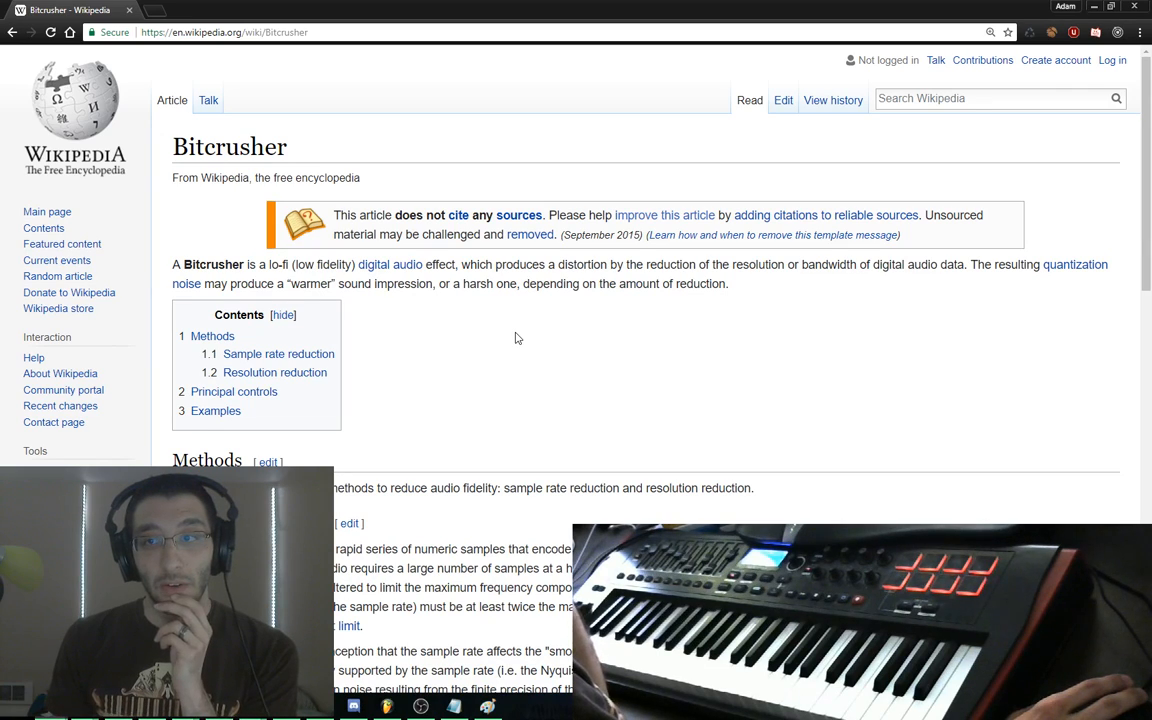
{"action": "scroll", "coordinate": [515, 338], "scroll_direction": "down", "scroll_amount": 3}
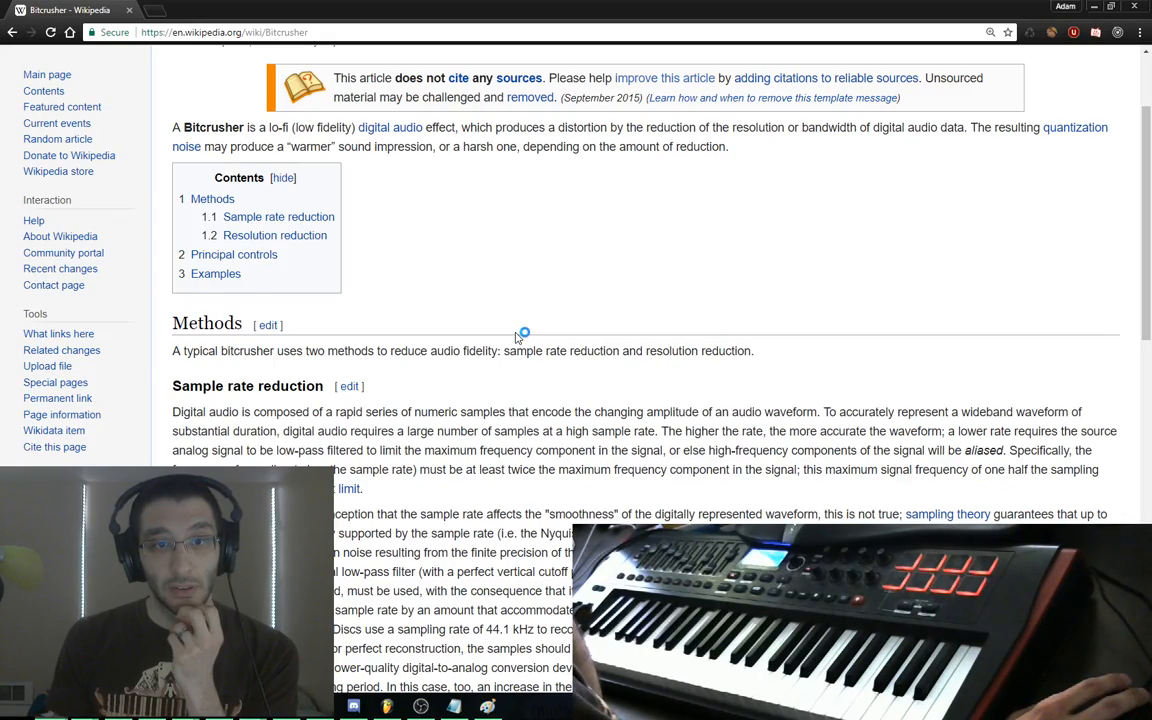
{"action": "scroll", "coordinate": [517, 337], "scroll_direction": "down", "scroll_amount": 4}
{"action": "scroll", "coordinate": [517, 340], "scroll_direction": "down", "scroll_amount": 3}
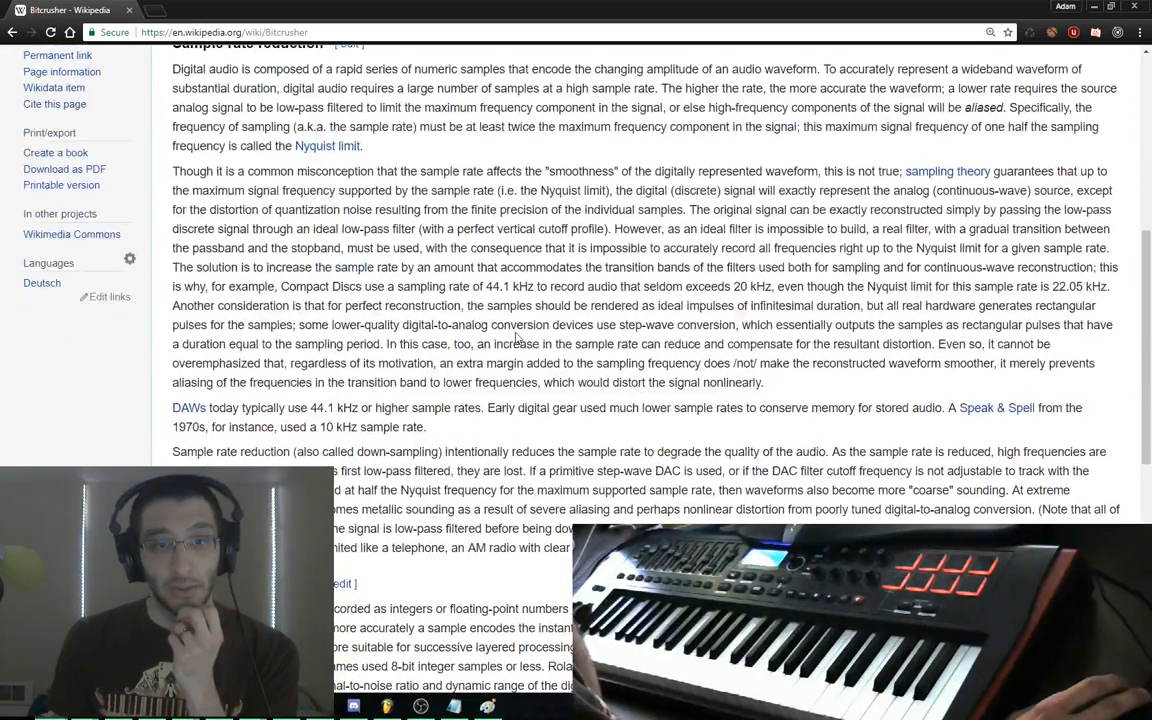
{"action": "scroll", "coordinate": [517, 340], "scroll_direction": "down", "scroll_amount": 10}
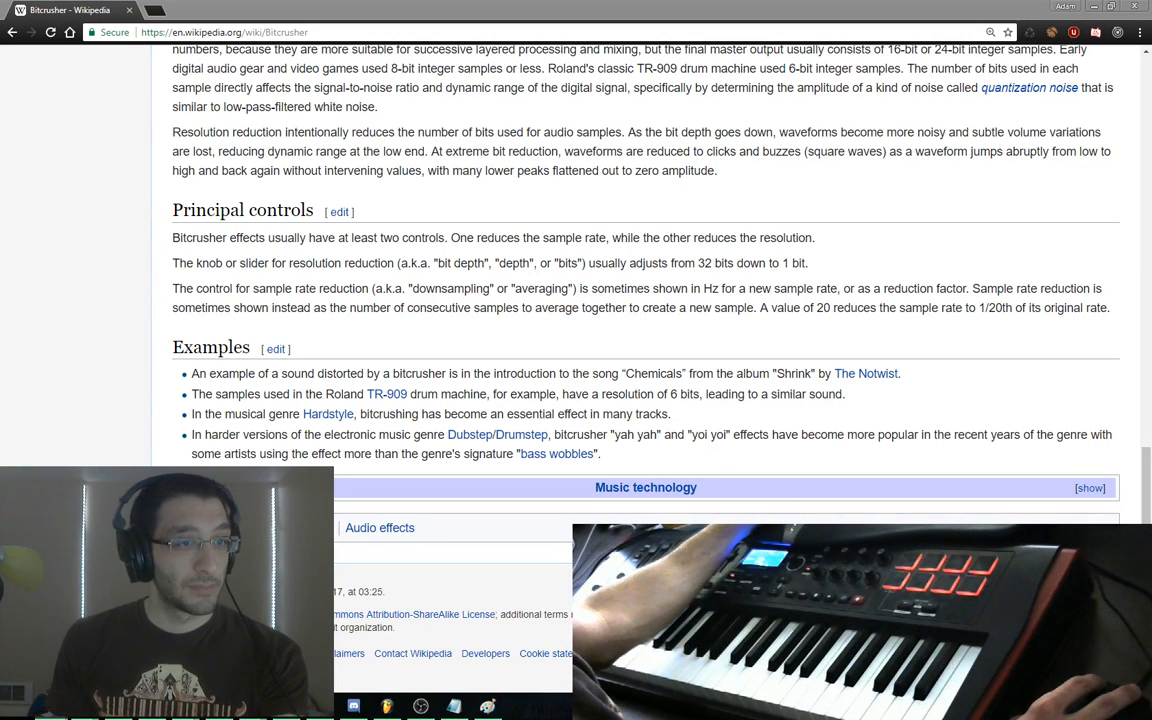
{"action": "key", "text": "ctrl+t"}
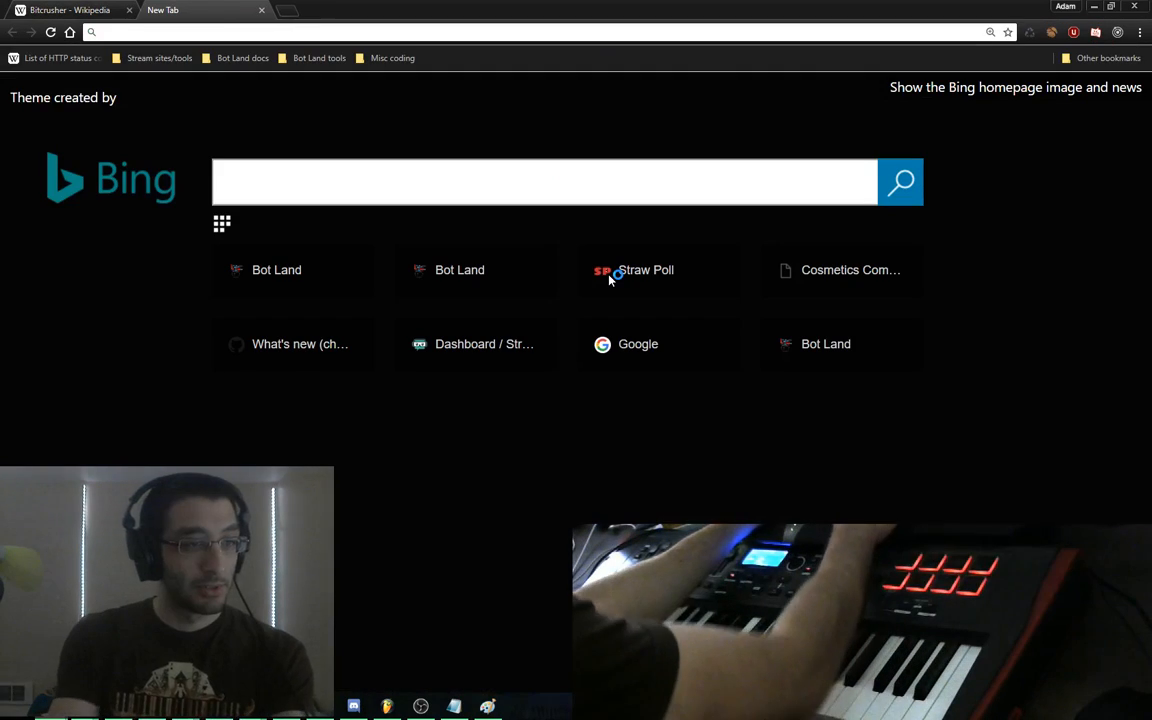
Search 'flstudio bitcrushing' and open the Best Free Bitcrusher VST/AU Plugins article
{"action": "type", "text": "flstudio"}
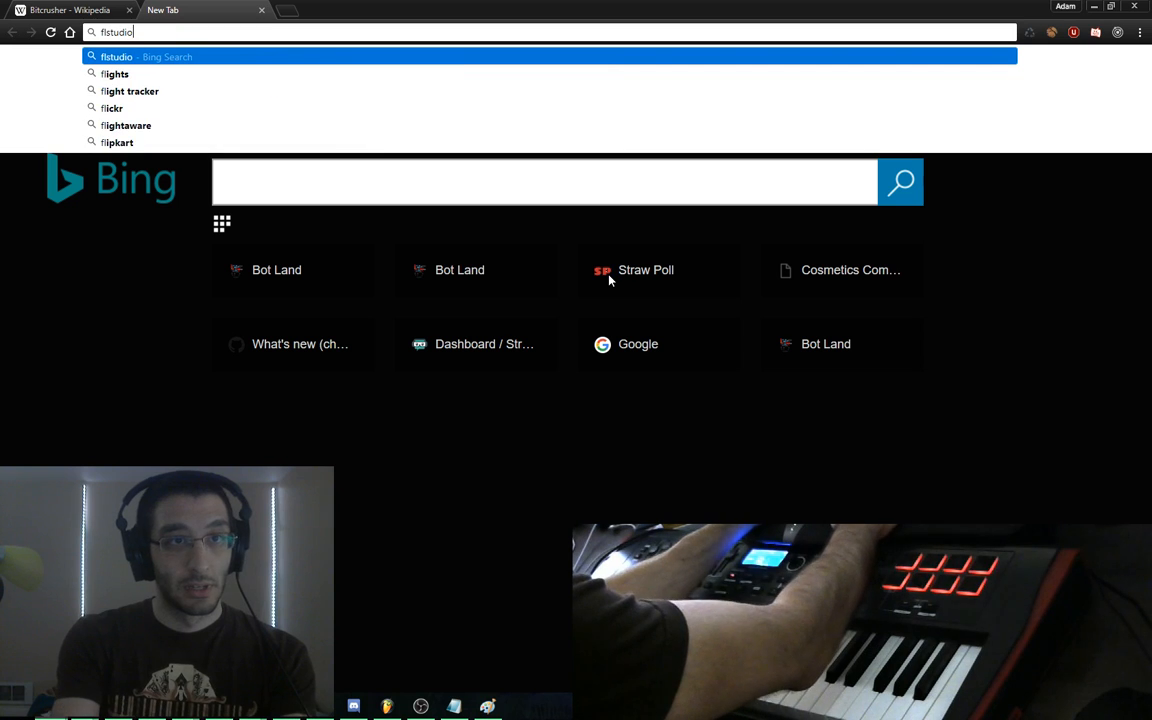
{"action": "type", "text": " bitcrushing"}
{"action": "key", "text": "Return"}
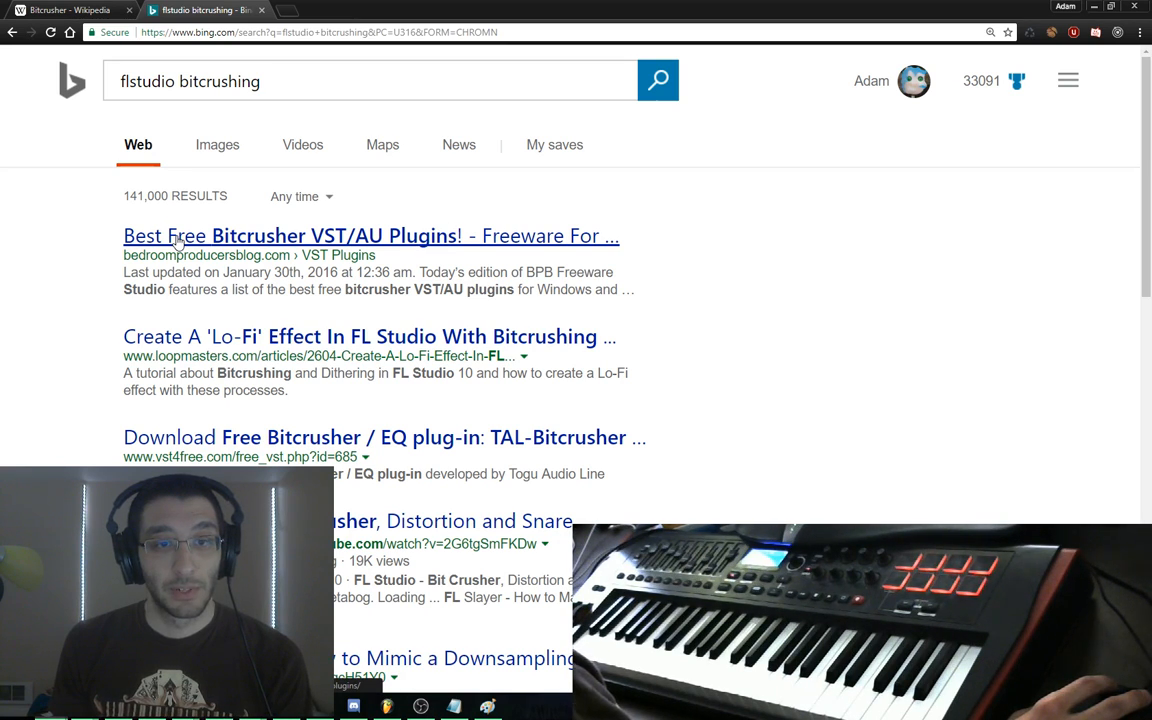
{"action": "left_click", "coordinate": [175, 238]}
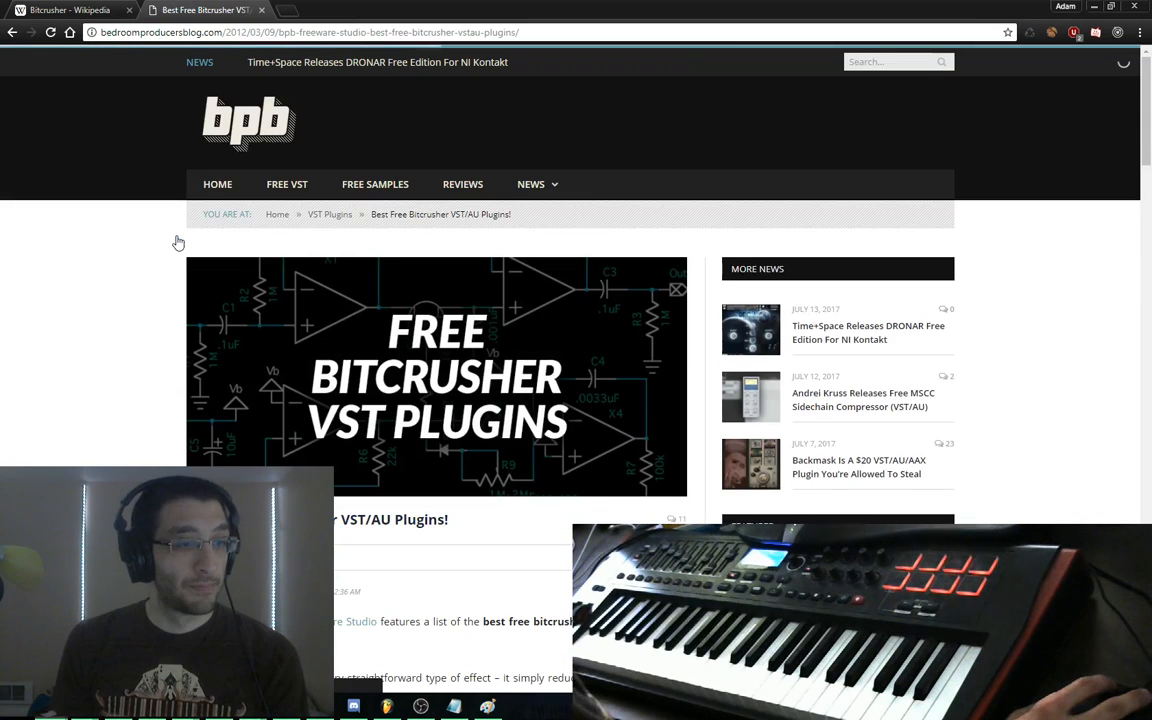
Skim the article, highlighting the best free bitcrusher plugins phrase, then return to FL Studio
{"action": "scroll", "coordinate": [113, 296], "scroll_direction": "down", "scroll_amount": 2}
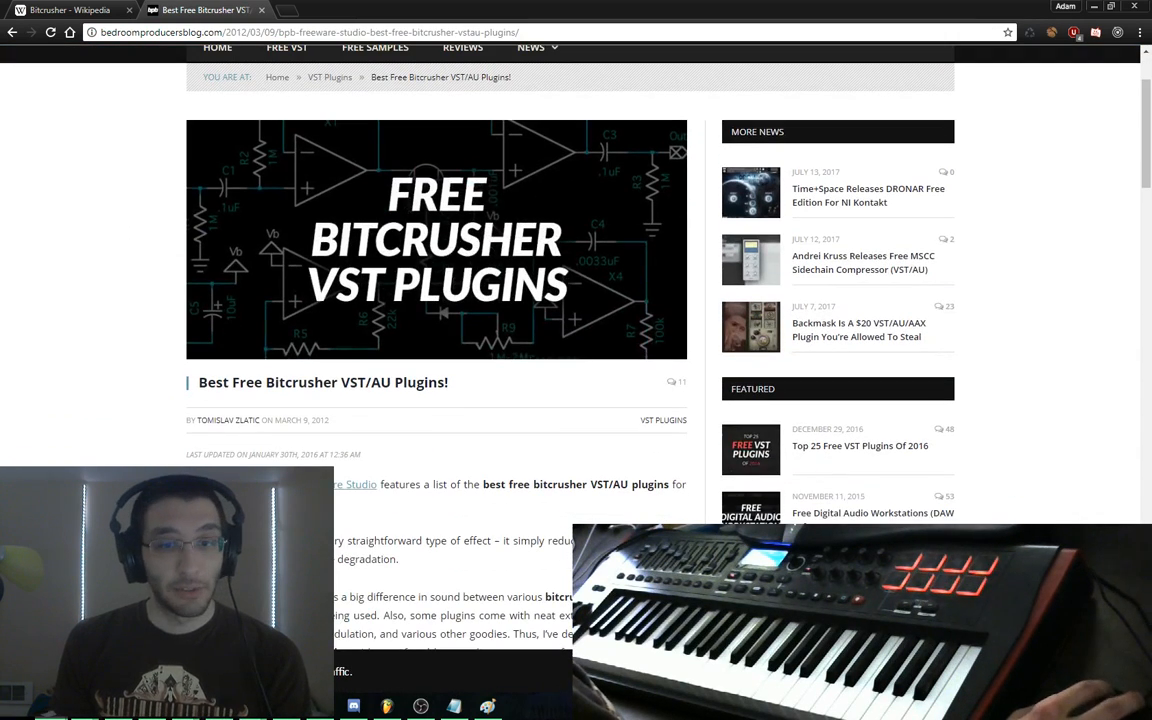
{"action": "scroll", "coordinate": [175, 309], "scroll_direction": "down", "scroll_amount": 4}
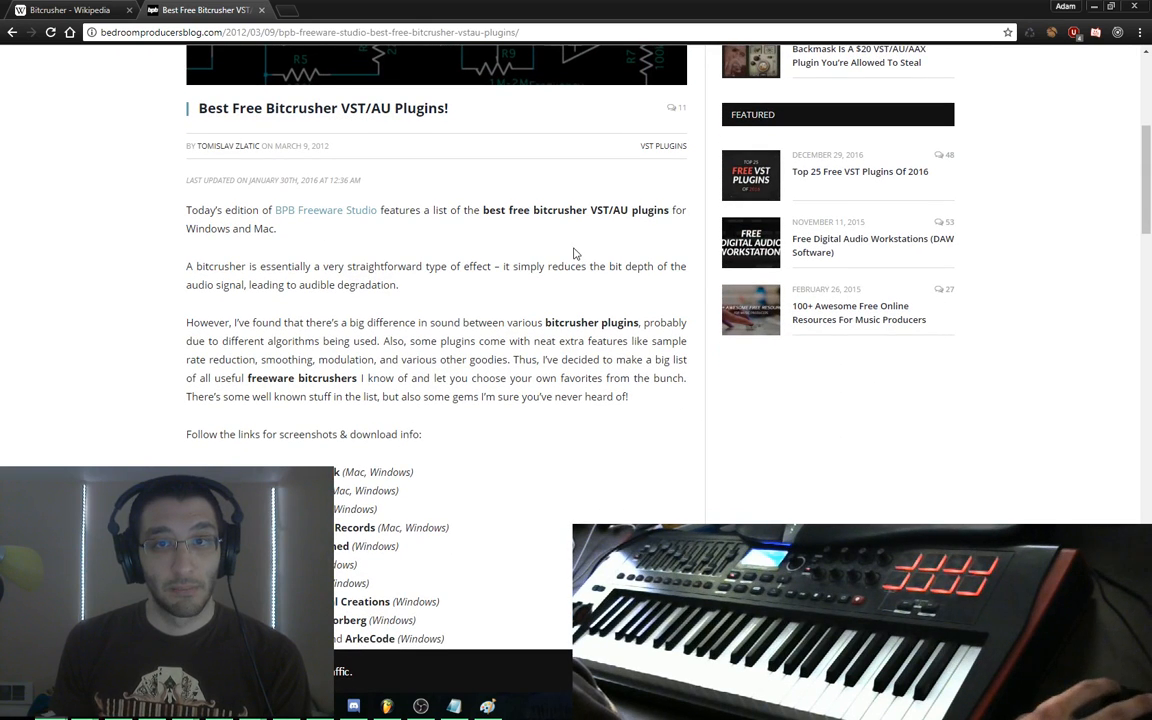
{"action": "left_click_drag", "start_coordinate": [487, 212], "coordinate": [609, 209]}
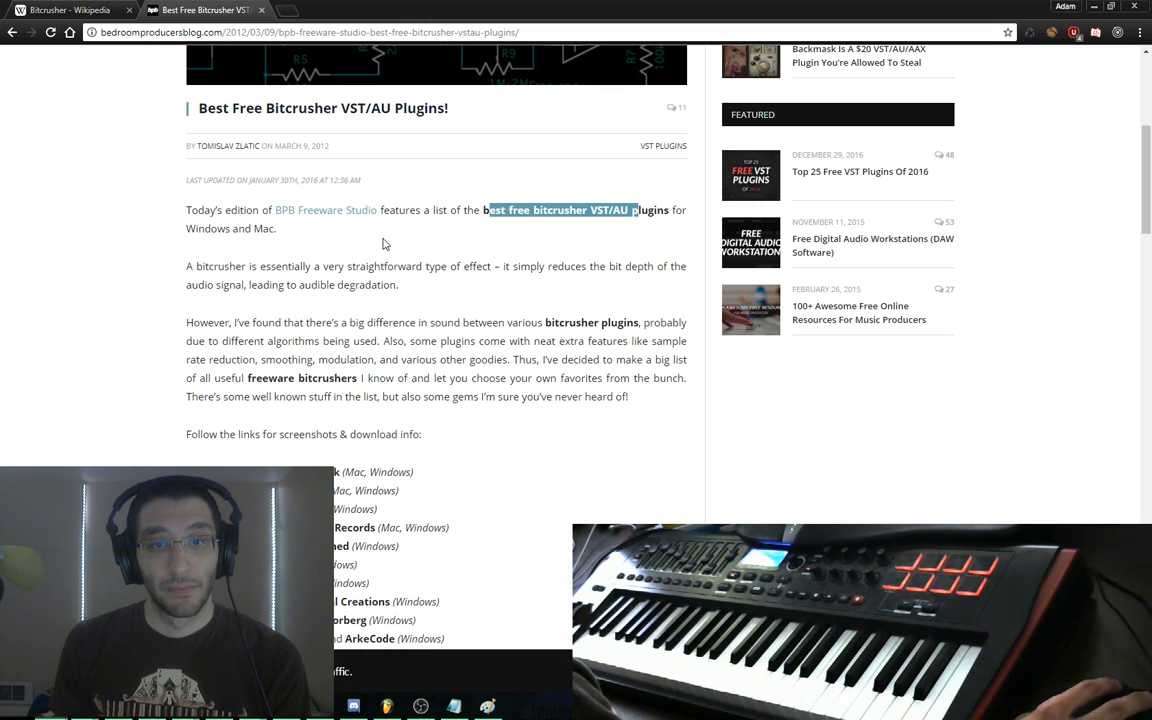
{"action": "scroll", "coordinate": [370, 242], "scroll_direction": "down", "scroll_amount": 1}
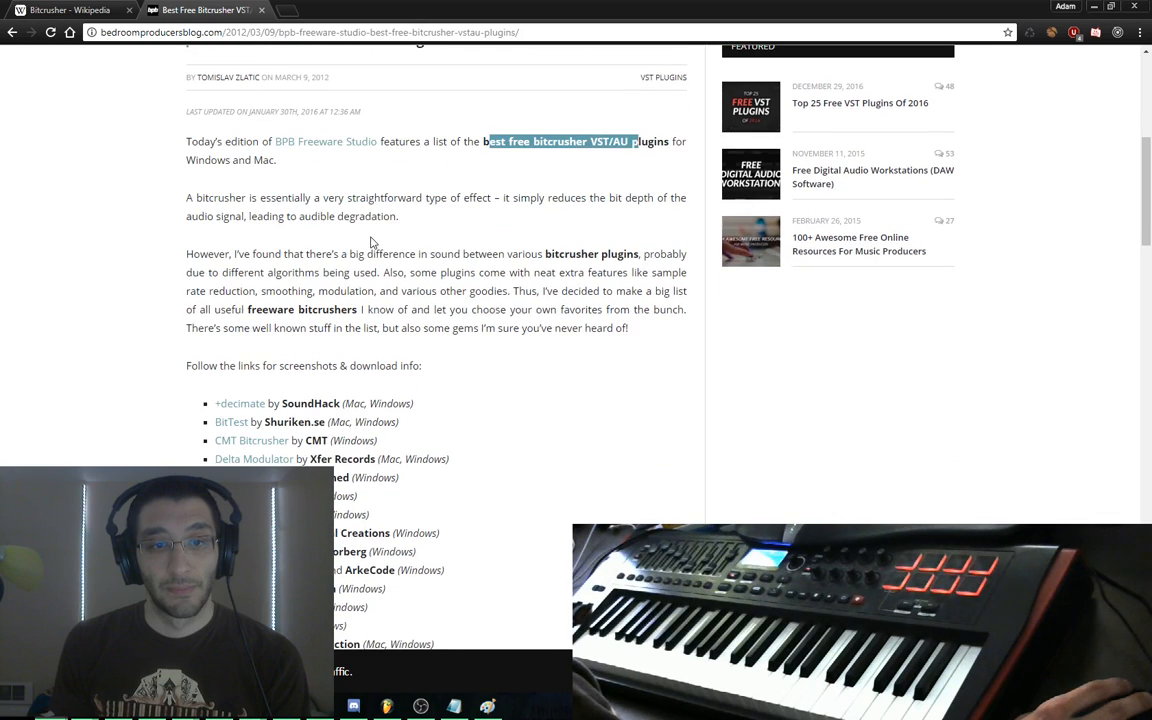
{"action": "scroll", "coordinate": [370, 242], "scroll_direction": "down", "scroll_amount": 3}
{"action": "scroll", "coordinate": [369, 242], "scroll_direction": "up", "scroll_amount": 4}
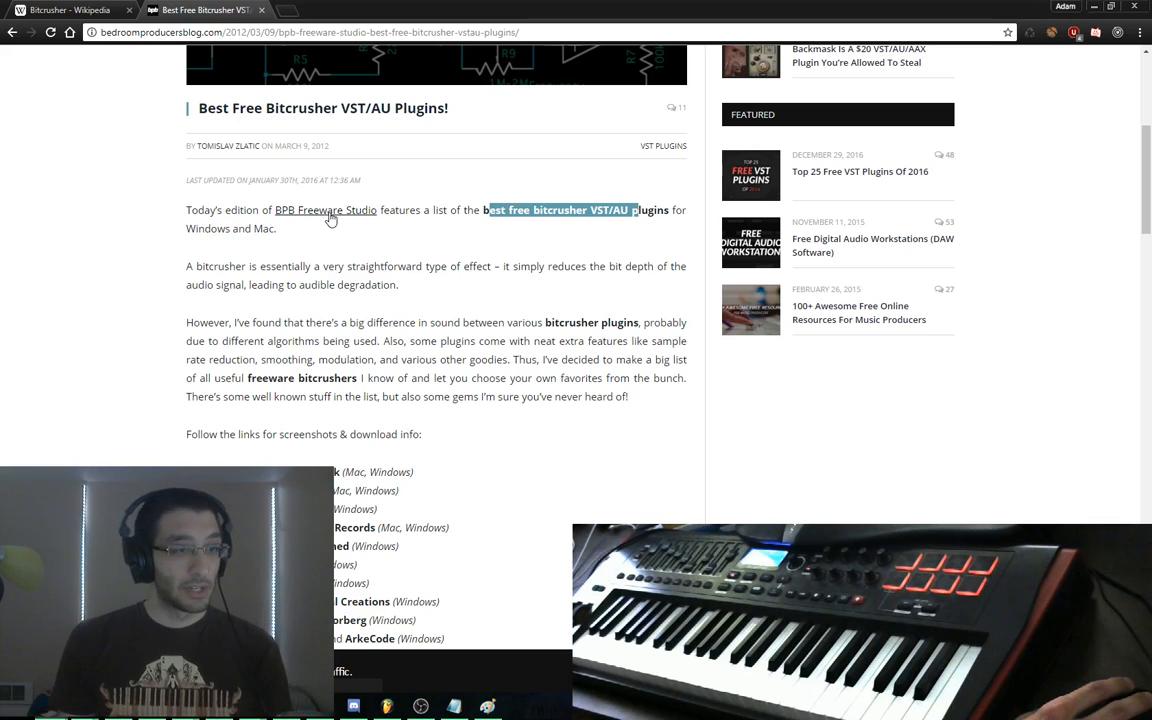
{"action": "left_click", "coordinate": [387, 706]}
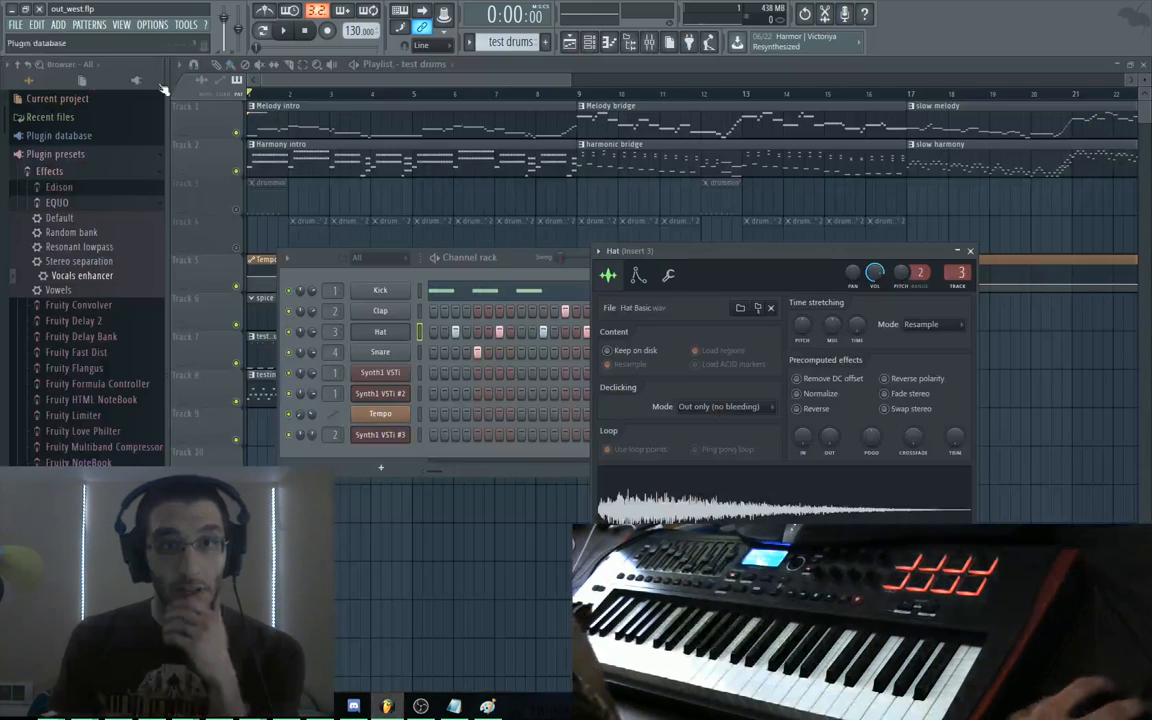
Filter FL Studio's generator list to 'fr' and open the BPB Freeware Studio link in a new tab
{"action": "left_click", "coordinate": [72, 26]}
{"action": "mouse_move", "coordinate": [60, 25]}
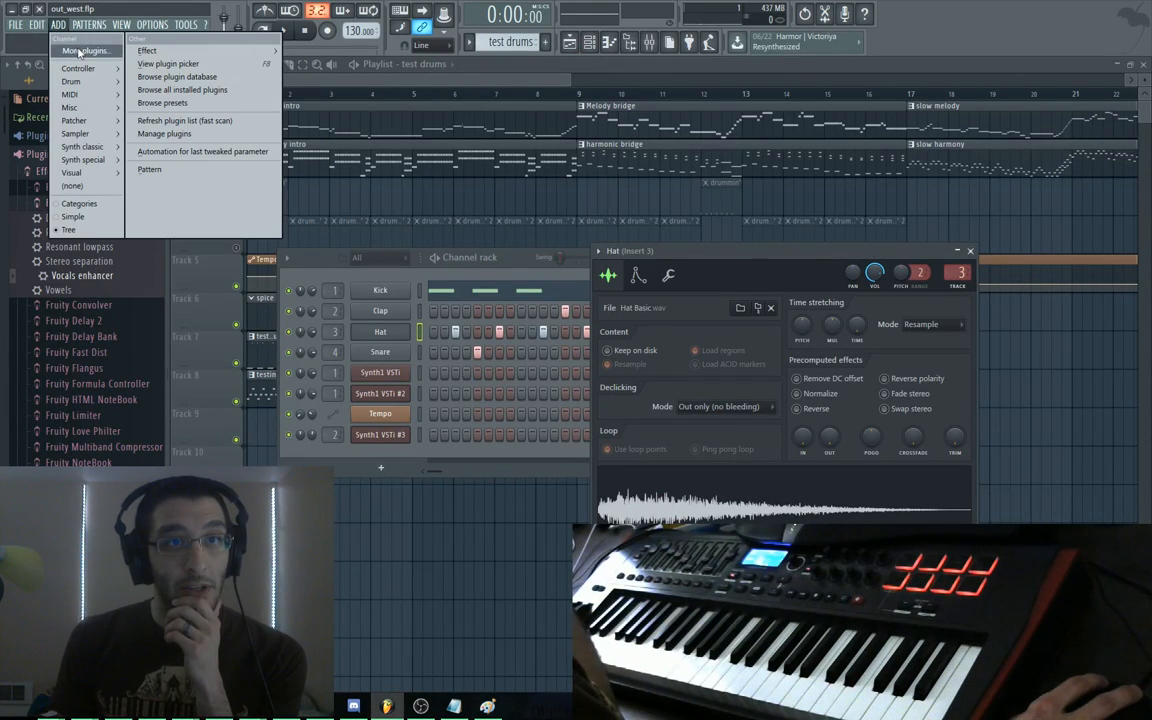
{"action": "left_click", "coordinate": [80, 51]}
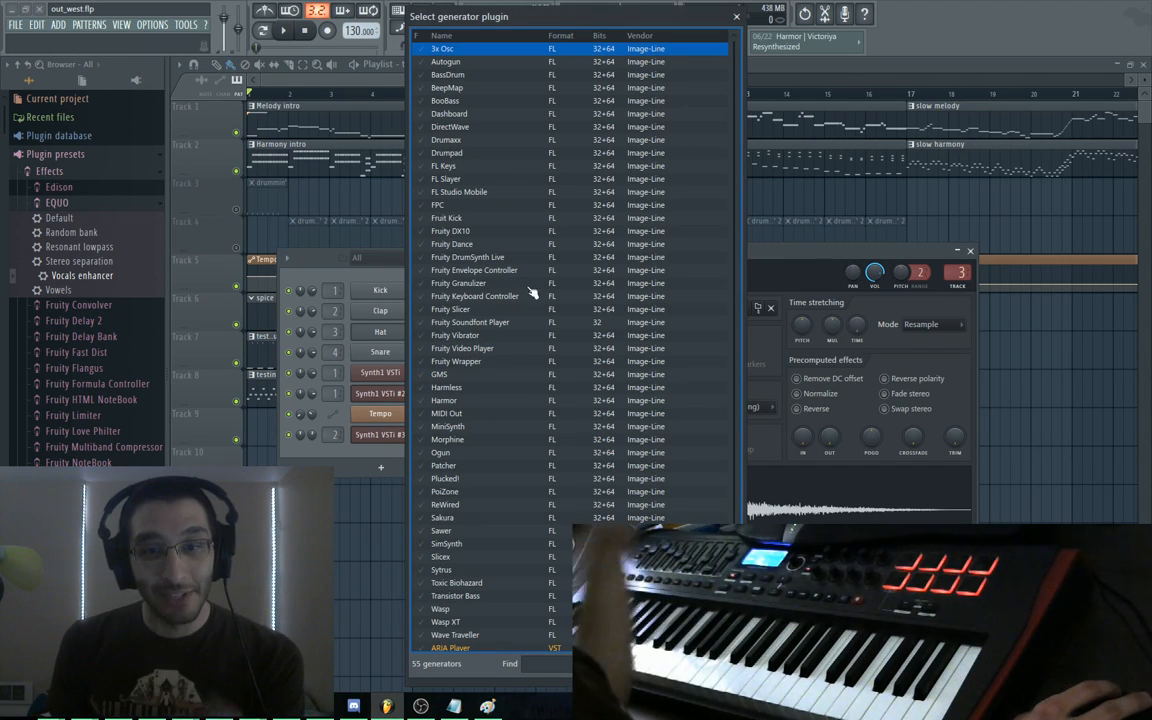
{"action": "type", "text": "sq"}
{"action": "key", "text": "BackSpace"}
{"action": "key", "text": "BackSpace"}
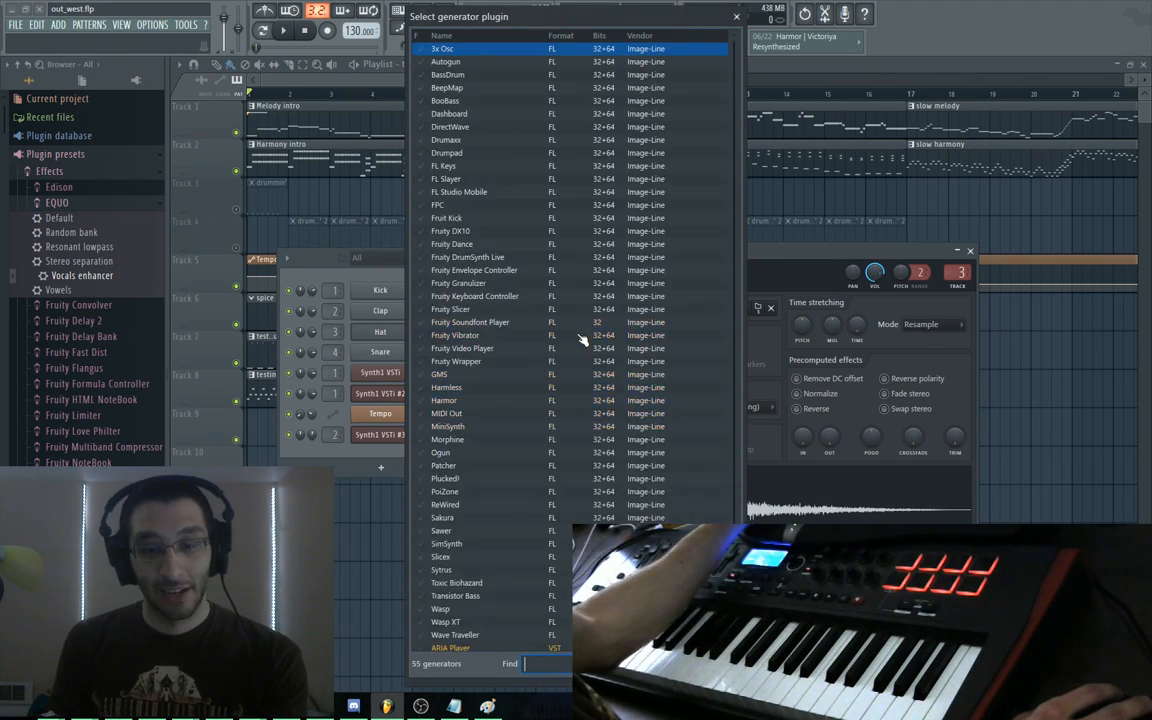
{"action": "type", "text": "fr"}
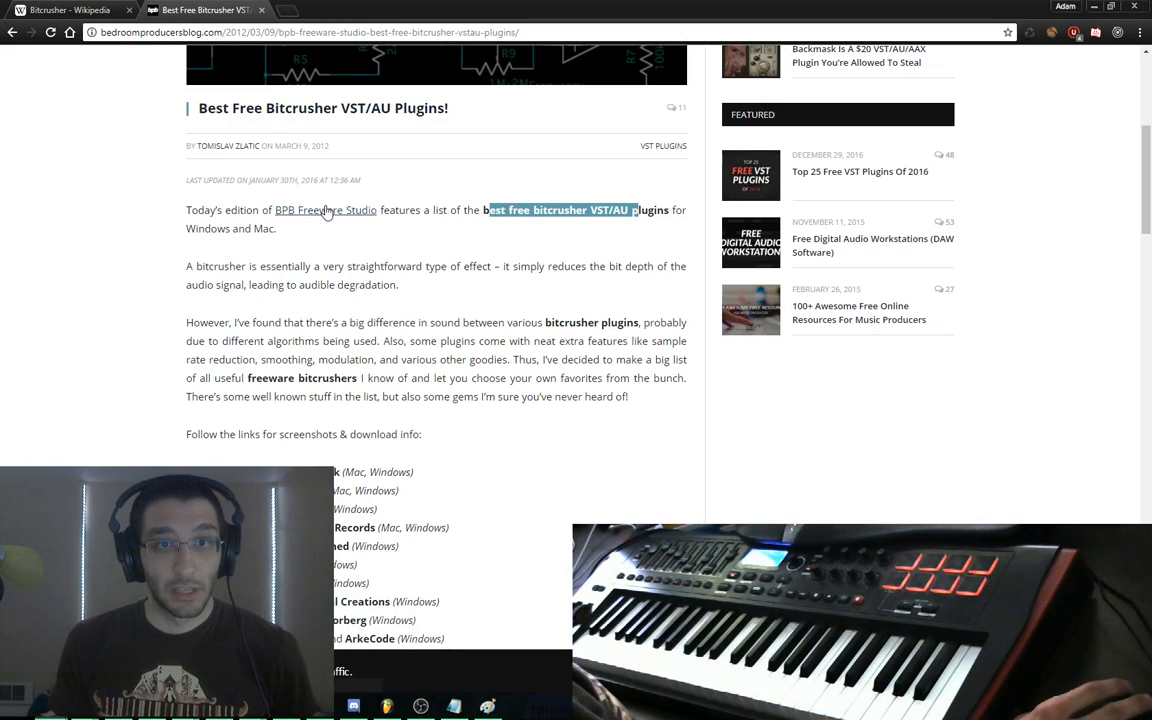
{"action": "middle_click", "coordinate": [327, 212]}
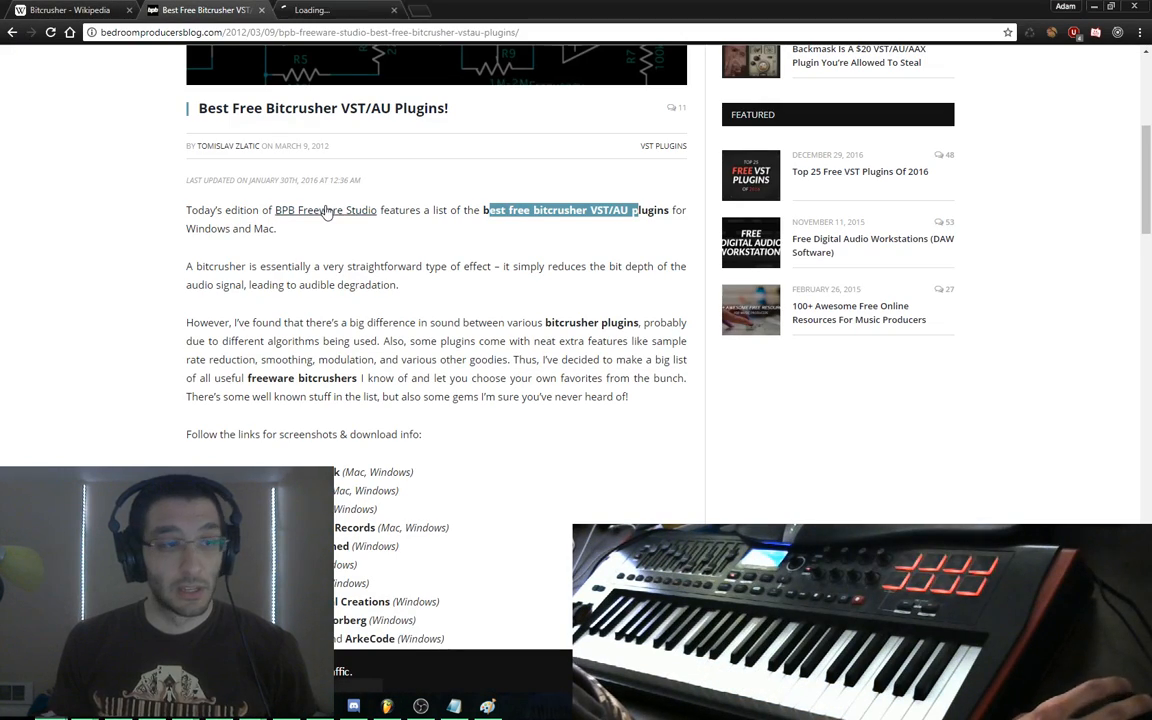
Scroll the Free VST Plugins tab to Part 2 and open its Bitcrusher plugin round-up
{"action": "key", "text": "ctrl+Tab"}
{"action": "scroll", "coordinate": [183, 251], "scroll_direction": "down", "scroll_amount": 3}
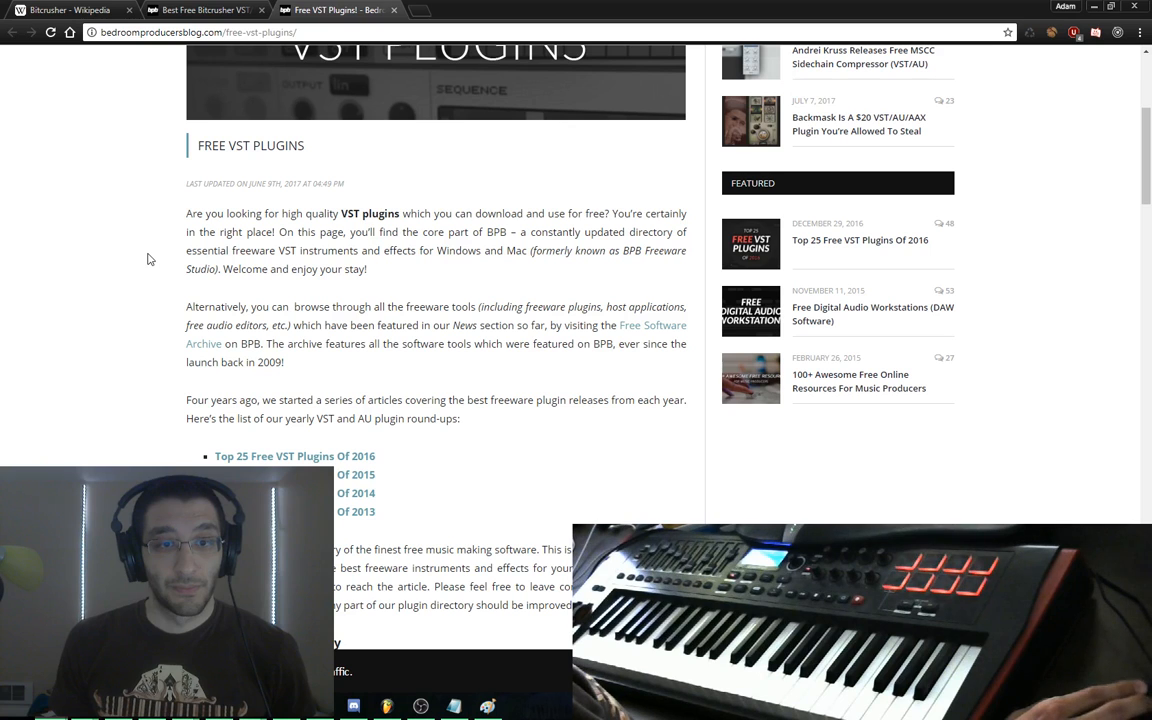
{"action": "scroll", "coordinate": [148, 259], "scroll_direction": "up", "scroll_amount": 3}
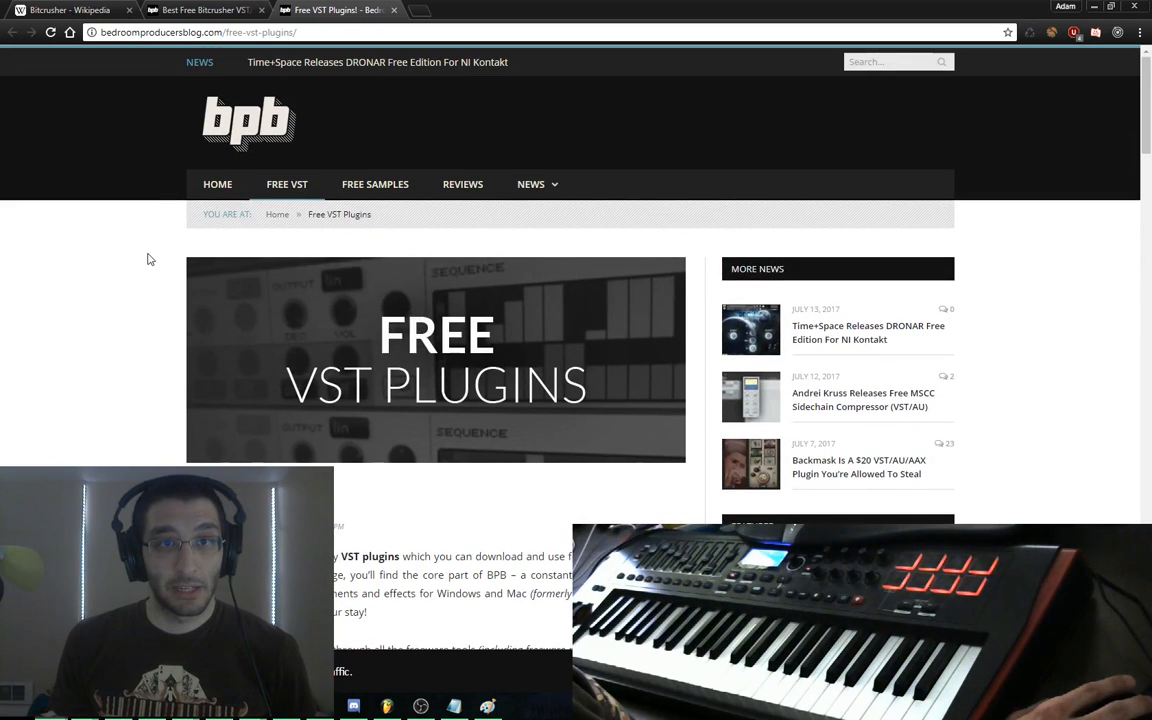
{"action": "key", "text": "ctrl+shift+Tab"}
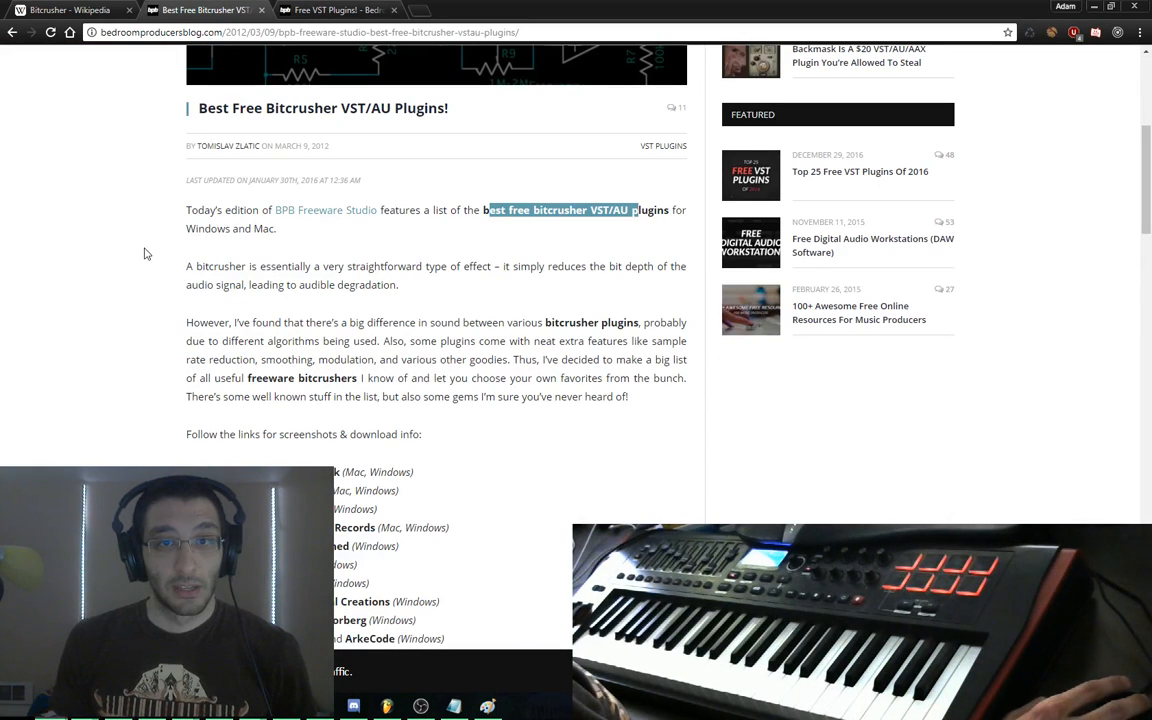
{"action": "key", "text": "ctrl+Tab"}
{"action": "scroll", "coordinate": [146, 254], "scroll_direction": "down", "scroll_amount": 5}
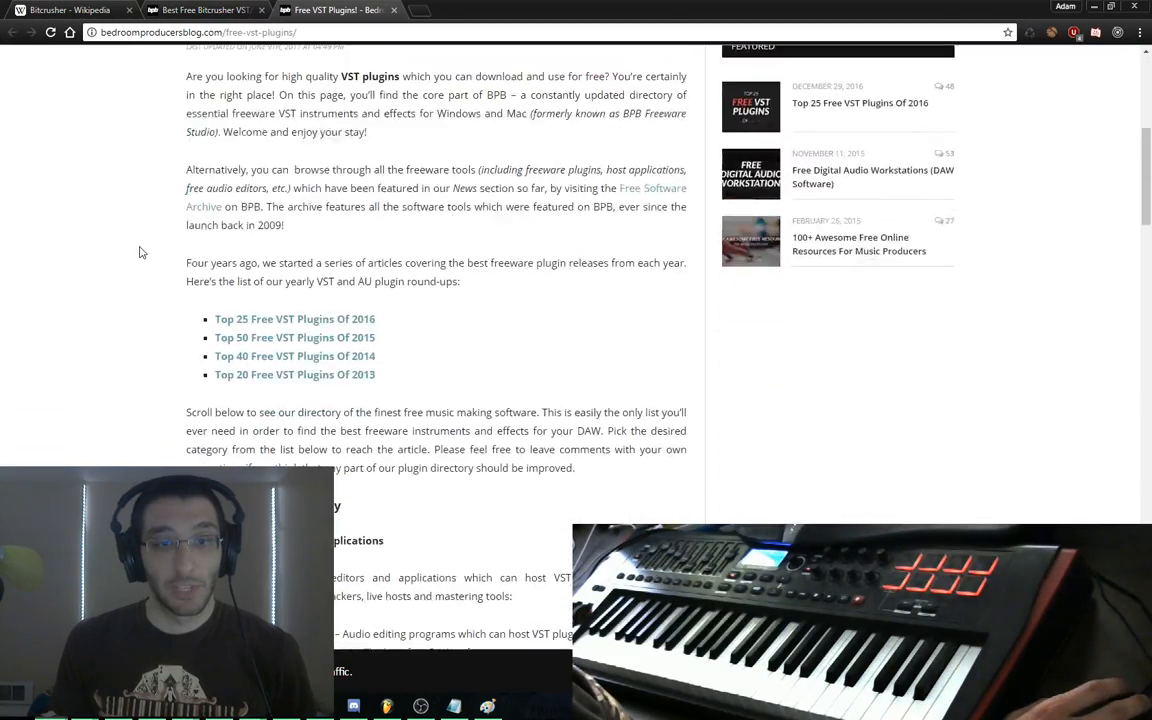
{"action": "scroll", "coordinate": [140, 252], "scroll_direction": "down", "scroll_amount": 3}
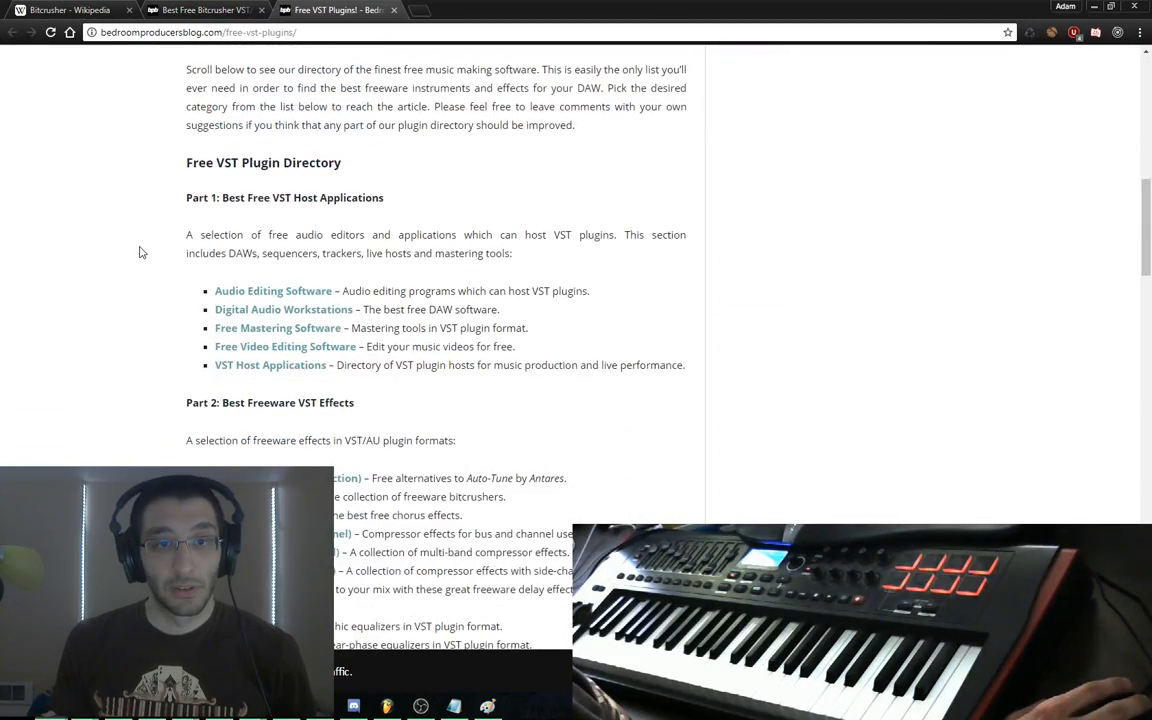
{"action": "scroll", "coordinate": [140, 252], "scroll_direction": "down", "scroll_amount": 3}
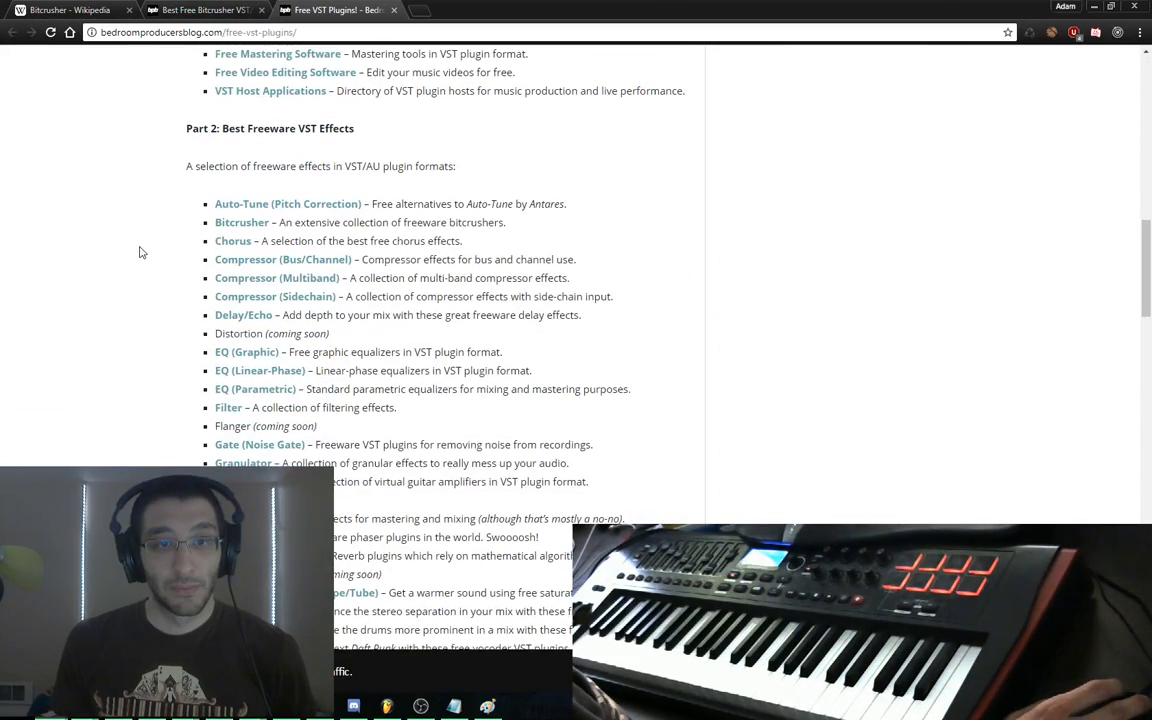
{"action": "left_click", "coordinate": [224, 224]}
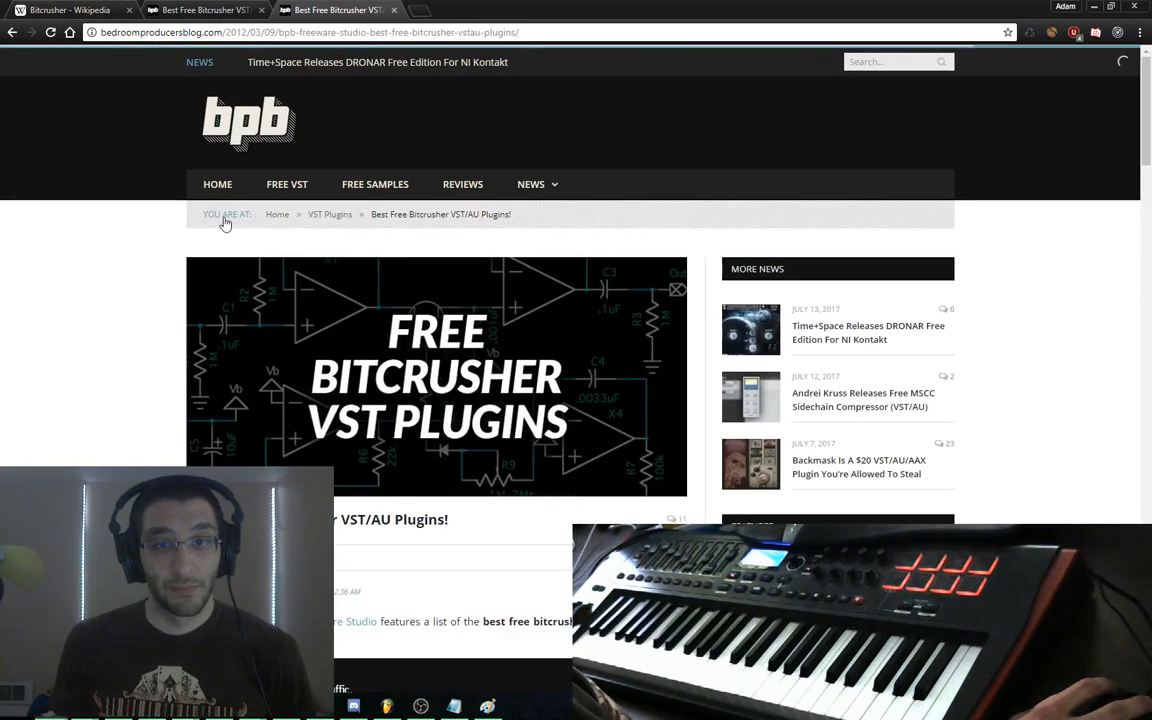
{"action": "scroll", "coordinate": [165, 249], "scroll_direction": "down", "scroll_amount": 3}
{"action": "scroll", "coordinate": [165, 249], "scroll_direction": "down", "scroll_amount": 3}
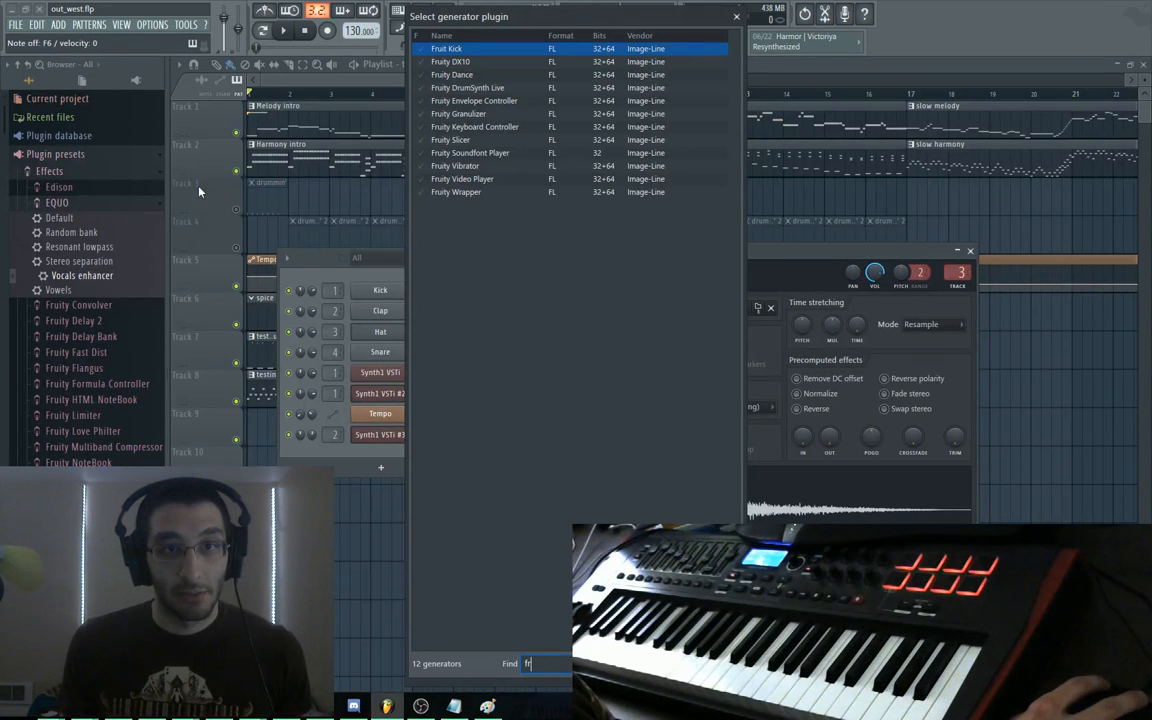
Close the plugin picker and channel rack, then load Fruity Delay 2 into Insert 1's slot 2
{"action": "left_click", "coordinate": [736, 16]}
{"action": "left_click", "coordinate": [215, 126]}
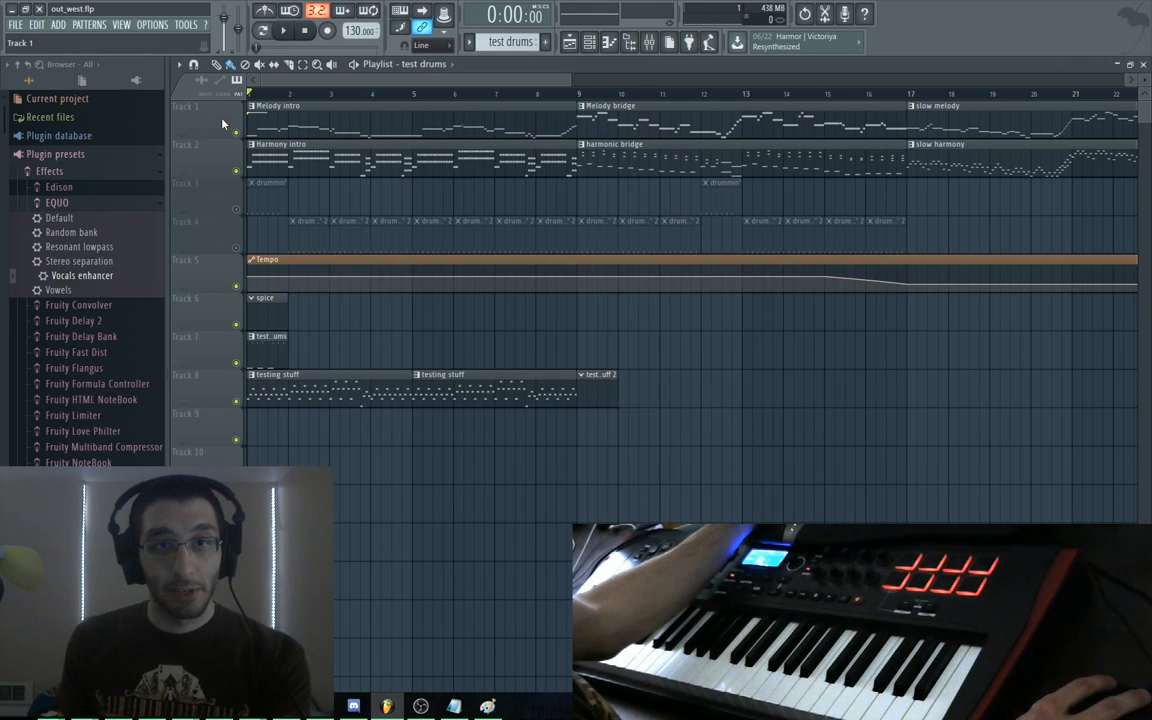
{"action": "key", "text": "F9"}
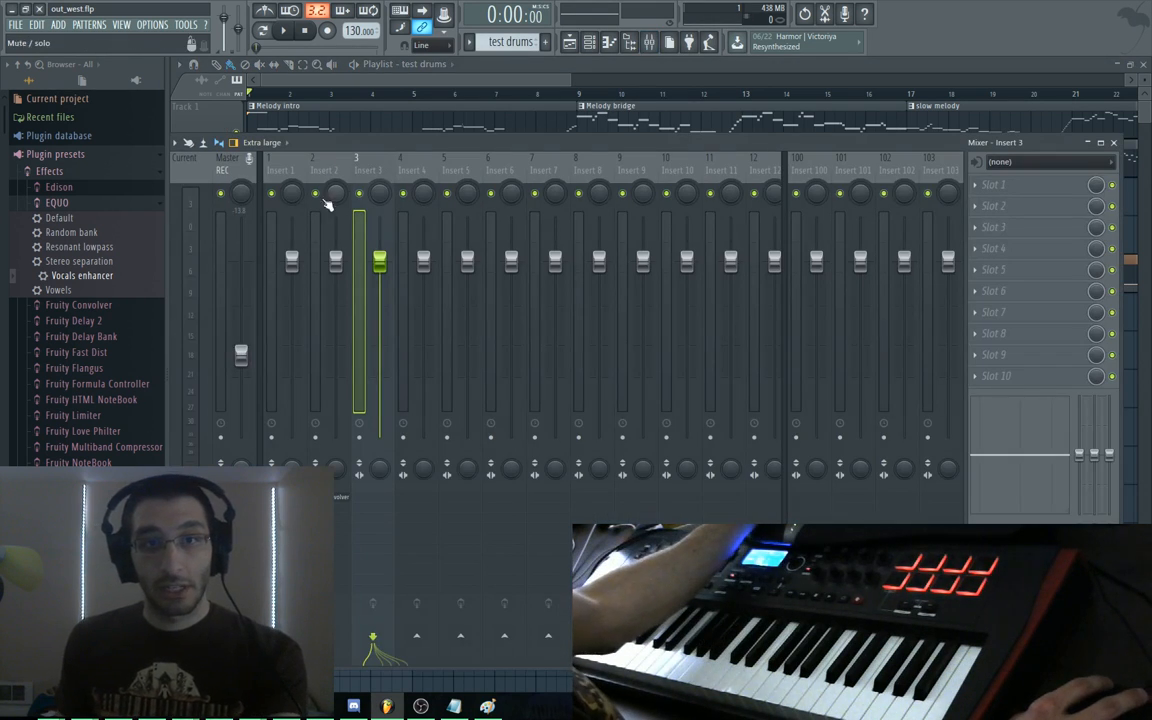
{"action": "left_click", "coordinate": [282, 179]}
{"action": "left_click", "coordinate": [990, 207]}
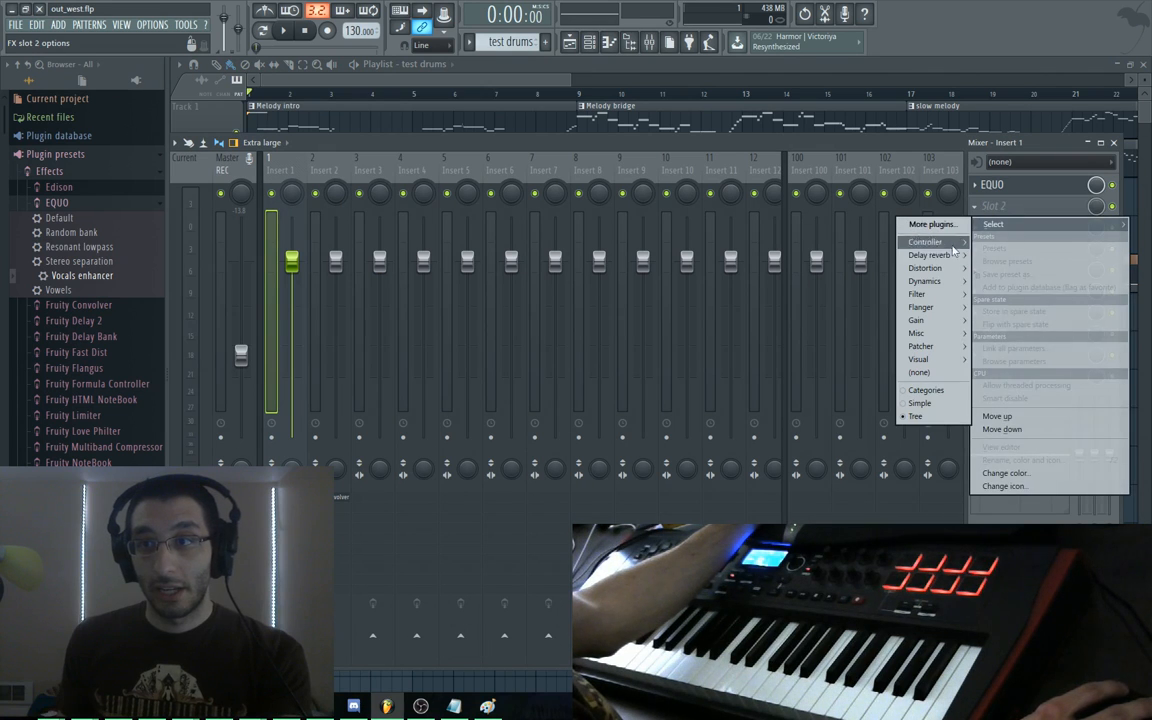
{"action": "mouse_move", "coordinate": [930, 257]}
{"action": "left_click", "coordinate": [842, 268]}
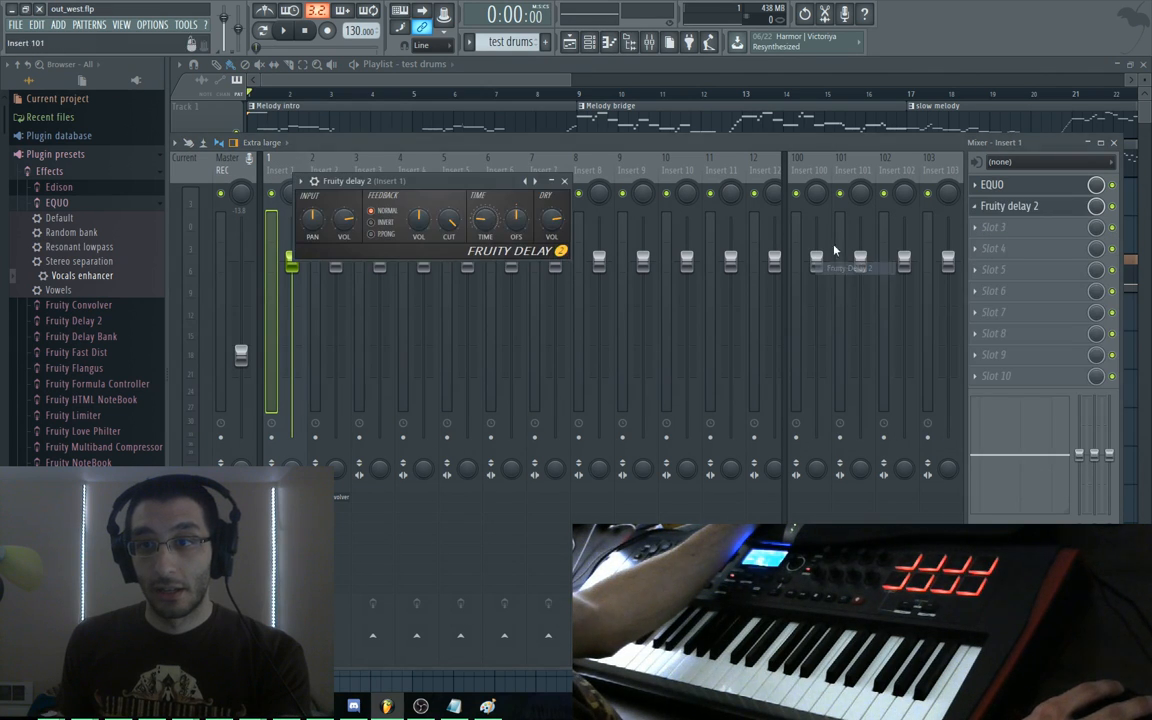
Audition Fruity Delay 2 presets during playback, settle on Stereo effect, then bypass the delay
{"action": "key", "text": "space"}
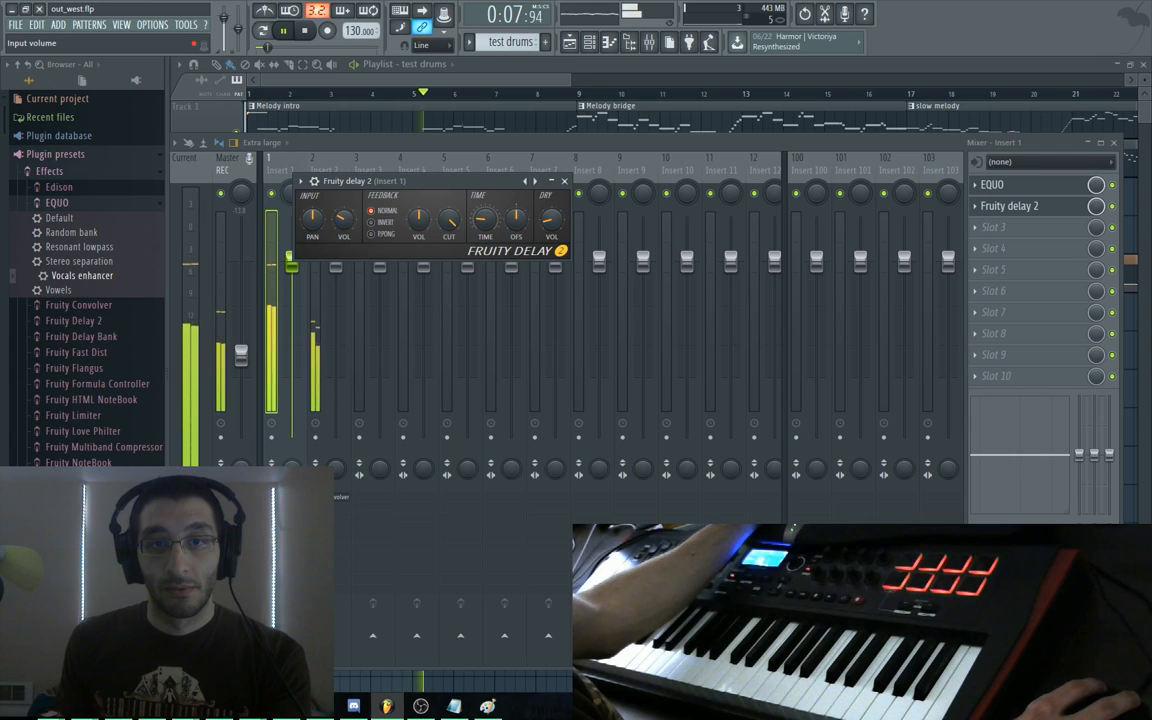
{"action": "left_click", "coordinate": [535, 183]}
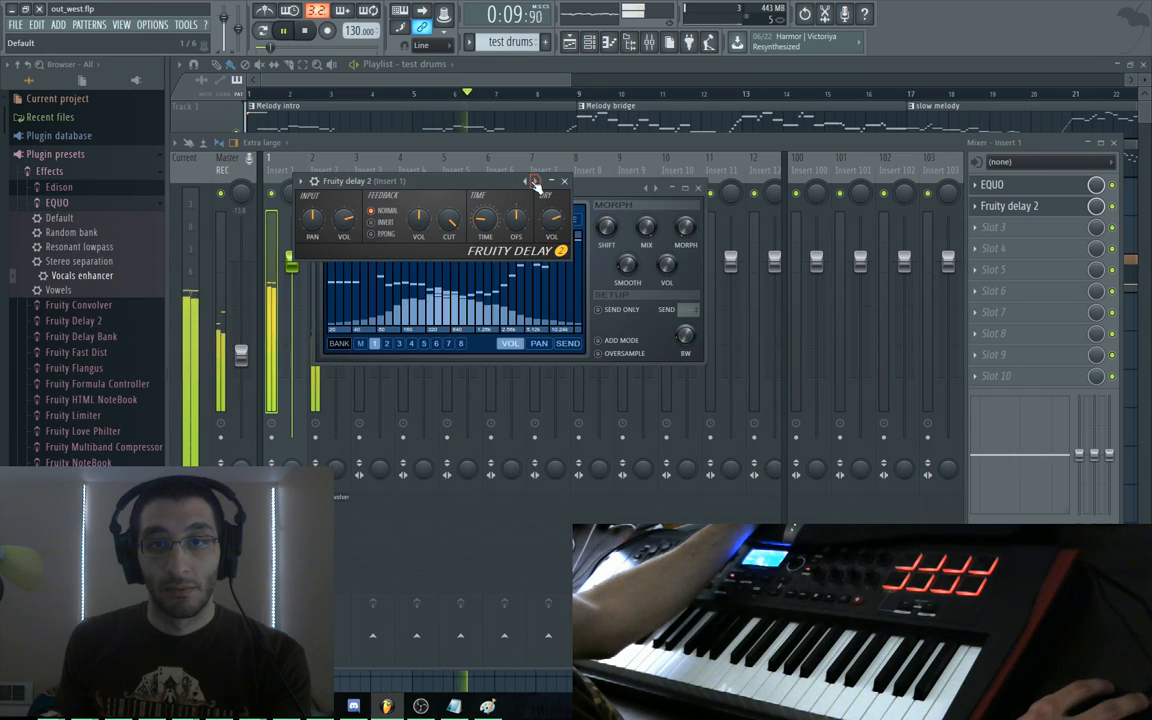
{"action": "left_click", "coordinate": [535, 183]}
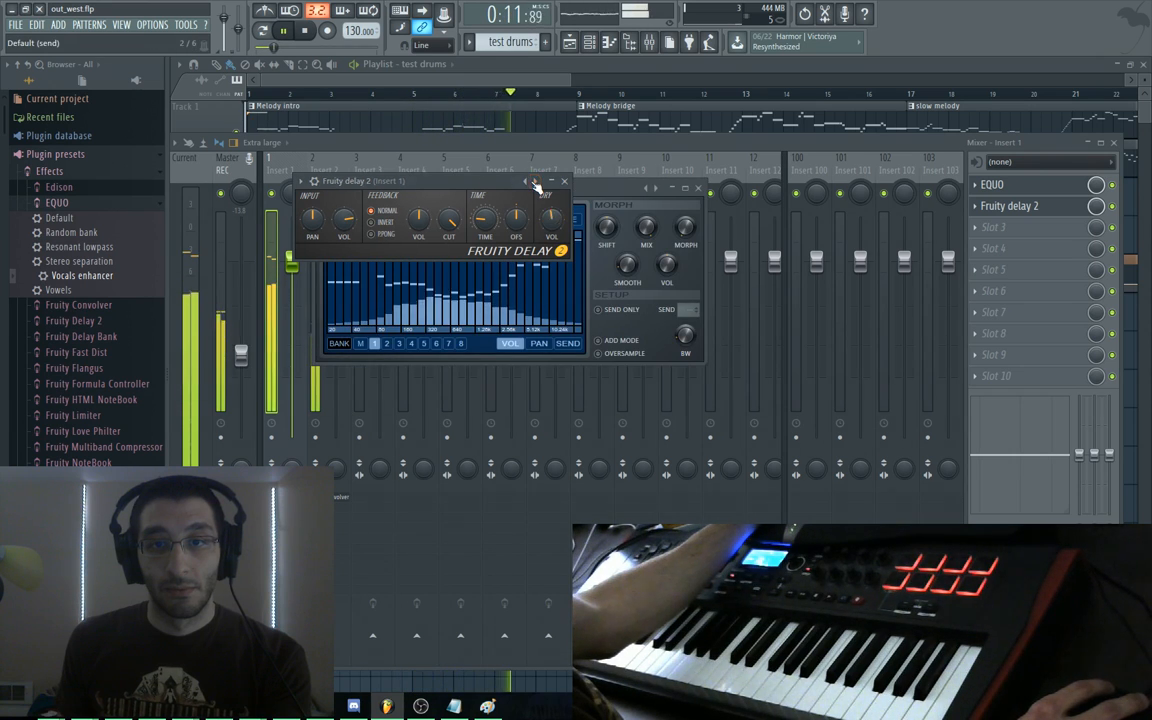
{"action": "left_click", "coordinate": [535, 183]}
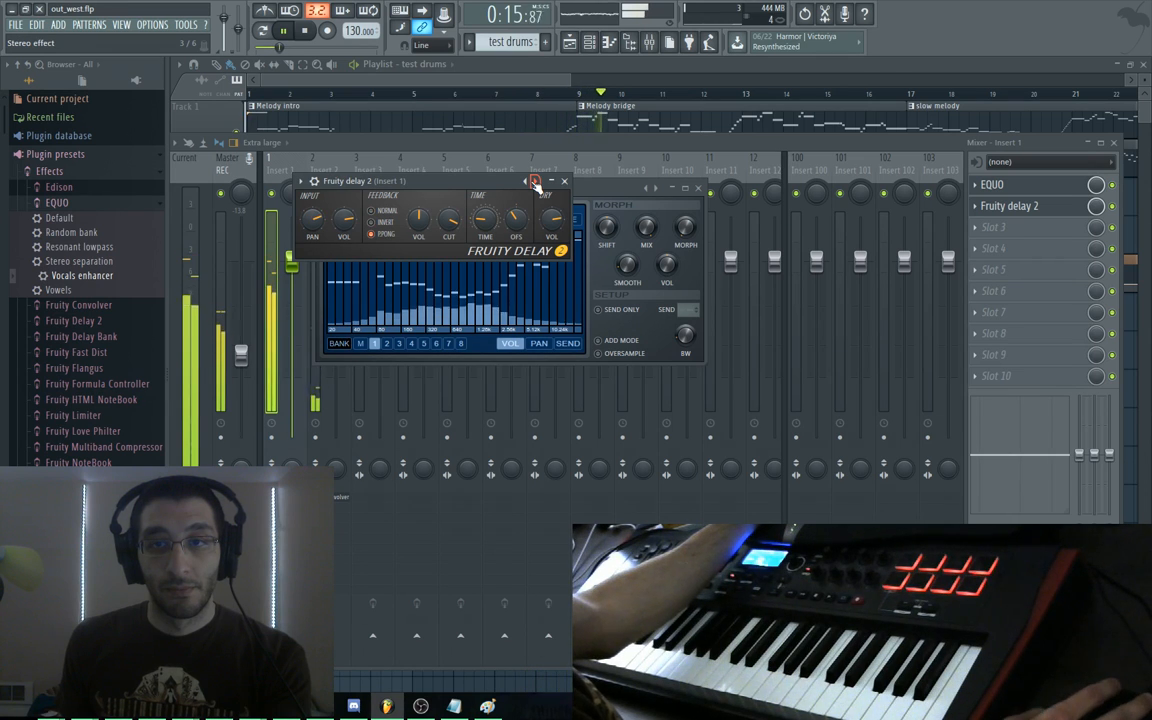
{"action": "key", "text": "Escape"}
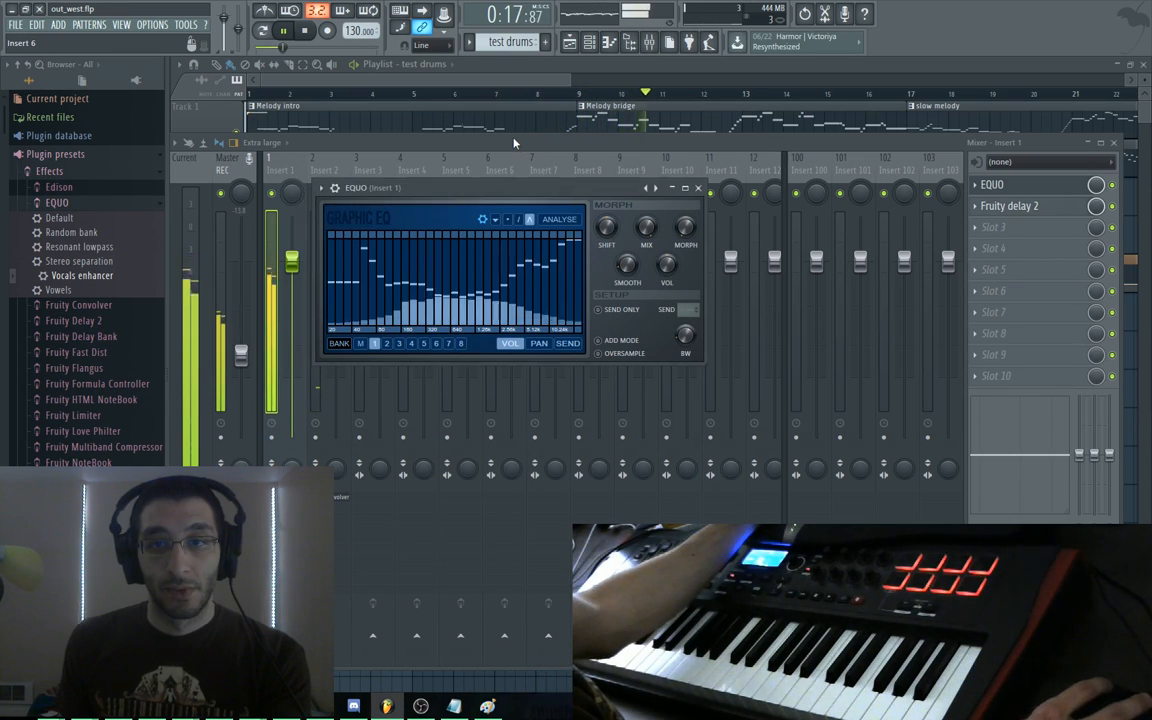
{"action": "key", "text": "space"}
{"action": "left_click", "coordinate": [1112, 207]}
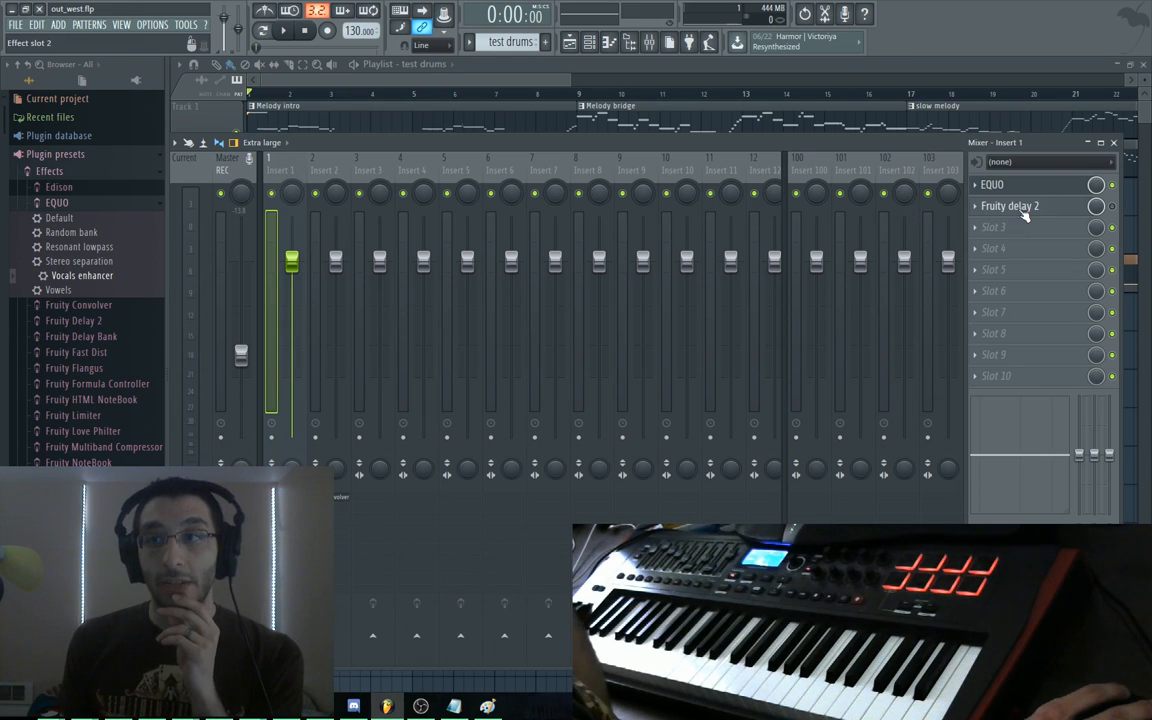
Re-enable Fruity Delay 2 on Insert 1 and open its window after briefly checking EQUO
{"action": "left_click", "coordinate": [1022, 212]}
{"action": "left_click", "coordinate": [1112, 206]}
{"action": "left_click", "coordinate": [1030, 208]}
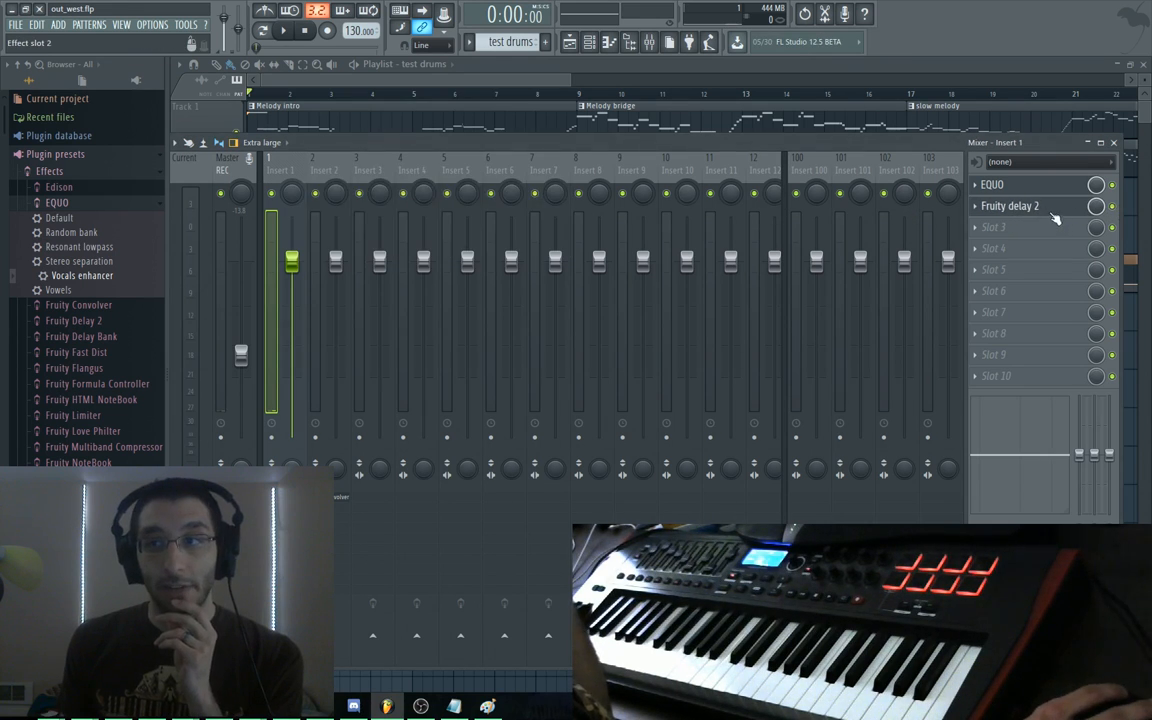
{"action": "left_click", "coordinate": [1030, 186]}
{"action": "left_click", "coordinate": [1012, 206]}
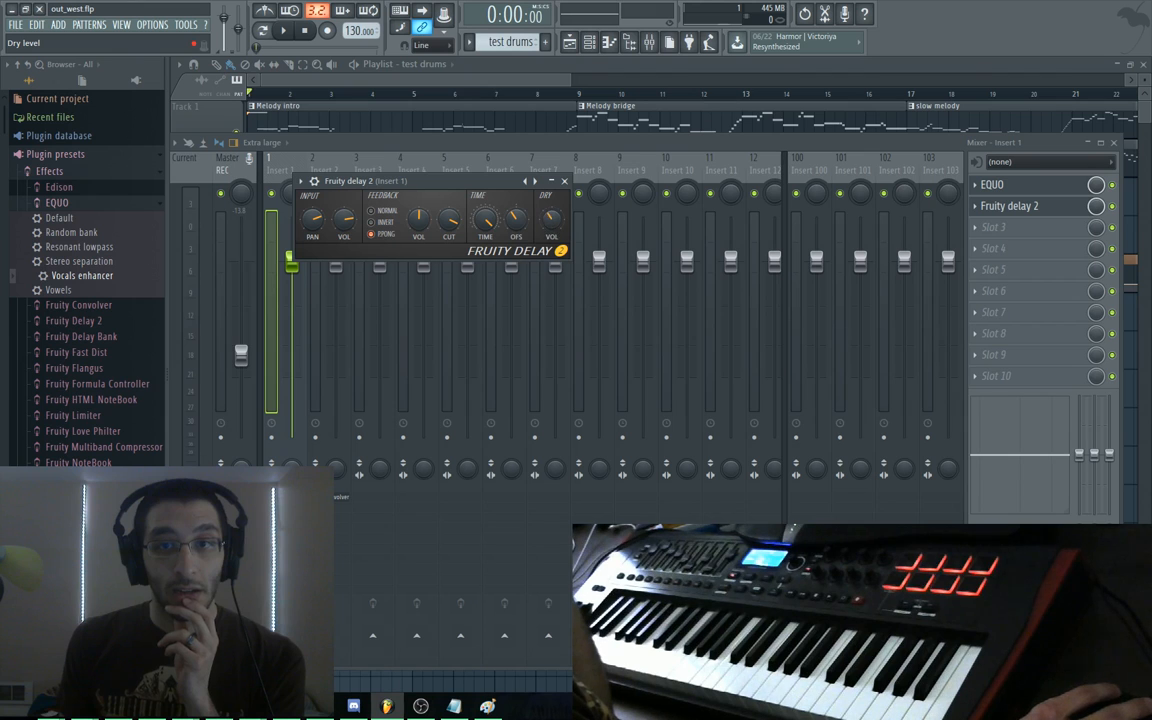
Compare inverted and ping-pong feedback during playback, keep ping-pong, and close the delay window
{"action": "key", "text": "space"}
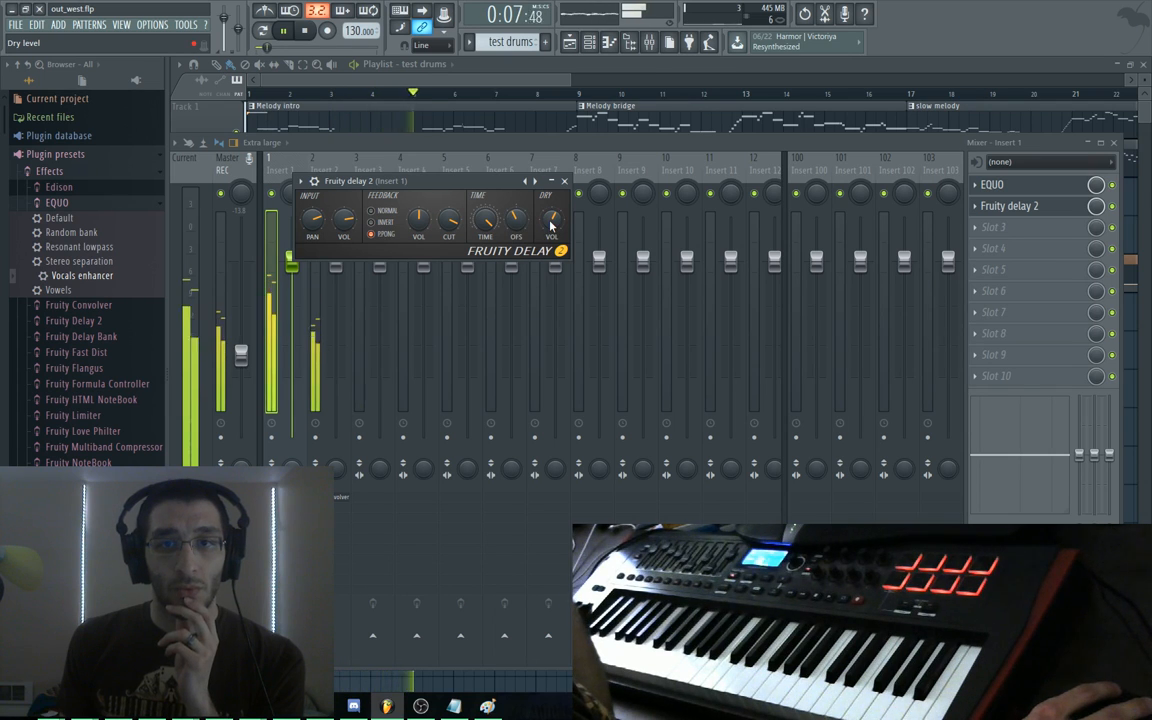
{"action": "key", "text": "space"}
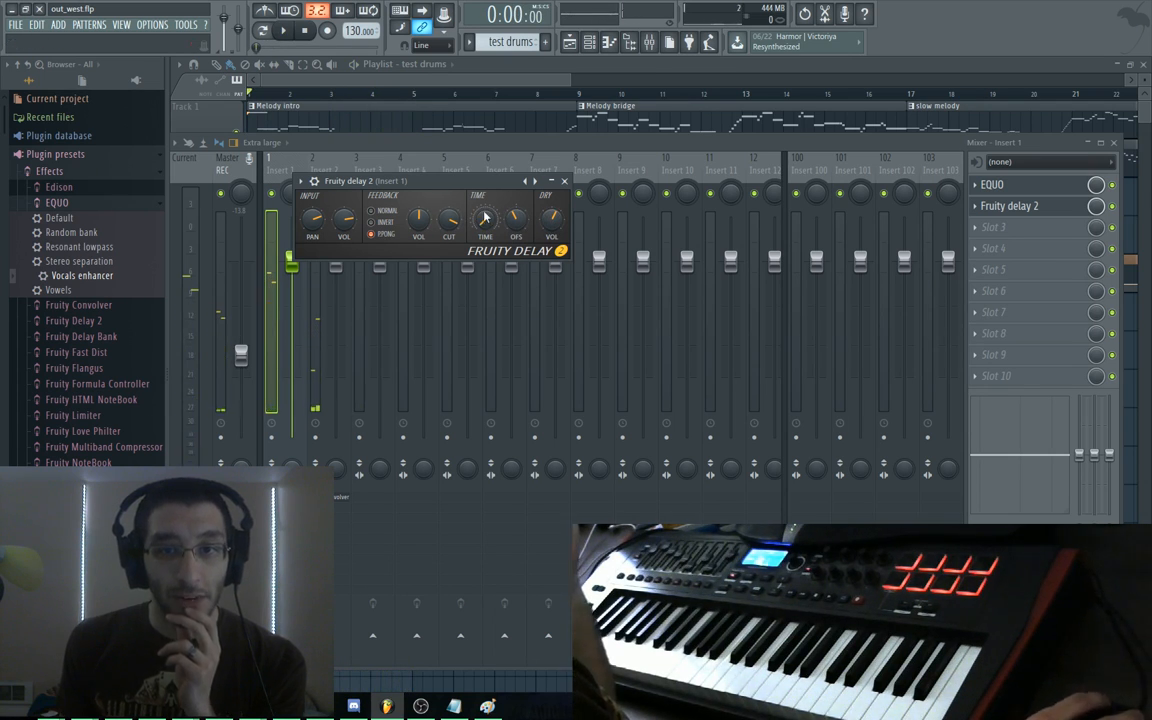
{"action": "key", "text": "space"}
{"action": "key", "text": "space"}
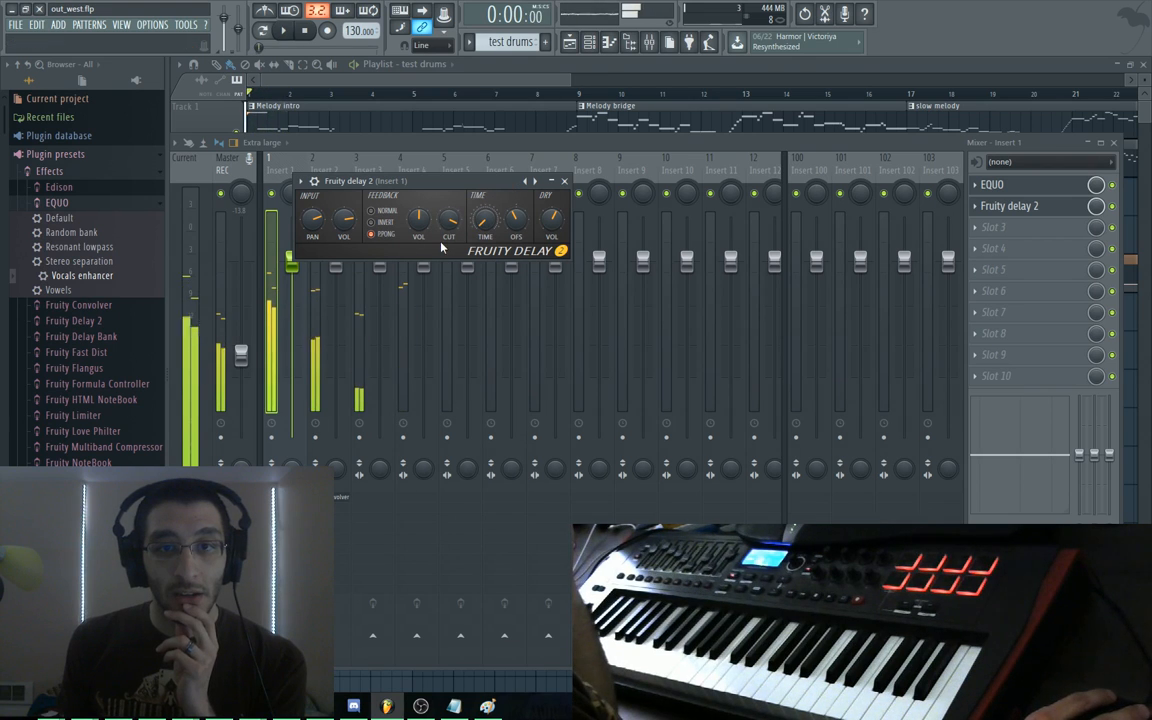
{"action": "key", "text": "space"}
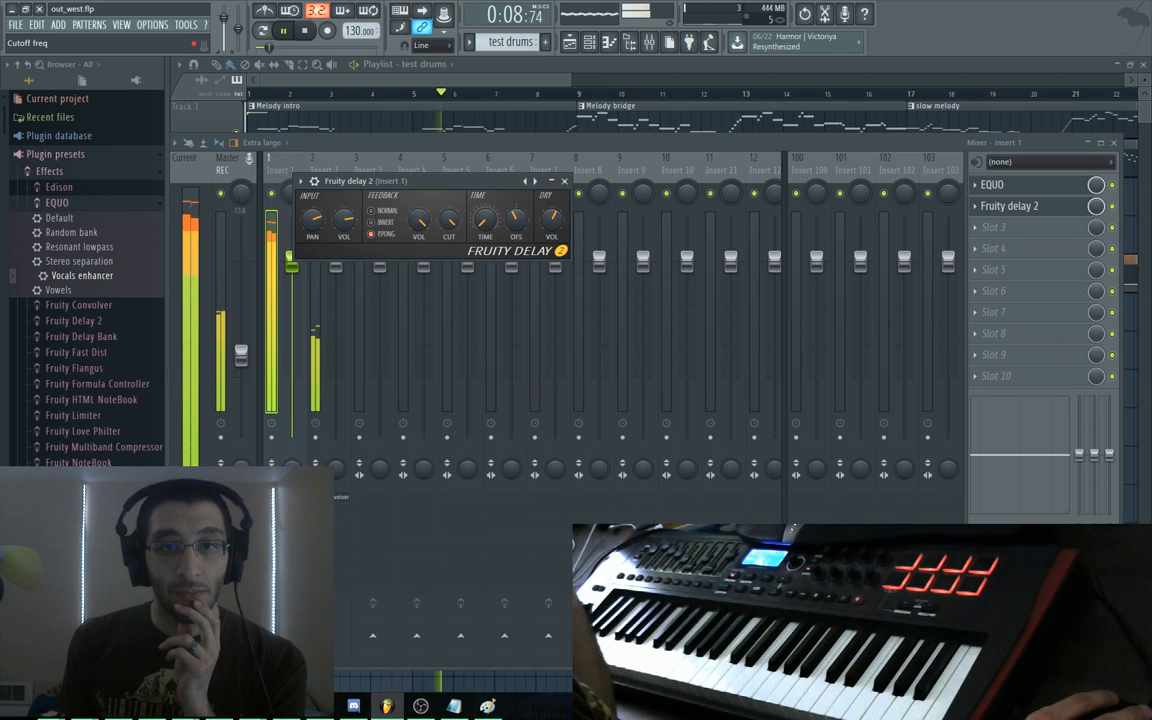
{"action": "key", "text": "space"}
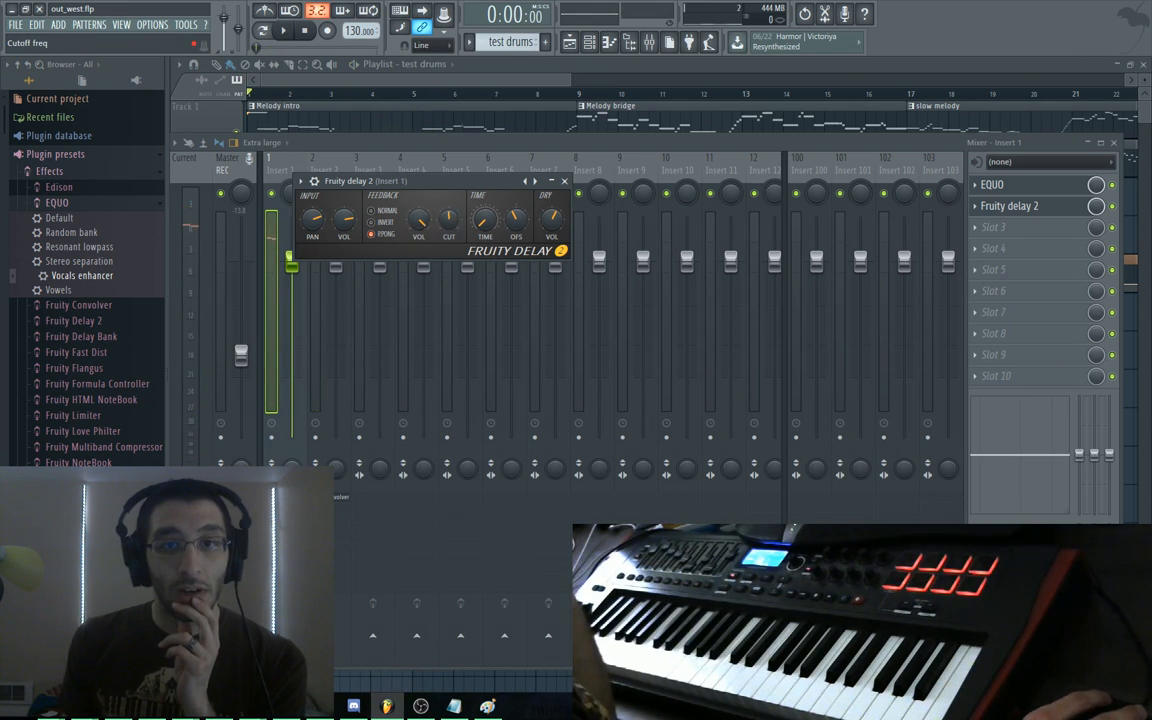
{"action": "key", "text": "space"}
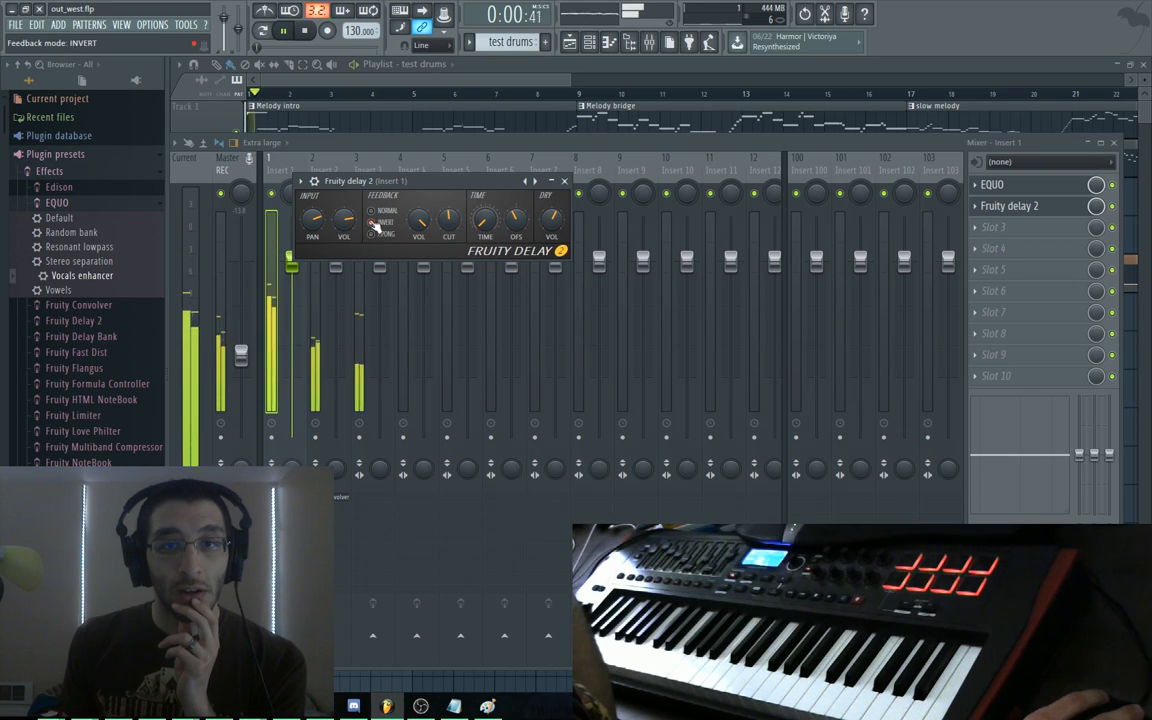
{"action": "left_click", "coordinate": [376, 235]}
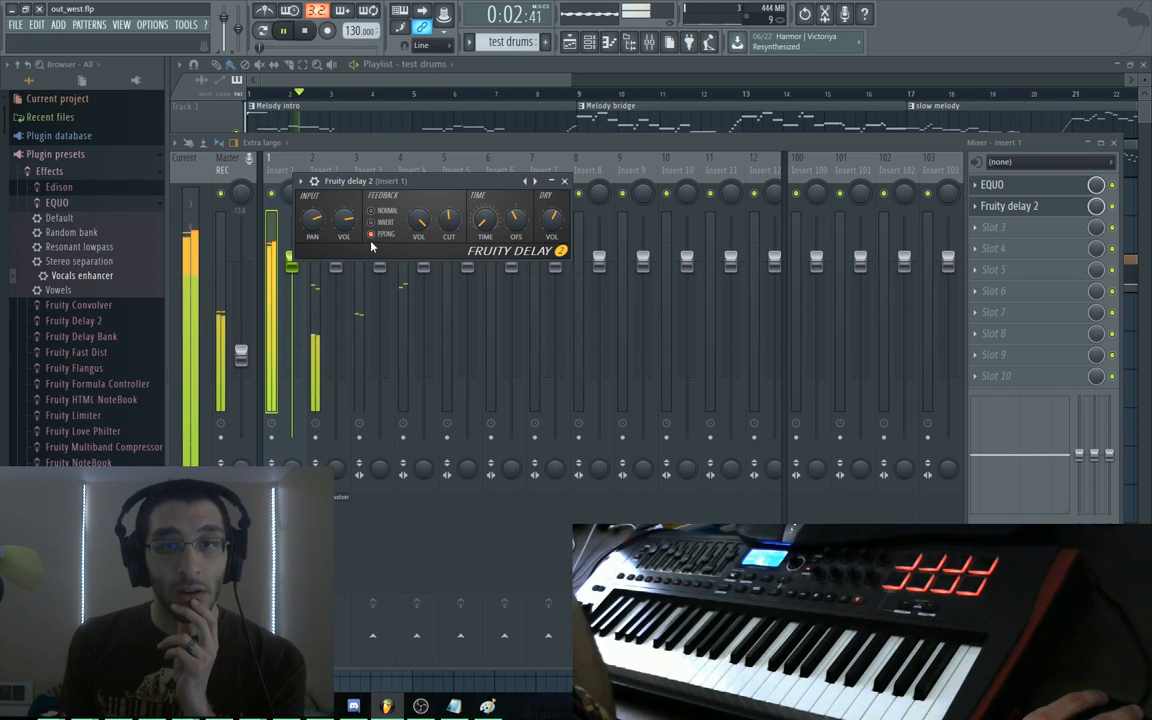
{"action": "key", "text": "space"}
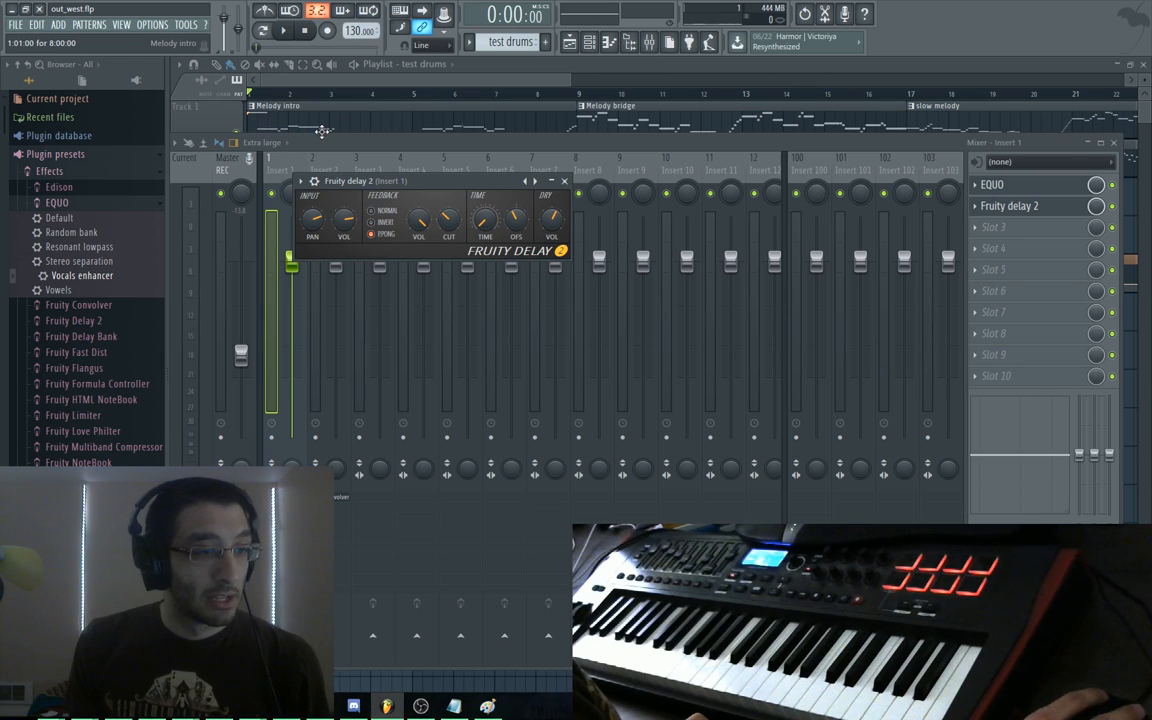
{"action": "left_click", "coordinate": [1072, 208]}
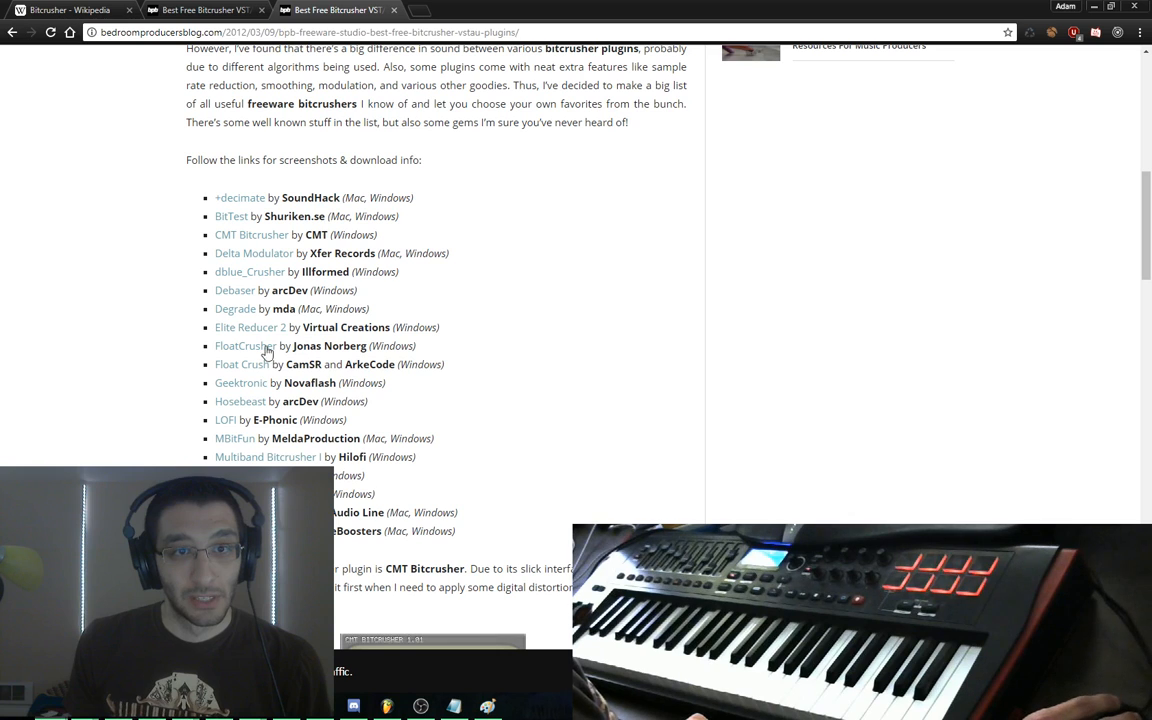
Open the dblue_Crusher link to Illformed.org and highlight the free VST pack sentence through TapeStop
{"action": "left_click", "coordinate": [240, 273]}
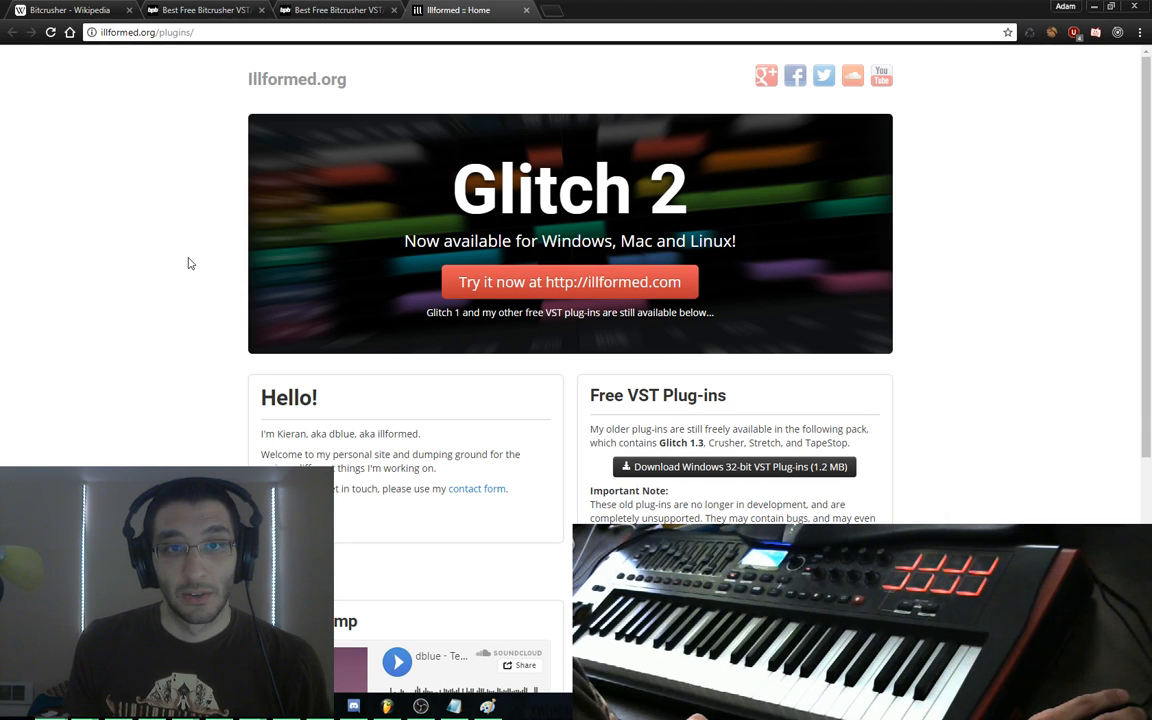
{"action": "scroll", "coordinate": [188, 262], "scroll_direction": "down", "scroll_amount": 3}
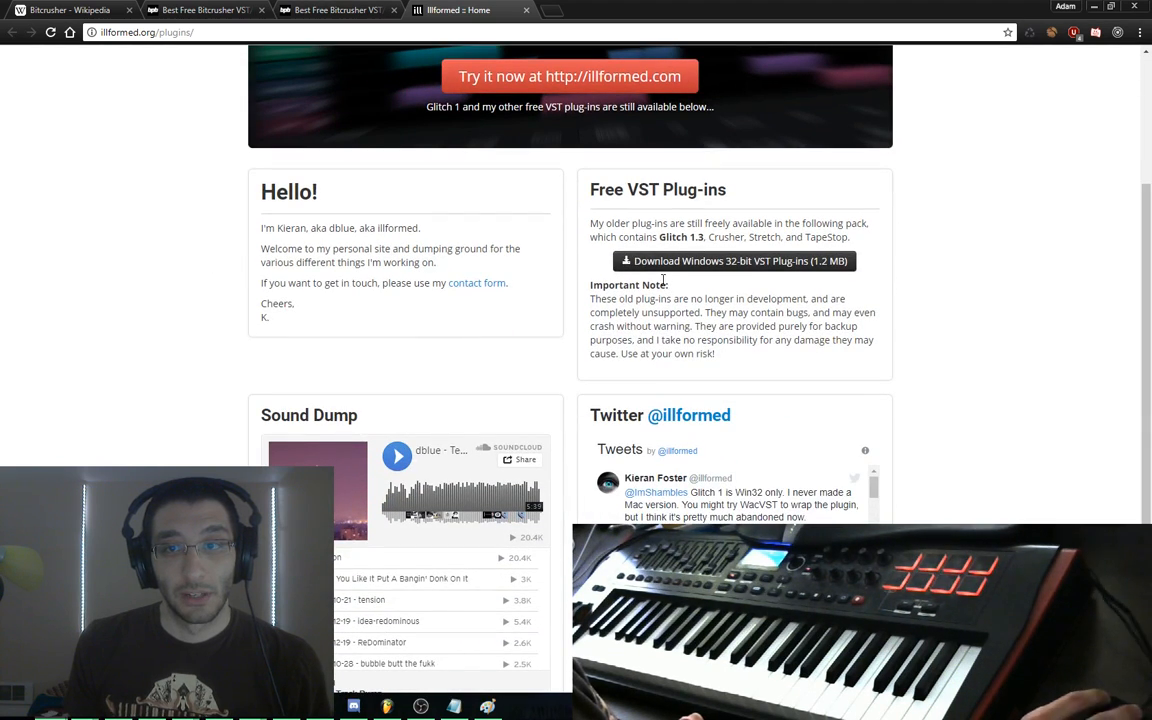
{"action": "left_click_drag", "start_coordinate": [656, 224], "coordinate": [751, 237]}
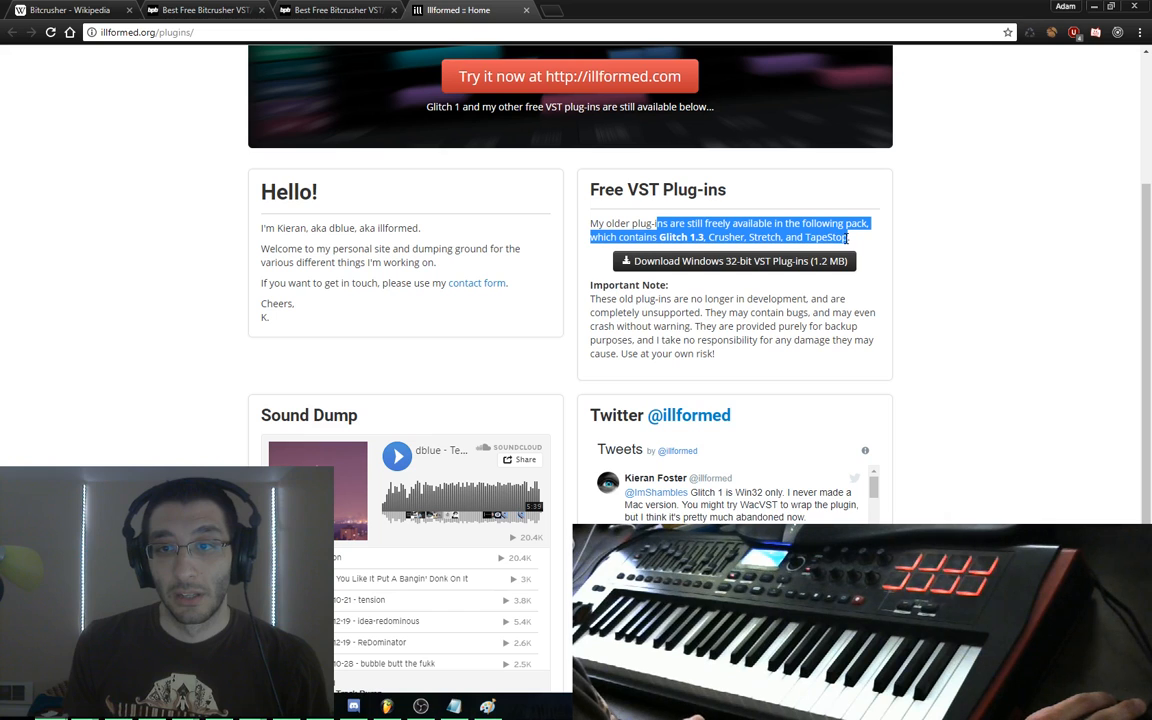
{"action": "left_click_drag", "start_coordinate": [848, 237], "coordinate": [850, 237]}
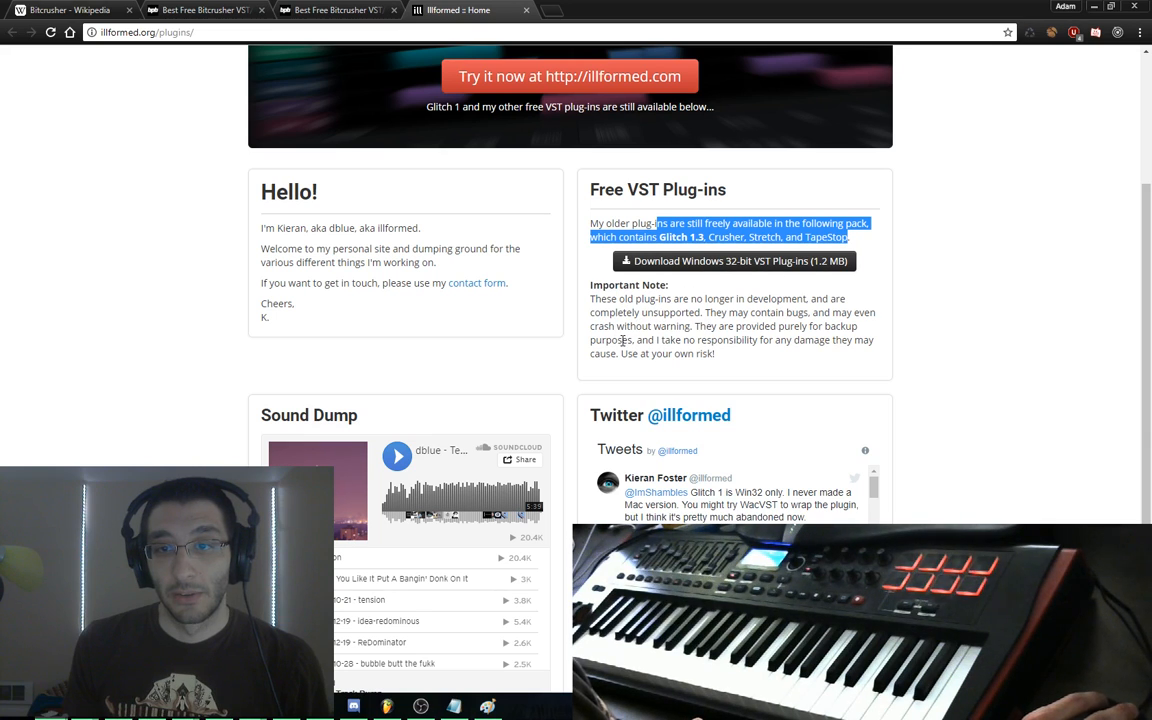
{"action": "scroll", "coordinate": [500, 295], "scroll_direction": "down", "scroll_amount": 3}
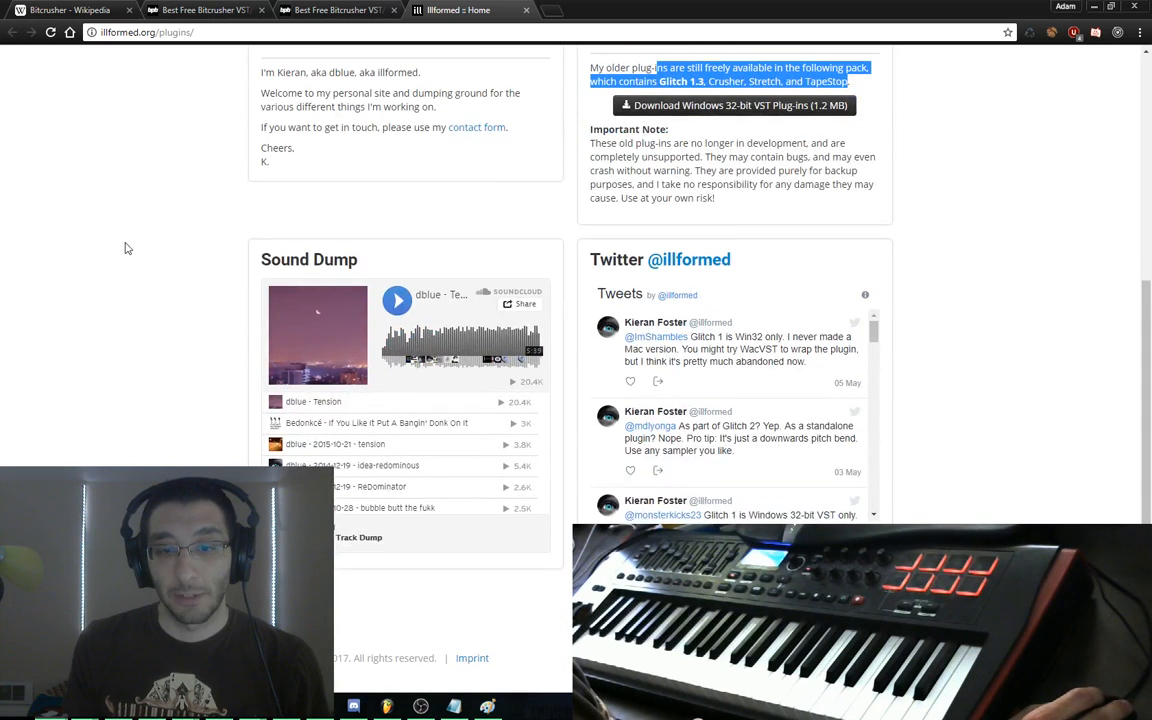
{"action": "scroll", "coordinate": [140, 252], "scroll_direction": "up", "scroll_amount": 4}
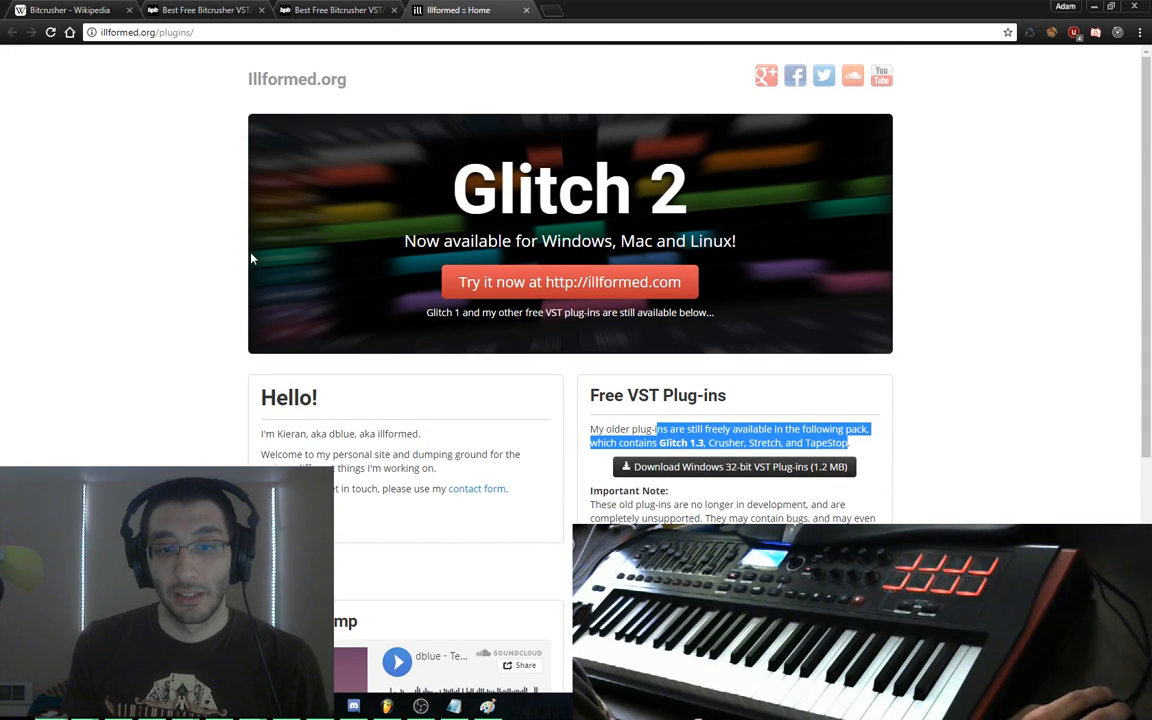
View Illformed's Glitch 2 product page, then close that tab
{"action": "left_click", "coordinate": [650, 294]}
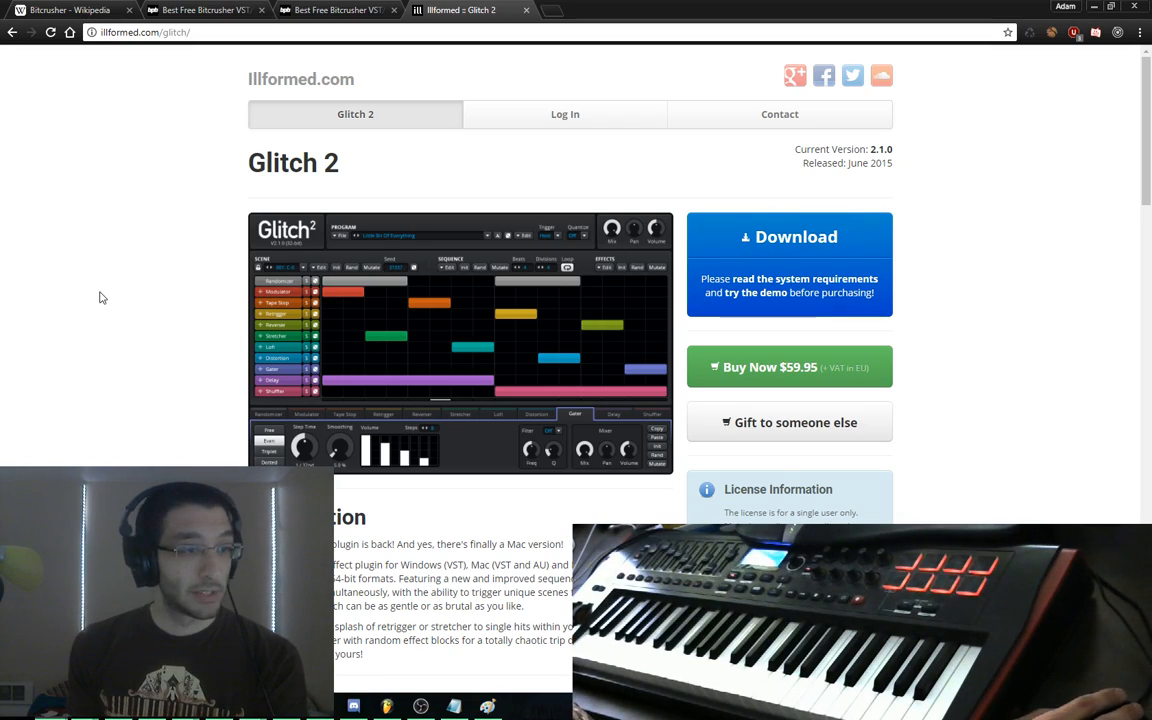
{"action": "scroll", "coordinate": [100, 297], "scroll_direction": "down", "scroll_amount": 10}
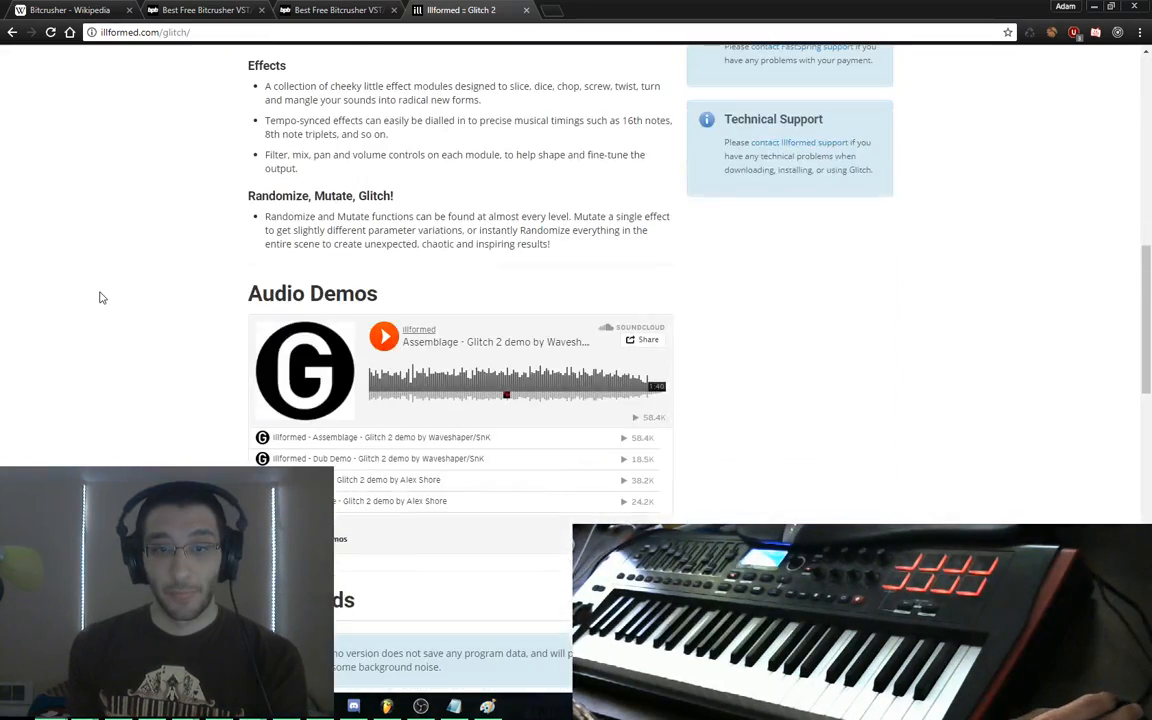
{"action": "scroll", "coordinate": [100, 297], "scroll_direction": "up", "scroll_amount": 10}
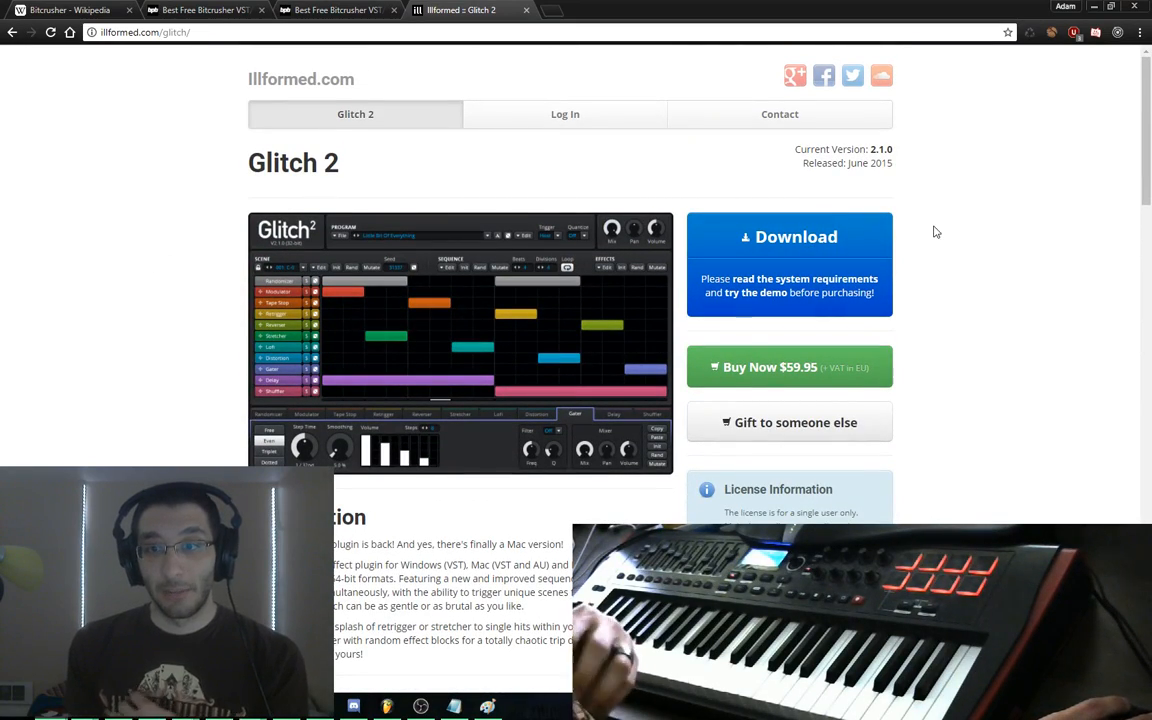
{"action": "key", "text": "ctrl+w"}
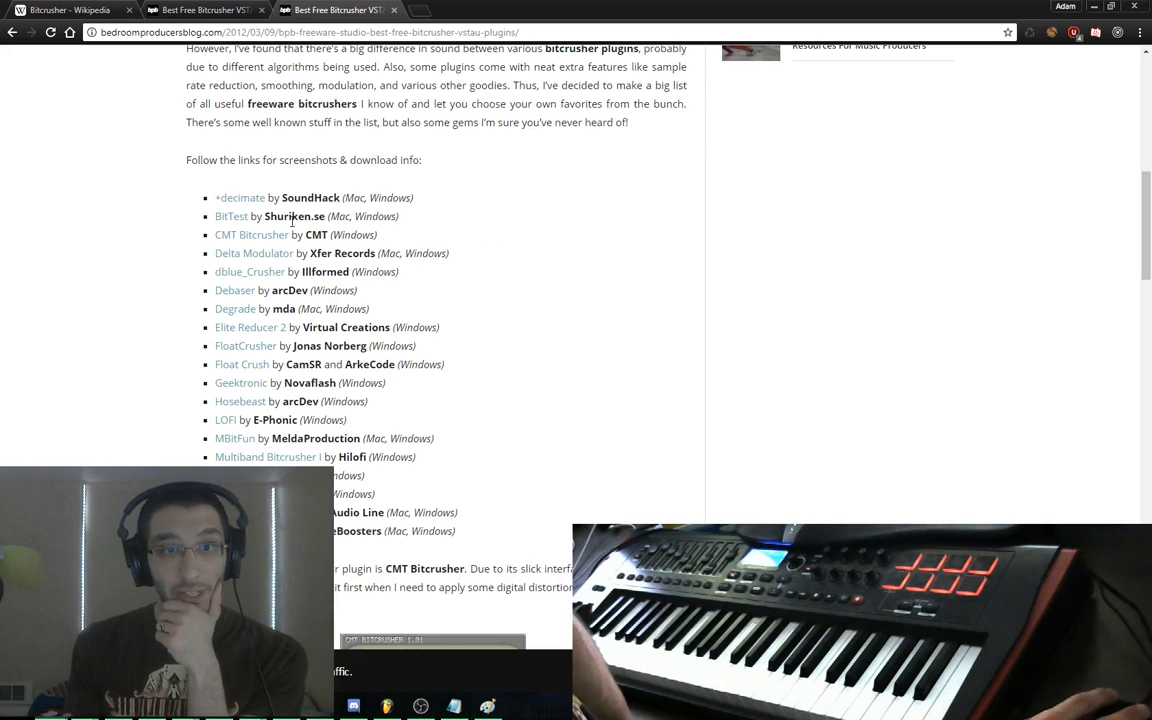
{"action": "left_click", "coordinate": [244, 236]}
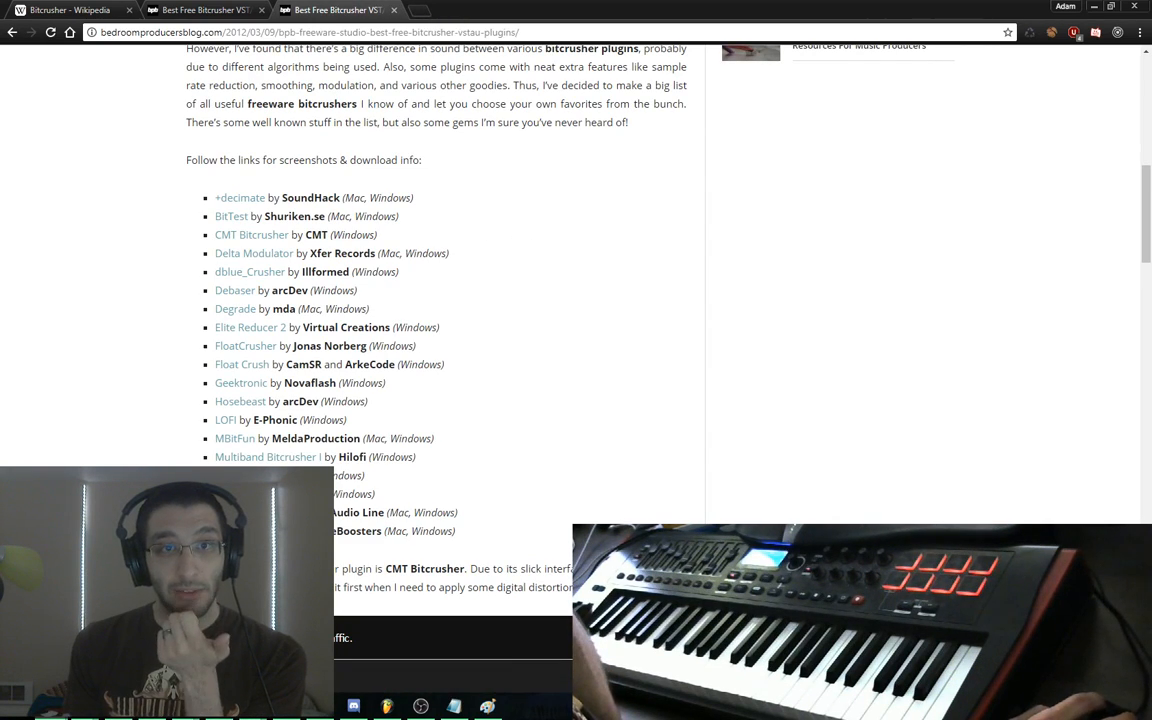
{"action": "key", "text": "alt+Tab"}
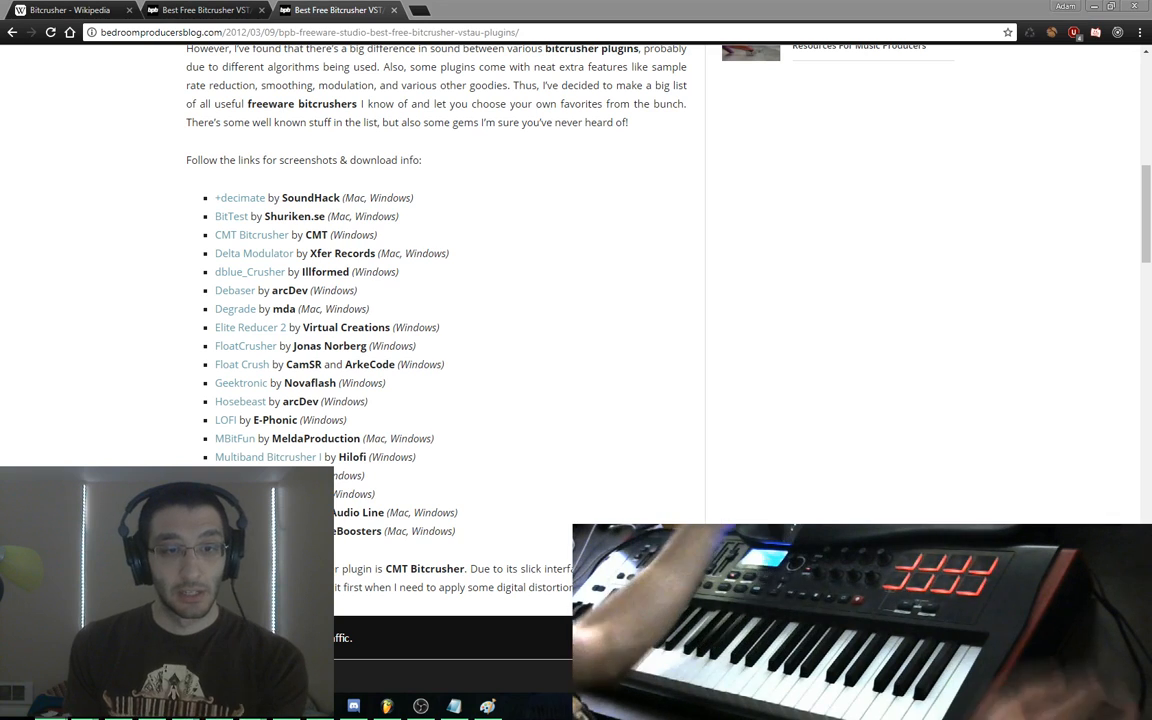
{"action": "key", "text": "alt+Tab"}
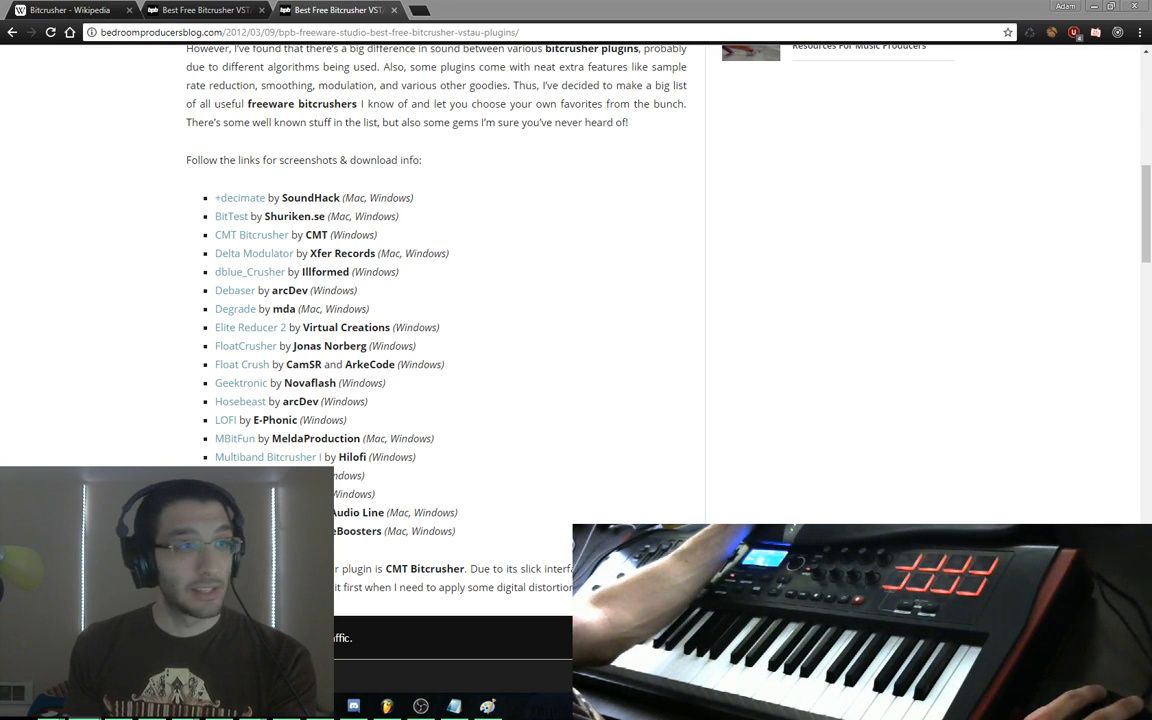
{"action": "left_click", "coordinate": [674, 386]}
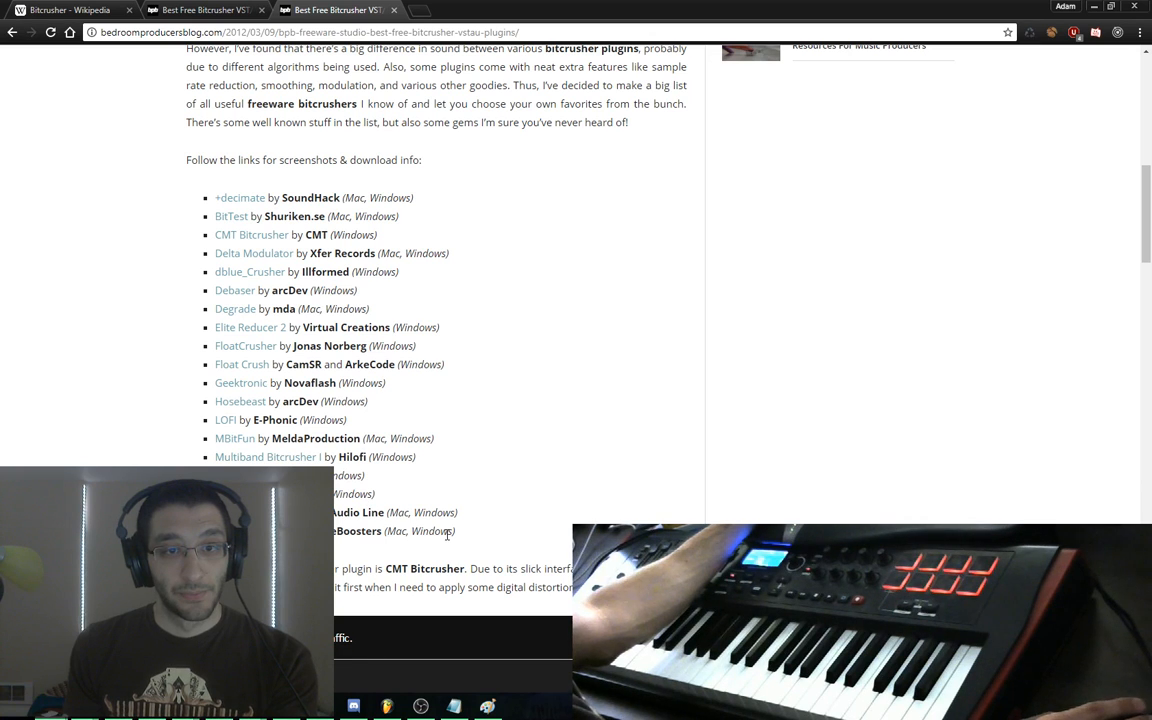
{"action": "left_click", "coordinate": [240, 384]}
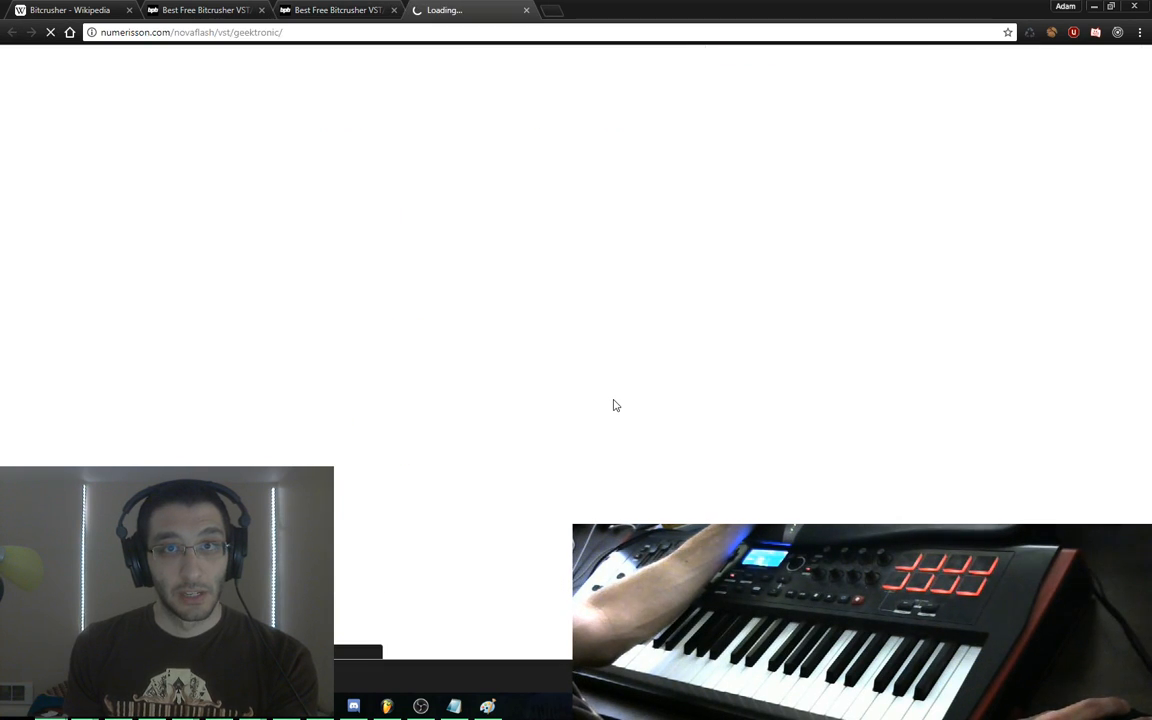
{"action": "key", "text": "ctrl+w"}
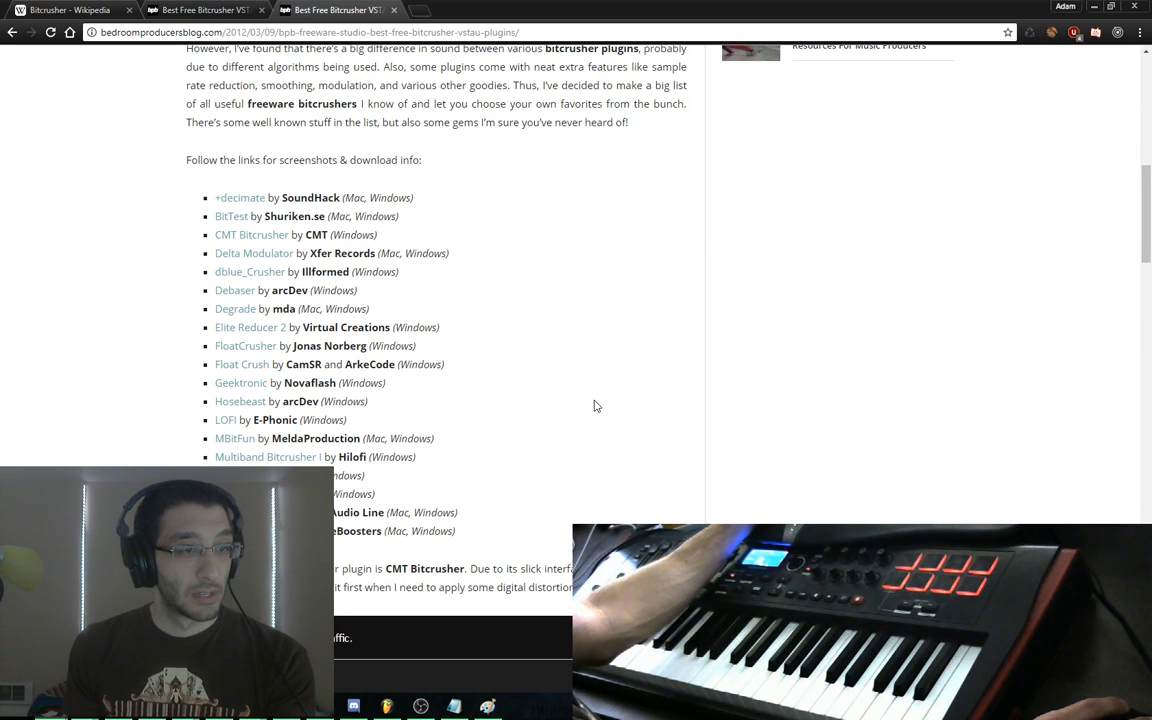
{"action": "scroll", "coordinate": [490, 418], "scroll_direction": "down", "scroll_amount": 3}
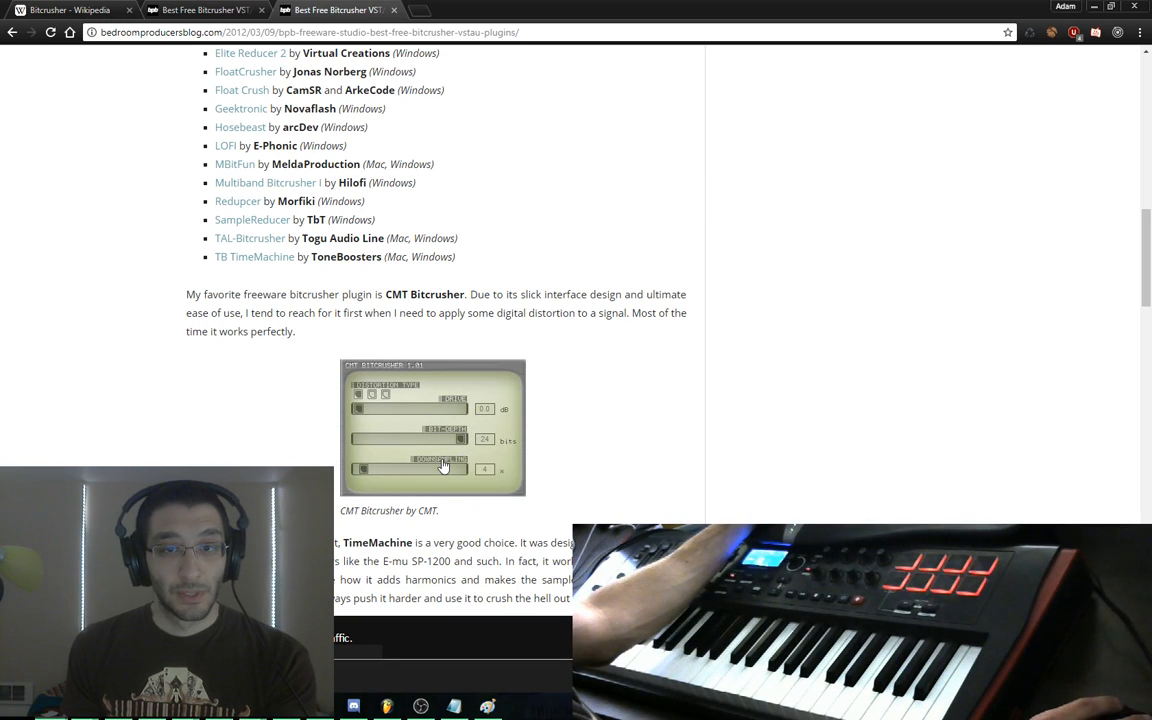
{"action": "scroll", "coordinate": [418, 474], "scroll_direction": "down", "scroll_amount": 3}
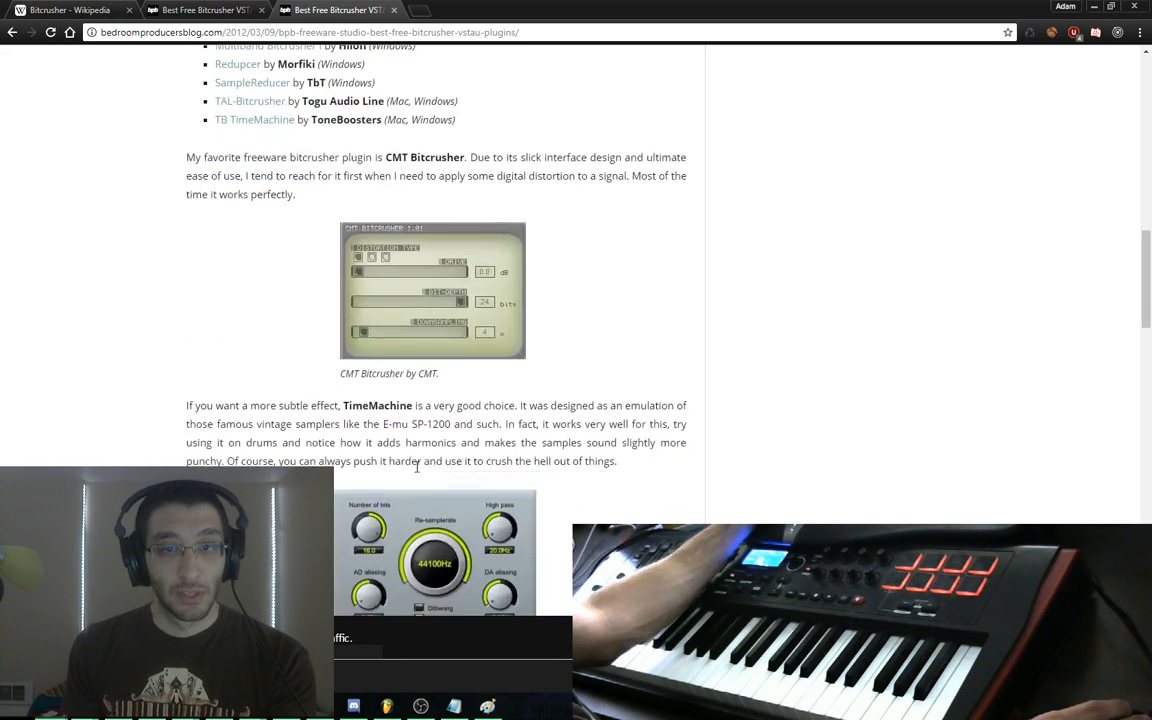
{"action": "scroll", "coordinate": [409, 214], "scroll_direction": "up", "scroll_amount": 3}
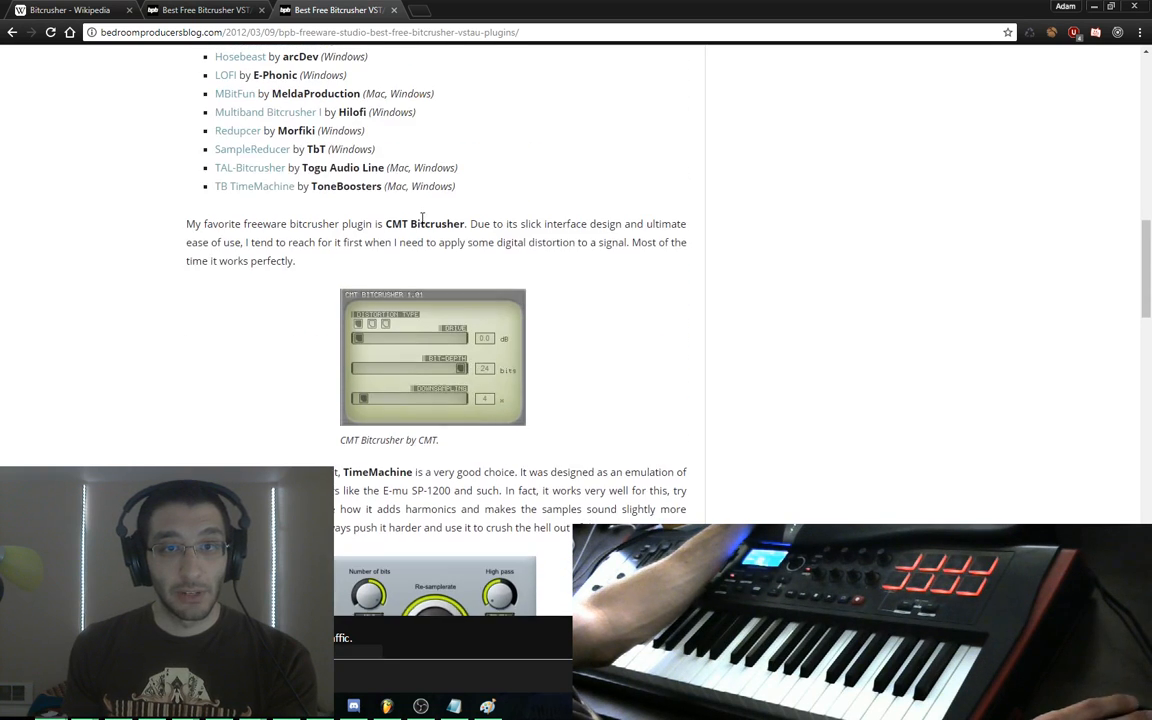
{"action": "triple_click", "coordinate": [352, 511]}
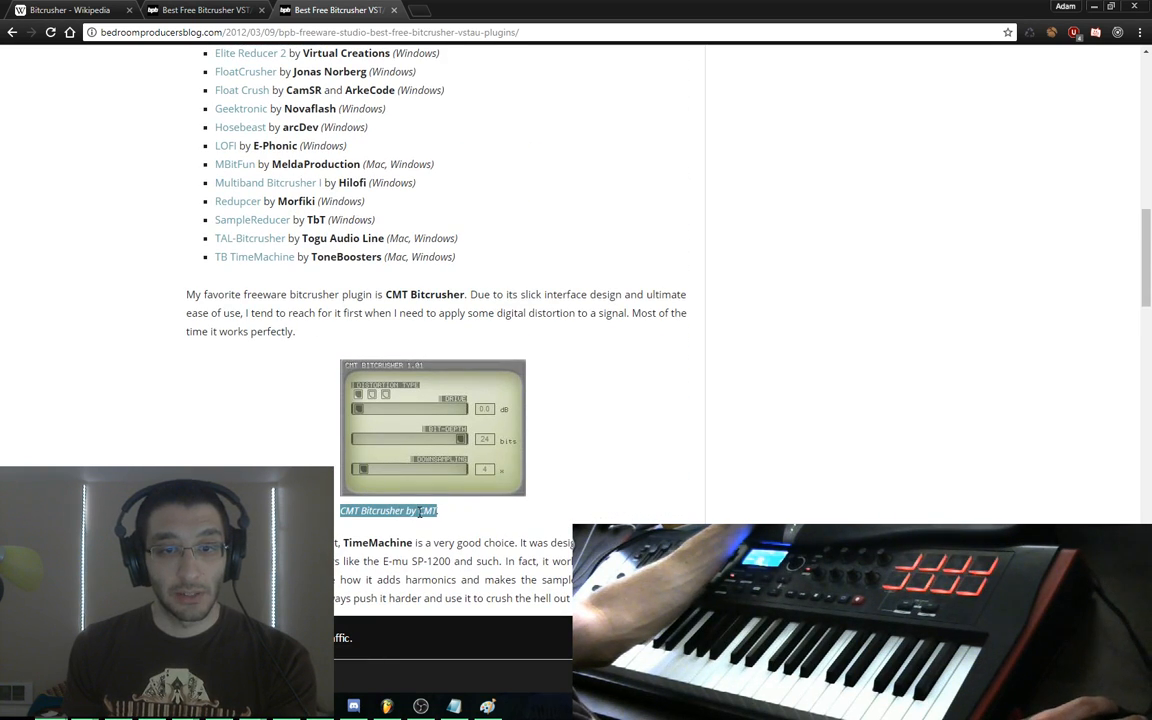
{"action": "key", "text": "ctrl+c"}
{"action": "key", "text": "ctrl+t"}
{"action": "key", "text": "ctrl+v"}
{"action": "key", "text": "Return"}
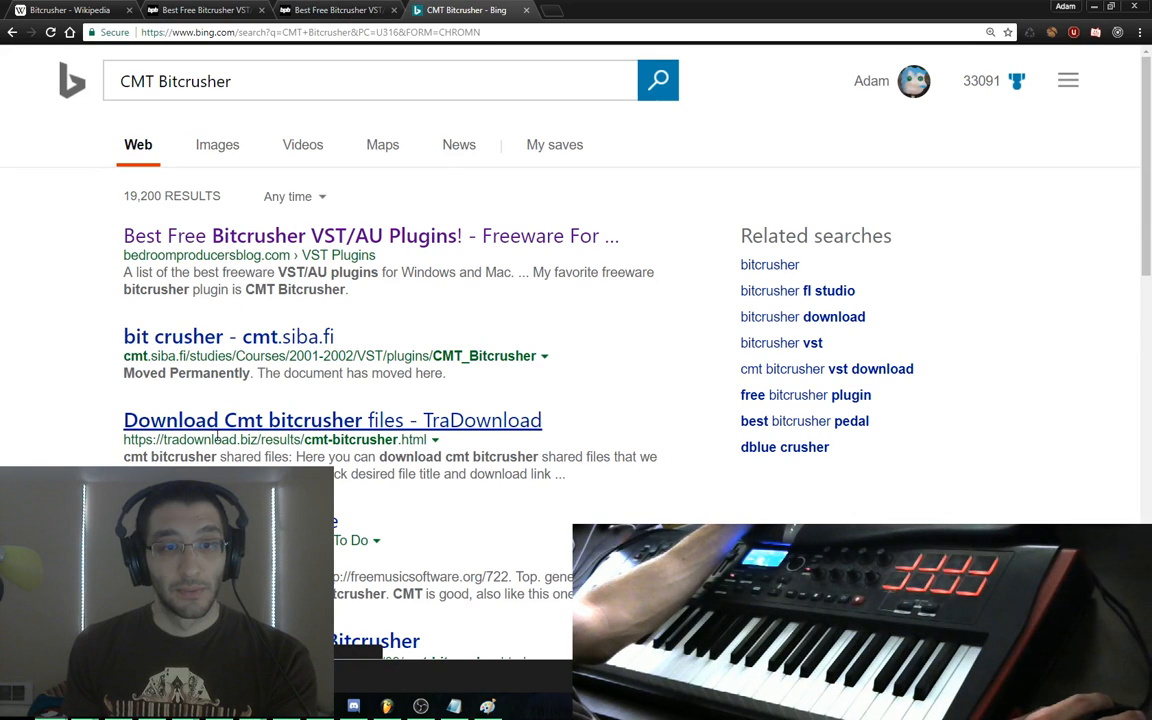
{"action": "scroll", "coordinate": [300, 395], "scroll_direction": "down", "scroll_amount": 3}
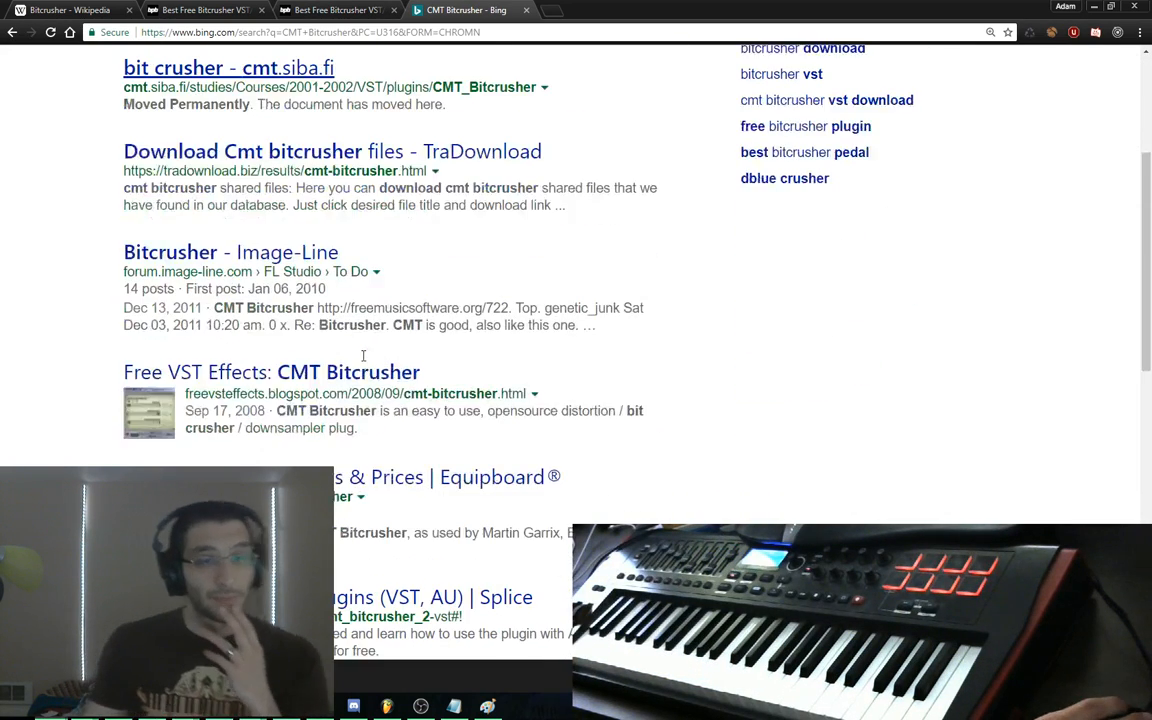
{"action": "key", "text": "ctrl+w"}
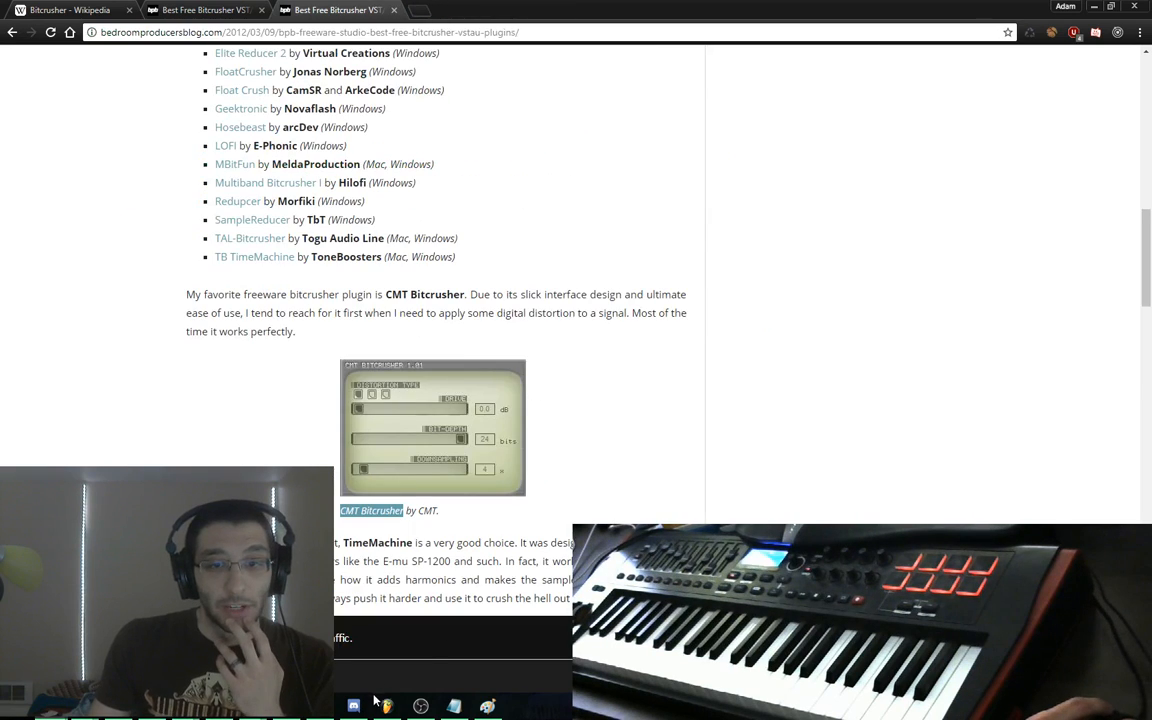
{"action": "key", "text": "alt+Tab"}
Replace Fruity delay 2 on Insert 1 with Distortion > Fruity Squeeze
{"action": "right_click", "coordinate": [995, 207]}
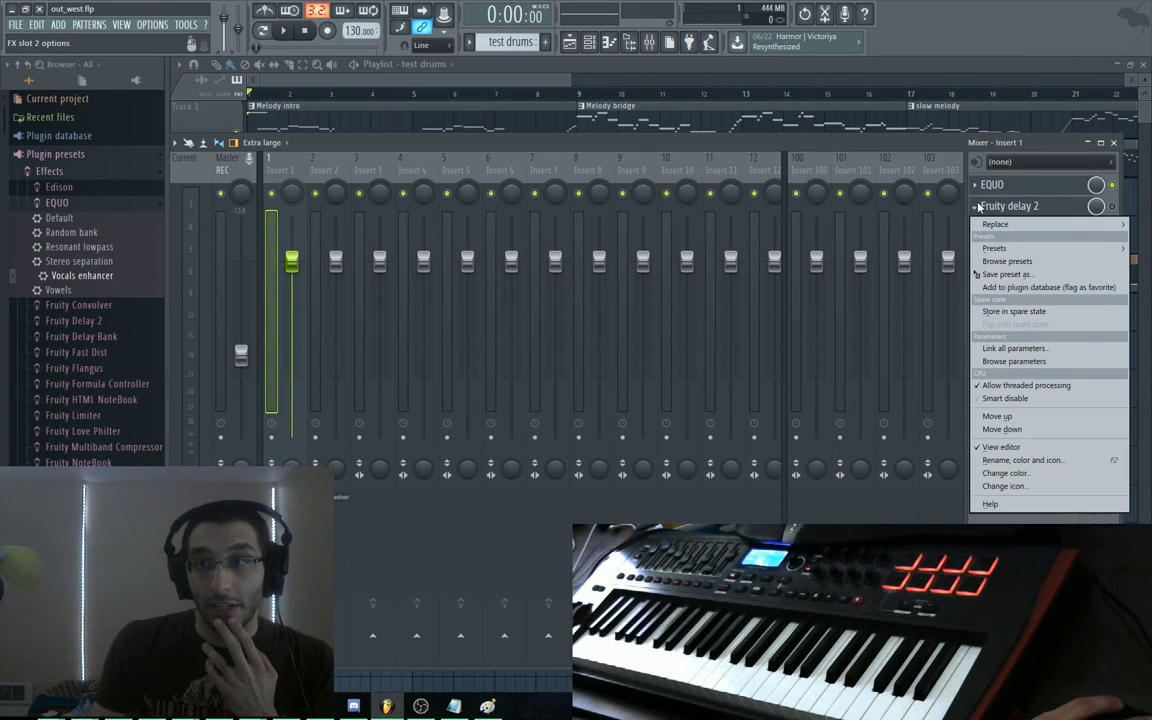
{"action": "mouse_move", "coordinate": [1000, 224]}
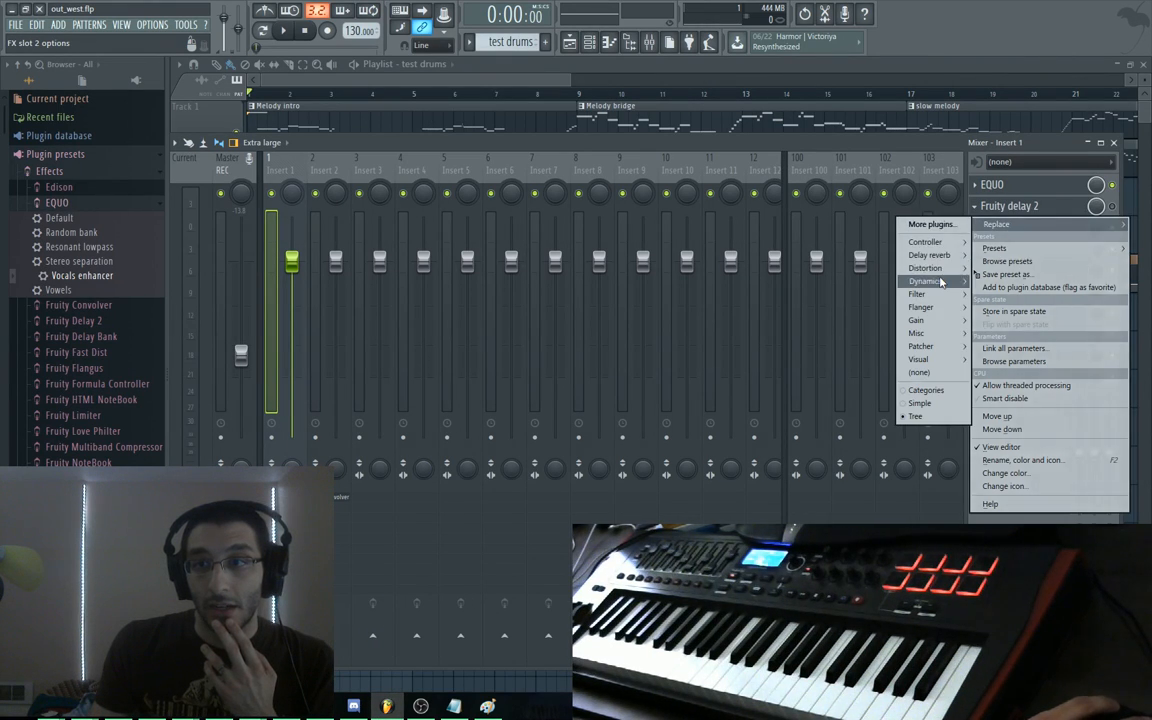
{"action": "mouse_move", "coordinate": [925, 268]}
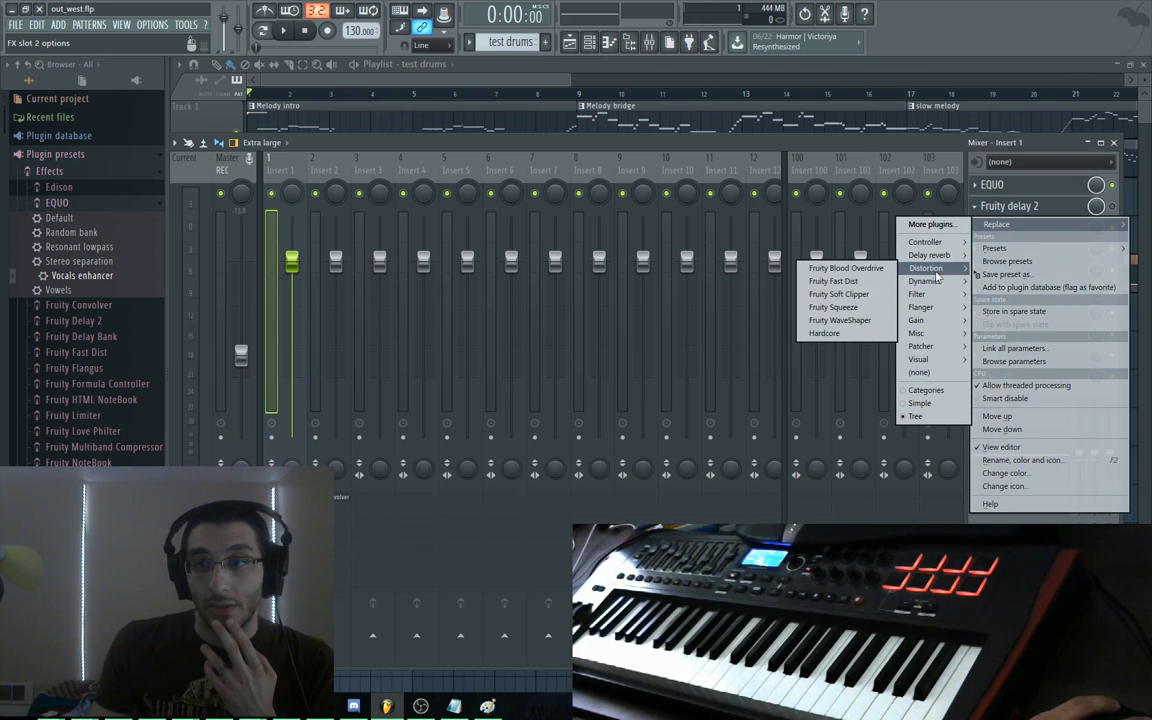
{"action": "left_click", "coordinate": [878, 310]}
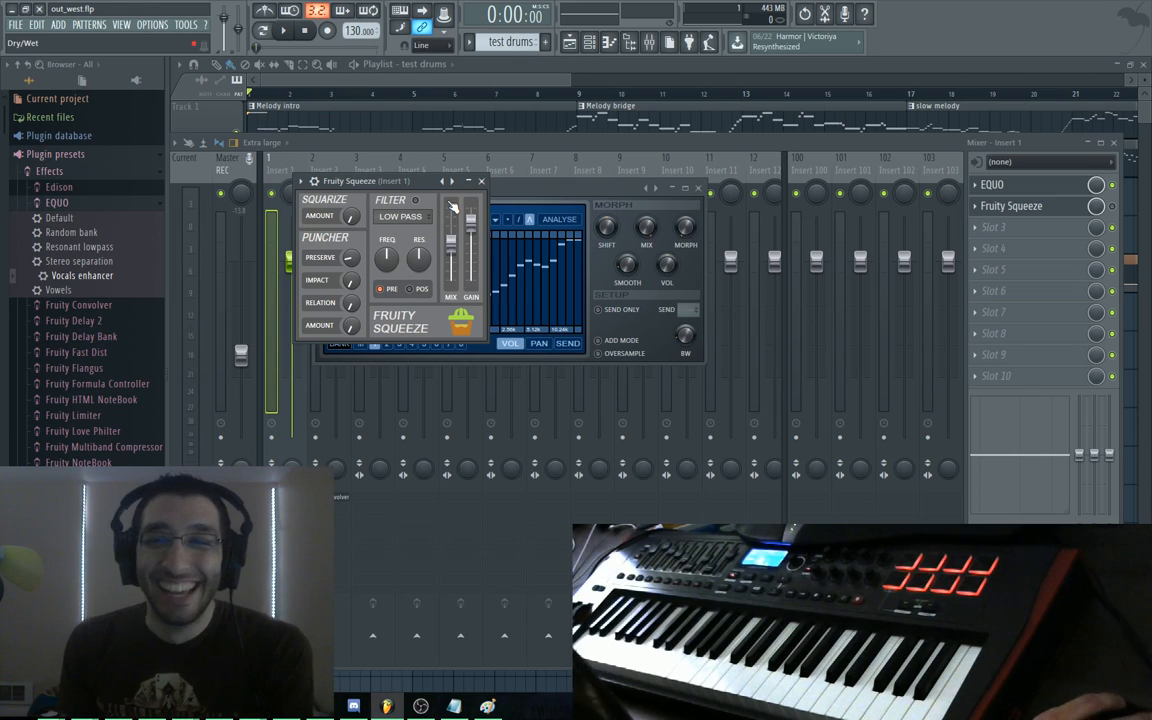
Browse the More plugins generator list, close it, and move Fruity Squeeze aside to reveal EQUO
{"action": "left_click", "coordinate": [86, 26]}
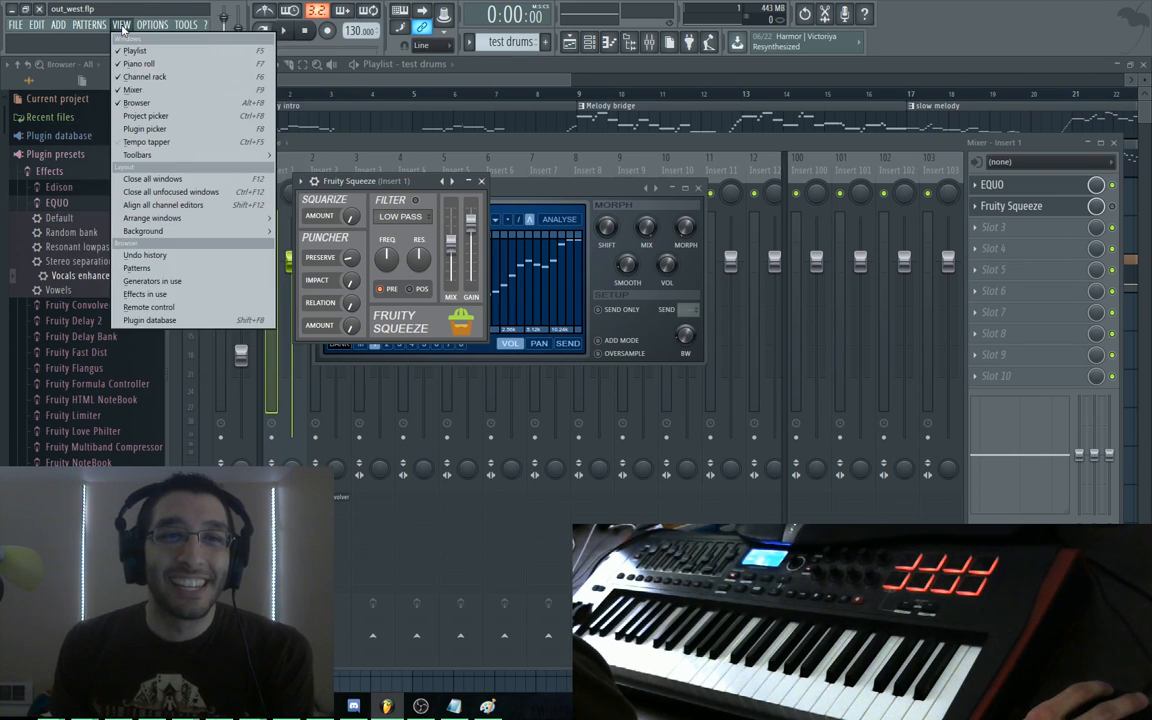
{"action": "mouse_move", "coordinate": [60, 24]}
{"action": "left_click", "coordinate": [64, 51]}
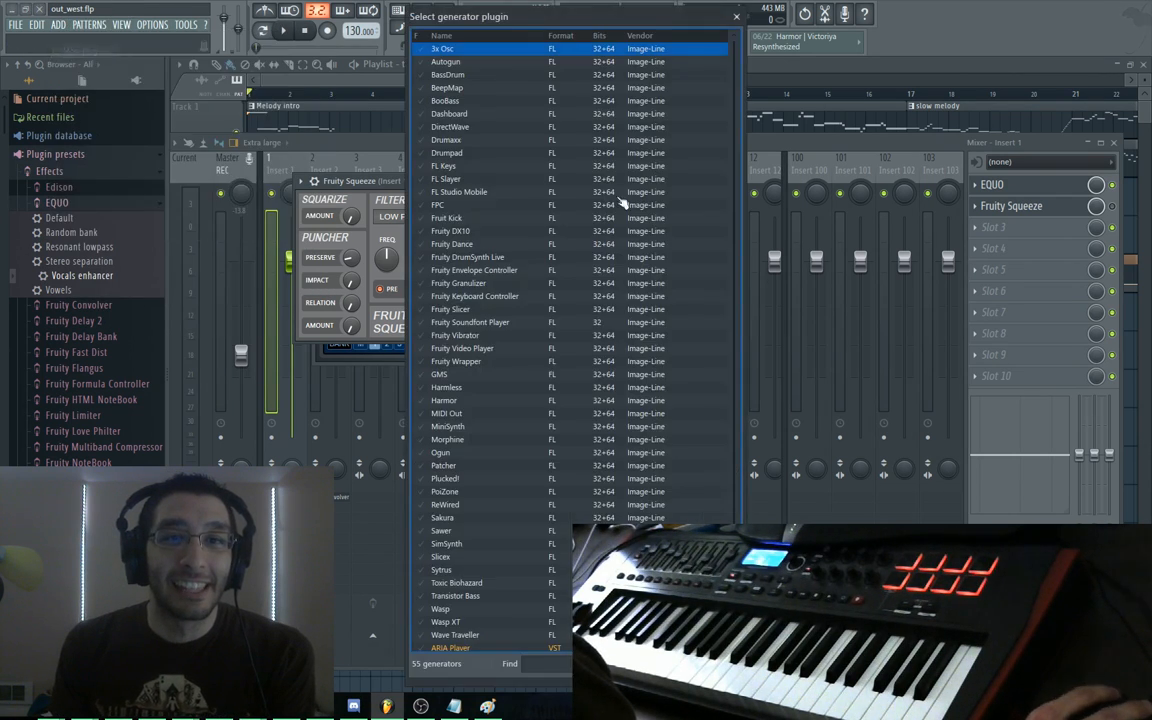
{"action": "scroll", "coordinate": [532, 218], "scroll_direction": "down", "scroll_amount": 5}
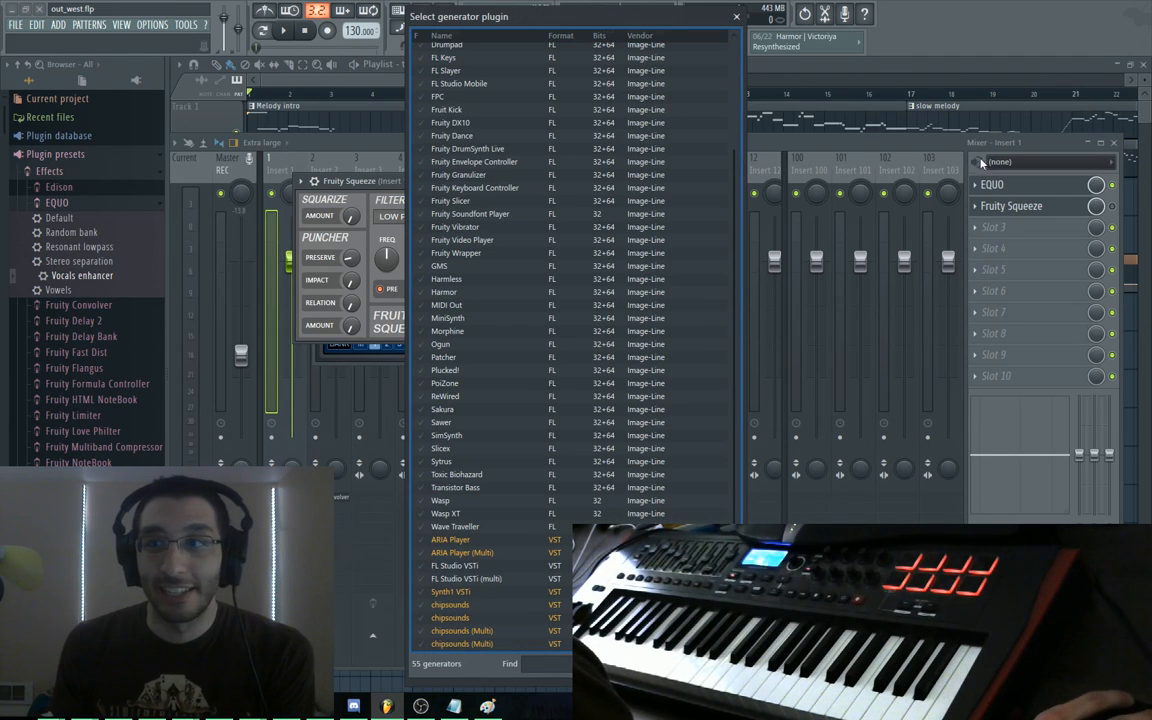
{"action": "left_click", "coordinate": [736, 17]}
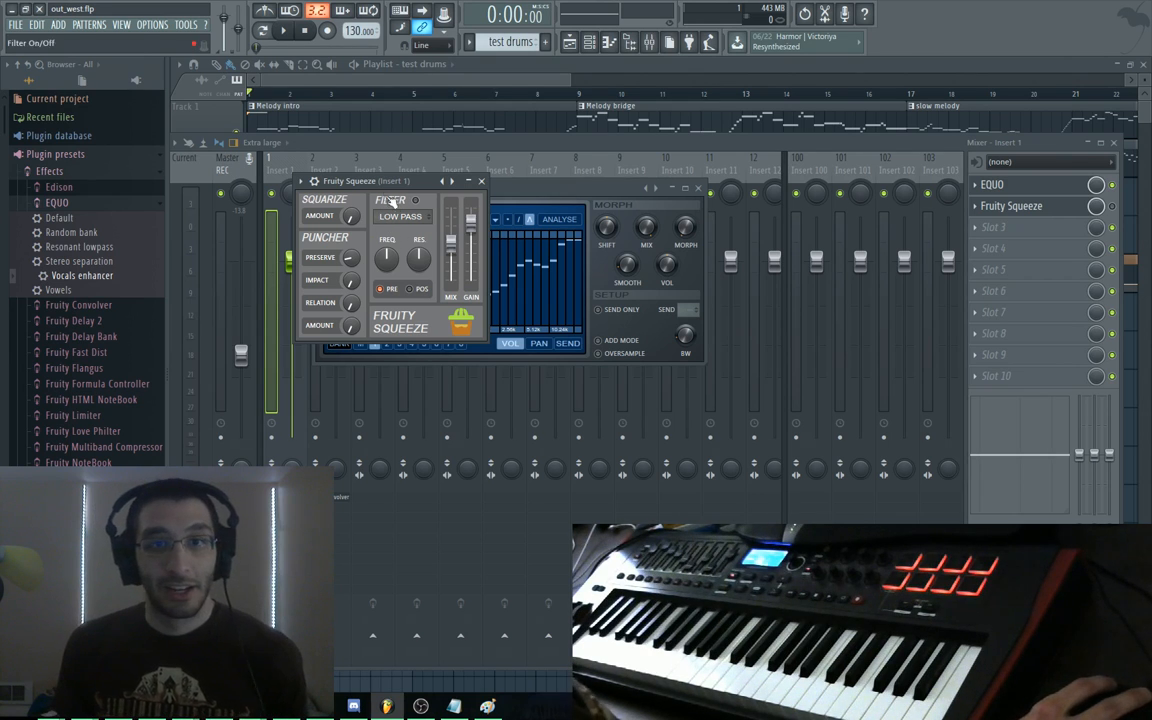
{"action": "left_click_drag", "start_coordinate": [415, 185], "coordinate": [521, 258]}
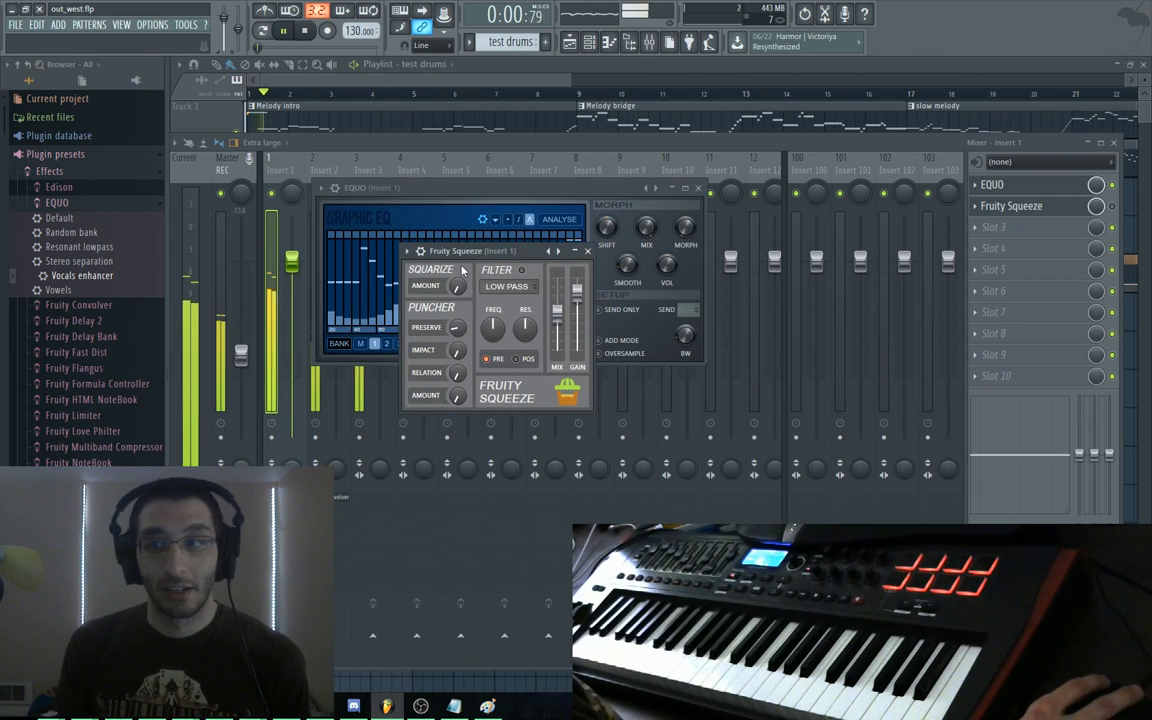
Mute Tracks 7 and 8 in the arrangement playlist
{"action": "left_click", "coordinate": [492, 68]}
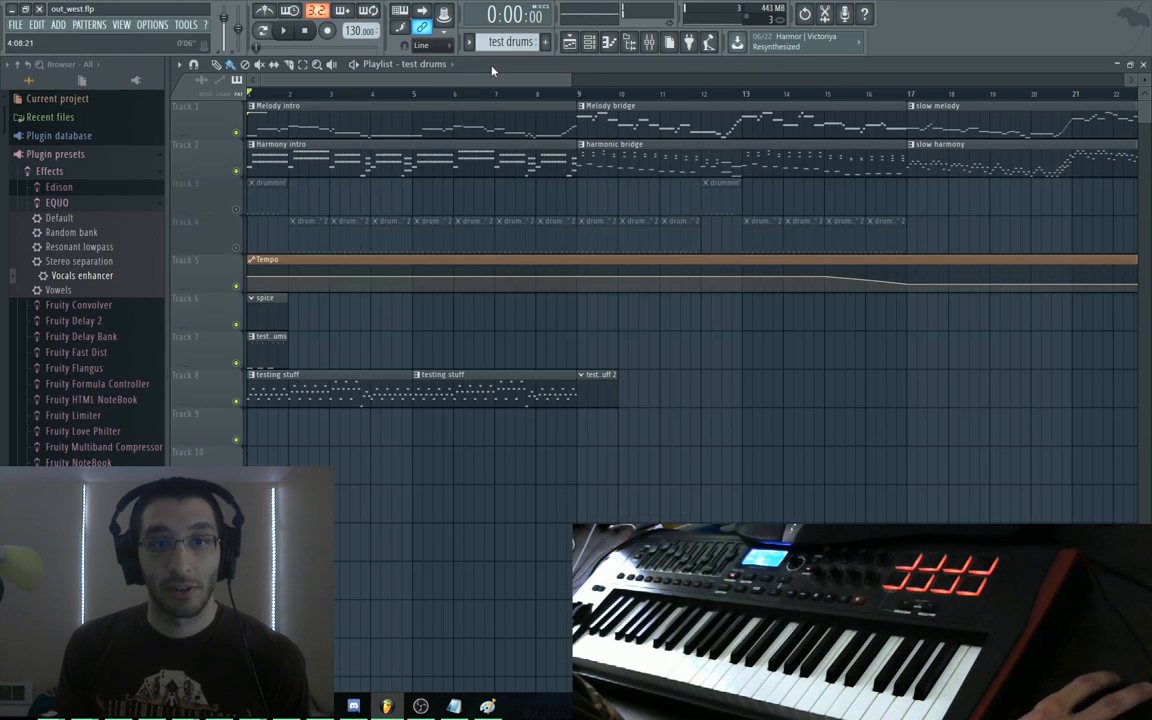
{"action": "left_click", "coordinate": [236, 363]}
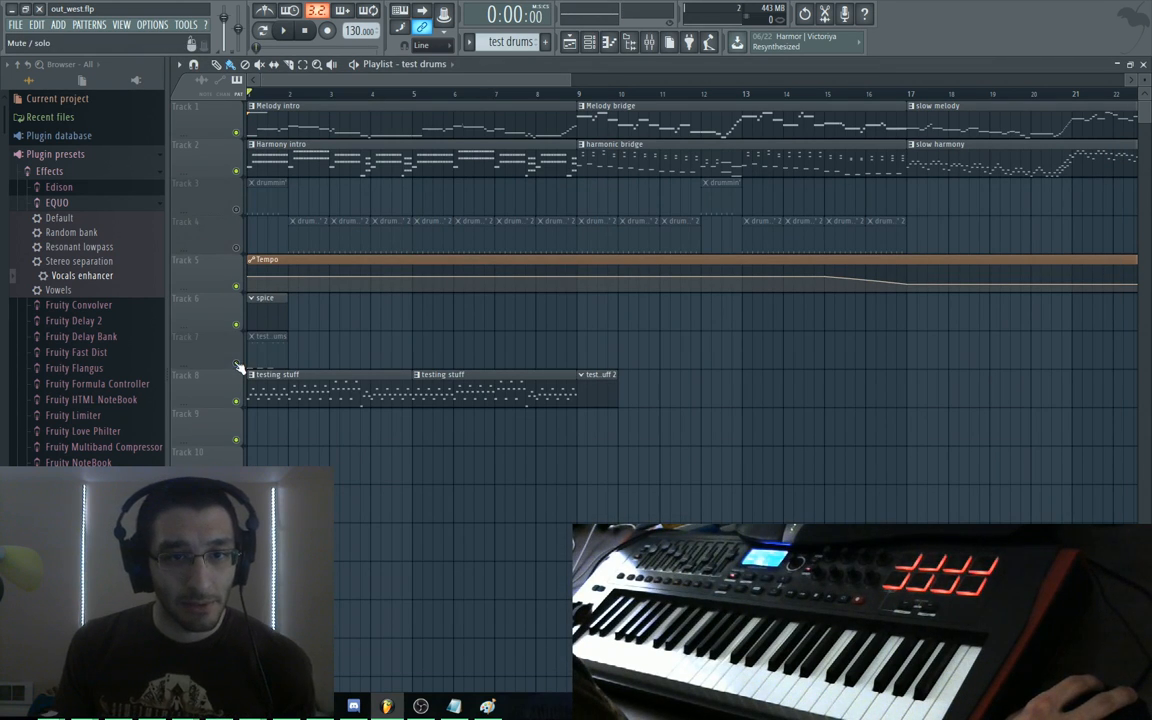
{"action": "left_click", "coordinate": [238, 401]}
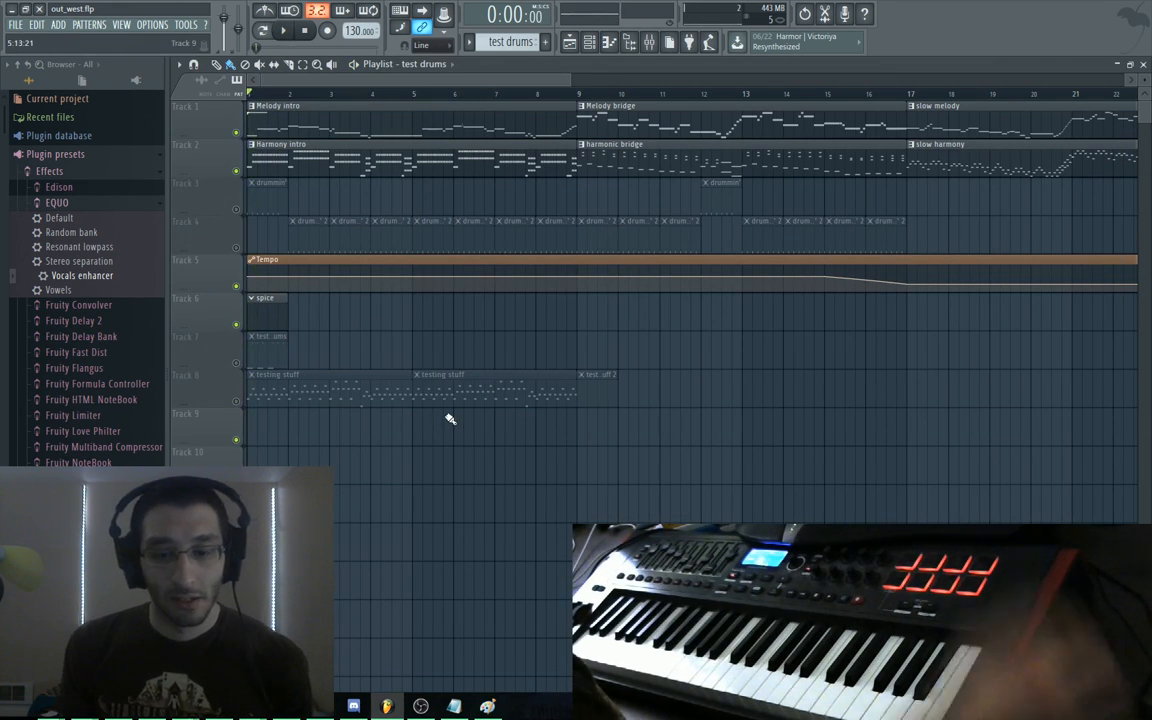
Open Insert 1's Fruity Squeeze and step through its presets while the song plays
{"action": "key", "text": "F9"}
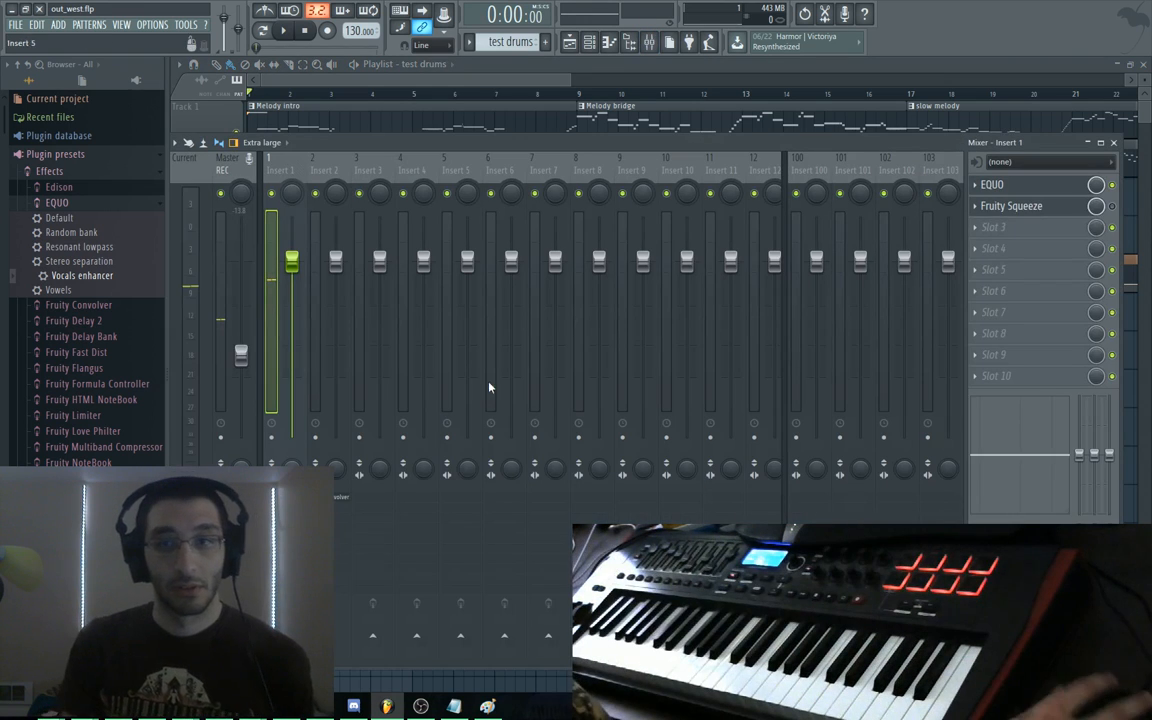
{"action": "left_click", "coordinate": [992, 184]}
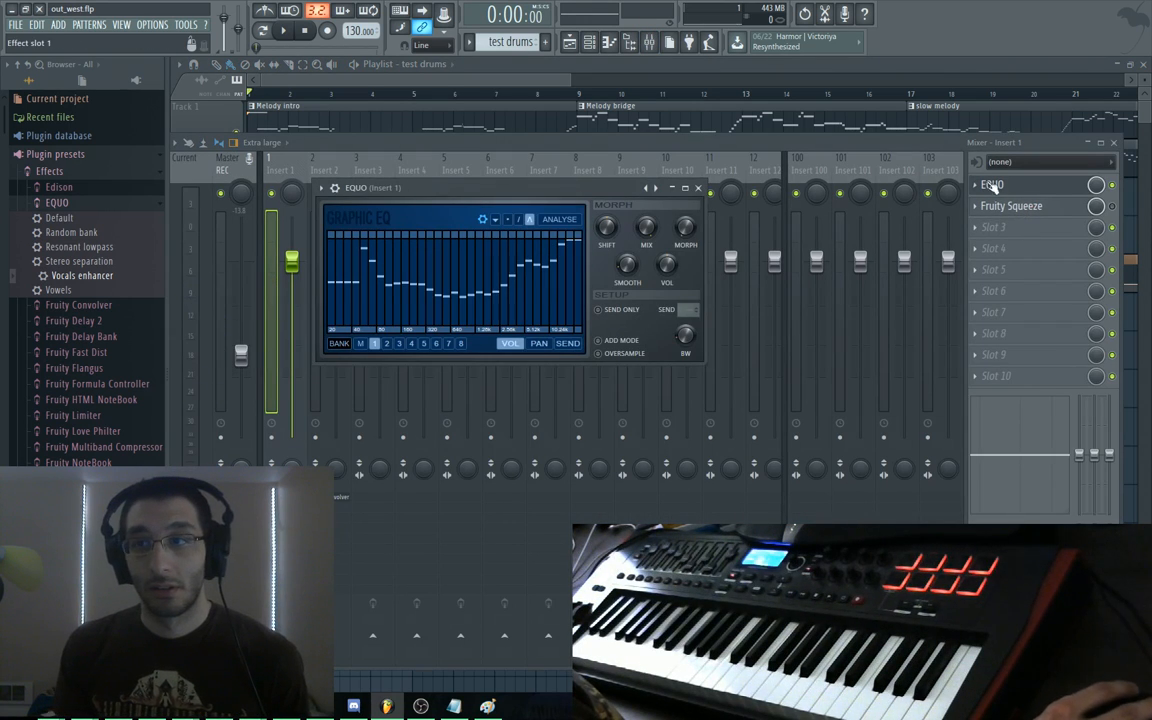
{"action": "left_click", "coordinate": [985, 206]}
{"action": "key", "text": "space"}
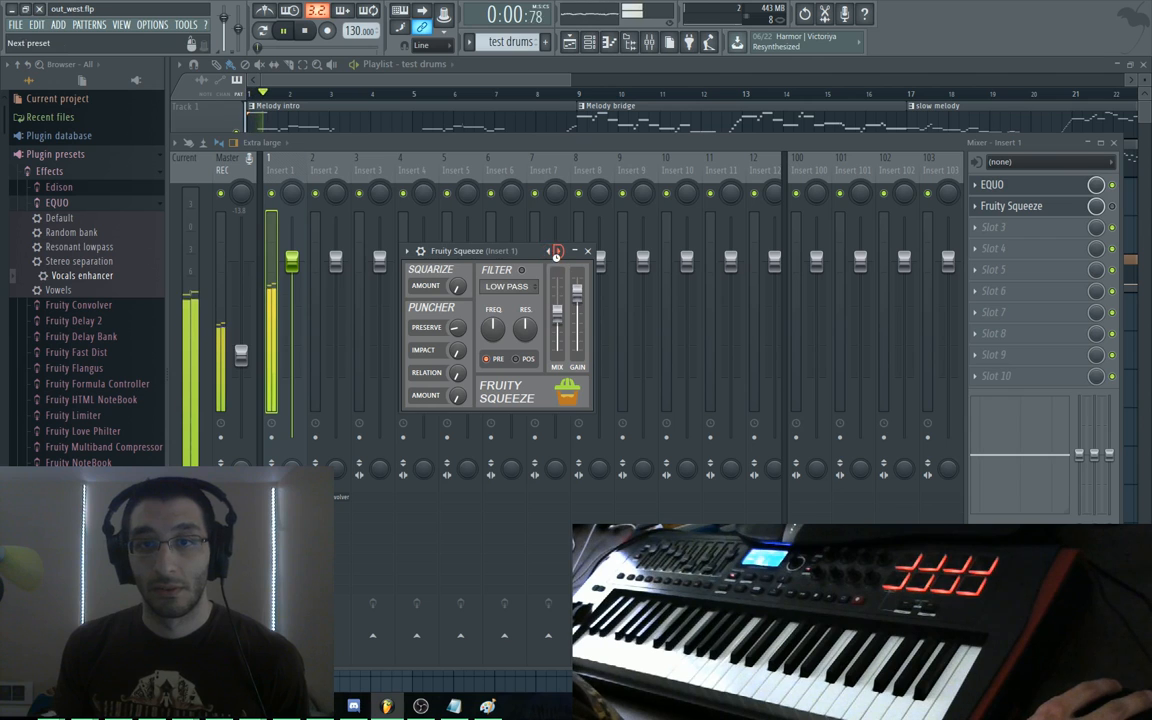
{"action": "left_click", "coordinate": [557, 251]}
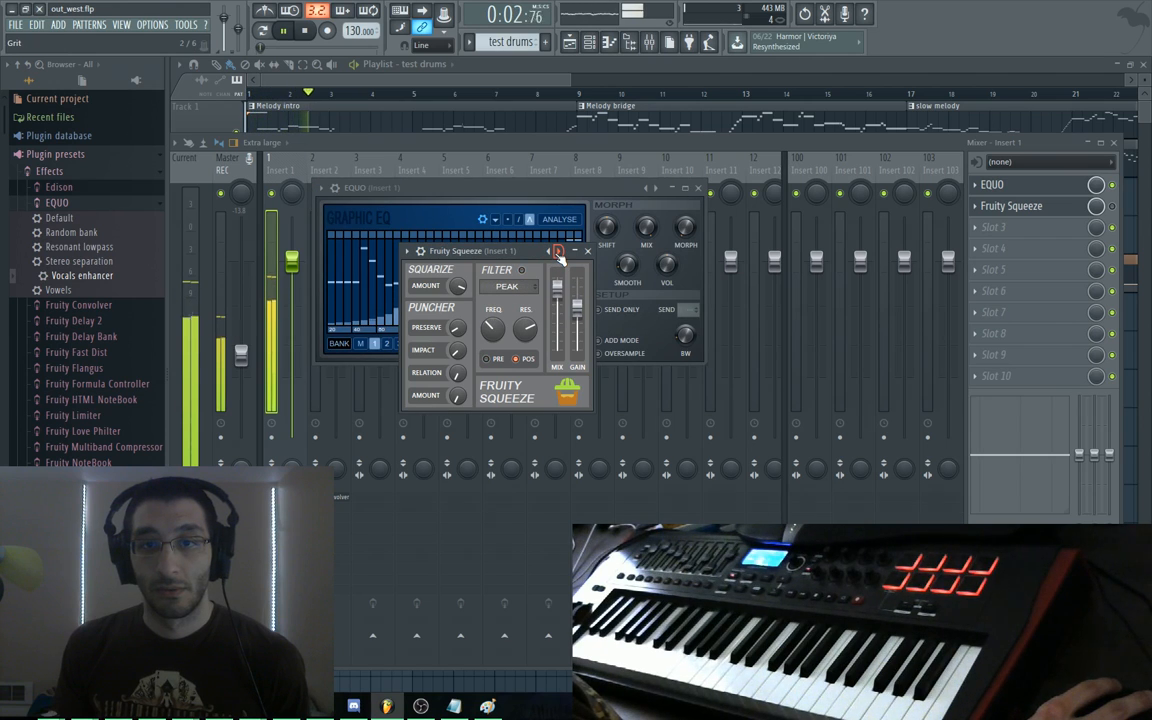
{"action": "left_click", "coordinate": [557, 253]}
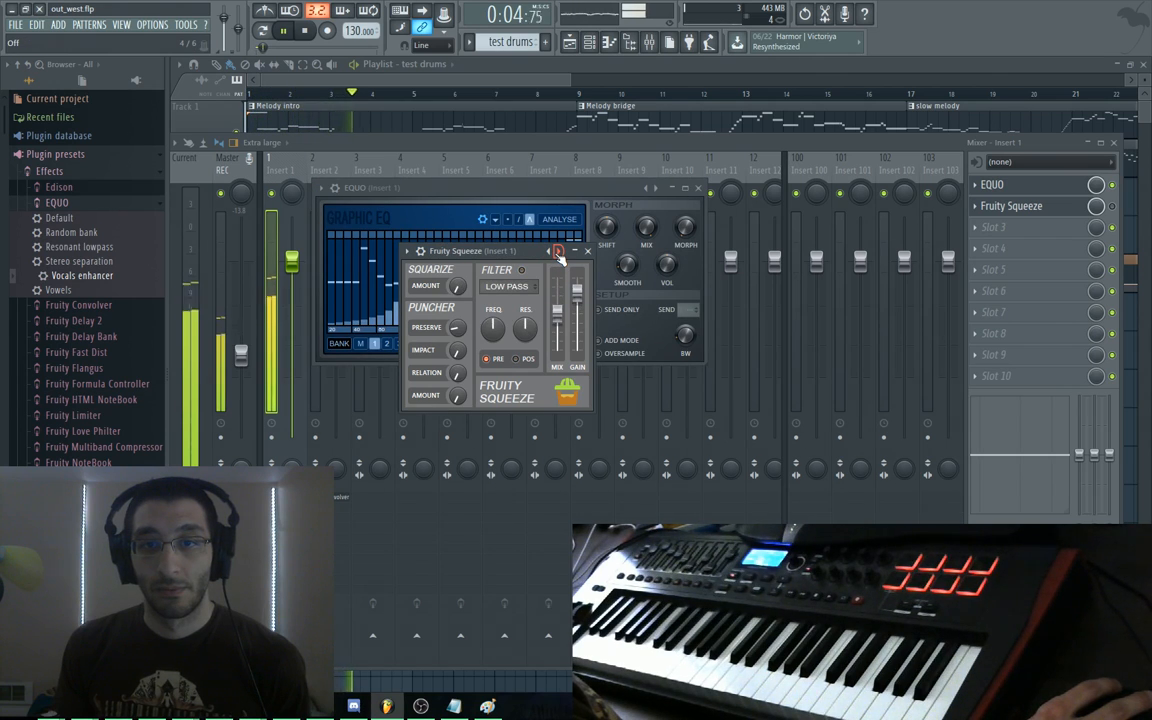
{"action": "left_click", "coordinate": [557, 252]}
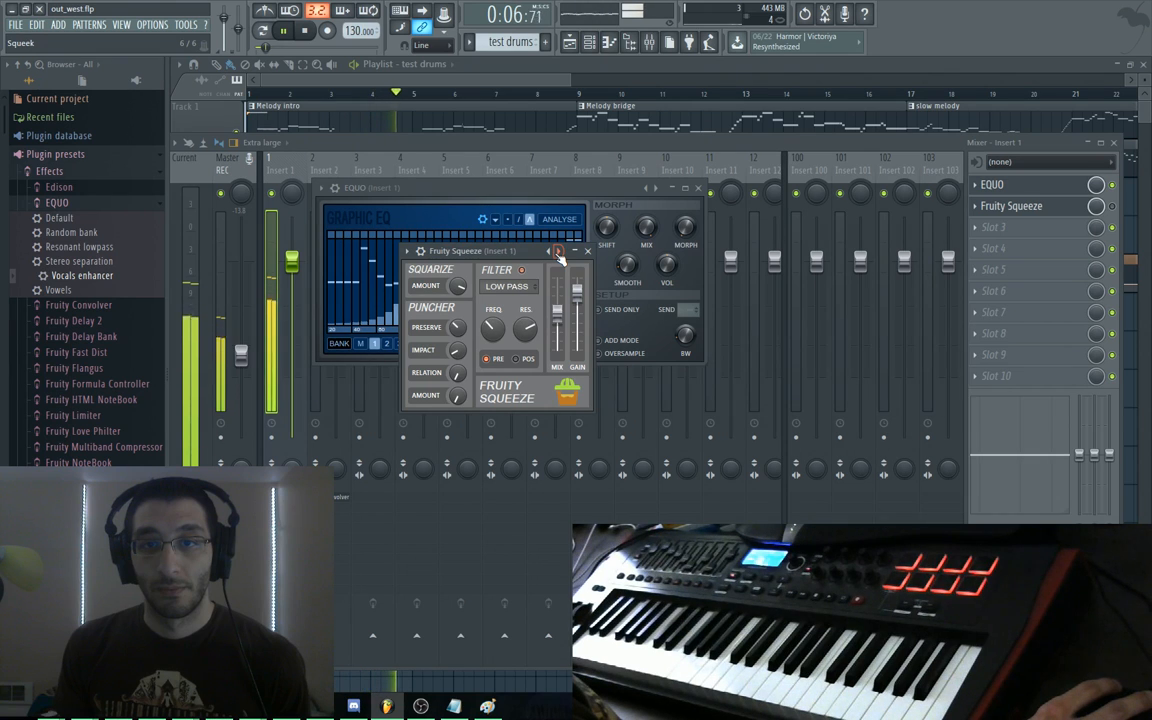
Load two Fruity Squeeze presets from the plugin options menu, then stop playback
{"action": "left_click", "coordinate": [408, 252]}
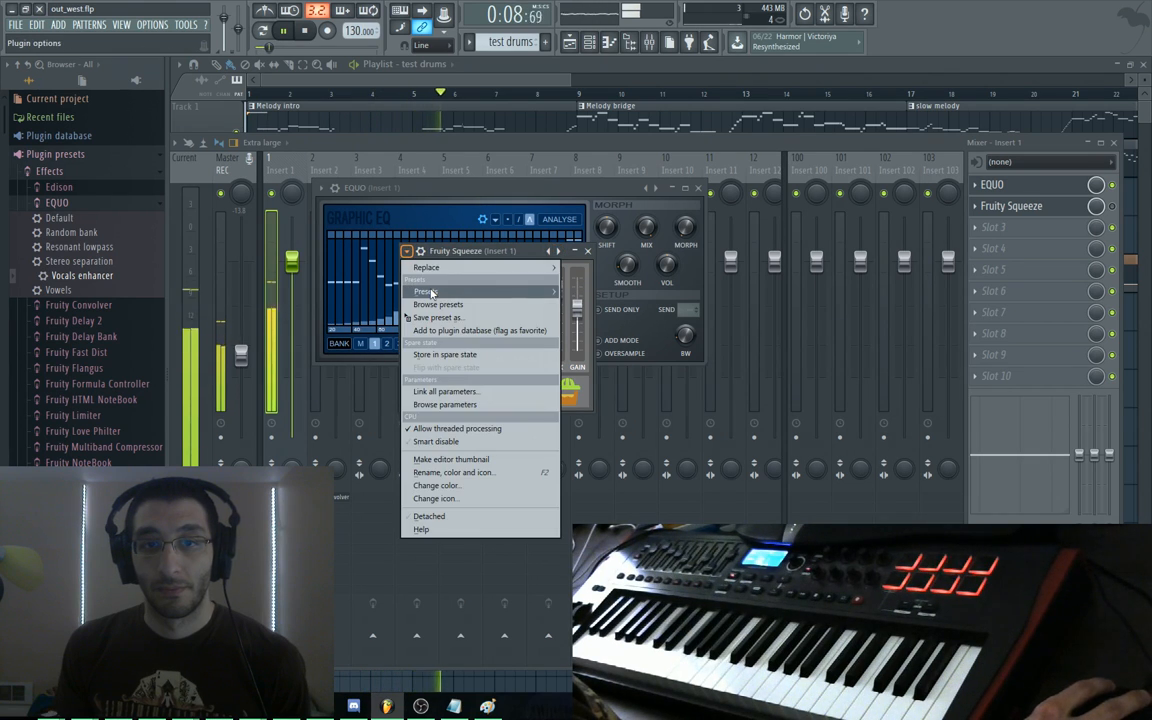
{"action": "mouse_move", "coordinate": [500, 291]}
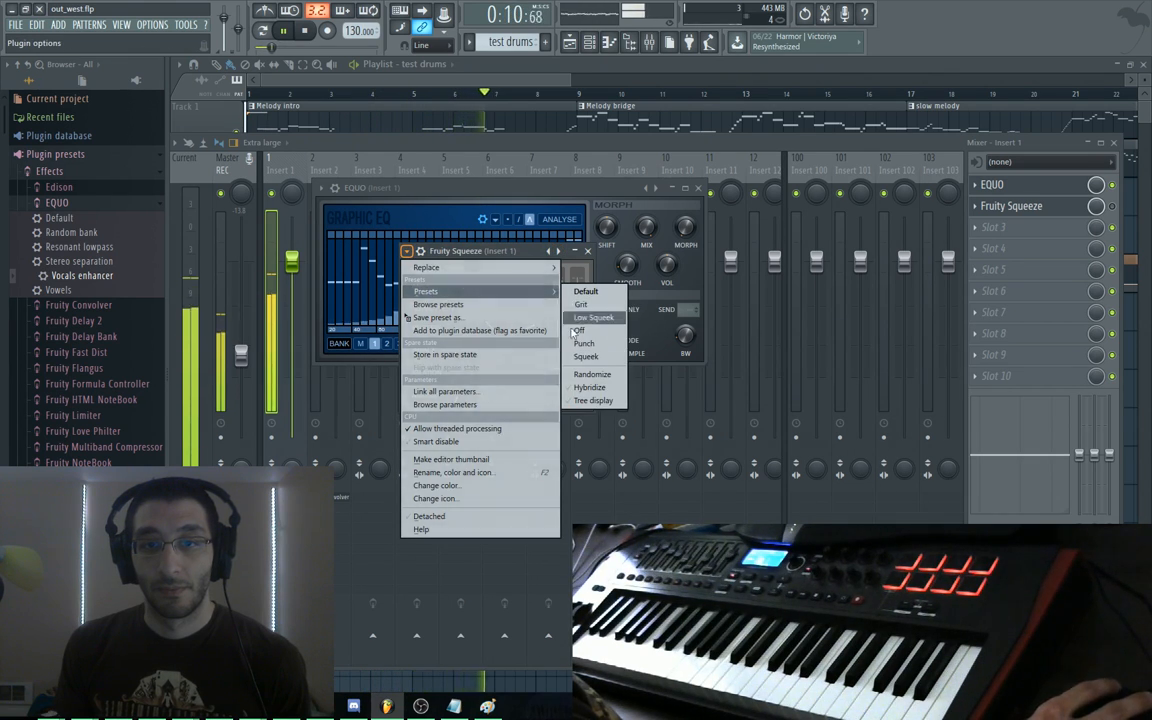
{"action": "left_click", "coordinate": [604, 357]}
{"action": "left_click", "coordinate": [408, 252]}
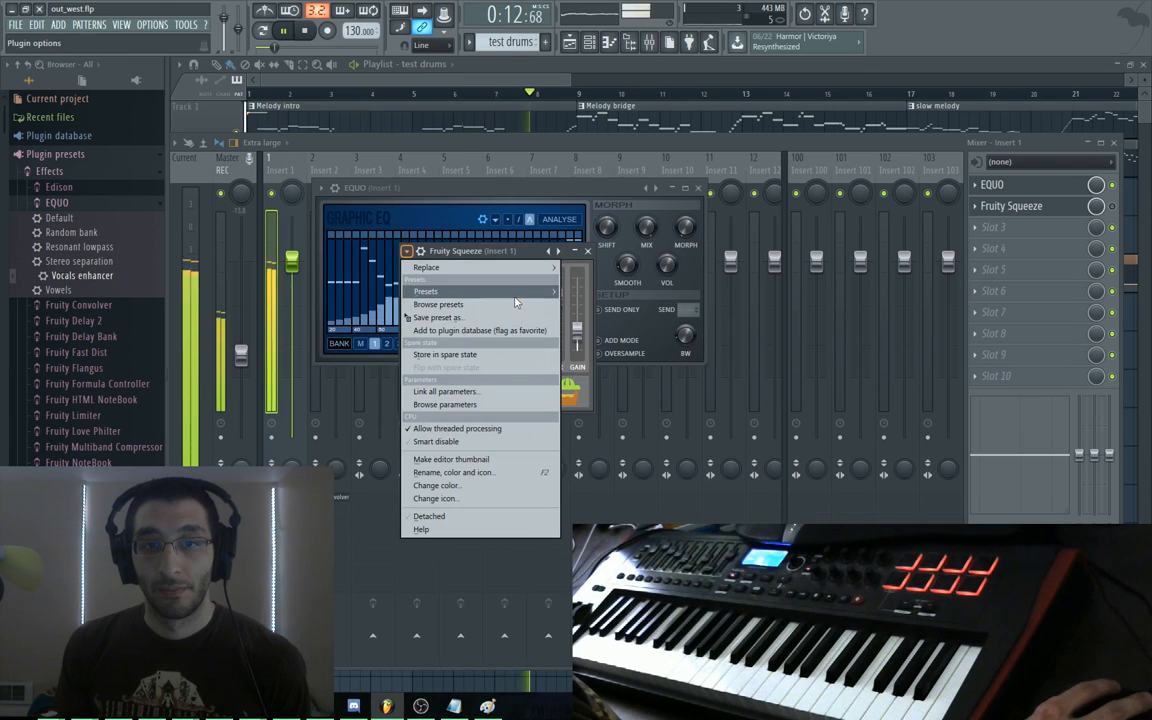
{"action": "mouse_move", "coordinate": [480, 291]}
{"action": "left_click", "coordinate": [535, 337]}
{"action": "key", "text": "space"}
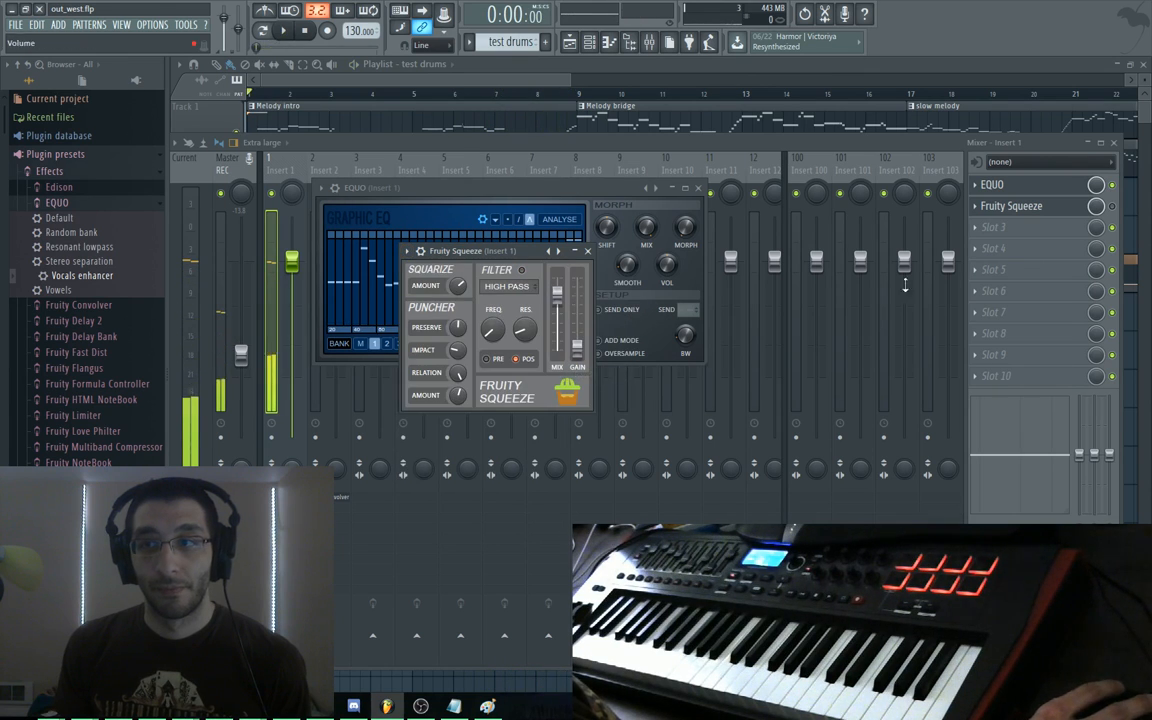
Enable the Fruity Squeeze slot and audition Grit, Low Squeek, Off, Punch, Squeek, Default, settling on Grit
{"action": "left_click", "coordinate": [1112, 206]}
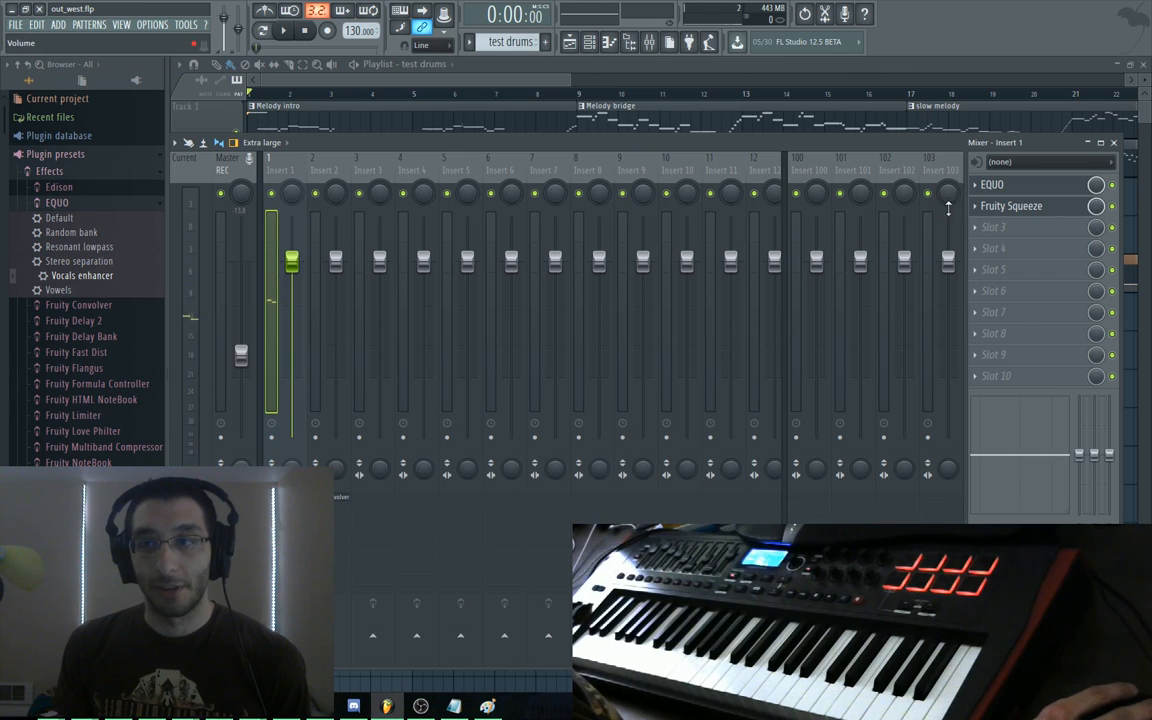
{"action": "left_click", "coordinate": [1025, 187]}
{"action": "left_click", "coordinate": [1048, 209]}
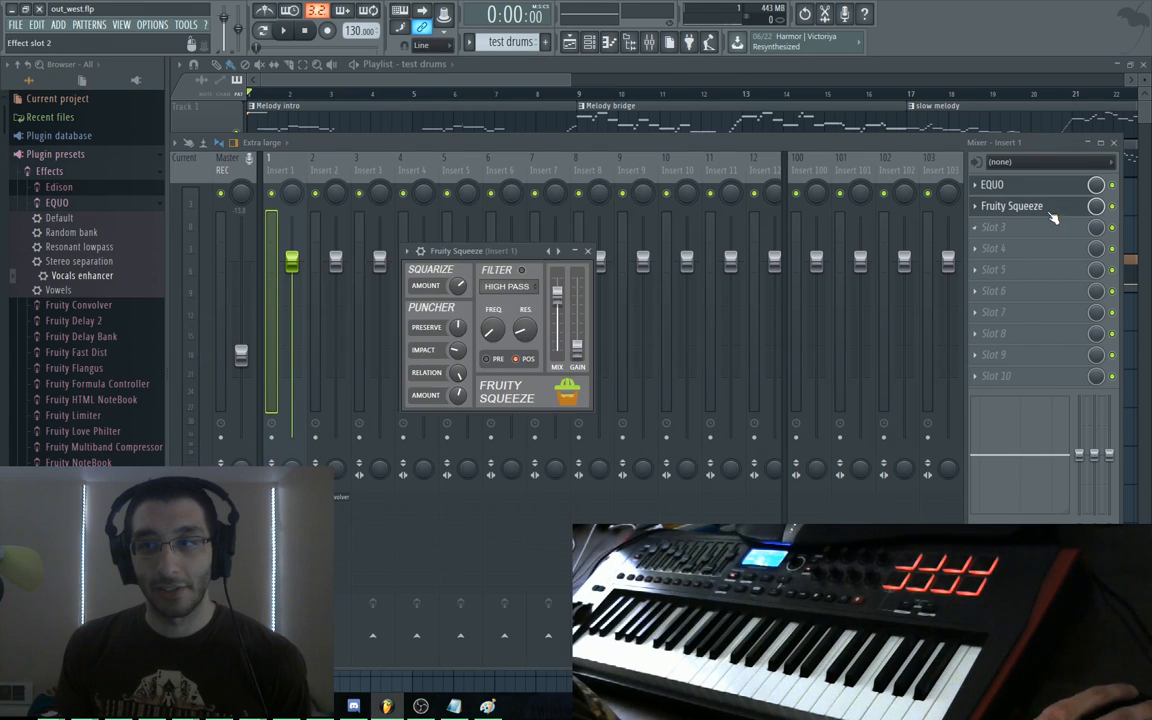
{"action": "key", "text": "space"}
{"action": "left_click", "coordinate": [561, 251]}
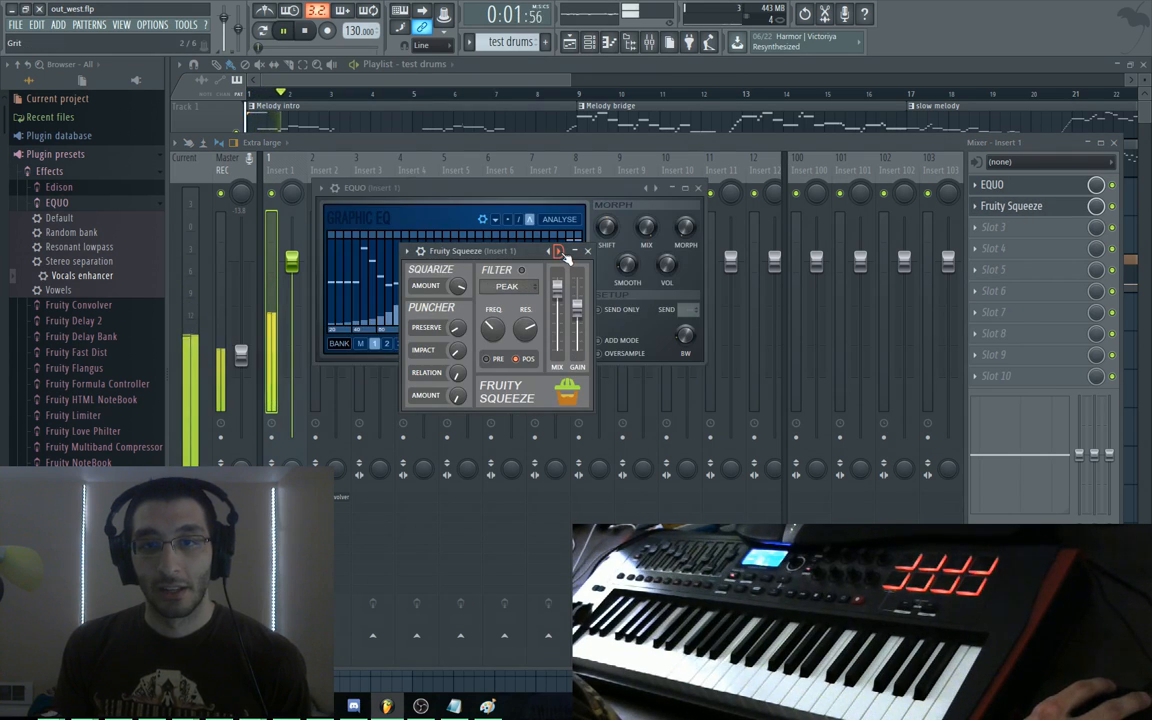
{"action": "left_click", "coordinate": [561, 251]}
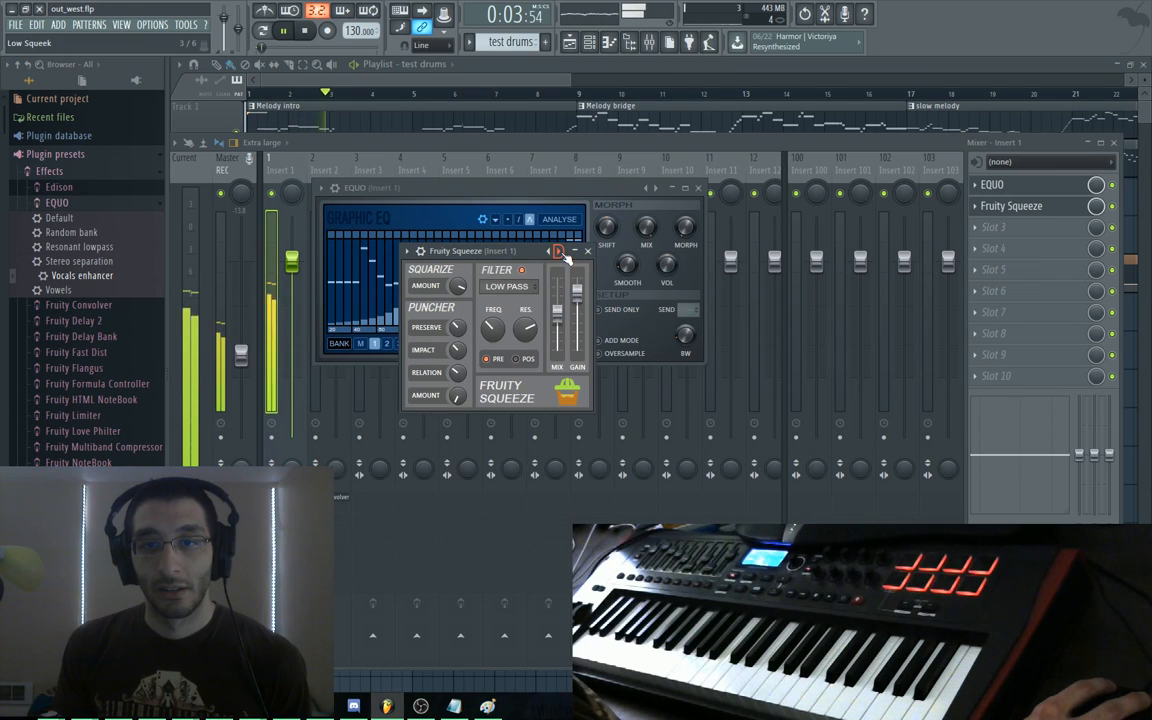
{"action": "left_click", "coordinate": [561, 251]}
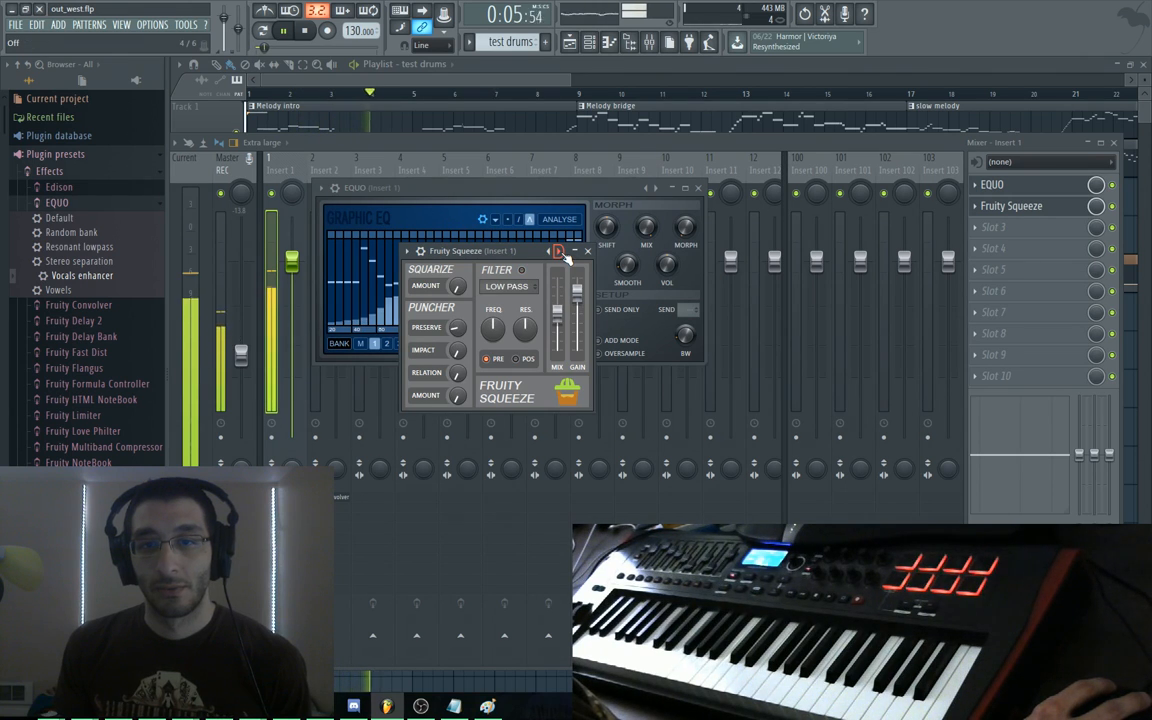
{"action": "left_click", "coordinate": [561, 251]}
{"action": "left_click", "coordinate": [561, 251]}
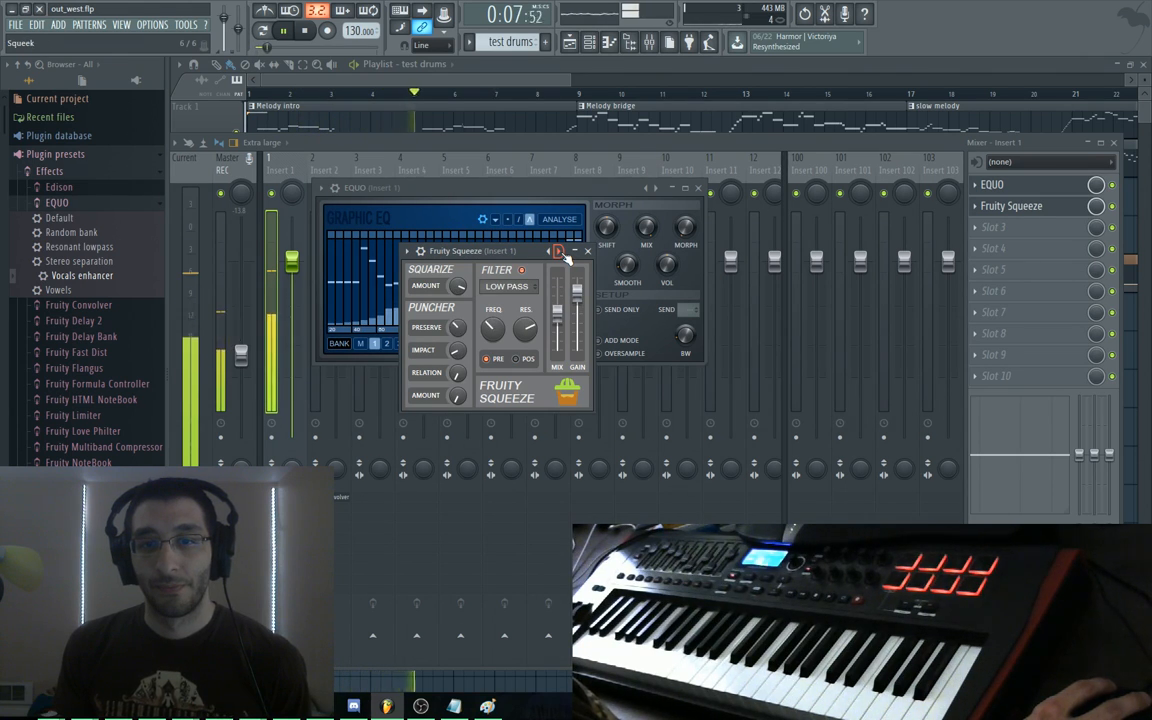
{"action": "left_click", "coordinate": [561, 251]}
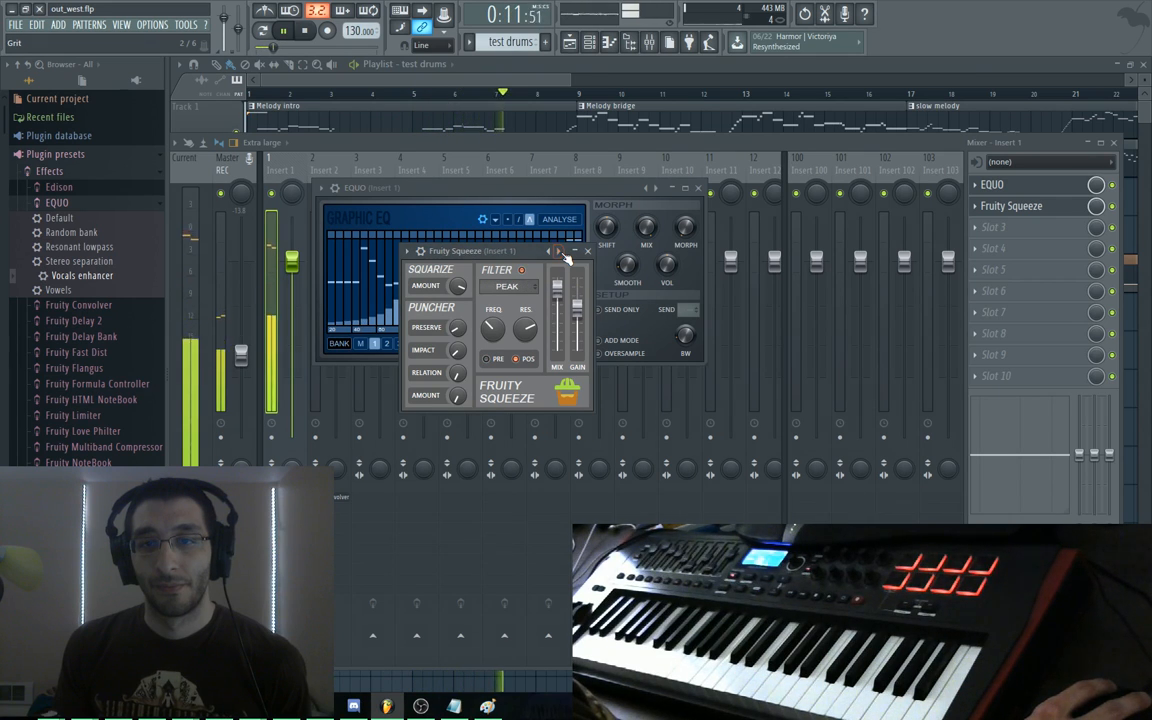
{"action": "left_click", "coordinate": [549, 252]}
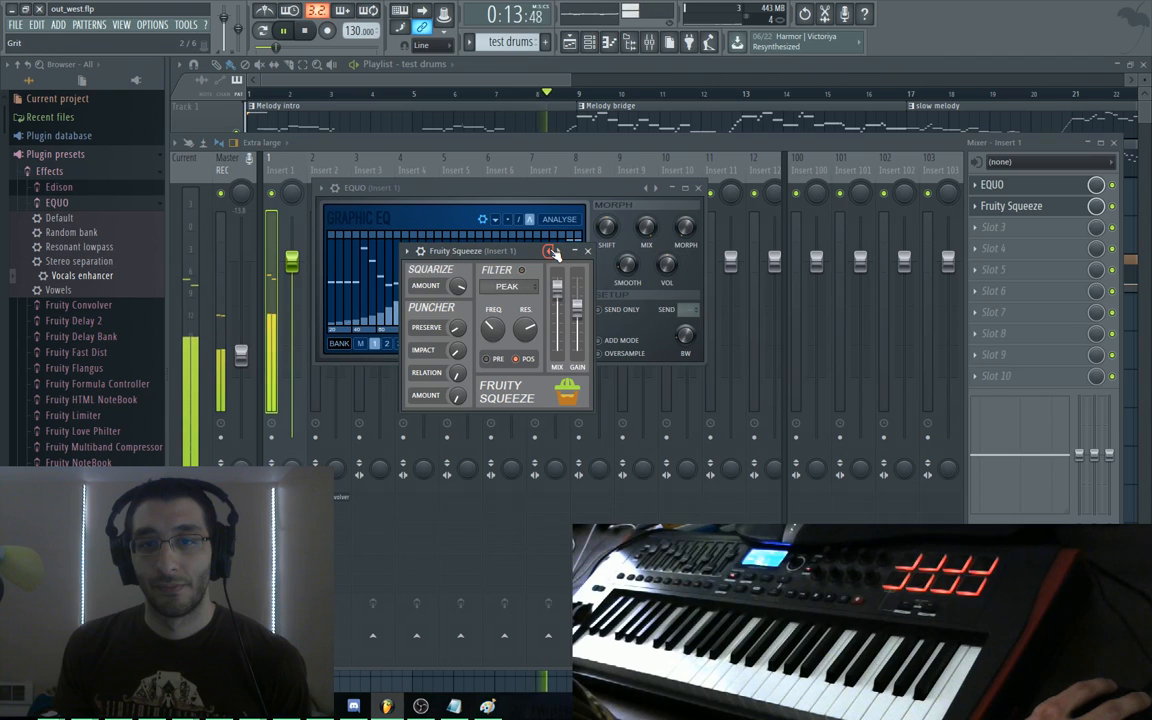
{"action": "key", "text": "space"}
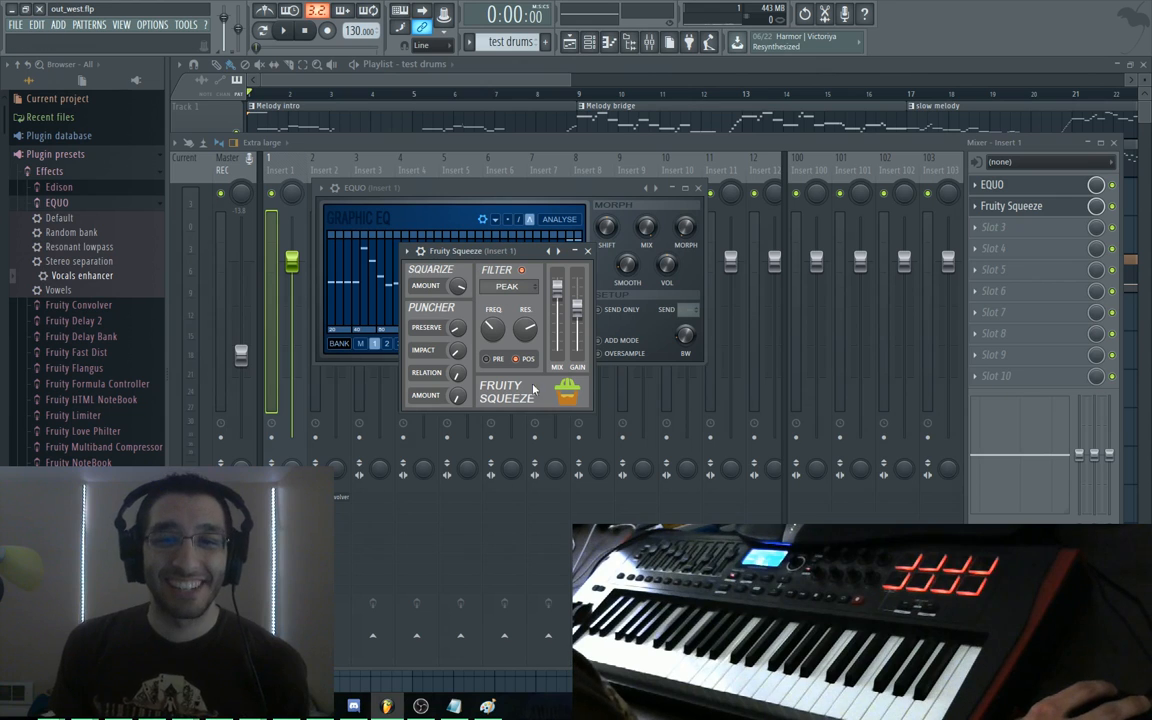
Reposition the Fruity Squeeze window and raise its Squarize amount during playback
{"action": "left_click_drag", "start_coordinate": [529, 257], "coordinate": [503, 268]}
{"action": "key", "text": "space"}
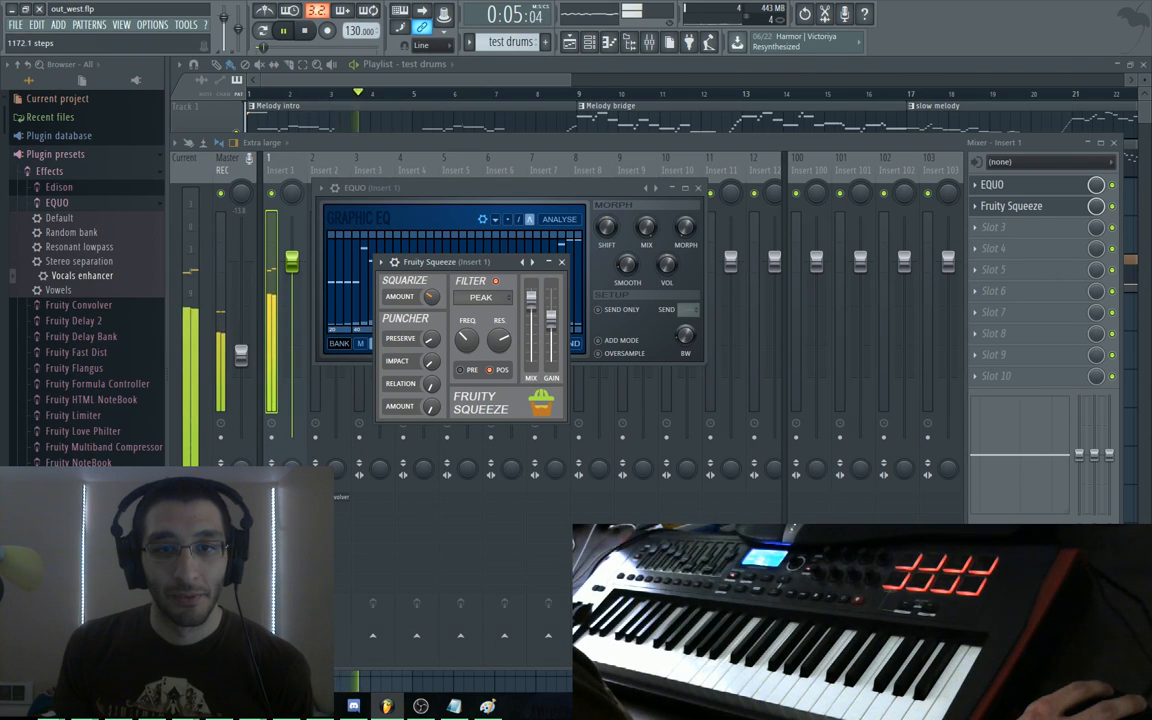
{"action": "left_click_drag", "start_coordinate": [431, 297], "coordinate": [431, 281]}
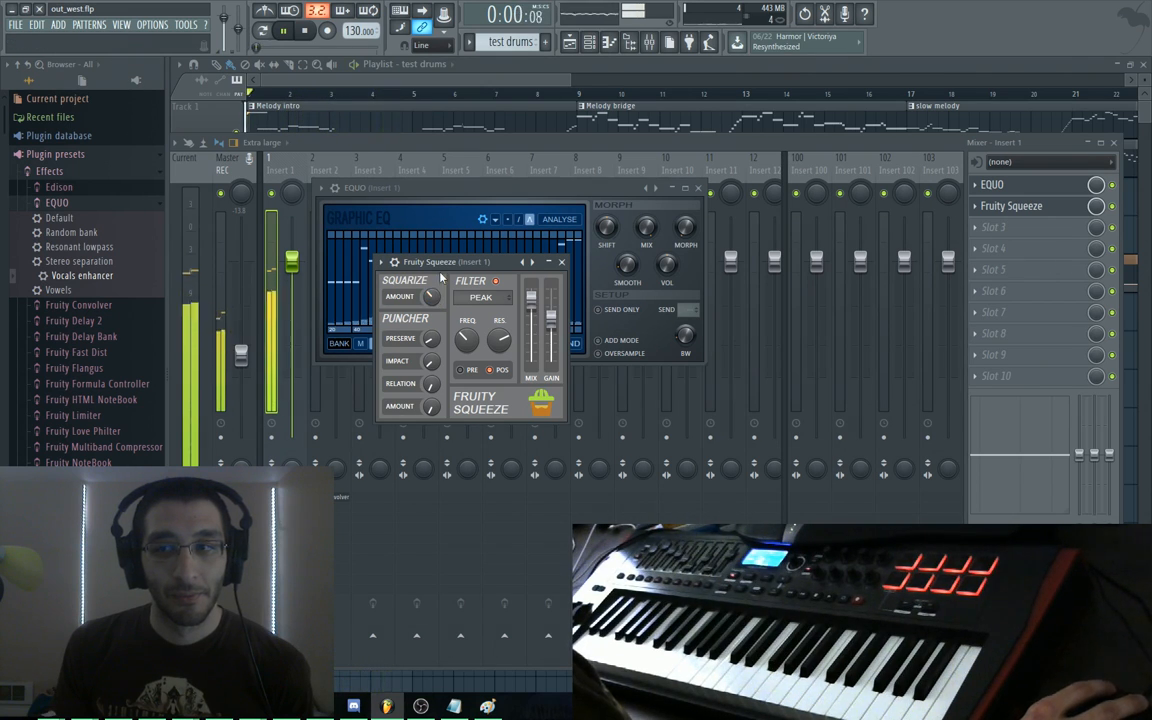
{"action": "key", "text": "space"}
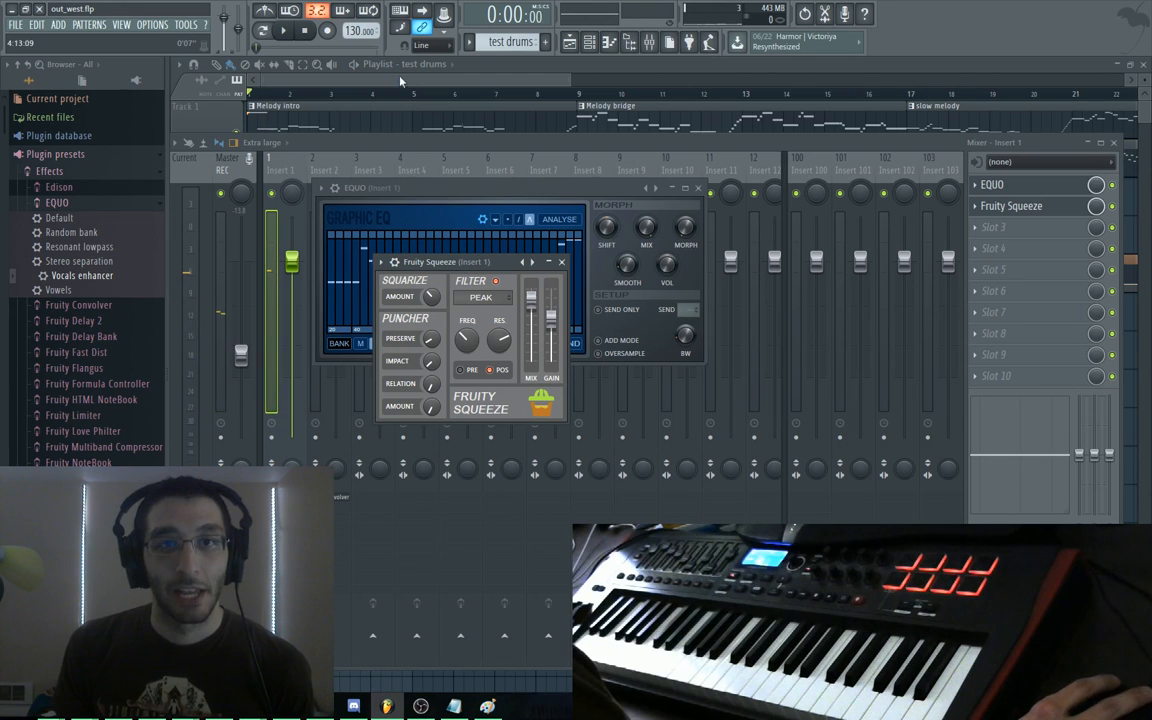
Open Synth1 and audition its 2:Piano and 3:E.Piano programs
{"action": "left_click", "coordinate": [337, 87]}
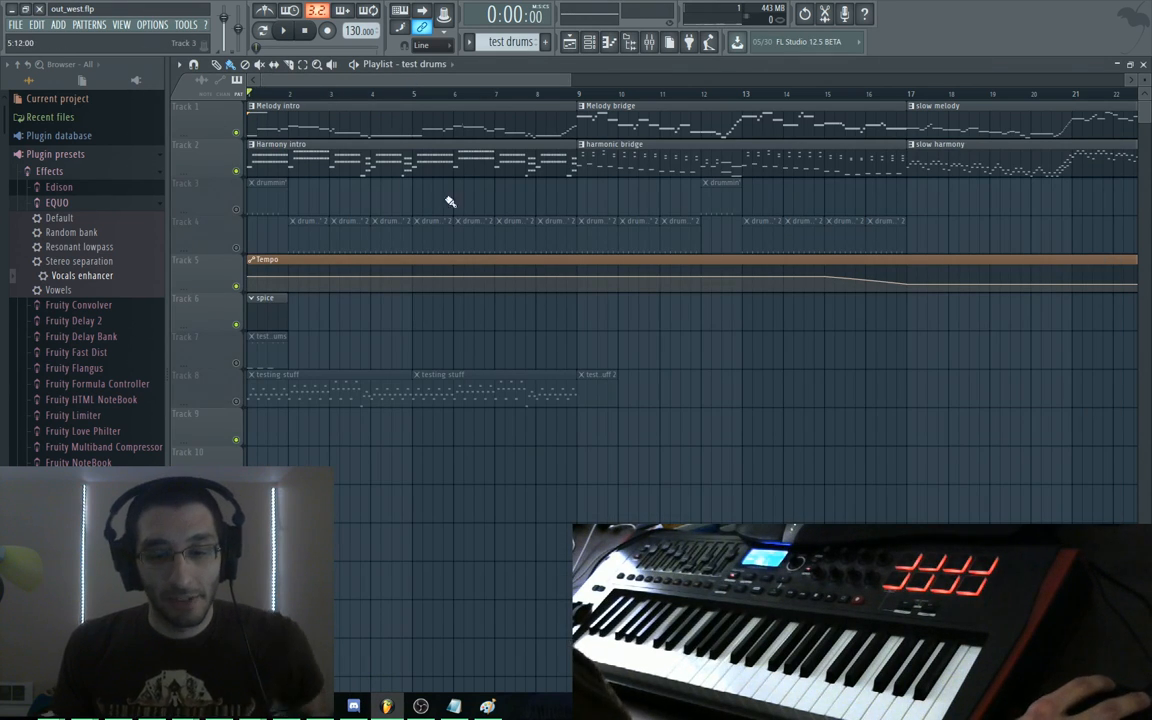
{"action": "key", "text": "F6"}
{"action": "left_click", "coordinate": [396, 373]}
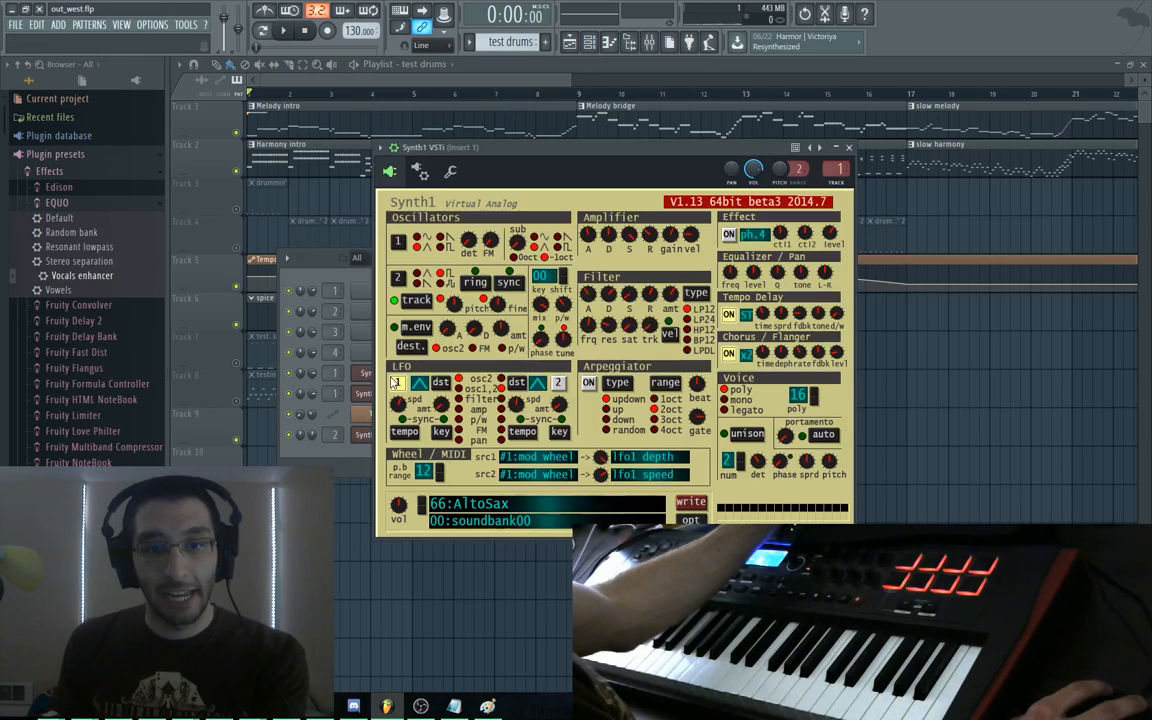
{"action": "left_click", "coordinate": [525, 502]}
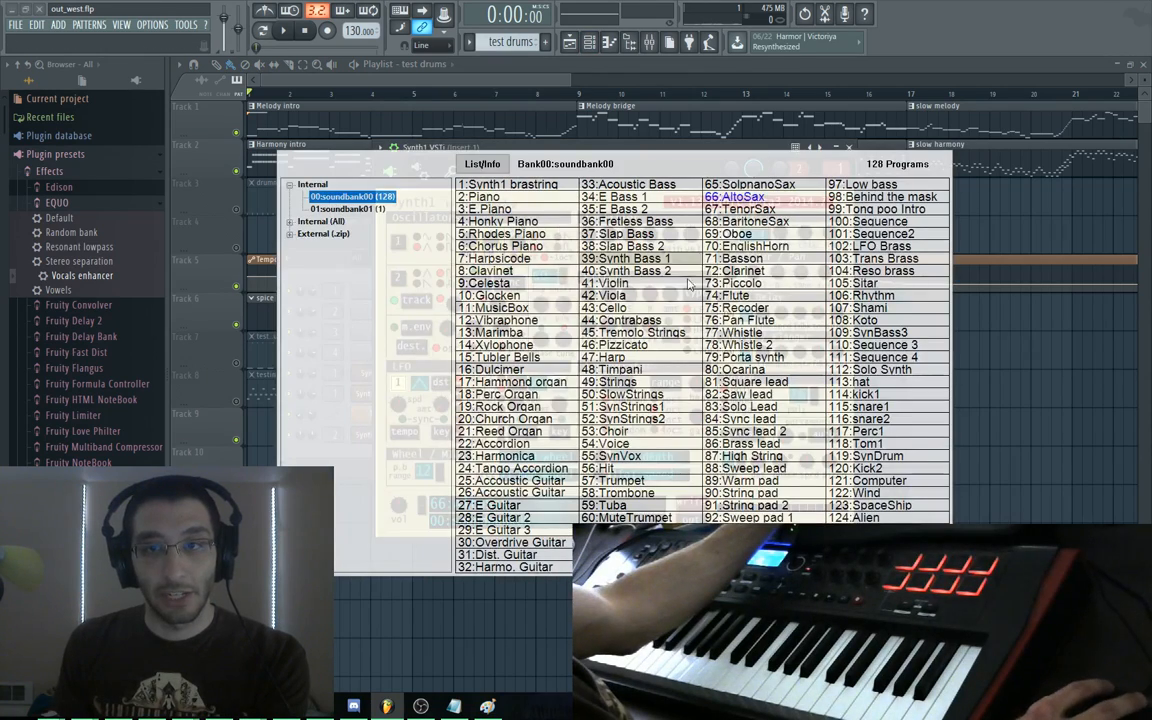
{"action": "left_click", "coordinate": [478, 197]}
{"action": "key", "text": "space"}
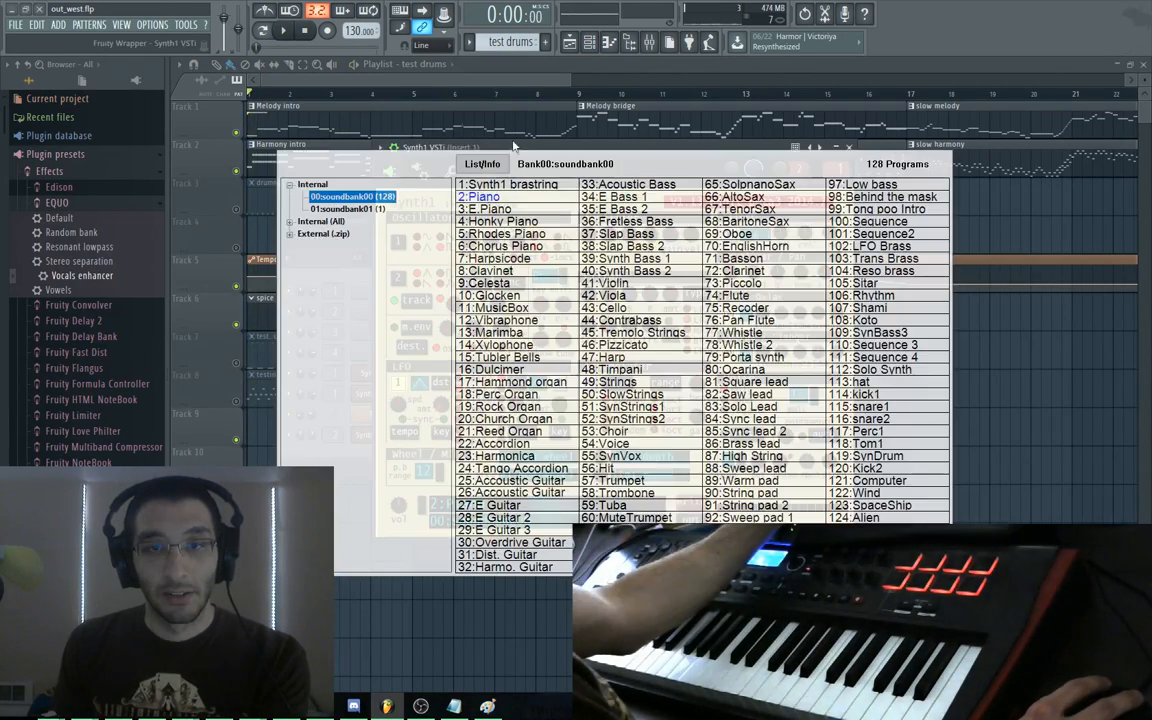
{"action": "left_click", "coordinate": [548, 512]}
{"action": "left_click", "coordinate": [470, 212]}
{"action": "key", "text": "space"}
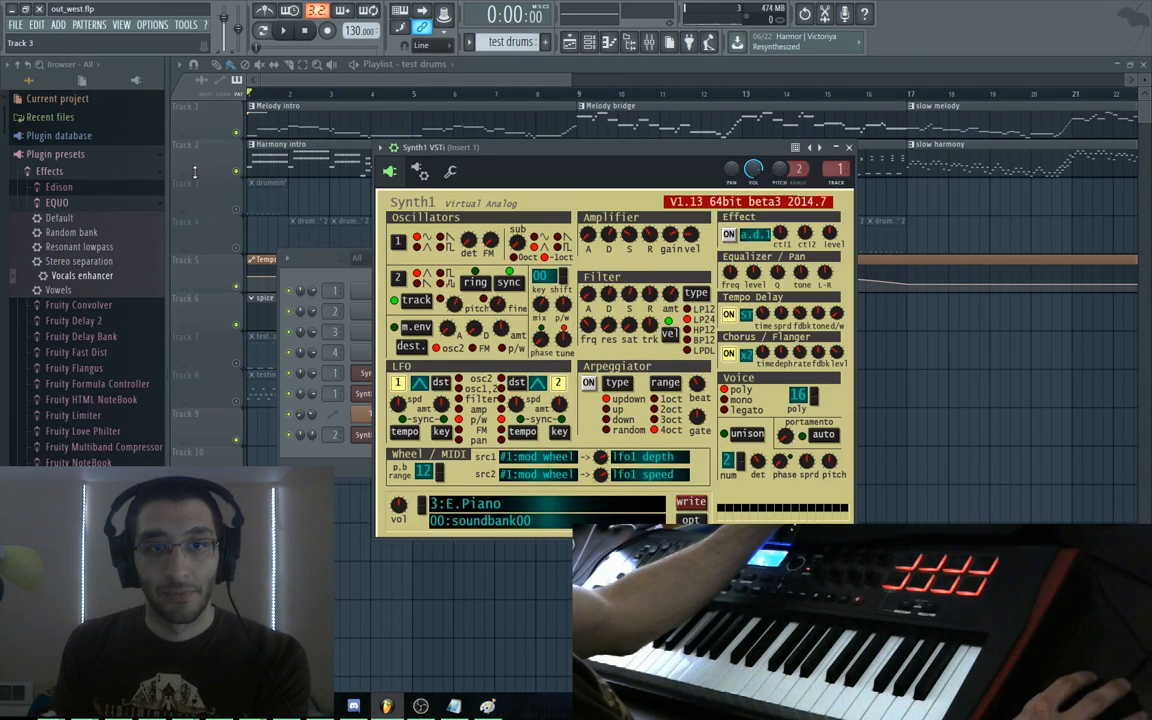
Mute Track 2 and replay the song, juggling the channel rack and playlist windows
{"action": "left_click", "coordinate": [235, 172]}
{"action": "key", "text": "space"}
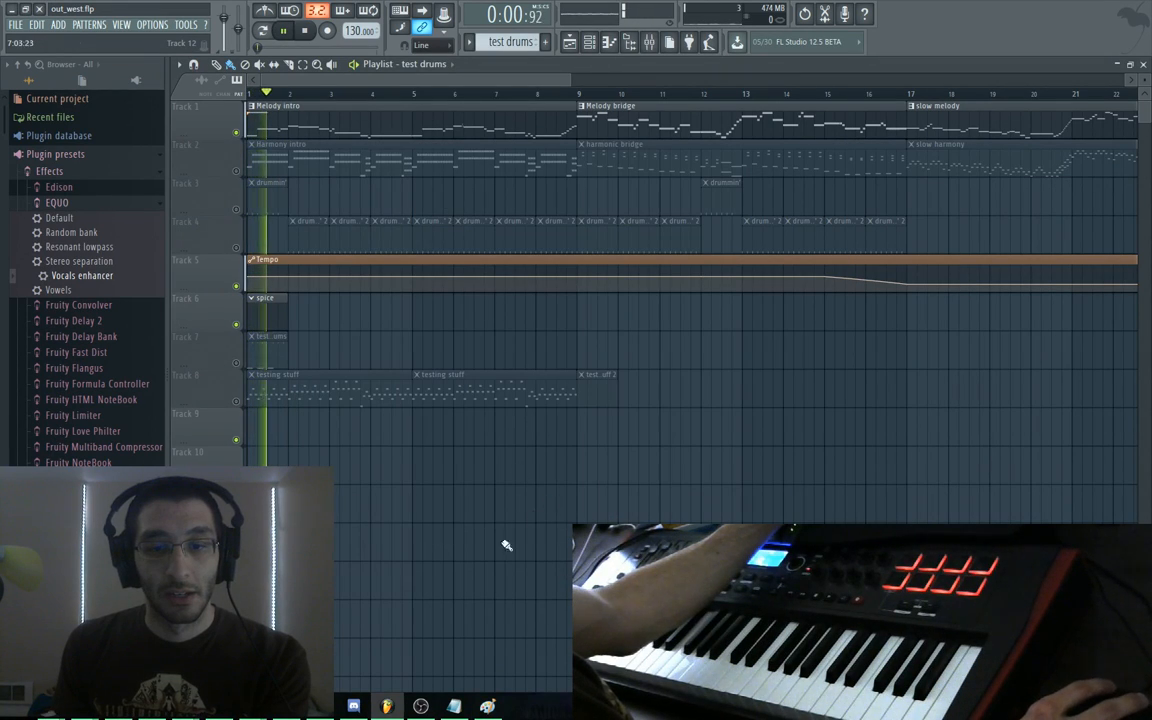
{"action": "key", "text": "F6"}
{"action": "key", "text": "F6"}
{"action": "key", "text": "F5"}
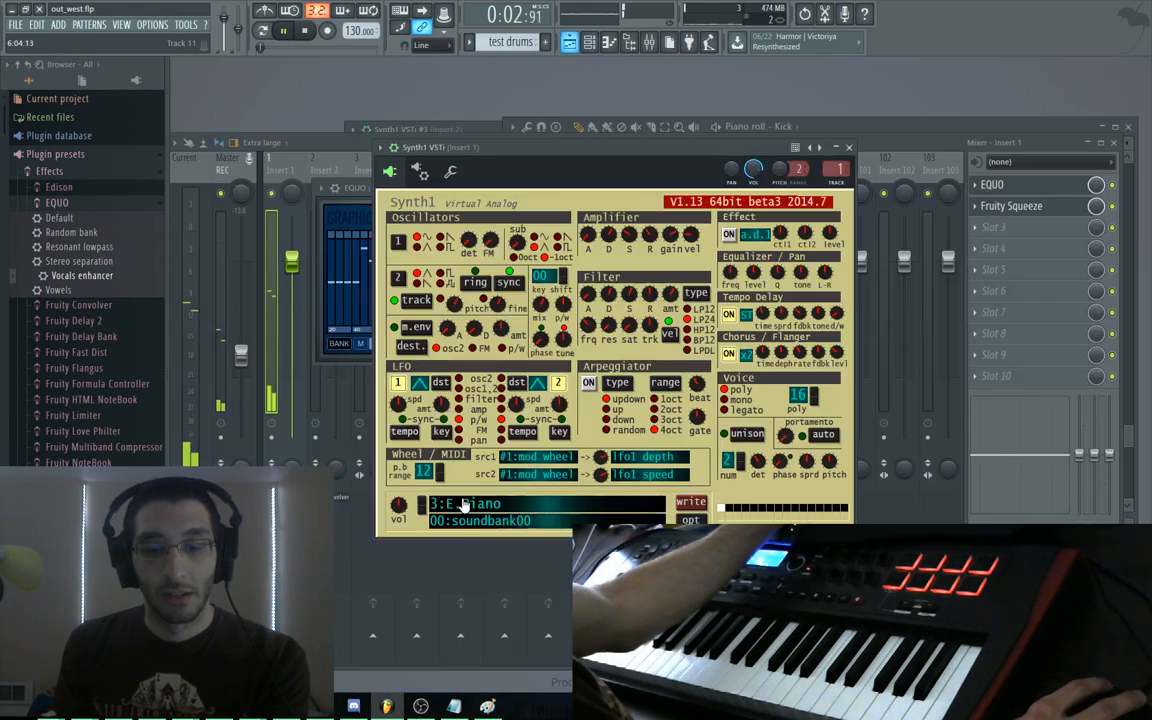
{"action": "left_click", "coordinate": [471, 514]}
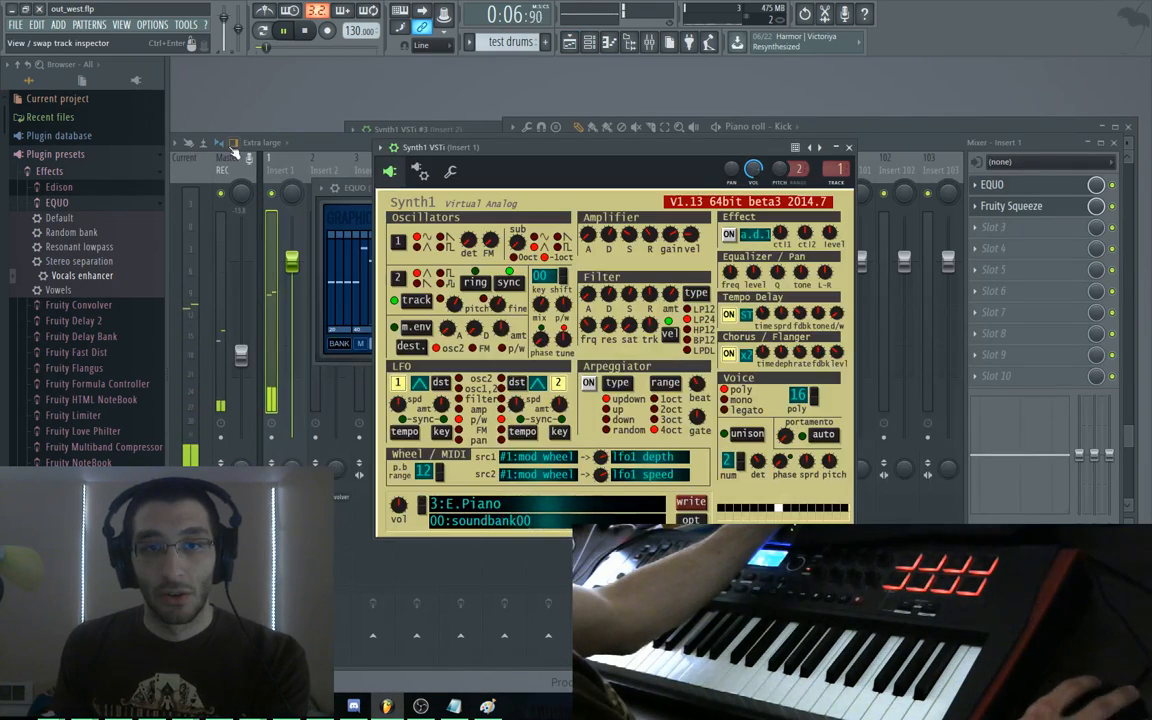
{"action": "key", "text": "space"}
{"action": "key", "text": "F6"}
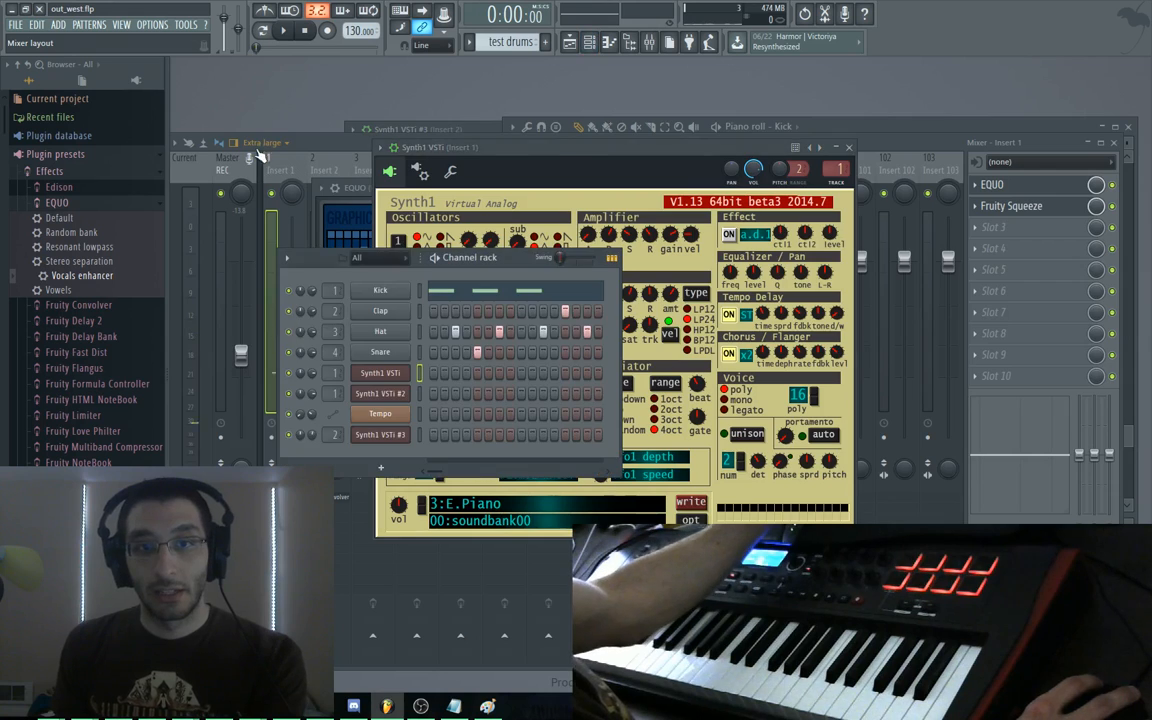
{"action": "key", "text": "F5"}
{"action": "key", "text": "F6"}
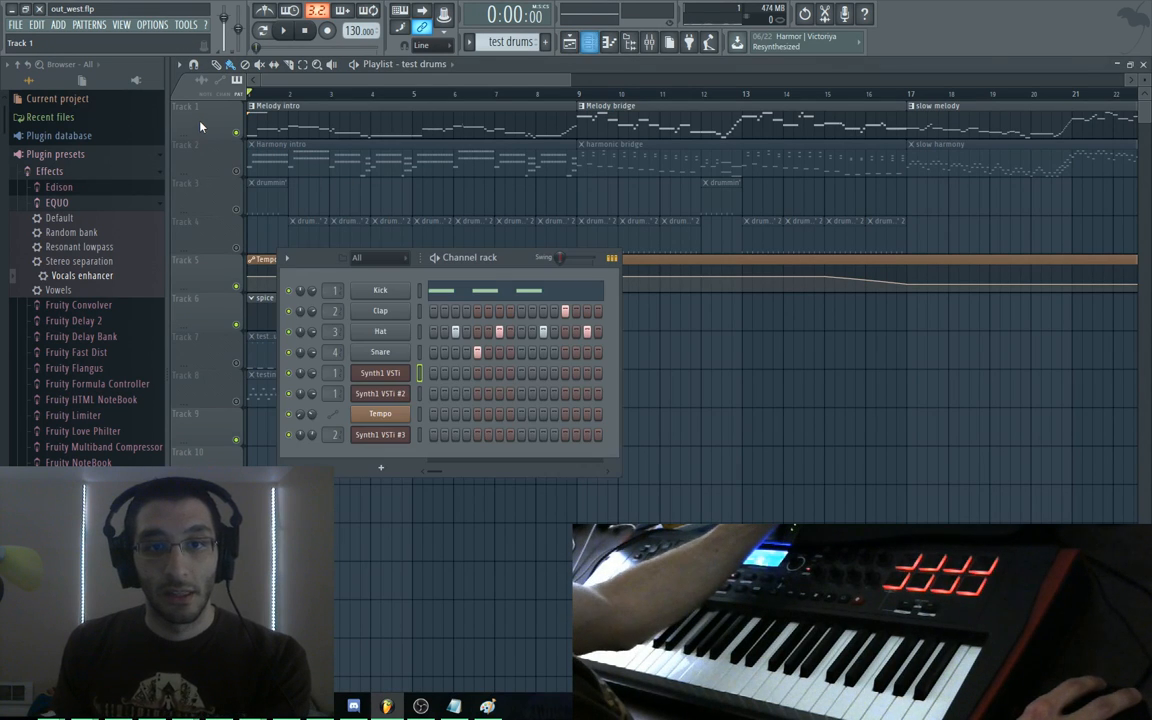
Step through Synth1 programs during playback, from 5:Rhodes Piano past Clavinet and Glocken toward Marimba
{"action": "left_click", "coordinate": [395, 375]}
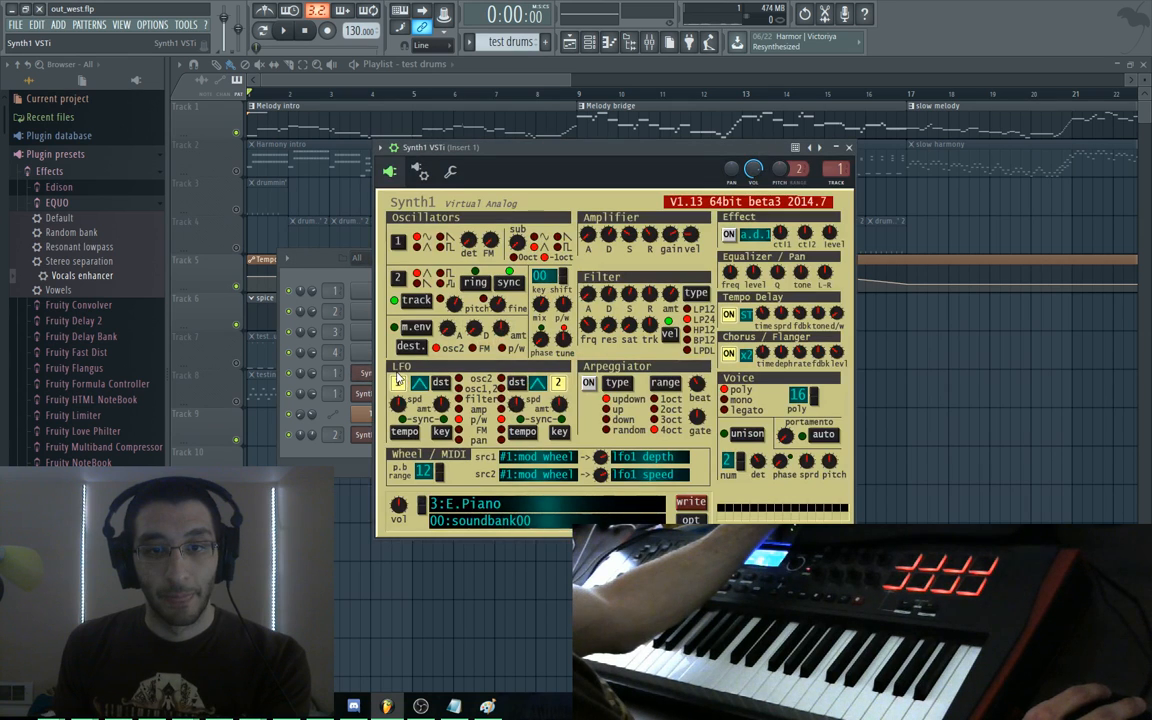
{"action": "left_click", "coordinate": [423, 501]}
{"action": "key", "text": "space"}
{"action": "left_click", "coordinate": [422, 501]}
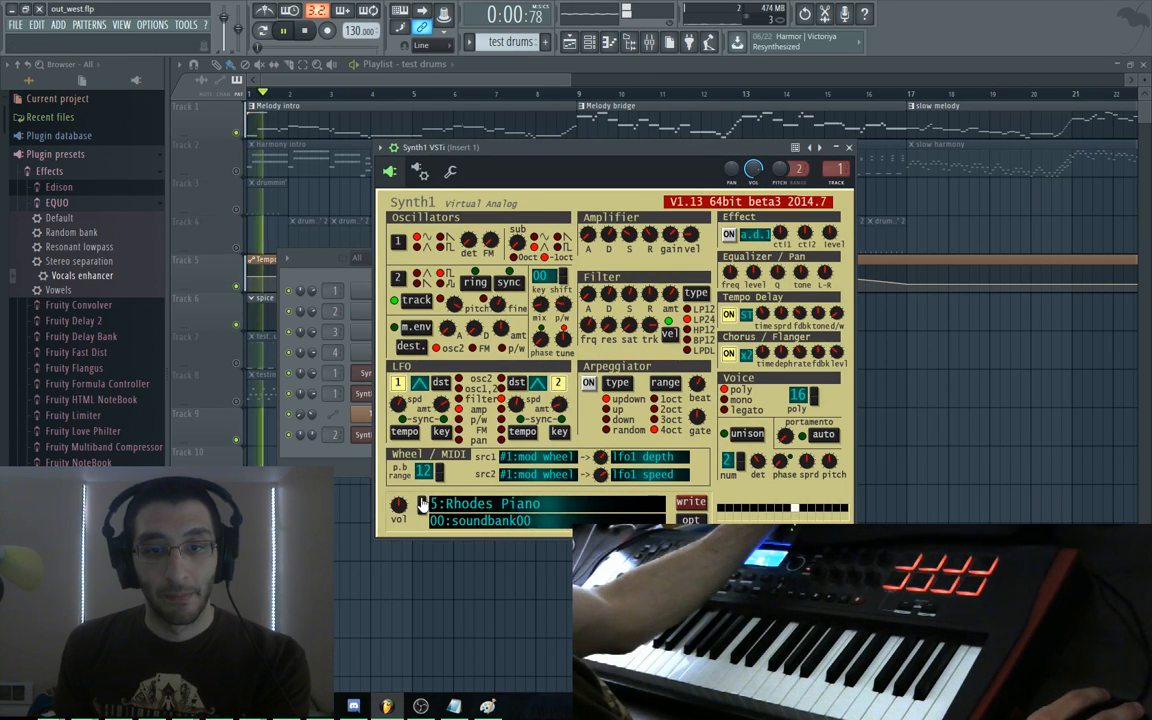
{"action": "left_click", "coordinate": [422, 501]}
{"action": "left_click", "coordinate": [422, 501]}
{"action": "left_click", "coordinate": [422, 501]}
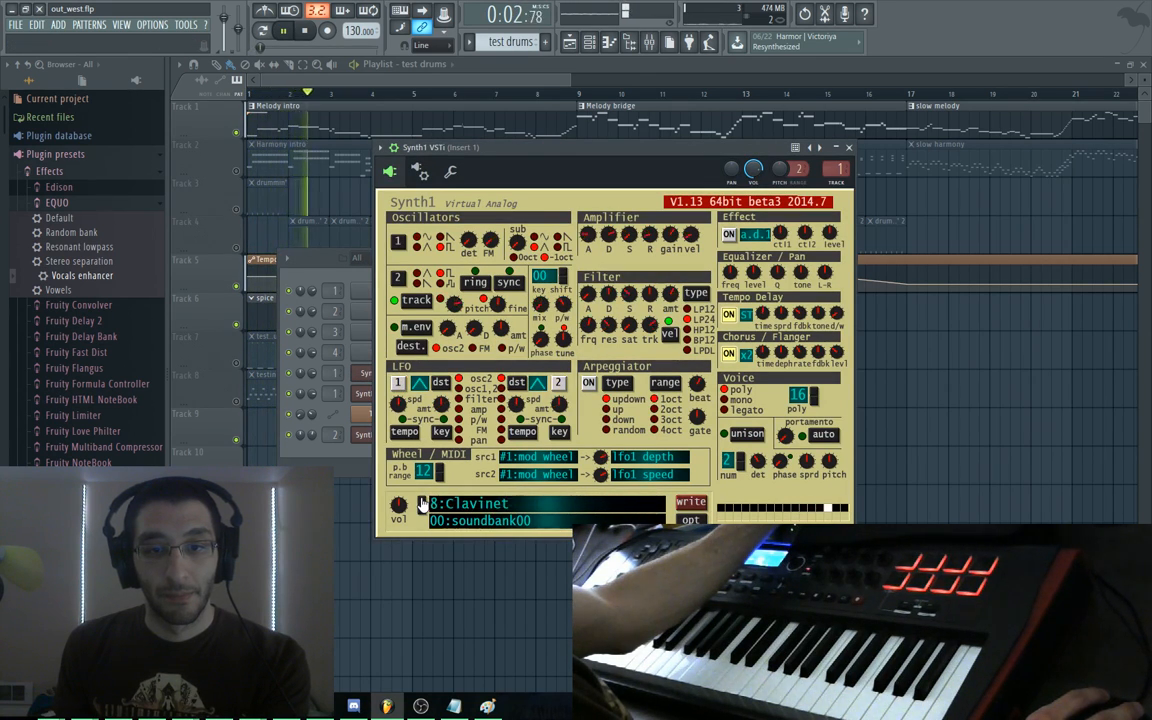
{"action": "left_click", "coordinate": [422, 501]}
{"action": "left_click", "coordinate": [422, 501]}
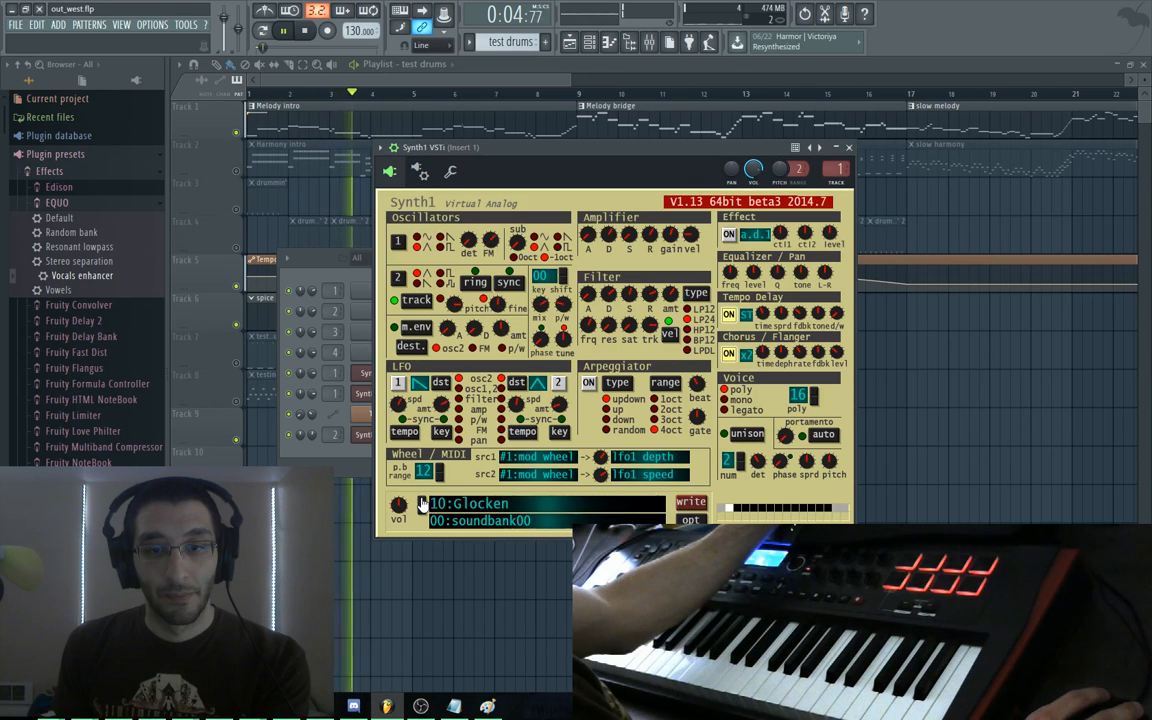
{"action": "left_click", "coordinate": [422, 501]}
{"action": "left_click", "coordinate": [422, 501]}
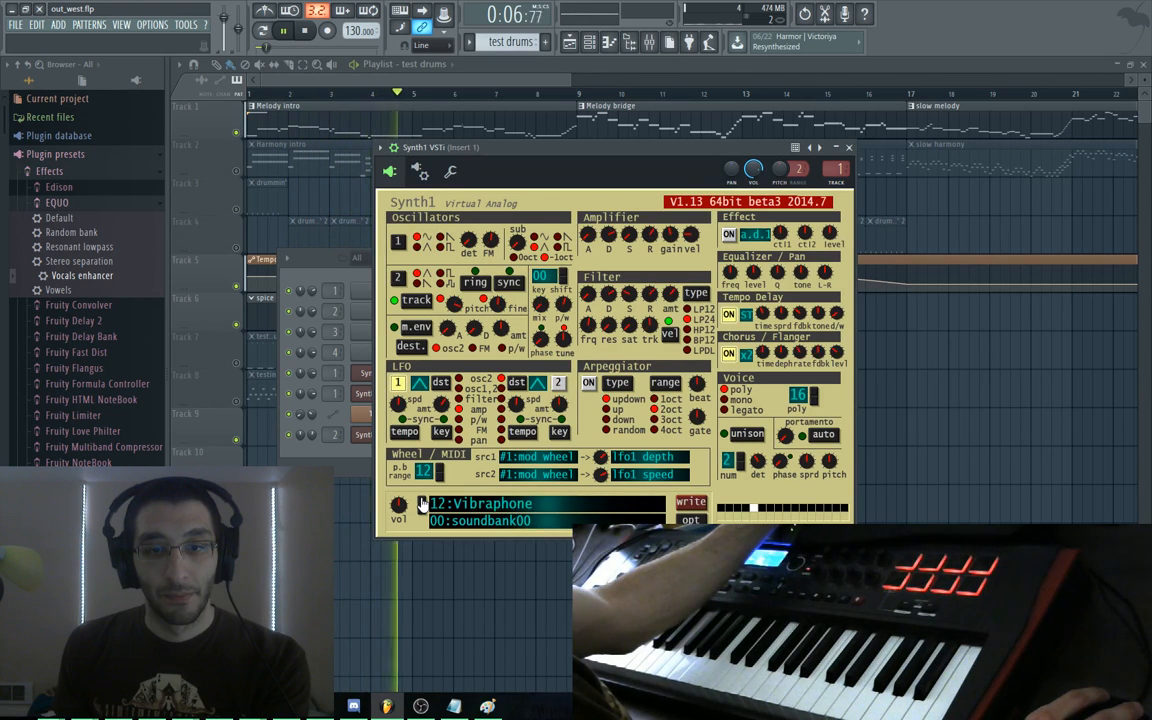
{"action": "left_click", "coordinate": [422, 501]}
Load the E Bass 1 program from Synth1's program list, then show the mixer
{"action": "left_click", "coordinate": [470, 504]}
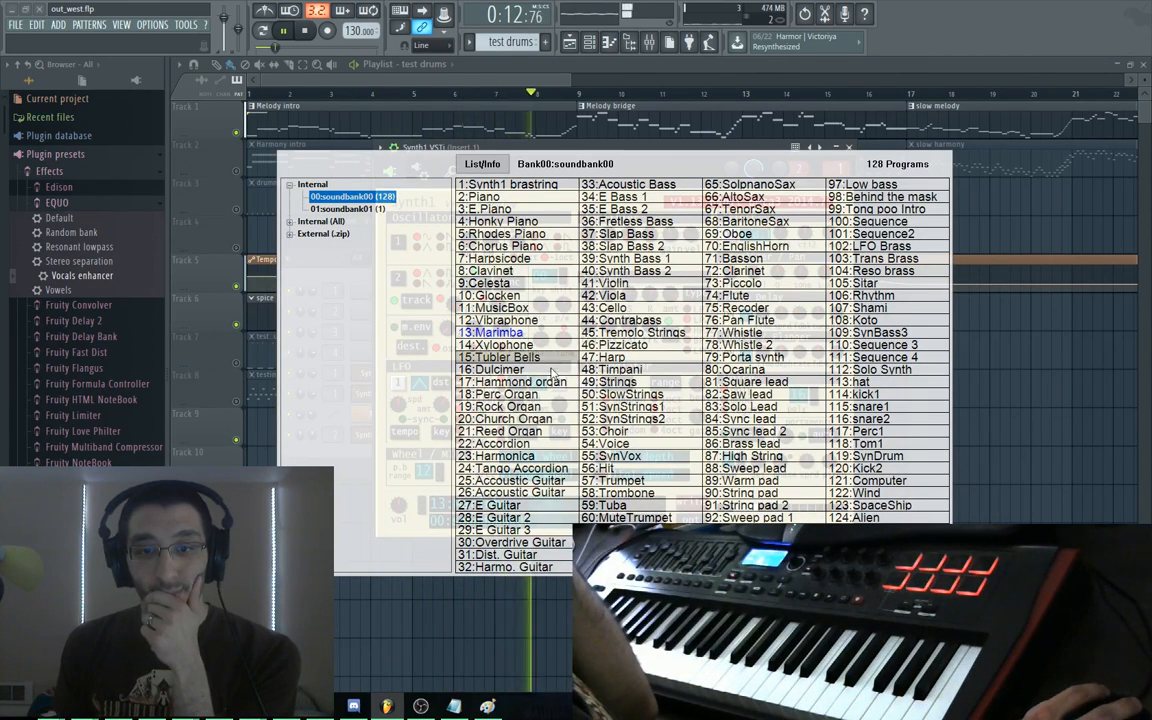
{"action": "left_click", "coordinate": [652, 198]}
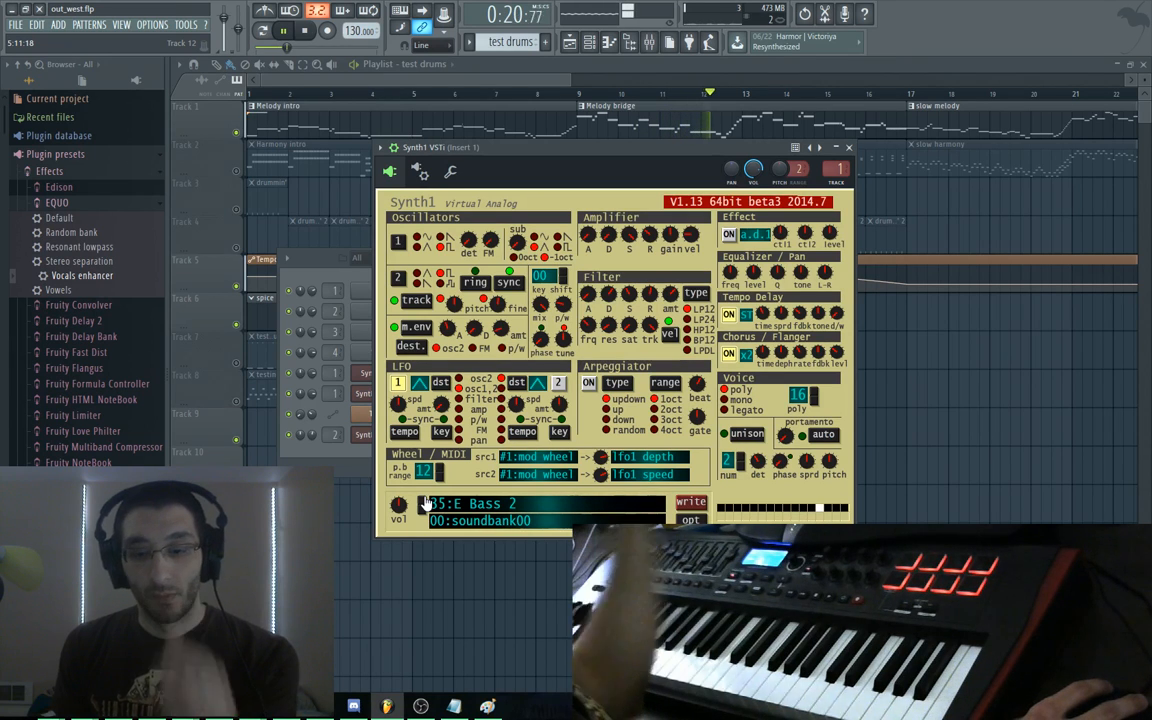
{"action": "key", "text": "F9"}
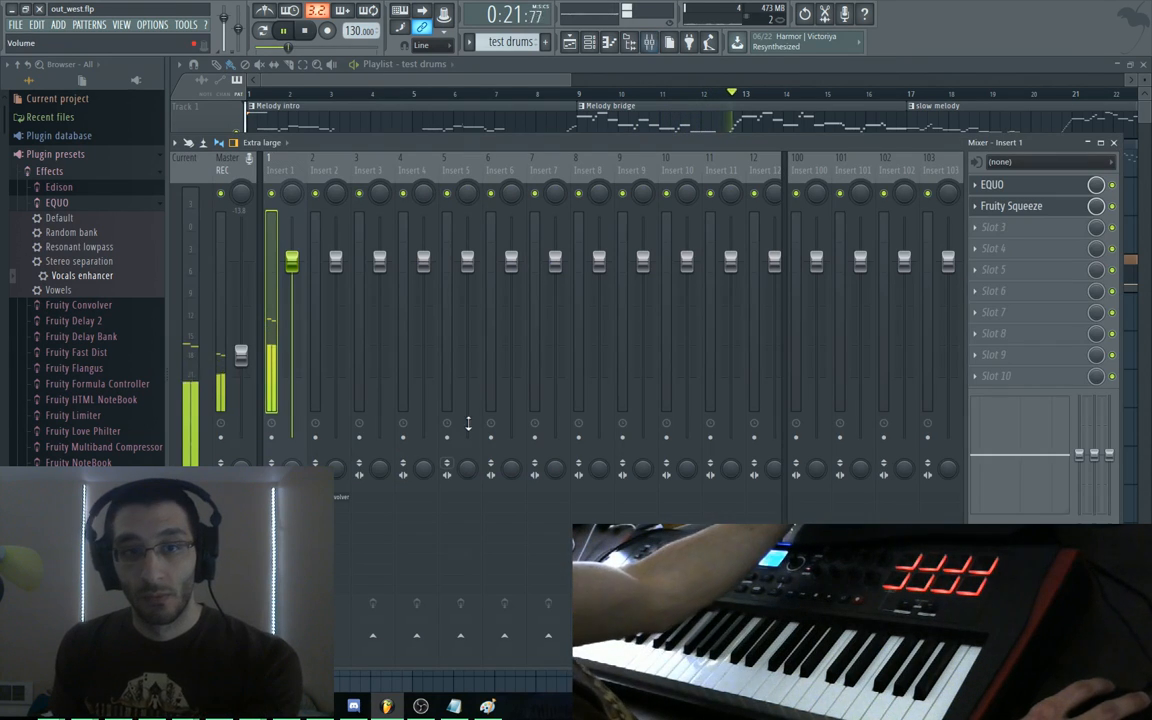
Raise Fruity Squeeze's Squarize amount and pull its mix slider down toward dry
{"action": "left_click", "coordinate": [1005, 186]}
{"action": "left_click", "coordinate": [995, 206]}
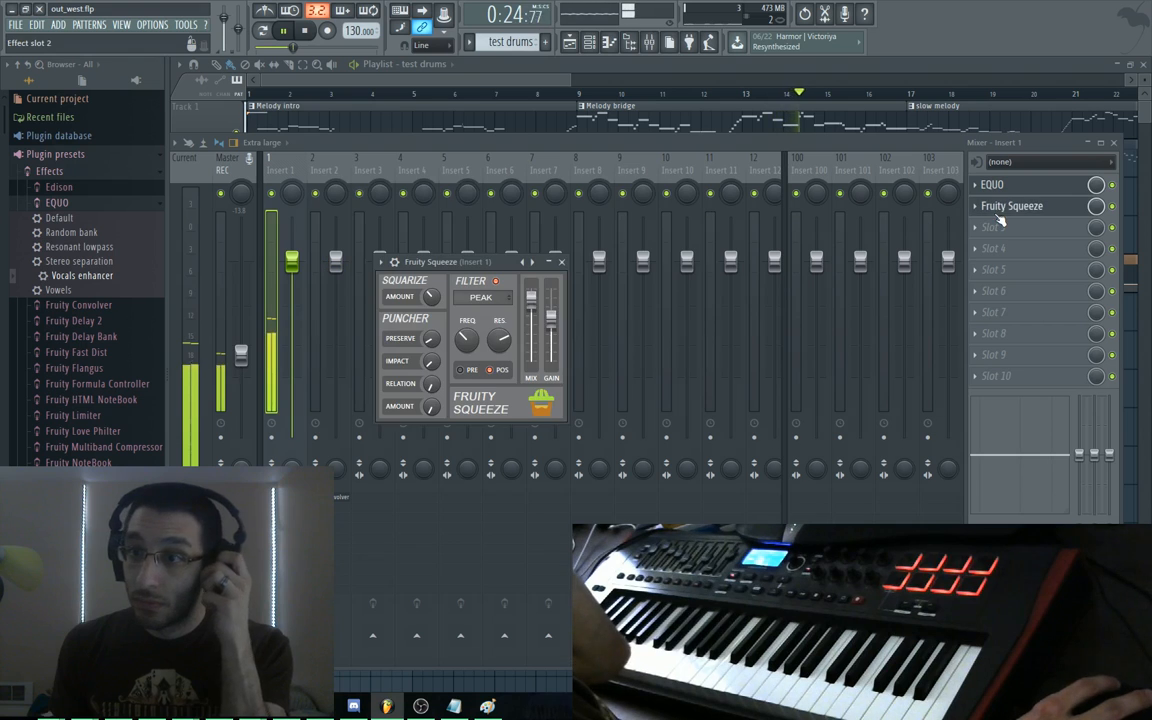
{"action": "left_click_drag", "start_coordinate": [432, 296], "coordinate": [432, 266]}
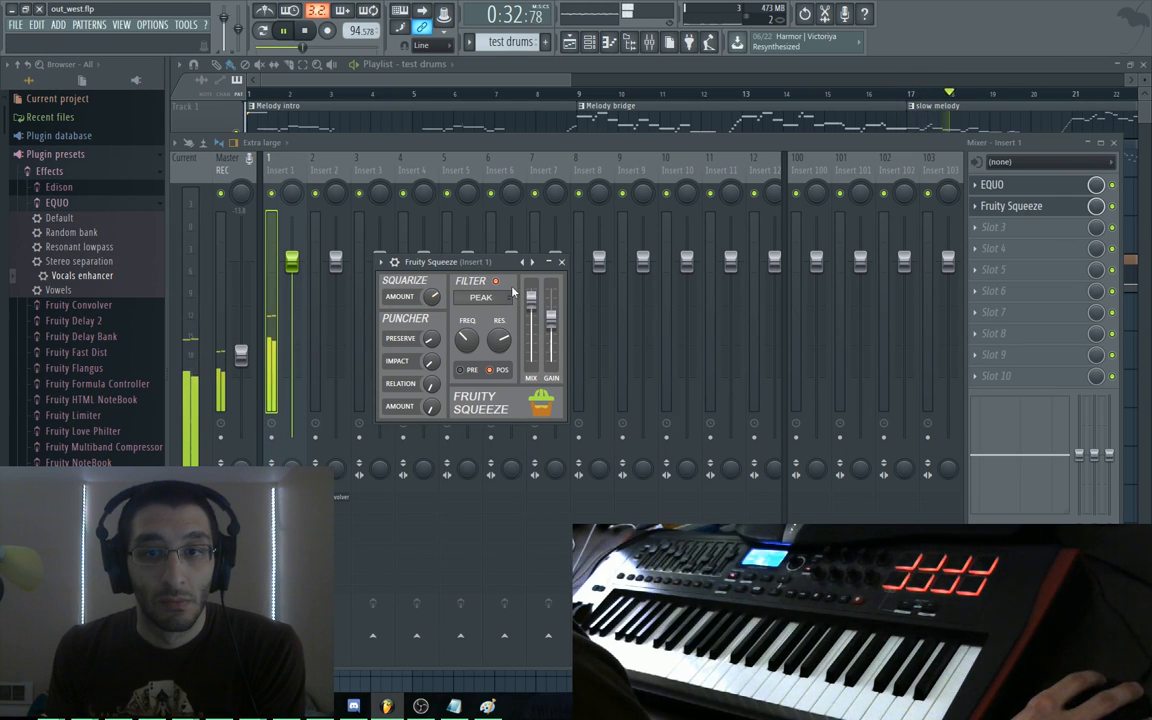
{"action": "left_click_drag", "start_coordinate": [533, 307], "coordinate": [533, 316]}
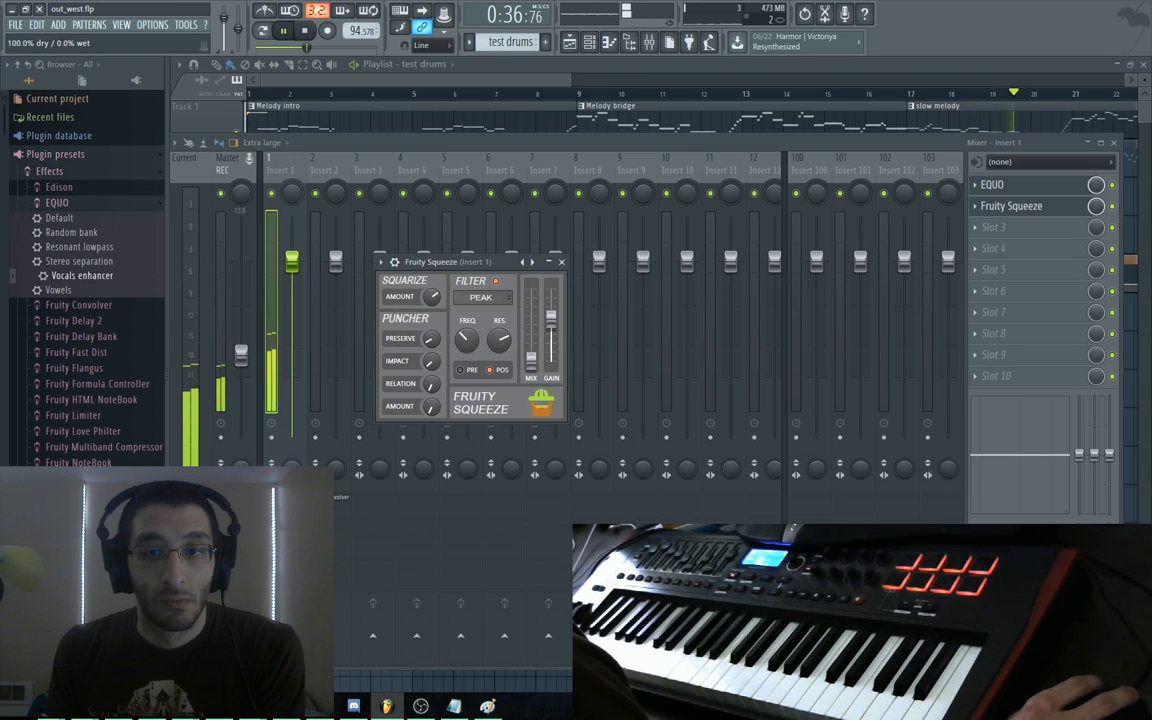
{"action": "left_click_drag", "start_coordinate": [531, 347], "coordinate": [532, 342]}
{"action": "right_click", "coordinate": [532, 342]}
Link Fruity Squeeze's mix, gain and Squarize amount to the hardware controller
{"action": "key", "text": "space"}
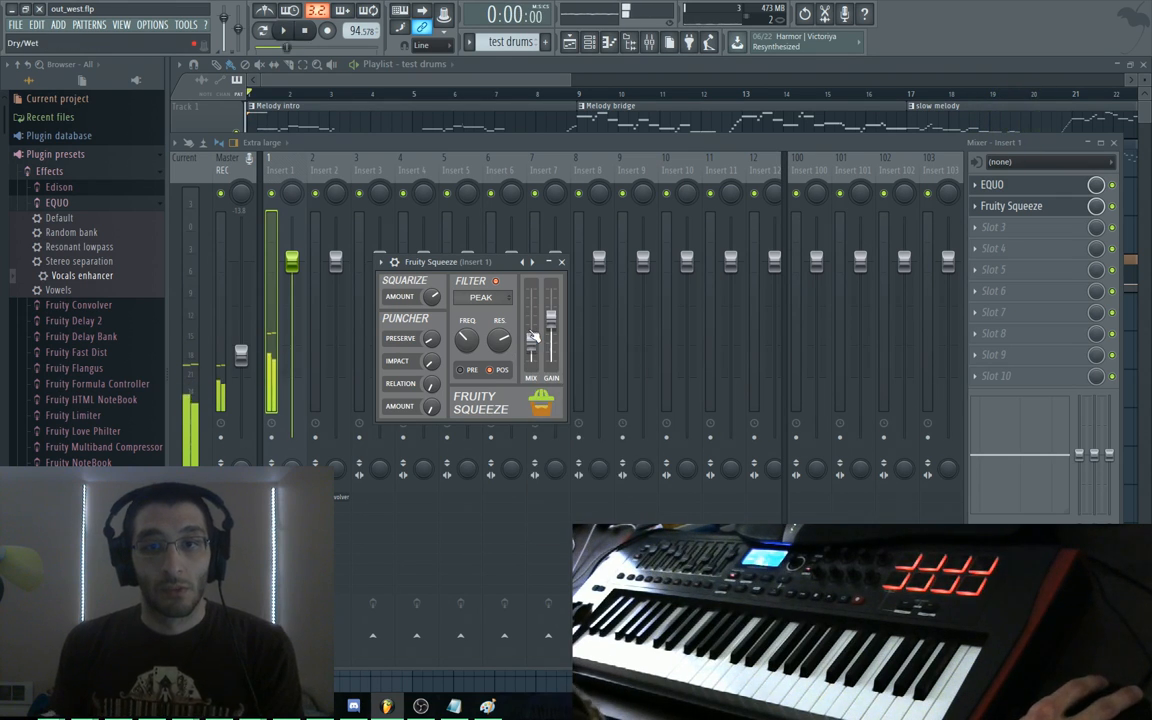
{"action": "right_click", "coordinate": [534, 343]}
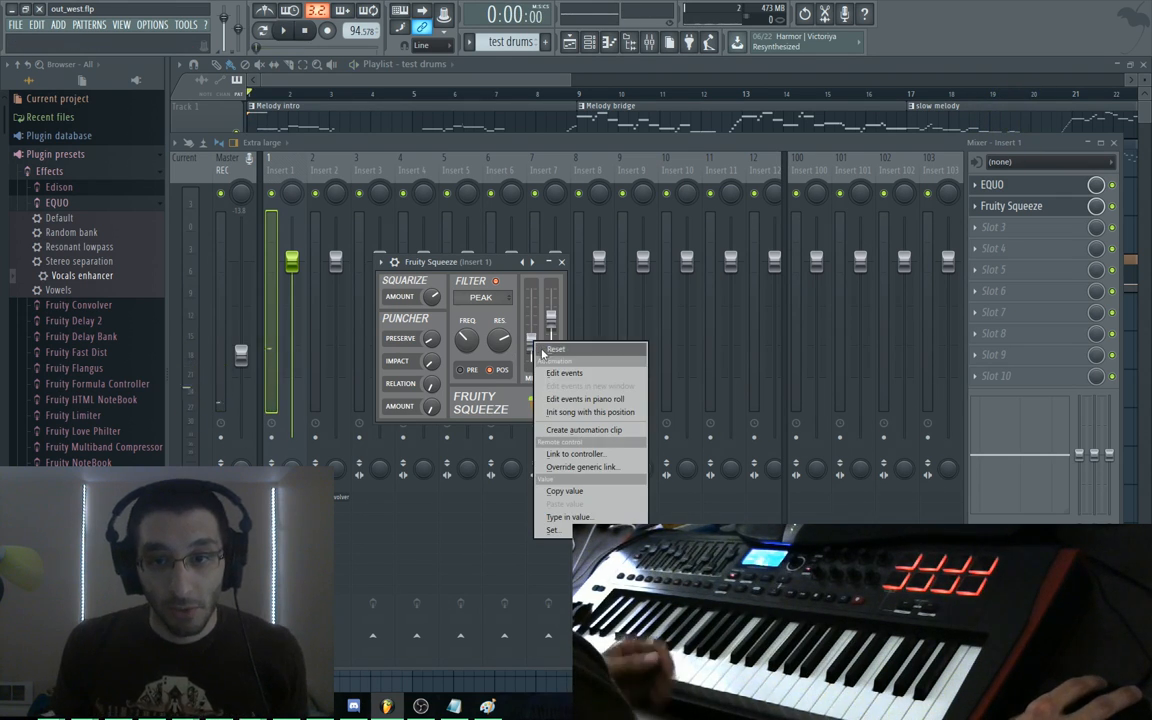
{"action": "left_click", "coordinate": [583, 456]}
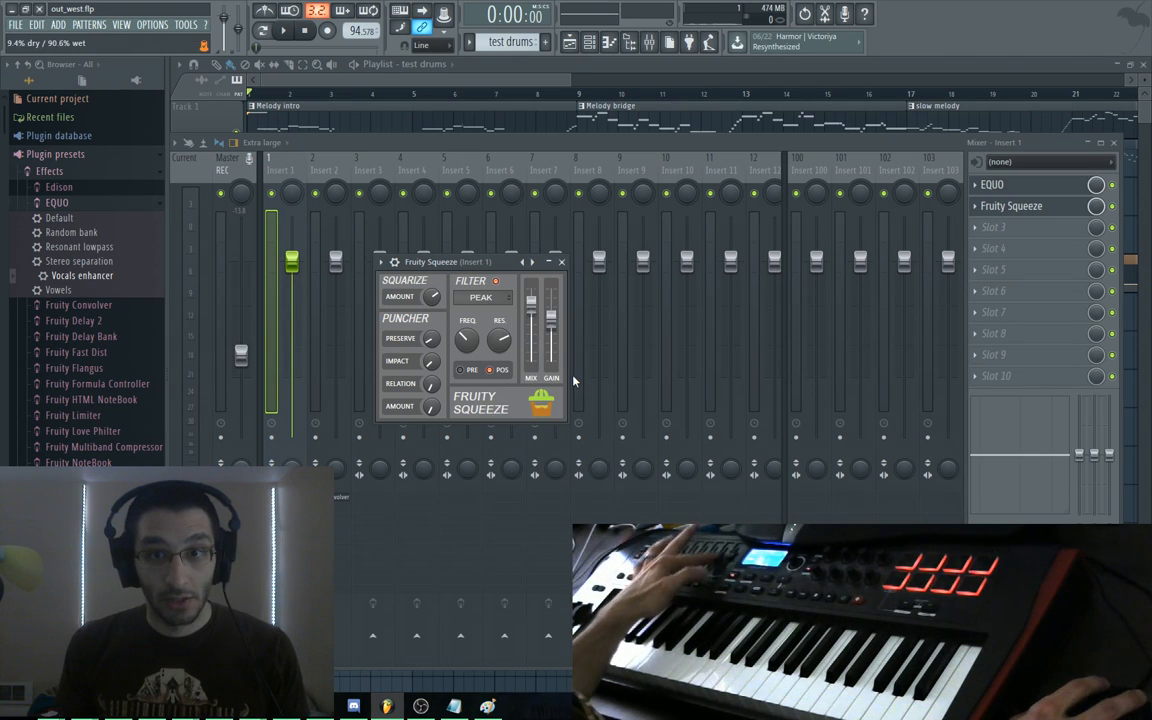
{"action": "right_click", "coordinate": [557, 352]}
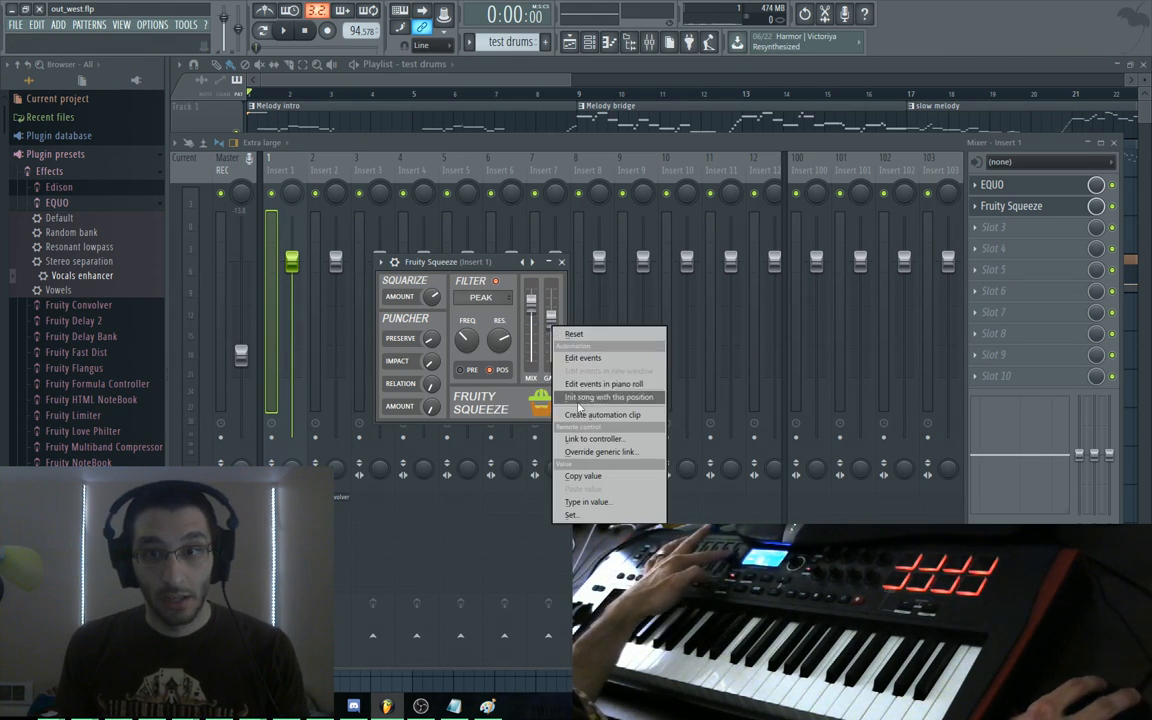
{"action": "left_click", "coordinate": [589, 441]}
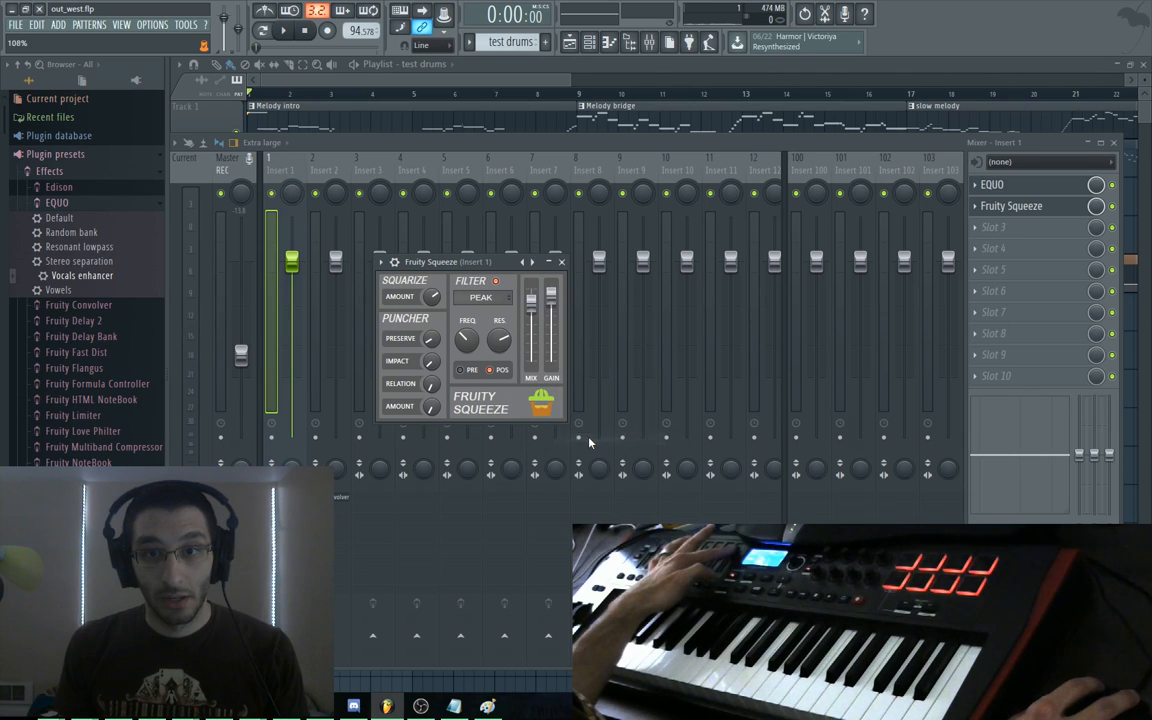
{"action": "right_click", "coordinate": [436, 302]}
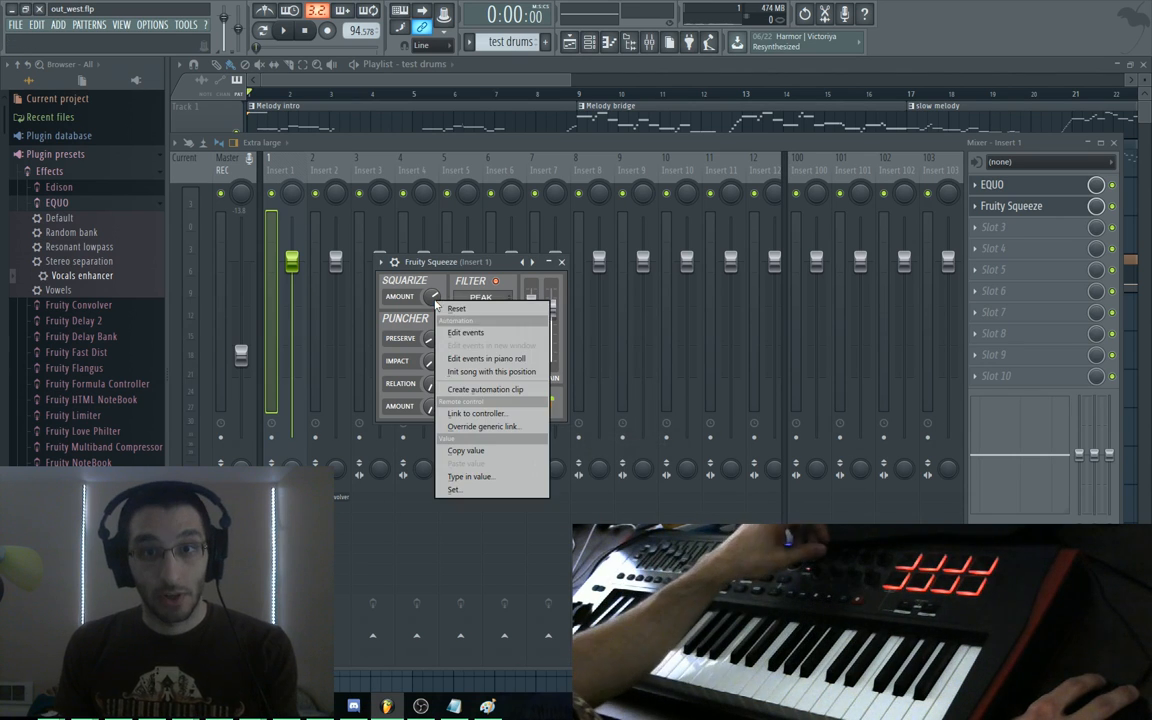
{"action": "left_click", "coordinate": [472, 414]}
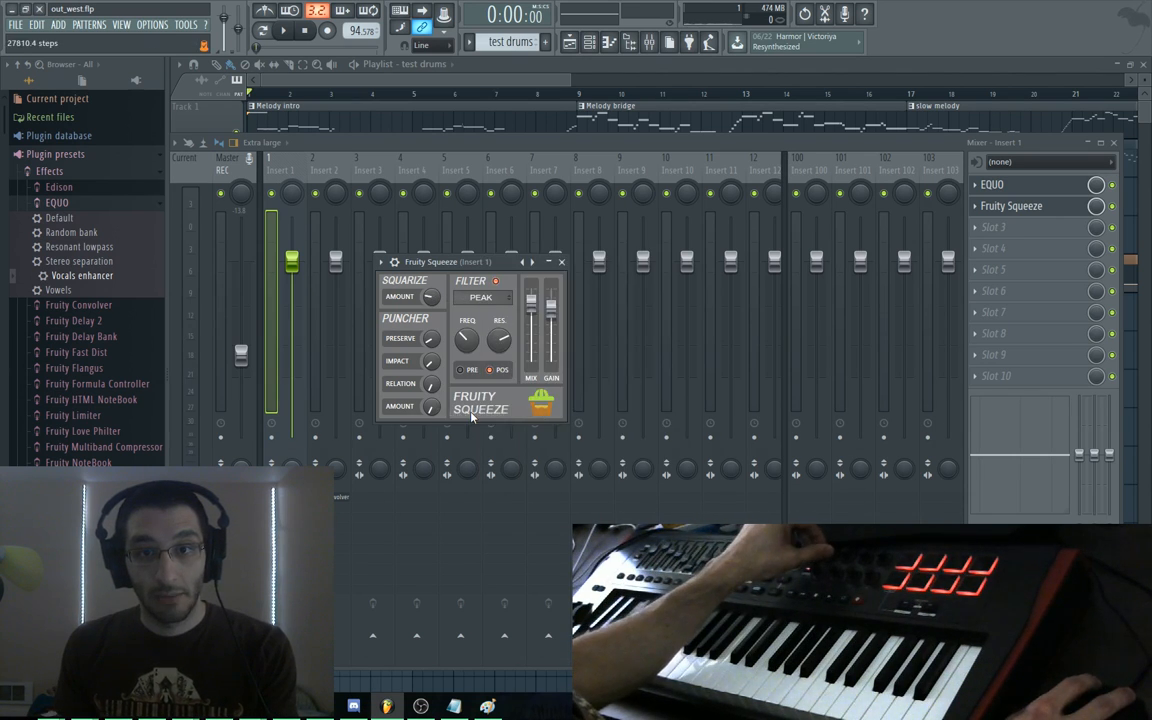
Link the Puncher's Preserve, Impact and Relation knobs to the hardware controller
{"action": "right_click", "coordinate": [436, 343]}
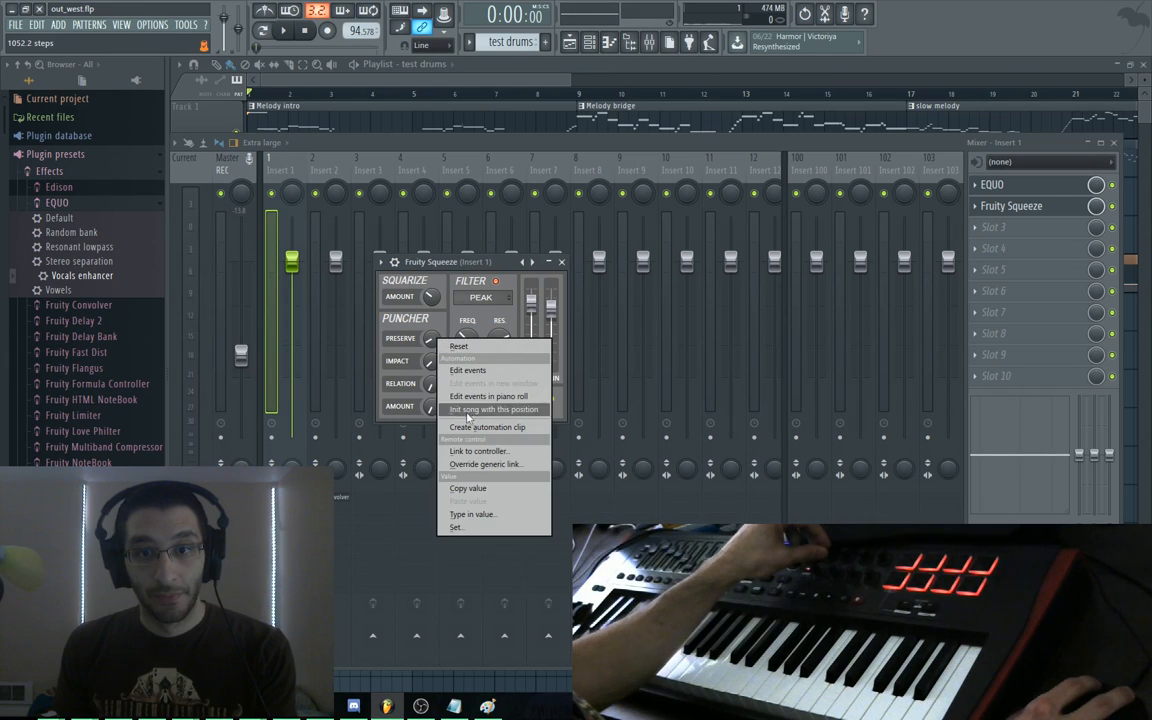
{"action": "left_click", "coordinate": [475, 452]}
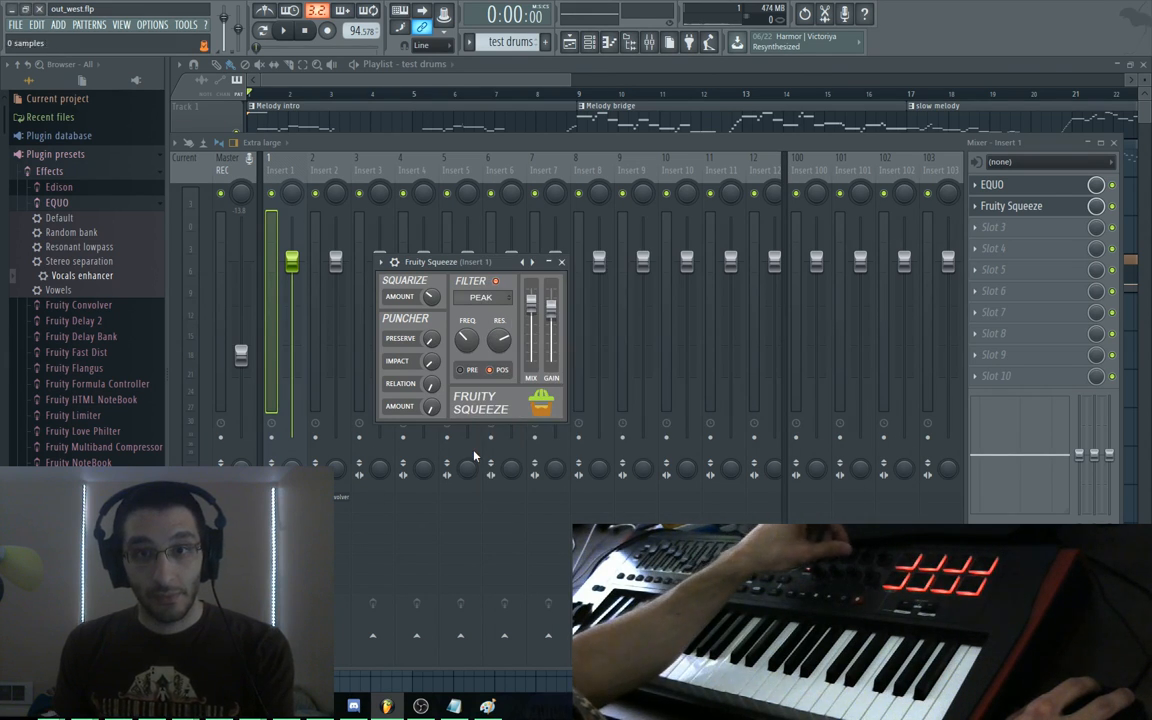
{"action": "right_click", "coordinate": [428, 368]}
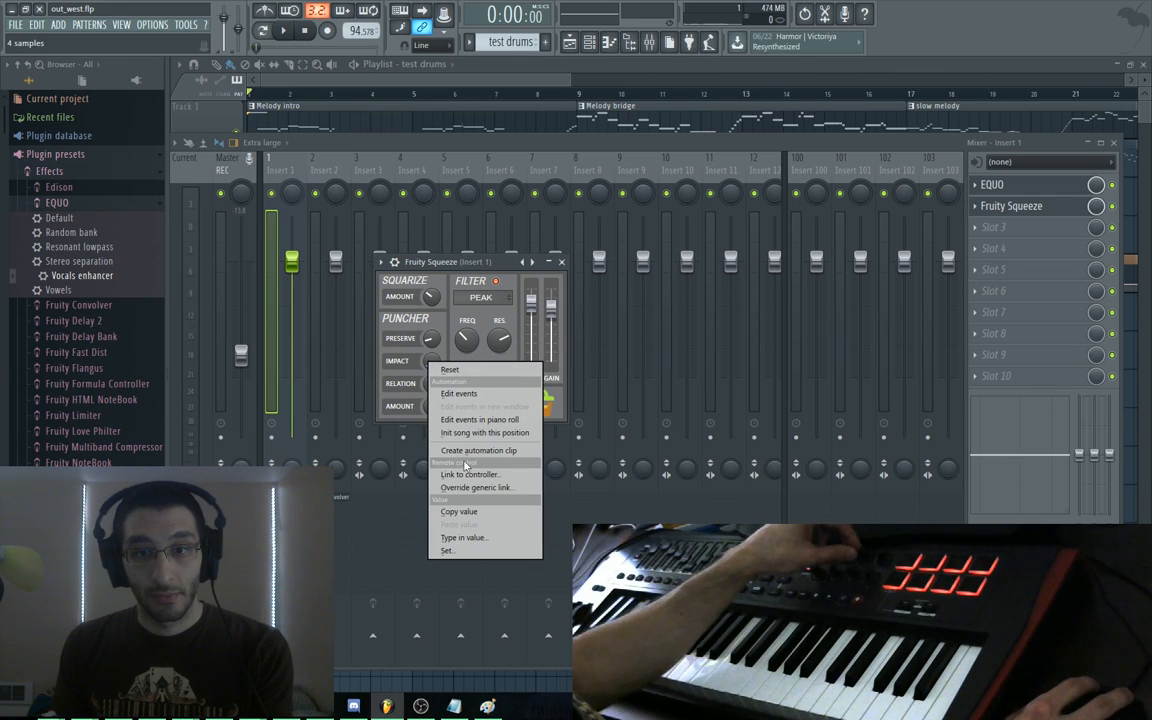
{"action": "left_click", "coordinate": [470, 428]}
{"action": "right_click", "coordinate": [432, 390]}
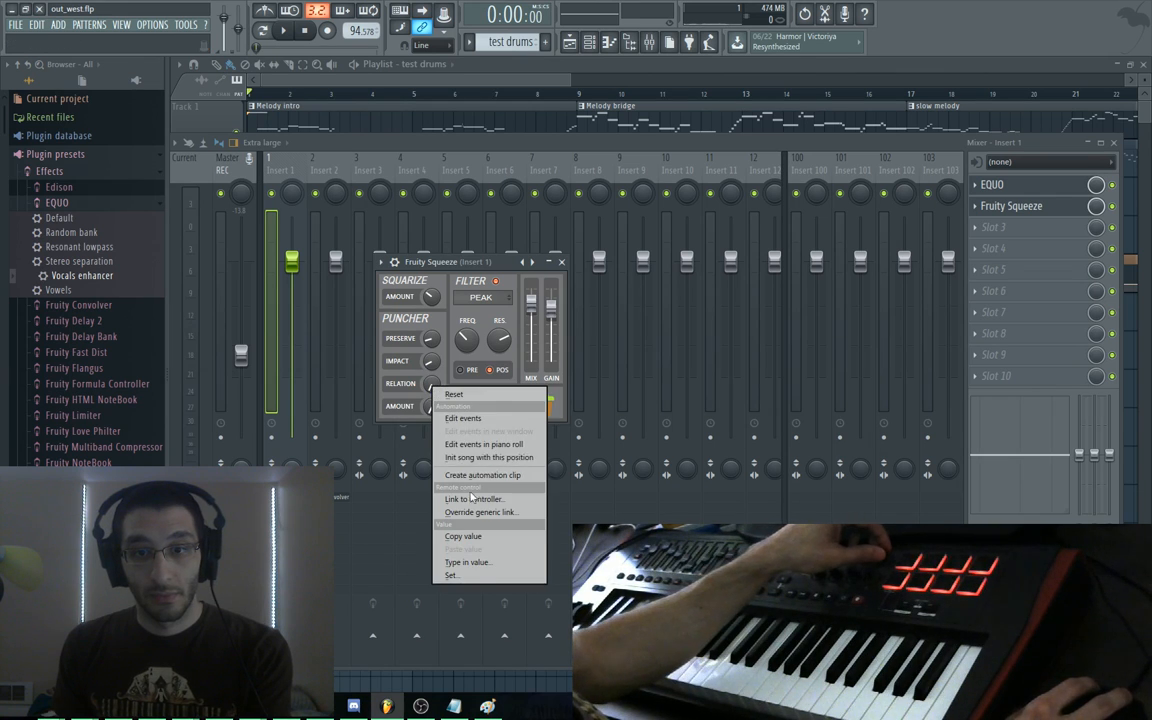
{"action": "left_click", "coordinate": [436, 450]}
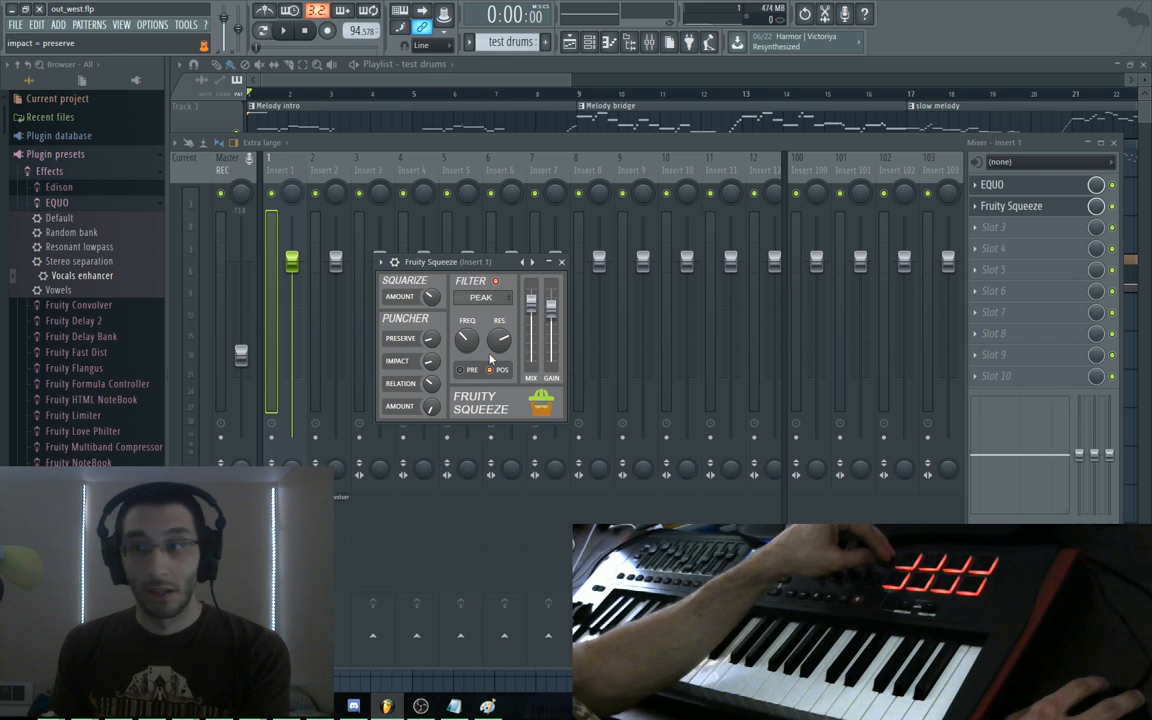
Close the Fruity Squeeze window and dismiss its slot options without changes
{"action": "left_click", "coordinate": [977, 207]}
{"action": "left_click", "coordinate": [977, 207]}
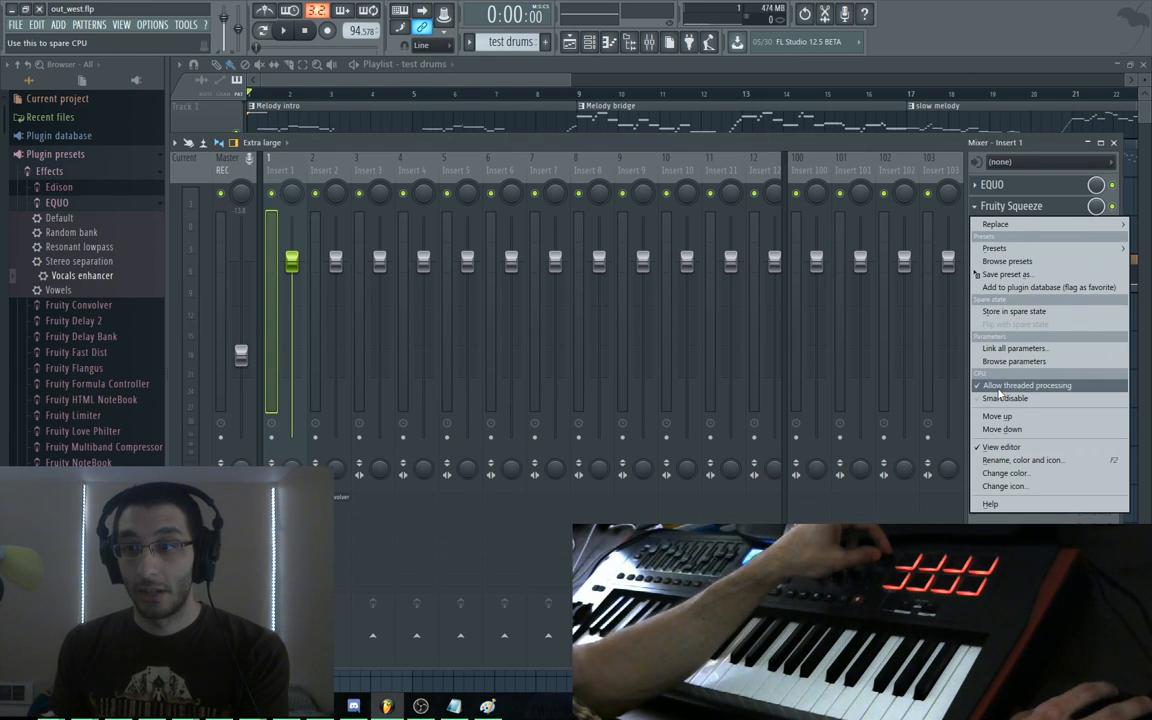
{"action": "left_click", "coordinate": [619, 142]}
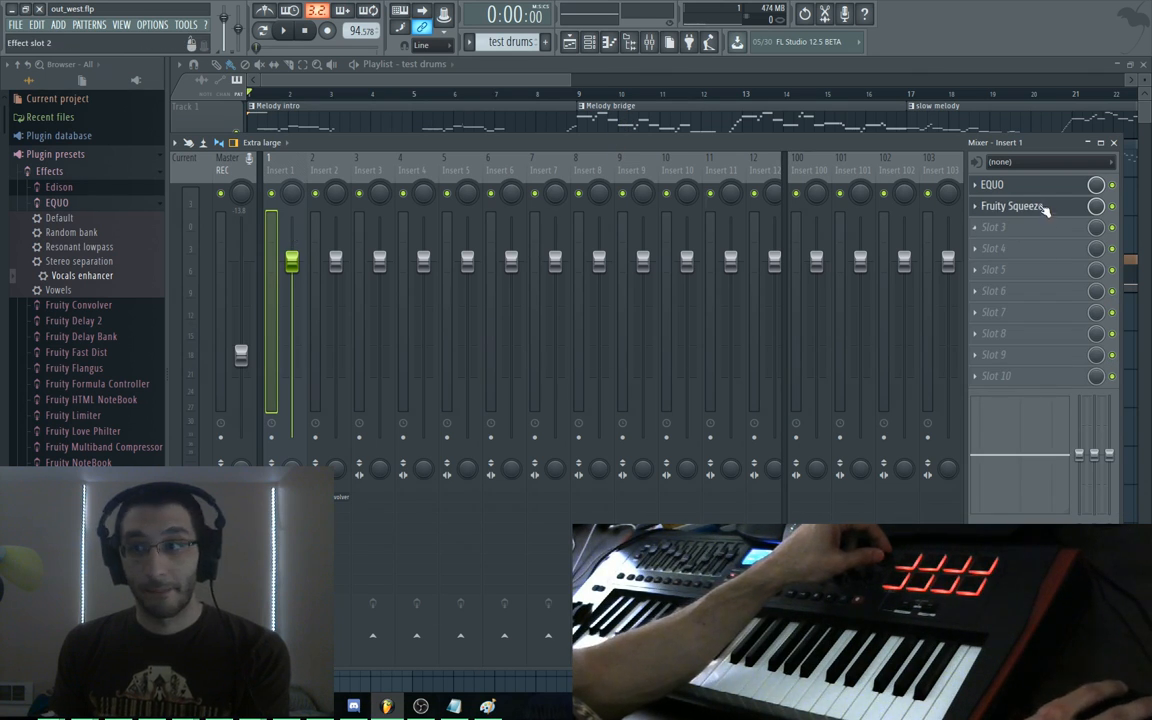
{"action": "scroll", "coordinate": [1043, 210], "scroll_direction": "up", "scroll_amount": 1}
{"action": "scroll", "coordinate": [1043, 210], "scroll_direction": "down", "scroll_amount": 1}
{"action": "scroll", "coordinate": [1043, 210], "scroll_direction": "up", "scroll_amount": 1}
{"action": "scroll", "coordinate": [1043, 210], "scroll_direction": "down", "scroll_amount": 1}
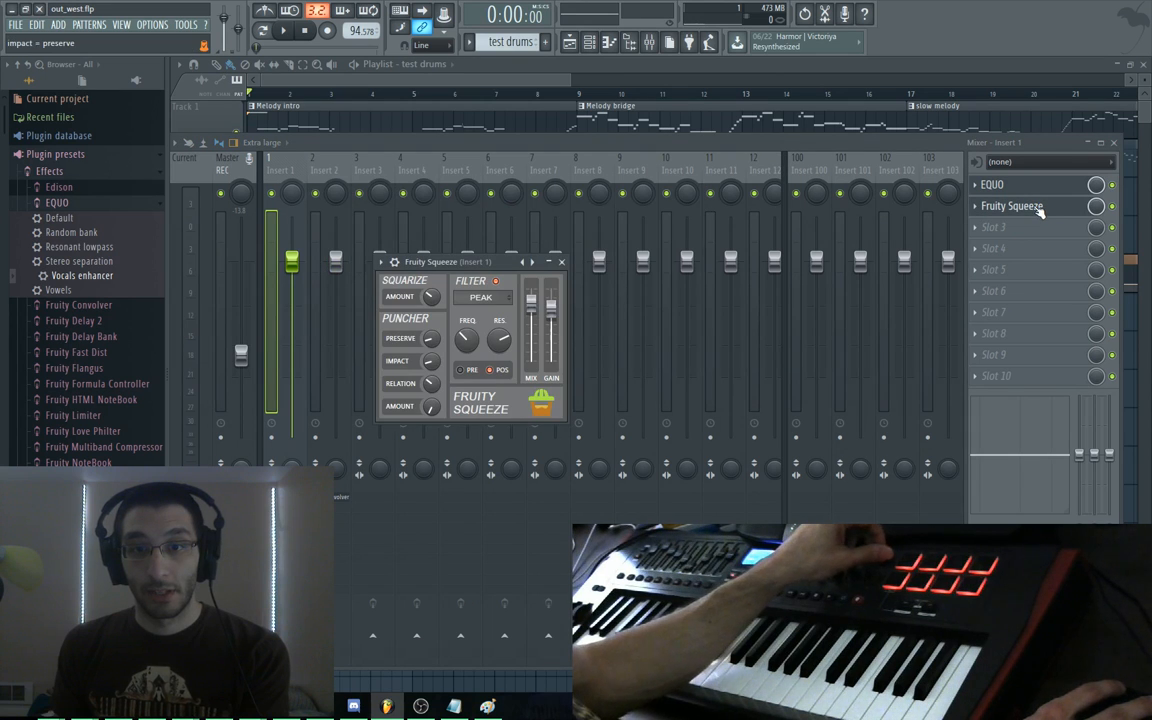
Link the amount, filter frequency and resonance knobs to the hardware controller
{"action": "right_click", "coordinate": [433, 407]}
{"action": "left_click", "coordinate": [494, 527]}
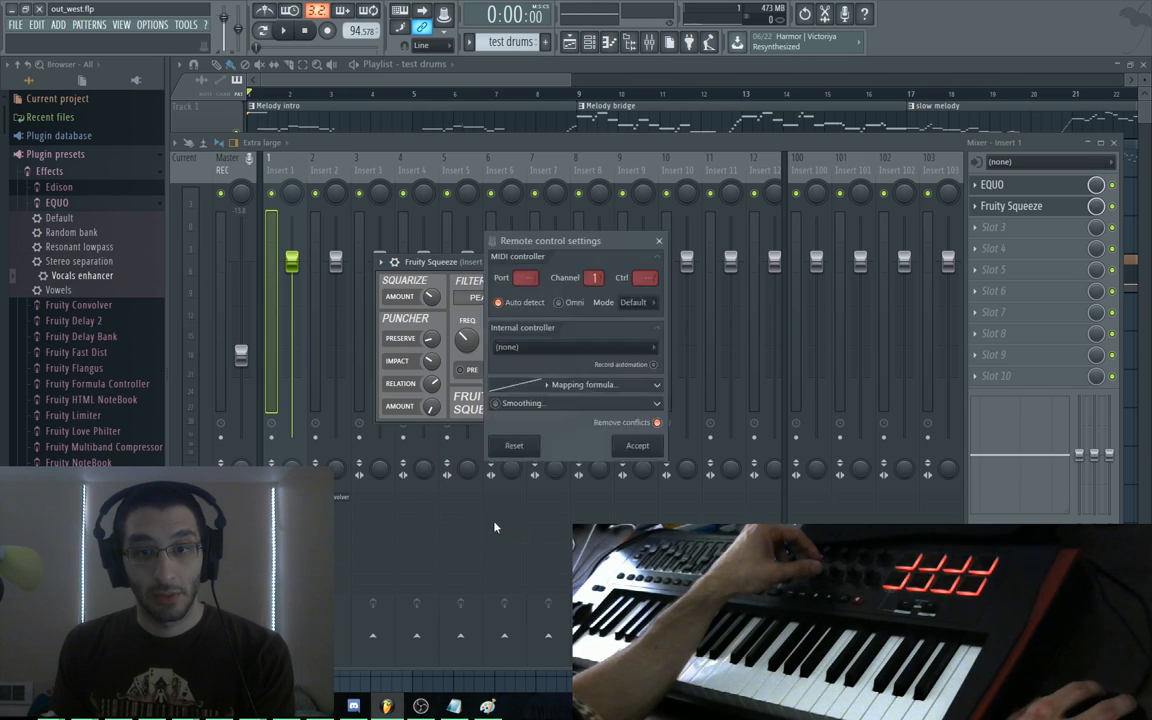
{"action": "right_click", "coordinate": [467, 347]}
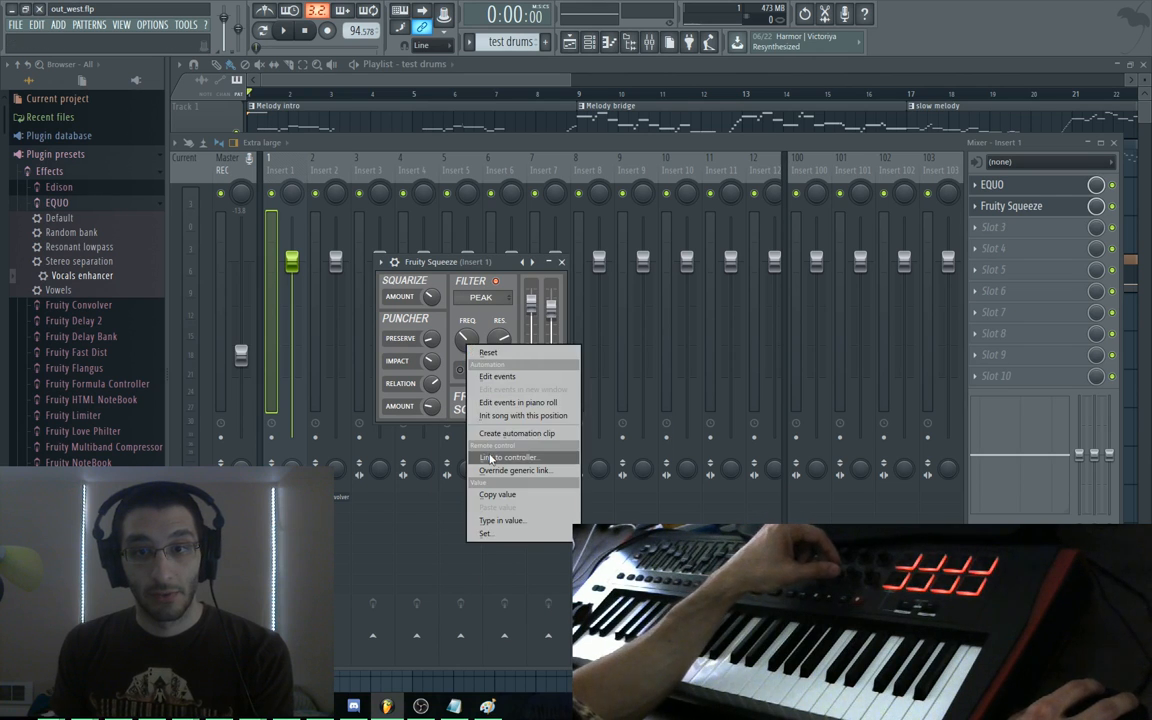
{"action": "left_click", "coordinate": [492, 457]}
{"action": "right_click", "coordinate": [498, 346]}
{"action": "left_click", "coordinate": [522, 437]}
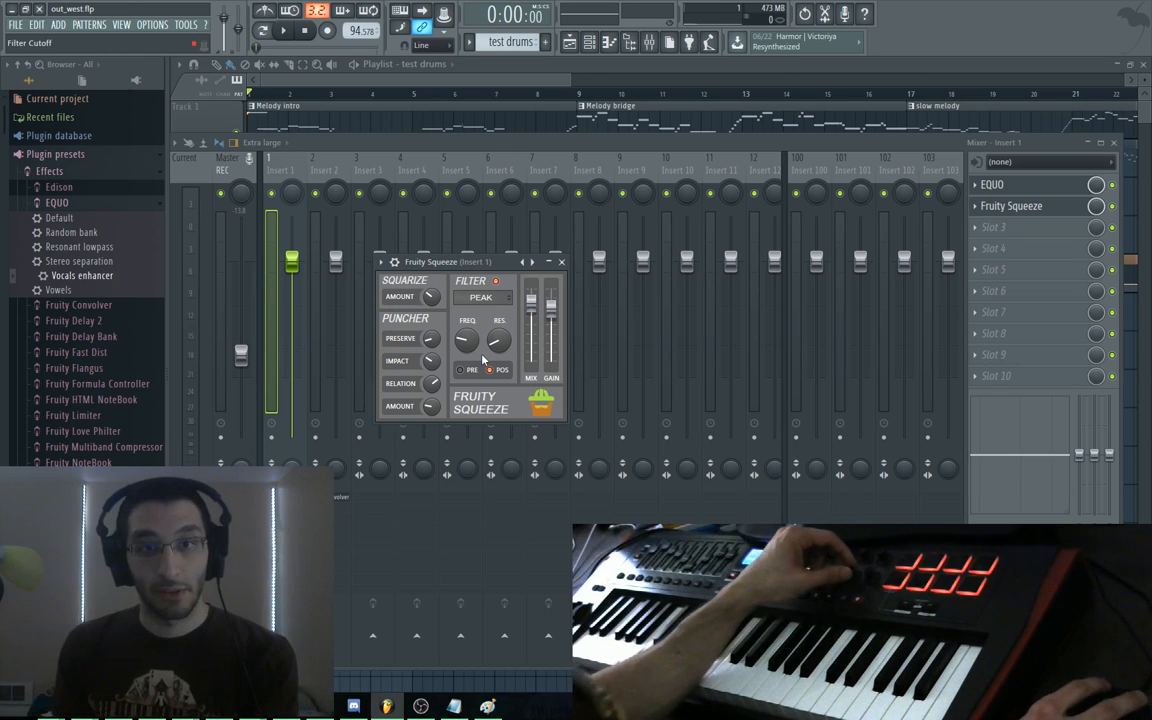
Play the song through while retuning Fruity Squeeze's filter, Puncher, frequency and resonance from the controller
{"action": "key", "text": "space"}
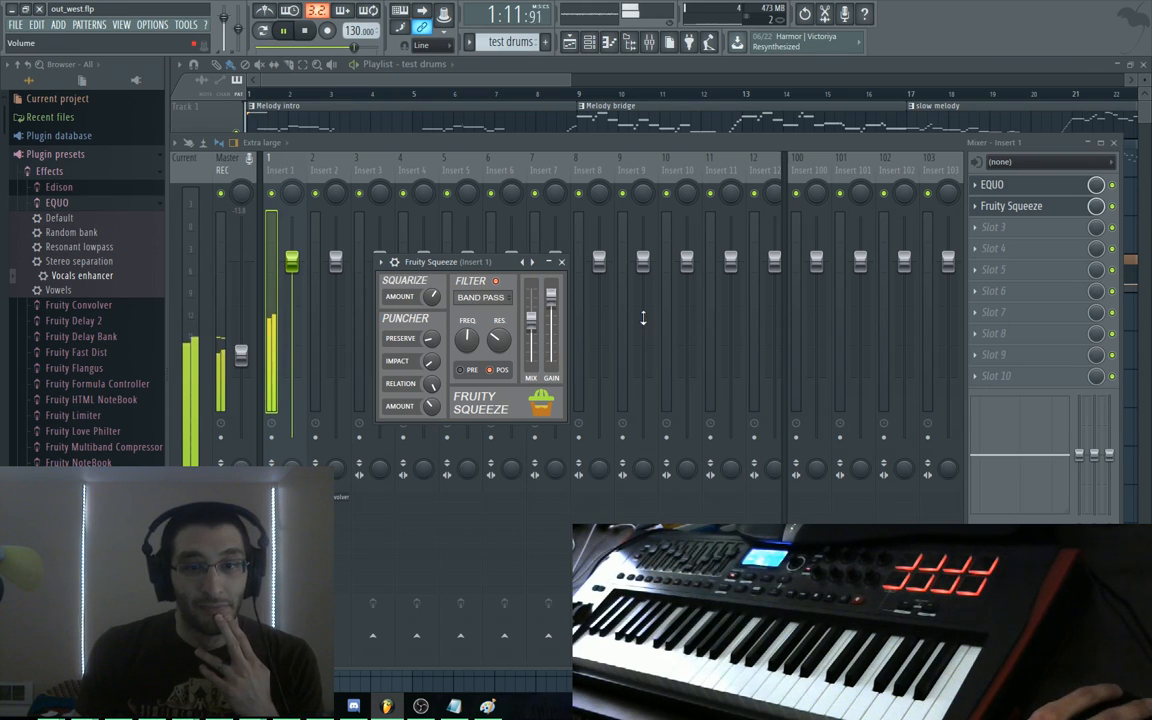
{"action": "key", "text": "space"}
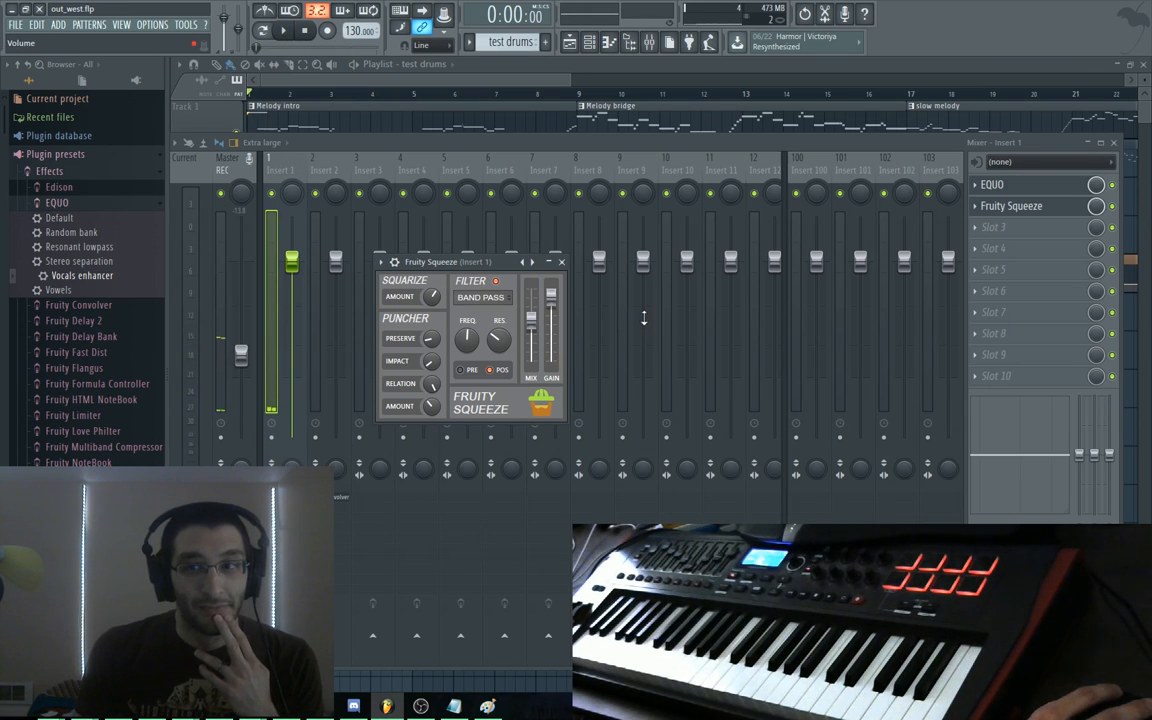
Audition the Grit, Low Squeek and following Fruity Squeeze presets during playback
{"action": "left_click", "coordinate": [535, 263]}
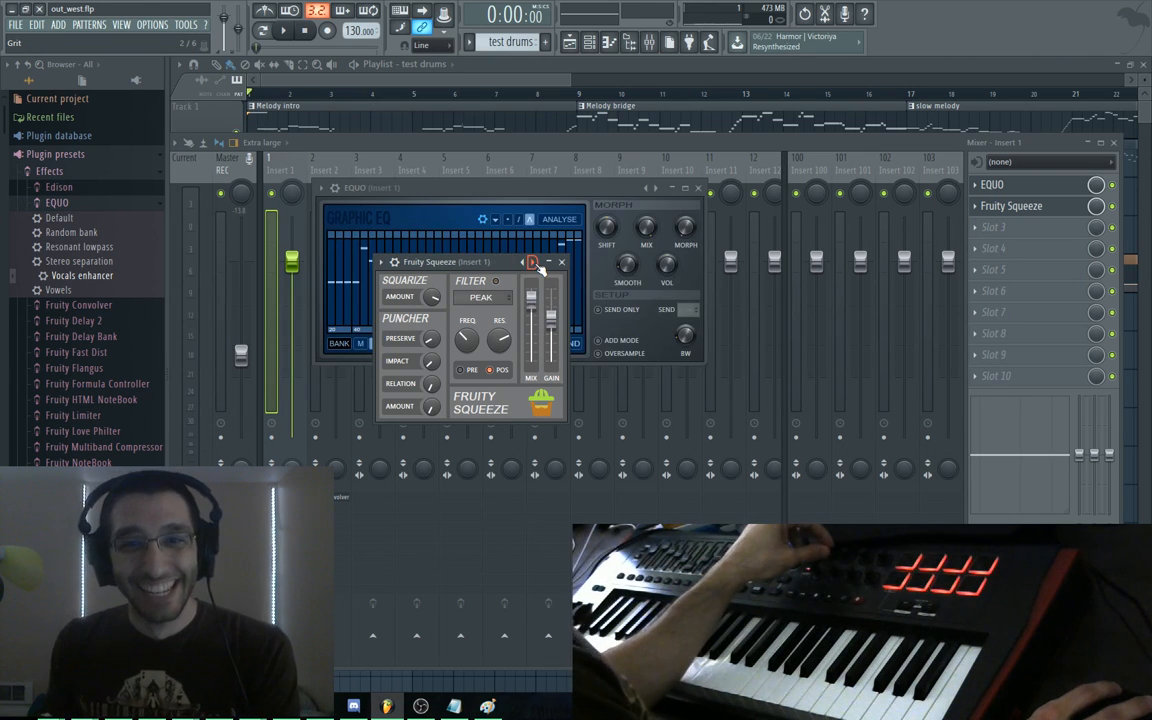
{"action": "key", "text": "space"}
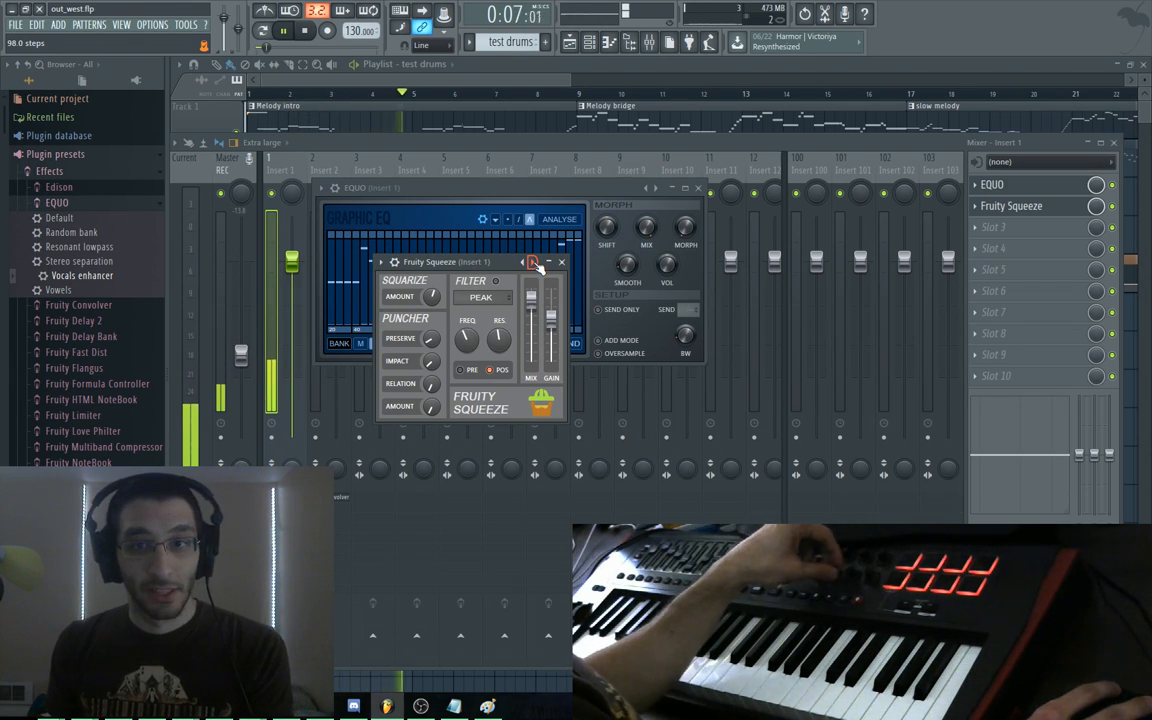
{"action": "left_click", "coordinate": [534, 262]}
{"action": "left_click", "coordinate": [534, 263]}
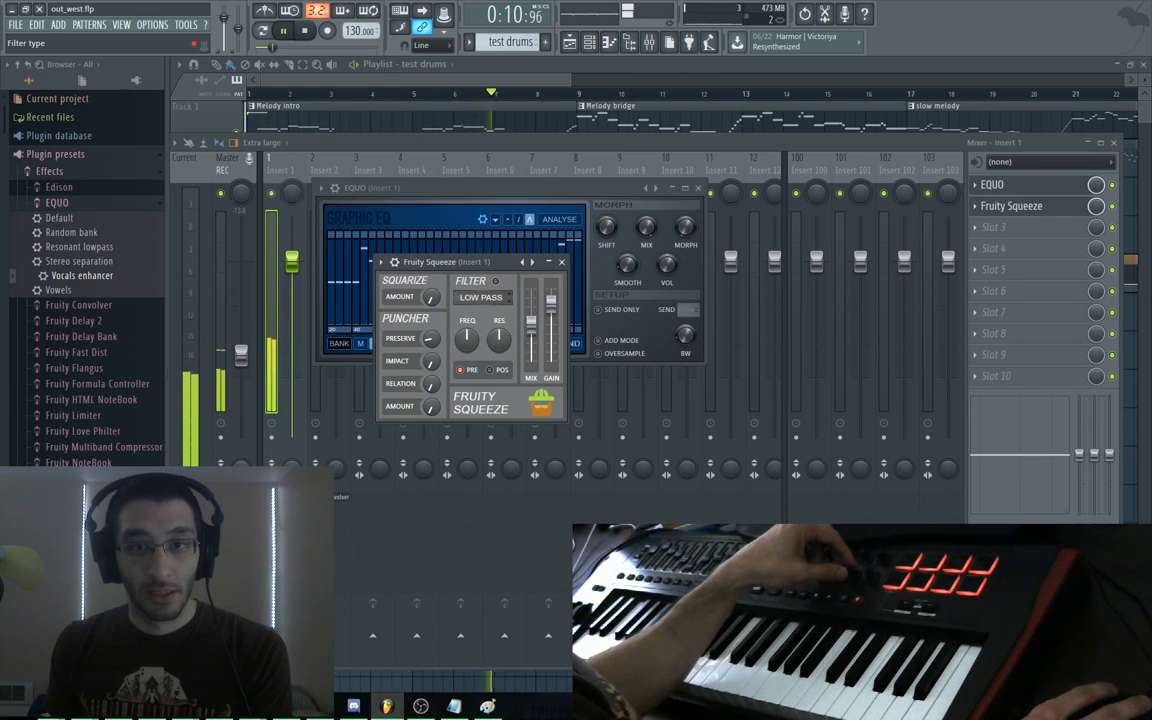
{"action": "key", "text": "space"}
Cycle the filter through Band Pass, High Pass and Low Pass, then set it to NOTCH
{"action": "mouse_move", "coordinate": [507, 297]}
{"action": "left_mouse_down"}
{"action": "mouse_move", "coordinate": [507, 284]}
{"action": "mouse_move", "coordinate": [507, 297]}
{"action": "left_mouse_up"}
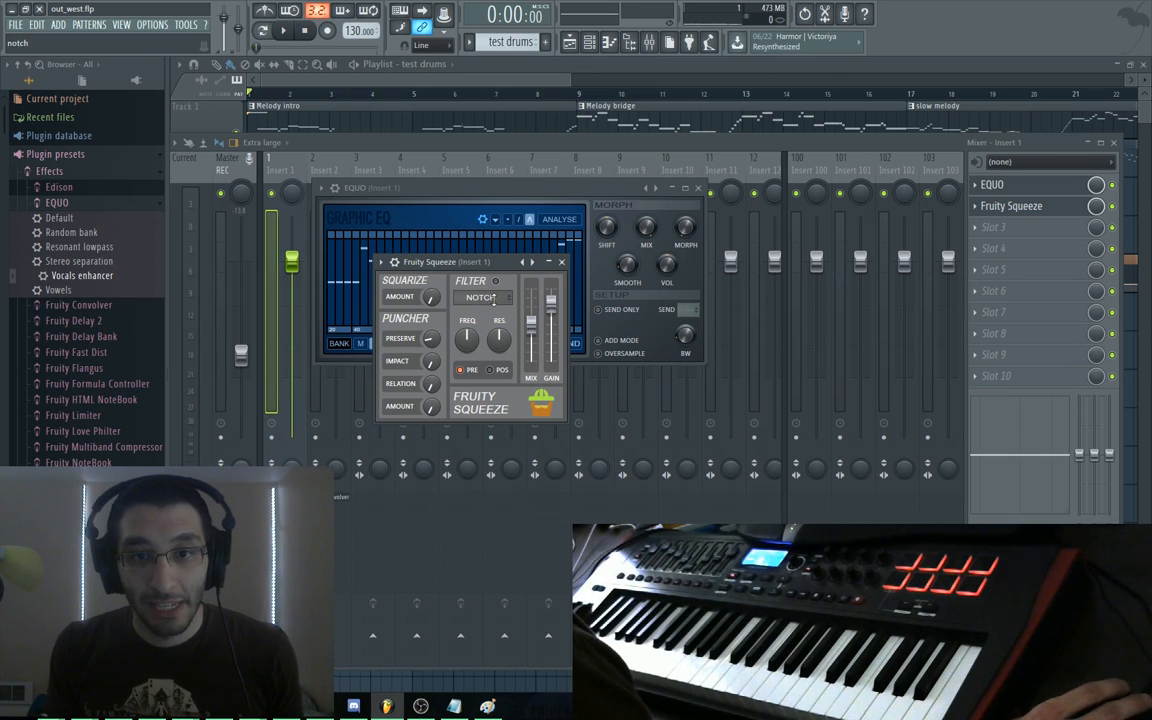
{"action": "left_click", "coordinate": [507, 298]}
{"action": "left_click", "coordinate": [507, 298]}
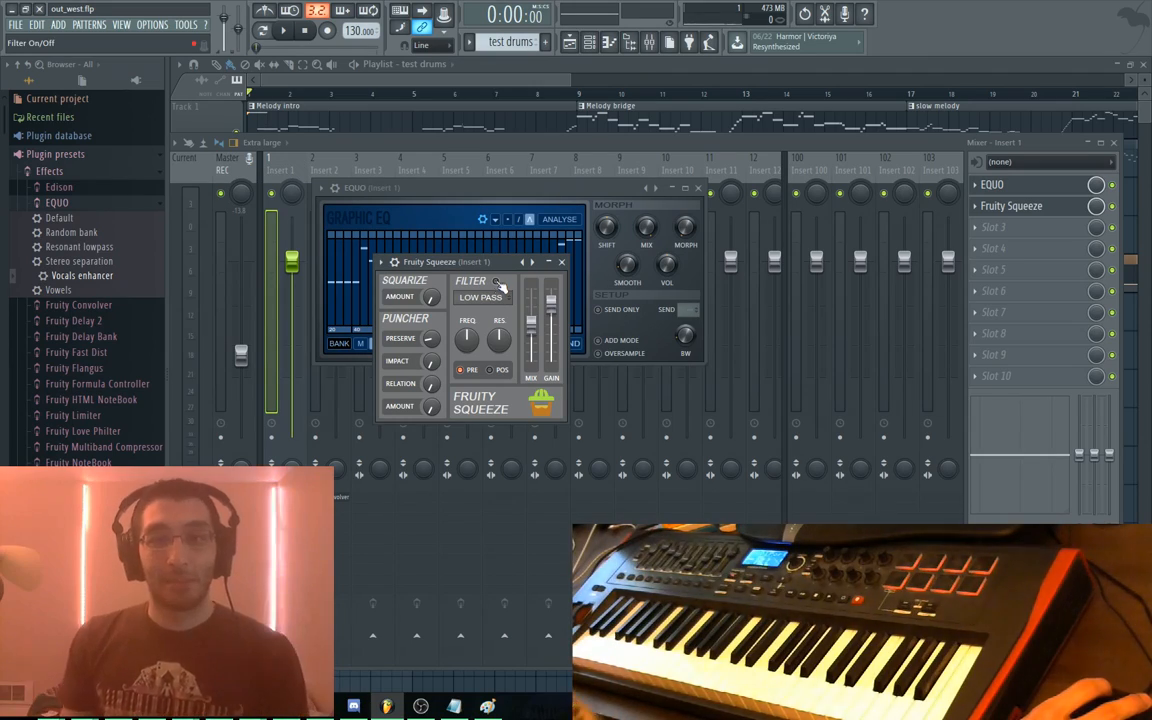
{"action": "key", "text": "space"}
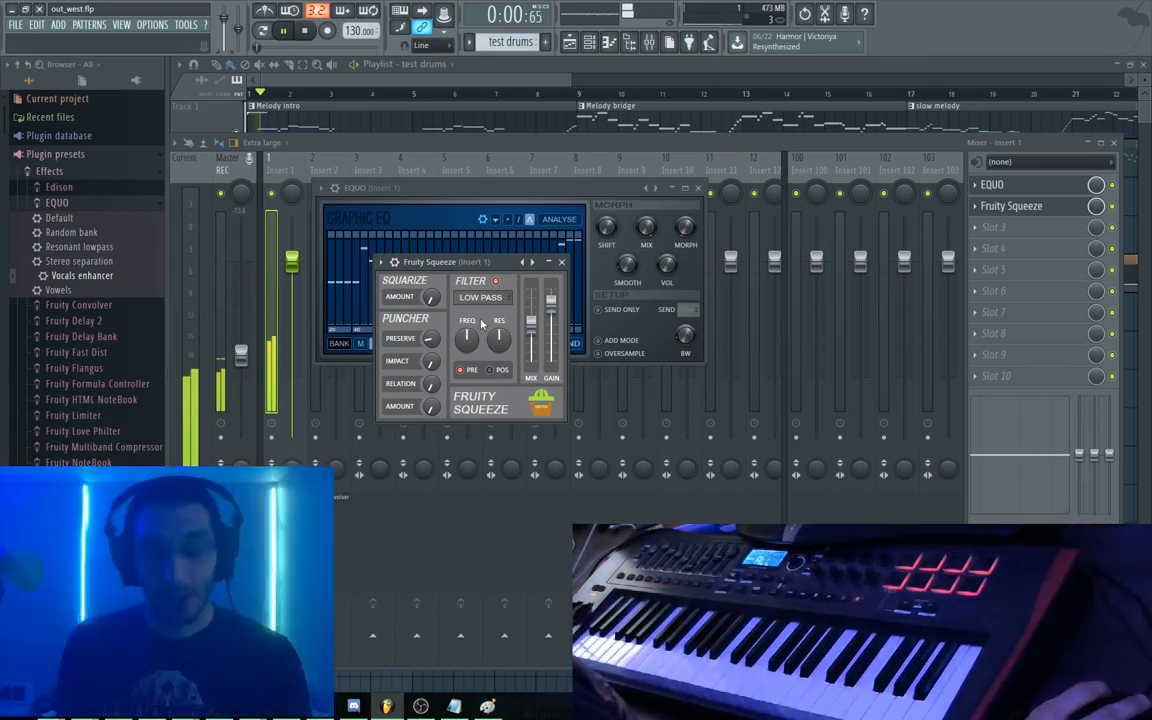
{"action": "left_click_drag", "start_coordinate": [481, 297], "coordinate": [481, 293]}
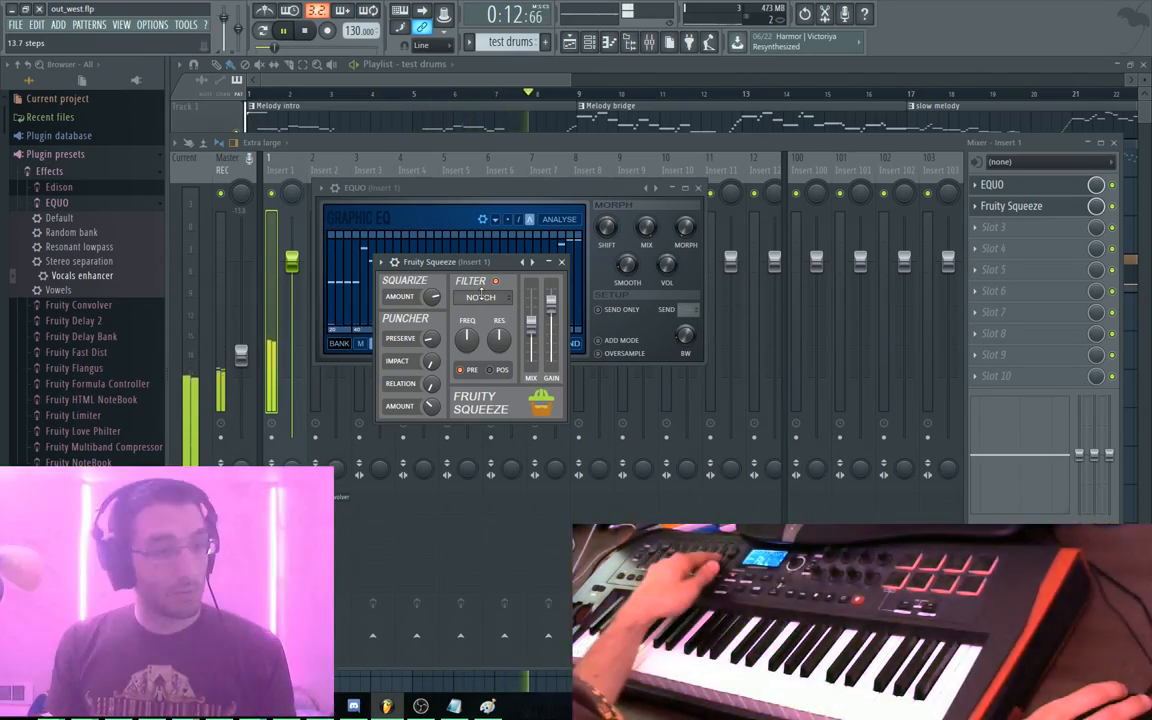
{"action": "key", "text": "space"}
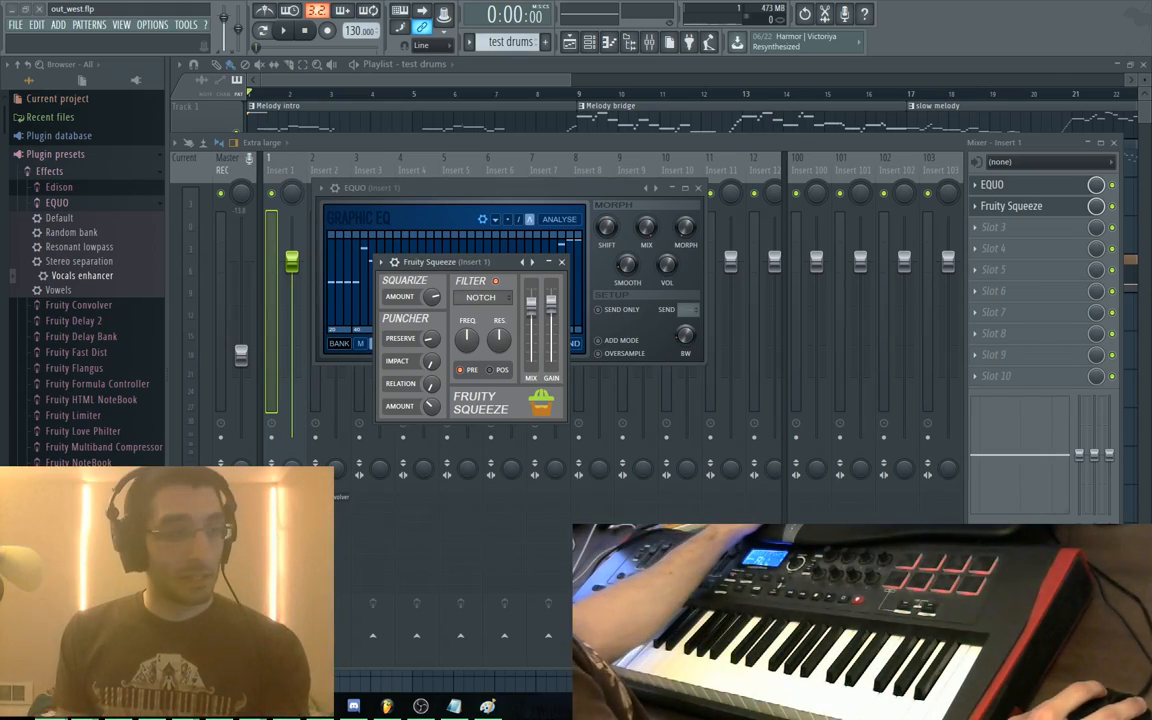
Paste the chat suggestion onto a new line in the Sublime Text notes, then return
{"action": "key", "text": "alt+Tab"}
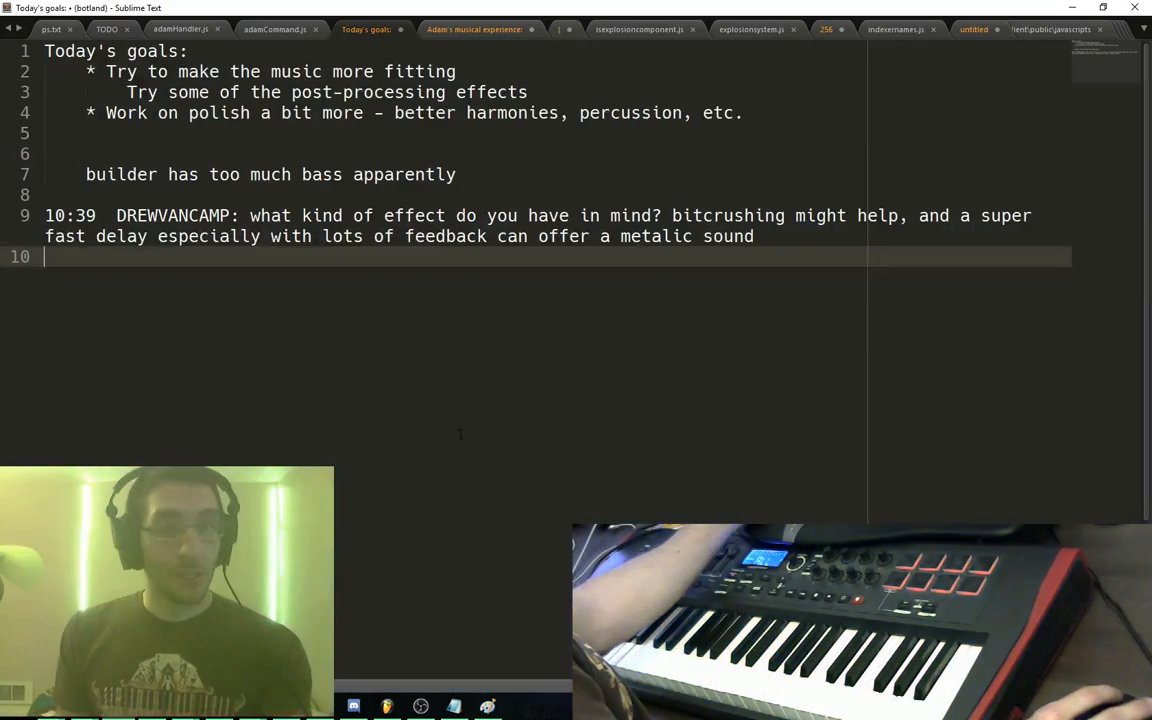
{"action": "key", "text": "Return"}
{"action": "left_click", "coordinate": [390, 706]}
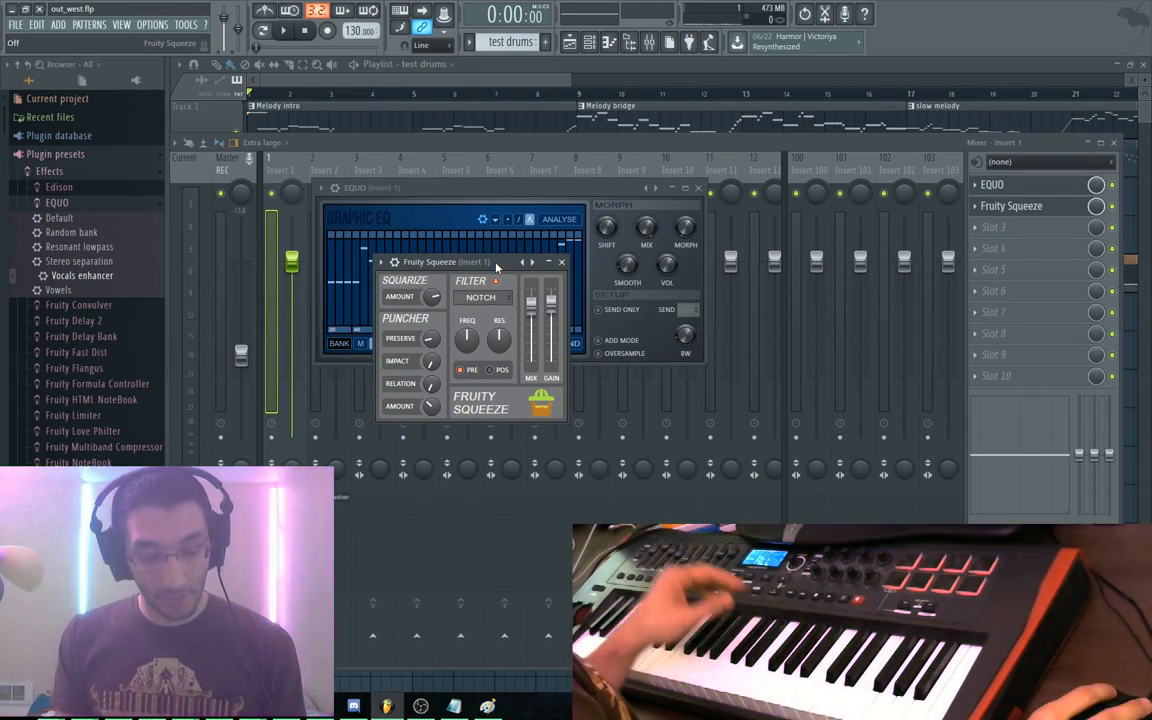
Audition four Fruity Squeeze presets during playback, then switch the Notch filter to post
{"action": "key", "text": "space"}
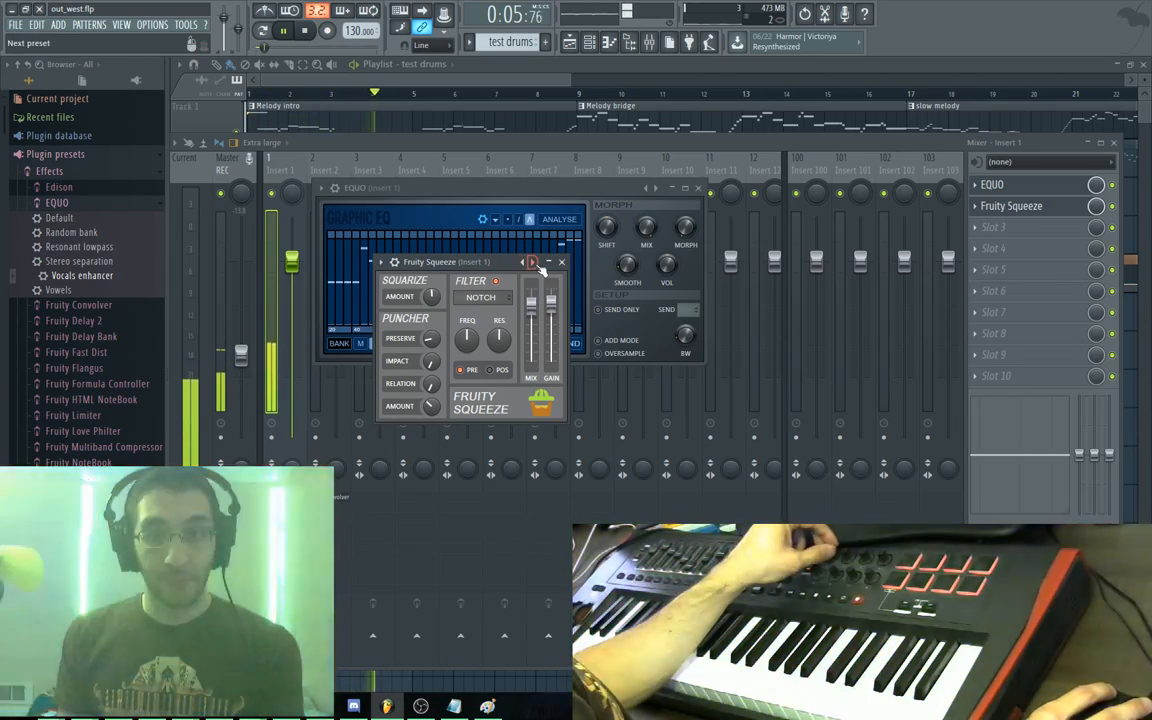
{"action": "left_click", "coordinate": [533, 263]}
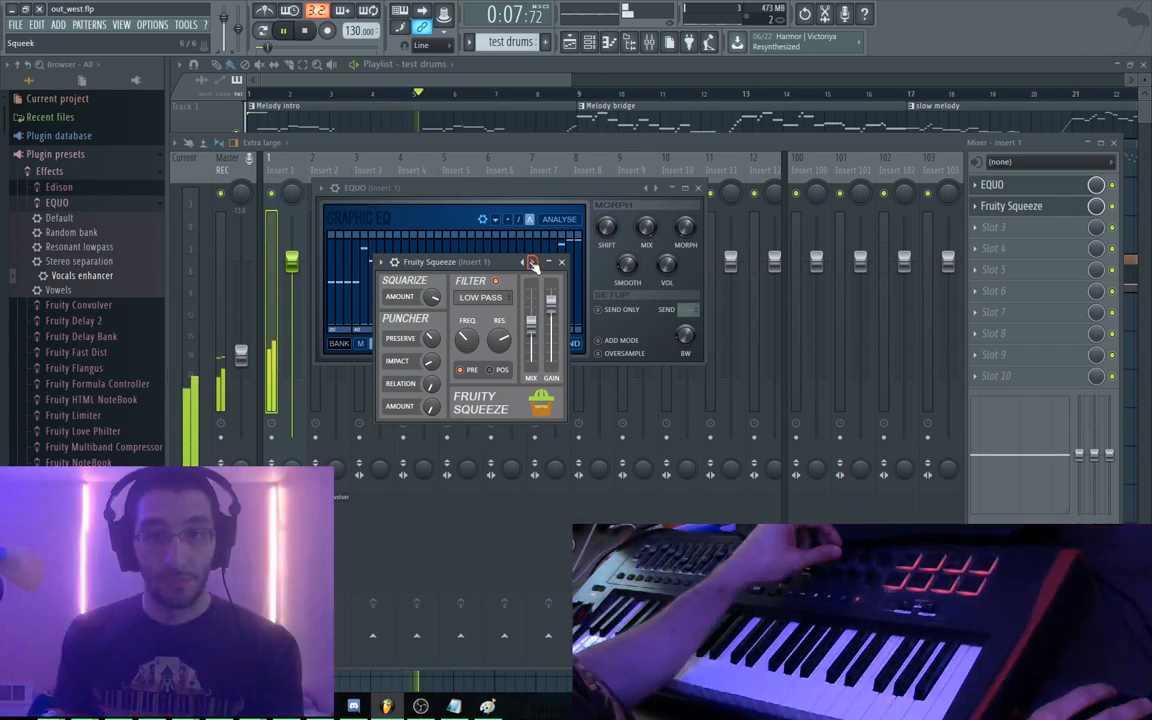
{"action": "left_click", "coordinate": [533, 263]}
{"action": "left_click", "coordinate": [533, 263]}
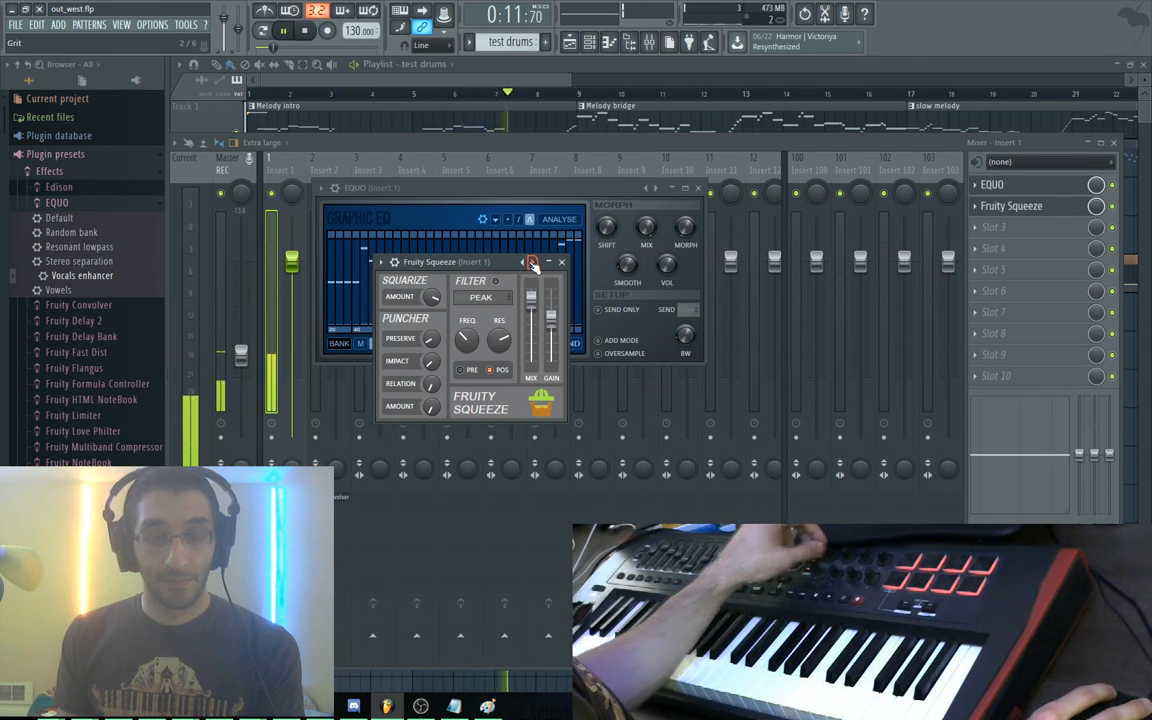
{"action": "left_click", "coordinate": [533, 263]}
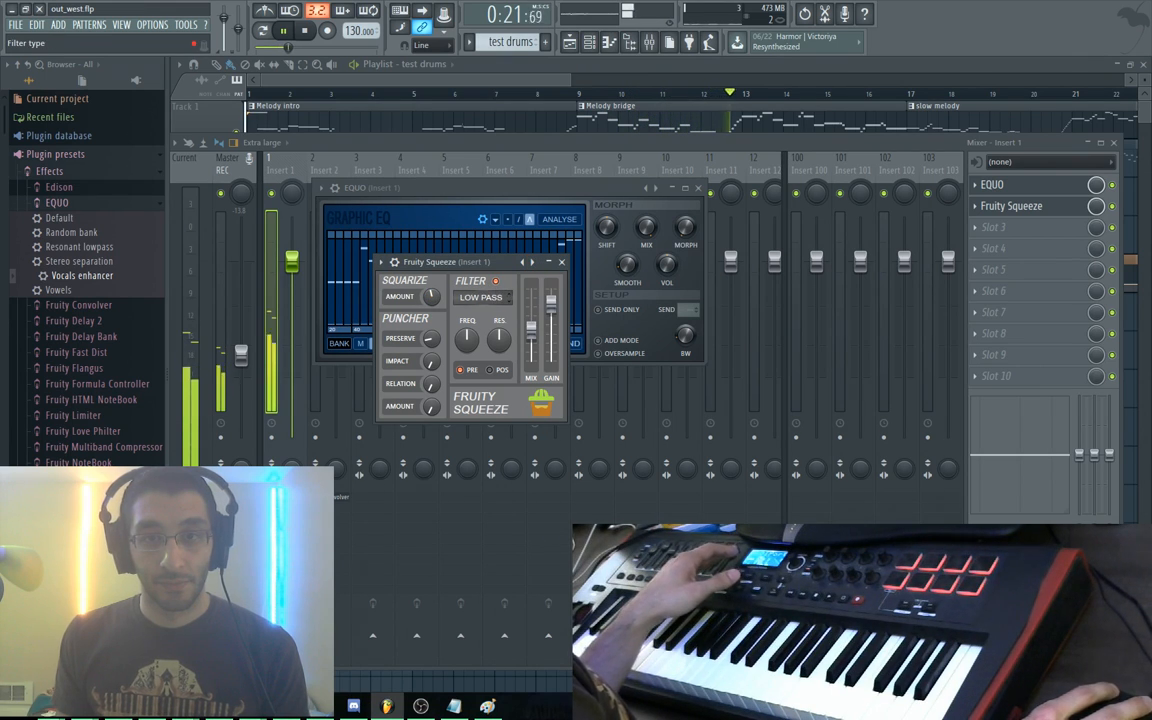
{"action": "scroll", "coordinate": [480, 297], "scroll_direction": "down", "scroll_amount": 3}
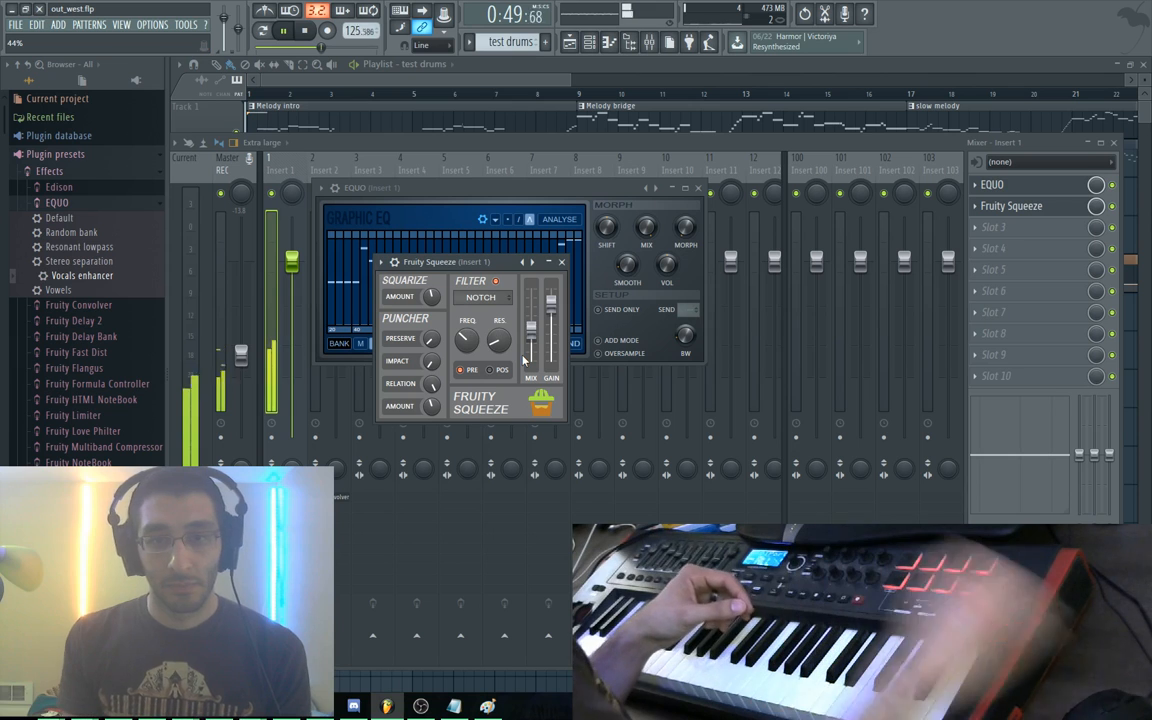
{"action": "left_click", "coordinate": [491, 371]}
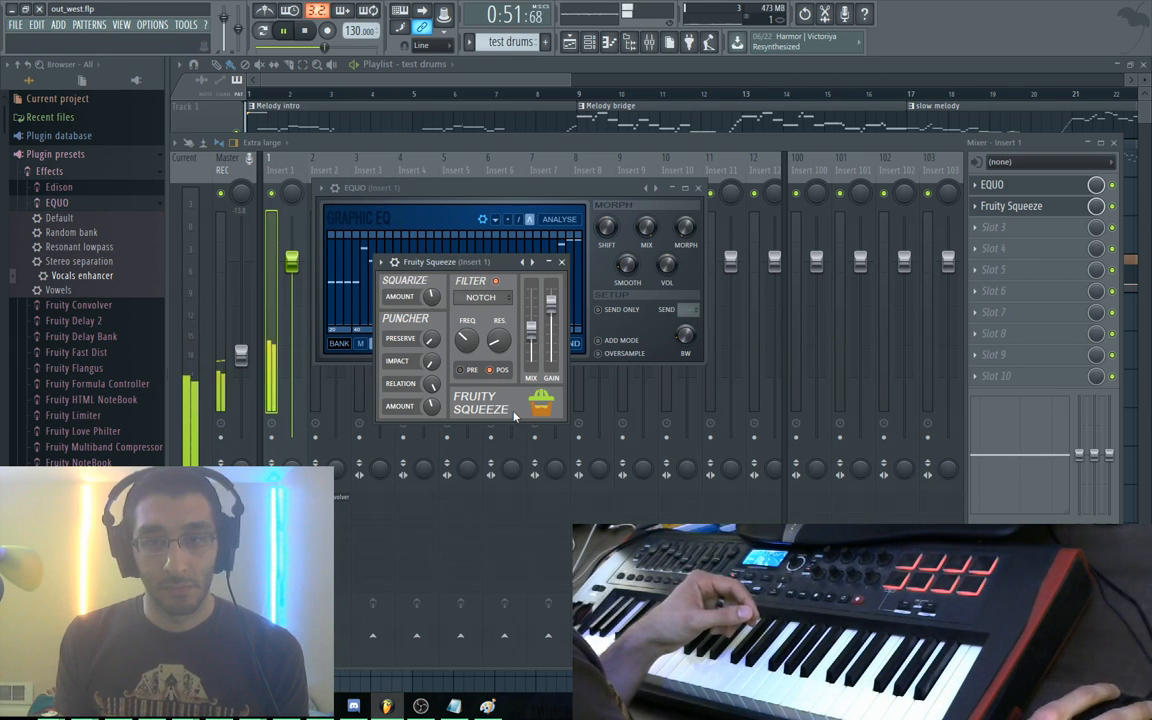
{"action": "key", "text": "space"}
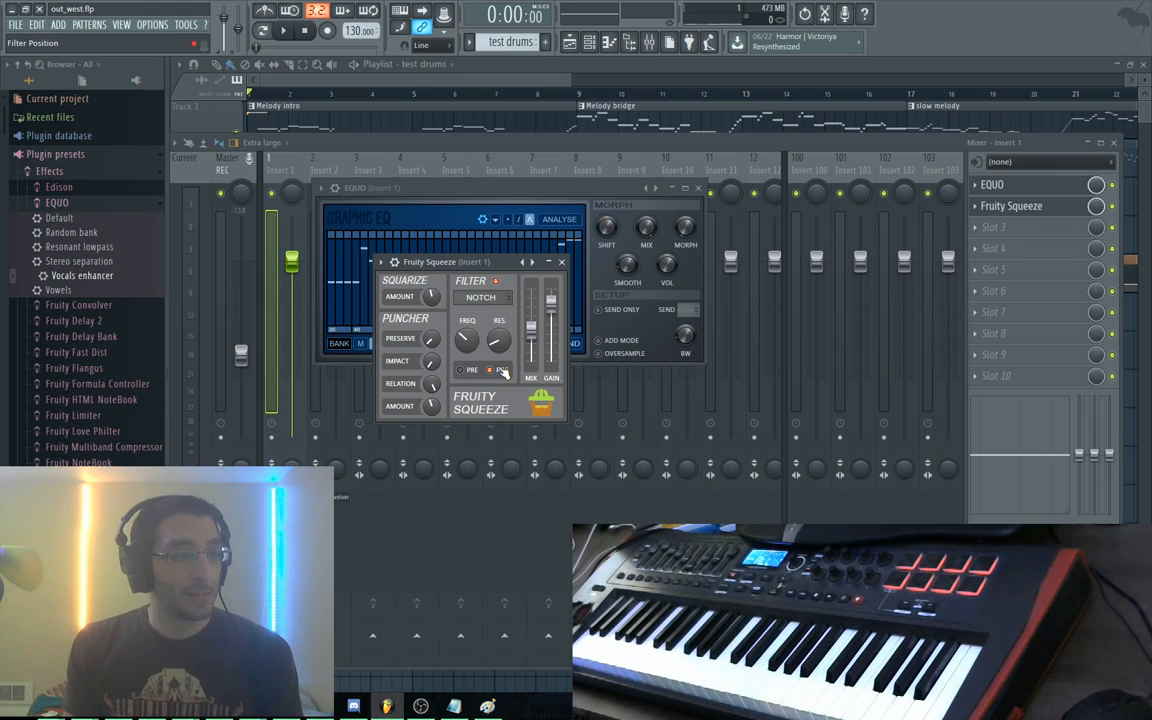
Bypass EQUO on Insert 1 and open the Synth1 VSTi plugin window
{"action": "left_click", "coordinate": [1114, 187]}
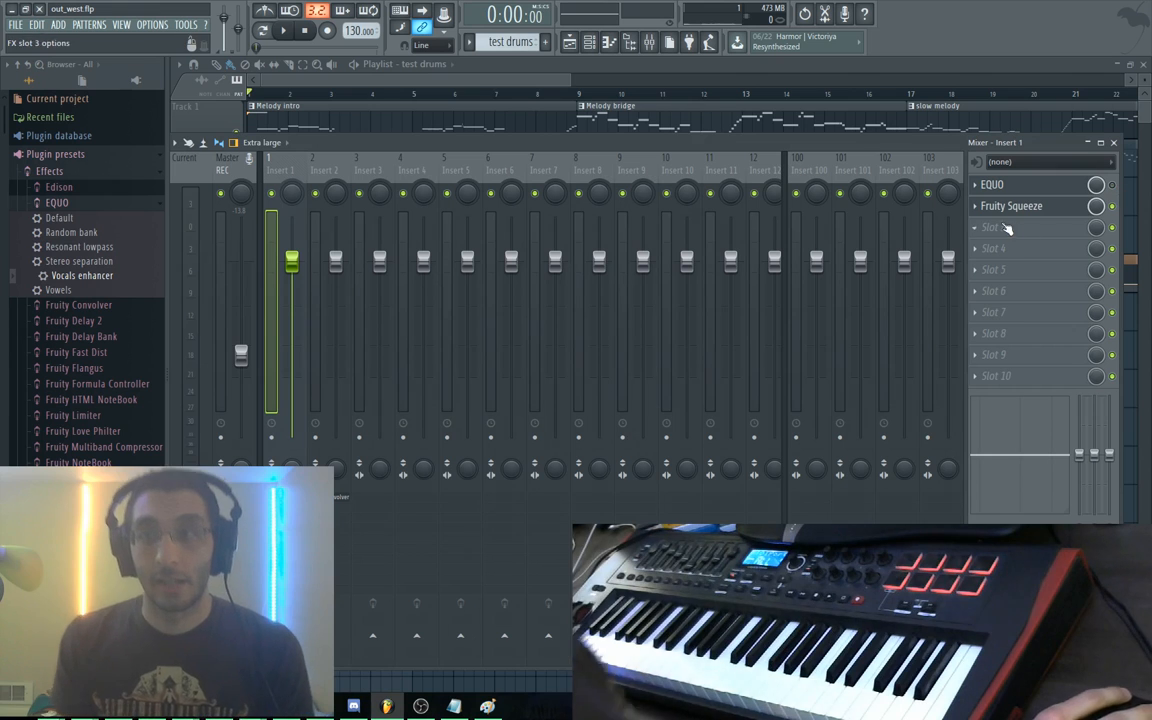
{"action": "key", "text": "F6"}
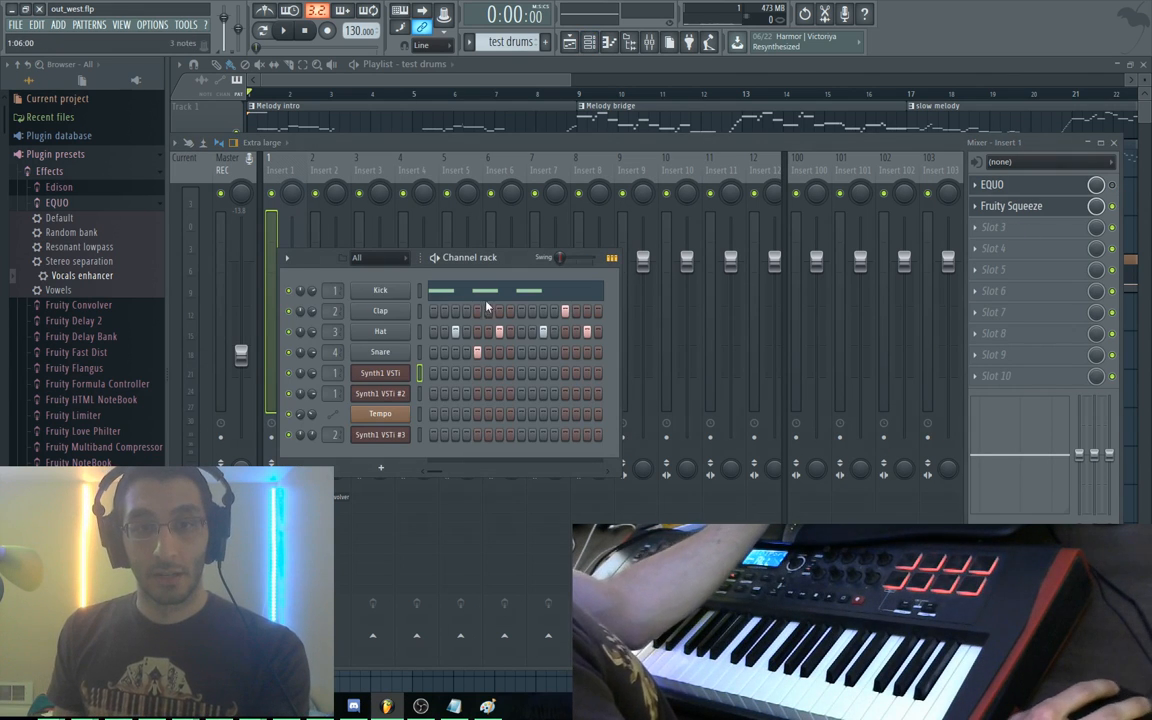
{"action": "left_click", "coordinate": [396, 375]}
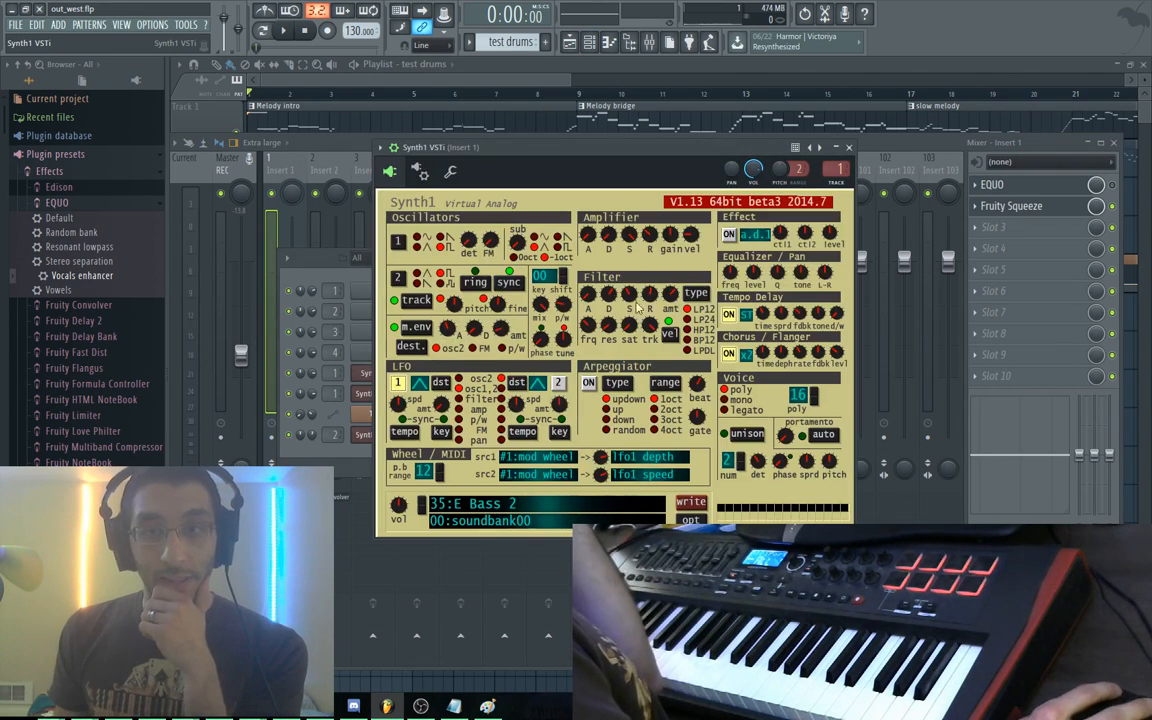
{"action": "left_click_drag", "start_coordinate": [614, 160], "coordinate": [595, 108]}
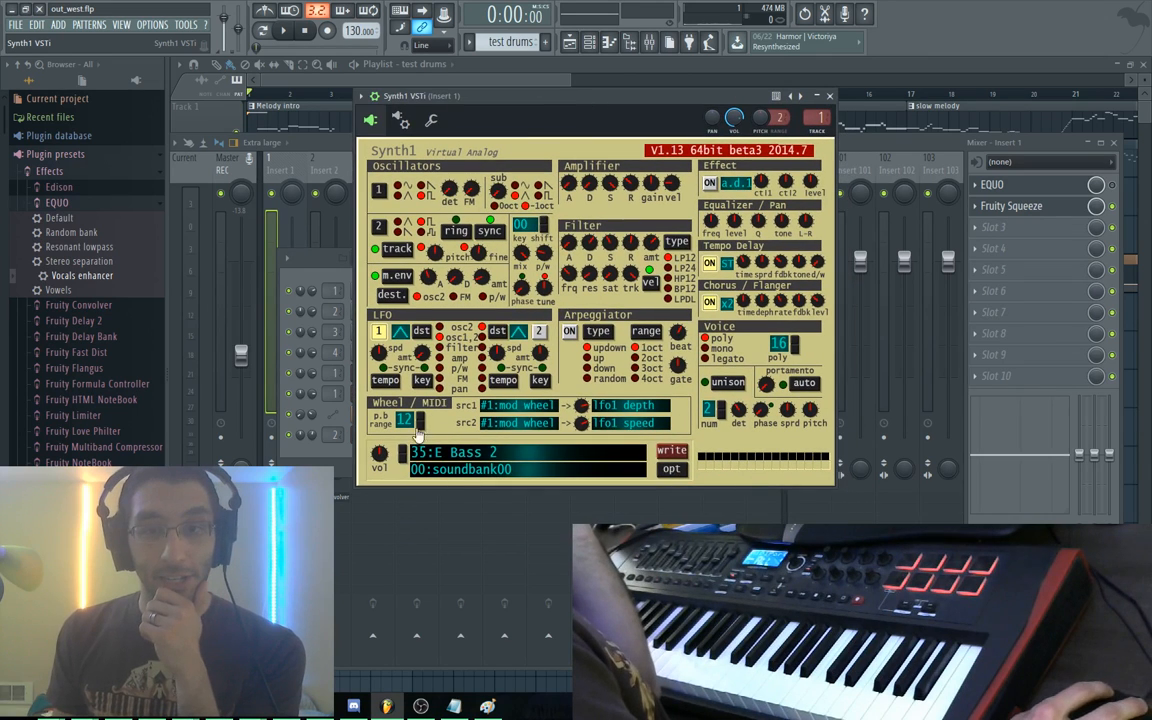
Step Synth1's presets during playback from 35:E Bass 2 up to 47:Harp
{"action": "key", "text": "space"}
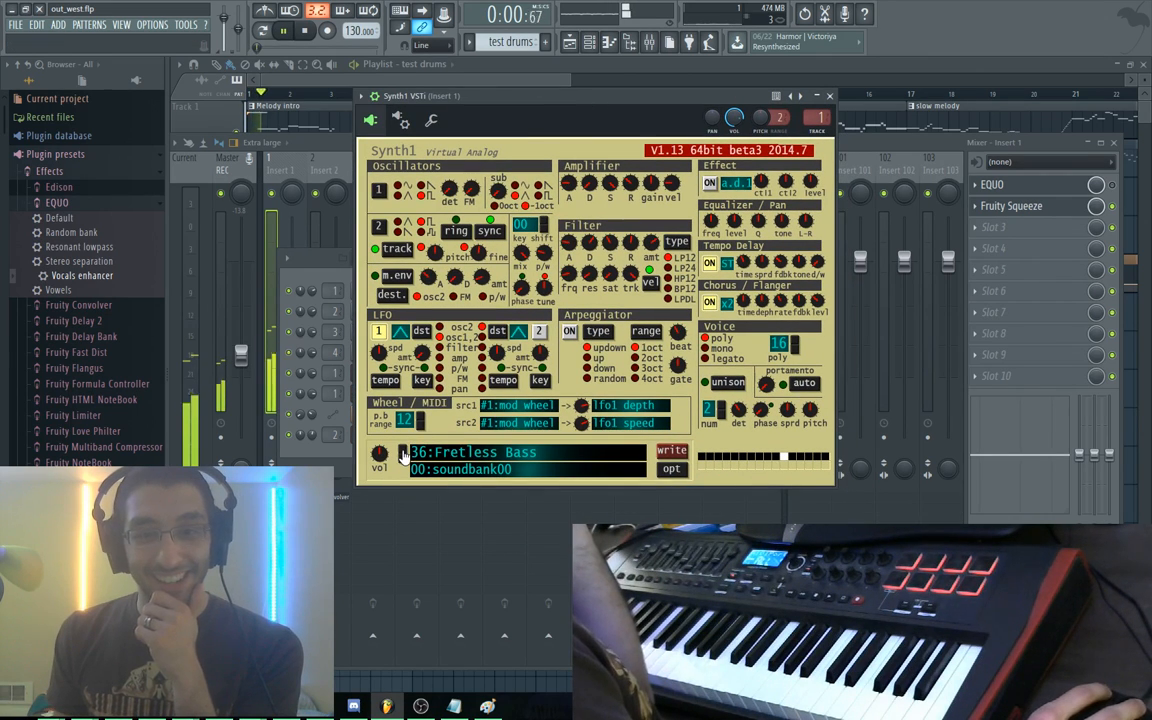
{"action": "key", "text": "space"}
{"action": "left_click", "coordinate": [402, 456]}
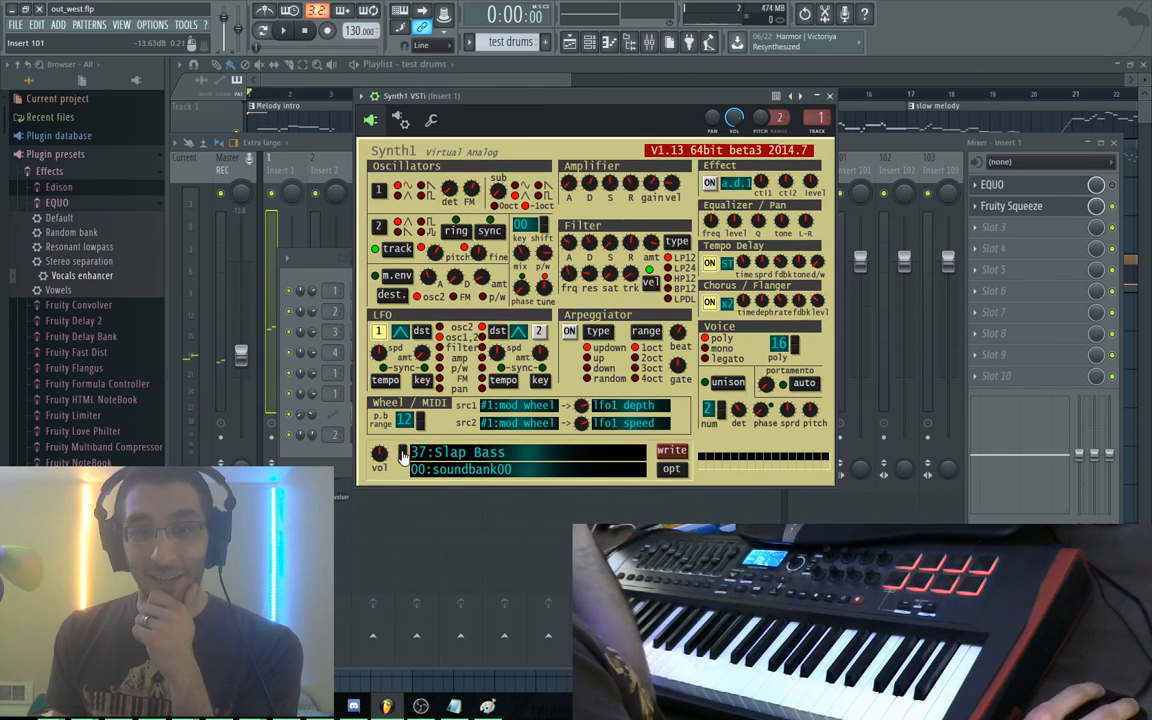
{"action": "key", "text": "space"}
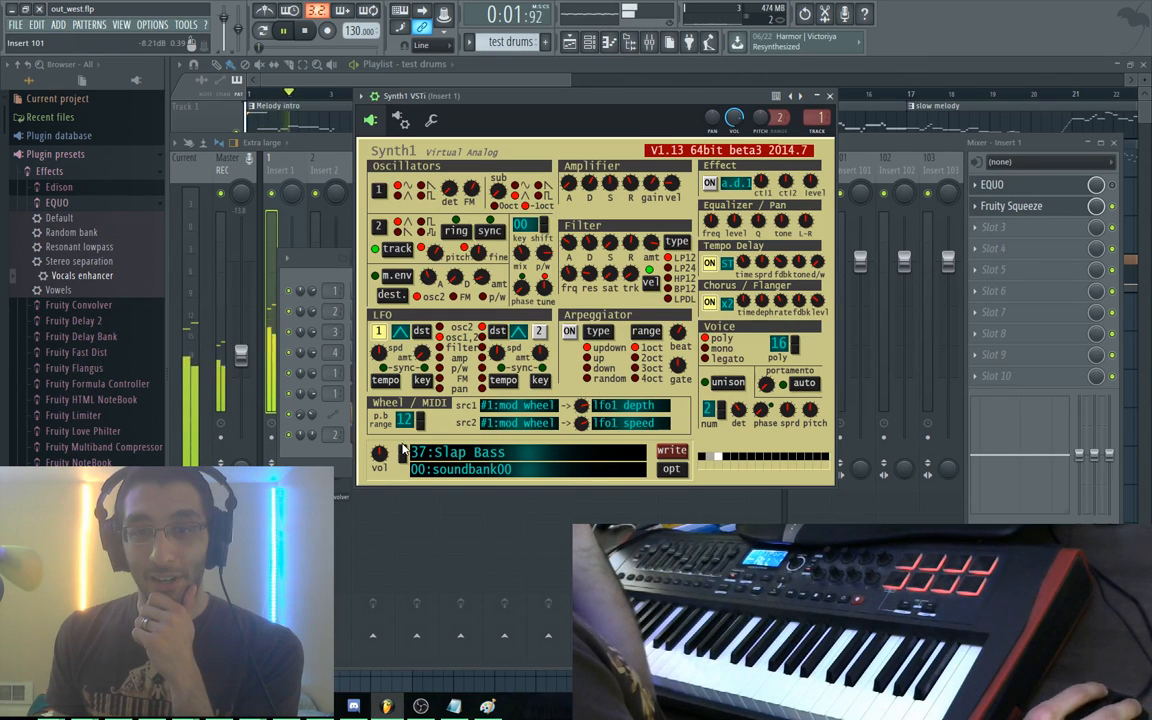
{"action": "left_click", "coordinate": [402, 455]}
{"action": "left_click", "coordinate": [402, 455]}
{"action": "left_click", "coordinate": [402, 455]}
{"action": "left_click", "coordinate": [402, 455]}
{"action": "left_click", "coordinate": [402, 455]}
{"action": "left_click", "coordinate": [402, 455]}
{"action": "left_click", "coordinate": [402, 455]}
{"action": "left_click", "coordinate": [402, 455]}
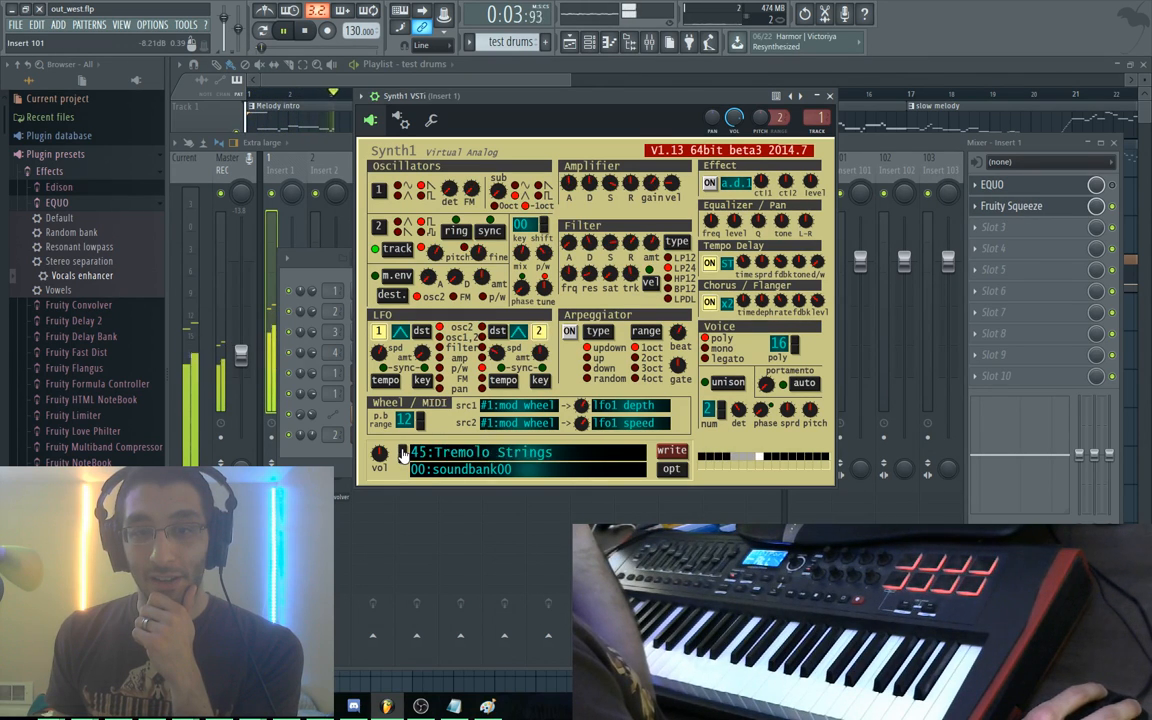
{"action": "left_click", "coordinate": [402, 455]}
{"action": "left_click", "coordinate": [402, 455]}
{"action": "key", "text": "space"}
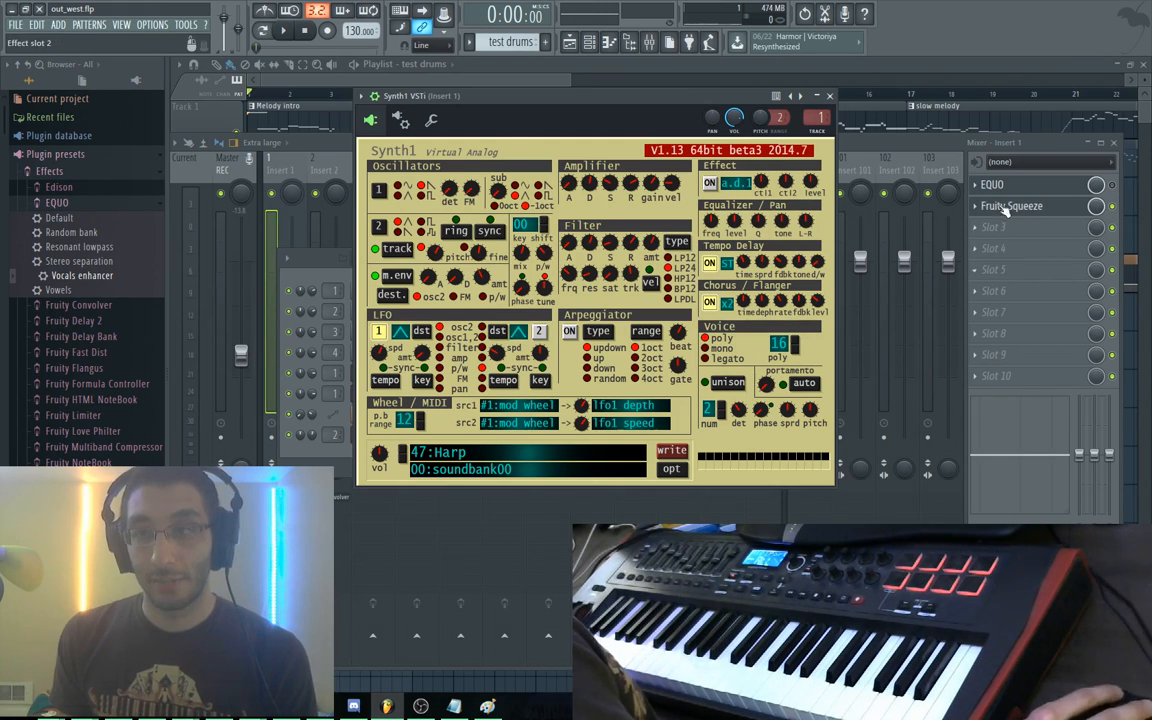
Load the Timpani program in Synth1 and start song playback
{"action": "left_click_drag", "start_coordinate": [603, 103], "coordinate": [614, 106]}
{"action": "left_click", "coordinate": [547, 457]}
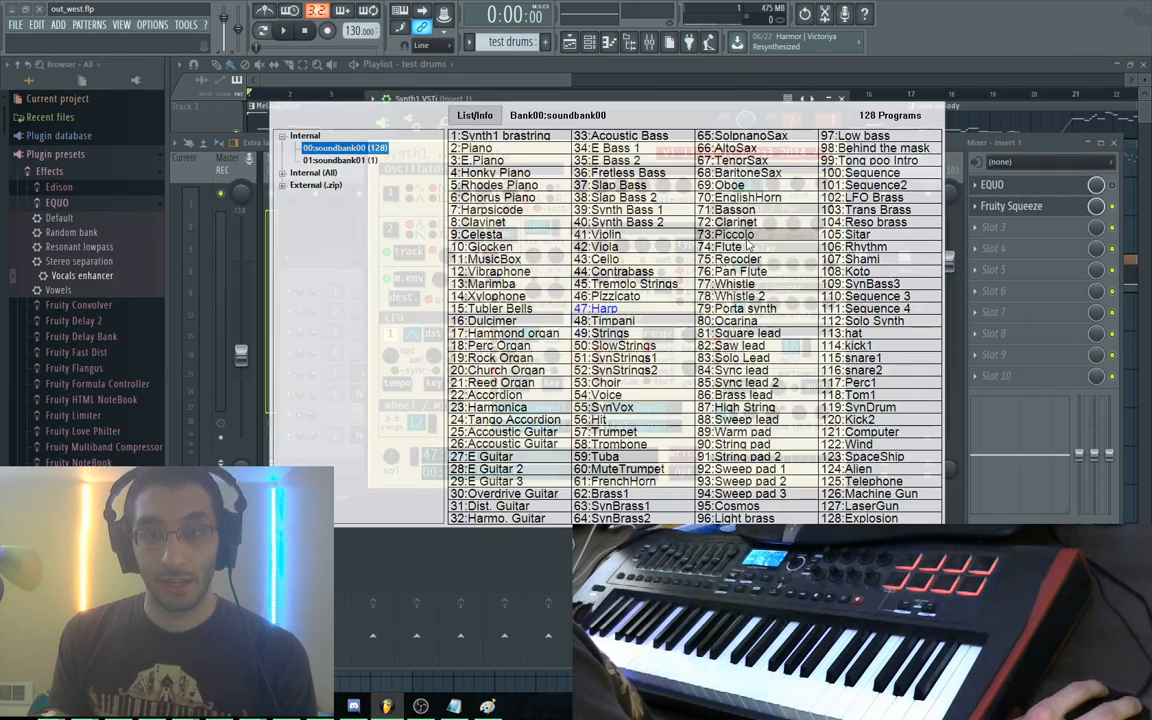
{"action": "left_click", "coordinate": [620, 322]}
{"action": "key", "text": "space"}
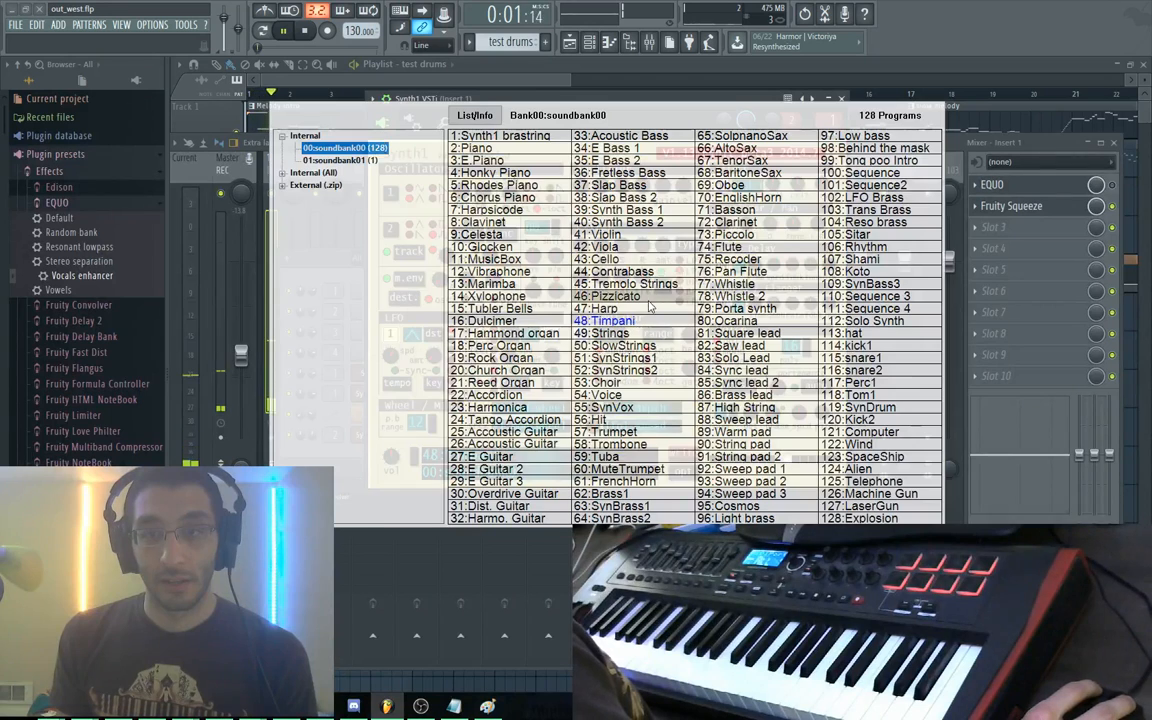
{"action": "left_click", "coordinate": [606, 296]}
Audition the next Synth1 programs, stepping back once to Voice
{"action": "left_click", "coordinate": [417, 455]}
{"action": "left_click", "coordinate": [417, 456]}
{"action": "left_click", "coordinate": [417, 456]}
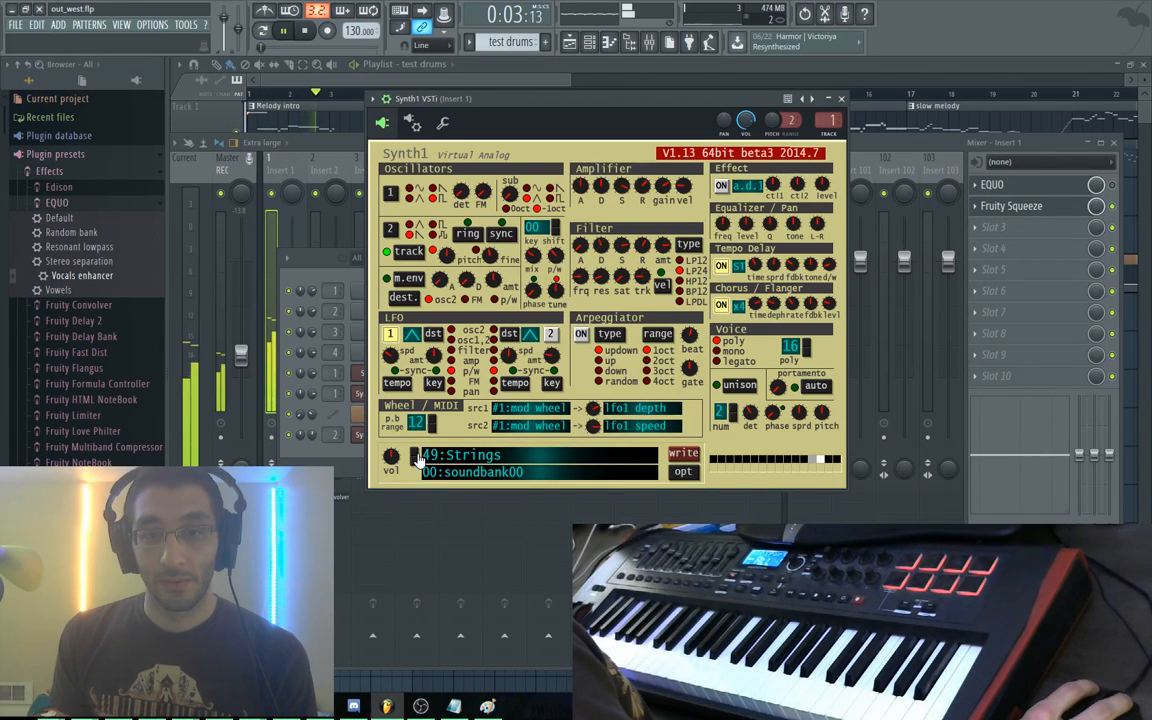
{"action": "left_click", "coordinate": [417, 456]}
{"action": "left_click", "coordinate": [417, 456]}
{"action": "left_click", "coordinate": [417, 456]}
{"action": "left_click", "coordinate": [417, 456]}
{"action": "left_click", "coordinate": [417, 456]}
{"action": "left_click", "coordinate": [417, 456]}
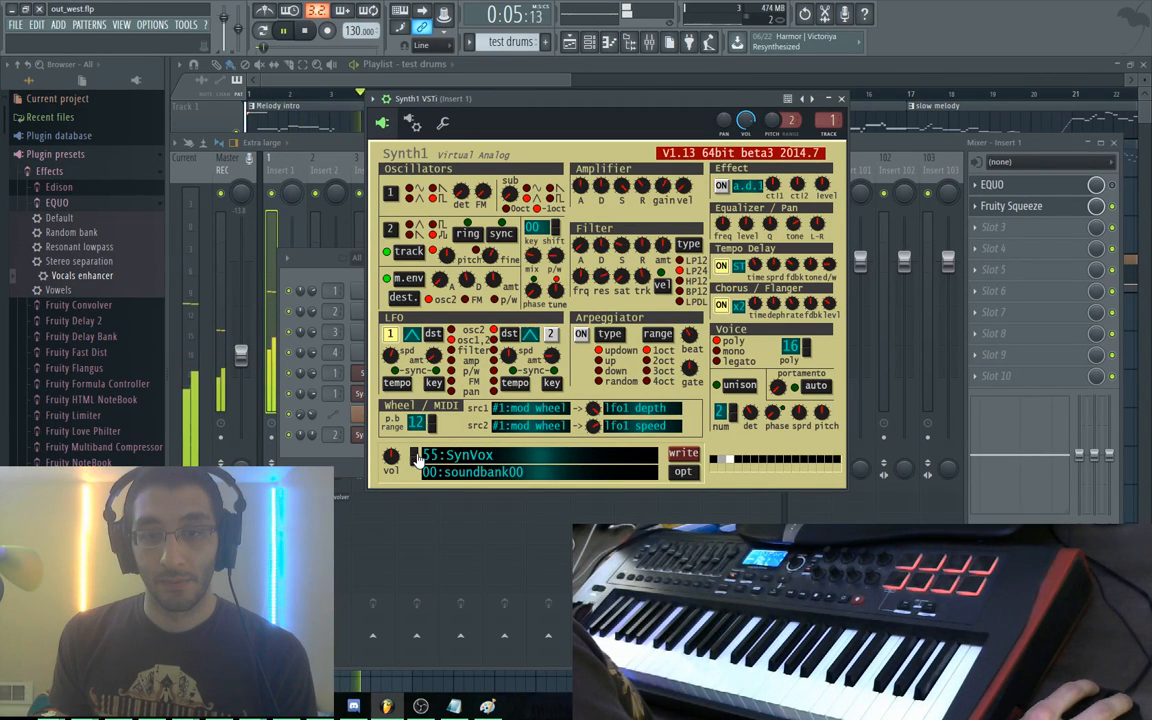
{"action": "left_click", "coordinate": [413, 464]}
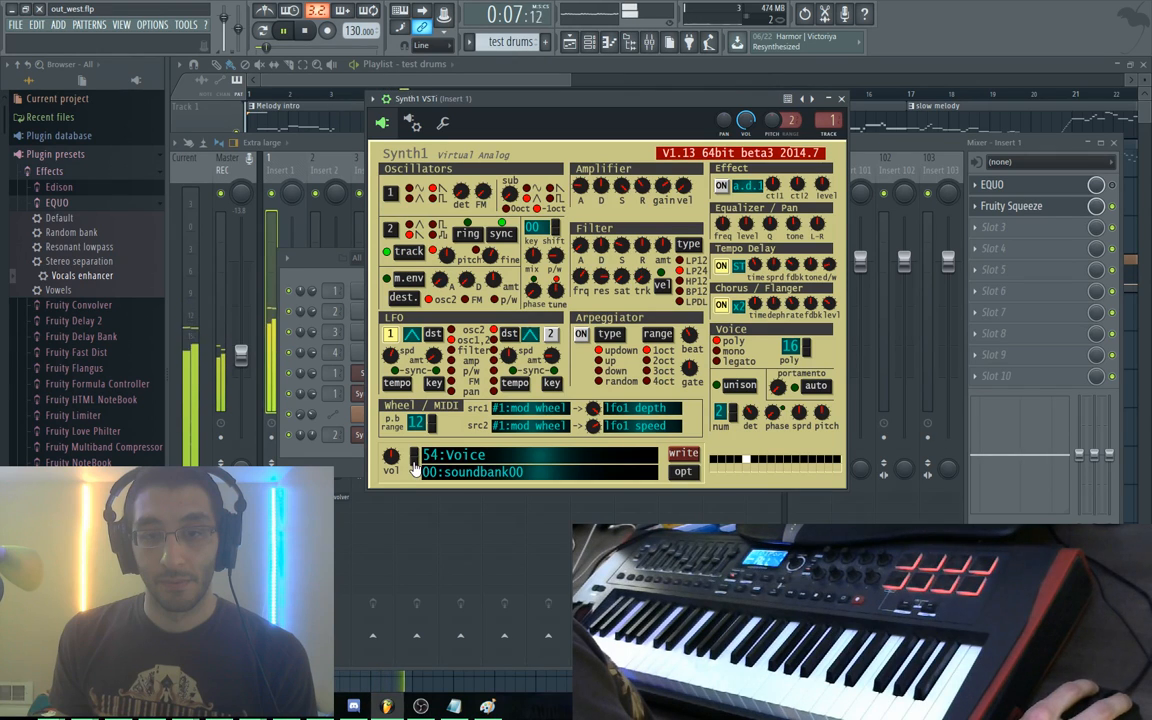
{"action": "left_click", "coordinate": [417, 456]}
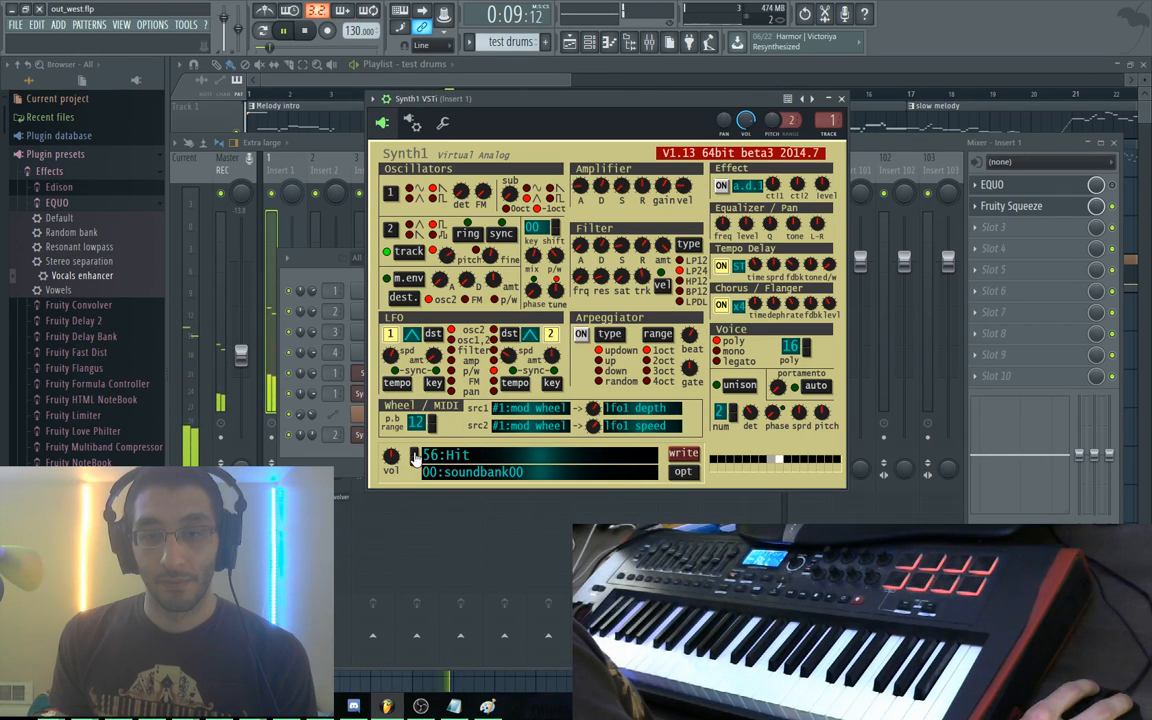
{"action": "left_click", "coordinate": [417, 456]}
{"action": "left_click", "coordinate": [417, 456]}
{"action": "left_click", "coordinate": [417, 456]}
Audition Synth1 programs from Trumpet onward, then stop playback and open Fruity Squeeze on Insert 1
{"action": "left_click", "coordinate": [413, 466]}
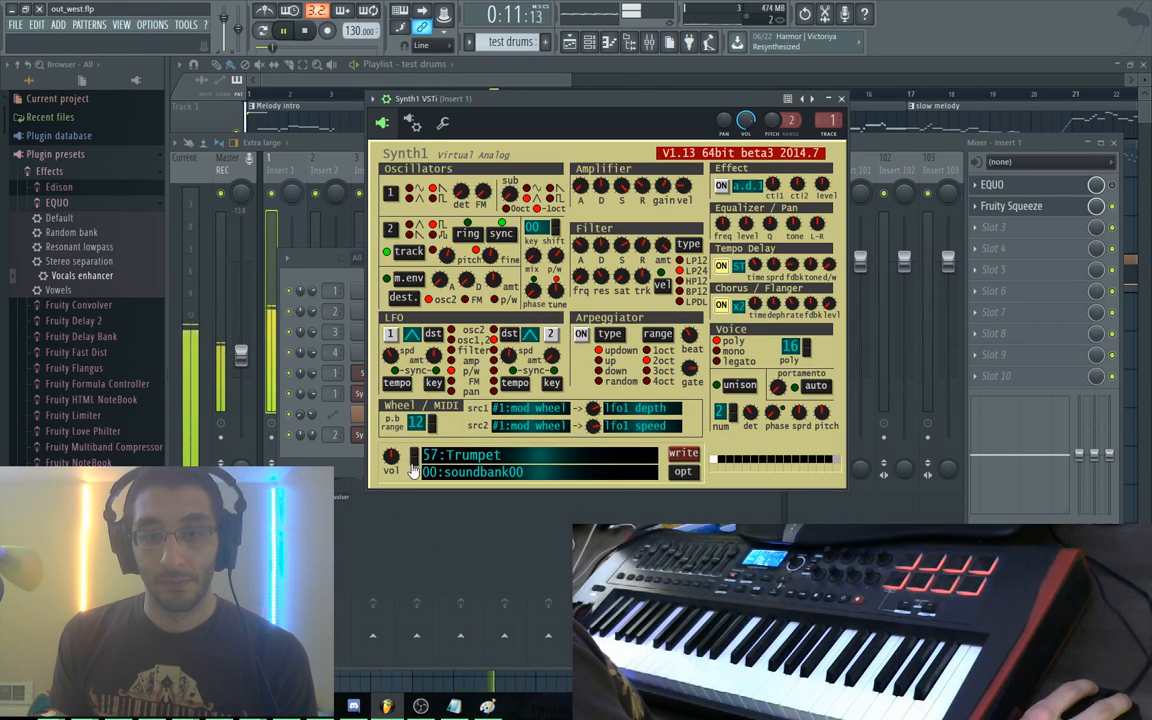
{"action": "left_click", "coordinate": [417, 456]}
{"action": "left_click", "coordinate": [417, 456]}
{"action": "left_click", "coordinate": [417, 456]}
{"action": "left_click", "coordinate": [417, 456]}
{"action": "left_click", "coordinate": [417, 456]}
{"action": "left_click", "coordinate": [417, 456]}
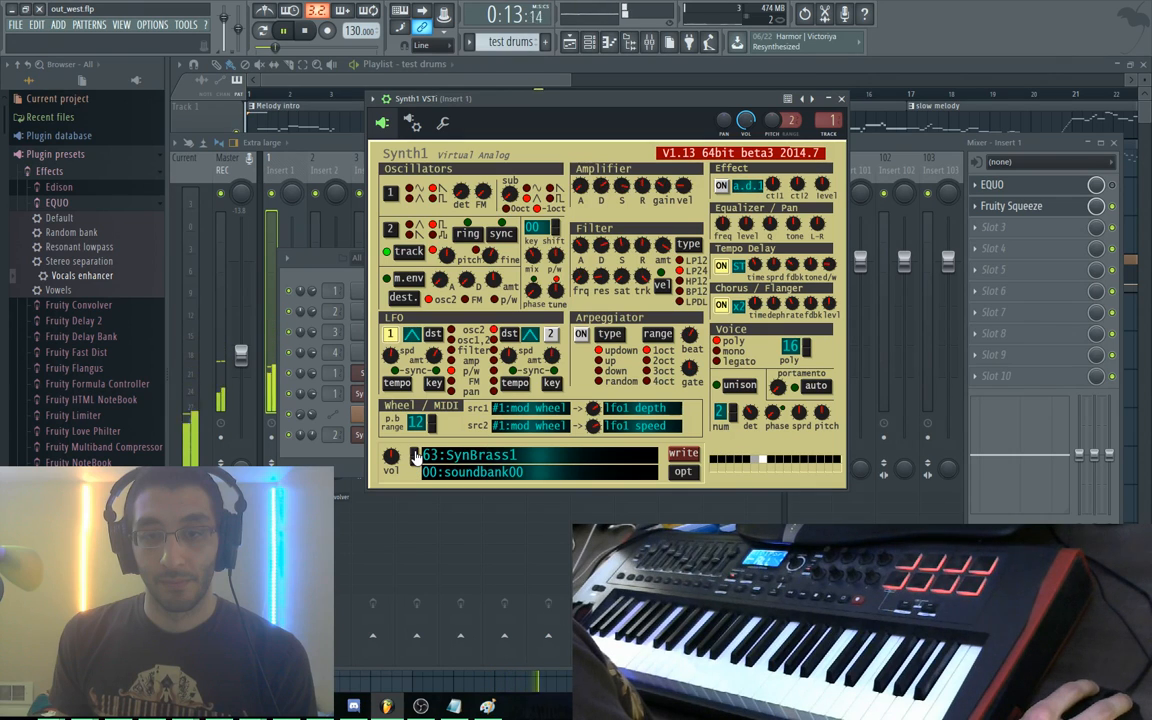
{"action": "left_click", "coordinate": [417, 456]}
{"action": "left_click", "coordinate": [417, 456]}
{"action": "left_click", "coordinate": [416, 456]}
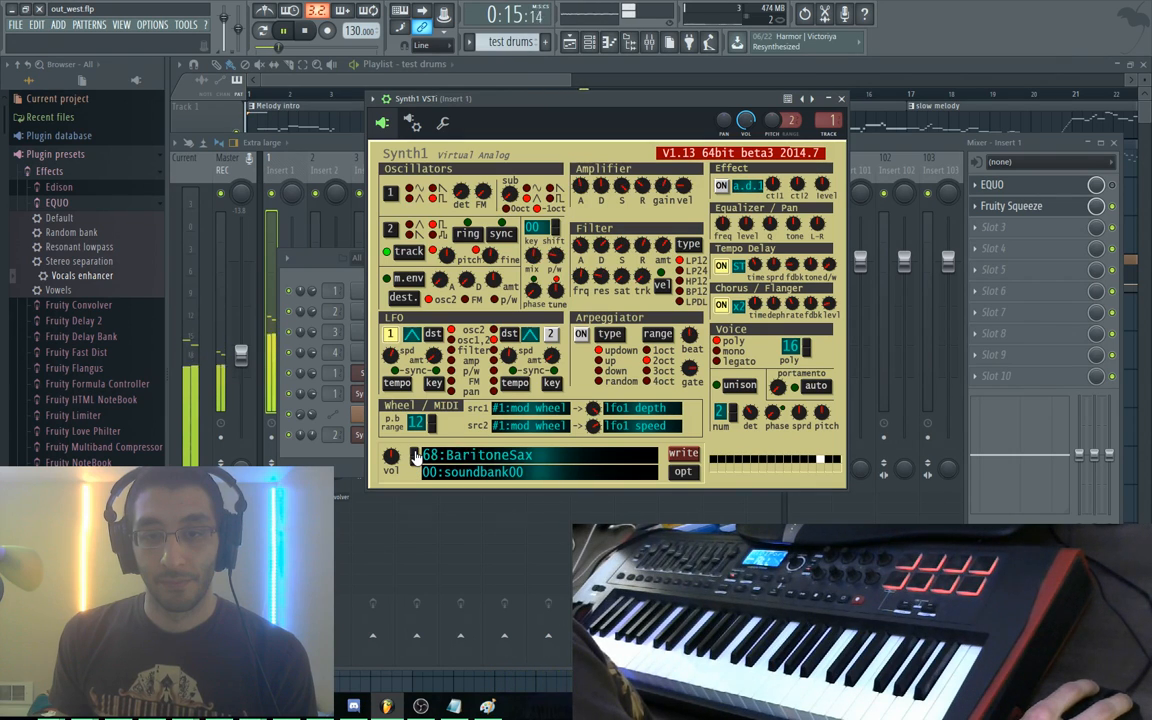
{"action": "left_click", "coordinate": [416, 456]}
{"action": "left_click", "coordinate": [416, 456]}
{"action": "left_click", "coordinate": [416, 456]}
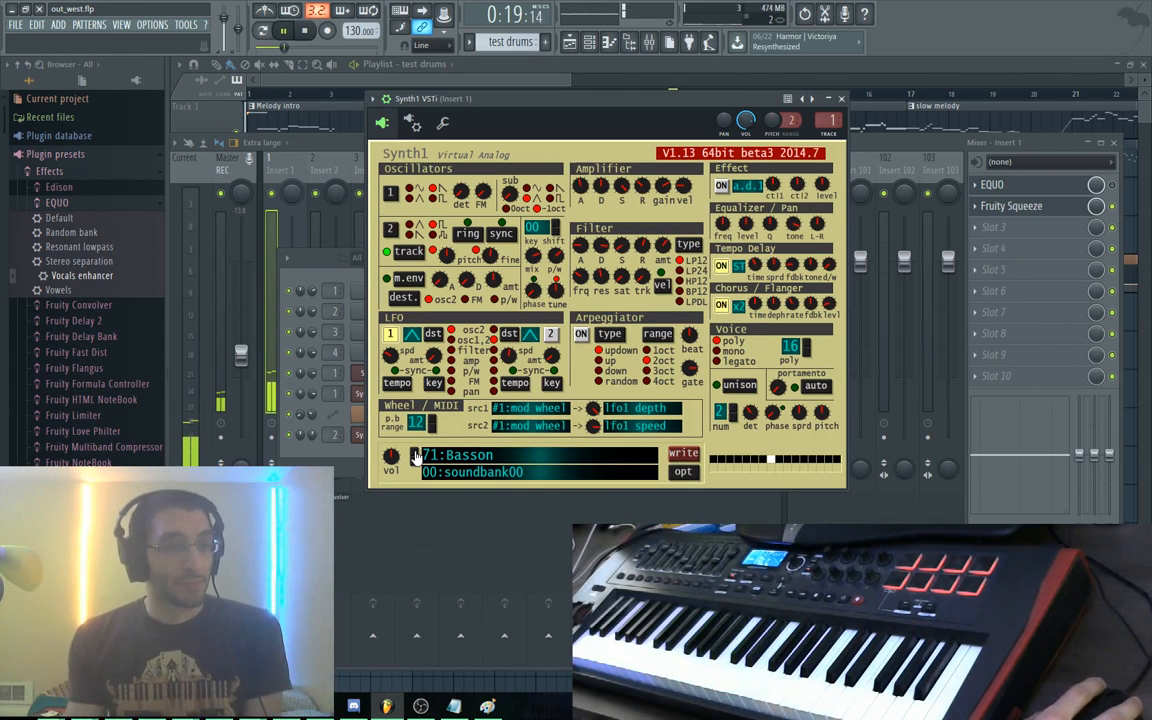
{"action": "key", "text": "space"}
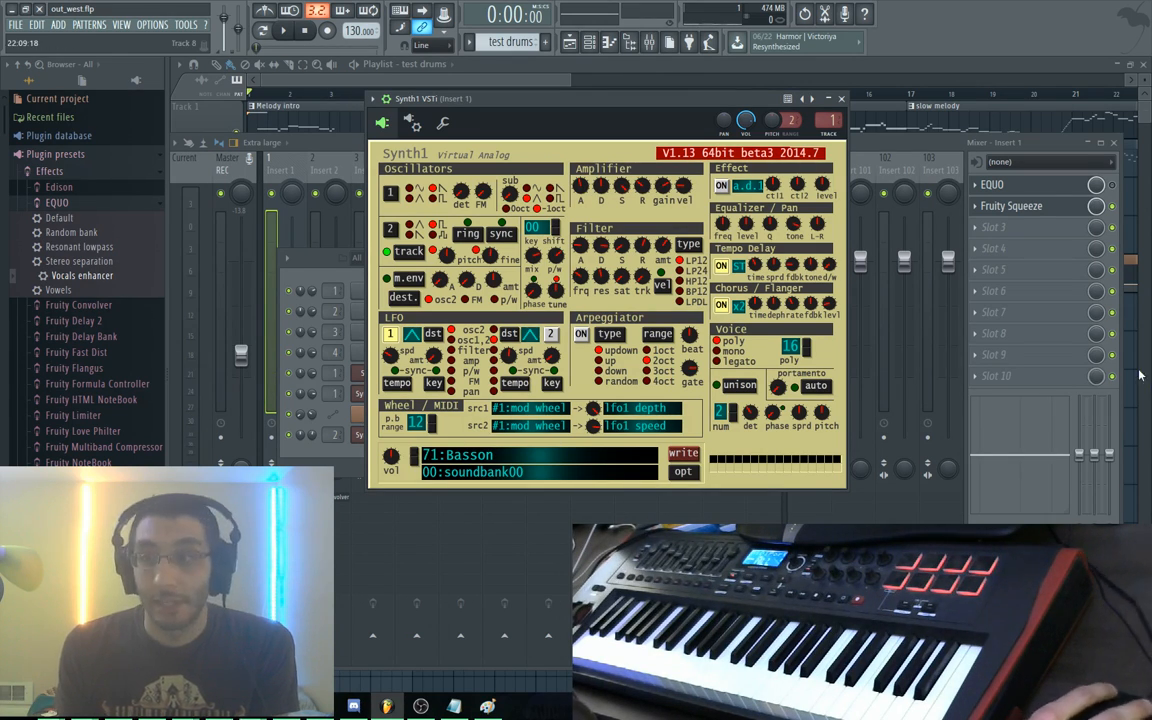
{"action": "left_click", "coordinate": [1041, 213]}
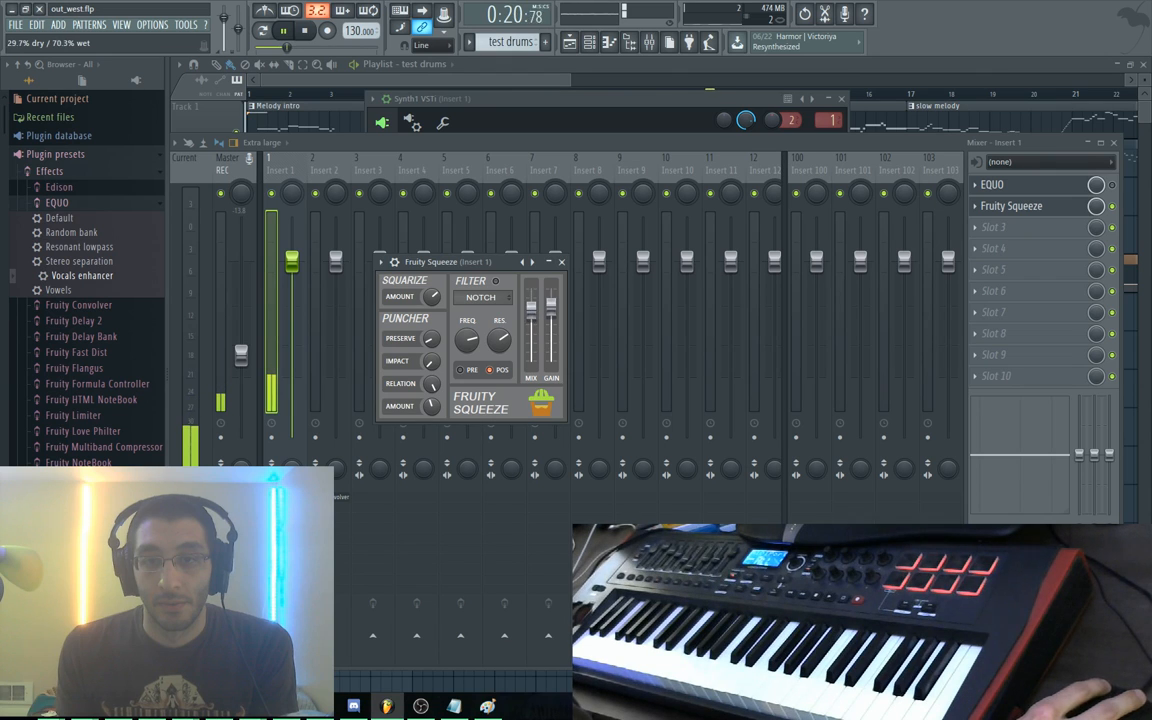
{"action": "right_click", "coordinate": [530, 317]}
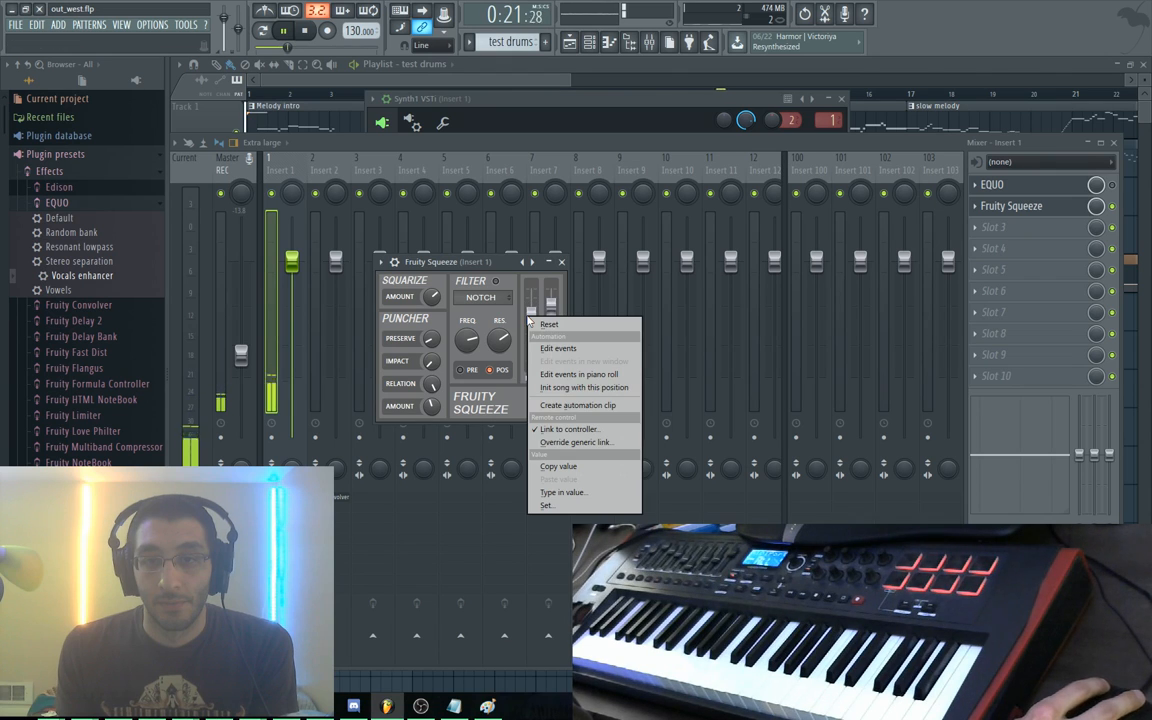
{"action": "left_click", "coordinate": [388, 262]}
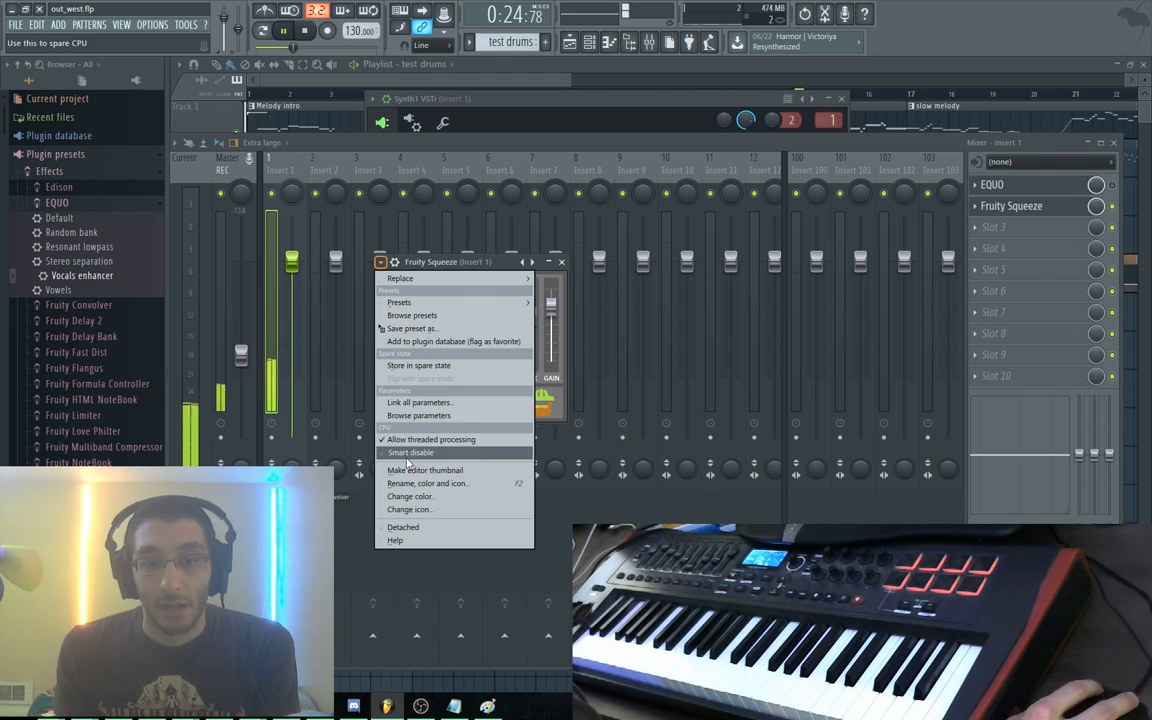
{"action": "left_click", "coordinate": [503, 262]}
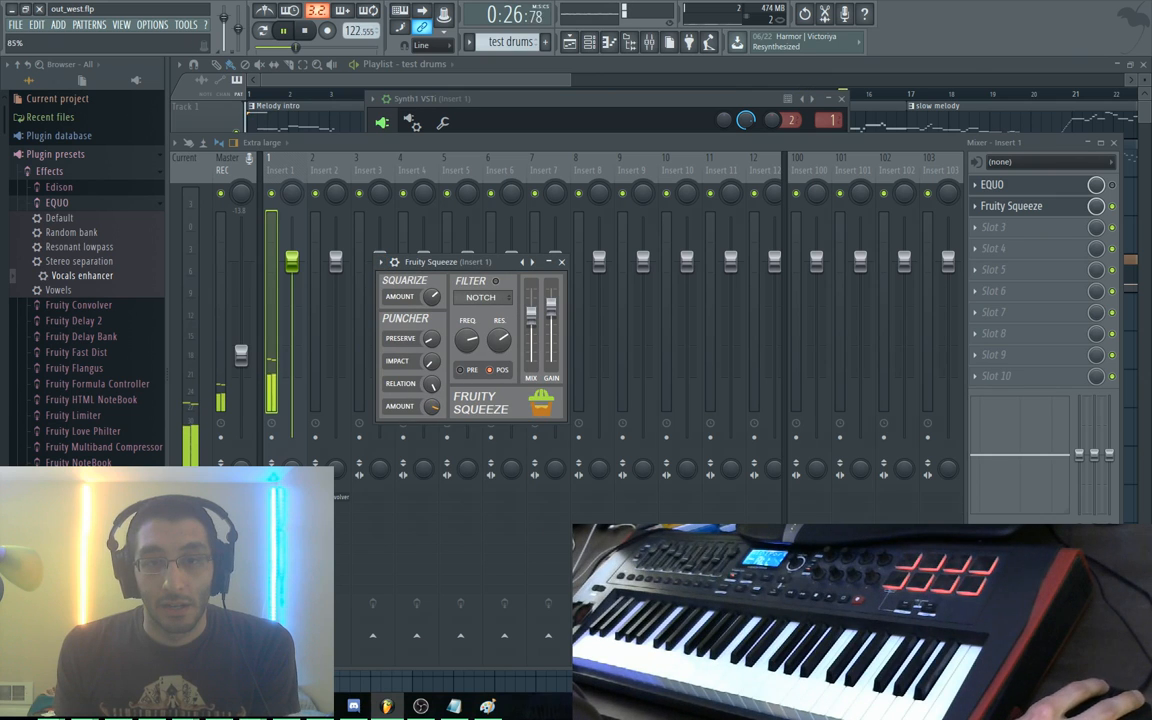
{"action": "key", "text": "space"}
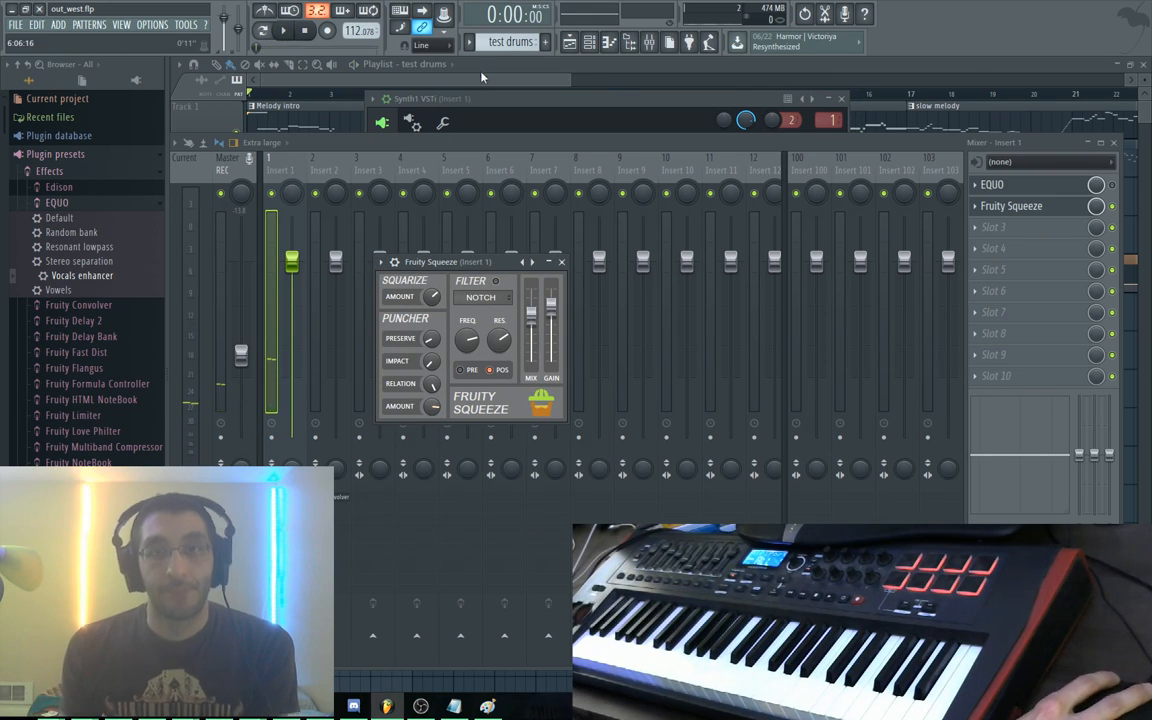
{"action": "left_click", "coordinate": [432, 63]}
Unmute Tracks 2 and 8 for a listen, then mute them again
{"action": "left_click", "coordinate": [236, 170]}
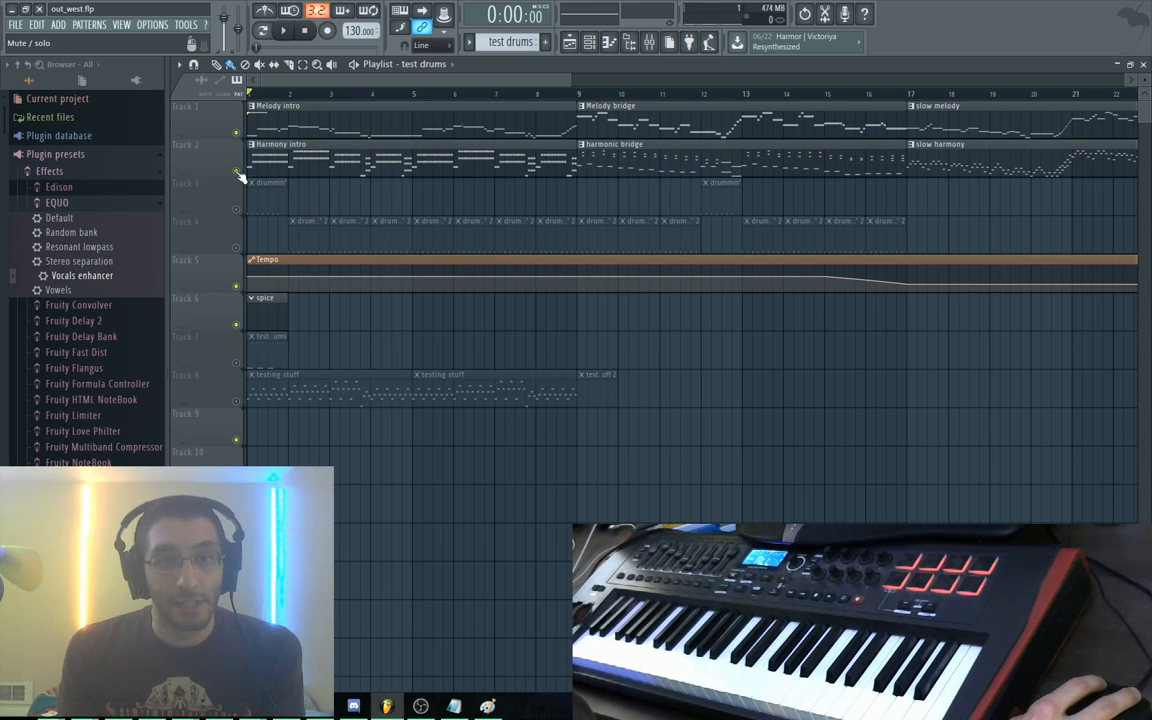
{"action": "left_click", "coordinate": [238, 402]}
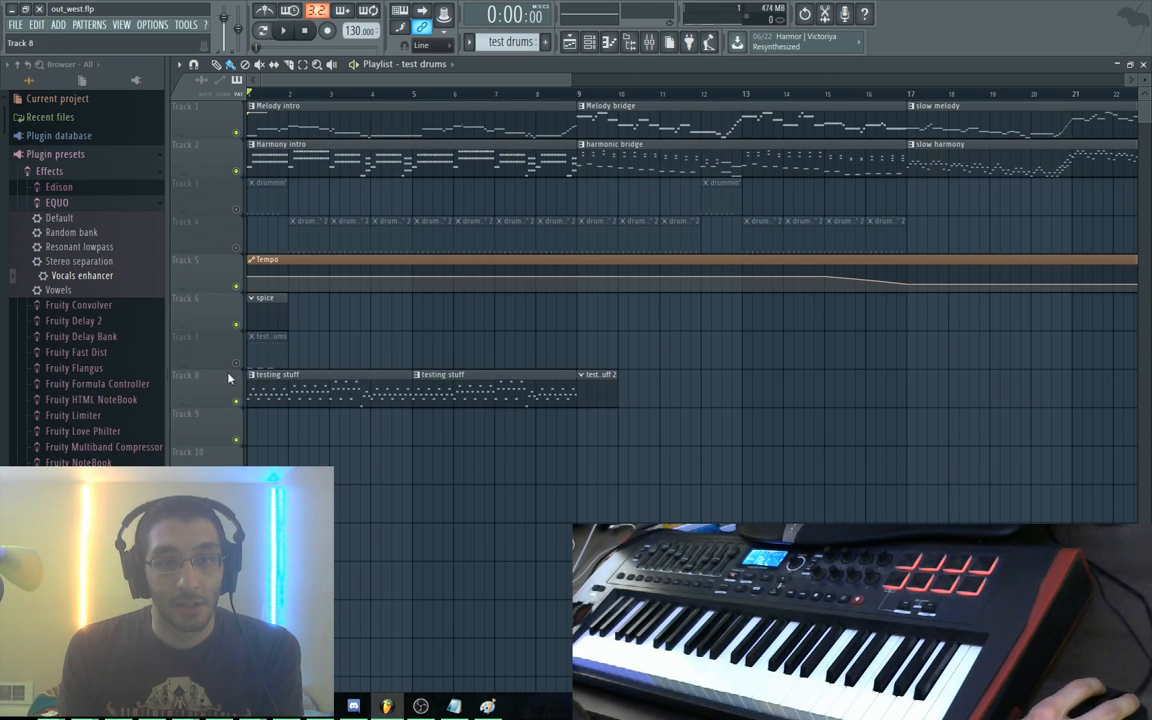
{"action": "key", "text": "space"}
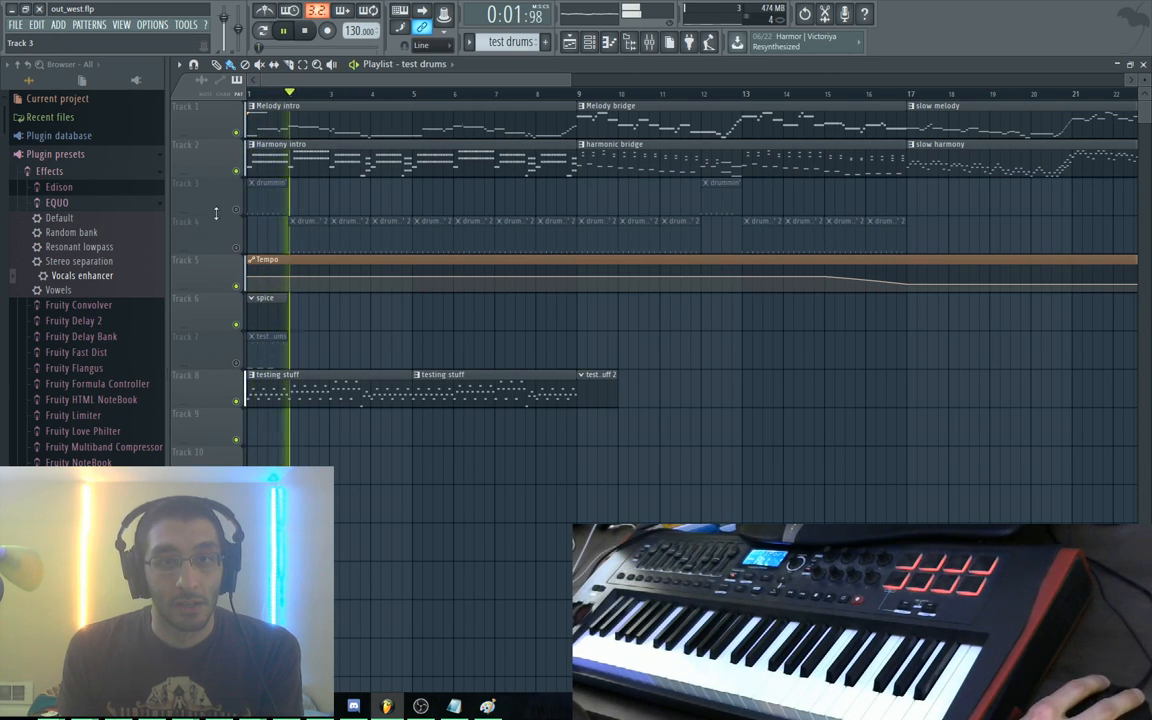
{"action": "key", "text": "space"}
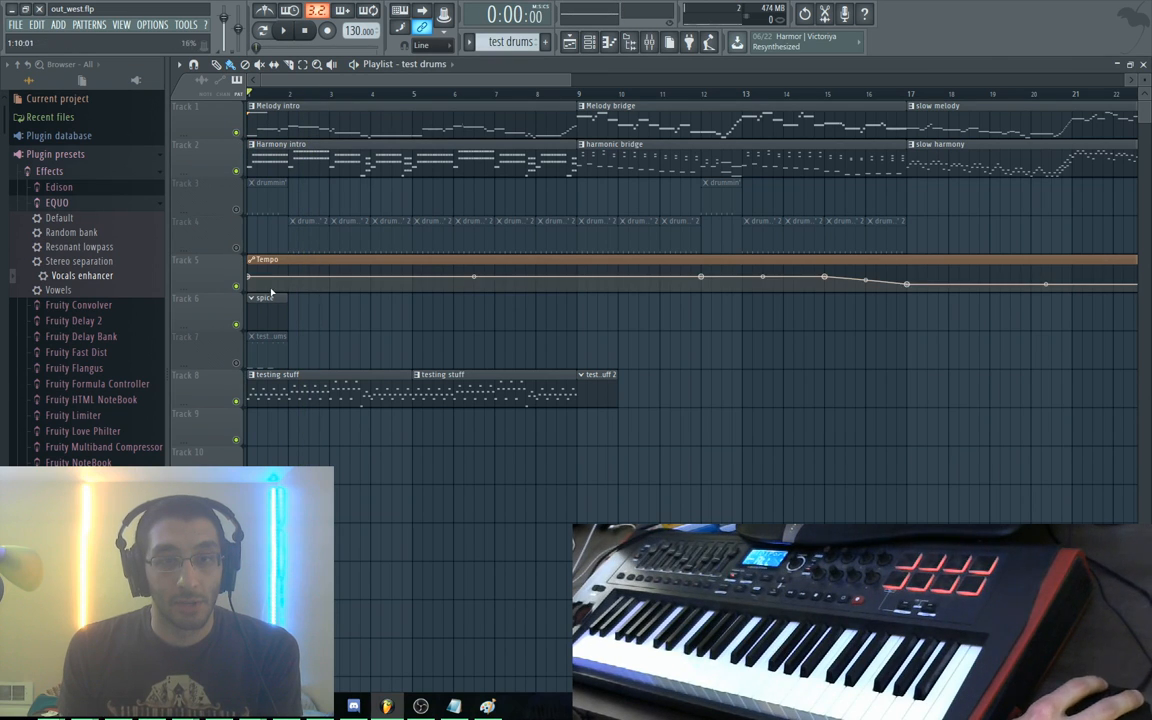
{"action": "left_click", "coordinate": [237, 403]}
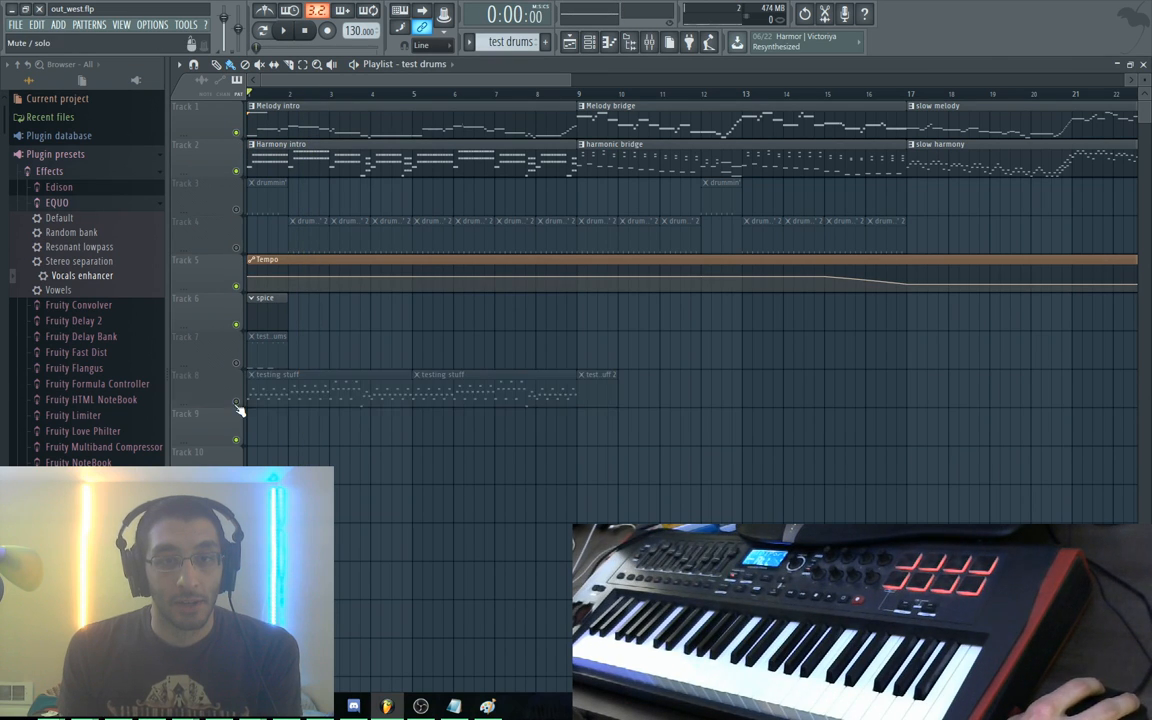
{"action": "left_click", "coordinate": [237, 171]}
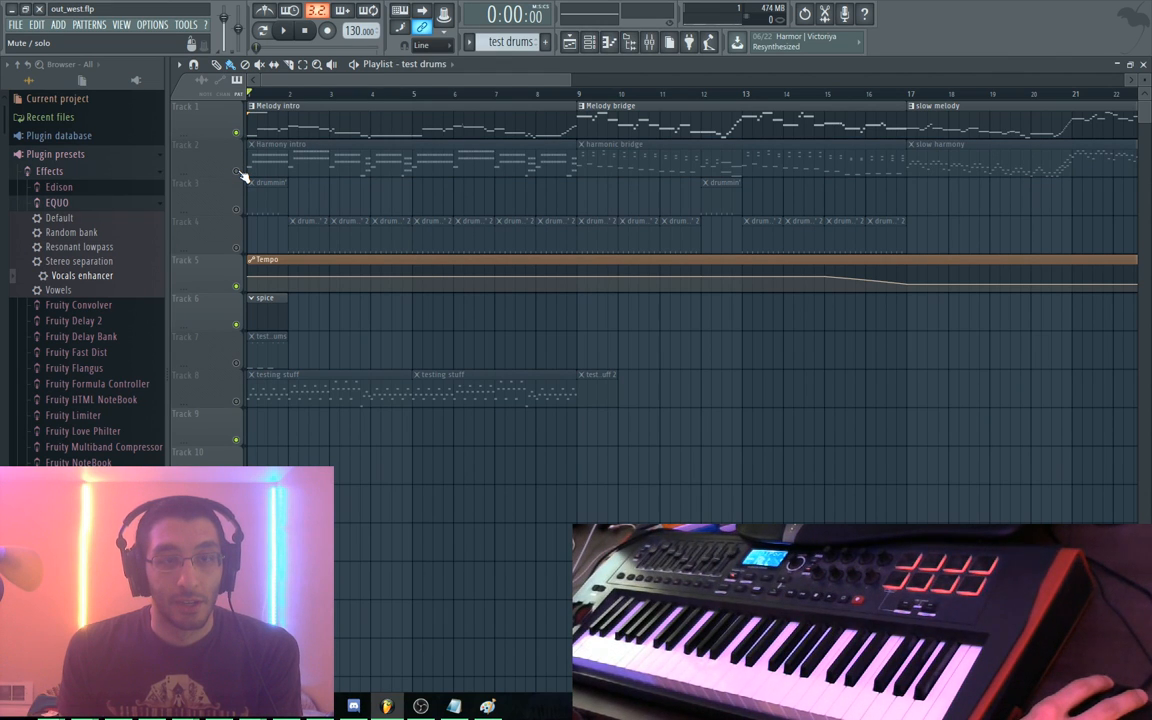
Switch off Fruity Squeeze on Insert 1 in the Mixer and play the song without it
{"action": "key", "text": "F9"}
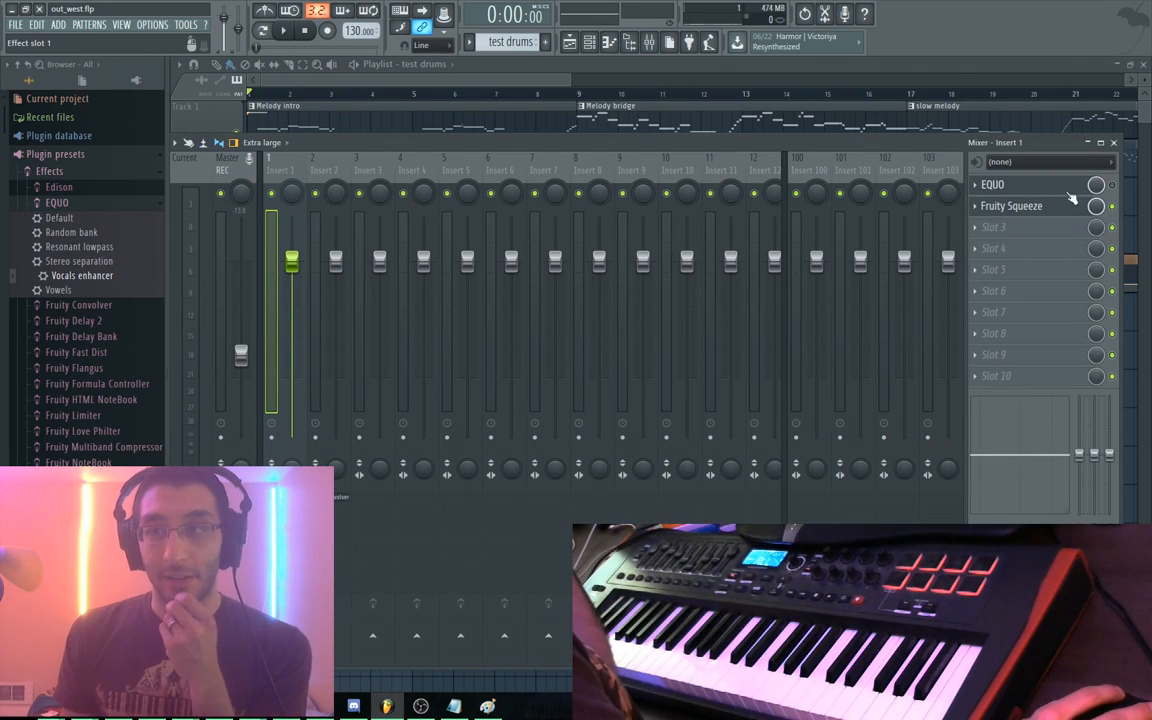
{"action": "left_click", "coordinate": [1112, 206]}
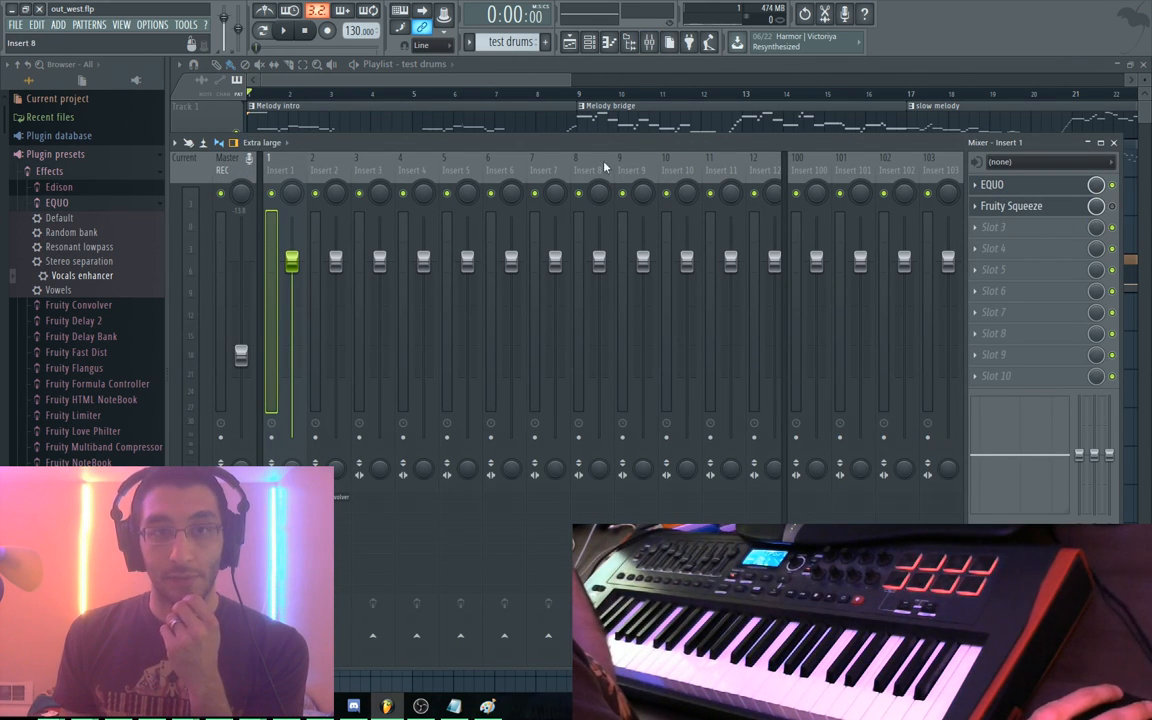
{"action": "key", "text": "space"}
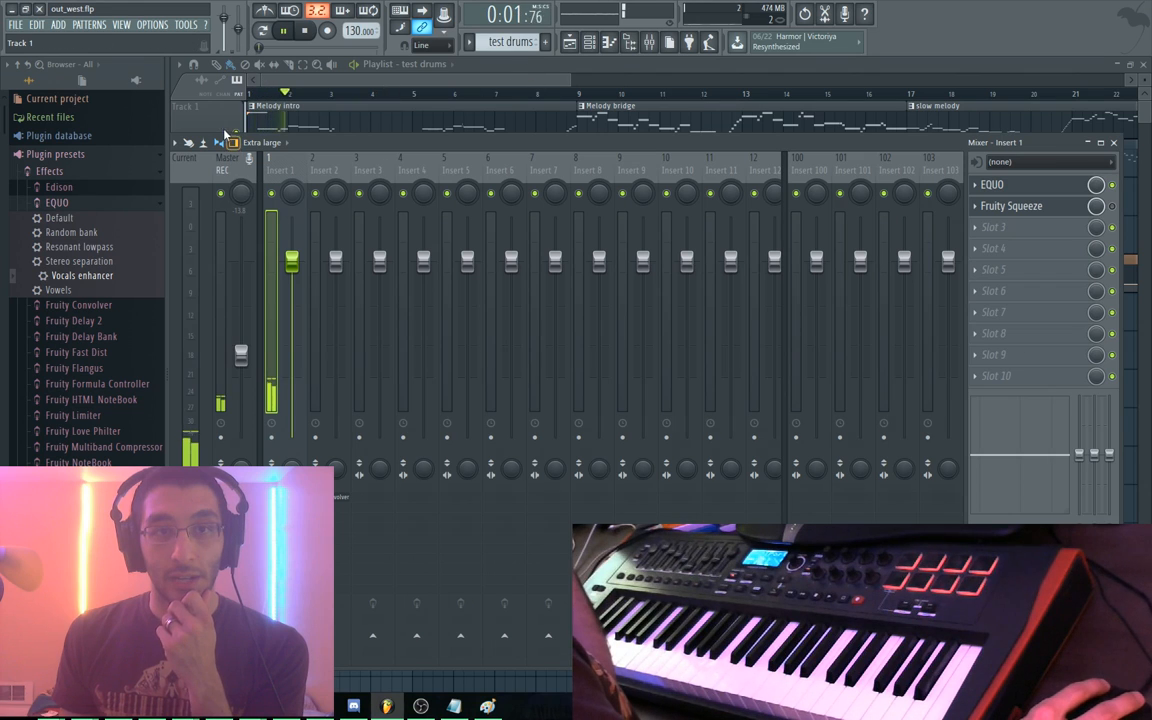
Load the 66:AltoSax preset from soundbank00 into the Synth1 VSTi channel
{"action": "key", "text": "F9"}
{"action": "key", "text": "F6"}
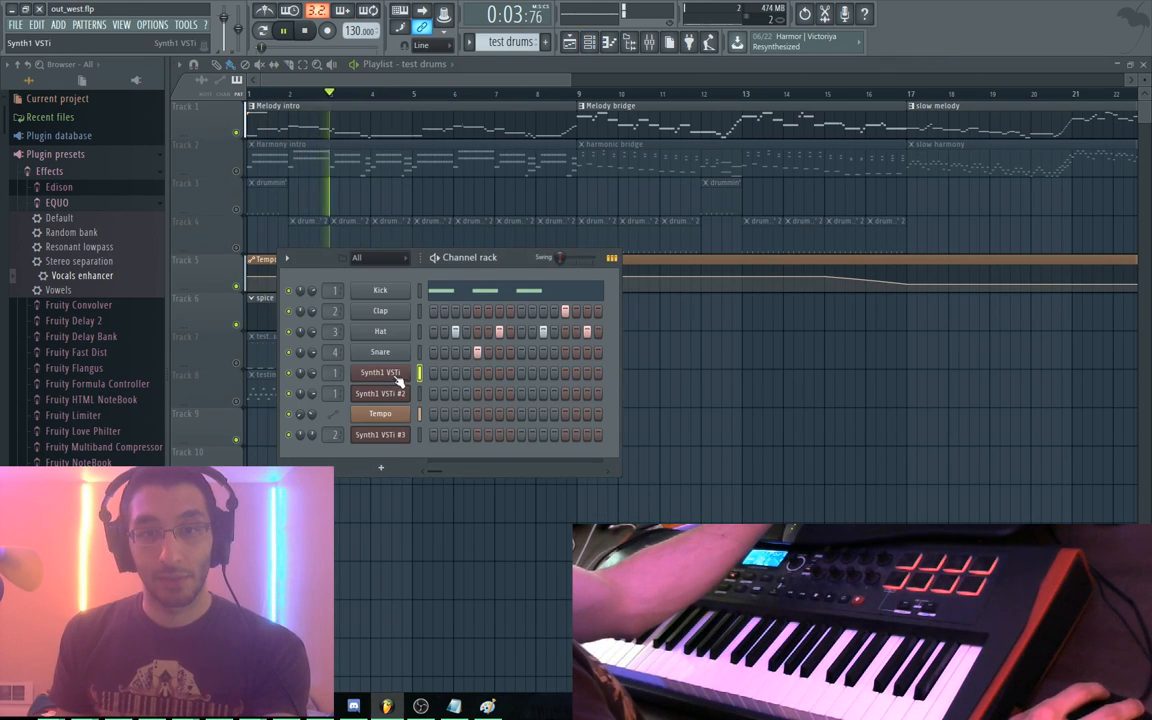
{"action": "left_click", "coordinate": [397, 376]}
{"action": "left_click", "coordinate": [540, 457]}
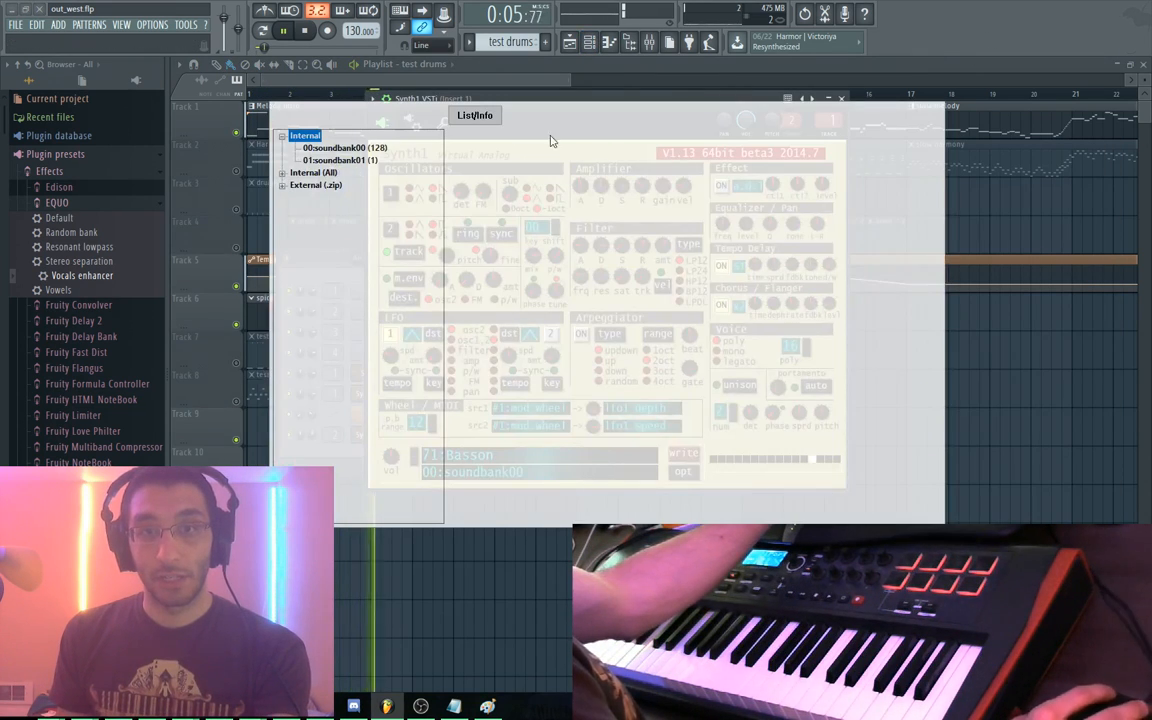
{"action": "left_click", "coordinate": [345, 147]}
{"action": "left_click", "coordinate": [736, 152]}
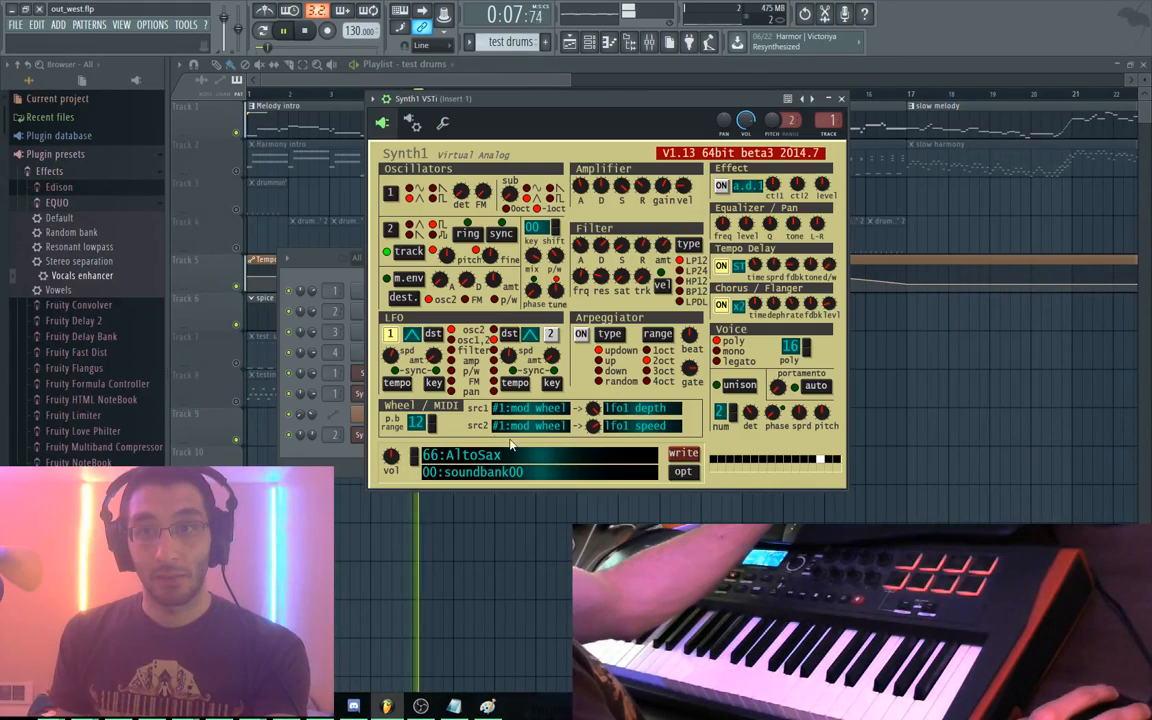
Unmute Tracks 2, 8 and 7 in the Playlist
{"action": "left_click", "coordinate": [571, 75]}
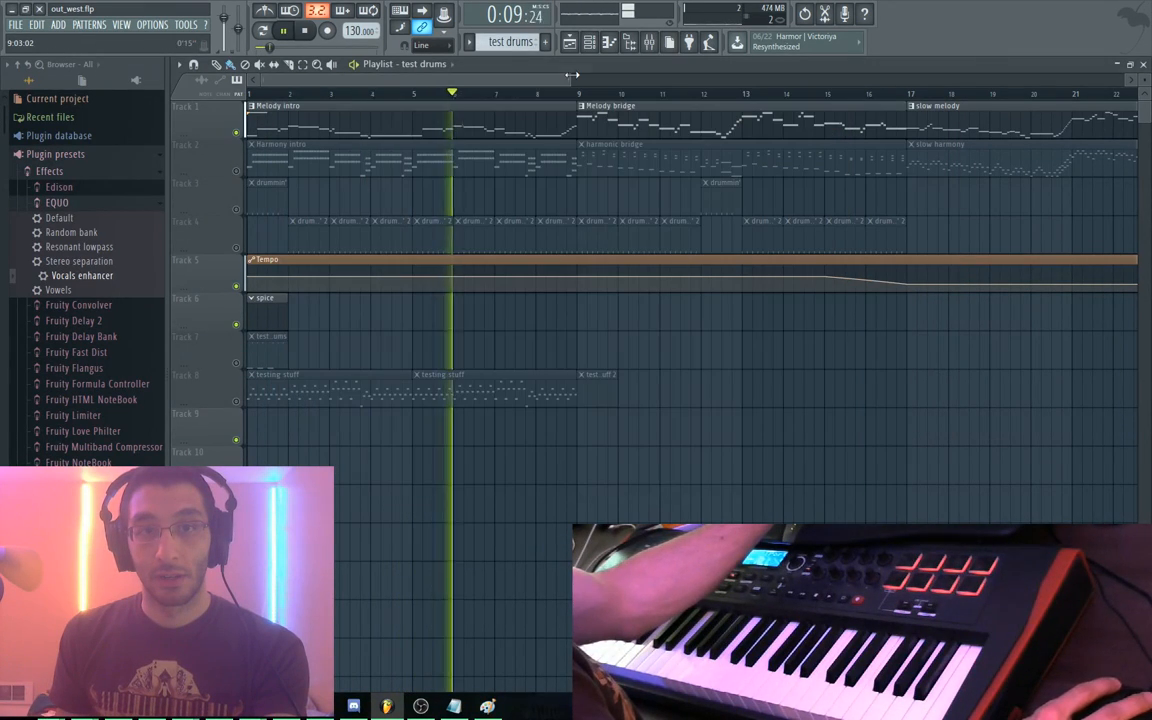
{"action": "left_click", "coordinate": [236, 170]}
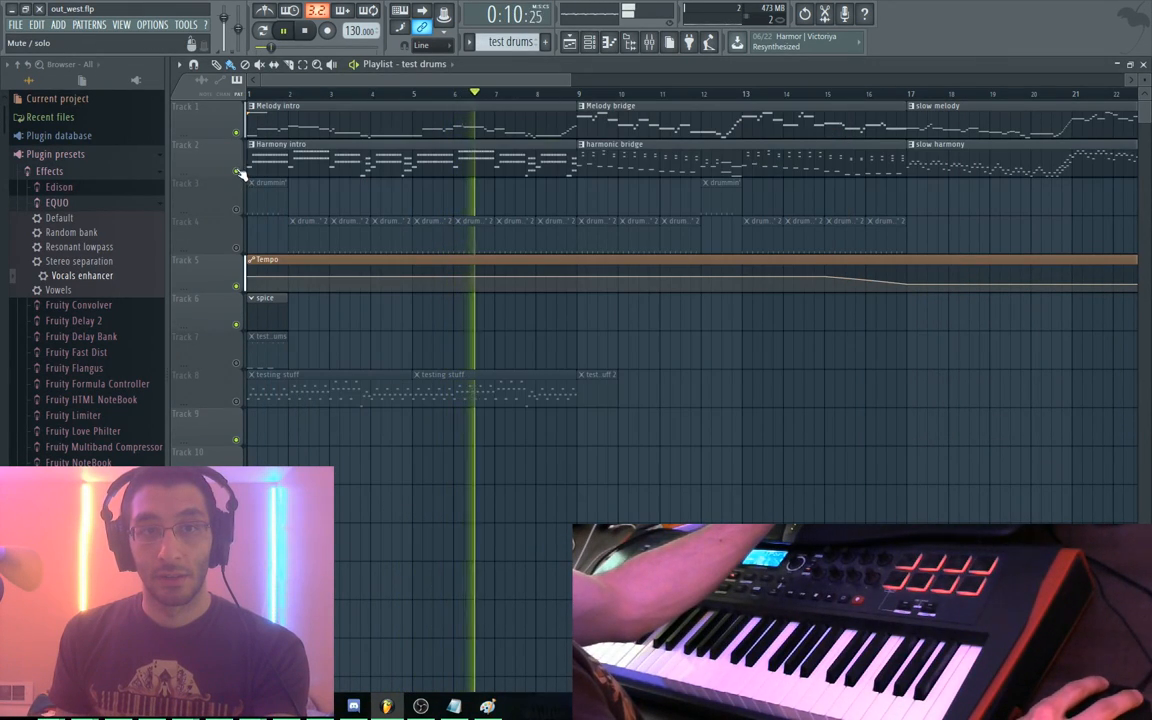
{"action": "left_click", "coordinate": [236, 401]}
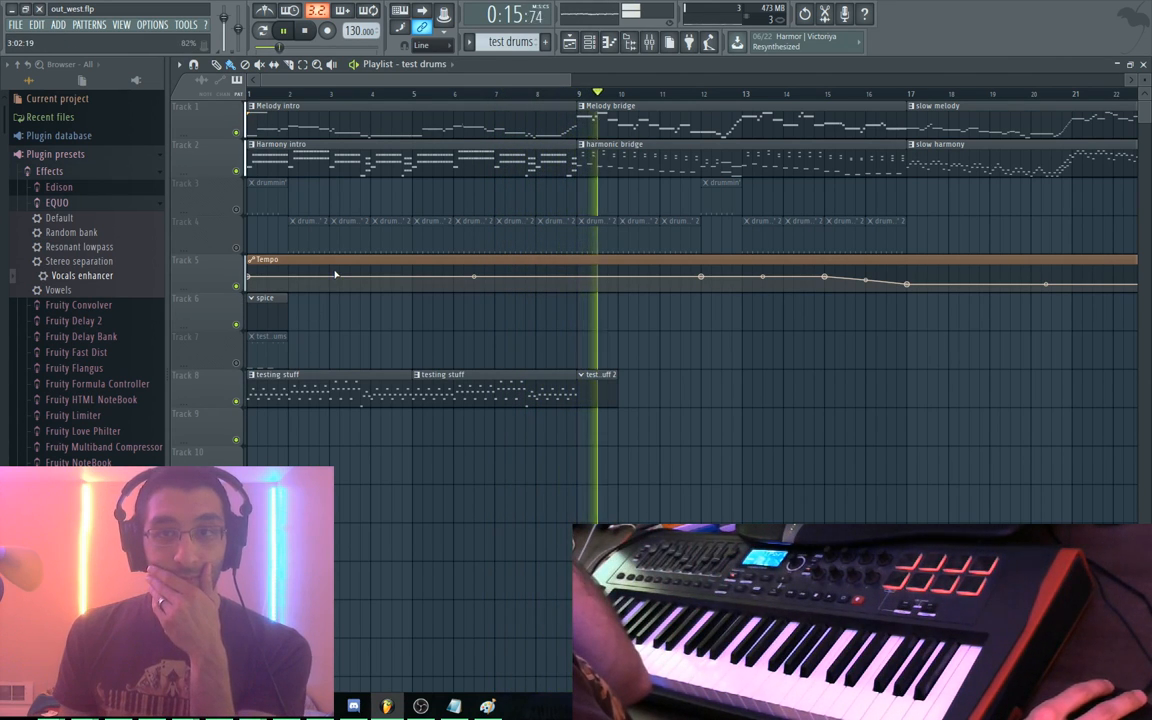
{"action": "key", "text": "space"}
{"action": "left_click", "coordinate": [237, 363]}
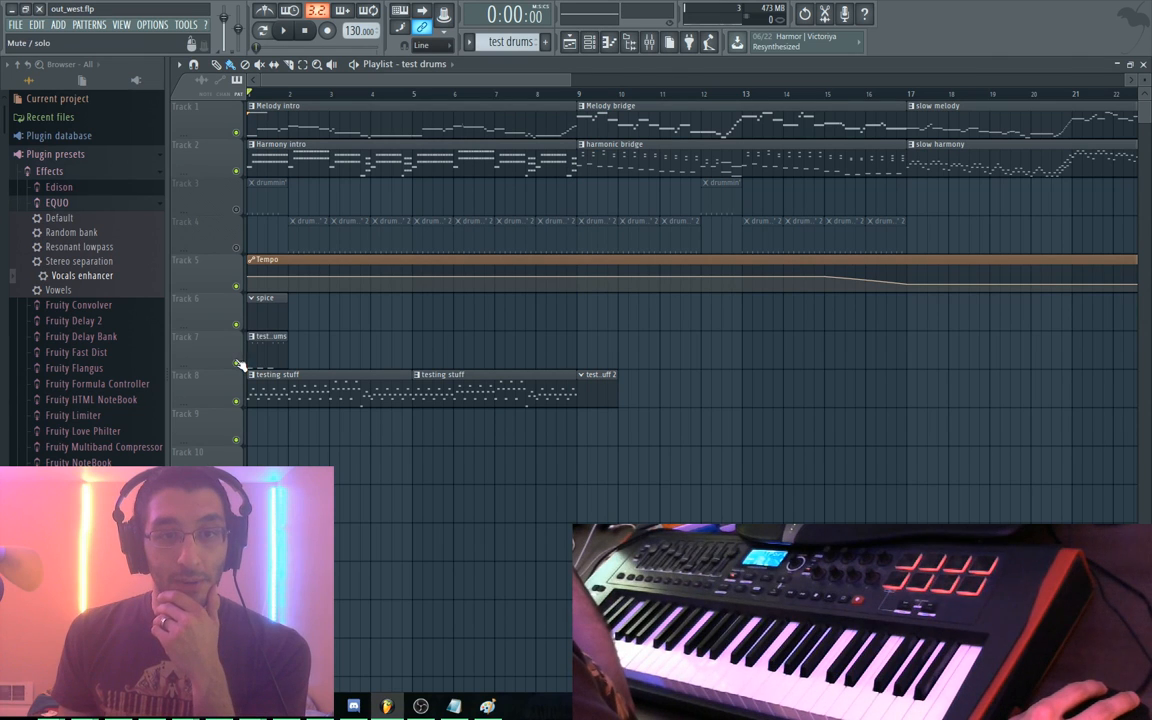
Open the Kick pattern in the piano roll and preview it
{"action": "double_click", "coordinate": [264, 350]}
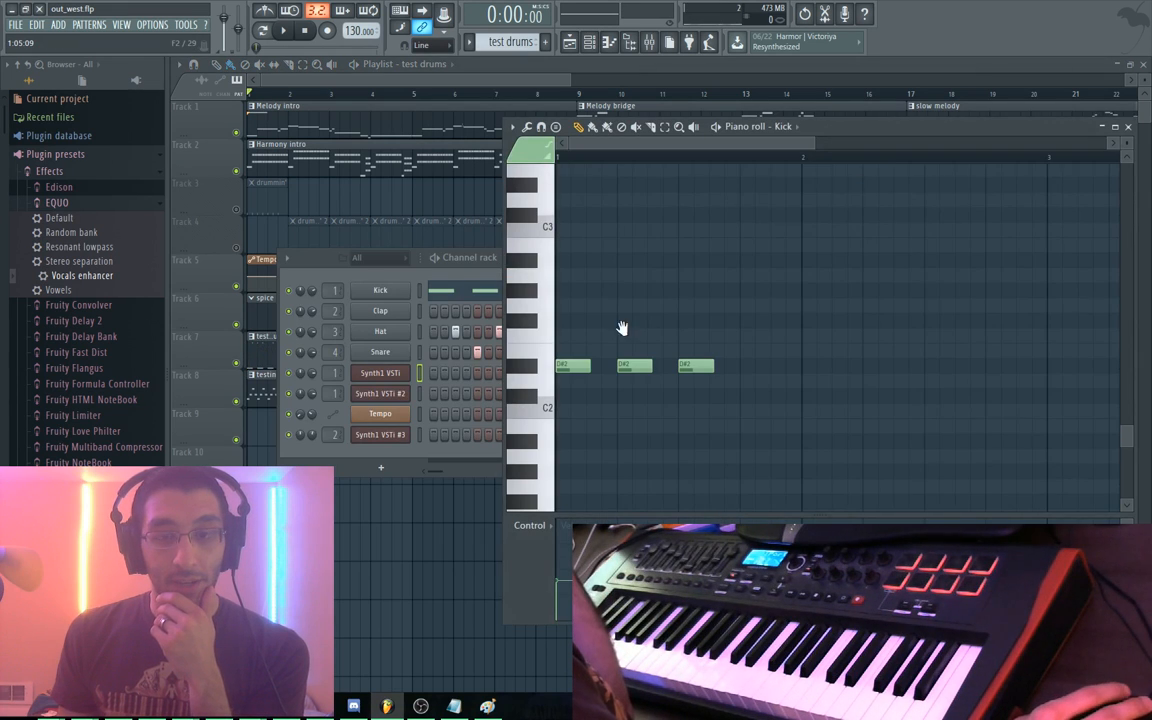
{"action": "scroll", "coordinate": [650, 310], "scroll_direction": "down", "scroll_amount": 2}
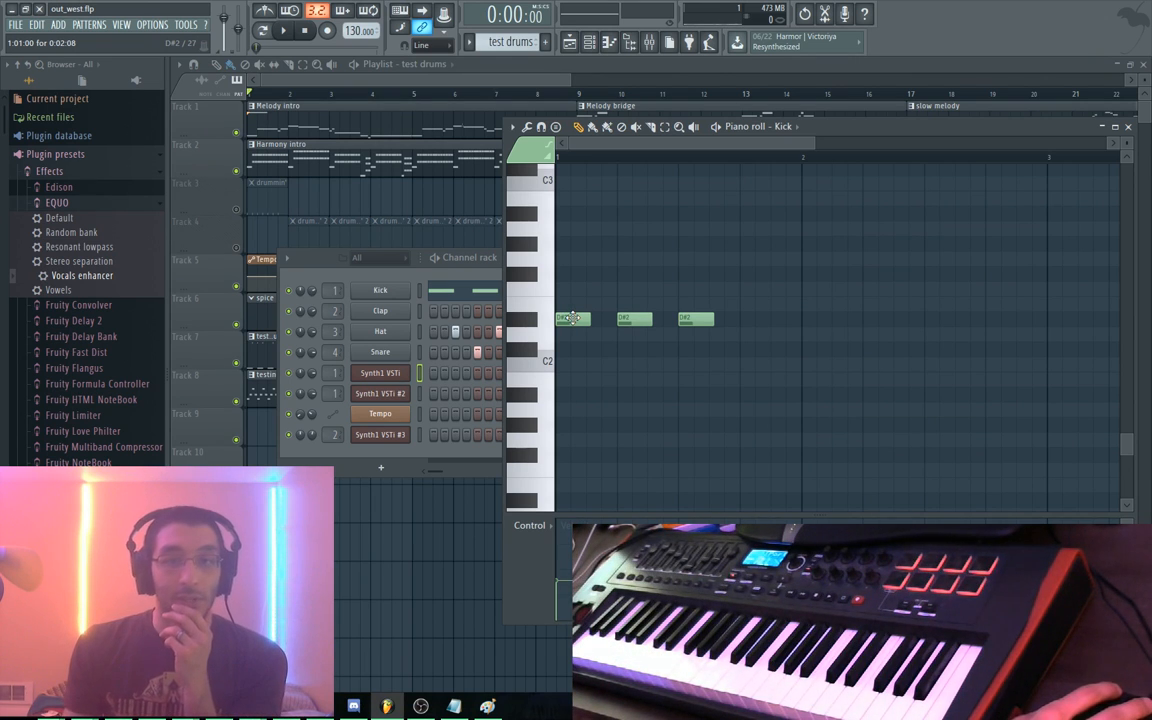
{"action": "left_click", "coordinate": [327, 290]}
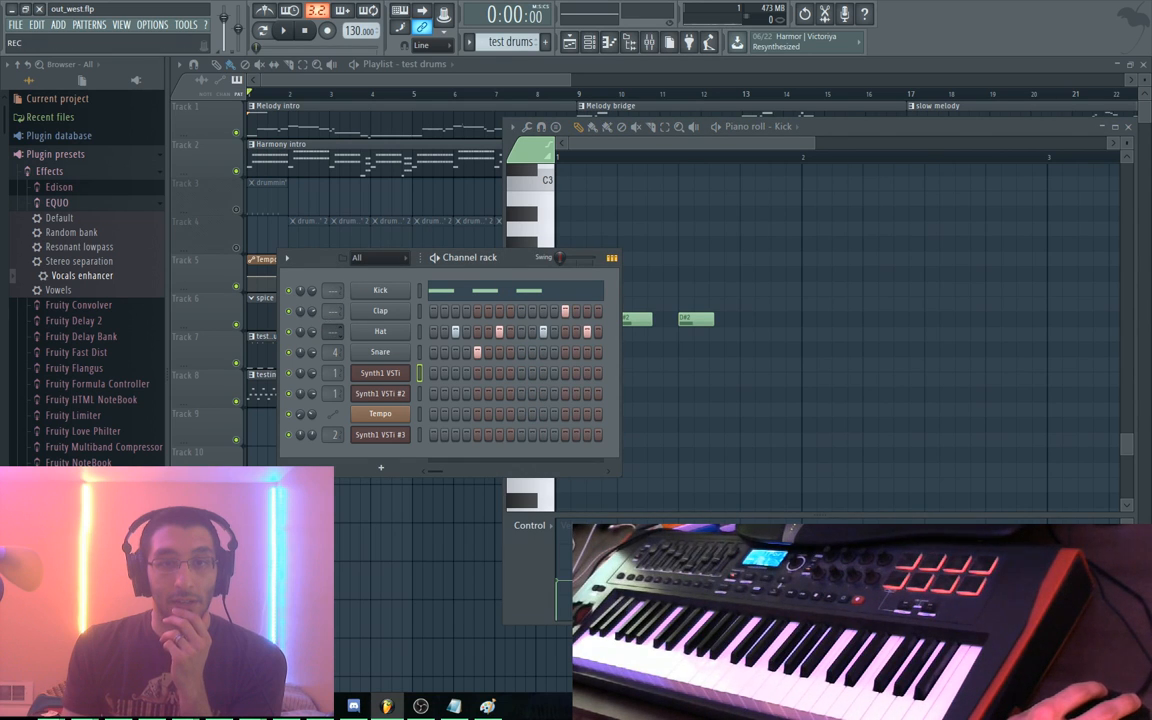
{"action": "key", "text": "space"}
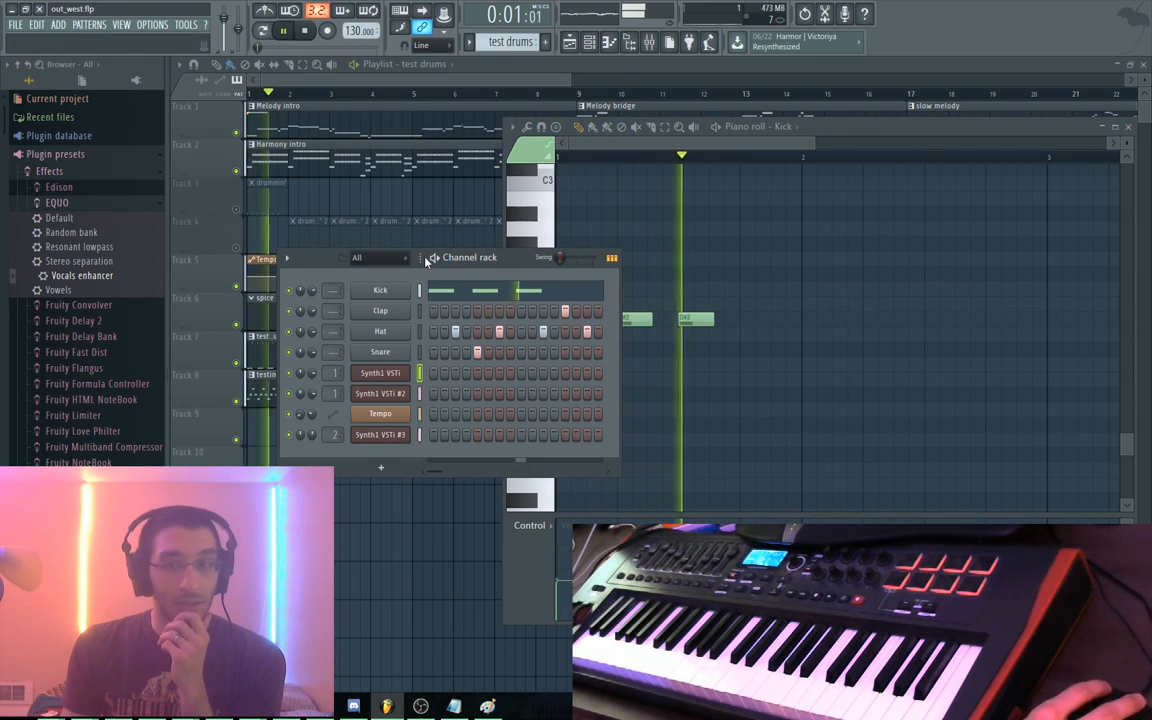
{"action": "key", "text": "space"}
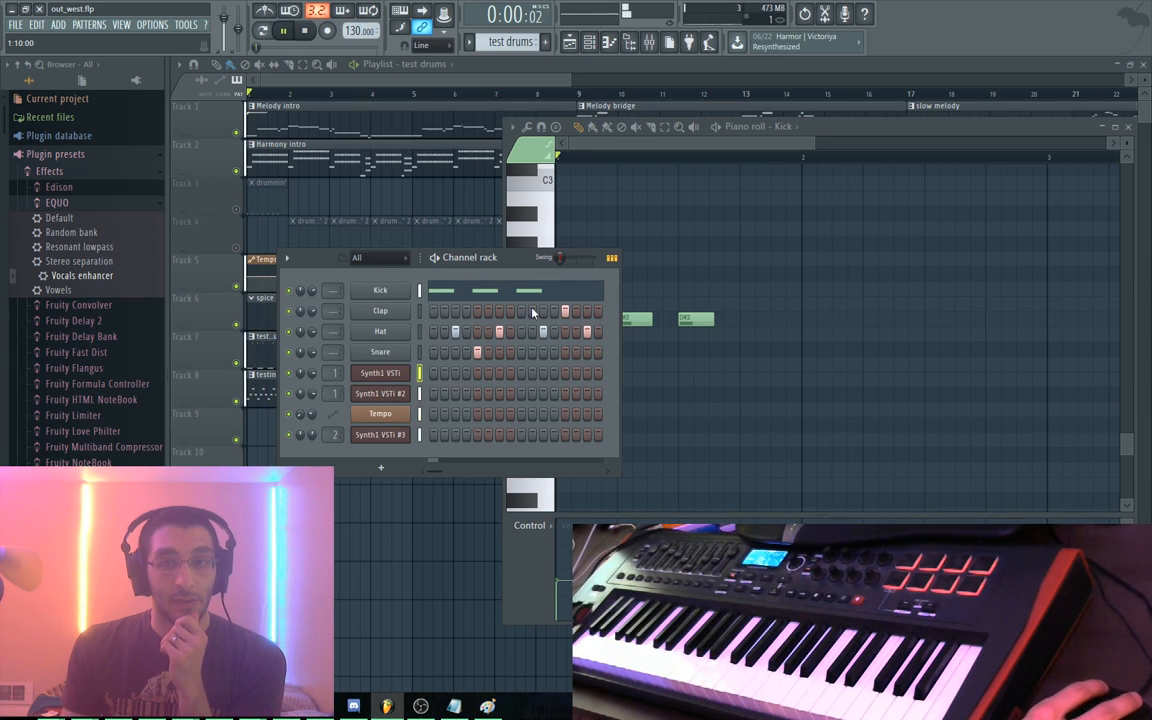
{"action": "key", "text": "space"}
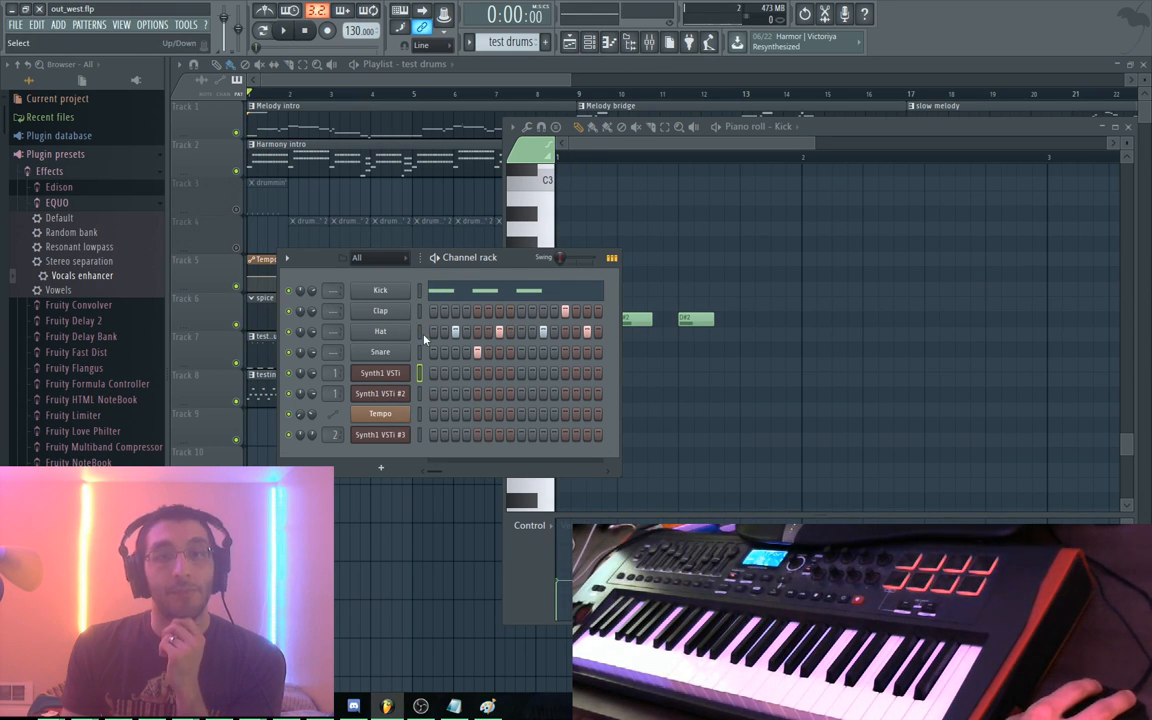
Move the Hat pattern's four C5 notes down to D#2 in the piano roll and preview
{"action": "left_click", "coordinate": [394, 333]}
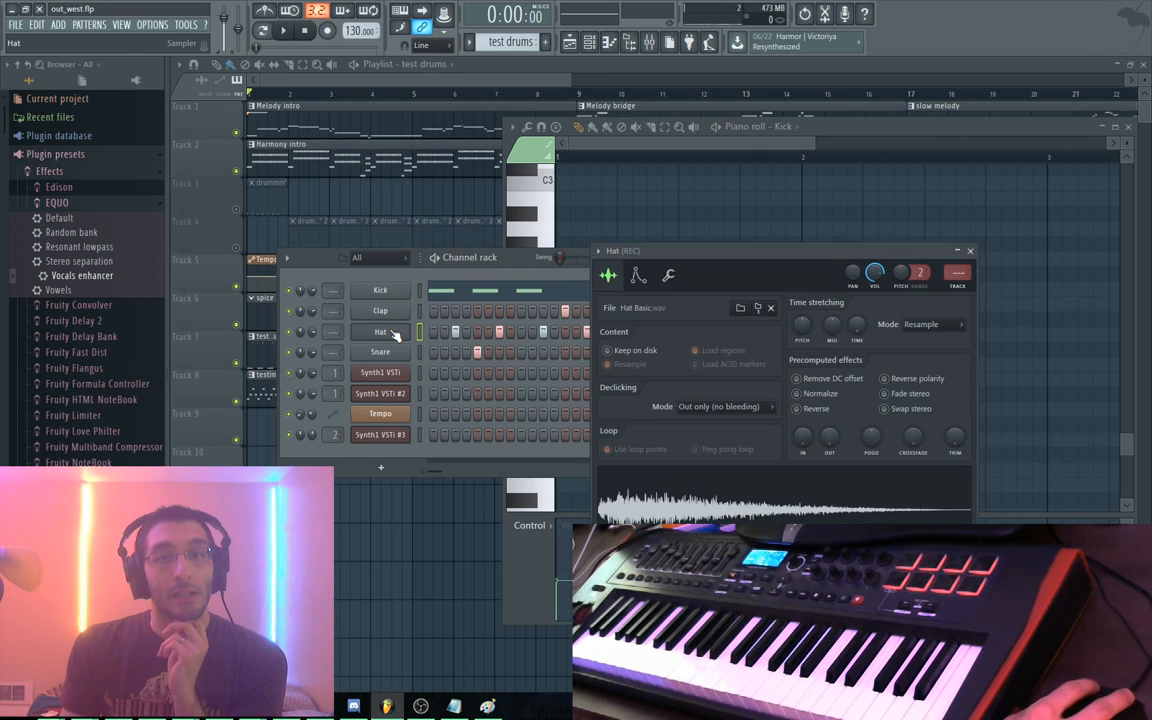
{"action": "right_click", "coordinate": [406, 336]}
{"action": "left_click", "coordinate": [438, 332]}
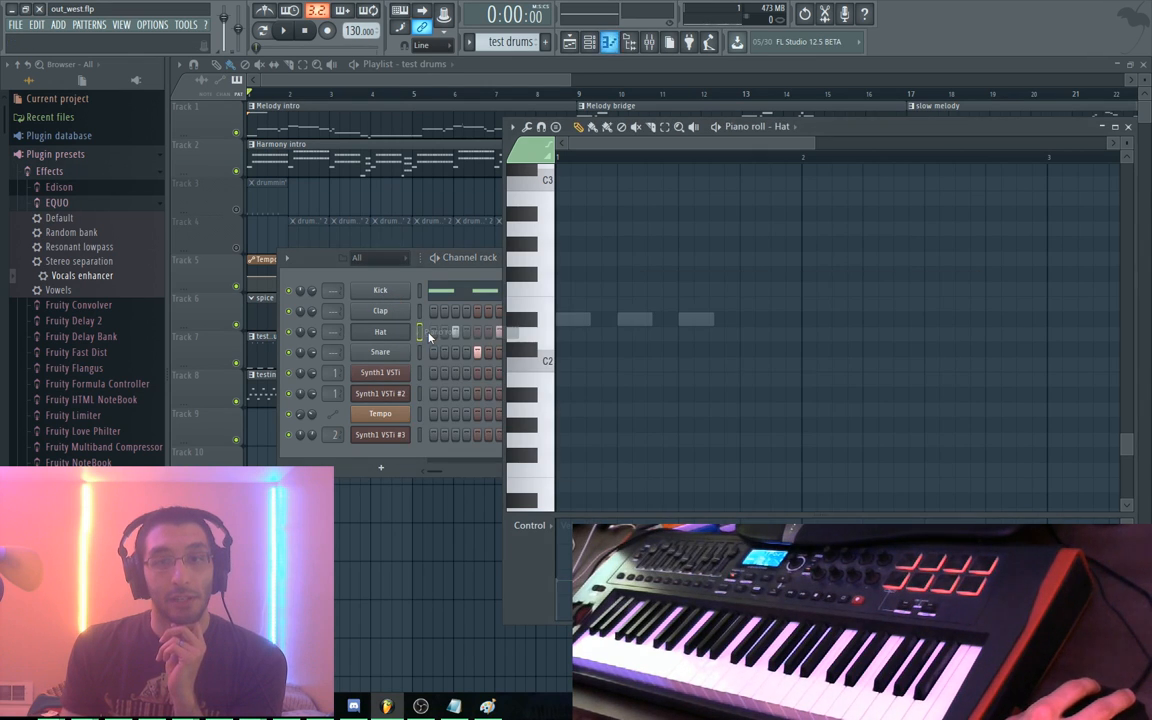
{"action": "scroll", "coordinate": [600, 335], "scroll_direction": "down", "scroll_amount": 2}
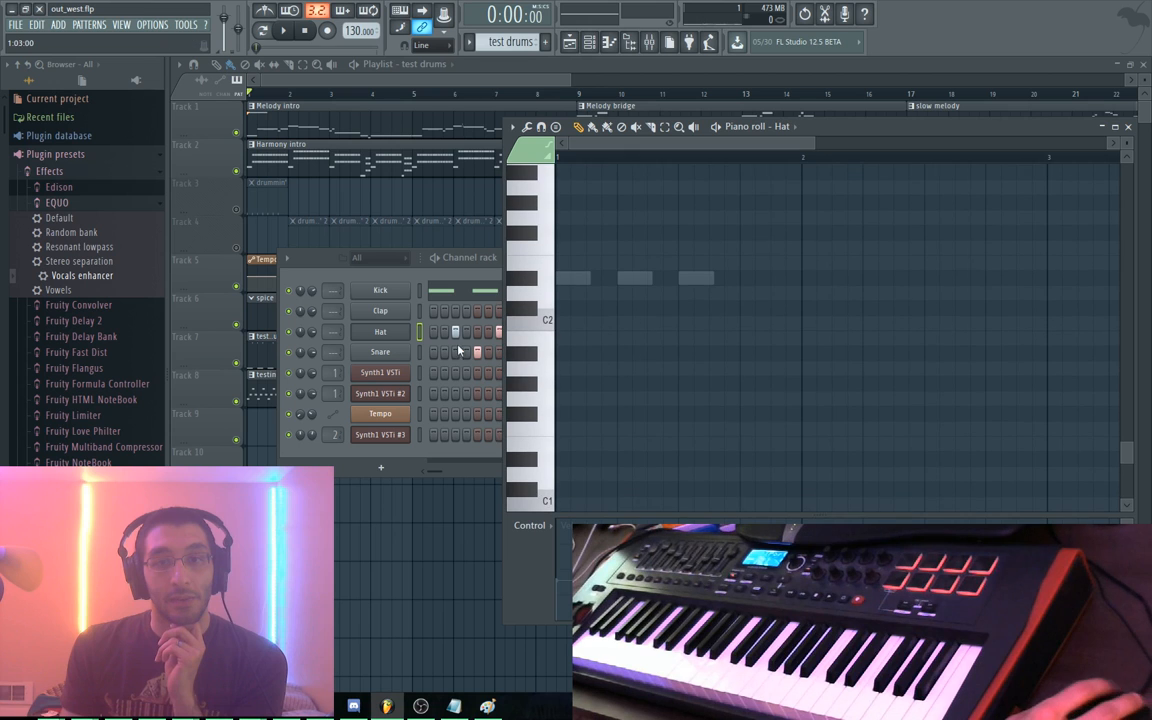
{"action": "scroll", "coordinate": [717, 404], "scroll_direction": "up", "scroll_amount": 20}
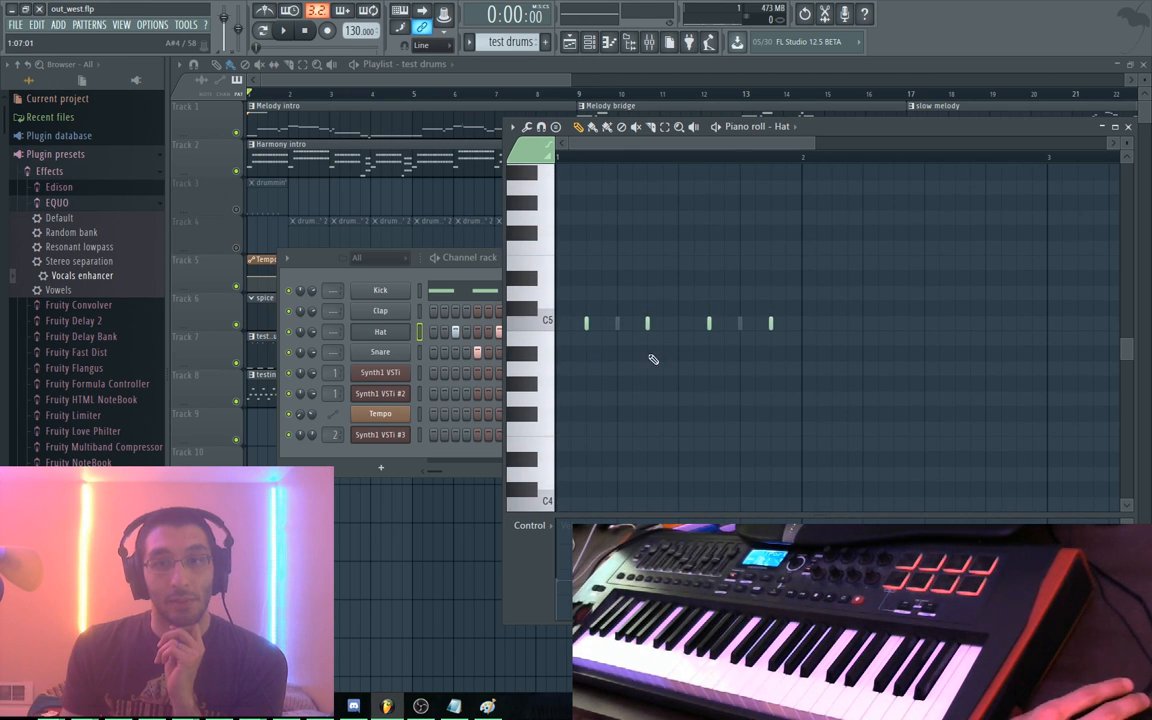
{"action": "left_click_drag", "start_coordinate": [872, 274], "coordinate": [560, 341]}
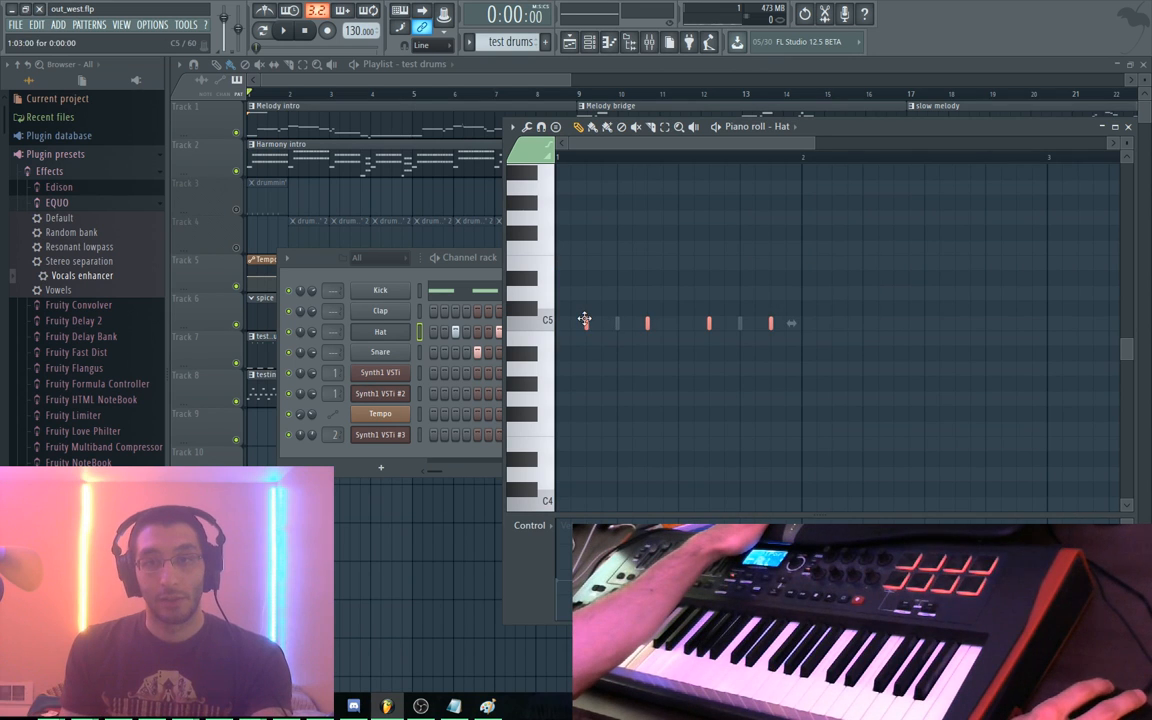
{"action": "left_click_drag", "start_coordinate": [585, 420], "coordinate": [591, 393]}
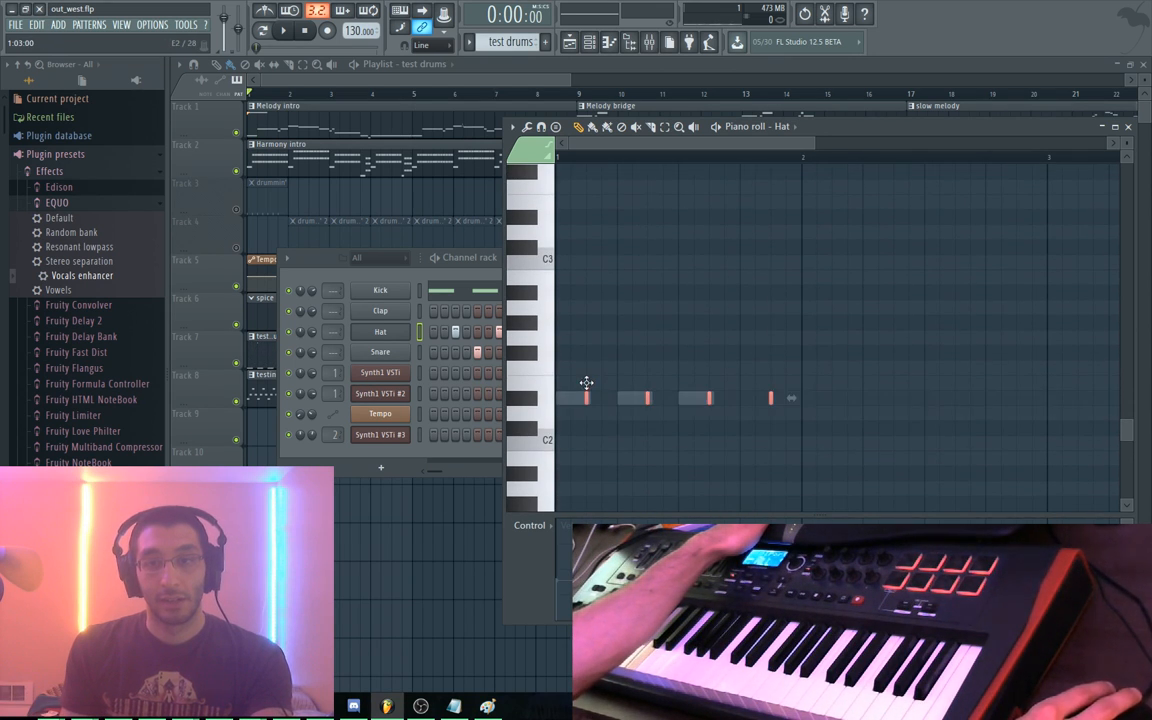
{"action": "key", "text": "space"}
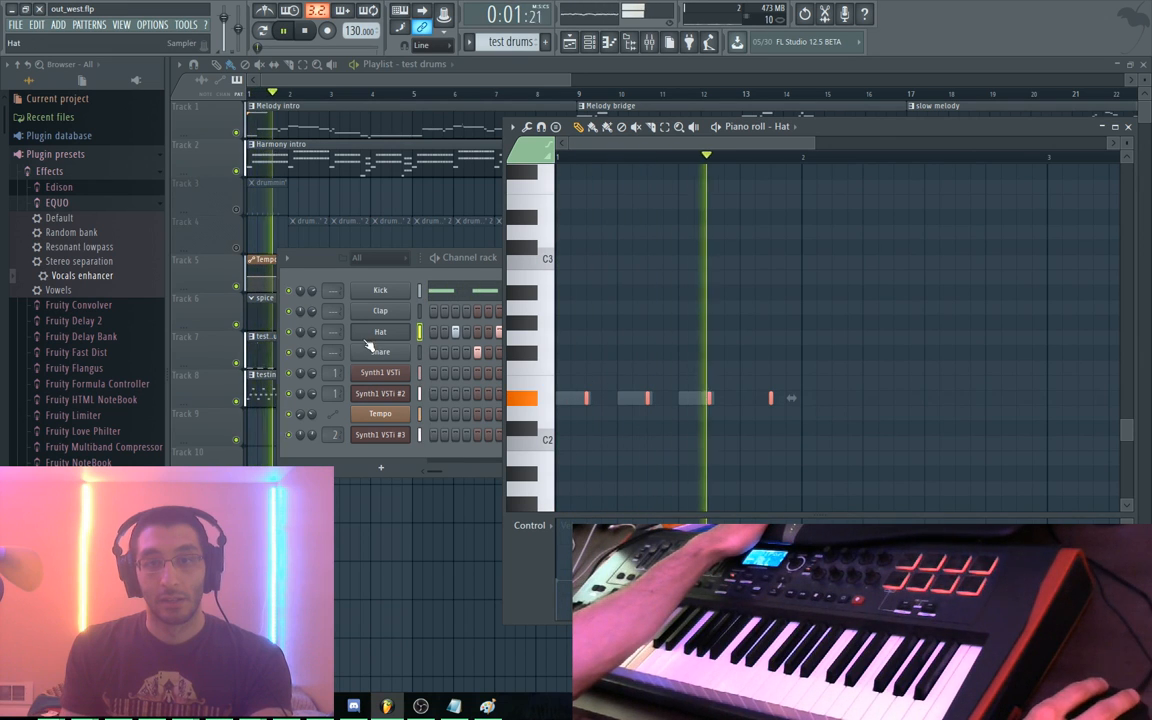
{"action": "key", "text": "space"}
Move the Snare pattern's note down to the D#2 row and preview it
{"action": "right_click", "coordinate": [398, 355]}
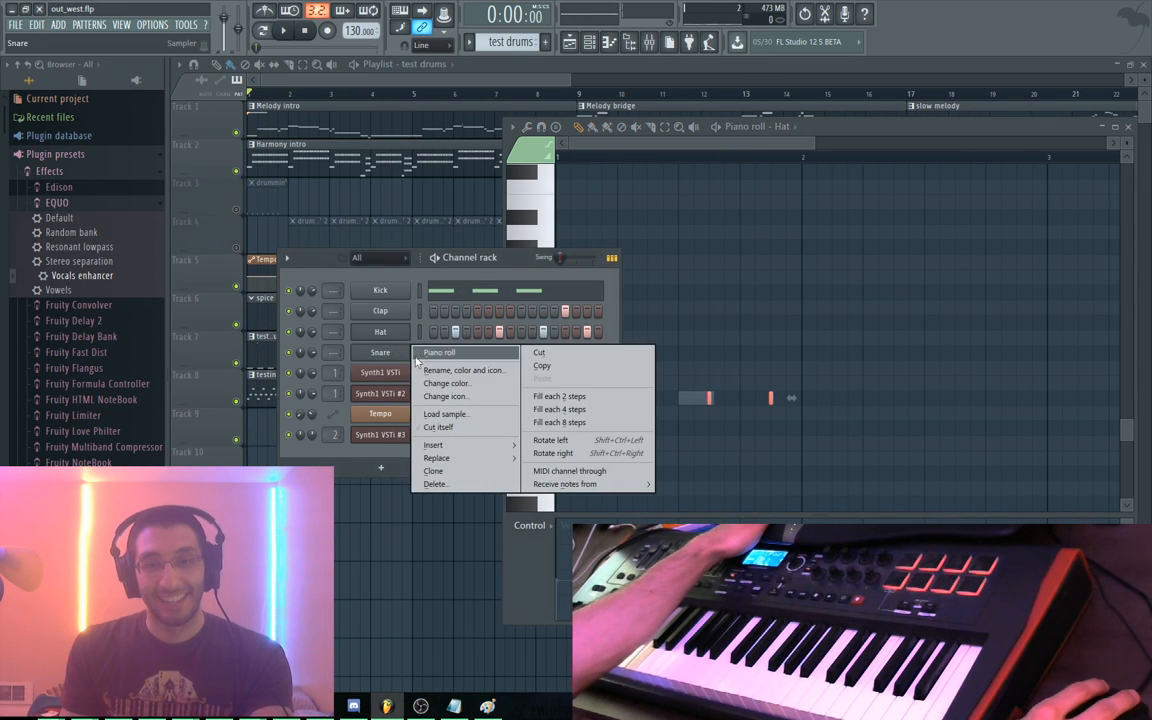
{"action": "left_click", "coordinate": [440, 353]}
{"action": "scroll", "coordinate": [690, 385], "scroll_direction": "up", "scroll_amount": 4}
{"action": "left_click_drag", "start_coordinate": [803, 340], "coordinate": [606, 366]}
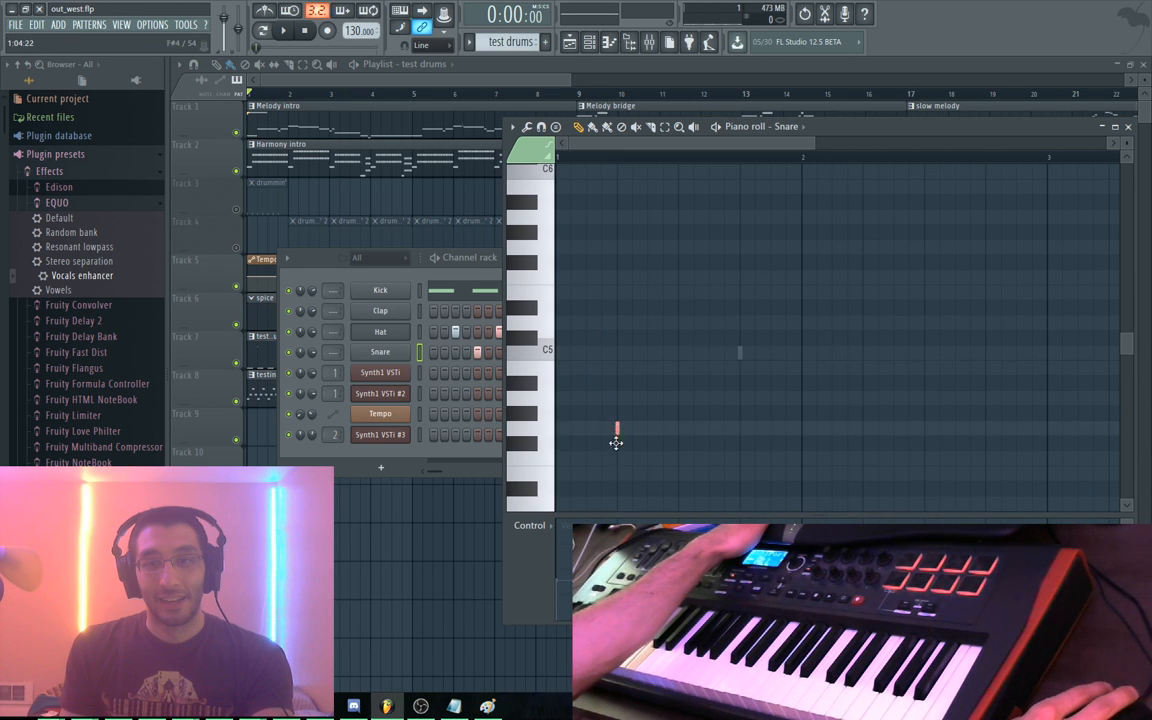
{"action": "scroll", "coordinate": [616, 443], "scroll_direction": "down", "scroll_amount": 8}
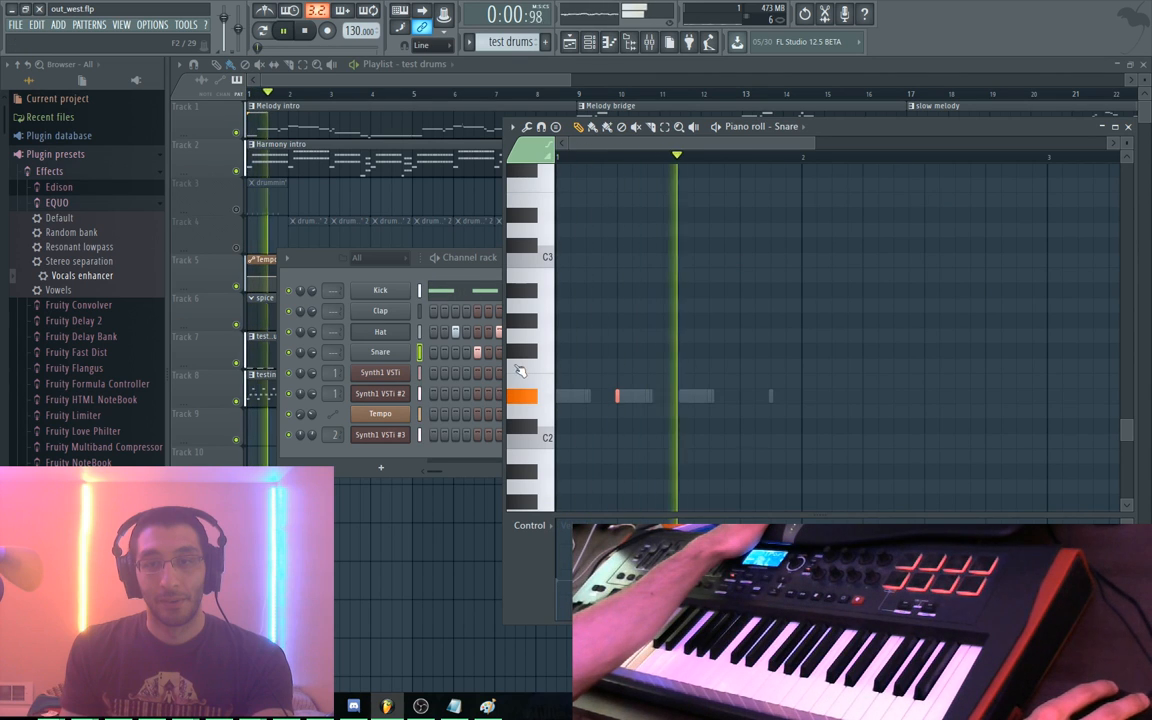
{"action": "key", "text": "space"}
Show the Clap pattern in the piano roll and preview it twice
{"action": "left_click", "coordinate": [444, 278]}
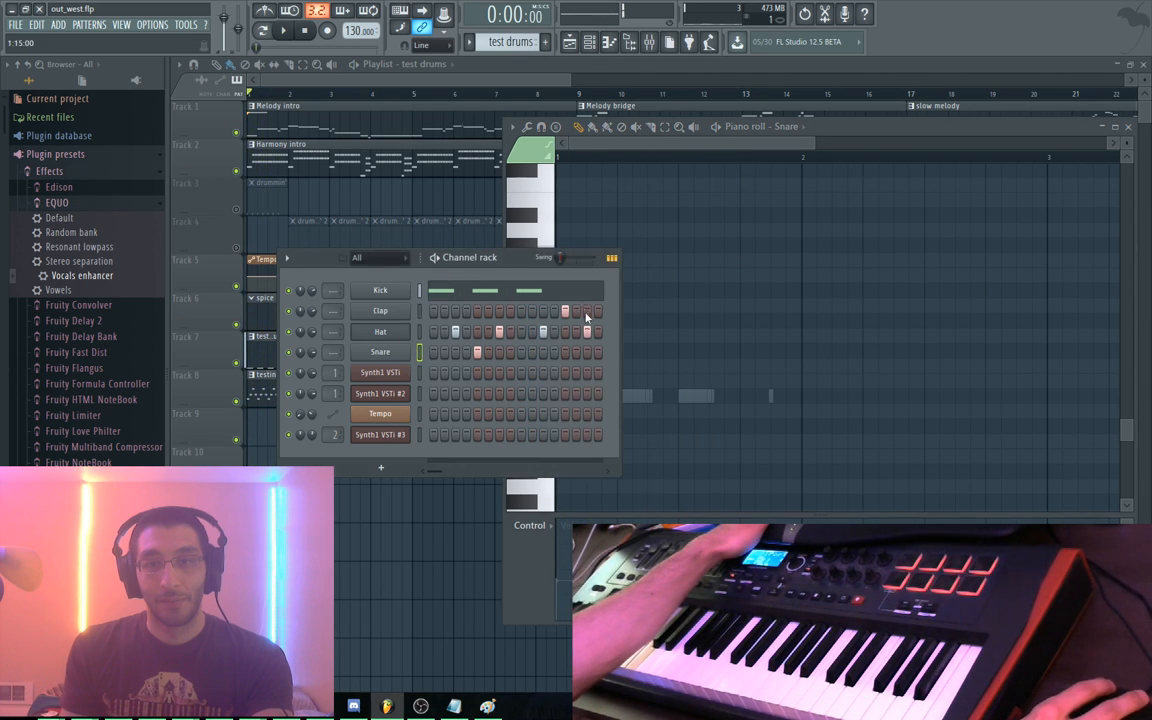
{"action": "left_click", "coordinate": [398, 316]}
{"action": "left_click", "coordinate": [608, 183]}
{"action": "right_click", "coordinate": [405, 314]}
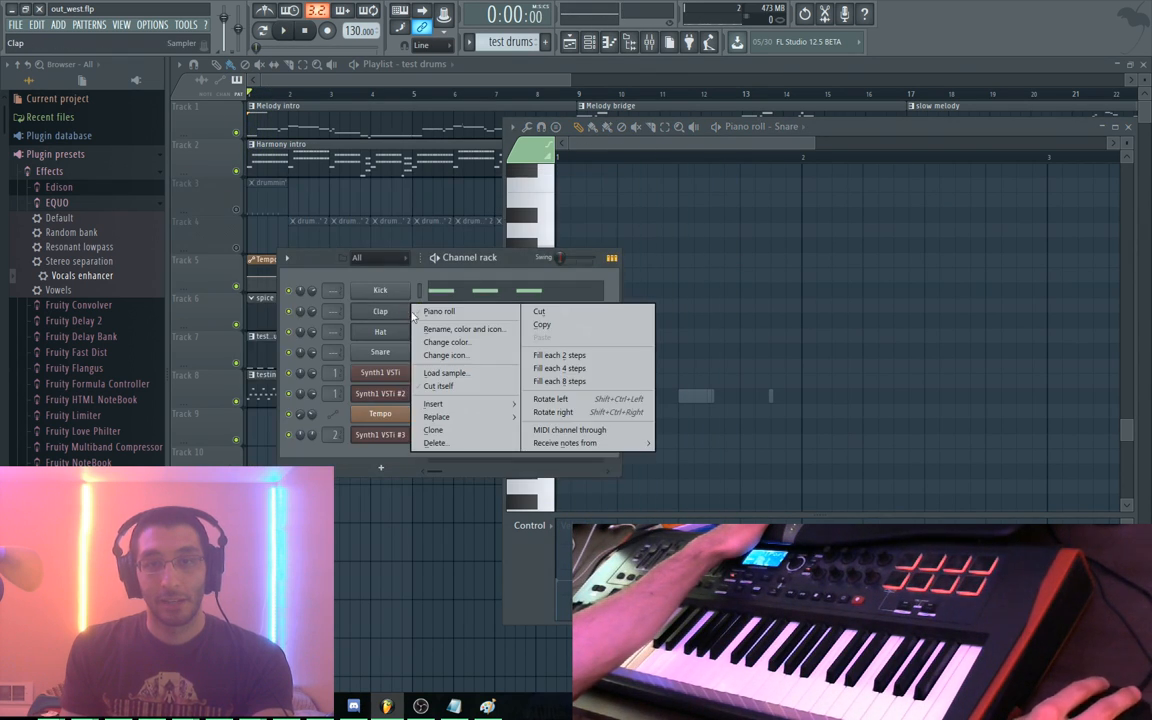
{"action": "left_click", "coordinate": [436, 311]}
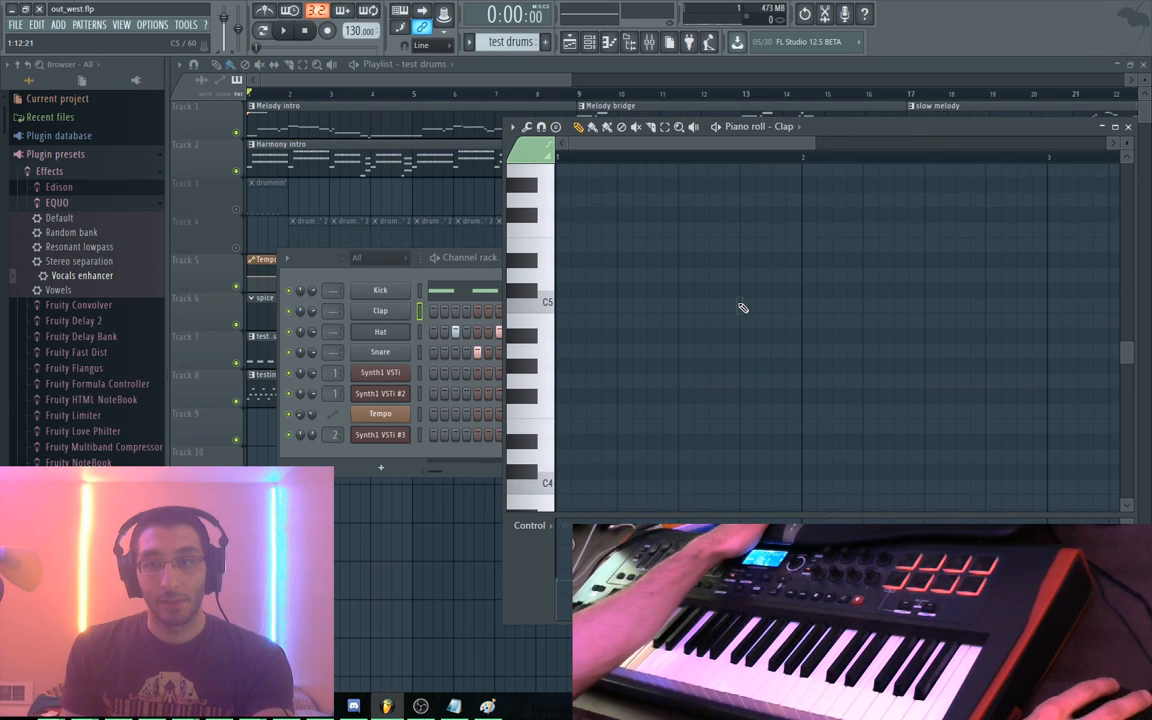
{"action": "scroll", "coordinate": [742, 307], "scroll_direction": "down", "scroll_amount": 5}
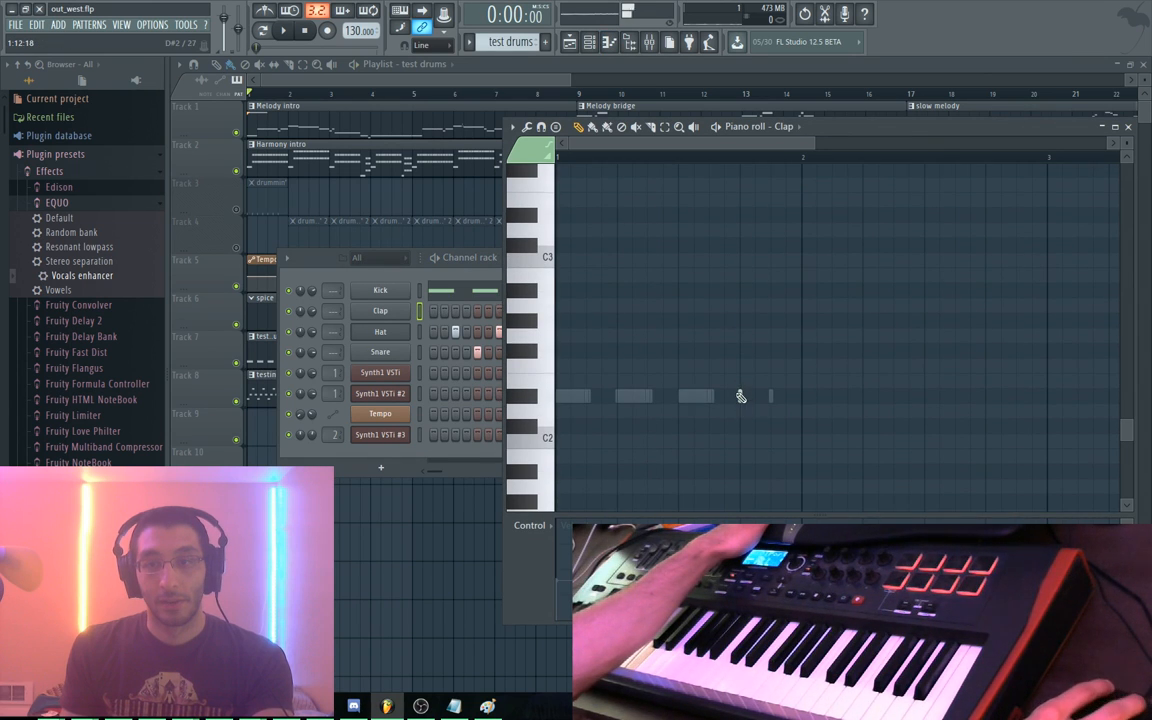
{"action": "key", "text": "space"}
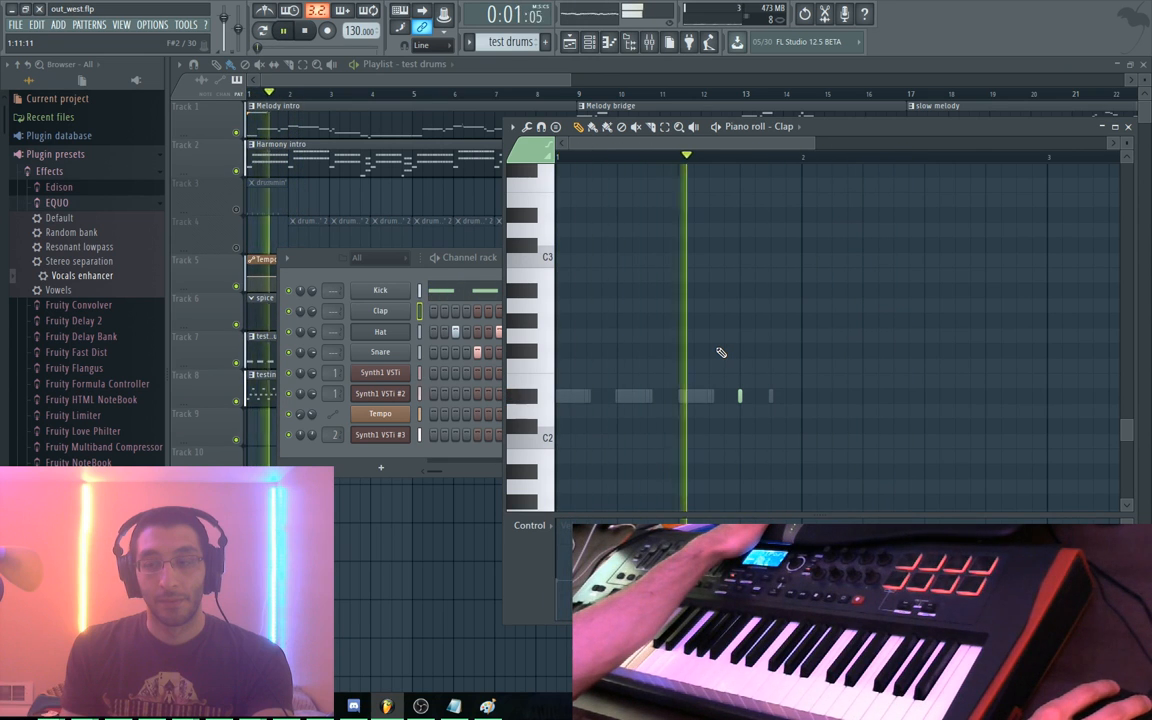
{"action": "key", "text": "space"}
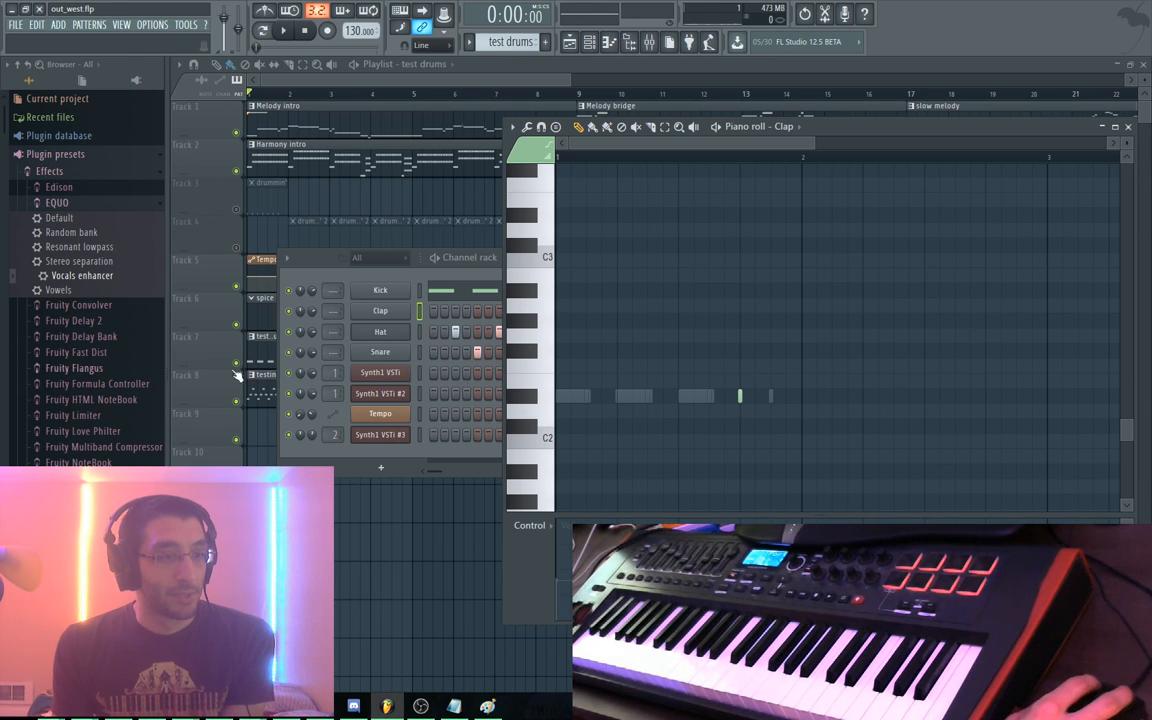
{"action": "key", "text": "space"}
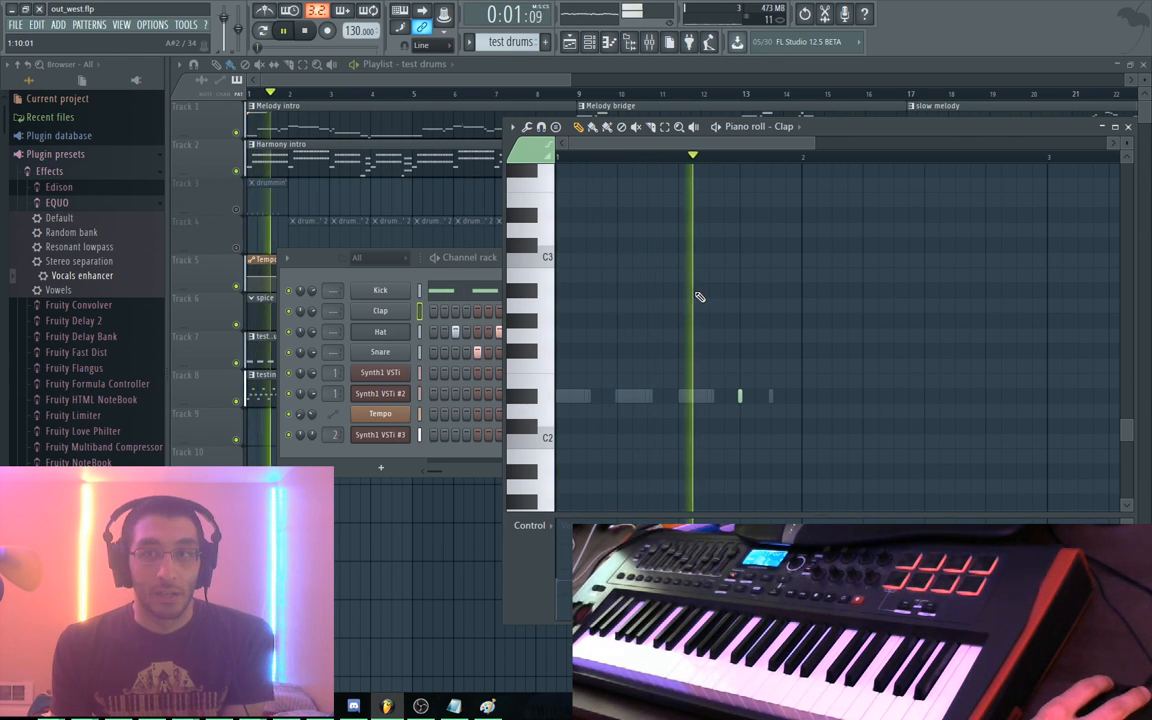
{"action": "key", "text": "space"}
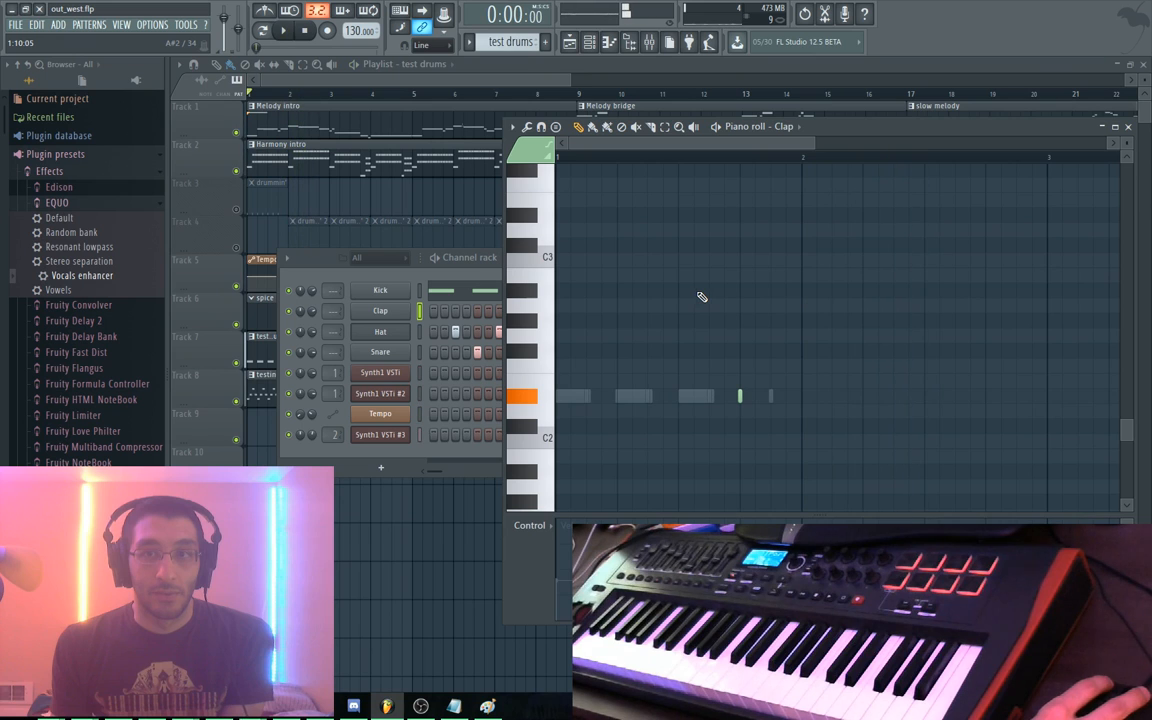
{"action": "left_click_drag", "start_coordinate": [893, 136], "coordinate": [859, 151]}
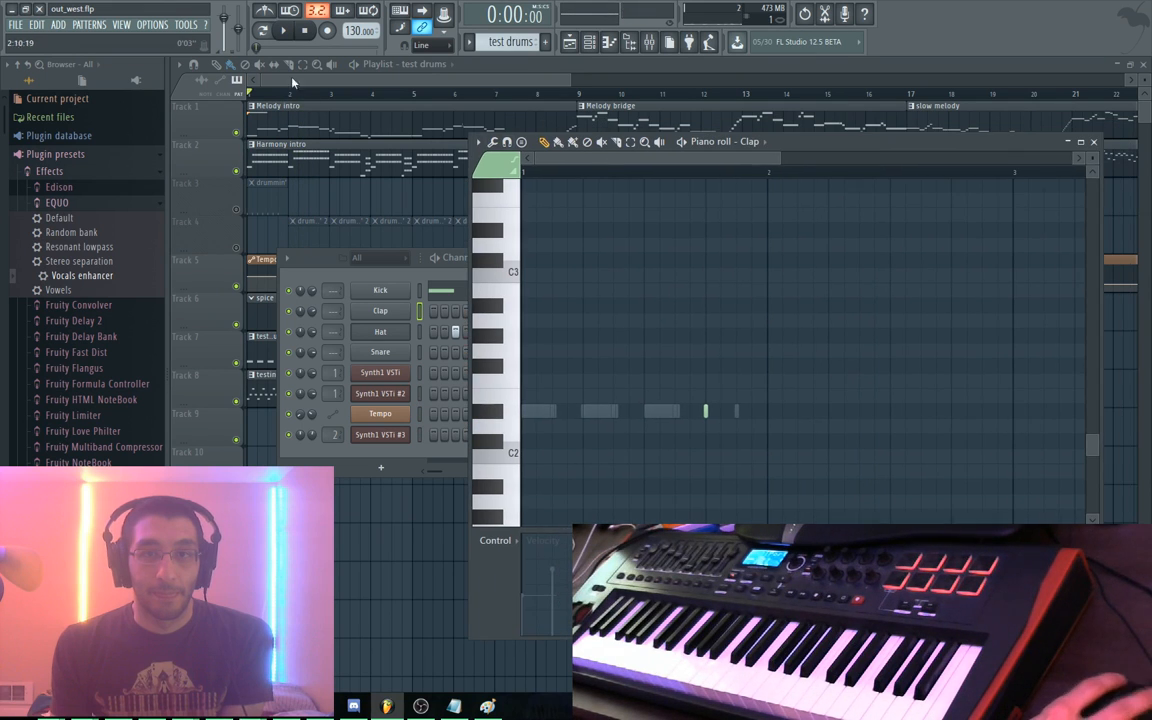
Play the full test drums arrangement, pan to later bars, then switch to the Sublime Text notes
{"action": "left_click", "coordinate": [460, 80]}
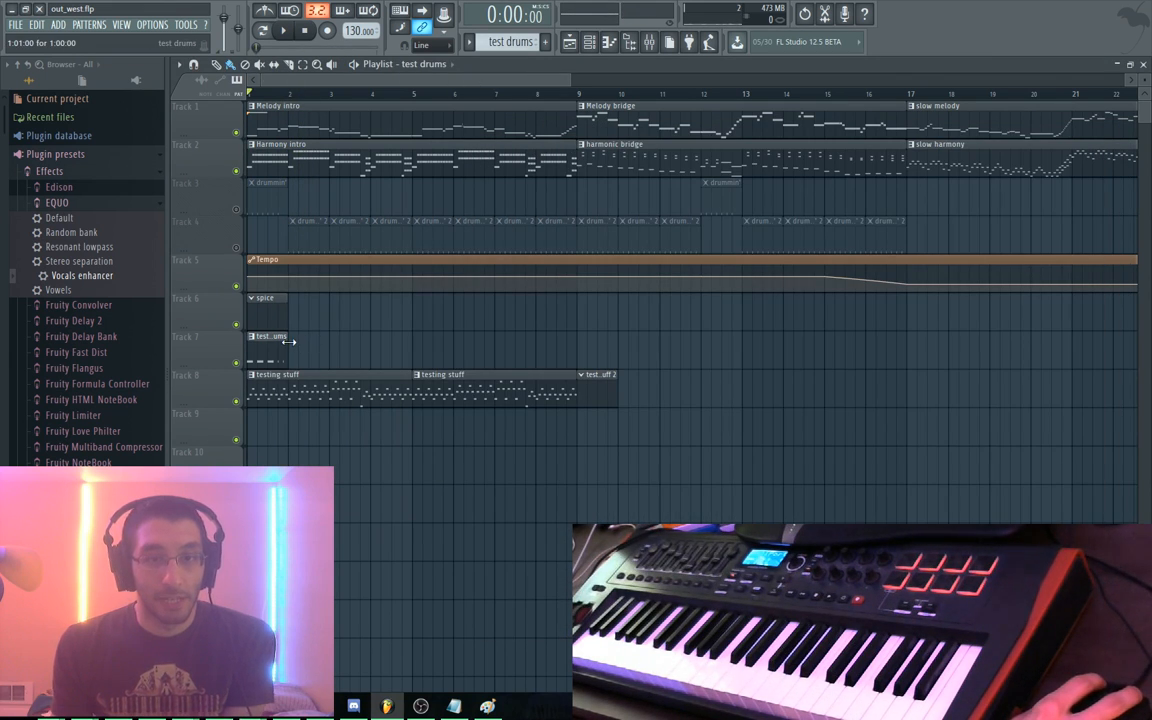
{"action": "key", "text": "space"}
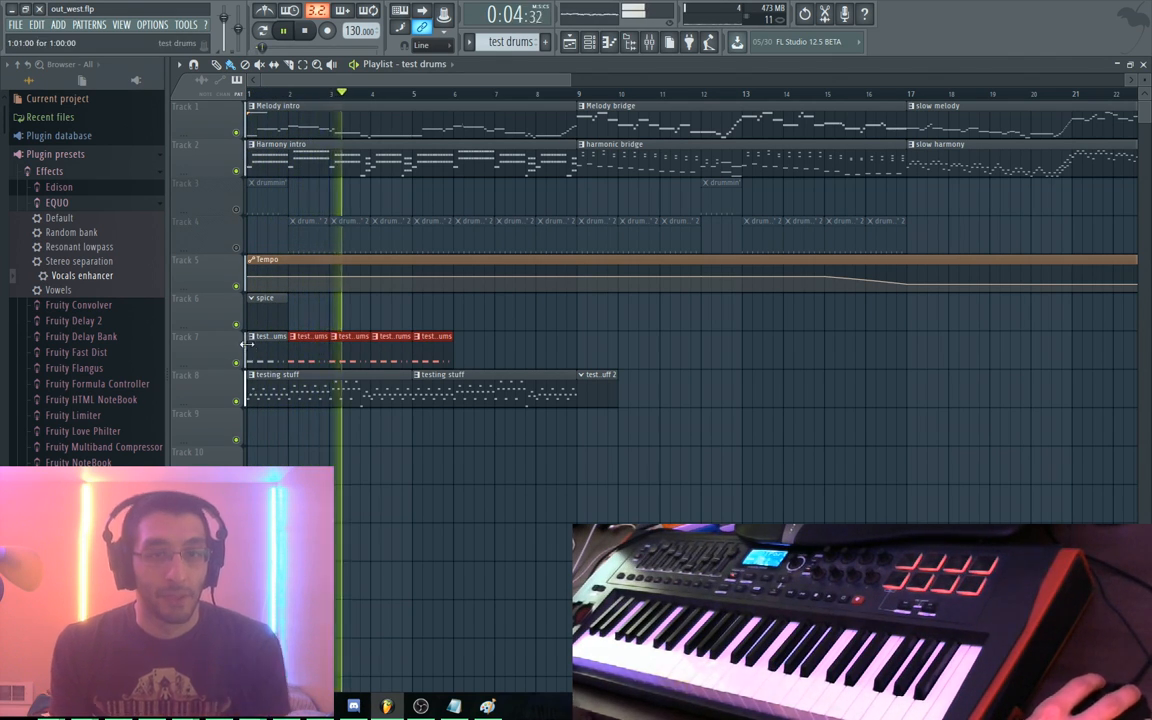
{"action": "key", "text": "space"}
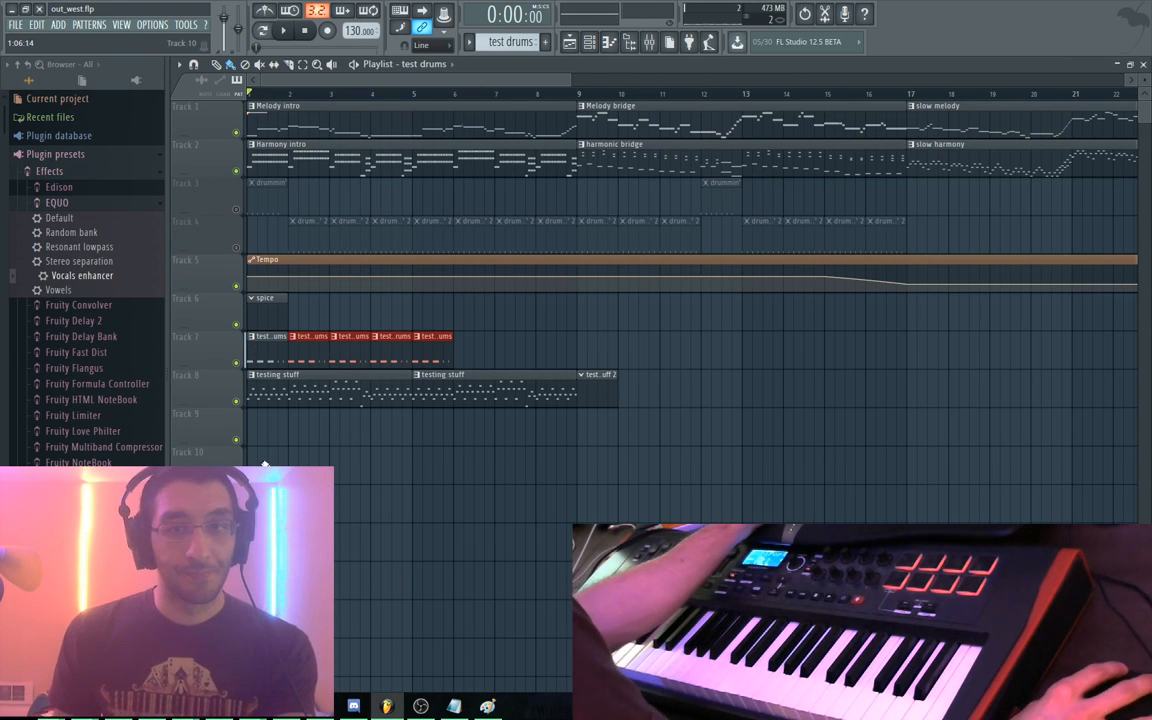
{"action": "key", "text": "space"}
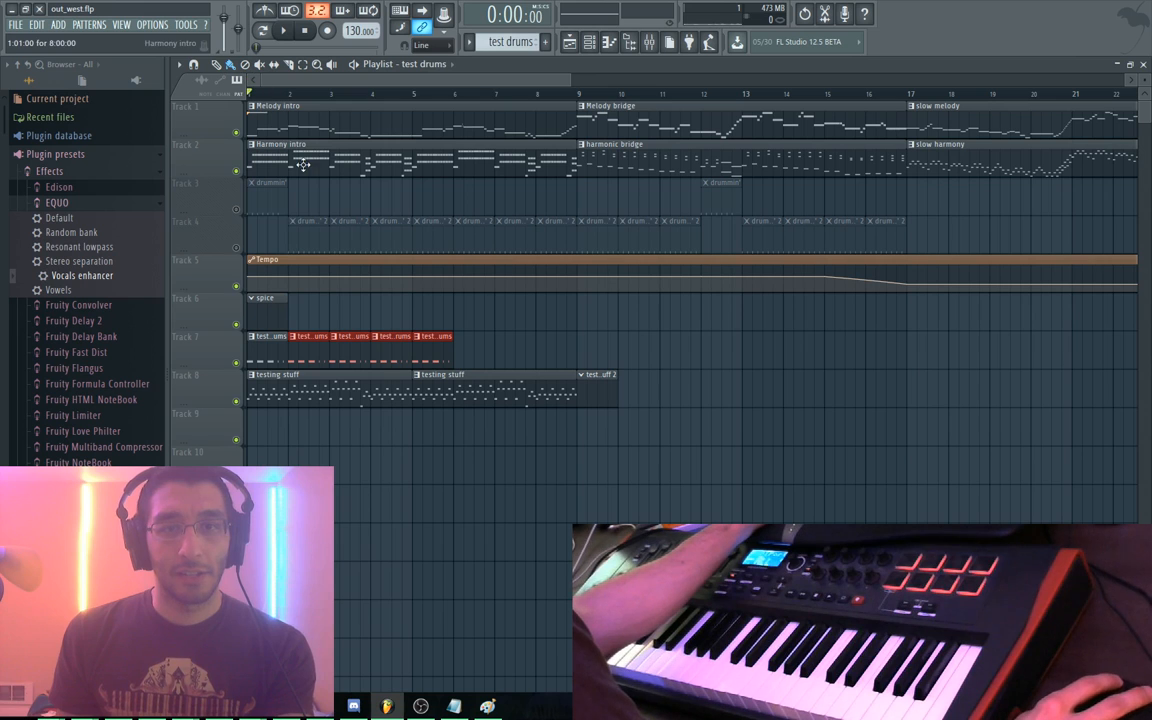
{"action": "scroll", "coordinate": [398, 380], "scroll_direction": "right", "scroll_amount": 10}
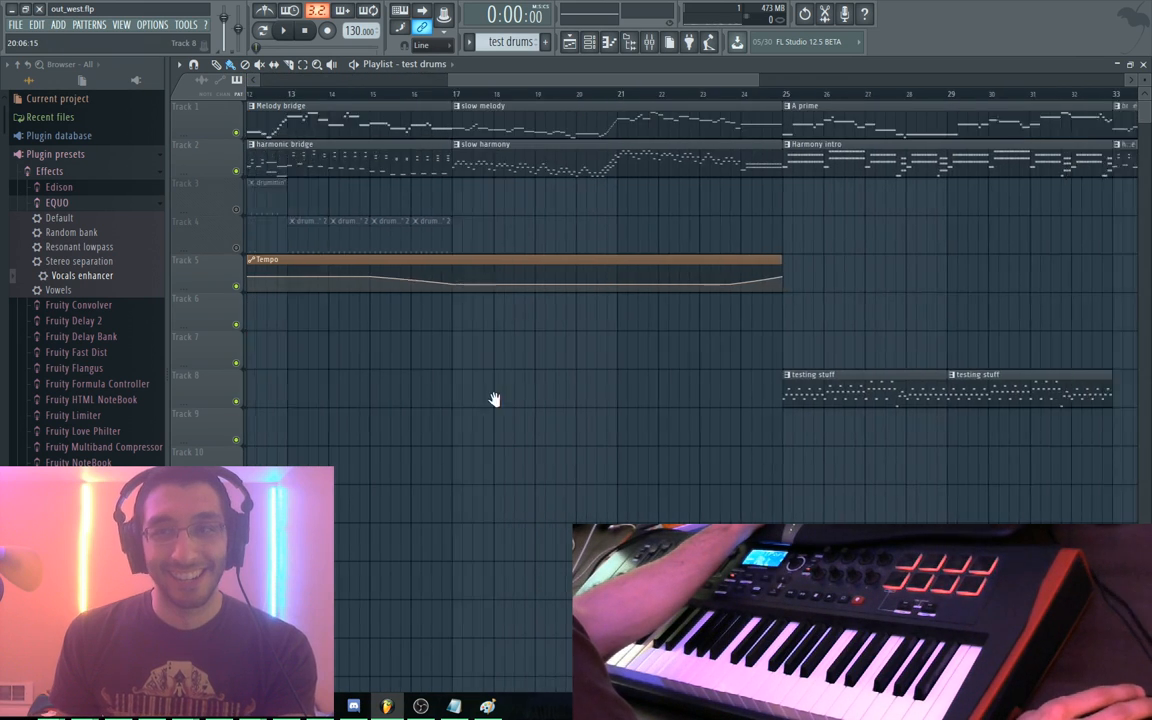
{"action": "mouse_move", "coordinate": [788, 318]}
{"action": "left_mouse_down"}
{"action": "mouse_move", "coordinate": [758, 300]}
{"action": "mouse_move", "coordinate": [682, 321]}
{"action": "mouse_move", "coordinate": [556, 300]}
{"action": "mouse_move", "coordinate": [329, 319]}
{"action": "mouse_move", "coordinate": [594, 365]}
{"action": "mouse_move", "coordinate": [678, 358]}
{"action": "left_mouse_up"}
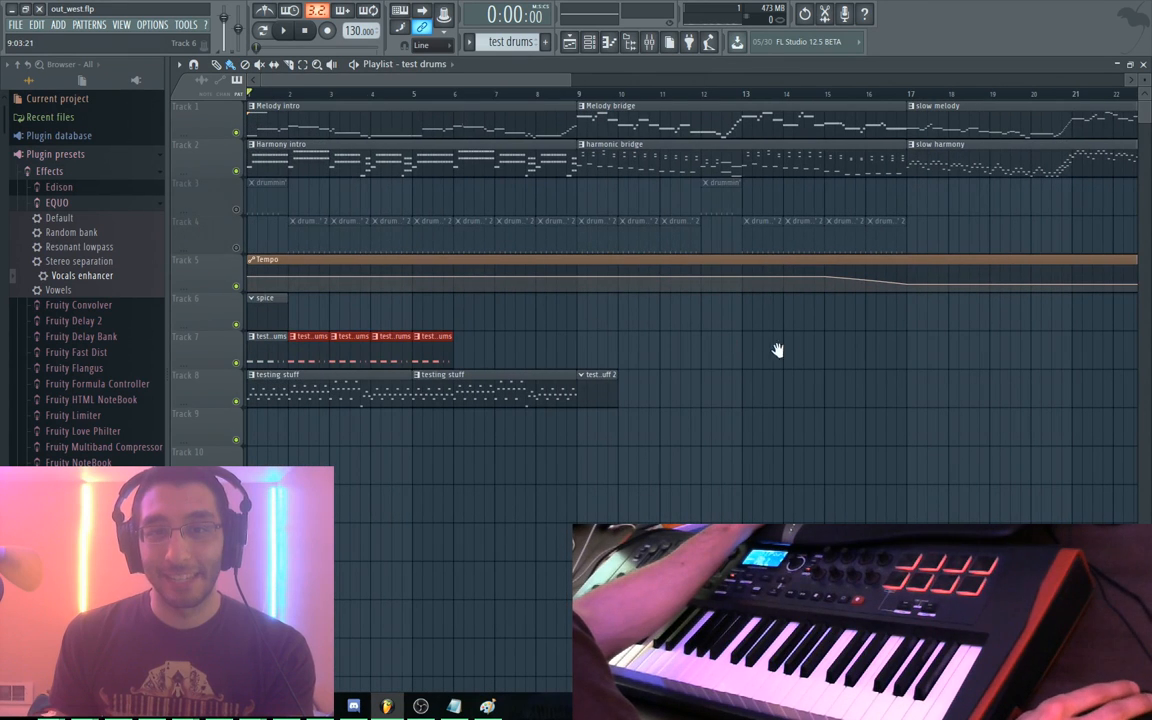
{"action": "key", "text": "alt+Tab"}
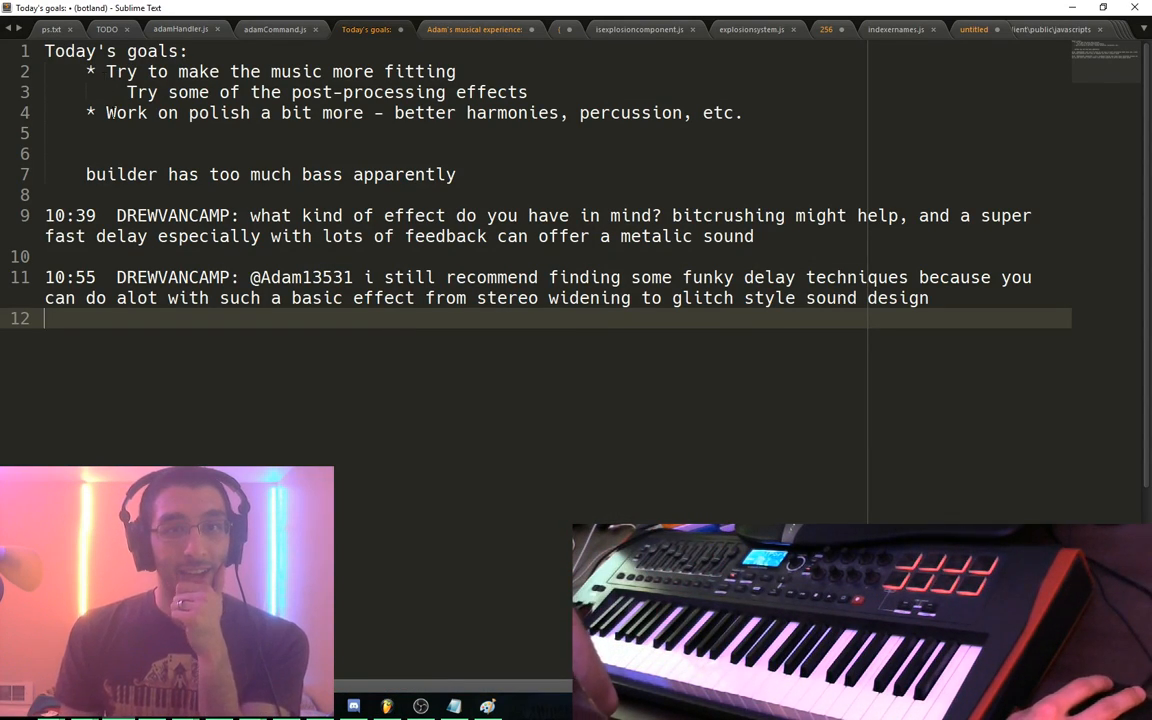
Delete the empty line between the two pasted chat notes, then return to FL Studio
{"action": "left_click", "coordinate": [52, 254]}
{"action": "key", "text": "BackSpace"}
{"action": "left_click_drag", "start_coordinate": [46, 216], "coordinate": [1016, 362]}
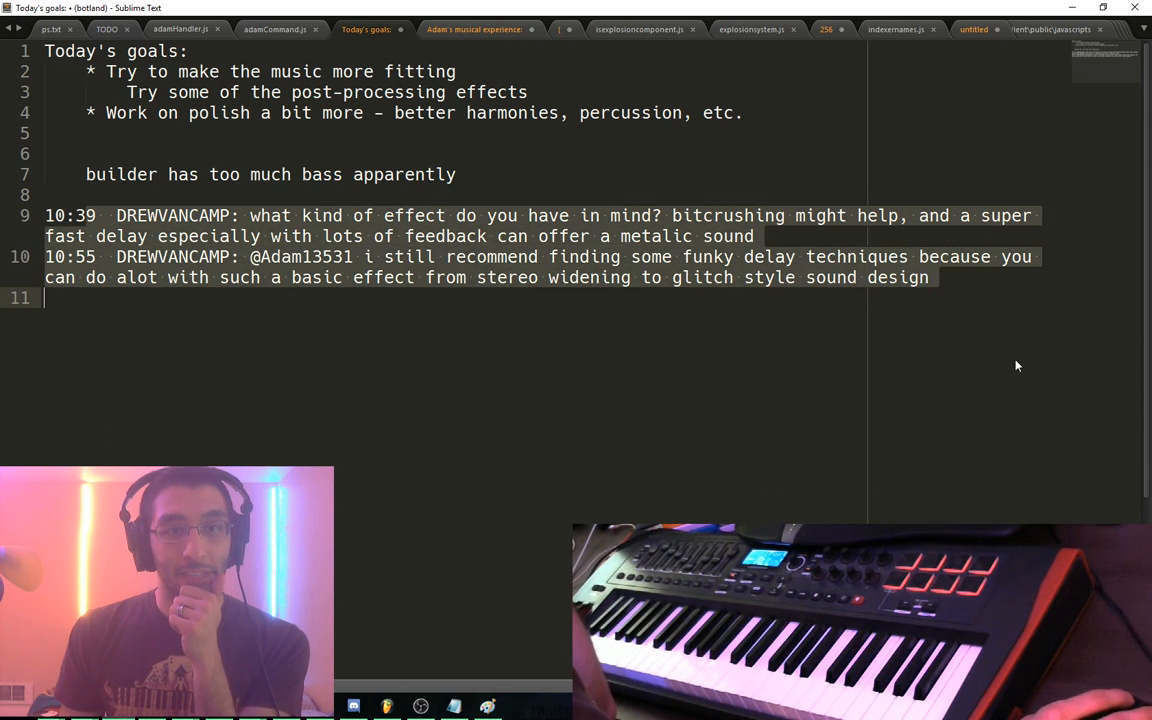
{"action": "left_click", "coordinate": [953, 406]}
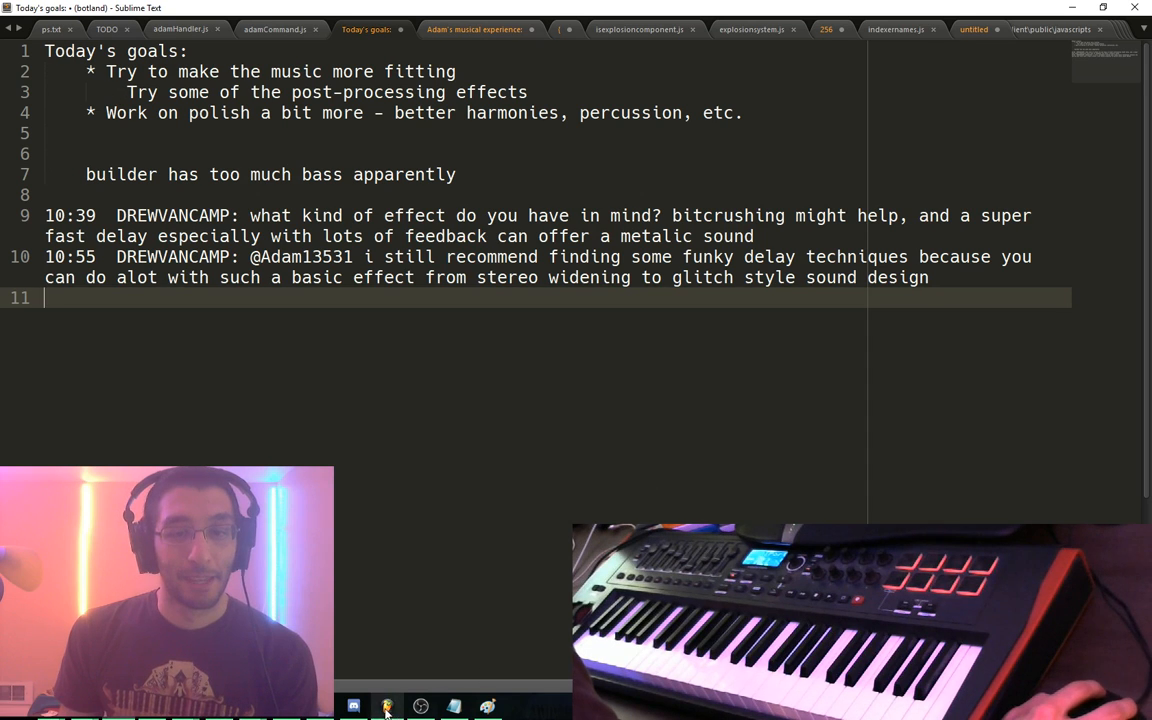
{"action": "key", "text": "alt+Tab"}
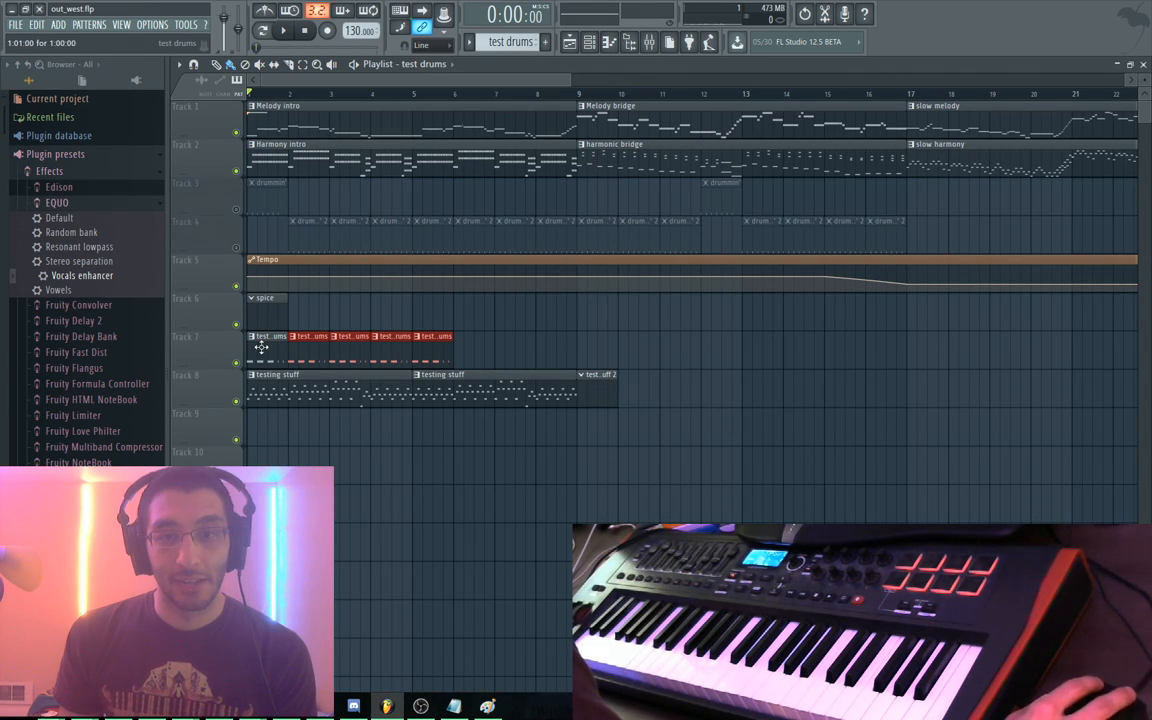
Mute Track 7, play the arrangement from bar 24, then switch to the Bot Land editor
{"action": "left_click", "coordinate": [233, 360]}
{"action": "key", "text": "space"}
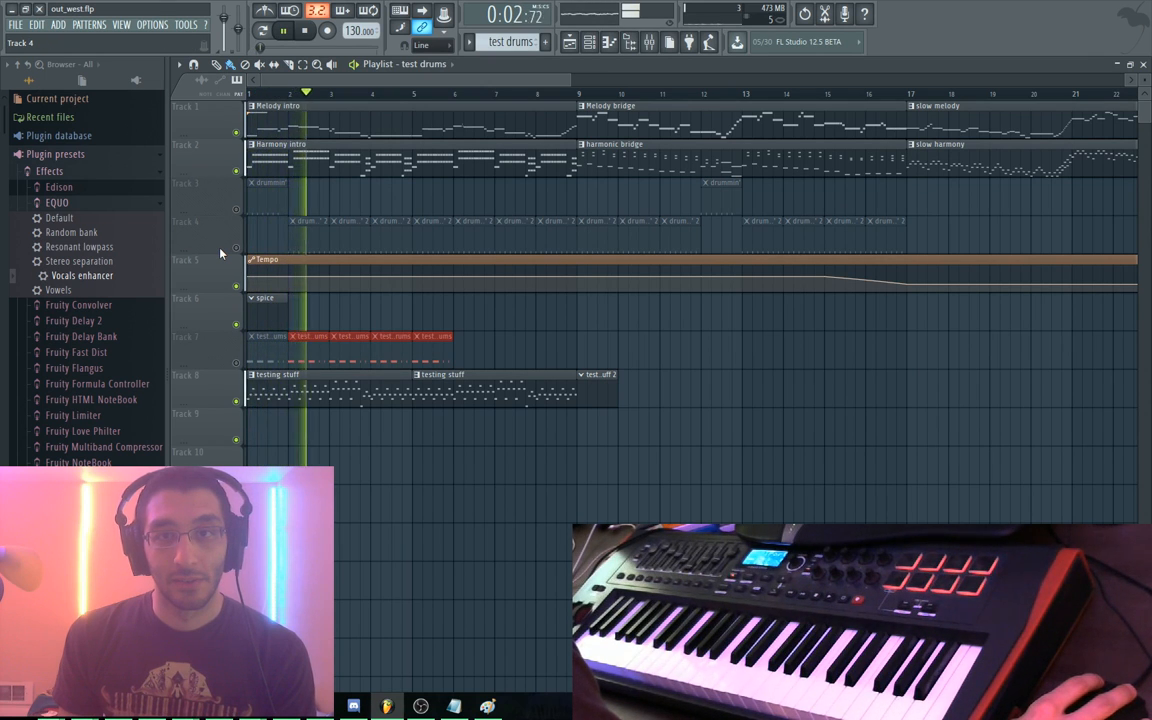
{"action": "scroll", "coordinate": [956, 368], "scroll_direction": "right", "scroll_amount": 5}
{"action": "left_click", "coordinate": [822, 93]}
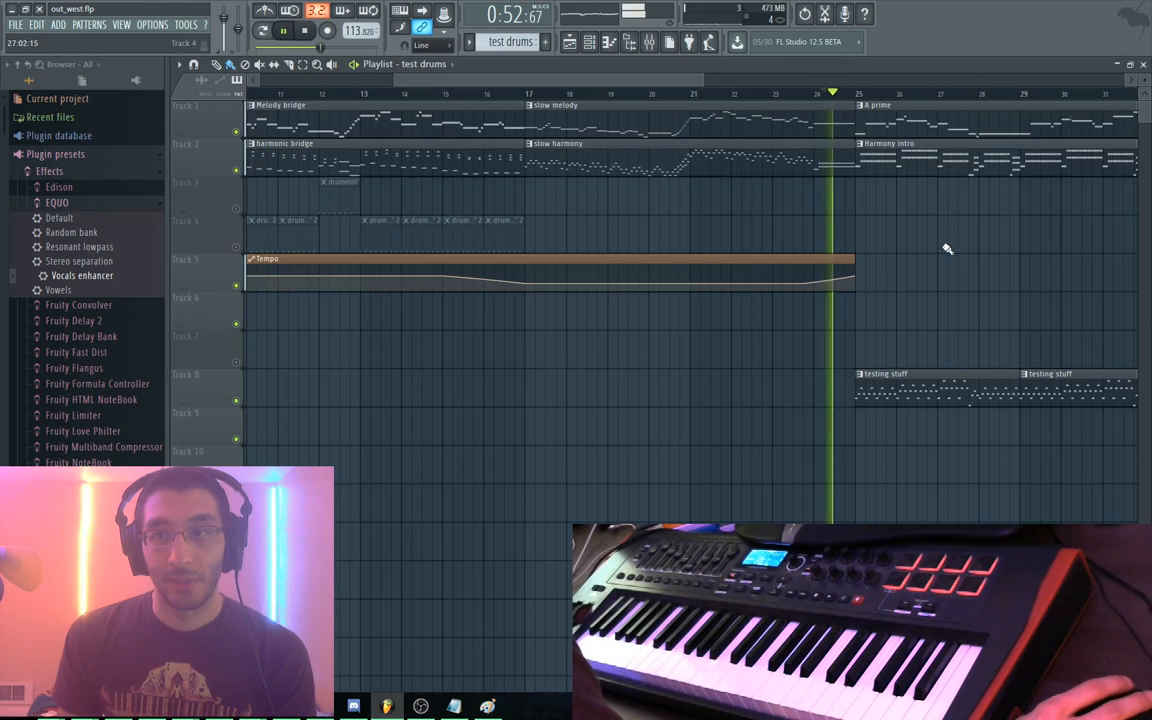
{"action": "scroll", "coordinate": [947, 249], "scroll_direction": "right", "scroll_amount": 4}
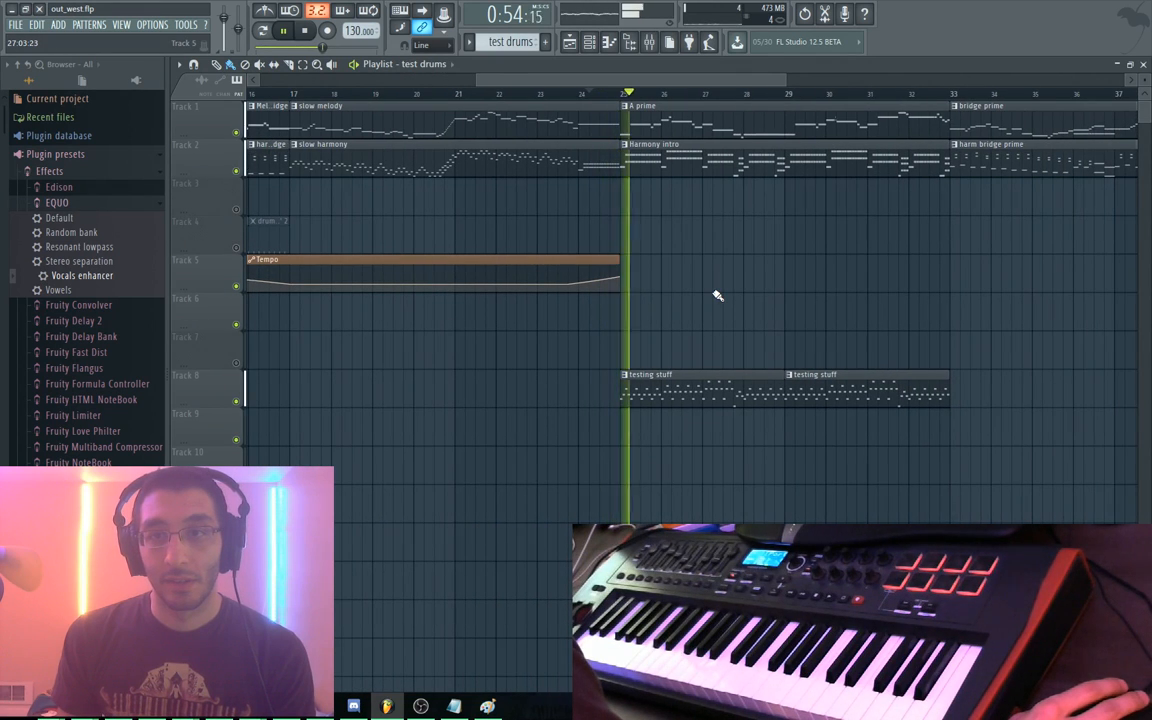
{"action": "scroll", "coordinate": [530, 308], "scroll_direction": "right", "scroll_amount": 2}
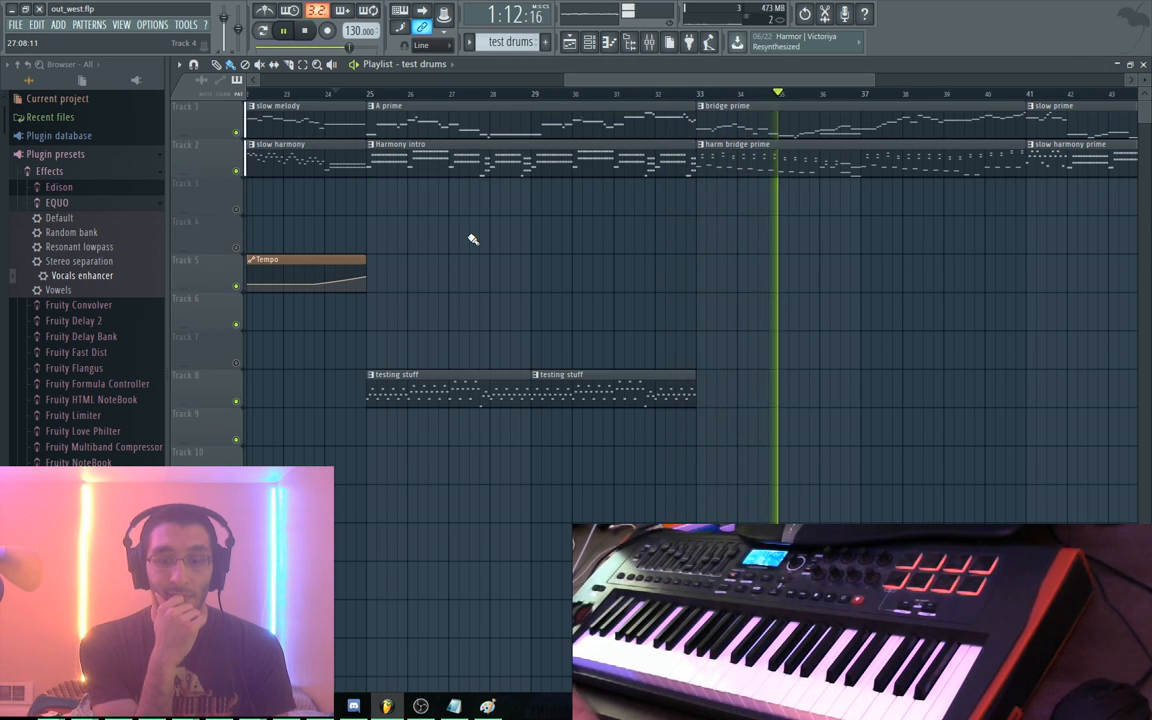
{"action": "key", "text": "space"}
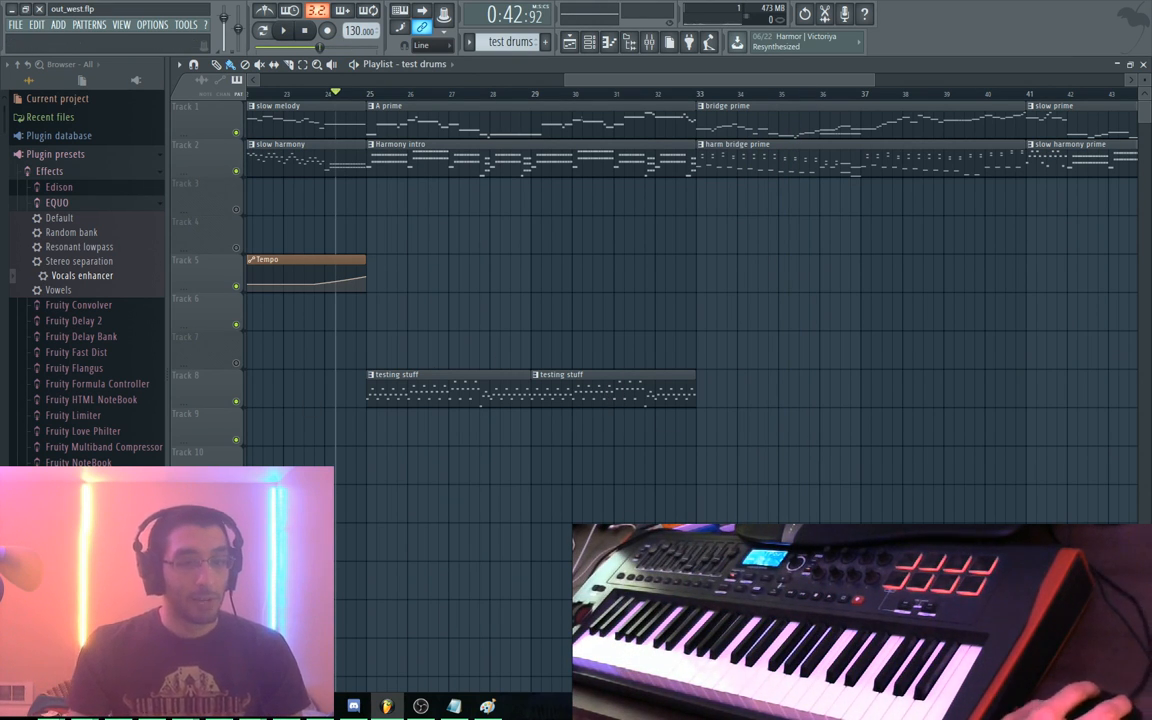
{"action": "left_click", "coordinate": [353, 706]}
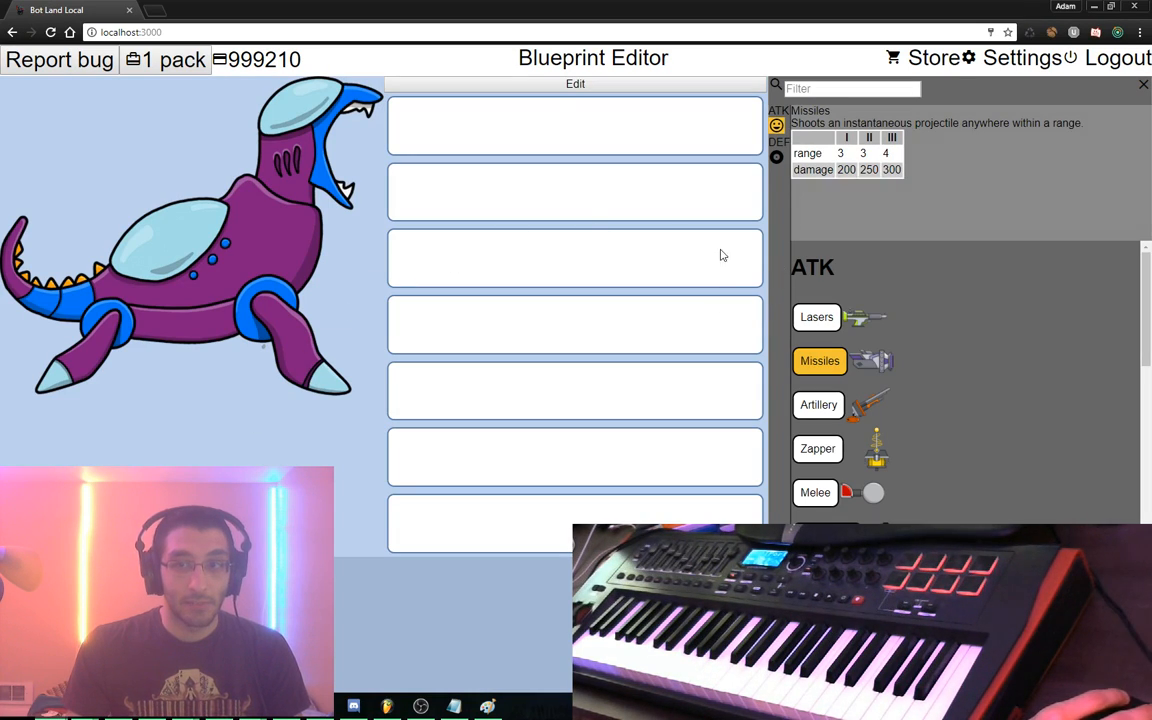
Equip the Sea Monster with Lasers and Missiles and add fire lasers and fire missiles to its script
{"action": "left_click_drag", "start_coordinate": [816, 316], "coordinate": [660, 125]}
{"action": "left_click_drag", "start_coordinate": [820, 360], "coordinate": [570, 252]}
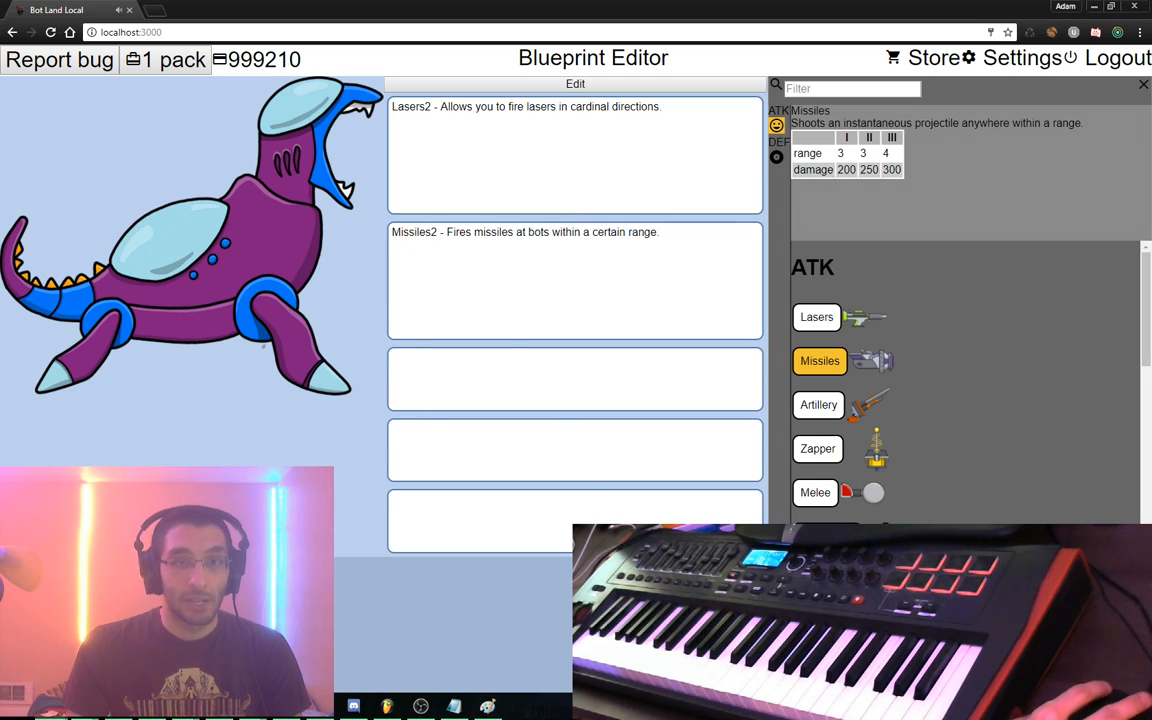
{"action": "left_click", "coordinate": [576, 84]}
{"action": "left_click", "coordinate": [35, 316]}
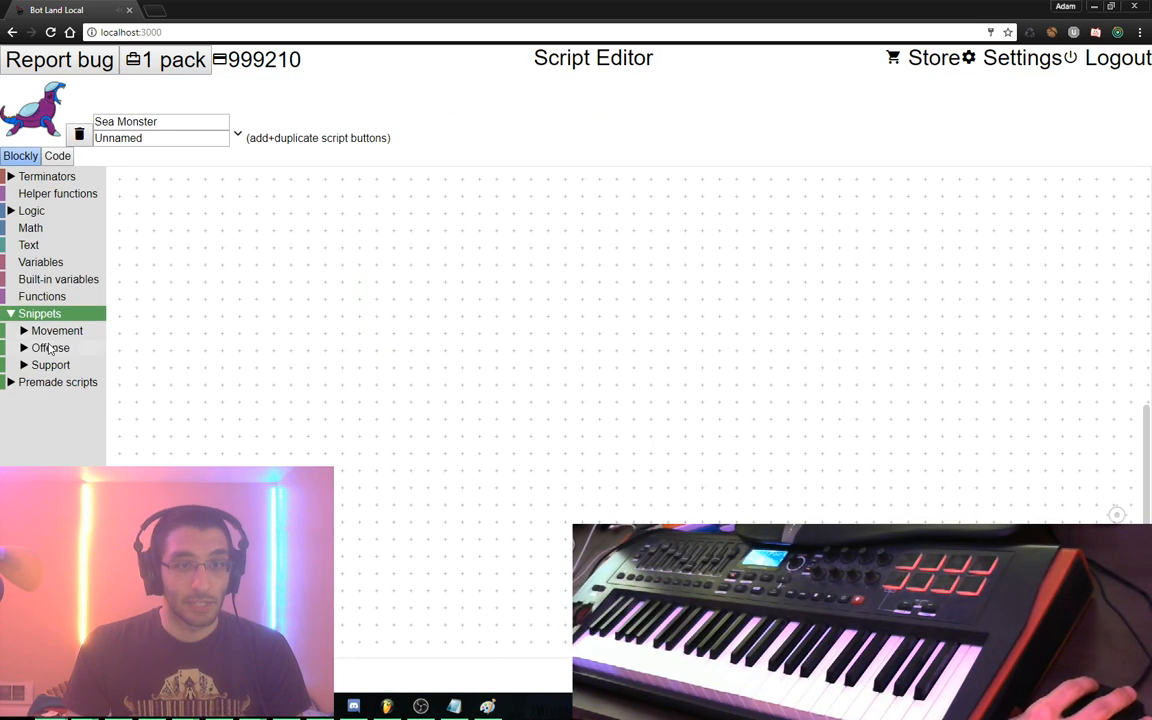
{"action": "left_click", "coordinate": [50, 347]}
{"action": "left_click", "coordinate": [67, 365]}
{"action": "left_click", "coordinate": [72, 382]}
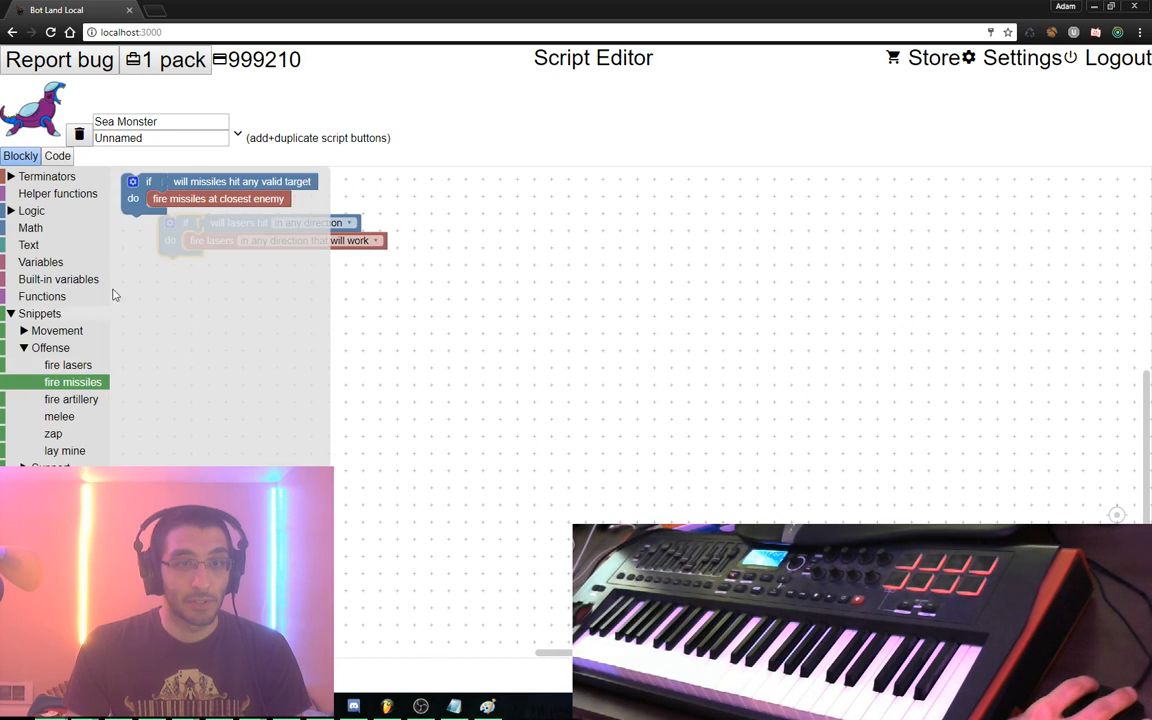
Add the pursue enemy (generic) snippet below the missiles block and leave the script editor
{"action": "left_click", "coordinate": [57, 330]}
{"action": "left_click", "coordinate": [102, 347]}
{"action": "left_click_drag", "start_coordinate": [244, 366], "coordinate": [243, 366]}
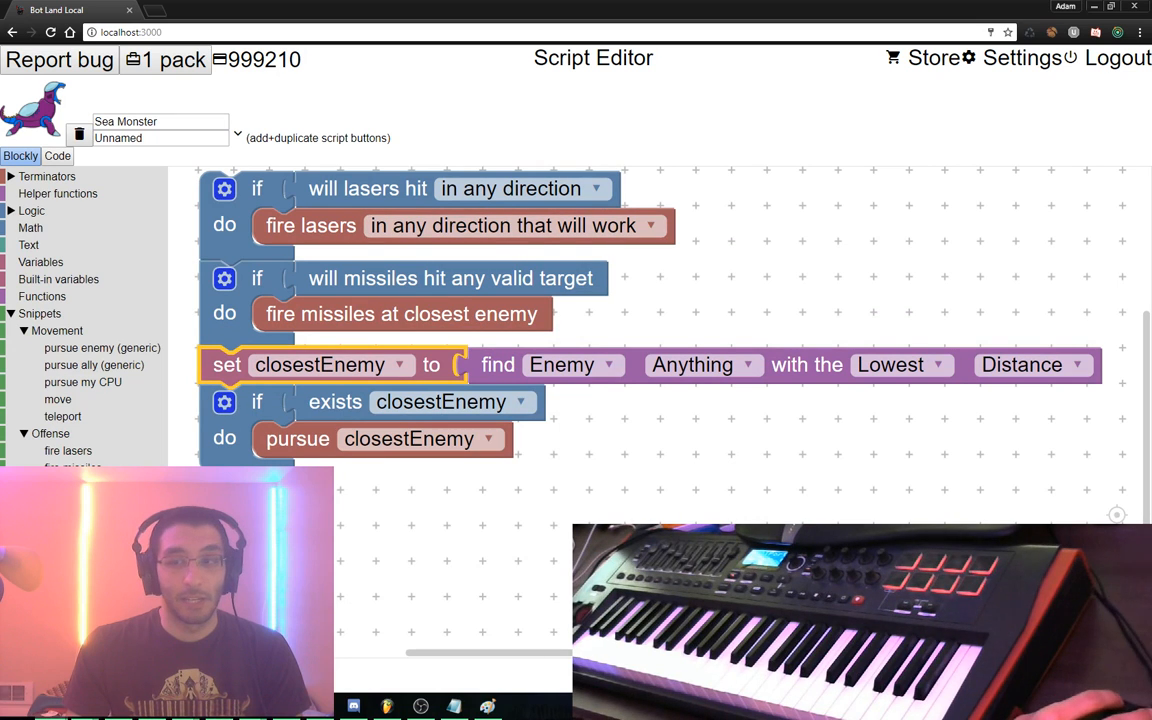
{"action": "key", "text": "Escape"}
{"action": "key", "text": "Escape"}
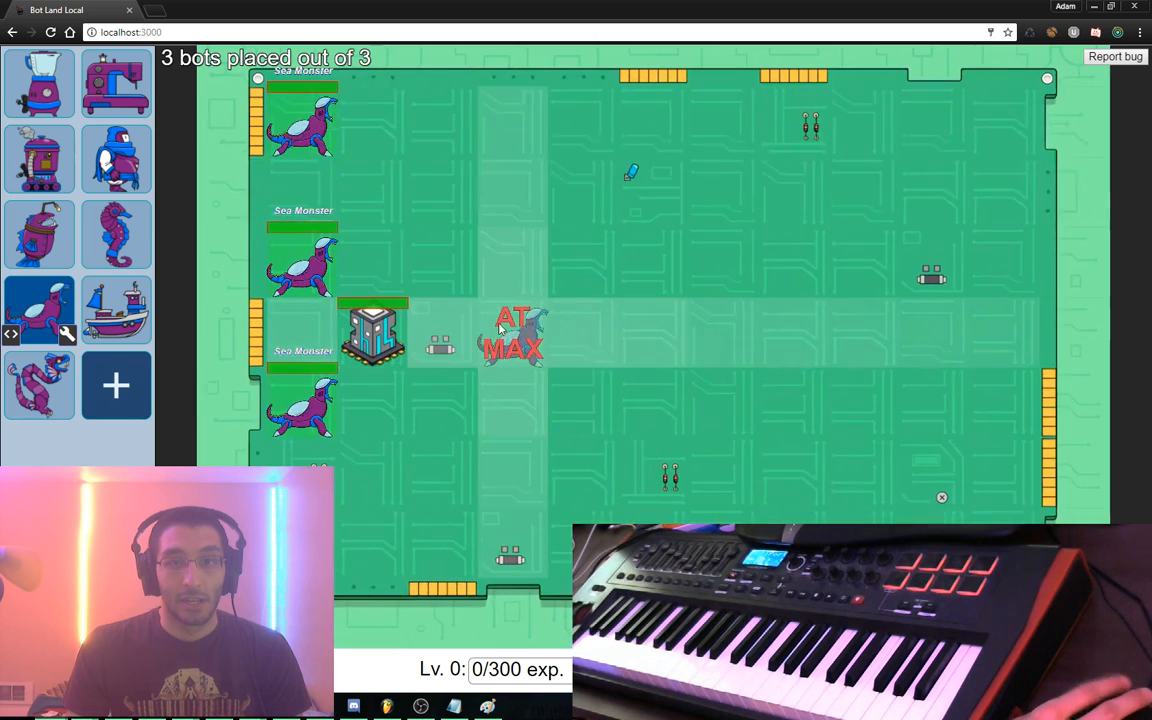
Run a test battle against AI bots on the defense map, then stop it
{"action": "left_click", "coordinate": [302, 668]}
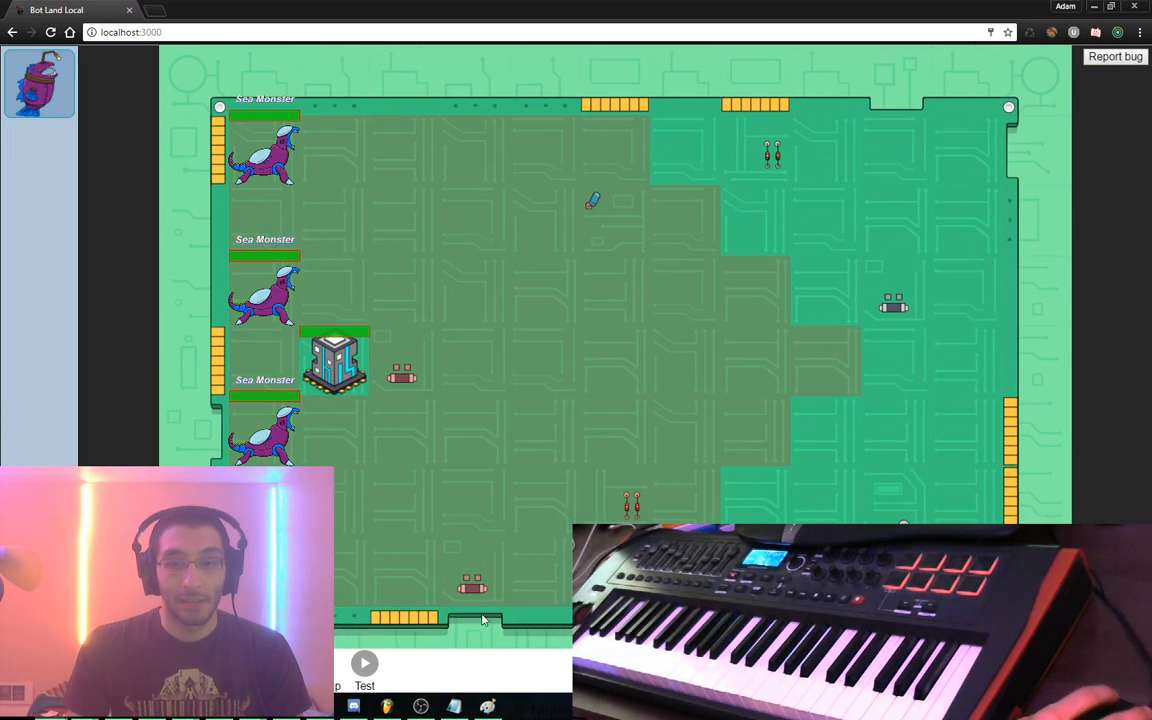
{"action": "left_click", "coordinate": [365, 664]}
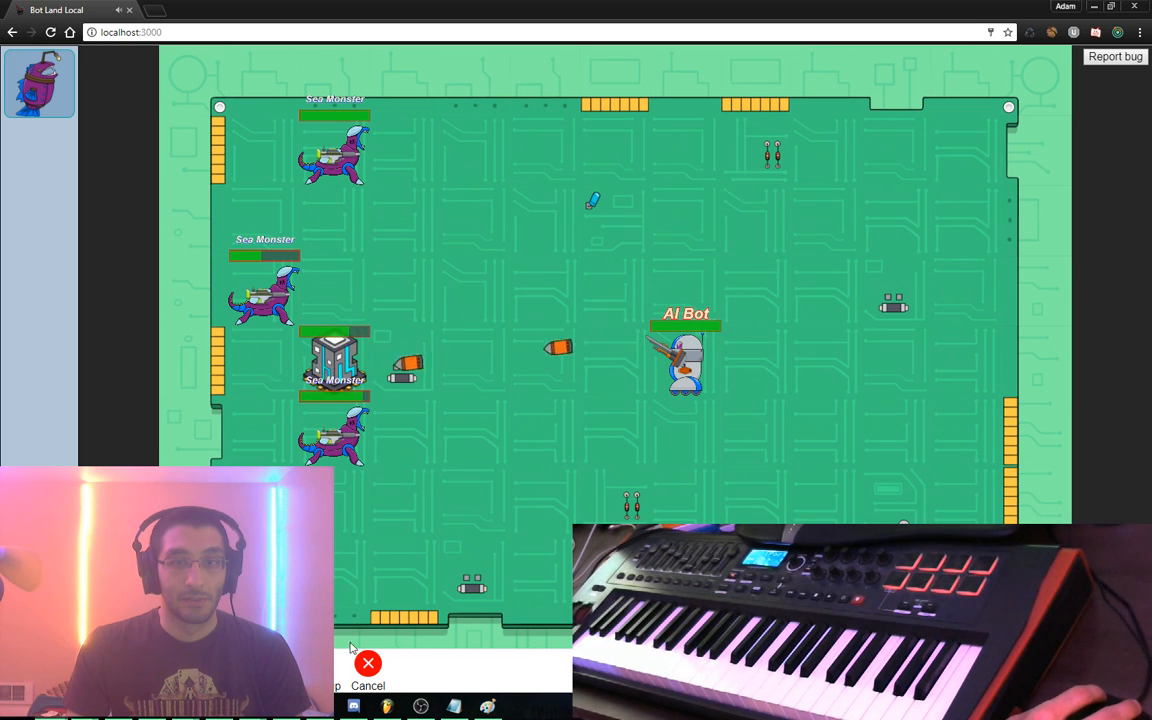
{"action": "left_click", "coordinate": [372, 670]}
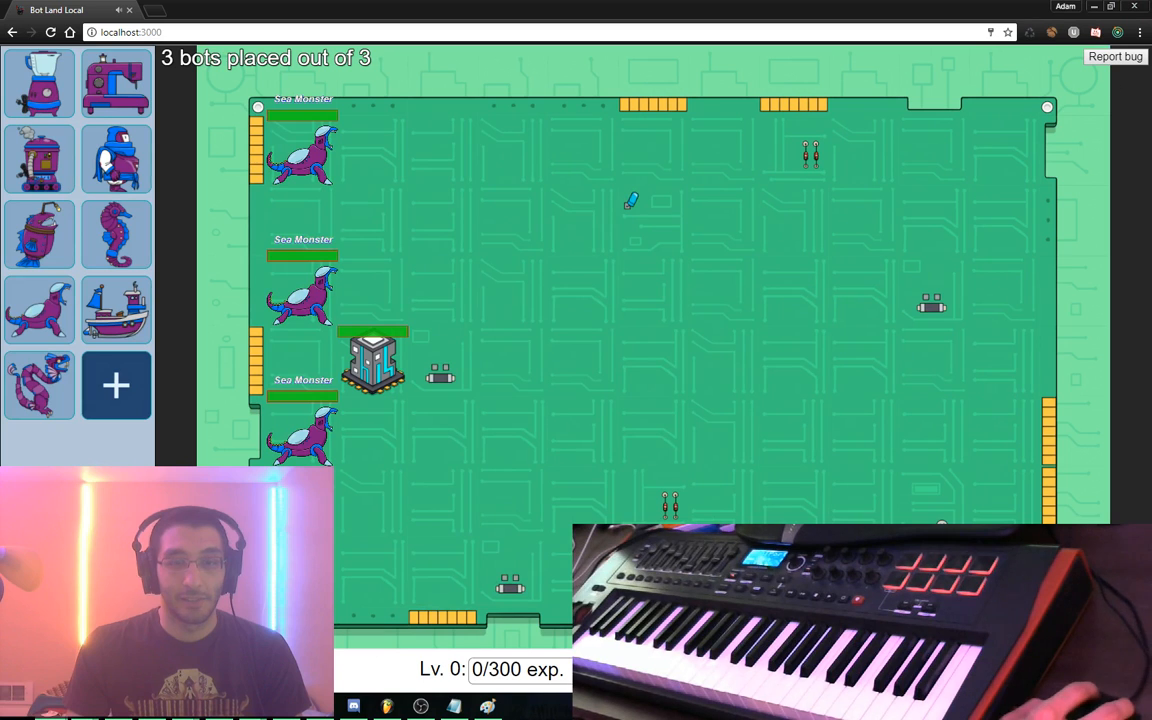
Exit discarding unsaved changes, glance at Settings and the defense editor, then switch to Sublime Text
{"action": "key", "text": "Escape"}
{"action": "left_click", "coordinate": [490, 397]}
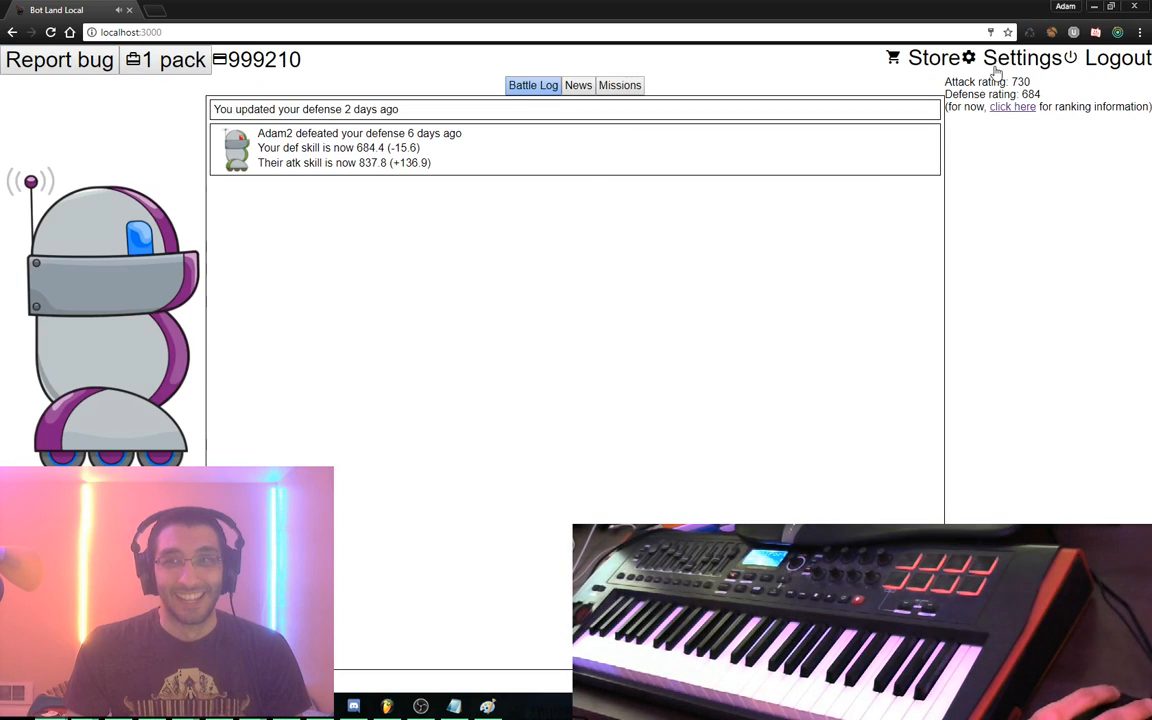
{"action": "left_click", "coordinate": [1000, 62]}
{"action": "left_click", "coordinate": [207, 393]}
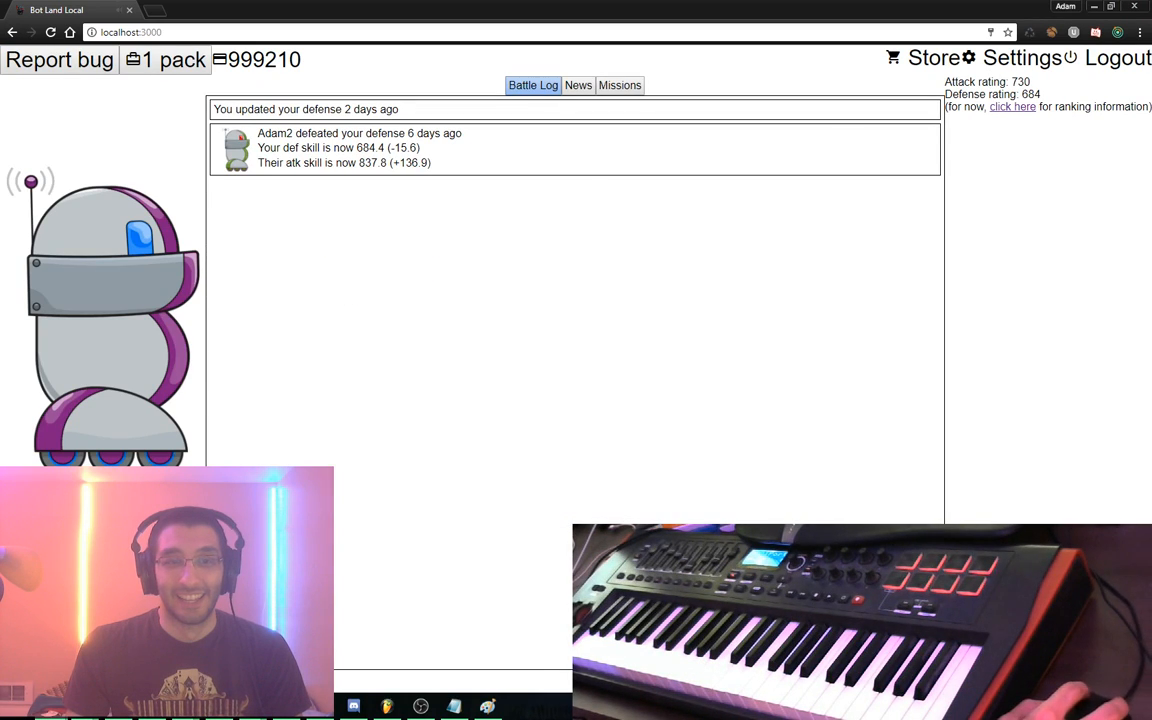
{"action": "left_click", "coordinate": [160, 445]}
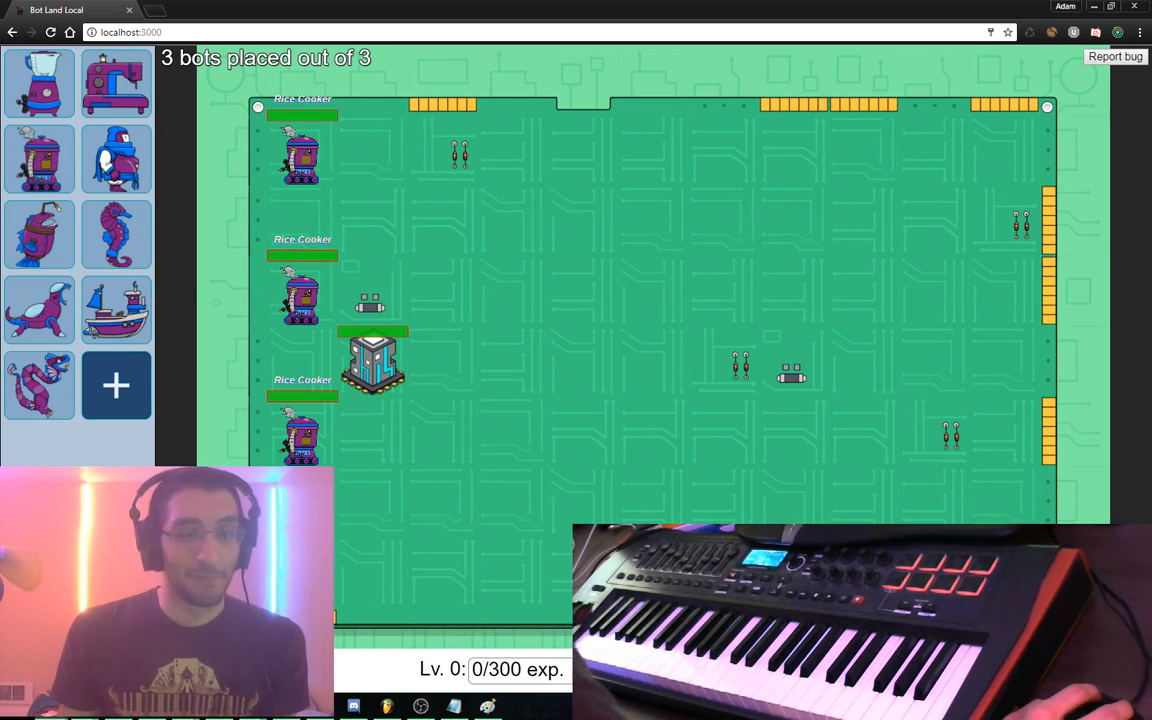
{"action": "key", "text": "Escape"}
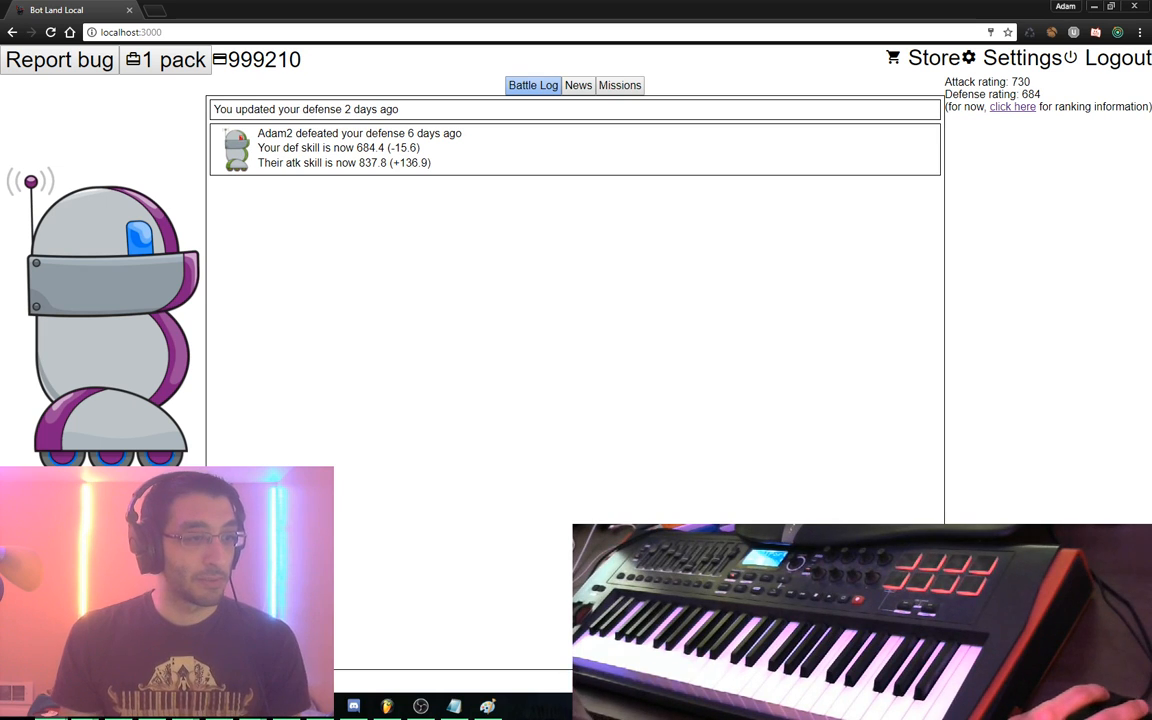
{"action": "key", "text": "alt+Tab"}
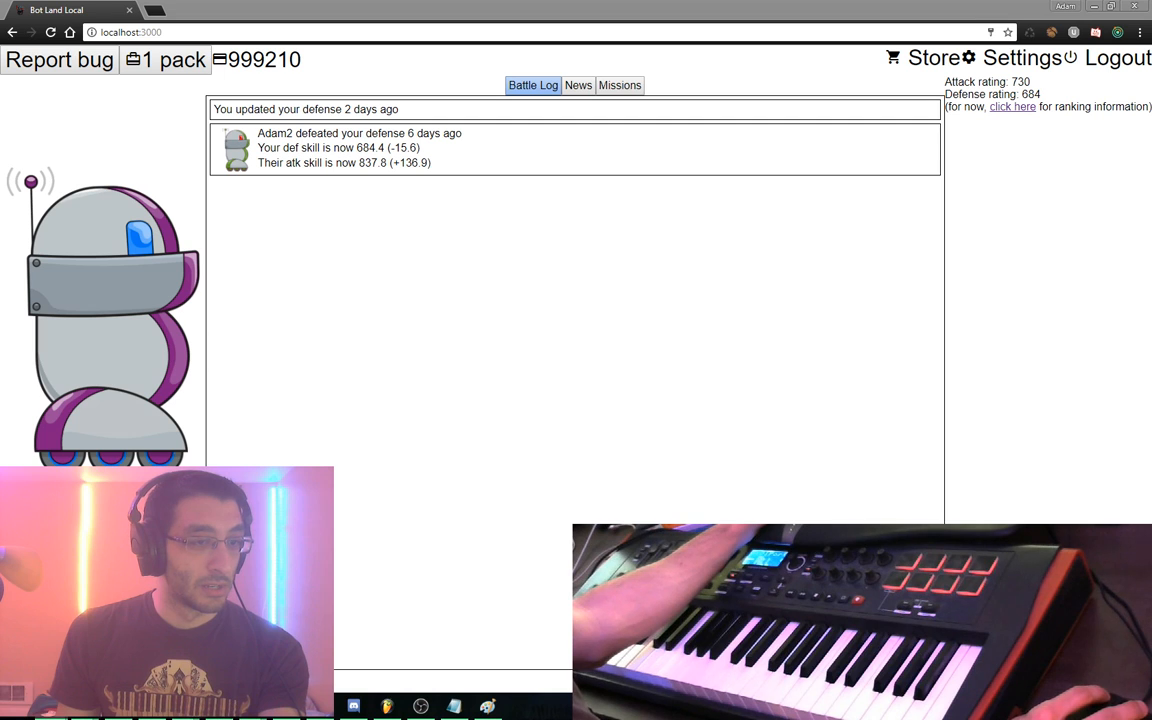
{"action": "key", "text": "alt+Tab"}
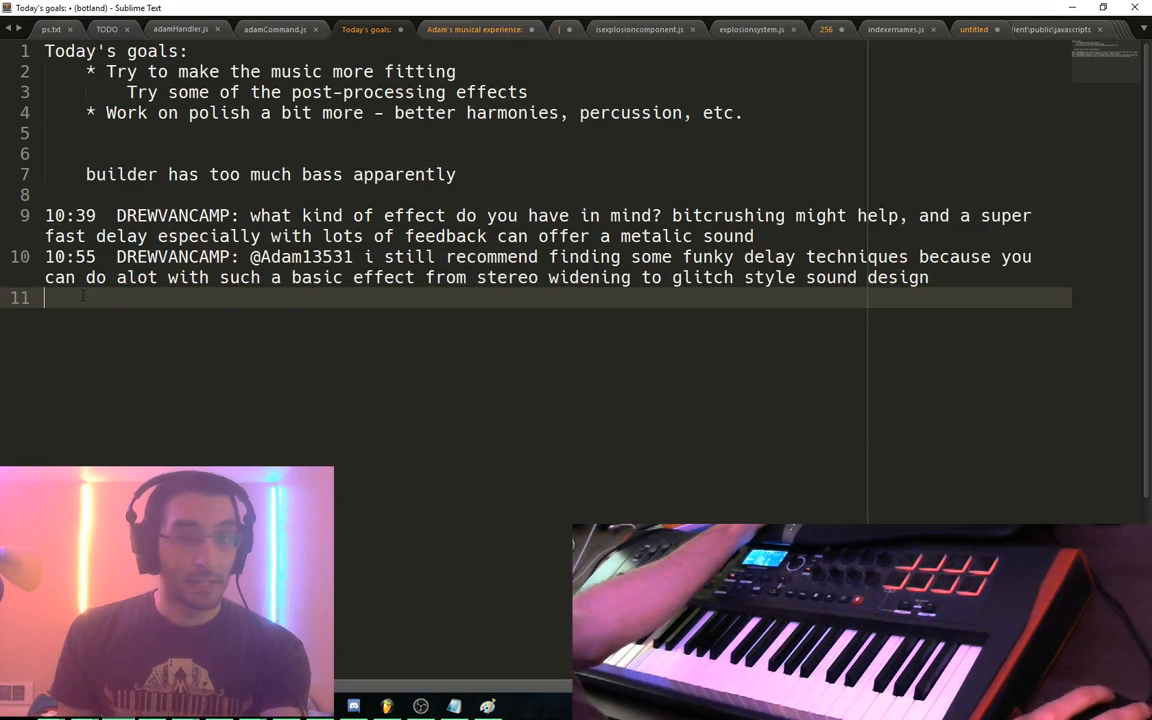
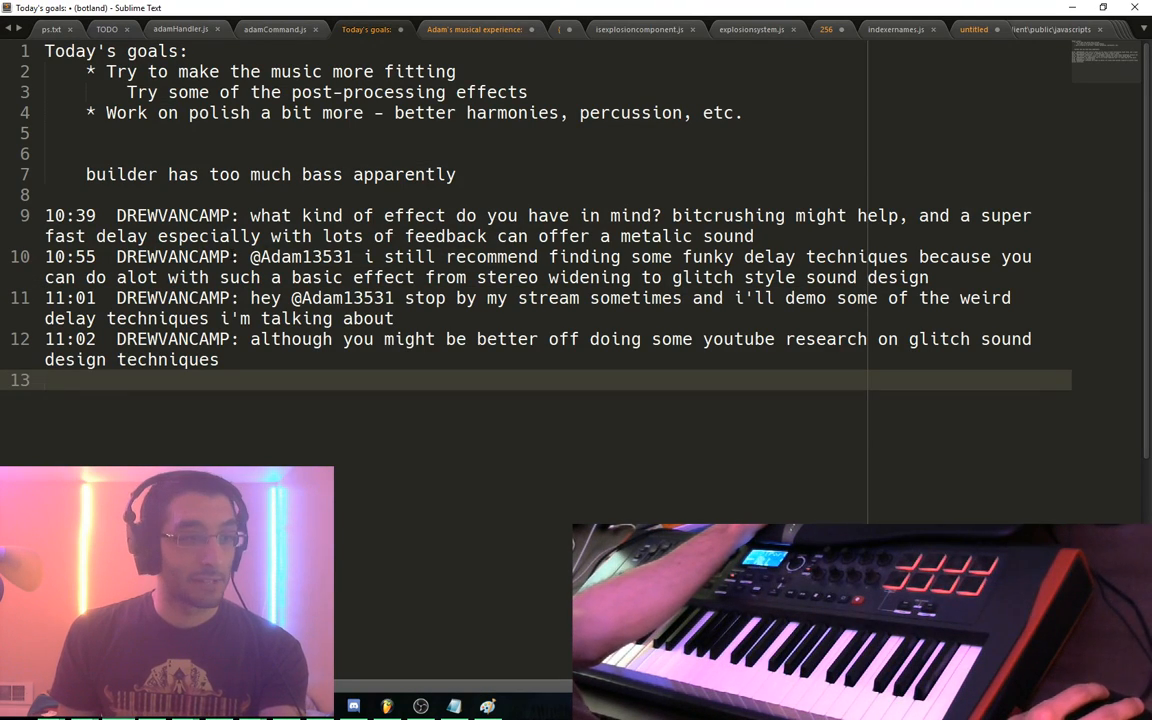
Paste the delay and glitch sound-design tips into the notes and close the bitcrusher and Wikipedia pages
{"action": "key", "text": "alt+Tab"}
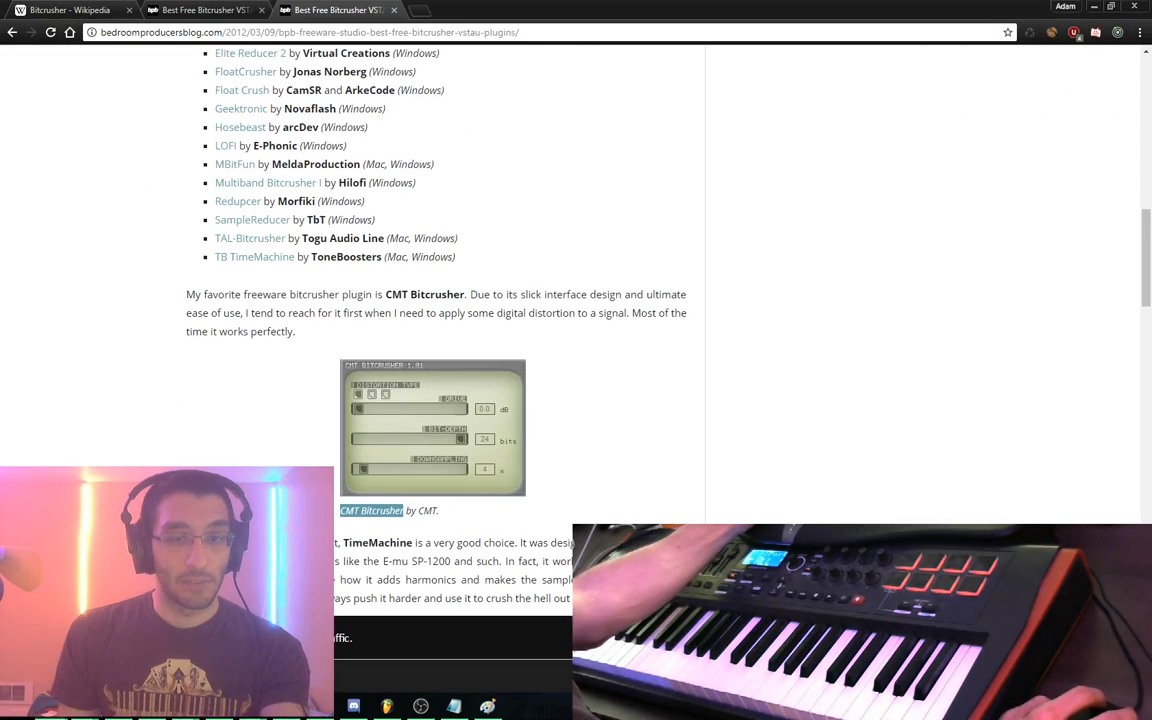
{"action": "left_click", "coordinate": [710, 275]}
{"action": "key", "text": "ctrl+w"}
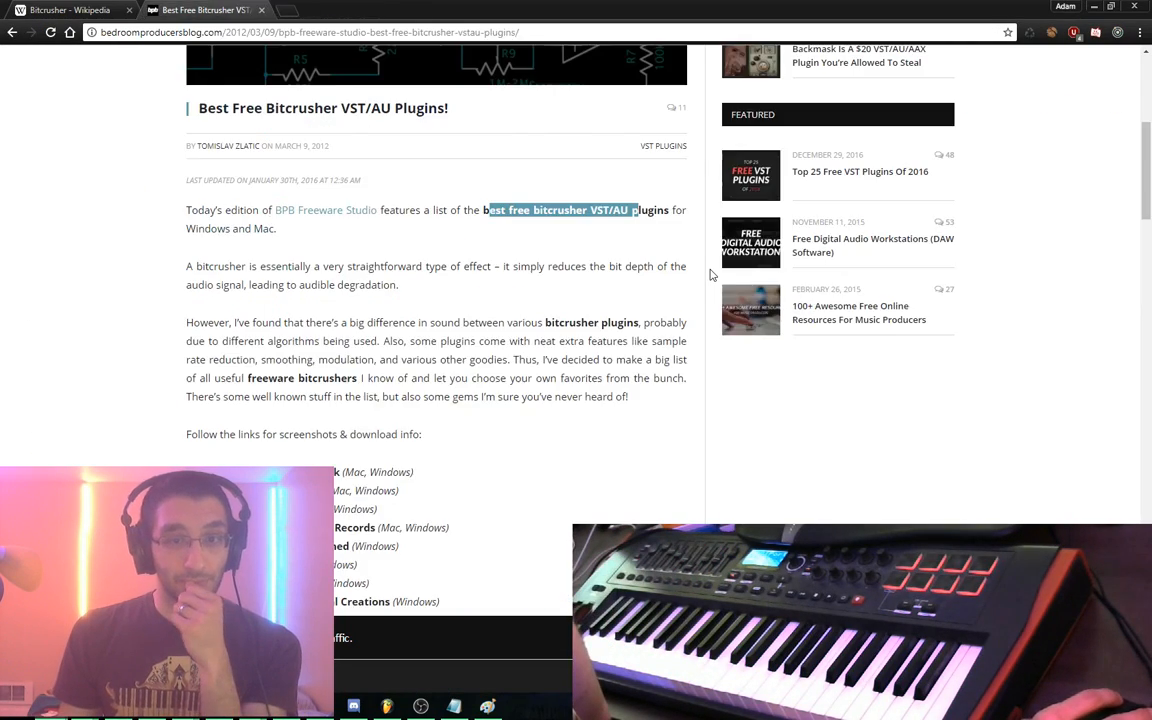
{"action": "key", "text": "ctrl+w"}
{"action": "key", "text": "ctrl+w"}
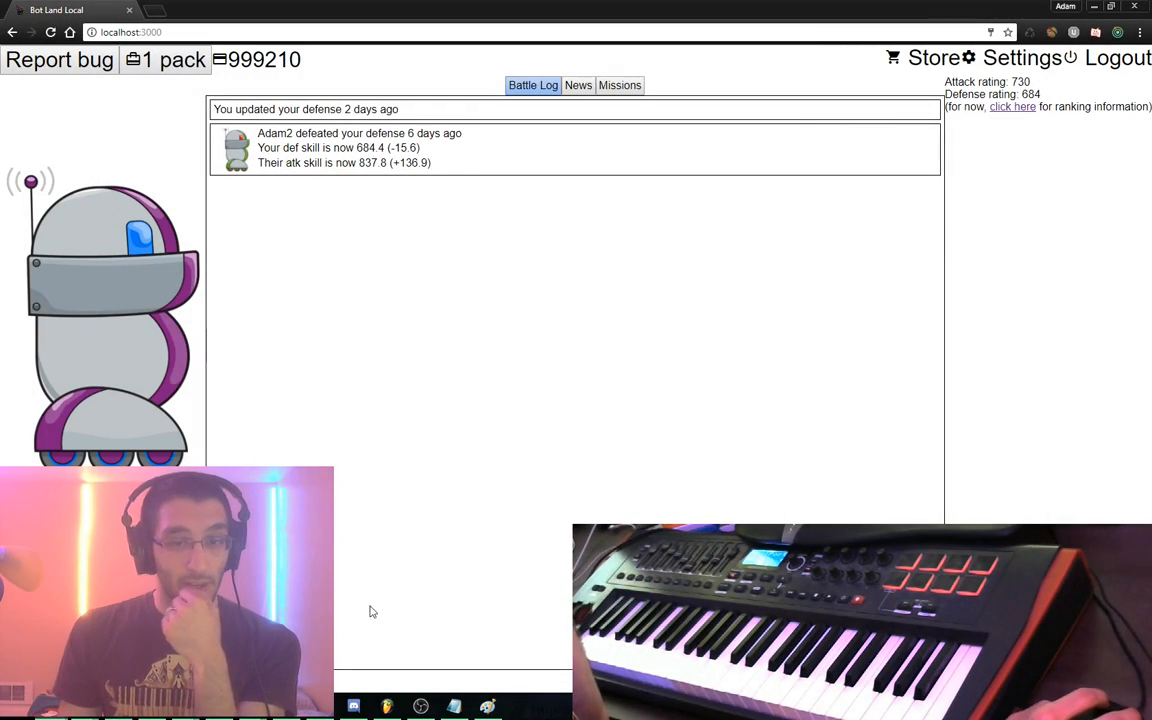
Bring FL Studio's test drums playlist to the front
{"action": "key", "text": "alt+Tab"}
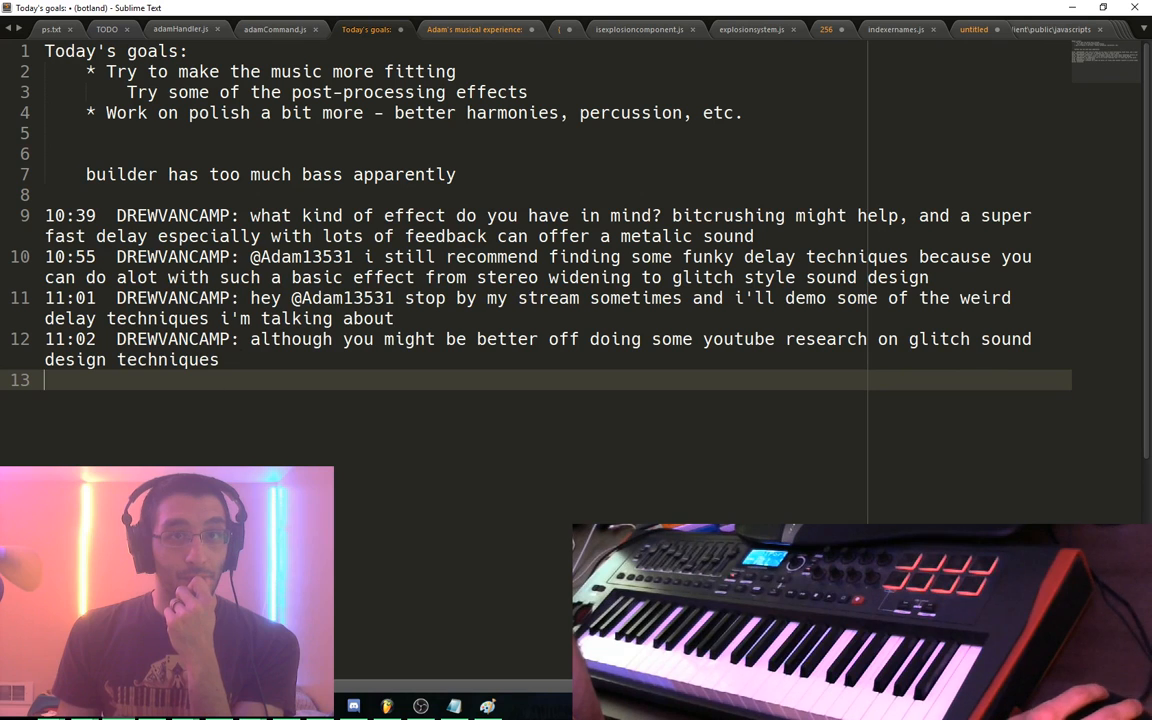
{"action": "left_click", "coordinate": [387, 706]}
{"action": "scroll", "coordinate": [450, 380], "scroll_direction": "left", "scroll_amount": 4}
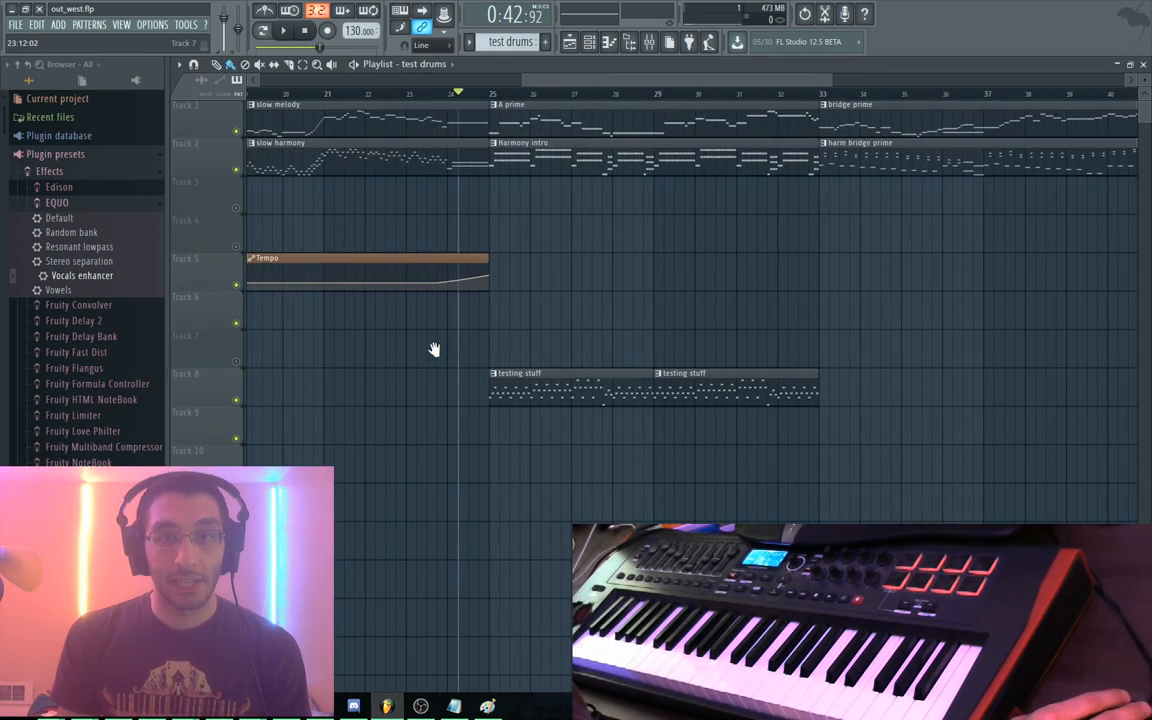
Scroll the playlist back to bar 1 and open Synth1 VSTi from the Channel rack
{"action": "scroll", "coordinate": [433, 349], "scroll_direction": "left", "scroll_amount": 6}
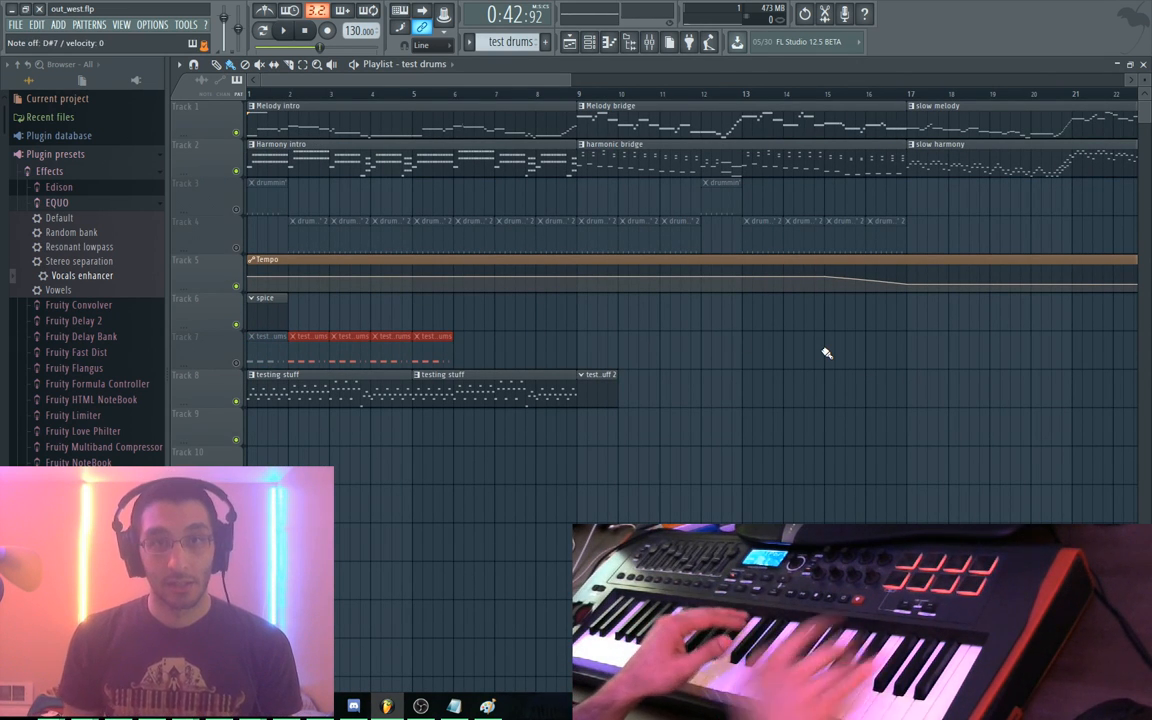
{"action": "right_click", "coordinate": [231, 101]}
{"action": "left_click", "coordinate": [209, 128]}
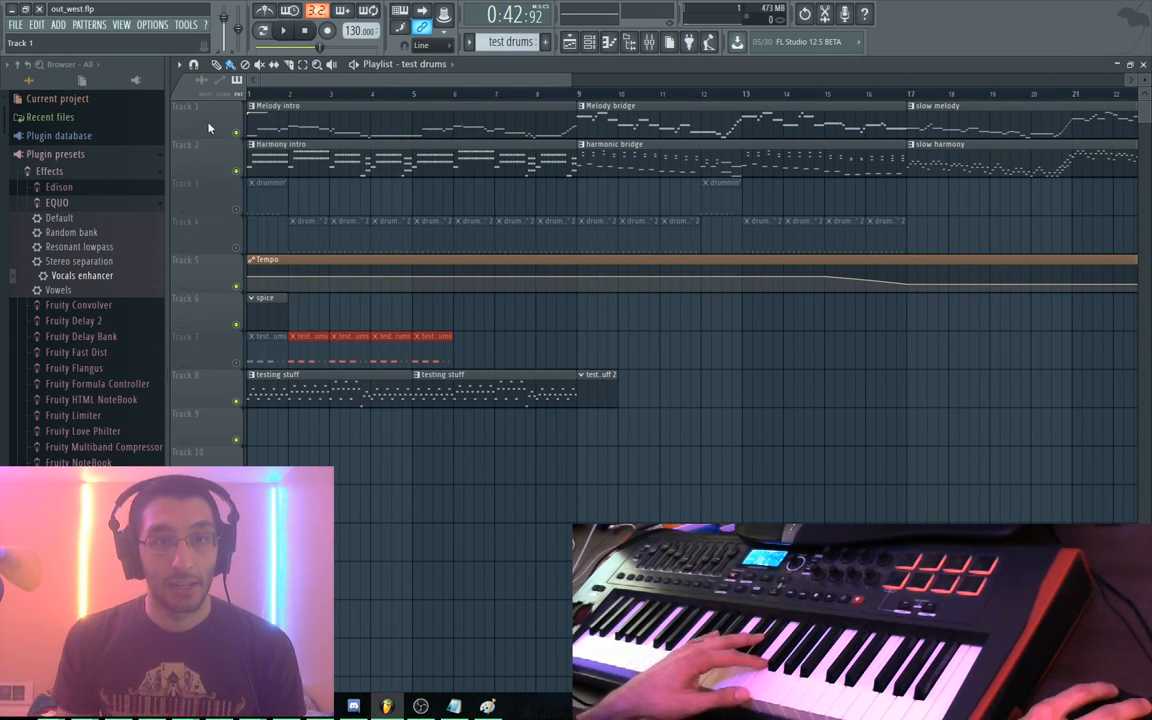
{"action": "key", "text": "F6"}
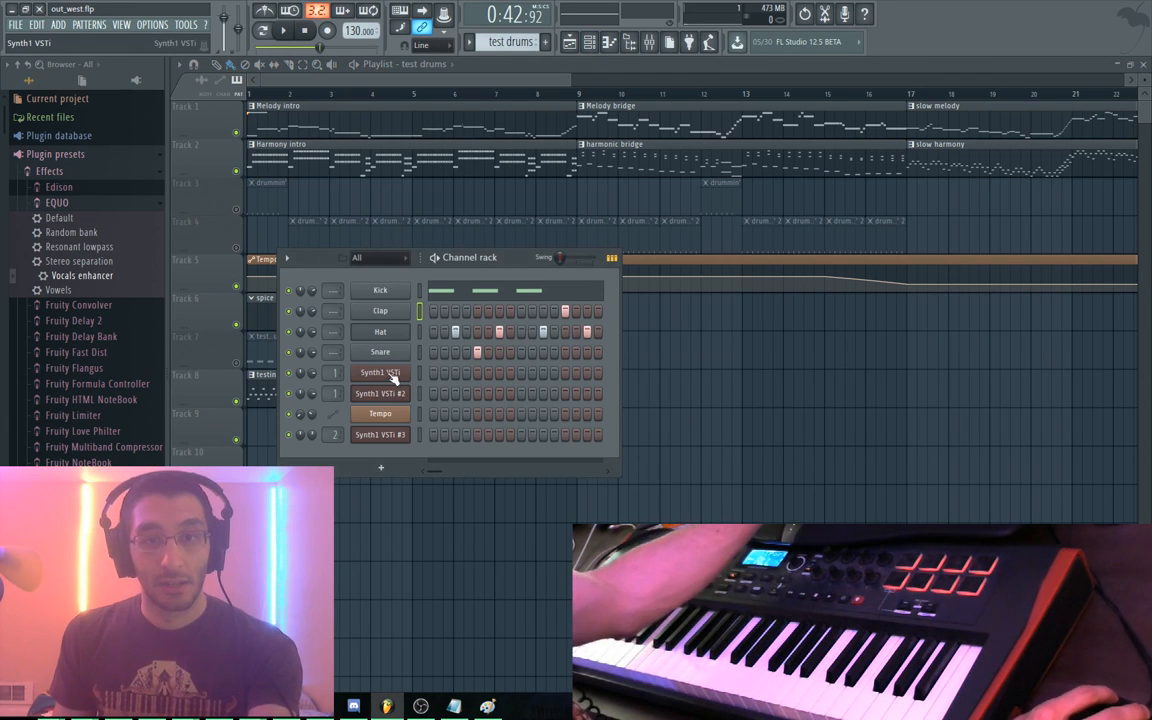
{"action": "left_click", "coordinate": [391, 373]}
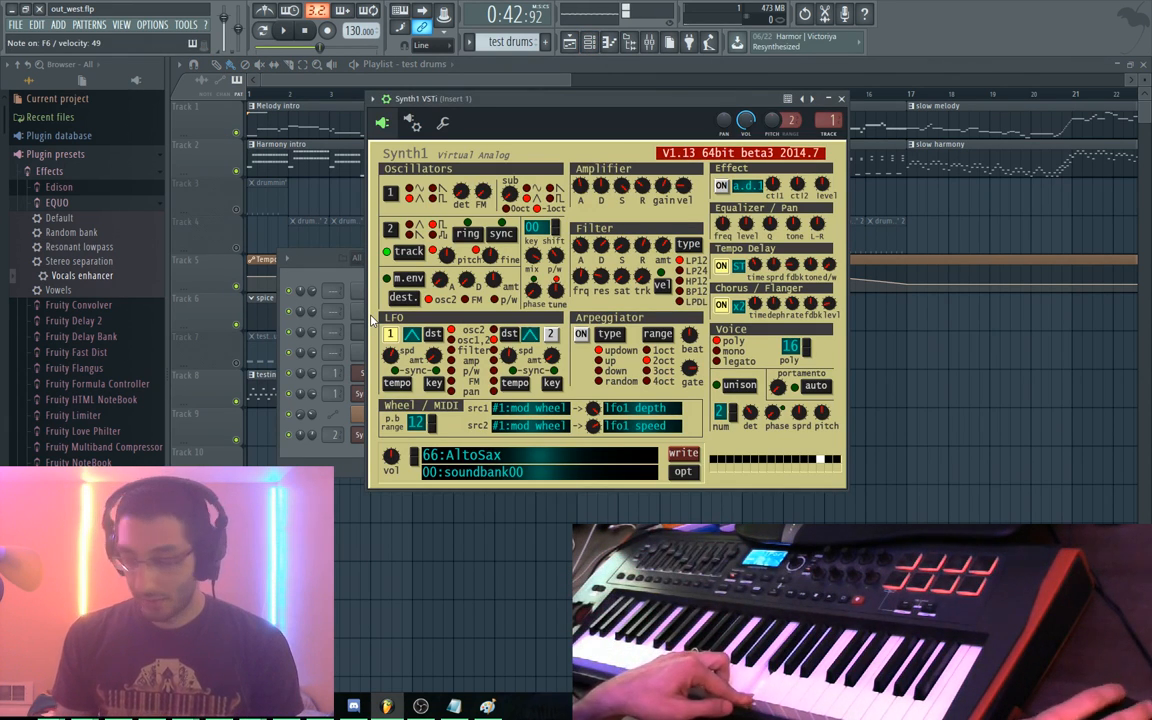
Switch to the testeroni pattern and open Synth1 VSTi #3 showing its 1:triangle harmony program
{"action": "key", "text": "KP_Add"}
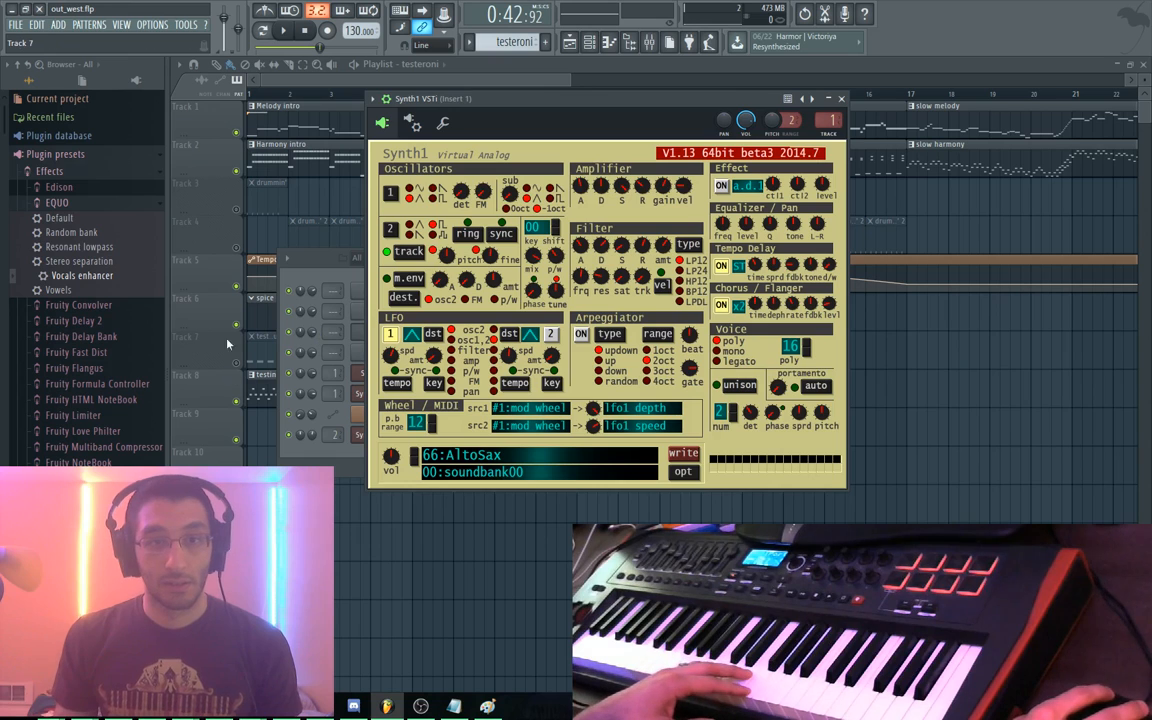
{"action": "key", "text": "F12"}
{"action": "key", "text": "F6"}
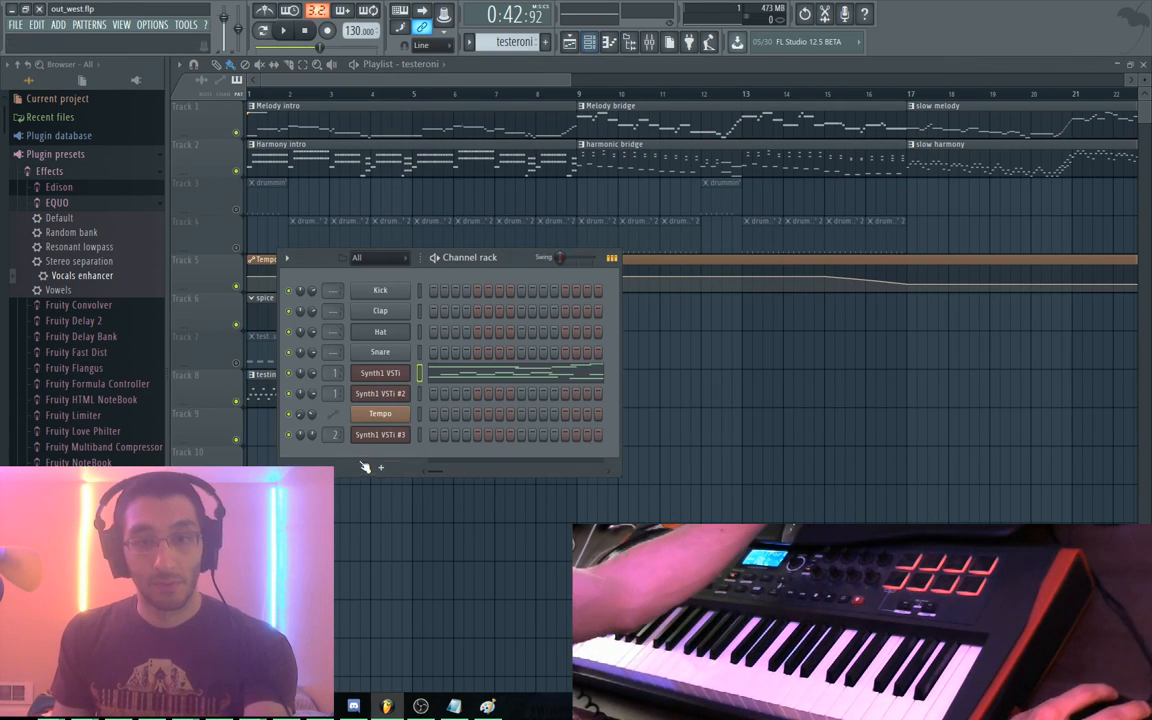
{"action": "left_click", "coordinate": [380, 437]}
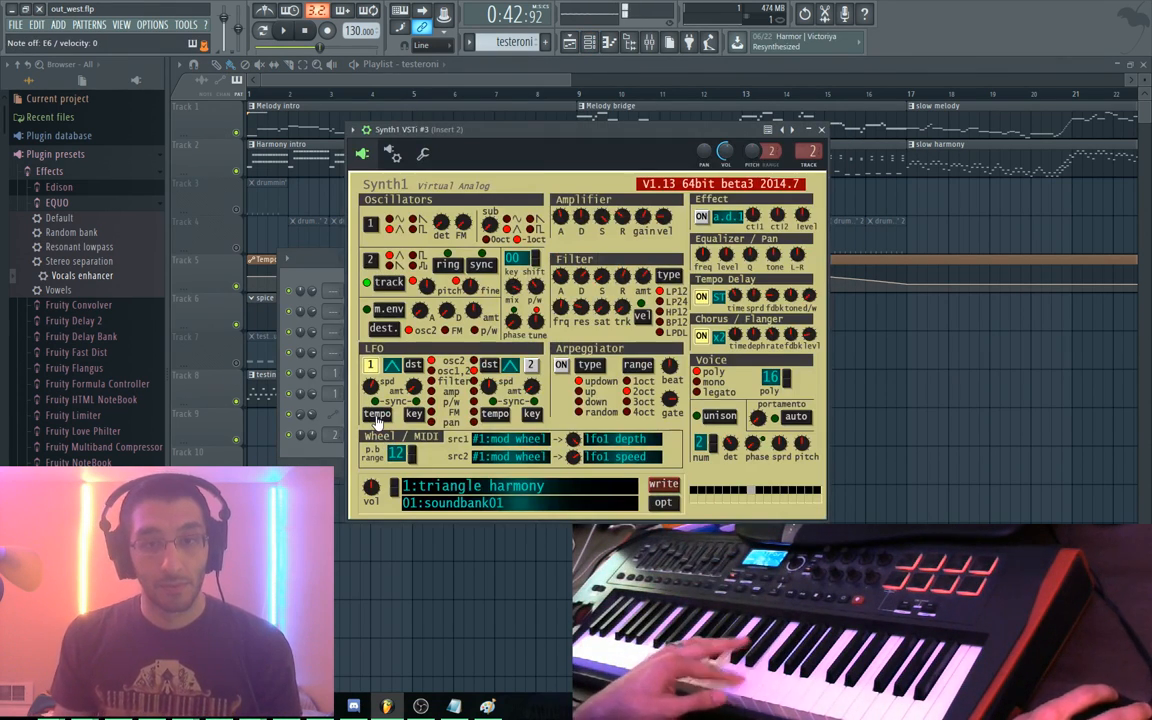
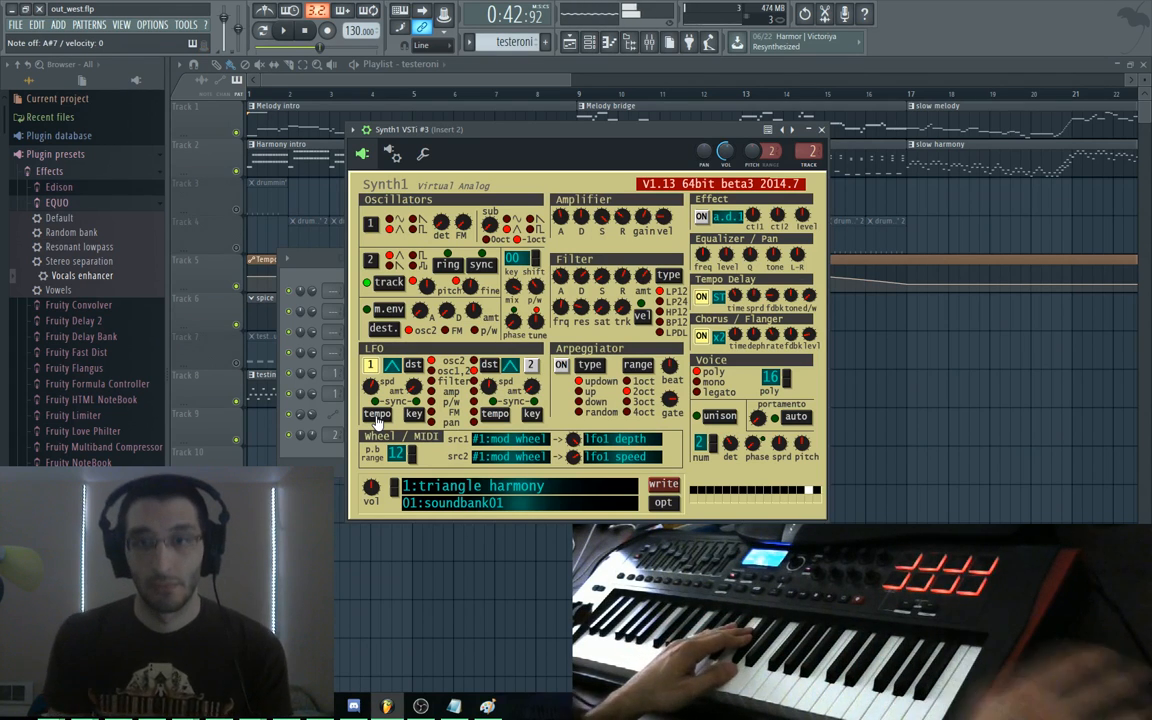
Make slow harmony prime current, bring the playlist forward, then show the mixer on Insert 2
{"action": "left_click", "coordinate": [265, 302]}
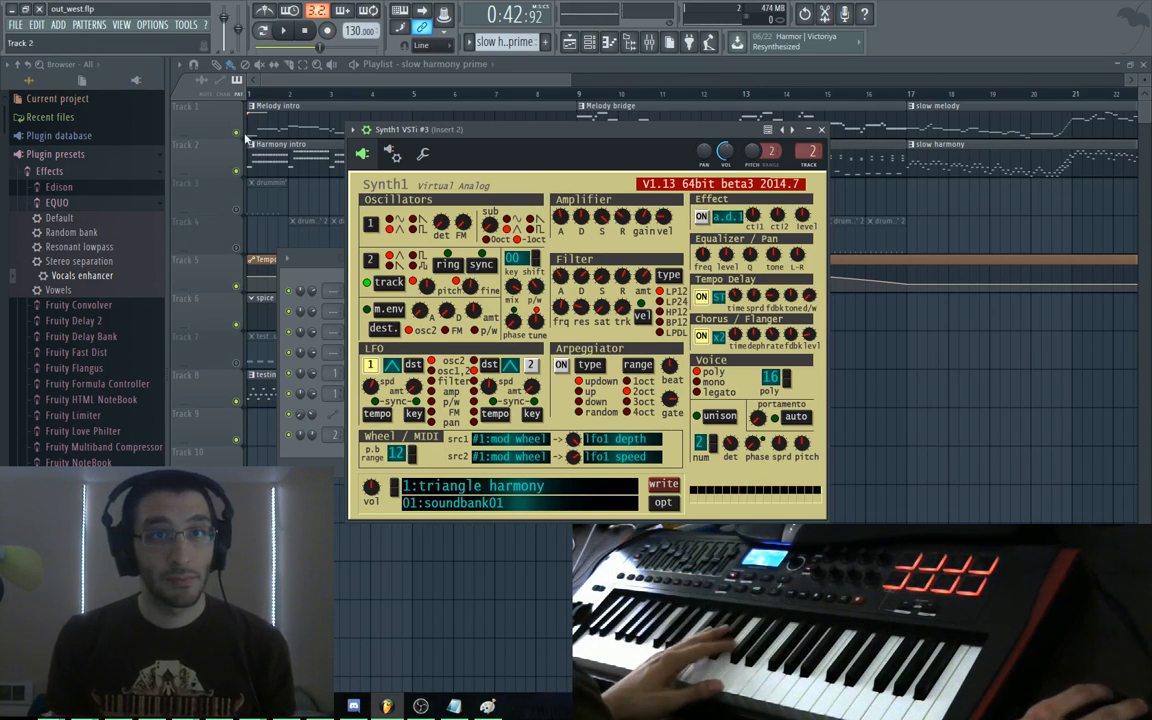
{"action": "left_click", "coordinate": [512, 69]}
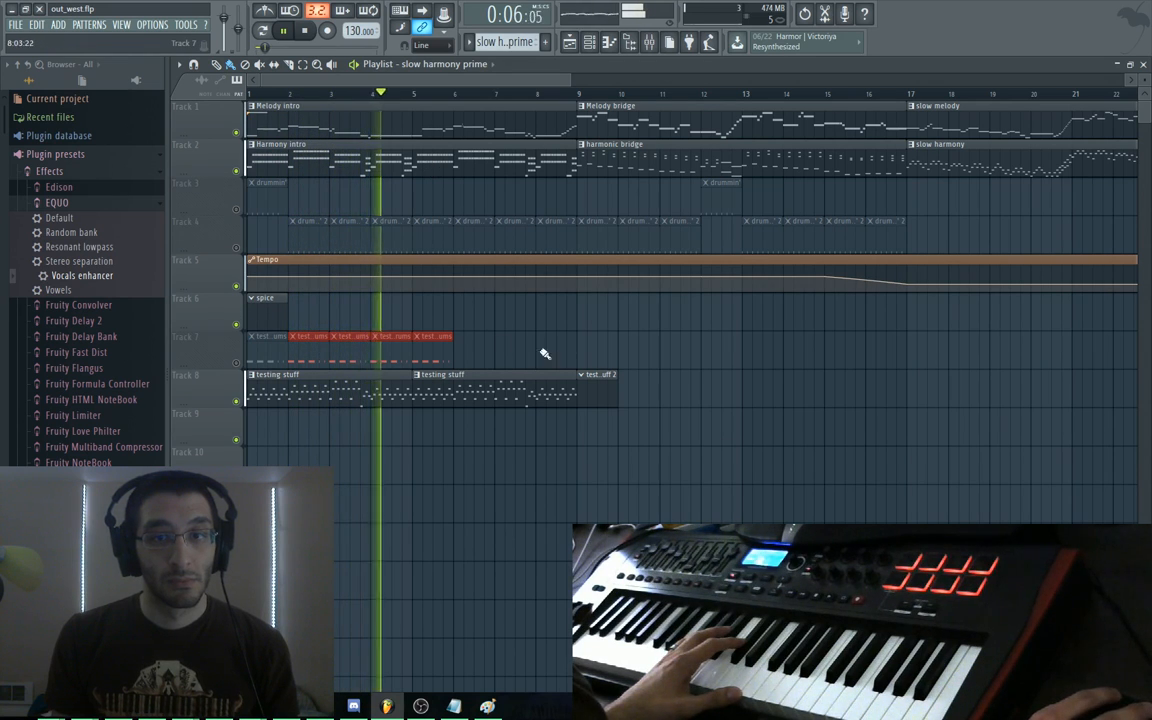
{"action": "right_click", "coordinate": [208, 392]}
{"action": "left_click", "coordinate": [186, 382]}
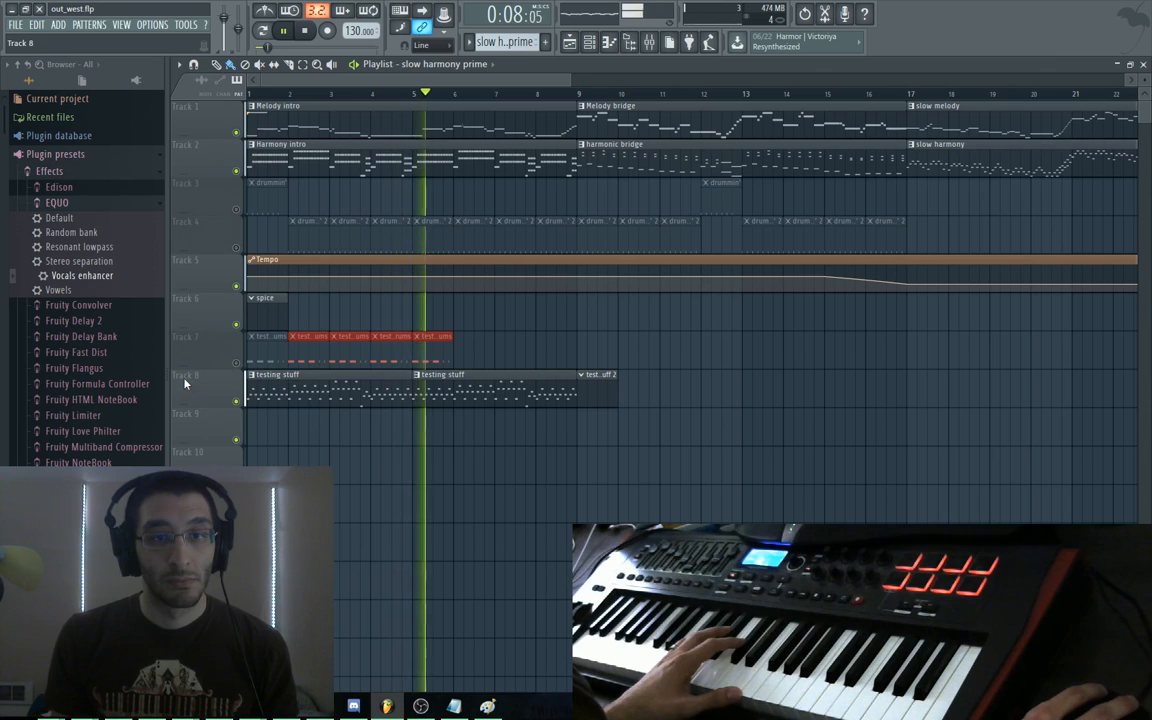
{"action": "key", "text": "F10"}
{"action": "key", "text": "F10"}
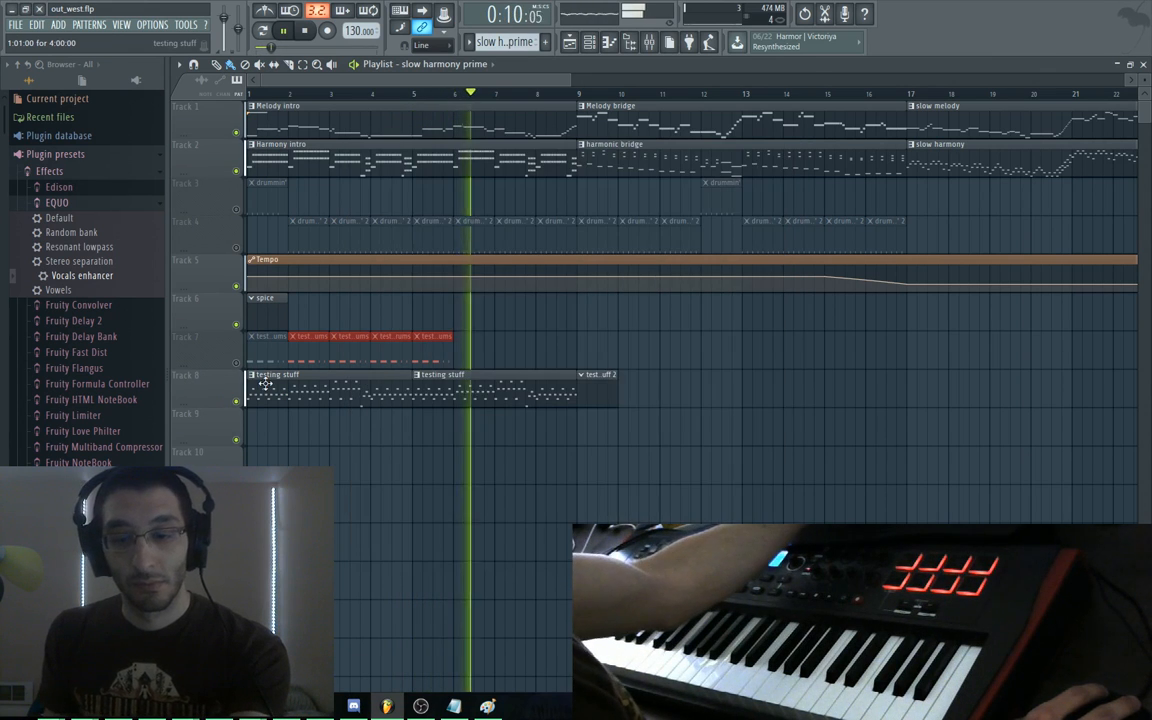
{"action": "key", "text": "F9"}
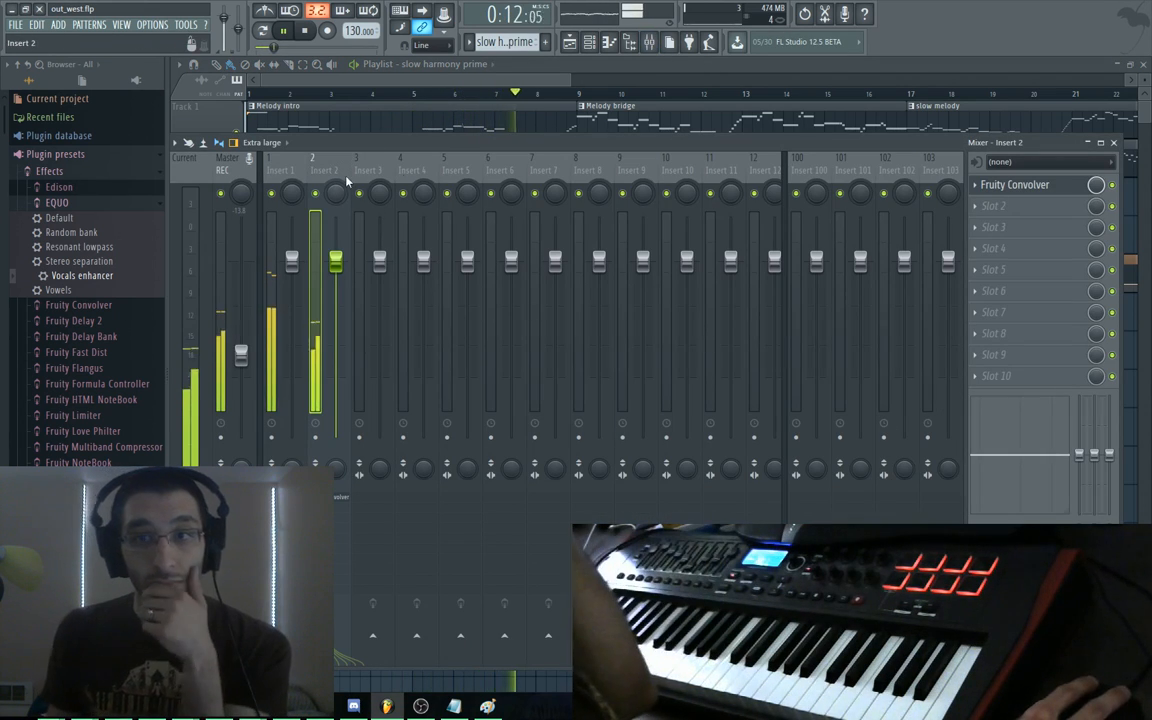
Add Fruity Love Philter to Insert 2's second effect slot
{"action": "left_click", "coordinate": [995, 210]}
{"action": "mouse_move", "coordinate": [947, 259]}
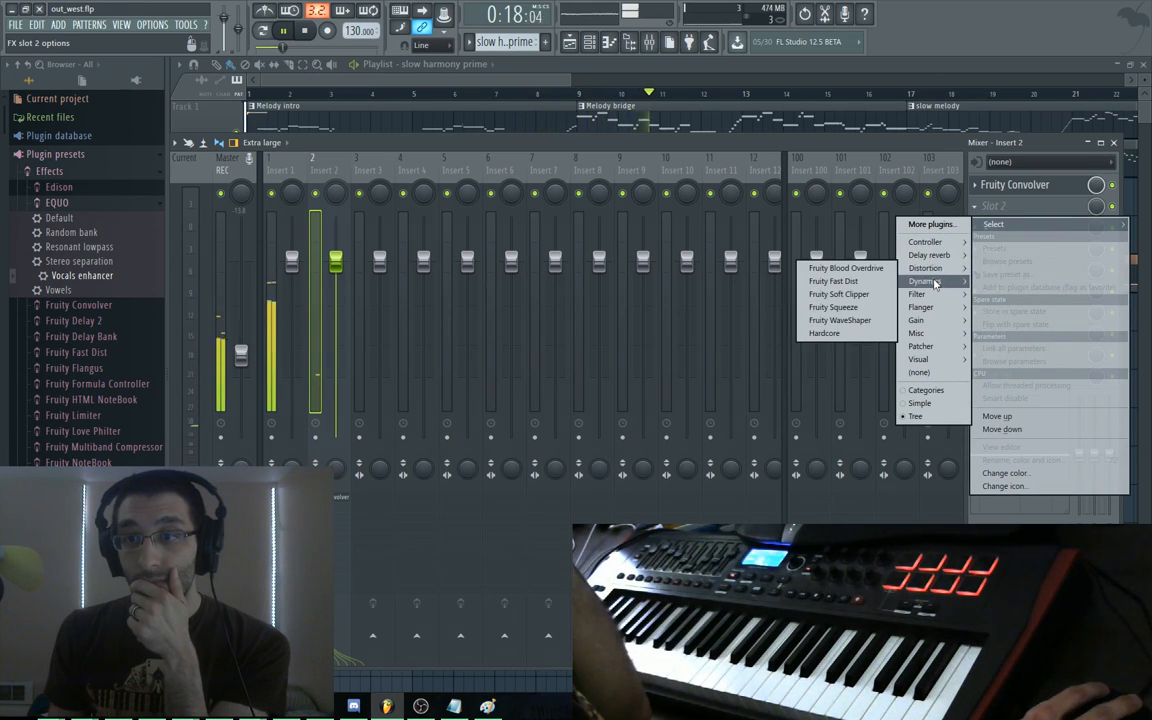
{"action": "mouse_move", "coordinate": [935, 297]}
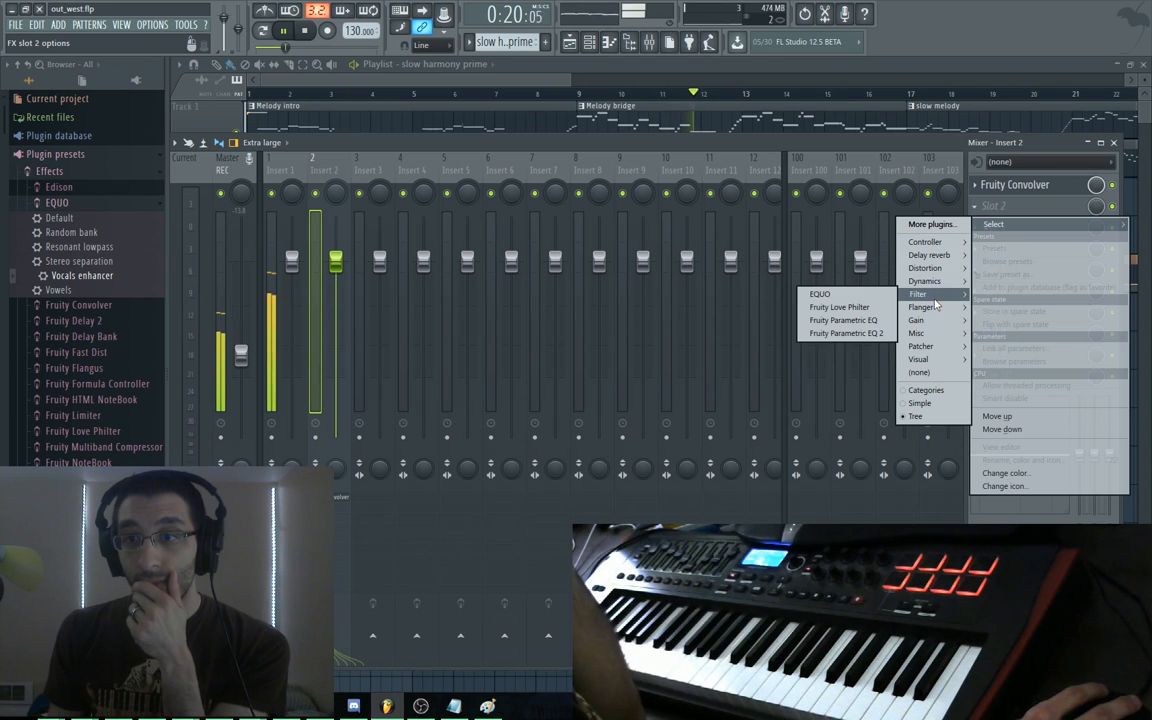
{"action": "left_click", "coordinate": [839, 307]}
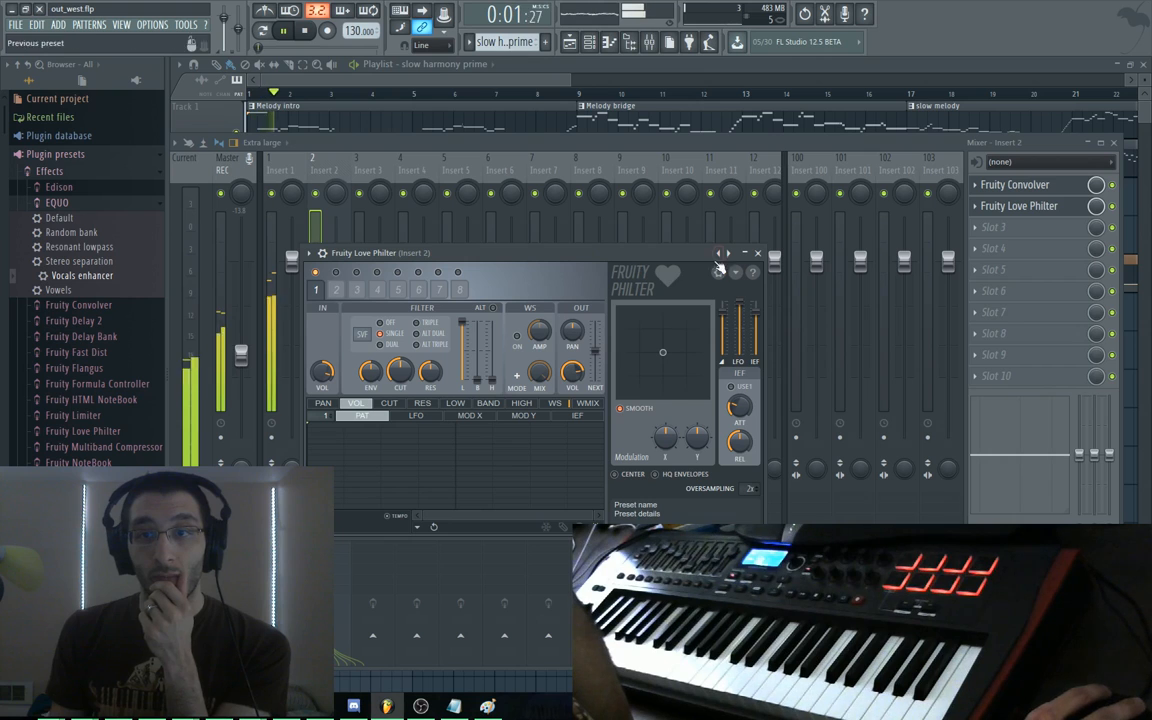
Audition Love Philter presets: Default, Dist lowpass, High-low double pattern and a plain lowpass
{"action": "left_click", "coordinate": [721, 254]}
{"action": "left_click", "coordinate": [729, 254]}
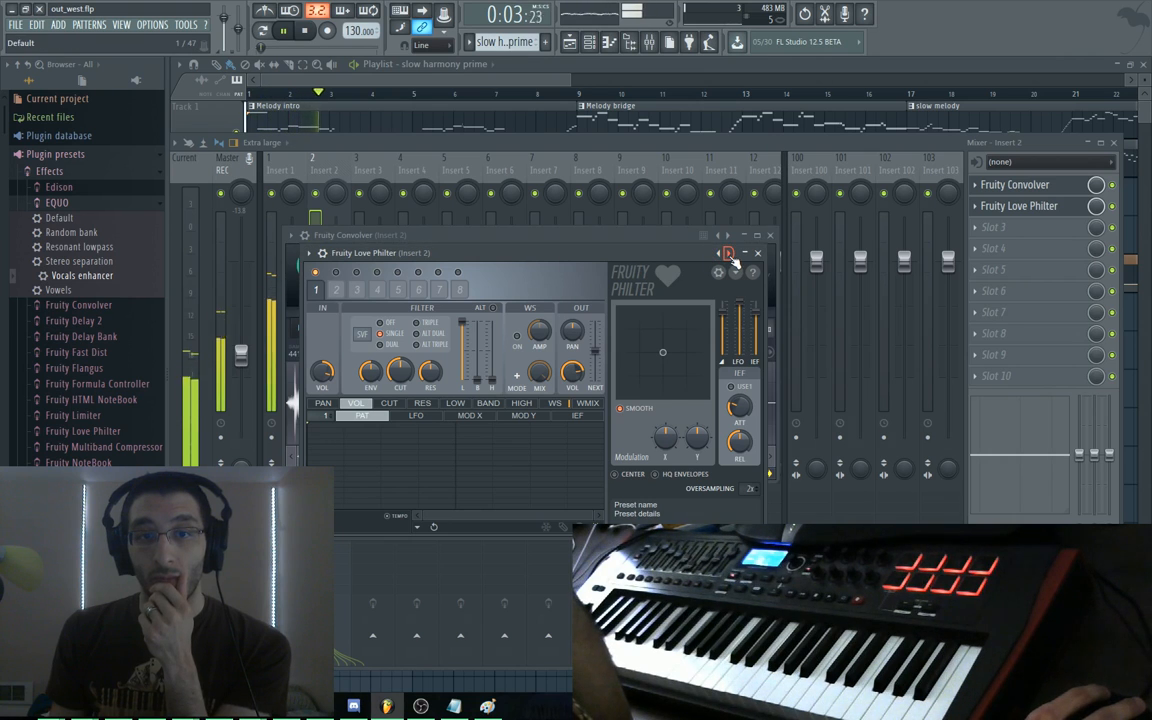
{"action": "left_click", "coordinate": [729, 254]}
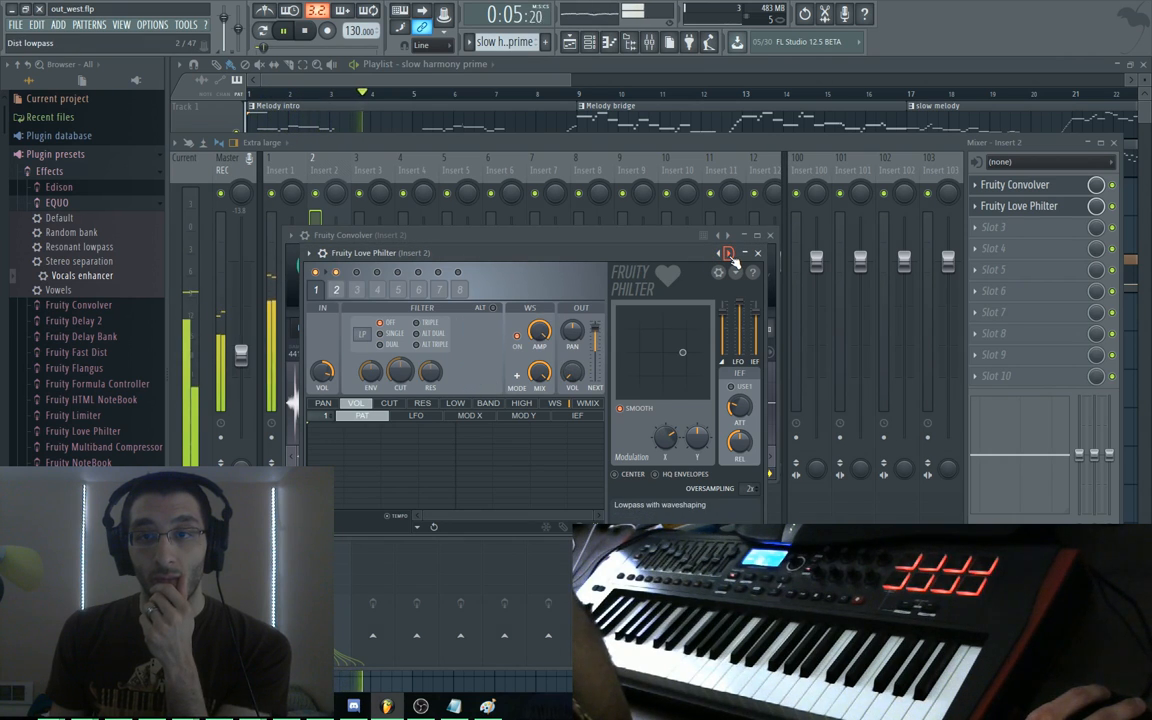
{"action": "left_click", "coordinate": [729, 254]}
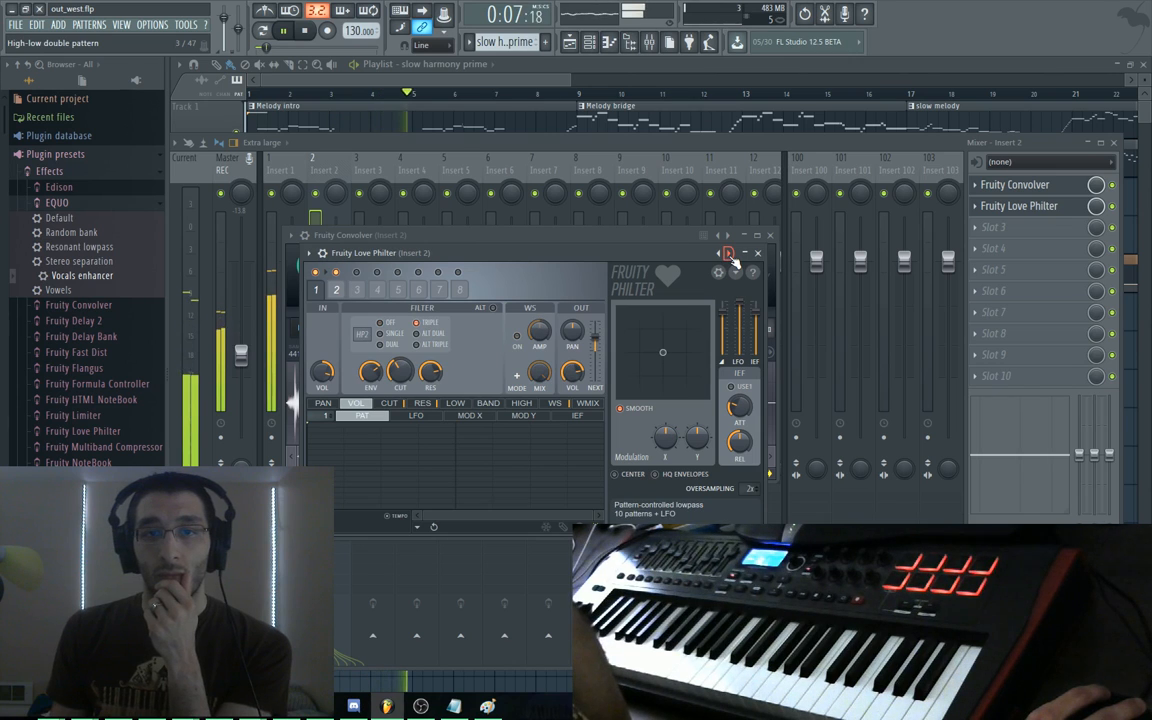
{"action": "left_click", "coordinate": [729, 254]}
{"action": "key", "text": "space"}
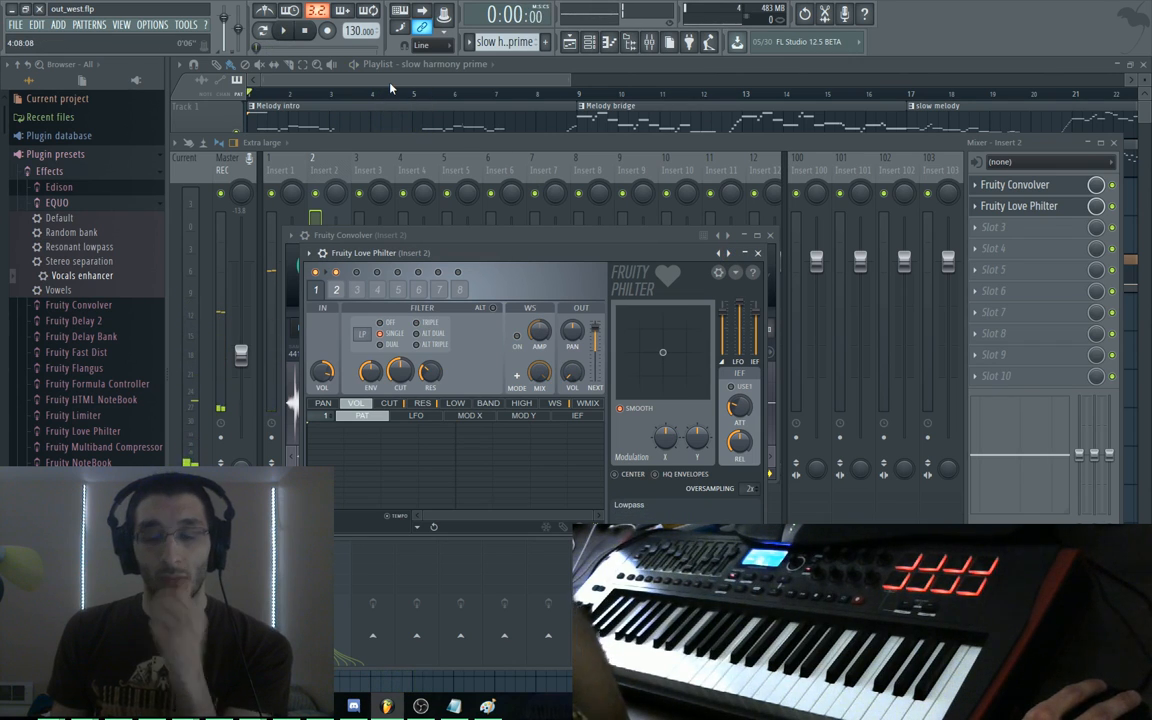
{"action": "key", "text": "space"}
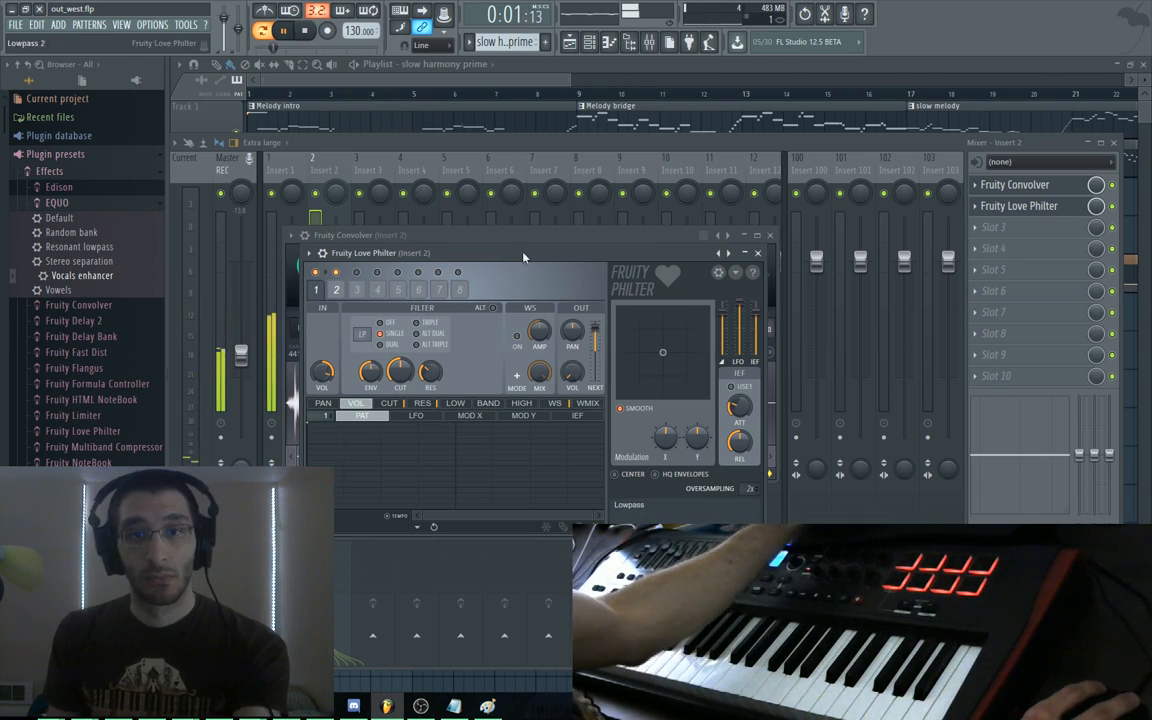
{"action": "key", "text": "space"}
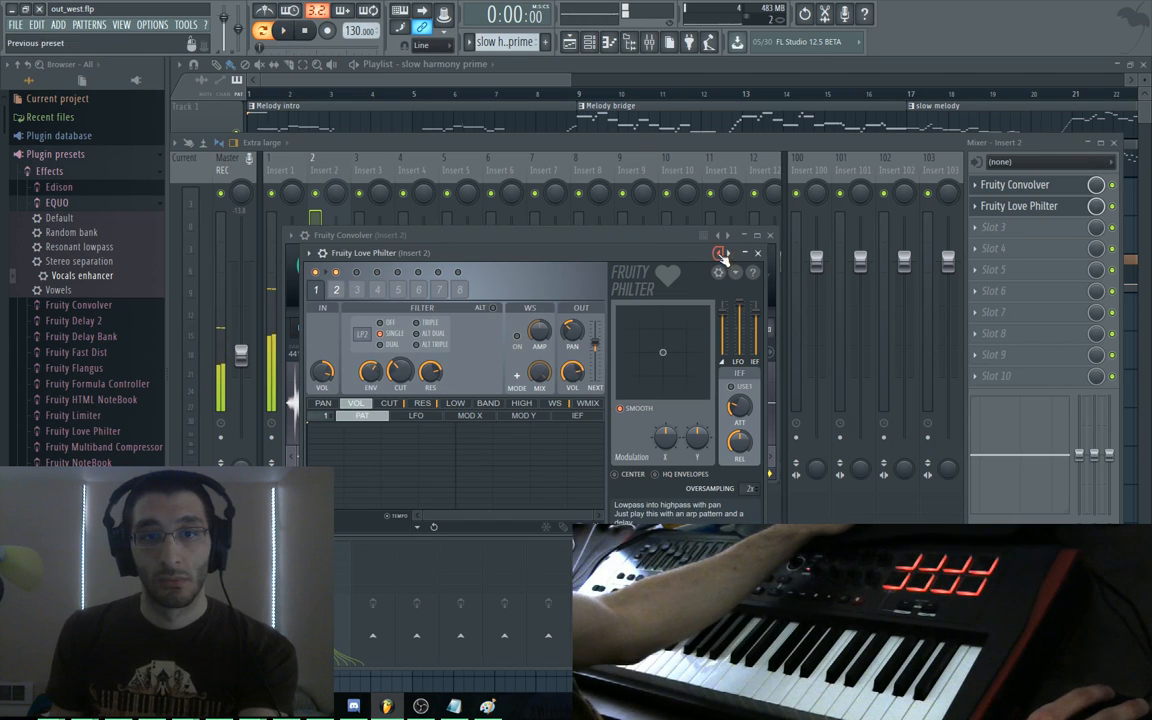
Play the arrangement from the playlist and bring the mixer back up
{"action": "left_click", "coordinate": [264, 69]}
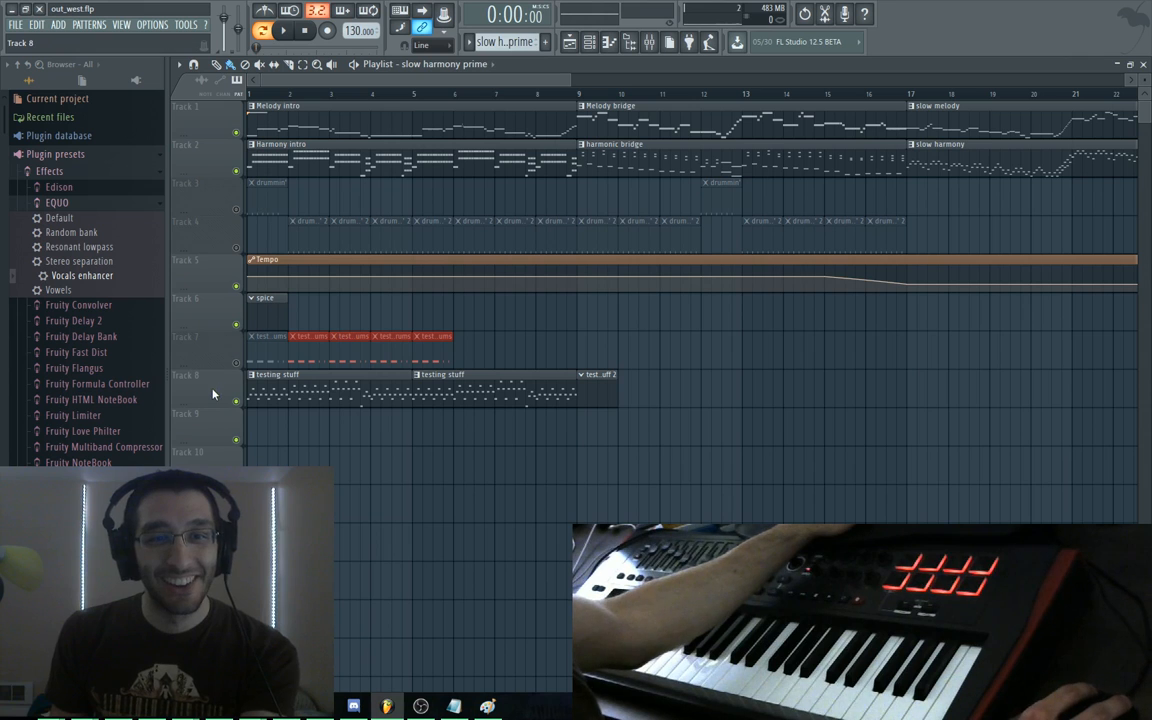
{"action": "key", "text": "space"}
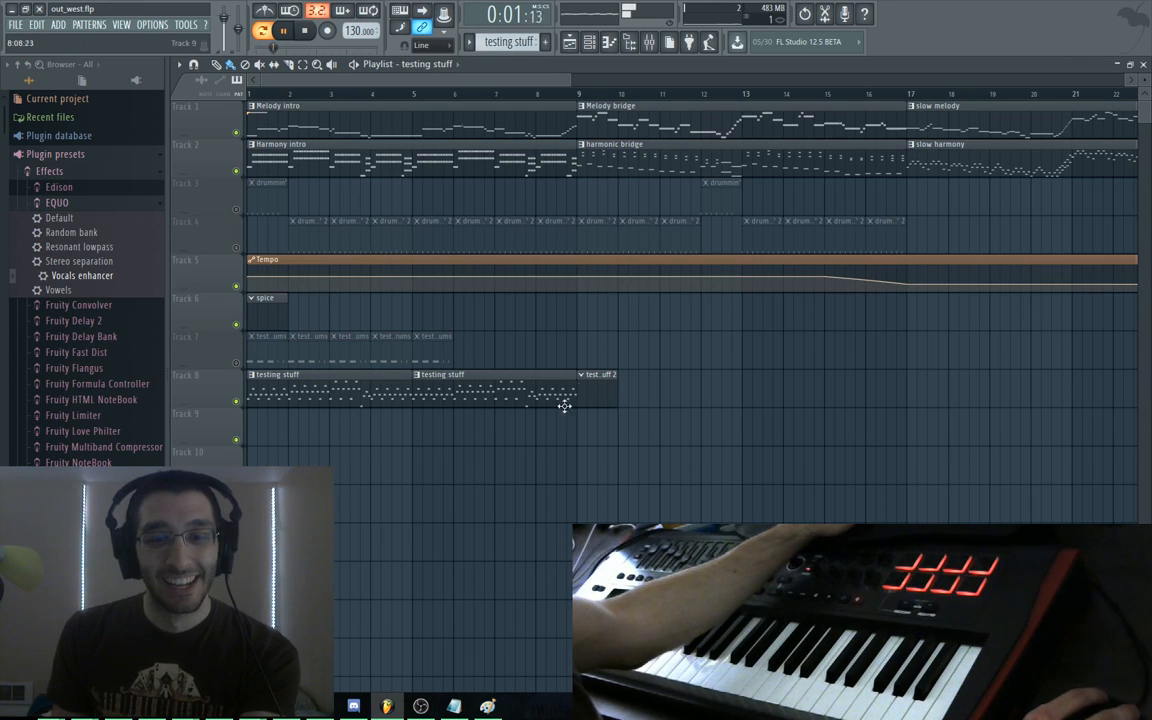
{"action": "key", "text": "F9"}
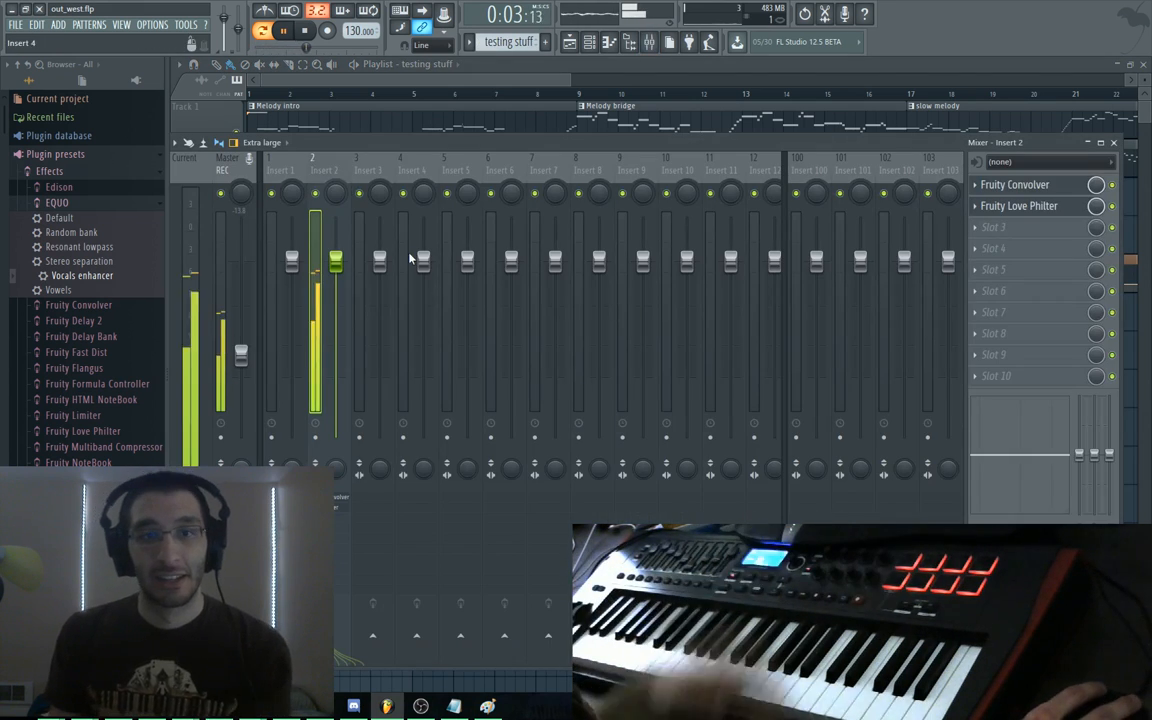
Open Insert 2's Fruity Convolver, step through impulses, and reveal its presets in the browser
{"action": "left_click", "coordinate": [1015, 185]}
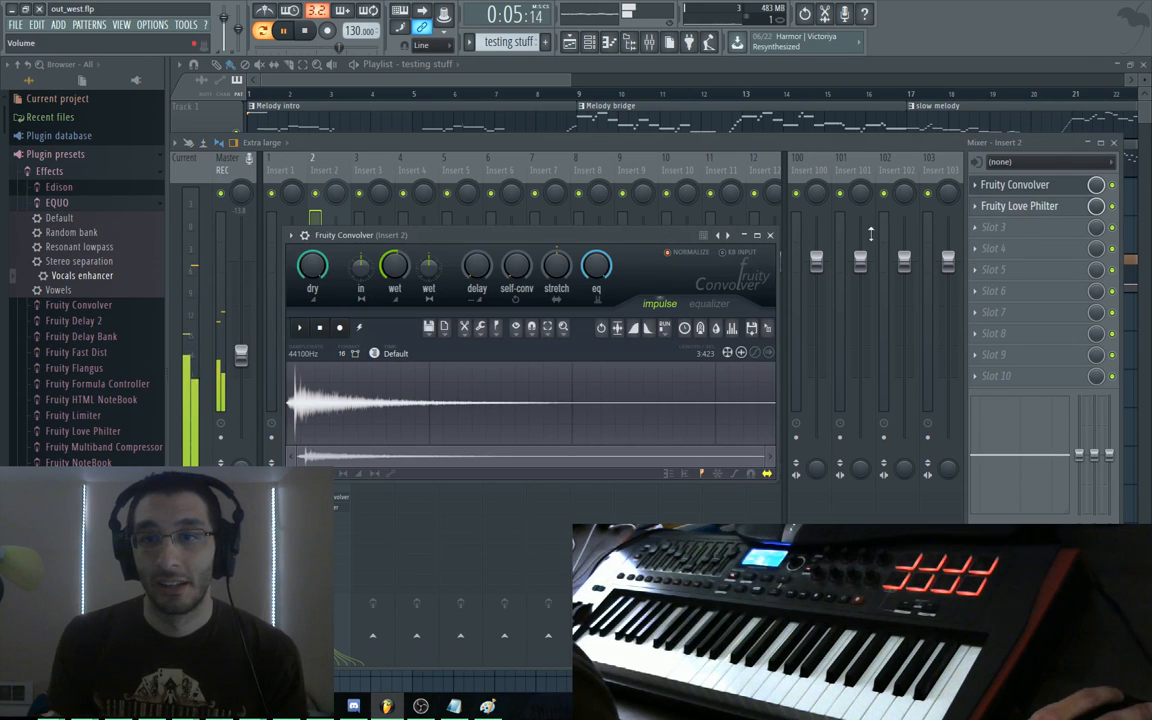
{"action": "left_click", "coordinate": [728, 236]}
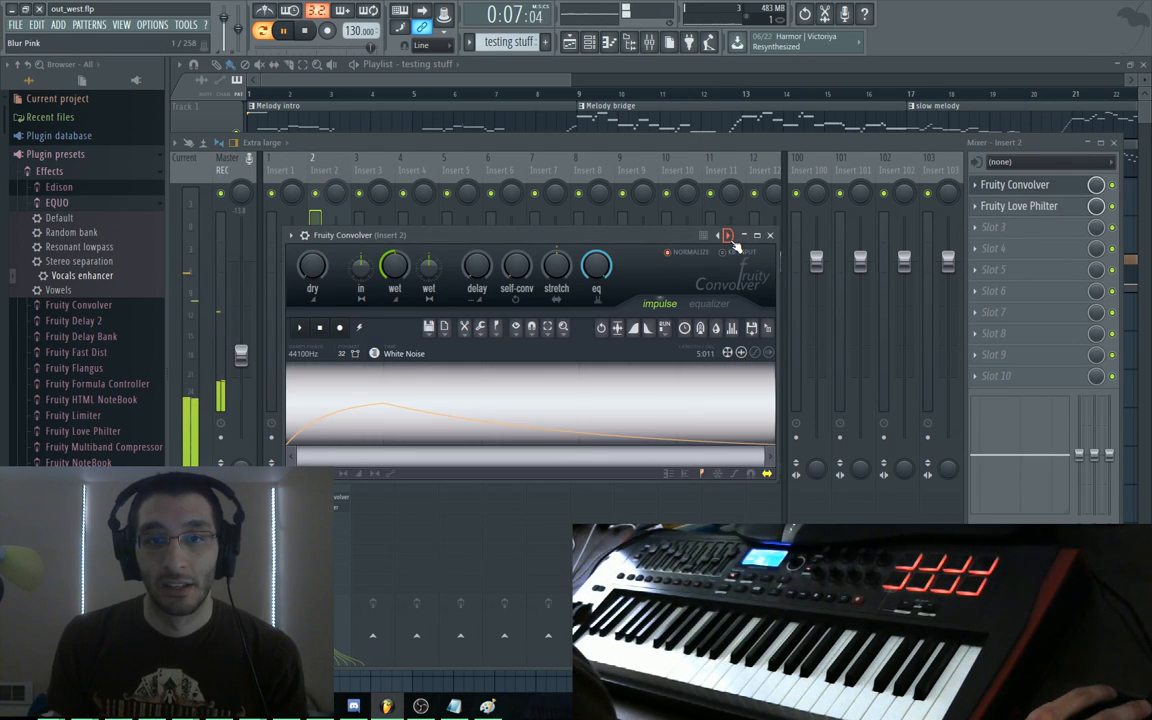
{"action": "left_click", "coordinate": [728, 236]}
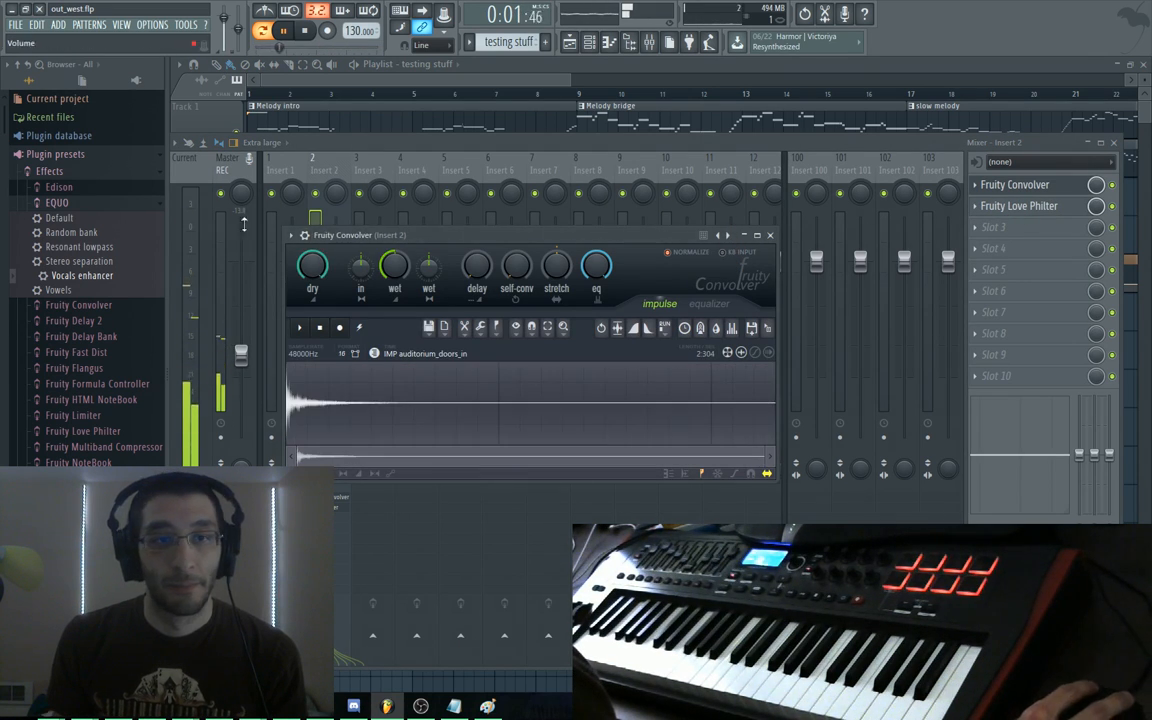
{"action": "left_click", "coordinate": [290, 235]}
{"action": "mouse_move", "coordinate": [320, 276]}
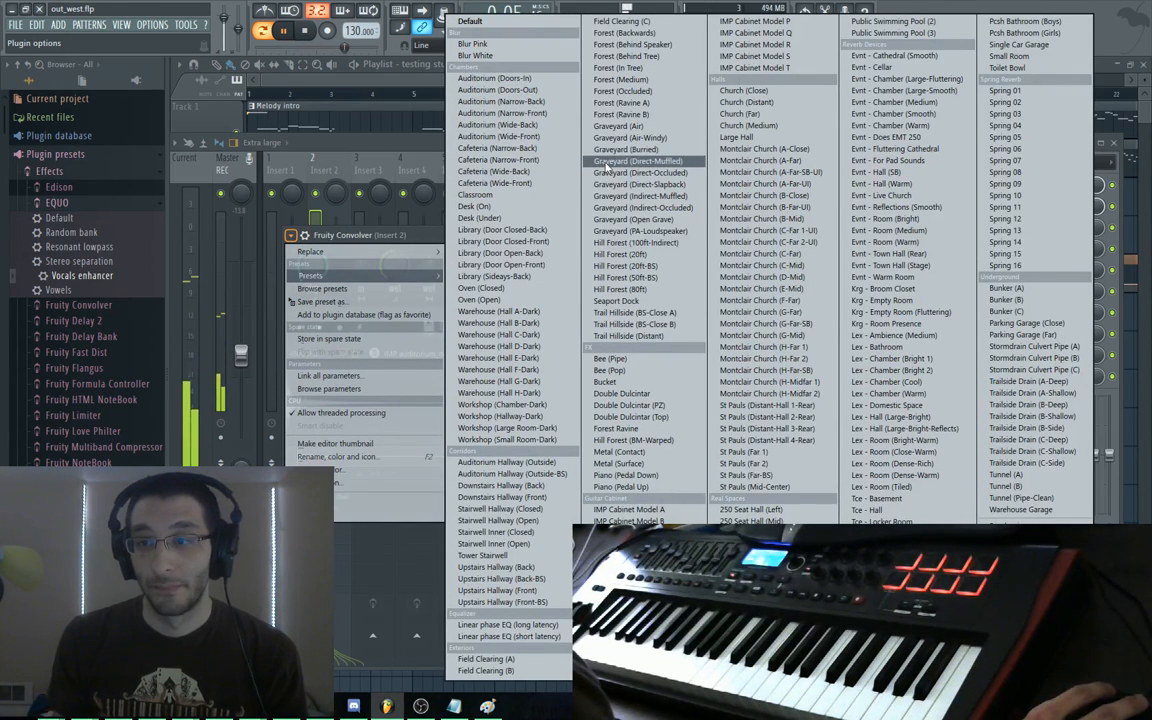
{"action": "left_click", "coordinate": [322, 288]}
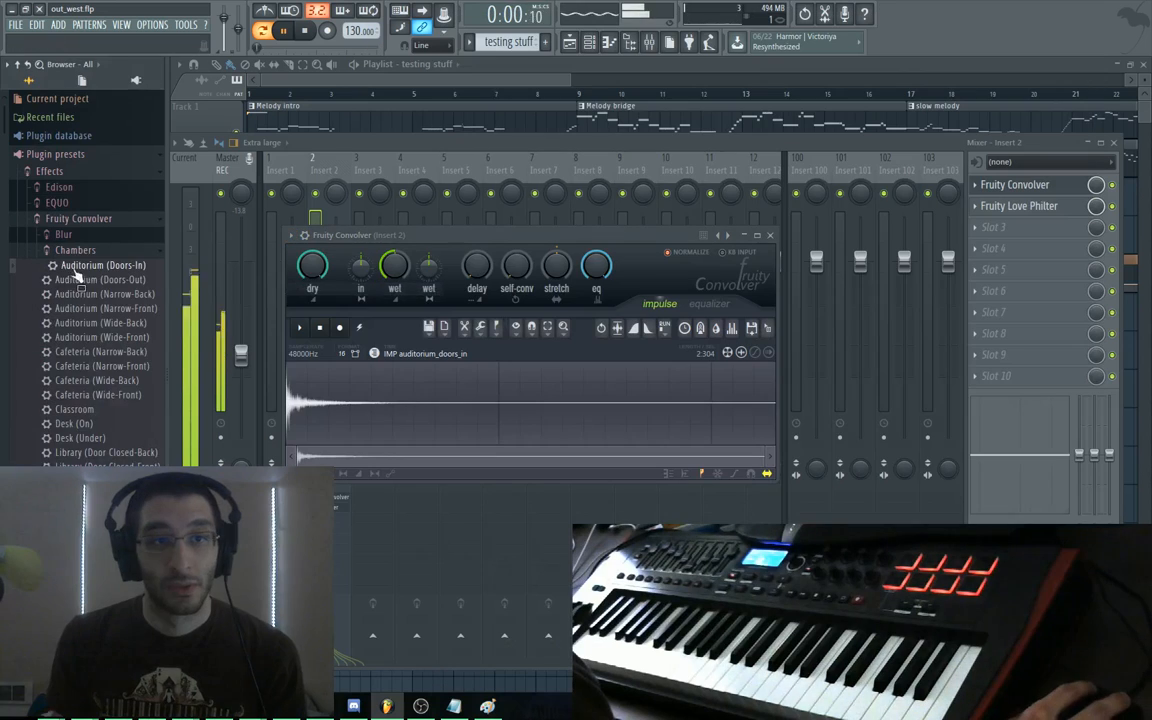
{"action": "scroll", "coordinate": [98, 274], "scroll_direction": "down", "scroll_amount": 2}
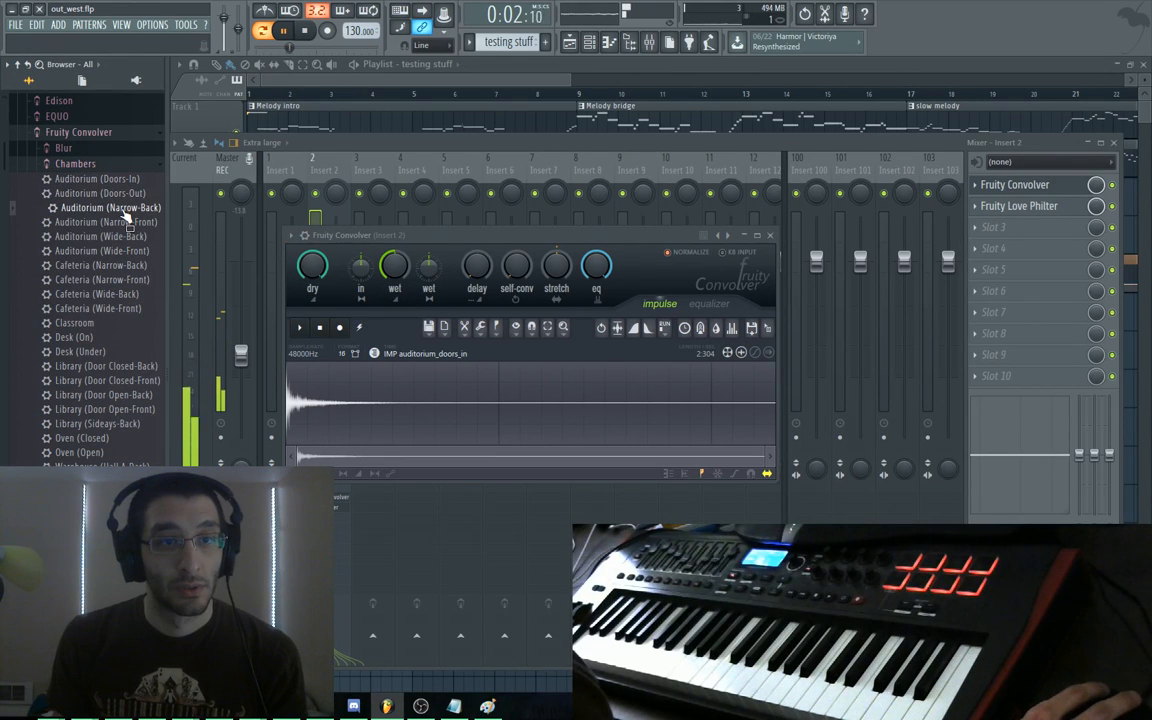
Try Auditorium (Narrow-Back), Auditorium (Wide-Back), Desk (On) and Workshop (Hallway-Dark) impulses in the convolver
{"action": "left_click_drag", "start_coordinate": [205, 225], "coordinate": [428, 262]}
{"action": "left_click_drag", "start_coordinate": [118, 236], "coordinate": [470, 338]}
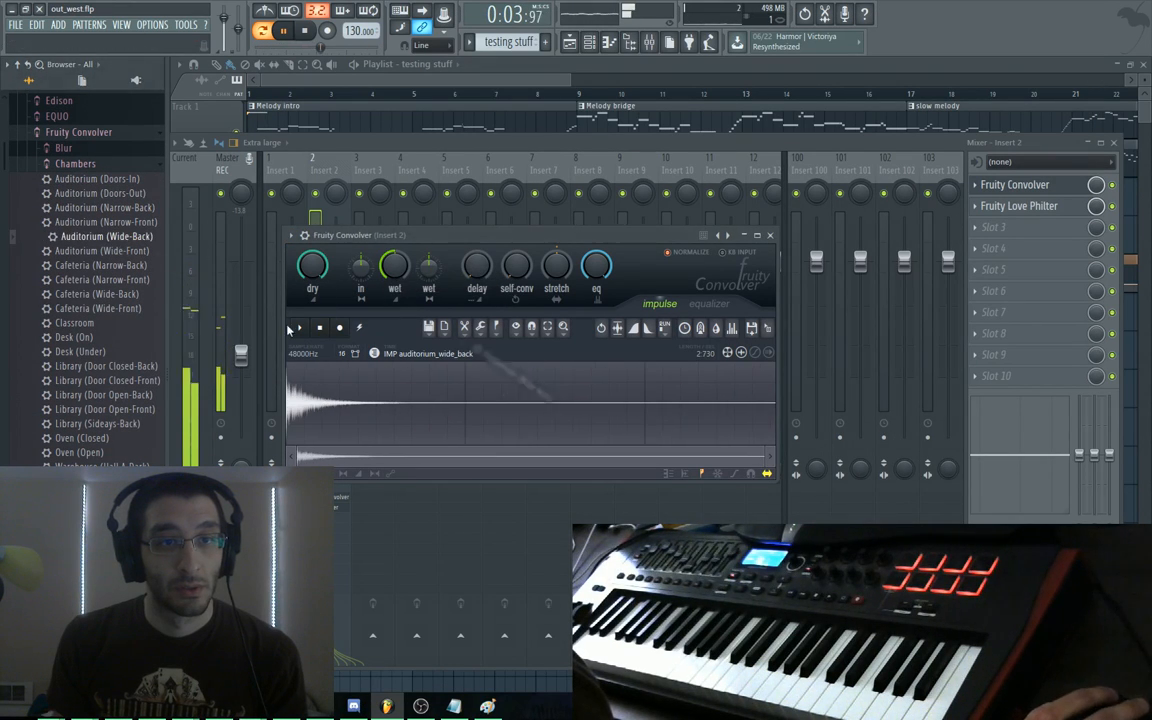
{"action": "left_click_drag", "start_coordinate": [88, 338], "coordinate": [228, 349]}
{"action": "scroll", "coordinate": [85, 361], "scroll_direction": "down", "scroll_amount": 6}
{"action": "left_click_drag", "start_coordinate": [85, 295], "coordinate": [404, 310]}
{"action": "left_click_drag", "start_coordinate": [105, 337], "coordinate": [427, 362]}
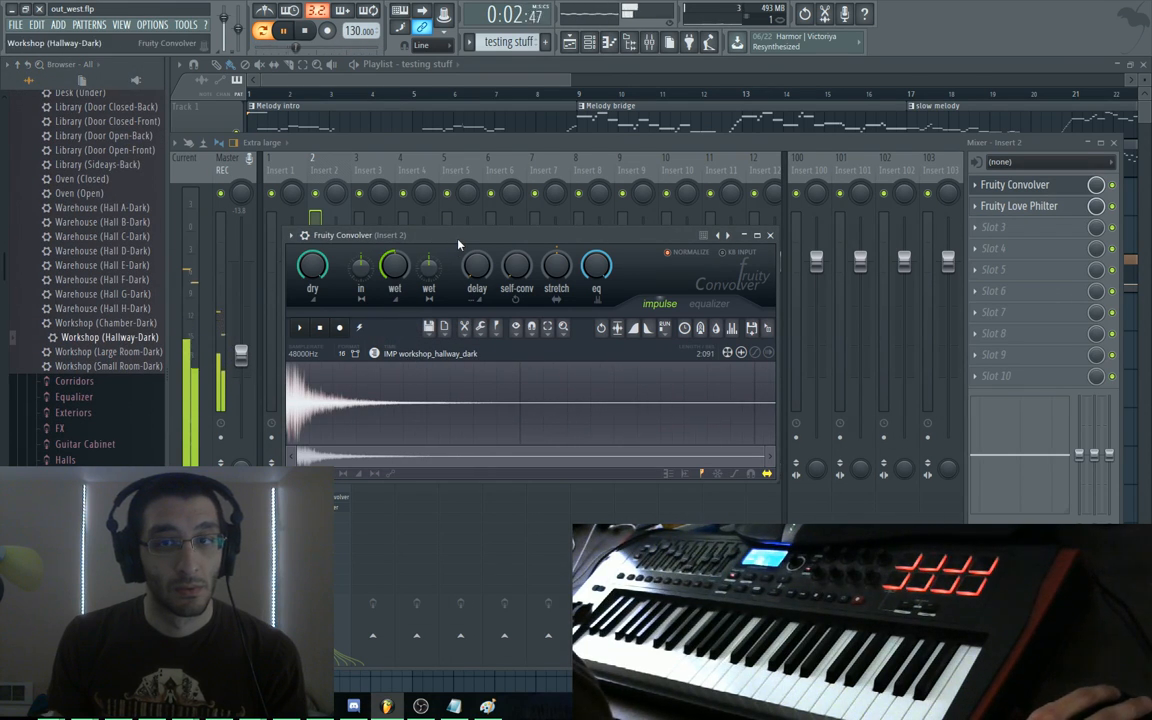
{"action": "key", "text": "space"}
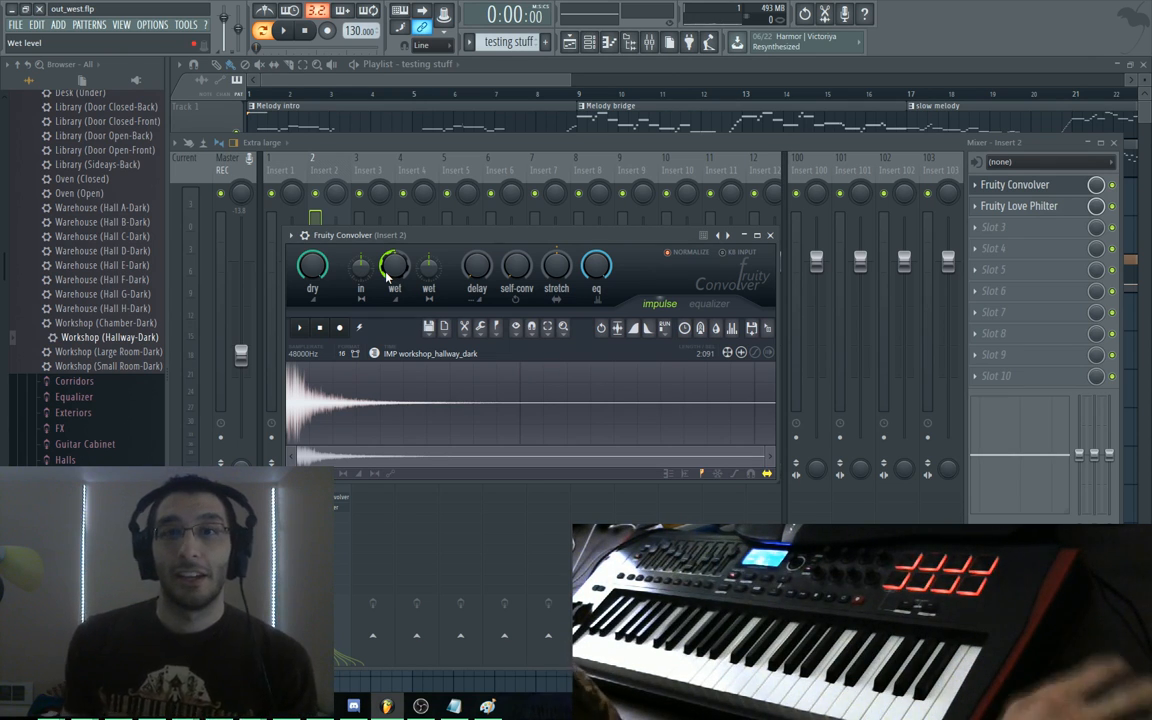
Reposition the convolver window and, while playing, switch to the Auditorium (Narrow-Back) impulse
{"action": "left_click_drag", "start_coordinate": [450, 242], "coordinate": [453, 209]}
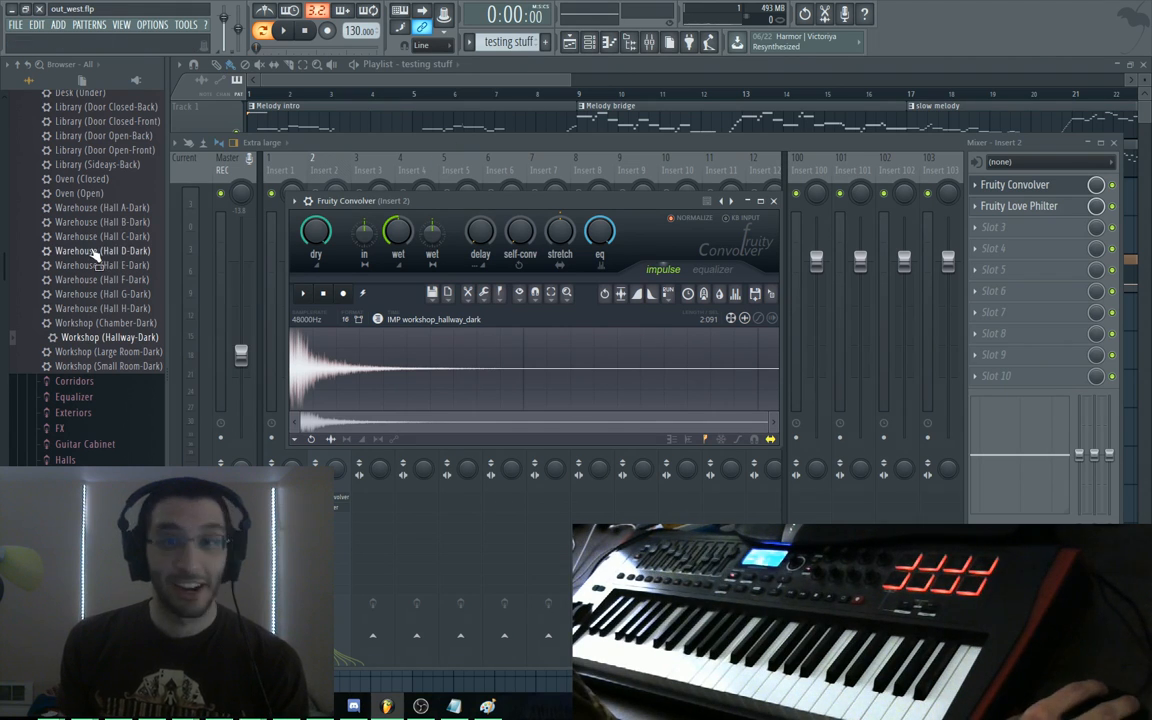
{"action": "mouse_move", "coordinate": [453, 205]}
{"action": "left_mouse_down"}
{"action": "mouse_move", "coordinate": [452, 274]}
{"action": "mouse_move", "coordinate": [440, 223]}
{"action": "left_mouse_up"}
{"action": "key", "text": "space"}
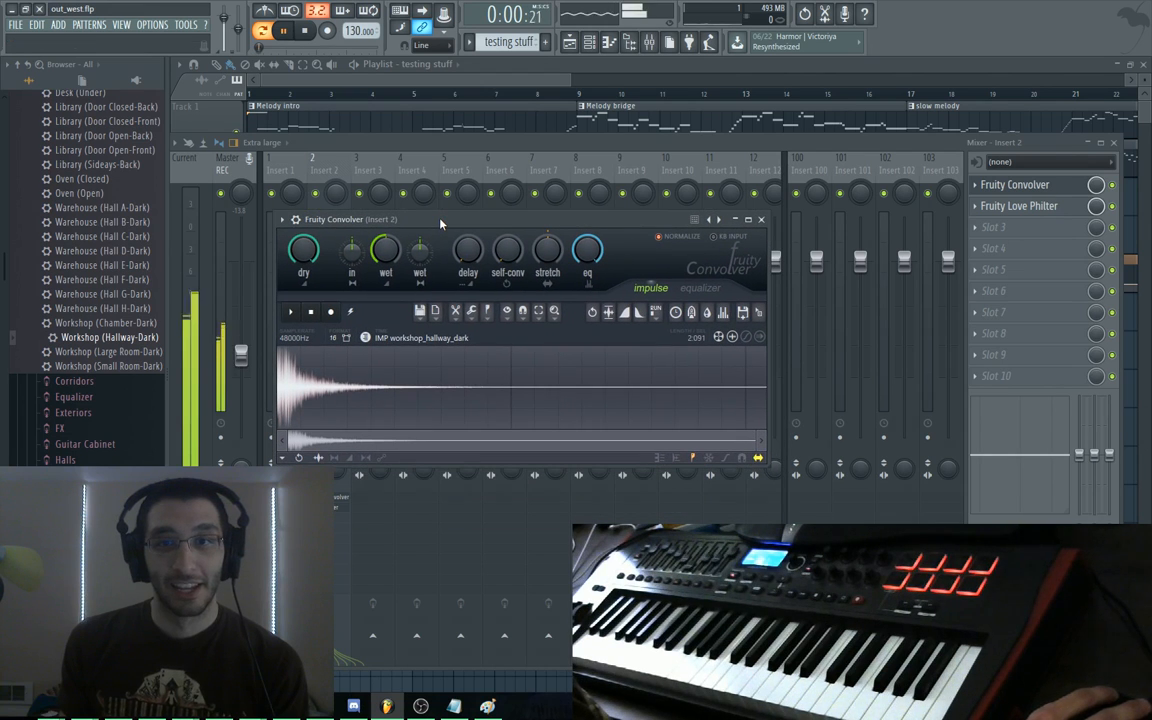
{"action": "left_click", "coordinate": [721, 224]}
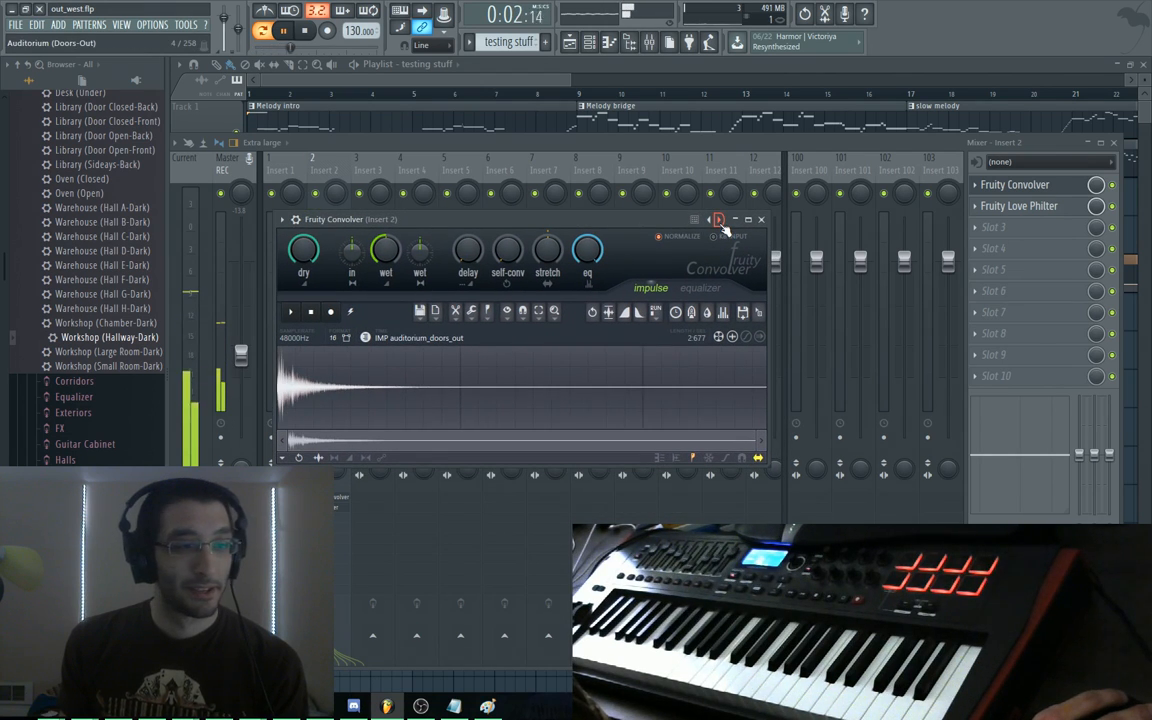
{"action": "left_click", "coordinate": [718, 220]}
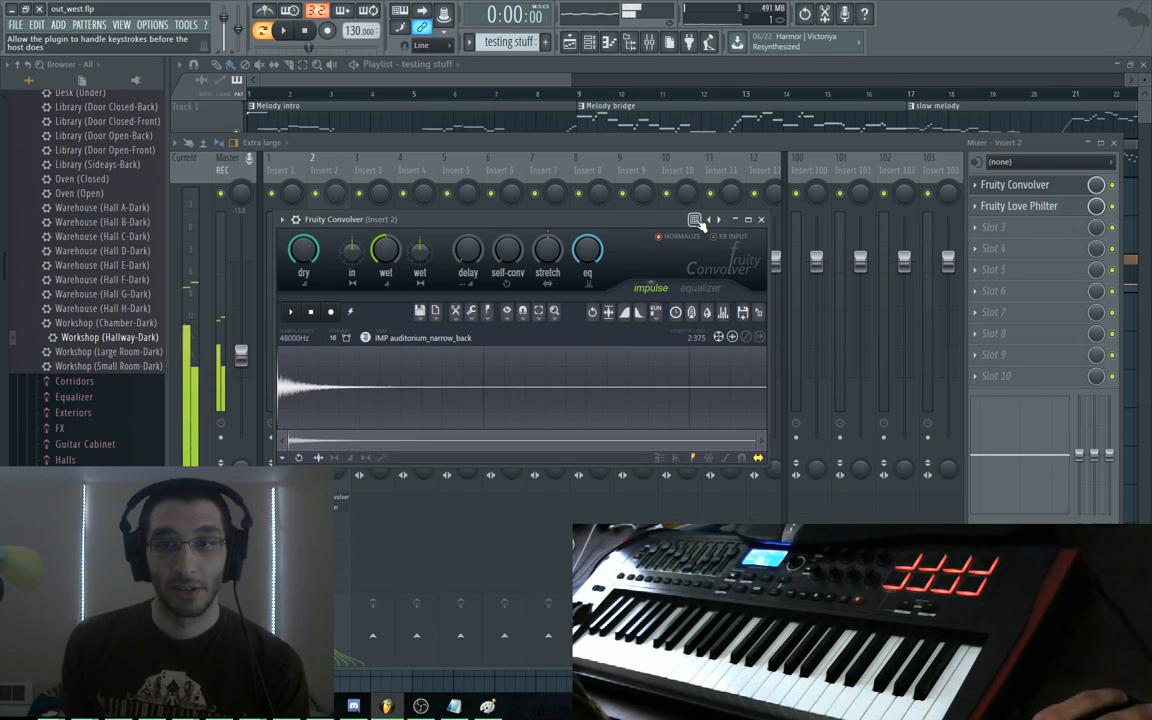
Trim the convolver impulse to a shorter range and close the Convolver editor
{"action": "left_click", "coordinate": [283, 219]}
{"action": "mouse_move", "coordinate": [322, 262]}
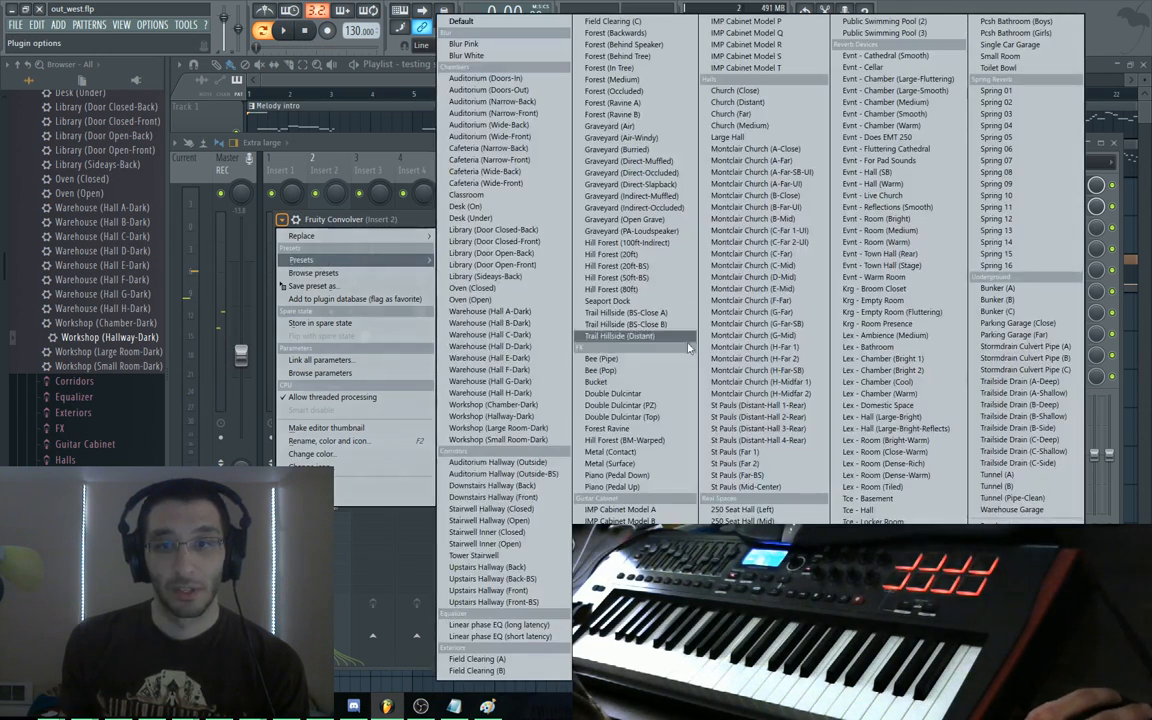
{"action": "left_click", "coordinate": [408, 226]}
{"action": "left_click_drag", "start_coordinate": [350, 405], "coordinate": [590, 417]}
{"action": "left_click", "coordinate": [761, 219]}
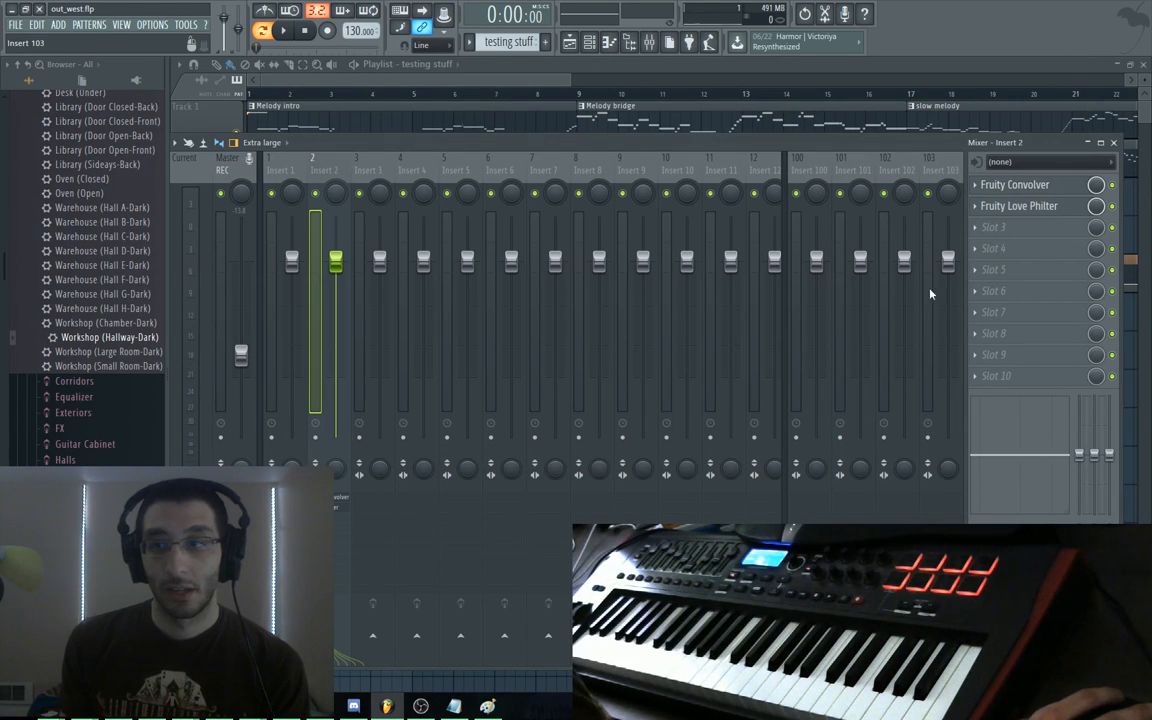
Replace Insert 2's second slot effect with Fruity parametric EQ
{"action": "left_click", "coordinate": [1063, 207]}
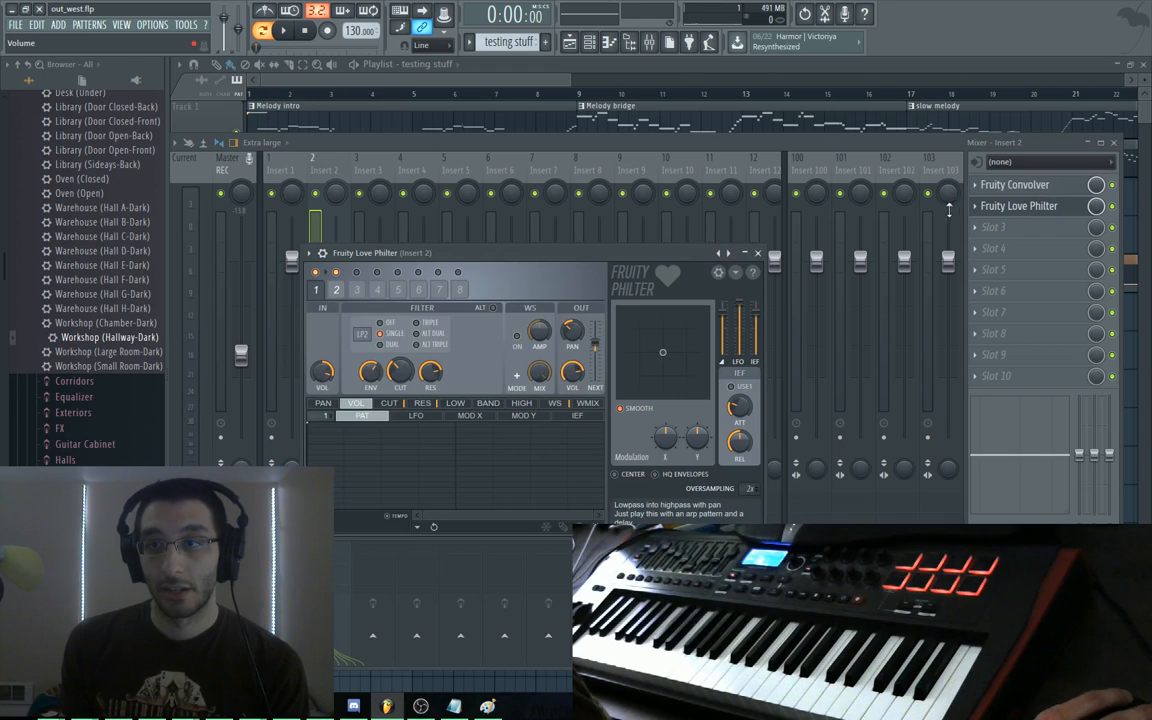
{"action": "left_click", "coordinate": [979, 216]}
{"action": "mouse_move", "coordinate": [979, 226]}
{"action": "mouse_move", "coordinate": [950, 310]}
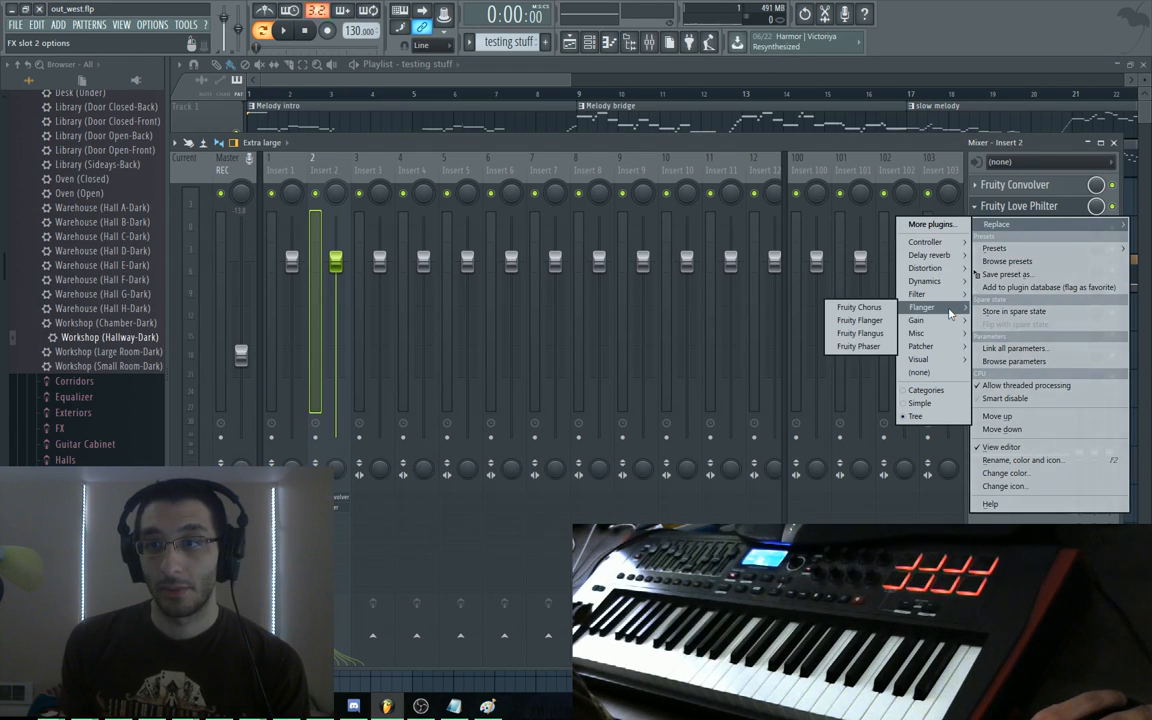
{"action": "left_click", "coordinate": [852, 321]}
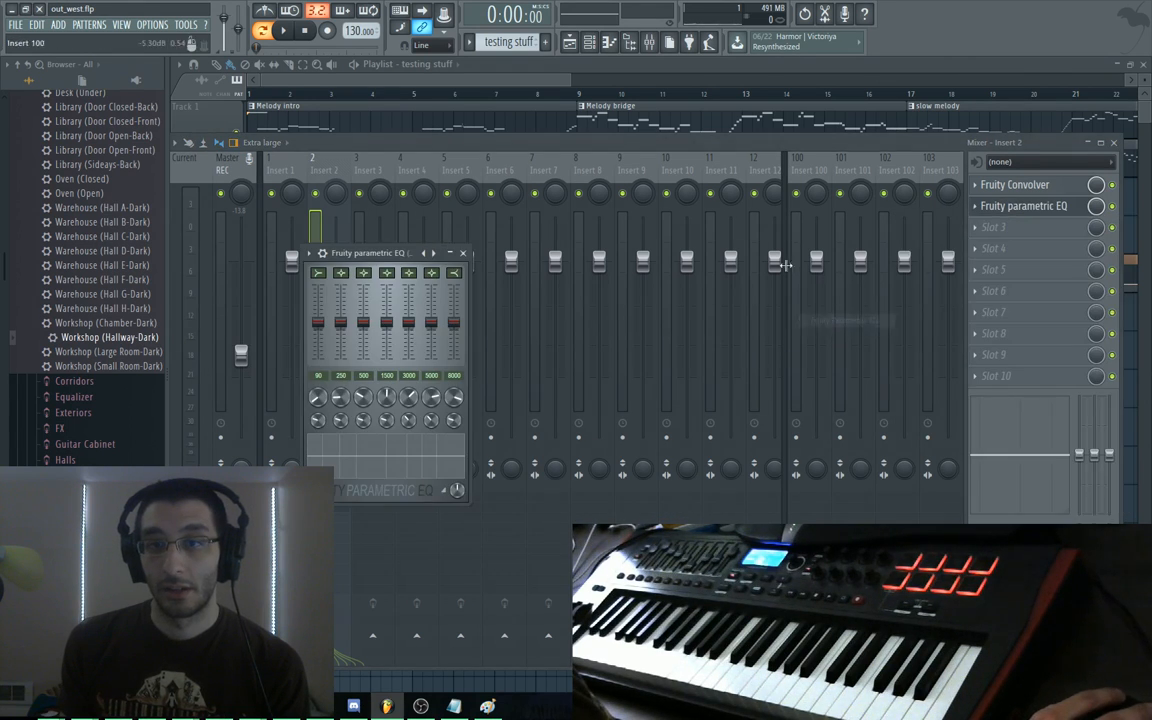
While playing, boost the EQ's low band and adjust bands 2, 3 and 4
{"action": "key", "text": "space"}
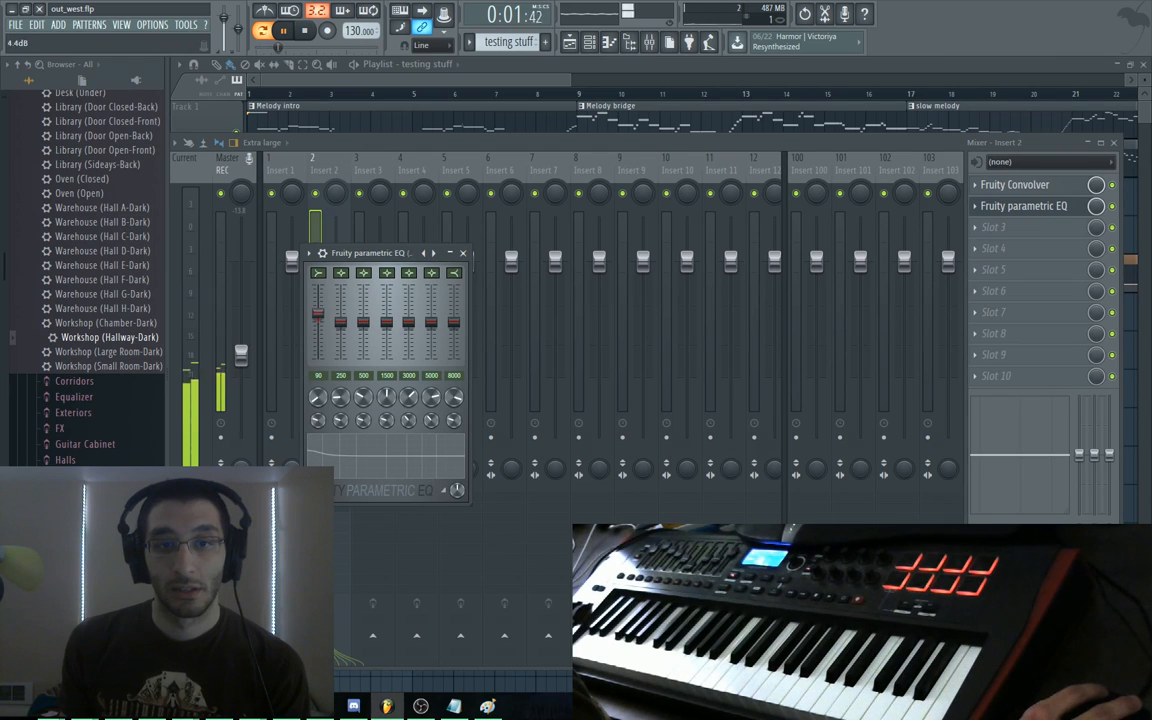
{"action": "left_click_drag", "start_coordinate": [318, 322], "coordinate": [363, 342]}
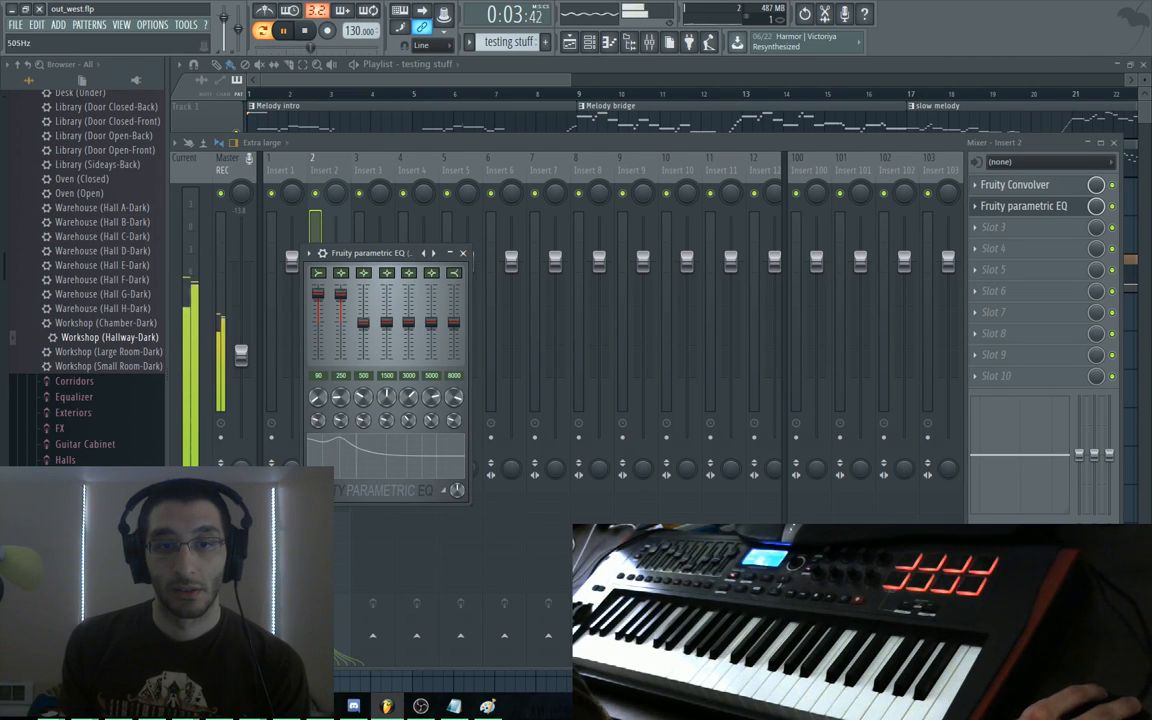
{"action": "mouse_move", "coordinate": [363, 397]}
{"action": "left_mouse_down"}
{"action": "mouse_move", "coordinate": [363, 421]}
{"action": "mouse_move", "coordinate": [363, 382]}
{"action": "left_mouse_up"}
{"action": "left_click_drag", "start_coordinate": [363, 358], "coordinate": [387, 356]}
{"action": "left_click_drag", "start_coordinate": [387, 397], "coordinate": [387, 389]}
{"action": "left_click", "coordinate": [311, 230]}
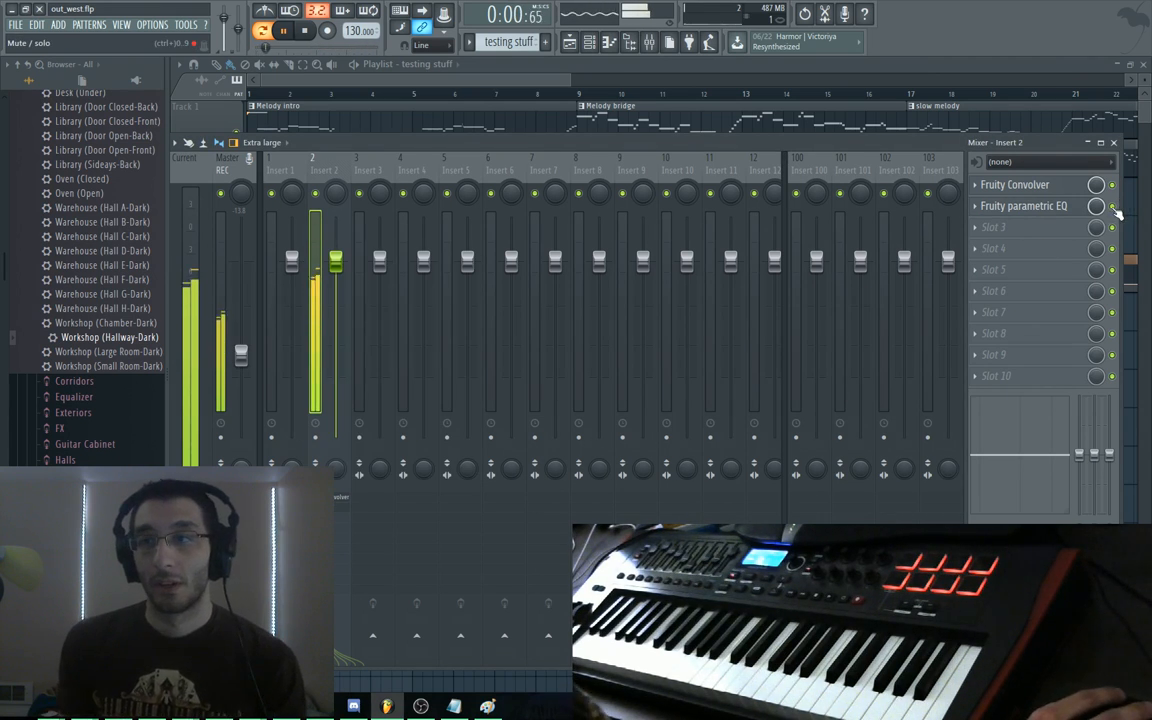
Remove the EQ so slot 2 is (none), then play the arrangement in the playlist
{"action": "left_click", "coordinate": [1112, 206]}
{"action": "left_click", "coordinate": [990, 206]}
{"action": "left_click", "coordinate": [975, 206]}
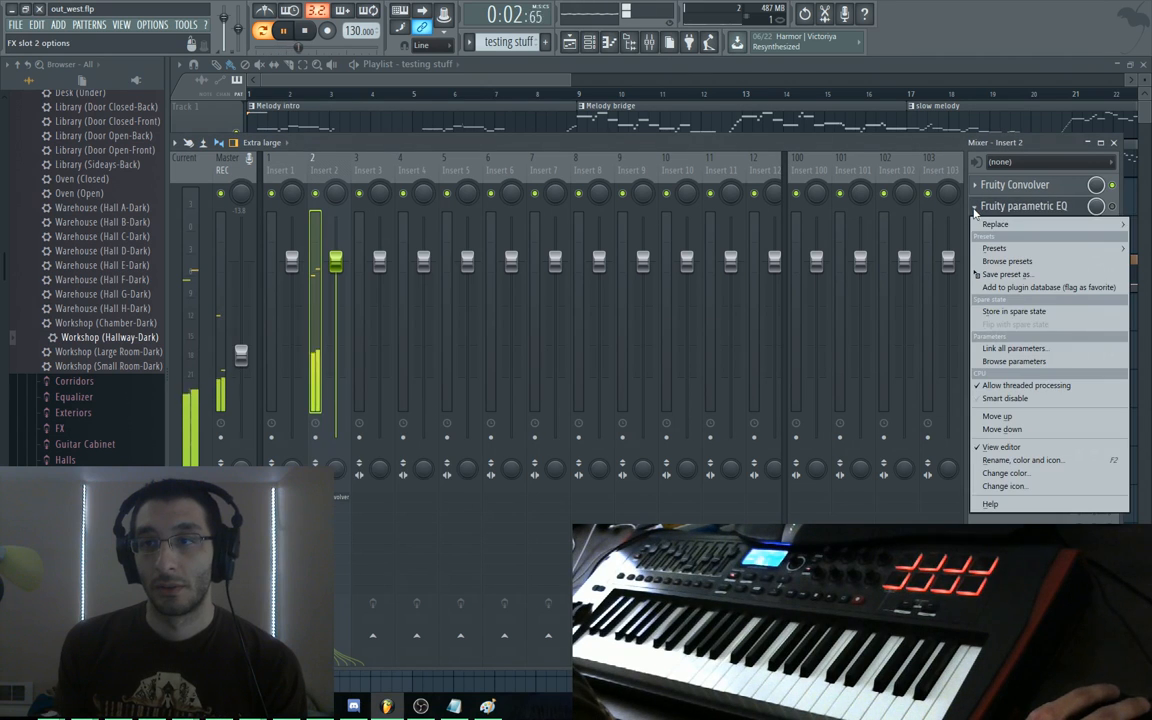
{"action": "mouse_move", "coordinate": [979, 226]}
{"action": "left_click", "coordinate": [919, 372]}
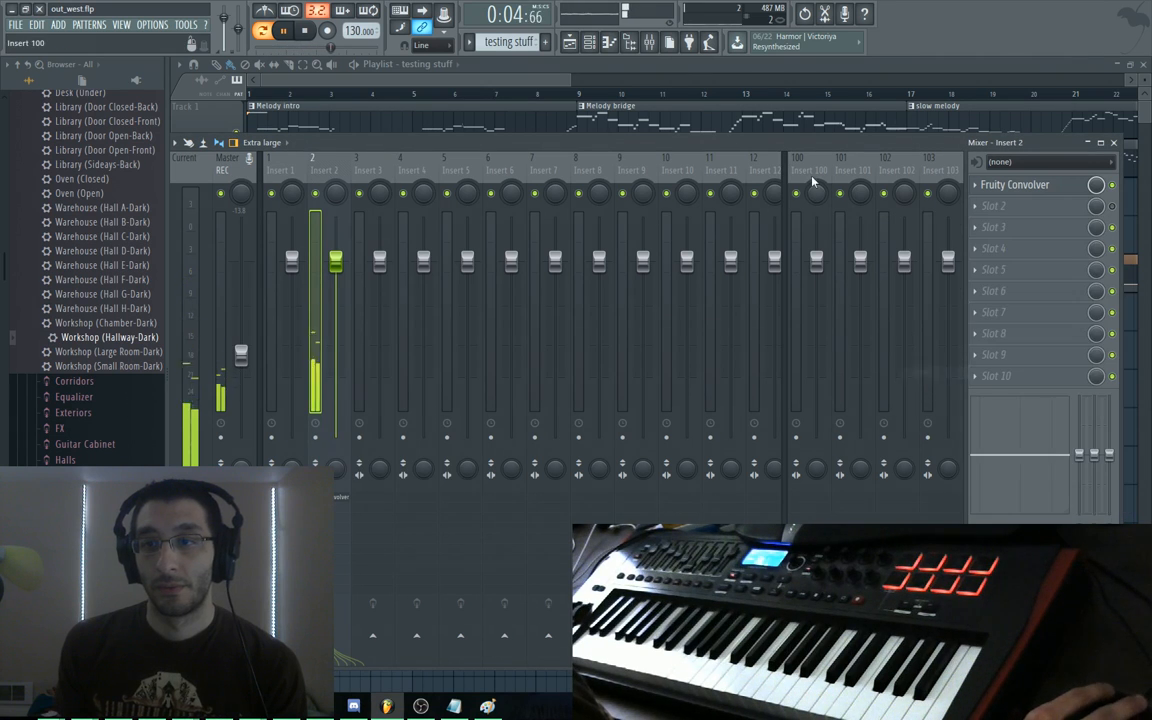
{"action": "left_click", "coordinate": [570, 125]}
{"action": "key", "text": "space"}
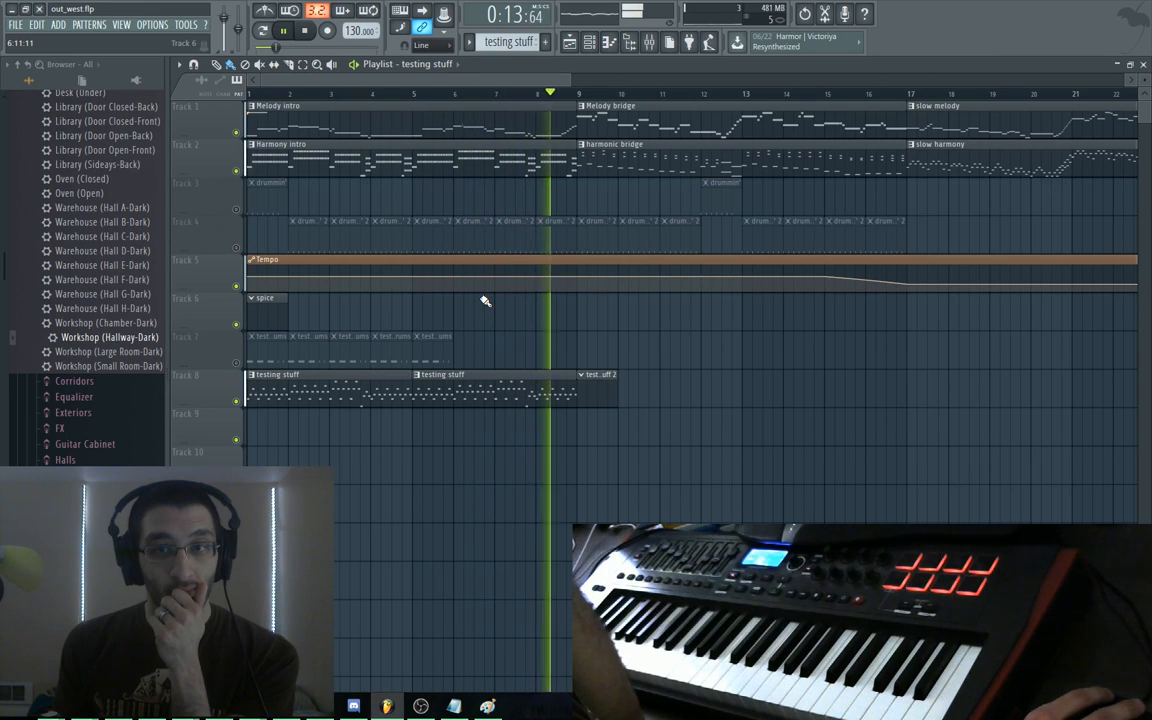
Stop playback and bring up the channel rack over the playlist
{"action": "key", "text": "space"}
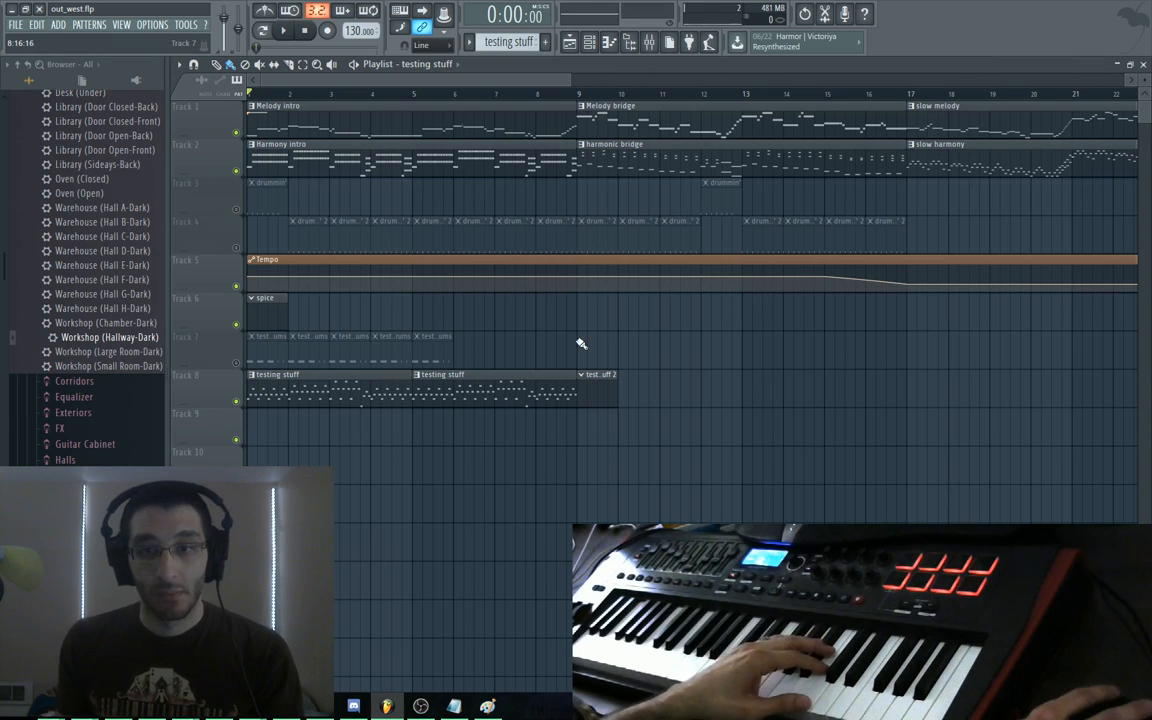
{"action": "double_click", "coordinate": [590, 387]}
In Synth1 VSTi #3's piano roll, draw an opening A#6 then C7 note and play it back
{"action": "right_click", "coordinate": [418, 434]}
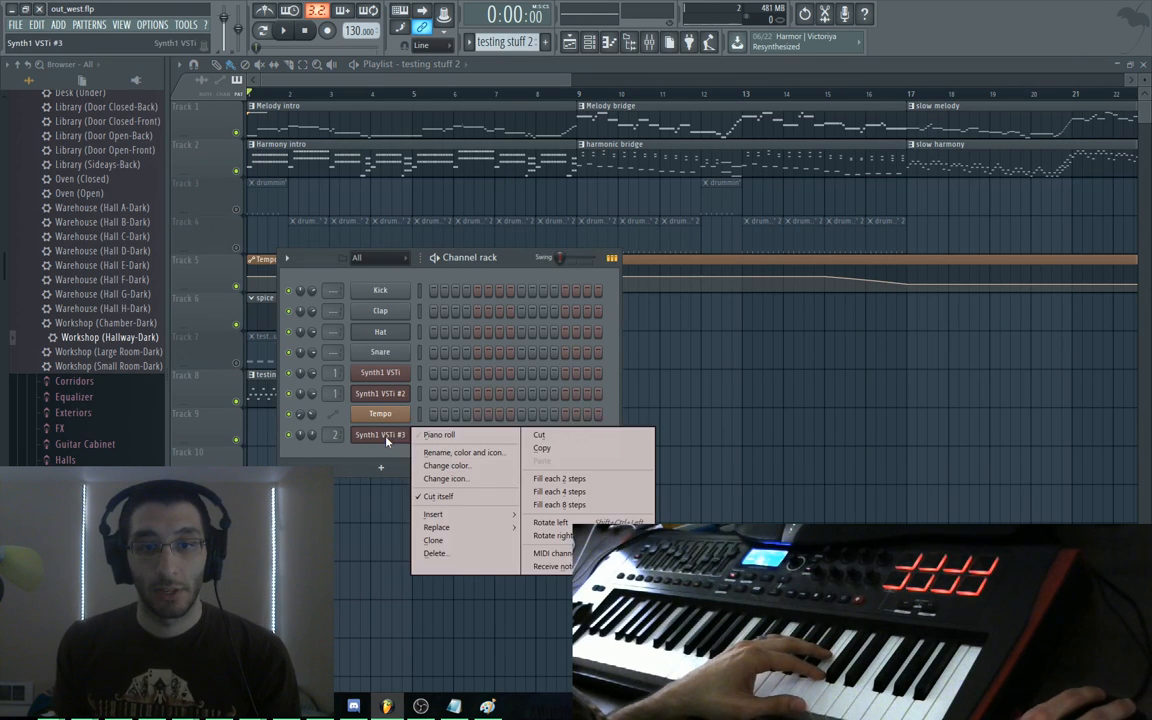
{"action": "left_click", "coordinate": [428, 440]}
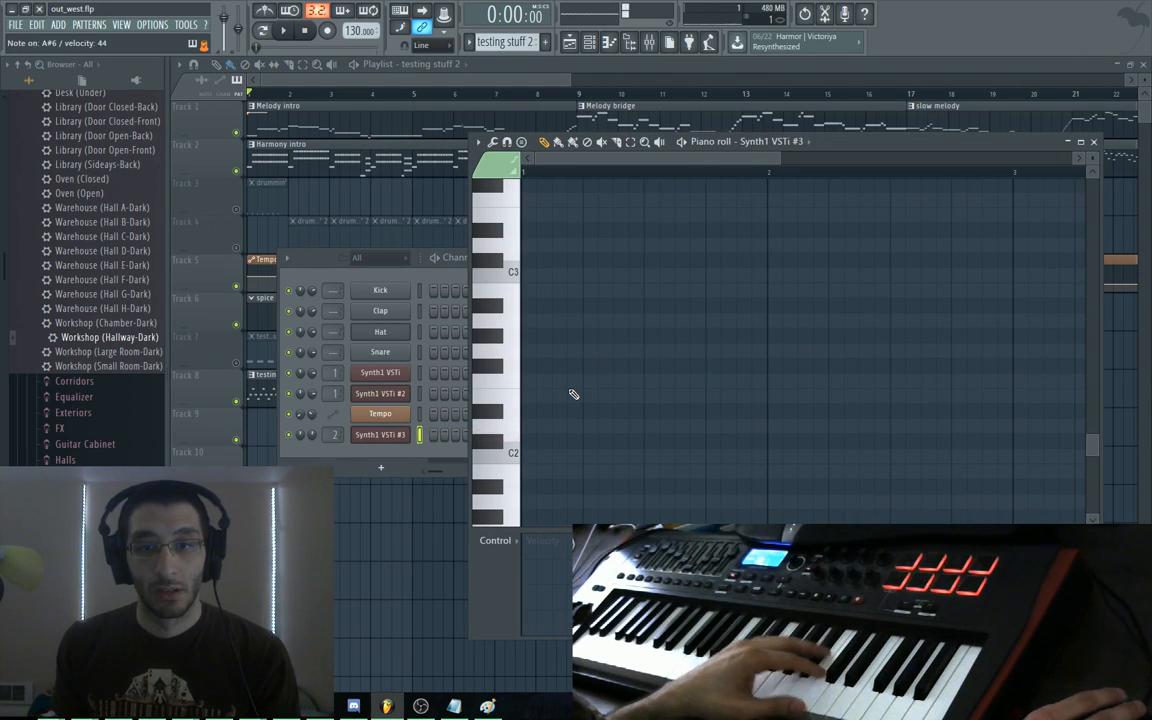
{"action": "scroll", "coordinate": [573, 394], "scroll_direction": "up", "scroll_amount": 10}
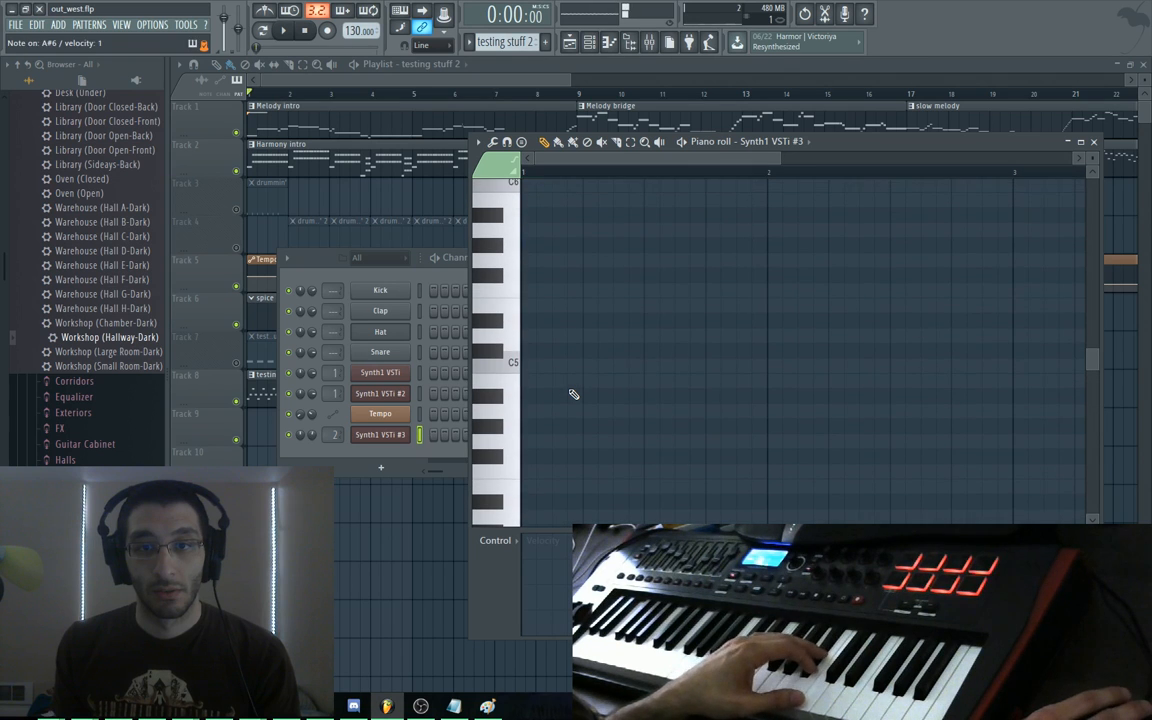
{"action": "scroll", "coordinate": [573, 394], "scroll_direction": "up", "scroll_amount": 2}
{"action": "scroll", "coordinate": [573, 394], "scroll_direction": "up", "scroll_amount": 4}
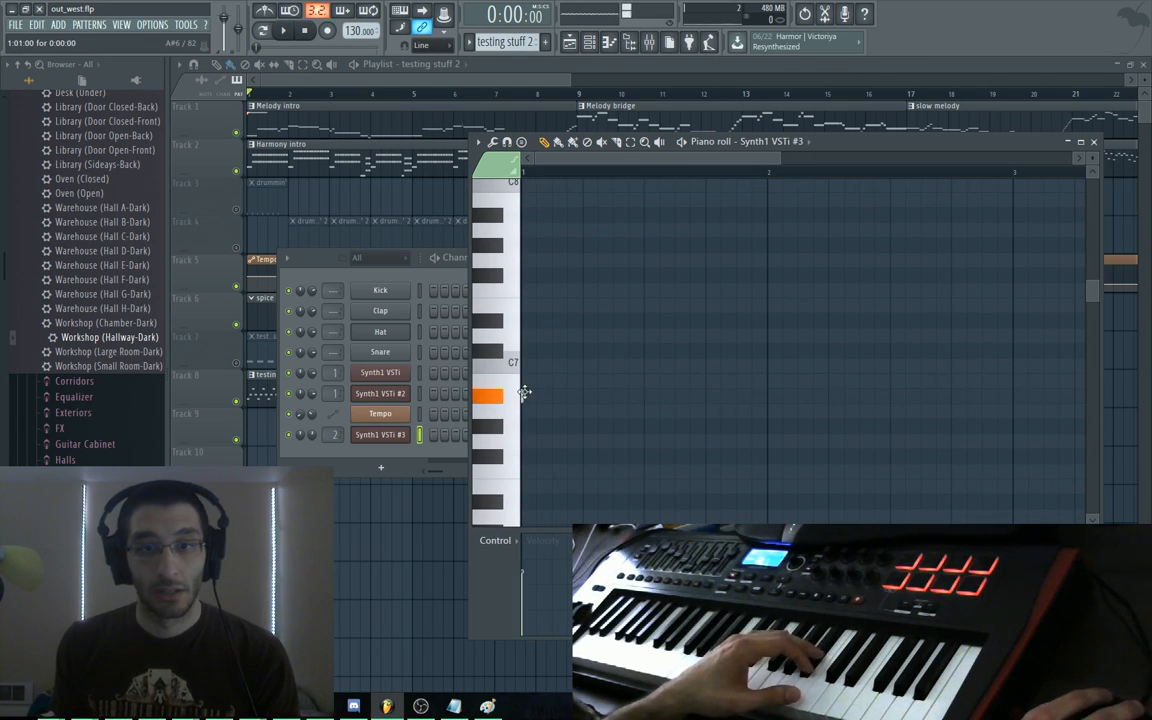
{"action": "left_click", "coordinate": [558, 396]}
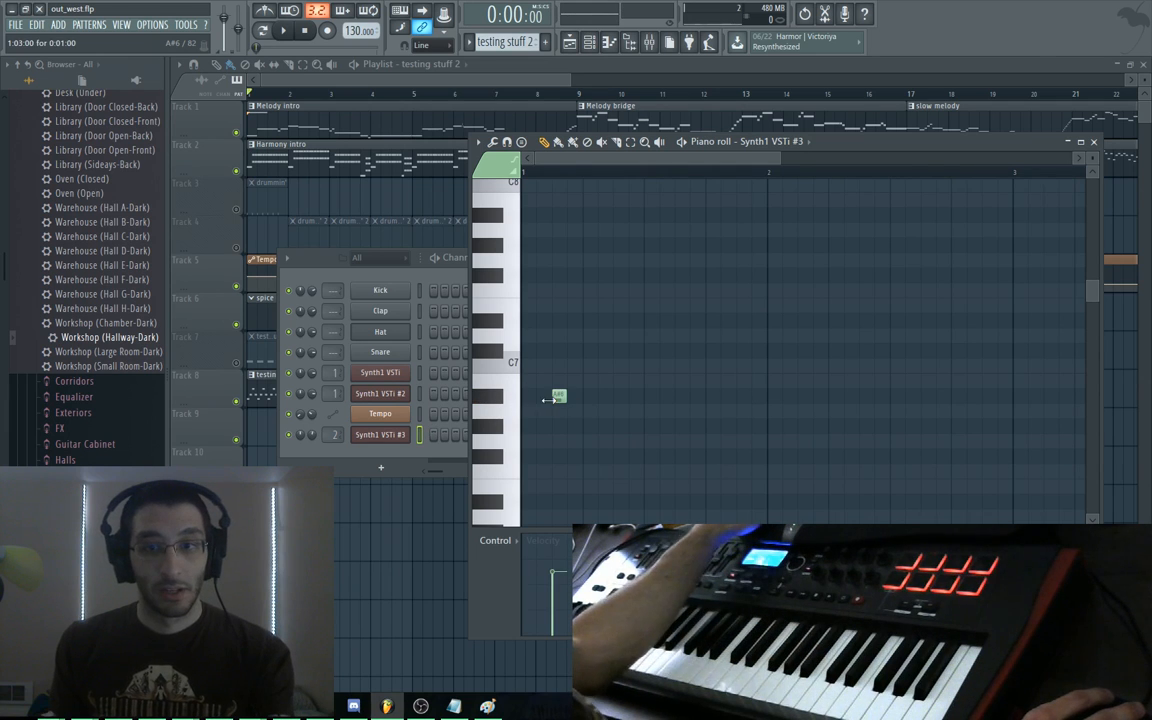
{"action": "left_click_drag", "start_coordinate": [556, 397], "coordinate": [525, 396]}
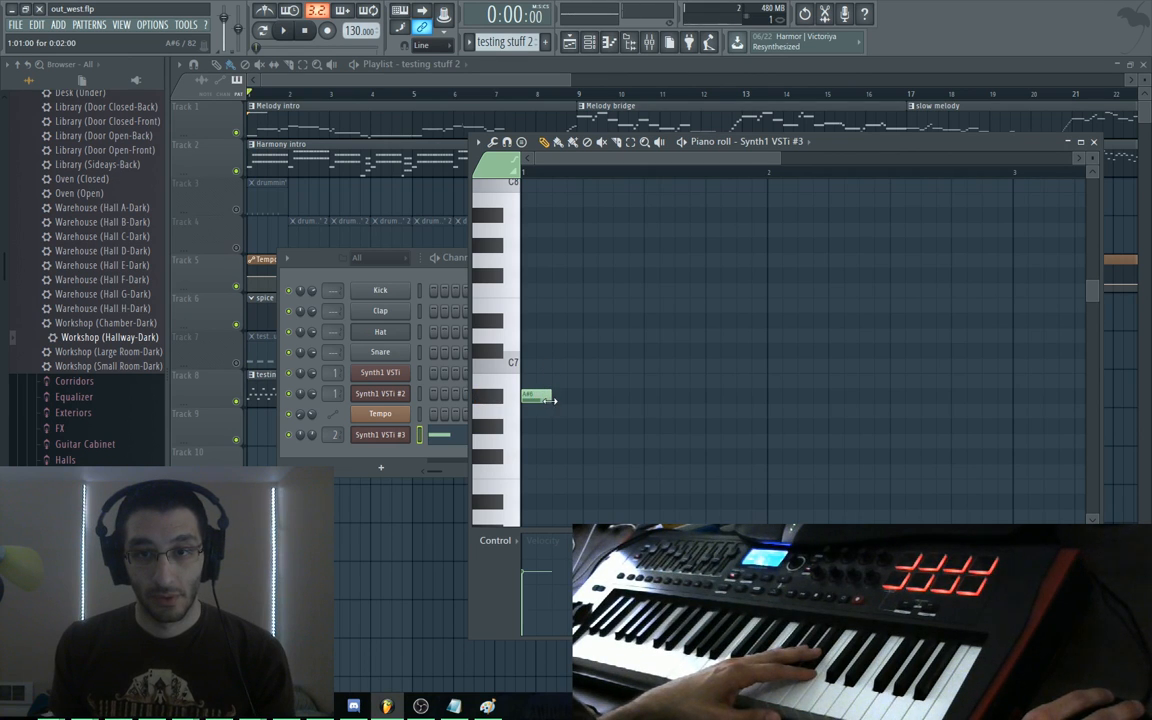
{"action": "left_click", "coordinate": [572, 367]}
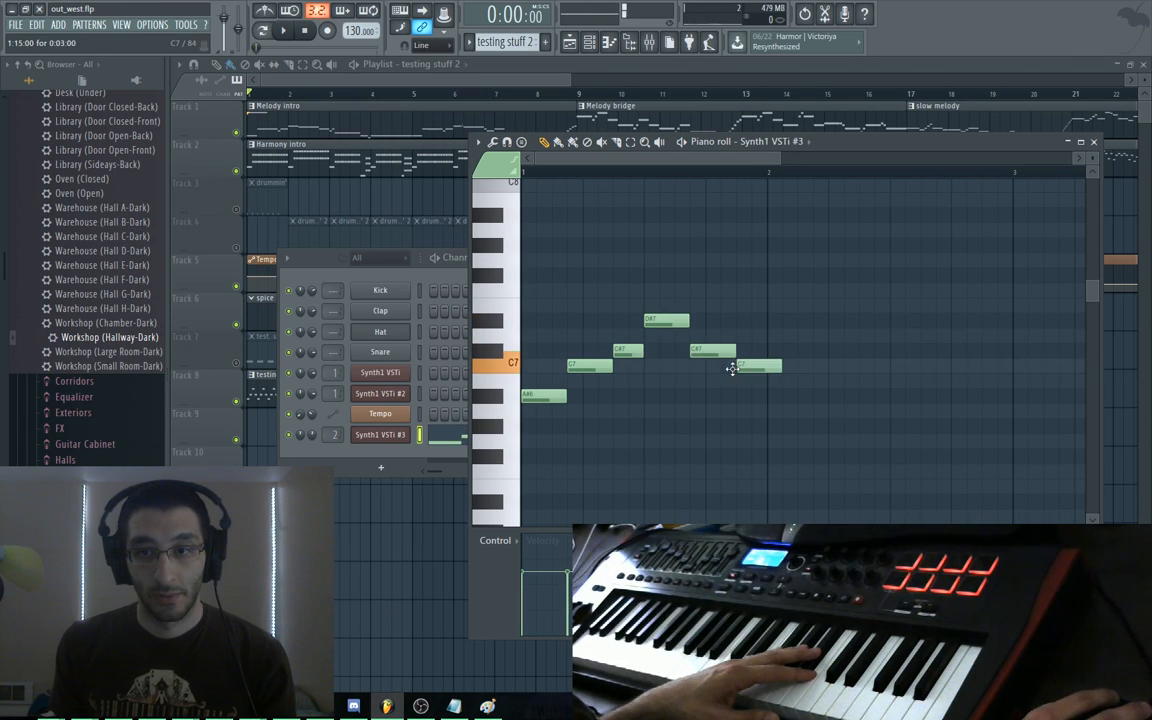
{"action": "key", "text": "space"}
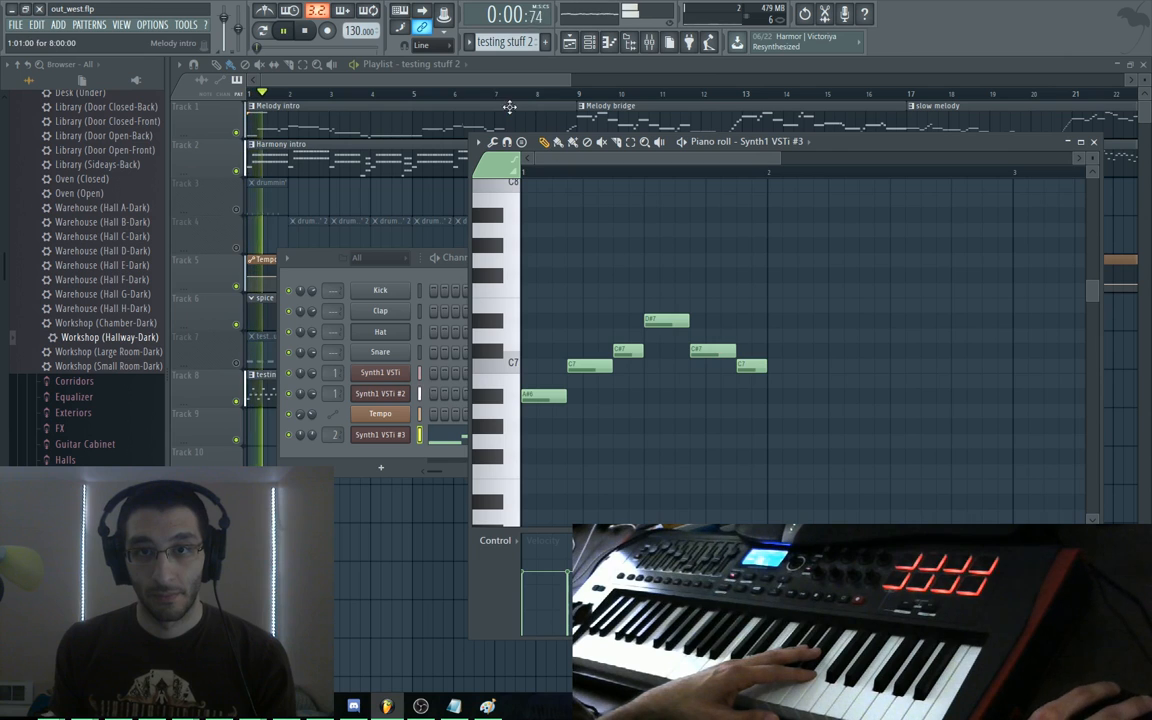
Extend the testing stuff 2 melody with A#6, F6, C7 and A#6 notes around bar 7
{"action": "left_click_drag", "start_coordinate": [496, 94], "coordinate": [571, 108]}
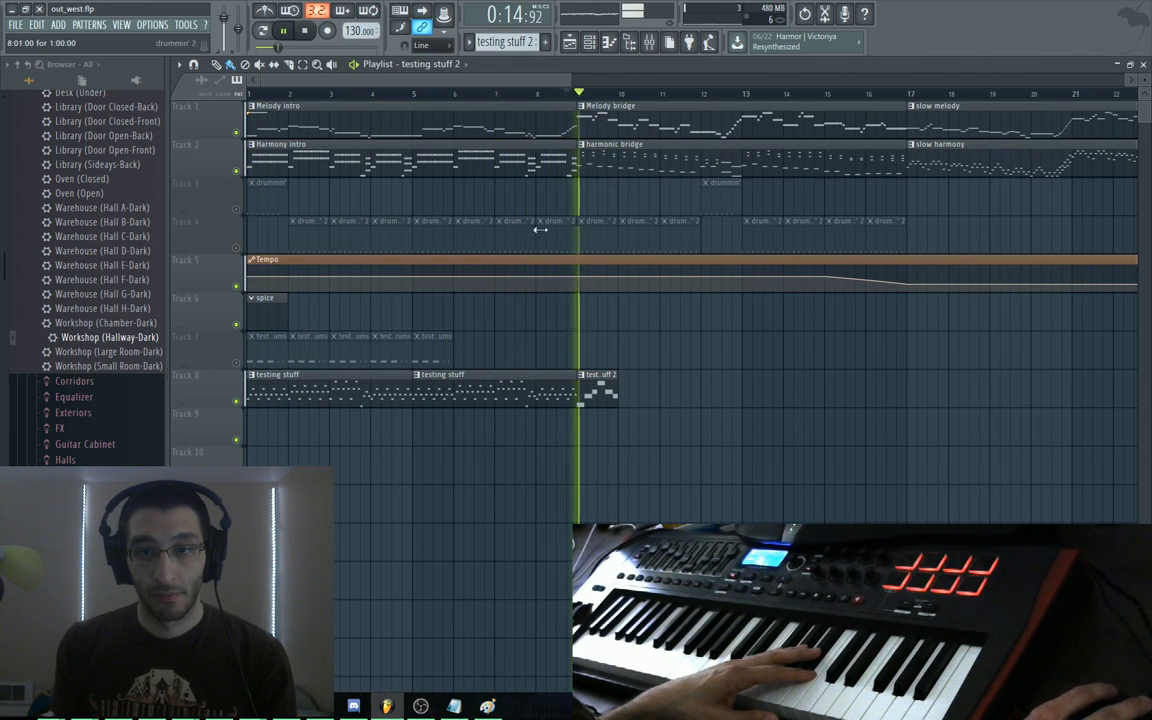
{"action": "key", "text": "space"}
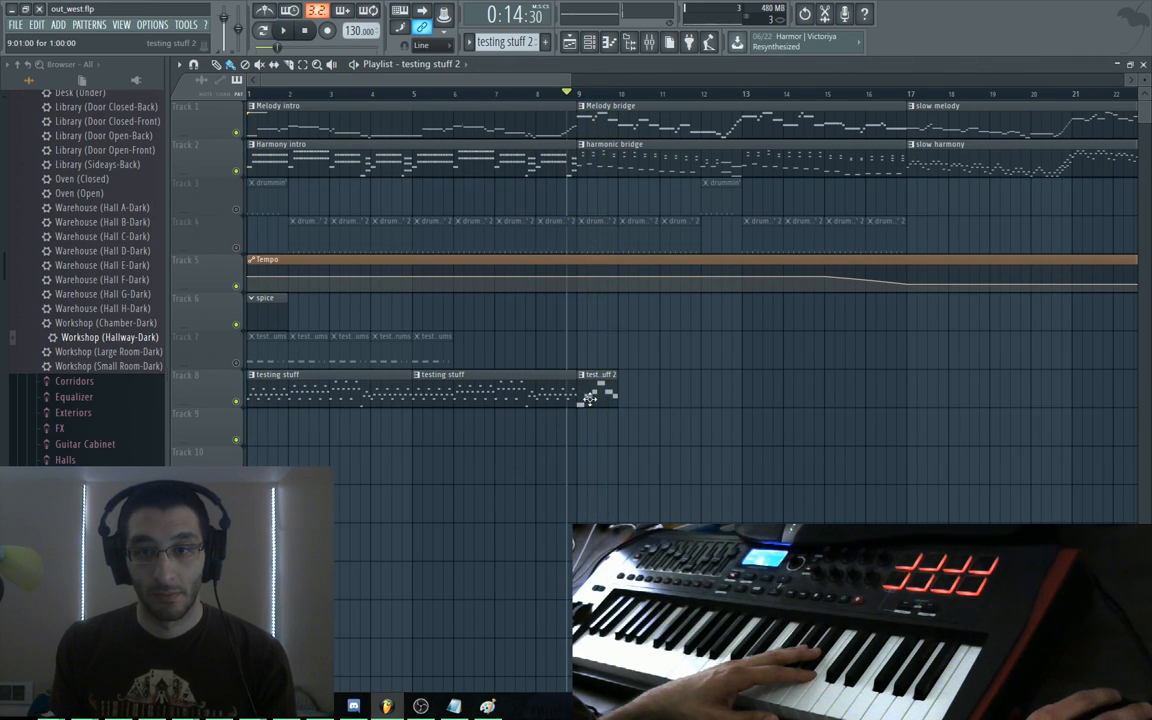
{"action": "double_click", "coordinate": [588, 392]}
{"action": "mouse_move", "coordinate": [773, 409]}
{"action": "left_mouse_down"}
{"action": "mouse_move", "coordinate": [766, 392]}
{"action": "mouse_move", "coordinate": [828, 388]}
{"action": "mouse_move", "coordinate": [703, 240]}
{"action": "left_mouse_up"}
{"action": "left_click", "coordinate": [702, 322]}
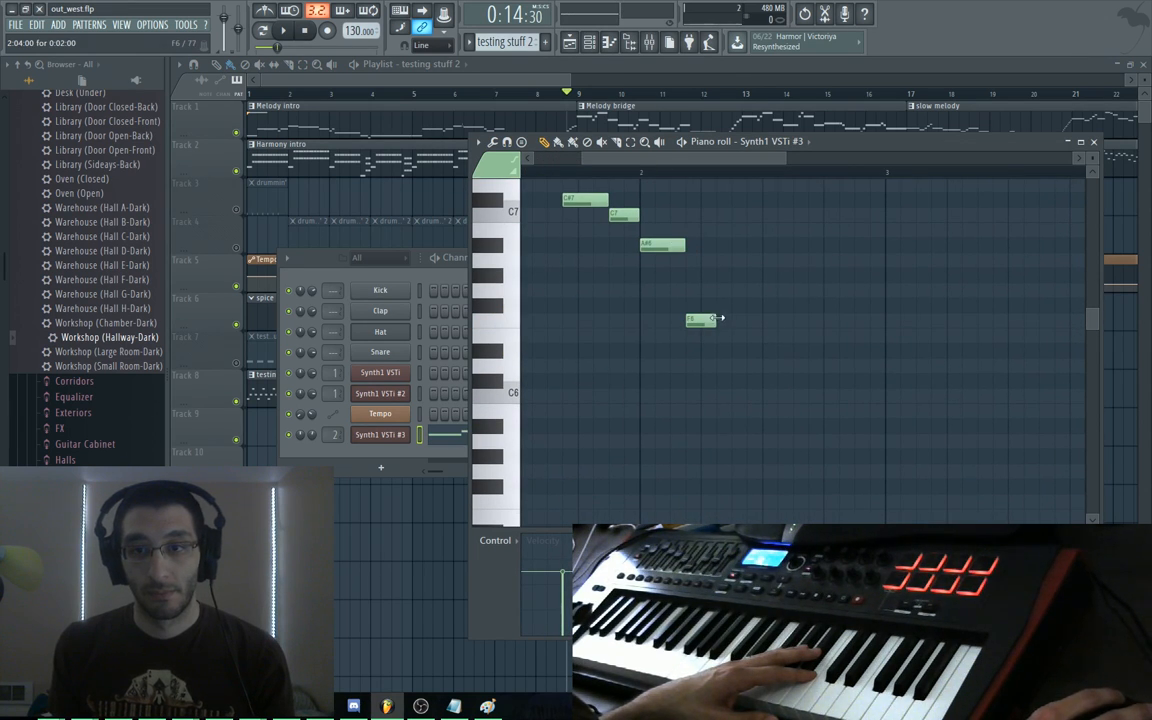
{"action": "left_click_drag", "start_coordinate": [740, 247], "coordinate": [735, 212]}
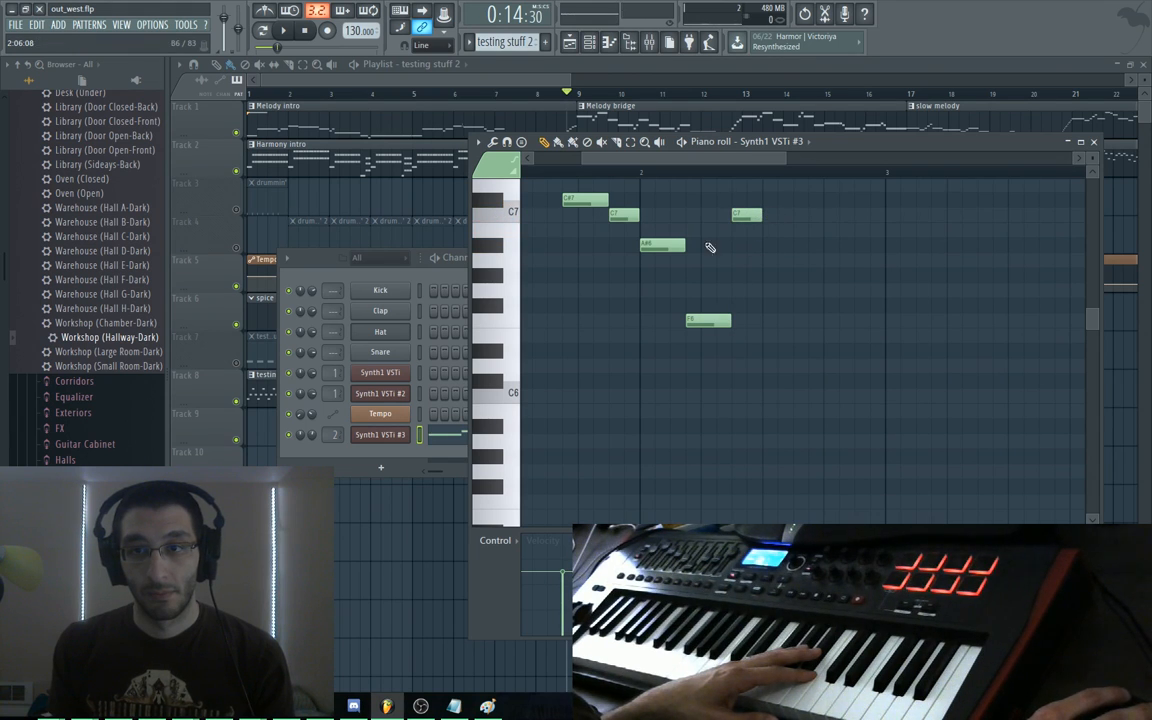
{"action": "left_click_drag", "start_coordinate": [738, 245], "coordinate": [762, 240]}
{"action": "left_click_drag", "start_coordinate": [814, 293], "coordinate": [814, 236]}
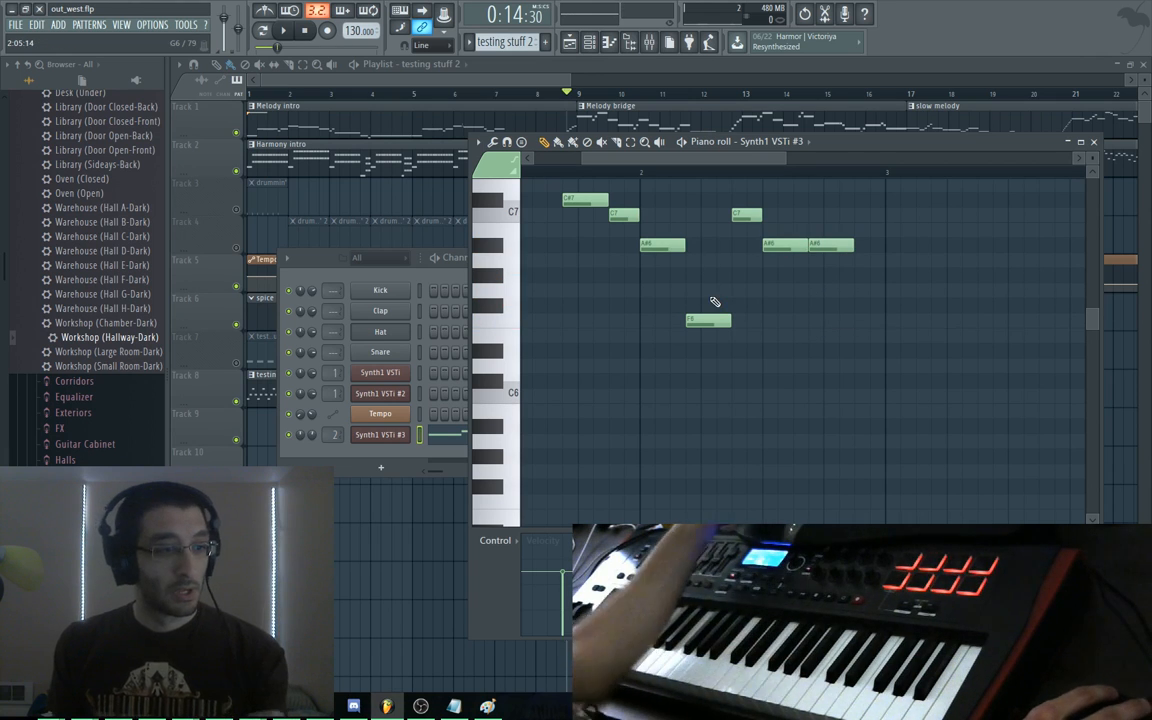
End the phrase on a C#6 note, then switch to the testing stuff pattern
{"action": "left_click_drag", "start_coordinate": [690, 240], "coordinate": [836, 330]}
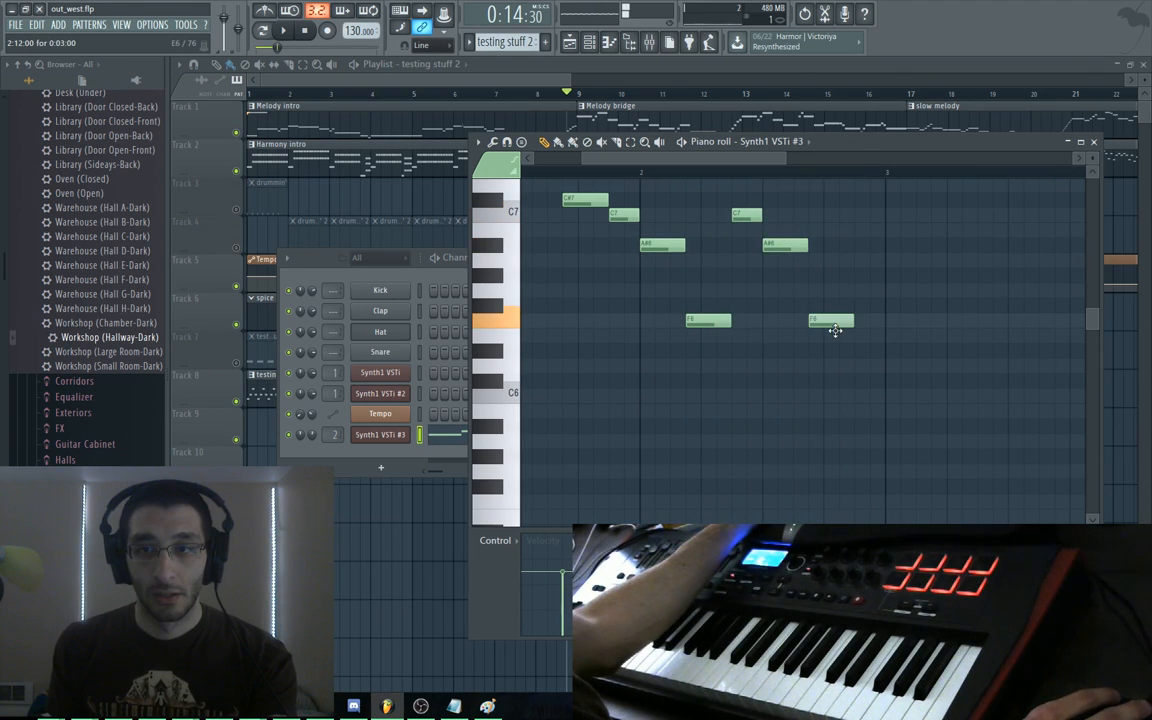
{"action": "left_click_drag", "start_coordinate": [856, 391], "coordinate": [806, 340]}
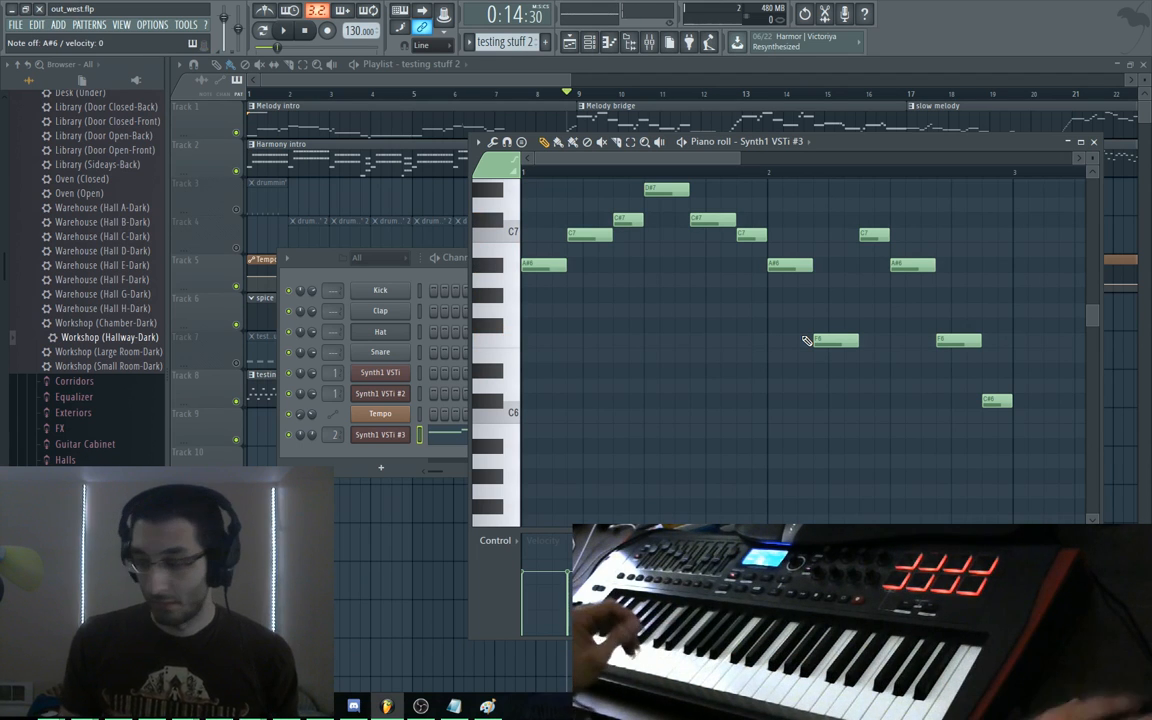
{"action": "key", "text": "KP_Subtract"}
{"action": "scroll", "coordinate": [807, 341], "scroll_direction": "down", "scroll_amount": 4}
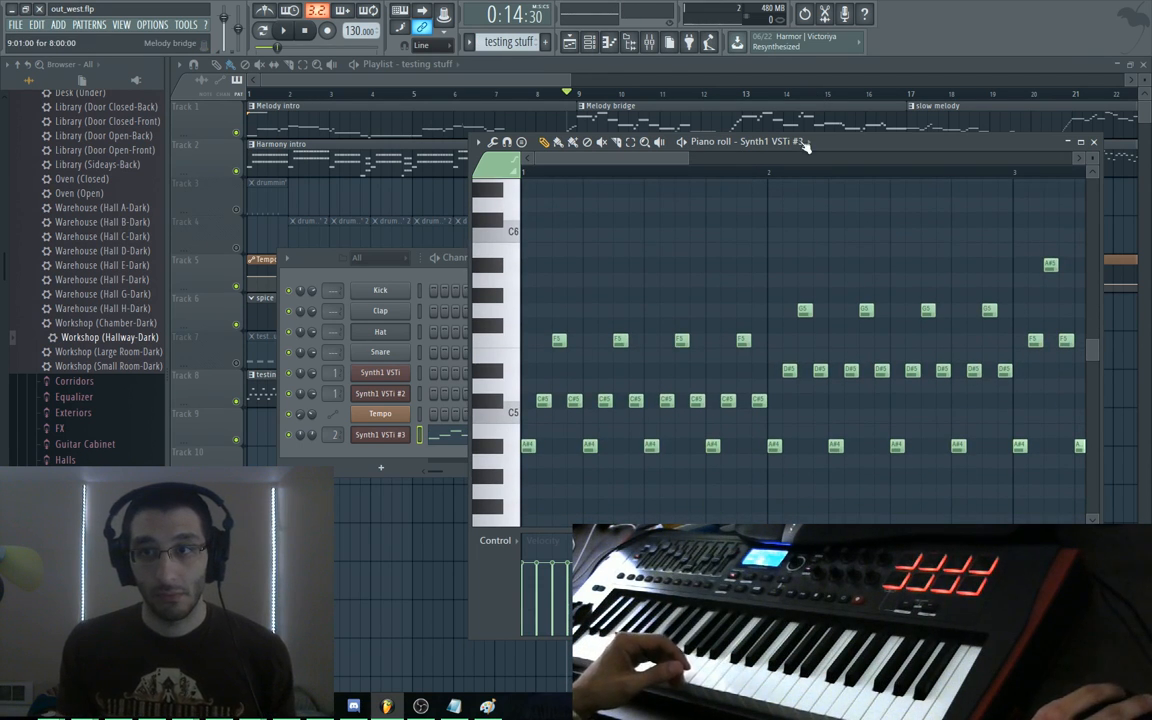
Maximize the piano roll to review the testing stuff arpeggio, then return to the Playlist
{"action": "double_click", "coordinate": [840, 147]}
{"action": "scroll", "coordinate": [523, 173], "scroll_direction": "down", "scroll_amount": 3}
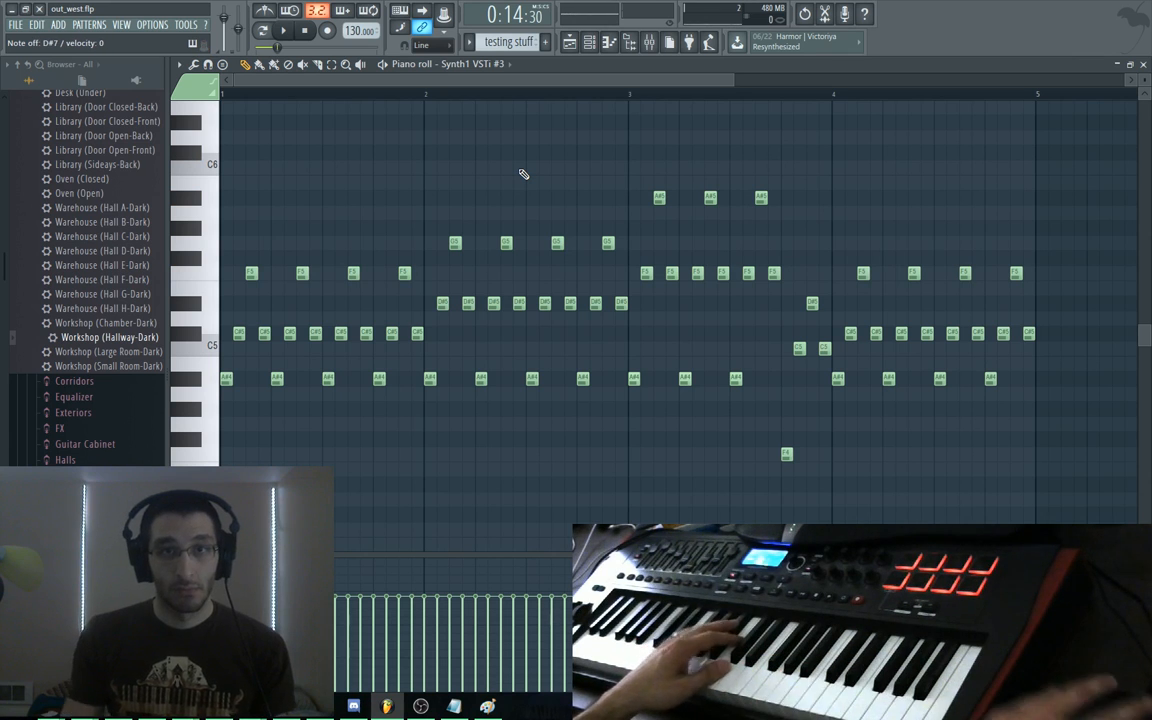
{"action": "key", "text": "F5"}
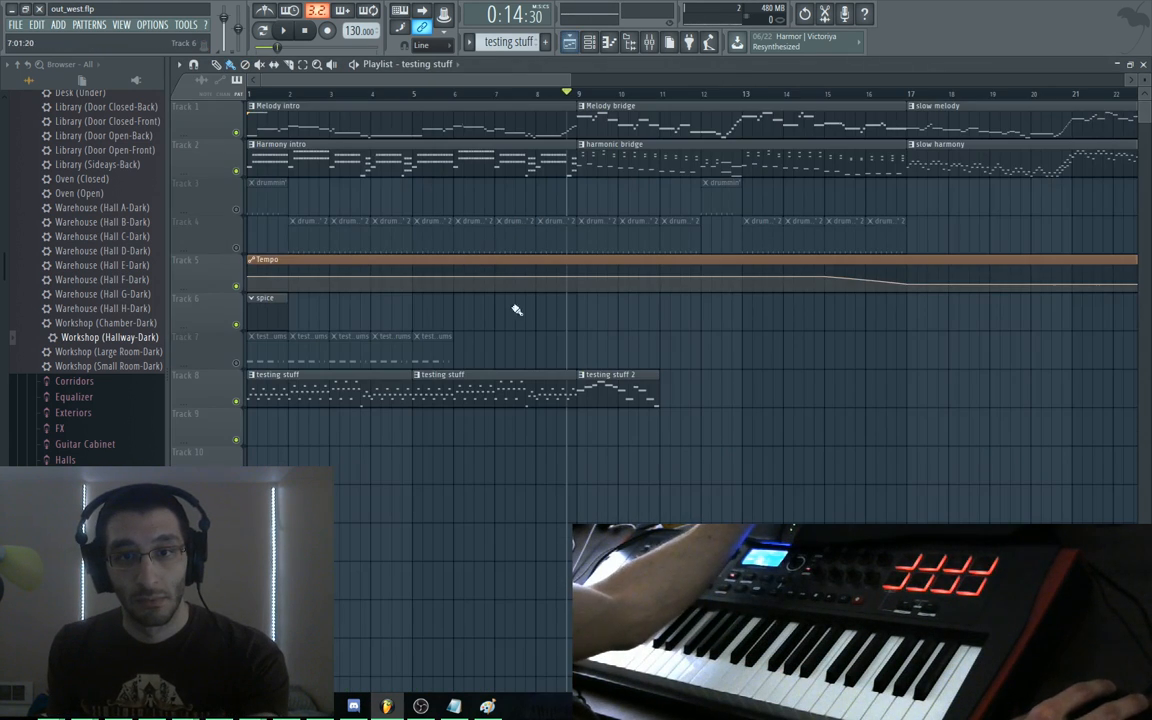
Open the testing stuff 2 piano roll and bring its melody into view
{"action": "double_click", "coordinate": [596, 393]}
{"action": "left_click_drag", "start_coordinate": [490, 301], "coordinate": [452, 414]}
{"action": "scroll", "coordinate": [406, 355], "scroll_direction": "up", "scroll_amount": 2}
{"action": "mouse_move", "coordinate": [500, 458]}
{"action": "left_mouse_down"}
{"action": "mouse_move", "coordinate": [481, 408]}
{"action": "mouse_move", "coordinate": [589, 368]}
{"action": "left_mouse_up"}
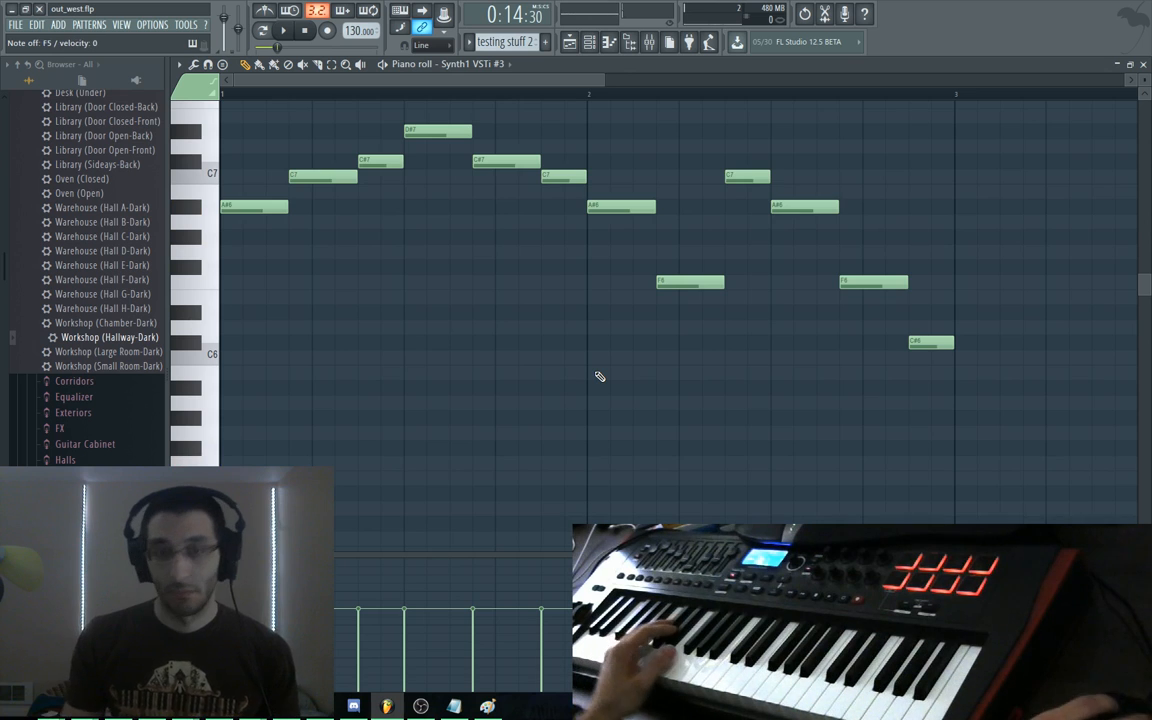
Switch between testing stuff and testing stuff 2 with Numpad - and +, then go to OneNote
{"action": "key", "text": "KP_Subtract"}
{"action": "left_click_drag", "start_coordinate": [600, 376], "coordinate": [622, 207]}
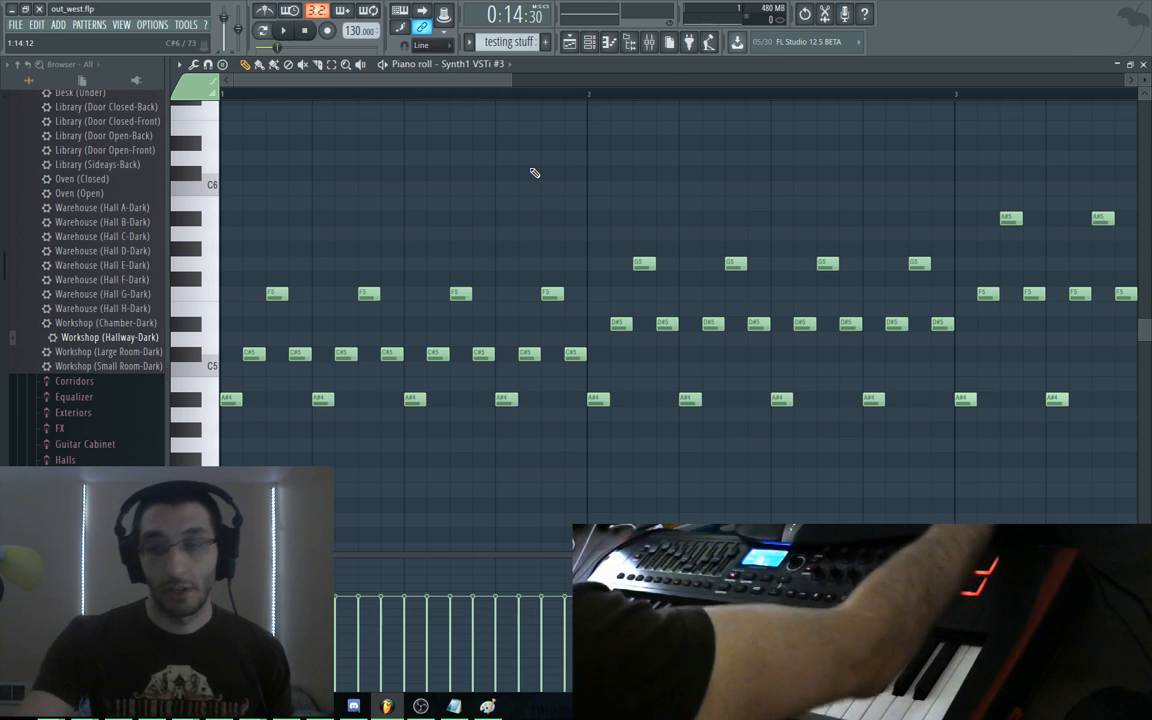
{"action": "key", "text": "KP_Add"}
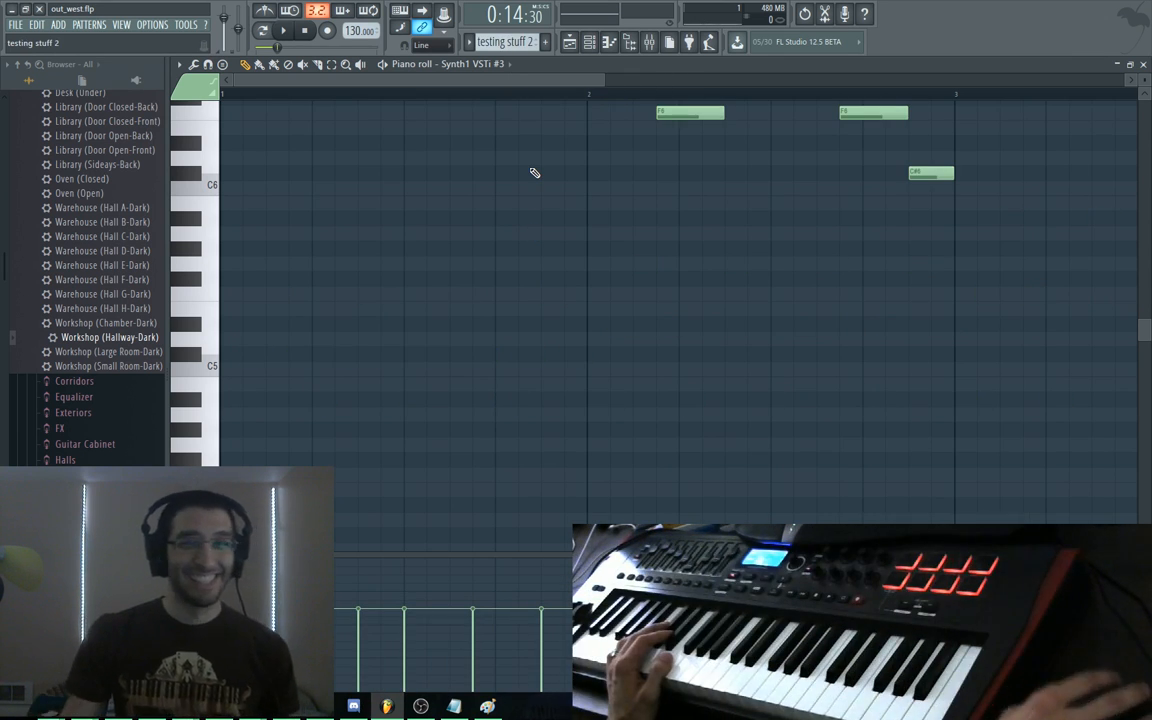
{"action": "scroll", "coordinate": [535, 175], "scroll_direction": "up", "scroll_amount": 5}
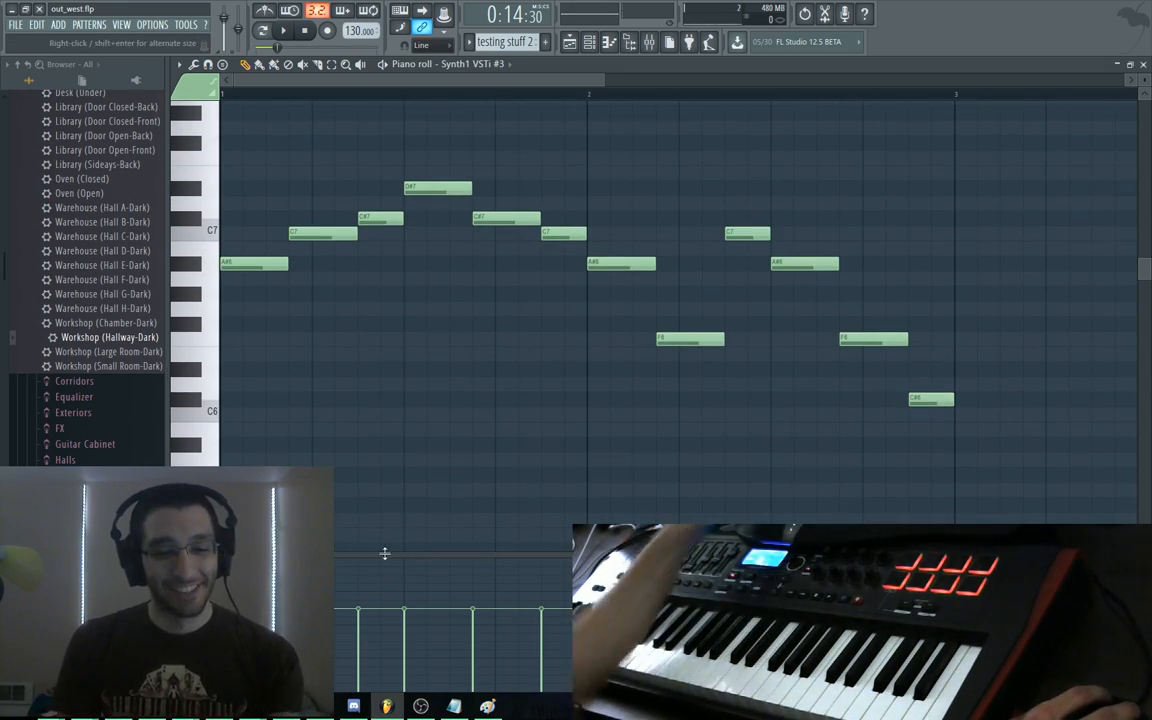
{"action": "key", "text": "alt+Tab"}
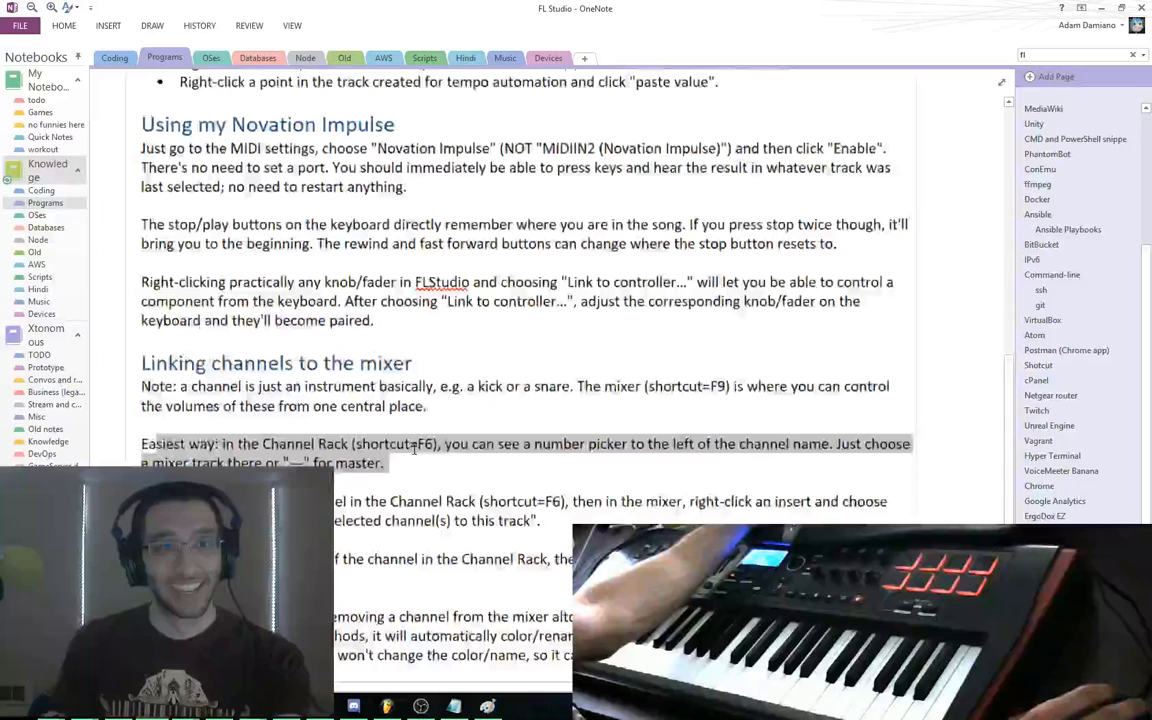
In OneNote's Helpful notes, type the tip 'Numpad - and + will shift'
{"action": "scroll", "coordinate": [413, 449], "scroll_direction": "up", "scroll_amount": 5}
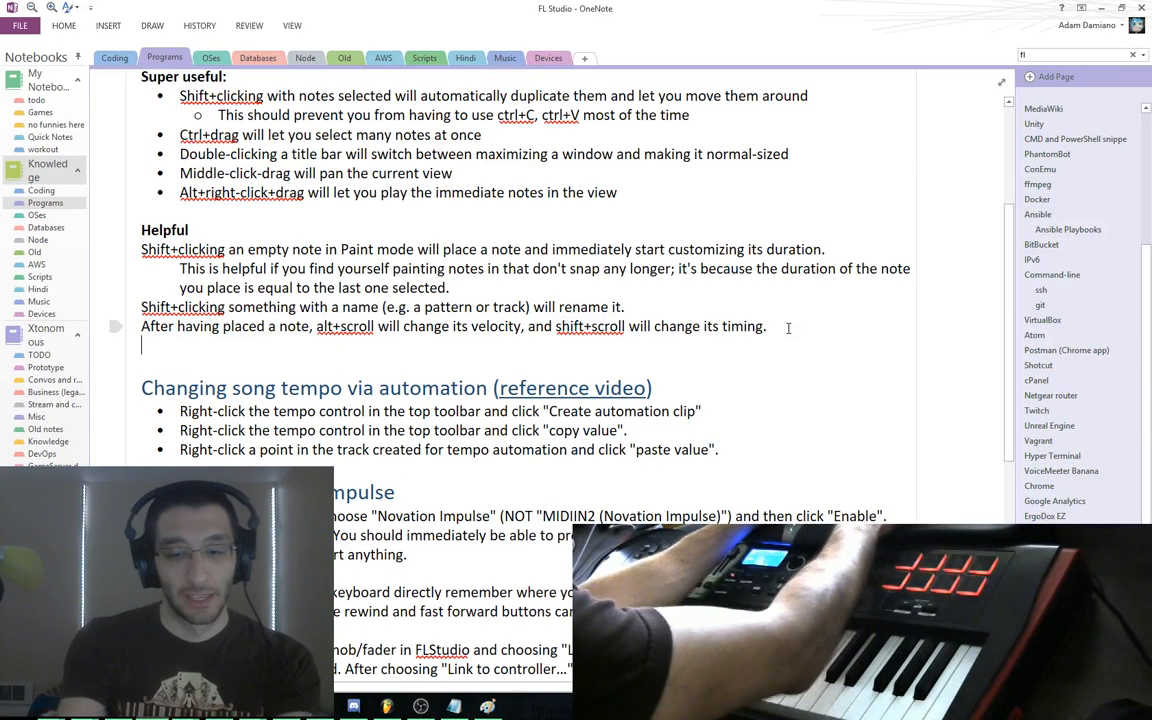
{"action": "left_click", "coordinate": [387, 705]}
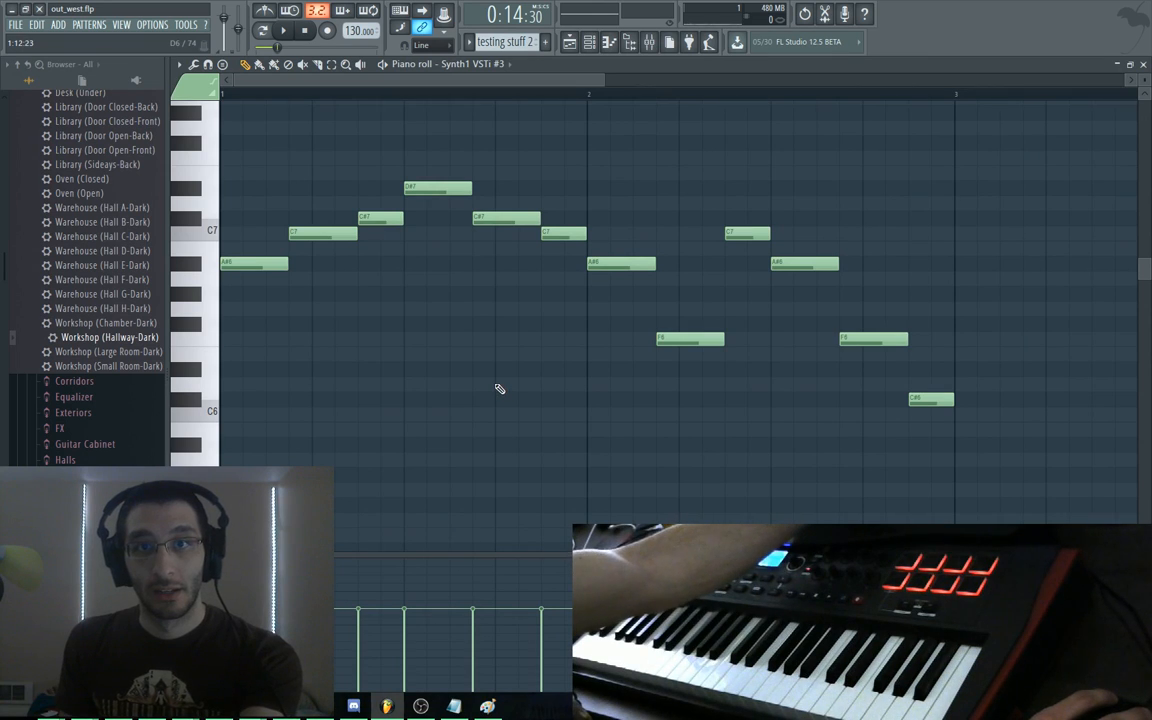
{"action": "key", "text": "alt+Tab"}
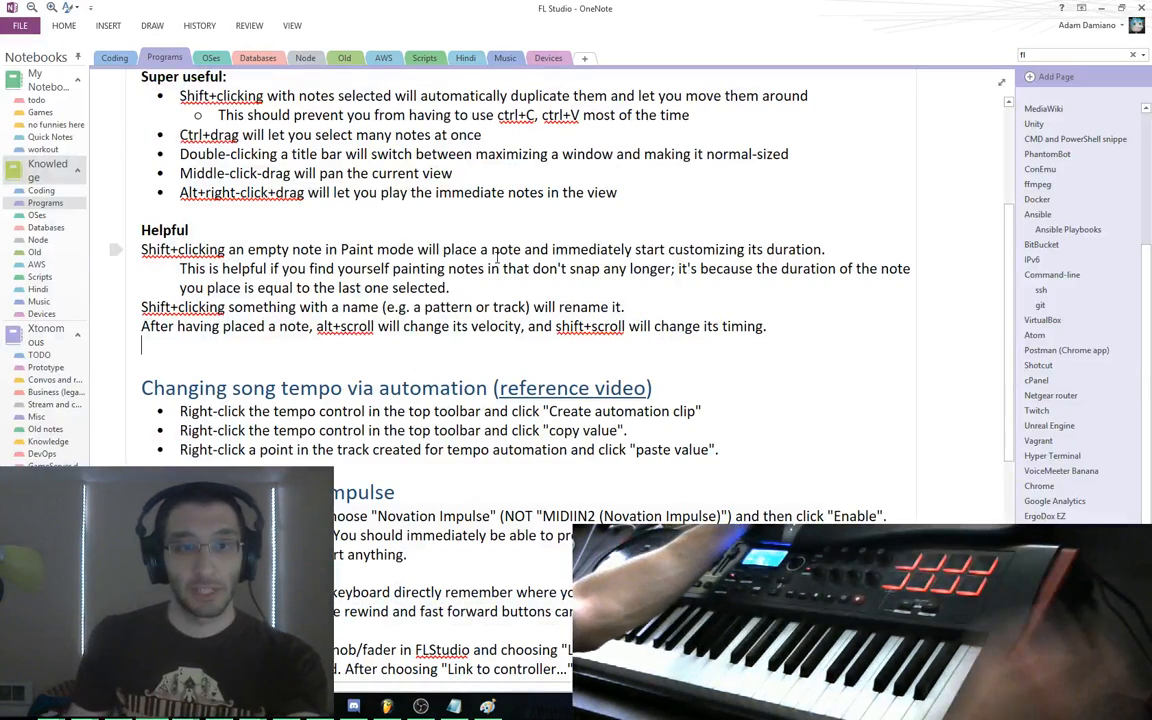
{"action": "type", "text": "Numpad -"}
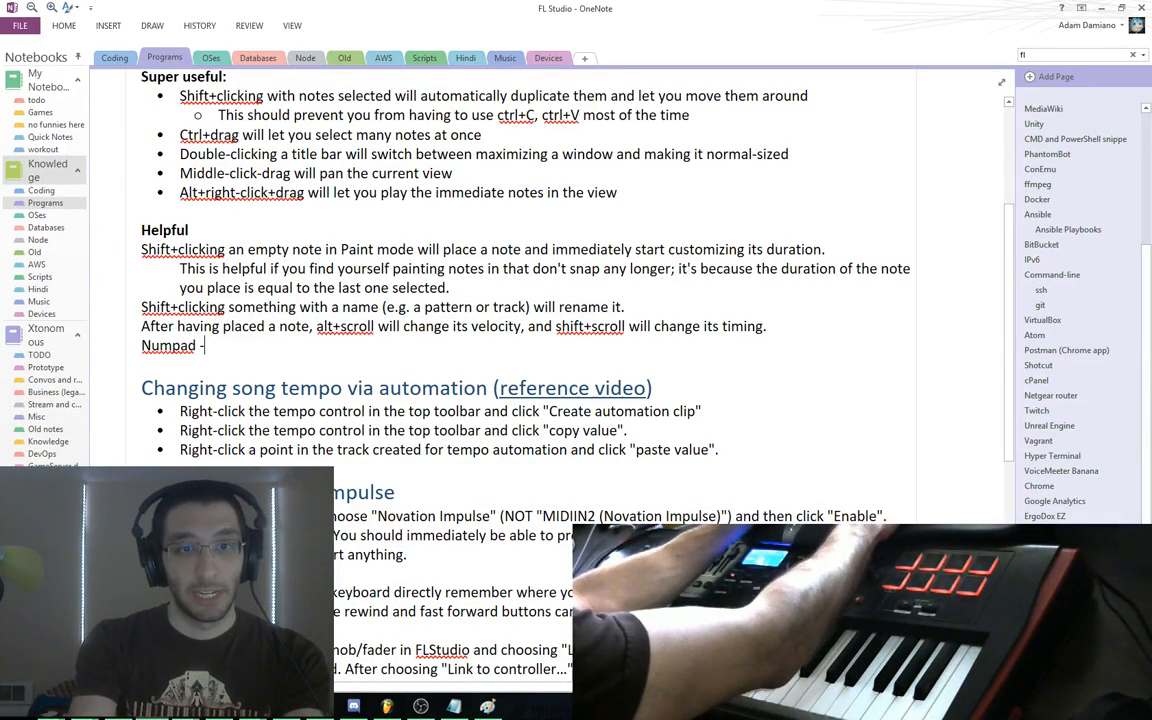
{"action": "type", "text": " an d + will shift between"}
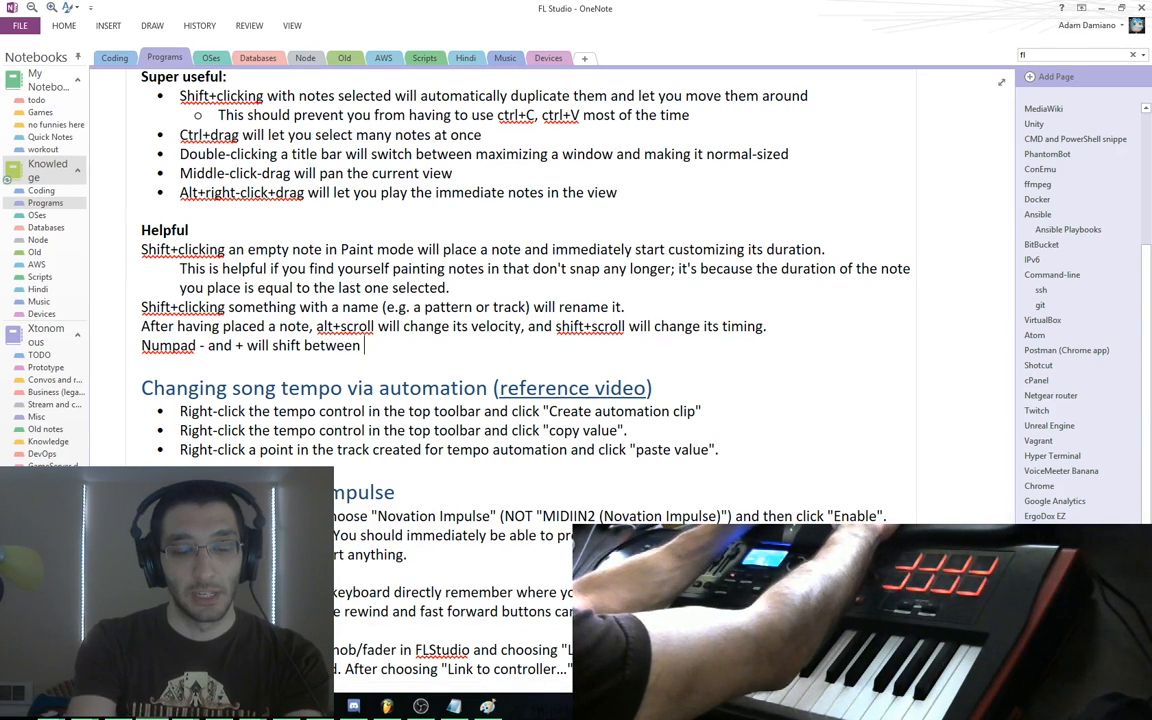
{"action": "key", "text": "alt+Tab"}
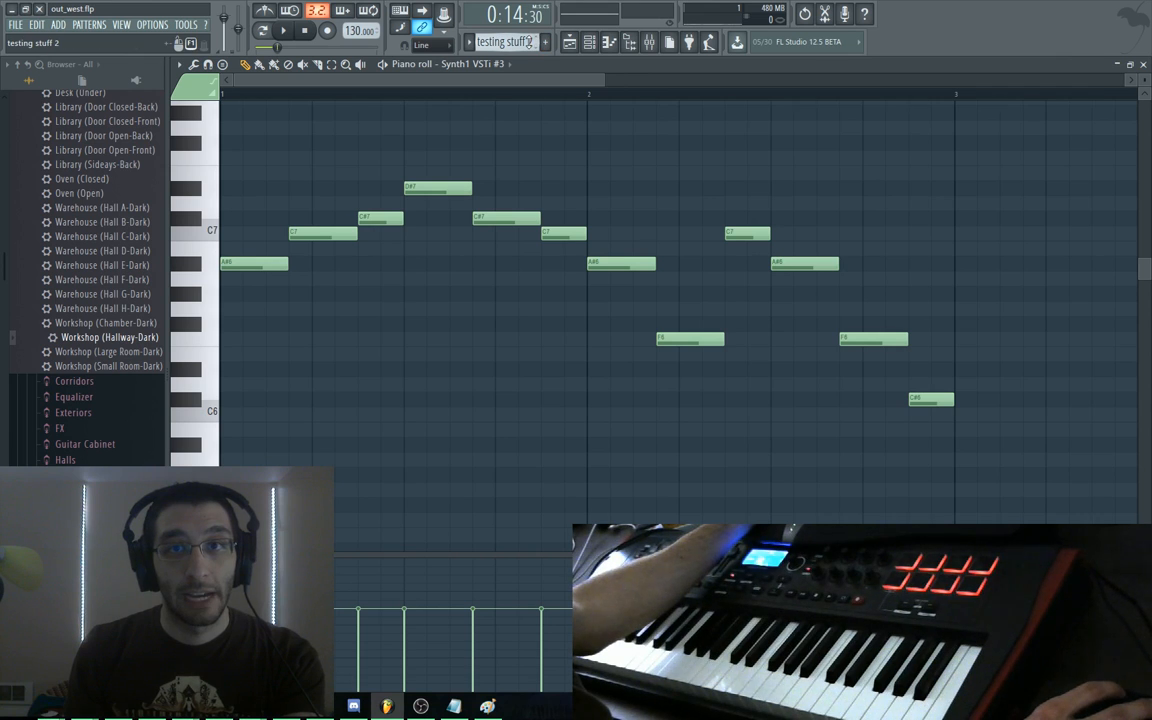
Fix the note's stray letter, end it with a period, and return to FL Studio
{"action": "key", "text": "KP_Add"}
{"action": "key", "text": "KP_Add"}
{"action": "key", "text": "KP_Add"}
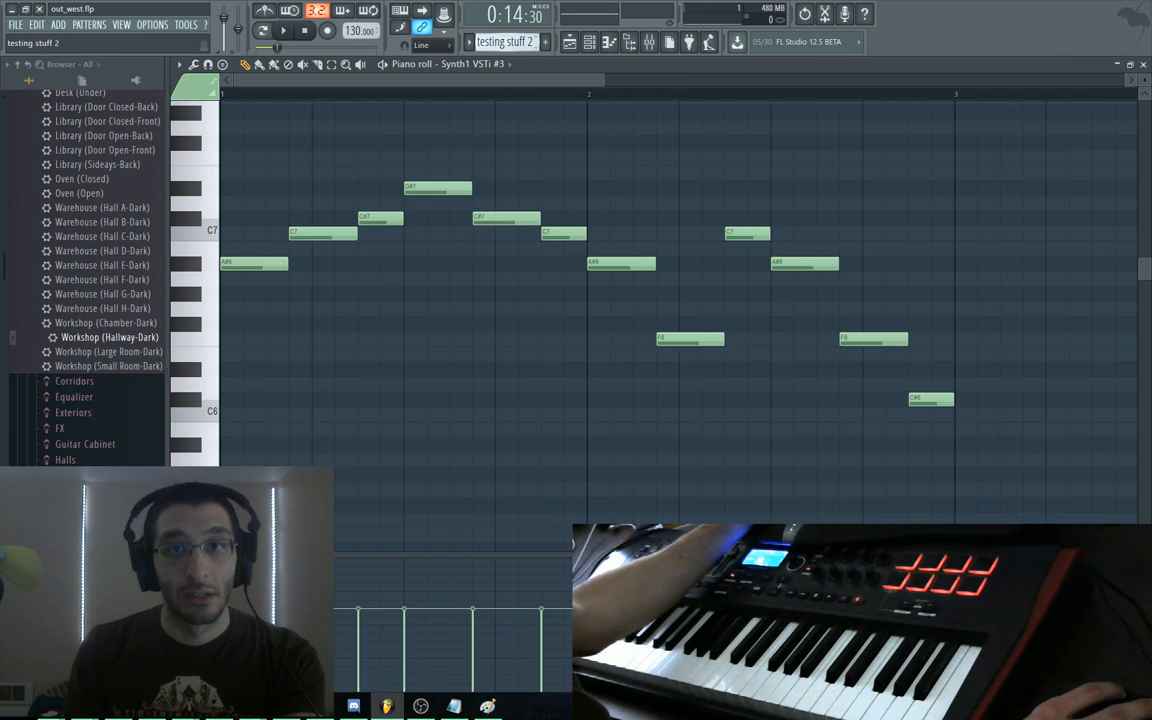
{"action": "key", "text": "alt+Tab"}
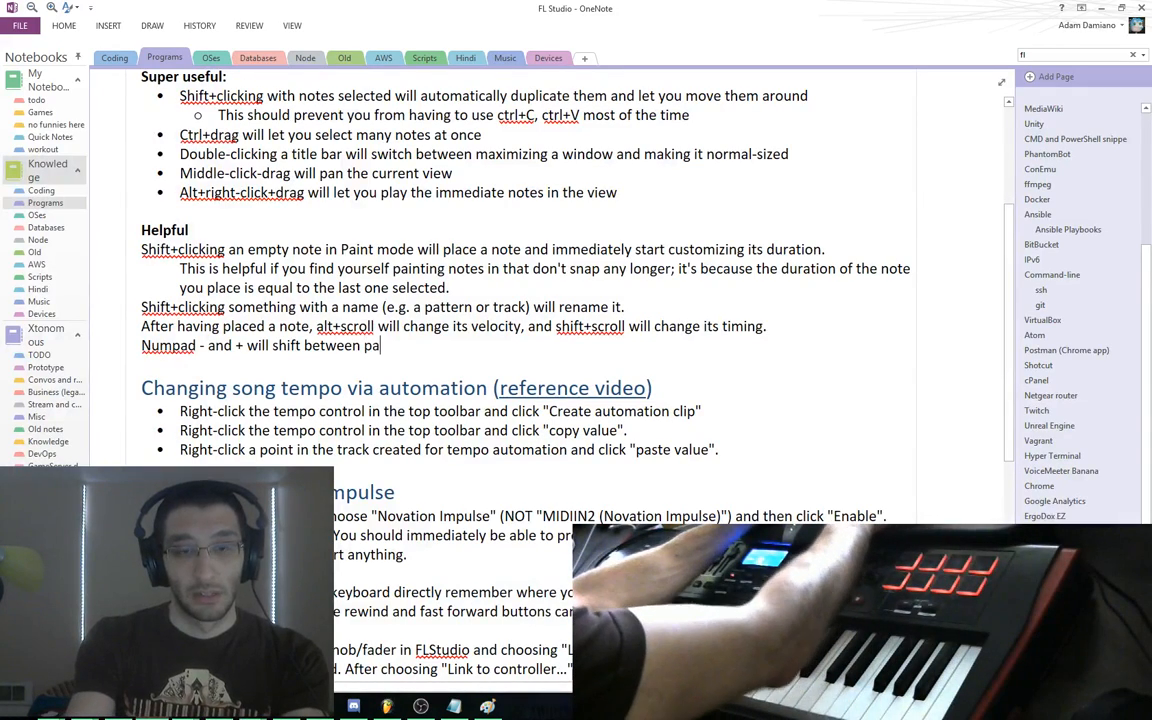
{"action": "key", "text": "BackSpace"}
{"action": "type", "text": "."}
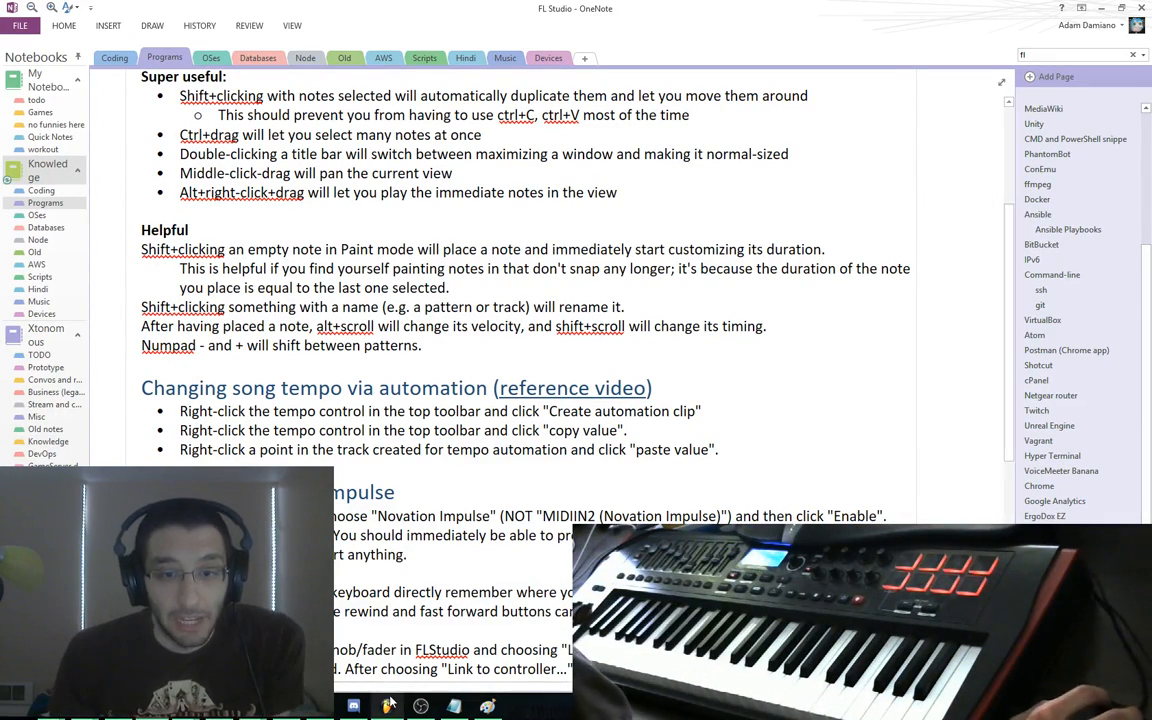
{"action": "key", "text": "alt+Tab"}
{"action": "scroll", "coordinate": [571, 190], "scroll_direction": "up", "scroll_amount": 1}
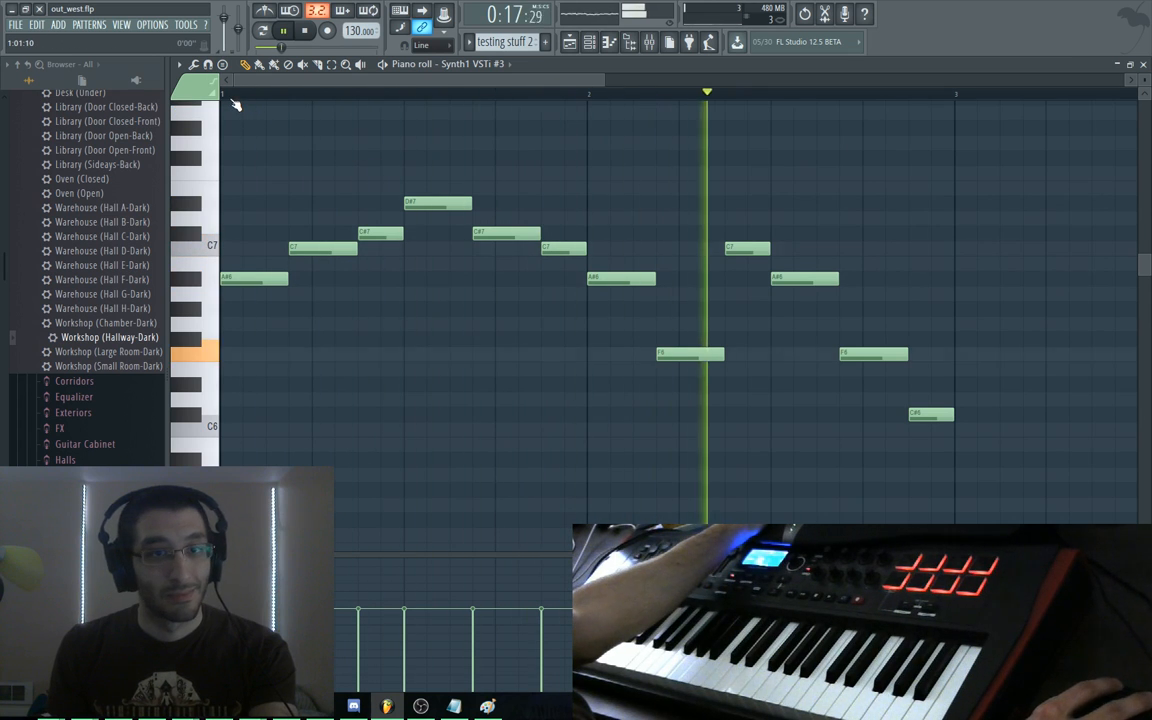
Stop playback, replay the arrangement from bar 7, and stop it again
{"action": "key", "text": "space"}
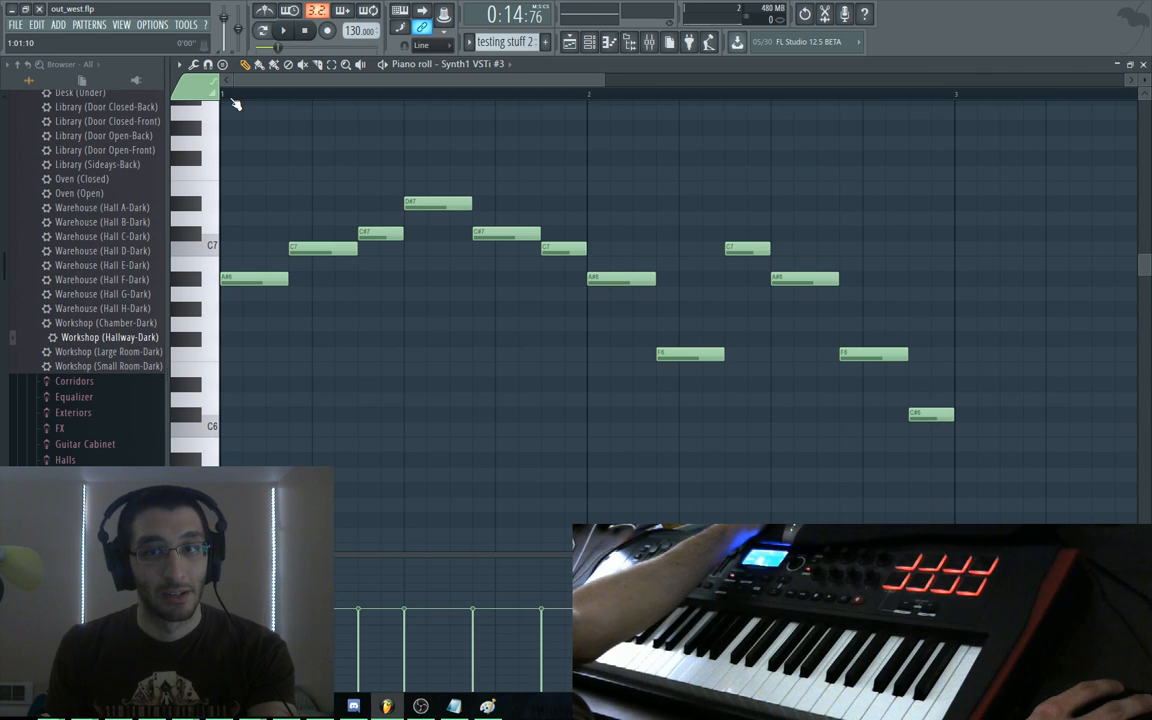
{"action": "double_click", "coordinate": [413, 74]}
{"action": "left_click", "coordinate": [583, 66]}
{"action": "left_click_drag", "start_coordinate": [579, 93], "coordinate": [497, 97]}
{"action": "key", "text": "space"}
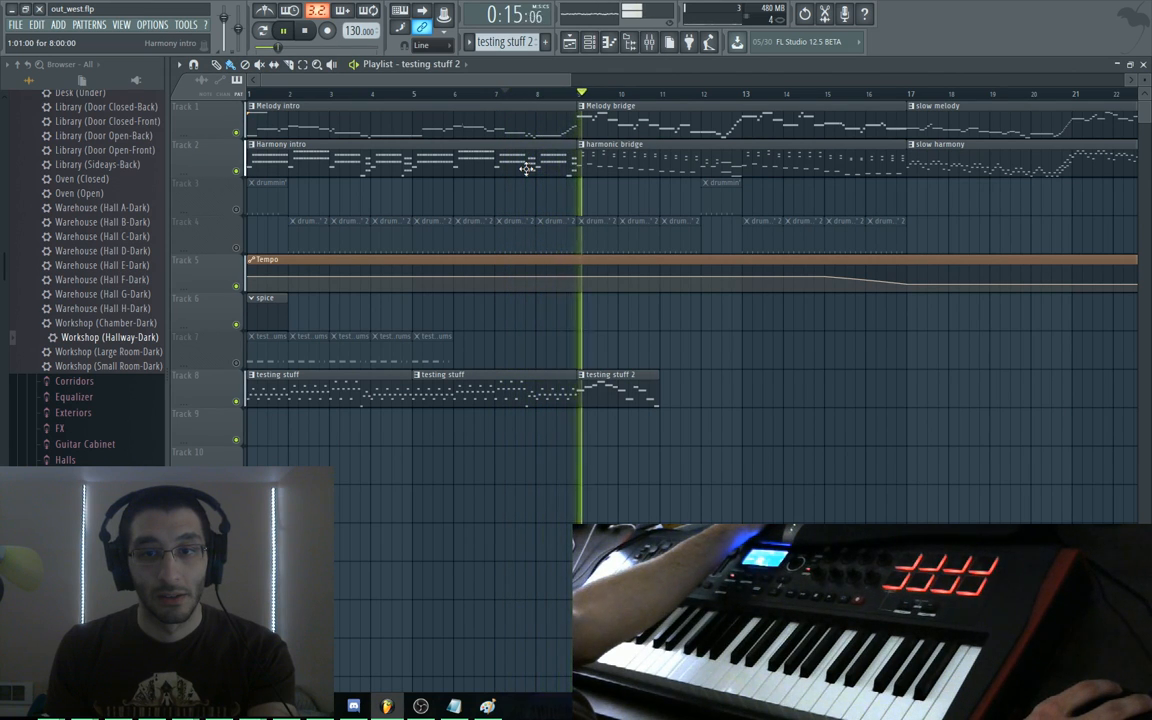
{"action": "key", "text": "space"}
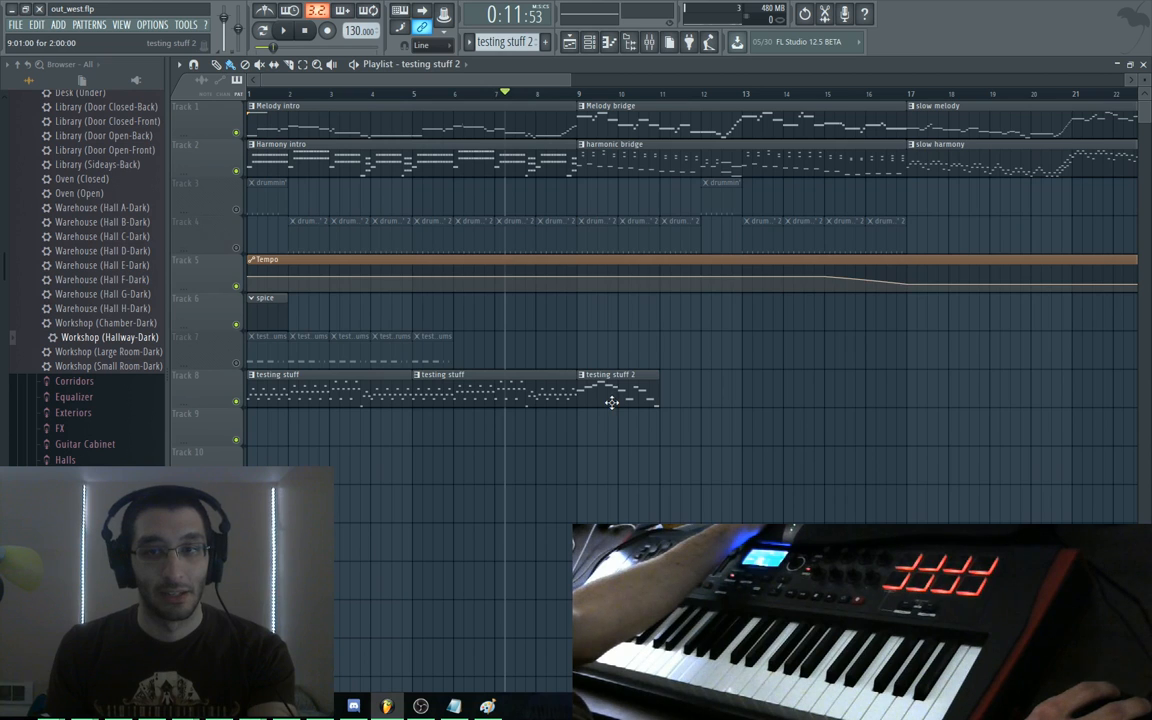
Remove every note from the testing stuff 2 pattern and return to the playlist
{"action": "double_click", "coordinate": [612, 402]}
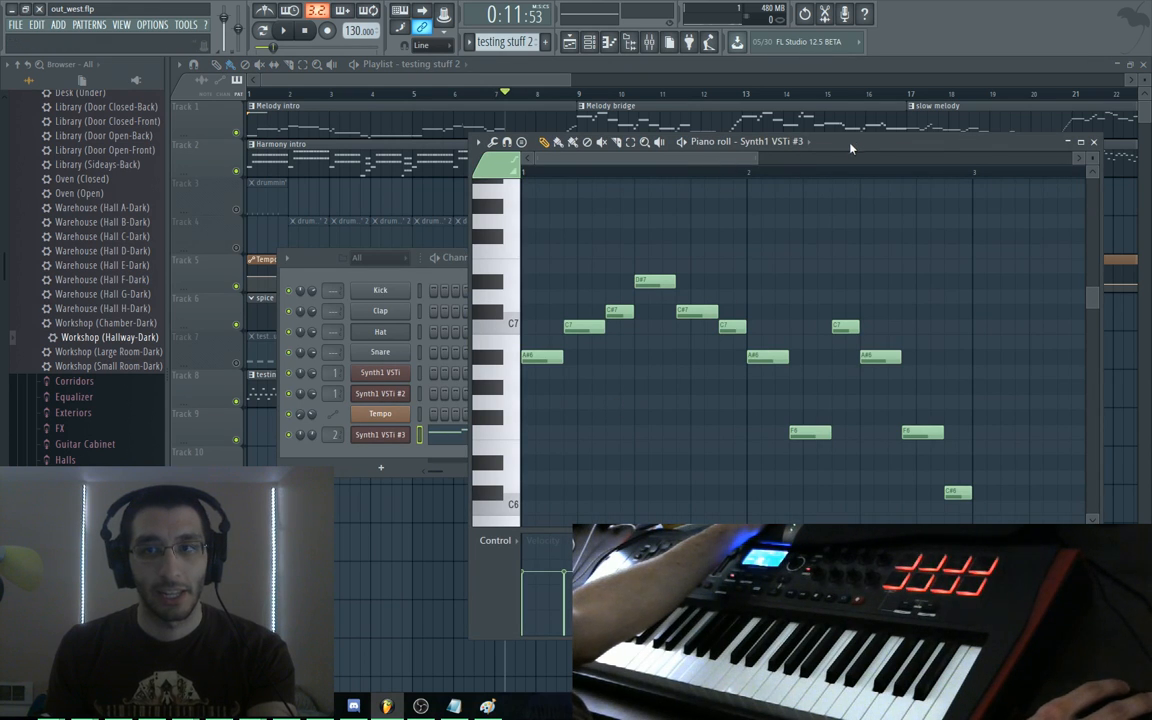
{"action": "left_click_drag", "start_coordinate": [852, 144], "coordinate": [784, 181]}
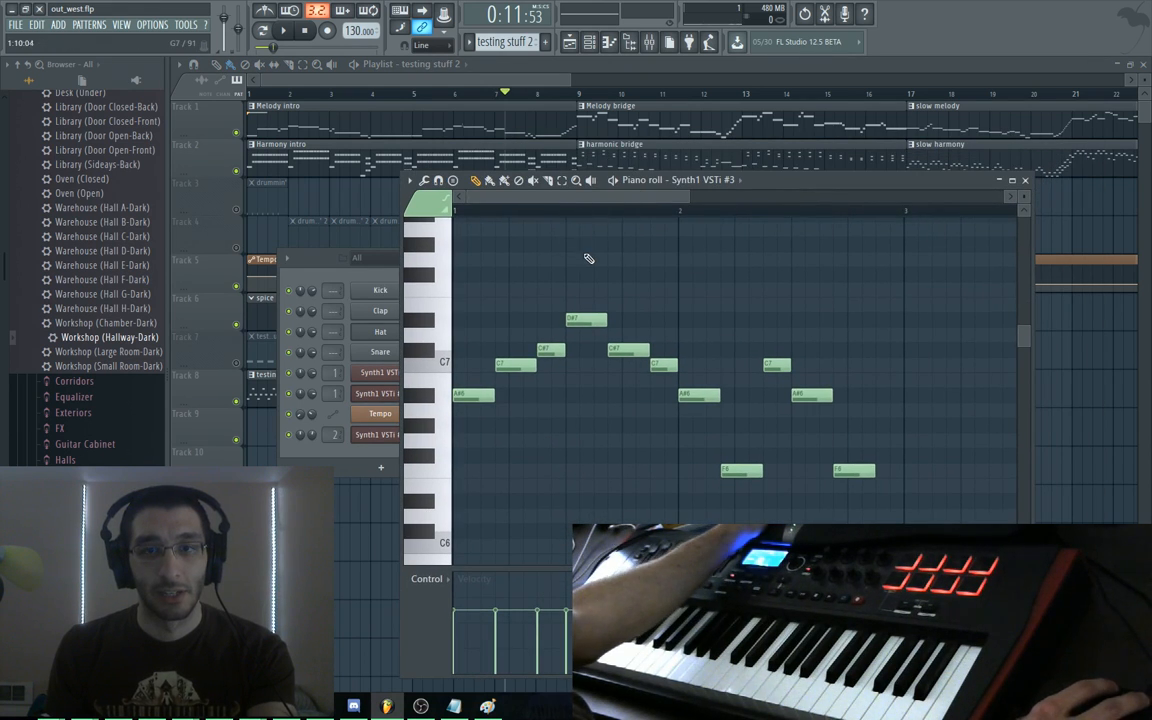
{"action": "key", "text": "ctrl+a"}
{"action": "key", "text": "Delete"}
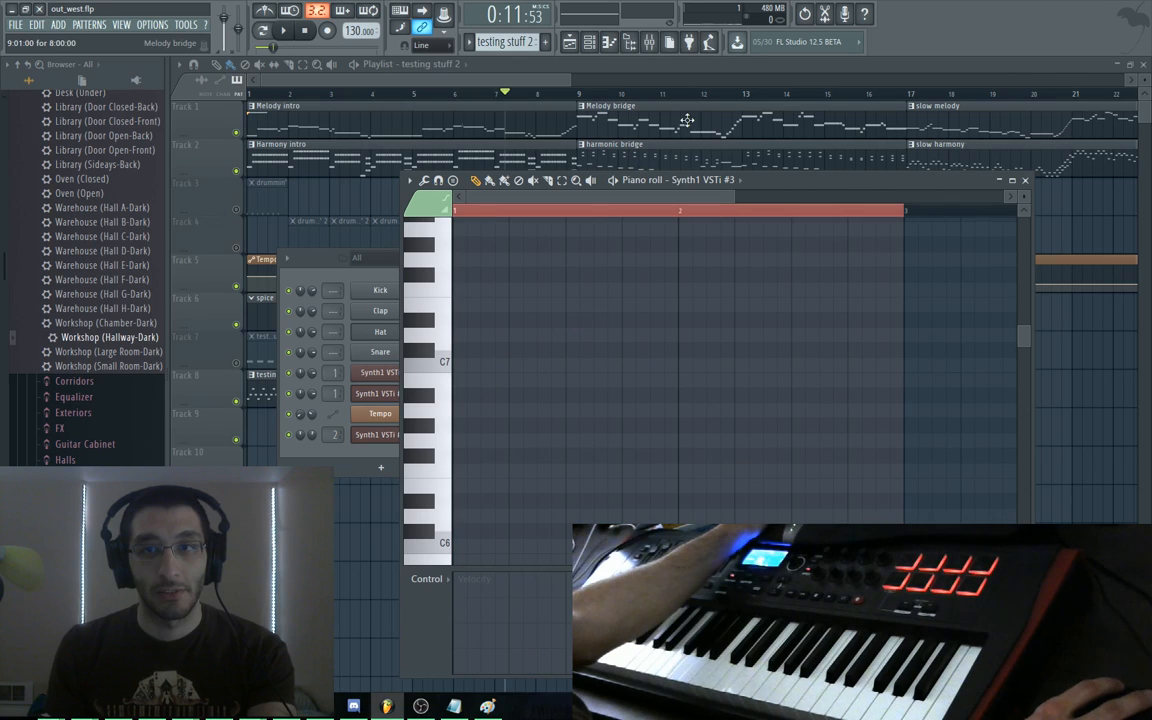
{"action": "left_click", "coordinate": [197, 126]}
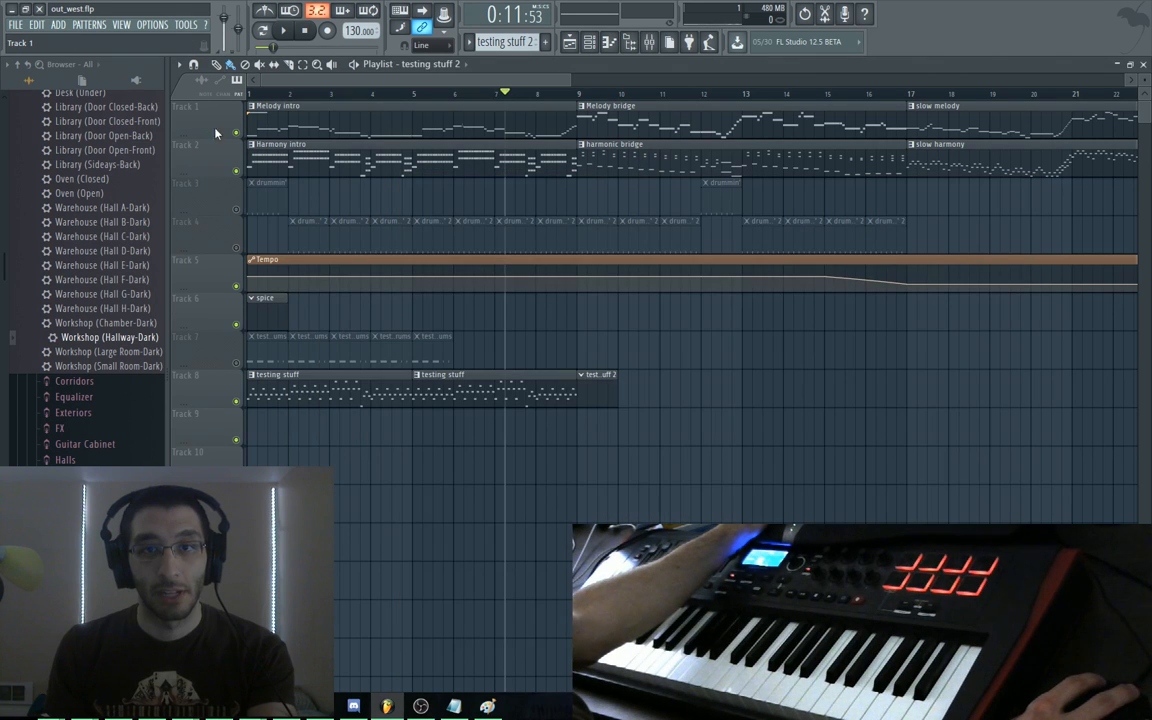
Open the Melody bridge pattern and play it to audition the trial melody
{"action": "double_click", "coordinate": [595, 110]}
{"action": "key", "text": "space"}
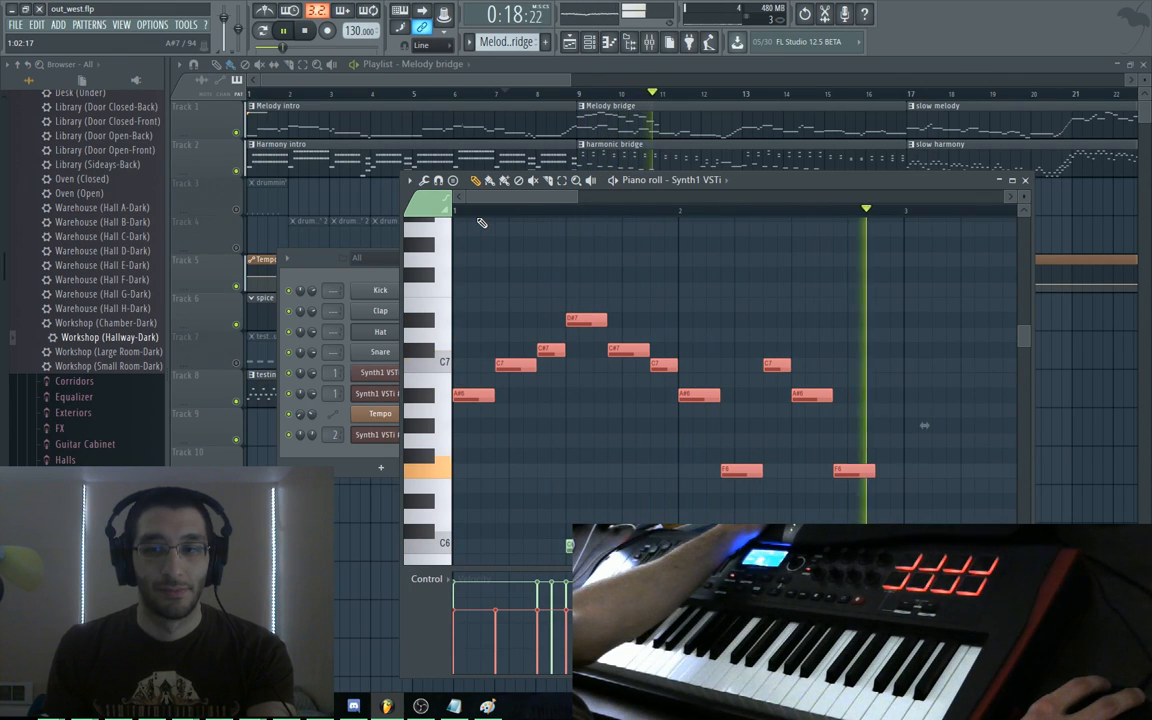
{"action": "key", "text": "space"}
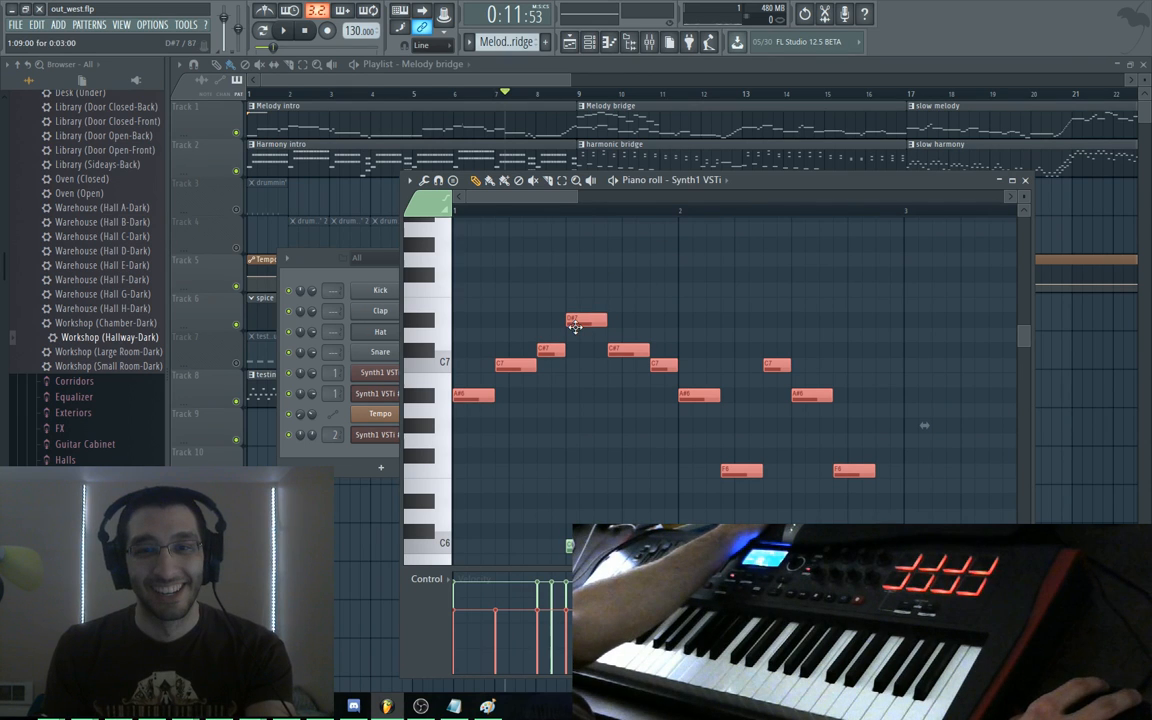
Delete the nine trial melody notes and place a Melody bridge clip on Track 9
{"action": "right_click", "coordinate": [854, 470]}
{"action": "right_click", "coordinate": [812, 395]}
{"action": "right_click", "coordinate": [699, 395]}
{"action": "right_click", "coordinate": [664, 365]}
{"action": "right_click", "coordinate": [628, 349]}
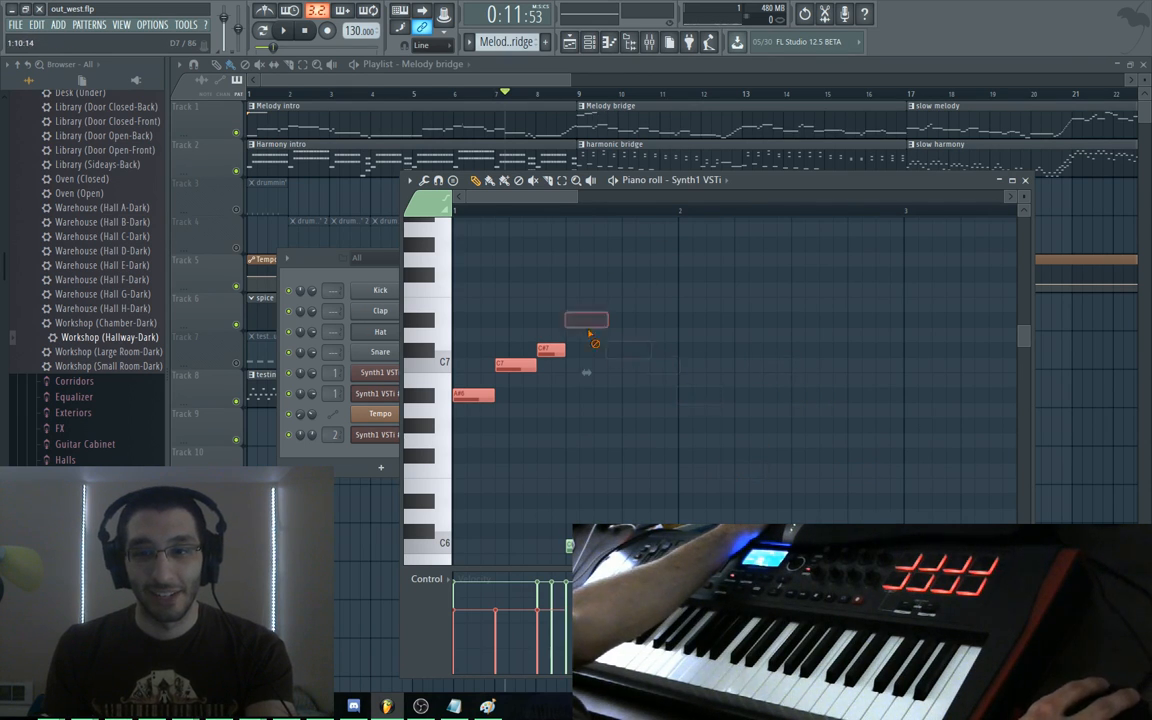
{"action": "right_click", "coordinate": [586, 320]}
{"action": "right_click", "coordinate": [550, 349]}
{"action": "right_click", "coordinate": [515, 365]}
{"action": "right_click", "coordinate": [473, 395]}
{"action": "left_click_drag", "start_coordinate": [586, 85], "coordinate": [519, 94]}
{"action": "left_click", "coordinate": [579, 422]}
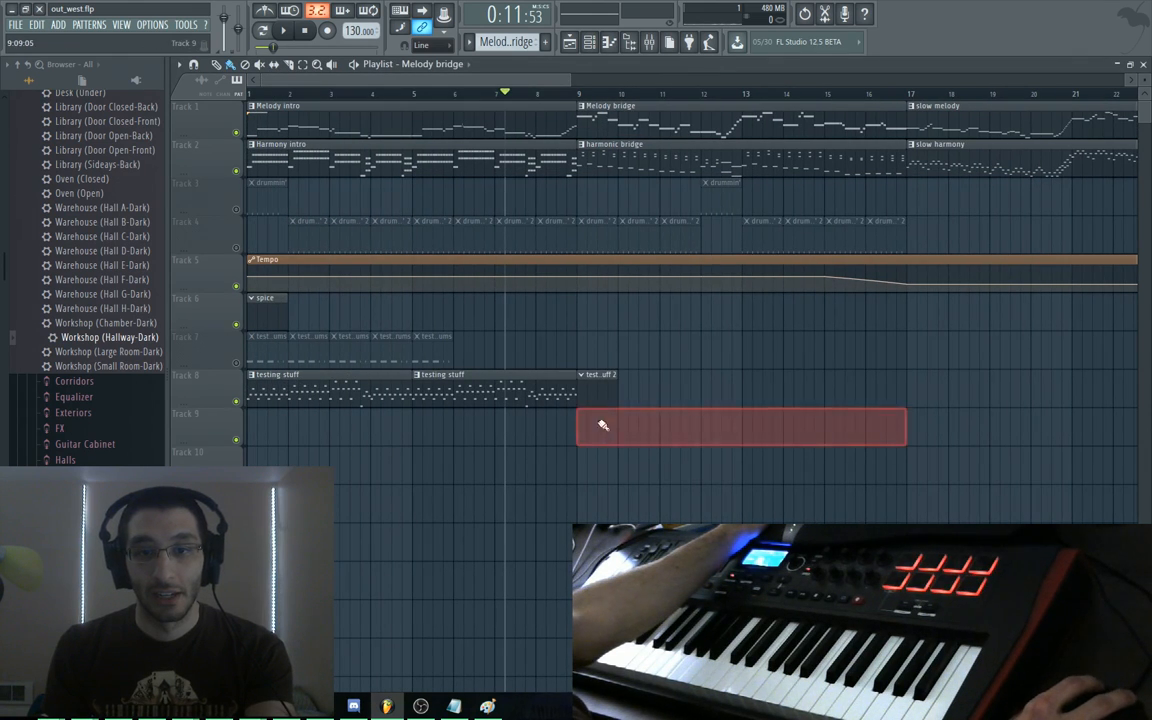
Replace the Track 9 Melody bridge clip with a new pattern named 'idea'
{"action": "right_click", "coordinate": [602, 424]}
{"action": "left_click", "coordinate": [546, 41]}
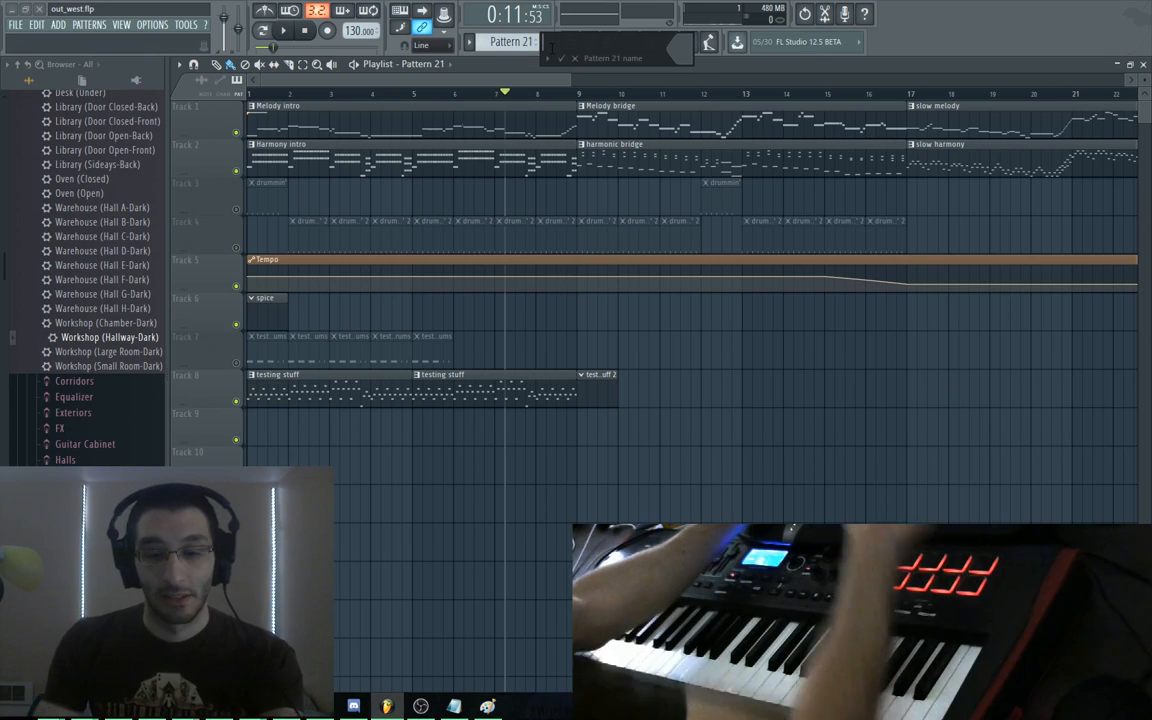
{"action": "type", "text": "idea"}
{"action": "key", "text": "Return"}
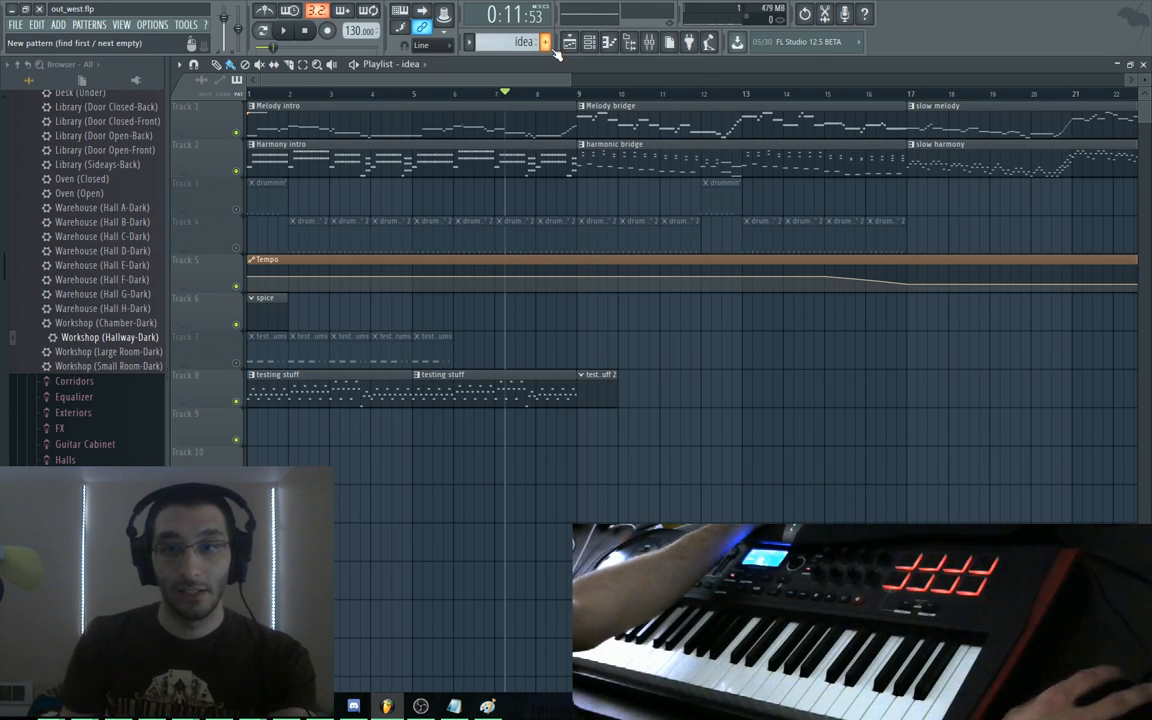
{"action": "left_click", "coordinate": [586, 418]}
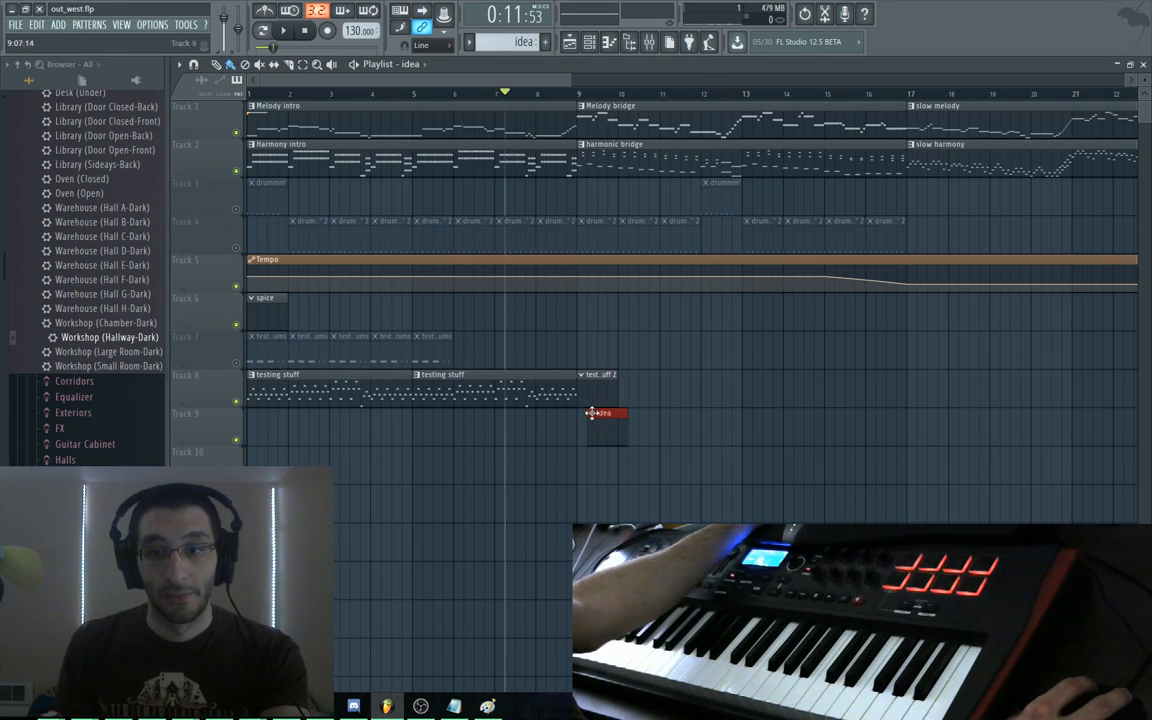
Open the Synth1 VSTi piano roll for the idea pattern
{"action": "double_click", "coordinate": [589, 423]}
{"action": "right_click", "coordinate": [393, 372]}
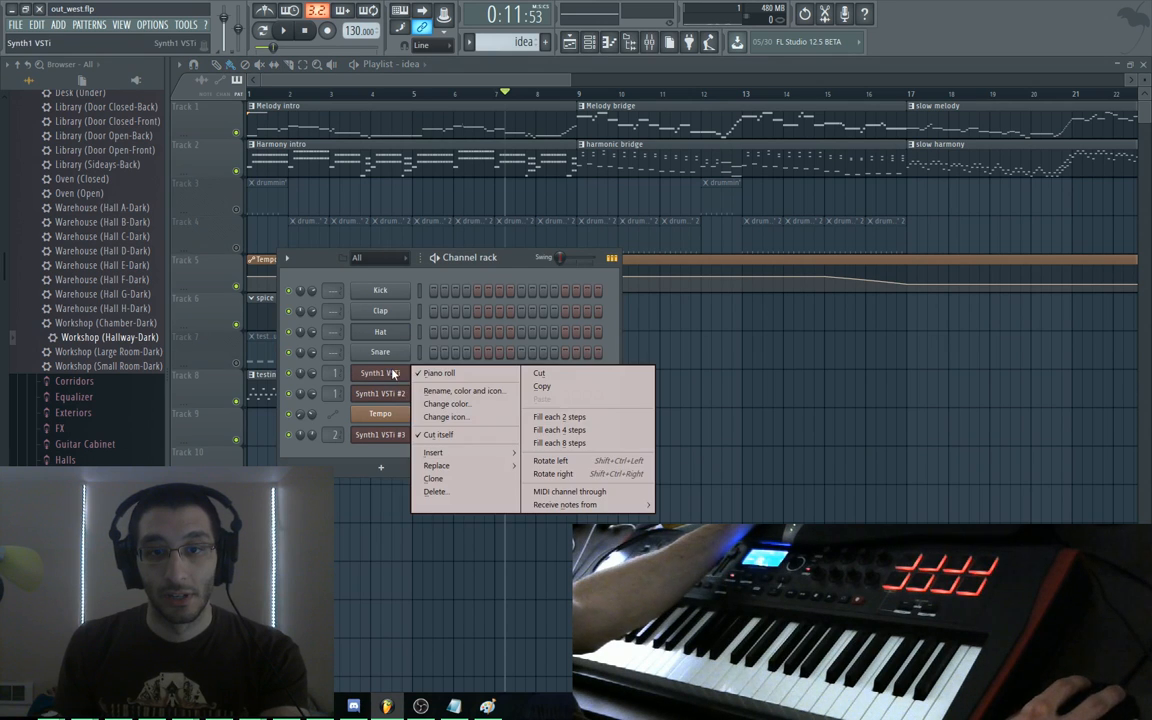
{"action": "left_click", "coordinate": [425, 375]}
{"action": "right_click", "coordinate": [402, 373]}
{"action": "left_click", "coordinate": [424, 374]}
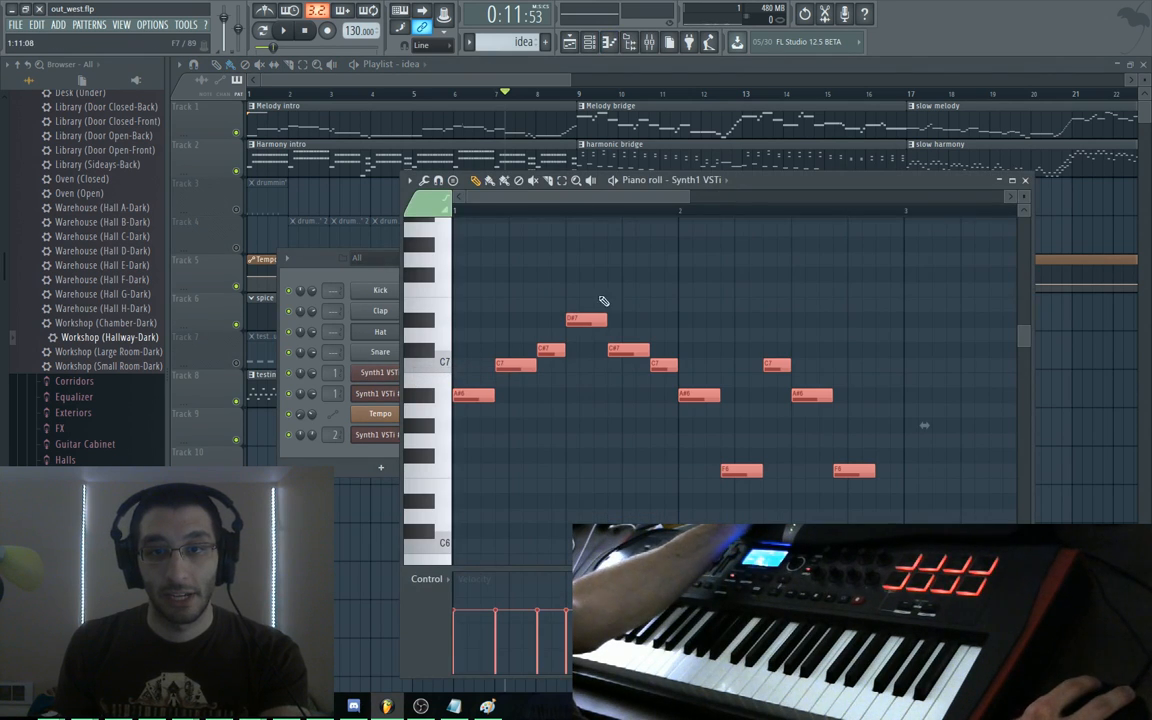
Audition the idea pattern, close the channel rack, and play the song from the start
{"action": "key", "text": "space"}
{"action": "left_click", "coordinate": [568, 81]}
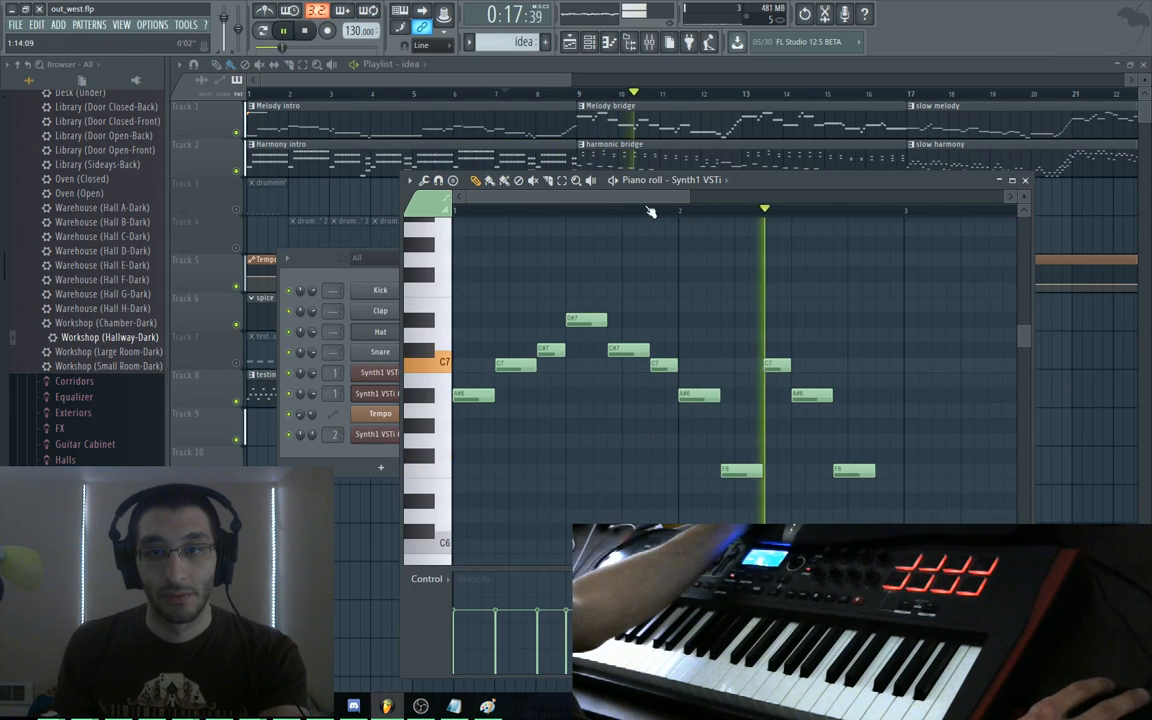
{"action": "key", "text": "space"}
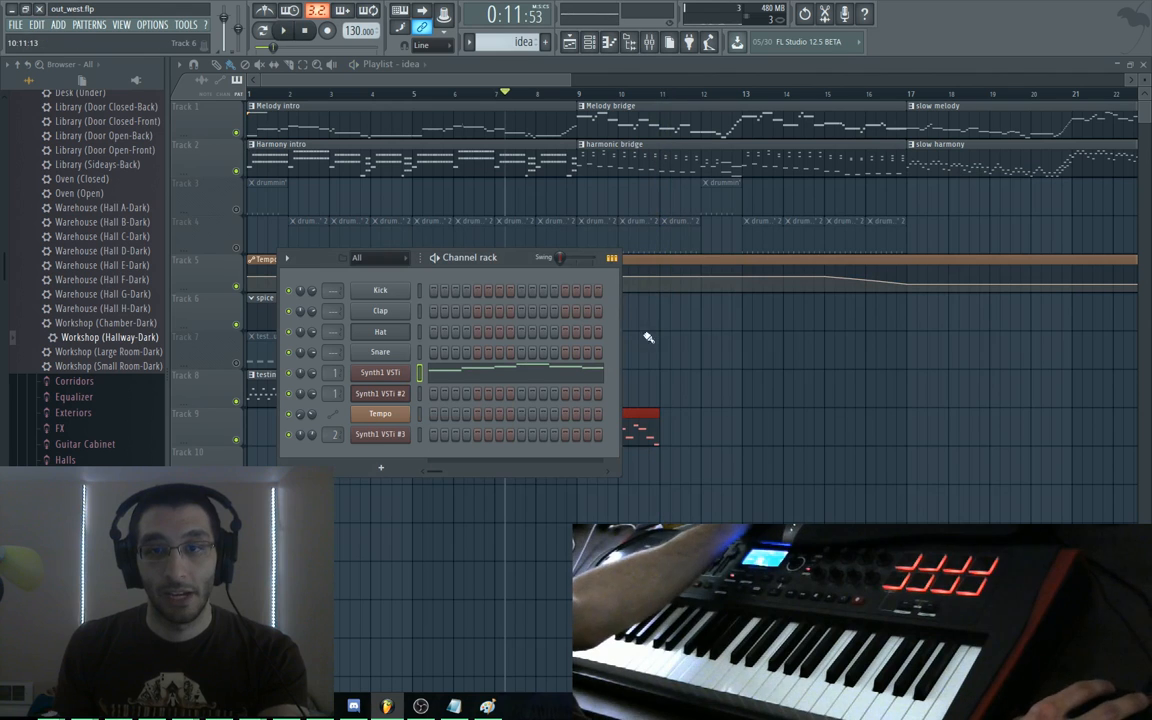
{"action": "key", "text": "F6"}
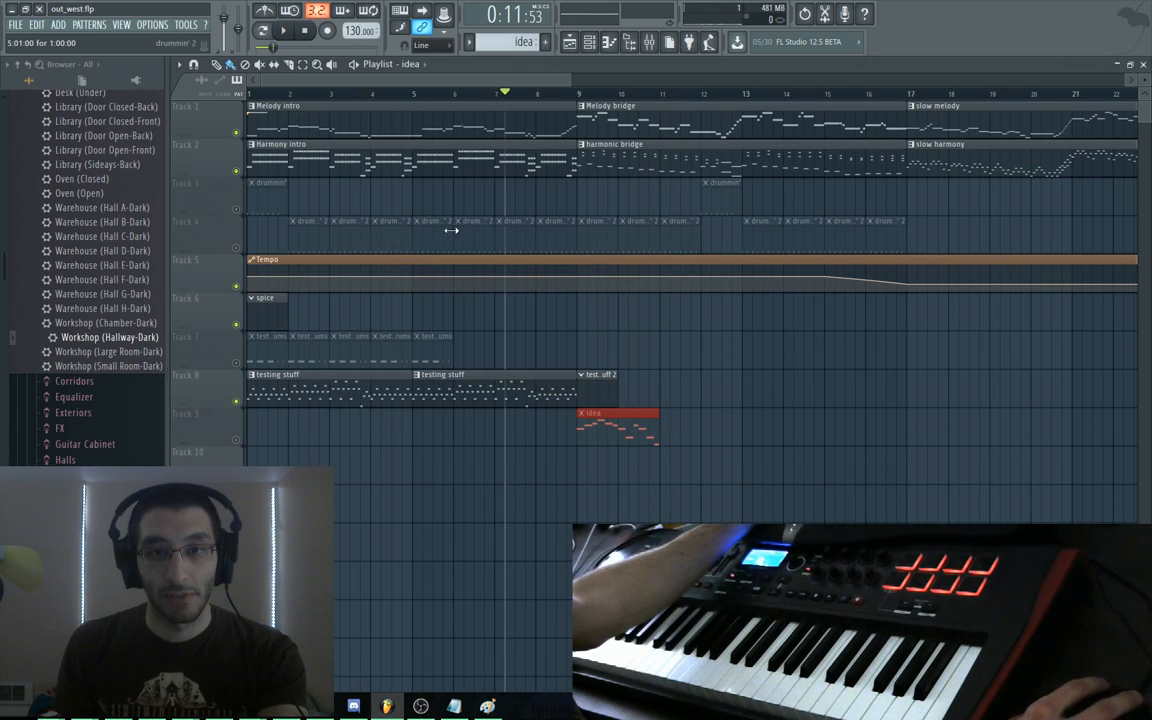
{"action": "key", "text": "space"}
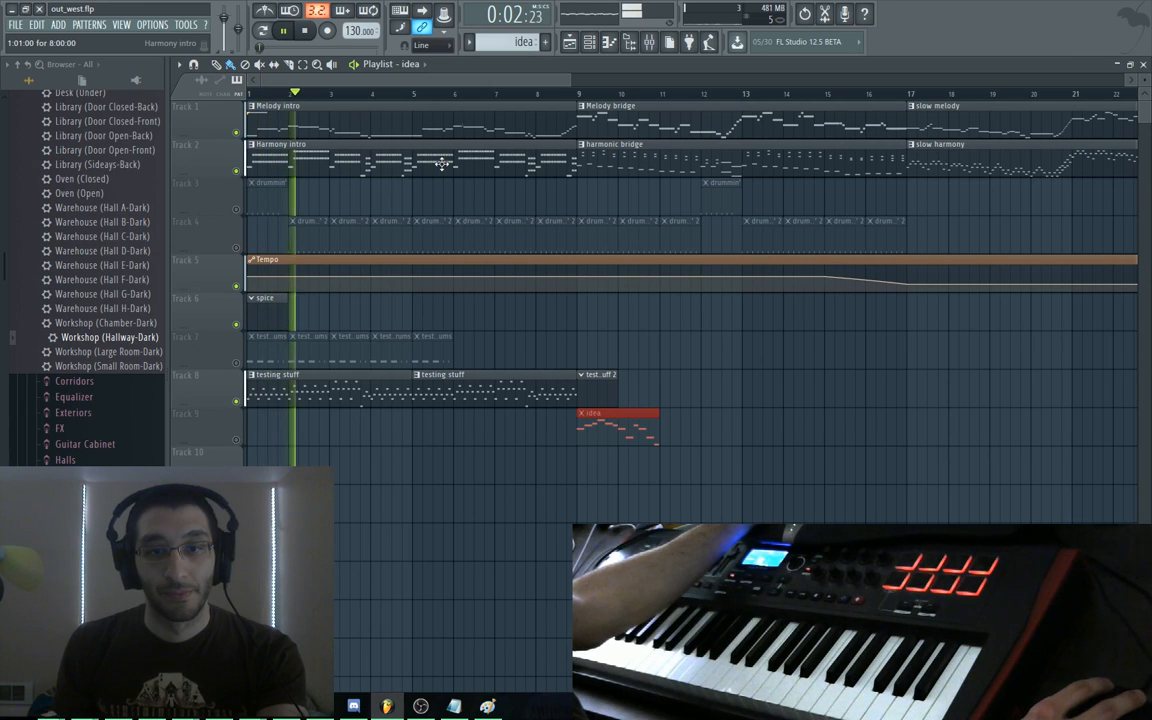
{"action": "key", "text": "space"}
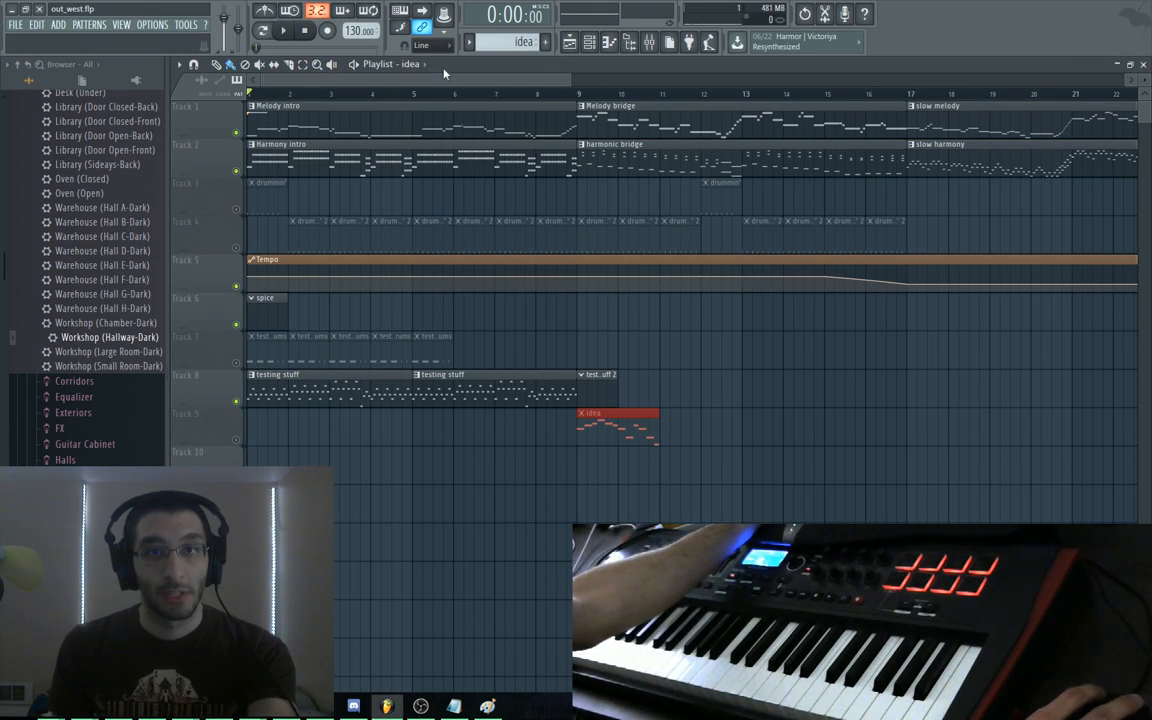
Load builder.flp from the recent projects list and stop its playback
{"action": "left_click", "coordinate": [15, 24]}
{"action": "left_click", "coordinate": [40, 157]}
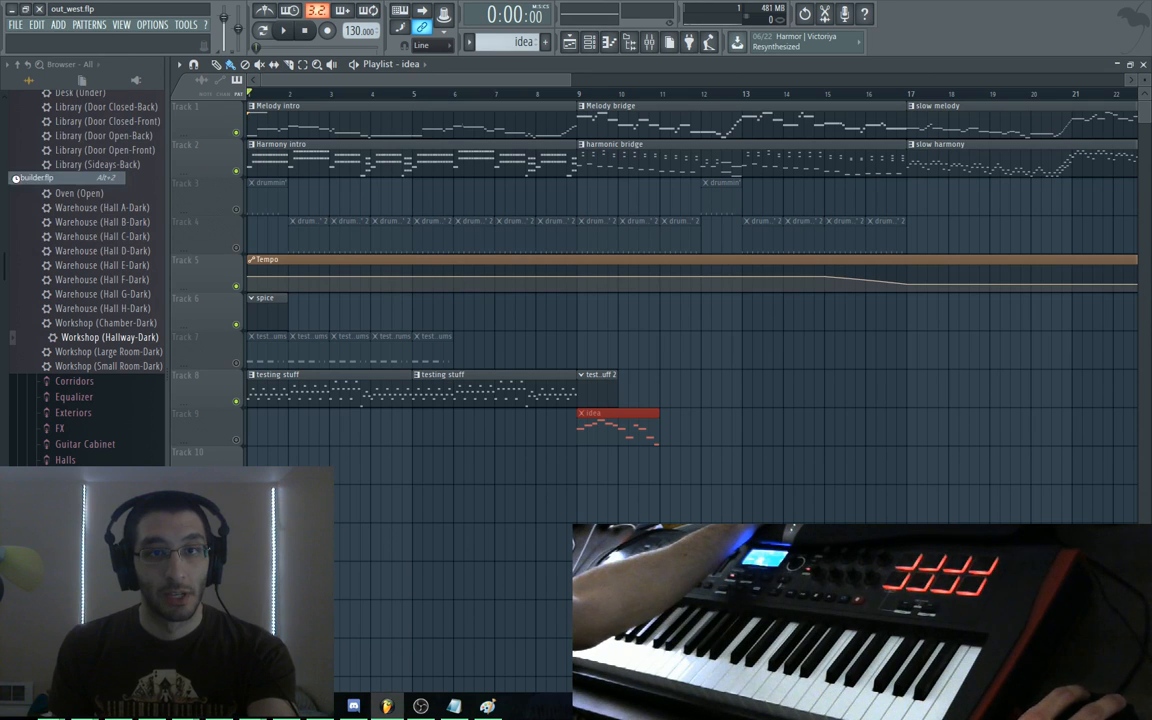
{"action": "middle_click", "coordinate": [348, 312]}
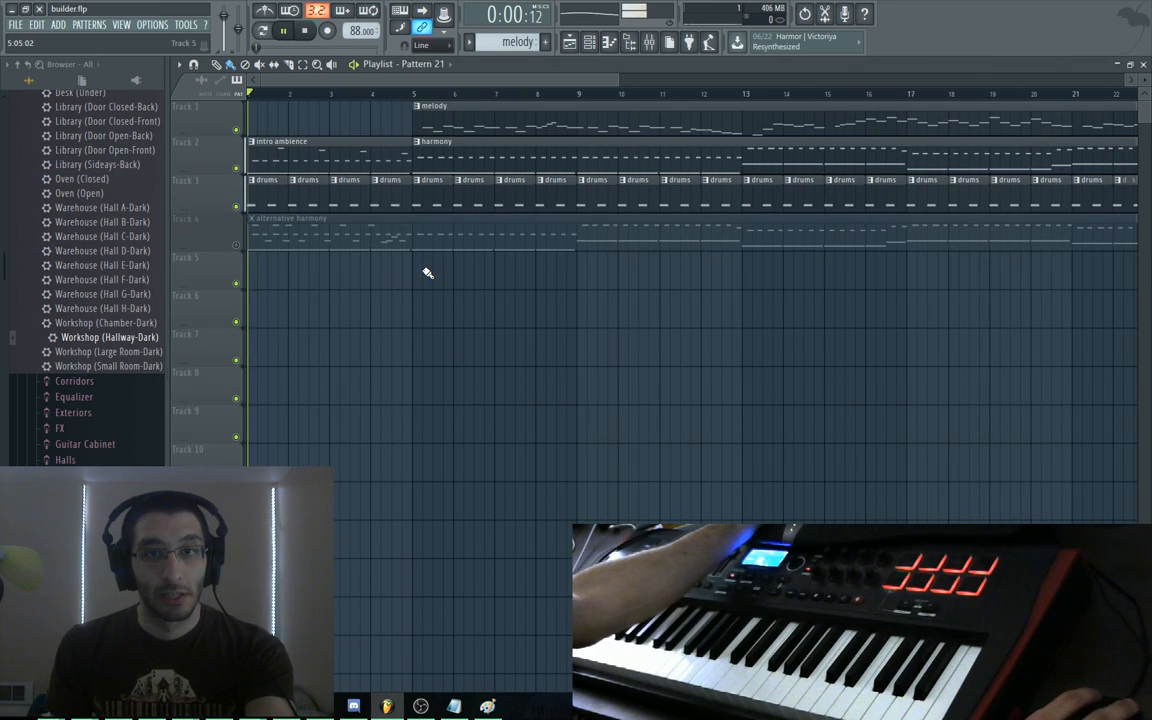
{"action": "key", "text": "space"}
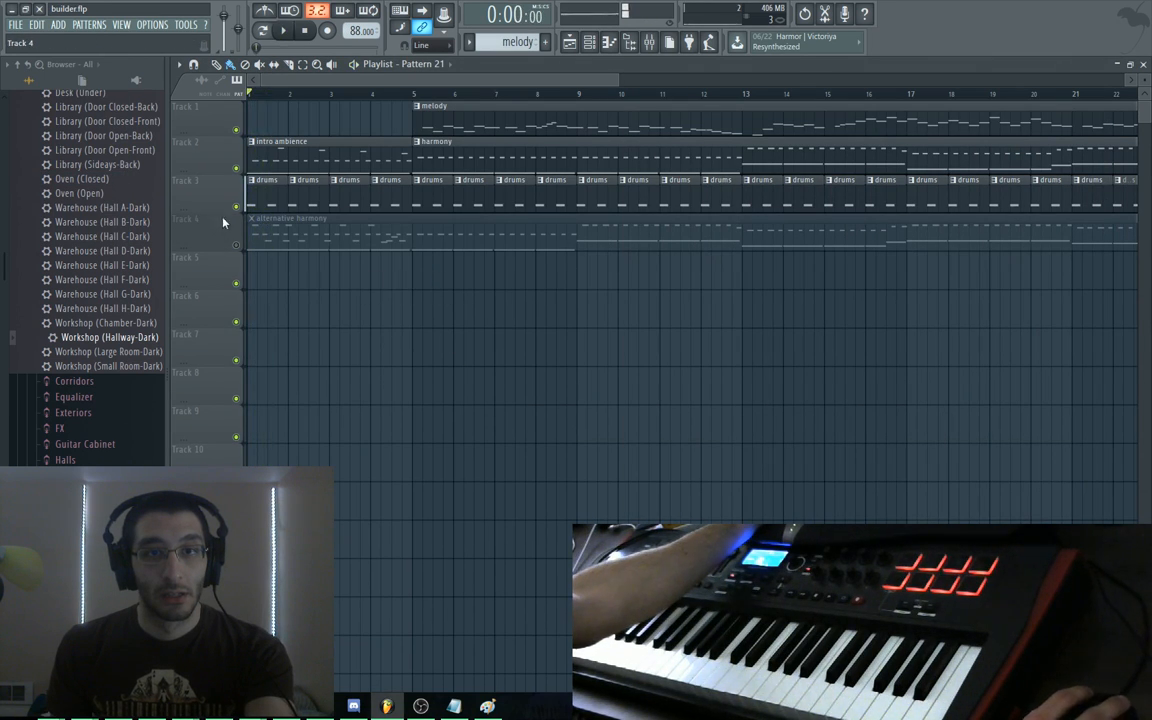
Open the drums pattern, arrange its piano roll and channel rack windows, and play the song
{"action": "double_click", "coordinate": [214, 199]}
{"action": "left_click", "coordinate": [350, 278]}
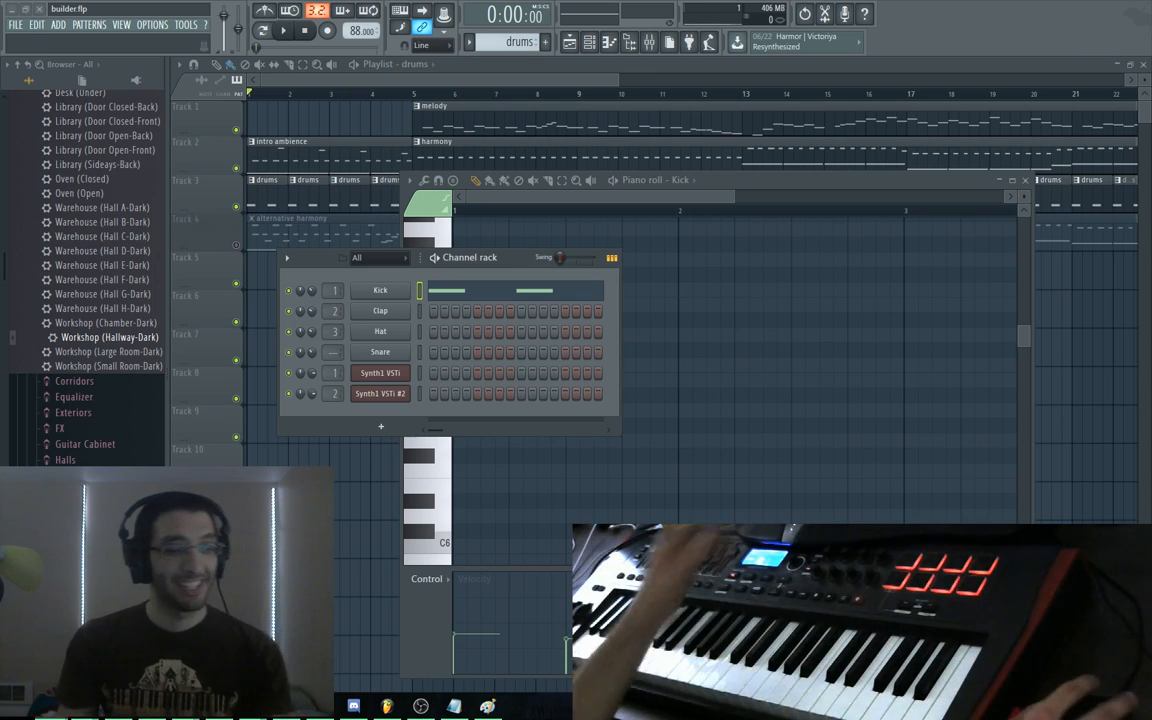
{"action": "left_click_drag", "start_coordinate": [758, 184], "coordinate": [761, 113]}
{"action": "left_click", "coordinate": [340, 278]}
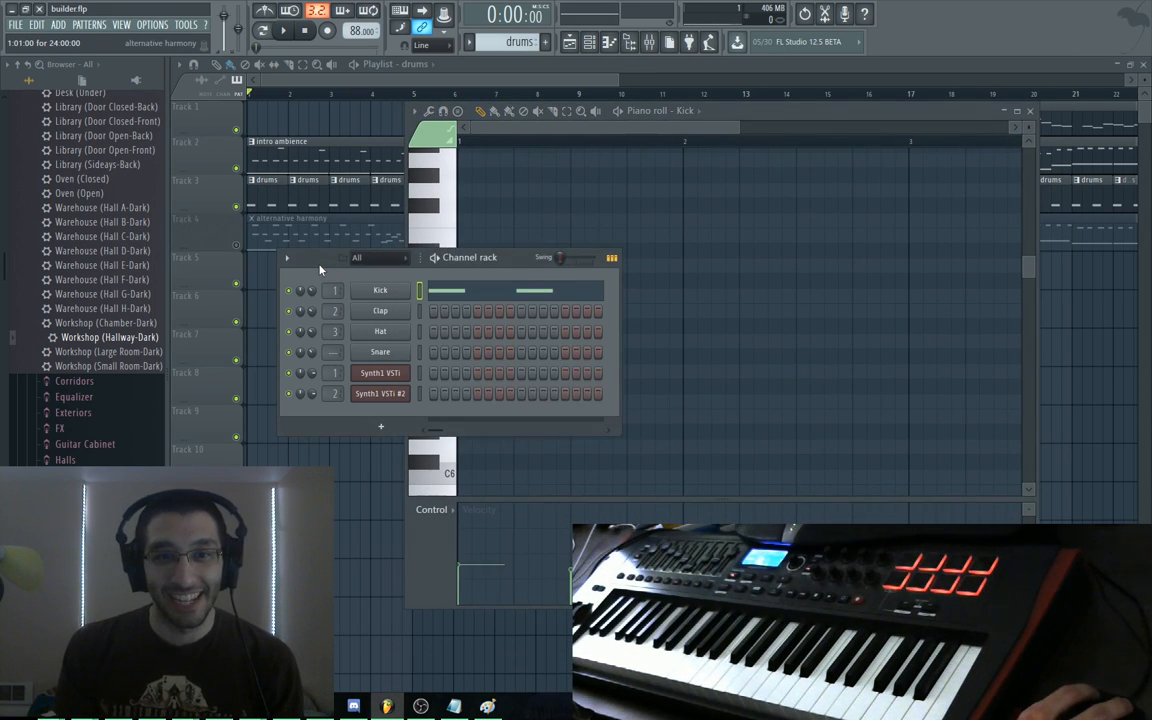
{"action": "left_click_drag", "start_coordinate": [320, 269], "coordinate": [254, 272]}
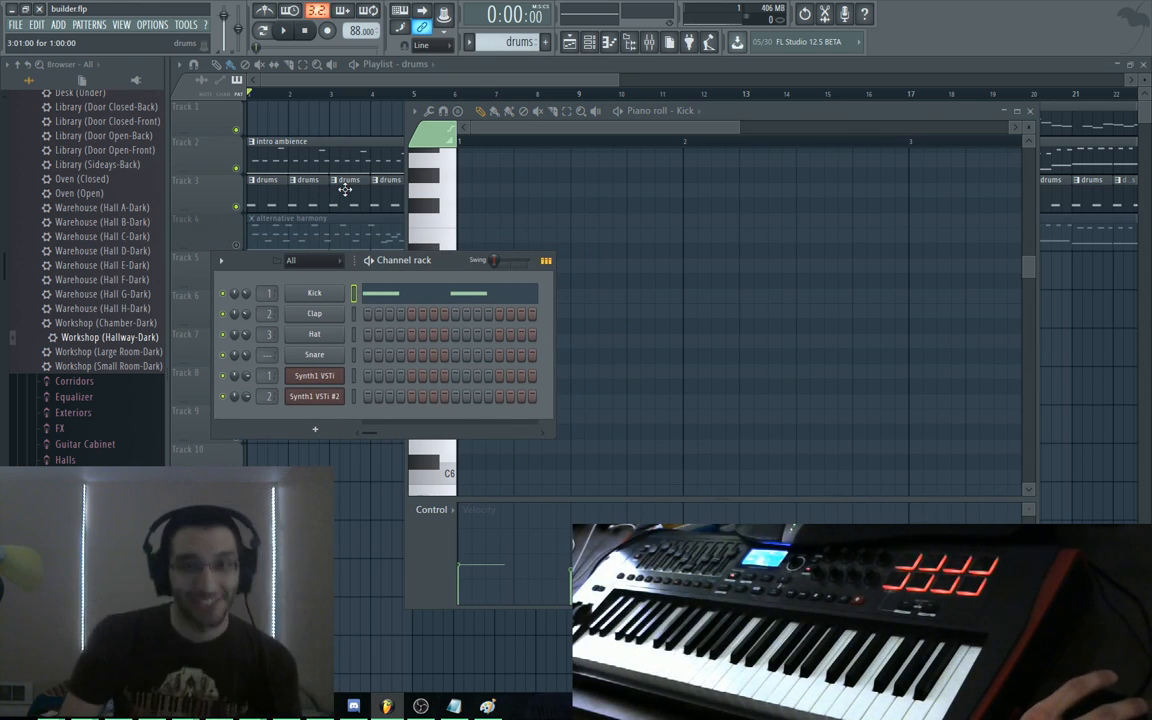
{"action": "key", "text": "space"}
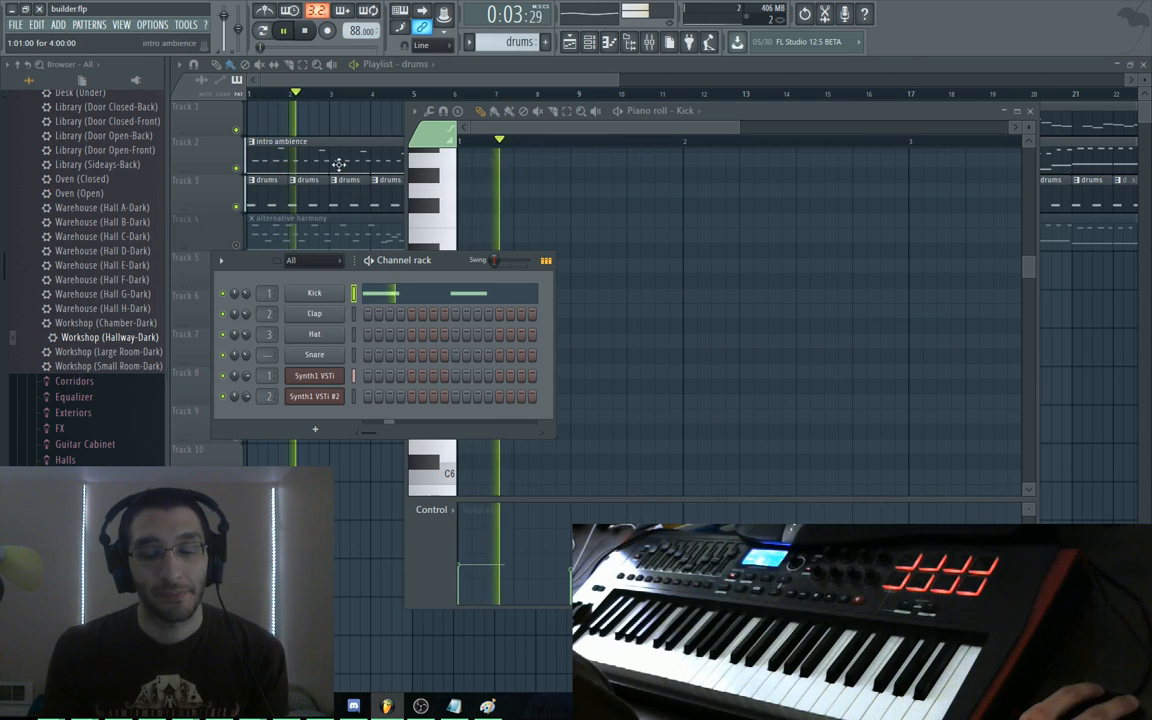
Bring the builder.flp playlist in front of the piano roll and channel rack during playback
{"action": "left_click", "coordinate": [413, 62]}
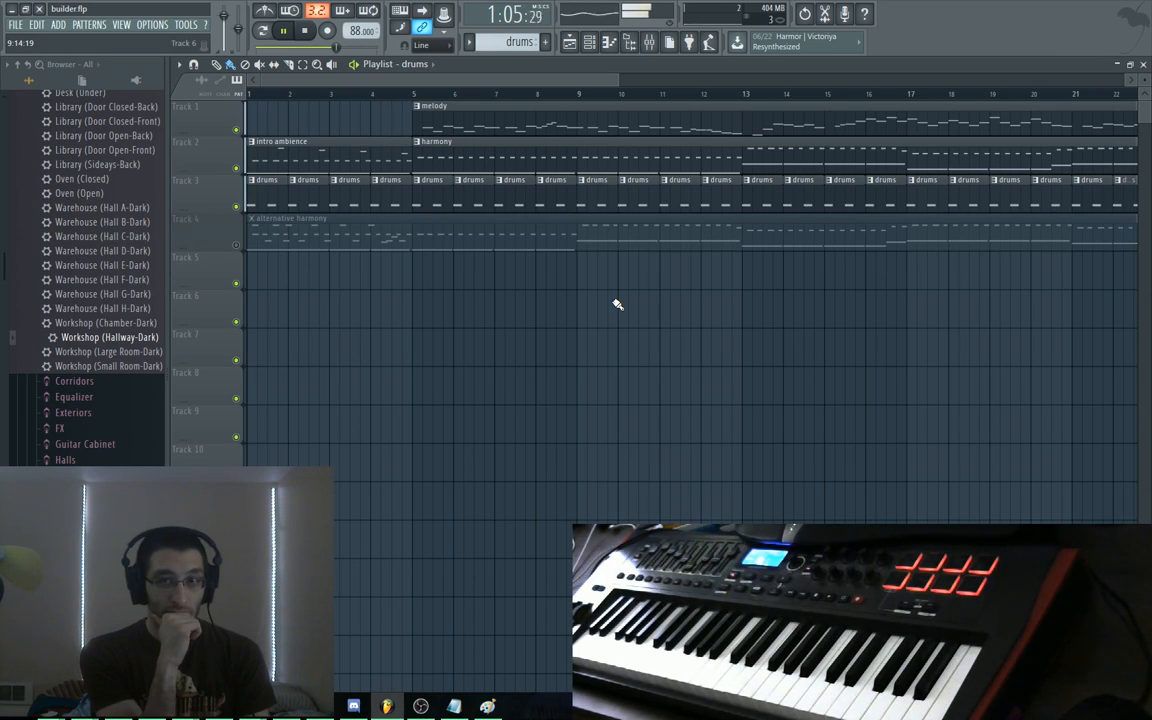
Follow the playhead into bars 20–41 of the playlist, then stop playback
{"action": "left_click_drag", "start_coordinate": [823, 350], "coordinate": [306, 422]}
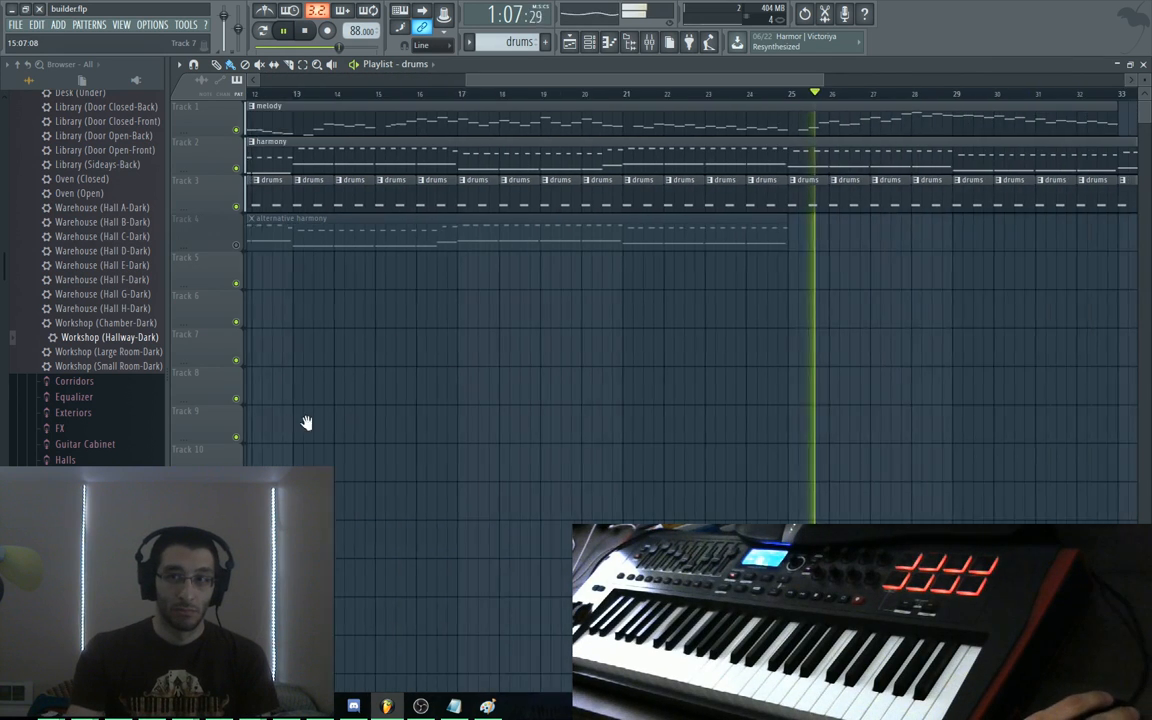
{"action": "left_click_drag", "start_coordinate": [935, 440], "coordinate": [591, 476]}
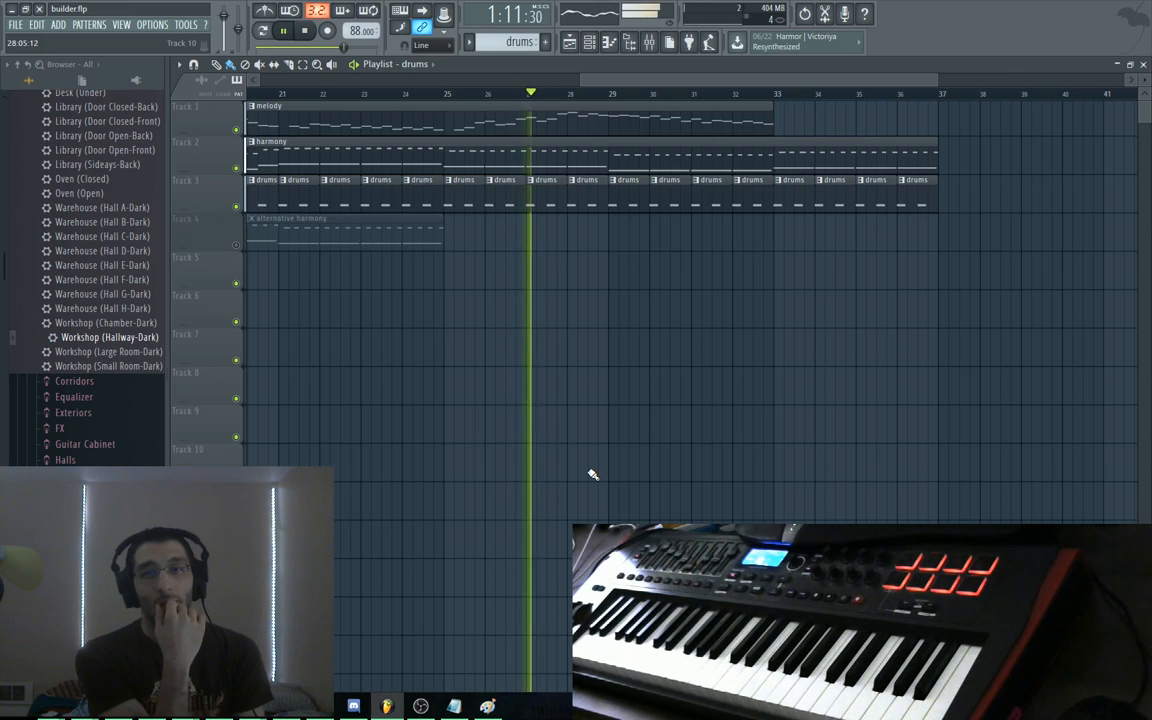
{"action": "key", "text": "space"}
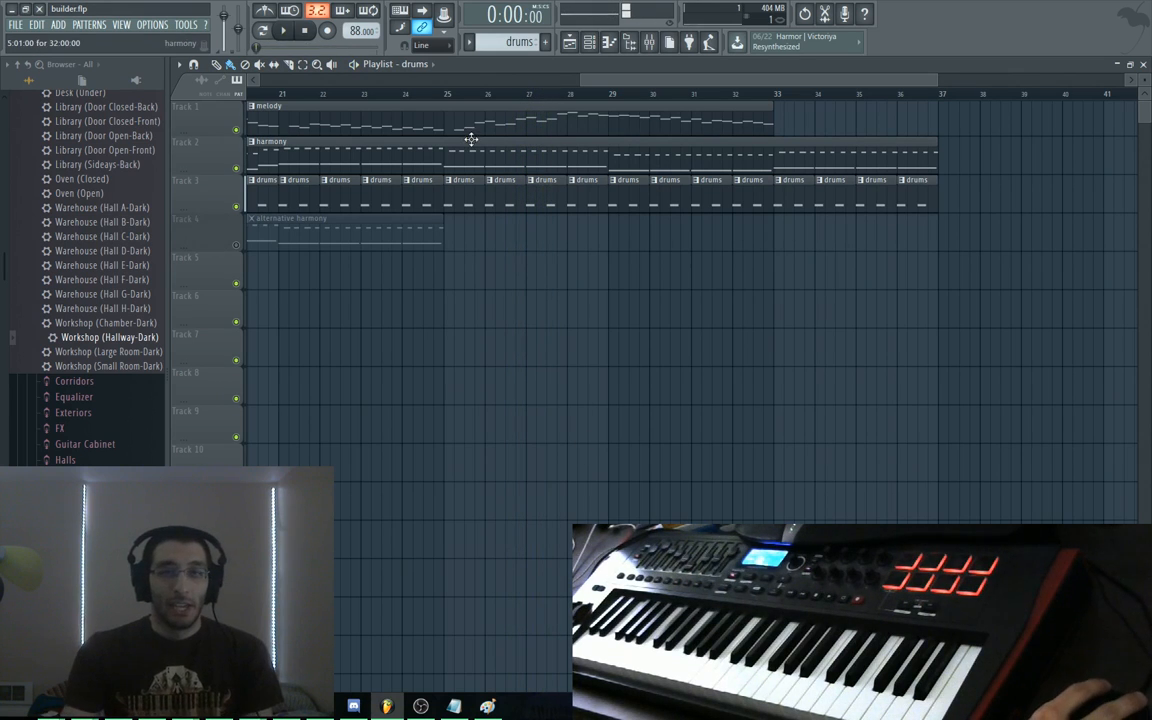
Set the song position to the start of bar 25 and scroll the playlist back to the beginning
{"action": "mouse_move", "coordinate": [450, 95]}
{"action": "left_mouse_down"}
{"action": "mouse_move", "coordinate": [826, 101]}
{"action": "mouse_move", "coordinate": [442, 106]}
{"action": "mouse_move", "coordinate": [776, 103]}
{"action": "mouse_move", "coordinate": [710, 118]}
{"action": "mouse_move", "coordinate": [453, 112]}
{"action": "left_mouse_up"}
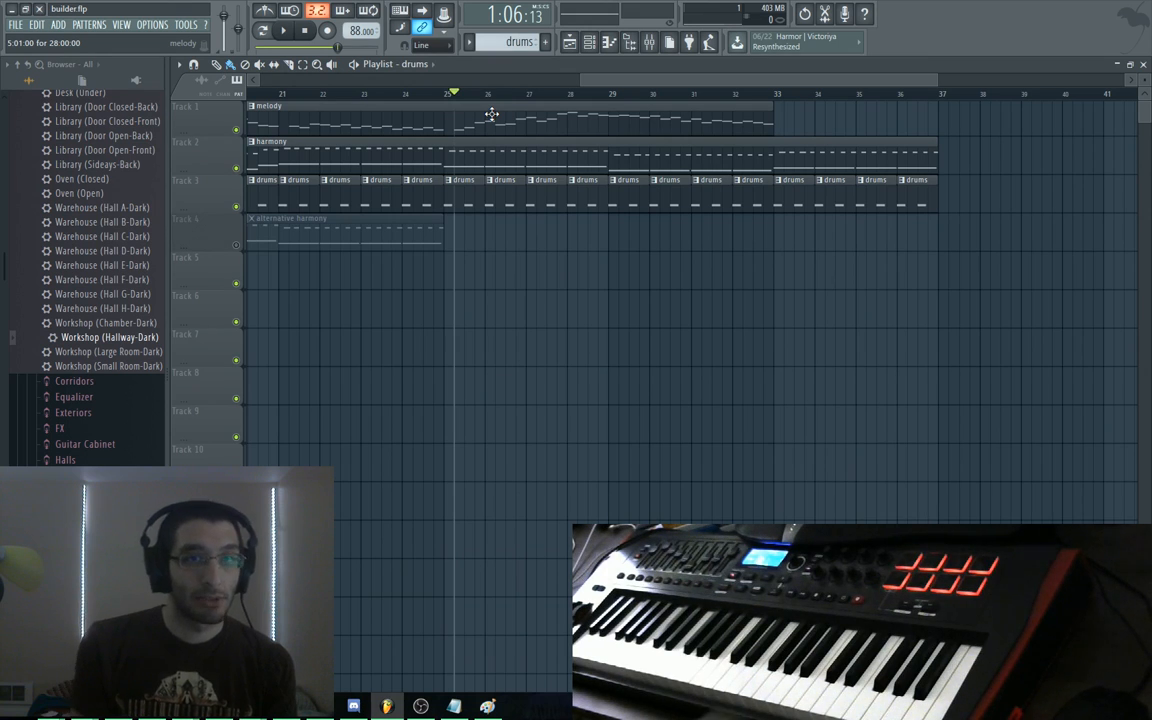
{"action": "left_click", "coordinate": [453, 97]}
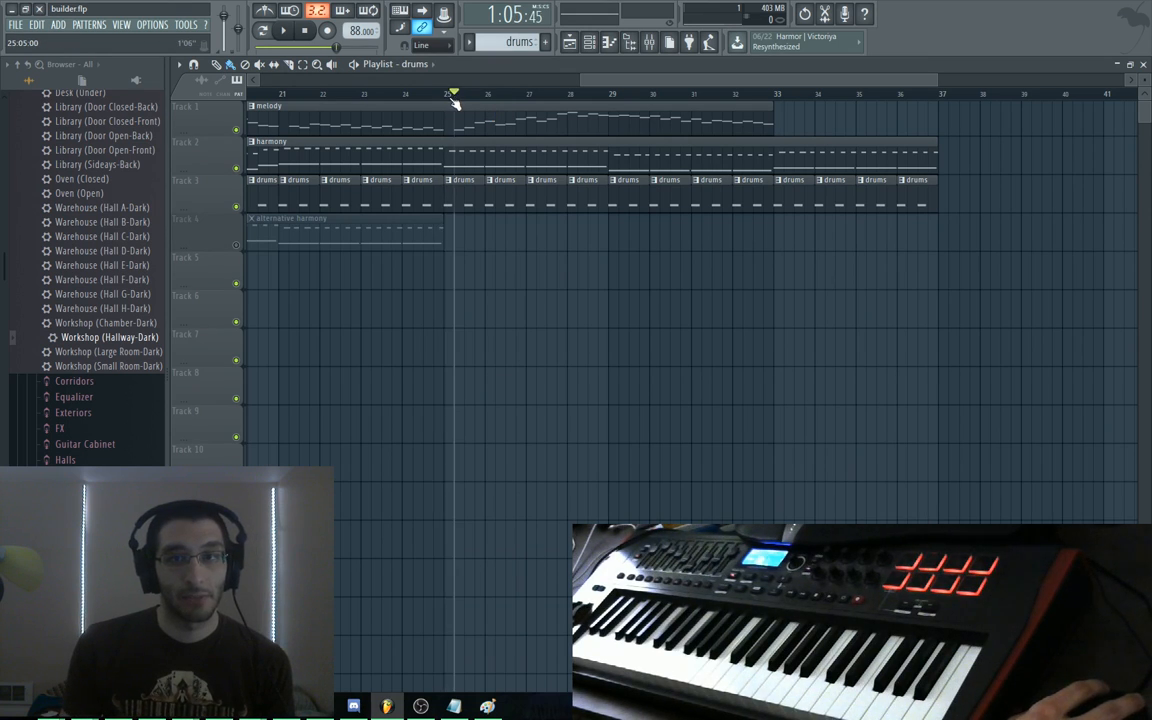
{"action": "left_click_drag", "start_coordinate": [453, 97], "coordinate": [446, 96]}
{"action": "left_click", "coordinate": [564, 79]}
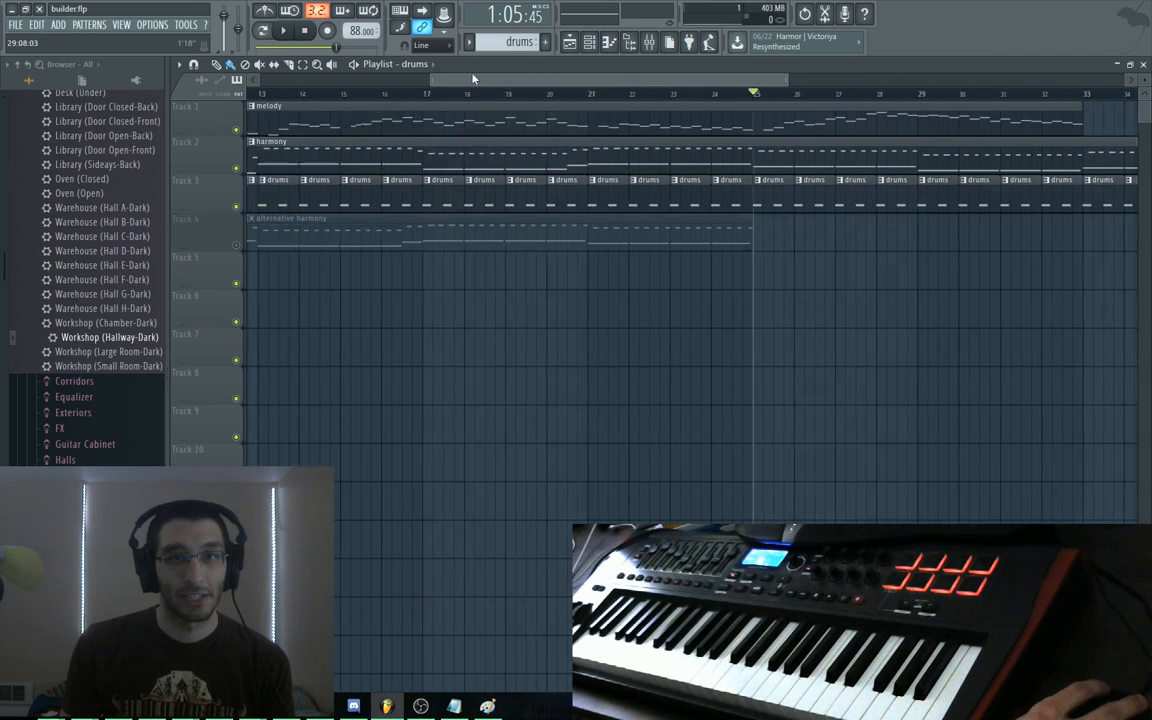
{"action": "left_click_drag", "start_coordinate": [576, 87], "coordinate": [590, 89]}
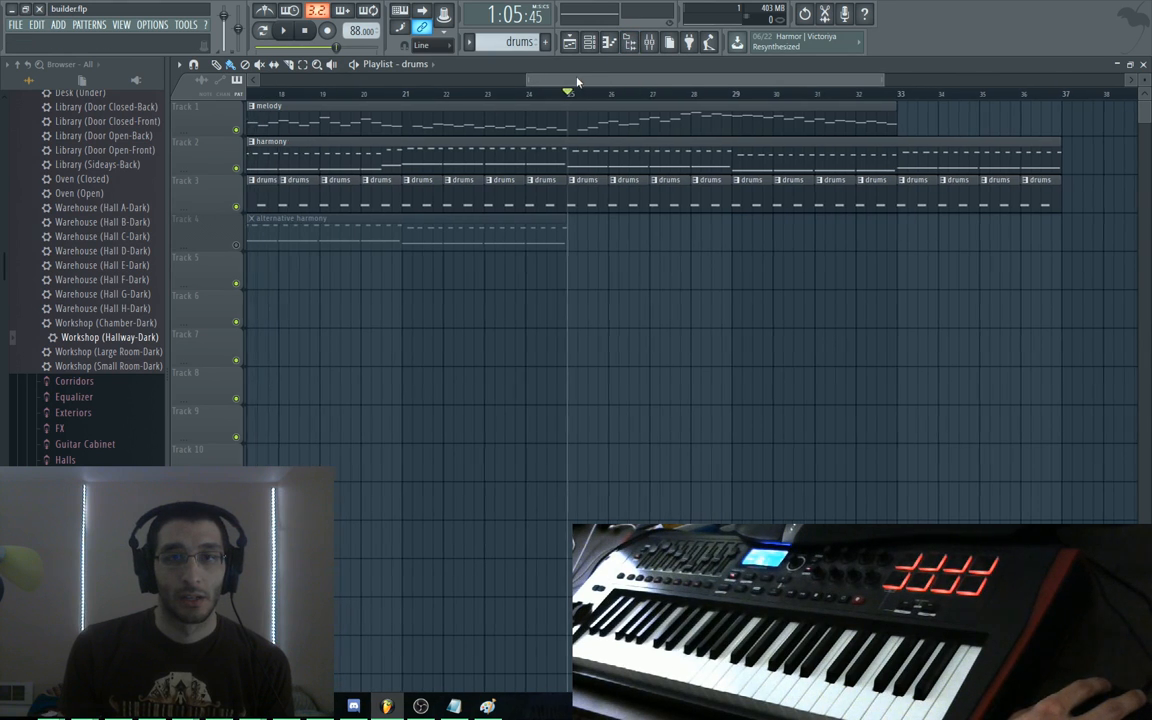
{"action": "left_click_drag", "start_coordinate": [566, 82], "coordinate": [269, 70]}
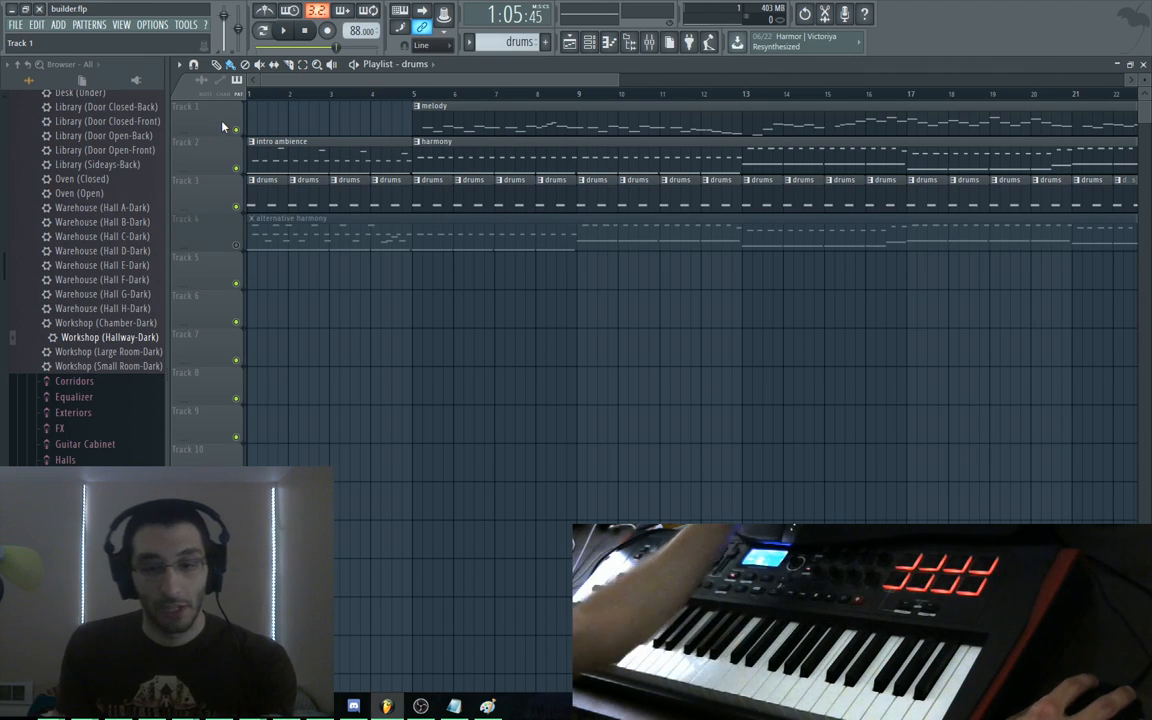
{"action": "key", "text": "F6"}
{"action": "left_click", "coordinate": [322, 378]}
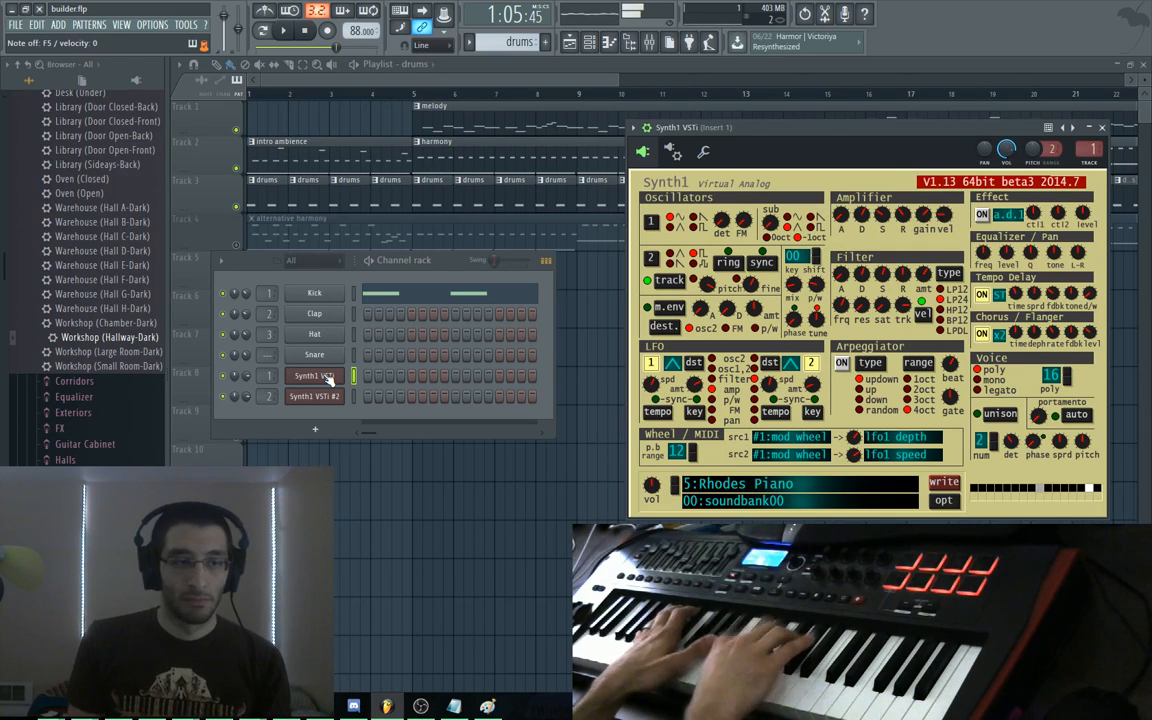
{"action": "left_click", "coordinate": [475, 84]}
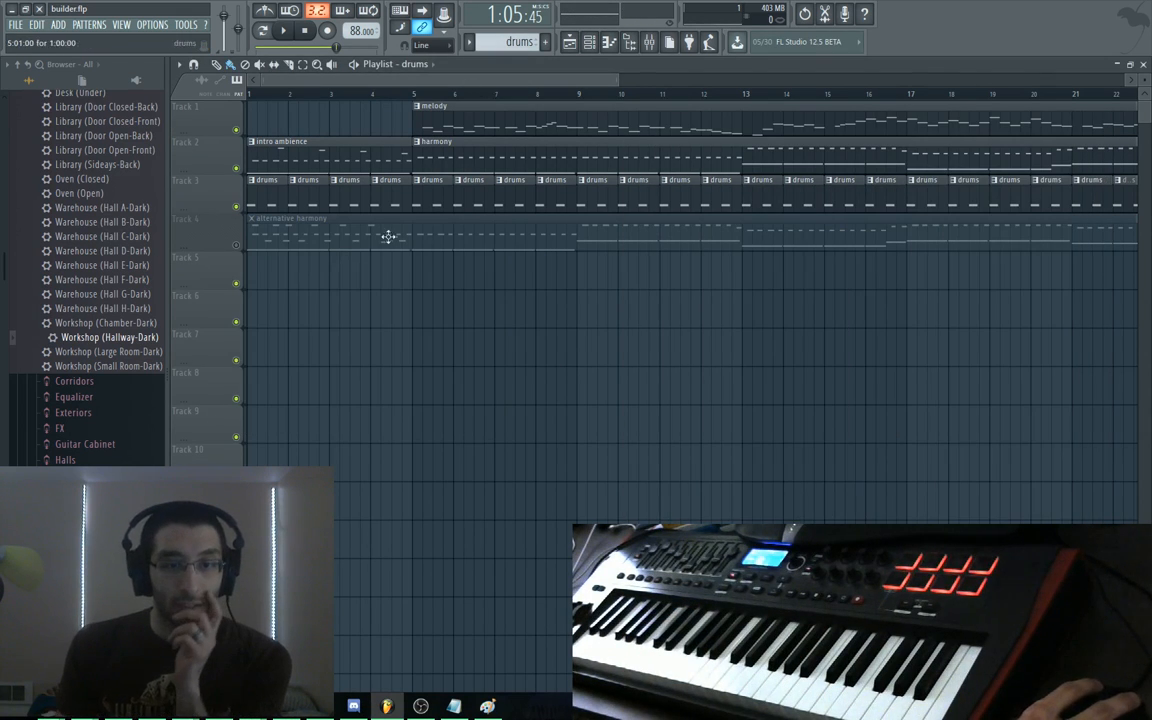
{"action": "left_click", "coordinate": [54, 706]}
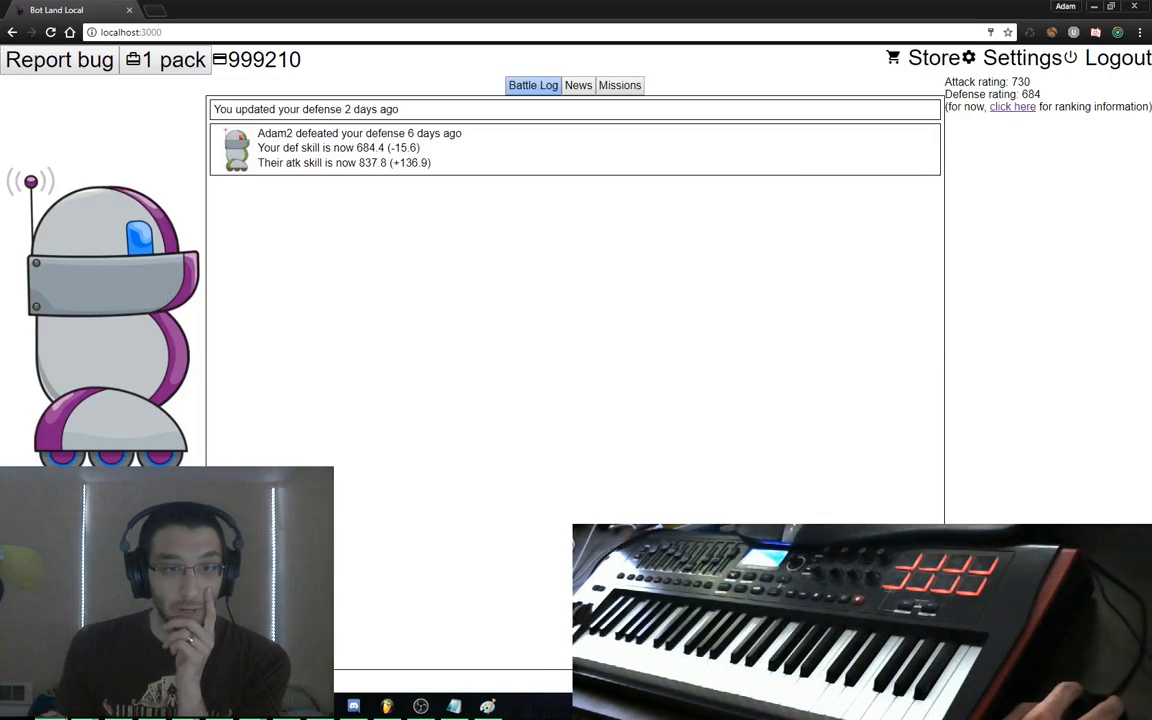
{"action": "left_click", "coordinate": [100, 570]}
{"action": "left_click", "coordinate": [67, 109]}
{"action": "left_click", "coordinate": [70, 108]}
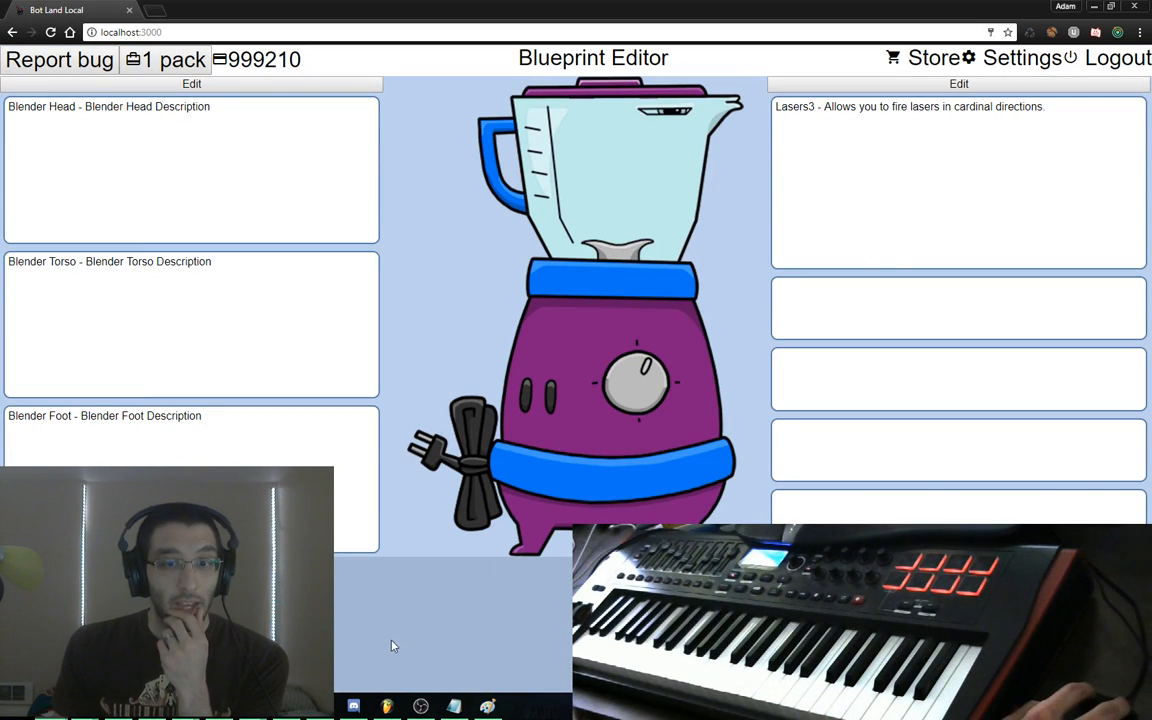
{"action": "left_click", "coordinate": [387, 706]}
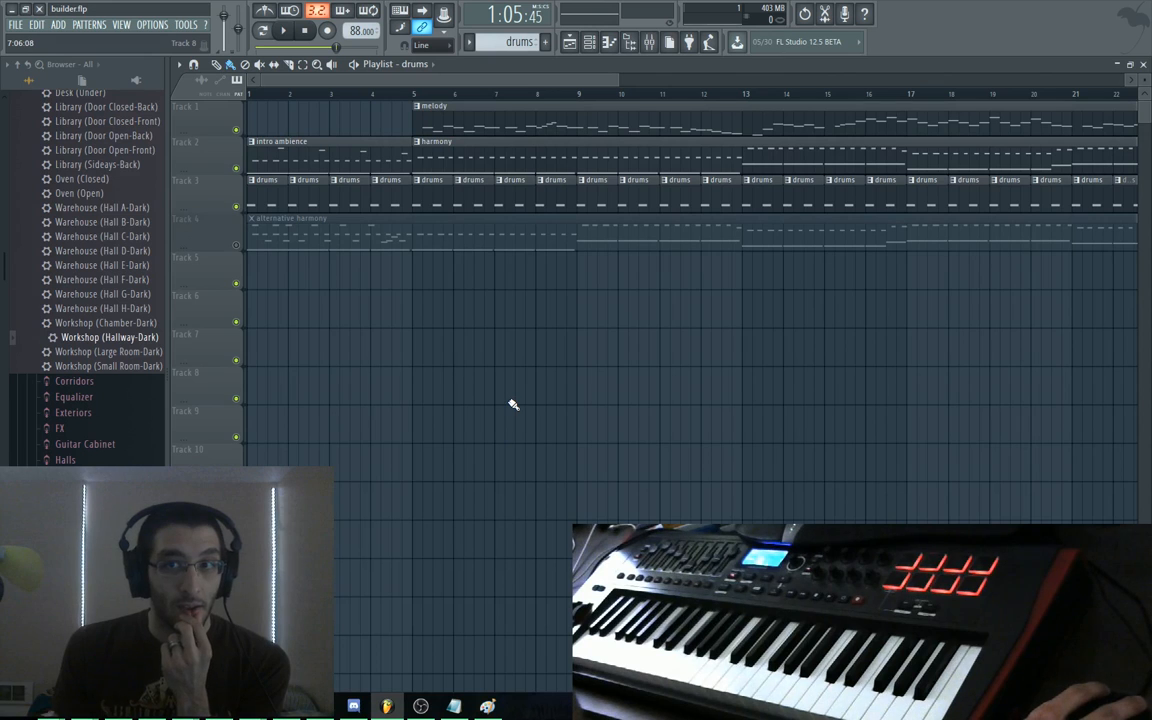
{"action": "scroll", "coordinate": [463, 465], "scroll_direction": "right", "scroll_amount": 10}
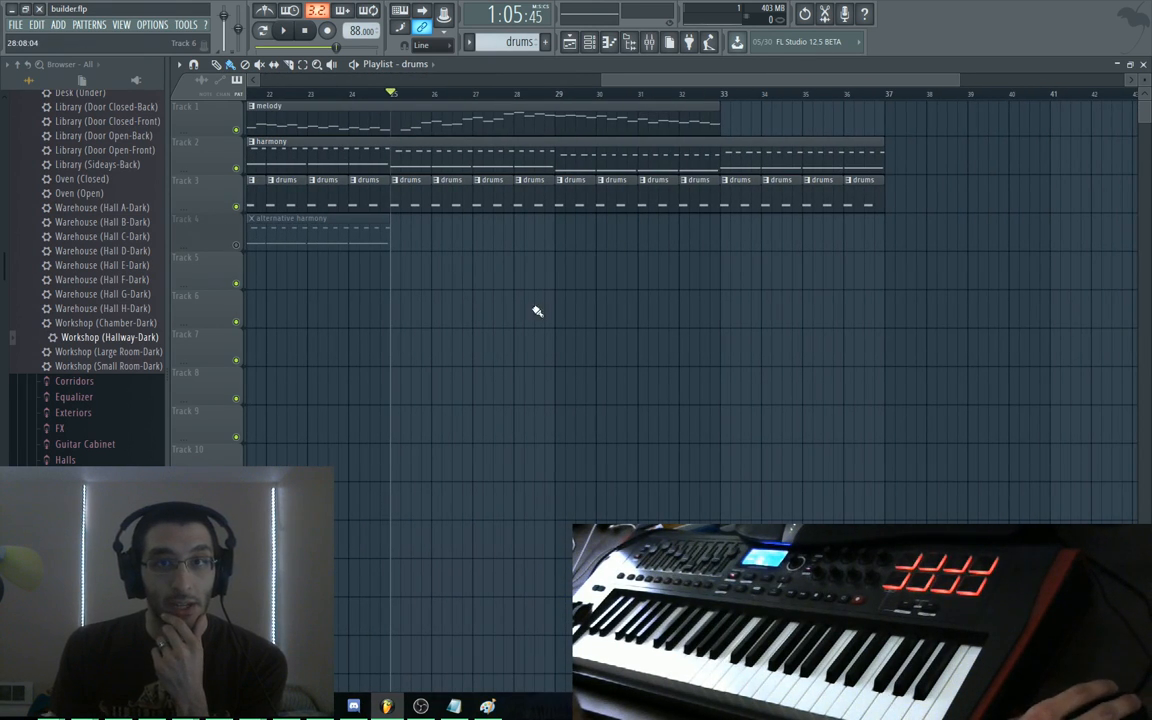
{"action": "scroll", "coordinate": [537, 311], "scroll_direction": "left", "scroll_amount": 10}
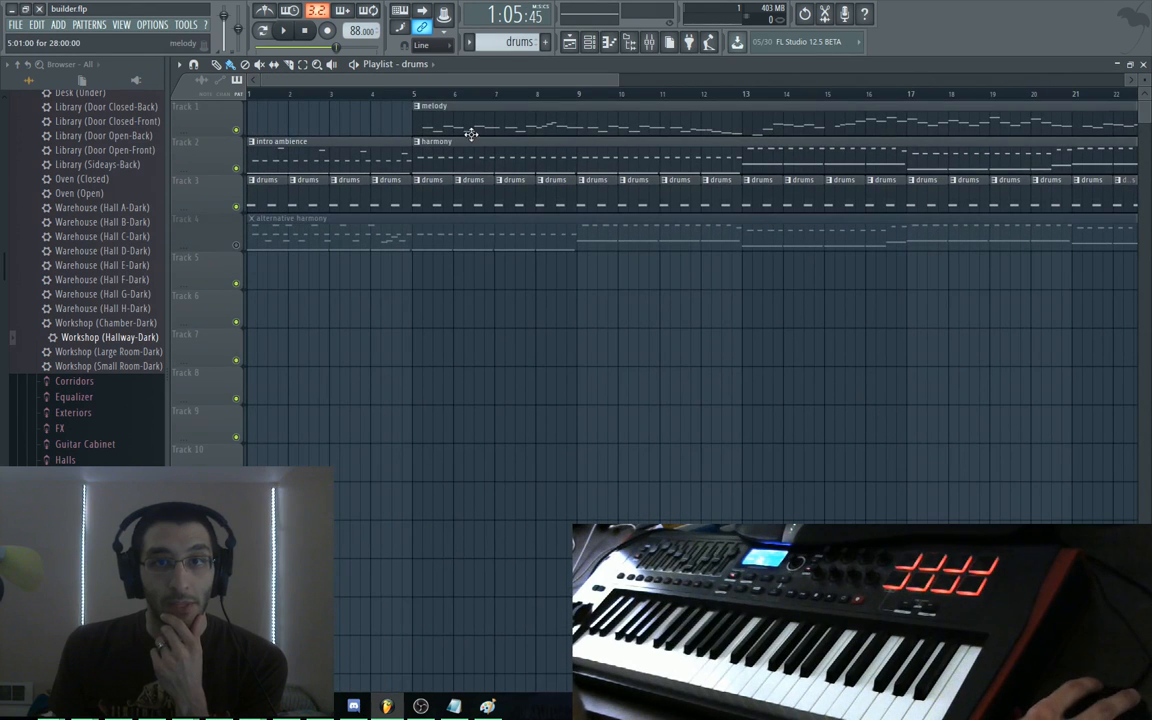
{"action": "double_click", "coordinate": [474, 121]}
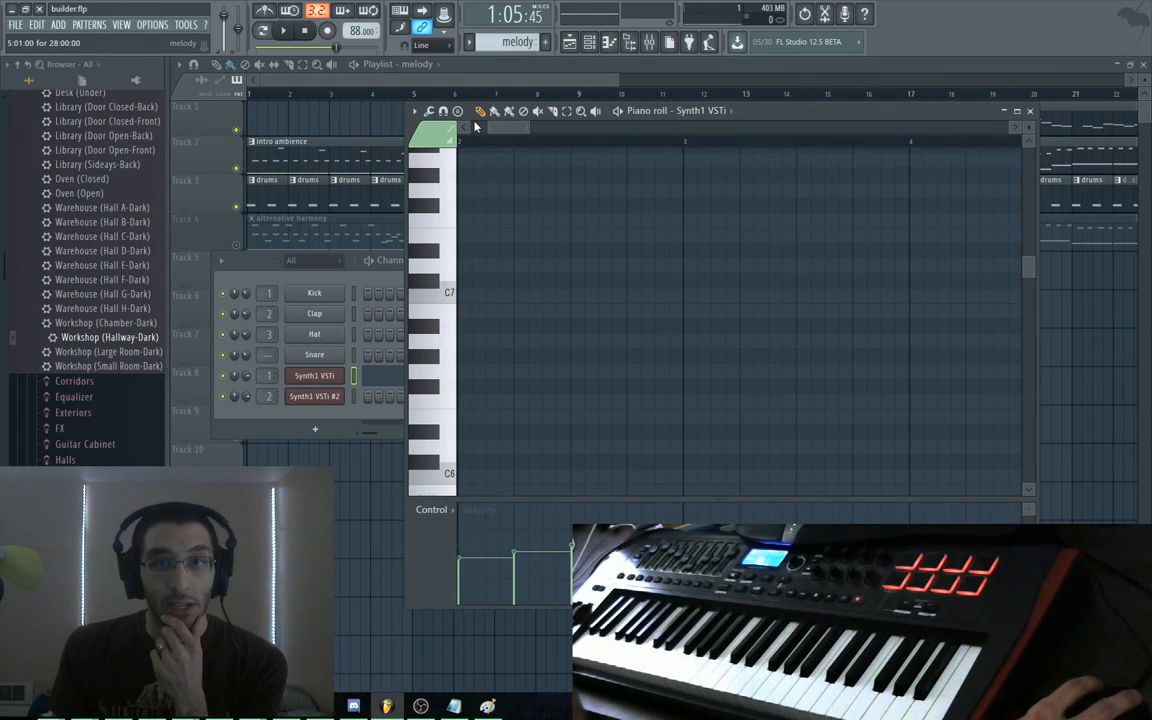
{"action": "double_click", "coordinate": [741, 115]}
{"action": "left_click_drag", "start_coordinate": [565, 195], "coordinate": [574, 550]}
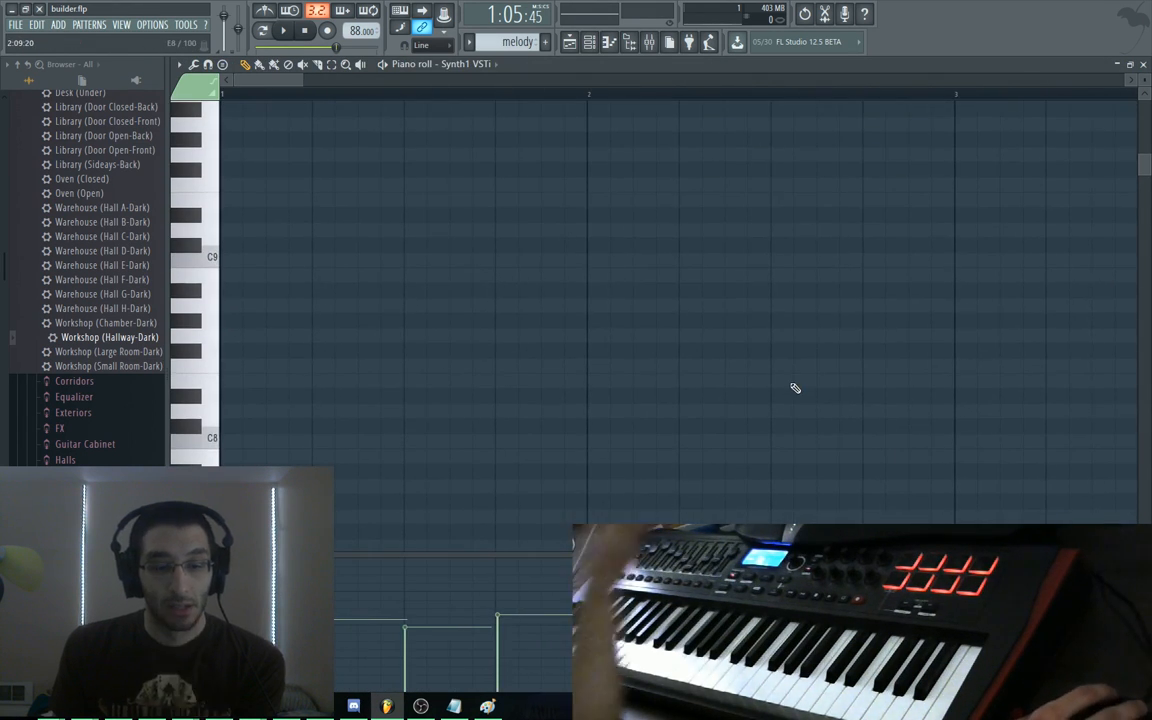
{"action": "right_click", "coordinate": [795, 388], "text": "ctrl"}
{"action": "left_click_drag", "start_coordinate": [663, 440], "coordinate": [660, 327]}
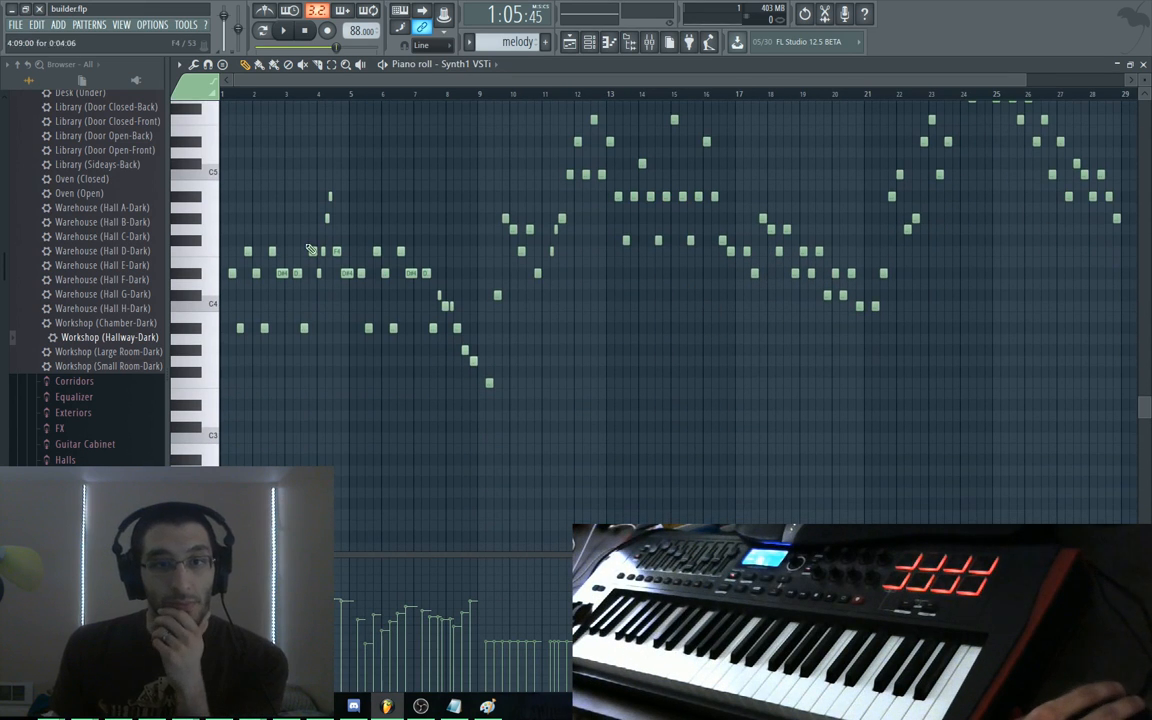
{"action": "key", "text": "space"}
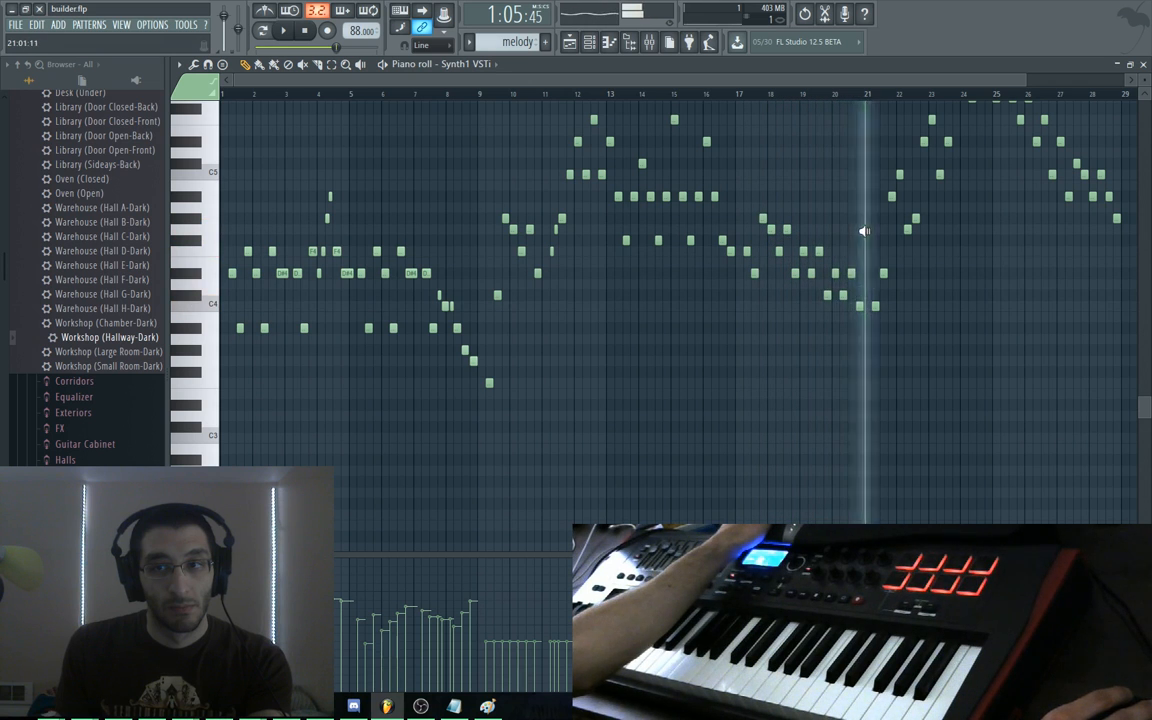
{"action": "key", "text": "space"}
{"action": "left_click_drag", "start_coordinate": [838, 206], "coordinate": [551, 258]}
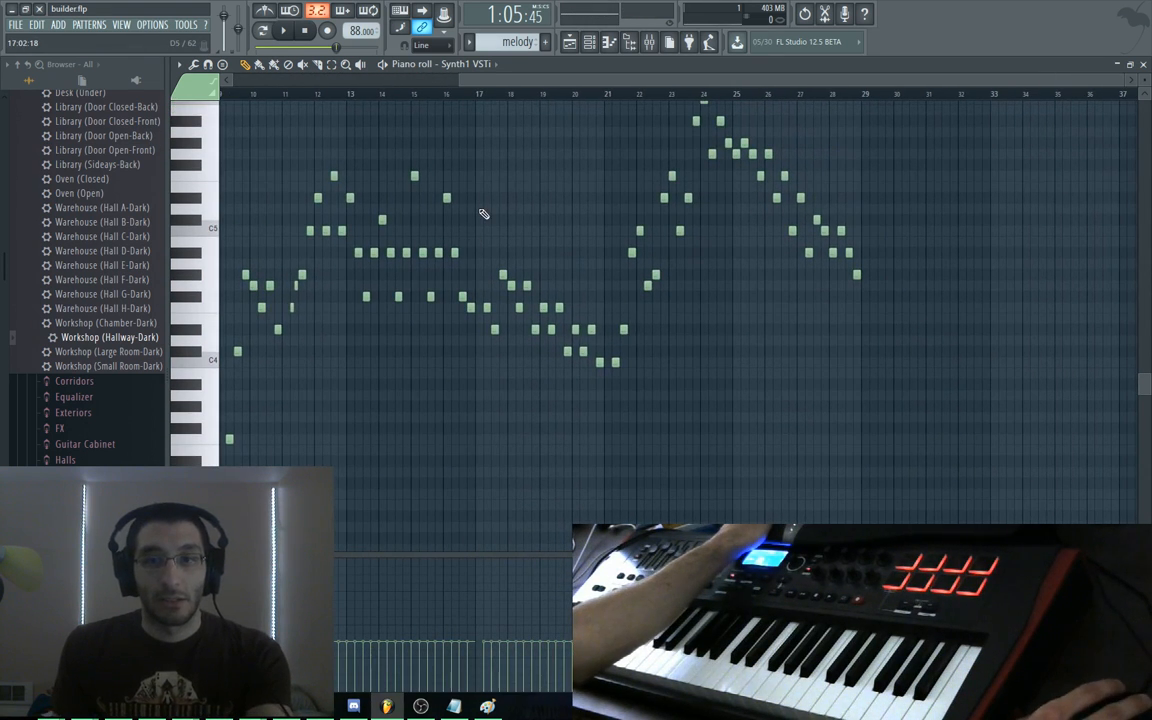
{"action": "left_click_drag", "start_coordinate": [593, 216], "coordinate": [555, 273]}
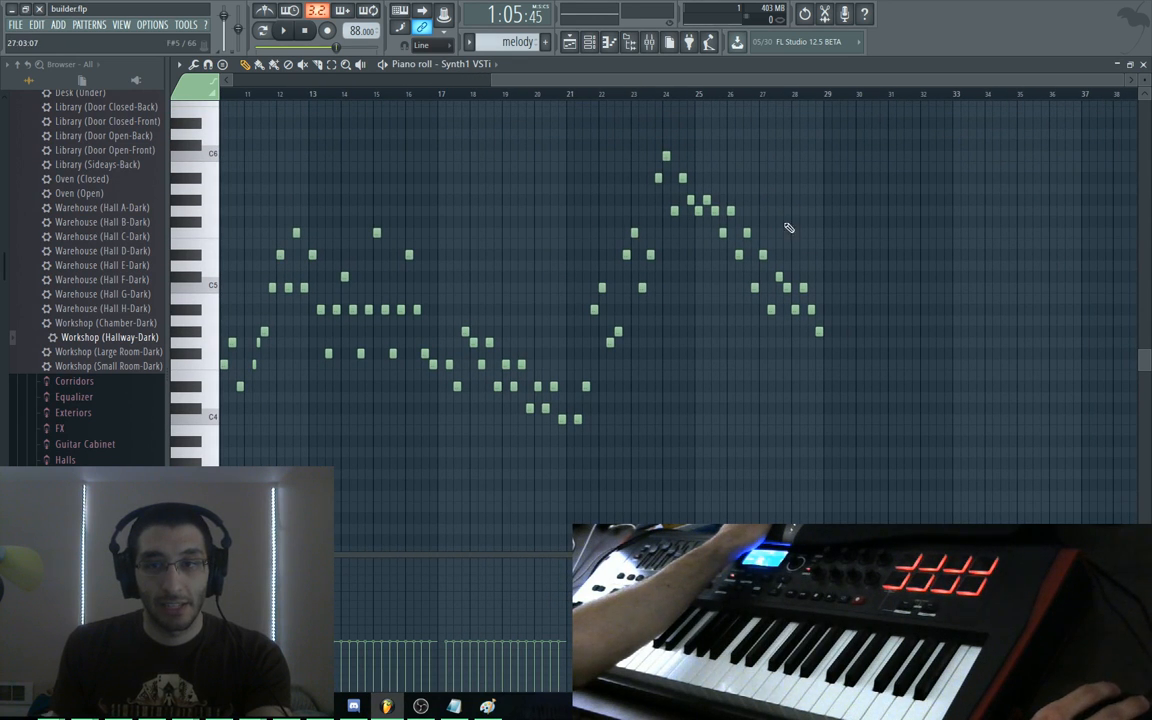
{"action": "scroll", "coordinate": [554, 206], "scroll_direction": "left", "scroll_amount": 5}
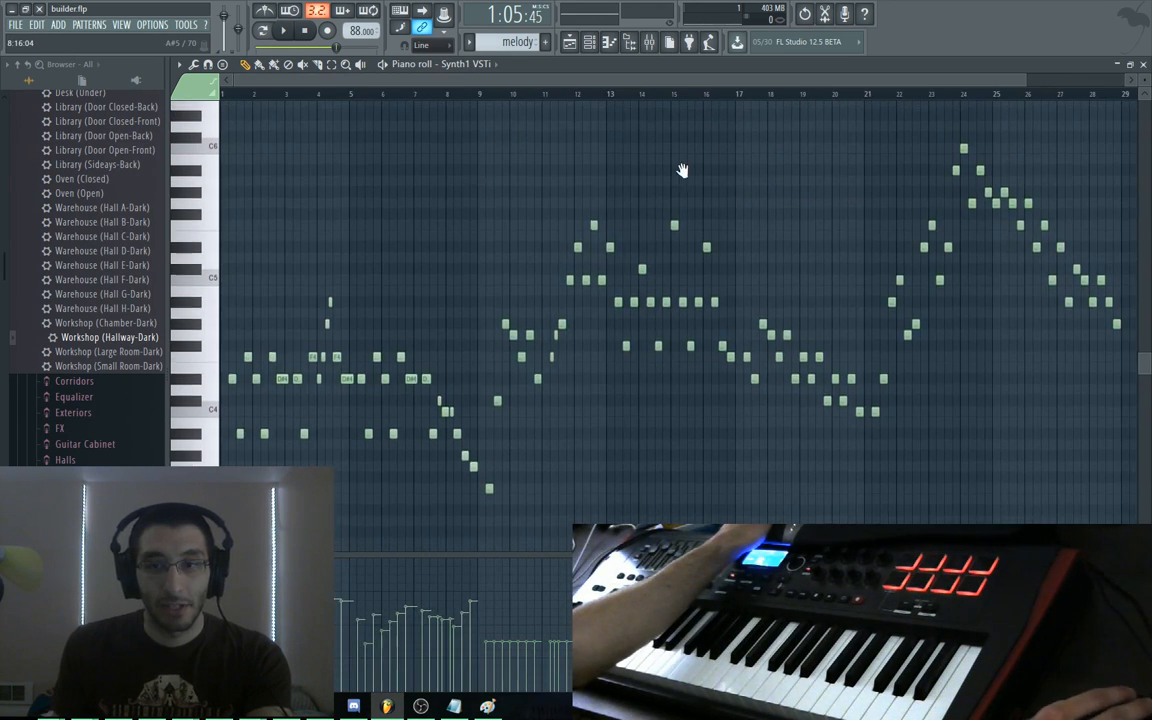
{"action": "left_click_drag", "start_coordinate": [763, 187], "coordinate": [540, 183]}
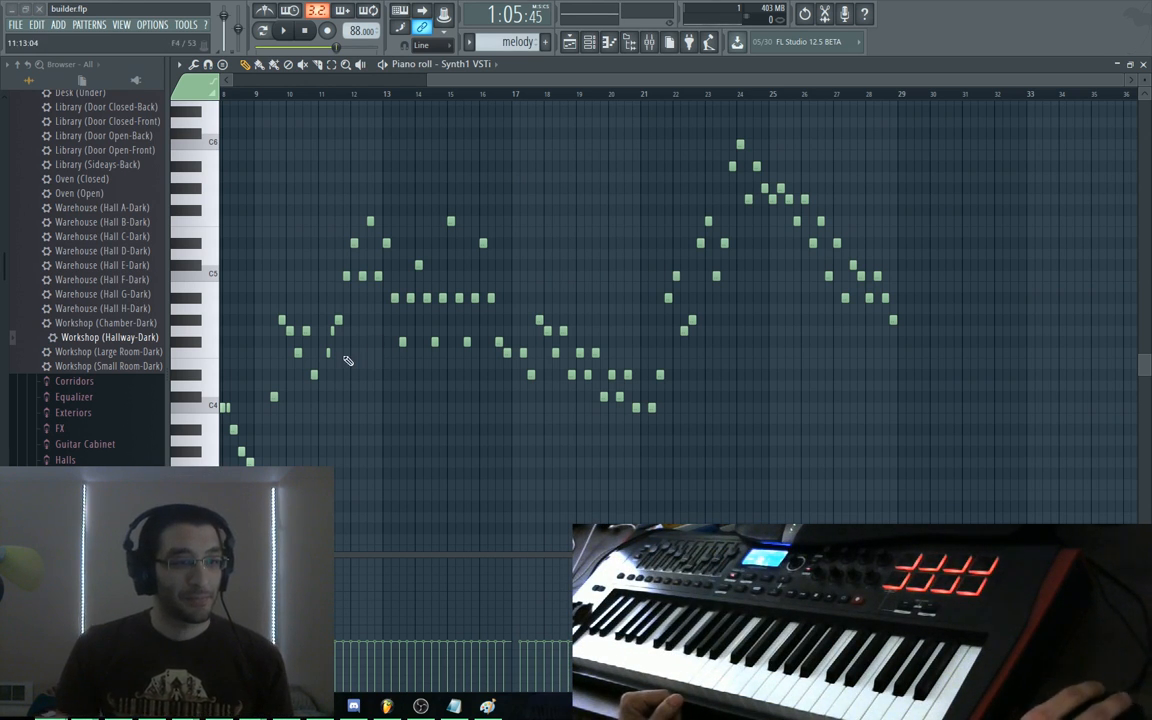
{"action": "left_click_drag", "start_coordinate": [497, 85], "coordinate": [244, 91]}
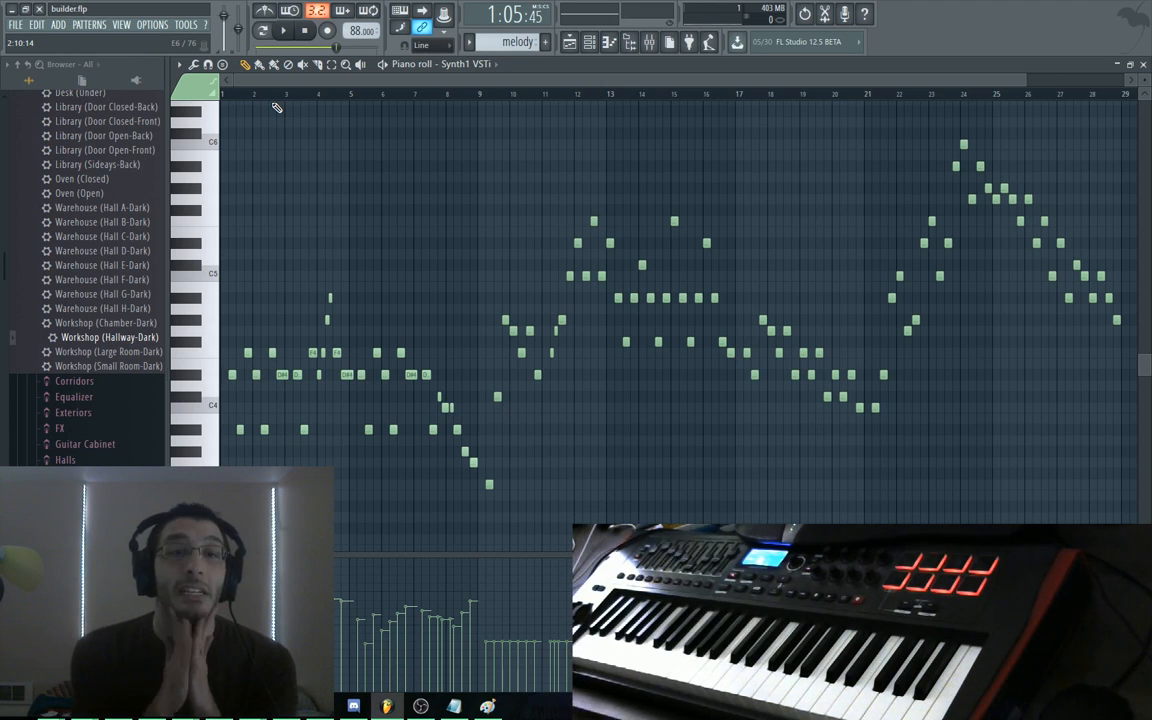
Switch to Bot Land and start a test battle against the AI bots
{"action": "key", "text": "alt+Tab"}
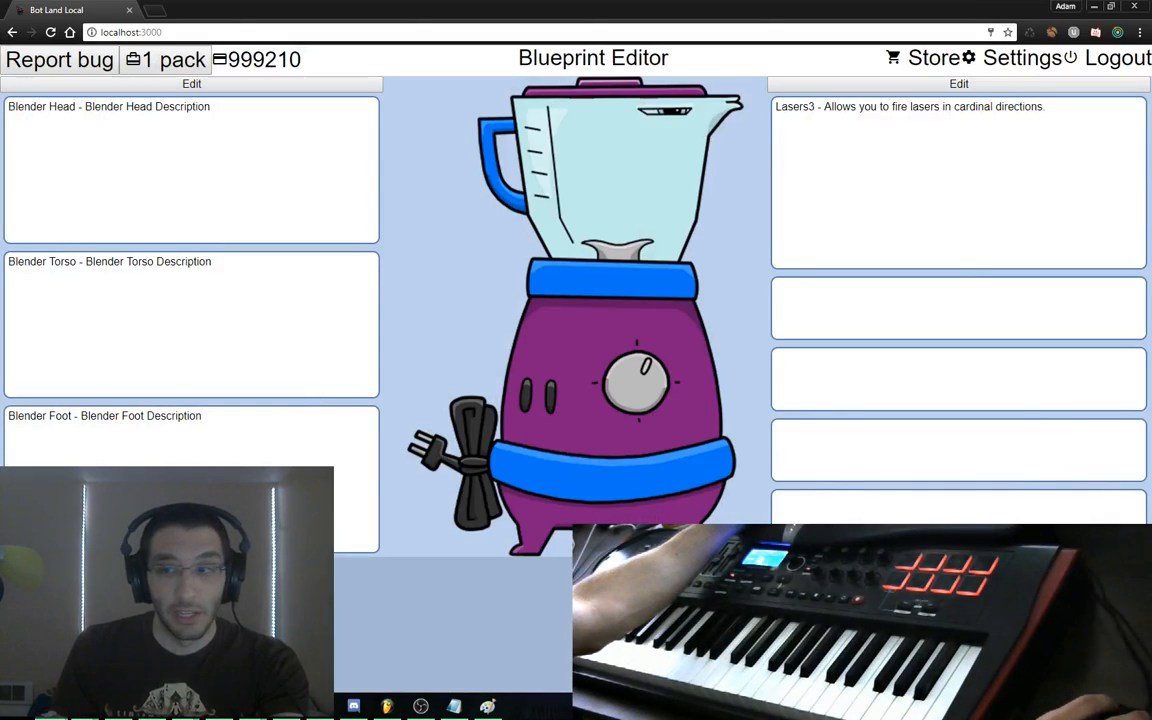
{"action": "key", "text": "alt+Left"}
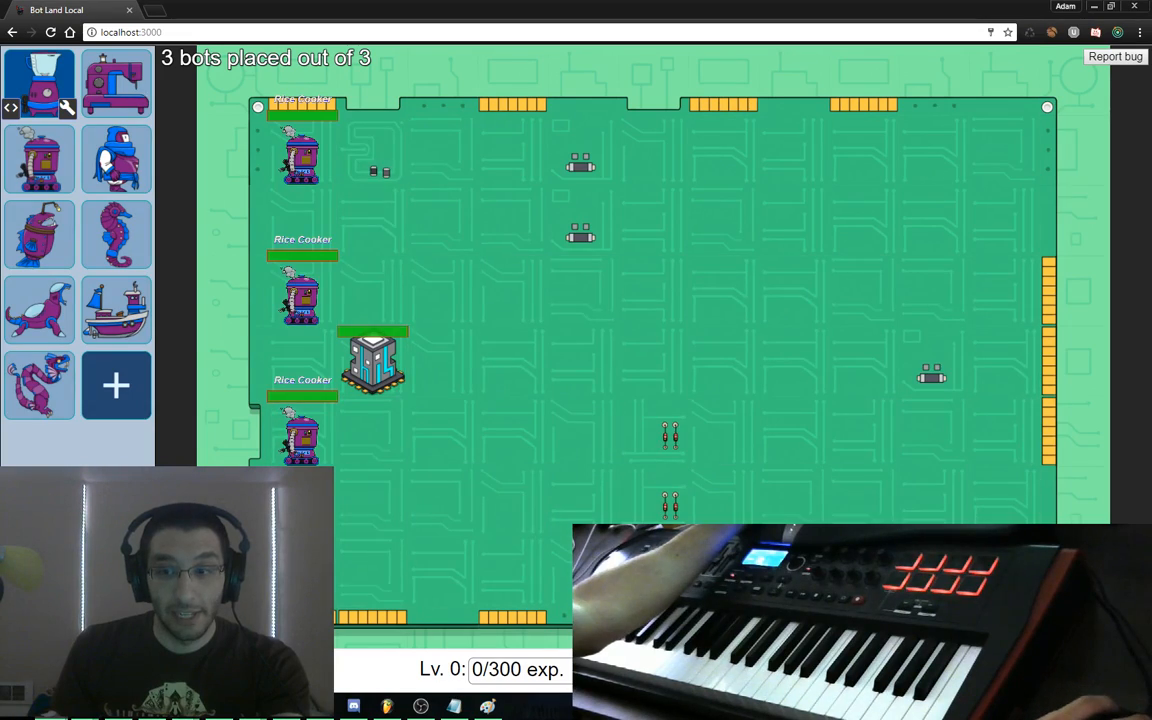
{"action": "left_click", "coordinate": [305, 665]}
{"action": "left_click", "coordinate": [365, 665]}
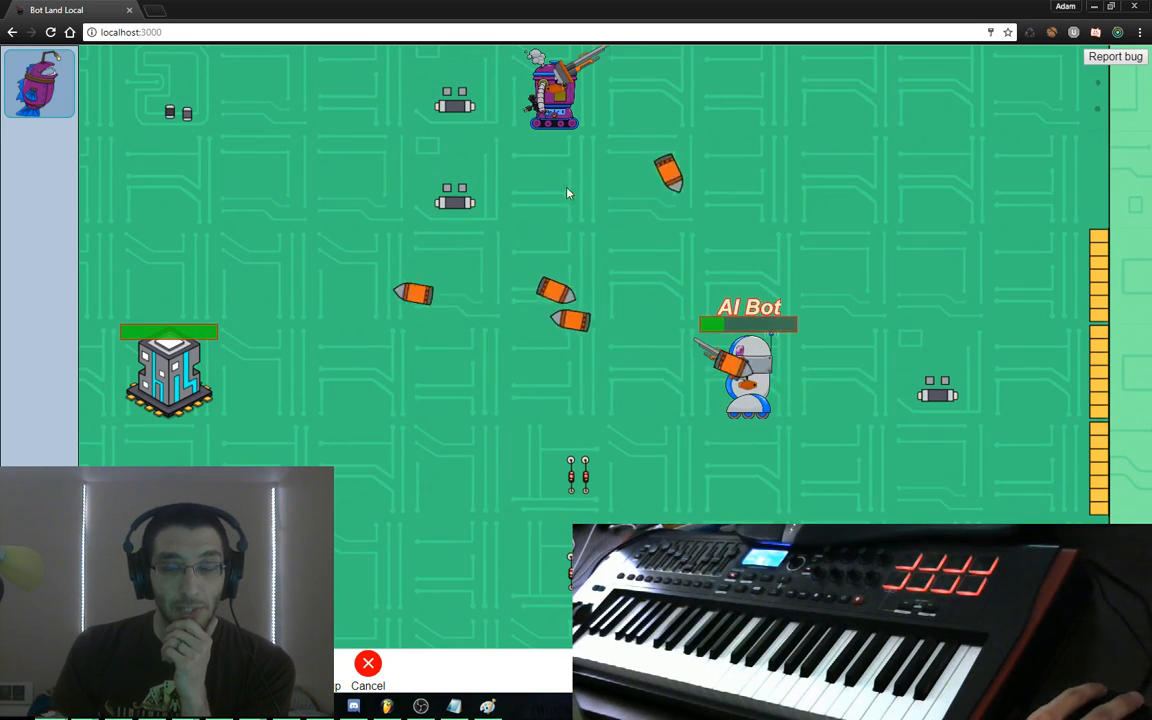
Restart the test battle several times to hear the music, then end it
{"action": "left_click", "coordinate": [379, 662]}
{"action": "left_click", "coordinate": [379, 674]}
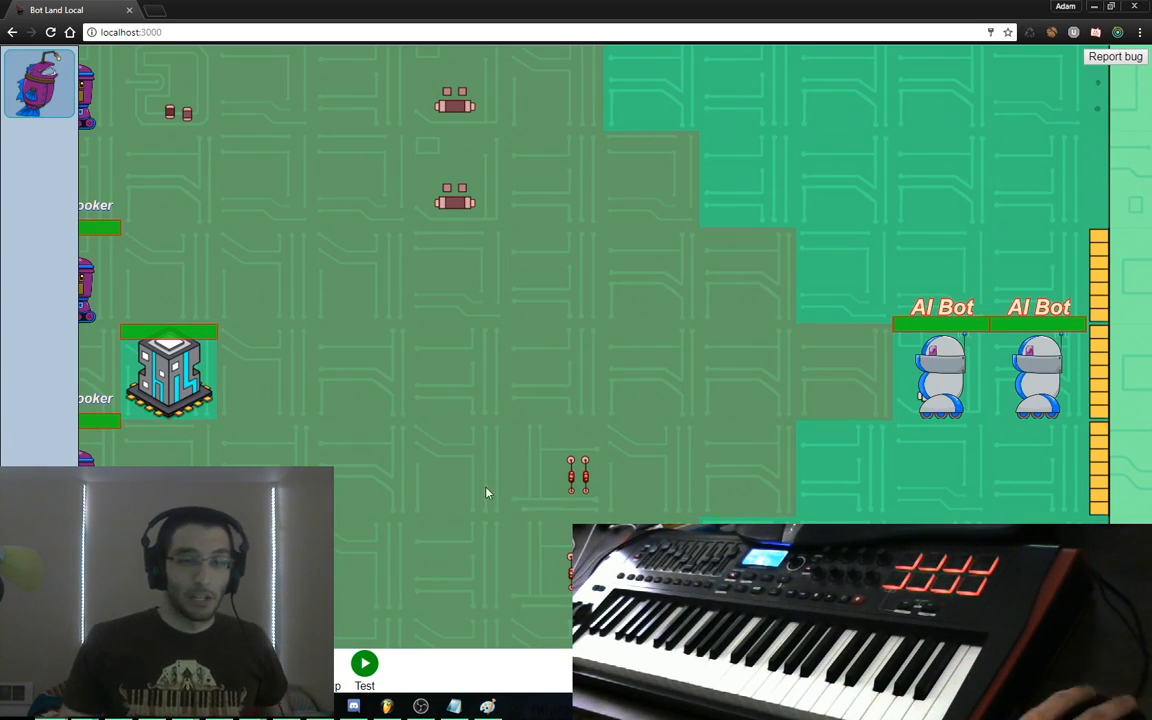
{"action": "left_click", "coordinate": [365, 664]}
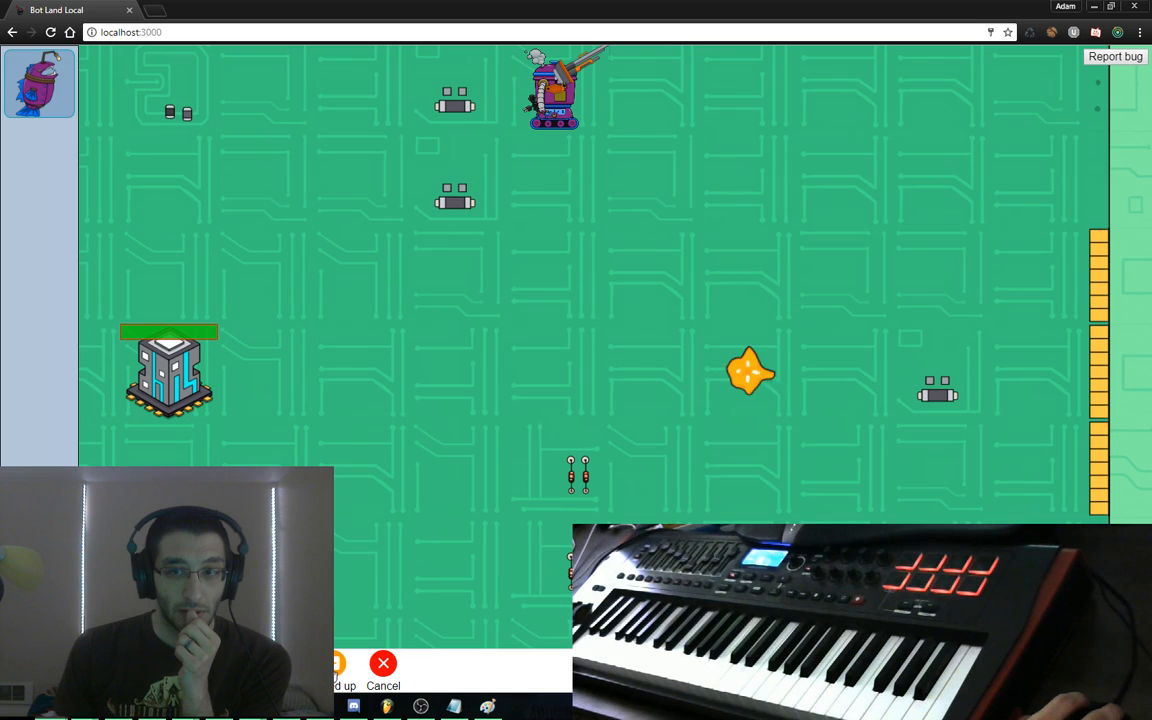
{"action": "left_click", "coordinate": [380, 664]}
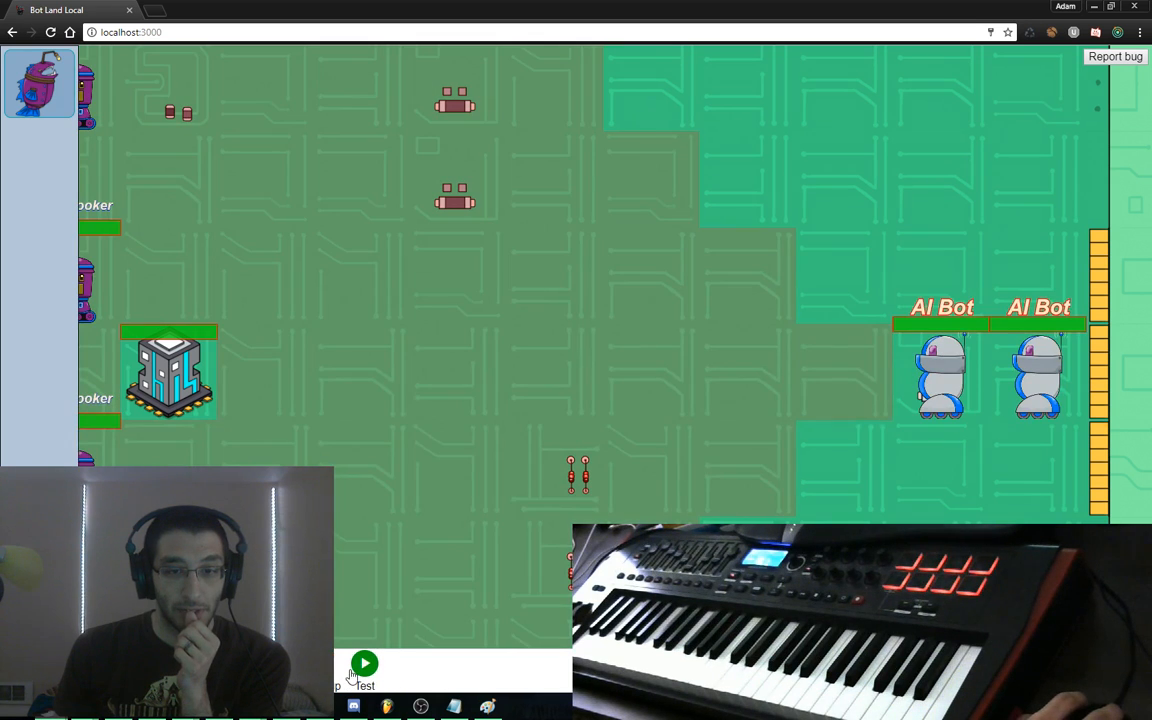
{"action": "left_click", "coordinate": [360, 670]}
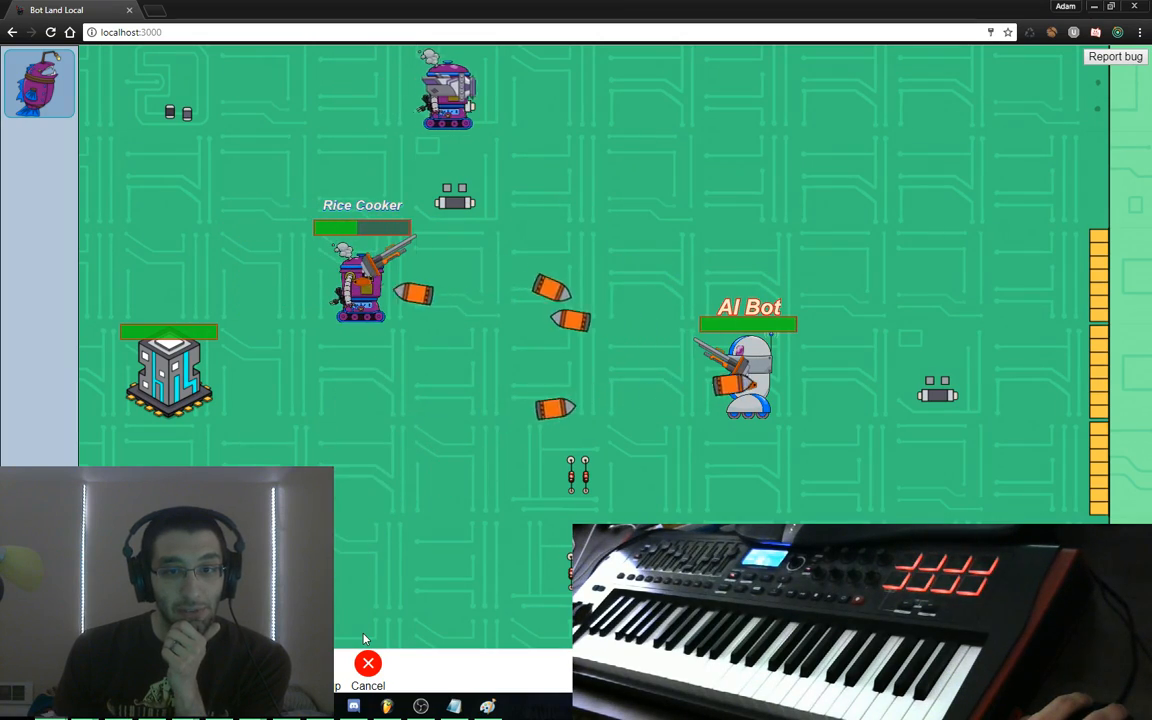
{"action": "left_click", "coordinate": [368, 665]}
Switch to the TODO file in Sublime Text and tidy the blank lines around the divider
{"action": "key", "text": "alt+Tab"}
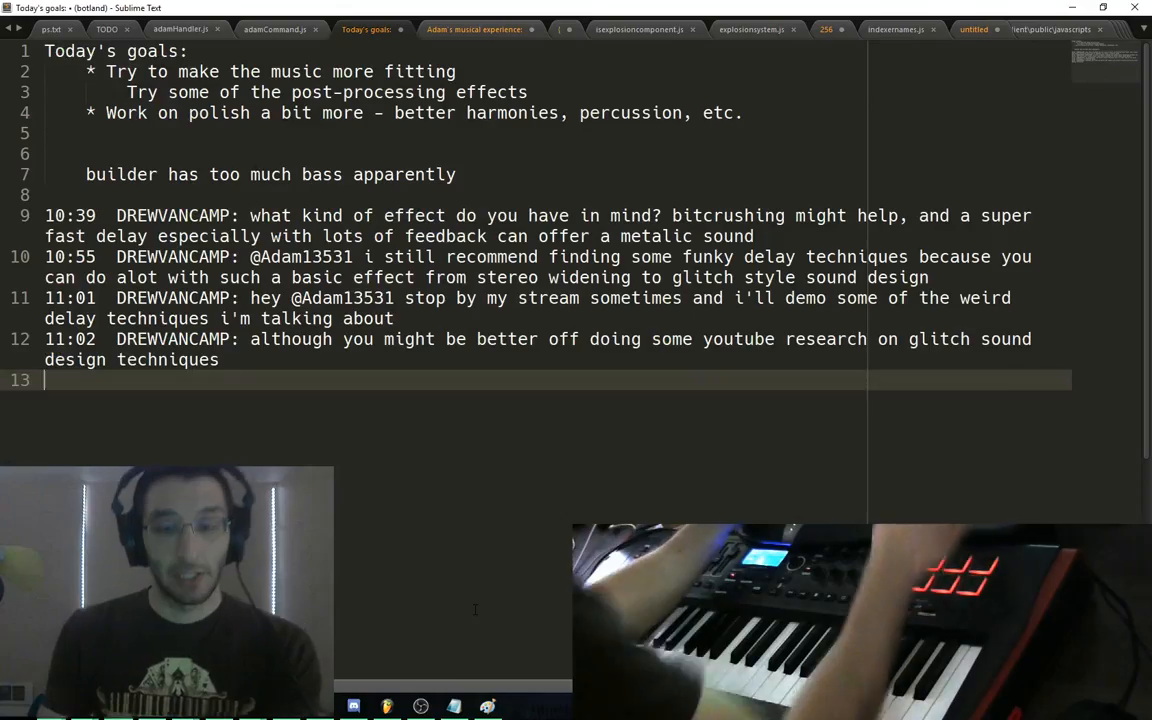
{"action": "key", "text": "ctrl+Tab"}
{"action": "key", "text": "Down"}
{"action": "key", "text": "Down"}
{"action": "key", "text": "Down"}
{"action": "key", "text": "Down"}
{"action": "key", "text": "Down"}
{"action": "key", "text": "Down"}
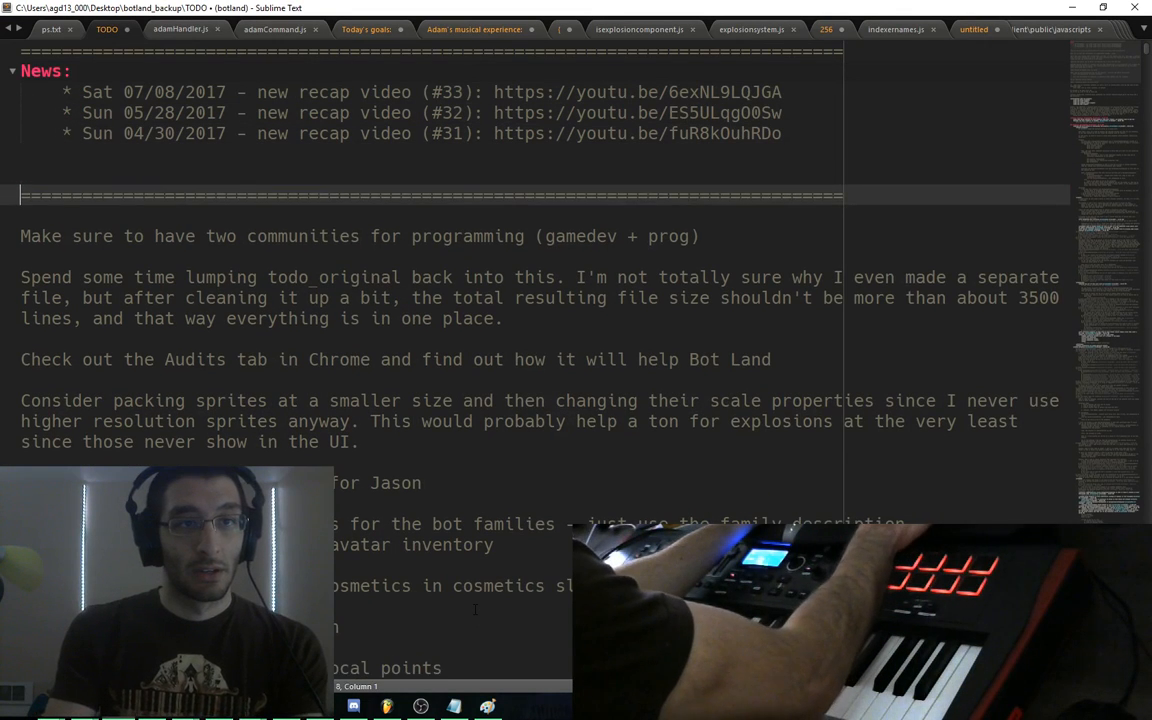
{"action": "key", "text": "BackSpace"}
{"action": "key", "text": "Down"}
{"action": "key", "text": "Up"}
{"action": "key", "text": "BackSpace"}
{"action": "key", "text": "Down"}
{"action": "key", "text": "Return"}
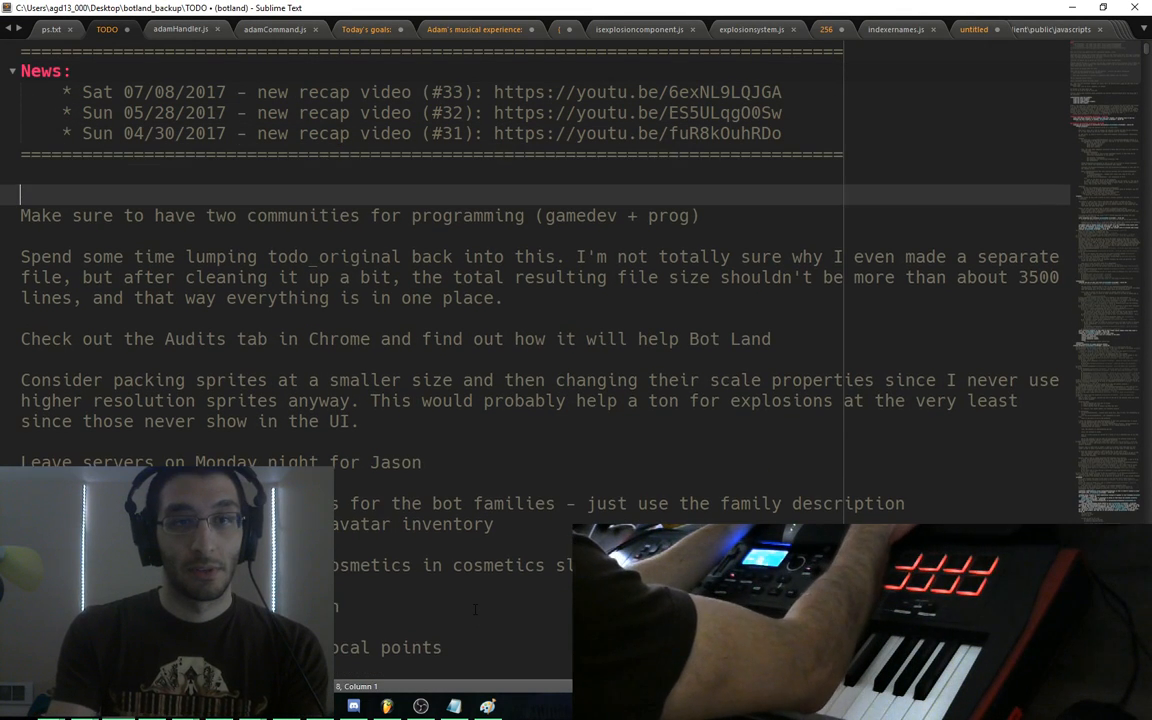
{"action": "key", "text": "Return"}
{"action": "key", "text": "Up"}
Note that the artillery explosion's first frame should last one frame shorter, then return to Bot Land
{"action": "type", "text": "The first frame of the "}
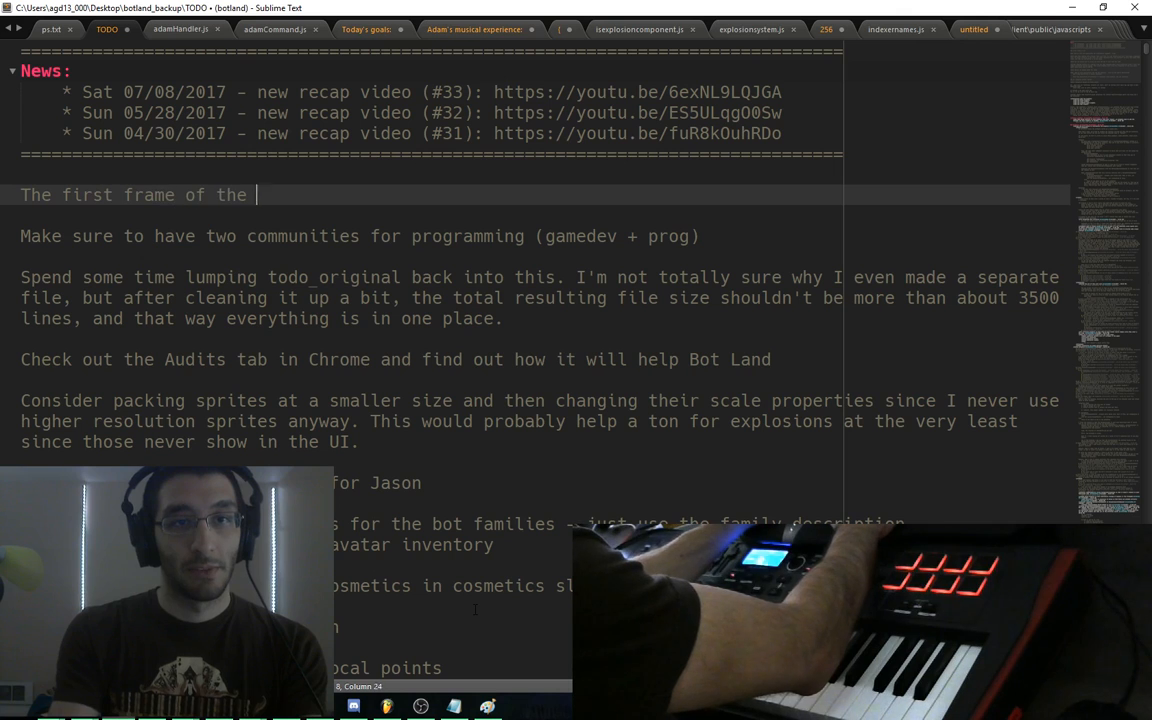
{"action": "type", "text": "artillery explosion should"}
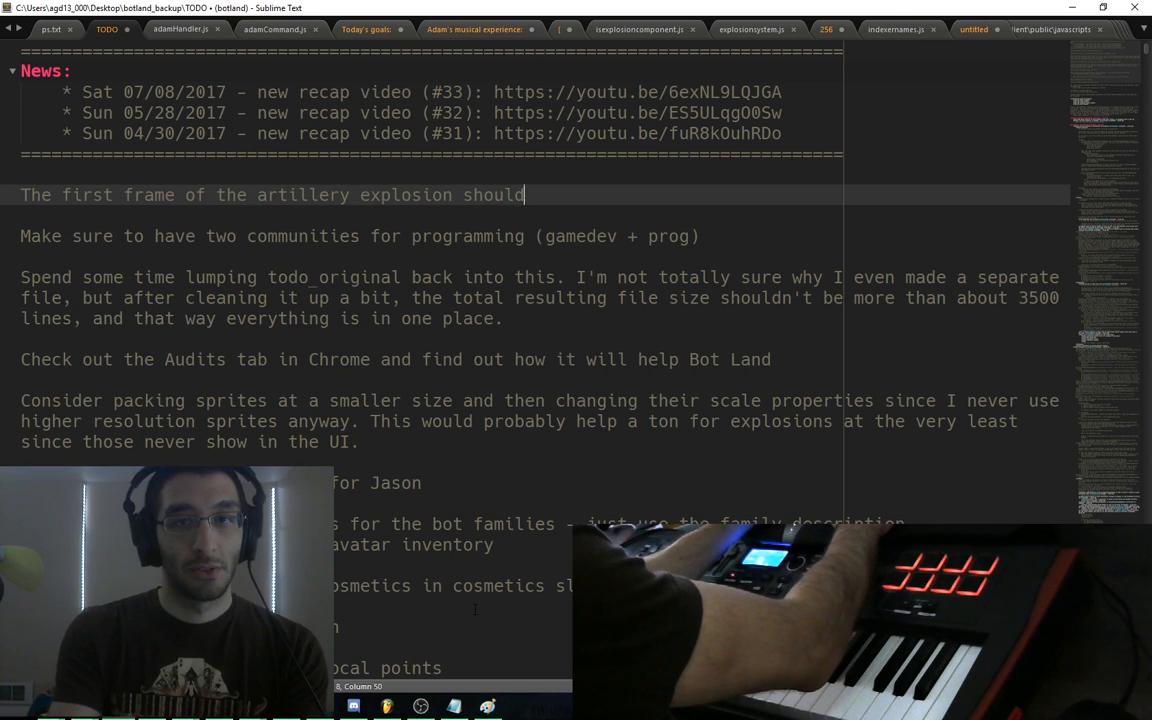
{"action": "type", "text": " probably last for a "}
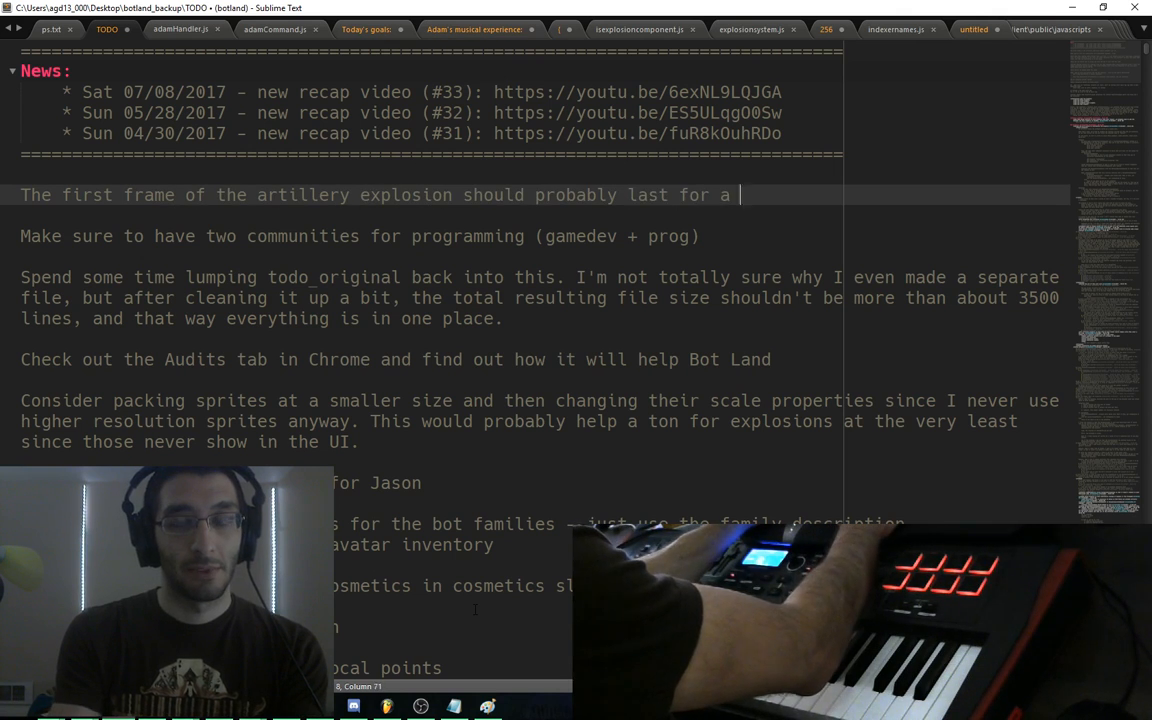
{"action": "type", "text": "frame shorter than it does"}
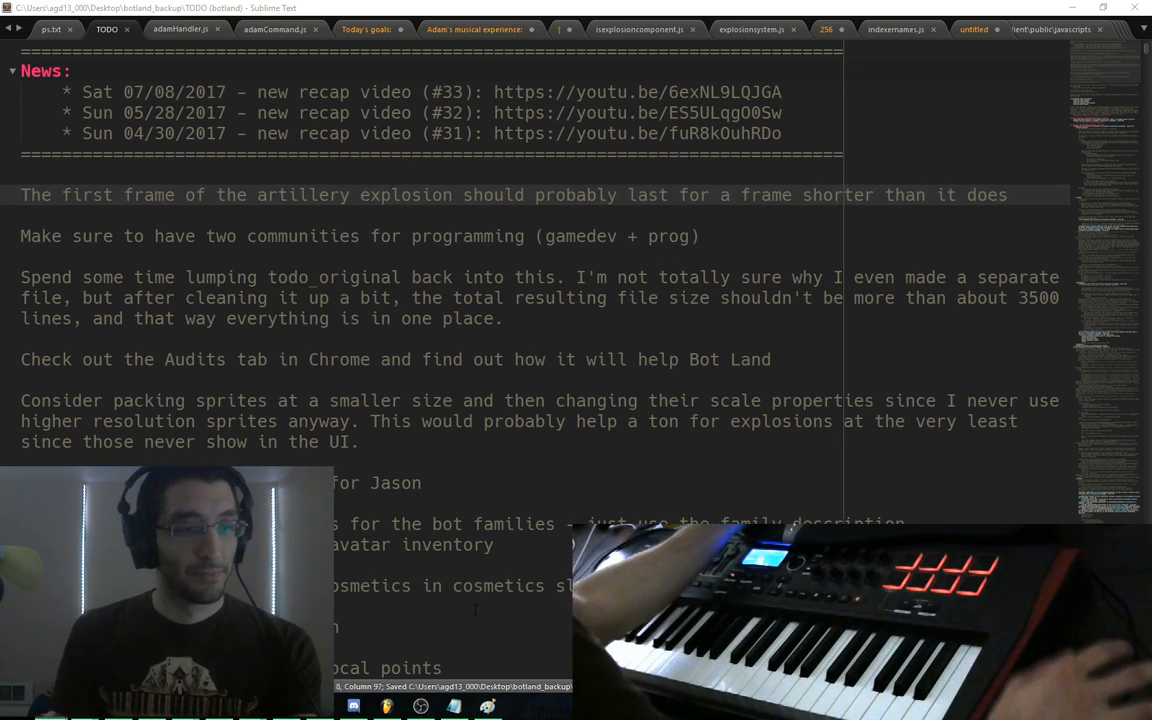
{"action": "key", "text": "alt+Tab"}
{"action": "left_click_drag", "start_coordinate": [444, 416], "coordinate": [555, 425]}
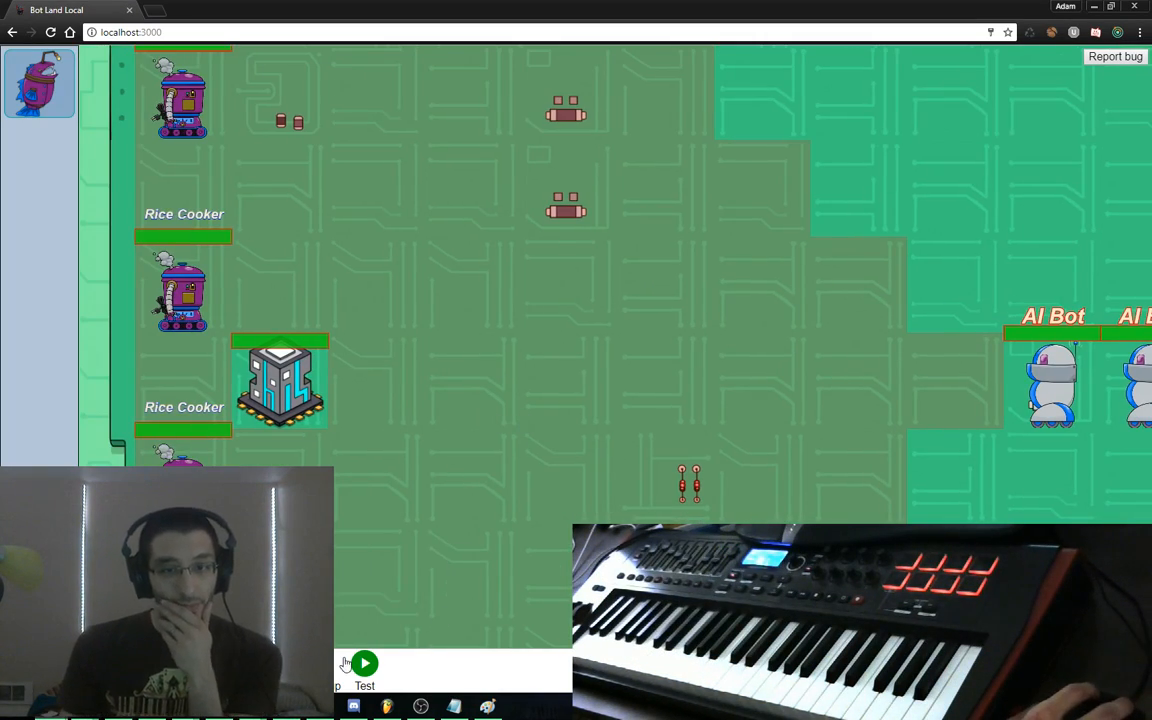
Switch back to FL Studio and scroll the melody piano roll slightly
{"action": "left_click", "coordinate": [386, 706]}
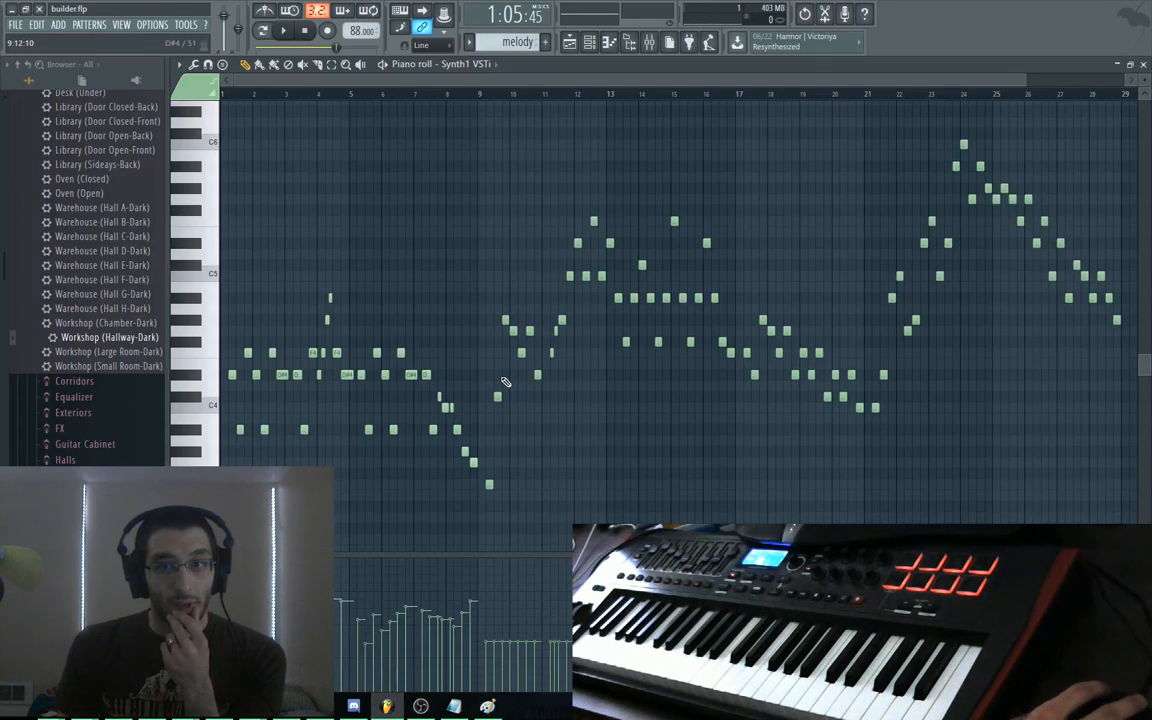
{"action": "scroll", "coordinate": [784, 180], "scroll_direction": "down", "scroll_amount": 1}
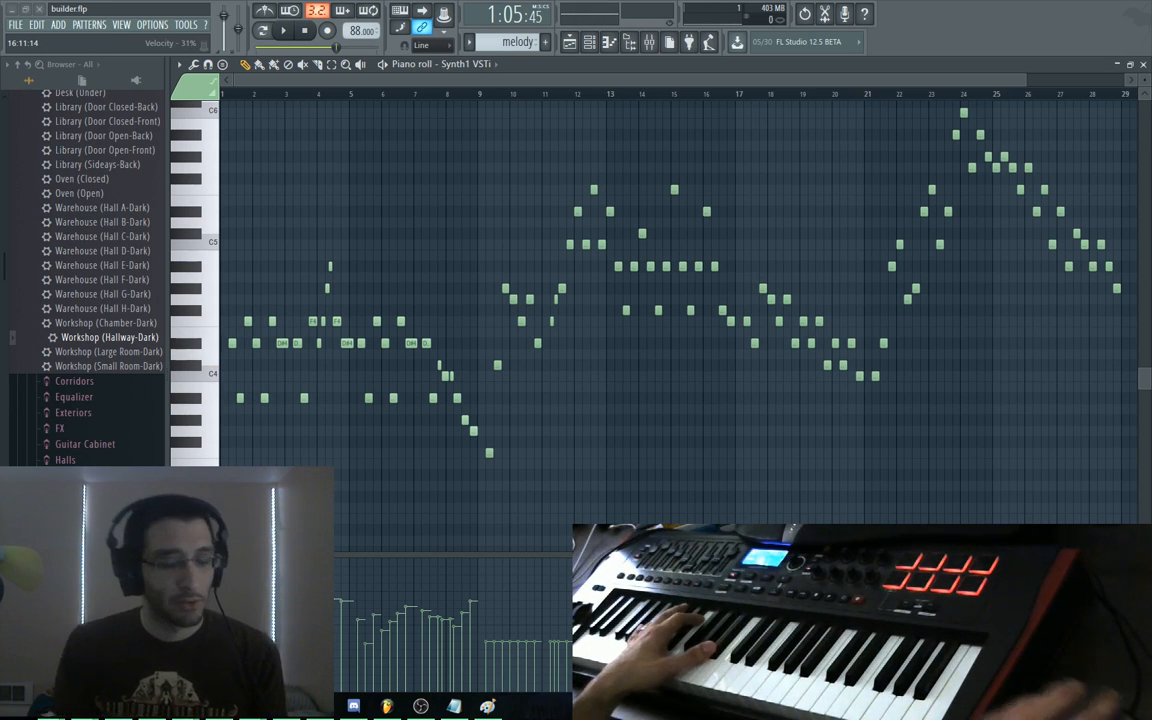
Shrink the piano roll, then open, enlarge, and close the intro ambience clip's notes
{"action": "double_click", "coordinate": [503, 70]}
{"action": "left_click", "coordinate": [505, 77]}
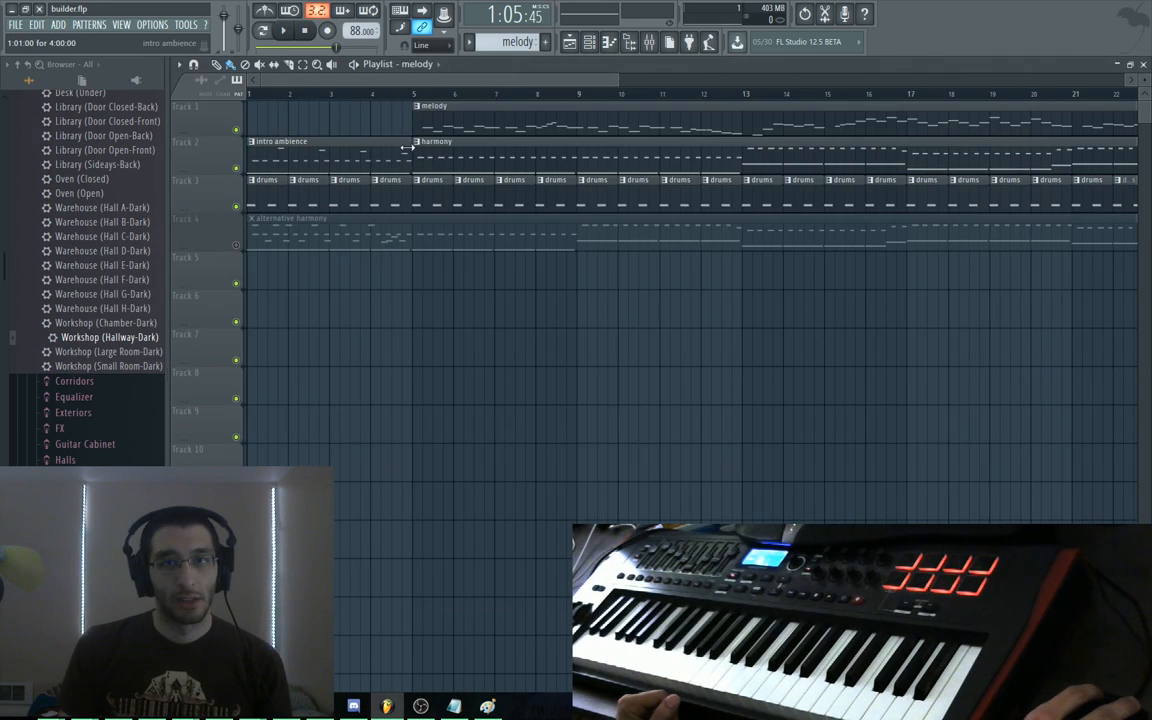
{"action": "double_click", "coordinate": [367, 155]}
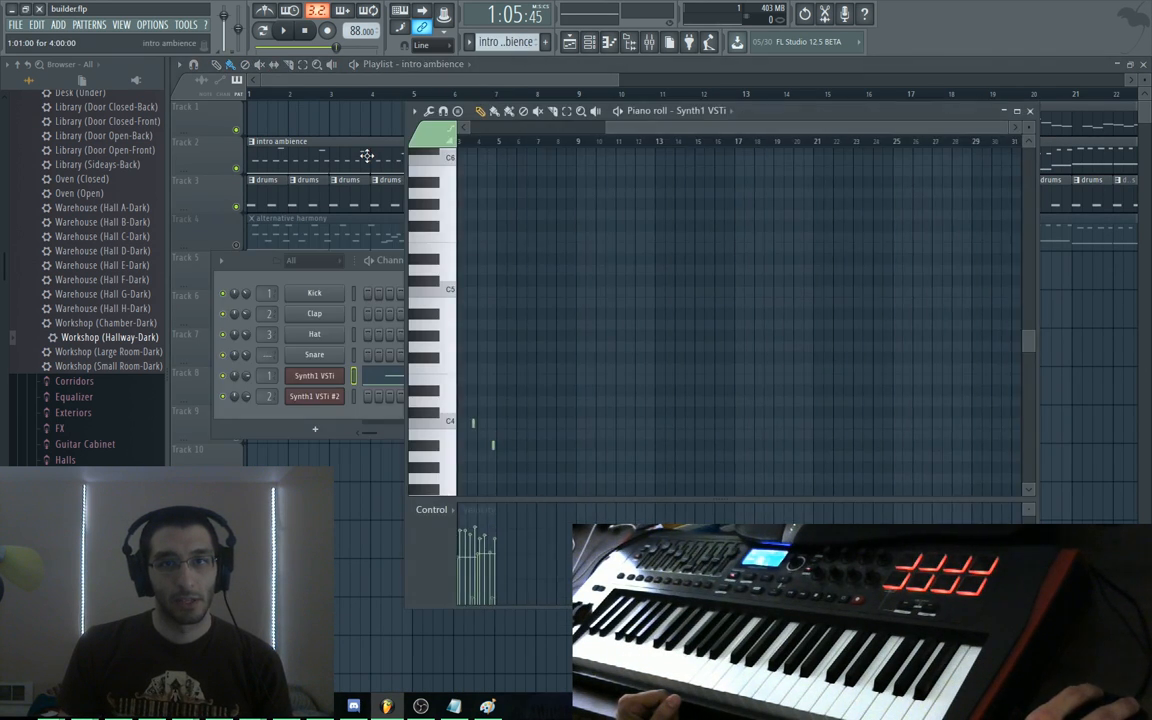
{"action": "double_click", "coordinate": [771, 117]}
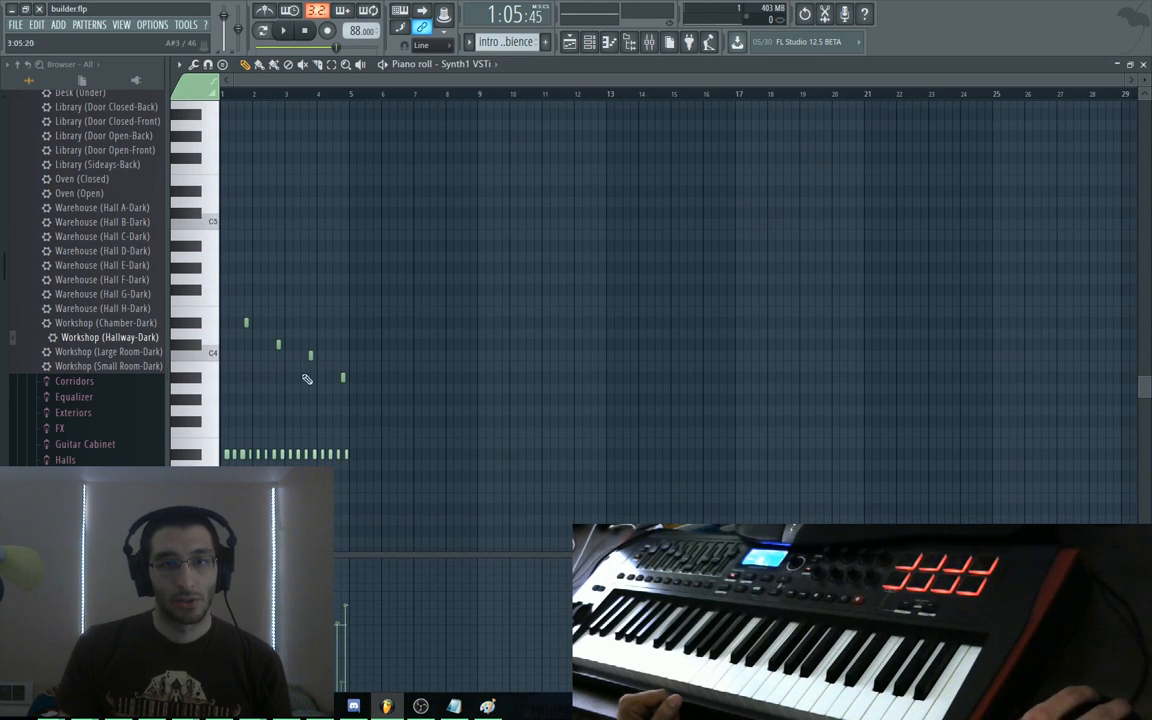
{"action": "key", "text": "Escape"}
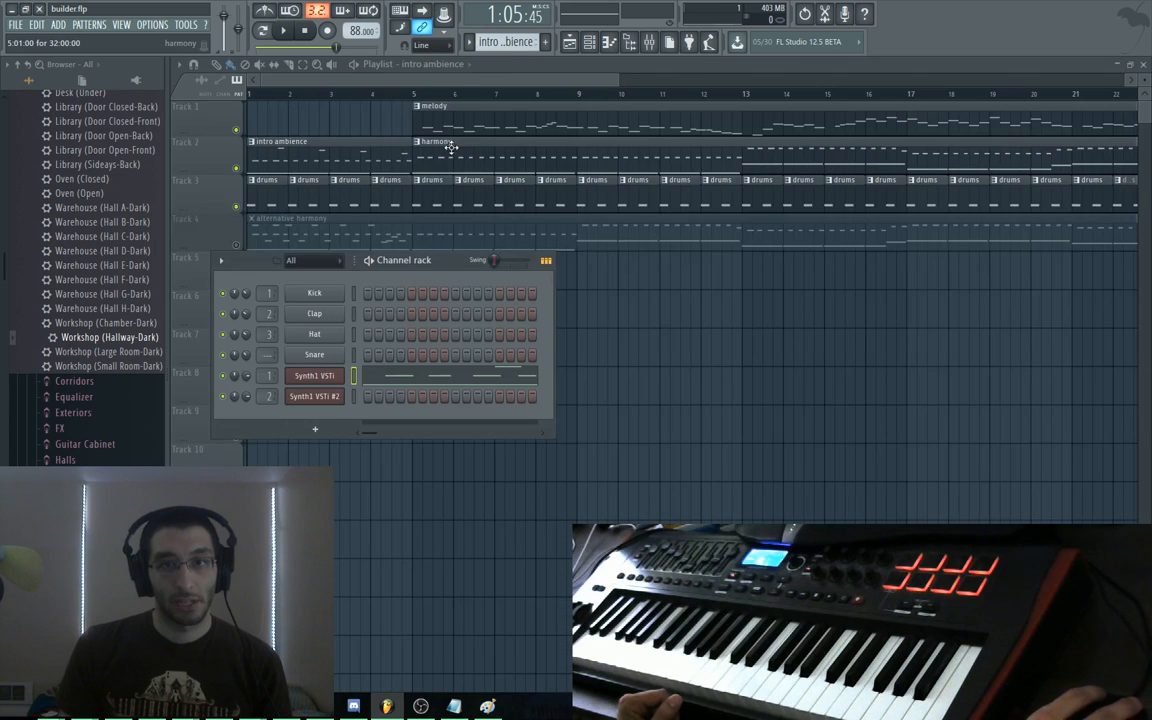
Open the harmony clip's notes, scrub playback from bar 2 to bar 8, and reopen them
{"action": "double_click", "coordinate": [448, 154]}
{"action": "scroll", "coordinate": [489, 121], "scroll_direction": "down", "scroll_amount": 3}
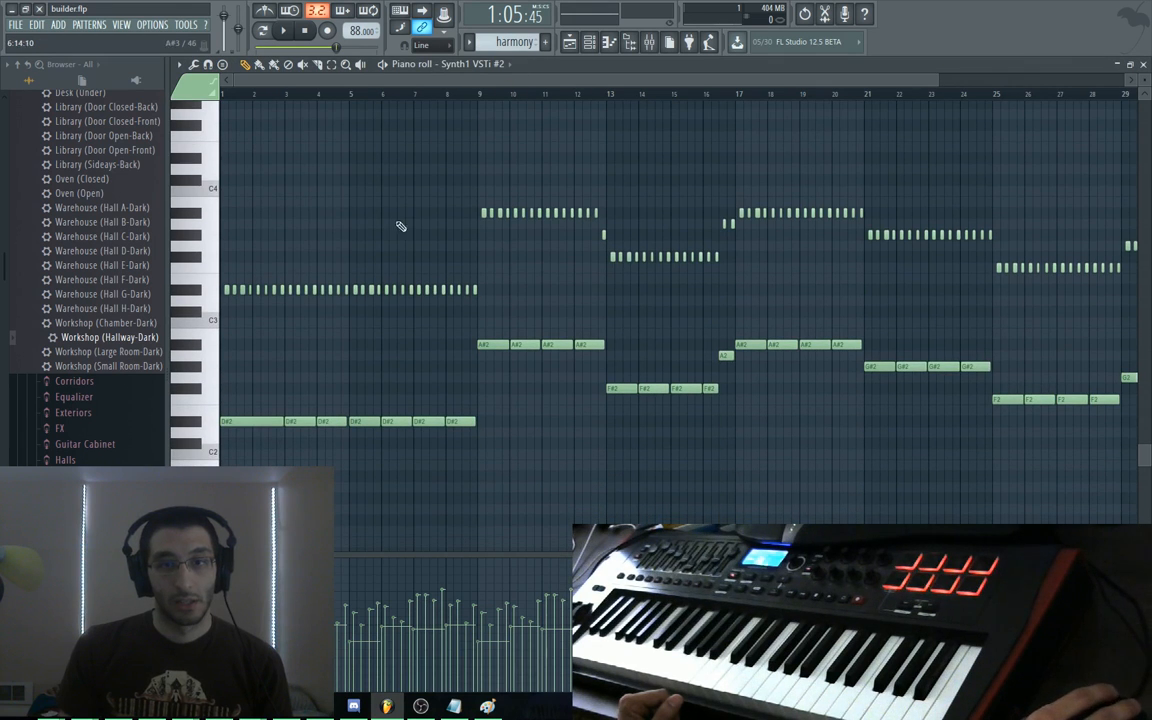
{"action": "right_click", "coordinate": [252, 243], "text": "alt"}
{"action": "mouse_move", "coordinate": [252, 243]}
{"action": "left_mouse_down"}
{"action": "mouse_move", "coordinate": [685, 278]}
{"action": "mouse_move", "coordinate": [1049, 258]}
{"action": "mouse_move", "coordinate": [1052, 223]}
{"action": "mouse_move", "coordinate": [622, 189]}
{"action": "left_mouse_up"}
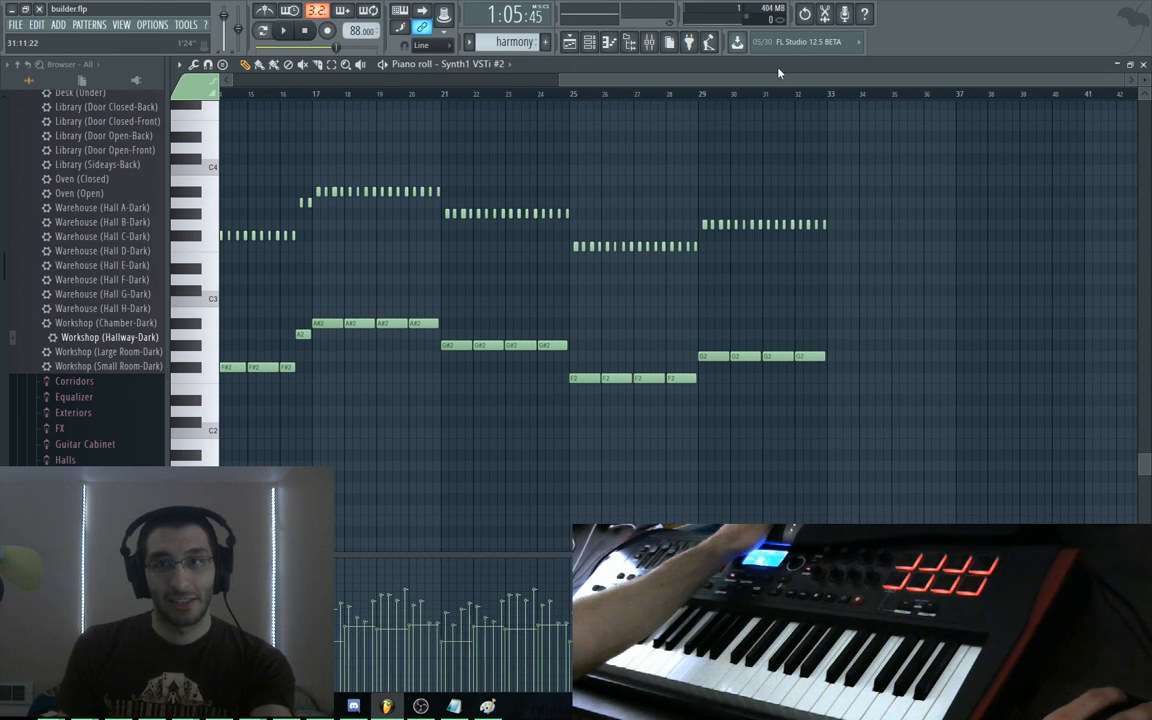
{"action": "key", "text": "Escape"}
{"action": "mouse_move", "coordinate": [855, 330]}
{"action": "left_mouse_down"}
{"action": "mouse_move", "coordinate": [759, 350]}
{"action": "mouse_move", "coordinate": [296, 373]}
{"action": "left_mouse_up"}
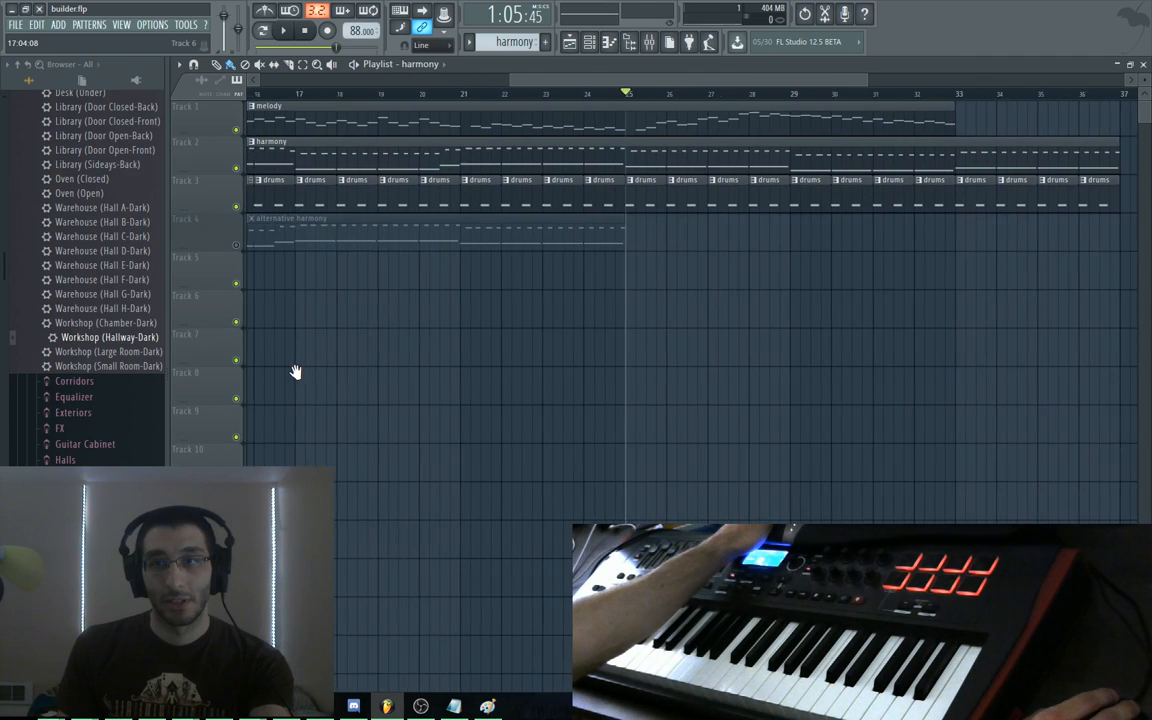
{"action": "double_click", "coordinate": [568, 164]}
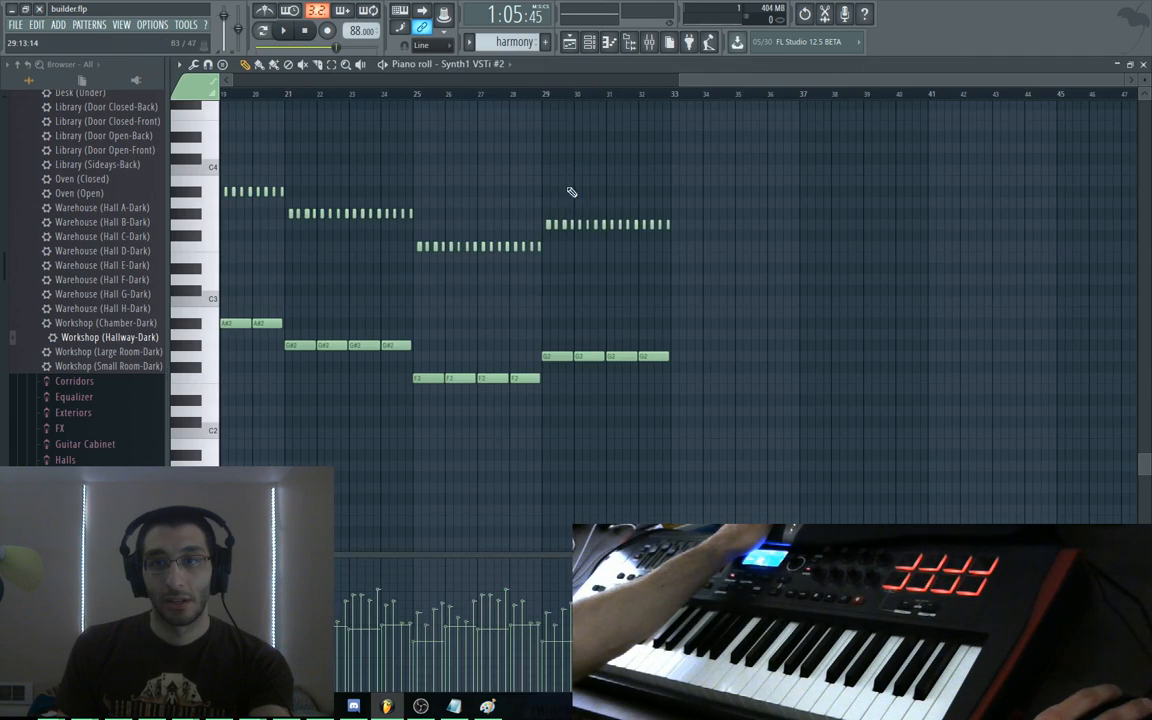
{"action": "left_click_drag", "start_coordinate": [543, 290], "coordinate": [753, 301]}
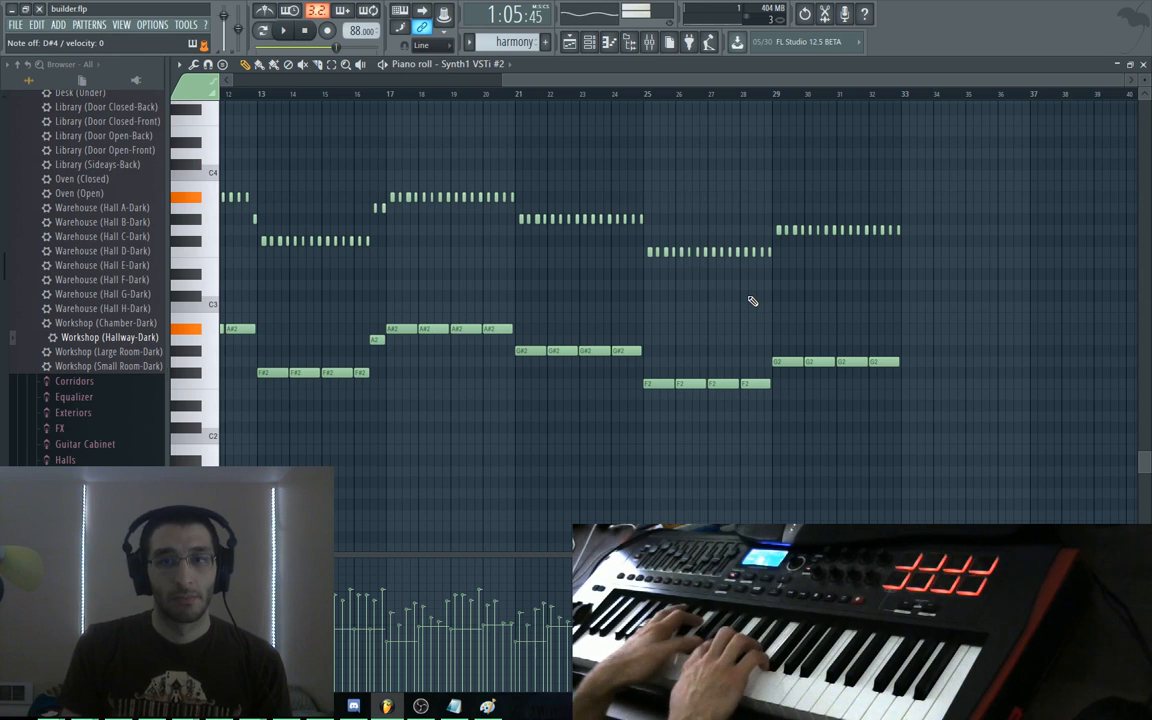
{"action": "left_click_drag", "start_coordinate": [538, 277], "coordinate": [557, 285]}
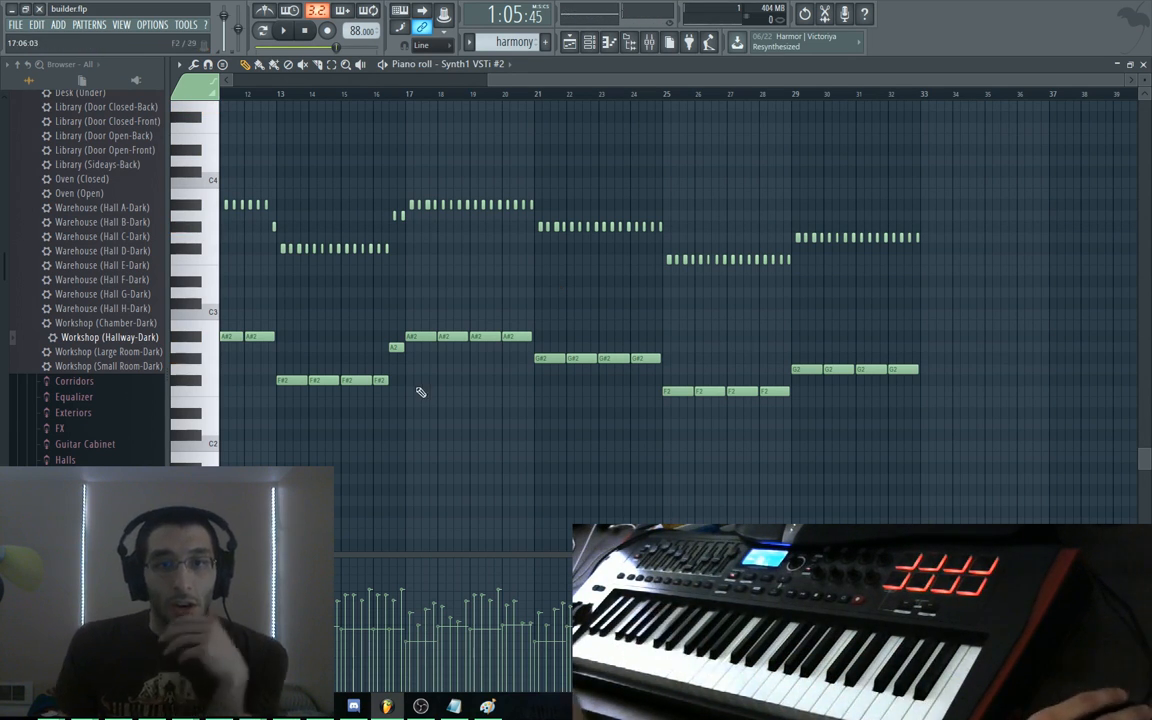
{"action": "left_click_drag", "start_coordinate": [419, 391], "coordinate": [691, 289]}
{"action": "left_click_drag", "start_coordinate": [596, 277], "coordinate": [636, 273]}
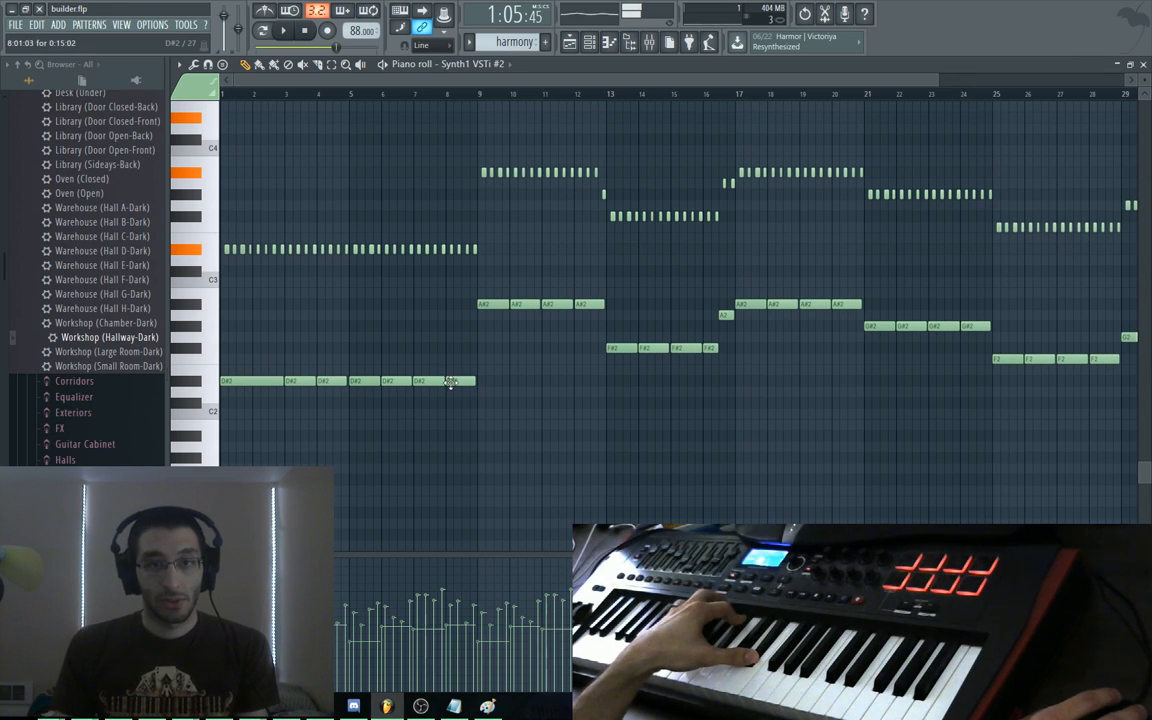
{"action": "left_click_drag", "start_coordinate": [635, 269], "coordinate": [401, 300]}
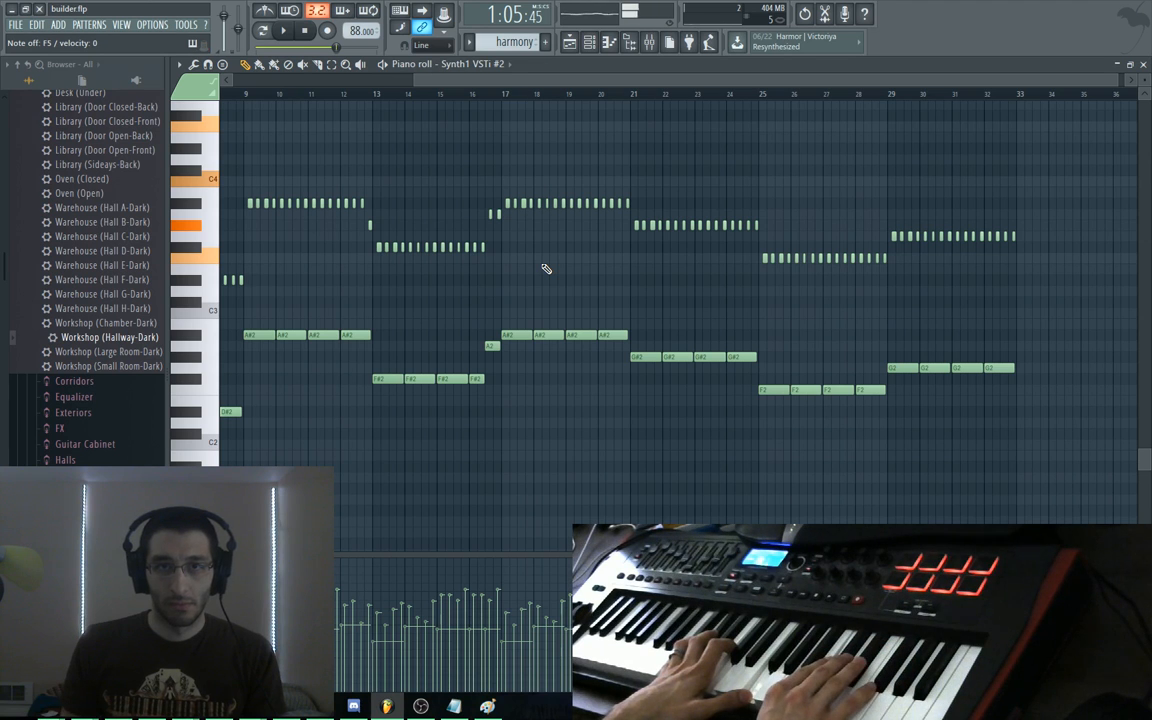
Open the melody clip in a maximized piano roll and undo the stray note
{"action": "double_click", "coordinate": [540, 64]}
{"action": "left_click_drag", "start_coordinate": [717, 83], "coordinate": [731, 85]}
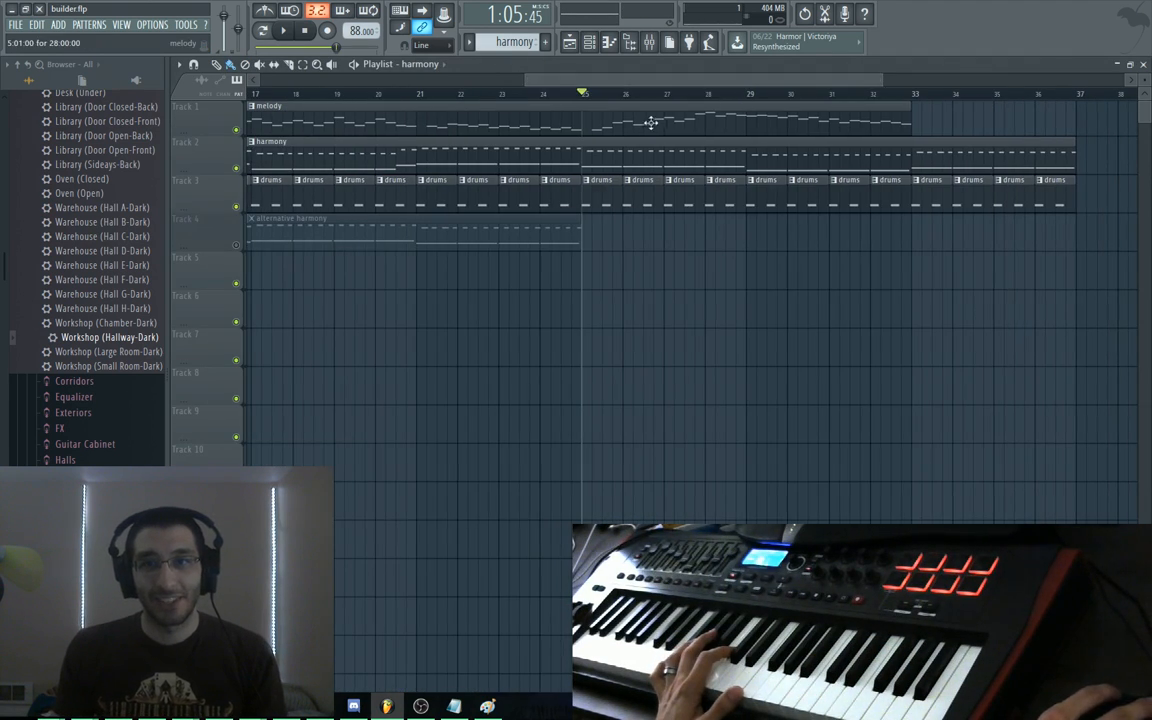
{"action": "double_click", "coordinate": [650, 121]}
{"action": "left_click_drag", "start_coordinate": [634, 201], "coordinate": [599, 215]}
{"action": "double_click", "coordinate": [774, 108]}
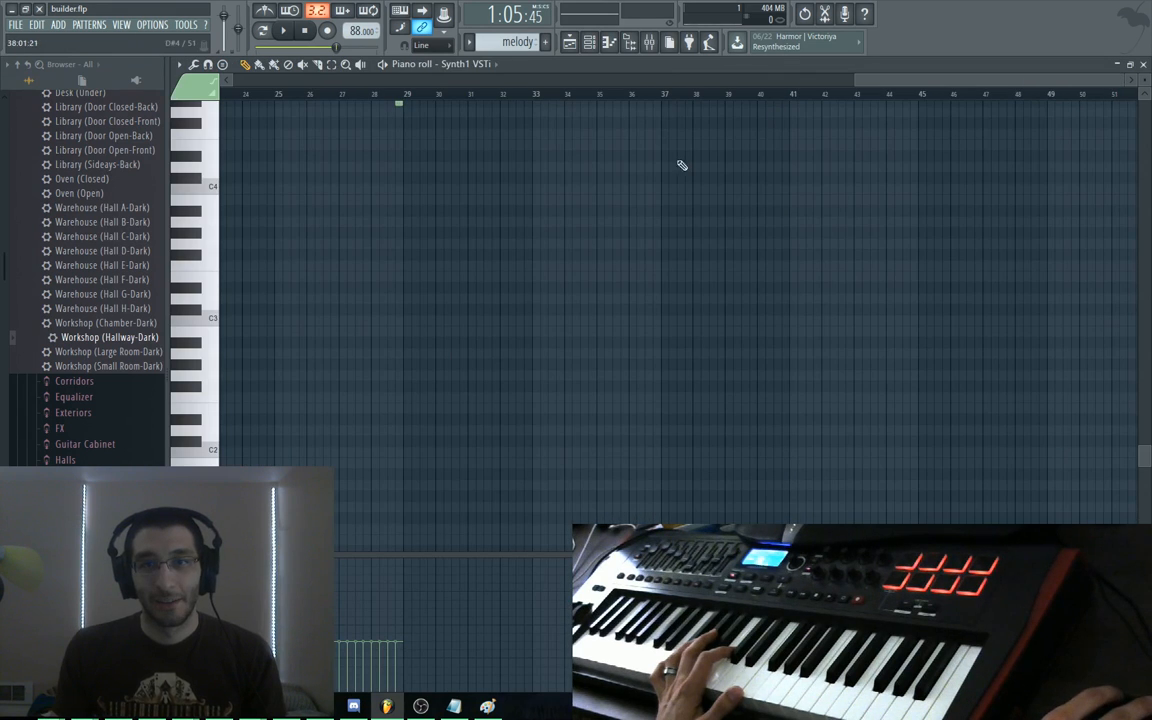
{"action": "left_click", "coordinate": [637, 194]}
{"action": "right_click", "coordinate": [637, 194], "text": "ctrl"}
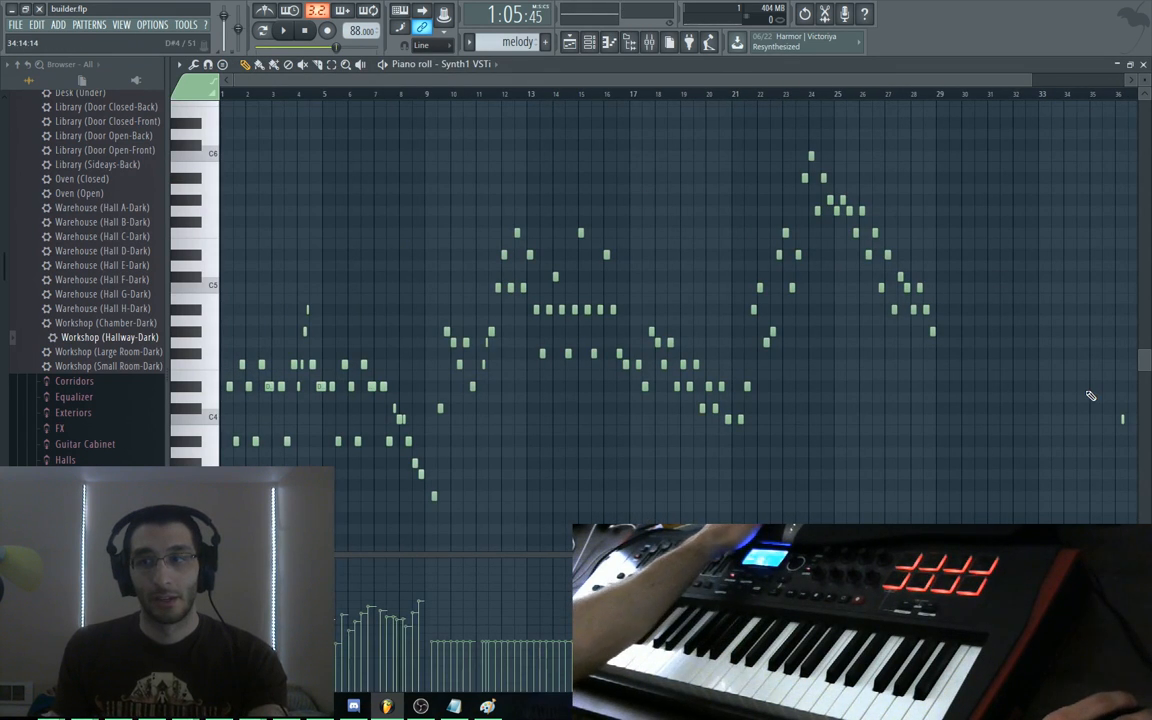
{"action": "key", "text": "ctrl+z"}
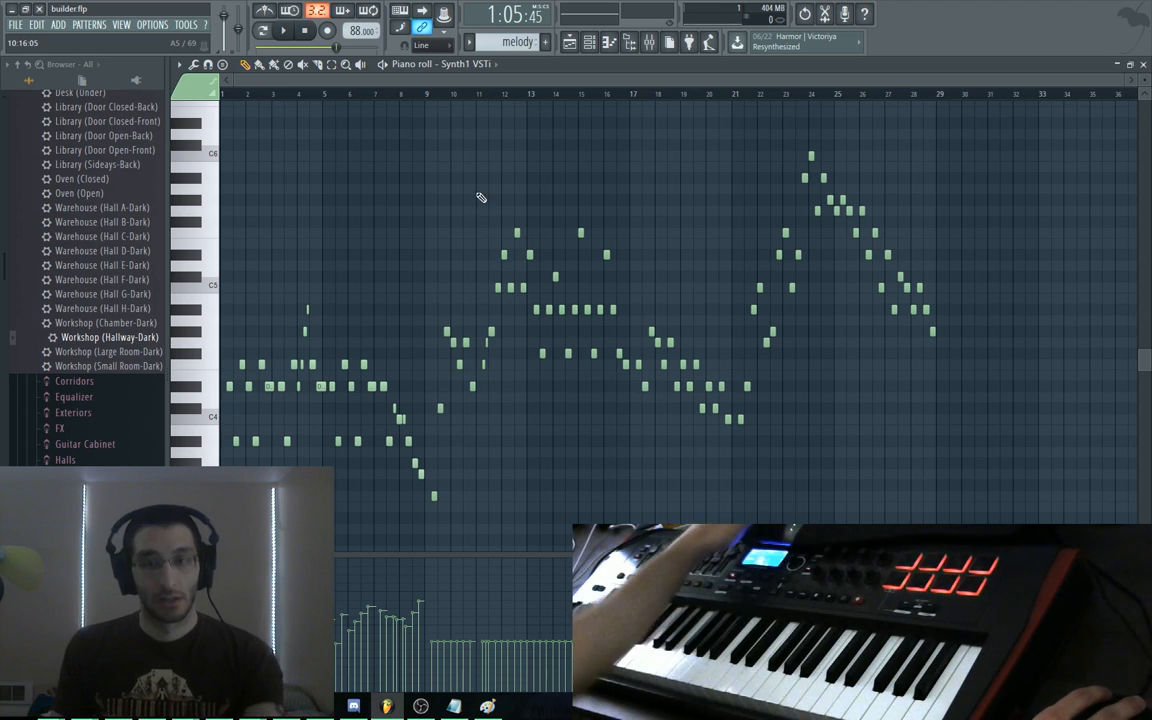
Audition the melody around bar 21, then play it from bar 13 and stop
{"action": "left_click_drag", "start_coordinate": [732, 259], "coordinate": [825, 290]}
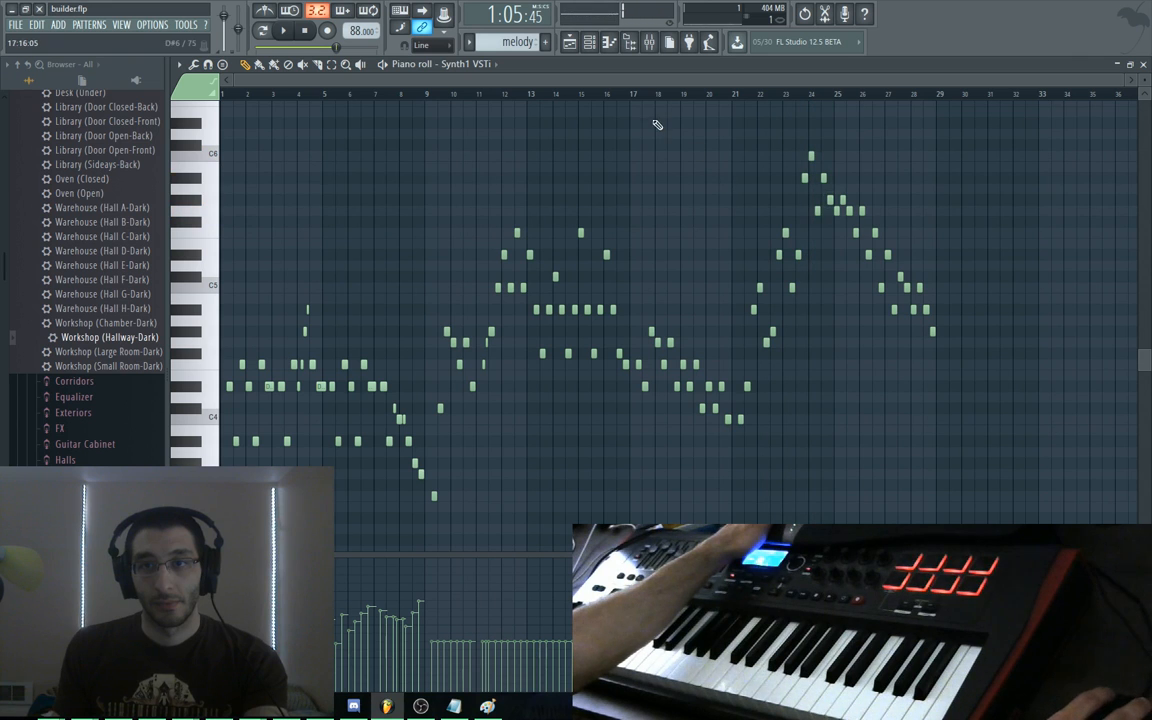
{"action": "left_click", "coordinate": [531, 94]}
{"action": "key", "text": "space"}
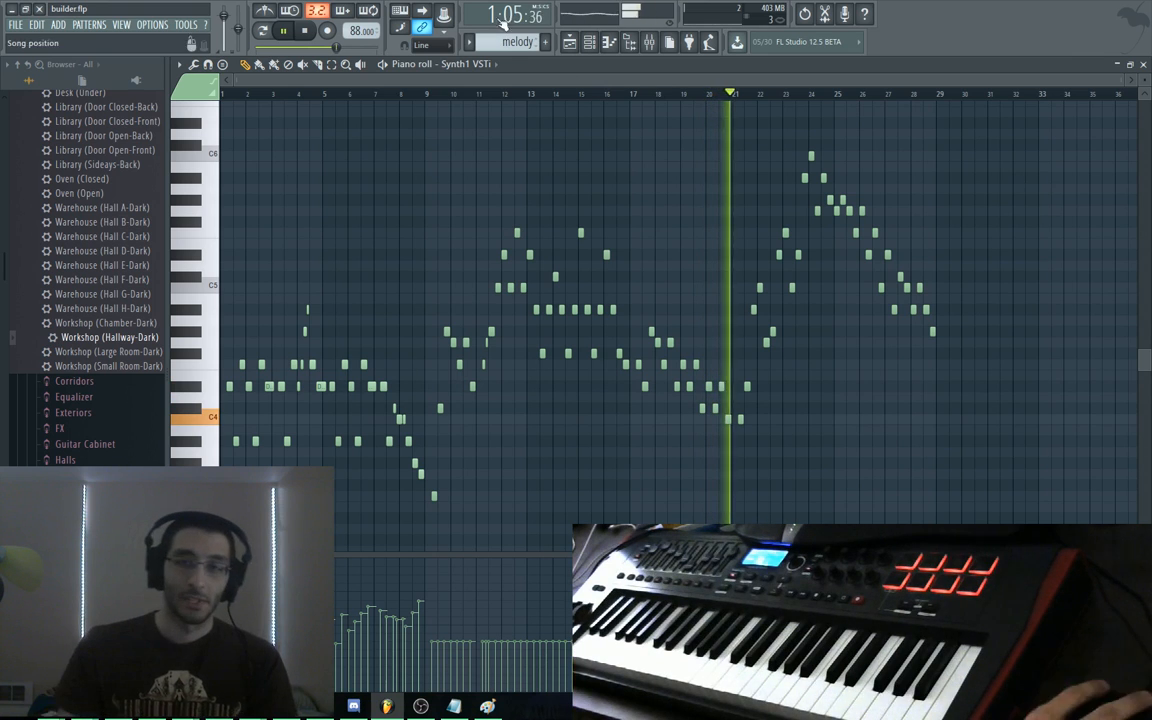
{"action": "key", "text": "space"}
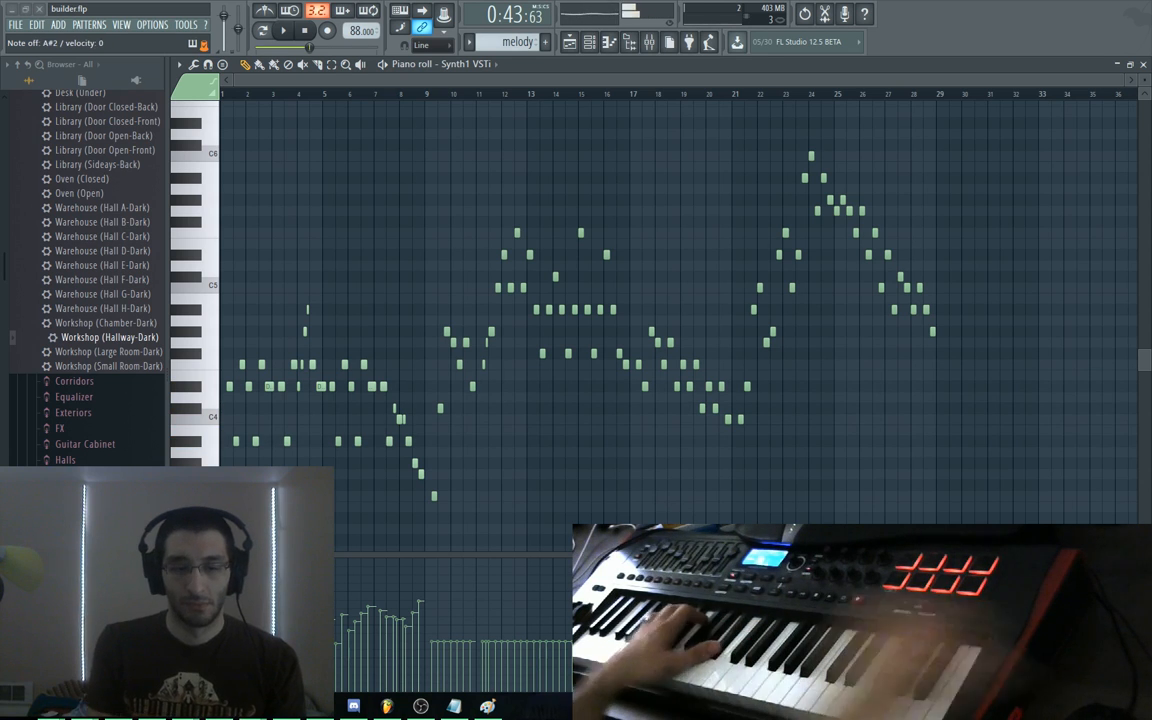
Zoom in on bars 17–19 and move the F4 note one step later
{"action": "left_click_drag", "start_coordinate": [630, 262], "coordinate": [686, 339]}
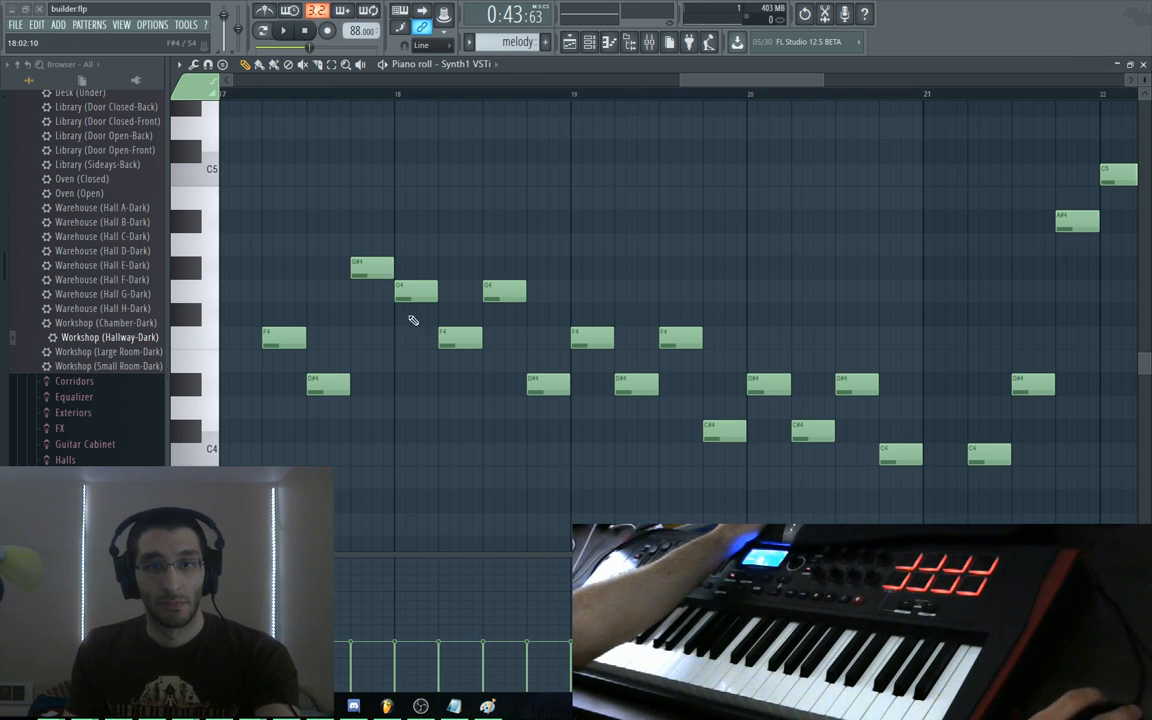
{"action": "left_click_drag", "start_coordinate": [325, 237], "coordinate": [599, 200]}
{"action": "left_click_drag", "start_coordinate": [487, 236], "coordinate": [598, 207]}
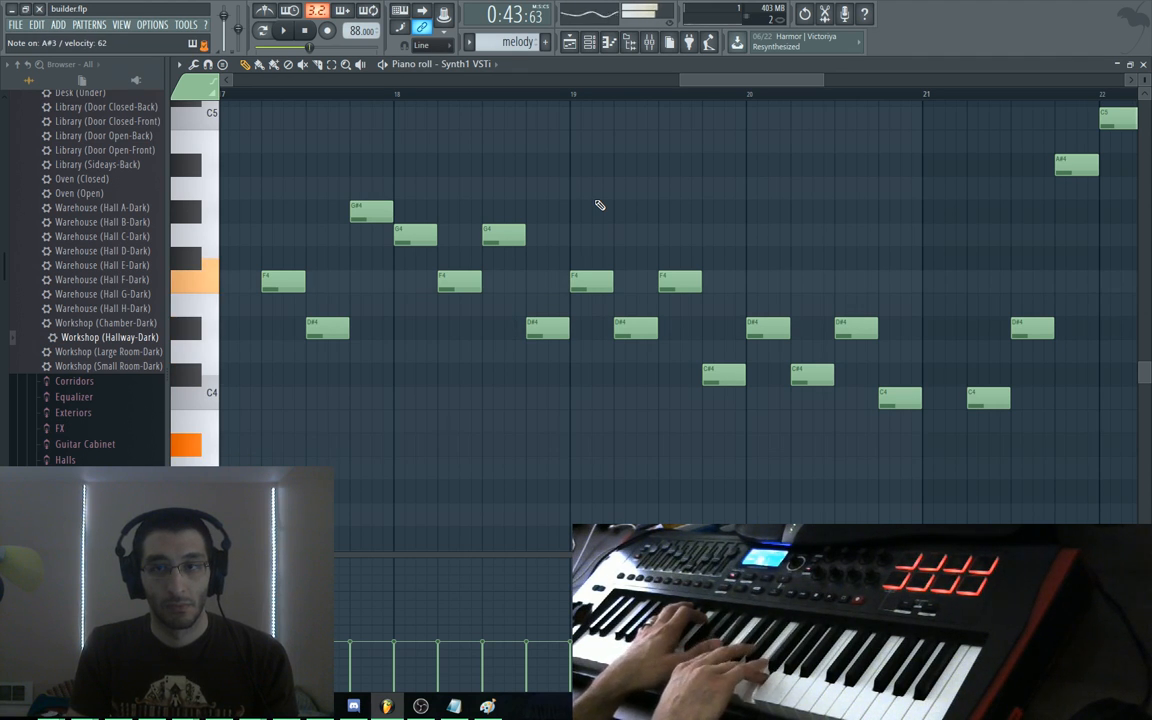
{"action": "left_click_drag", "start_coordinate": [595, 275], "coordinate": [624, 283]}
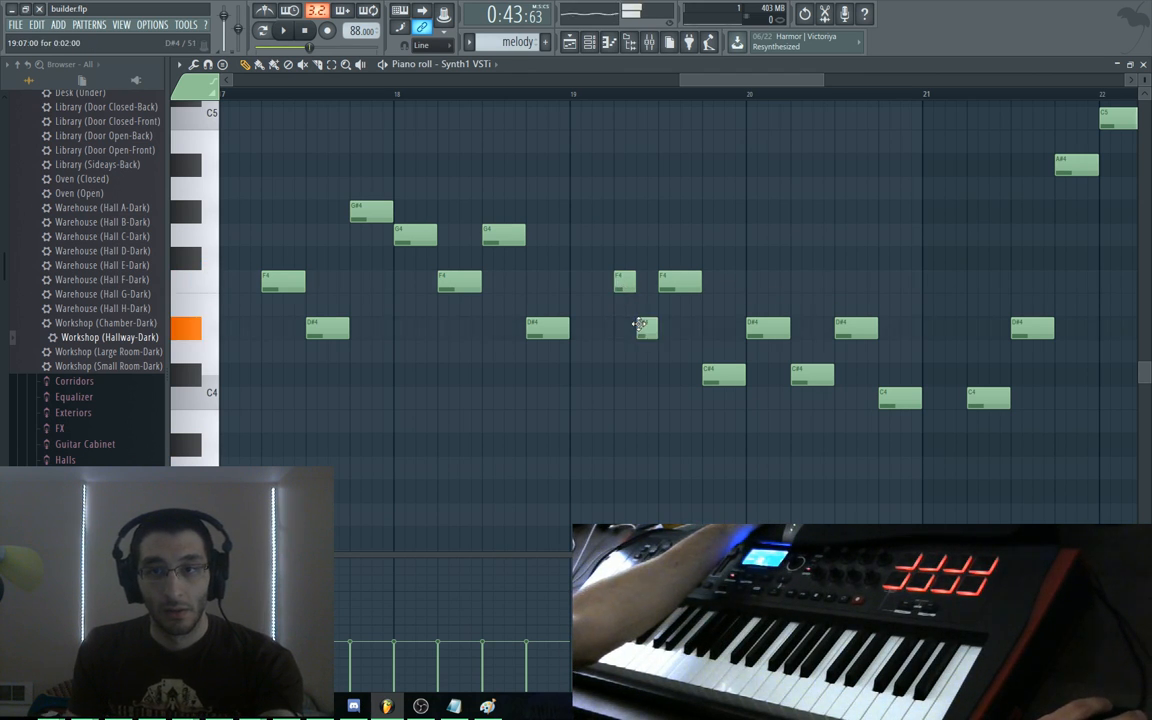
Play back the passage while lengthening the D#4 note at bar 19, then stop
{"action": "key", "text": "space"}
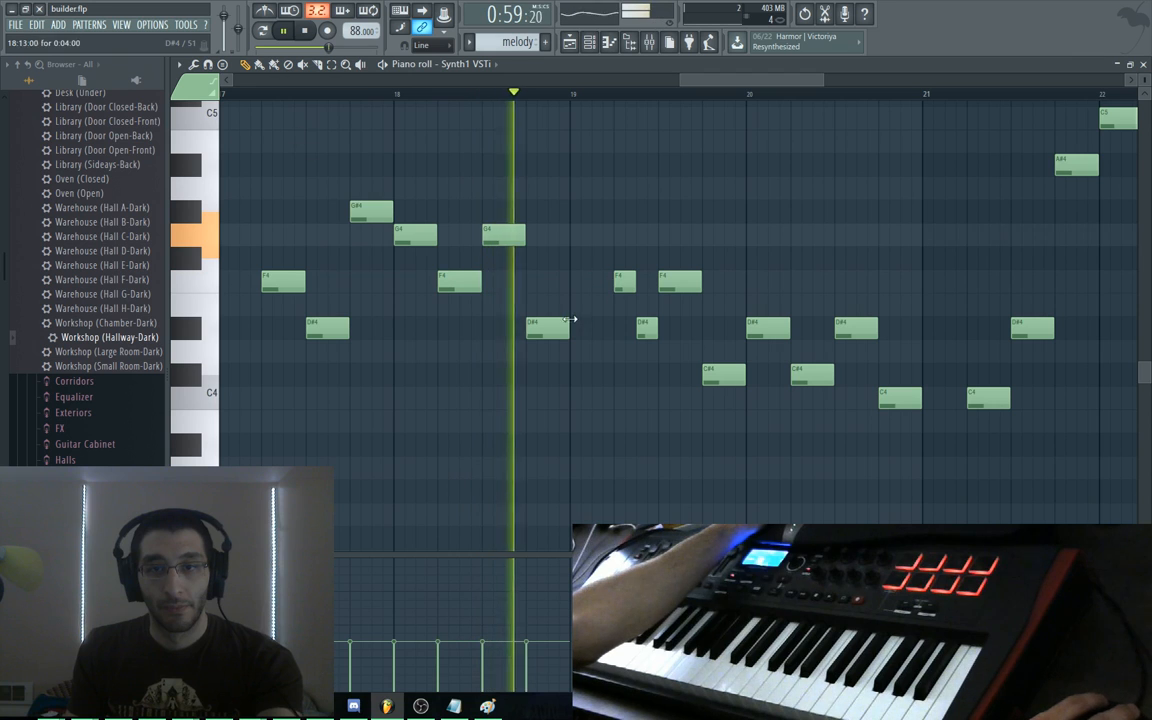
{"action": "mouse_move", "coordinate": [570, 329]}
{"action": "left_mouse_down"}
{"action": "mouse_move", "coordinate": [614, 332]}
{"action": "mouse_move", "coordinate": [571, 320]}
{"action": "left_mouse_up"}
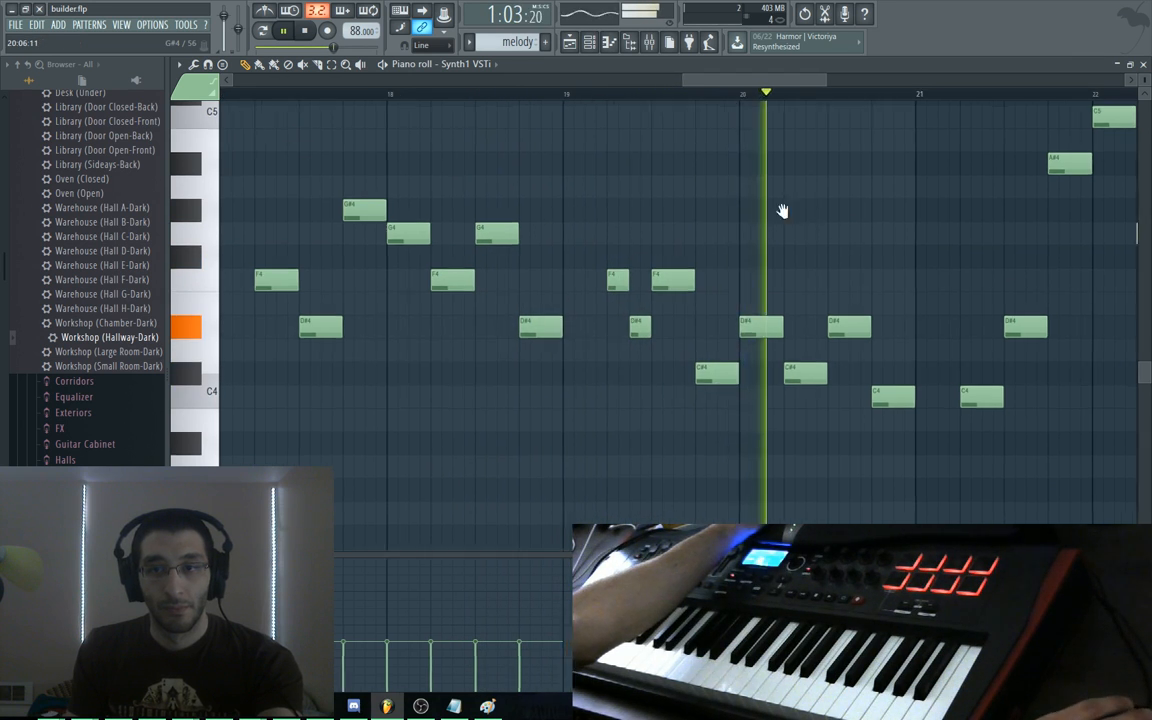
{"action": "scroll", "coordinate": [522, 260], "scroll_direction": "up", "scroll_amount": 5}
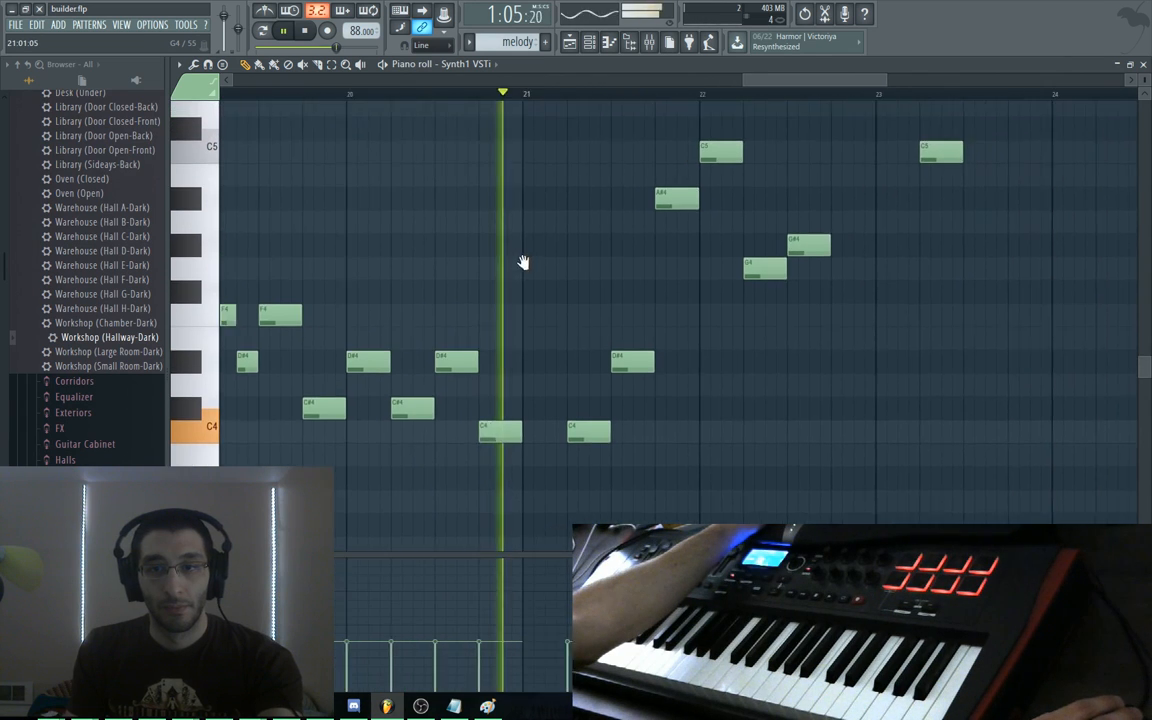
{"action": "key", "text": "space"}
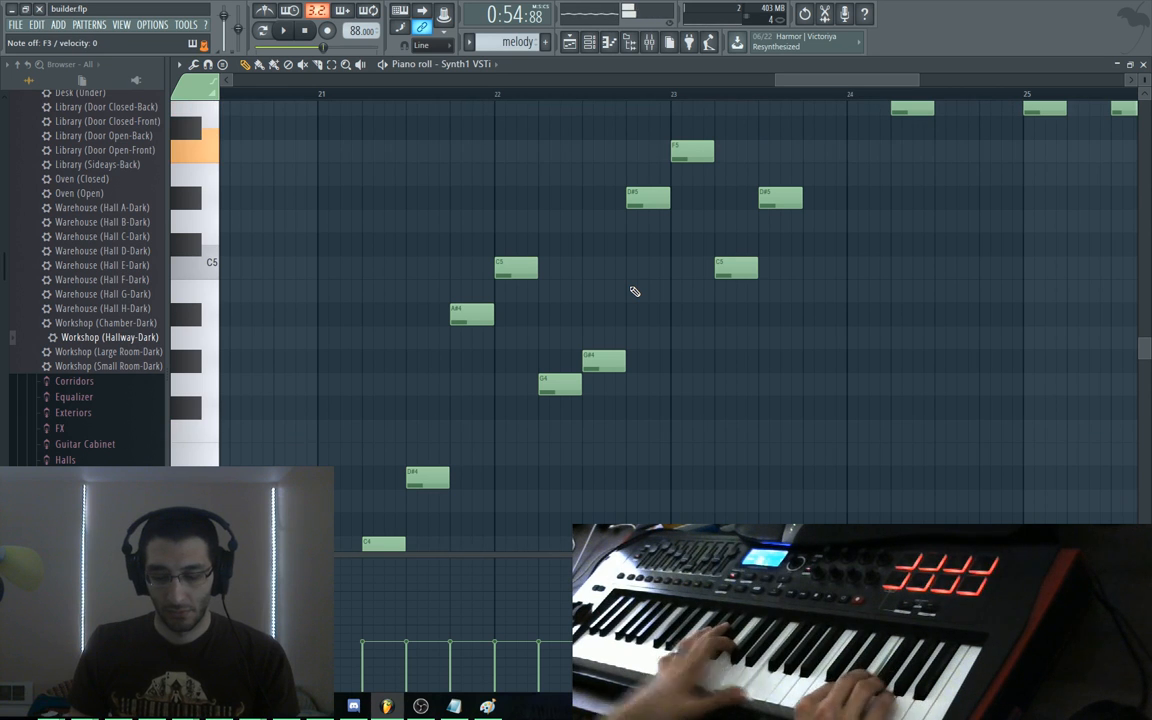
Audition the melody's C6 down to G5 notes around bars 23–27
{"action": "left_click_drag", "start_coordinate": [808, 441], "coordinate": [476, 686]}
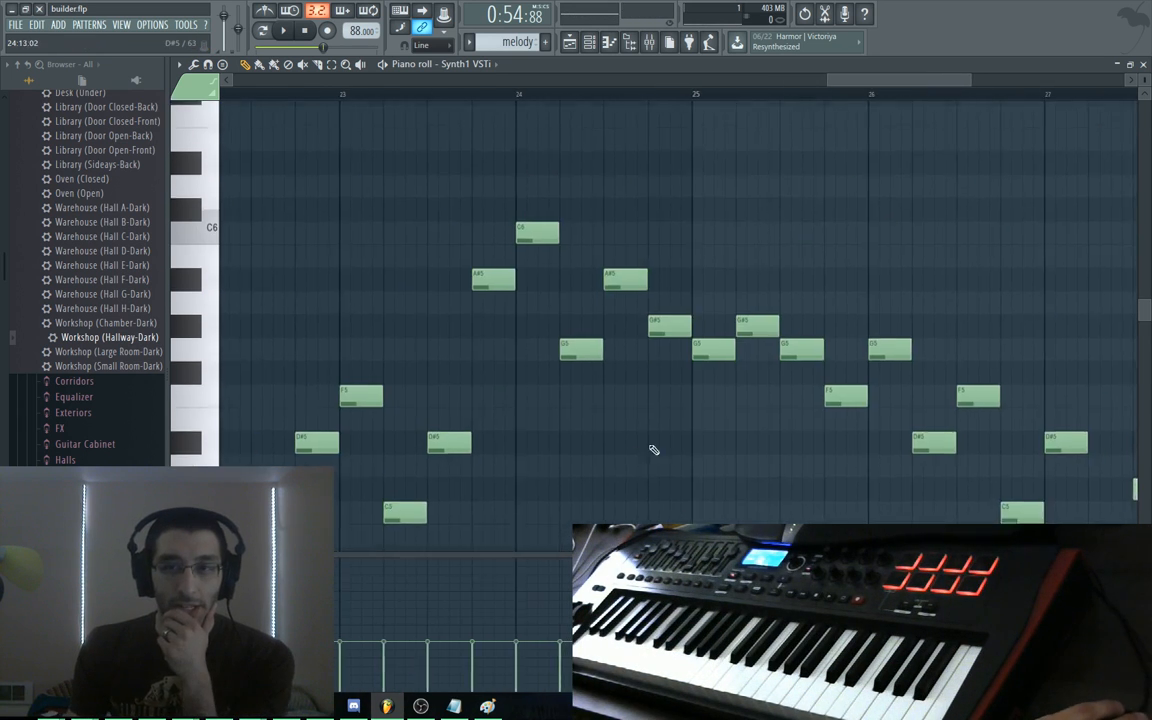
{"action": "left_click_drag", "start_coordinate": [631, 453], "coordinate": [508, 445]}
{"action": "left_click_drag", "start_coordinate": [415, 280], "coordinate": [459, 295]}
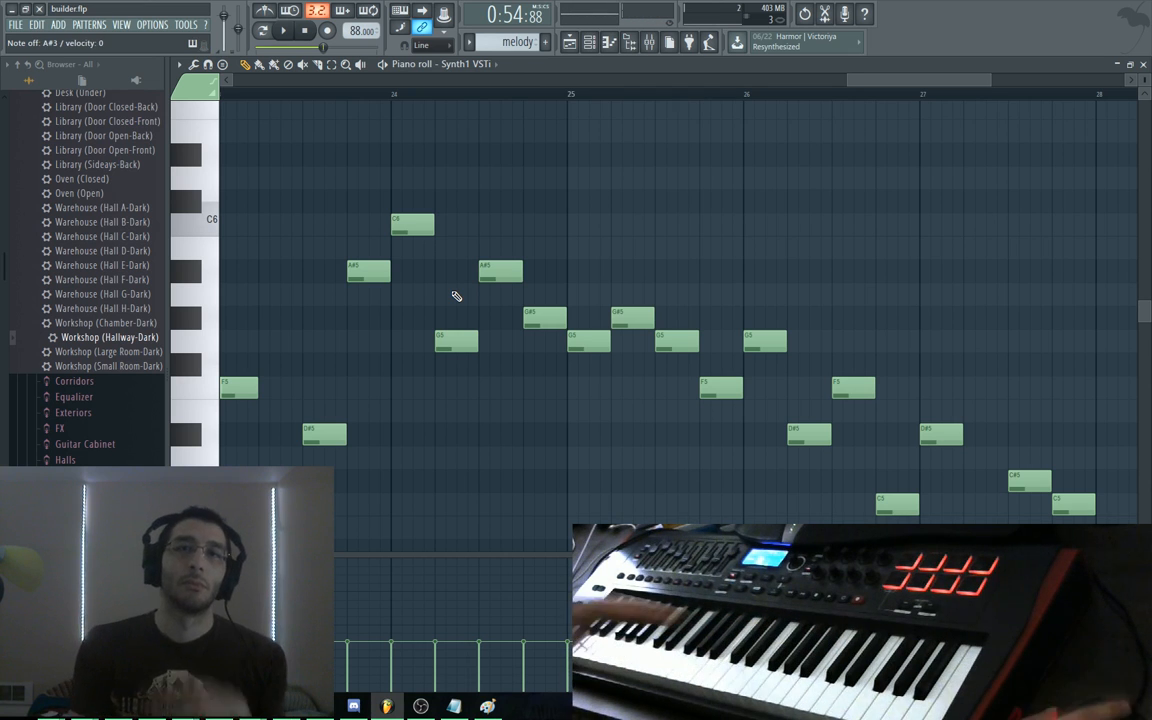
{"action": "left_click_drag", "start_coordinate": [584, 235], "coordinate": [549, 227]}
{"action": "left_click_drag", "start_coordinate": [385, 189], "coordinate": [646, 218]}
Add A#5 and G#5 notes after bar 25, shift the G5 later and delete the extra G5
{"action": "left_click", "coordinate": [624, 263]}
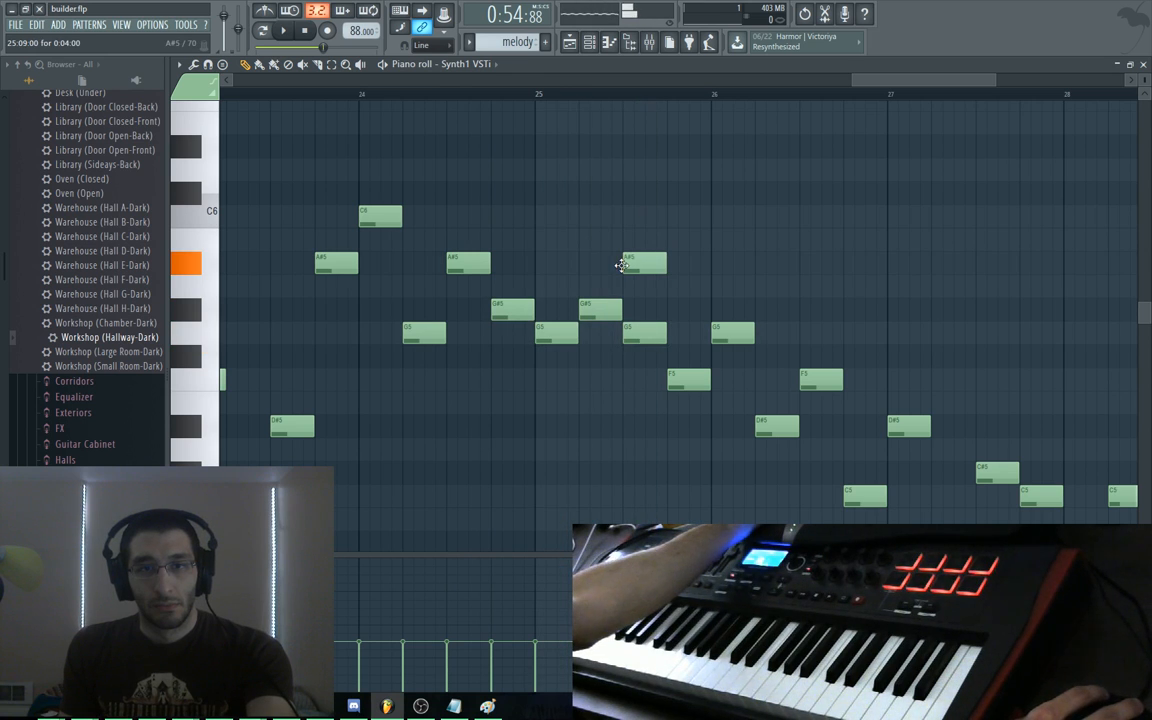
{"action": "left_click", "coordinate": [672, 311]}
{"action": "left_click_drag", "start_coordinate": [728, 341], "coordinate": [713, 326]}
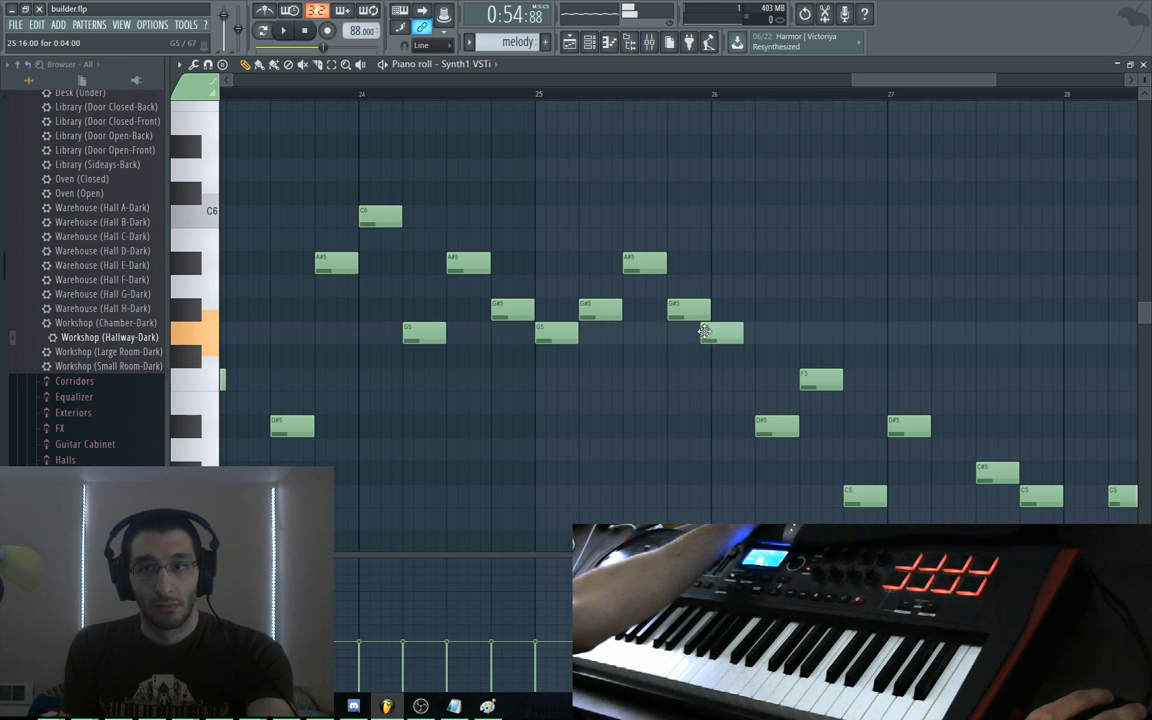
{"action": "left_click", "coordinate": [728, 333]}
{"action": "right_click", "coordinate": [728, 334]}
{"action": "key", "text": "alt+Tab"}
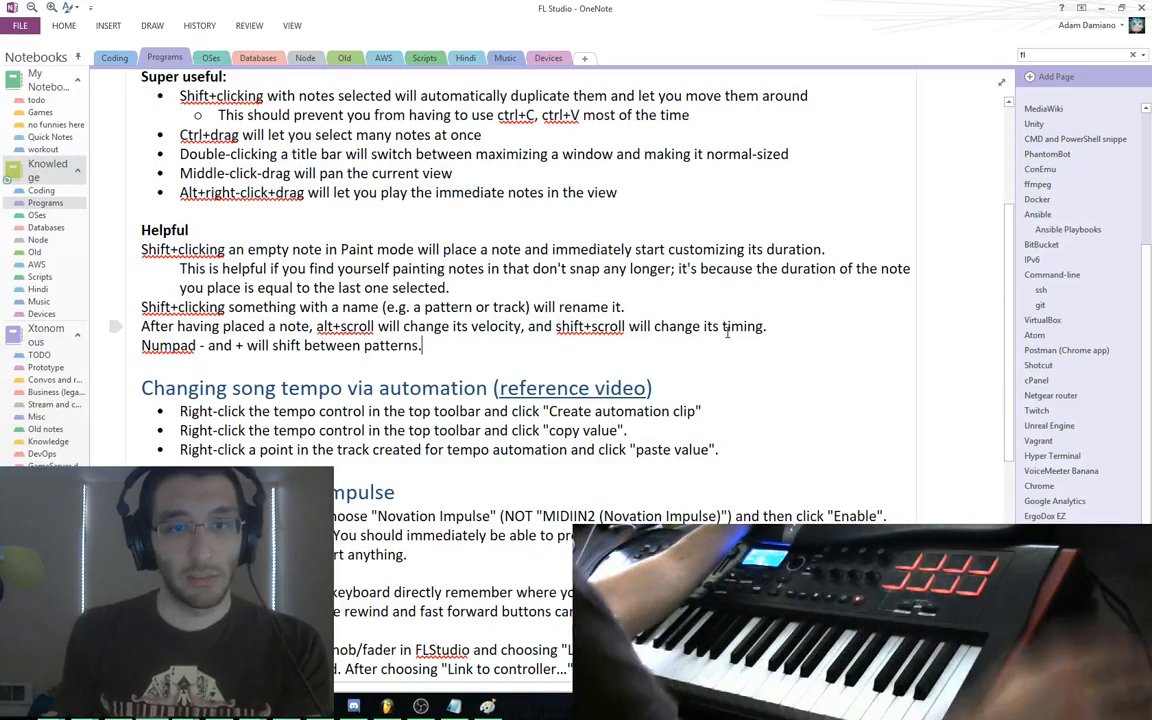
Below the Numpad patterns tip, note that pressing backspace changes grid snapping, so press it again
{"action": "left_click", "coordinate": [705, 320]}
{"action": "key", "text": "Down"}
{"action": "key", "text": "Return"}
{"action": "type", "text": "Pressing backspace"}
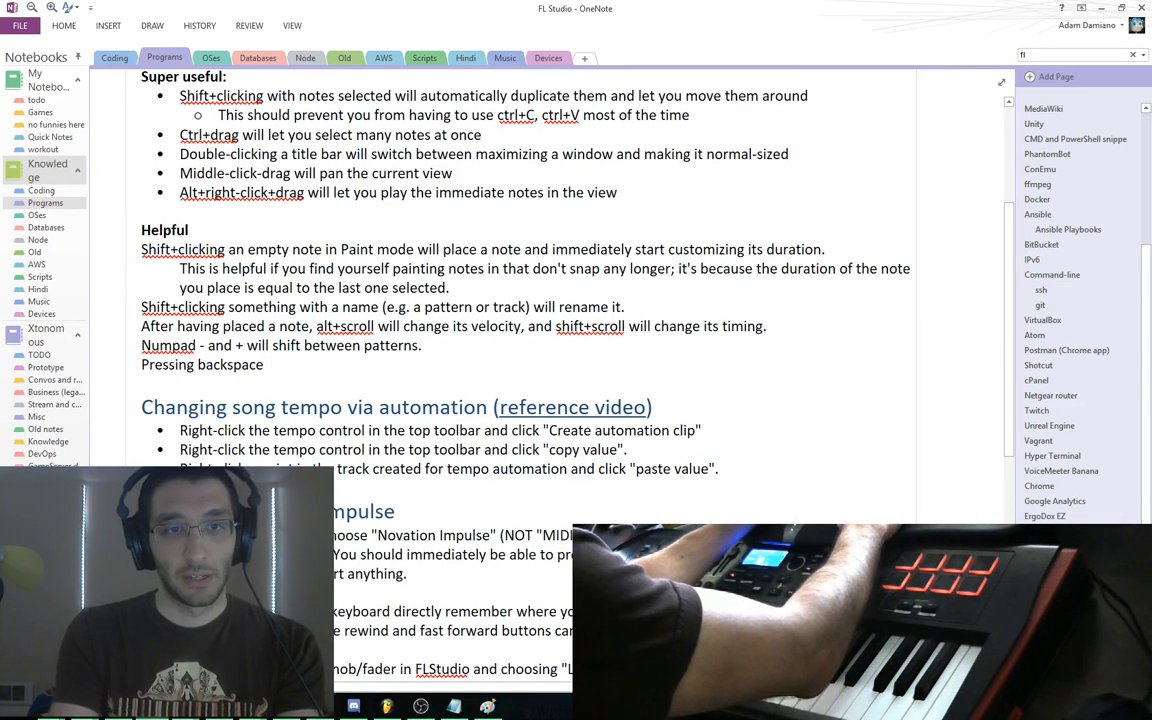
{"action": "type", "text": " changes "}
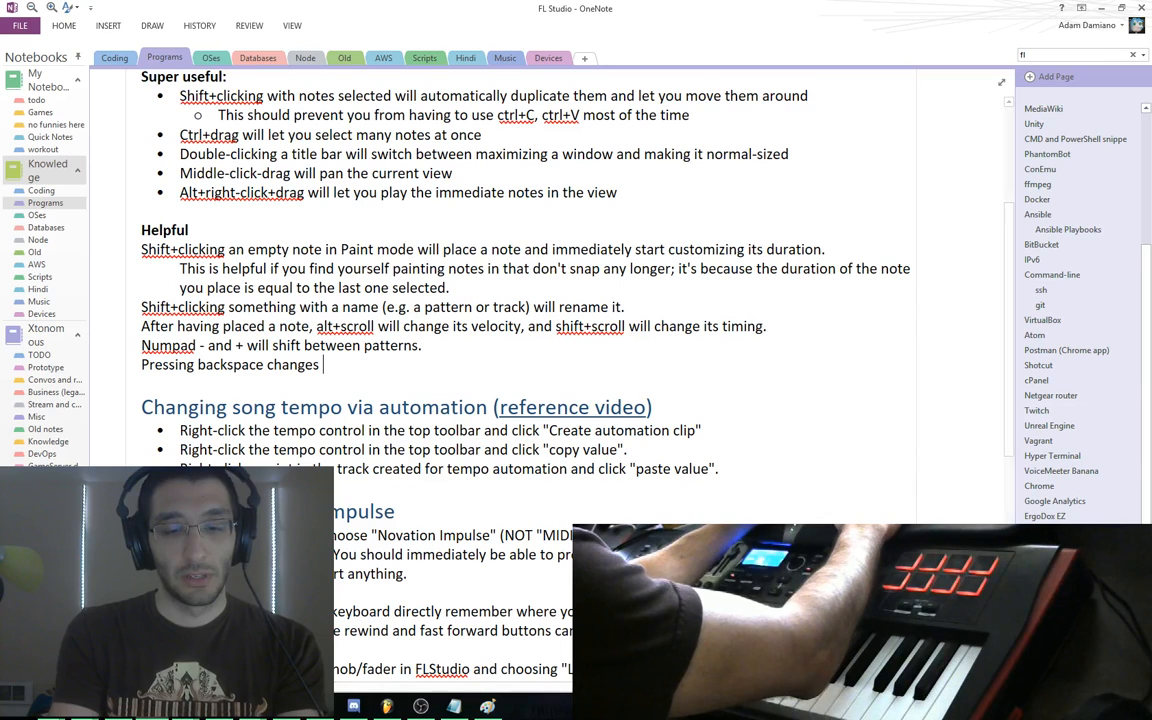
{"action": "type", "text": "grid snapping, so if"}
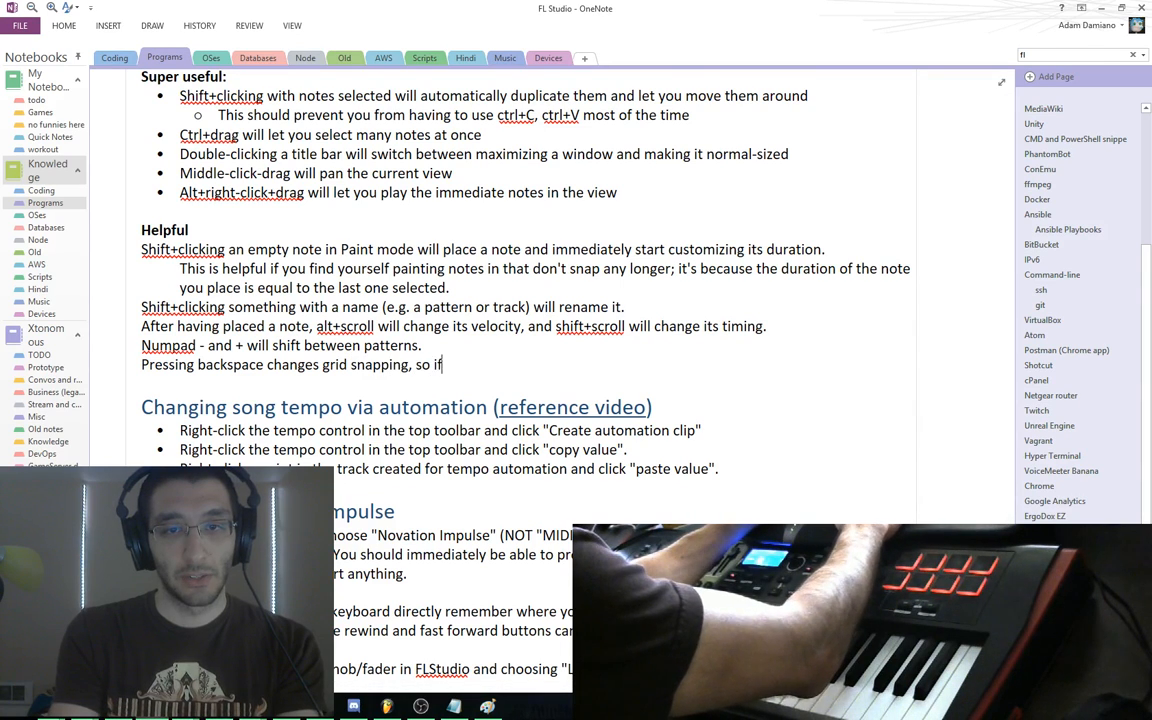
{"action": "type", "text": " it's everof"}
{"action": "key", "text": "BackSpace"}
{"action": "key", "text": "BackSpace"}
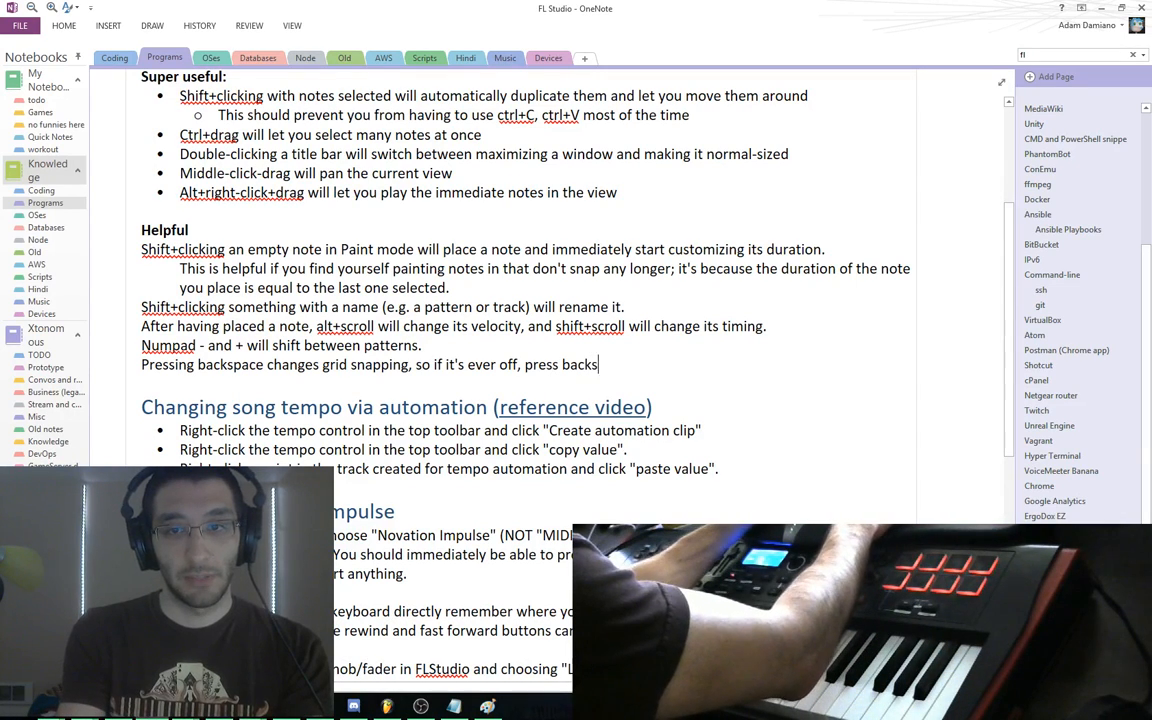
{"action": "type", "text": "ain."}
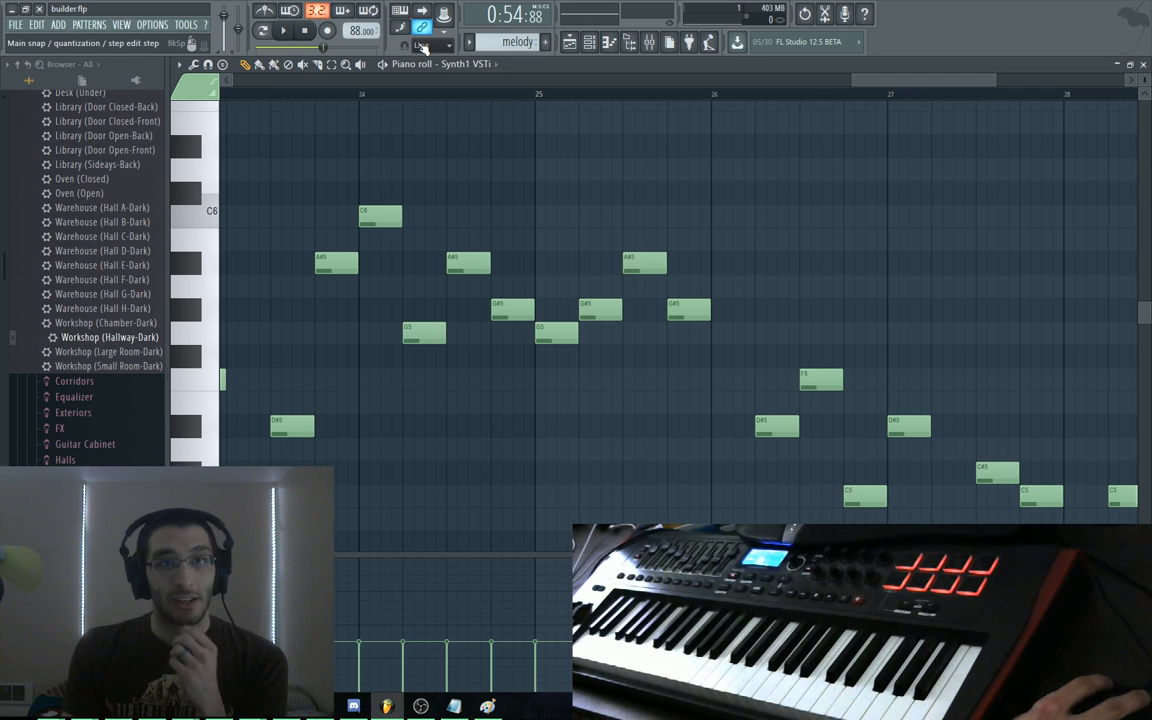
Add a G5 note just after bar 26 and delete the old F5, D#5 and C5 notes
{"action": "right_click", "coordinate": [545, 199], "text": "alt"}
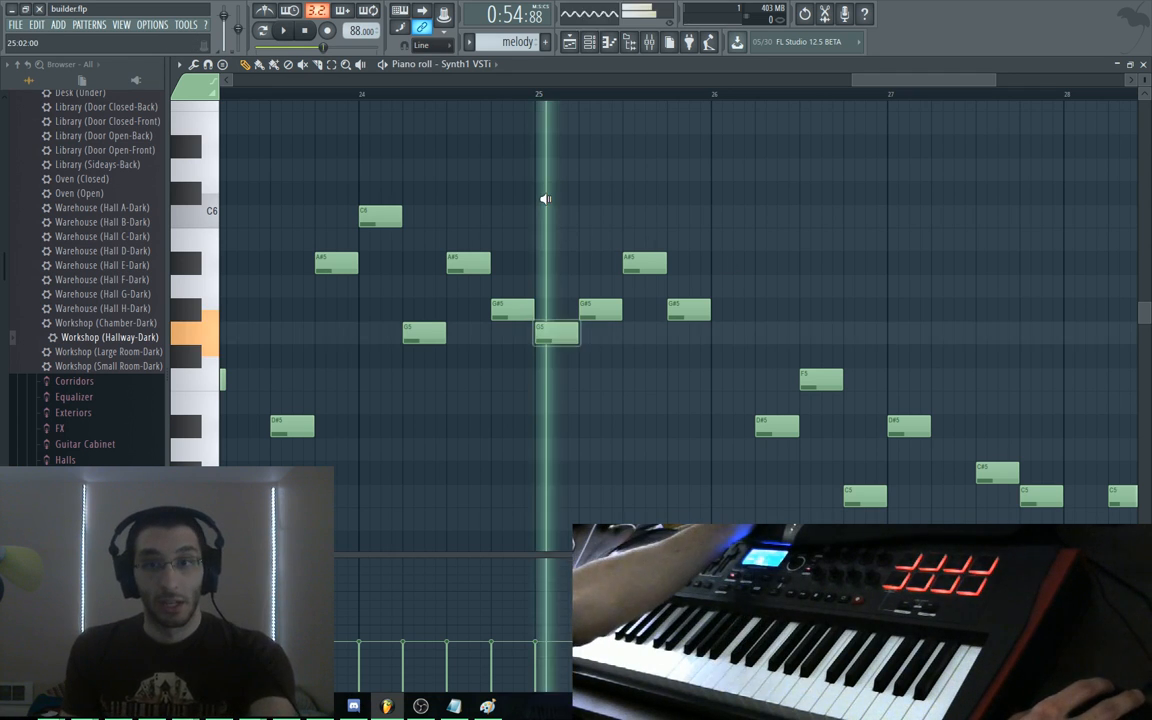
{"action": "left_click_drag", "start_coordinate": [545, 199], "coordinate": [681, 206]}
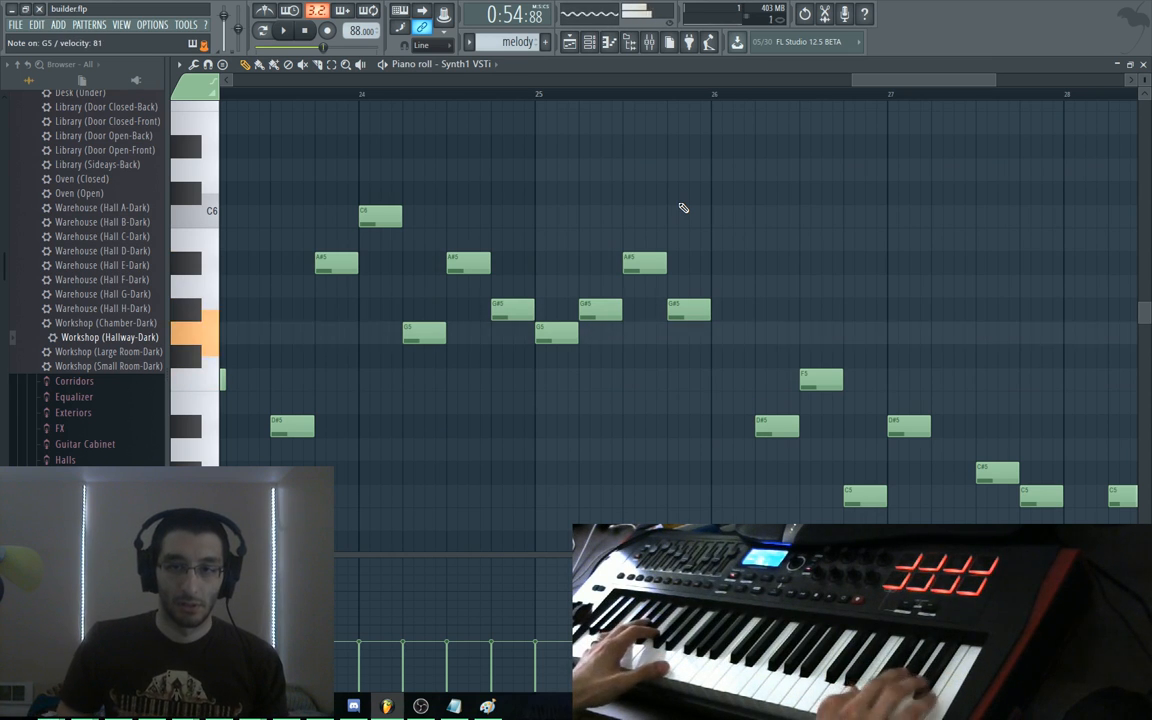
{"action": "left_click", "coordinate": [727, 336]}
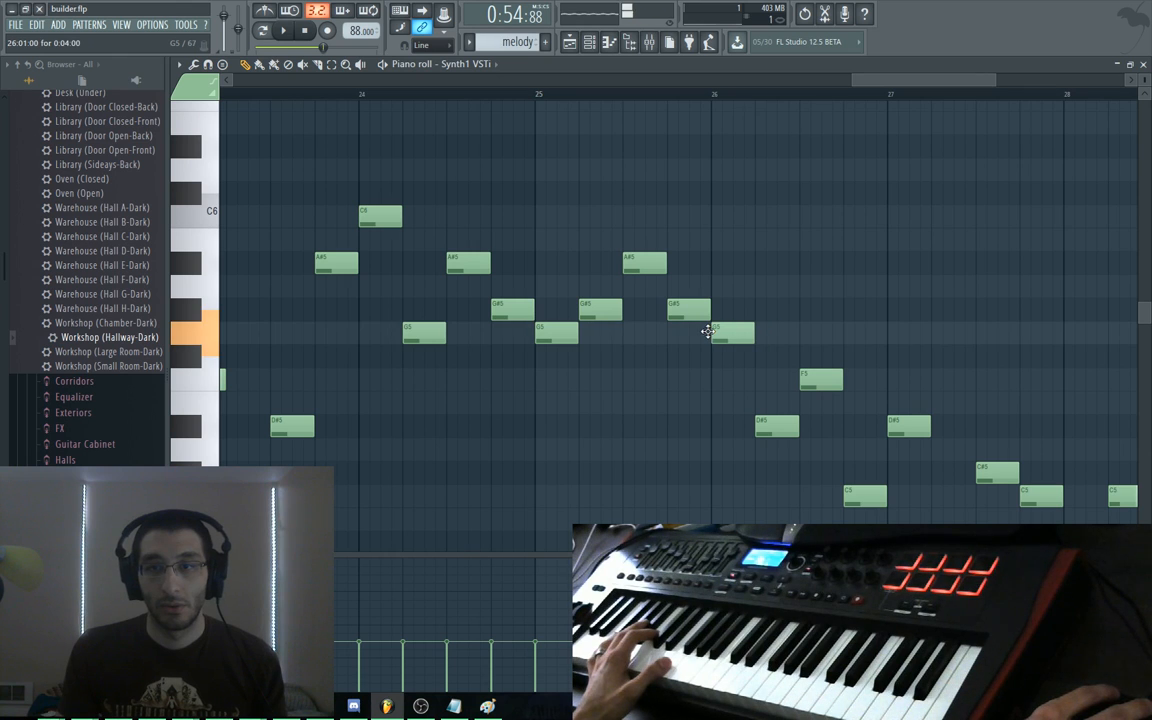
{"action": "left_click_drag", "start_coordinate": [811, 337], "coordinate": [844, 380]}
{"action": "right_click", "coordinate": [822, 389]}
{"action": "right_click", "coordinate": [778, 428]}
{"action": "right_click", "coordinate": [872, 499]}
{"action": "left_click_drag", "start_coordinate": [930, 395], "coordinate": [768, 208]}
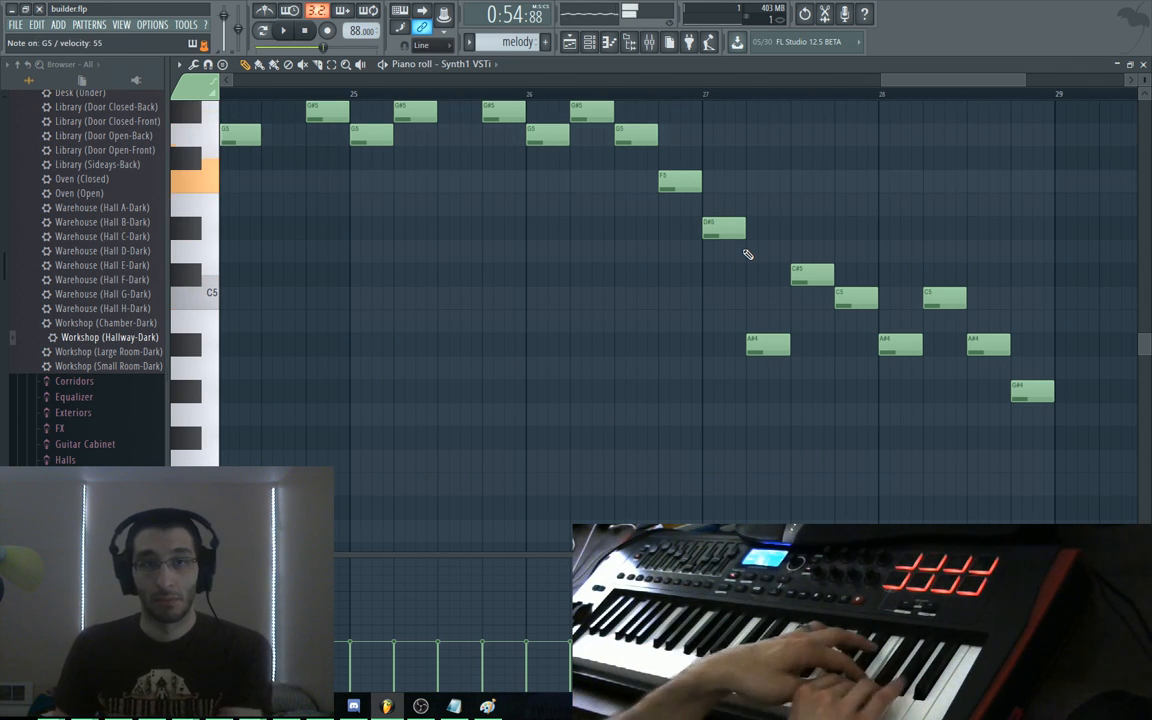
Raise melody notes to F#5 and F5, and add a new A#4 note near bar 28
{"action": "left_click_drag", "start_coordinate": [735, 230], "coordinate": [731, 130]}
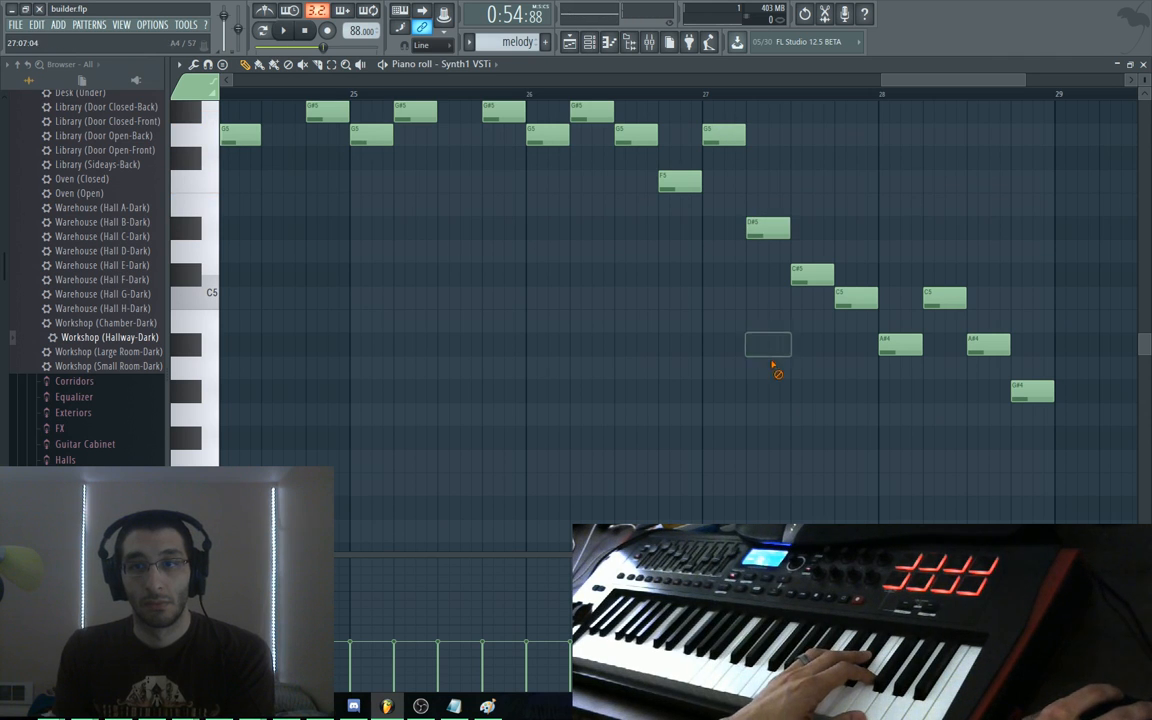
{"action": "left_click_drag", "start_coordinate": [792, 182], "coordinate": [789, 172]}
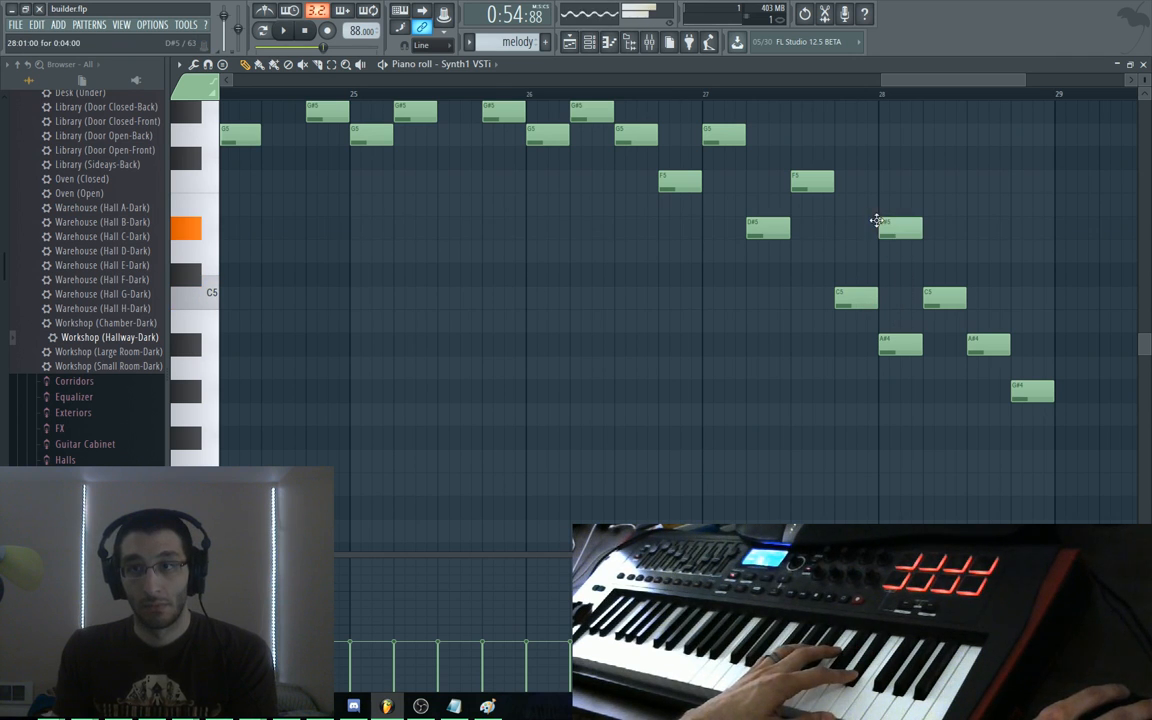
{"action": "left_click", "coordinate": [942, 320]}
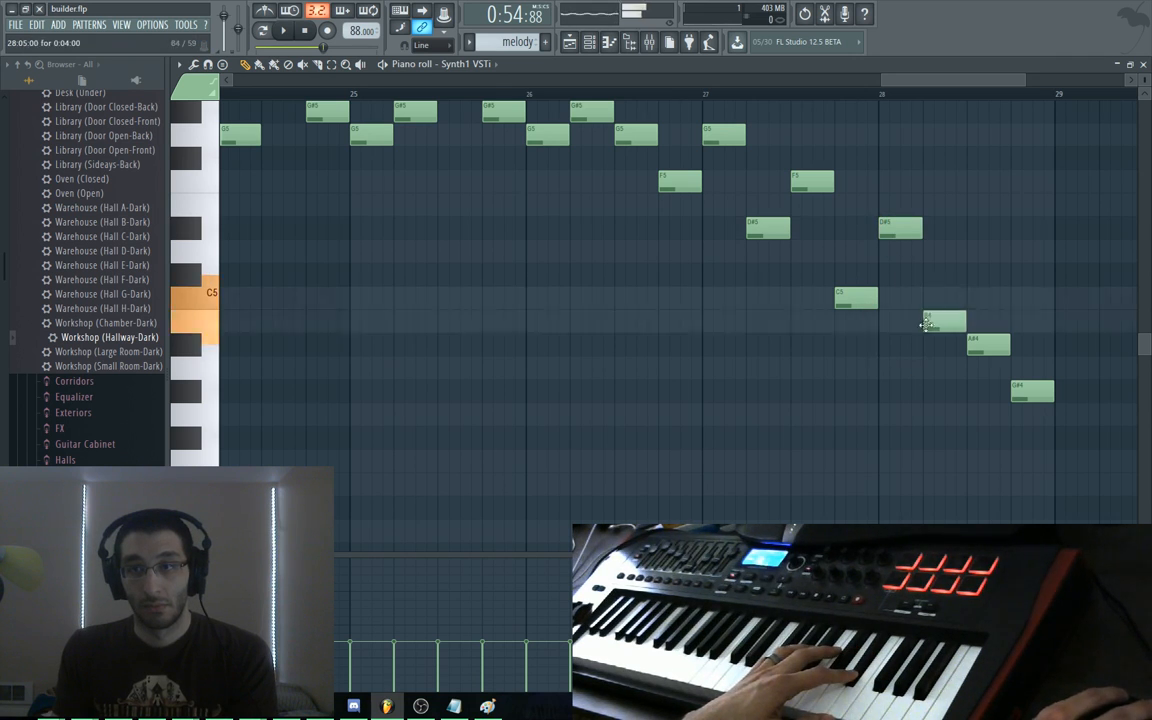
{"action": "left_click_drag", "start_coordinate": [920, 329], "coordinate": [1019, 437]}
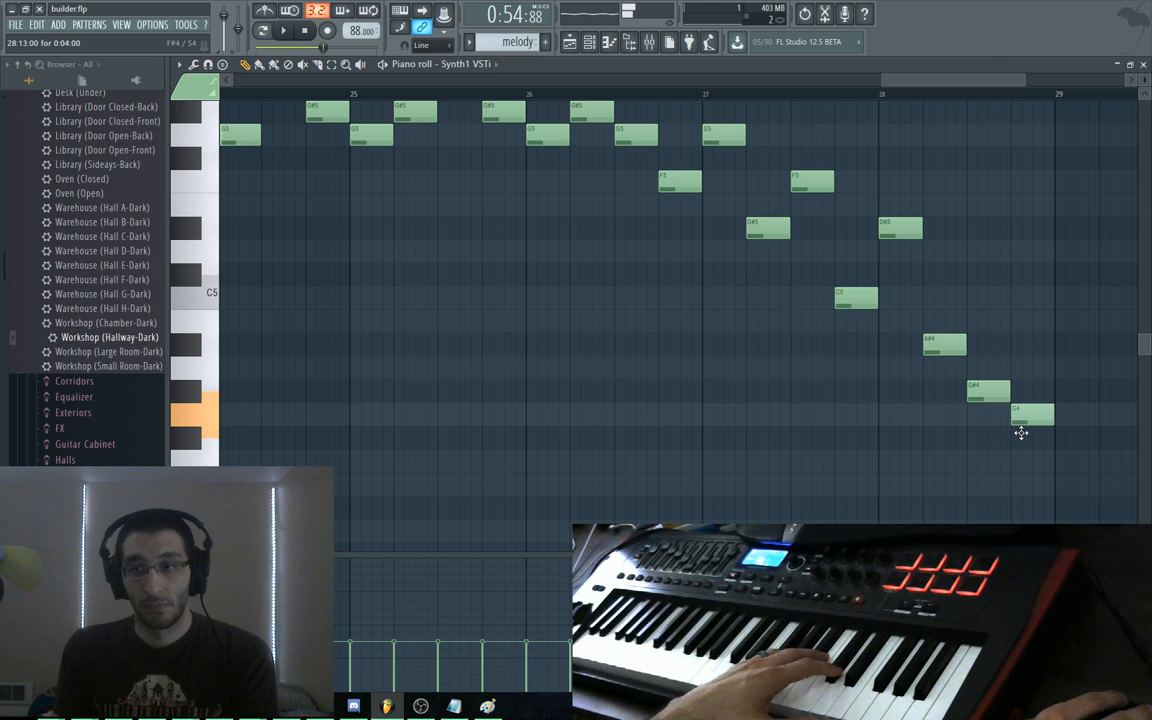
{"action": "left_click_drag", "start_coordinate": [506, 278], "coordinate": [535, 301]}
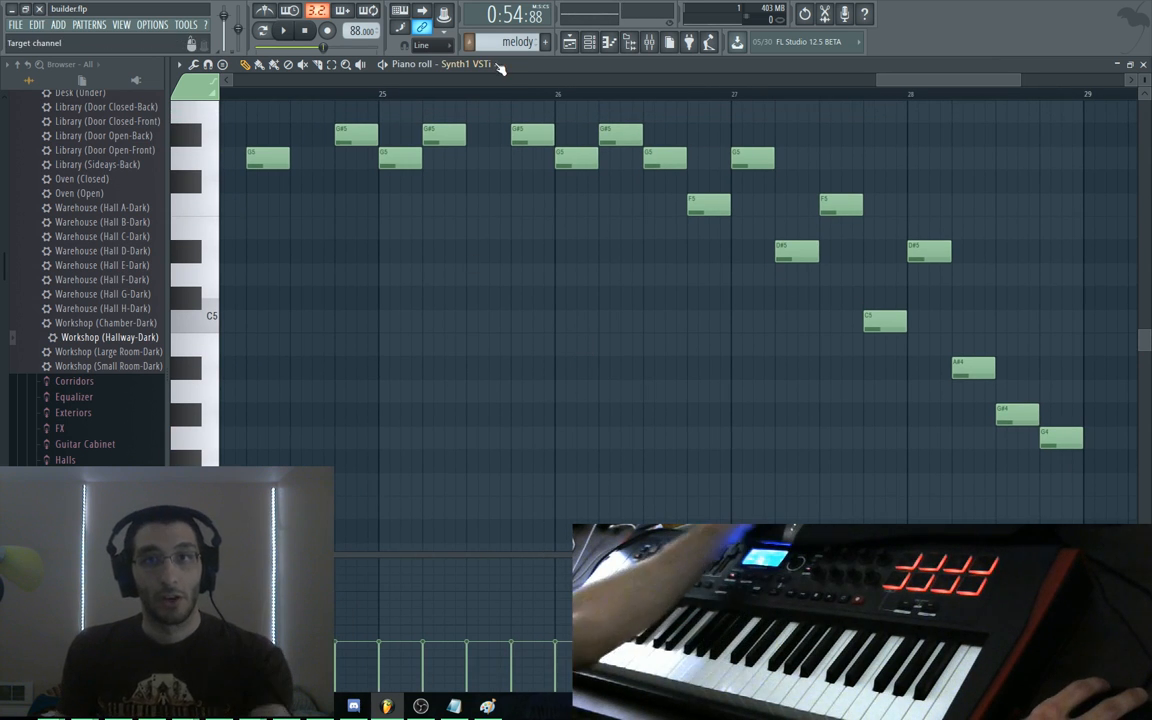
{"action": "key", "text": "F6"}
{"action": "left_click", "coordinate": [543, 100]}
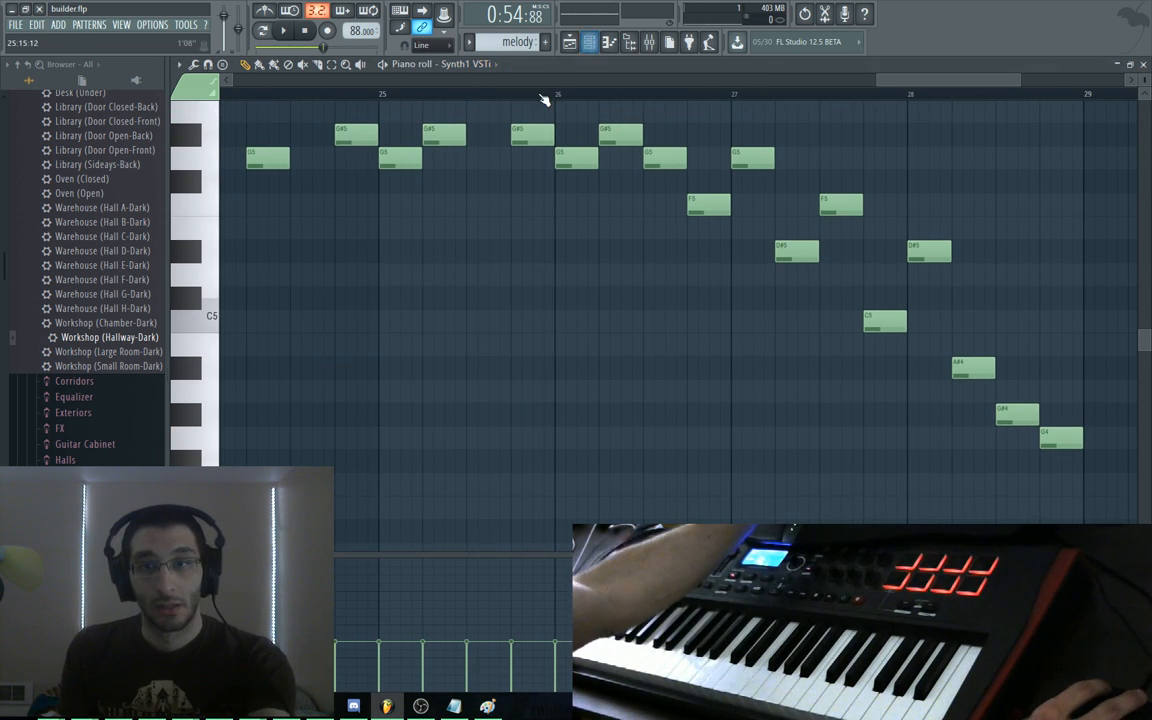
{"action": "key", "text": "F5"}
Play the arrangement in the Playlist from bar 25, then stop
{"action": "left_click", "coordinate": [577, 97]}
{"action": "key", "text": "space"}
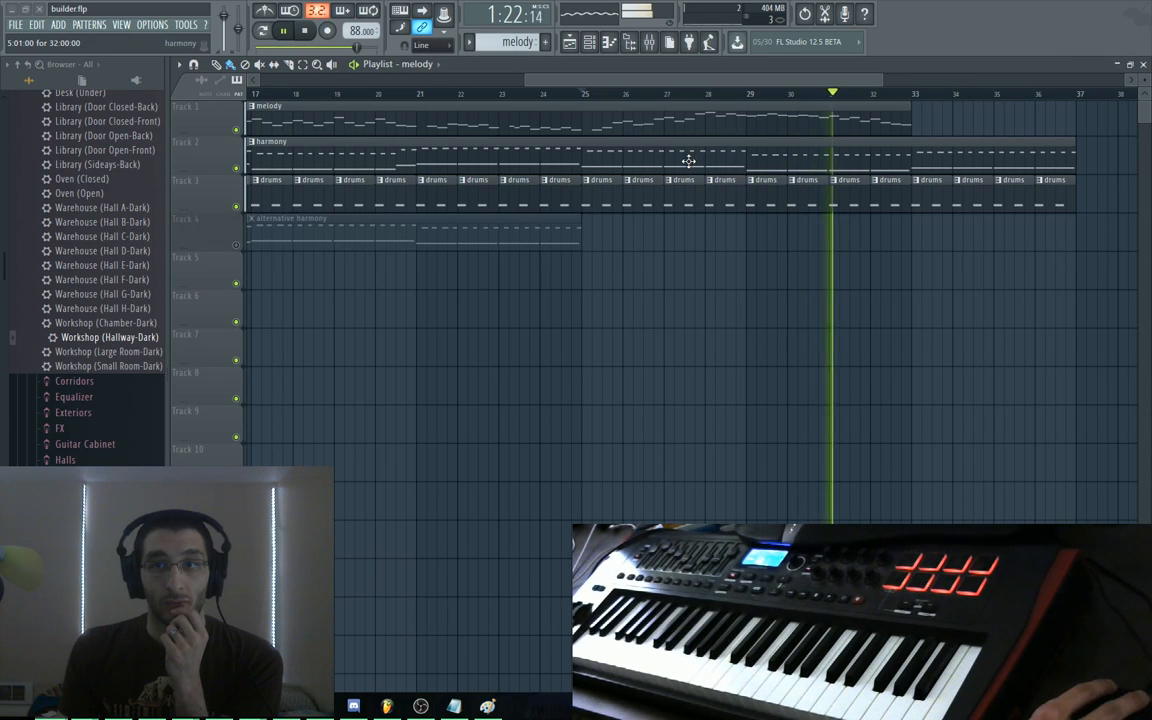
{"action": "key", "text": "space"}
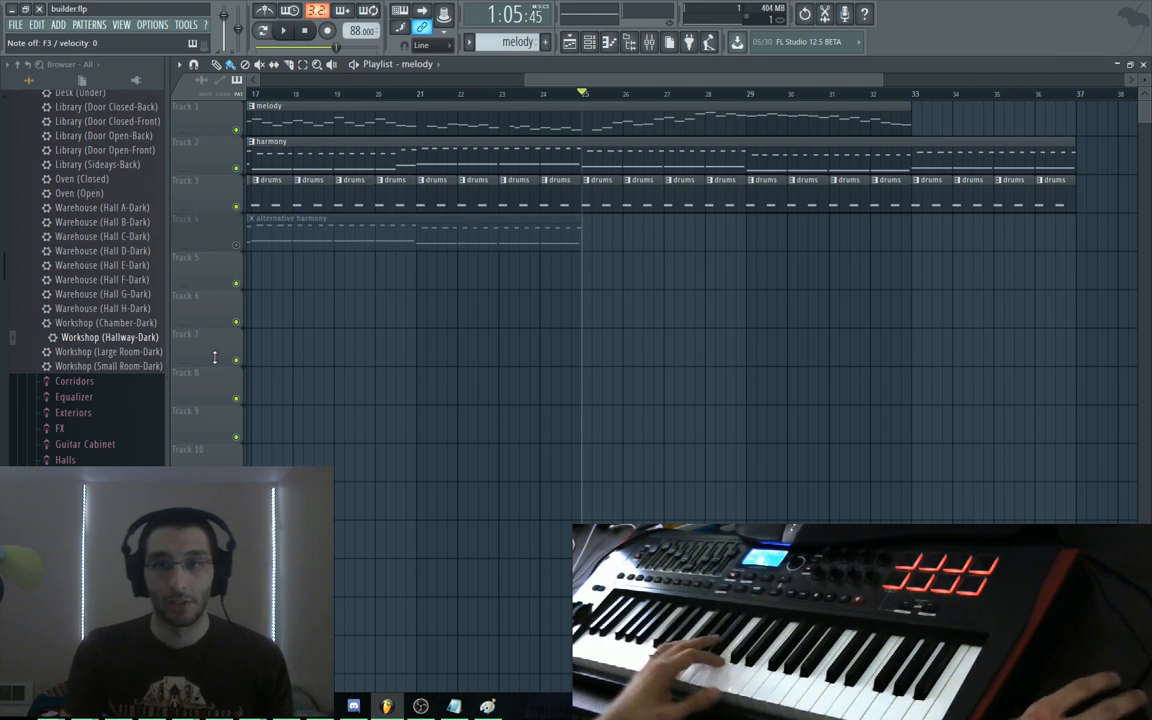
Open the harmony clip's notes and bring bars 25–29 into view
{"action": "double_click", "coordinate": [623, 160]}
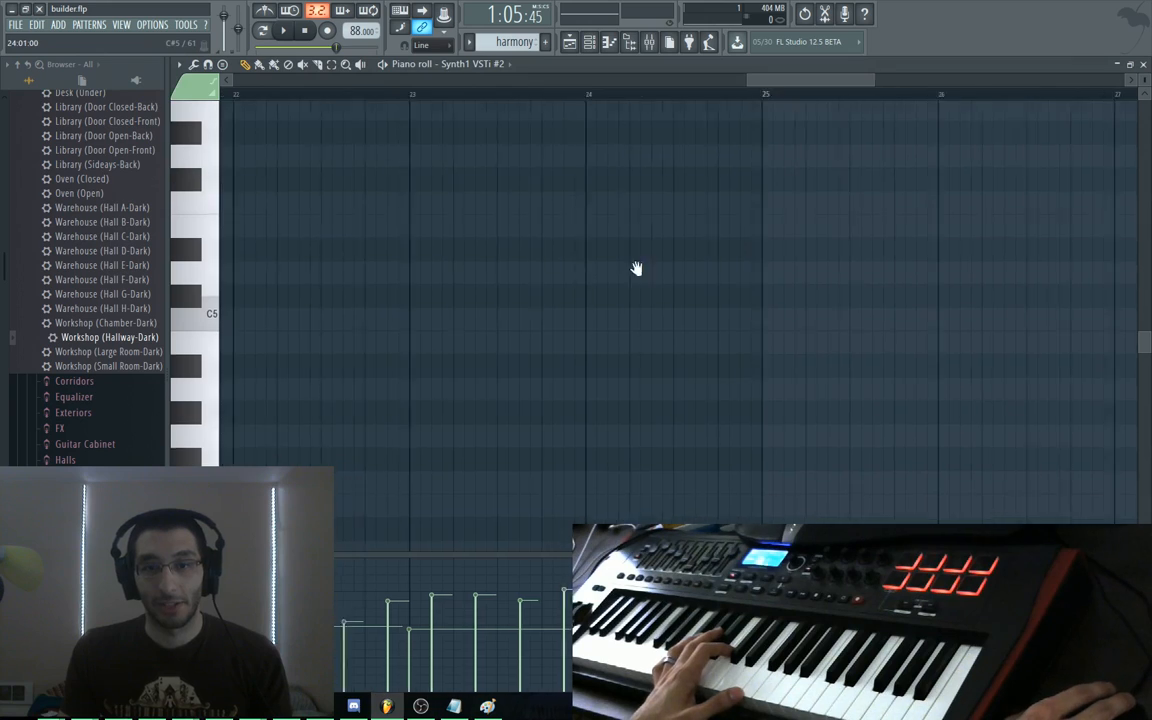
{"action": "scroll", "coordinate": [708, 221], "scroll_direction": "down", "scroll_amount": 5}
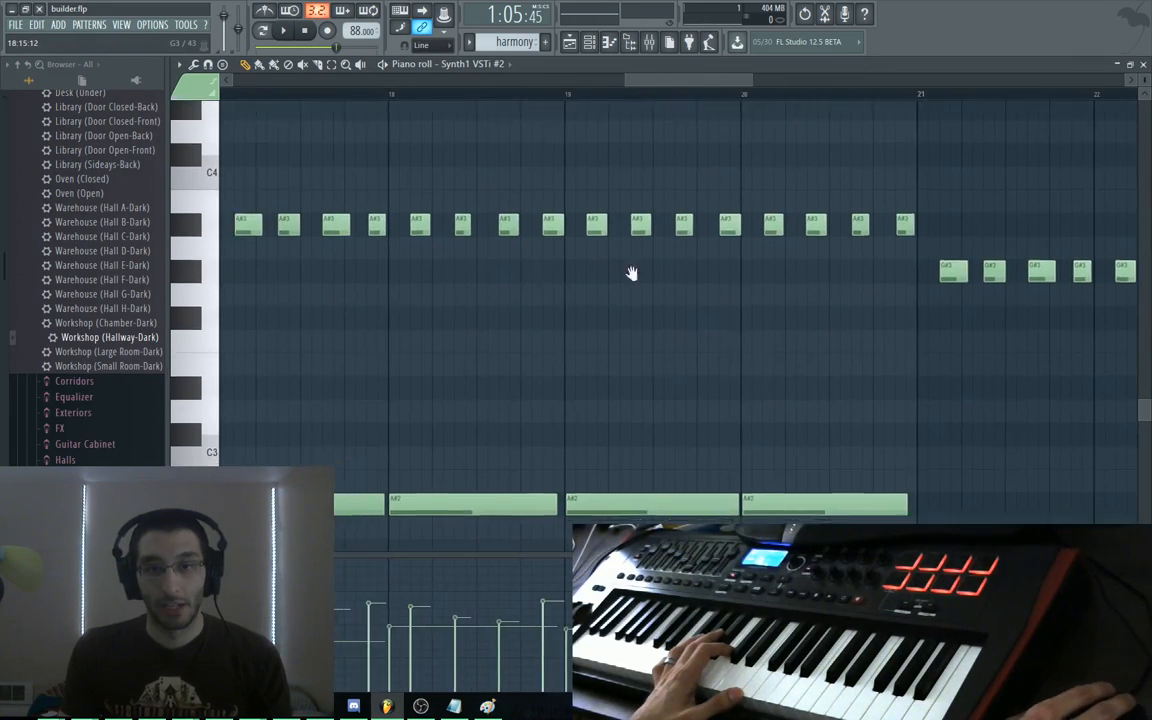
{"action": "left_click_drag", "start_coordinate": [750, 320], "coordinate": [175, 269]}
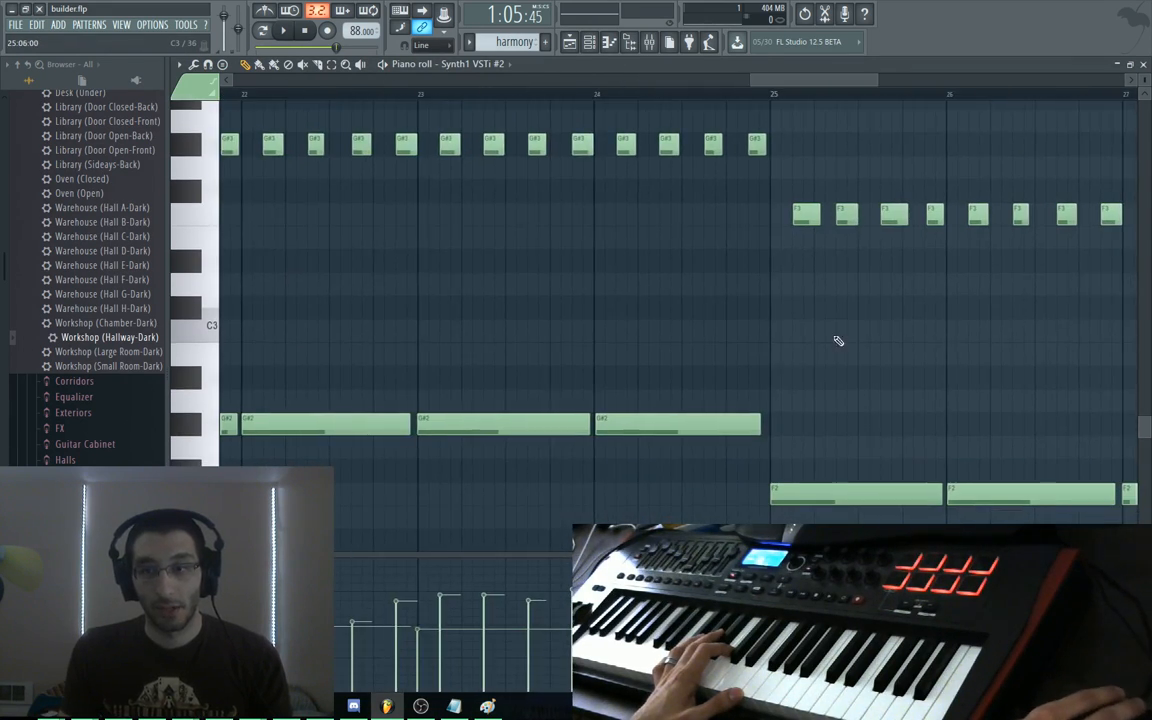
{"action": "left_click_drag", "start_coordinate": [975, 356], "coordinate": [445, 247]}
{"action": "left_click_drag", "start_coordinate": [654, 246], "coordinate": [781, 302]}
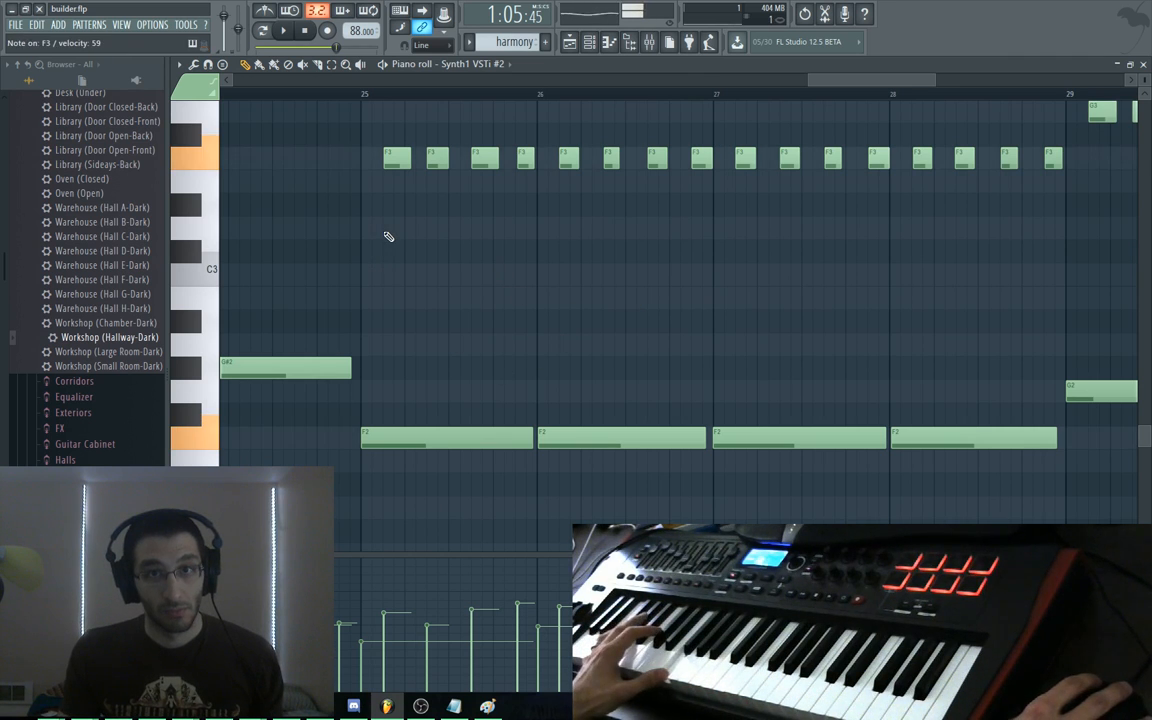
{"action": "scroll", "coordinate": [432, 290], "scroll_direction": "up", "scroll_amount": 4}
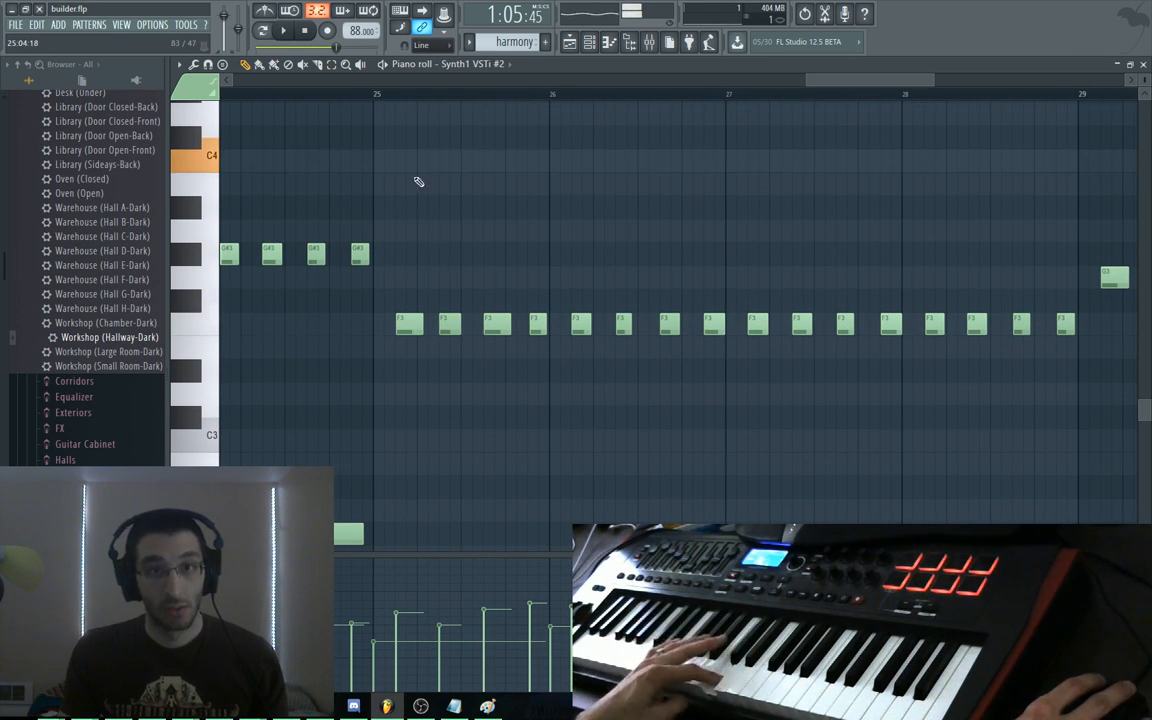
{"action": "scroll", "coordinate": [440, 210], "scroll_direction": "up", "scroll_amount": 3}
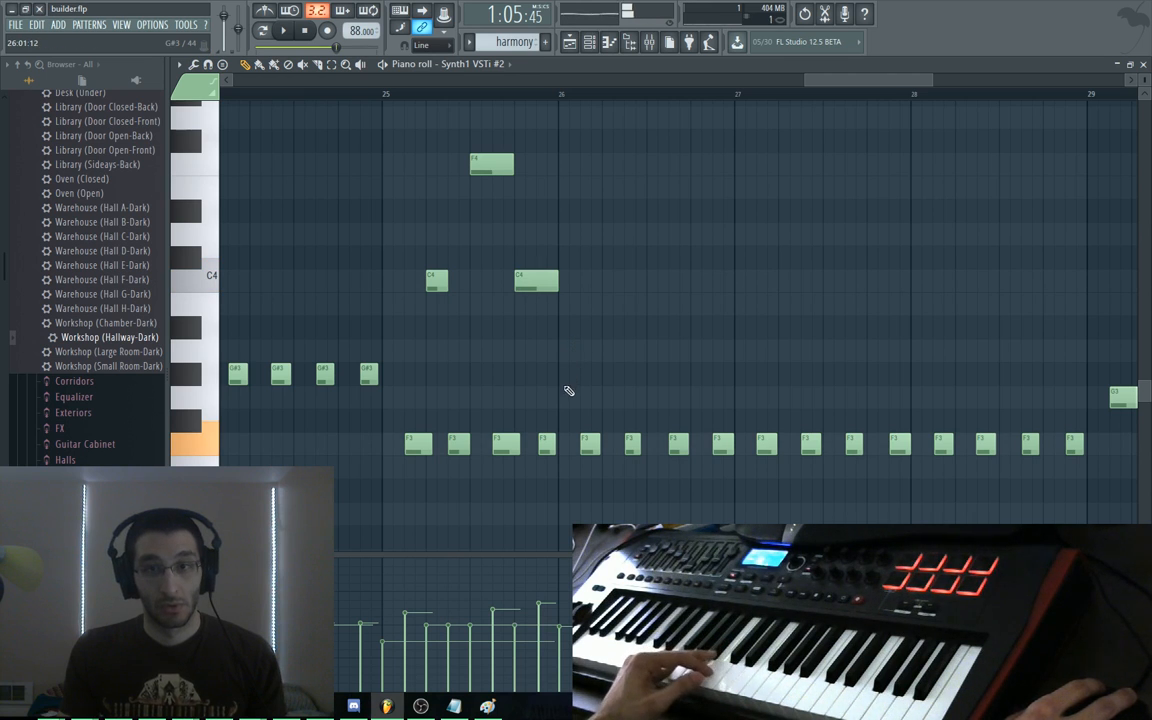
{"action": "scroll", "coordinate": [570, 391], "scroll_direction": "down", "scroll_amount": 4}
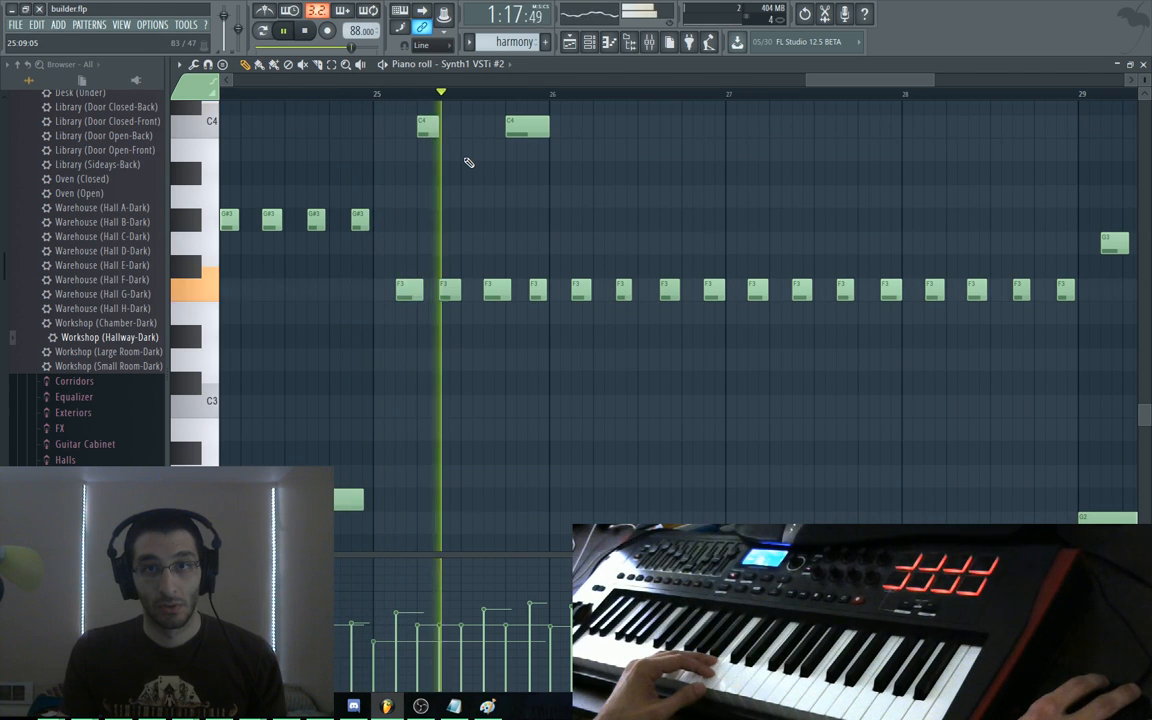
{"action": "key", "text": "space"}
Move a harmony note down a few semitones and play it back to check
{"action": "left_click_drag", "start_coordinate": [491, 193], "coordinate": [486, 242]}
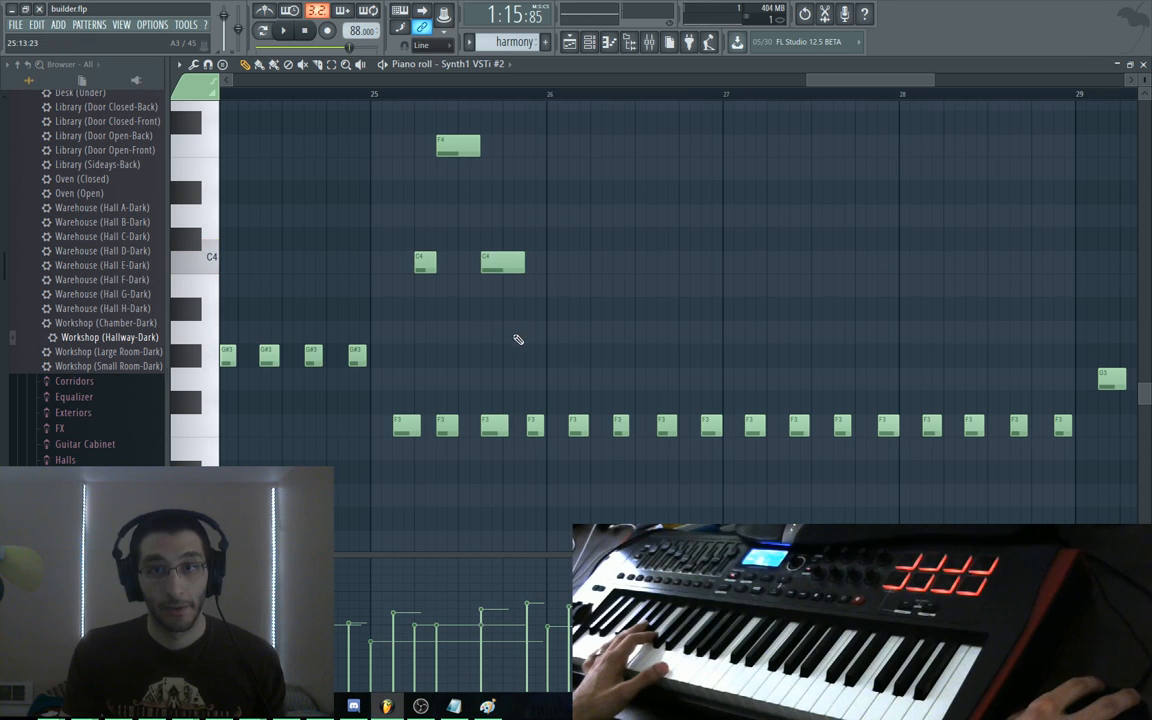
{"action": "left_click_drag", "start_coordinate": [520, 355], "coordinate": [480, 265]}
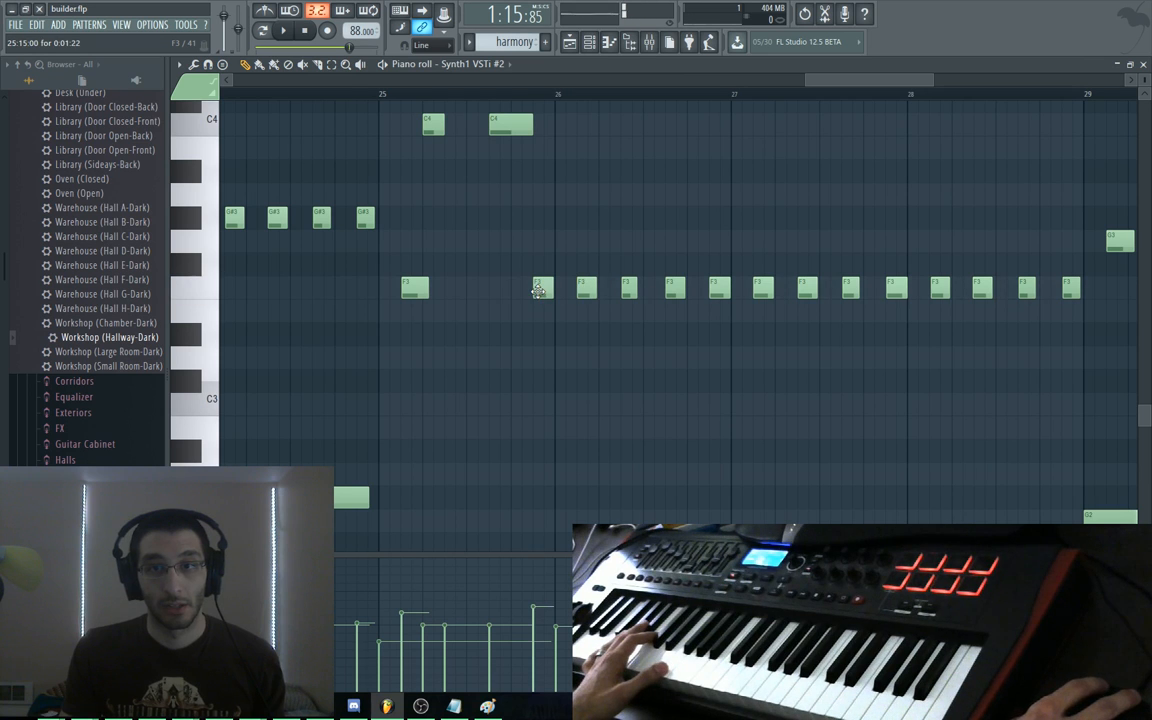
{"action": "key", "text": "space"}
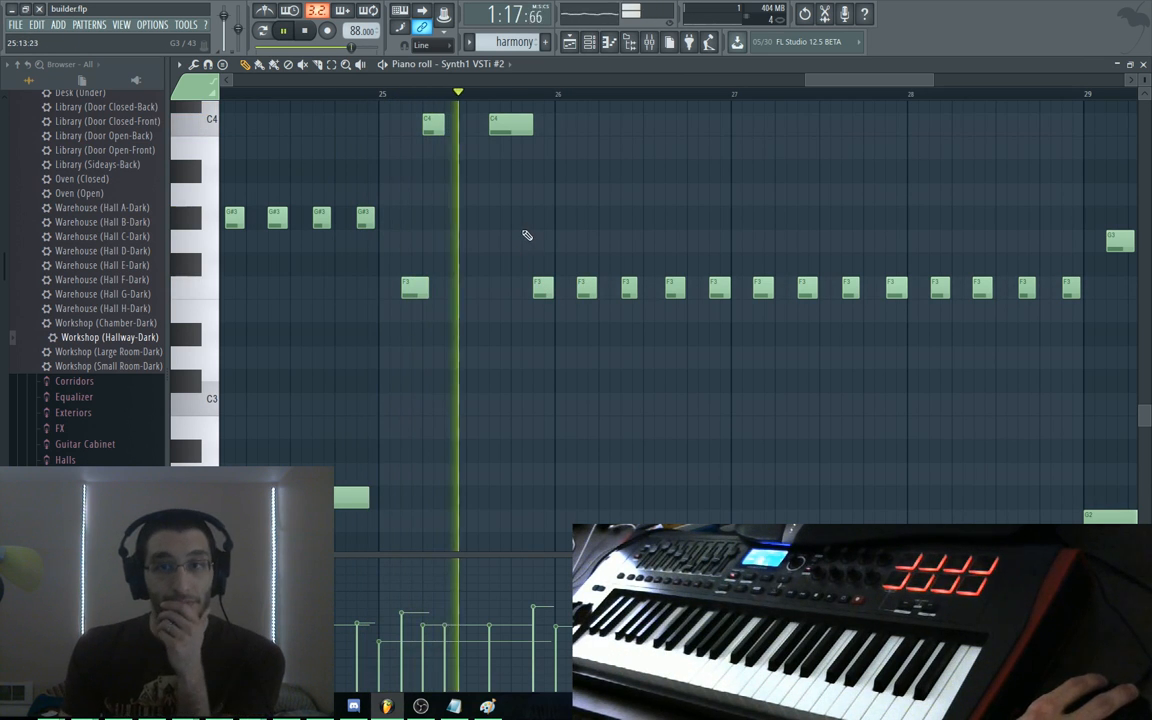
{"action": "left_click_drag", "start_coordinate": [643, 239], "coordinate": [488, 337]}
{"action": "key", "text": "space"}
{"action": "left_click_drag", "start_coordinate": [457, 283], "coordinate": [555, 364]}
{"action": "scroll", "coordinate": [527, 268], "scroll_direction": "down", "scroll_amount": 3}
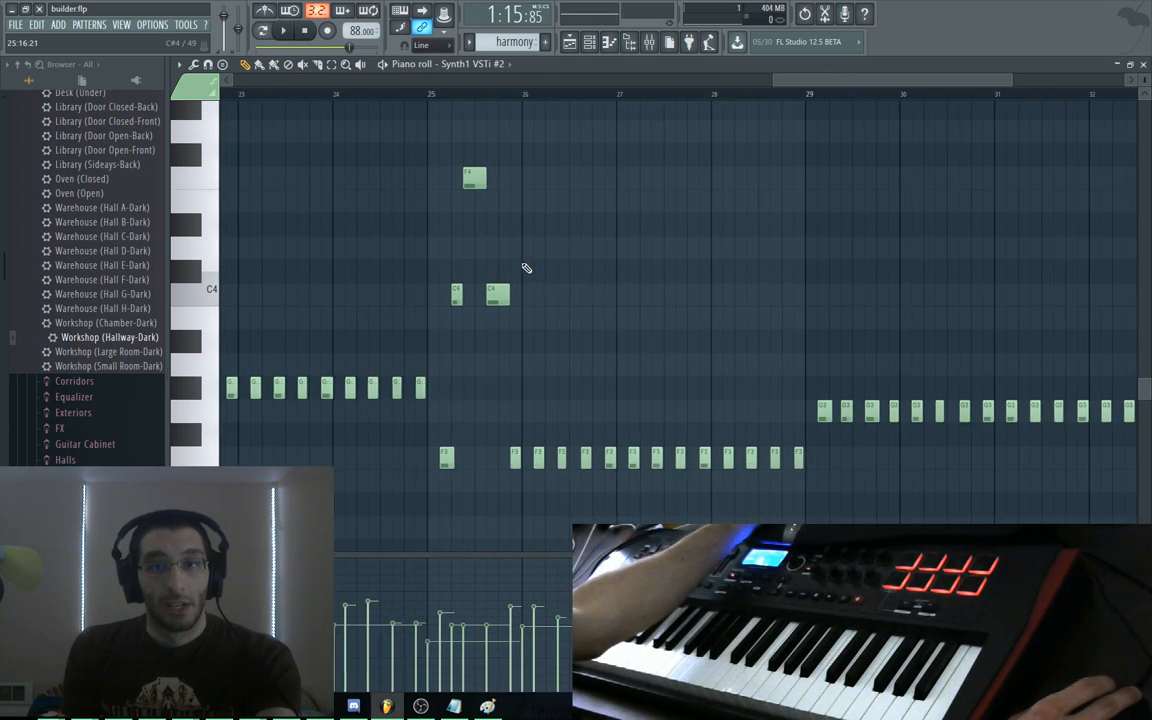
{"action": "scroll", "coordinate": [530, 273], "scroll_direction": "down", "scroll_amount": 1}
{"action": "scroll", "coordinate": [531, 275], "scroll_direction": "down", "scroll_amount": 5}
{"action": "left_click_drag", "start_coordinate": [841, 338], "coordinate": [702, 326]}
Zoom in on bars 25–33 and delete the repeated F3 and F2 notes in bars 26–28
{"action": "left_click_drag", "start_coordinate": [805, 193], "coordinate": [1010, 496]}
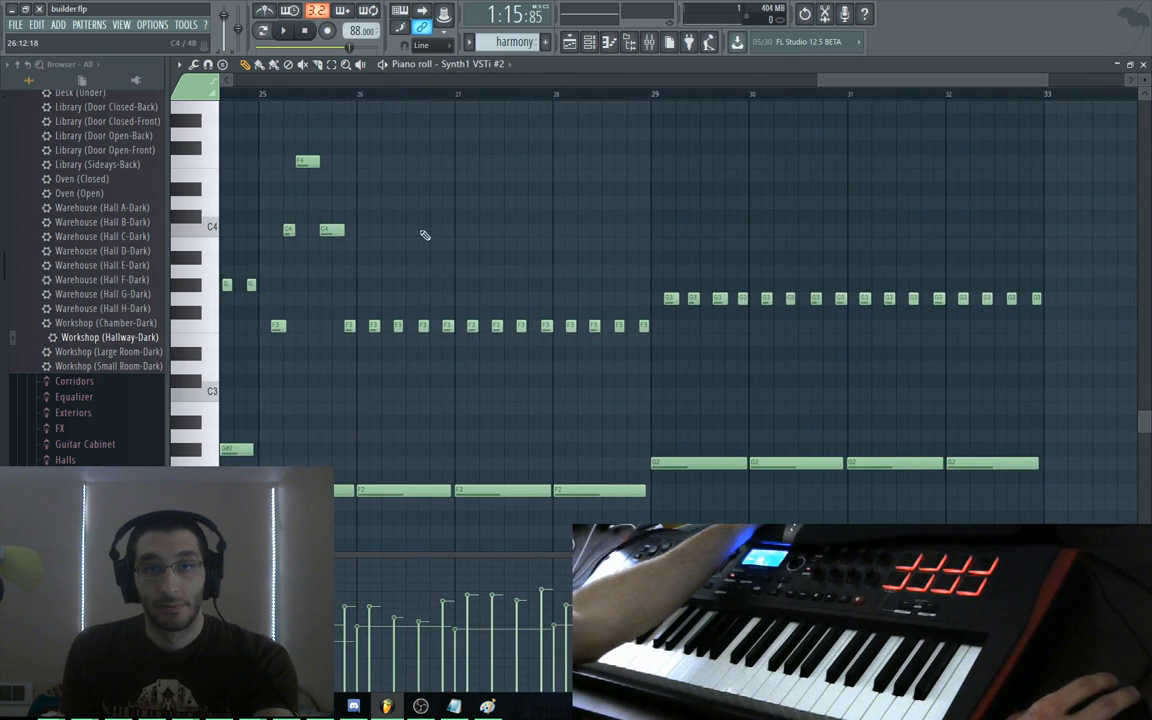
{"action": "left_click_drag", "start_coordinate": [346, 147], "coordinate": [272, 495]}
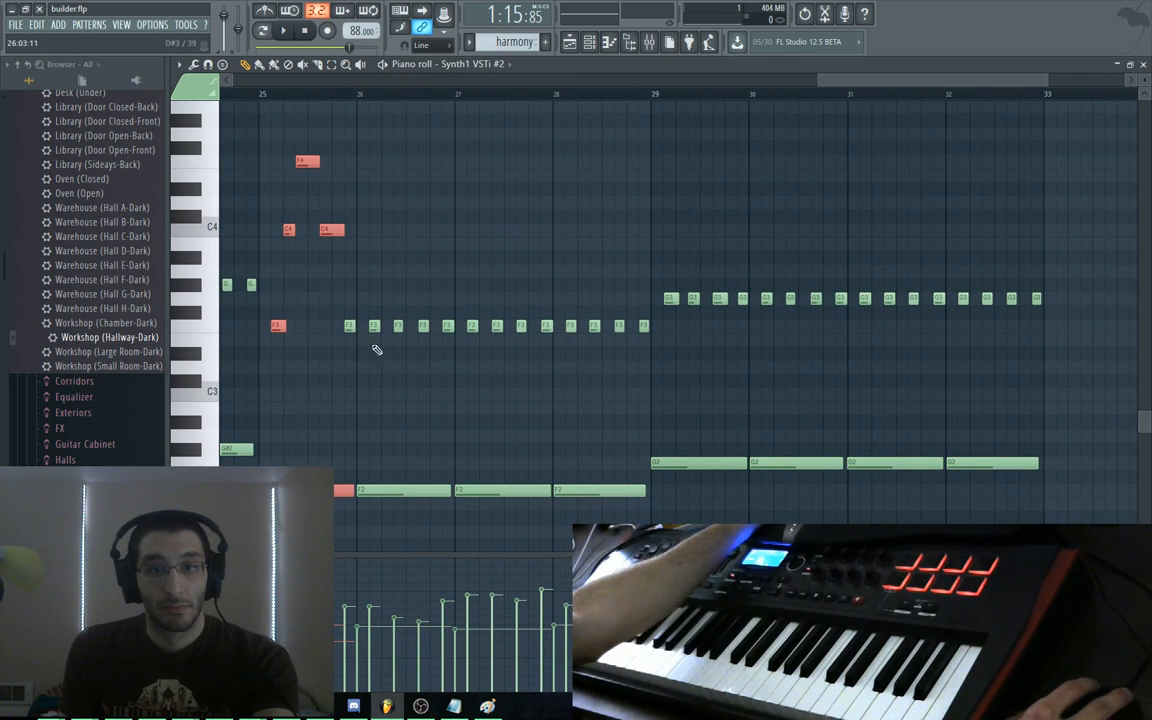
{"action": "left_click_drag", "start_coordinate": [357, 150], "coordinate": [258, 494]}
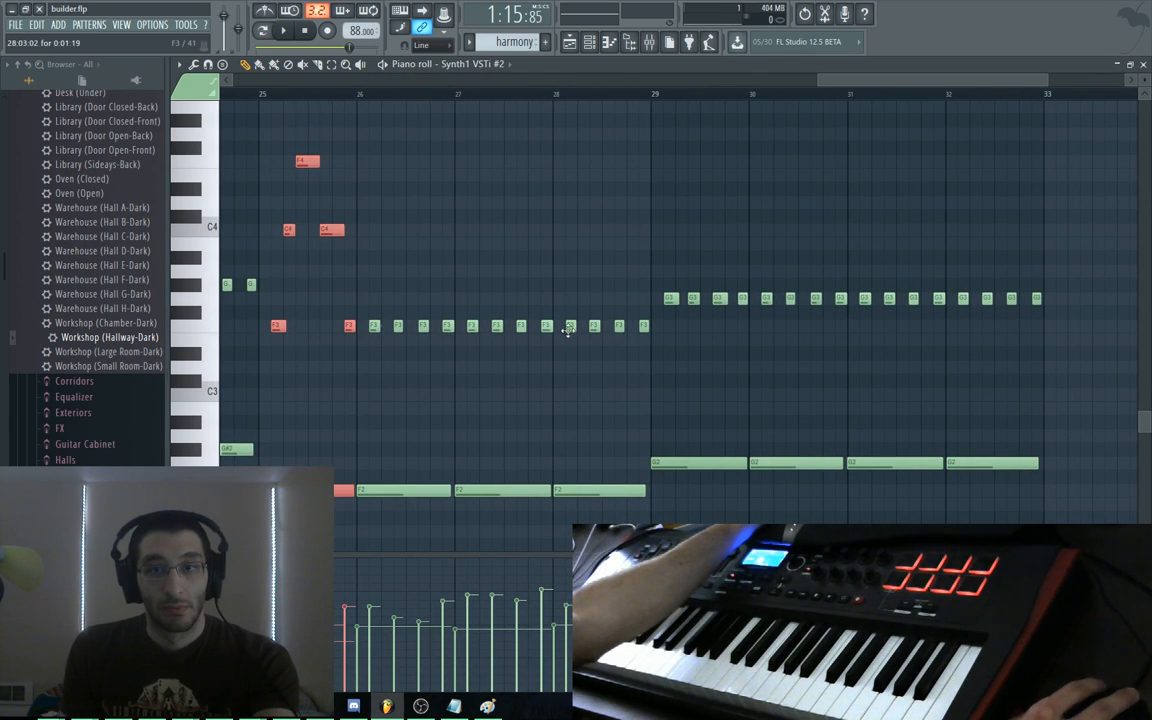
{"action": "left_click_drag", "start_coordinate": [655, 243], "coordinate": [366, 498]}
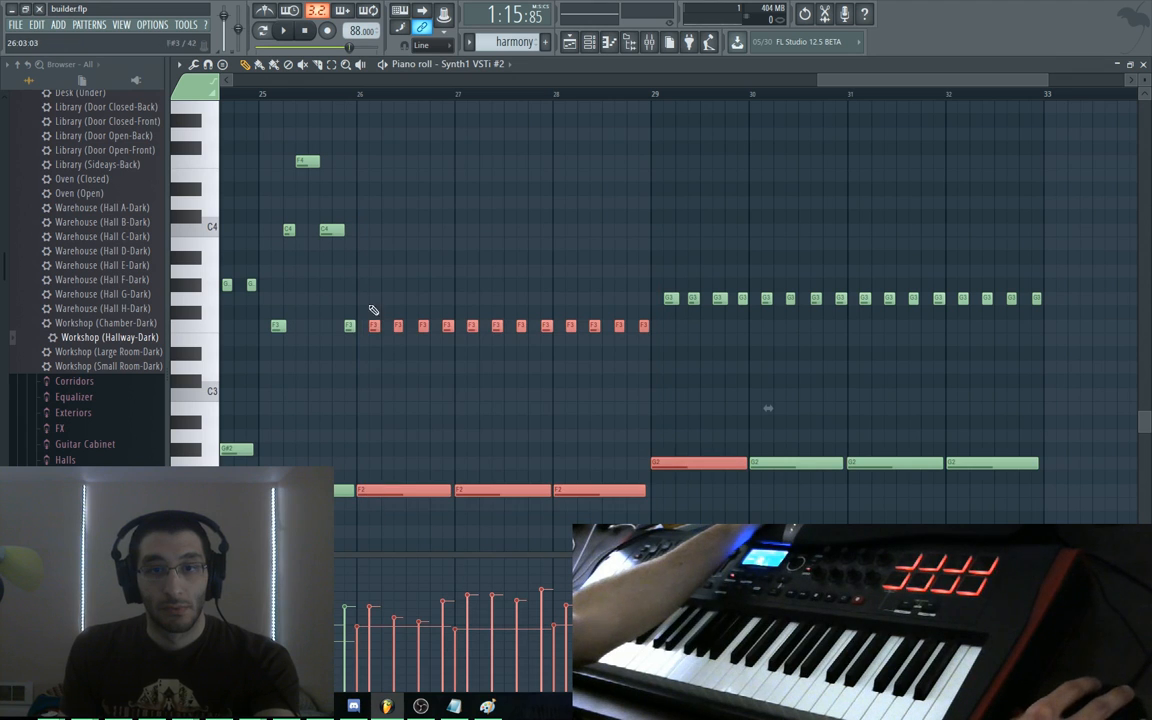
{"action": "left_click_drag", "start_coordinate": [363, 280], "coordinate": [643, 535]}
{"action": "key", "text": "Delete"}
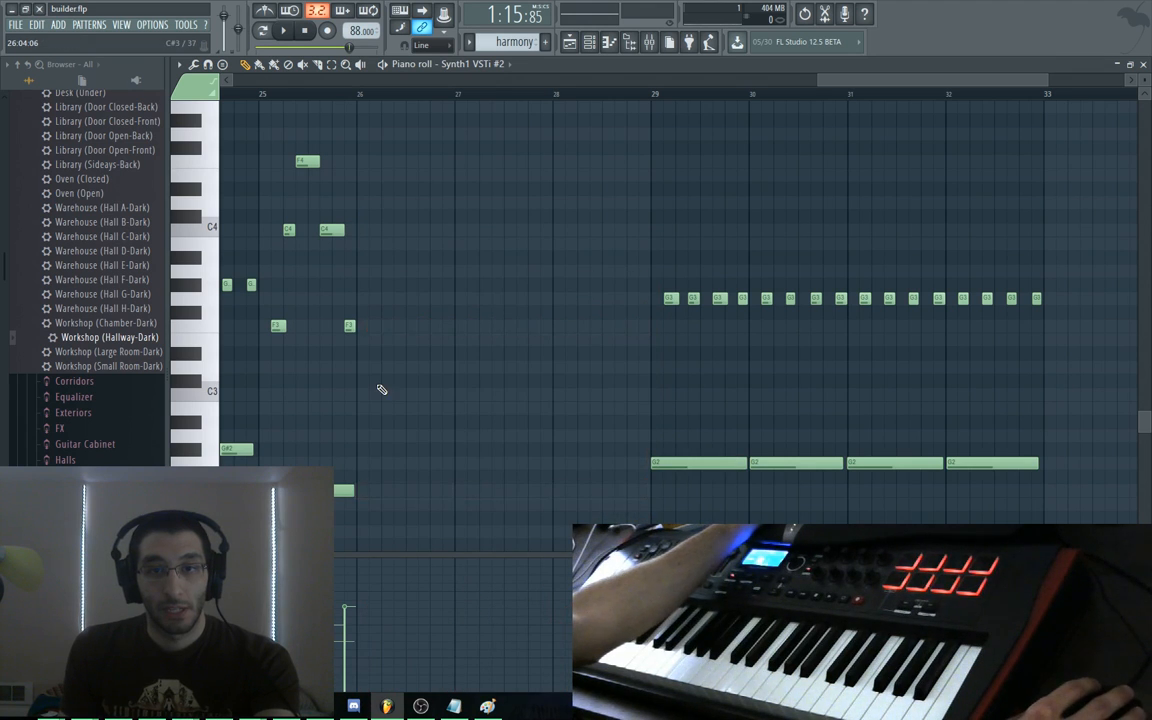
{"action": "left_click_drag", "start_coordinate": [303, 484], "coordinate": [422, 494]}
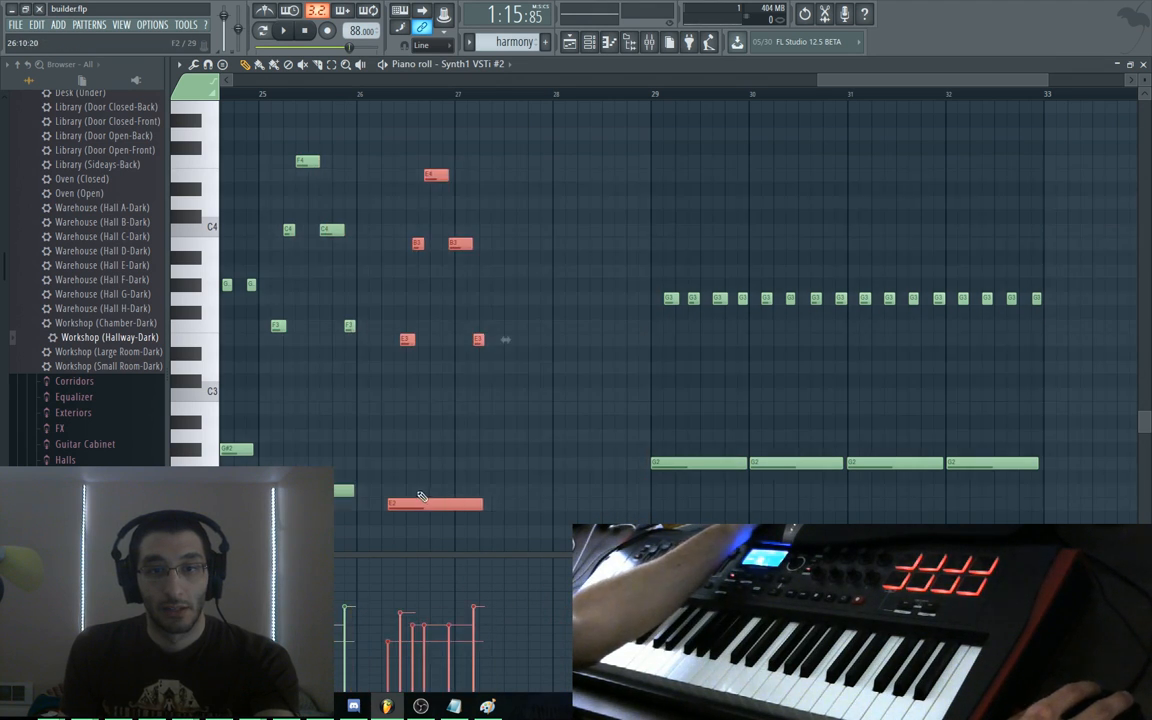
{"action": "key", "text": "ctrl+z"}
{"action": "key", "text": "ctrl+z"}
{"action": "key", "text": "Delete"}
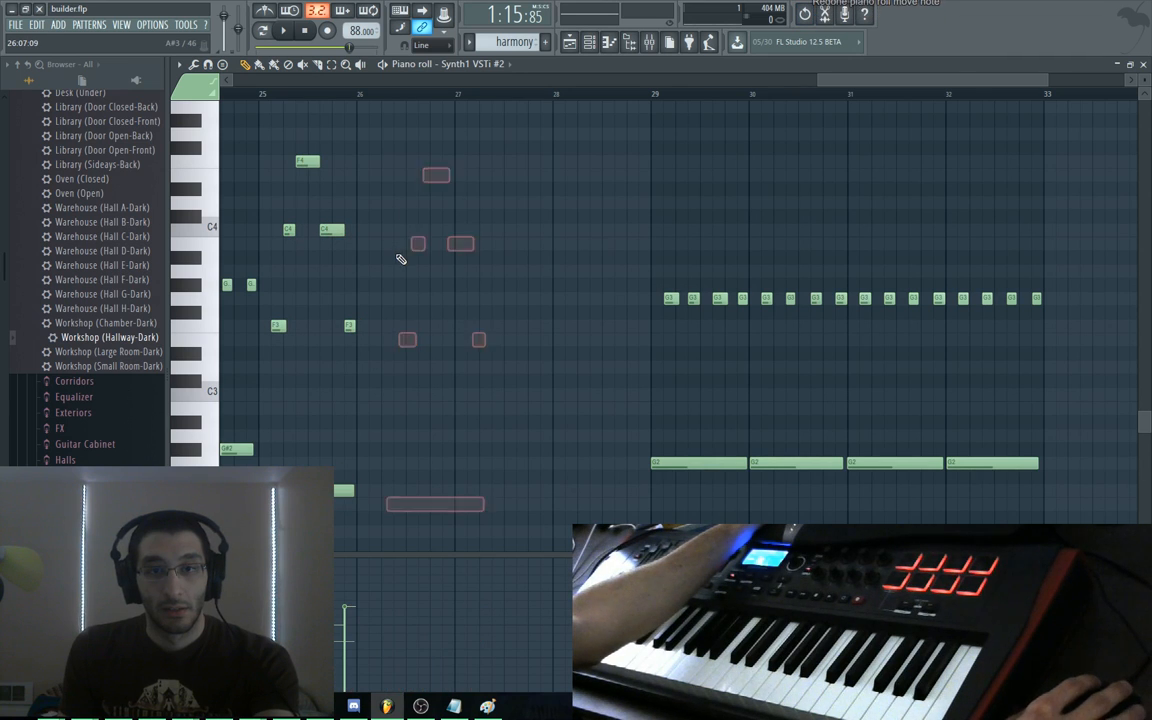
Duplicate the bar-25 chord figure with Ctrl+B, add an F2 bass, and repeat through bars 27–28
{"action": "left_click_drag", "start_coordinate": [381, 142], "coordinate": [275, 523]}
{"action": "key", "text": "ctrl+b"}
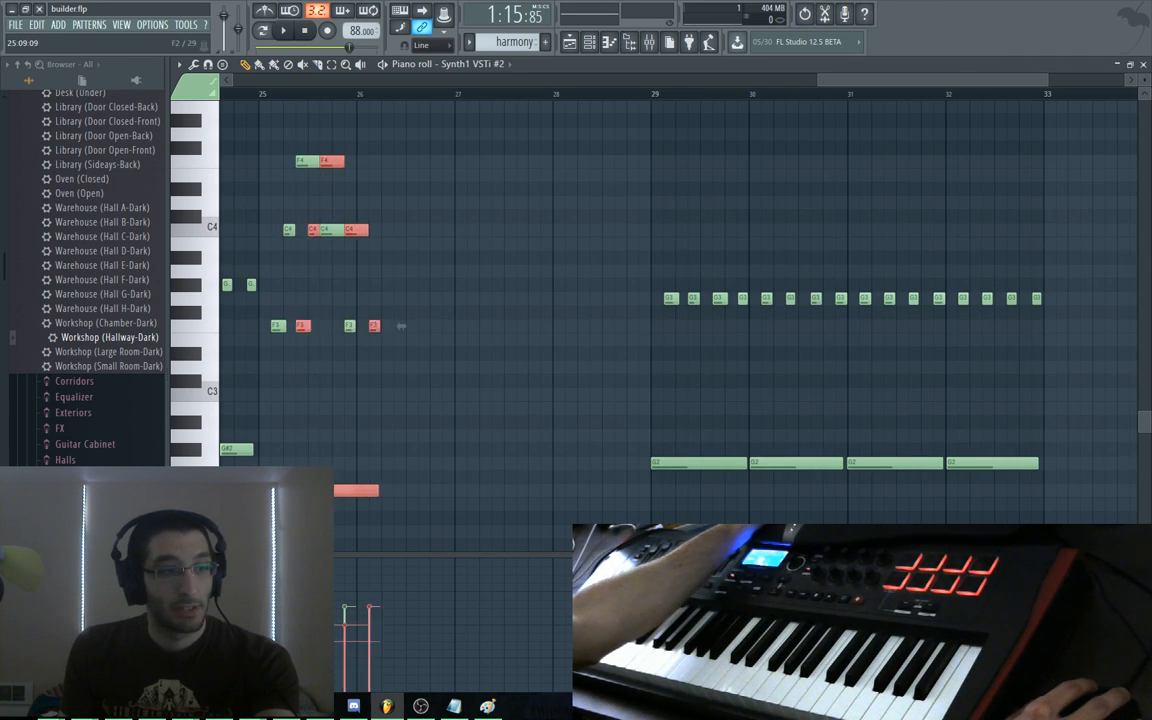
{"action": "left_click", "coordinate": [399, 478]}
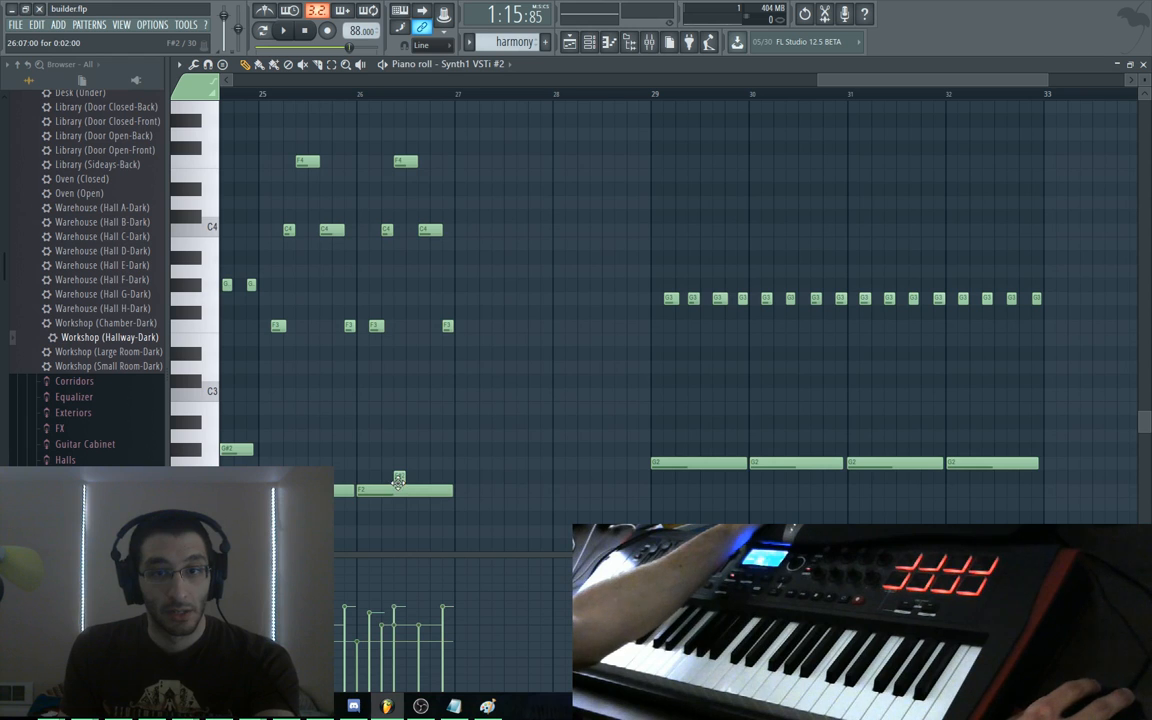
{"action": "left_click_drag", "start_coordinate": [489, 537], "coordinate": [380, 149]}
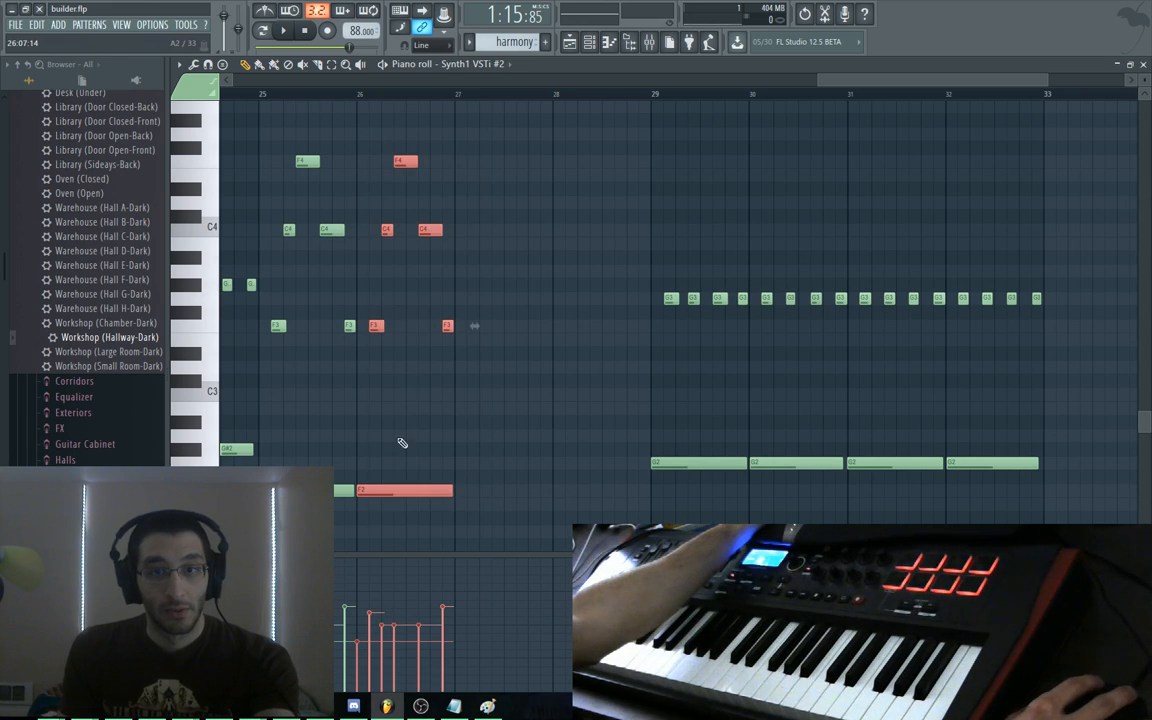
{"action": "key", "text": "ctrl+b"}
{"action": "key", "text": "ctrl+b"}
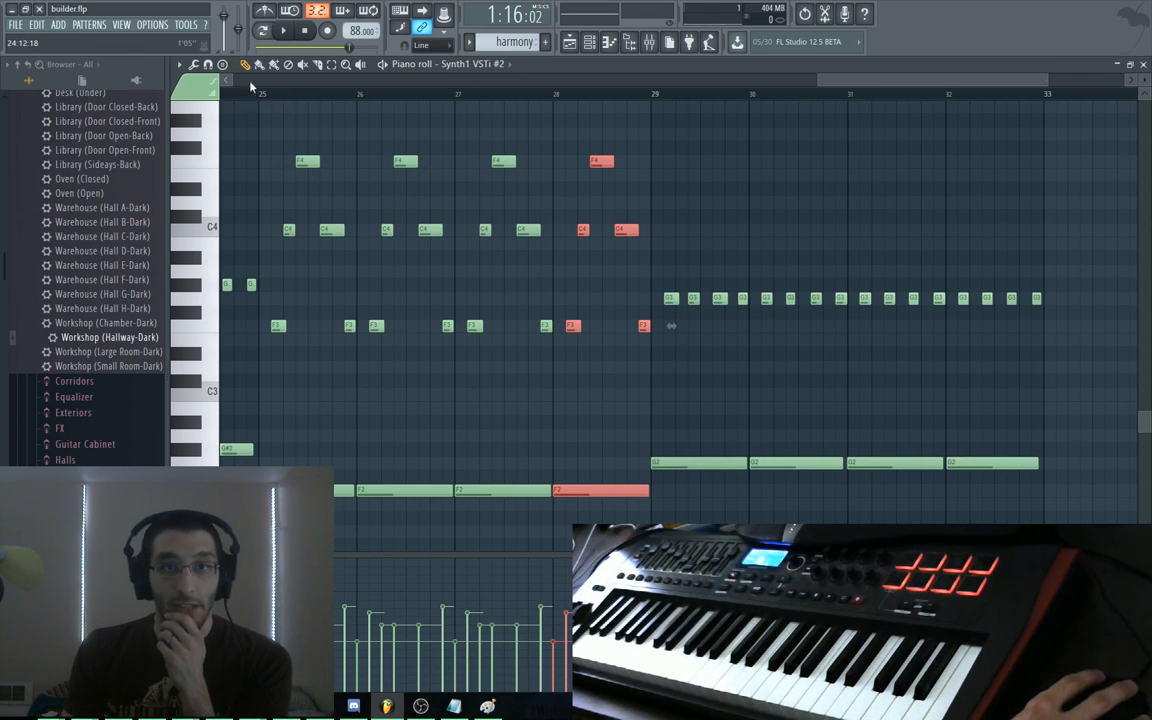
Play the harmony to audition the new repeated figure
{"action": "scroll", "coordinate": [818, 101], "scroll_direction": "left", "scroll_amount": 5}
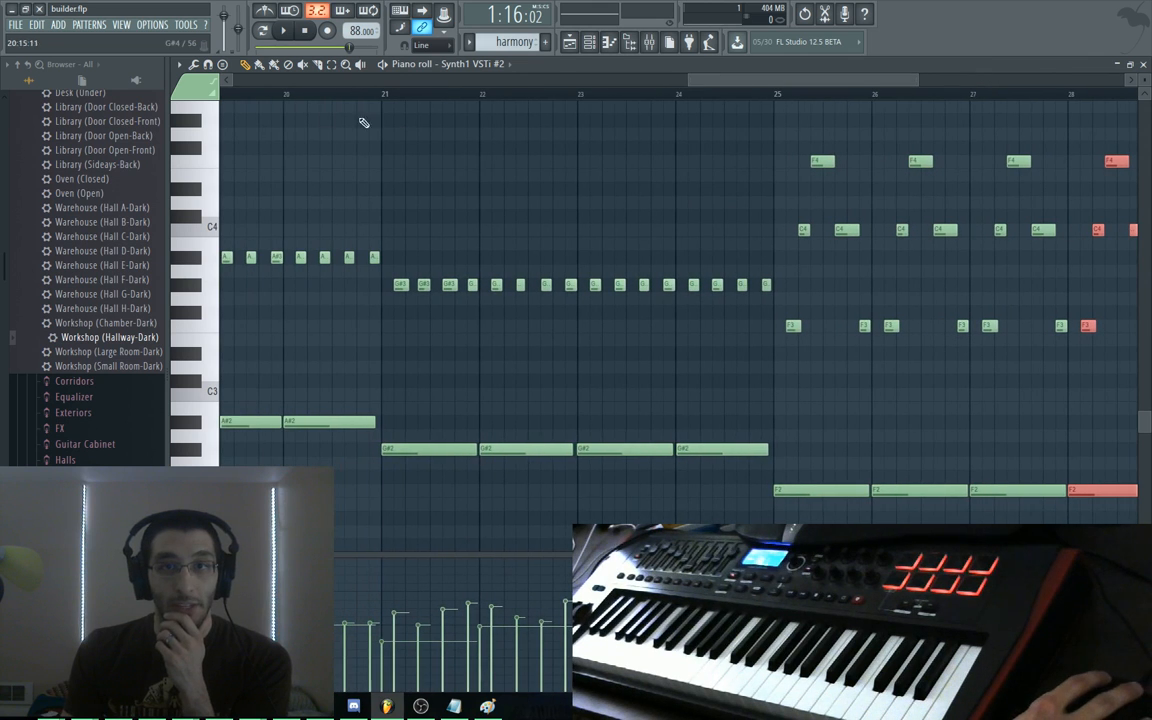
{"action": "key", "text": "space"}
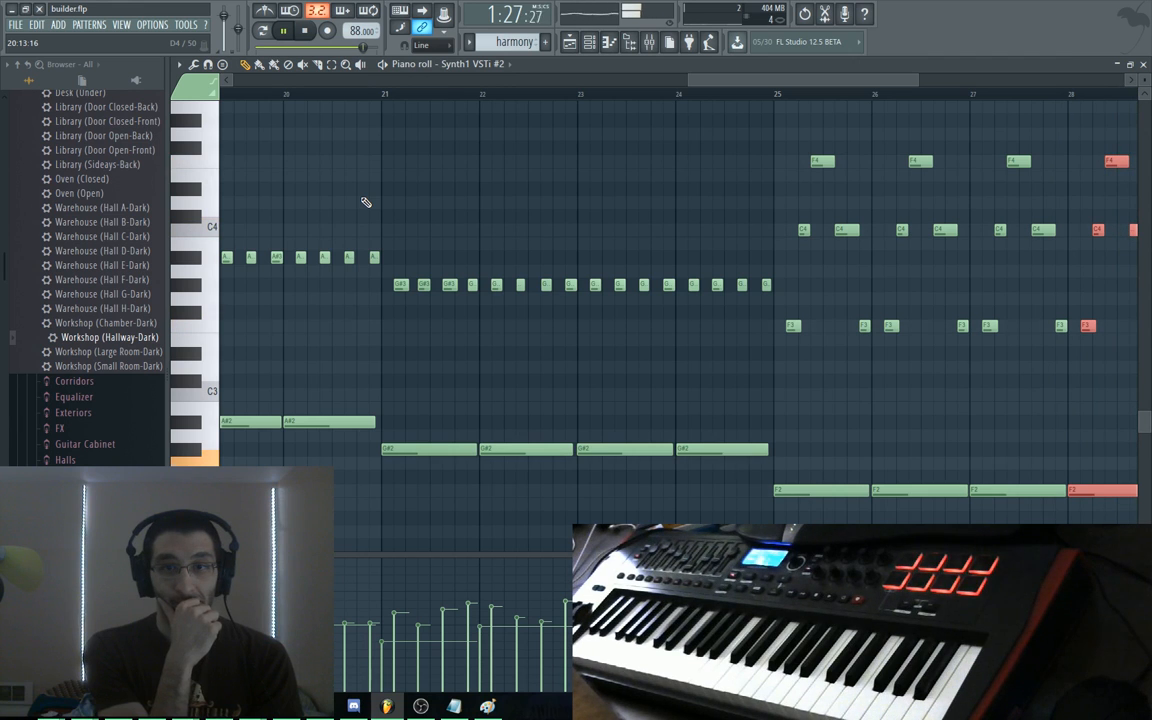
{"action": "scroll", "coordinate": [938, 375], "scroll_direction": "right", "scroll_amount": 6}
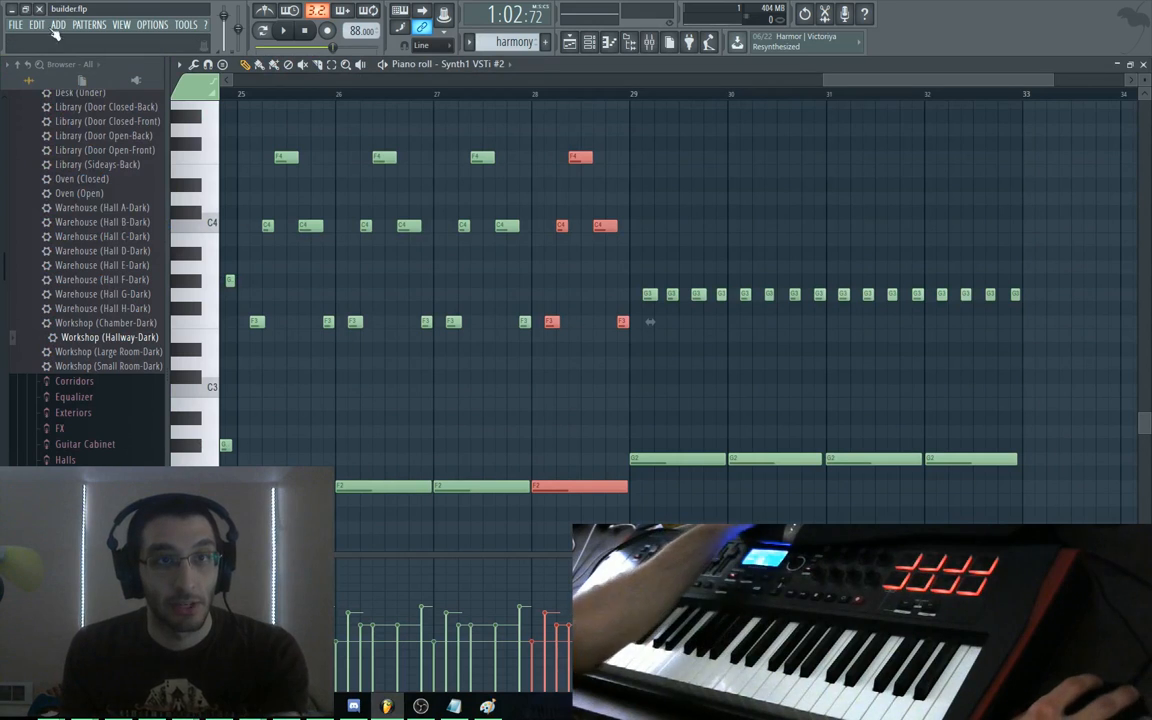
Load out_west.flp from the recent projects list
{"action": "left_click", "coordinate": [24, 25]}
{"action": "left_click", "coordinate": [50, 160]}
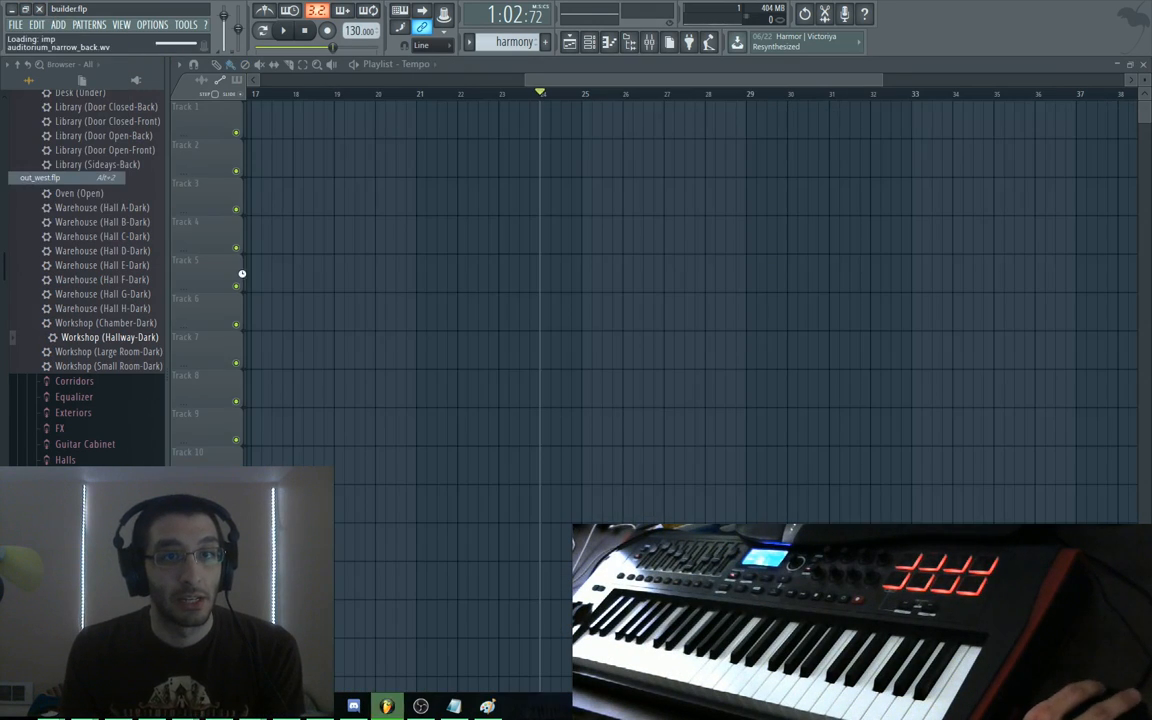
{"action": "key", "text": "space"}
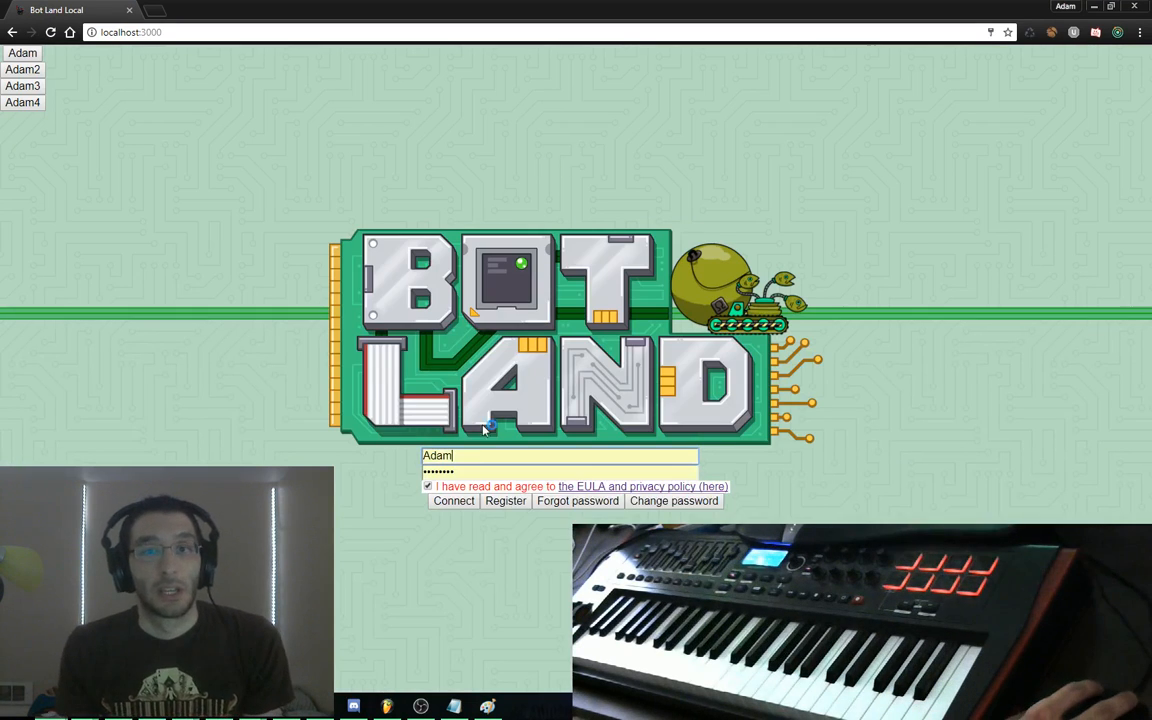
Log in to Bot Land by entering the account username and password
{"action": "double_click", "coordinate": [479, 453]}
{"action": "type", "text": "Adam"}
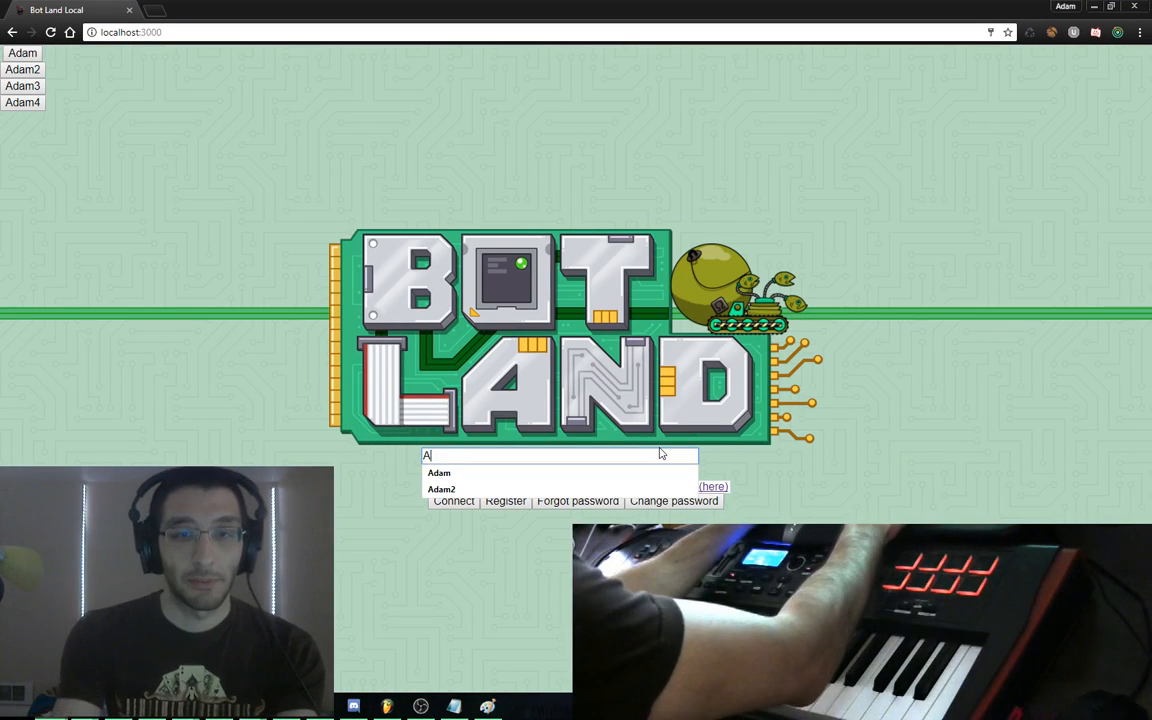
{"action": "key", "text": "Tab"}
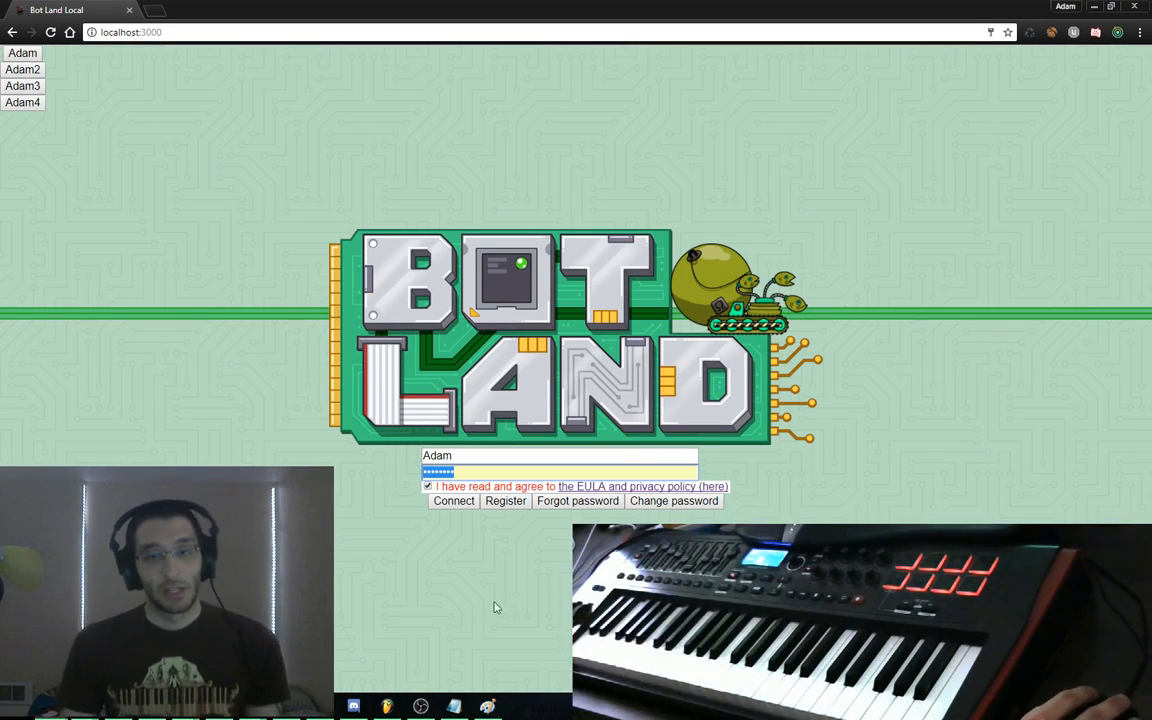
{"action": "key", "text": "Return"}
In Bot Land, open the blender bot's Blueprint Editor from the bot placement screen
{"action": "left_click", "coordinate": [388, 705]}
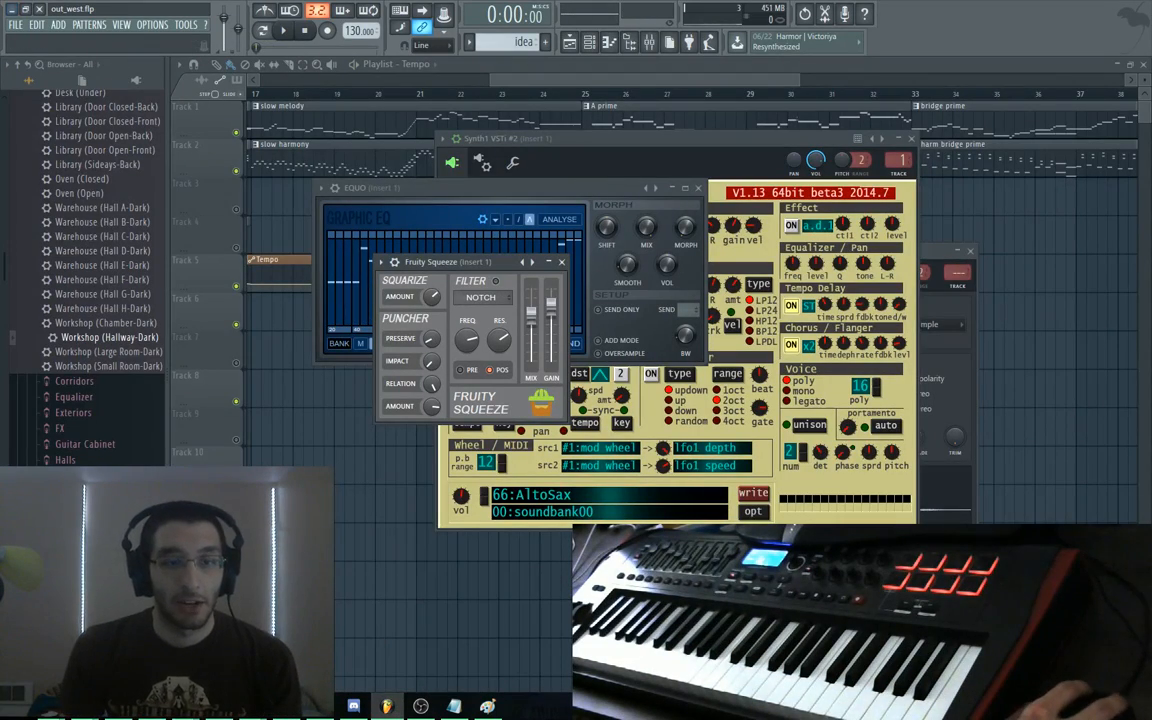
{"action": "left_click", "coordinate": [388, 705]}
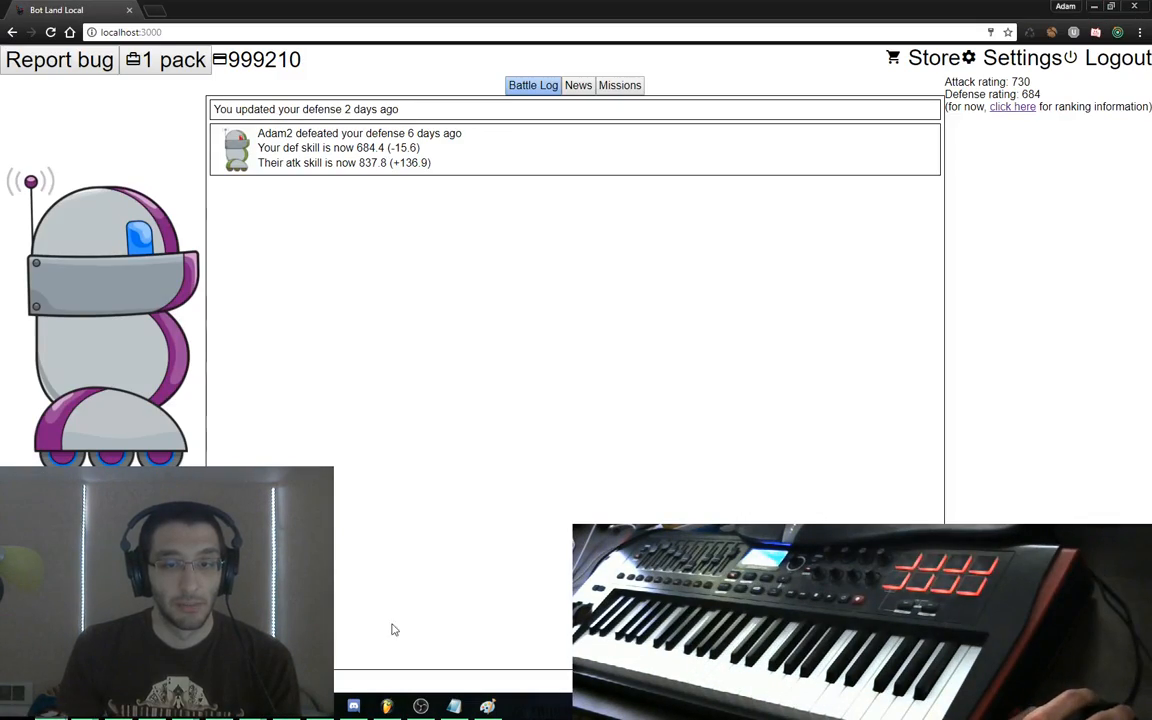
{"action": "left_click", "coordinate": [388, 705]}
{"action": "left_click", "coordinate": [388, 705]}
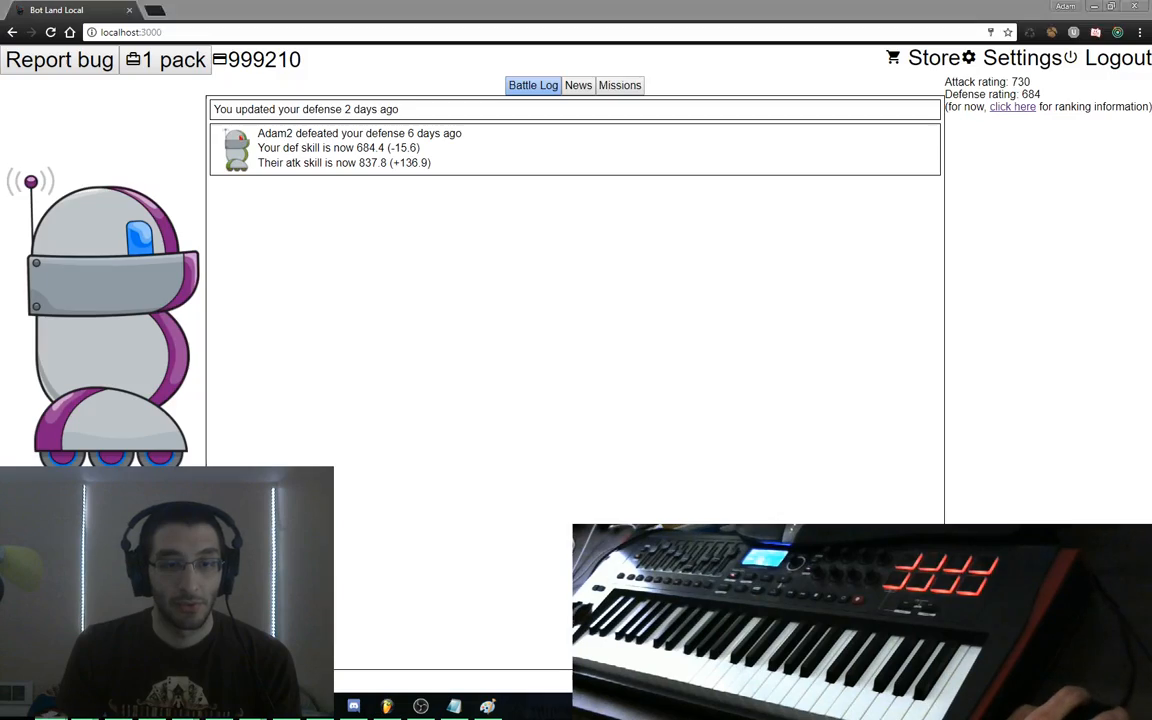
{"action": "left_click", "coordinate": [90, 285]}
{"action": "left_click", "coordinate": [65, 109]}
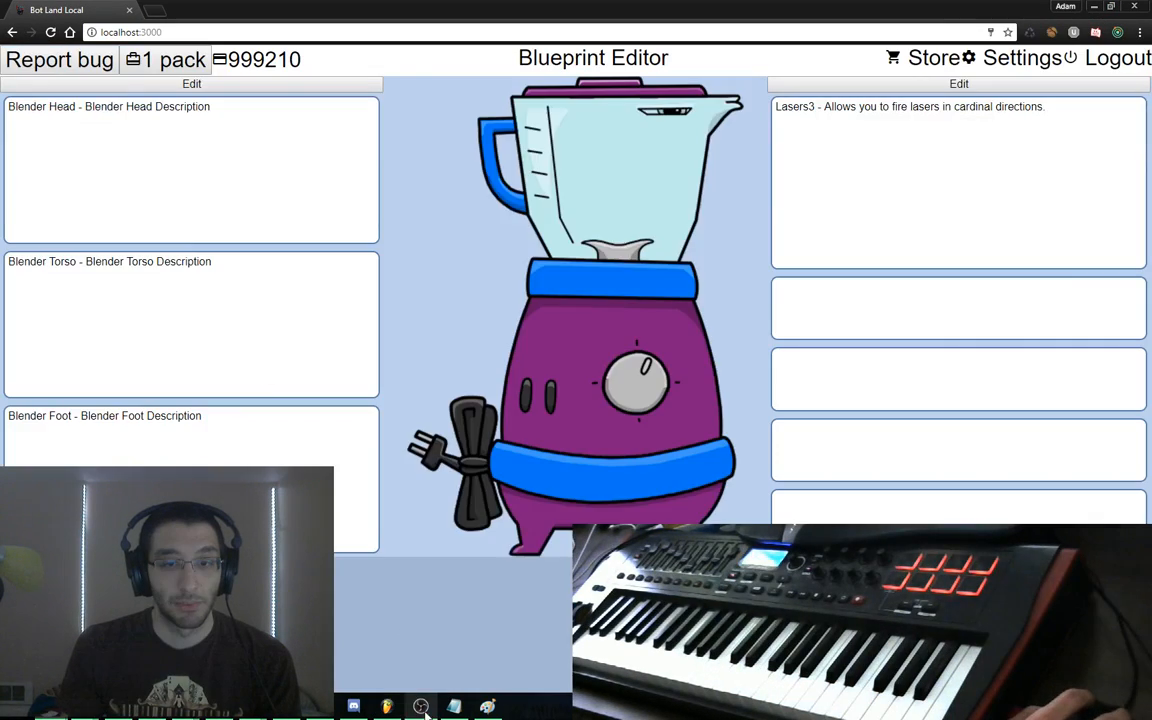
Reopen builder.flp in FL Studio from the recent projects list
{"action": "left_click", "coordinate": [388, 705]}
{"action": "left_click", "coordinate": [14, 25]}
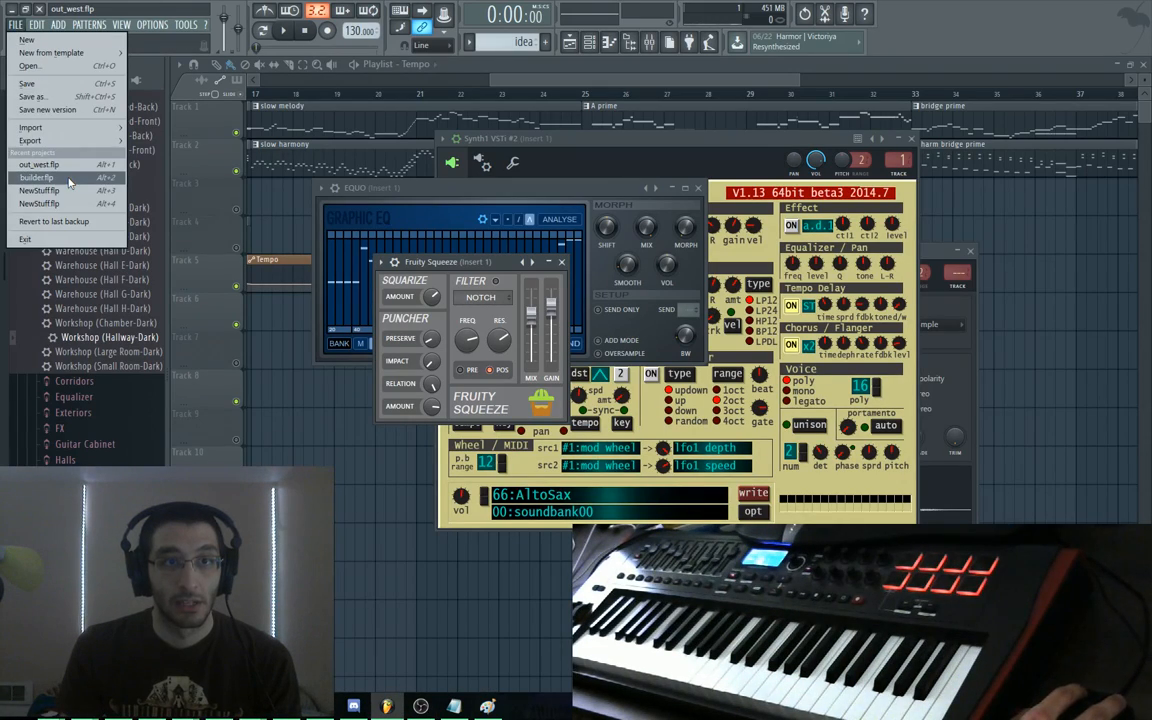
{"action": "left_click", "coordinate": [40, 178]}
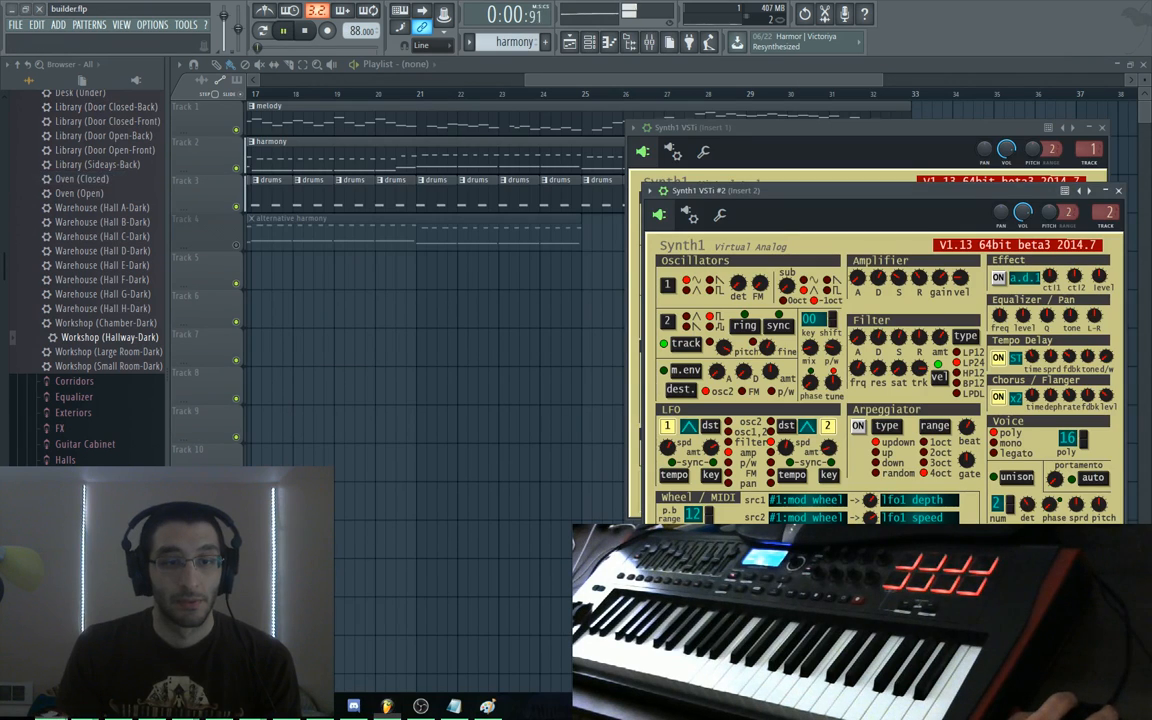
{"action": "key", "text": "alt+Tab"}
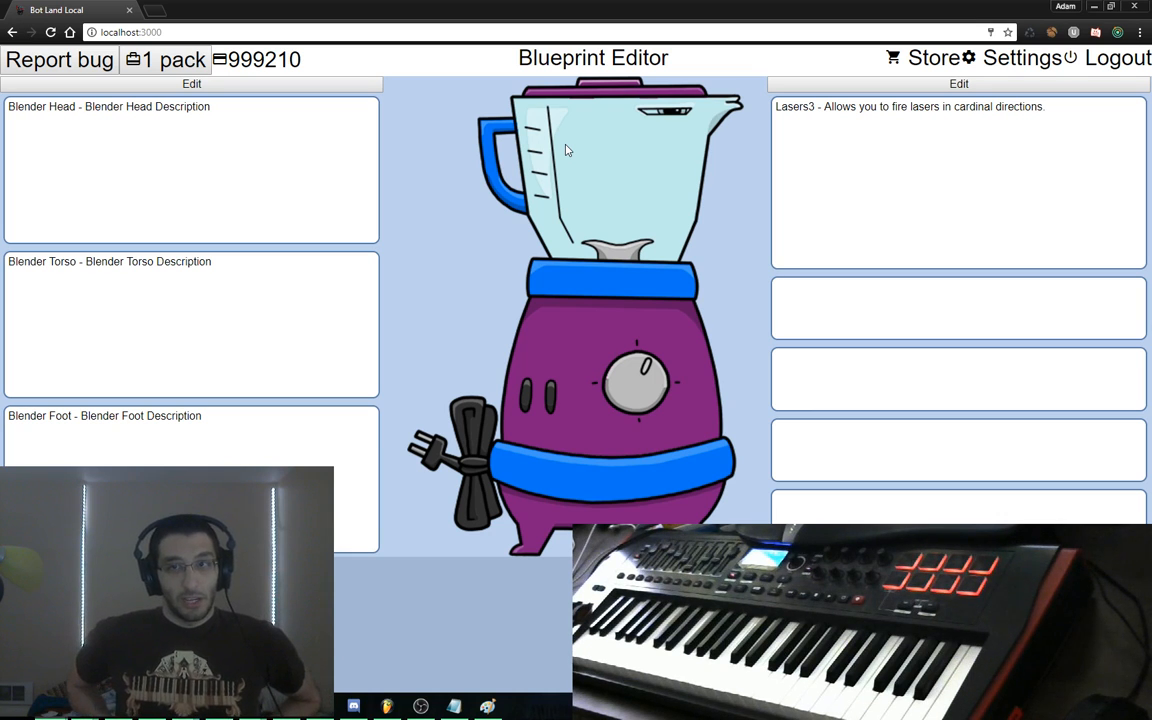
Lower Bot Land's master volume to 13 in the sound settings
{"action": "left_click", "coordinate": [329, 85]}
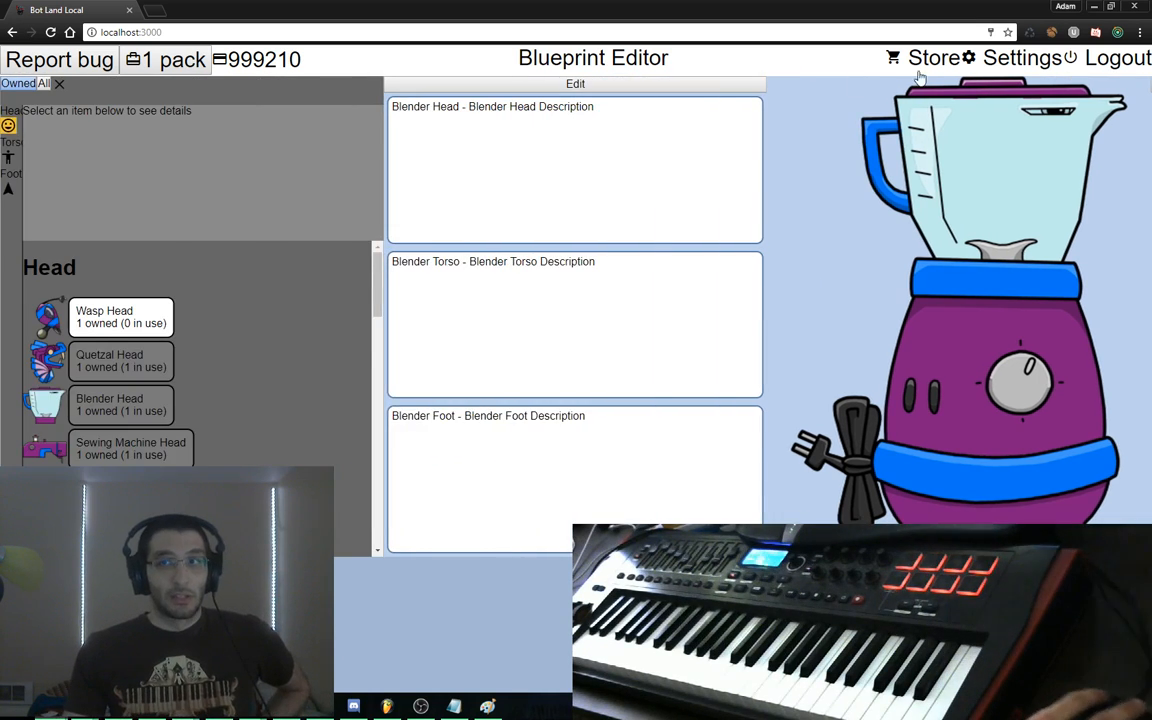
{"action": "left_click", "coordinate": [968, 60]}
{"action": "left_click_drag", "start_coordinate": [434, 362], "coordinate": [373, 330]}
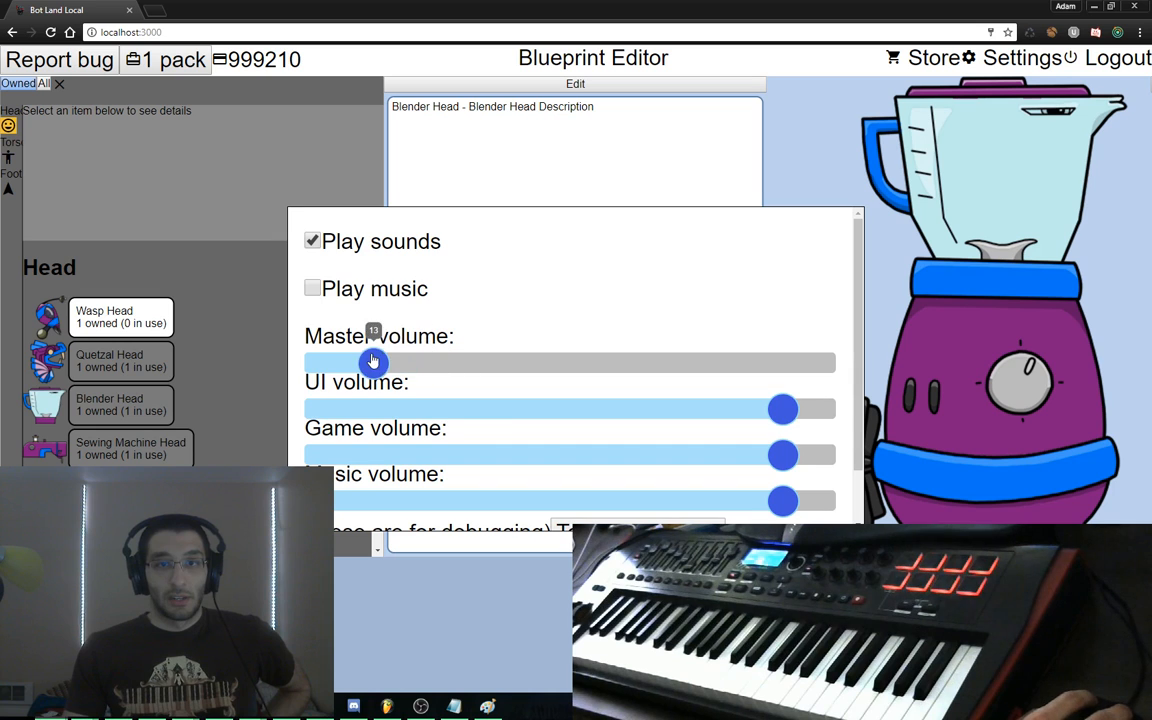
{"action": "left_click", "coordinate": [221, 186]}
Swap the blender head, torso and foot for the Wasp Head and Earth Torso
{"action": "left_click_drag", "start_coordinate": [480, 216], "coordinate": [270, 220]}
{"action": "left_click_drag", "start_coordinate": [560, 286], "coordinate": [260, 258]}
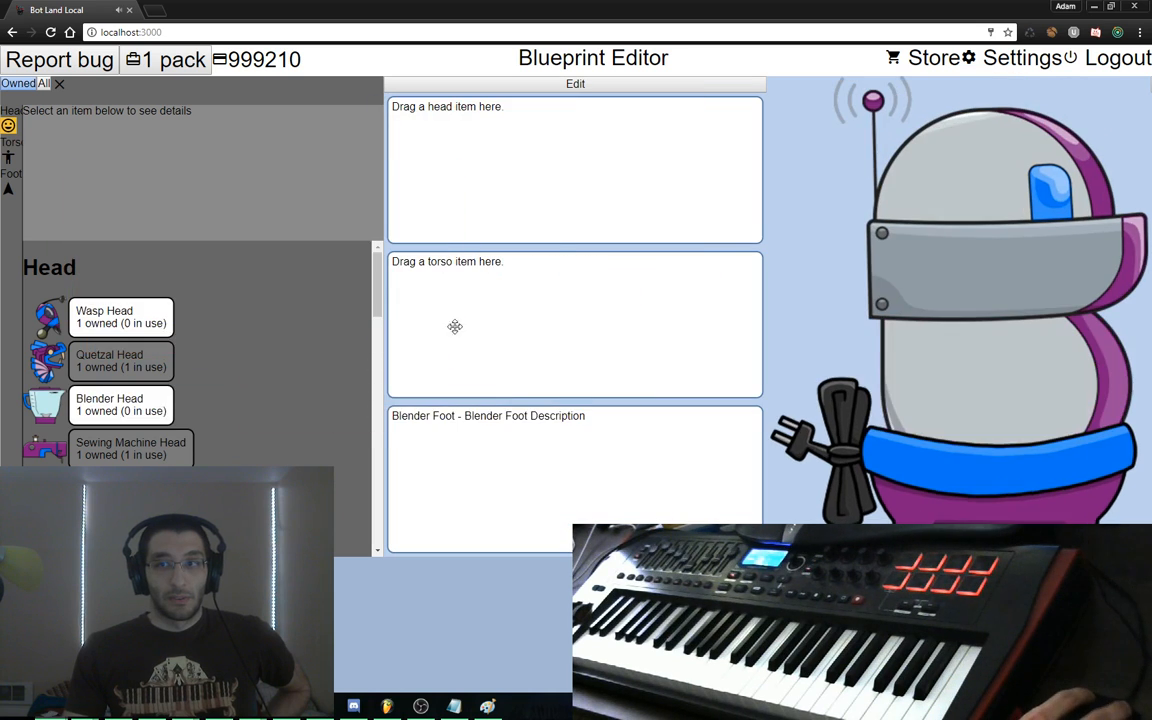
{"action": "left_click_drag", "start_coordinate": [470, 450], "coordinate": [200, 325]}
{"action": "left_click_drag", "start_coordinate": [130, 325], "coordinate": [440, 290]}
{"action": "scroll", "coordinate": [206, 375], "scroll_direction": "down", "scroll_amount": 7}
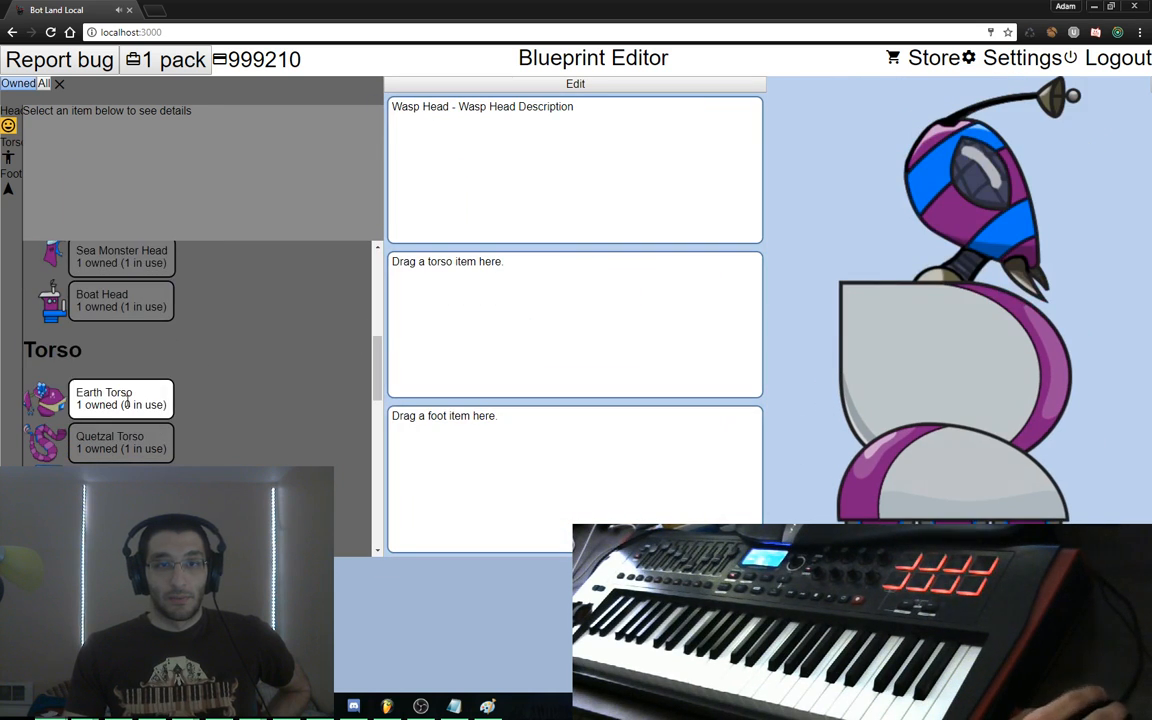
{"action": "left_click_drag", "start_coordinate": [124, 403], "coordinate": [440, 325]}
Put the Blender parts back on the bot, ending with the Blender Head
{"action": "scroll", "coordinate": [185, 403], "scroll_direction": "down", "scroll_amount": 7}
{"action": "scroll", "coordinate": [185, 403], "scroll_direction": "down", "scroll_amount": 3}
{"action": "scroll", "coordinate": [140, 380], "scroll_direction": "up", "scroll_amount": 1}
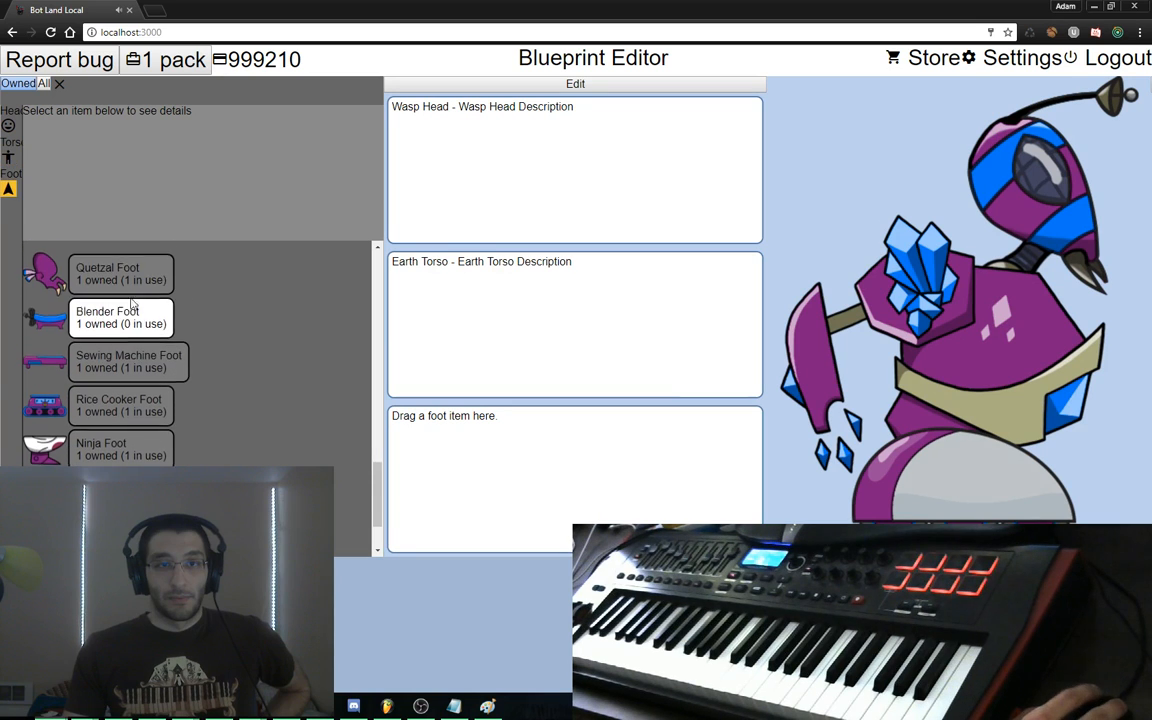
{"action": "scroll", "coordinate": [137, 376], "scroll_direction": "down", "scroll_amount": 1}
{"action": "scroll", "coordinate": [137, 376], "scroll_direction": "up", "scroll_amount": 2}
{"action": "left_click_drag", "start_coordinate": [130, 315], "coordinate": [664, 236]}
{"action": "scroll", "coordinate": [200, 330], "scroll_direction": "up", "scroll_amount": 5}
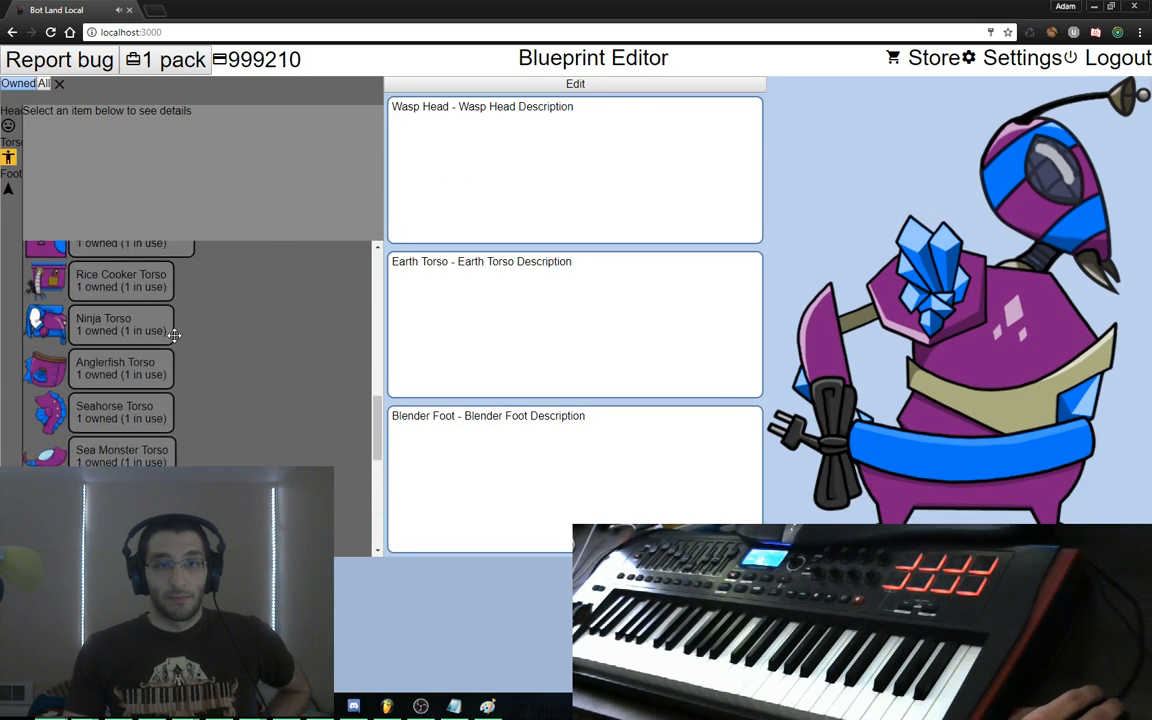
{"action": "left_click_drag", "start_coordinate": [174, 312], "coordinate": [422, 326]}
{"action": "scroll", "coordinate": [316, 368], "scroll_direction": "up", "scroll_amount": 8}
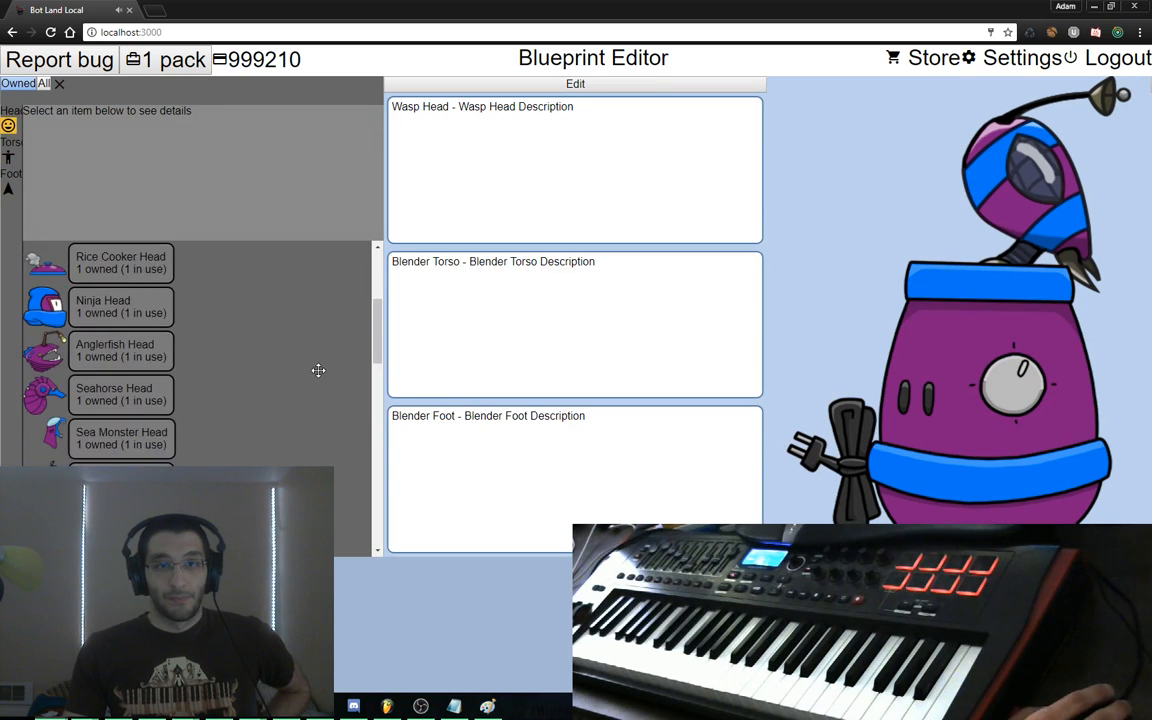
{"action": "left_click_drag", "start_coordinate": [165, 404], "coordinate": [617, 98]}
Open the bot's weapon editing panel and show the list of attack weapons
{"action": "left_click", "coordinate": [620, 85]}
{"action": "left_click", "coordinate": [962, 85]}
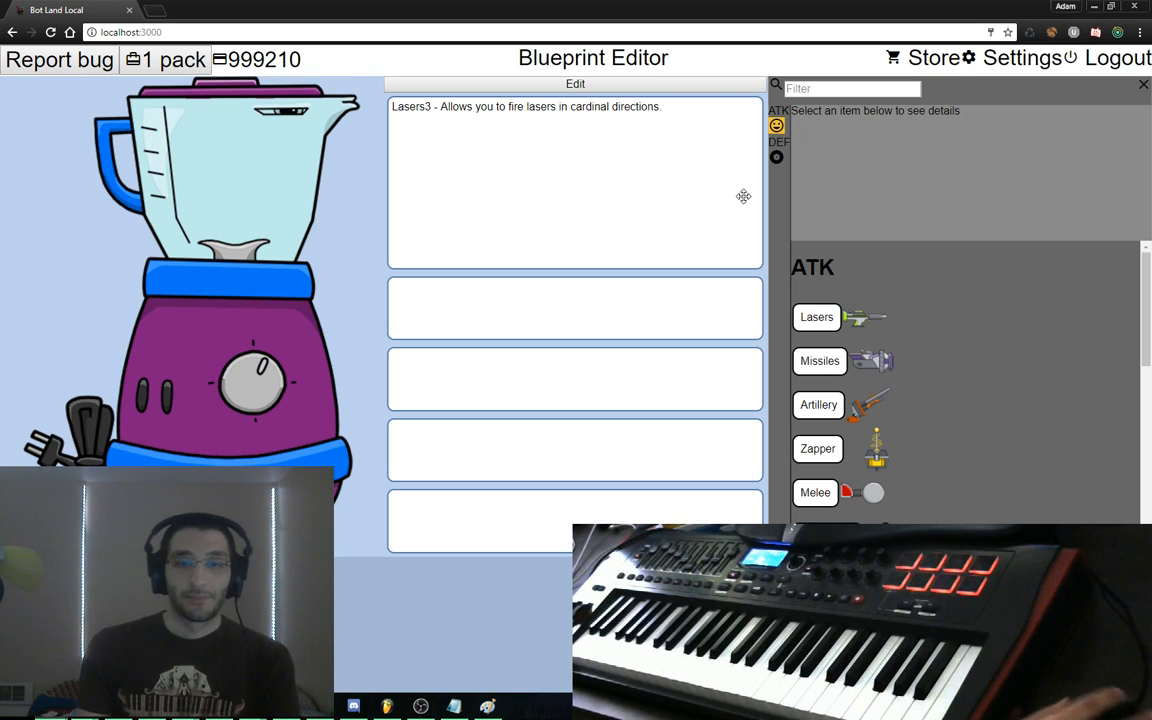
{"action": "left_click", "coordinate": [388, 707]}
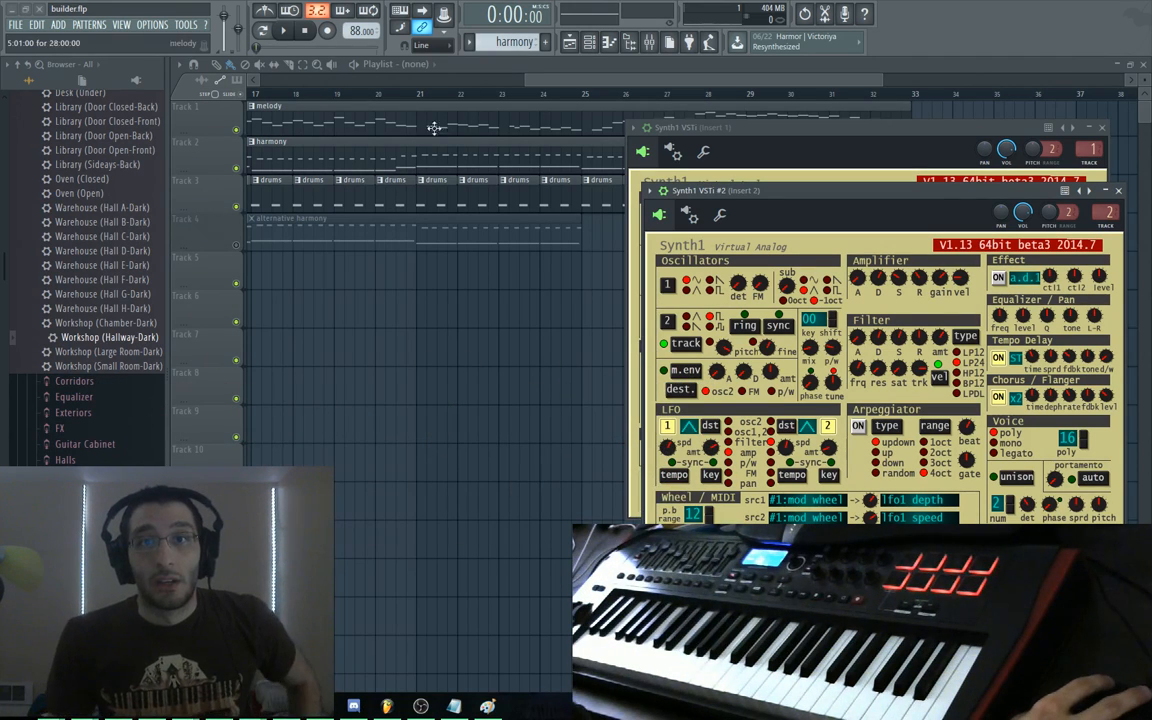
Clear the playlist view, start playback, and zoom the playlist to fit every arrangement clip
{"action": "left_click_drag", "start_coordinate": [560, 79], "coordinate": [232, 56]}
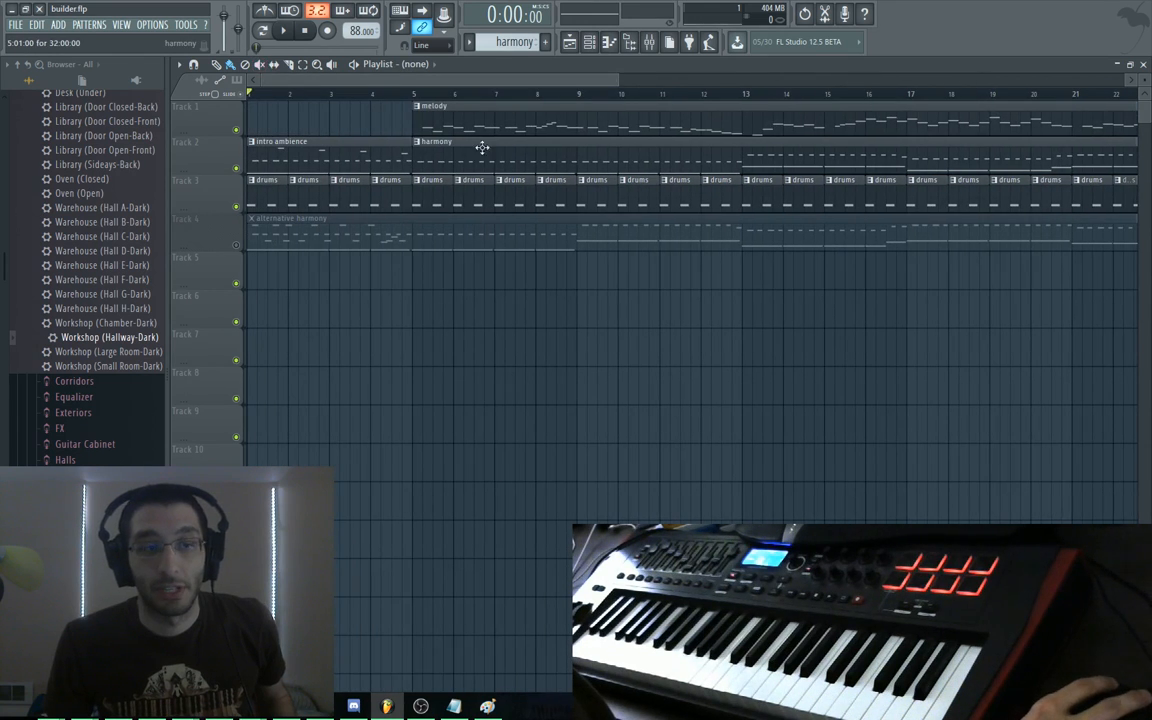
{"action": "key", "text": "space"}
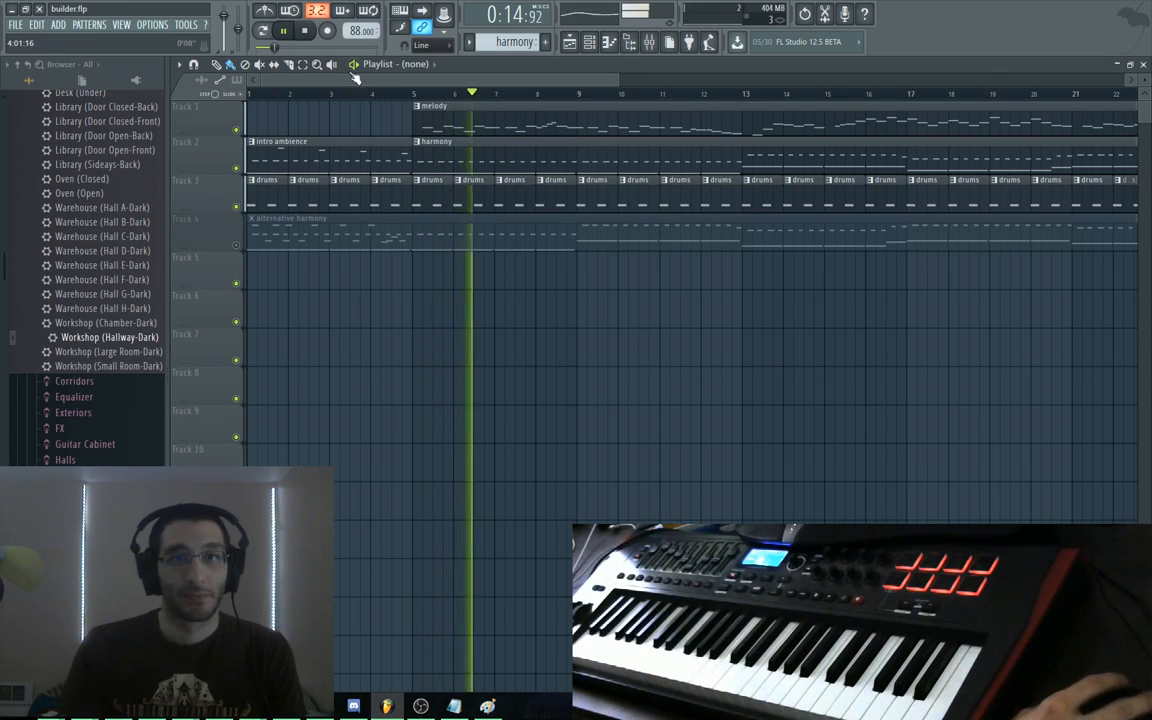
{"action": "left_click", "coordinate": [317, 64]}
{"action": "left_click", "coordinate": [498, 282]}
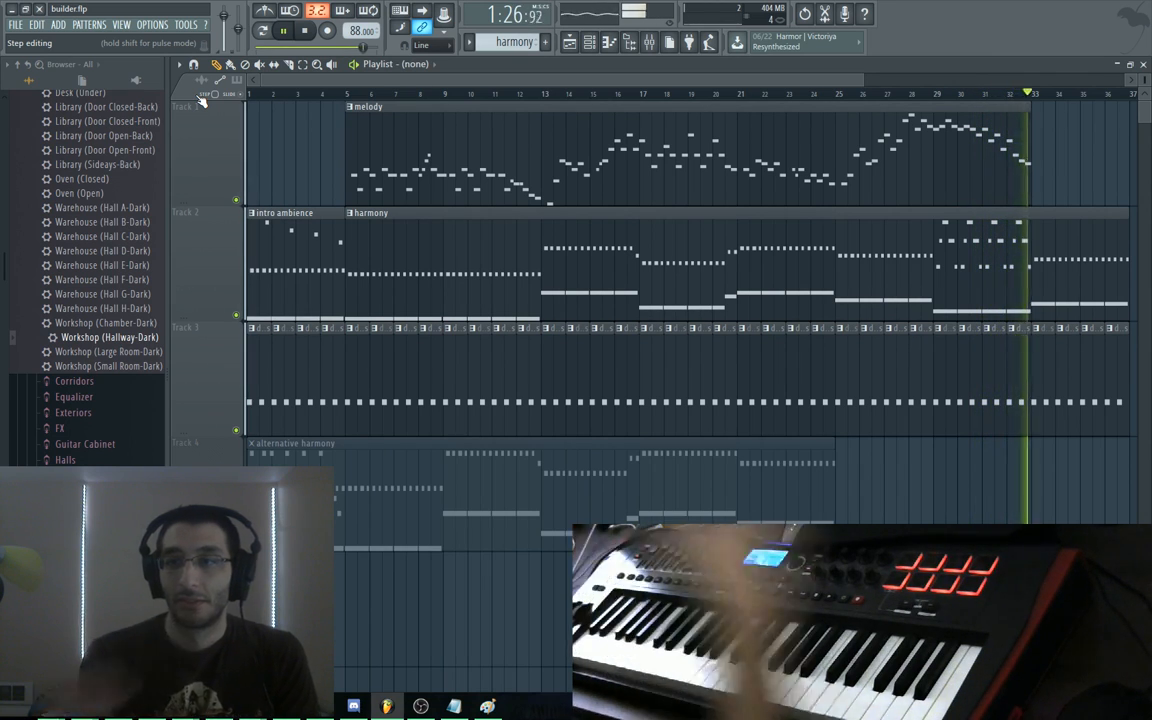
Stop playback and put the song position at bar 32, near the melody clip's end
{"action": "key", "text": "space"}
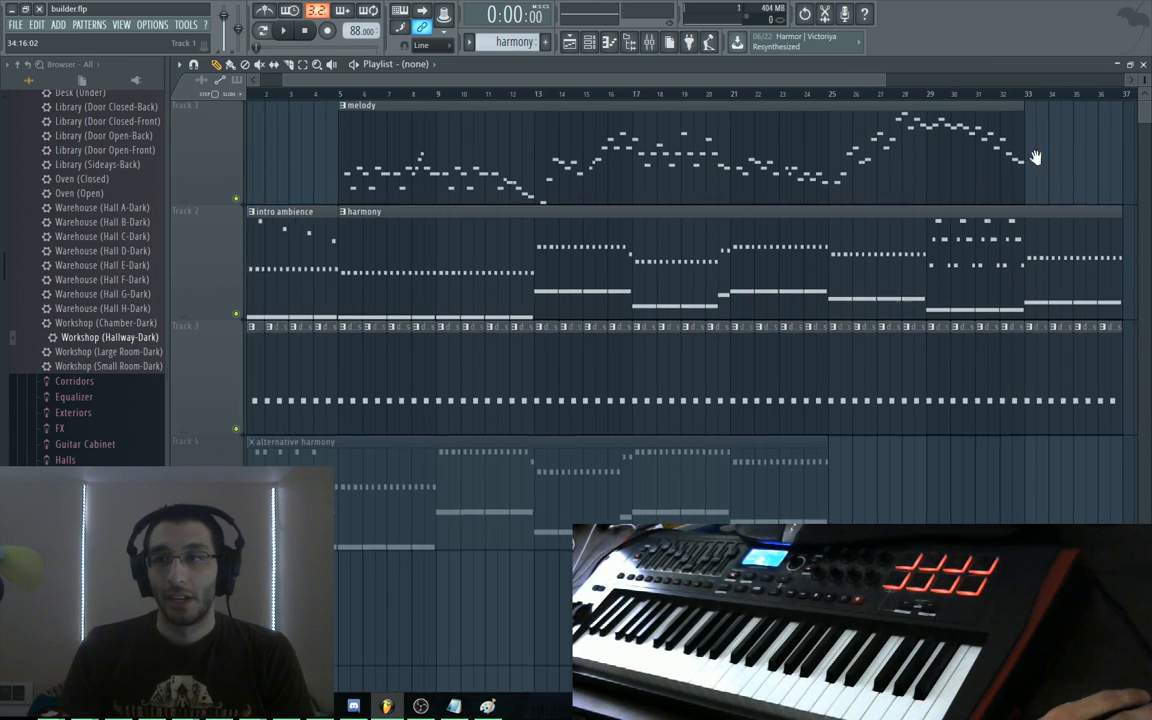
{"action": "scroll", "coordinate": [1000, 180], "scroll_direction": "right", "scroll_amount": 5}
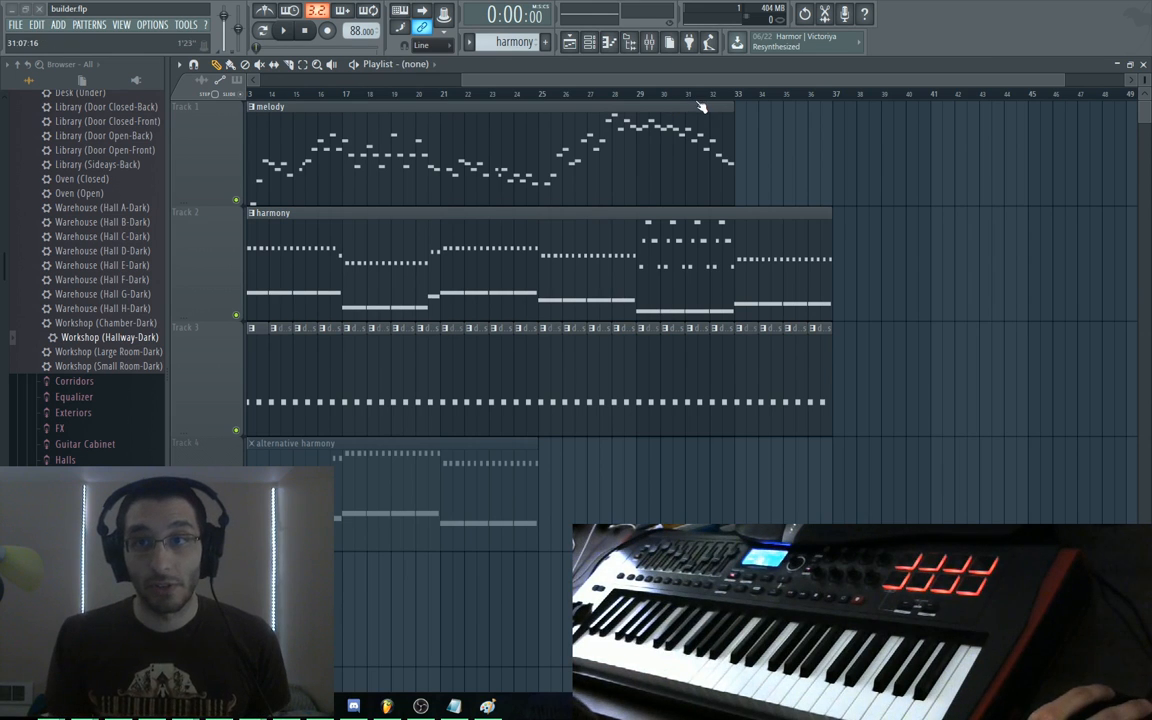
{"action": "left_click", "coordinate": [710, 94]}
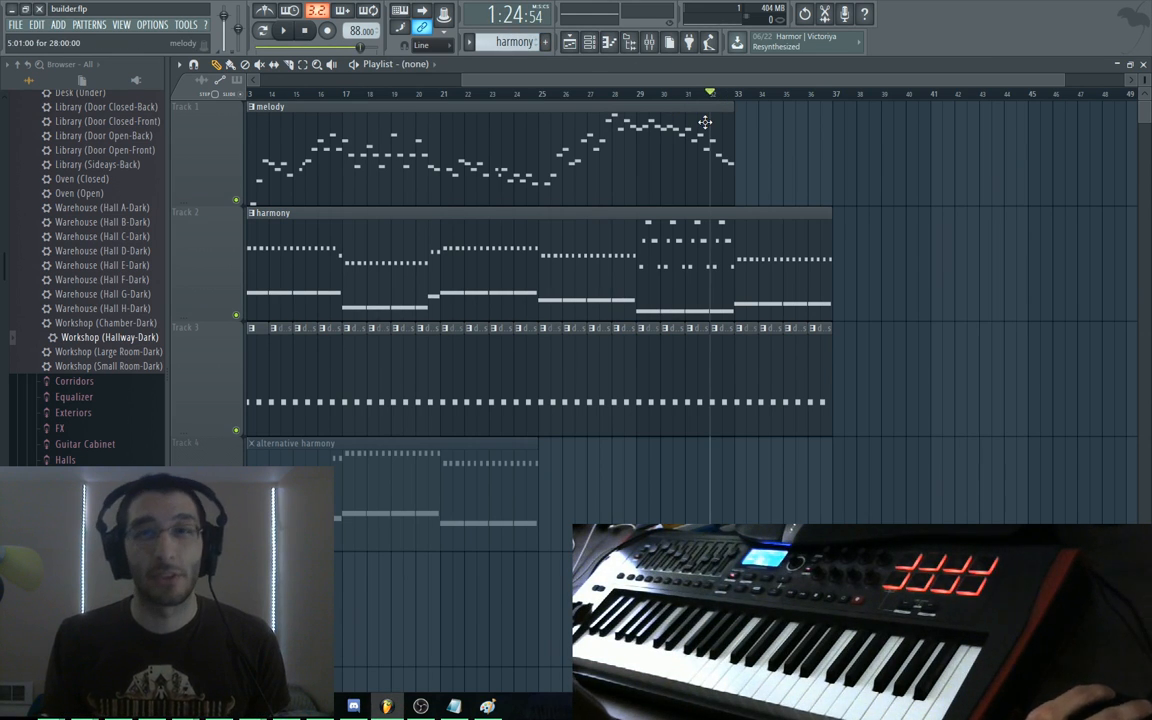
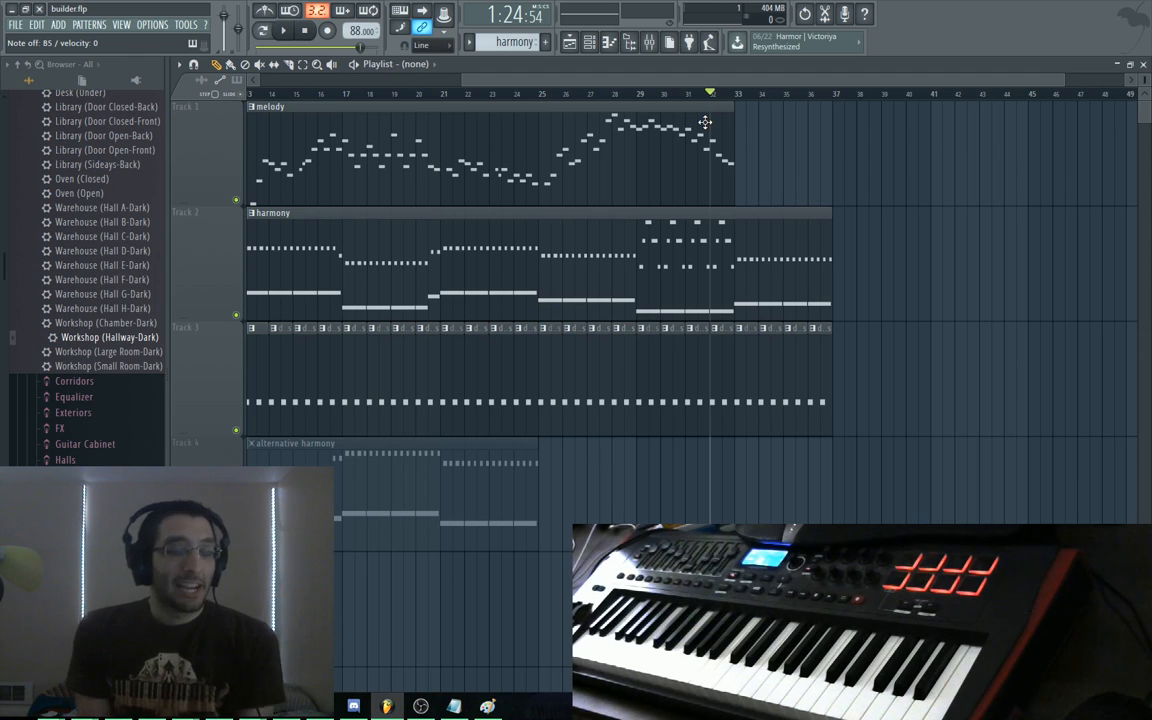
Look in on the Bot Land battle log, then return to the FL Studio project
{"action": "key", "text": "alt+Tab"}
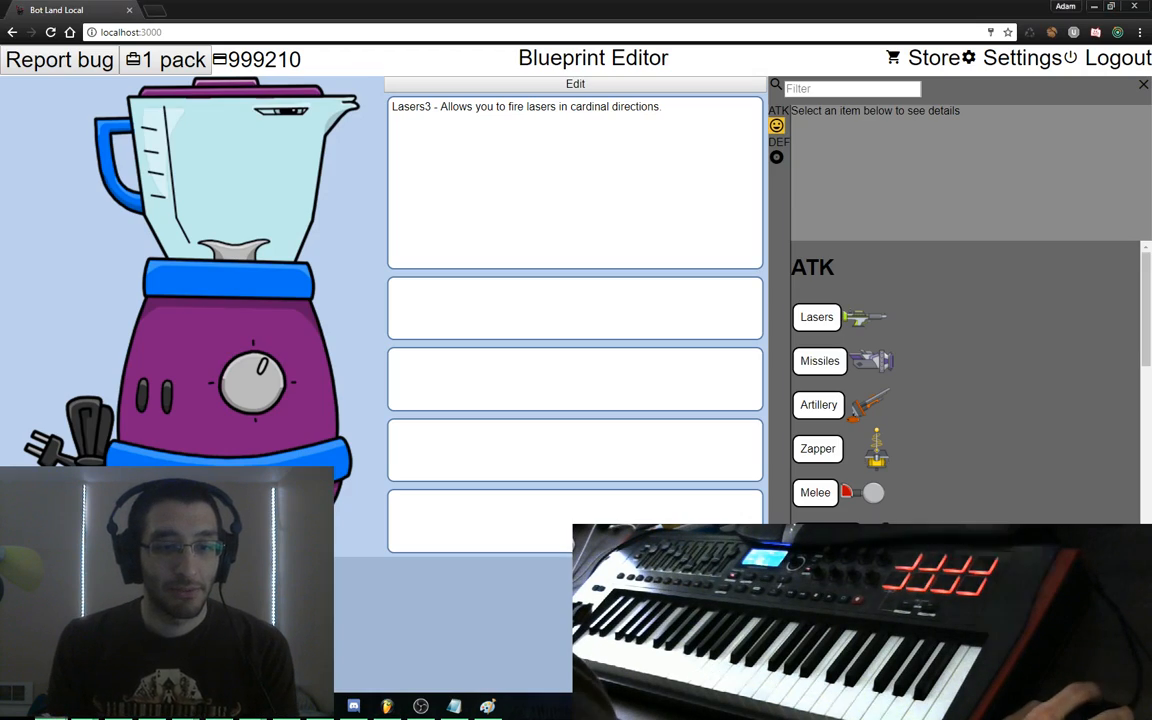
{"action": "left_click", "coordinate": [1090, 668]}
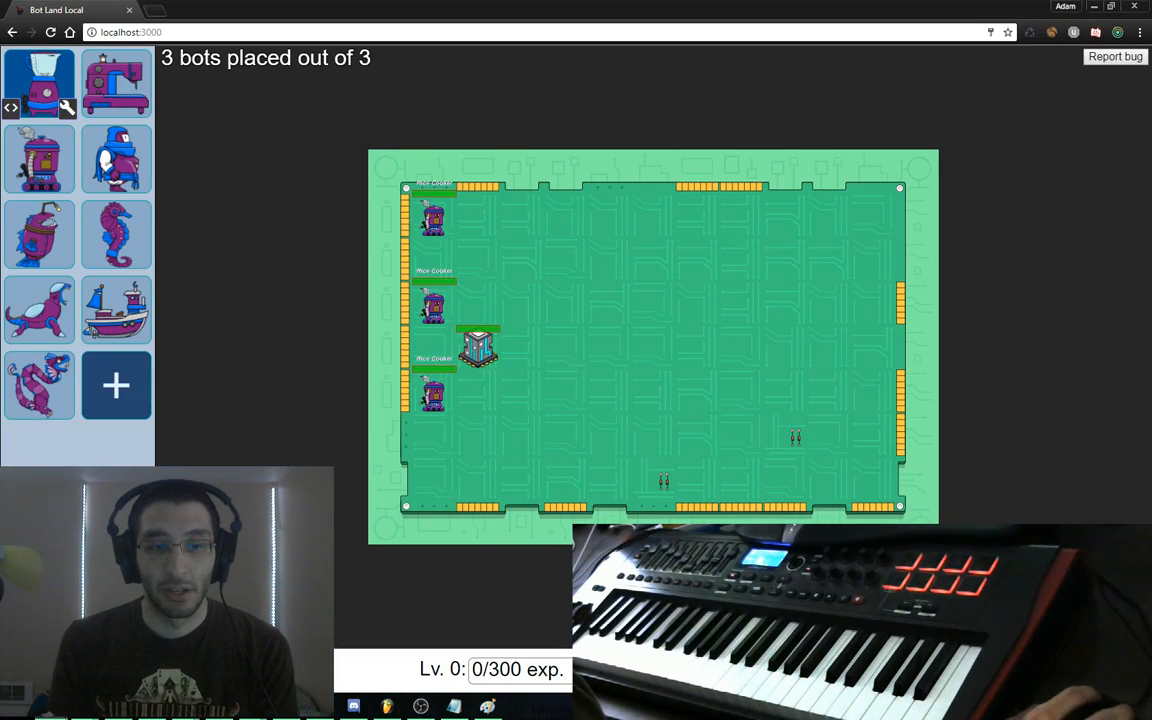
{"action": "left_click", "coordinate": [1090, 668]}
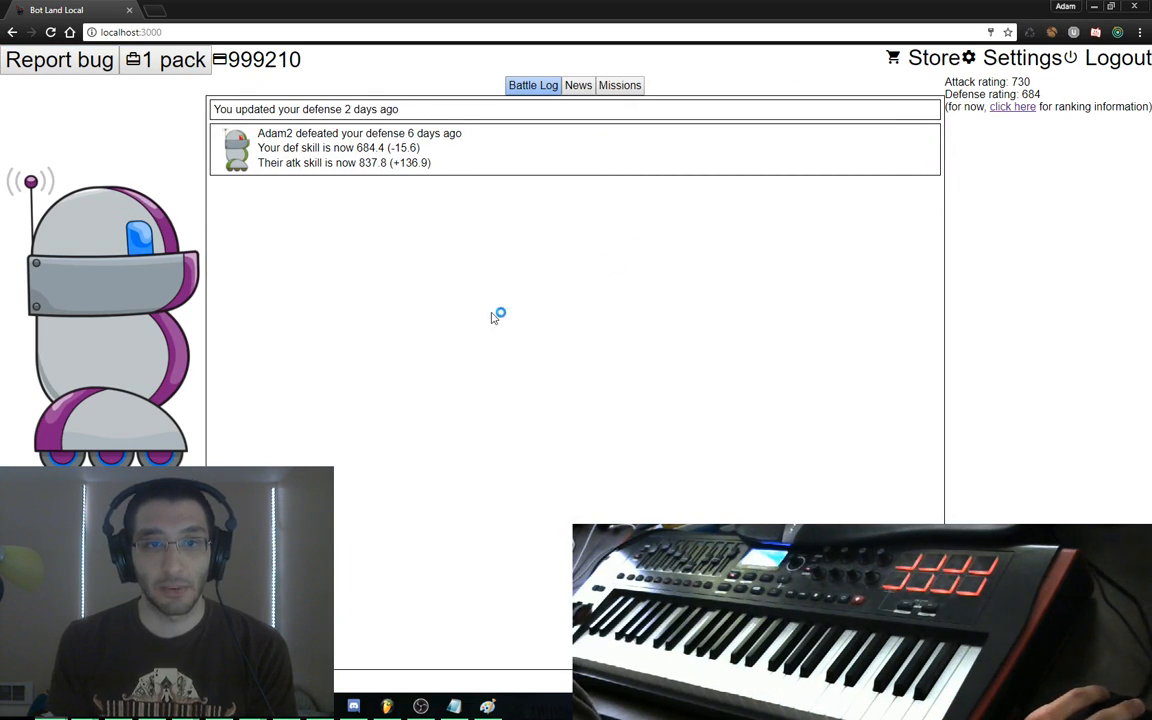
{"action": "left_click", "coordinate": [387, 706]}
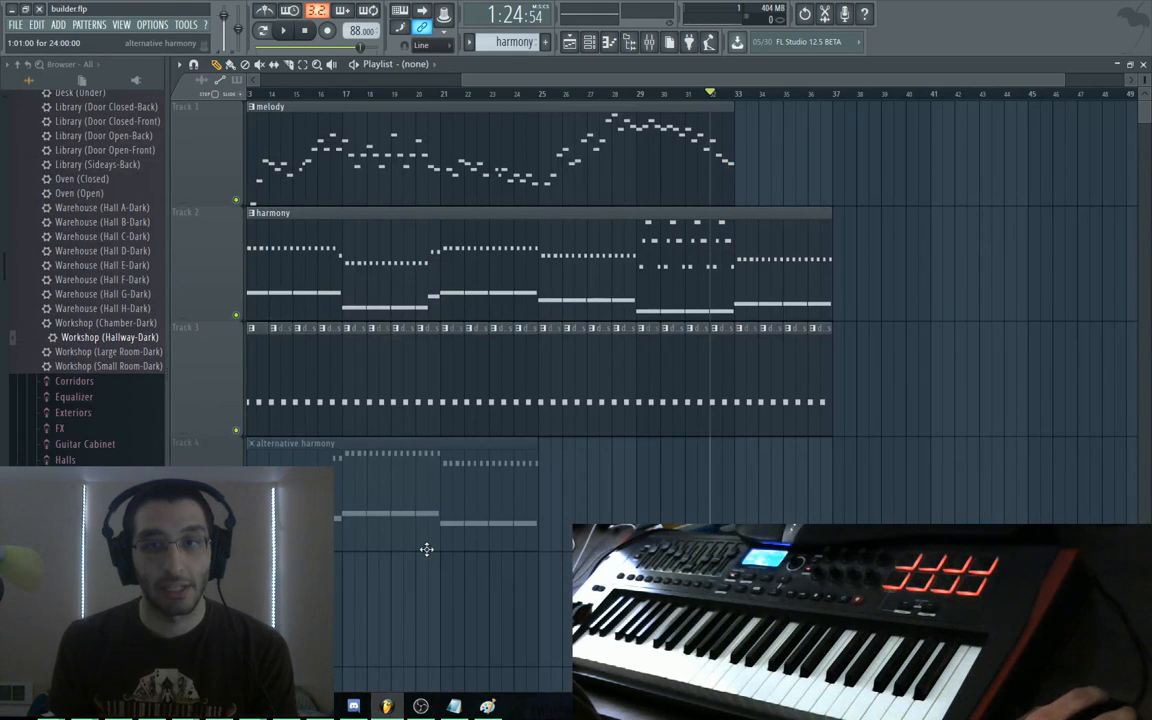
Open the melody pattern in the piano roll, showing its descending run ending on G4
{"action": "scroll", "coordinate": [431, 626], "scroll_direction": "left", "scroll_amount": 6}
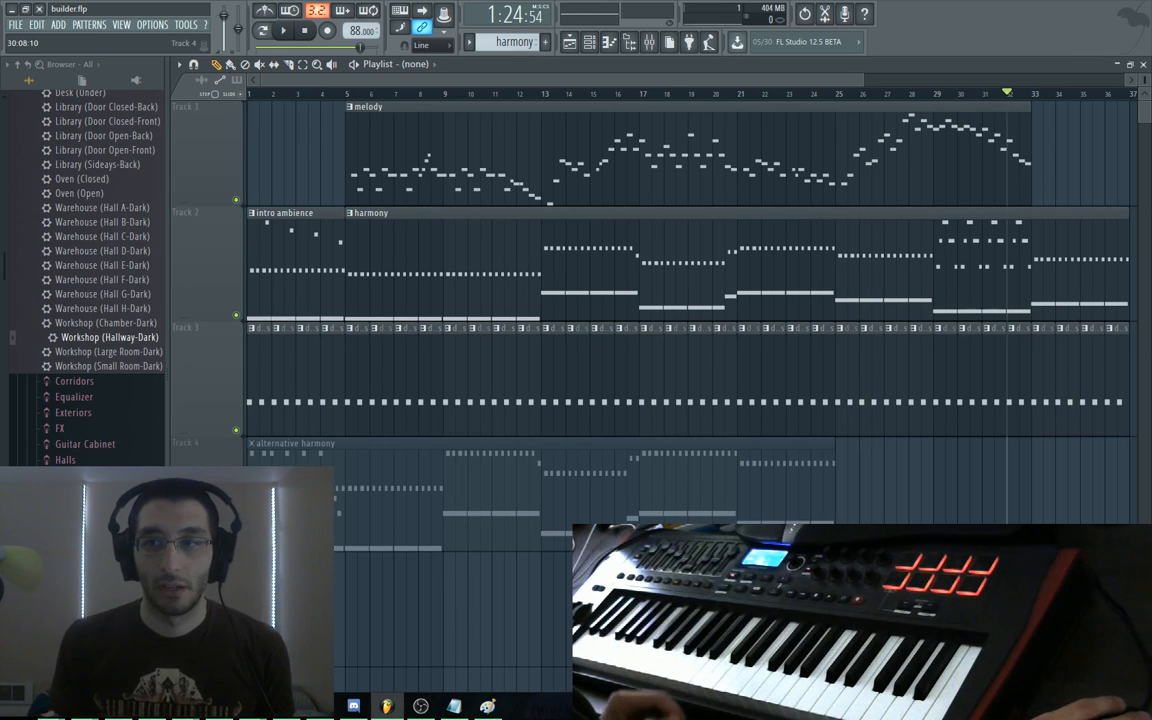
{"action": "scroll", "coordinate": [720, 489], "scroll_direction": "right", "scroll_amount": 5}
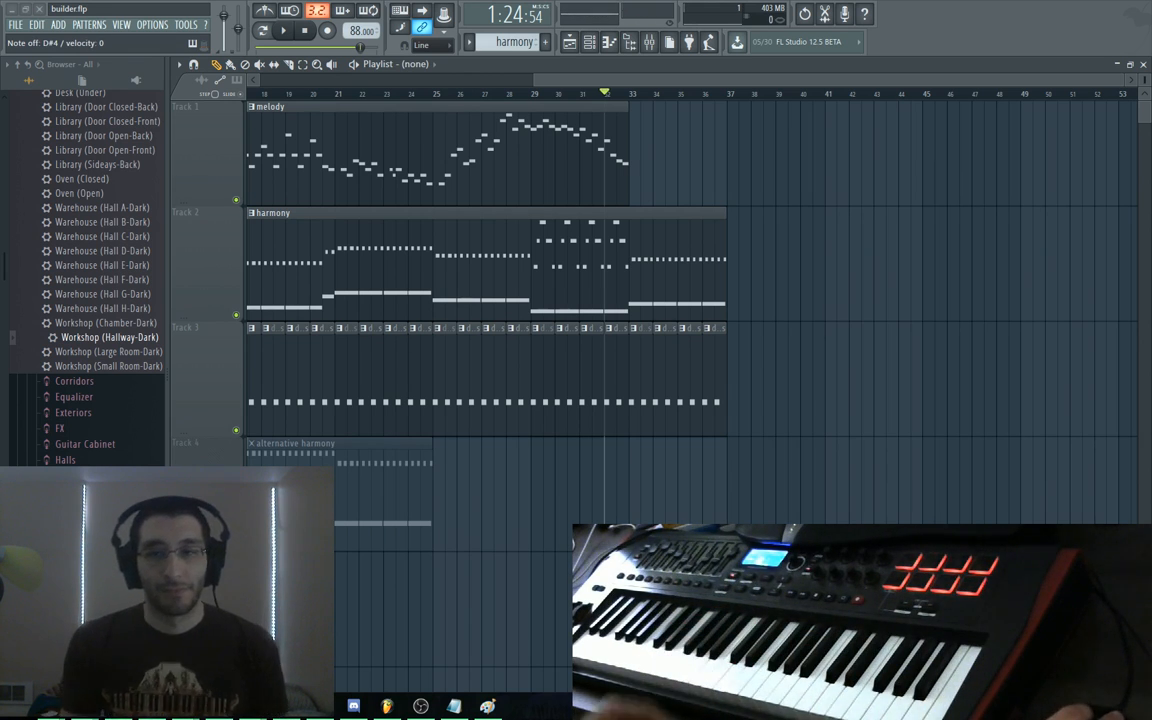
{"action": "double_click", "coordinate": [618, 173]}
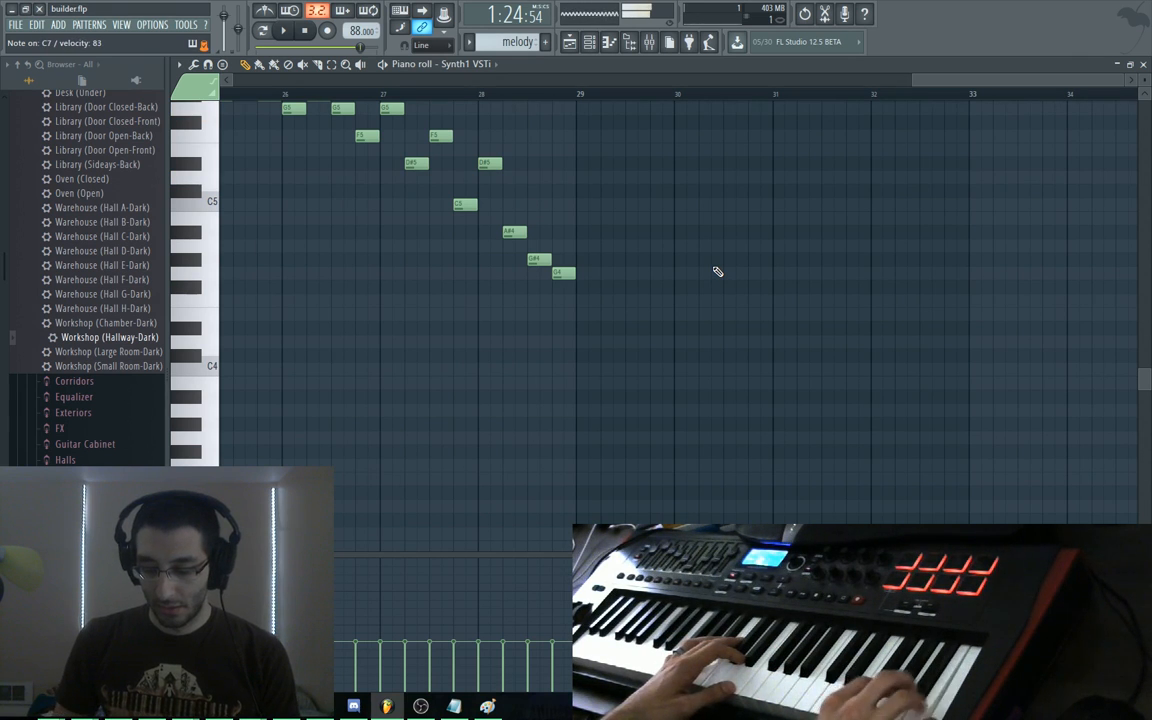
{"action": "left_click_drag", "start_coordinate": [618, 311], "coordinate": [585, 367]}
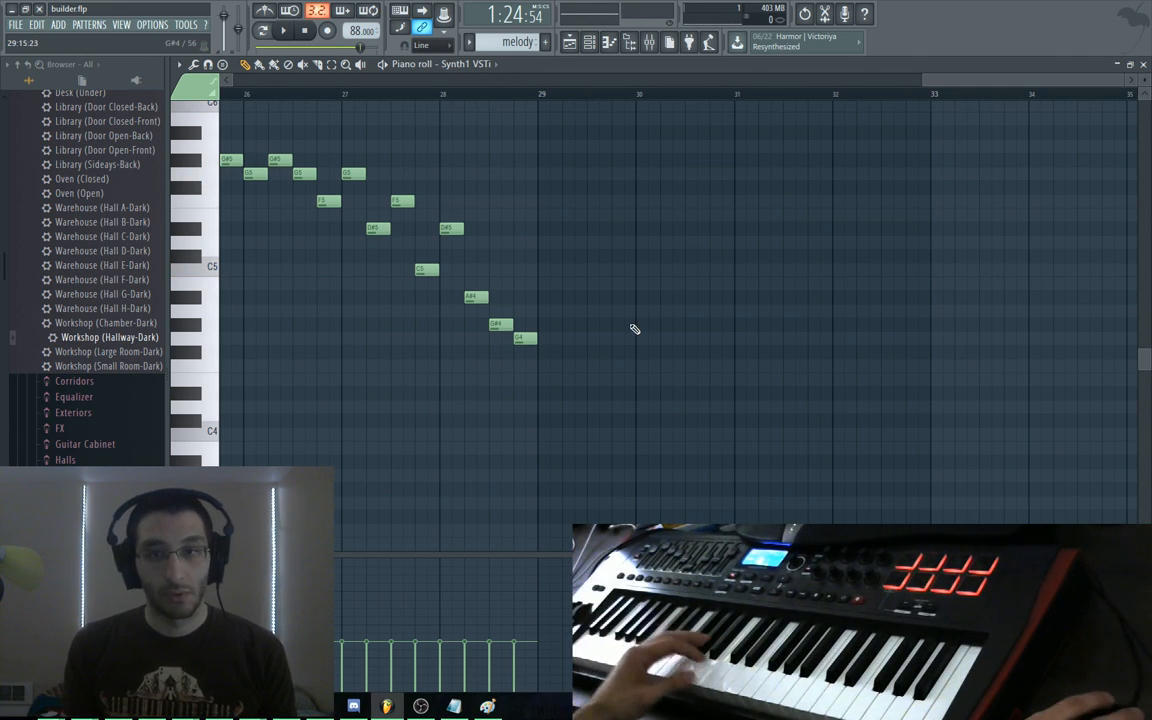
Draw a rising run from bar 29: G4, G#4, A#4, B4, C5 and C#5
{"action": "left_click", "coordinate": [550, 349]}
{"action": "left_click_drag", "start_coordinate": [549, 345], "coordinate": [550, 338]}
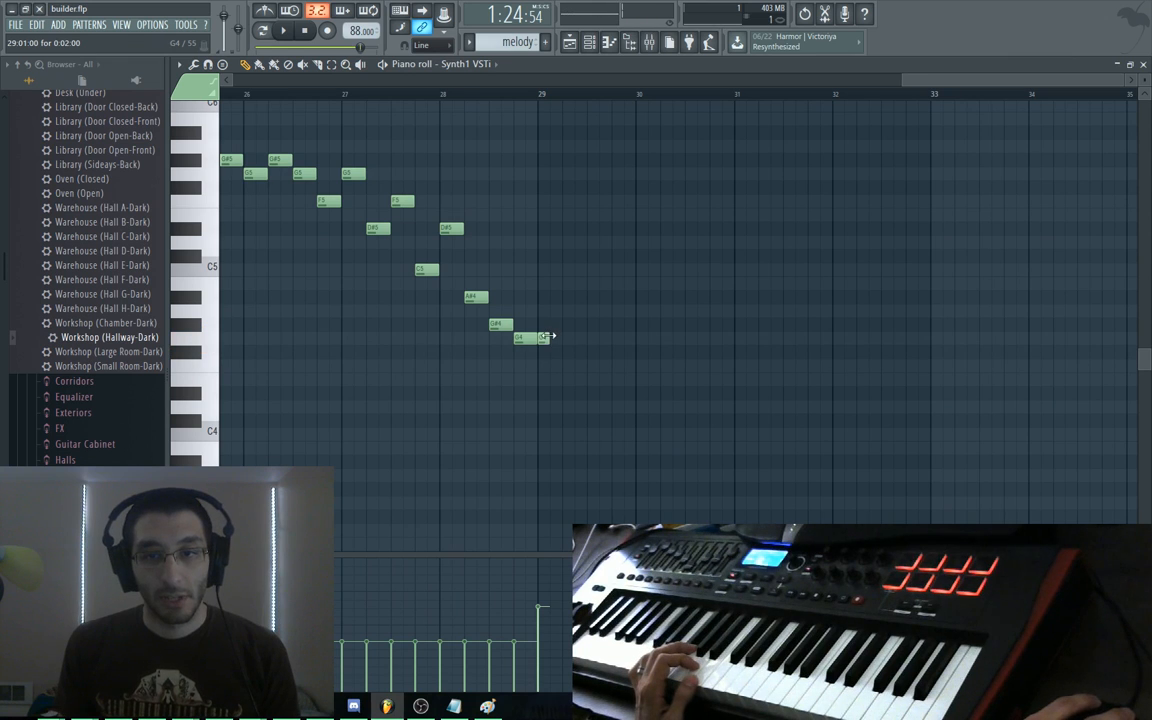
{"action": "left_click", "coordinate": [565, 322]}
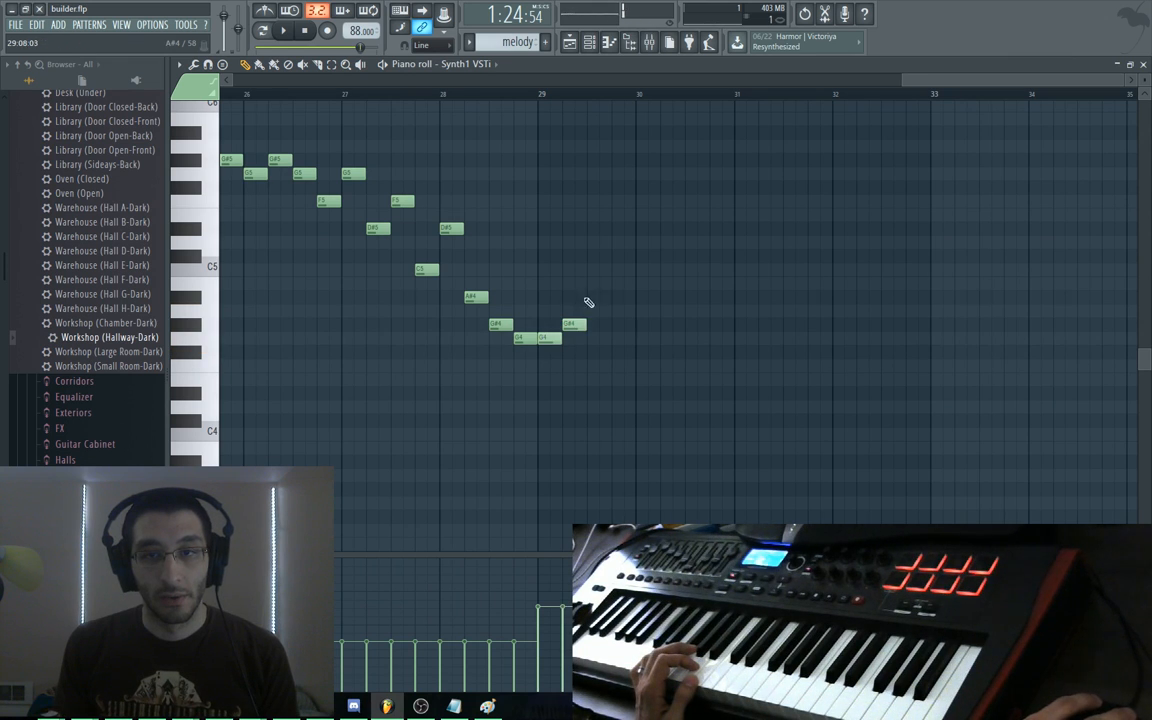
{"action": "left_click", "coordinate": [586, 297]}
{"action": "left_click", "coordinate": [612, 284]}
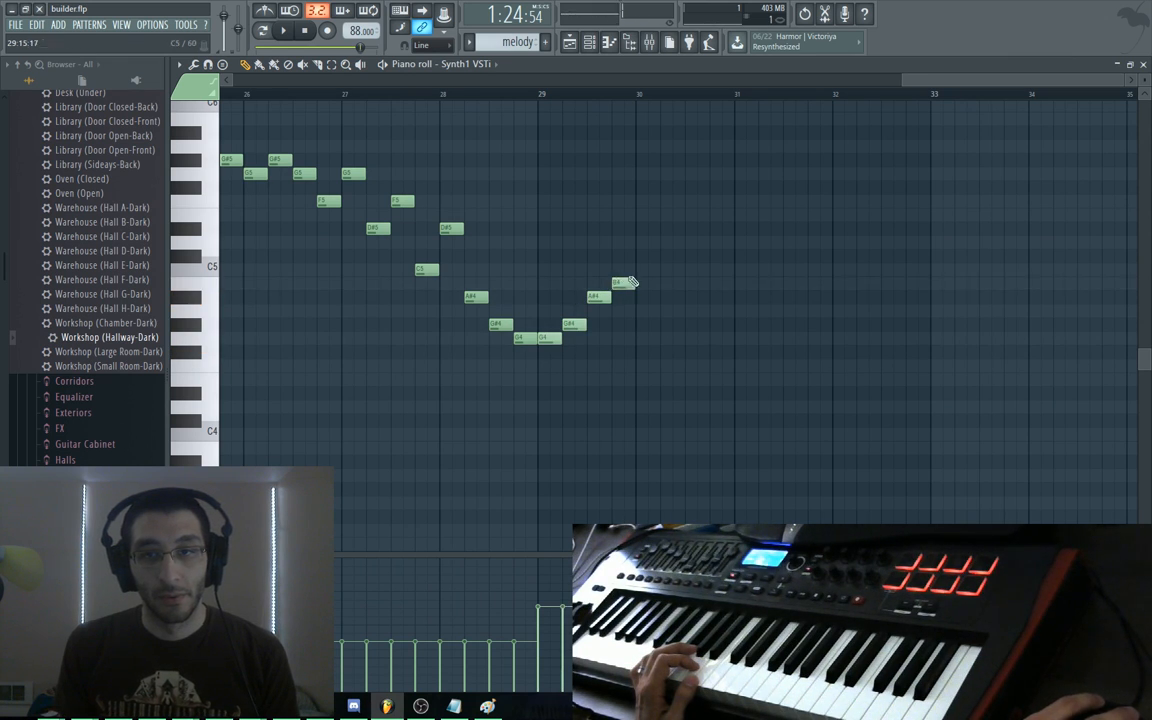
{"action": "left_click", "coordinate": [638, 269]}
{"action": "left_click", "coordinate": [660, 255]}
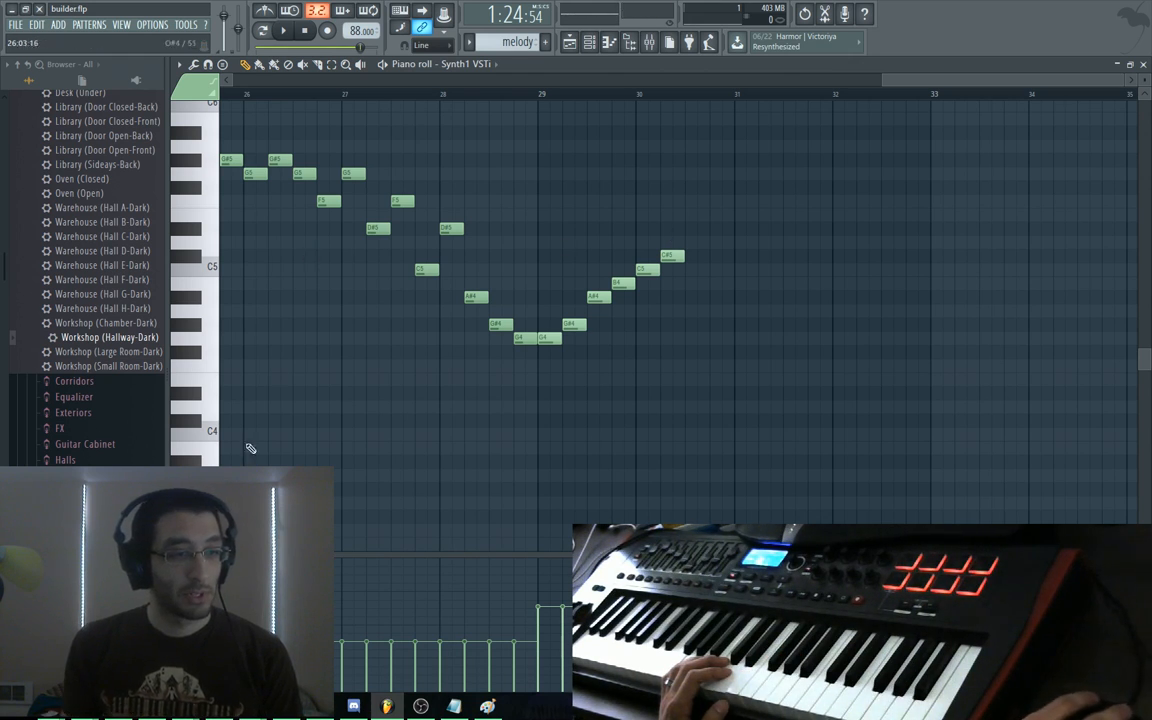
Search the web for 'musical modes dorian ionian' in a new browser tab
{"action": "key", "text": "alt+Tab"}
{"action": "key", "text": "ctrl+t"}
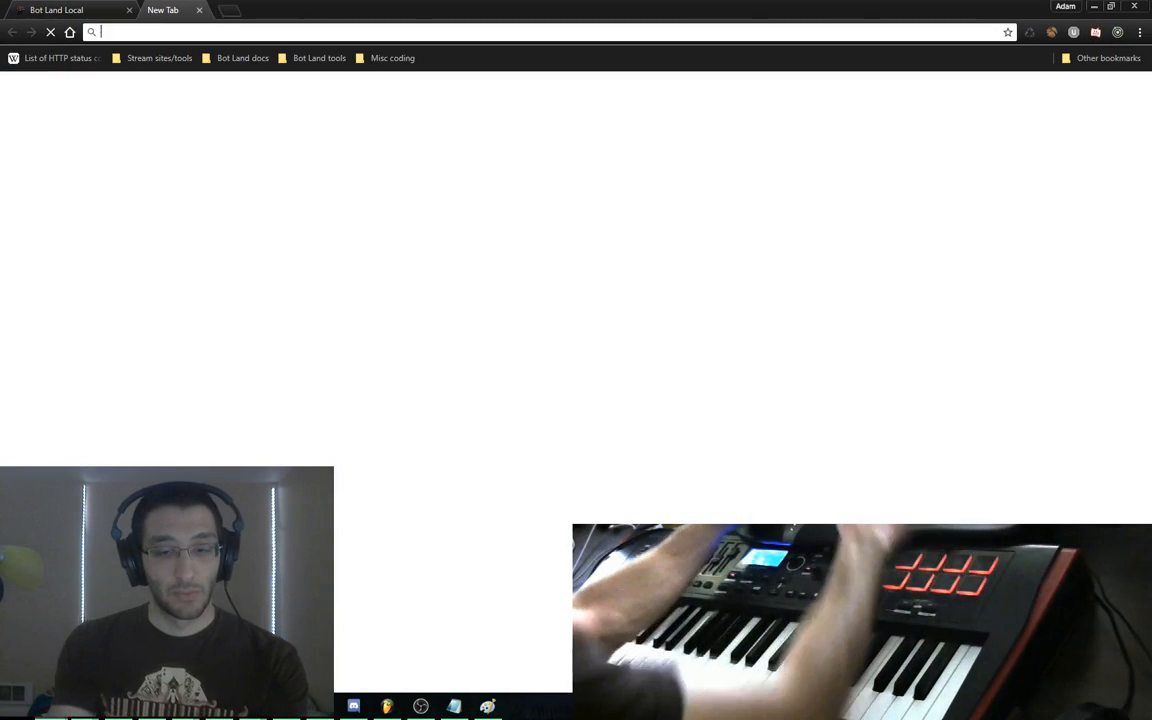
{"action": "type", "text": "musical modes d"}
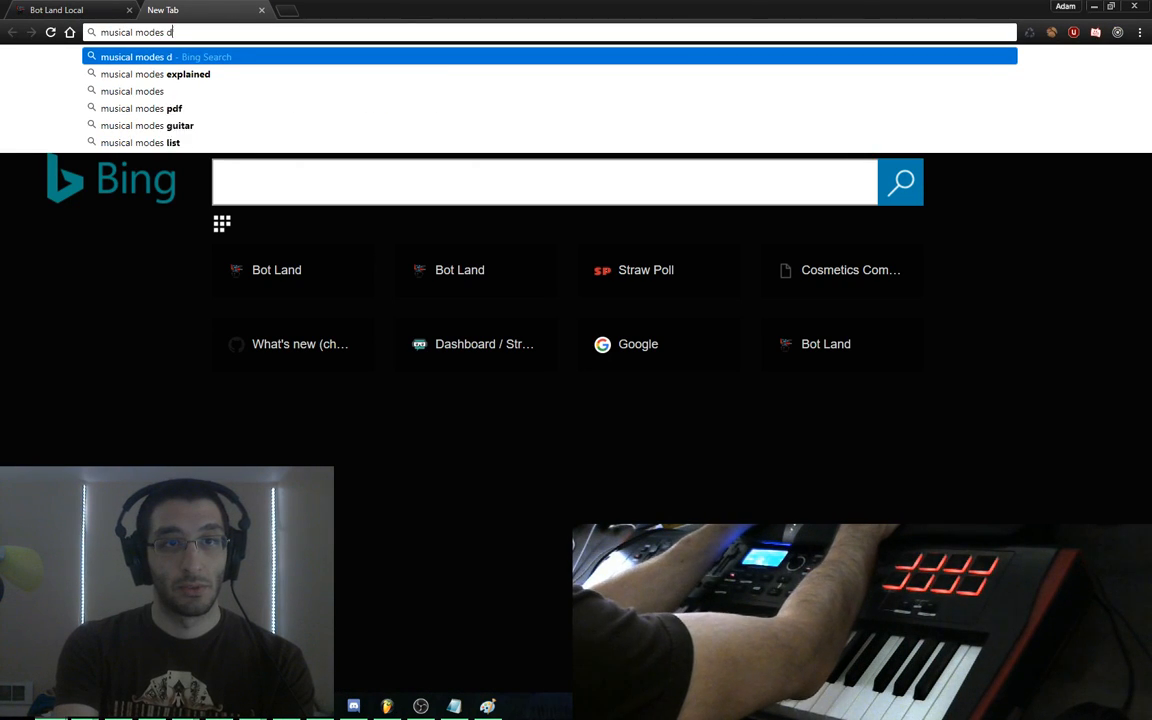
{"action": "type", "text": "orian ionian"}
{"action": "key", "text": "Return"}
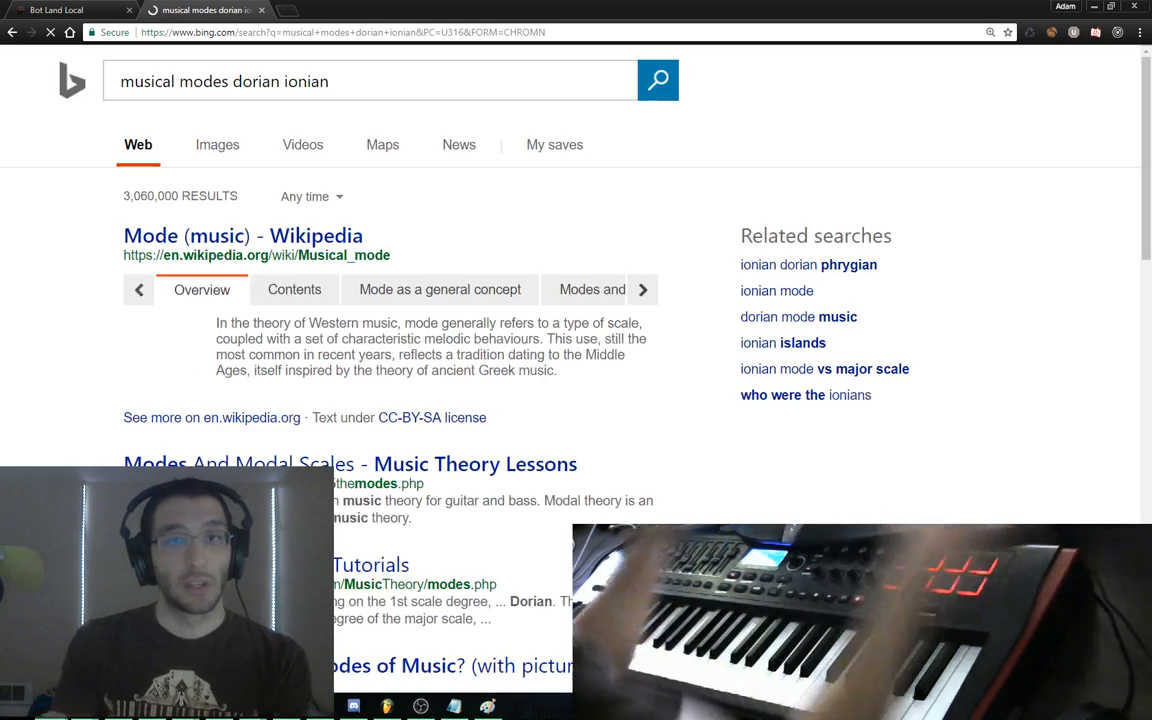
Open the Wikipedia Mode (music) article at its Locrian section and select the heading
{"action": "left_click", "coordinate": [342, 237]}
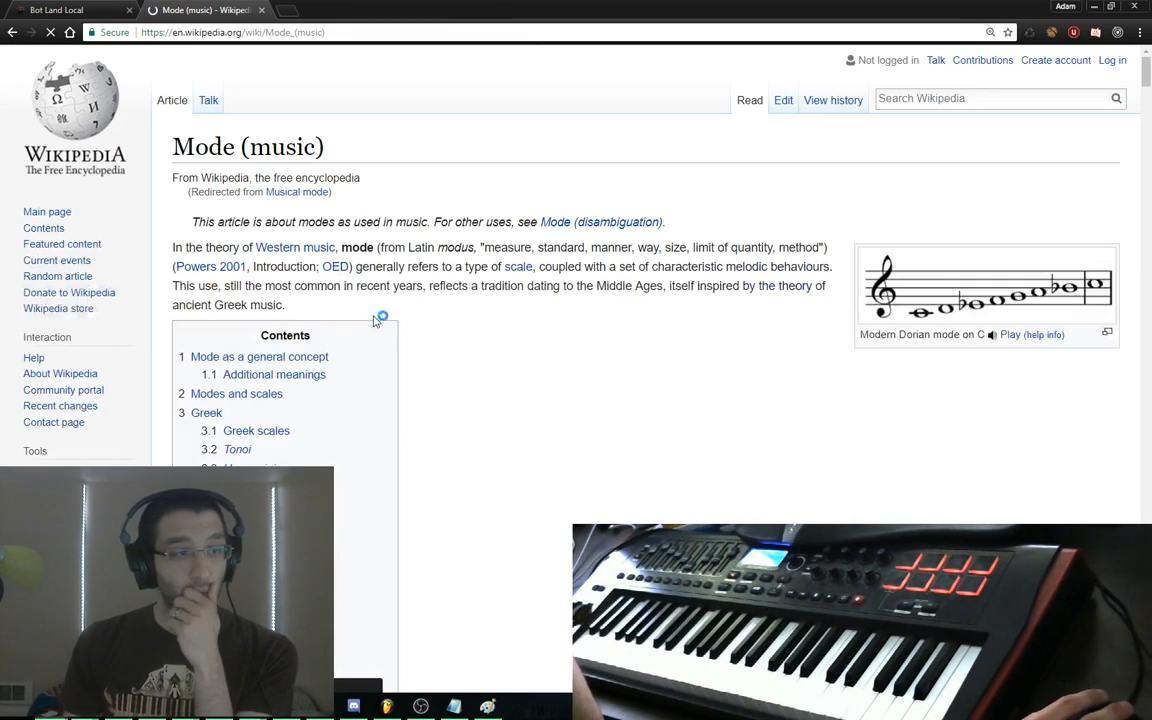
{"action": "scroll", "coordinate": [380, 339], "scroll_direction": "down", "scroll_amount": 3}
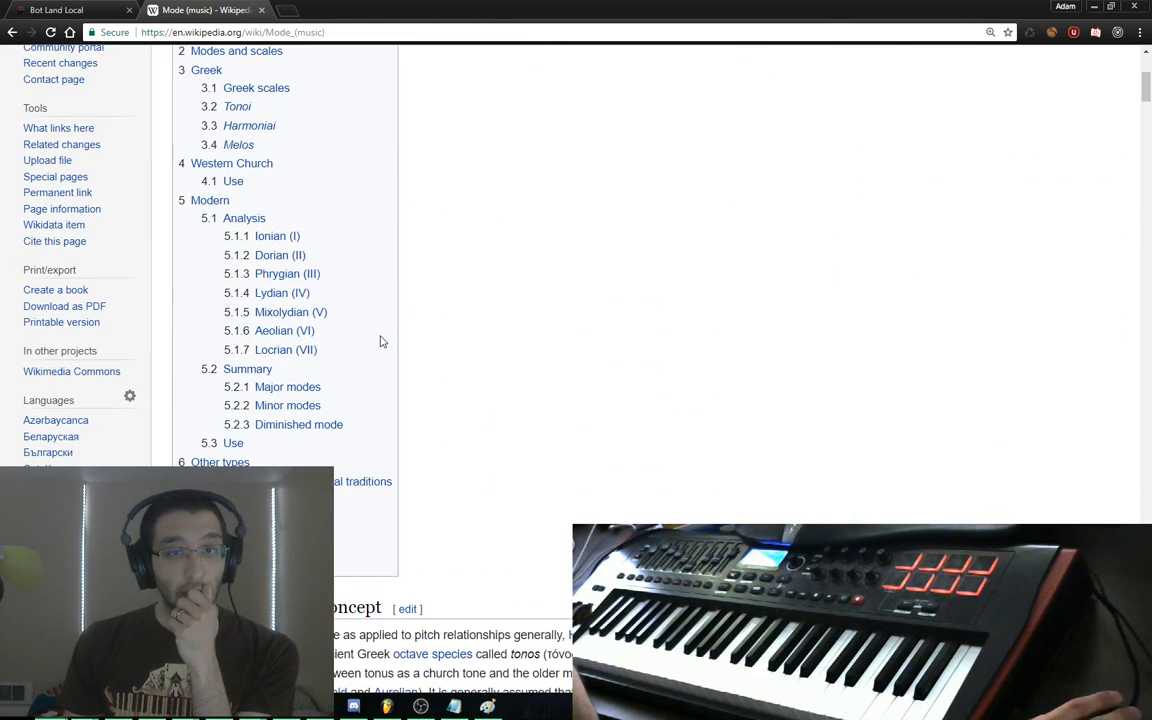
{"action": "left_click", "coordinate": [290, 350]}
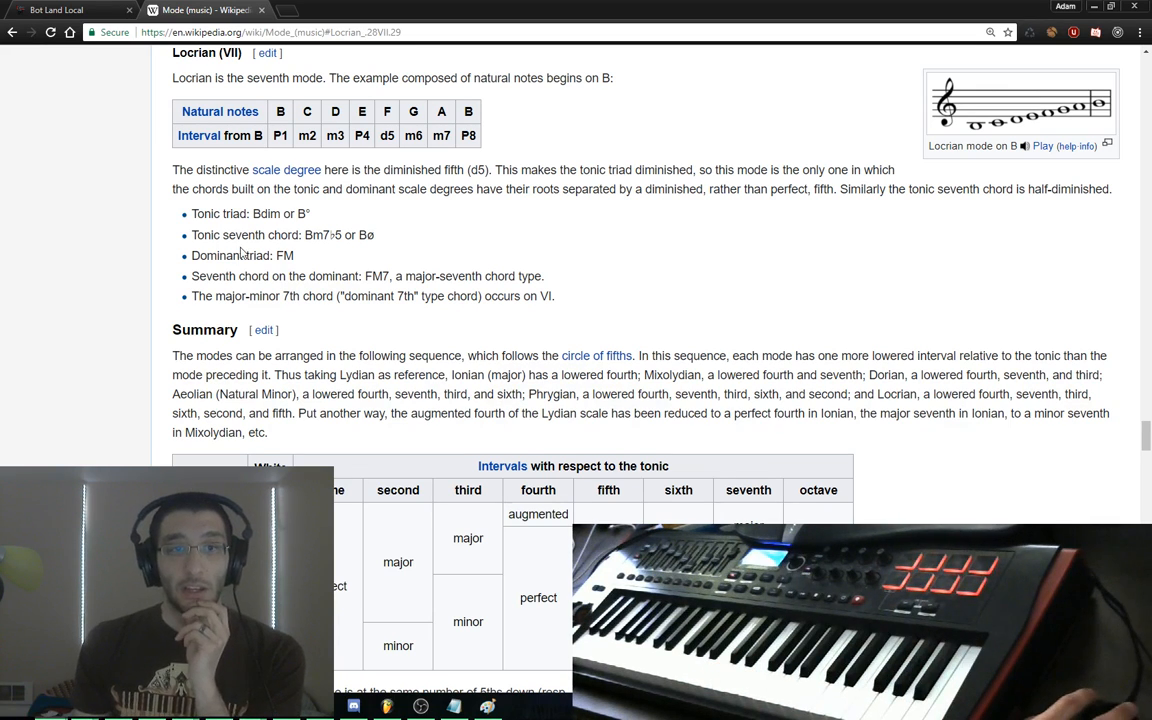
{"action": "scroll", "coordinate": [206, 145], "scroll_direction": "up", "scroll_amount": 1}
{"action": "left_click_drag", "start_coordinate": [173, 122], "coordinate": [262, 130]}
Close the Wikipedia tab and extend the melody's rising run with D5, D#5 and F5
{"action": "left_click", "coordinate": [540, 140]}
{"action": "key", "text": "ctrl+w"}
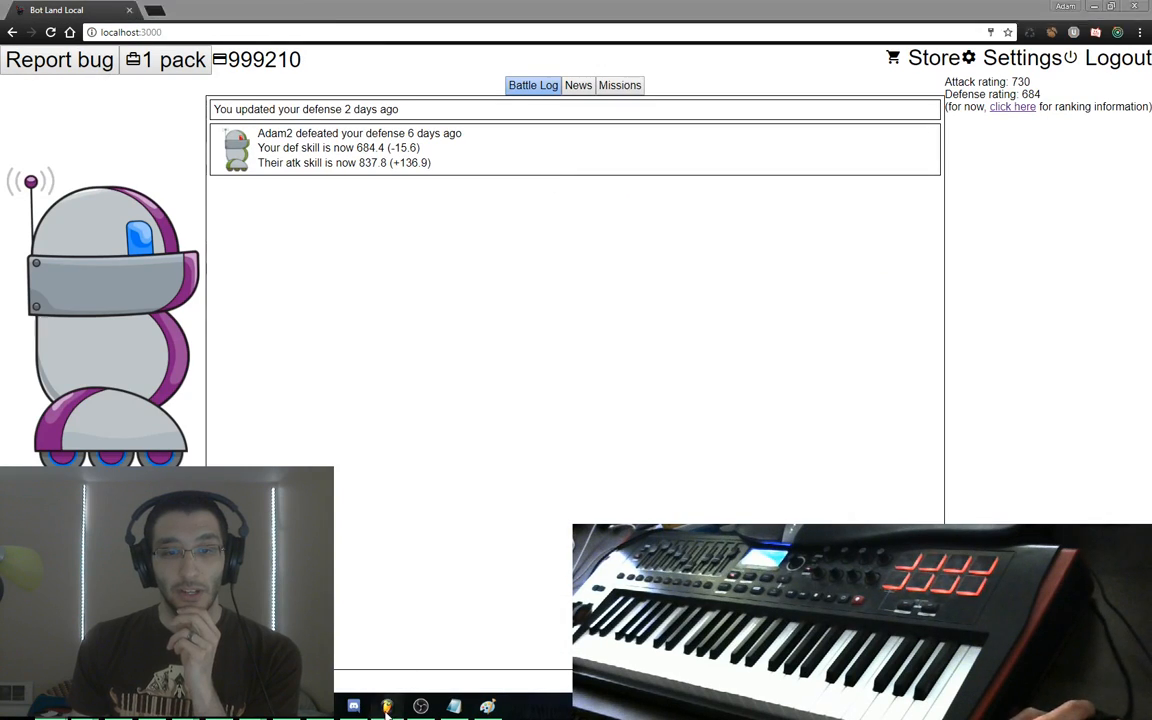
{"action": "key", "text": "alt+Tab"}
{"action": "left_click_drag", "start_coordinate": [638, 352], "coordinate": [557, 343]}
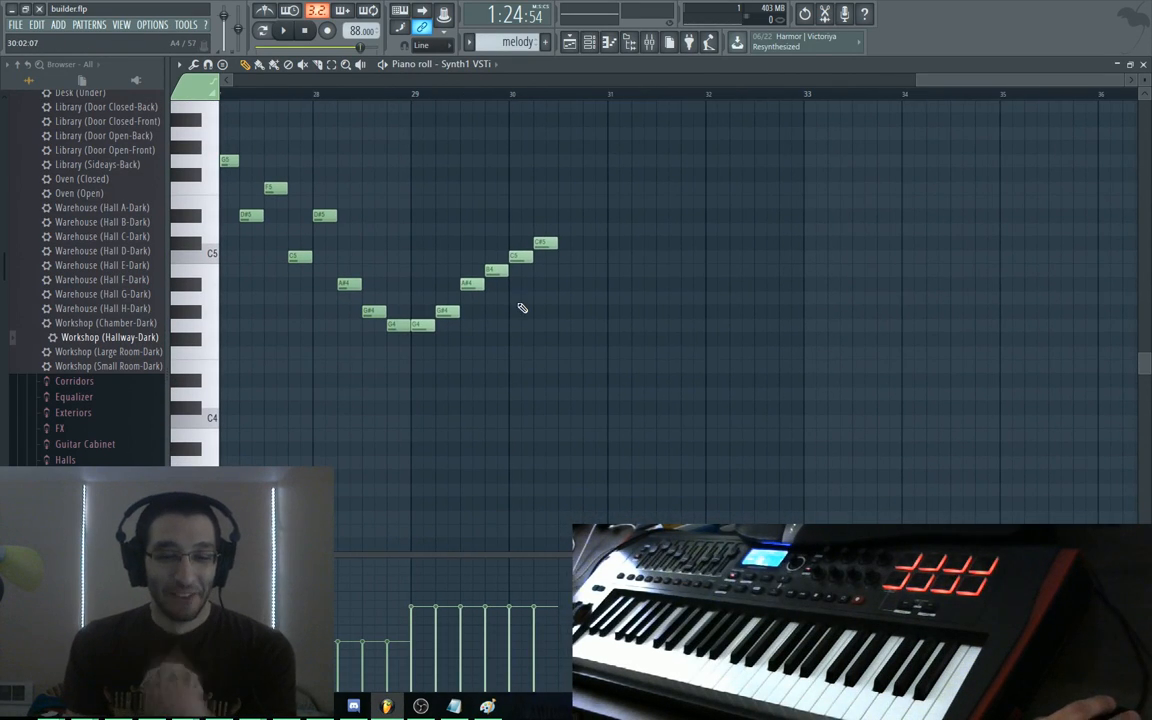
{"action": "left_click_drag", "start_coordinate": [417, 268], "coordinate": [541, 232]}
{"action": "left_click", "coordinate": [558, 215]}
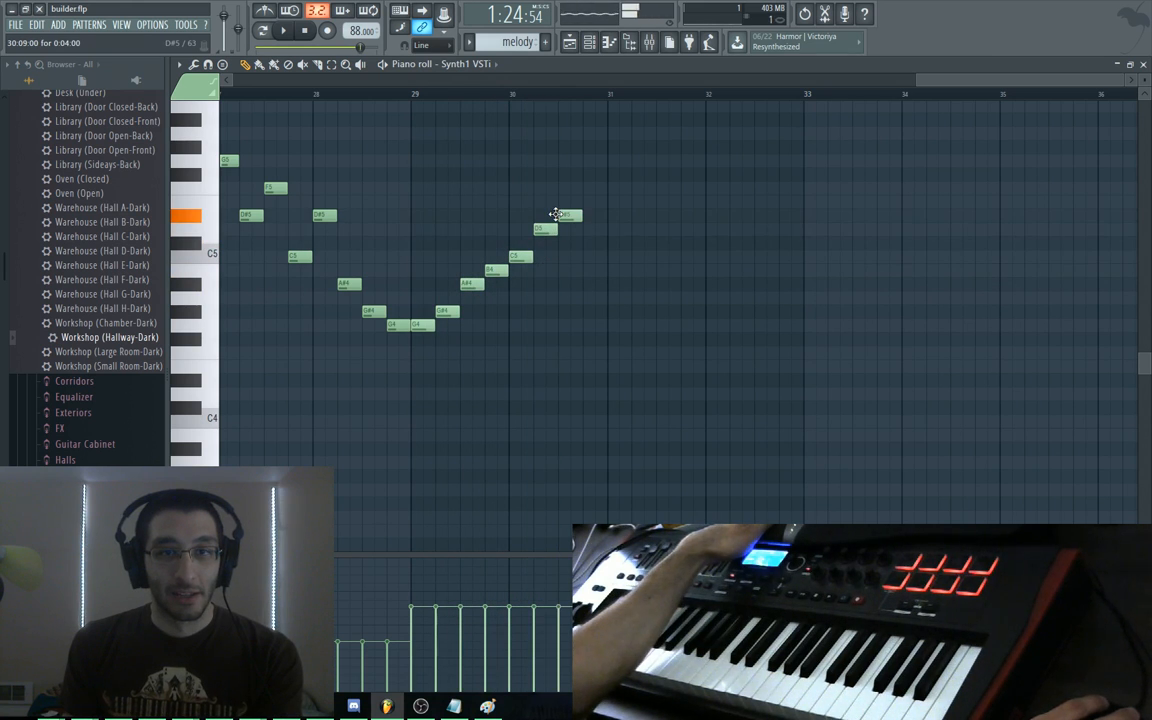
{"action": "left_click_drag", "start_coordinate": [410, 252], "coordinate": [548, 254]}
{"action": "left_click", "coordinate": [588, 188]}
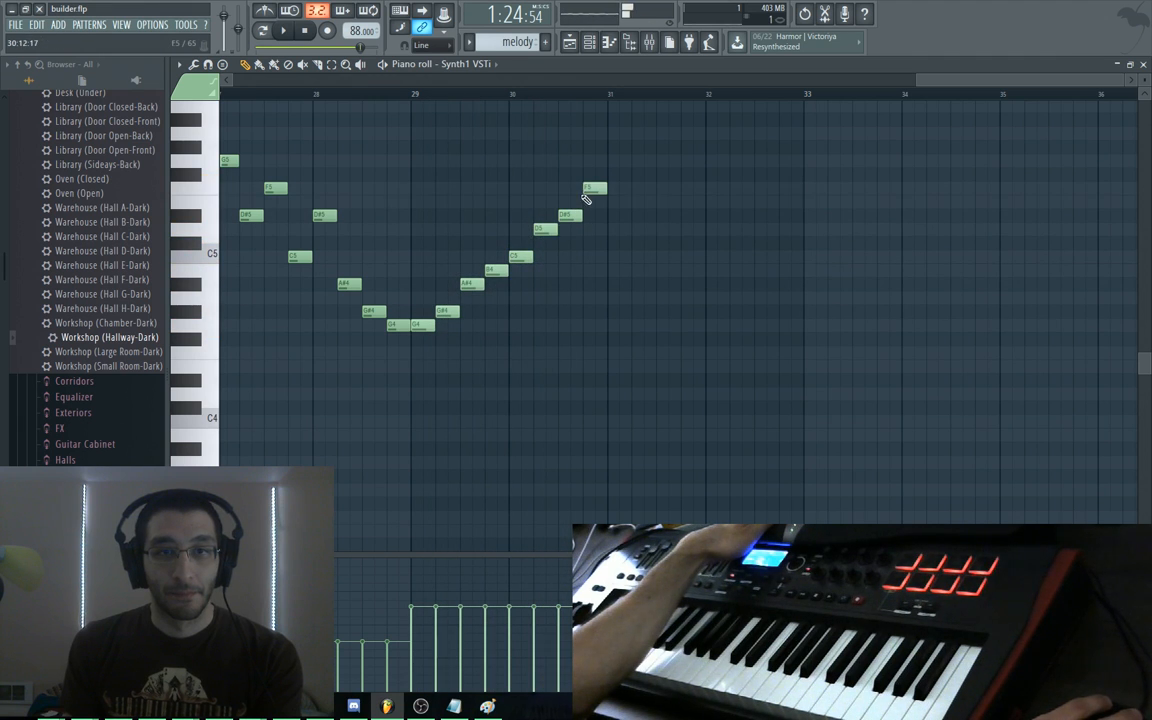
Duplicate the G4–F5 run an octave higher and add a final note at bar 33
{"action": "left_click_drag", "start_coordinate": [643, 155], "coordinate": [390, 347]}
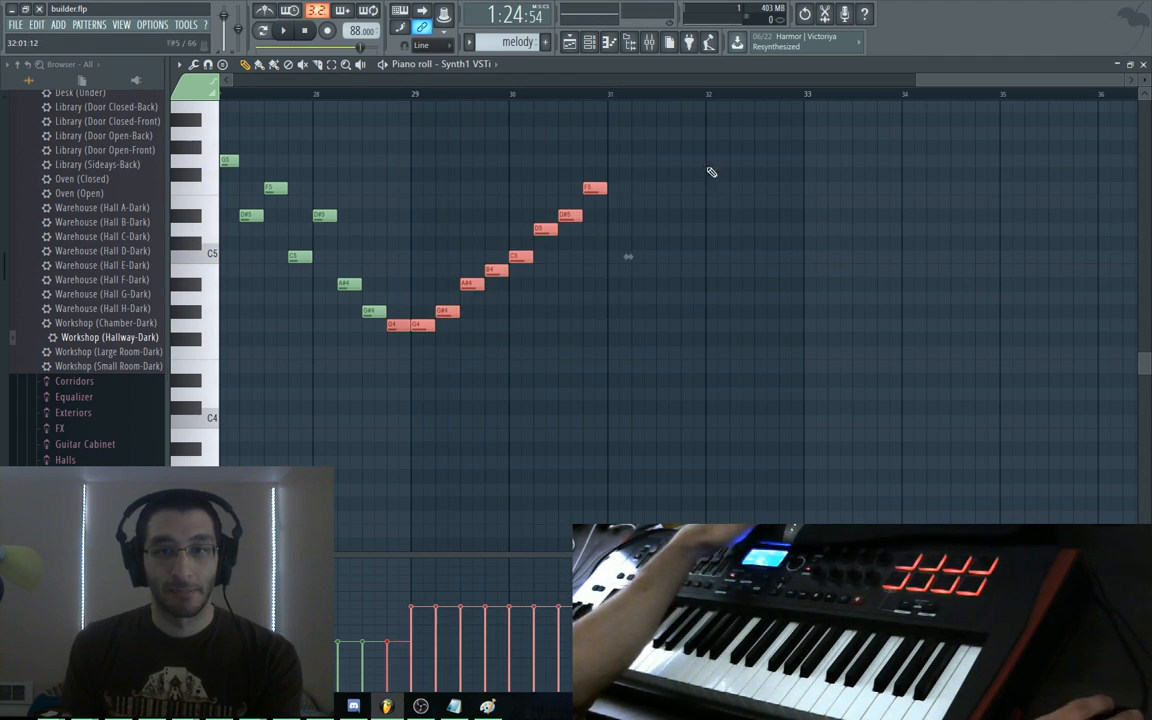
{"action": "left_click_drag", "start_coordinate": [698, 155], "coordinate": [420, 335]}
{"action": "key", "text": "ctrl+b"}
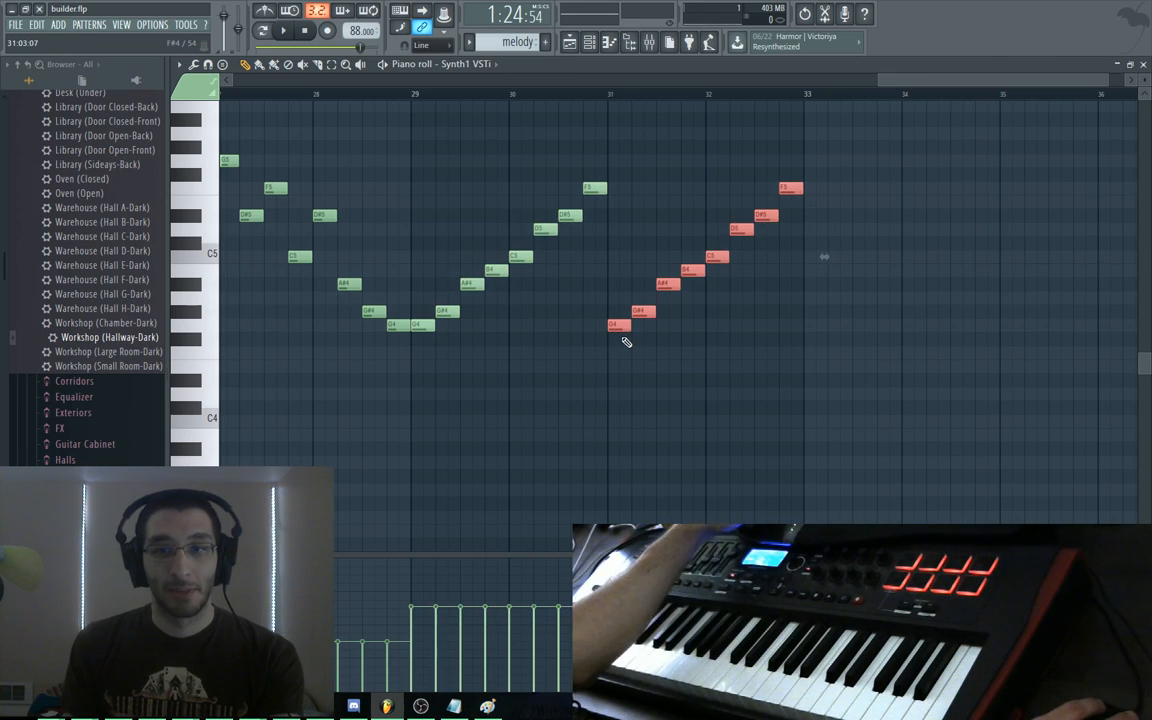
{"action": "key", "text": "ctrl+Up"}
{"action": "left_click_drag", "start_coordinate": [650, 297], "coordinate": [496, 437]}
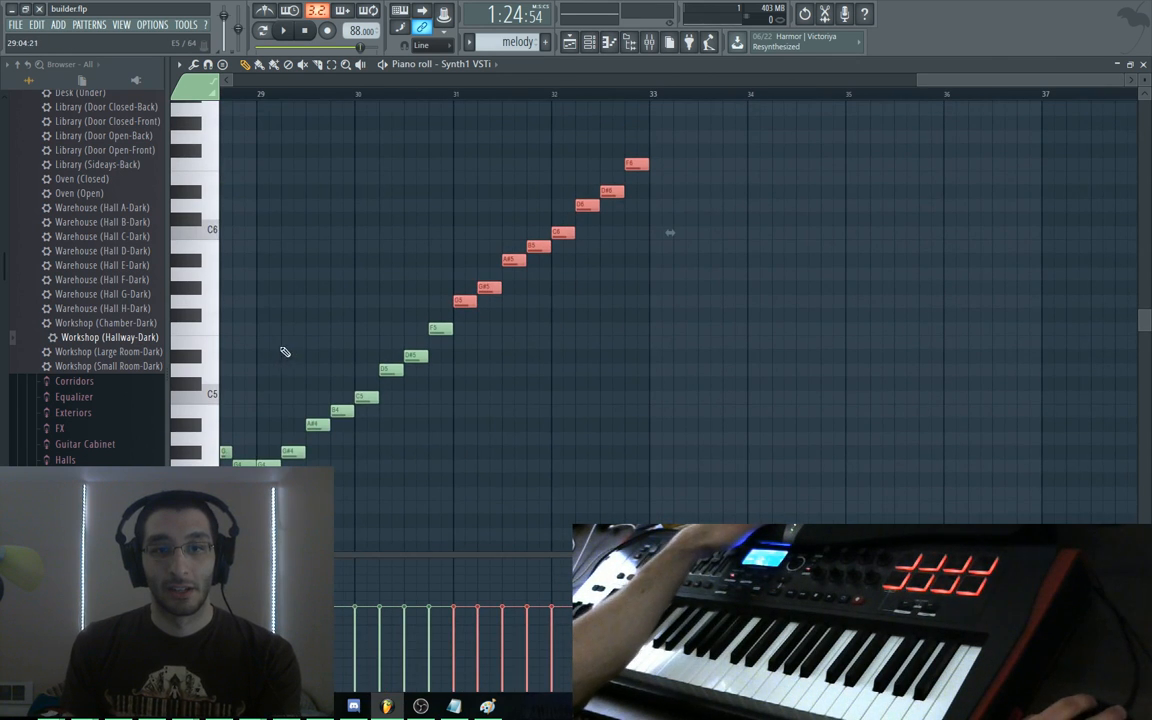
{"action": "left_click_drag", "start_coordinate": [274, 350], "coordinate": [632, 334]}
{"action": "left_click_drag", "start_coordinate": [652, 130], "coordinate": [653, 147]}
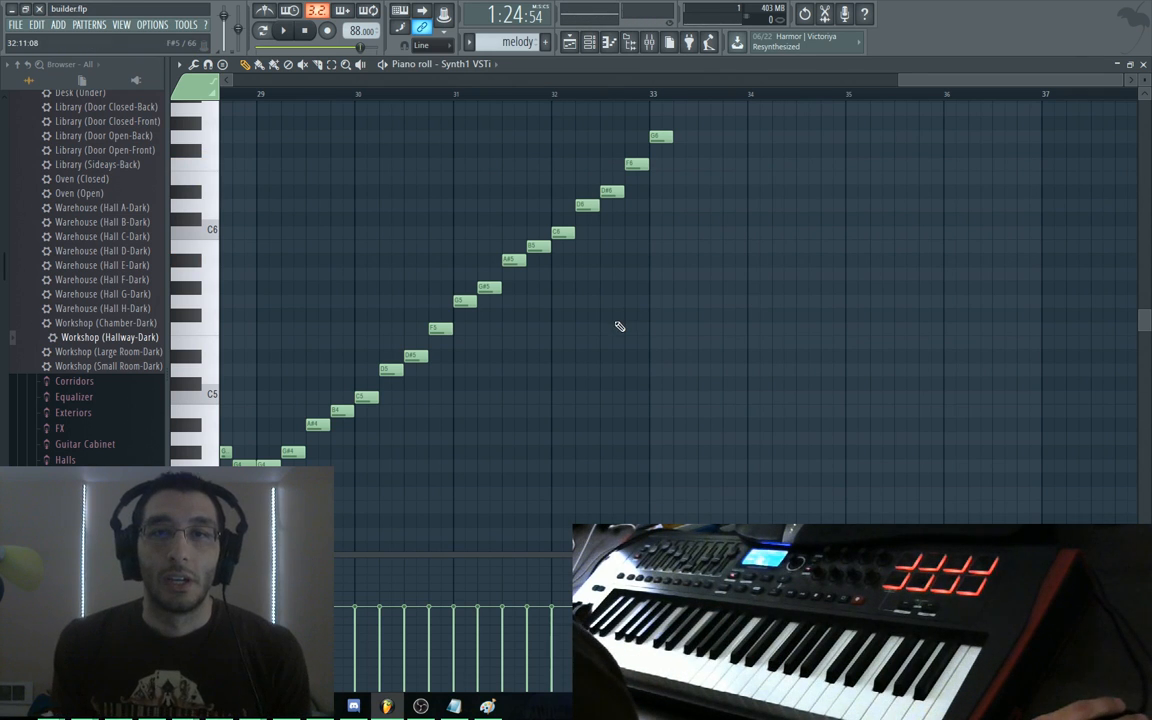
{"action": "left_click", "coordinate": [658, 94]}
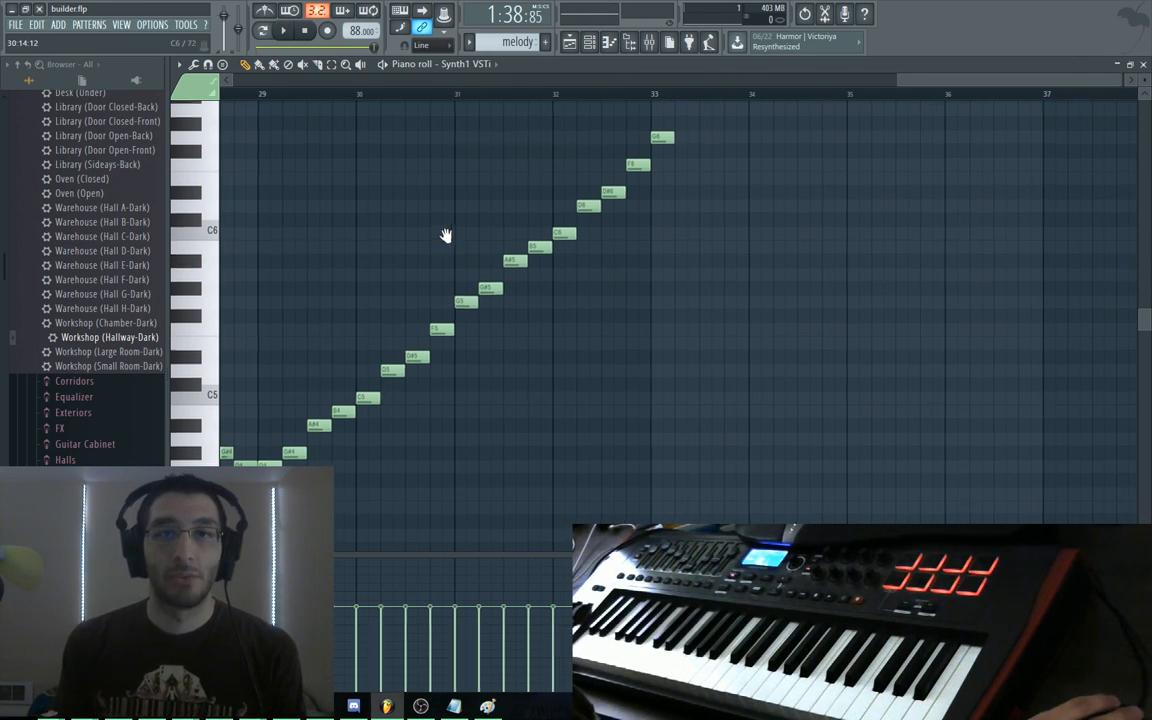
{"action": "left_click_drag", "start_coordinate": [445, 237], "coordinate": [506, 301]}
{"action": "left_click_drag", "start_coordinate": [447, 328], "coordinate": [462, 286]}
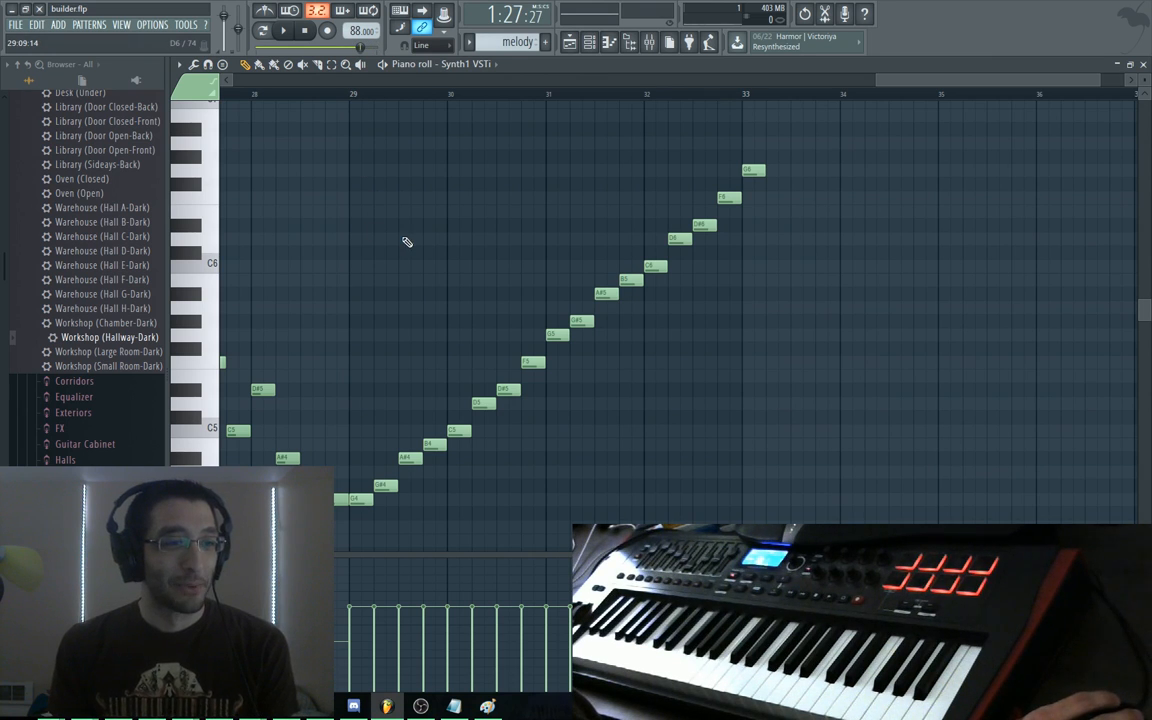
{"action": "left_click_drag", "start_coordinate": [405, 239], "coordinate": [412, 214]}
Browse the PATTERNS and ADD menus without choosing anything
{"action": "left_click", "coordinate": [89, 25]}
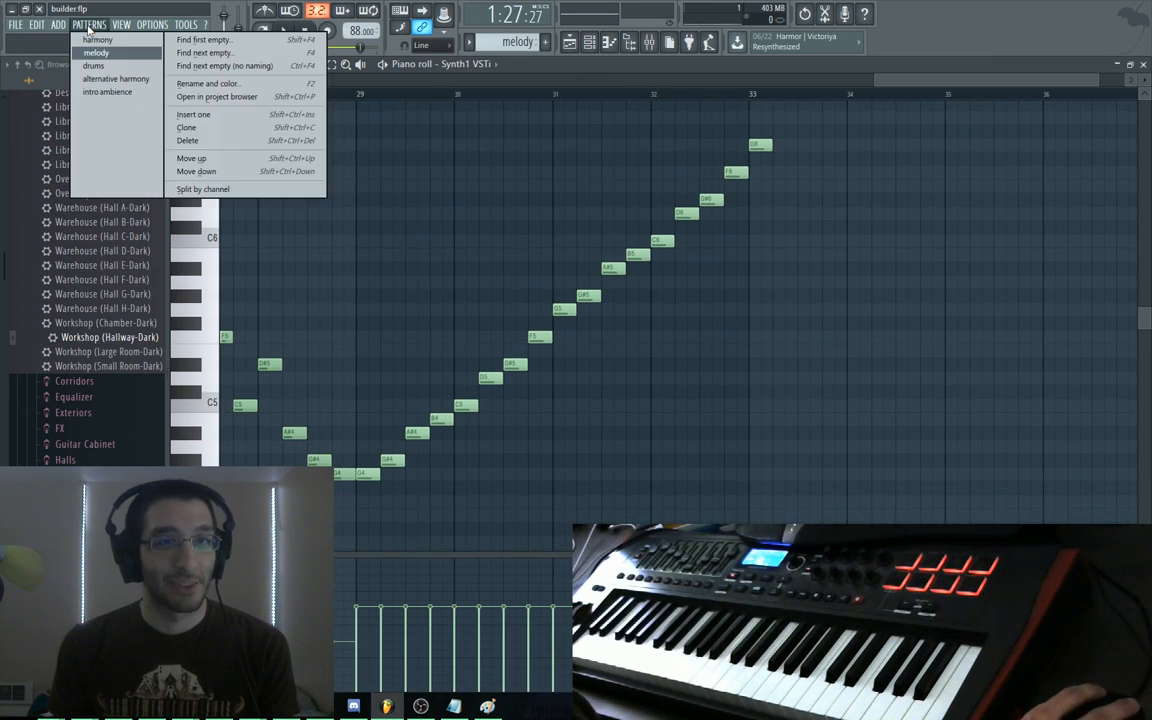
{"action": "left_click", "coordinate": [89, 26]}
{"action": "left_click", "coordinate": [89, 26]}
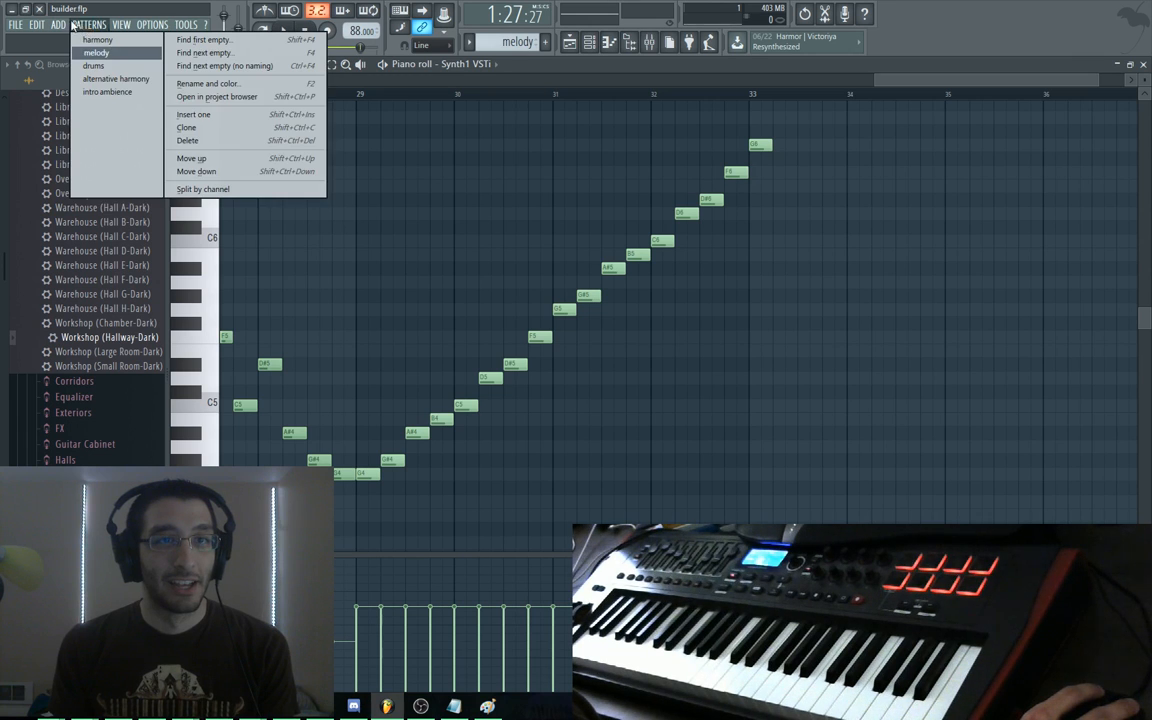
{"action": "mouse_move", "coordinate": [63, 20]}
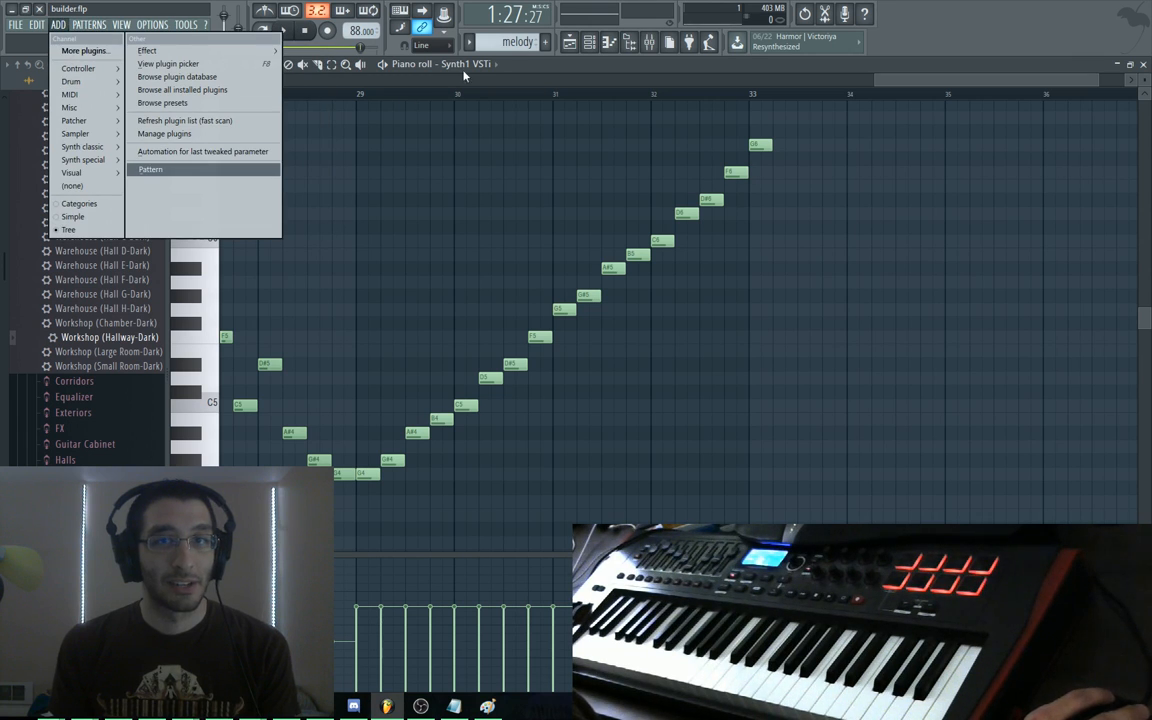
{"action": "left_click", "coordinate": [517, 67]}
Open Synth1's settings from the channel rack, then bring up the playlist
{"action": "key", "text": "F6"}
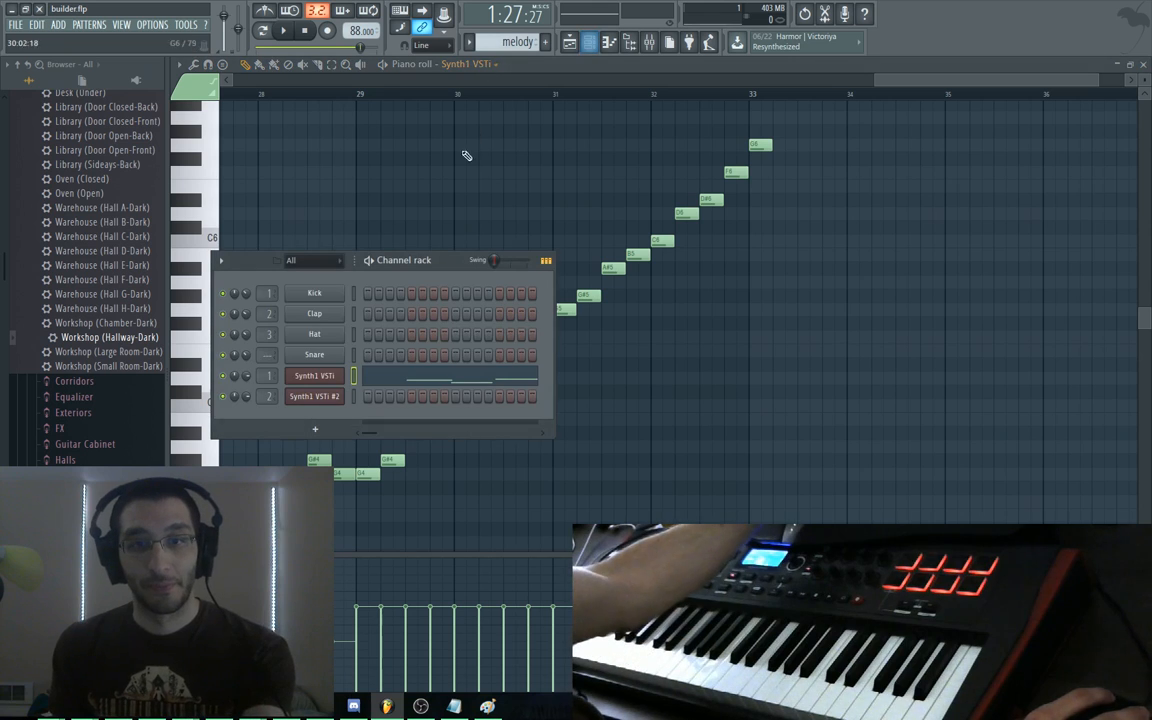
{"action": "left_click", "coordinate": [326, 377]}
{"action": "left_click_drag", "start_coordinate": [844, 128], "coordinate": [664, 110]}
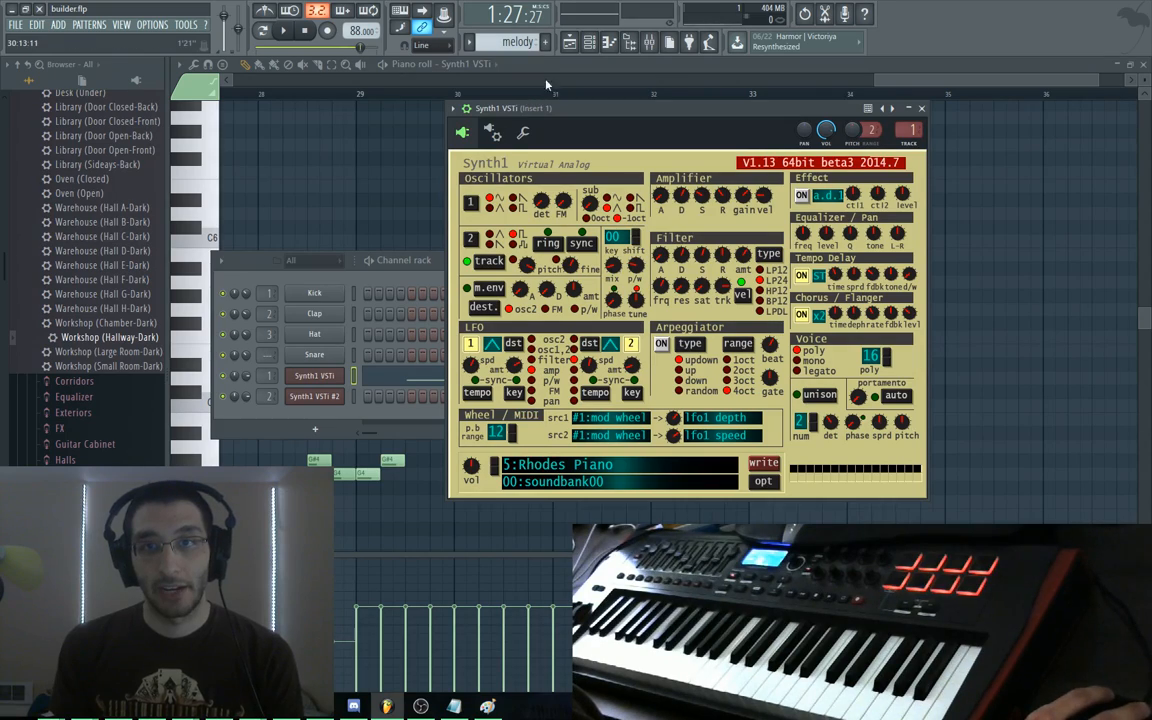
{"action": "left_click_drag", "start_coordinate": [893, 90], "coordinate": [918, 111]}
{"action": "left_click_drag", "start_coordinate": [590, 325], "coordinate": [825, 210]}
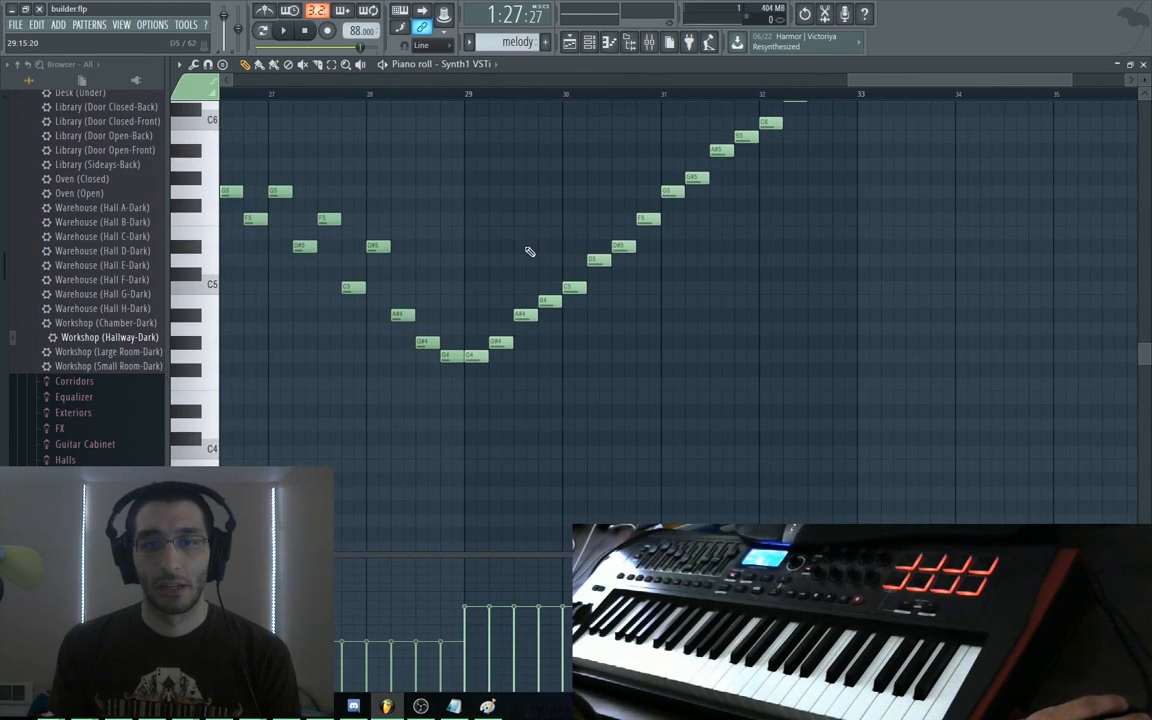
{"action": "key", "text": "F5"}
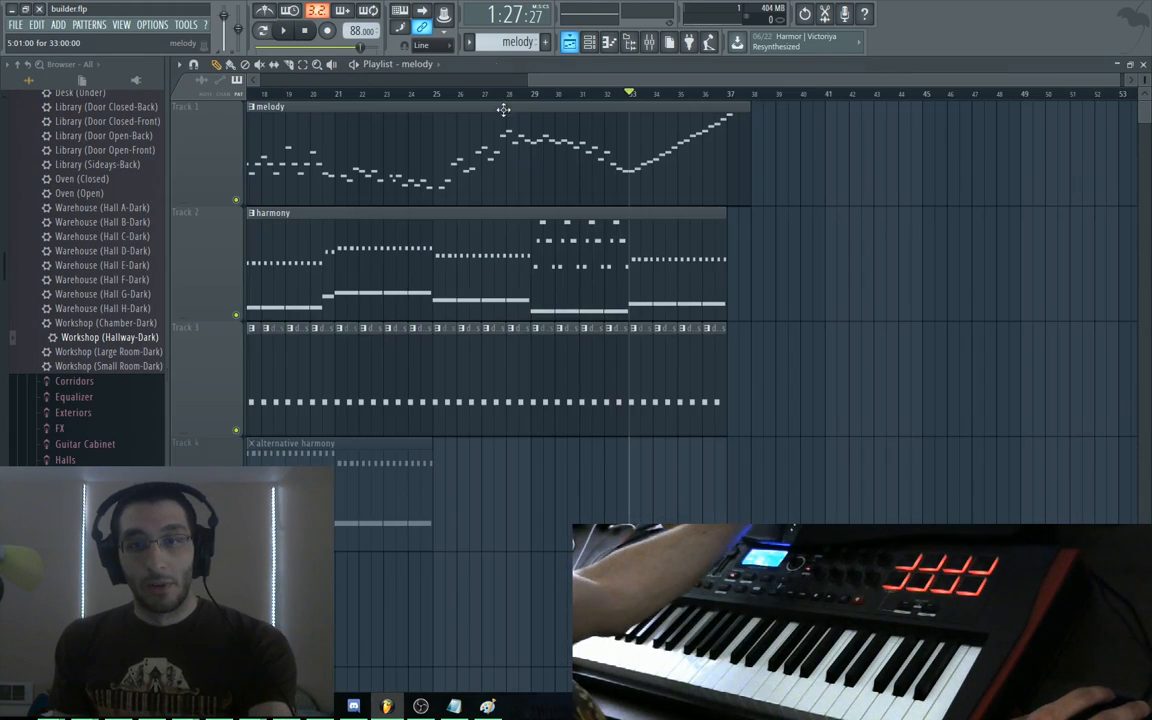
Open the harmony pattern in the piano roll, showing bars 24–29
{"action": "double_click", "coordinate": [663, 242]}
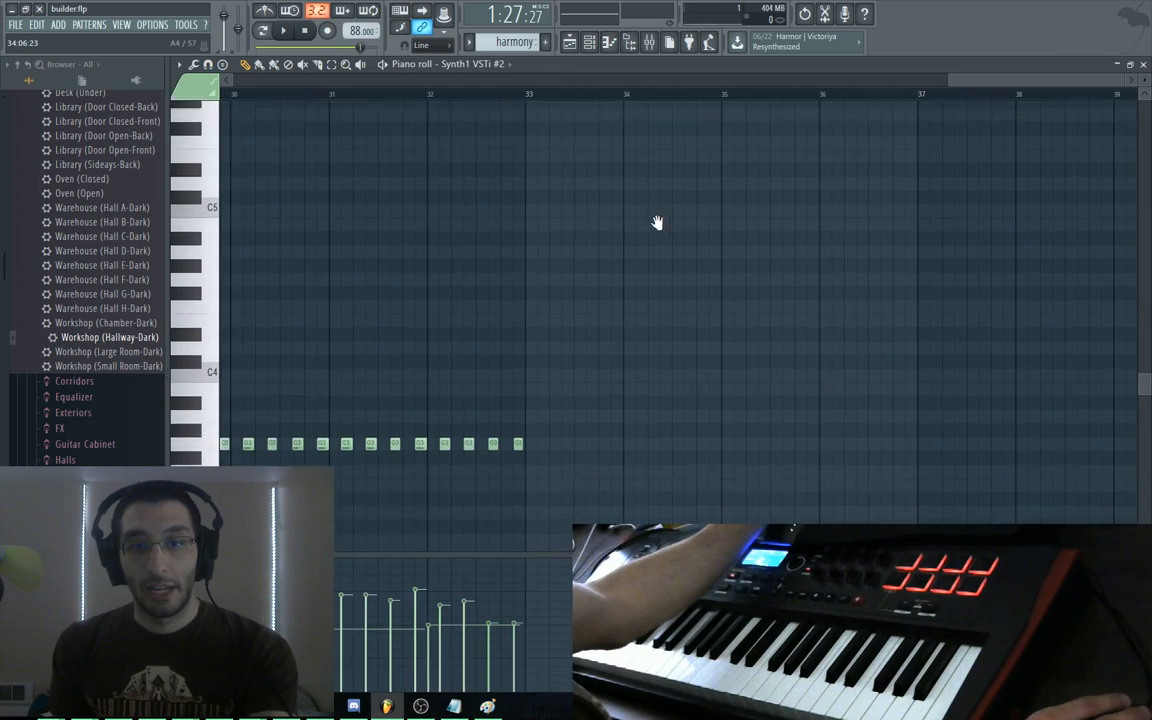
{"action": "mouse_move", "coordinate": [699, 197]}
{"action": "left_mouse_down"}
{"action": "mouse_move", "coordinate": [825, 221]}
{"action": "mouse_move", "coordinate": [1010, 319]}
{"action": "left_mouse_up"}
{"action": "left_click_drag", "start_coordinate": [418, 309], "coordinate": [586, 288]}
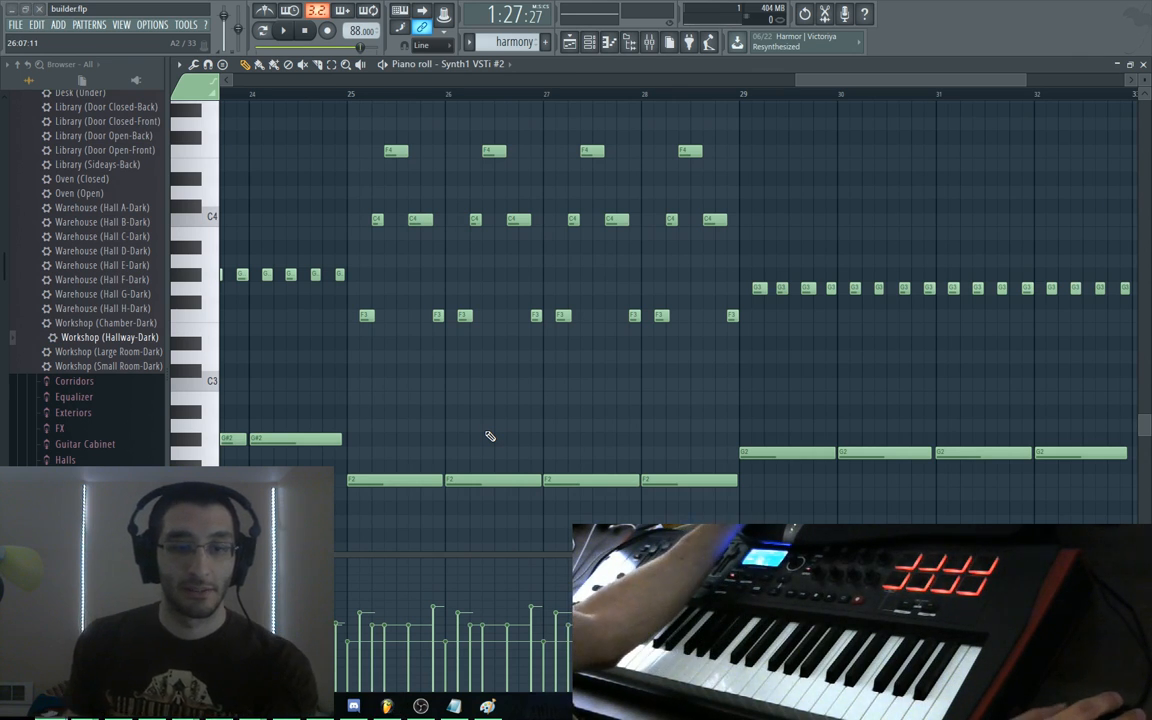
Search the web for 'vst', close the tab, and return to the harmony piano roll
{"action": "key", "text": "alt+Tab"}
{"action": "key", "text": "ctrl+t"}
{"action": "type", "text": "vst&PC=U316&FORM=CHROMN"}
{"action": "key", "text": "Return"}
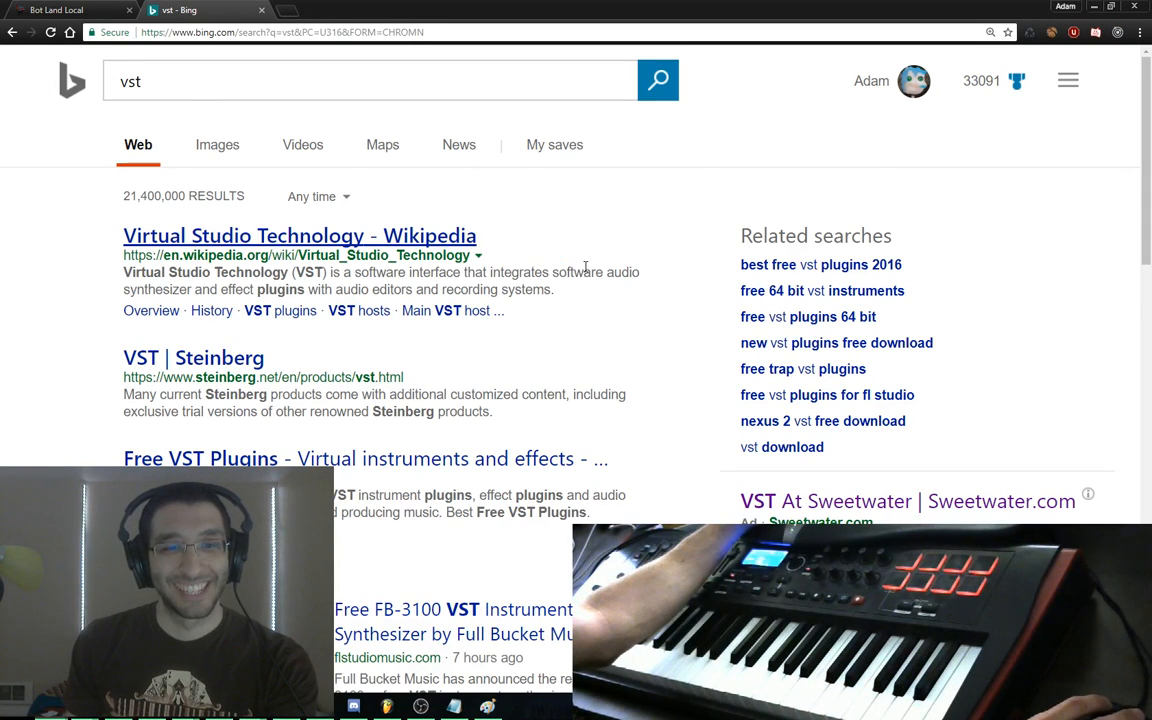
{"action": "key", "text": "ctrl+w"}
{"action": "left_click", "coordinate": [387, 704]}
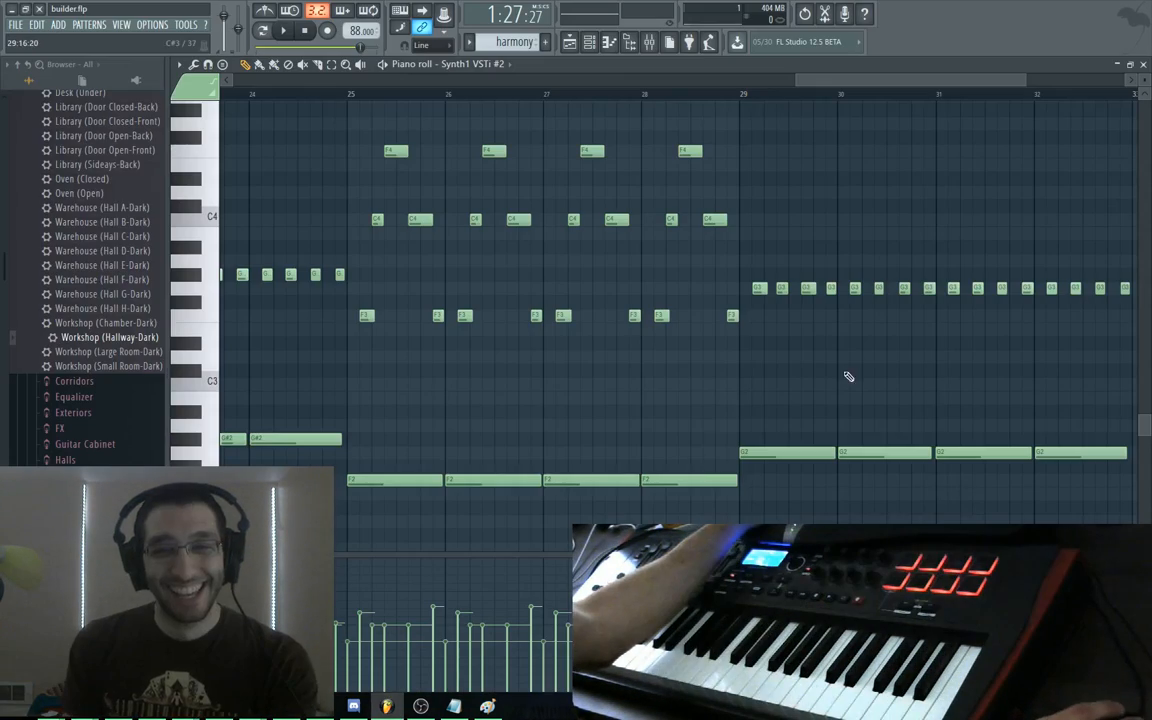
Replace bars 29–32 with a copy of the bars 25–28 chords raised two semitones
{"action": "left_click_drag", "start_coordinate": [872, 369], "coordinate": [841, 362]}
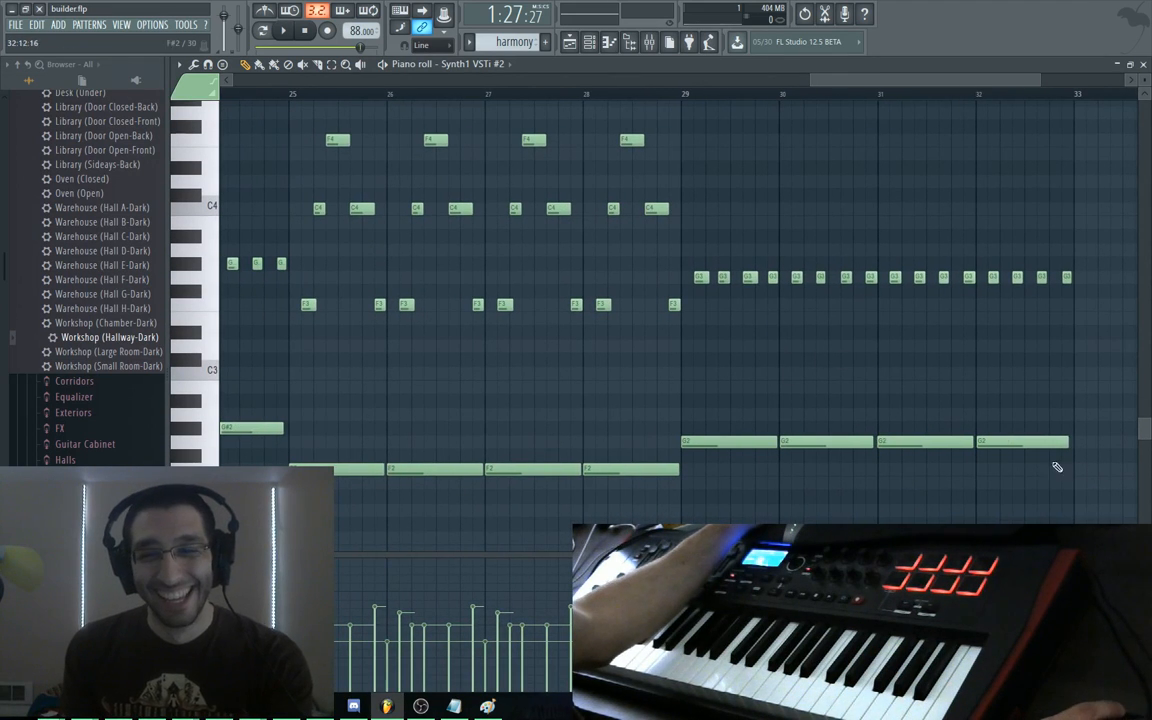
{"action": "left_click_drag", "start_coordinate": [1074, 497], "coordinate": [700, 246]}
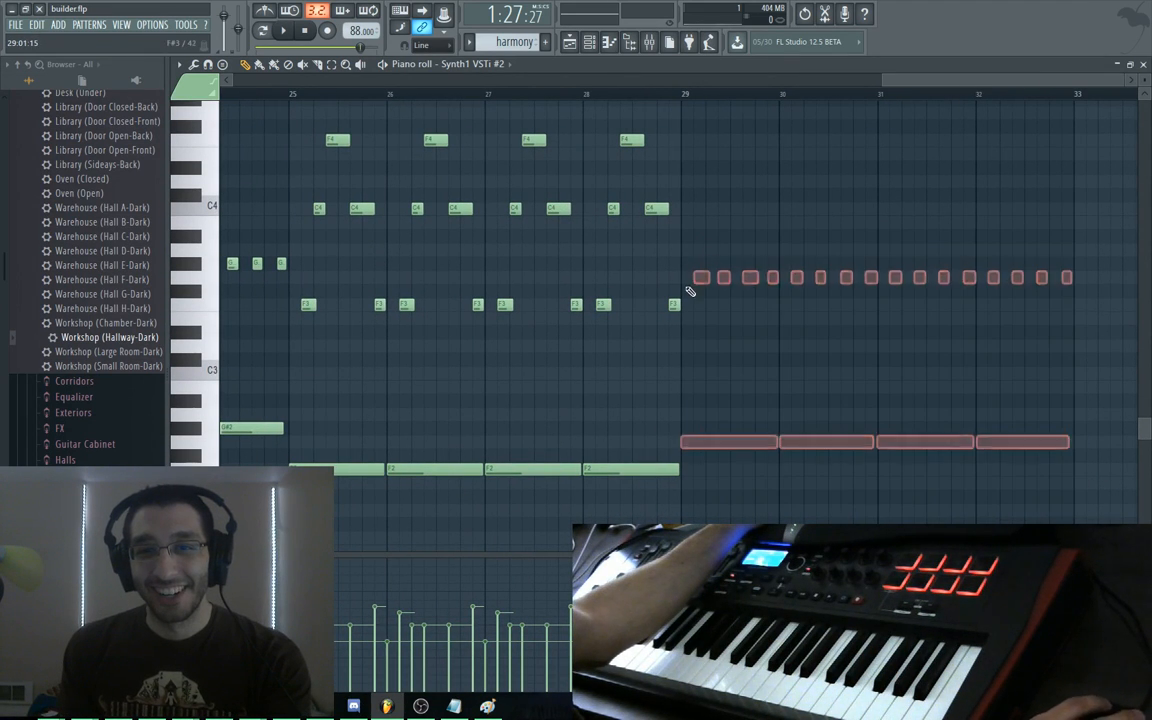
{"action": "key", "text": "Delete"}
{"action": "left_click_drag", "start_coordinate": [708, 486], "coordinate": [301, 127]}
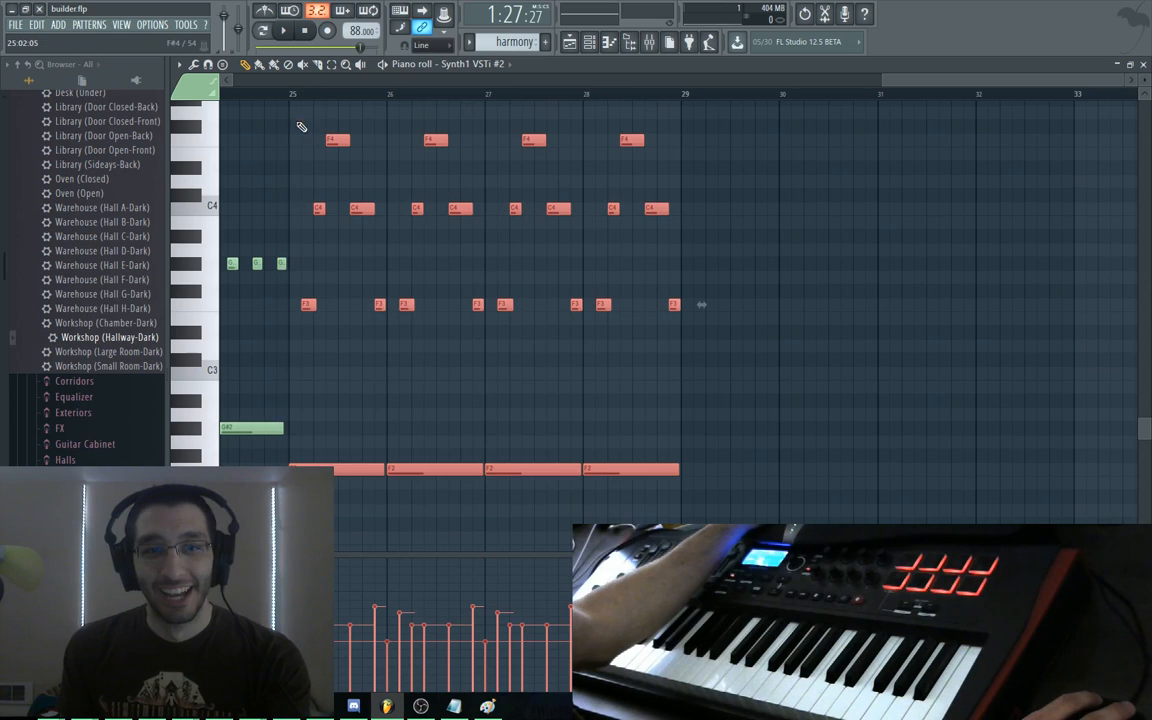
{"action": "key", "text": "ctrl+b"}
{"action": "left_click_drag", "start_coordinate": [700, 469], "coordinate": [718, 447]}
Audition the new bar 29 chords, then play the harmony from bar 25
{"action": "left_click_drag", "start_coordinate": [784, 392], "coordinate": [584, 481]}
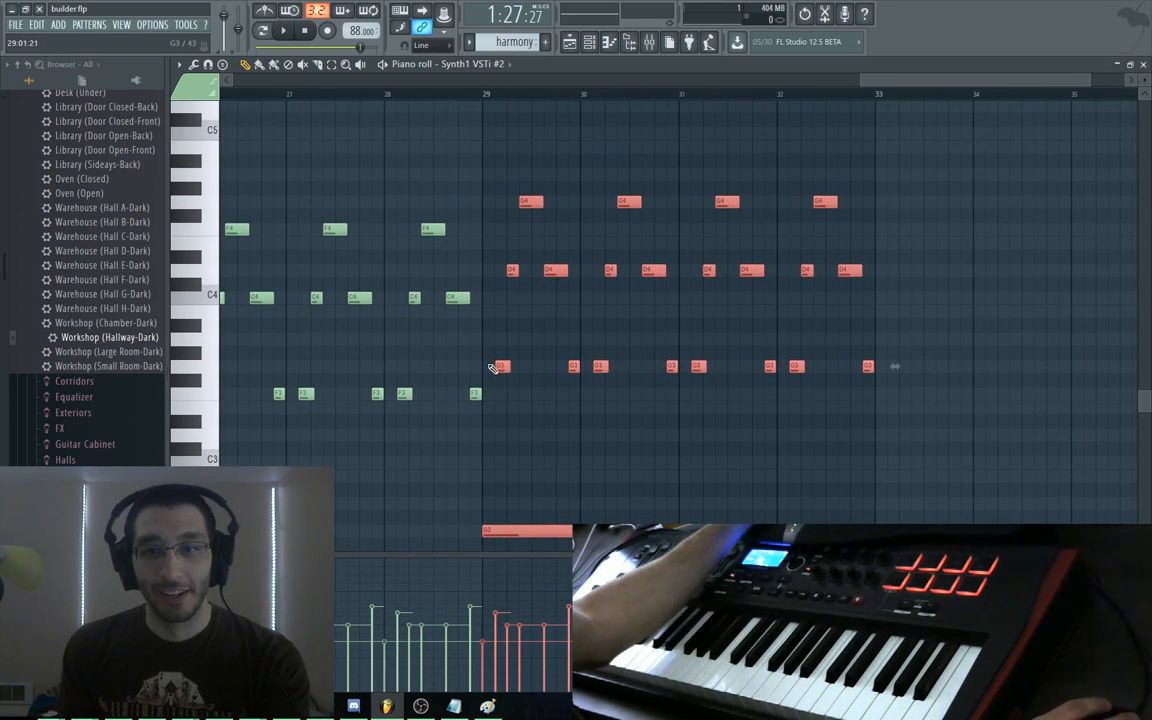
{"action": "right_click", "coordinate": [495, 358], "text": "alt"}
{"action": "left_click_drag", "start_coordinate": [496, 357], "coordinate": [550, 370]}
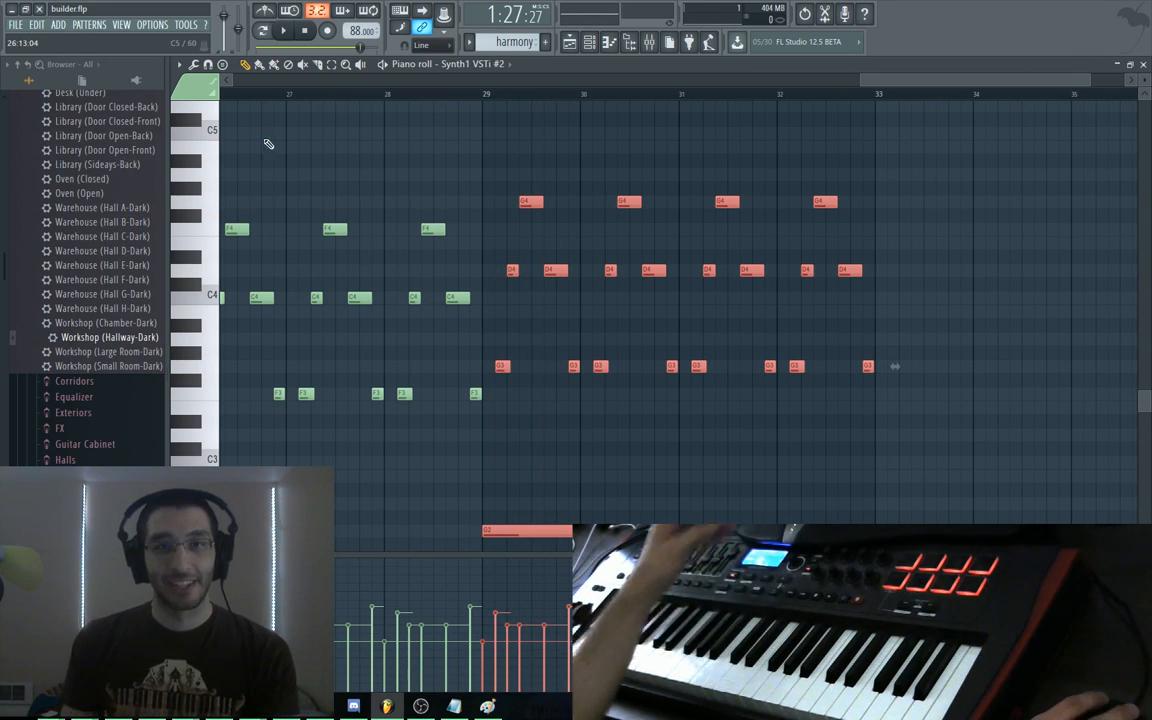
{"action": "left_click_drag", "start_coordinate": [262, 140], "coordinate": [427, 151]}
{"action": "left_click", "coordinate": [255, 95]}
{"action": "key", "text": "space"}
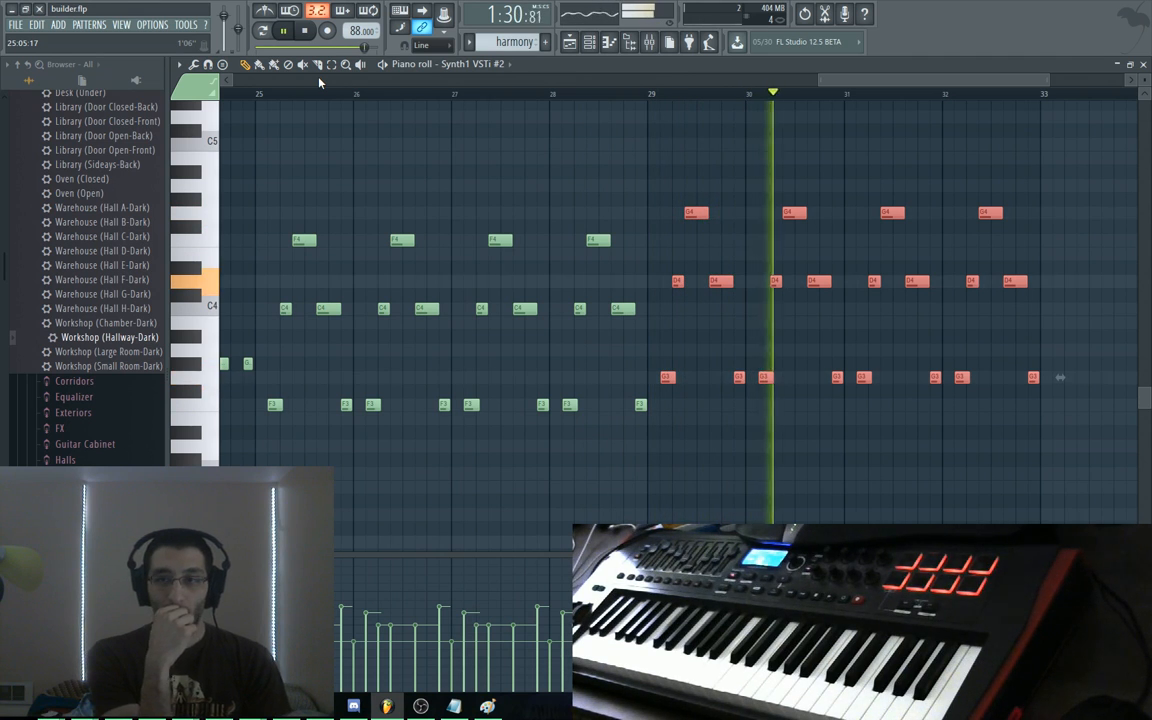
Swap the bar 31 G4 for a B4 note and replay the harmony across bars 24–32
{"action": "left_click_drag", "start_coordinate": [882, 237], "coordinate": [880, 254]}
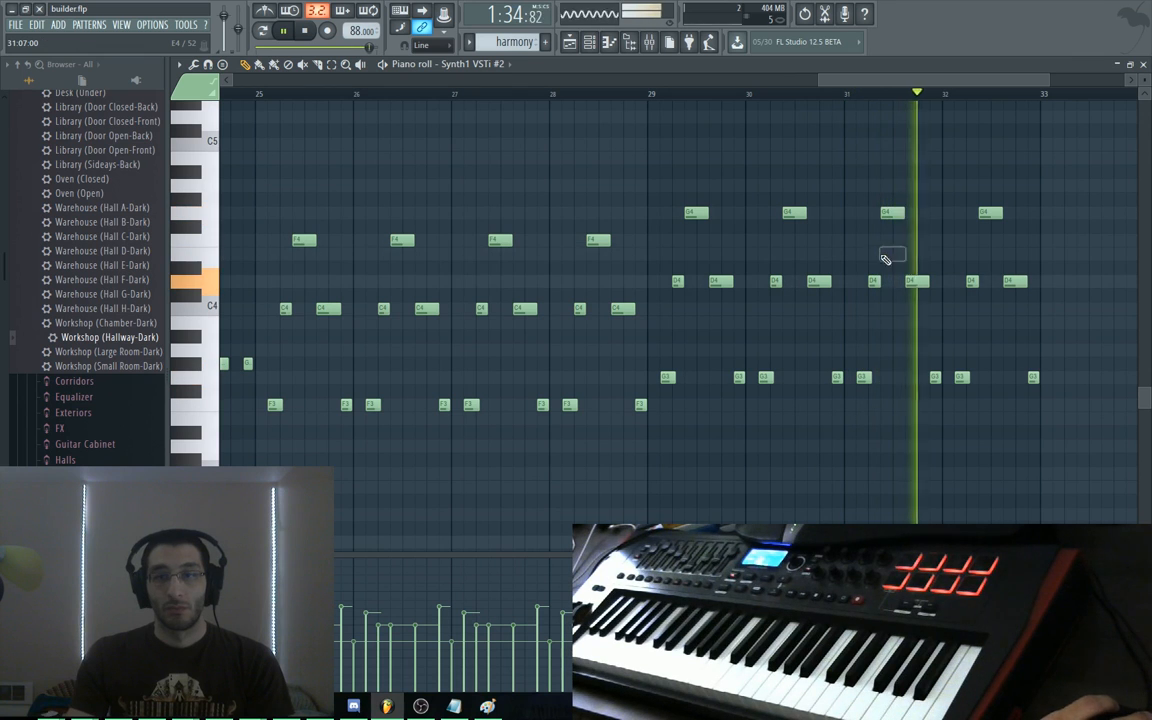
{"action": "right_click", "coordinate": [891, 256]}
{"action": "right_click", "coordinate": [892, 213]}
{"action": "left_click_drag", "start_coordinate": [880, 181], "coordinate": [884, 154]}
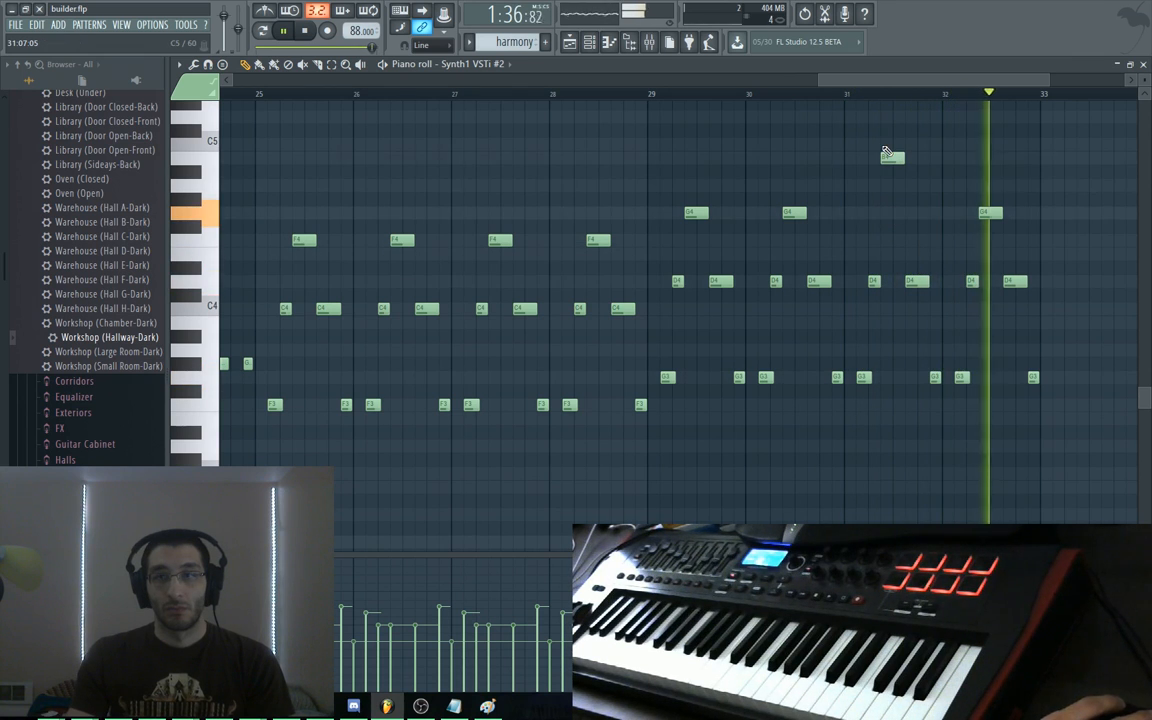
{"action": "left_click", "coordinate": [762, 87]}
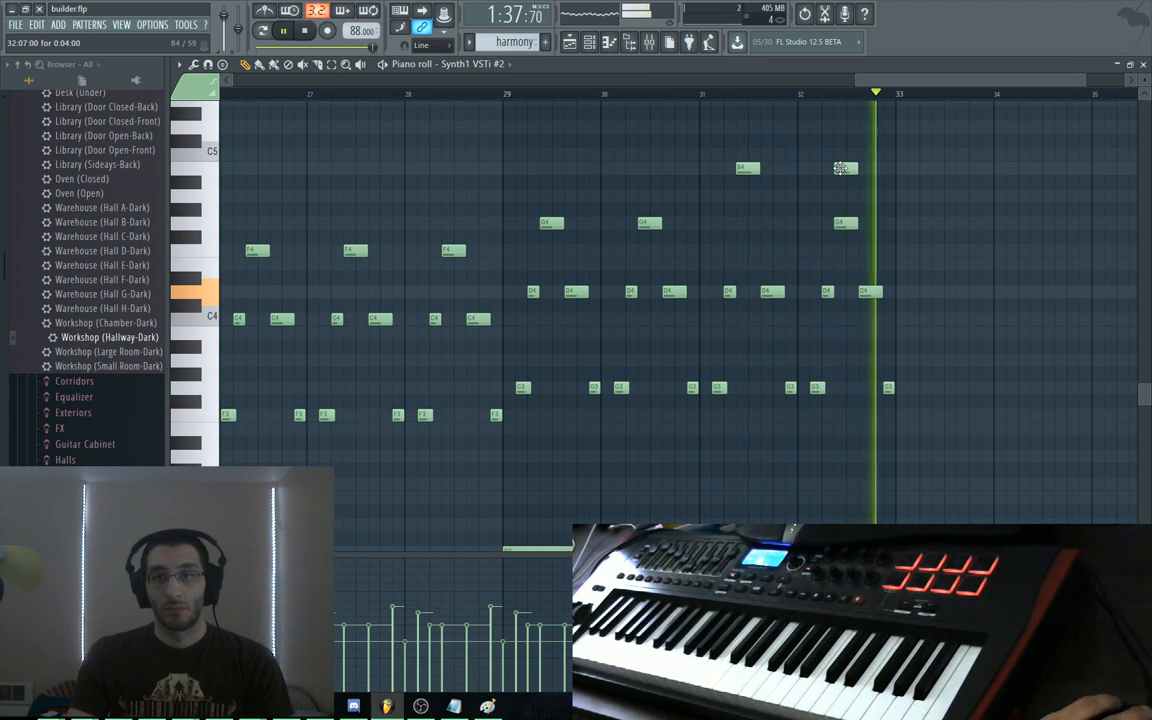
{"action": "left_click_drag", "start_coordinate": [488, 161], "coordinate": [708, 176]}
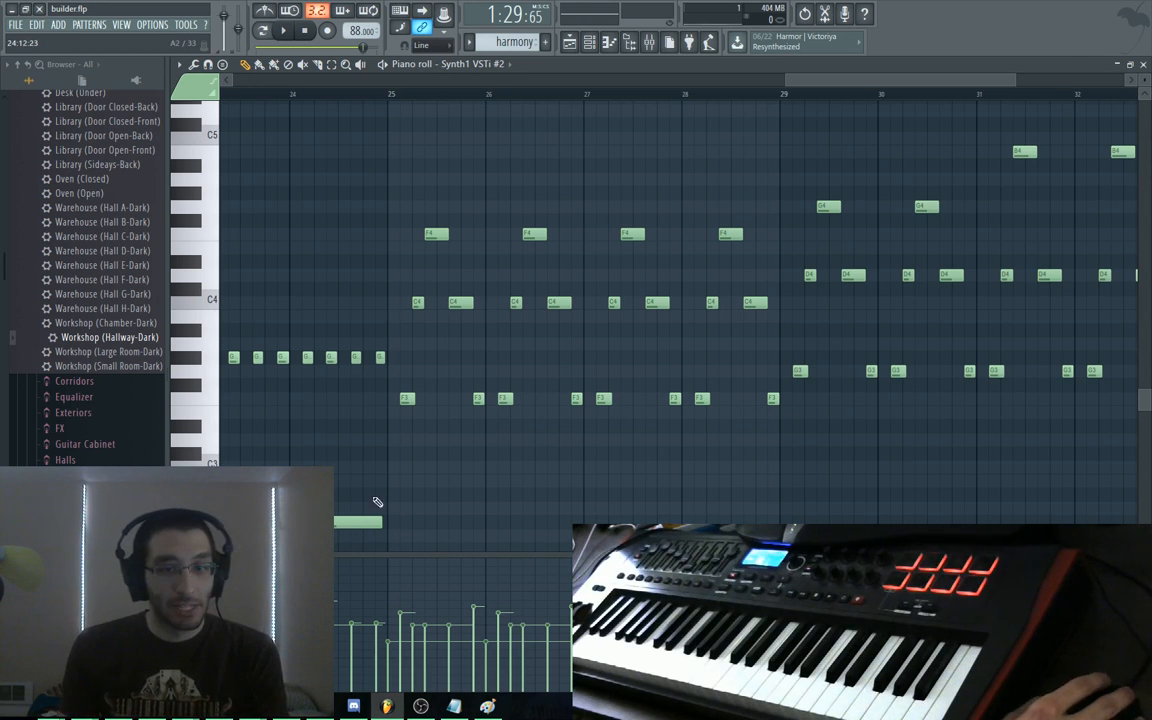
Audition the F4-topped chord notes around bar 25
{"action": "right_click", "coordinate": [397, 218], "text": "alt"}
{"action": "left_click_drag", "start_coordinate": [398, 218], "coordinate": [432, 235]}
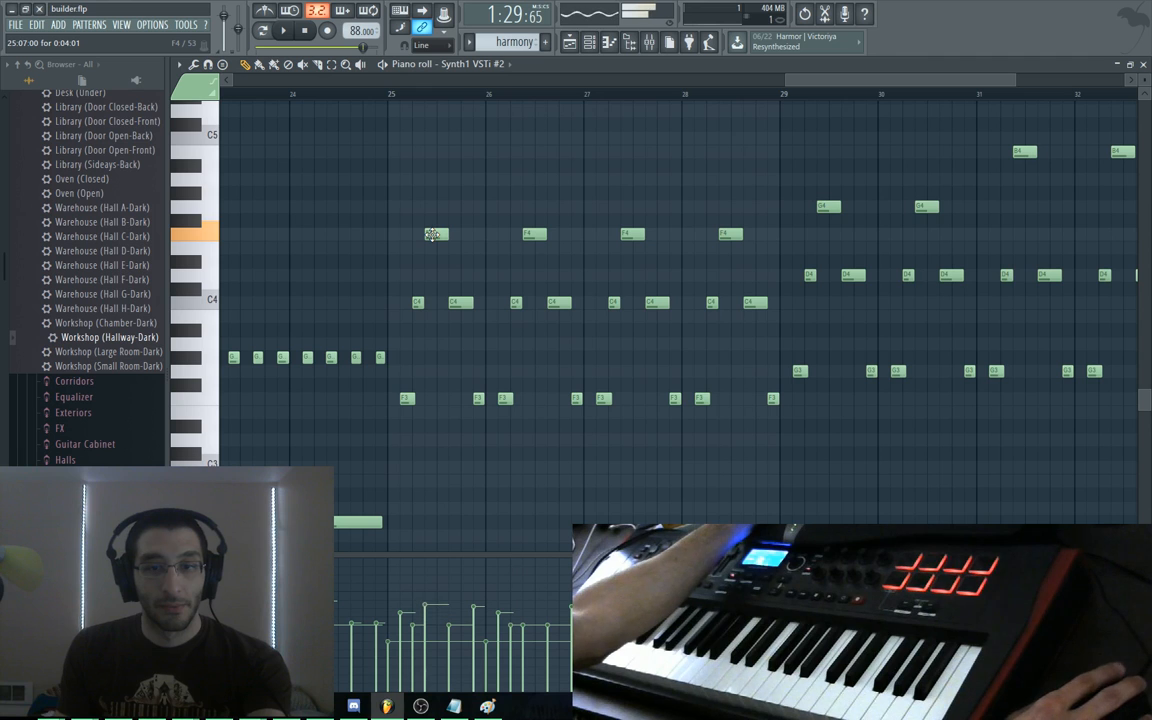
{"action": "right_click", "coordinate": [391, 237], "text": "alt"}
{"action": "left_click_drag", "start_coordinate": [391, 237], "coordinate": [431, 251]}
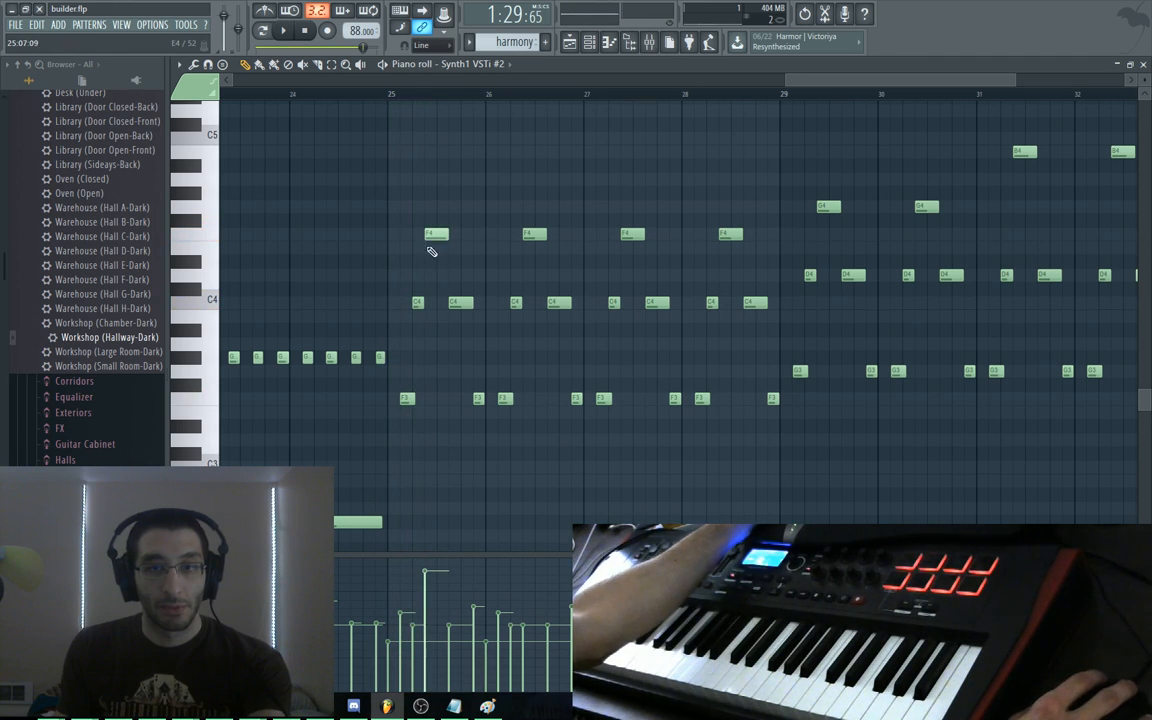
{"action": "left_click", "coordinate": [438, 236]}
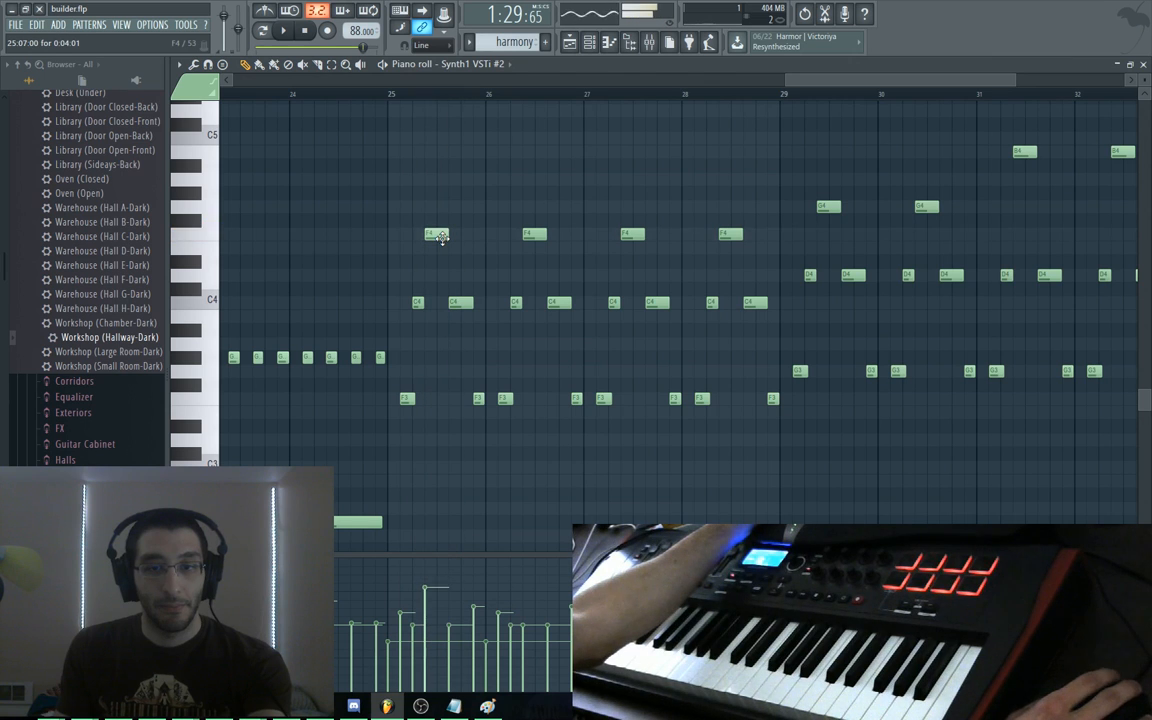
{"action": "left_click_drag", "start_coordinate": [441, 237], "coordinate": [404, 233]}
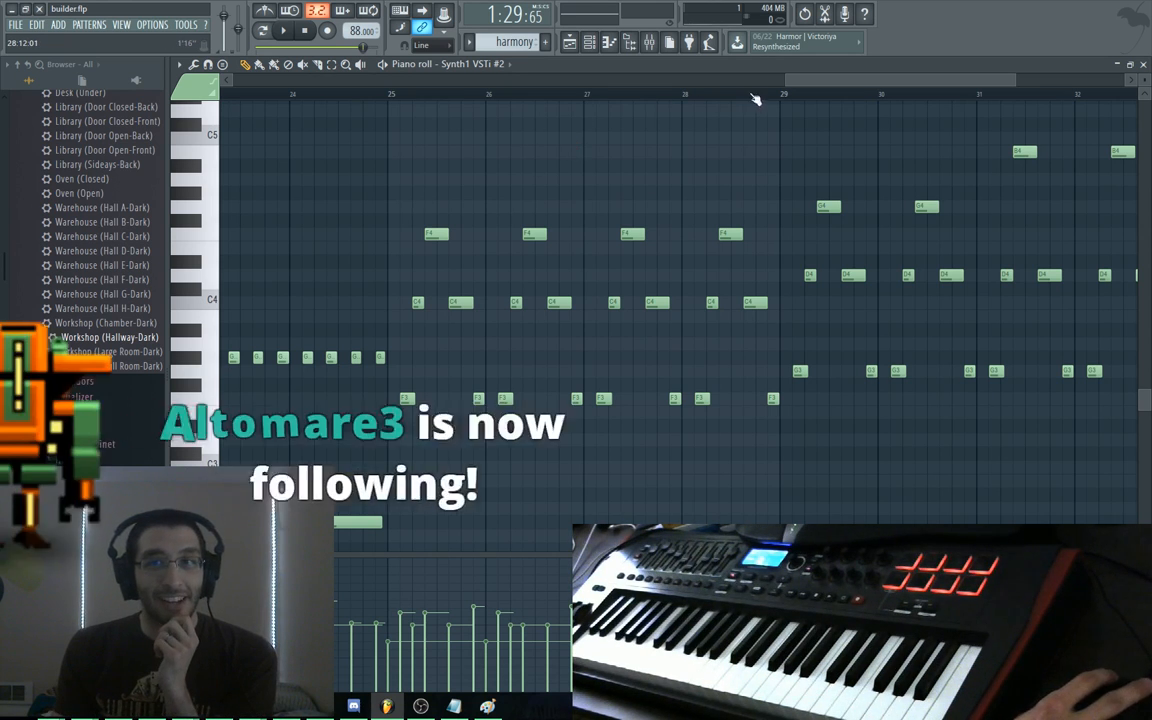
Scroll the piano roll back to bar 1 and play the harmony from the start
{"action": "left_click_drag", "start_coordinate": [796, 81], "coordinate": [787, 81]}
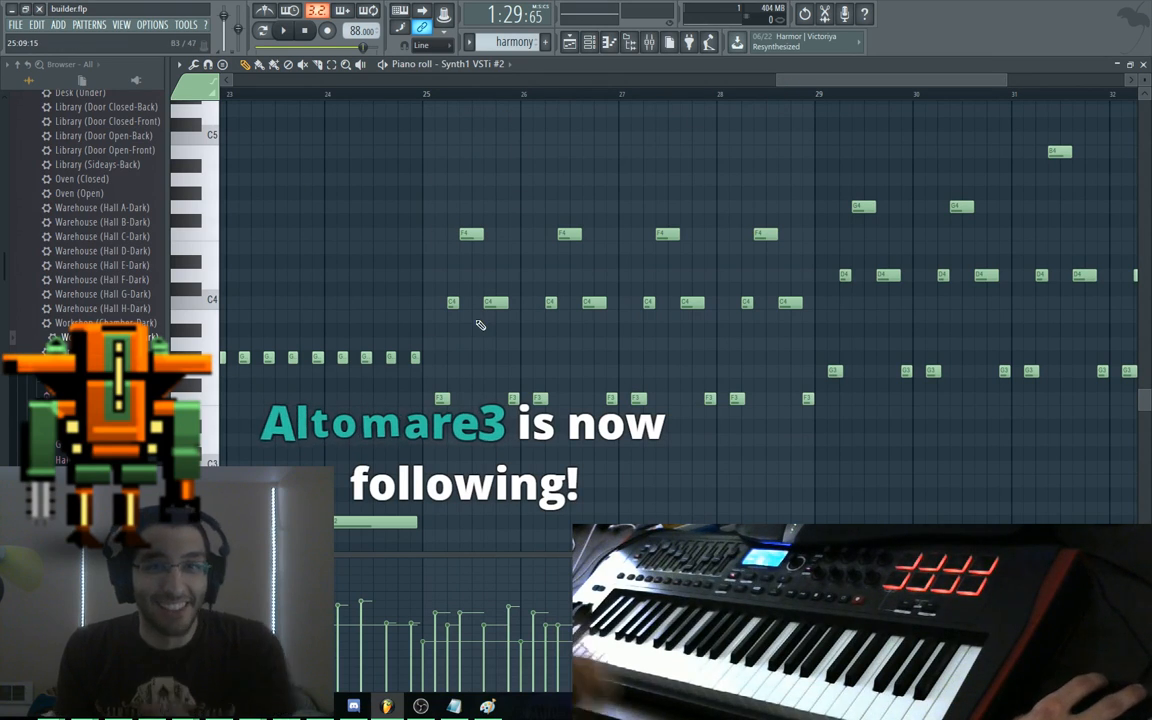
{"action": "left_click_drag", "start_coordinate": [812, 81], "coordinate": [207, 91]}
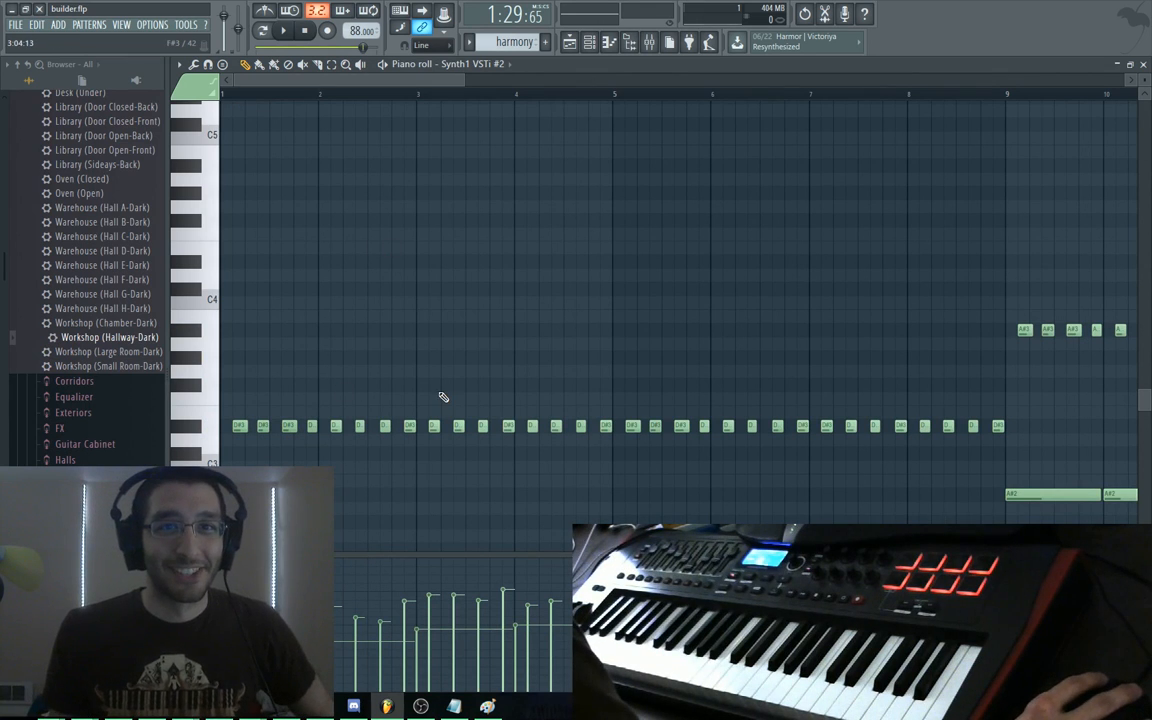
{"action": "key", "text": "space"}
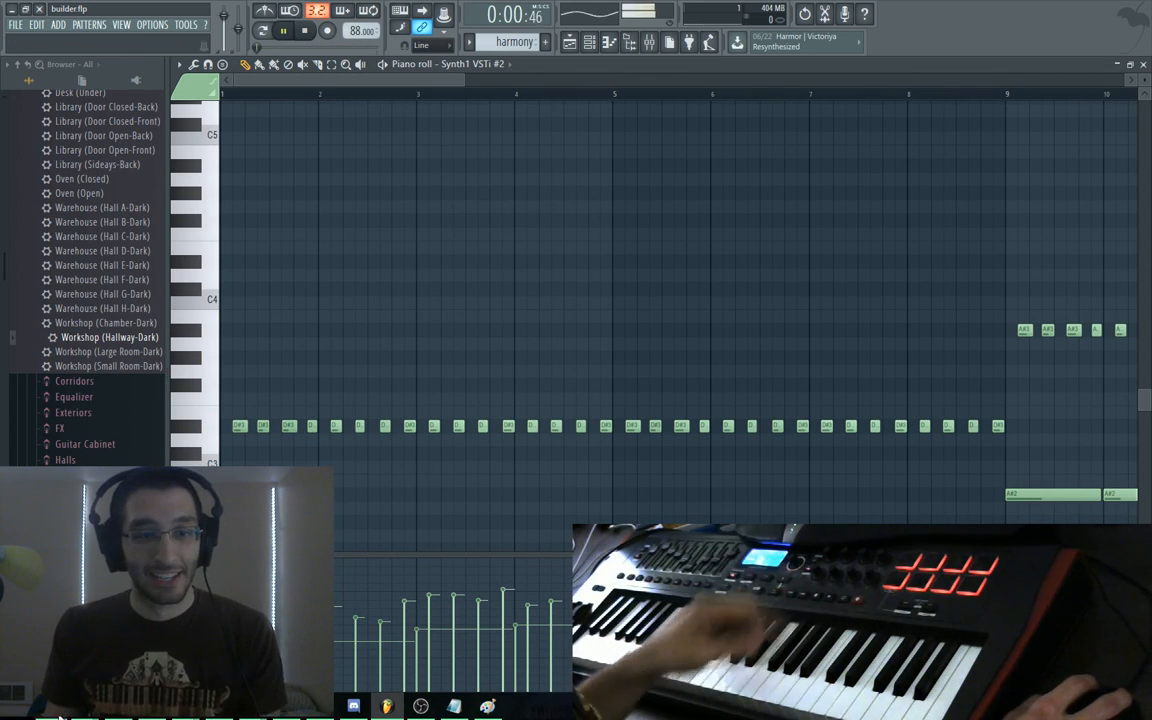
{"action": "left_click", "coordinate": [59, 716]}
In the Blender blueprint, replace Lasers3 with Missiles2
{"action": "left_click", "coordinate": [98, 365]}
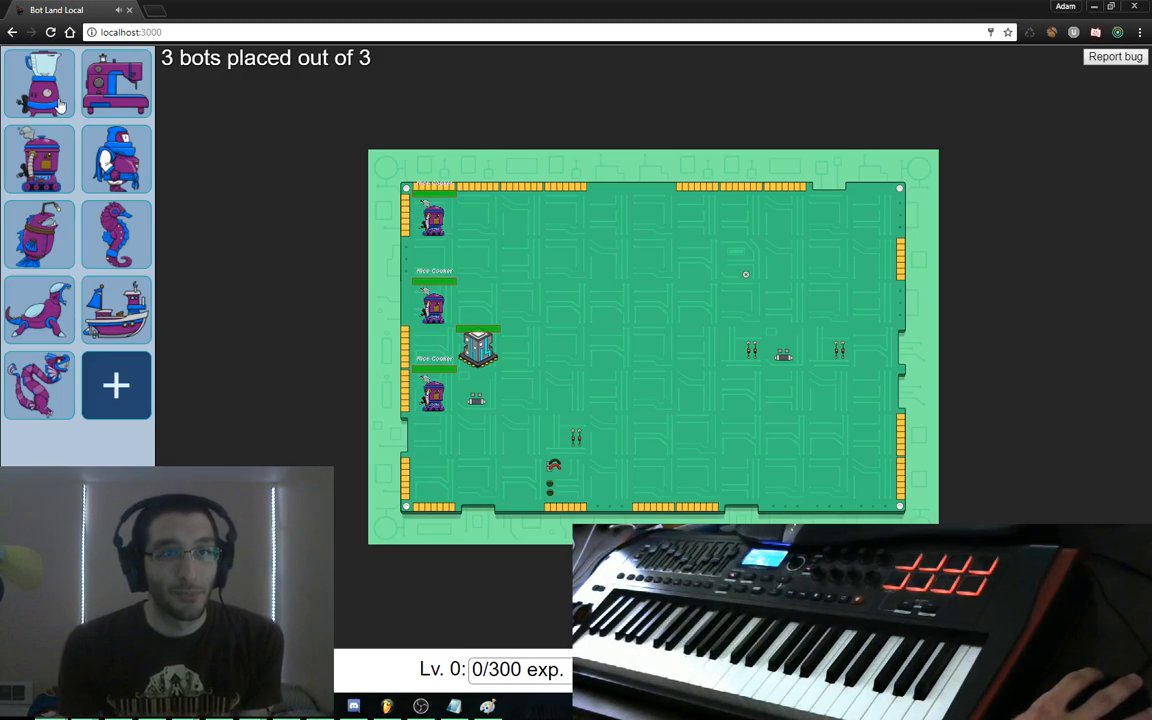
{"action": "left_click", "coordinate": [60, 105]}
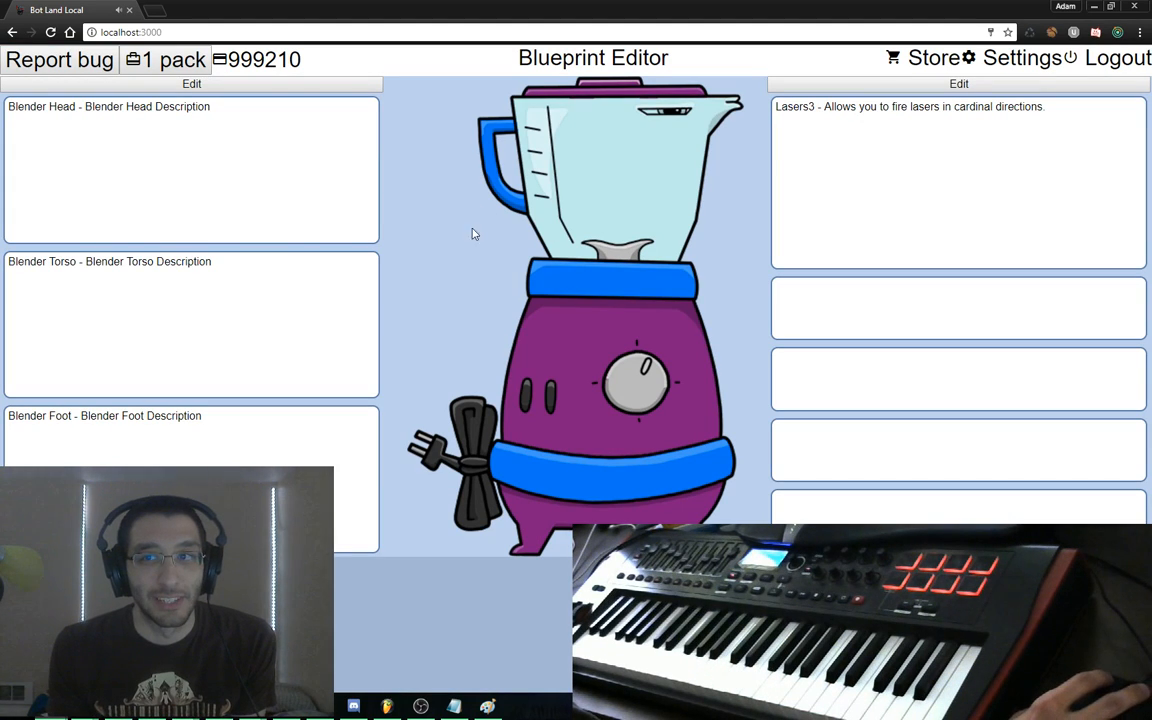
{"action": "left_click", "coordinate": [836, 85]}
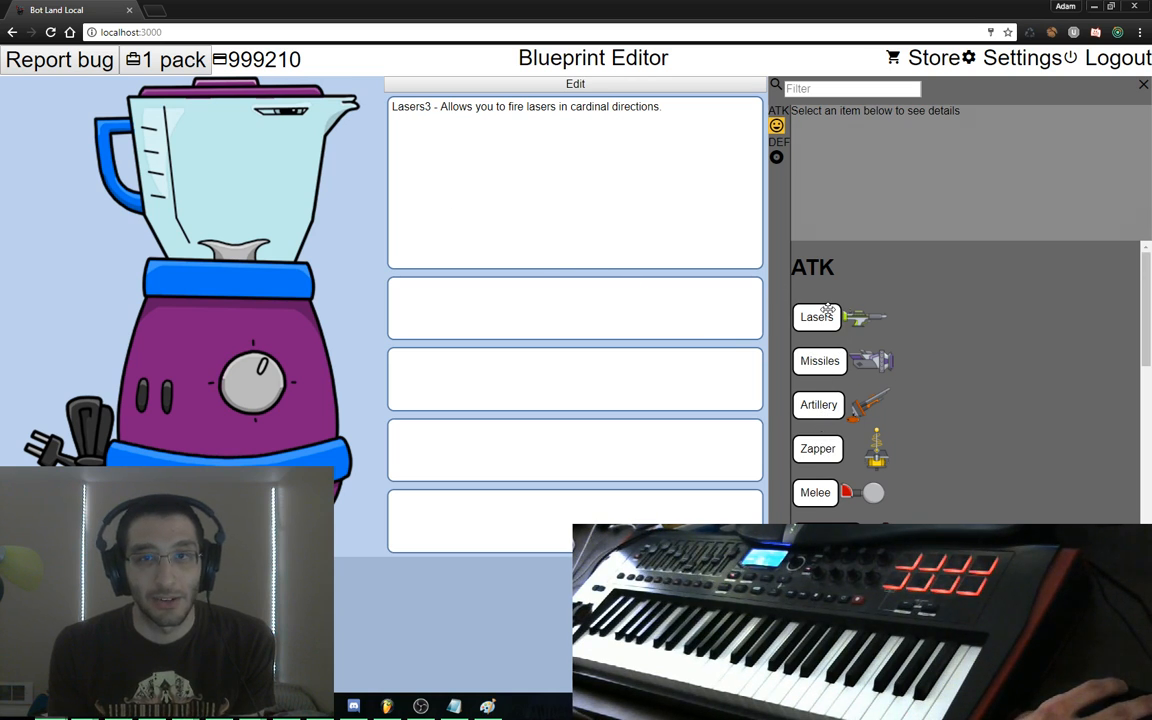
{"action": "left_click_drag", "start_coordinate": [605, 239], "coordinate": [421, 234]}
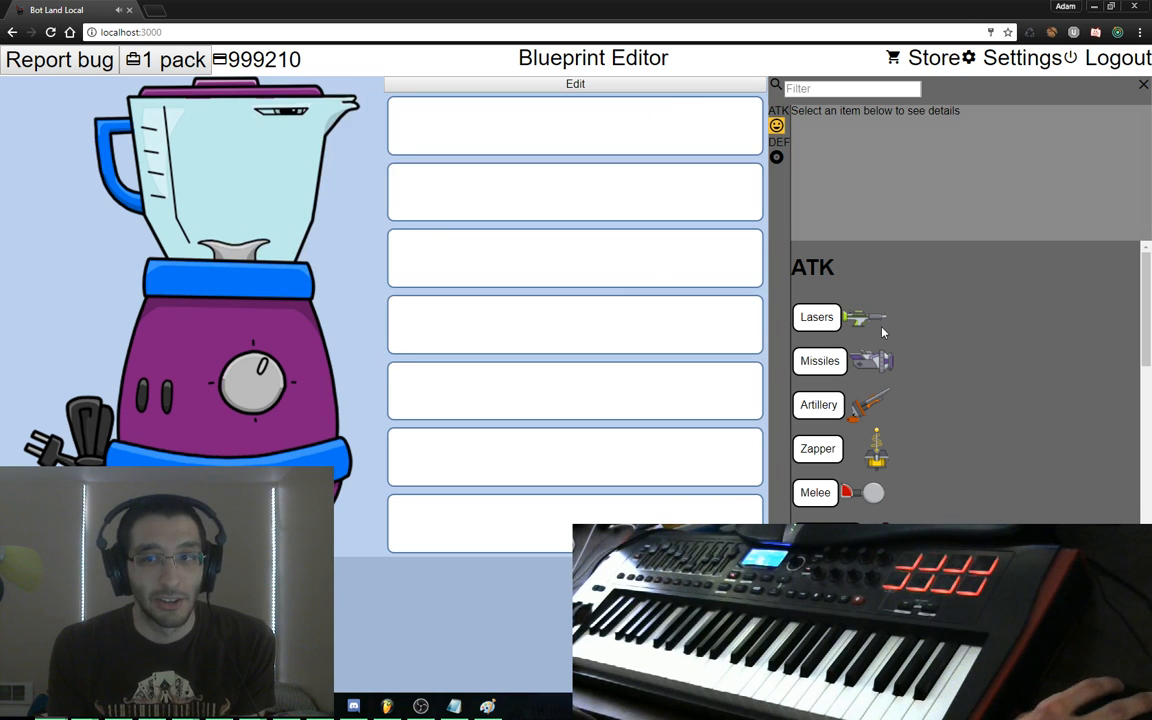
{"action": "left_click_drag", "start_coordinate": [829, 362], "coordinate": [537, 120]}
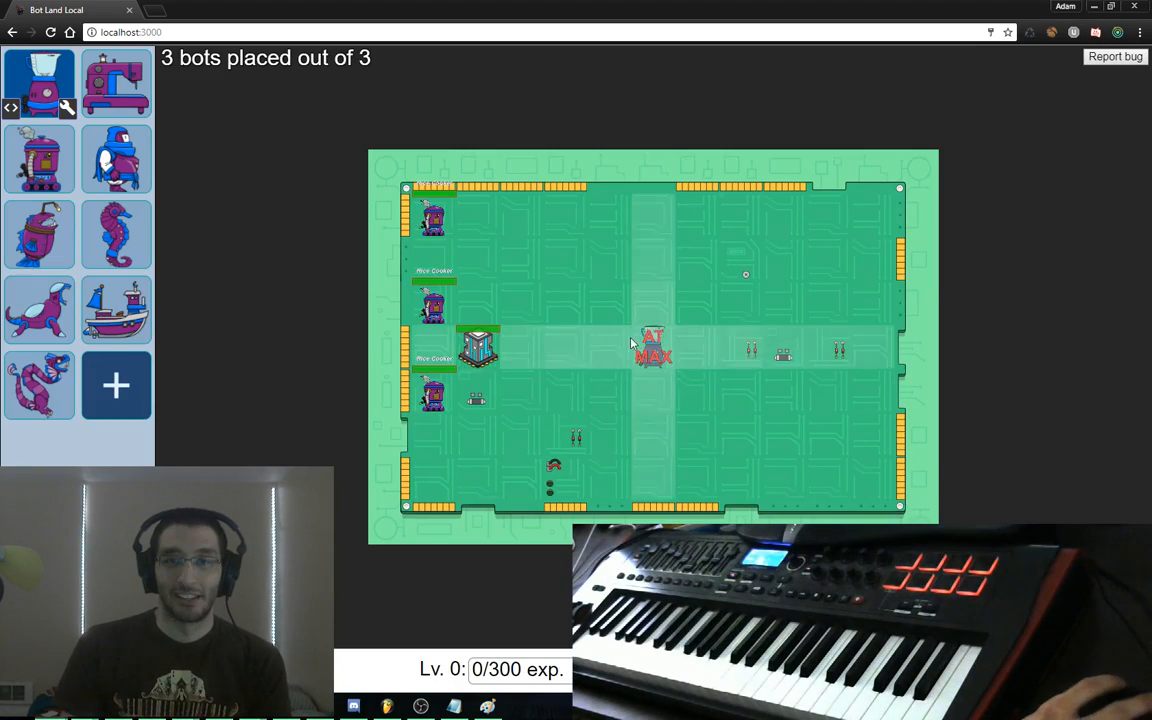
Replace the three Rice Cookers with a Ninja, a Seahorse and a Boat
{"action": "scroll", "coordinate": [458, 316], "scroll_direction": "up", "scroll_amount": 5}
{"action": "left_click_drag", "start_coordinate": [429, 303], "coordinate": [936, 458]}
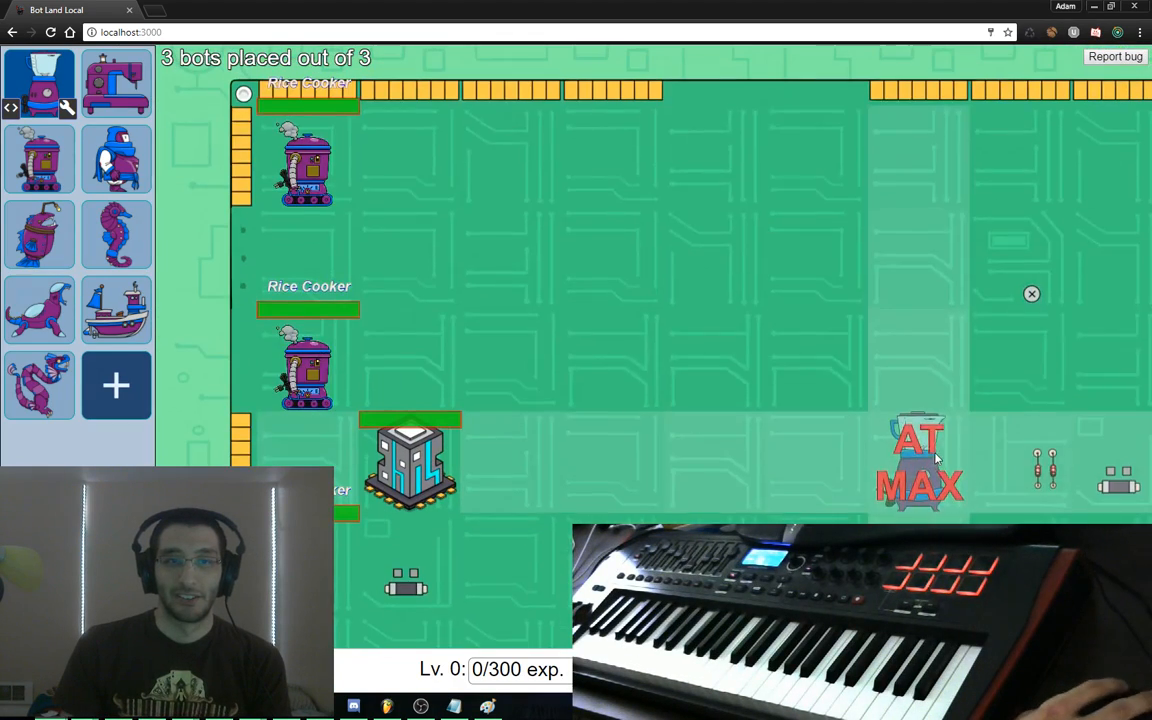
{"action": "left_click", "coordinate": [98, 148]}
{"action": "left_click", "coordinate": [304, 165]}
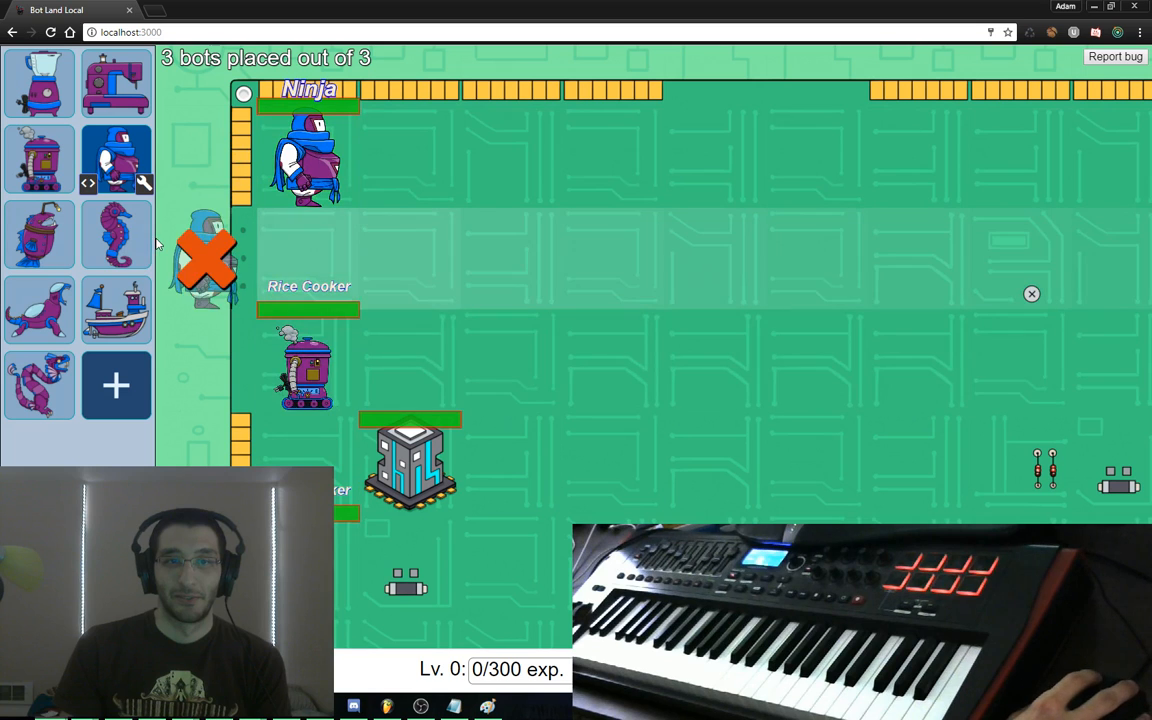
{"action": "left_click", "coordinate": [139, 228]}
{"action": "left_click", "coordinate": [299, 358]}
{"action": "left_click", "coordinate": [138, 318]}
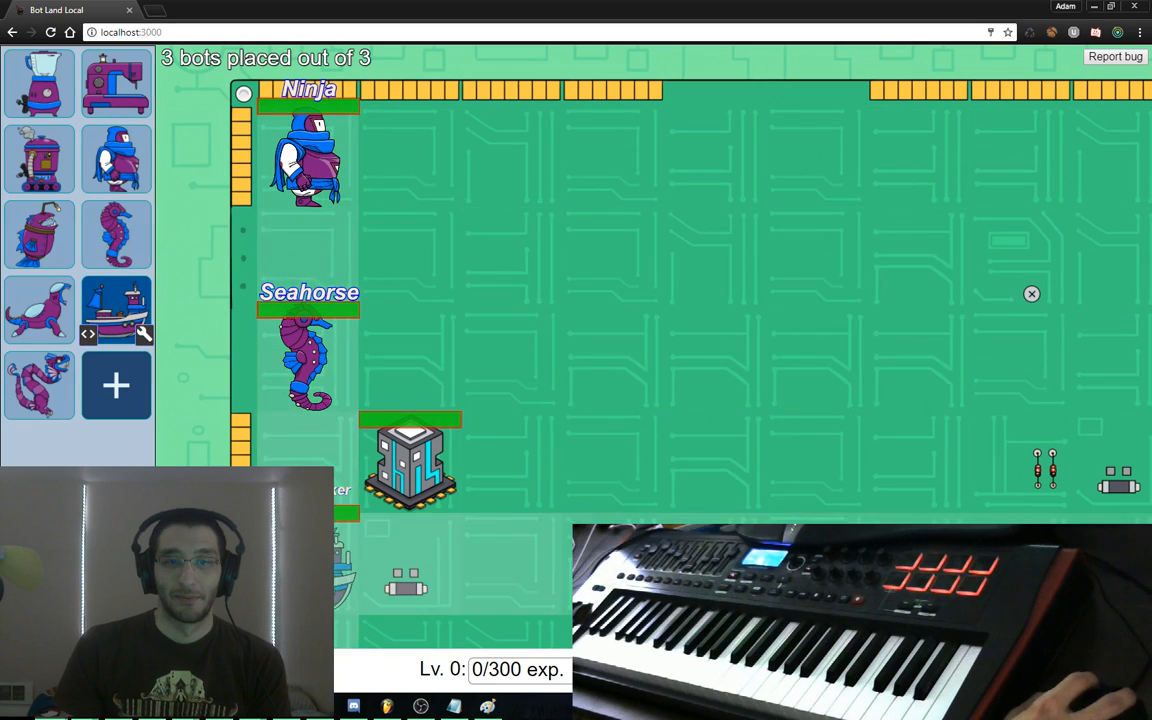
{"action": "left_click", "coordinate": [316, 556]}
{"action": "left_click_drag", "start_coordinate": [640, 540], "coordinate": [728, 445]}
Run a test match against the AI bots, then return to FL Studio
{"action": "left_click", "coordinate": [1080, 672]}
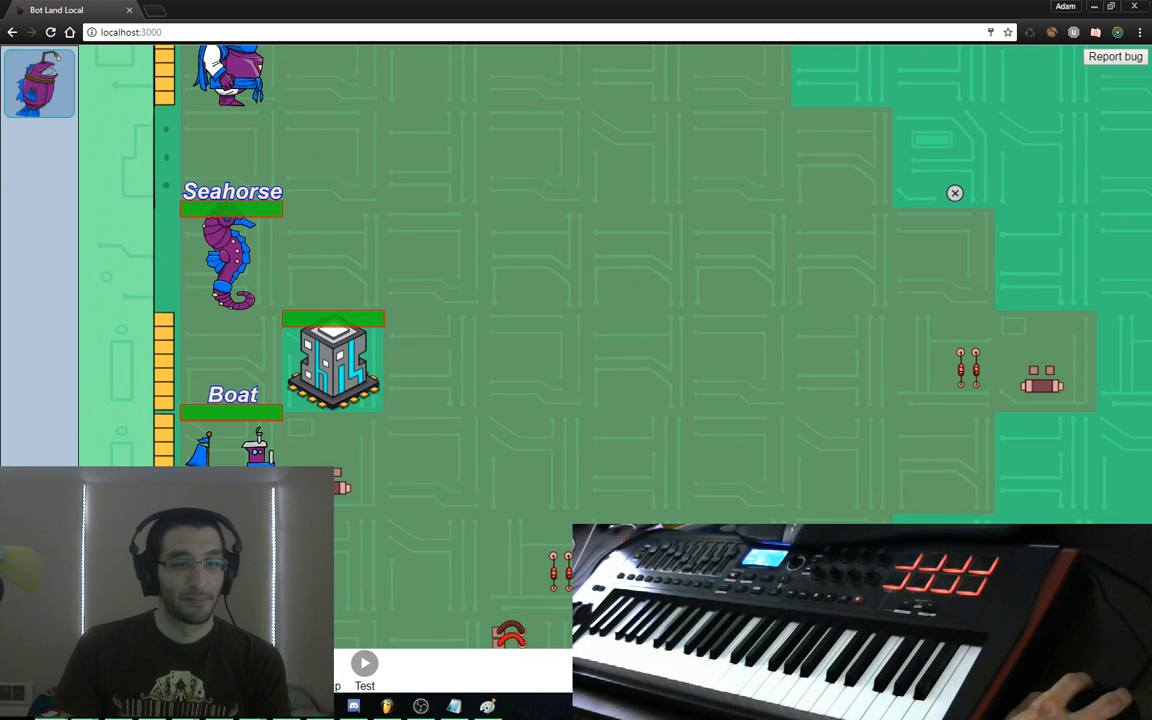
{"action": "left_click", "coordinate": [366, 662]}
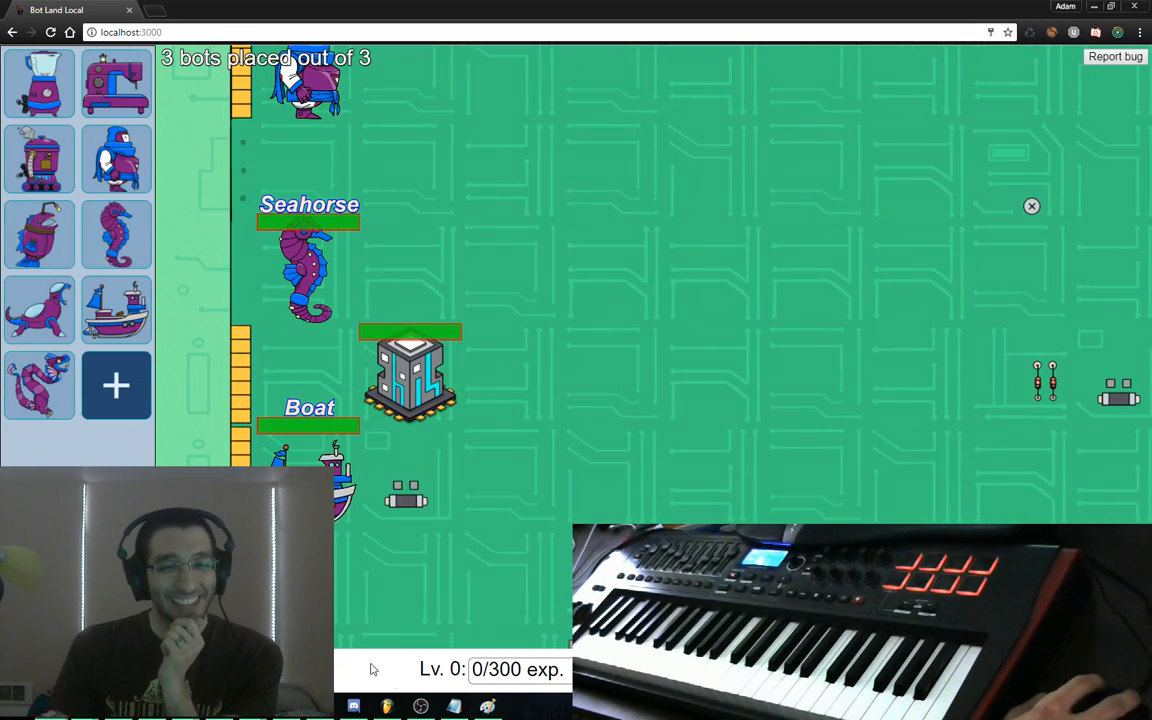
{"action": "left_click", "coordinate": [389, 706]}
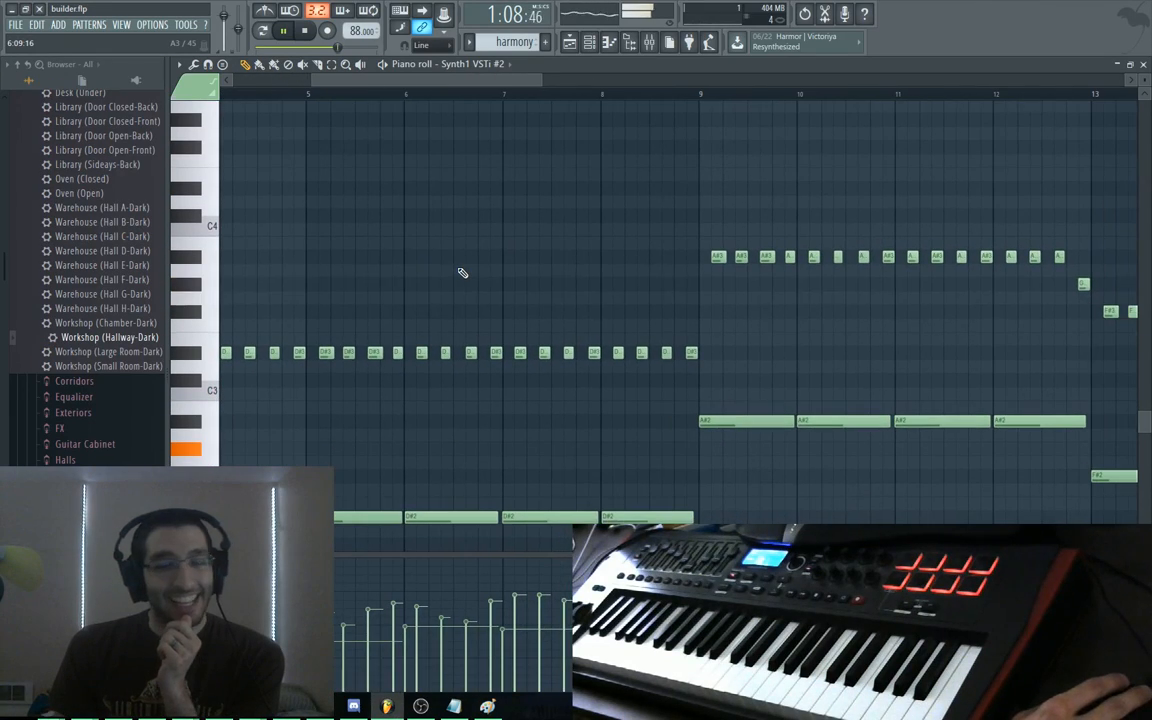
Play the full melody and harmony arrangement in the Playlist, then open the harmony clip for editing
{"action": "key", "text": "F5"}
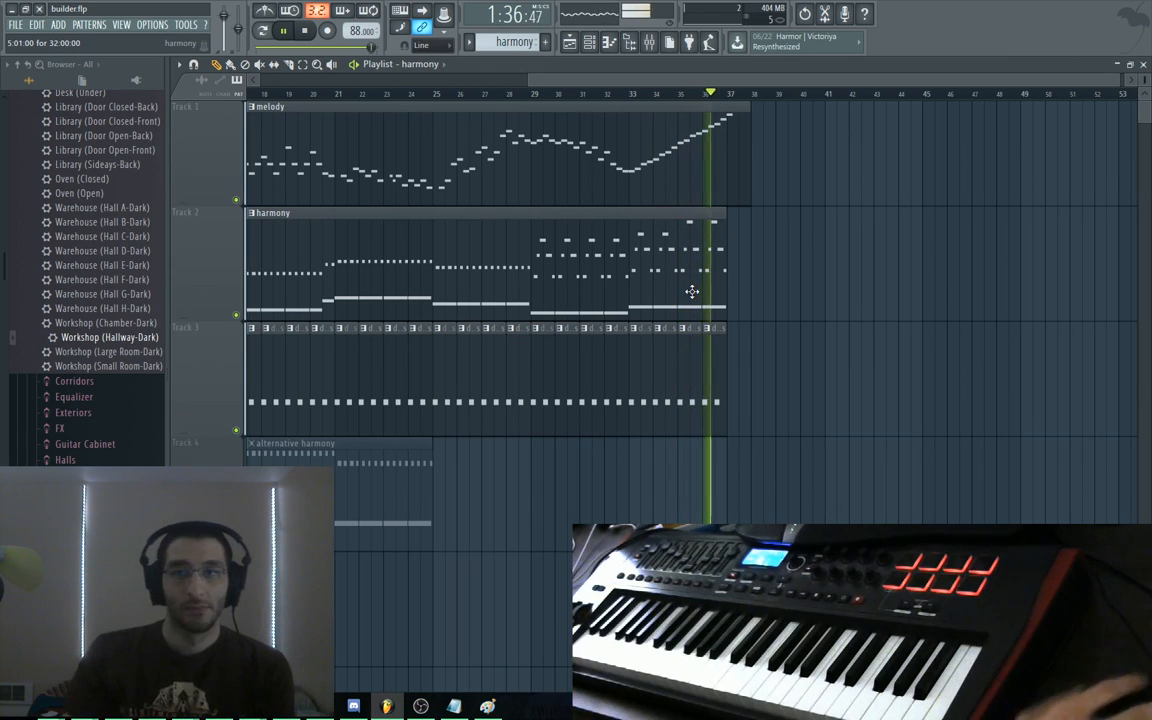
{"action": "double_click", "coordinate": [703, 238]}
Replace the B4 topping the last chord of bar 32 with a D5
{"action": "left_click_drag", "start_coordinate": [681, 243], "coordinate": [790, 305]}
{"action": "key", "text": "space"}
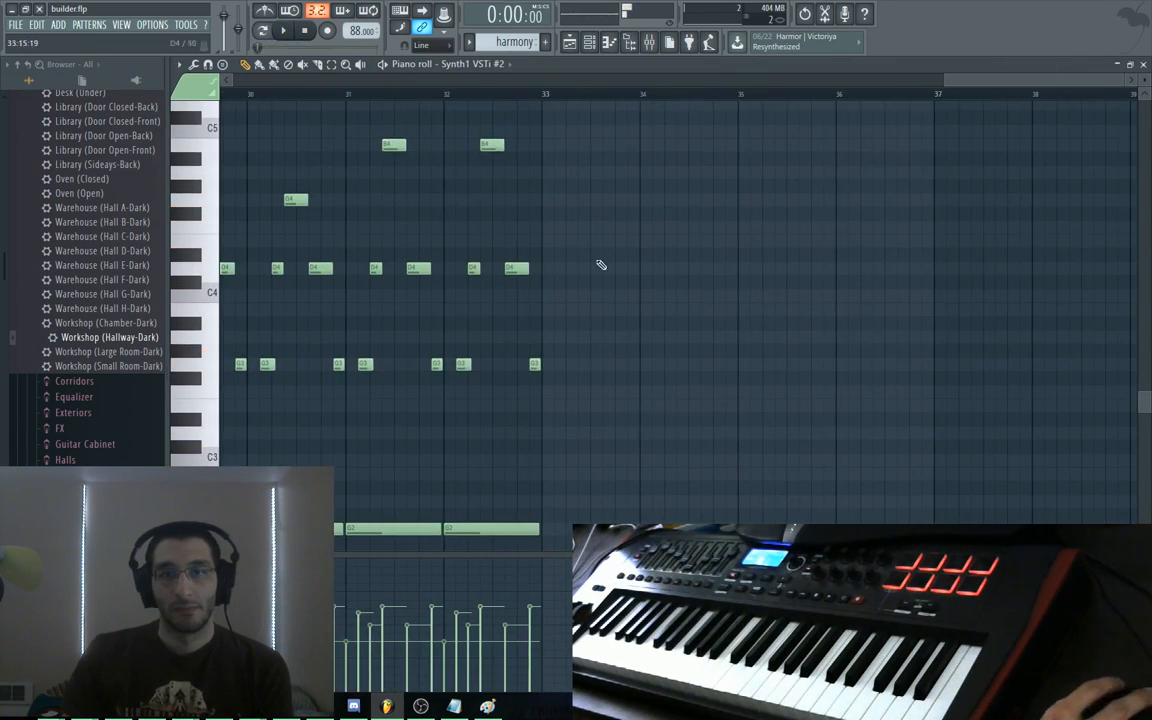
{"action": "left_click_drag", "start_coordinate": [580, 240], "coordinate": [648, 316]}
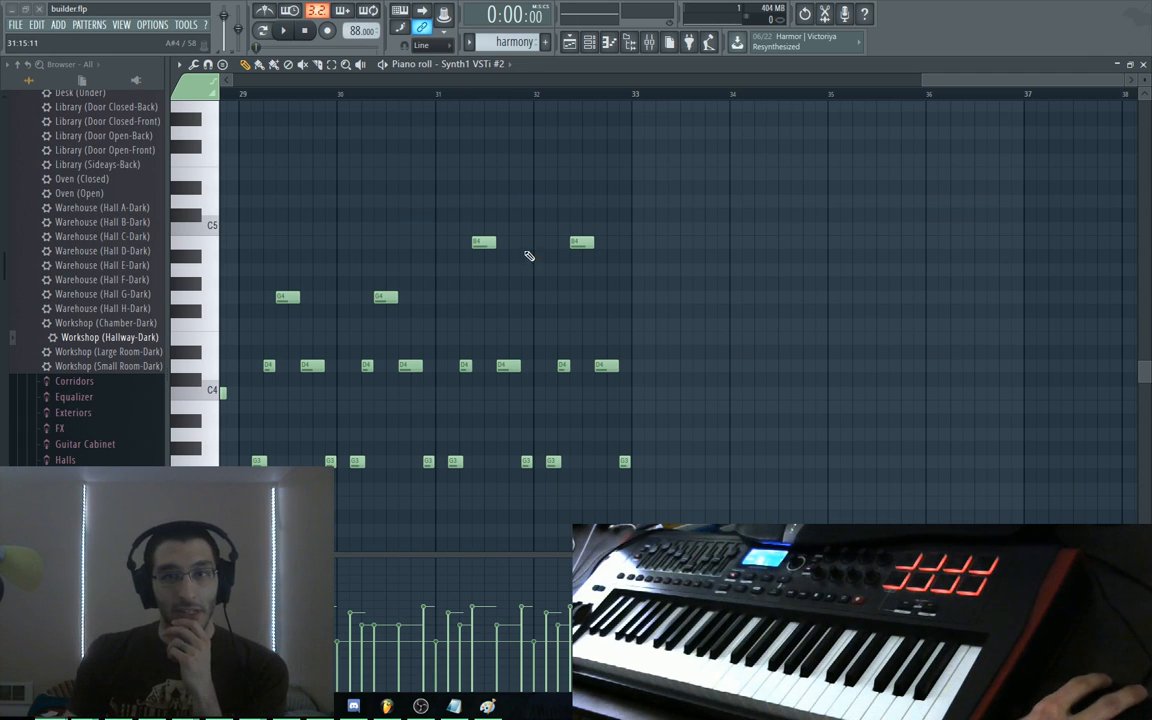
{"action": "left_click", "coordinate": [573, 189]}
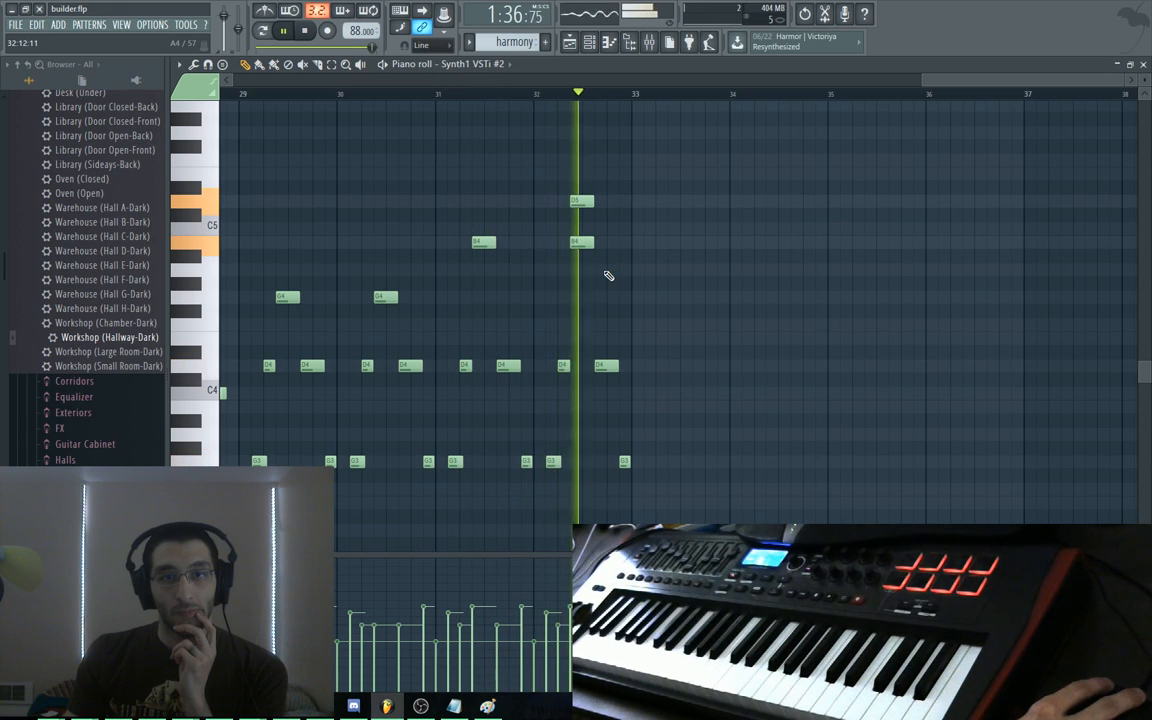
{"action": "key", "text": "space"}
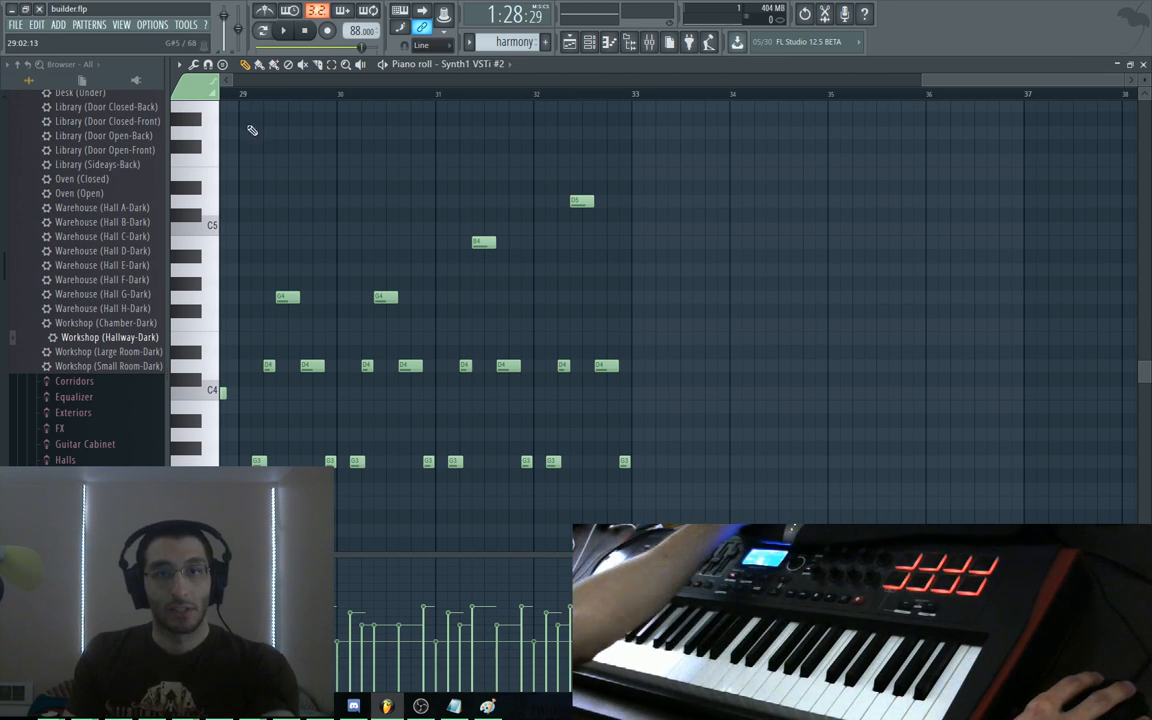
Try raising bar 27's top F4 to G#4 and bar 28's to C5, auditioning from bar 25
{"action": "left_click_drag", "start_coordinate": [249, 129], "coordinate": [637, 199]}
{"action": "left_click_drag", "start_coordinate": [365, 183], "coordinate": [679, 177]}
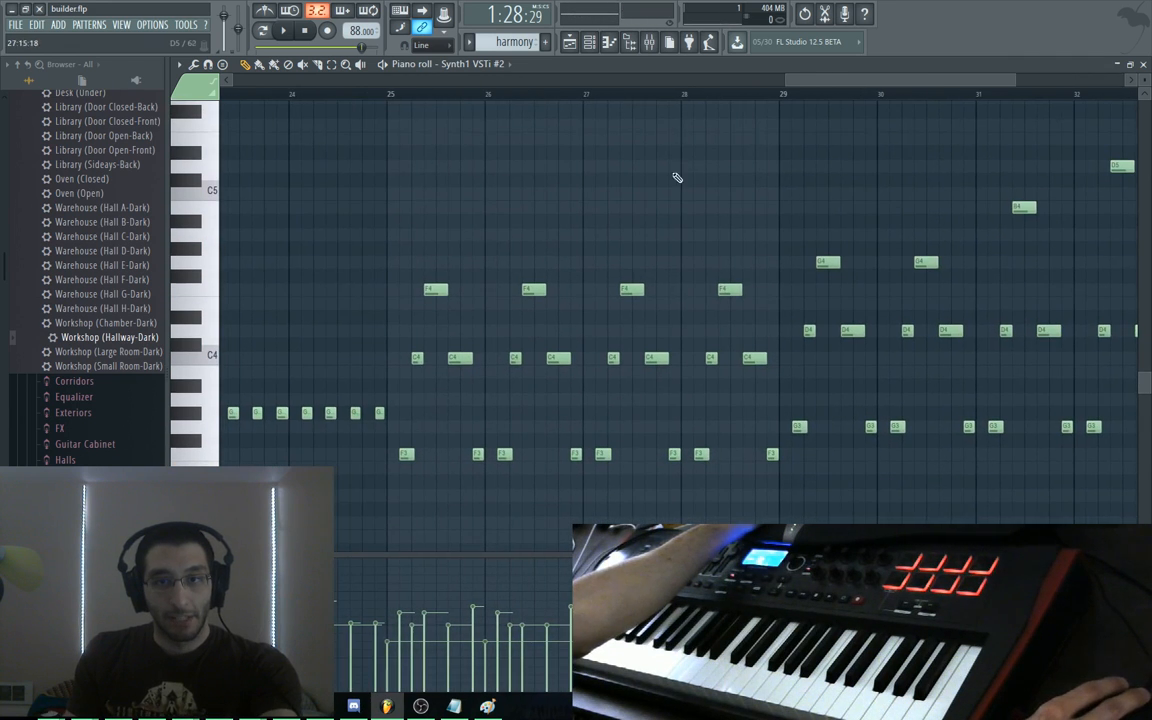
{"action": "left_click_drag", "start_coordinate": [387, 269], "coordinate": [630, 300]}
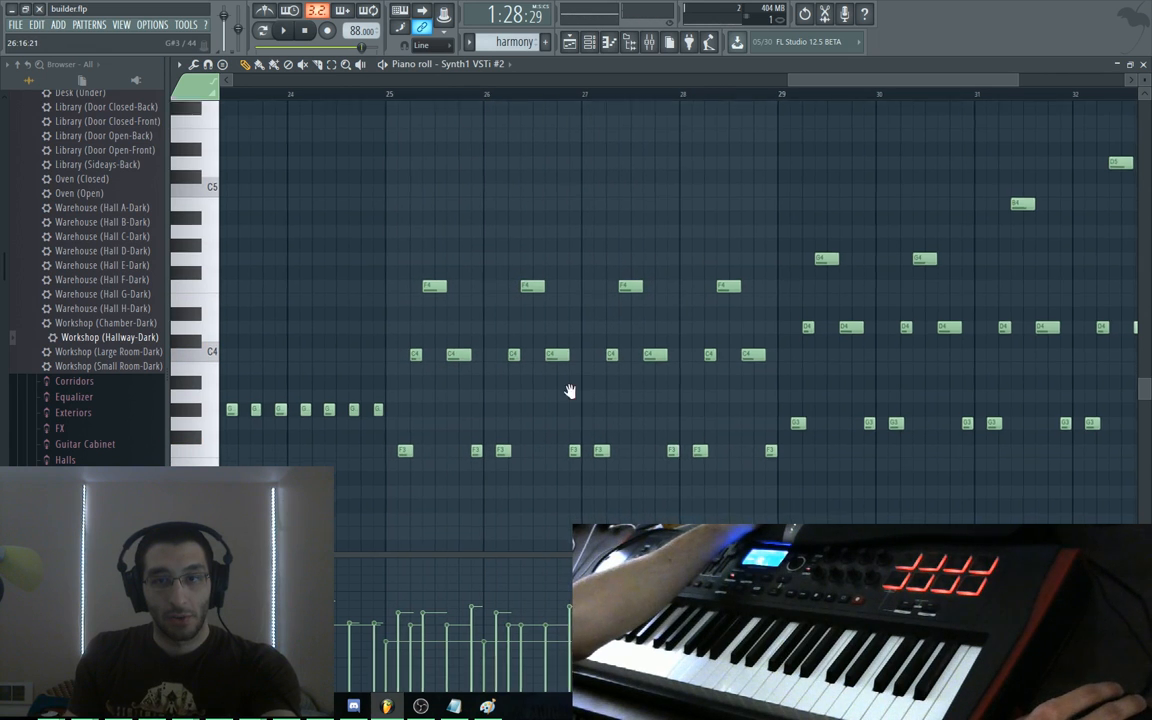
{"action": "left_click_drag", "start_coordinate": [571, 391], "coordinate": [540, 416]}
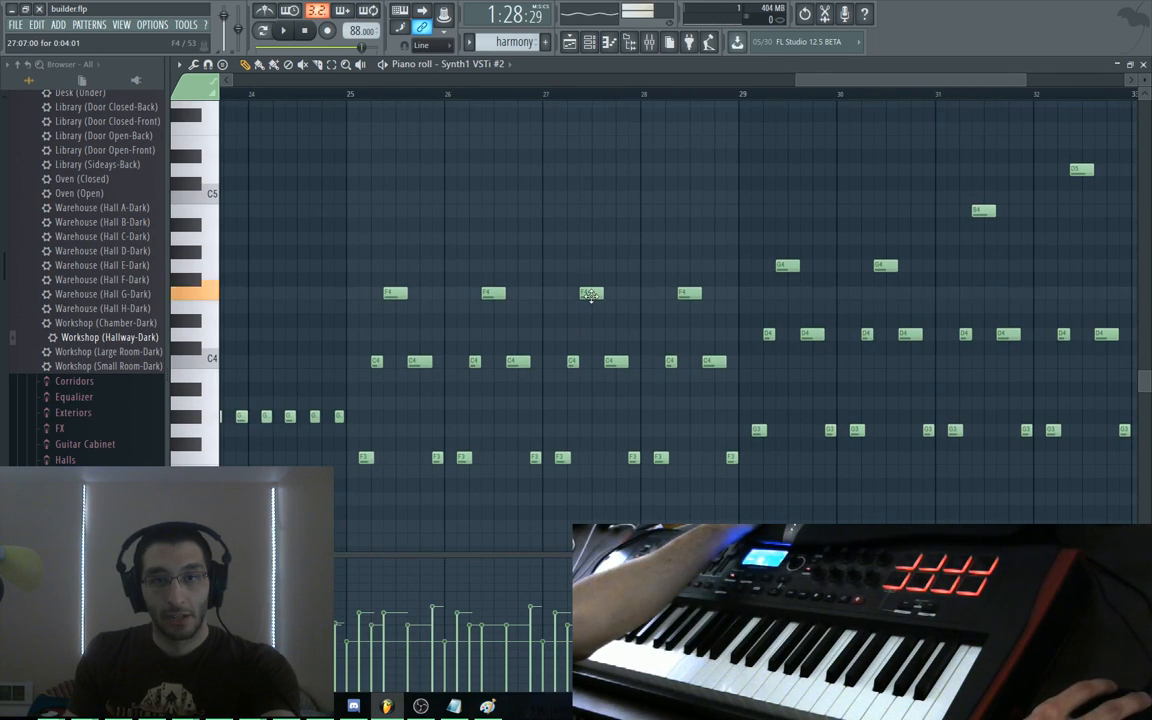
{"action": "left_click_drag", "start_coordinate": [591, 295], "coordinate": [592, 247]}
{"action": "left_click_drag", "start_coordinate": [690, 268], "coordinate": [696, 193]}
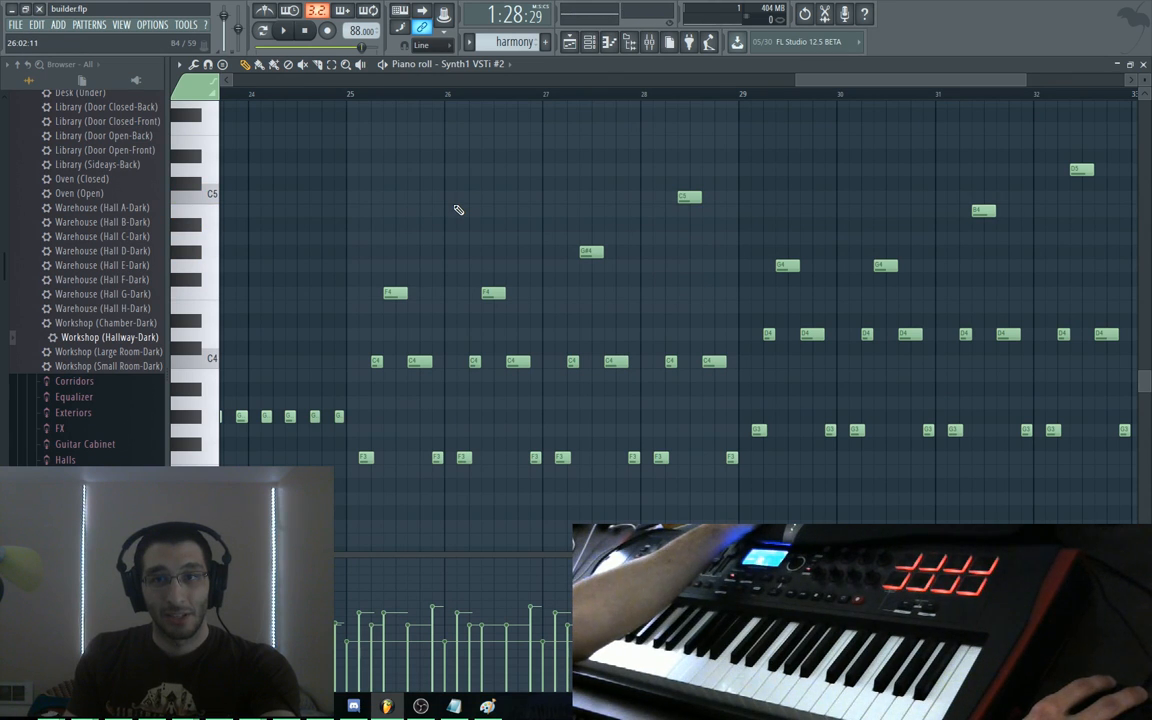
{"action": "left_click", "coordinate": [352, 94]}
{"action": "key", "text": "space"}
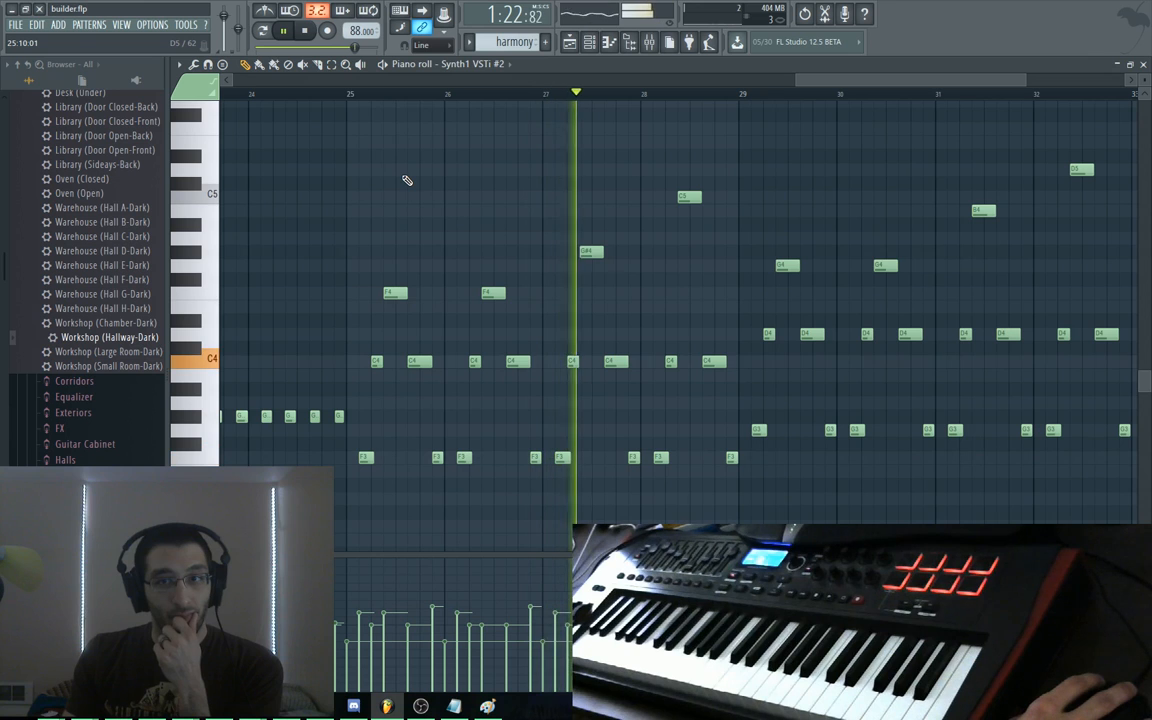
{"action": "key", "text": "space"}
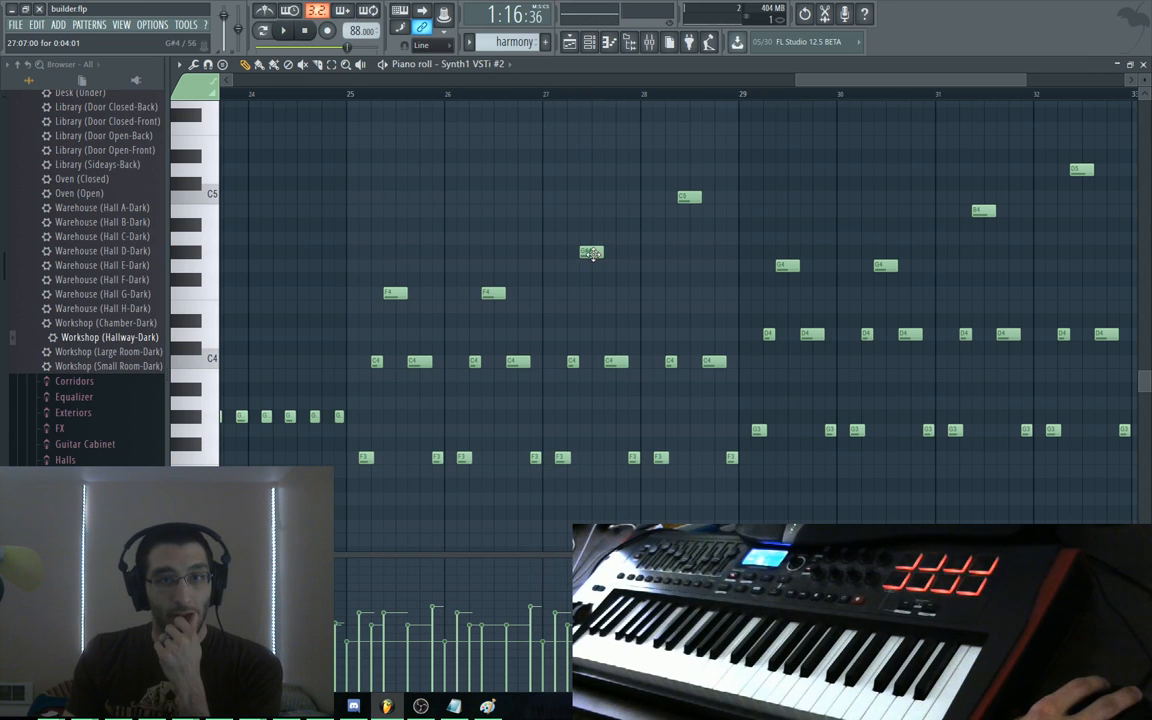
Lower bar 27's G#4 to F4 and bar 28's C5 to G#4, then play them back
{"action": "left_click_drag", "start_coordinate": [591, 253], "coordinate": [591, 293]}
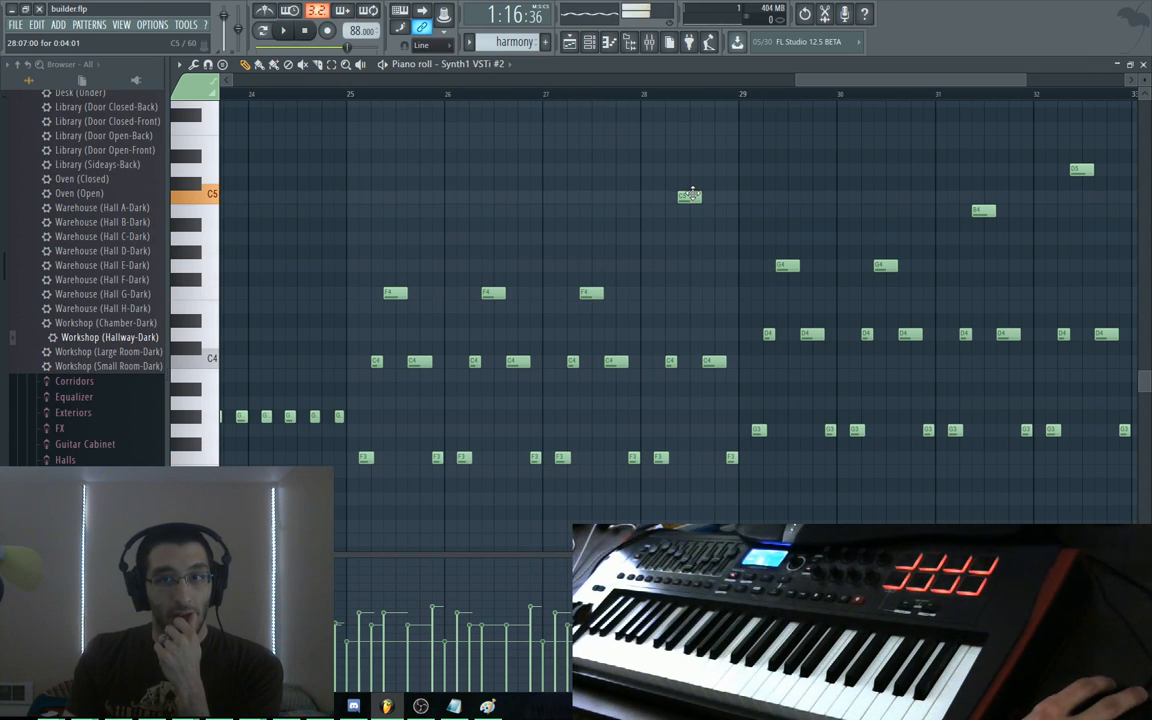
{"action": "left_click_drag", "start_coordinate": [690, 196], "coordinate": [690, 252]}
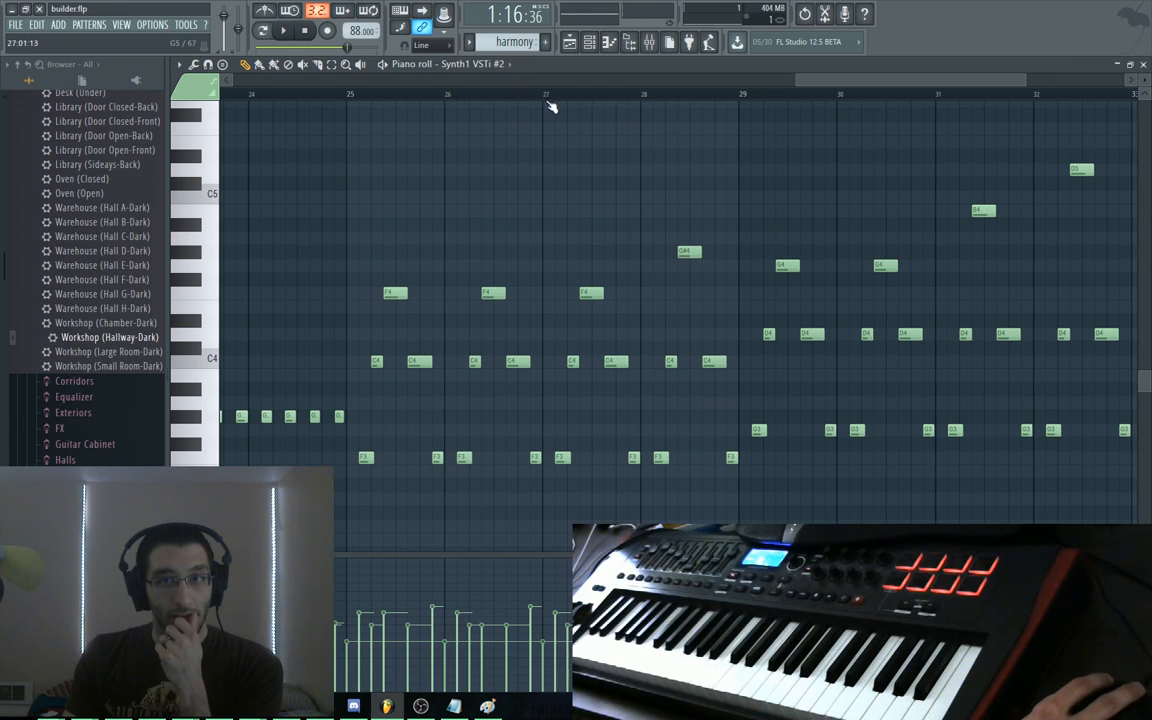
{"action": "key", "text": "space"}
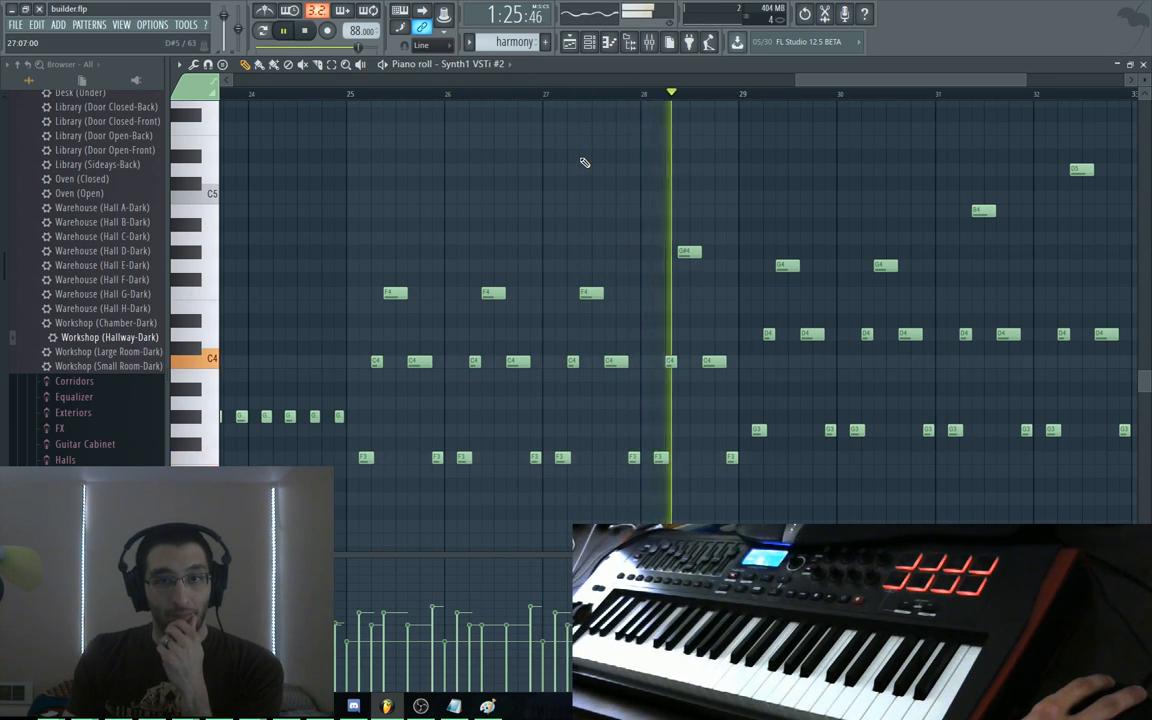
{"action": "key", "text": "space"}
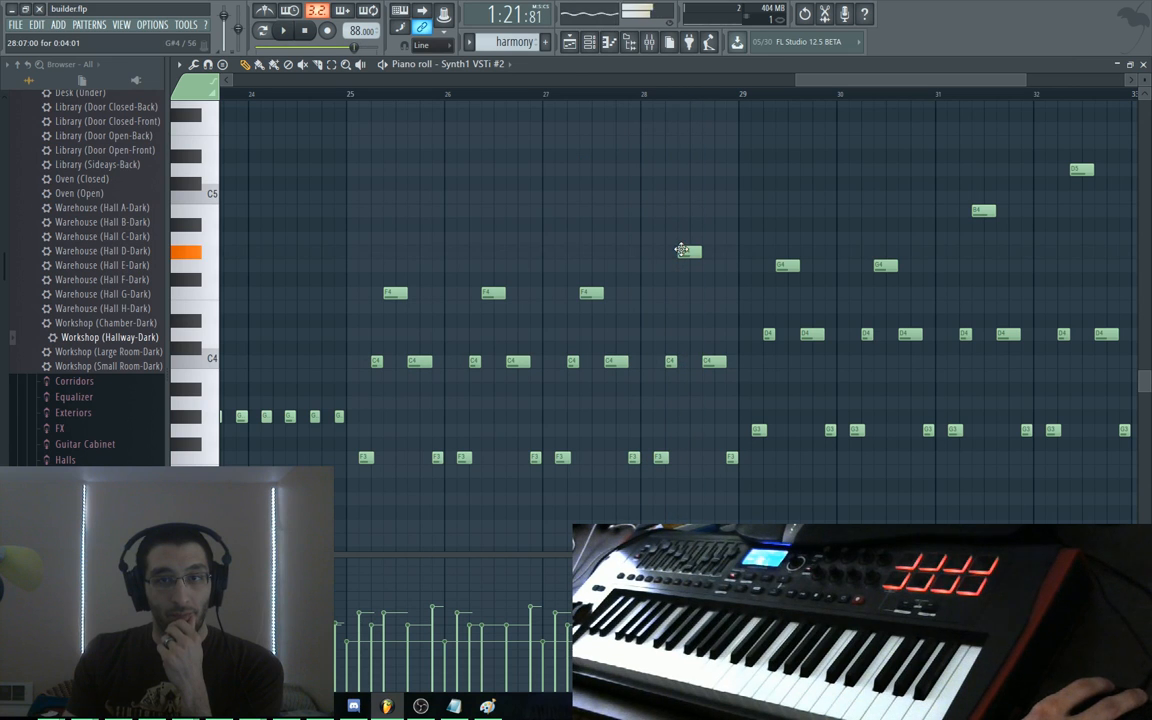
Drop the bar 28 upper harmony note from G#4 to F4
{"action": "left_click_drag", "start_coordinate": [681, 250], "coordinate": [681, 292]}
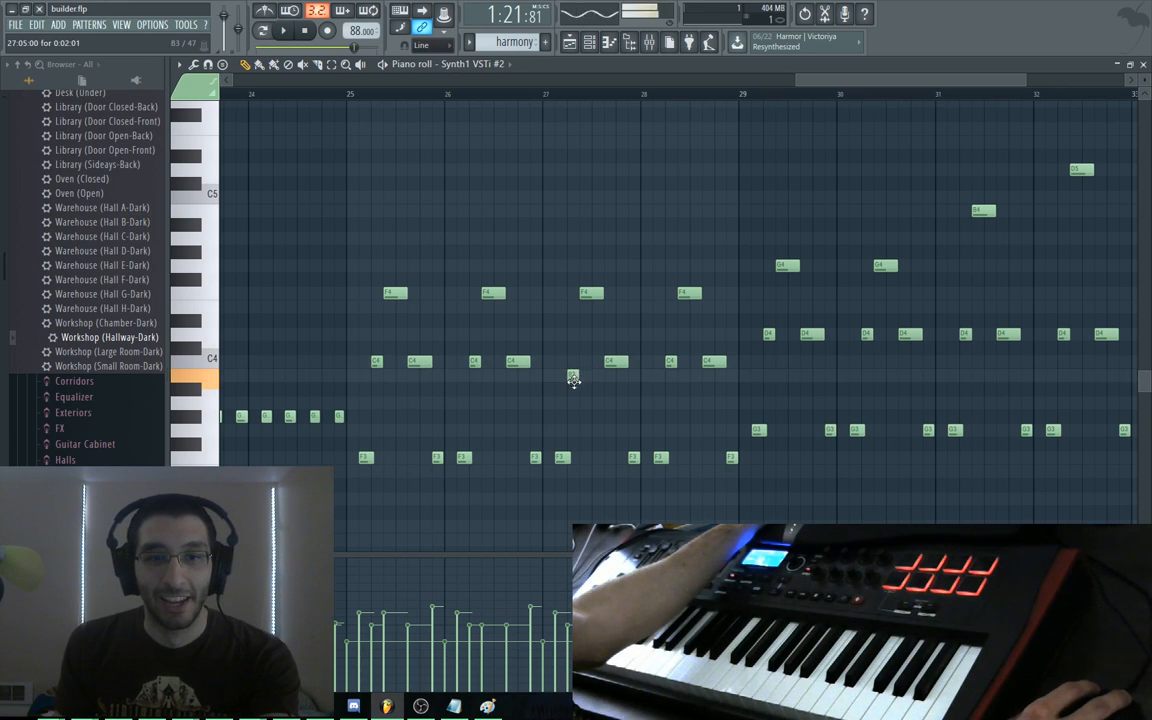
Lower bar 27's F4 to D#4 and C4 to A#3, copy the chord into bar 28, and play
{"action": "left_click_drag", "start_coordinate": [592, 296], "coordinate": [586, 321]}
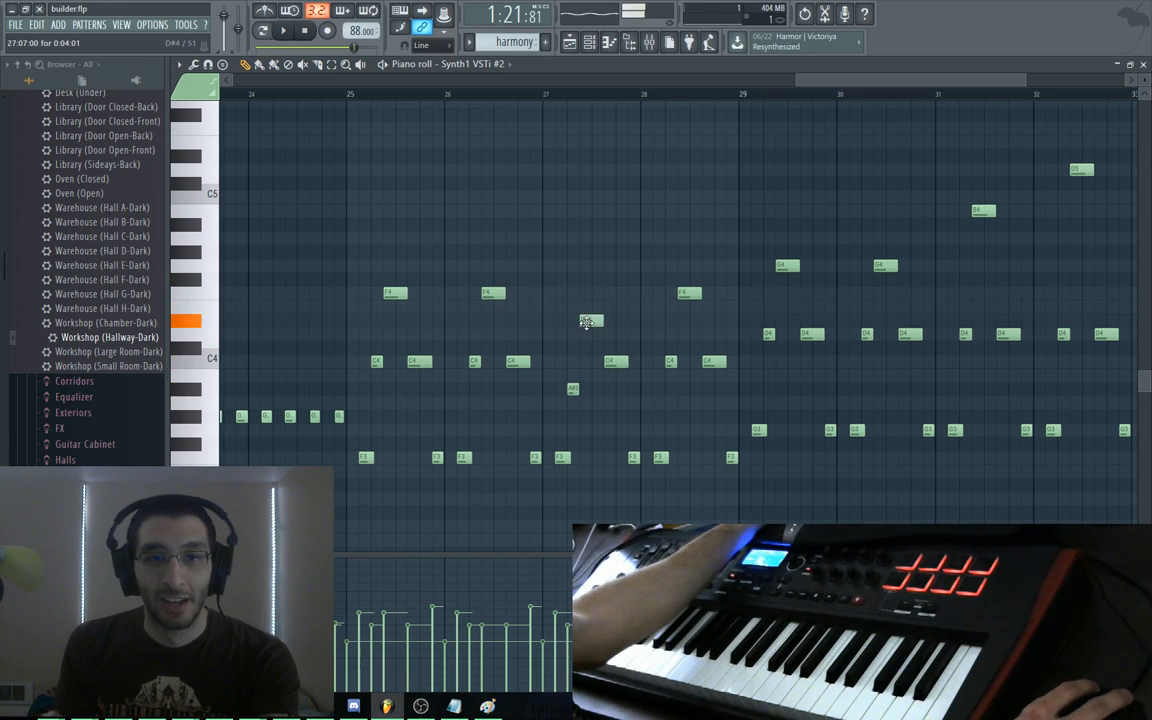
{"action": "left_click_drag", "start_coordinate": [610, 366], "coordinate": [611, 392]}
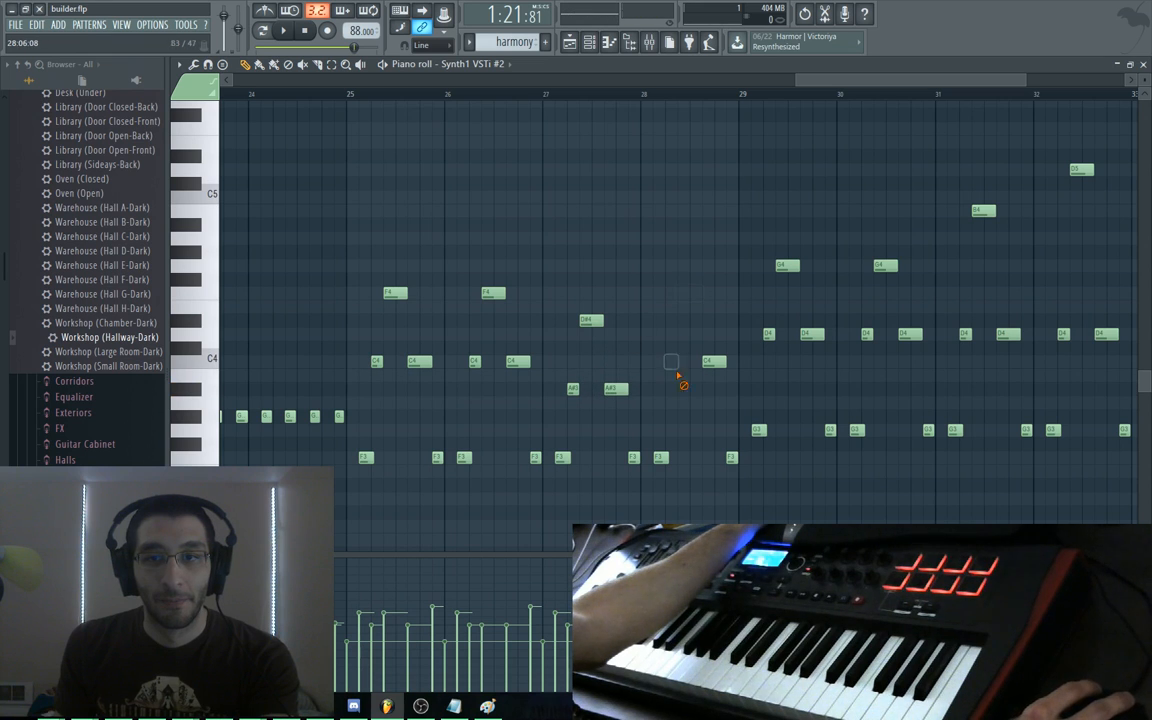
{"action": "left_click_drag", "start_coordinate": [678, 305], "coordinate": [668, 388]}
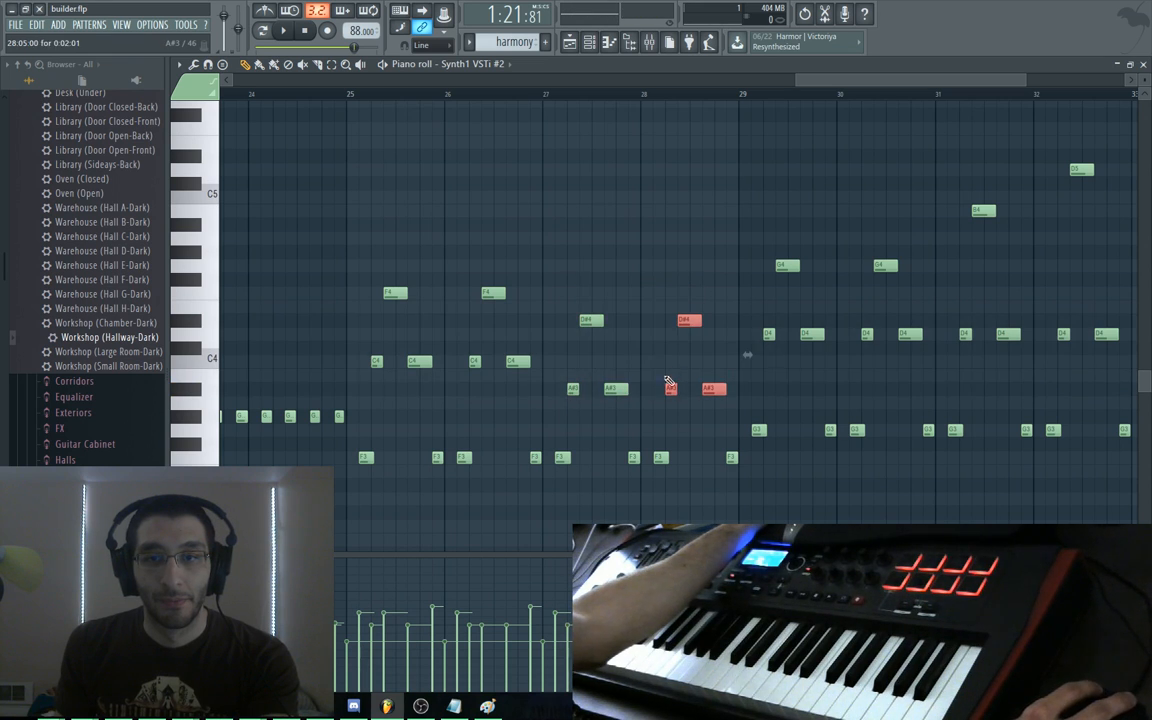
{"action": "key", "text": "space"}
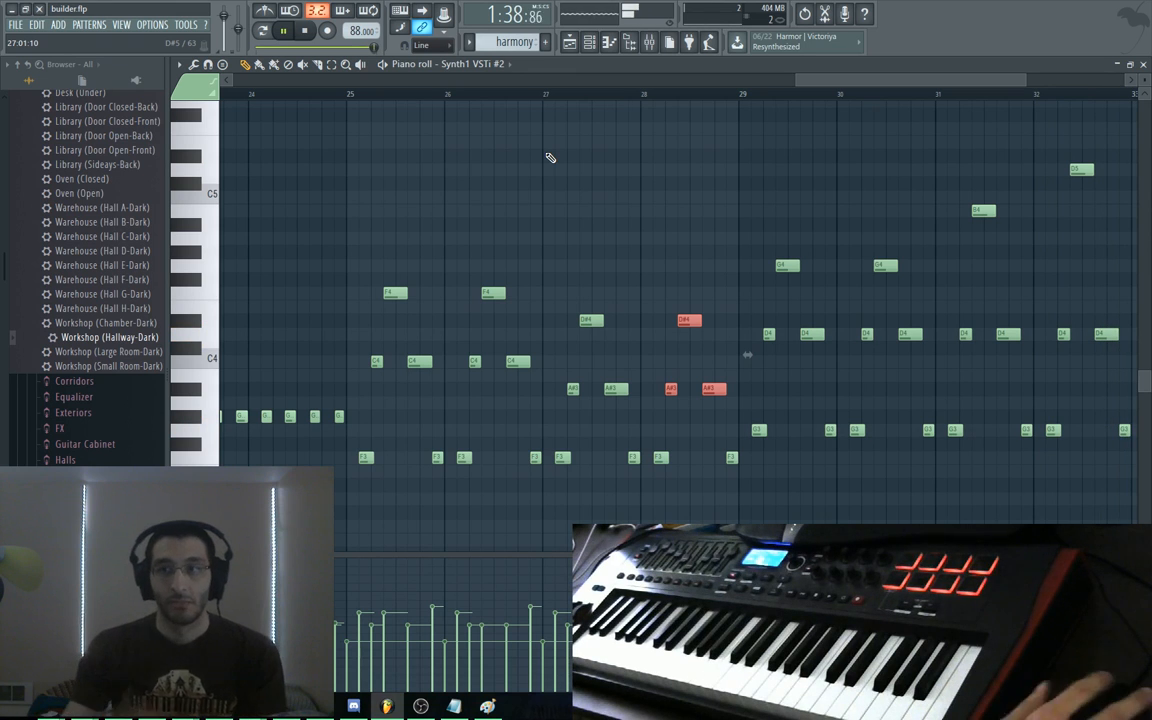
{"action": "left_click_drag", "start_coordinate": [1038, 299], "coordinate": [571, 288]}
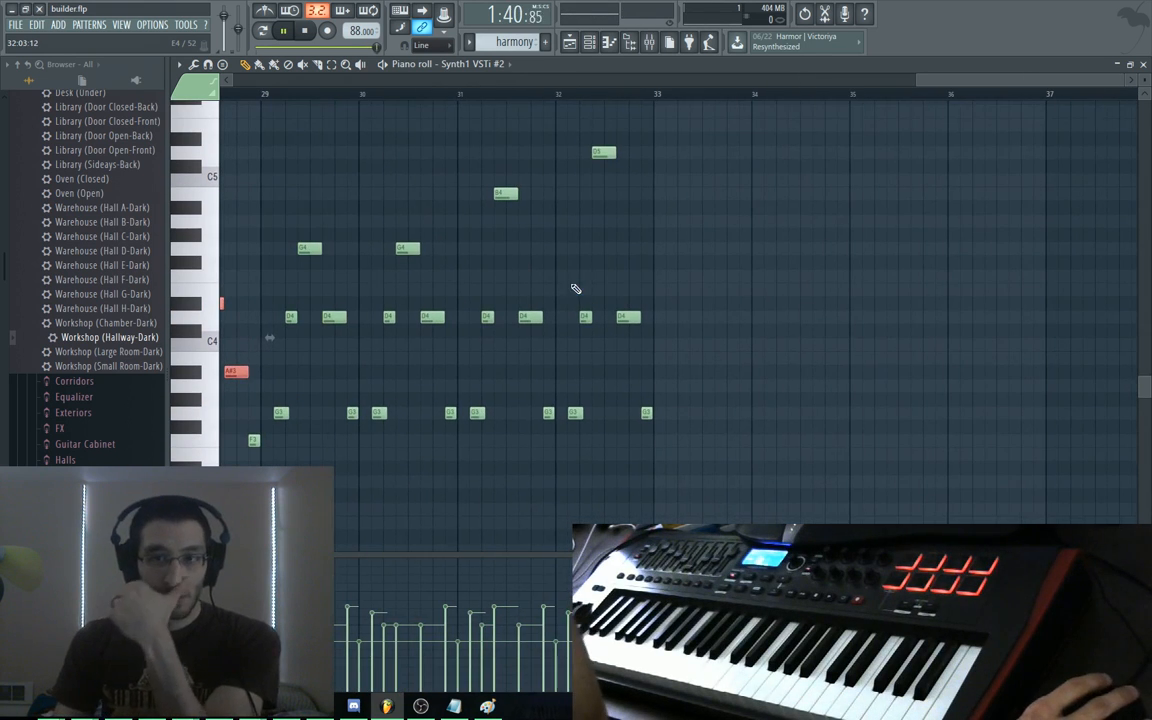
{"action": "key", "text": "space"}
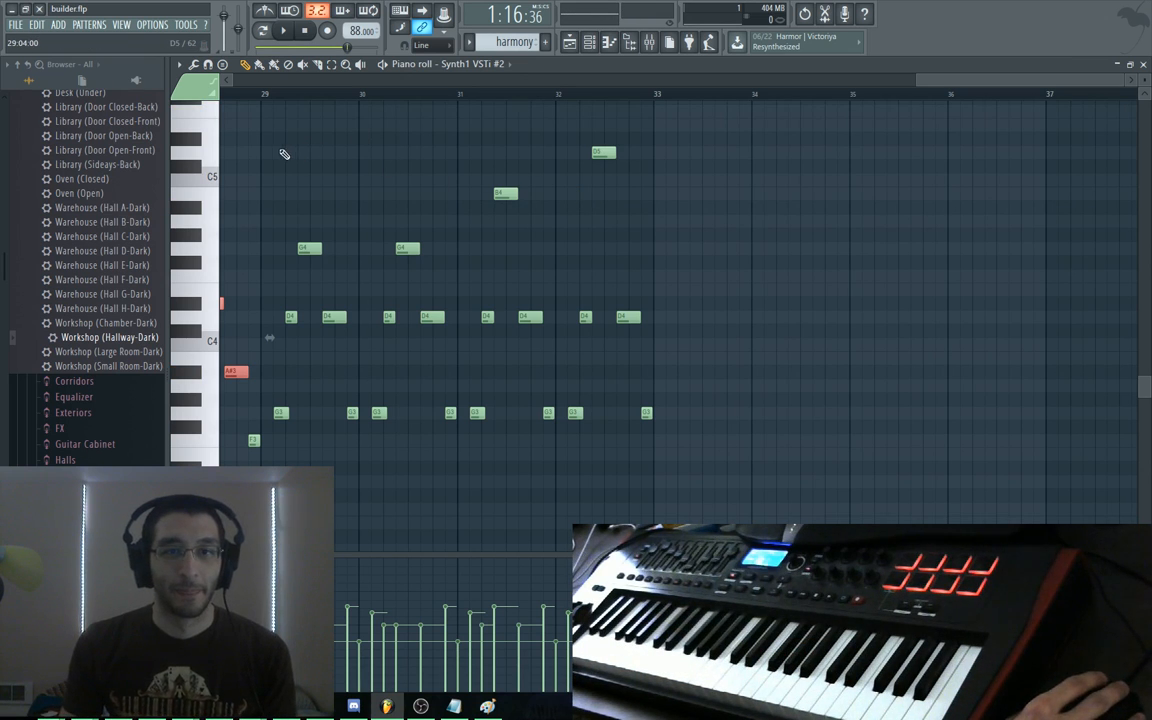
{"action": "left_click_drag", "start_coordinate": [266, 147], "coordinate": [662, 164]}
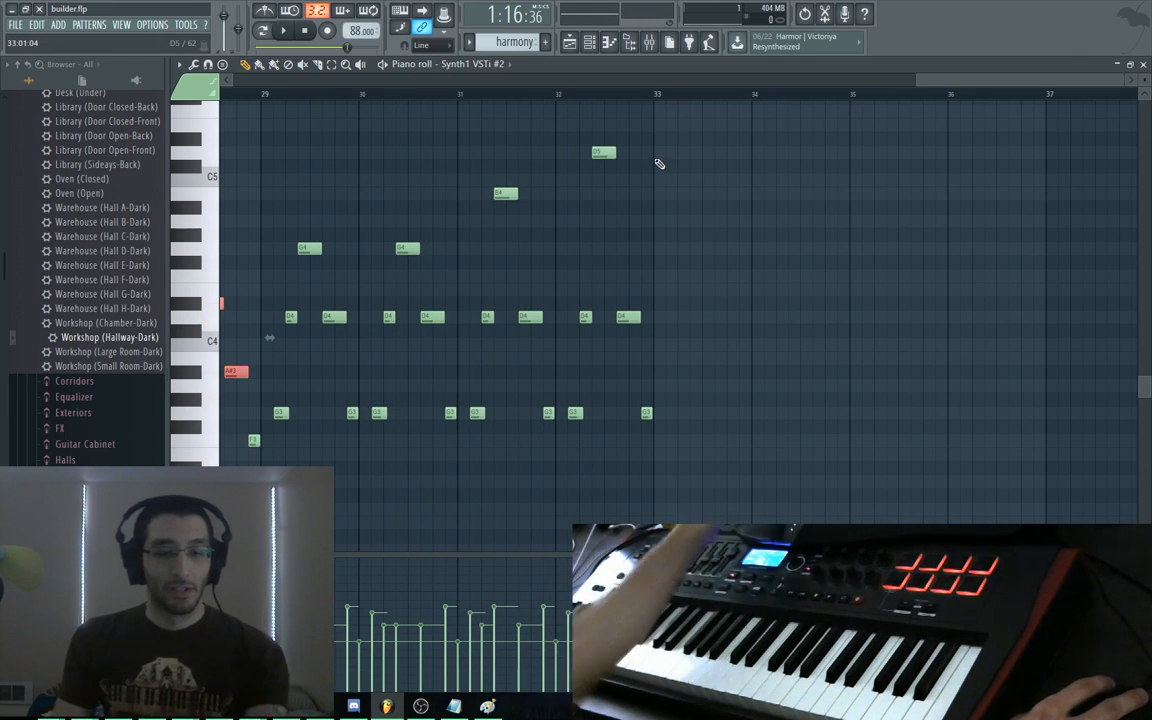
{"action": "scroll", "coordinate": [612, 275], "scroll_direction": "right", "scroll_amount": 3}
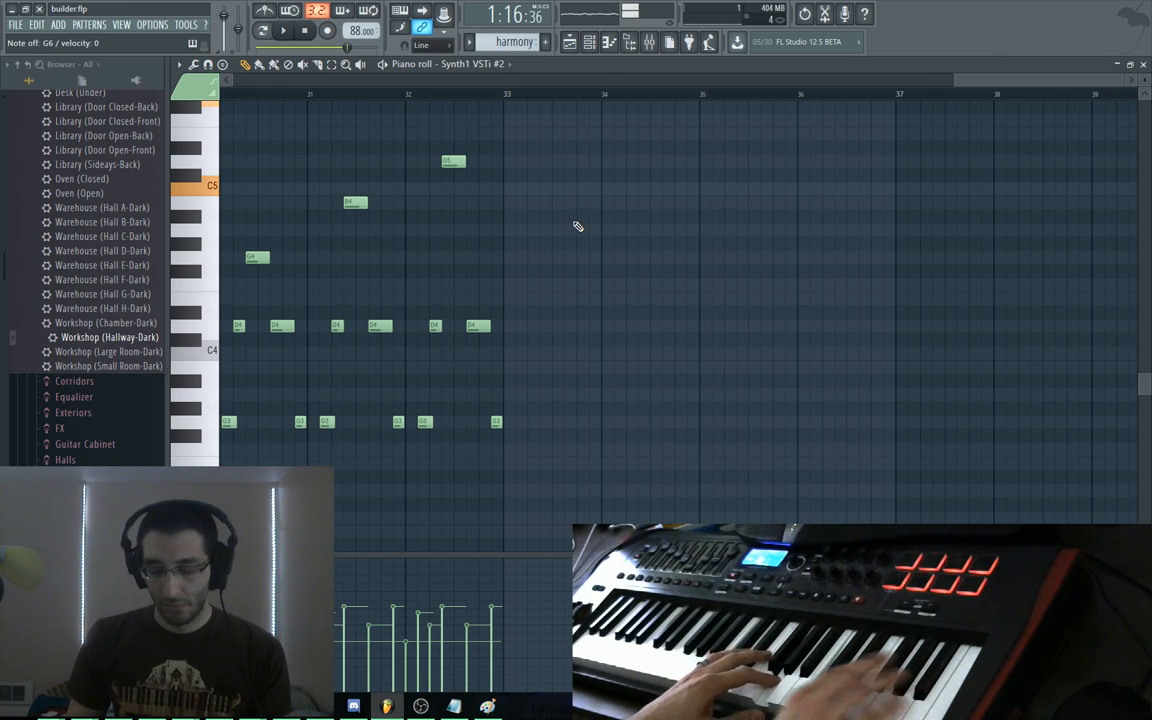
Add and delete a test C#5 in the harmony, then switch the piano roll to the melody pattern
{"action": "left_click_drag", "start_coordinate": [514, 239], "coordinate": [607, 262]}
{"action": "mouse_move", "coordinate": [296, 126]}
{"action": "left_mouse_down"}
{"action": "mouse_move", "coordinate": [509, 162]}
{"action": "mouse_move", "coordinate": [326, 103]}
{"action": "left_mouse_up"}
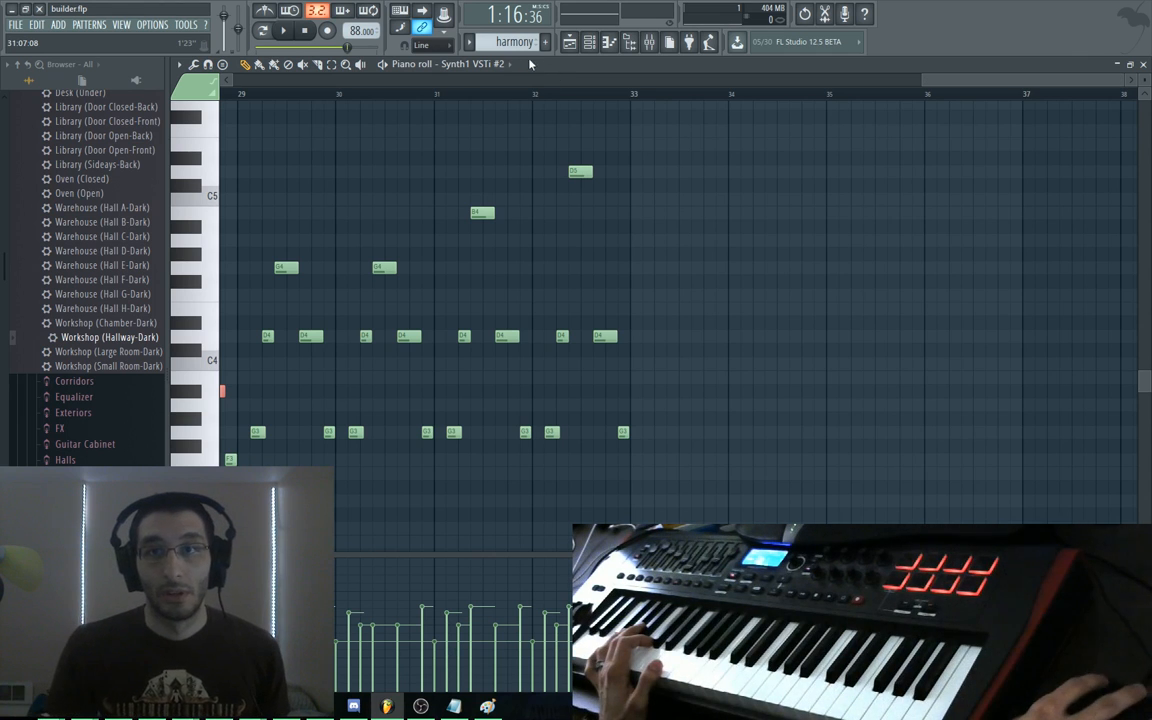
{"action": "left_click", "coordinate": [700, 185]}
{"action": "right_click", "coordinate": [702, 188]}
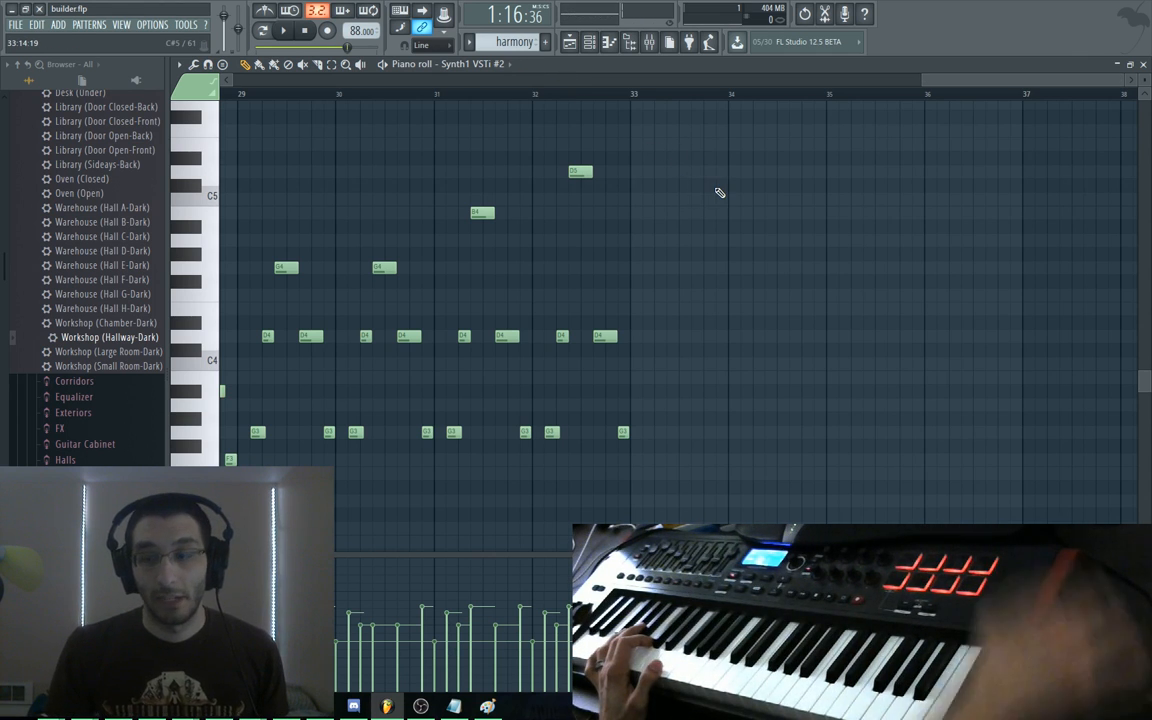
{"action": "key", "text": "KP_Subtract"}
{"action": "left_click_drag", "start_coordinate": [692, 190], "coordinate": [645, 486]}
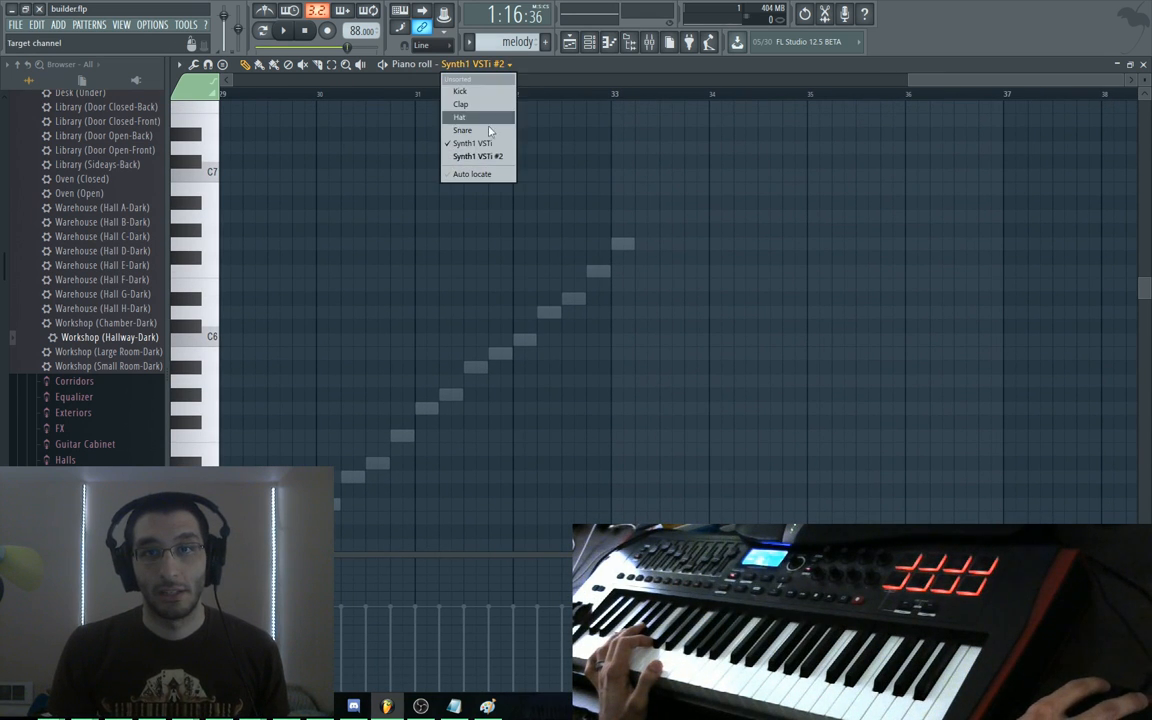
Target Synth1 VSTi and draw G#6, A#6 and G#6 after the G6 to extend the run
{"action": "left_click", "coordinate": [489, 156]}
{"action": "left_click", "coordinate": [510, 64]}
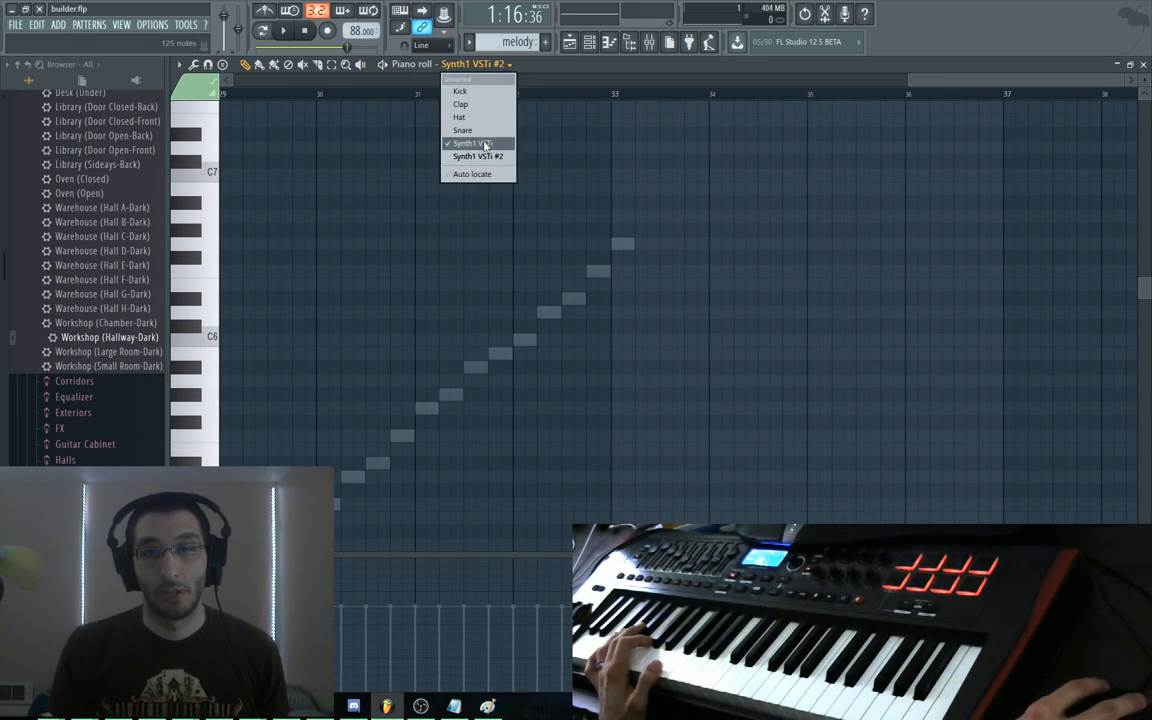
{"action": "left_click", "coordinate": [445, 143]}
{"action": "scroll", "coordinate": [565, 244], "scroll_direction": "right", "scroll_amount": 1}
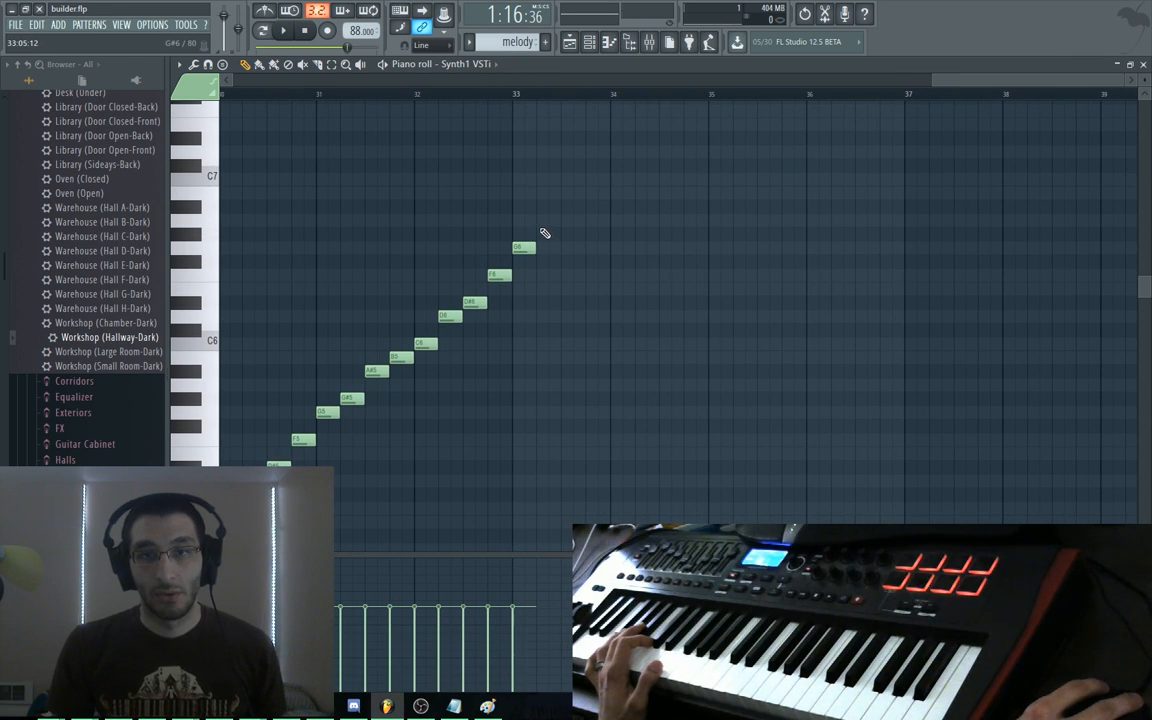
{"action": "left_click", "coordinate": [541, 234]}
{"action": "left_click", "coordinate": [568, 207]}
{"action": "left_click", "coordinate": [592, 234]}
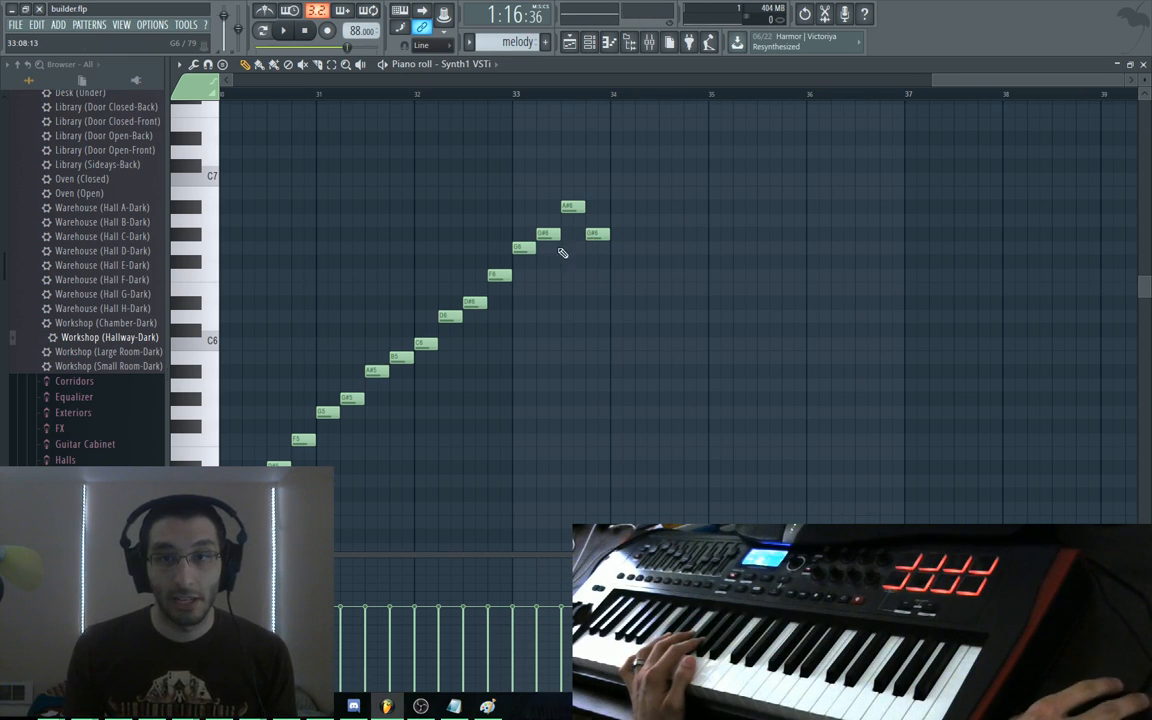
Audition the extended melody run from D#6 up to bar 33, including with scrub playback
{"action": "right_click", "coordinate": [486, 253], "text": "alt"}
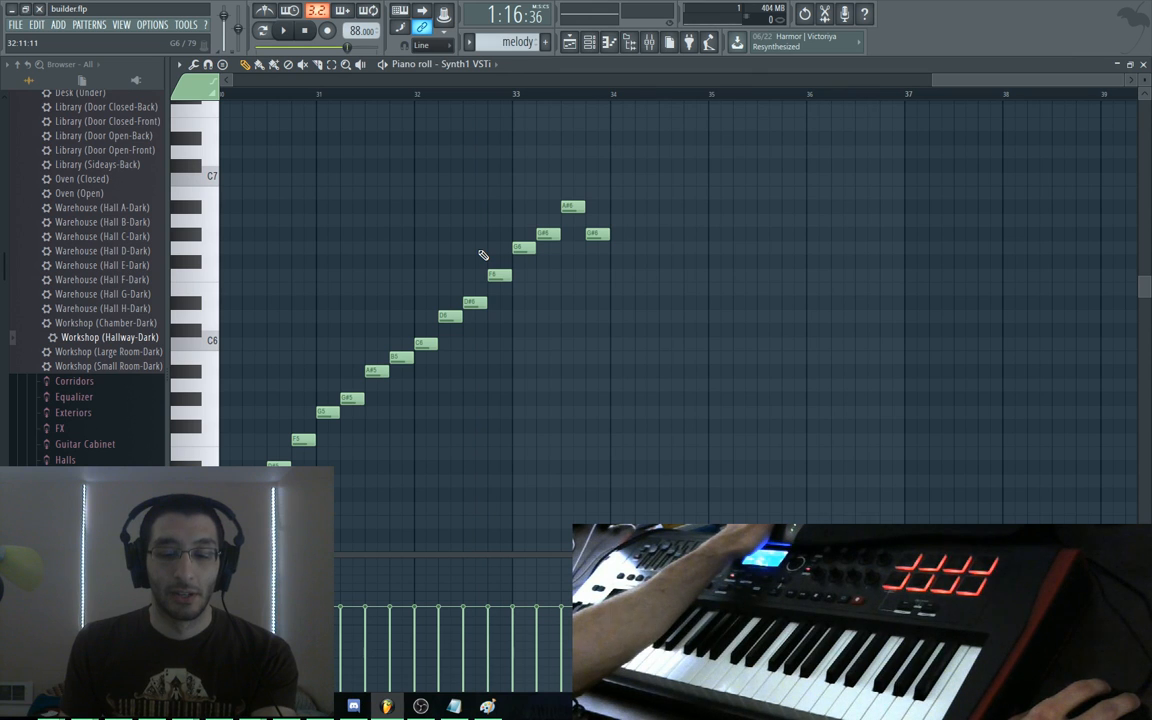
{"action": "left_click_drag", "start_coordinate": [474, 253], "coordinate": [597, 256]}
{"action": "left_click_drag", "start_coordinate": [524, 260], "coordinate": [592, 260]}
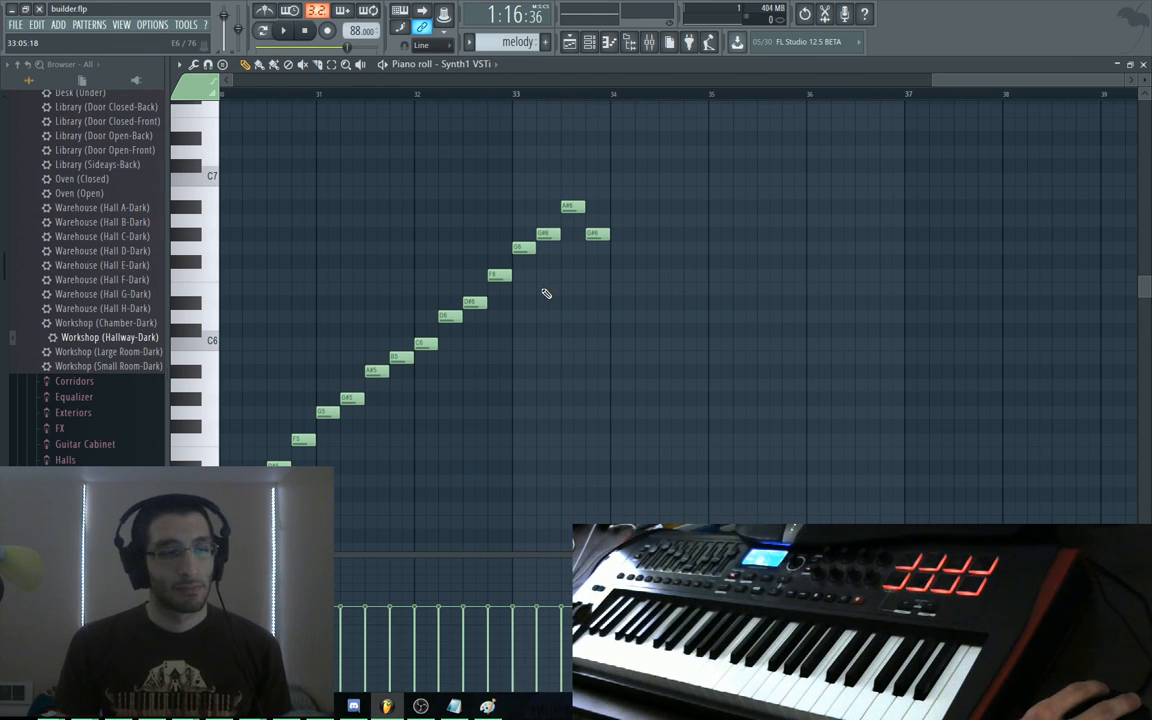
{"action": "left_click_drag", "start_coordinate": [553, 379], "coordinate": [492, 416]}
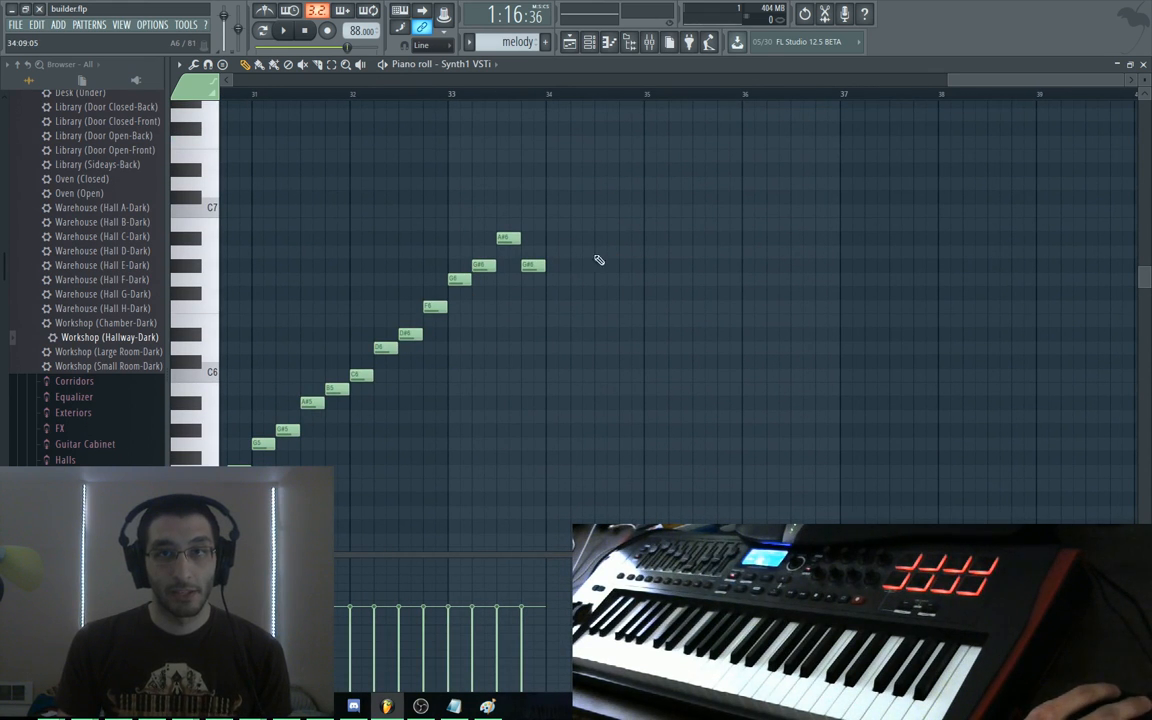
{"action": "key", "text": "y"}
{"action": "mouse_move", "coordinate": [500, 213]}
{"action": "left_mouse_down"}
{"action": "mouse_move", "coordinate": [460, 213]}
{"action": "mouse_move", "coordinate": [740, 200]}
{"action": "left_mouse_up"}
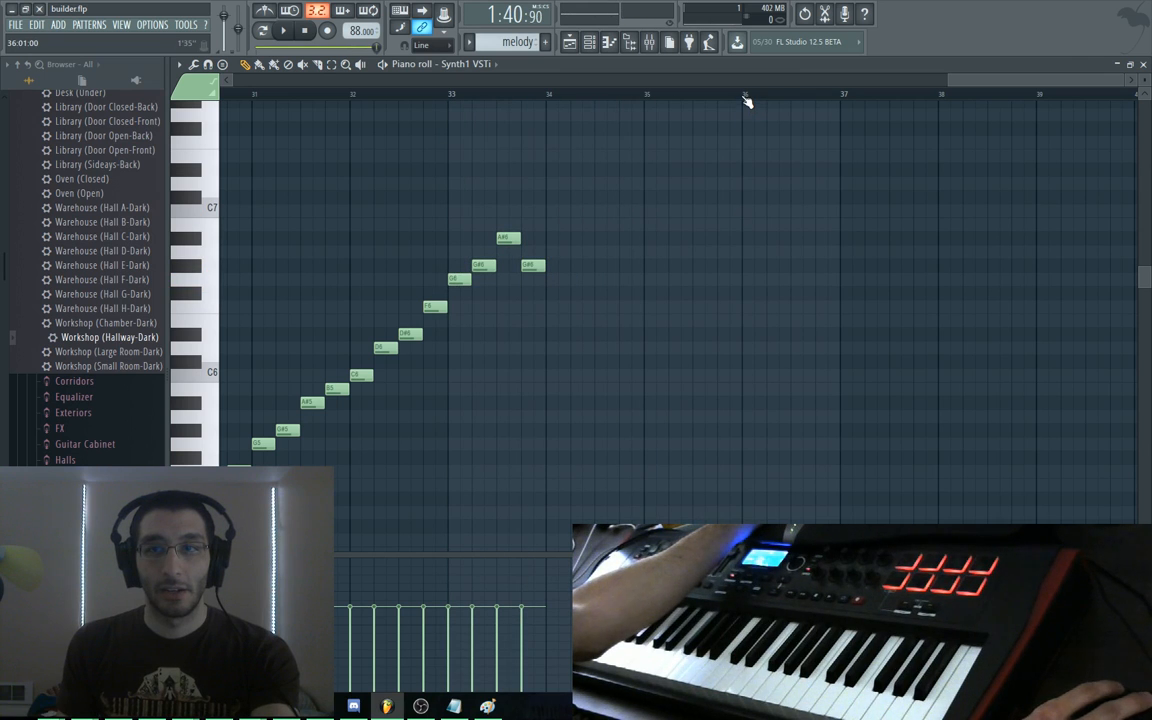
Review melody bars 26–34, scroll the view back to bar 1, and switch to the browser
{"action": "left_click_drag", "start_coordinate": [795, 172], "coordinate": [550, 200]}
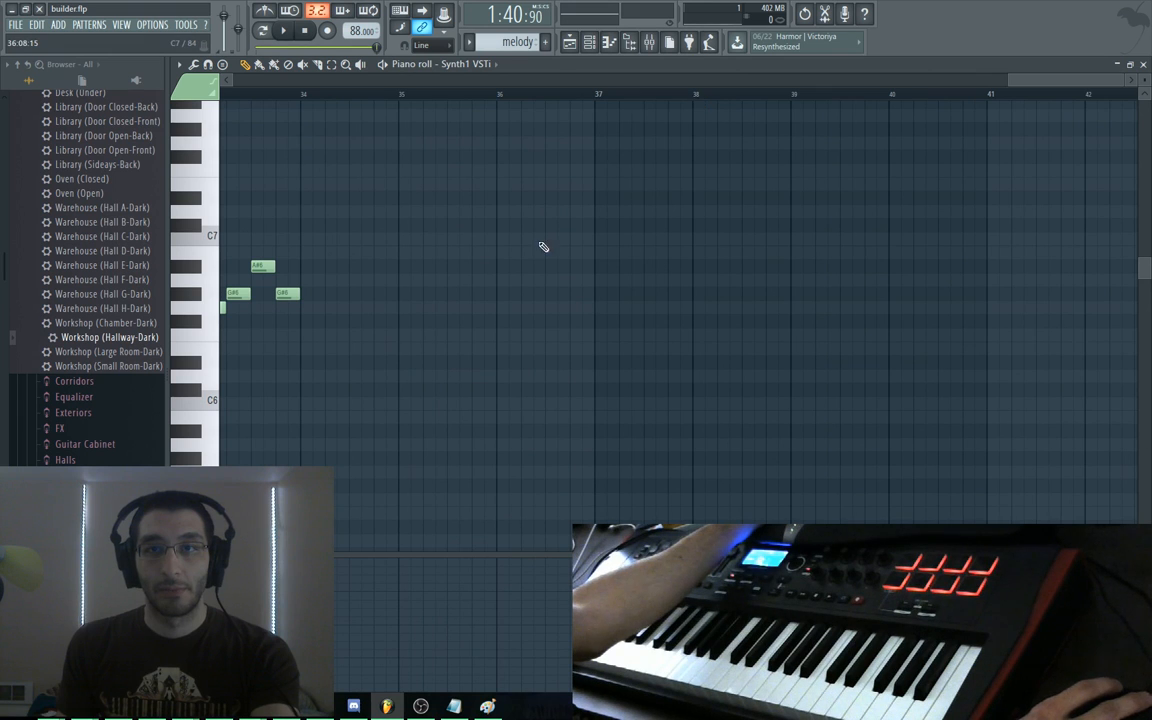
{"action": "left_click_drag", "start_coordinate": [535, 250], "coordinate": [805, 237]}
{"action": "left_click_drag", "start_coordinate": [739, 223], "coordinate": [821, 201]}
{"action": "left_click_drag", "start_coordinate": [826, 324], "coordinate": [845, 310]}
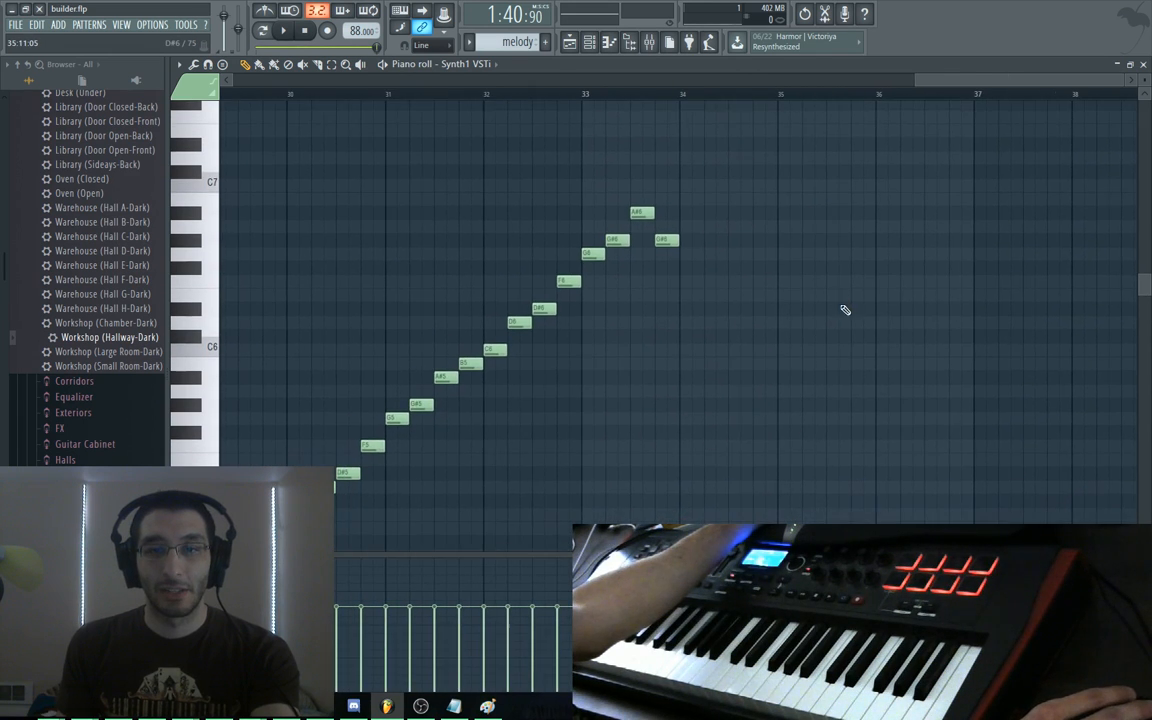
{"action": "left_click_drag", "start_coordinate": [711, 363], "coordinate": [803, 310]}
{"action": "left_click_drag", "start_coordinate": [535, 252], "coordinate": [386, 306]}
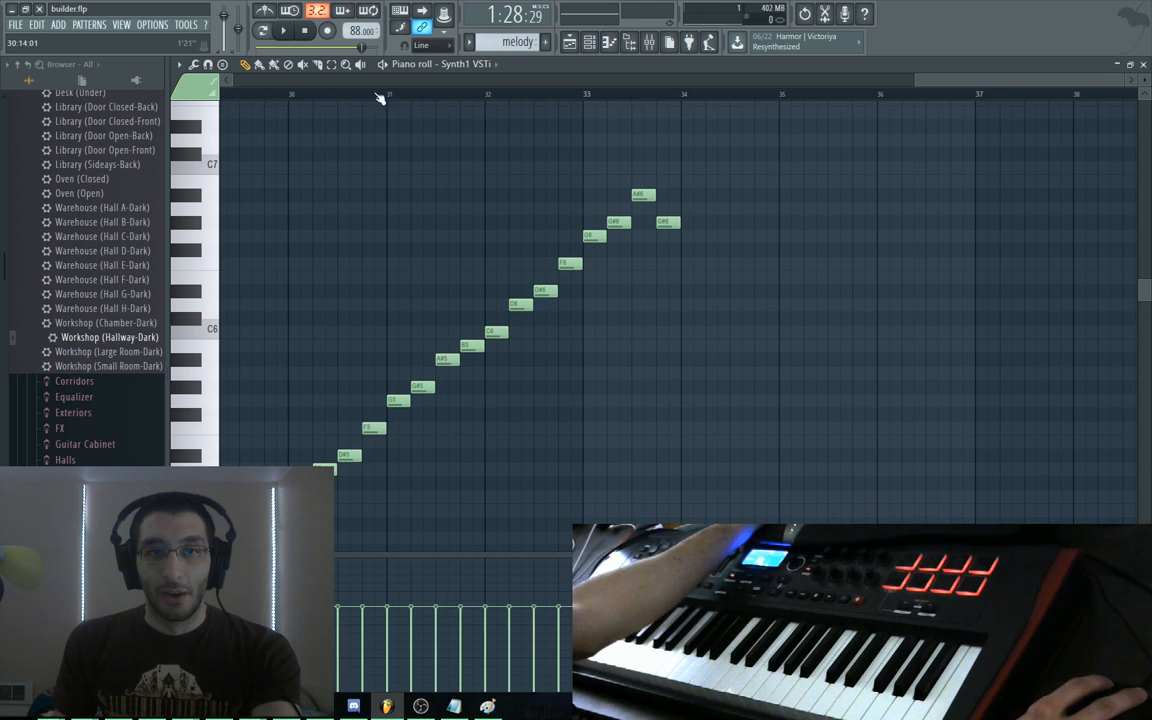
{"action": "left_click_drag", "start_coordinate": [918, 88], "coordinate": [236, 76]}
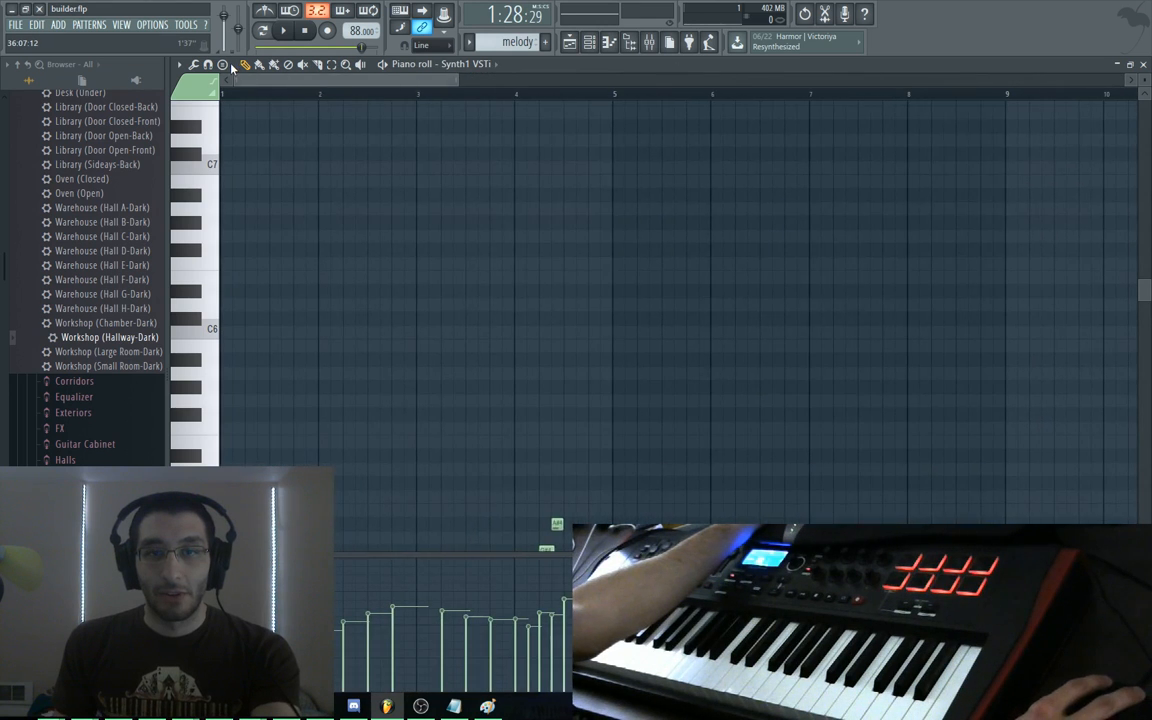
{"action": "scroll", "coordinate": [487, 283], "scroll_direction": "down", "scroll_amount": 7}
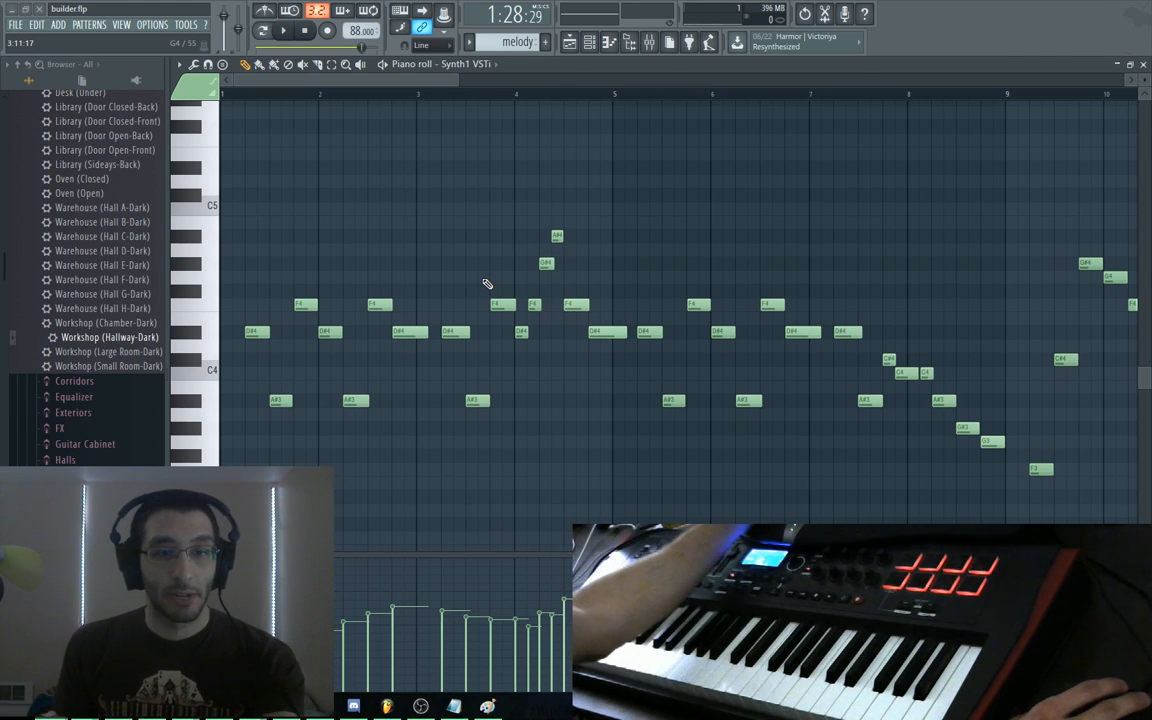
{"action": "key", "text": "alt+Tab"}
Search YouTube for 'a lttp ost' in a new tab and mute that tab
{"action": "key", "text": "ctrl+t"}
{"action": "type", "text": "yt "}
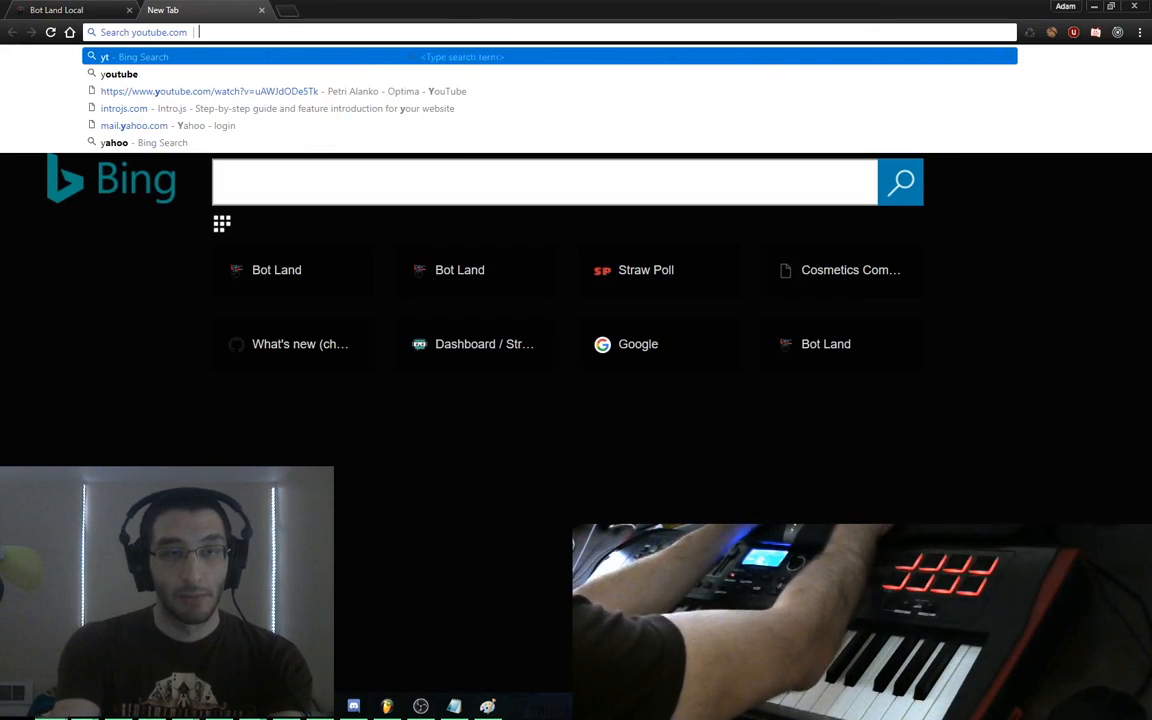
{"action": "type", "text": "a lttp ost"}
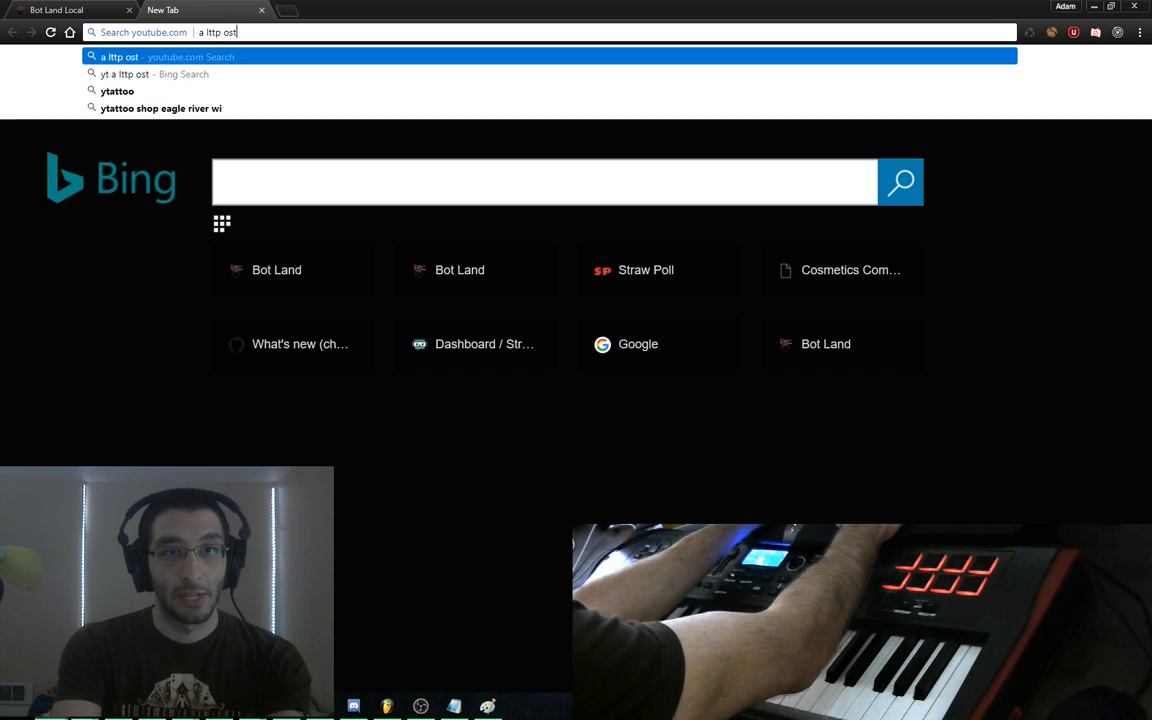
{"action": "key", "text": "Return"}
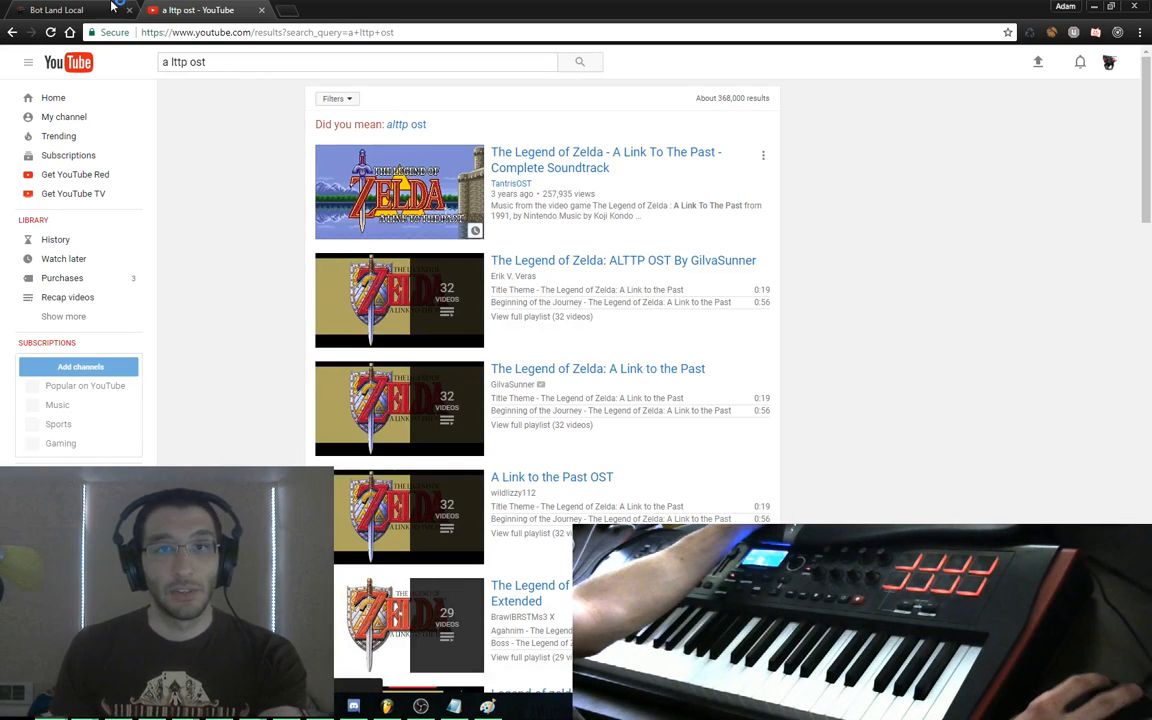
{"action": "right_click", "coordinate": [190, 10]}
{"action": "left_click", "coordinate": [229, 87]}
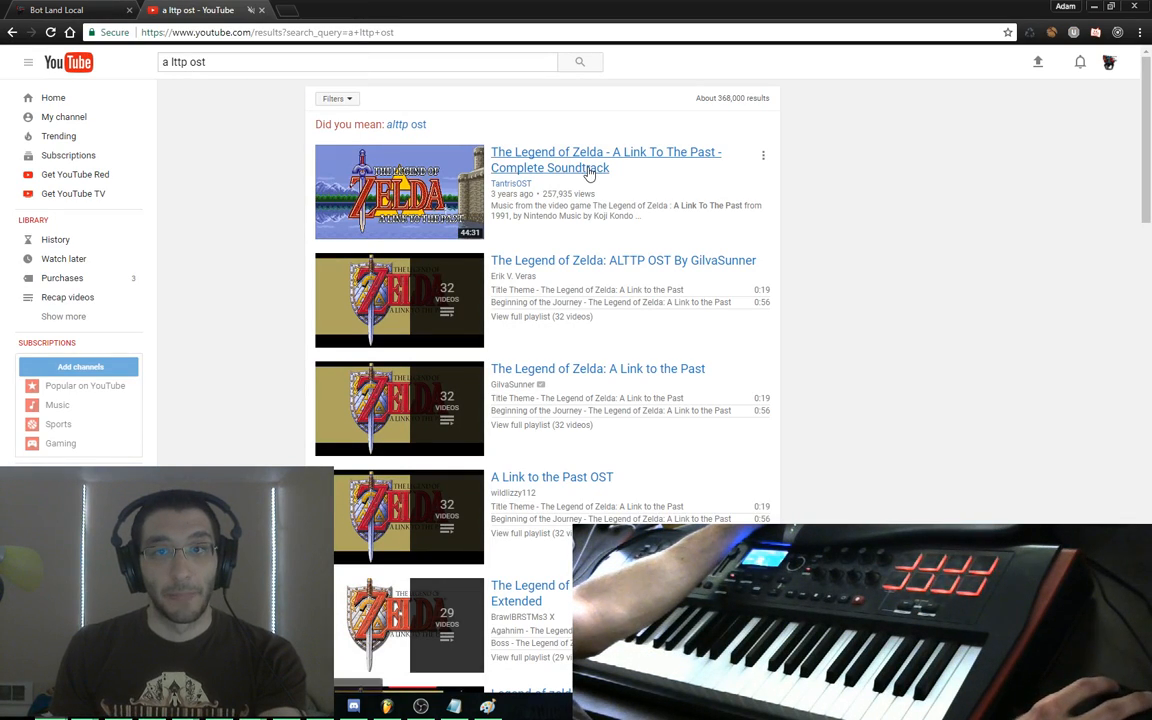
Open the A Link To The Past soundtrack video, expand its description, and zoom to 150%
{"action": "left_click", "coordinate": [530, 155]}
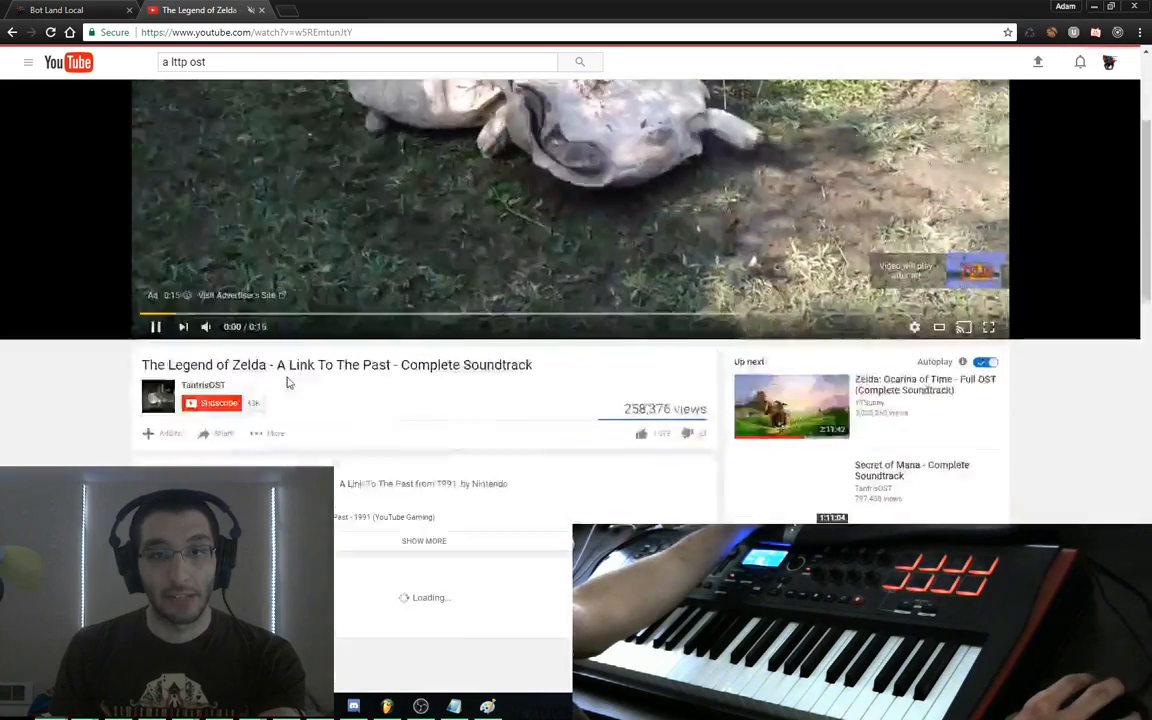
{"action": "scroll", "coordinate": [275, 330], "scroll_direction": "down", "scroll_amount": 4}
{"action": "left_click", "coordinate": [420, 155]}
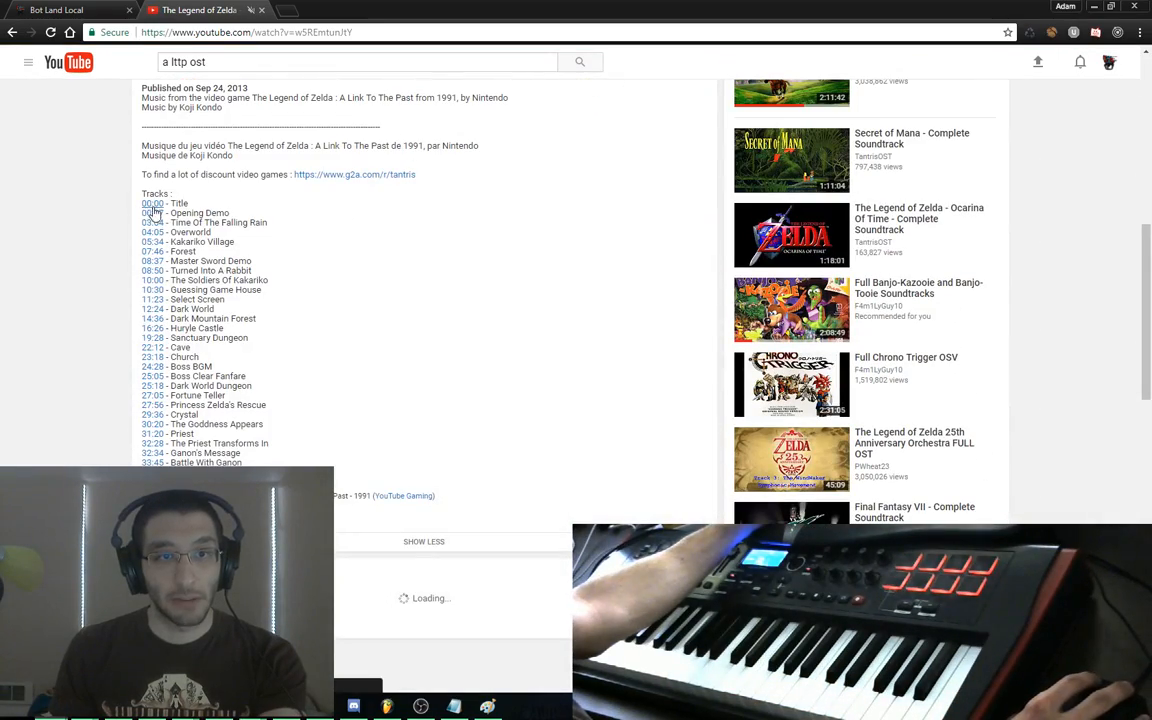
{"action": "key", "text": "ctrl+plus"}
{"action": "key", "text": "ctrl+plus"}
{"action": "key", "text": "ctrl+plus"}
{"action": "scroll", "coordinate": [203, 231], "scroll_direction": "up", "scroll_amount": 1}
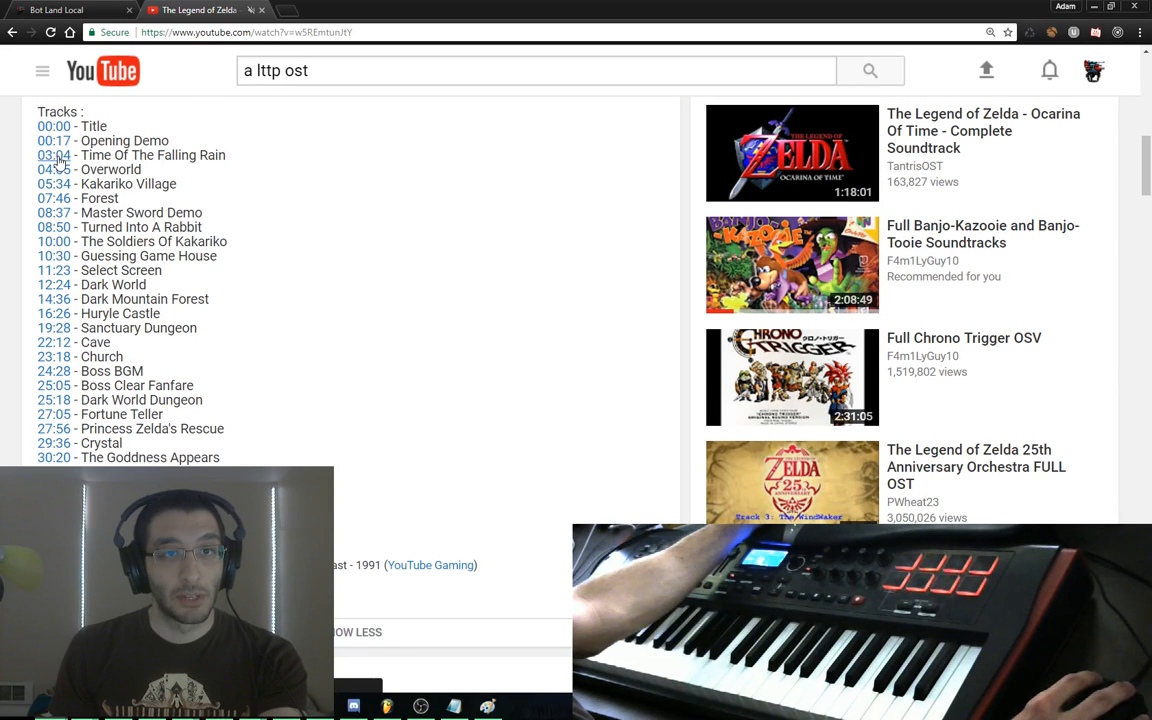
Highlight the Overworld entry among the soundtrack's listed tracks
{"action": "left_click_drag", "start_coordinate": [260, 162], "coordinate": [223, 156]}
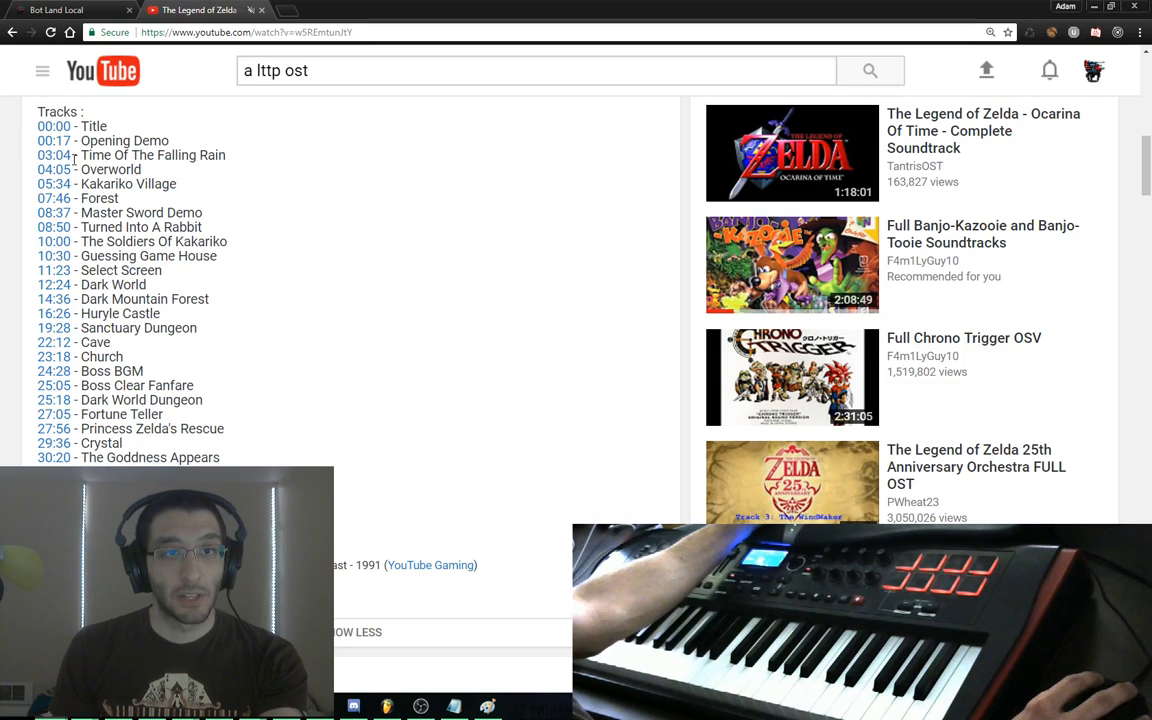
{"action": "left_click_drag", "start_coordinate": [145, 172], "coordinate": [95, 155]}
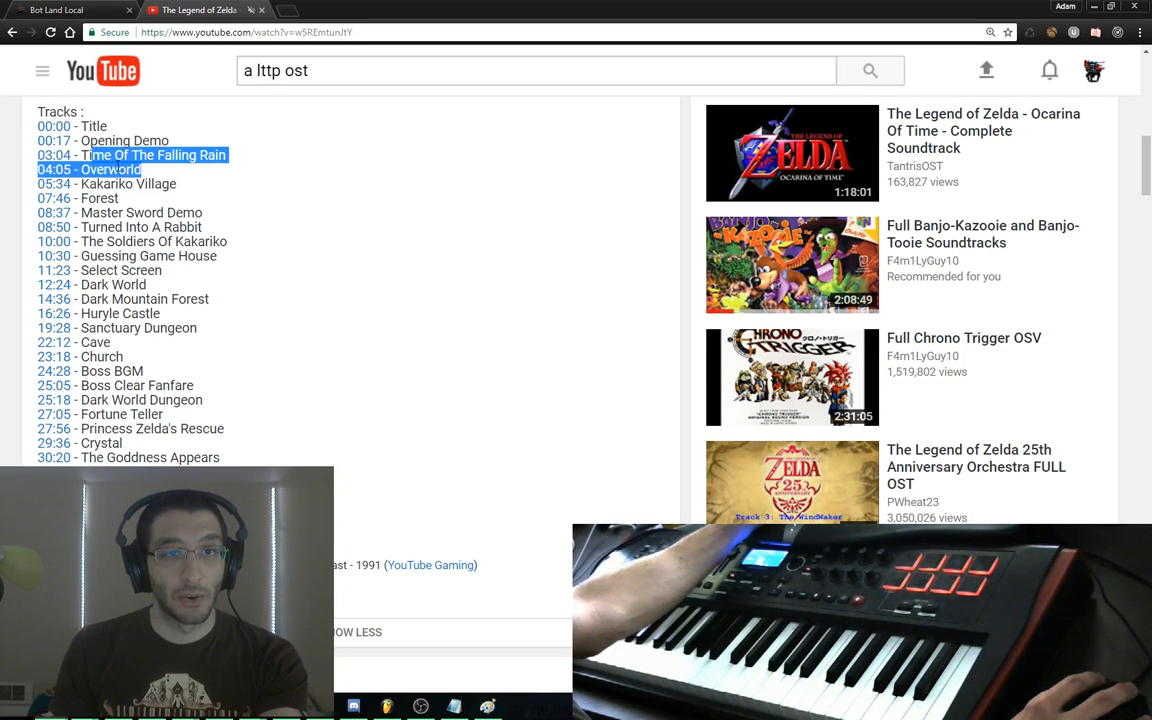
{"action": "left_click", "coordinate": [175, 180]}
{"action": "left_click_drag", "start_coordinate": [175, 180], "coordinate": [81, 170]}
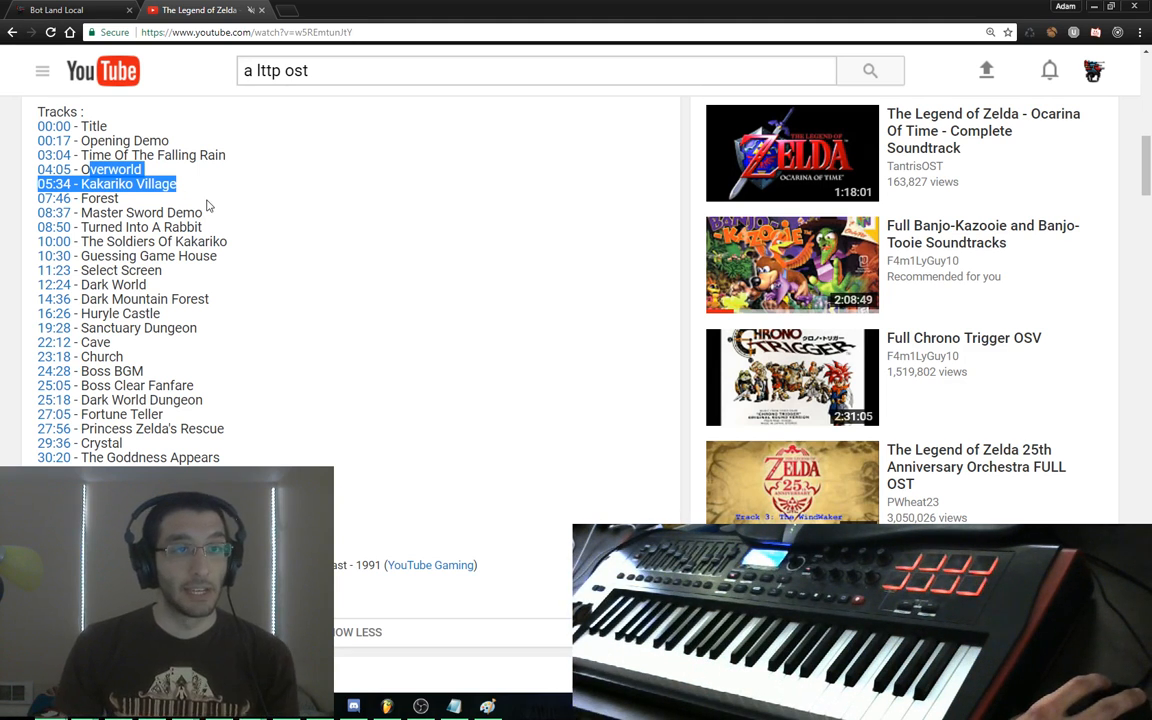
{"action": "left_click", "coordinate": [86, 174]}
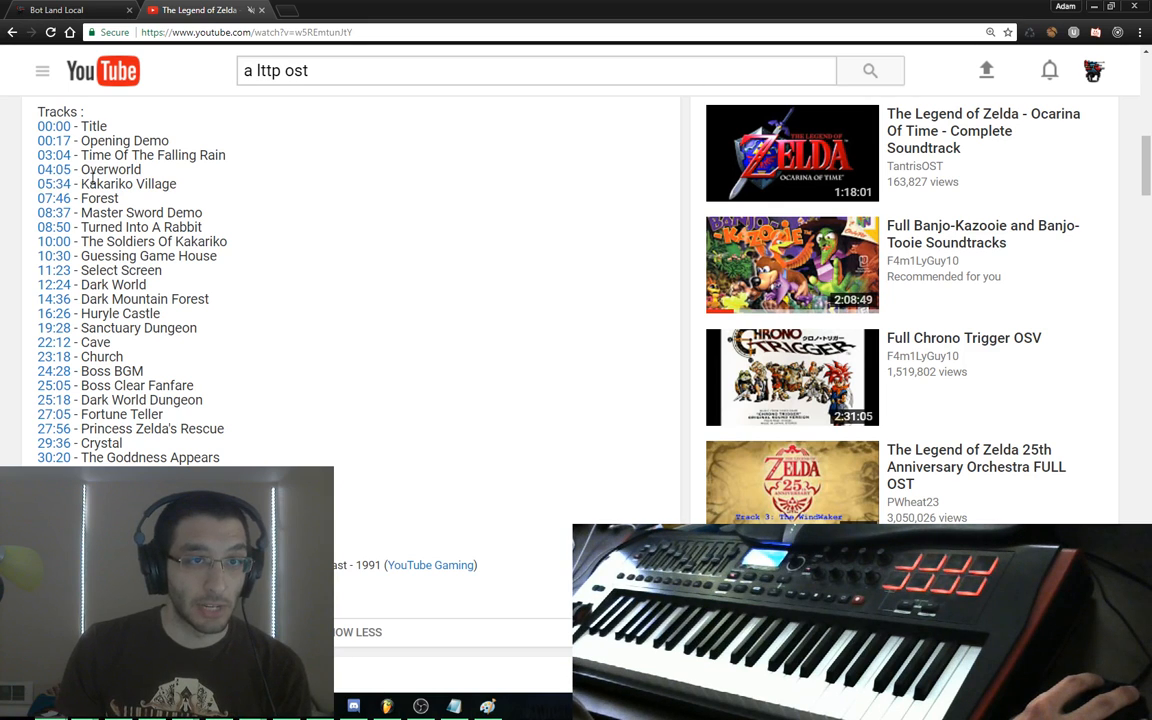
{"action": "left_click_drag", "start_coordinate": [81, 170], "coordinate": [148, 171]}
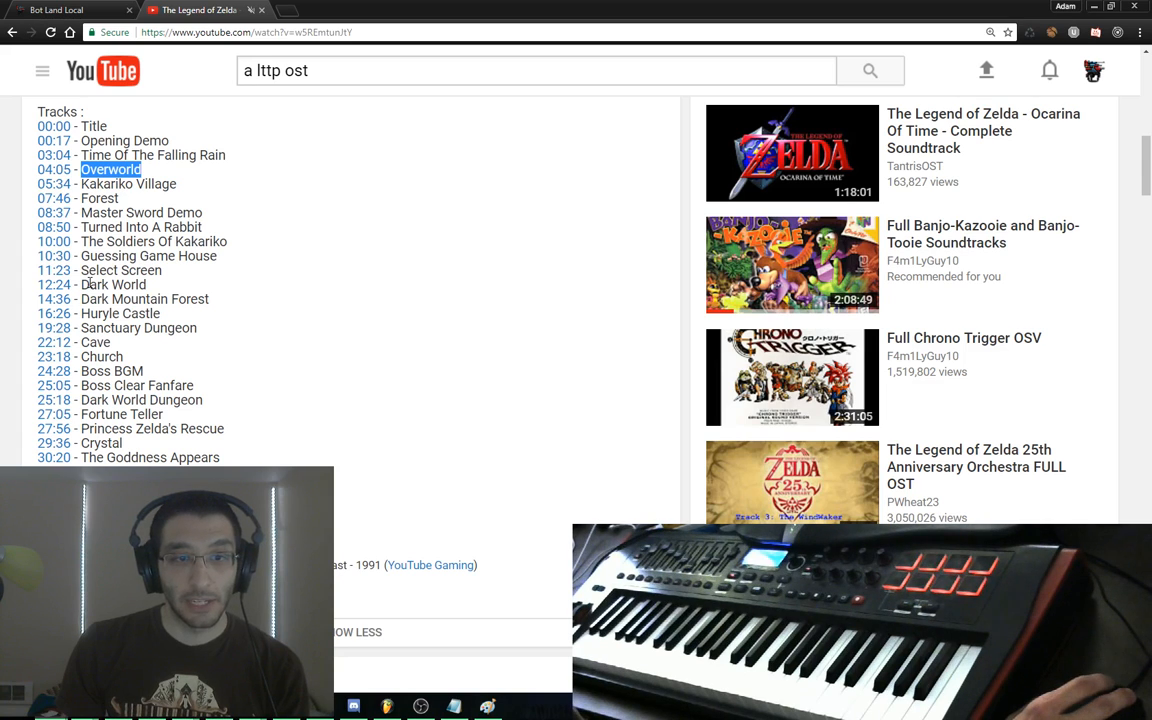
Scan the track list up to Master Sword Demo, close the YouTube tab, and nudge the game map
{"action": "scroll", "coordinate": [90, 284], "scroll_direction": "up", "scroll_amount": 5}
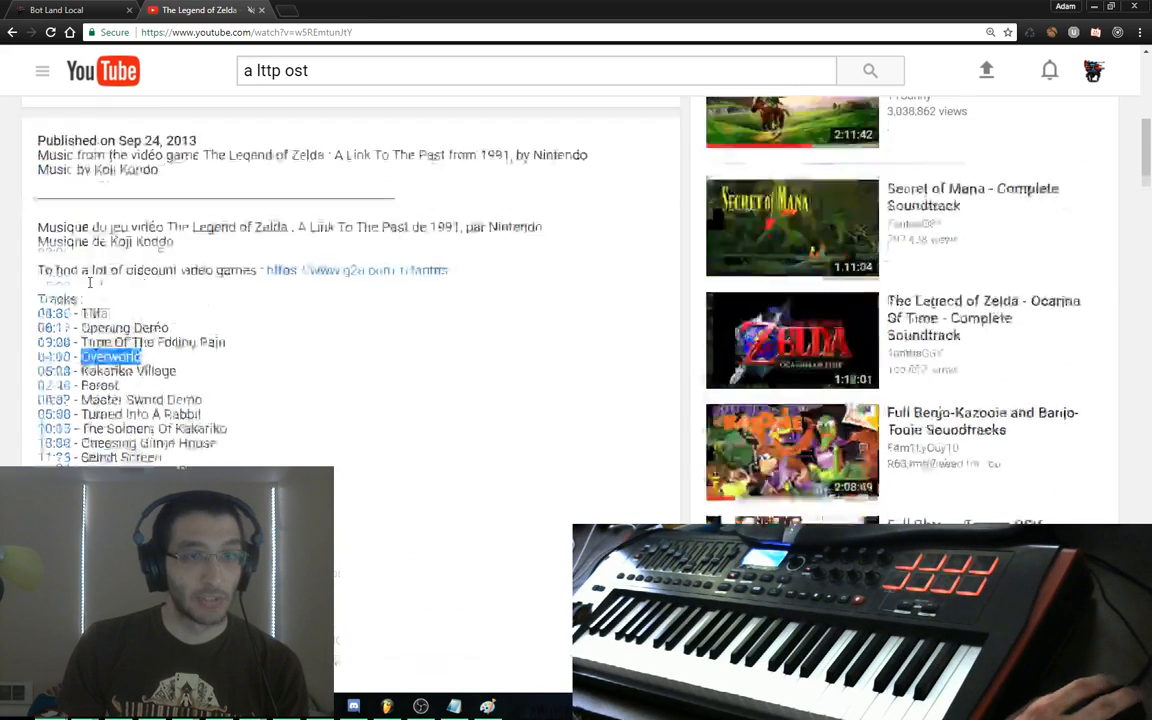
{"action": "scroll", "coordinate": [314, 303], "scroll_direction": "down", "scroll_amount": 6}
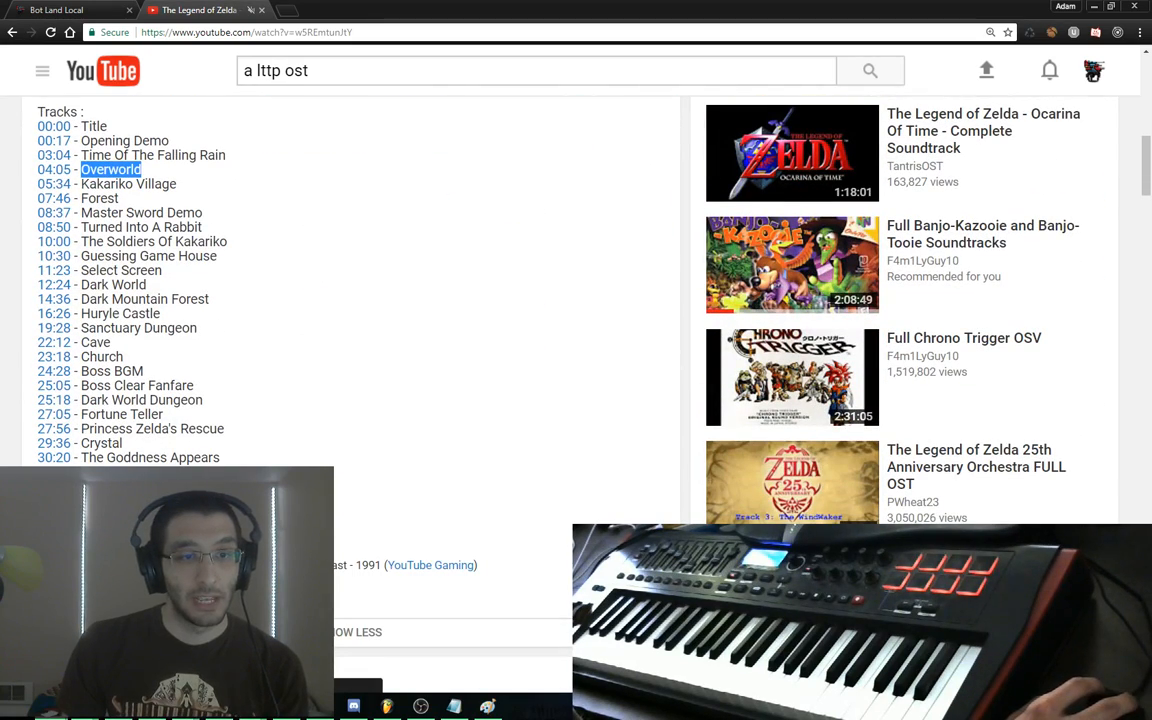
{"action": "left_click_drag", "start_coordinate": [150, 500], "coordinate": [200, 640]}
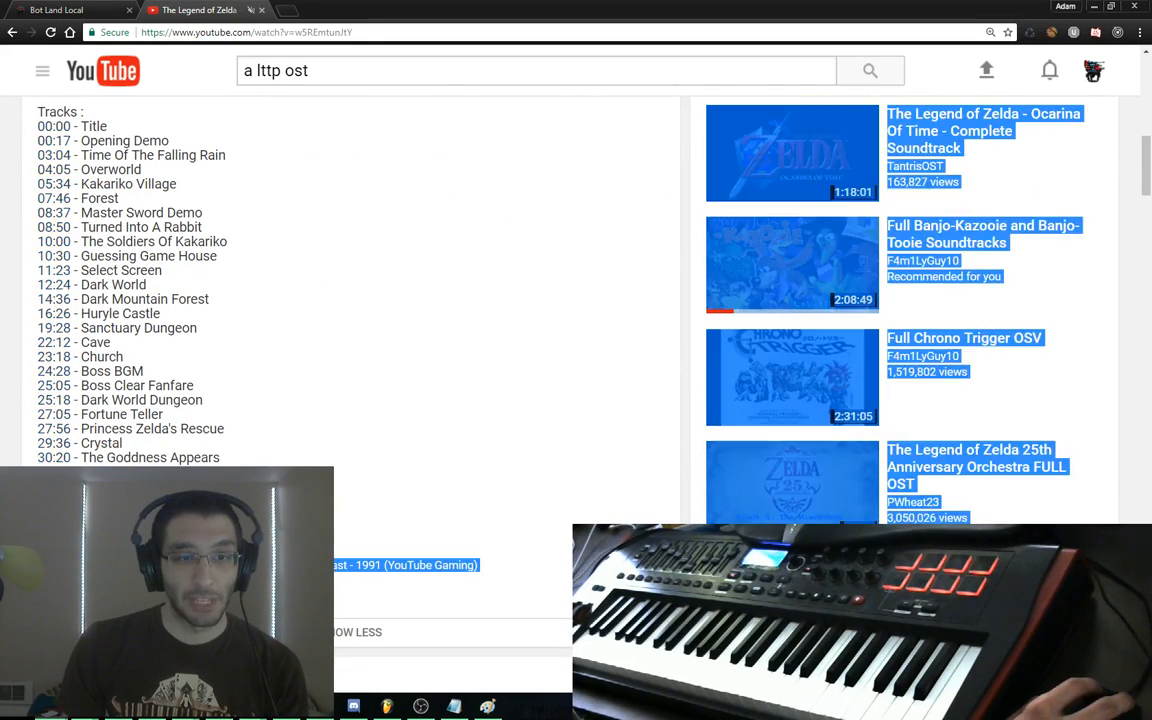
{"action": "left_click", "coordinate": [200, 600]}
{"action": "left_click_drag", "start_coordinate": [130, 475], "coordinate": [147, 260]}
{"action": "left_click", "coordinate": [247, 321]}
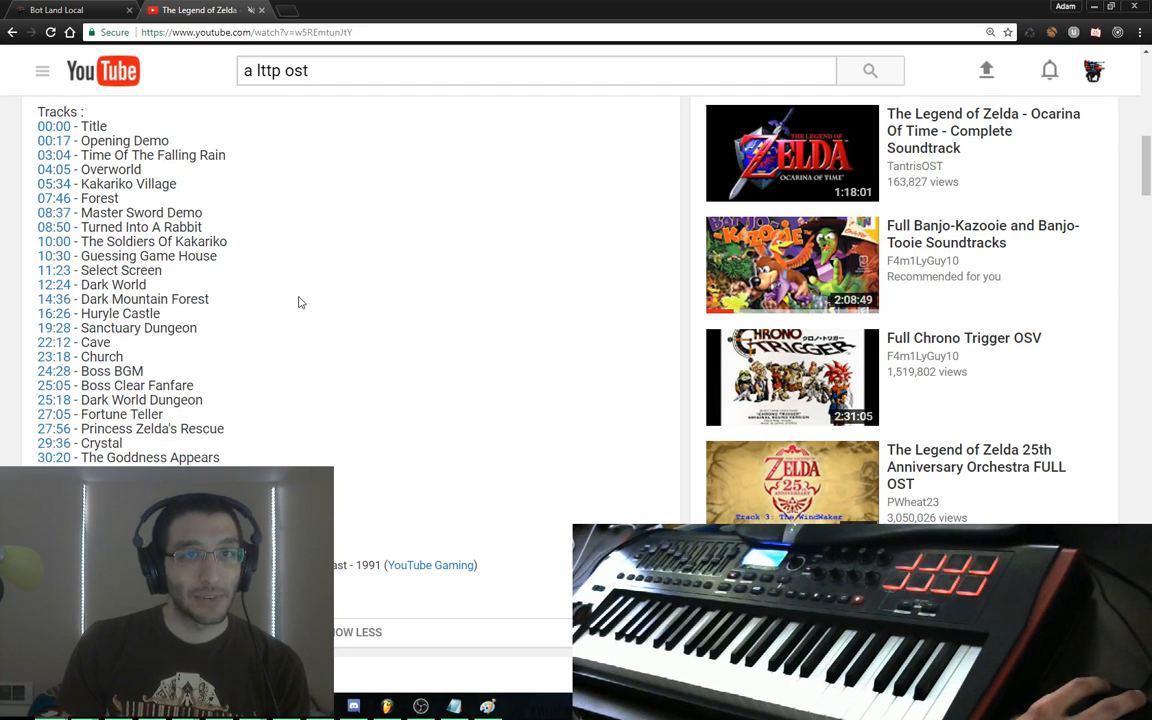
{"action": "key", "text": "ctrl+w"}
{"action": "left_click_drag", "start_coordinate": [540, 268], "coordinate": [492, 252]}
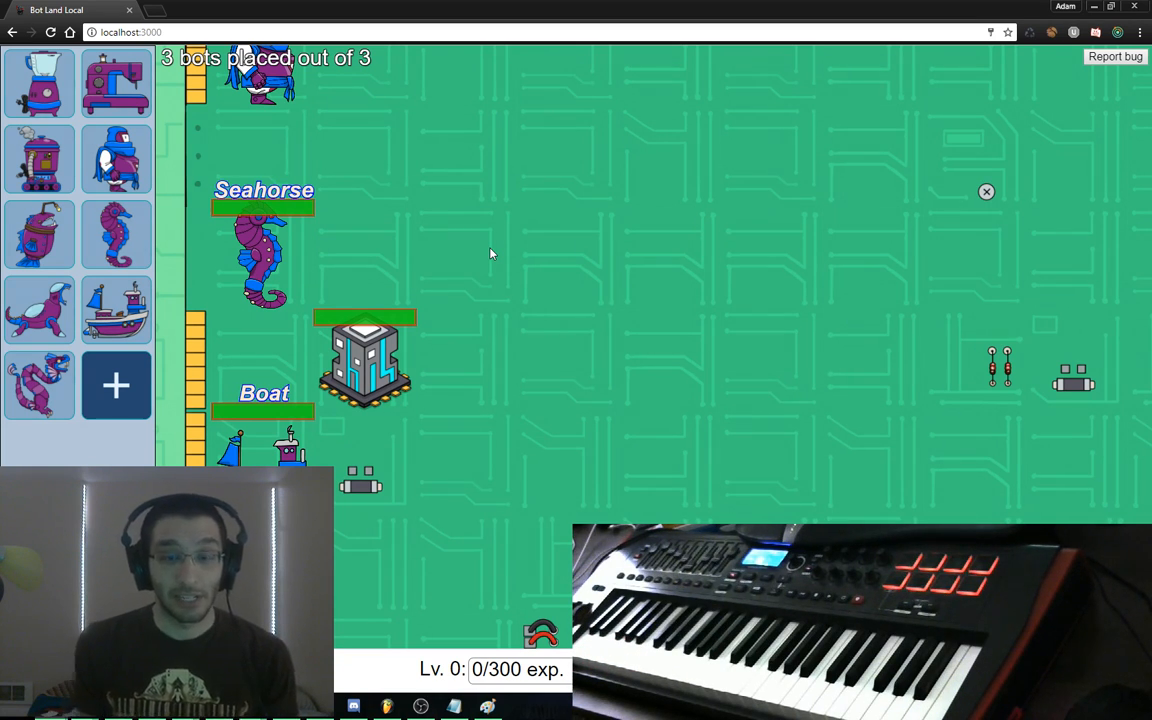
Bring FL Studio's melody piano roll back to the front from the taskbar
{"action": "left_click", "coordinate": [393, 707]}
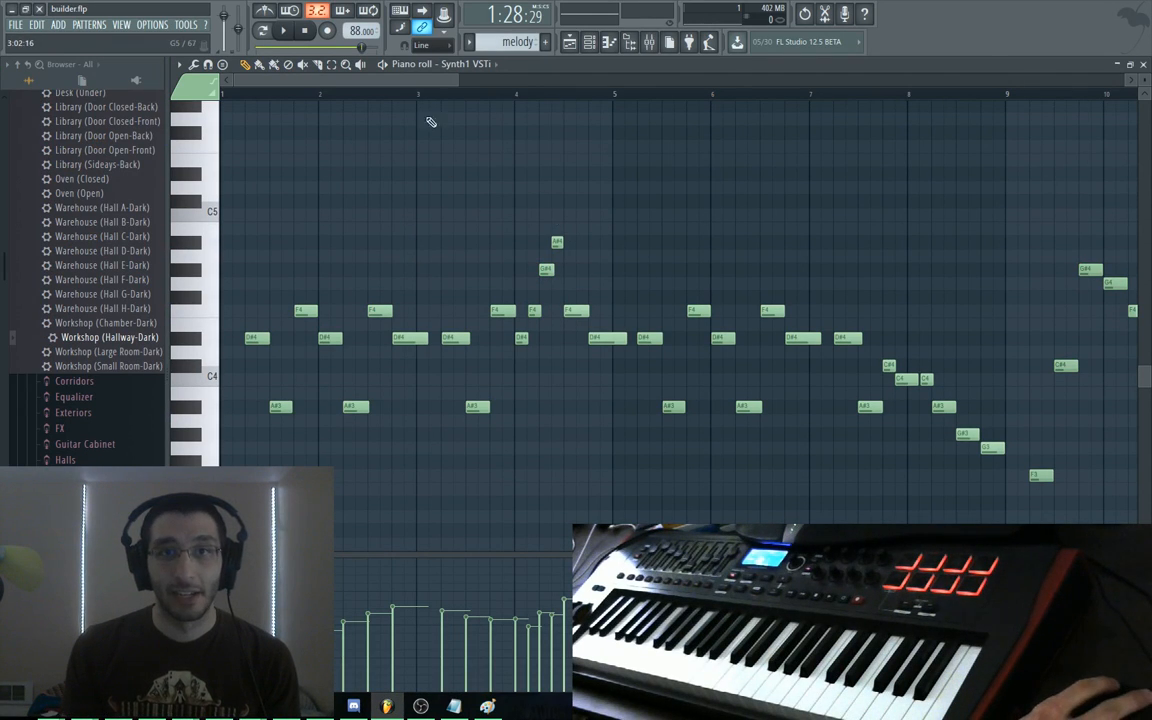
Add and delete a C6 test note at bar 1, then play the melody with the Channel Rack shown
{"action": "mouse_move", "coordinate": [426, 82]}
{"action": "left_mouse_down"}
{"action": "mouse_move", "coordinate": [459, 85]}
{"action": "mouse_move", "coordinate": [409, 82]}
{"action": "left_mouse_up"}
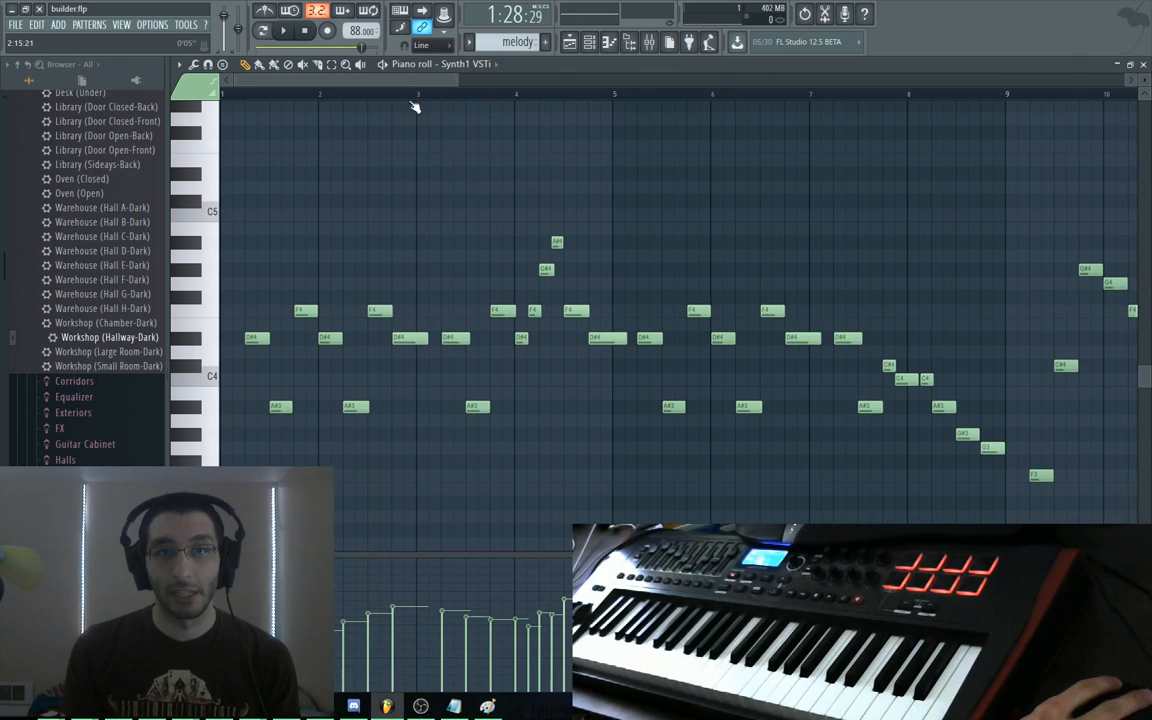
{"action": "scroll", "coordinate": [414, 160], "scroll_direction": "up", "scroll_amount": 3}
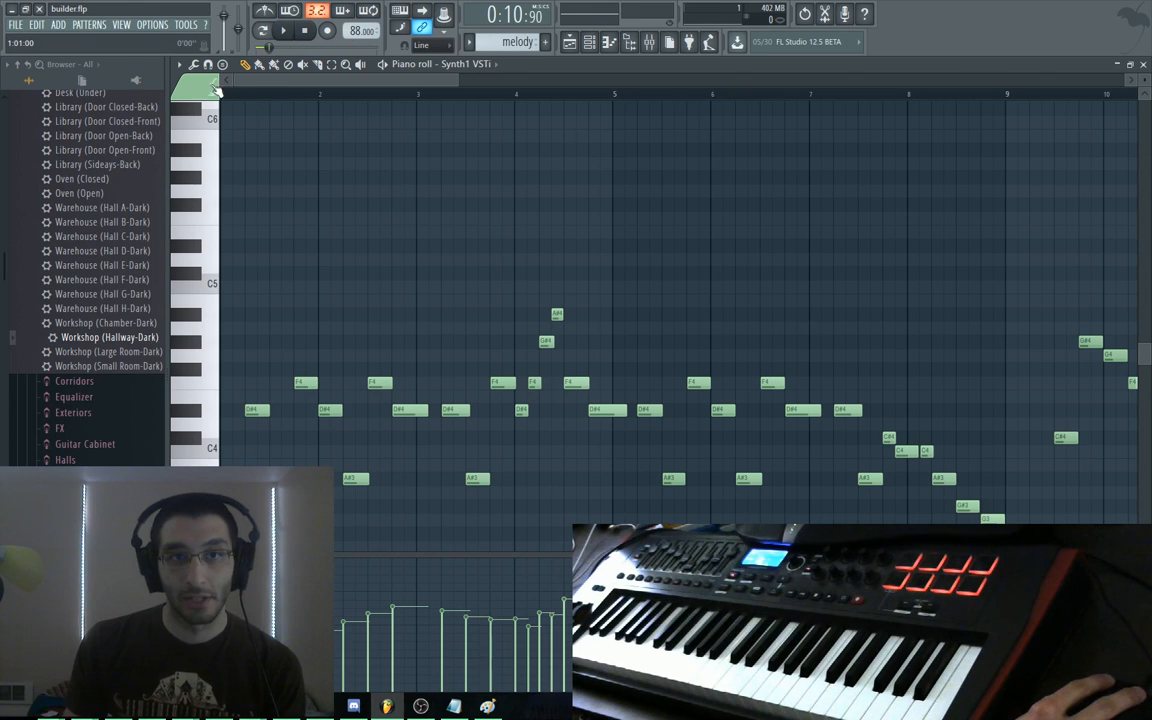
{"action": "left_click_drag", "start_coordinate": [298, 80], "coordinate": [269, 80]}
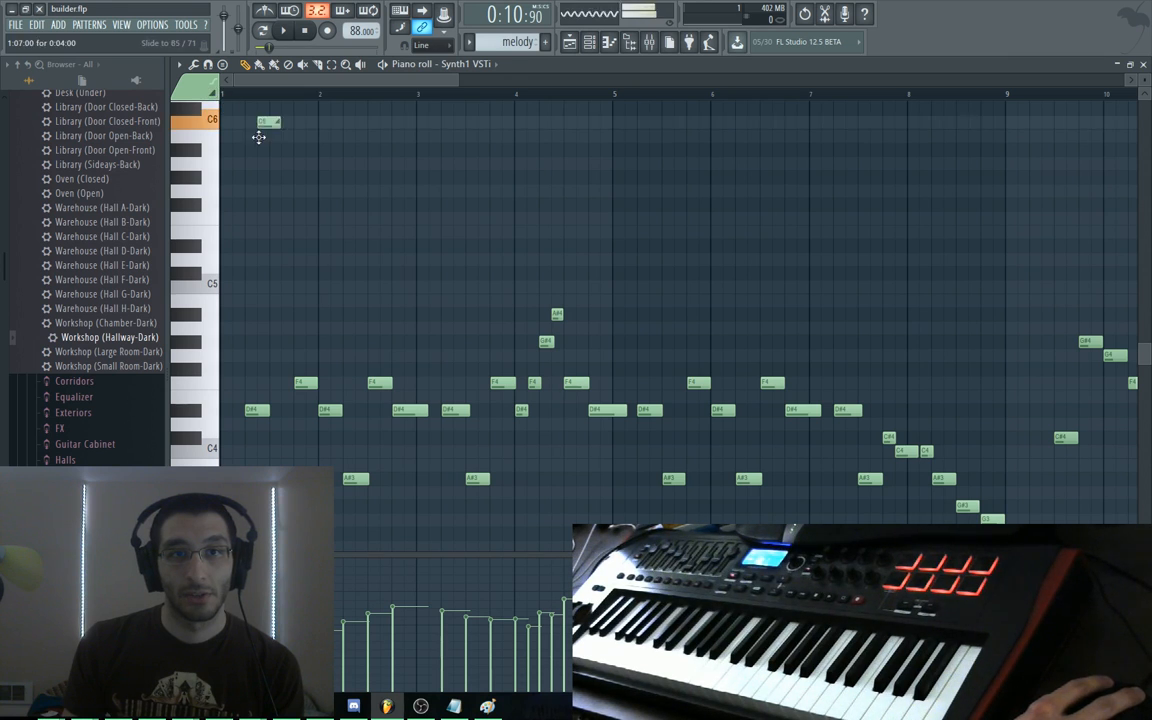
{"action": "left_click_drag", "start_coordinate": [284, 129], "coordinate": [343, 165]}
{"action": "right_click", "coordinate": [347, 166]}
{"action": "key", "text": "space"}
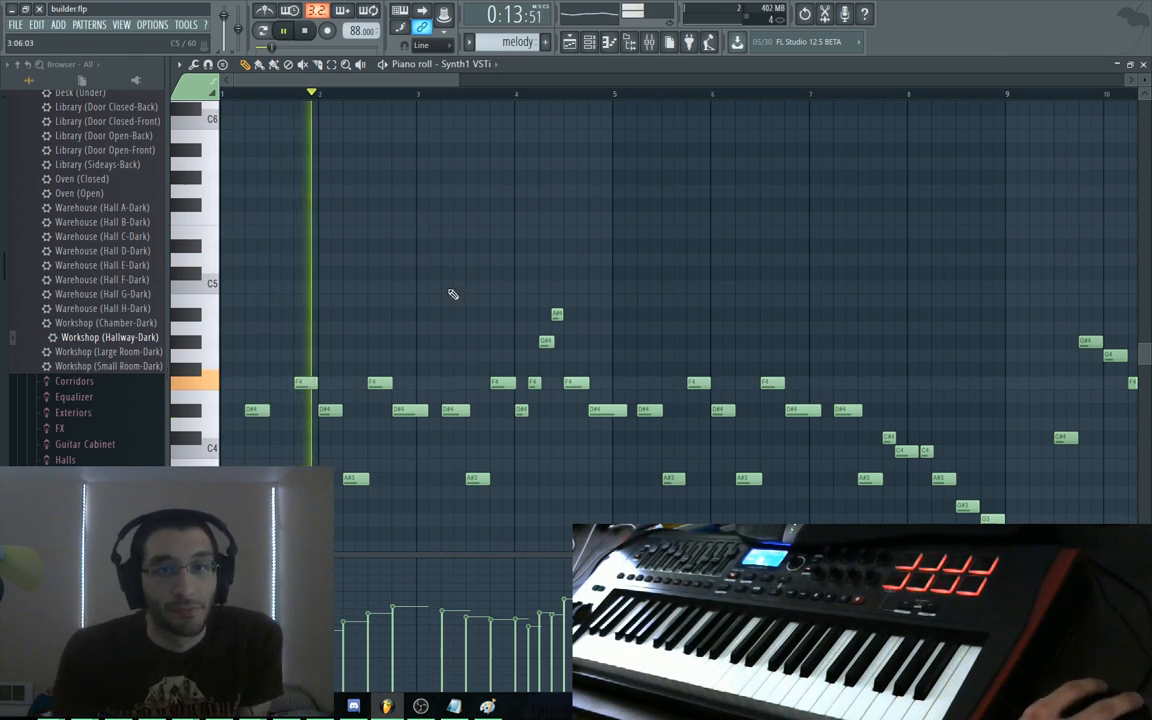
{"action": "key", "text": "F6"}
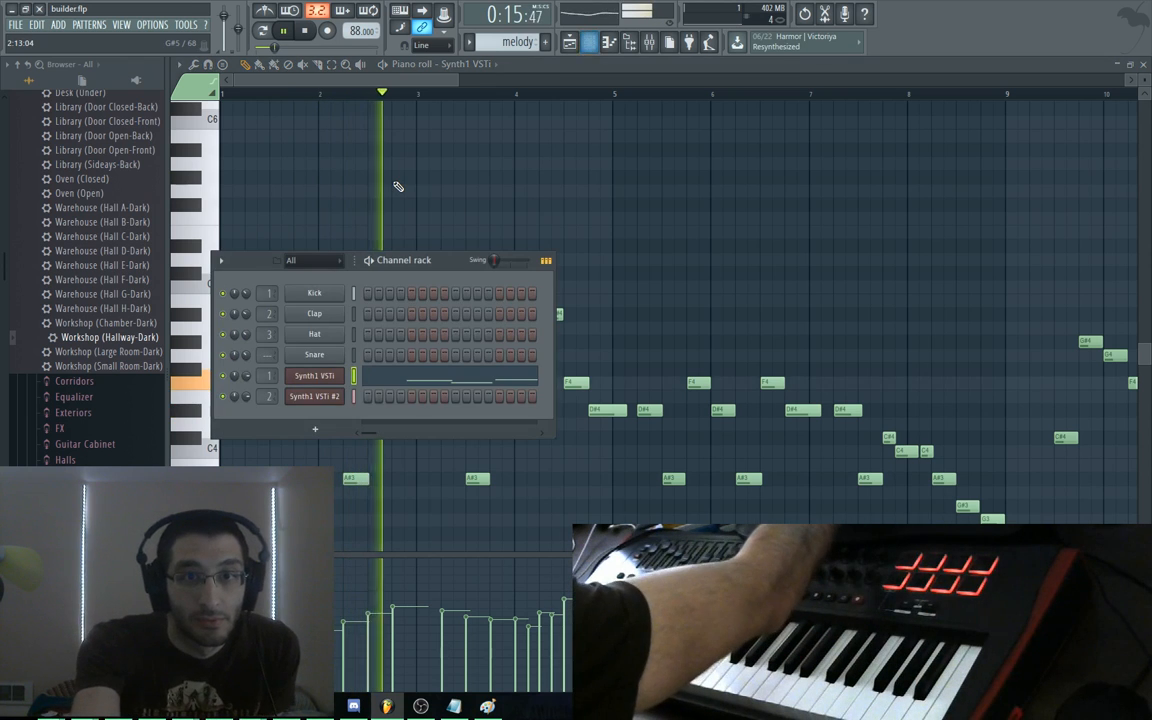
{"action": "key", "text": "F5"}
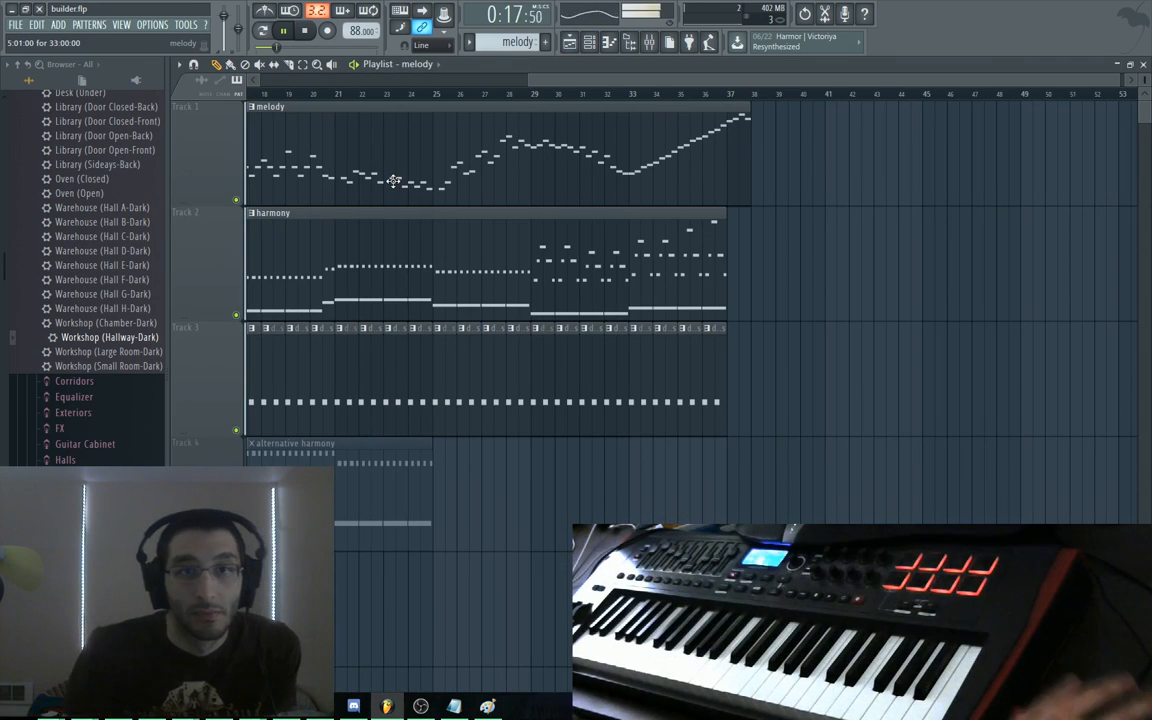
{"action": "mouse_move", "coordinate": [434, 80]}
{"action": "left_mouse_down"}
{"action": "mouse_move", "coordinate": [320, 80]}
{"action": "mouse_move", "coordinate": [350, 92]}
{"action": "mouse_move", "coordinate": [322, 79]}
{"action": "left_mouse_up"}
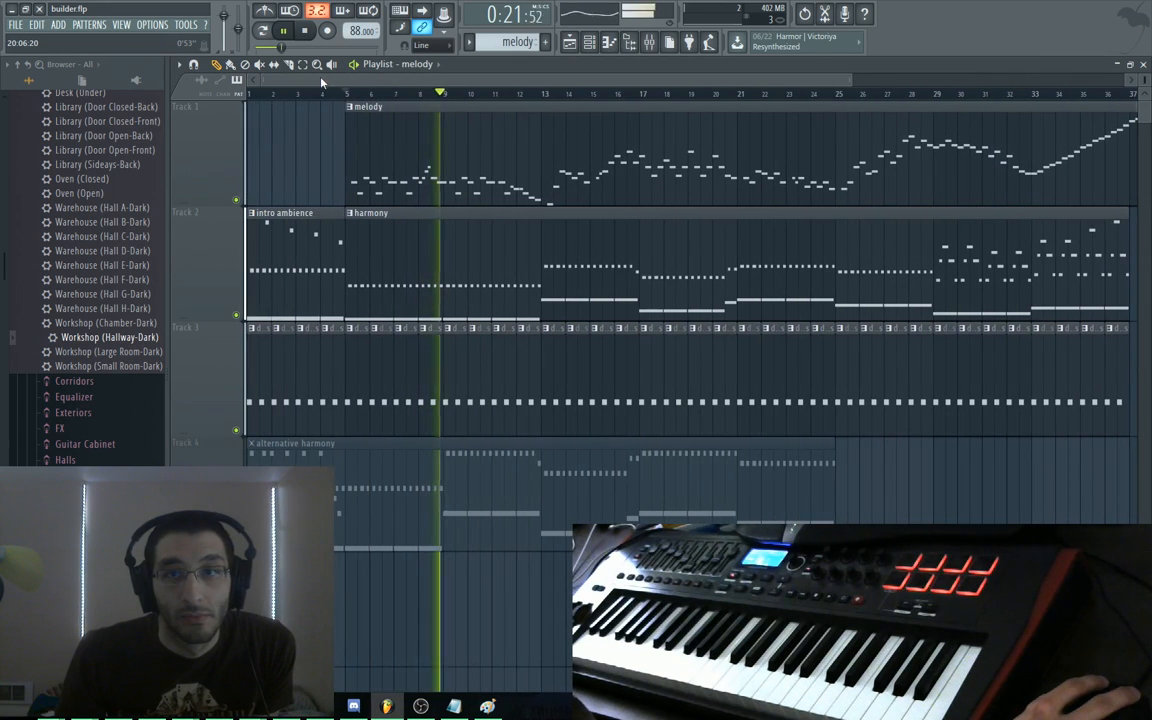
{"action": "right_click", "coordinate": [303, 175], "text": "ctrl"}
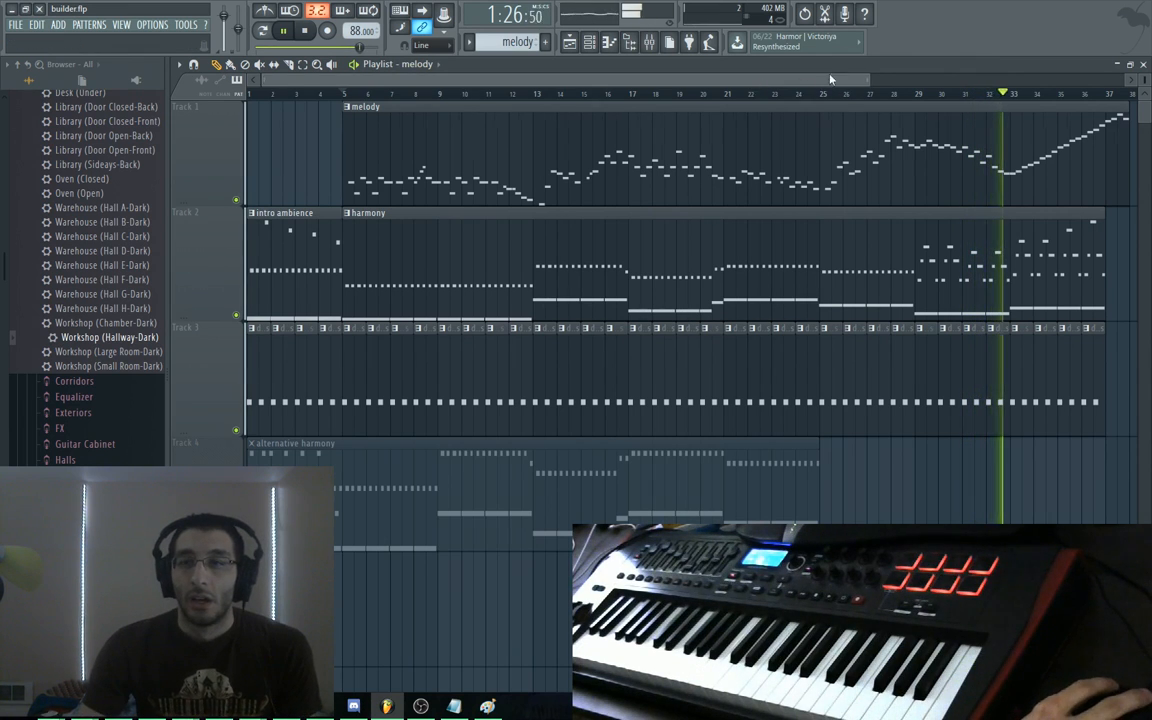
{"action": "key", "text": "space"}
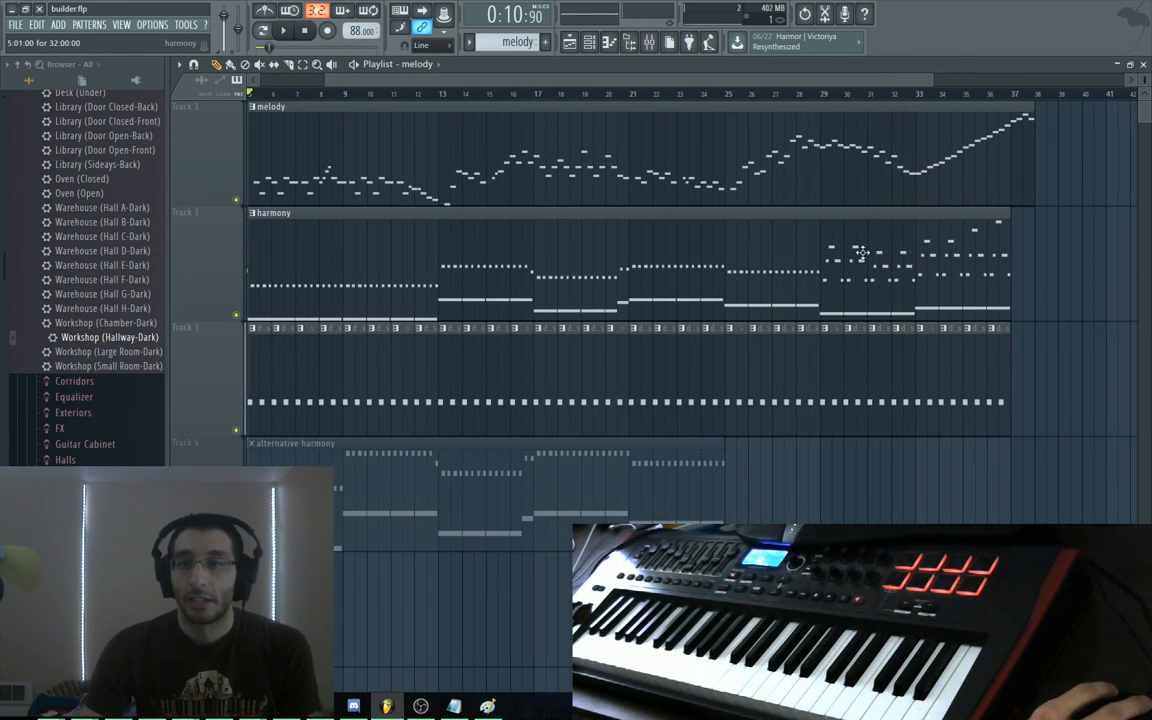
Open the harmony pattern and raise bar 27's two A#3 notes to C4
{"action": "double_click", "coordinate": [862, 252]}
{"action": "left_click_drag", "start_coordinate": [795, 382], "coordinate": [1000, 243]}
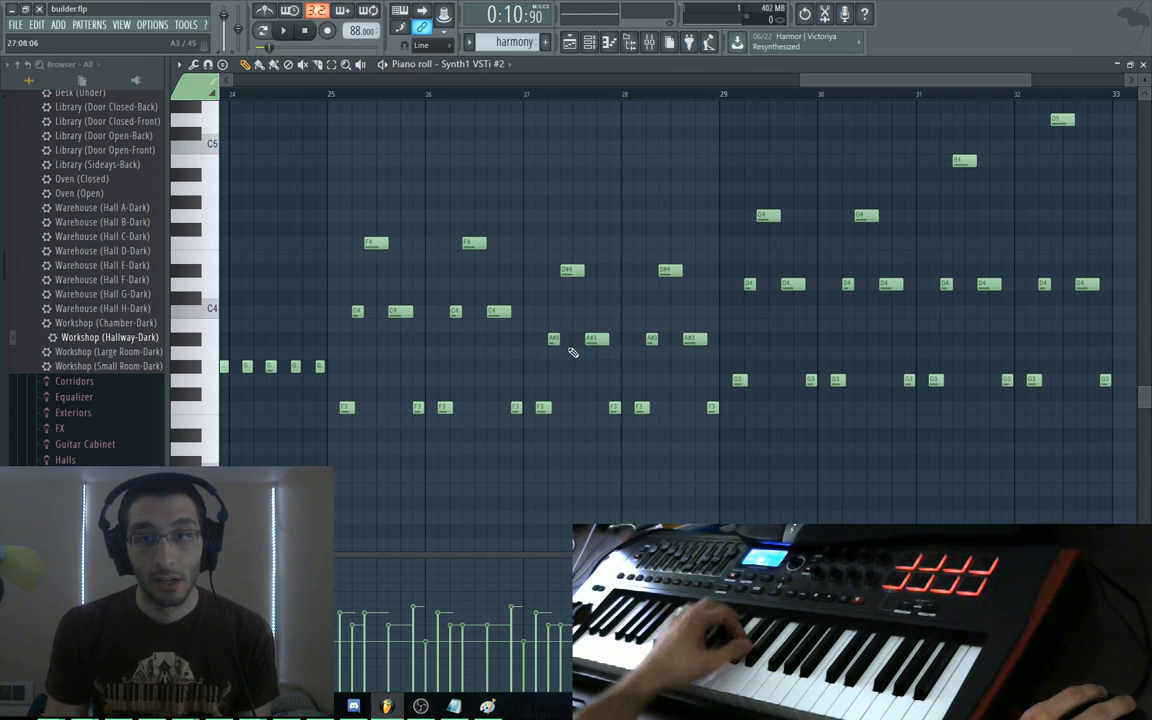
{"action": "left_click_drag", "start_coordinate": [620, 306], "coordinate": [553, 312]}
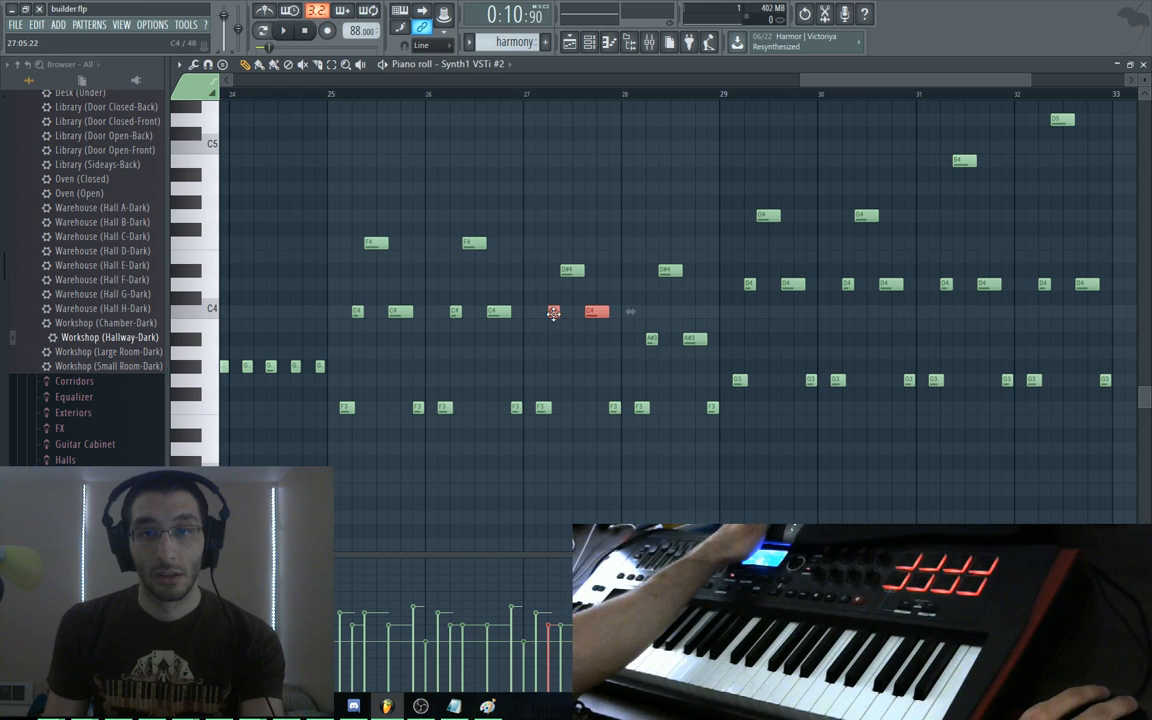
Play the harmony from bar 25 to hear the new chord, then stop
{"action": "left_click", "coordinate": [318, 93]}
{"action": "key", "text": "space"}
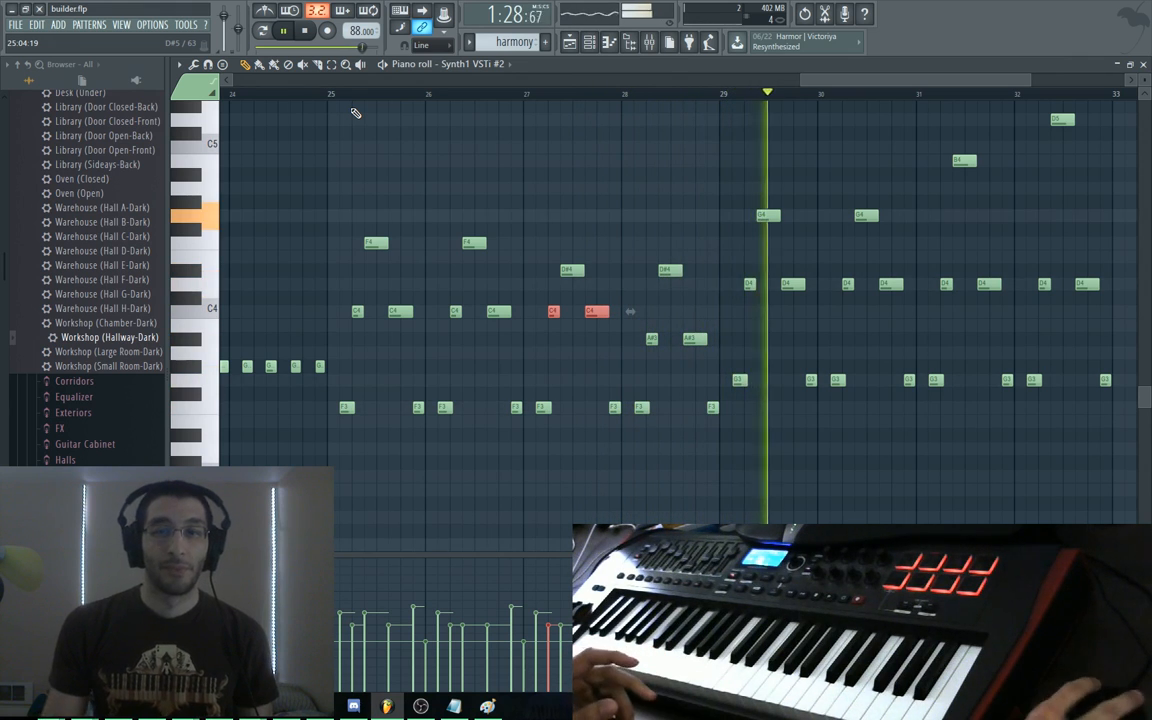
{"action": "key", "text": "space"}
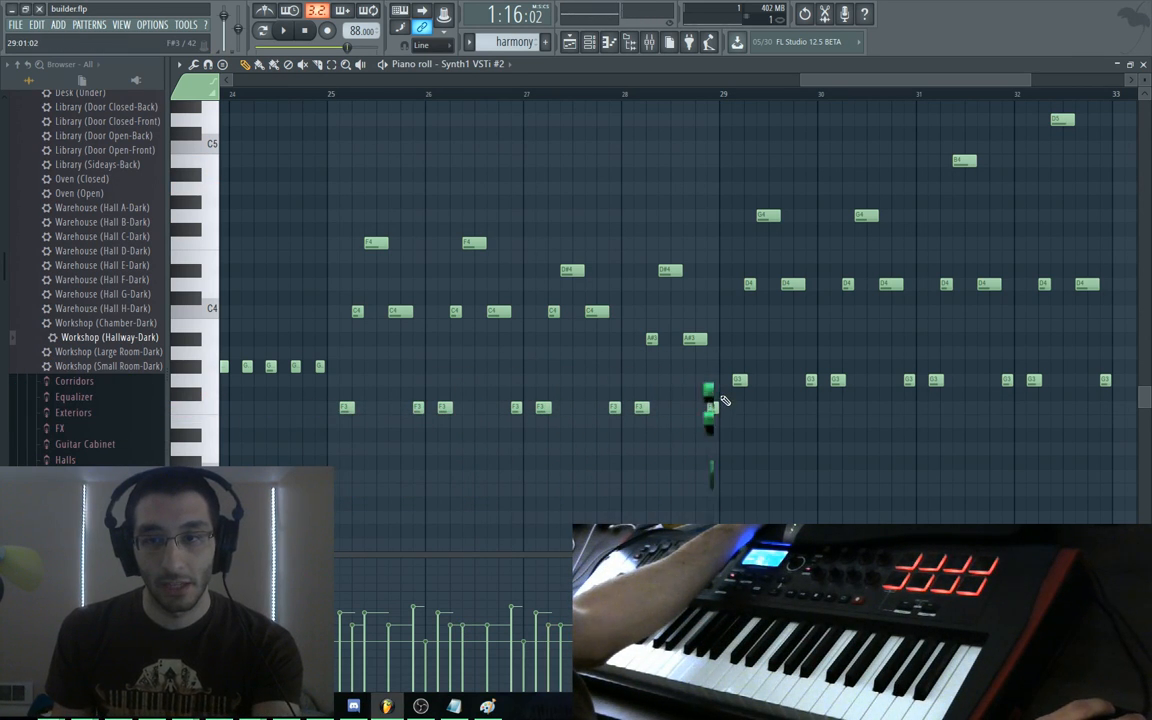
Lower bar 28's two F3 notes to D#3 and audition the chords from bar 25
{"action": "left_click_drag", "start_coordinate": [716, 392], "coordinate": [640, 440]}
{"action": "right_click", "coordinate": [341, 250], "text": "alt"}
{"action": "left_click_drag", "start_coordinate": [352, 250], "coordinate": [701, 269]}
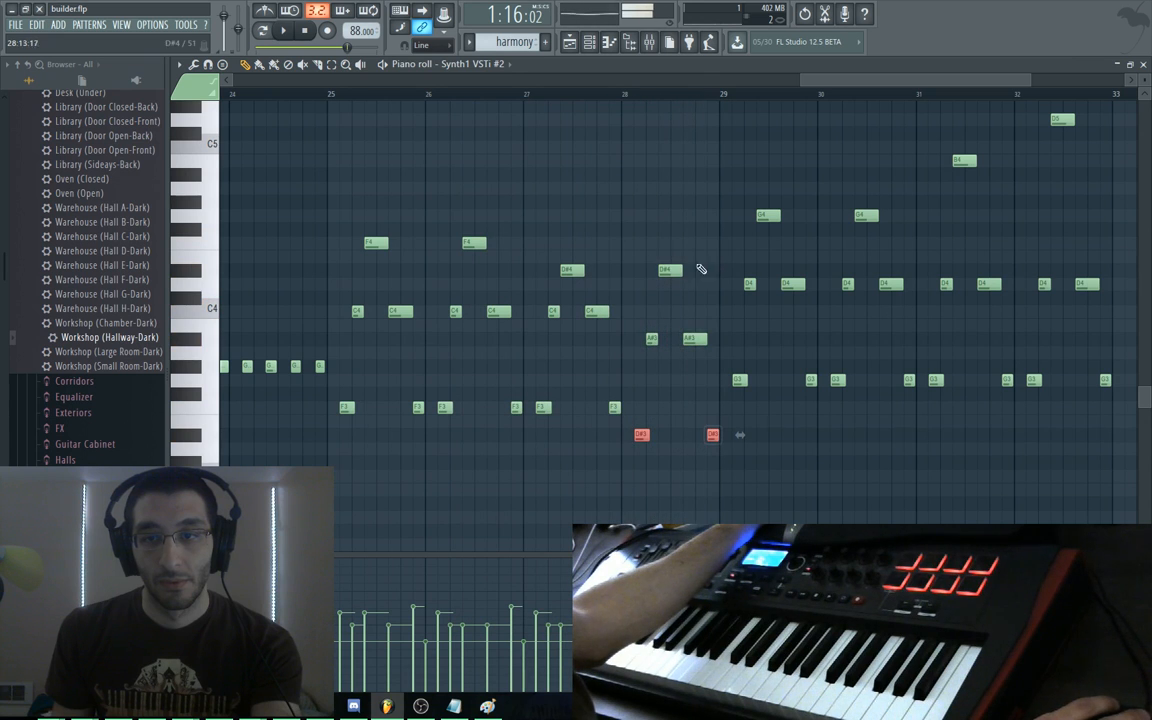
{"action": "left_click", "coordinate": [327, 95]}
{"action": "key", "text": "space"}
{"action": "key", "text": "space"}
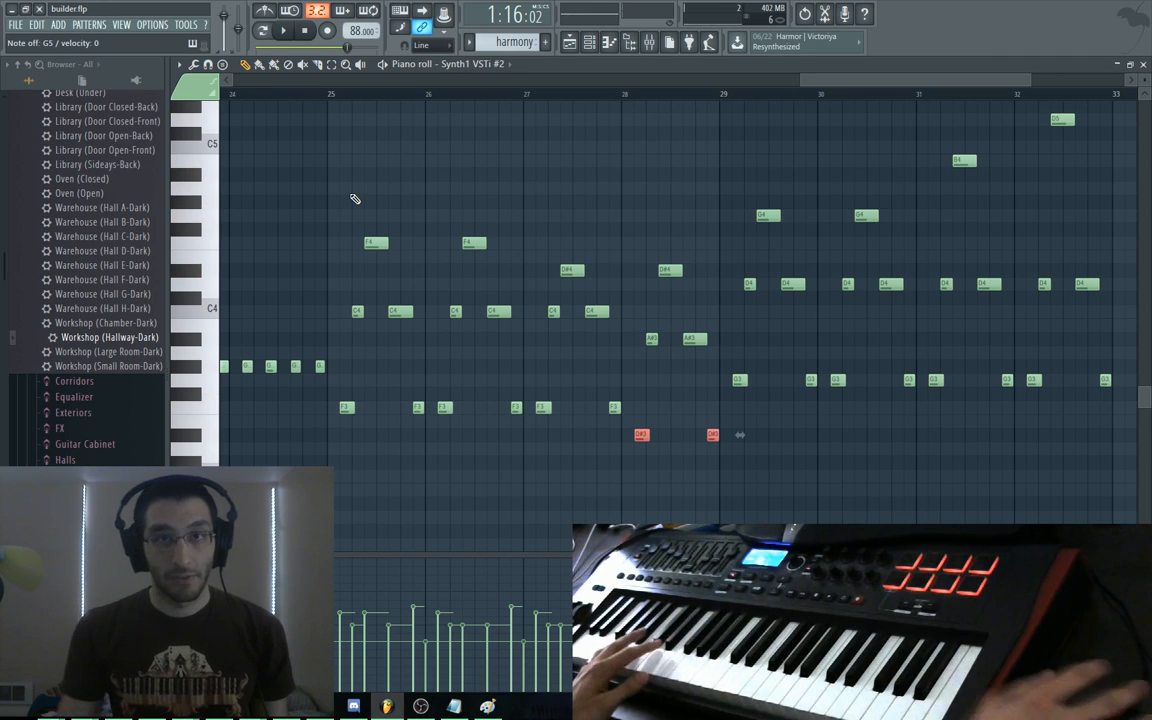
{"action": "left_click", "coordinate": [329, 95]}
{"action": "key", "text": "space"}
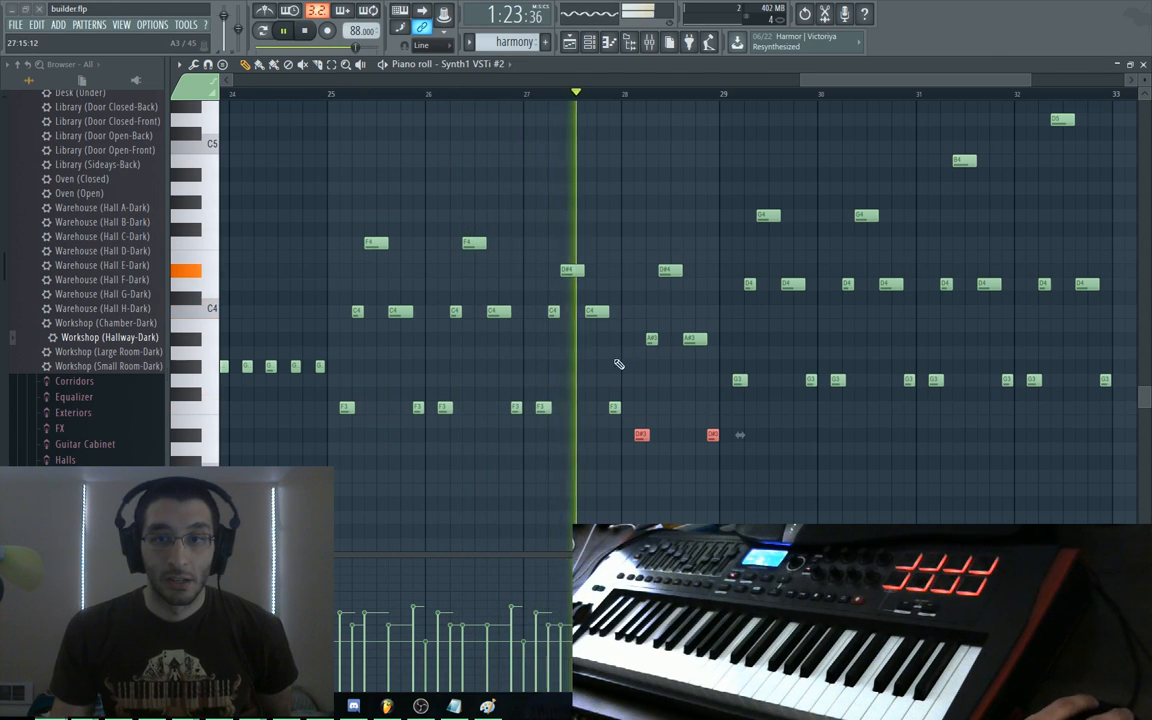
Follow playback through bars 29–33, stop, restore the piano roll and return to the Playlist
{"action": "left_click_drag", "start_coordinate": [674, 386], "coordinate": [568, 325]}
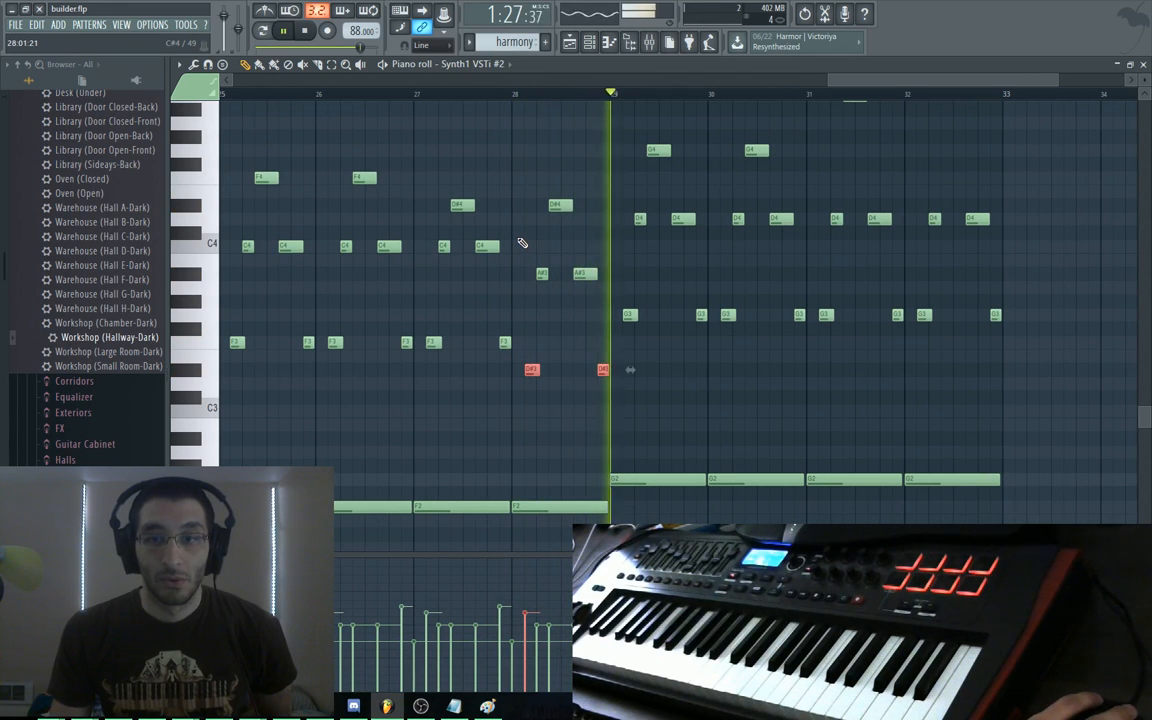
{"action": "left_click_drag", "start_coordinate": [829, 296], "coordinate": [720, 296]}
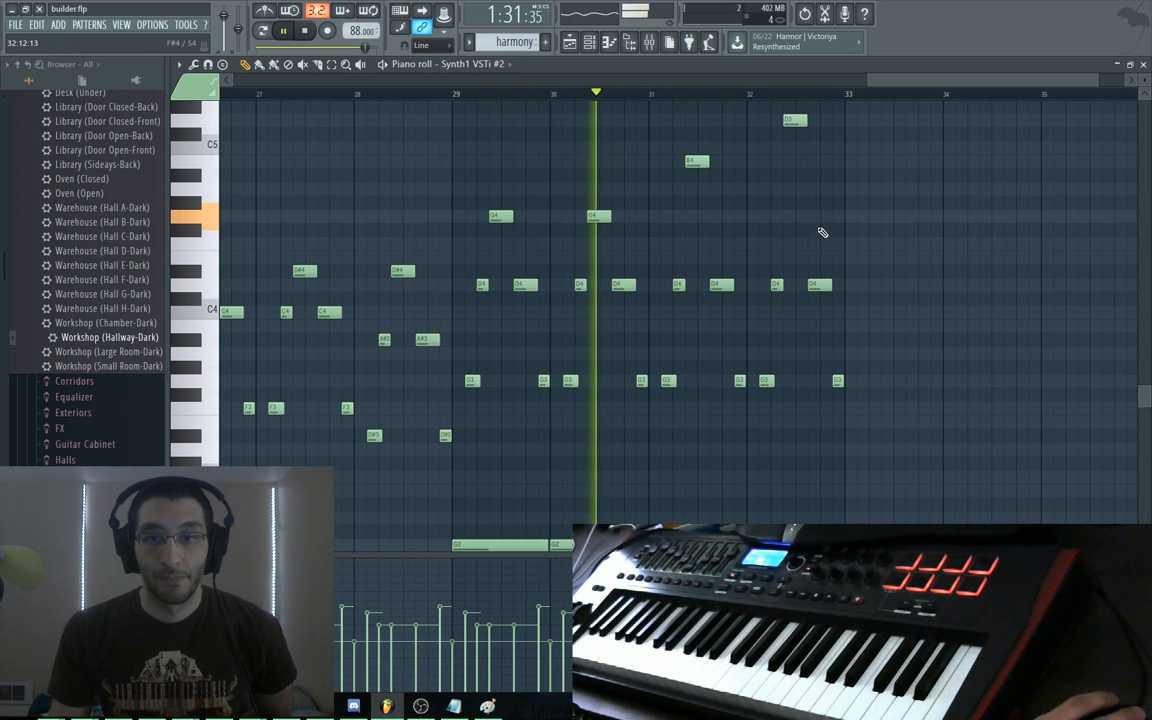
{"action": "left_click_drag", "start_coordinate": [823, 231], "coordinate": [494, 224]}
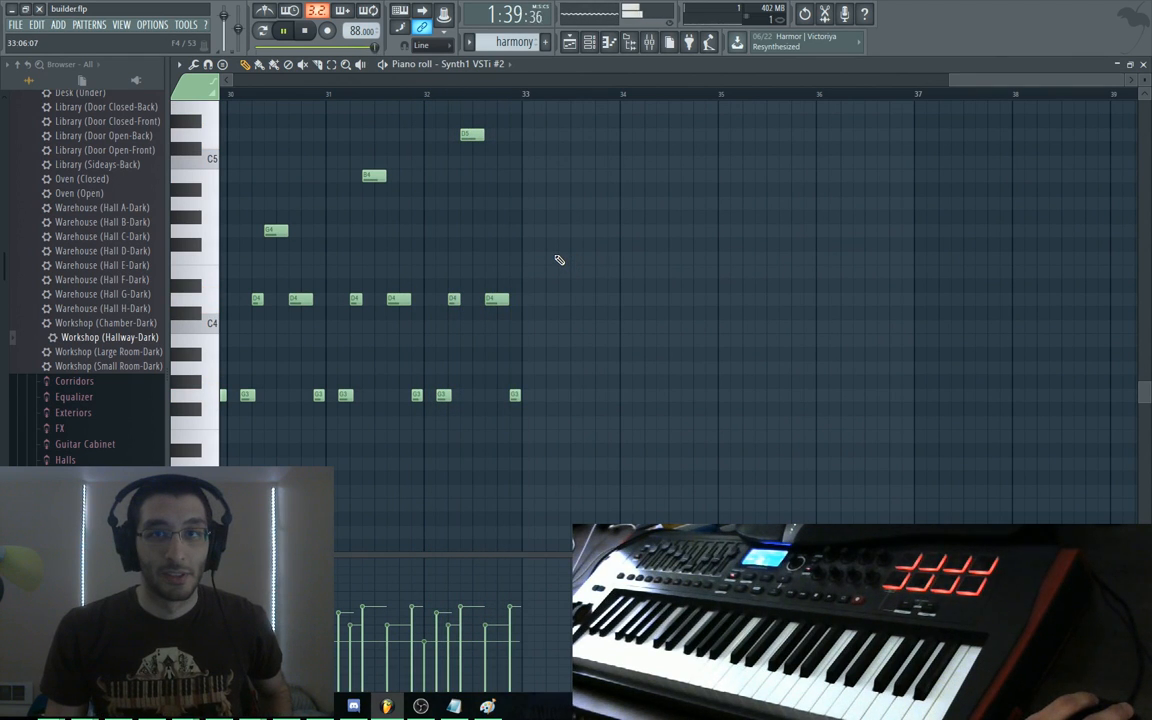
{"action": "key", "text": "space"}
{"action": "double_click", "coordinate": [562, 65]}
{"action": "left_click", "coordinate": [566, 67]}
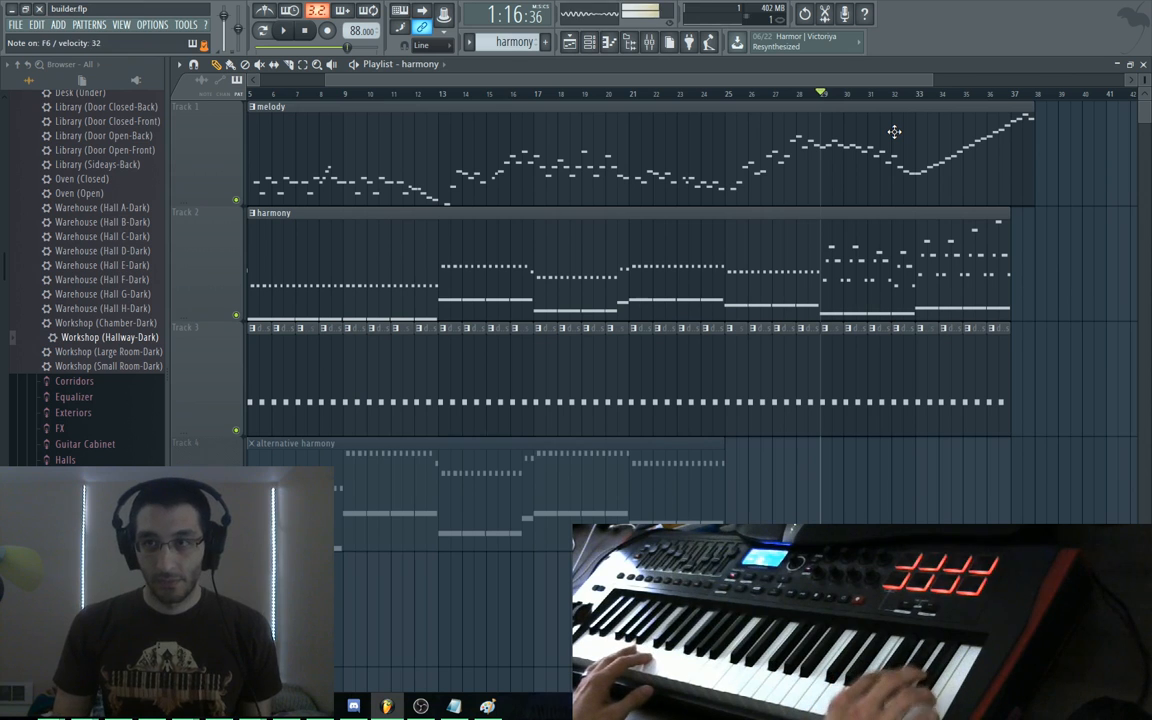
Open the melody pattern in a maximized piano roll at the rising run near bar 33
{"action": "double_click", "coordinate": [1020, 150]}
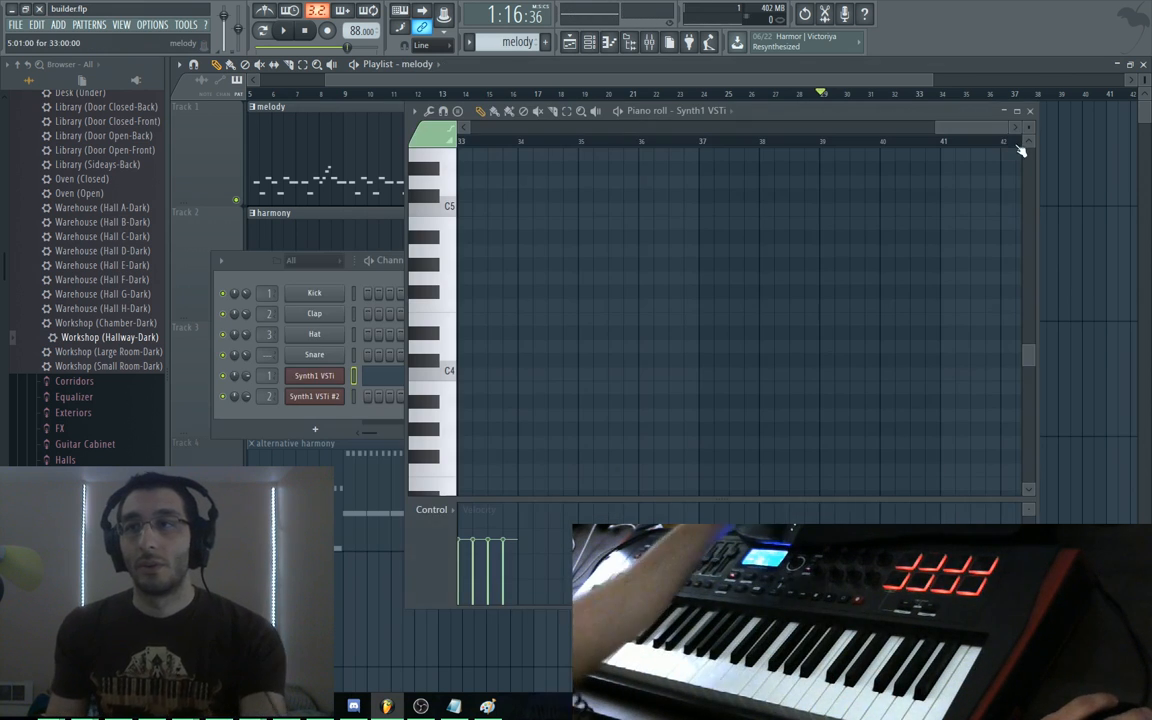
{"action": "double_click", "coordinate": [830, 110]}
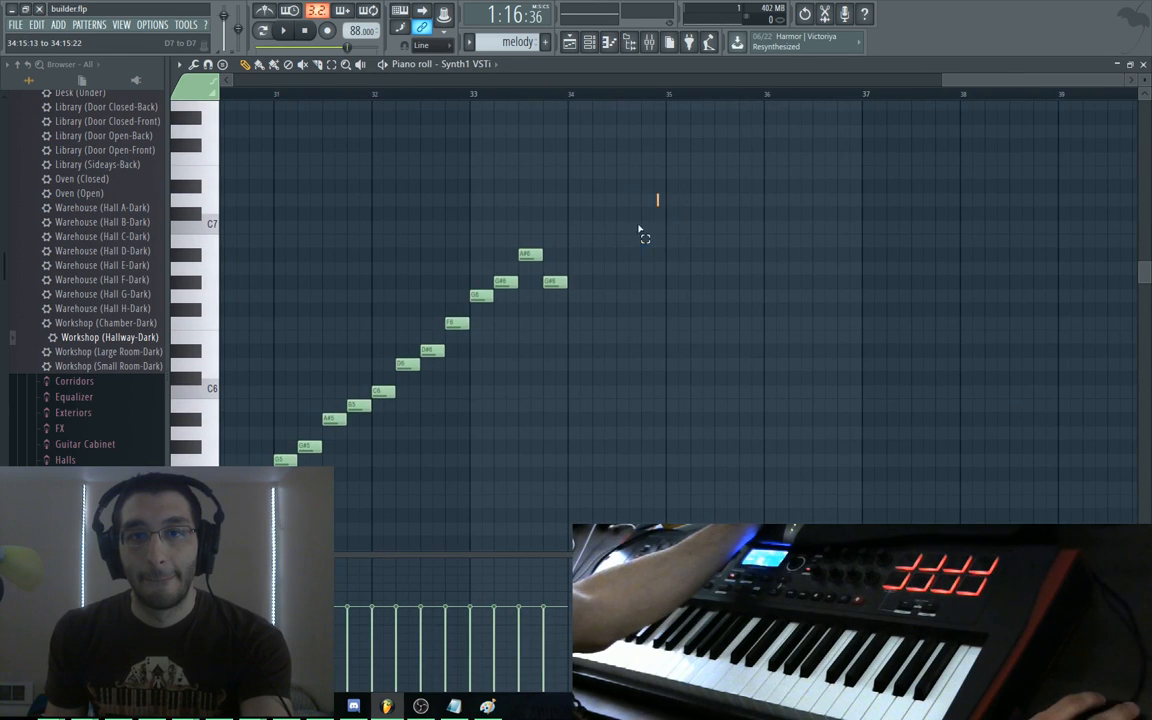
{"action": "left_click_drag", "start_coordinate": [658, 195], "coordinate": [470, 332]}
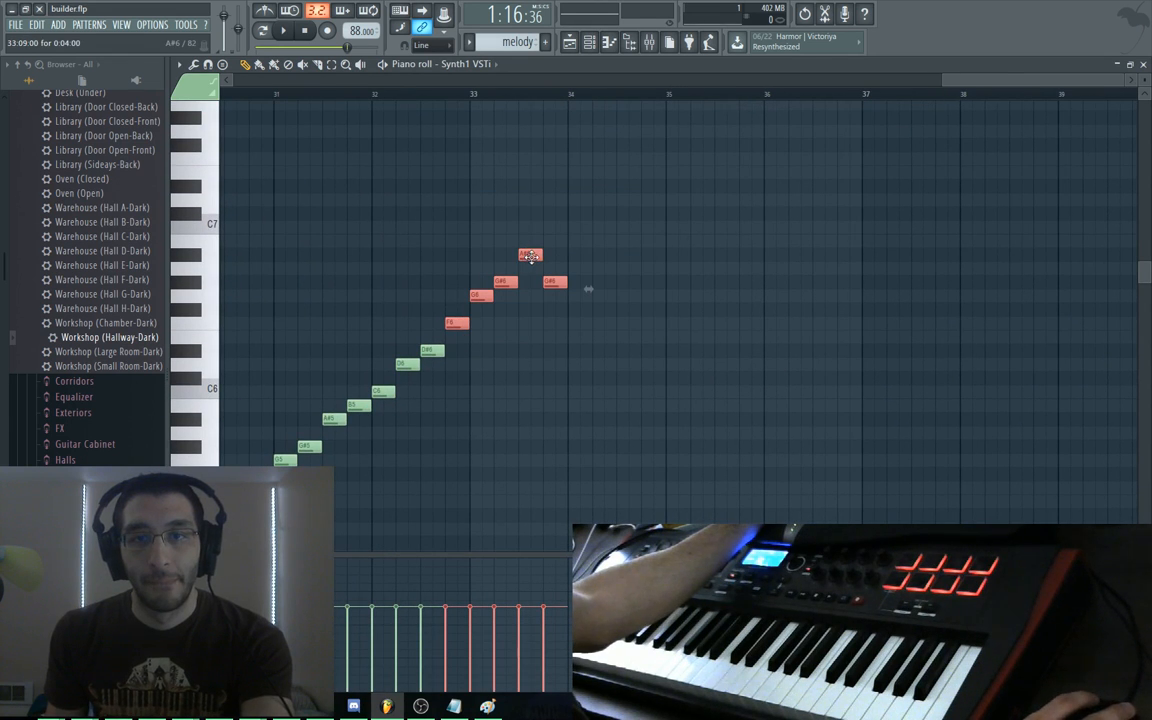
{"action": "left_click", "coordinate": [496, 327]}
Replace the long G#6 with alternating short G6 and G#6 notes leading to A#6
{"action": "left_click", "coordinate": [481, 296]}
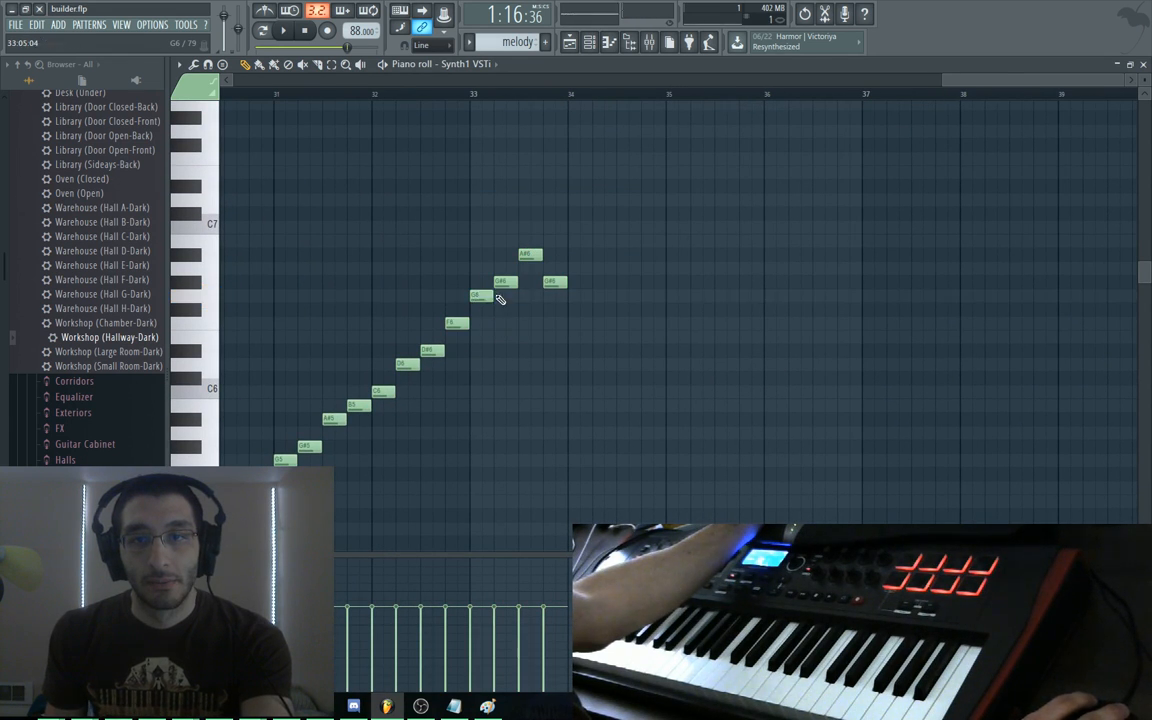
{"action": "left_click", "coordinate": [487, 284]}
{"action": "left_click", "coordinate": [499, 297]}
{"action": "right_click", "coordinate": [511, 283]}
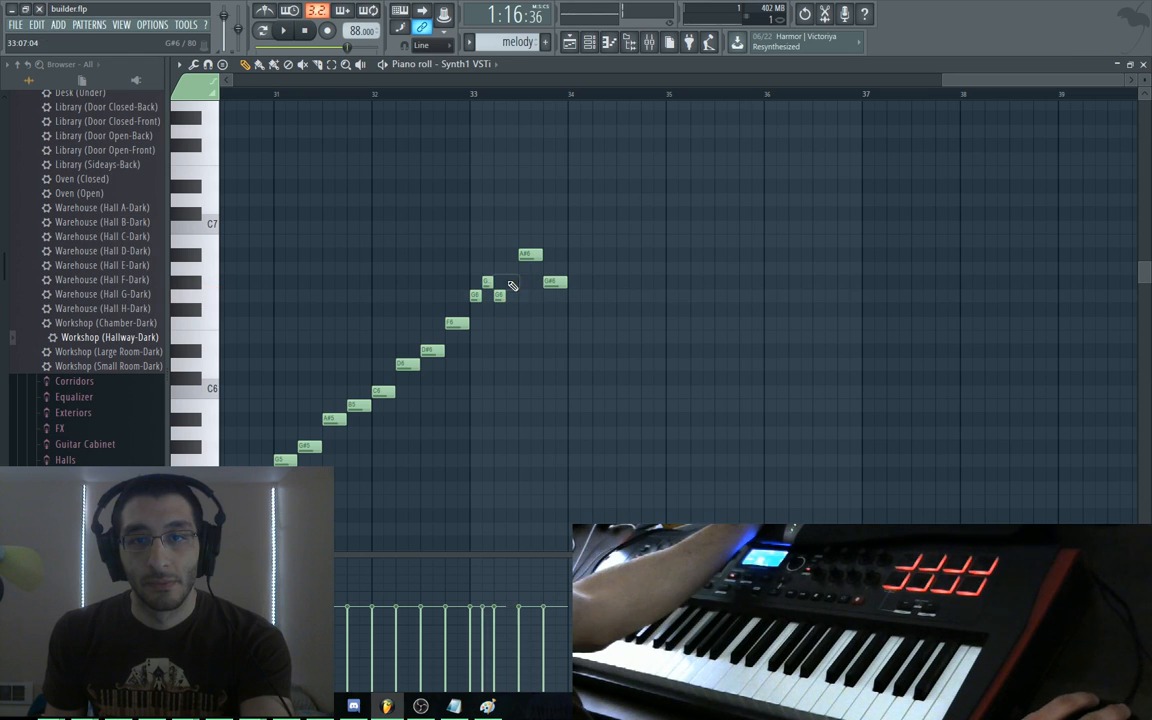
{"action": "left_click", "coordinate": [511, 283]}
{"action": "left_click", "coordinate": [525, 257]}
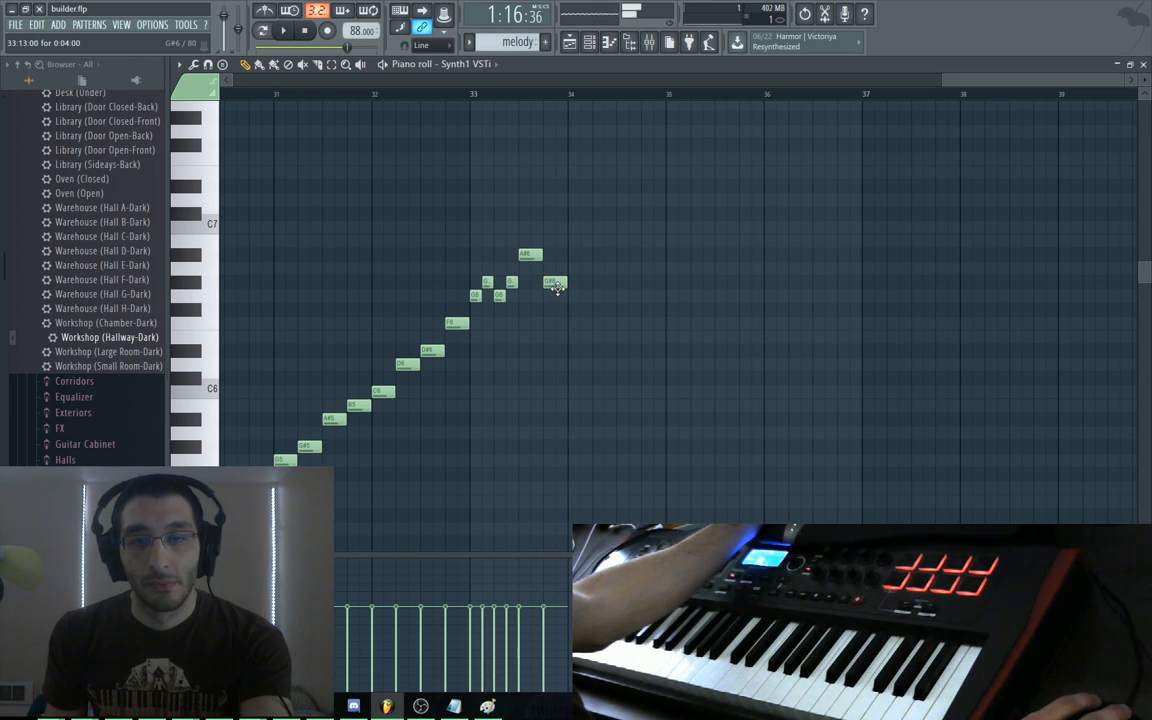
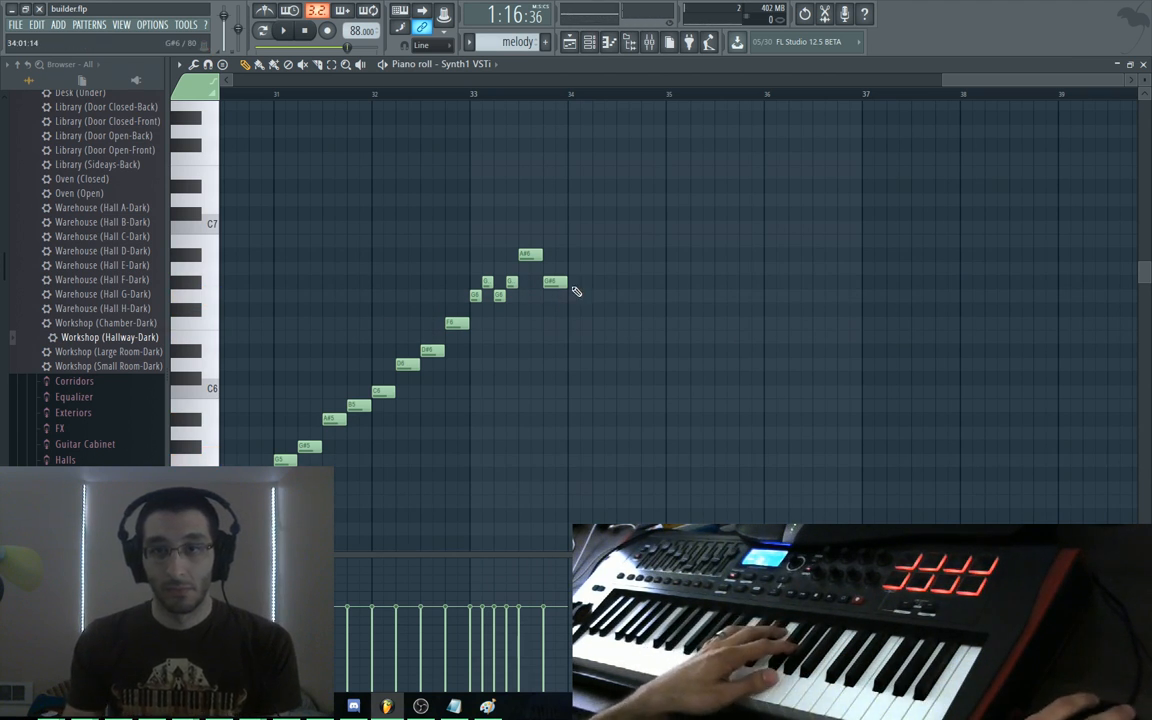
Add notes after bar 34 descending from G#6 through G6 to F6, then scrub bars 33–34 to preview
{"action": "left_click", "coordinate": [572, 284]}
{"action": "mouse_move", "coordinate": [572, 285]}
{"action": "left_mouse_down"}
{"action": "mouse_move", "coordinate": [572, 297]}
{"action": "mouse_move", "coordinate": [628, 296]}
{"action": "left_mouse_up"}
{"action": "left_click", "coordinate": [600, 283]}
{"action": "left_click", "coordinate": [620, 309]}
{"action": "left_click", "coordinate": [650, 323]}
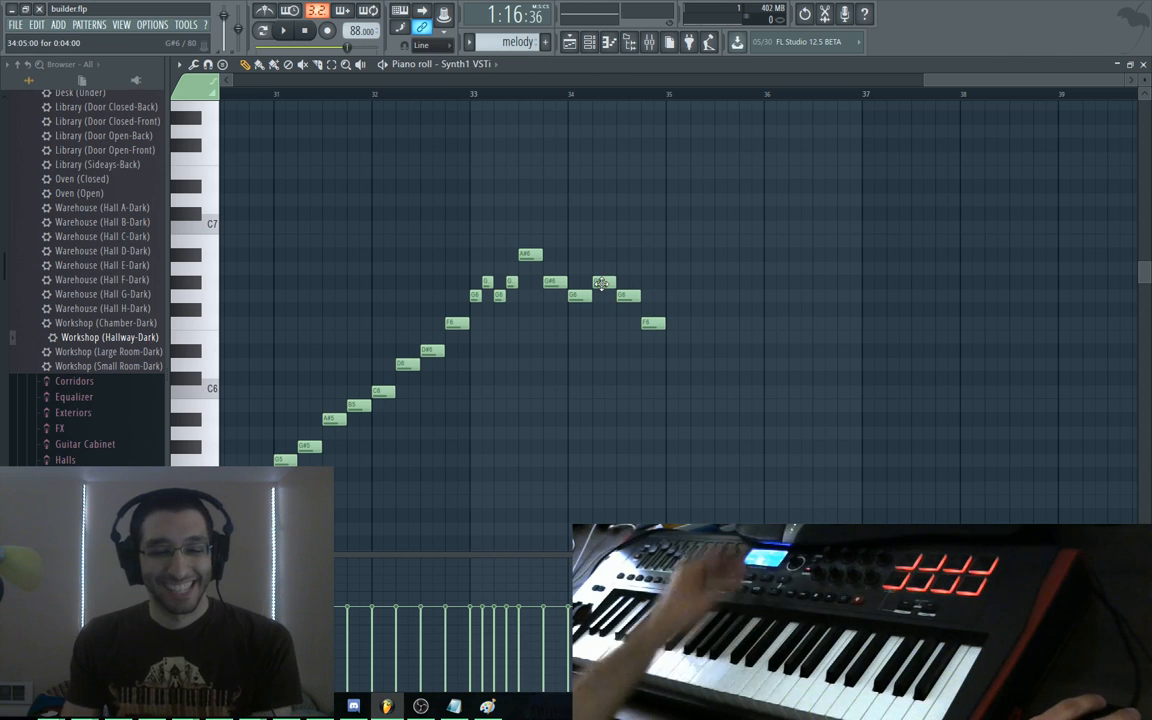
{"action": "left_click_drag", "start_coordinate": [484, 234], "coordinate": [648, 228]}
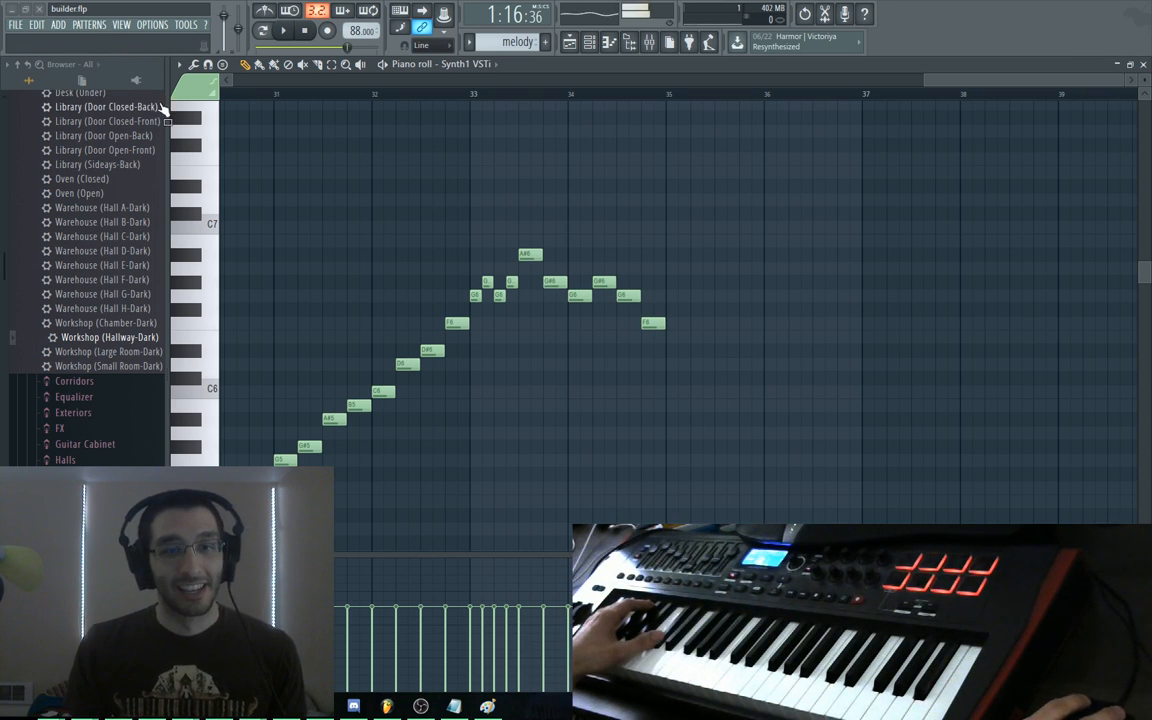
{"action": "scroll", "coordinate": [123, 280], "scroll_direction": "up", "scroll_amount": 8}
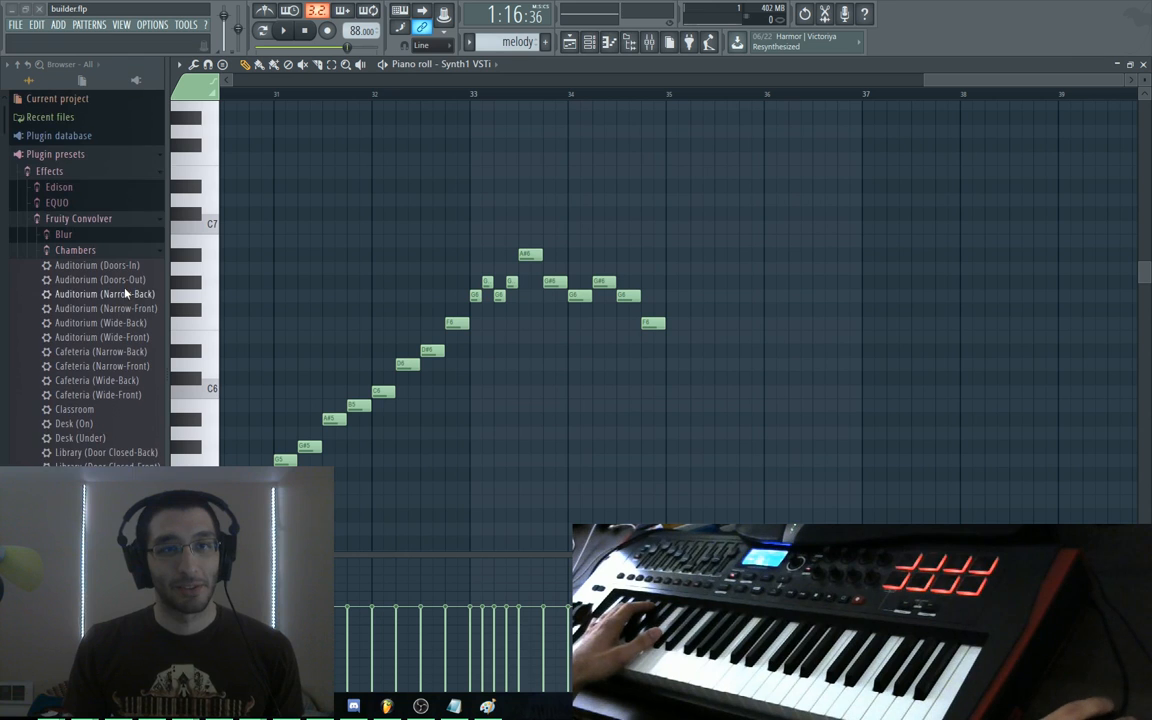
{"action": "scroll", "coordinate": [125, 292], "scroll_direction": "down", "scroll_amount": 4}
{"action": "scroll", "coordinate": [125, 292], "scroll_direction": "up", "scroll_amount": 2}
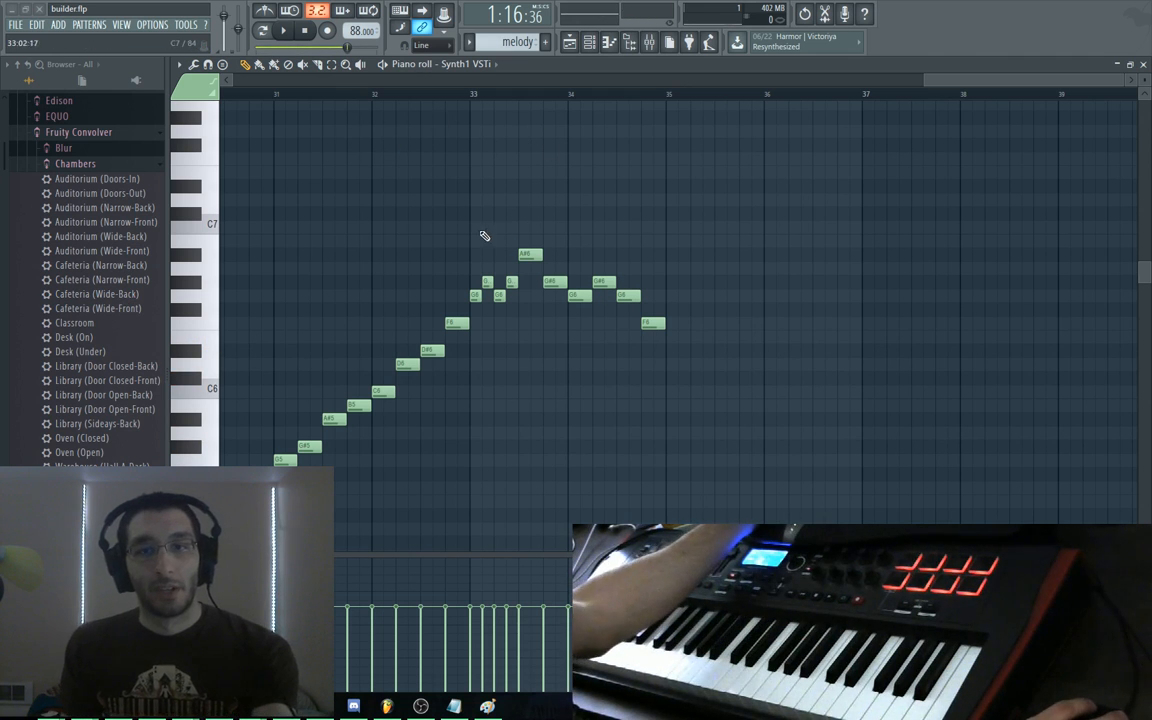
{"action": "left_click_drag", "start_coordinate": [481, 234], "coordinate": [657, 224]}
{"action": "left_click_drag", "start_coordinate": [804, 245], "coordinate": [656, 208]}
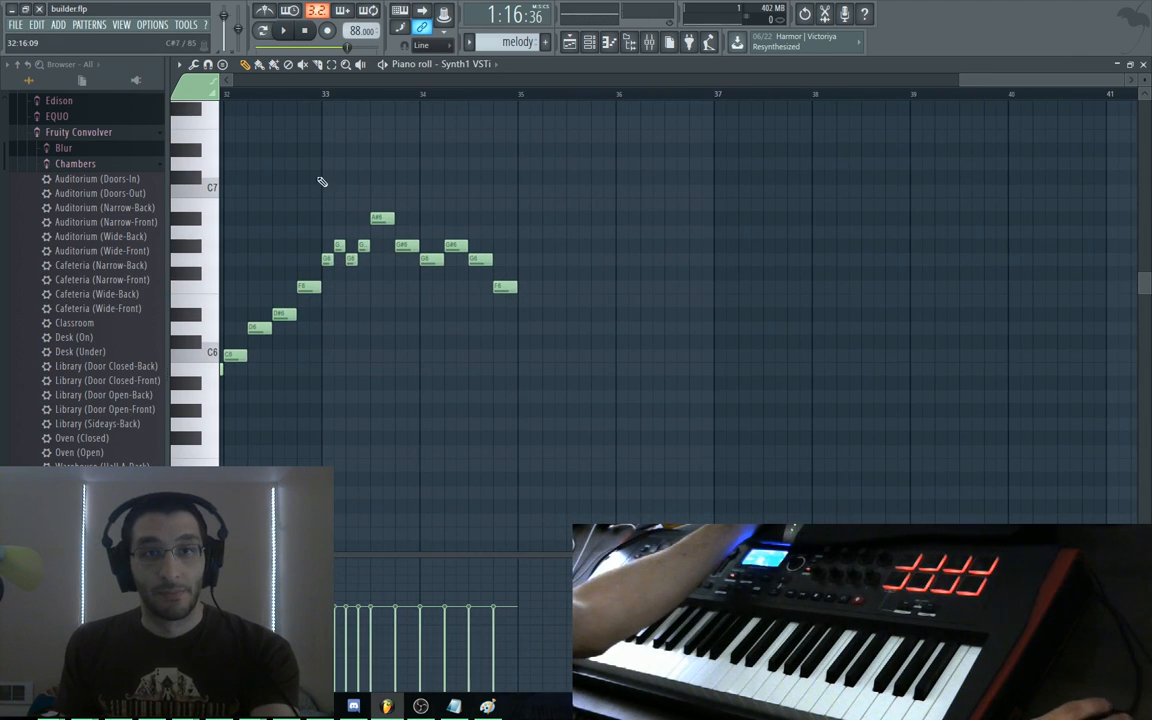
{"action": "double_click", "coordinate": [548, 67]}
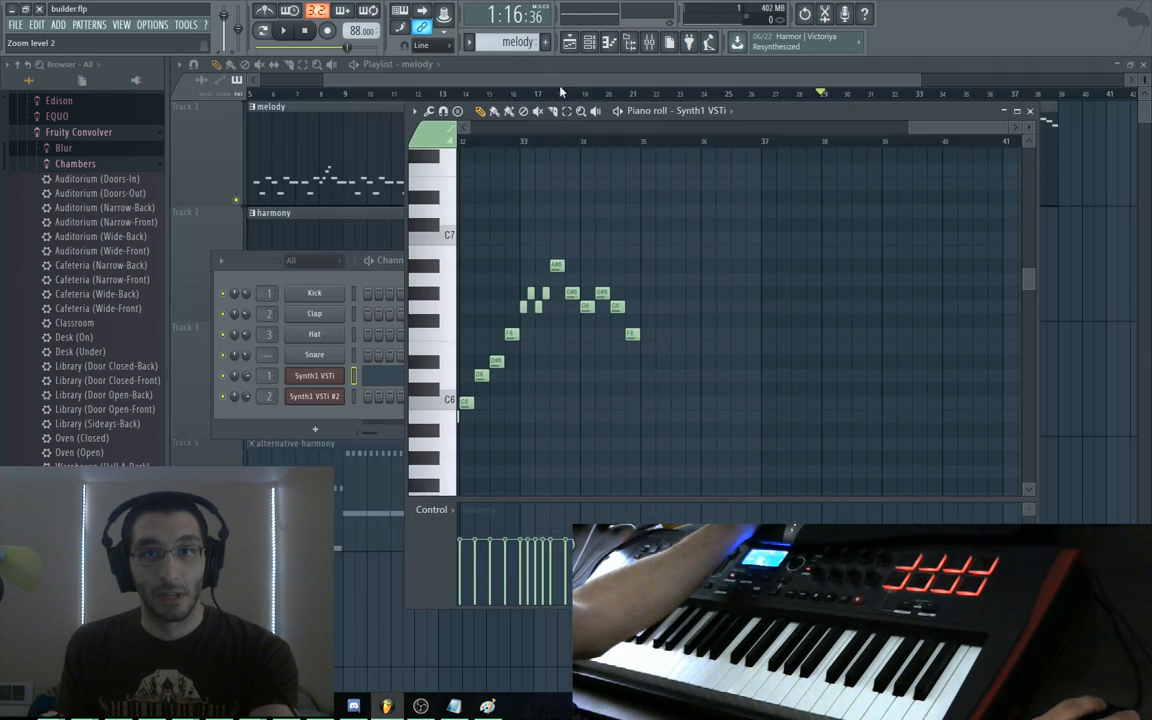
{"action": "left_click_drag", "start_coordinate": [813, 133], "coordinate": [780, 270]}
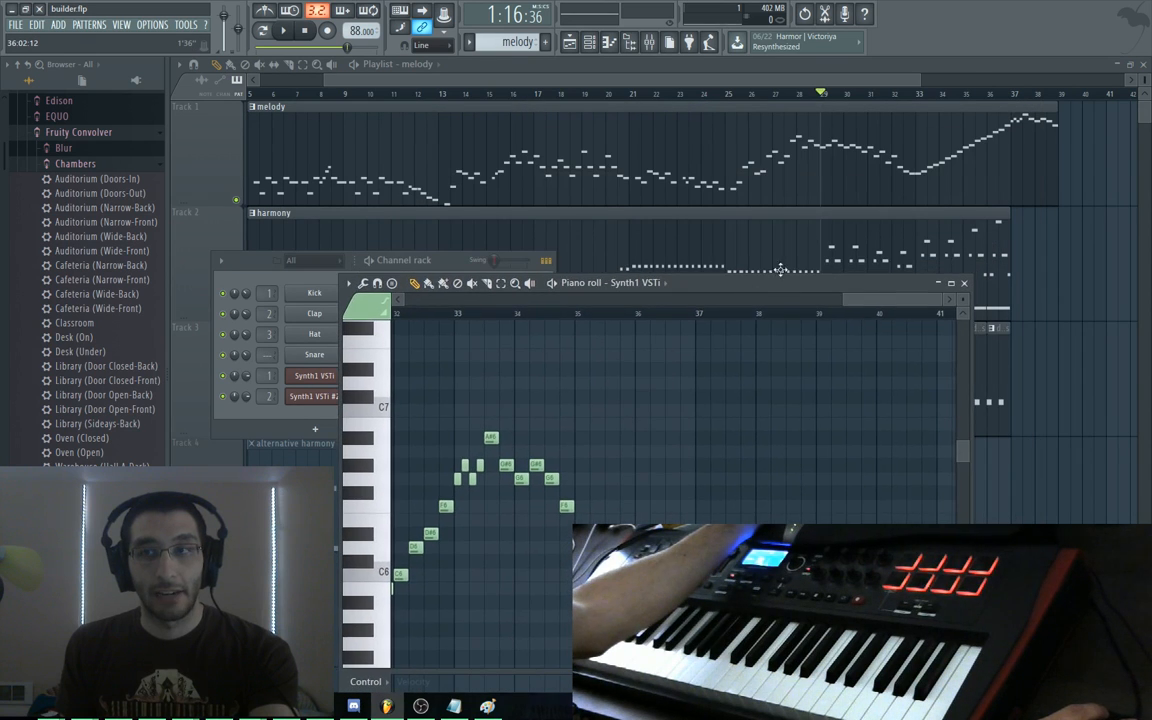
{"action": "key", "text": "F5"}
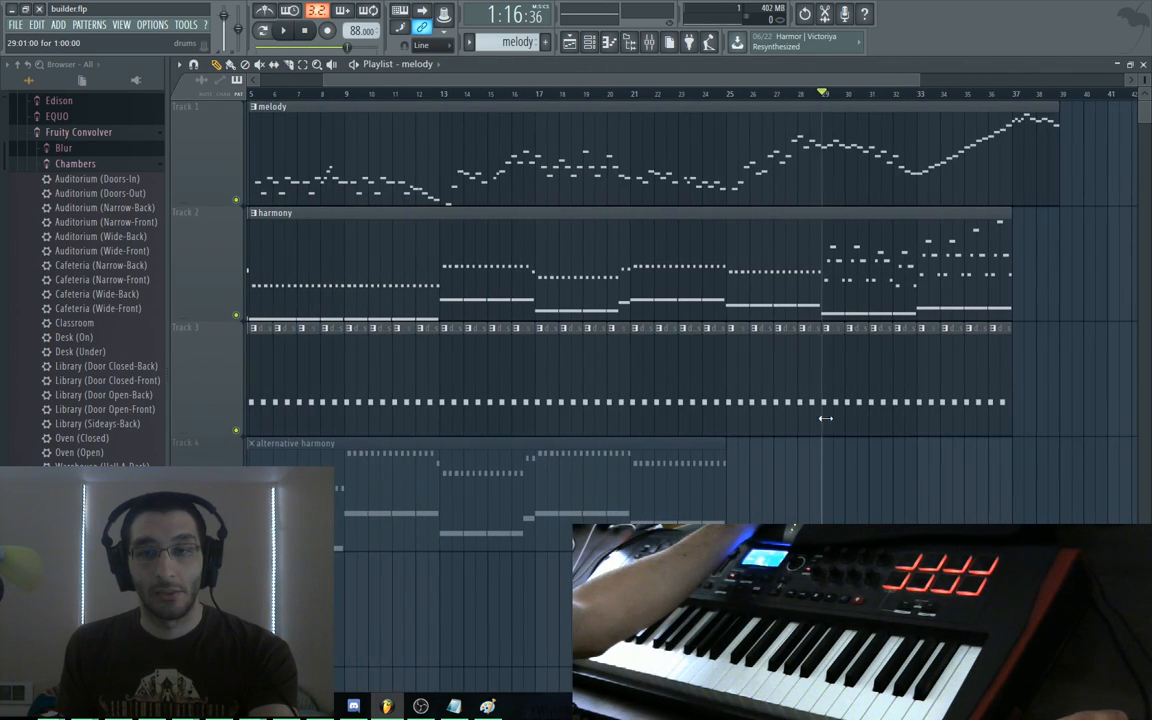
{"action": "scroll", "coordinate": [700, 470], "scroll_direction": "right", "scroll_amount": 5}
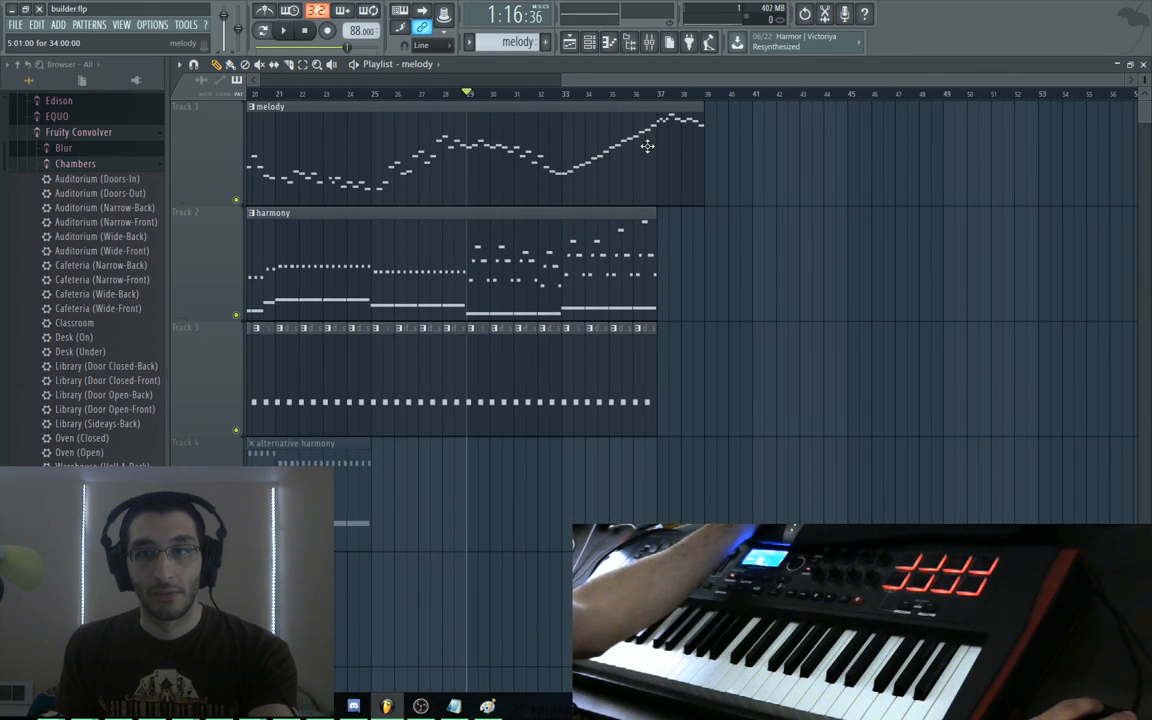
{"action": "double_click", "coordinate": [648, 147]}
{"action": "left_click_drag", "start_coordinate": [797, 267], "coordinate": [762, 79]}
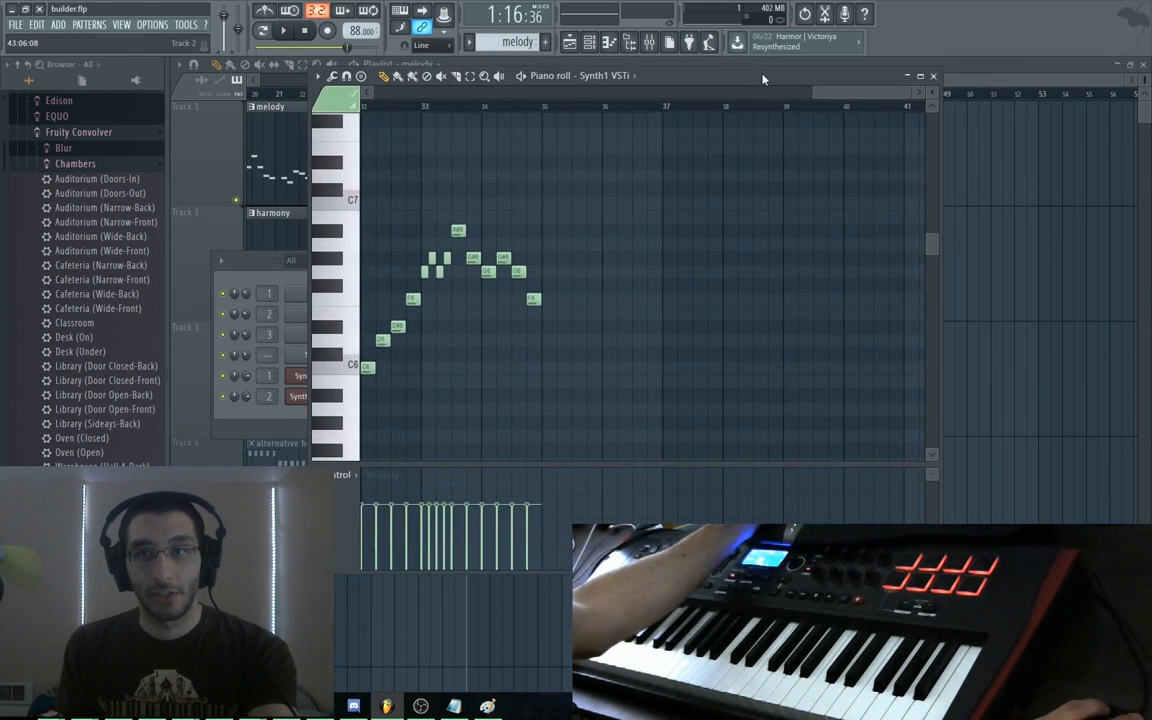
{"action": "double_click", "coordinate": [762, 79]}
{"action": "scroll", "coordinate": [566, 206], "scroll_direction": "up", "scroll_amount": 2}
{"action": "left_click_drag", "start_coordinate": [470, 207], "coordinate": [604, 188]}
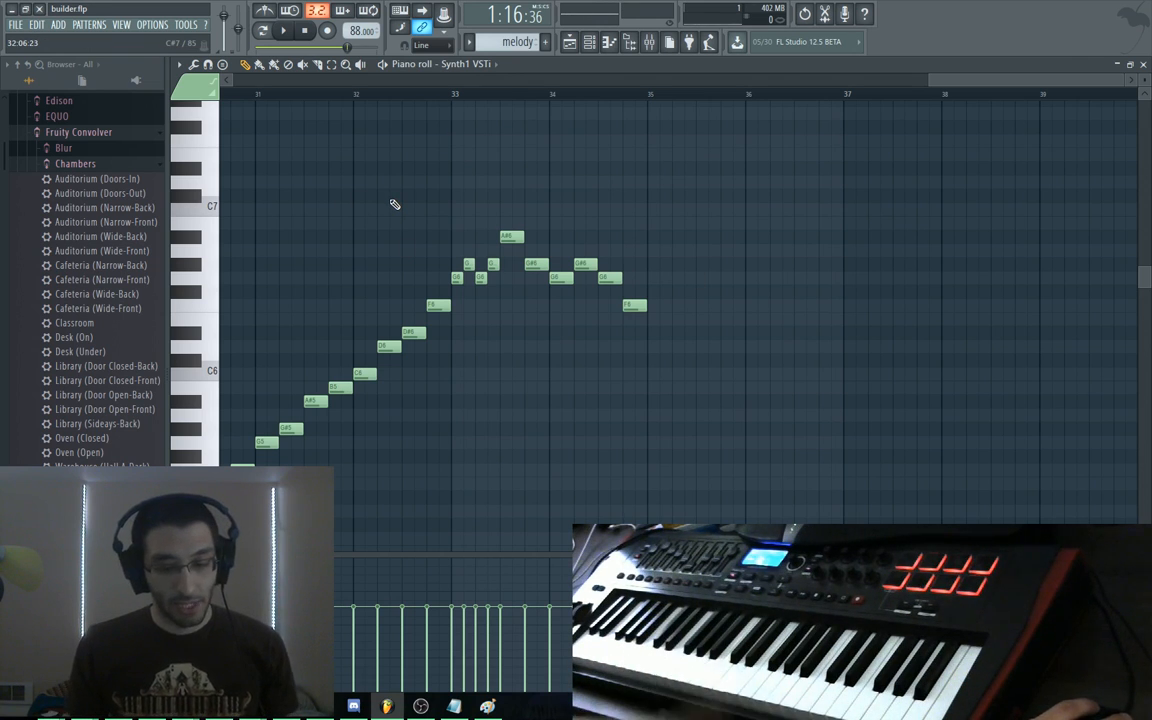
Play the melody's ending, raise the last note from D#6 to E6, and play it again
{"action": "left_click_drag", "start_coordinate": [376, 208], "coordinate": [404, 172]}
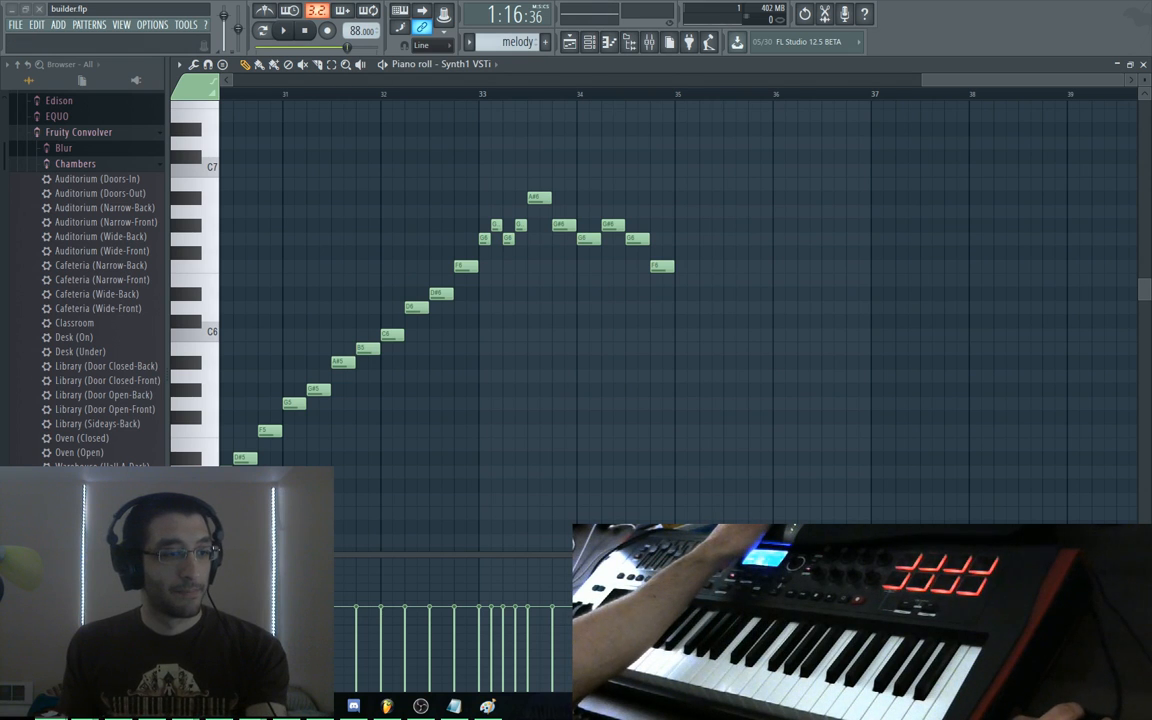
{"action": "key", "text": "space"}
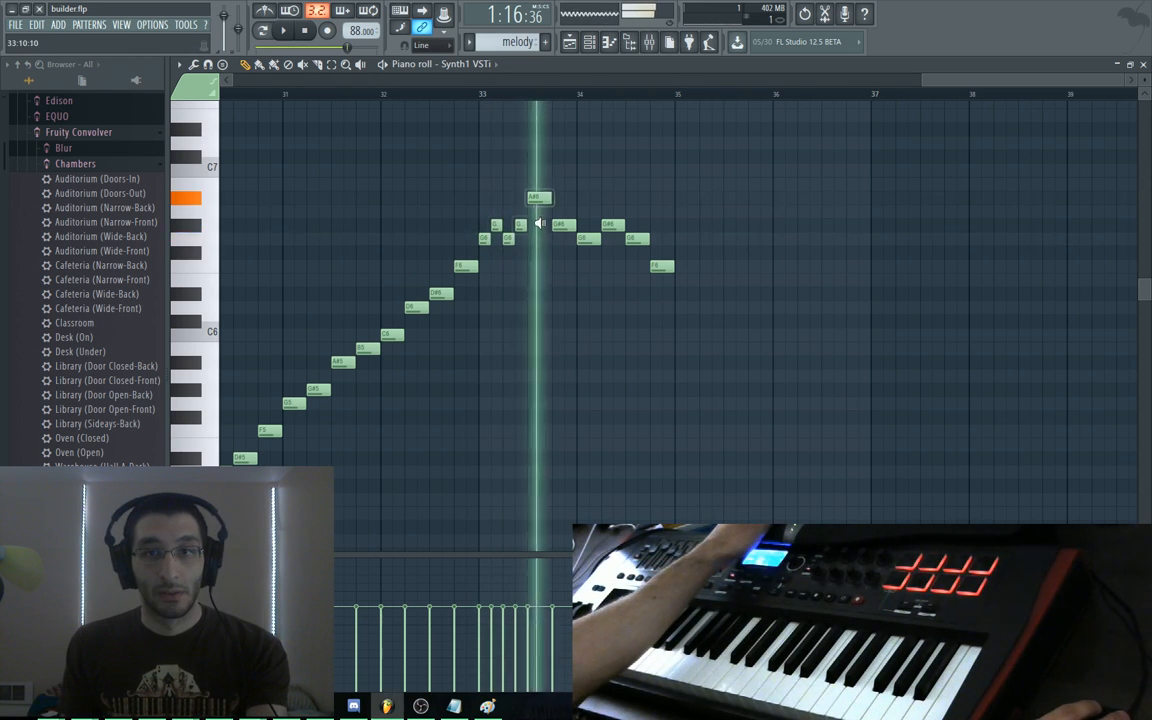
{"action": "key", "text": "space"}
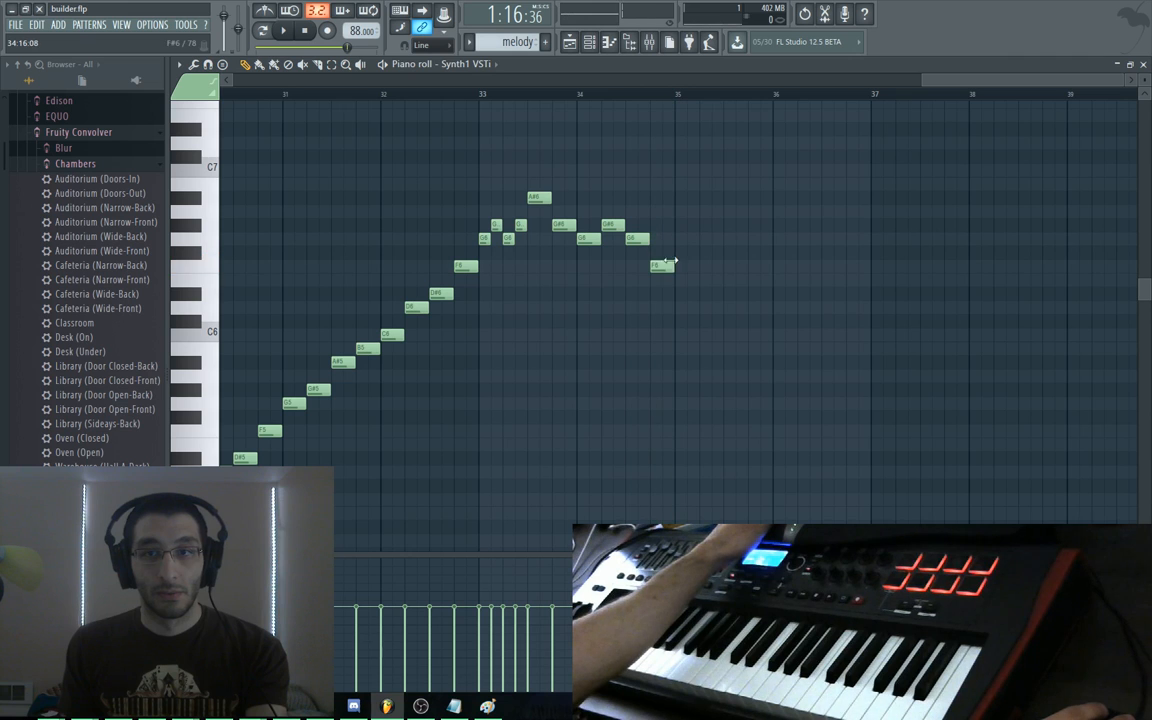
{"action": "left_click_drag", "start_coordinate": [680, 289], "coordinate": [681, 275]}
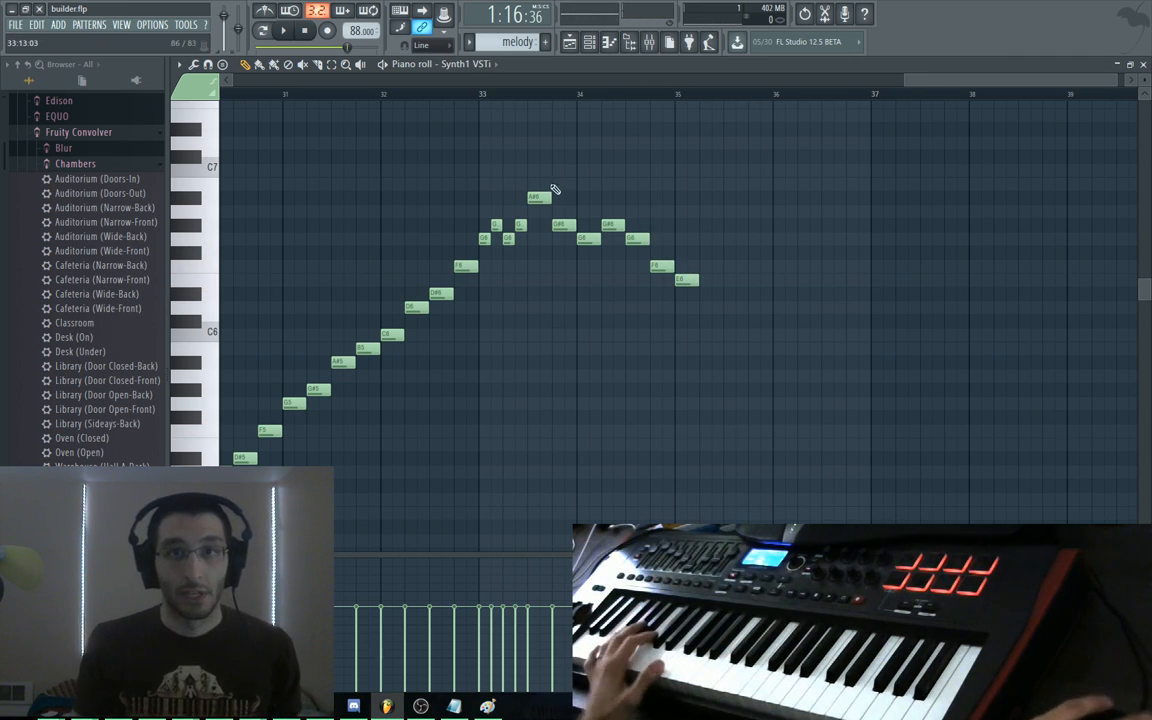
{"action": "left_click_drag", "start_coordinate": [379, 94], "coordinate": [260, 109]}
{"action": "key", "text": "space"}
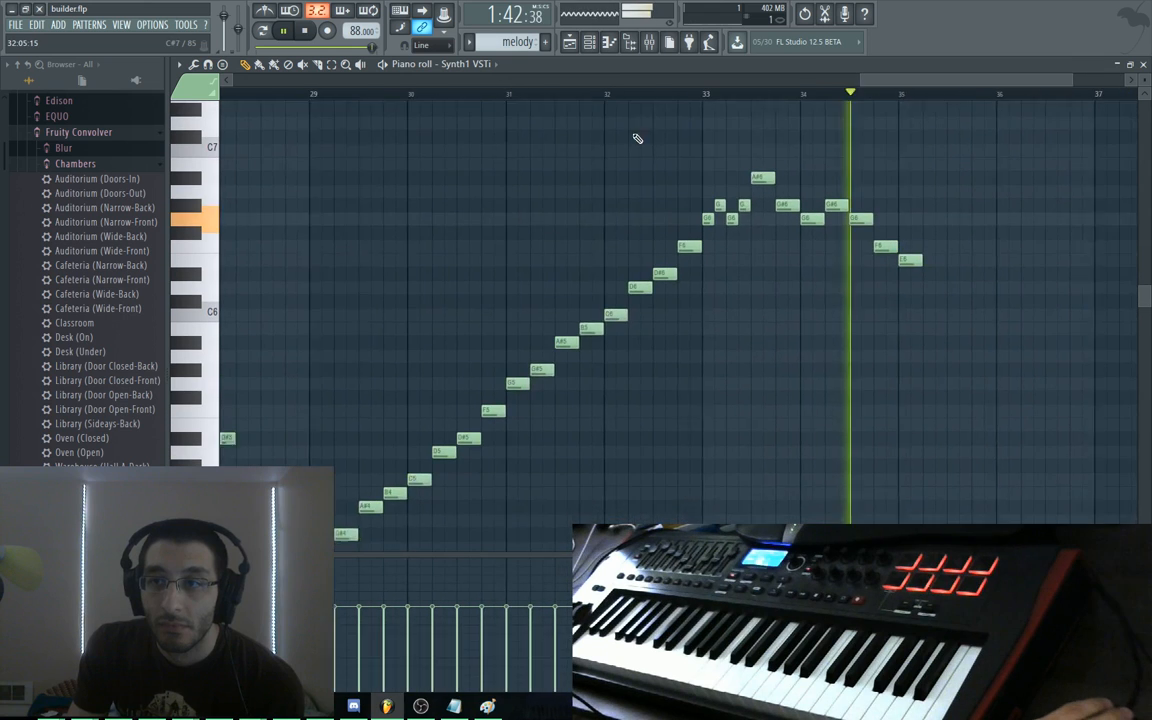
Stop playback and bring the Chrome window with lmms.io over FL Studio
{"action": "key", "text": "space"}
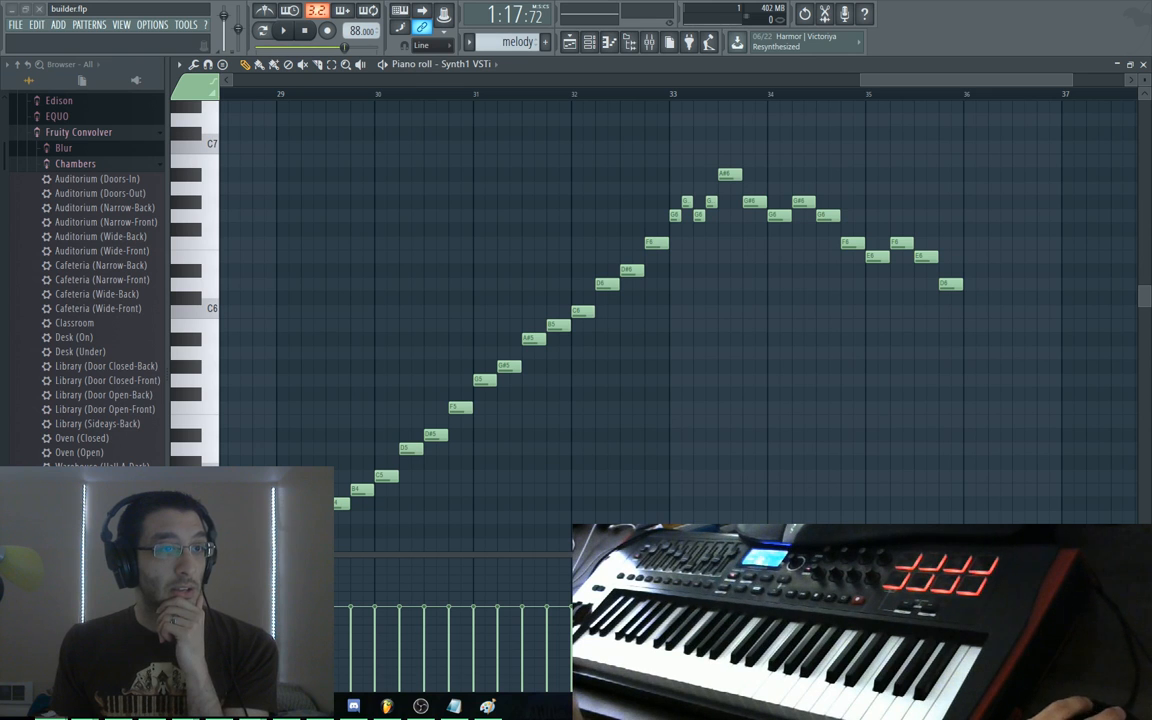
{"action": "left_click_drag", "start_coordinate": [1151, 220], "coordinate": [440, 250]}
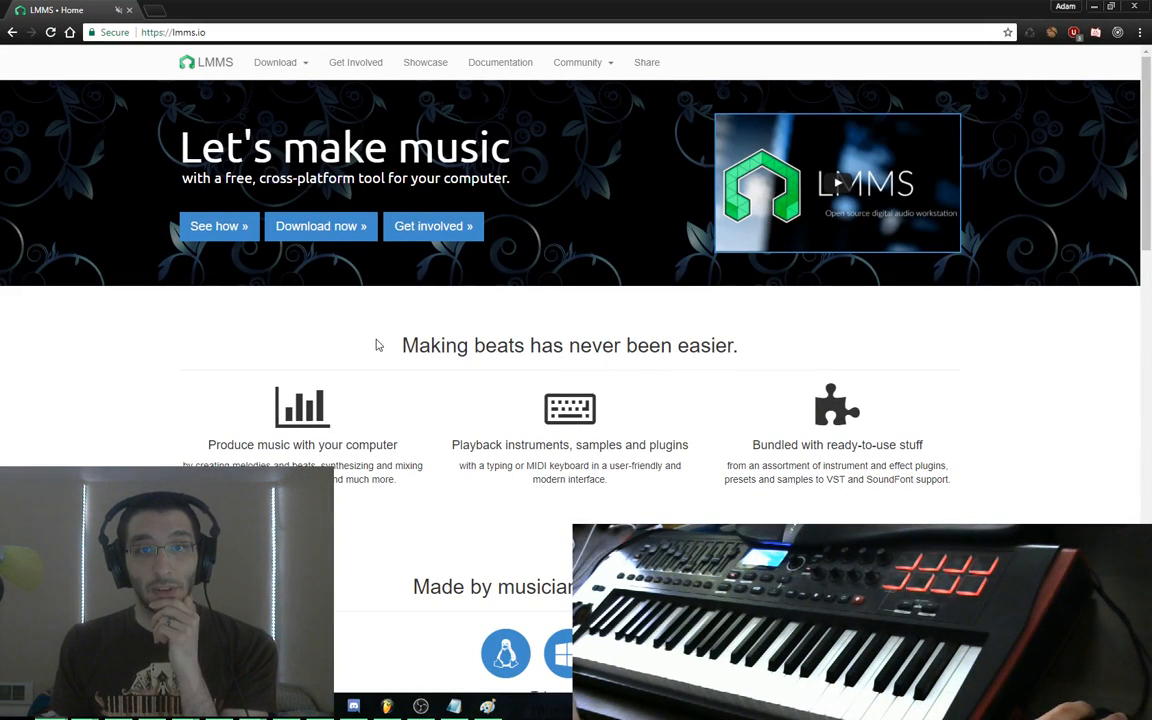
Scroll down the lmms.io homepage and back to the top, then select its web address
{"action": "scroll", "coordinate": [380, 347], "scroll_direction": "down", "scroll_amount": 10}
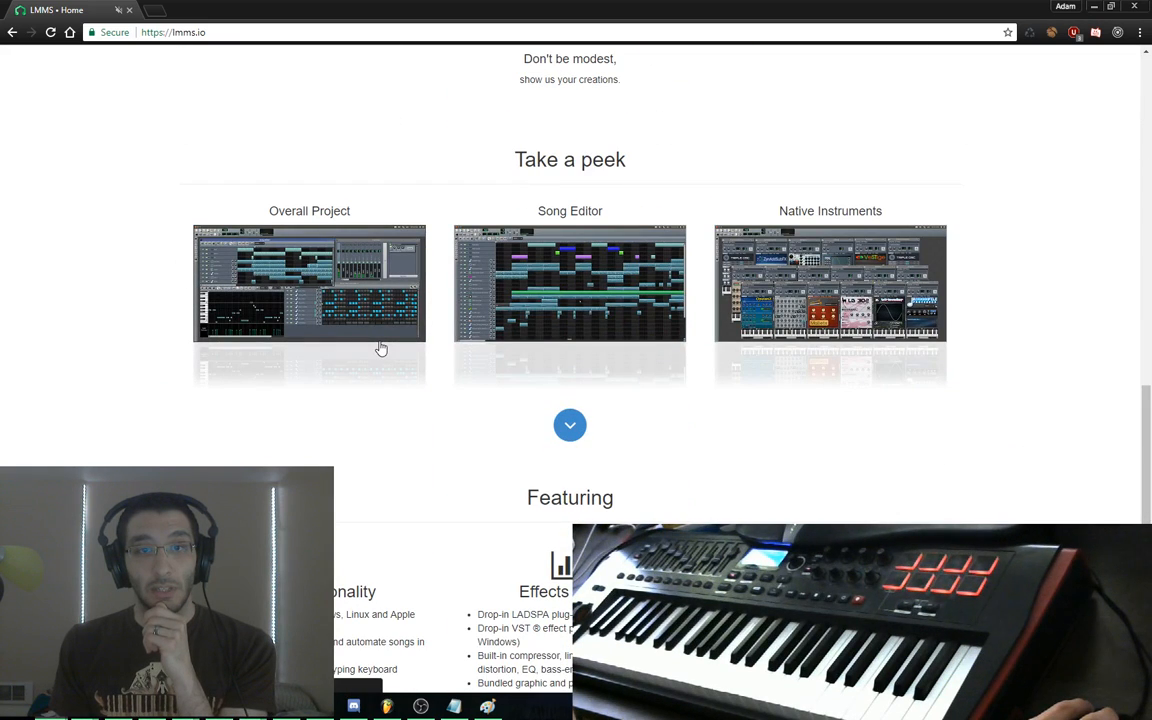
{"action": "scroll", "coordinate": [380, 347], "scroll_direction": "down", "scroll_amount": 3}
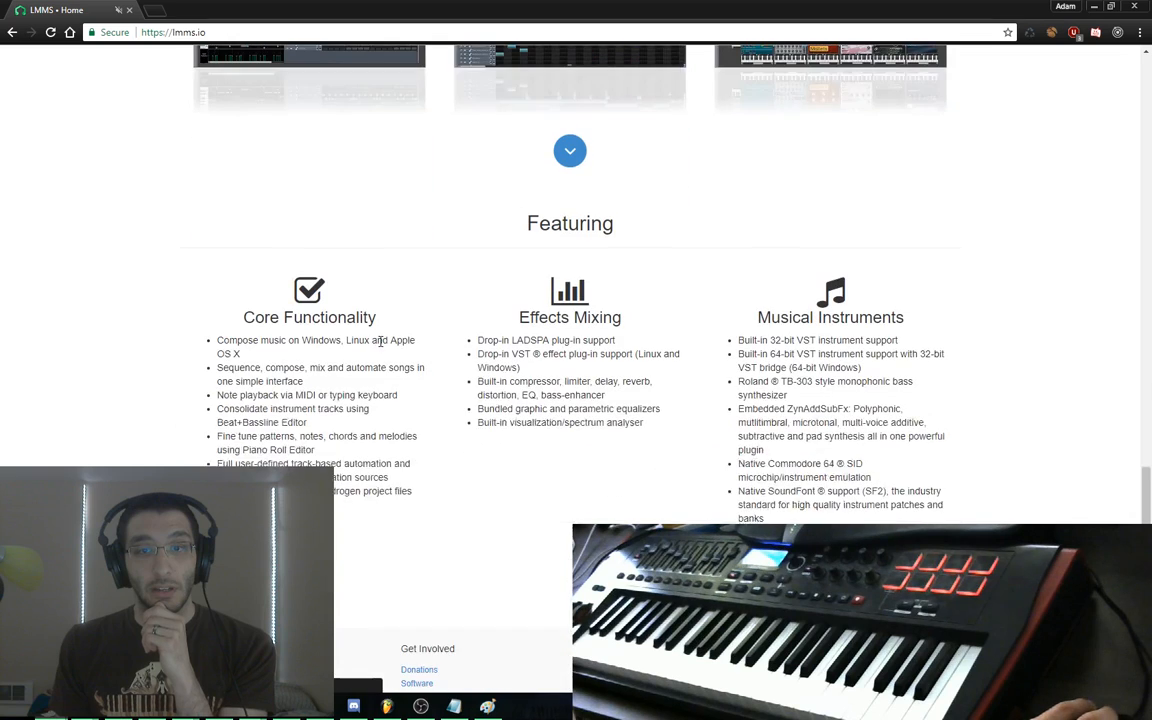
{"action": "scroll", "coordinate": [380, 341], "scroll_direction": "up", "scroll_amount": 7}
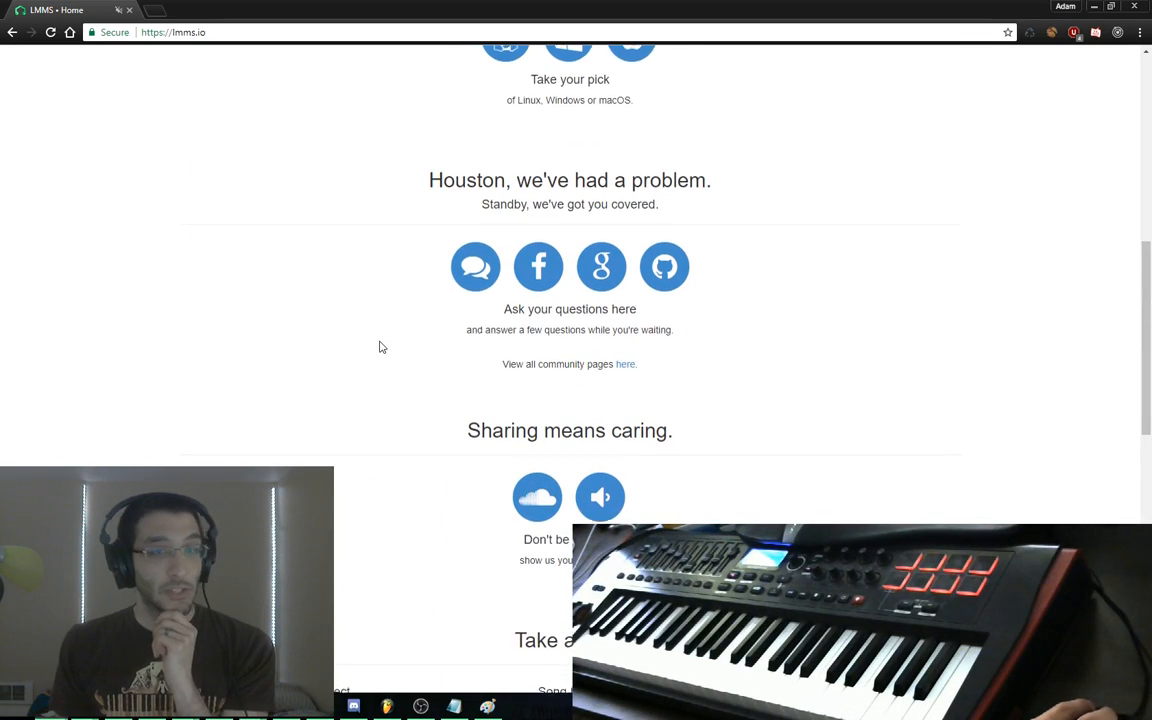
{"action": "scroll", "coordinate": [380, 347], "scroll_direction": "up", "scroll_amount": 9}
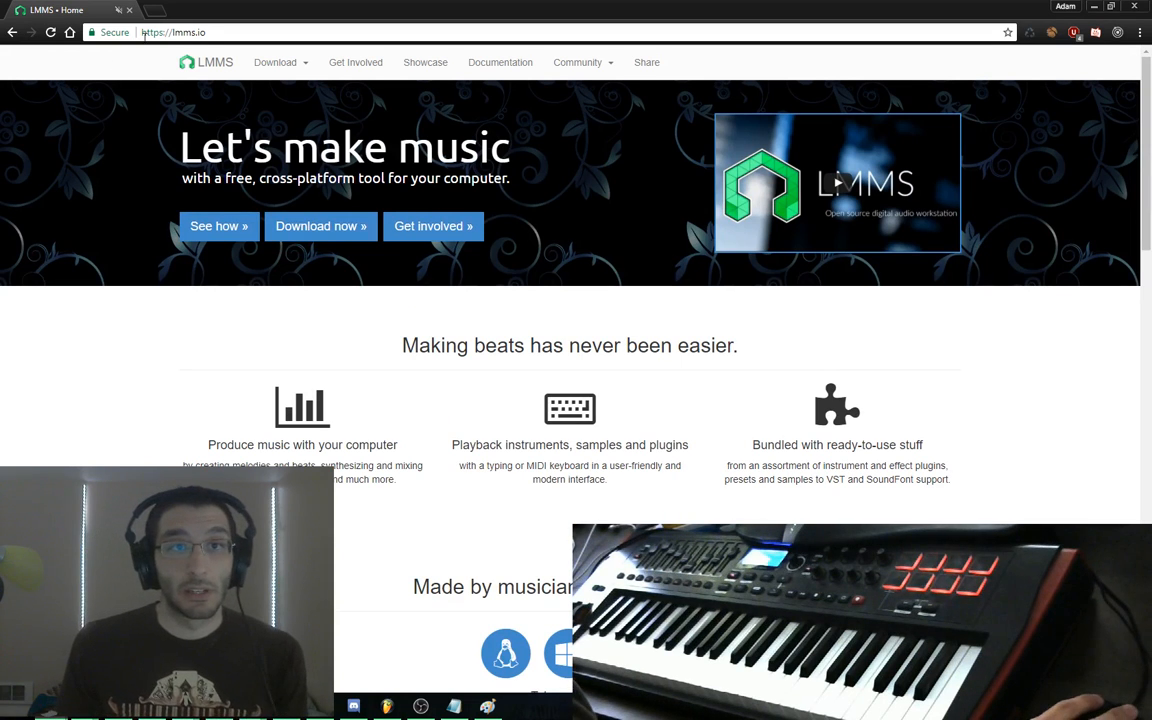
{"action": "key", "text": "ctrl+l"}
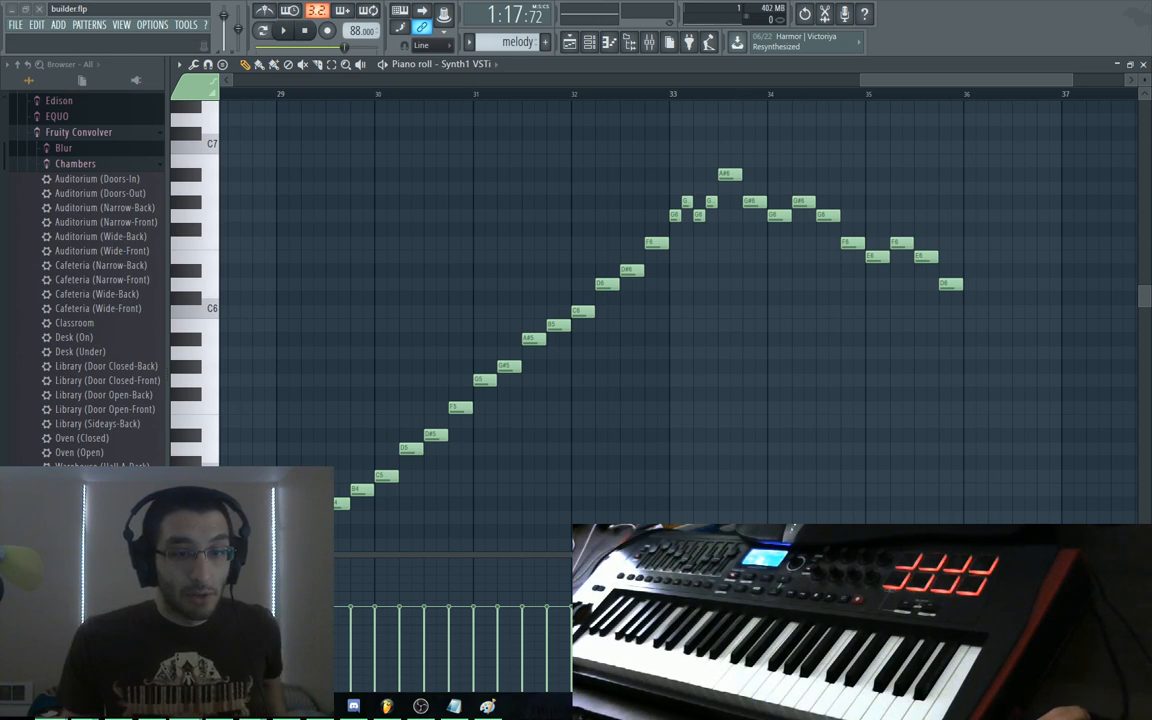
Switch to the OneNote 'FL Studio' page and scroll through its Basics and shortcut notes
{"action": "left_click", "coordinate": [220, 706]}
{"action": "scroll", "coordinate": [223, 152], "scroll_direction": "up", "scroll_amount": 3}
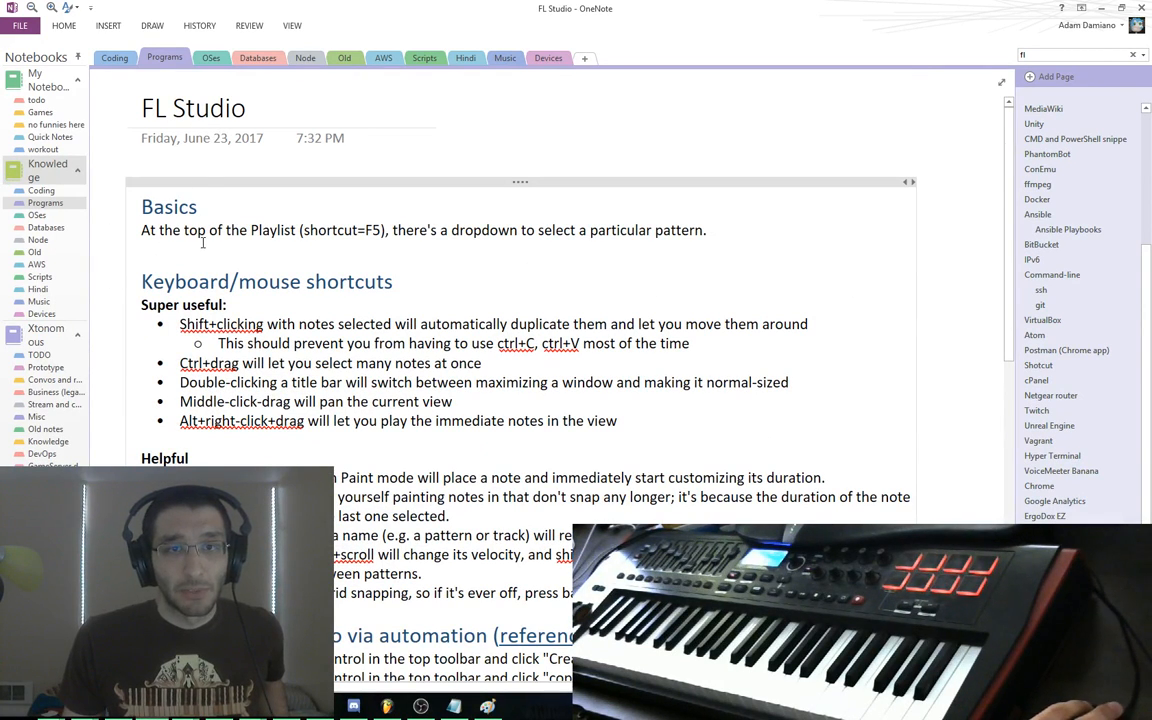
{"action": "left_click_drag", "start_coordinate": [143, 208], "coordinate": [300, 284]}
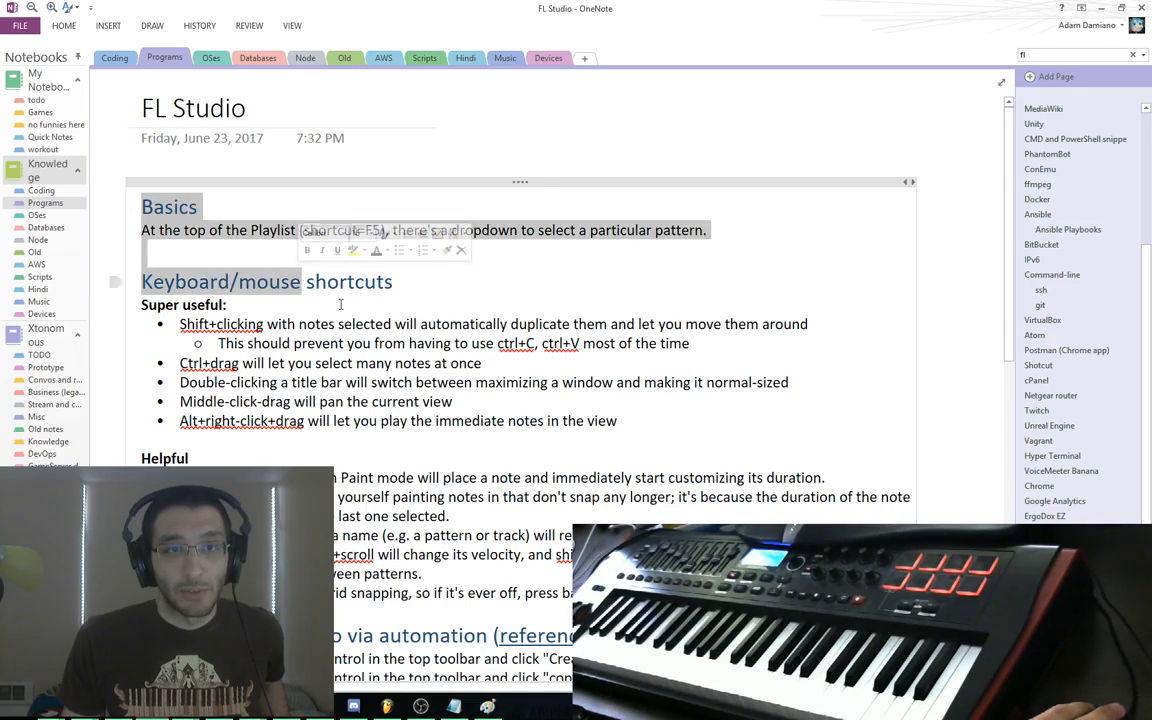
{"action": "left_click", "coordinate": [378, 353]}
{"action": "scroll", "coordinate": [379, 354], "scroll_direction": "down", "scroll_amount": 10}
{"action": "scroll", "coordinate": [380, 354], "scroll_direction": "up", "scroll_amount": 10}
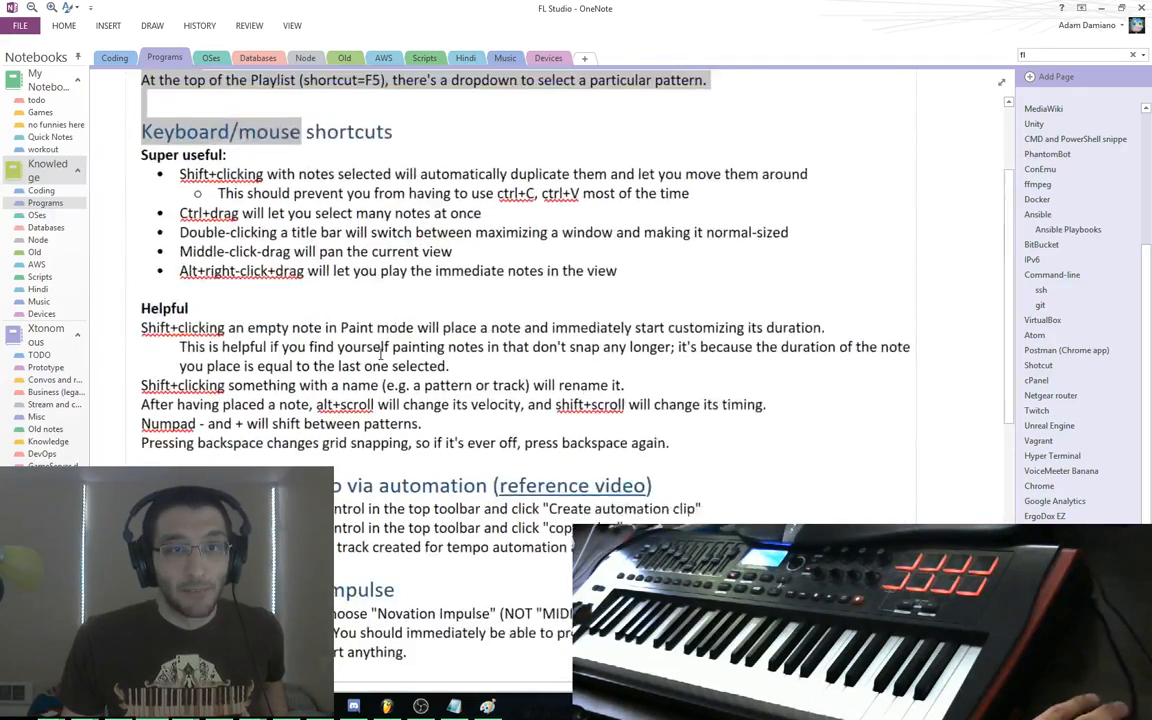
{"action": "scroll", "coordinate": [290, 230], "scroll_direction": "down", "scroll_amount": 10}
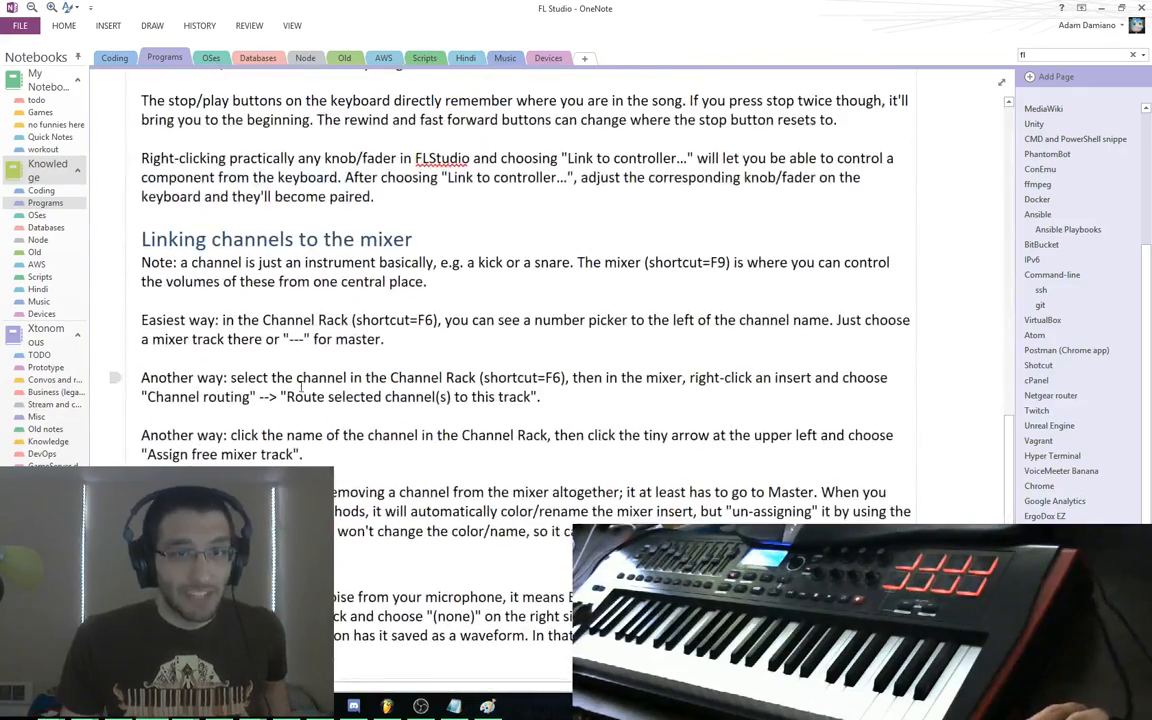
{"action": "scroll", "coordinate": [295, 341], "scroll_direction": "up", "scroll_amount": 5}
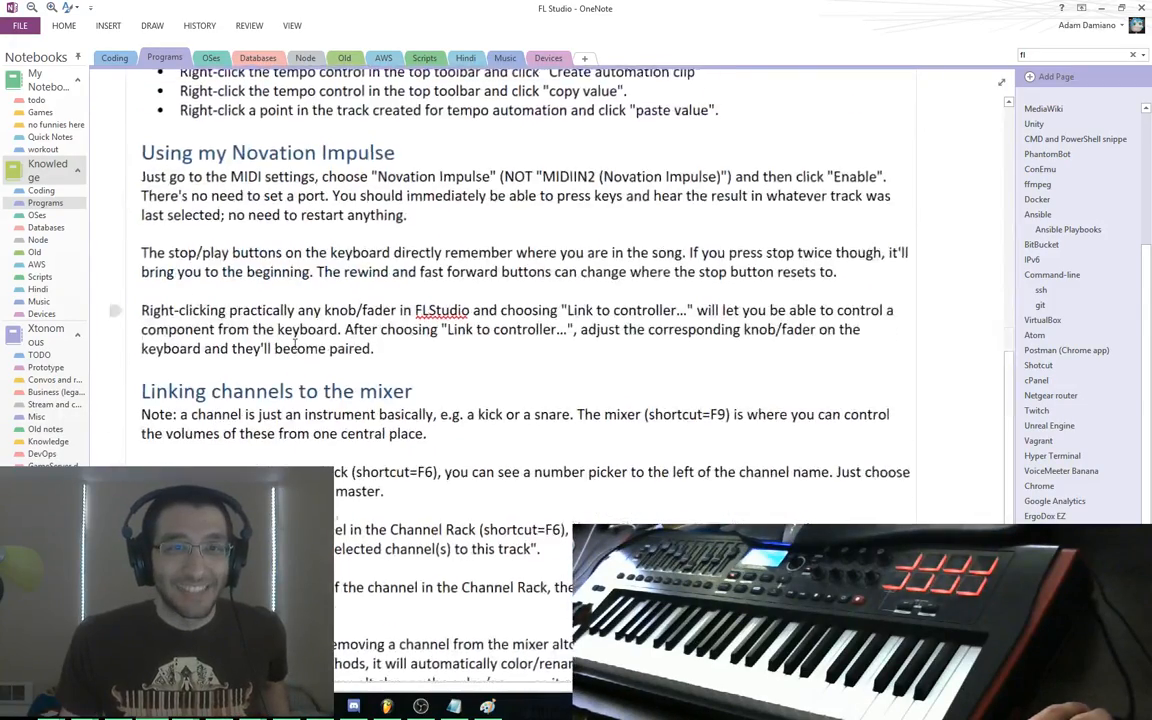
{"action": "scroll", "coordinate": [265, 310], "scroll_direction": "up", "scroll_amount": 5}
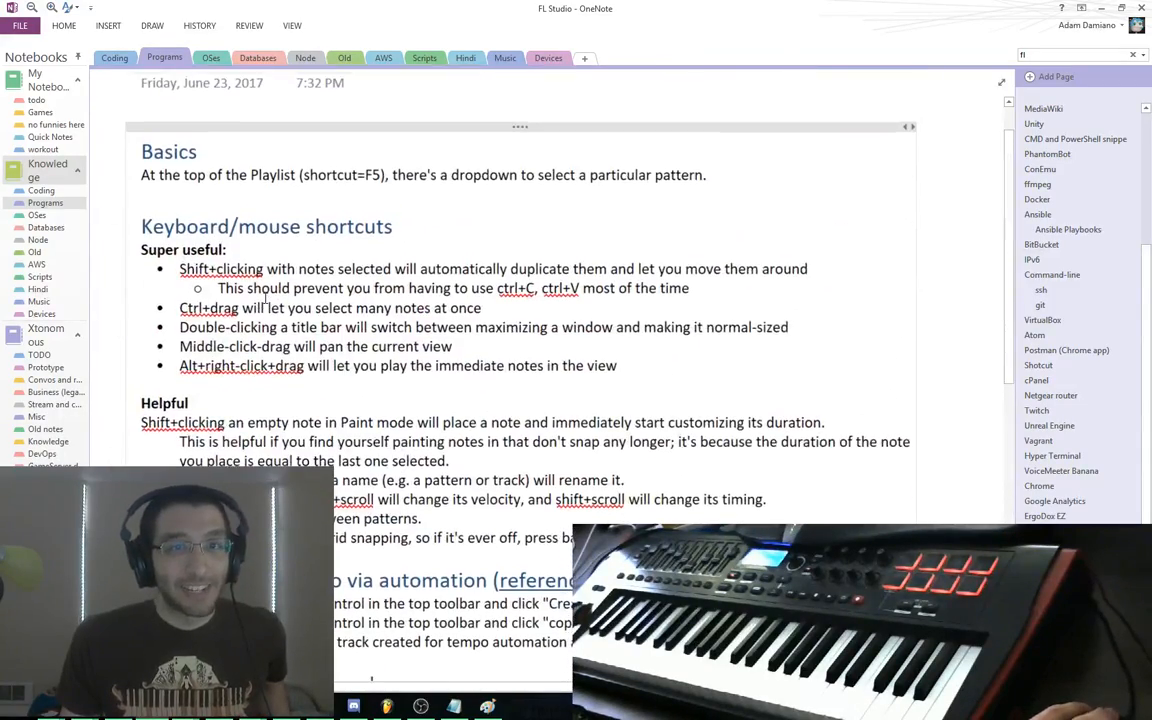
Return to the Synth1 VSTi piano roll, pan to the melody's end, and scrub the notes down to D6
{"action": "left_click", "coordinate": [387, 706]}
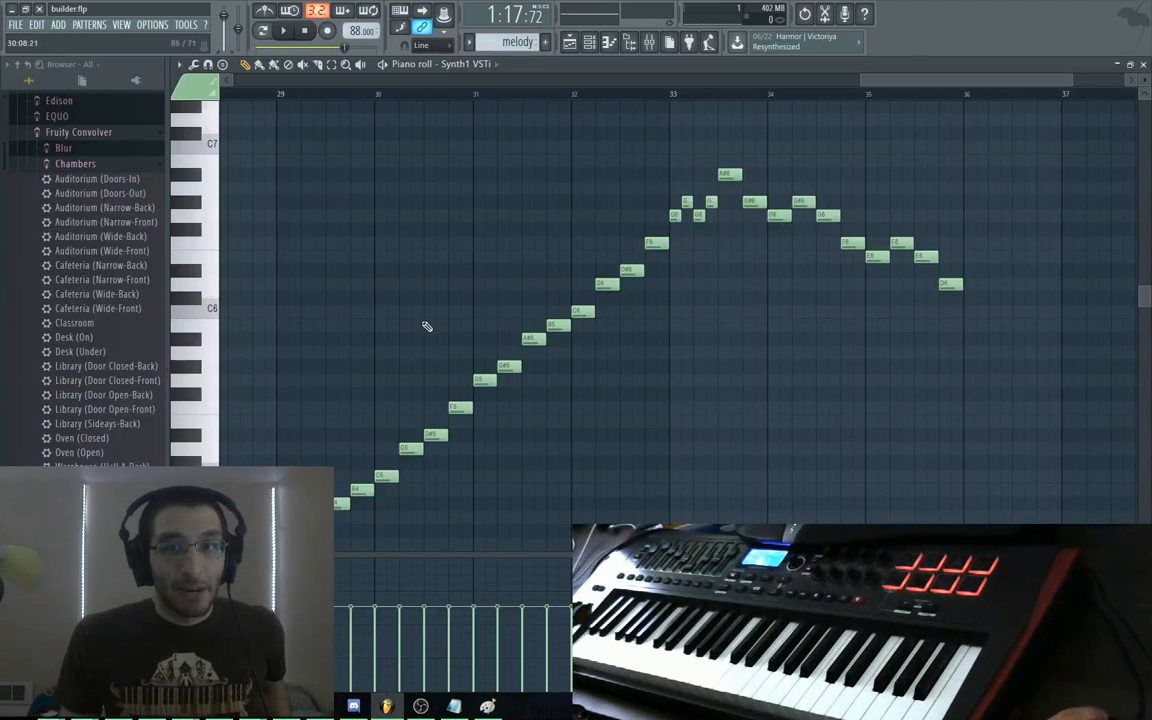
{"action": "left_click_drag", "start_coordinate": [404, 310], "coordinate": [329, 270]}
{"action": "left_click_drag", "start_coordinate": [588, 350], "coordinate": [493, 389]}
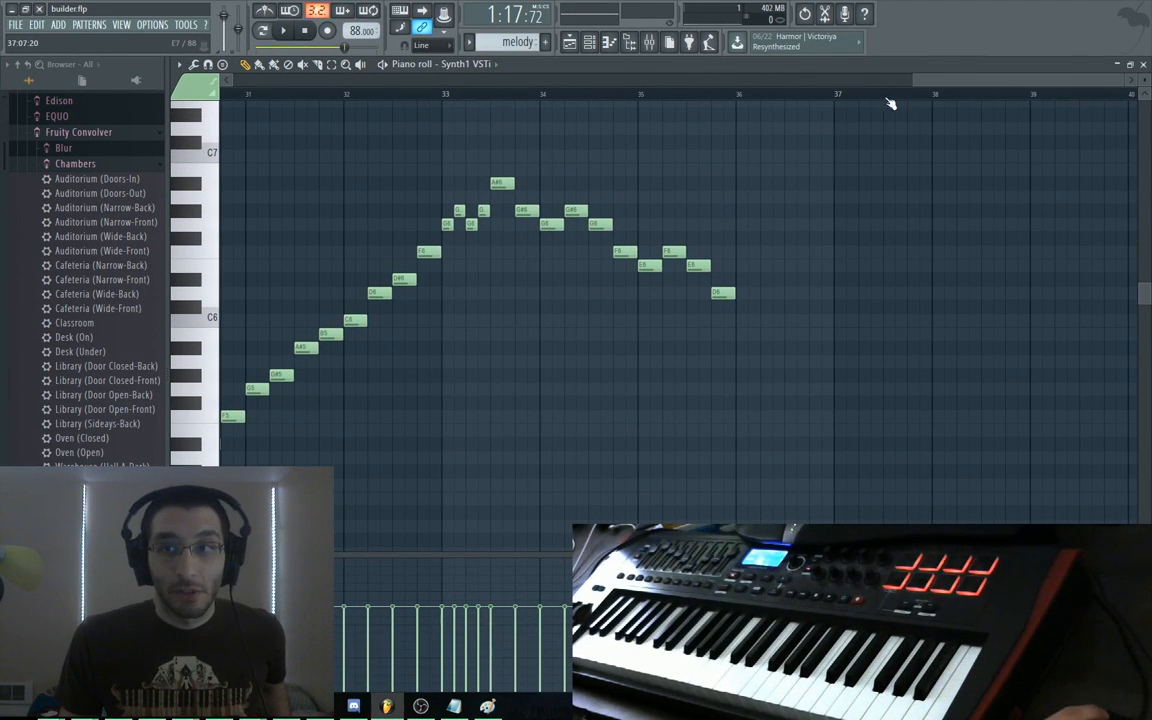
{"action": "mouse_move", "coordinate": [930, 79]}
{"action": "left_mouse_down"}
{"action": "mouse_move", "coordinate": [844, 82]}
{"action": "mouse_move", "coordinate": [914, 93]}
{"action": "left_mouse_up"}
{"action": "mouse_move", "coordinate": [890, 160]}
{"action": "left_mouse_down"}
{"action": "mouse_move", "coordinate": [748, 157]}
{"action": "mouse_move", "coordinate": [638, 118]}
{"action": "mouse_move", "coordinate": [587, 118]}
{"action": "mouse_move", "coordinate": [648, 144]}
{"action": "left_mouse_up"}
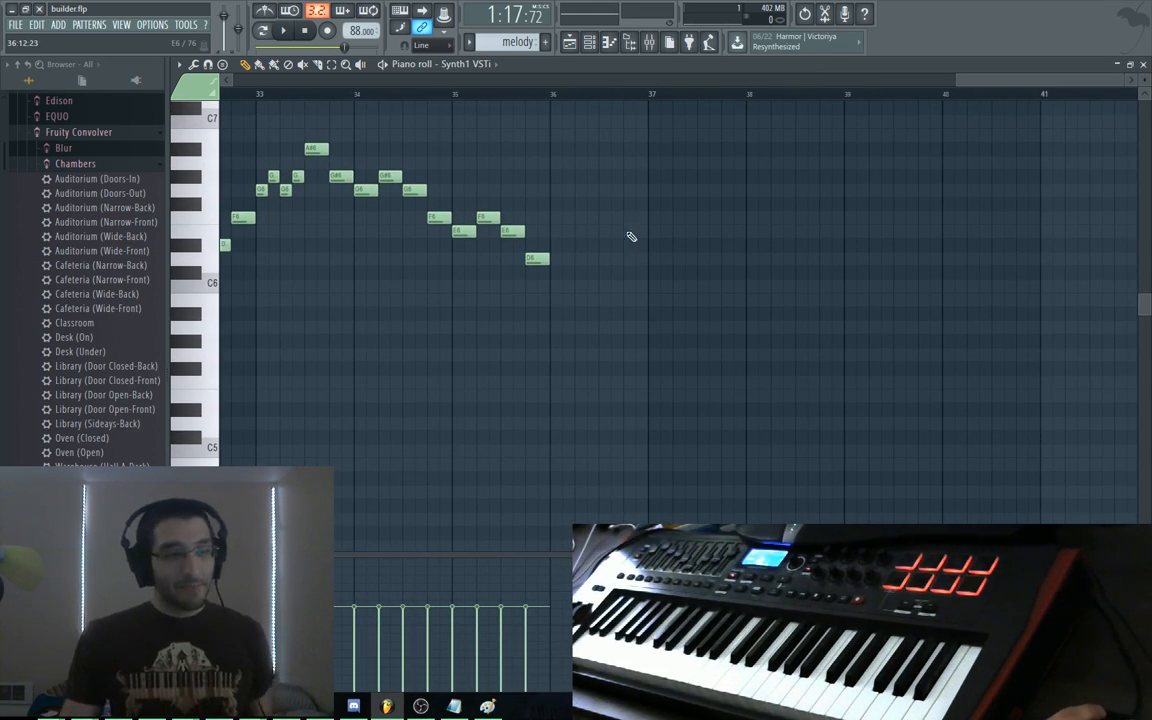
{"action": "left_click_drag", "start_coordinate": [240, 193], "coordinate": [531, 204]}
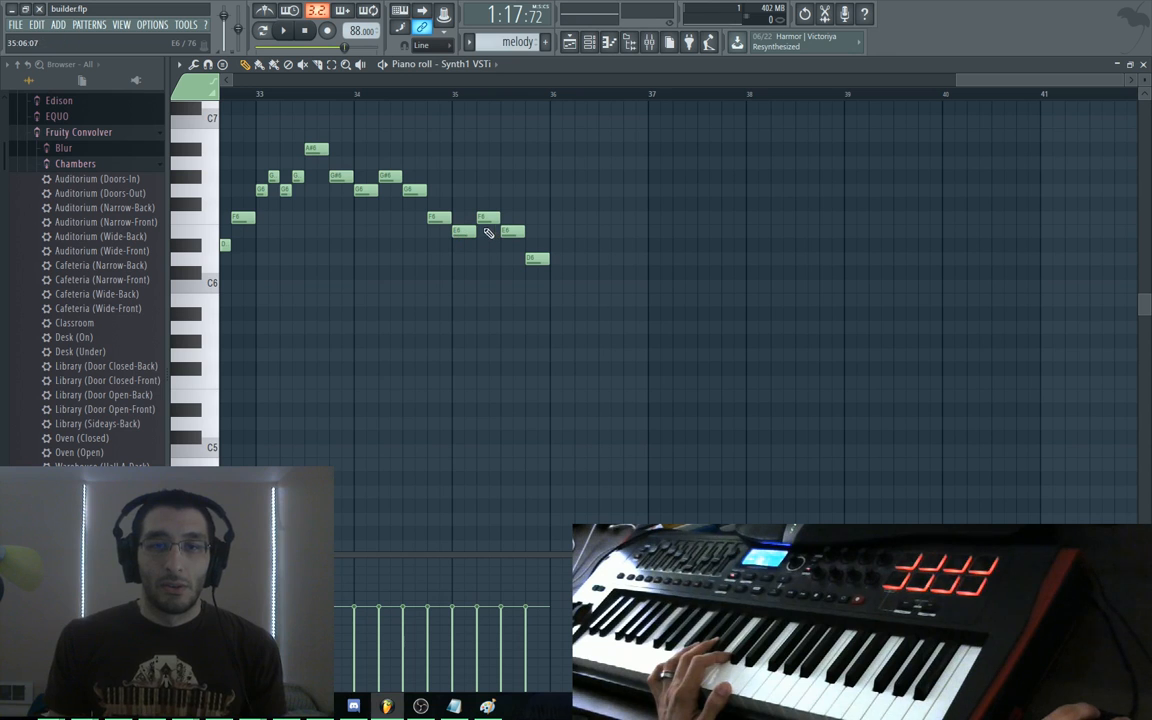
{"action": "left_click_drag", "start_coordinate": [465, 233], "coordinate": [551, 247]}
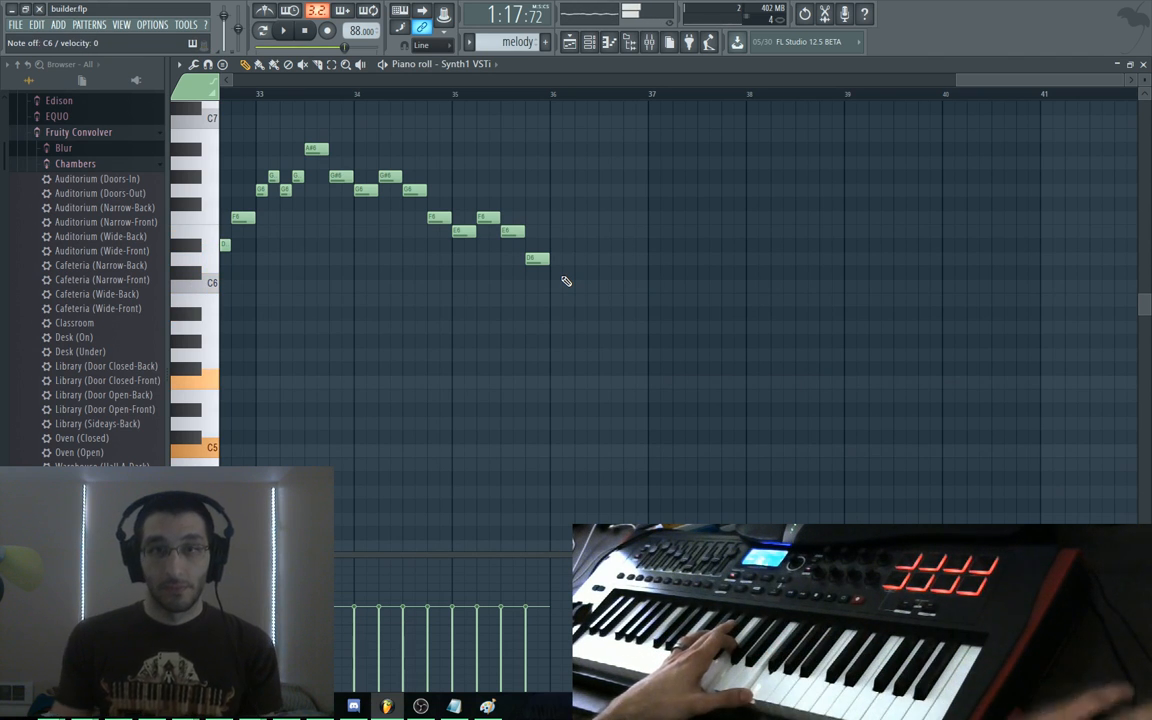
Add E6, C6, A#5 and C6 notes after the D6, nudging the final C6 into place
{"action": "left_click", "coordinate": [560, 231]}
{"action": "left_click", "coordinate": [584, 286]}
{"action": "left_click", "coordinate": [597, 313]}
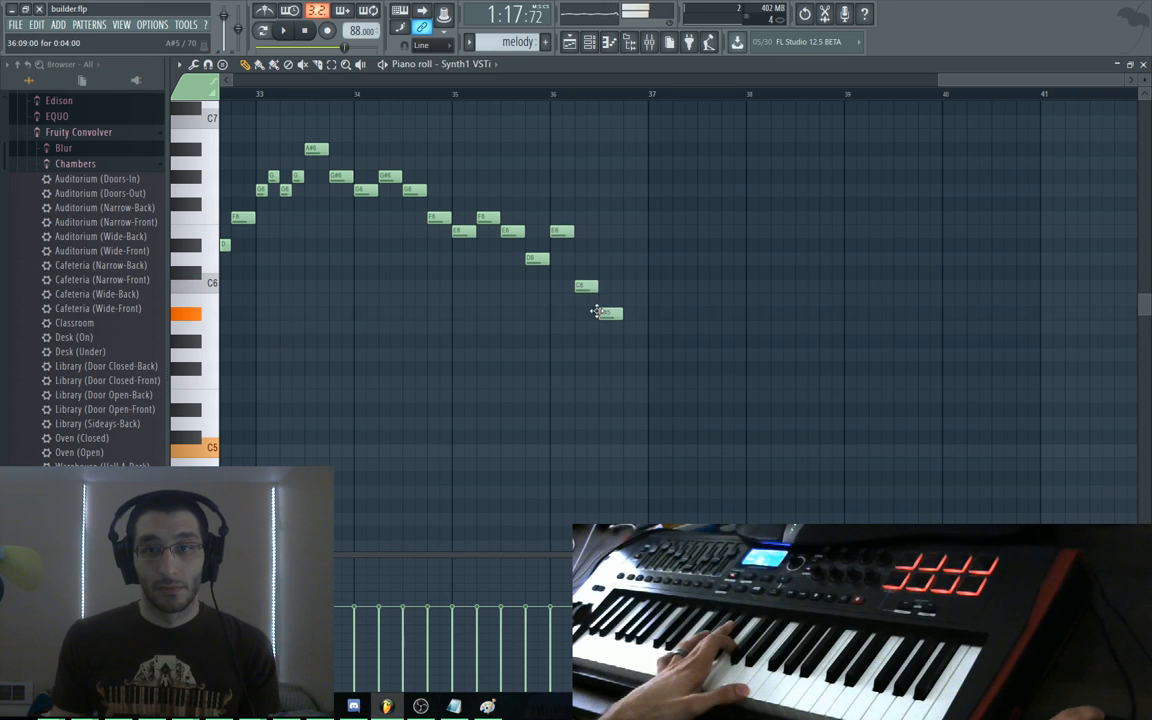
{"action": "left_click", "coordinate": [634, 287]}
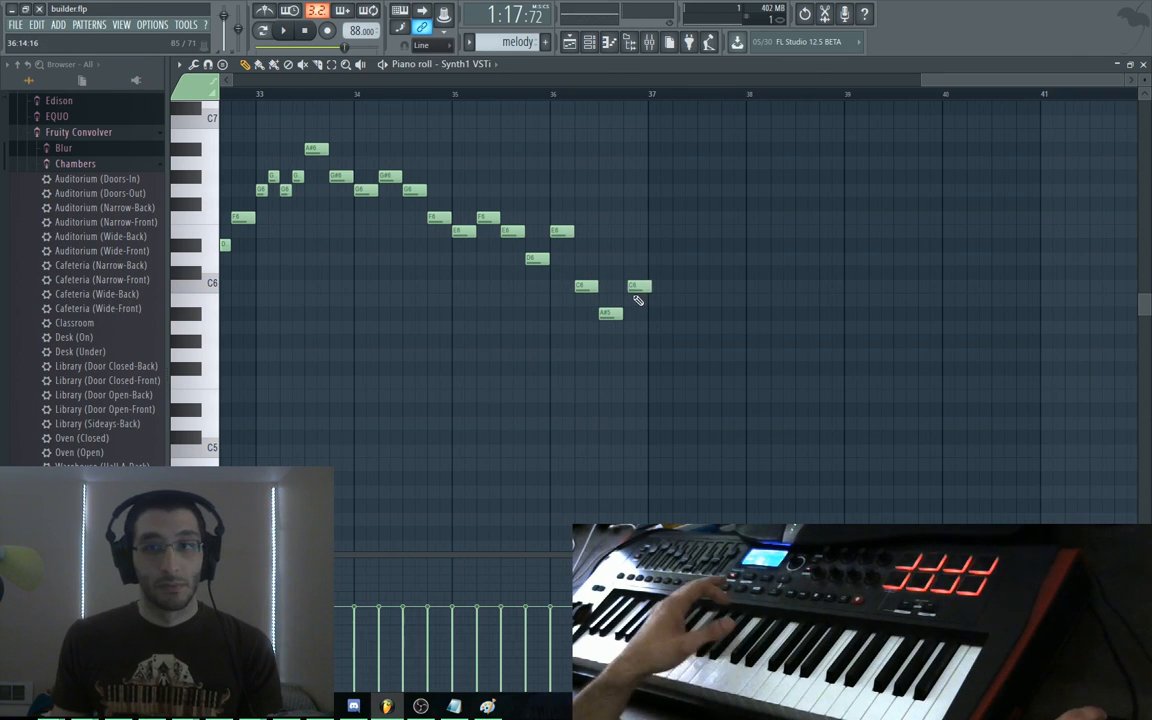
{"action": "mouse_move", "coordinate": [638, 287]}
{"action": "left_mouse_down"}
{"action": "mouse_move", "coordinate": [635, 260]}
{"action": "mouse_move", "coordinate": [638, 290]}
{"action": "mouse_move", "coordinate": [618, 283]}
{"action": "left_mouse_up"}
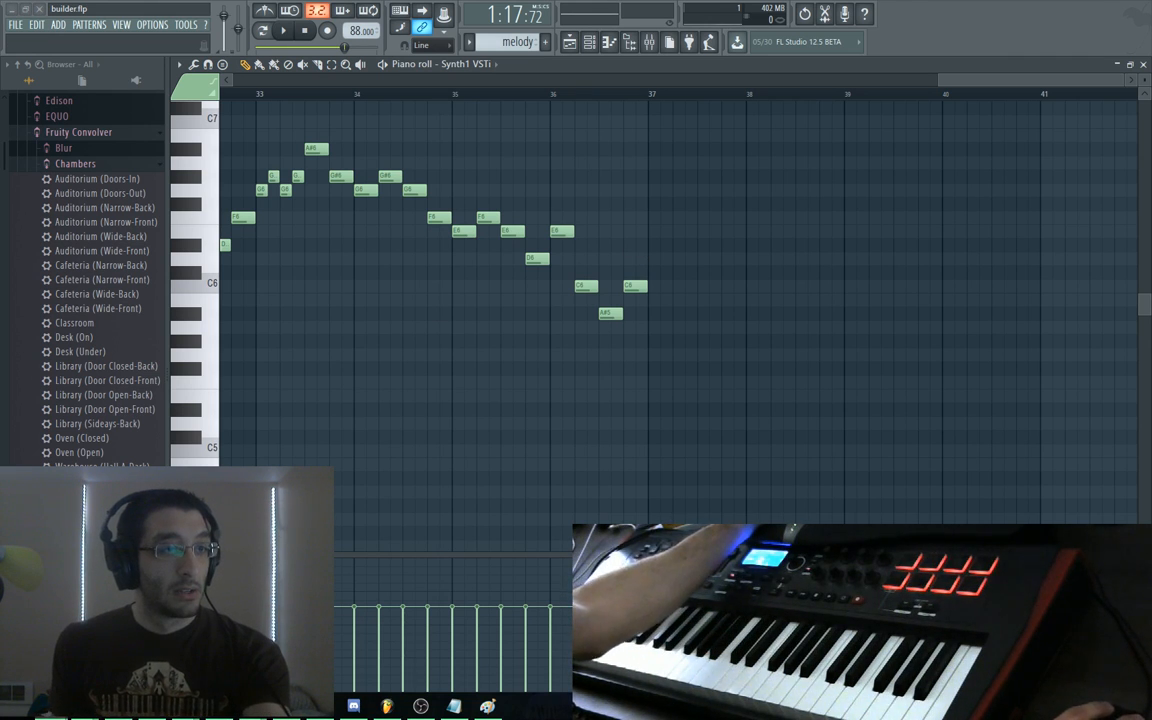
{"action": "key", "text": "alt+Tab"}
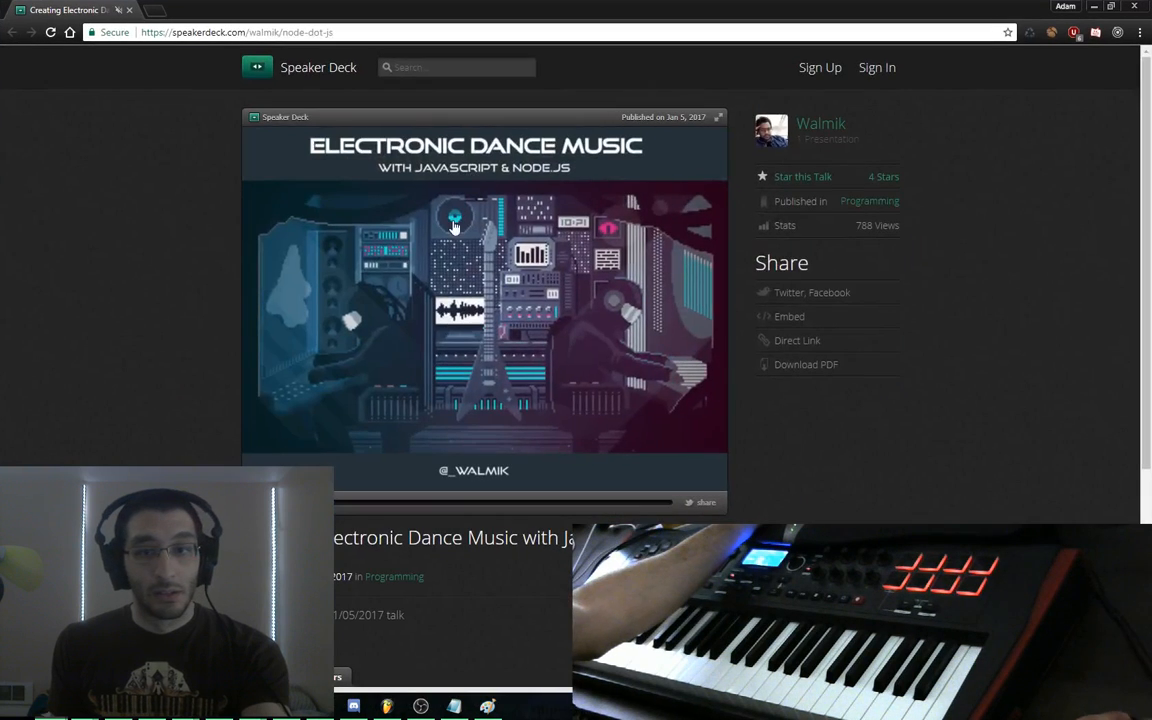
{"action": "scroll", "coordinate": [196, 308], "scroll_direction": "down", "scroll_amount": 3}
{"action": "scroll", "coordinate": [196, 308], "scroll_direction": "up", "scroll_amount": 3}
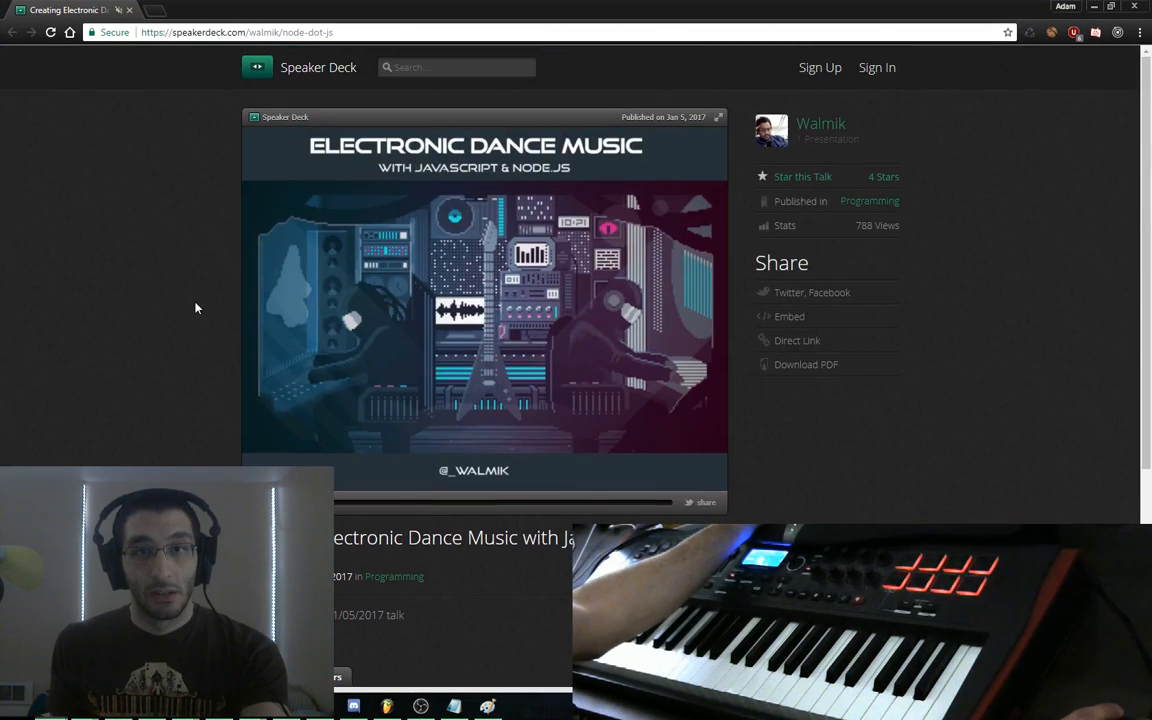
{"action": "key", "text": "alt+Tab"}
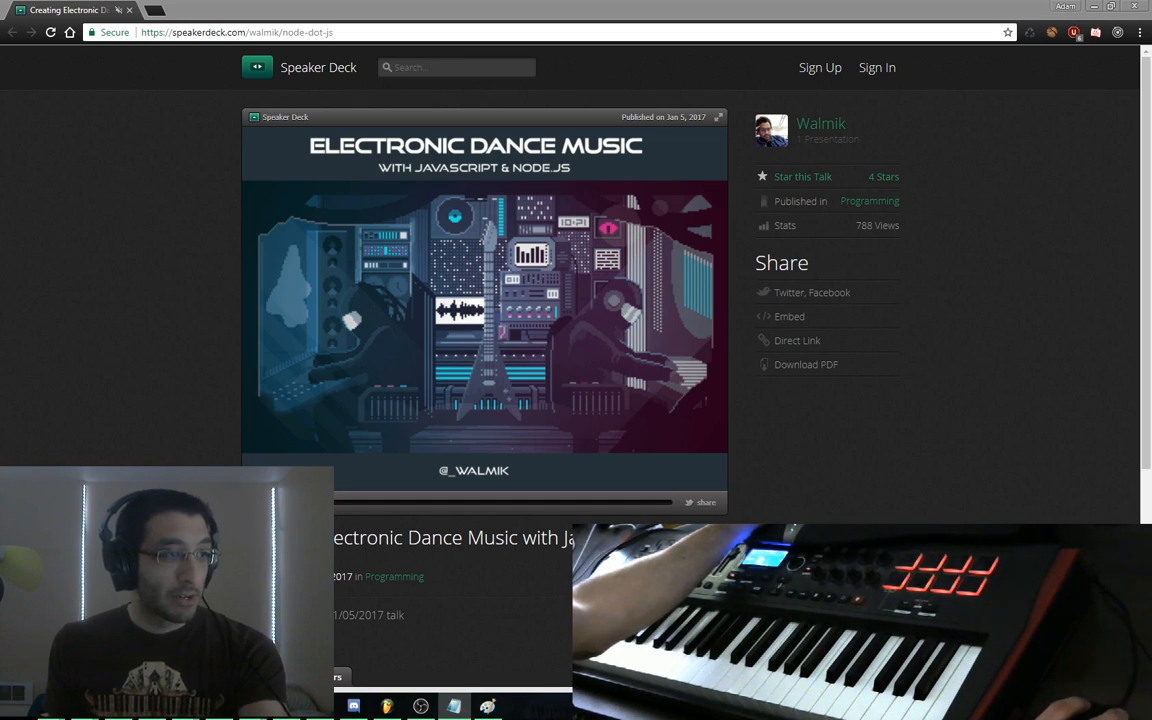
{"action": "key", "text": "alt+Tab"}
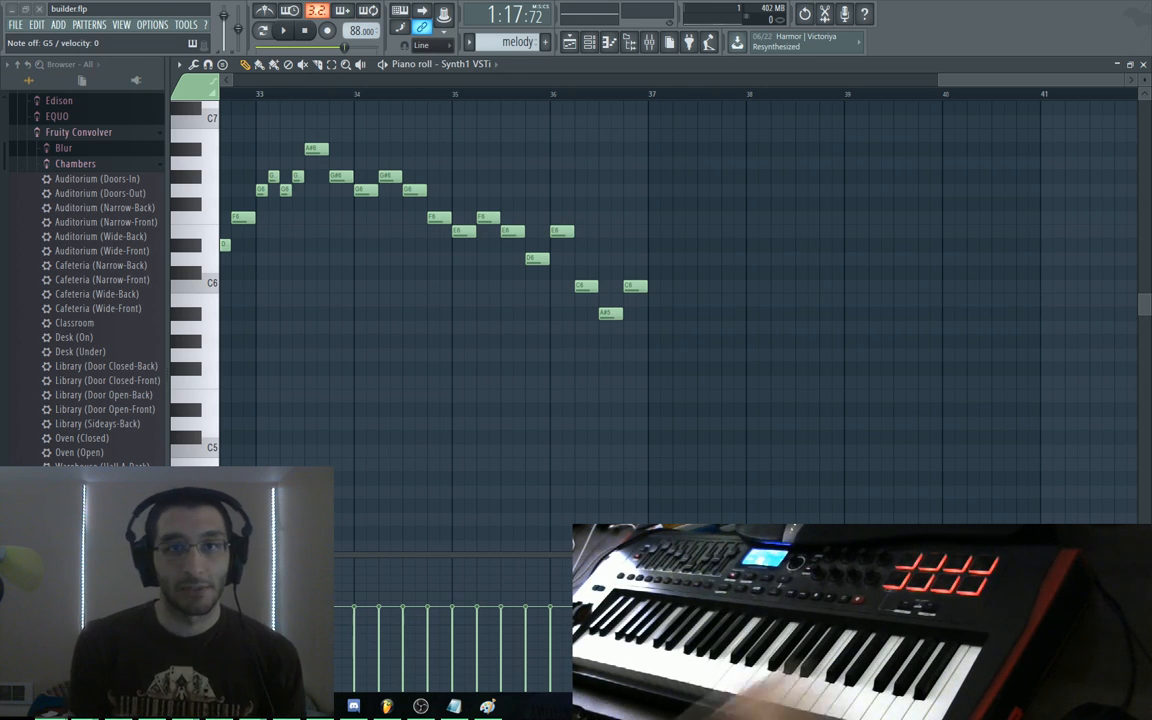
Play the melody from around bar 29 through bar 33, then stop playback
{"action": "mouse_move", "coordinate": [946, 82]}
{"action": "left_mouse_down"}
{"action": "mouse_move", "coordinate": [896, 80]}
{"action": "mouse_move", "coordinate": [931, 86]}
{"action": "left_mouse_up"}
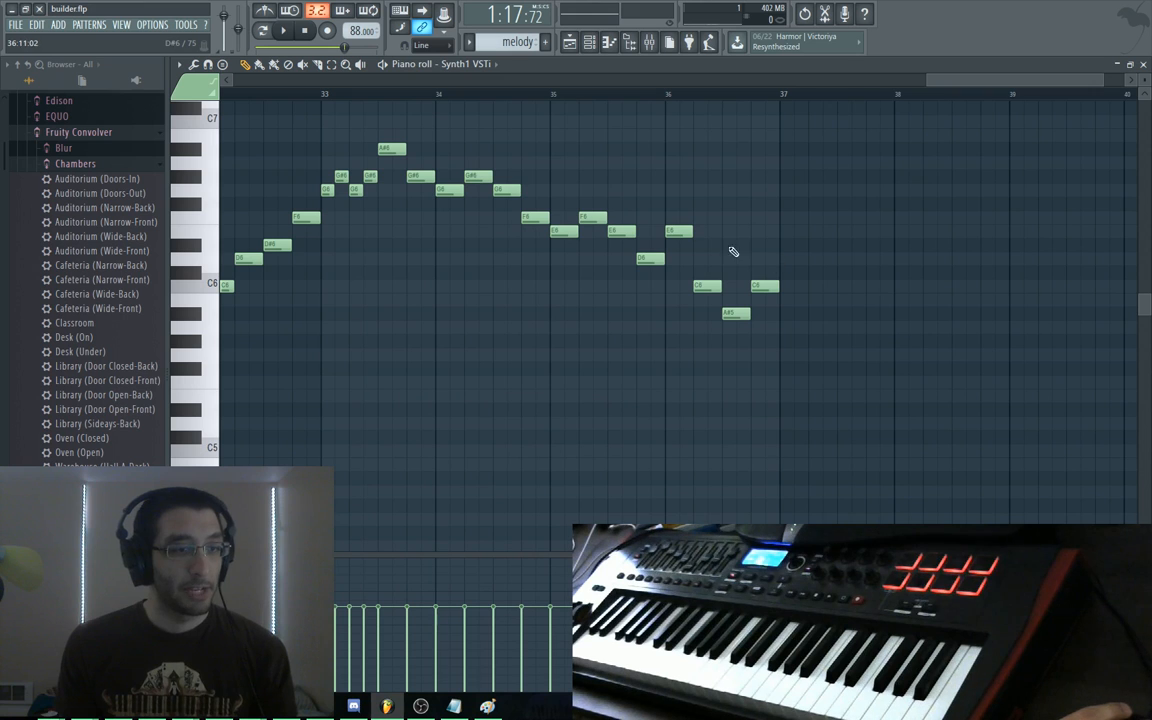
{"action": "left_click_drag", "start_coordinate": [1021, 88], "coordinate": [1003, 82]}
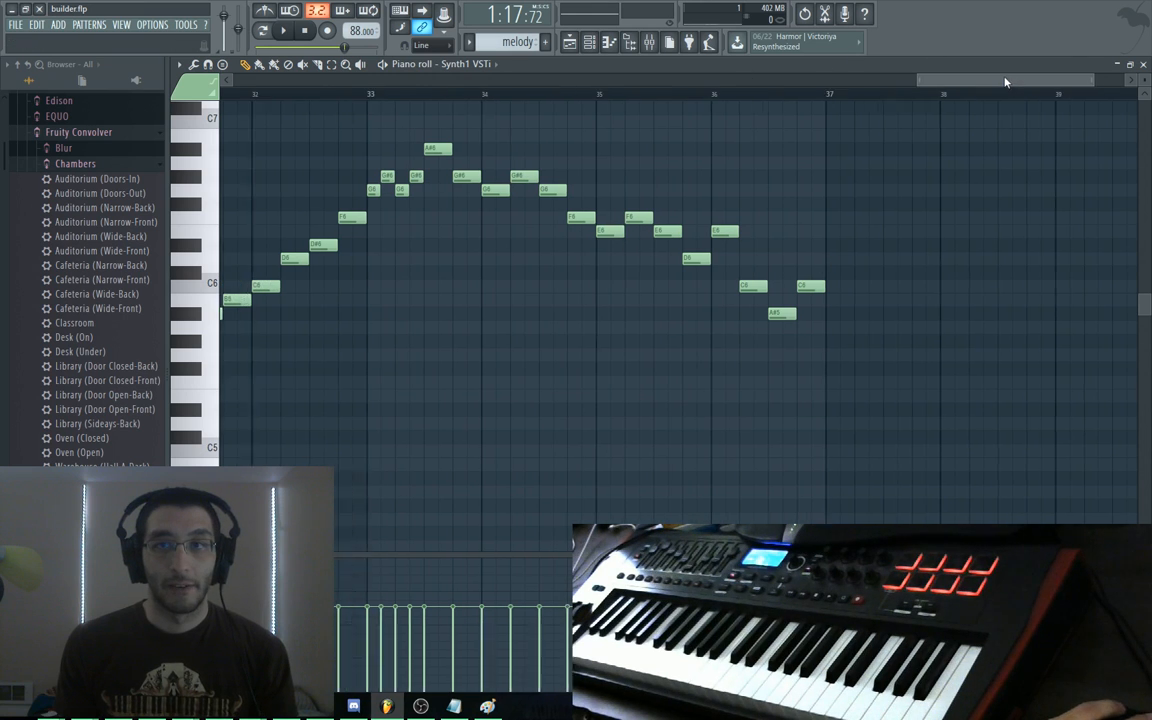
{"action": "scroll", "coordinate": [924, 208], "scroll_direction": "up", "scroll_amount": 1}
{"action": "left_click_drag", "start_coordinate": [924, 208], "coordinate": [874, 288]}
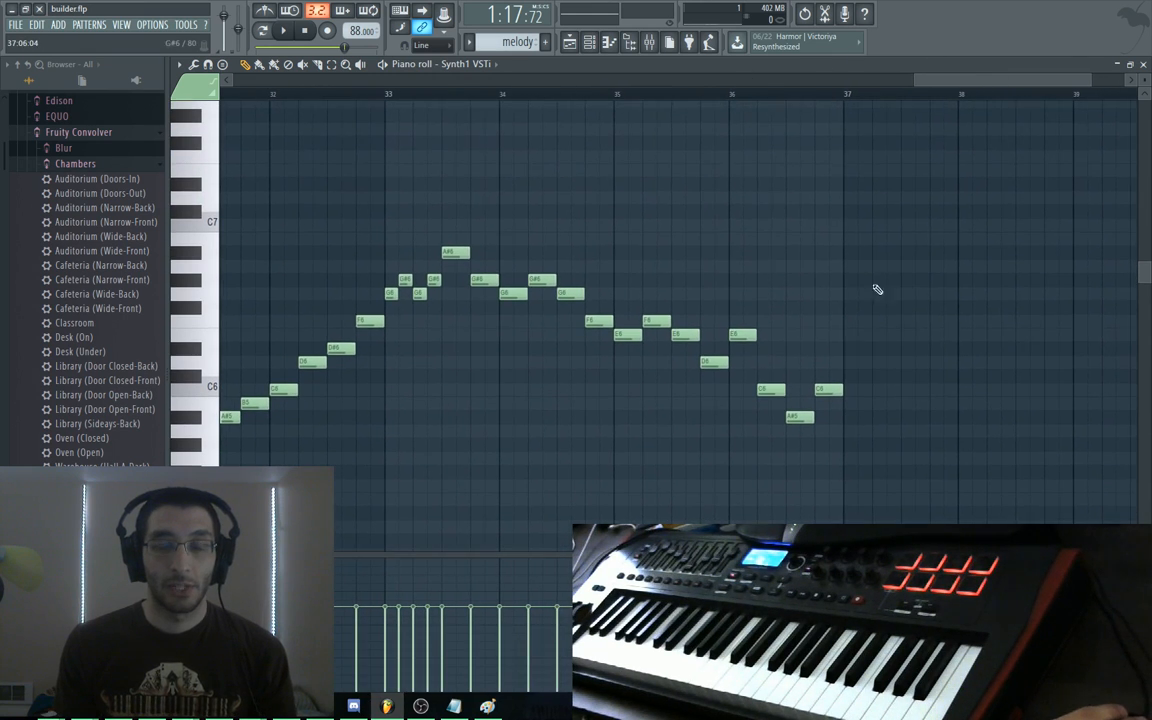
{"action": "scroll", "coordinate": [326, 87], "scroll_direction": "left", "scroll_amount": 2}
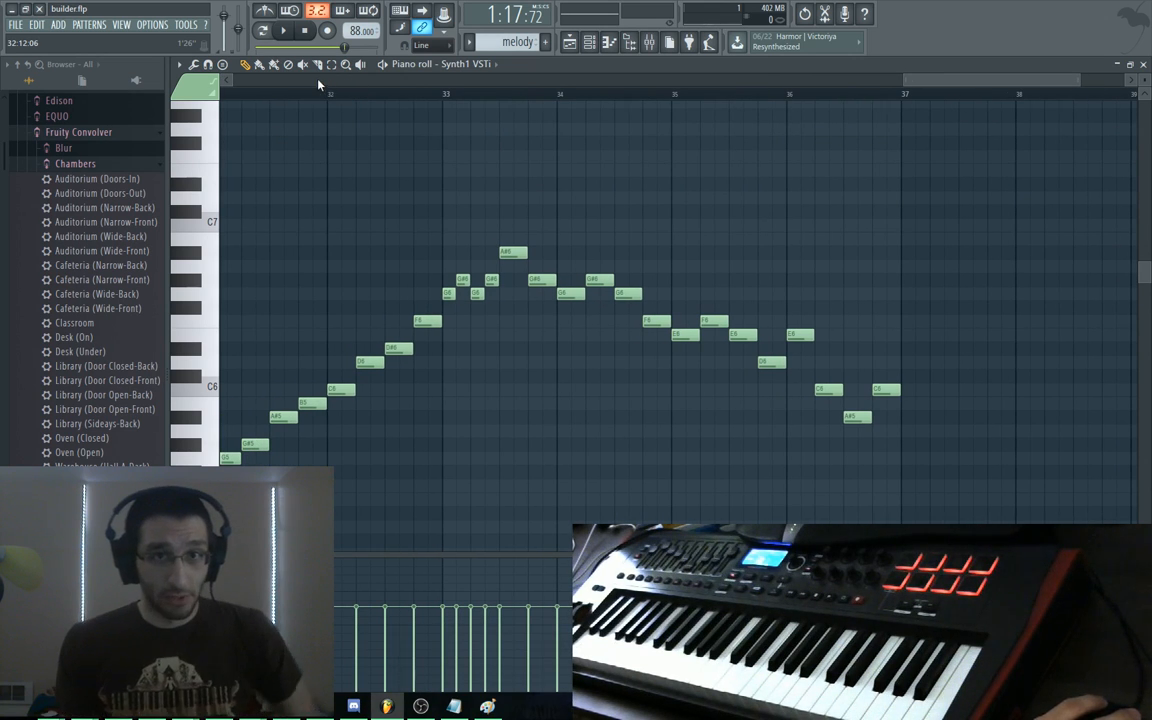
{"action": "left_click_drag", "start_coordinate": [972, 82], "coordinate": [907, 79]}
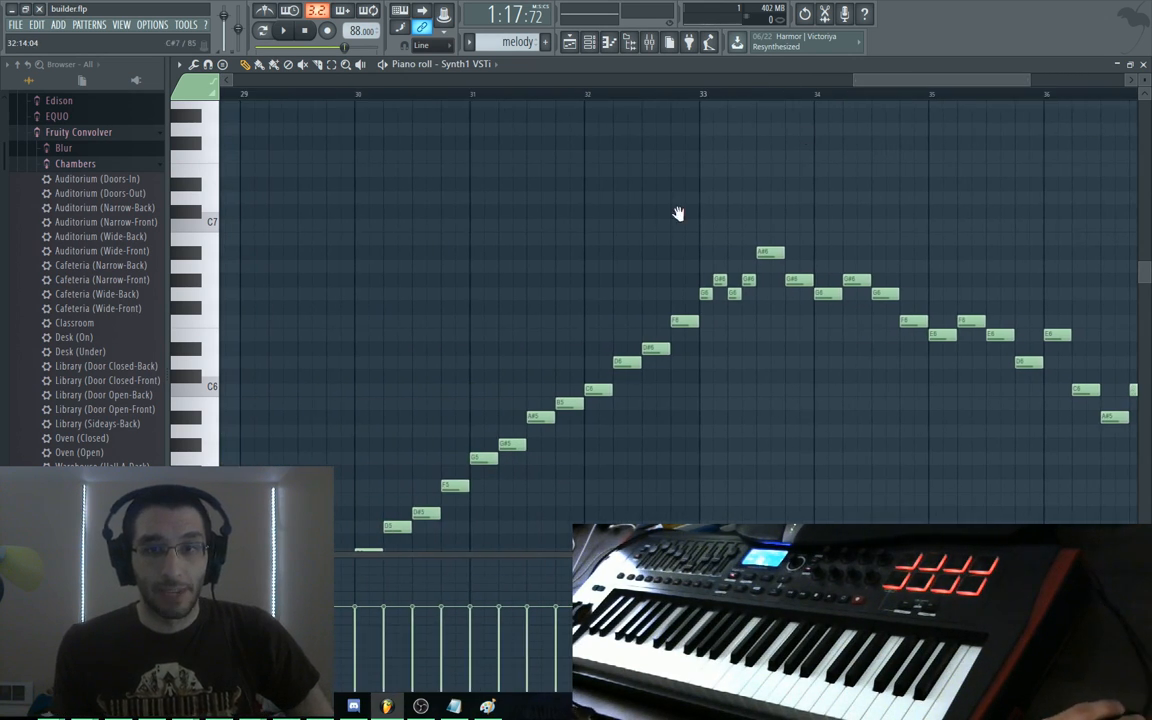
{"action": "scroll", "coordinate": [381, 183], "scroll_direction": "down", "scroll_amount": 2}
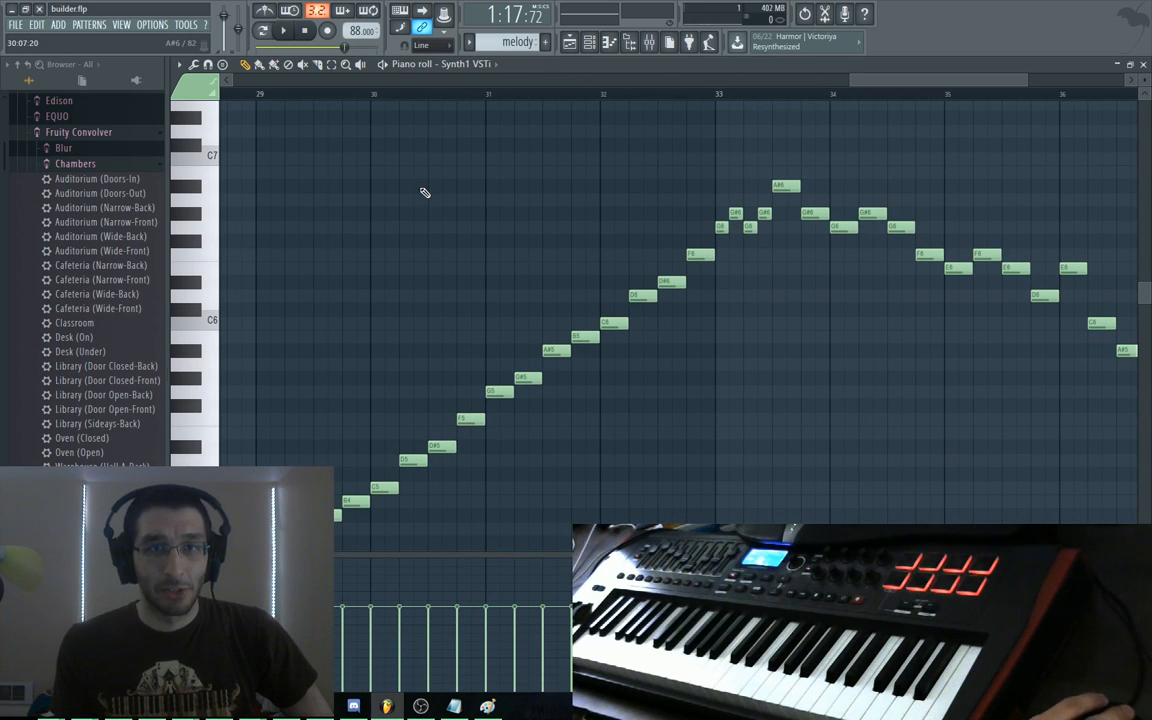
{"action": "left_click_drag", "start_coordinate": [425, 192], "coordinate": [525, 147]}
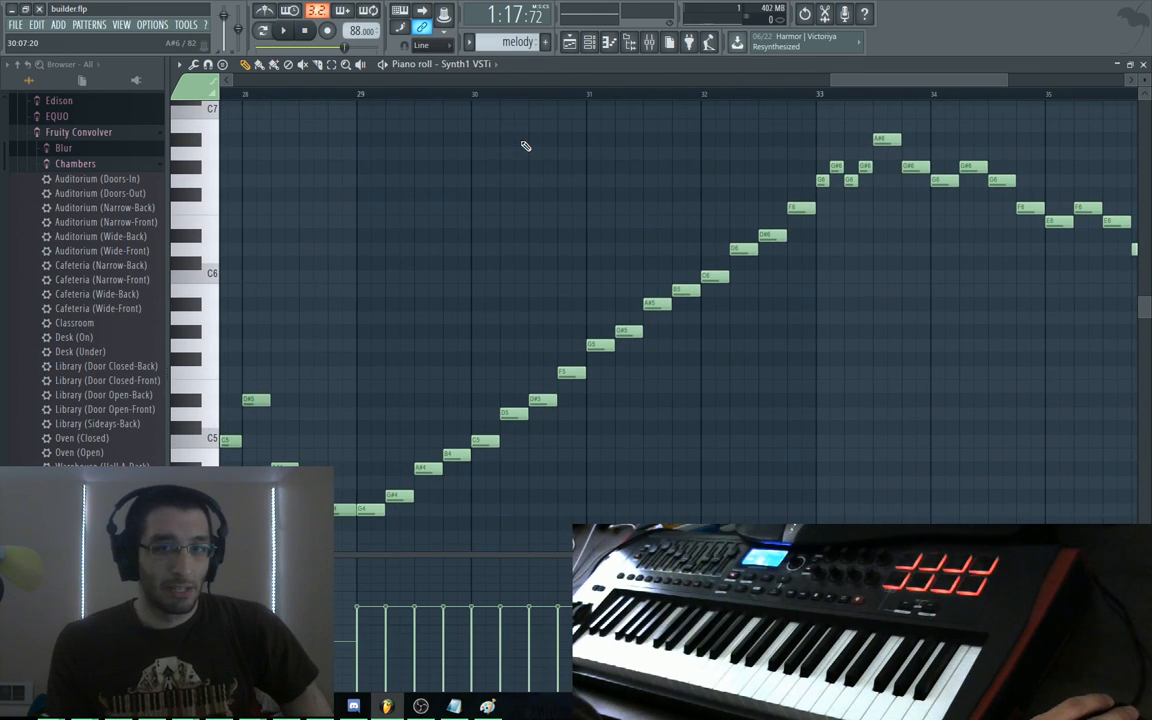
{"action": "left_click", "coordinate": [360, 96]}
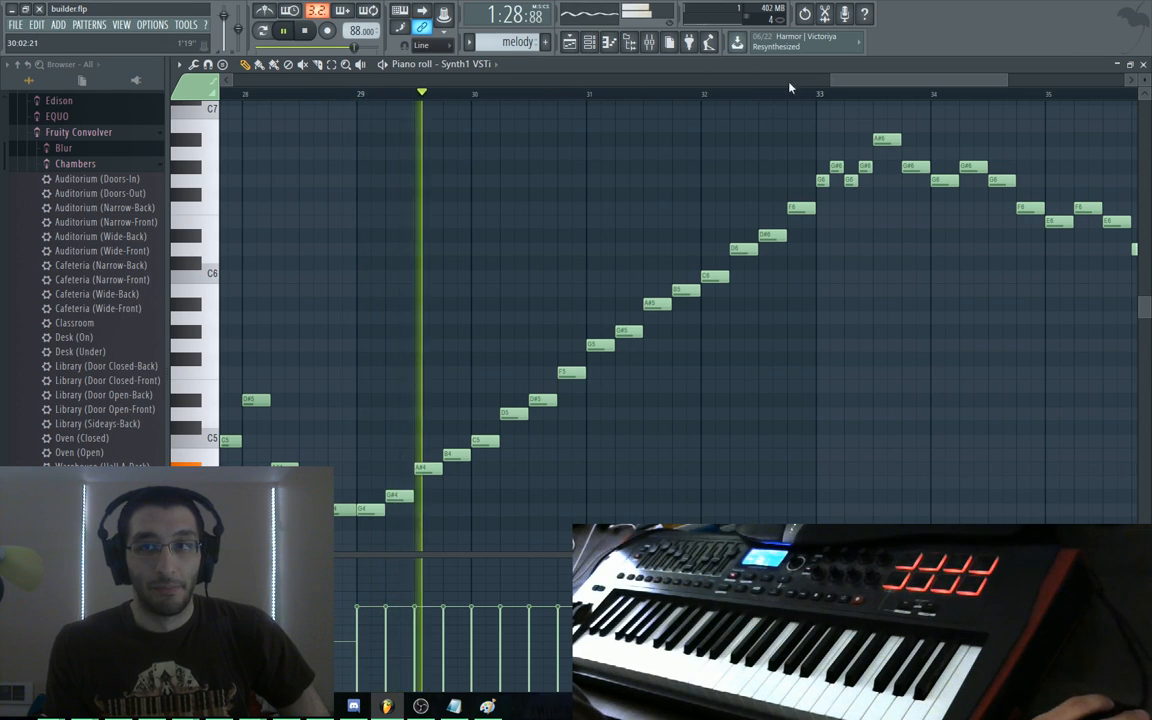
{"action": "left_click", "coordinate": [816, 94]}
{"action": "left_click_drag", "start_coordinate": [972, 301], "coordinate": [744, 305]}
{"action": "key", "text": "space"}
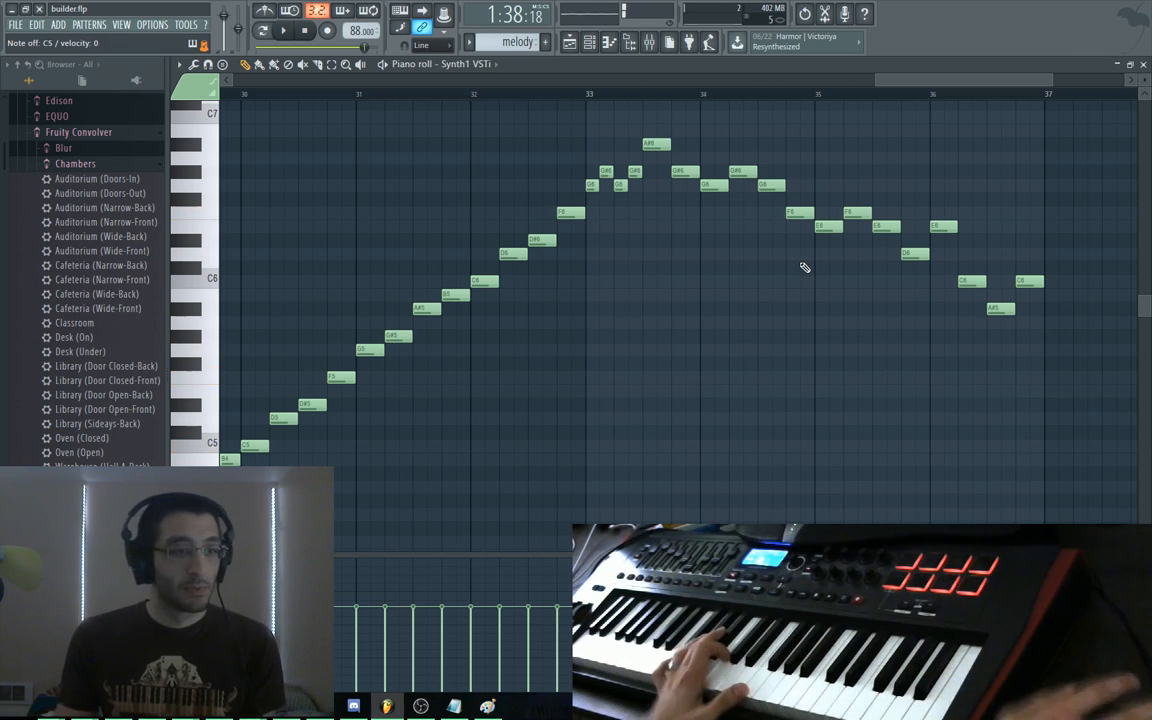
Add an F6 note at bar 37, then switch to the harmony pattern
{"action": "left_click_drag", "start_coordinate": [1090, 246], "coordinate": [985, 234]}
{"action": "left_click", "coordinate": [946, 200]}
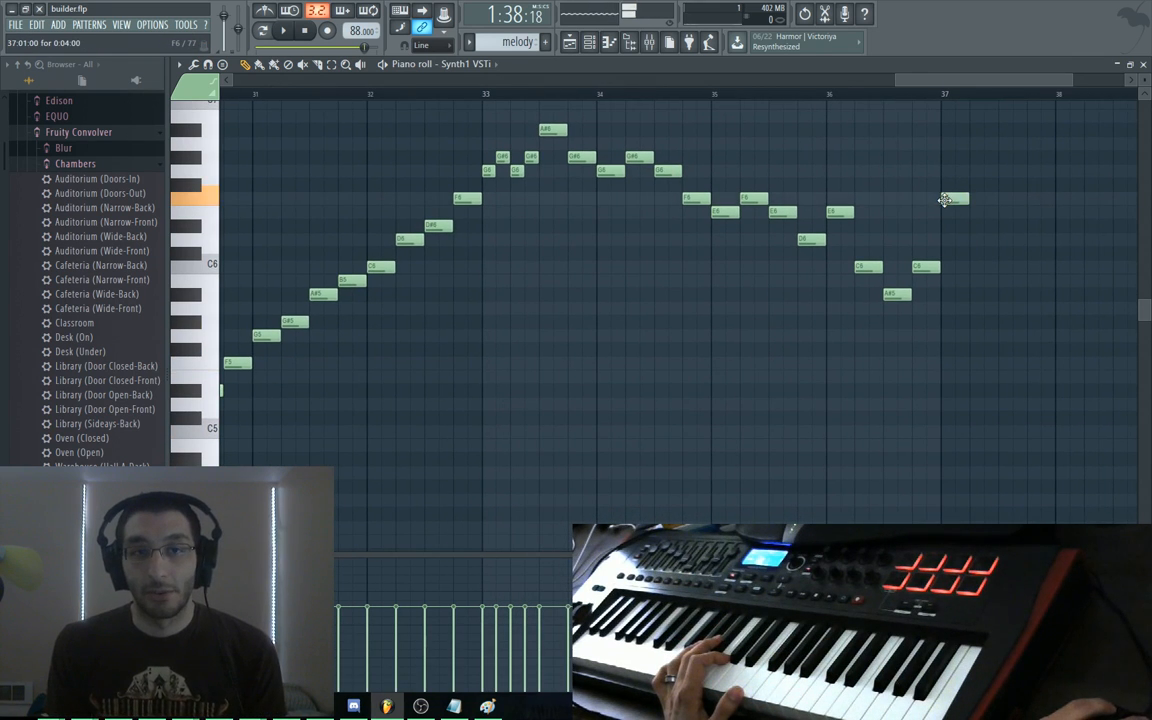
{"action": "left_click_drag", "start_coordinate": [728, 370], "coordinate": [748, 308]}
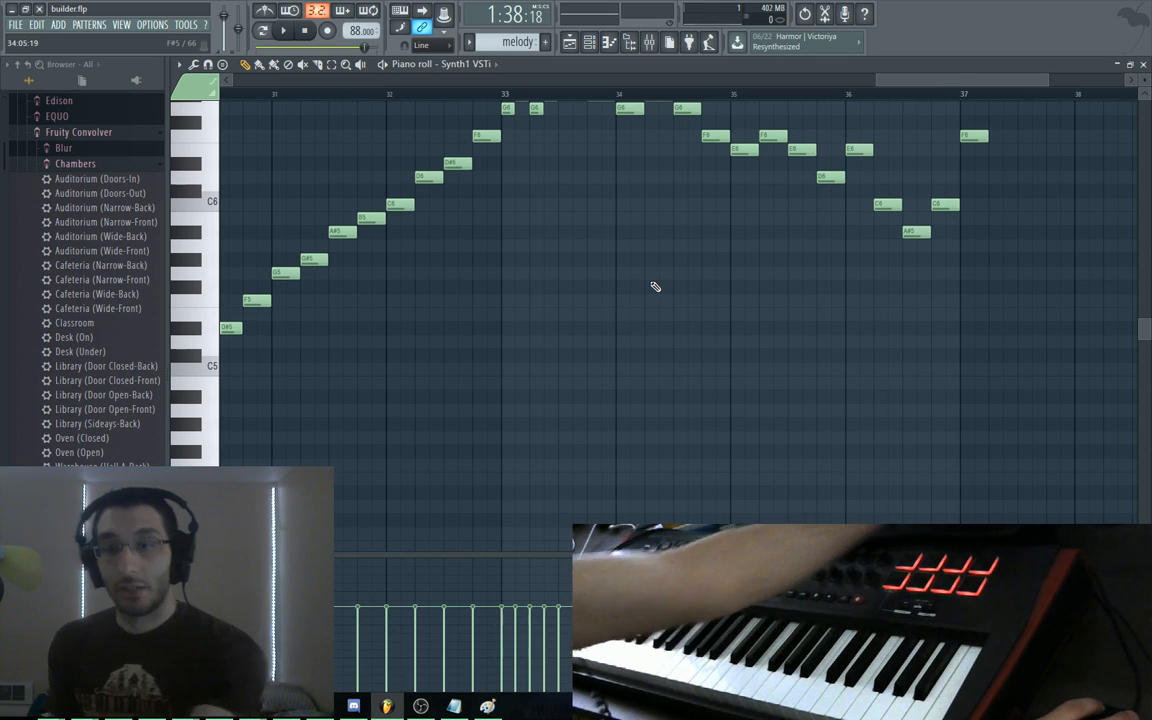
{"action": "key", "text": "KP_Add"}
{"action": "left_click_drag", "start_coordinate": [612, 296], "coordinate": [740, 172]}
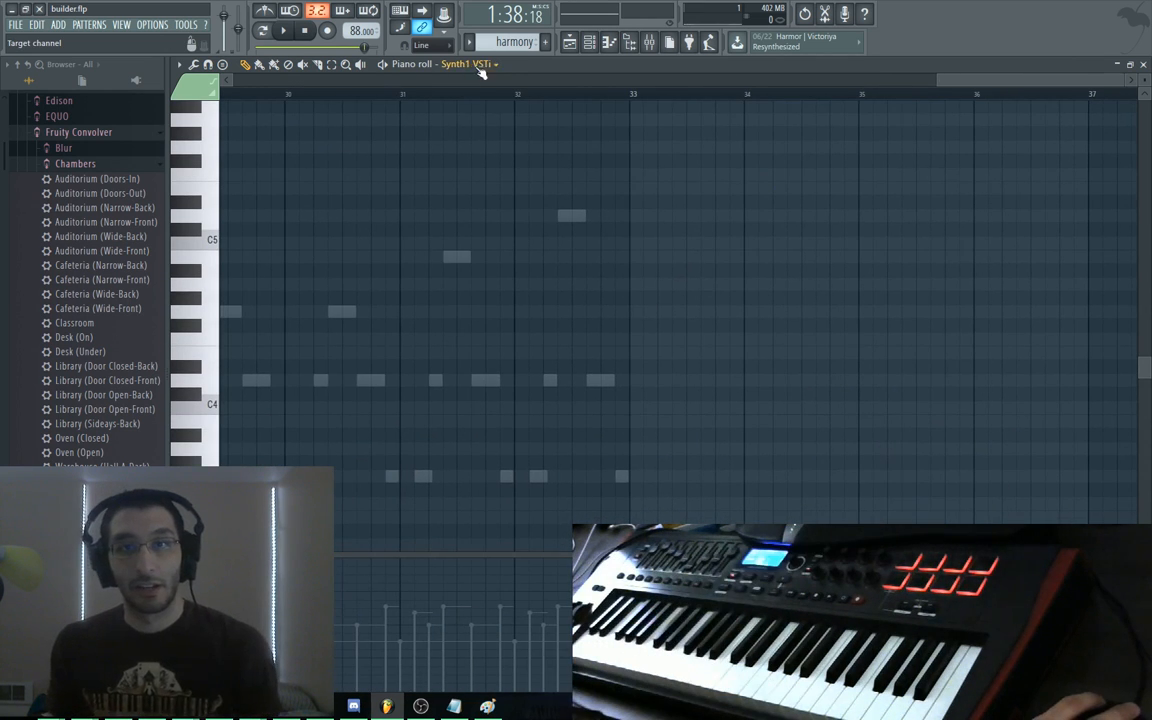
Make Synth1 VSTi #2 the piano roll's target channel
{"action": "left_click", "coordinate": [479, 67]}
{"action": "left_click", "coordinate": [487, 148]}
{"action": "left_click", "coordinate": [489, 67]}
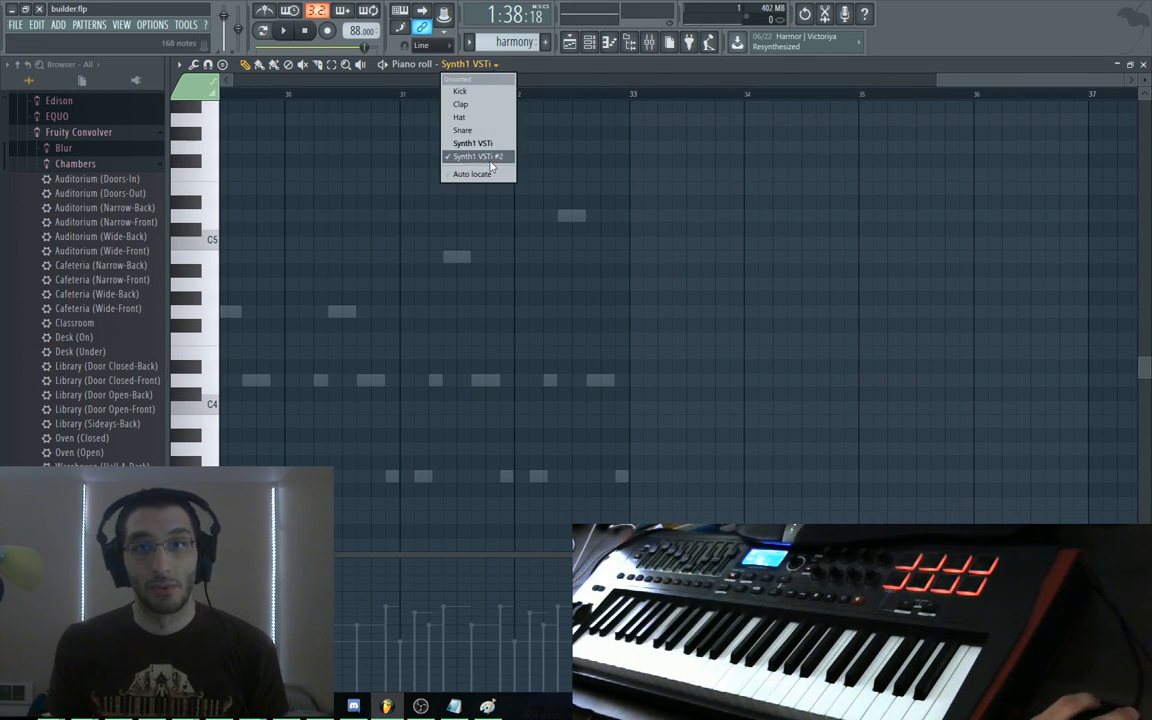
{"action": "left_click", "coordinate": [490, 160]}
Zoom in on bars 24–34 and audition the harmony chords from bar 29 to 33
{"action": "left_click_drag", "start_coordinate": [713, 368], "coordinate": [775, 263]}
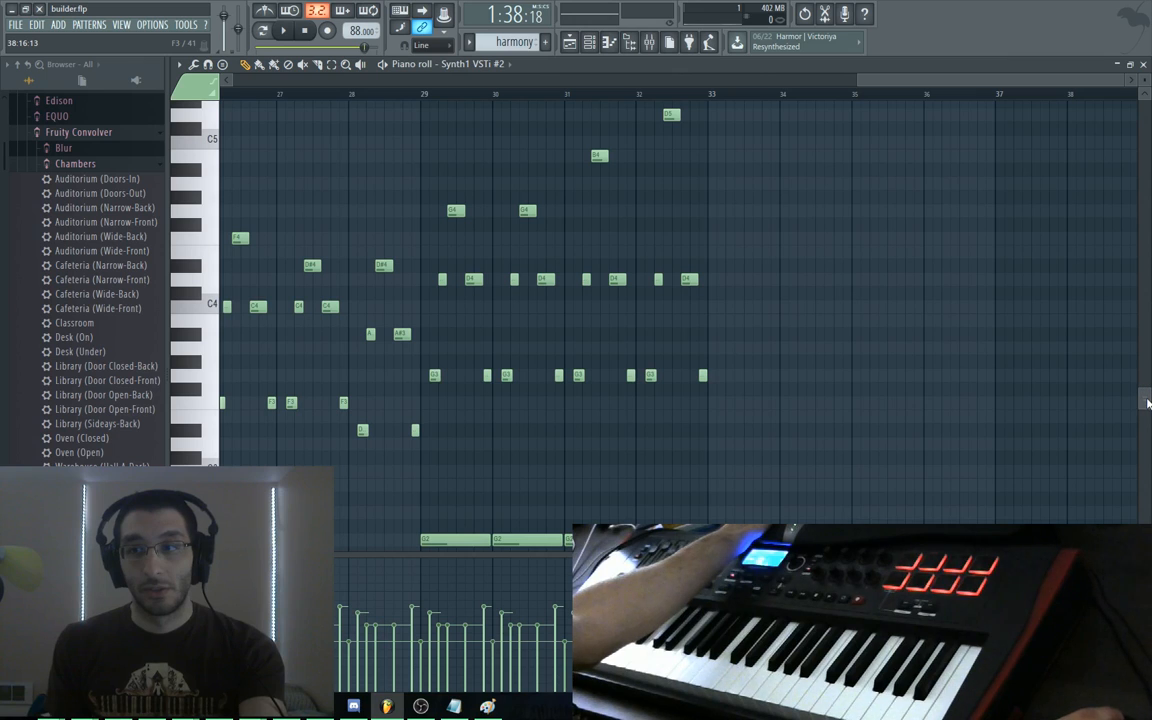
{"action": "right_click", "coordinate": [697, 237], "text": "ctrl"}
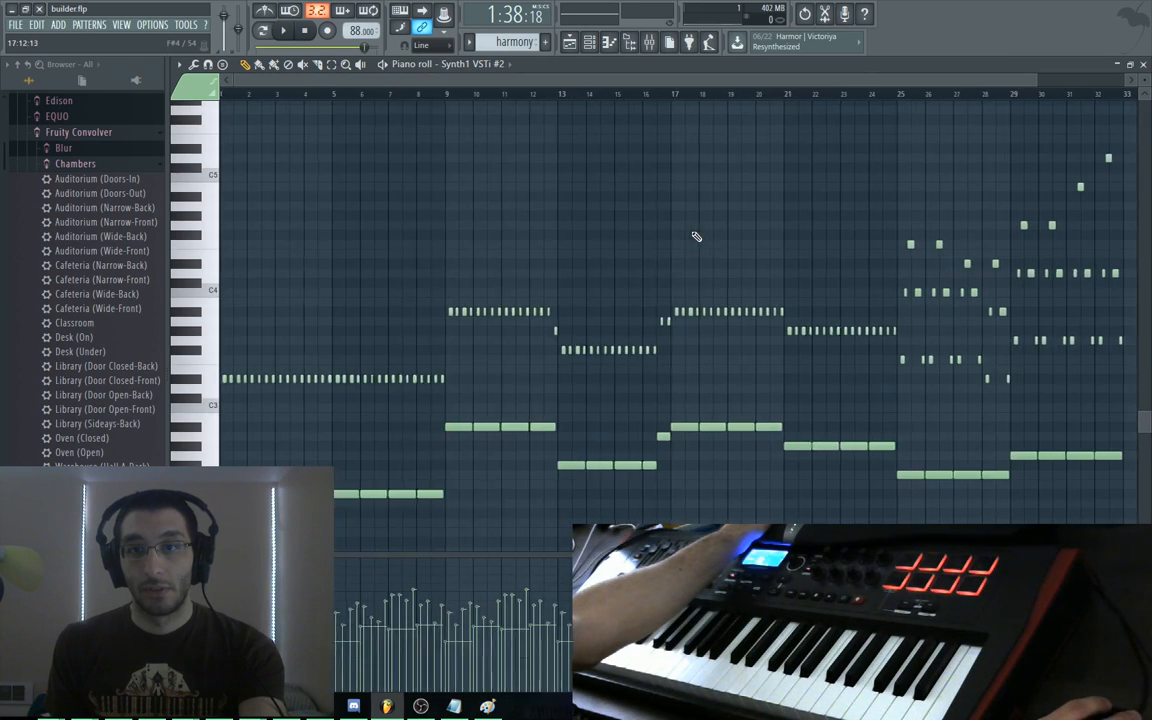
{"action": "left_click_drag", "start_coordinate": [803, 249], "coordinate": [334, 231]}
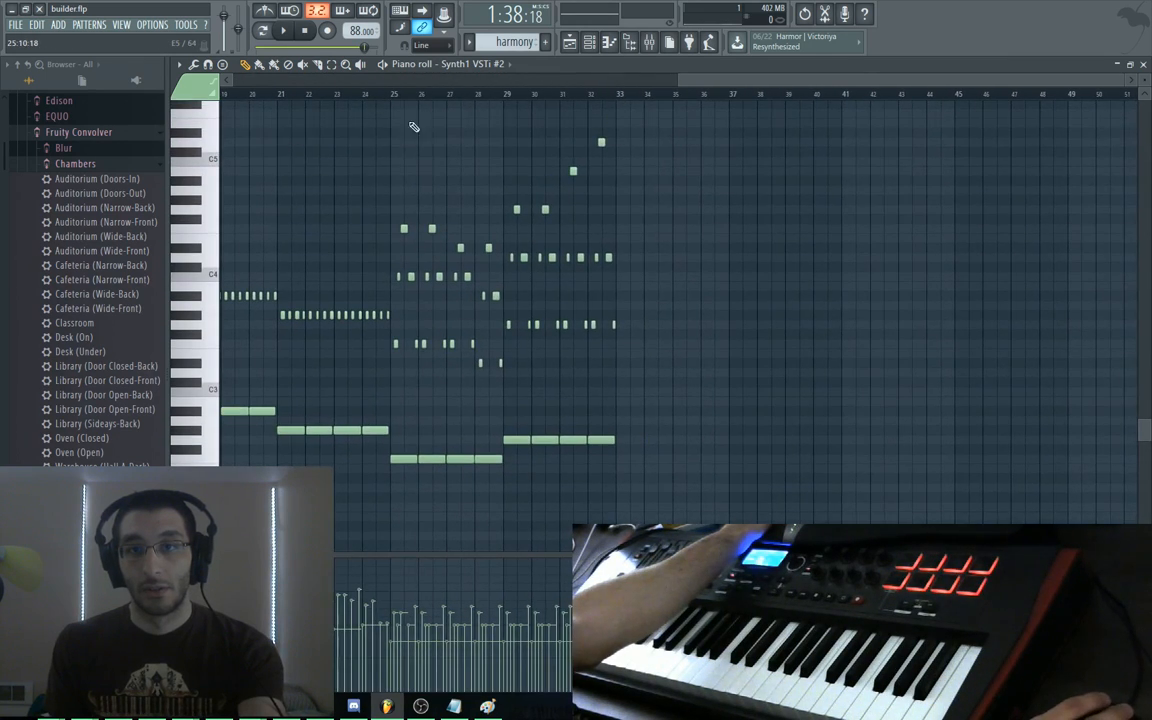
{"action": "left_click_drag", "start_coordinate": [368, 108], "coordinate": [657, 514]}
{"action": "left_click_drag", "start_coordinate": [996, 394], "coordinate": [701, 362]}
{"action": "right_click", "coordinate": [390, 355], "text": "alt"}
{"action": "left_click_drag", "start_coordinate": [390, 355], "coordinate": [712, 370]}
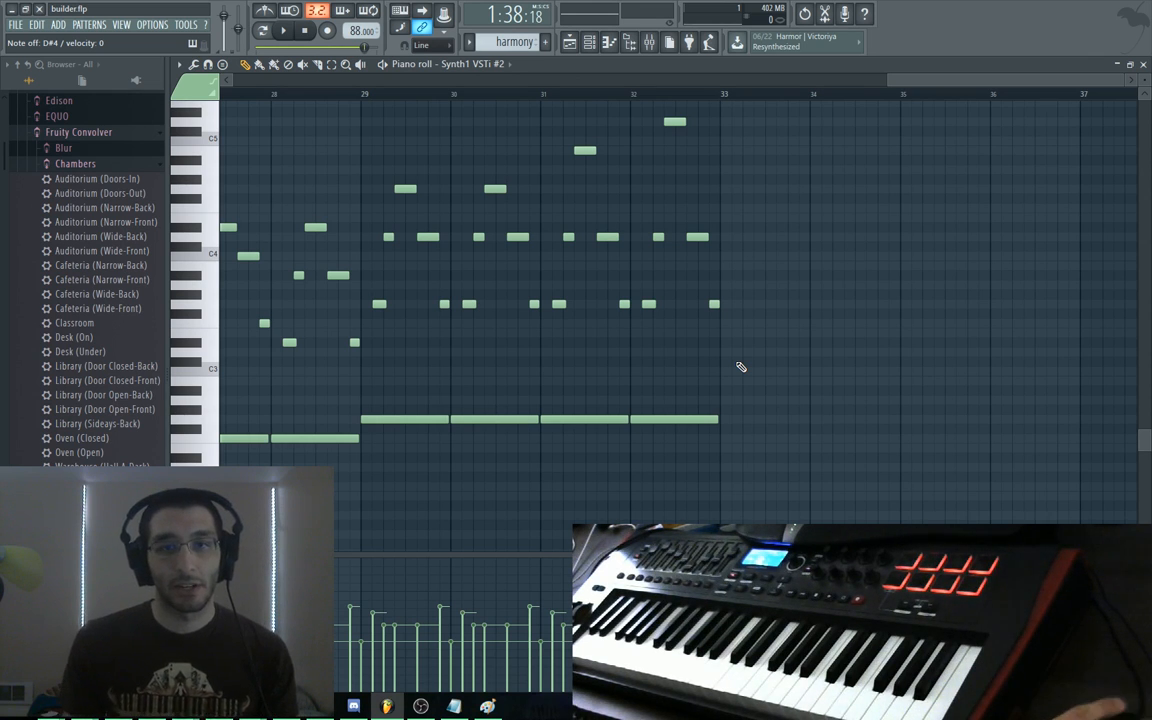
{"action": "scroll", "coordinate": [740, 300], "scroll_direction": "up", "scroll_amount": 2}
Copy the selected chord and bass notes into bars 33–37, shifted lower in pitch
{"action": "left_click_drag", "start_coordinate": [755, 140], "coordinate": [352, 510]}
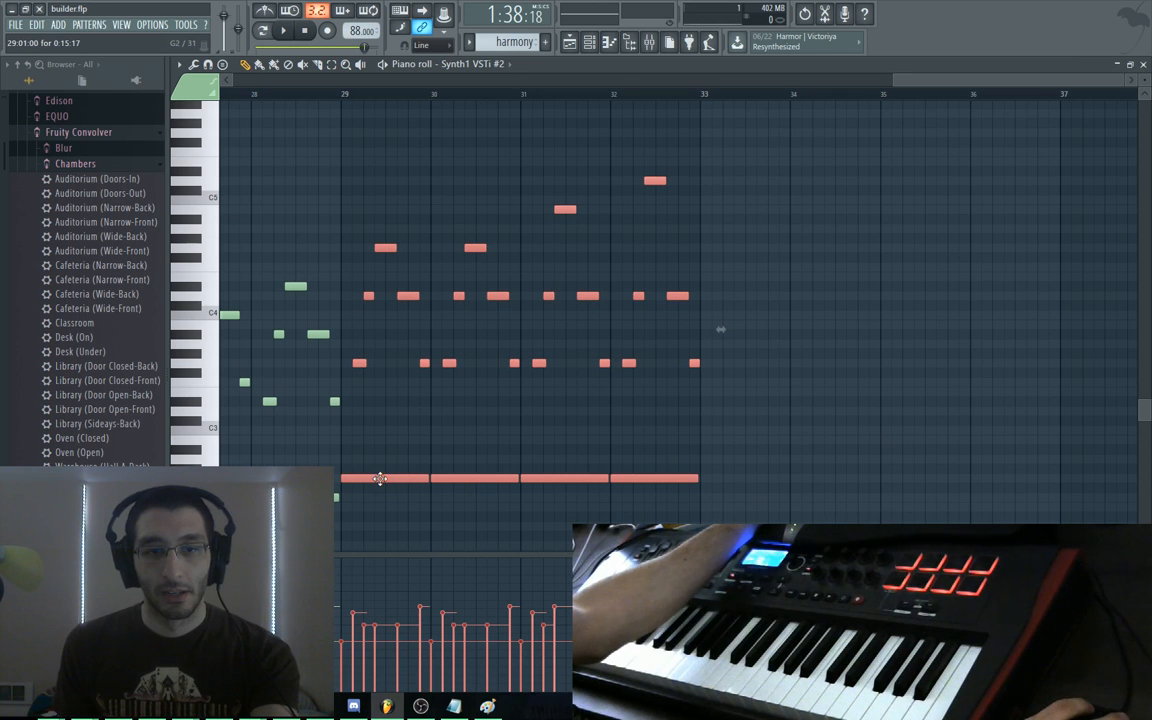
{"action": "scroll", "coordinate": [560, 420], "scroll_direction": "down", "scroll_amount": 3}
{"action": "left_click_drag", "start_coordinate": [362, 360], "coordinate": [677, 360]}
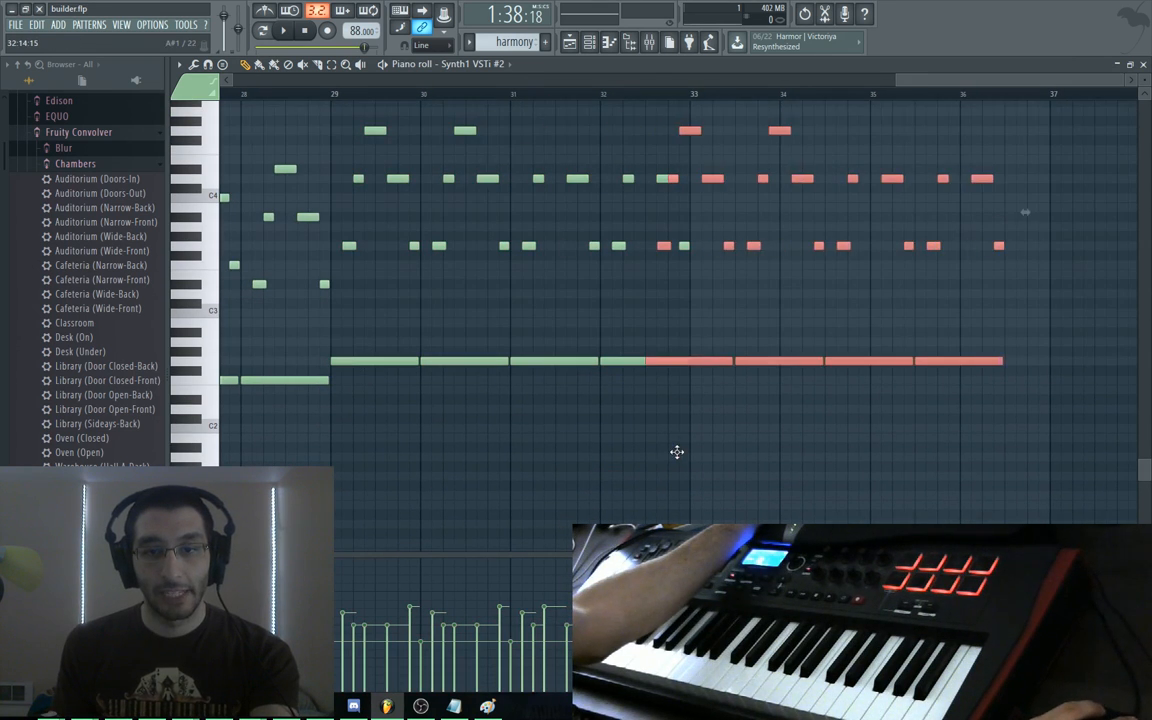
{"action": "left_click_drag", "start_coordinate": [677, 452], "coordinate": [718, 428]}
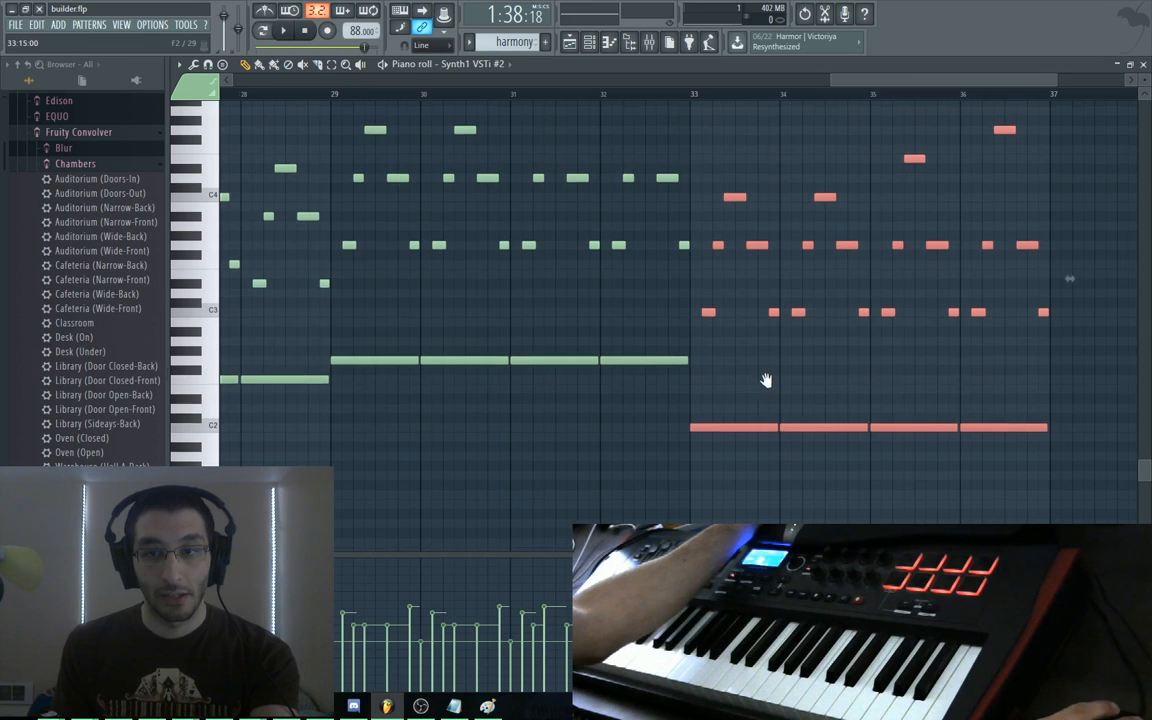
Audition the new notes from bar 33 through bar 37, then deselect them
{"action": "left_click_drag", "start_coordinate": [766, 380], "coordinate": [615, 393]}
{"action": "right_click", "coordinate": [557, 325], "text": "alt"}
{"action": "left_click_drag", "start_coordinate": [557, 325], "coordinate": [899, 376]}
{"action": "left_click_drag", "start_coordinate": [819, 247], "coordinate": [744, 337]}
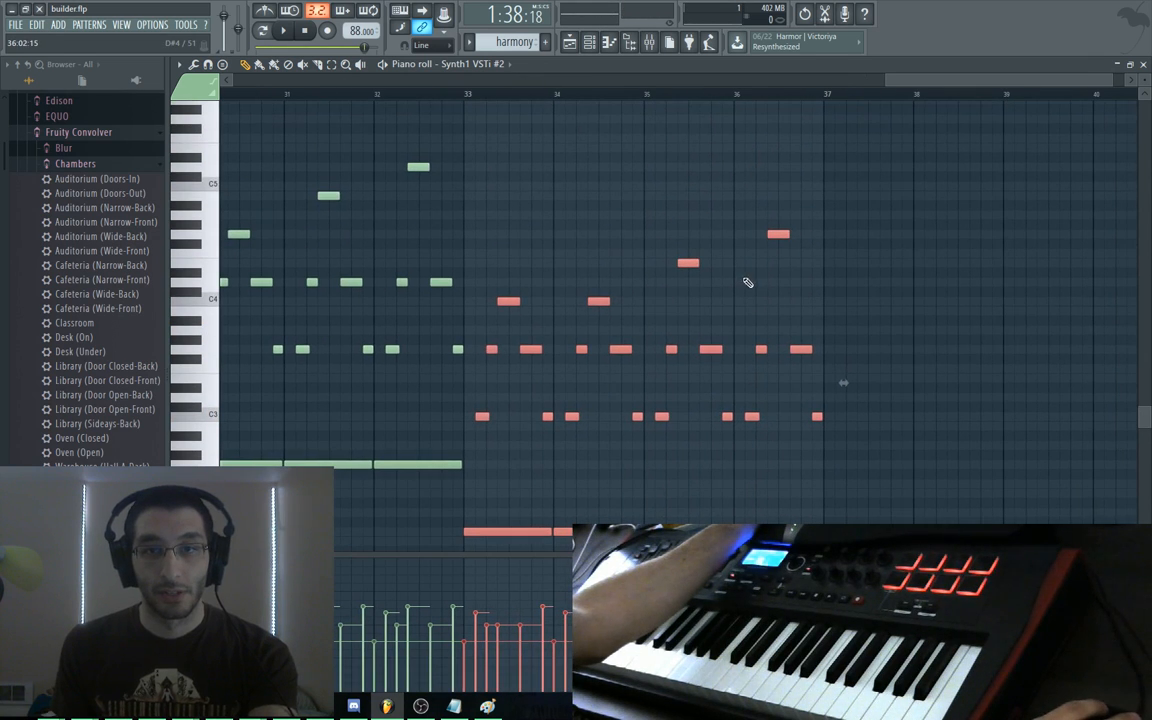
{"action": "key", "text": "ctrl+d"}
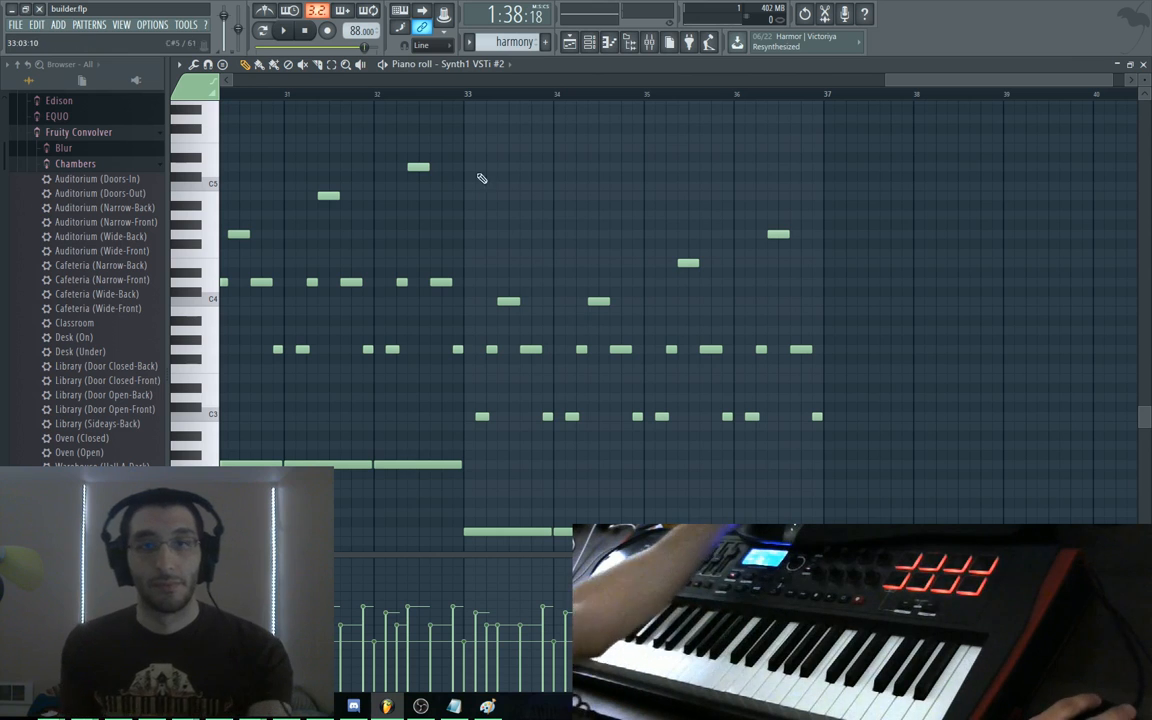
Play the pattern from bar 32, then audition the low C2 notes around bar 33
{"action": "left_click", "coordinate": [419, 98]}
{"action": "key", "text": "space"}
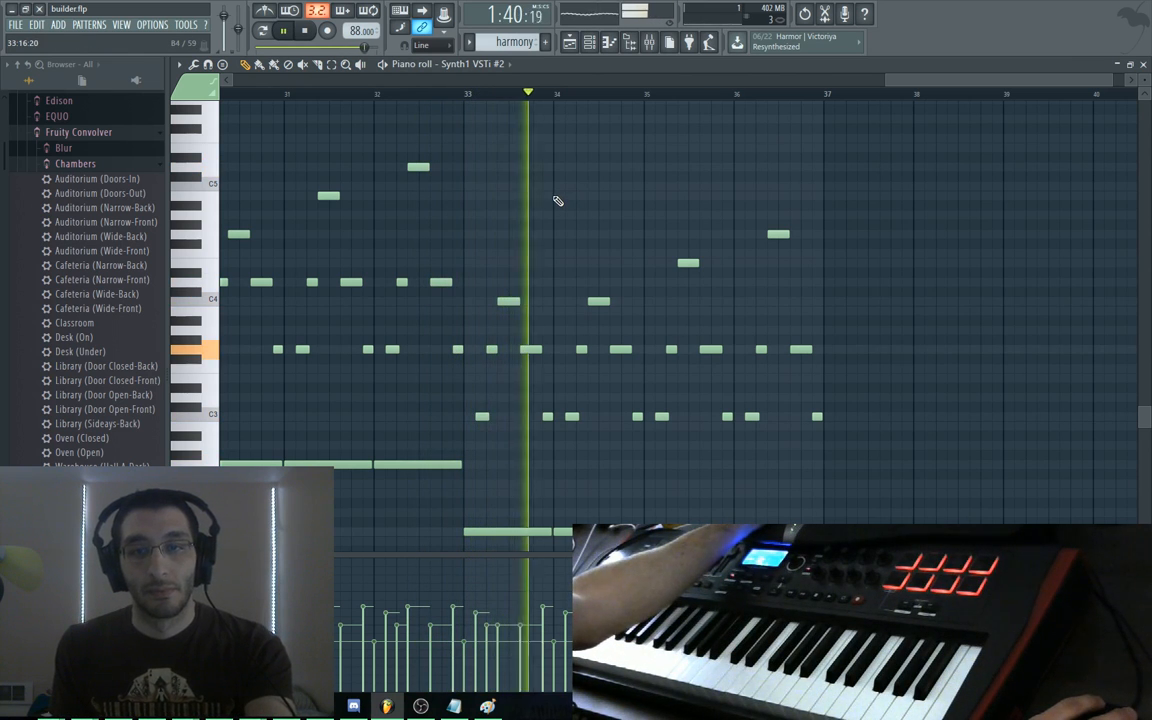
{"action": "key", "text": "space"}
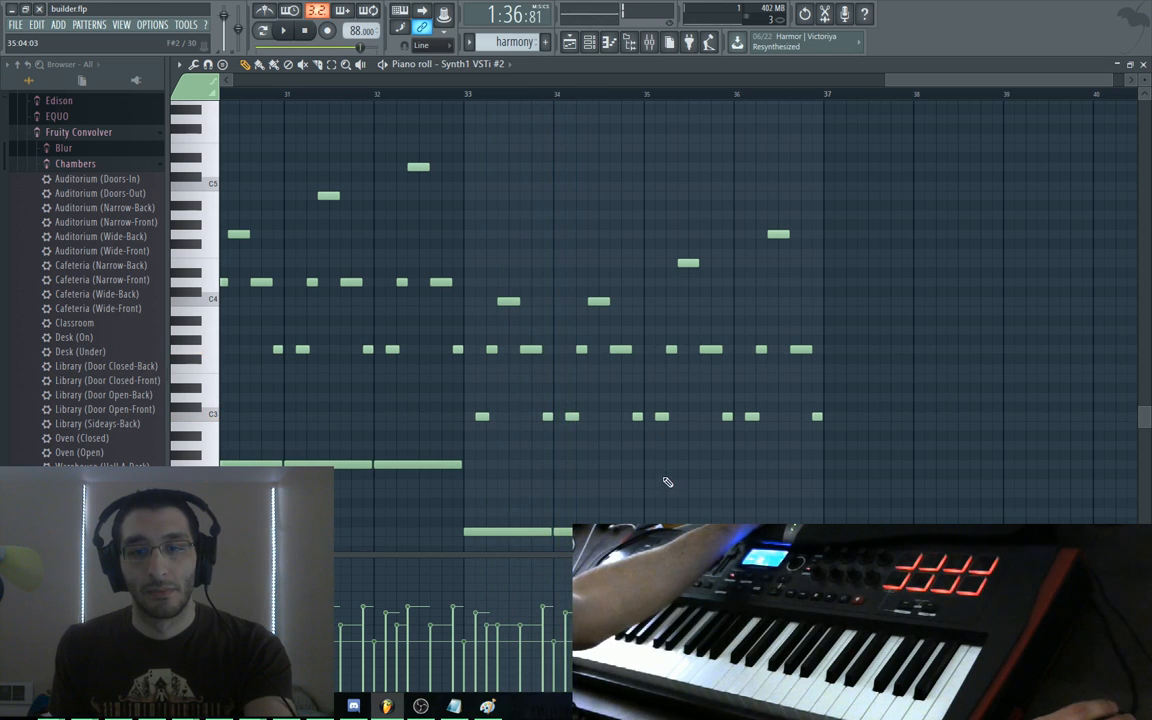
{"action": "scroll", "coordinate": [672, 347], "scroll_direction": "down", "scroll_amount": 3}
{"action": "scroll", "coordinate": [672, 347], "scroll_direction": "down", "scroll_amount": 1}
{"action": "right_click", "coordinate": [511, 378], "text": "alt"}
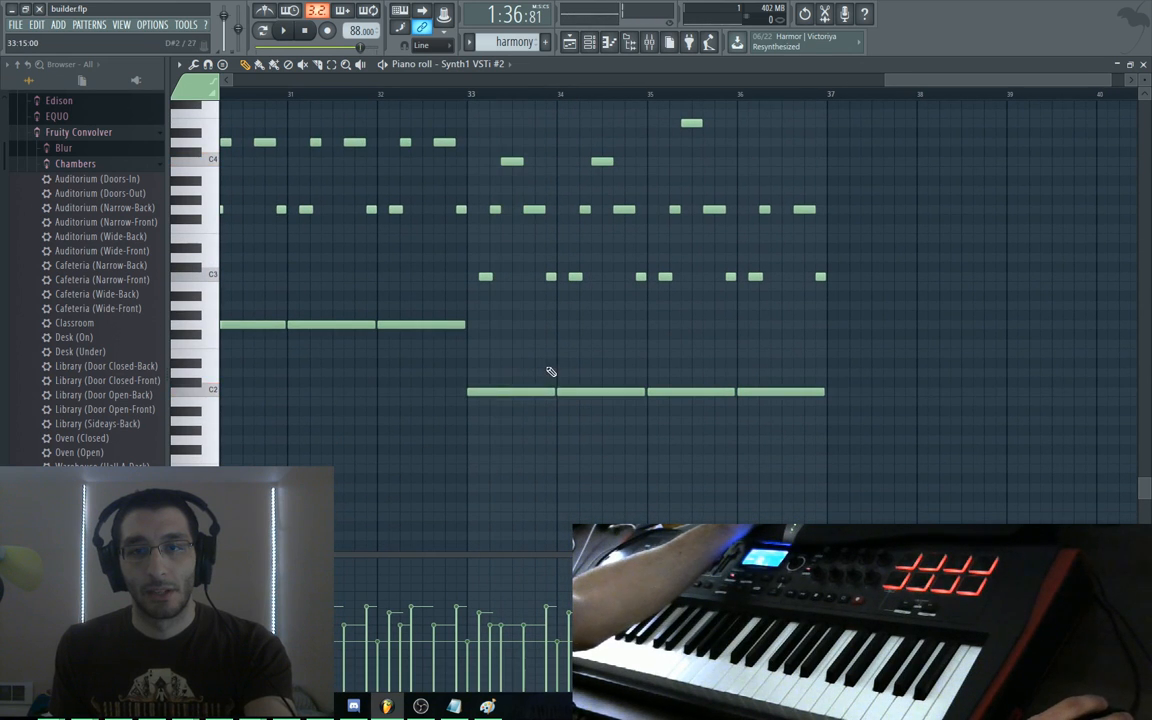
{"action": "right_click", "coordinate": [536, 373], "text": "alt"}
{"action": "right_click", "coordinate": [476, 370], "text": "alt"}
{"action": "right_click", "coordinate": [476, 369], "text": "alt"}
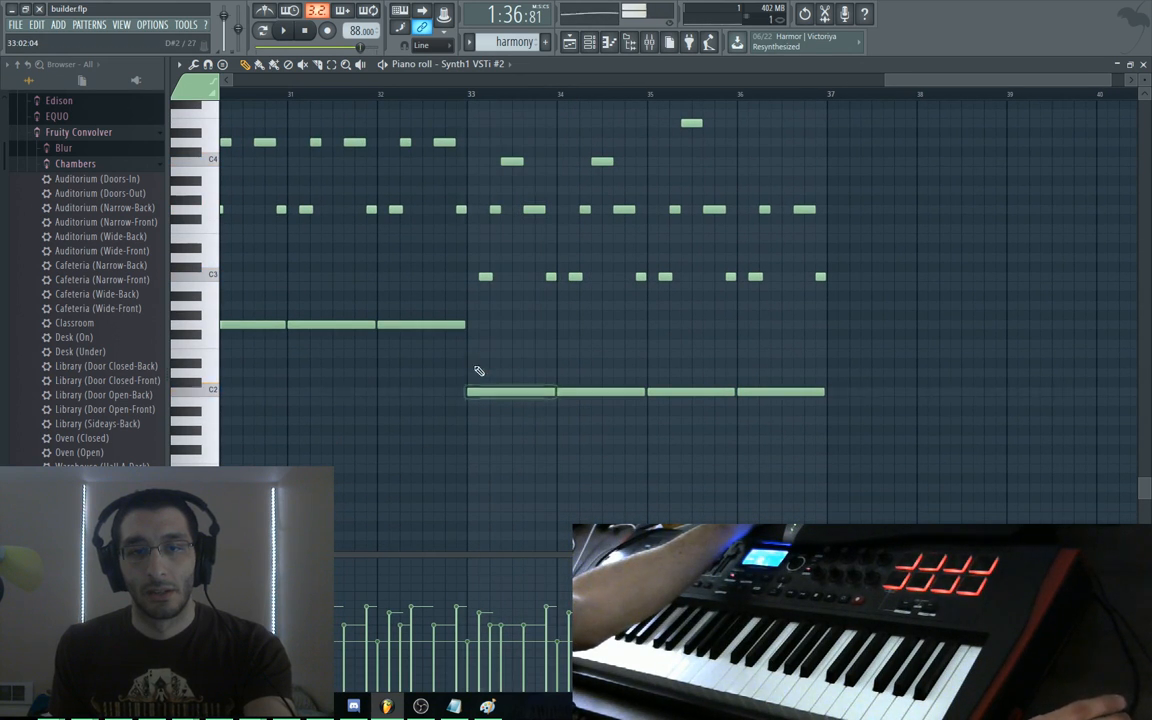
{"action": "right_click", "coordinate": [377, 316], "text": "alt"}
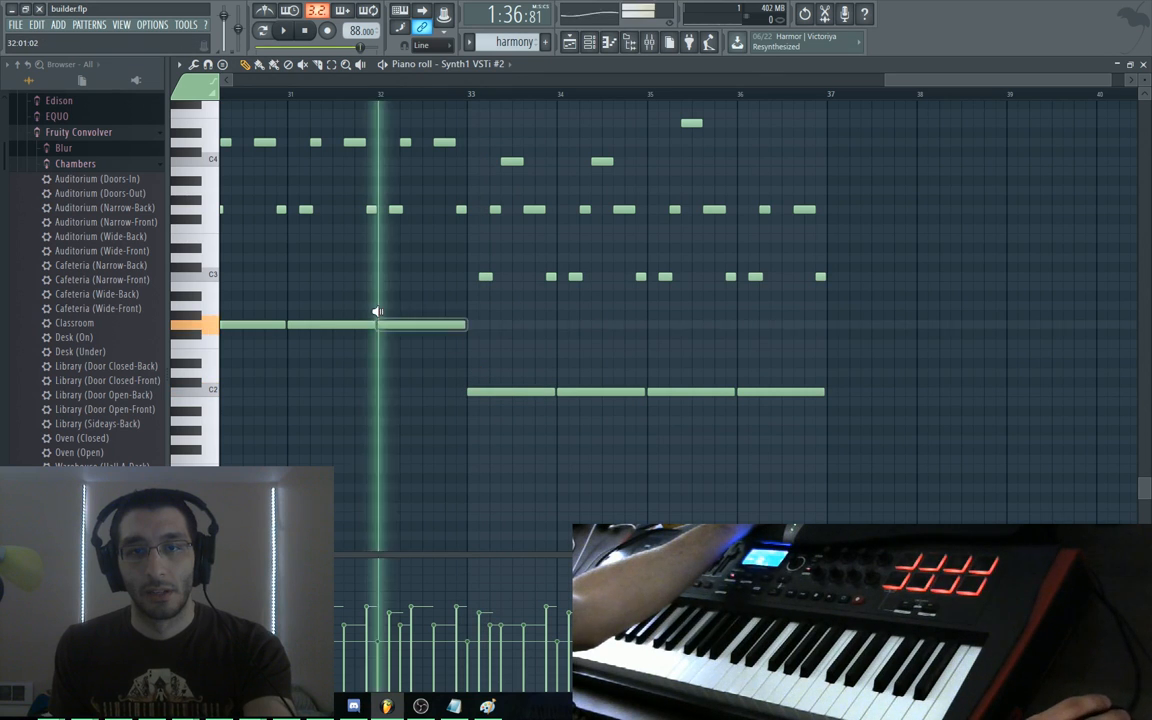
{"action": "right_click", "coordinate": [473, 356], "text": "alt"}
{"action": "right_click", "coordinate": [475, 358], "text": "alt"}
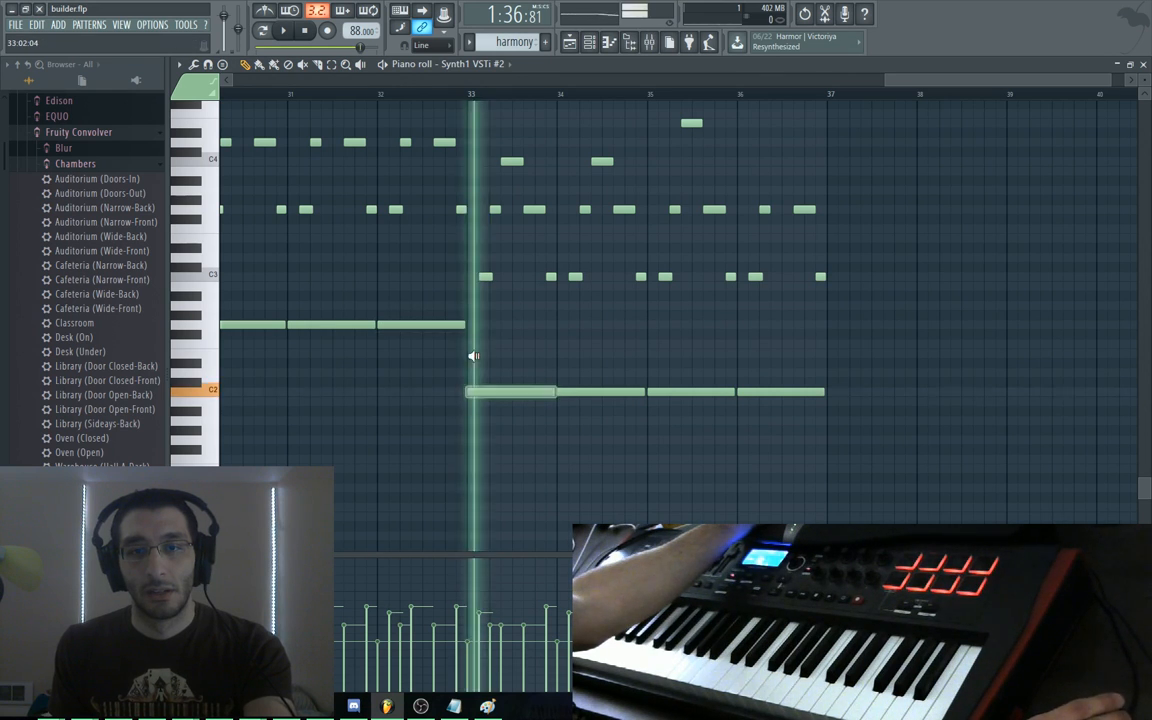
Raise all bar 33–37 notes one octave with Ctrl+Up, replay them, then show the playlist
{"action": "scroll", "coordinate": [625, 420], "scroll_direction": "up", "scroll_amount": 1}
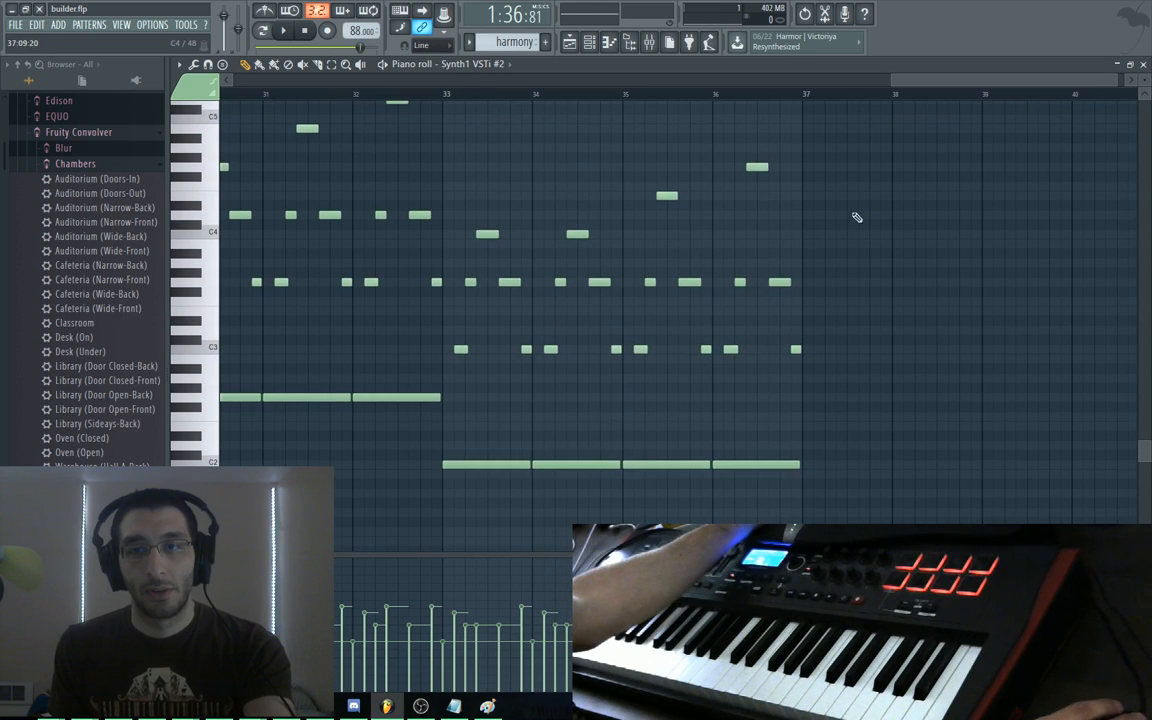
{"action": "left_click_drag", "start_coordinate": [818, 144], "coordinate": [759, 540]}
{"action": "key", "text": "ctrl+Up"}
{"action": "left_click_drag", "start_coordinate": [593, 417], "coordinate": [365, 365]}
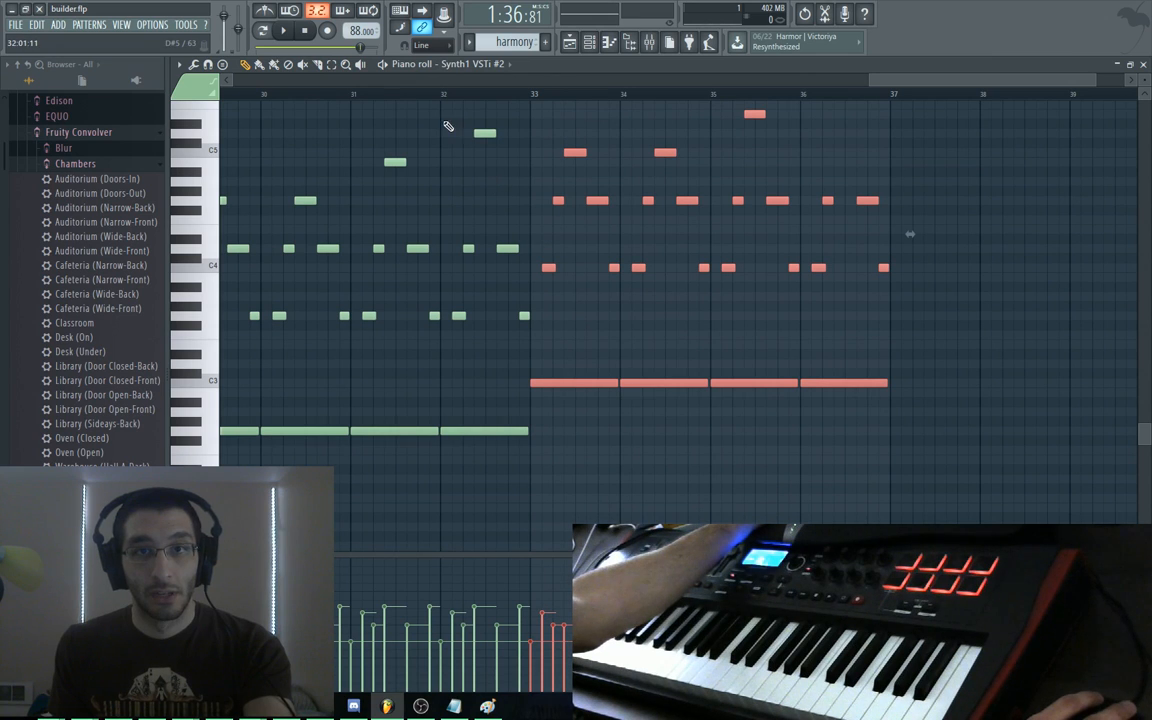
{"action": "left_click_drag", "start_coordinate": [526, 193], "coordinate": [534, 193]}
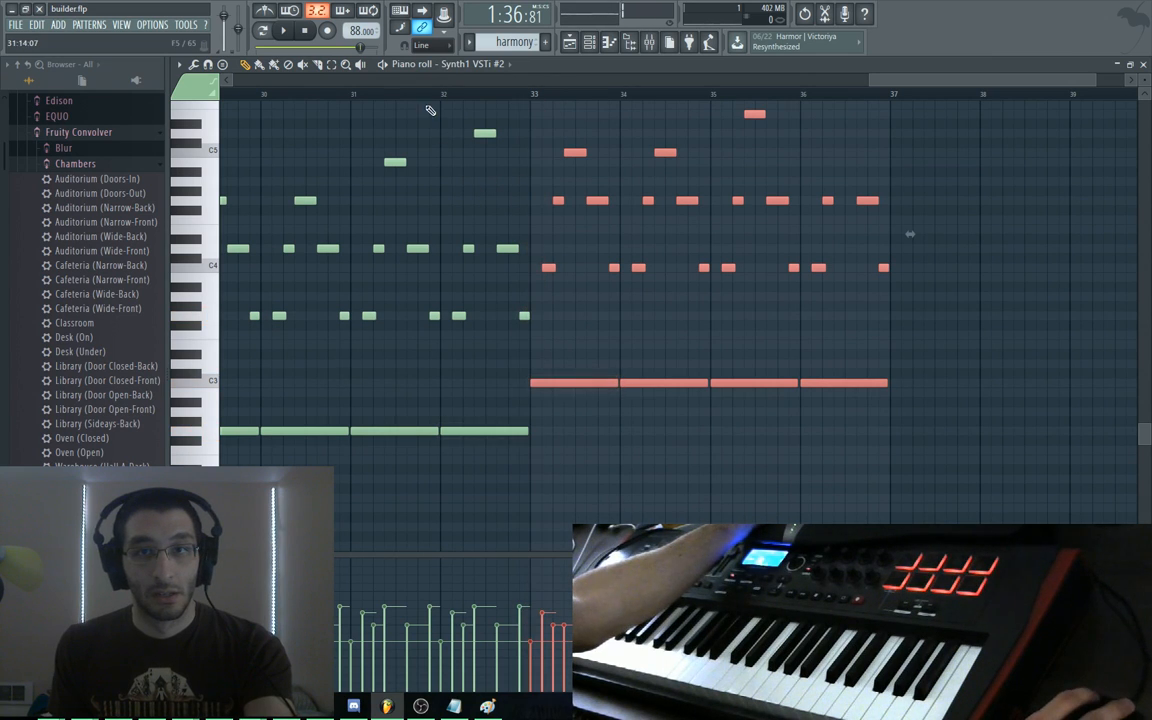
{"action": "key", "text": "space"}
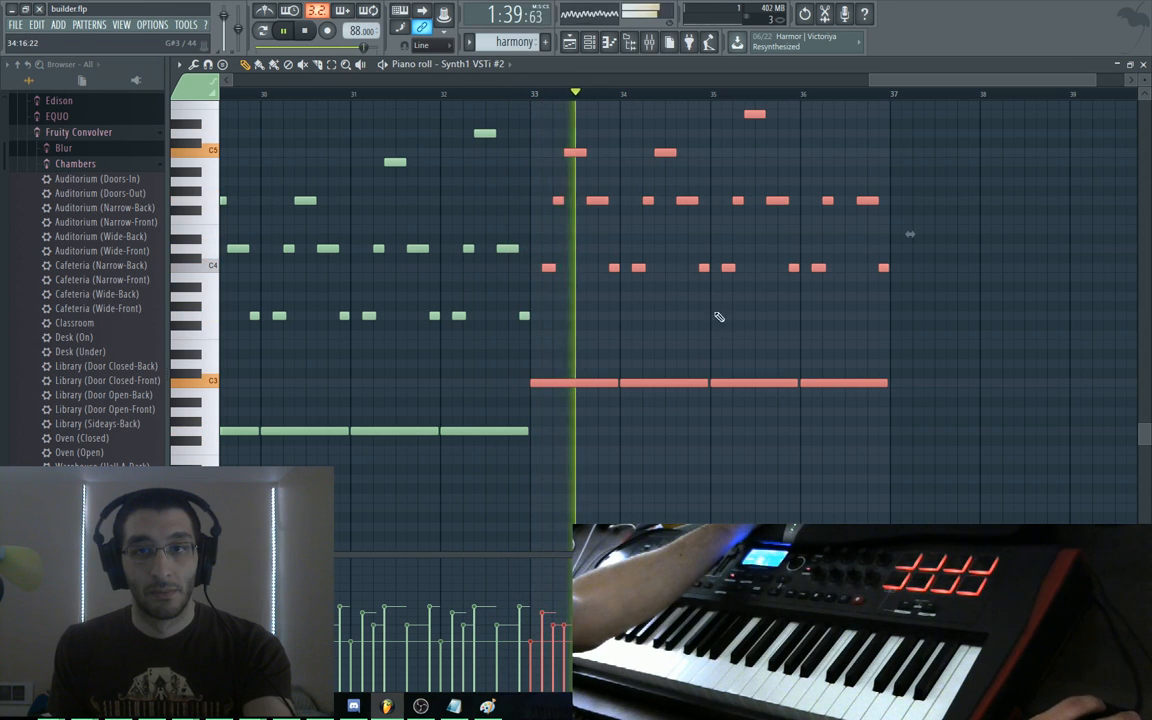
{"action": "left_click_drag", "start_coordinate": [820, 319], "coordinate": [689, 391]}
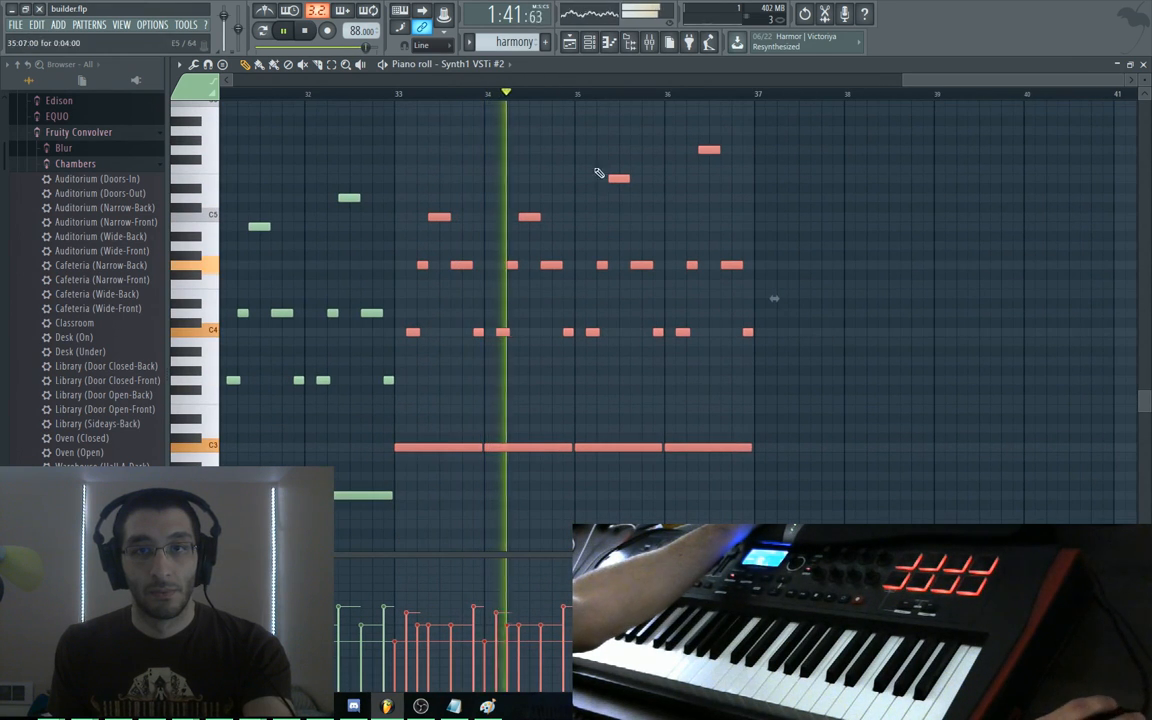
{"action": "key", "text": "F5"}
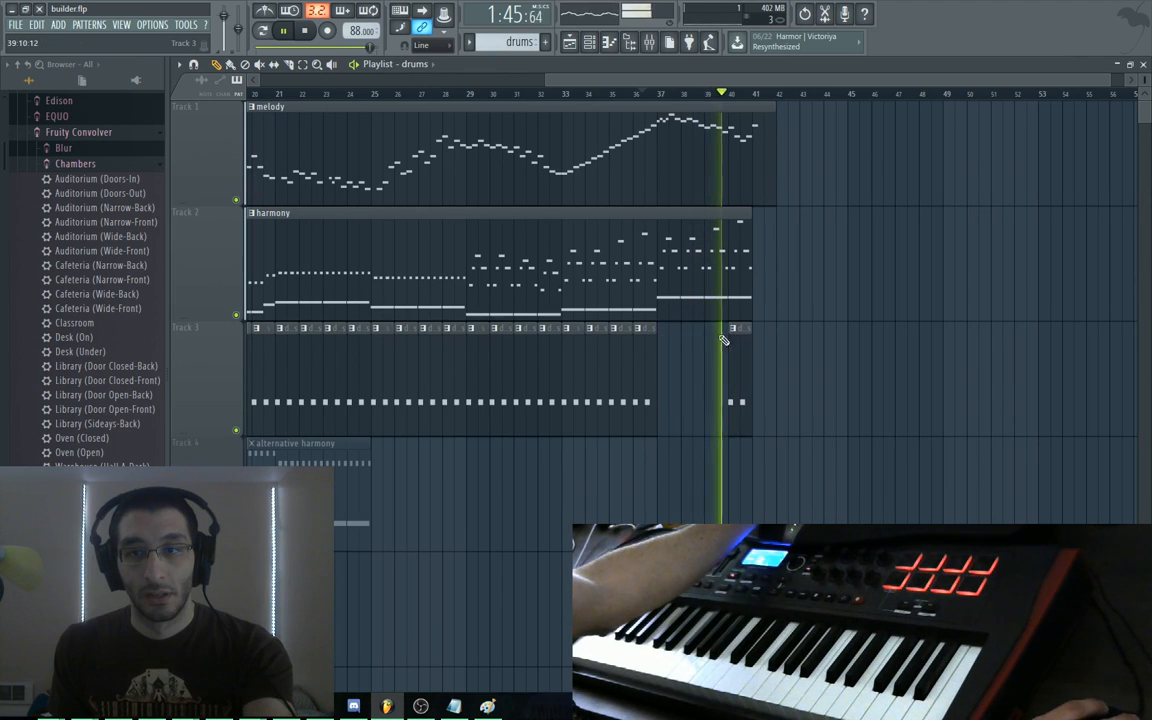
Paint drums clips on Track 3 from bar 40 to bar 45, deleting the extra clip beyond
{"action": "left_click", "coordinate": [733, 330]}
{"action": "left_click_drag", "start_coordinate": [662, 330], "coordinate": [851, 337]}
{"action": "left_click", "coordinate": [851, 333]}
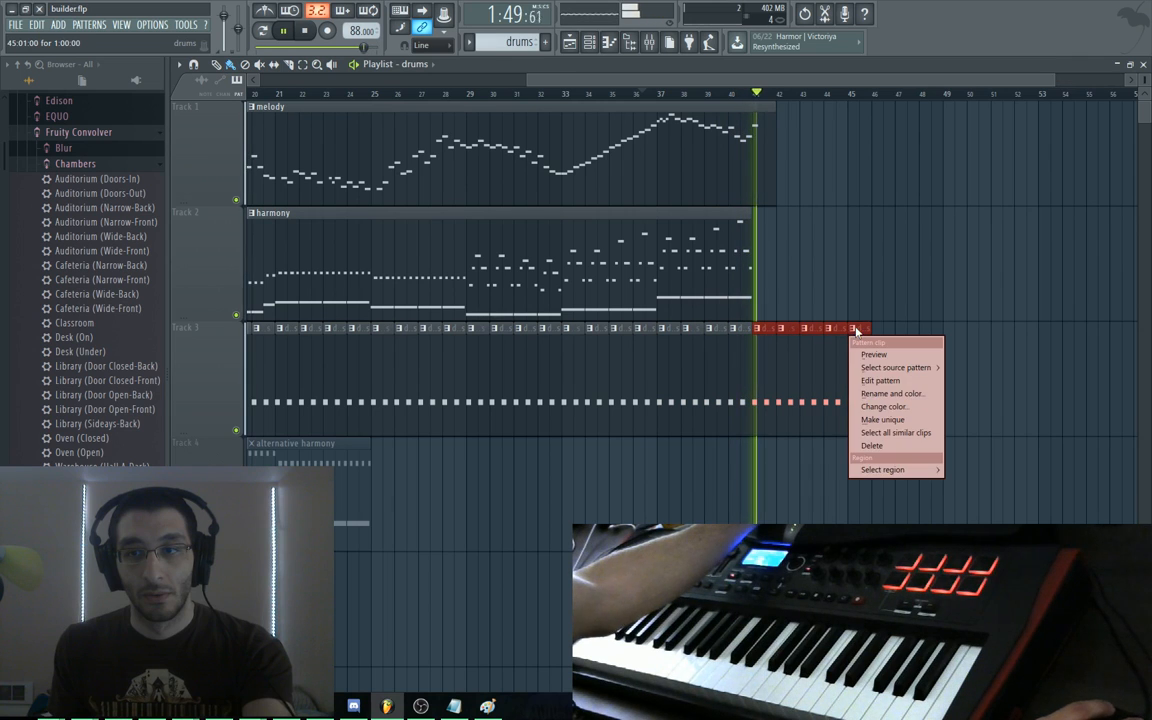
{"action": "left_click", "coordinate": [853, 298]}
{"action": "right_click", "coordinate": [862, 325]}
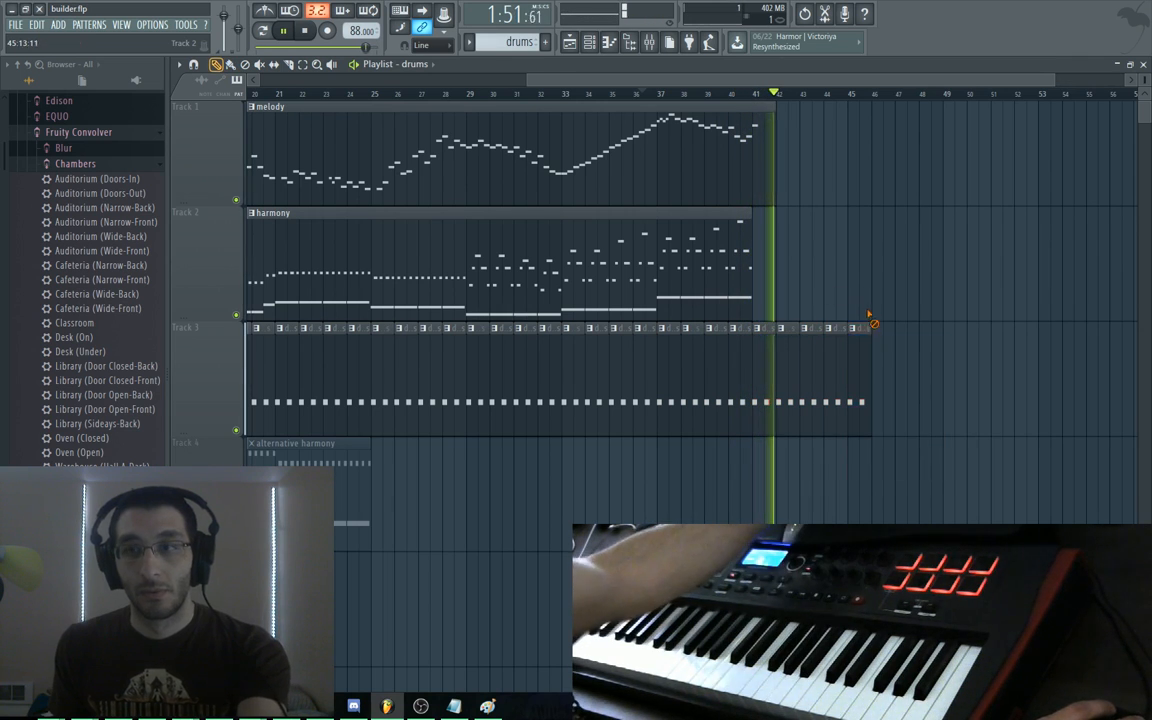
Stop playback and move the song position to about bar 41
{"action": "key", "text": "space"}
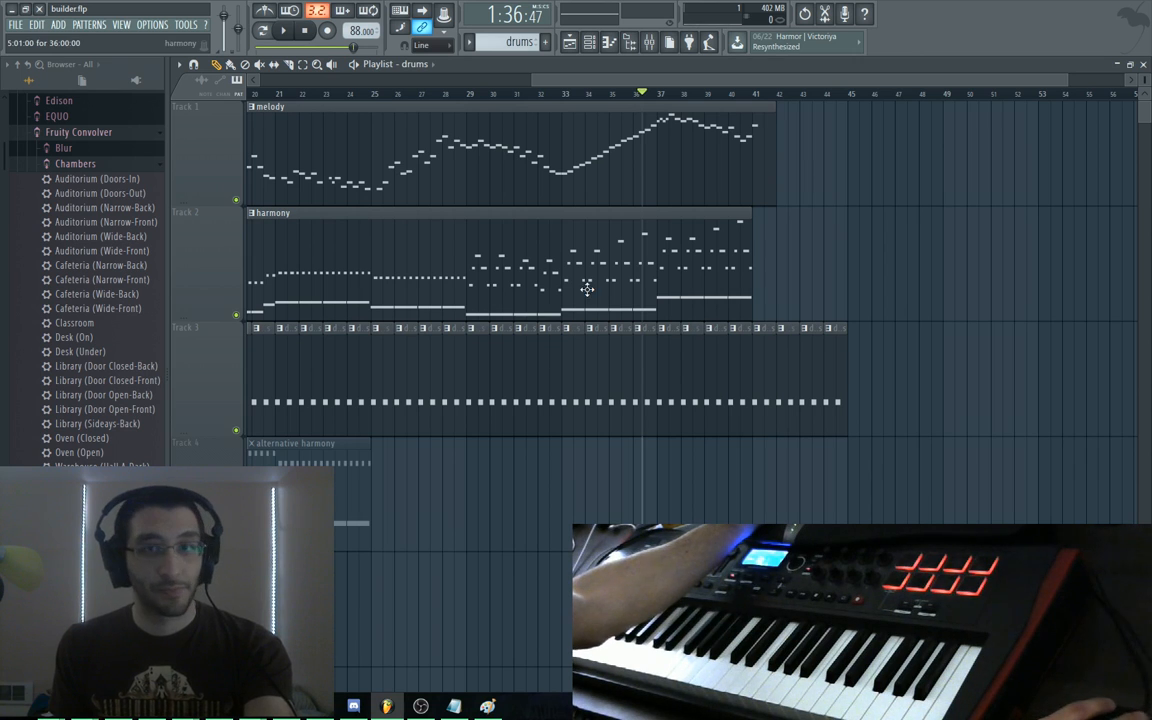
{"action": "left_click", "coordinate": [646, 94]}
{"action": "left_click_drag", "start_coordinate": [647, 95], "coordinate": [394, 95]}
{"action": "left_click_drag", "start_coordinate": [594, 83], "coordinate": [312, 86]}
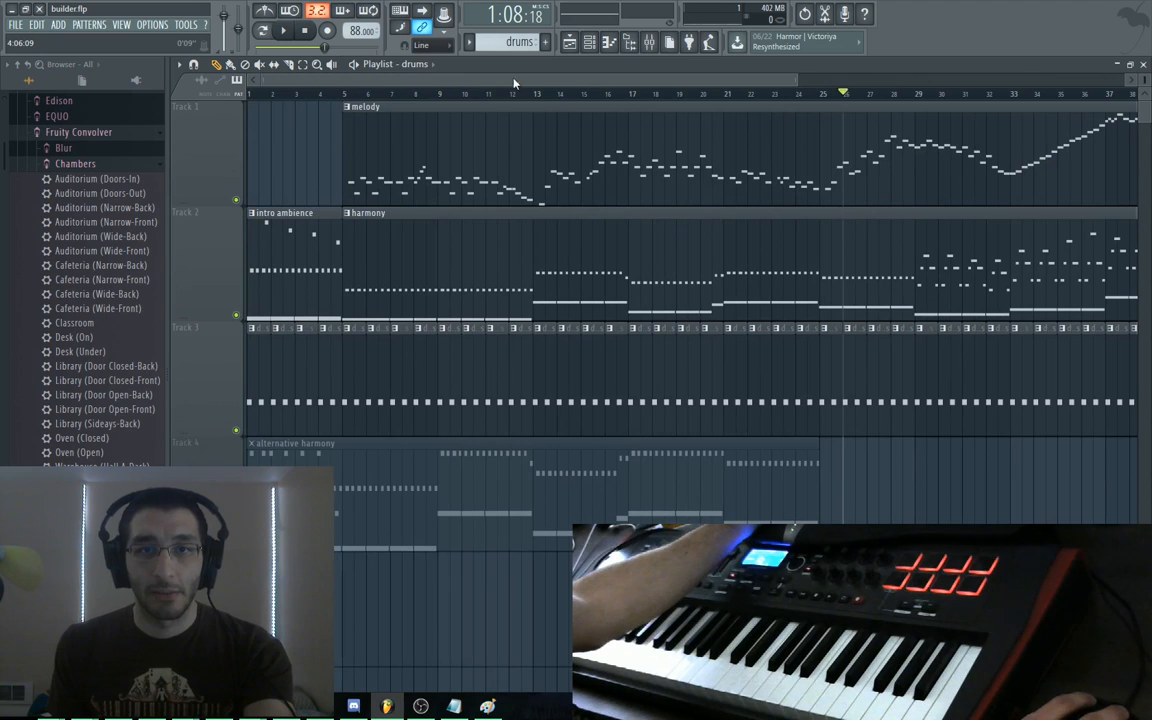
{"action": "left_click_drag", "start_coordinate": [542, 85], "coordinate": [758, 71]}
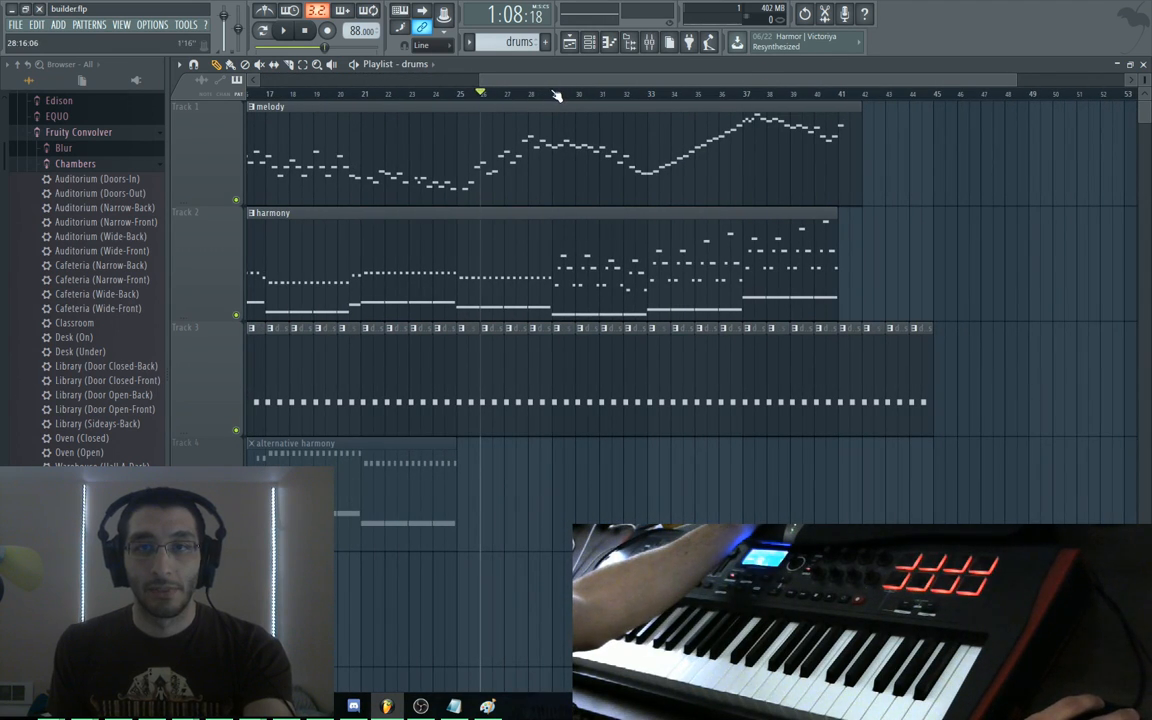
{"action": "mouse_move", "coordinate": [557, 95]}
{"action": "left_mouse_down"}
{"action": "mouse_move", "coordinate": [841, 94]}
{"action": "mouse_move", "coordinate": [822, 107]}
{"action": "mouse_move", "coordinate": [576, 94]}
{"action": "left_mouse_up"}
Open out_west.flp from recent projects, play it through, then stop and reopen the recent projects list
{"action": "left_click", "coordinate": [15, 26]}
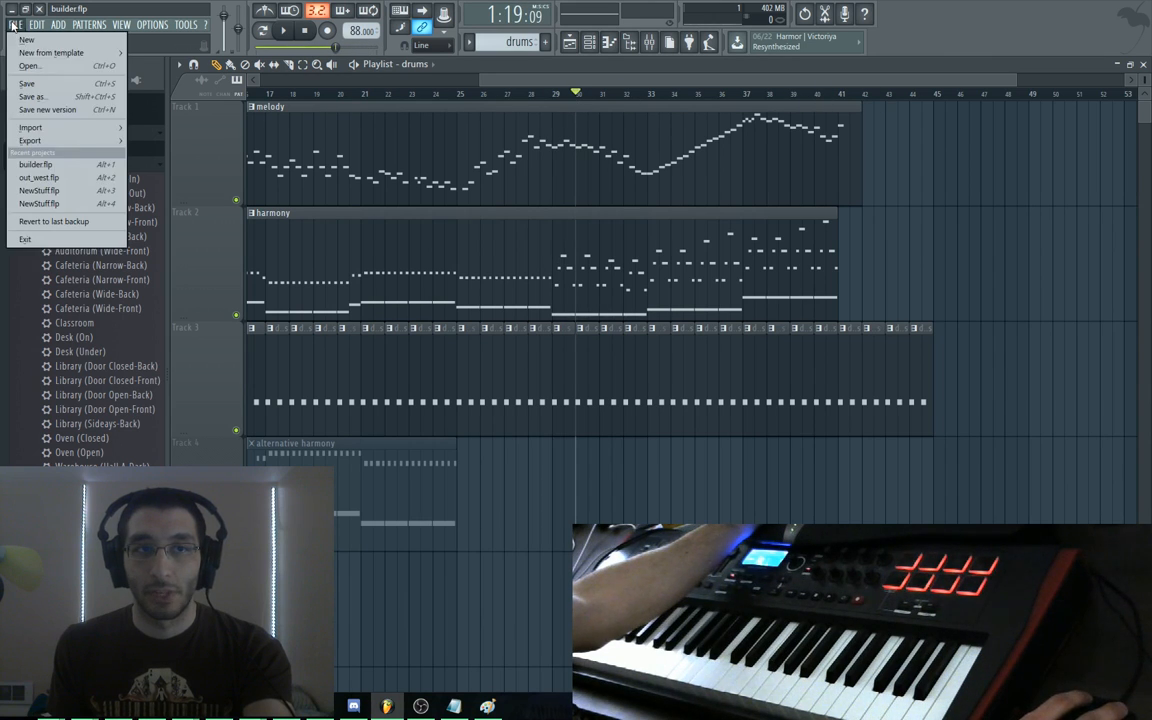
{"action": "left_click", "coordinate": [40, 176]}
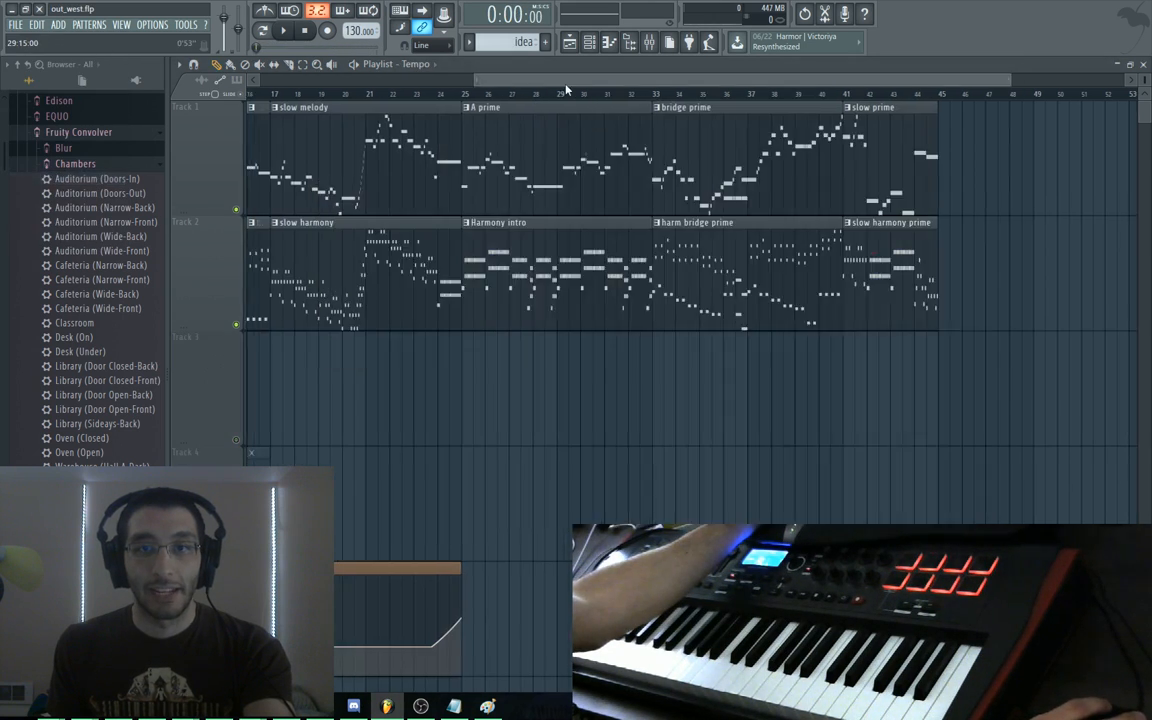
{"action": "key", "text": "space"}
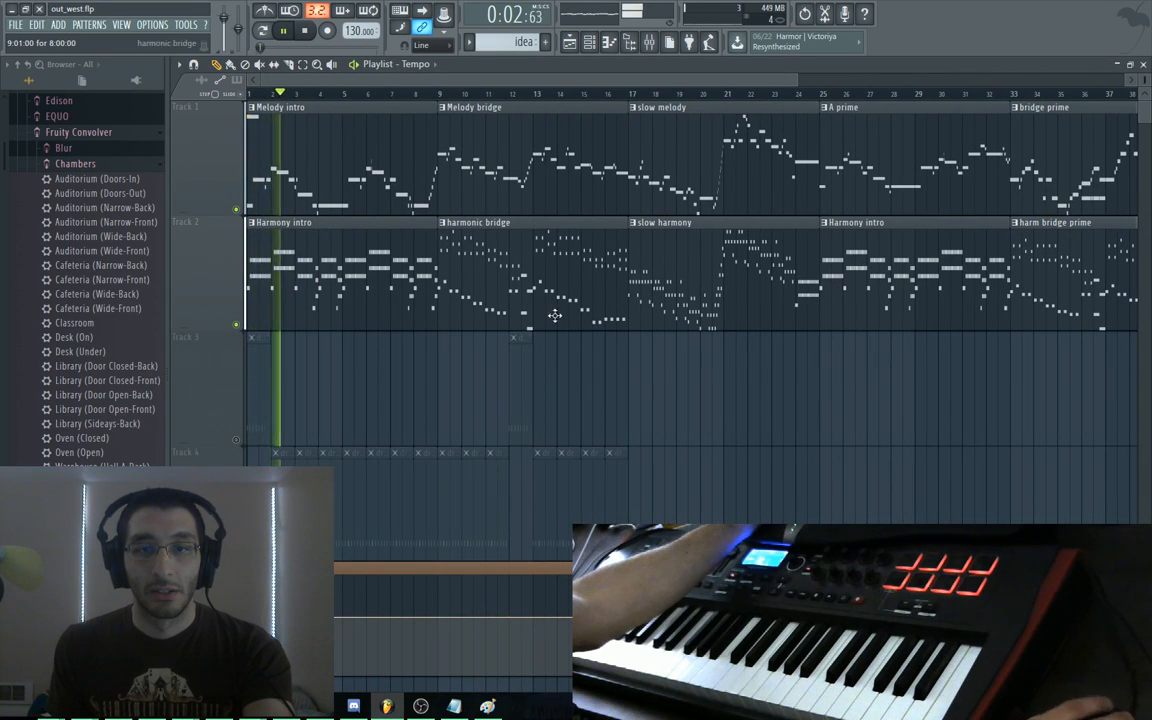
{"action": "scroll", "coordinate": [689, 296], "scroll_direction": "down", "scroll_amount": 5}
{"action": "left_click_drag", "start_coordinate": [733, 181], "coordinate": [751, 450]}
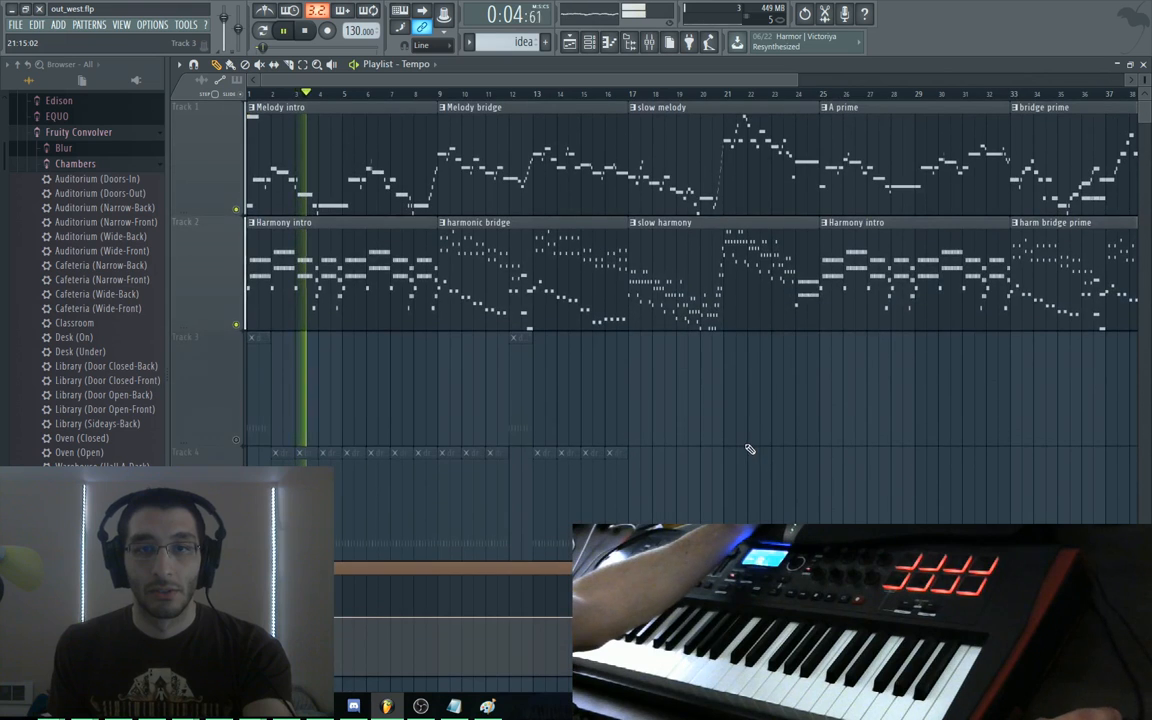
{"action": "scroll", "coordinate": [715, 391], "scroll_direction": "down", "scroll_amount": 3}
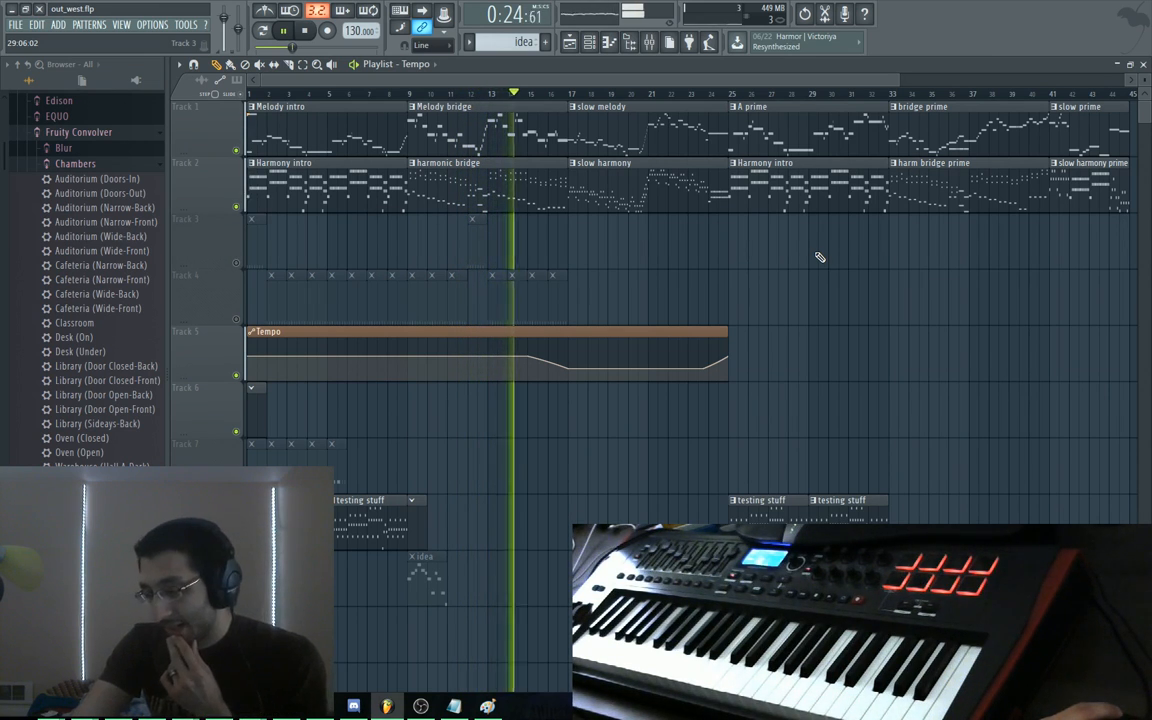
{"action": "key", "text": "space"}
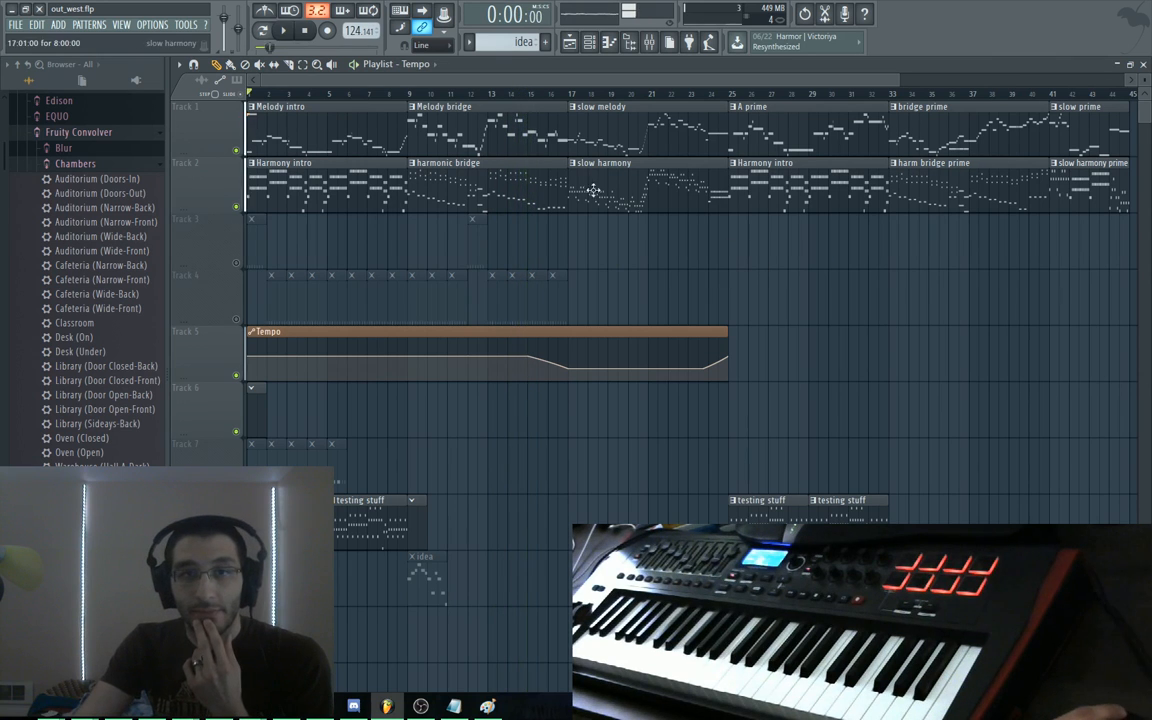
{"action": "left_click", "coordinate": [15, 24]}
{"action": "left_click", "coordinate": [35, 177]}
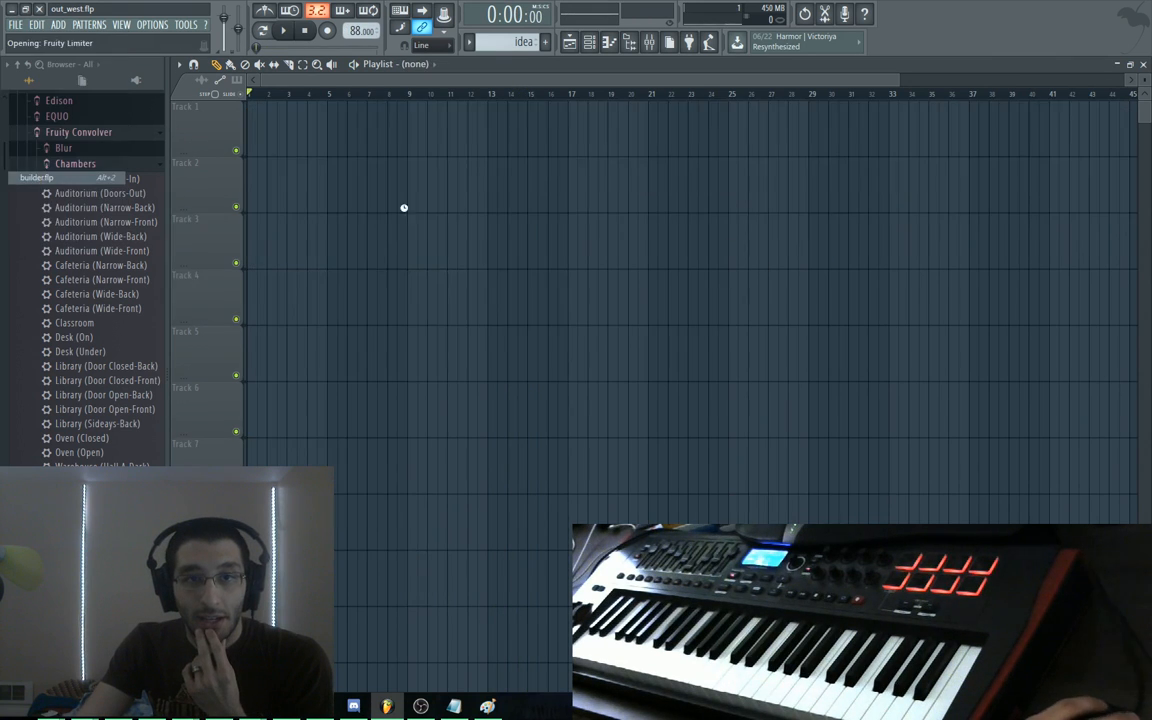
{"action": "left_click_drag", "start_coordinate": [783, 80], "coordinate": [926, 80]}
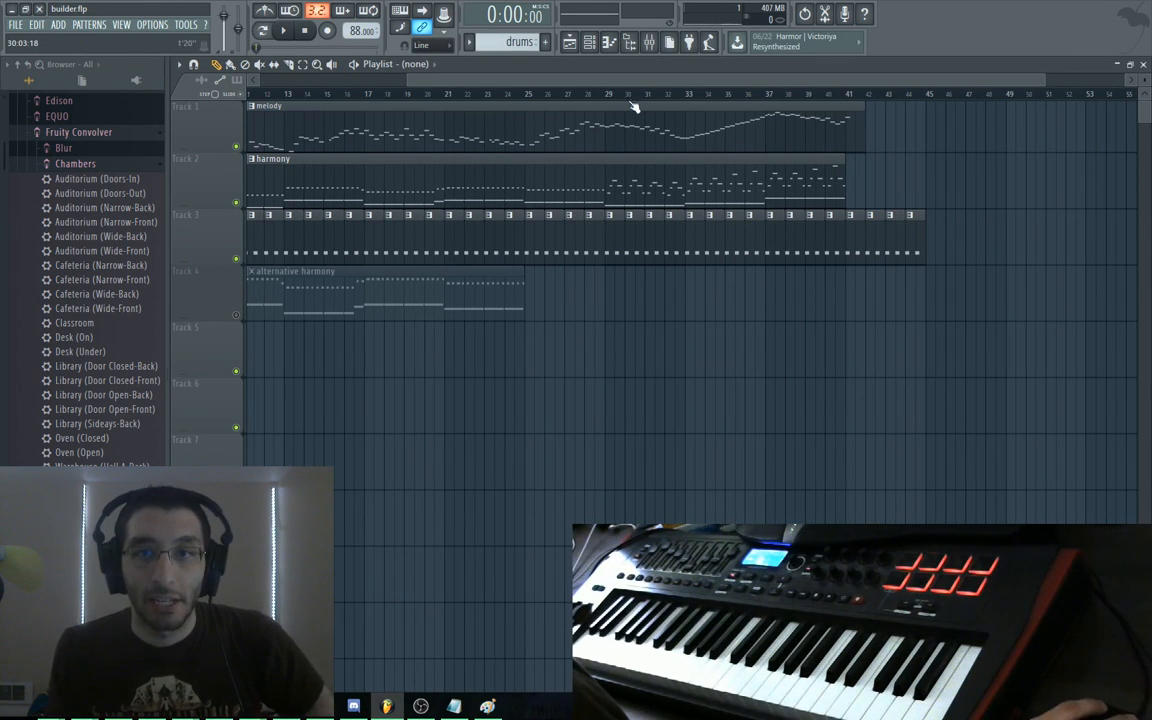
{"action": "key", "text": "space"}
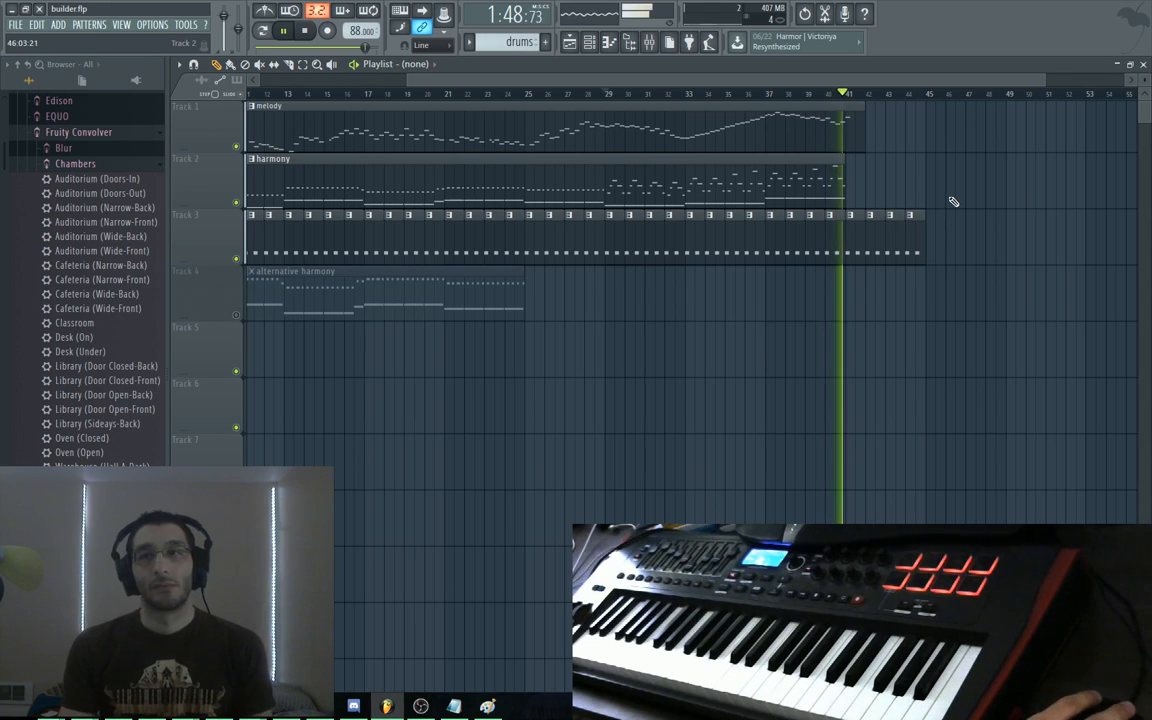
{"action": "key", "text": "space"}
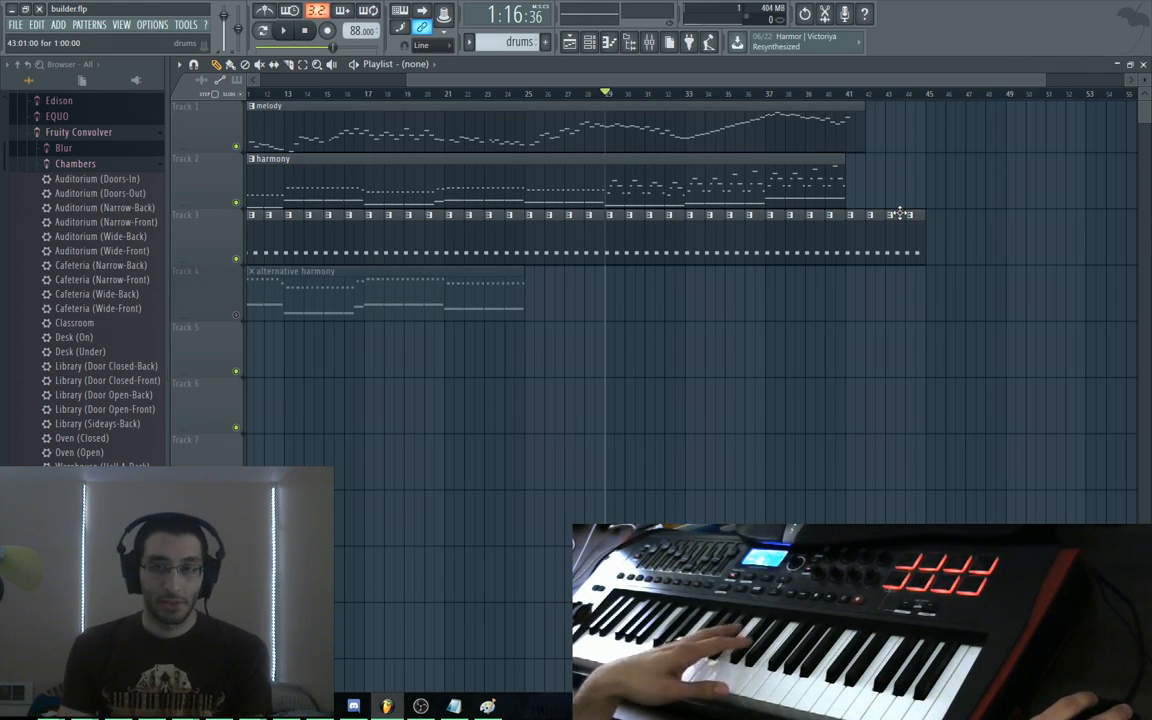
{"action": "left_click_drag", "start_coordinate": [656, 374], "coordinate": [576, 374]}
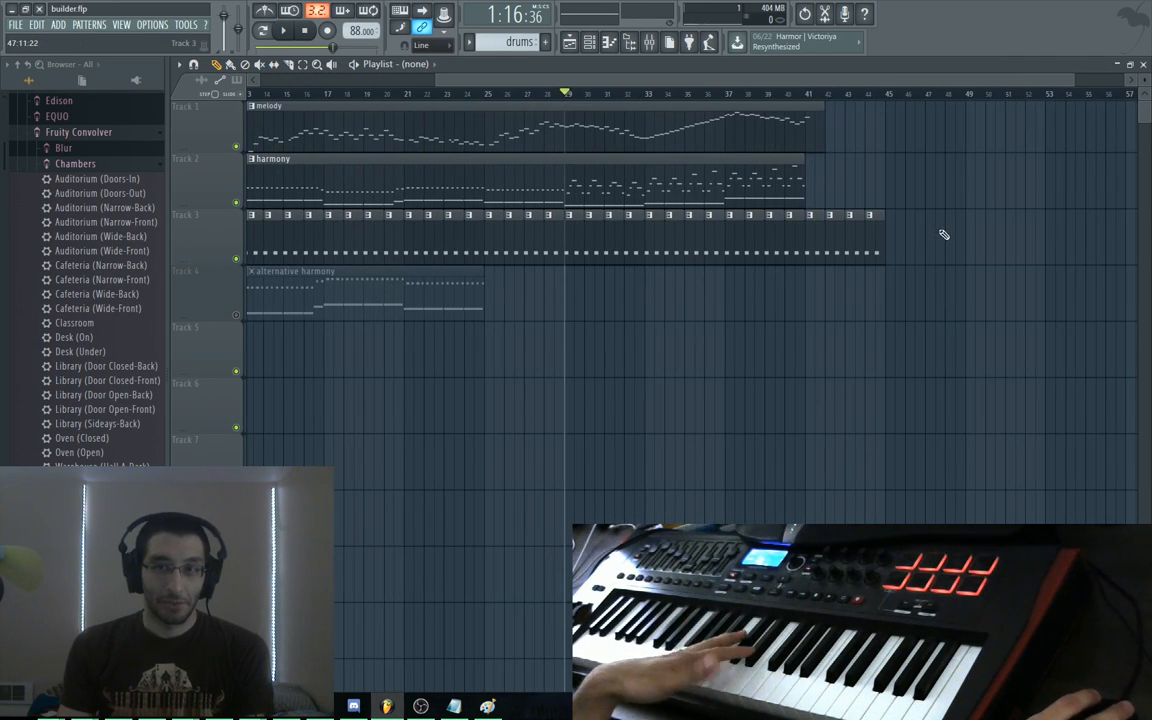
{"action": "left_click_drag", "start_coordinate": [944, 234], "coordinate": [741, 344]}
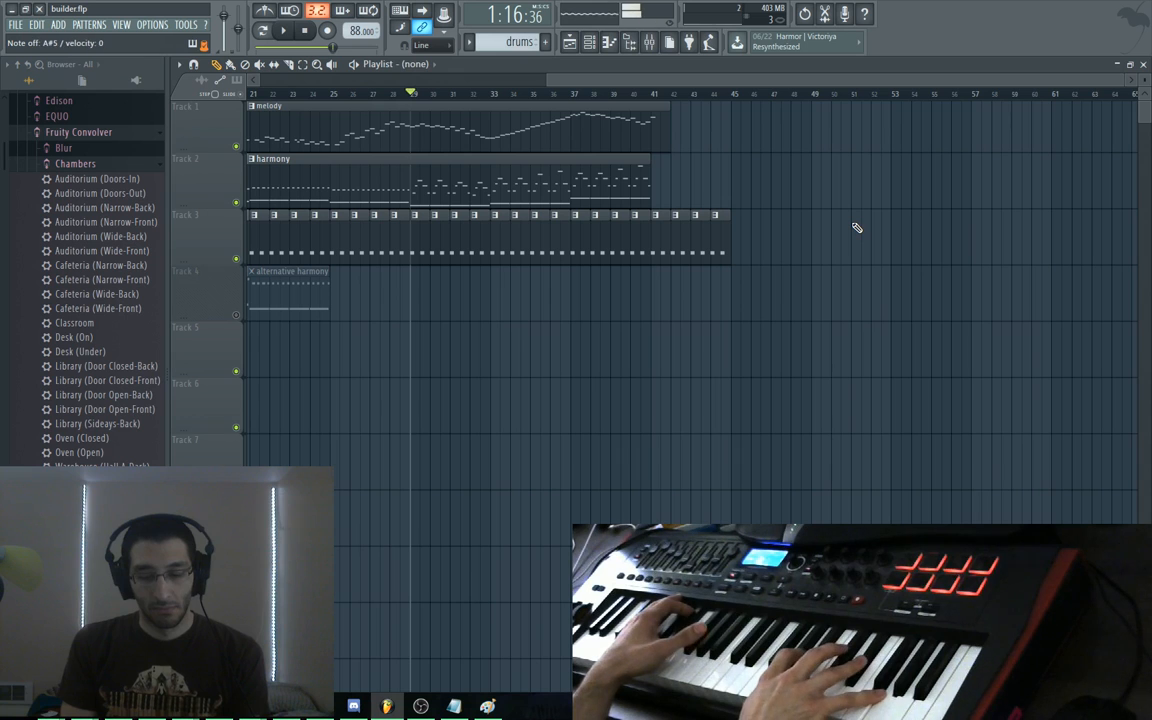
{"action": "scroll", "coordinate": [823, 195], "scroll_direction": "left", "scroll_amount": 1}
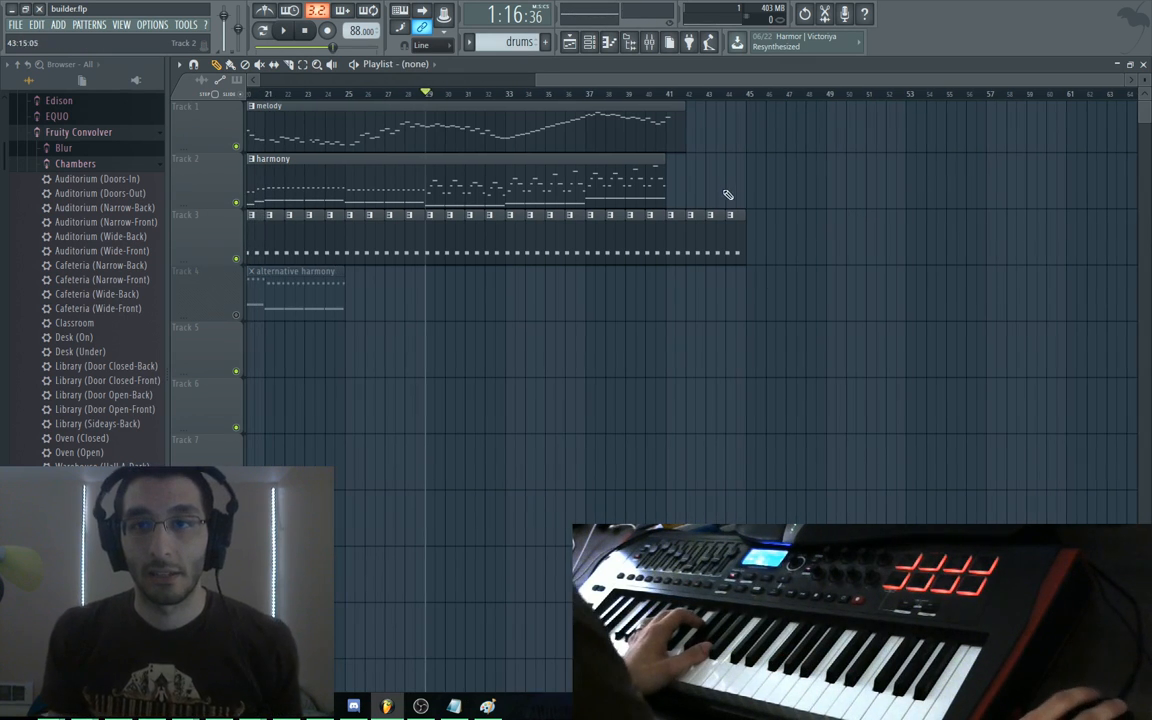
Open the melody clip in the piano roll and zoom to the notes around bar 37
{"action": "left_click", "coordinate": [679, 139]}
{"action": "double_click", "coordinate": [680, 140]}
{"action": "left_click_drag", "start_coordinate": [560, 300], "coordinate": [854, 396]}
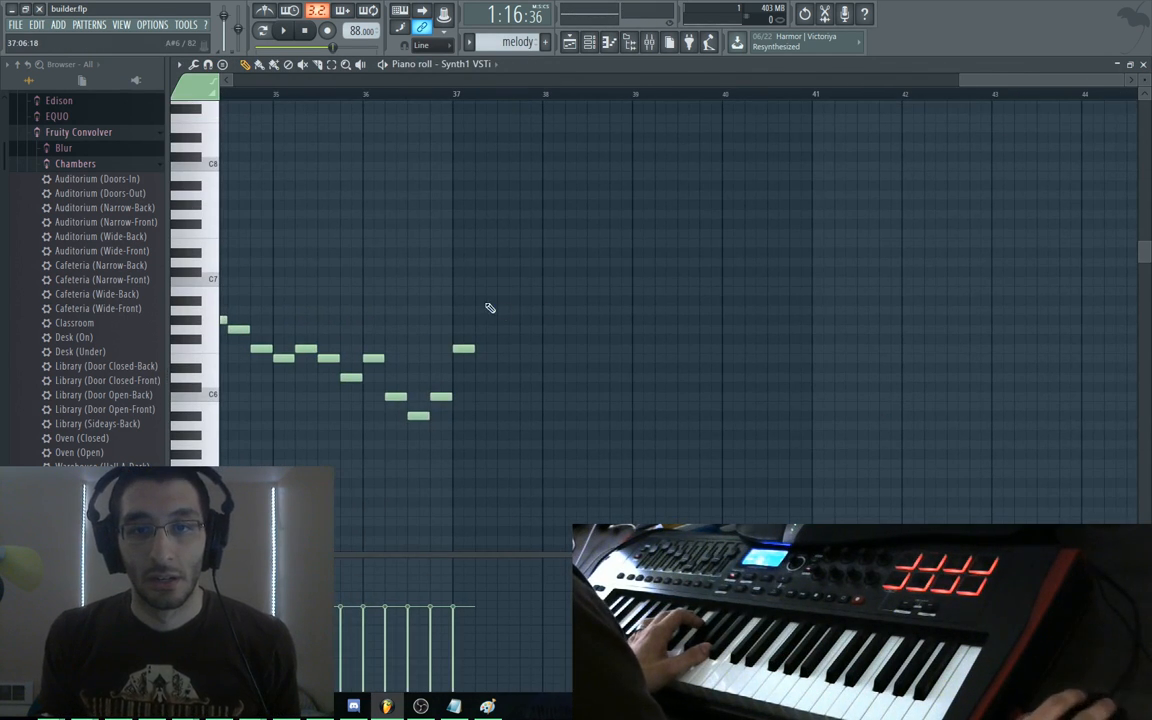
{"action": "left_click_drag", "start_coordinate": [519, 290], "coordinate": [520, 286]}
{"action": "left_click_drag", "start_coordinate": [640, 159], "coordinate": [519, 329]}
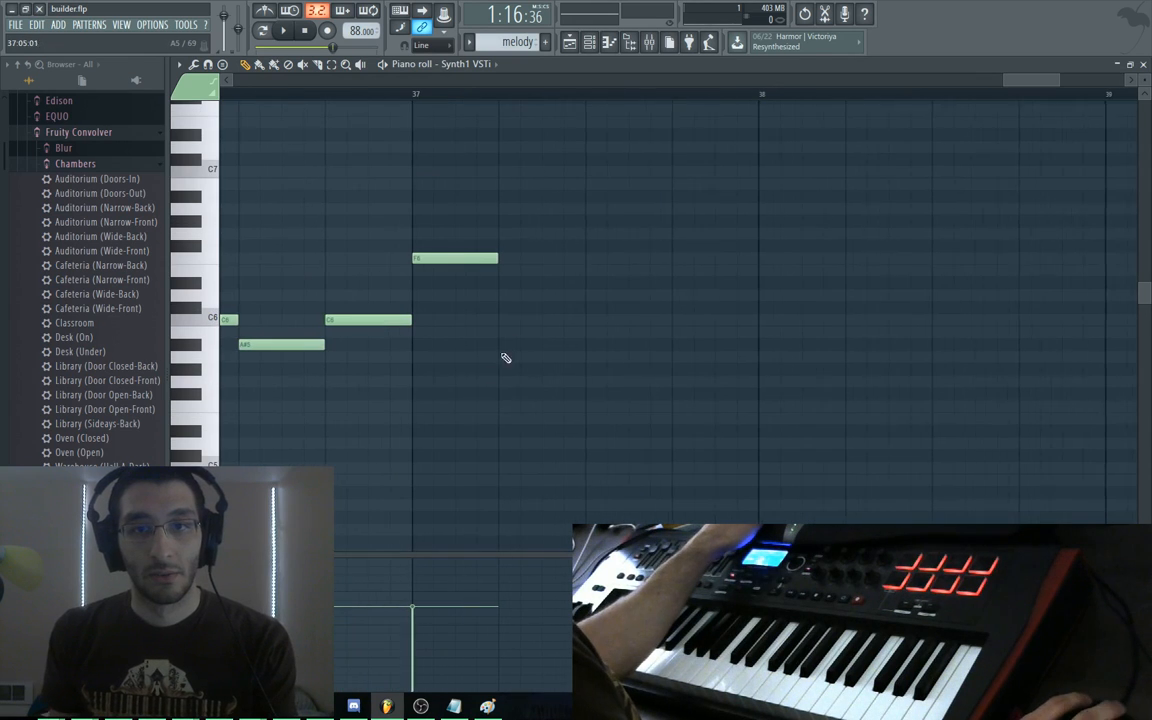
Draw alternating C6 and A#5 notes with a D#6 at bar 38, deleting stray B5 and C6 notes
{"action": "left_click_drag", "start_coordinate": [521, 344], "coordinate": [507, 318]}
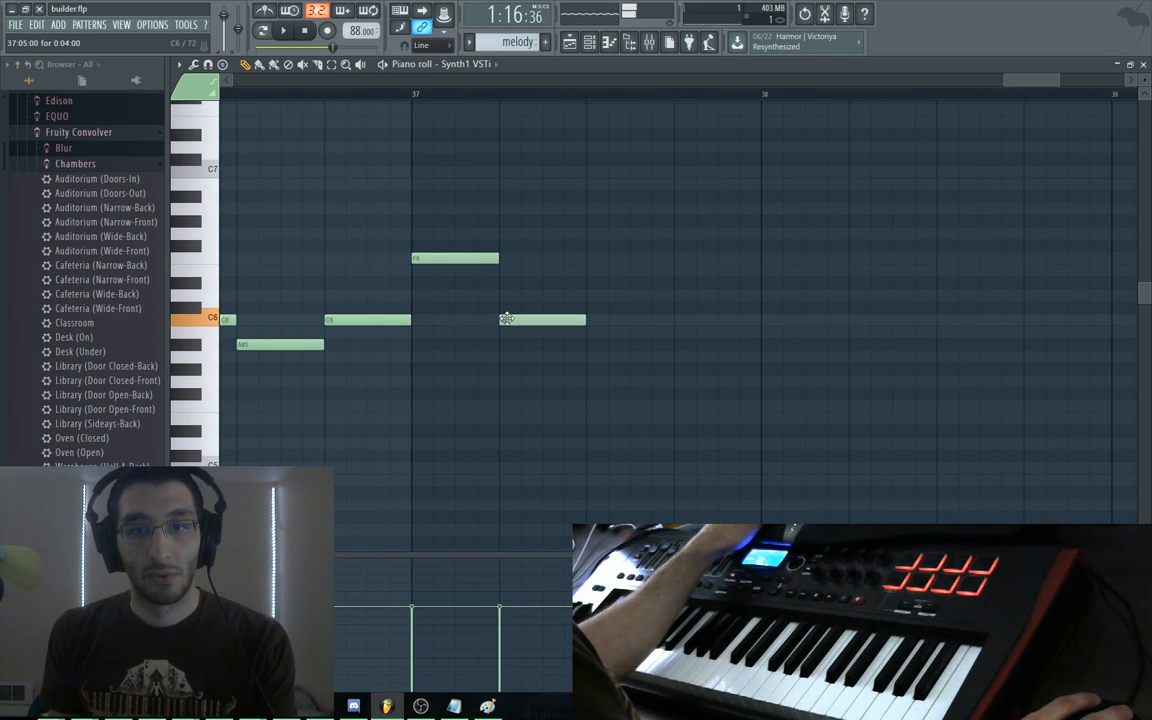
{"action": "left_click_drag", "start_coordinate": [590, 357], "coordinate": [651, 344]}
{"action": "left_click", "coordinate": [630, 344]}
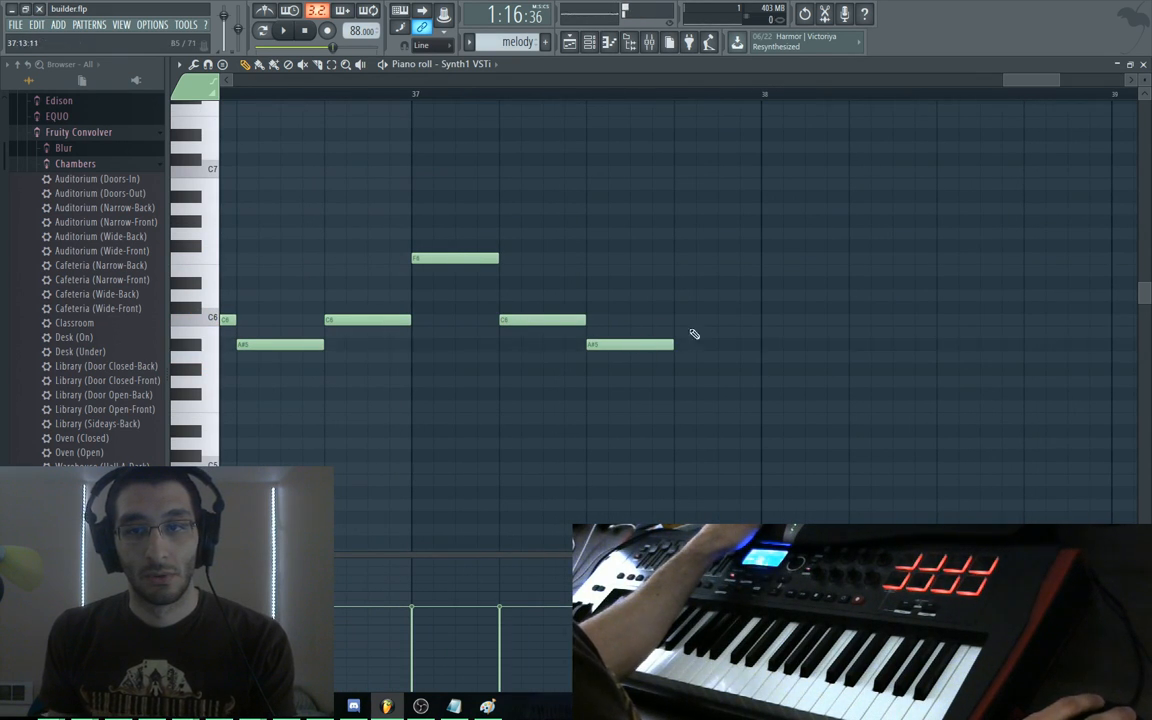
{"action": "left_click", "coordinate": [676, 319]}
{"action": "left_click_drag", "start_coordinate": [764, 257], "coordinate": [763, 296]}
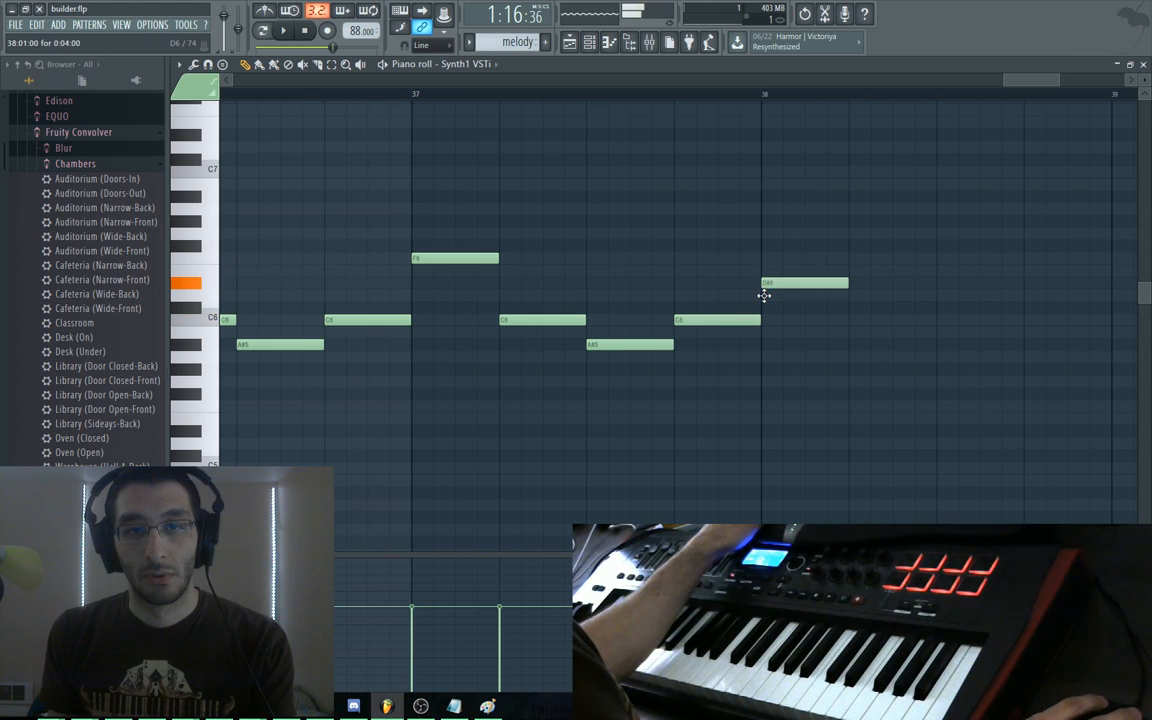
{"action": "left_click_drag", "start_coordinate": [895, 342], "coordinate": [861, 323]}
{"action": "left_click", "coordinate": [896, 328]}
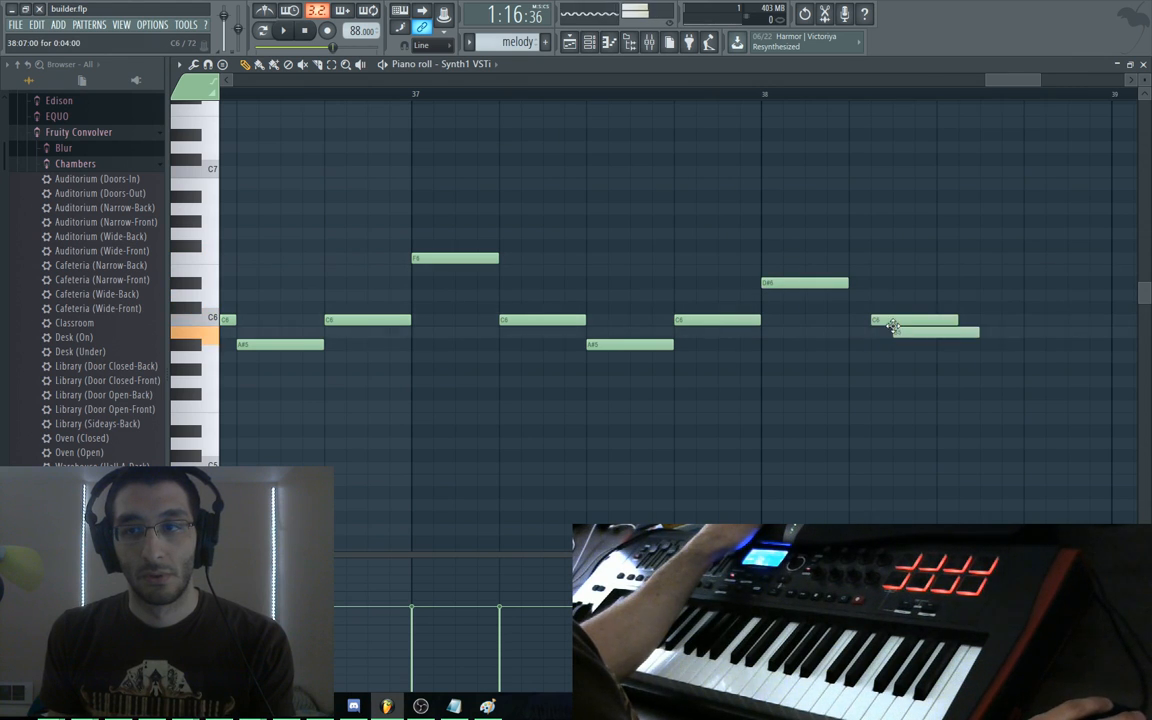
{"action": "right_click", "coordinate": [894, 322]}
{"action": "right_click", "coordinate": [919, 334]}
Add a long C6, an A#5 and a closing C6 after the D#6, then close the piano roll
{"action": "left_click_drag", "start_coordinate": [941, 319], "coordinate": [536, 291]}
{"action": "scroll", "coordinate": [535, 290], "scroll_direction": "up", "scroll_amount": 1}
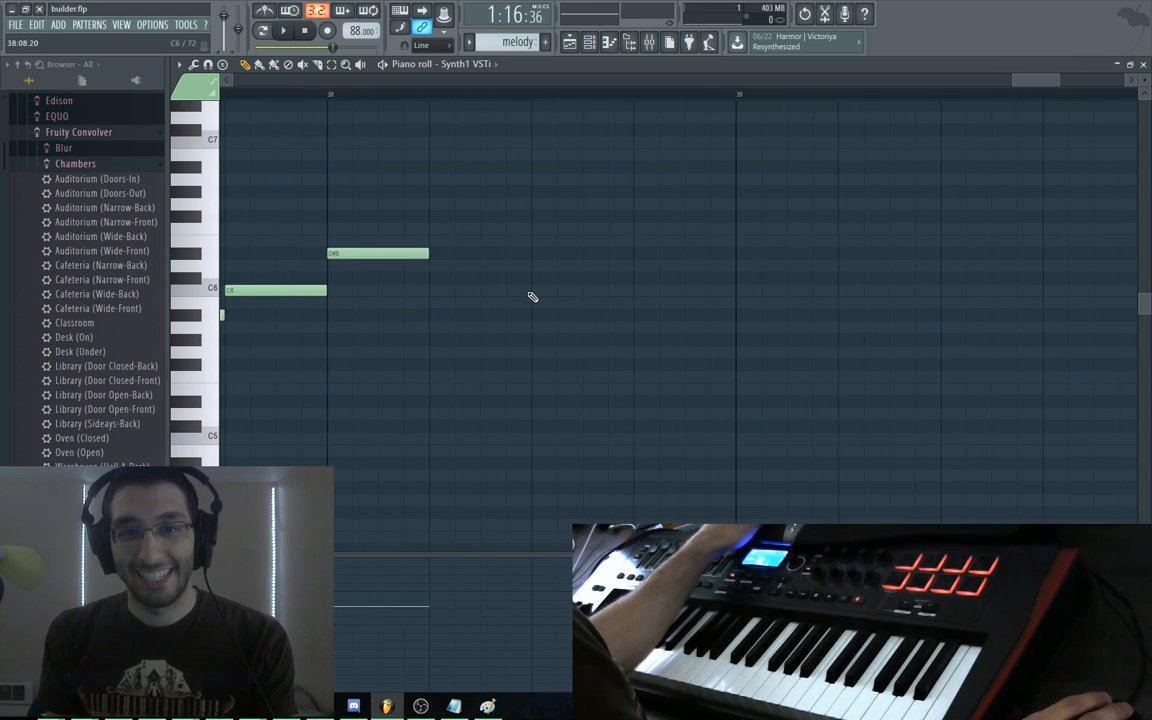
{"action": "left_click_drag", "start_coordinate": [311, 162], "coordinate": [761, 444]}
{"action": "left_click_drag", "start_coordinate": [677, 360], "coordinate": [526, 265]}
{"action": "left_click", "coordinate": [325, 233]}
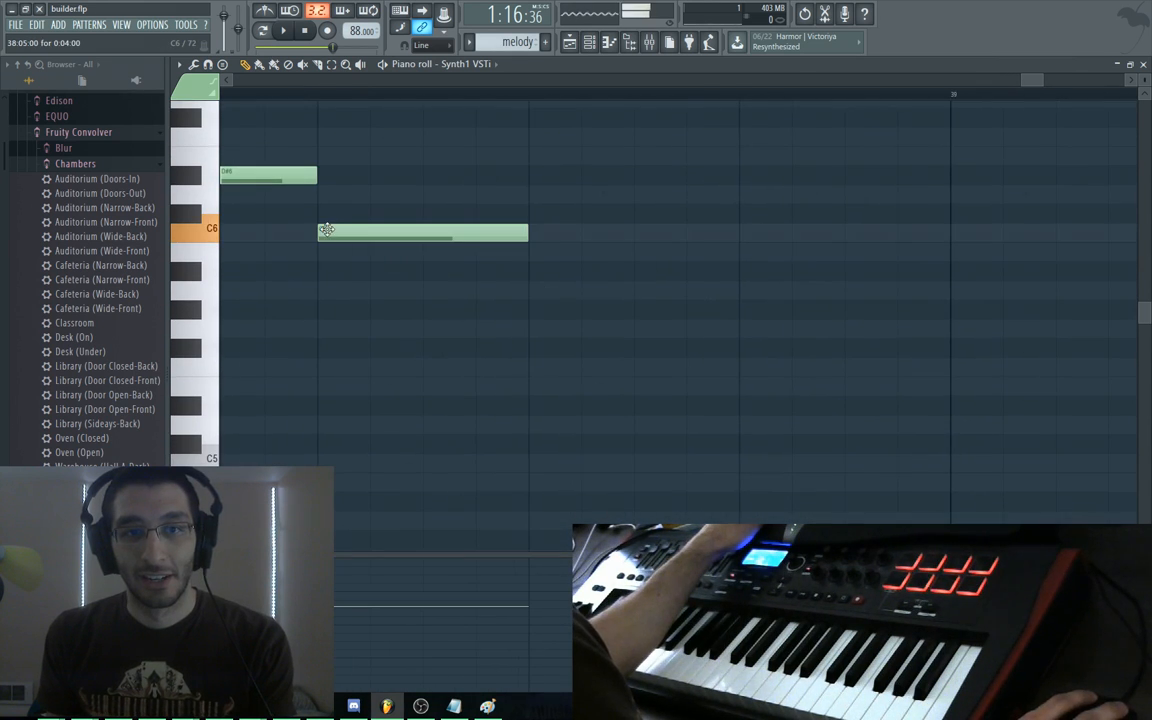
{"action": "left_click", "coordinate": [536, 271]}
{"action": "left_click", "coordinate": [745, 238]}
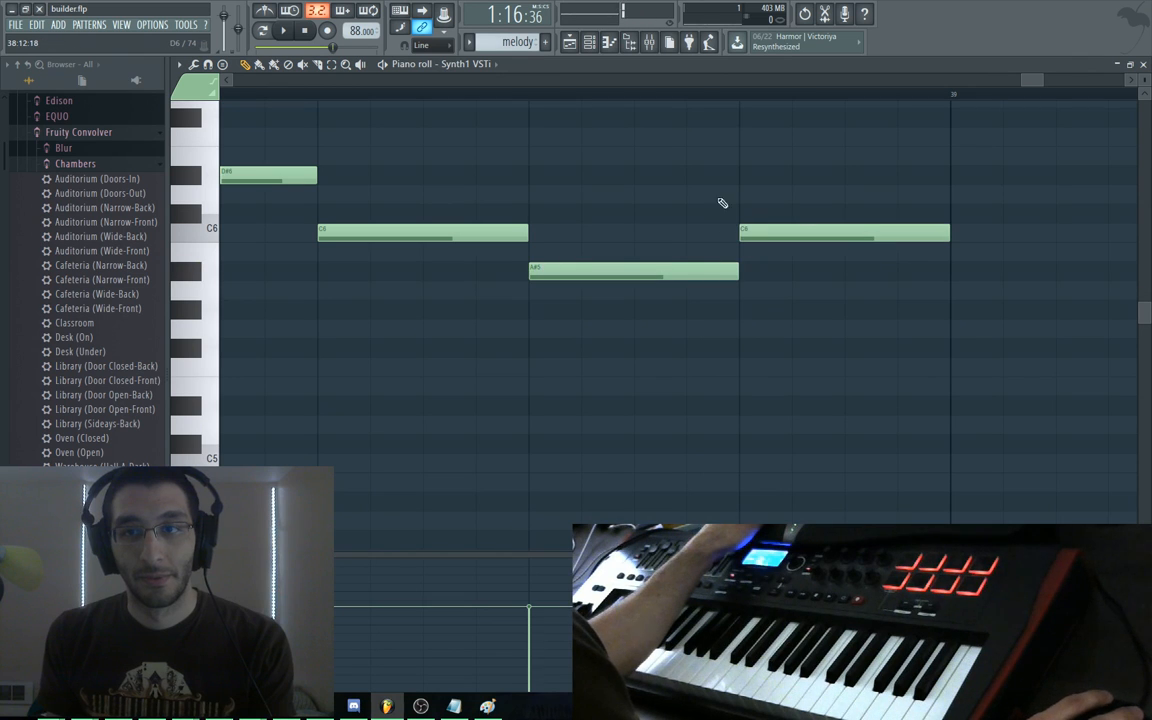
{"action": "scroll", "coordinate": [720, 260], "scroll_direction": "down", "scroll_amount": 3}
{"action": "scroll", "coordinate": [710, 287], "scroll_direction": "down", "scroll_amount": 1}
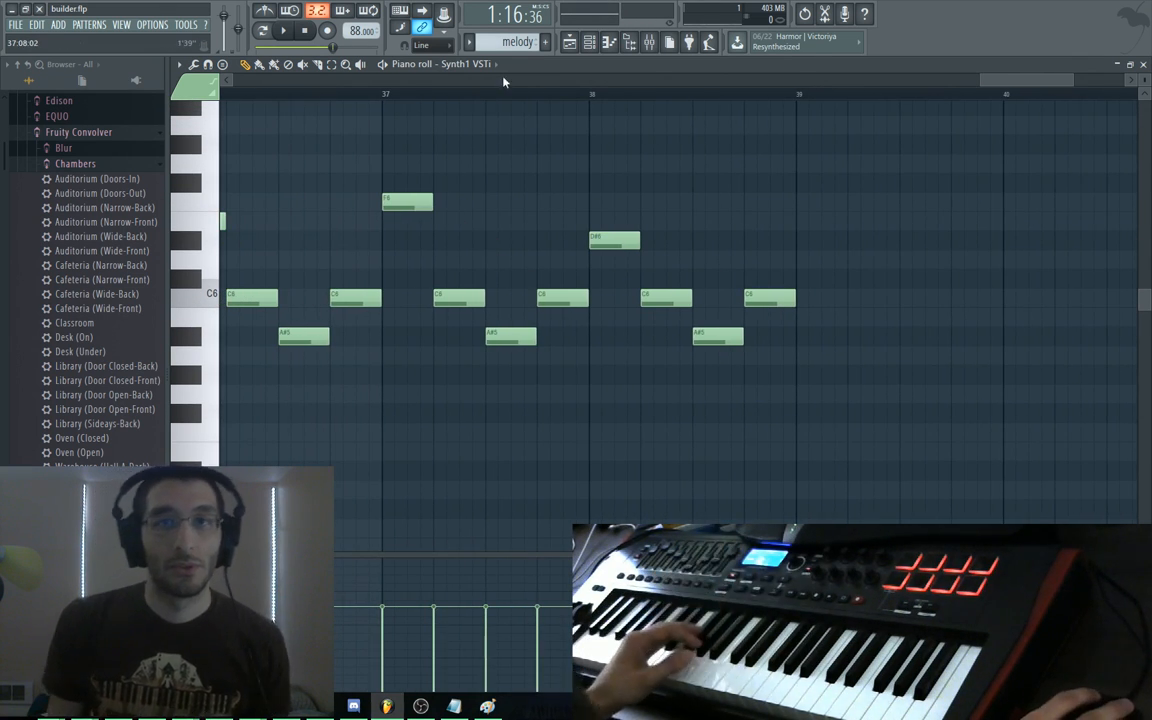
{"action": "double_click", "coordinate": [527, 66]}
{"action": "left_click", "coordinate": [933, 76]}
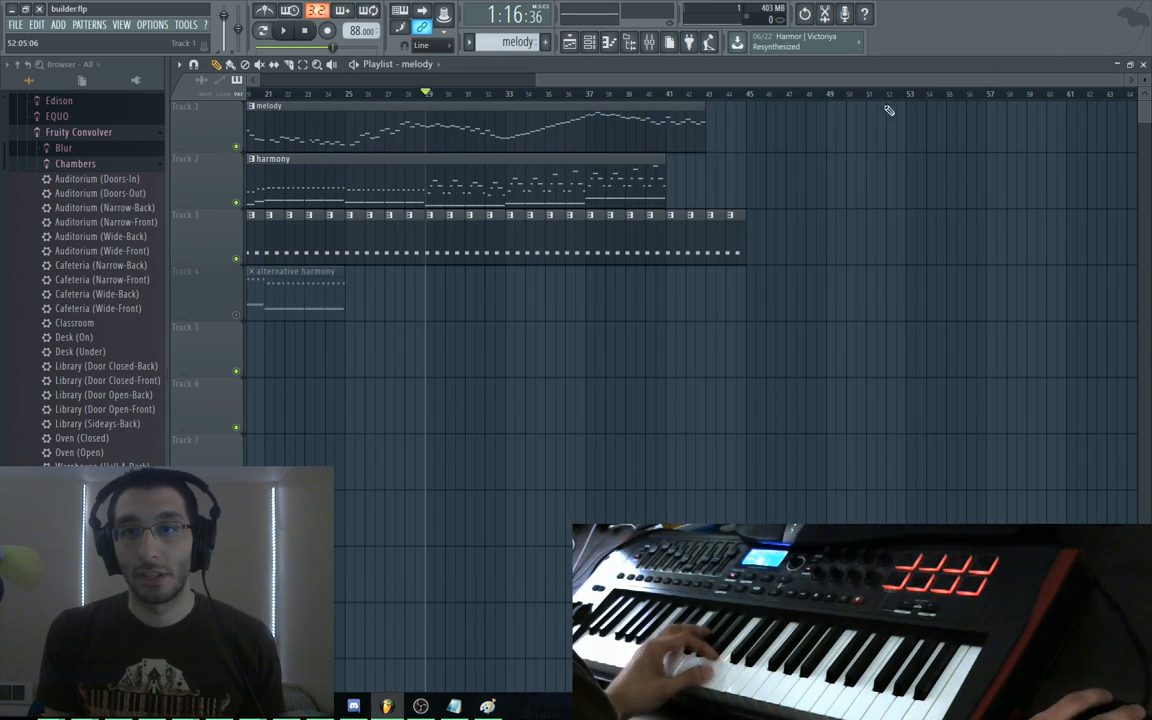
Open the harmony clip in a maximized piano roll, zoomed out to show every note
{"action": "double_click", "coordinate": [452, 190]}
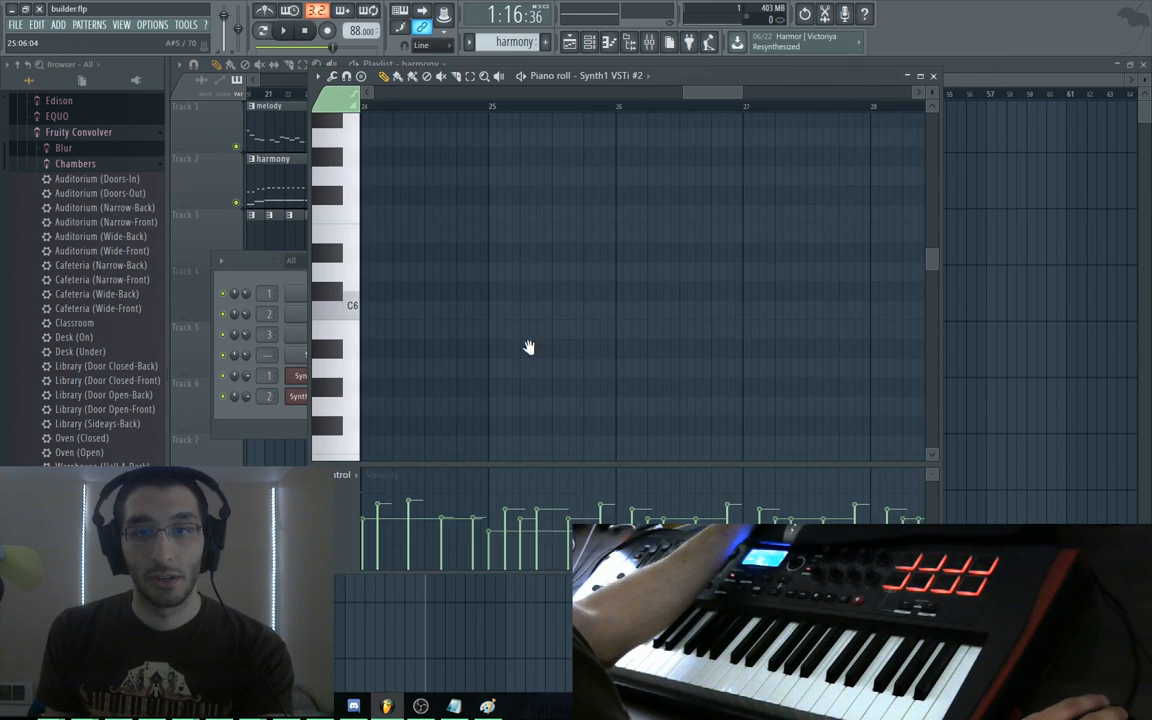
{"action": "left_click_drag", "start_coordinate": [527, 347], "coordinate": [671, 250]}
{"action": "double_click", "coordinate": [675, 77]}
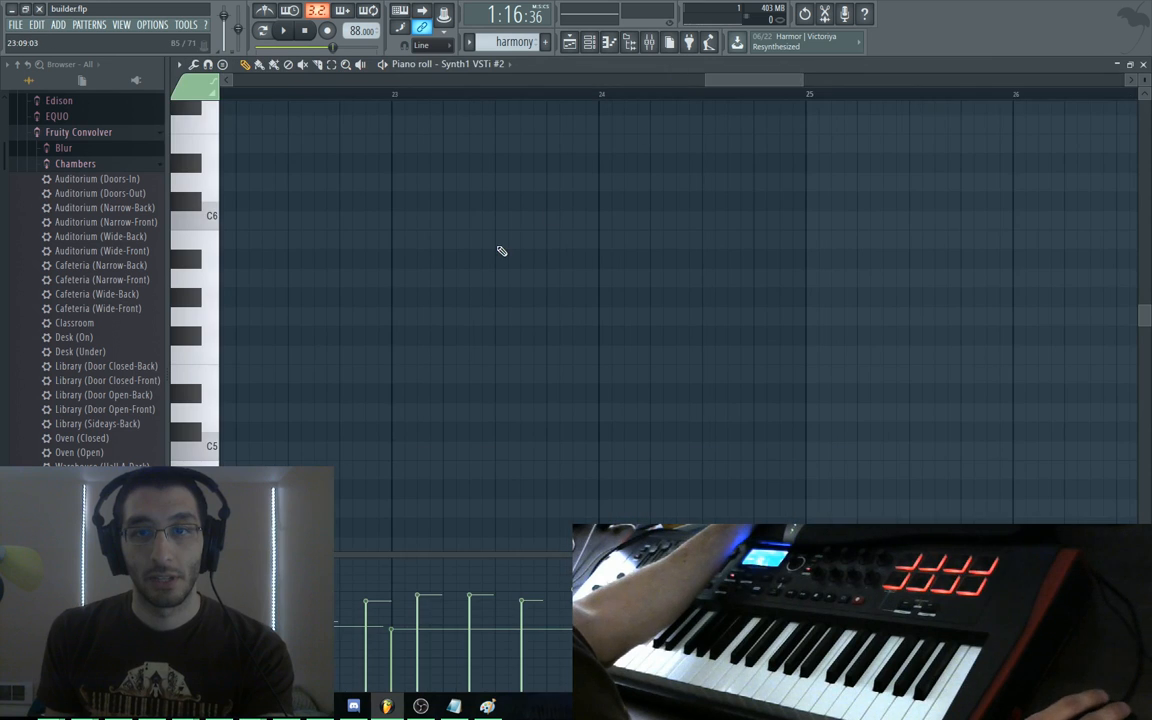
{"action": "right_click", "coordinate": [737, 329], "text": "ctrl"}
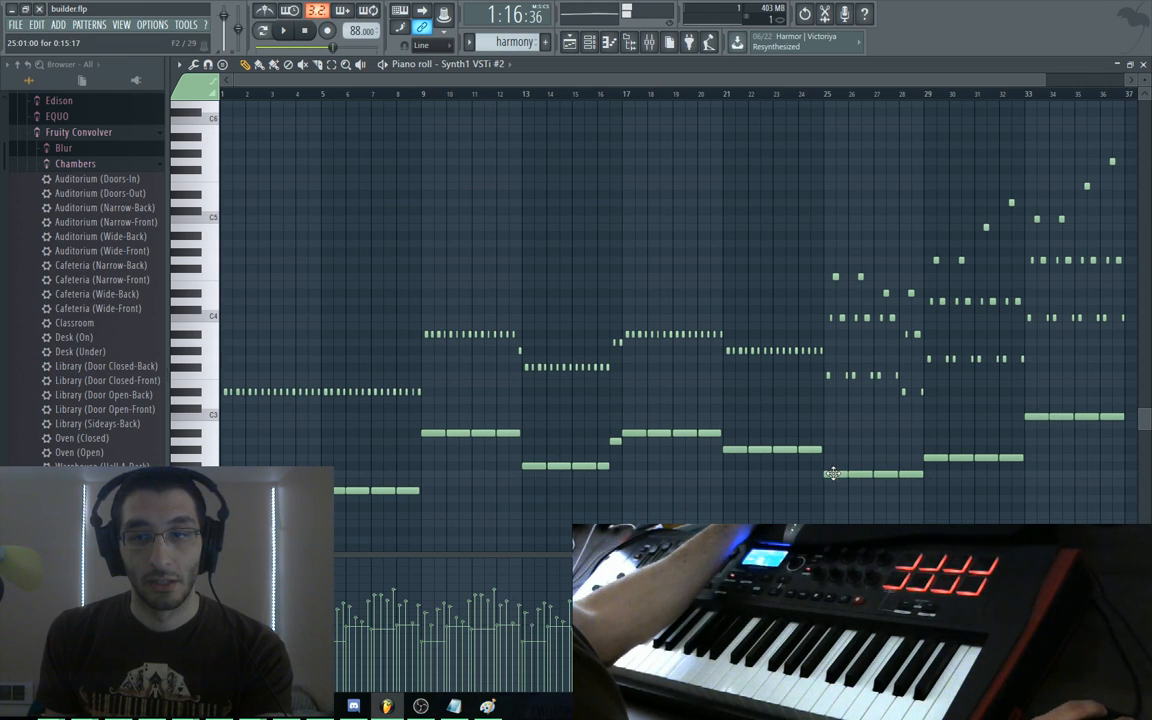
{"action": "left_click_drag", "start_coordinate": [862, 428], "coordinate": [647, 423]}
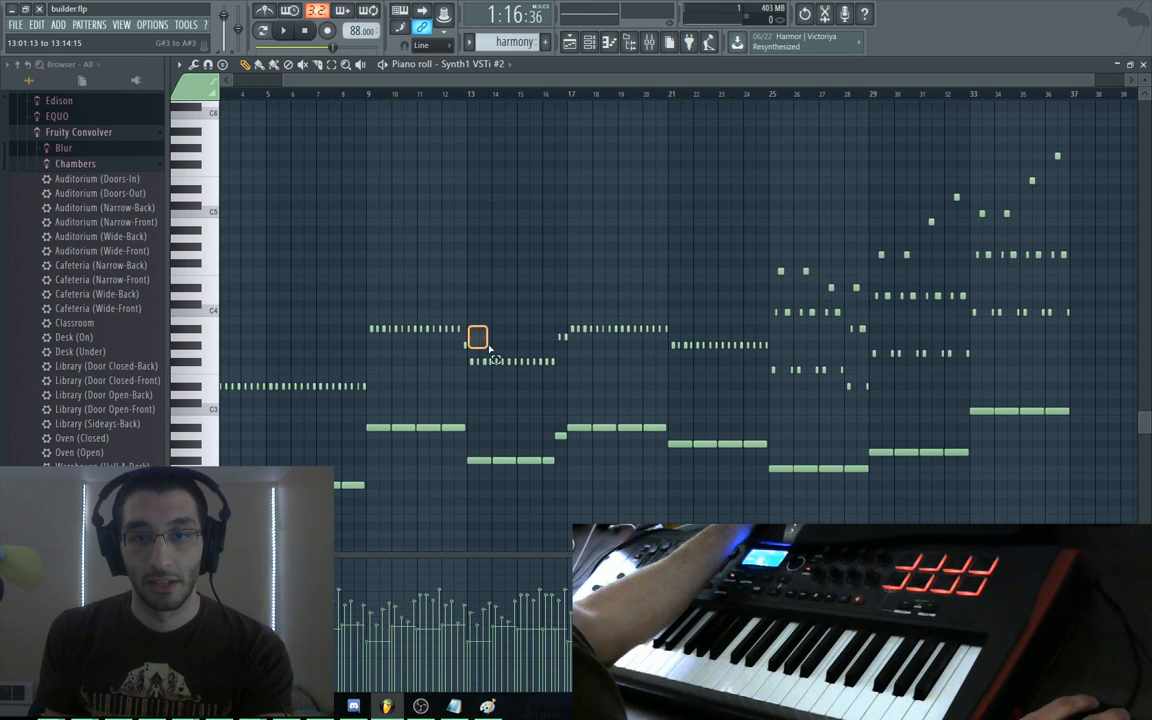
Copy the bar 9–12 harmony notes to bar 37 and zoom in on the copies
{"action": "left_click_drag", "start_coordinate": [373, 314], "coordinate": [467, 448]}
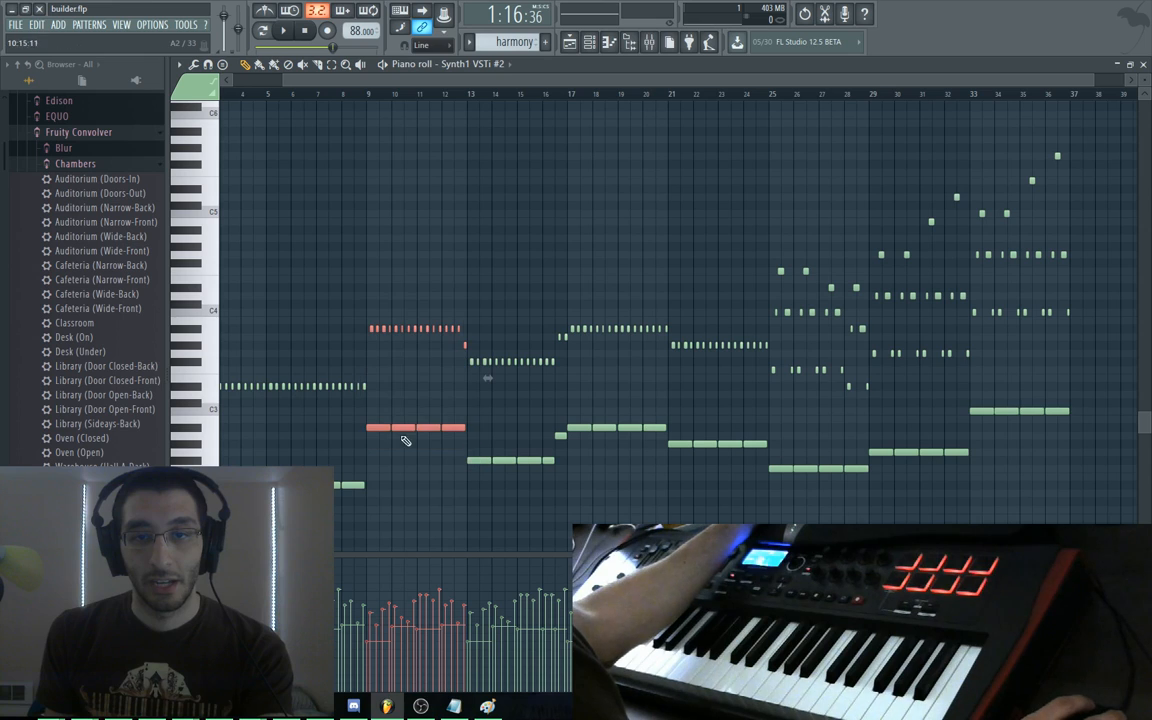
{"action": "left_click_drag", "start_coordinate": [380, 430], "coordinate": [1080, 430]}
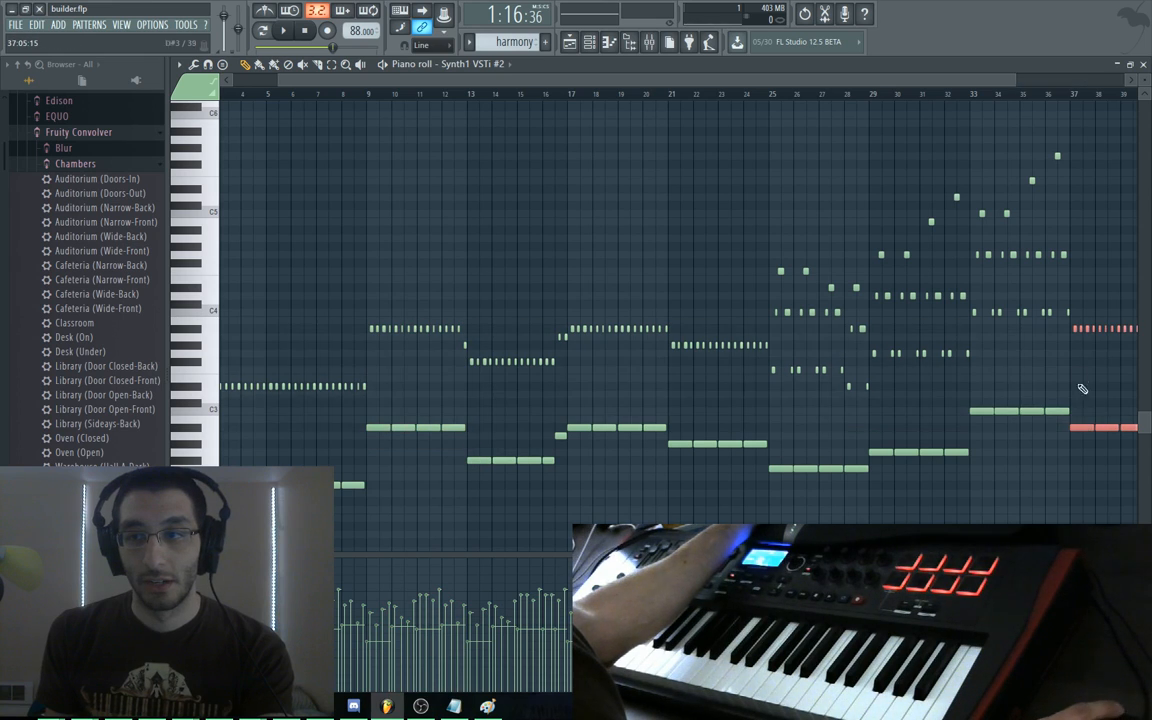
{"action": "left_click_drag", "start_coordinate": [990, 351], "coordinate": [545, 288]}
{"action": "scroll", "coordinate": [542, 288], "scroll_direction": "up", "scroll_amount": 2}
{"action": "left_click_drag", "start_coordinate": [928, 206], "coordinate": [1104, 362]}
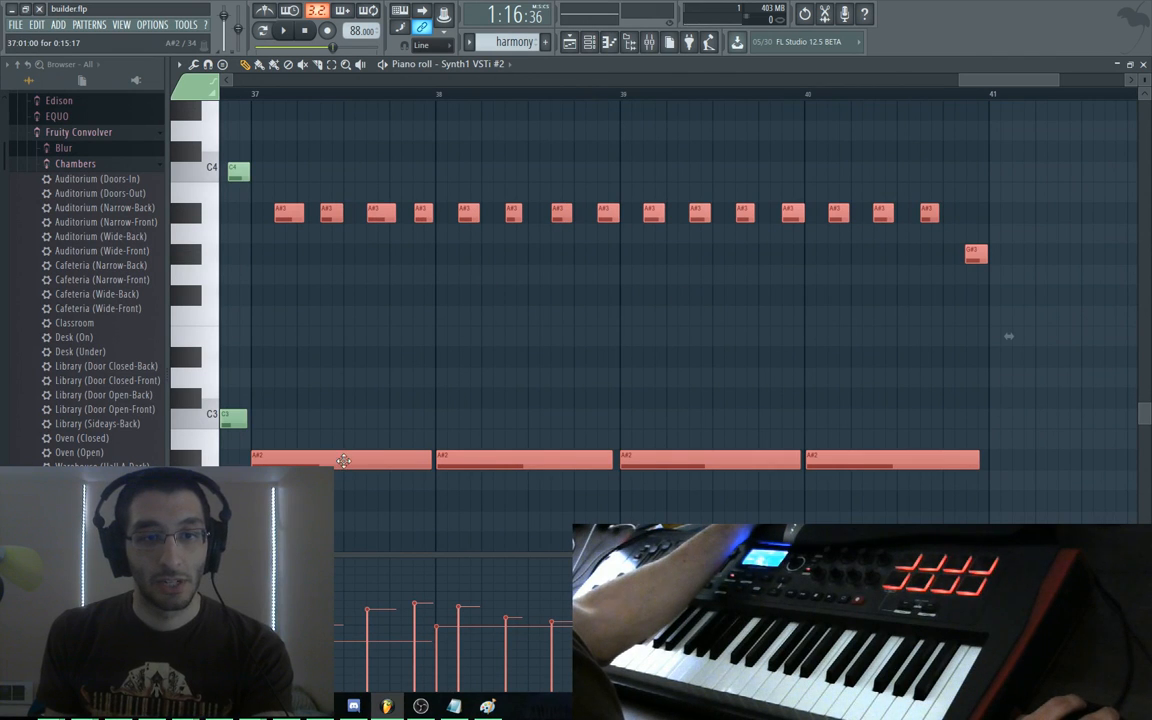
Re-pitch the copied harmony notes, lowering them to F, nudging to F#, and setting long notes to F3
{"action": "left_click_drag", "start_coordinate": [357, 425], "coordinate": [619, 403]}
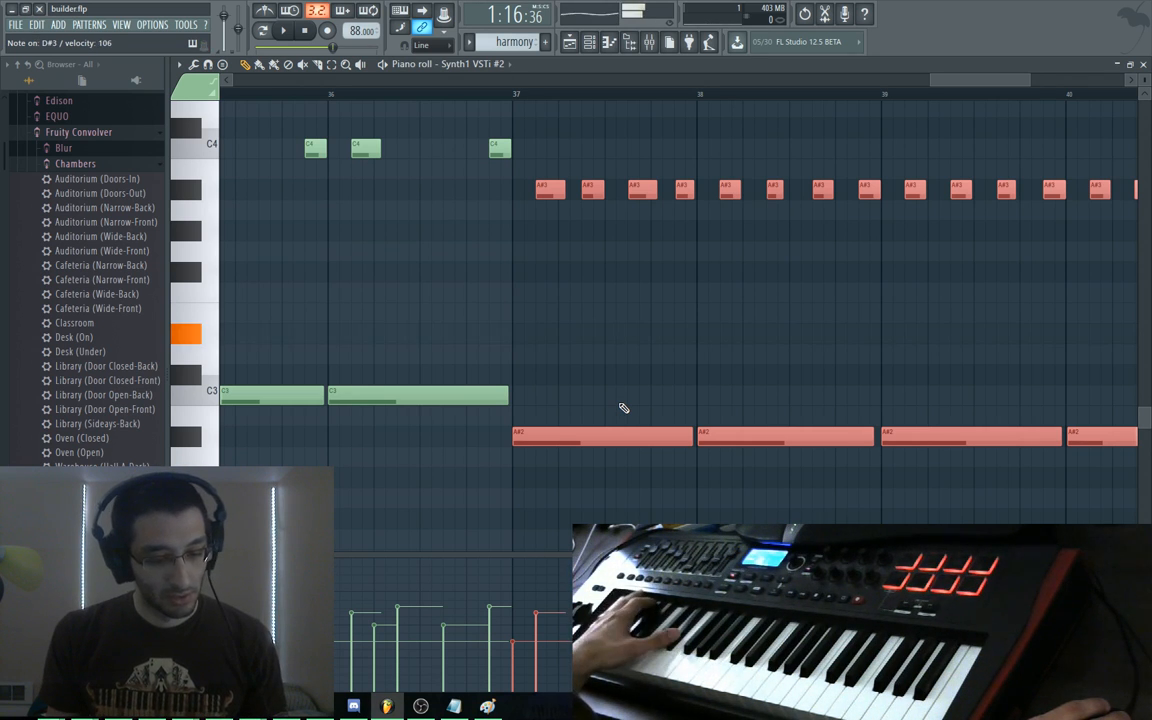
{"action": "scroll", "coordinate": [624, 408], "scroll_direction": "down", "scroll_amount": 4}
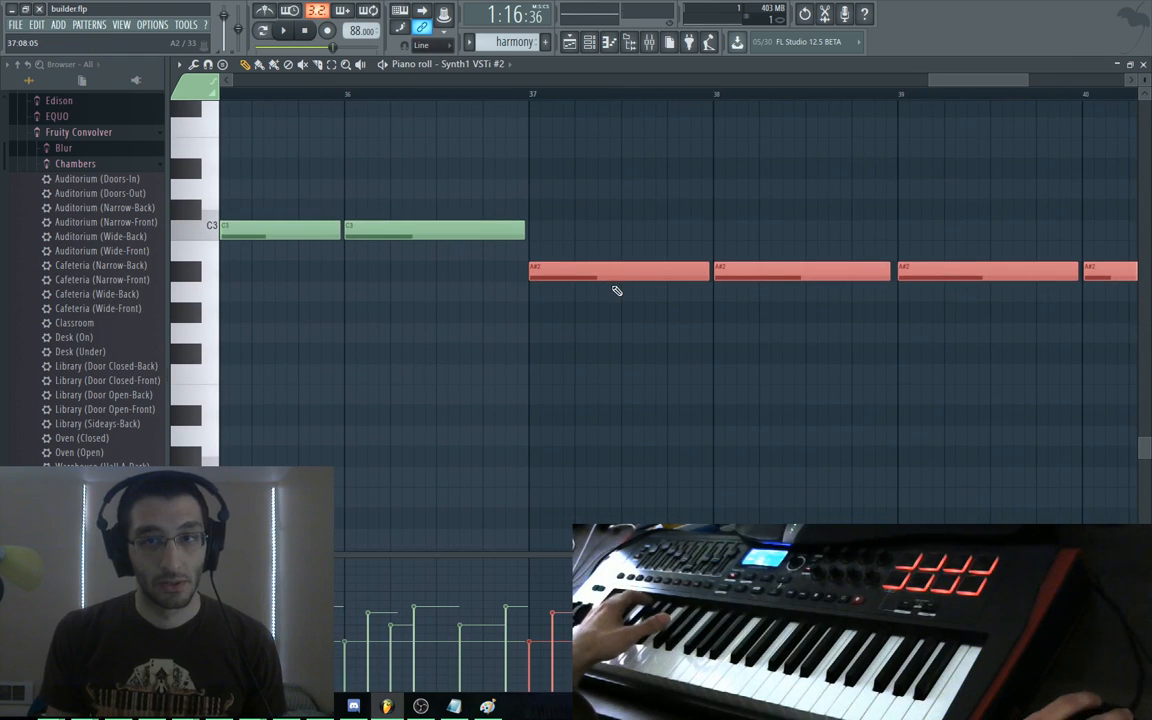
{"action": "left_click_drag", "start_coordinate": [617, 286], "coordinate": [613, 381]}
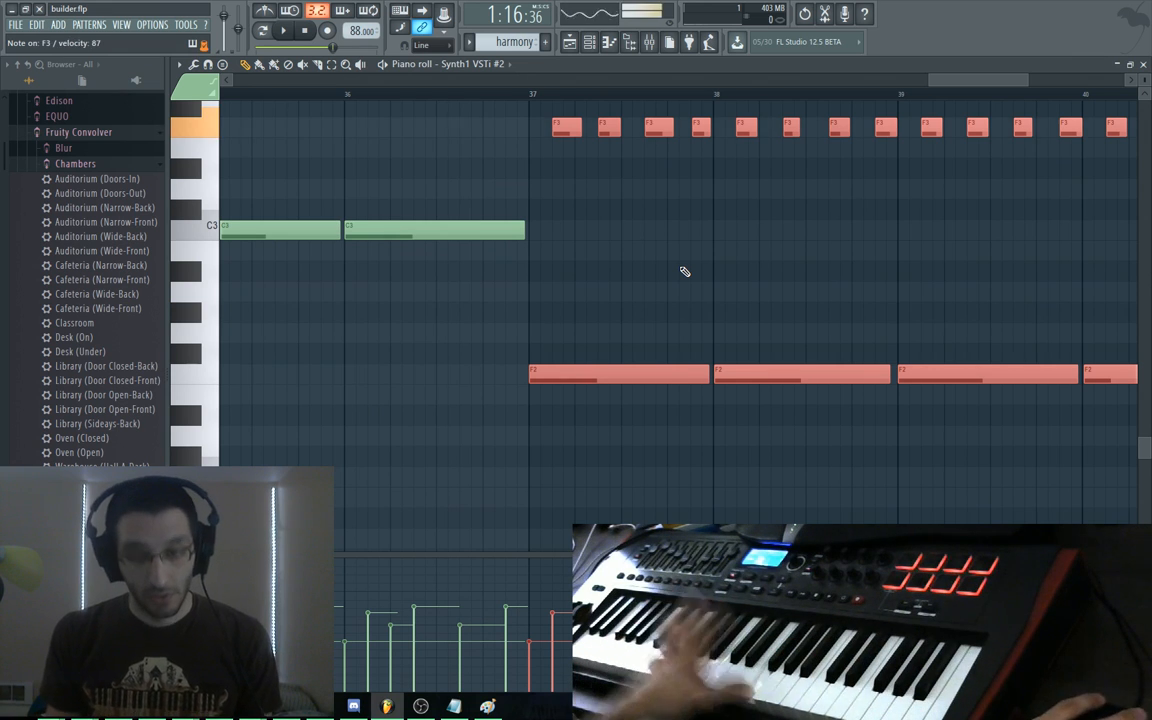
{"action": "left_click_drag", "start_coordinate": [705, 280], "coordinate": [506, 390]}
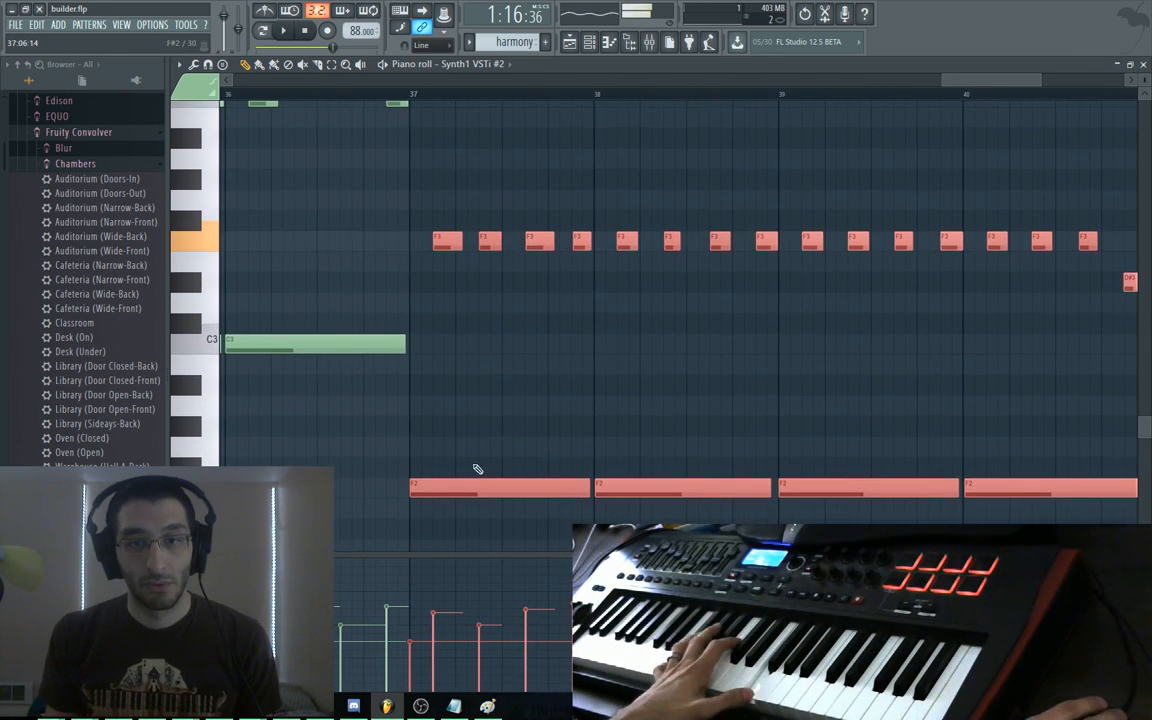
{"action": "left_click_drag", "start_coordinate": [473, 482], "coordinate": [468, 237]}
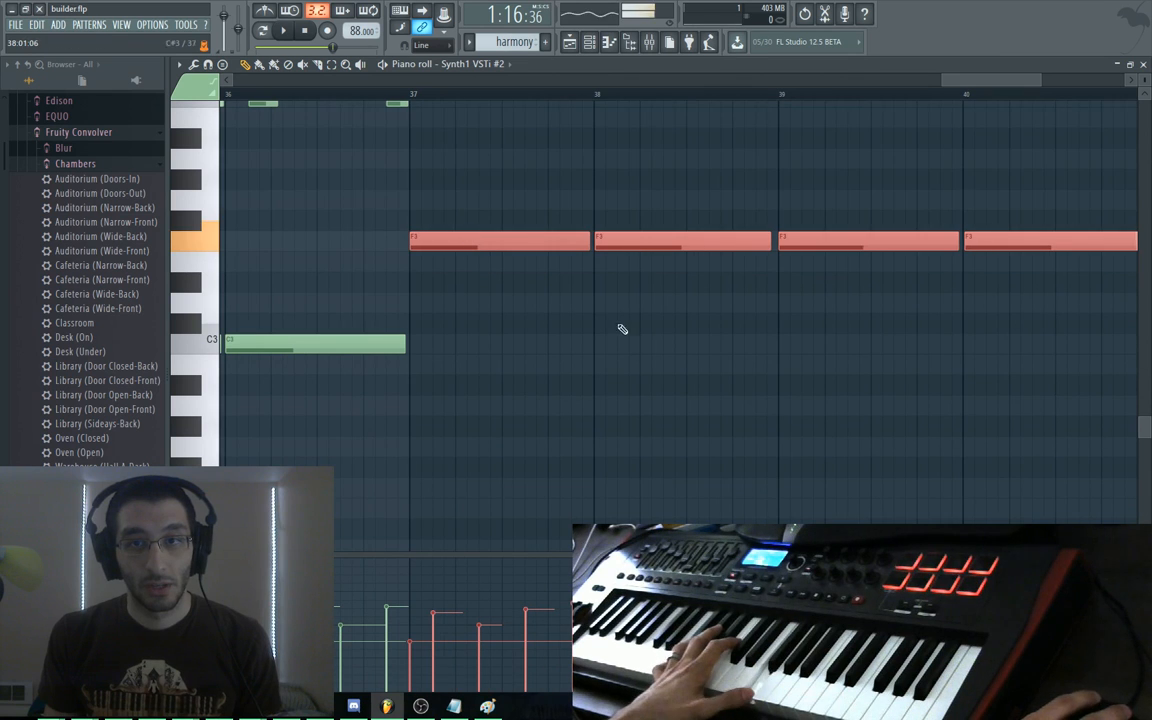
{"action": "mouse_move", "coordinate": [633, 373]}
{"action": "left_mouse_down"}
{"action": "mouse_move", "coordinate": [604, 379]}
{"action": "mouse_move", "coordinate": [560, 481]}
{"action": "mouse_move", "coordinate": [589, 460]}
{"action": "left_mouse_up"}
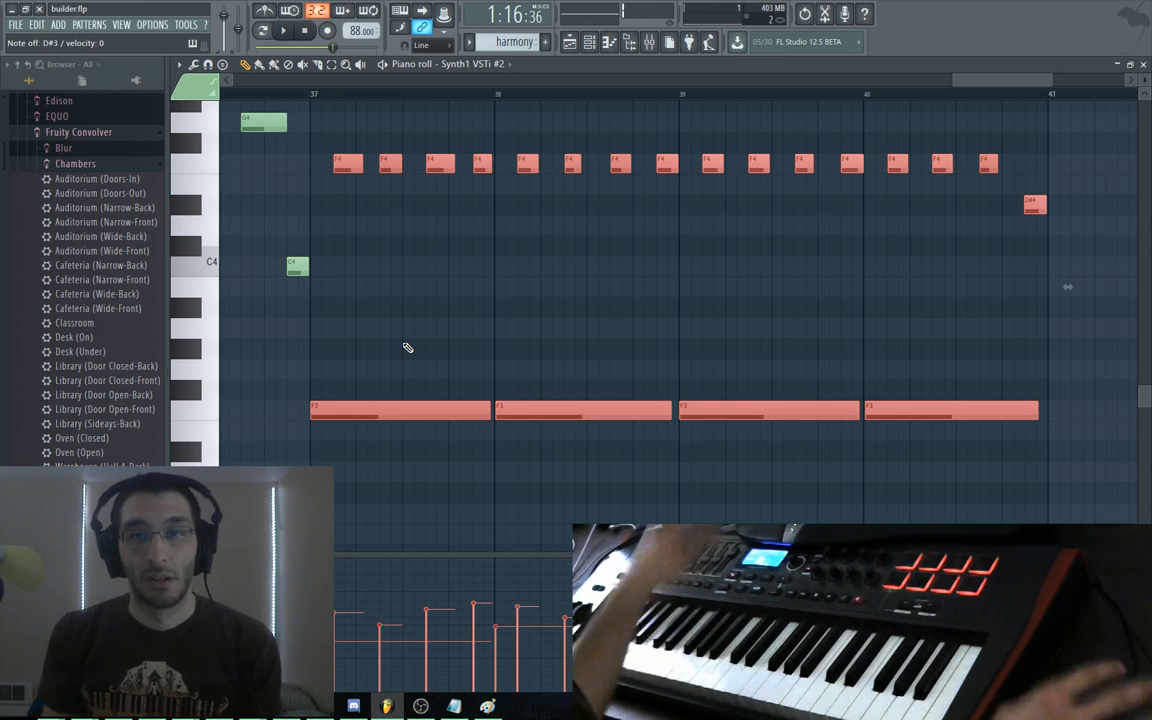
Select the bar 38 and bar 39 notes and lower bar 39's long note to A#2
{"action": "left_click_drag", "start_coordinate": [500, 134], "coordinate": [640, 457]}
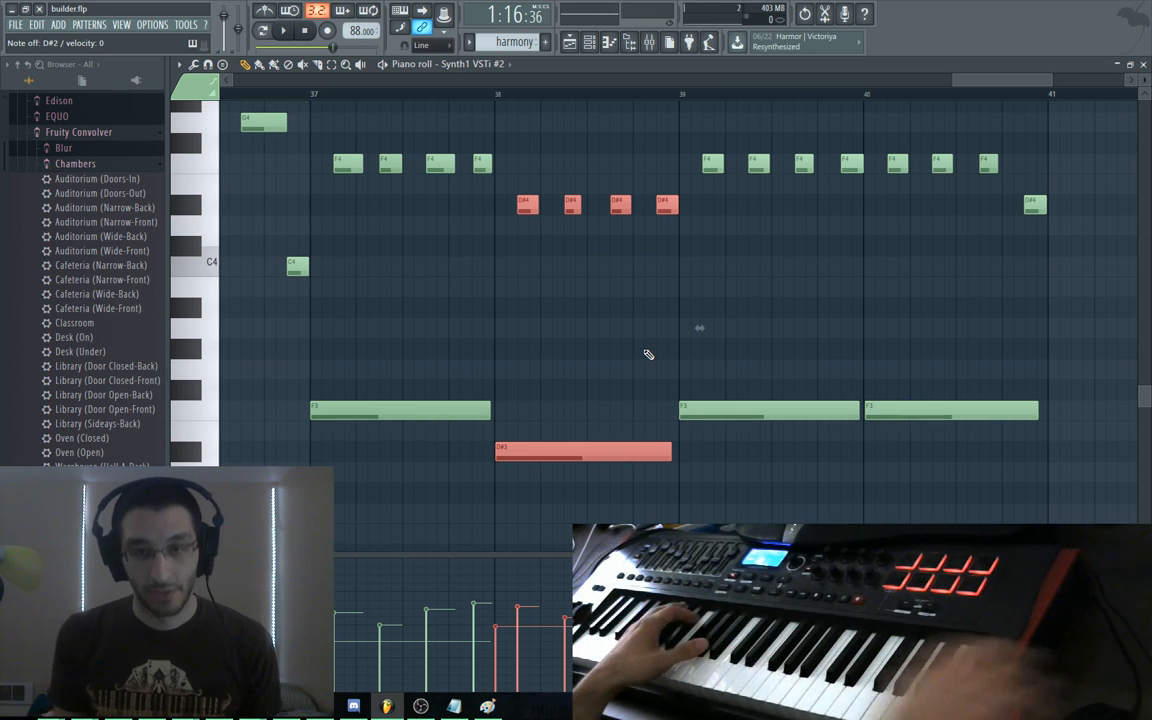
{"action": "left_click_drag", "start_coordinate": [689, 134], "coordinate": [779, 450]}
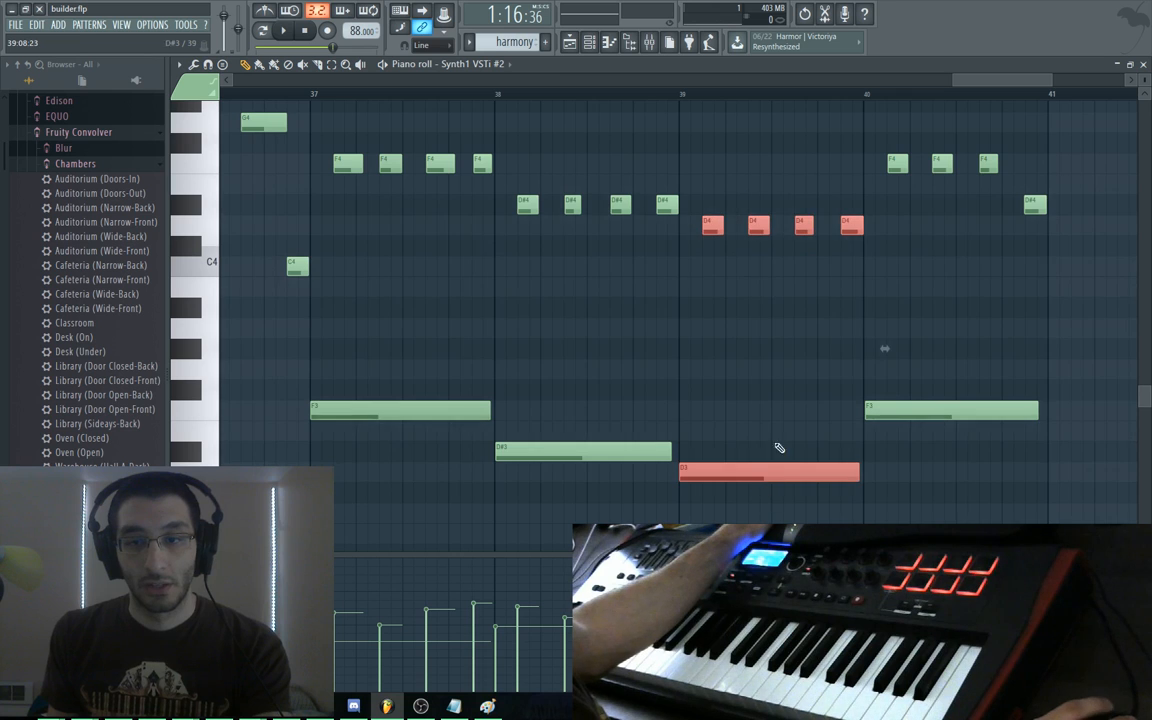
{"action": "scroll", "coordinate": [779, 450], "scroll_direction": "down", "scroll_amount": 3}
{"action": "left_click_drag", "start_coordinate": [743, 326], "coordinate": [740, 452]}
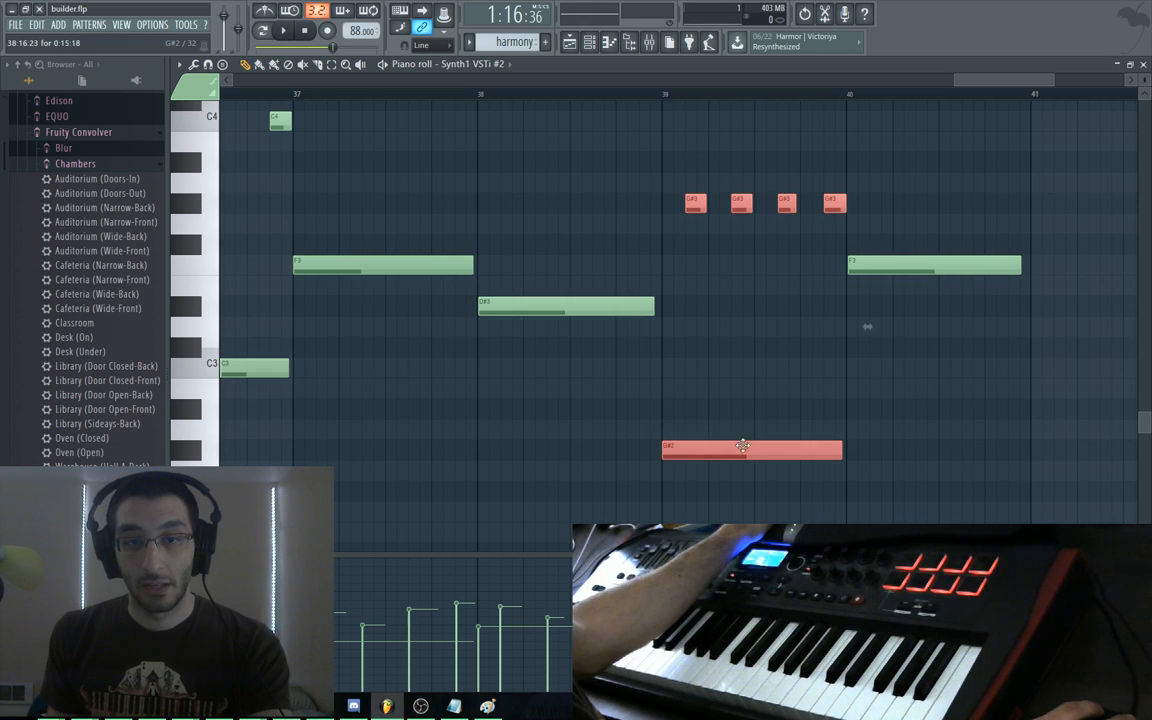
{"action": "scroll", "coordinate": [940, 370], "scroll_direction": "up", "scroll_amount": 3}
{"action": "scroll", "coordinate": [940, 370], "scroll_direction": "right", "scroll_amount": 3}
Add D#4 and F4 notes at bar 41, then drag the F4s and long F3 down seven semitones
{"action": "left_click", "coordinate": [797, 192]}
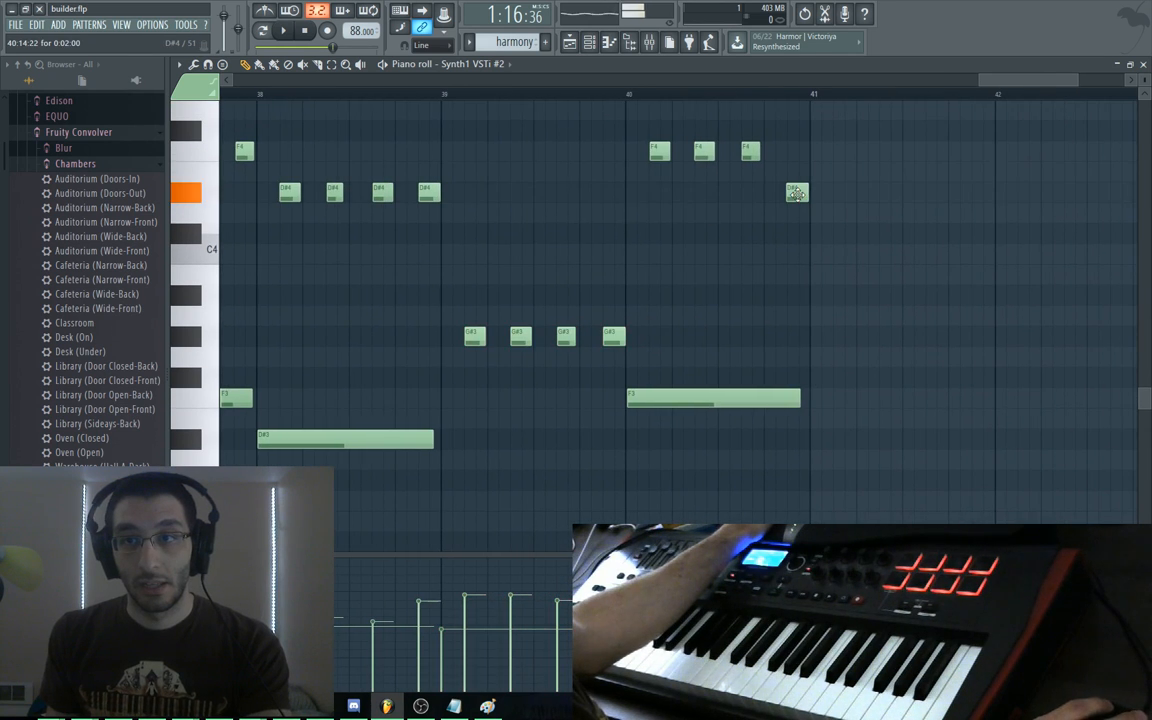
{"action": "left_click", "coordinate": [797, 150]}
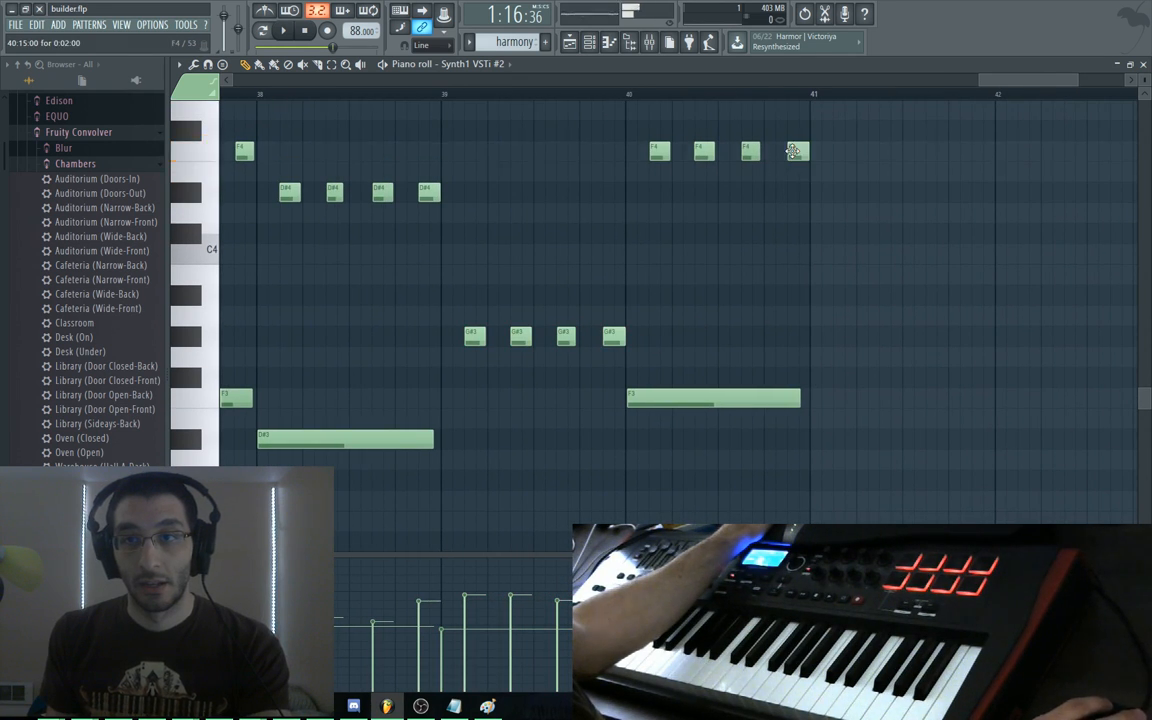
{"action": "left_click_drag", "start_coordinate": [848, 120], "coordinate": [668, 388]}
{"action": "scroll", "coordinate": [684, 311], "scroll_direction": "down", "scroll_amount": 5}
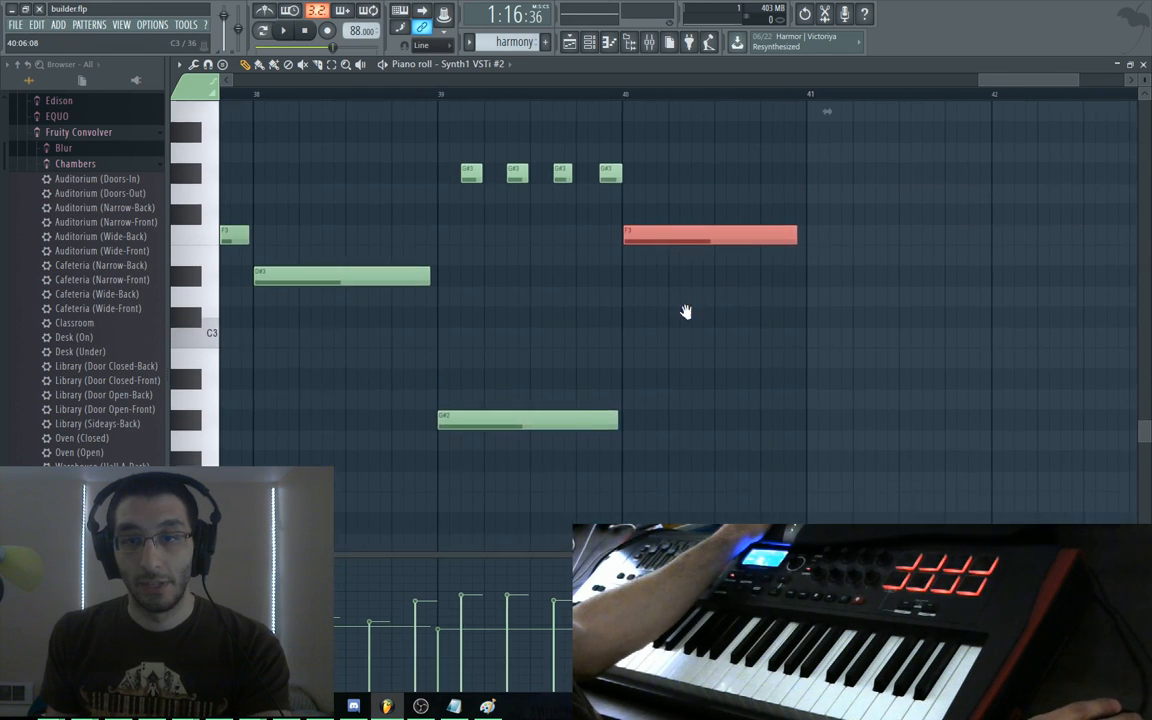
{"action": "left_click_drag", "start_coordinate": [697, 190], "coordinate": [700, 354]}
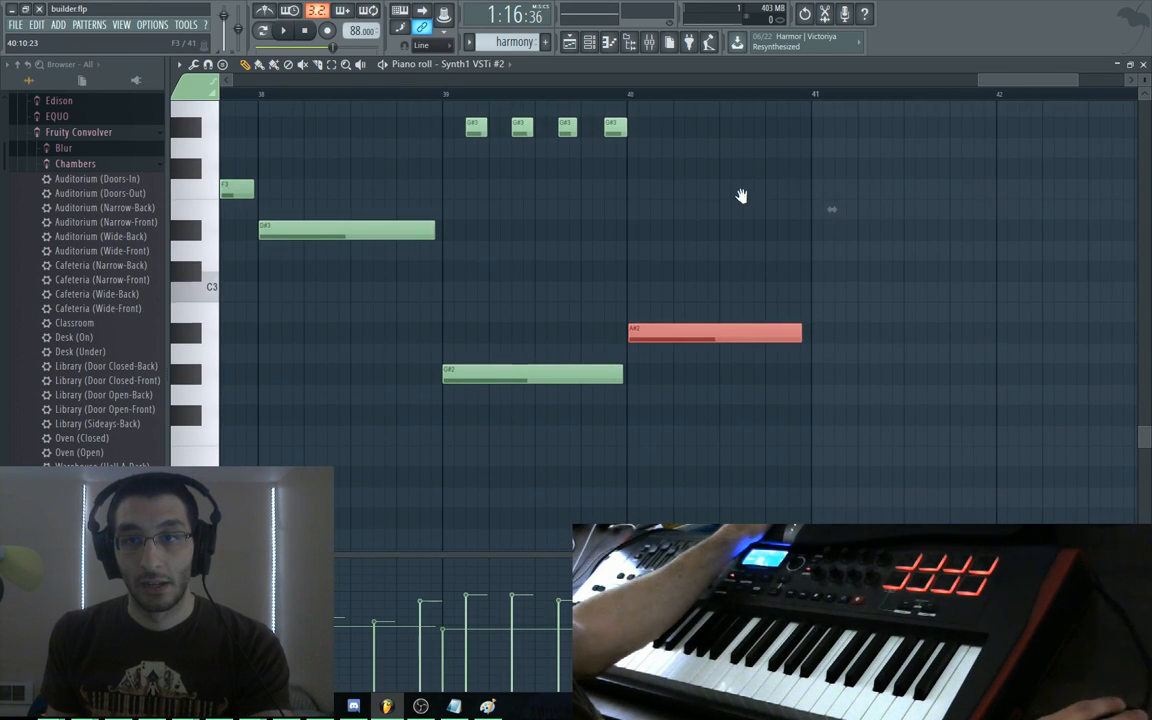
{"action": "scroll", "coordinate": [729, 389], "scroll_direction": "up", "scroll_amount": 6}
{"action": "scroll", "coordinate": [729, 389], "scroll_direction": "left", "scroll_amount": 2}
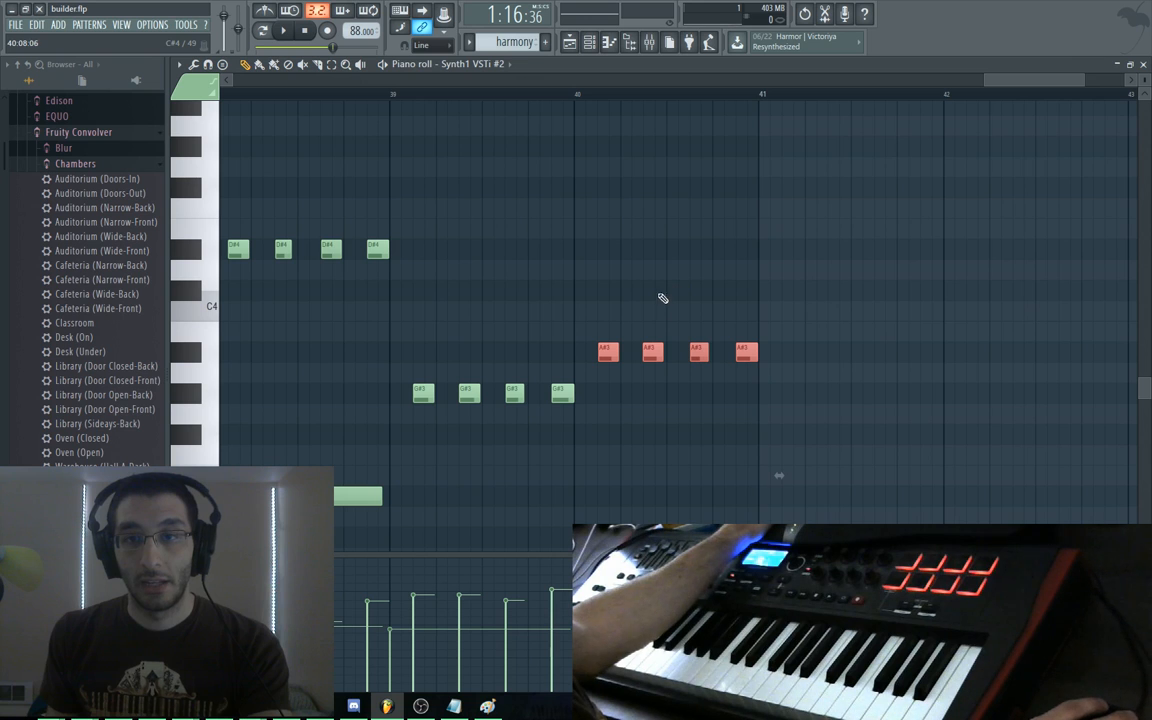
{"action": "key", "text": "F5"}
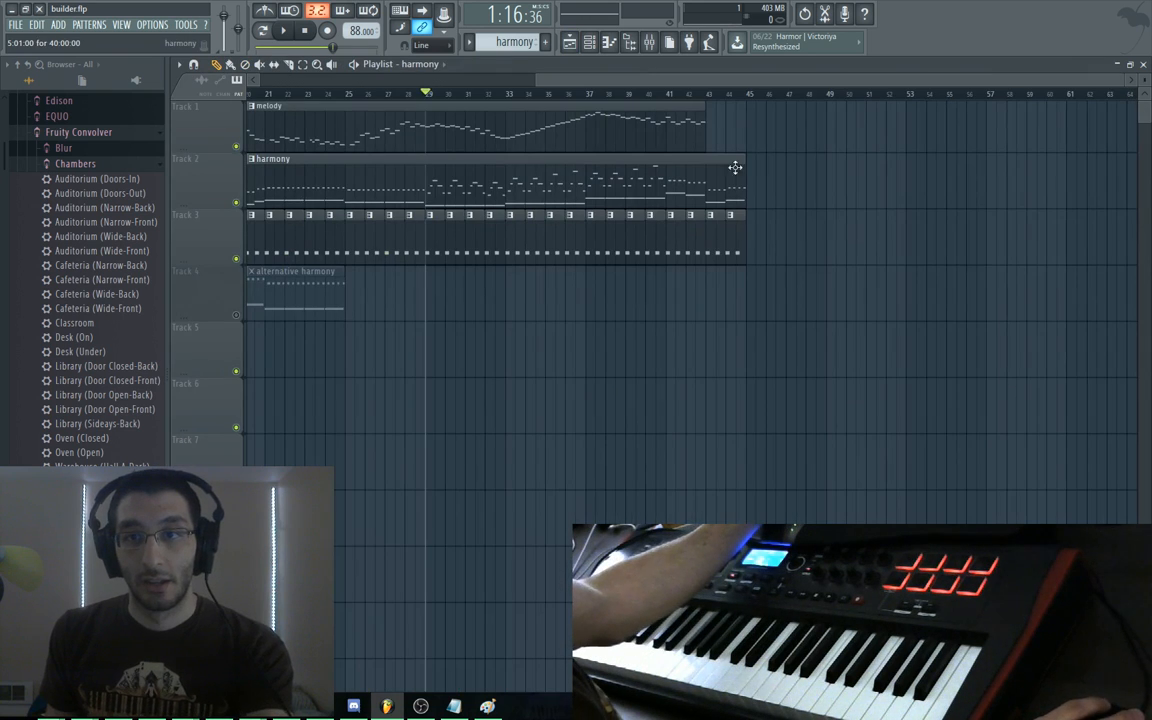
Open the melody clip, play its ending, and float the piano roll lower over the playlist
{"action": "double_click", "coordinate": [692, 132]}
{"action": "scroll", "coordinate": [815, 324], "scroll_direction": "left", "scroll_amount": 6}
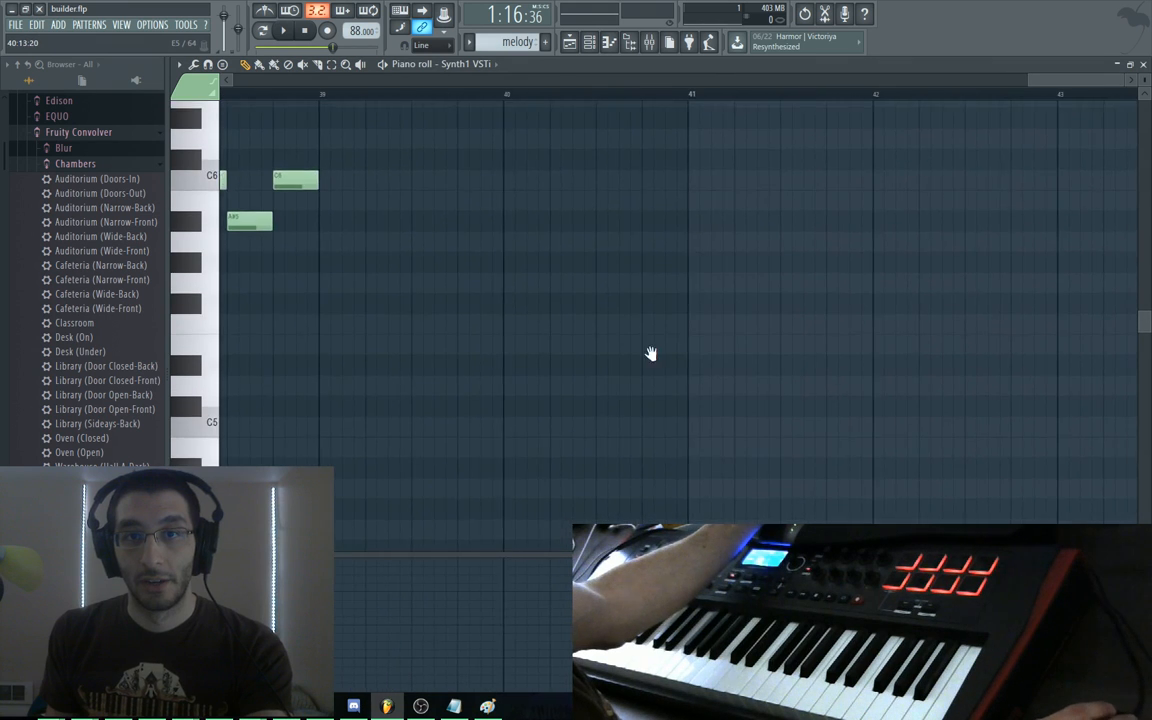
{"action": "left_click_drag", "start_coordinate": [621, 357], "coordinate": [695, 335]}
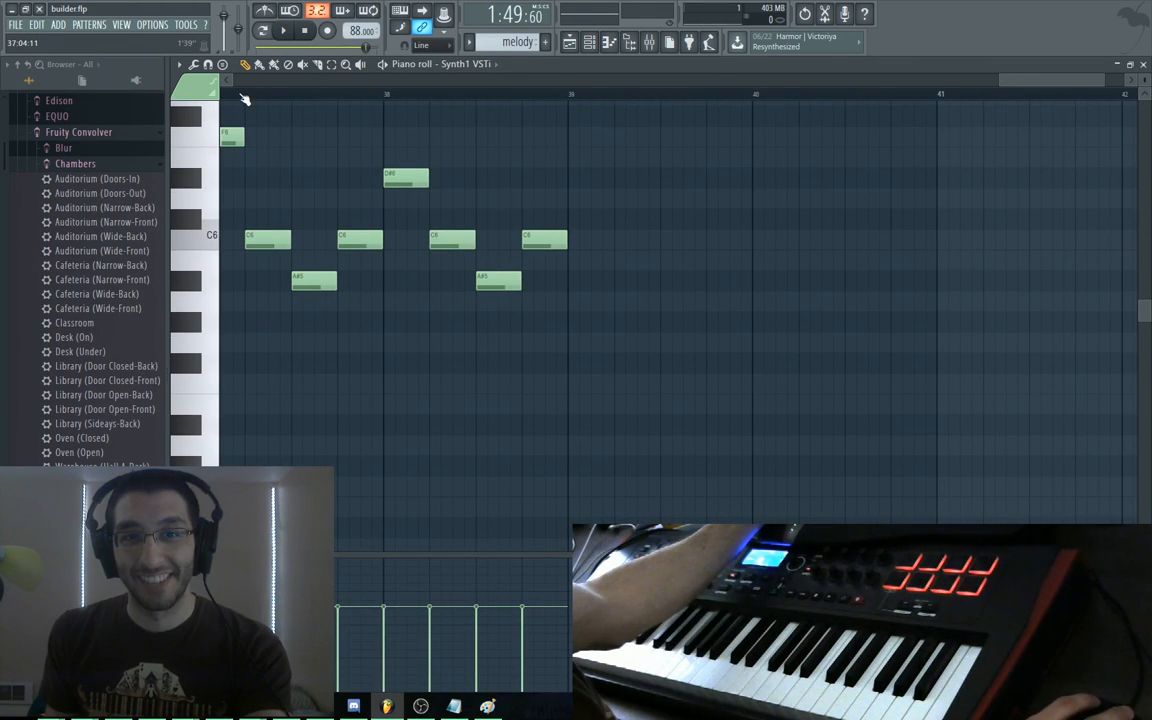
{"action": "key", "text": "space"}
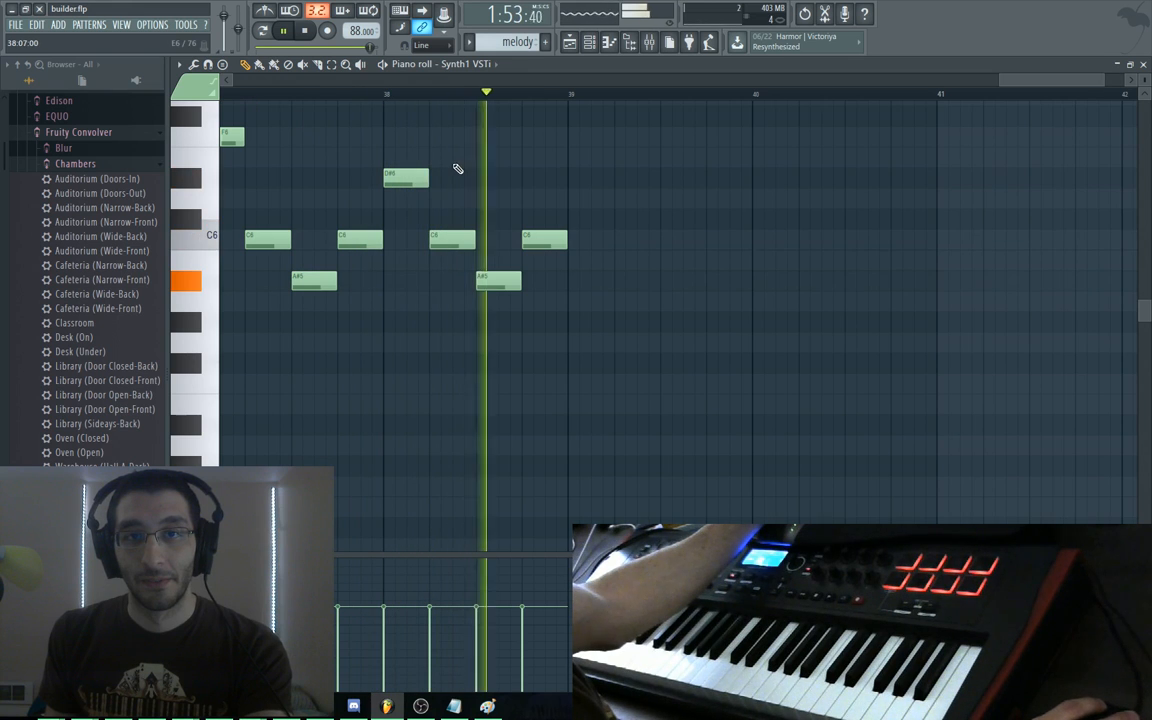
{"action": "key", "text": "space"}
{"action": "double_click", "coordinate": [660, 66]}
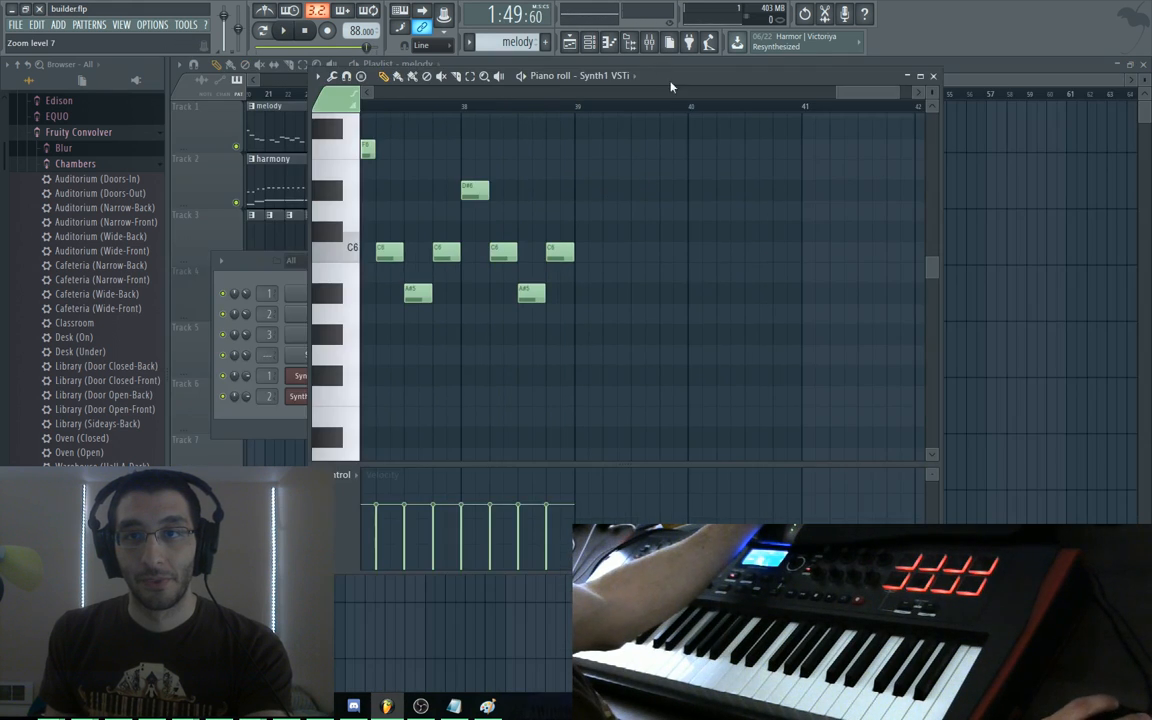
{"action": "left_click_drag", "start_coordinate": [671, 87], "coordinate": [603, 255]}
Try C#6 notes near bars 39–40, then undo and delete them
{"action": "left_click", "coordinate": [555, 399]}
{"action": "left_click", "coordinate": [640, 399]}
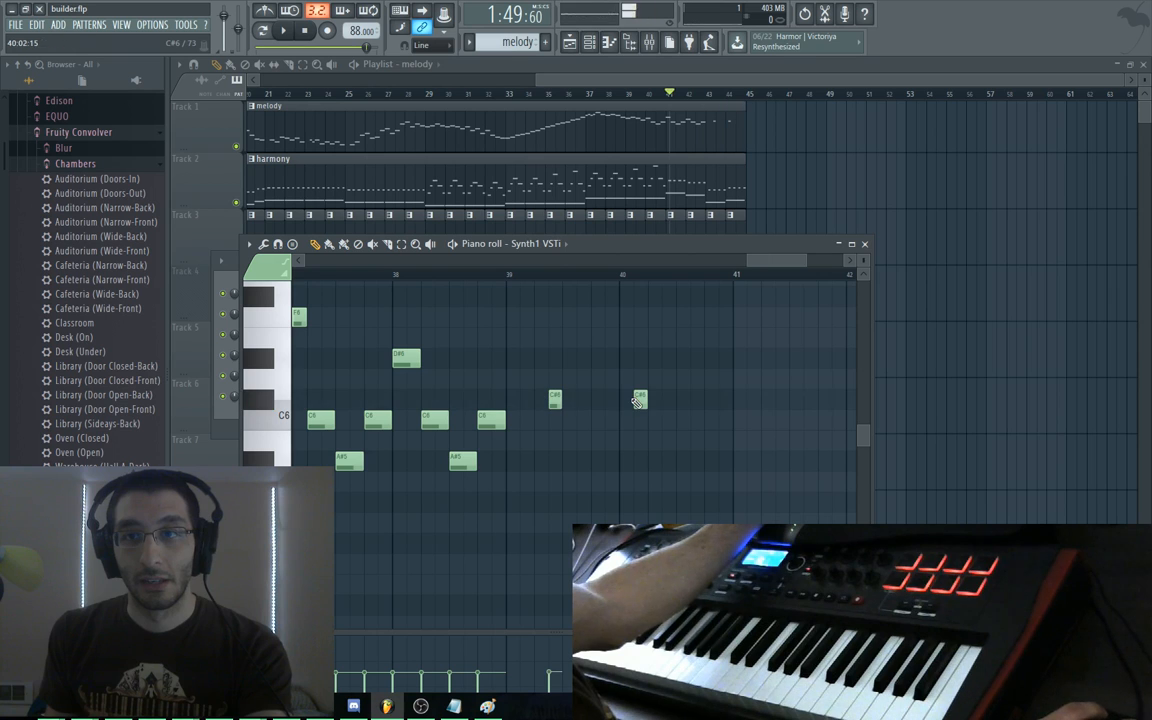
{"action": "left_click", "coordinate": [779, 397]}
{"action": "key", "text": "ctrl+alt+z"}
{"action": "key", "text": "ctrl+alt+z"}
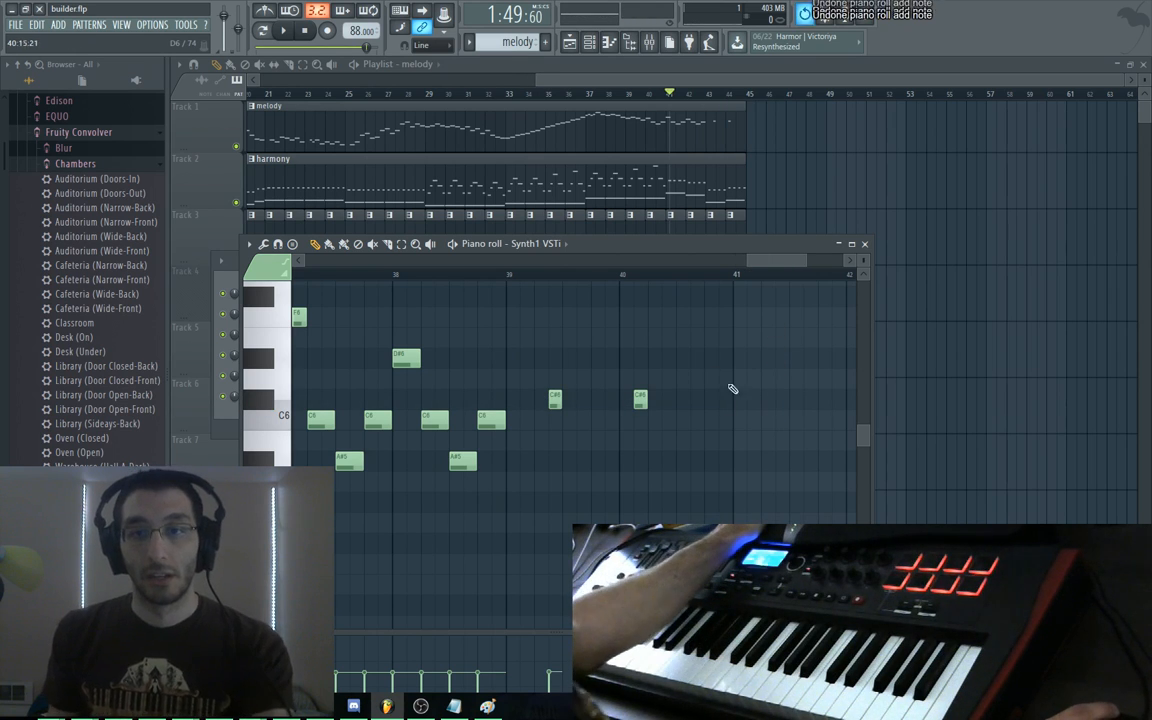
{"action": "right_click", "coordinate": [641, 400]}
{"action": "right_click", "coordinate": [557, 401]}
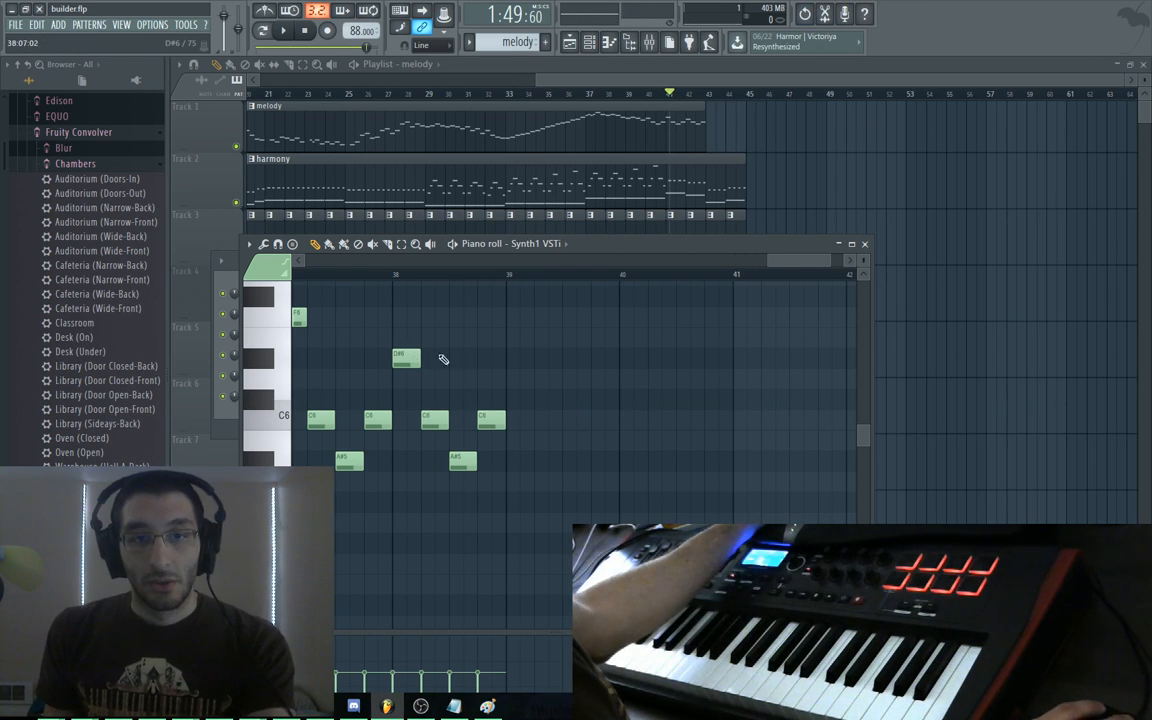
Add a G6 at bar 39, an F6 at bar 40, extra C6 repeats and a closing G#5
{"action": "scroll", "coordinate": [500, 400], "scroll_direction": "up", "scroll_amount": 3}
{"action": "left_click", "coordinate": [511, 354]}
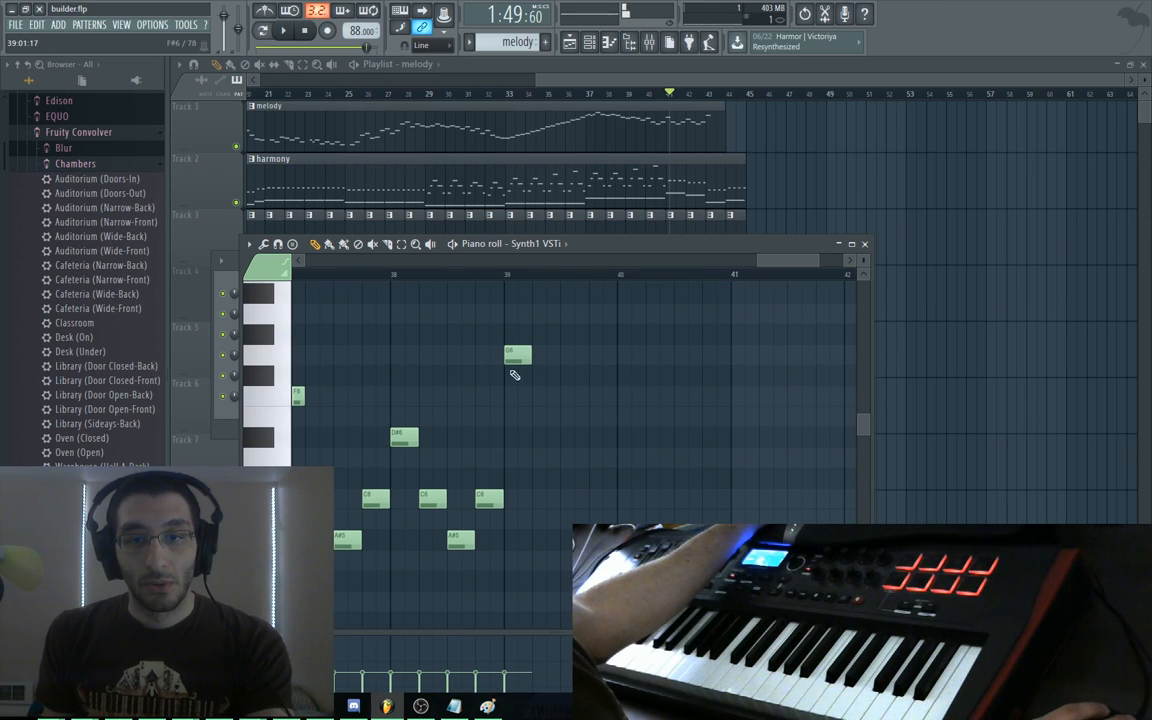
{"action": "left_click", "coordinate": [545, 498]}
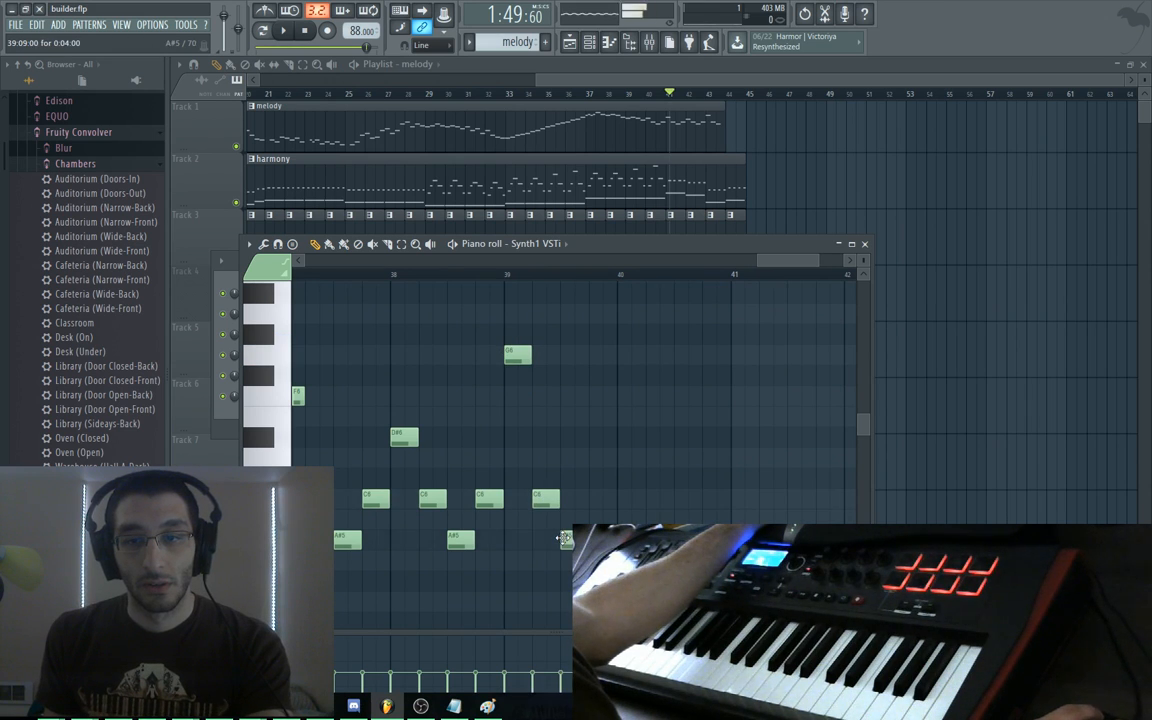
{"action": "left_click", "coordinate": [601, 498]}
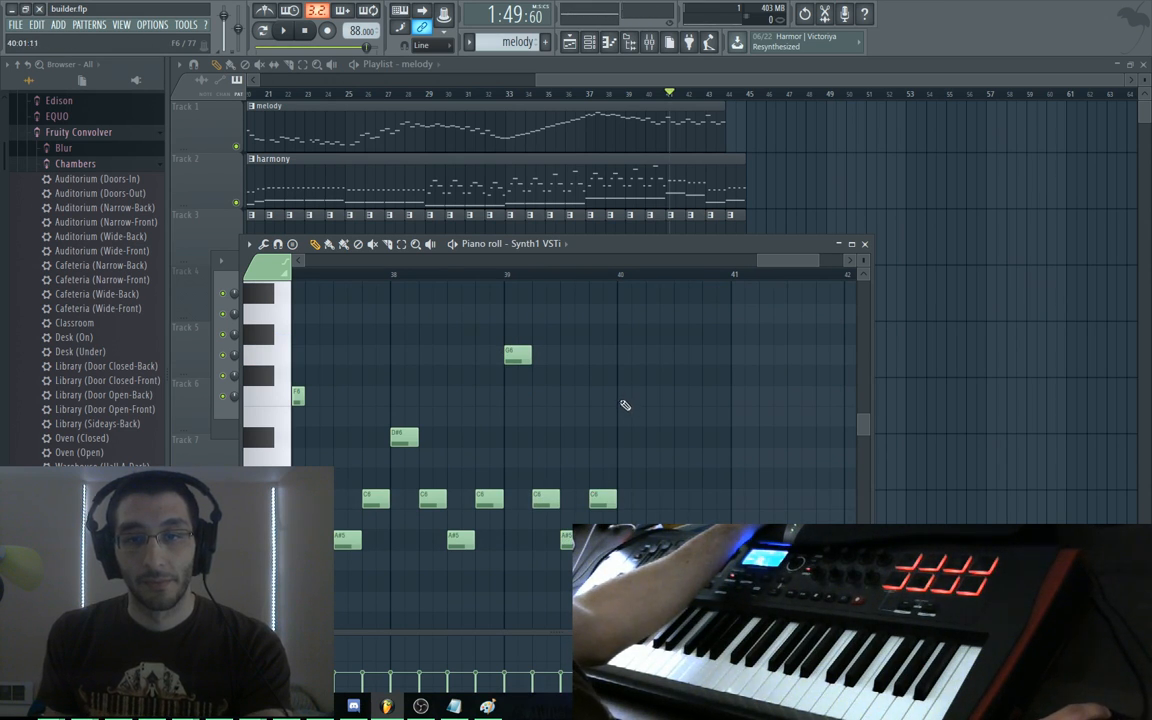
{"action": "left_click", "coordinate": [622, 396]}
{"action": "left_click", "coordinate": [652, 498]}
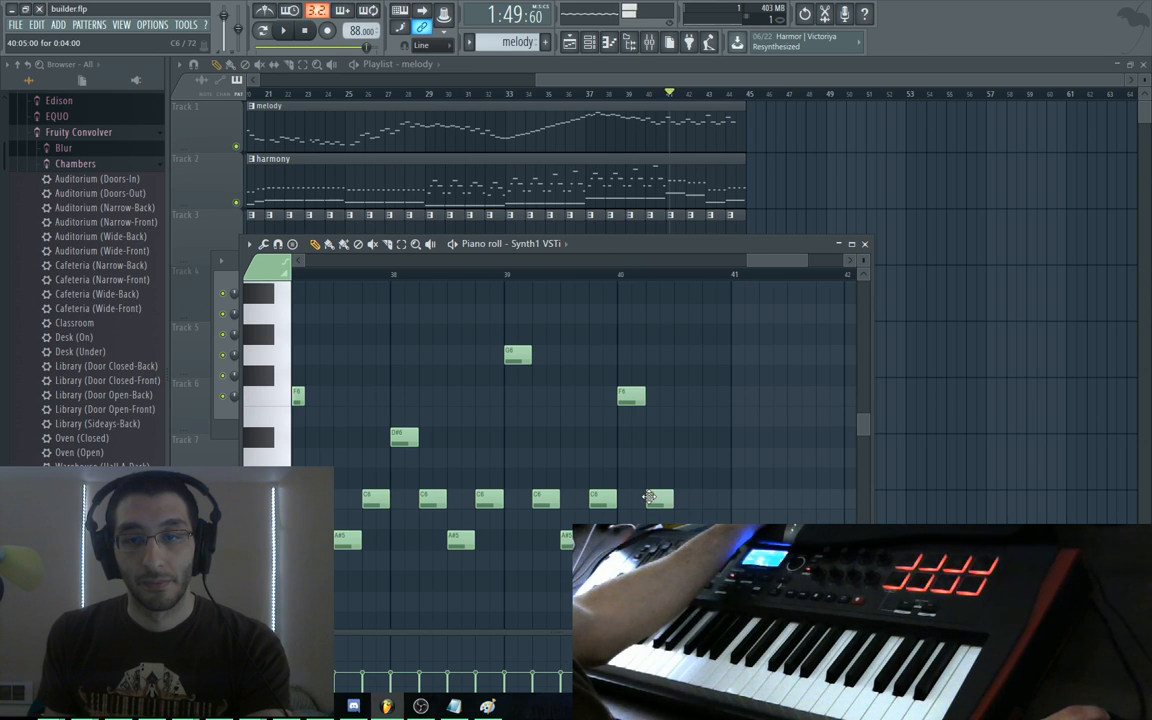
{"action": "left_click_drag", "start_coordinate": [777, 553], "coordinate": [751, 442]}
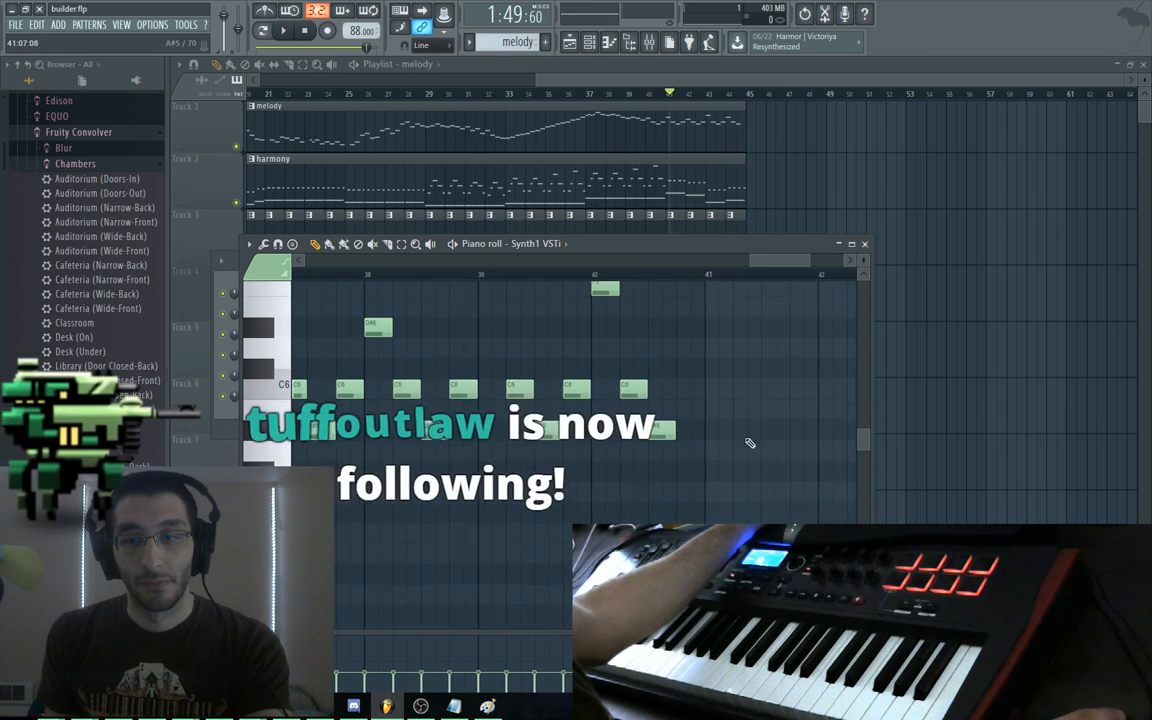
{"action": "left_click", "coordinate": [677, 468]}
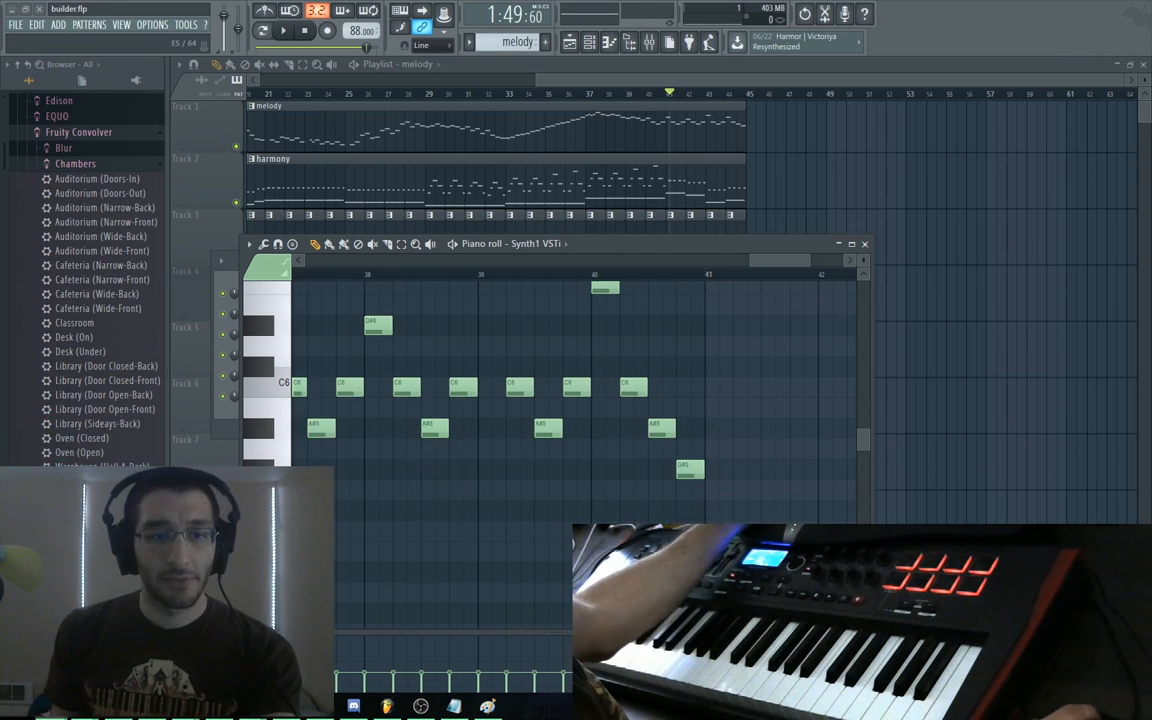
Check the Sewing Machine bot blueprint in the Bot Land browser, then return to FL Studio
{"action": "key", "text": "alt+Tab"}
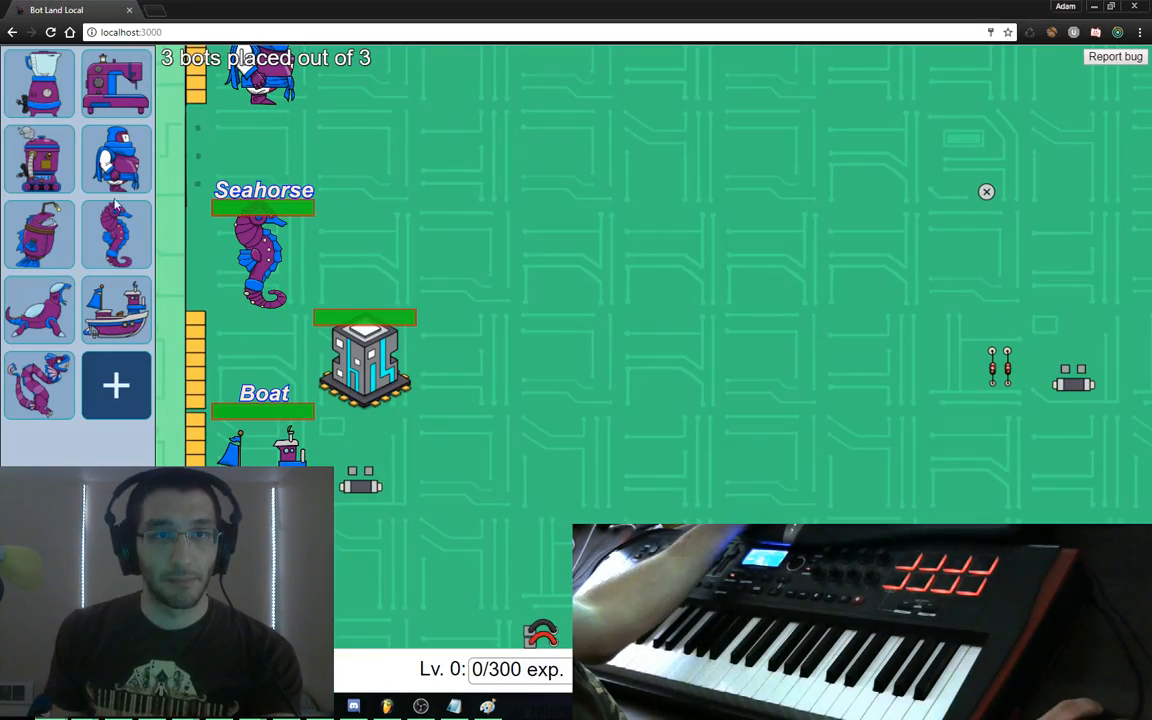
{"action": "left_click", "coordinate": [101, 110]}
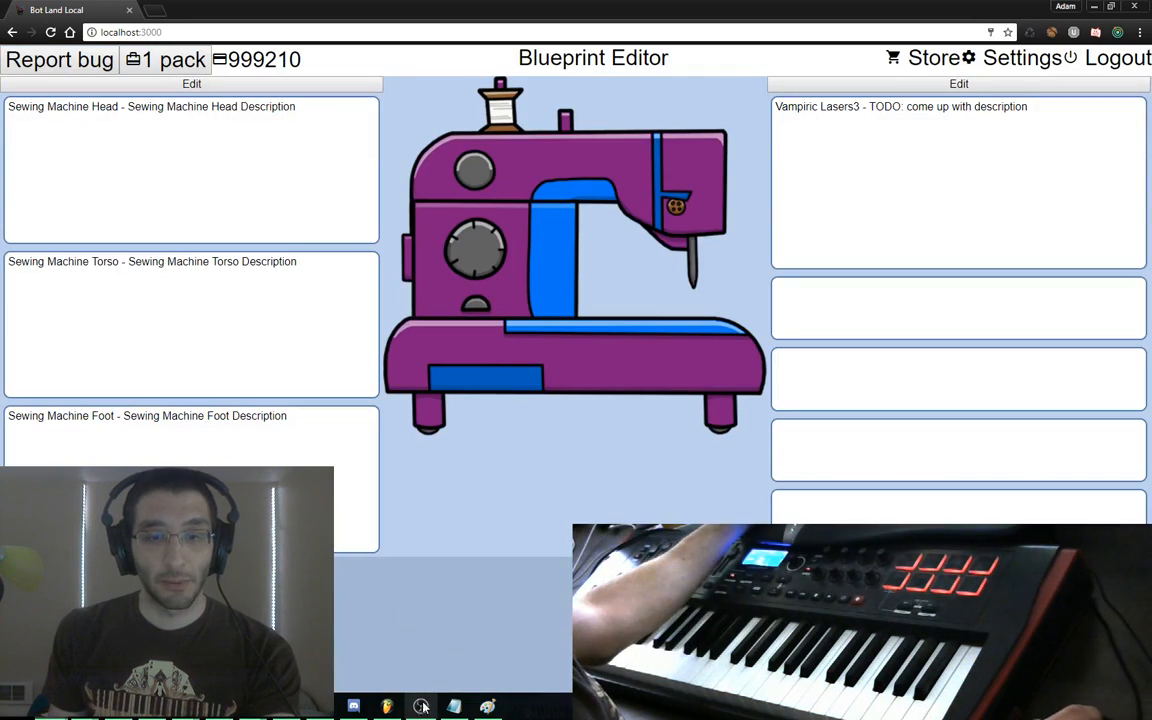
{"action": "left_click", "coordinate": [421, 706]}
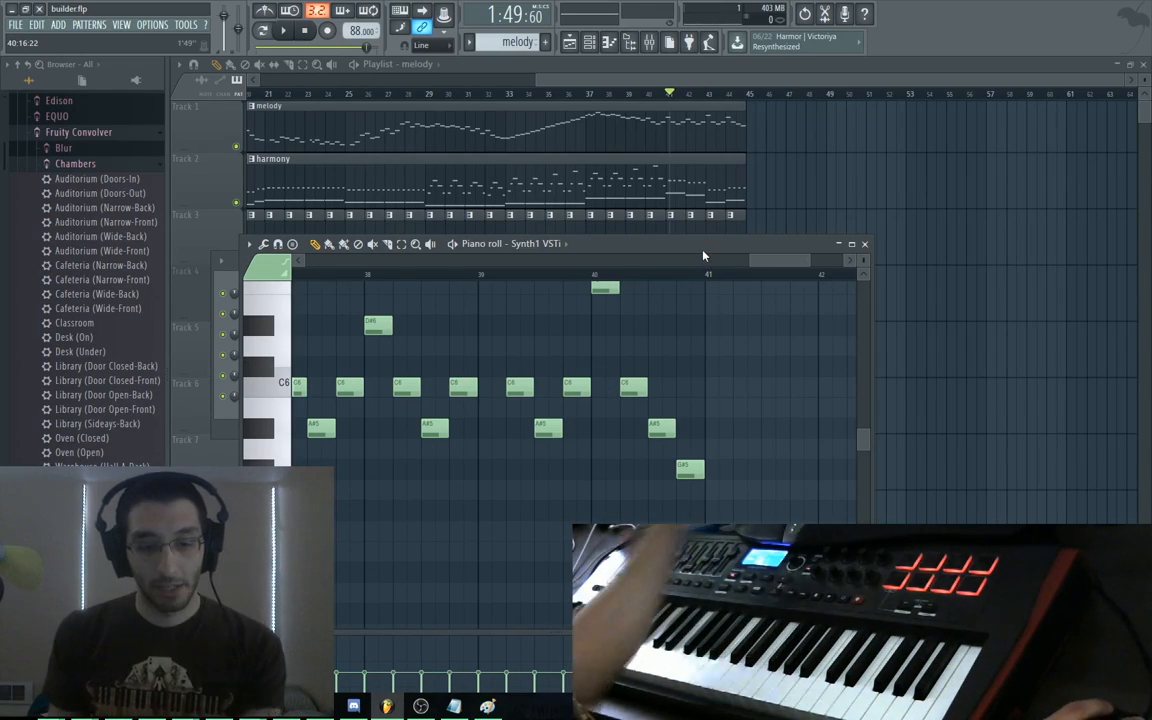
Play the song to hear the new ending, return to bar 1, and make harmony the current pattern
{"action": "left_click_drag", "start_coordinate": [703, 252], "coordinate": [740, 228]}
{"action": "scroll", "coordinate": [560, 312], "scroll_direction": "up", "scroll_amount": 3}
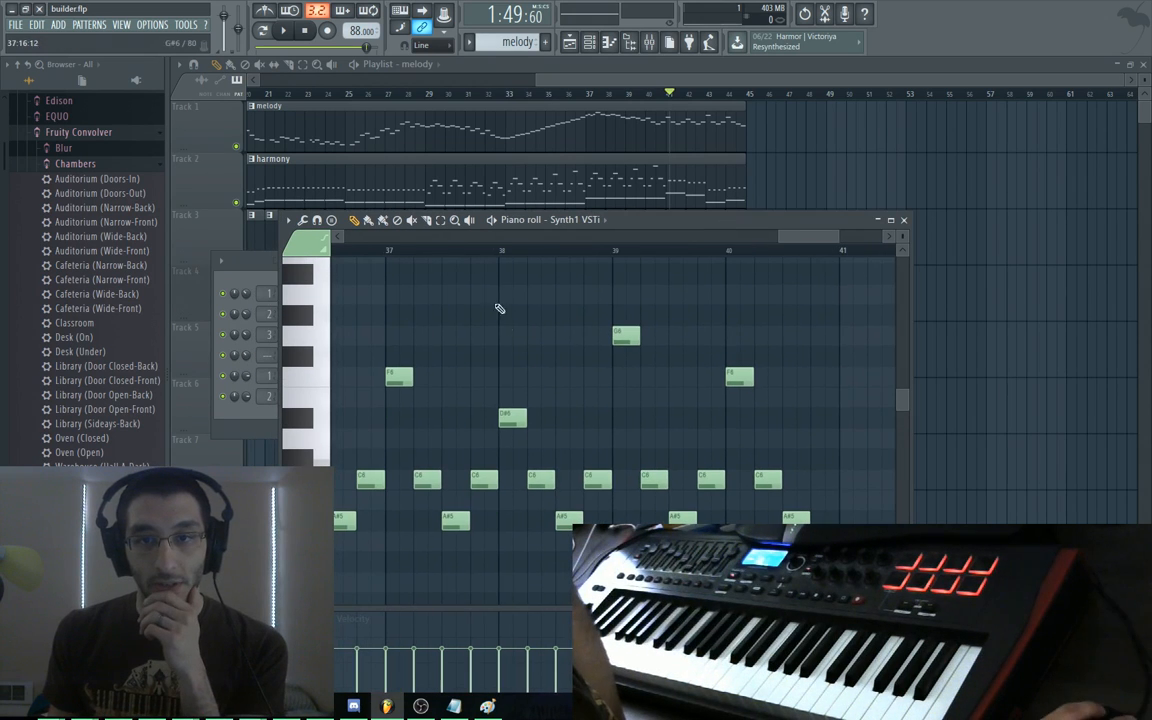
{"action": "key", "text": "space"}
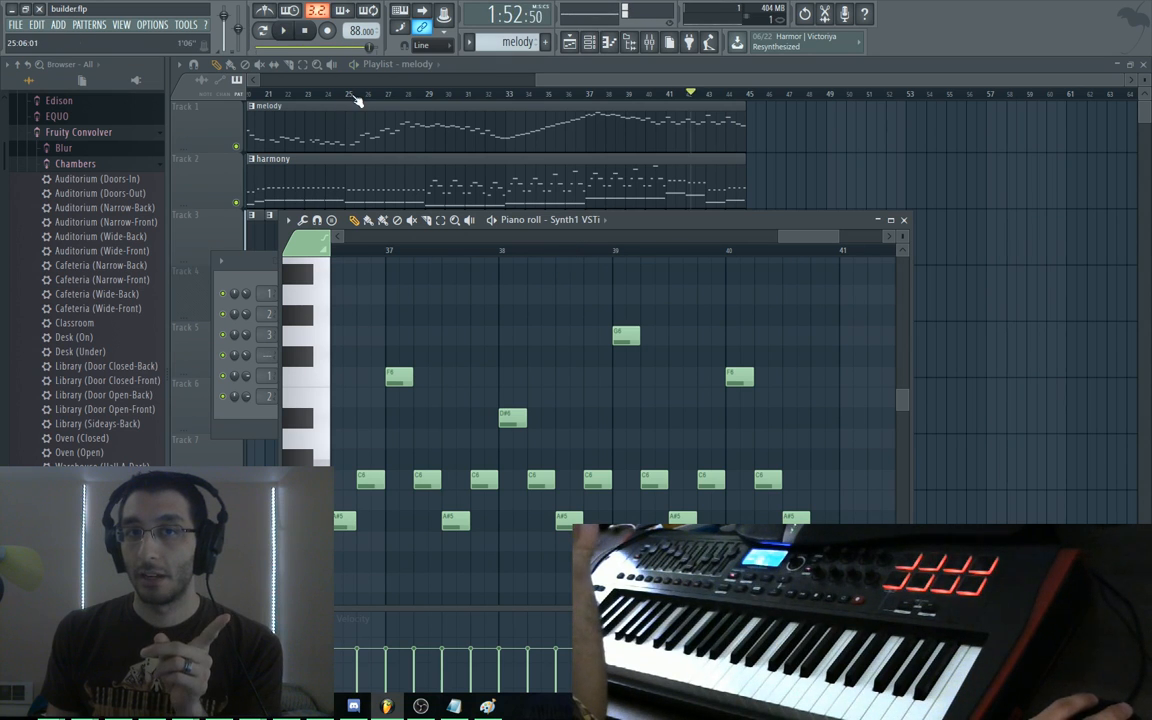
{"action": "left_click_drag", "start_coordinate": [353, 96], "coordinate": [168, 92]}
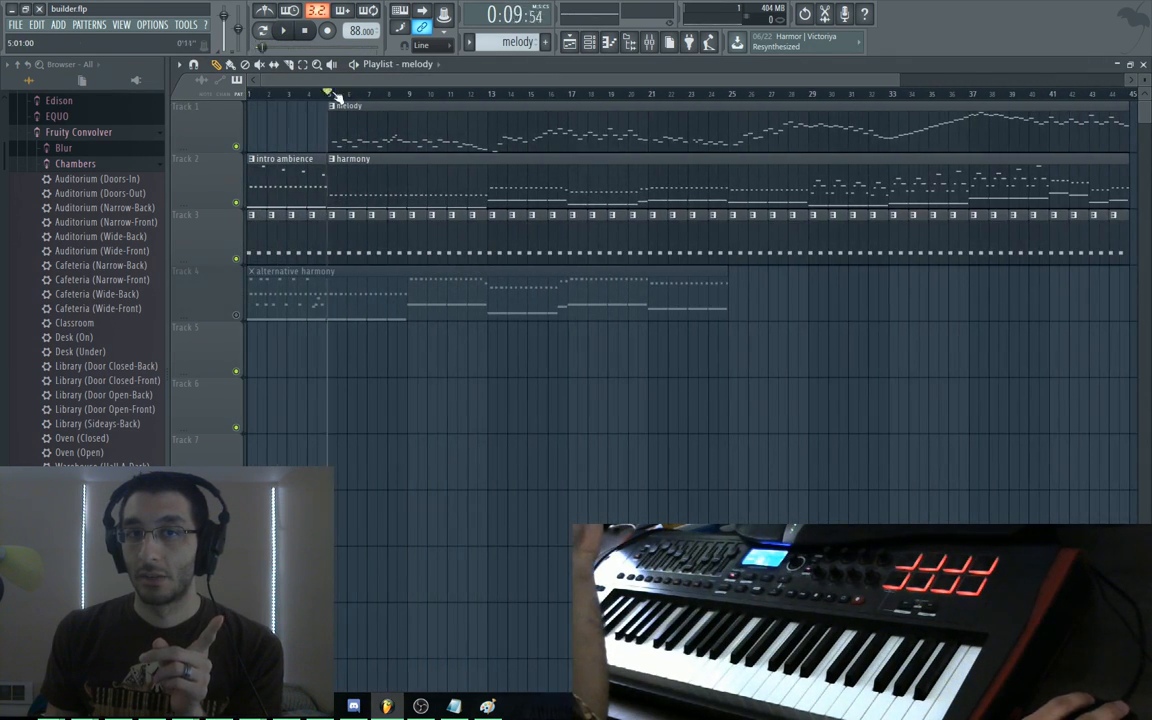
{"action": "left_click", "coordinate": [397, 163]}
{"action": "scroll", "coordinate": [686, 316], "scroll_direction": "right", "scroll_amount": 10}
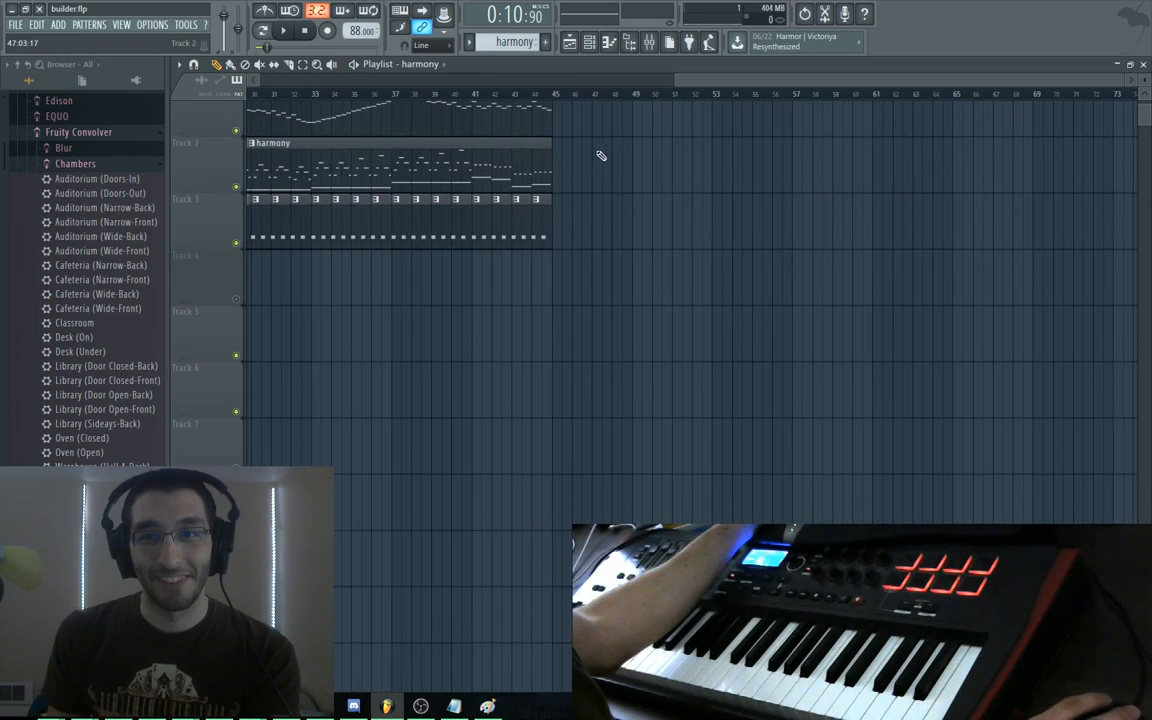
Paint harmony and melody clips at bar 45, make drums the current pattern, and start playback
{"action": "scroll", "coordinate": [601, 156], "scroll_direction": "up", "scroll_amount": 1}
{"action": "left_click", "coordinate": [522, 170]}
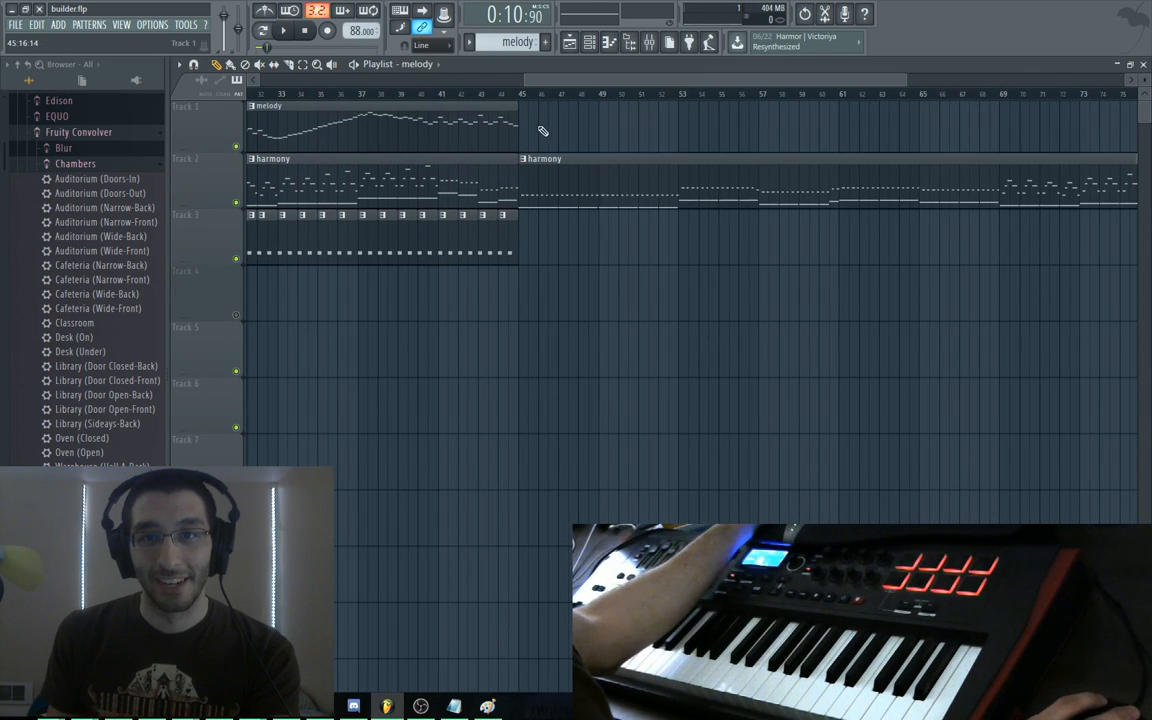
{"action": "left_click", "coordinate": [541, 130]}
{"action": "right_click", "coordinate": [504, 220]}
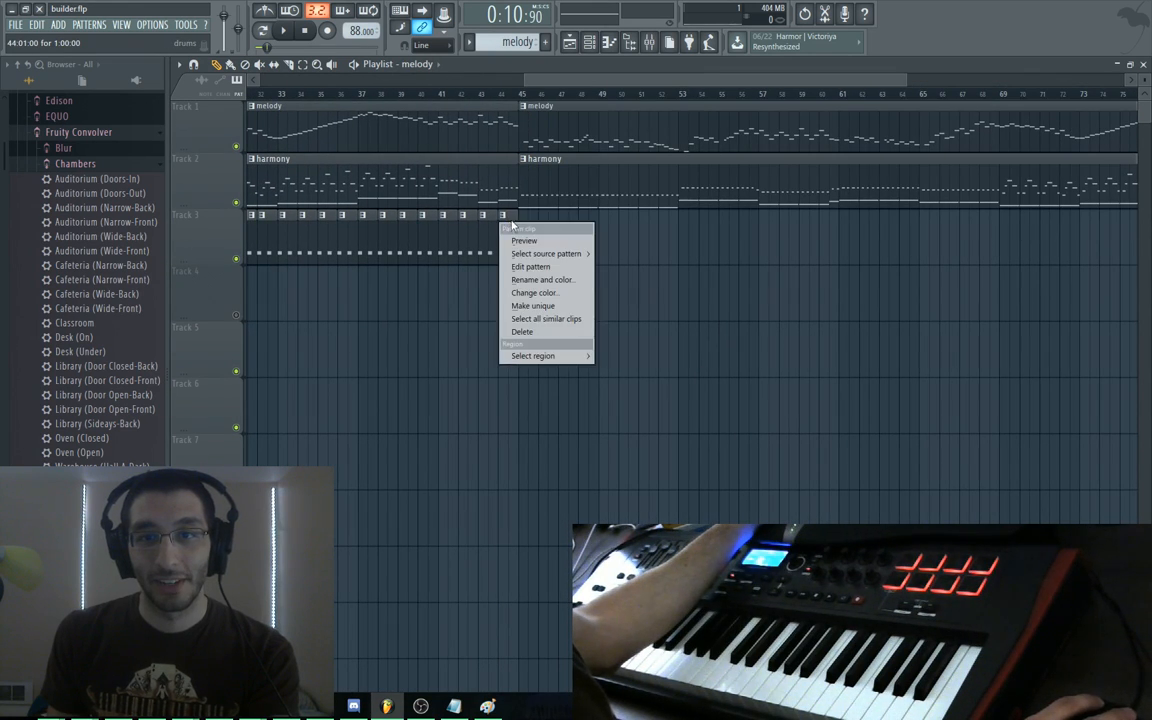
{"action": "left_click", "coordinate": [511, 215]}
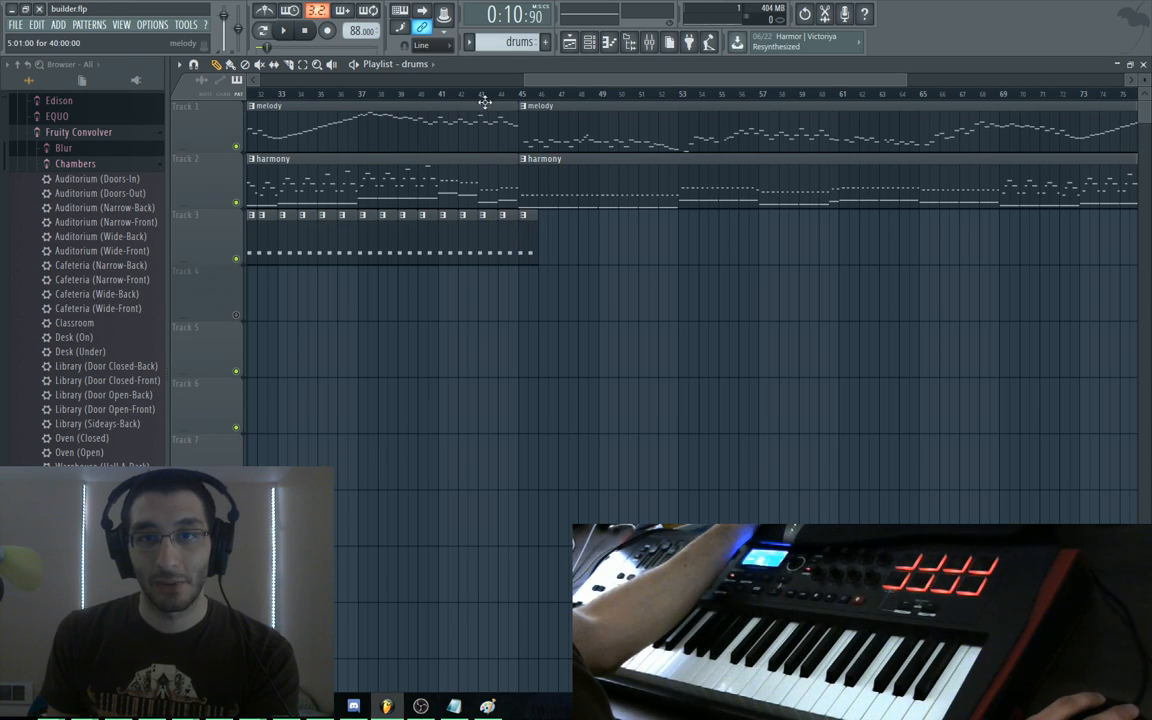
{"action": "key", "text": "space"}
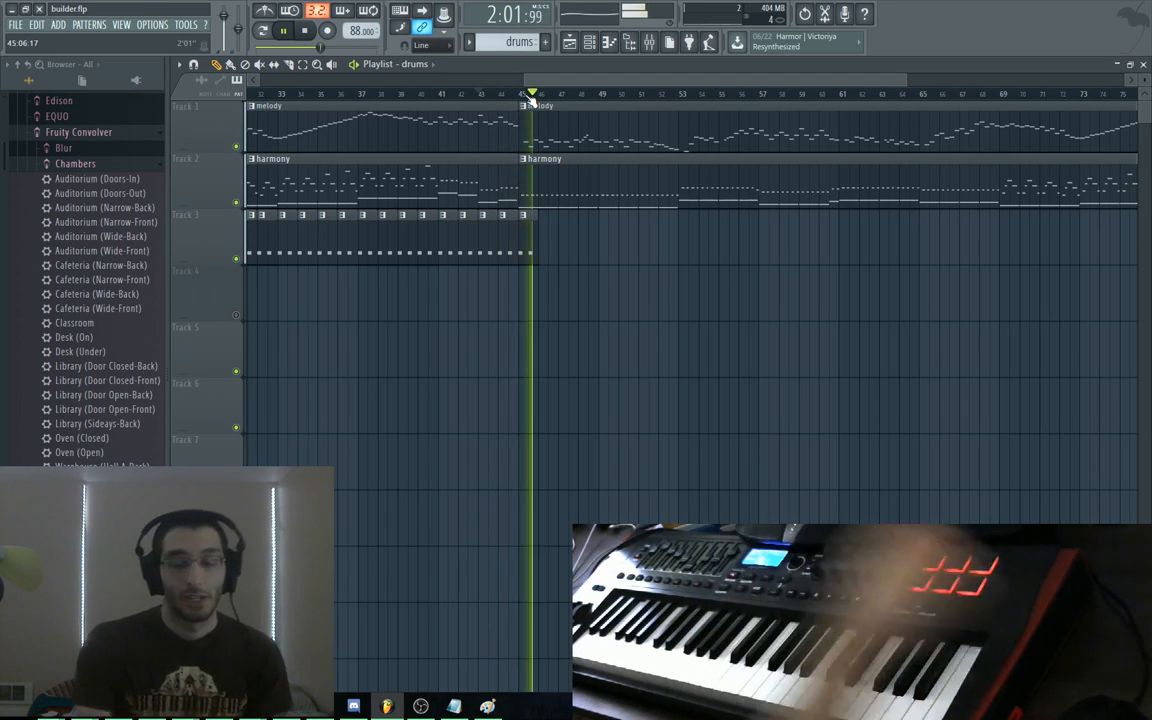
Stop the song and drag the playhead along the ruler back to bar 1
{"action": "key", "text": "space"}
{"action": "scroll", "coordinate": [605, 320], "scroll_direction": "left", "scroll_amount": 1}
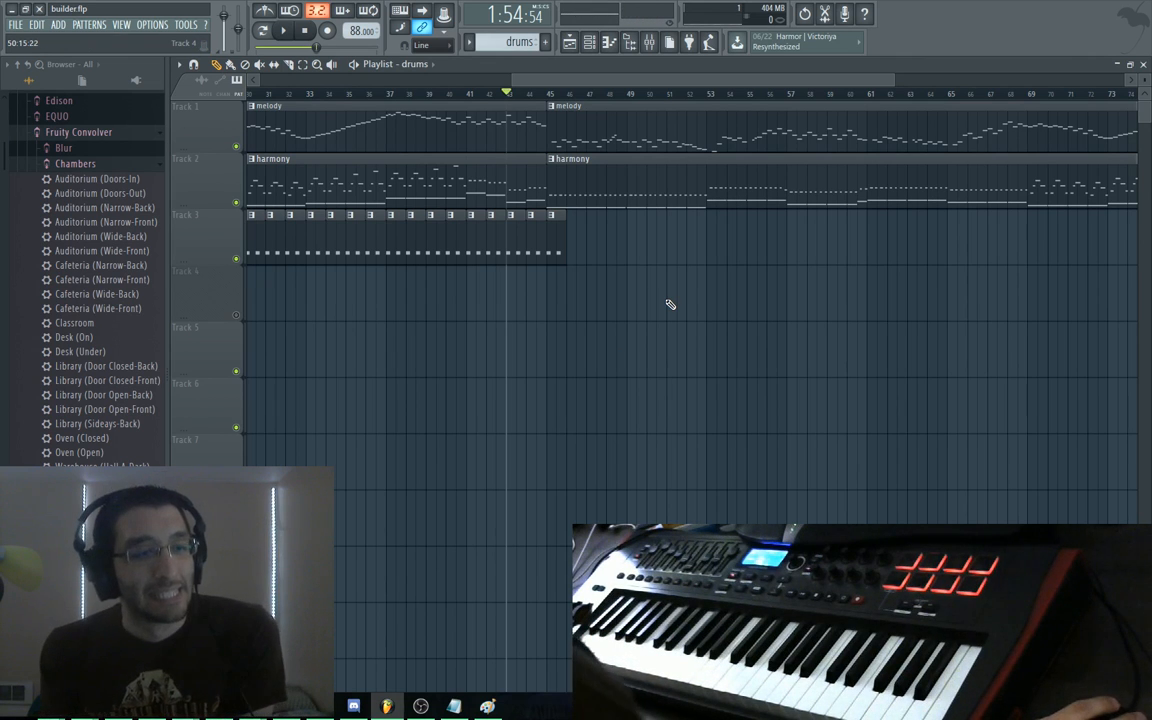
{"action": "left_click_drag", "start_coordinate": [507, 92], "coordinate": [66, 103]}
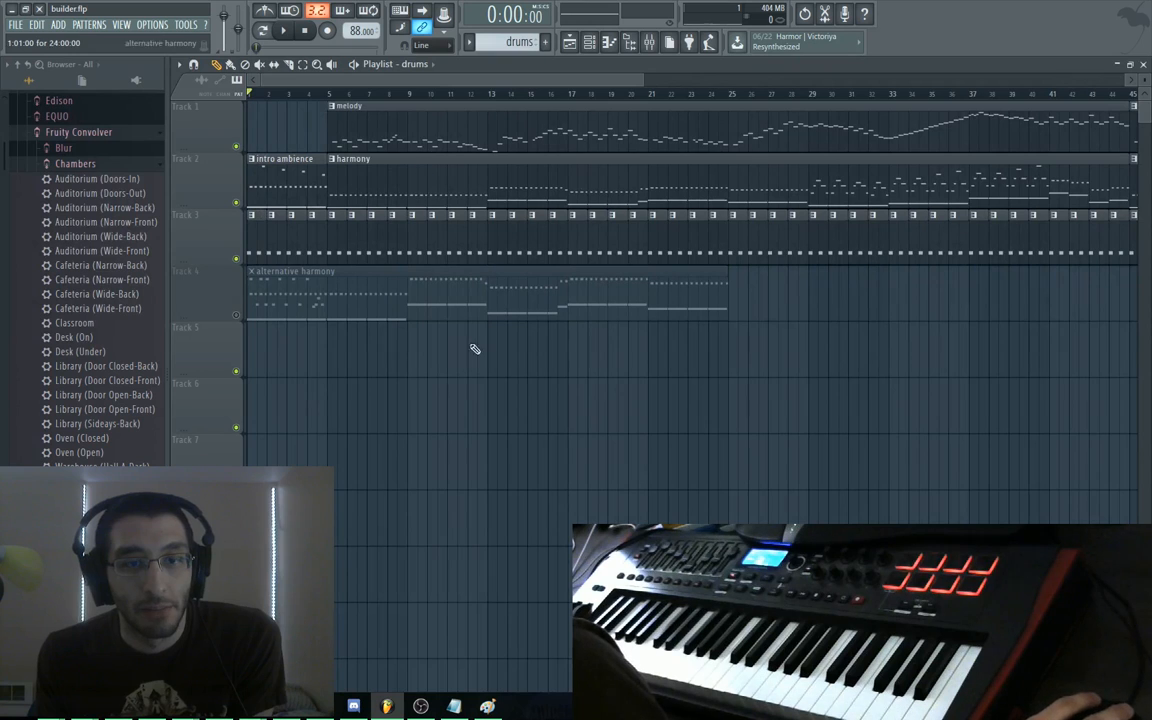
Remove the Vampiric Lasers3, head, torso and foot parts from the Bot Land blueprint
{"action": "key", "text": "alt+Tab"}
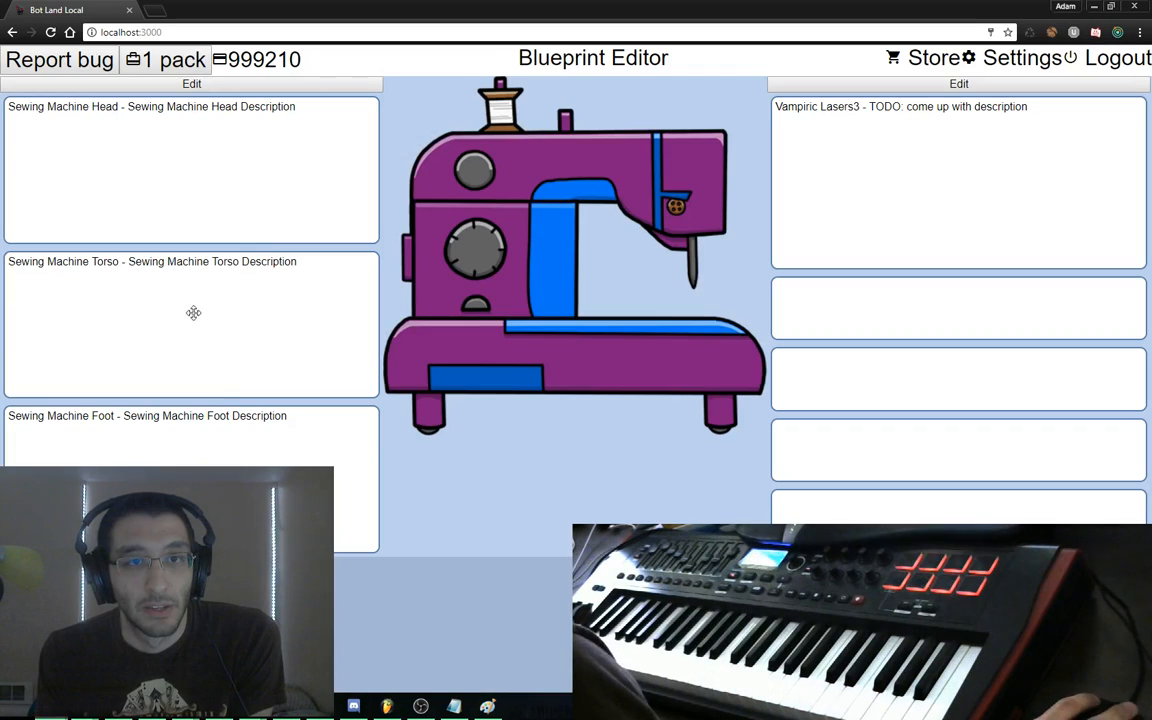
{"action": "left_click", "coordinate": [800, 85]}
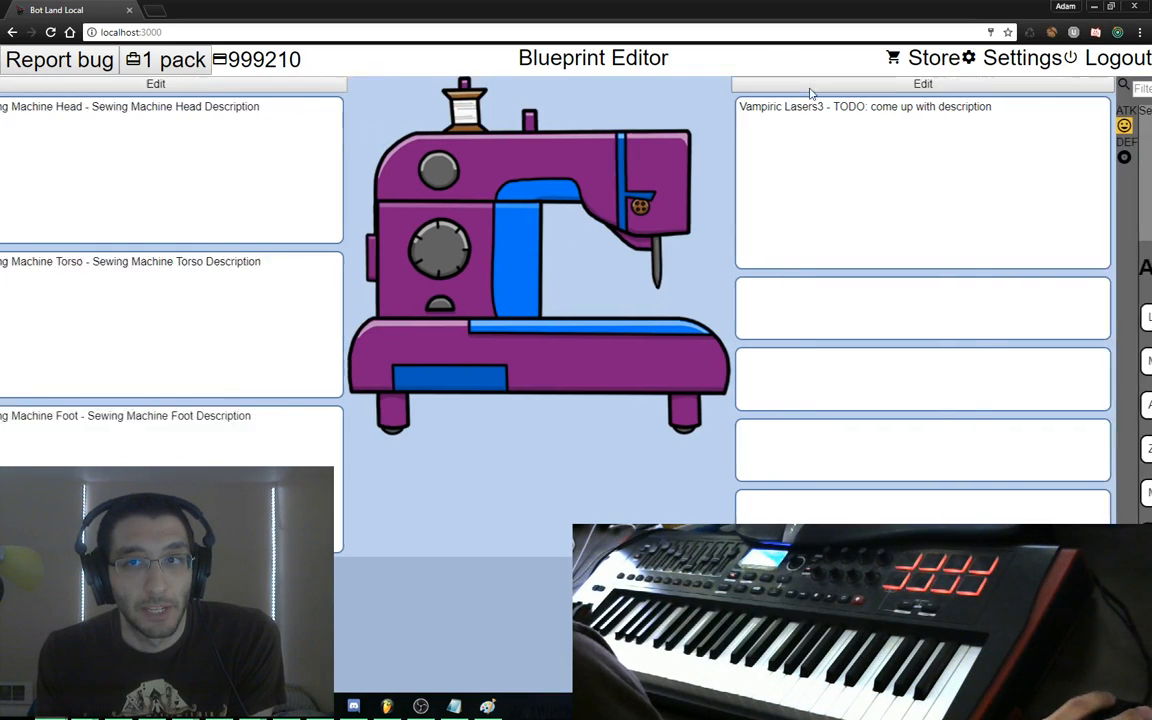
{"action": "left_click_drag", "start_coordinate": [553, 237], "coordinate": [480, 274]}
{"action": "left_click", "coordinate": [440, 89]}
{"action": "left_click_drag", "start_coordinate": [187, 141], "coordinate": [268, 148]}
{"action": "left_click_drag", "start_coordinate": [193, 311], "coordinate": [275, 303]}
{"action": "left_click_drag", "start_coordinate": [211, 443], "coordinate": [360, 368]}
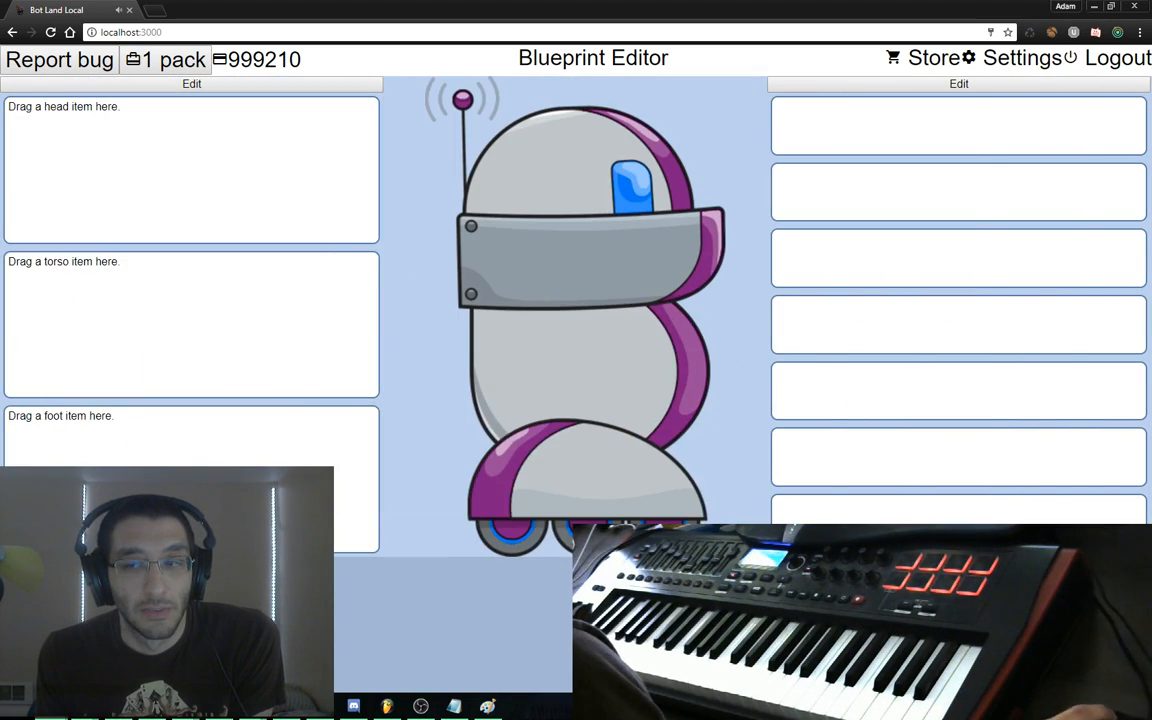
Add Lasers level 2, Missiles level 3 and Artillery to the blueprint's three slots
{"action": "left_click", "coordinate": [971, 88]}
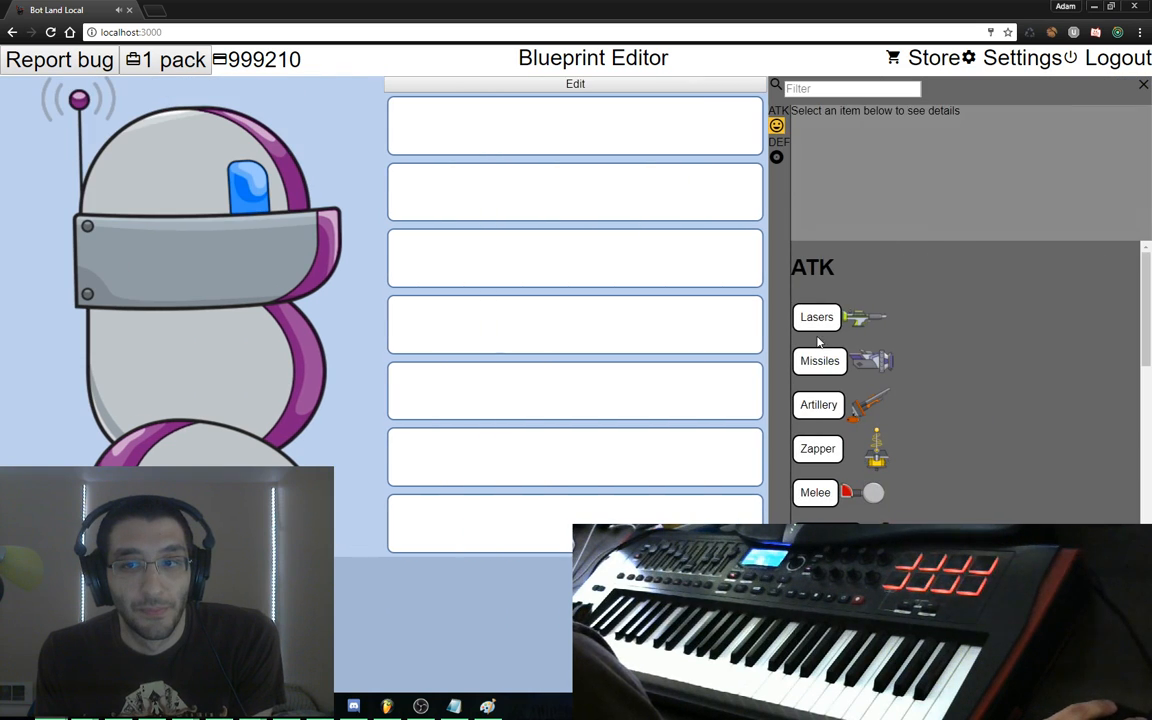
{"action": "left_click_drag", "start_coordinate": [816, 316], "coordinate": [594, 152]}
{"action": "left_click_drag", "start_coordinate": [804, 368], "coordinate": [690, 240]}
{"action": "left_click_drag", "start_coordinate": [818, 404], "coordinate": [551, 435]}
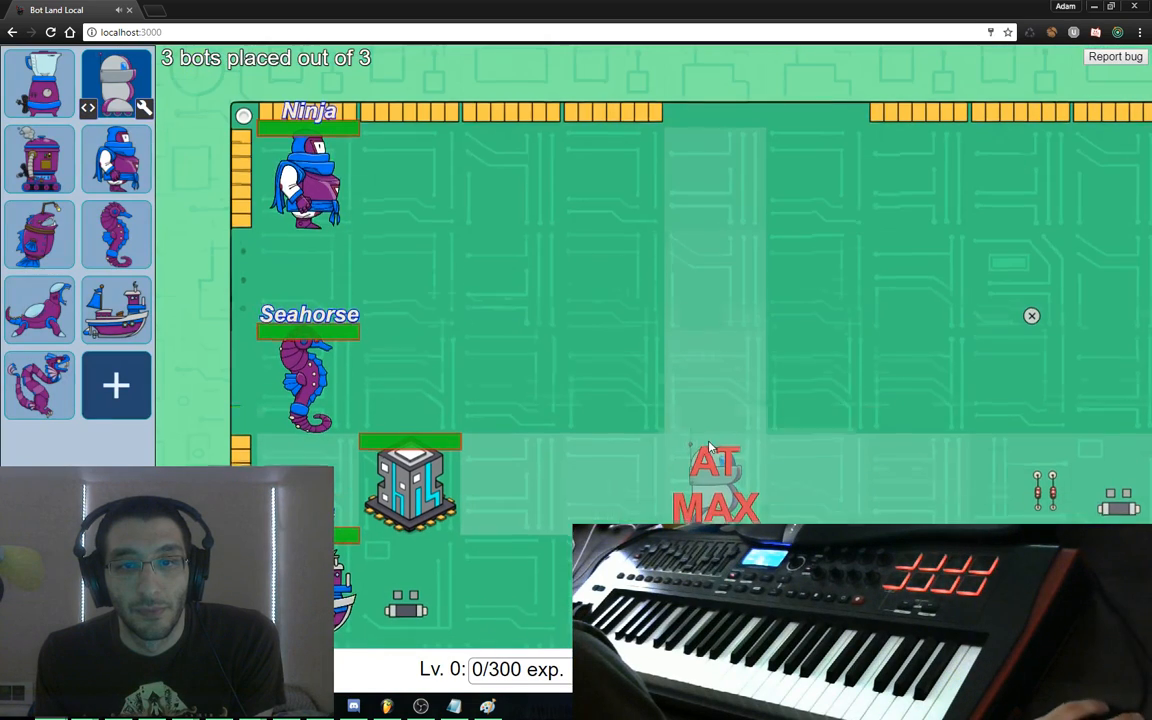
Replace the three placed bots with Sewing Machines and position them in the arena
{"action": "left_click", "coordinate": [293, 183]}
{"action": "left_click", "coordinate": [298, 385]}
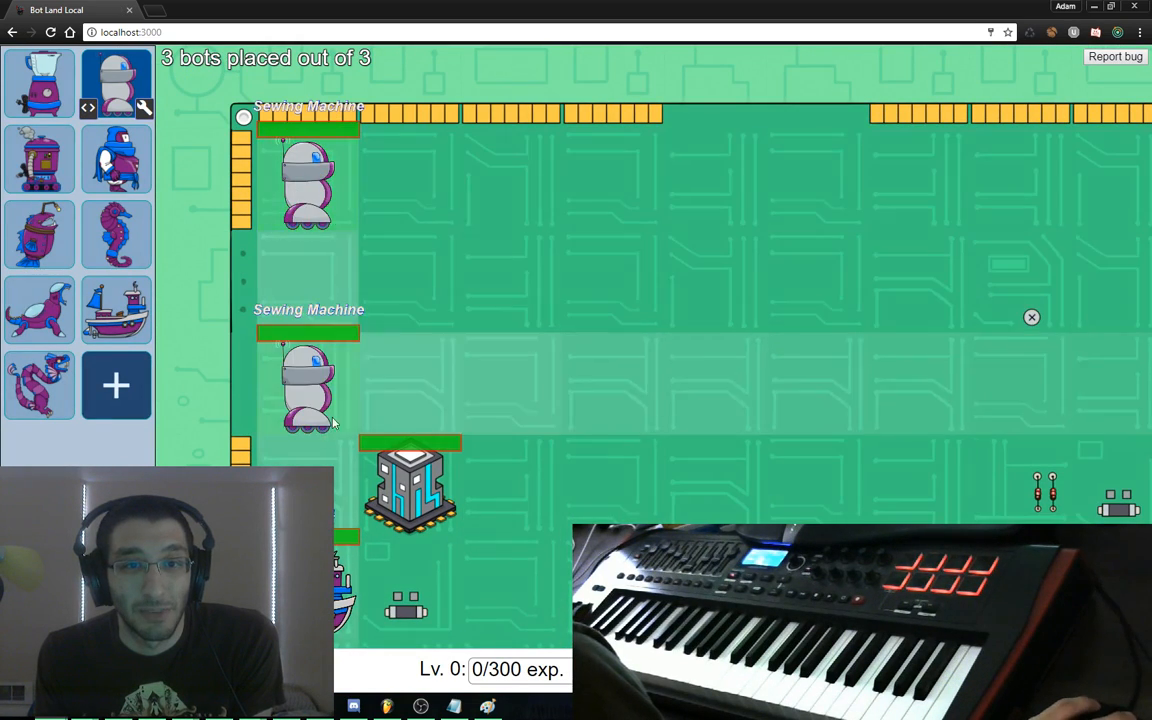
{"action": "left_click", "coordinate": [302, 585]}
{"action": "left_click_drag", "start_coordinate": [505, 471], "coordinate": [529, 327]}
{"action": "left_click_drag", "start_coordinate": [489, 238], "coordinate": [506, 347]}
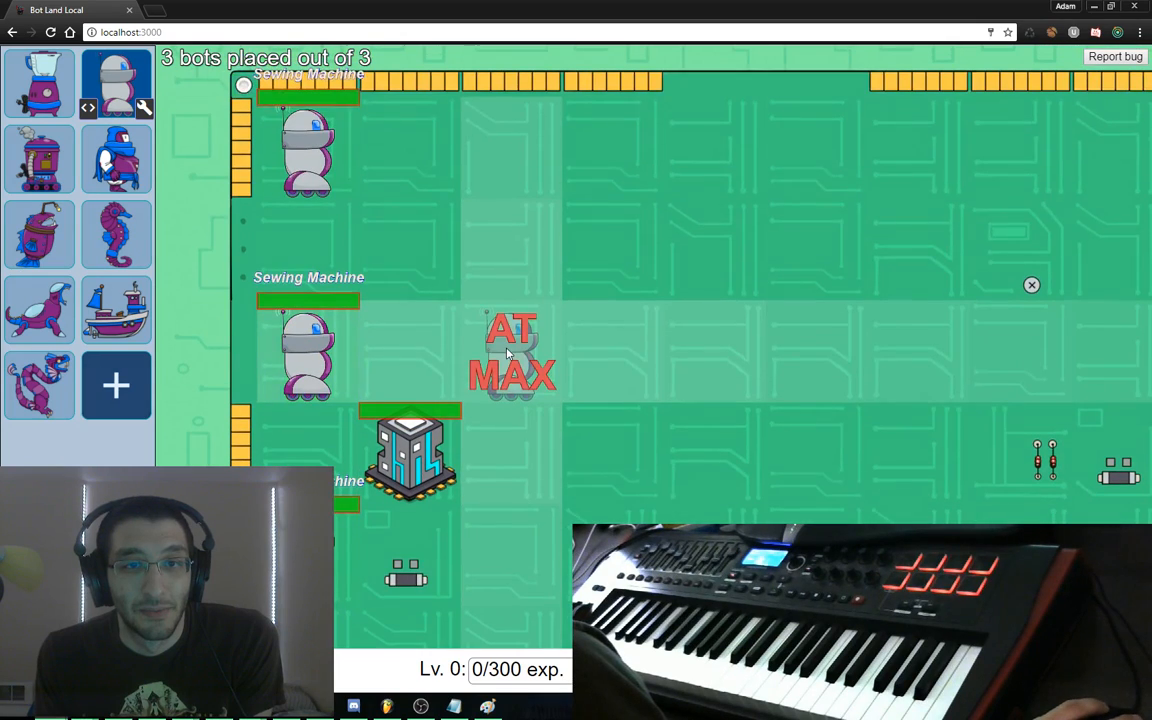
{"action": "scroll", "coordinate": [519, 357], "scroll_direction": "down", "scroll_amount": 2}
{"action": "scroll", "coordinate": [520, 362], "scroll_direction": "down", "scroll_amount": 1}
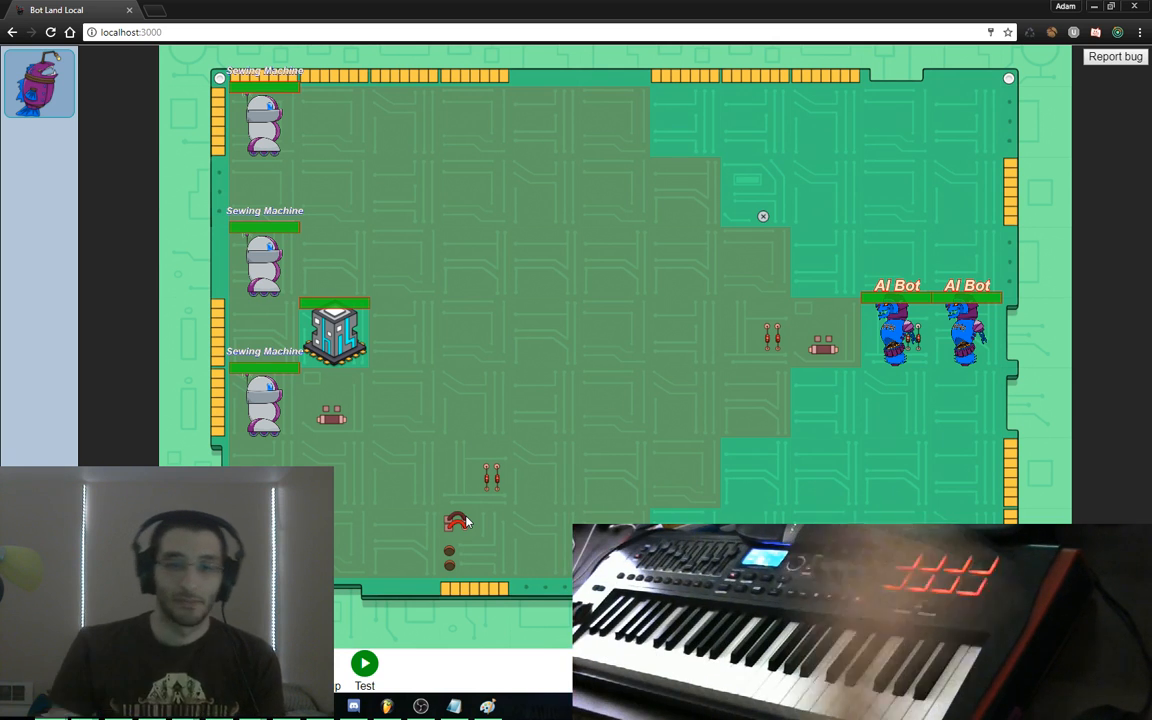
{"action": "left_click", "coordinate": [57, 57]}
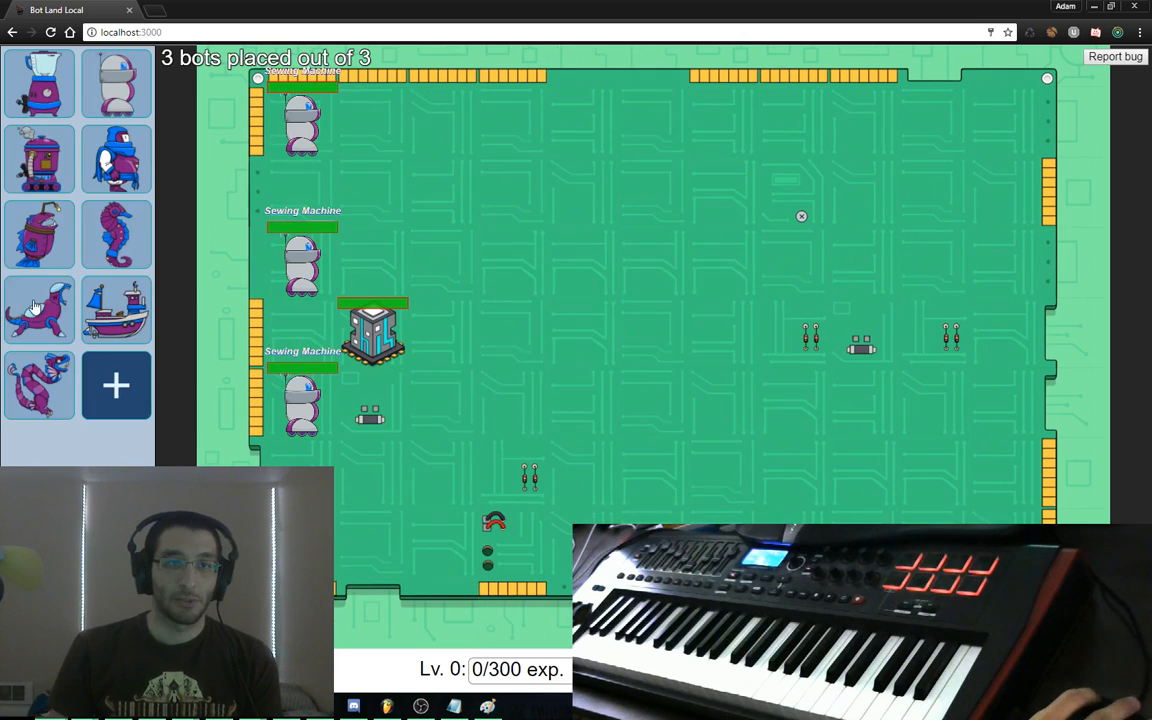
In the Sea Monster's script, add and then delete the figure-it-out (defense version) helper block
{"action": "left_click", "coordinate": [51, 303]}
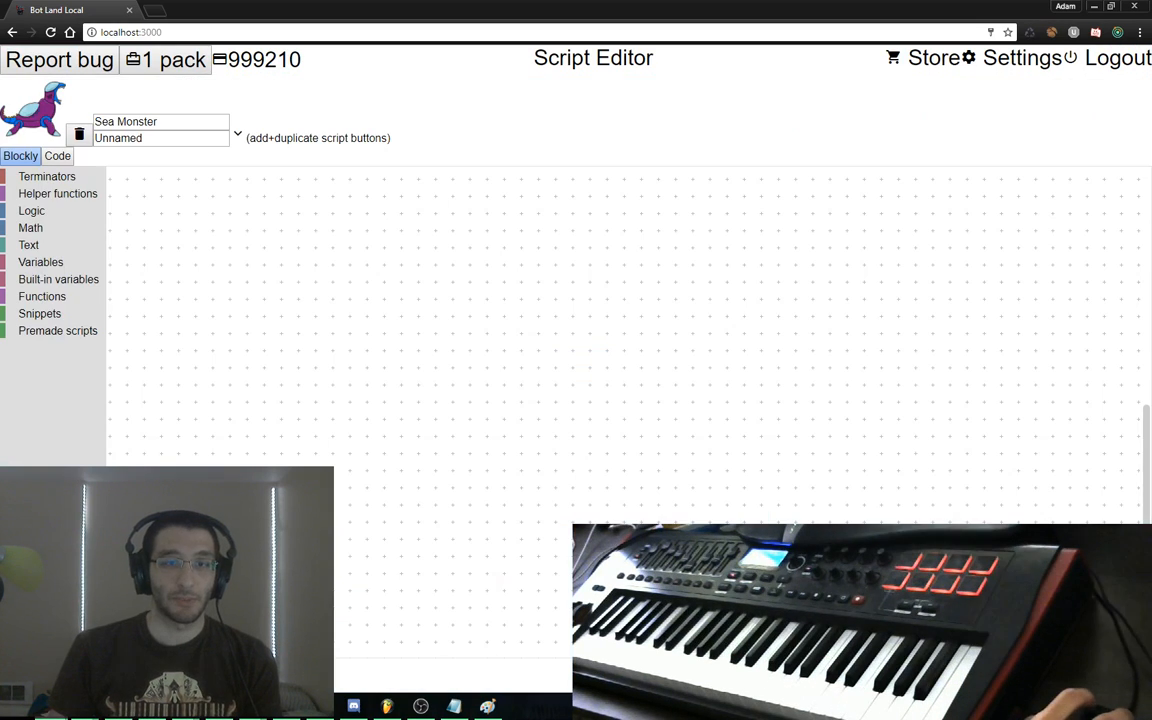
{"action": "left_click", "coordinate": [59, 194]}
{"action": "left_click_drag", "start_coordinate": [139, 216], "coordinate": [171, 204]}
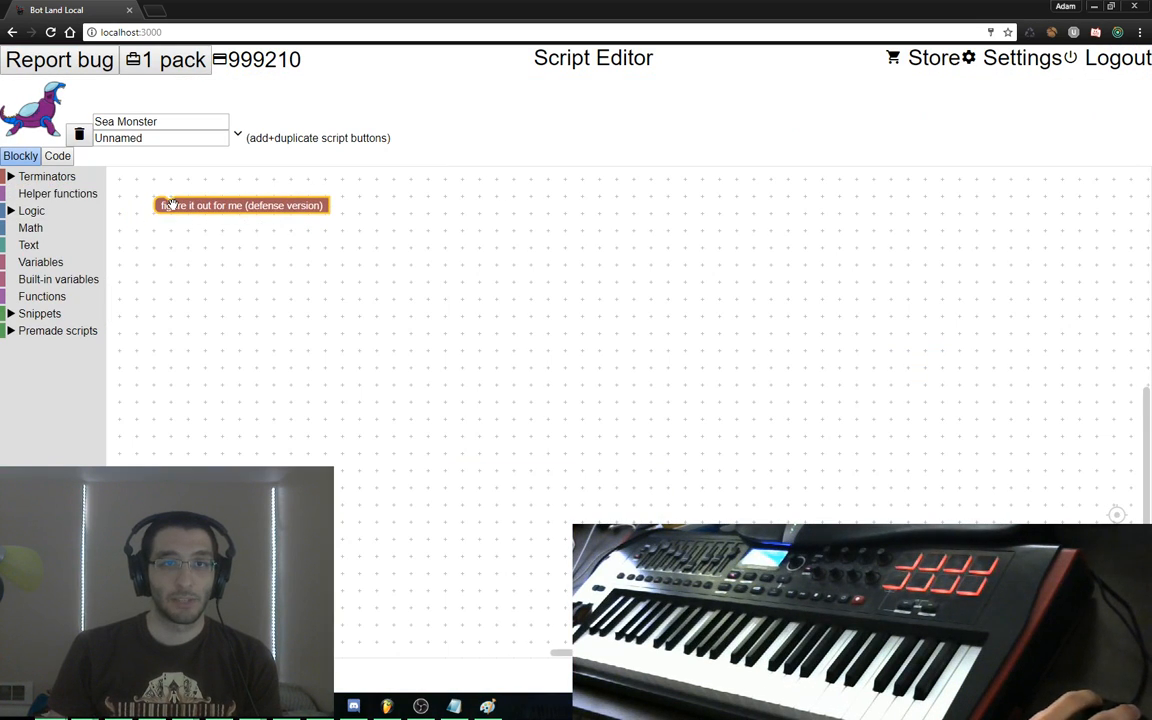
{"action": "right_click", "coordinate": [171, 204]}
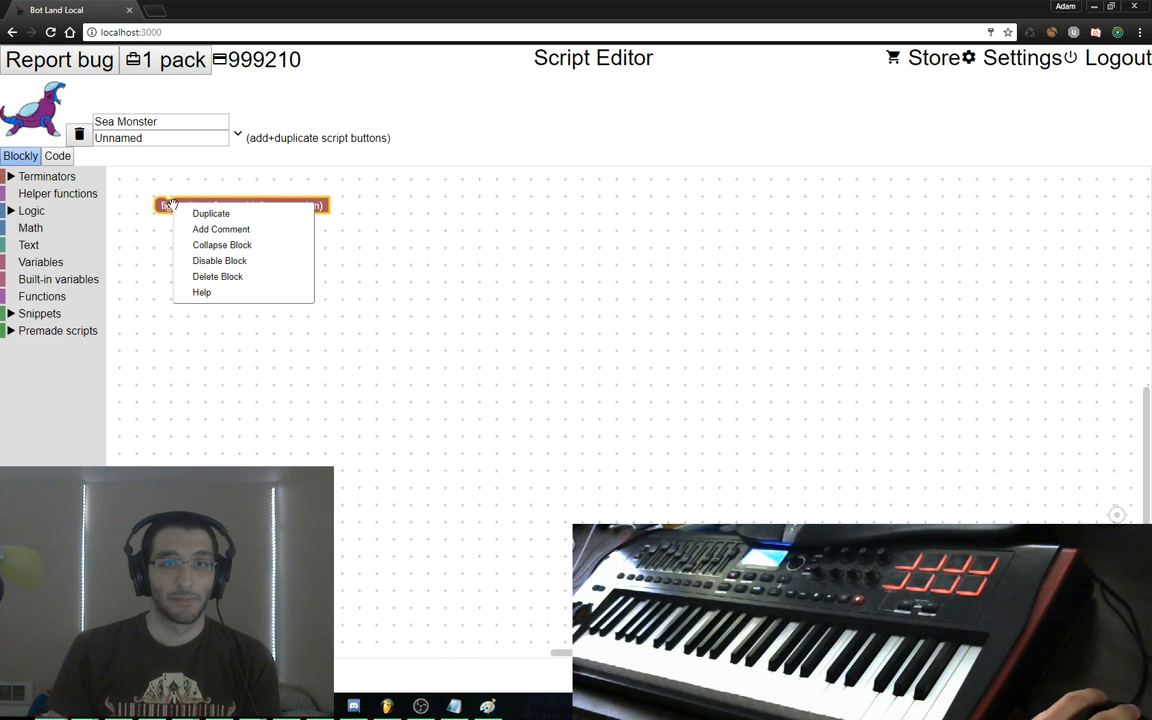
{"action": "left_click", "coordinate": [201, 279]}
Place the Artie Artillery premade blocks into the Sea Monster's script, then return to FL Studio
{"action": "left_click", "coordinate": [62, 348]}
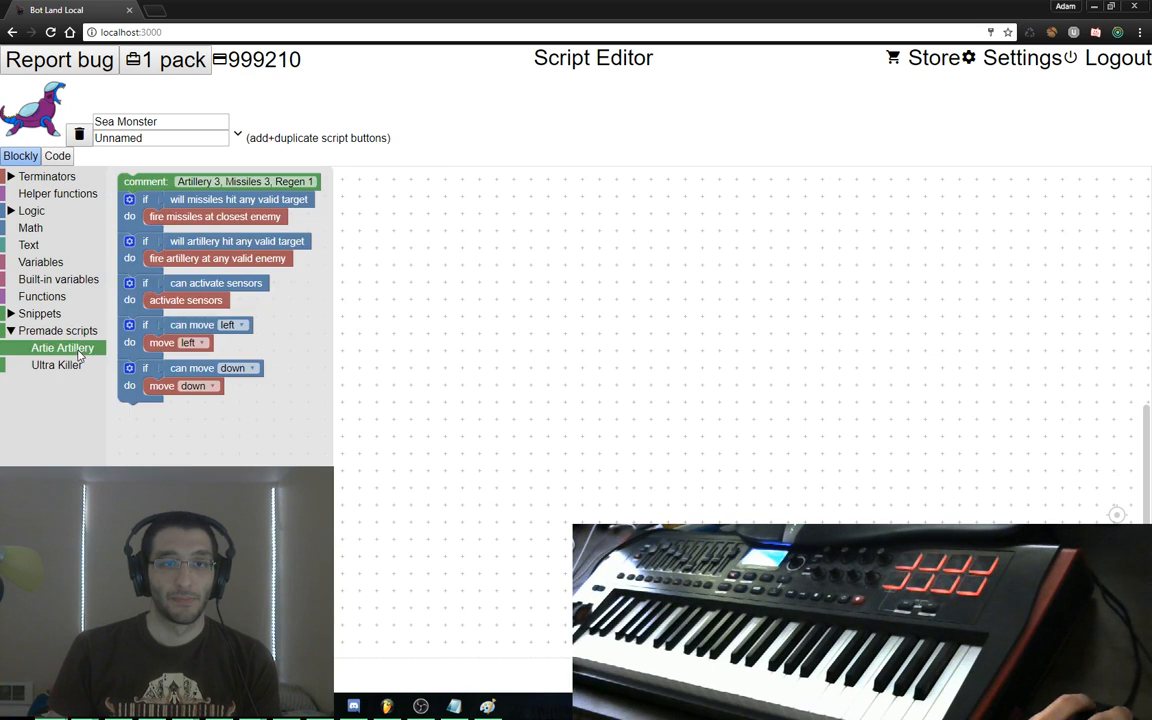
{"action": "left_click_drag", "start_coordinate": [163, 188], "coordinate": [258, 245]}
{"action": "scroll", "coordinate": [620, 371], "scroll_direction": "down", "scroll_amount": 2}
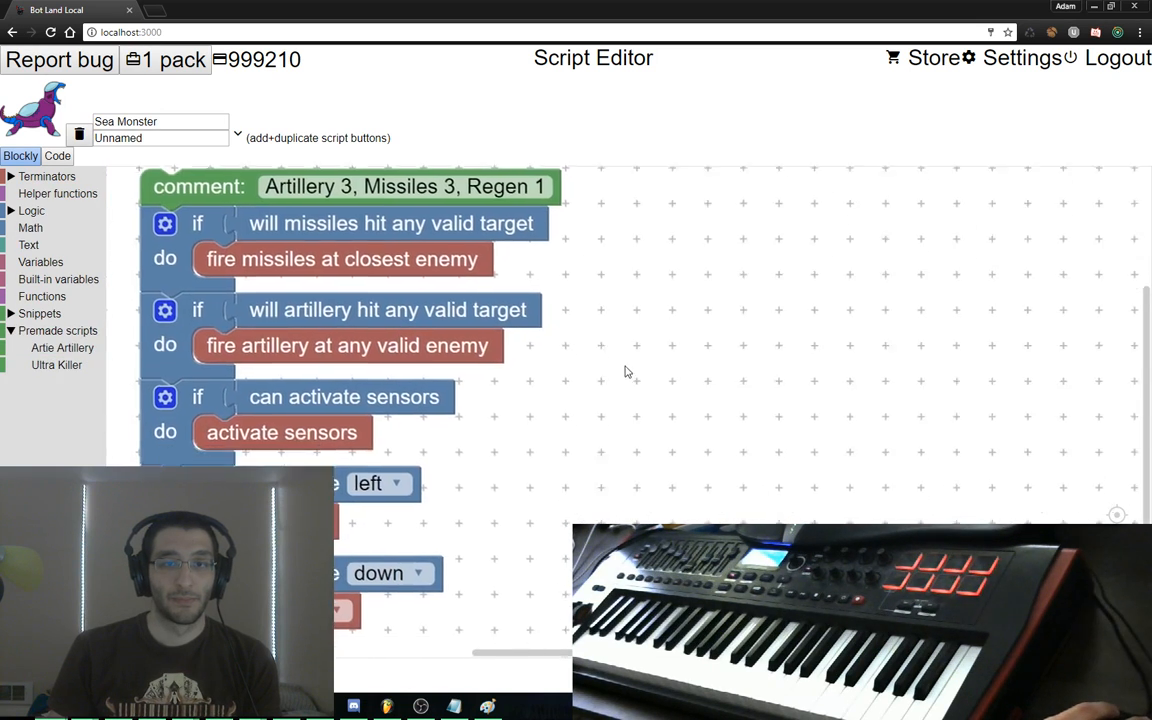
{"action": "key", "text": "alt+Tab"}
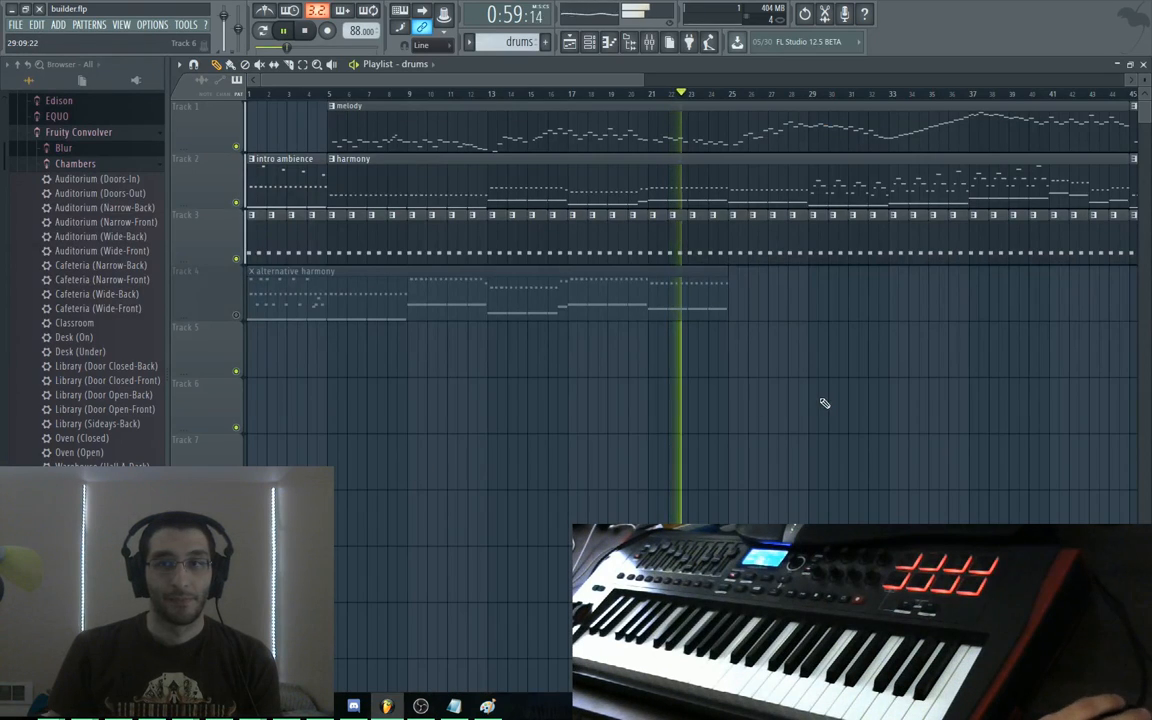
{"action": "mouse_move", "coordinate": [823, 404]}
{"action": "left_mouse_down"}
{"action": "mouse_move", "coordinate": [566, 419]}
{"action": "mouse_move", "coordinate": [477, 401]}
{"action": "left_mouse_up"}
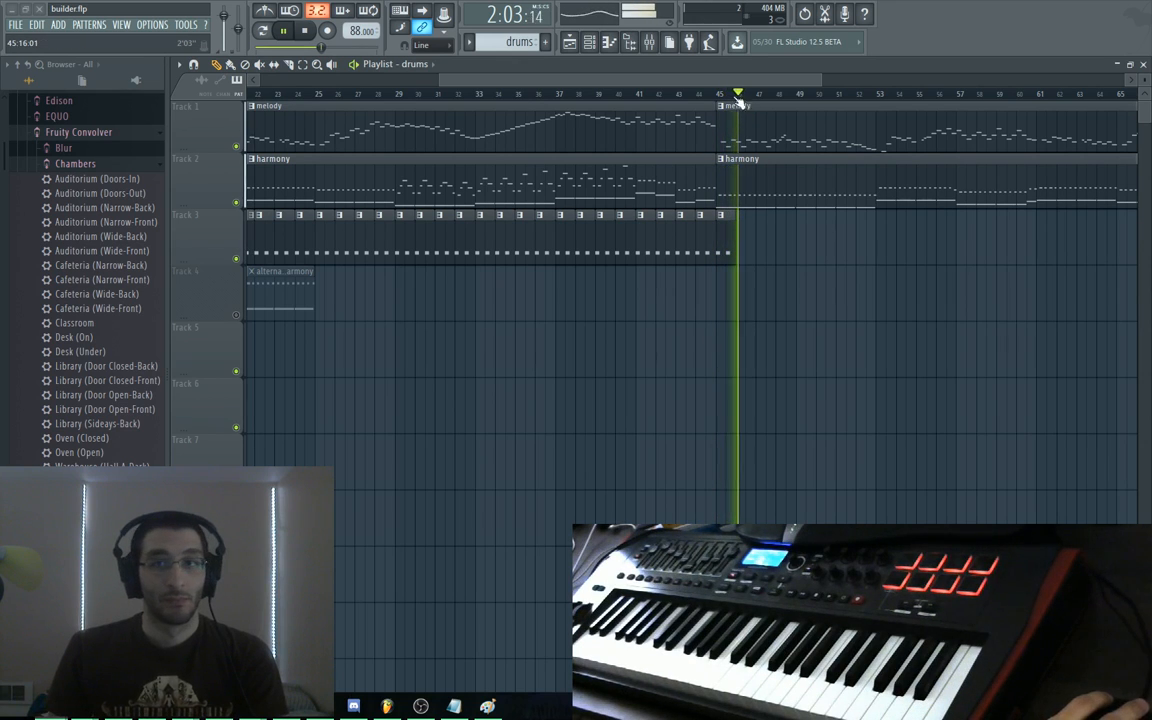
Stop the song and shift the playlist view toward earlier bars
{"action": "key", "text": "space"}
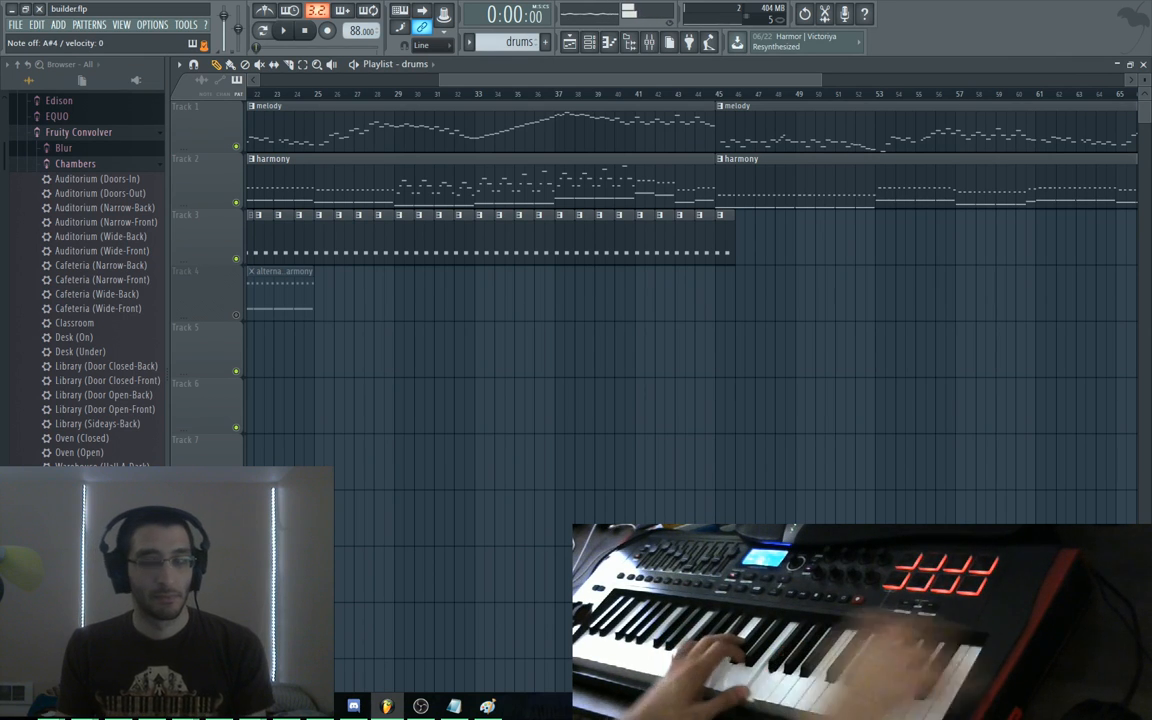
{"action": "left_click_drag", "start_coordinate": [821, 366], "coordinate": [723, 455]}
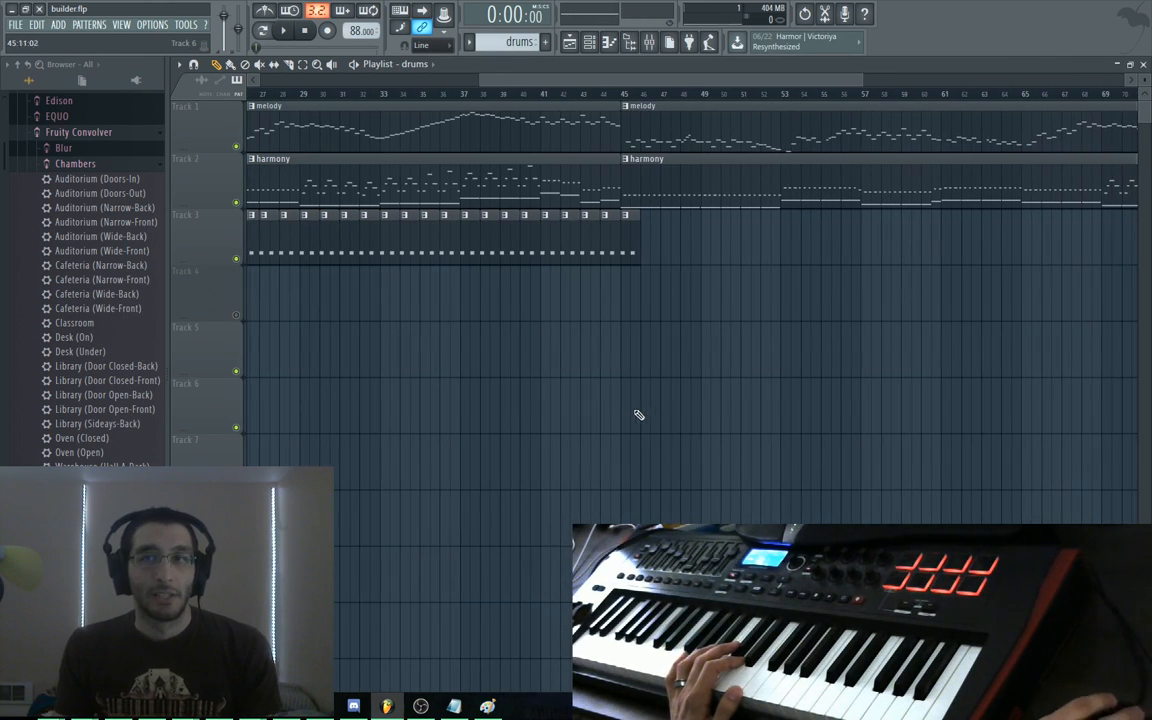
{"action": "scroll", "coordinate": [617, 378], "scroll_direction": "right", "scroll_amount": 3}
Open the melody clip in the piano roll and bring its ending bars into view, trying and removing a bar-41 note
{"action": "double_click", "coordinate": [430, 137]}
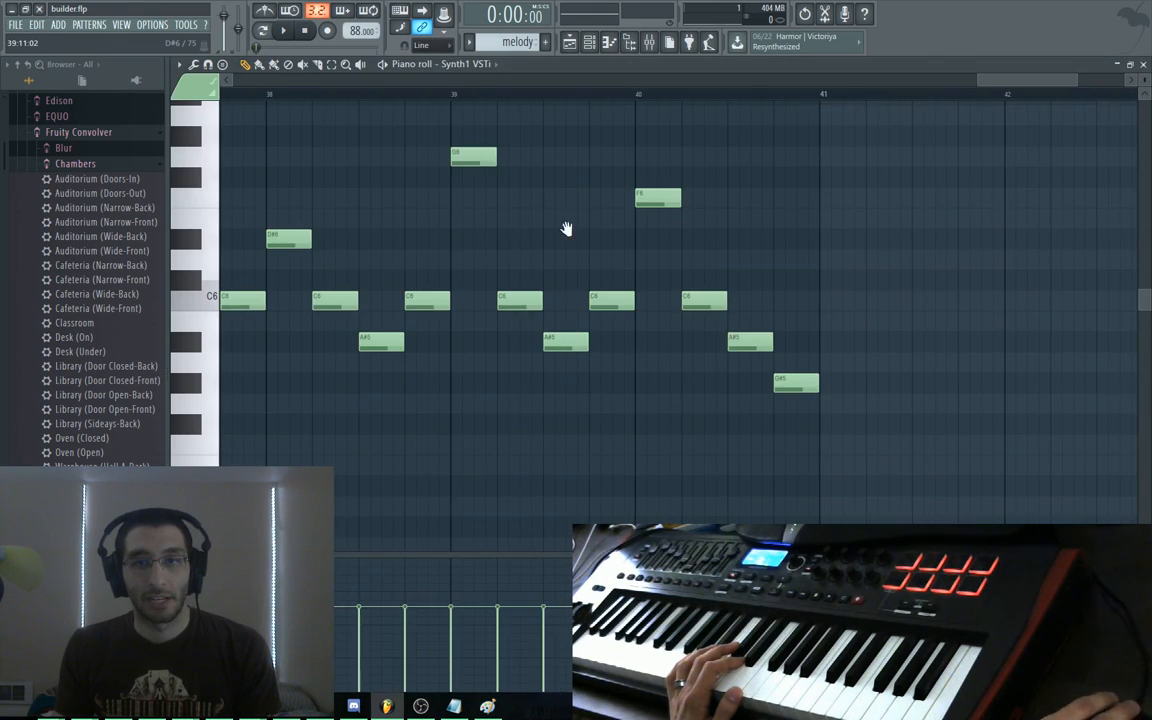
{"action": "scroll", "coordinate": [566, 229], "scroll_direction": "left", "scroll_amount": 2}
{"action": "scroll", "coordinate": [640, 275], "scroll_direction": "down", "scroll_amount": 5}
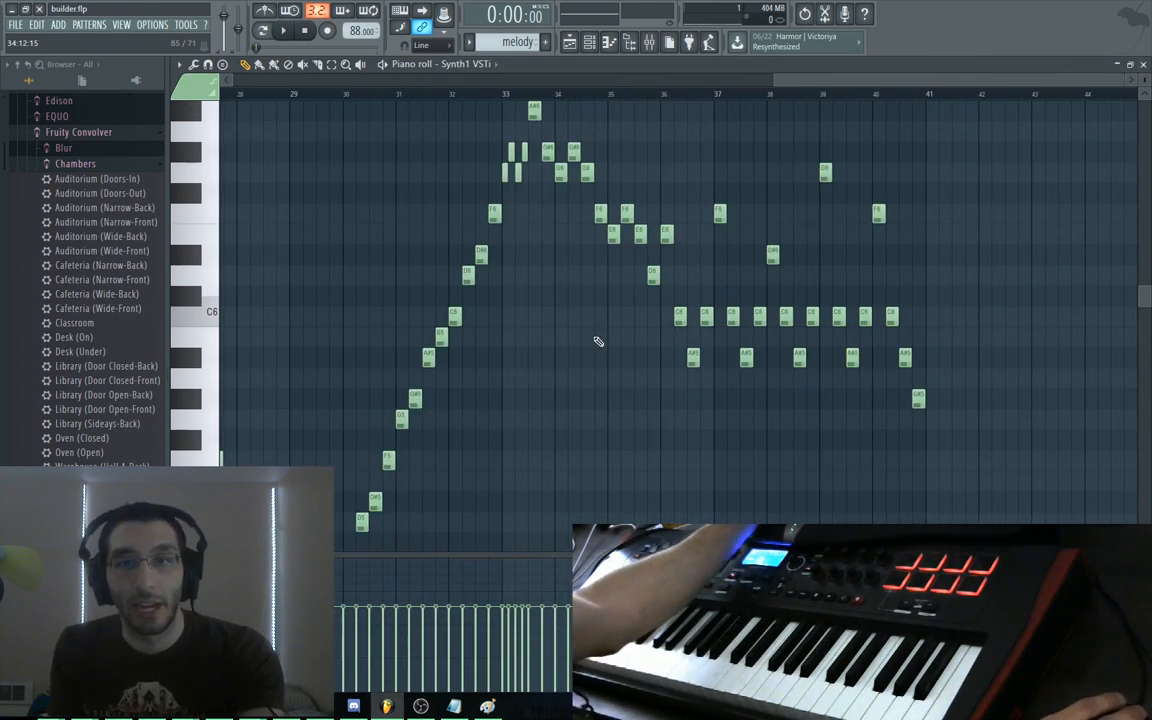
{"action": "left_click_drag", "start_coordinate": [598, 341], "coordinate": [578, 378]}
{"action": "left_click_drag", "start_coordinate": [532, 299], "coordinate": [501, 367]}
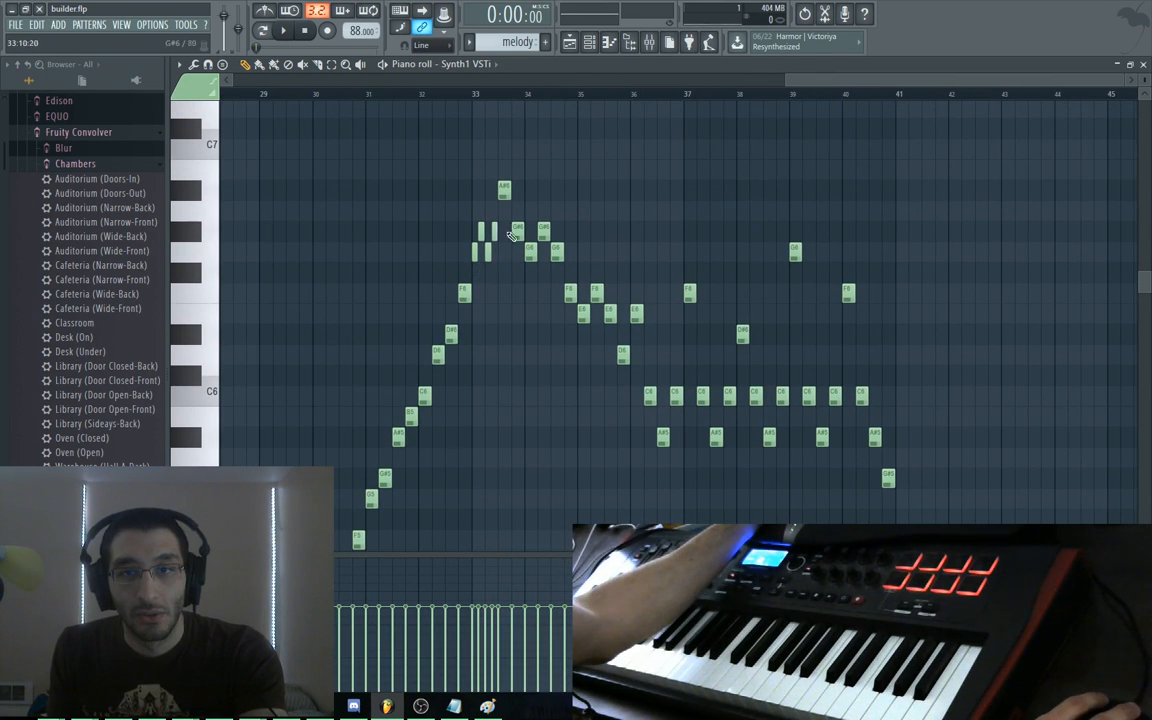
{"action": "left_click_drag", "start_coordinate": [921, 363], "coordinate": [805, 289]}
{"action": "left_click", "coordinate": [796, 140]}
{"action": "left_click_drag", "start_coordinate": [795, 139], "coordinate": [796, 181]}
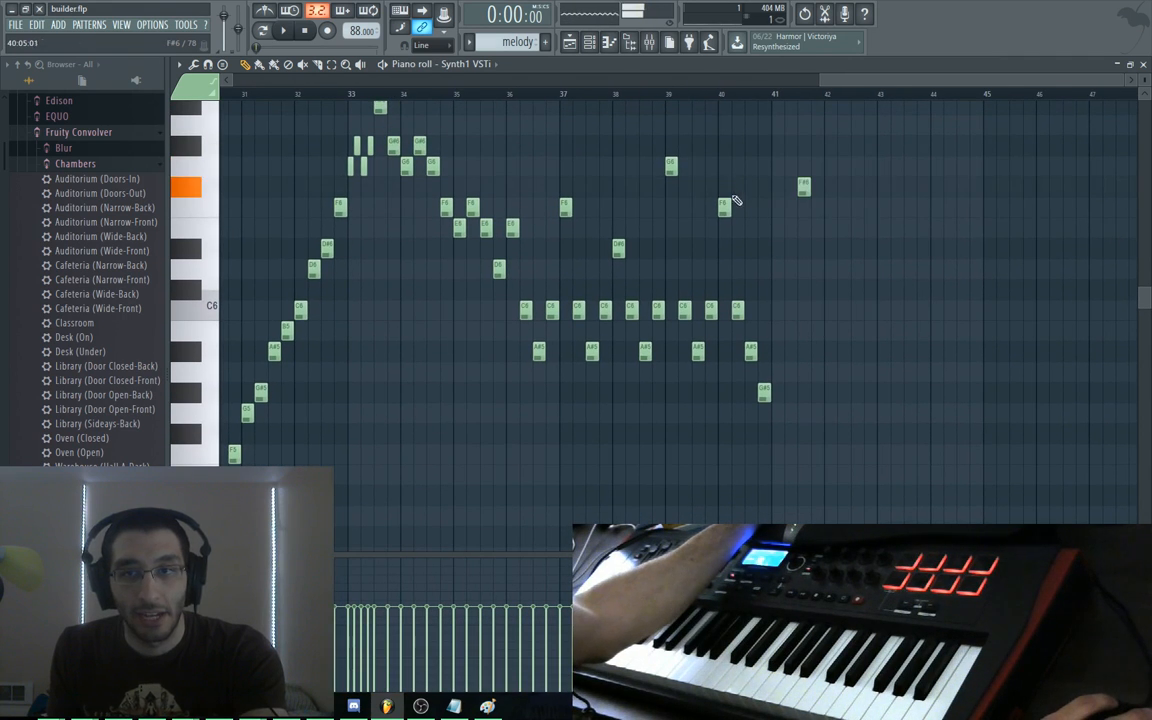
{"action": "right_click", "coordinate": [804, 189]}
Drop the melody notes from bar 36 onward an octave and play from around bar 33
{"action": "left_click_drag", "start_coordinate": [814, 137], "coordinate": [526, 432]}
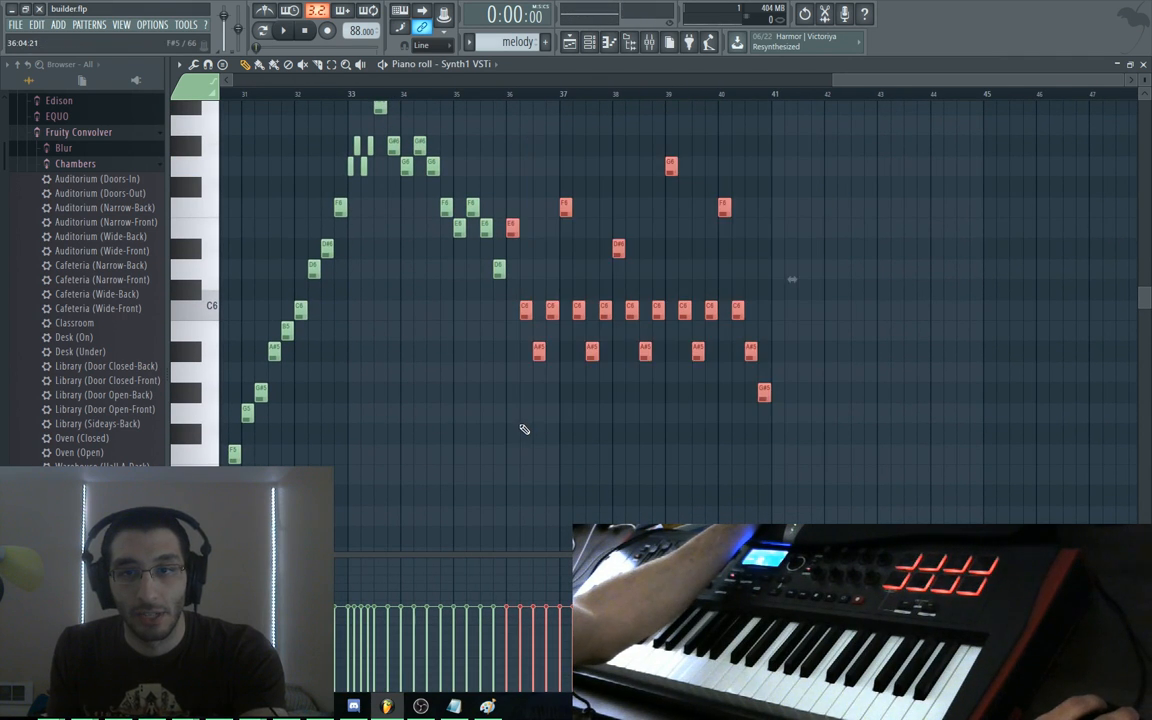
{"action": "key", "text": "Down"}
{"action": "key", "text": "Up"}
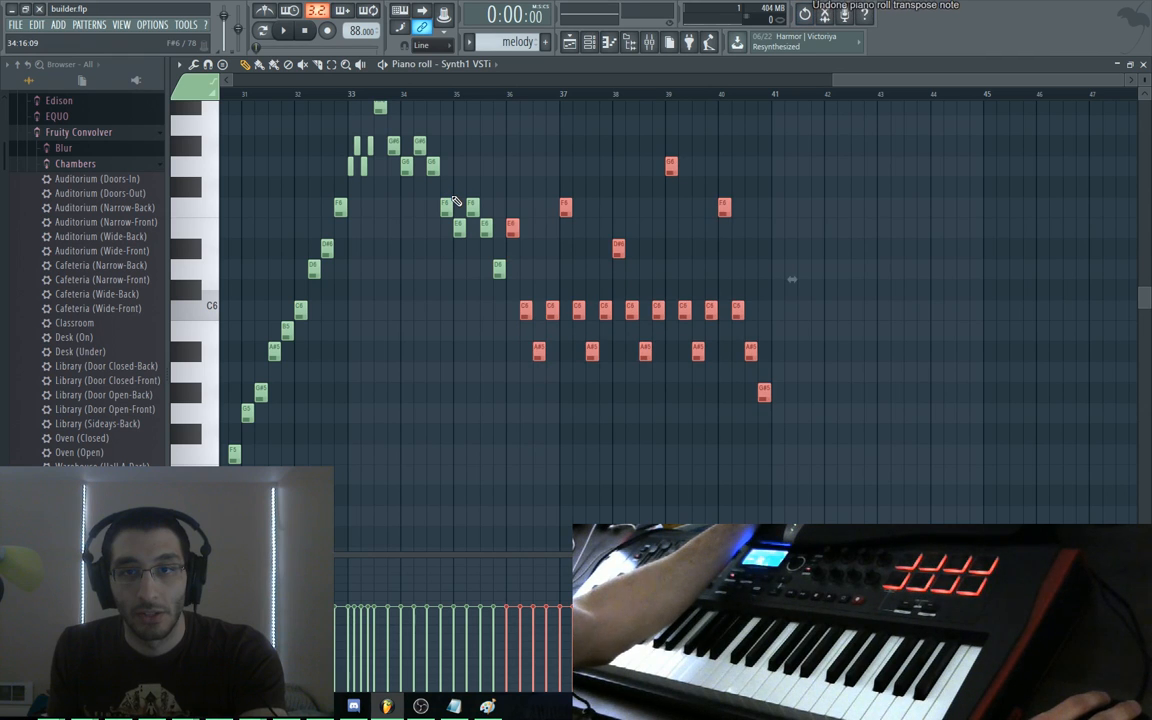
{"action": "key", "text": "ctrl+Down"}
{"action": "left_click", "coordinate": [352, 90]}
{"action": "key", "text": "space"}
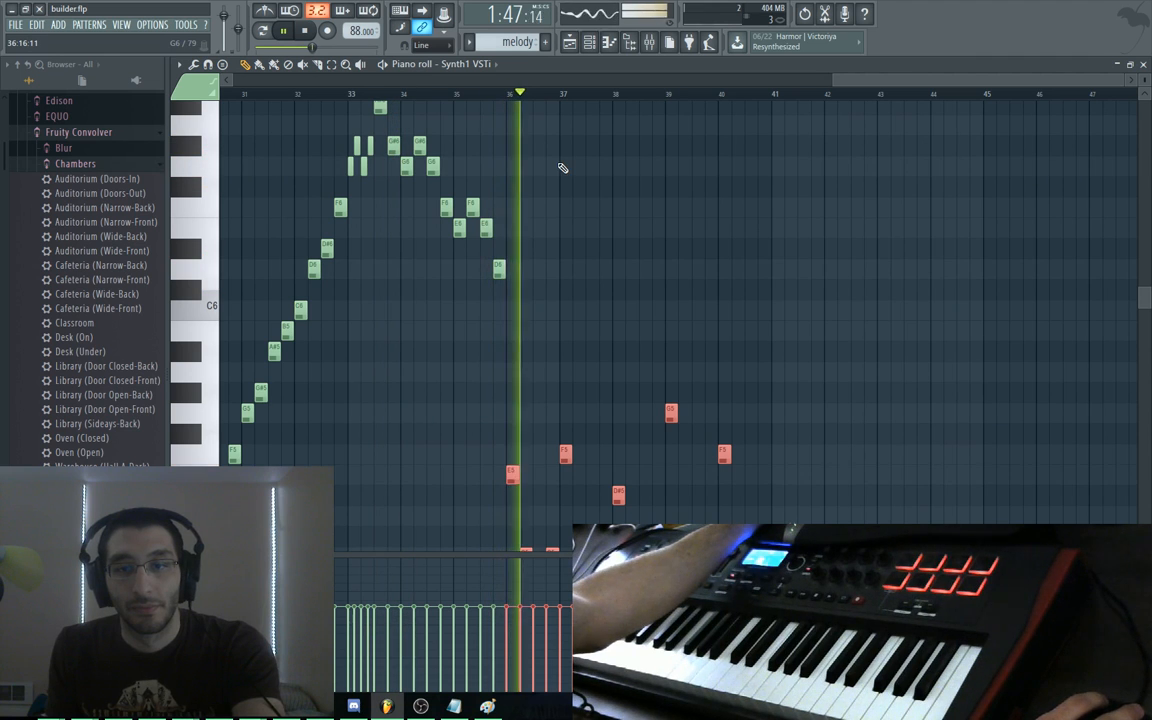
Undo the octave drop, then lower only the notes from bar 37 onward by an octave
{"action": "left_click_drag", "start_coordinate": [669, 309], "coordinate": [649, 219]}
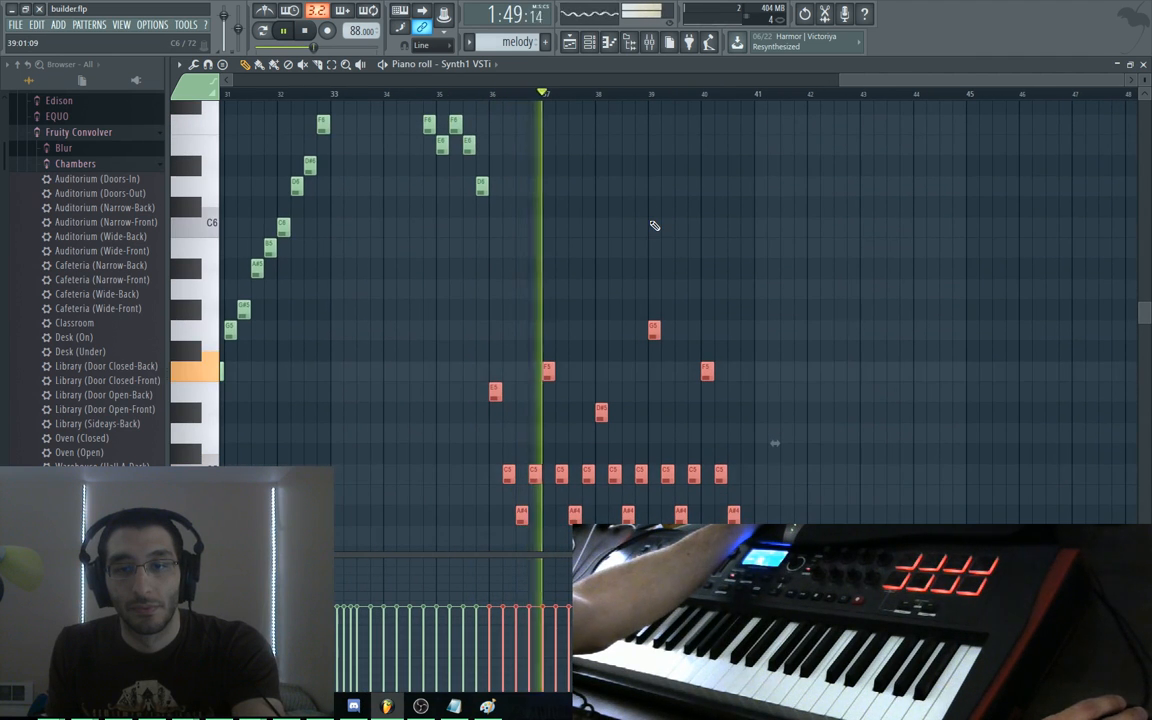
{"action": "key", "text": "space"}
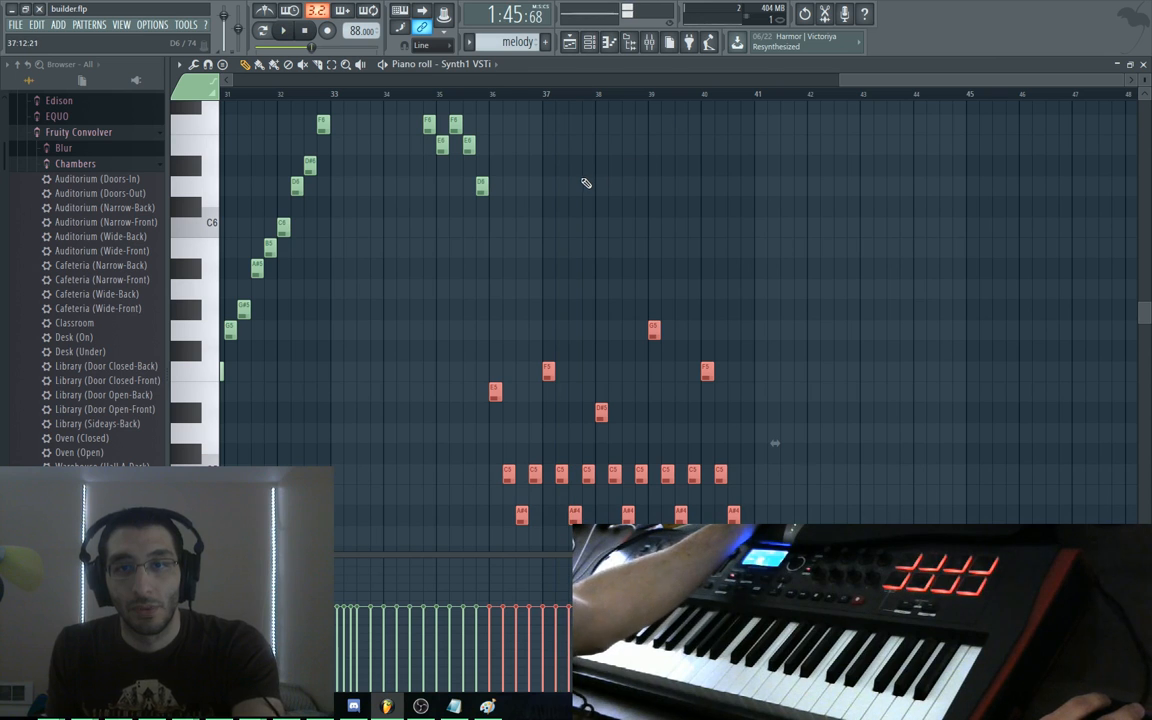
{"action": "key", "text": "ctrl+z"}
{"action": "left_click_drag", "start_coordinate": [867, 250], "coordinate": [813, 380]}
{"action": "left_click_drag", "start_coordinate": [721, 148], "coordinate": [500, 464]}
{"action": "key", "text": "ctrl+Down"}
{"action": "key", "text": "space"}
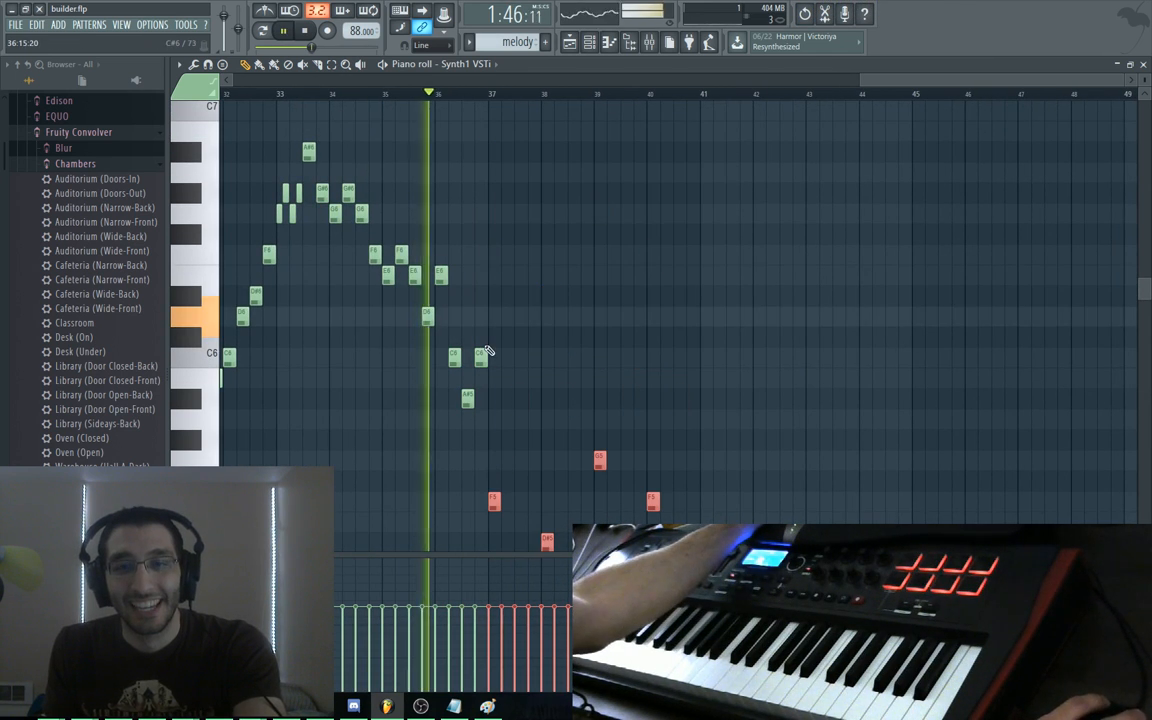
Add a note at bar 37, raise it to F6 and size it to about 0:12:00
{"action": "left_click", "coordinate": [493, 316]}
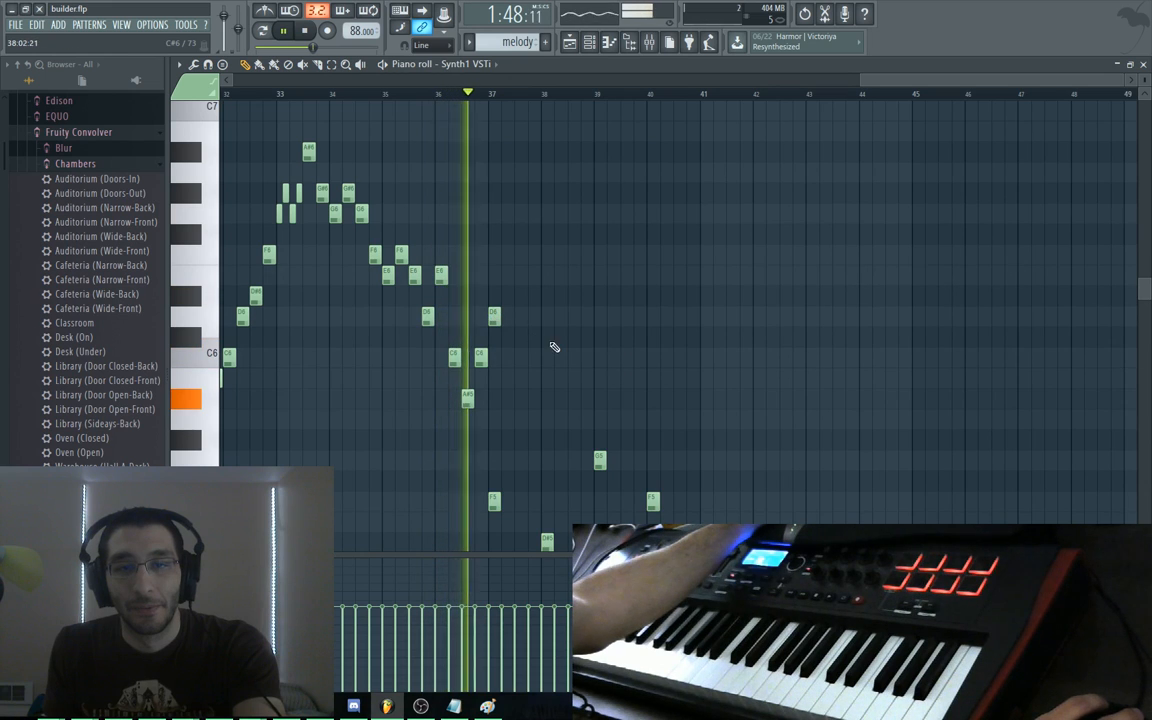
{"action": "key", "text": "space"}
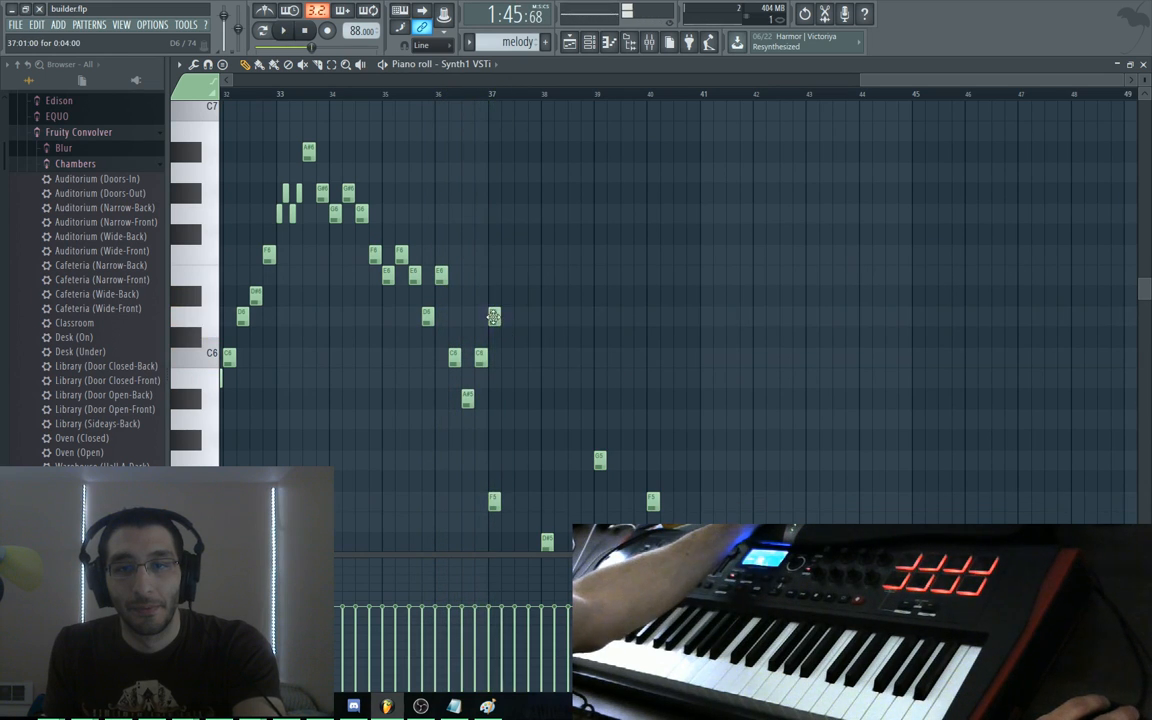
{"action": "left_click_drag", "start_coordinate": [493, 316], "coordinate": [494, 274]}
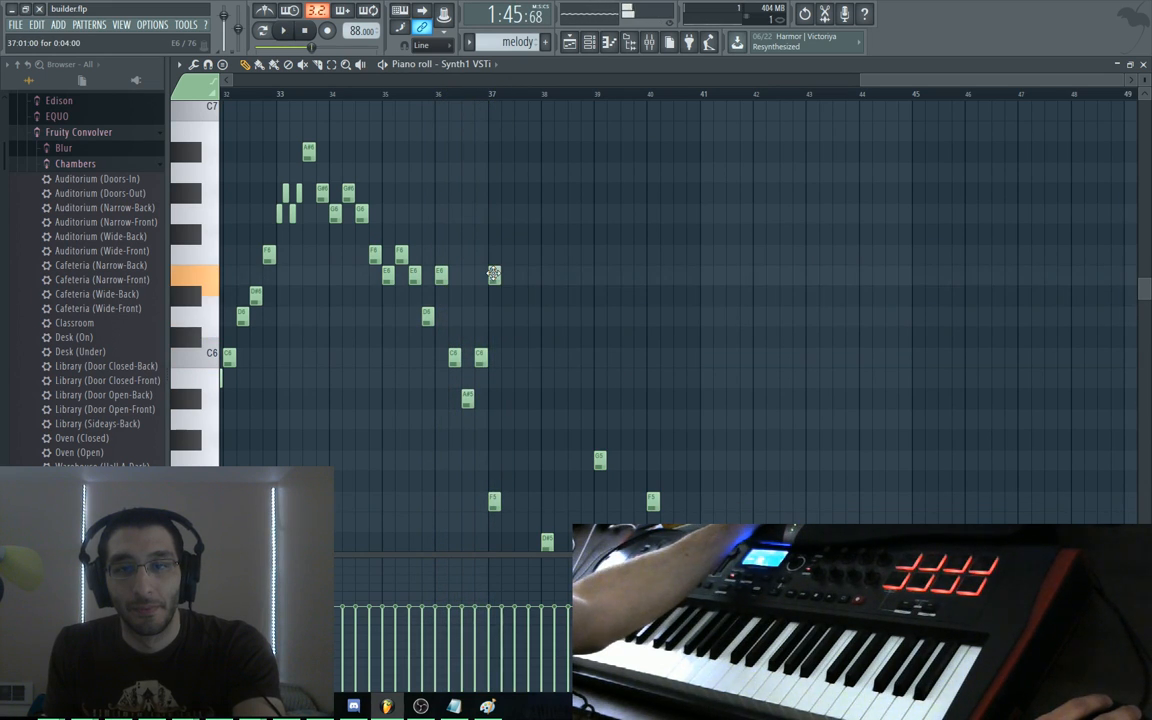
{"action": "key", "text": "space"}
{"action": "left_click_drag", "start_coordinate": [493, 274], "coordinate": [491, 257]}
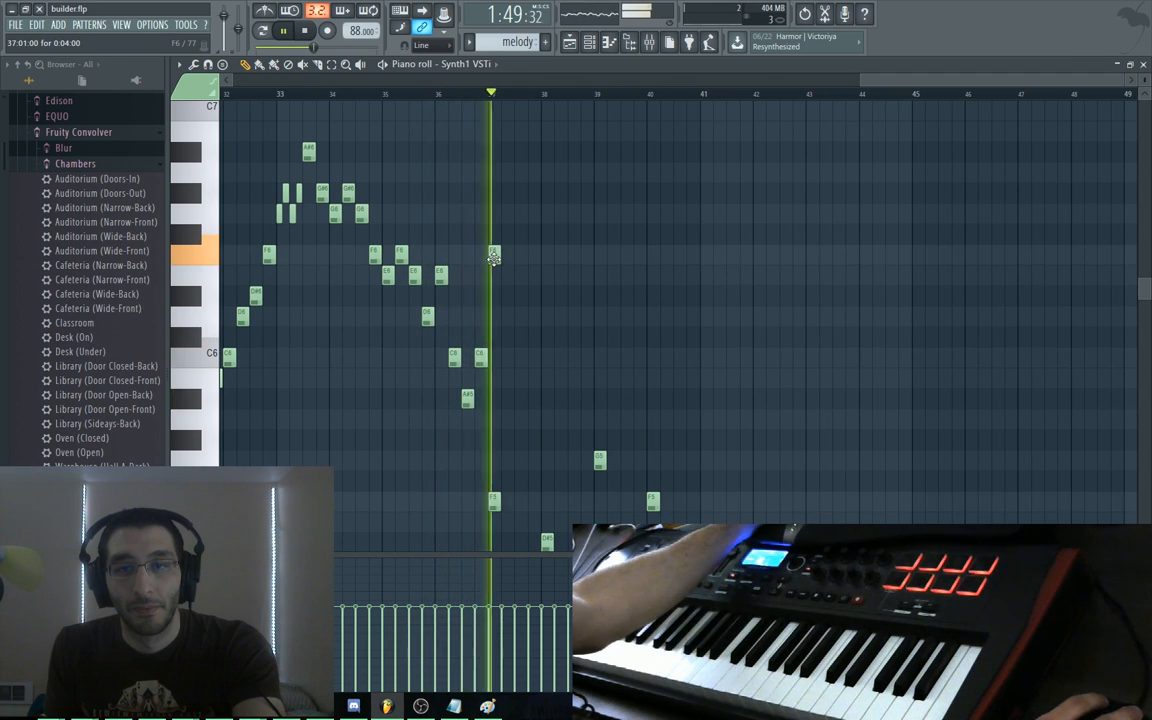
{"action": "left_click_drag", "start_coordinate": [498, 257], "coordinate": [540, 262]}
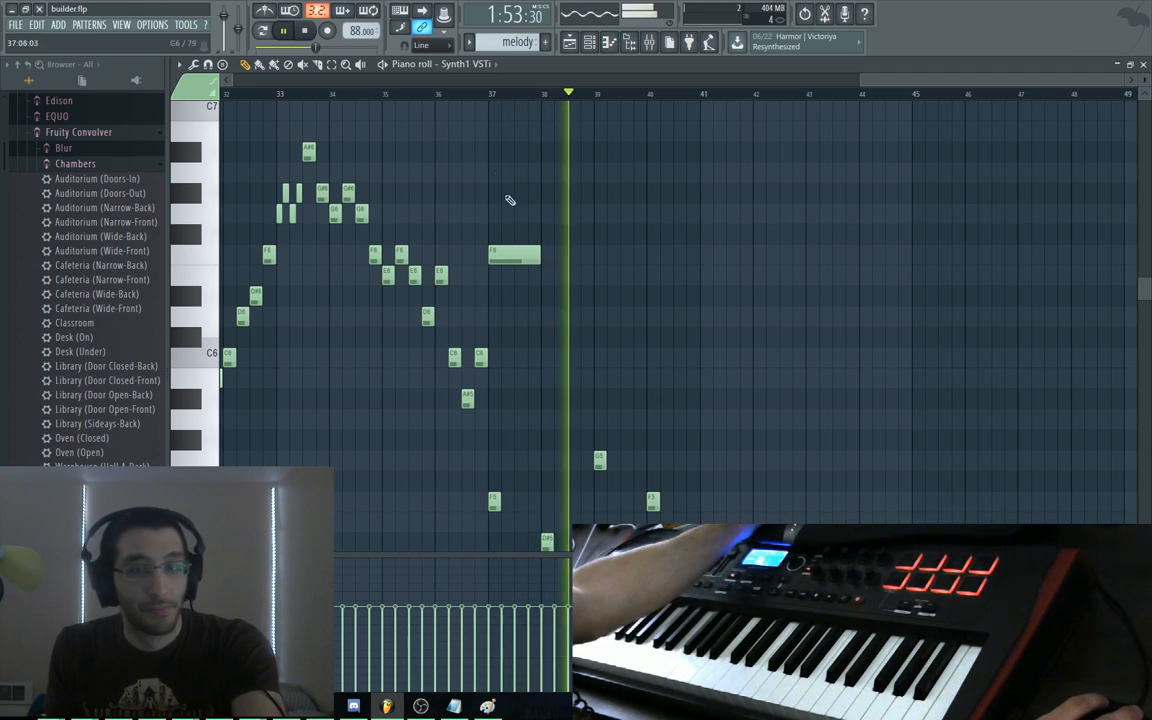
{"action": "left_click", "coordinate": [483, 95]}
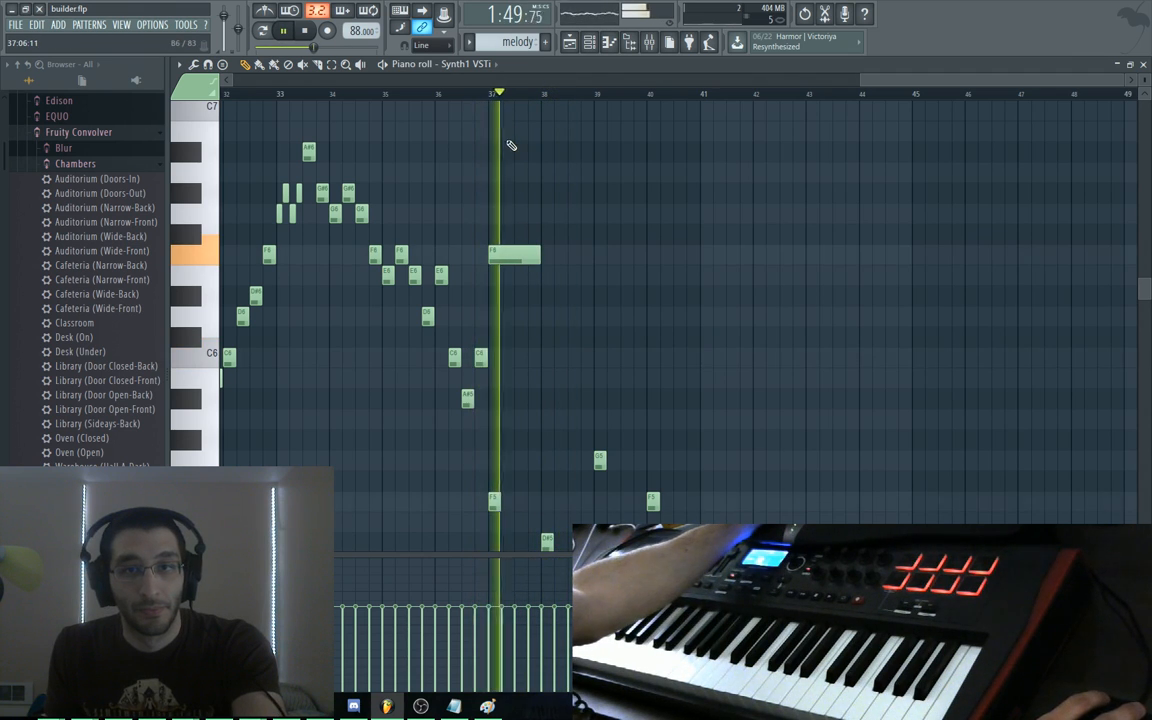
{"action": "left_click_drag", "start_coordinate": [540, 255], "coordinate": [524, 255]}
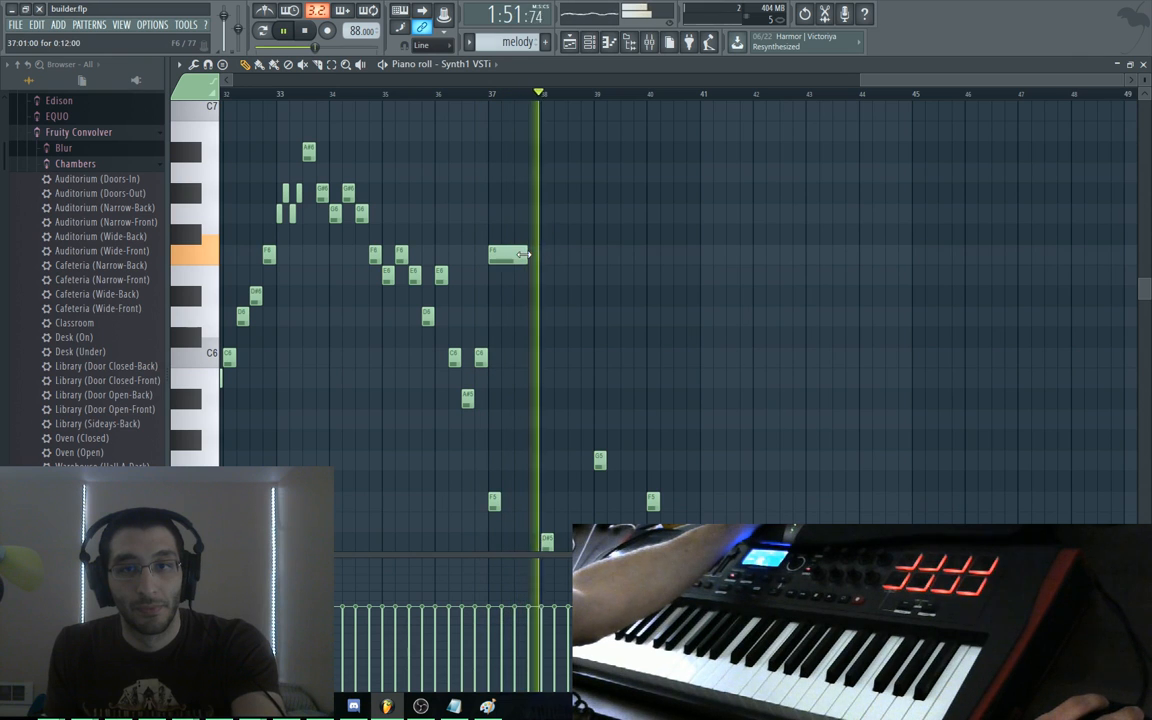
{"action": "left_click", "coordinate": [470, 94]}
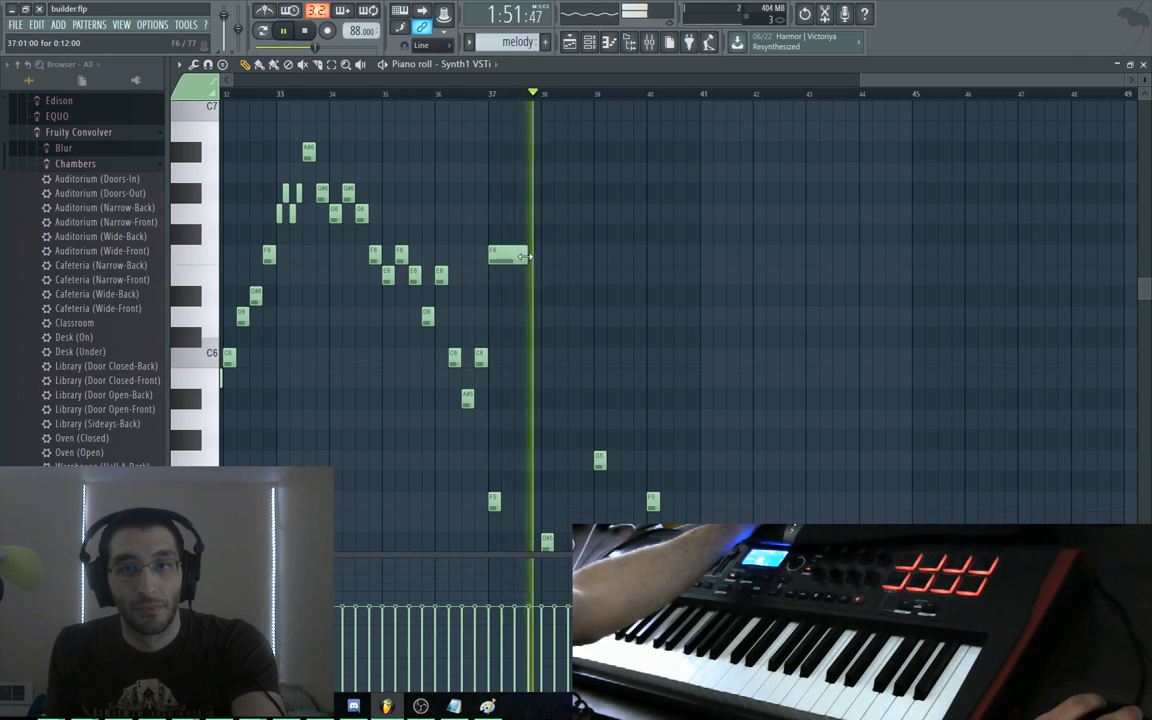
Inspect the F6 note's properties and switch the event lane to show Panning
{"action": "key", "text": "space"}
{"action": "double_click", "coordinate": [513, 256]}
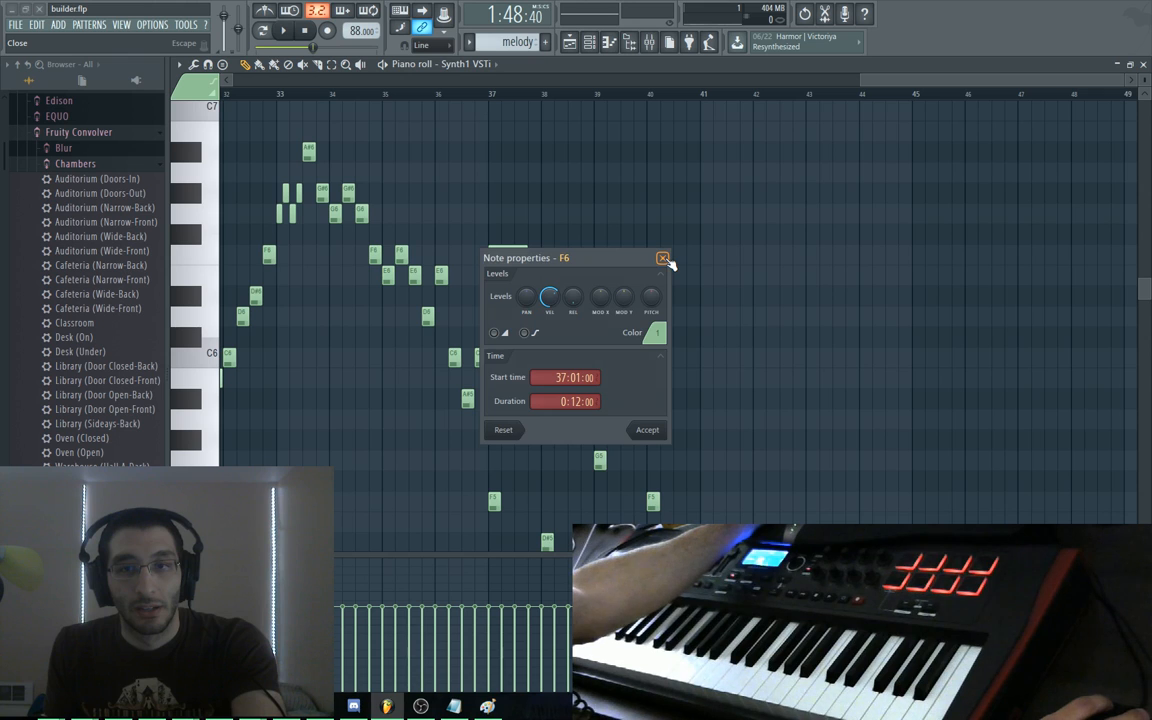
{"action": "left_click", "coordinate": [663, 259]}
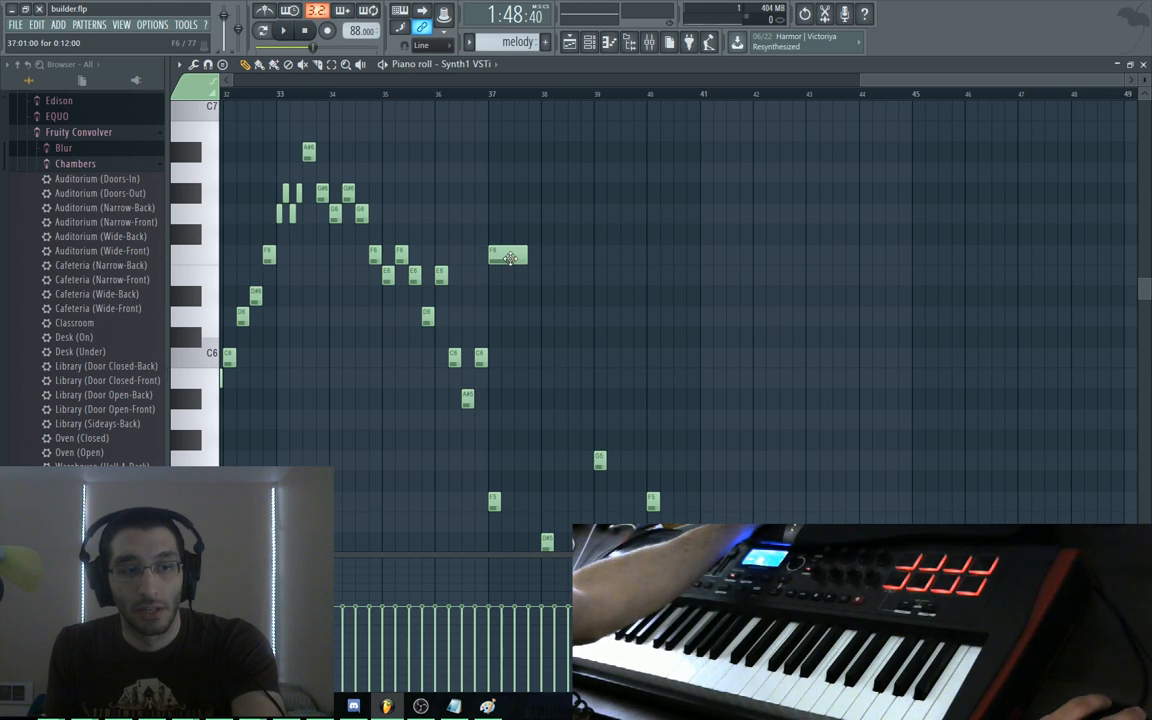
{"action": "left_click", "coordinate": [285, 568]}
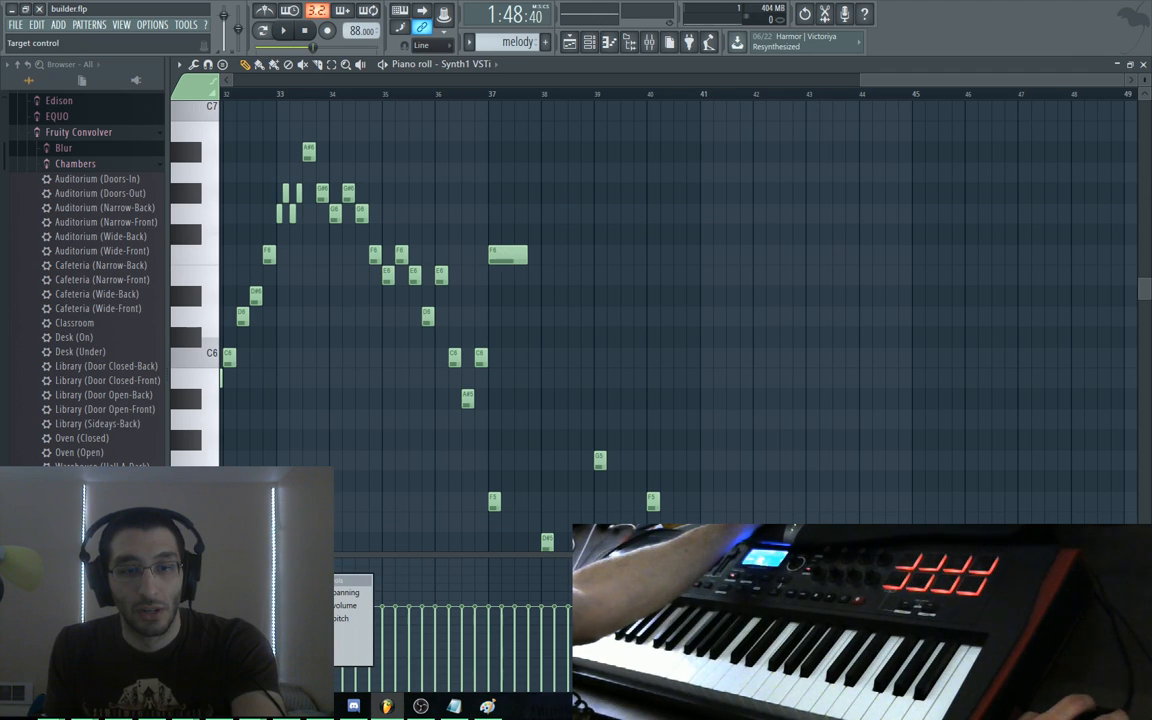
{"action": "left_click", "coordinate": [348, 592]}
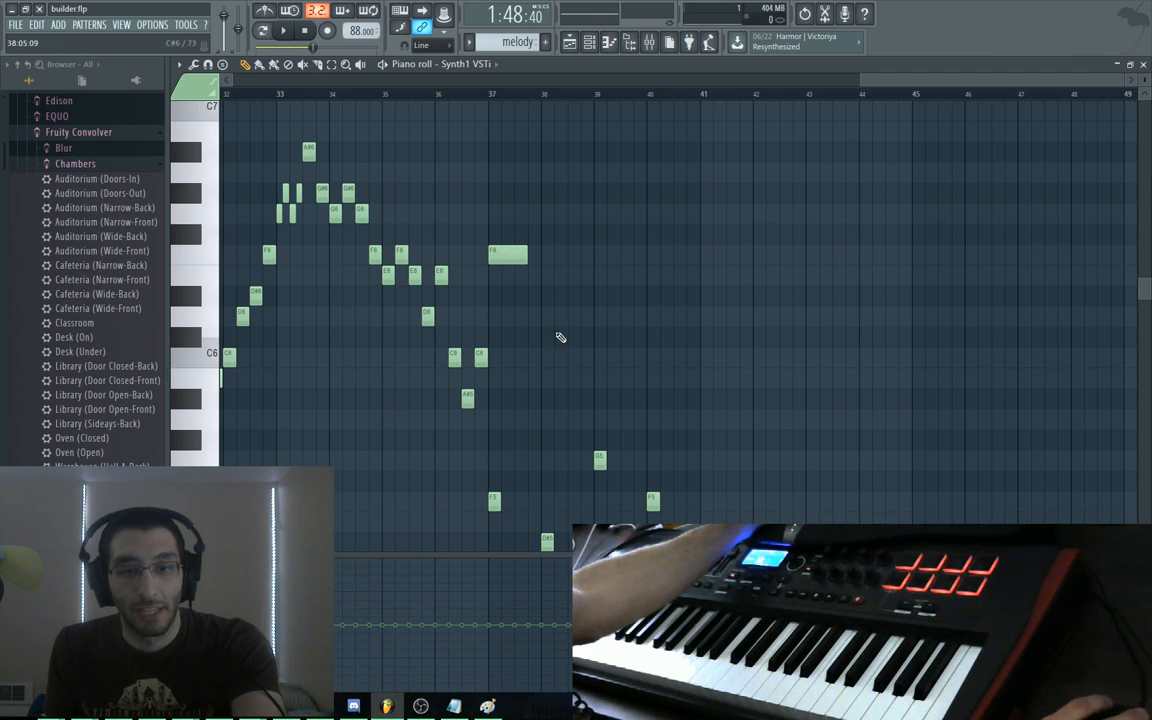
Audition the F6 ending and undo its aftertouch decrease so that lane runs flat
{"action": "left_click", "coordinate": [519, 253]}
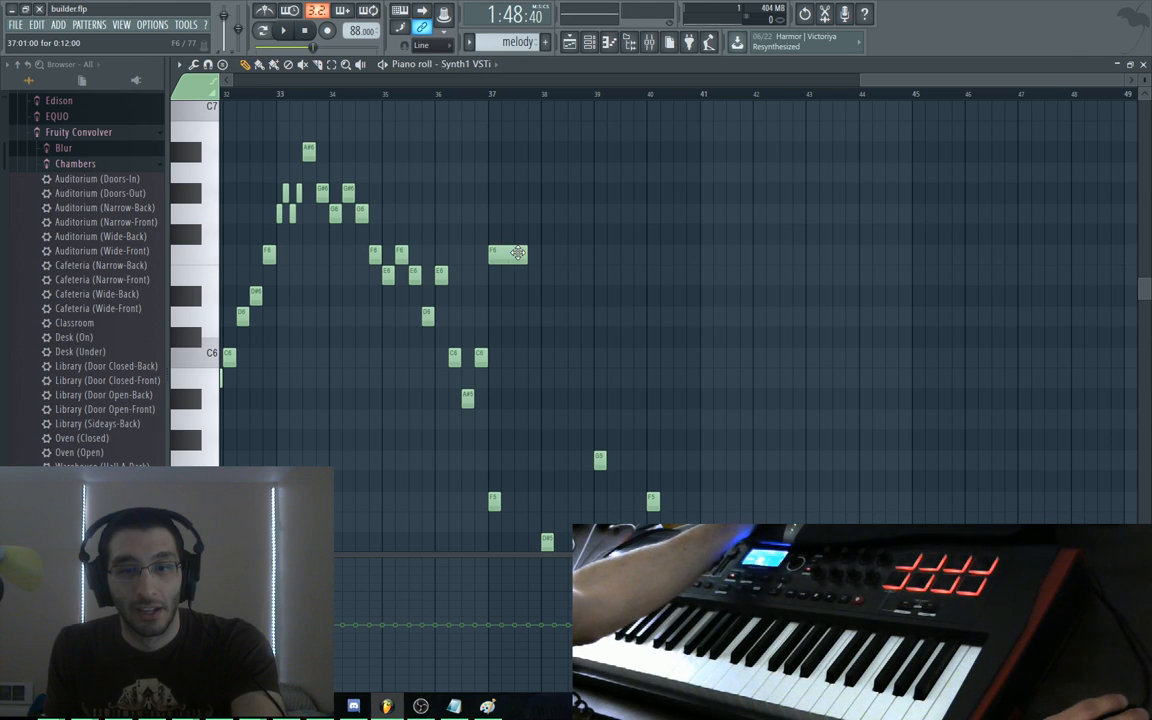
{"action": "left_click", "coordinate": [517, 253]}
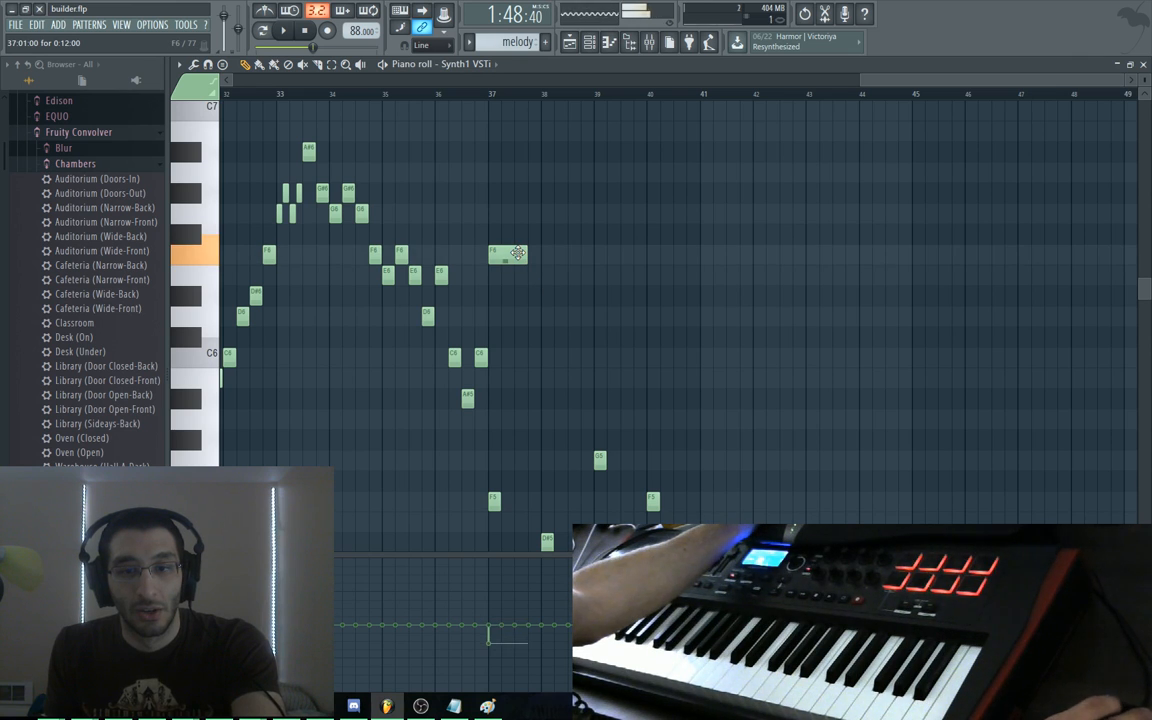
{"action": "key", "text": "space"}
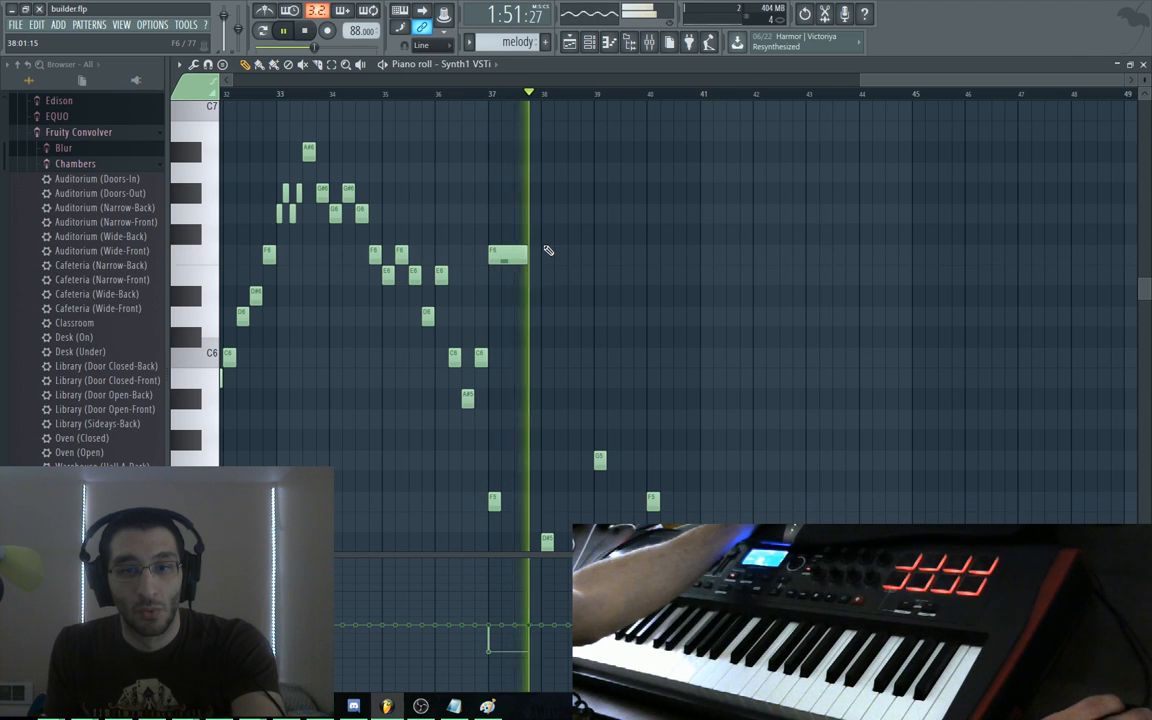
{"action": "key", "text": "space"}
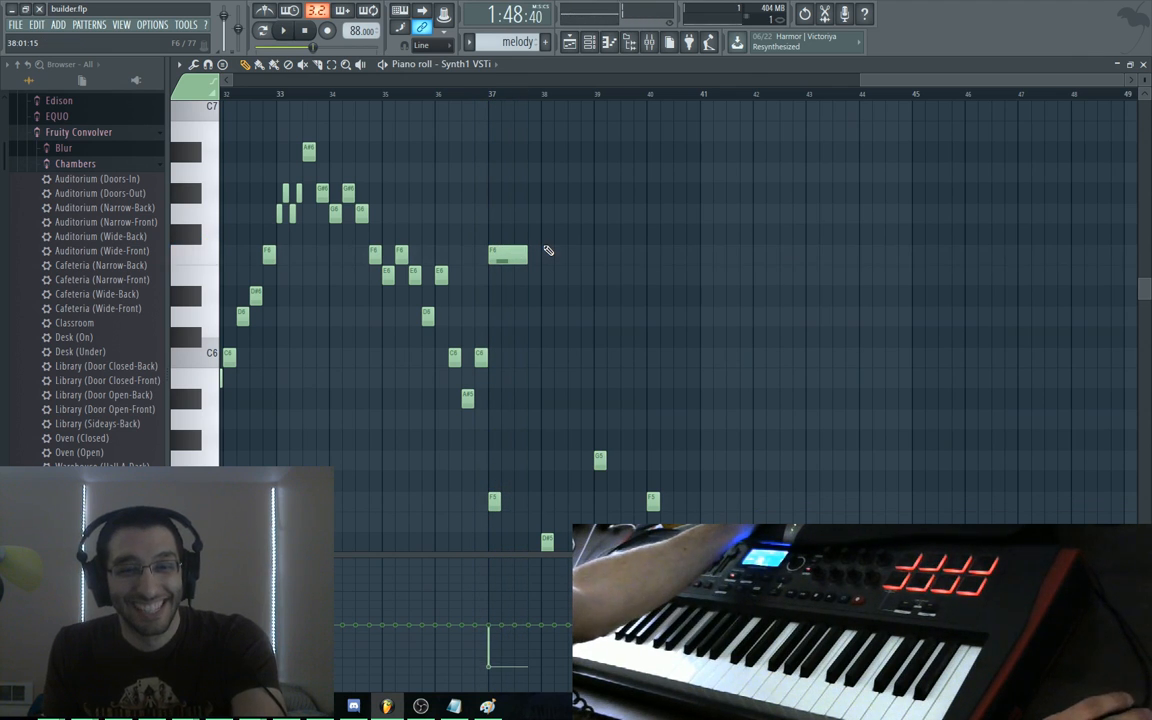
{"action": "scroll", "coordinate": [458, 447], "scroll_direction": "down", "scroll_amount": 1}
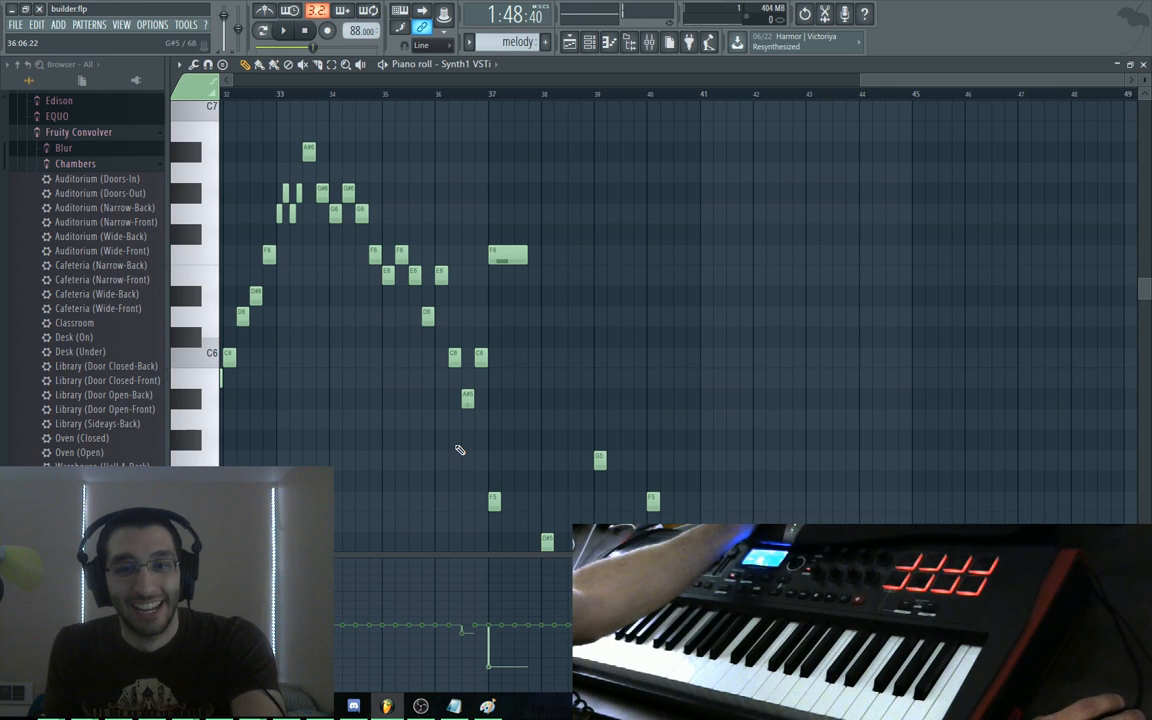
{"action": "key", "text": "ctrl+z"}
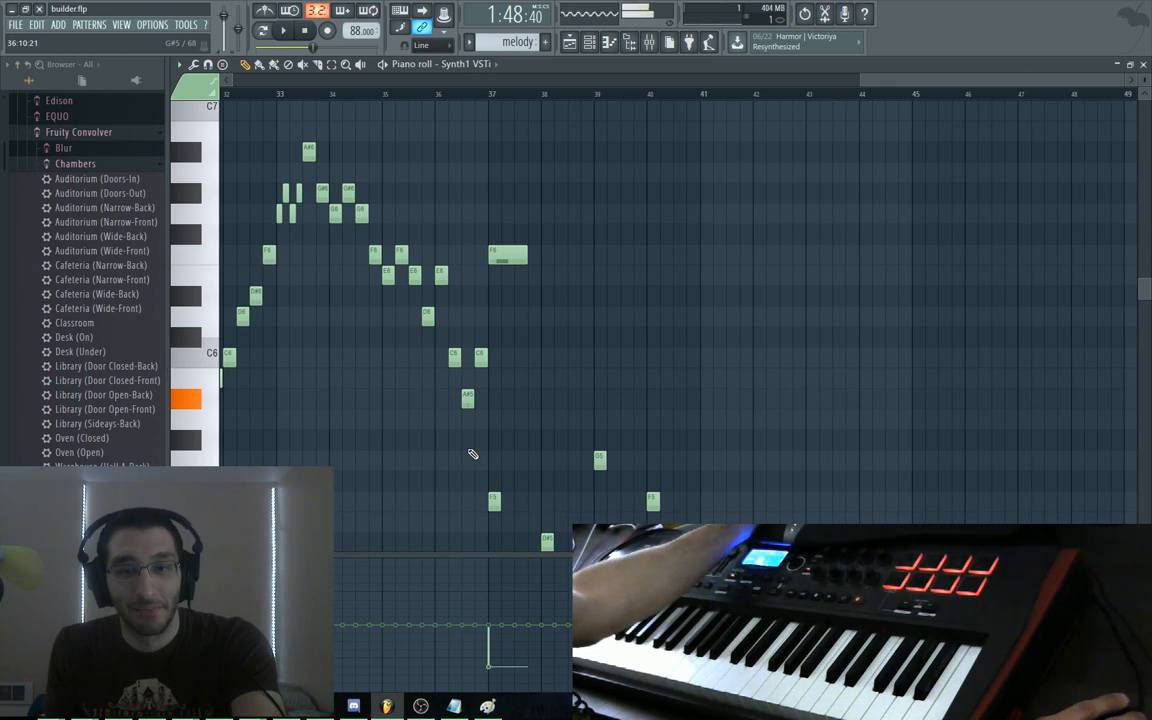
{"action": "key", "text": "space"}
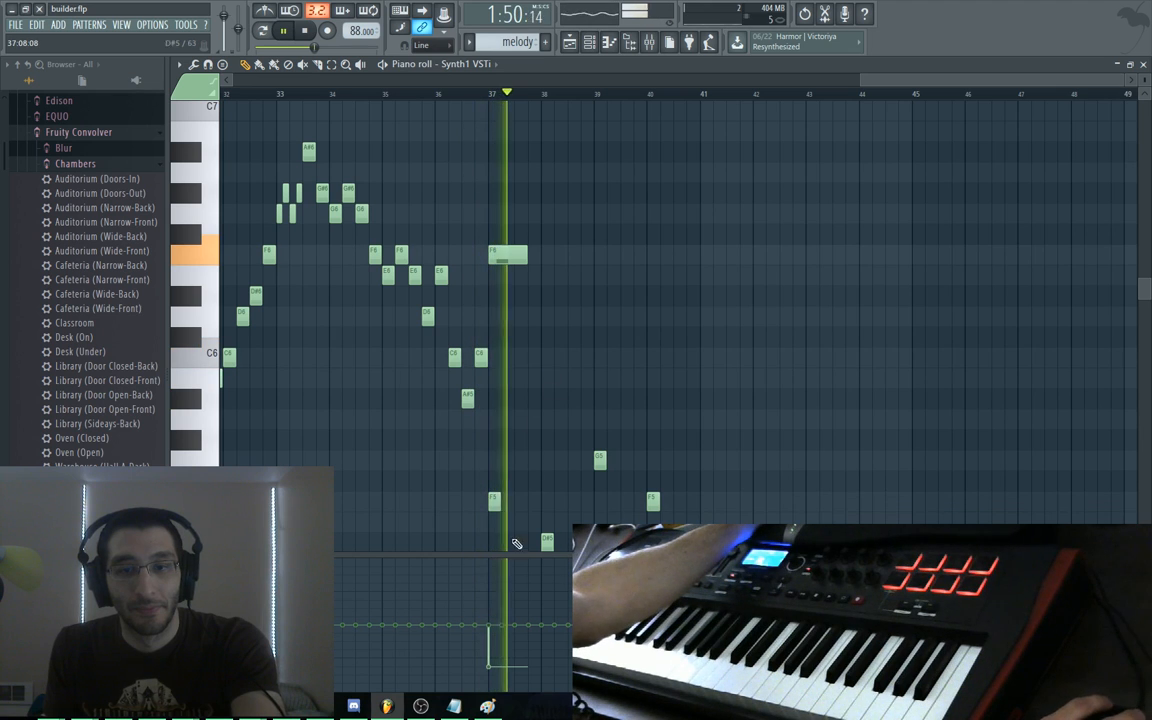
{"action": "key", "text": "space"}
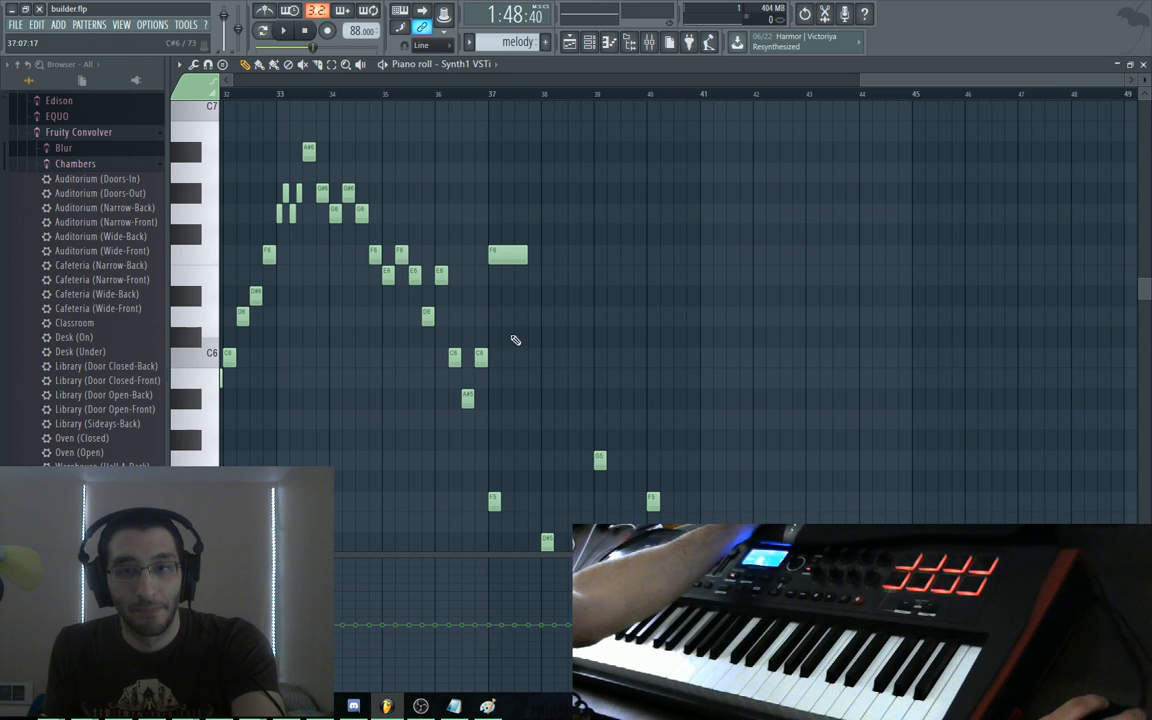
{"action": "left_click", "coordinate": [195, 574]}
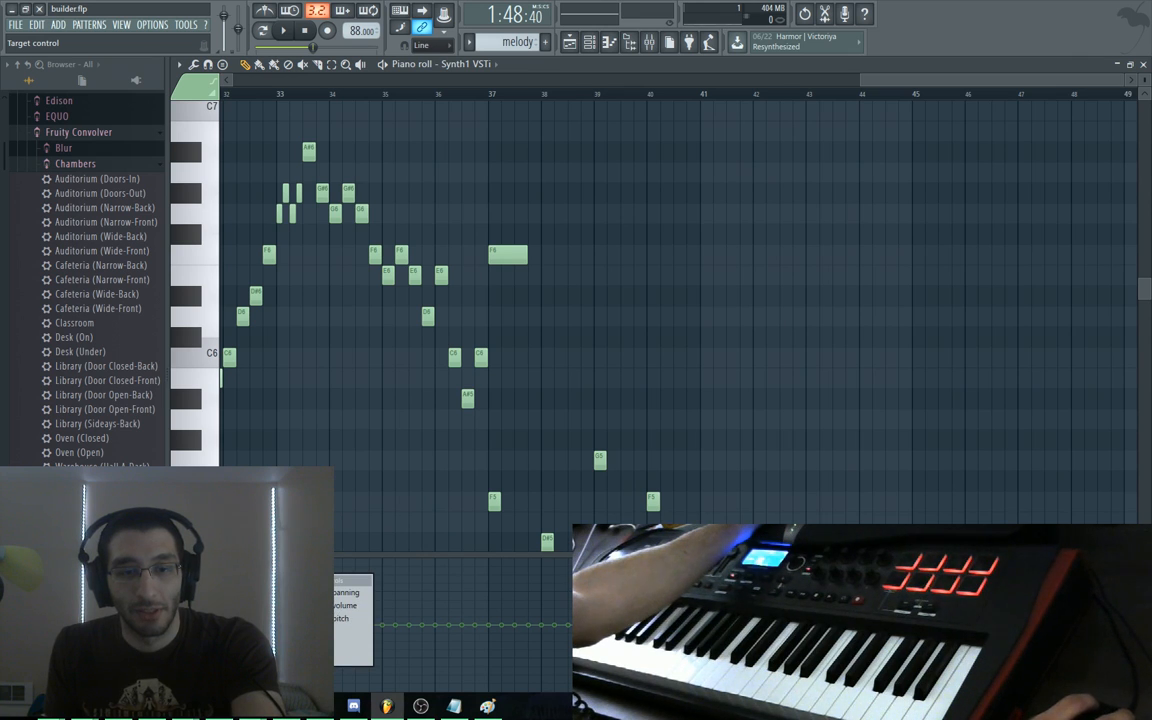
Try the Release lane on the F6 note, undo the release increase, and switch the lane to Velocity
{"action": "left_click", "coordinate": [235, 618]}
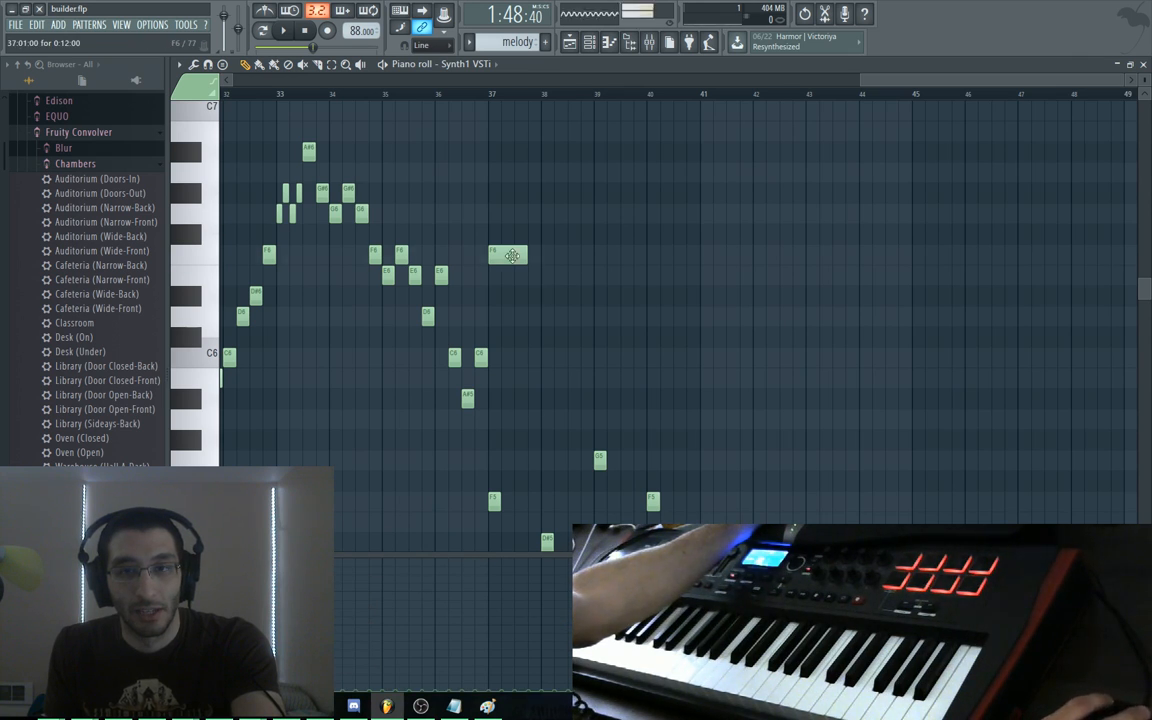
{"action": "left_click", "coordinate": [512, 255]}
{"action": "key", "text": "space"}
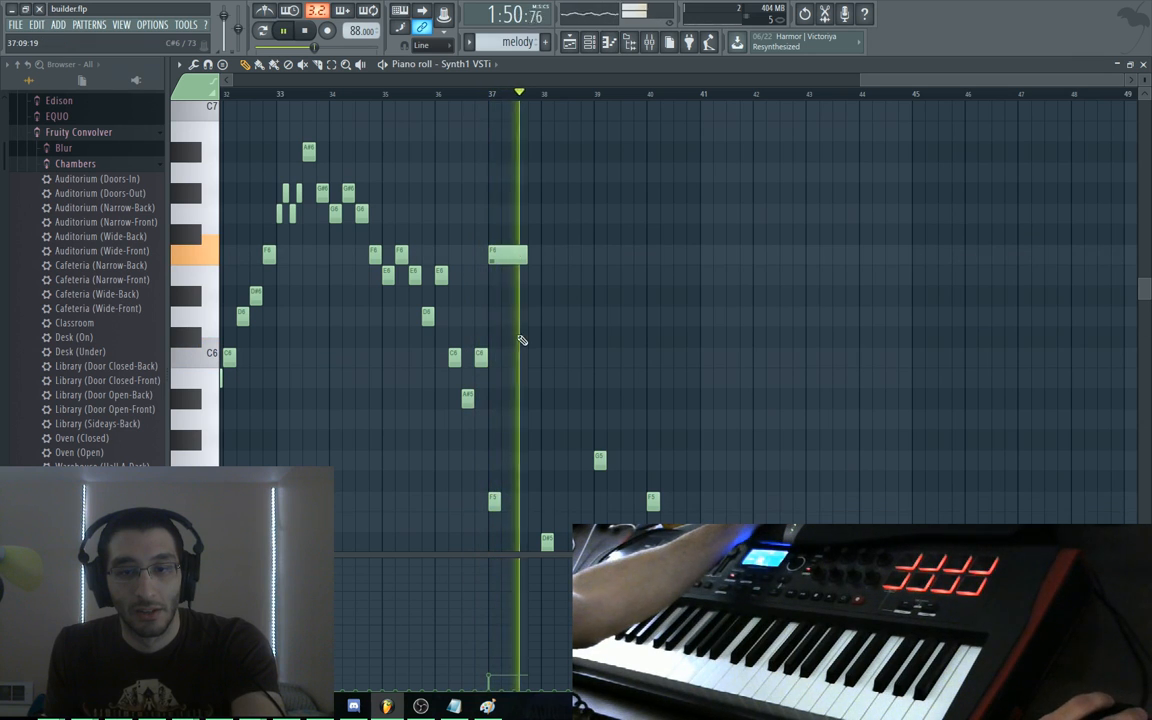
{"action": "key", "text": "space"}
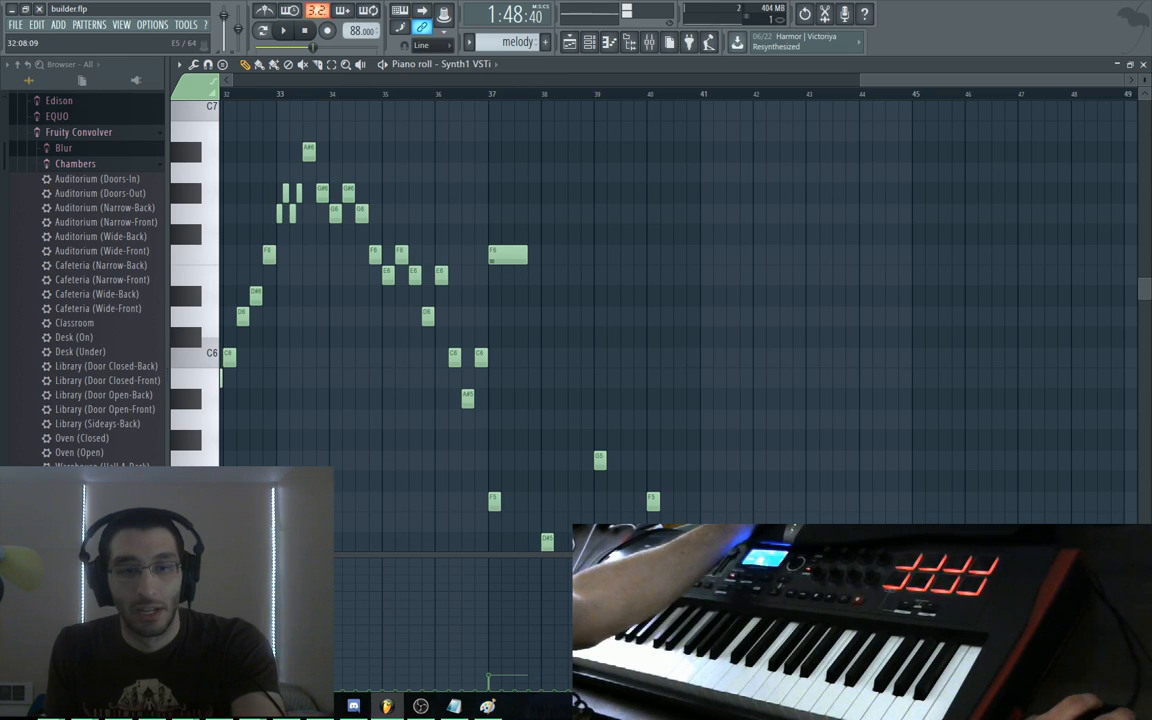
{"action": "key", "text": "ctrl+z"}
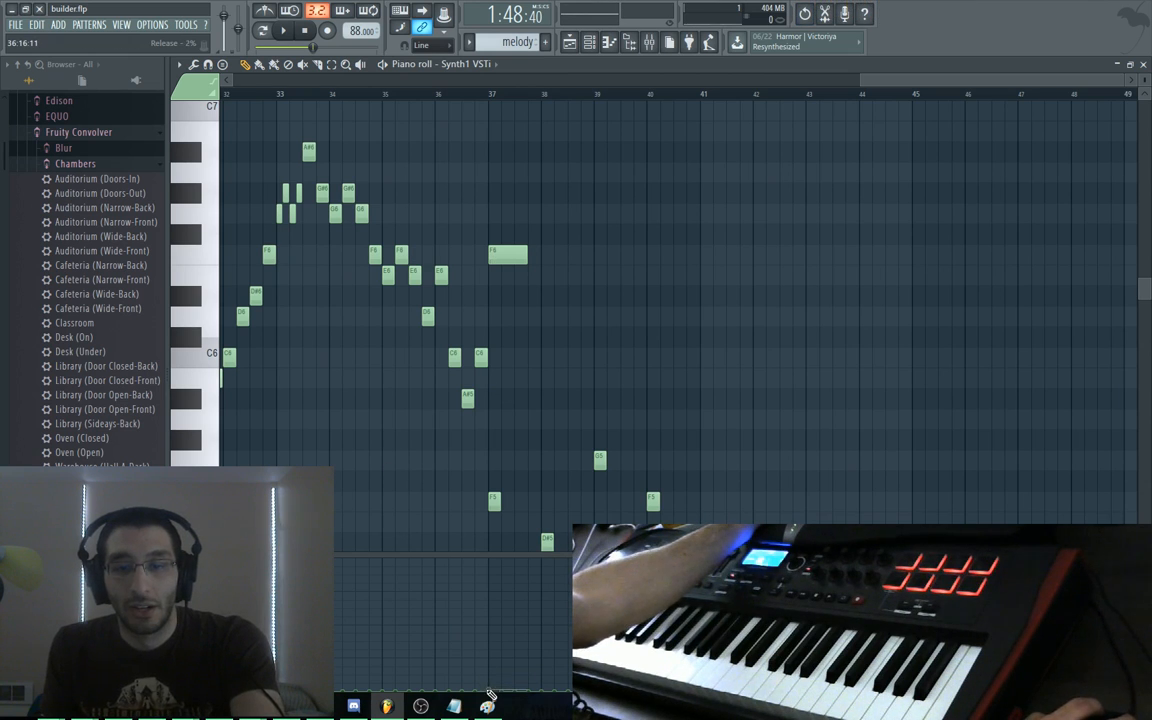
{"action": "left_click", "coordinate": [196, 571]}
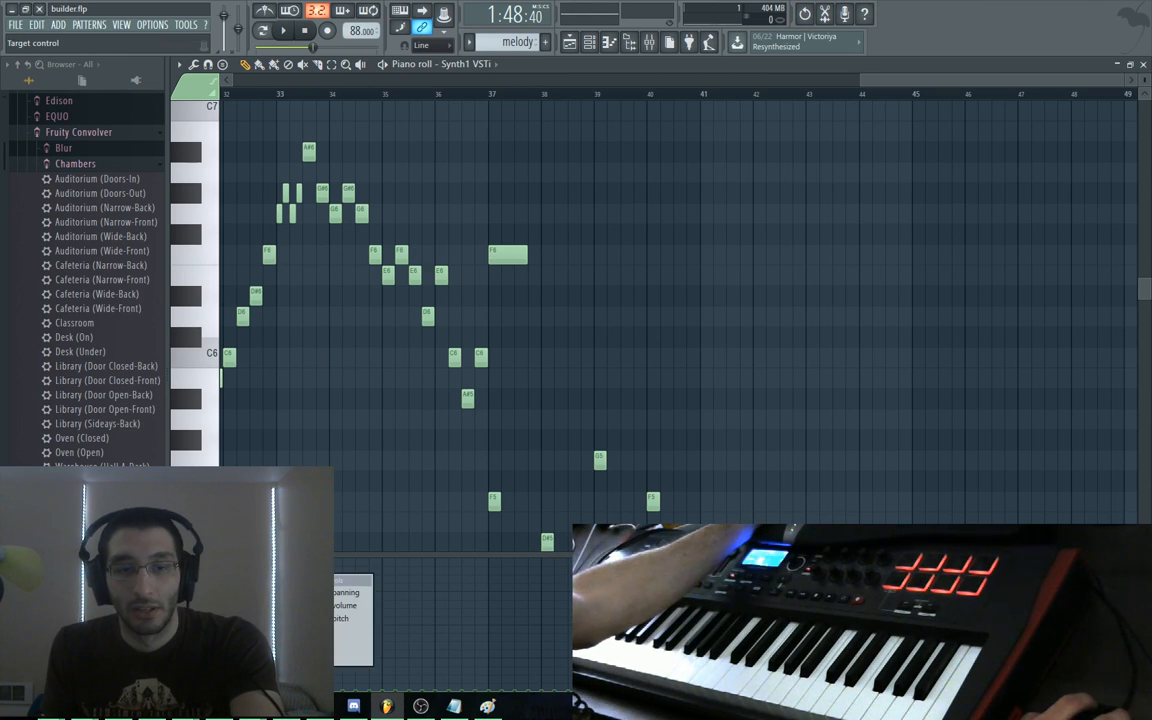
{"action": "left_click", "coordinate": [232, 606]}
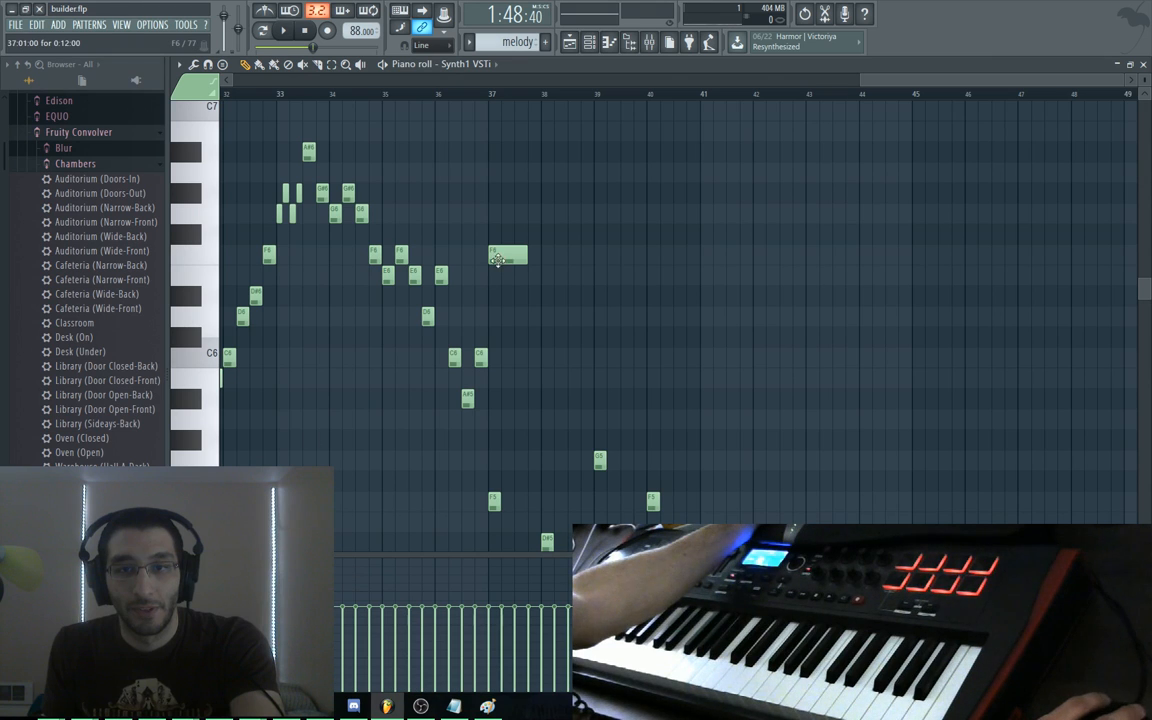
Lengthen the F6 note at bar 37 and play the ending from bar 37
{"action": "left_click", "coordinate": [491, 95]}
{"action": "key", "text": "space"}
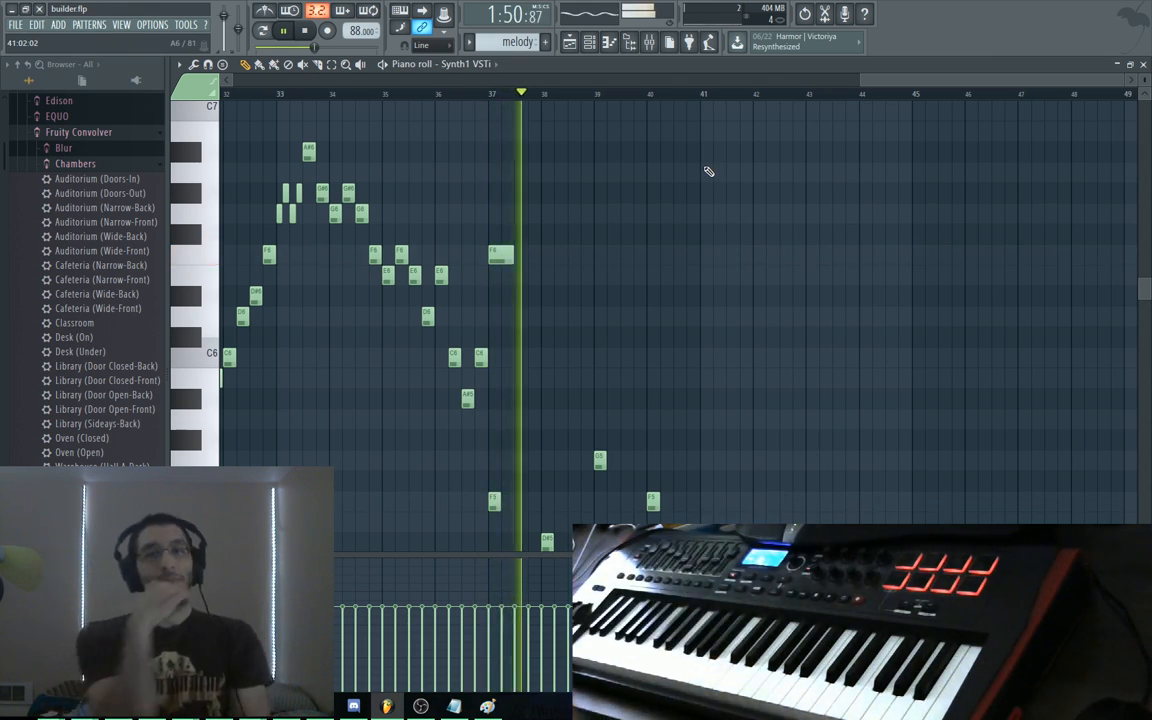
{"action": "key", "text": "space"}
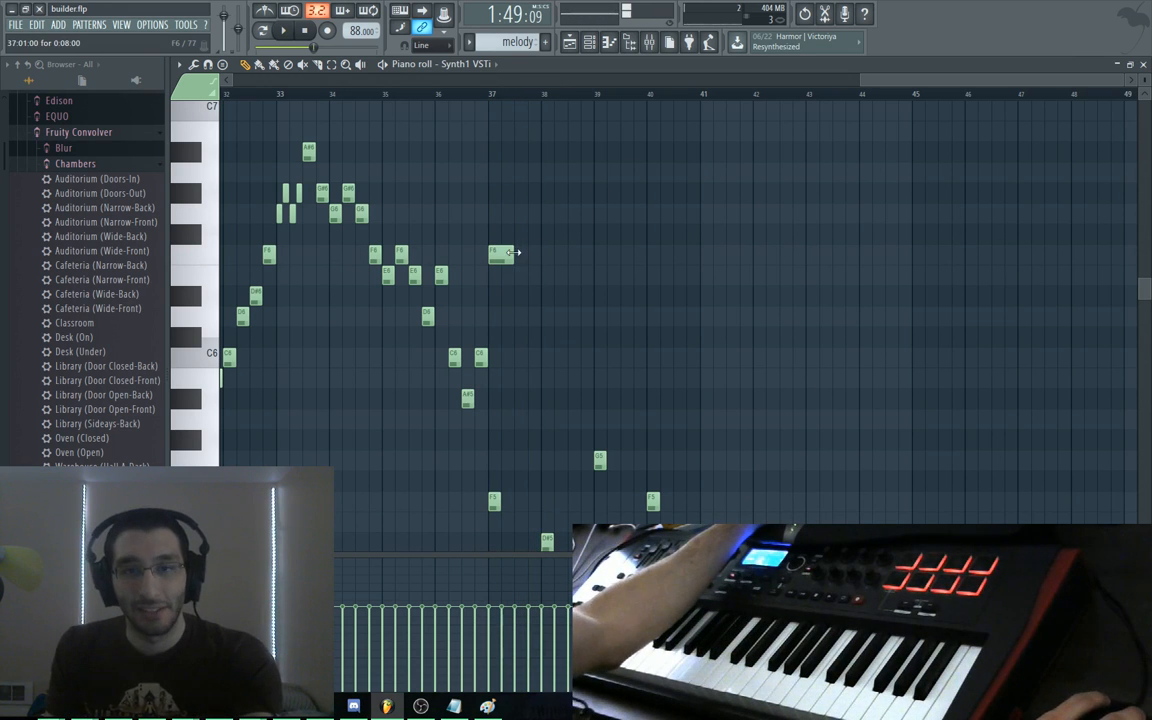
{"action": "left_click_drag", "start_coordinate": [513, 253], "coordinate": [527, 253]}
{"action": "key", "text": "space"}
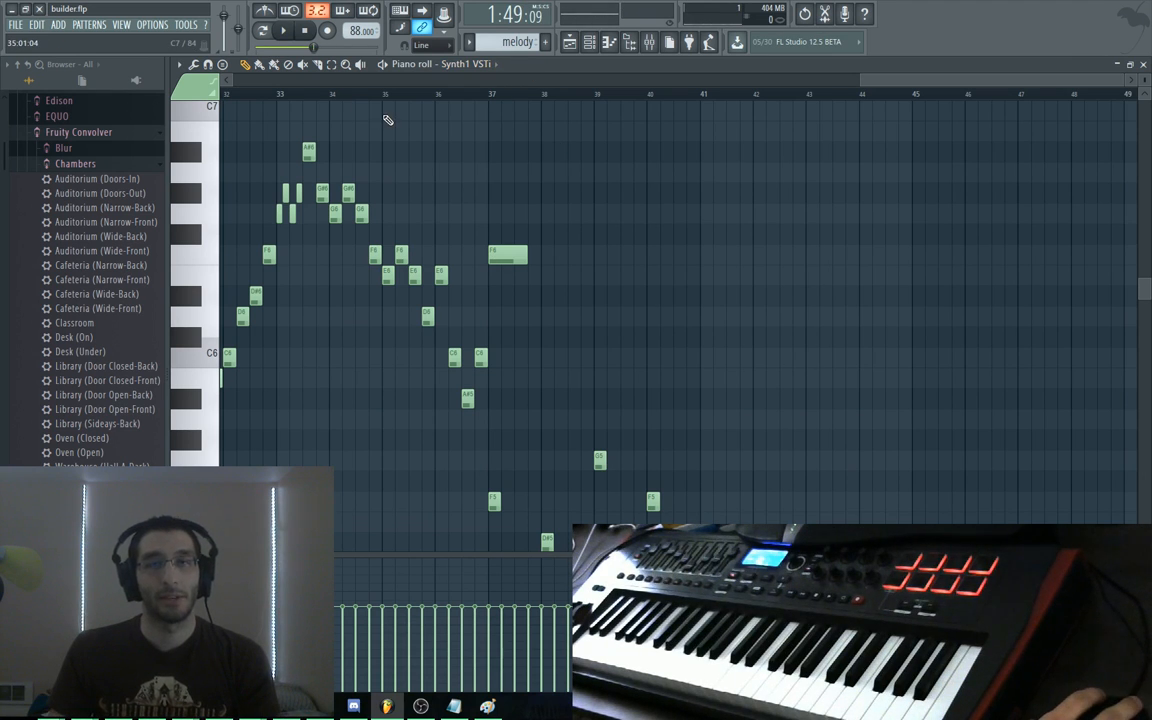
In the Playlist, delete the drum, harmony and melody clips after bar 45
{"action": "key", "text": "F5"}
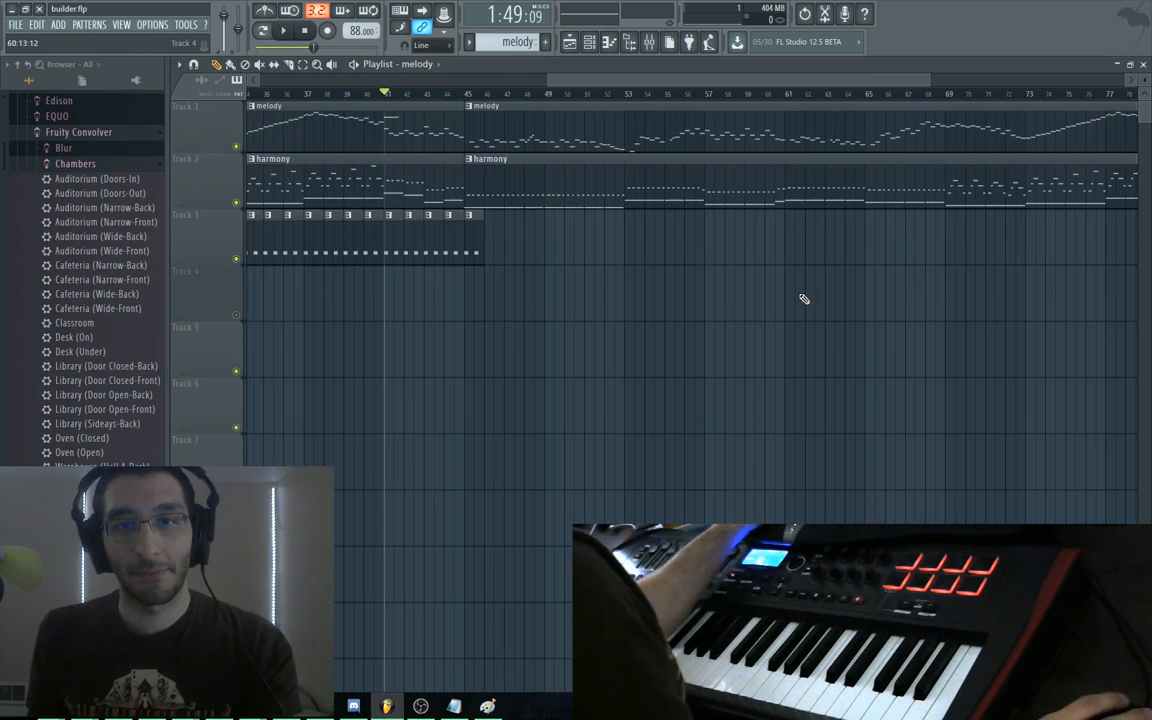
{"action": "left_click_drag", "start_coordinate": [805, 298], "coordinate": [801, 391]}
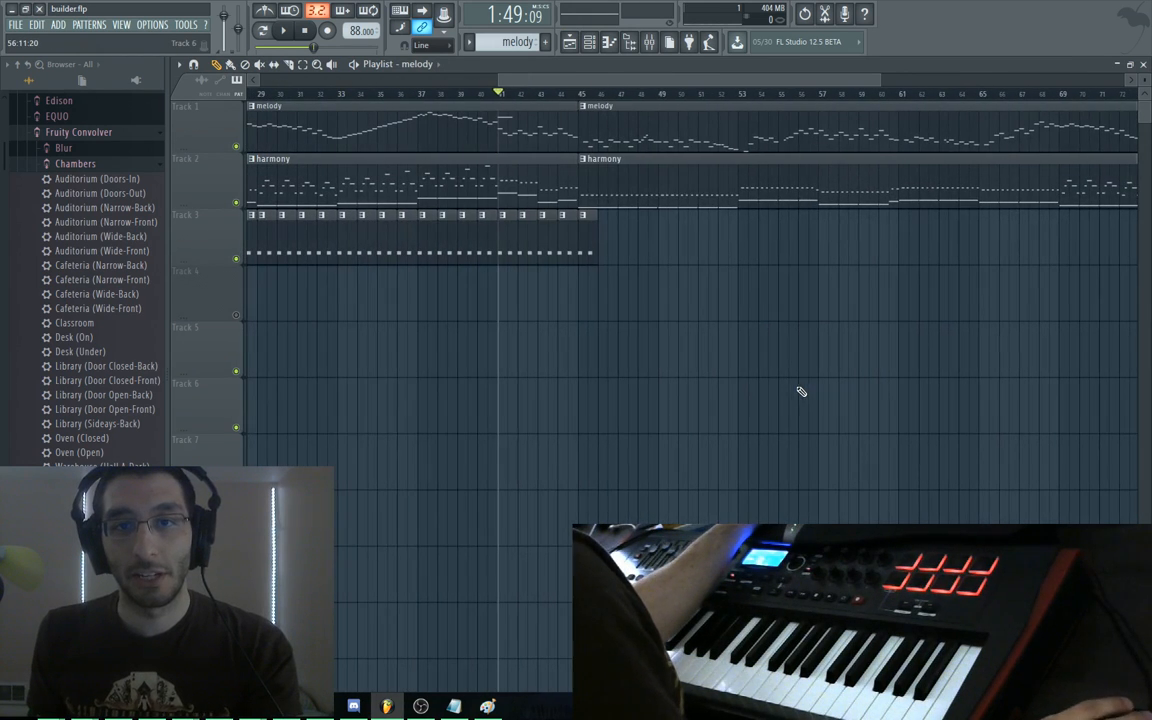
{"action": "mouse_move", "coordinate": [586, 95]}
{"action": "left_mouse_down"}
{"action": "mouse_move", "coordinate": [1150, 93]}
{"action": "mouse_move", "coordinate": [298, 62]}
{"action": "left_mouse_up"}
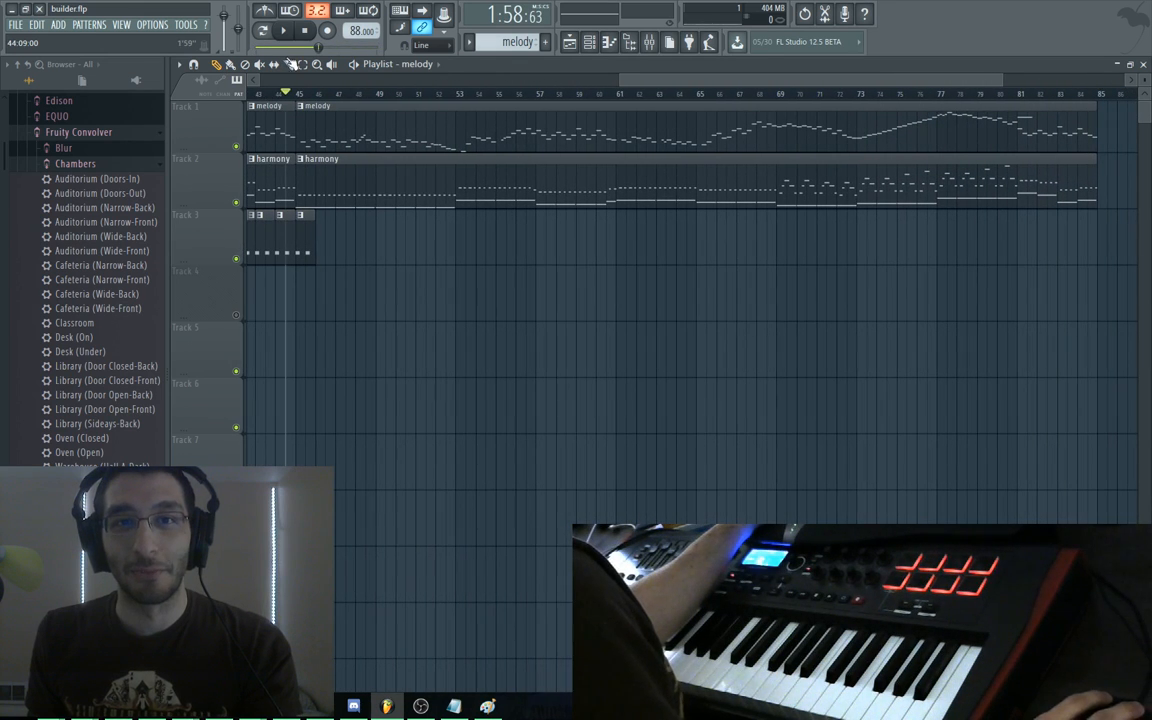
{"action": "left_click_drag", "start_coordinate": [522, 324], "coordinate": [735, 347]}
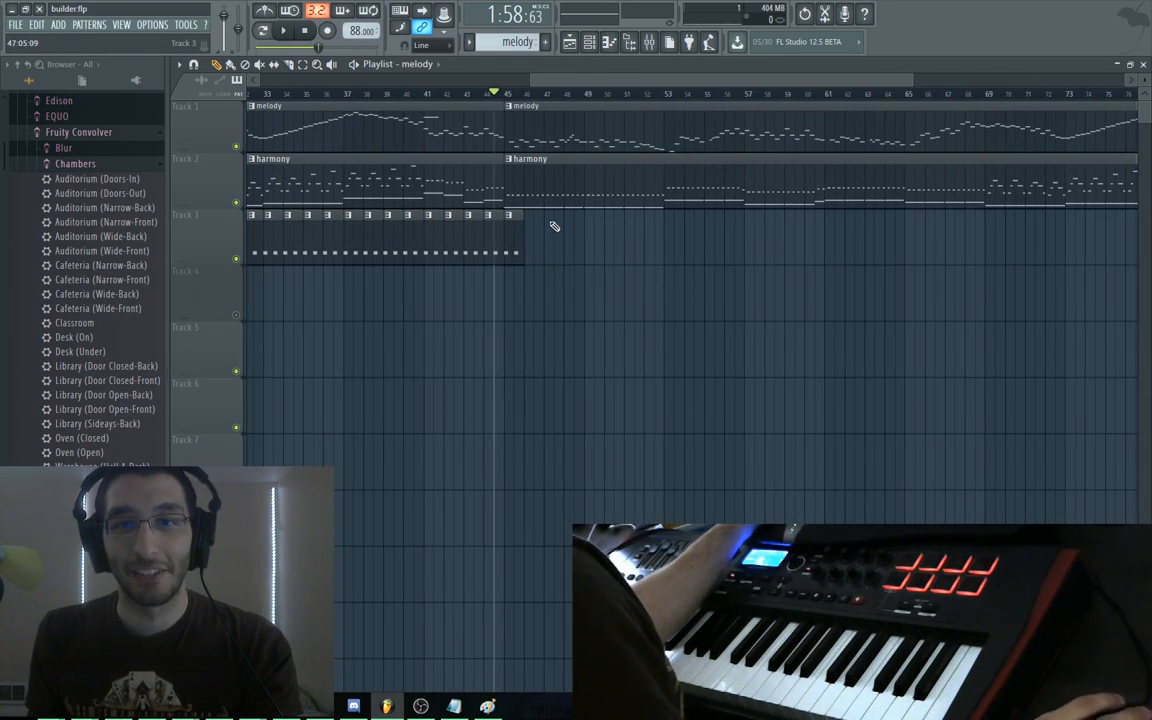
{"action": "right_click", "coordinate": [512, 223]}
{"action": "right_click", "coordinate": [517, 180]}
{"action": "right_click", "coordinate": [522, 130]}
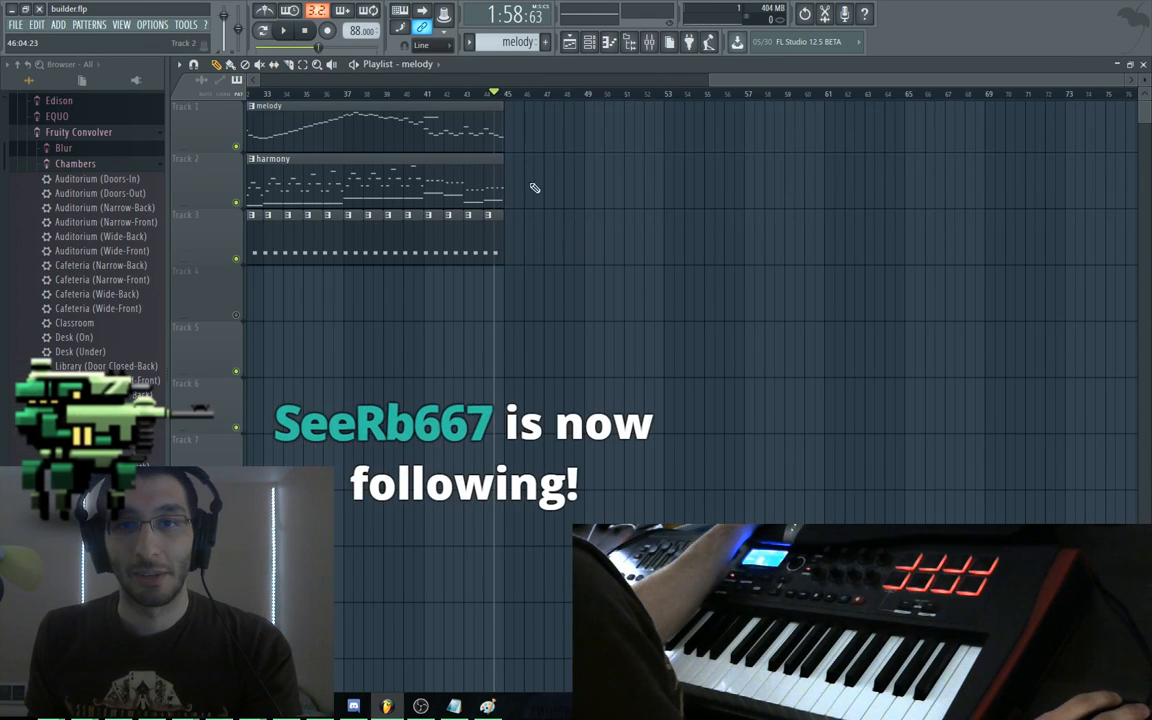
Play the trimmed ending from just before bar 45, then switch to Bot Land
{"action": "left_click_drag", "start_coordinate": [524, 362], "coordinate": [736, 345]}
{"action": "left_click", "coordinate": [718, 96]}
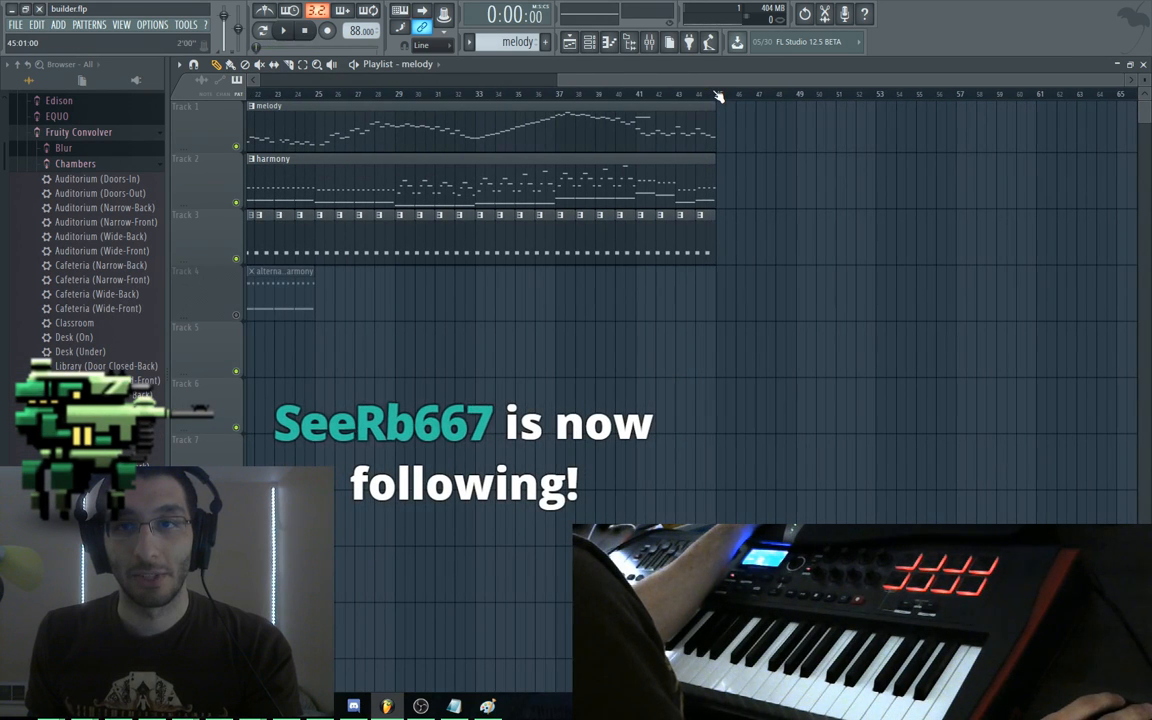
{"action": "left_click", "coordinate": [718, 96]}
{"action": "left_click", "coordinate": [717, 96]}
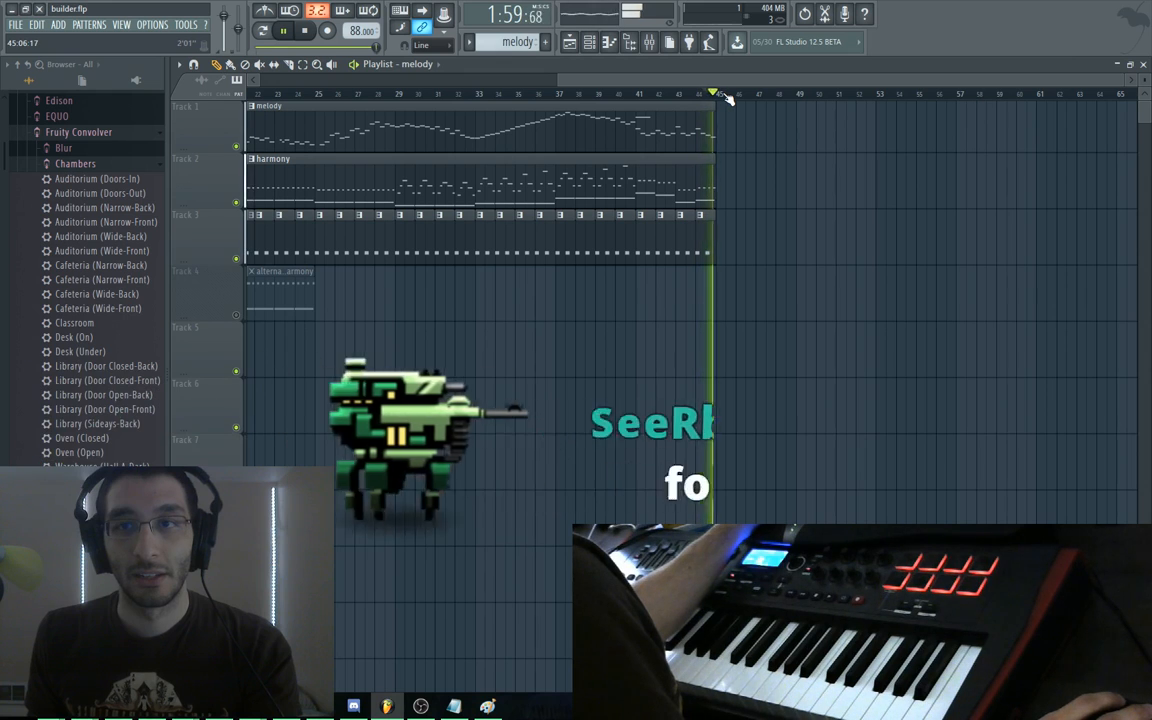
{"action": "key", "text": "space"}
{"action": "key", "text": "space"}
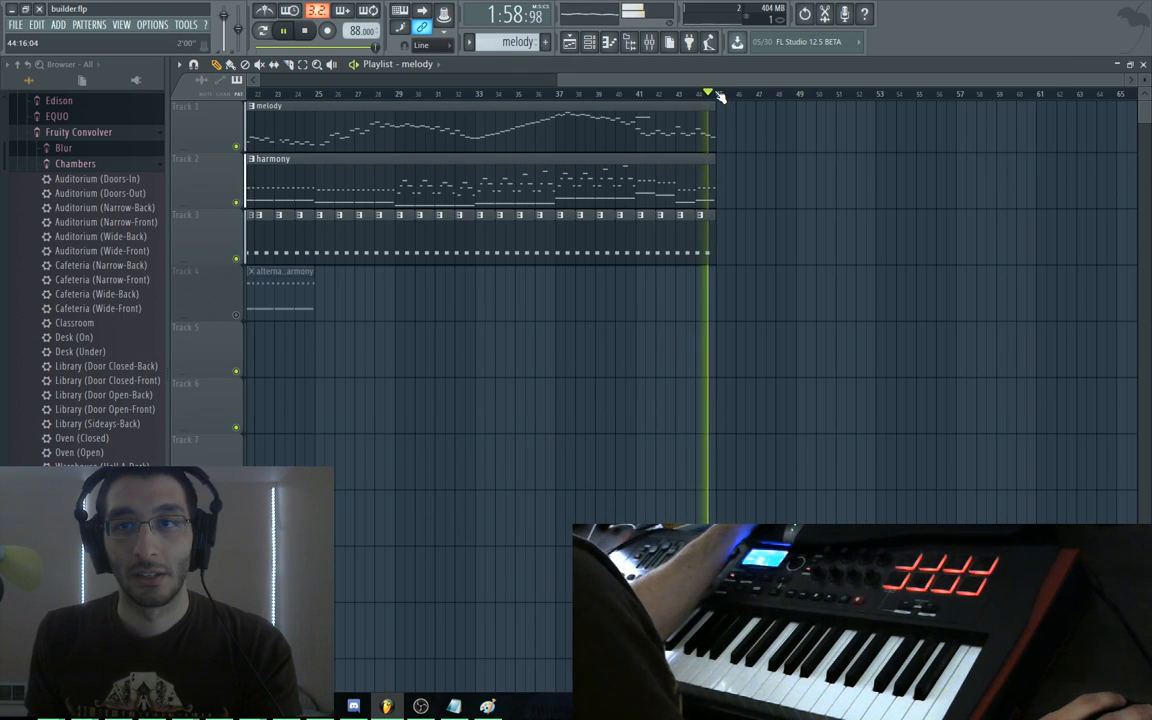
{"action": "key", "text": "space"}
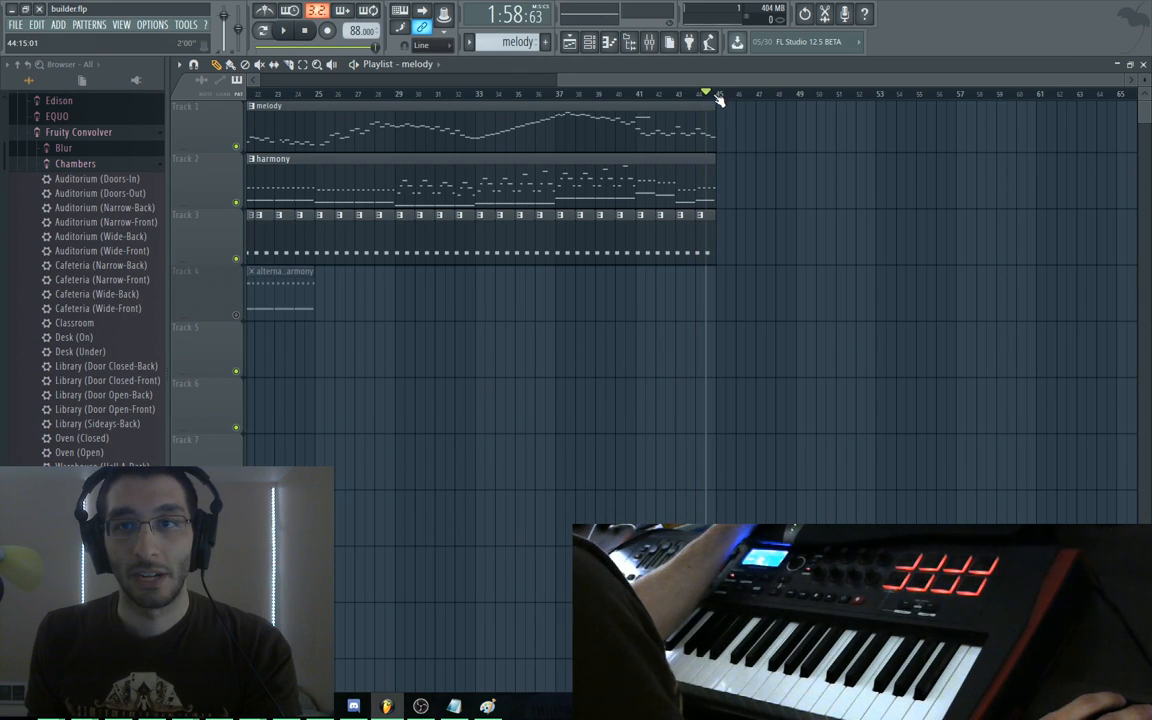
{"action": "scroll", "coordinate": [712, 103], "scroll_direction": "up", "scroll_amount": 5}
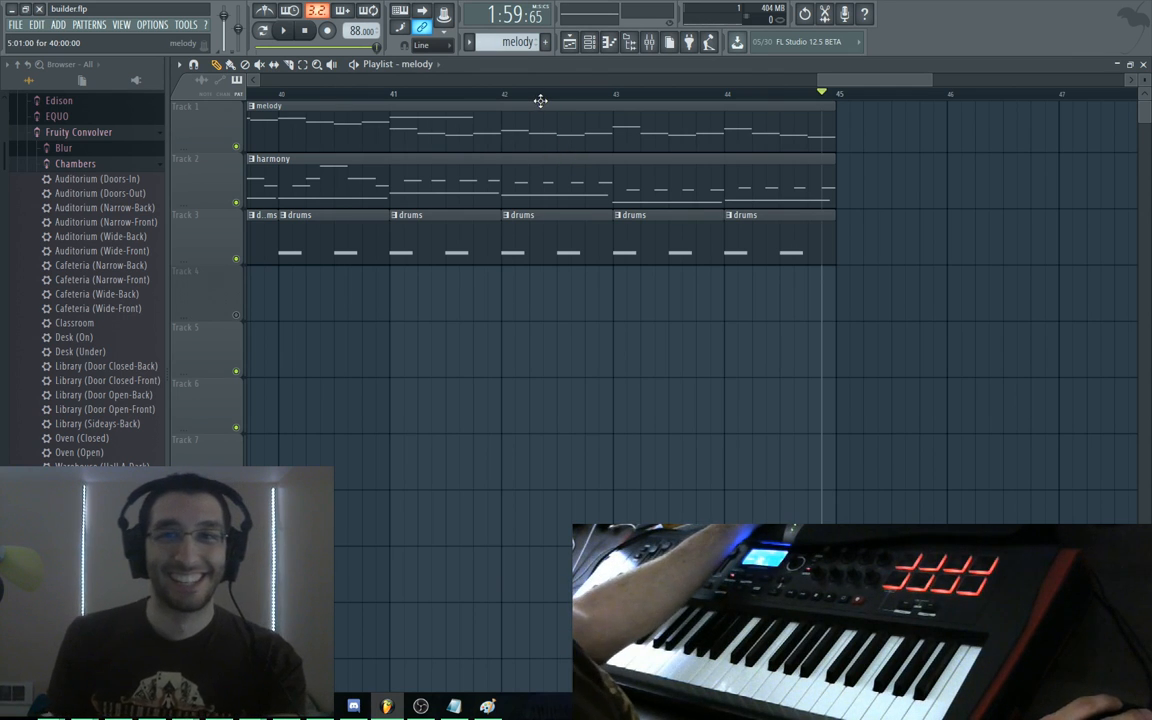
{"action": "scroll", "coordinate": [543, 355], "scroll_direction": "down", "scroll_amount": 5}
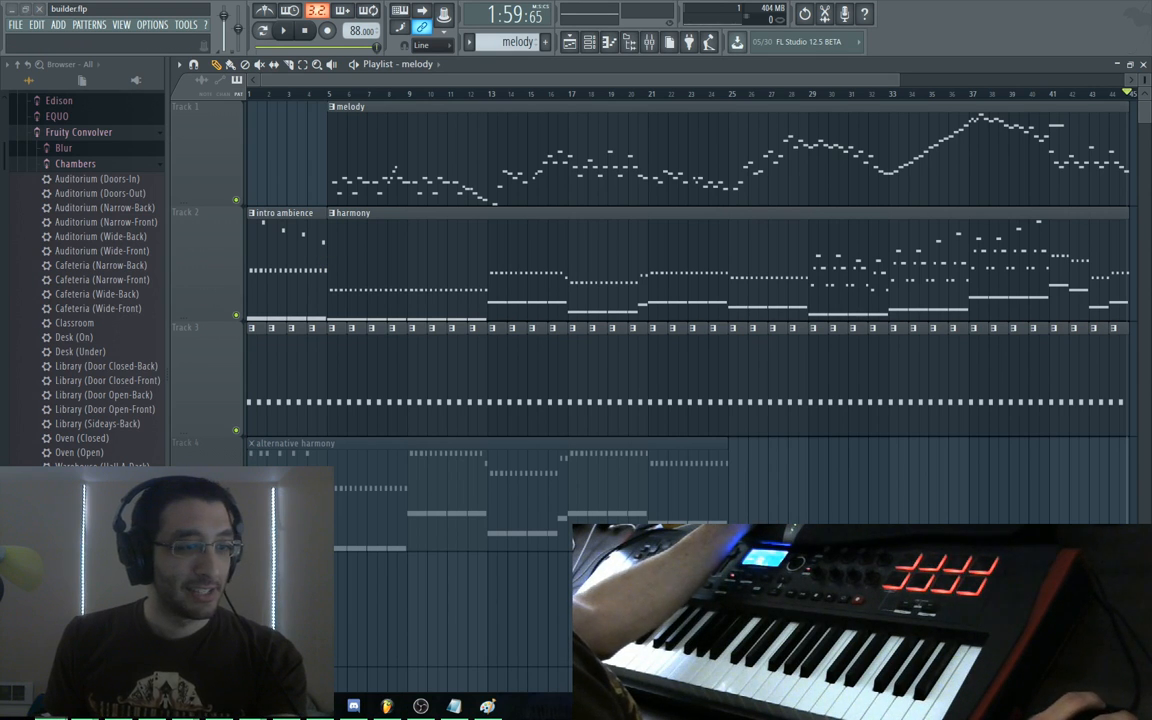
{"action": "key", "text": "alt+Tab"}
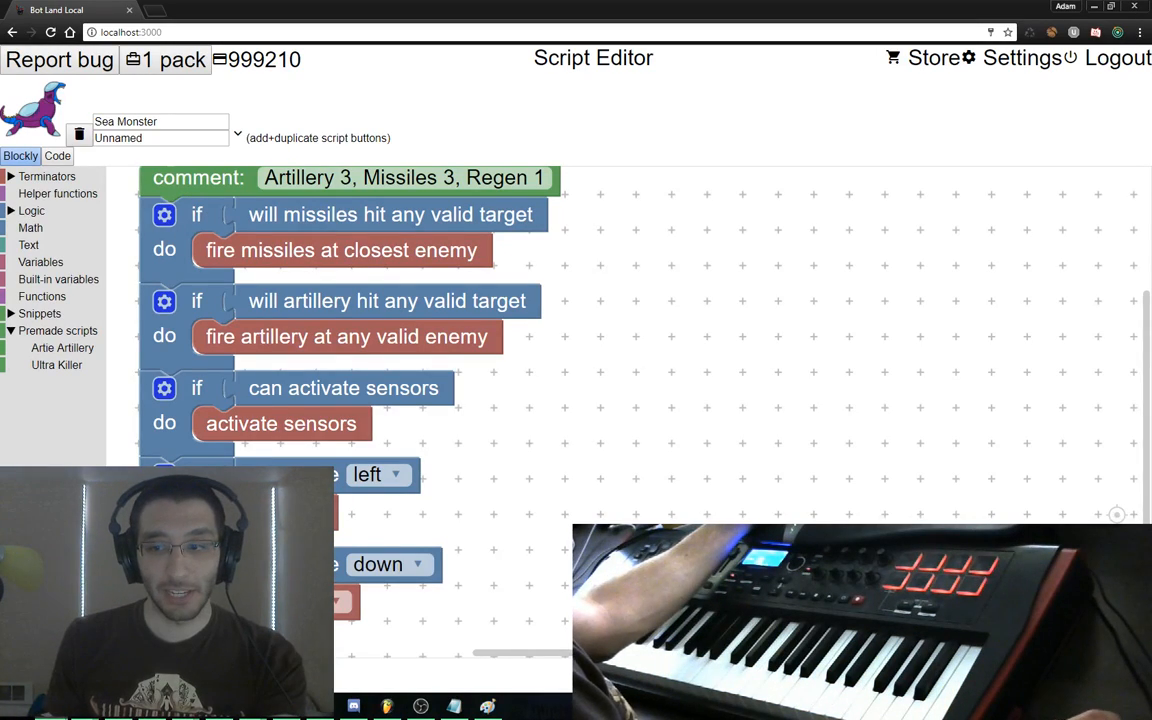
Run a test match with the three Sewing Machines, then leave and discard the unsaved changes
{"action": "key", "text": "alt+Left"}
{"action": "key", "text": "alt+Left"}
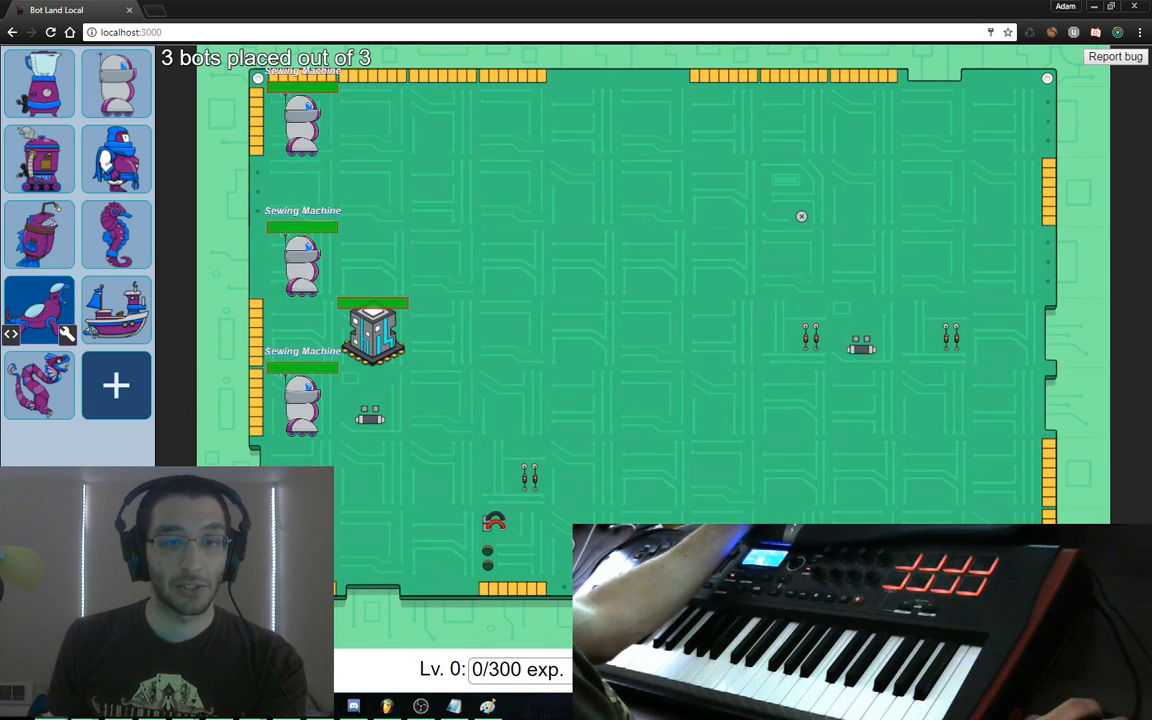
{"action": "left_click", "coordinate": [305, 667]}
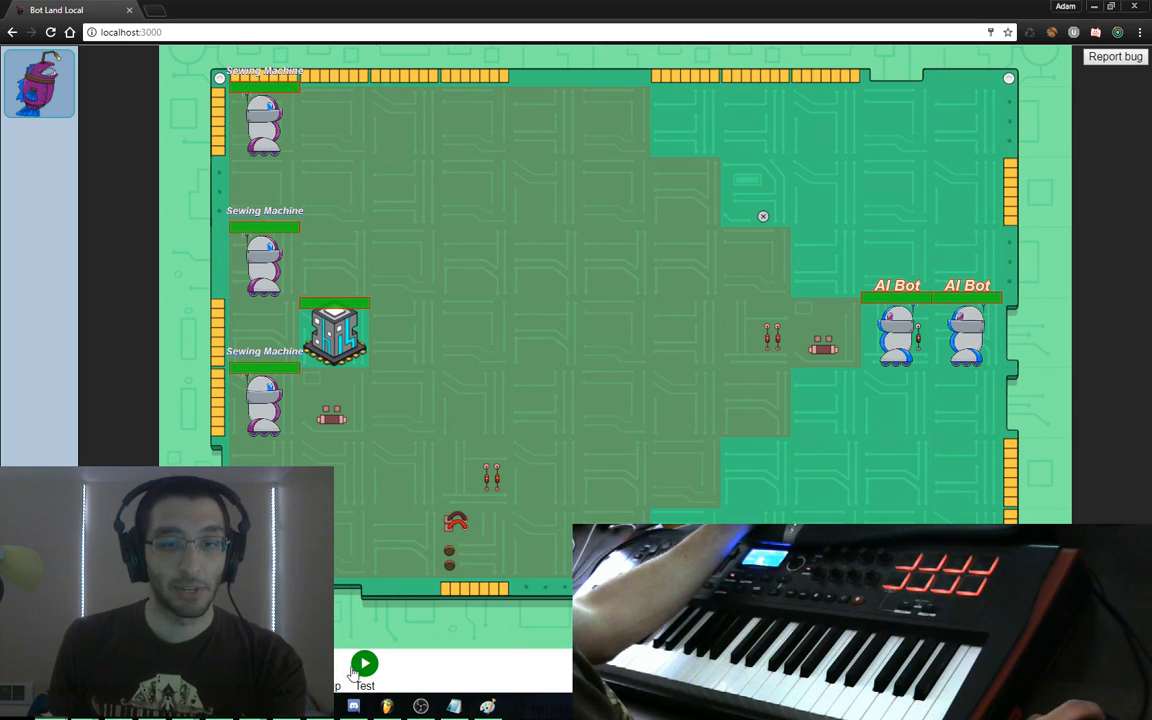
{"action": "left_click", "coordinate": [360, 668]}
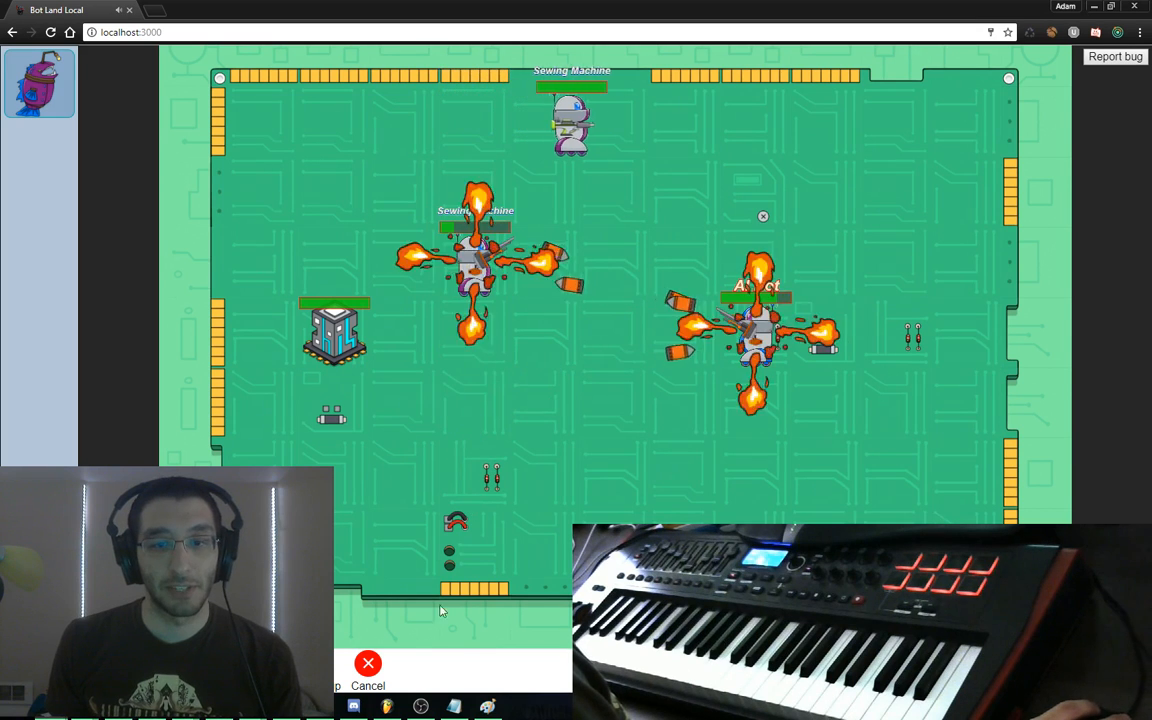
{"action": "left_click", "coordinate": [368, 663]}
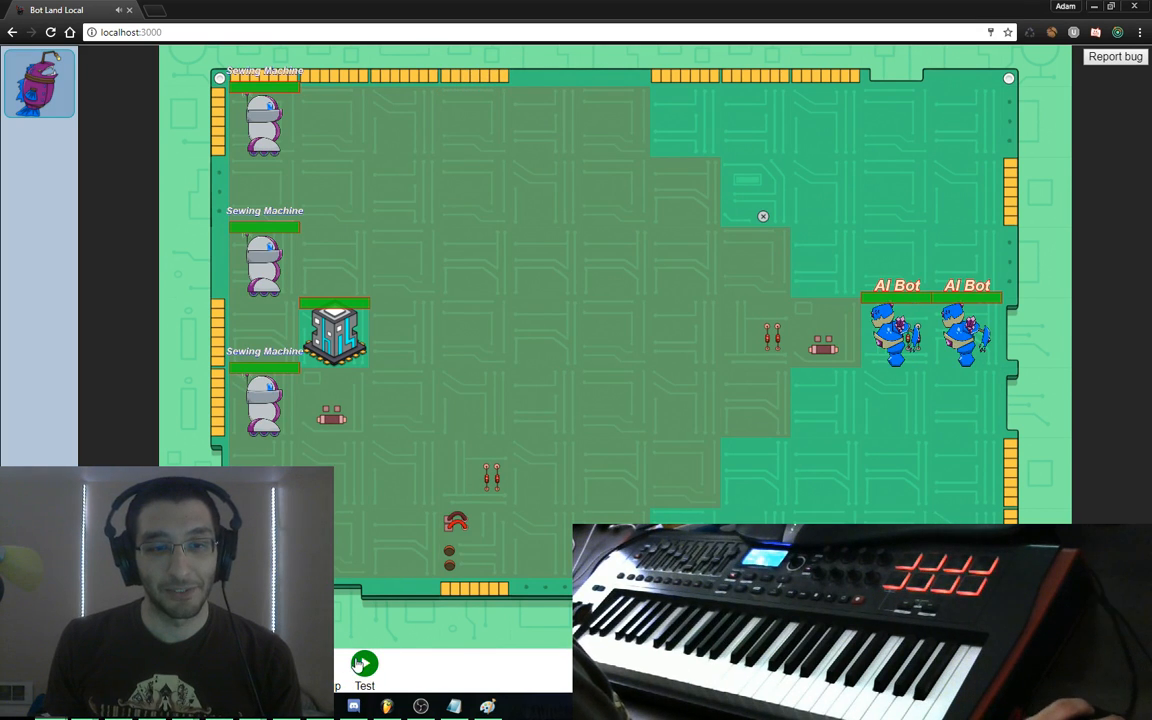
{"action": "left_click", "coordinate": [364, 663]}
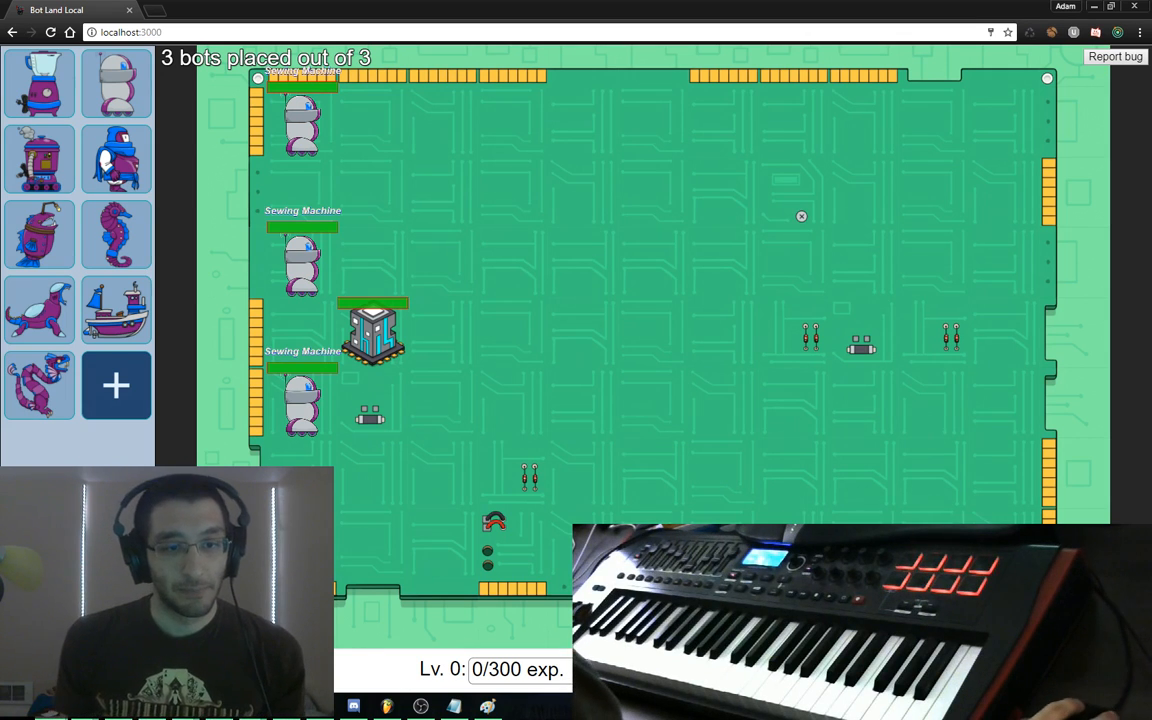
{"action": "key", "text": "Escape"}
{"action": "left_click", "coordinate": [549, 398]}
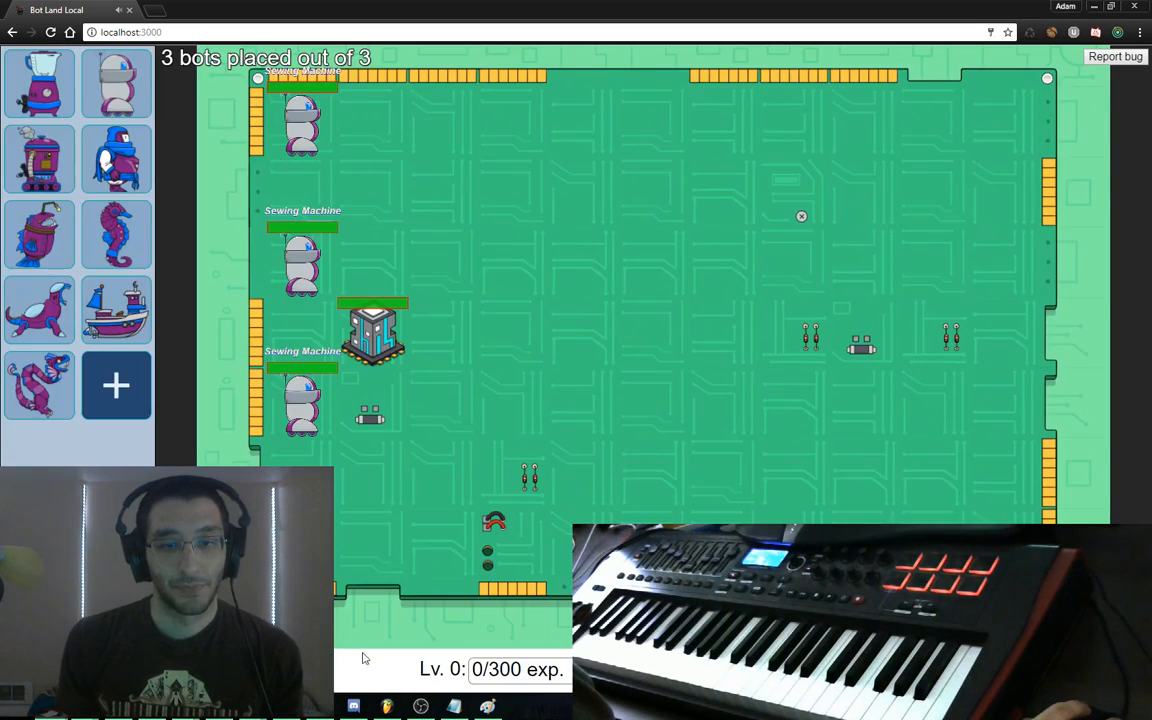
{"action": "key", "text": "alt+Tab"}
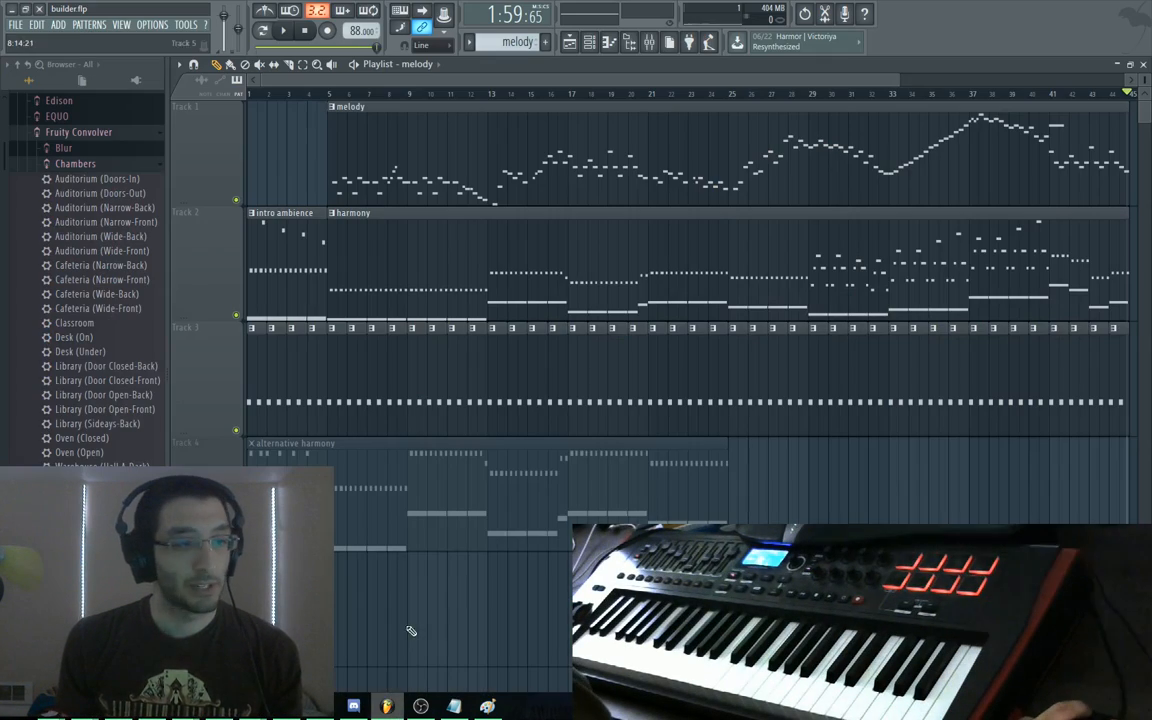
Play the trimmed builder.flp arrangement from bar 1, restarting it from the top
{"action": "left_click", "coordinate": [288, 66]}
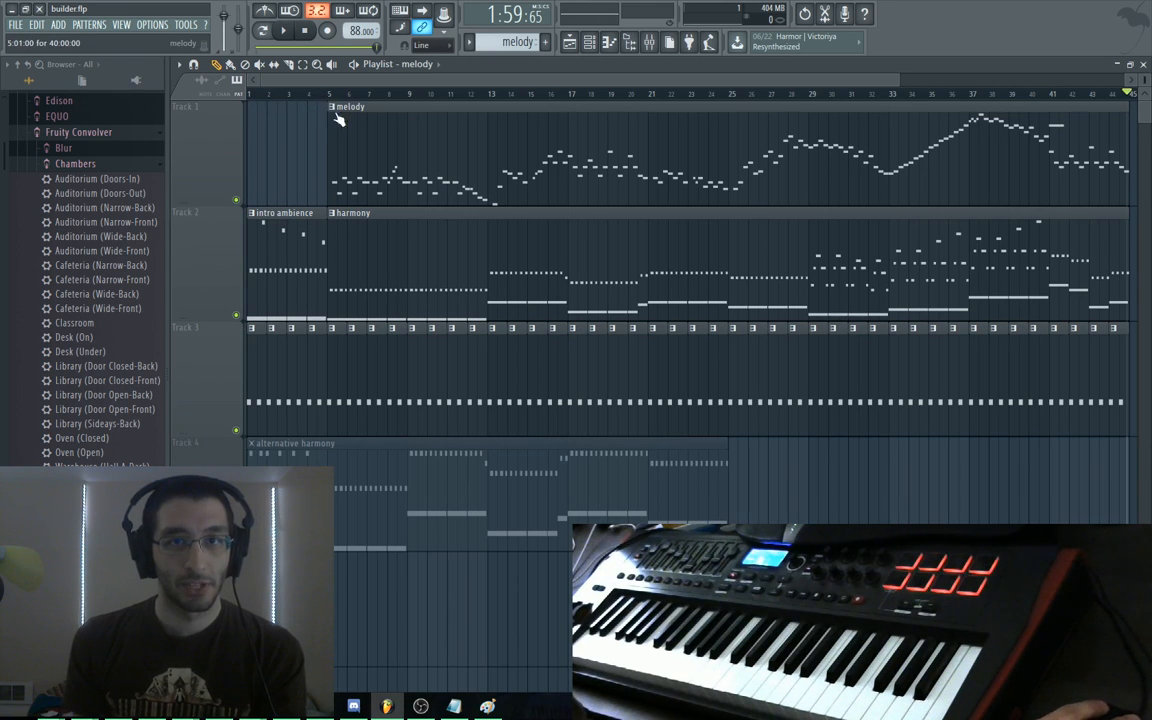
{"action": "key", "text": "space"}
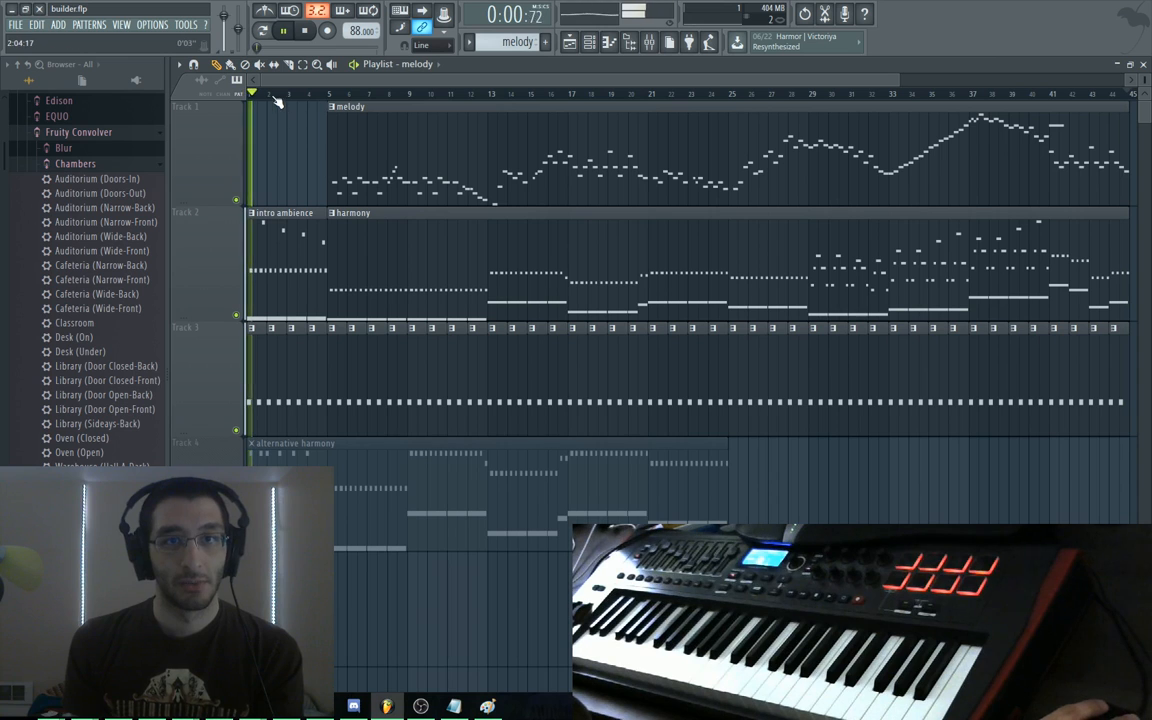
{"action": "key", "text": "space"}
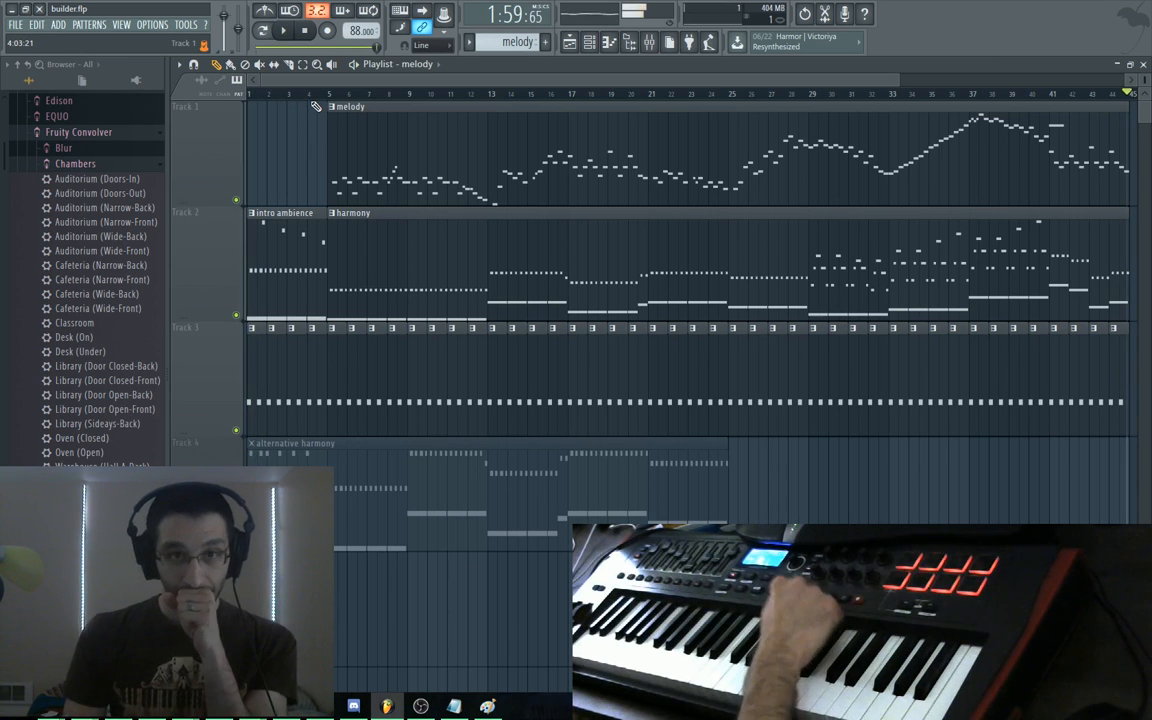
{"action": "key", "text": "space"}
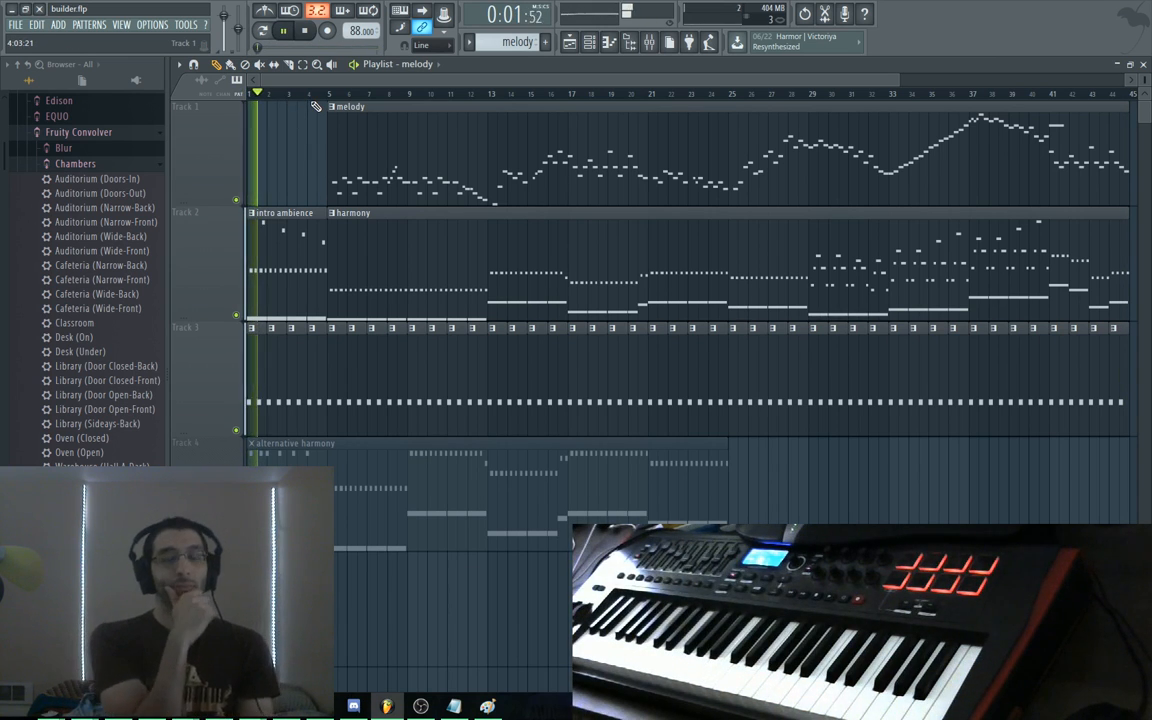
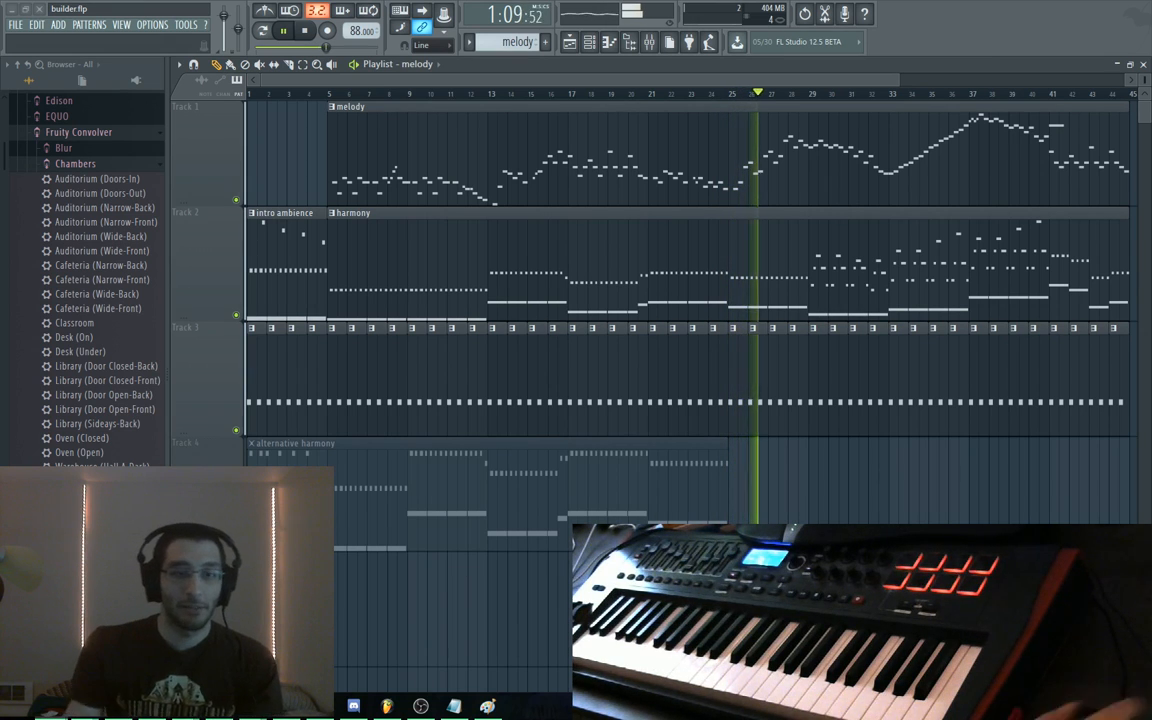
Switch from FL Studio to the Bot Land Local game in Chrome
{"action": "key", "text": "alt+Tab"}
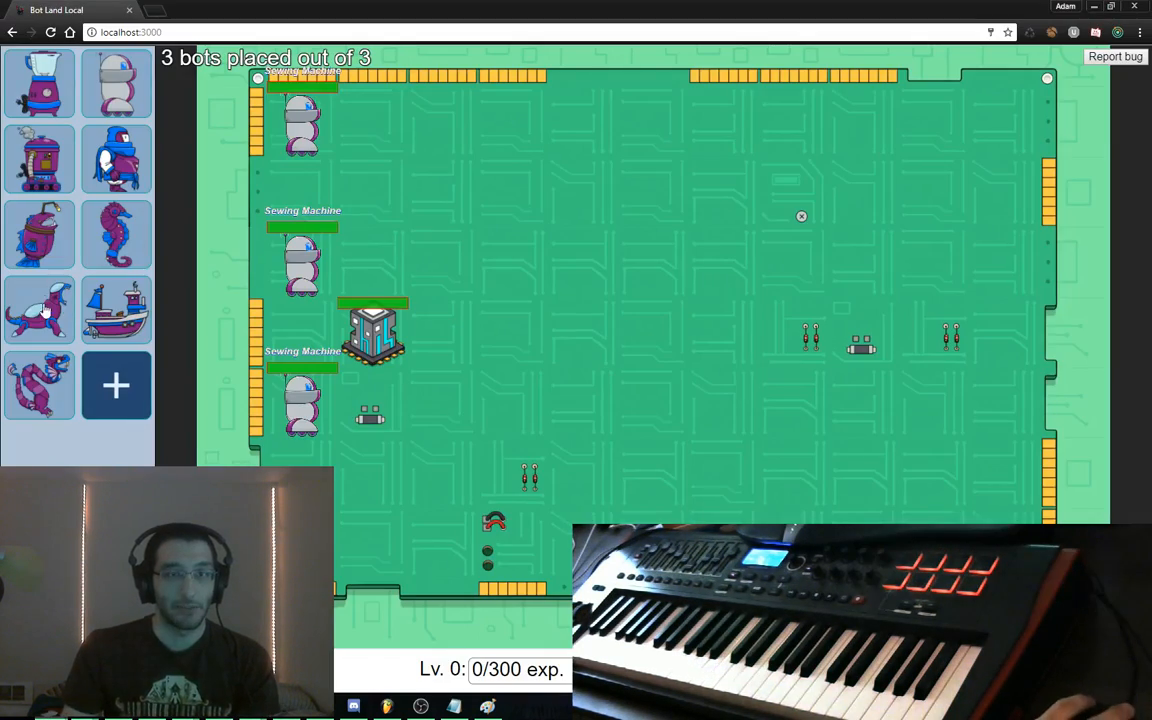
Arm the sea-creature bot with Missiles2, Artillery3 and Zapper2, then return to FL Studio
{"action": "left_click", "coordinate": [58, 310]}
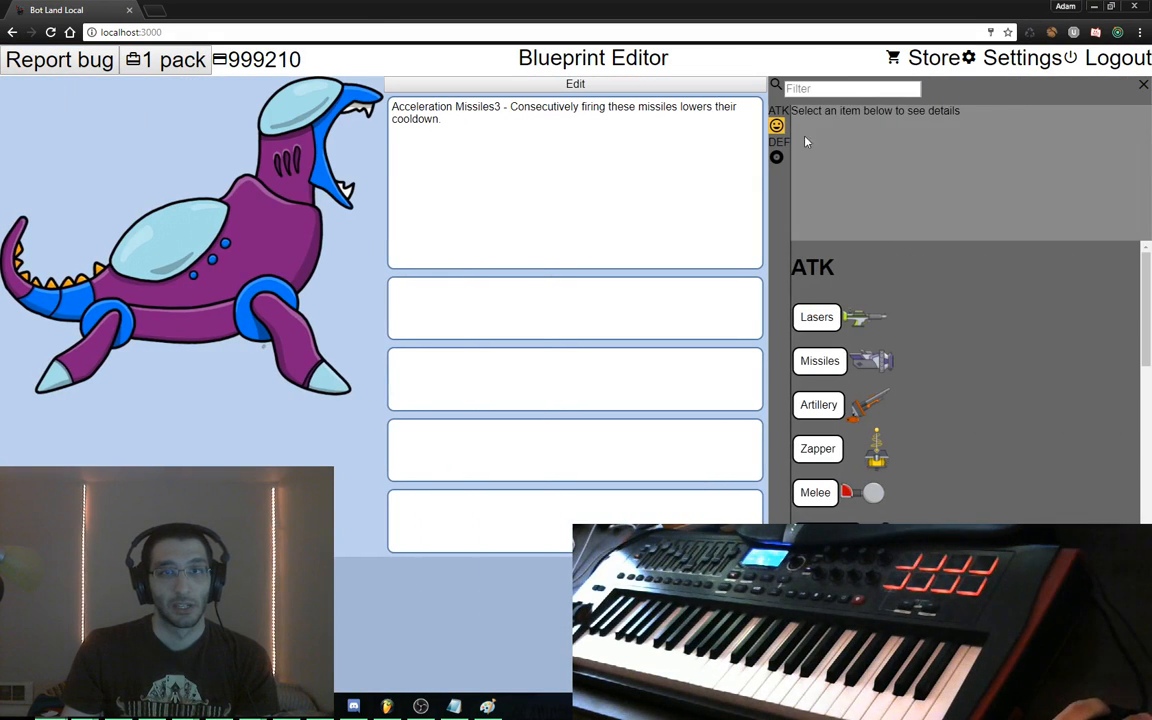
{"action": "left_click_drag", "start_coordinate": [819, 360], "coordinate": [603, 321]}
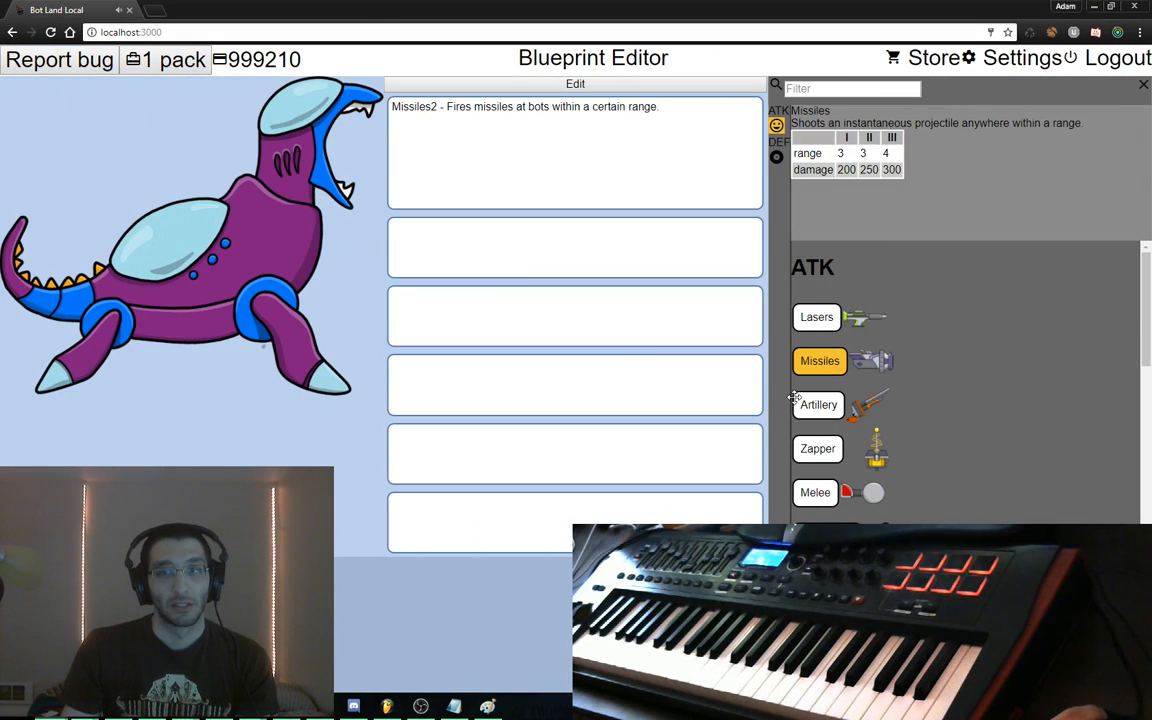
{"action": "left_click_drag", "start_coordinate": [800, 400], "coordinate": [761, 334]}
{"action": "left_click_drag", "start_coordinate": [817, 448], "coordinate": [553, 425]}
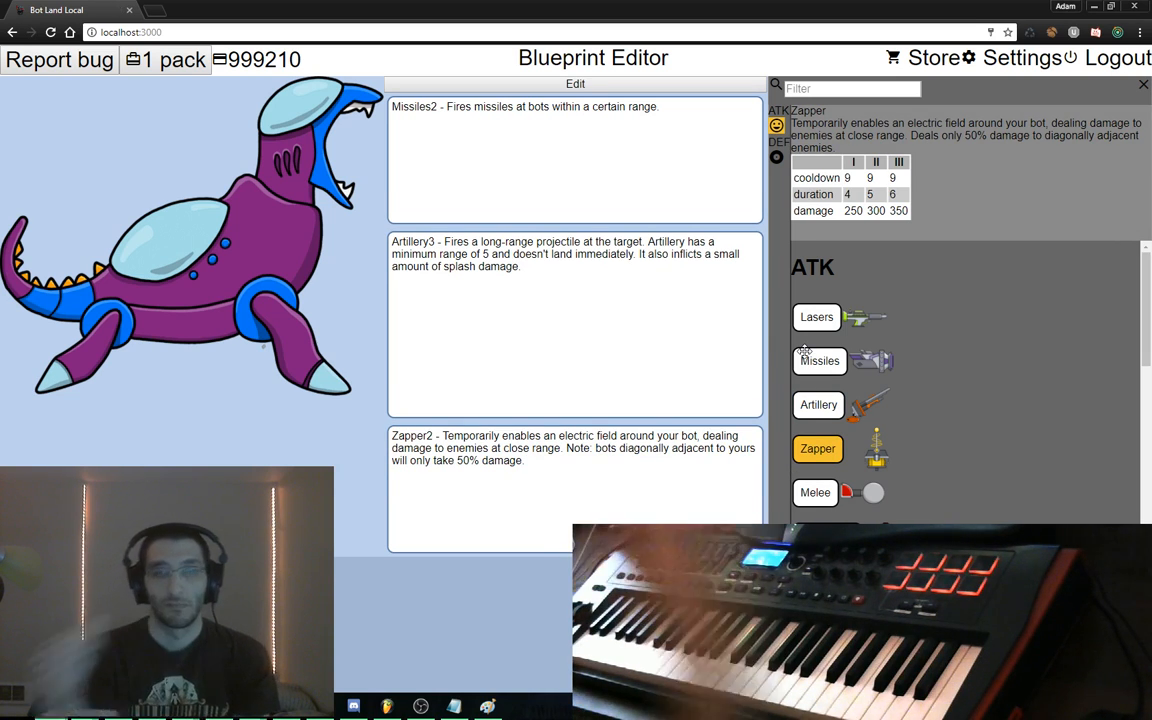
{"action": "left_click", "coordinate": [386, 708]}
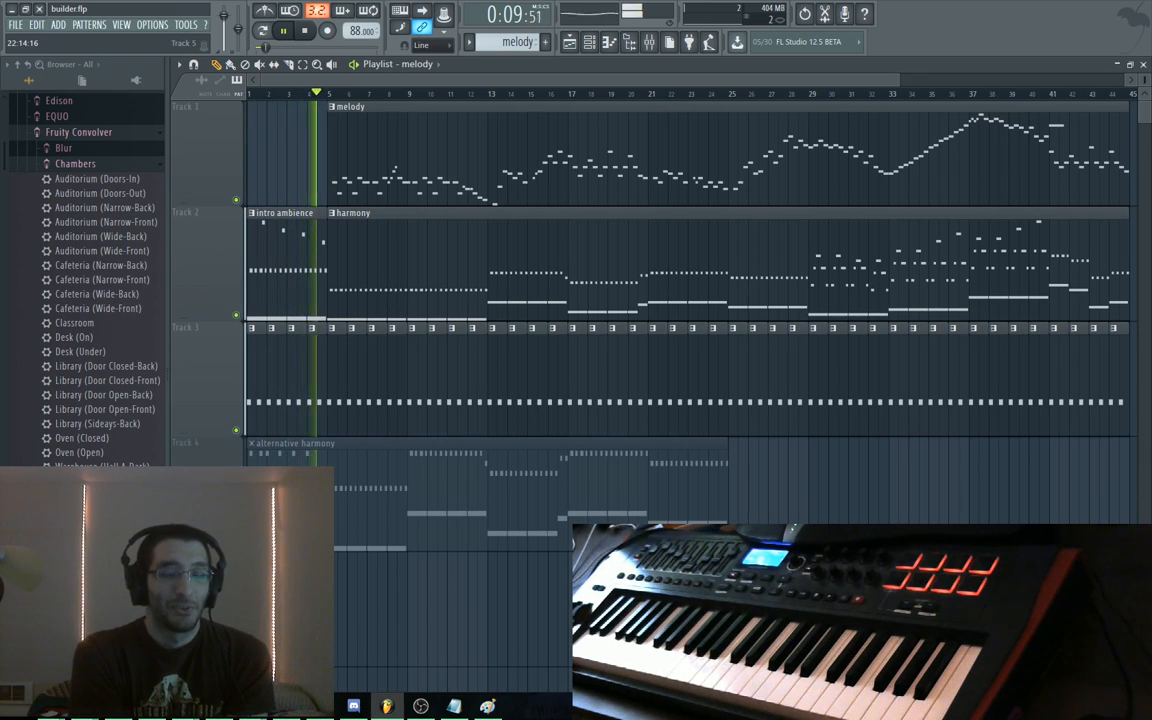
Stop playback at 0:00:00 and go back to the browser with a new blank tab
{"action": "key", "text": "space"}
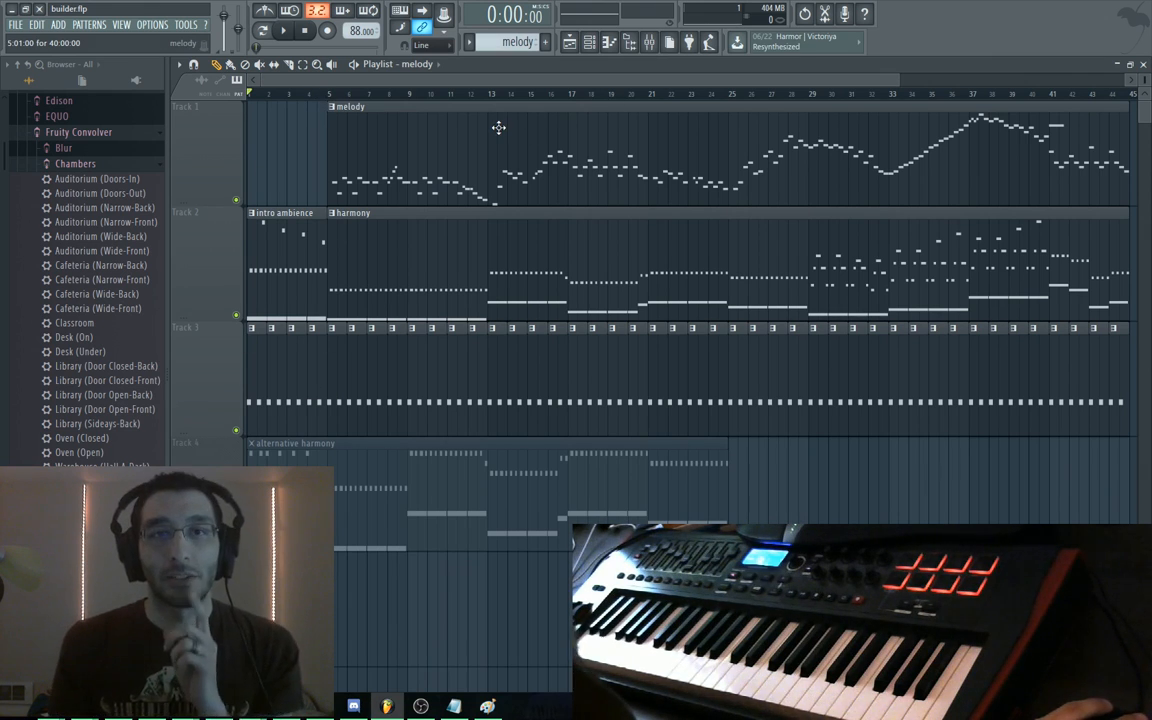
{"action": "key", "text": "alt+Tab"}
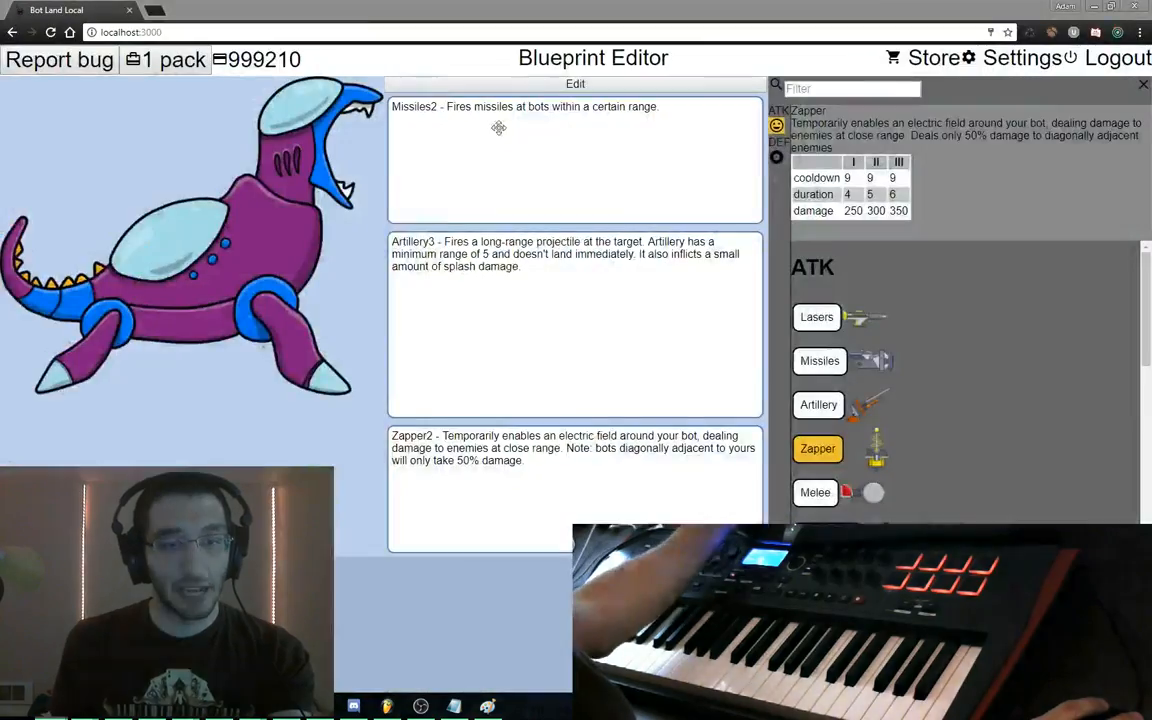
{"action": "key", "text": "ctrl+t"}
Search the web for 'howlerjs' and open the howlerjs.com site
{"action": "type", "text": "howlerjs"}
{"action": "key", "text": "Return"}
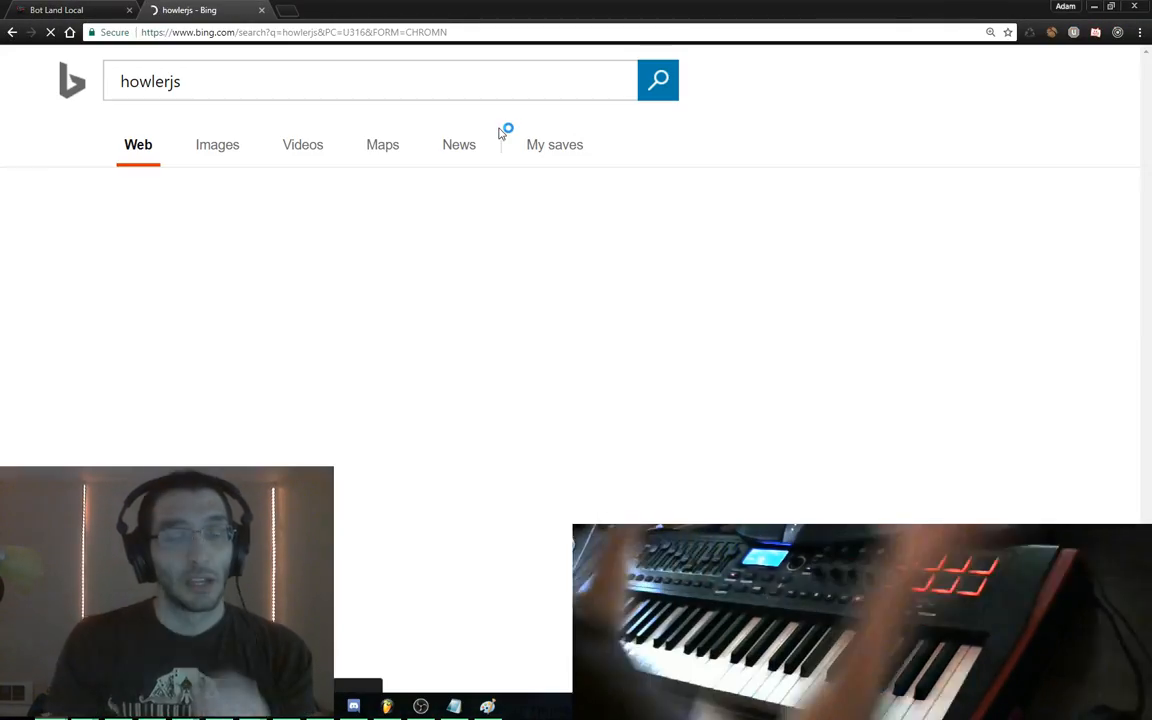
{"action": "left_click", "coordinate": [318, 234]}
Scroll the howler.js page down to its demos, then return to Bot Land and FL Studio
{"action": "scroll", "coordinate": [332, 237], "scroll_direction": "down", "scroll_amount": 5}
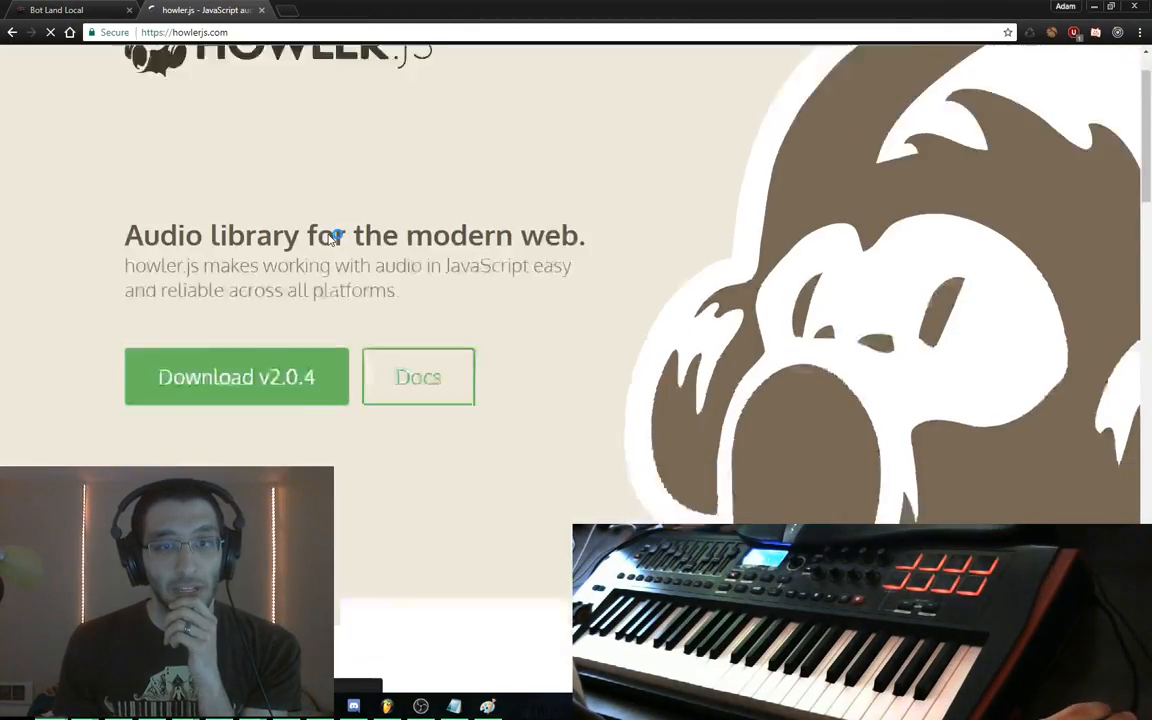
{"action": "scroll", "coordinate": [330, 240], "scroll_direction": "down", "scroll_amount": 3}
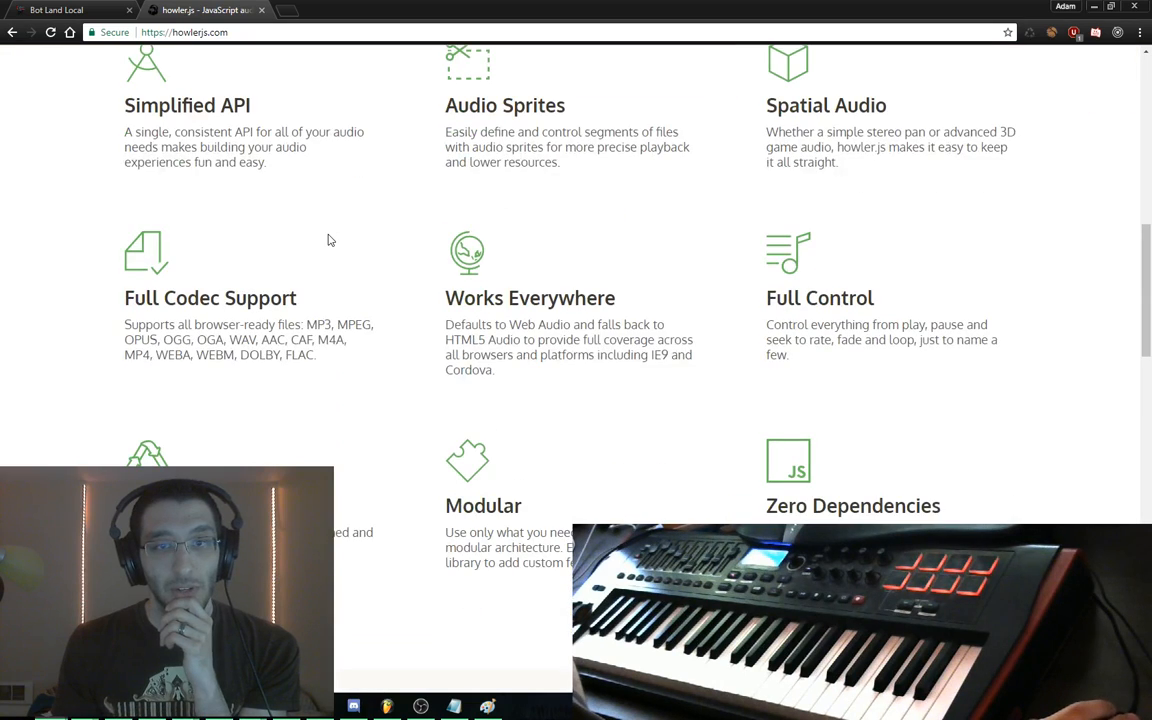
{"action": "scroll", "coordinate": [330, 240], "scroll_direction": "down", "scroll_amount": 3}
{"action": "scroll", "coordinate": [330, 240], "scroll_direction": "down", "scroll_amount": 3}
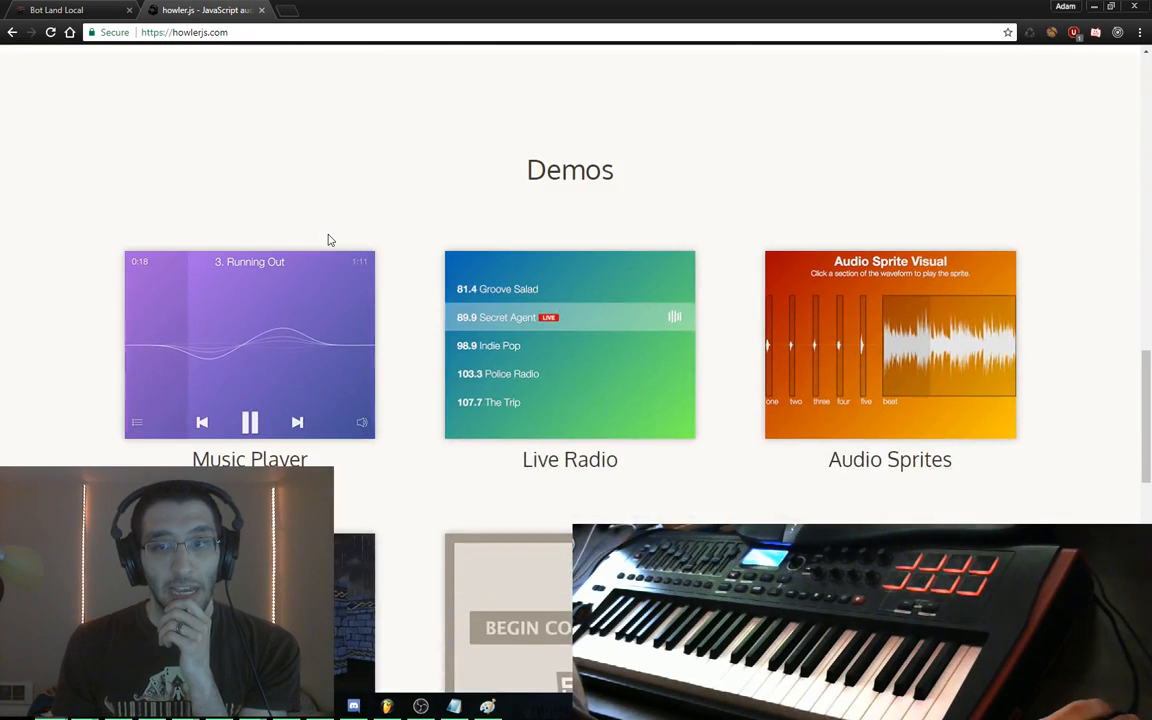
{"action": "scroll", "coordinate": [330, 240], "scroll_direction": "down", "scroll_amount": 4}
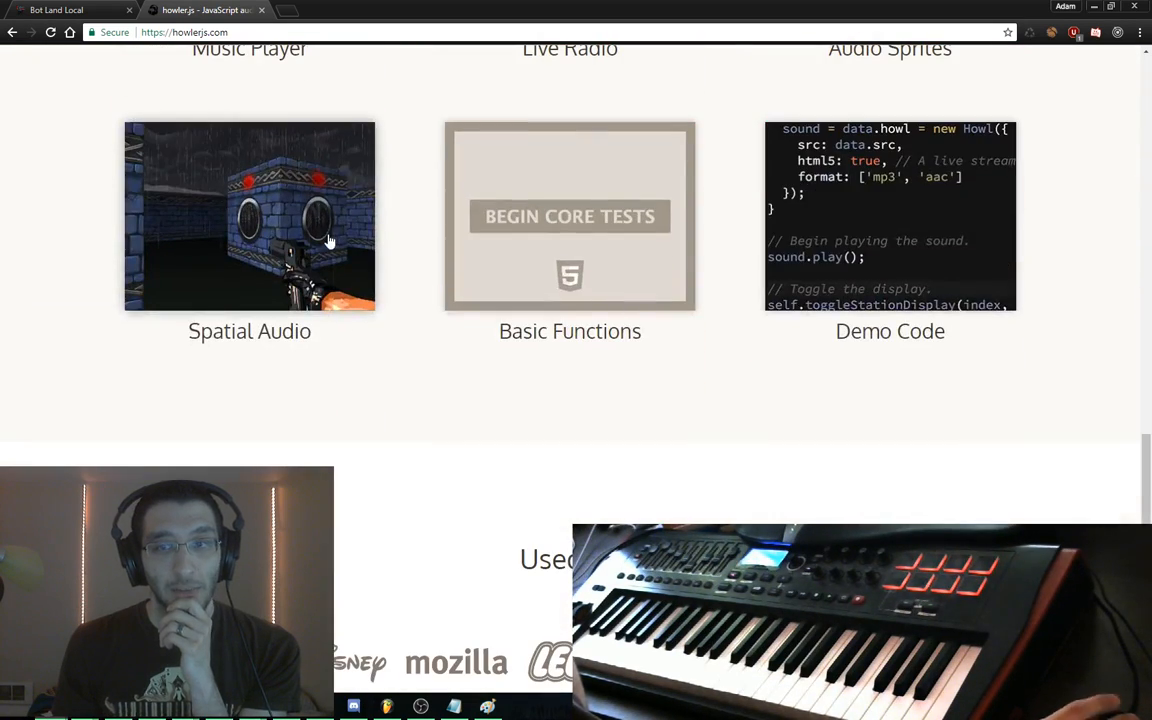
{"action": "key", "text": "ctrl+Tab"}
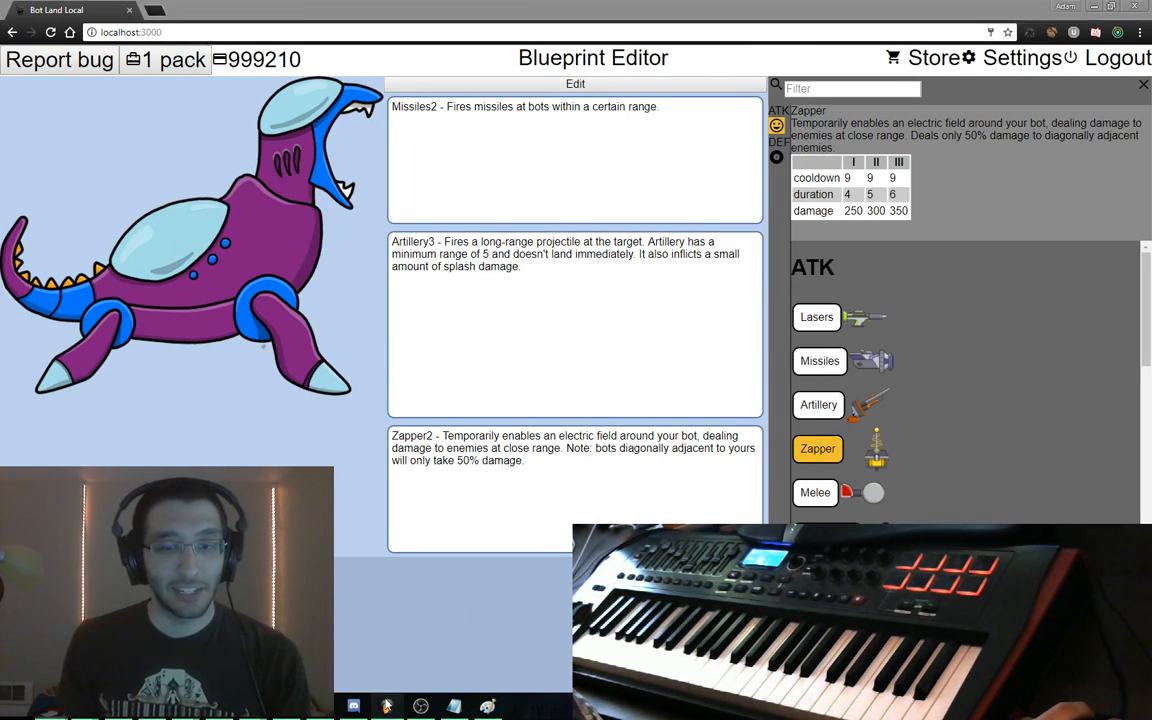
{"action": "key", "text": "alt+Tab"}
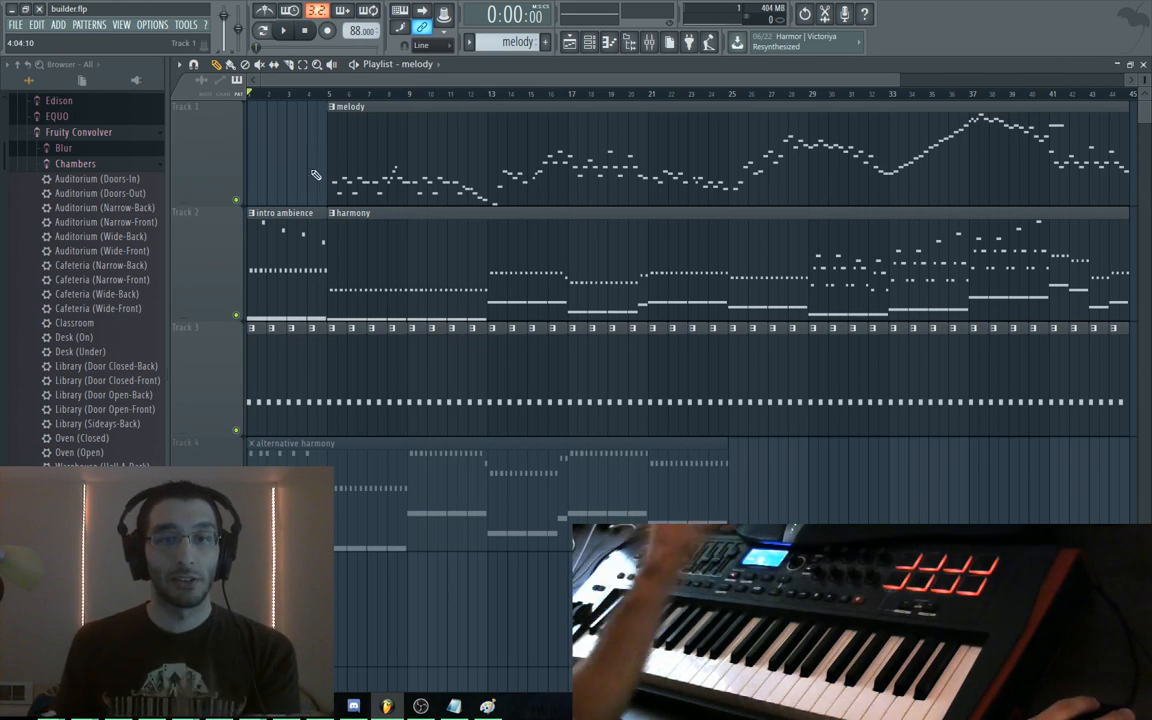
Look over FL Studio's File > Export options without choosing any, then return to Bot Land
{"action": "left_click", "coordinate": [15, 24]}
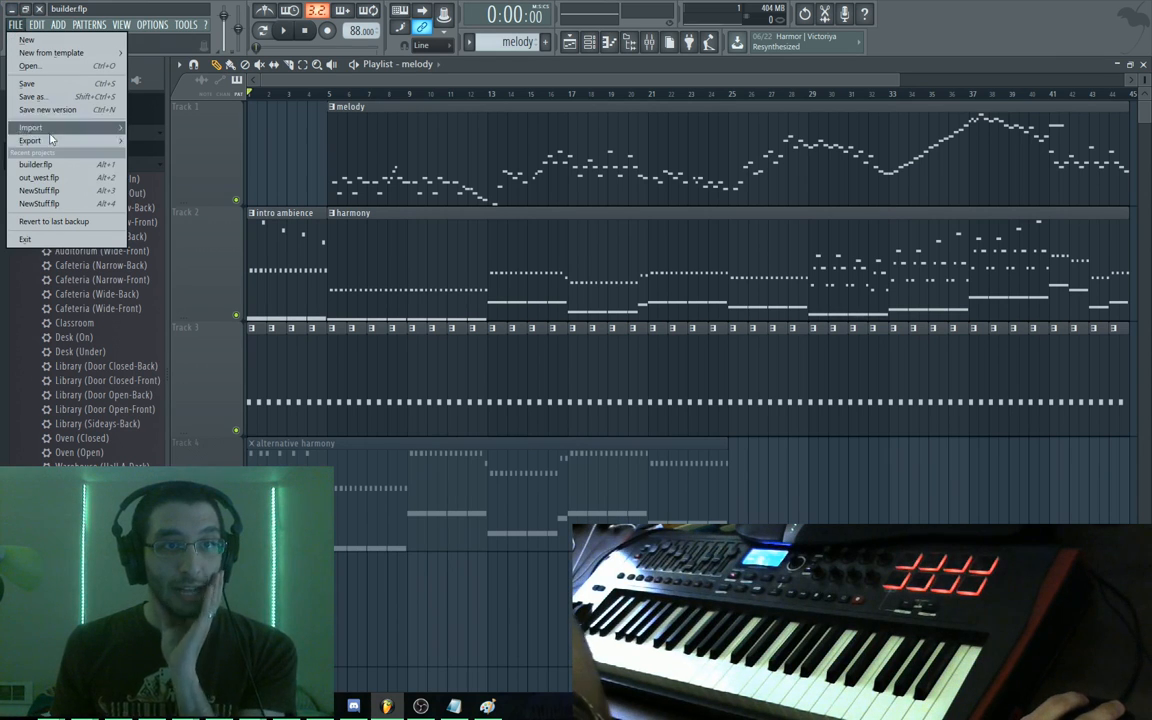
{"action": "mouse_move", "coordinate": [60, 141]}
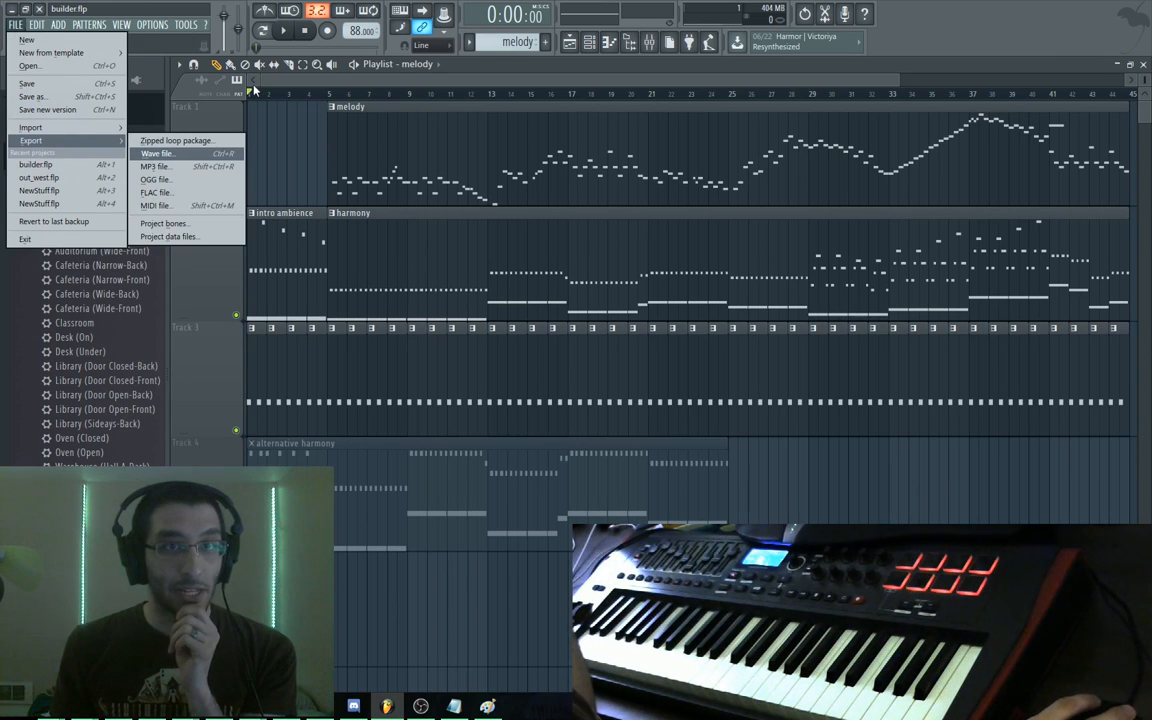
{"action": "left_click", "coordinate": [468, 89]}
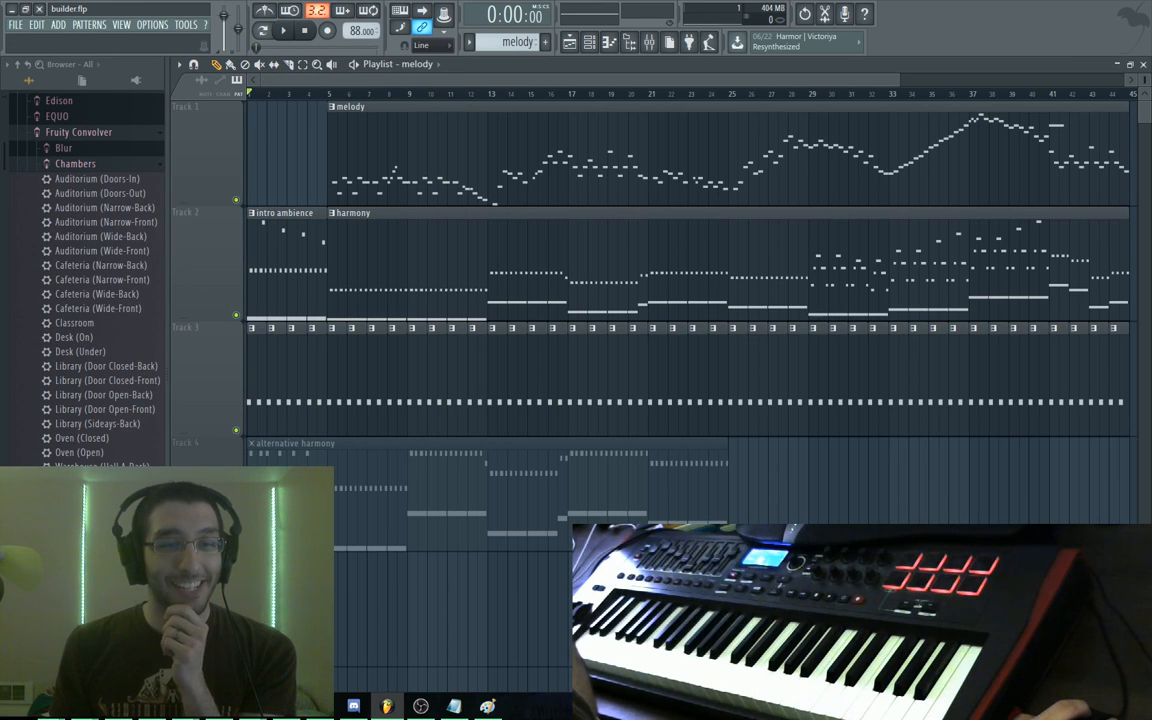
{"action": "key", "text": "alt+Tab"}
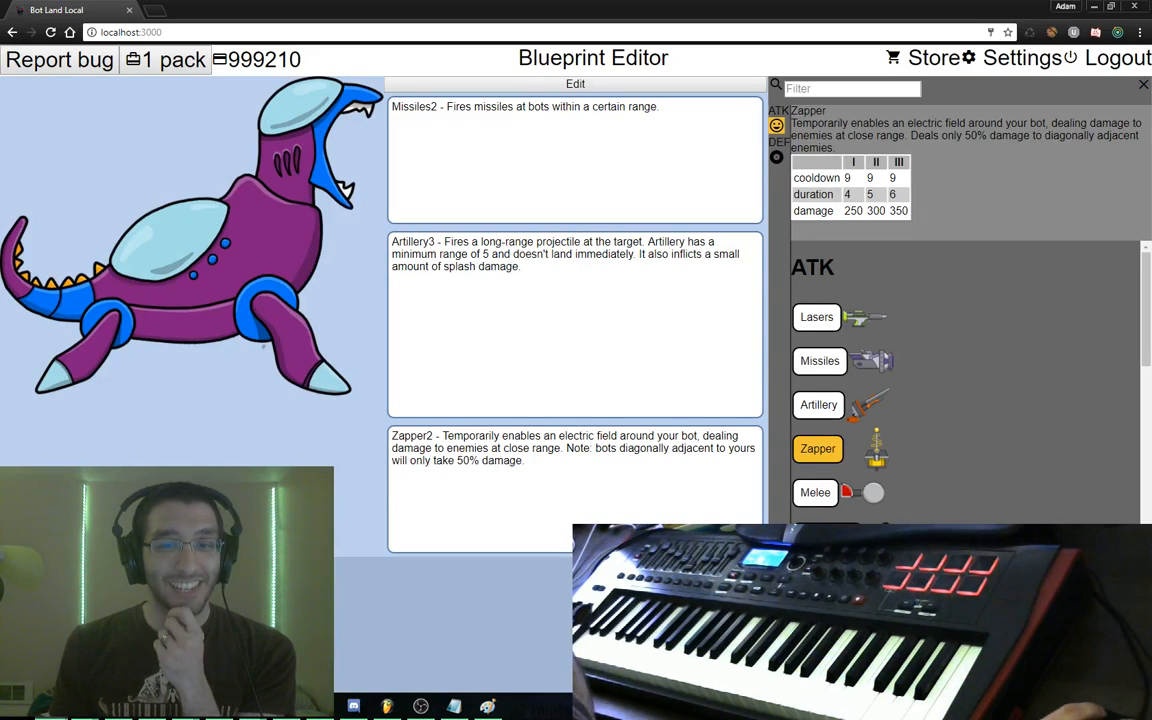
Discard the unsaved blueprint changes and return to the bot-placement arena
{"action": "left_click", "coordinate": [386, 706]}
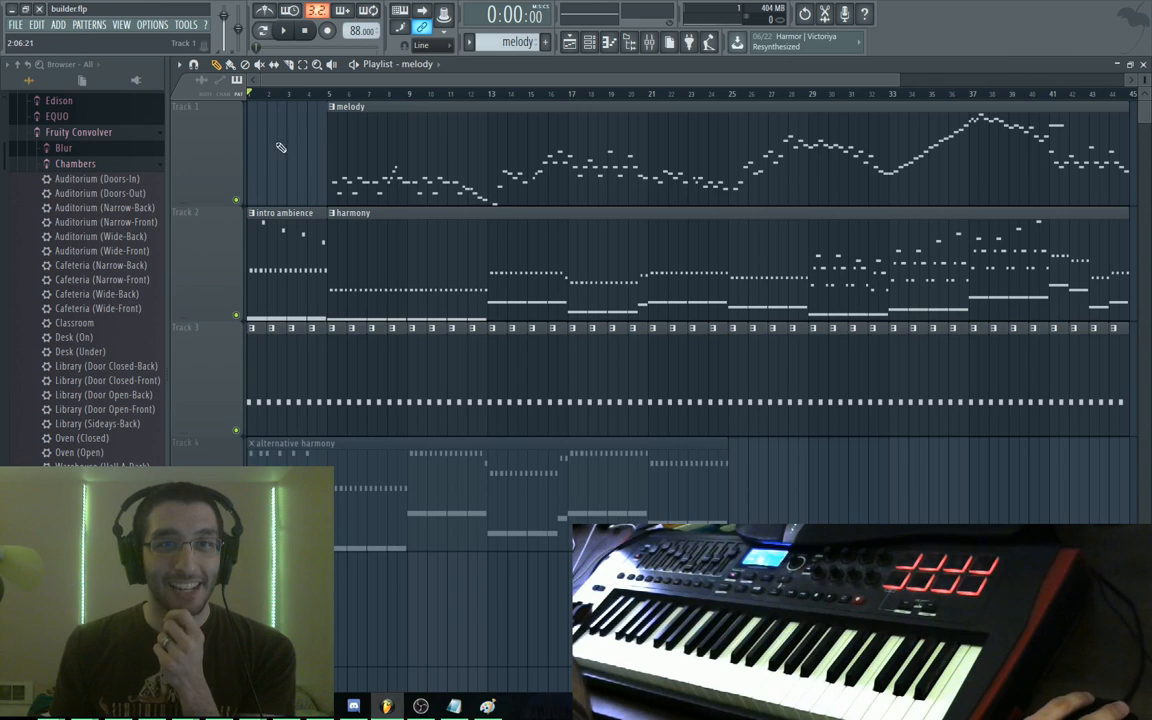
{"action": "key", "text": "alt+Tab"}
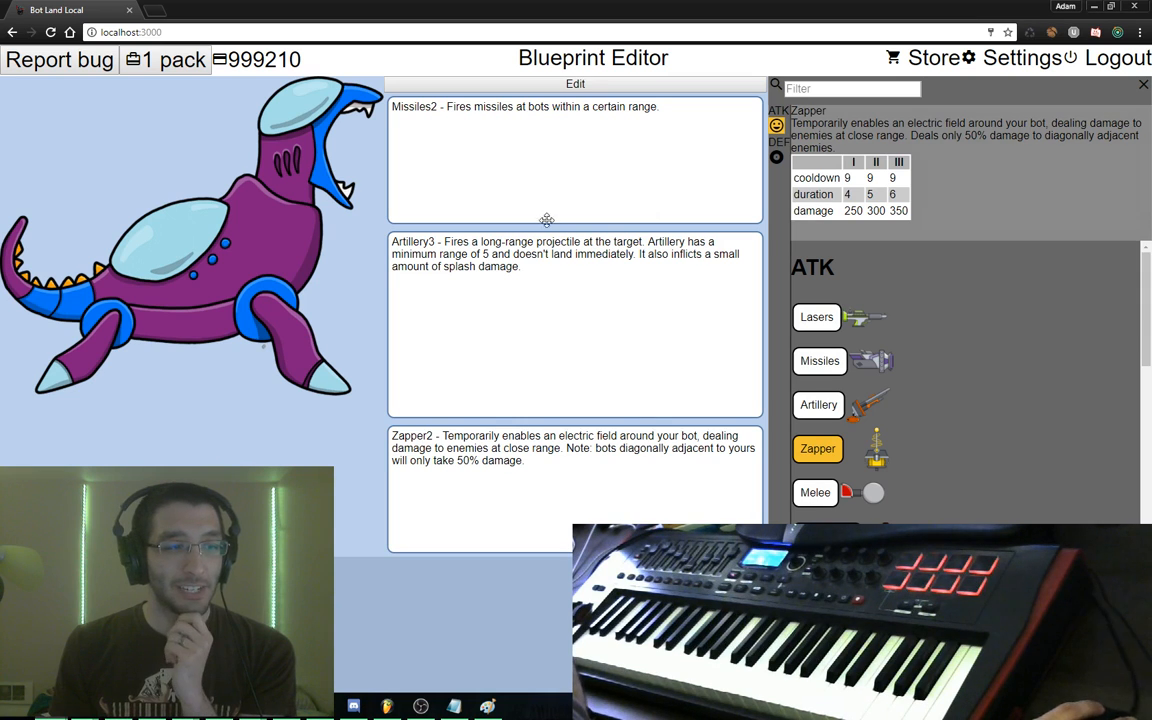
{"action": "key", "text": "Escape"}
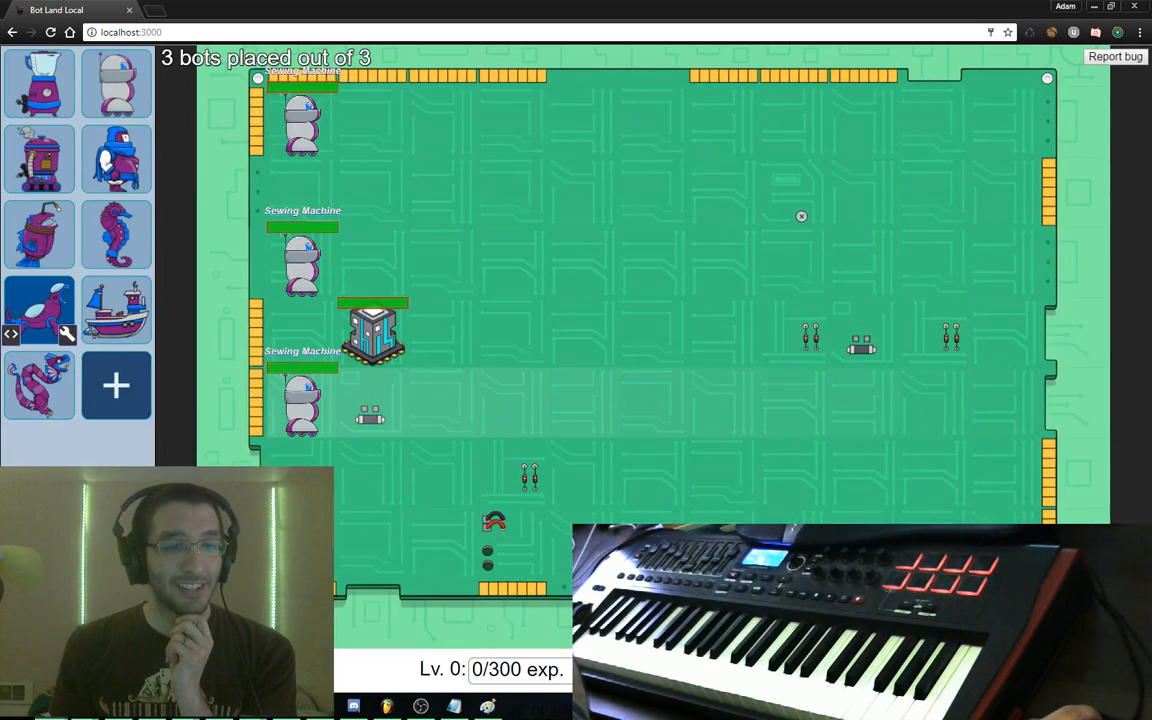
{"action": "key", "text": "Escape"}
{"action": "left_click", "coordinate": [511, 397]}
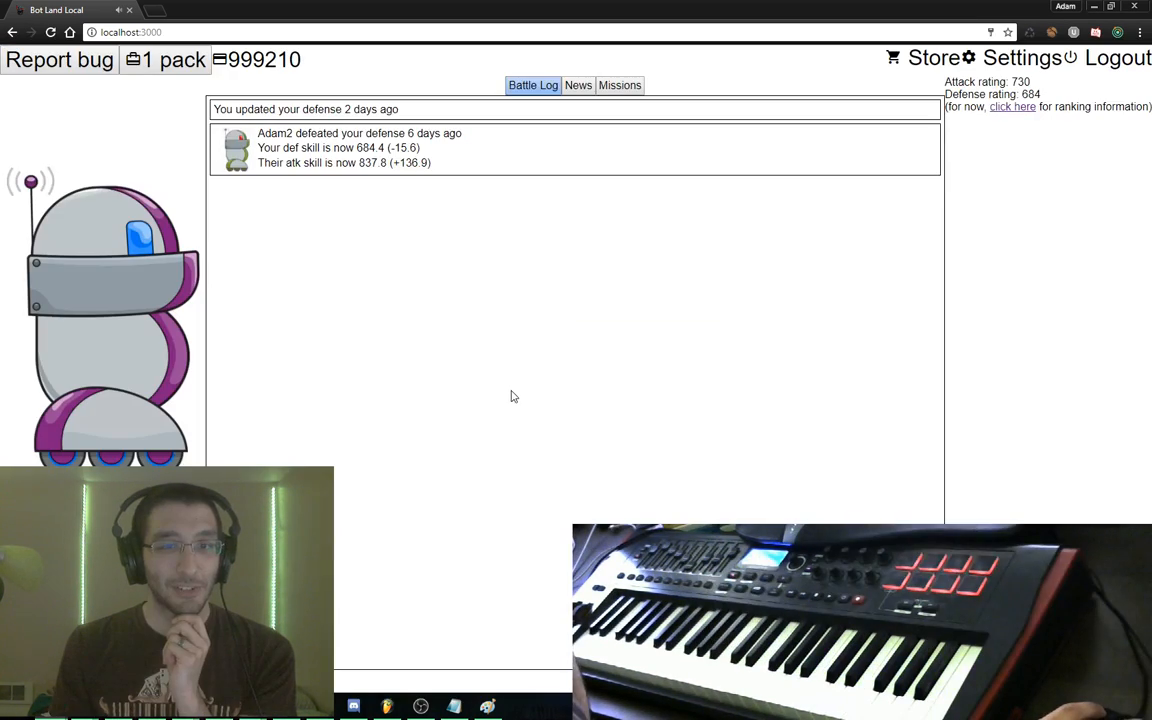
{"action": "left_click", "coordinate": [172, 282]}
Strip the head, torso and foot items from the Sewing Machine's blueprint
{"action": "left_click", "coordinate": [102, 113]}
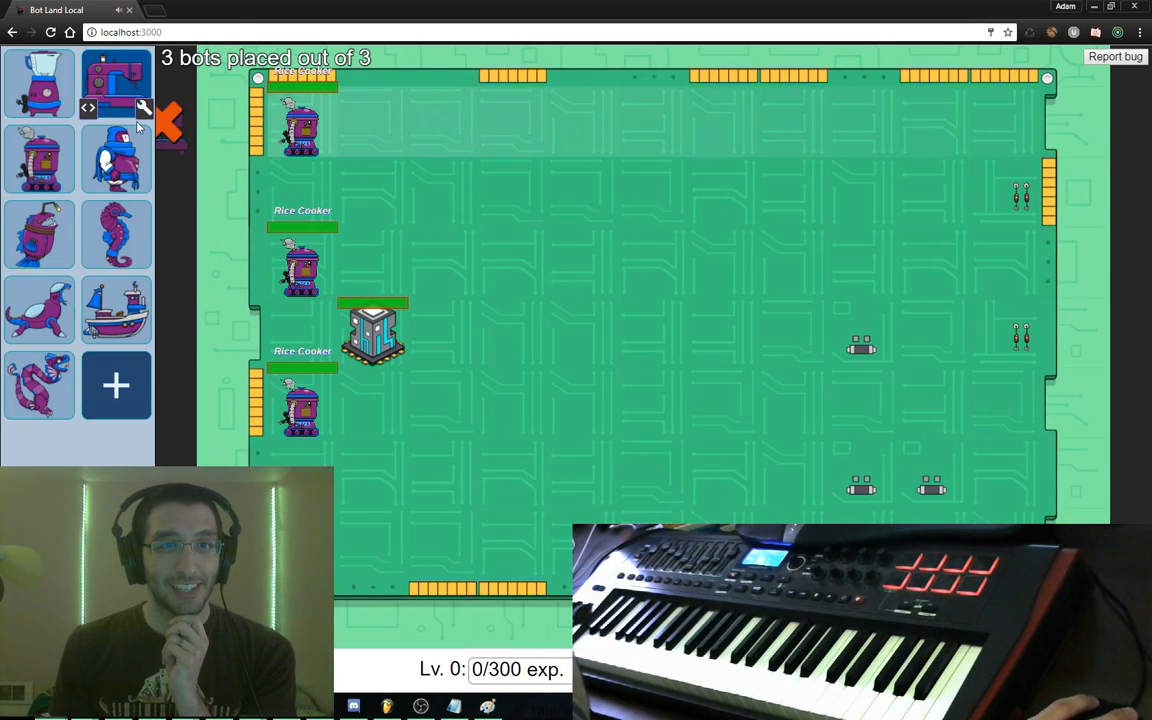
{"action": "left_click", "coordinate": [141, 108]}
{"action": "double_click", "coordinate": [345, 149]}
{"action": "left_click_drag", "start_coordinate": [330, 285], "coordinate": [452, 232]}
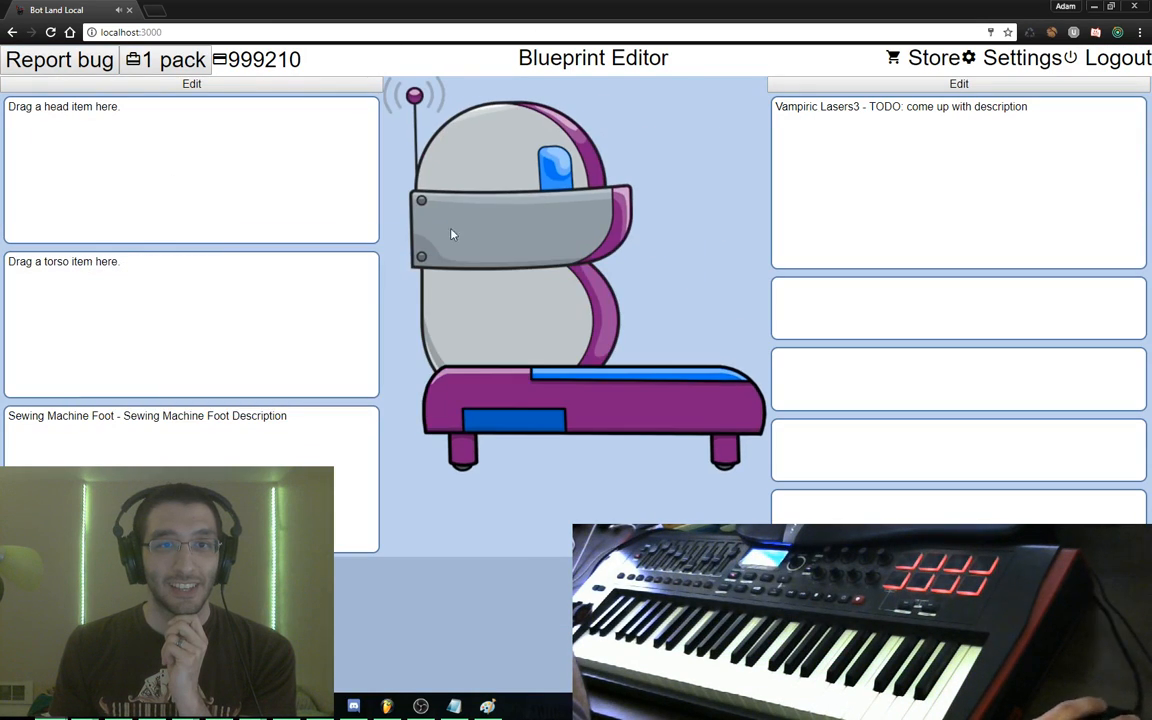
{"action": "left_click_drag", "start_coordinate": [256, 413], "coordinate": [450, 310]}
Re-equip the Sewing Machine with Lasers3, Missiles2 and Artillery2
{"action": "left_click", "coordinate": [928, 84]}
{"action": "left_click_drag", "start_coordinate": [575, 180], "coordinate": [200, 240]}
{"action": "left_click_drag", "start_coordinate": [816, 316], "coordinate": [700, 125]}
{"action": "left_click_drag", "start_coordinate": [820, 360], "coordinate": [625, 320]}
{"action": "left_click", "coordinate": [818, 404]}
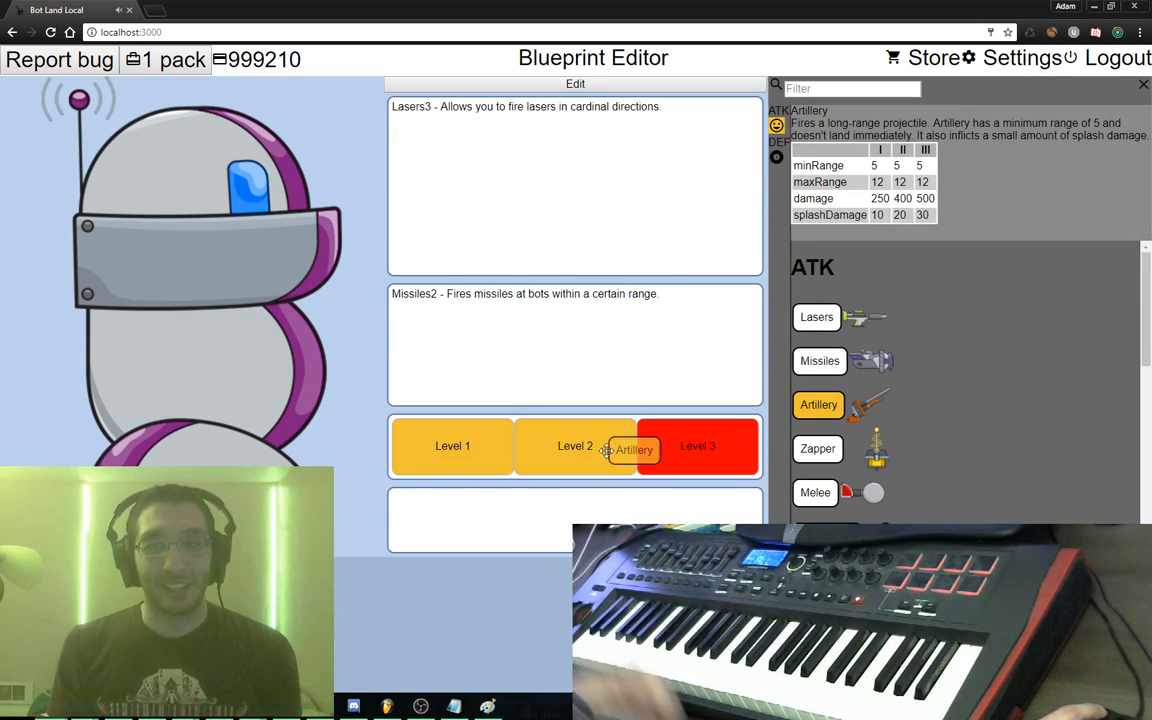
{"action": "left_click", "coordinate": [622, 448]}
{"action": "key", "text": "Escape"}
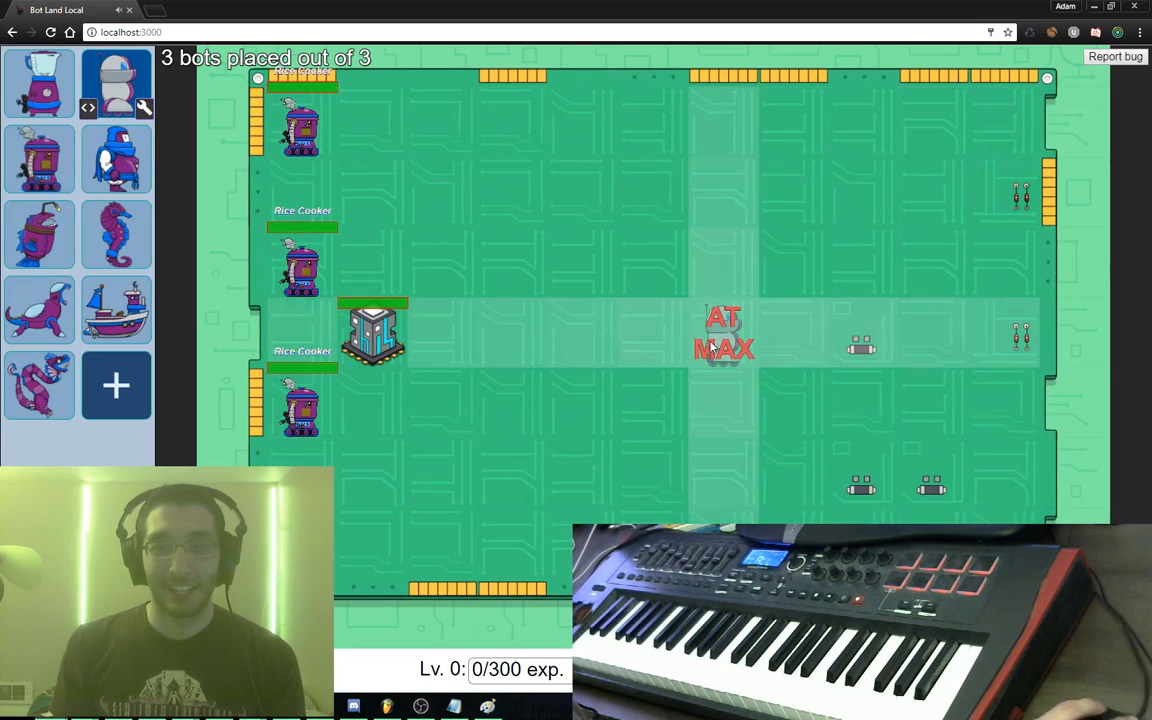
Swap the three Rice Cookers for Sewing Machines and start a test battle
{"action": "left_click", "coordinate": [302, 265]}
{"action": "left_click", "coordinate": [302, 130]}
{"action": "left_click", "coordinate": [302, 405]}
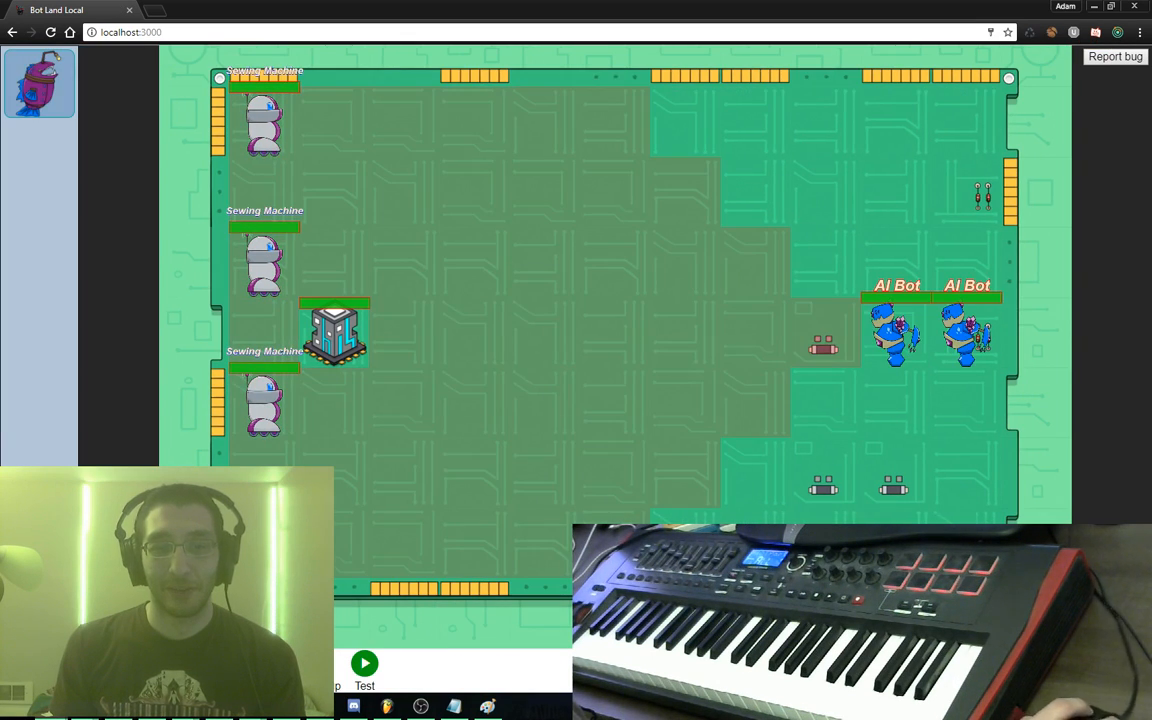
{"action": "left_click", "coordinate": [364, 663]}
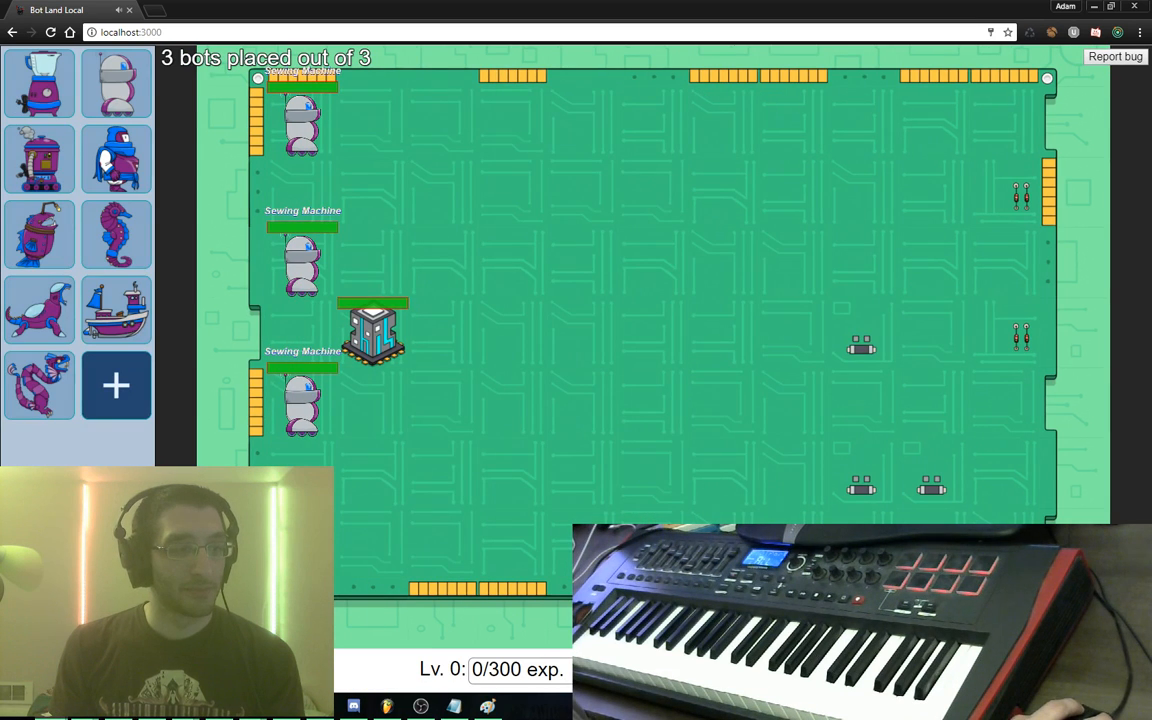
Leave the test battle for the main menu and return to FL Studio
{"action": "key", "text": "Escape"}
{"action": "key", "text": "Return"}
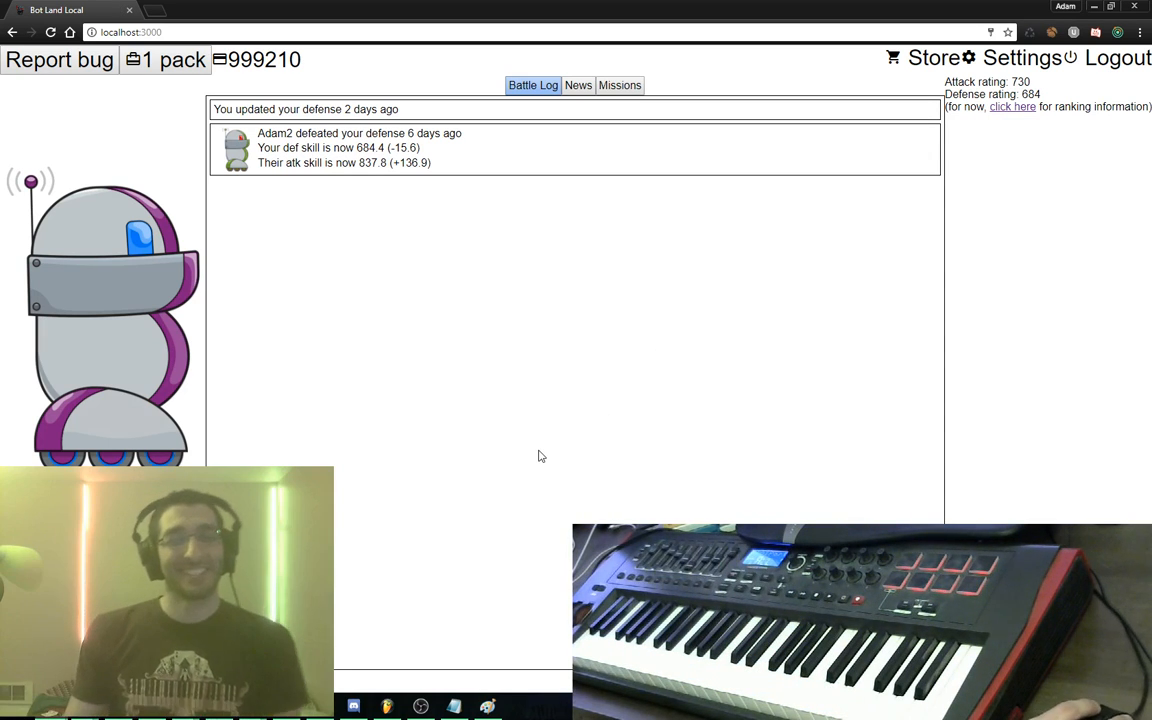
{"action": "left_click", "coordinate": [387, 706]}
{"action": "left_click", "coordinate": [15, 24]}
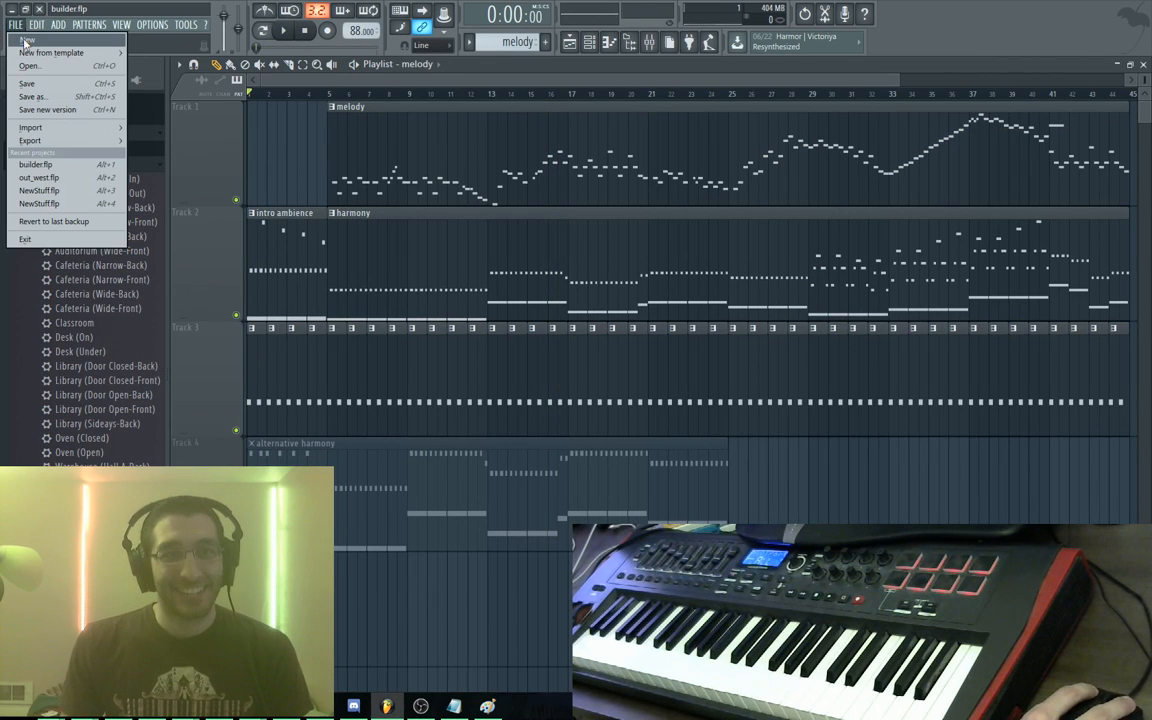
Replace builder.flp with a new empty project and collapse the browser's plugin presets tree
{"action": "left_click", "coordinate": [37, 86]}
{"action": "left_click", "coordinate": [16, 25]}
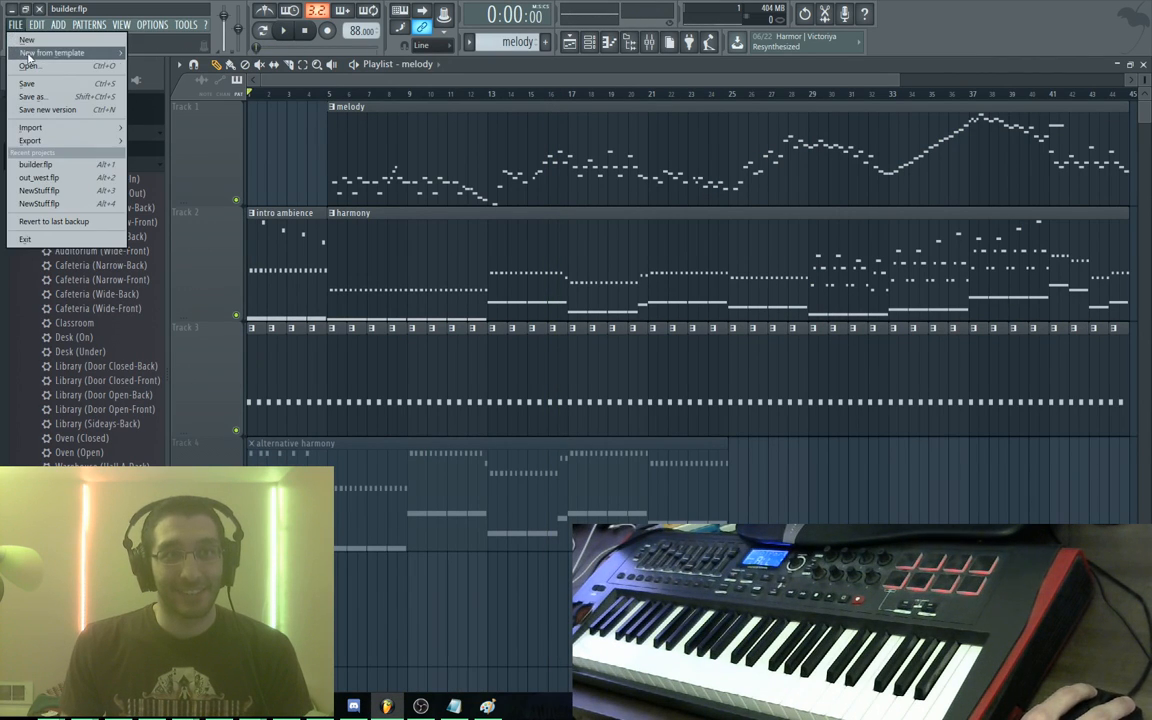
{"action": "left_click", "coordinate": [35, 43]}
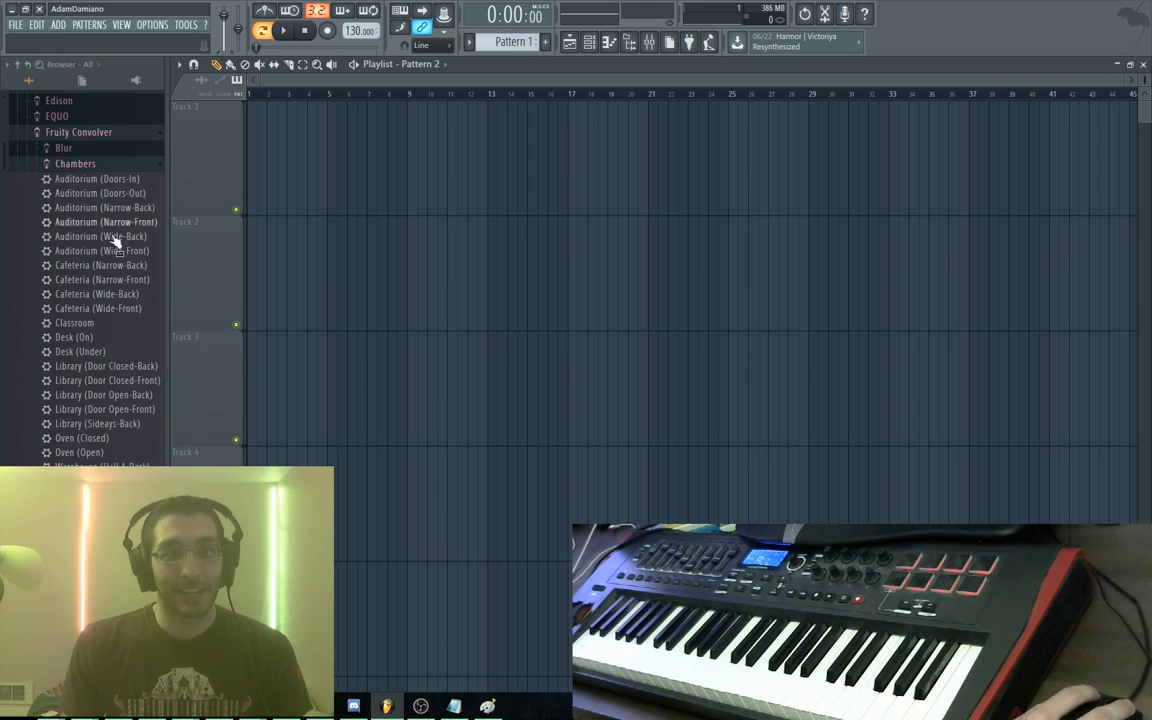
{"action": "scroll", "coordinate": [113, 245], "scroll_direction": "up", "scroll_amount": 2}
{"action": "scroll", "coordinate": [113, 249], "scroll_direction": "down", "scroll_amount": 10}
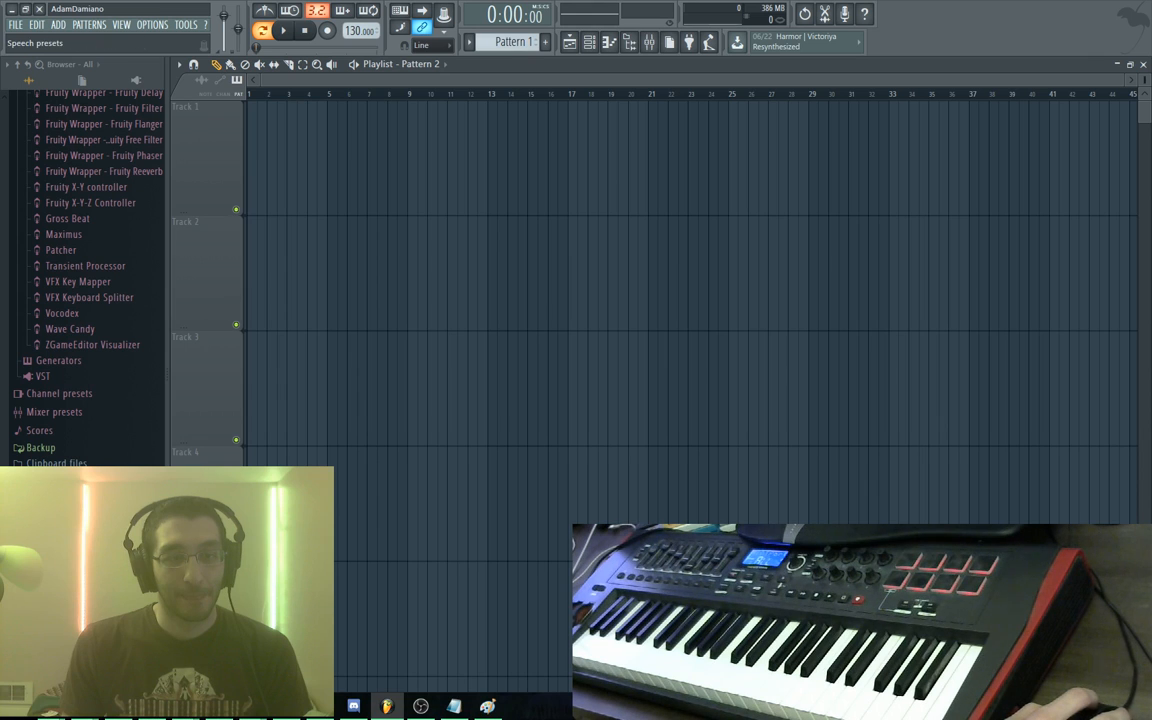
{"action": "left_click", "coordinate": [90, 652]}
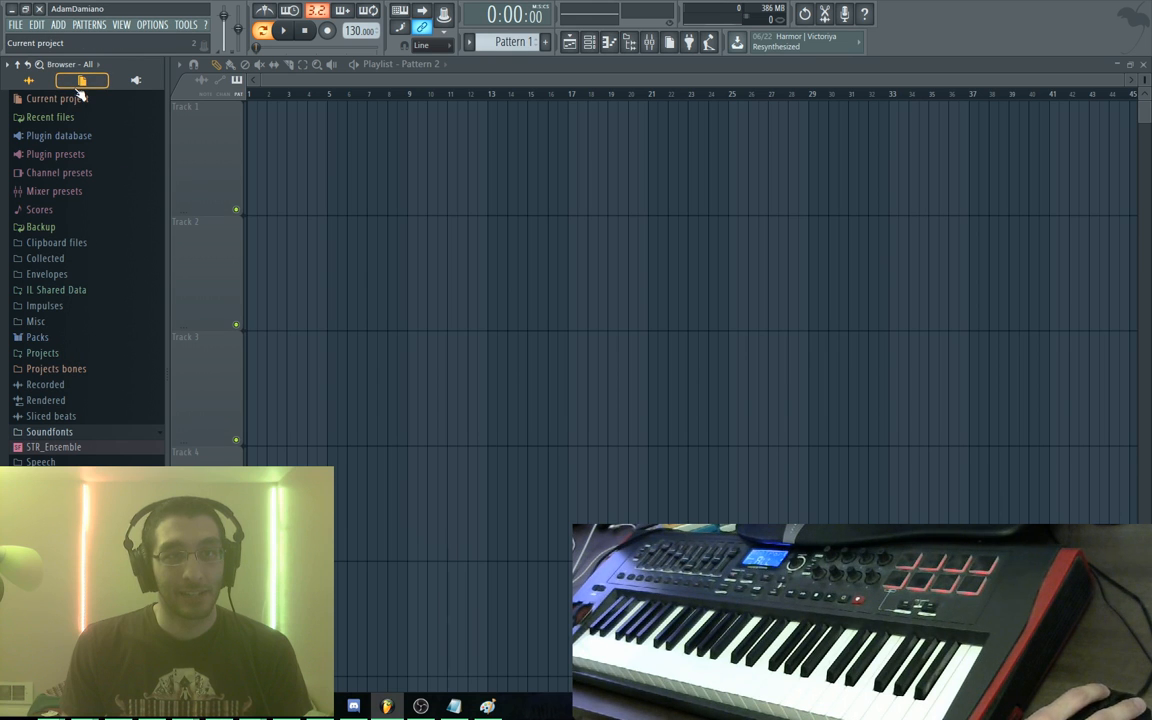
Search the browser for 'piano' and scroll to the Fruity Convolver Piano (Pedal Down) preset
{"action": "left_click", "coordinate": [42, 70]}
{"action": "type", "text": "piano"}
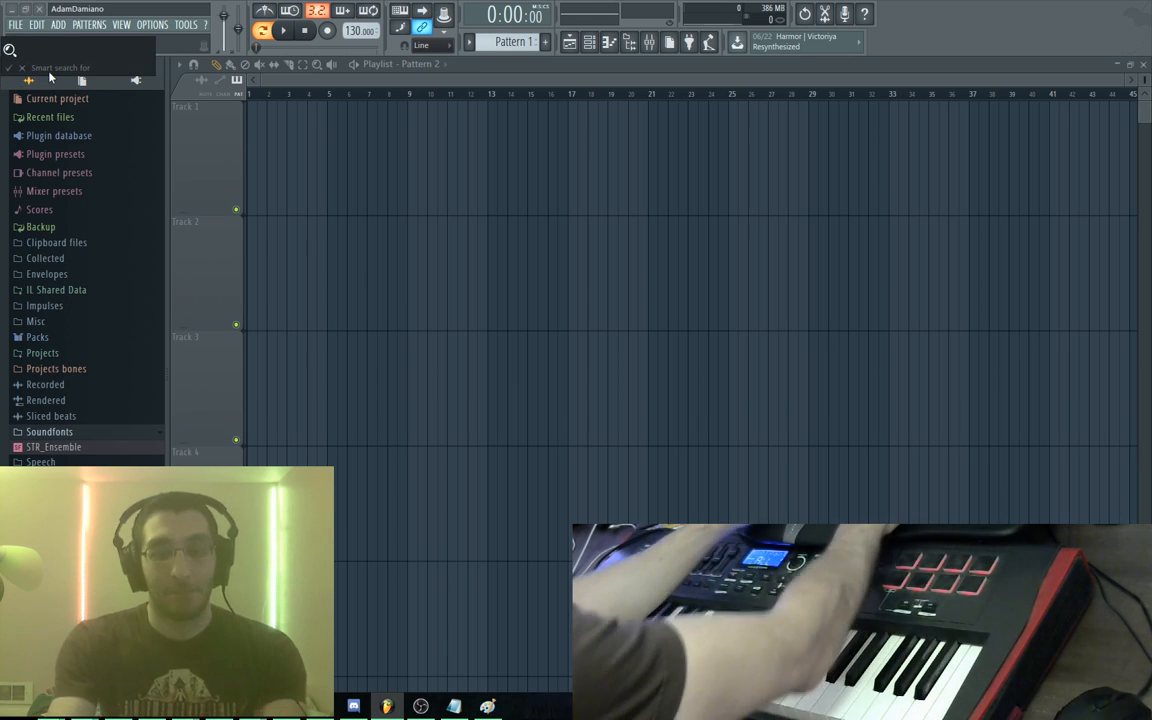
{"action": "key", "text": "Return"}
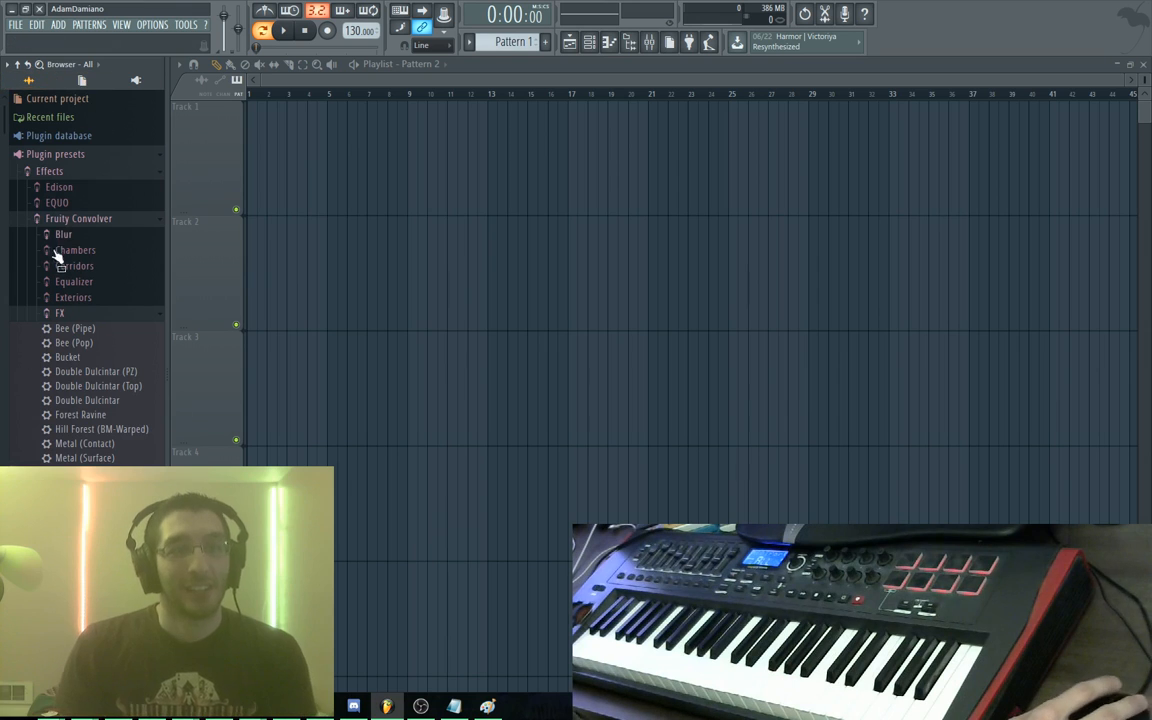
{"action": "scroll", "coordinate": [85, 262], "scroll_direction": "down", "scroll_amount": 4}
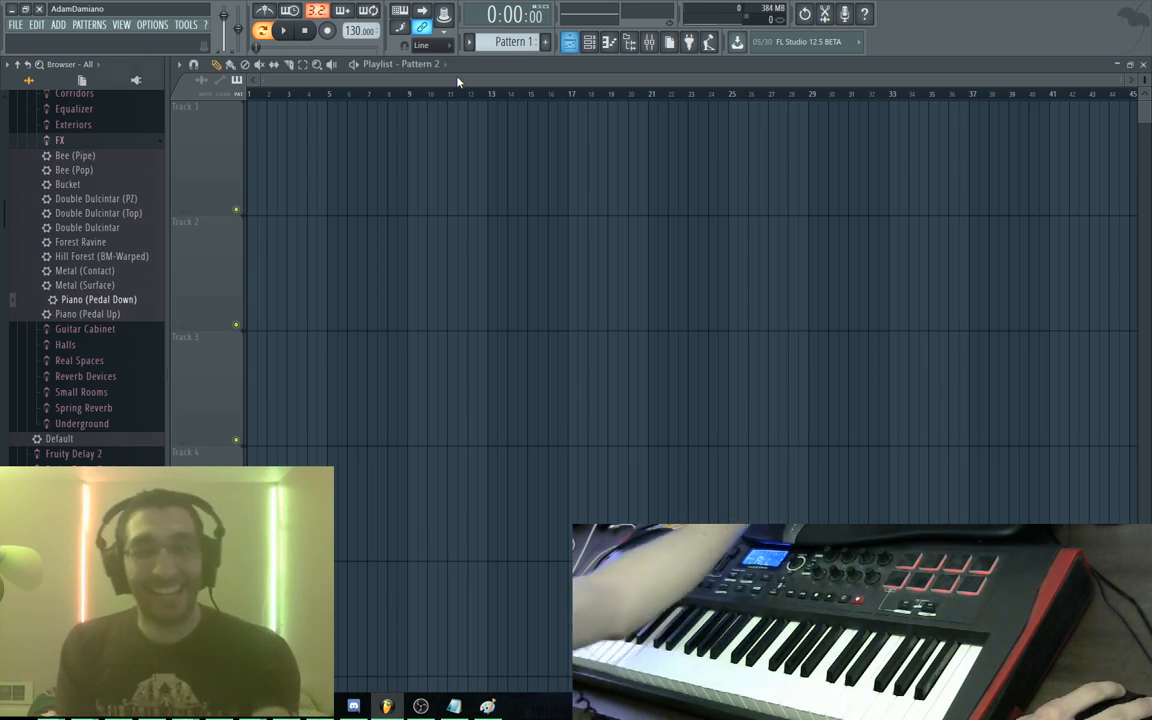
With the playlist closed, load the Piano (Pedal Down) convolver preset onto the master
{"action": "key", "text": "F5"}
{"action": "left_click_drag", "start_coordinate": [439, 265], "coordinate": [462, 194]}
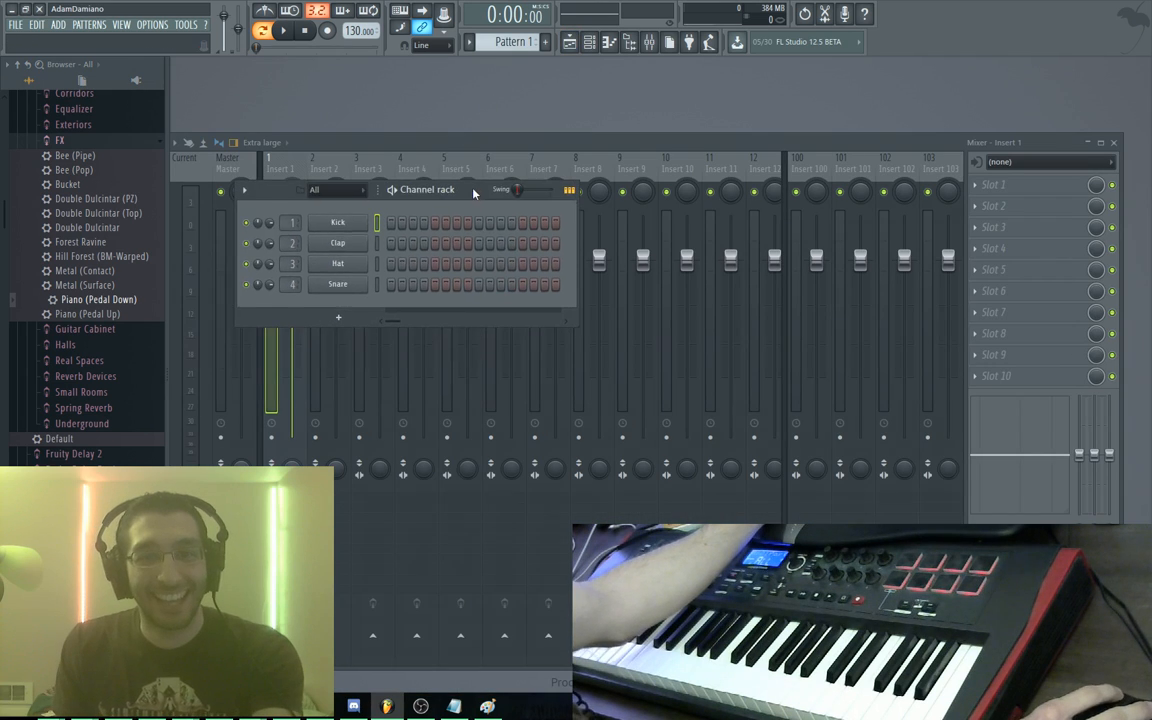
{"action": "left_click_drag", "start_coordinate": [88, 285], "coordinate": [343, 318]}
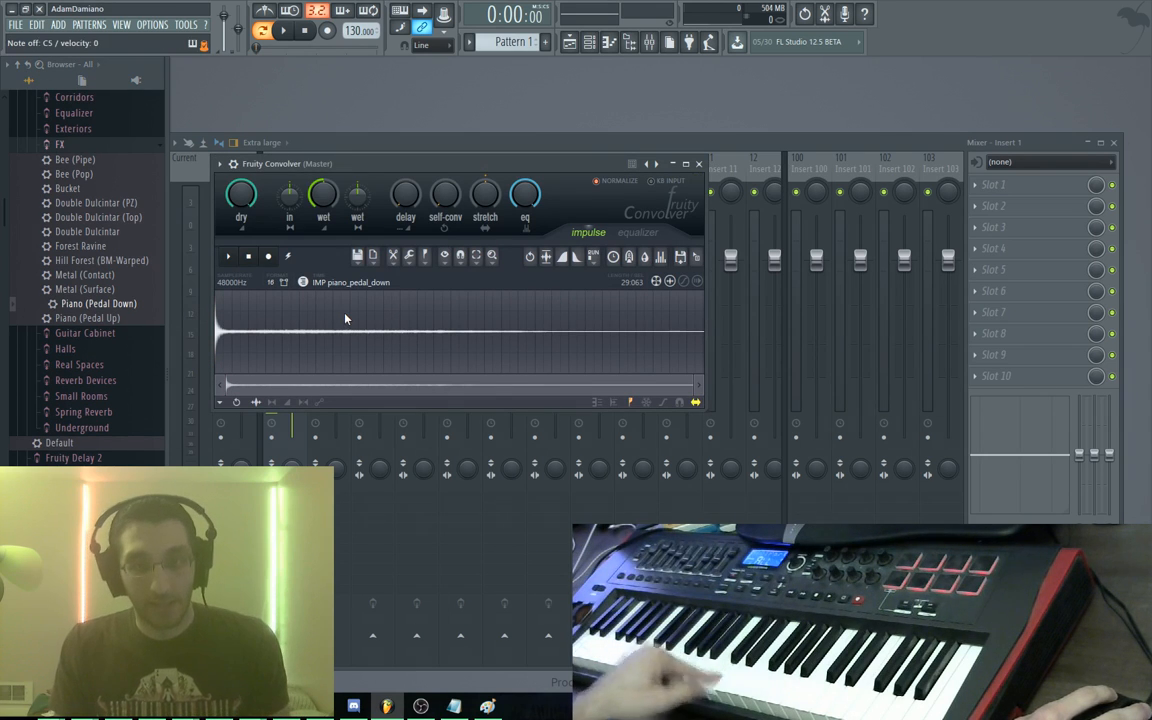
{"action": "left_click_drag", "start_coordinate": [396, 175], "coordinate": [723, 148]}
Delete the Sampler channel from the channel rack
{"action": "right_click", "coordinate": [356, 315]}
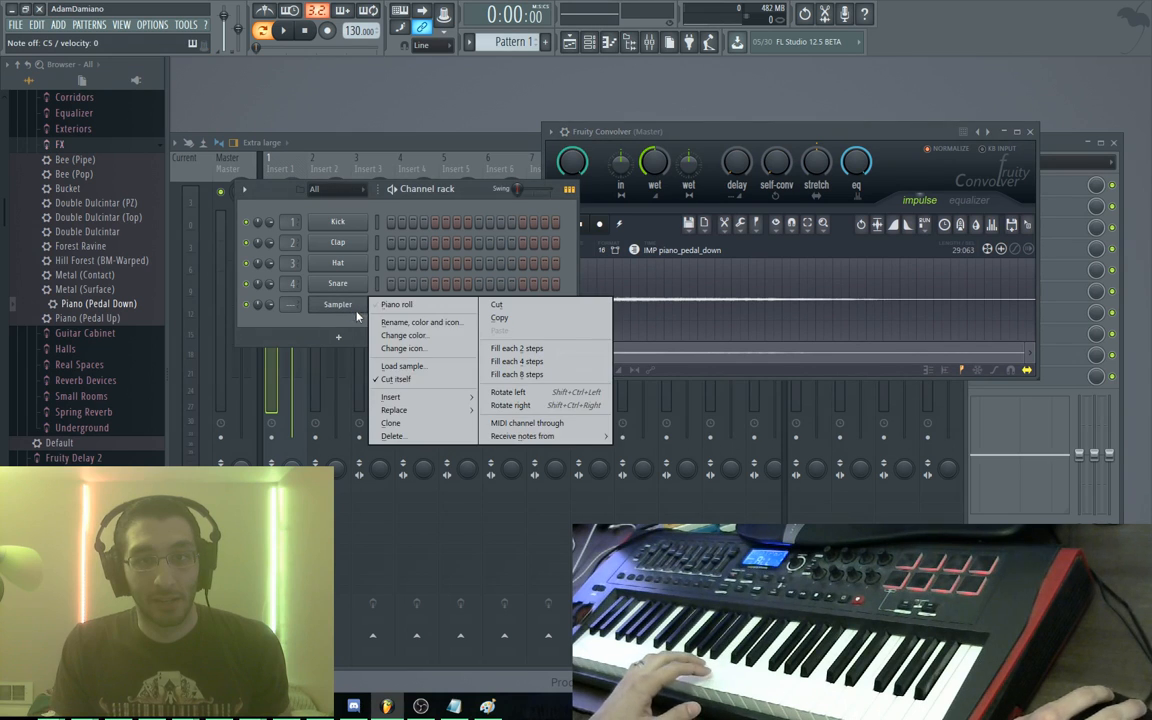
{"action": "left_click", "coordinate": [415, 434]}
{"action": "left_click", "coordinate": [645, 389]}
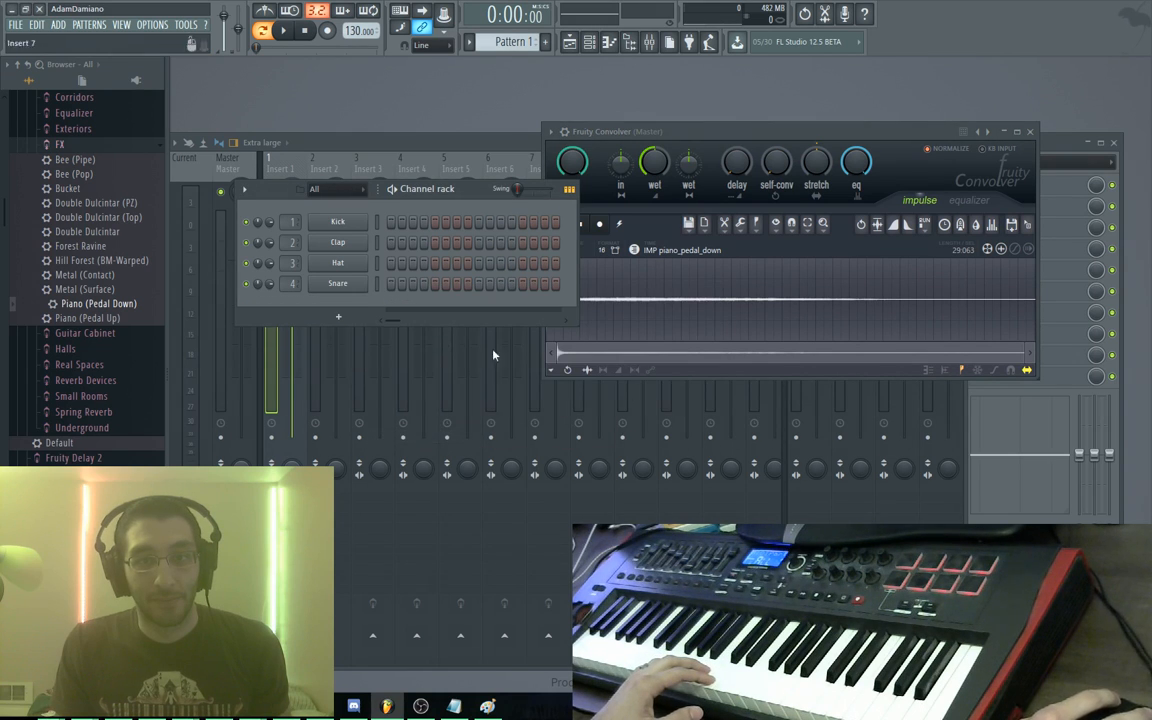
{"action": "left_click", "coordinate": [341, 316]}
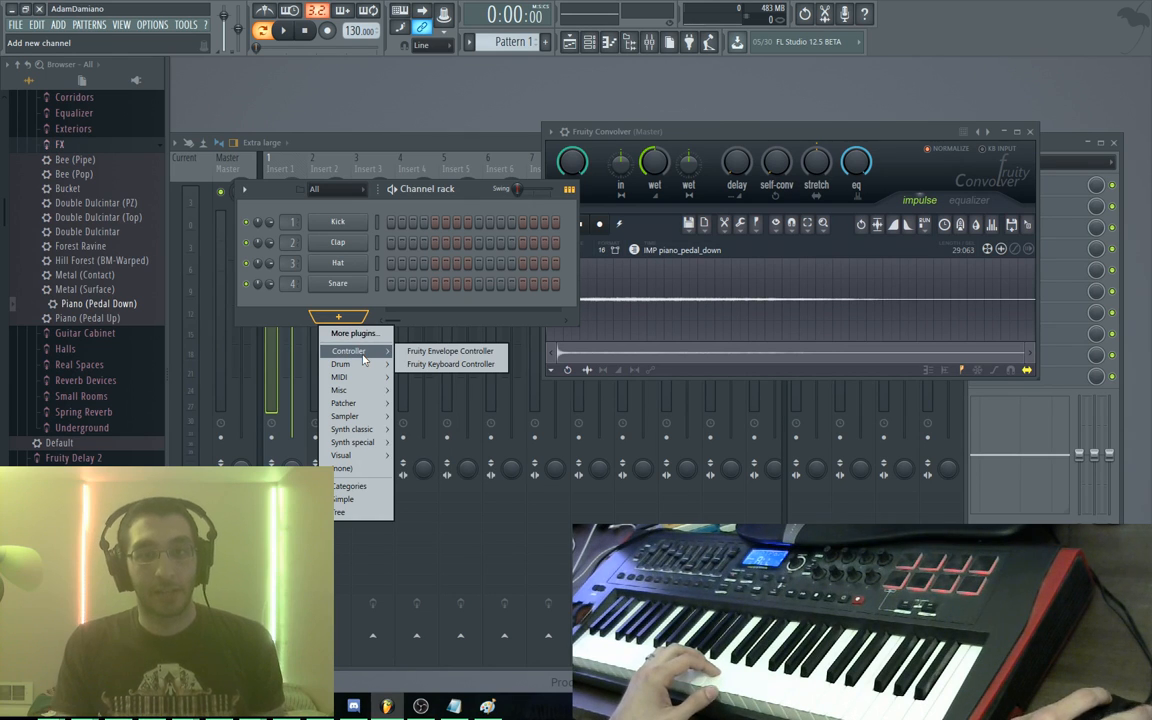
Inspect the Snare channel's settings and plugin options, then bring the mixer forward
{"action": "right_click", "coordinate": [341, 285]}
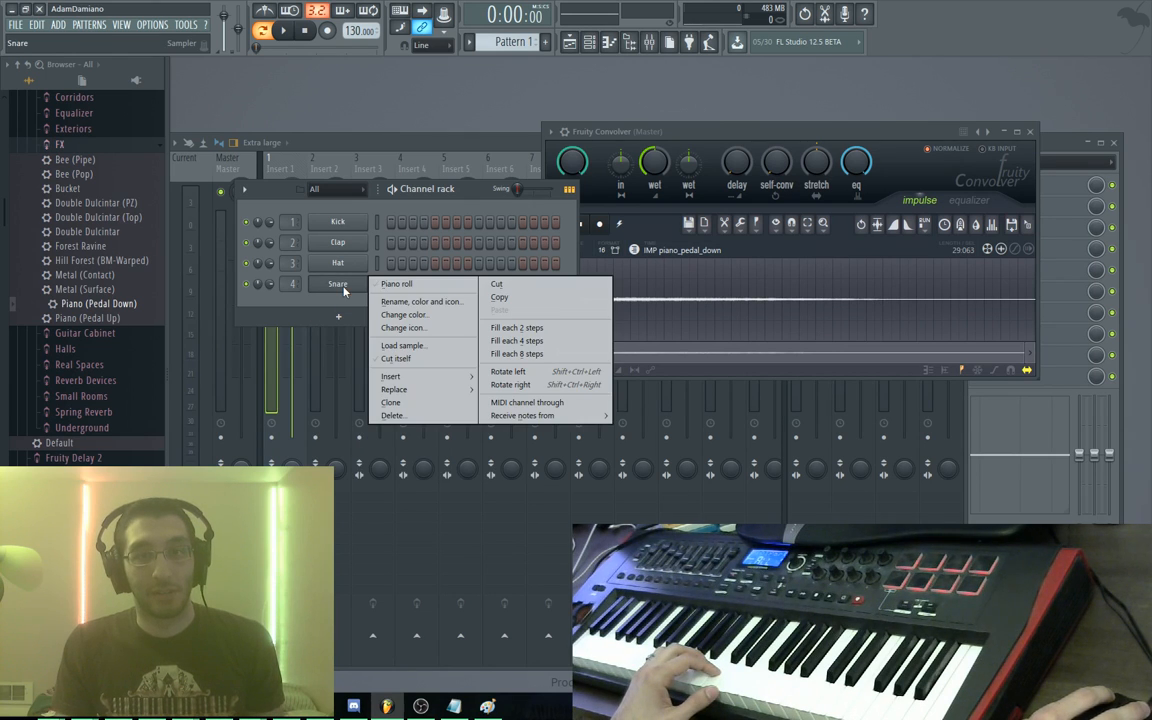
{"action": "left_click", "coordinate": [344, 290]}
{"action": "left_click", "coordinate": [345, 290]}
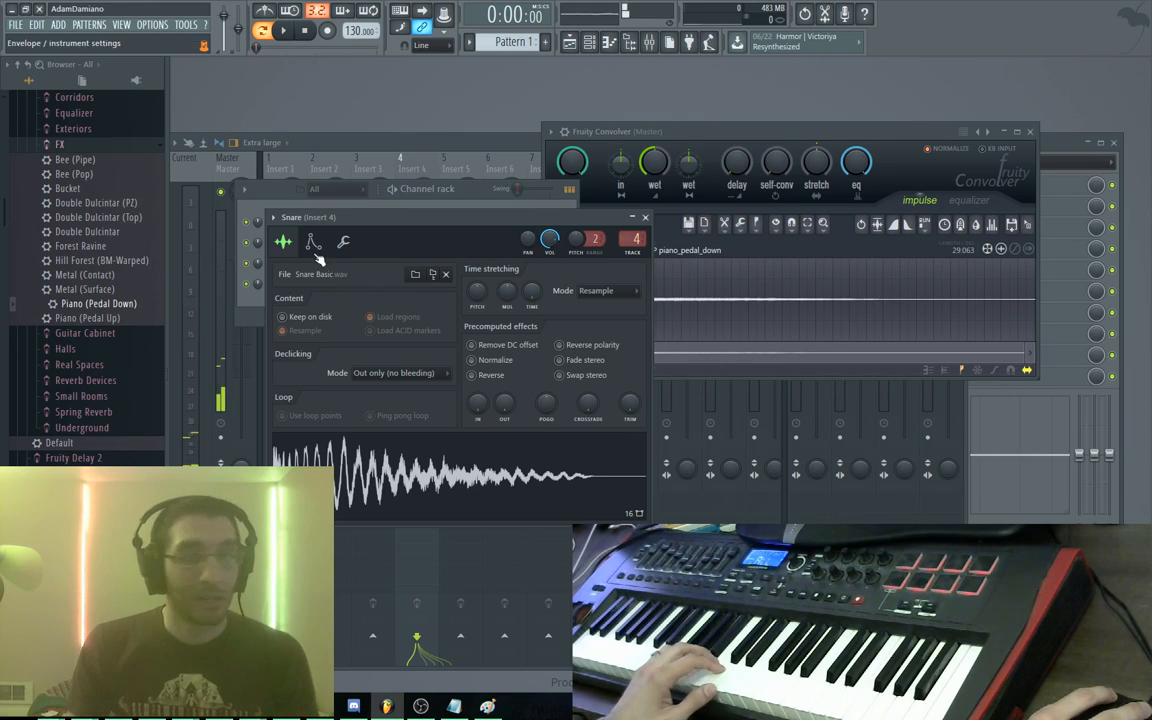
{"action": "left_click", "coordinate": [273, 218]}
{"action": "left_click", "coordinate": [273, 218]}
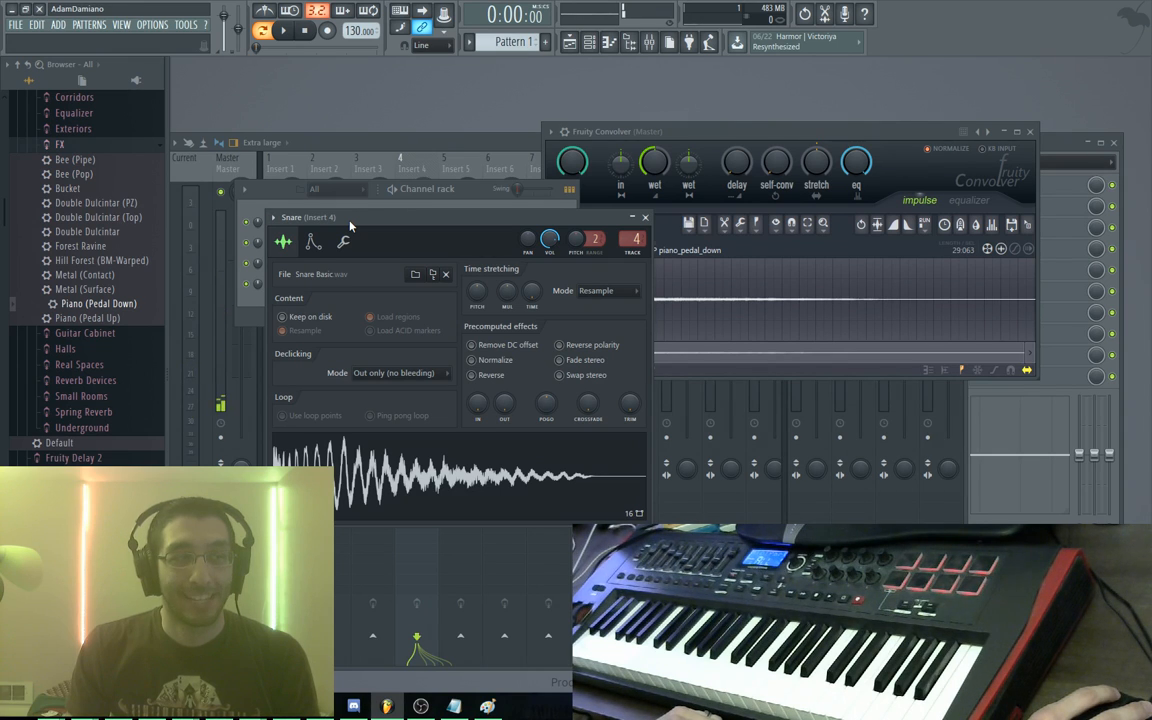
{"action": "left_click", "coordinate": [414, 142]}
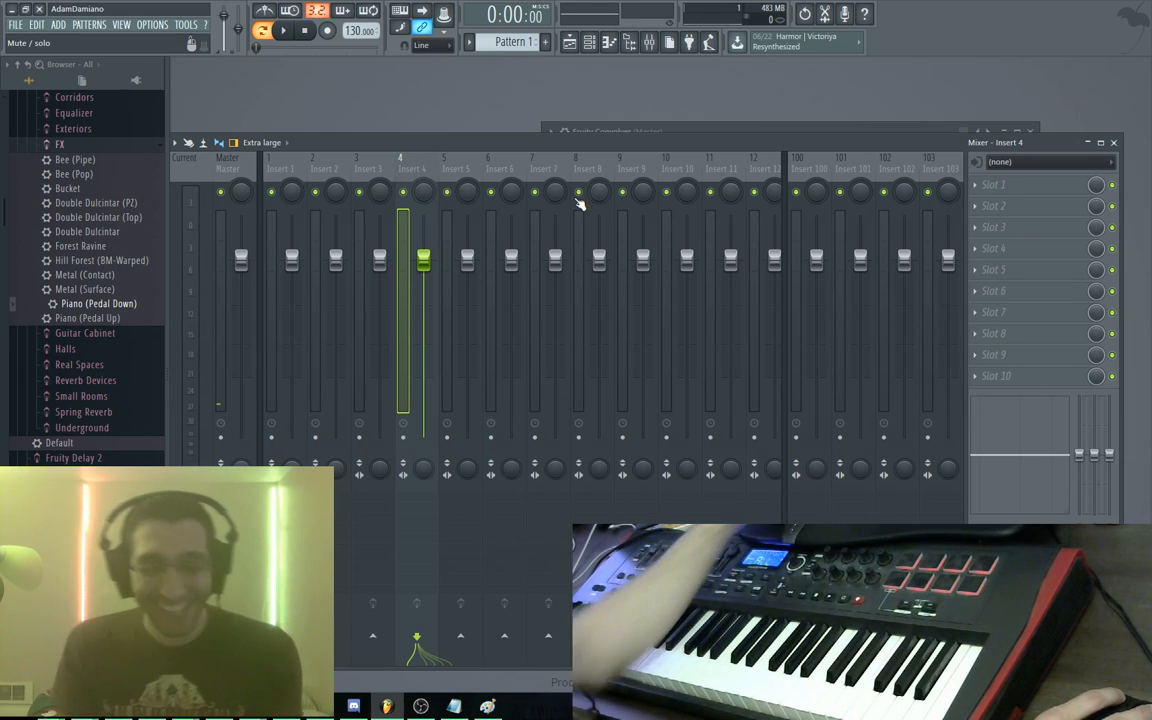
Show the four-drum channel rack, select the Master track's Convolver and Limiter, and play Pattern 1
{"action": "key", "text": "F5"}
{"action": "key", "text": "F5"}
{"action": "key", "text": "F6"}
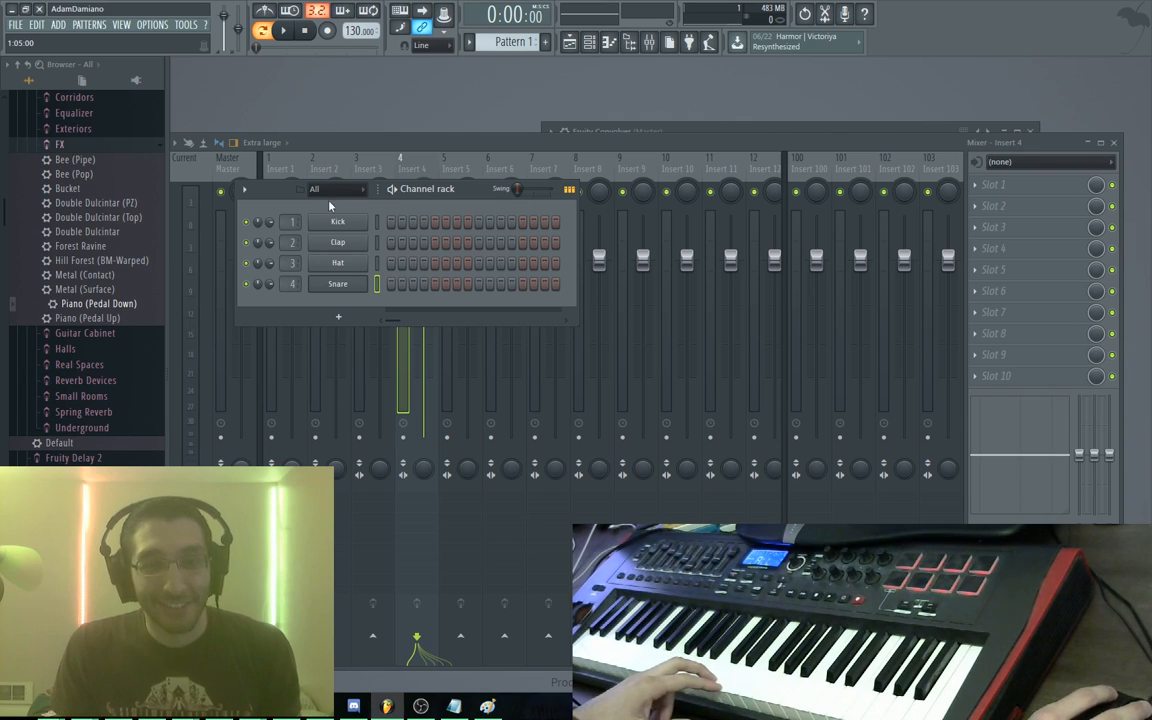
{"action": "left_click_drag", "start_coordinate": [288, 199], "coordinate": [295, 210]}
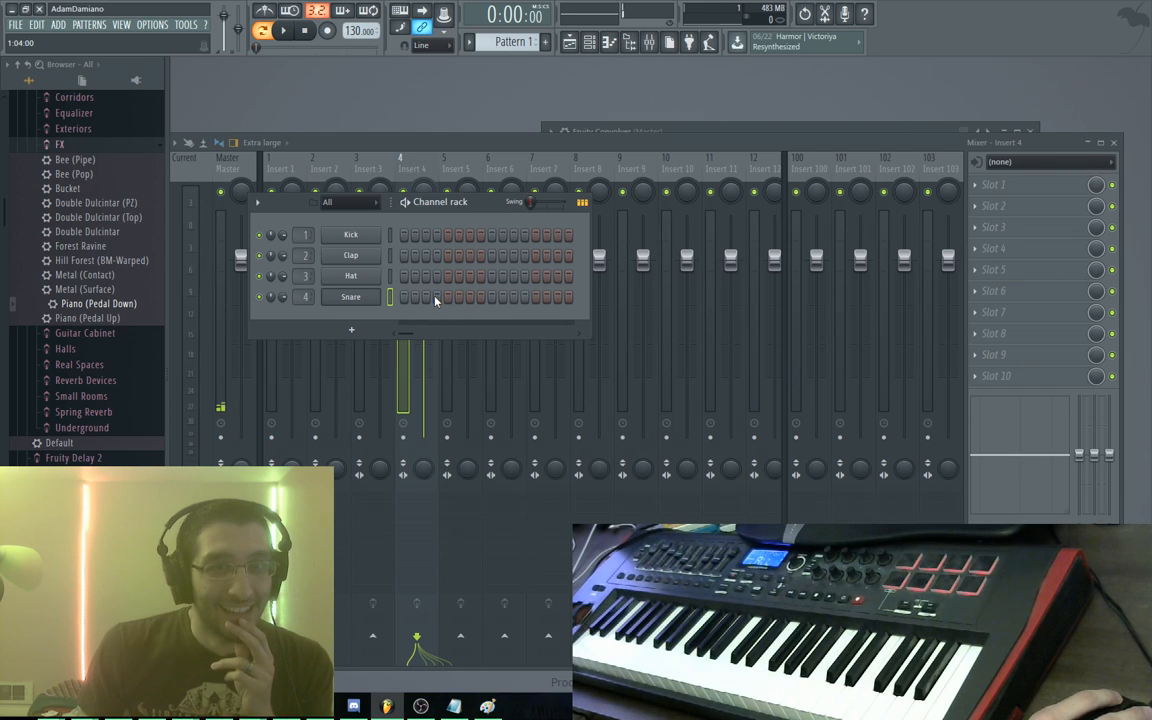
{"action": "left_click", "coordinate": [238, 248]}
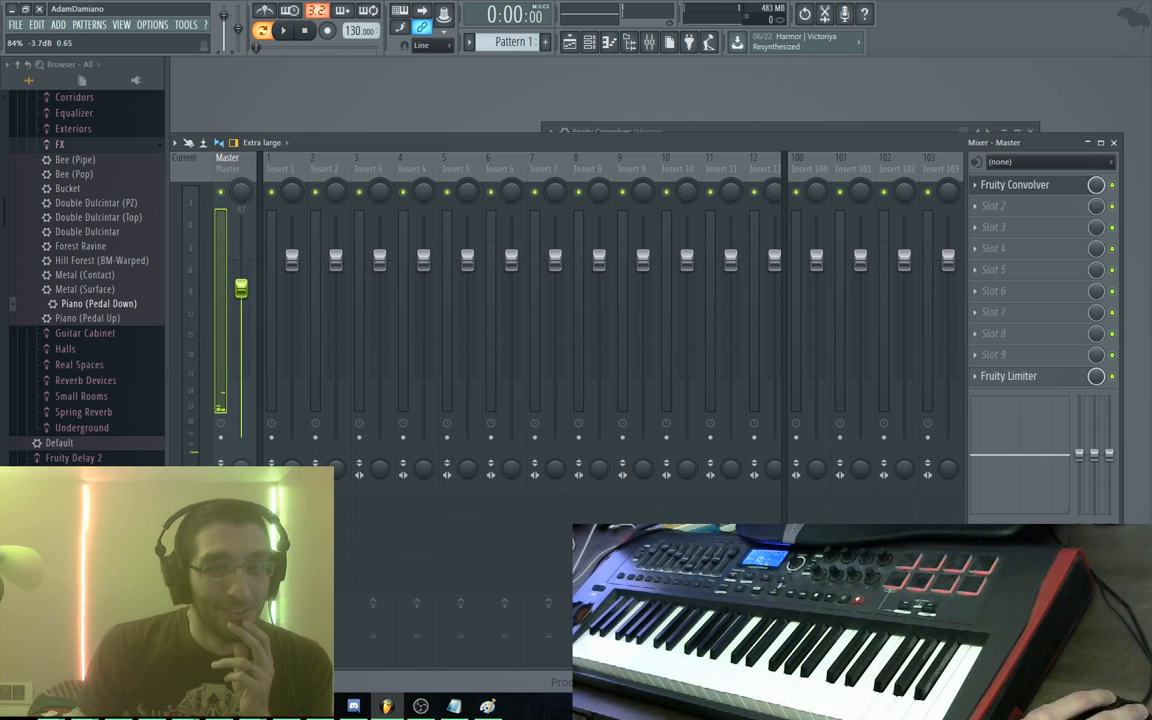
{"action": "key", "text": "space"}
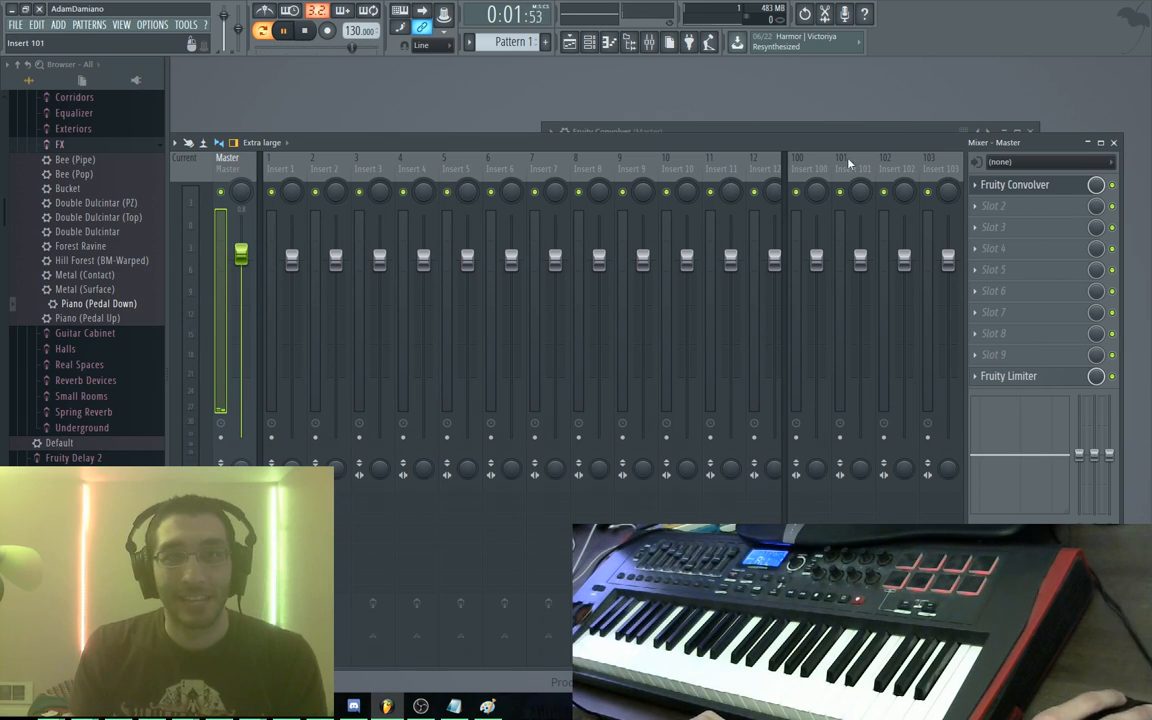
Start a new project, discarding unsaved changes to the old one
{"action": "left_click", "coordinate": [15, 24]}
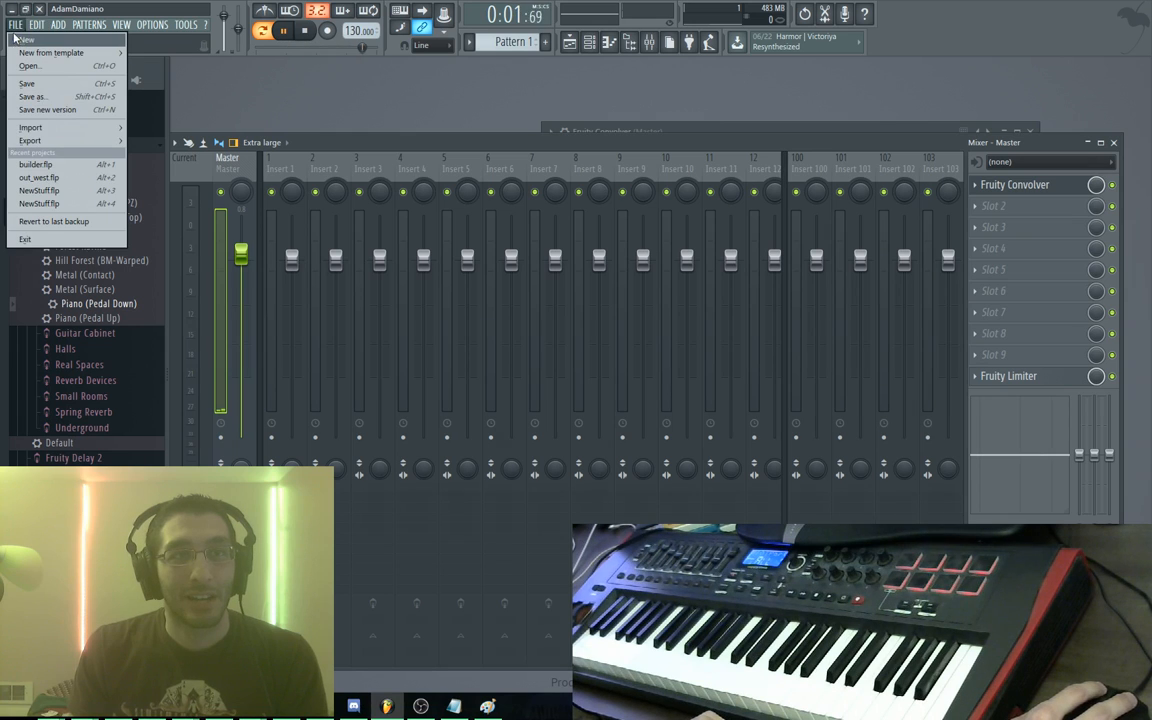
{"action": "left_click", "coordinate": [27, 40]}
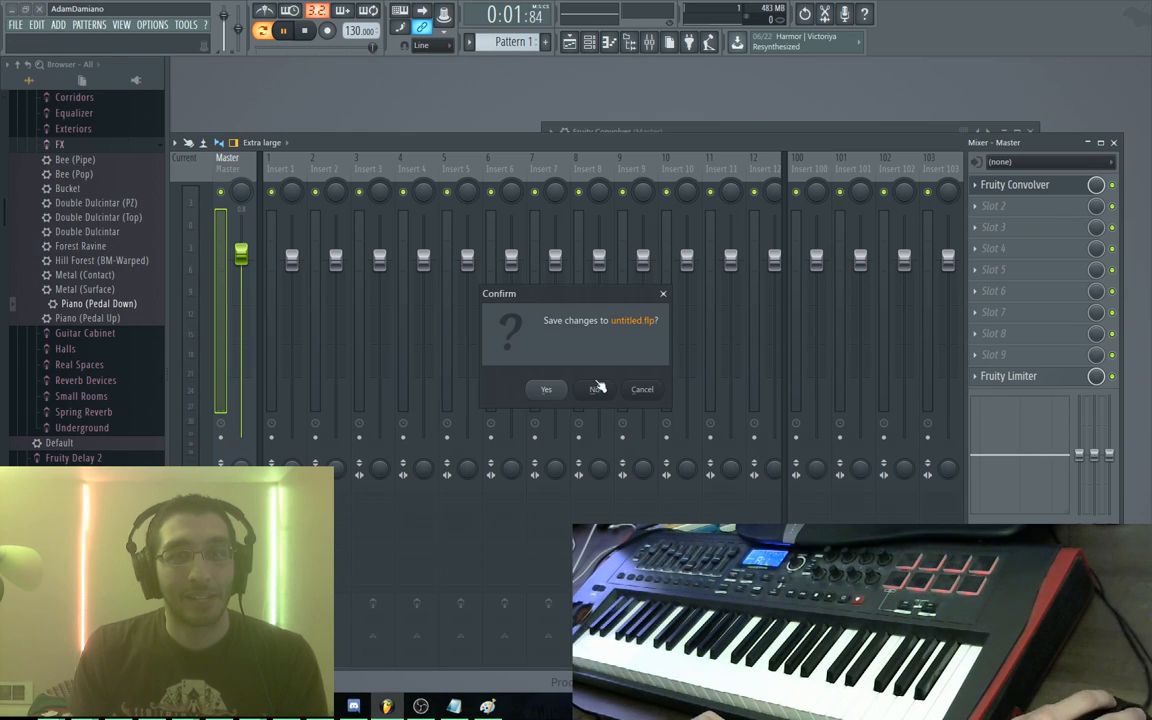
{"action": "left_click", "coordinate": [596, 388]}
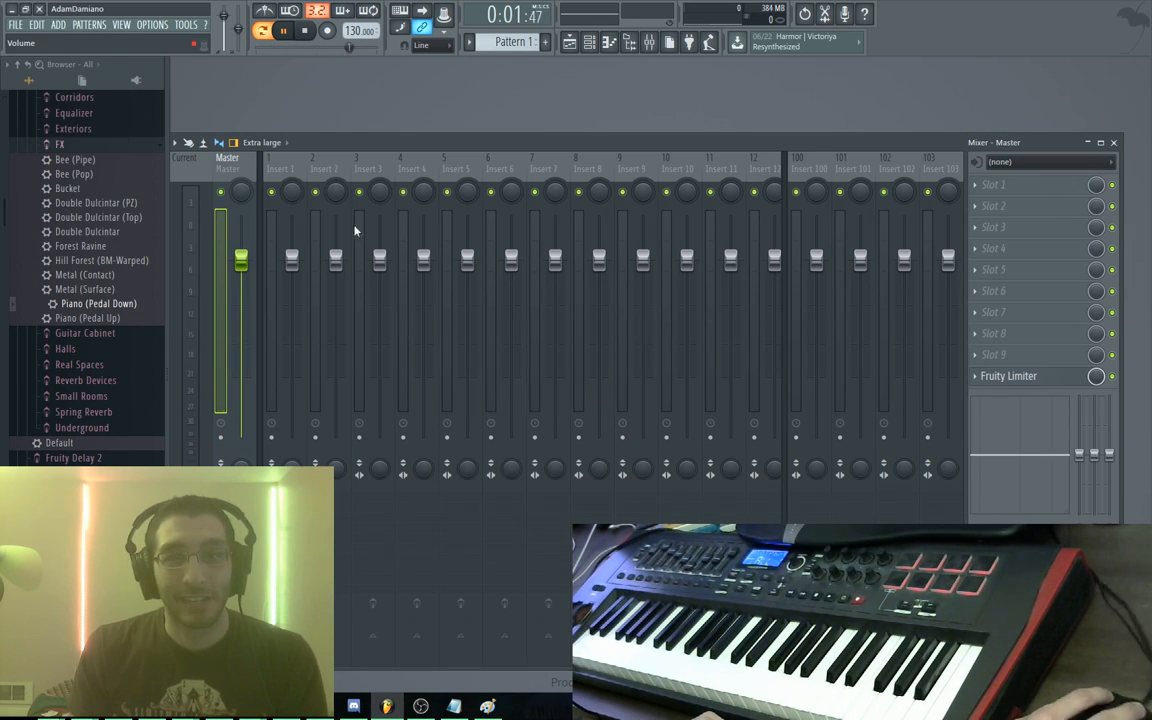
{"action": "scroll", "coordinate": [78, 210], "scroll_direction": "up", "scroll_amount": 5}
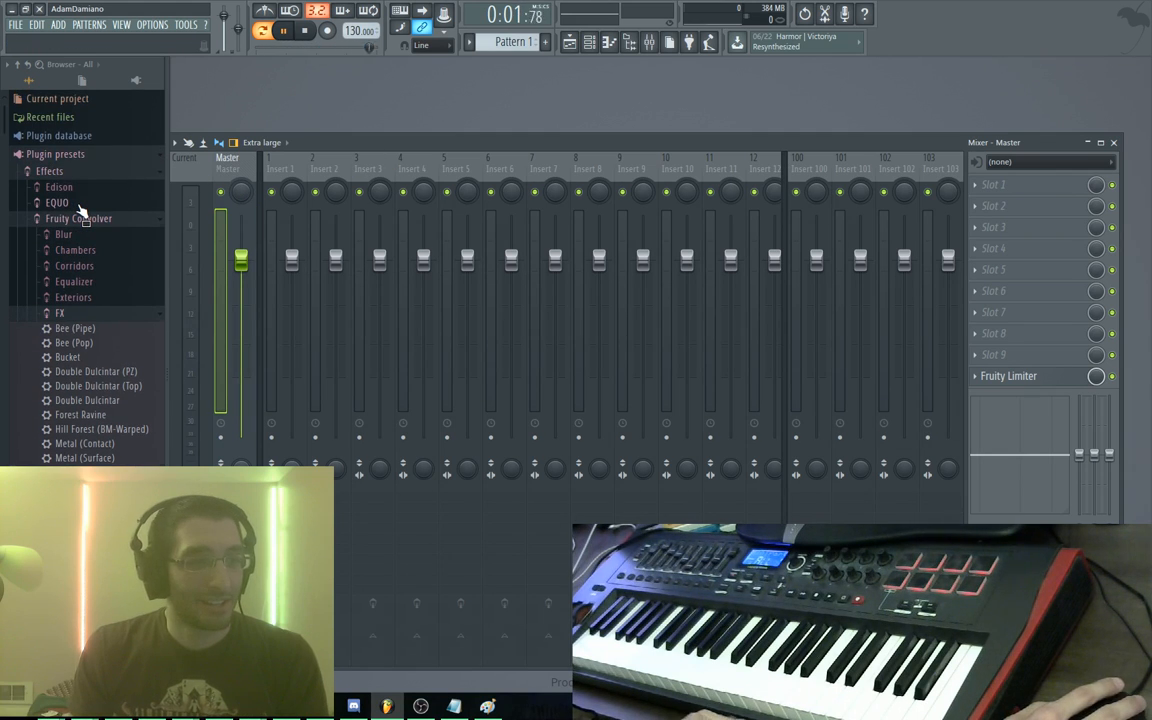
{"action": "scroll", "coordinate": [80, 210], "scroll_direction": "down", "scroll_amount": 10}
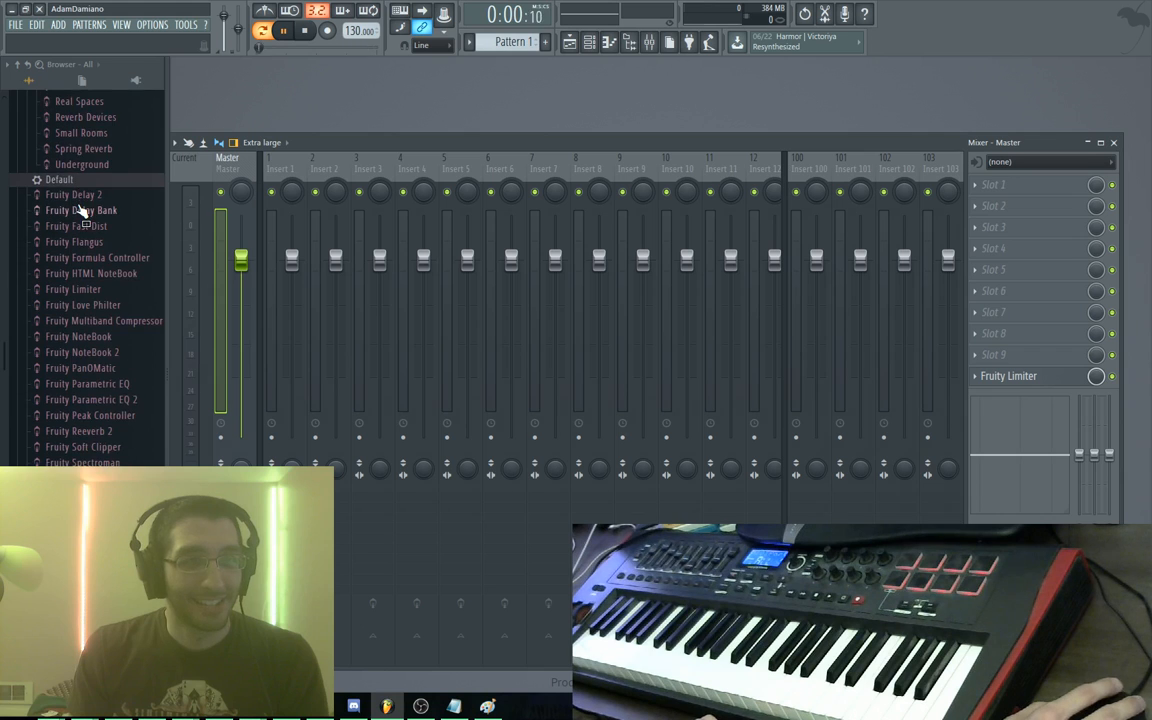
{"action": "scroll", "coordinate": [80, 212], "scroll_direction": "up", "scroll_amount": 10}
Move the mixer lower and the channel rack higher, then list recent files in the browser
{"action": "left_click_drag", "start_coordinate": [550, 154], "coordinate": [595, 390]}
{"action": "left_click_drag", "start_coordinate": [486, 204], "coordinate": [514, 135]}
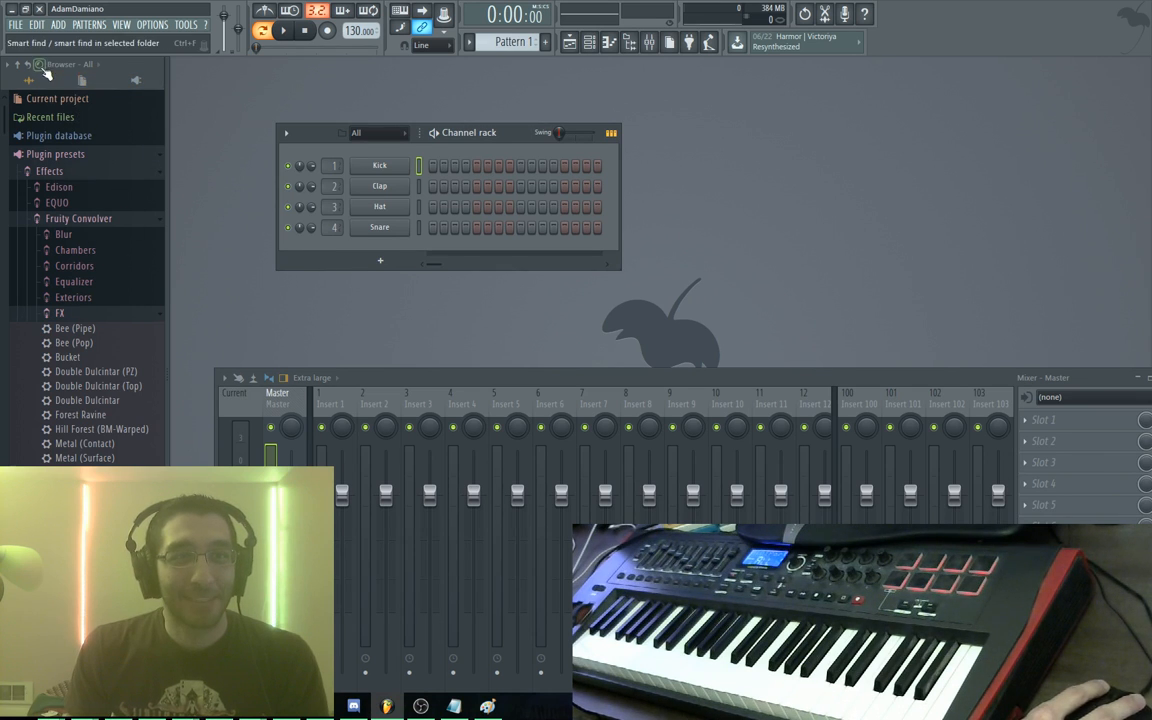
{"action": "left_click", "coordinate": [40, 65]}
{"action": "left_click", "coordinate": [122, 117]}
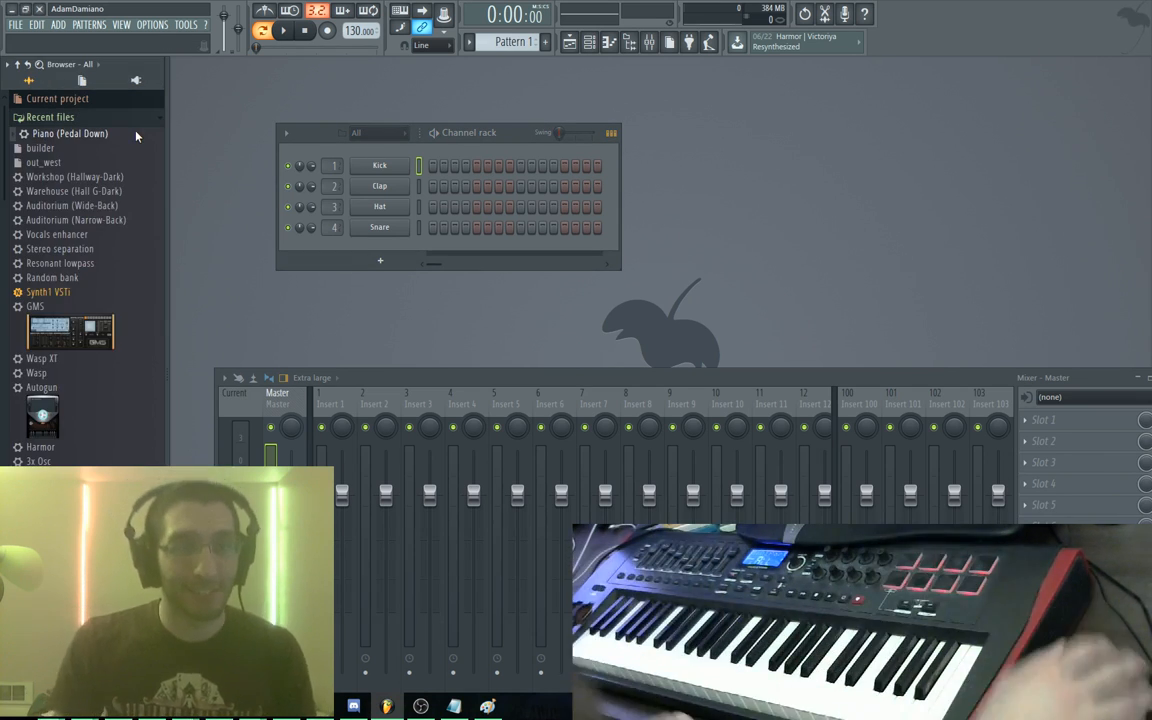
{"action": "scroll", "coordinate": [100, 216], "scroll_direction": "down", "scroll_amount": 4}
{"action": "scroll", "coordinate": [99, 217], "scroll_direction": "up", "scroll_amount": 4}
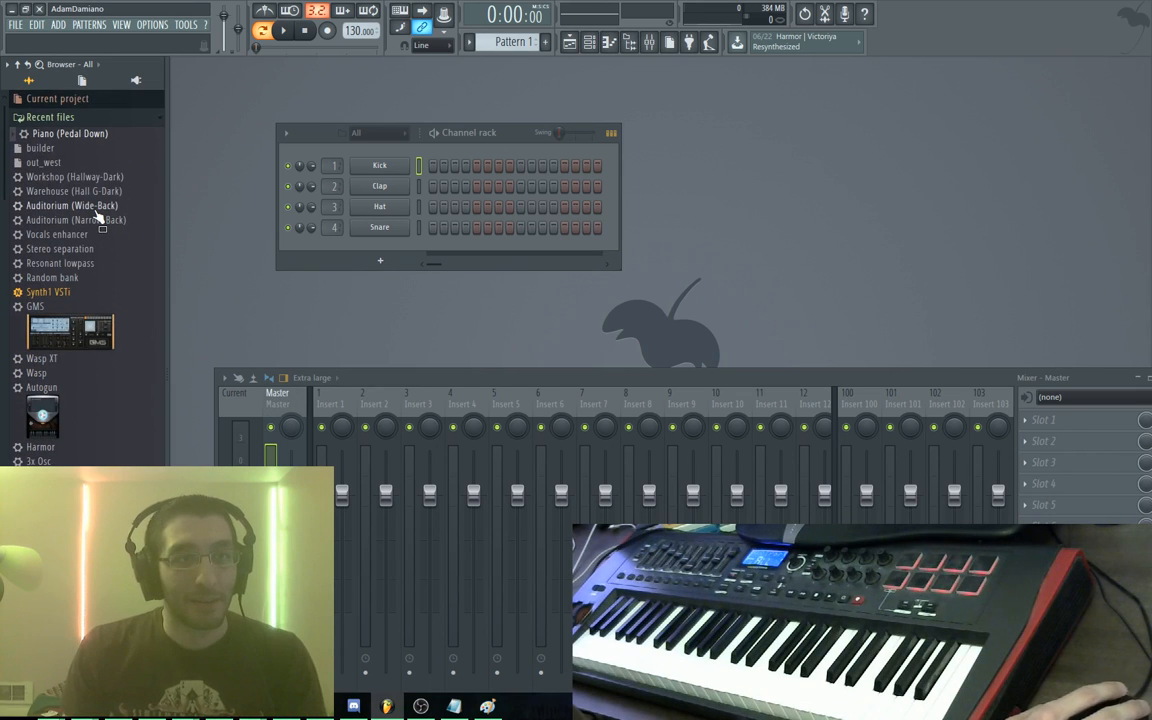
{"action": "scroll", "coordinate": [80, 166], "scroll_direction": "down", "scroll_amount": 5}
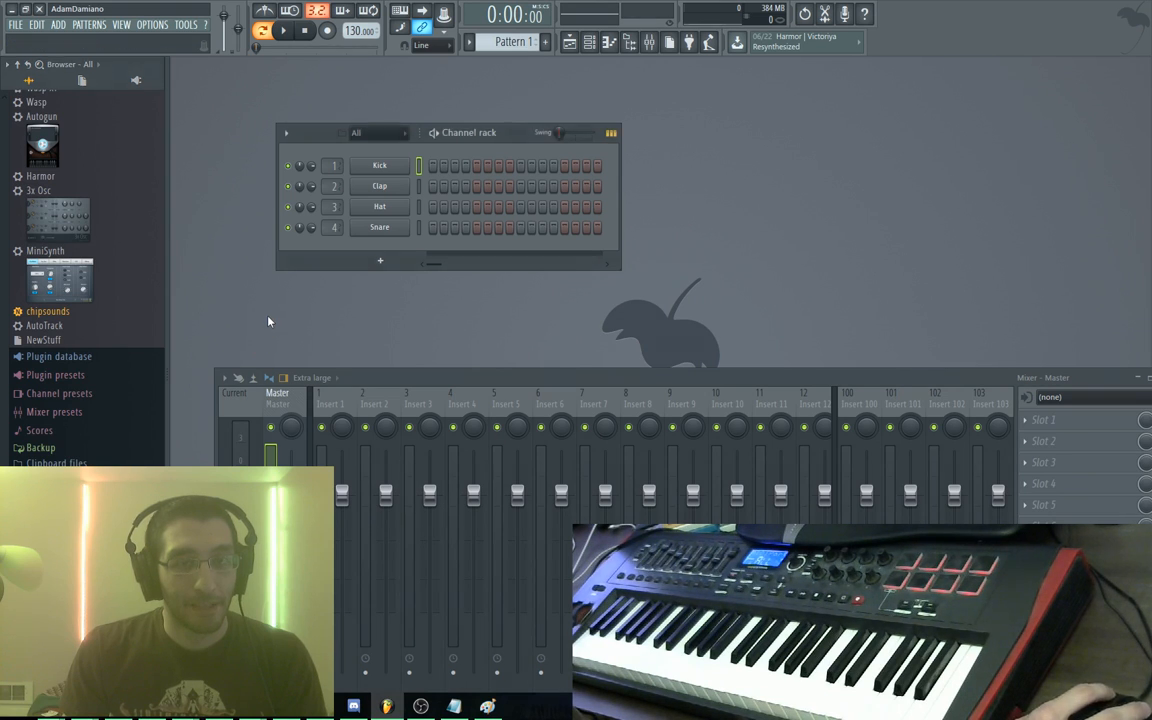
Launch Sibelius 7 First from the Windows search
{"action": "key", "text": "super"}
{"action": "type", "text": "sibe"}
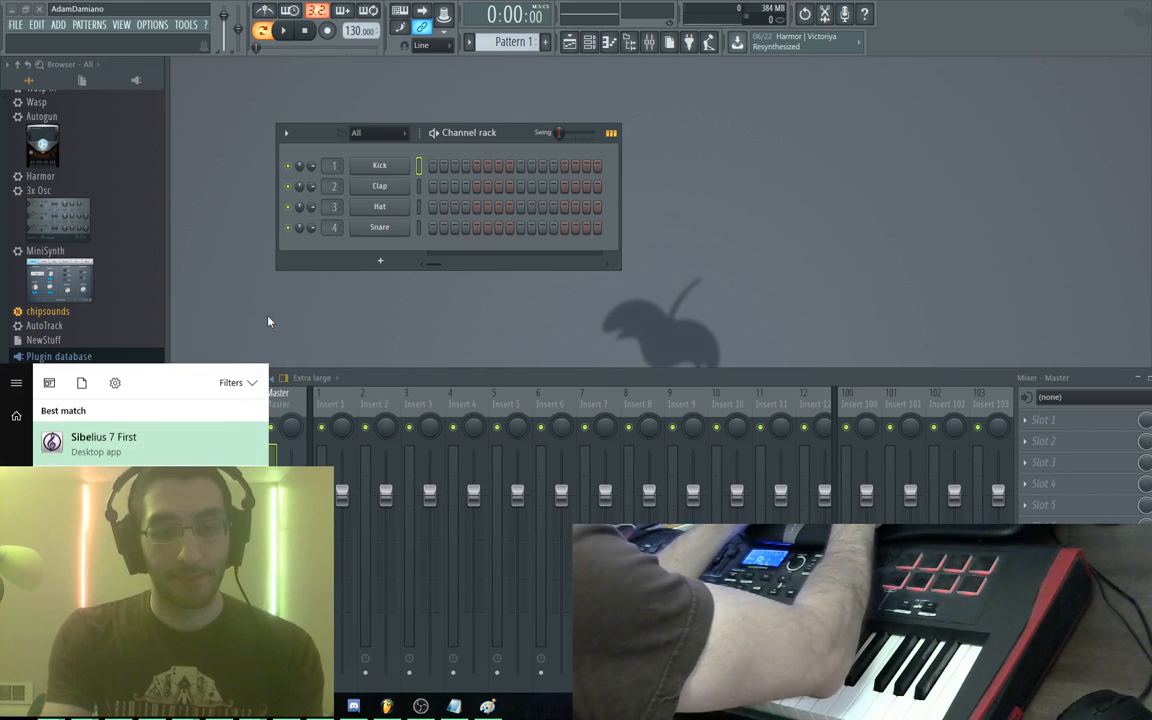
{"action": "key", "text": "Return"}
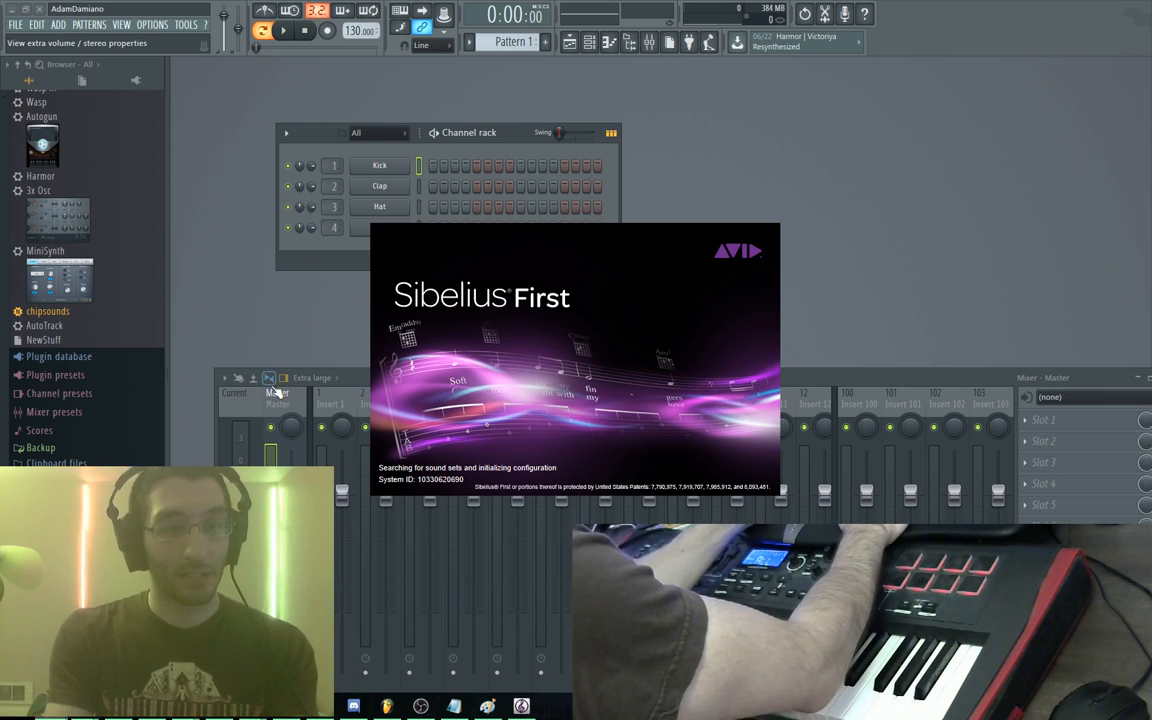
Search Bing for 'komplete' in a new Chrome tab
{"action": "key", "text": "alt+Tab"}
{"action": "key", "text": "ctrl+t"}
{"action": "type", "text": "komplete"}
{"action": "key", "text": "Return"}
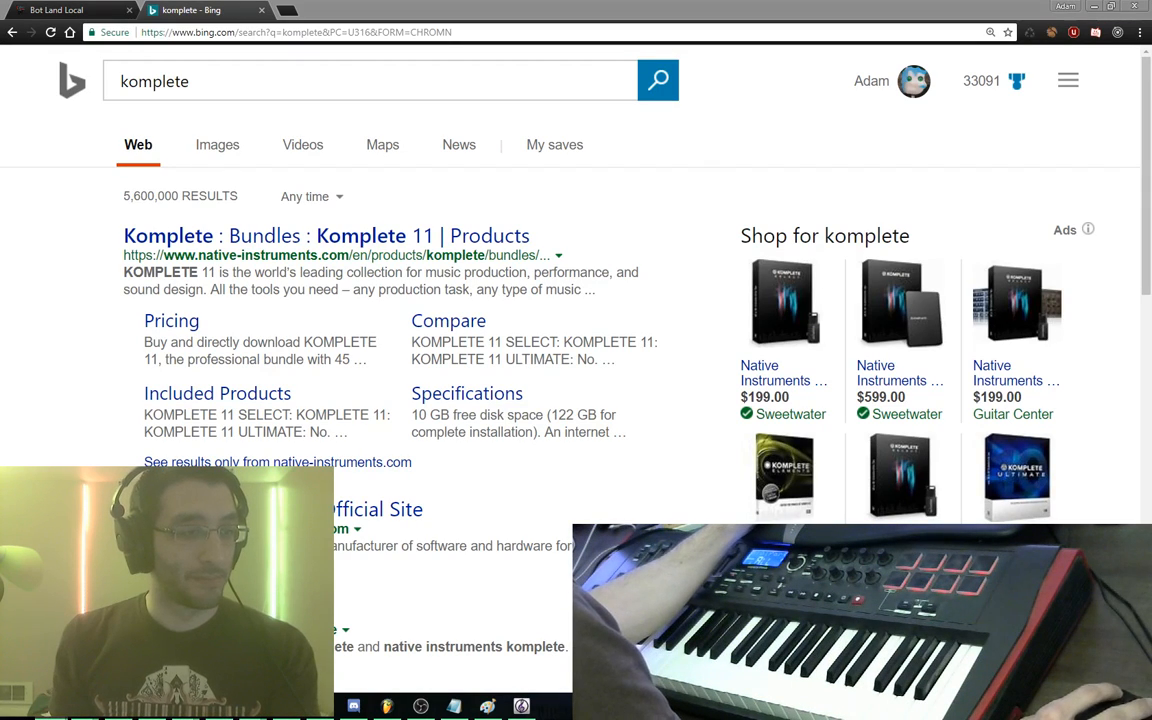
Refine the Bing search to 'komplete ultimate'
{"action": "key", "text": "alt+Tab"}
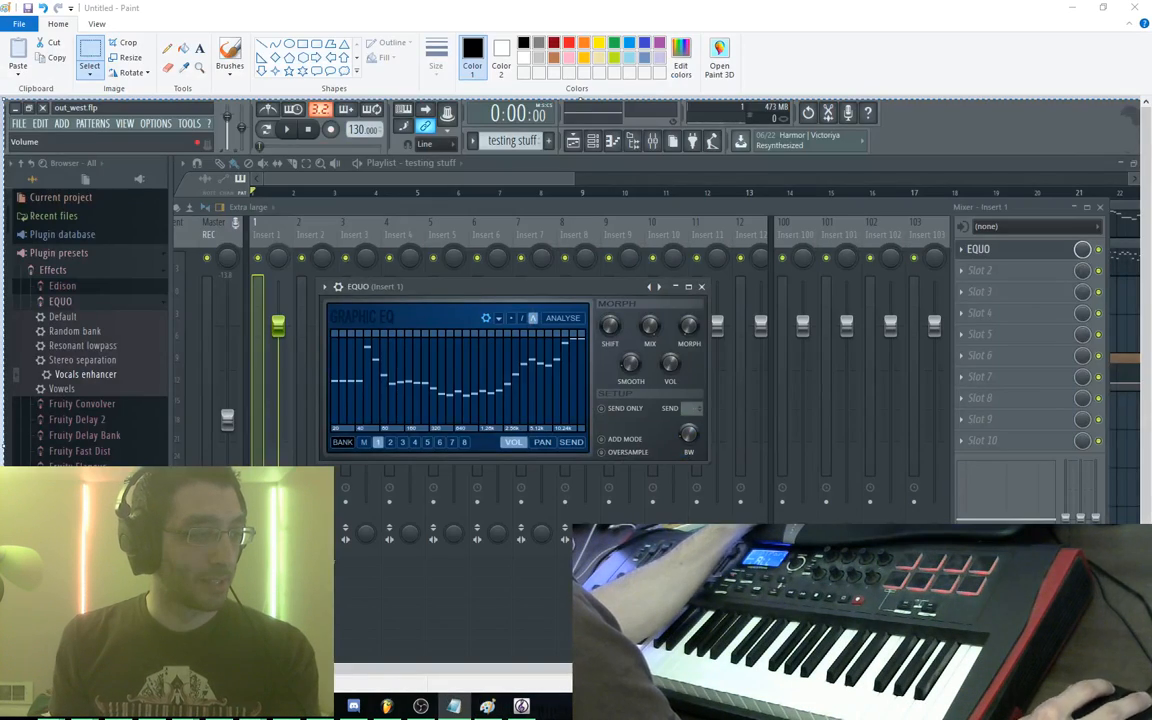
{"action": "key", "text": "alt+Tab"}
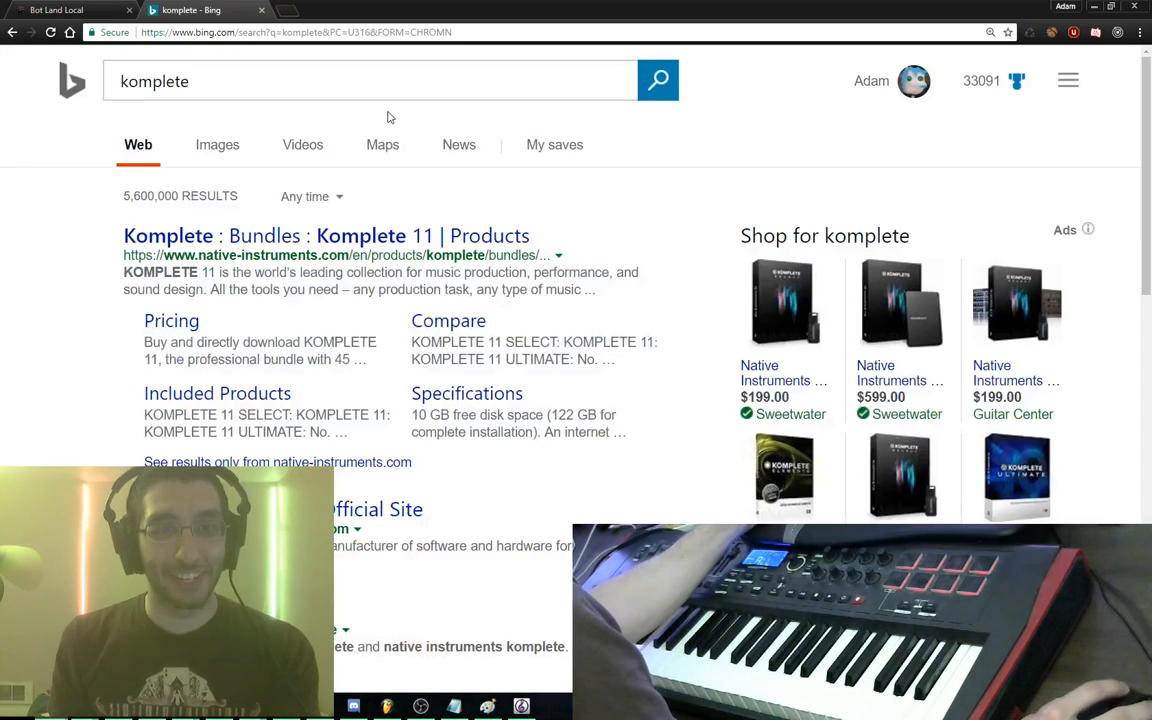
{"action": "left_click", "coordinate": [238, 90]}
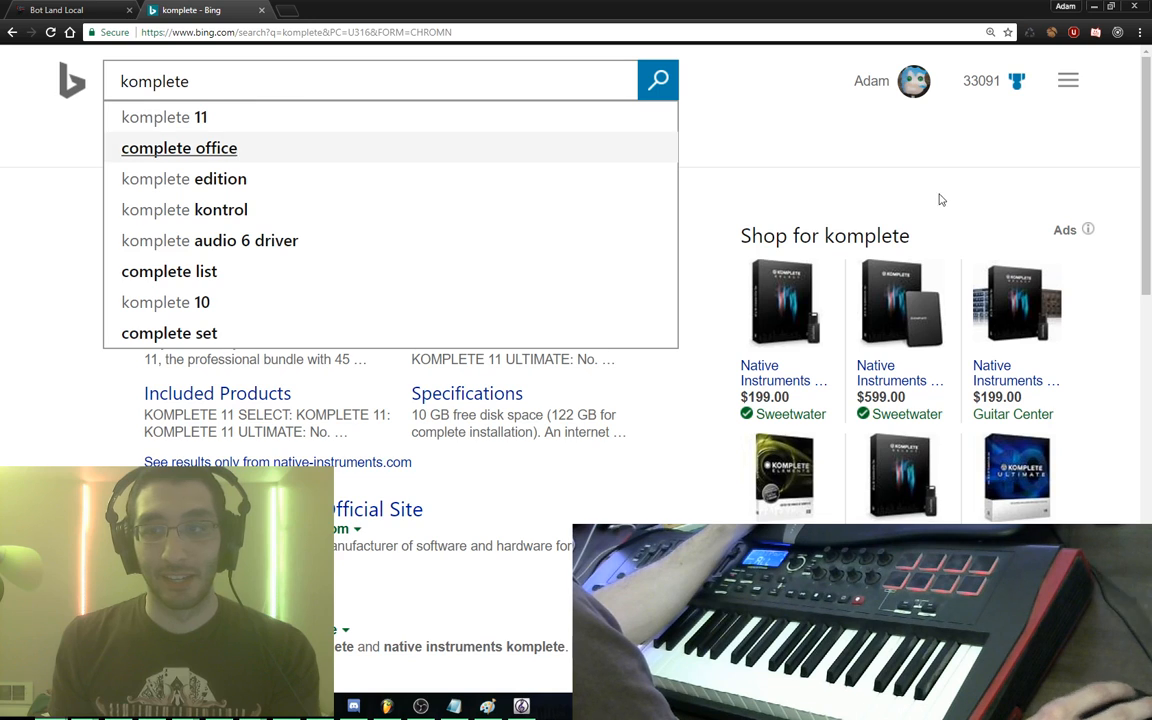
{"action": "scroll", "coordinate": [850, 175], "scroll_direction": "down", "scroll_amount": 2}
{"action": "scroll", "coordinate": [713, 243], "scroll_direction": "up", "scroll_amount": 2}
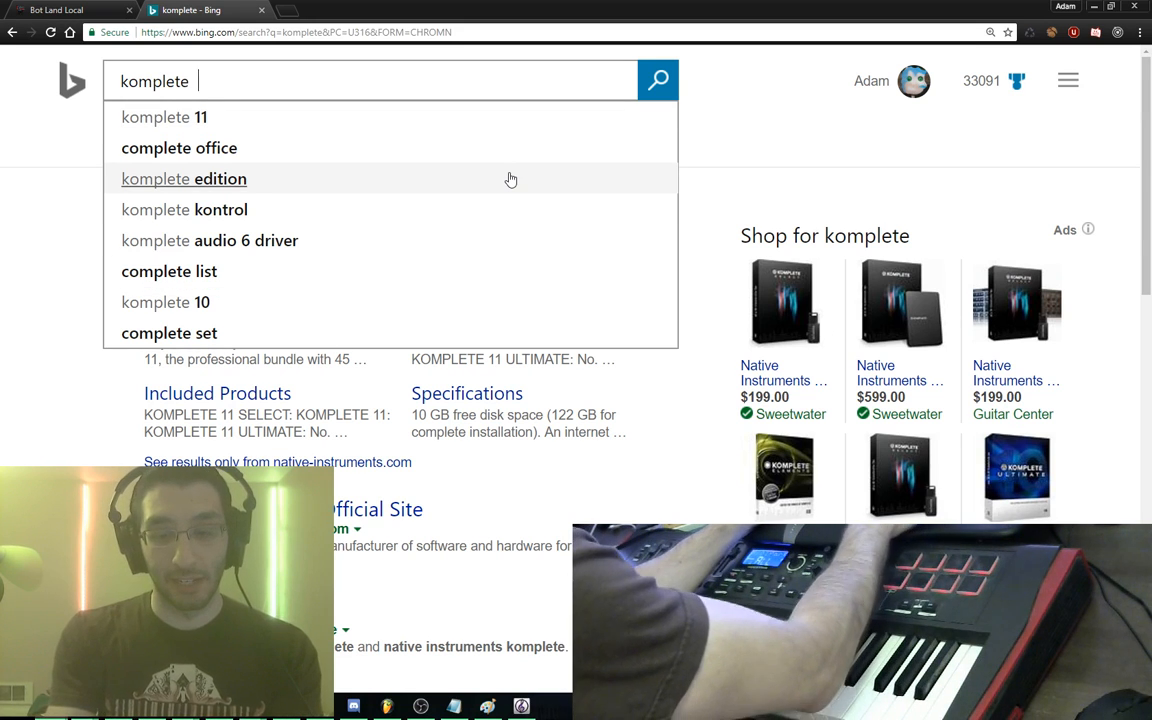
{"action": "type", "text": "ultimate"}
{"action": "key", "text": "Return"}
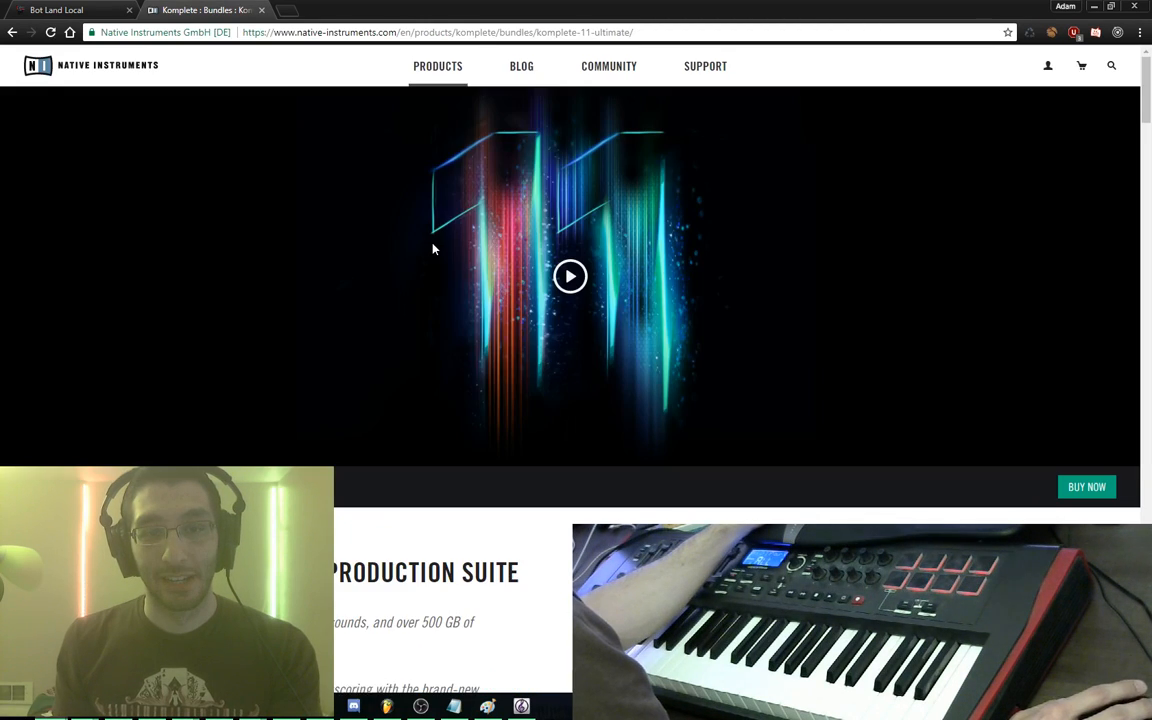
Highlight the Komplete 11 Ultimate $1,199.00 price, then close that tab
{"action": "scroll", "coordinate": [433, 248], "scroll_direction": "down", "scroll_amount": 5}
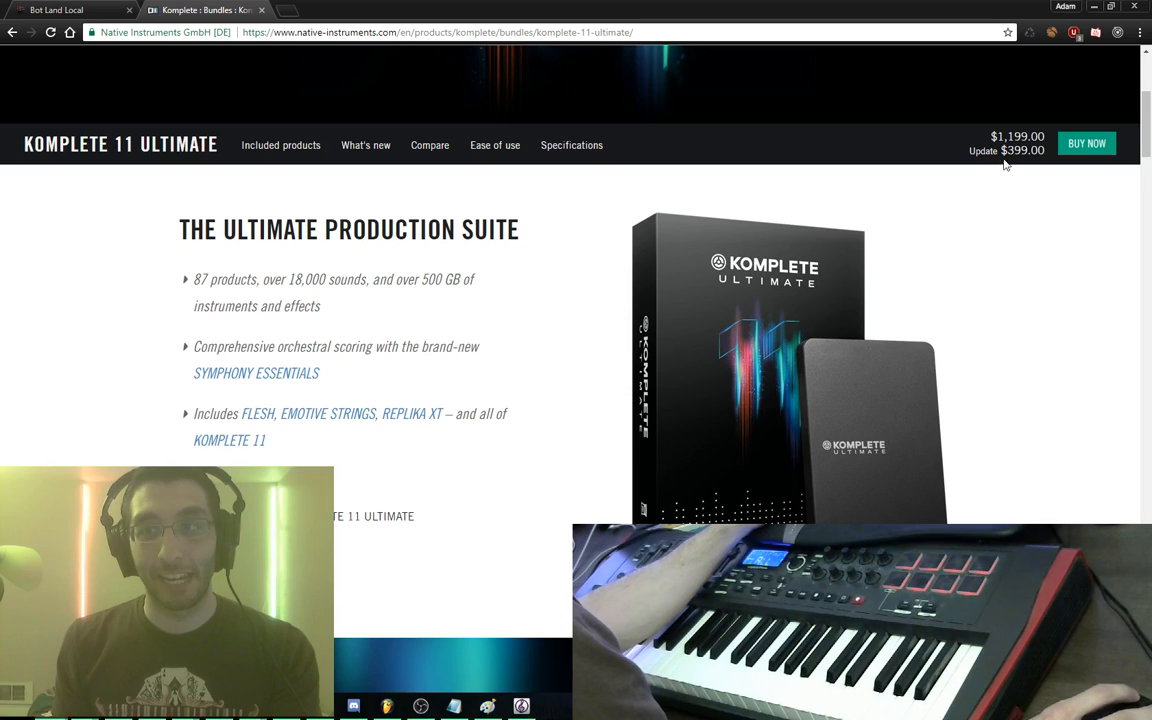
{"action": "left_click_drag", "start_coordinate": [990, 137], "coordinate": [1033, 150]}
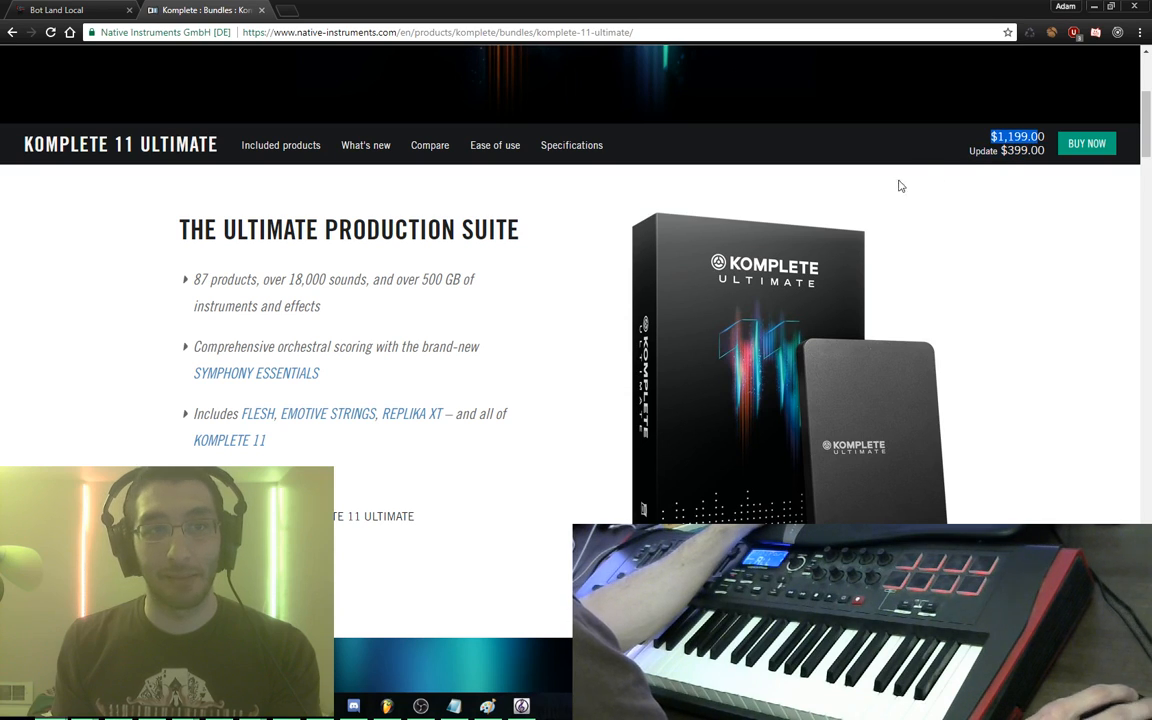
{"action": "scroll", "coordinate": [581, 247], "scroll_direction": "down", "scroll_amount": 8}
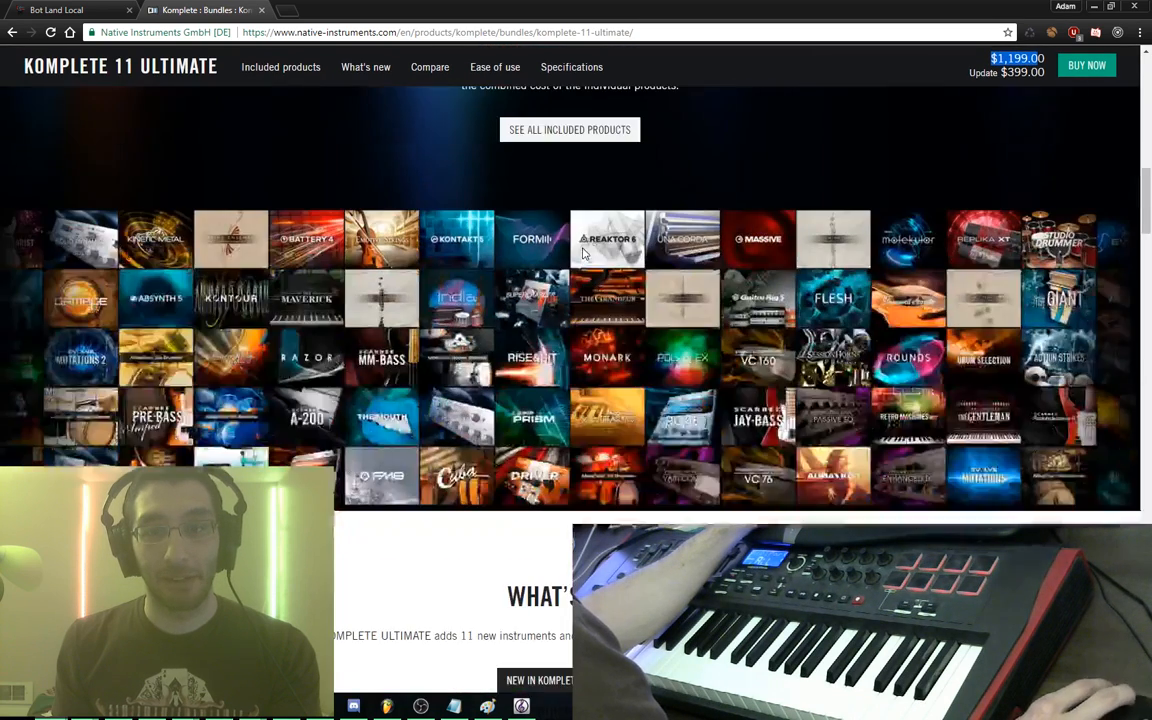
{"action": "scroll", "coordinate": [343, 307], "scroll_direction": "up", "scroll_amount": 4}
{"action": "scroll", "coordinate": [343, 307], "scroll_direction": "up", "scroll_amount": 2}
{"action": "key", "text": "ctrl+w"}
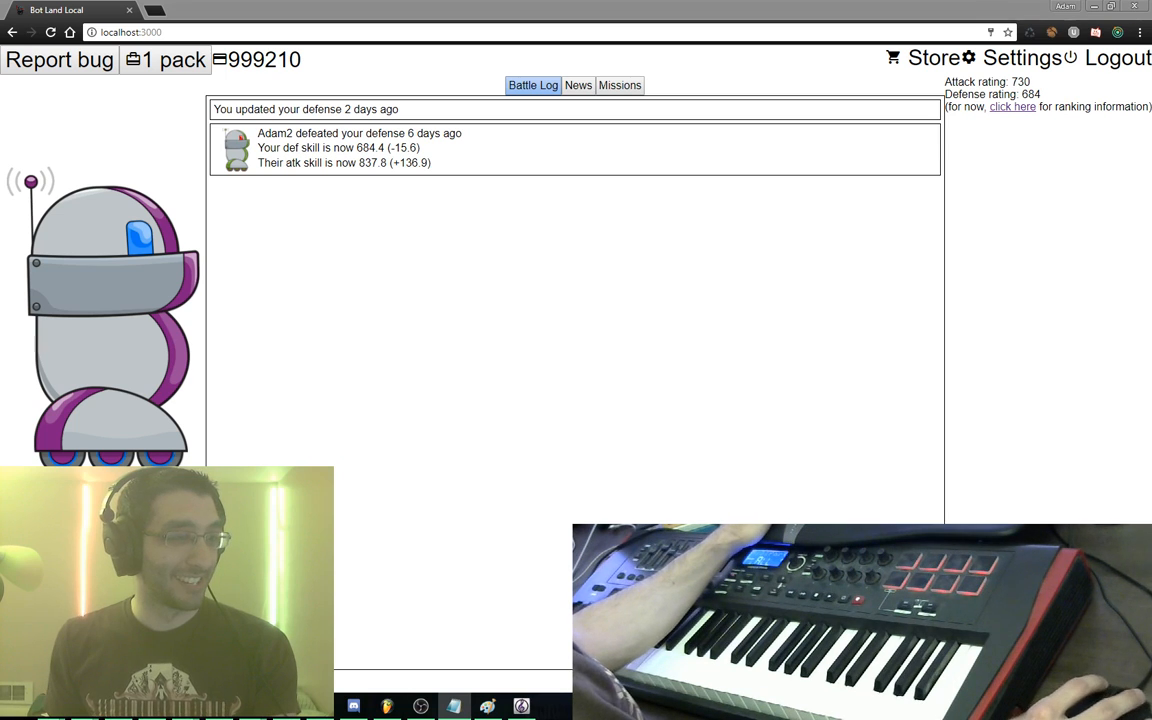
Bring Sibelius forward, check memory in Task Manager, and dismiss the not-enough-memory error
{"action": "left_click", "coordinate": [406, 394]}
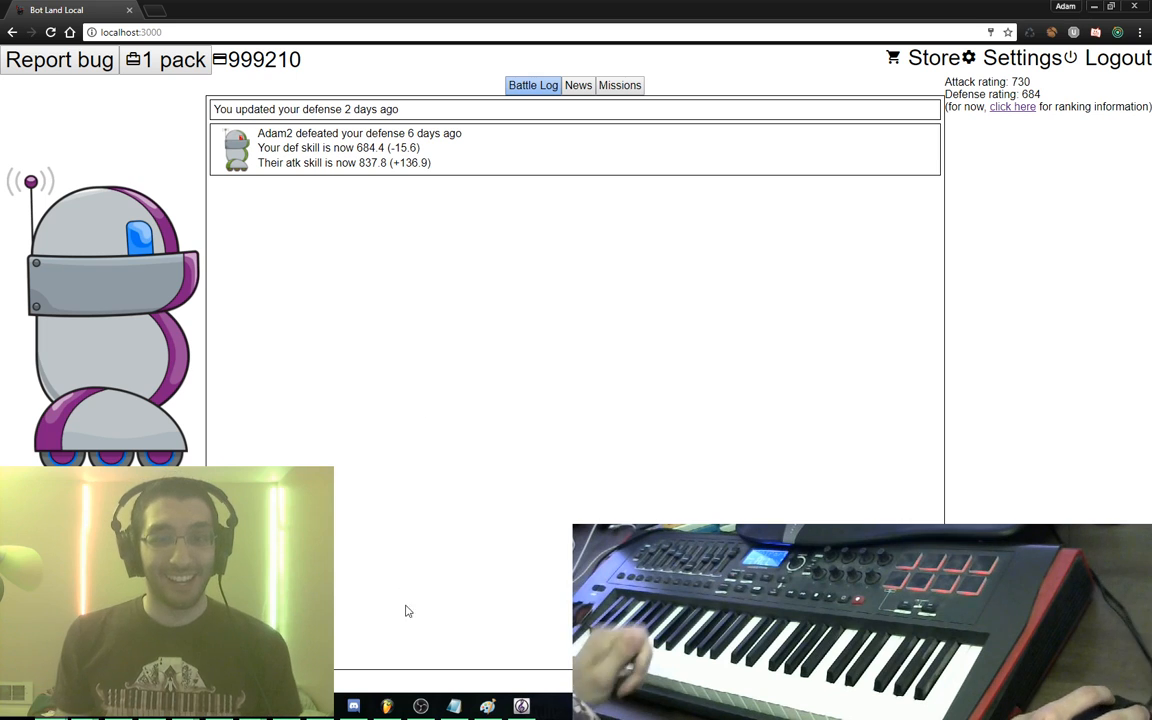
{"action": "left_click", "coordinate": [538, 712]}
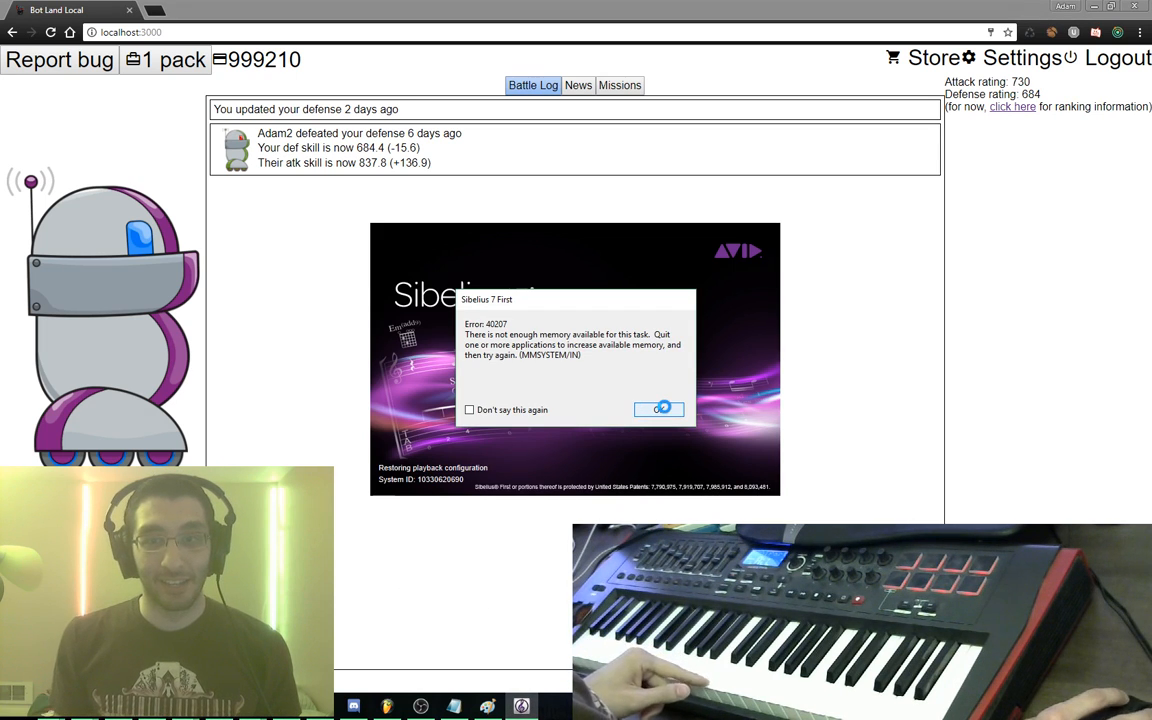
{"action": "right_click", "coordinate": [643, 708]}
{"action": "left_click", "coordinate": [690, 629]}
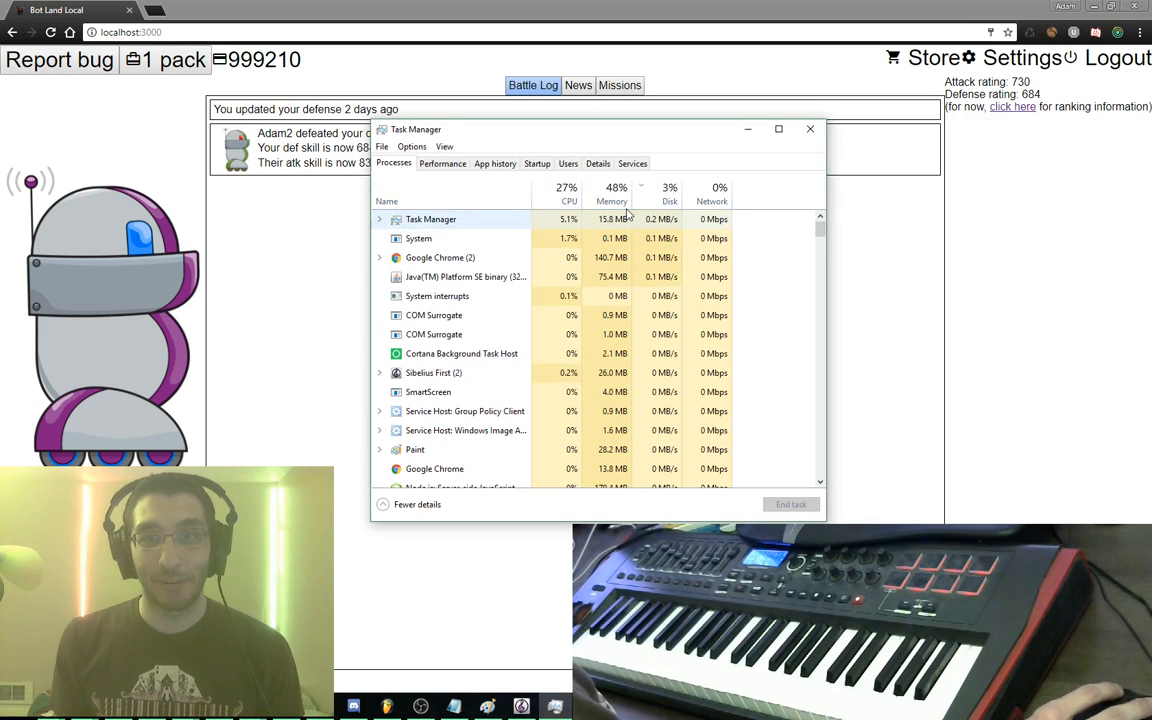
{"action": "left_click", "coordinate": [750, 130]}
{"action": "left_click", "coordinate": [656, 411]}
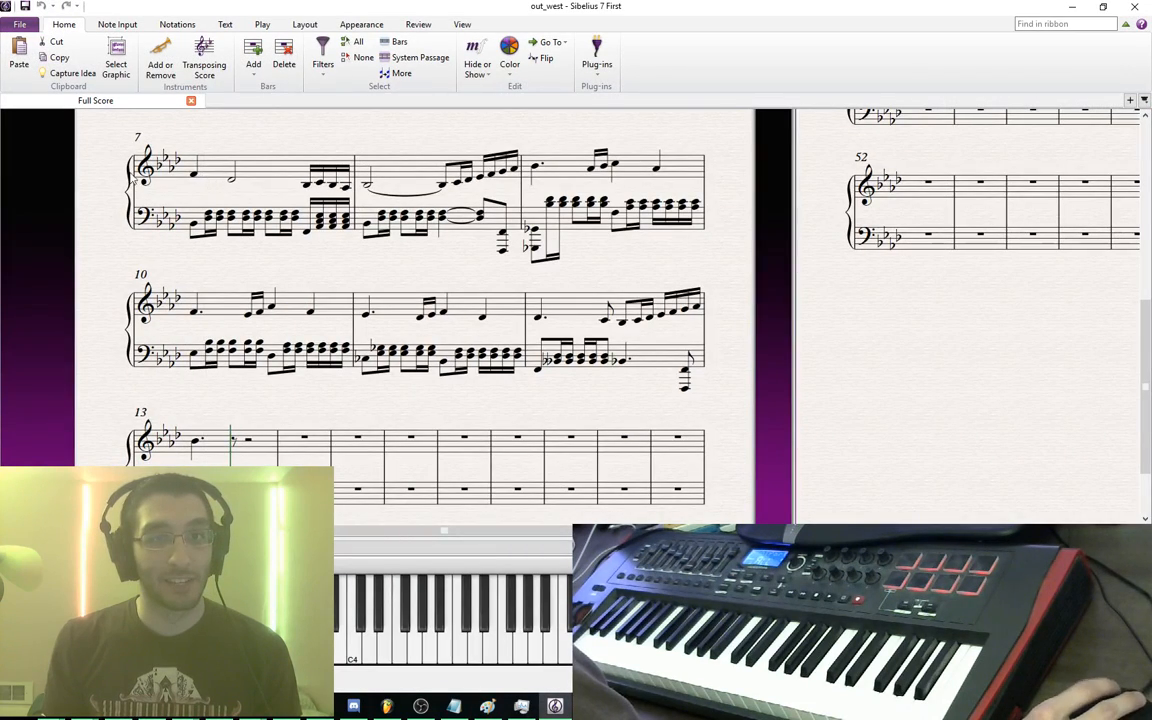
Play the out_west score from bar 1, stop it, and close FL Studio
{"action": "scroll", "coordinate": [112, 347], "scroll_direction": "up", "scroll_amount": 3}
{"action": "scroll", "coordinate": [175, 203], "scroll_direction": "up", "scroll_amount": 2}
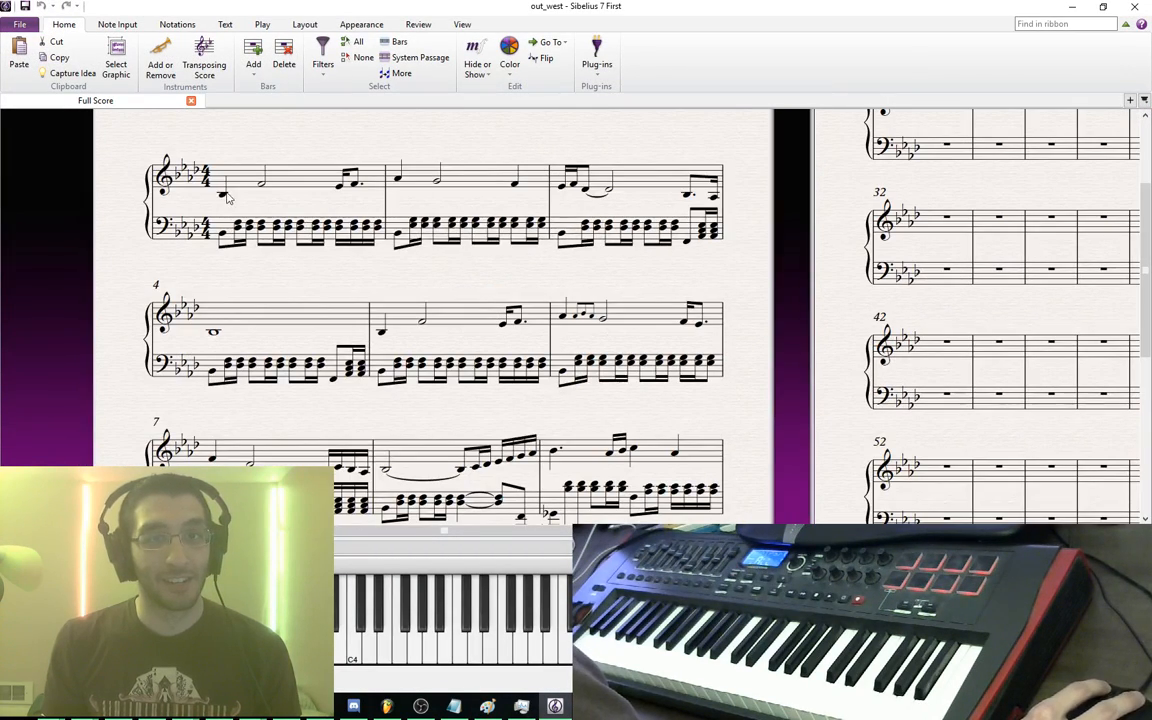
{"action": "left_click", "coordinate": [224, 194]}
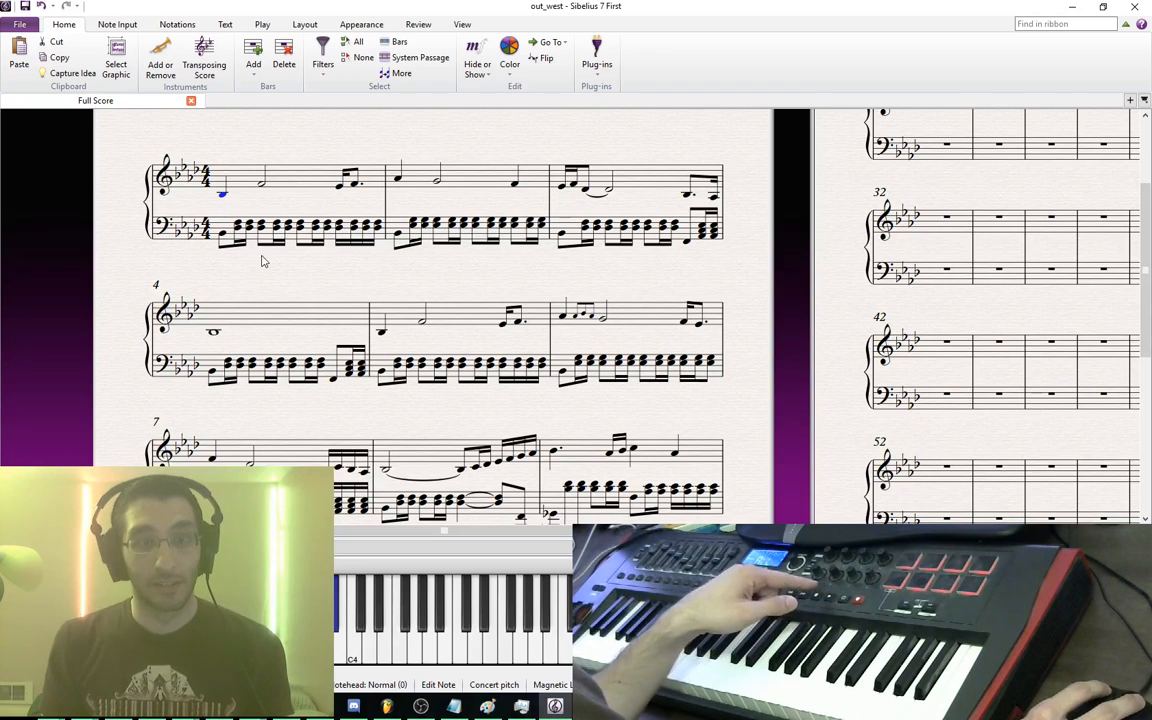
{"action": "key", "text": "p"}
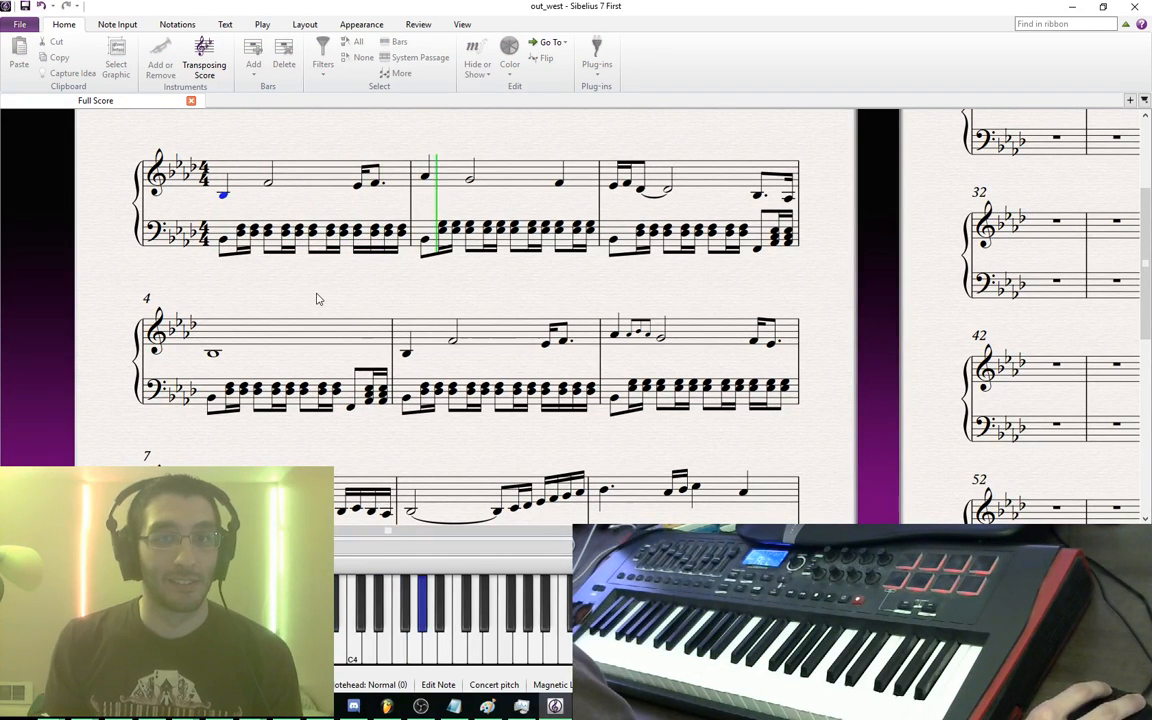
{"action": "key", "text": "Escape"}
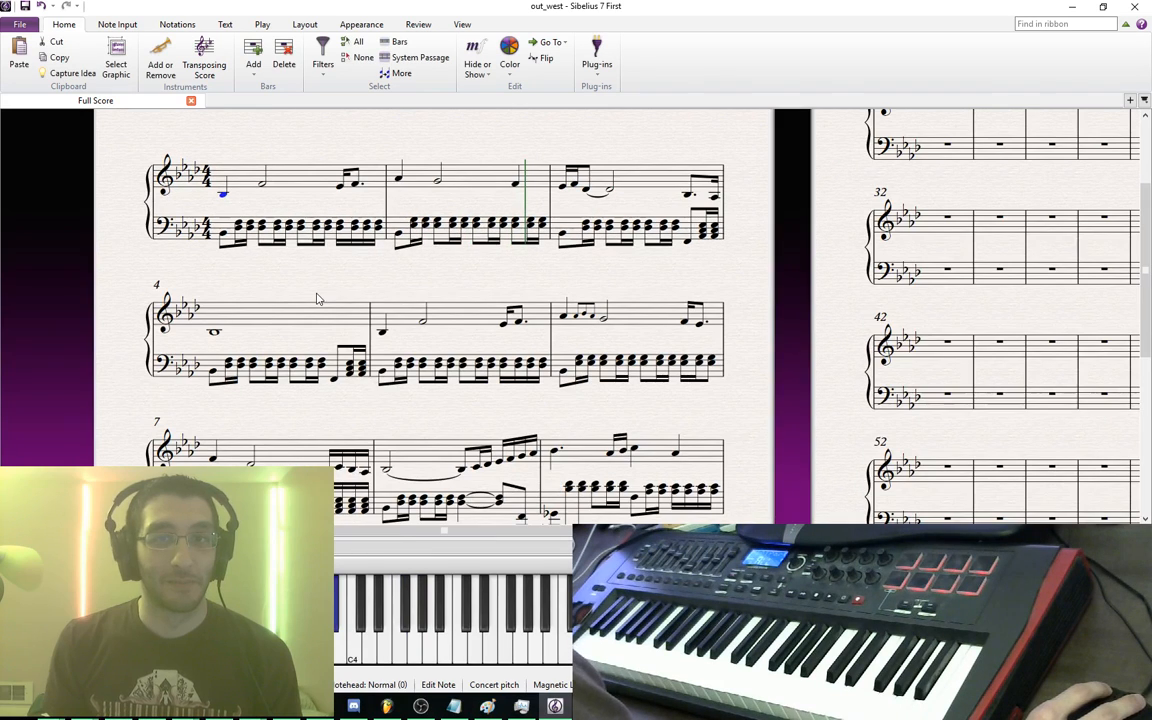
{"action": "left_click", "coordinate": [414, 290]}
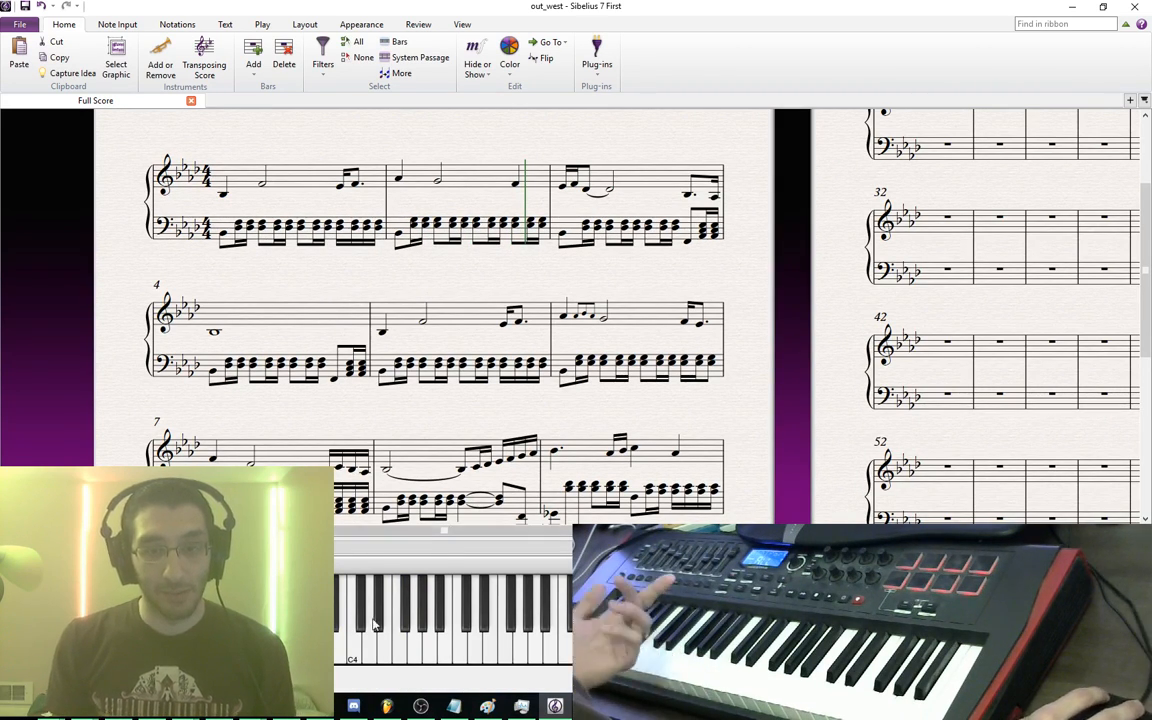
{"action": "left_click", "coordinate": [386, 706]}
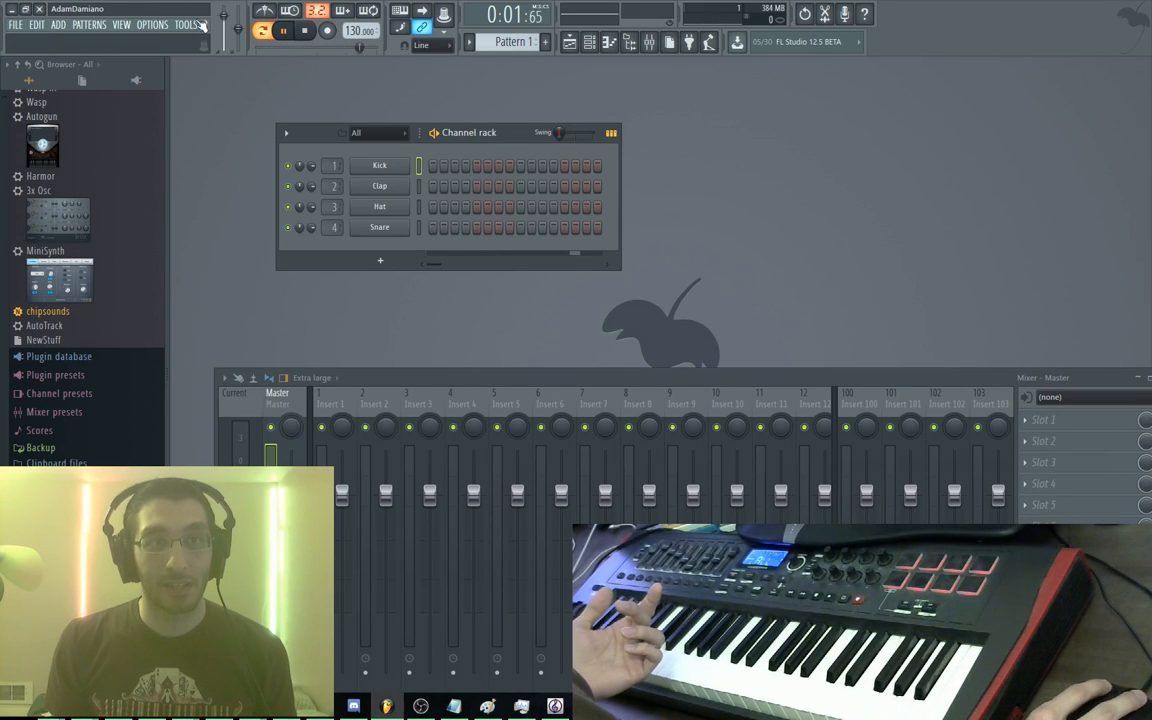
{"action": "left_click", "coordinate": [38, 10]}
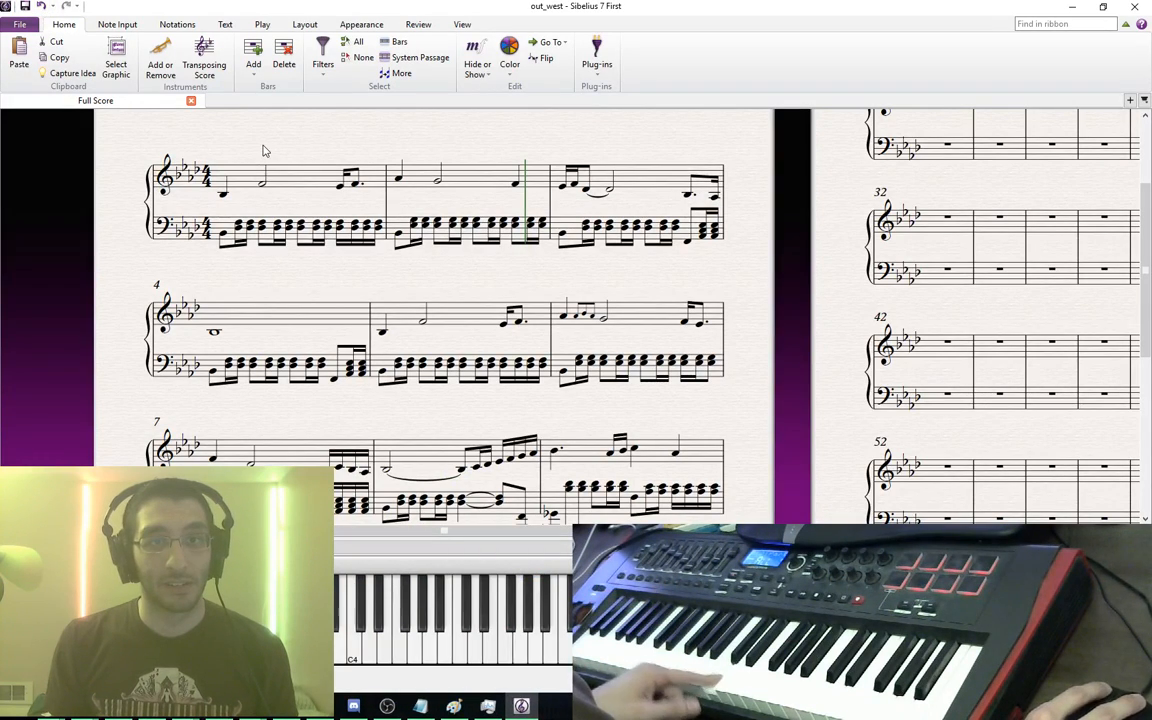
Browse the Note Input, Notation and View ribbon tabs, then open File > Preferences
{"action": "left_click", "coordinate": [120, 24]}
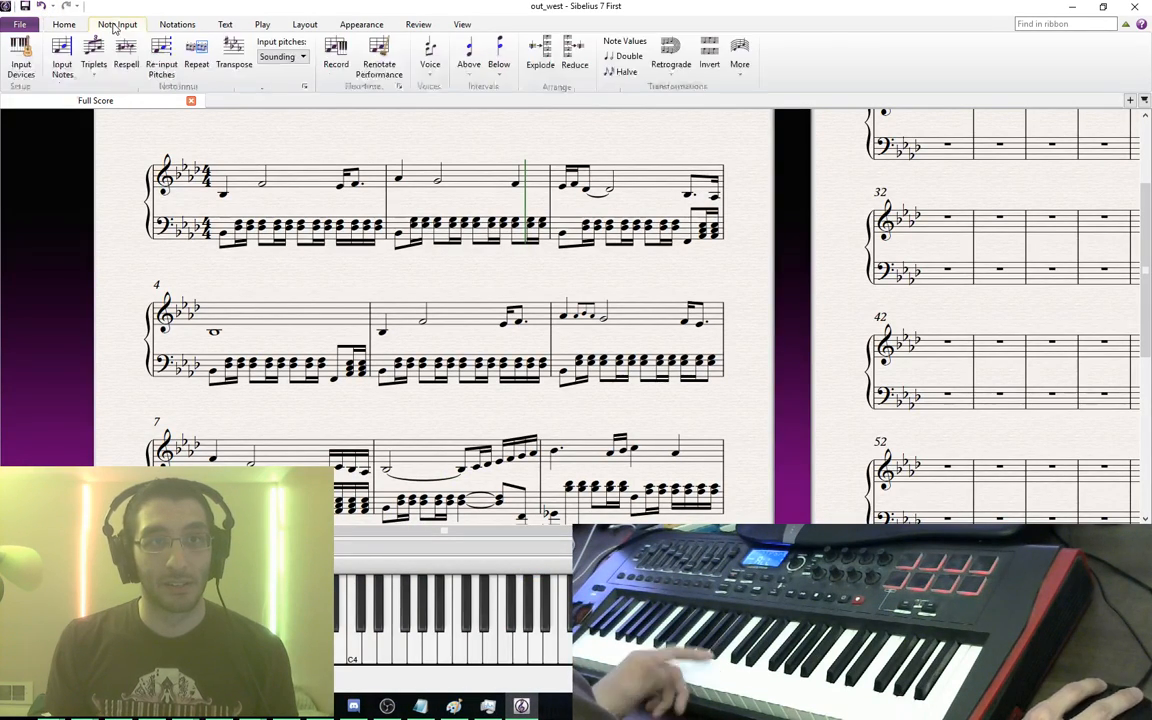
{"action": "left_click", "coordinate": [182, 24]}
{"action": "left_click", "coordinate": [460, 24]}
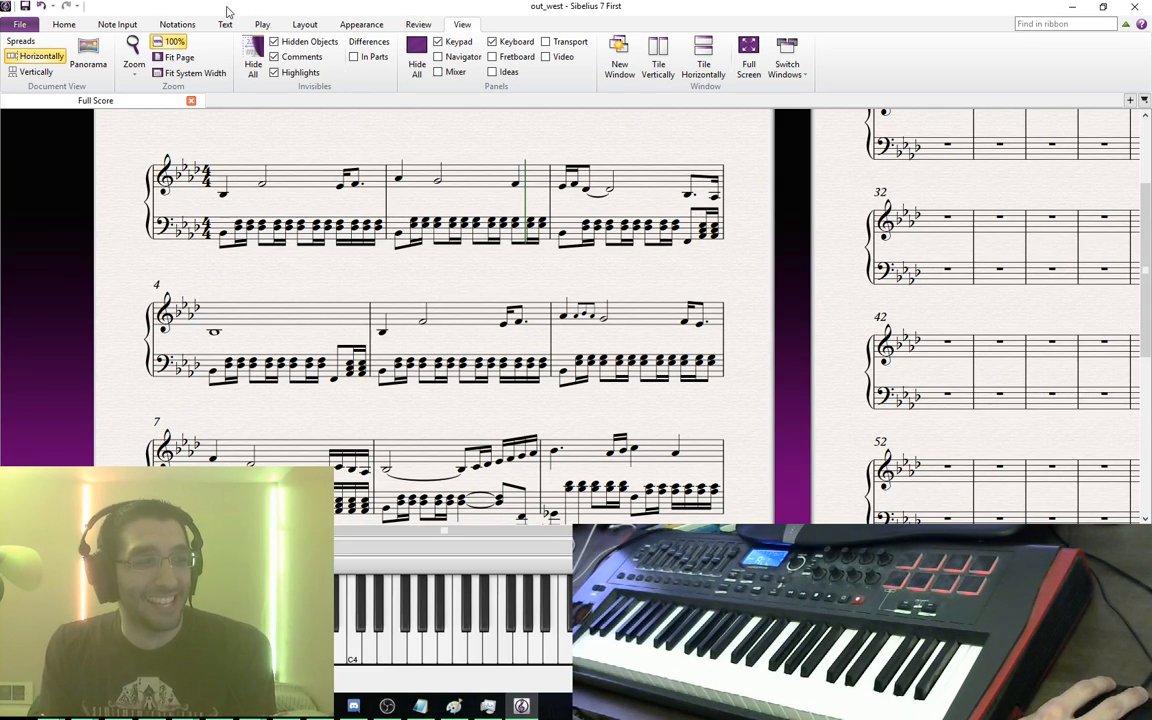
{"action": "left_click", "coordinate": [56, 27]}
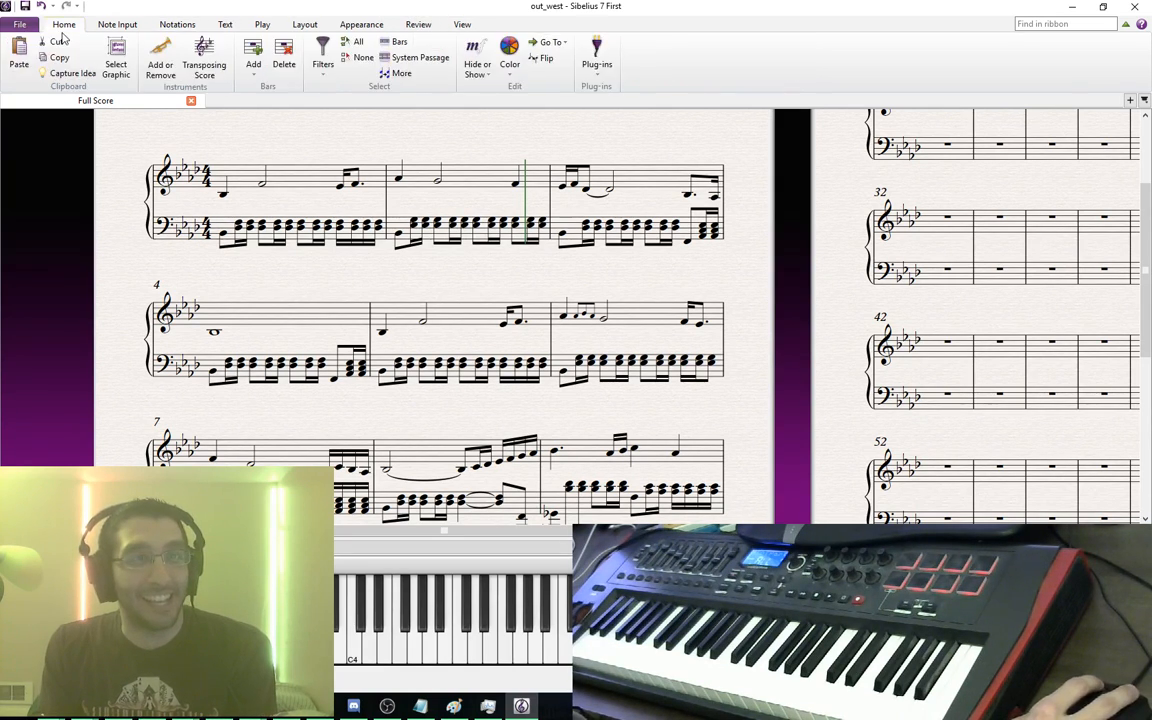
{"action": "left_click", "coordinate": [21, 25]}
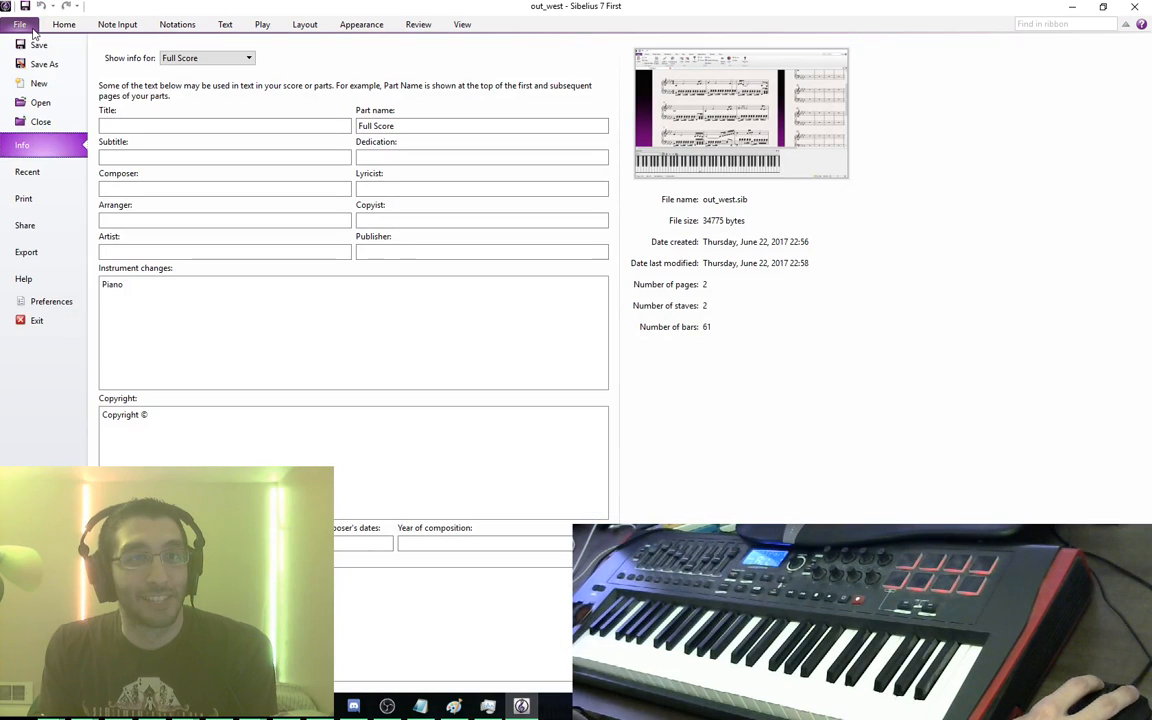
{"action": "left_click", "coordinate": [75, 300]}
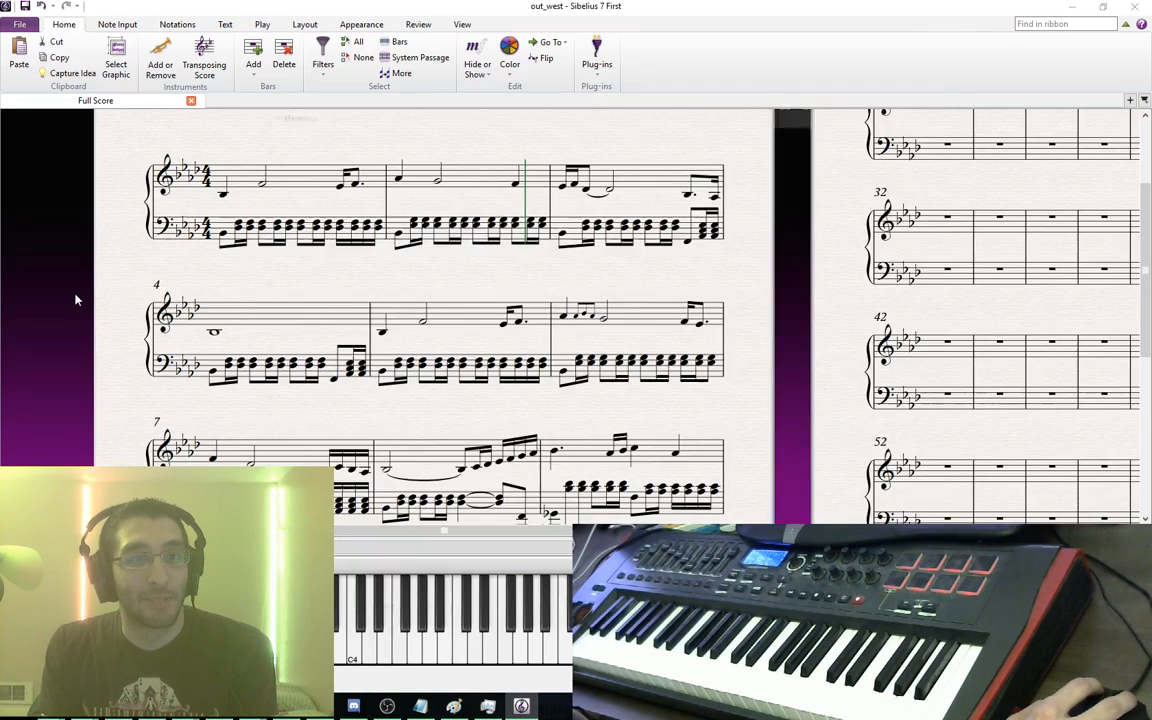
Enable the Novation Impulse as a MIDI input device, then switch to Bot Land
{"action": "left_click", "coordinate": [300, 144]}
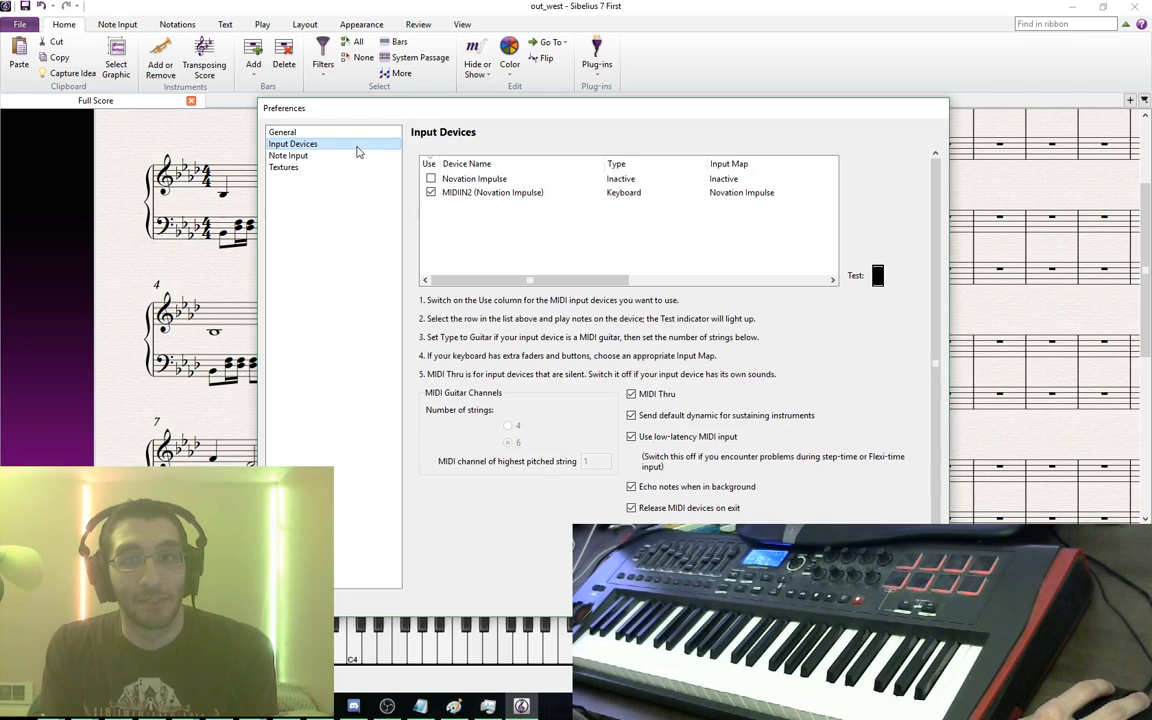
{"action": "left_click", "coordinate": [430, 178]}
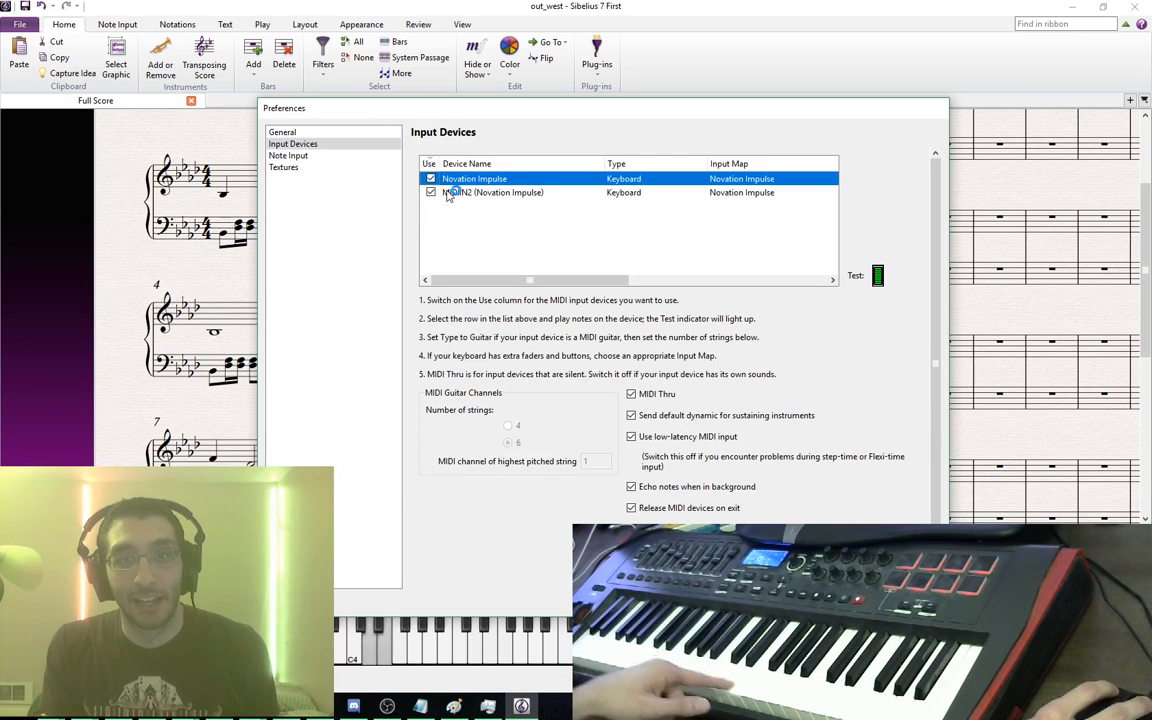
{"action": "left_click", "coordinate": [858, 602]}
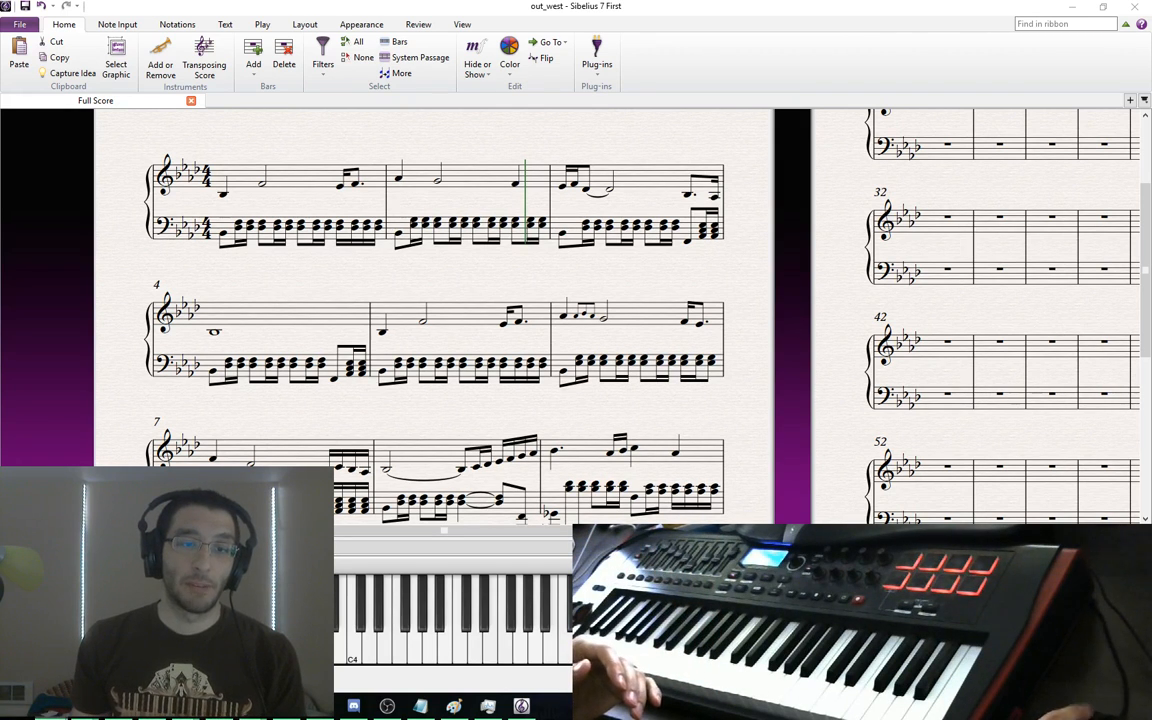
{"action": "key", "text": "alt+Tab"}
Open the Bot Land defense board showing 3 of 3 Rice Cooker bots
{"action": "left_click", "coordinate": [103, 530]}
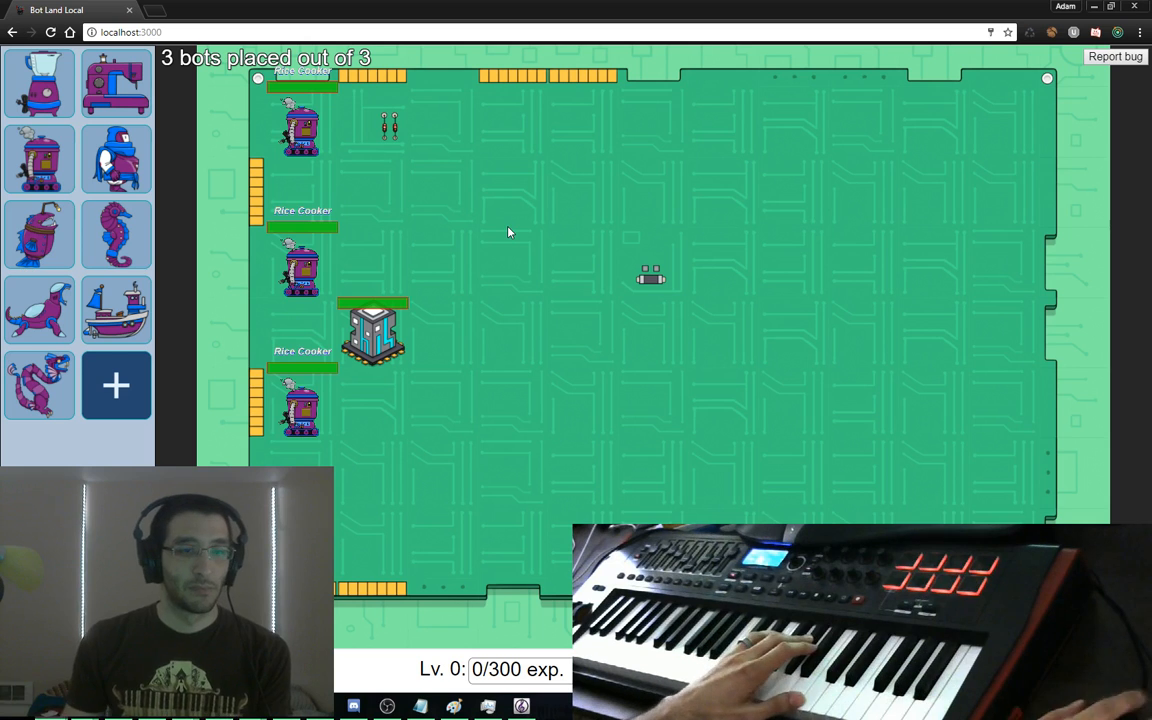
Return to the out_west score in Sibelius from the taskbar
{"action": "left_click", "coordinate": [521, 706]}
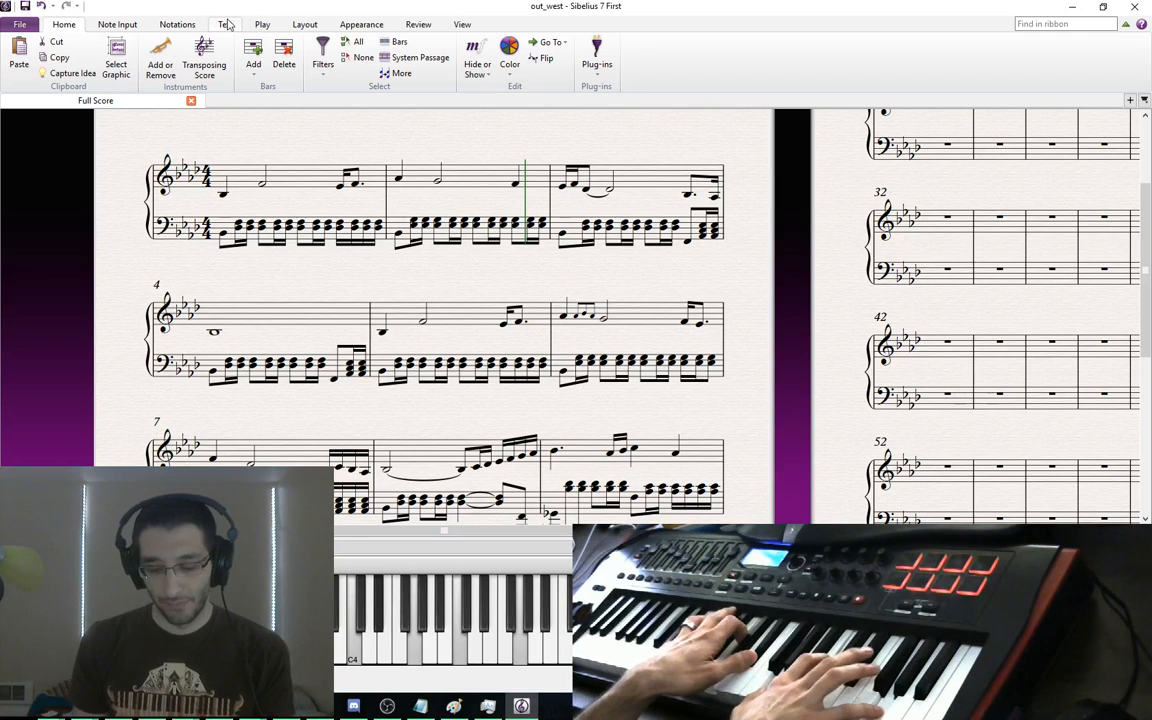
Lower the system volume to 20
{"action": "key", "text": "XF86AudioLowerVolume"}
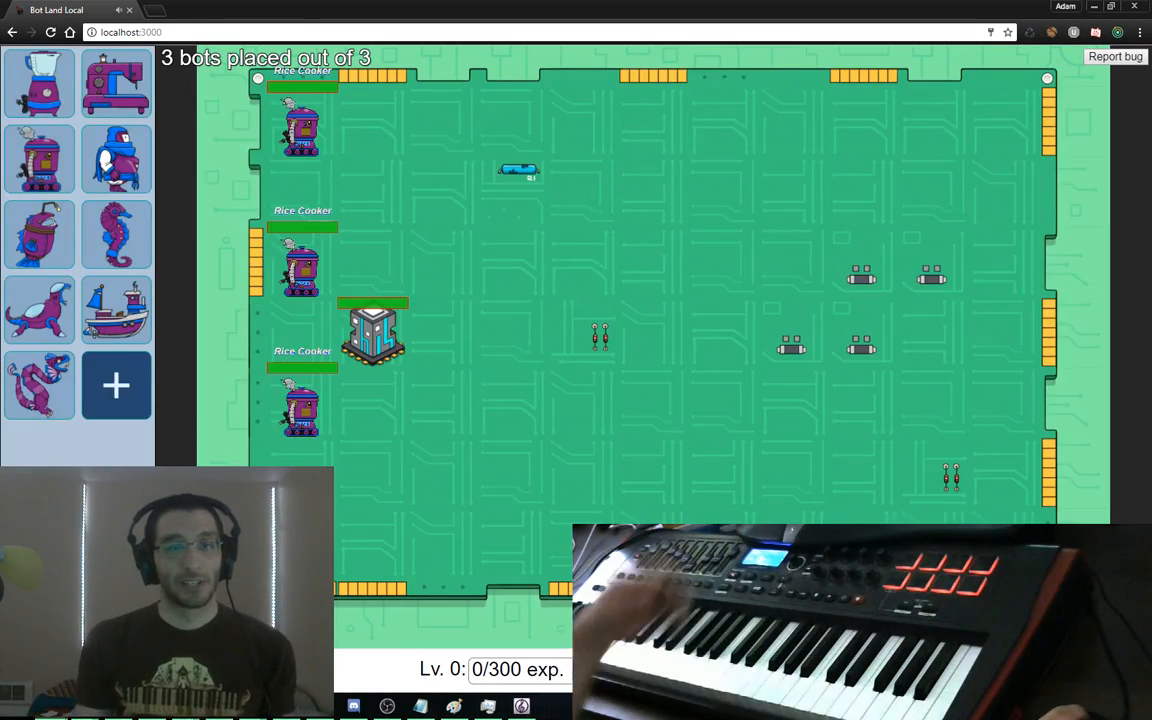
Reload Bot Land, log in with a quick test account, and open the placement board
{"action": "key", "text": "F5"}
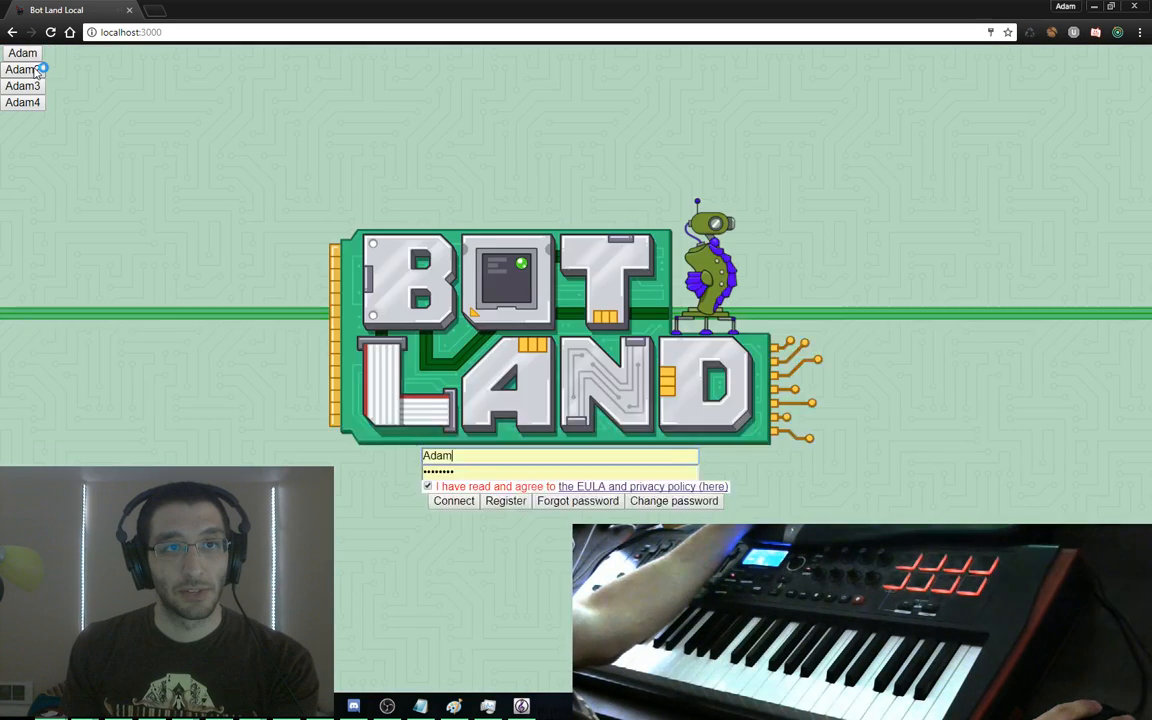
{"action": "left_click", "coordinate": [40, 67]}
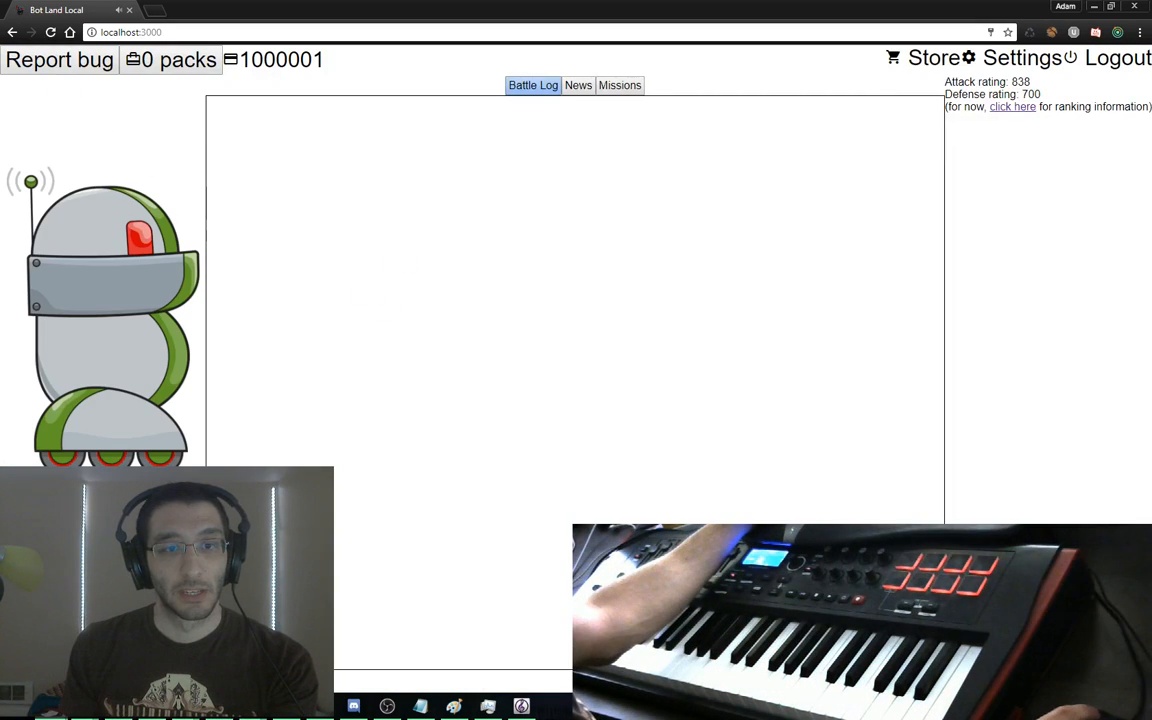
{"action": "left_click", "coordinate": [135, 500]}
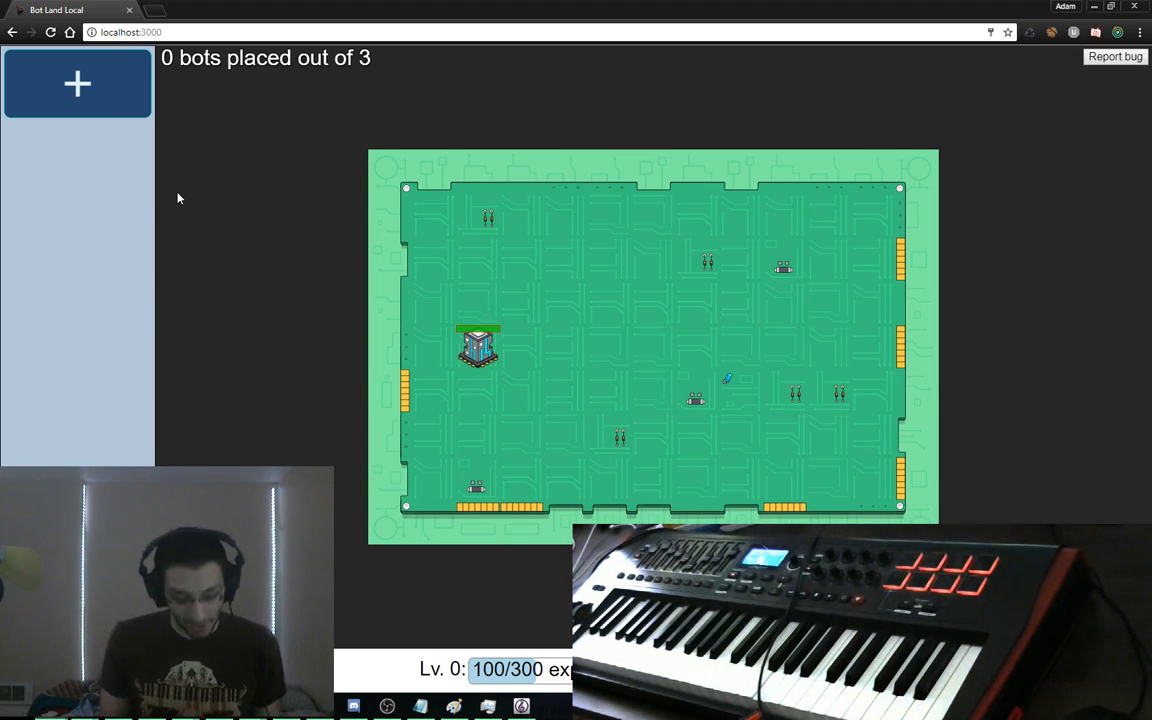
Set computer_level to 10 for user id 2 in the game database, then reload Bot Land
{"action": "key", "text": "alt+Tab"}
{"action": "key", "text": "ctrl+t"}
{"action": "type", "text": "db"}
{"action": "key", "text": "Return"}
{"action": "type", "text": "update users set computer_level"}
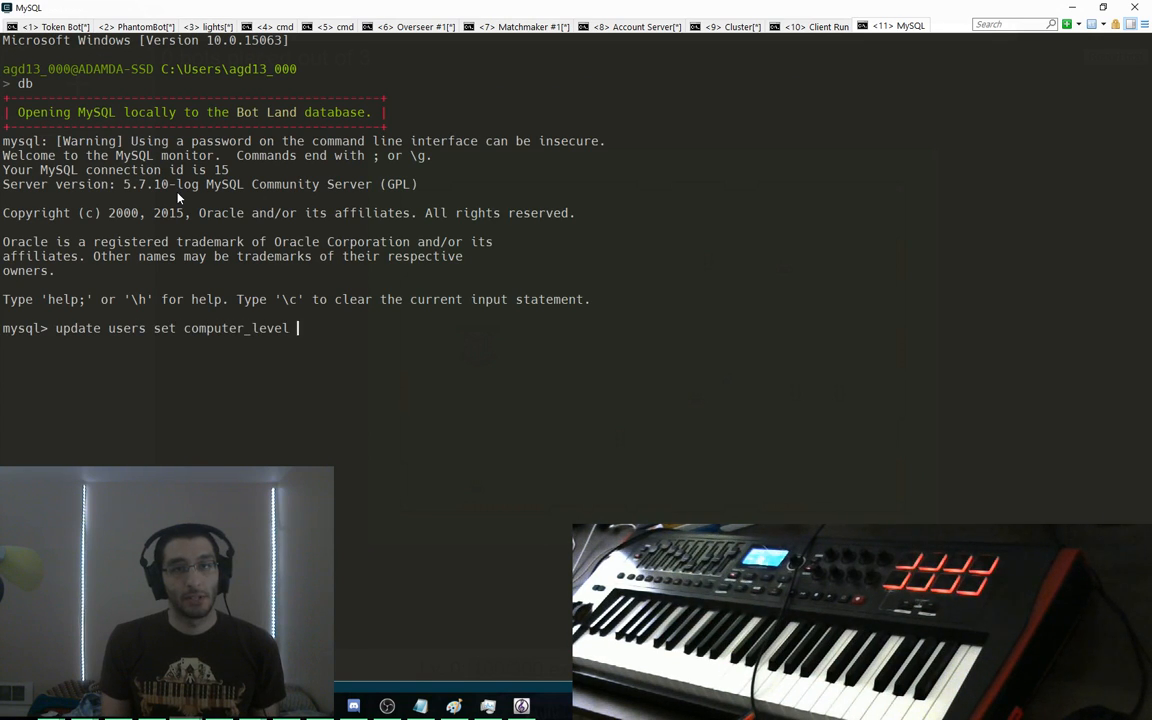
{"action": "type", "text": " = 2;"}
{"action": "key", "text": "Return"}
{"action": "key", "text": "alt+Tab"}
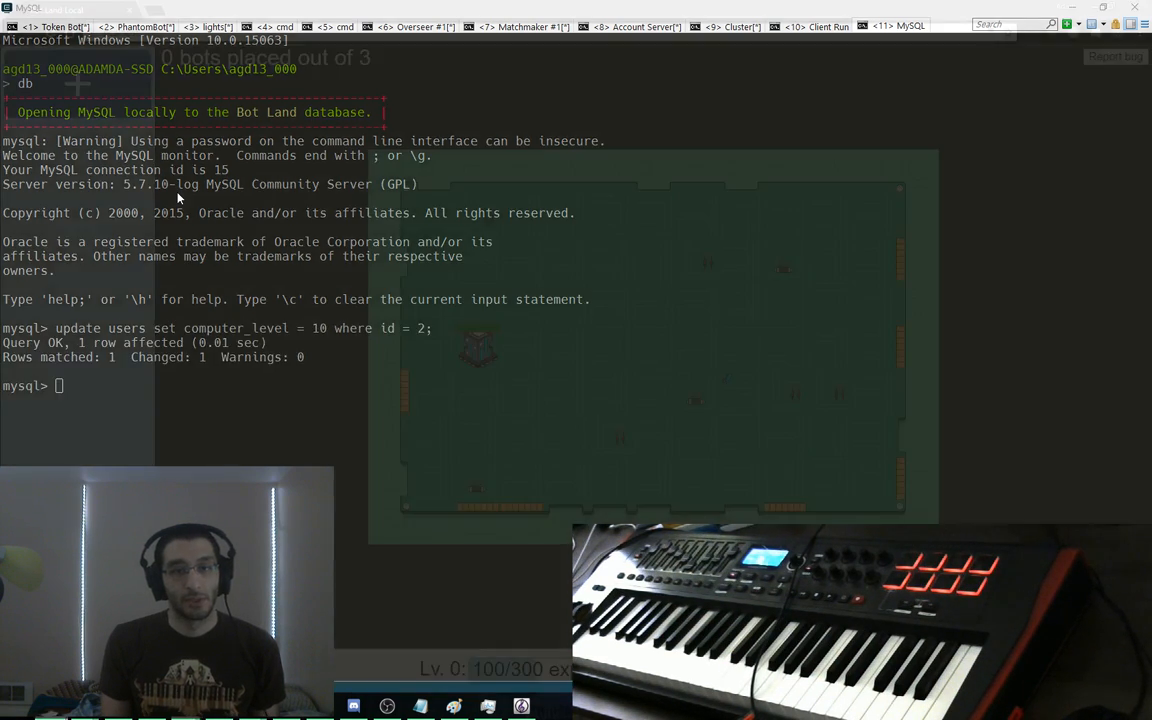
{"action": "key", "text": "F5"}
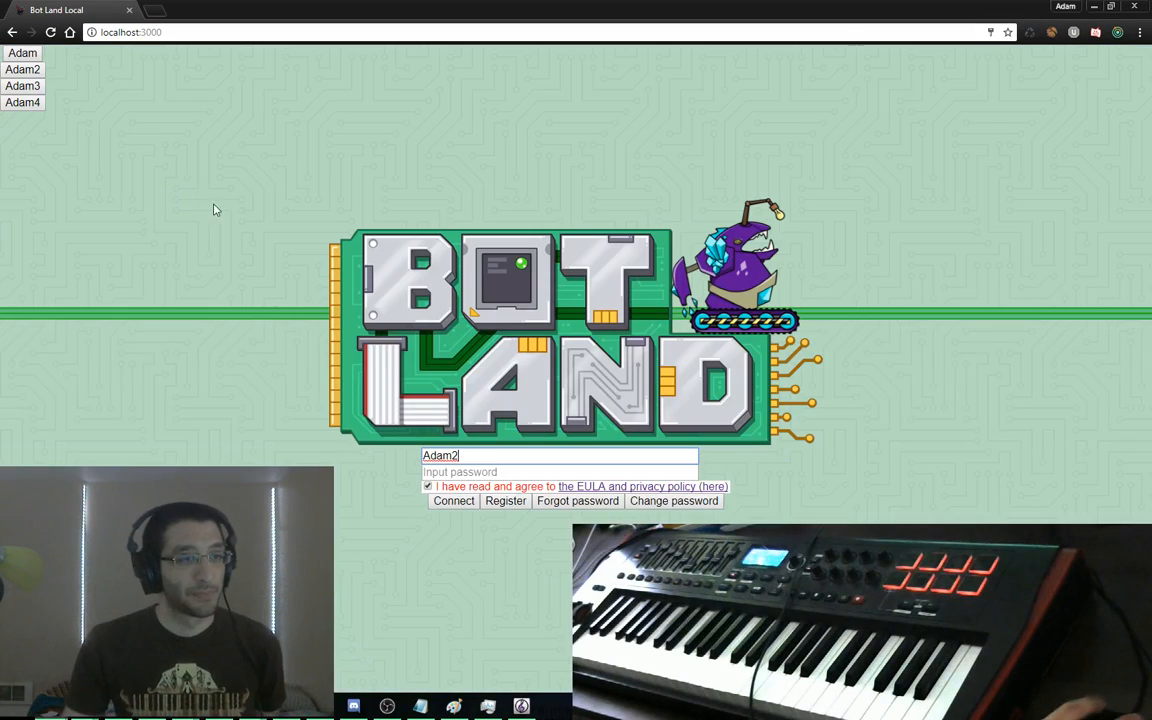
Log in and build a Delta bot blueprint with Lasers 3, Cloaking 3 and Thrusters 1
{"action": "left_click", "coordinate": [40, 86]}
{"action": "left_click", "coordinate": [198, 315]}
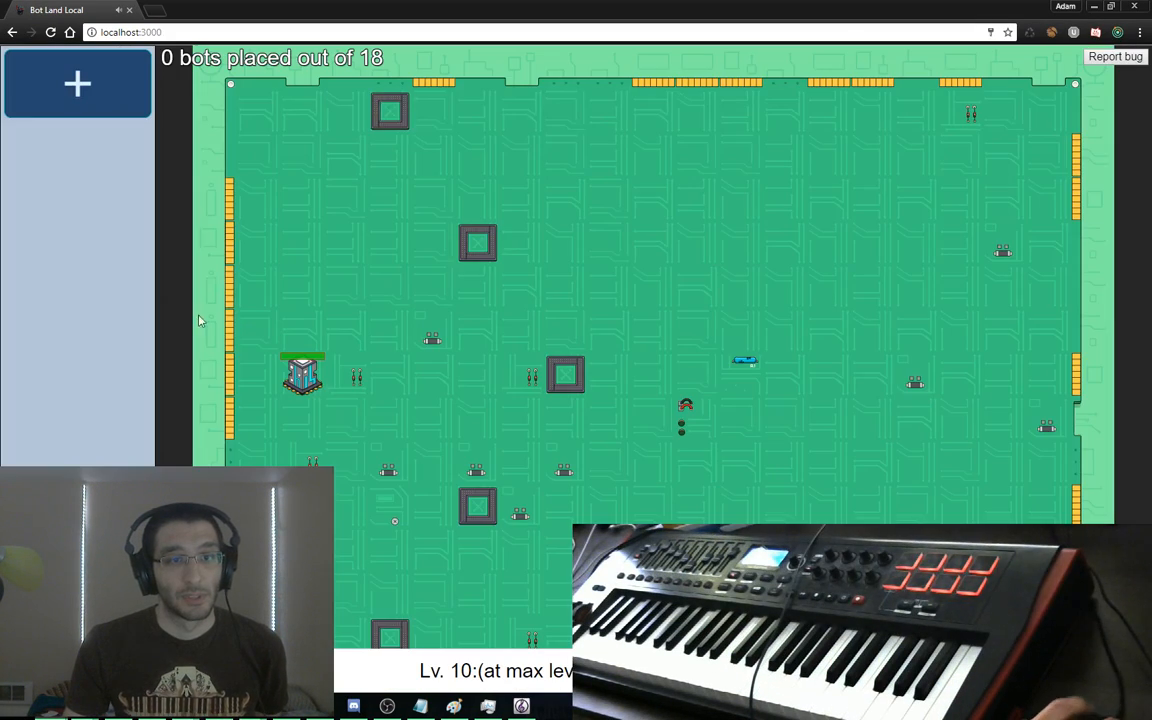
{"action": "left_click", "coordinate": [102, 105]}
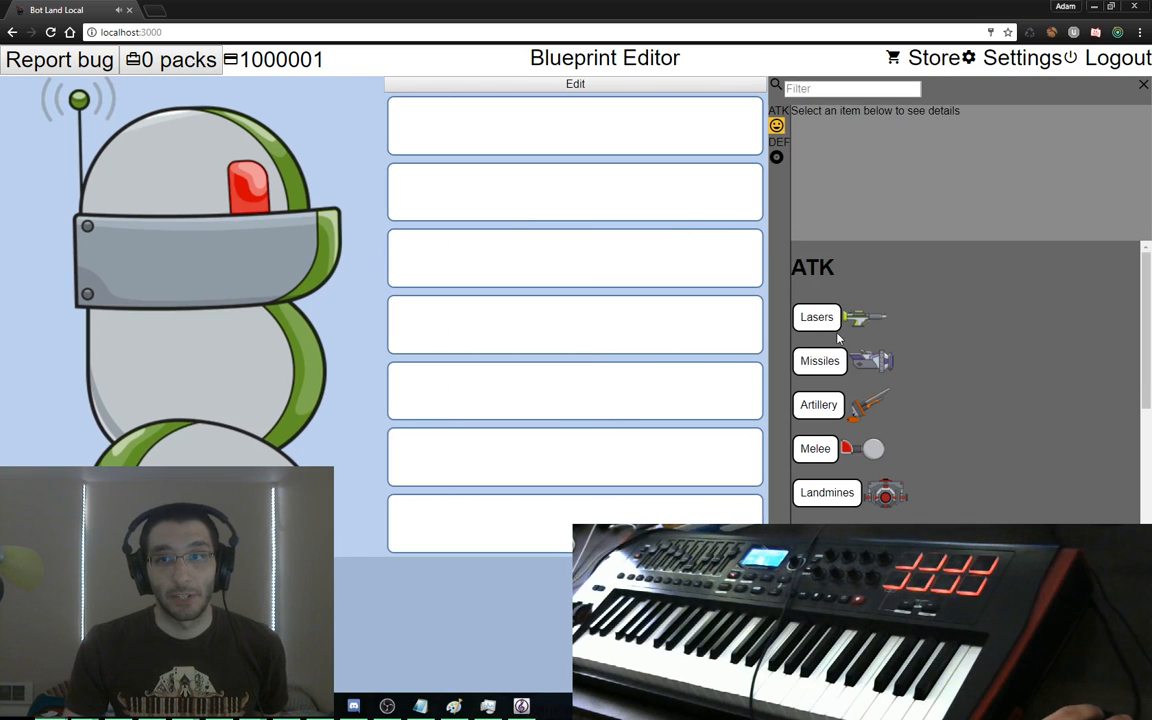
{"action": "left_click_drag", "start_coordinate": [830, 320], "coordinate": [704, 120]}
{"action": "scroll", "coordinate": [866, 388], "scroll_direction": "down", "scroll_amount": 5}
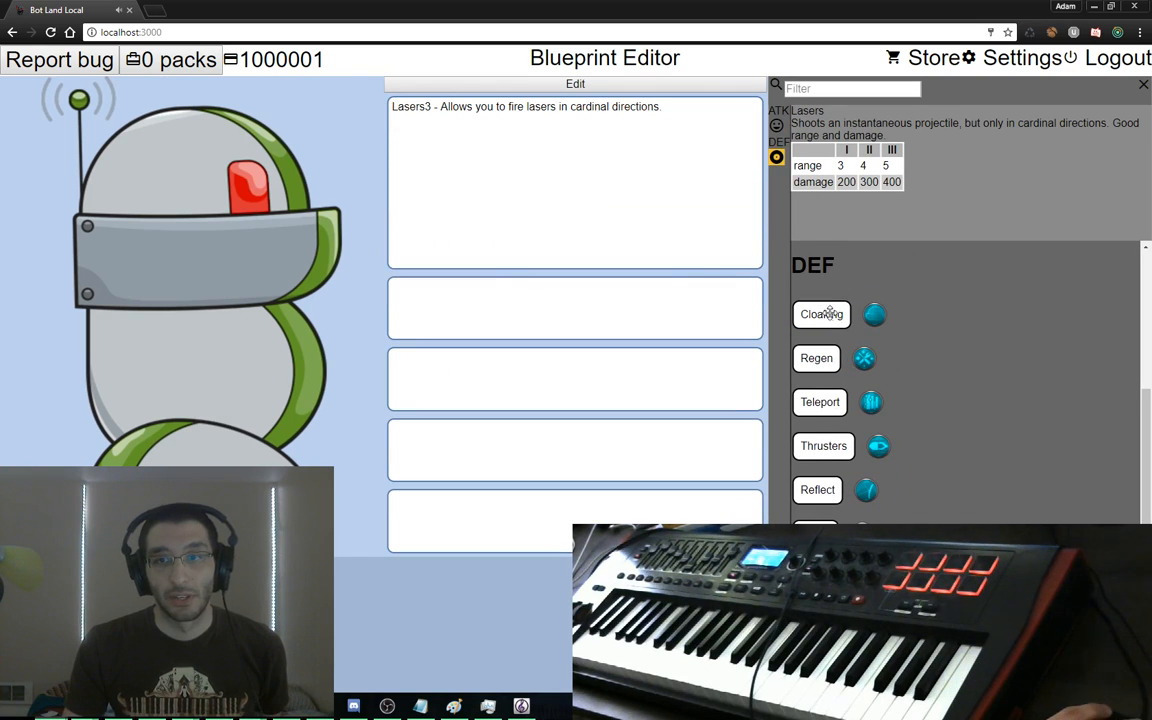
{"action": "left_click_drag", "start_coordinate": [830, 313], "coordinate": [737, 312]}
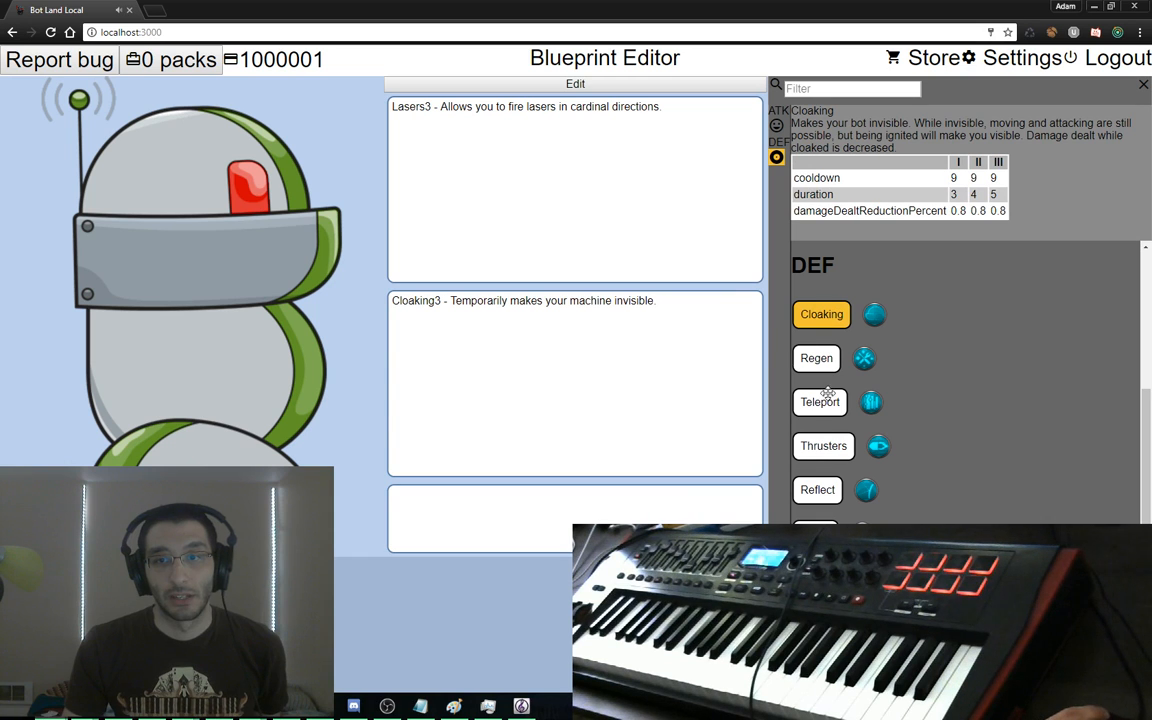
{"action": "left_click_drag", "start_coordinate": [818, 452], "coordinate": [452, 508]}
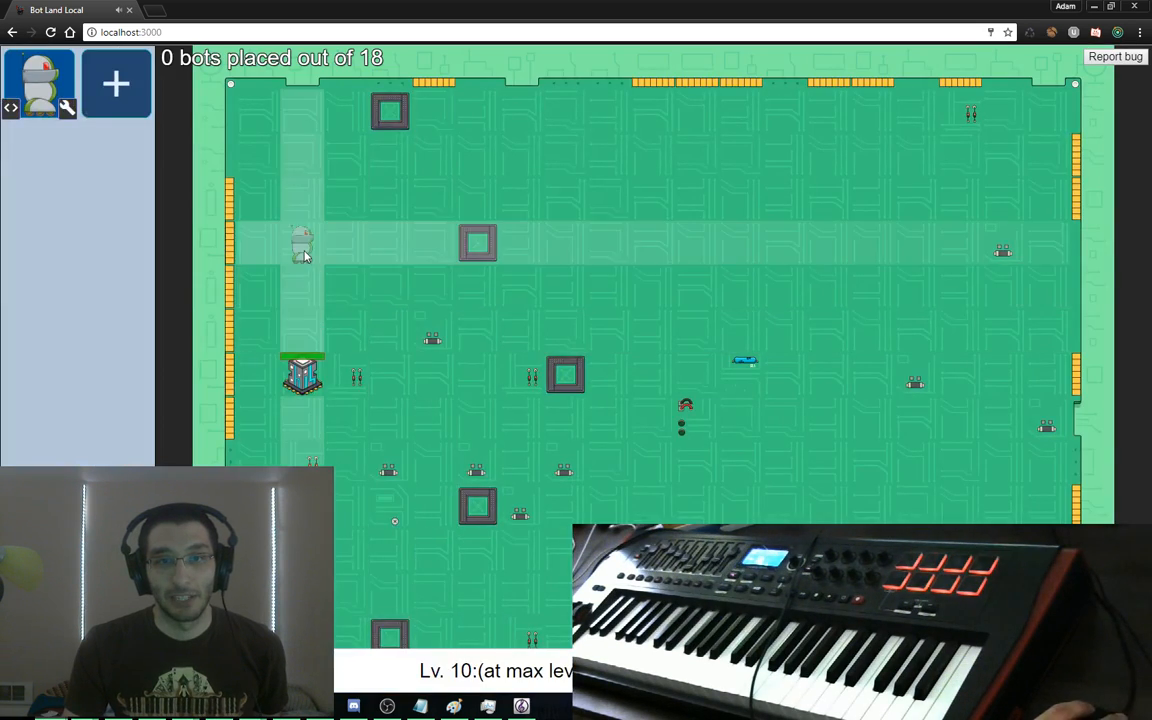
Place eight Delta bots across the defense board and start another blank blueprint
{"action": "left_click", "coordinate": [302, 244]}
{"action": "left_click", "coordinate": [390, 330]}
{"action": "left_click", "coordinate": [434, 374]}
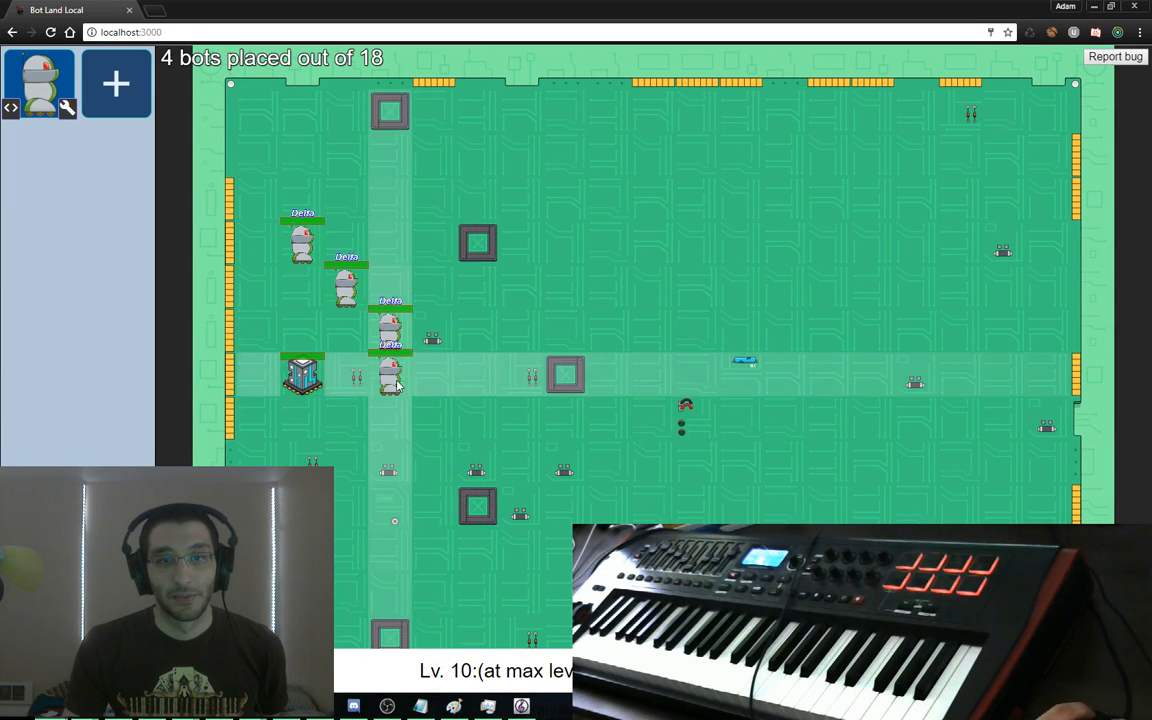
{"action": "left_click", "coordinate": [390, 418]}
{"action": "left_click", "coordinate": [346, 462]}
{"action": "left_click", "coordinate": [302, 505]}
{"action": "left_click", "coordinate": [258, 288]}
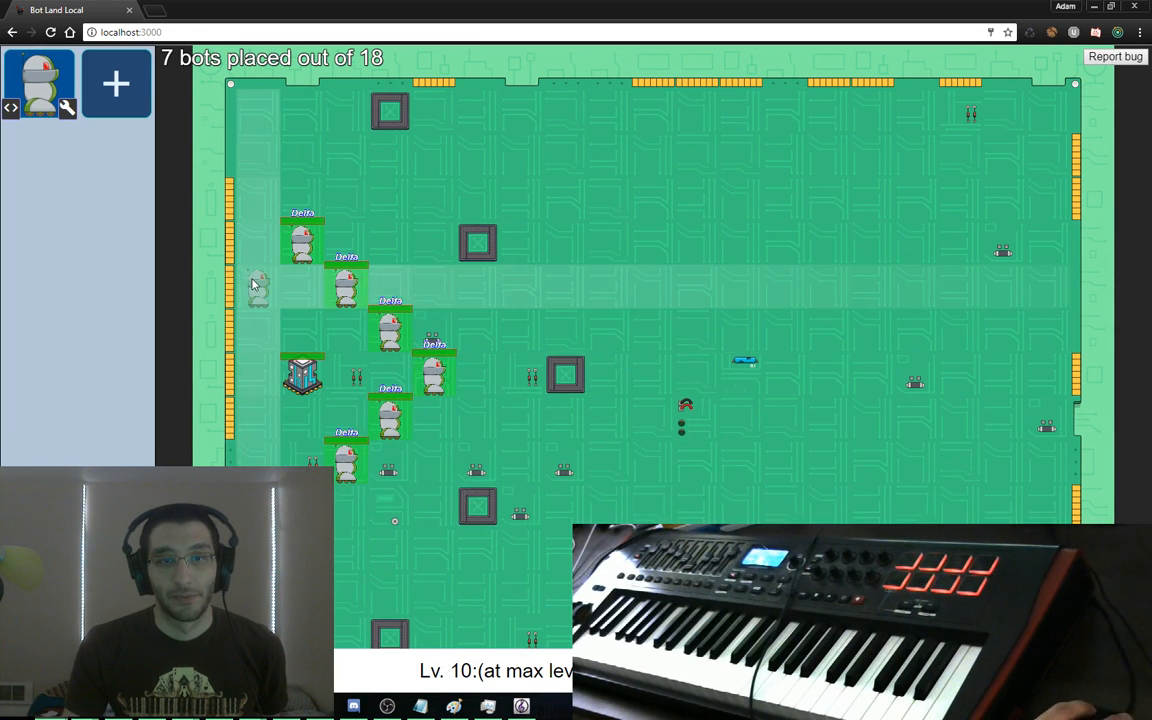
{"action": "left_click", "coordinate": [258, 456]}
{"action": "left_click", "coordinate": [67, 107]}
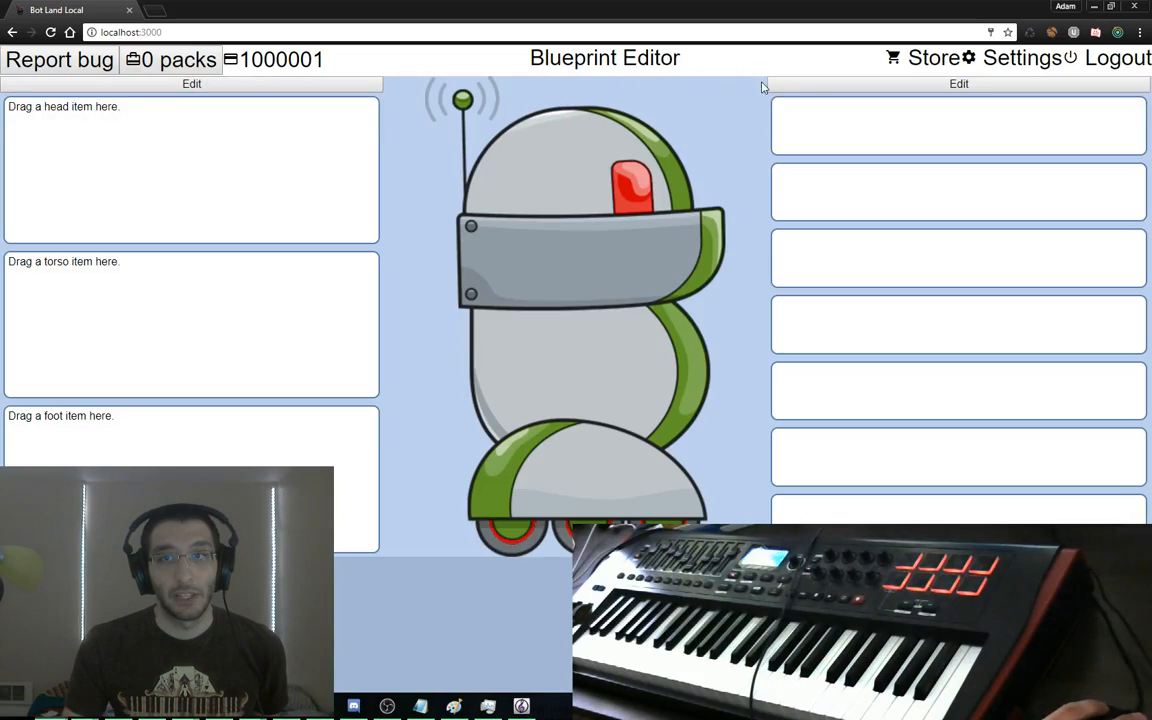
Buy the Fire Head, Fire Torso and Fire Foot cosmetics in the Store
{"action": "left_click", "coordinate": [945, 58]}
{"action": "left_click", "coordinate": [351, 90]}
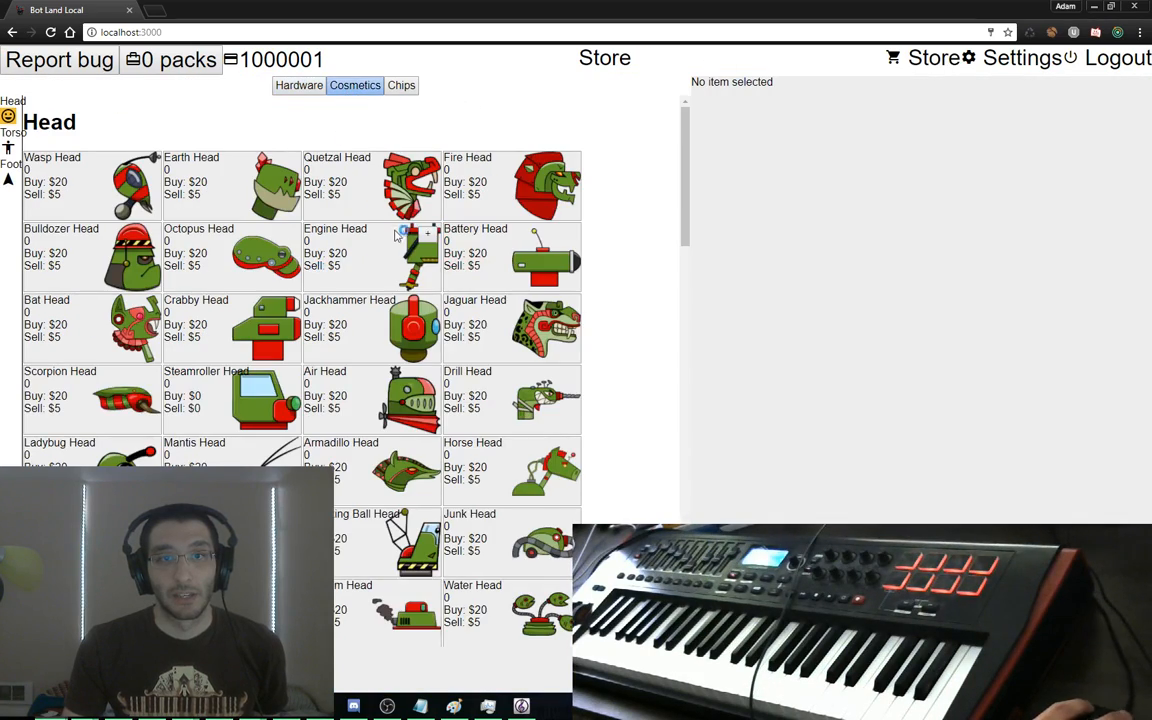
{"action": "left_click", "coordinate": [563, 172]}
{"action": "key", "text": "Return"}
{"action": "scroll", "coordinate": [565, 220], "scroll_direction": "down", "scroll_amount": 8}
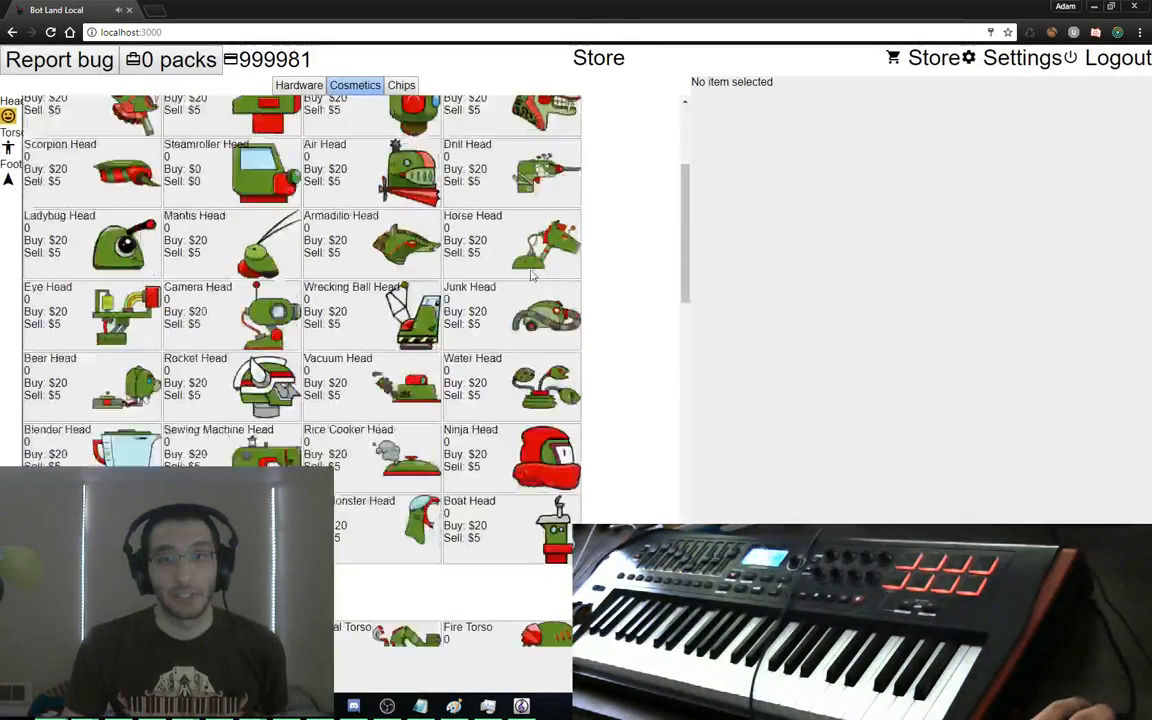
{"action": "left_click", "coordinate": [567, 243]}
{"action": "key", "text": "Return"}
{"action": "scroll", "coordinate": [567, 230], "scroll_direction": "down", "scroll_amount": 7}
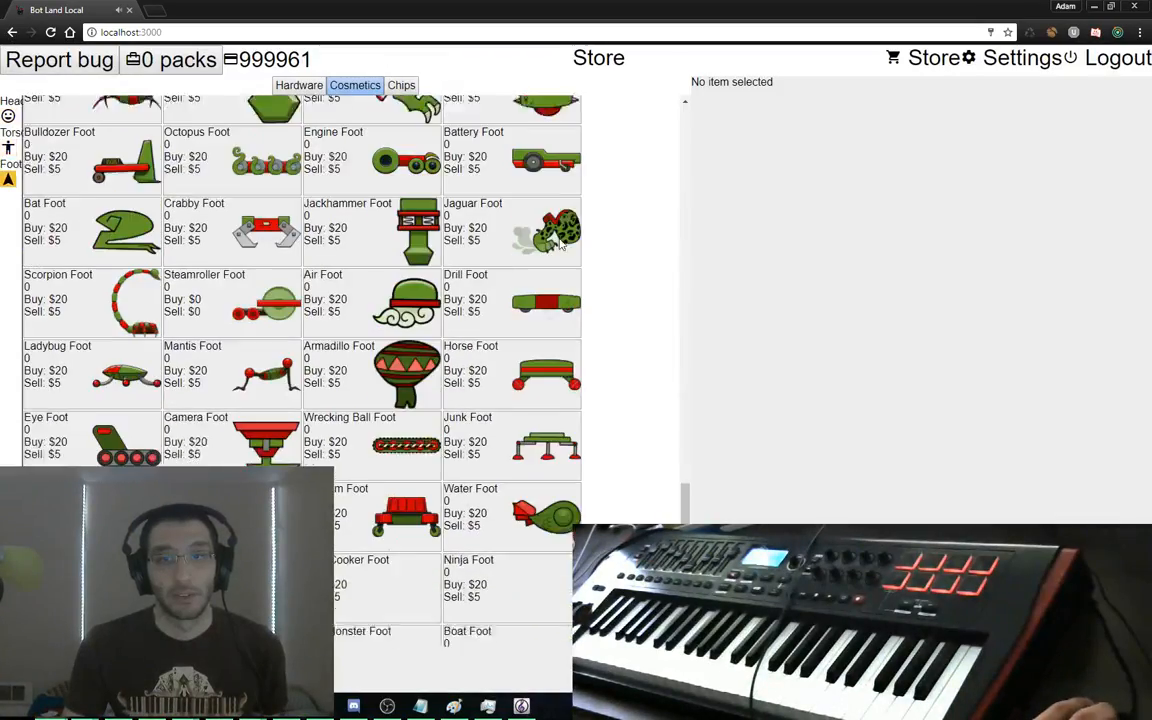
{"action": "left_click", "coordinate": [567, 256]}
{"action": "key", "text": "Return"}
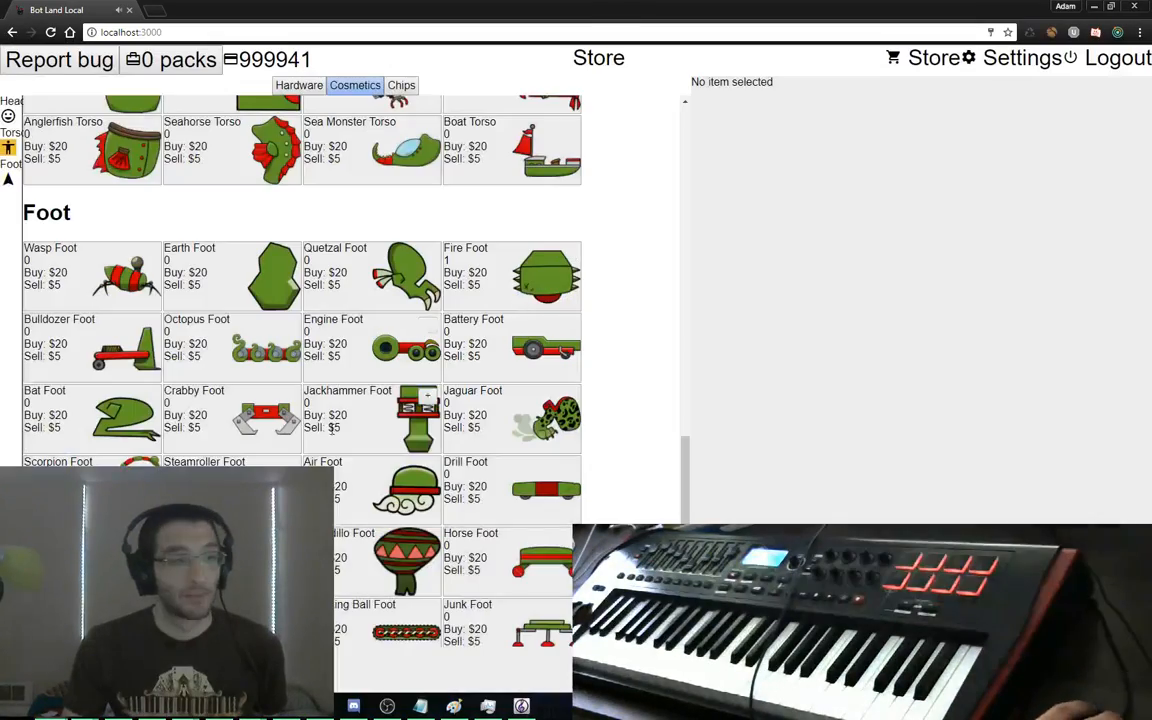
{"action": "key", "text": "Escape"}
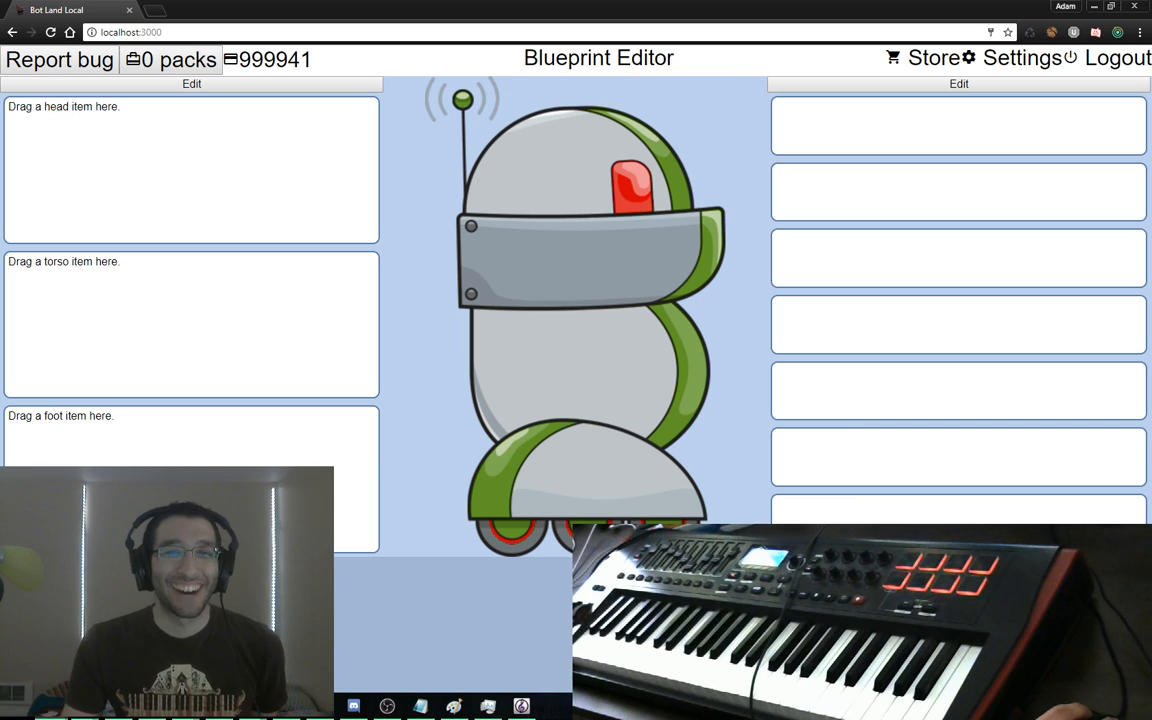
Equip the Fire Head, Torso and Foot on the bot in the Blueprint Editor
{"action": "left_click", "coordinate": [252, 86]}
{"action": "left_click_drag", "start_coordinate": [120, 315], "coordinate": [482, 215]}
{"action": "left_click_drag", "start_coordinate": [90, 414], "coordinate": [470, 335]}
{"action": "left_click_drag", "start_coordinate": [100, 512], "coordinate": [500, 466]}
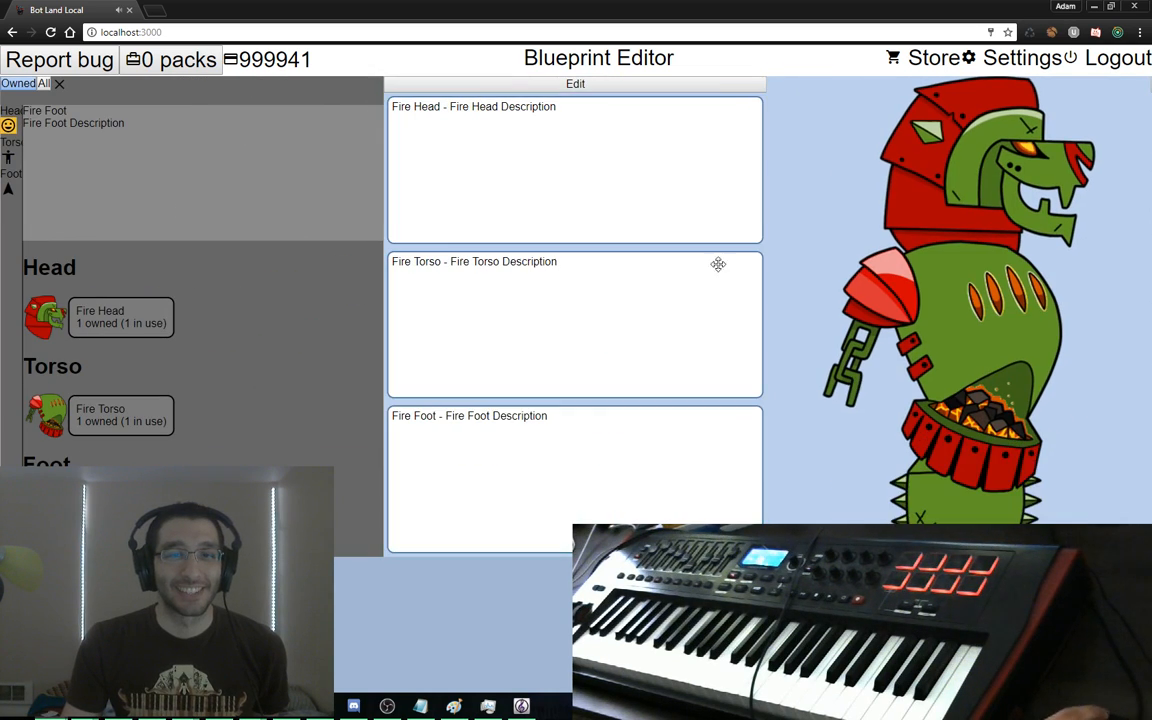
{"action": "left_click", "coordinate": [720, 86]}
Put level 3 Melee in the first item slot and level 2 Teleport in the second
{"action": "left_click", "coordinate": [932, 88]}
{"action": "scroll", "coordinate": [856, 334], "scroll_direction": "down", "scroll_amount": 3}
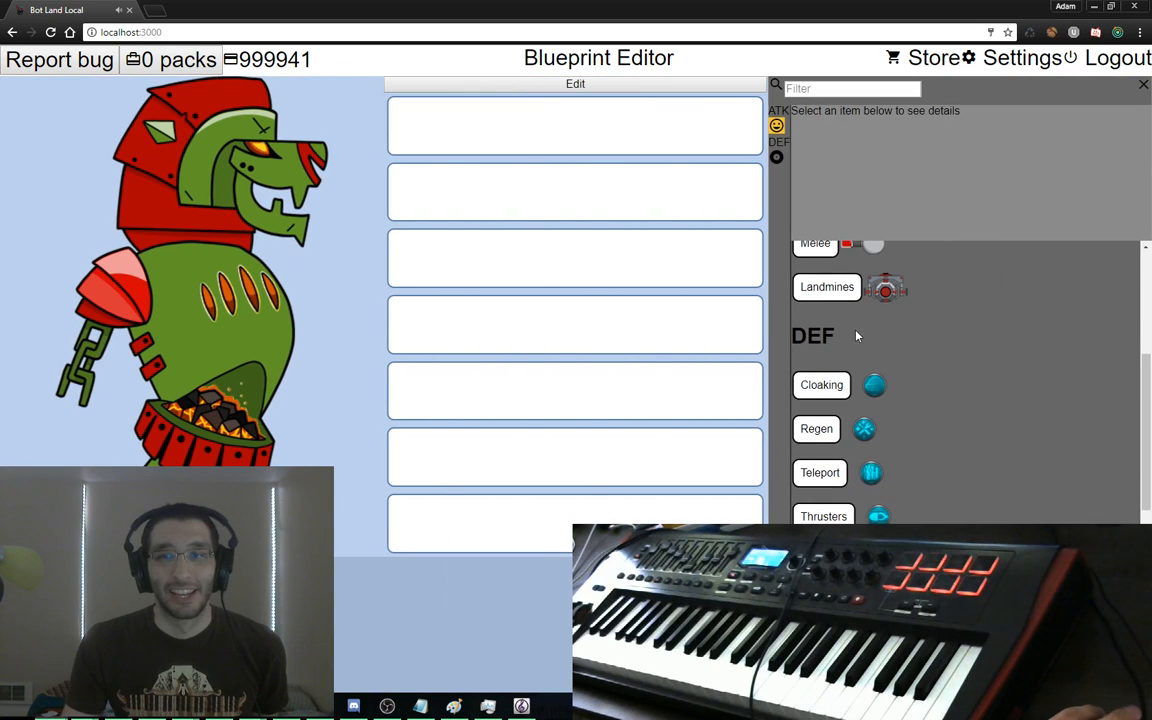
{"action": "scroll", "coordinate": [838, 311], "scroll_direction": "up", "scroll_amount": 1}
{"action": "left_click", "coordinate": [817, 311]}
{"action": "left_click", "coordinate": [722, 142]}
{"action": "scroll", "coordinate": [873, 370], "scroll_direction": "down", "scroll_amount": 2}
{"action": "left_click_drag", "start_coordinate": [871, 402], "coordinate": [719, 341]}
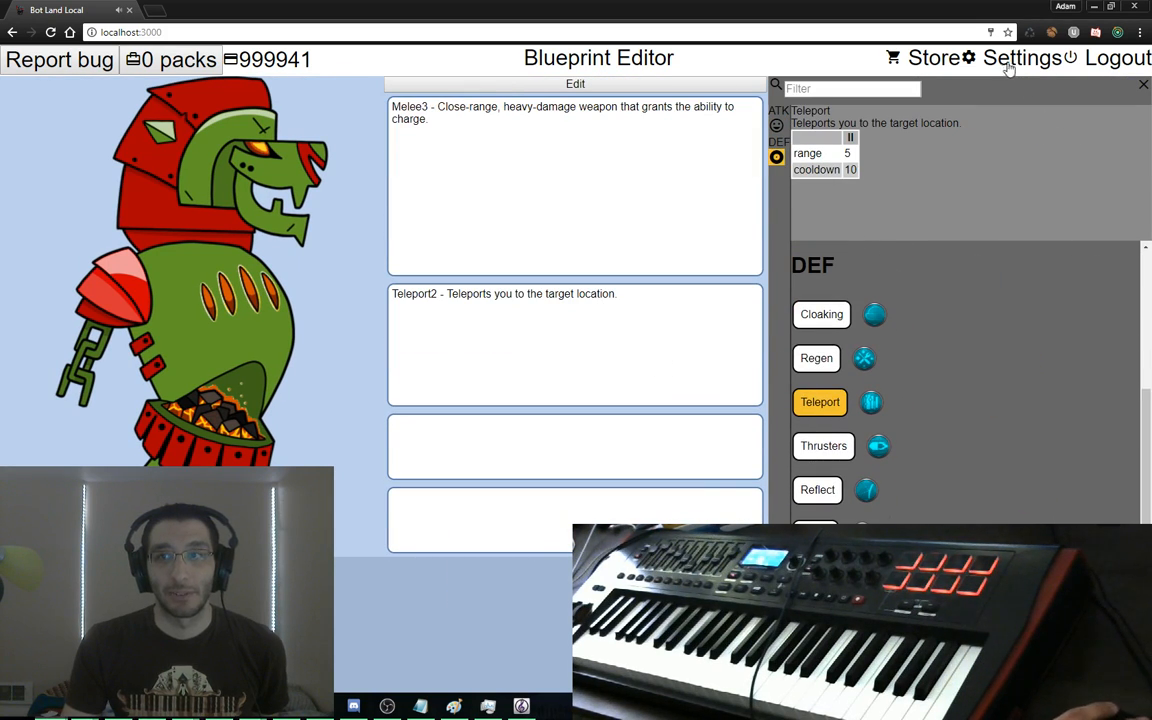
Buy an Armor module from the Store's hardware items
{"action": "left_click", "coordinate": [930, 58]}
{"action": "left_click", "coordinate": [299, 85]}
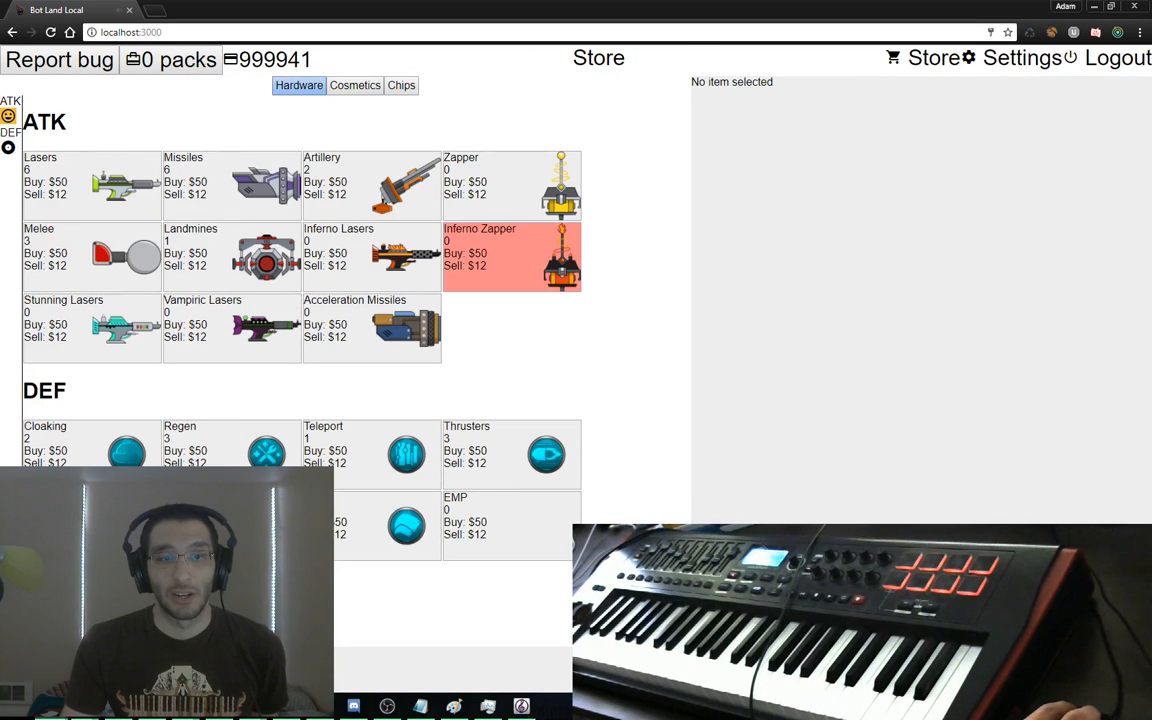
{"action": "left_click", "coordinate": [424, 501]}
{"action": "key", "text": "Return"}
{"action": "key", "text": "alt+Left"}
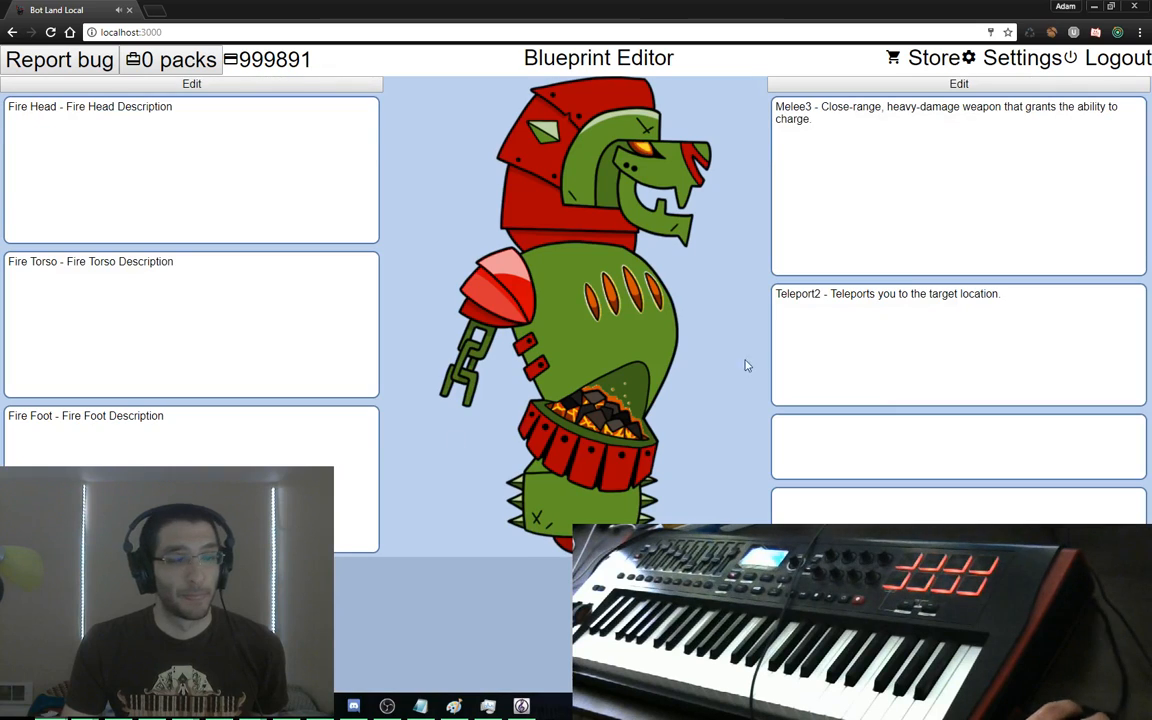
Put level 2 Armor into the third item slot and continue to the Script Editor
{"action": "left_click", "coordinate": [873, 110]}
{"action": "scroll", "coordinate": [908, 310], "scroll_direction": "down", "scroll_amount": 5}
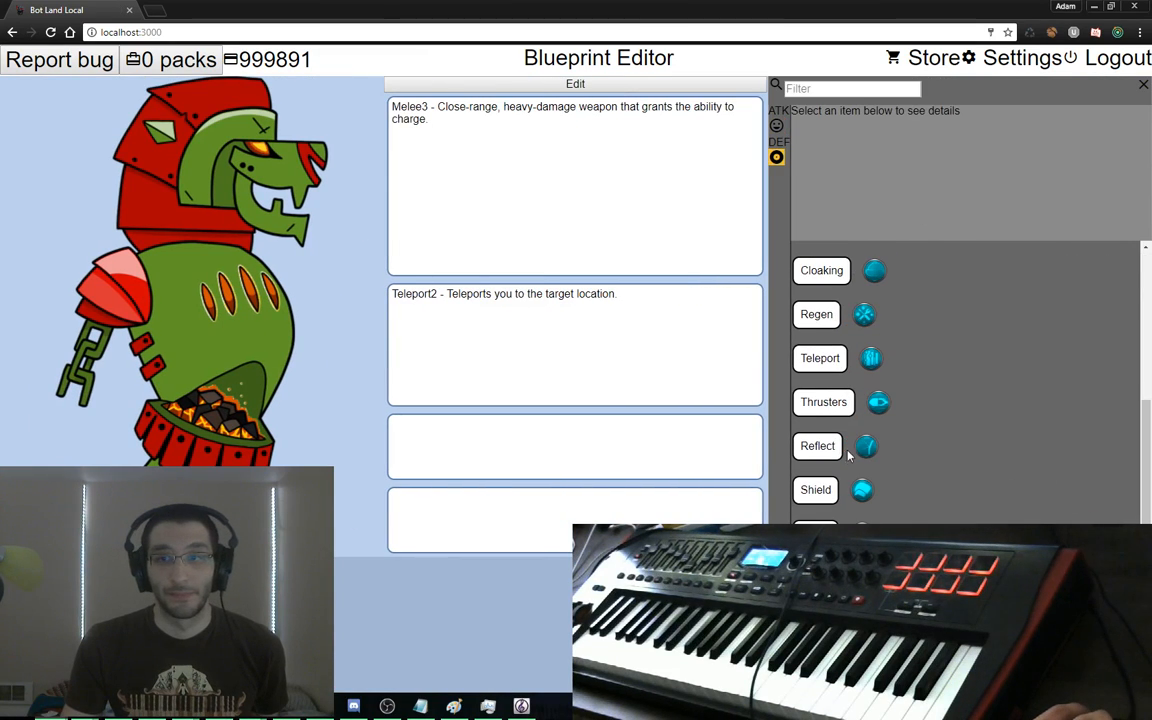
{"action": "left_click_drag", "start_coordinate": [815, 530], "coordinate": [563, 435]}
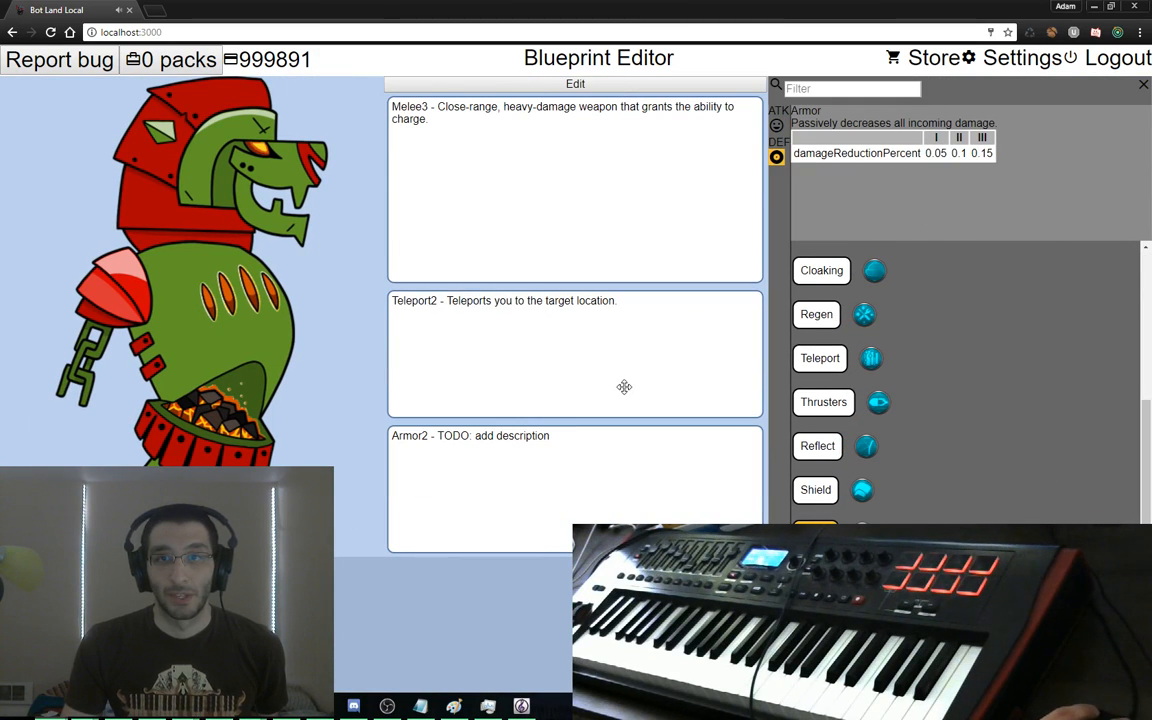
{"action": "key", "text": "alt+Left"}
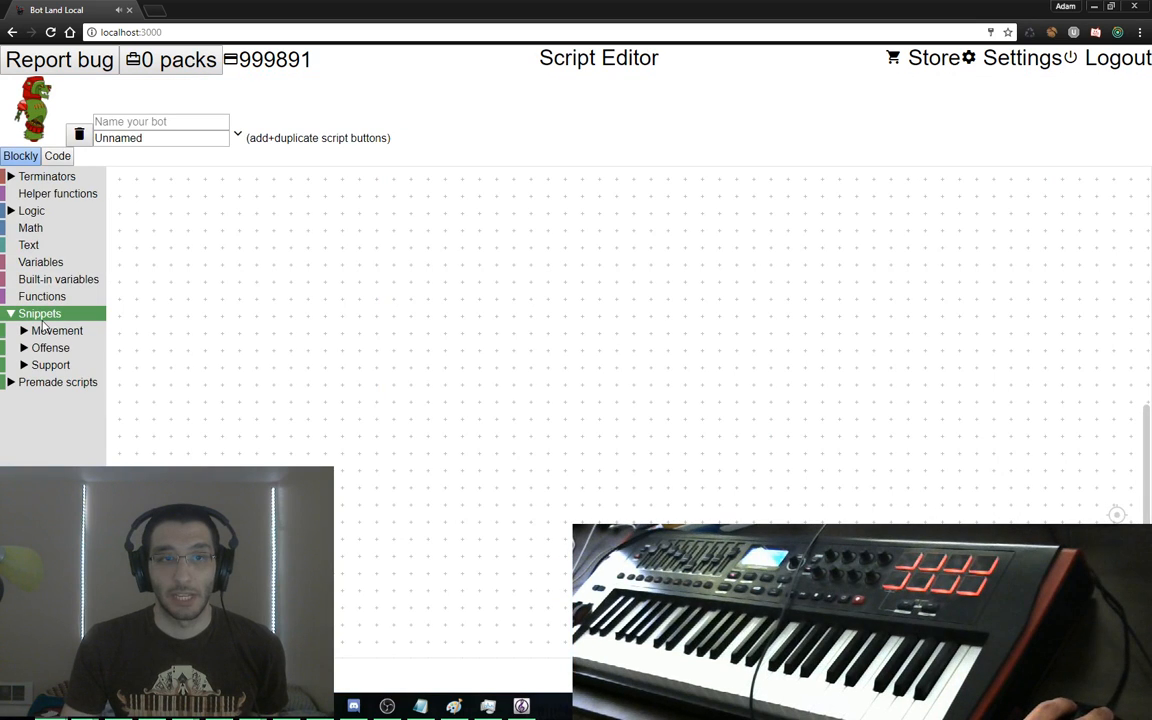
Add the teleport snippet and the 'figure it out for me' block to the bot's script
{"action": "left_click", "coordinate": [54, 334]}
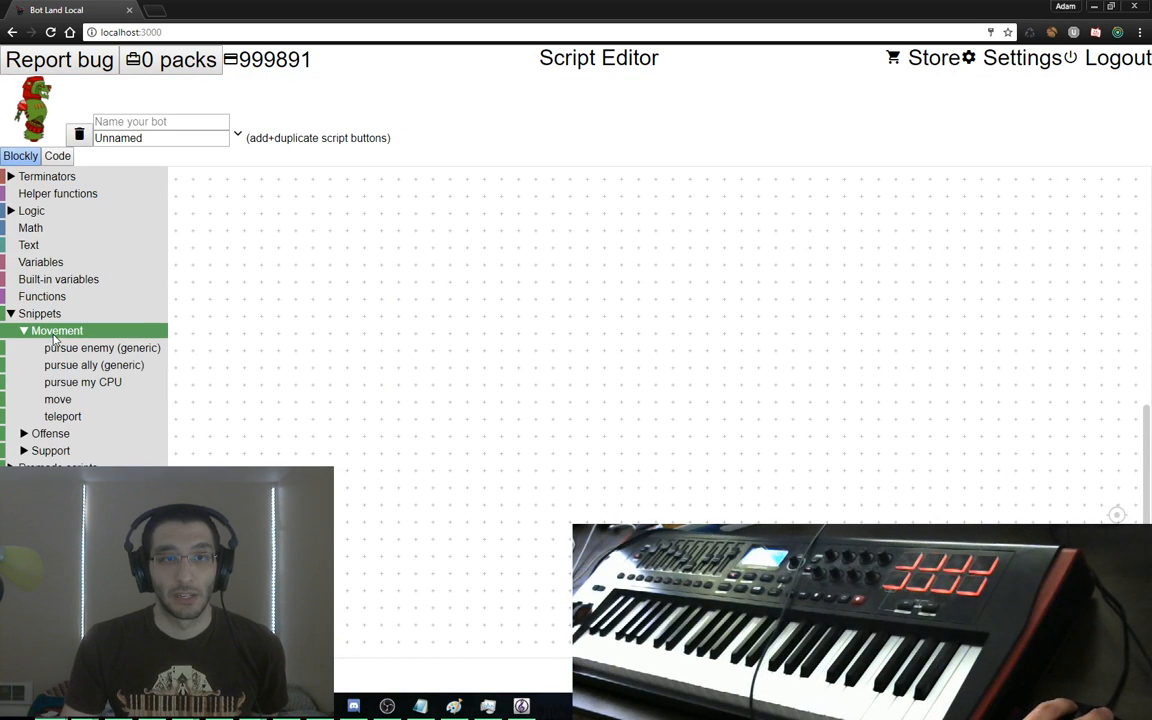
{"action": "left_click", "coordinate": [70, 414]}
{"action": "mouse_move", "coordinate": [193, 187]}
{"action": "left_mouse_down"}
{"action": "mouse_move", "coordinate": [213, 194]}
{"action": "mouse_move", "coordinate": [210, 183]}
{"action": "left_mouse_up"}
{"action": "left_click", "coordinate": [58, 193]}
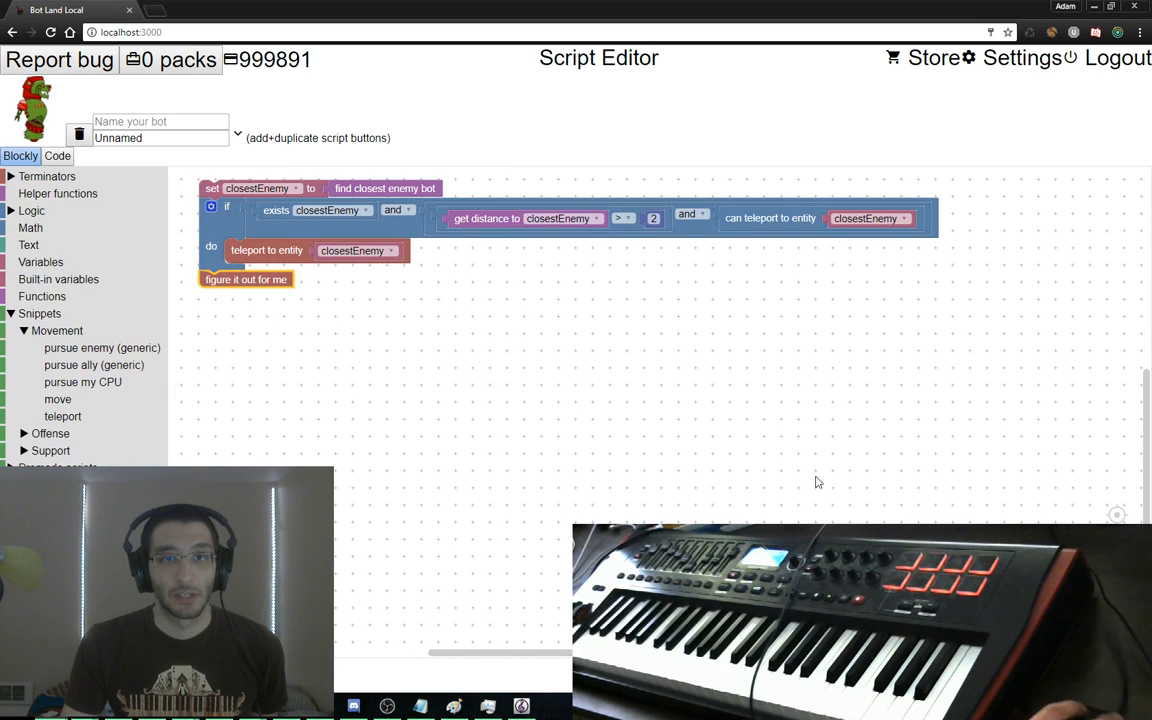
{"action": "left_click", "coordinate": [1010, 673]}
{"action": "left_click", "coordinate": [1010, 673]}
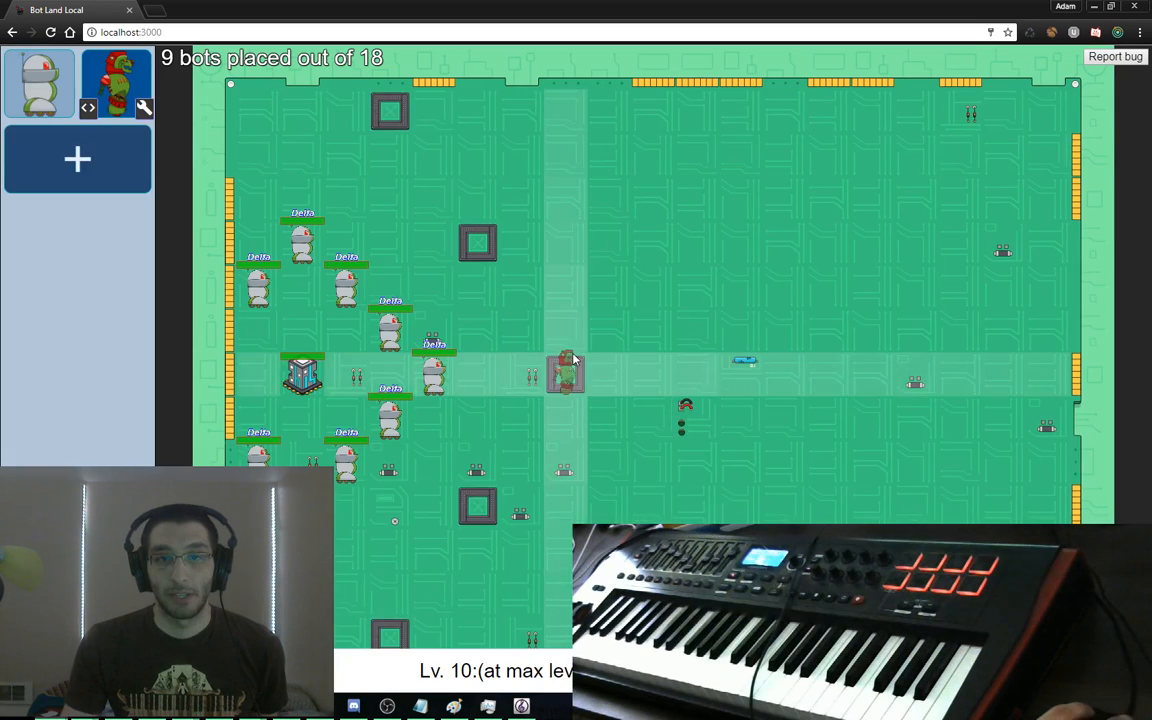
Place Epsilon bots across the map until all 18 defense slots are filled
{"action": "left_click", "coordinate": [260, 112]}
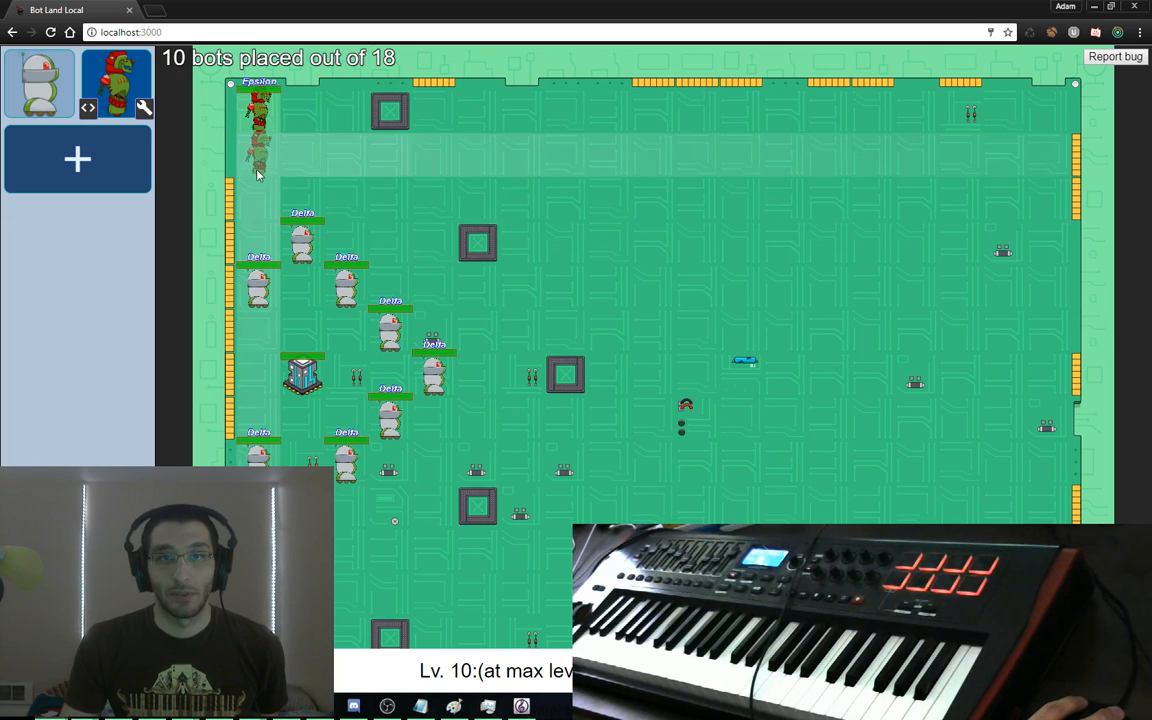
{"action": "left_click", "coordinate": [260, 197]}
{"action": "left_click", "coordinate": [258, 535]}
{"action": "scroll", "coordinate": [258, 540], "scroll_direction": "down", "scroll_amount": 1}
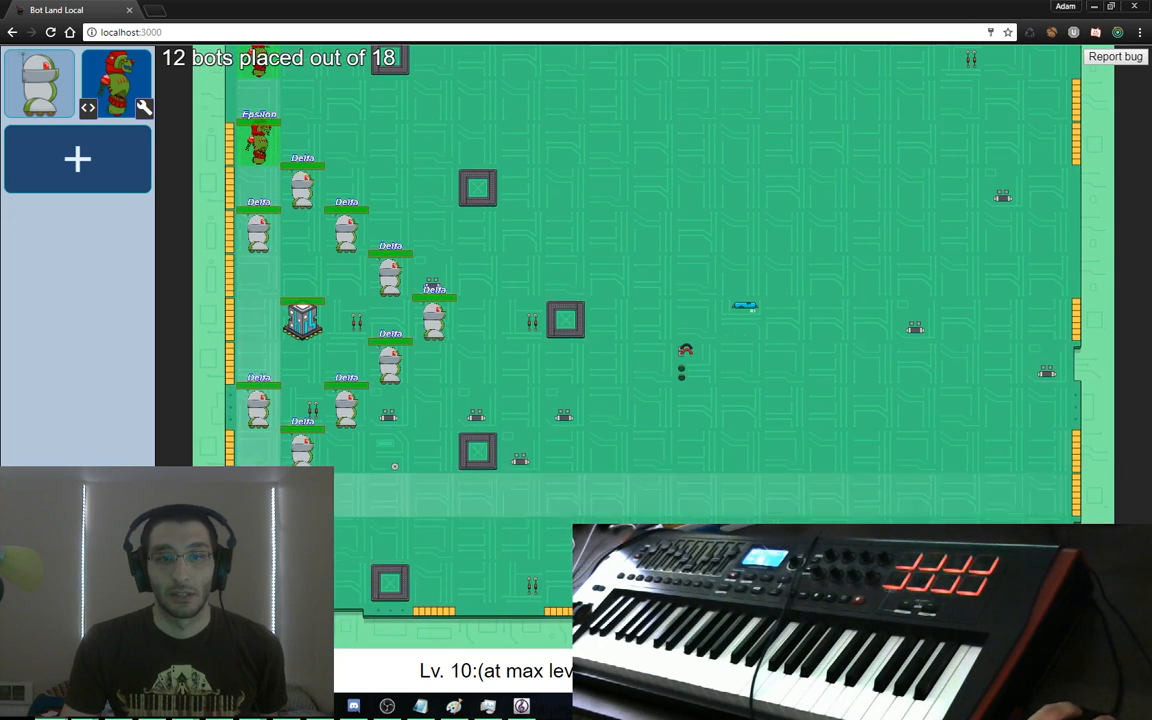
{"action": "left_click", "coordinate": [303, 485]}
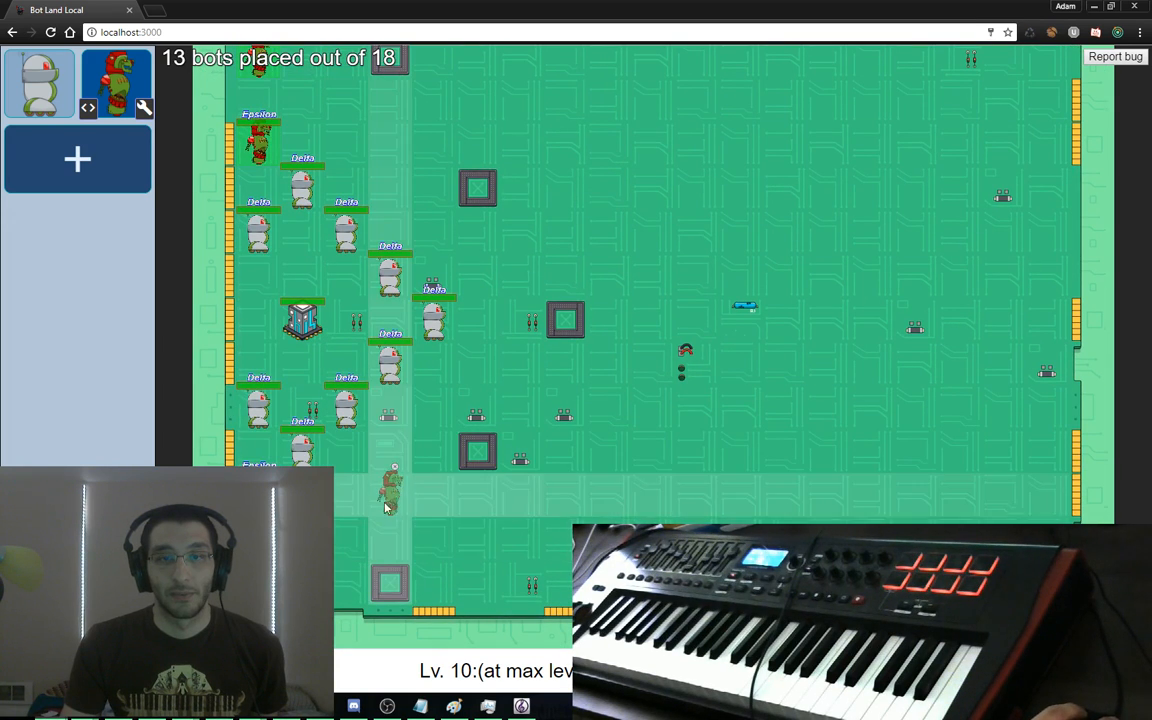
{"action": "left_click", "coordinate": [344, 535]}
{"action": "scroll", "coordinate": [388, 226], "scroll_direction": "up", "scroll_amount": 1}
{"action": "left_click", "coordinate": [347, 152]}
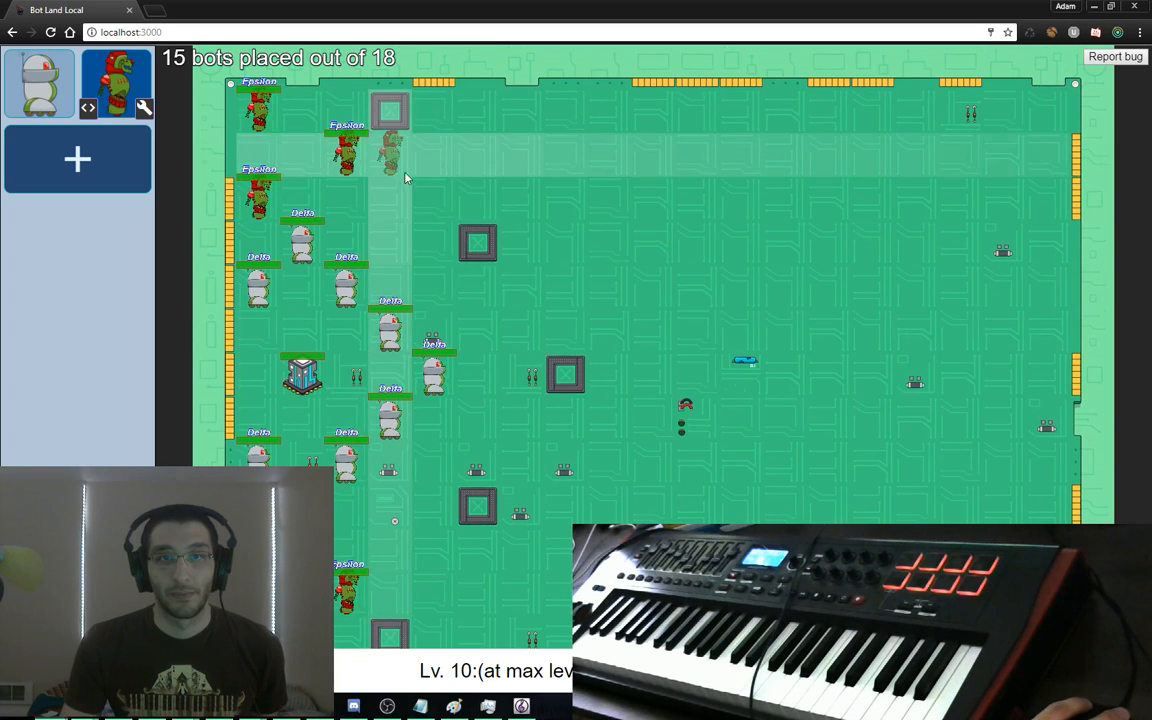
{"action": "left_click", "coordinate": [424, 175]}
{"action": "scroll", "coordinate": [424, 175], "scroll_direction": "down", "scroll_amount": 1}
{"action": "left_click", "coordinate": [434, 540]}
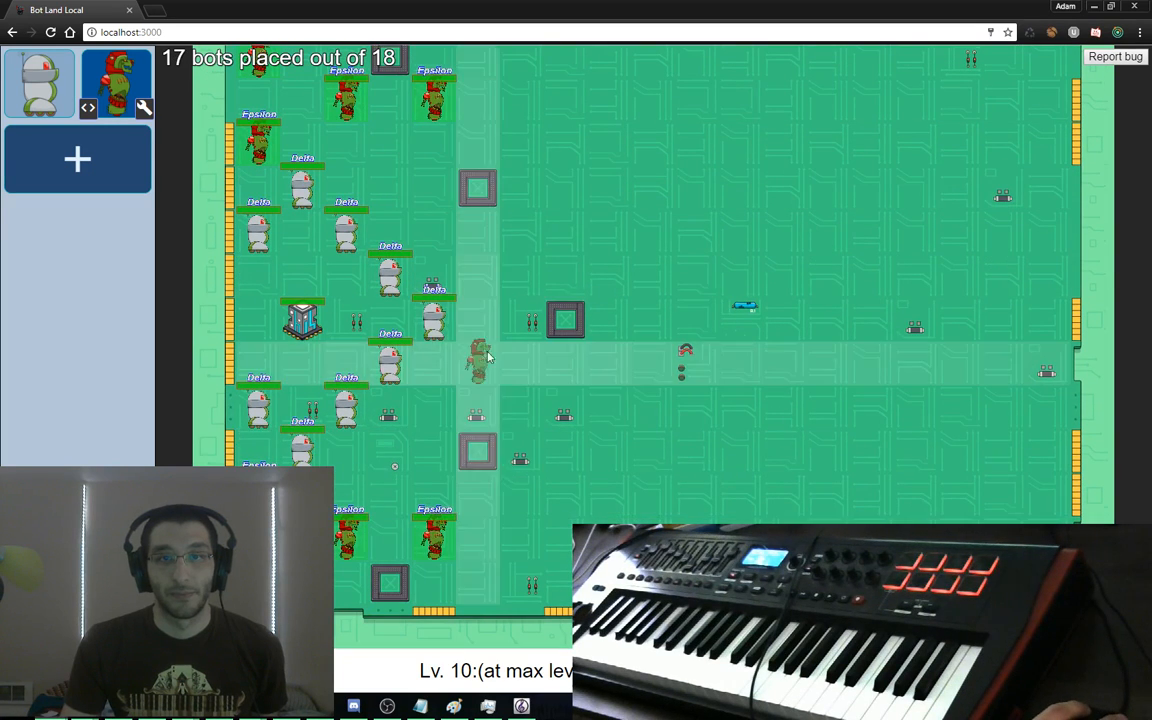
{"action": "left_click", "coordinate": [337, 324]}
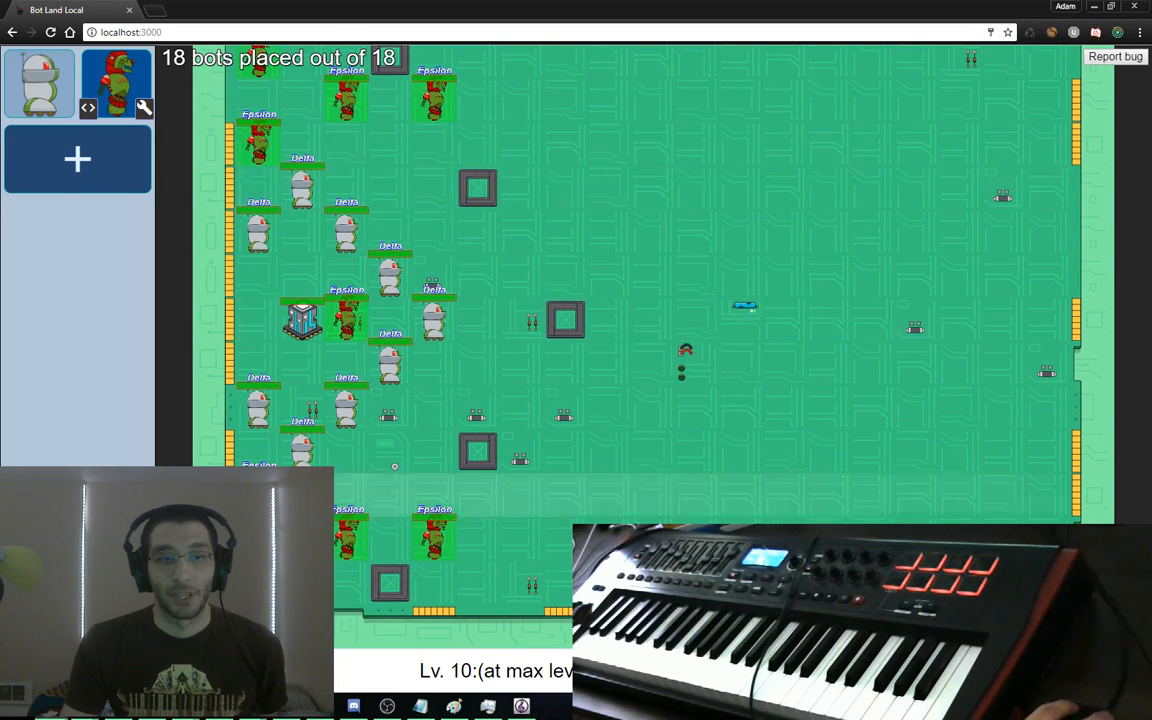
Put Regen on the four empty squares, save the defense and reload the page
{"action": "left_click", "coordinate": [72, 104]}
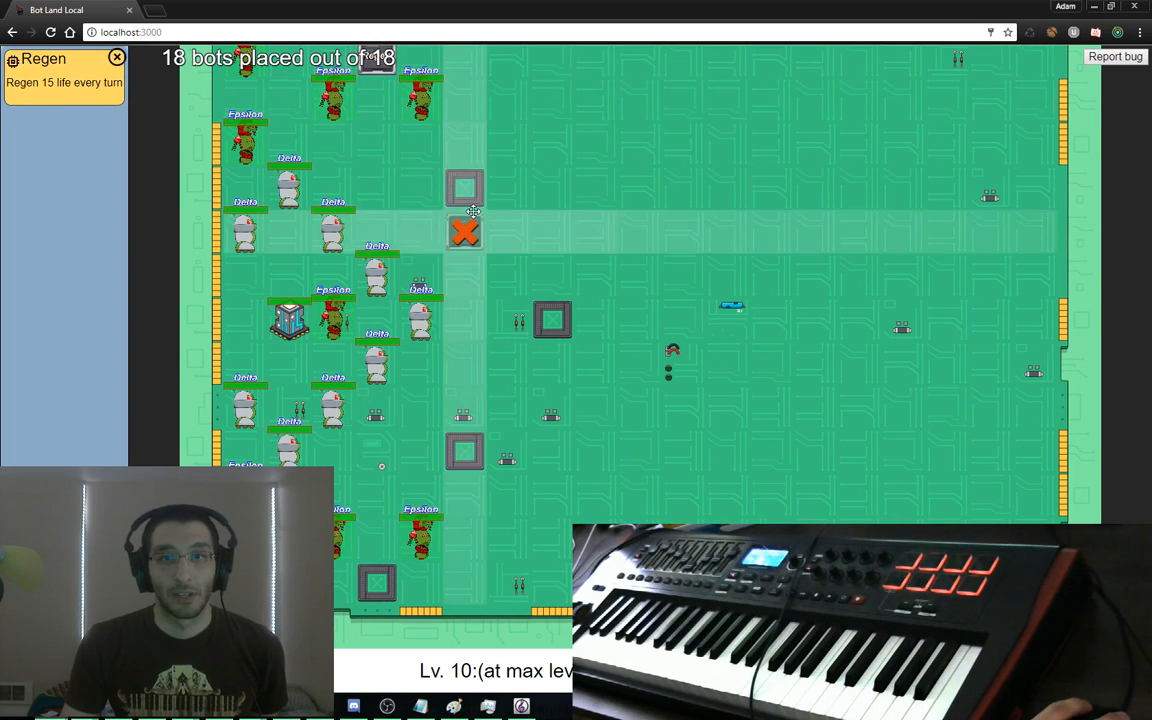
{"action": "left_click", "coordinate": [464, 187]}
{"action": "left_click", "coordinate": [552, 319]}
{"action": "left_click", "coordinate": [460, 453]}
{"action": "left_click", "coordinate": [377, 580]}
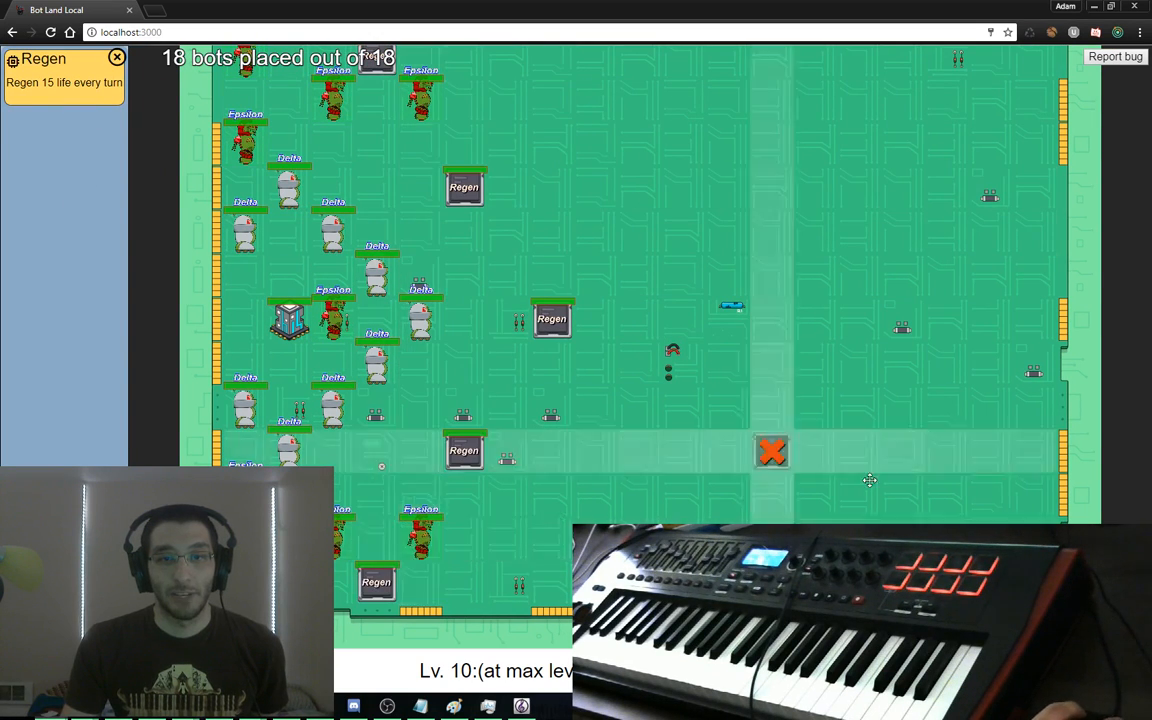
{"action": "left_click", "coordinate": [1010, 670]}
{"action": "left_click", "coordinate": [452, 391]}
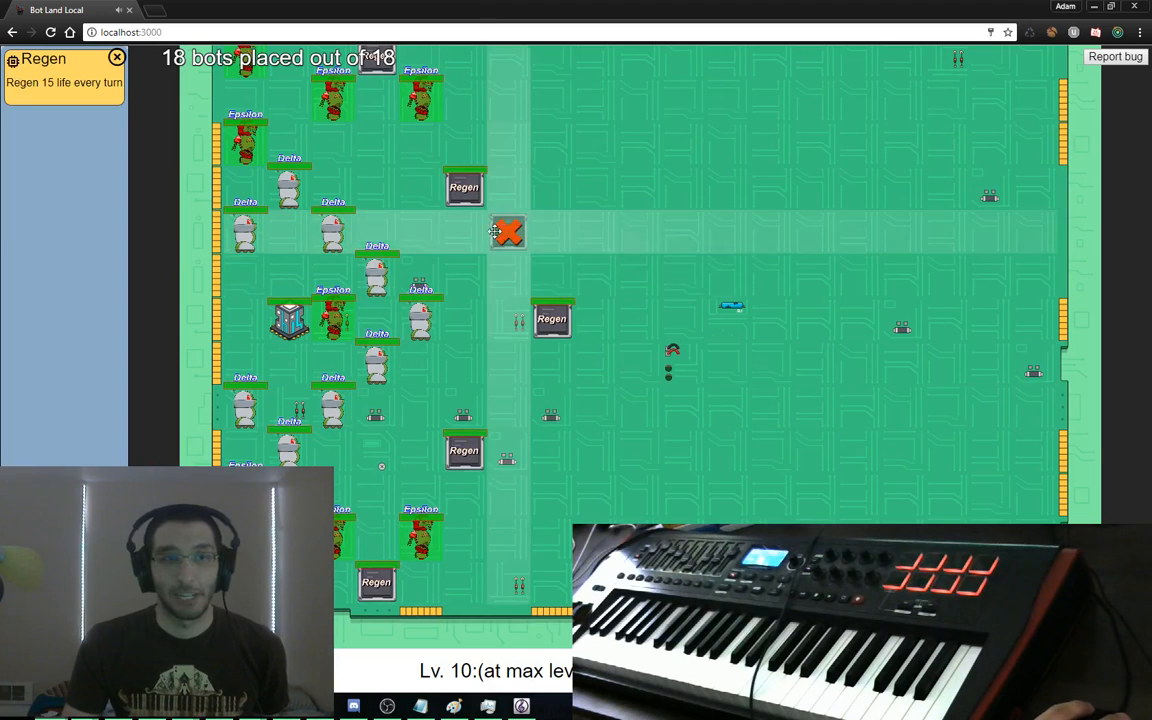
{"action": "key", "text": "F5"}
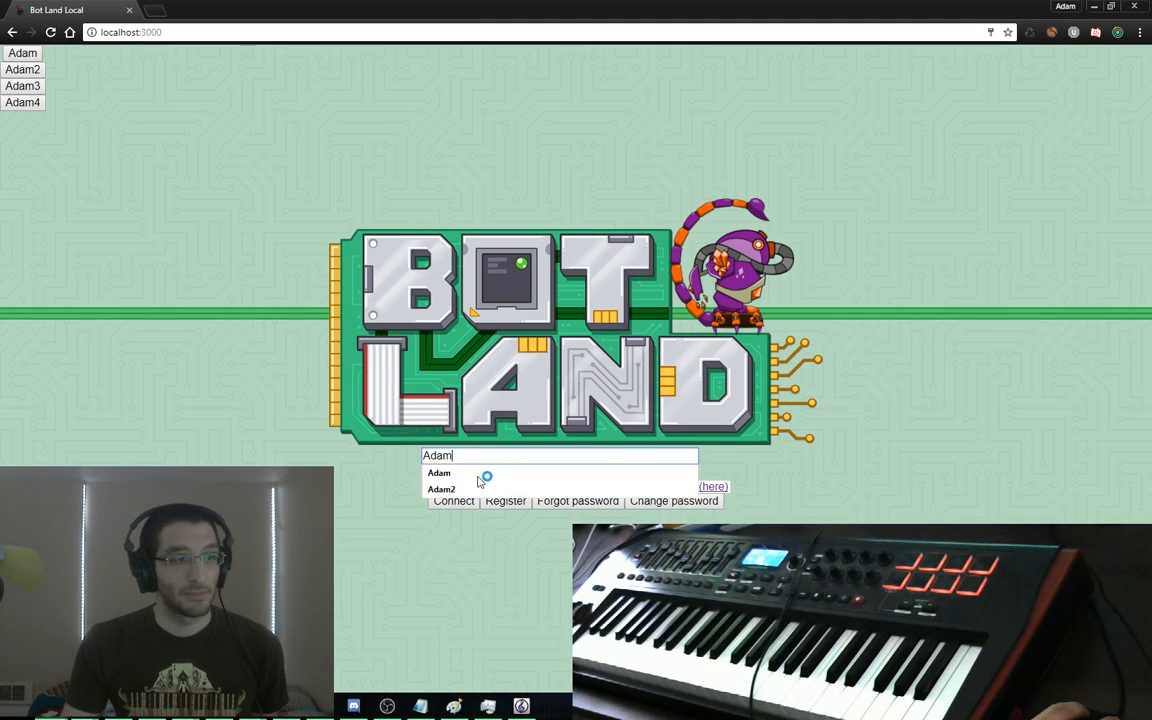
Log in, start an attack and look over the Anglerfish bot's blueprint
{"action": "left_click", "coordinate": [458, 503]}
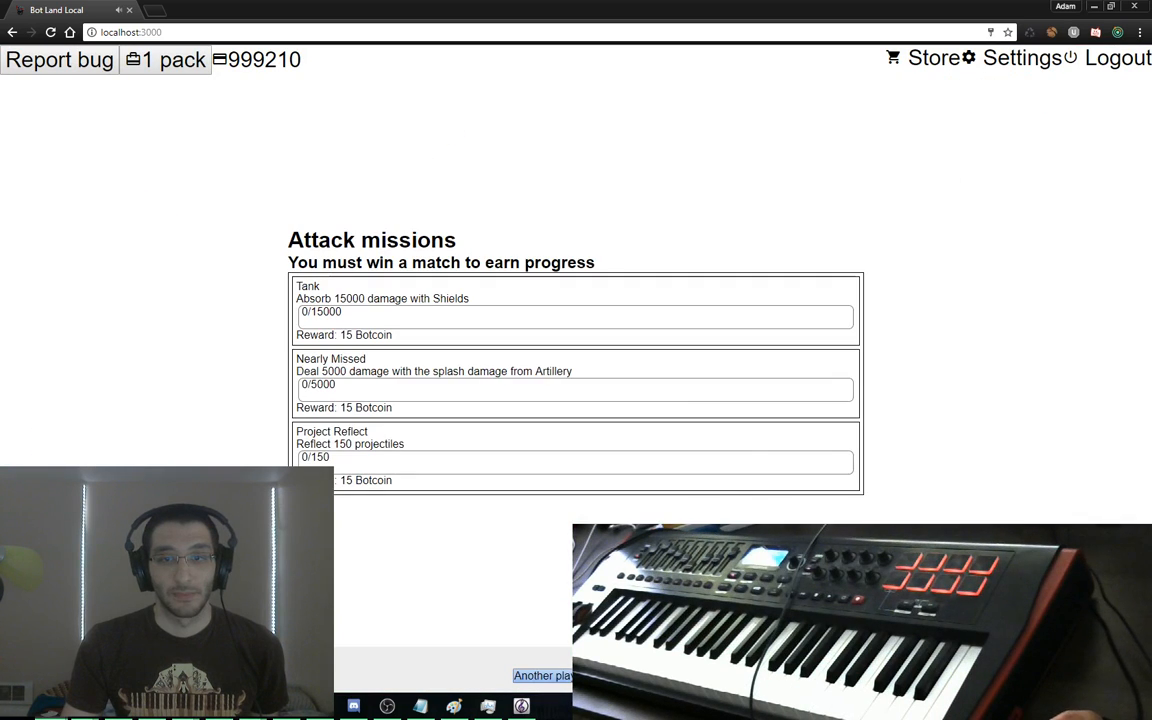
{"action": "left_click", "coordinate": [562, 676]}
{"action": "left_click", "coordinate": [742, 408]}
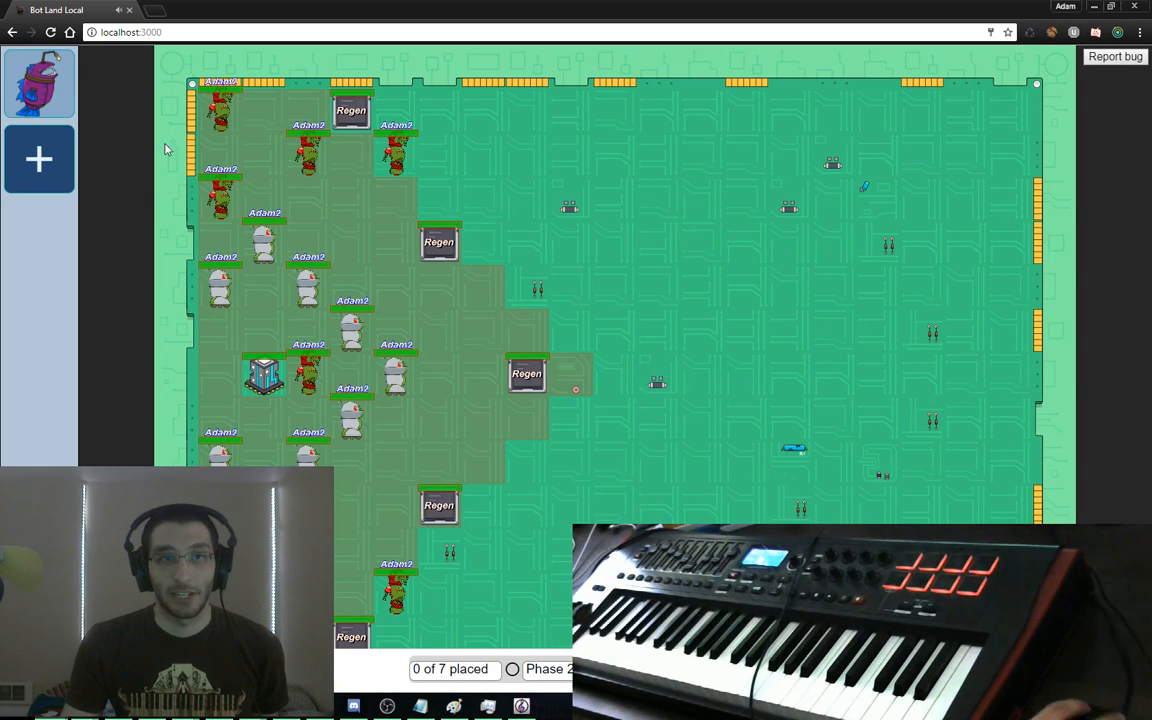
{"action": "left_click", "coordinate": [14, 100]}
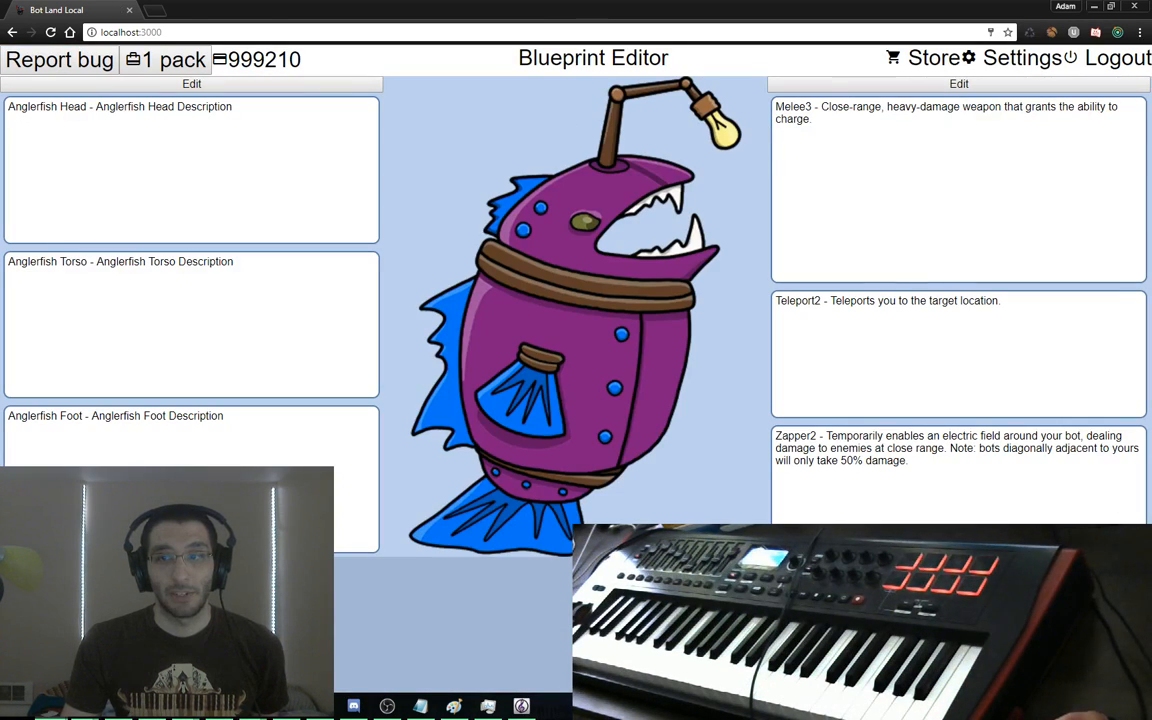
{"action": "left_click", "coordinate": [760, 630]}
Place three Mu bots on the attack map, then start designing a new bot
{"action": "left_click", "coordinate": [834, 160]}
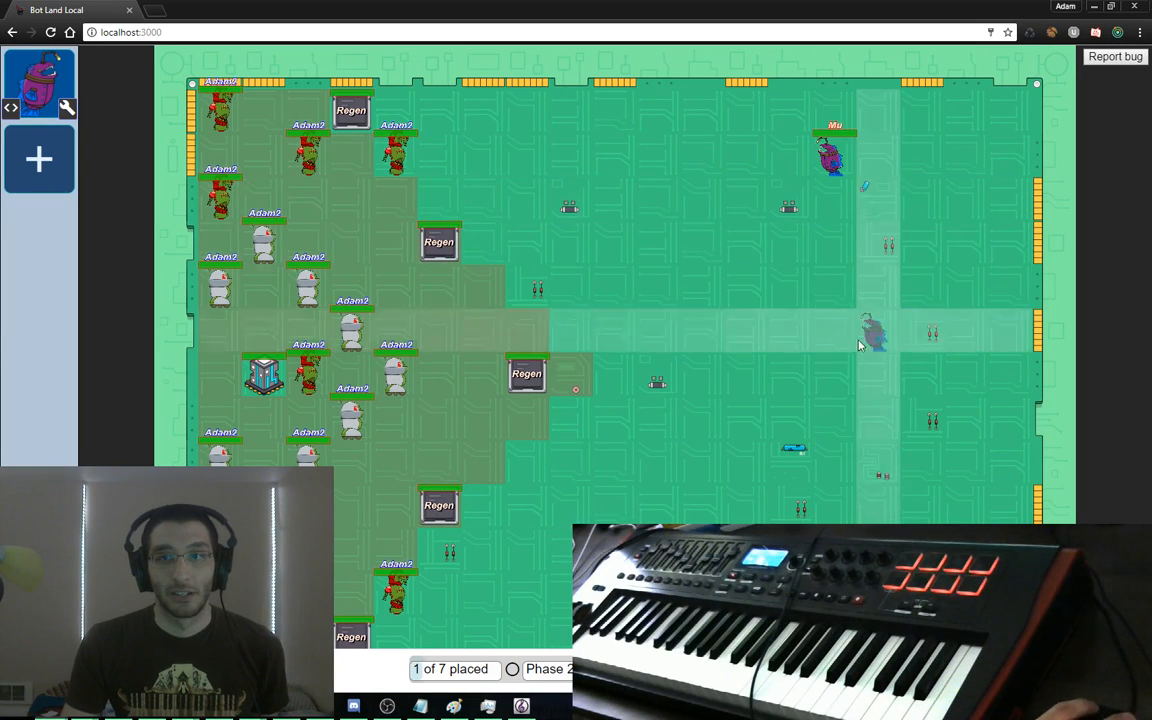
{"action": "left_click", "coordinate": [874, 372]}
{"action": "left_click", "coordinate": [845, 506]}
{"action": "scroll", "coordinate": [848, 506], "scroll_direction": "down", "scroll_amount": 1}
{"action": "left_click", "coordinate": [845, 503]}
{"action": "left_click", "coordinate": [832, 490]}
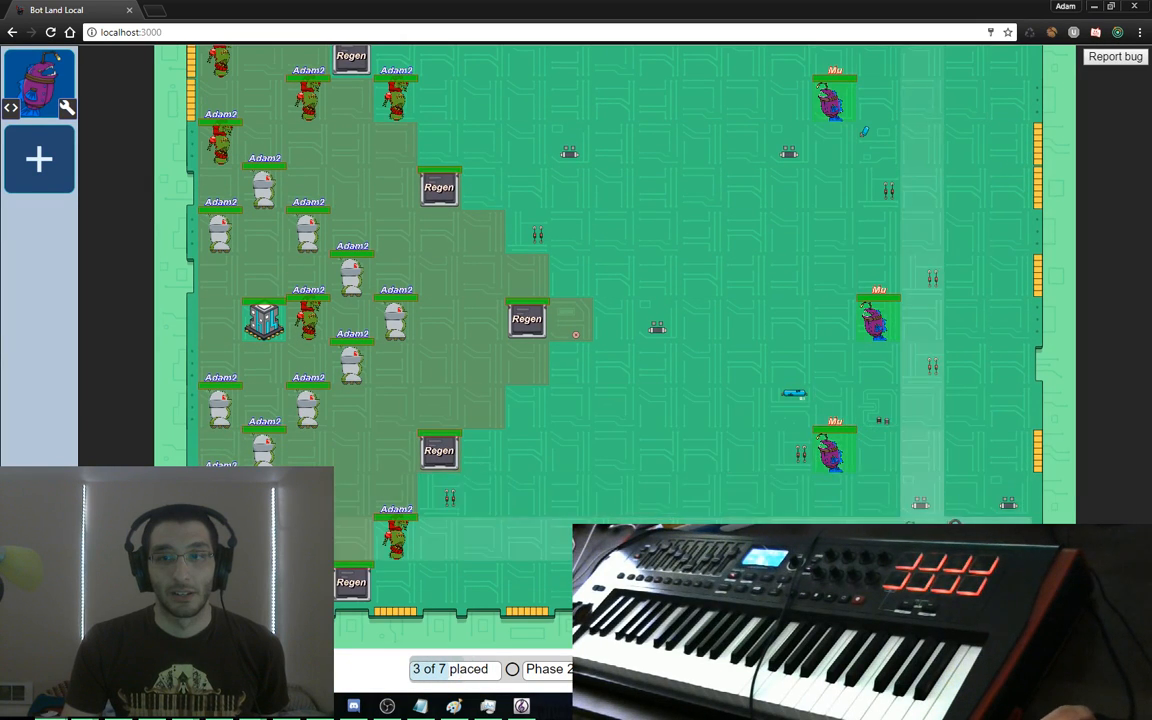
{"action": "left_click", "coordinate": [786, 276]}
{"action": "left_click", "coordinate": [45, 152]}
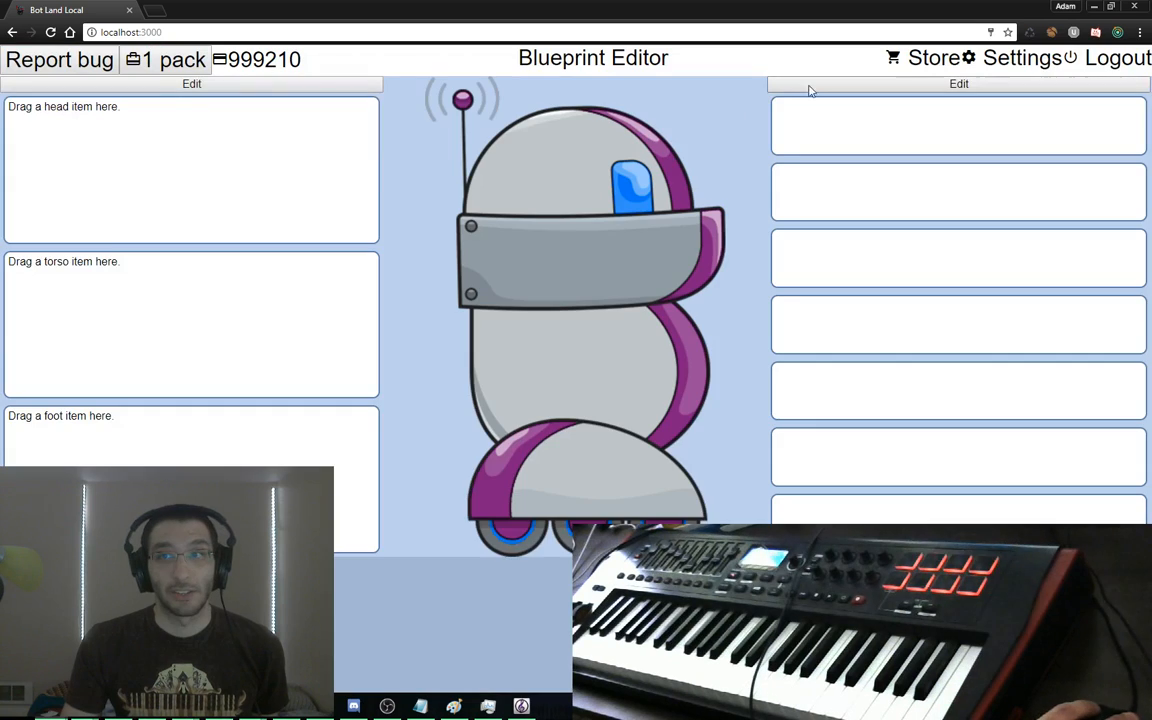
Add Artillery, level 3 Cloaking and level 1 Regen to the bot's item slots
{"action": "left_click", "coordinate": [810, 88]}
{"action": "scroll", "coordinate": [1005, 362], "scroll_direction": "down", "scroll_amount": 2}
{"action": "left_click_drag", "start_coordinate": [820, 336], "coordinate": [700, 200]}
{"action": "scroll", "coordinate": [850, 380], "scroll_direction": "down", "scroll_amount": 5}
{"action": "left_click_drag", "start_coordinate": [822, 314], "coordinate": [727, 324]}
{"action": "left_click_drag", "start_coordinate": [816, 358], "coordinate": [452, 515]}
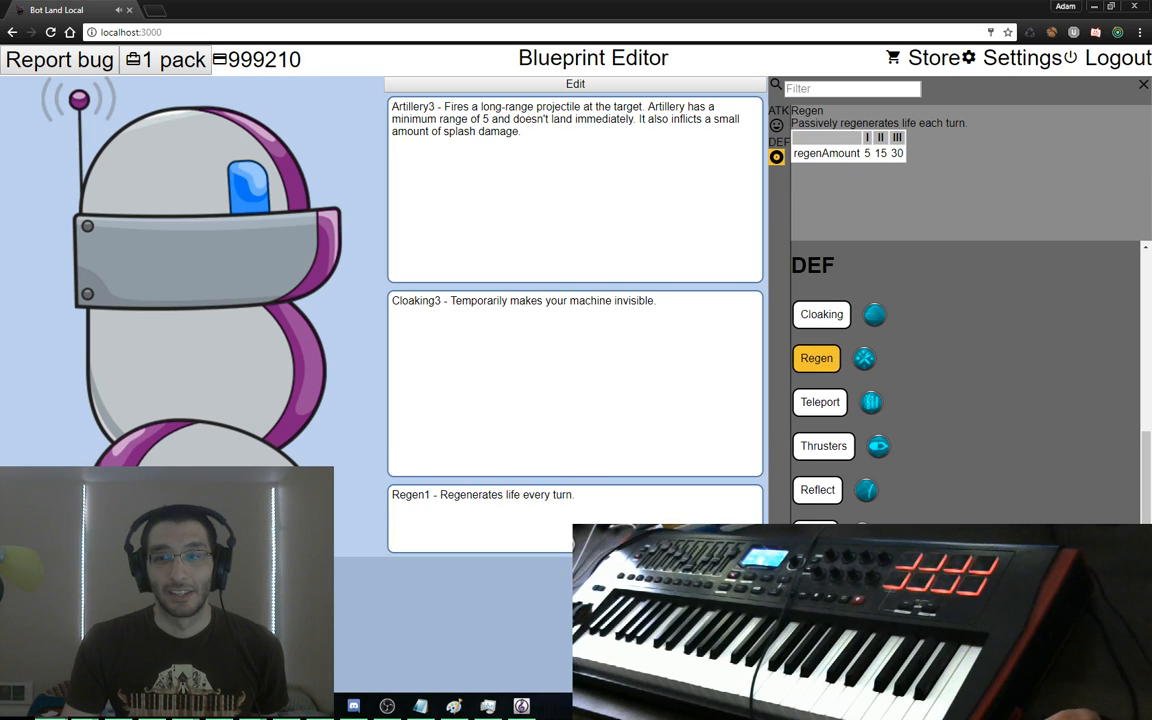
{"action": "left_click", "coordinate": [496, 84]}
Give the bot the Blender Head, Blender Torso and Blender Foot
{"action": "left_click", "coordinate": [147, 85]}
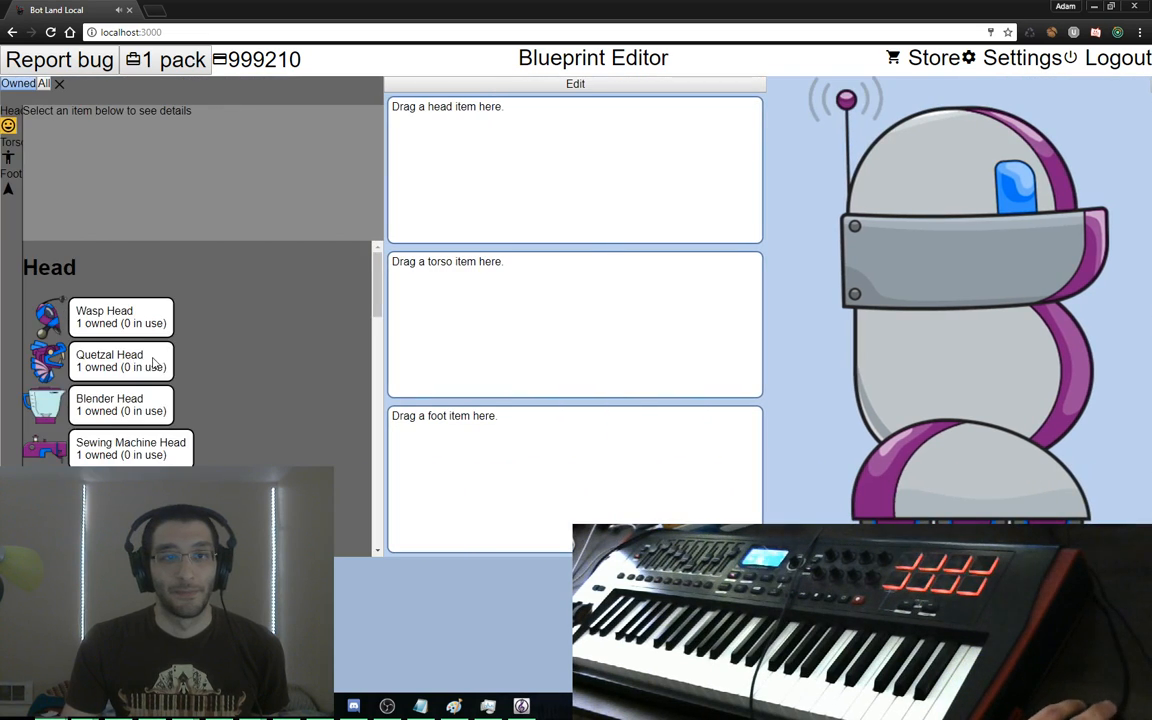
{"action": "left_click_drag", "start_coordinate": [110, 267], "coordinate": [430, 300]}
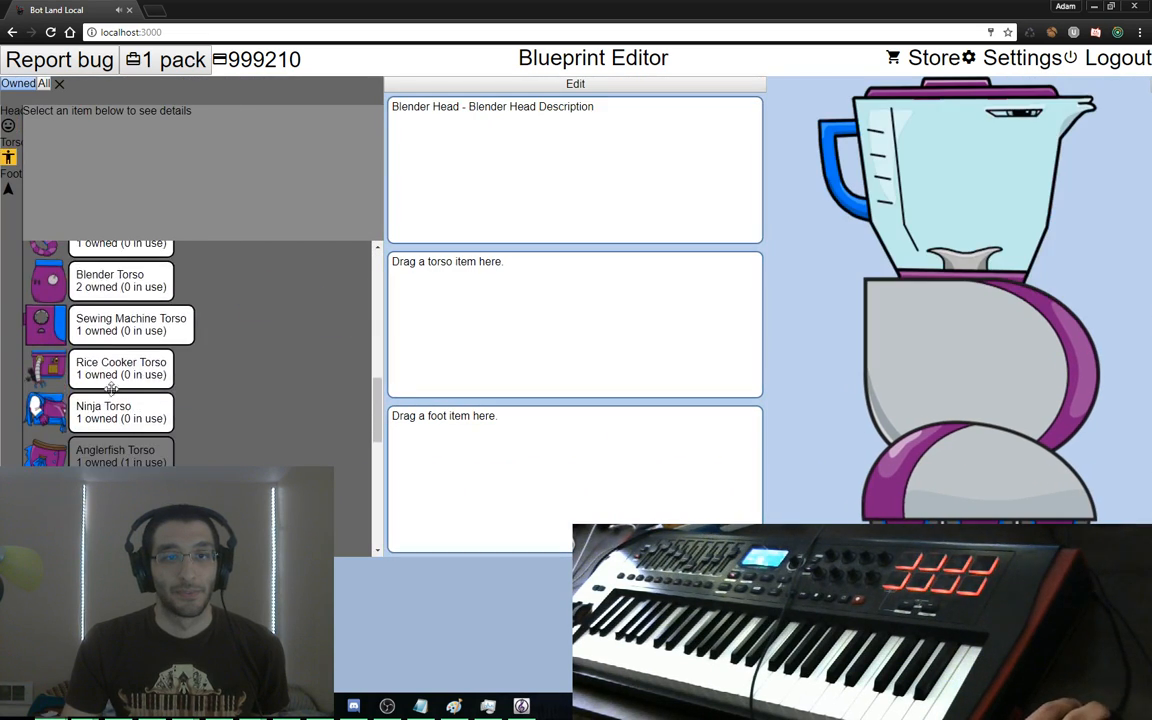
{"action": "scroll", "coordinate": [137, 440], "scroll_direction": "down", "scroll_amount": 1}
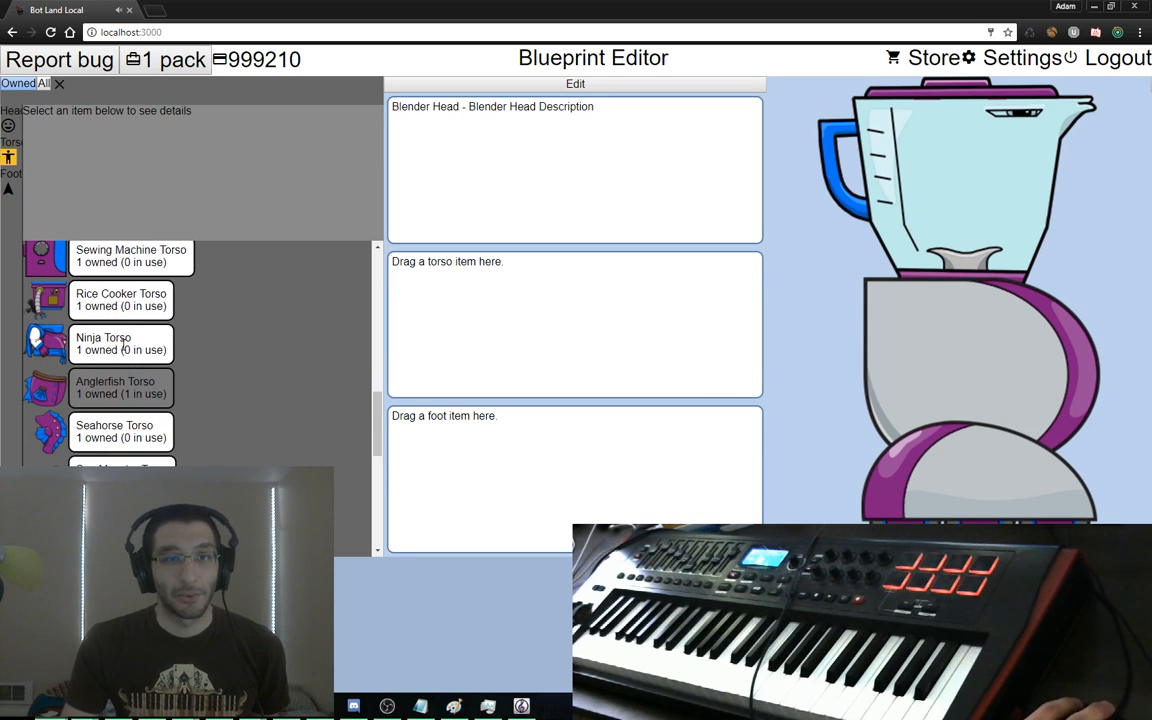
{"action": "scroll", "coordinate": [135, 354], "scroll_direction": "up", "scroll_amount": 2}
{"action": "left_click_drag", "start_coordinate": [266, 357], "coordinate": [440, 320]}
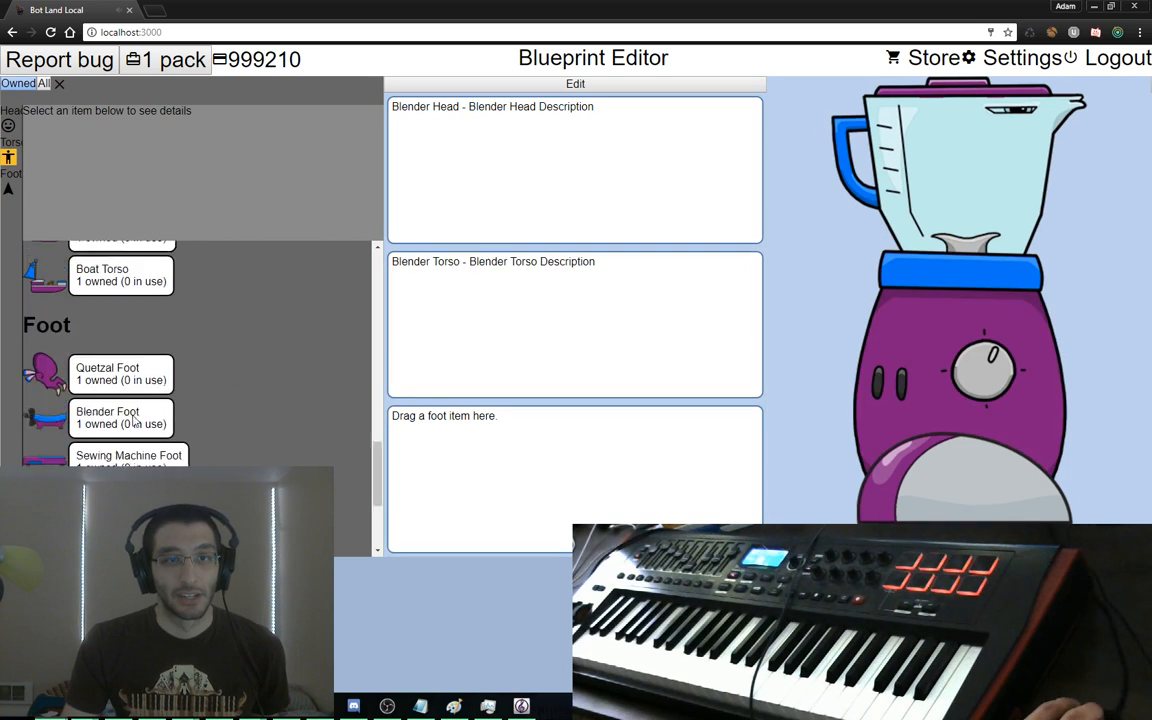
{"action": "scroll", "coordinate": [129, 410], "scroll_direction": "up", "scroll_amount": 1}
{"action": "left_click_drag", "start_coordinate": [126, 325], "coordinate": [445, 430]}
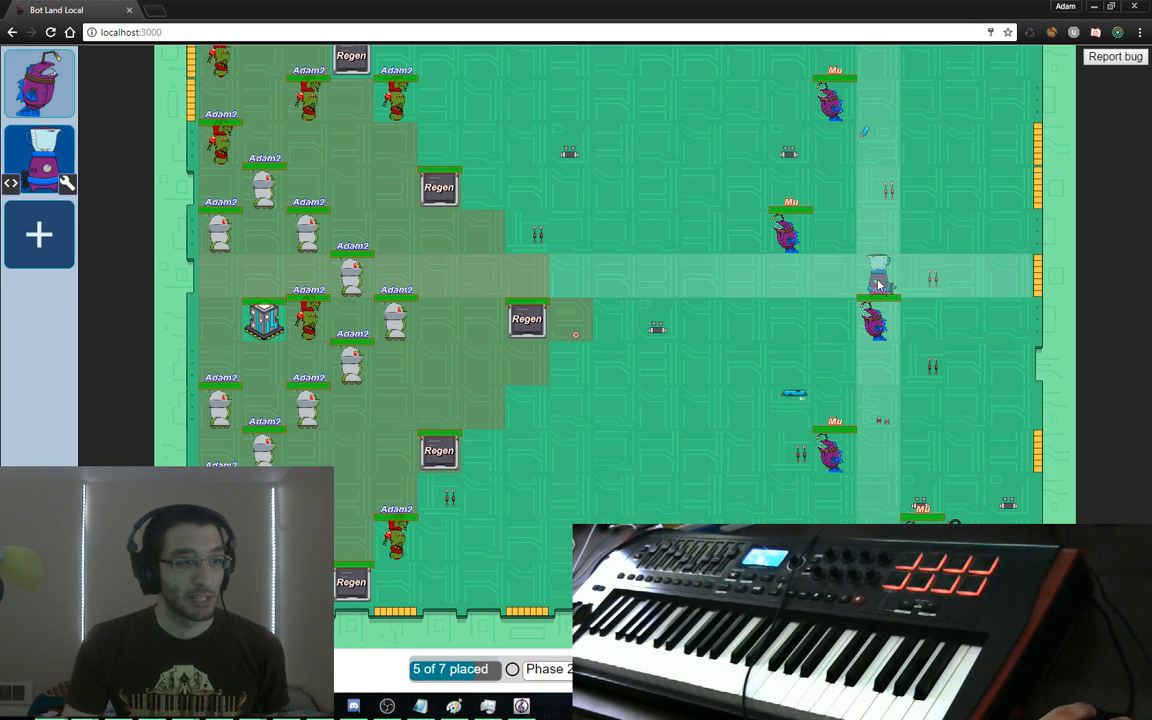
Place Alpha blender bots at seven spots on the arena
{"action": "left_click", "coordinate": [790, 275]}
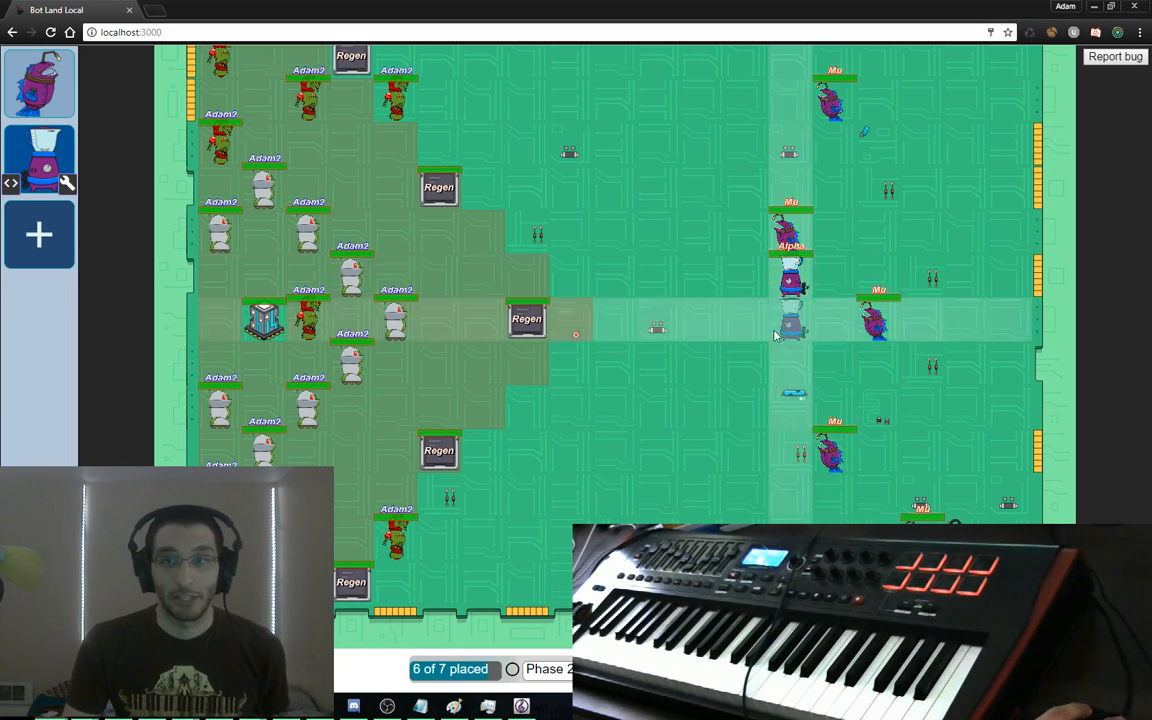
{"action": "left_click", "coordinate": [747, 365]}
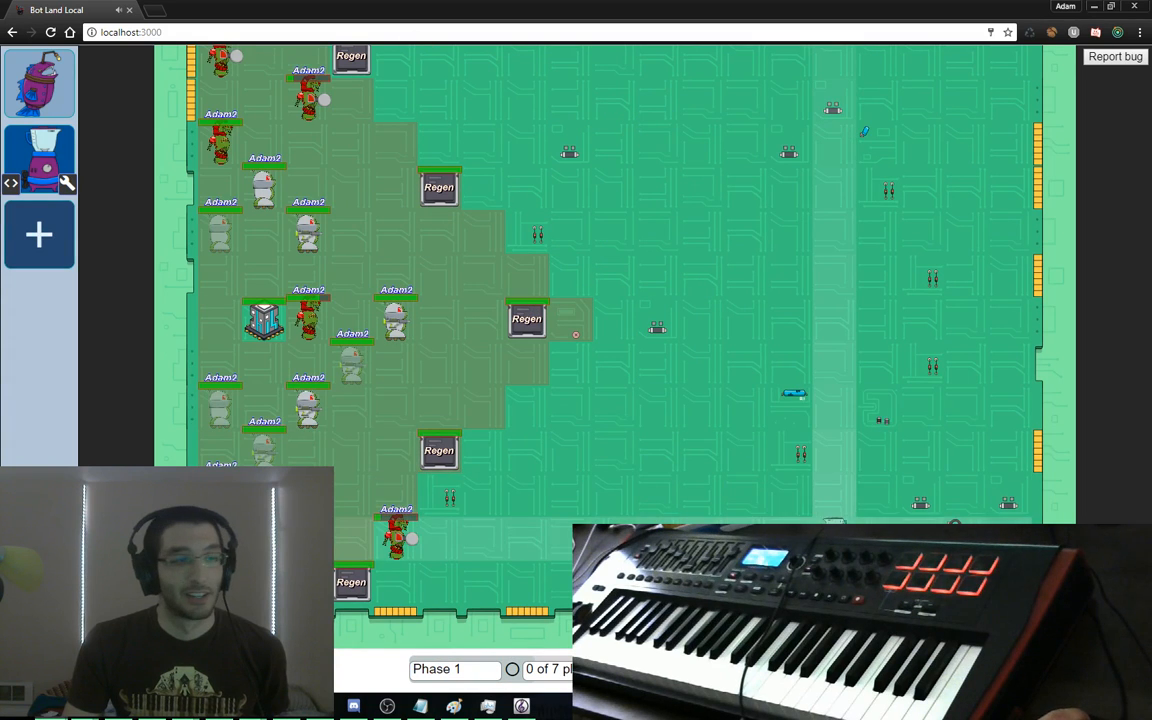
{"action": "left_click", "coordinate": [835, 540]}
{"action": "left_click", "coordinate": [879, 455]}
{"action": "left_click", "coordinate": [923, 322]}
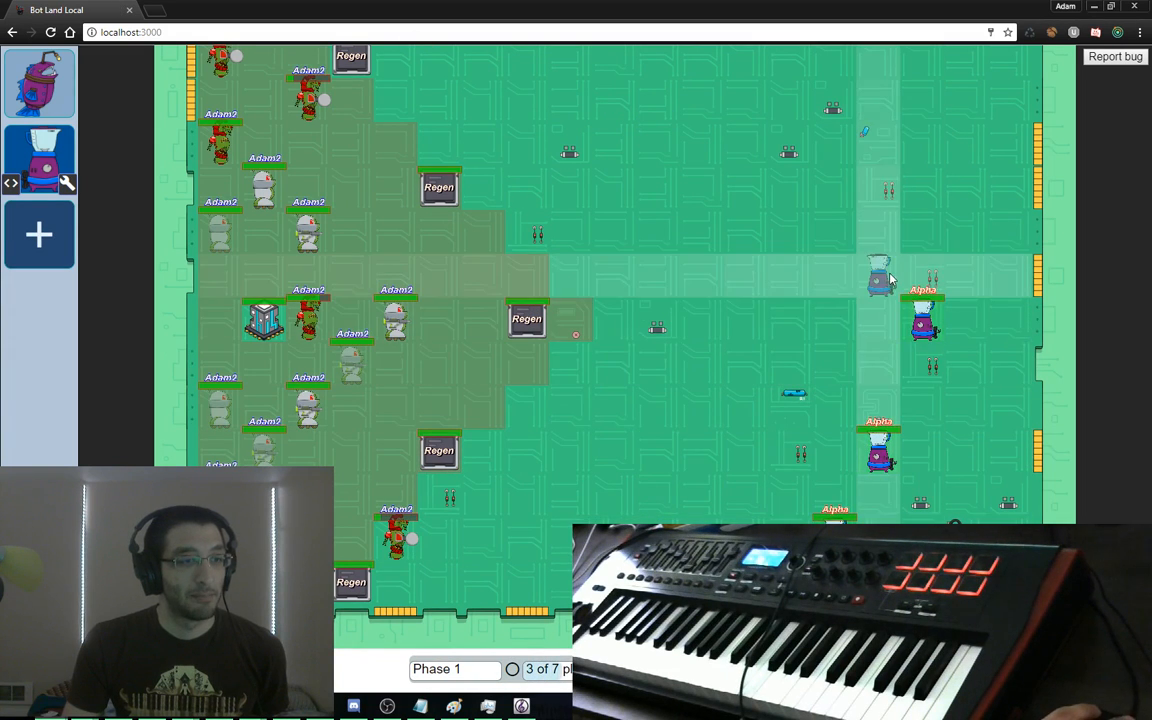
{"action": "left_click", "coordinate": [887, 237]}
{"action": "left_click", "coordinate": [887, 150]}
Place the two remaining Anglerfish Mu bots on the right side
{"action": "left_click", "coordinate": [40, 85]}
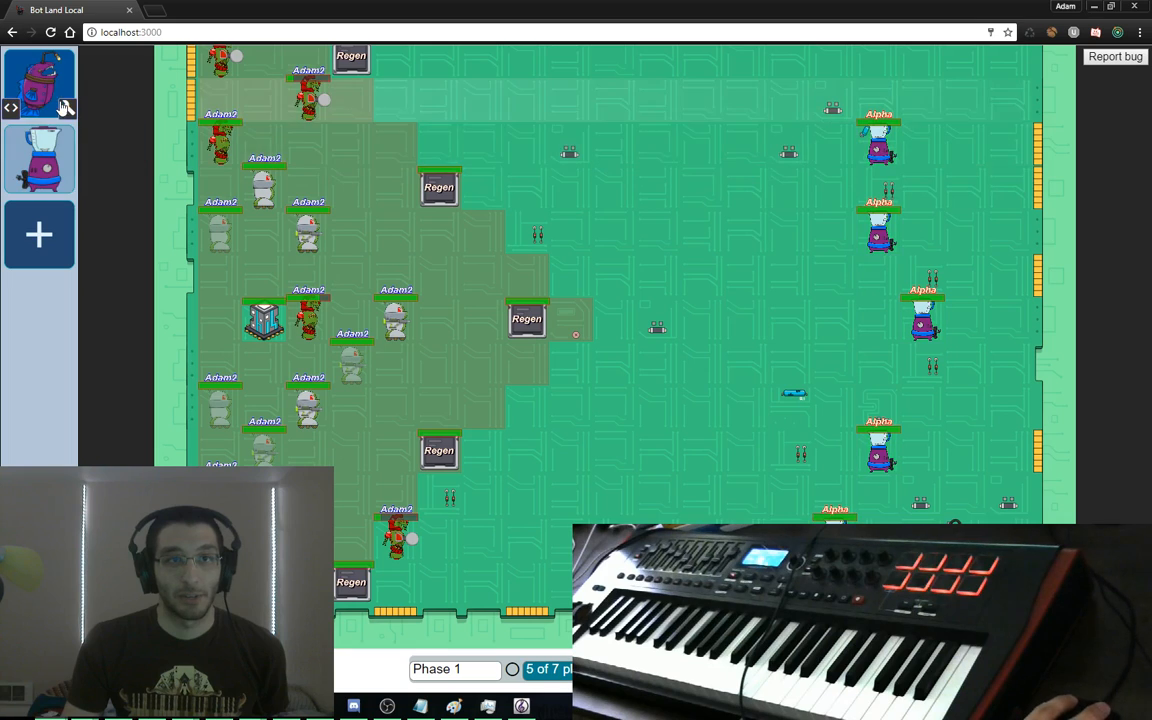
{"action": "left_click", "coordinate": [878, 97]}
{"action": "left_click", "coordinate": [877, 363]}
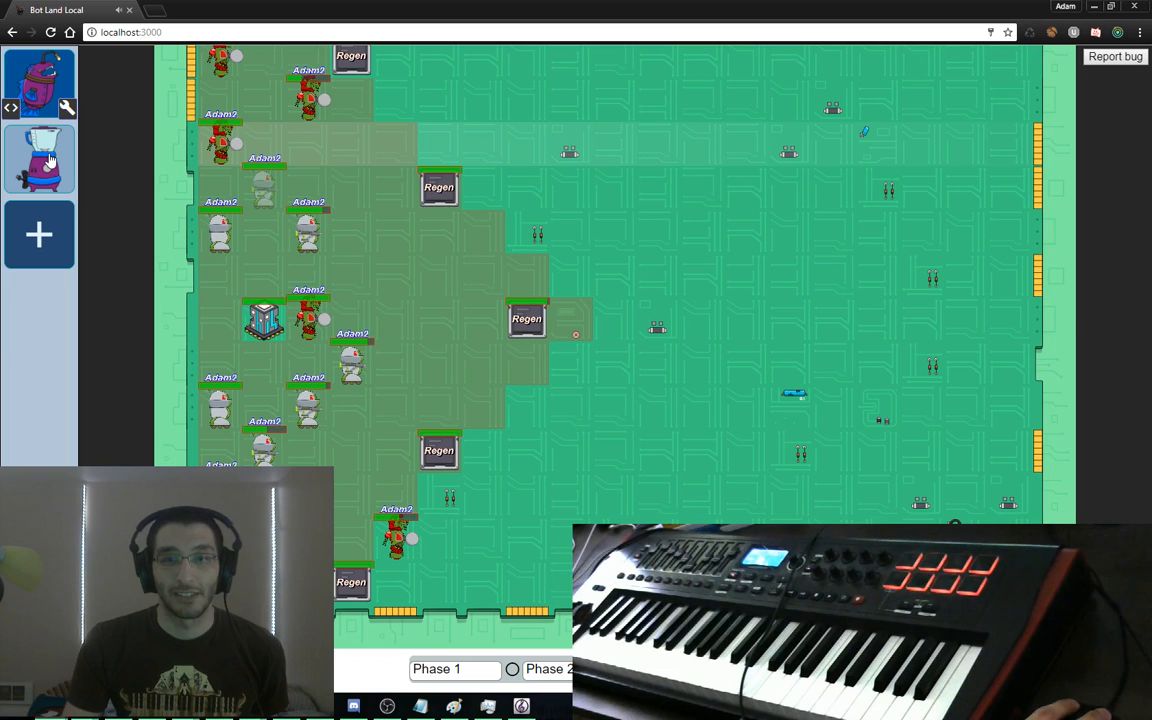
Place five Alpha blender bots in a column down the arena
{"action": "left_click", "coordinate": [748, 147]}
{"action": "left_click", "coordinate": [748, 272]}
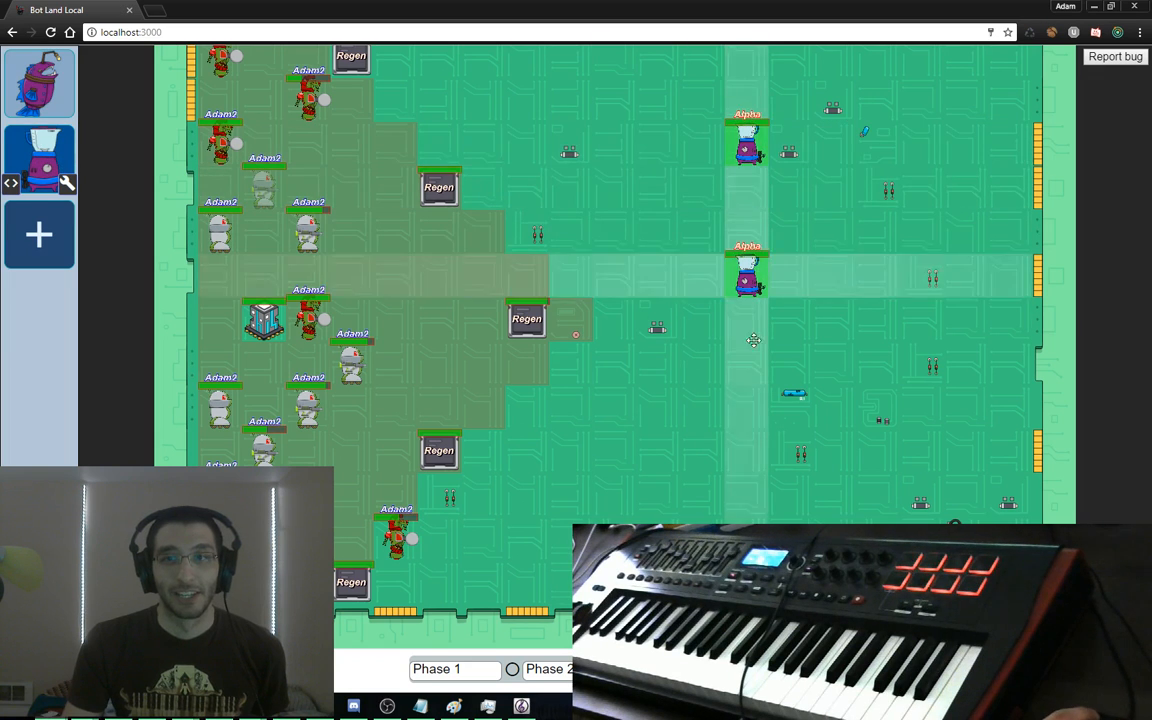
{"action": "left_click", "coordinate": [748, 364]}
{"action": "left_click", "coordinate": [750, 494]}
{"action": "left_click", "coordinate": [790, 536]}
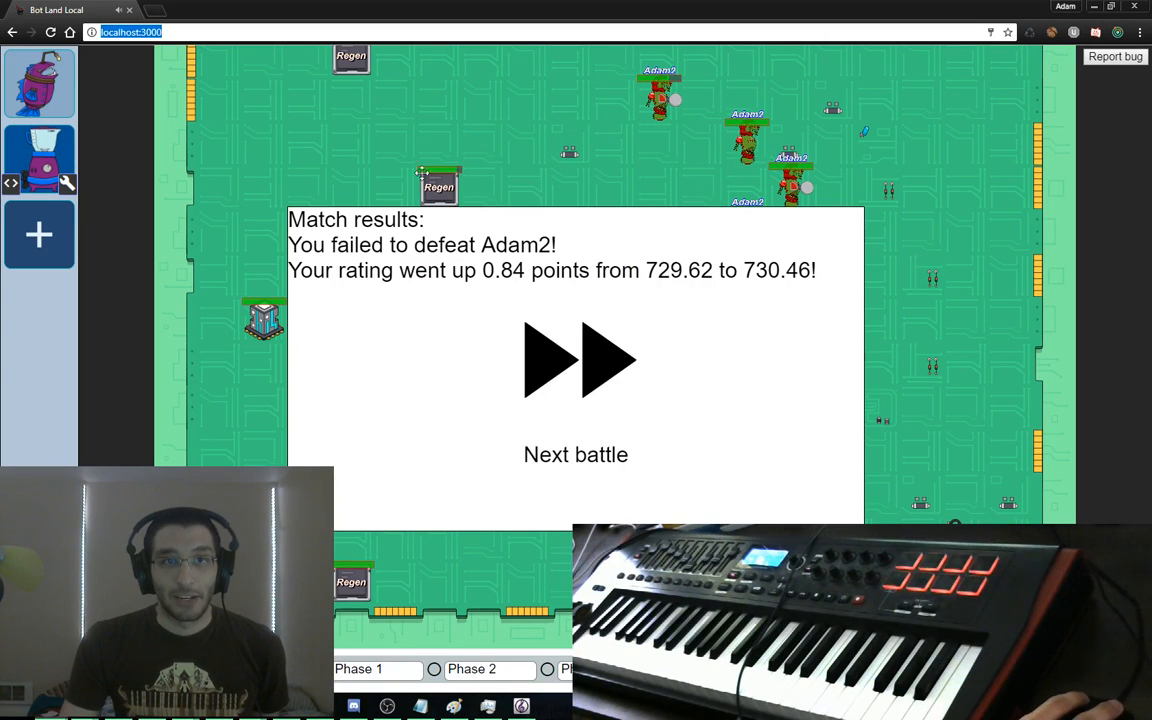
Reload the game and preview the replay of the newest Battle Log entry
{"action": "key", "text": "Return"}
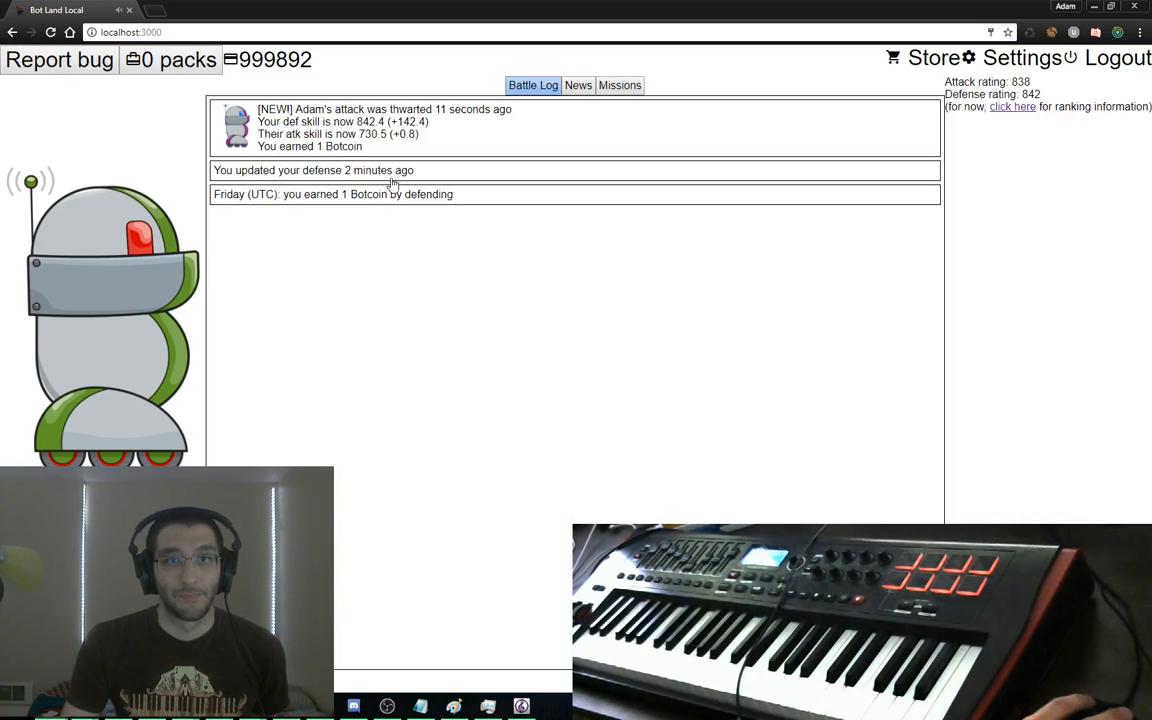
{"action": "left_click", "coordinate": [285, 127]}
{"action": "left_click", "coordinate": [250, 164]}
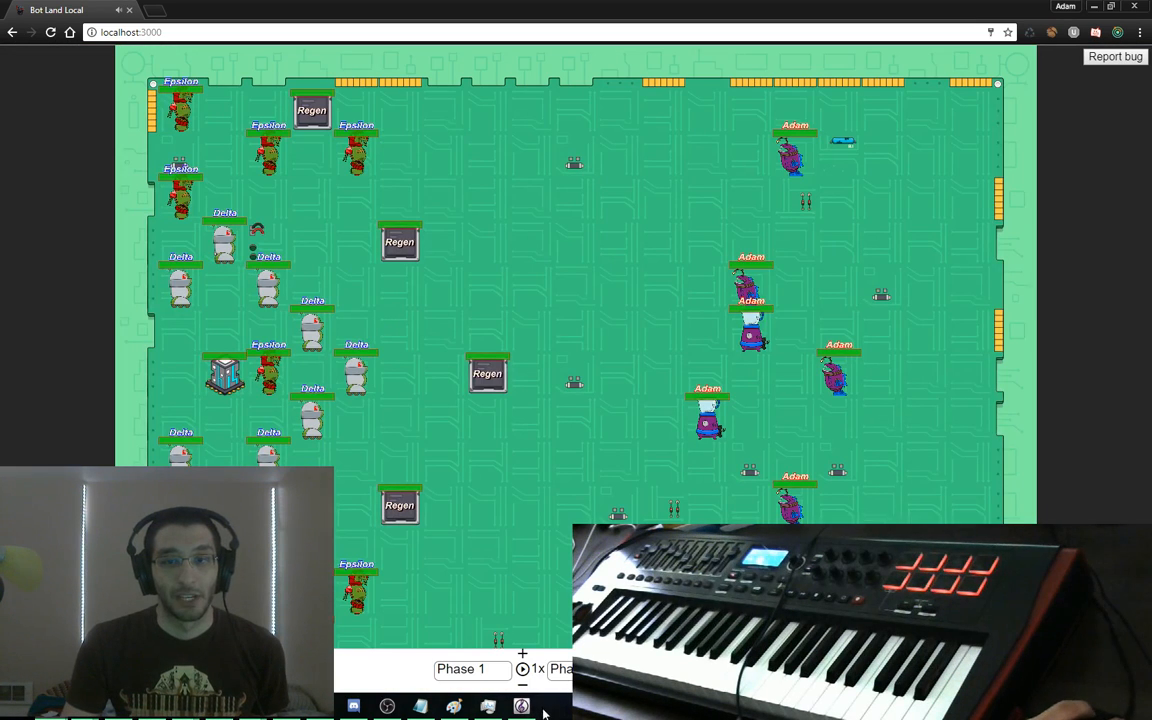
{"action": "left_click", "coordinate": [672, 669]}
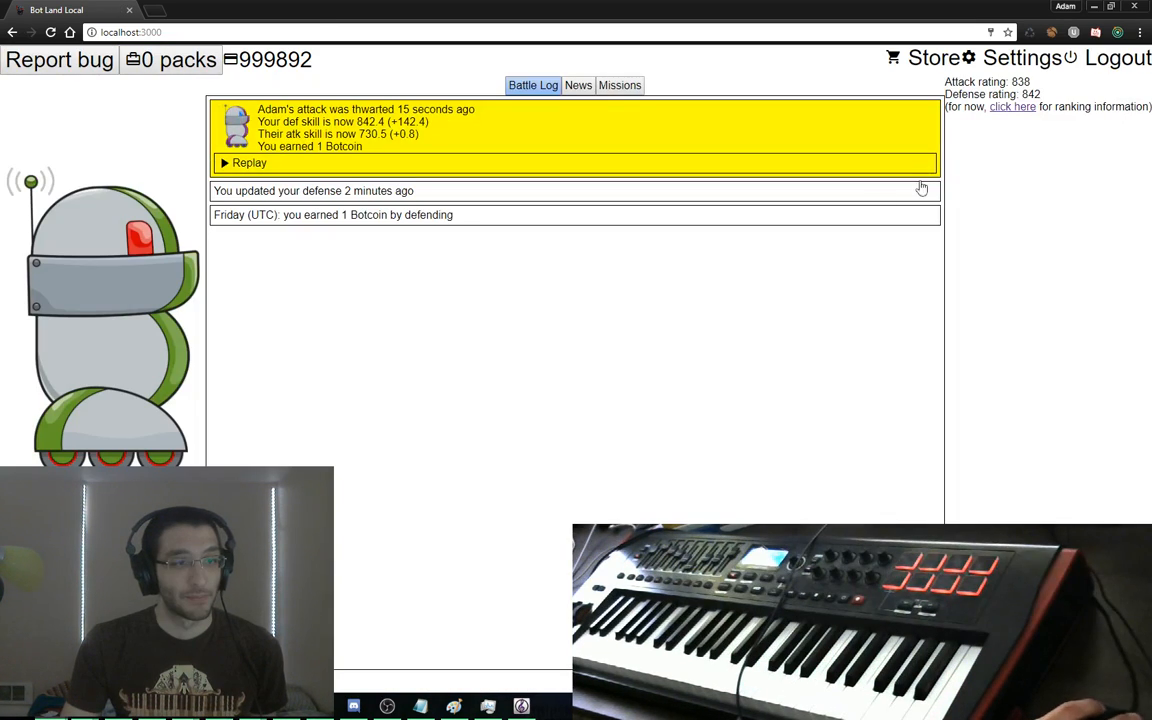
Check the sound settings, then reopen the battle replay and play it
{"action": "left_click", "coordinate": [990, 62]}
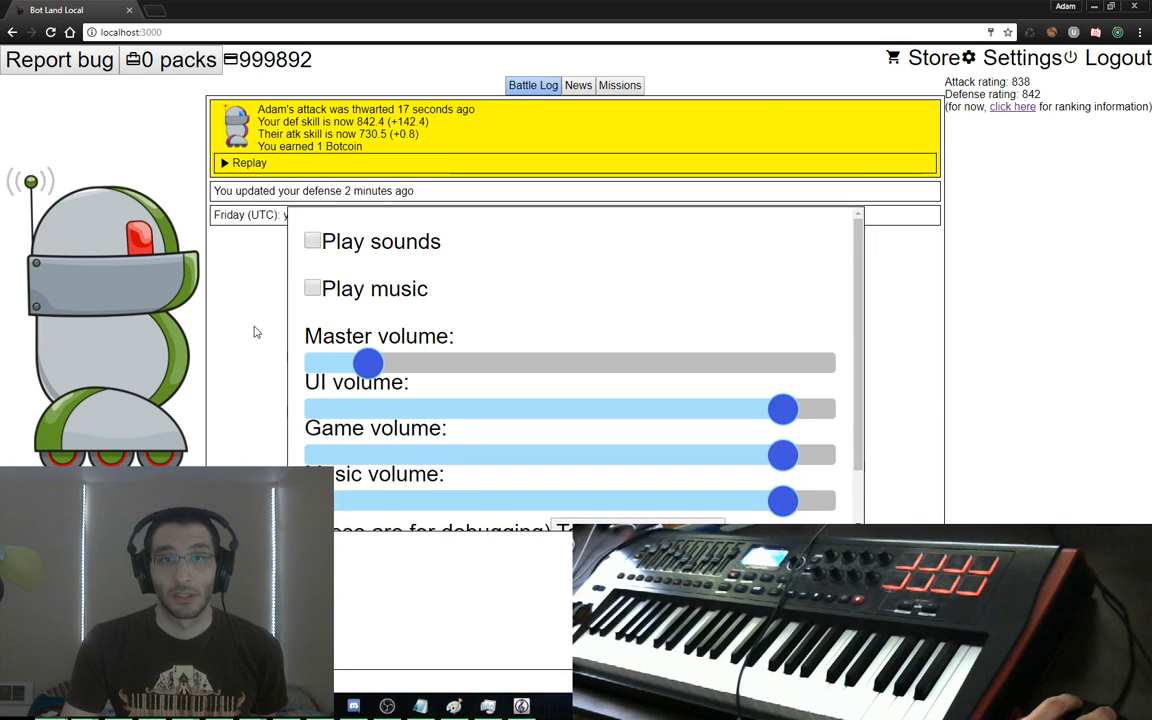
{"action": "left_click", "coordinate": [256, 332]}
{"action": "left_click", "coordinate": [250, 164]}
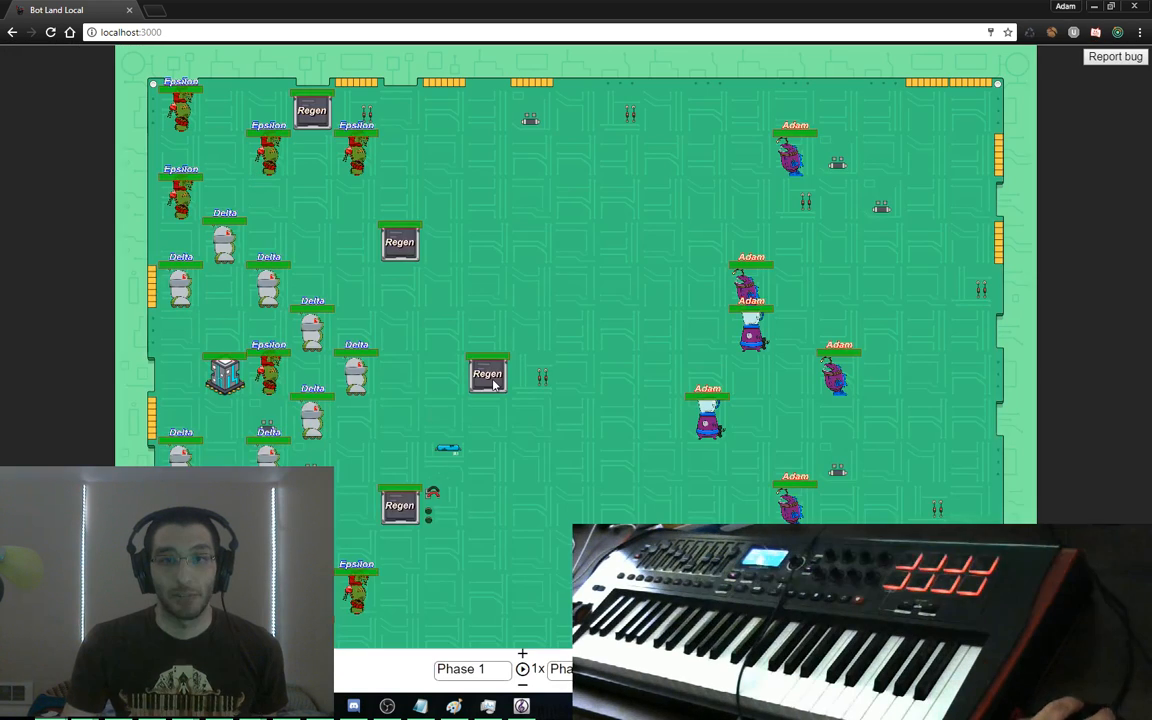
{"action": "left_click", "coordinate": [522, 668]}
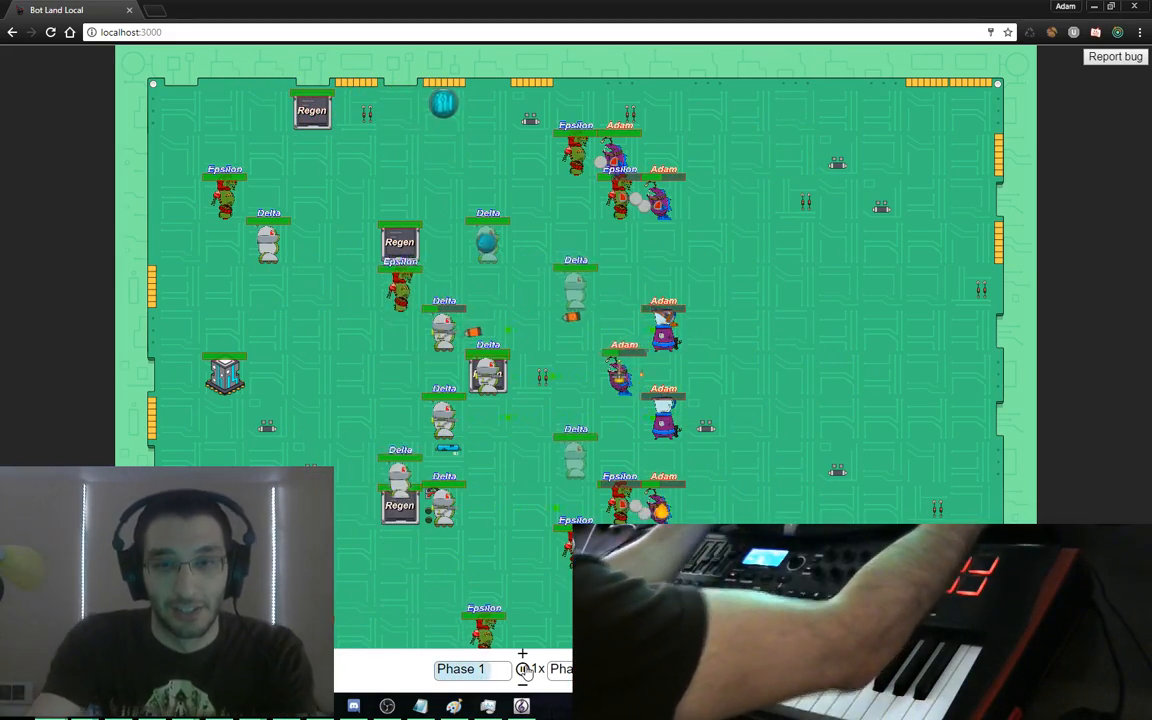
Restart the battle replay from its opening layout at ¼x speed
{"action": "scroll", "coordinate": [703, 463], "scroll_direction": "down", "scroll_amount": 1}
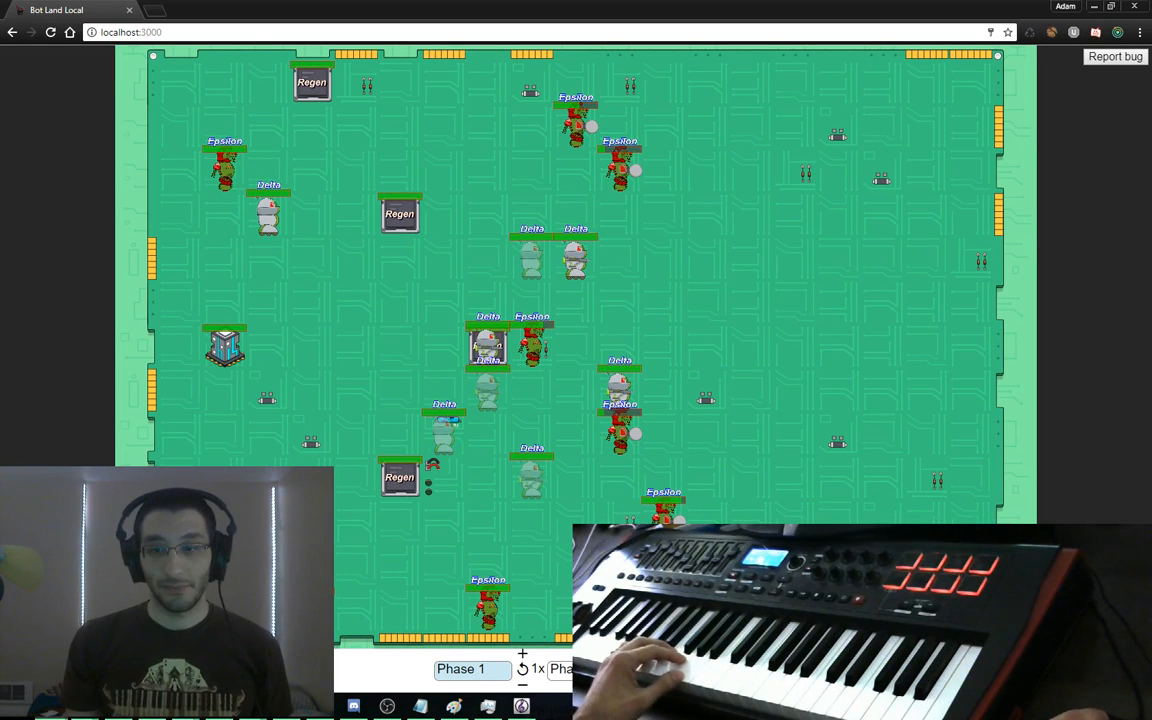
{"action": "left_click", "coordinate": [522, 672]}
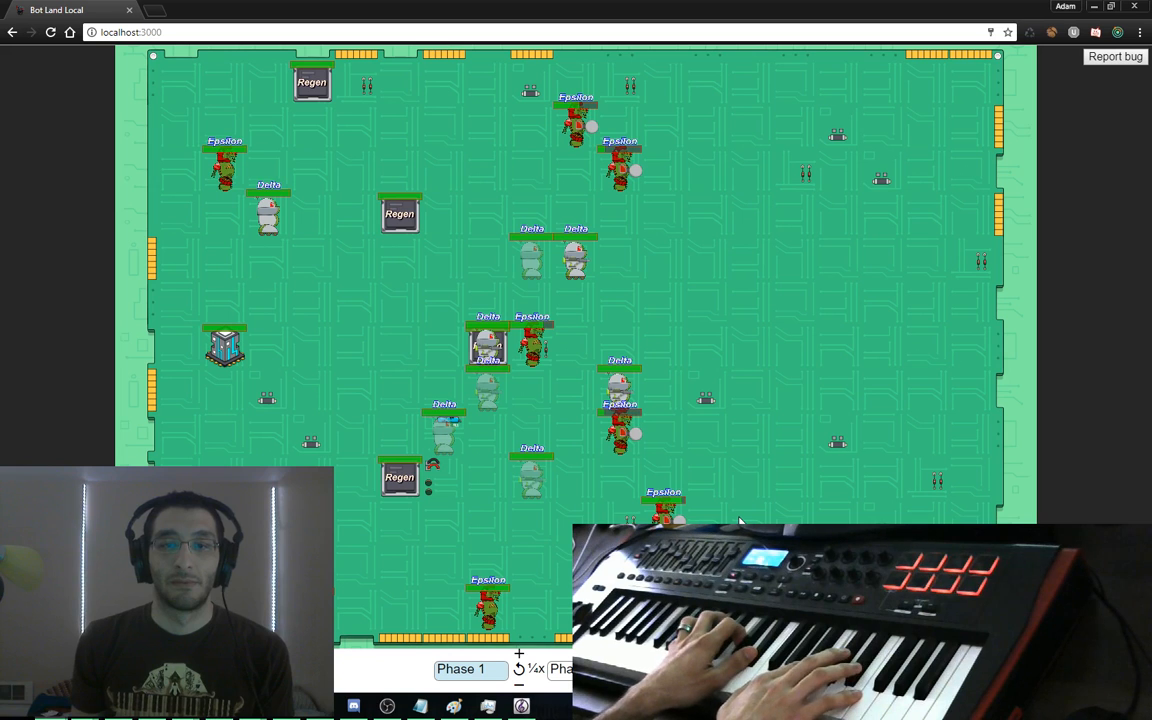
{"action": "left_click", "coordinate": [519, 670]}
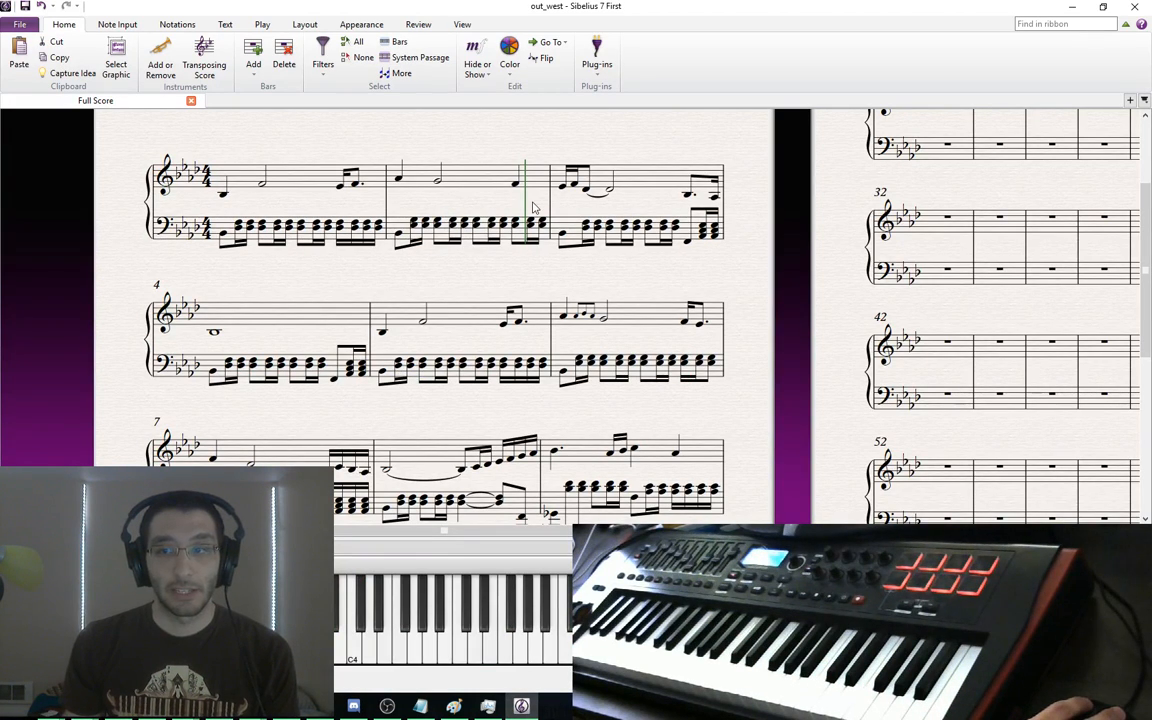
Review Sibelius's Input Devices and General preferences, then close them
{"action": "left_click", "coordinate": [20, 24]}
{"action": "left_click", "coordinate": [50, 301]}
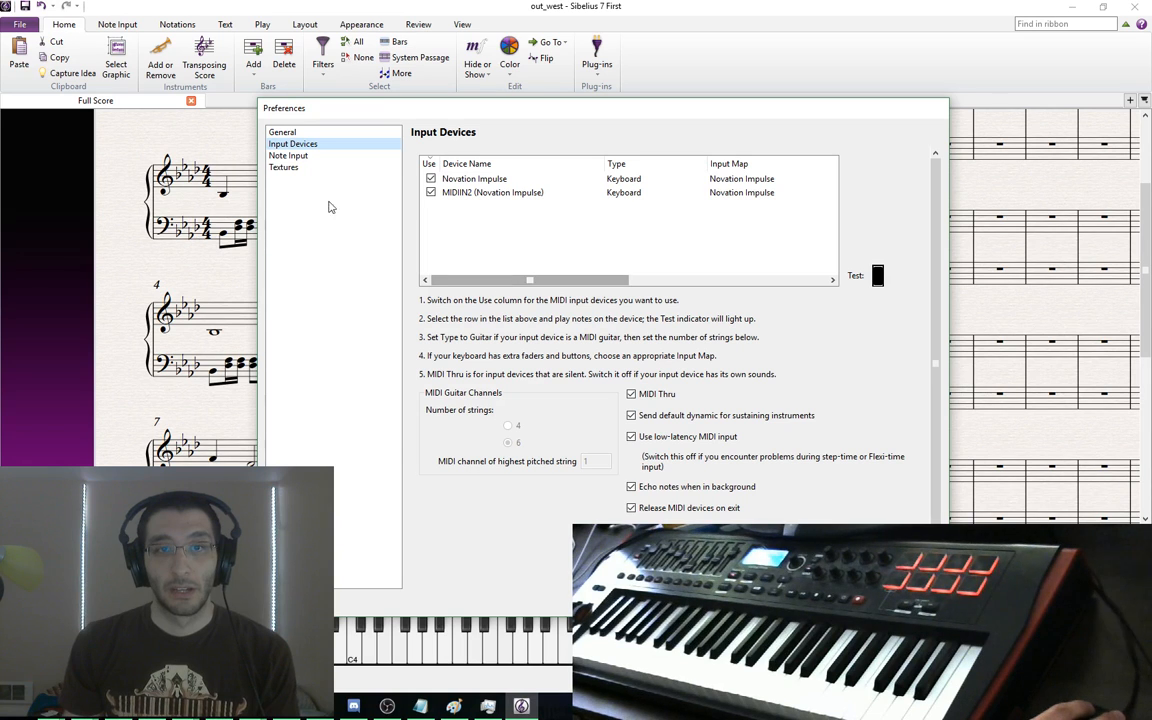
{"action": "left_click", "coordinate": [302, 135]}
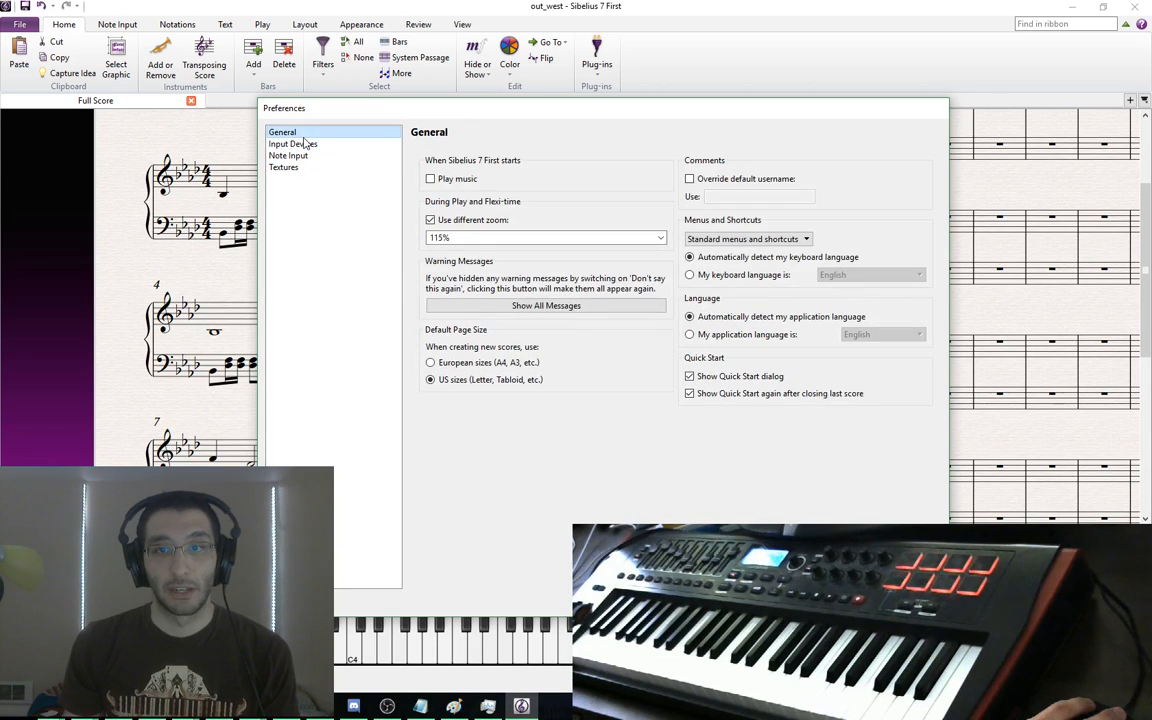
{"action": "left_click", "coordinate": [310, 146]}
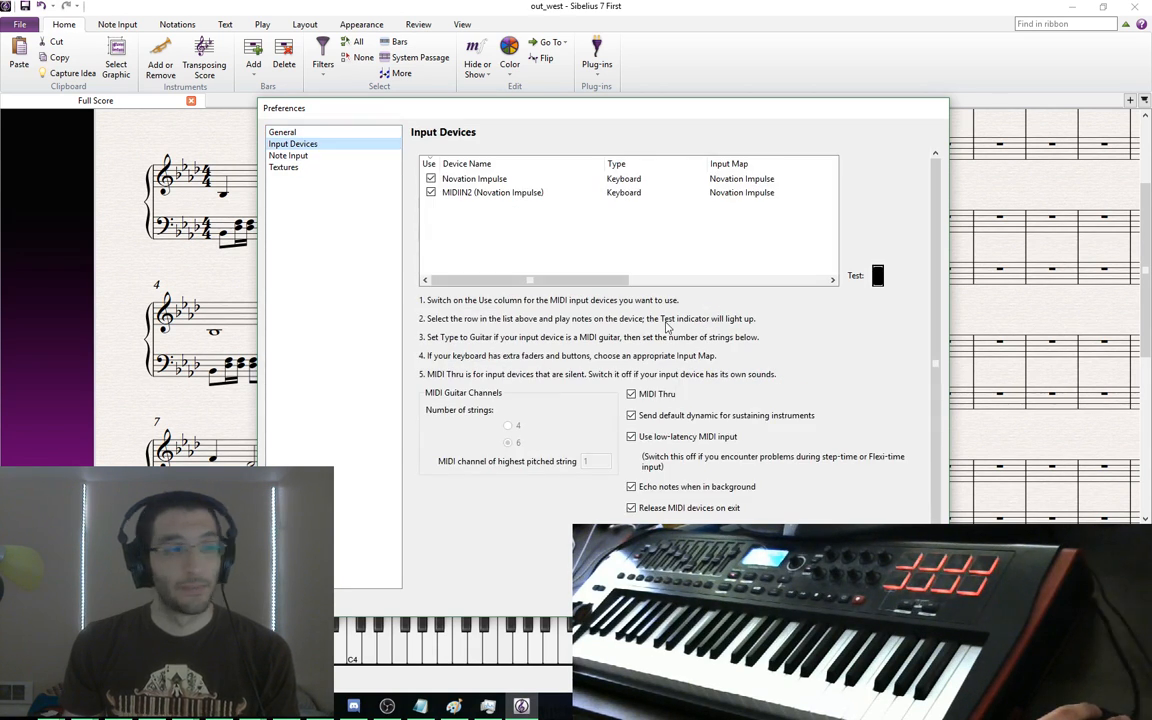
{"action": "key", "text": "Escape"}
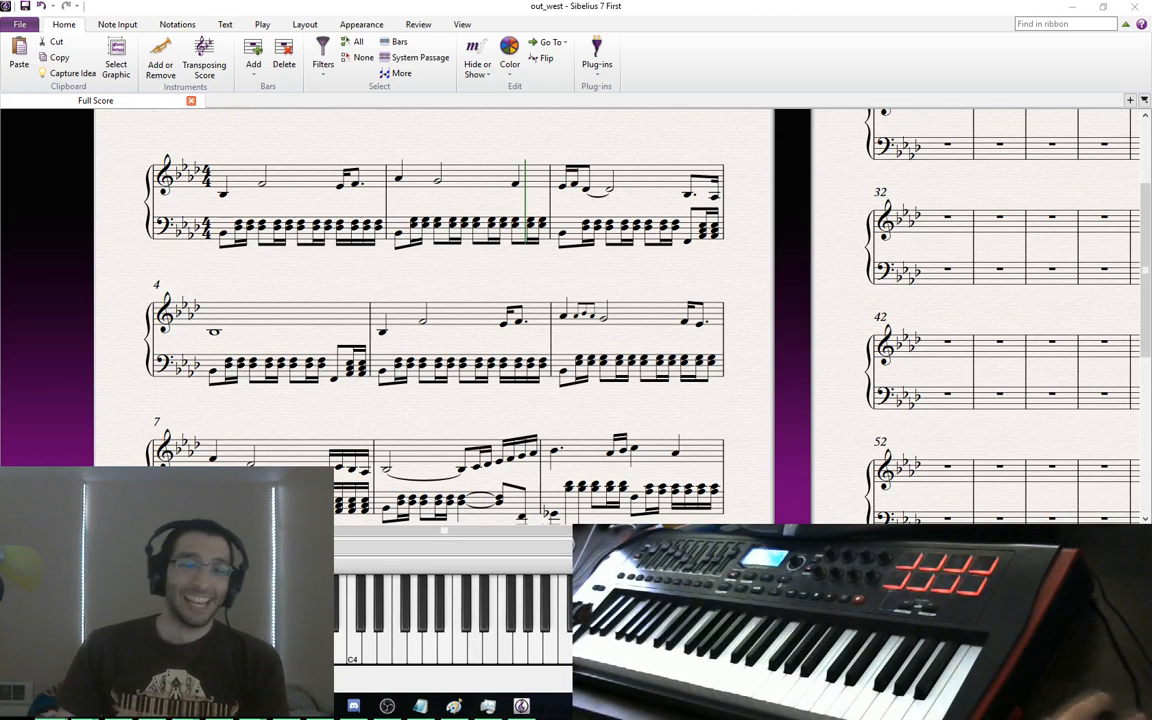
Launch FL Studio from the Start menu and inspect the failed Novation Impulse MIDI input
{"action": "key", "text": "super"}
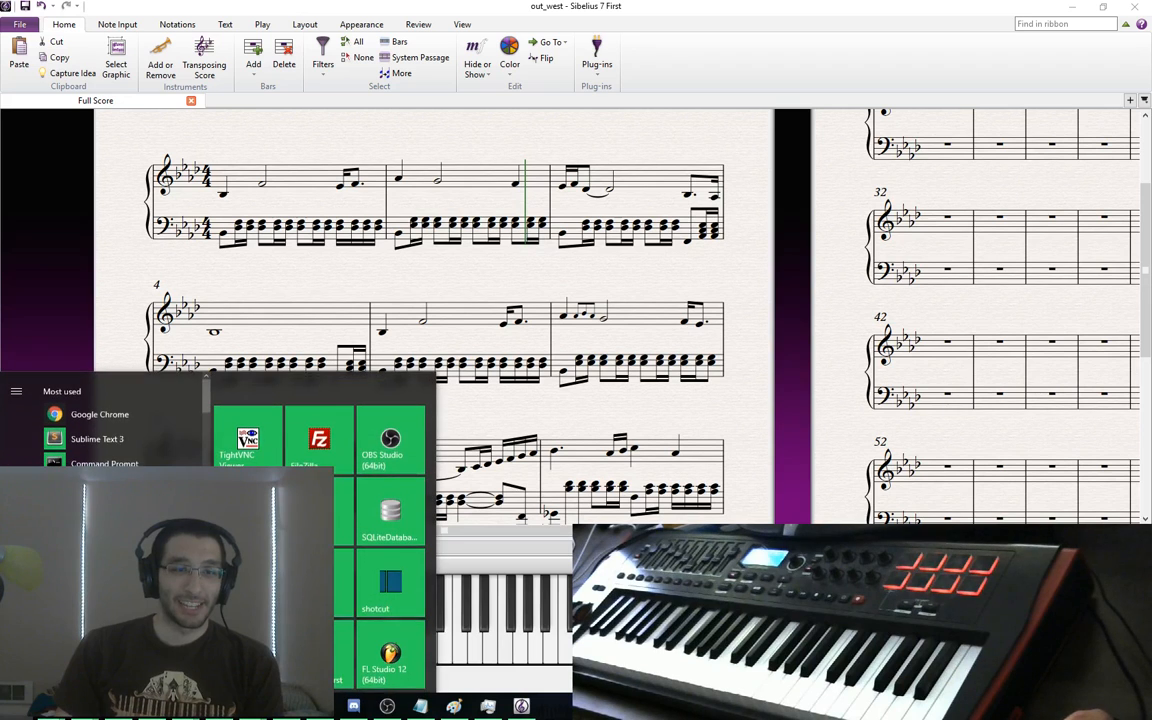
{"action": "left_click", "coordinate": [388, 652]}
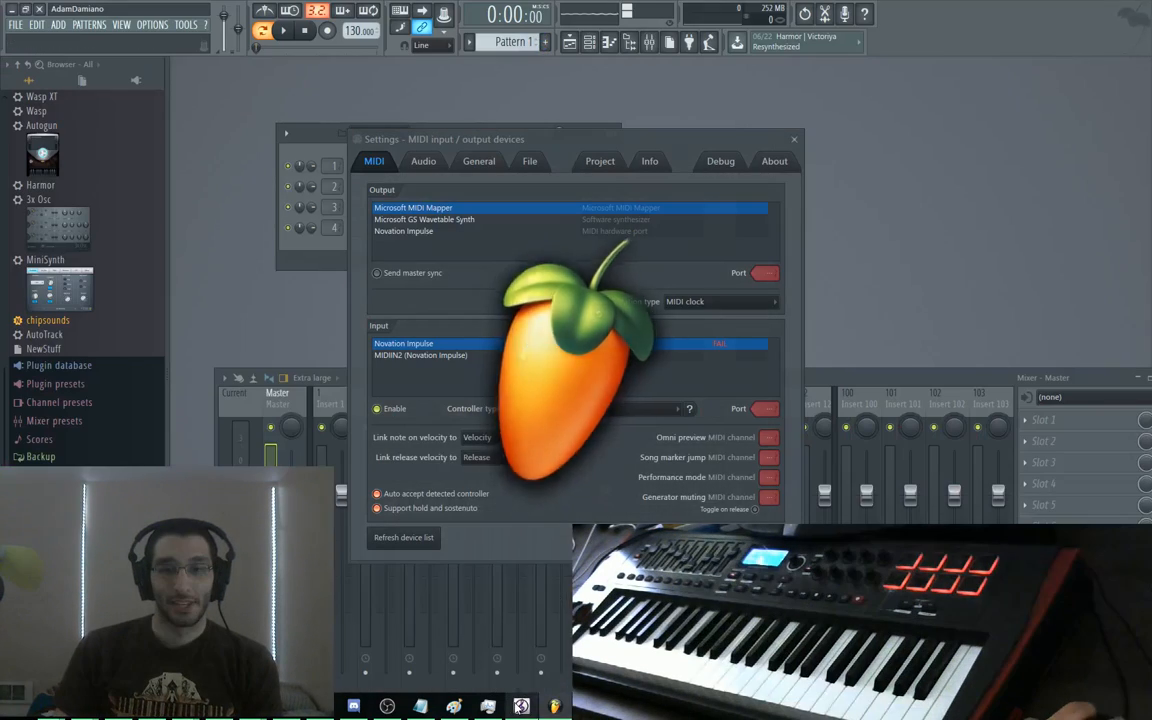
{"action": "right_click", "coordinate": [521, 704]}
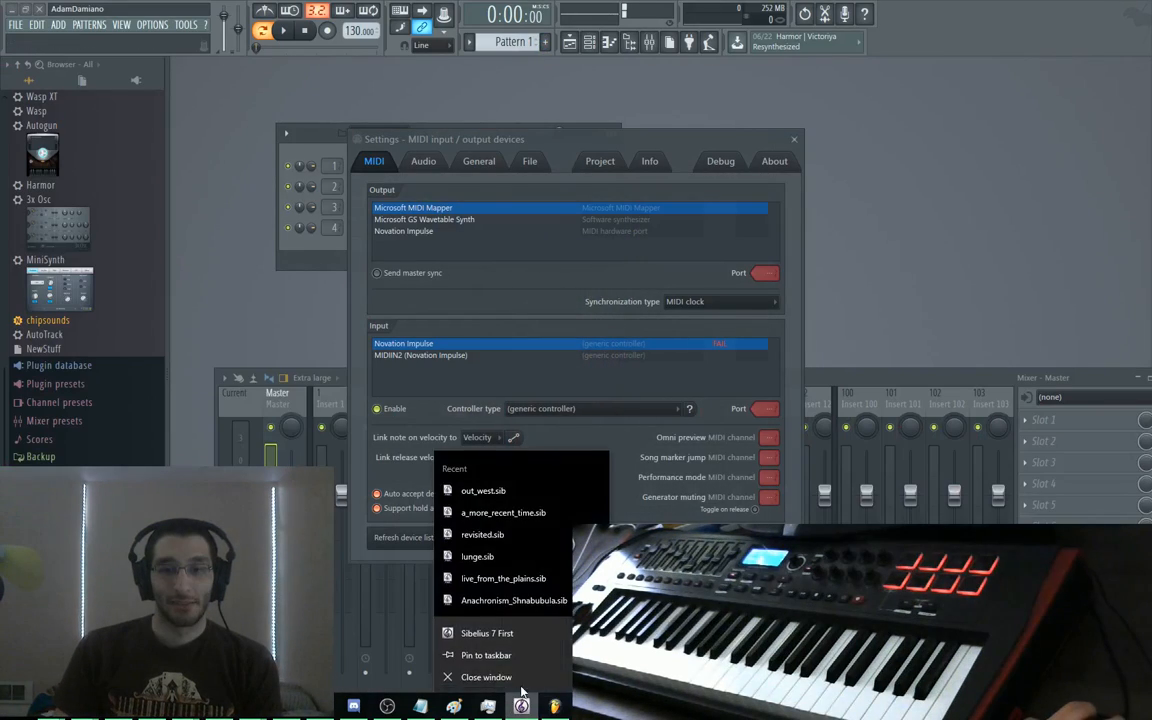
{"action": "left_click", "coordinate": [488, 677]}
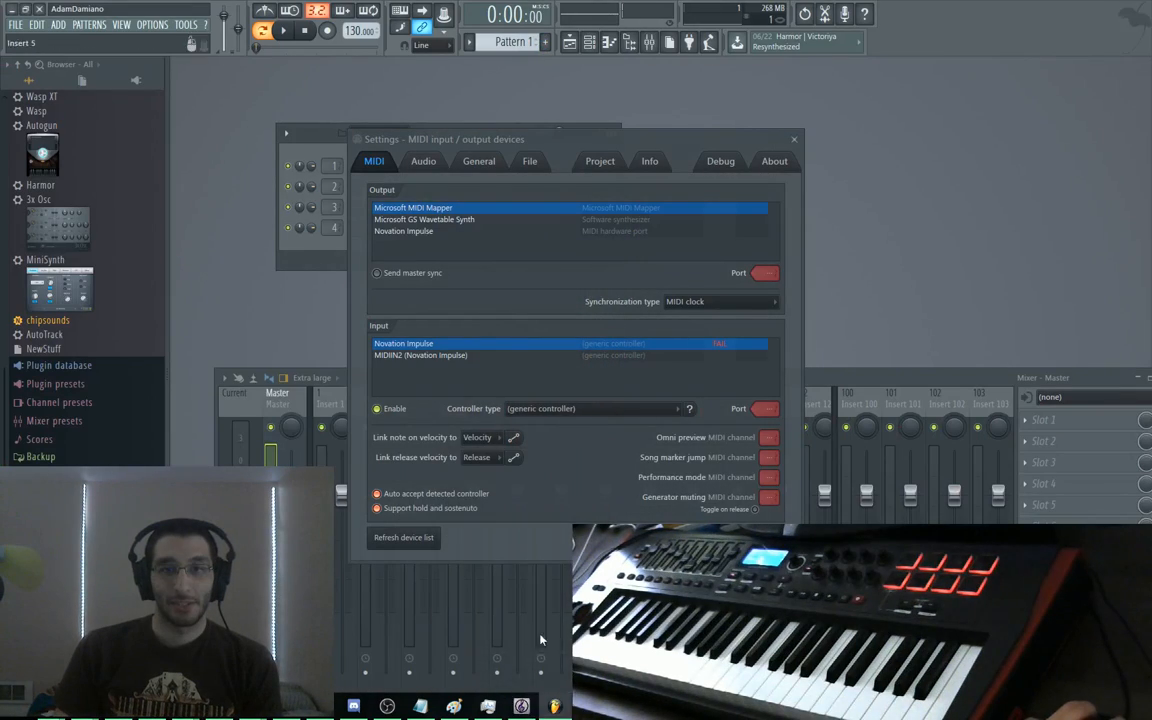
{"action": "left_click", "coordinate": [719, 346]}
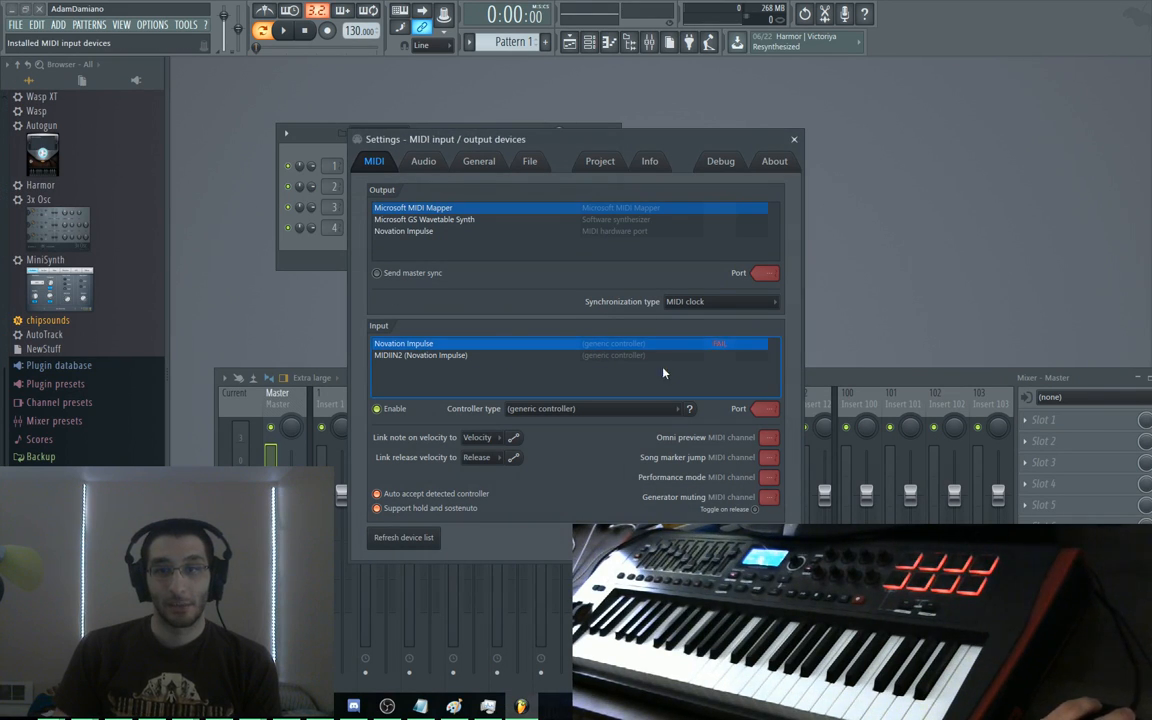
Restart FL Studio and bring up its recent projects list
{"action": "left_click", "coordinate": [38, 9]}
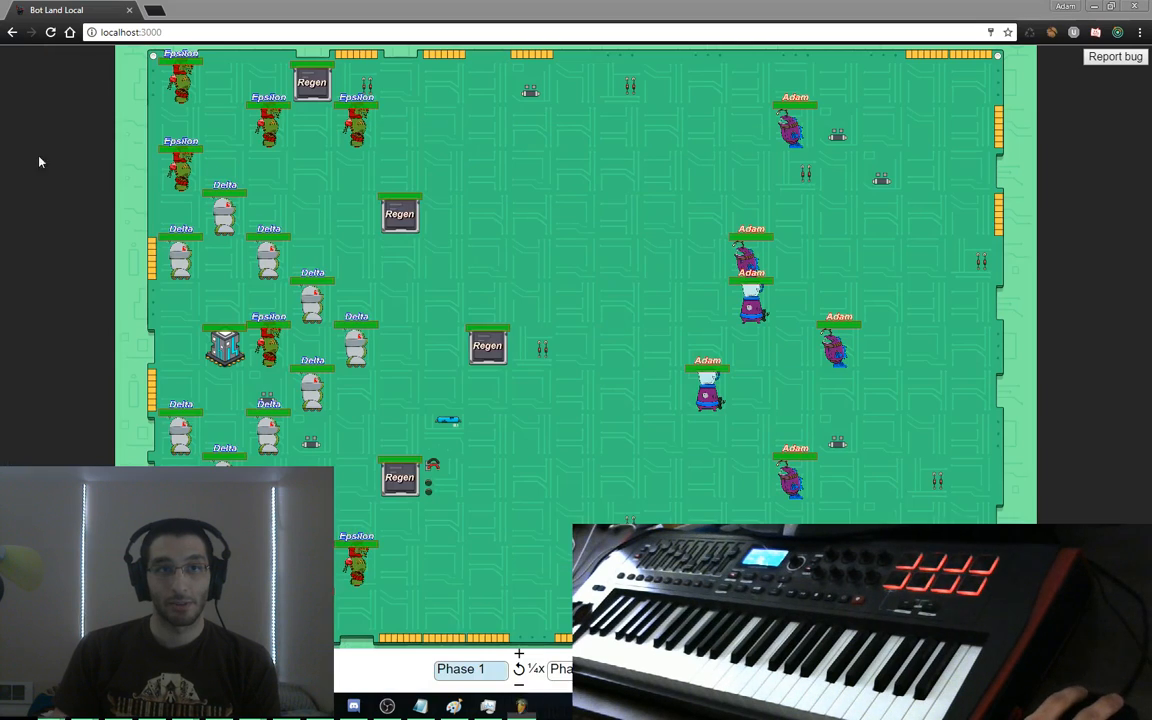
{"action": "key", "text": "super"}
{"action": "left_click", "coordinate": [381, 667]}
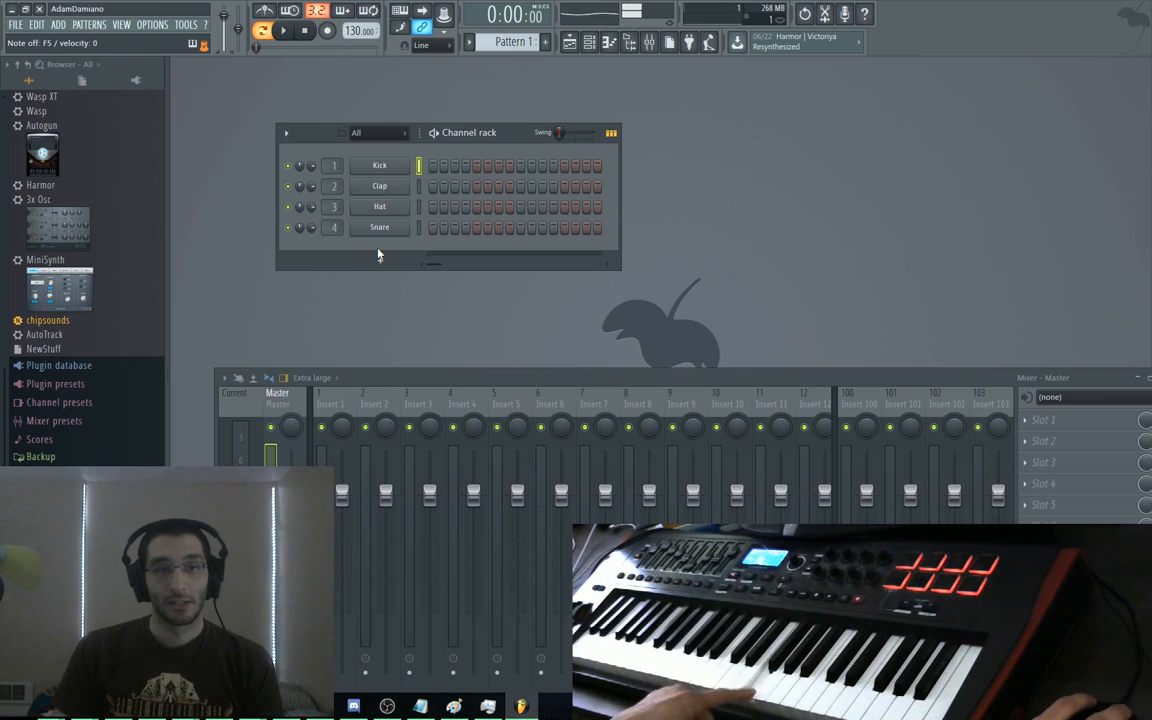
{"action": "left_click", "coordinate": [16, 25]}
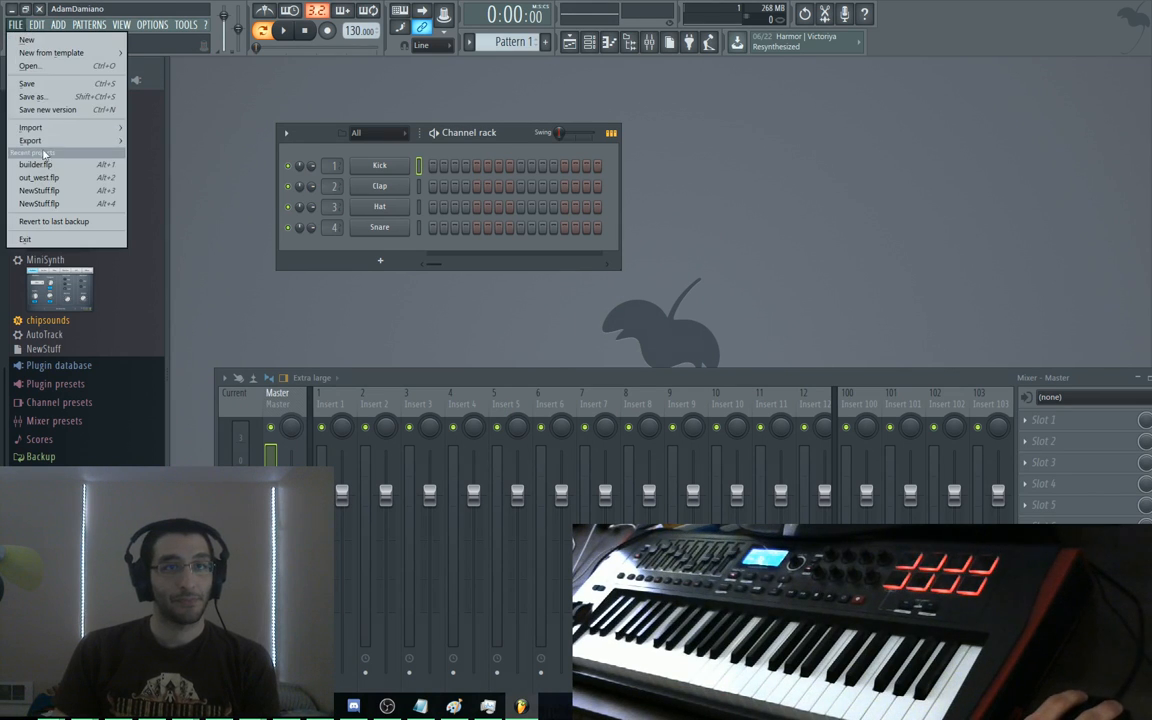
Load out_west.flp from recent projects, play it and show its Playlist
{"action": "left_click", "coordinate": [53, 178]}
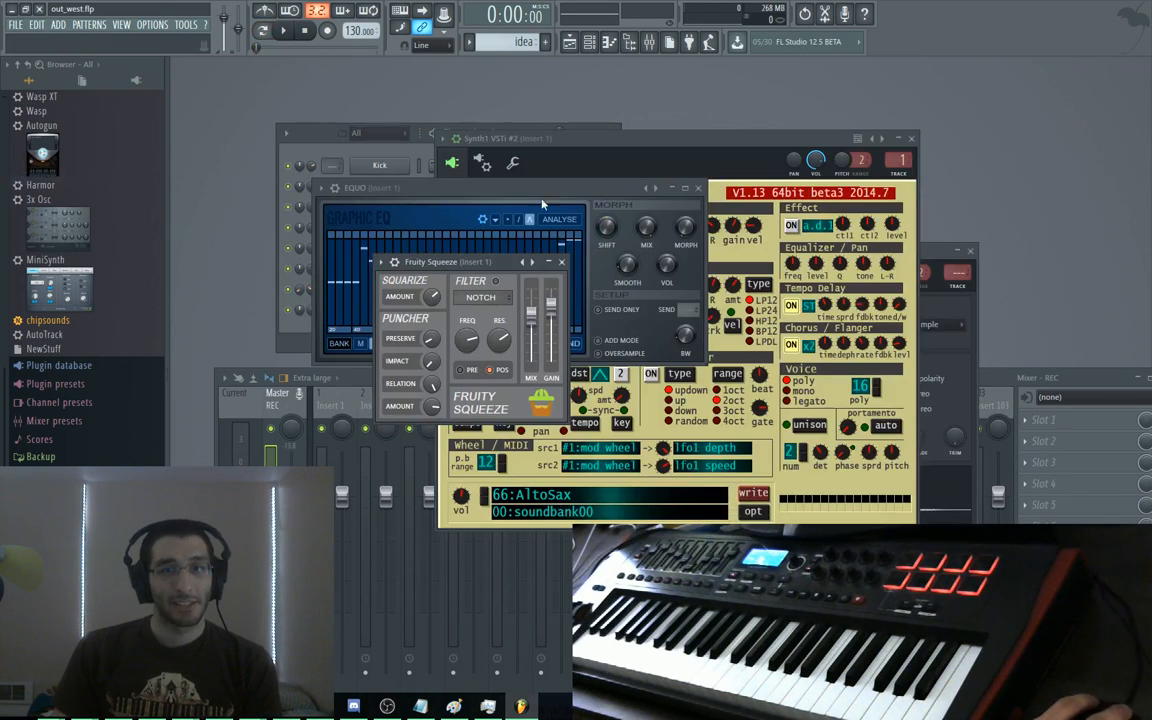
{"action": "left_click_drag", "start_coordinate": [352, 141], "coordinate": [328, 129]}
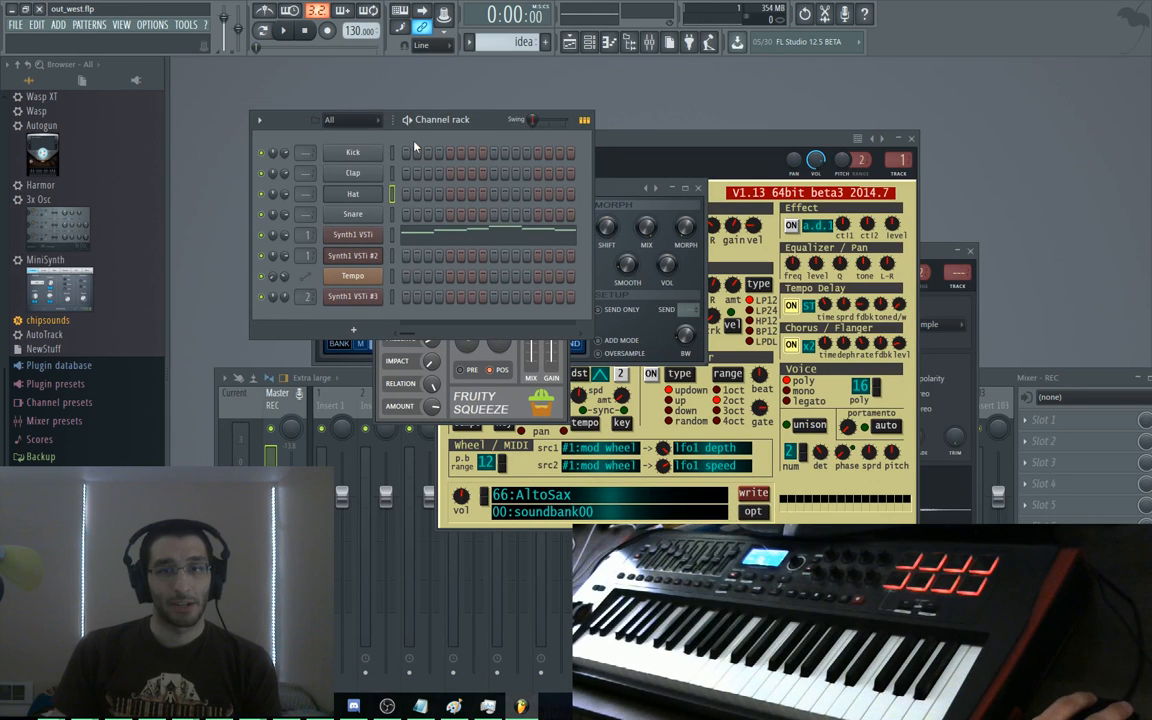
{"action": "key", "text": "space"}
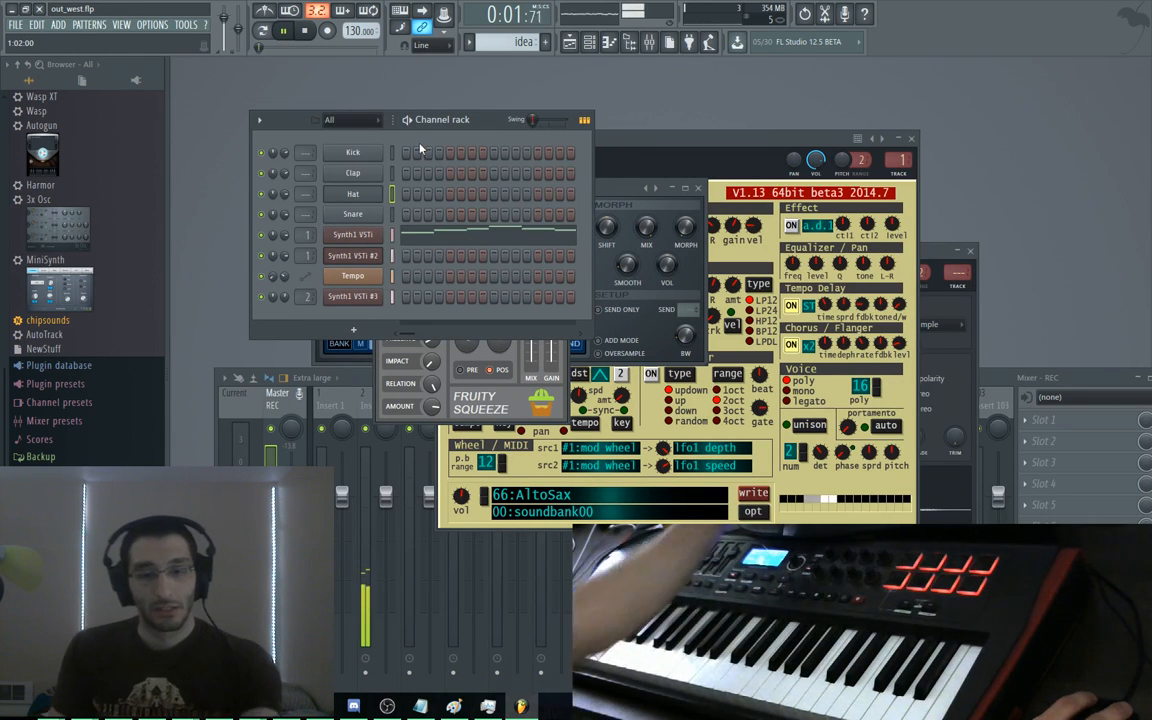
{"action": "key", "text": "F5"}
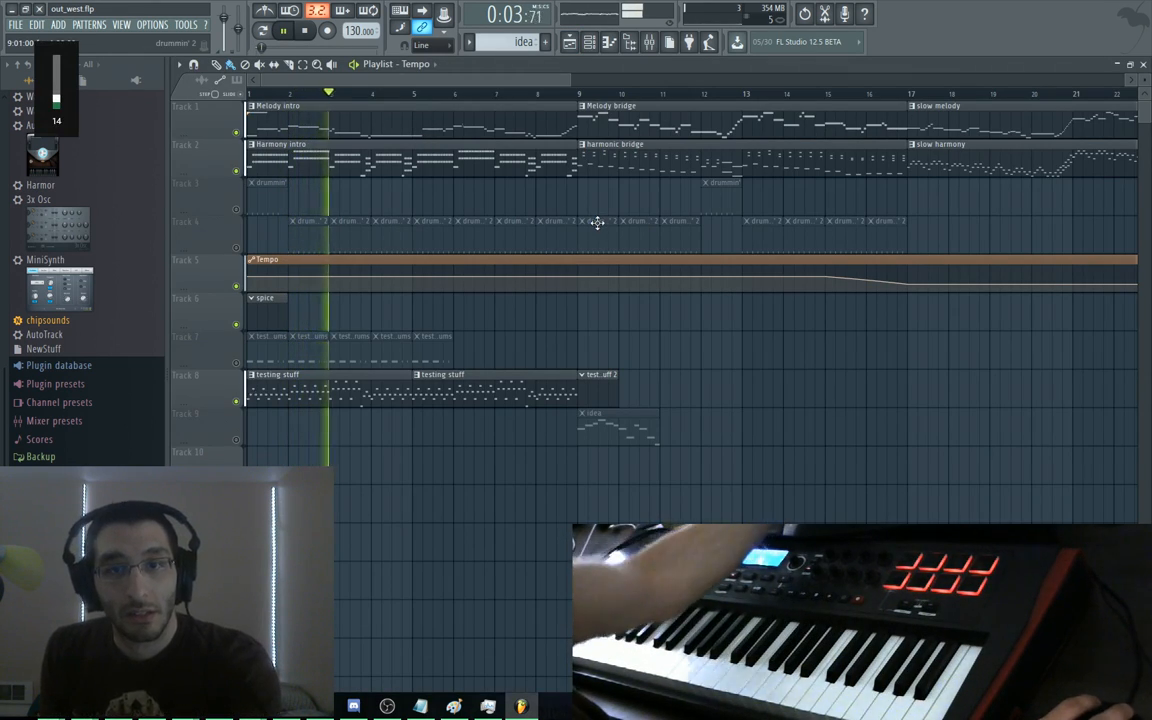
Zoom out the Playlist, listen through out_west.flp, then stop playback at 0:00:00
{"action": "scroll", "coordinate": [550, 206], "scroll_direction": "down", "scroll_amount": 2}
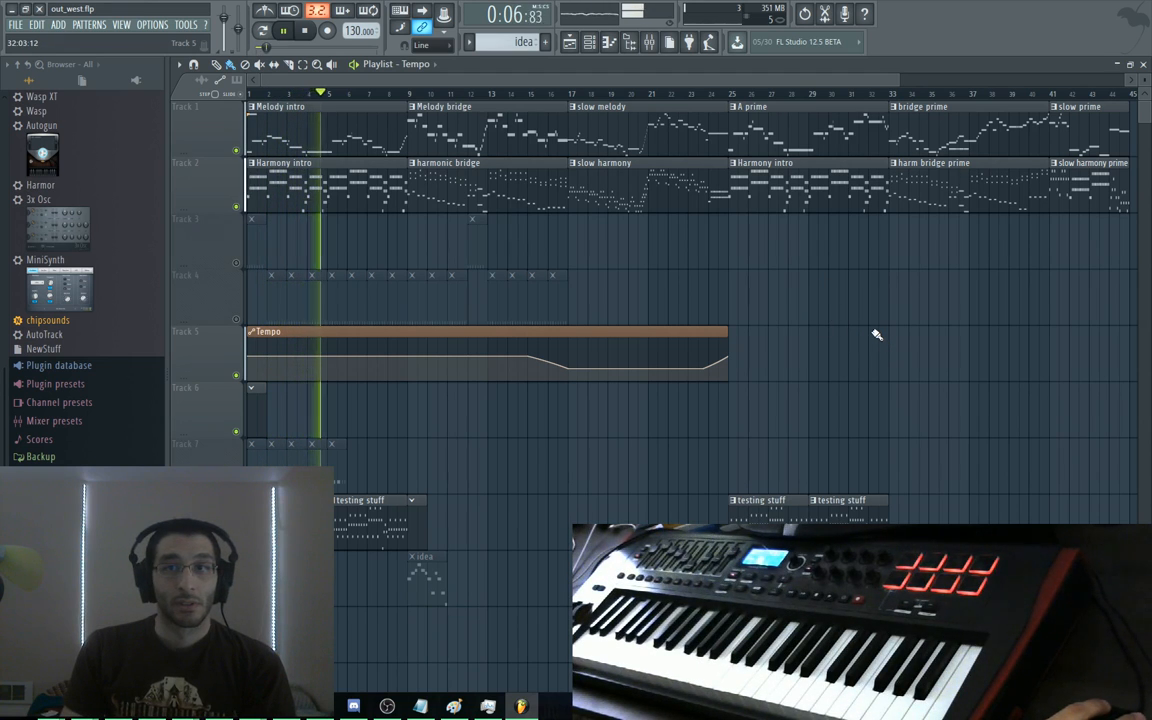
{"action": "key", "text": "space"}
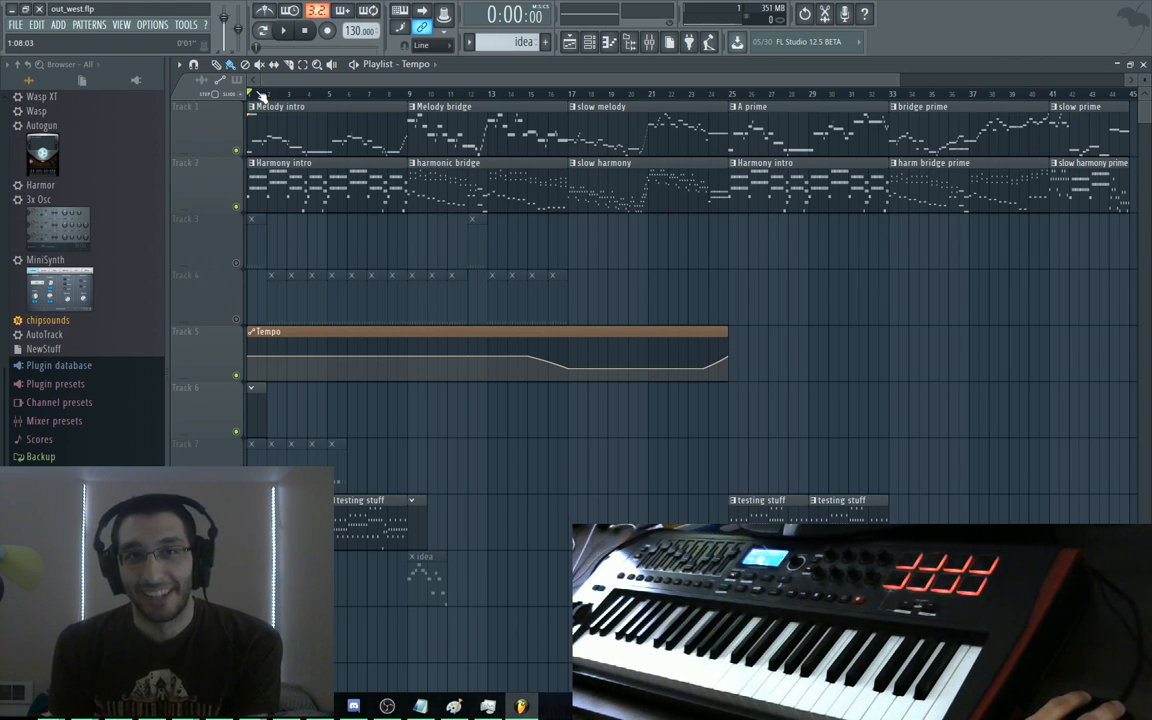
{"action": "left_click_drag", "start_coordinate": [258, 88], "coordinate": [618, 91]}
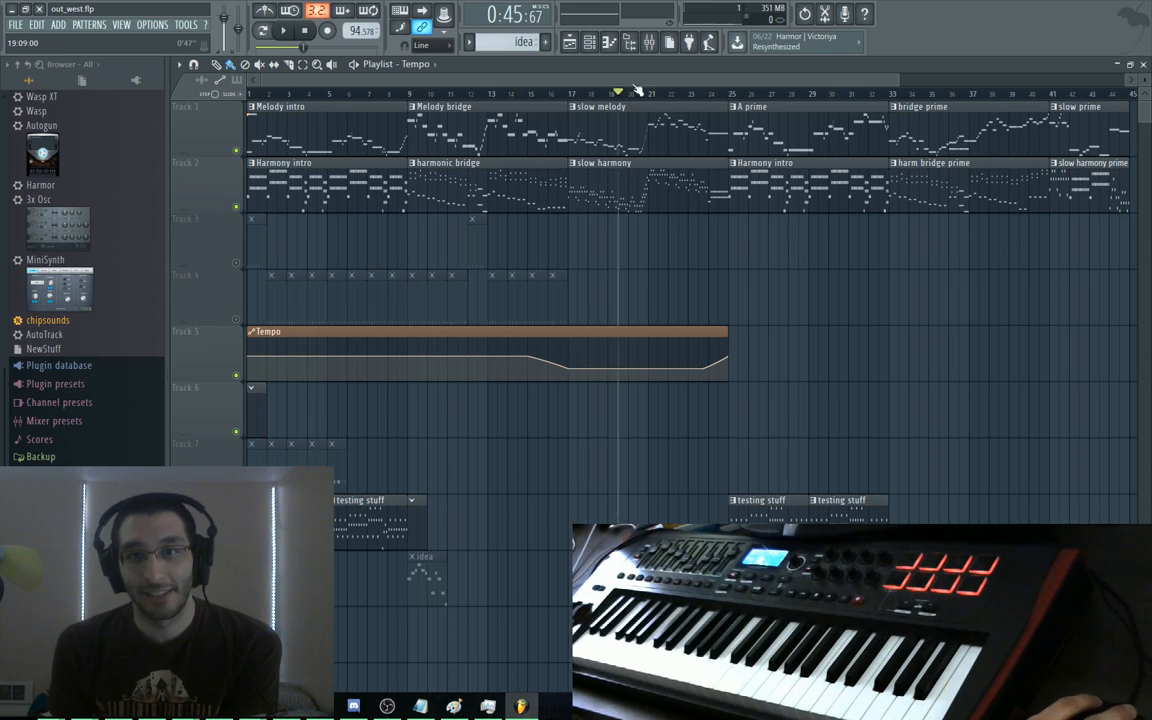
{"action": "left_click_drag", "start_coordinate": [1055, 88], "coordinate": [481, 93]}
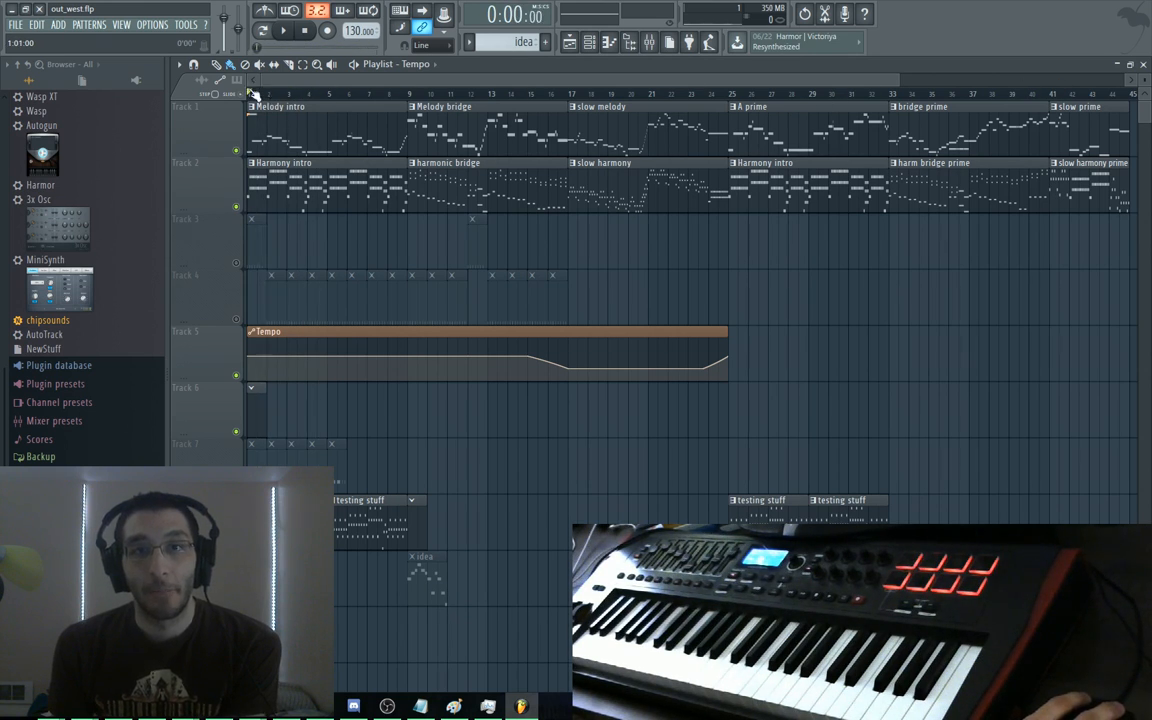
{"action": "mouse_move", "coordinate": [252, 90]}
{"action": "left_mouse_down"}
{"action": "mouse_move", "coordinate": [1097, 95]}
{"action": "mouse_move", "coordinate": [491, 95]}
{"action": "mouse_move", "coordinate": [717, 96]}
{"action": "left_mouse_up"}
{"action": "mouse_move", "coordinate": [630, 106]}
{"action": "left_mouse_down"}
{"action": "mouse_move", "coordinate": [545, 112]}
{"action": "mouse_move", "coordinate": [712, 104]}
{"action": "mouse_move", "coordinate": [490, 112]}
{"action": "mouse_move", "coordinate": [717, 112]}
{"action": "left_mouse_up"}
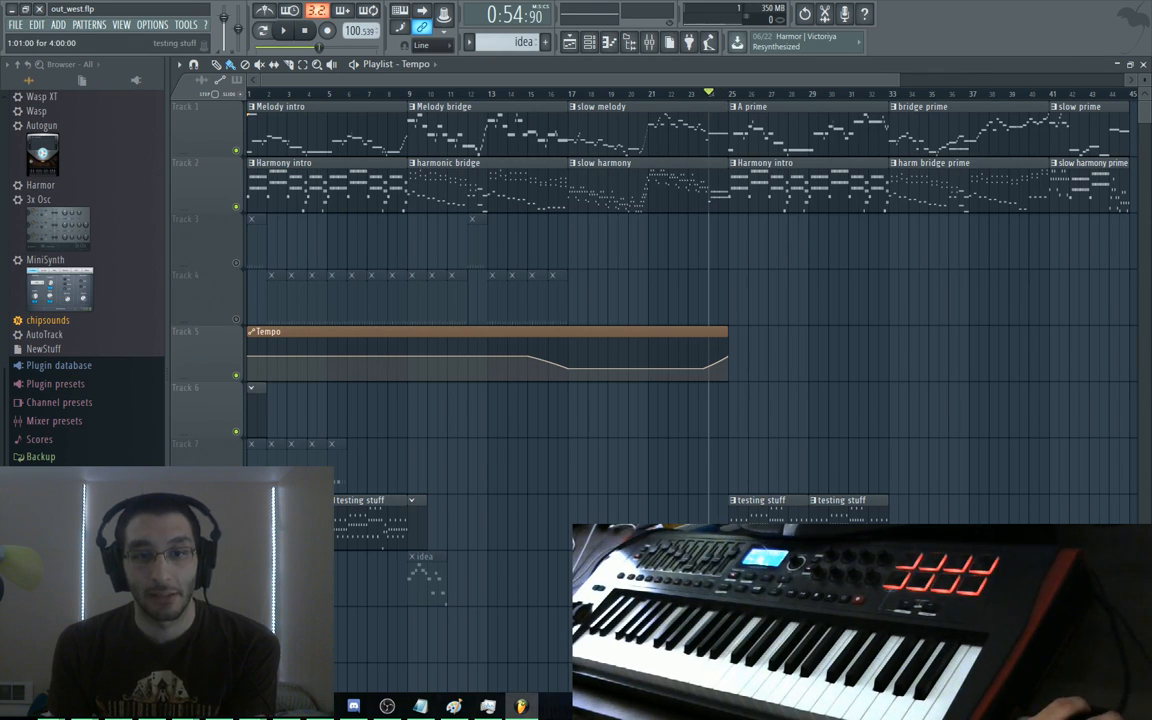
Open the testing stuff pattern in the Piano roll, play it with its notes fitted, then return to the Playlist
{"action": "double_click", "coordinate": [300, 501]}
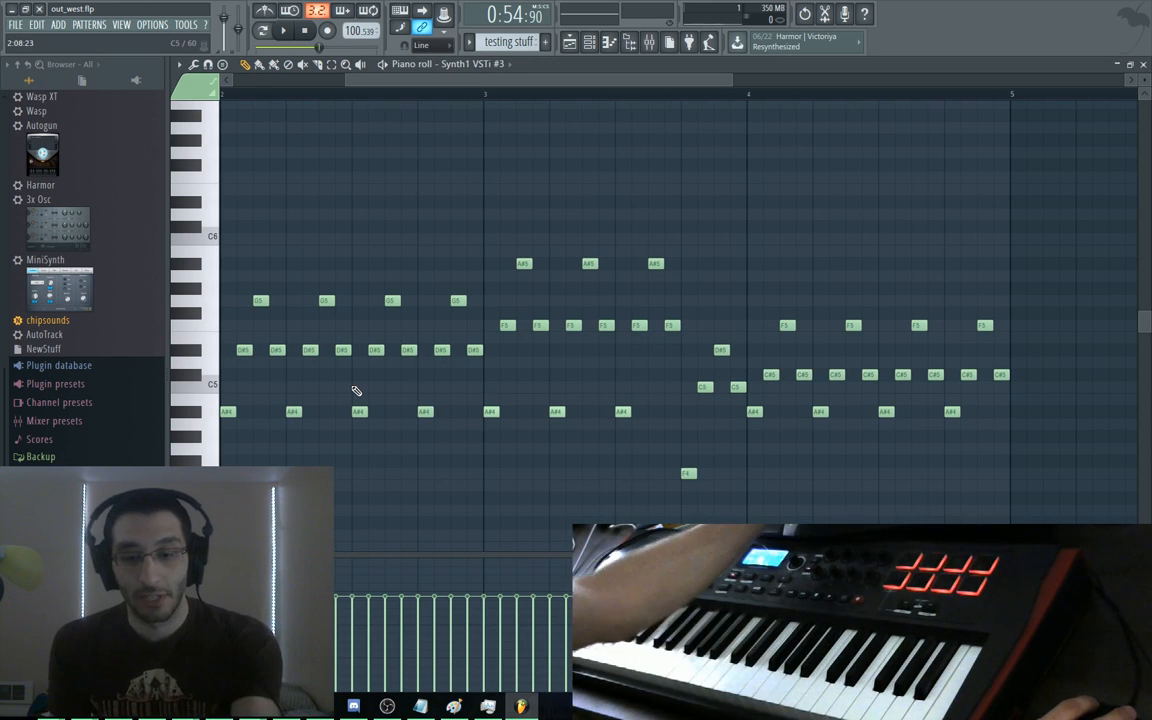
{"action": "key", "text": "space"}
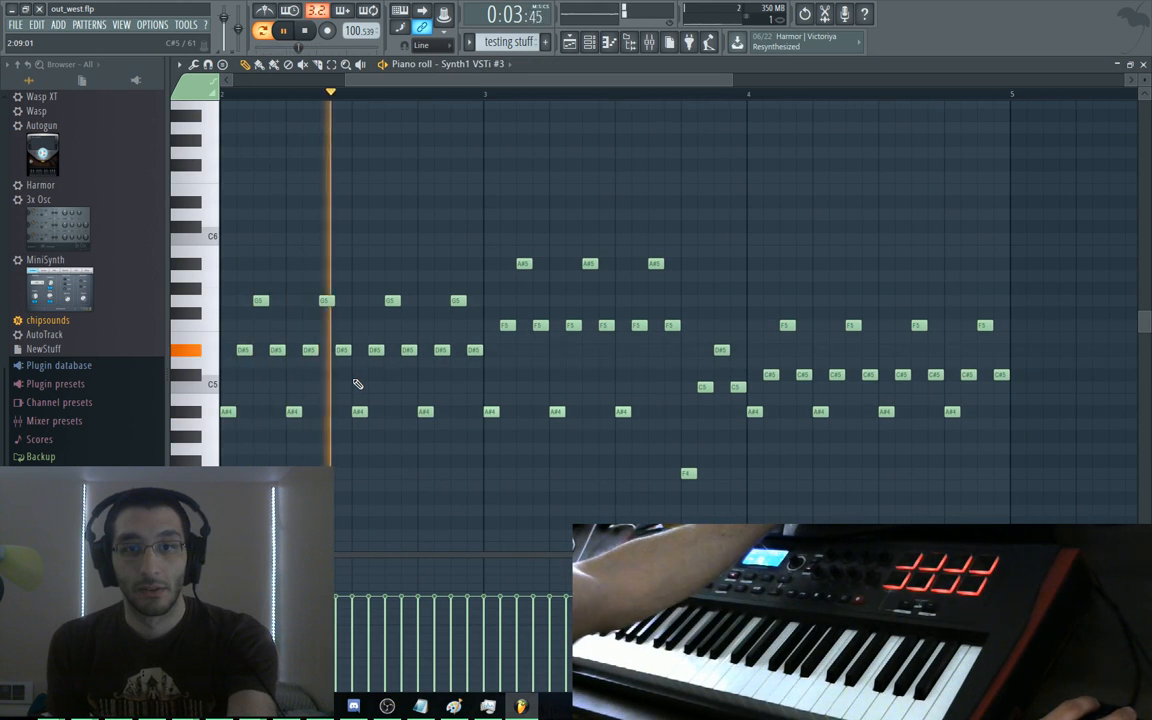
{"action": "key", "text": "space"}
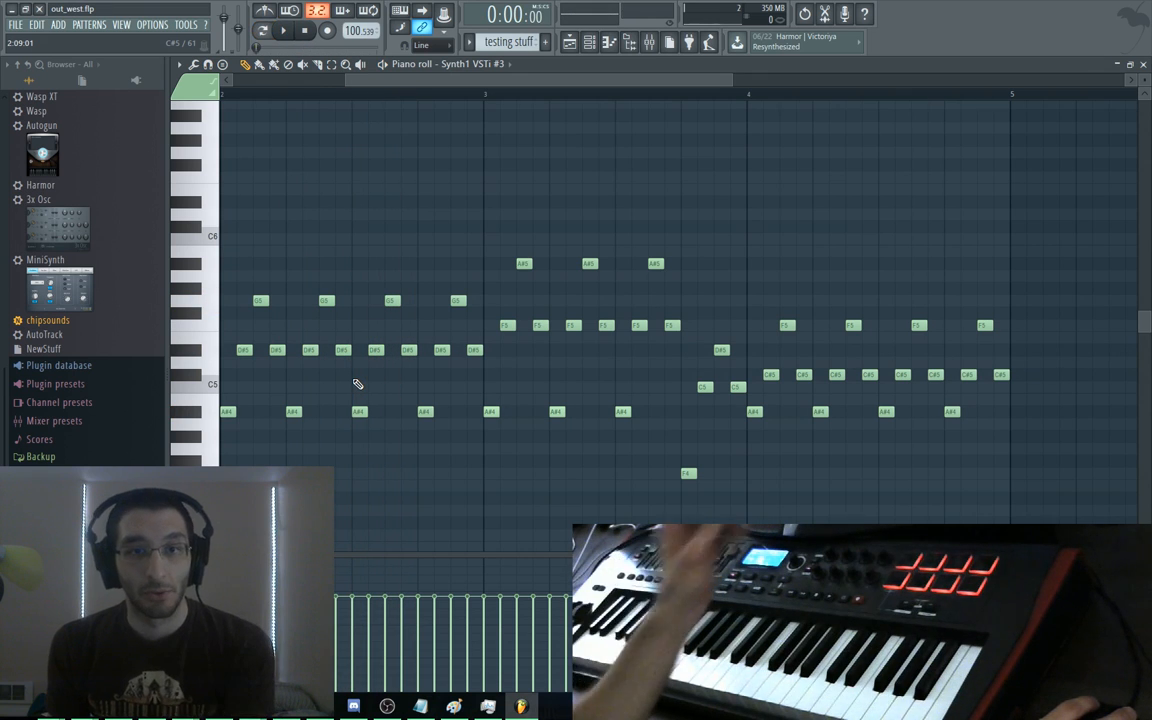
{"action": "key", "text": "space"}
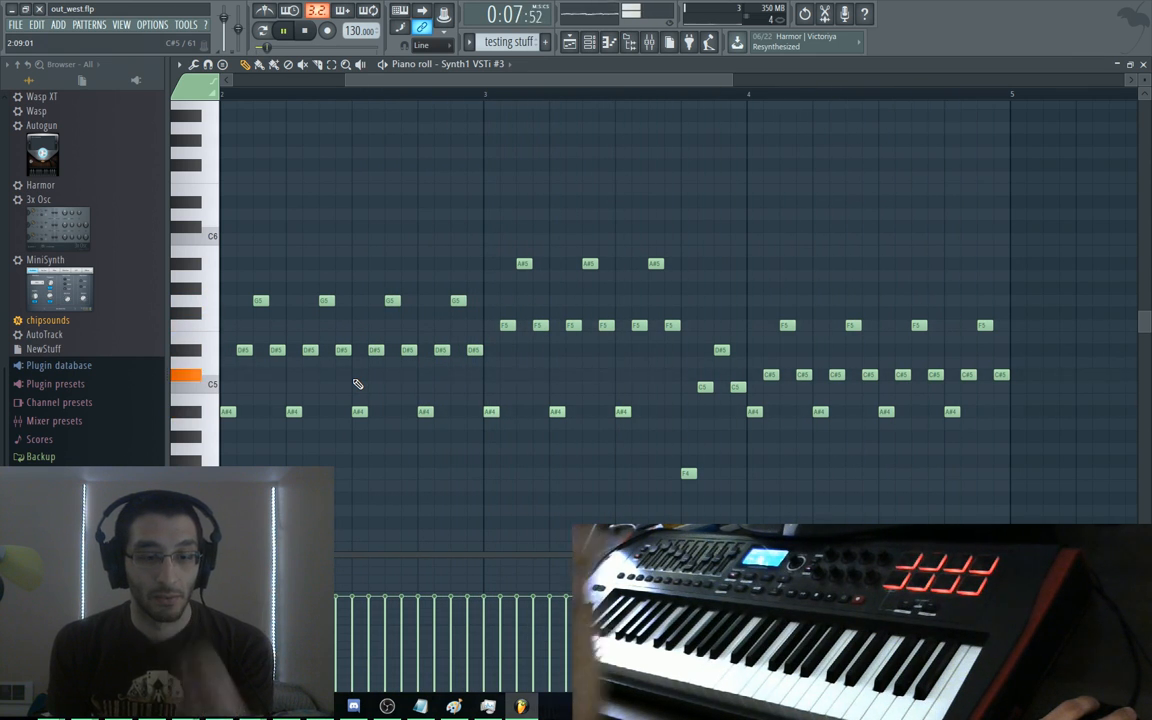
{"action": "right_click", "coordinate": [357, 384], "text": "ctrl"}
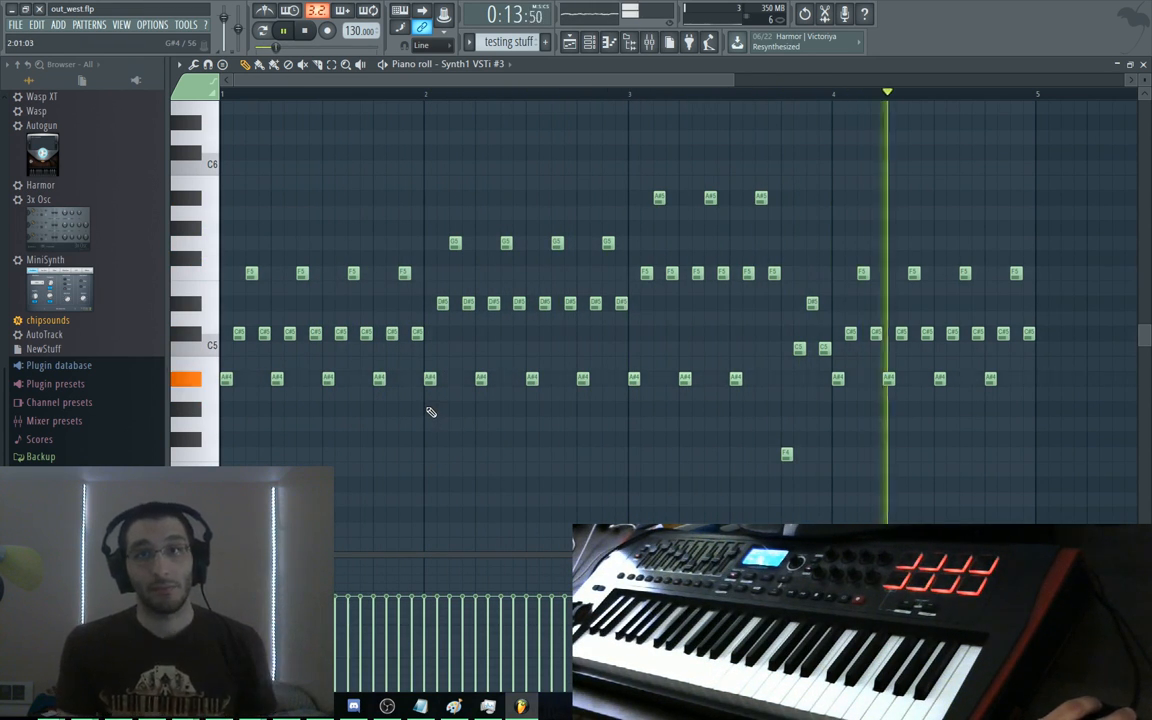
{"action": "key", "text": "F5"}
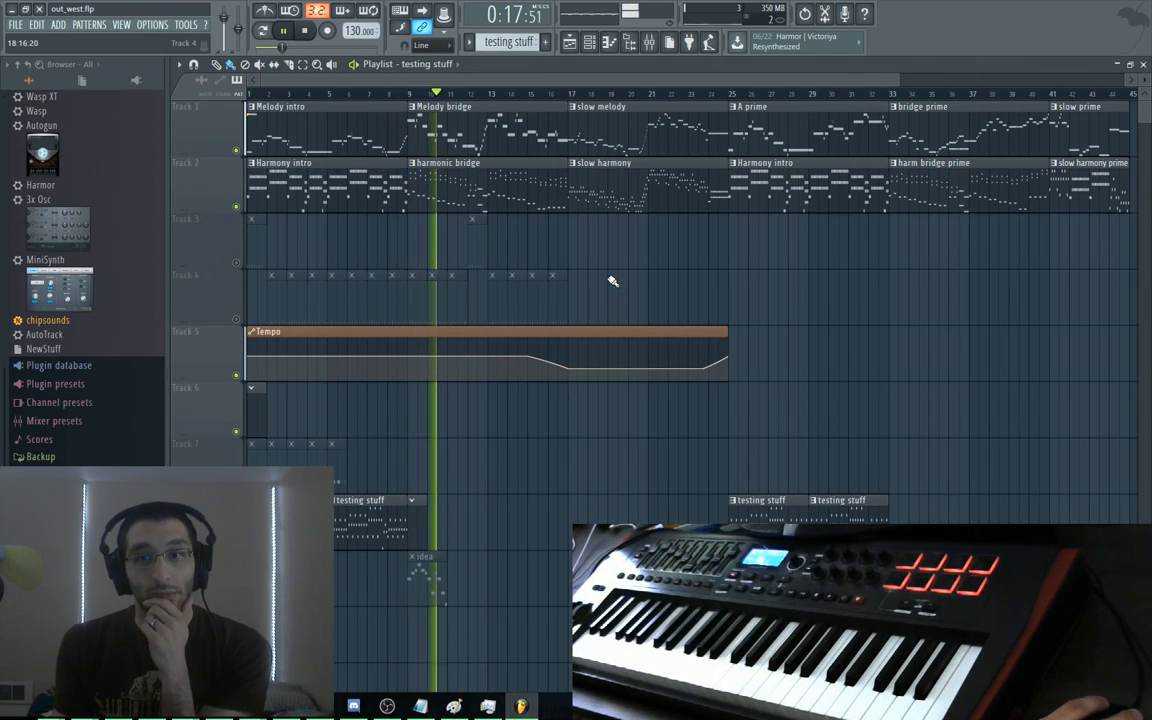
Unmute and then re-mute Tracks 3 and 4, and stop playback at the start
{"action": "left_click", "coordinate": [239, 319]}
{"action": "left_click", "coordinate": [240, 263]}
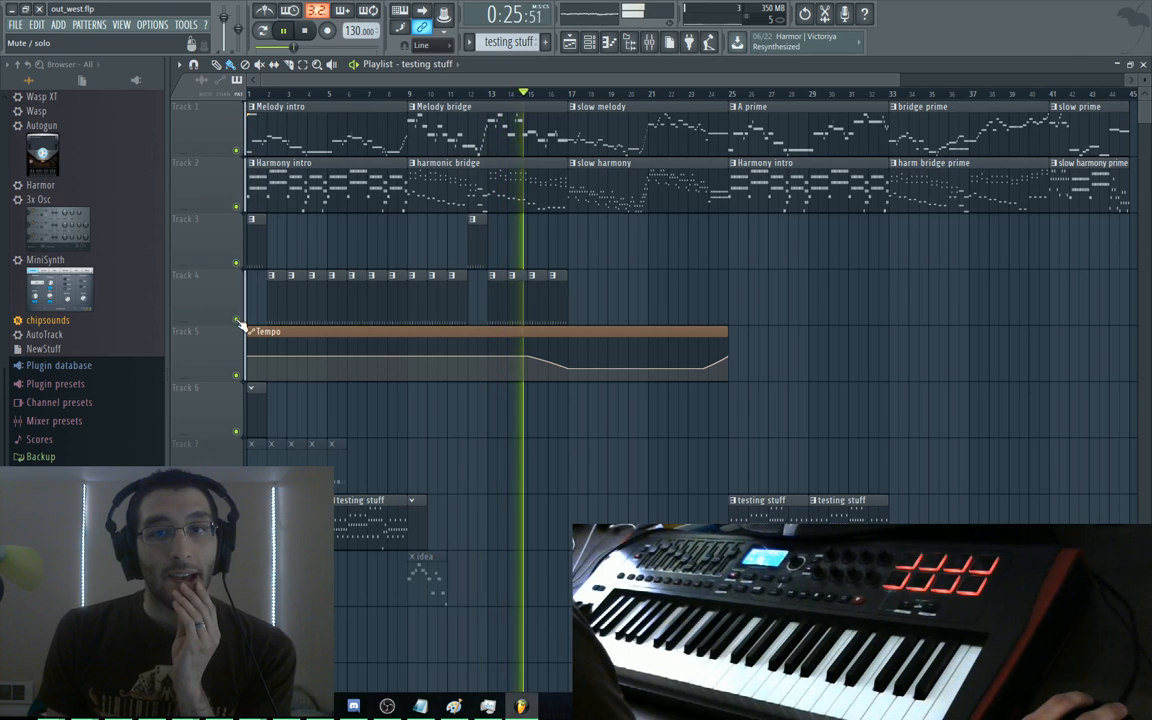
{"action": "left_click", "coordinate": [239, 320]}
{"action": "left_click", "coordinate": [237, 263]}
{"action": "key", "text": "space"}
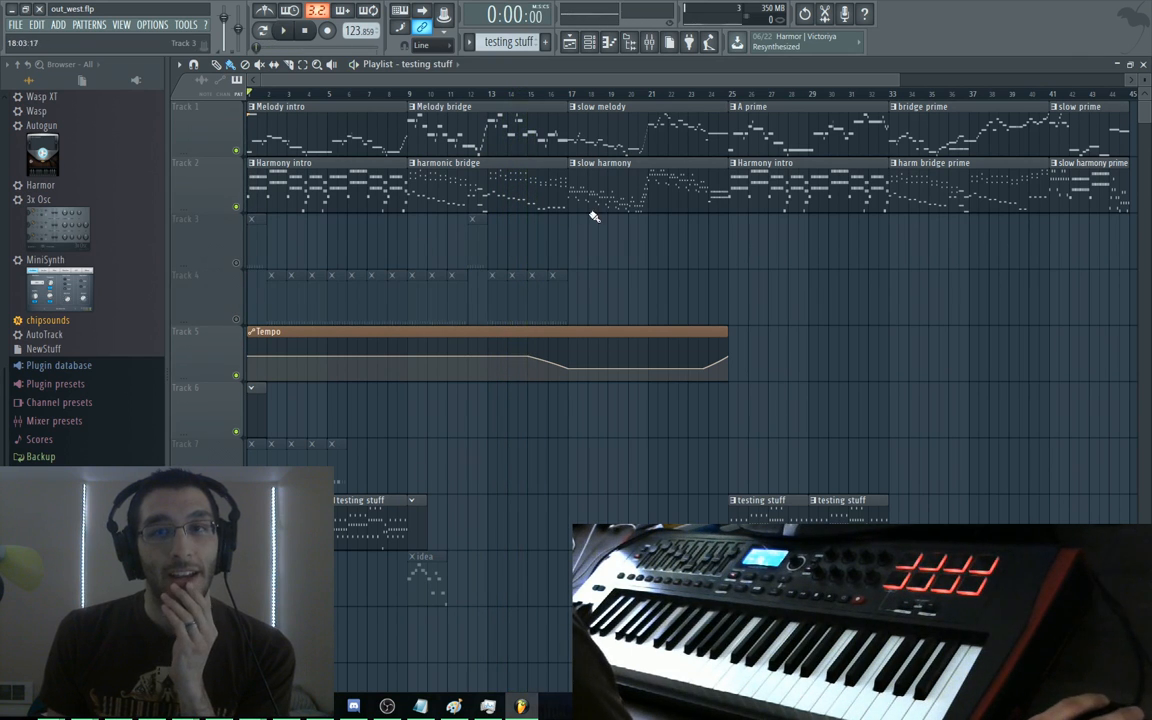
Bring up the FILE menu showing the recent projects list
{"action": "left_click", "coordinate": [18, 29]}
{"action": "left_click", "coordinate": [53, 84]}
{"action": "left_click", "coordinate": [18, 30]}
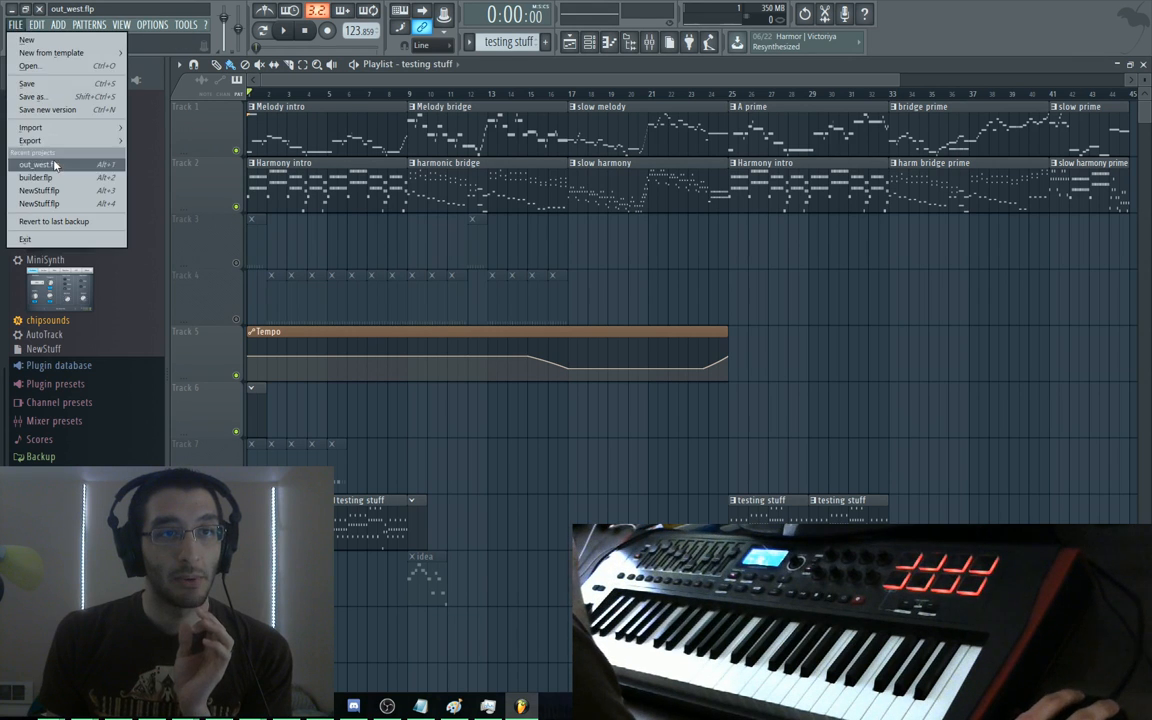
Load builder.flp from Recent projects and close both Synth1 plugin windows
{"action": "left_click", "coordinate": [57, 177]}
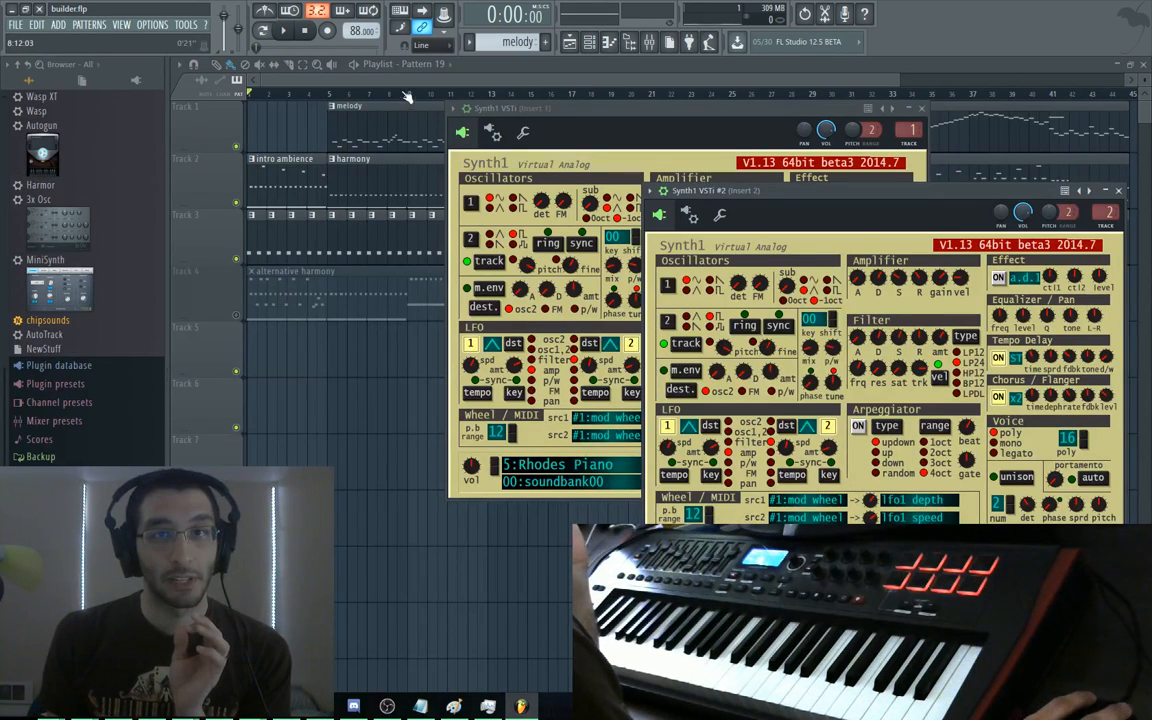
{"action": "key", "text": "F12"}
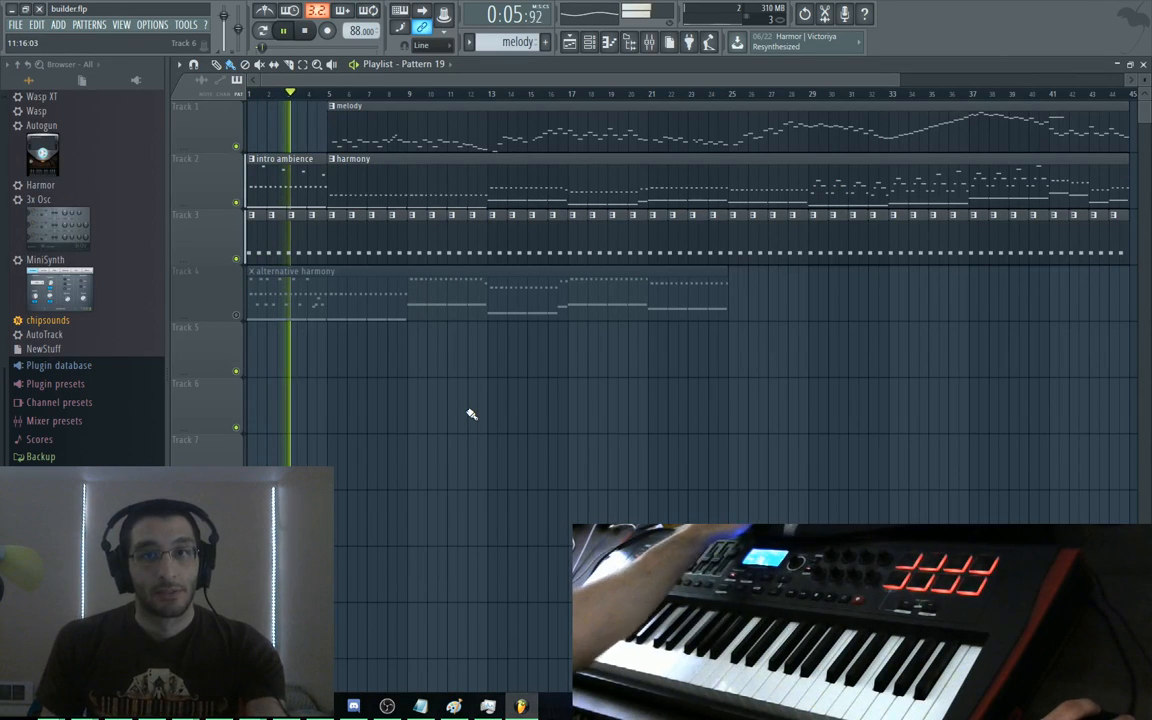
Play builder.flp from bar 5, stop it, move the song position to bar 2, then switch to the browser
{"action": "scroll", "coordinate": [427, 389], "scroll_direction": "up", "scroll_amount": 3}
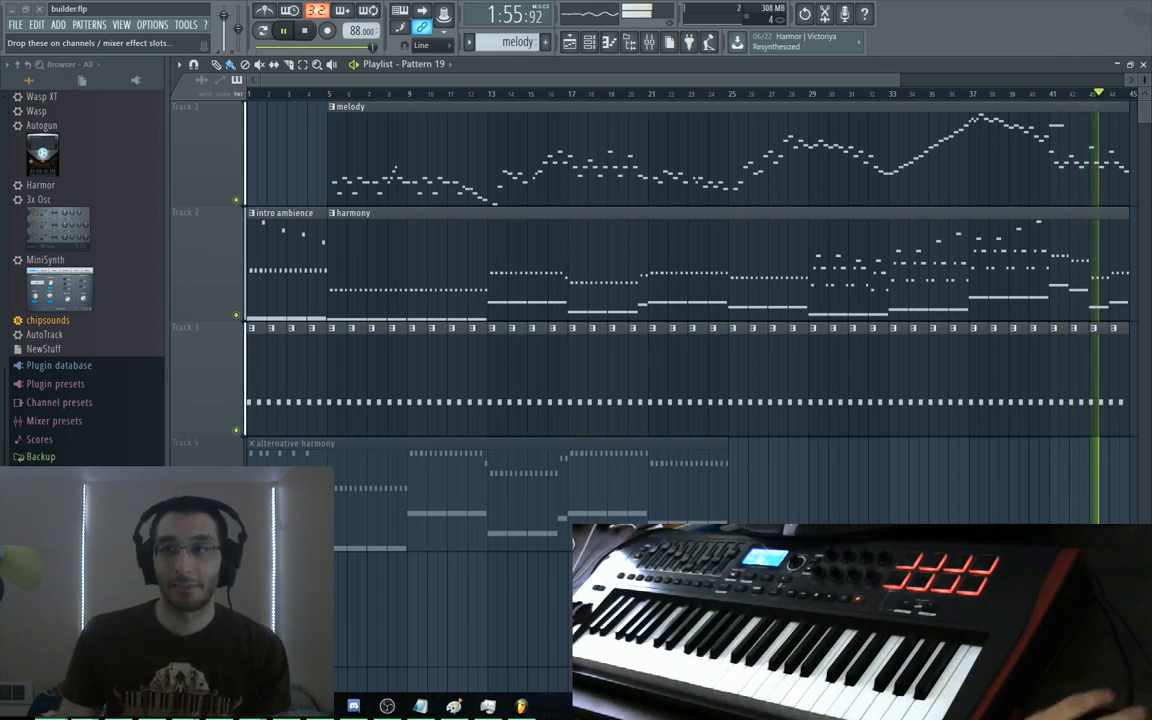
{"action": "scroll", "coordinate": [314, 105], "scroll_direction": "left", "scroll_amount": 2}
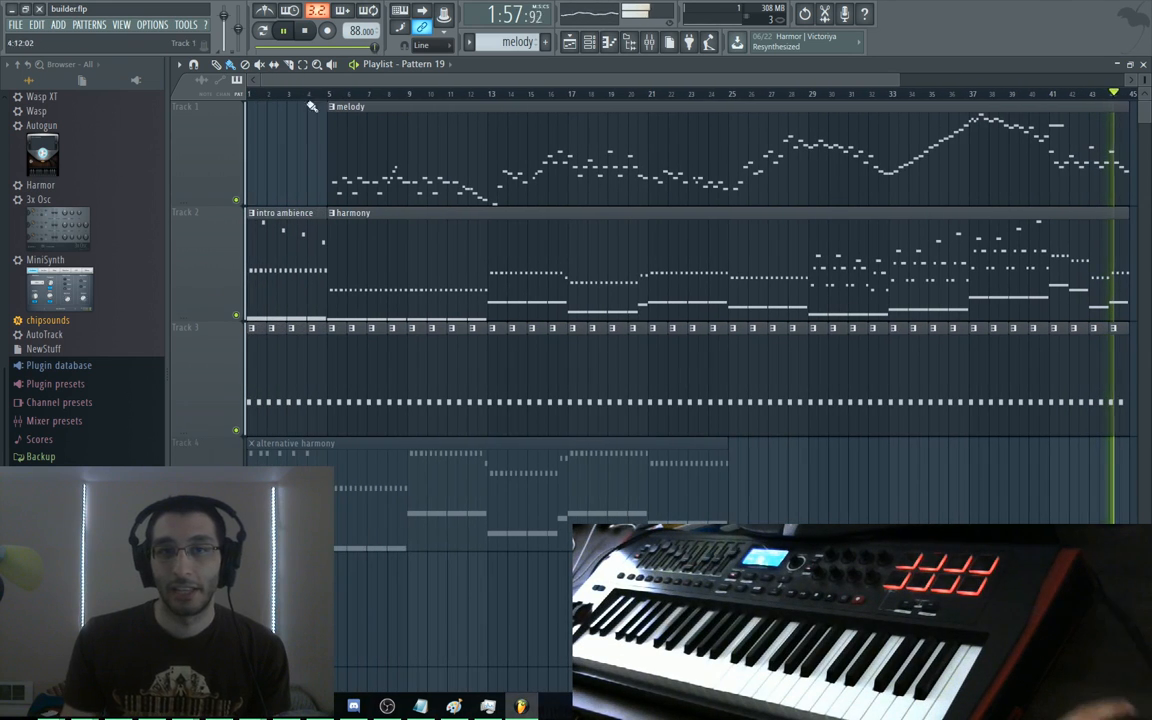
{"action": "left_click", "coordinate": [333, 95]}
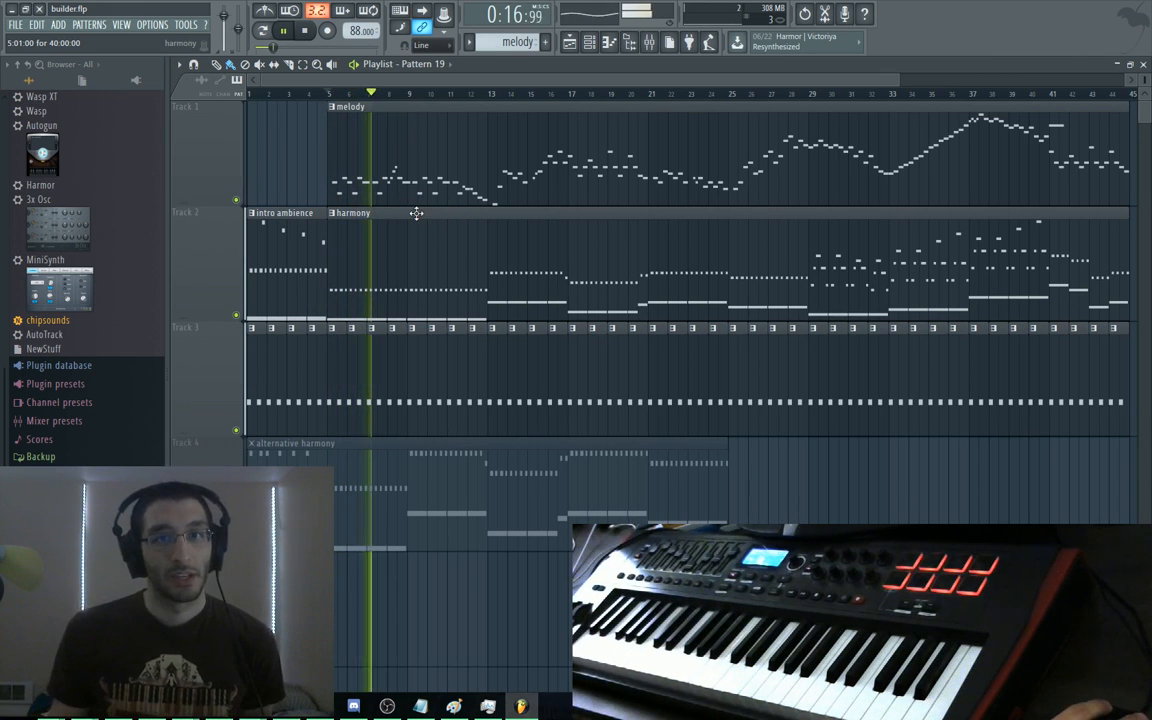
{"action": "key", "text": "space"}
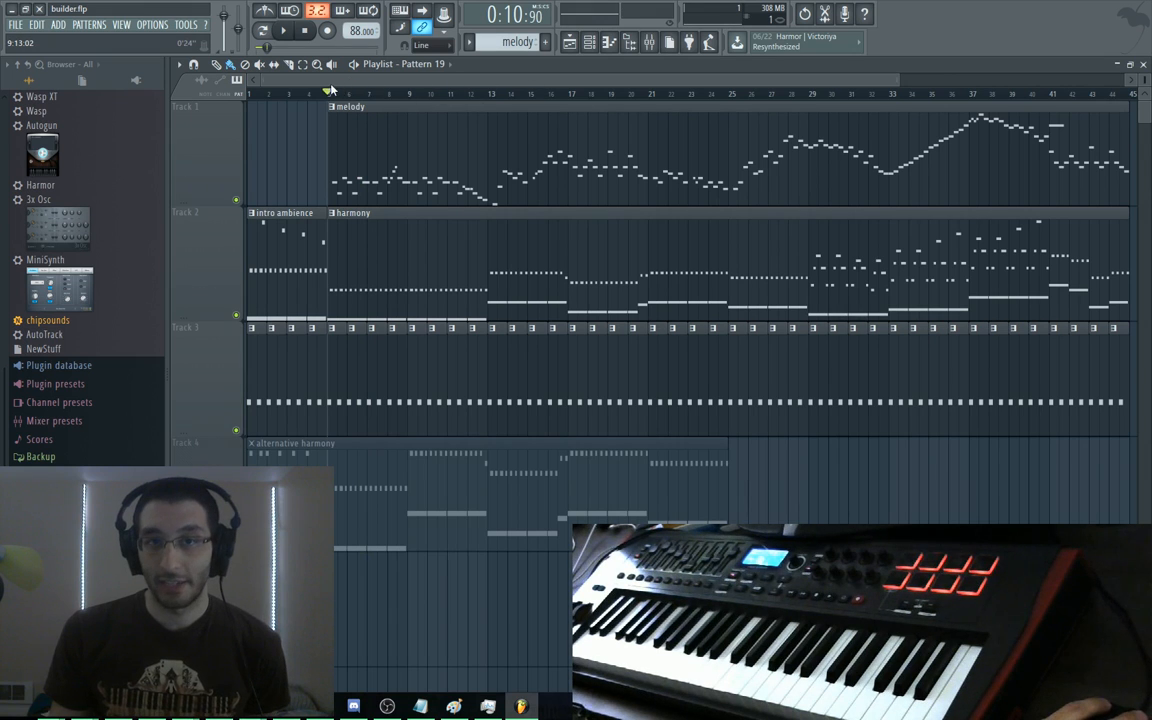
{"action": "left_click_drag", "start_coordinate": [330, 92], "coordinate": [266, 92]}
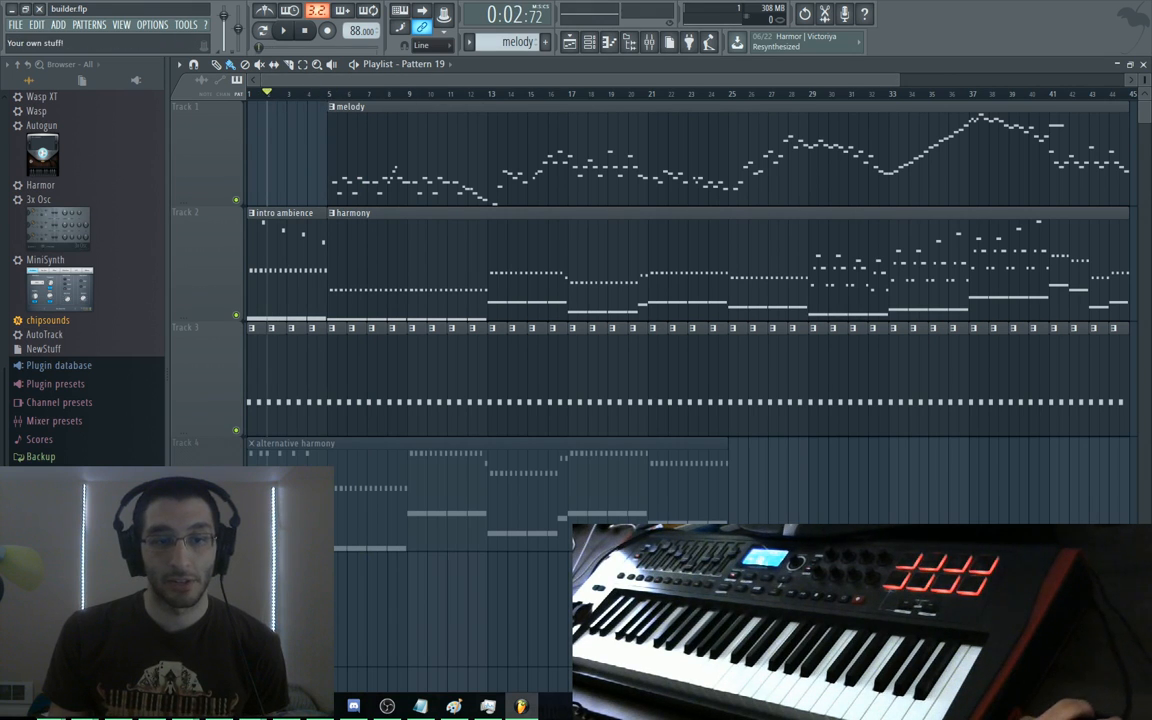
{"action": "key", "text": "alt+Tab"}
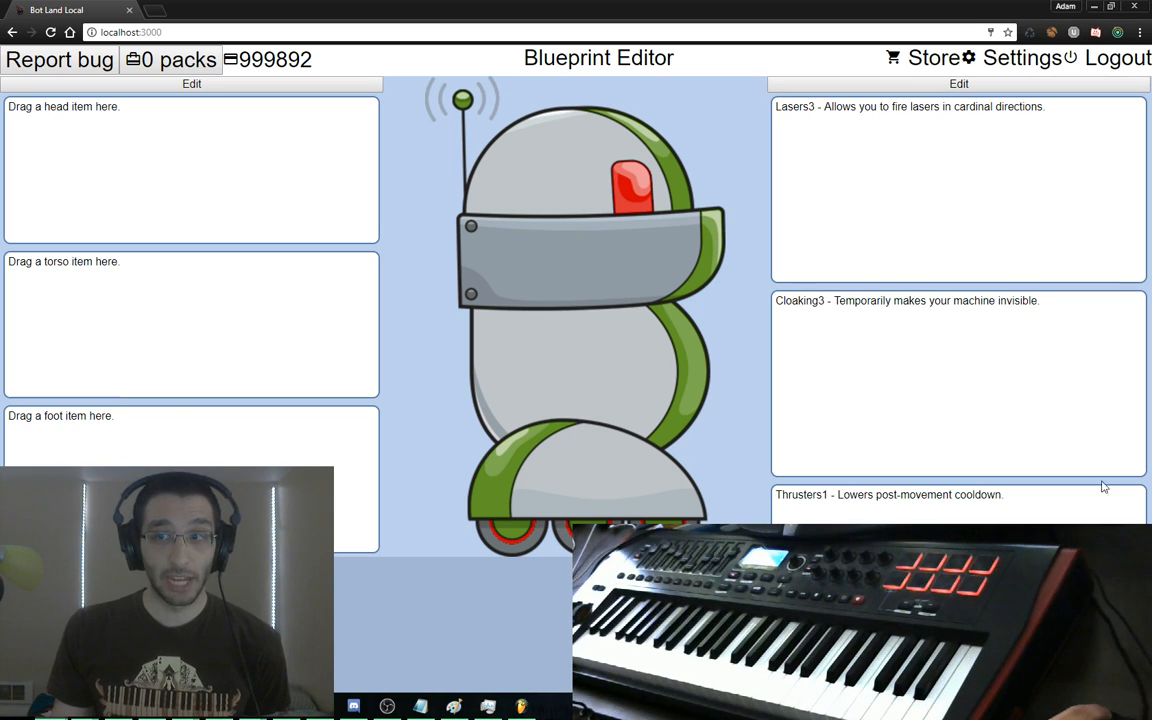
In the Blueprint Editor, inspect the Lasers and Missiles attack items' details
{"action": "left_click", "coordinate": [1106, 660]}
{"action": "left_click", "coordinate": [43, 108]}
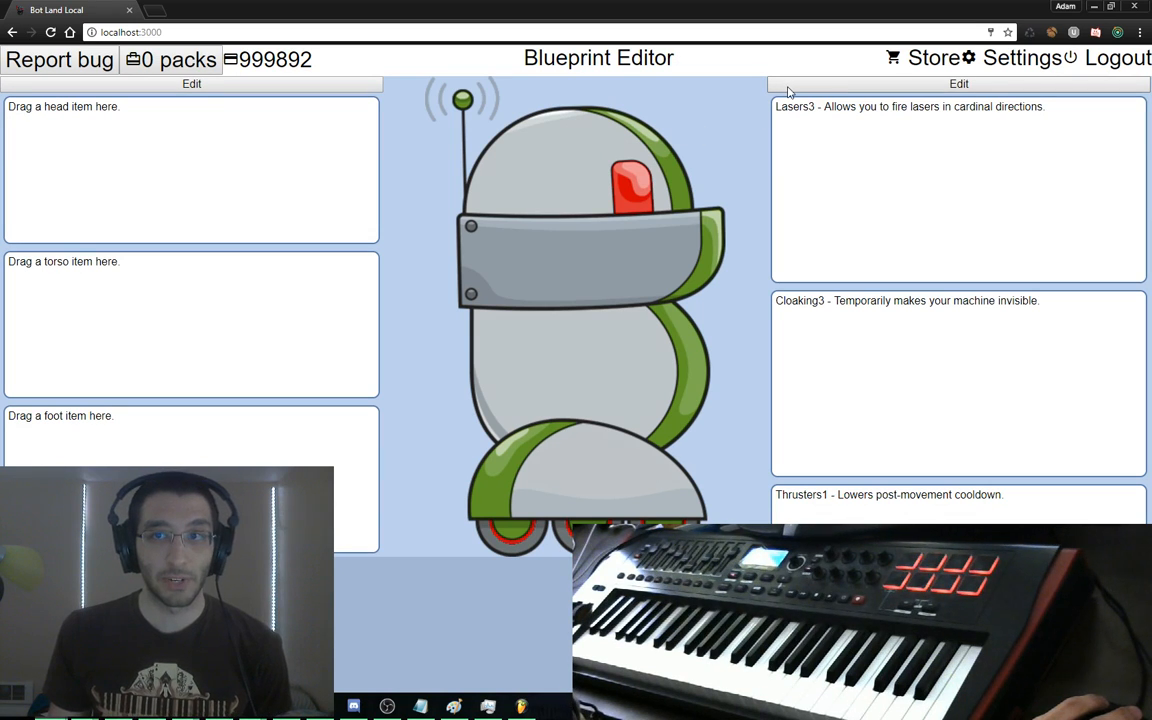
{"action": "left_click", "coordinate": [789, 88]}
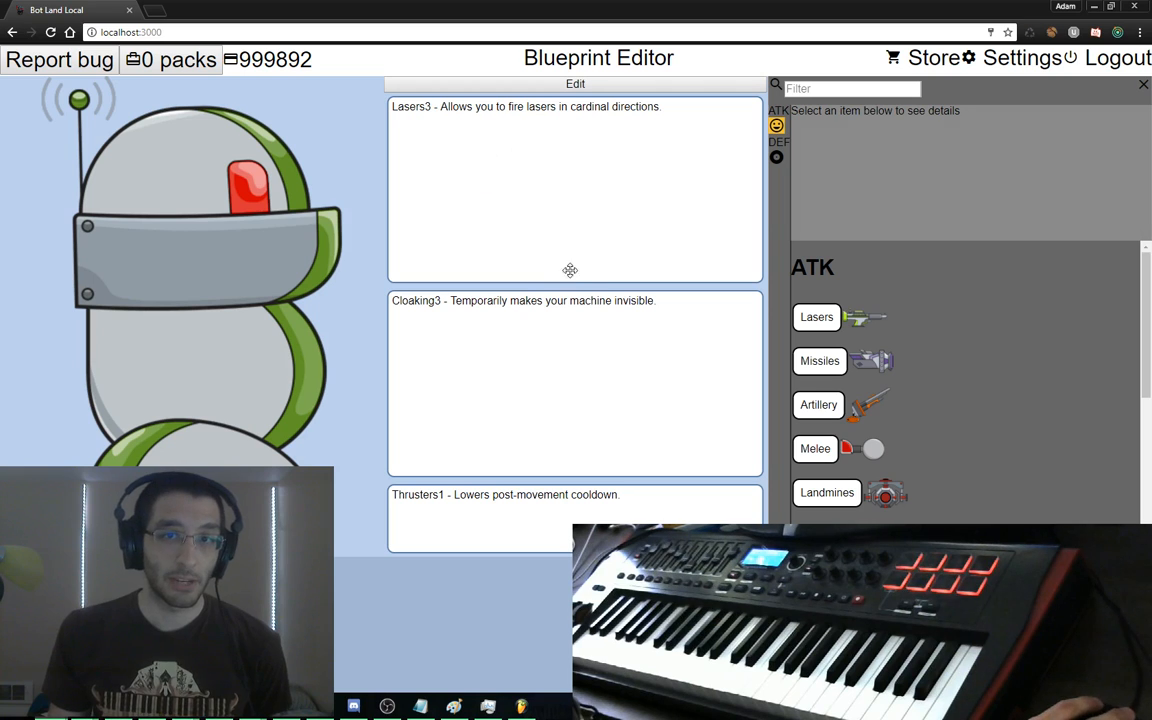
{"action": "left_click", "coordinate": [822, 322]}
{"action": "left_click", "coordinate": [818, 356]}
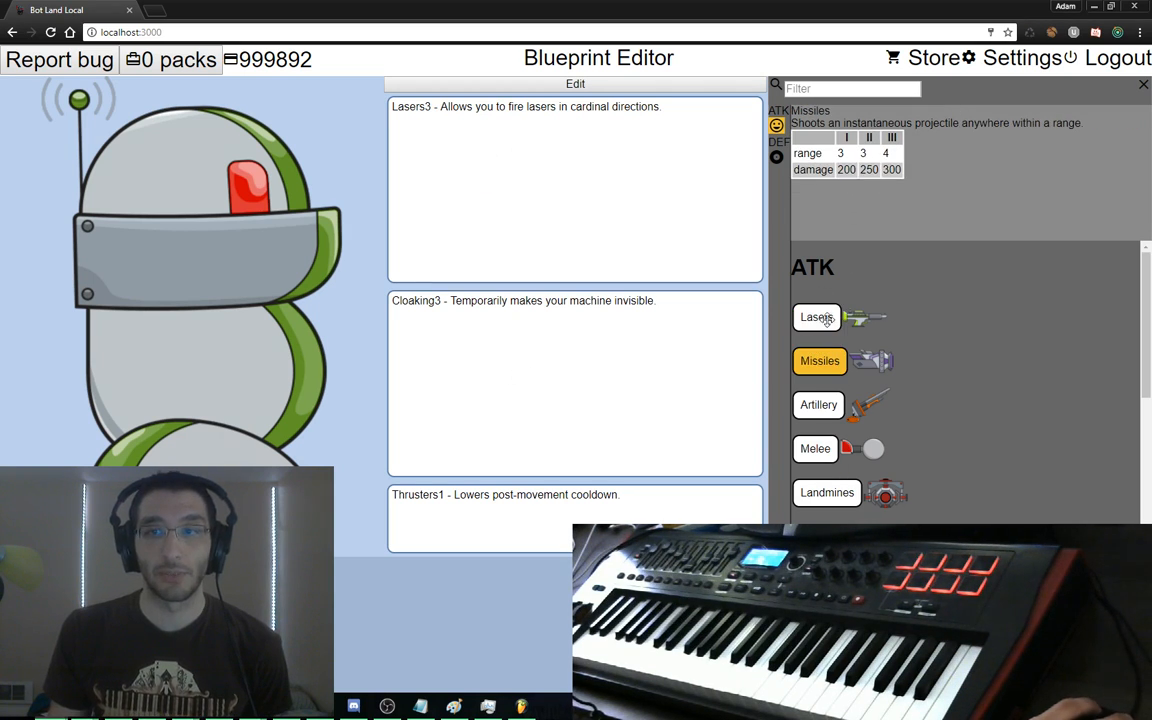
Place the Snippets > Offense > fire lasers block on the script canvas and return to FL Studio
{"action": "left_click", "coordinate": [575, 84]}
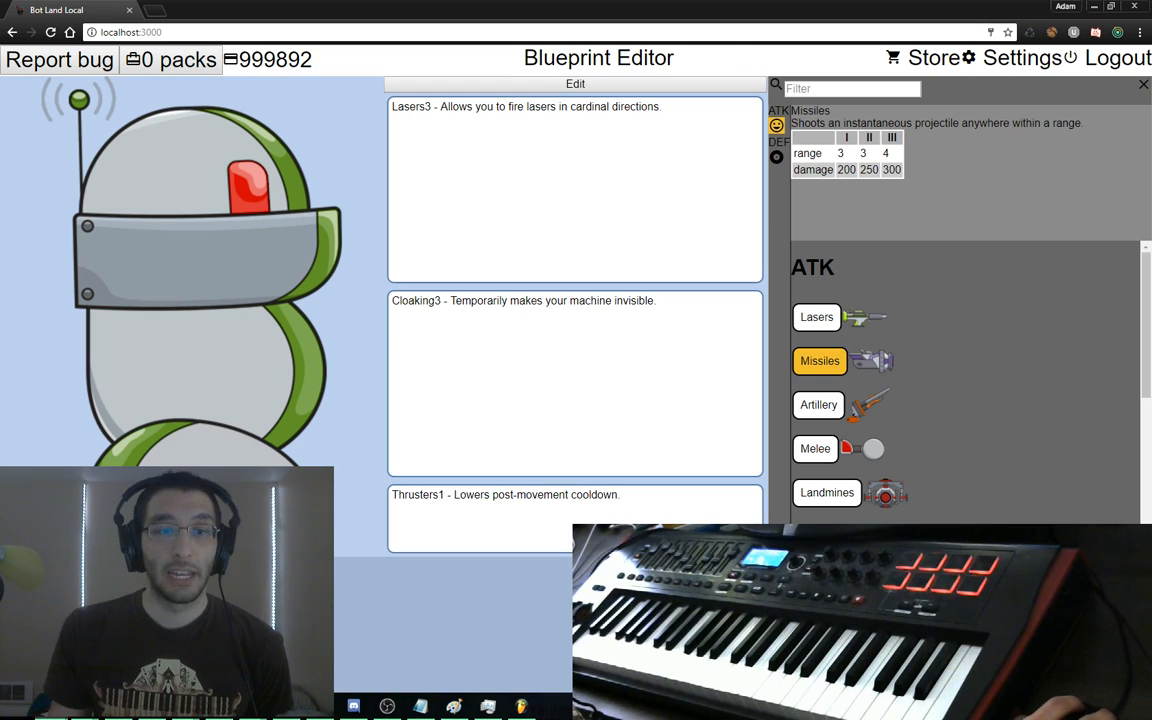
{"action": "left_click", "coordinate": [30, 314]}
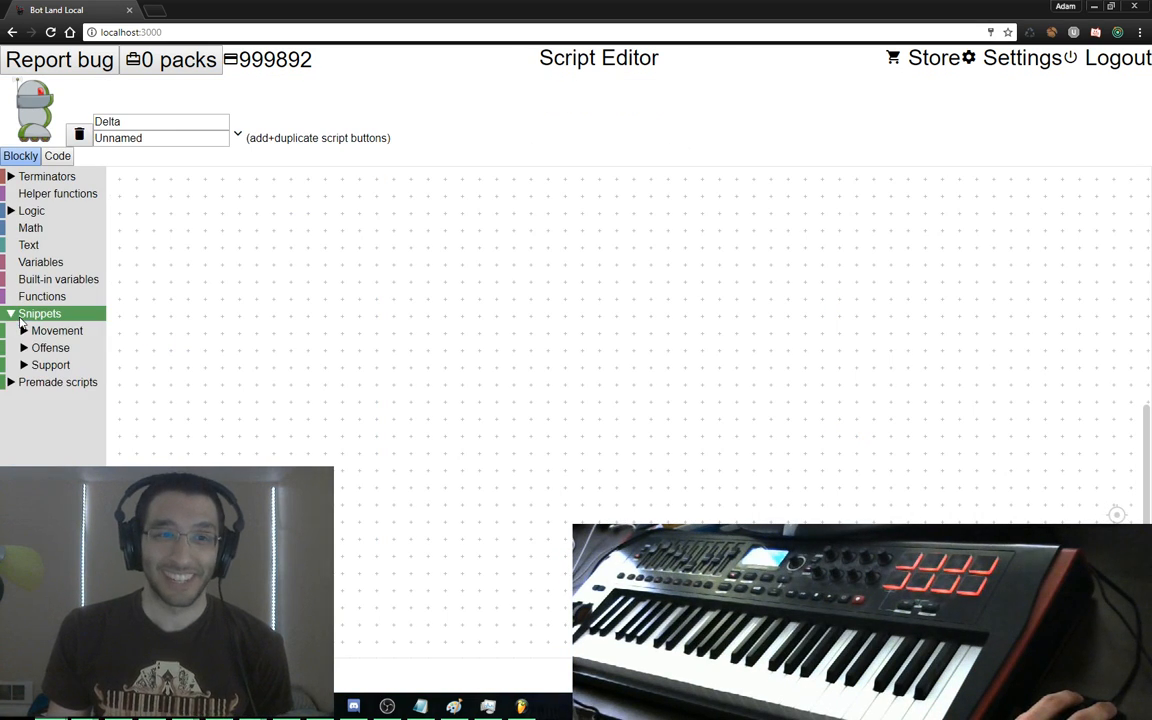
{"action": "left_click", "coordinate": [52, 347]}
{"action": "left_click", "coordinate": [55, 347]}
{"action": "left_click", "coordinate": [58, 348]}
{"action": "left_click", "coordinate": [62, 364]}
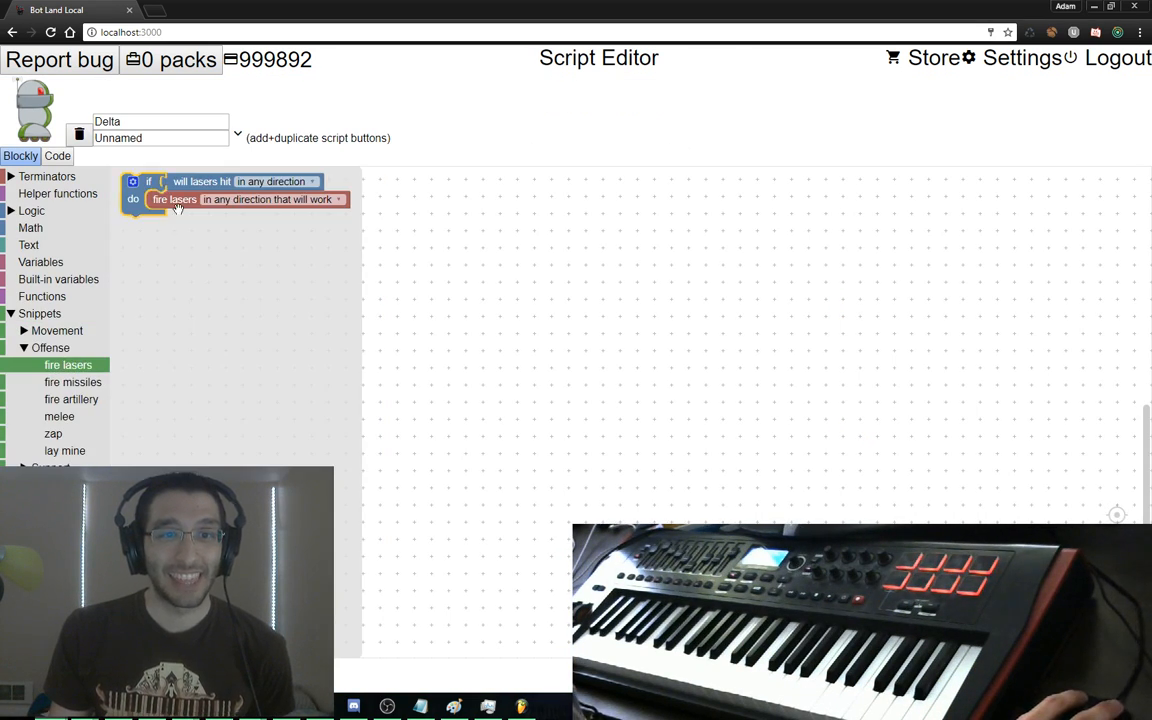
{"action": "left_click_drag", "start_coordinate": [150, 180], "coordinate": [175, 224]}
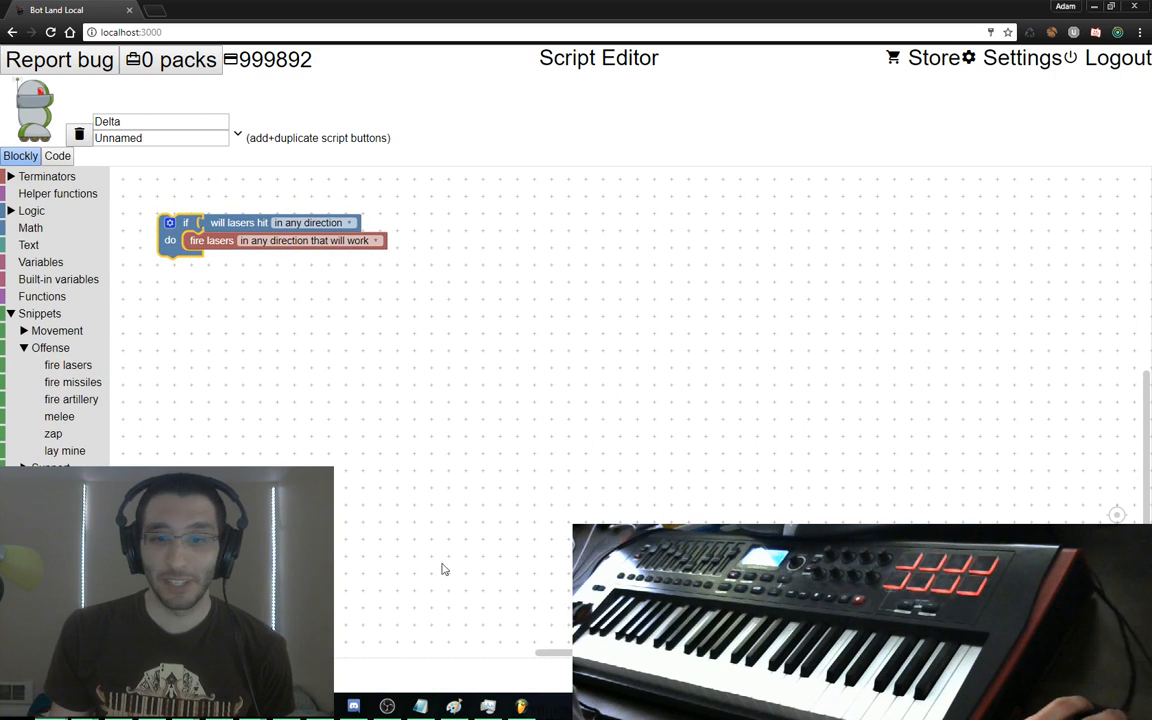
{"action": "left_click", "coordinate": [521, 706]}
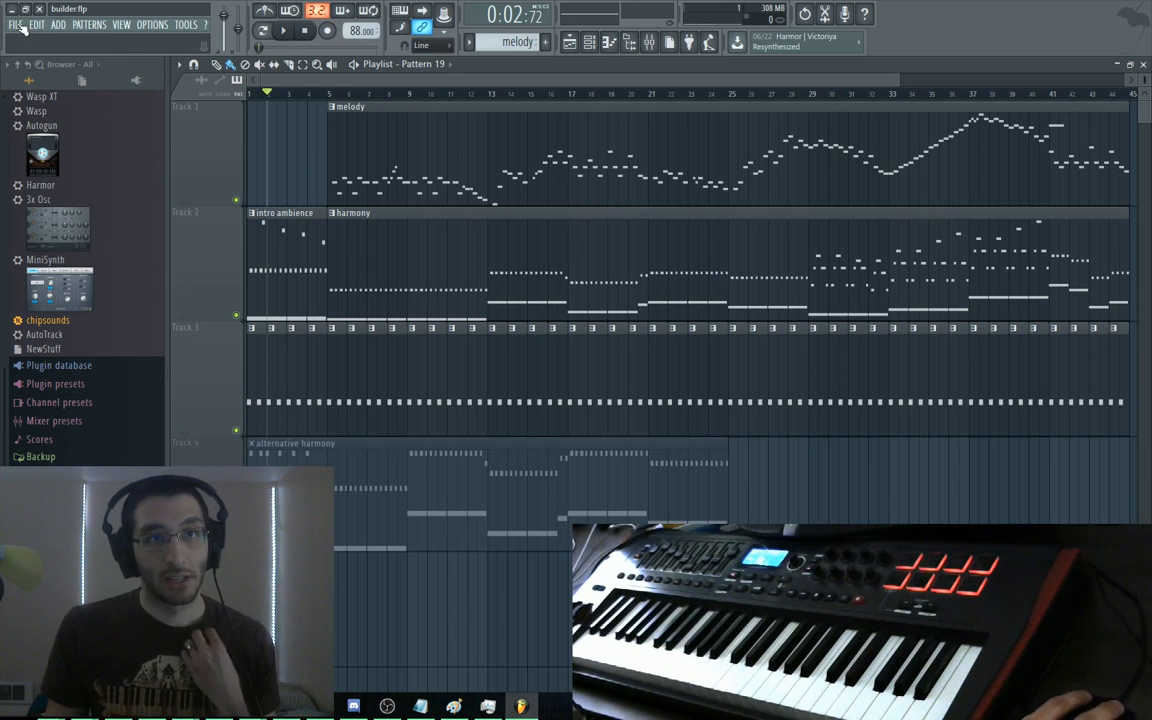
{"action": "left_click", "coordinate": [18, 25]}
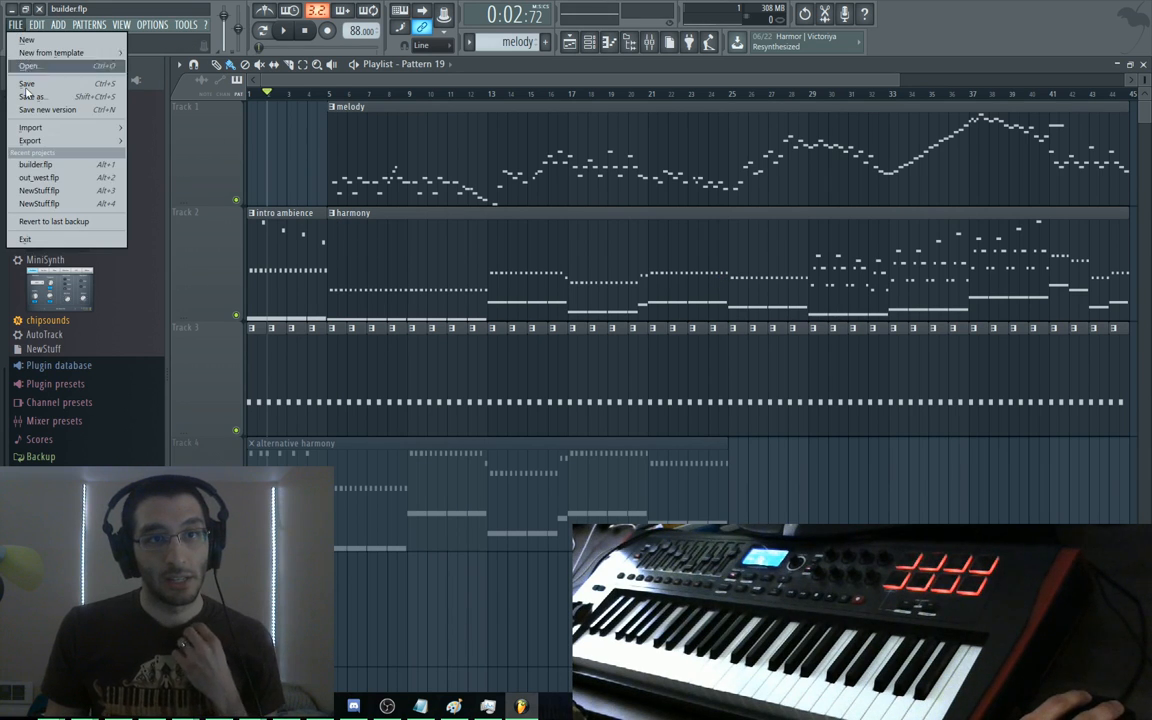
{"action": "left_click", "coordinate": [16, 24]}
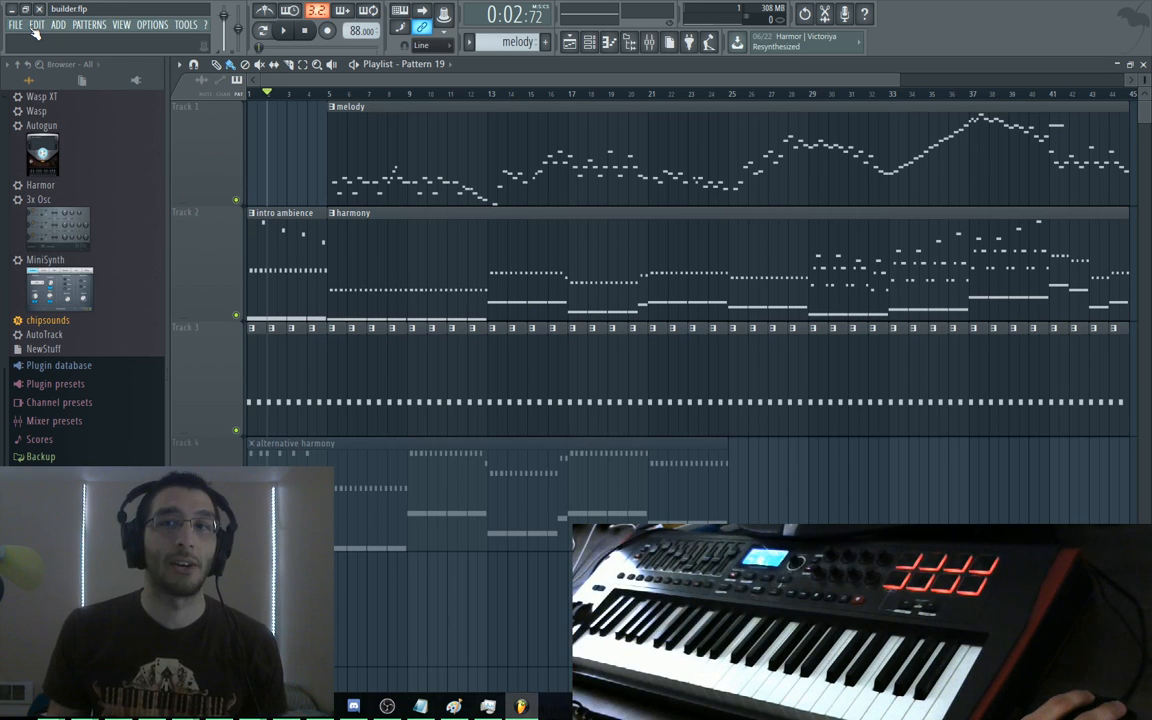